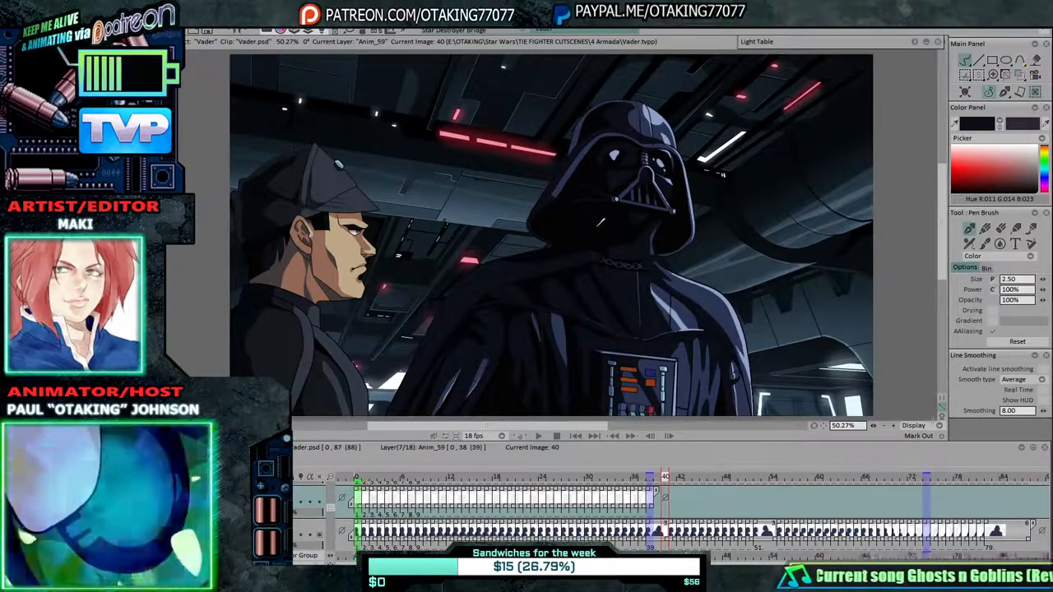
# Flip back and forth through the frames around 36 to 48 to examine Vader's head turn and shading.
pyautogui.press('Left')
pyautogui.press('Right')
pyautogui.press('Right')
pyautogui.press('Right')
pyautogui.press('Right')
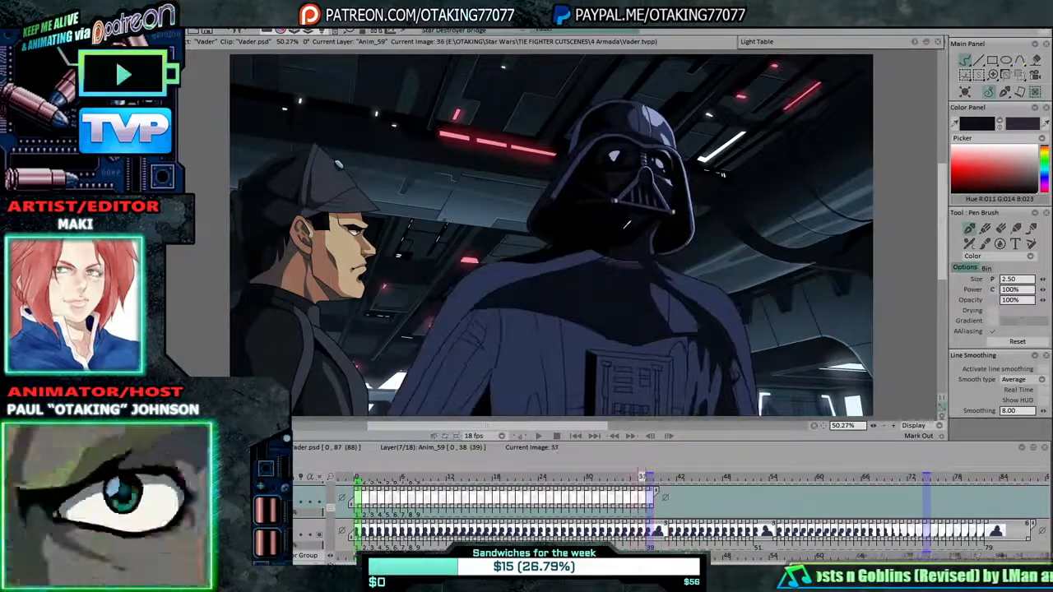
pyautogui.press('Right')
pyautogui.press('Right')
pyautogui.press('Right')
pyautogui.press('Right')
pyautogui.press('Right')
pyautogui.press('Right')
pyautogui.press('Right')
pyautogui.press('Right')
pyautogui.press('Right')
pyautogui.press('Right')
pyautogui.press('Right')
pyautogui.press('Right')
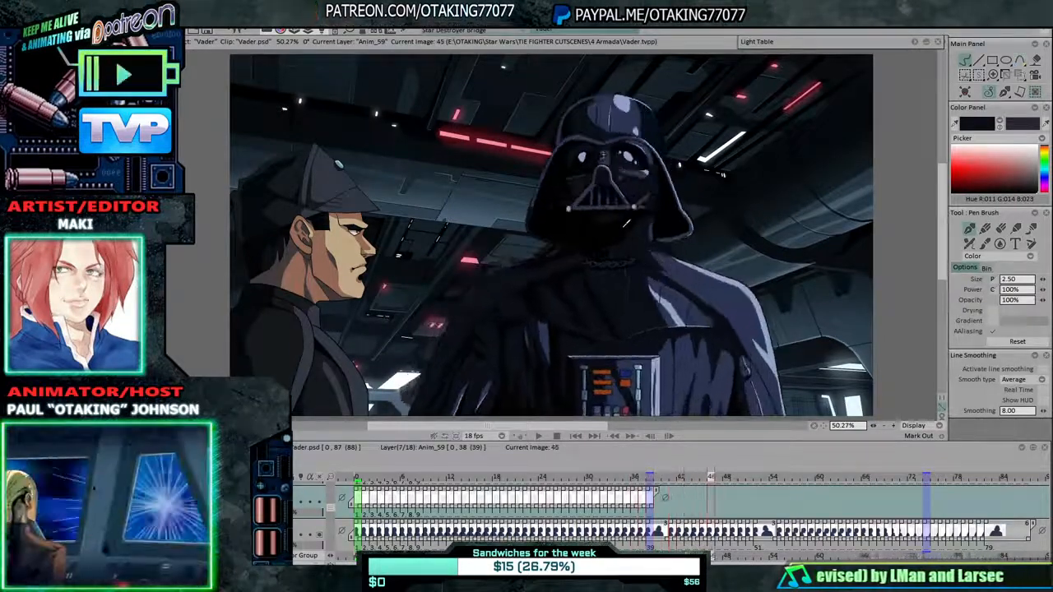
pyautogui.press('Left')
pyautogui.press('Left')
pyautogui.press('Left')
pyautogui.press('Left')
pyautogui.press('Left')
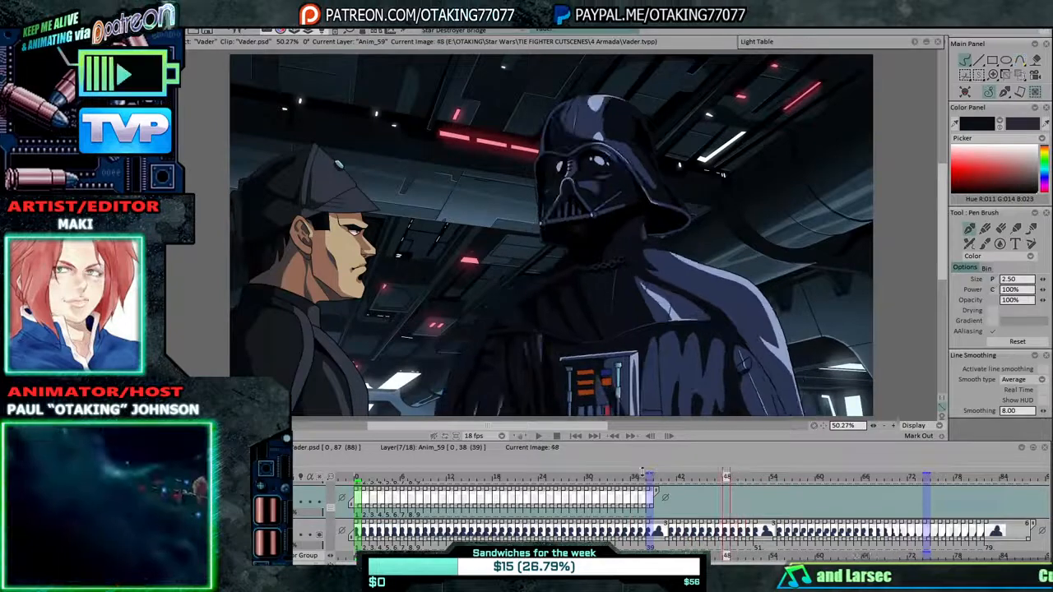
# Set the In point at frame 38 and play the clip from there.
pyautogui.click(648, 475)
pyautogui.rightClick(647, 472)
pyautogui.click(677, 494)
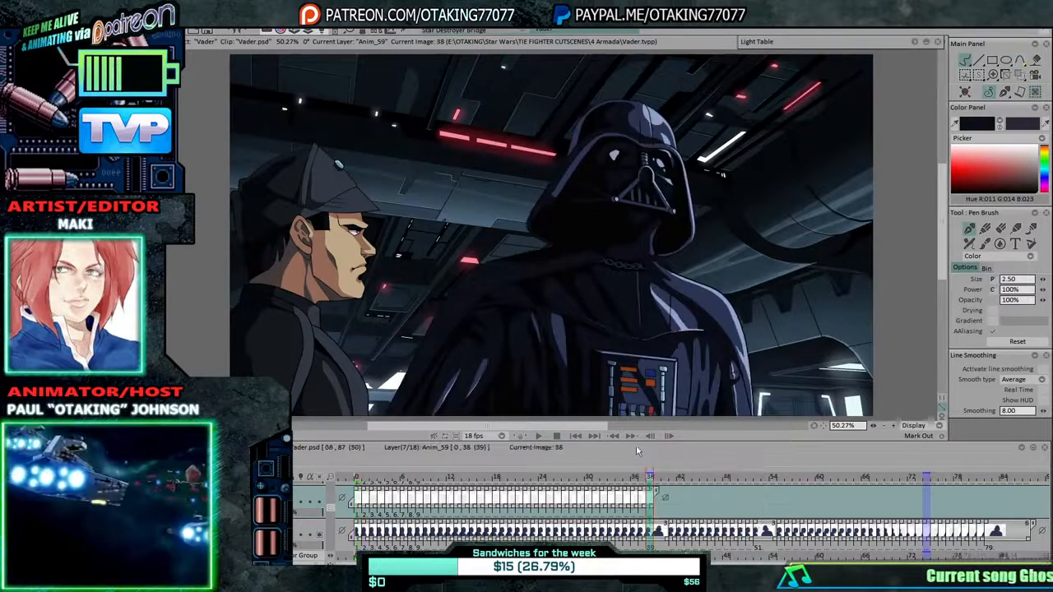
pyautogui.click(539, 436)
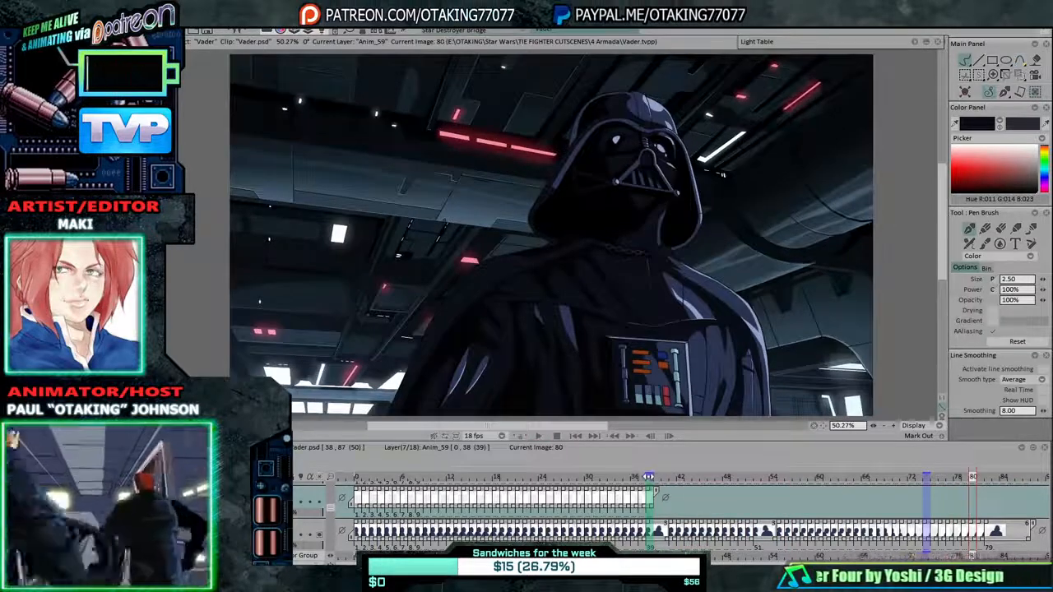
# Scrub the timeline at frame 73 and from frame 0 to 38 to examine Vader's approach.
pyautogui.moveTo(657, 477); pyautogui.dragTo(929, 491)
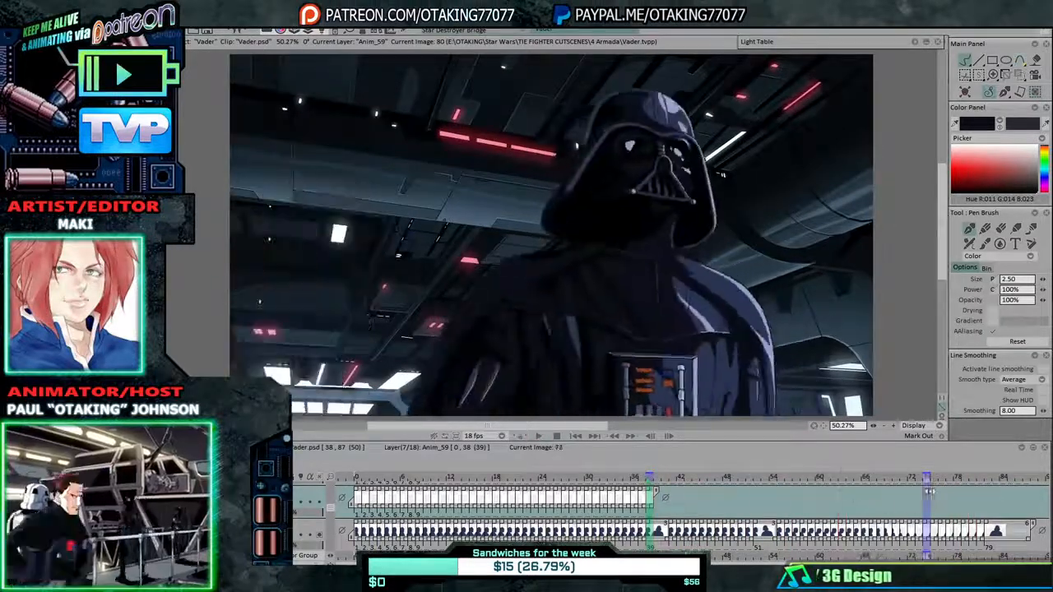
pyautogui.click(358, 477)
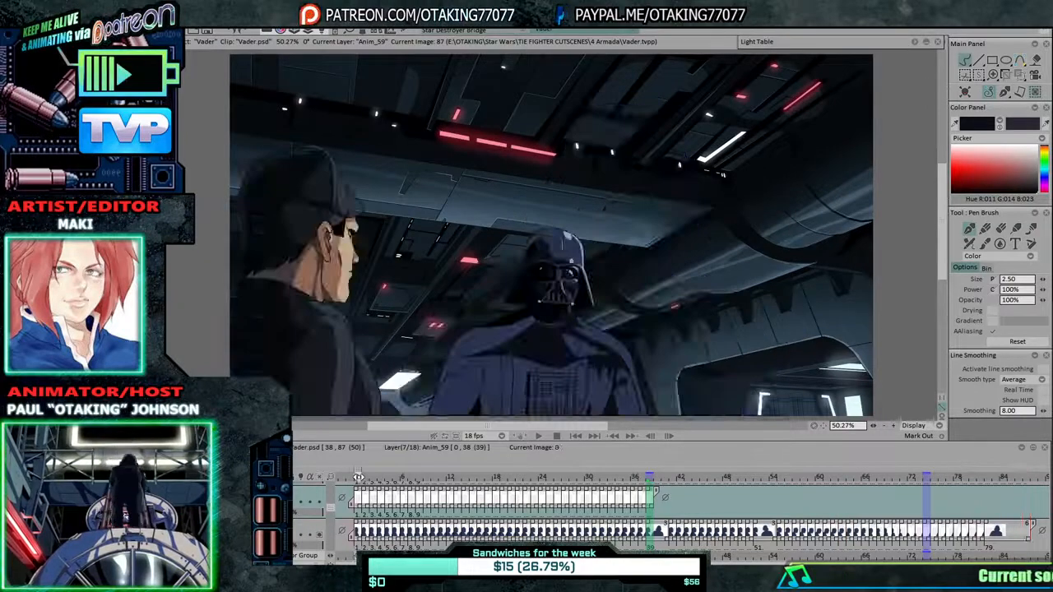
pyautogui.moveTo(359, 477); pyautogui.dragTo(518, 478)
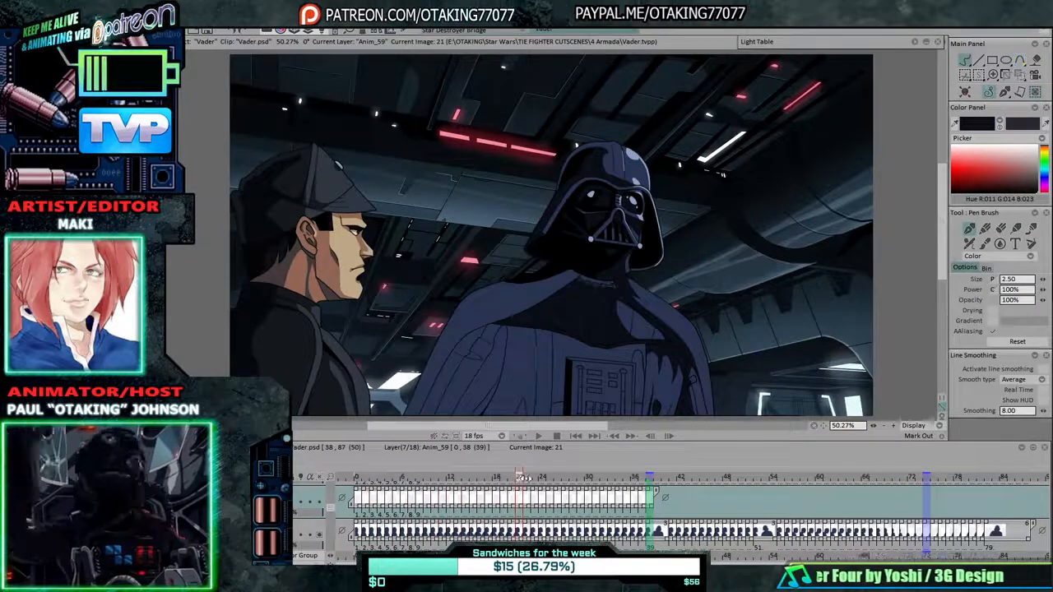
pyautogui.click(557, 479)
pyautogui.moveTo(557, 482); pyautogui.dragTo(650, 491)
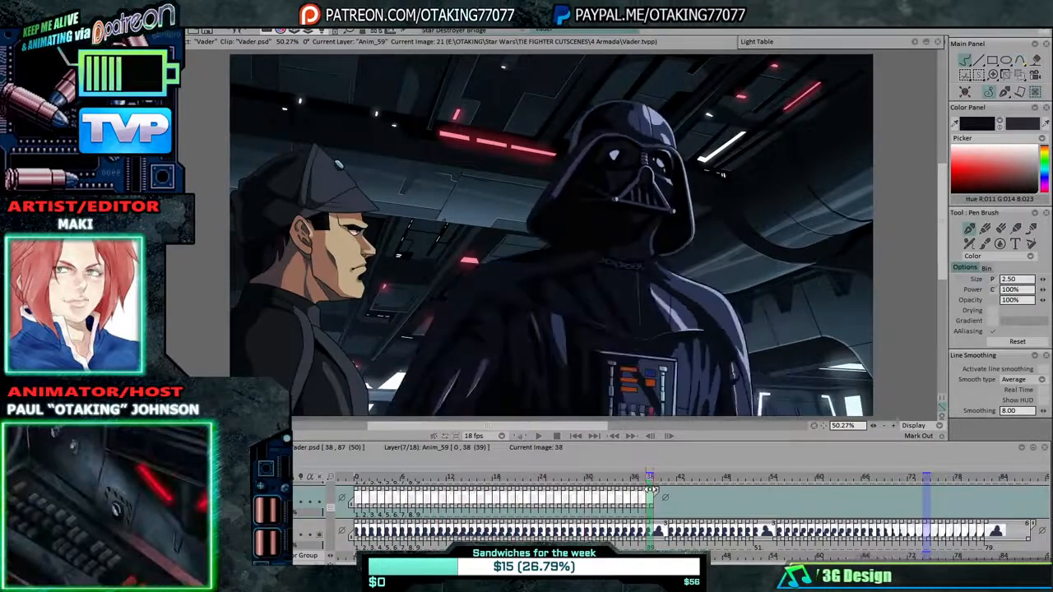
# Set the In point back to frame 0 and play the whole clip.
pyautogui.click(360, 483)
pyautogui.rightClick(358, 477)
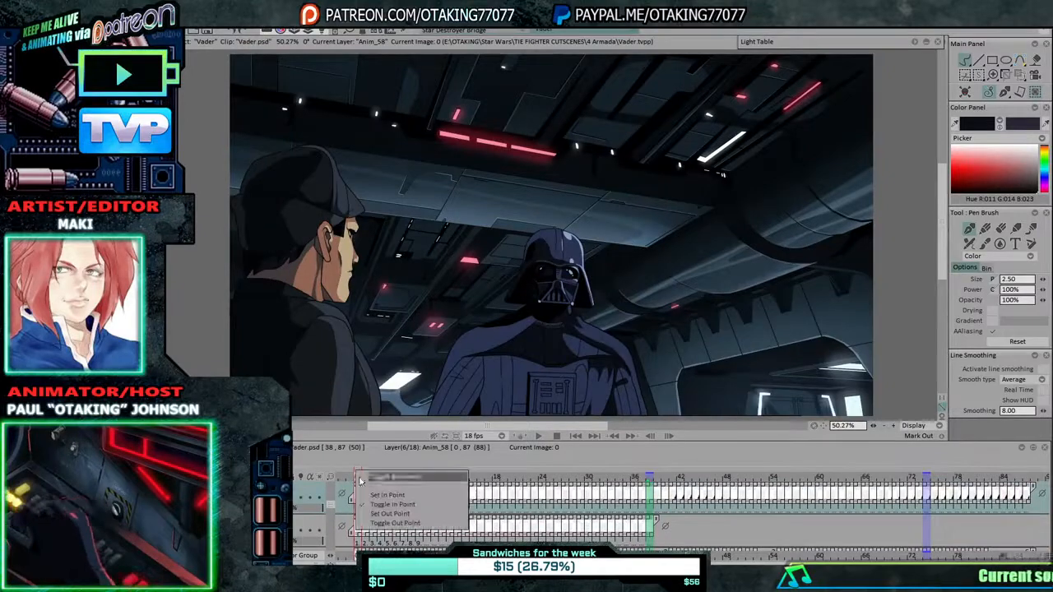
pyautogui.click(392, 495)
pyautogui.click(538, 437)
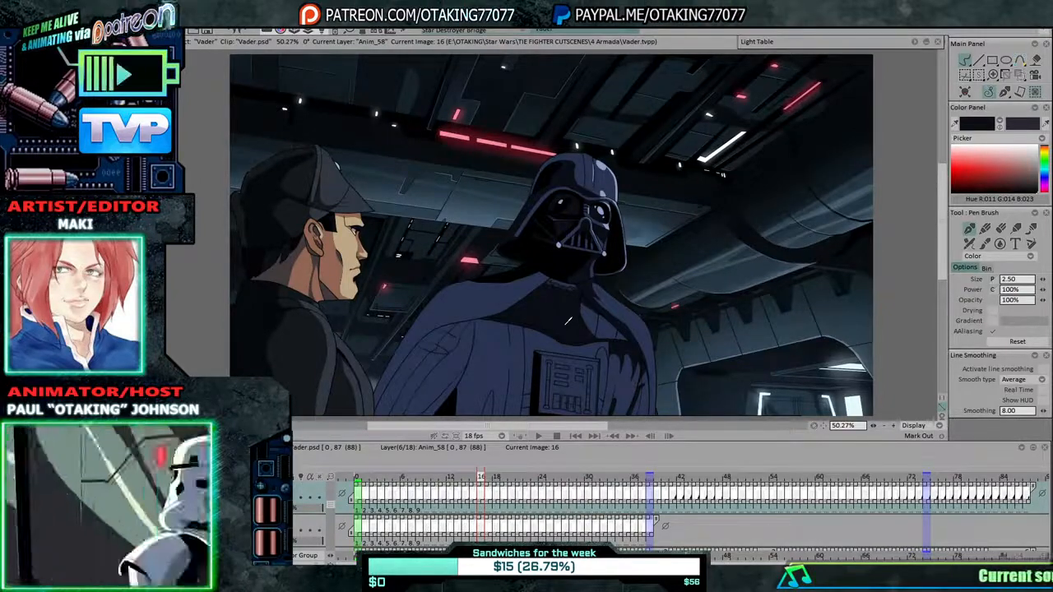
# Flip through the frames from 16 to 38 to examine the motion and the change in Vader's shading.
pyautogui.press('Right')
pyautogui.press('Right')
pyautogui.press('Right')
pyautogui.press('Right')
pyautogui.press('Right')
pyautogui.press('Right')
pyautogui.press('Right')
pyautogui.press('Right')
pyautogui.press('Right')
pyautogui.press('Right')
pyautogui.press('Right')
pyautogui.press('Right')
pyautogui.press('Right')
pyautogui.press('Right')
pyautogui.press('Right')
pyautogui.press('Right')
pyautogui.press('Right')
pyautogui.press('Right')
pyautogui.press('Right')
pyautogui.press('Right')
pyautogui.press('Right')
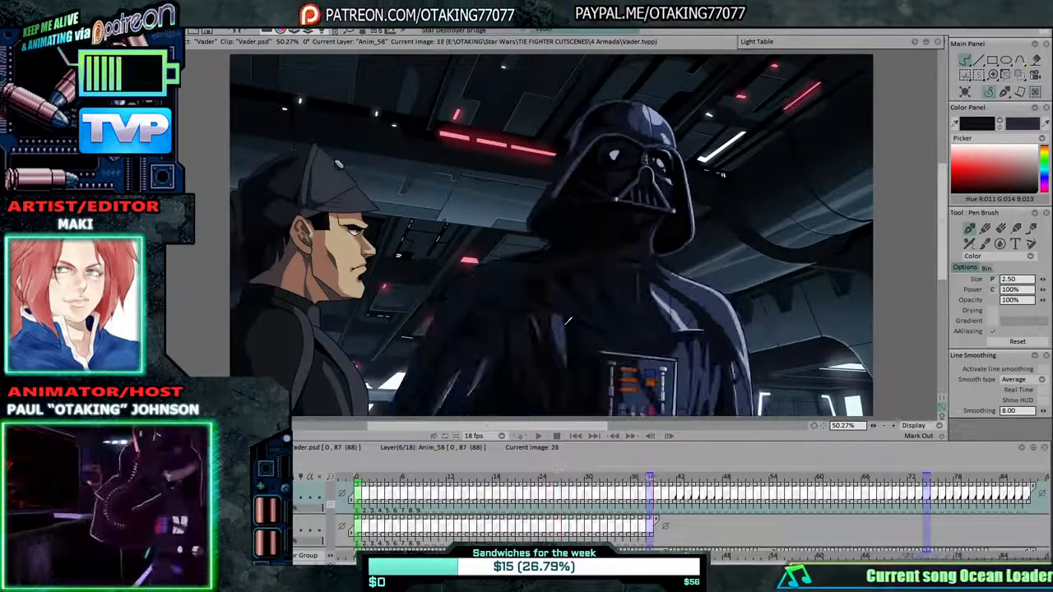
pyautogui.press('Left')
pyautogui.press('Right')
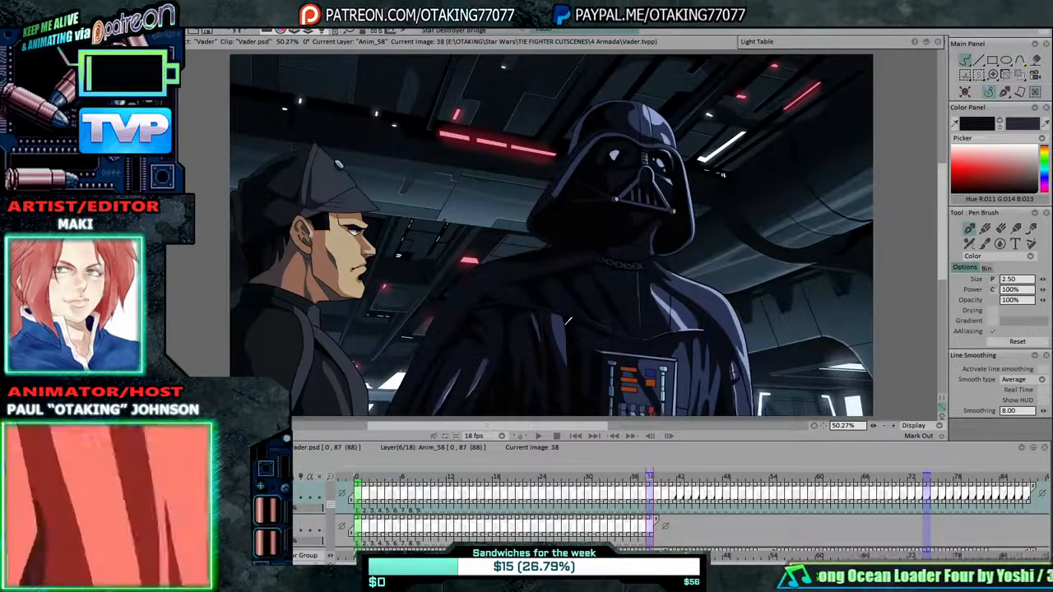
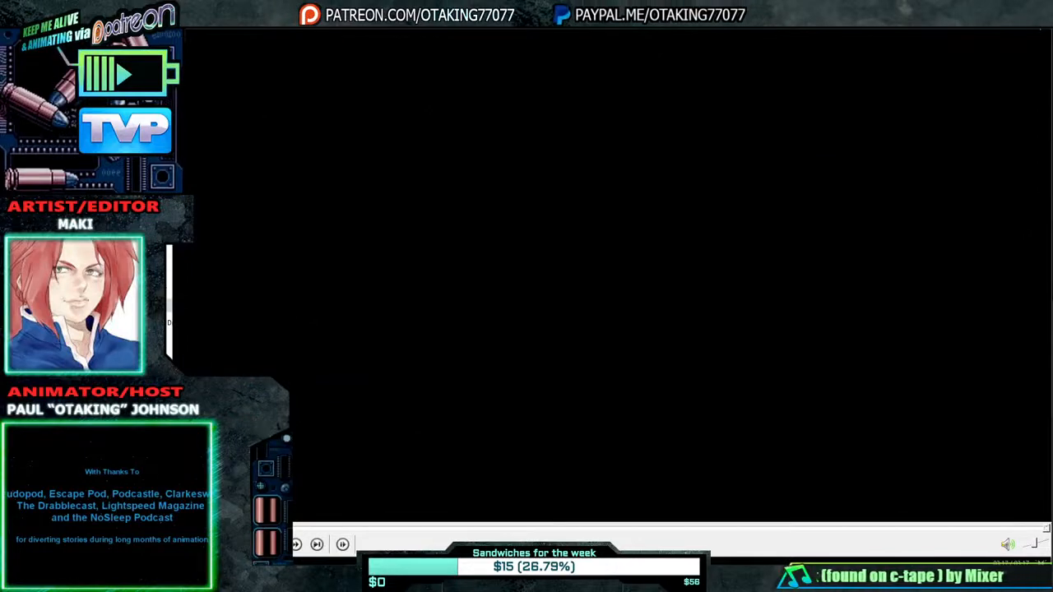
# Close the video player and minimise the TIE FIGHTER CUTSCENES folder window to return to the animation.
pyautogui.click(997, 24)
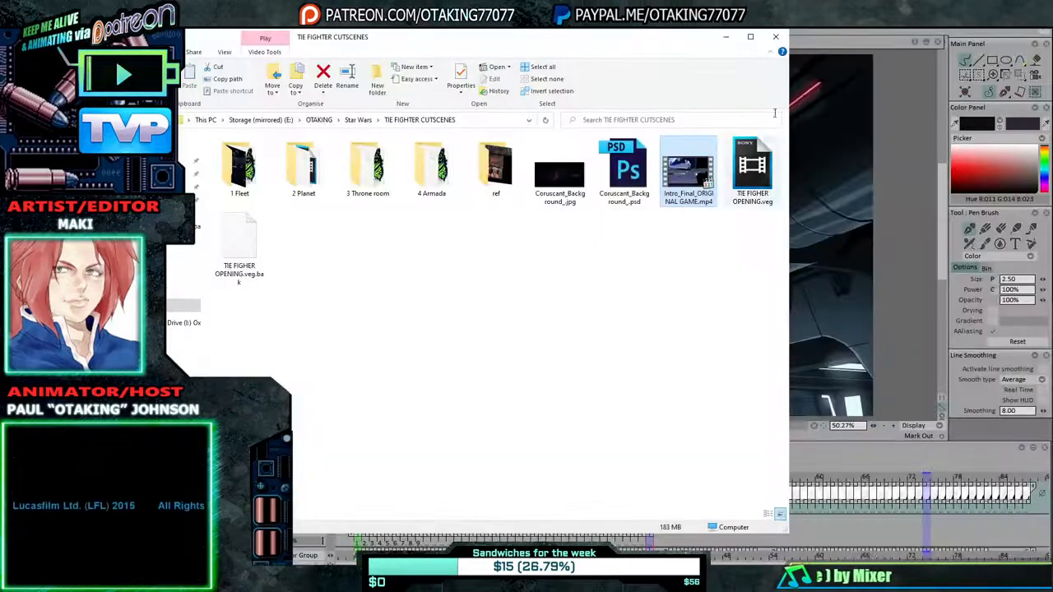
pyautogui.click(726, 36)
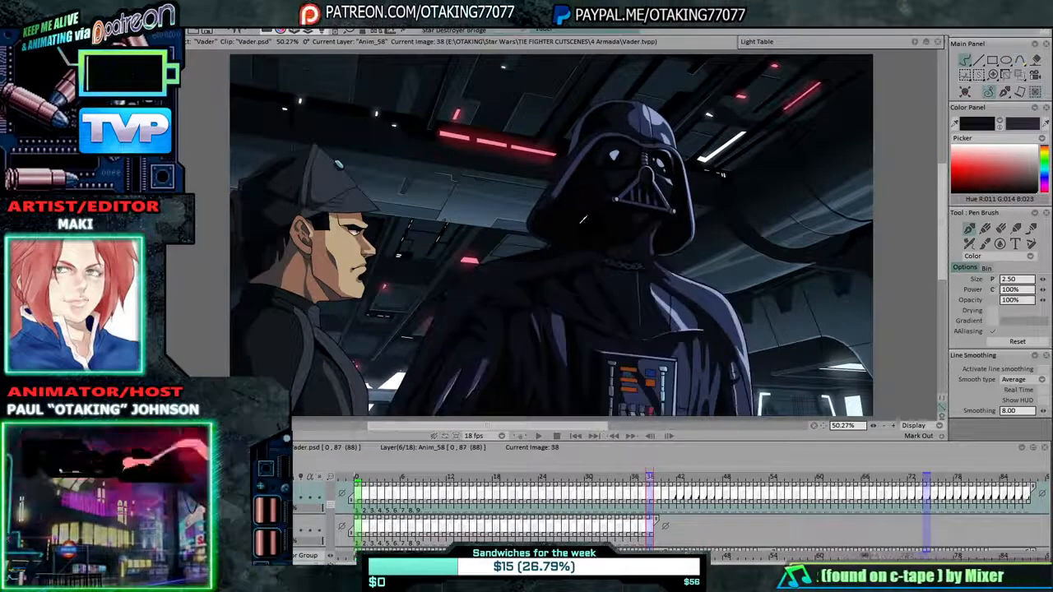
# Compare Vader's shading on frames 37 and 38.
pyautogui.press('Left')
pyautogui.press('Right')
pyautogui.press('Left')
pyautogui.press('Right')
pyautogui.press('Left')
pyautogui.press('Right')
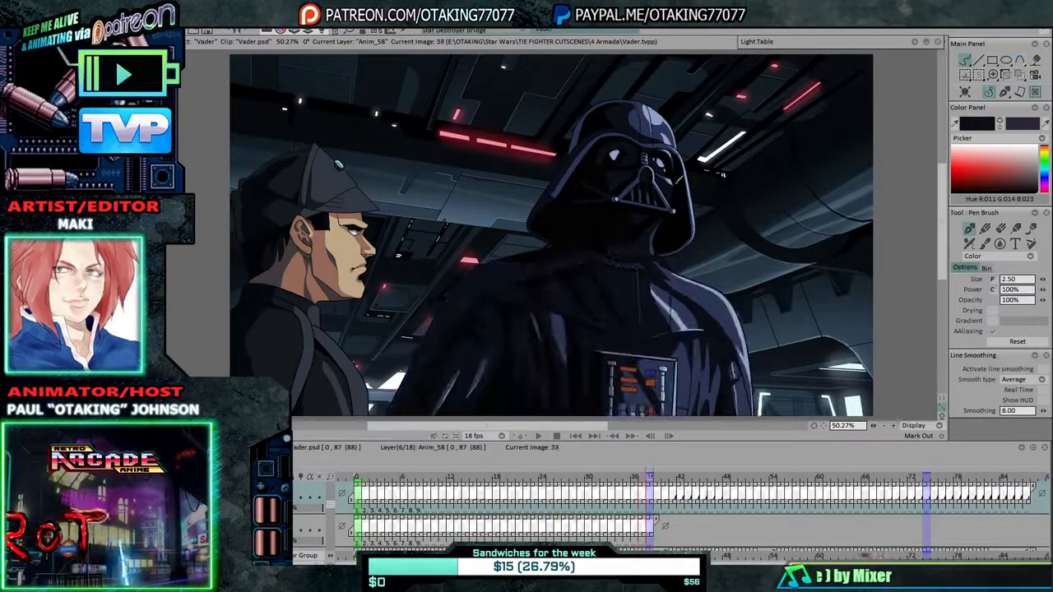
# Fill the robe area above and beside Vader's chest box on frame 37 with the dark shadow colour.
pyautogui.click(1035, 62)
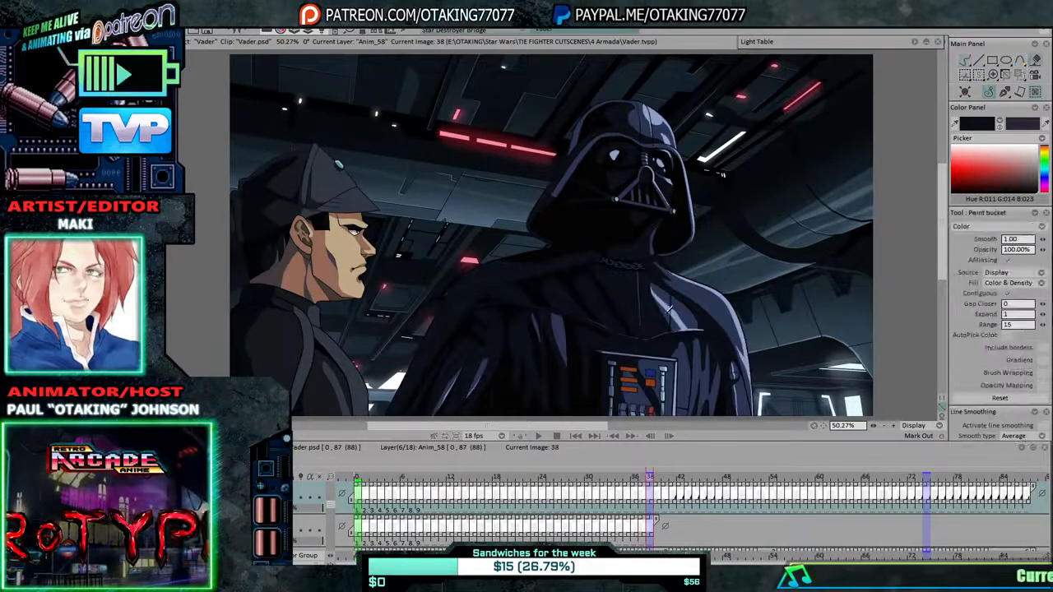
pyautogui.scroll(3, 668, 309)
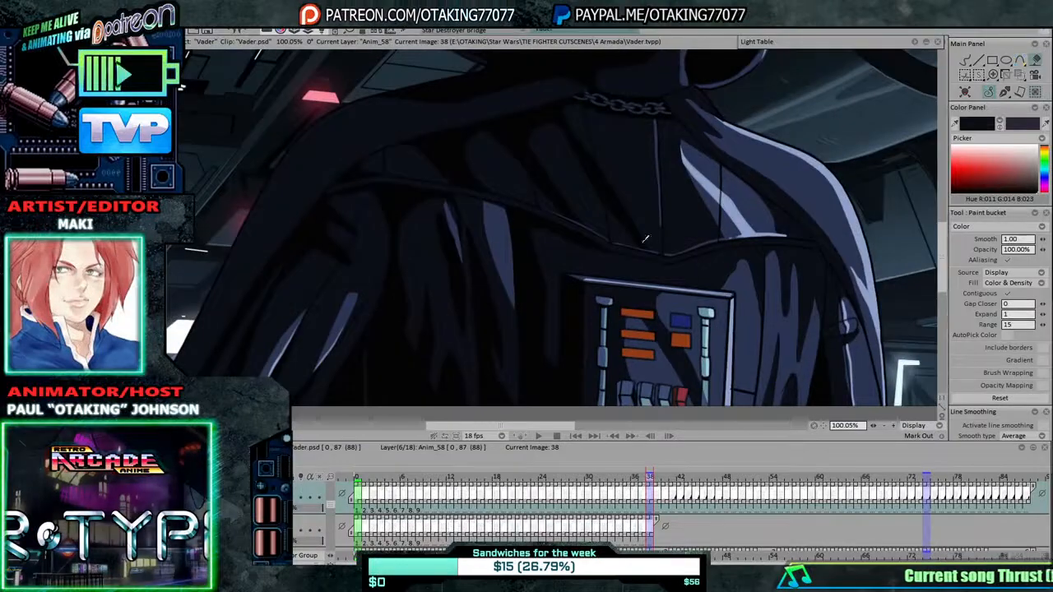
pyautogui.press('Left')
pyautogui.press('Right')
pyautogui.press('Left')
pyautogui.click(630, 264)
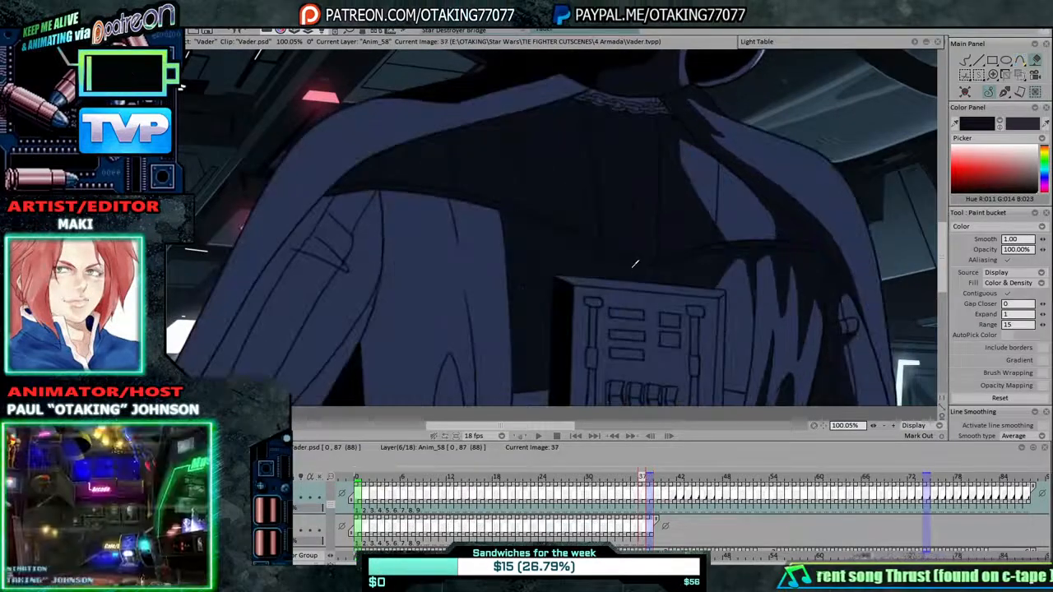
pyautogui.press('Right')
pyautogui.press('Left')
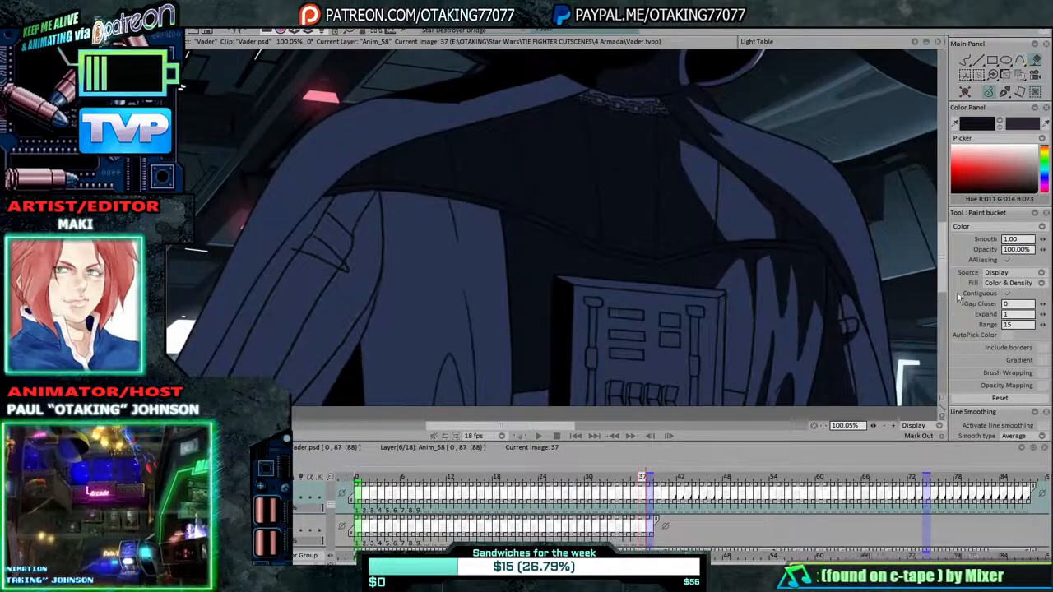
# Set the Paint bucket range to 33 and fill the robe around the chest box dark on frames 36 and 35.
pyautogui.moveTo(1041, 327); pyautogui.dragTo(1050, 332)
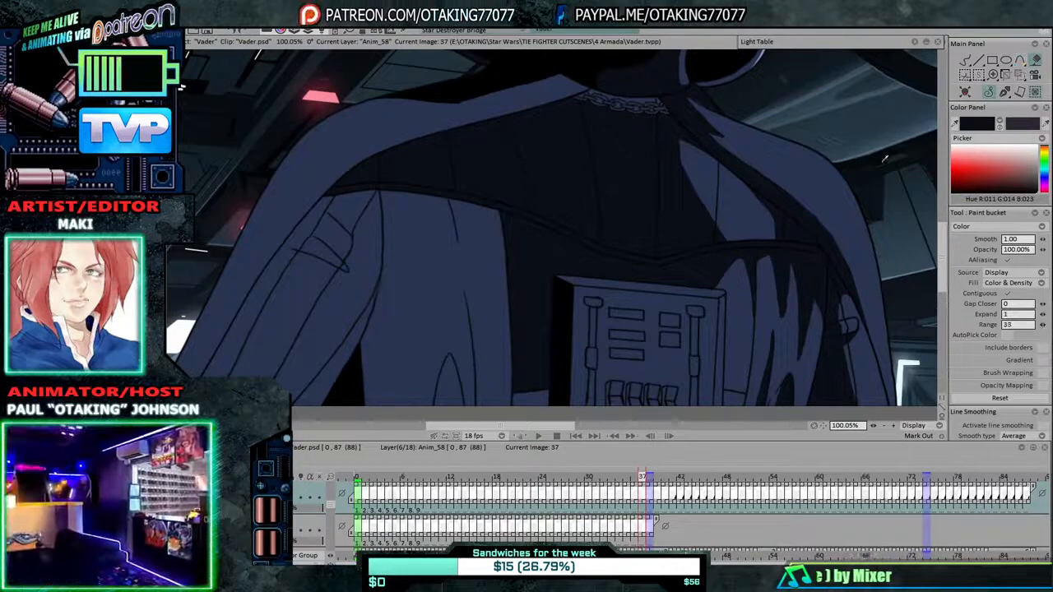
pyautogui.click(967, 61)
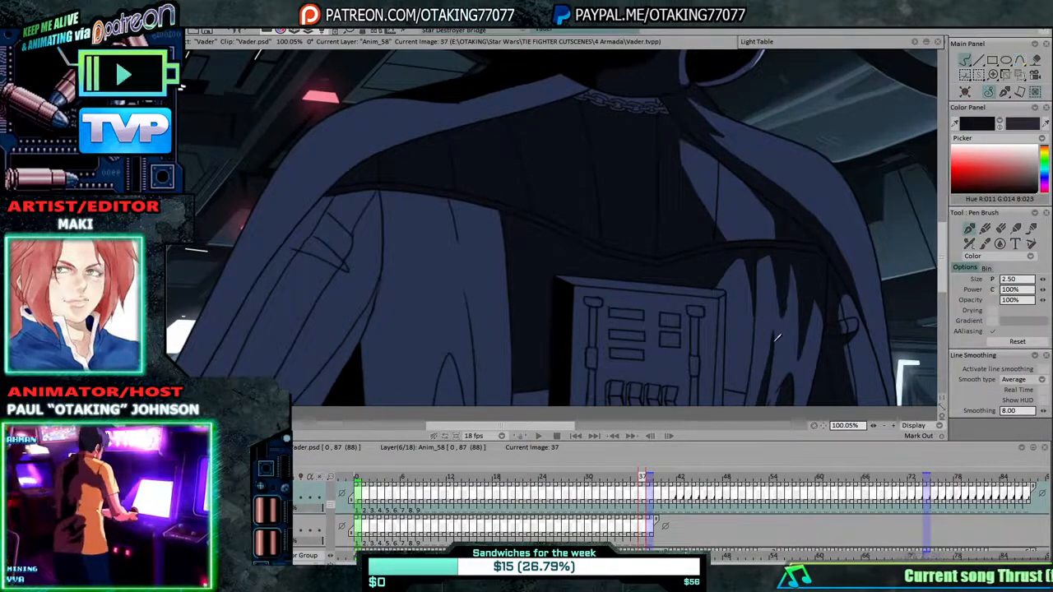
pyautogui.moveTo(776, 337); pyautogui.dragTo(773, 291)
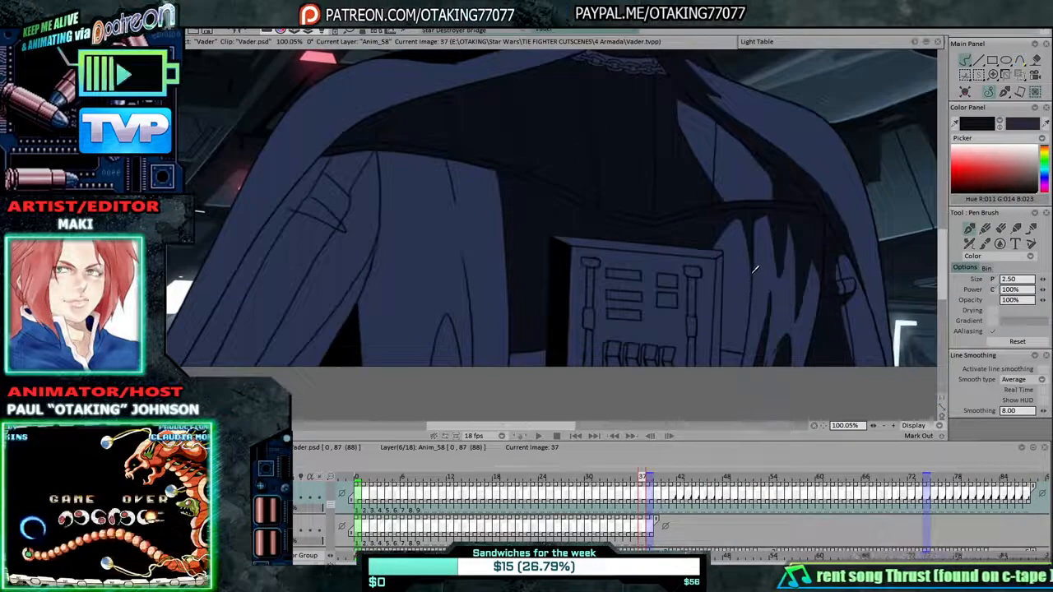
pyautogui.click(1020, 61)
pyautogui.press('Left')
pyautogui.press('Left')
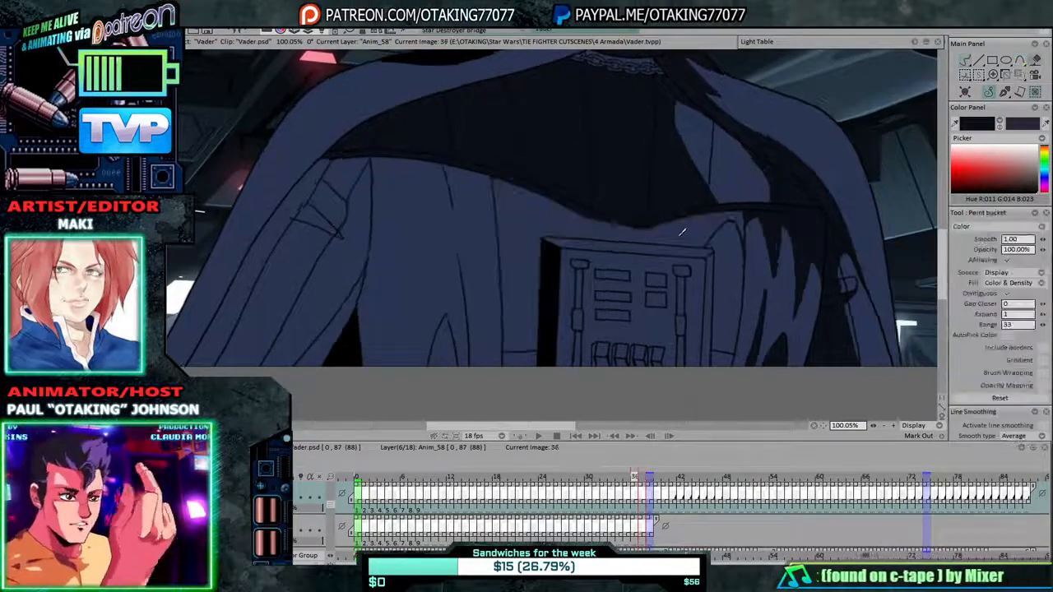
pyautogui.click(659, 228)
pyautogui.press('Left')
pyautogui.click(657, 230)
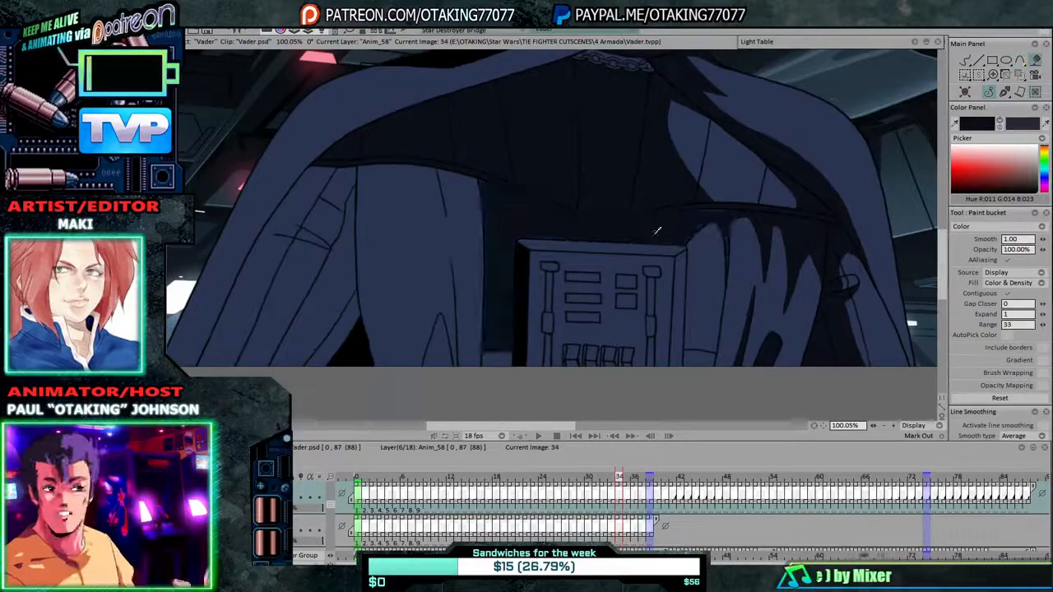
# Fill the robe area around the chest box with the dark colour on frames 34 down to 30.
pyautogui.press('Left')
pyautogui.click(647, 228)
pyautogui.press('Left')
pyautogui.click(660, 225)
pyautogui.press('Left')
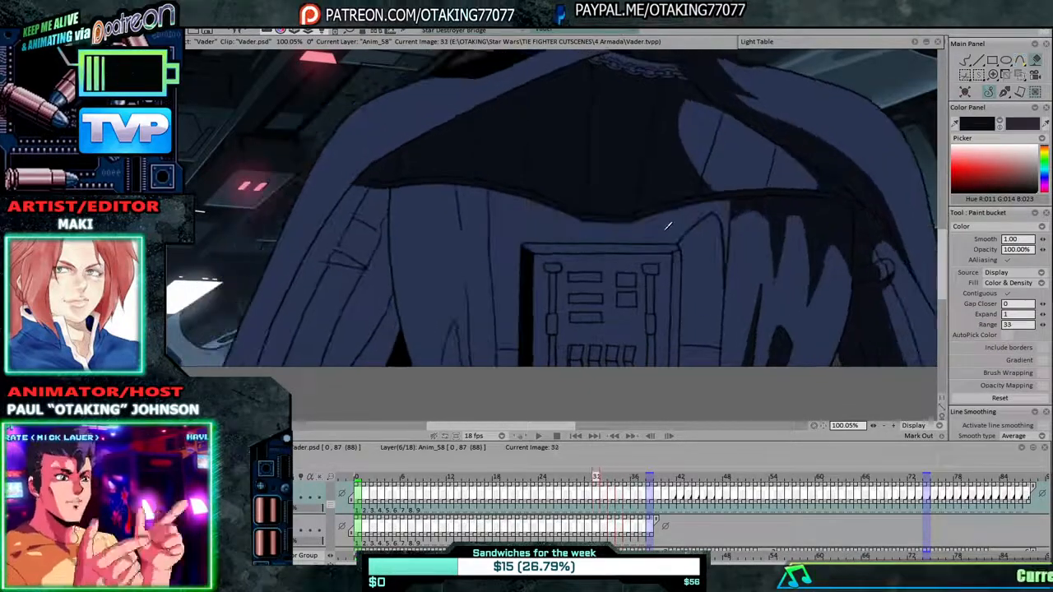
pyautogui.click(662, 226)
pyautogui.press('Left')
pyautogui.click(665, 227)
pyautogui.press('Left')
pyautogui.click(664, 226)
pyautogui.press('Left')
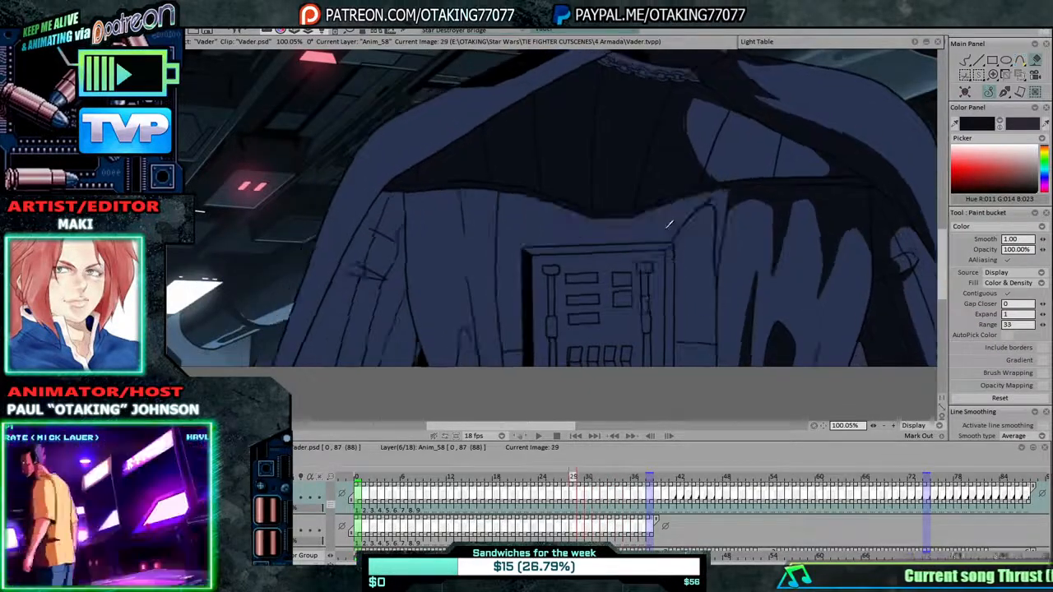
# Continue the dark robe fill around the chest box from frame 29 down to frame 24.
pyautogui.click(666, 226)
pyautogui.press('Left')
pyautogui.click(657, 227)
pyautogui.press('Left')
pyautogui.click(629, 230)
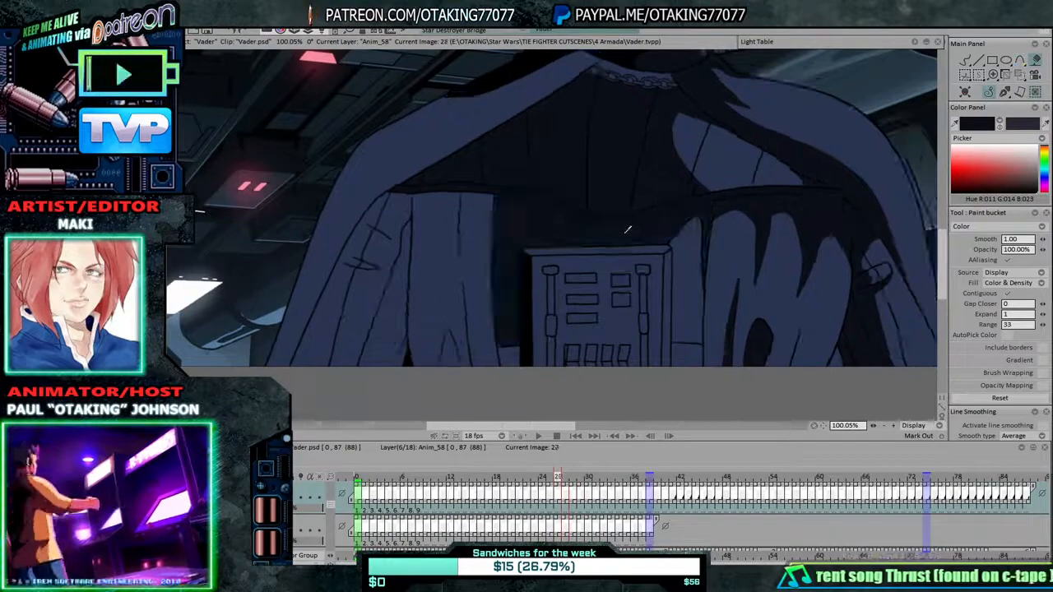
pyautogui.press('Left')
pyautogui.click(627, 229)
pyautogui.press('Left')
pyautogui.click(637, 234)
pyautogui.press('Left')
pyautogui.click(629, 235)
# Fill the robe around the chest box with the dark colour on frames 23 down to 19.
pyautogui.press('Left')
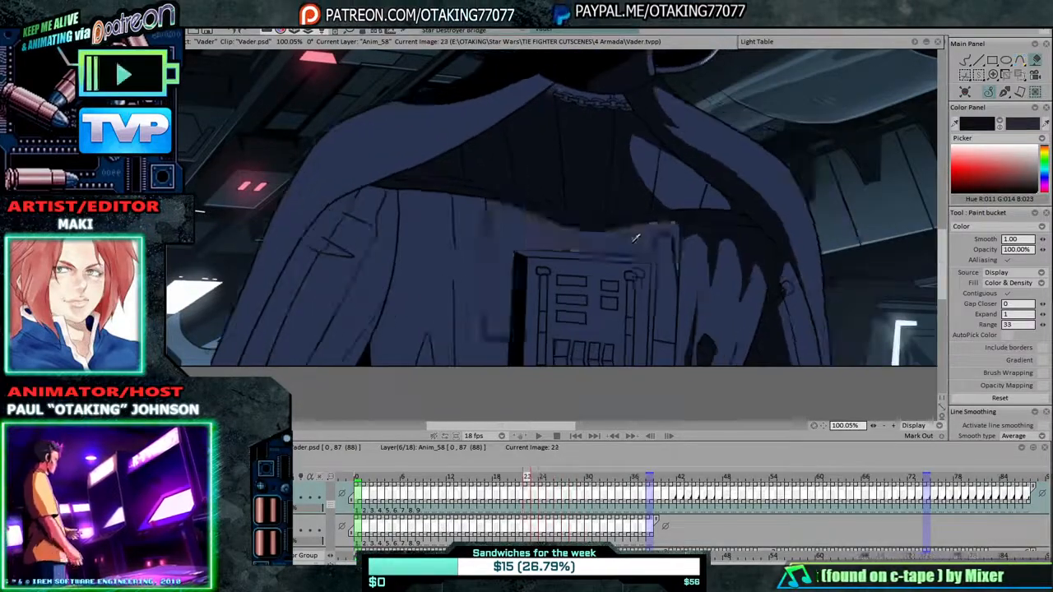
pyautogui.click(623, 237)
pyautogui.press('Left')
pyautogui.click(615, 239)
pyautogui.press('Left')
pyautogui.click(602, 244)
pyautogui.press('Left')
pyautogui.click(589, 247)
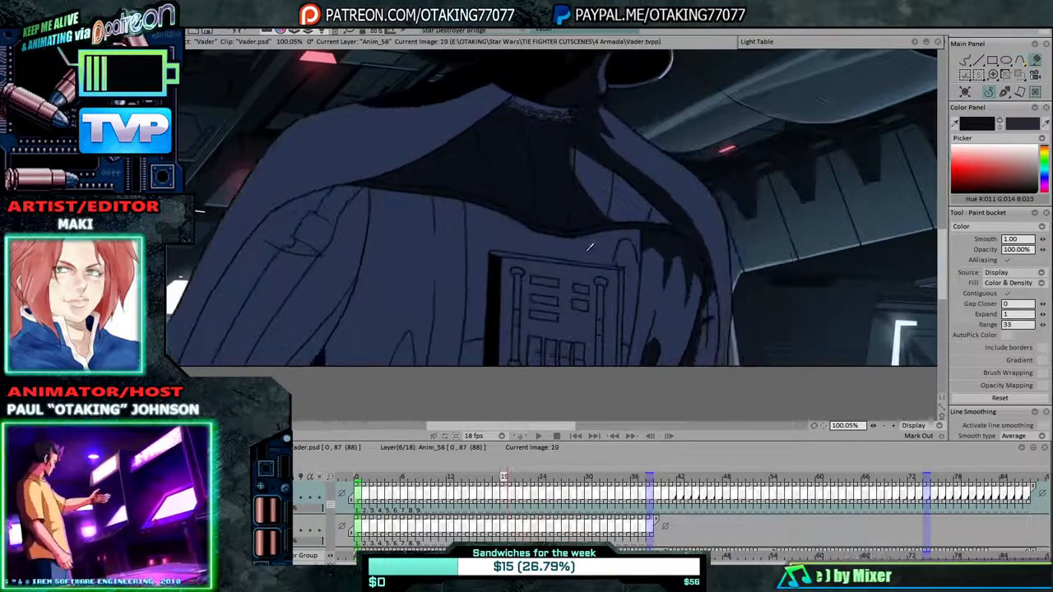
# Fill the robe area above the chest box with the dark colour on frames 17, 16 and 15.
pyautogui.press('Left')
pyautogui.press('Left')
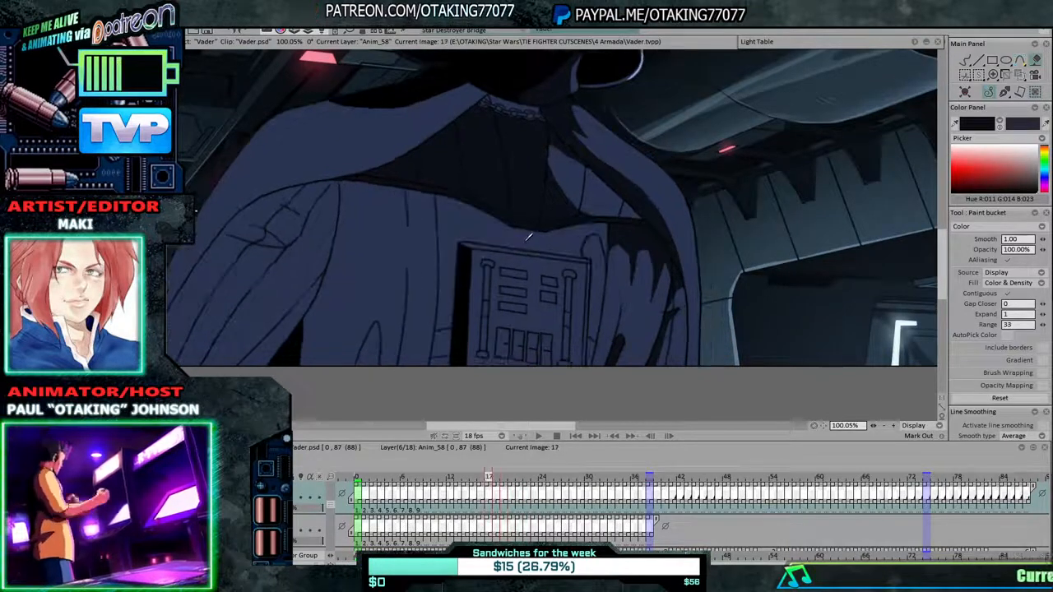
pyautogui.click(525, 235)
pyautogui.press('Left')
pyautogui.click(486, 227)
pyautogui.press('Left')
pyautogui.click(458, 222)
# Try the dark robe fill above the chest box on frame 14, compare with frame 13 and undo the fill.
pyautogui.press('Left')
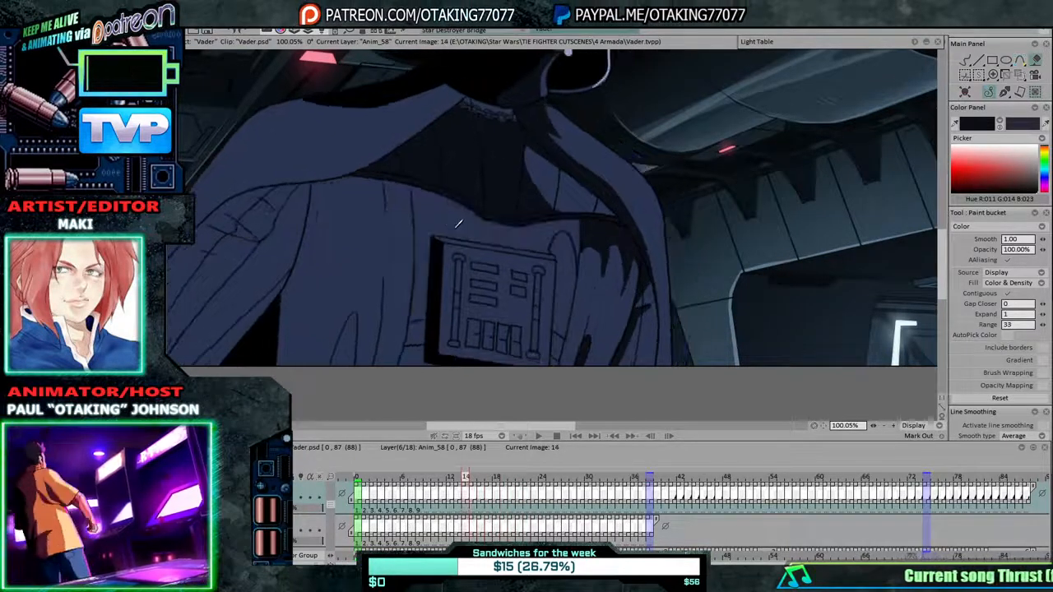
pyautogui.click(461, 223)
pyautogui.press('Left')
pyautogui.press('Right')
pyautogui.hotkey('ctrl', 'z')
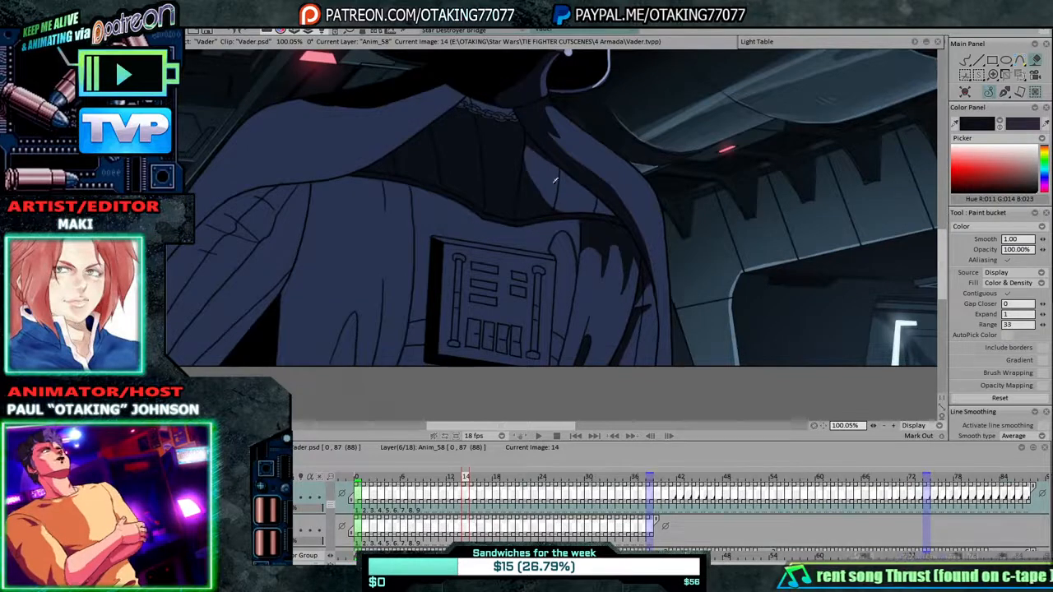
# Close the line gap on frame 14 with the Pen Brush and fill the robe above the chest box on frames 14 down to 10.
pyautogui.click(960, 59)
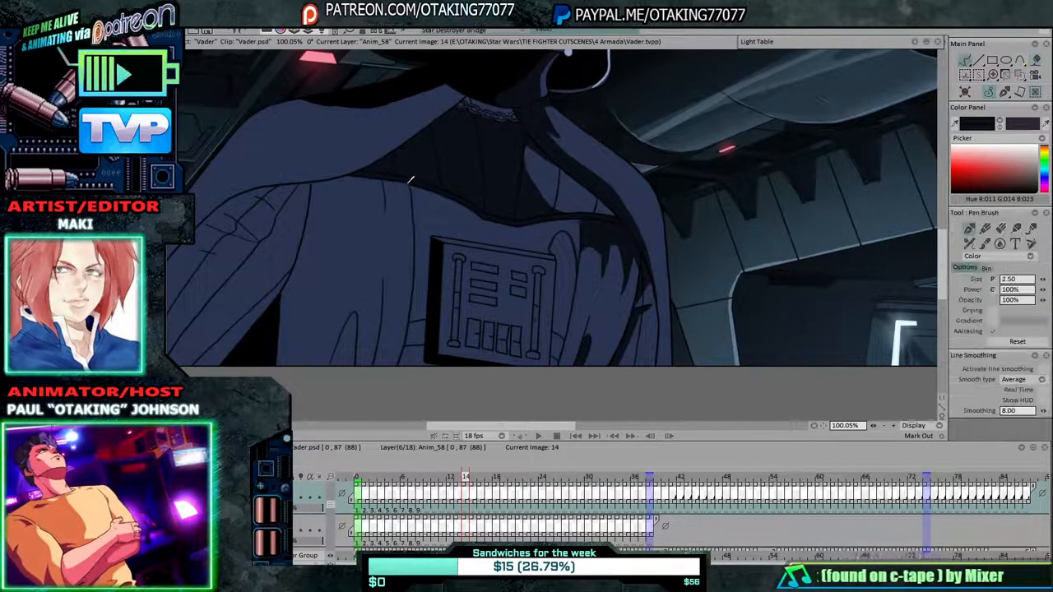
pyautogui.click(1019, 61)
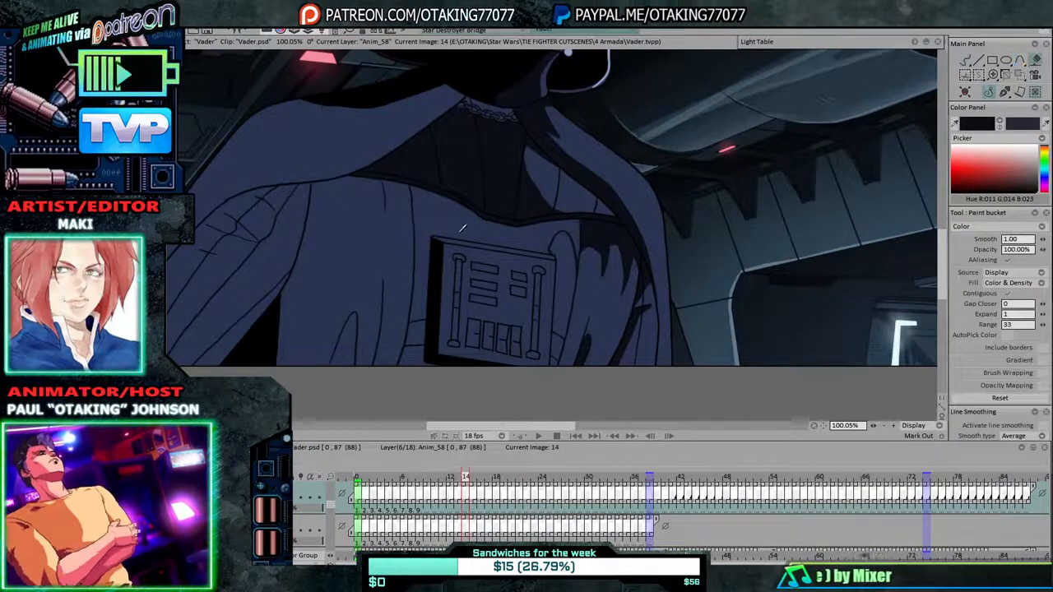
pyautogui.press('Left')
pyautogui.click(447, 230)
pyautogui.press('Left')
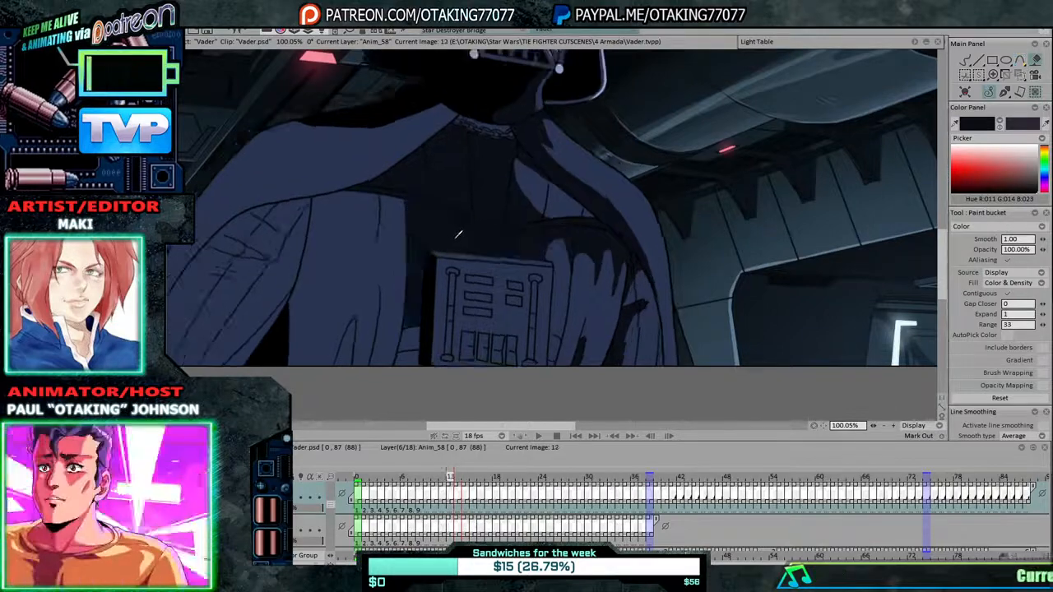
pyautogui.press('Left')
pyautogui.press('Left')
pyautogui.press('Left')
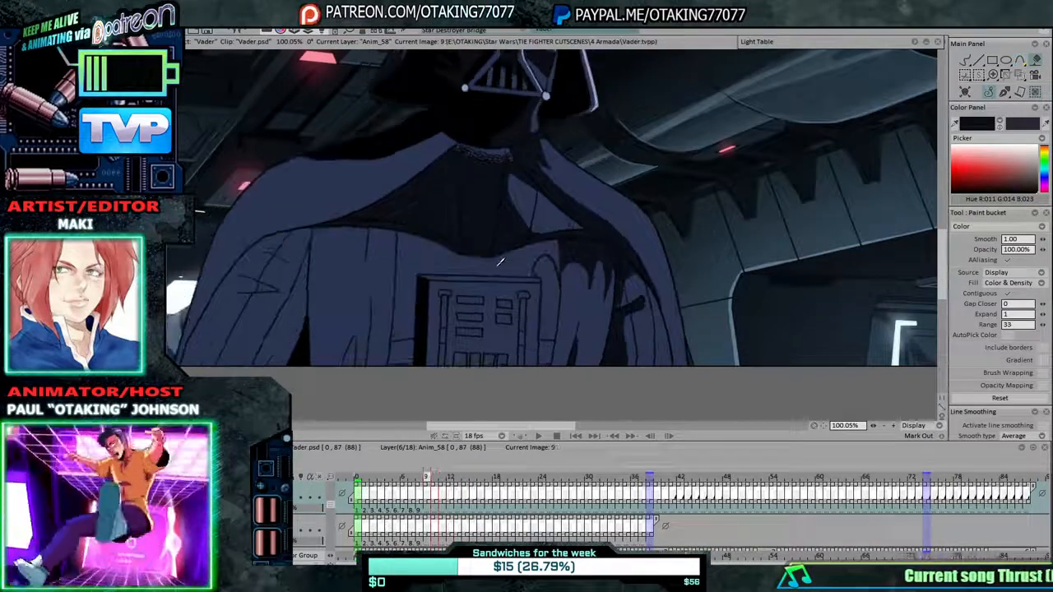
# Fill the robe area above the chest box with the dark colour on frames 9 down to 4.
pyautogui.click(503, 262)
pyautogui.press('Left')
pyautogui.click(514, 269)
pyautogui.press('Left')
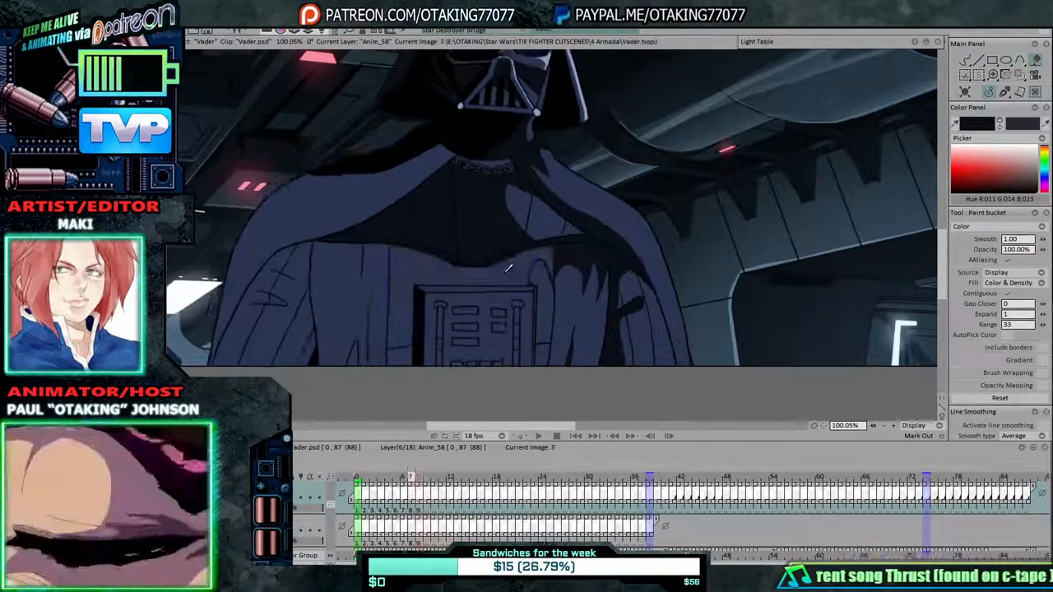
pyautogui.click(506, 271)
pyautogui.press('Left')
pyautogui.click(506, 275)
pyautogui.press('Left')
pyautogui.click(505, 281)
pyautogui.press('Left')
pyautogui.click(505, 285)
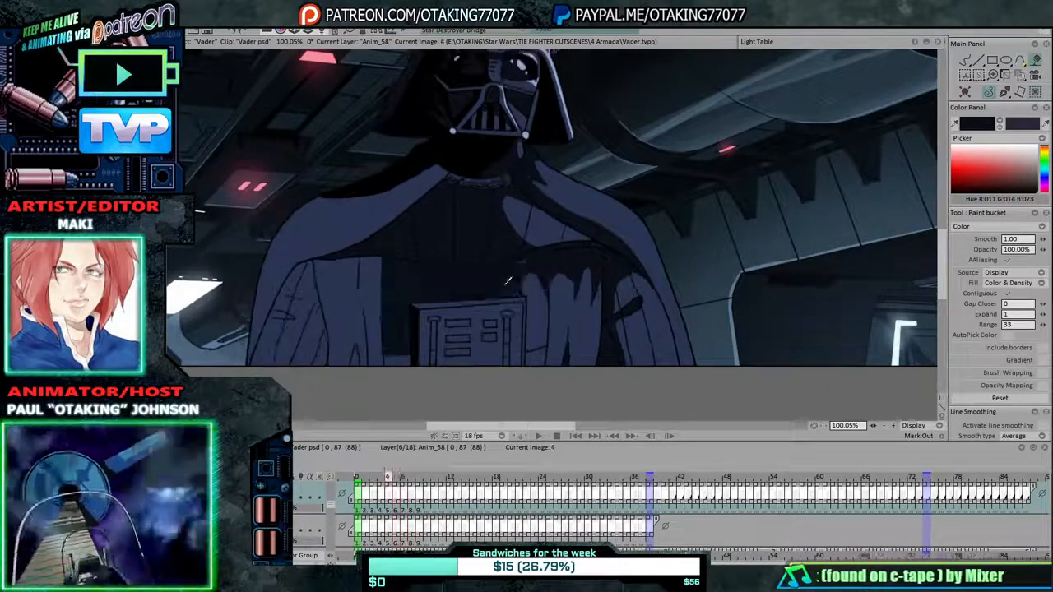
# Fill the robe above the chest box with the dark colour on frames 3 down to 0 and play the animation back.
pyautogui.press('Left')
pyautogui.click(509, 280)
pyautogui.press('Left')
pyautogui.click(514, 278)
pyautogui.press('Left')
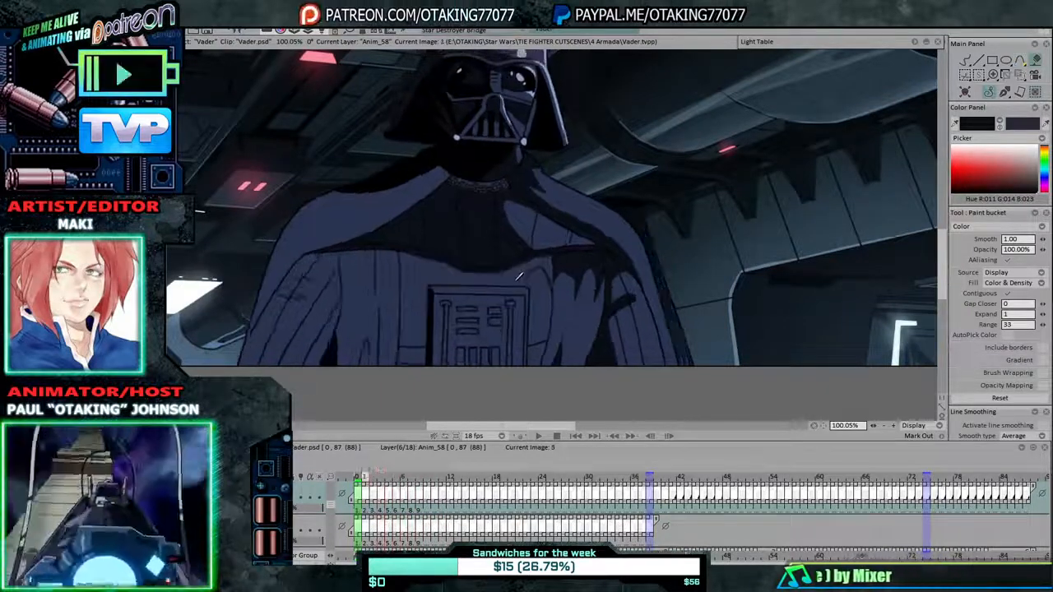
pyautogui.click(519, 277)
pyautogui.press('Left')
pyautogui.click(525, 267)
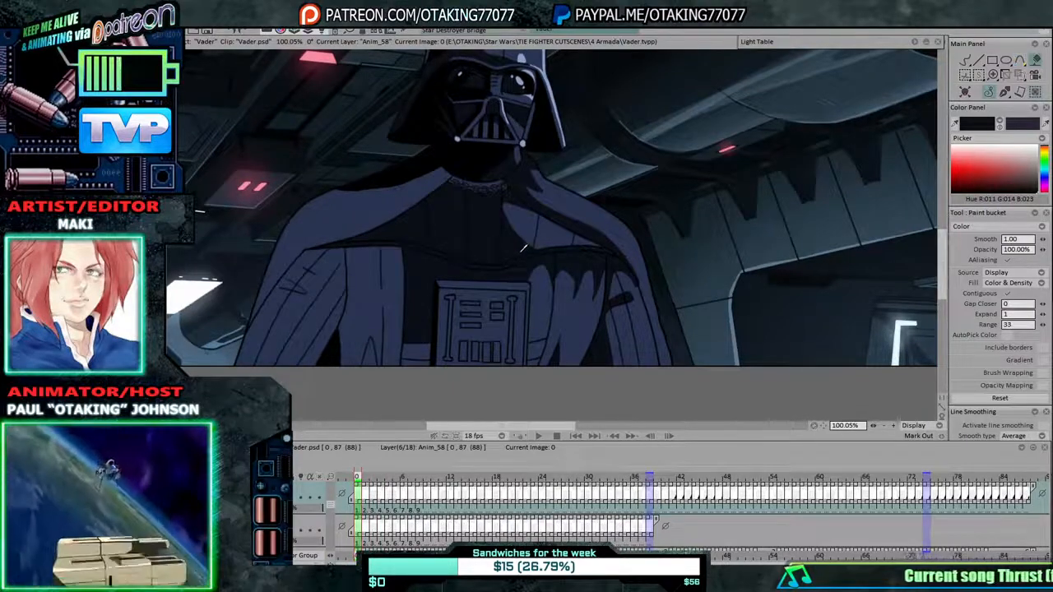
pyautogui.press('Return')
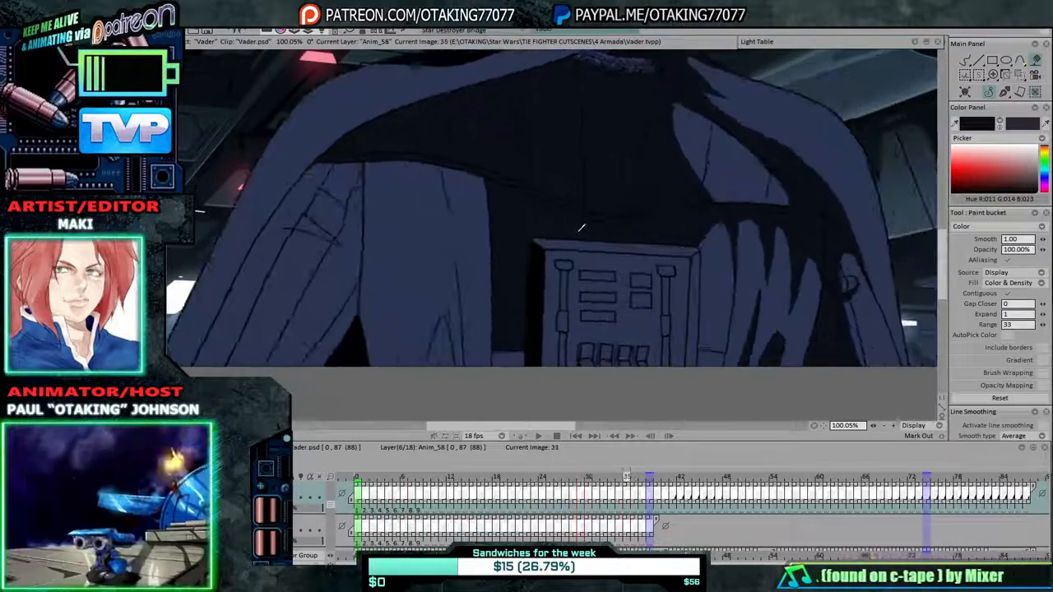
# Draw an extra fold line with the Pen Brush on the robe panel beside the chest box on frames 37 and 36.
pyautogui.press('Left')
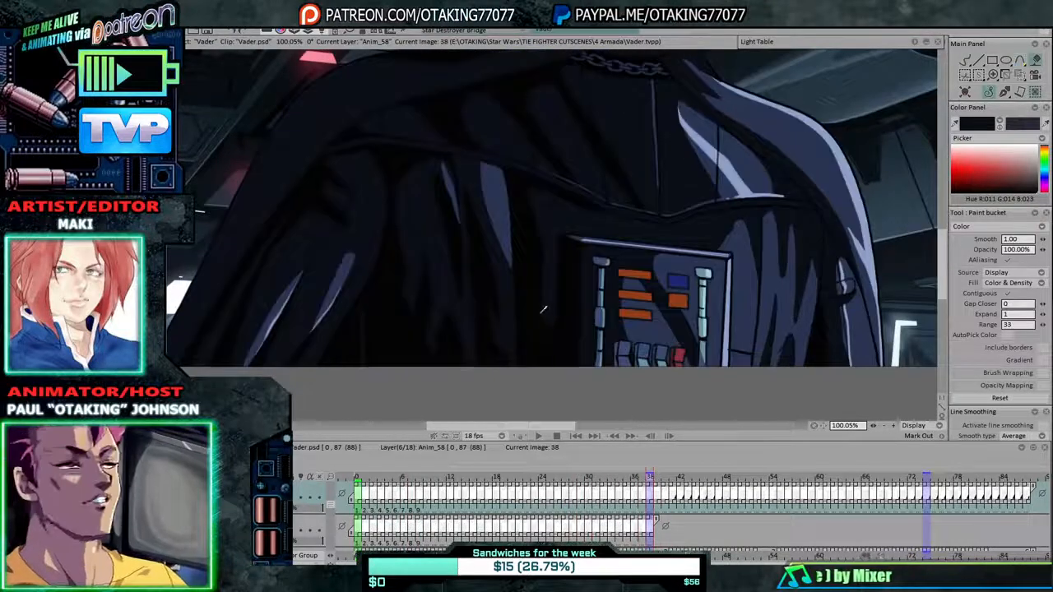
pyautogui.click(967, 60)
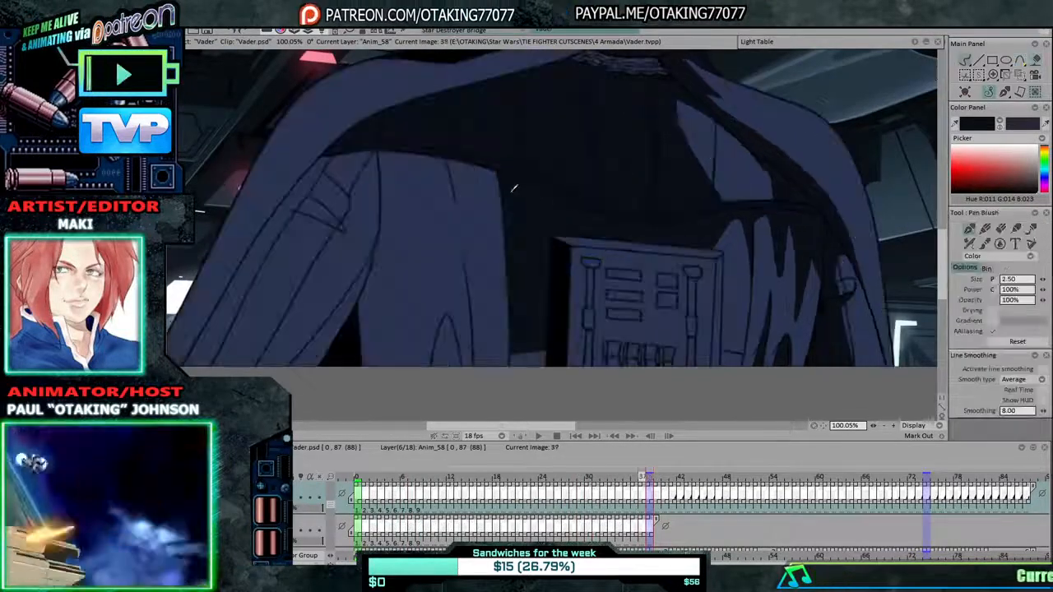
pyautogui.press('Left')
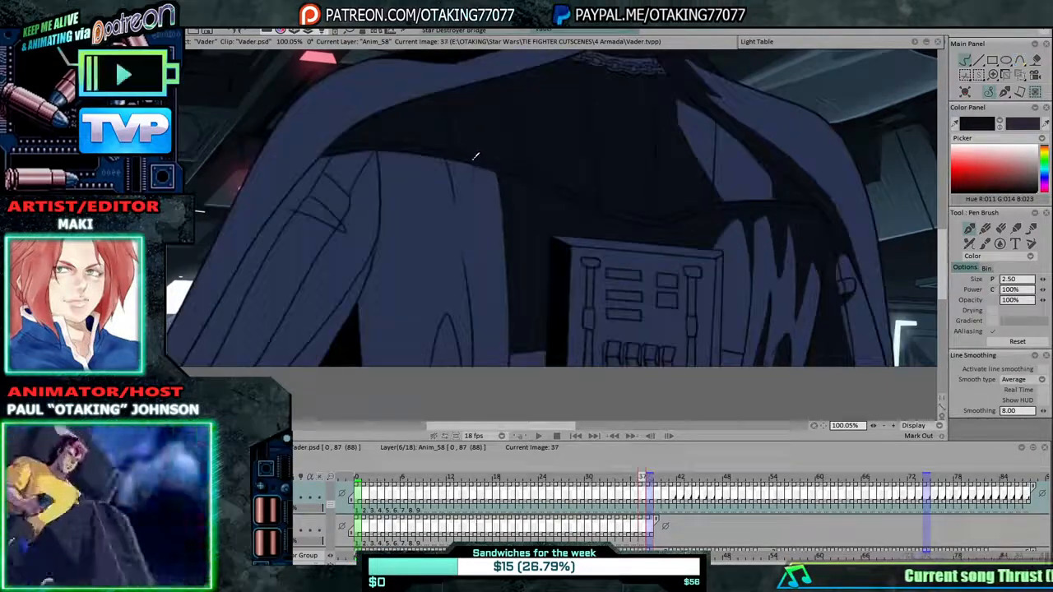
pyautogui.press('Right')
pyautogui.press('Left')
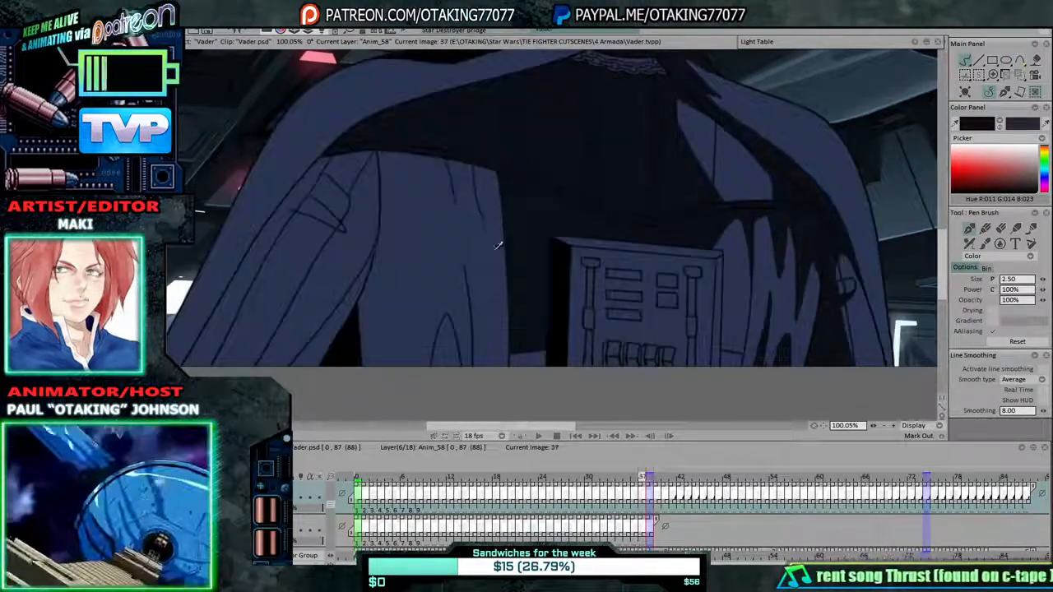
pyautogui.press('Right')
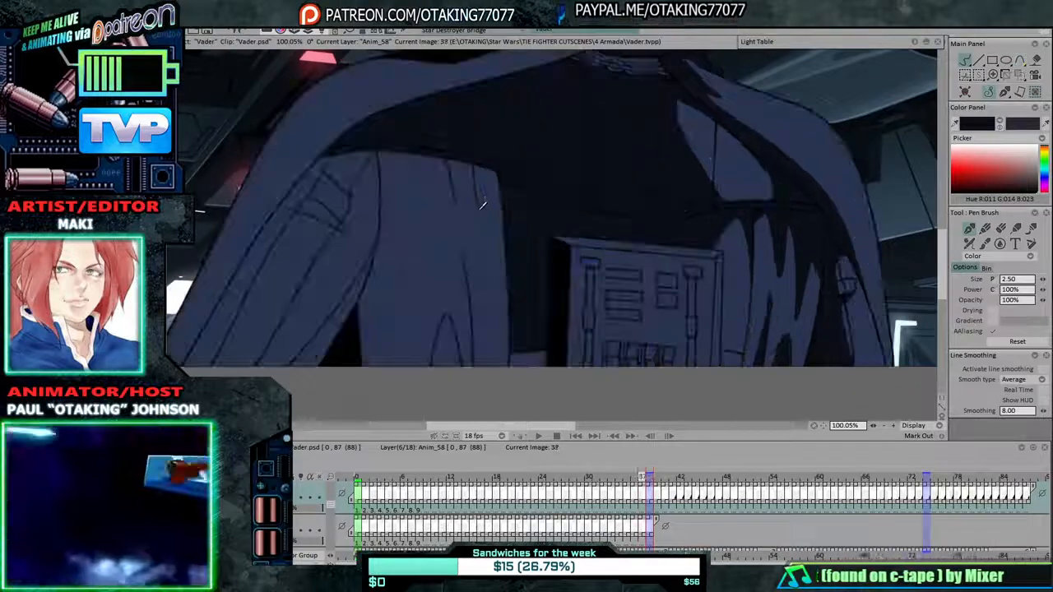
pyautogui.press('Left')
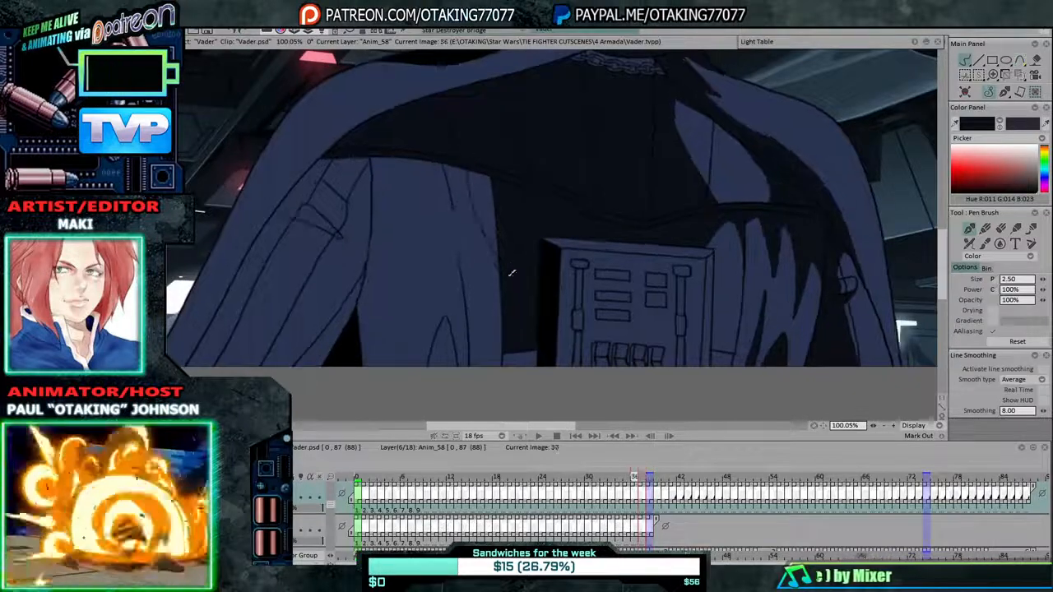
# Draw the same short fold line on the robe panel beside the chest box on frames 35 down to 32.
pyautogui.press('Left')
pyautogui.press('Left')
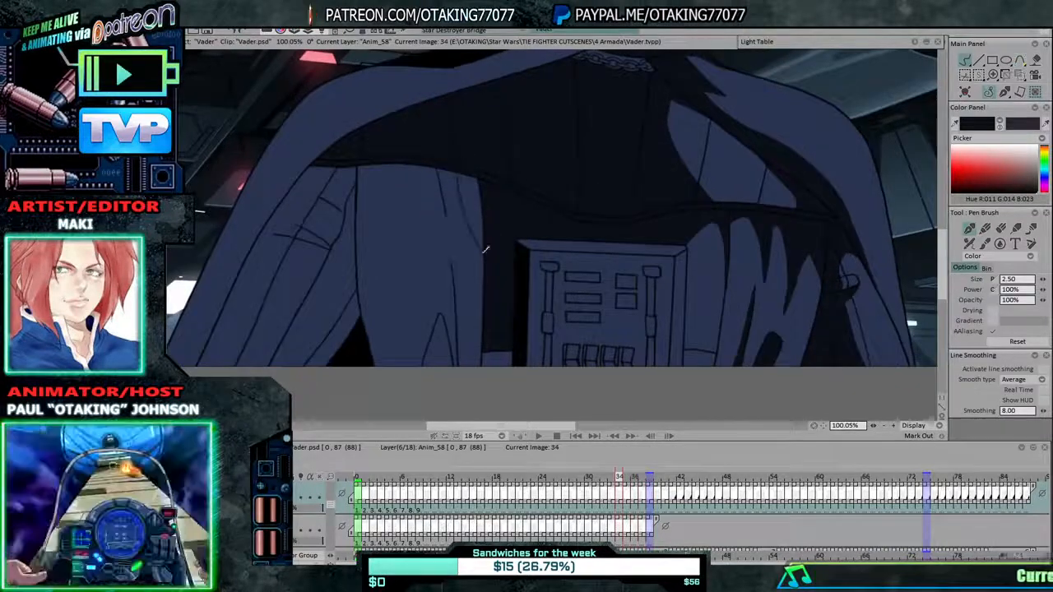
pyautogui.press('Left')
pyautogui.moveTo(463, 170); pyautogui.dragTo(482, 217)
pyautogui.press('Left')
pyautogui.moveTo(465, 169); pyautogui.dragTo(483, 209)
pyautogui.press('Left')
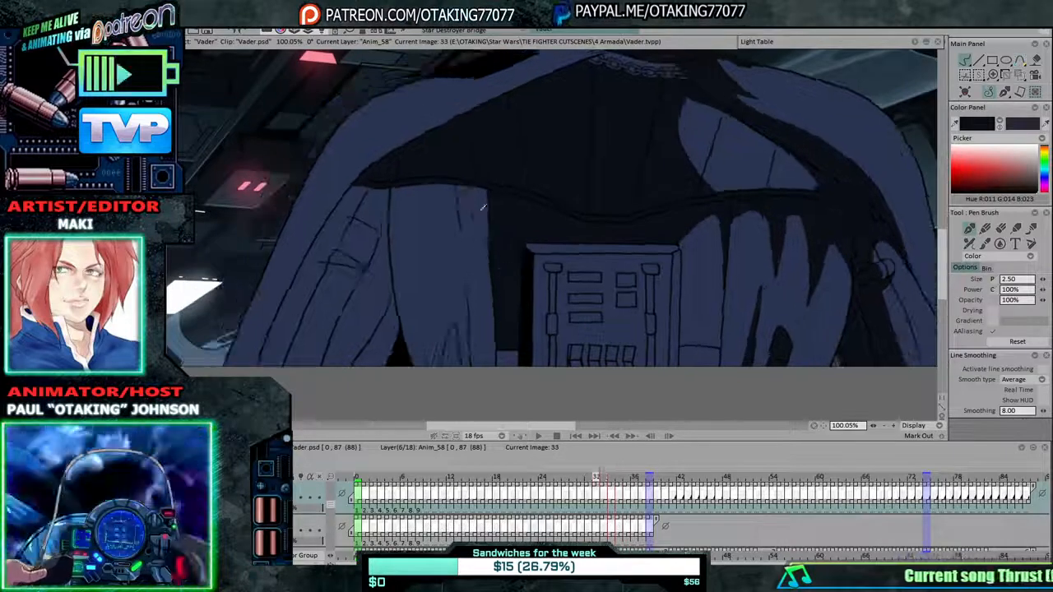
# Continue the robe fold line beside the chest box on frames 31 down to 28.
pyautogui.press('Left')
pyautogui.press('Left')
pyautogui.press('Left')
pyautogui.press('Left')
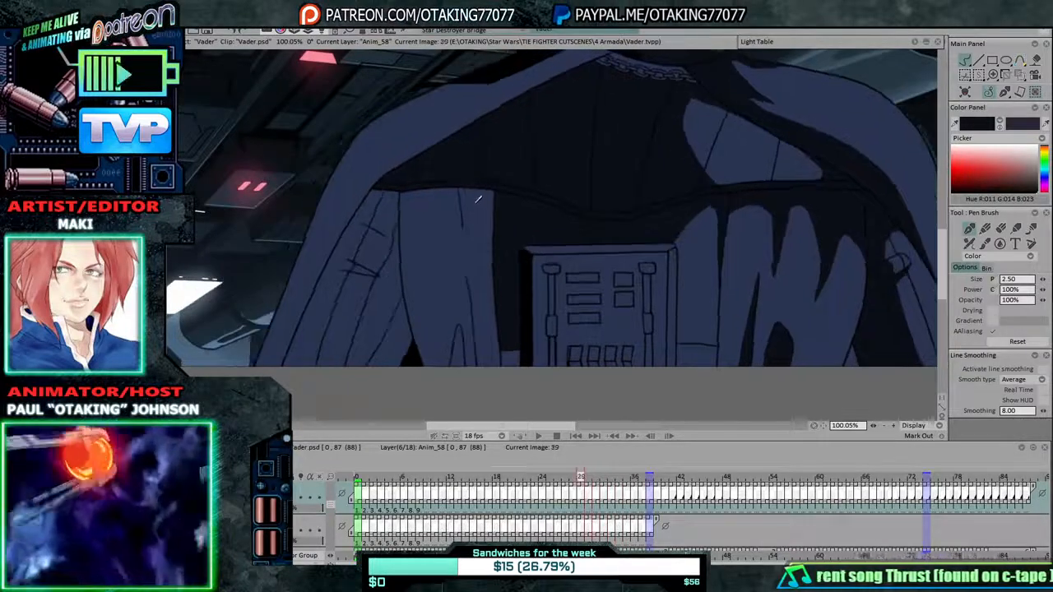
pyautogui.press('Left')
pyautogui.press('Left')
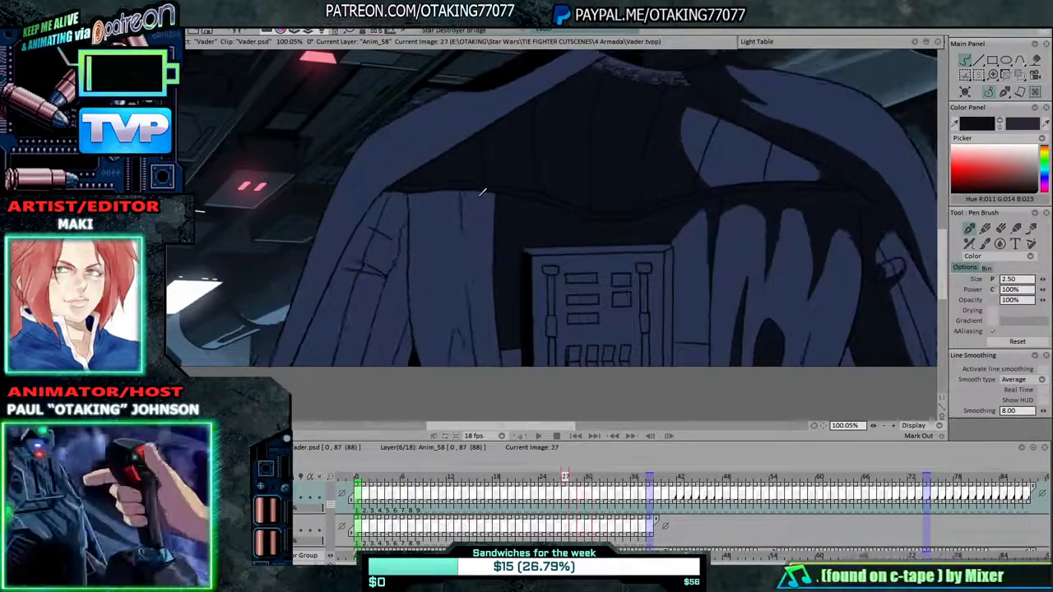
# Compare the robe fold line across frames 27 to 29 and draw it in line with its neighbours on frame 27.
pyautogui.press('Right')
pyautogui.press('Right')
pyautogui.press('Left')
pyautogui.press('Right')
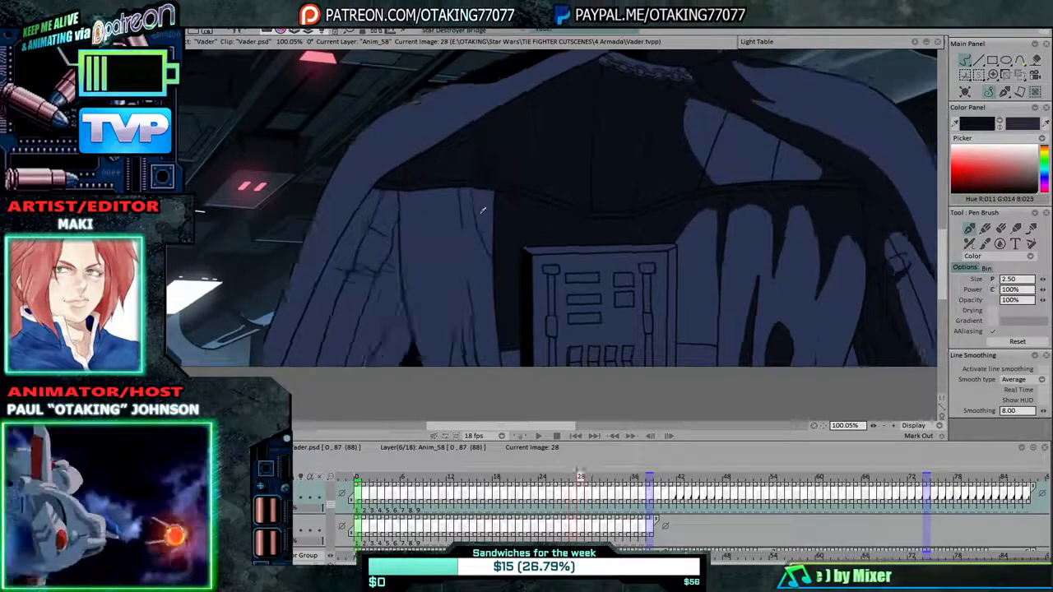
pyautogui.press('Left')
pyautogui.press('Left')
pyautogui.press('Right')
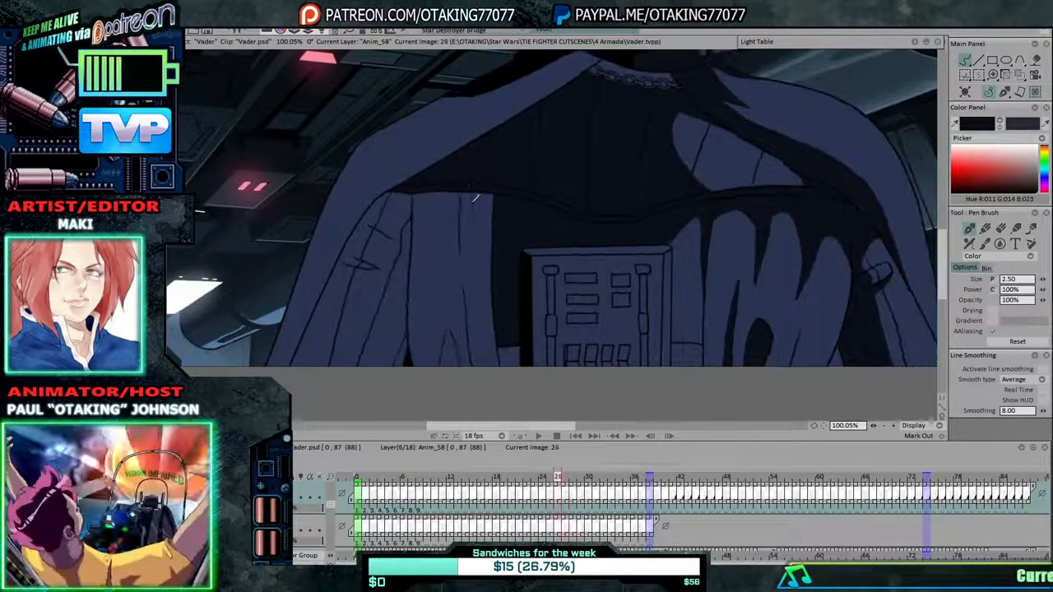
# Draw the robe fold line beside the chest box on frames 26 down to 20.
pyautogui.press('Left')
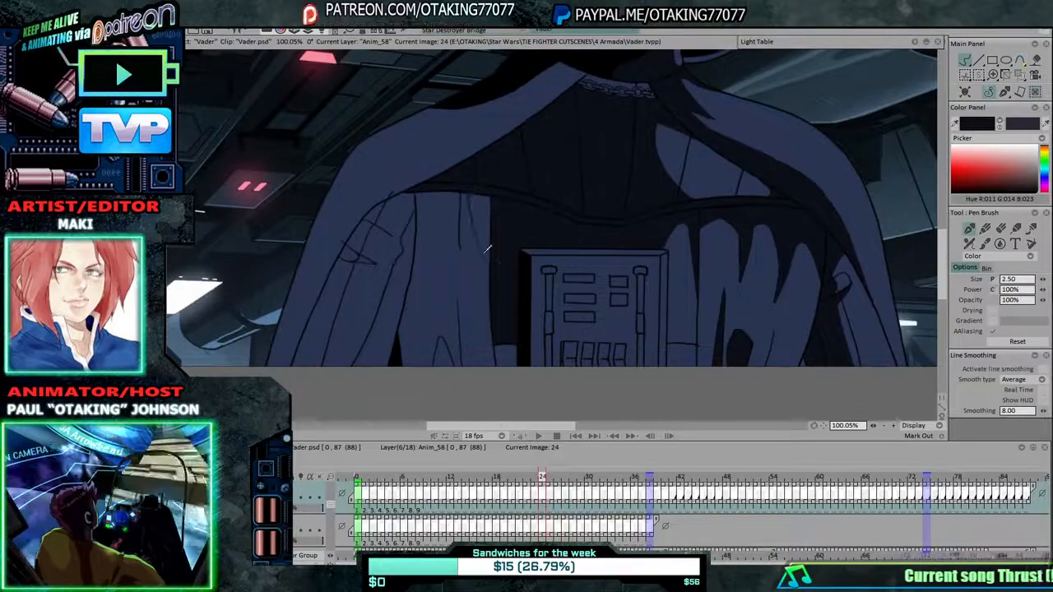
pyautogui.press('Left')
pyautogui.press('Left')
pyautogui.press('Left')
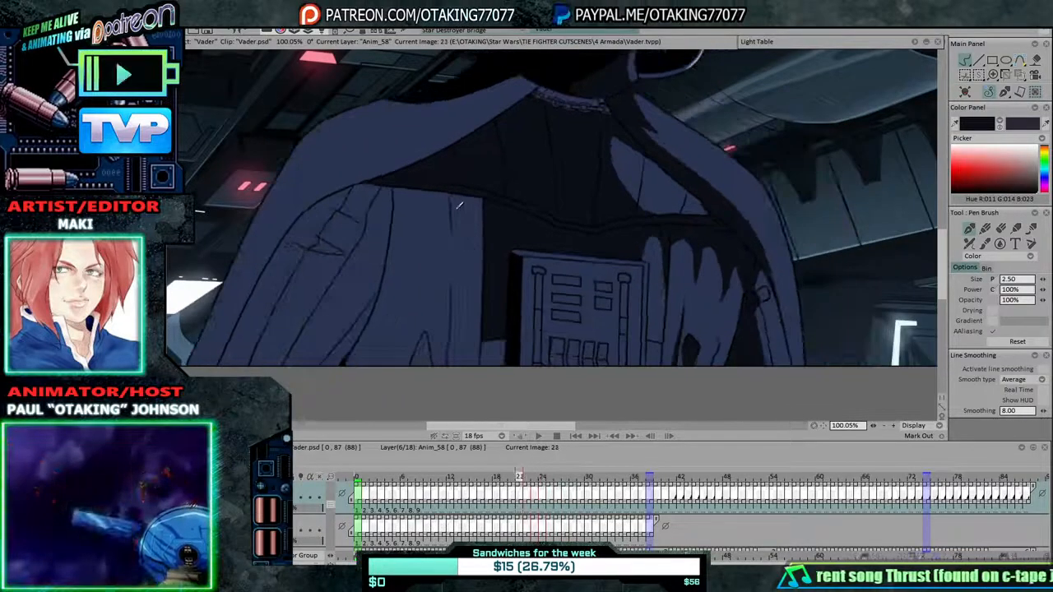
pyautogui.press('Left')
pyautogui.press('Left')
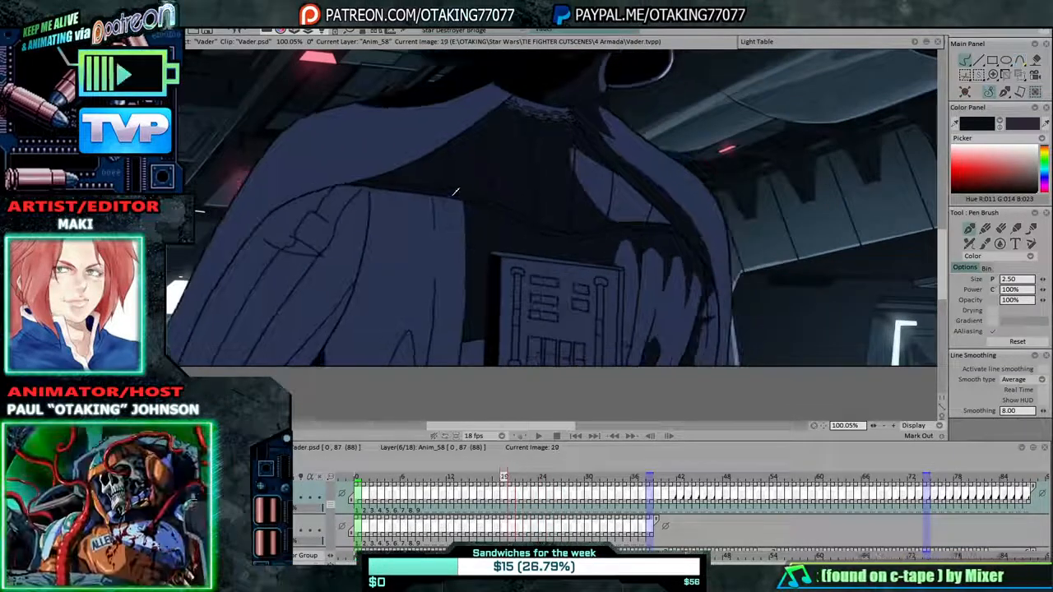
# Carry the robe fold line beside the chest box through frames 19 down to 14.
pyautogui.press('Left')
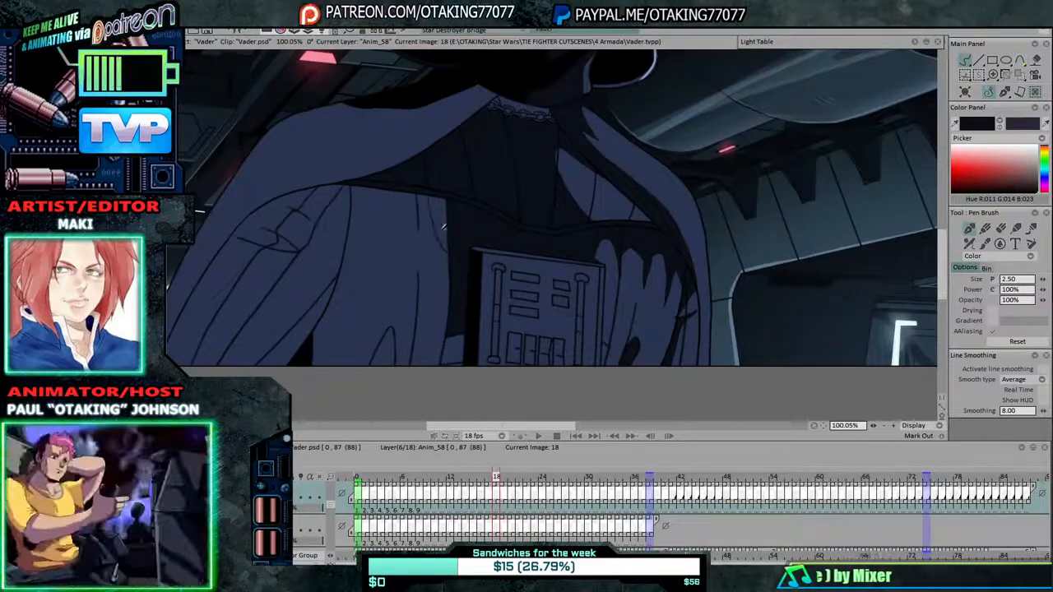
pyautogui.press('Left')
pyautogui.press('Right')
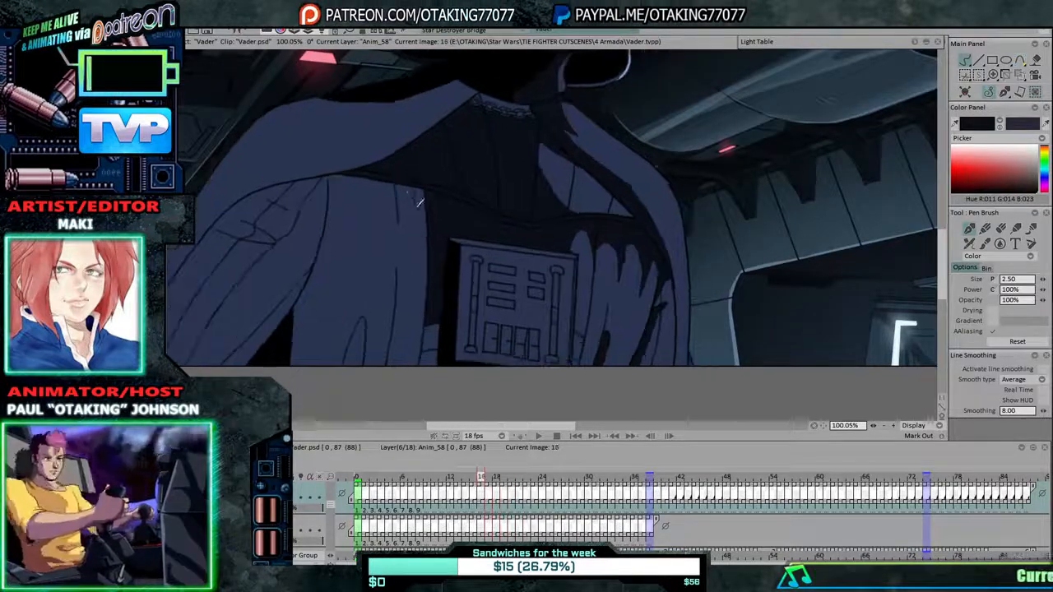
pyautogui.press('Left')
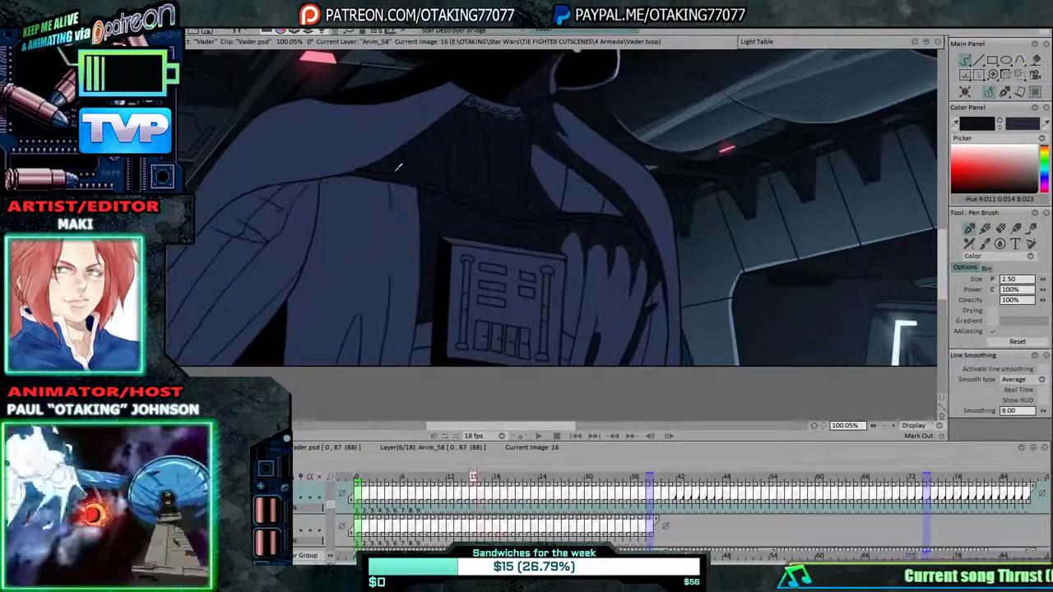
pyautogui.press('Left')
pyautogui.press('Left')
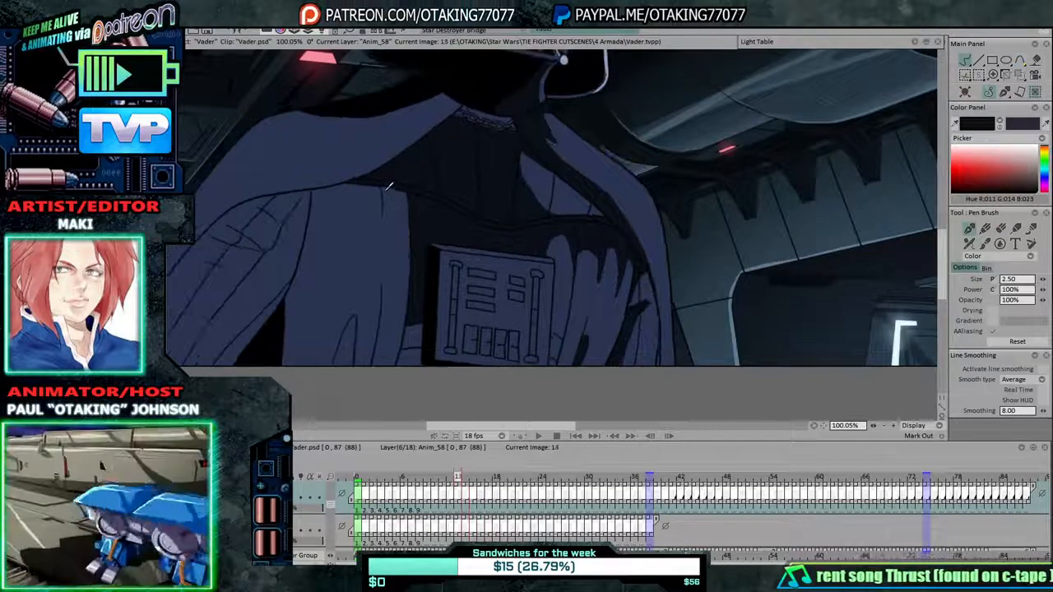
# Add the fold line to the robe panel beside the chest box on frames 13 down to 7.
pyautogui.press('Left')
pyautogui.press('Left')
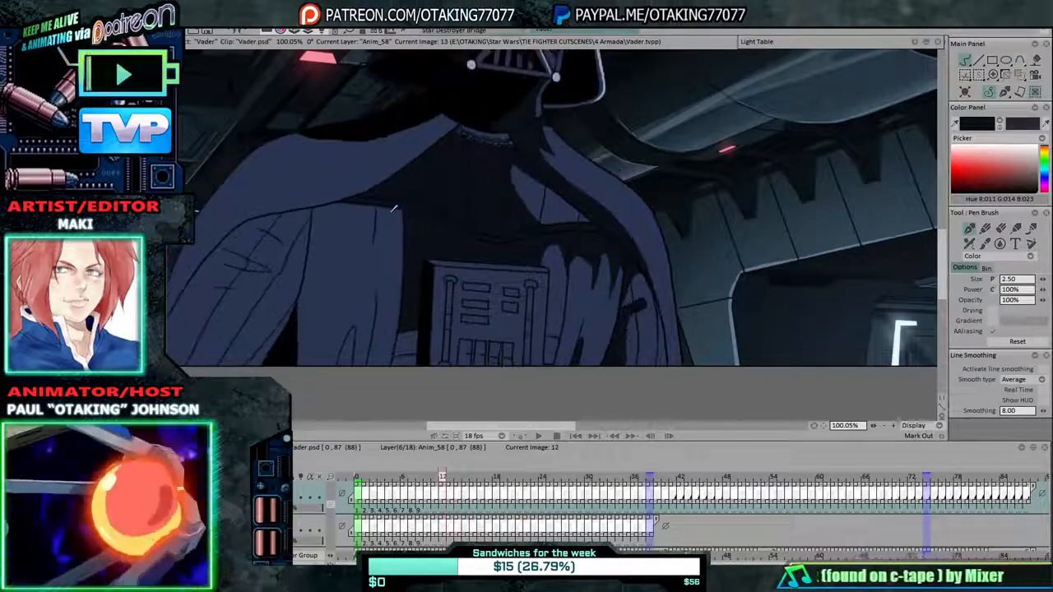
pyautogui.press('Left')
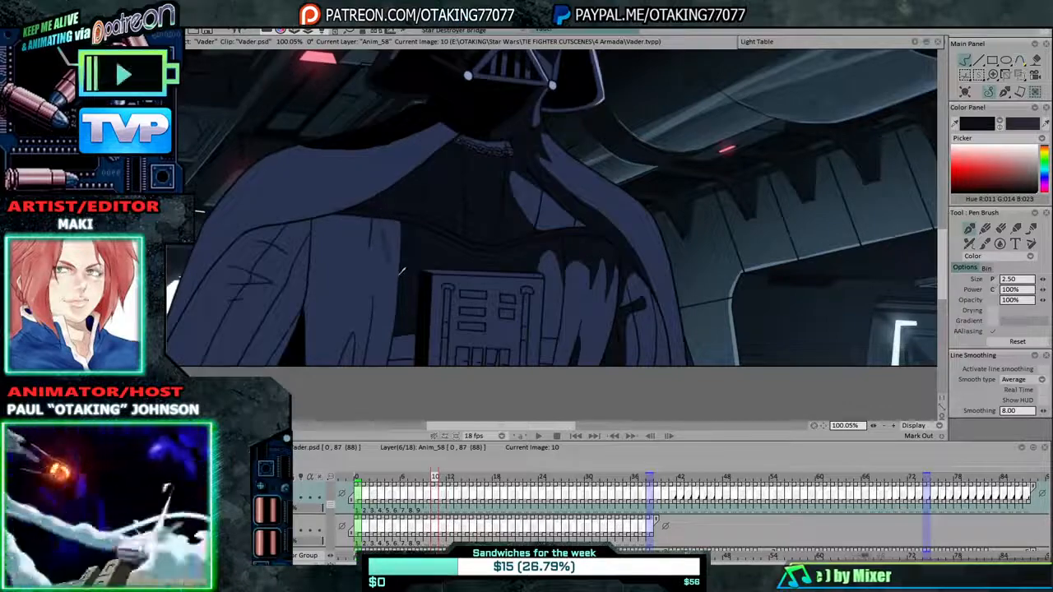
pyautogui.press('Left')
pyautogui.press('Left')
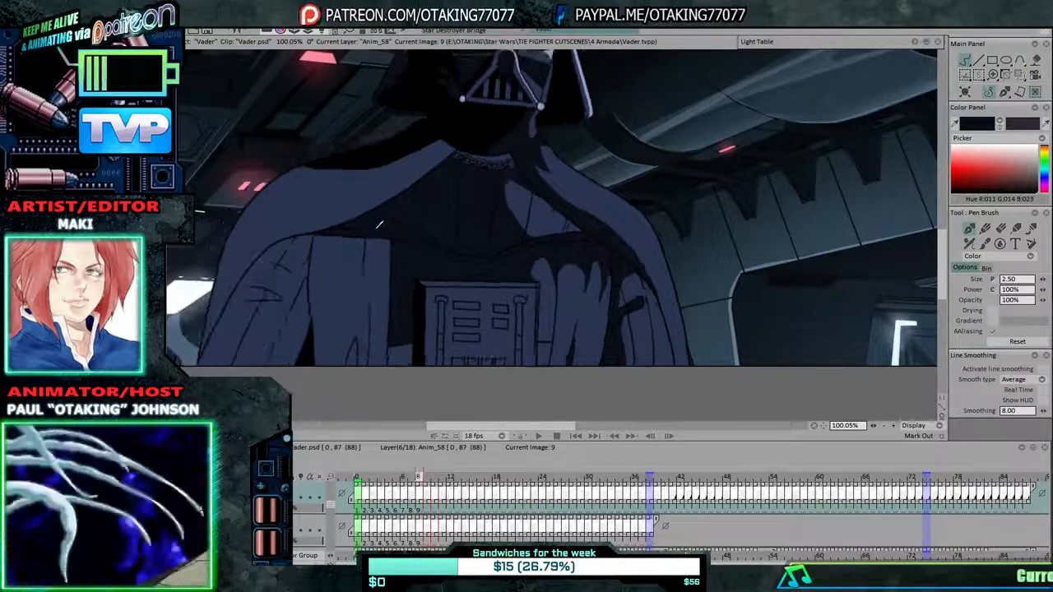
pyautogui.press('Left')
pyautogui.press('Left')
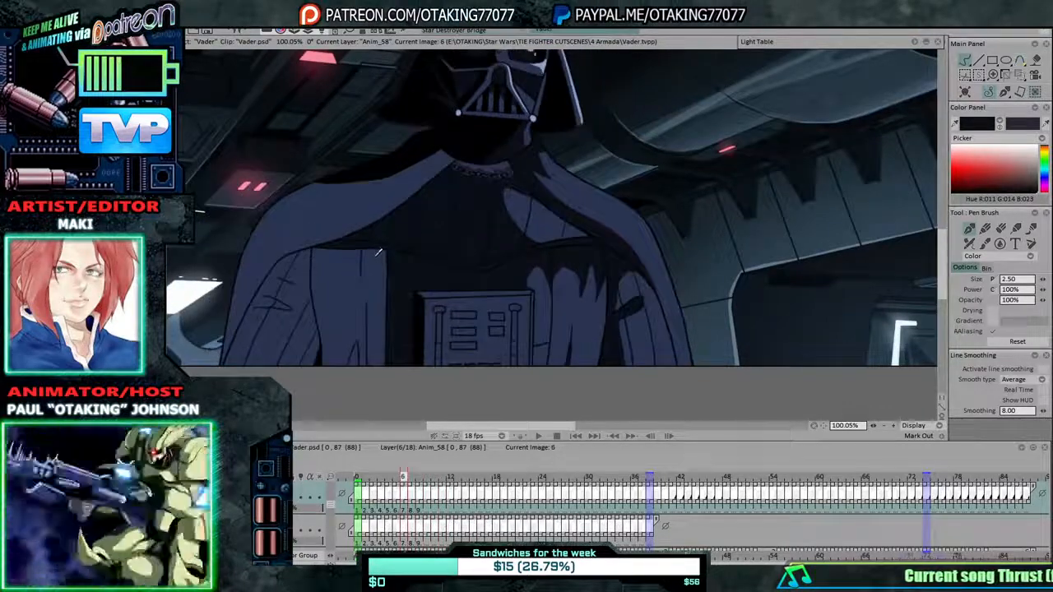
# Check the robe fold line against neighbouring frames 6 to 8 and continue drawing it on frames 6 down to 4.
pyautogui.press('Right')
pyautogui.press('Right')
pyautogui.press('Left')
pyautogui.press('Right')
pyautogui.press('Left')
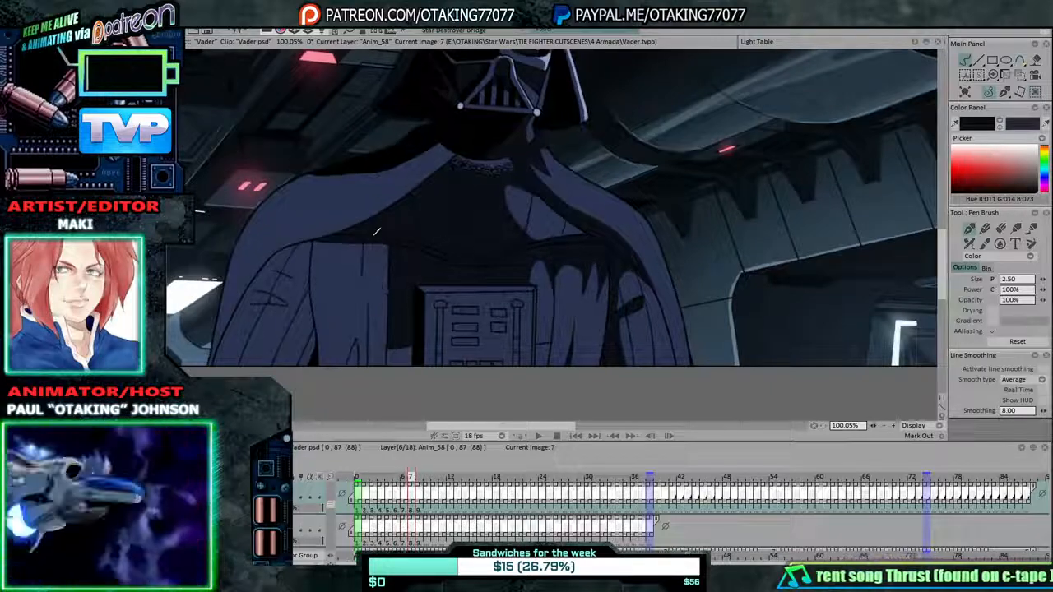
pyautogui.press('Right')
pyautogui.press('Left')
pyautogui.press('Left')
pyautogui.press('Left')
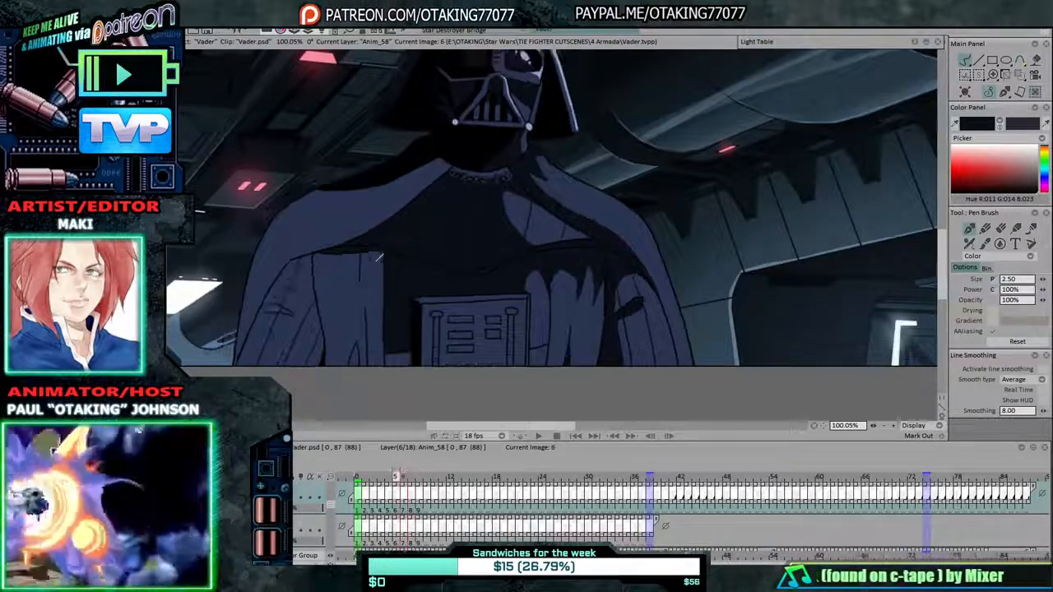
pyautogui.press('Left')
pyautogui.press('Left')
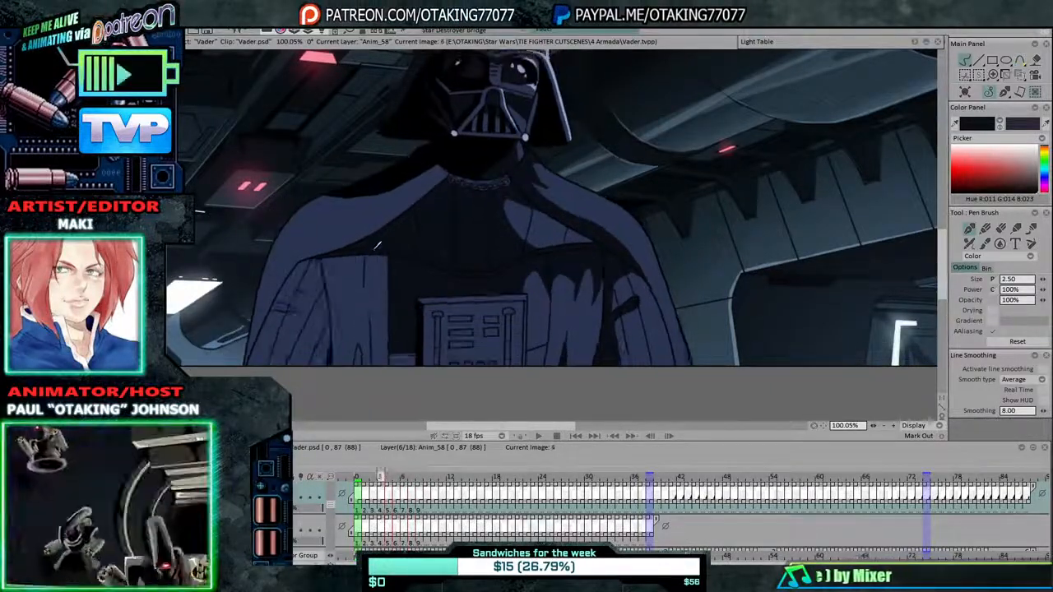
# Draw the robe fold line beside the chest box on frames 3 down to 0.
pyautogui.press('Left')
pyautogui.press('Left')
pyautogui.press('Left')
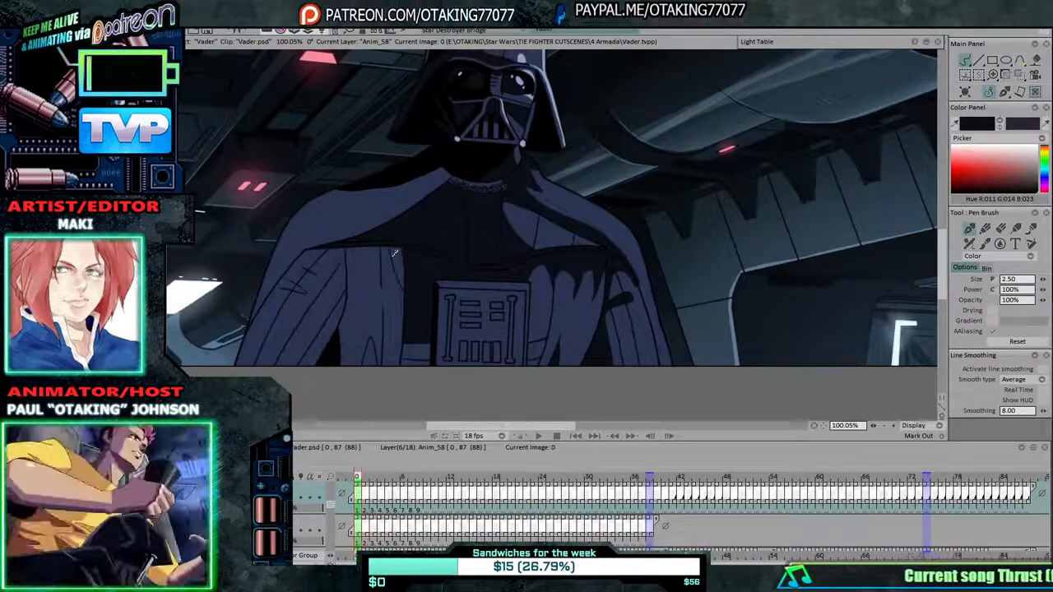
# Review the robe fold line through the shot from frame 0 forward to frame 39.
pyautogui.press('Right')
pyautogui.press('Right')
pyautogui.press('Right')
pyautogui.press('Right')
pyautogui.press('Right')
pyautogui.press('Right')
pyautogui.press('Right')
pyautogui.press('Right')
pyautogui.press('Right')
pyautogui.press('Right')
pyautogui.press('Right')
pyautogui.press('Right')
pyautogui.press('Right')
pyautogui.press('Right')
pyautogui.press('Right')
pyautogui.press('Right')
pyautogui.press('Right')
pyautogui.press('Right')
pyautogui.press('Right')
pyautogui.press('Right')
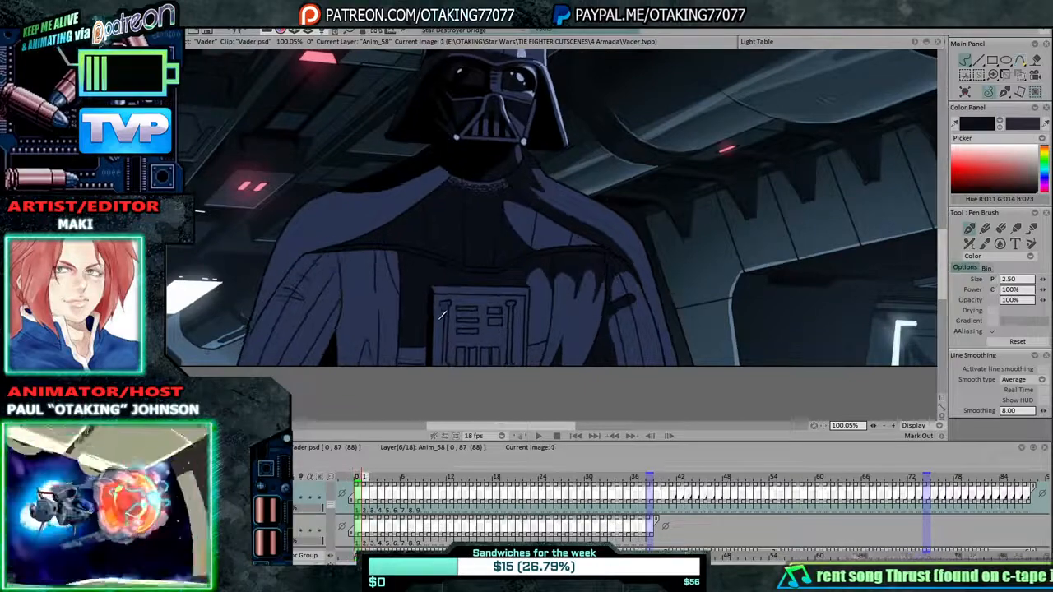
pyautogui.press('Right')
pyautogui.press('Right')
pyautogui.press('Right')
pyautogui.press('Right')
pyautogui.press('Right')
pyautogui.press('Right')
pyautogui.press('Right')
pyautogui.press('Right')
pyautogui.press('Right')
pyautogui.press('Right')
pyautogui.press('Right')
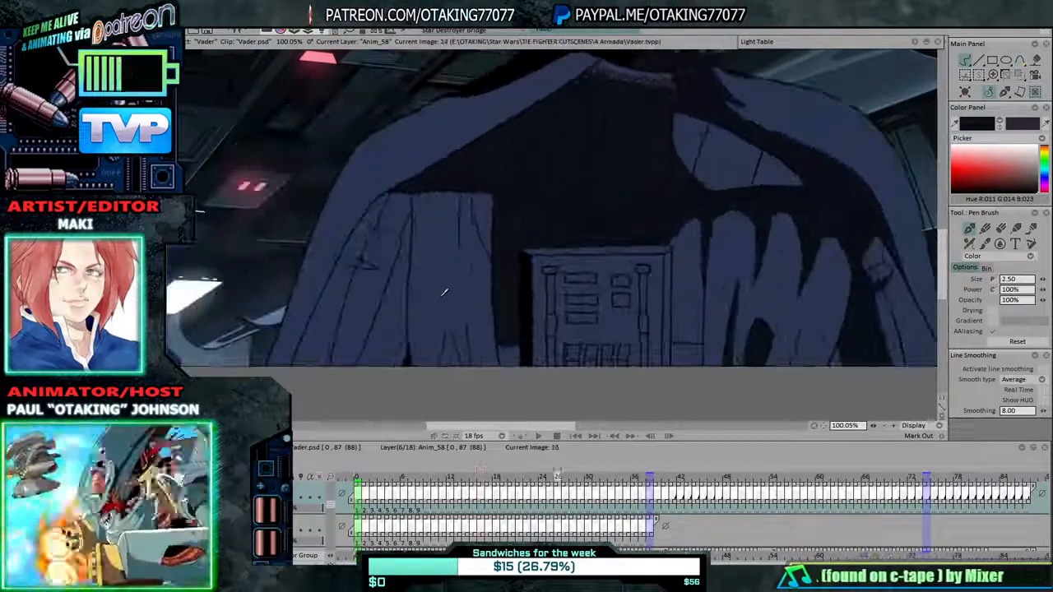
pyautogui.press('Right')
pyautogui.press('Right')
pyautogui.press('Right')
pyautogui.press('Right')
pyautogui.press('Right')
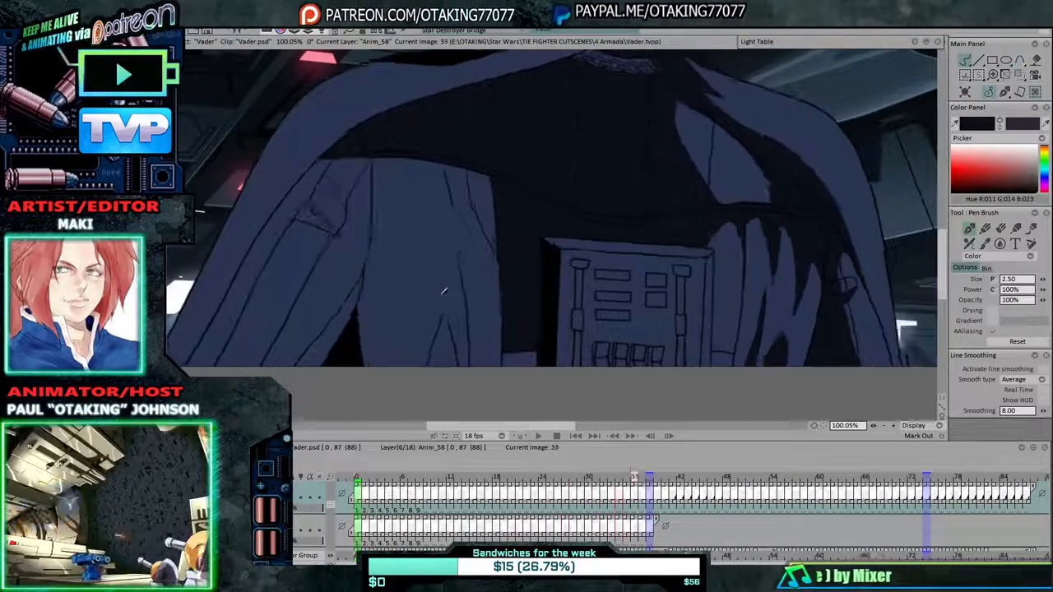
# Fill the robe panel beside the chest box with the dark shadow colour on frame 37, leaving the fold highlights unfilled, and compare it with frame 38.
pyautogui.press('Left')
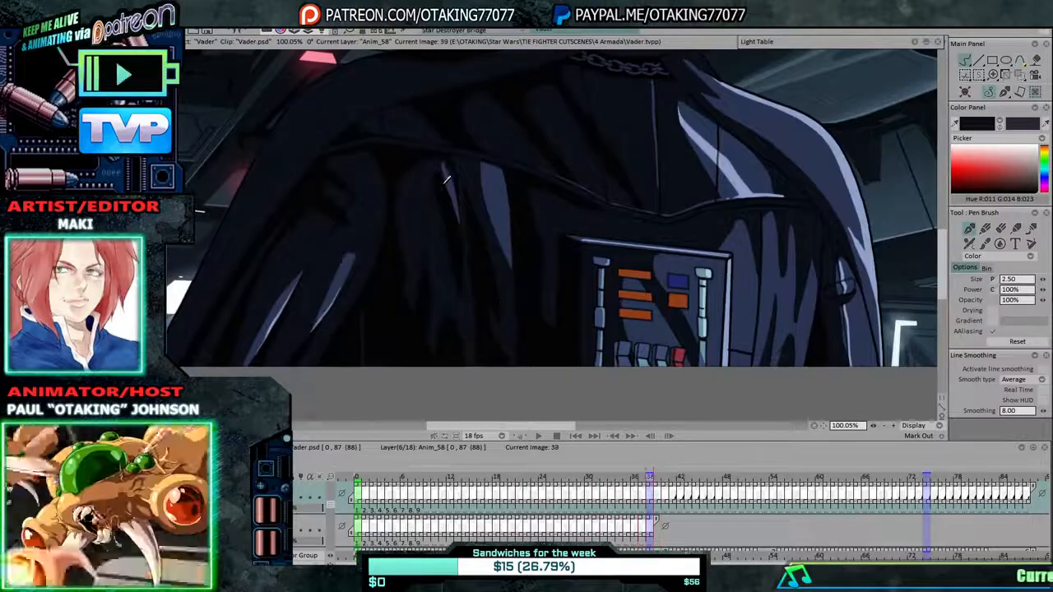
pyautogui.press('Left')
pyautogui.press('Left')
pyautogui.press('Right')
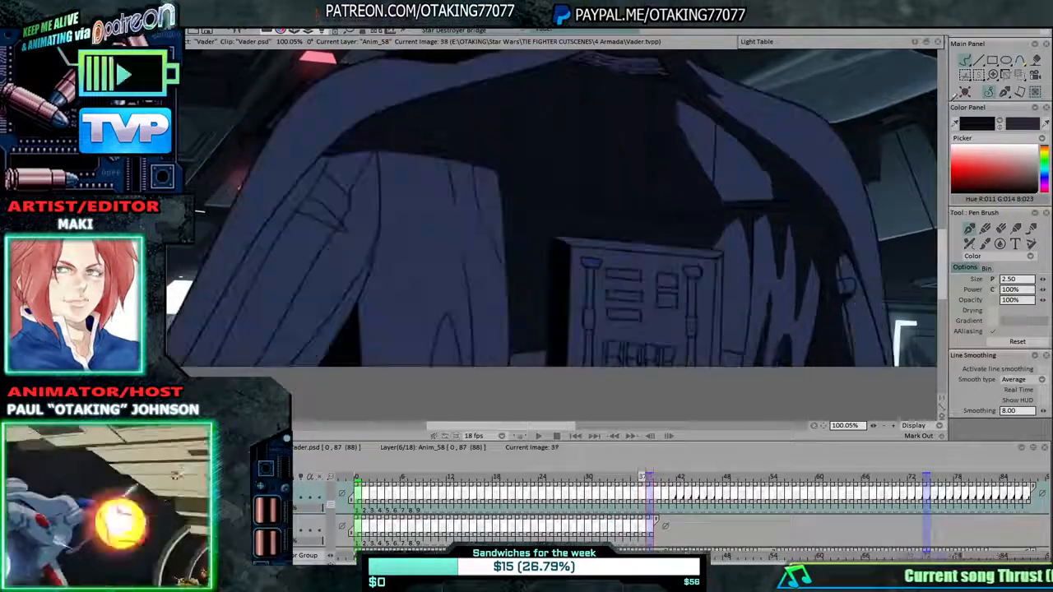
pyautogui.click(1035, 61)
pyautogui.press('Left')
pyautogui.press('Right')
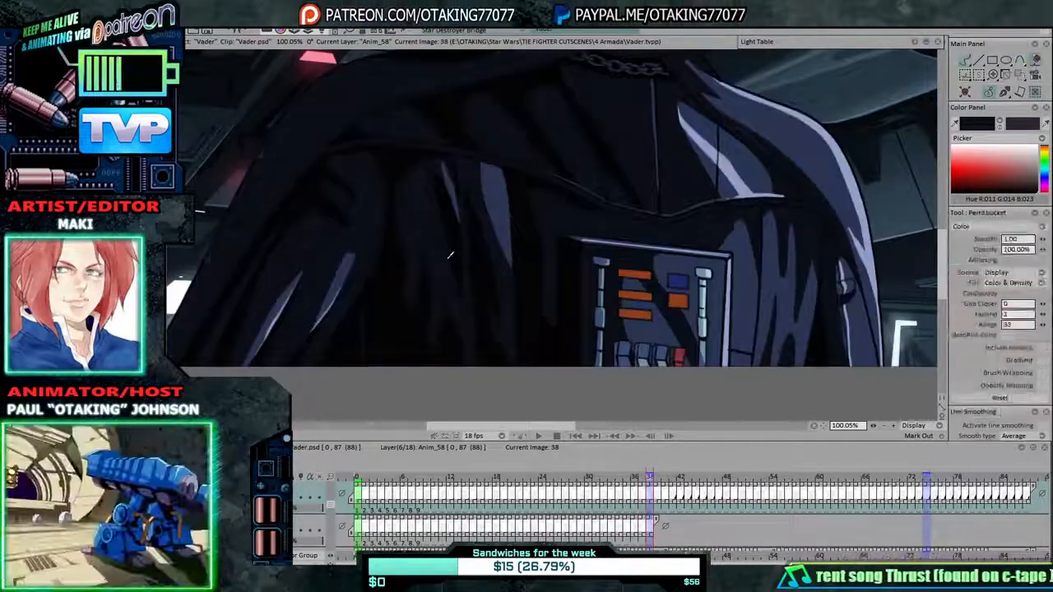
pyautogui.press('Left')
pyautogui.click(446, 267)
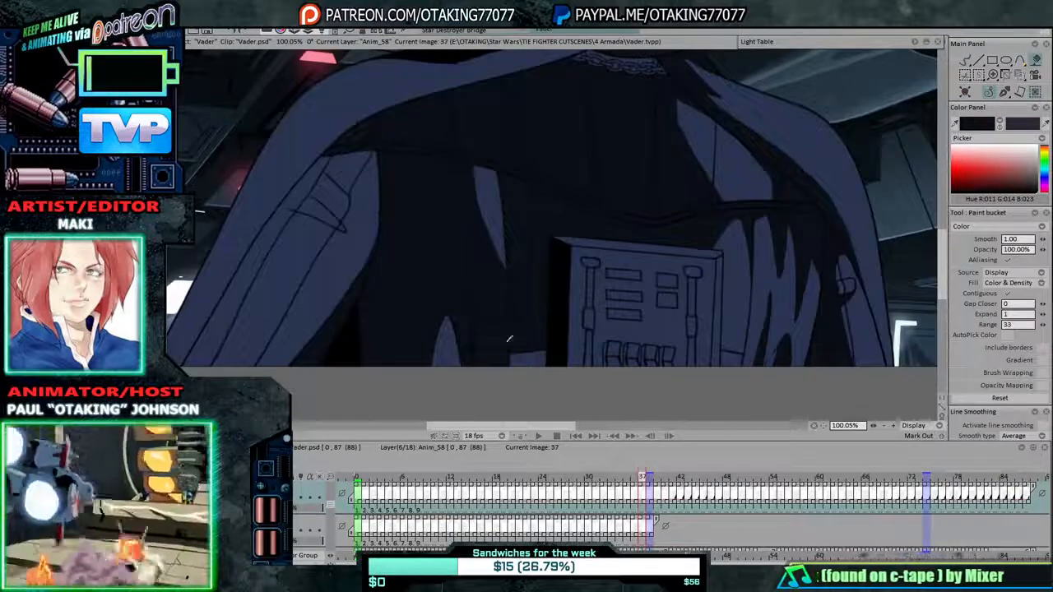
pyautogui.press('Right')
pyautogui.press('Left')
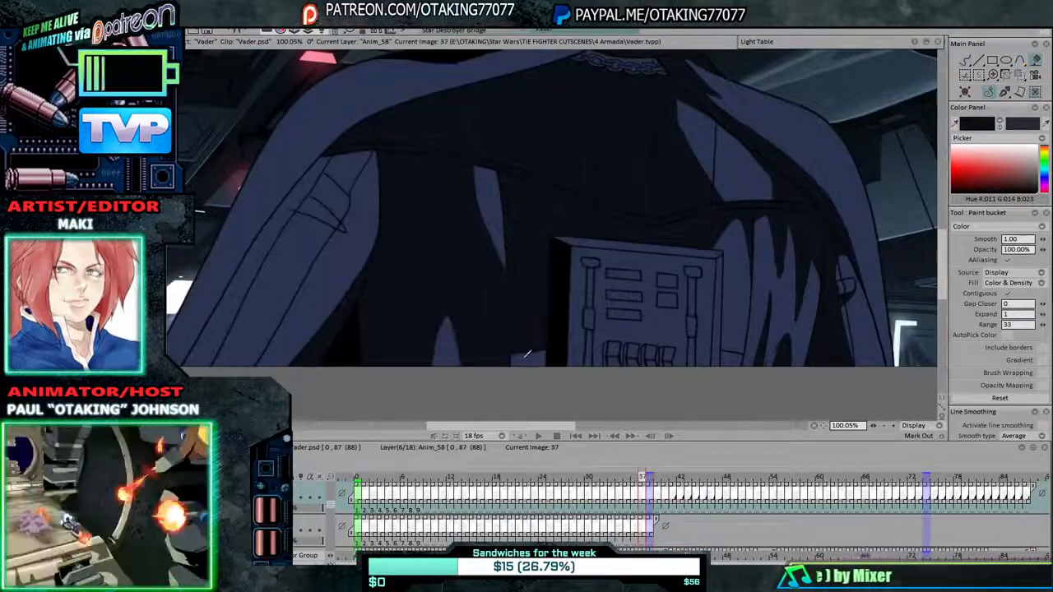
pyautogui.press('Right')
pyautogui.press('Left')
# Fill the robe panel shadow beside the chest box on frames 36 down to 32.
pyautogui.press('Left')
pyautogui.click(490, 336)
pyautogui.press('Left')
pyautogui.press('Left')
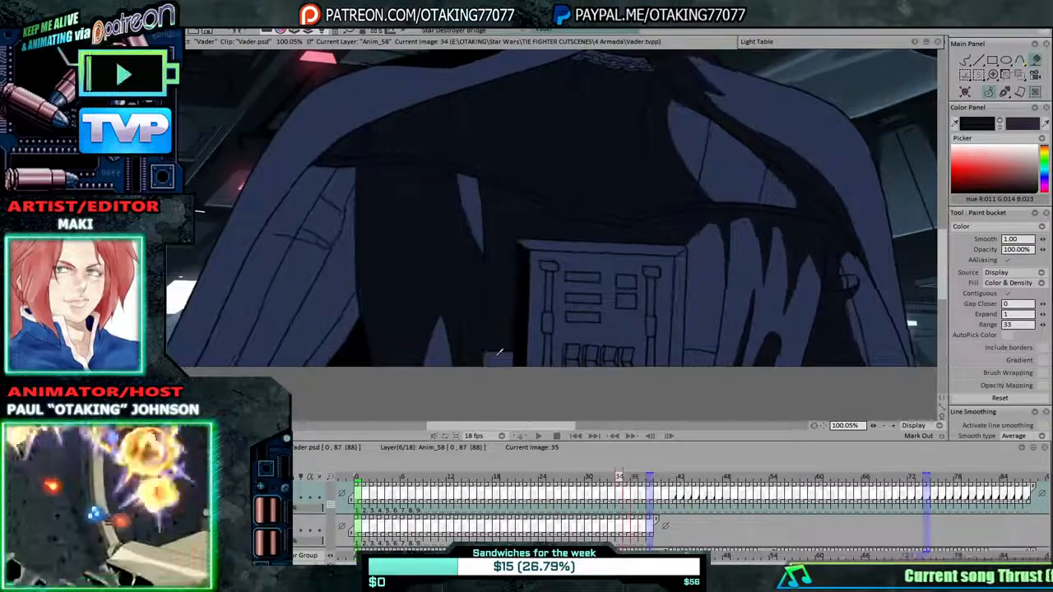
pyautogui.press('Left')
pyautogui.press('Left')
pyautogui.click(488, 338)
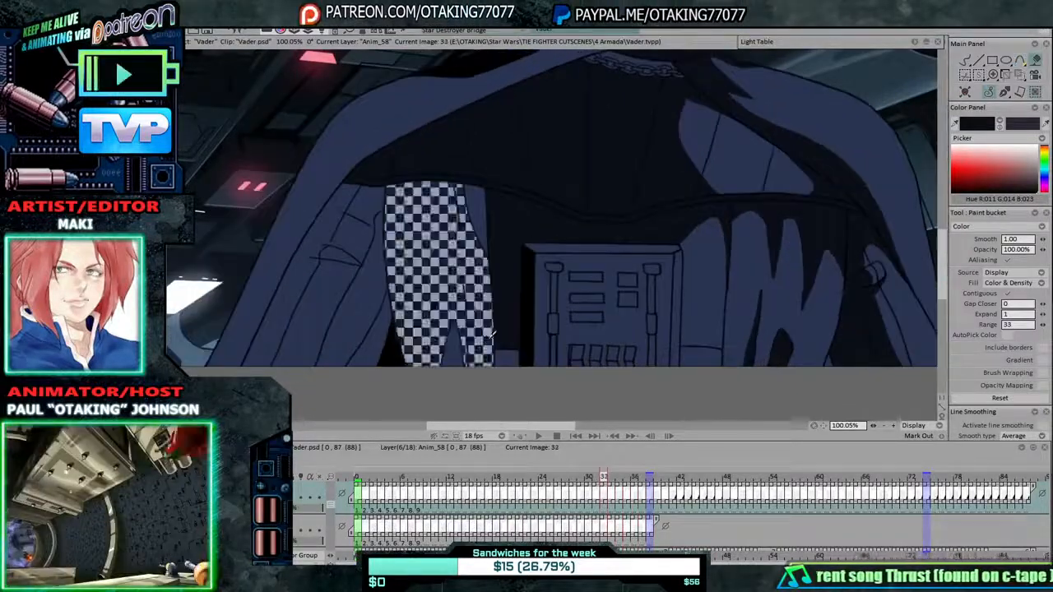
# Fill the dark robe shadow around the fold highlights on frames 31 down to 27.
pyautogui.press('Left')
pyautogui.click(488, 326)
pyautogui.press('Left')
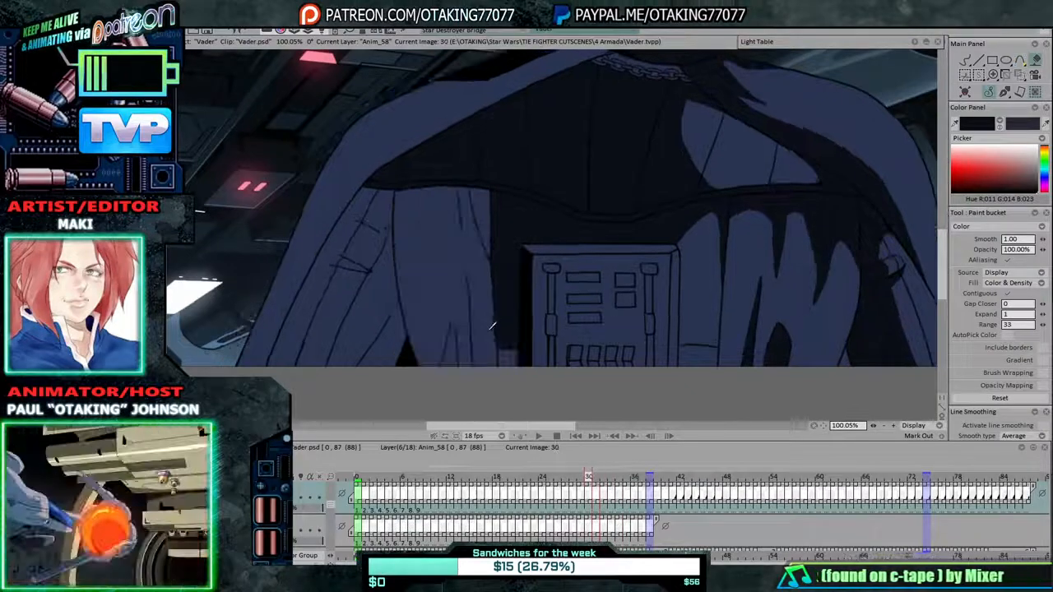
pyautogui.click(492, 329)
pyautogui.press('Left')
pyautogui.click(493, 332)
pyautogui.press('Left')
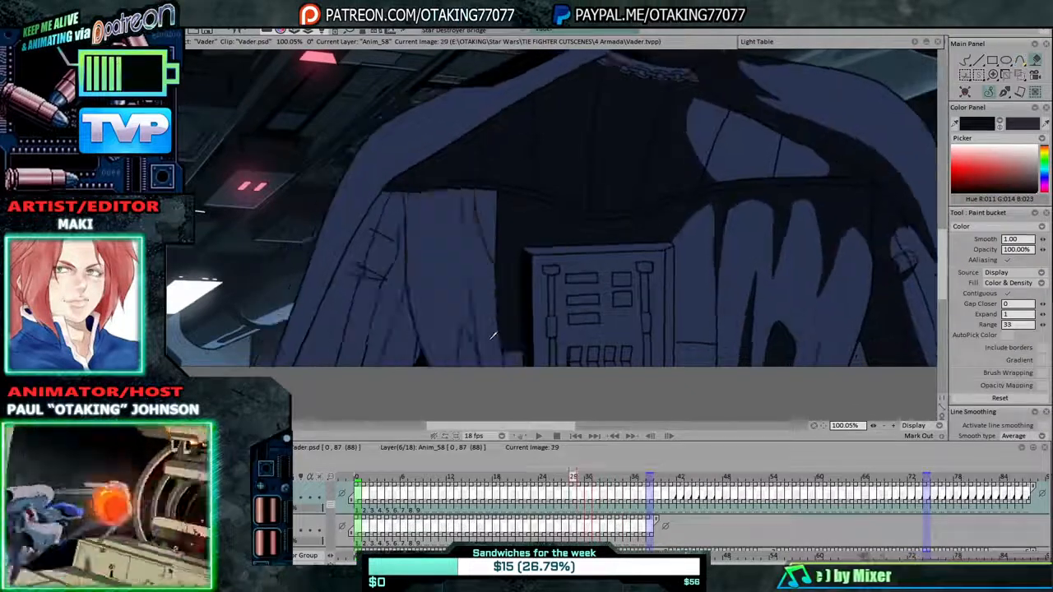
pyautogui.click(493, 334)
pyautogui.press('Left')
pyautogui.click(495, 339)
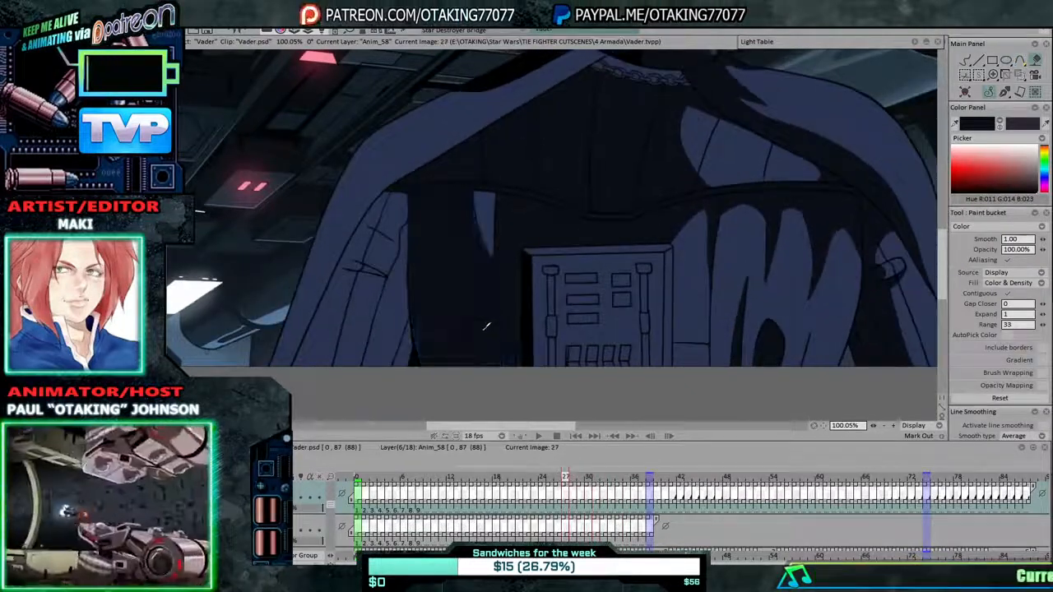
# Fill the robe panel beside the chest box with the shadow colour on frames 26 down to 23.
pyautogui.press('Left')
pyautogui.click(510, 351)
pyautogui.press('Left')
pyautogui.click(483, 342)
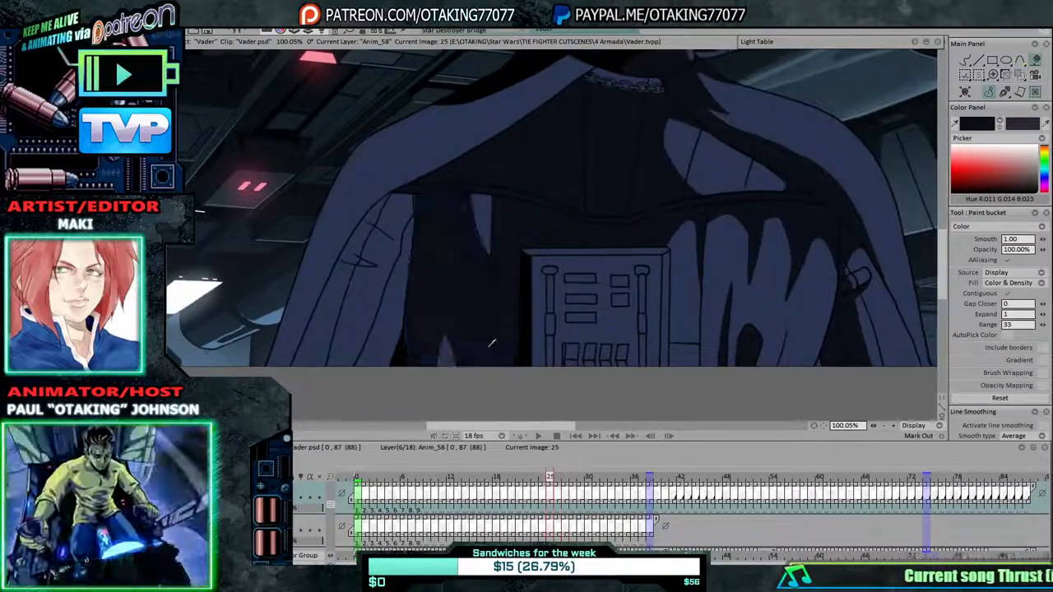
pyautogui.press('Left')
pyautogui.click(478, 342)
pyautogui.press('Left')
pyautogui.click(476, 340)
# Continue the dark robe panel fill beside the chest box on frames 22 down to 18.
pyautogui.press('Left')
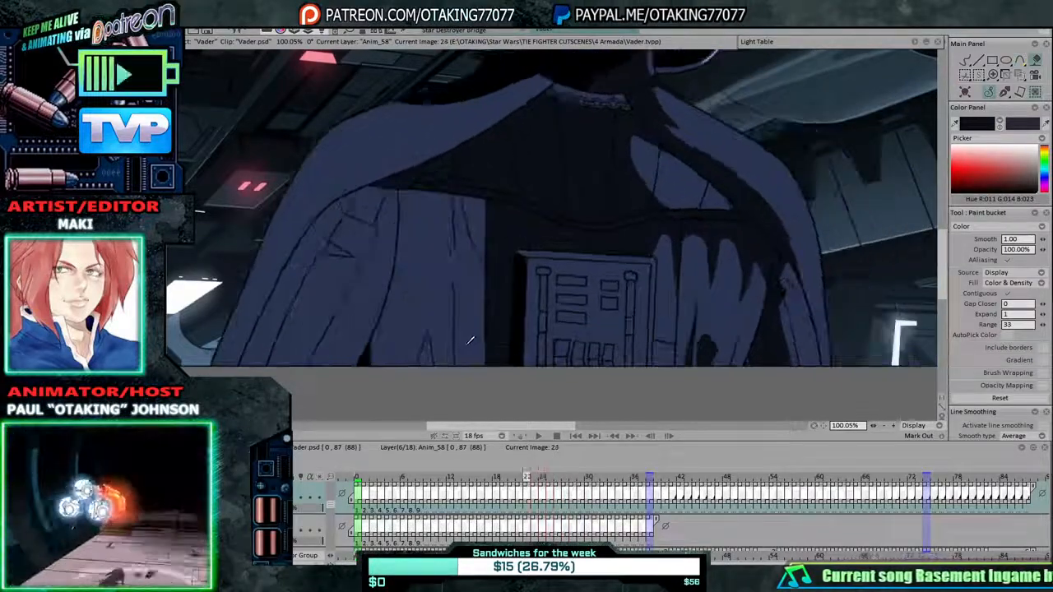
pyautogui.click(462, 324)
pyautogui.press('Left')
pyautogui.click(462, 327)
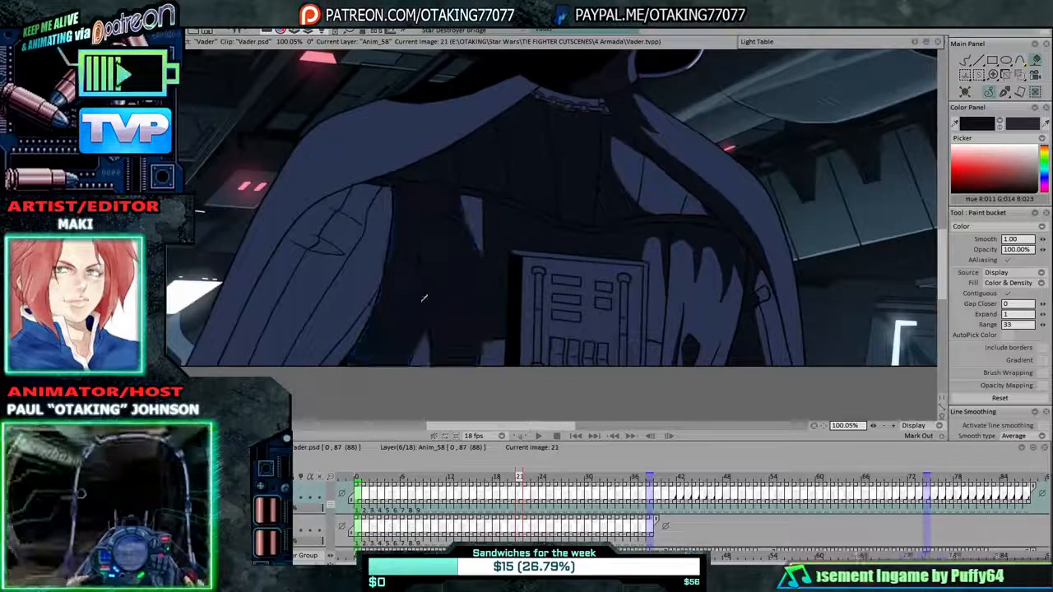
pyautogui.press('Left')
pyautogui.click(466, 337)
pyautogui.press('Left')
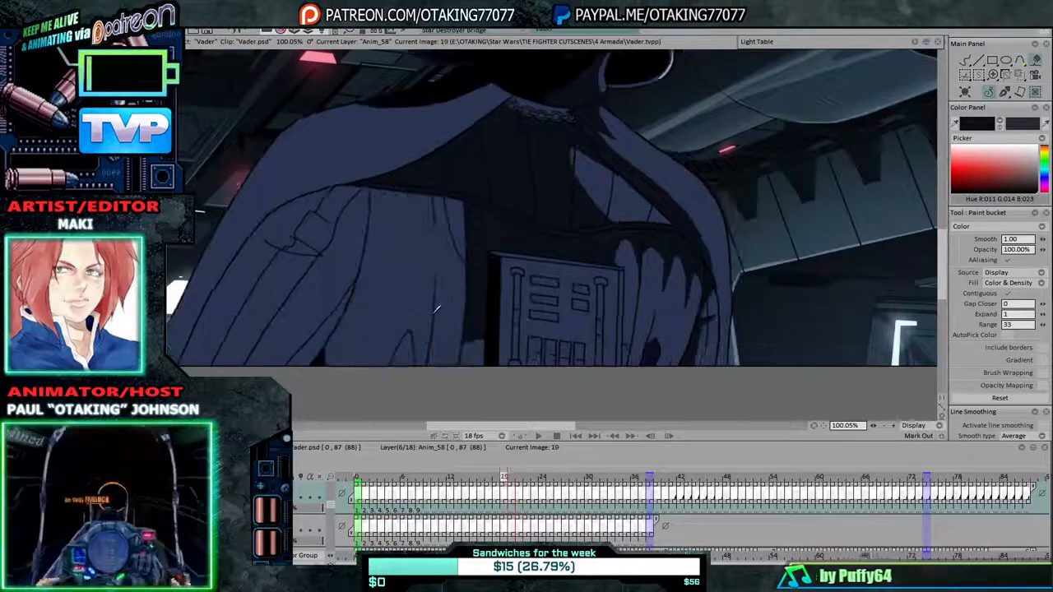
pyautogui.click(456, 337)
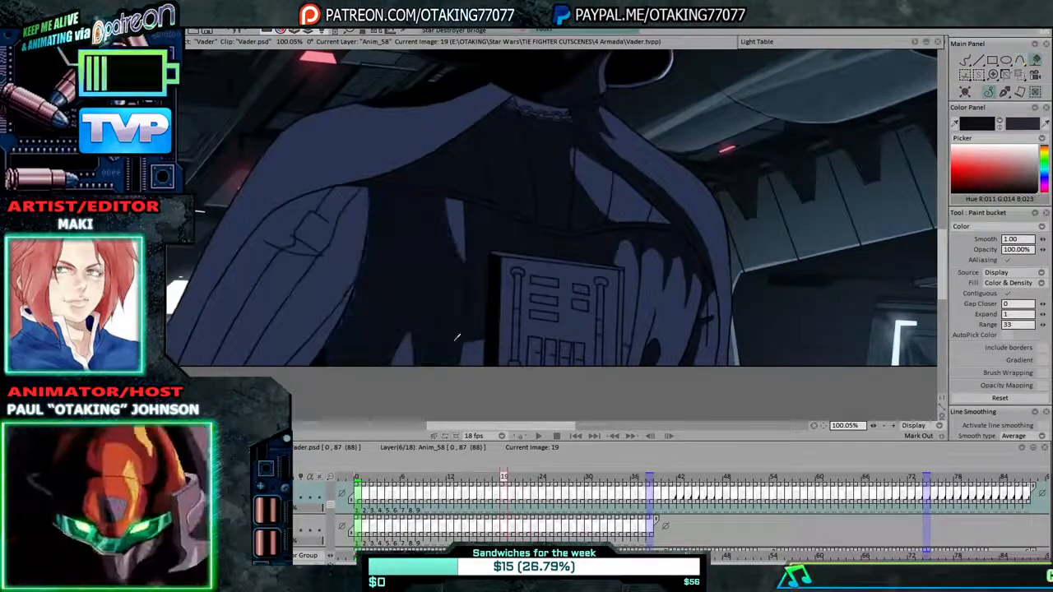
pyautogui.press('Left')
pyautogui.click(465, 340)
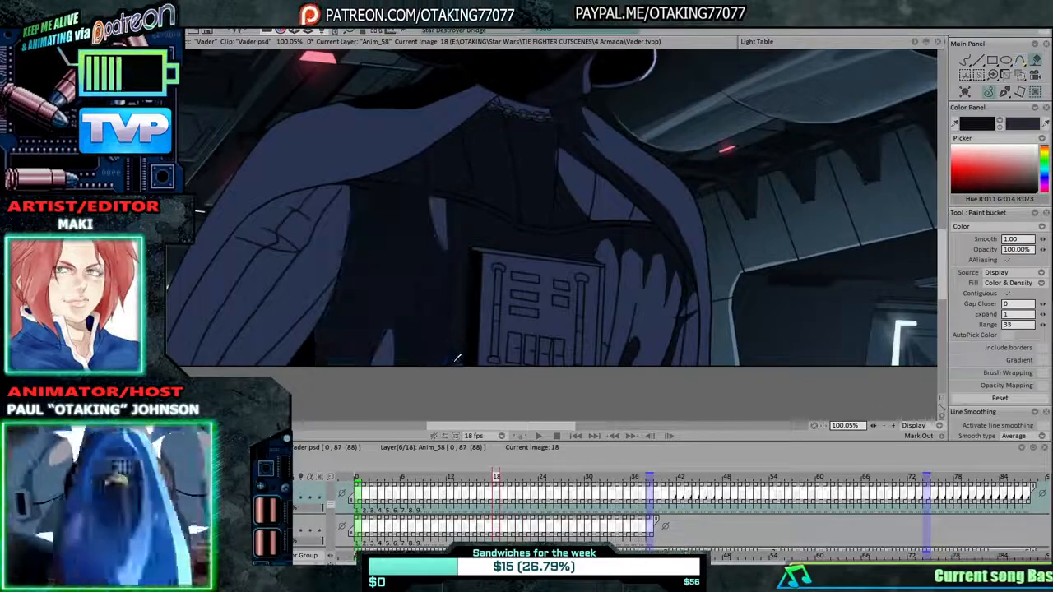
# Try to fill the robe panel shadow on frame 17, and undo that fill.
pyautogui.press('Left')
pyautogui.click(449, 338)
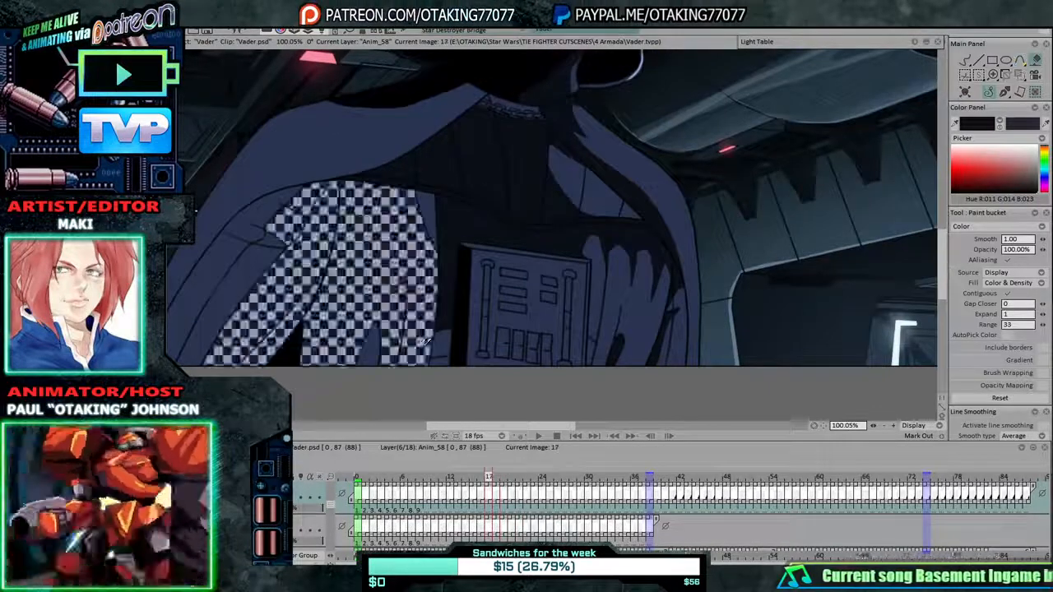
pyautogui.press('Right')
pyautogui.press('Left')
pyautogui.hotkey('ctrl', 'z')
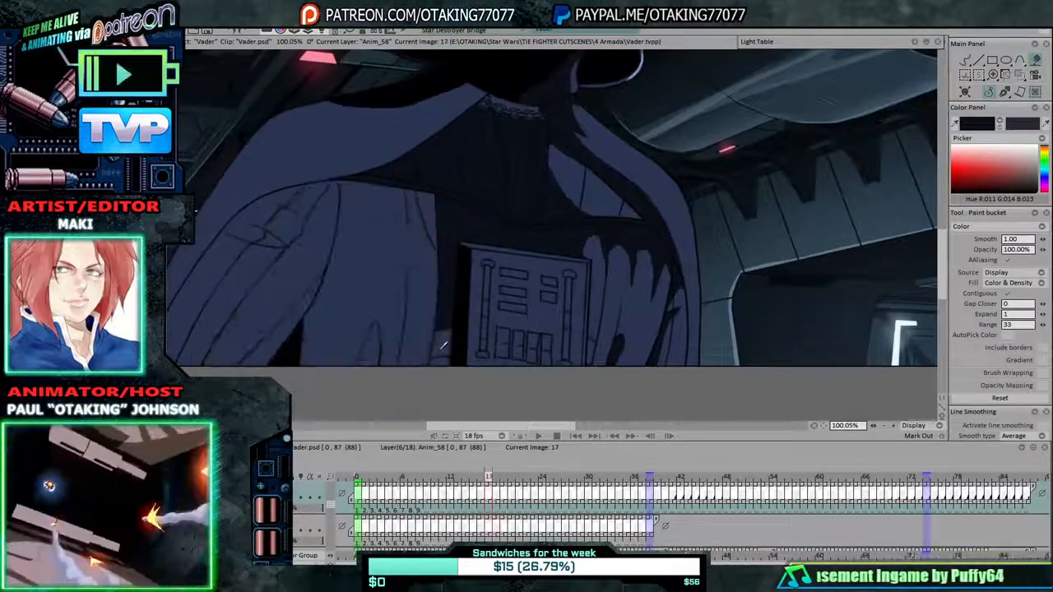
# Close the outline gap between the robe panel and sleeve on frame 17, and fill the panel with the dark shadow colour.
pyautogui.press('Right')
pyautogui.press('Left')
pyautogui.press('Right')
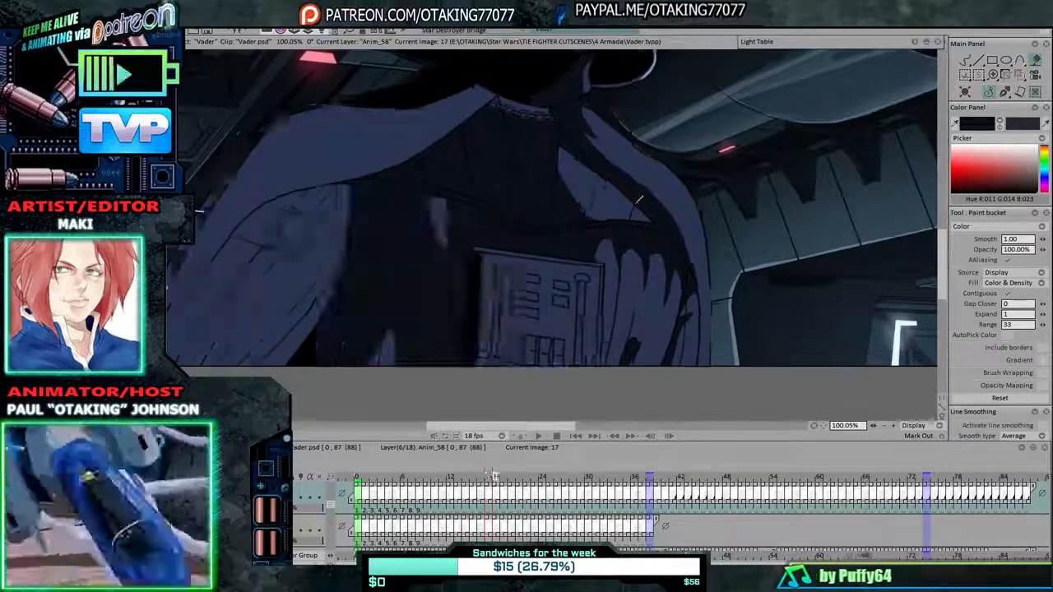
pyautogui.press('Left')
pyautogui.press('Right')
pyautogui.press('Left')
pyautogui.click(964, 60)
pyautogui.press('Right')
pyautogui.press('Left')
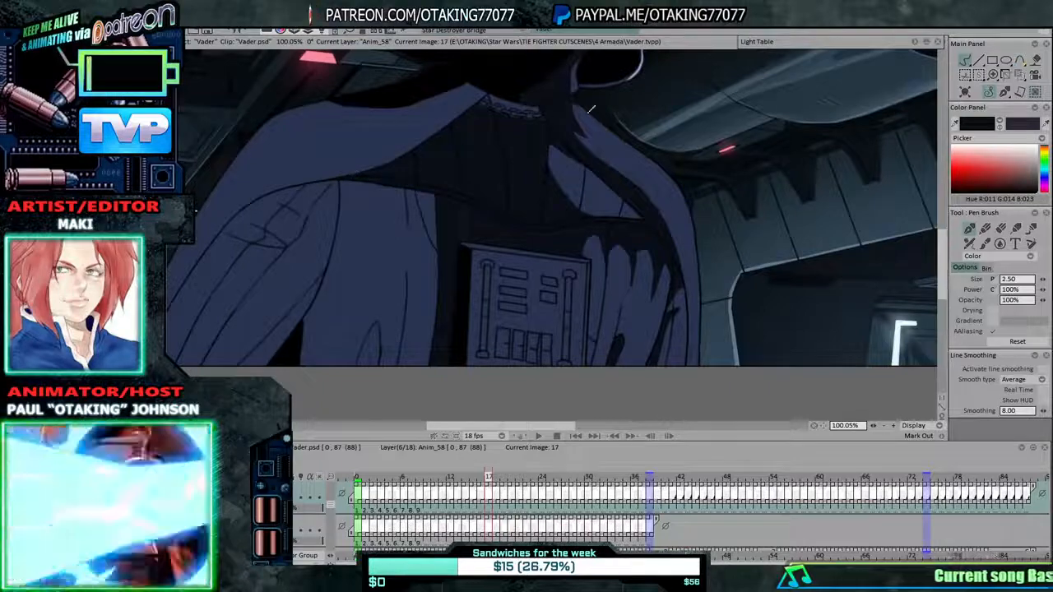
pyautogui.click(1034, 61)
pyautogui.click(366, 255)
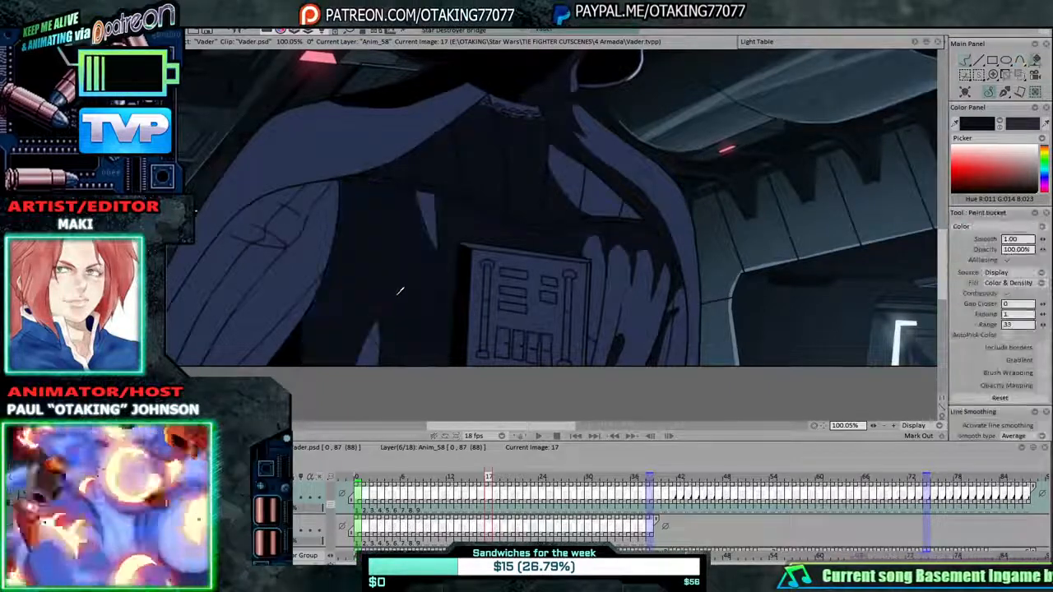
pyautogui.press('Right')
pyautogui.press('Left')
# Try to fill the robe panel shadow on frame 16, and undo that fill.
pyautogui.press('Left')
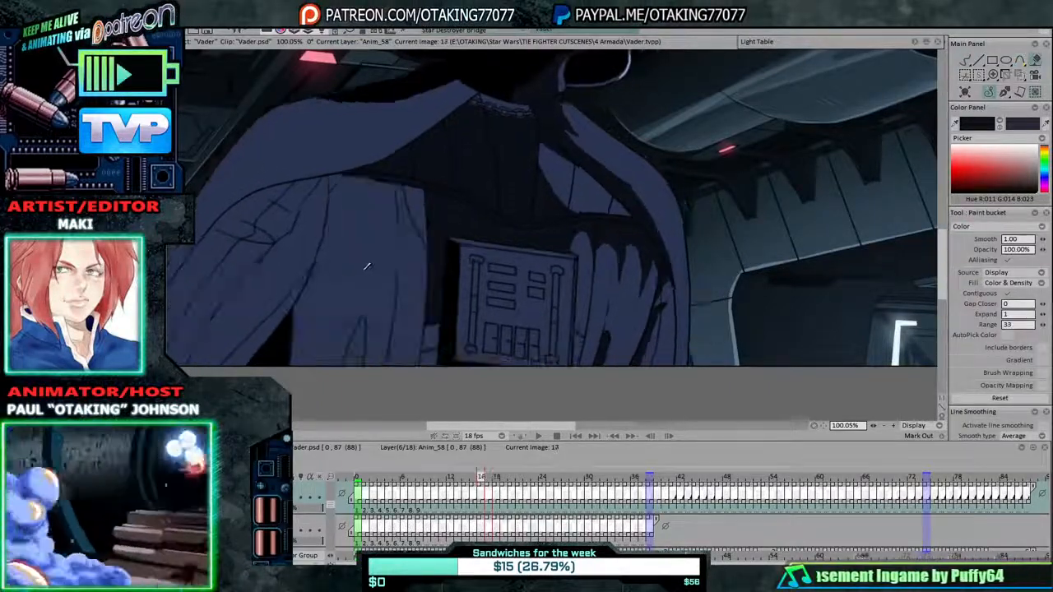
pyautogui.click(364, 271)
pyautogui.hotkey('ctrl', 'z')
pyautogui.press('Right')
pyautogui.press('Left')
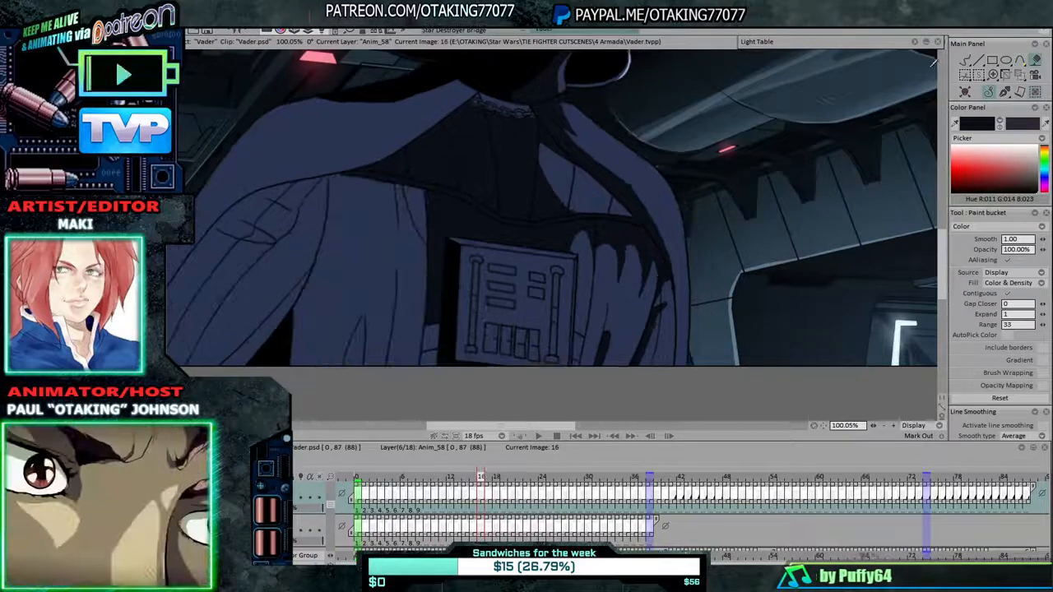
# Close the robe panel's outline gap on frame 16, save the project, and fill the panel with the dark shadow colour.
pyautogui.press('Right')
pyautogui.click(966, 61)
pyautogui.press('Left')
pyautogui.hotkey('ctrl', 's')
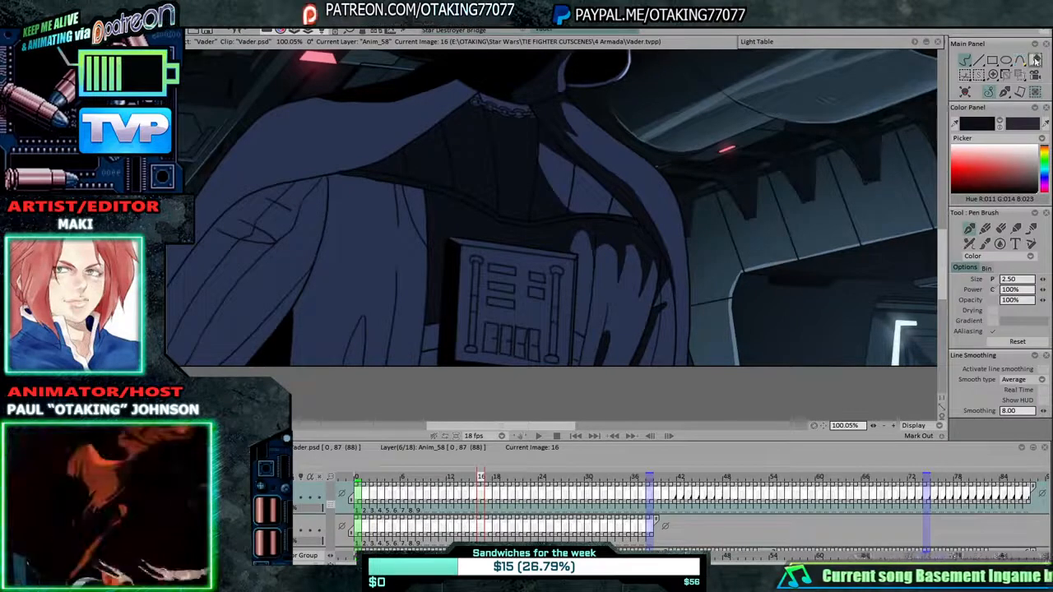
pyautogui.click(1035, 61)
pyautogui.press('Right')
pyautogui.press('Left')
pyautogui.click(395, 243)
pyautogui.press('Right')
pyautogui.press('Left')
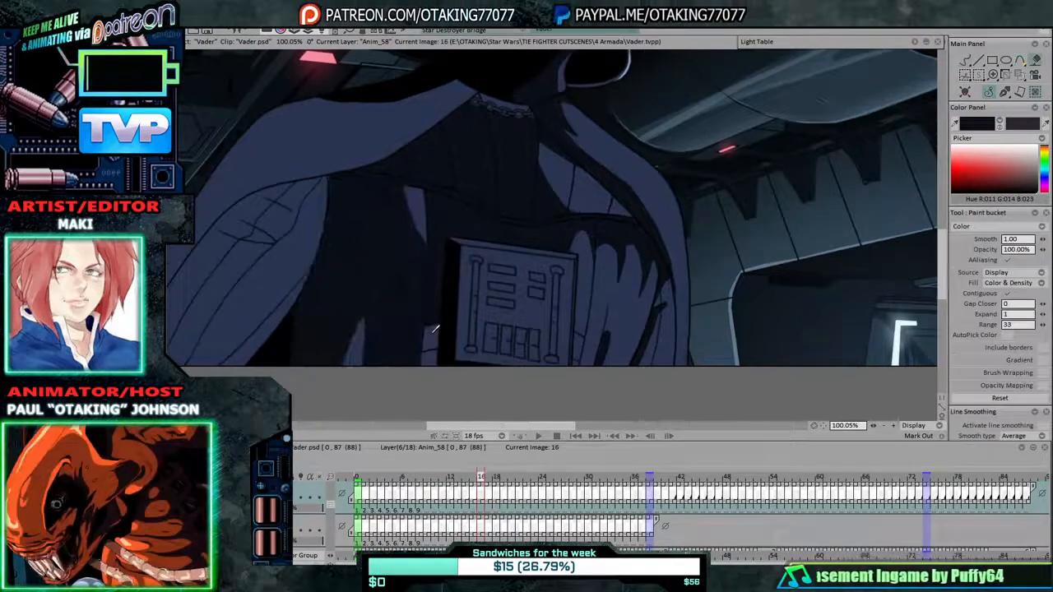
# Close the outline gaps where the robe panel meets the cape edge and sleeve on frames 15 and 14.
pyautogui.press('Left')
pyautogui.press('Right')
pyautogui.press('Left')
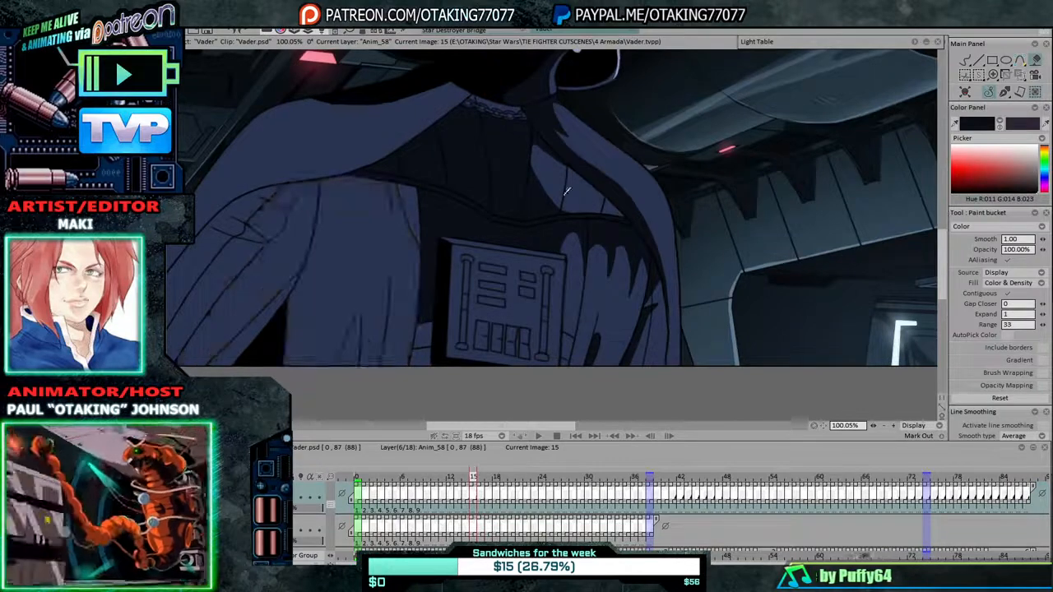
pyautogui.click(968, 61)
pyautogui.press('Right')
pyautogui.press('Left')
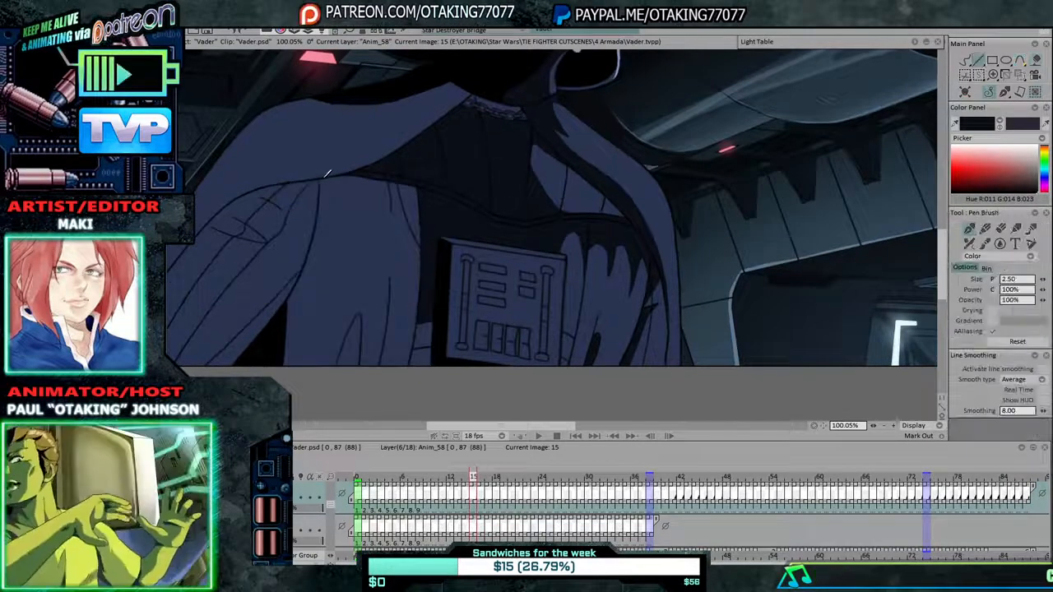
pyautogui.press('Left')
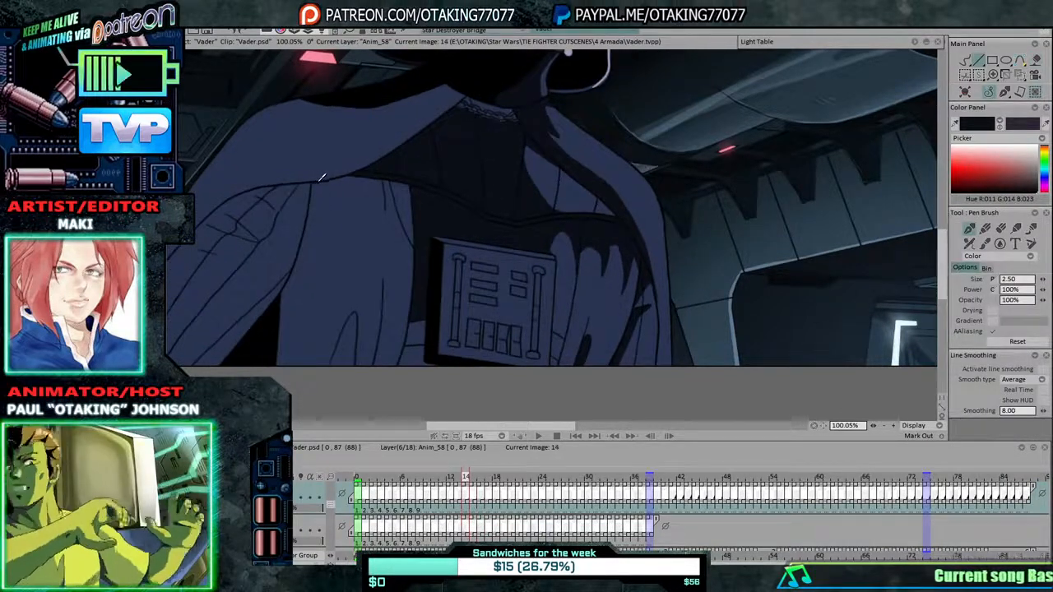
# Fill the robe panel shadow beside the chest box on frames 15 down to 13.
pyautogui.press('Right')
pyautogui.press('Right')
pyautogui.click(1036, 60)
pyautogui.press('Left')
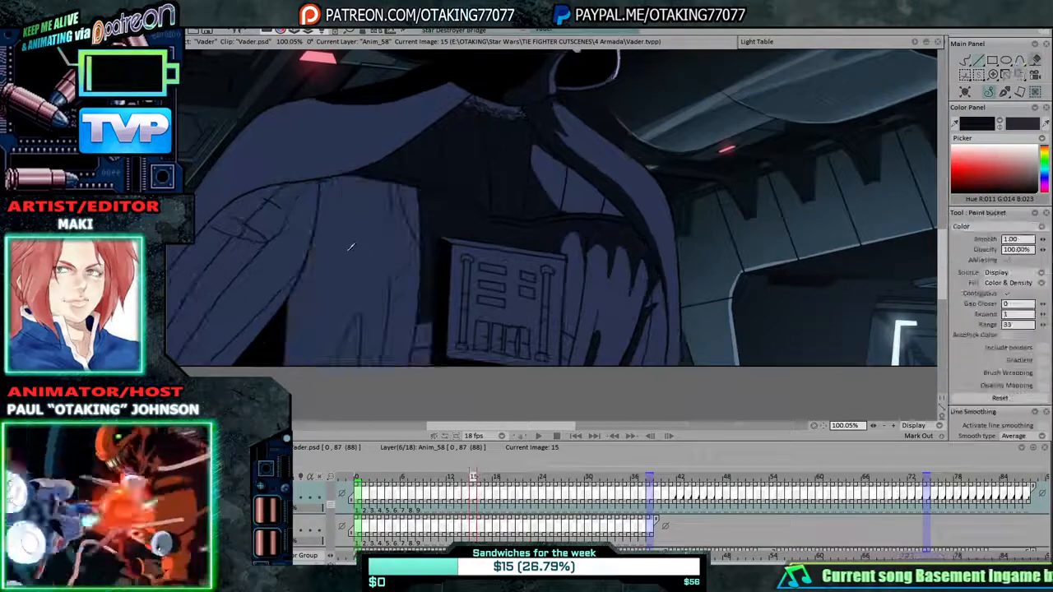
pyautogui.click(350, 248)
pyautogui.press('Left')
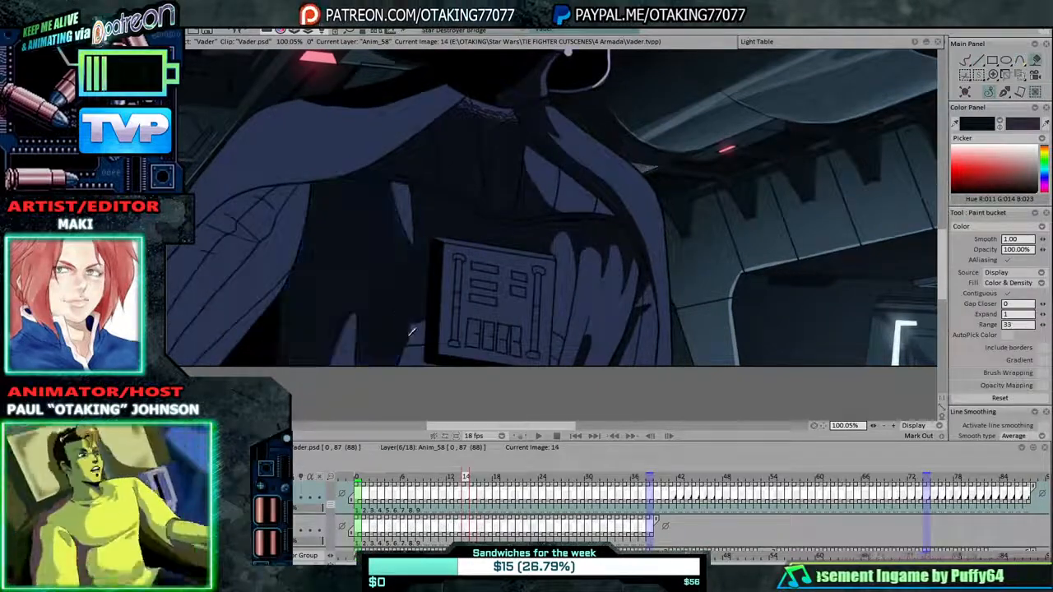
pyautogui.press('Left')
pyautogui.click(360, 305)
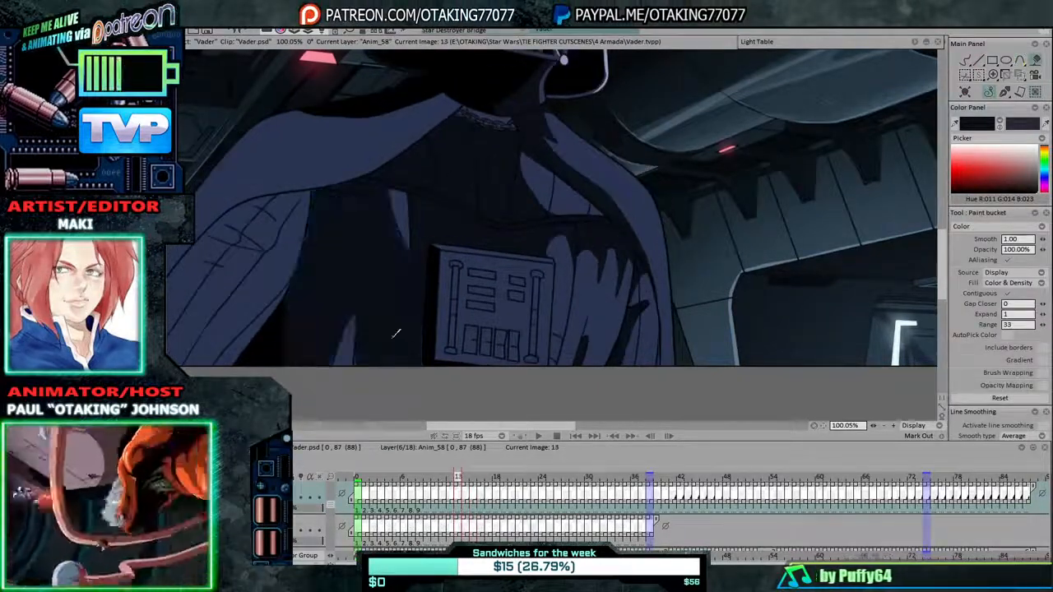
# Fill the robe panel shadow beside the chest box with the dark colour on frames 12 down to 9.
pyautogui.press('Left')
pyautogui.click(401, 337)
pyautogui.press('Left')
pyautogui.click(406, 343)
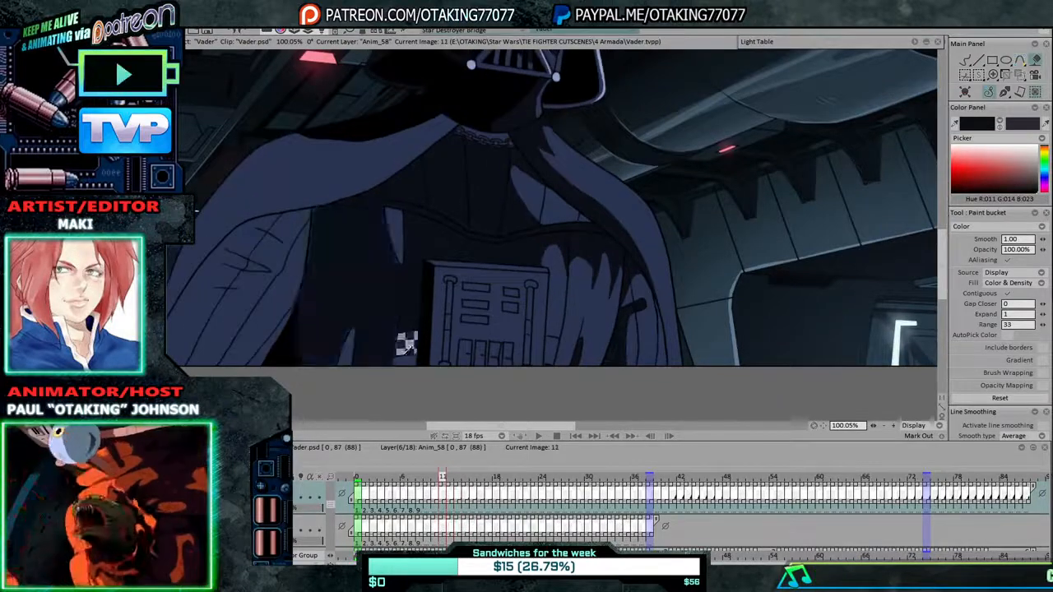
pyautogui.press('Left')
pyautogui.click(396, 342)
pyautogui.press('Left')
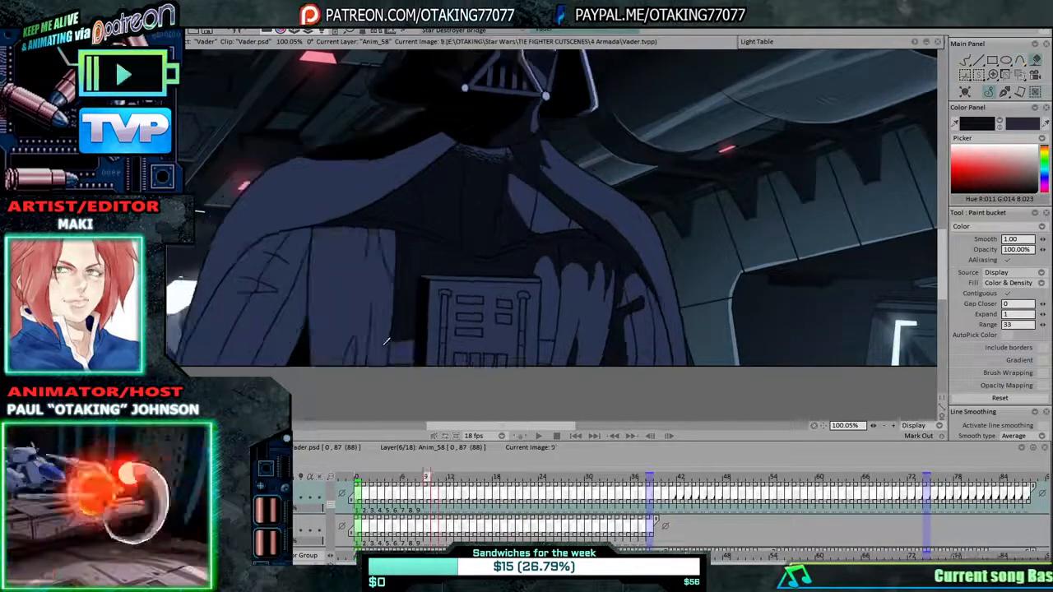
pyautogui.click(404, 352)
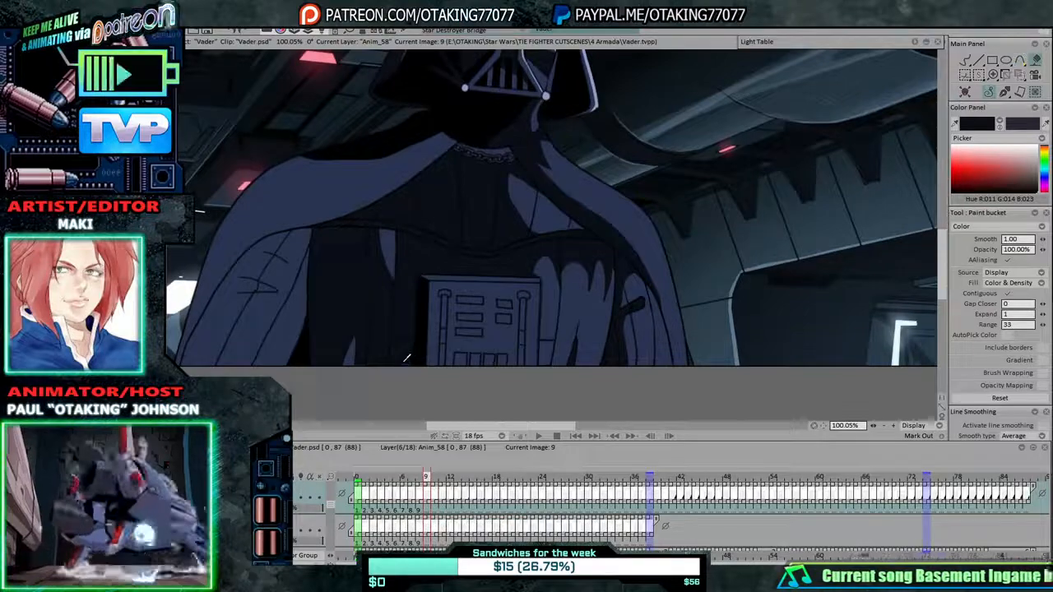
# Fill the robe panel beside the chest box with the dark shadow colour on frames 8 down to 5.
pyautogui.press('Left')
pyautogui.click(396, 350)
pyautogui.press('Left')
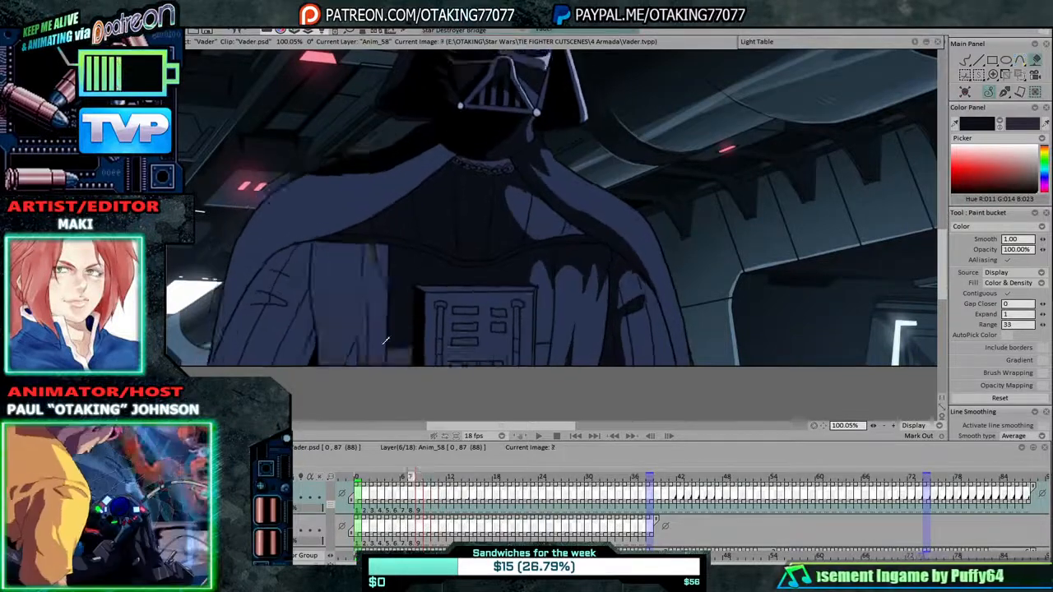
pyautogui.click(384, 340)
pyautogui.press('Left')
pyautogui.click(382, 332)
pyautogui.press('Left')
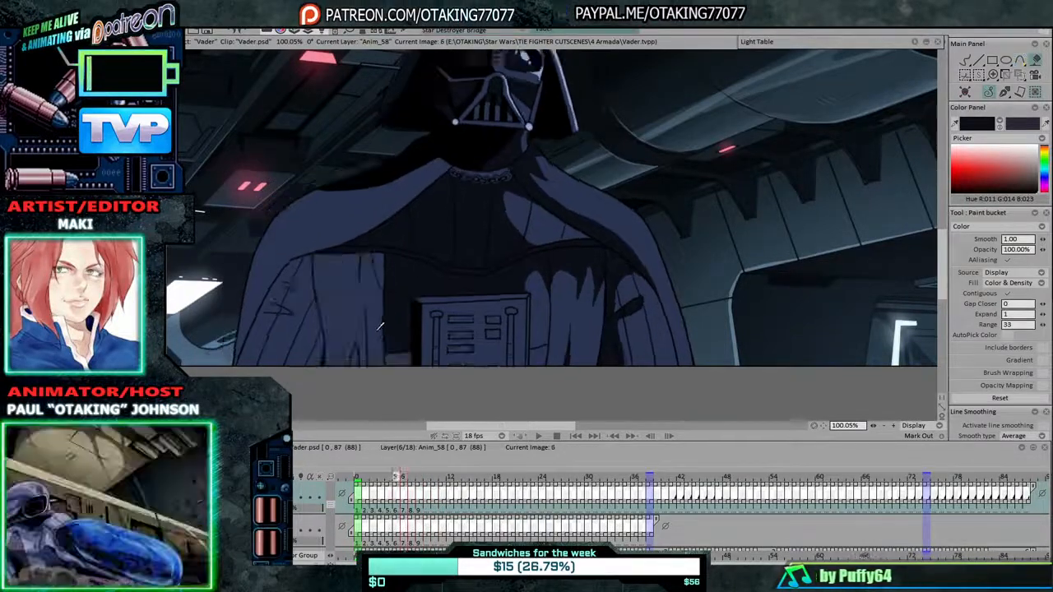
pyautogui.click(380, 327)
# Fill the robe panel shadow with the dark colour on the opening frames, from frame 4 down to 0.
pyautogui.press('Left')
pyautogui.press('Left')
pyautogui.click(354, 301)
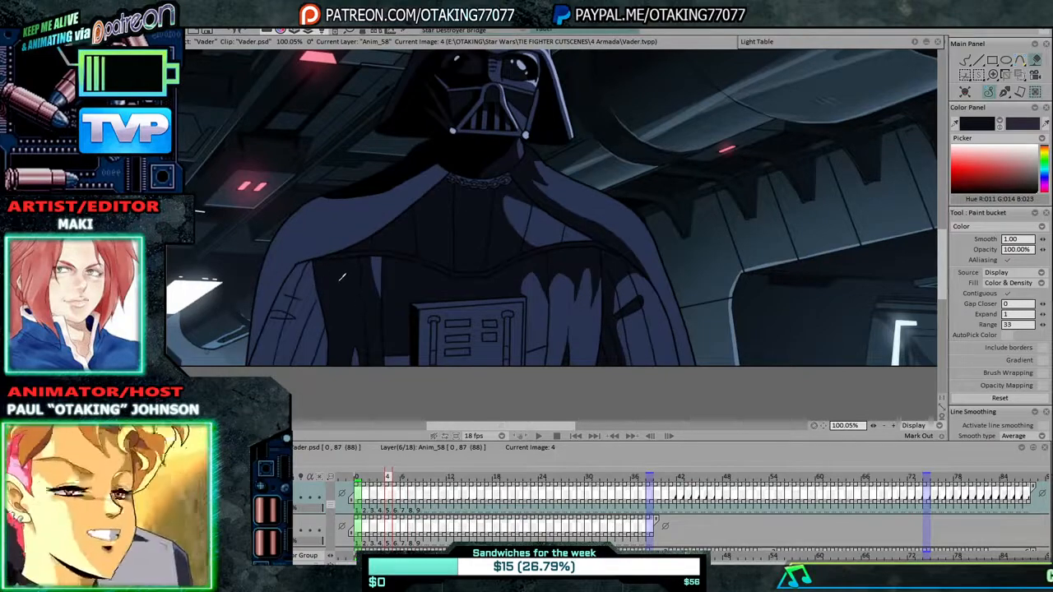
pyautogui.press('Left')
pyautogui.click(358, 307)
pyautogui.press('Left')
pyautogui.click(364, 309)
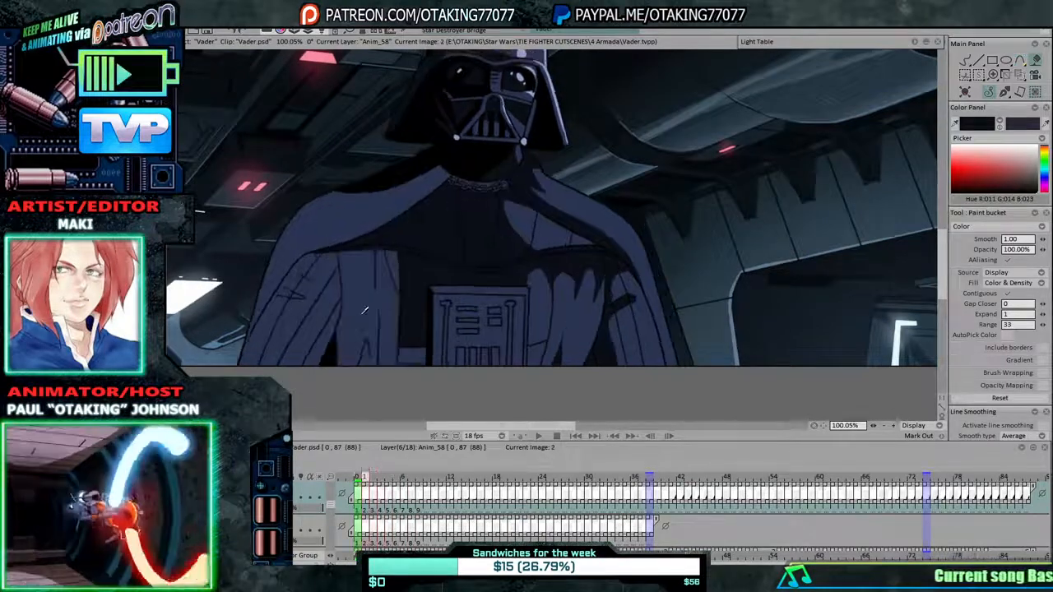
pyautogui.click(364, 310)
pyautogui.press('Left')
pyautogui.click(372, 316)
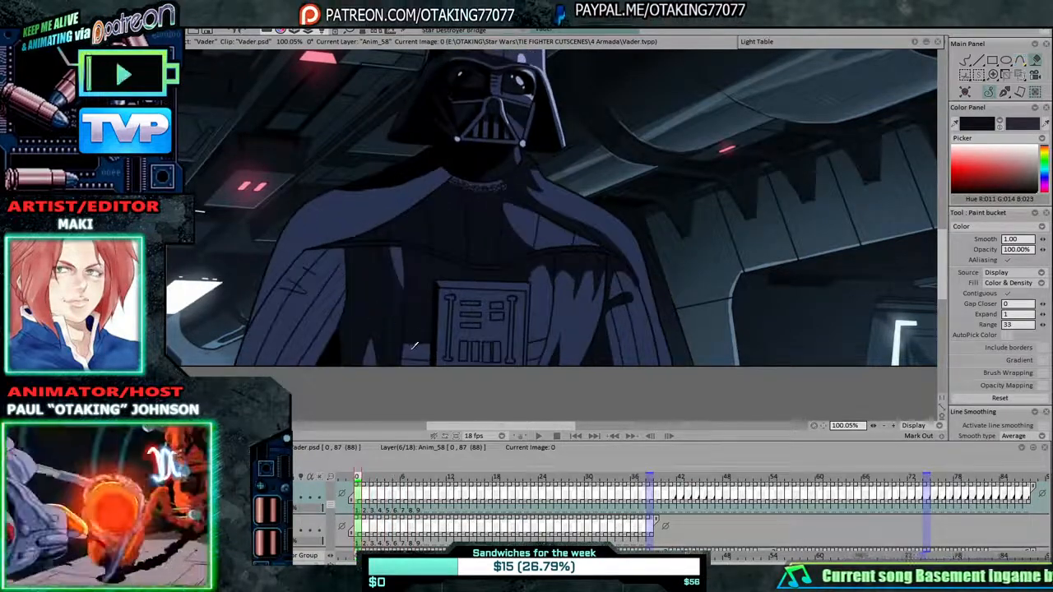
# Fill the unshaded patch at the panel's lower edge beside the chest box on frames 0 to 2.
pyautogui.press('Left')
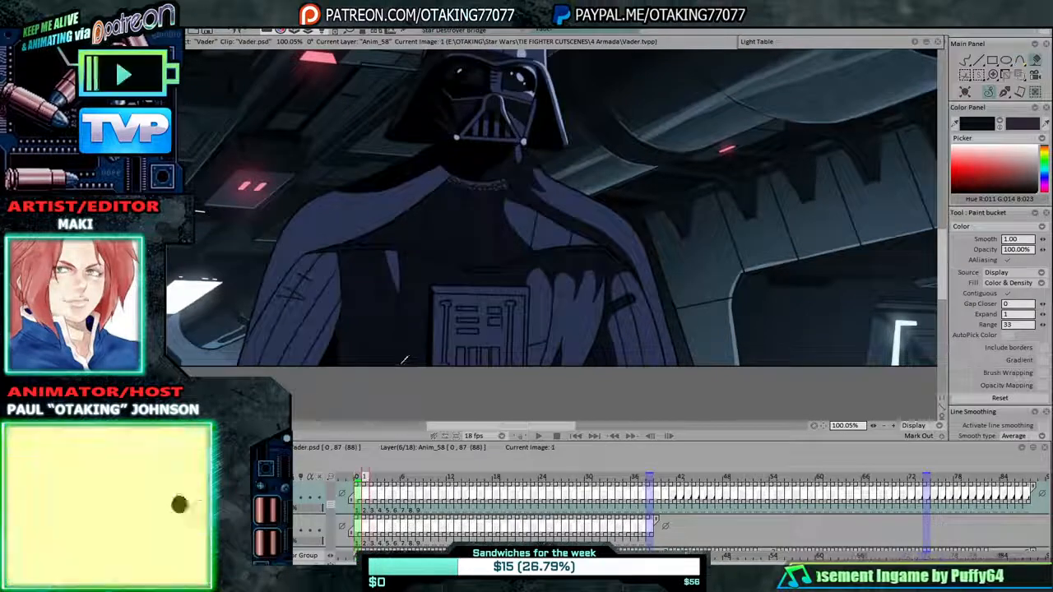
pyautogui.click(403, 359)
pyautogui.click(402, 356)
pyautogui.click(402, 351)
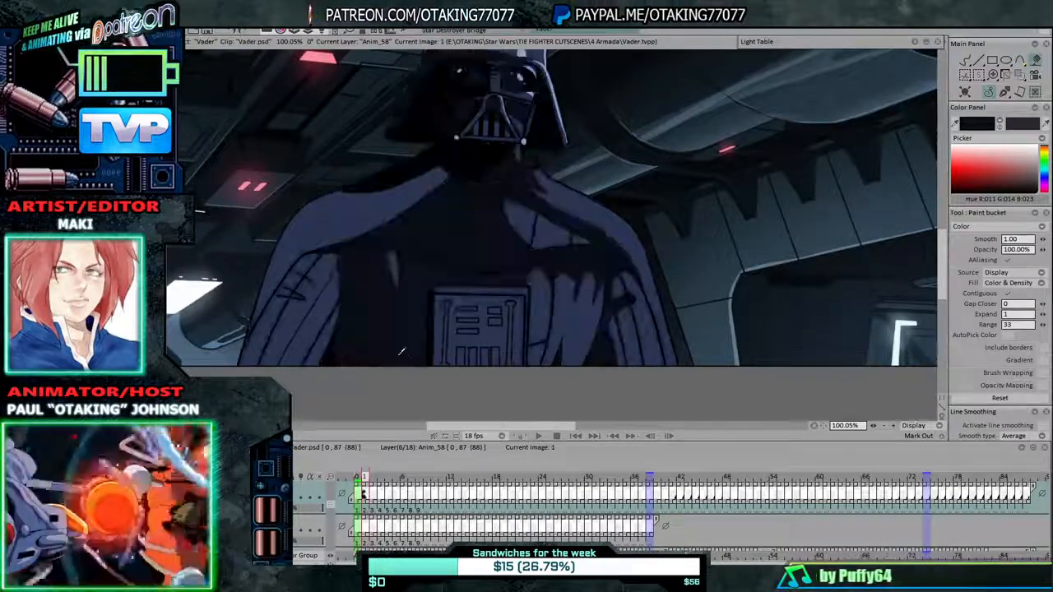
pyautogui.press('Right')
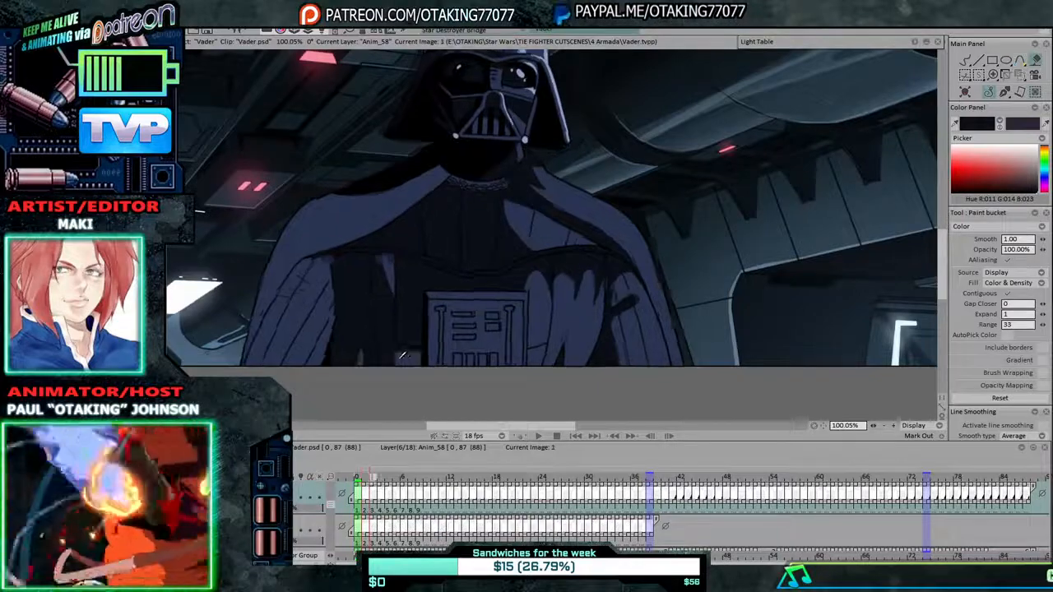
pyautogui.press('Right')
pyautogui.press('Left')
pyautogui.press('Left')
pyautogui.press('Right')
pyautogui.click(404, 357)
pyautogui.press('Left')
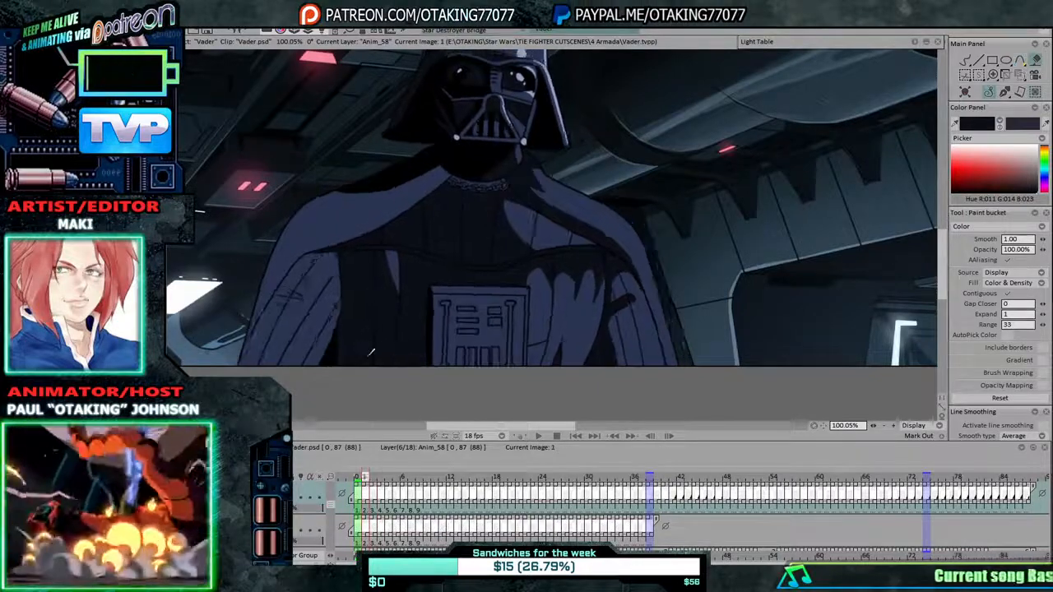
# Fill the remaining light patches beside the chest box's lower corner on frames 3 to 6, comparing neighbouring frames.
pyautogui.press('Right')
pyautogui.press('Right')
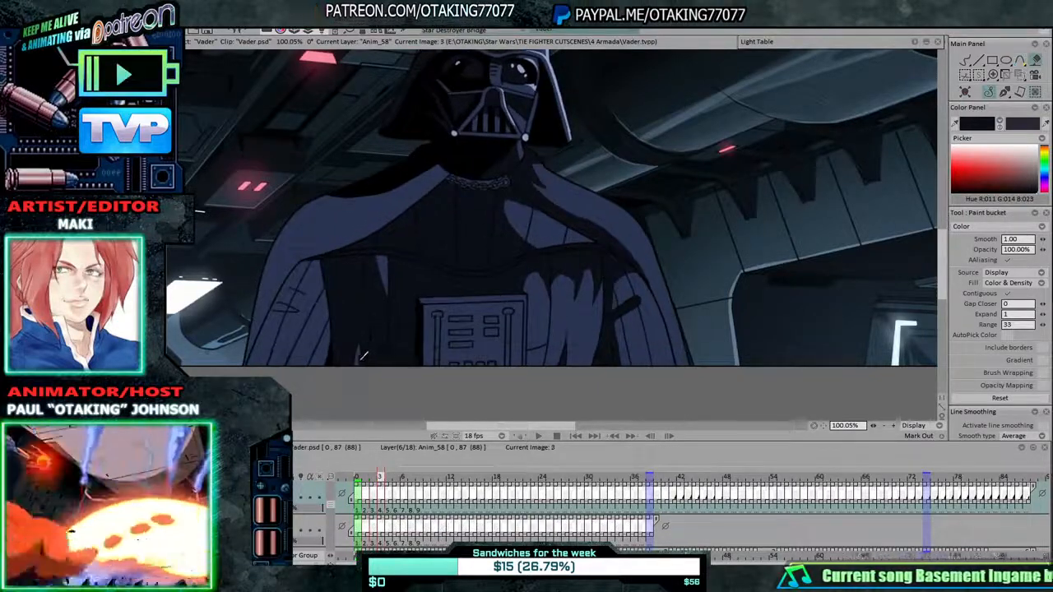
pyautogui.press('Right')
pyautogui.press('Right')
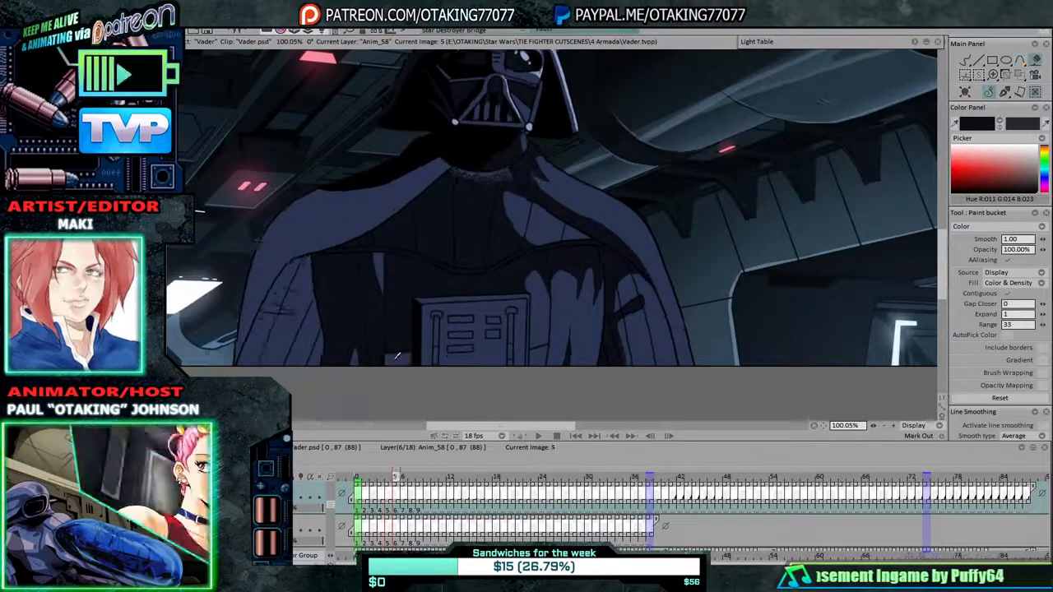
pyautogui.press('Right')
pyautogui.press('Left')
pyautogui.press('Right')
pyautogui.press('Left')
pyautogui.press('Left')
pyautogui.press('Left')
pyautogui.press('Left')
pyautogui.press('Left')
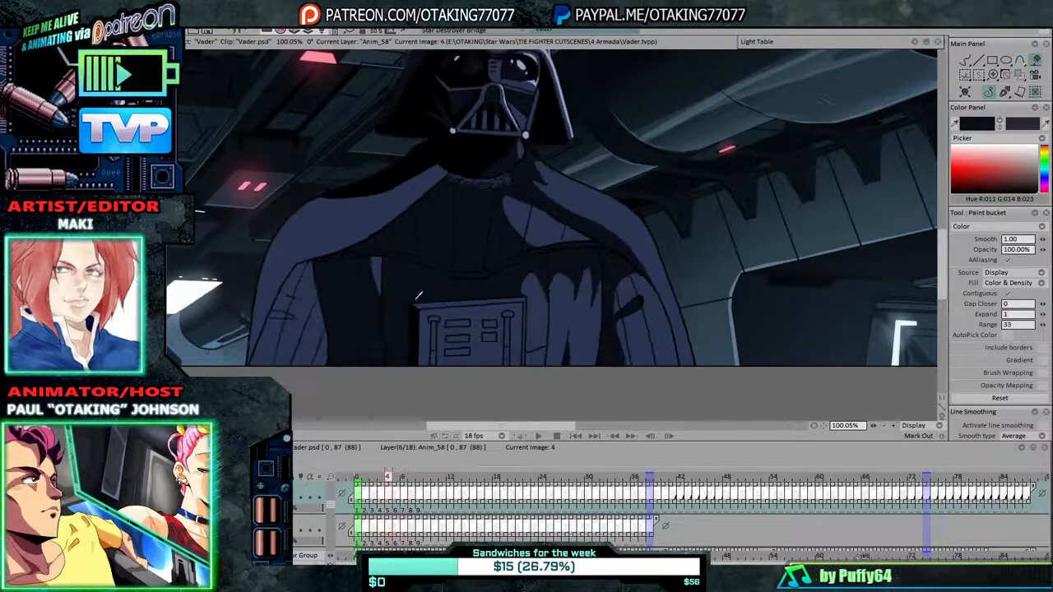
# Step through the animation up to frame 38 to check the robe panel shadow on every frame.
pyautogui.press('Right')
pyautogui.press('Right')
pyautogui.press('Right')
pyautogui.press('Right')
pyautogui.press('Right')
pyautogui.press('Right')
pyautogui.press('Right')
pyautogui.press('Right')
pyautogui.press('Right')
pyautogui.press('Right')
pyautogui.press('Right')
pyautogui.press('Right')
pyautogui.press('Right')
pyautogui.press('Right')
pyautogui.press('Right')
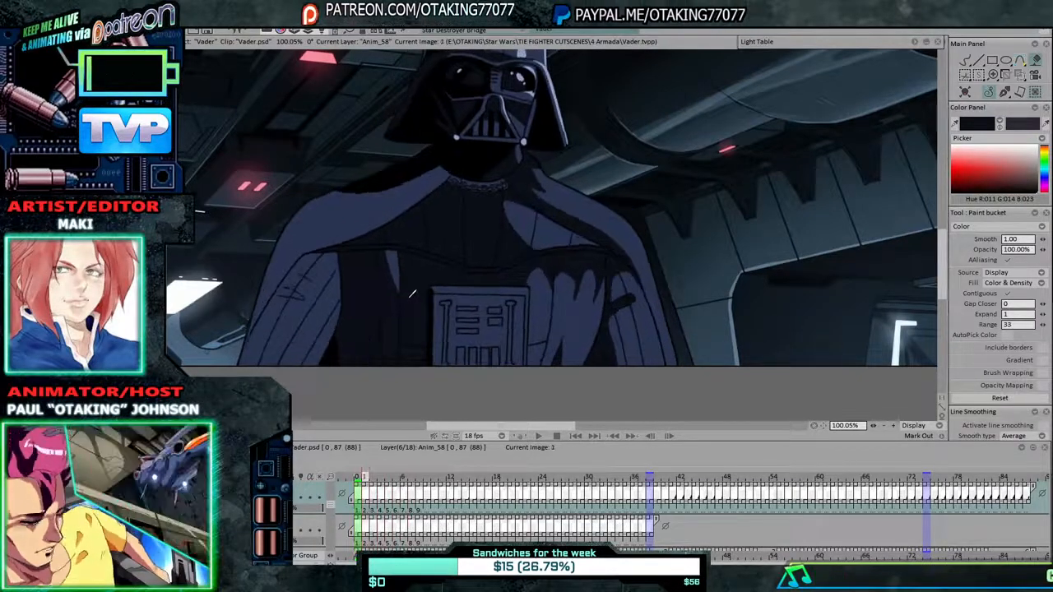
pyautogui.press('Right')
pyautogui.press('Right')
pyautogui.press('Right')
pyautogui.press('Right')
pyautogui.press('Right')
pyautogui.press('Right')
pyautogui.press('Right')
pyautogui.press('Right')
pyautogui.press('Right')
pyautogui.press('Right')
pyautogui.press('Right')
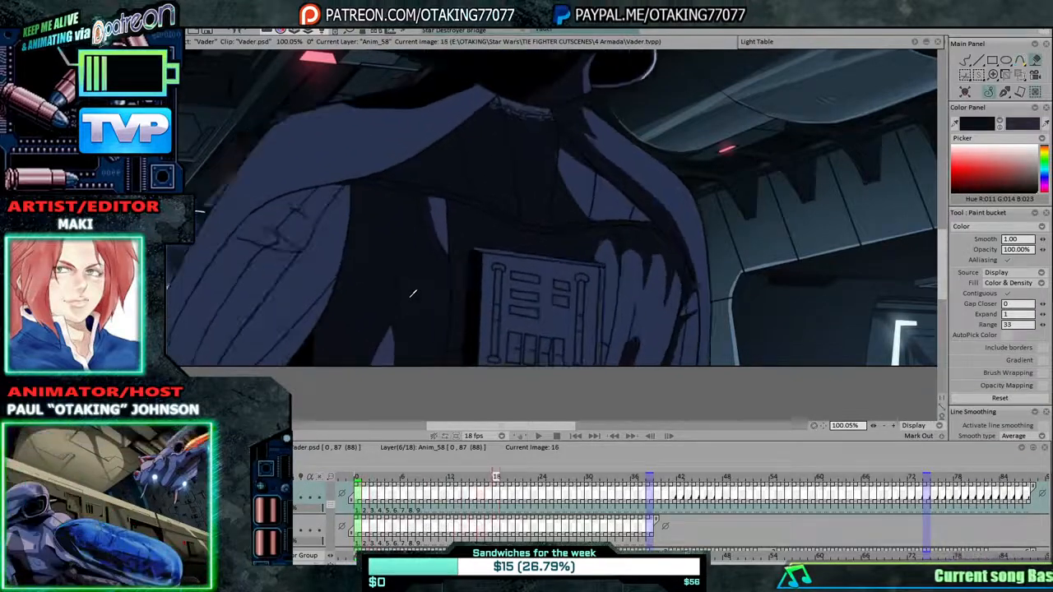
pyautogui.press('Right')
pyautogui.press('Right')
pyautogui.press('Right')
pyautogui.press('Right')
pyautogui.press('Right')
pyautogui.press('Right')
pyautogui.press('Right')
pyautogui.press('Right')
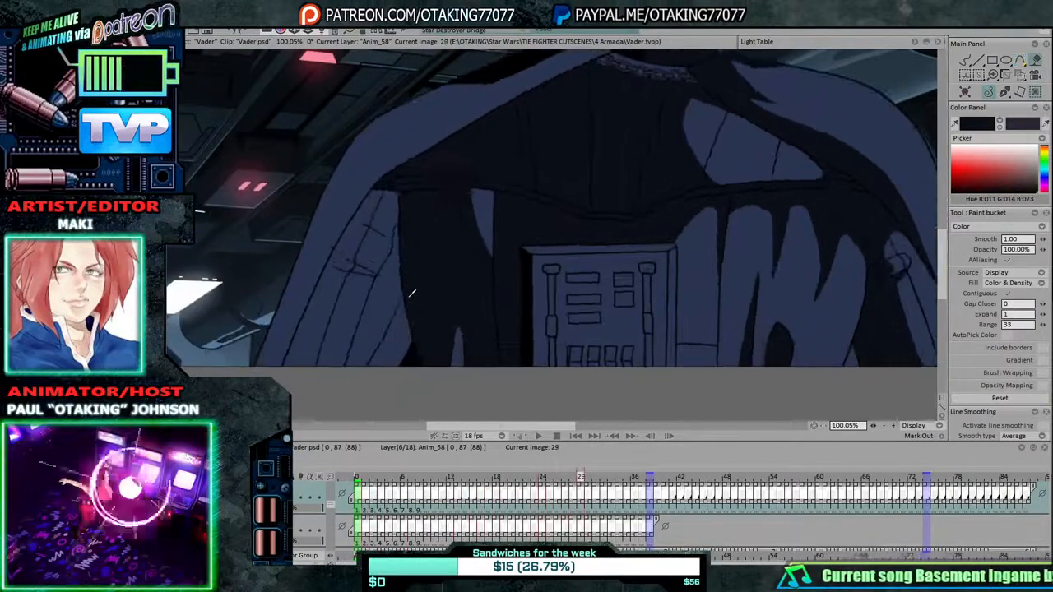
pyautogui.press('Right')
pyautogui.press('Right')
pyautogui.press('Right')
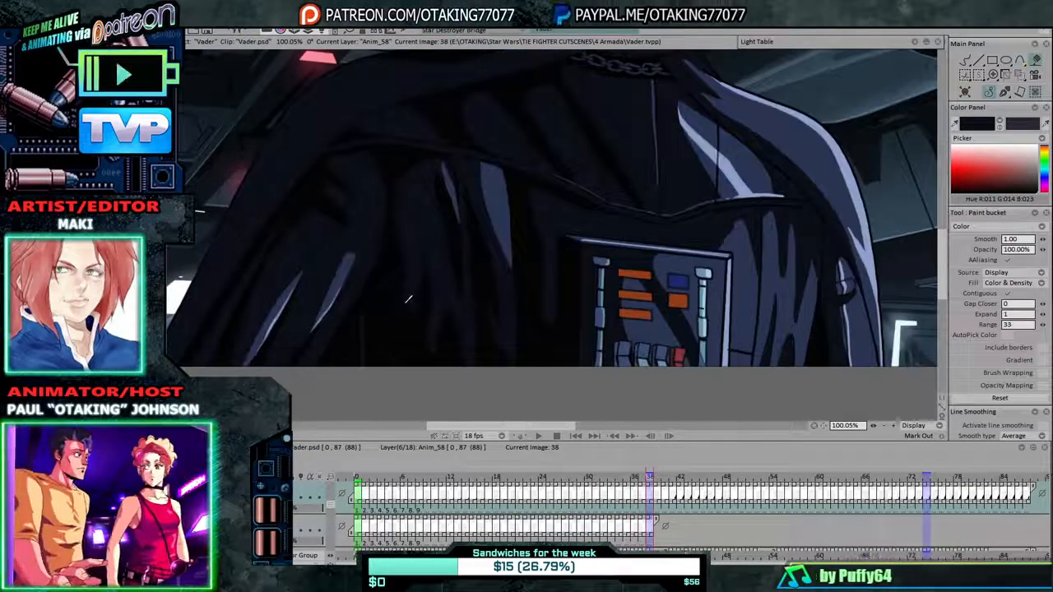
# Rotate the canvas to the sleeve and mark the lower highlight's position with small pen strokes on frames 37 down to 31.
pyautogui.moveTo(408, 300); pyautogui.dragTo(547, 300)
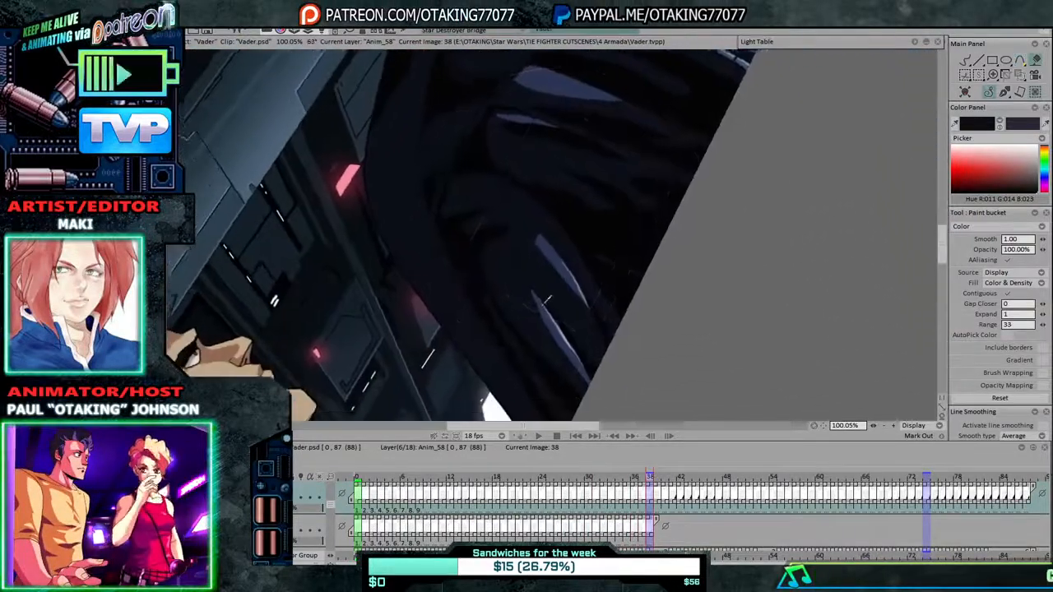
pyautogui.scroll(3, 543, 300)
pyautogui.click(966, 62)
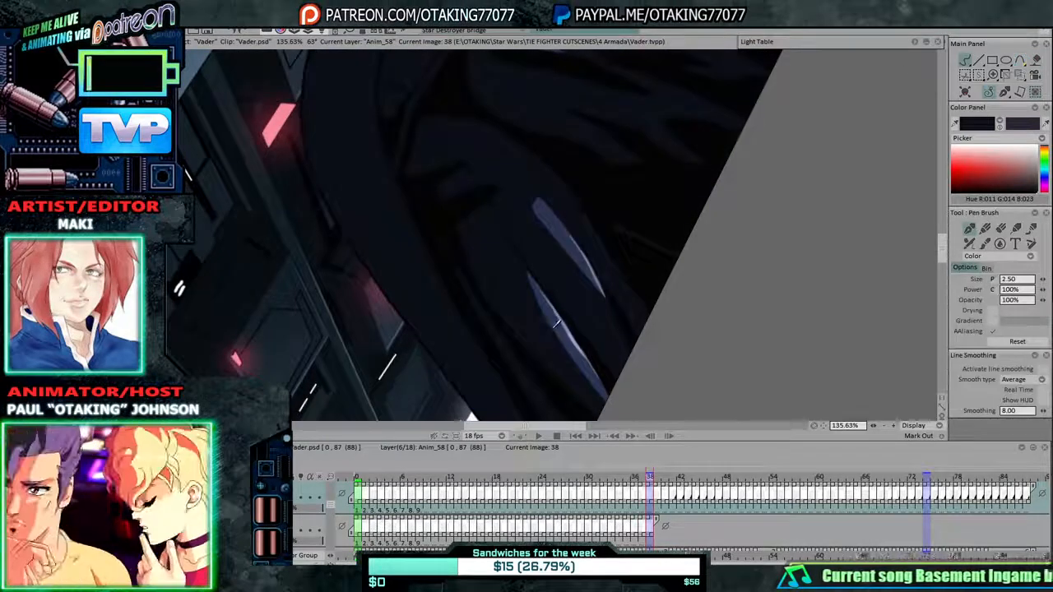
pyautogui.press('Left')
pyautogui.press('Right')
pyautogui.press('Left')
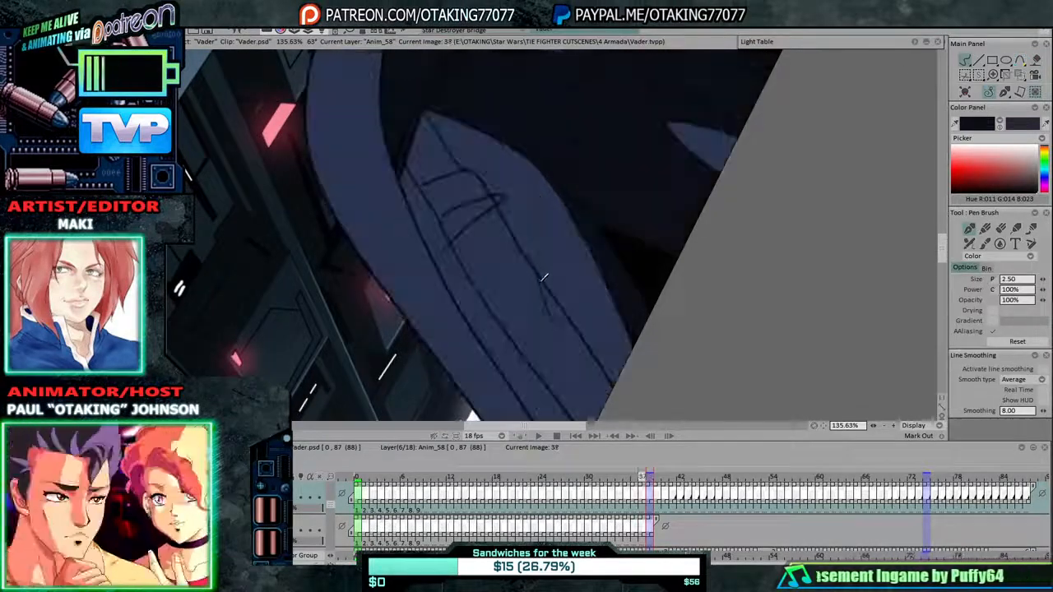
pyautogui.press('Left')
pyautogui.press('Left')
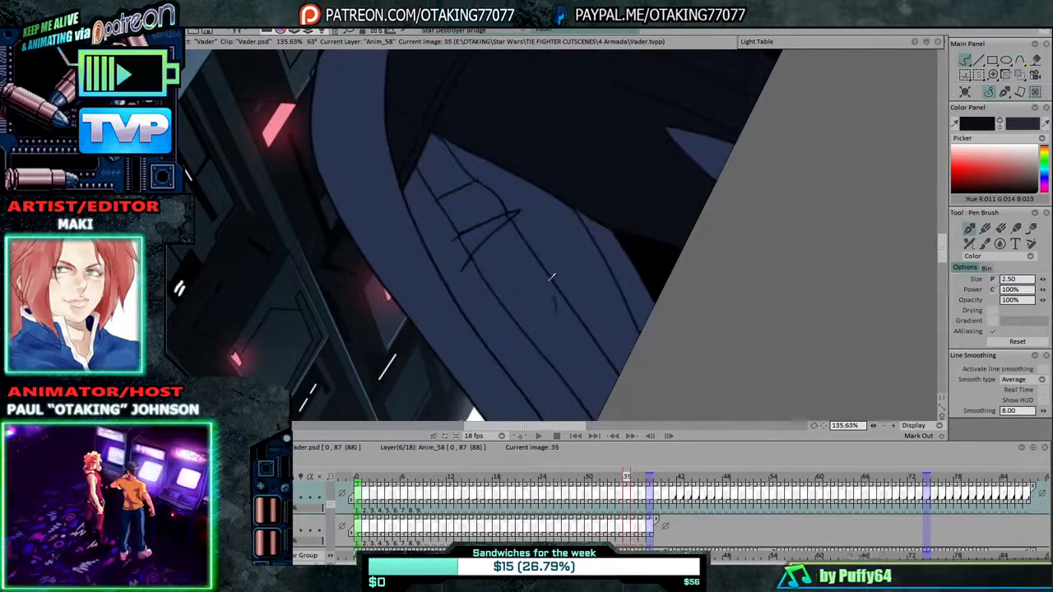
pyautogui.press('Left')
pyautogui.press('Left')
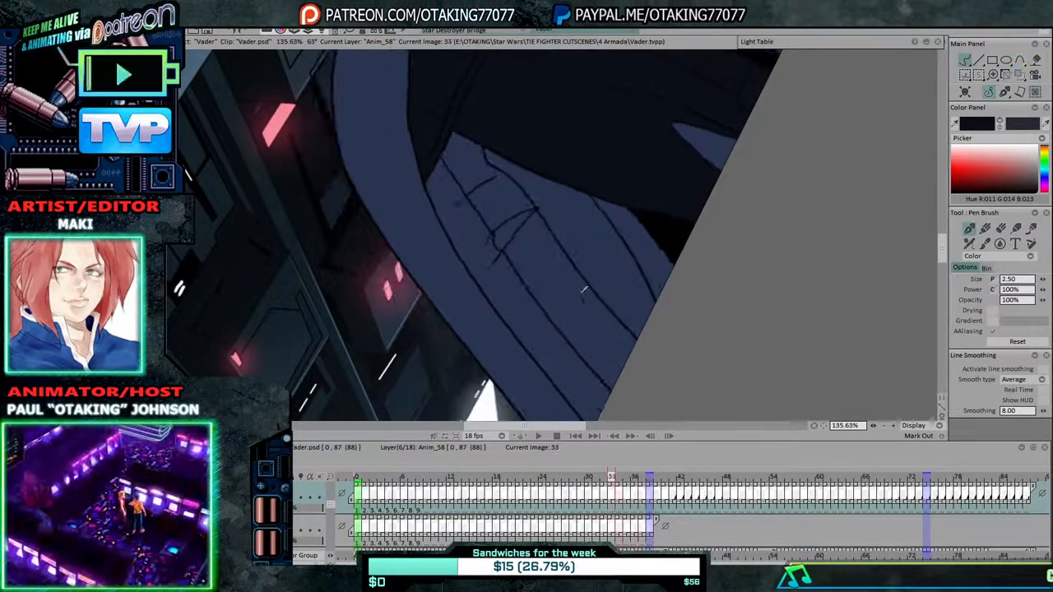
pyautogui.press('Left')
pyautogui.press('Left')
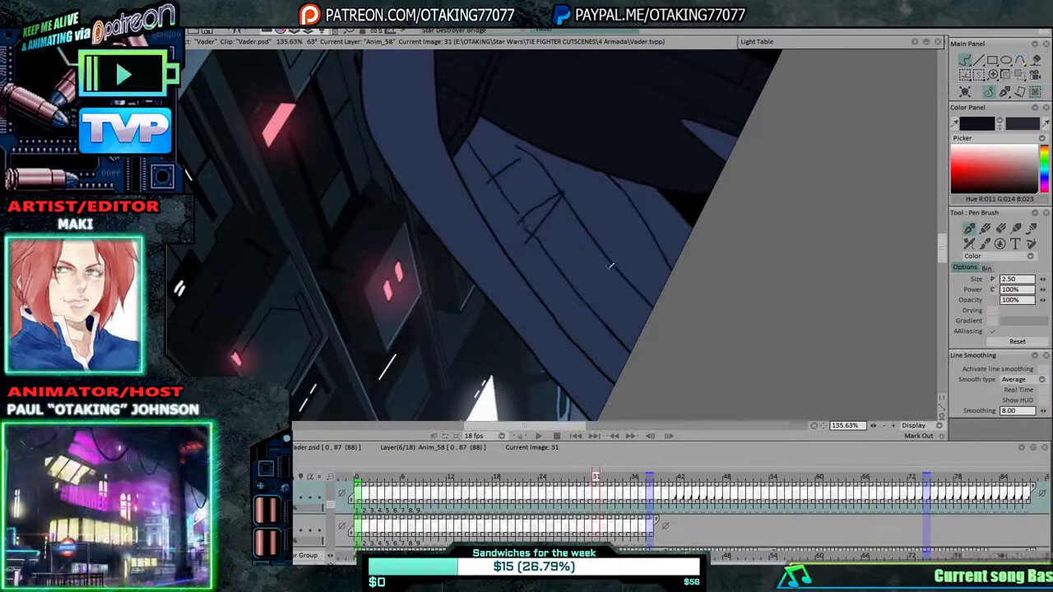
pyautogui.moveTo(608, 270); pyautogui.dragTo(583, 216)
# Draw the slim sleeve highlight's outline on frame 37 with the pen, following frame 38, and undo the last stroke.
pyautogui.press('Left')
pyautogui.press('Right')
pyautogui.press('Right')
pyautogui.press('Right')
pyautogui.press('Right')
pyautogui.press('Right')
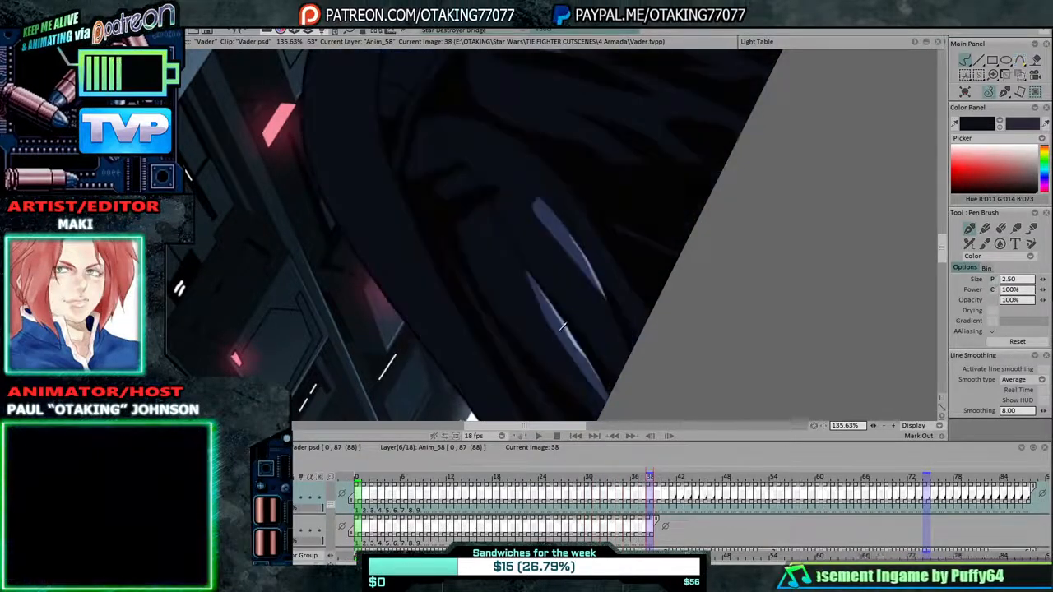
pyautogui.press('Right')
pyautogui.press('Right')
pyautogui.moveTo(582, 355); pyautogui.dragTo(610, 393)
pyautogui.press('Left')
pyautogui.press('Right')
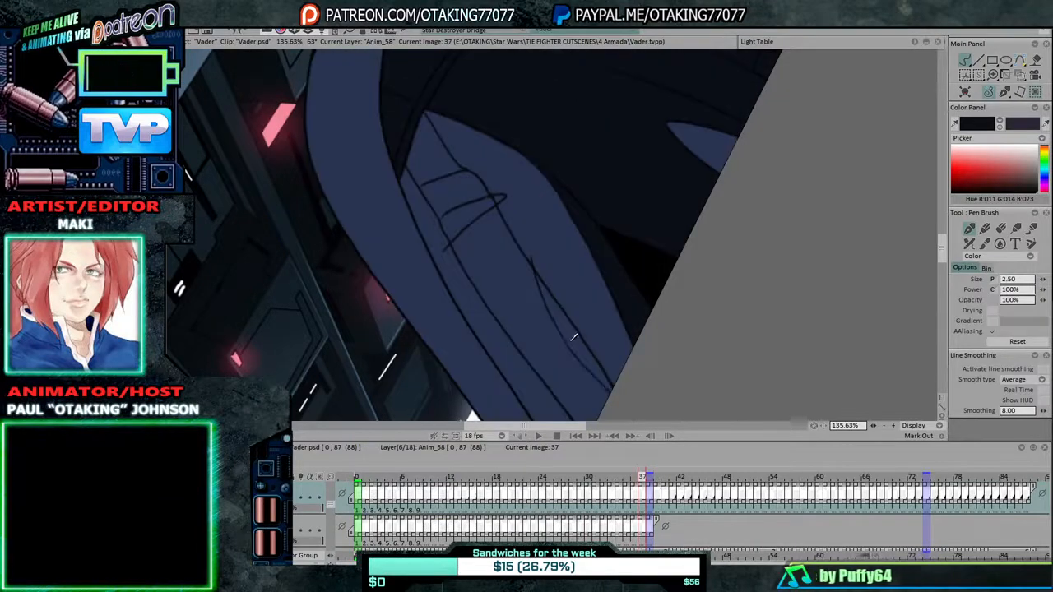
pyautogui.hotkey('ctrl', 'z')
# Draw the lower sleeve highlight's outline beside the fold line on frames 36 down to 34.
pyautogui.press('Left')
pyautogui.press('Right')
pyautogui.press('Left')
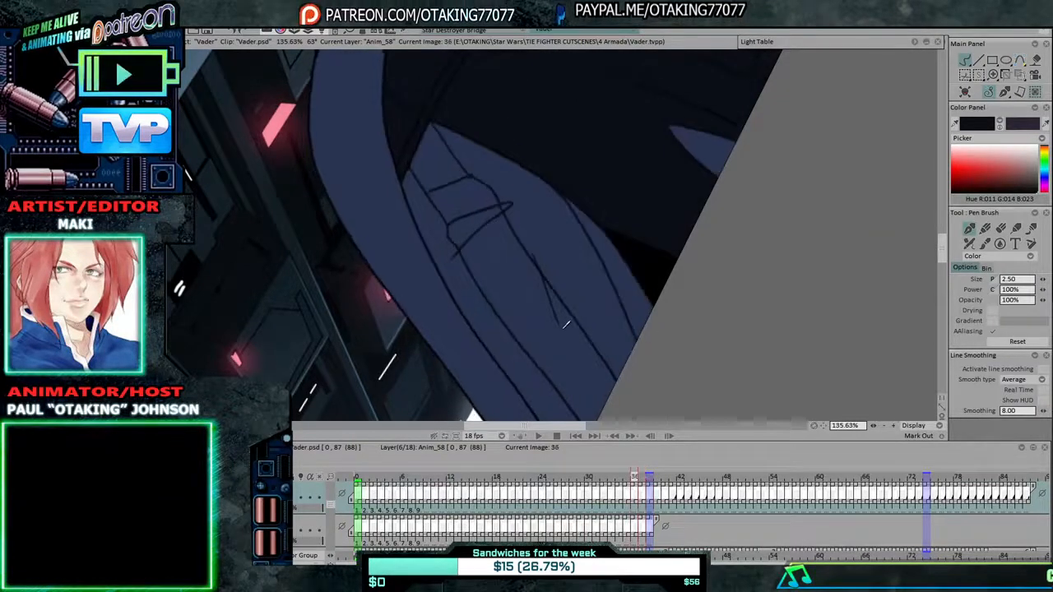
pyautogui.press('Left')
pyautogui.press('Left')
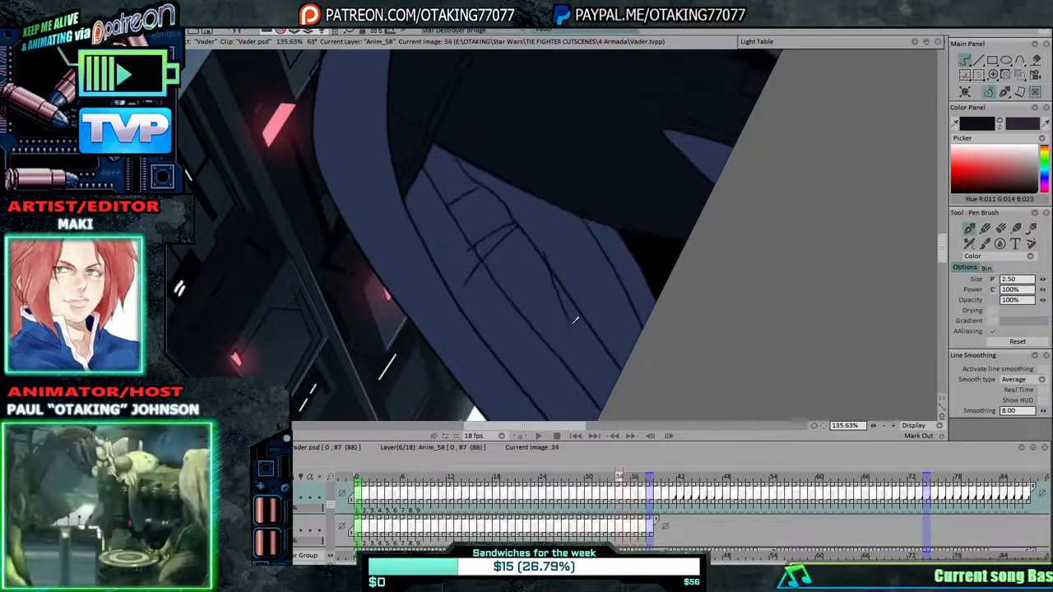
# Continue the lower sleeve highlight's outline along the fold on frames 33 down to 30.
pyautogui.press('Left')
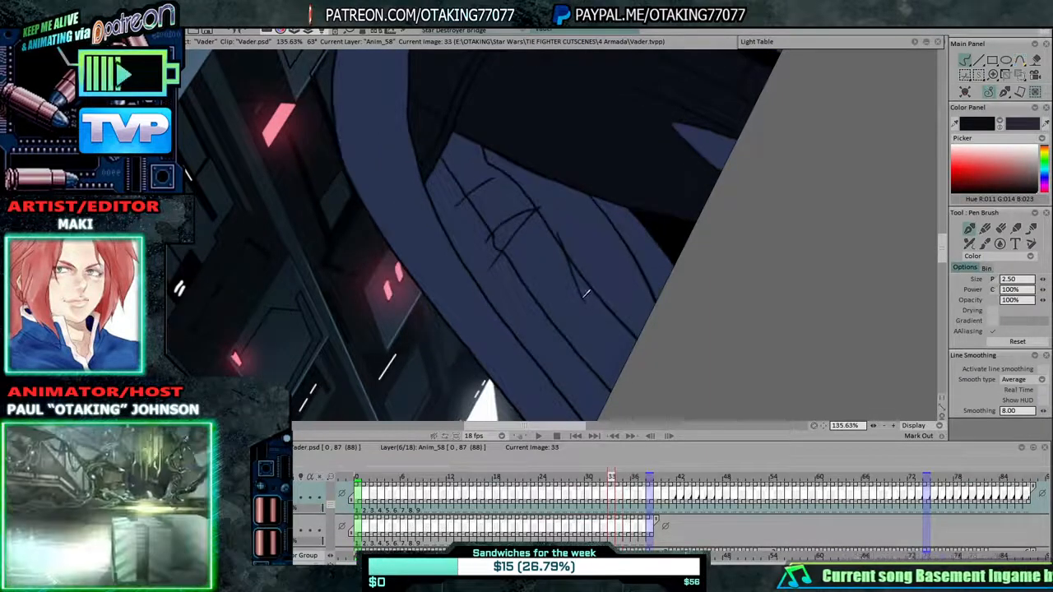
pyautogui.press('Left')
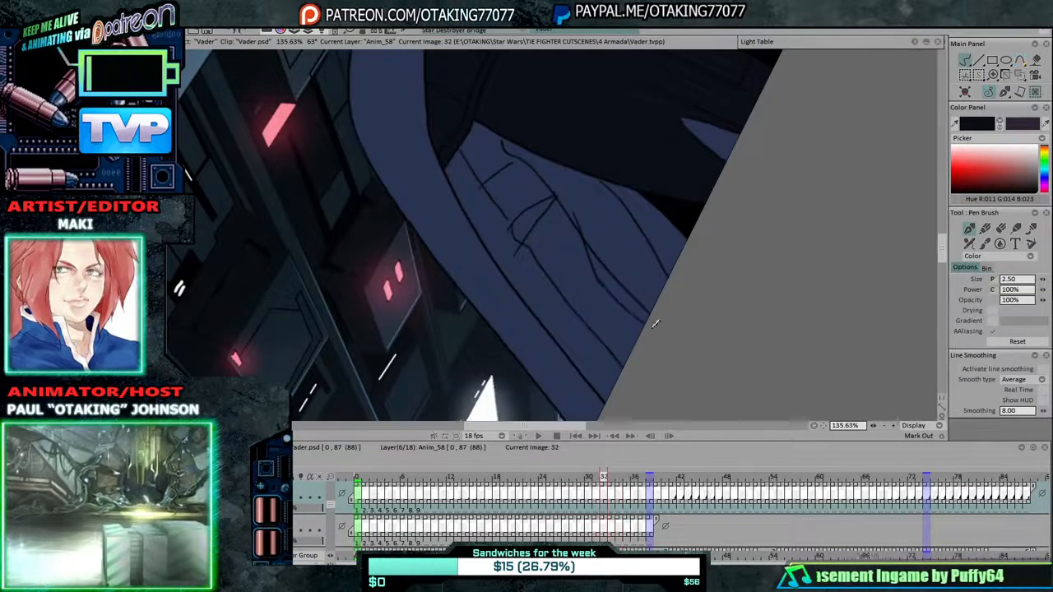
pyautogui.press('Left')
pyautogui.press('Left')
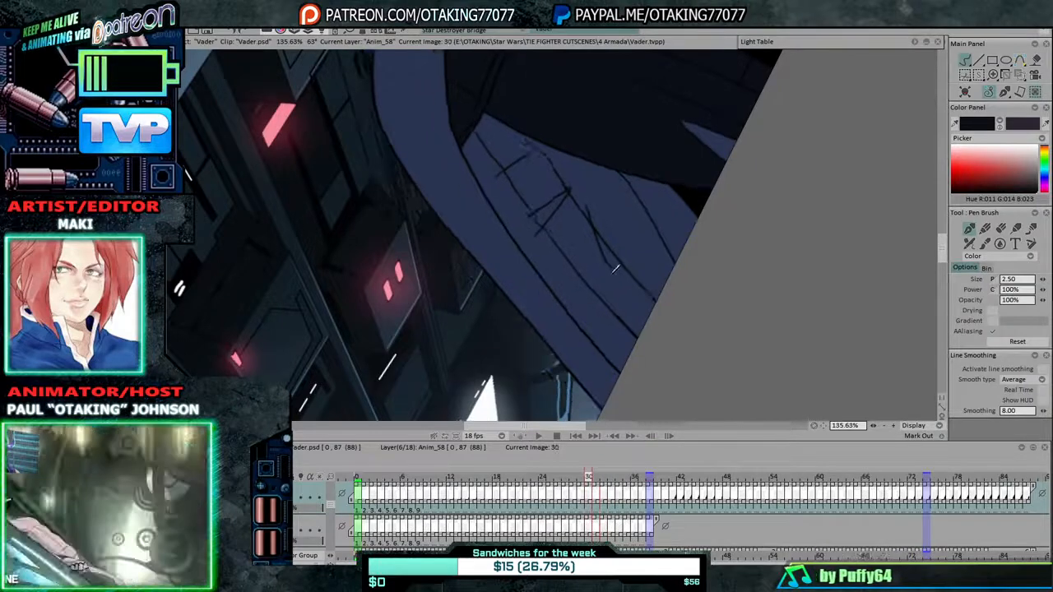
# Draw the lower sleeve highlight's outline along the fold line with the pen on frames 29 down to 25.
pyautogui.press('Left')
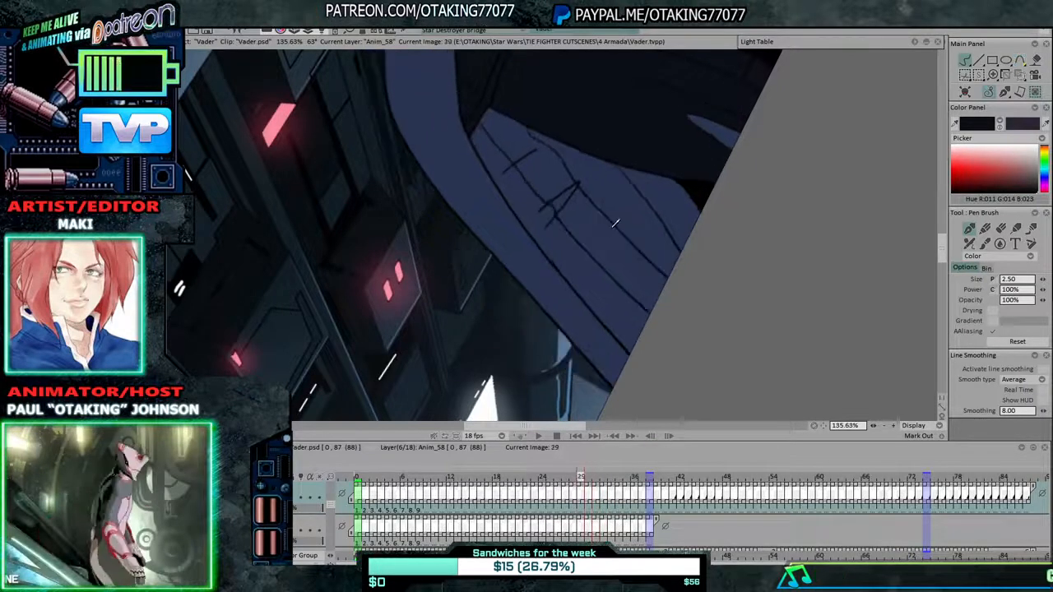
pyautogui.press('Left')
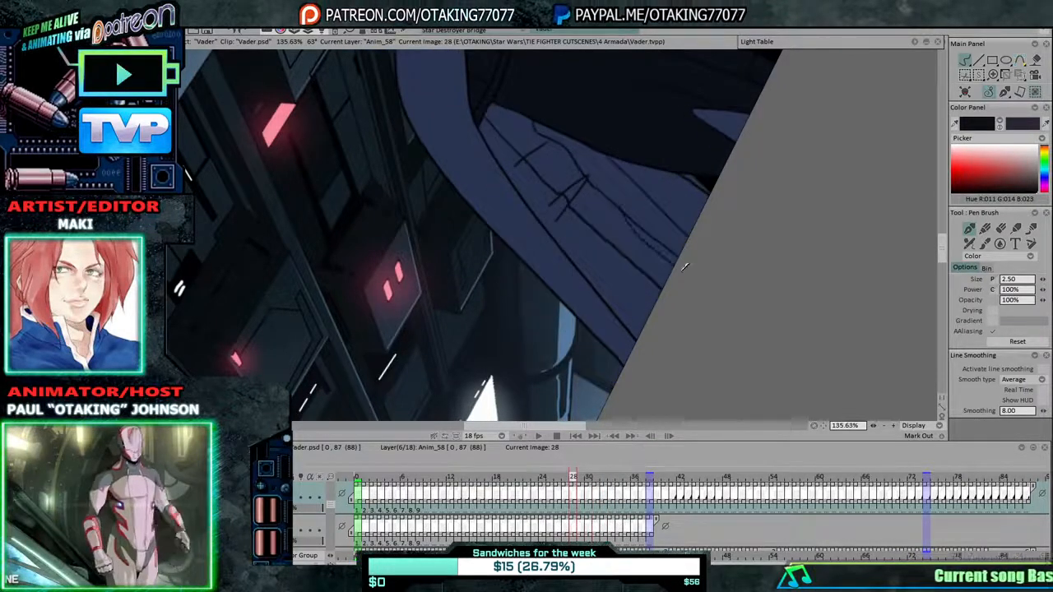
pyautogui.press('Left')
pyautogui.press('Left')
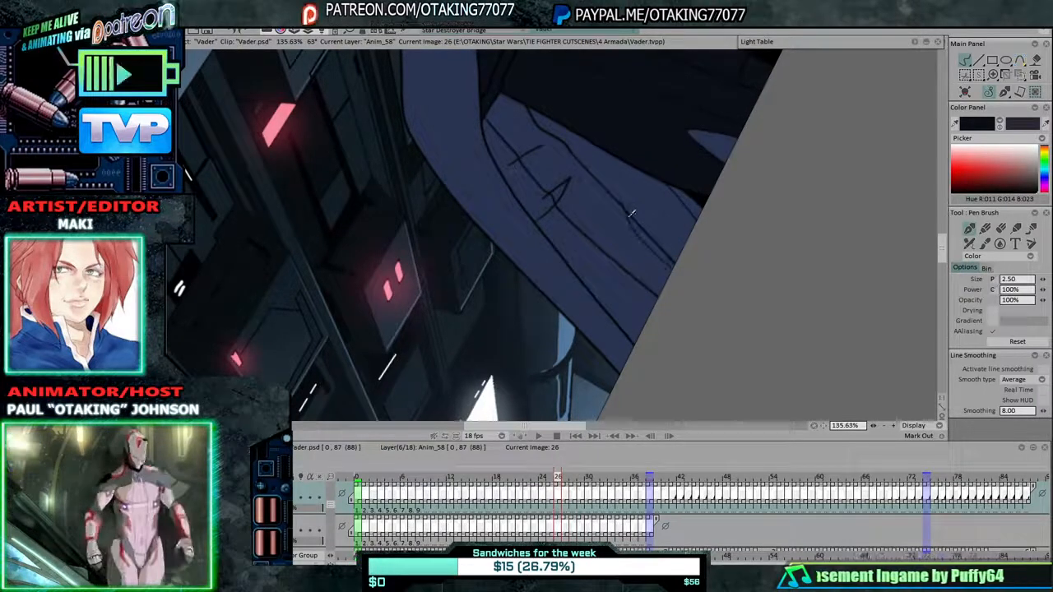
pyautogui.press('Left')
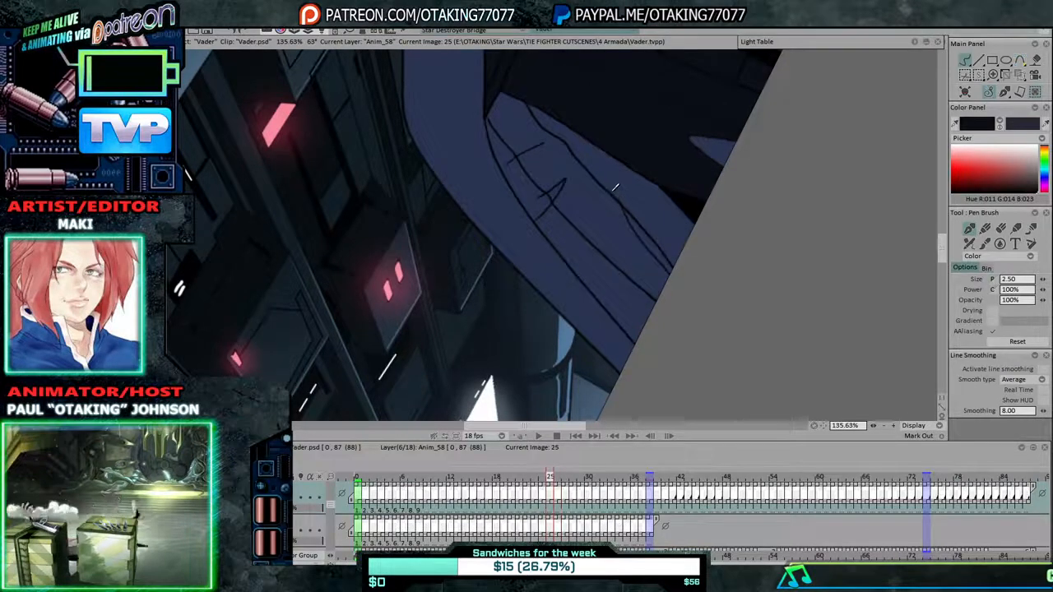
# Carry the lower sleeve highlight's outline along the fold on frames 24 down to 21, comparing frame 24 with frame 25.
pyautogui.press('Left')
pyautogui.press('Right')
pyautogui.press('Left')
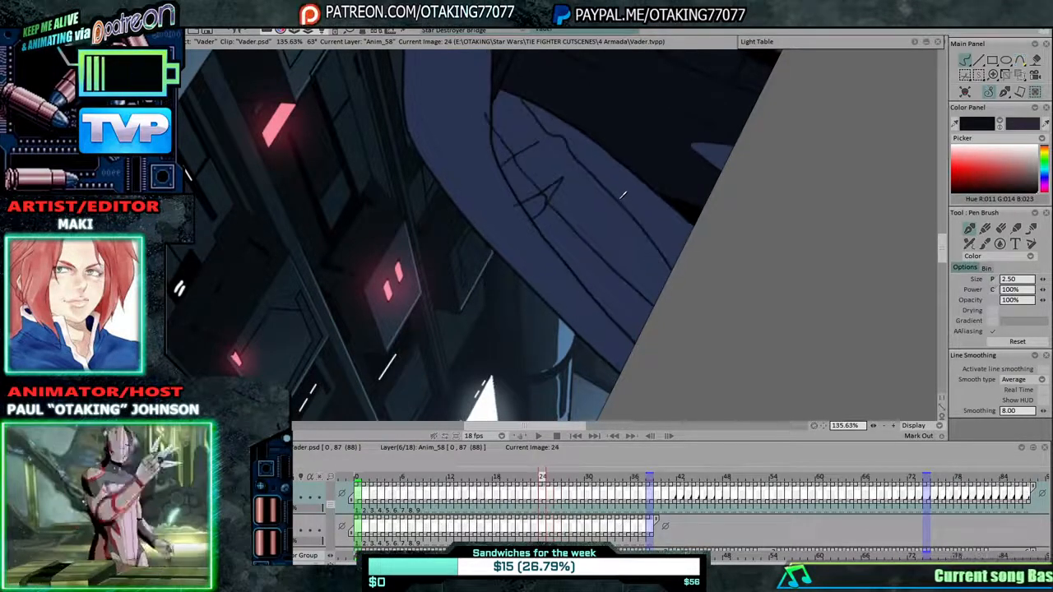
pyautogui.moveTo(621, 206); pyautogui.dragTo(635, 231)
pyautogui.press('Left')
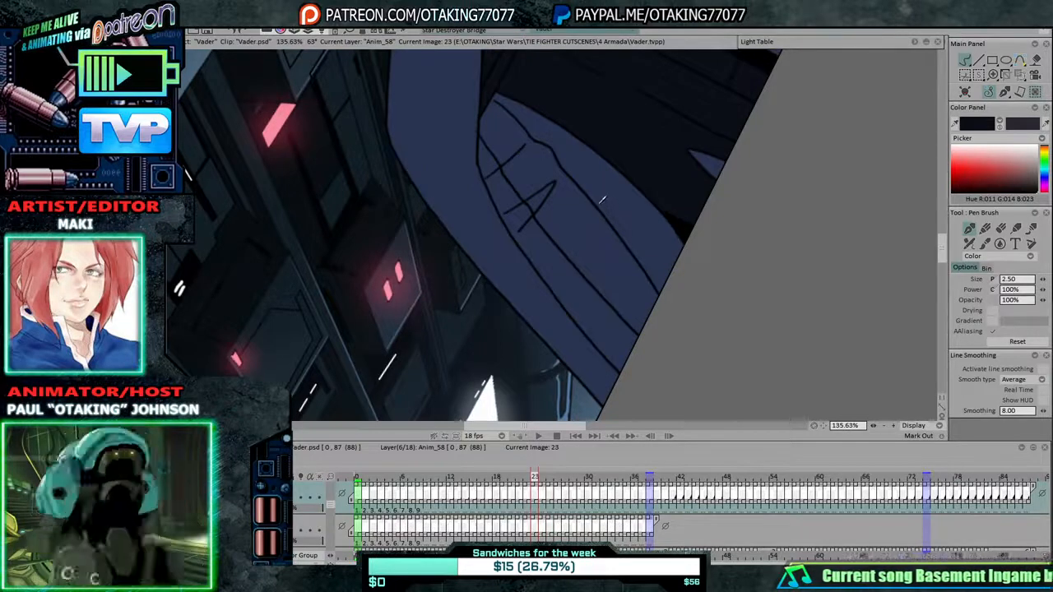
pyautogui.press('Left')
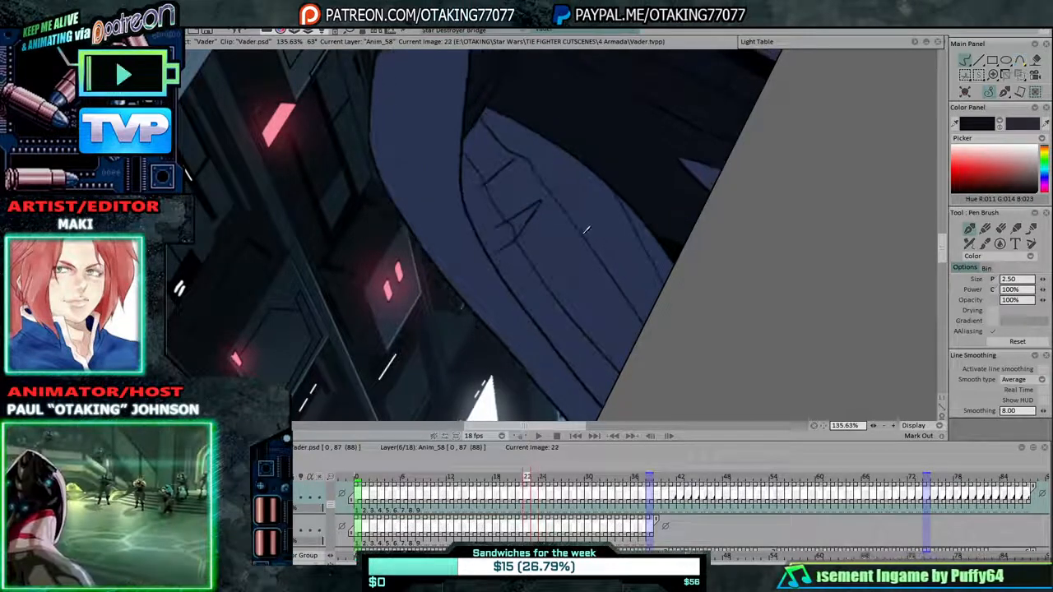
pyautogui.press('Left')
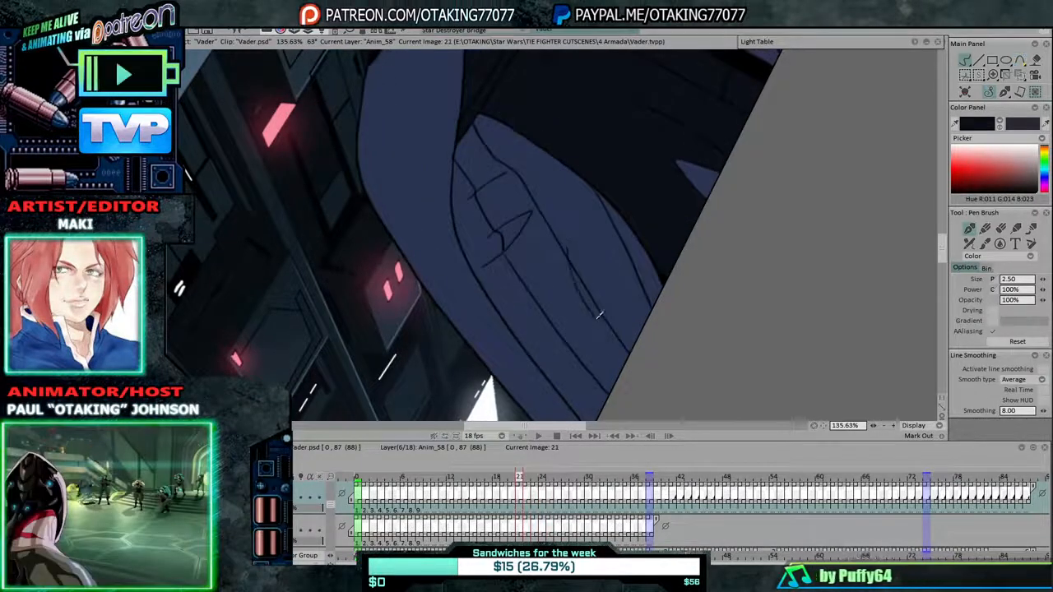
# Draw the slim lower highlight beside the sleeve fold on frames 20 down to 16.
pyautogui.press('Left')
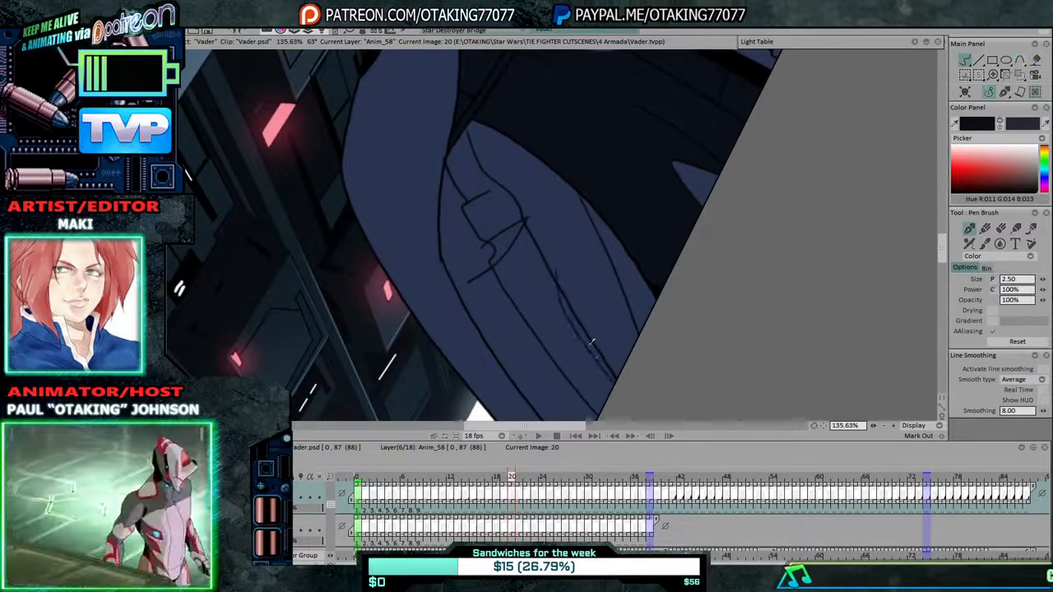
pyautogui.press('Left')
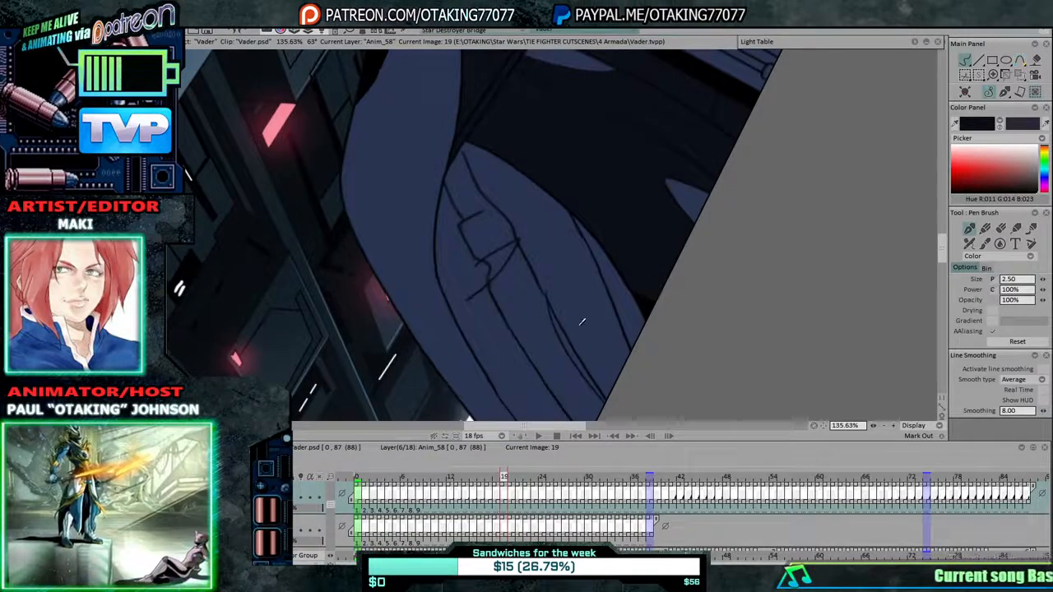
pyautogui.press('Left')
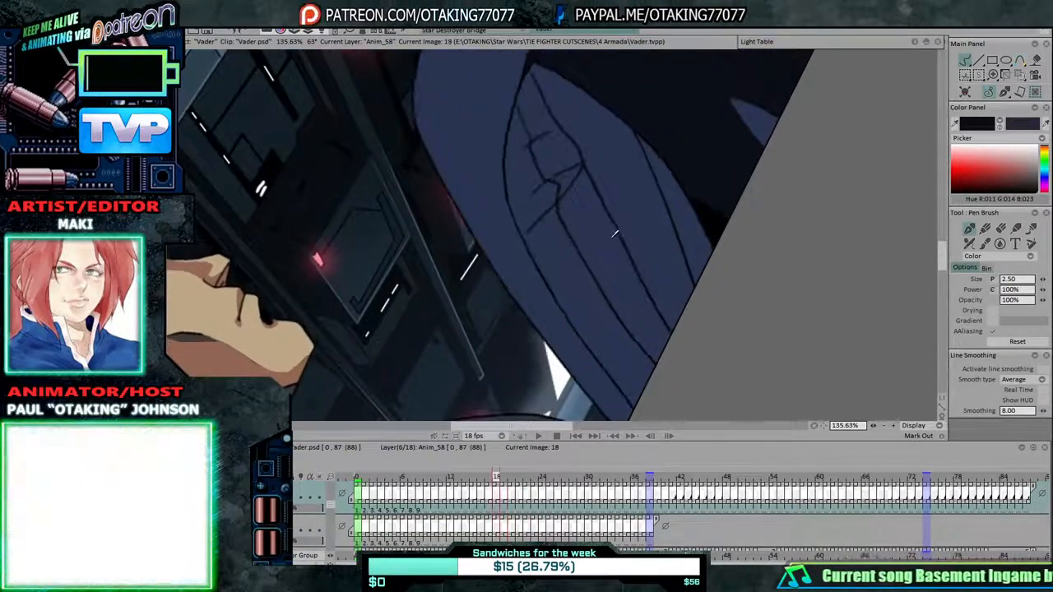
pyautogui.press('Left')
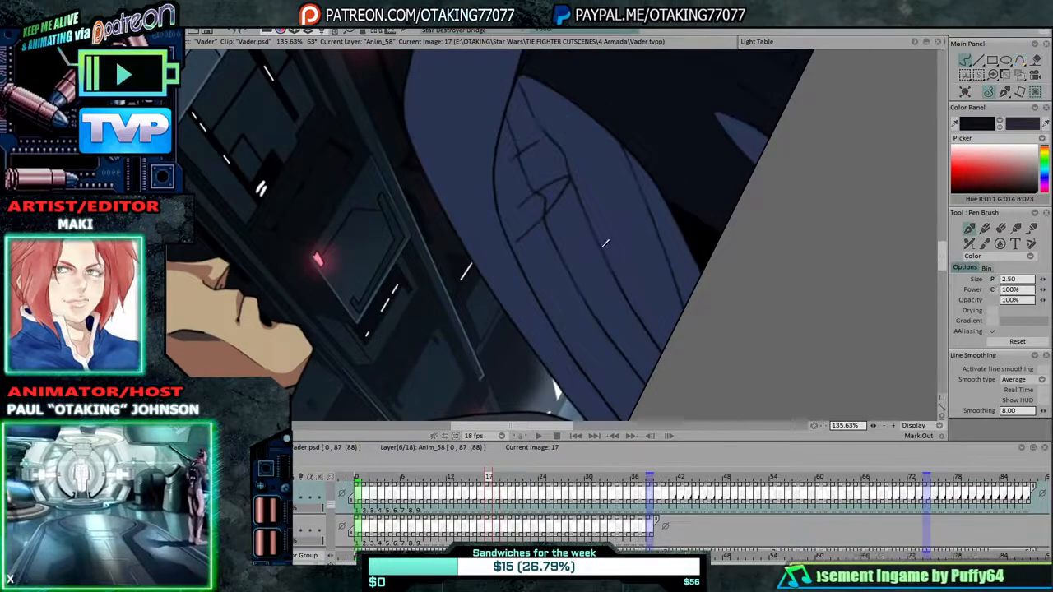
pyautogui.press('Left')
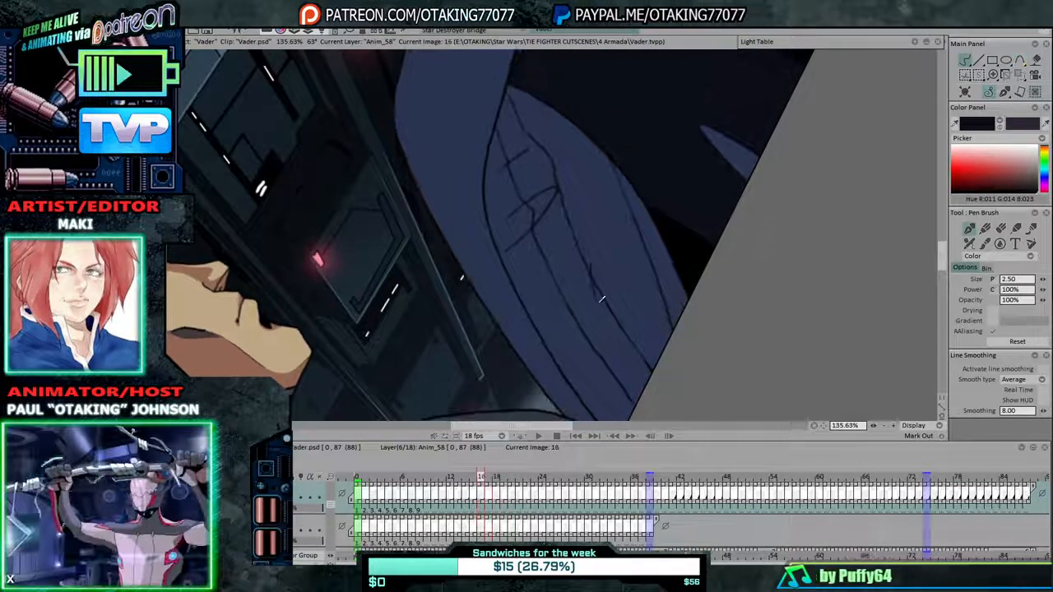
# Extend the lower sleeve highlight's outline to frames 15 down to 13, matching frame 13 against frame 14.
pyautogui.press('Left')
pyautogui.press('Left')
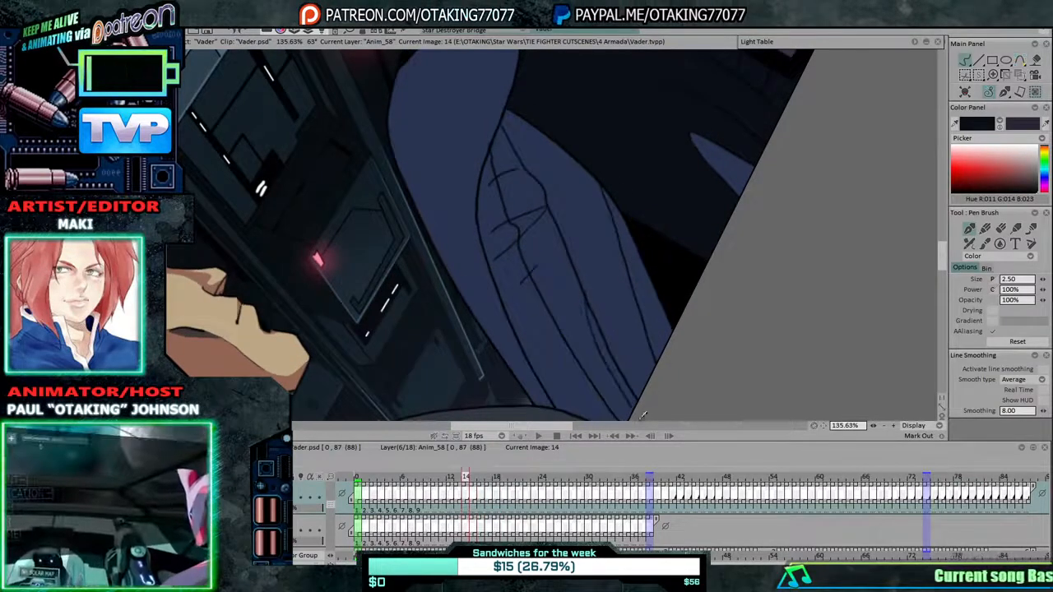
pyautogui.press('Left')
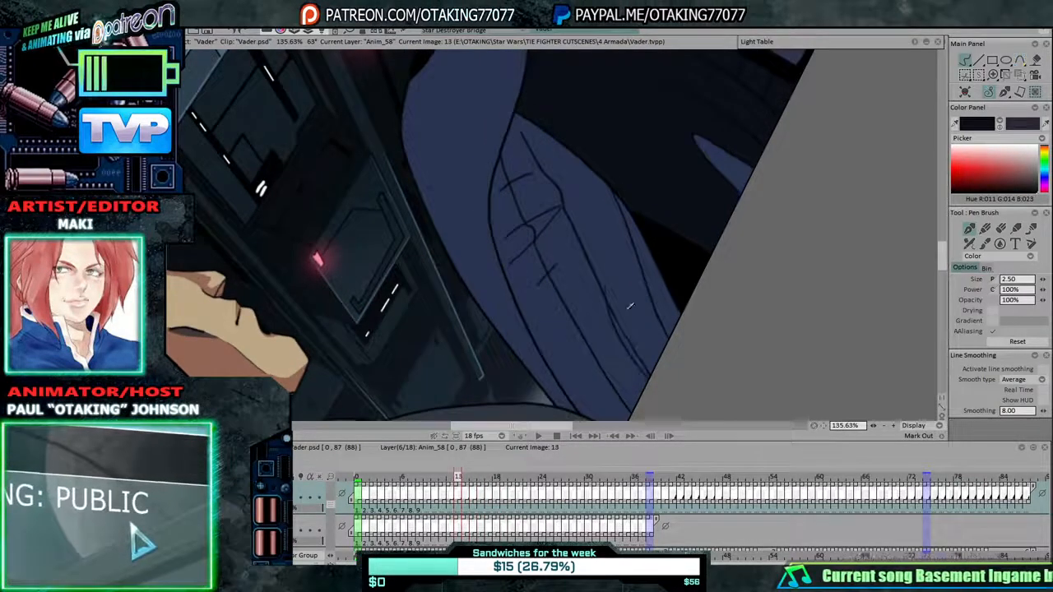
pyautogui.press('Right')
pyautogui.press('Left')
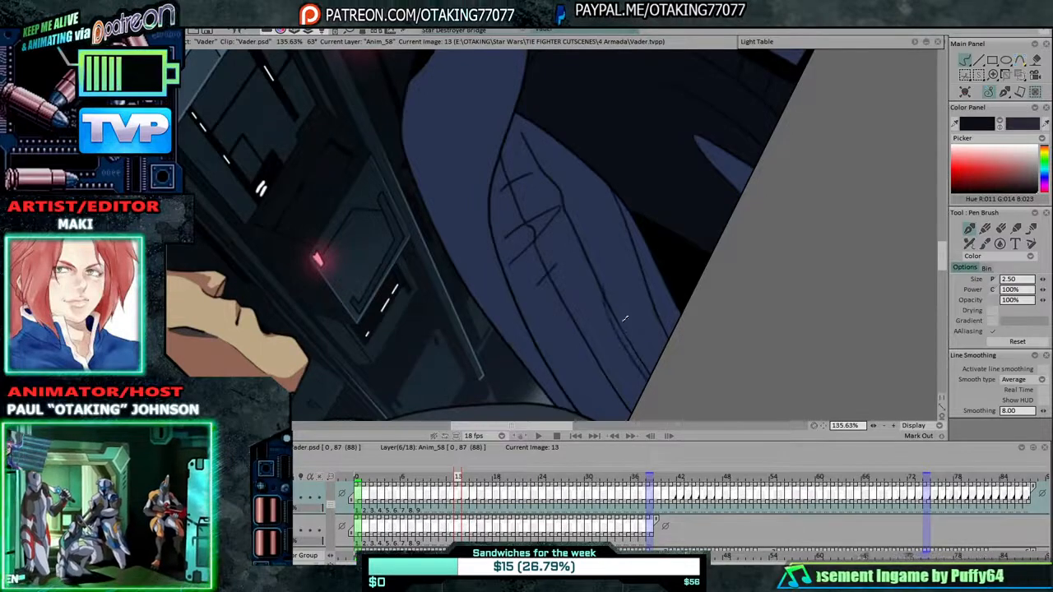
# Draw the lower sleeve highlight's outline on frames 12 down to 10, flipping between neighbouring frames to match its position.
pyautogui.press('Left')
pyautogui.press('Left')
pyautogui.press('Right')
pyautogui.press('Right')
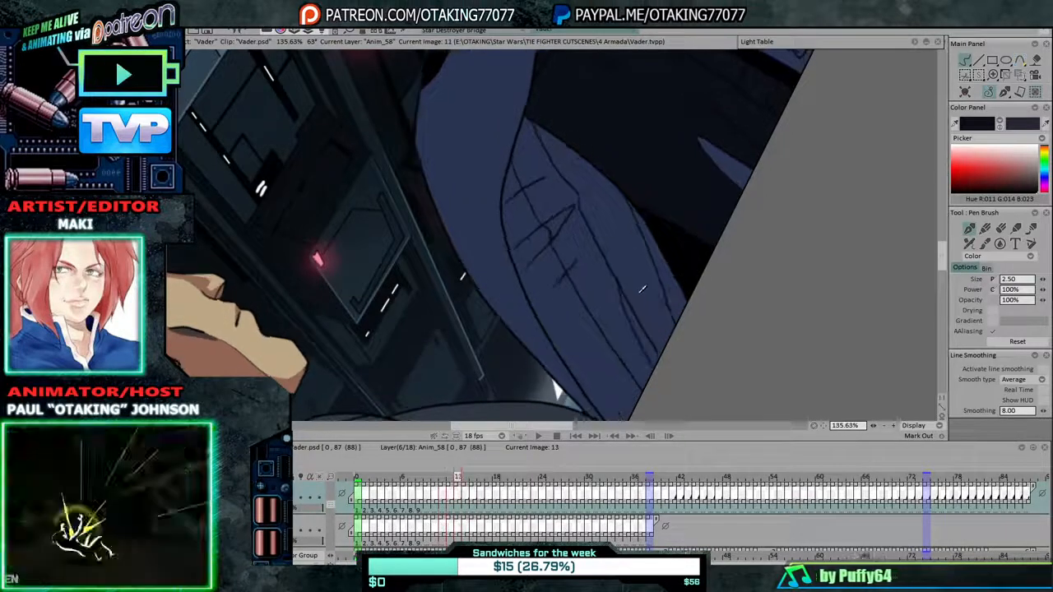
pyautogui.press('Left')
pyautogui.press('Right')
pyautogui.press('Left')
pyautogui.press('Right')
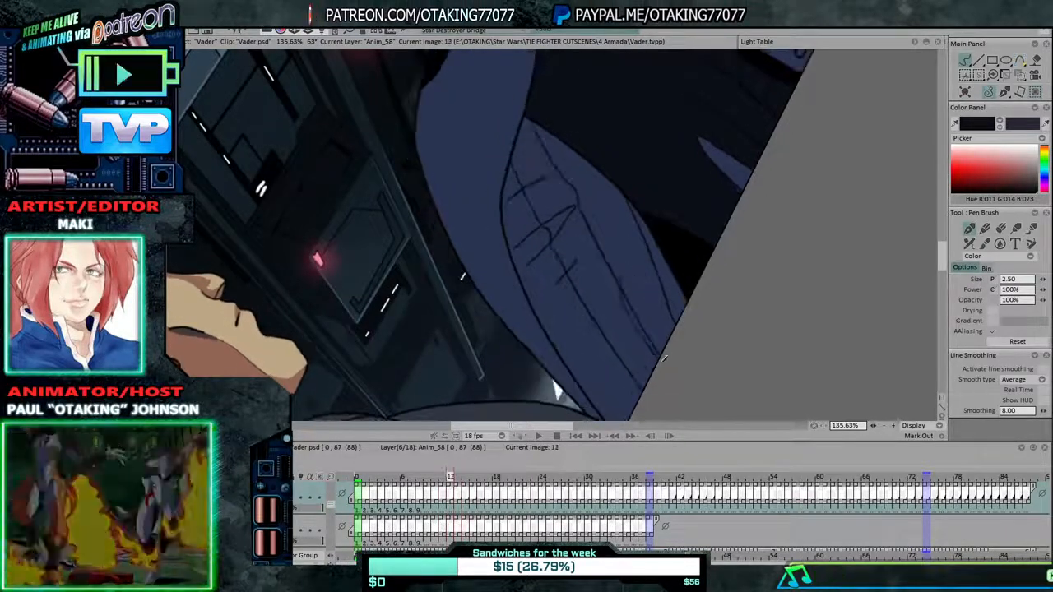
pyautogui.press('Left')
pyautogui.press('Left')
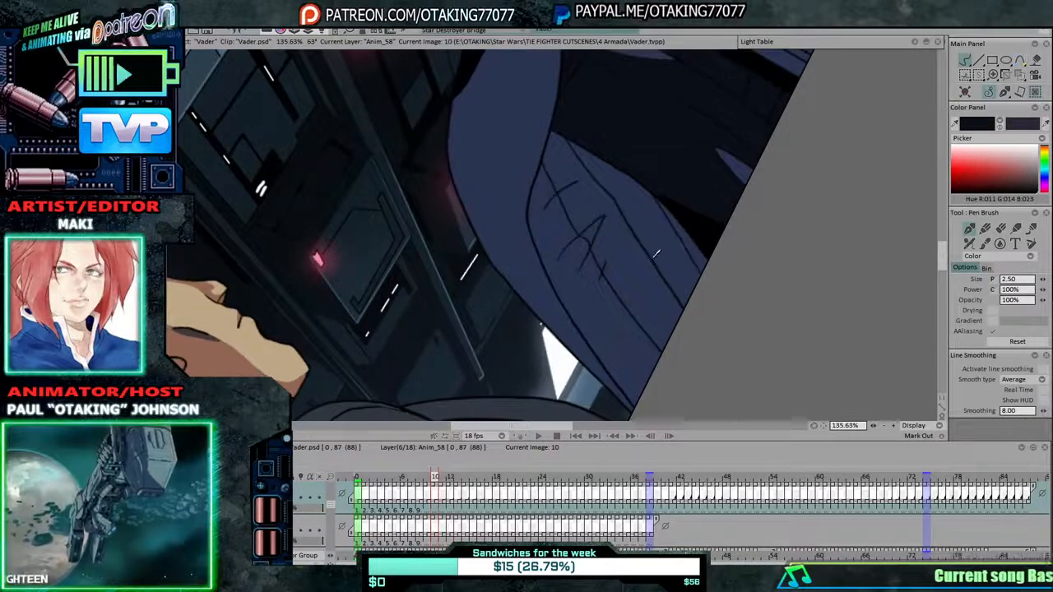
# Continue the lower sleeve highlight's outline beside the fold line on frames 9 down to 5.
pyautogui.press('Left')
pyautogui.press('Left')
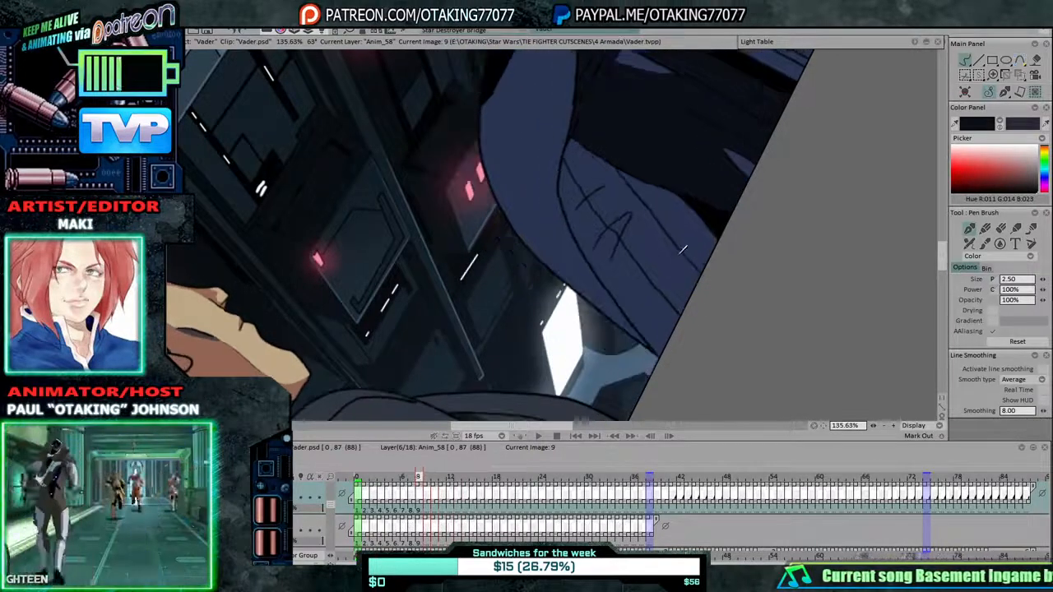
pyautogui.press('Left')
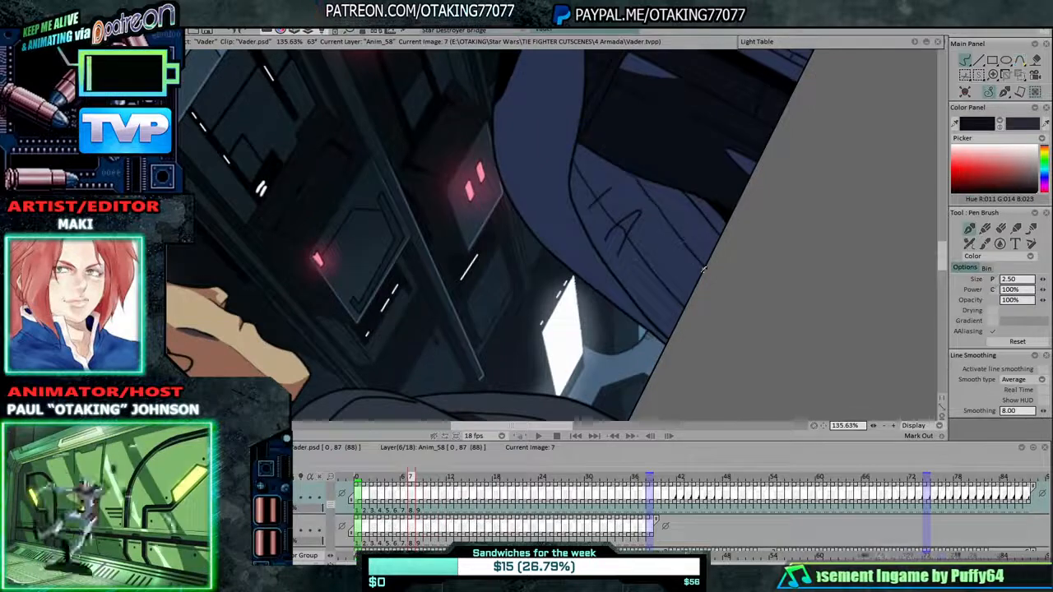
pyautogui.press('Left')
pyautogui.press('Left')
# Complete the lower sleeve highlight's outline on the remaining frames, from 4 down to 0.
pyautogui.press('Left')
pyautogui.press('Left')
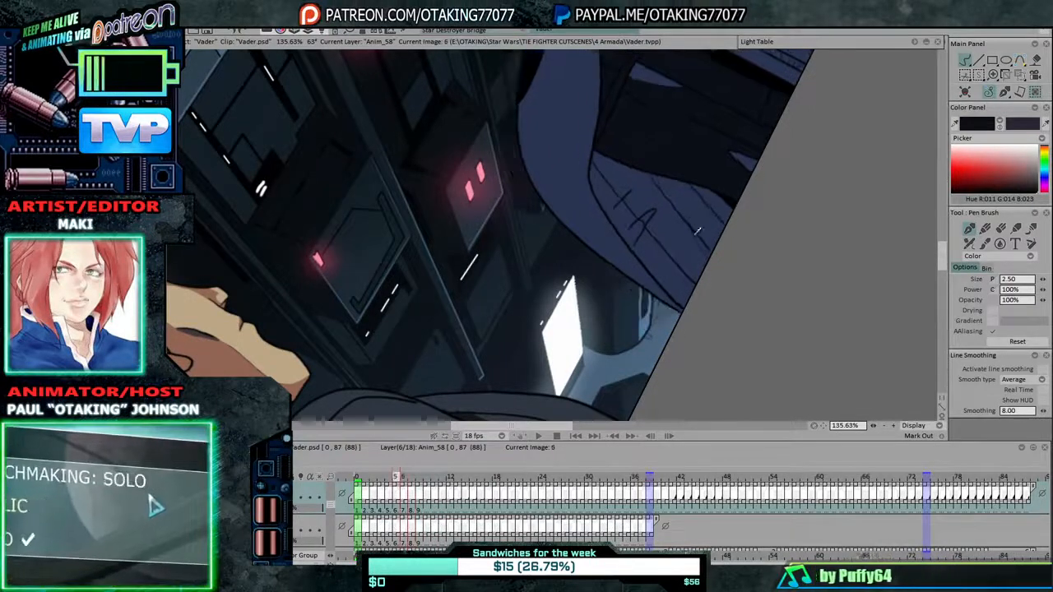
pyautogui.press('Left')
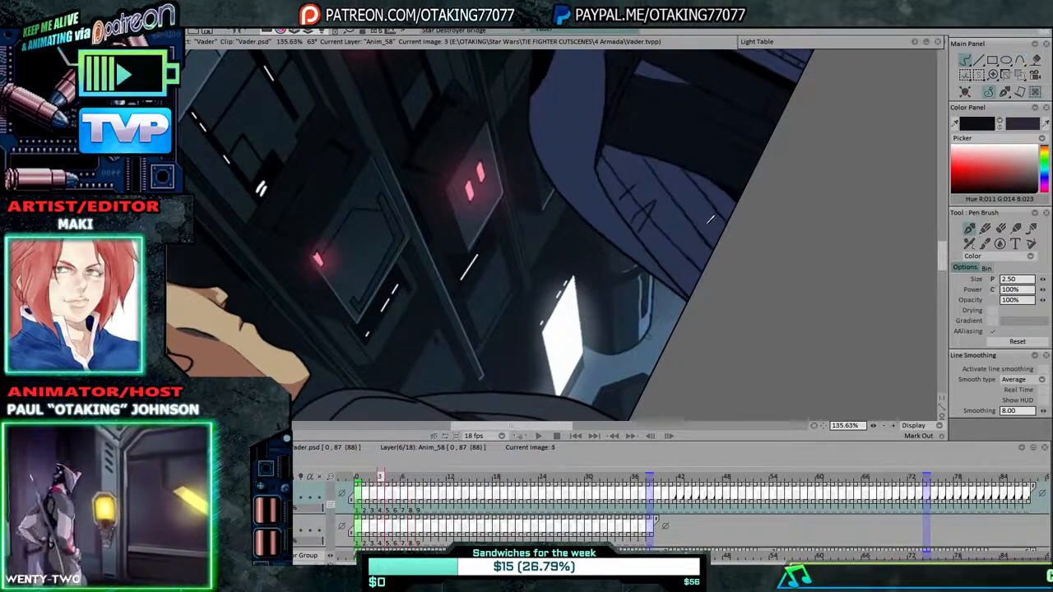
pyautogui.press('Left')
pyautogui.press('Left')
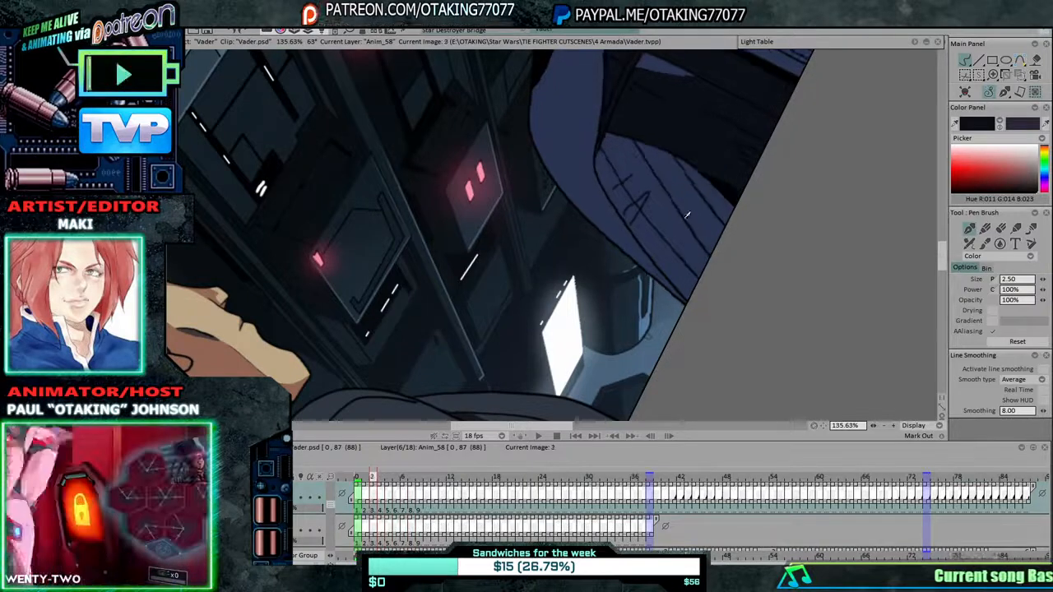
pyautogui.press('Left')
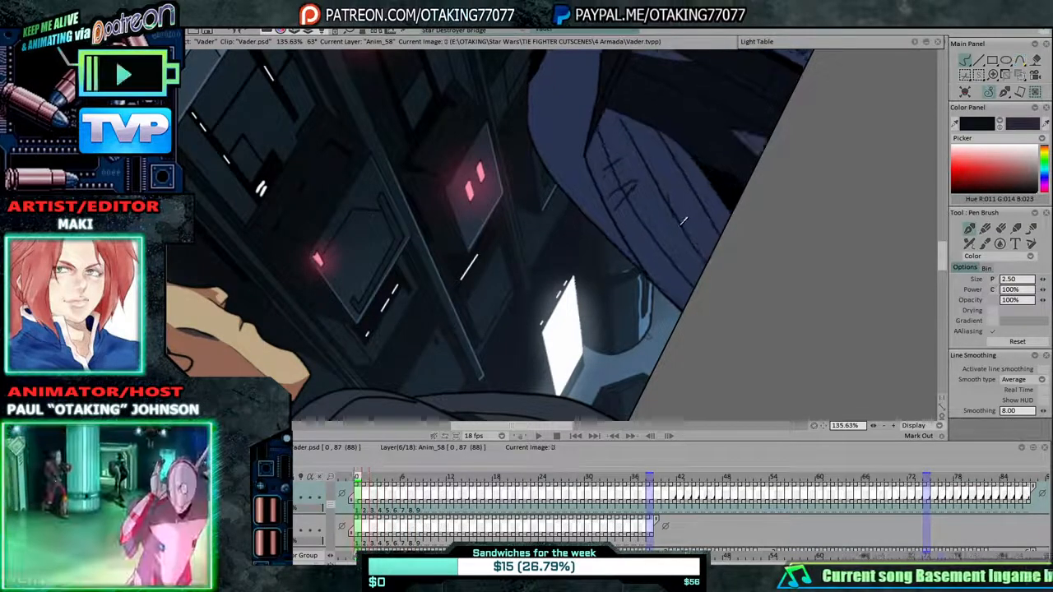
# Flip forward through the frames from 0 to 37 to check the lower sleeve highlight's movement.
pyautogui.press('Right')
pyautogui.press('Right')
pyautogui.press('Right')
pyautogui.press('Right')
pyautogui.press('Right')
pyautogui.press('Right')
pyautogui.press('Right')
pyautogui.press('Right')
pyautogui.press('Right')
pyautogui.press('Right')
pyautogui.press('Right')
pyautogui.press('Right')
pyautogui.press('Right')
pyautogui.press('Right')
pyautogui.press('Right')
pyautogui.press('Right')
pyautogui.press('Right')
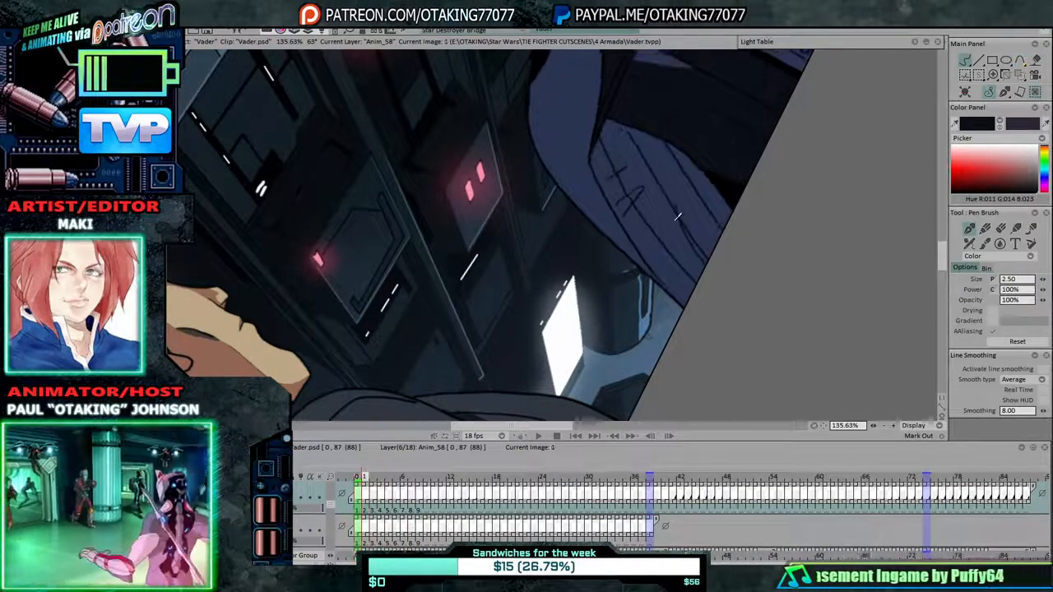
pyautogui.press('Right')
pyautogui.press('Right')
pyautogui.press('Right')
pyautogui.press('Right')
pyautogui.press('Right')
pyautogui.press('Right')
pyautogui.press('Right')
pyautogui.press('Right')
pyautogui.press('Right')
pyautogui.press('Right')
pyautogui.press('Right')
pyautogui.press('Right')
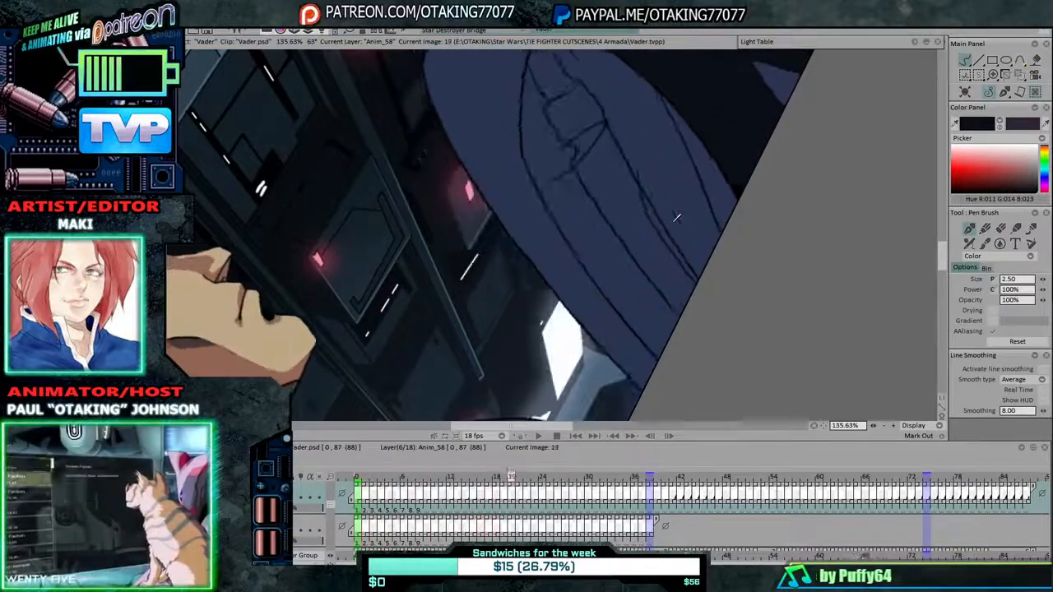
pyautogui.press('Right')
pyautogui.press('Right')
pyautogui.press('Right')
pyautogui.press('Right')
pyautogui.press('Right')
pyautogui.press('Right')
pyautogui.press('Right')
pyautogui.press('Right')
pyautogui.press('Right')
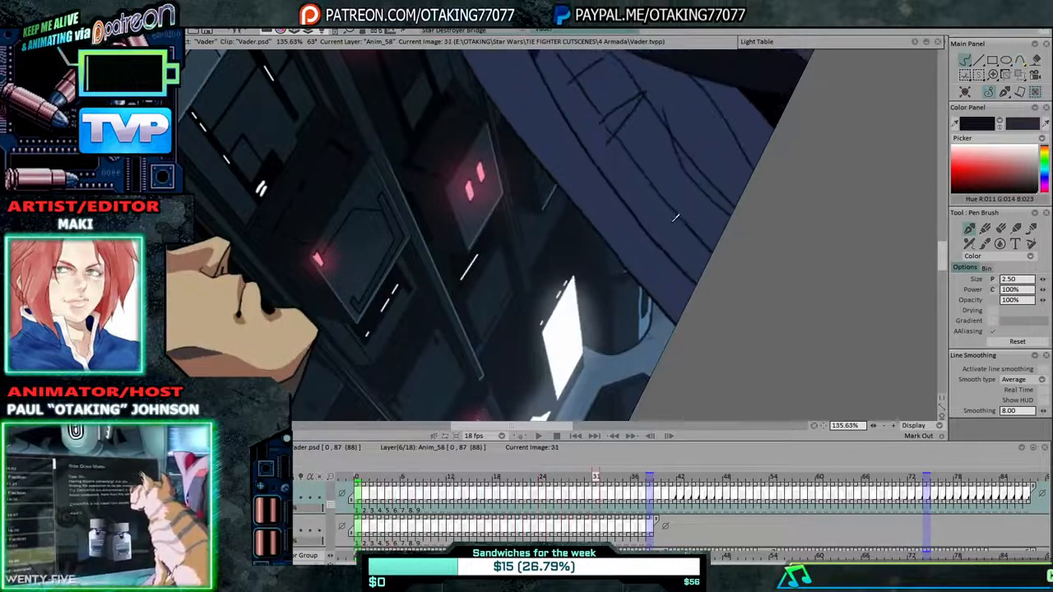
pyautogui.press('Right')
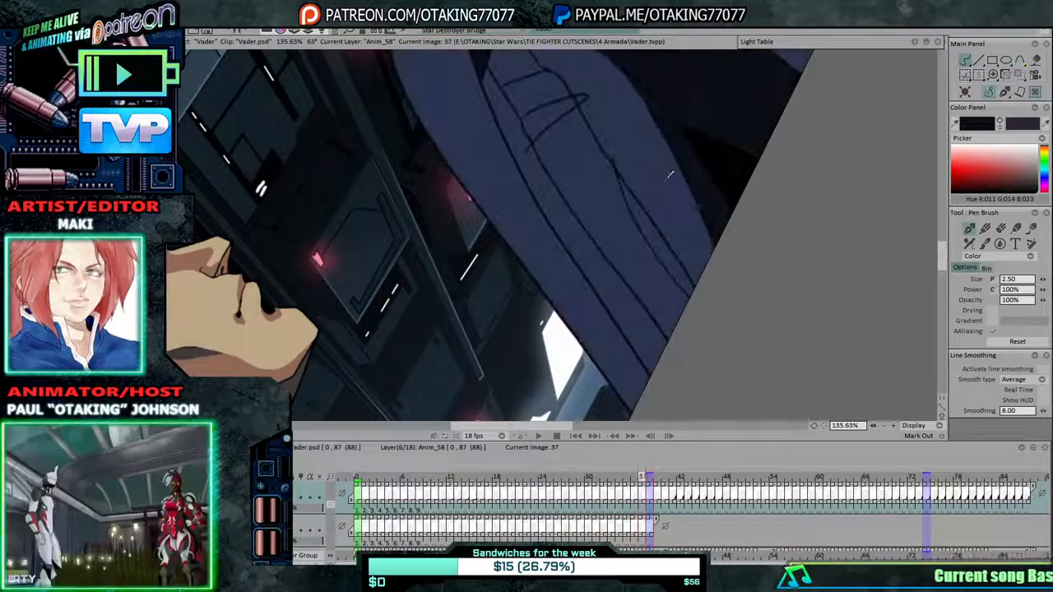
# Draw the rounded tip of the upper sleeve highlight on frames 37 and 36, comparing its position with frame 38.
pyautogui.press('Left')
pyautogui.press('Right')
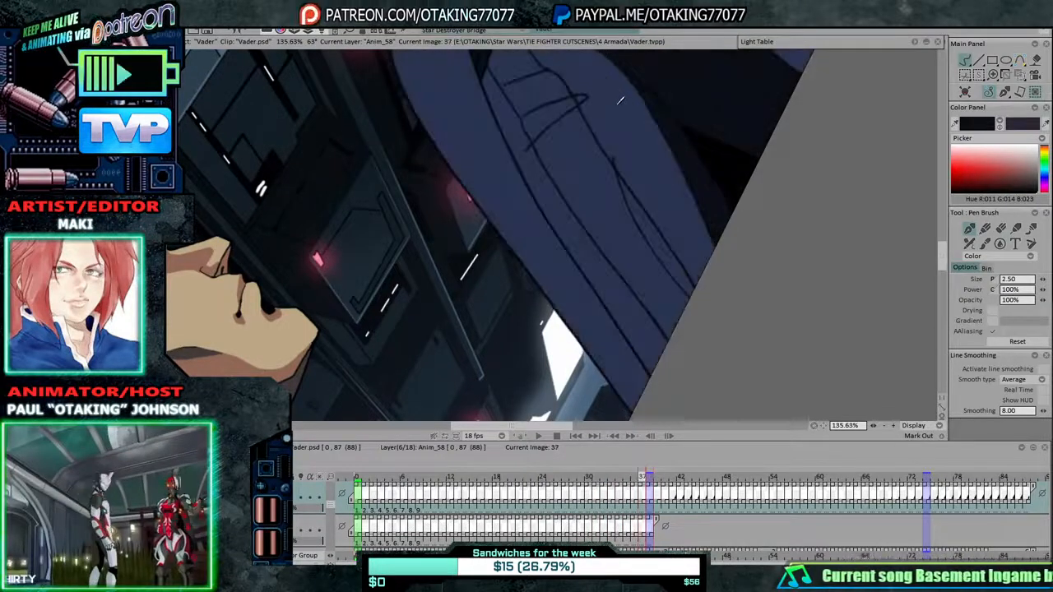
pyautogui.press('Left')
pyautogui.press('Left')
pyautogui.press('Left')
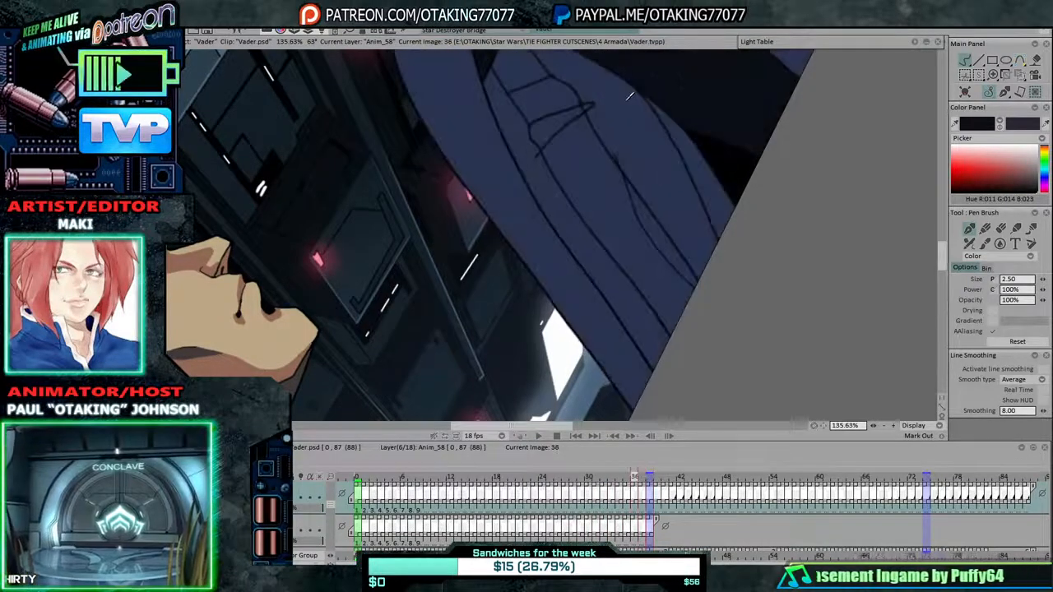
pyautogui.press('Left')
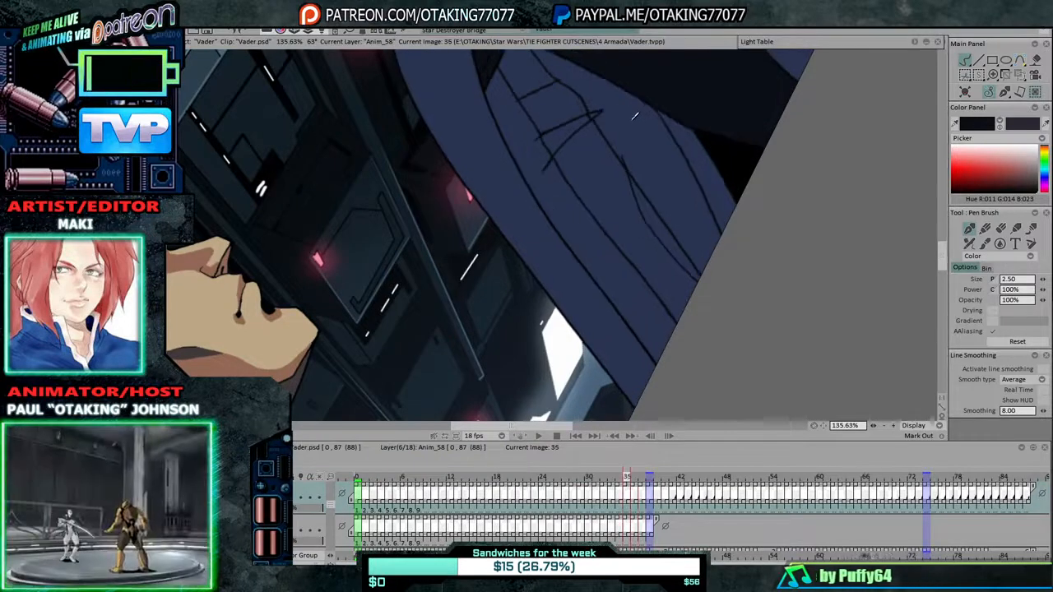
# Continue the upper sleeve highlight's rounded tip near the sleeve edge on frames 35 down to 29.
pyautogui.press('Left')
pyautogui.press('Left')
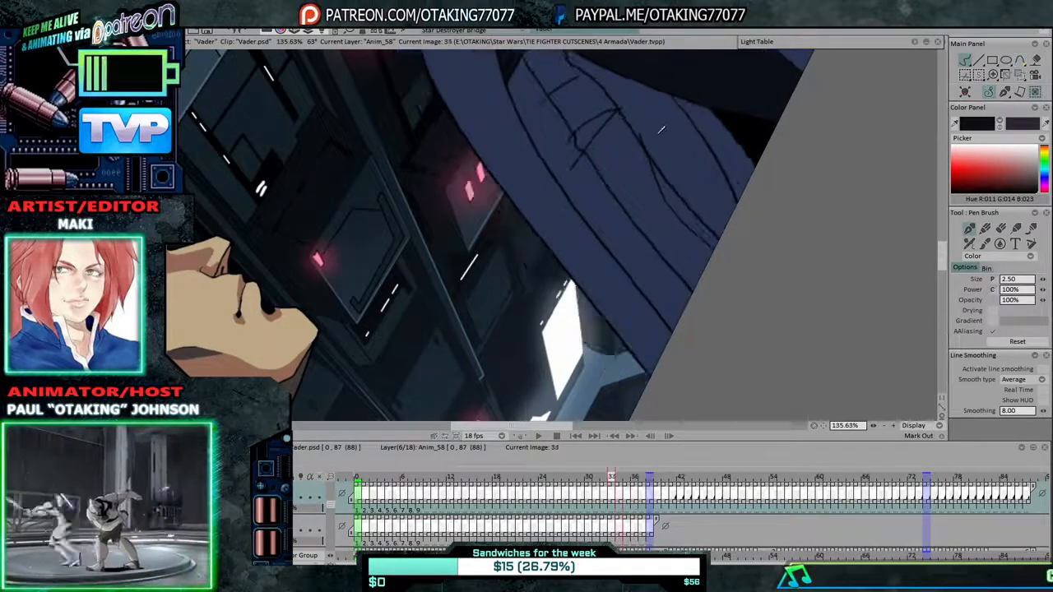
pyautogui.press('Left')
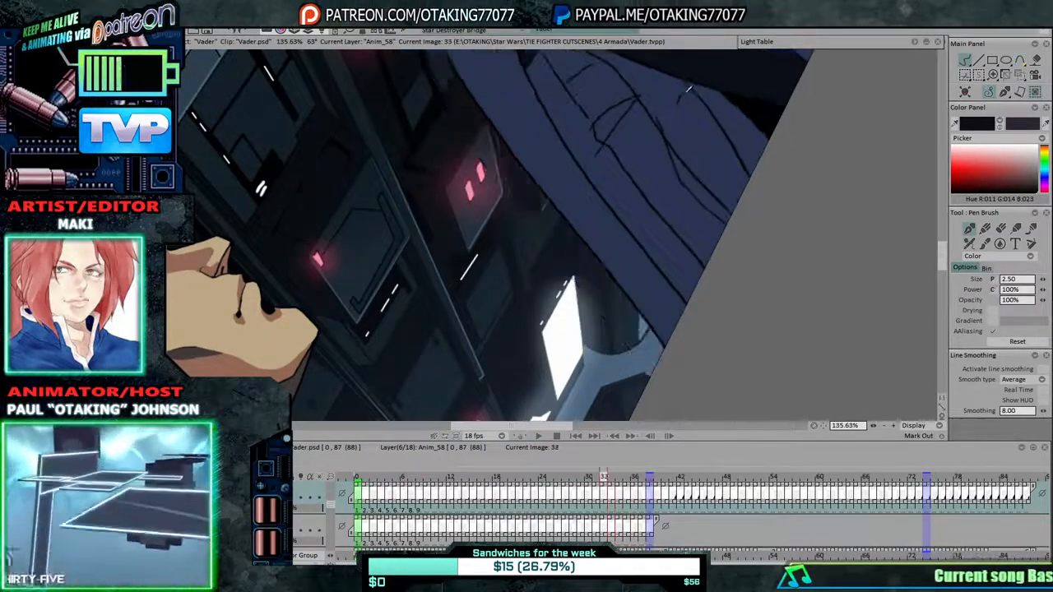
pyautogui.press('Left')
pyautogui.press('Left')
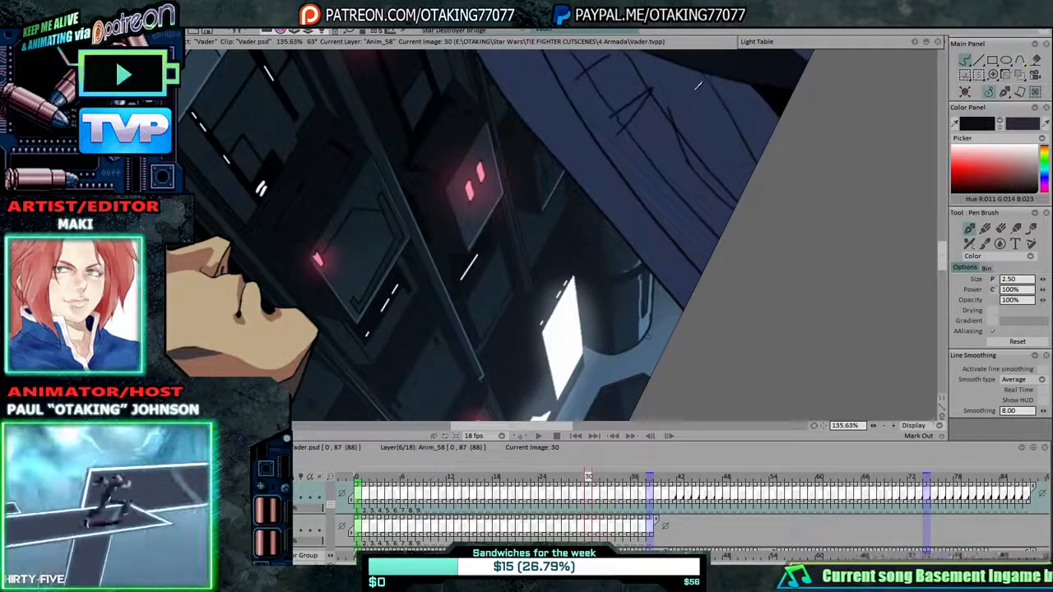
pyautogui.press('Left')
pyautogui.press('Left')
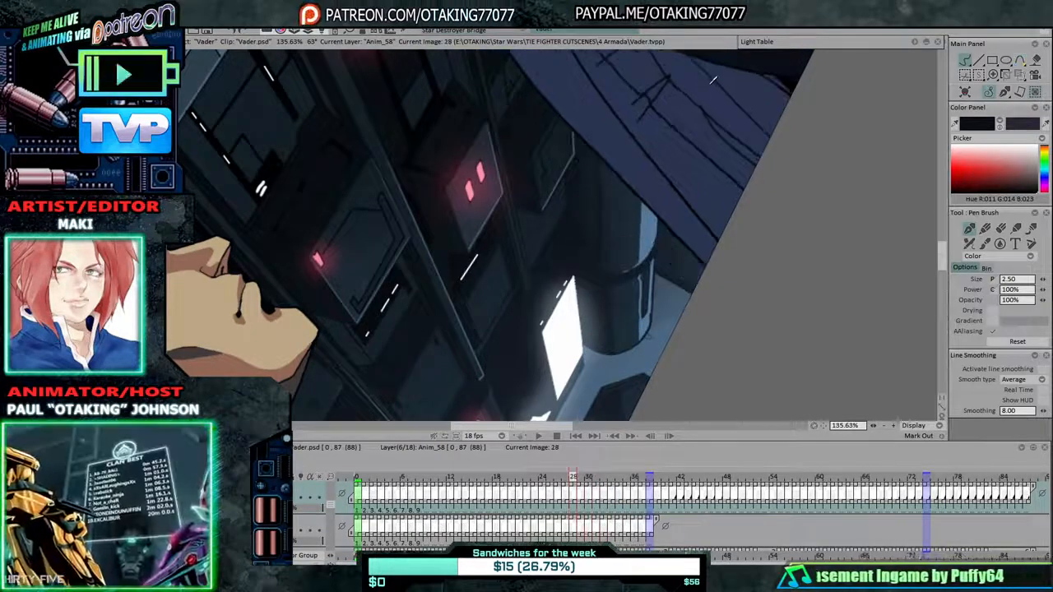
# Draw the upper sleeve highlight's tip on frames 28 and 27, flipping between neighbouring frames to match its position.
pyautogui.press('Right')
pyautogui.press('Left')
pyautogui.press('Left')
pyautogui.press('Right')
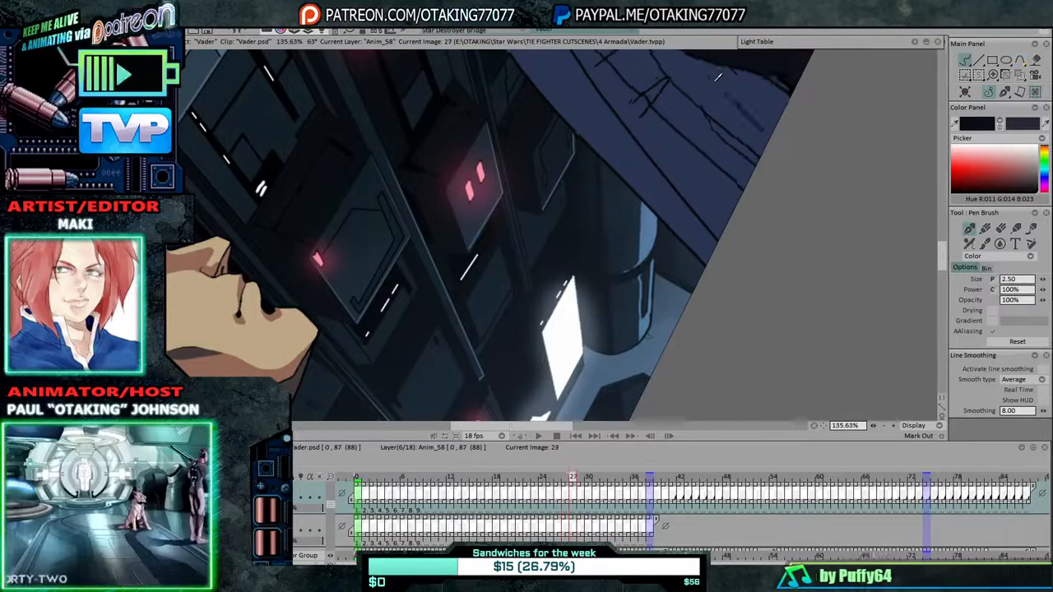
pyautogui.press('Left')
pyautogui.press('Right')
pyautogui.press('Left')
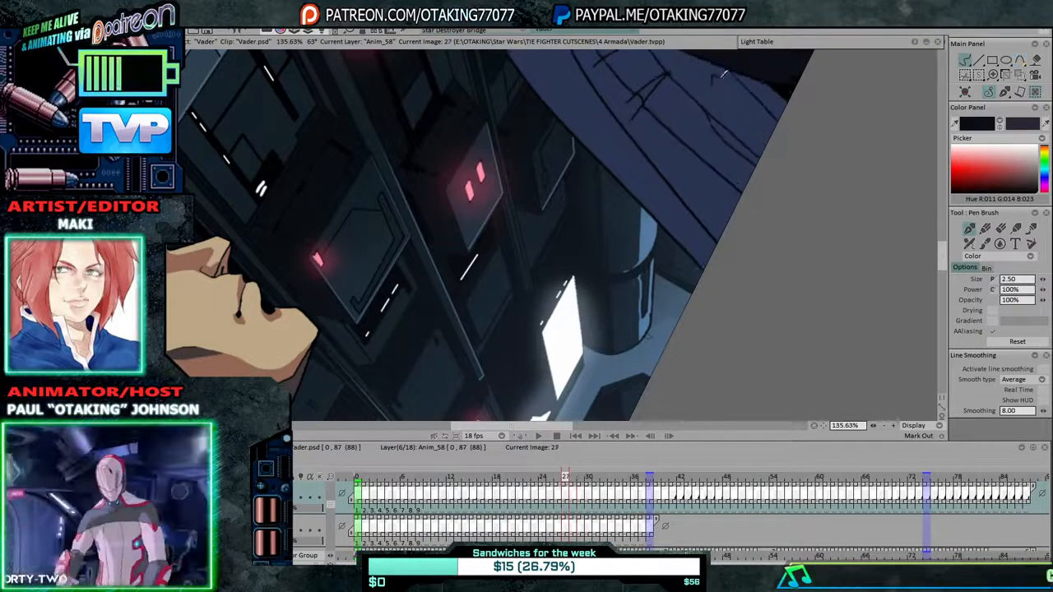
pyautogui.press('Right')
pyautogui.press('Left')
pyautogui.press('Left')
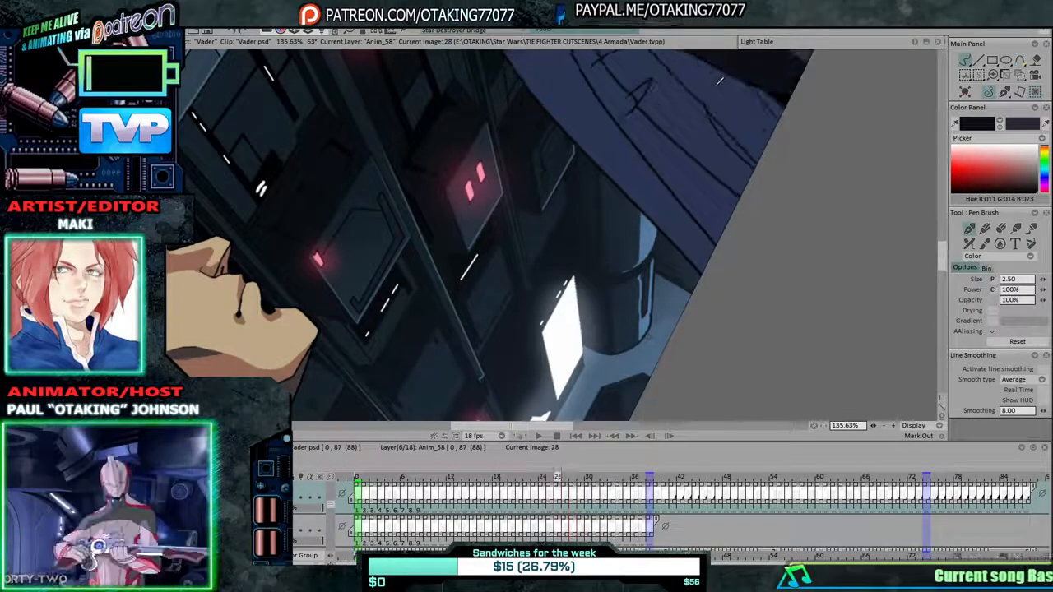
# Mark the upper sleeve highlight's tip on frames 26 down to 22, following the sleeve's movement.
pyautogui.press('Left')
pyautogui.press('Left')
pyautogui.press('Left')
pyautogui.press('Left')
pyautogui.press('Left')
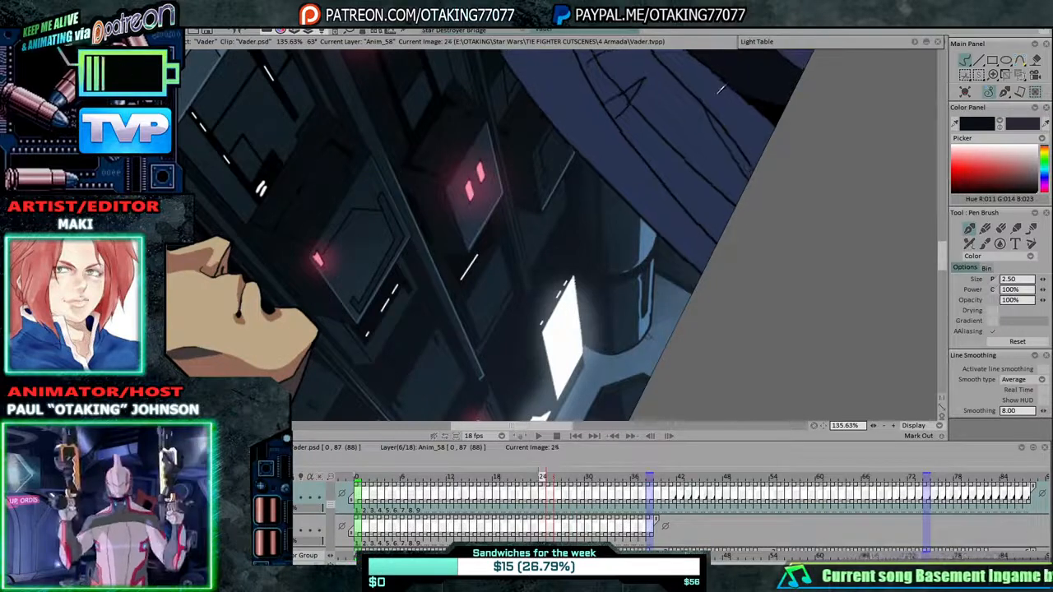
pyautogui.press('Left')
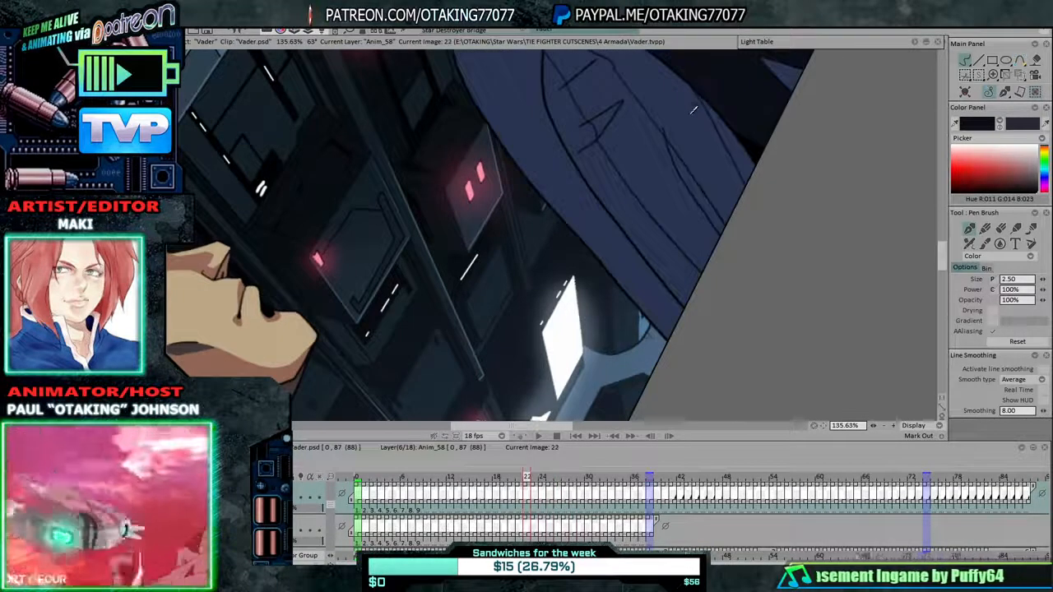
pyautogui.press('Left')
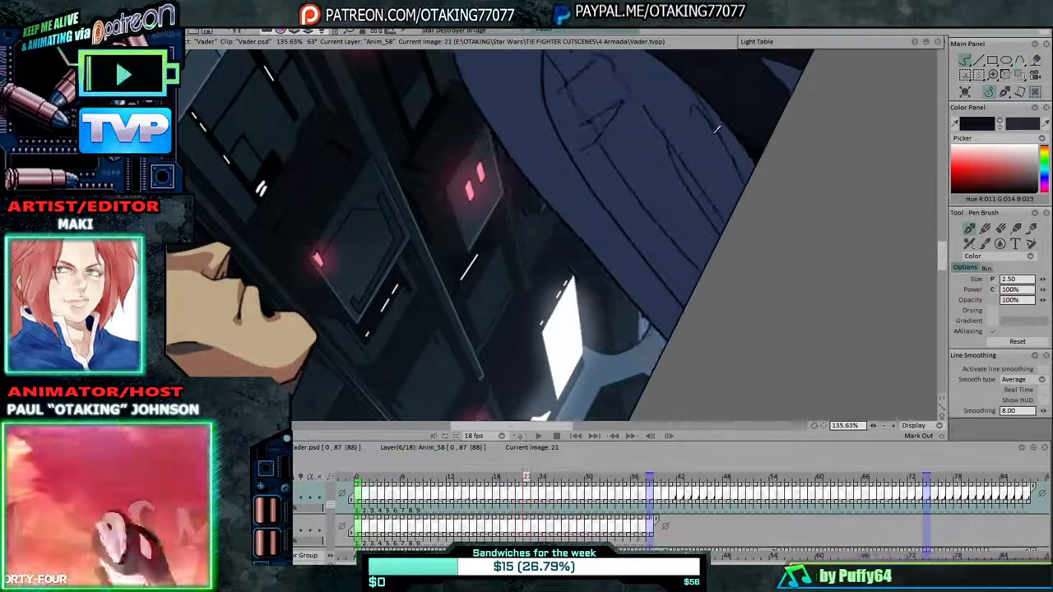
# Draw the upper sleeve highlight's tip beside the sleeve edge on frames 21 down to 18.
pyautogui.press('Right')
pyautogui.press('Left')
pyautogui.press('Left')
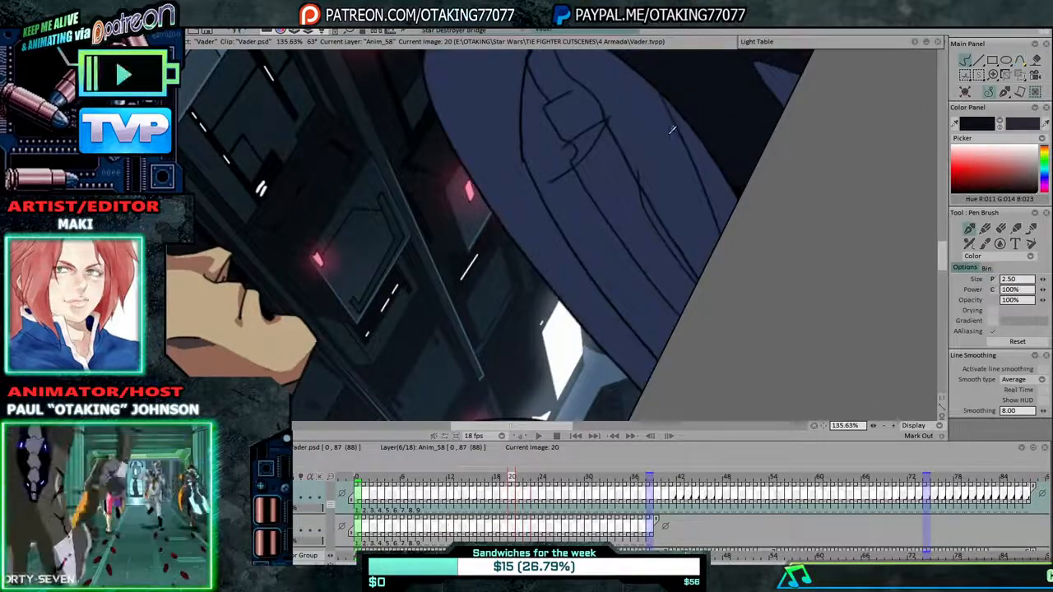
pyautogui.press('Left')
pyautogui.press('Left')
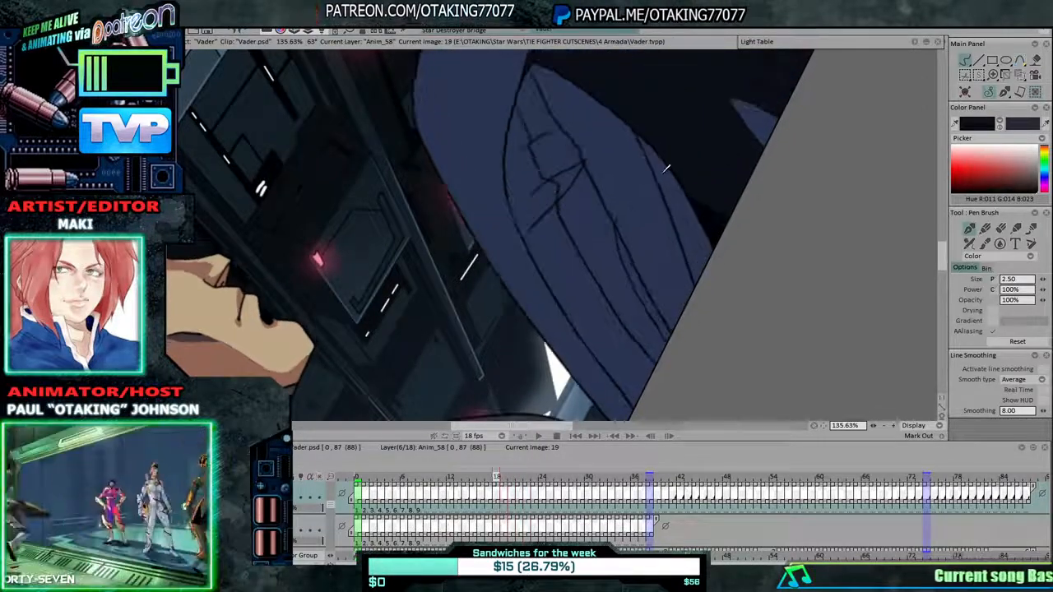
pyautogui.press('Left')
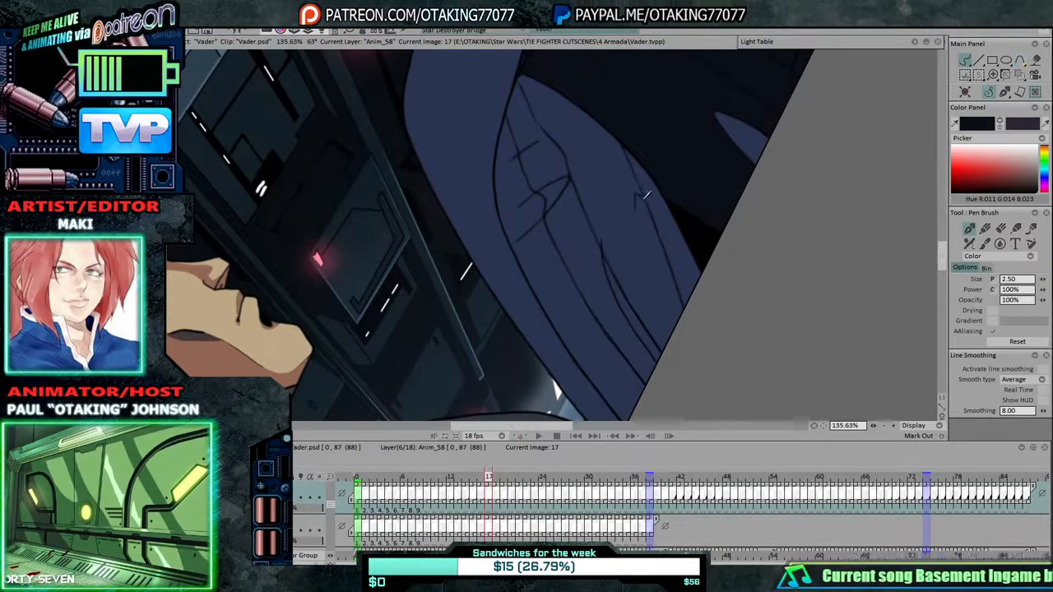
# Carry the upper sleeve highlight's curved tip back through frames 17 down to 11.
pyautogui.press('Left')
pyautogui.press('Left')
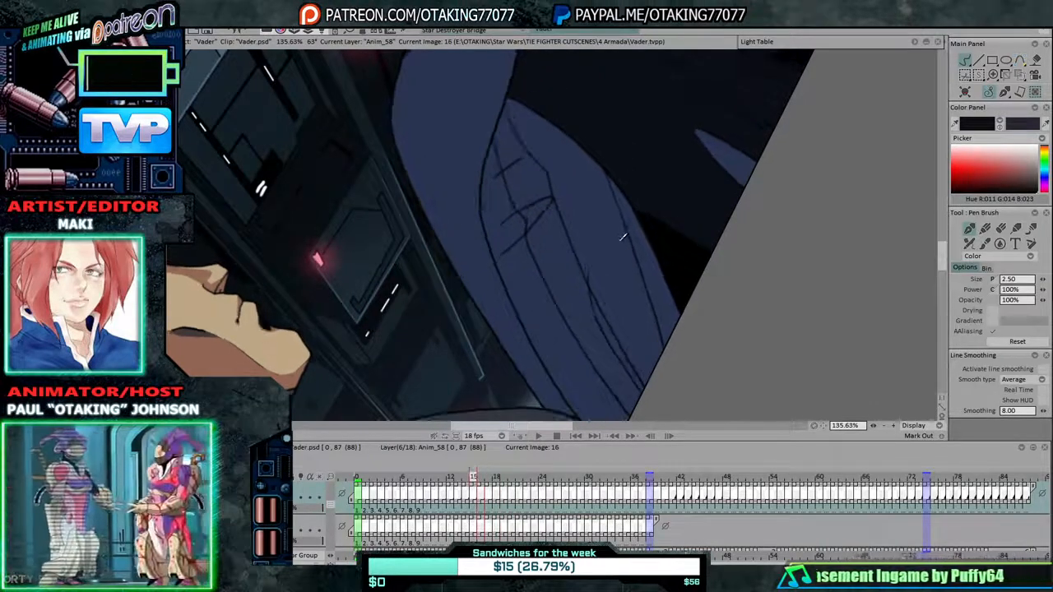
pyautogui.press('Left')
pyautogui.press('Left')
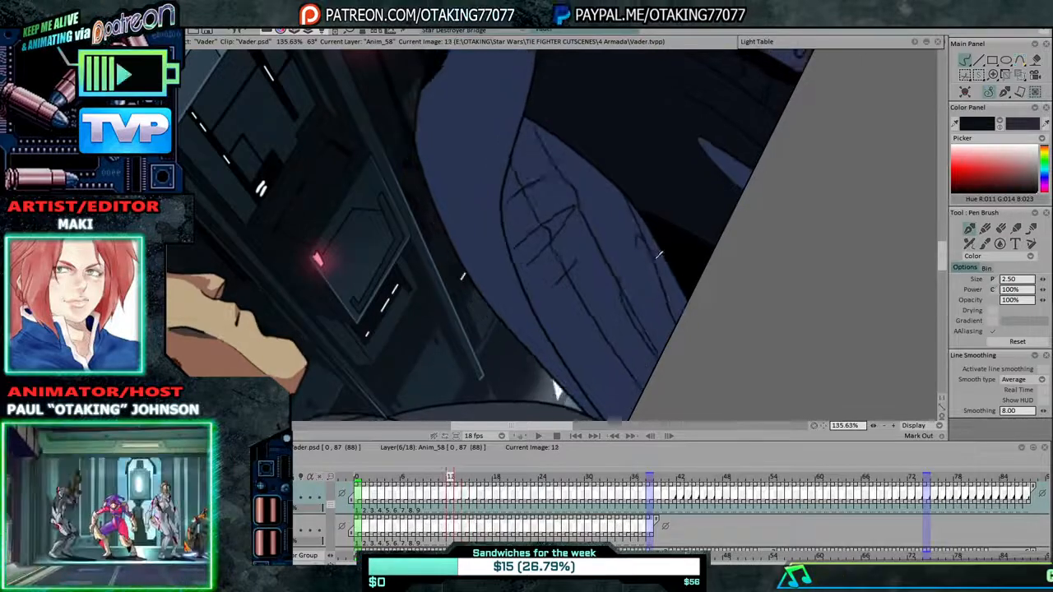
pyautogui.press('Left')
pyautogui.press('Left')
pyautogui.press('Left')
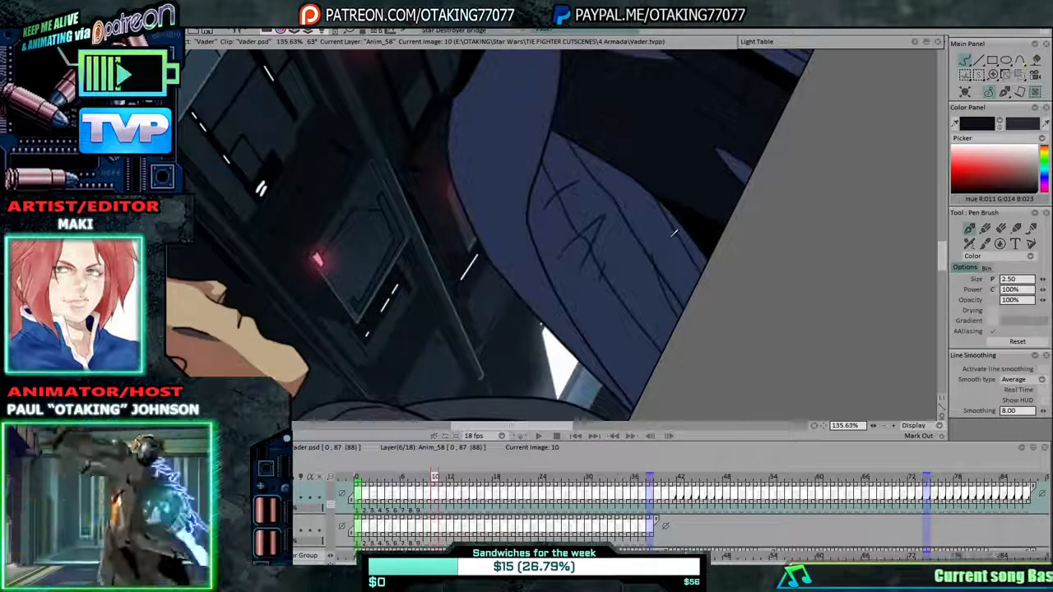
# Add the upper sleeve highlight's tip near the sleeve edge on frames 10 down to 6.
pyautogui.press('Left')
pyautogui.press('Left')
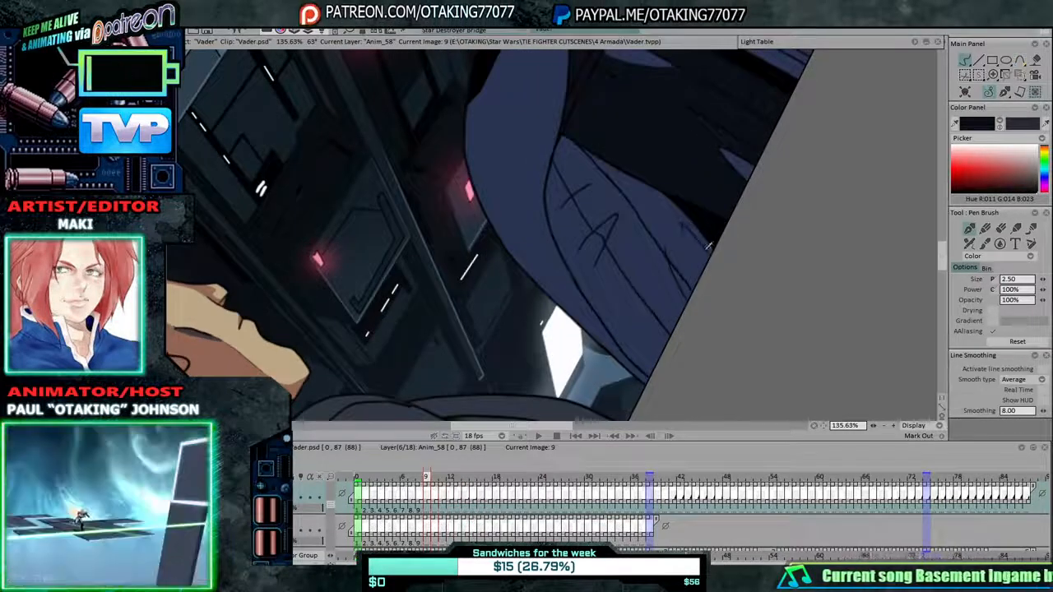
pyautogui.press('Left')
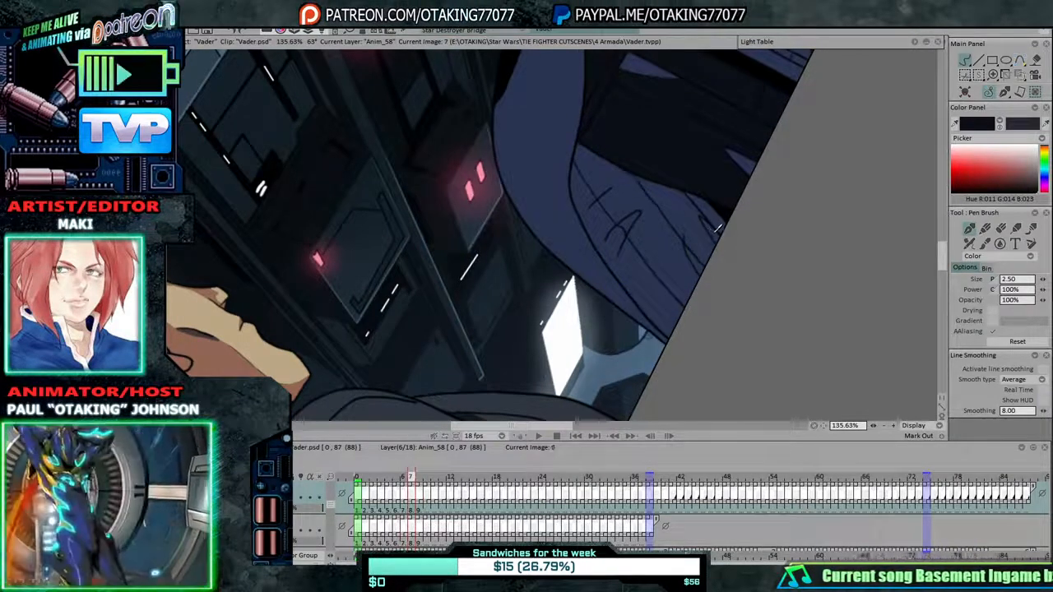
pyautogui.press('Left')
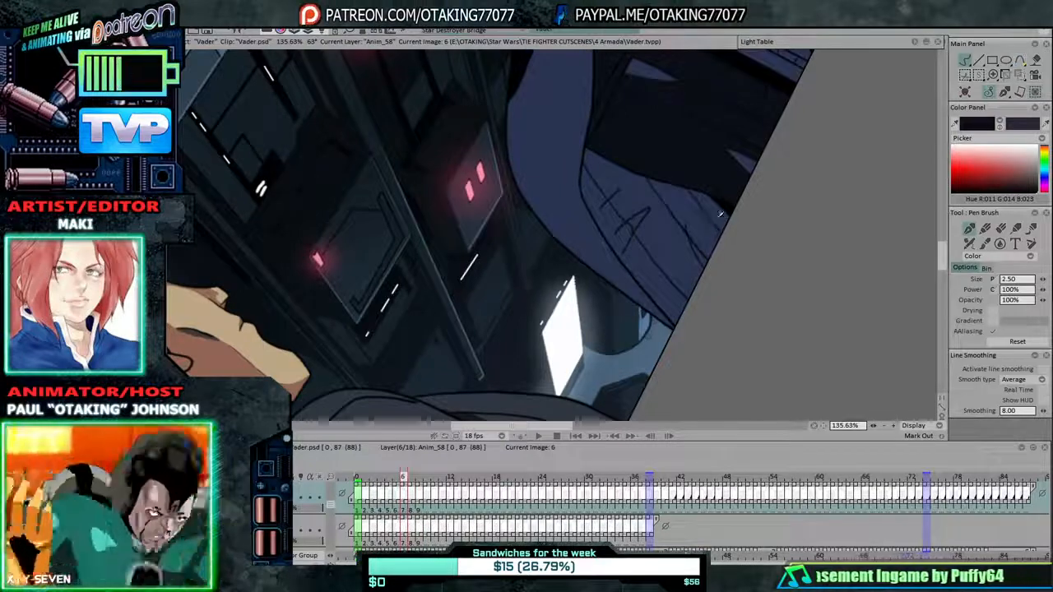
pyautogui.press('Left')
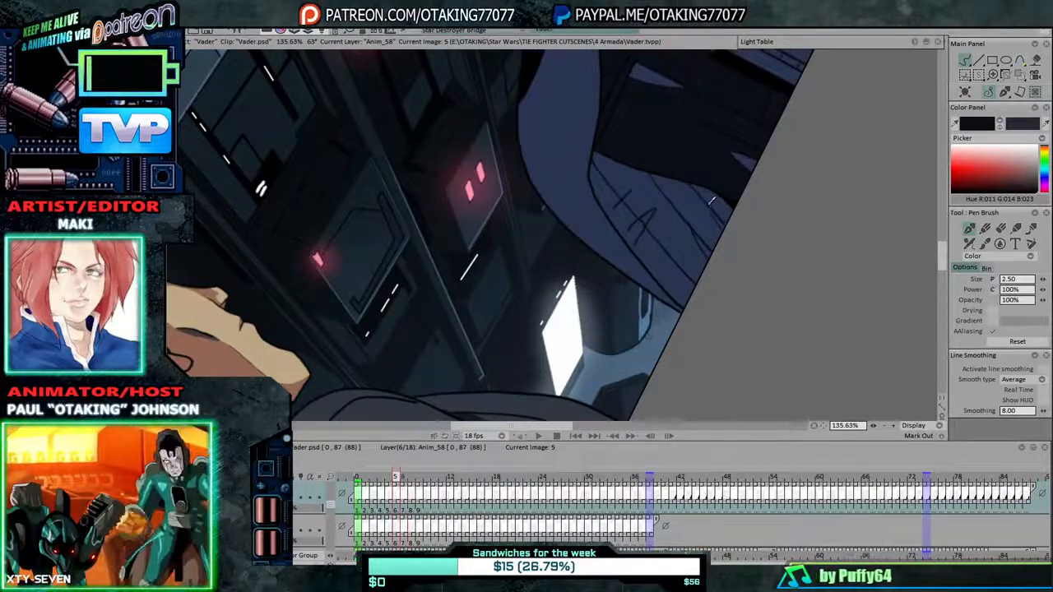
# Complete the upper sleeve highlight's tip on the remaining frames, from 5 down to 0.
pyautogui.press('Left')
pyautogui.press('Left')
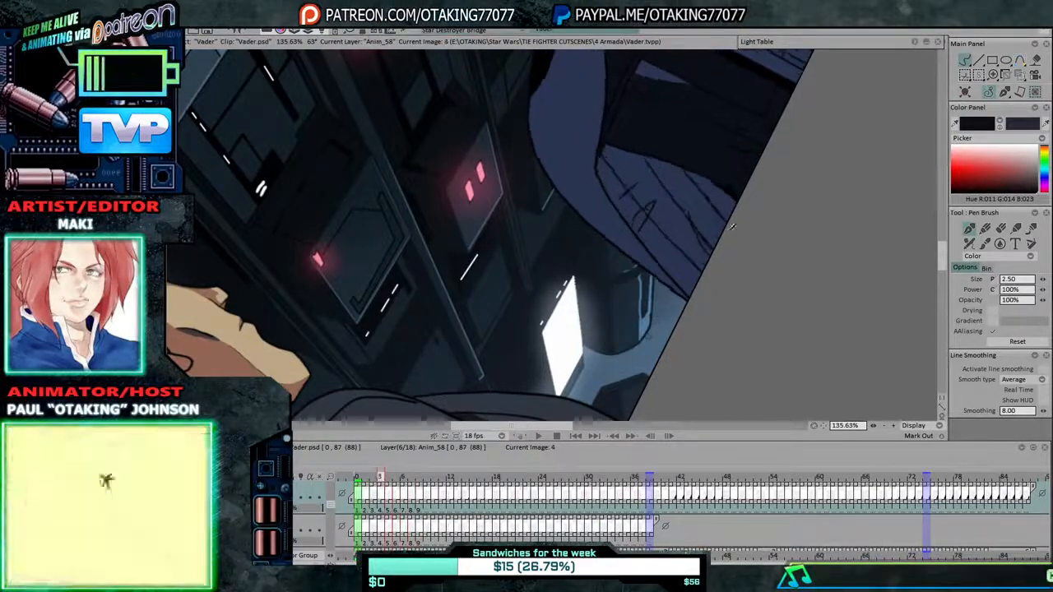
pyautogui.press('Left')
pyautogui.press('Left')
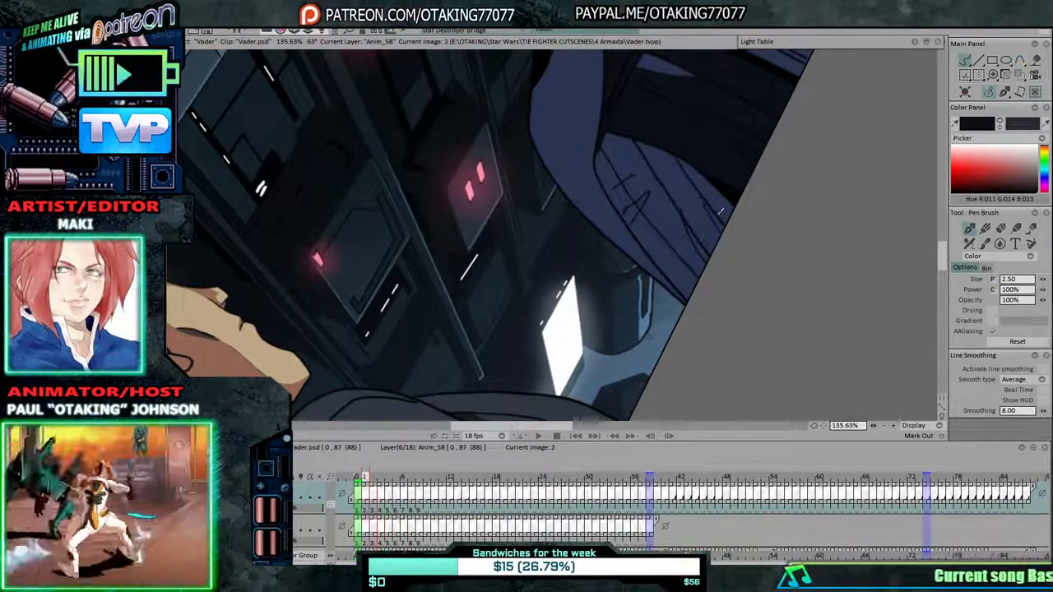
pyautogui.press('Left')
pyautogui.press('Left')
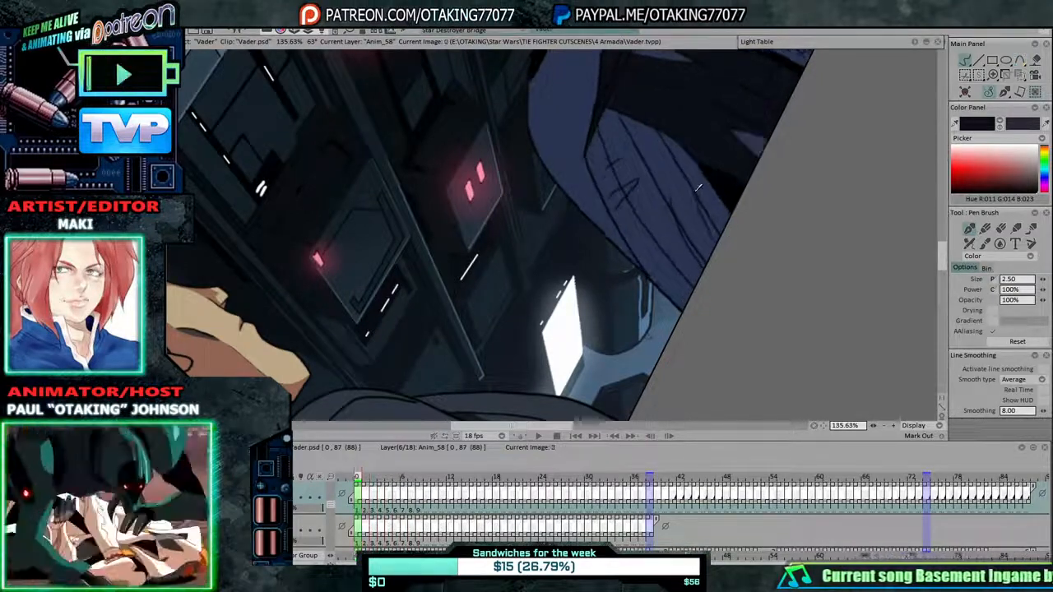
# Flip forward through the frames from 0 to 38 to check the upper sleeve highlight tip's movement.
pyautogui.press('Right')
pyautogui.press('Right')
pyautogui.press('Right')
pyautogui.press('Right')
pyautogui.press('Right')
pyautogui.press('Right')
pyautogui.press('Right')
pyautogui.press('Right')
pyautogui.press('Right')
pyautogui.press('Right')
pyautogui.press('Right')
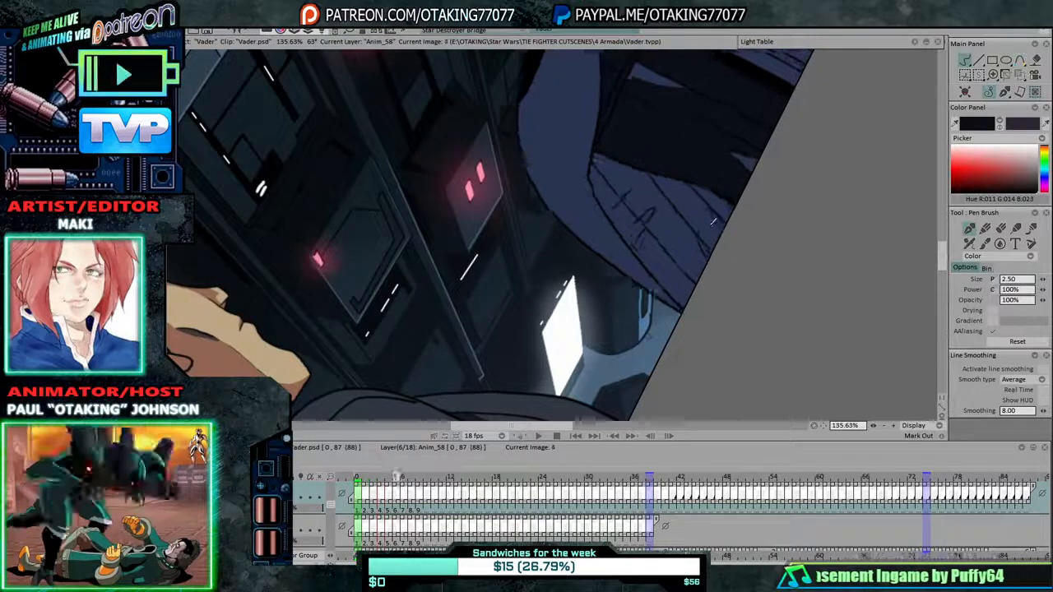
pyautogui.press('Right')
pyautogui.press('Right')
pyautogui.press('Right')
pyautogui.press('Right')
pyautogui.press('Right')
pyautogui.press('Right')
pyautogui.press('Right')
pyautogui.press('Right')
pyautogui.press('Right')
pyautogui.press('Right')
pyautogui.press('Right')
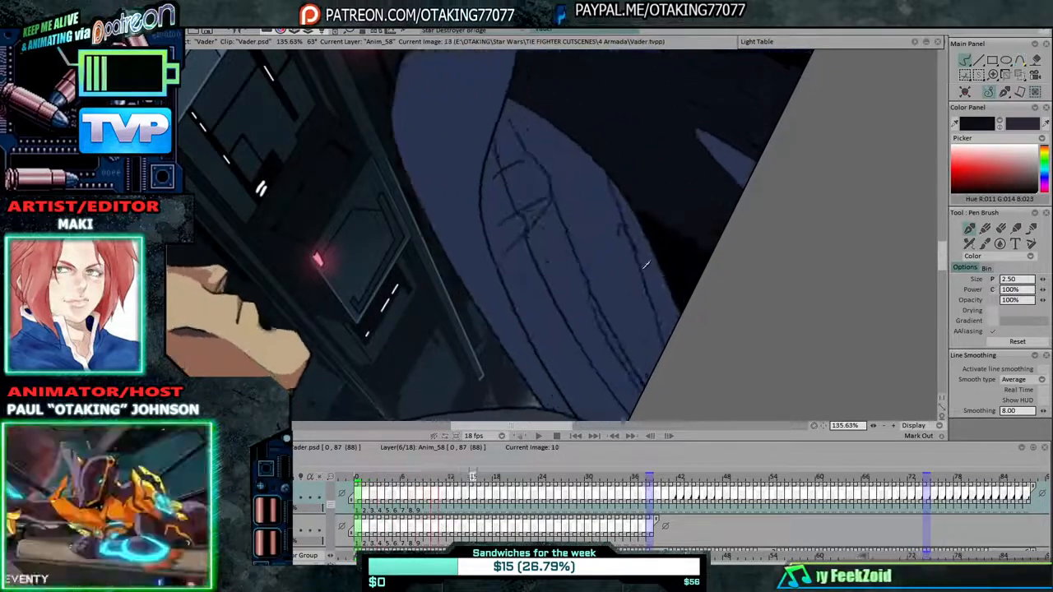
pyautogui.press('Right')
pyautogui.press('Right')
pyautogui.press('Right')
pyautogui.press('Right')
pyautogui.press('Right')
pyautogui.press('Right')
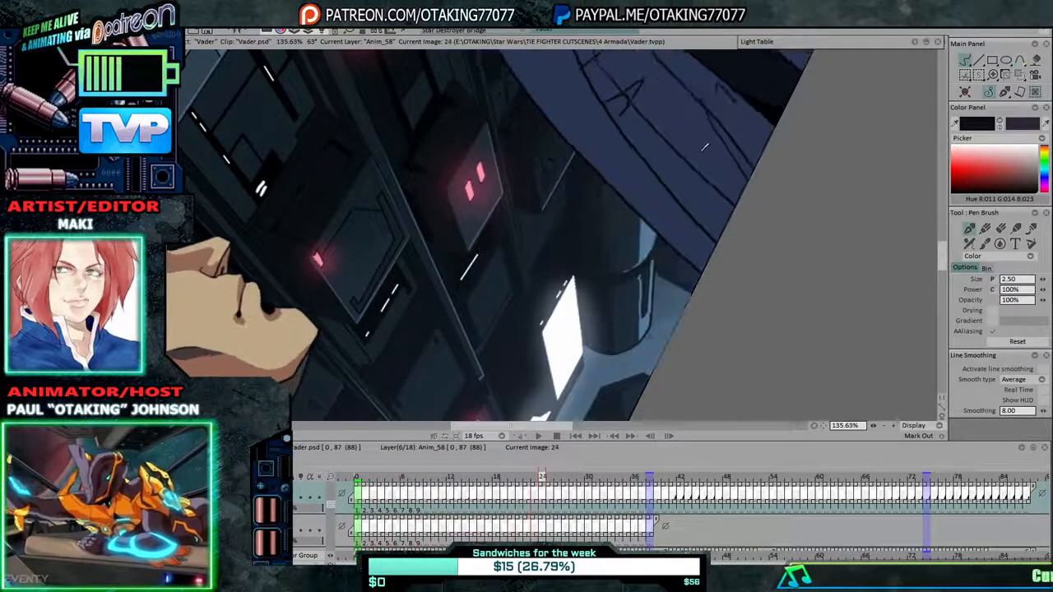
pyautogui.press('Right')
pyautogui.press('Right')
pyautogui.press('Right')
pyautogui.press('Right')
pyautogui.press('Right')
pyautogui.press('Right')
pyautogui.press('Right')
pyautogui.press('Right')
pyautogui.press('Right')
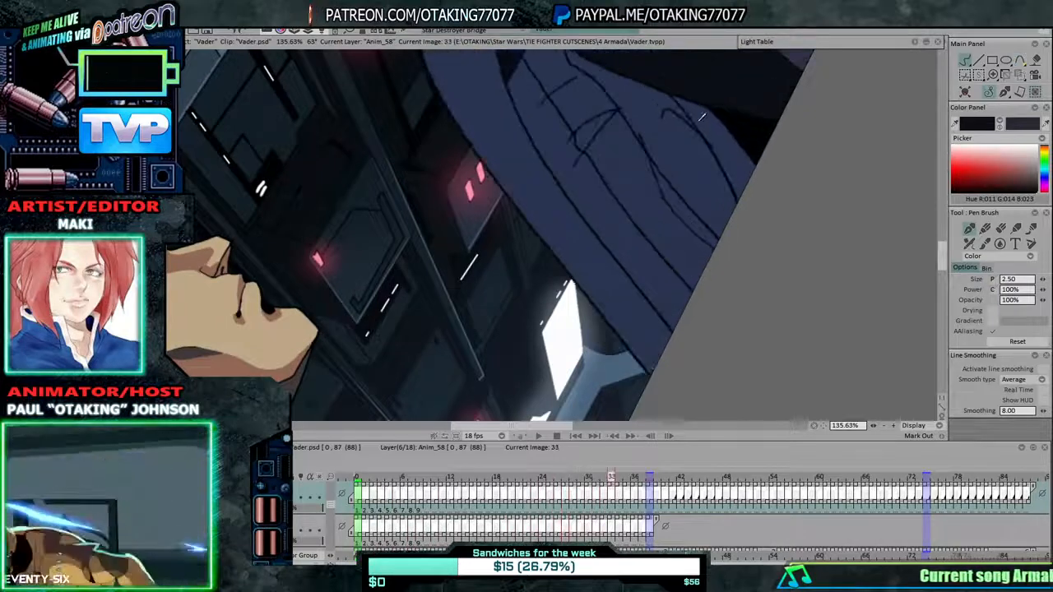
pyautogui.press('Right')
pyautogui.press('Left')
pyautogui.press('Right')
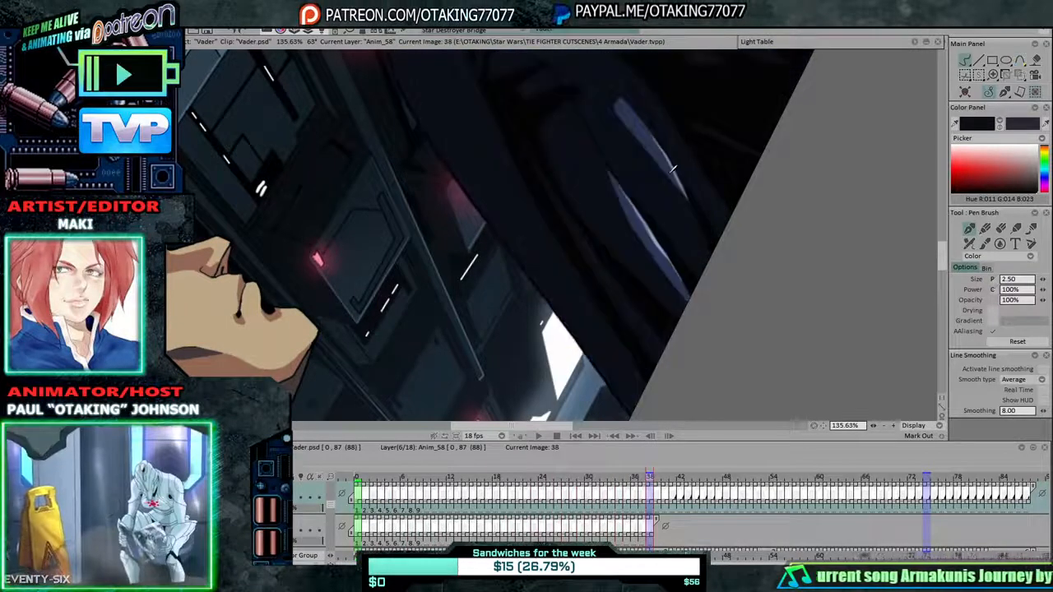
# Draw the upper sleeve highlight's inner edge running down from its curved tip on frames 37 down to 33.
pyautogui.press('Left')
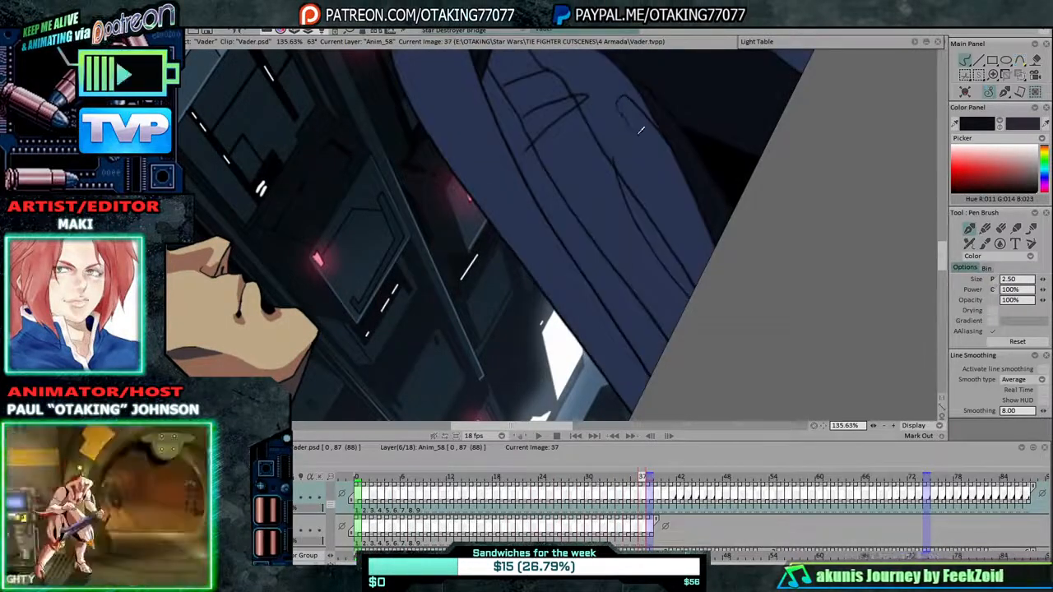
pyautogui.press('Right')
pyautogui.press('Left')
pyautogui.press('Left')
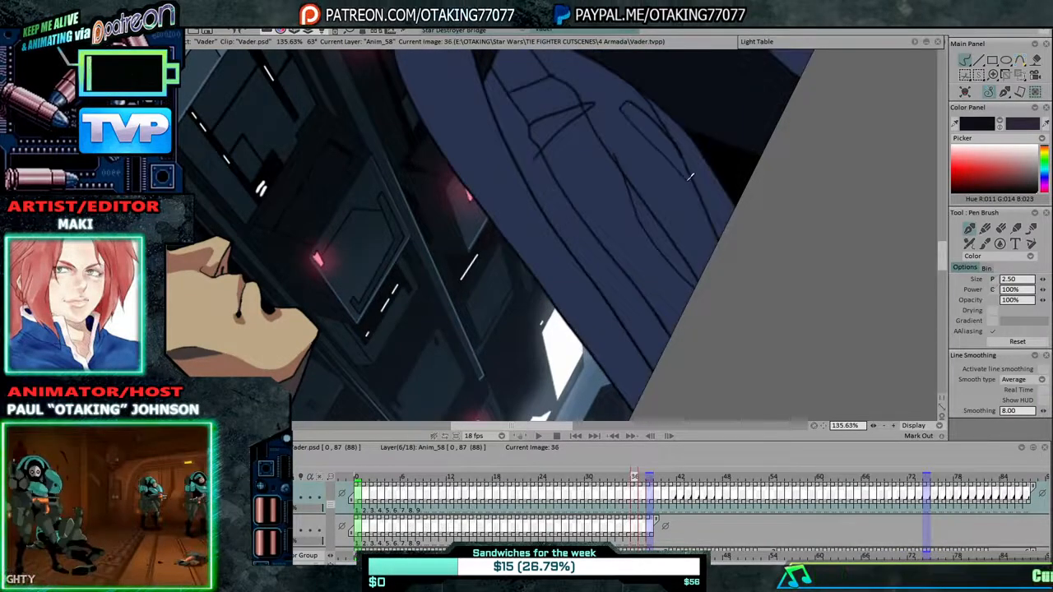
pyautogui.press('Left')
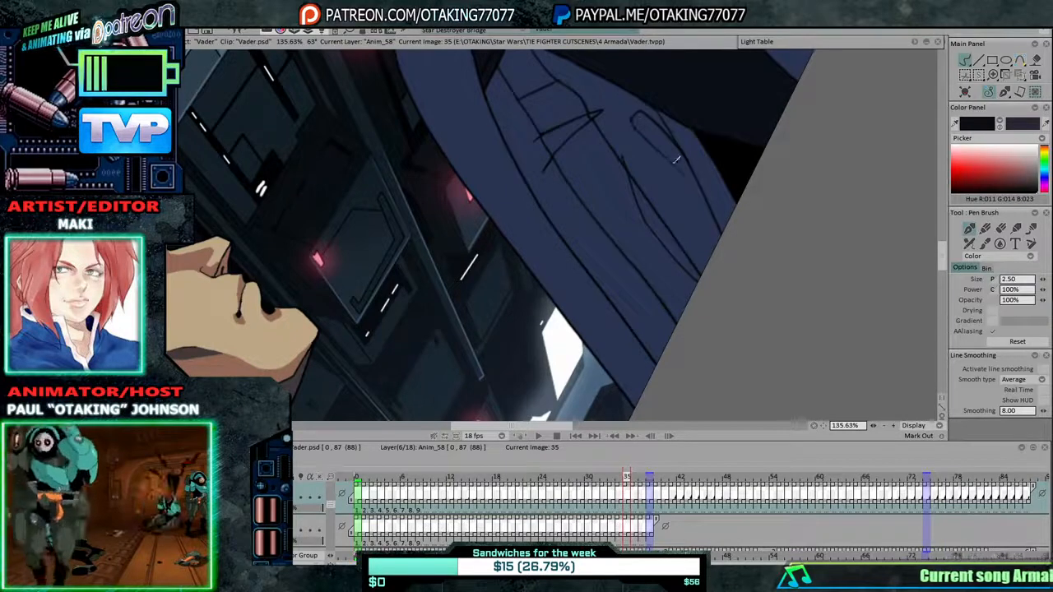
pyautogui.press('Left')
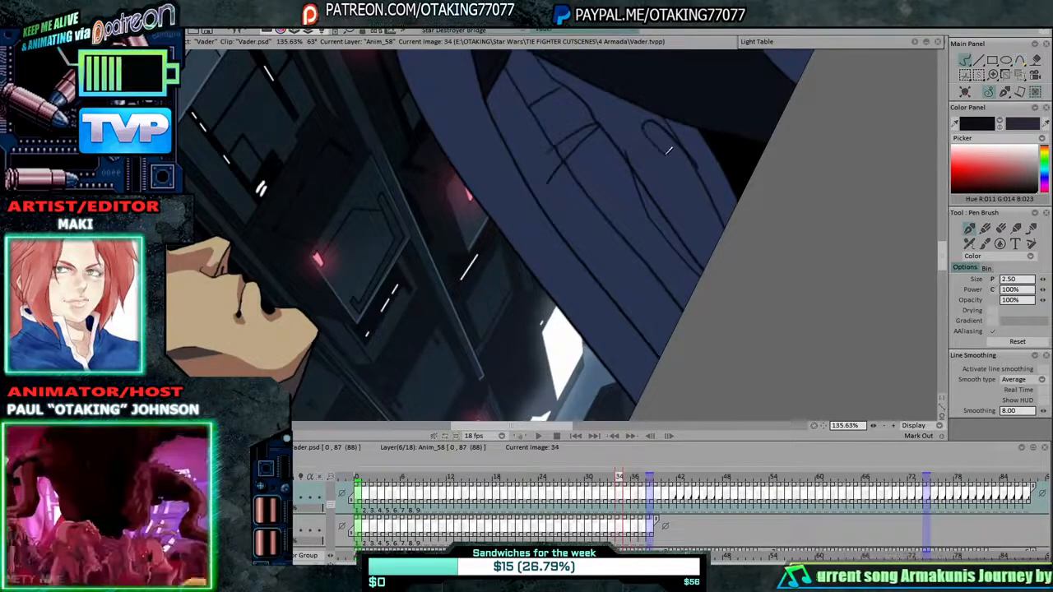
pyautogui.press('Left')
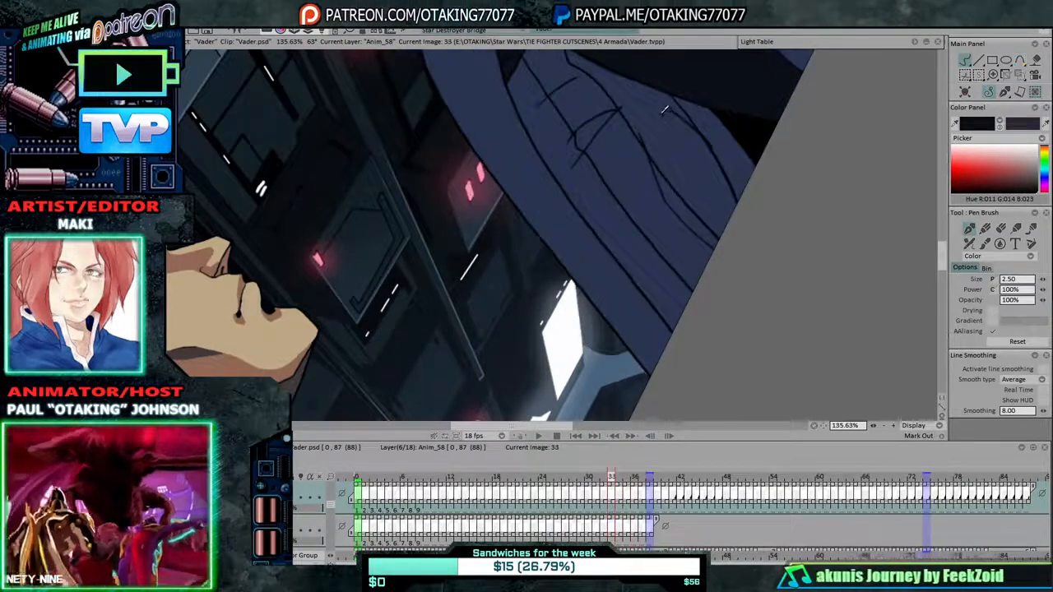
# Continue the upper sleeve highlight's inner edge from its tip on frames 32 down to 27.
pyautogui.press('Left')
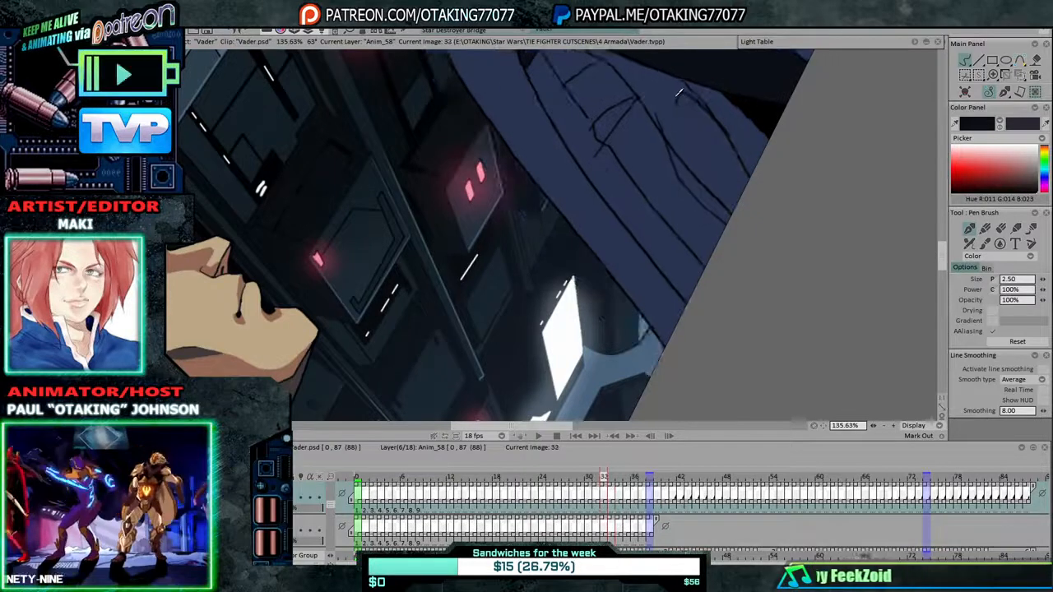
pyautogui.press('Left')
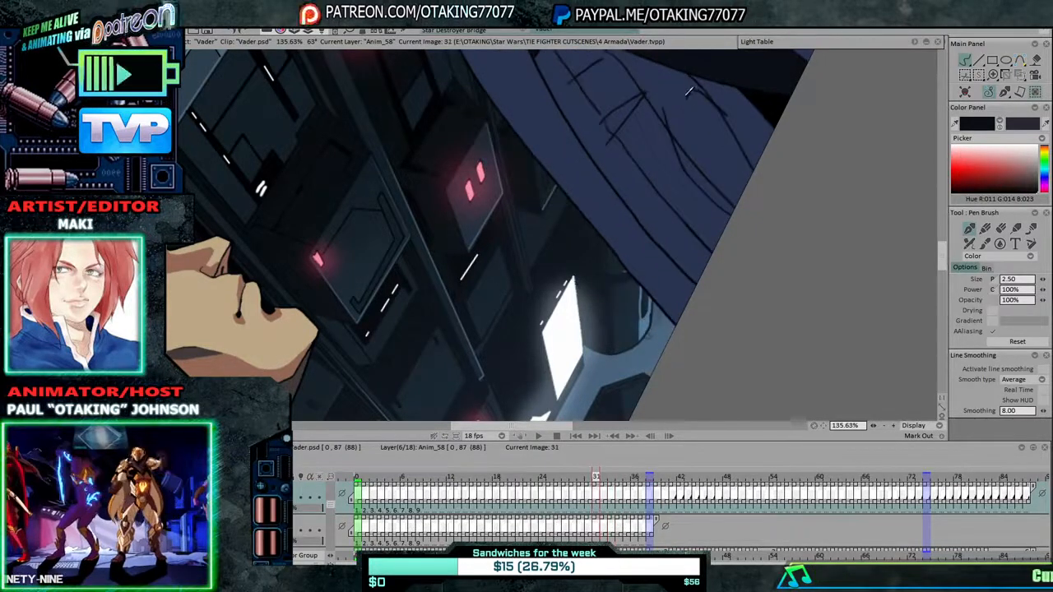
pyautogui.press('Left')
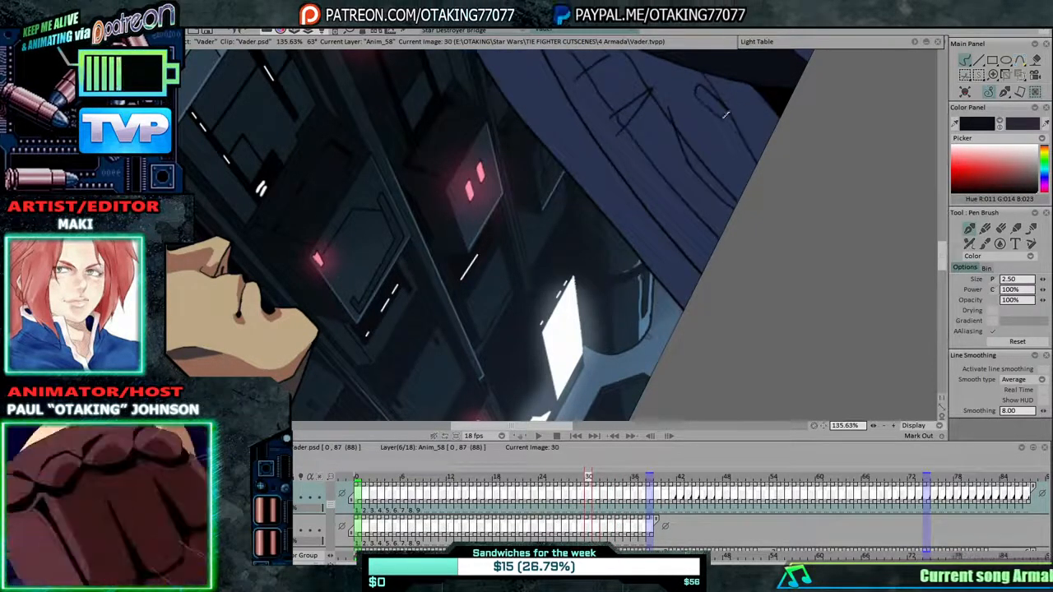
pyautogui.press('Left')
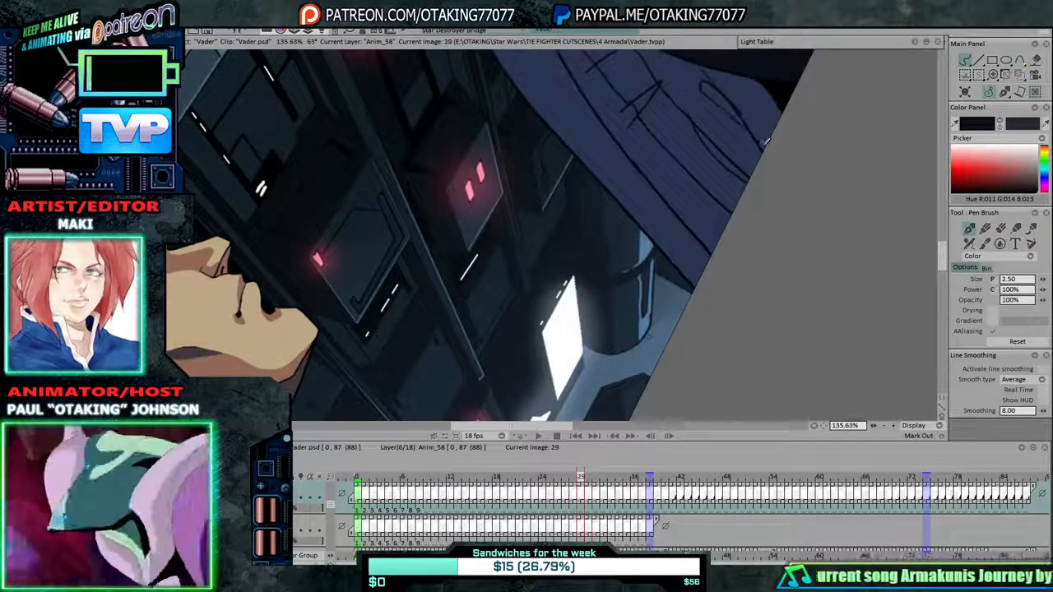
pyautogui.press('Left')
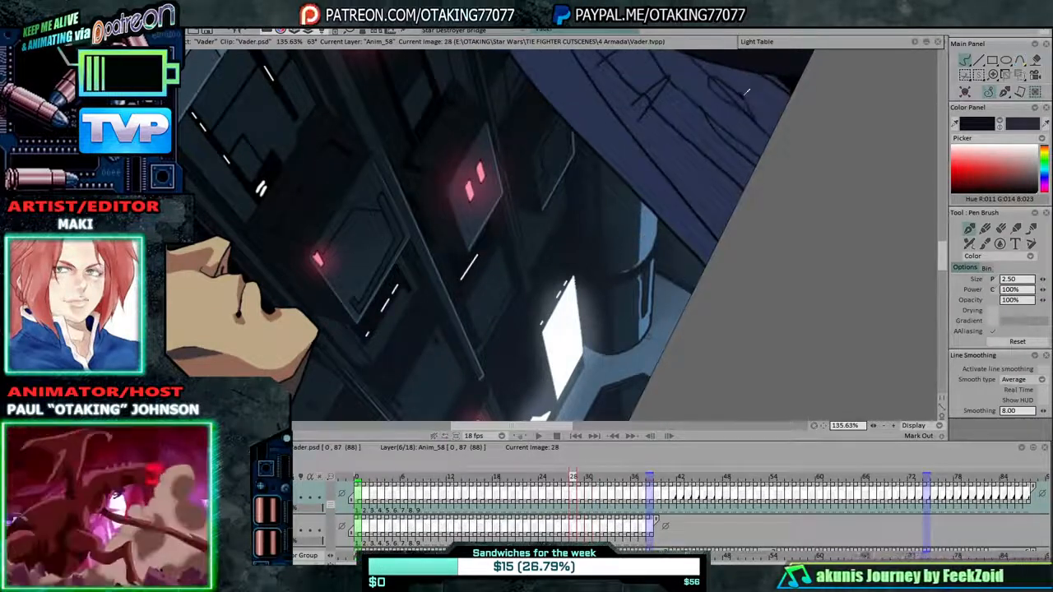
pyautogui.press('Left')
pyautogui.moveTo(715, 76); pyautogui.dragTo(750, 108)
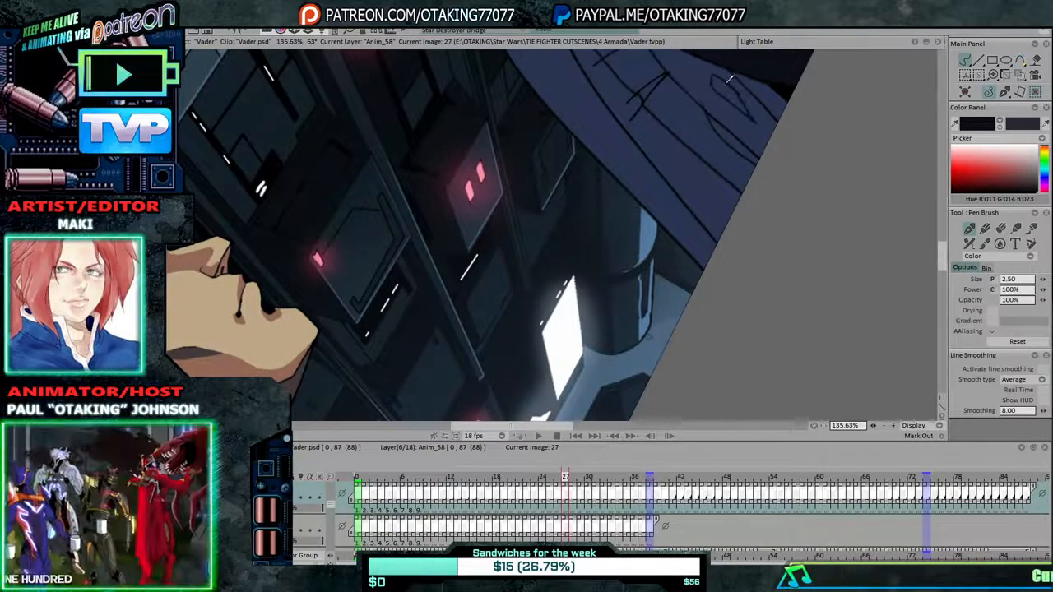
# Carry the upper sleeve highlight's inner edge back through frames 26 down to 20, following the moving sleeve.
pyautogui.press('Left')
pyautogui.press('Left')
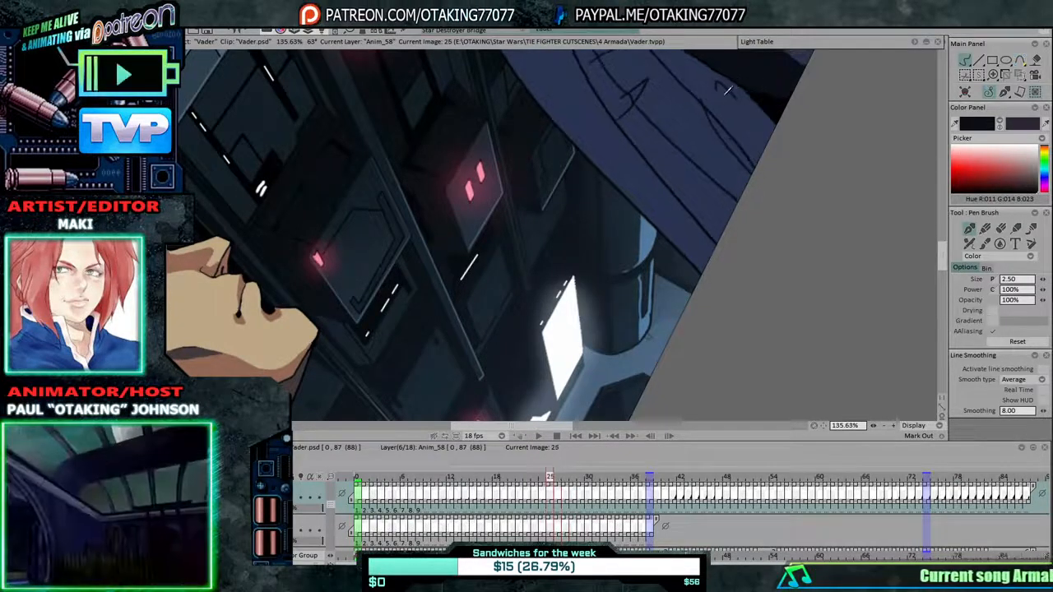
pyautogui.press('Left')
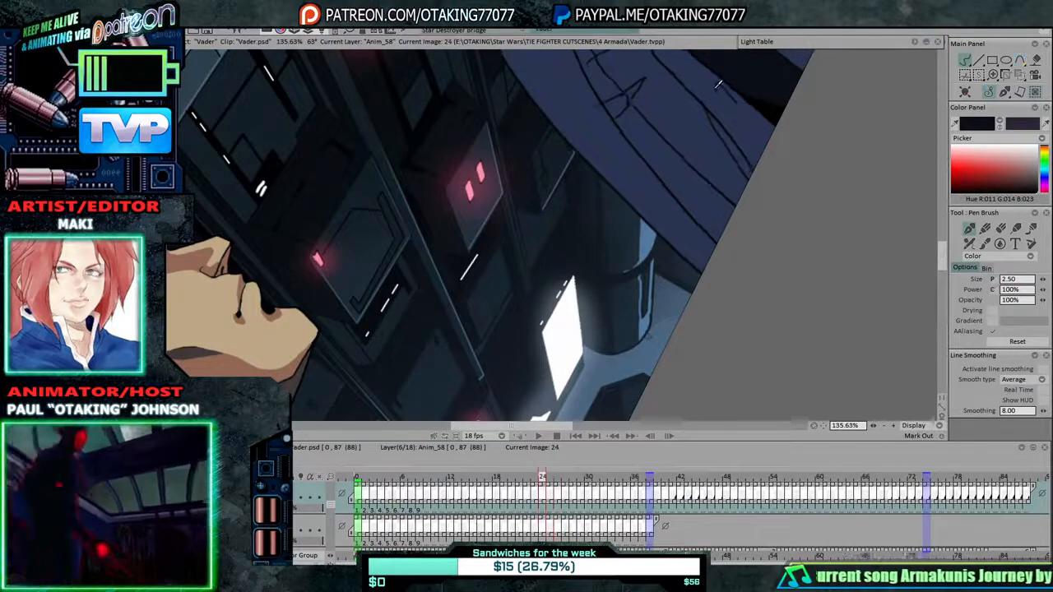
pyautogui.press('Left')
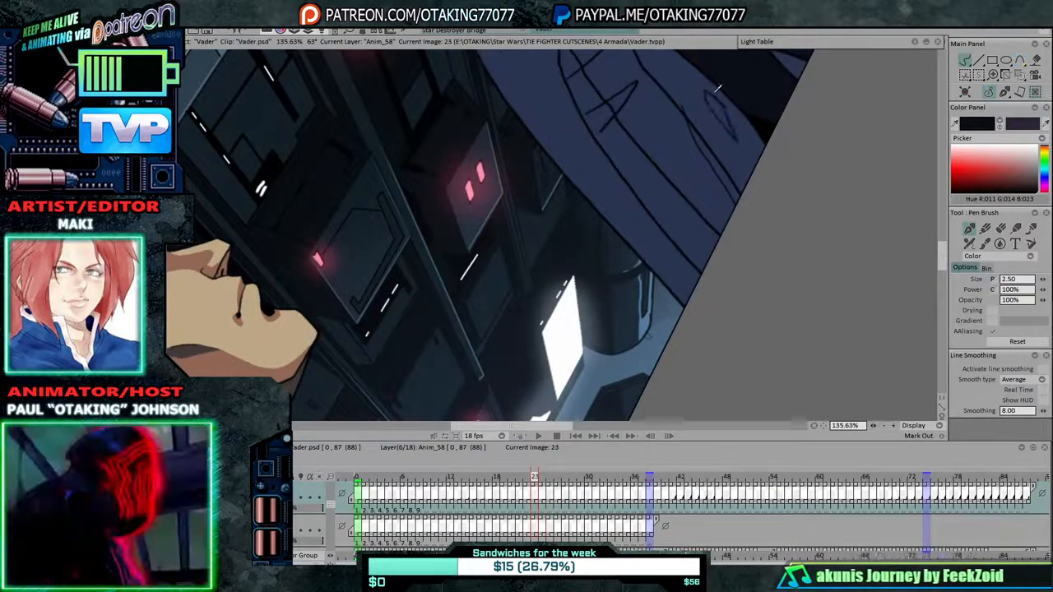
pyautogui.press('Left')
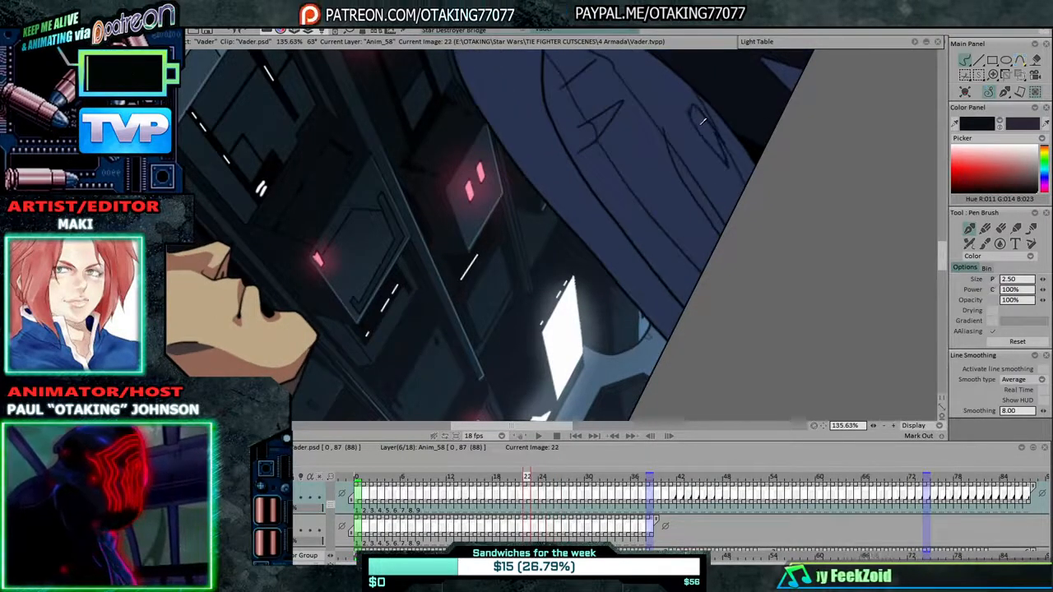
pyautogui.press('Left')
pyautogui.press('Left')
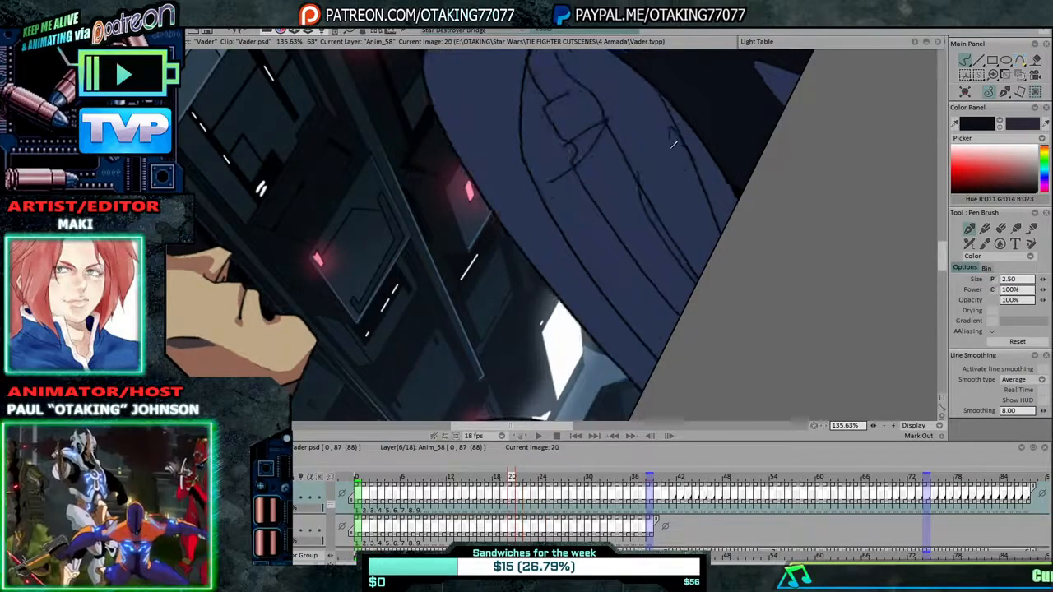
# Extend the upper sleeve highlight's inner edge down the sleeve on frames 19 down to 14.
pyautogui.press('Left')
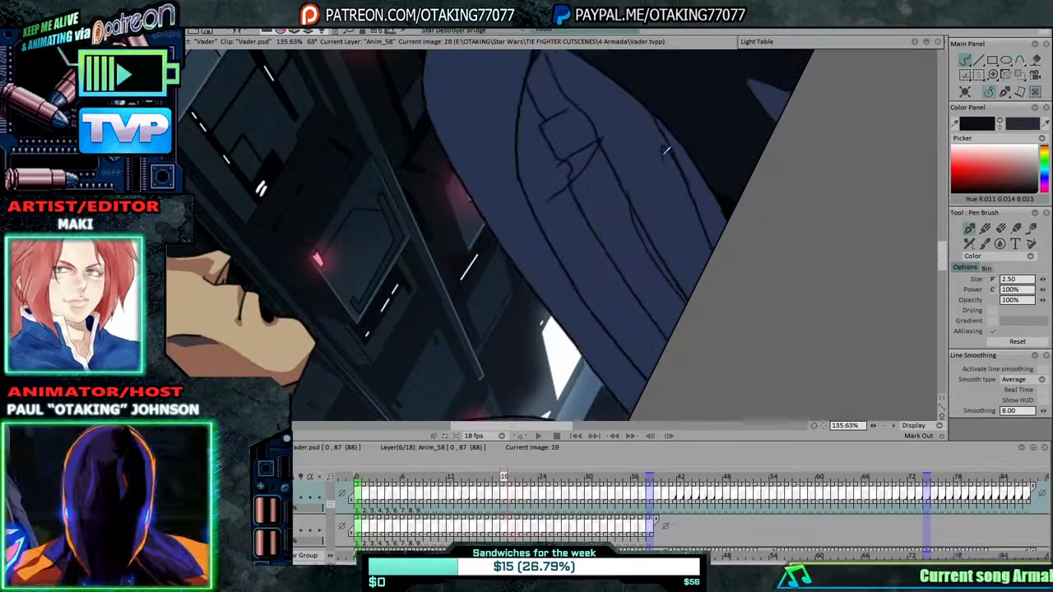
pyautogui.press('Left')
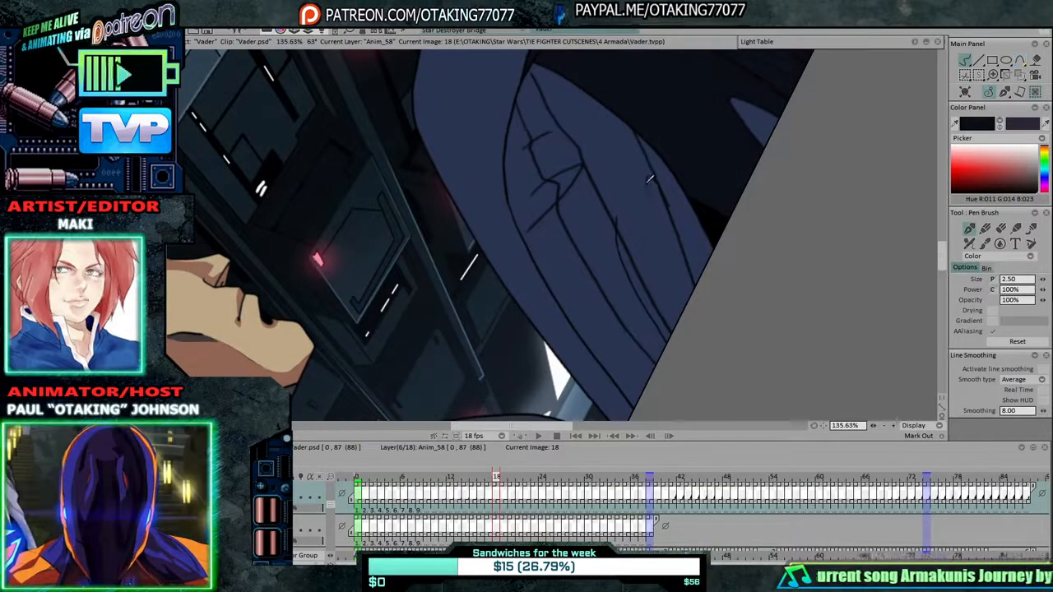
pyautogui.moveTo(649, 179); pyautogui.dragTo(681, 258)
pyautogui.press('Left')
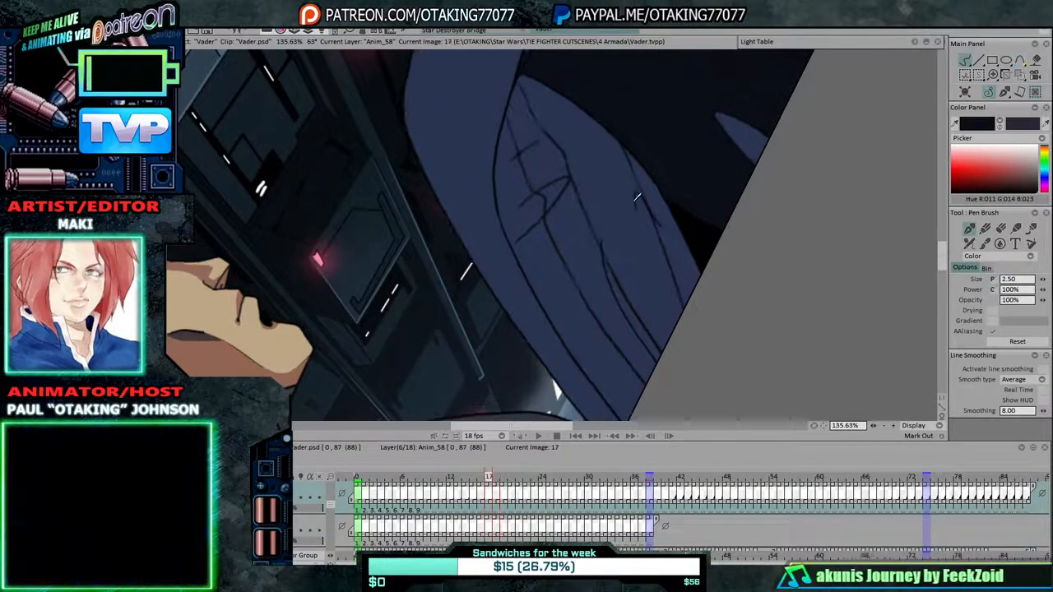
pyautogui.press('Right')
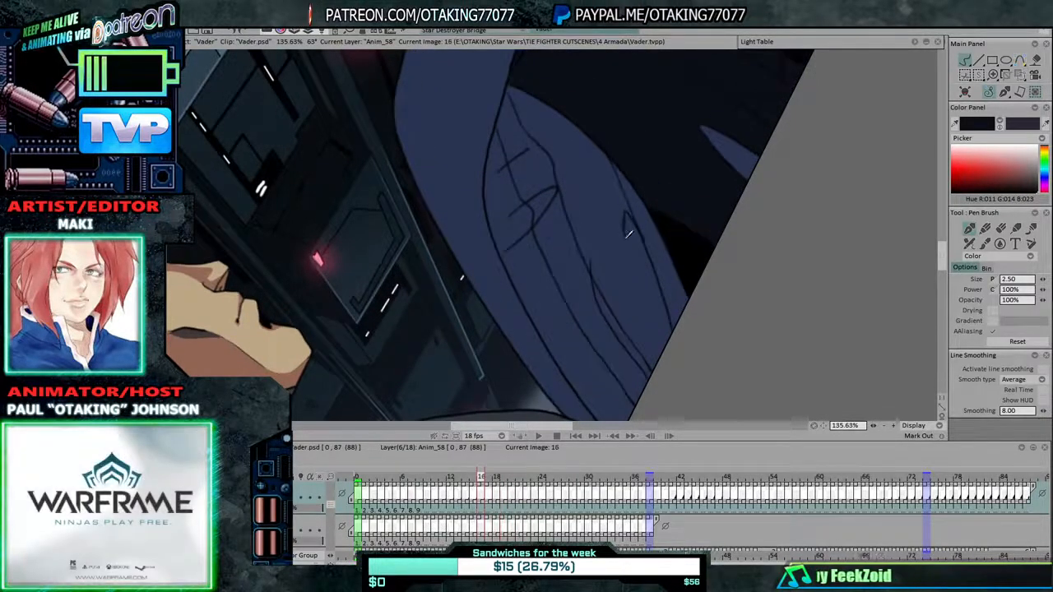
pyautogui.press('Left')
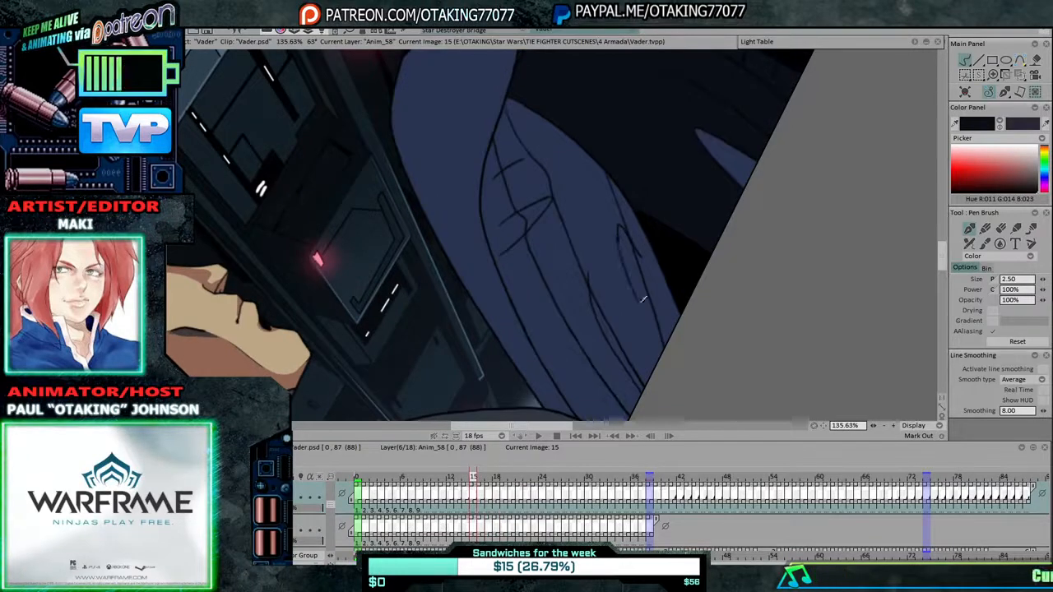
pyautogui.press('Left')
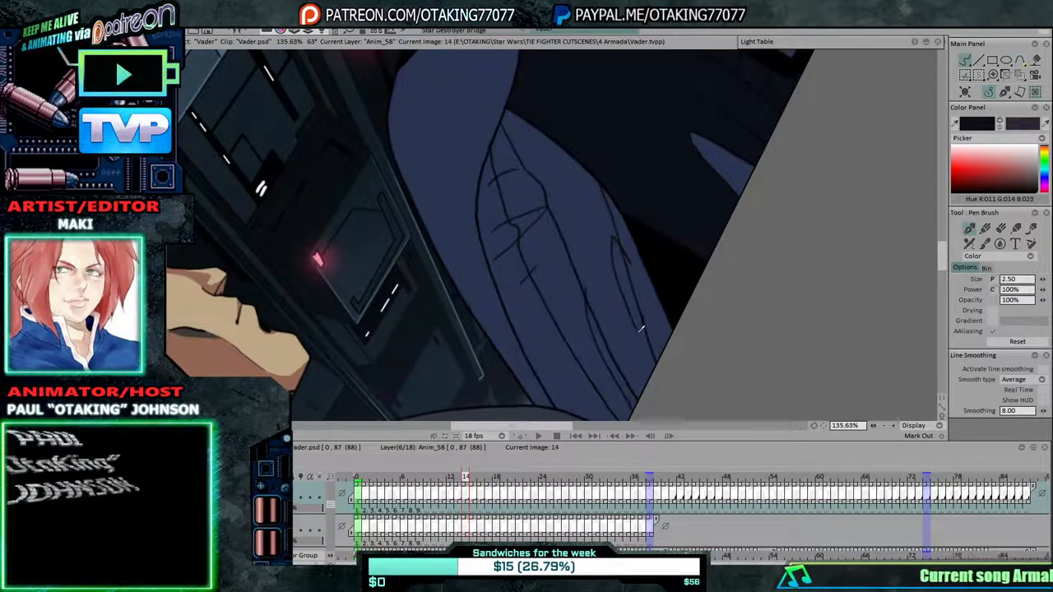
# Close the upper sleeve highlight's outline along its inner side on frames 13 down to 8.
pyautogui.press('Left')
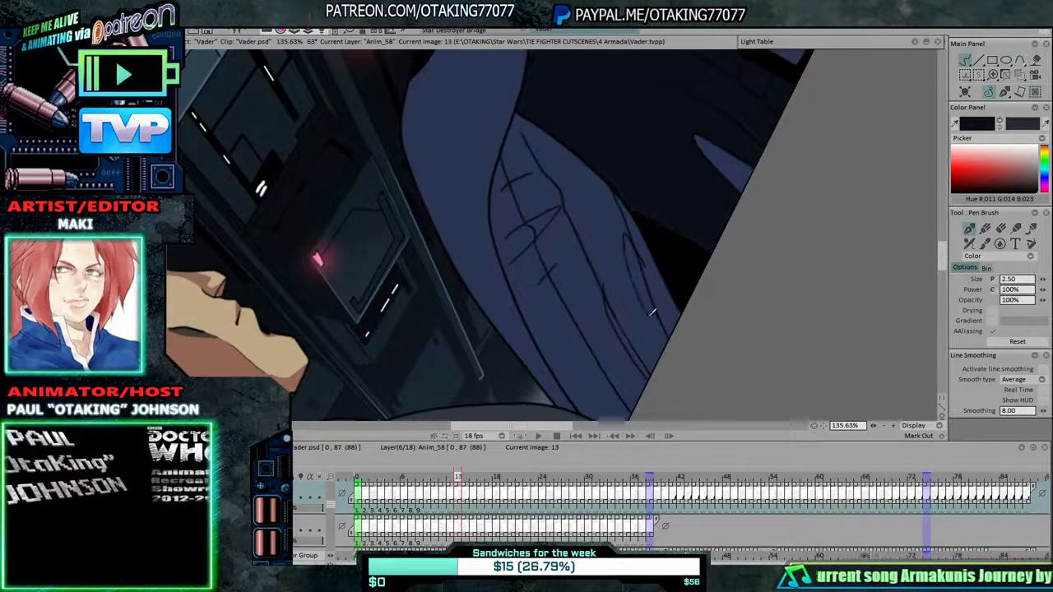
pyautogui.press('Left')
pyautogui.press('Left')
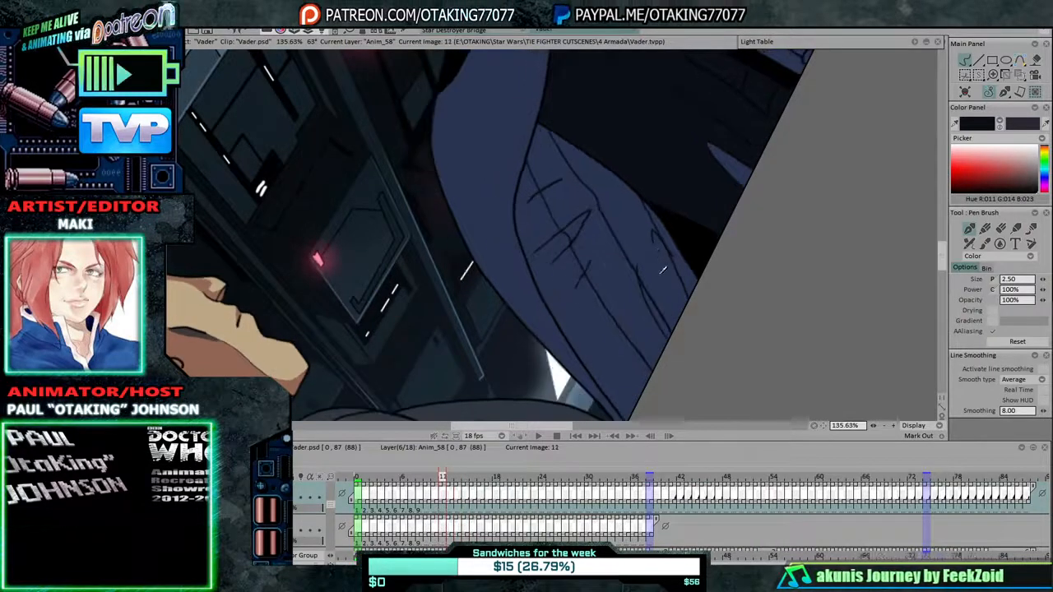
pyautogui.press('Left')
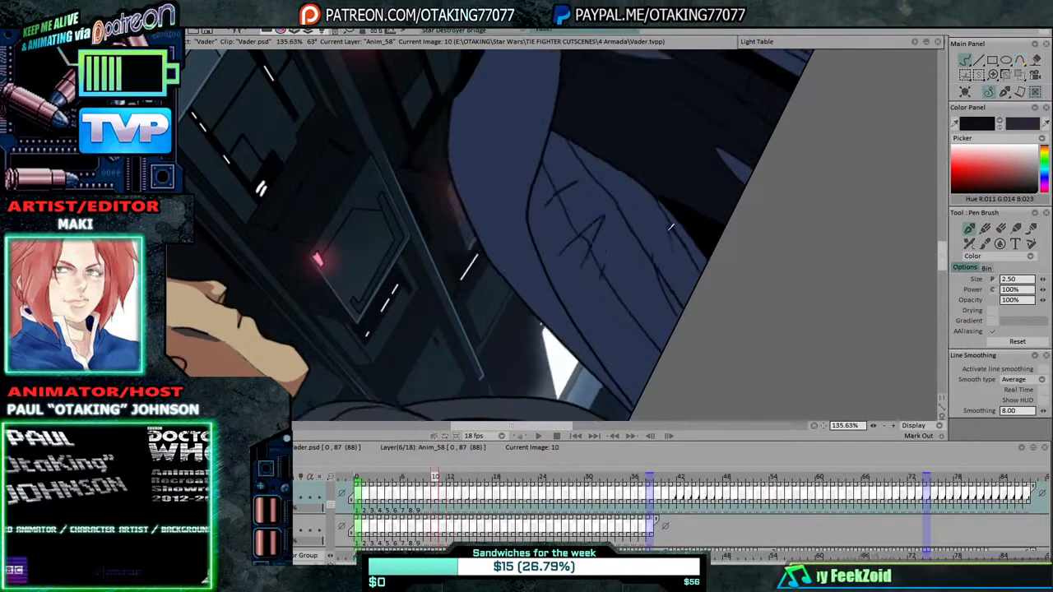
pyautogui.press('Left')
pyautogui.press('Left')
pyautogui.press('Left')
pyautogui.press('Left')
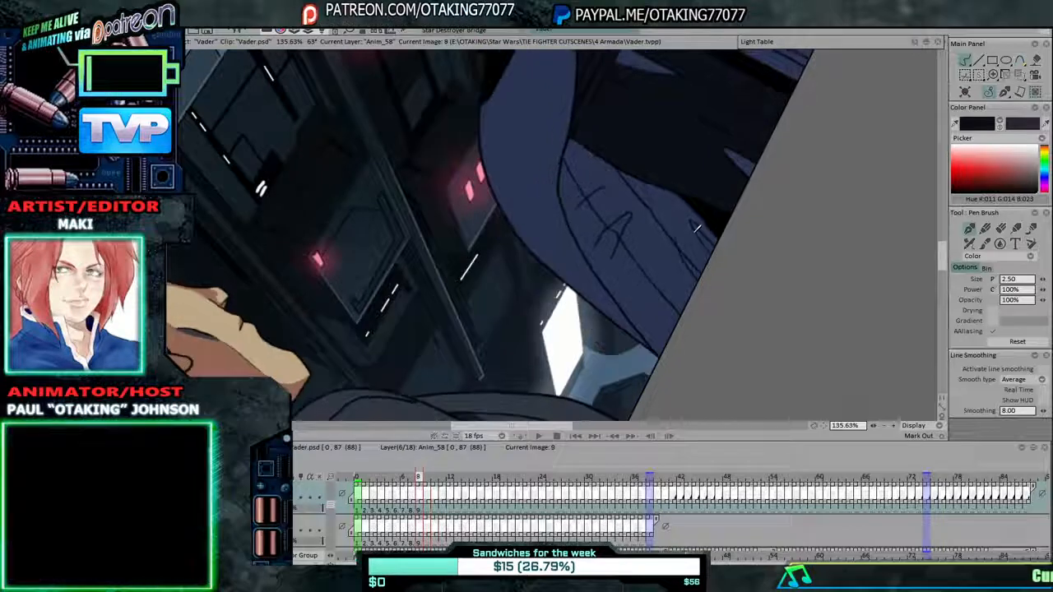
# Finish the upper sleeve highlight's inner edge on the last frames, from 7 down to 0.
pyautogui.press('Left')
pyautogui.press('Left')
pyautogui.press('Left')
pyautogui.press('Left')
pyautogui.press('Left')
pyautogui.press('Left')
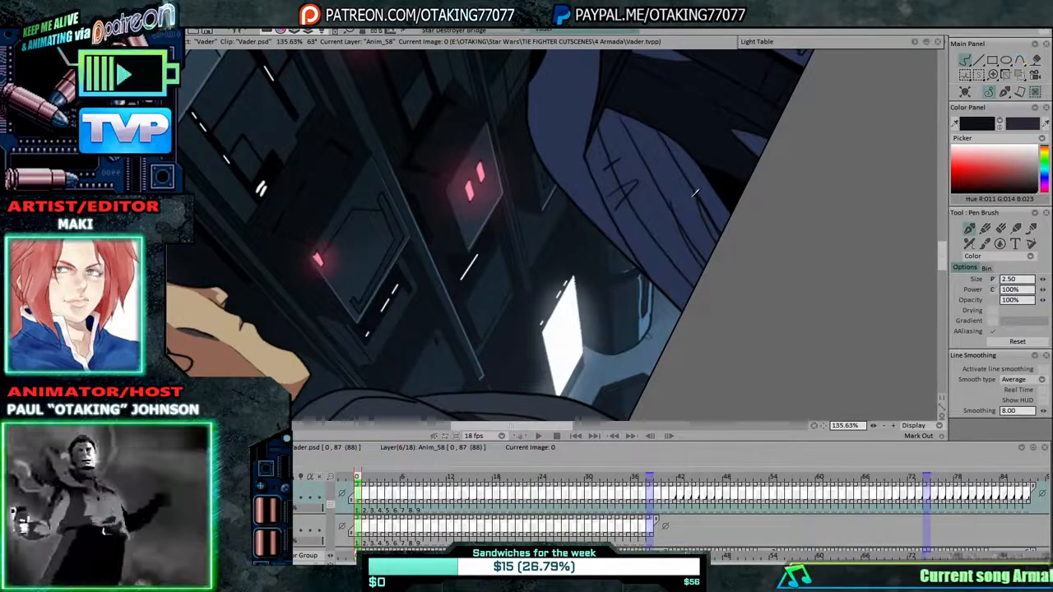
# Fill the sleeve areas around the fold highlights on frame 0 with the dark shadow colour using the Paint bucket.
pyautogui.click(1035, 61)
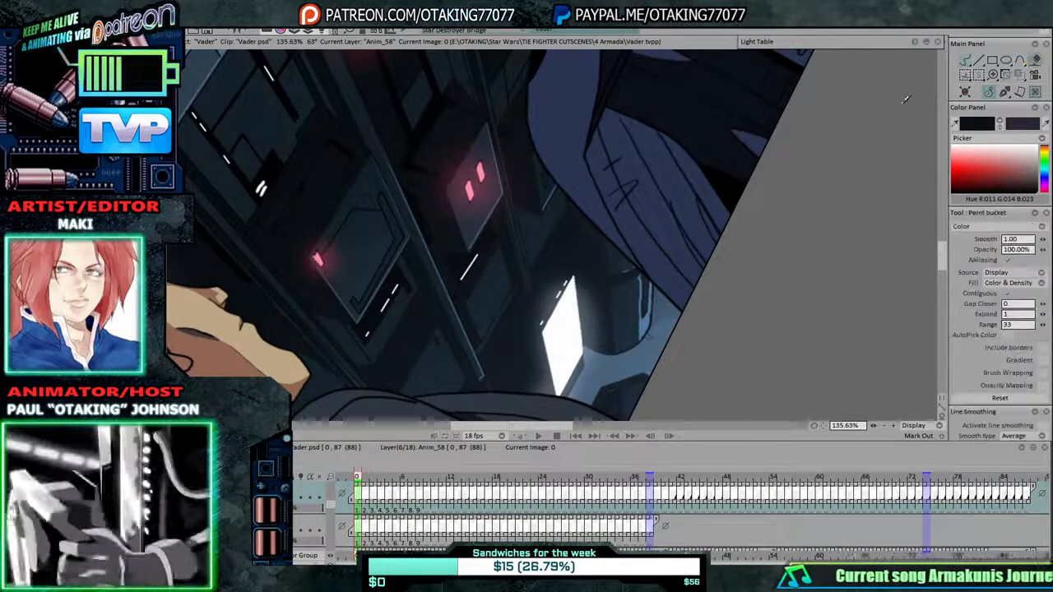
pyautogui.click(696, 174)
pyautogui.click(662, 205)
pyautogui.click(645, 217)
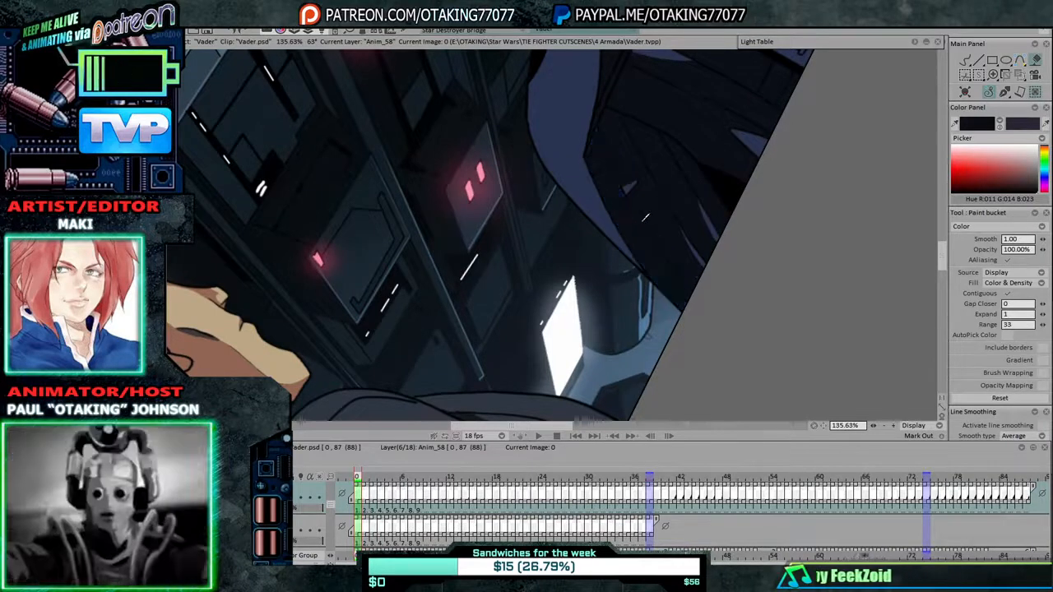
pyautogui.rightClick(666, 184)
pyautogui.click(722, 187)
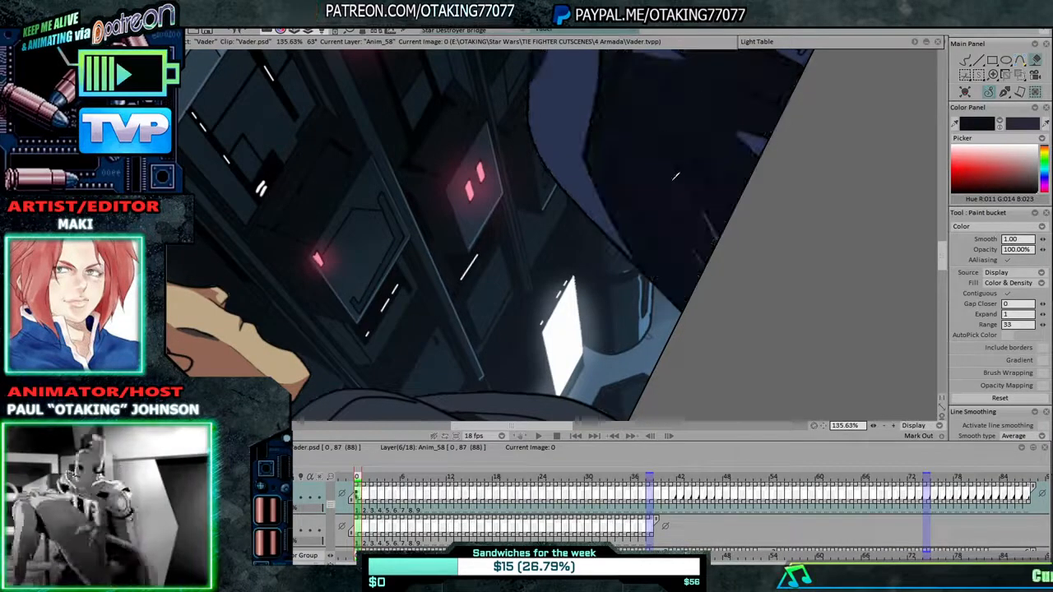
# Fill the sleeve's main areas on frame 1 with the dark shadow colour and compare the frame with its neighbour.
pyautogui.press('Right')
pyautogui.click(676, 194)
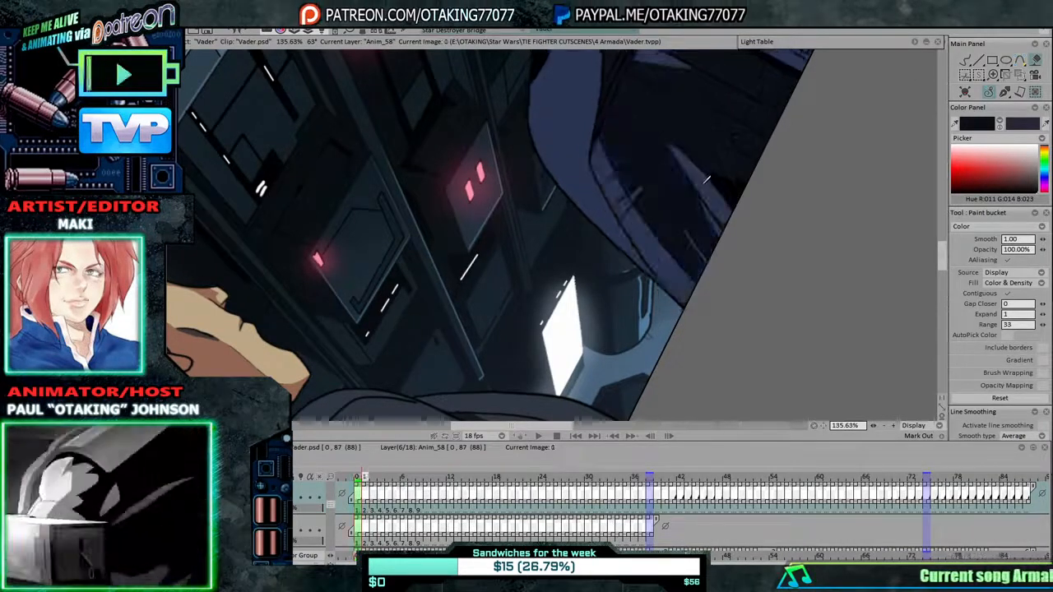
pyautogui.click(700, 180)
pyautogui.click(649, 217)
pyautogui.press('Right')
pyautogui.press('Left')
pyautogui.press('Right')
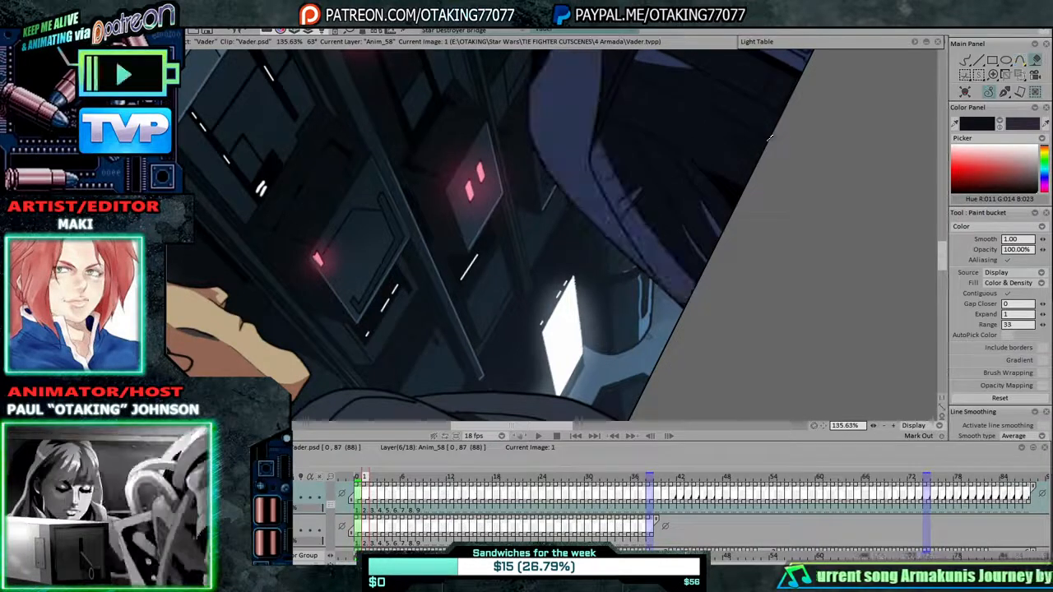
# Fill the leftover strip along the sleeve's lower edge on frame 1 with the dark shadow colour.
pyautogui.click(966, 63)
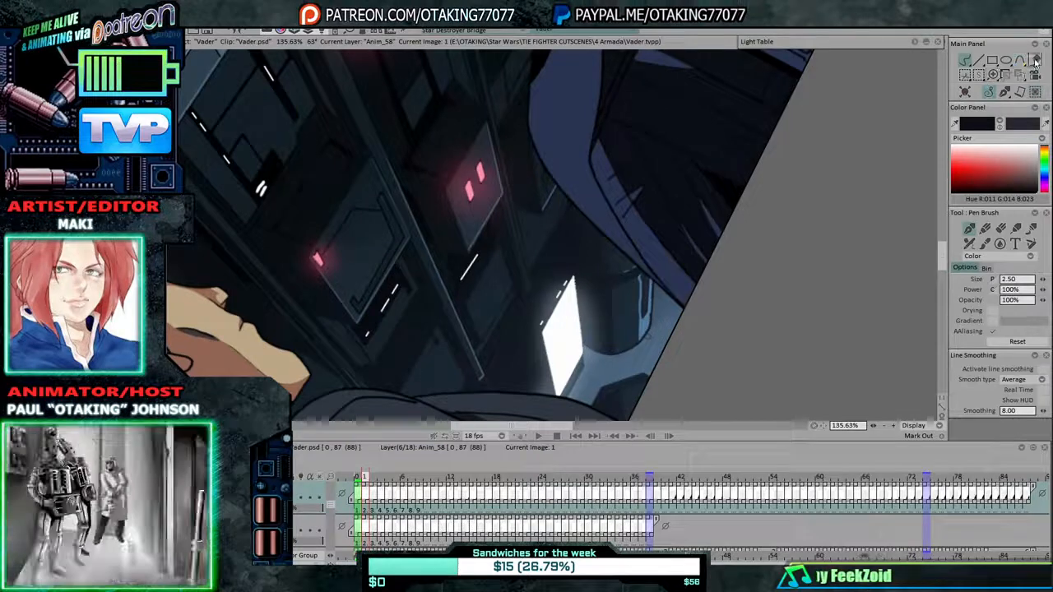
pyautogui.press('f')
pyautogui.click(650, 249)
# Fill the sleeve areas around the fold highlights on frames 2 and 3 with the dark shadow colour.
pyautogui.press('Right')
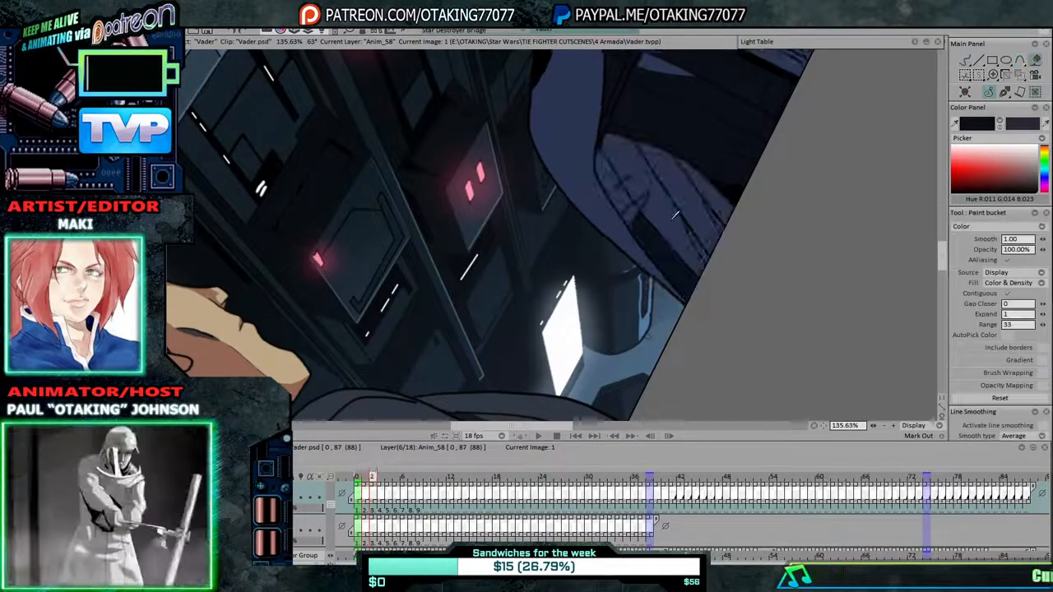
pyautogui.click(642, 199)
pyautogui.click(651, 199)
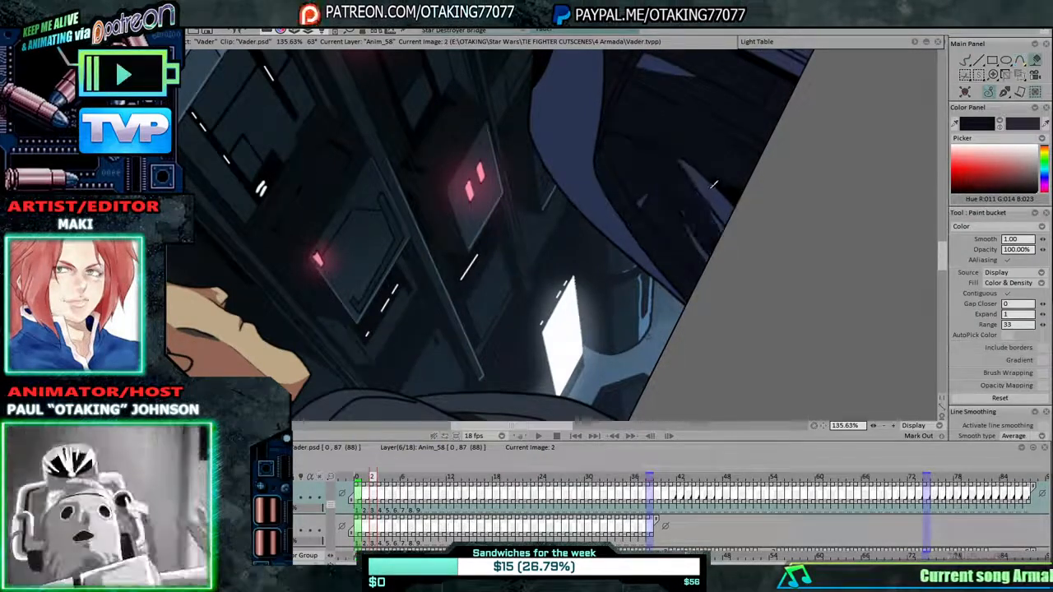
pyautogui.press('Right')
pyautogui.click(669, 219)
pyautogui.click(669, 219)
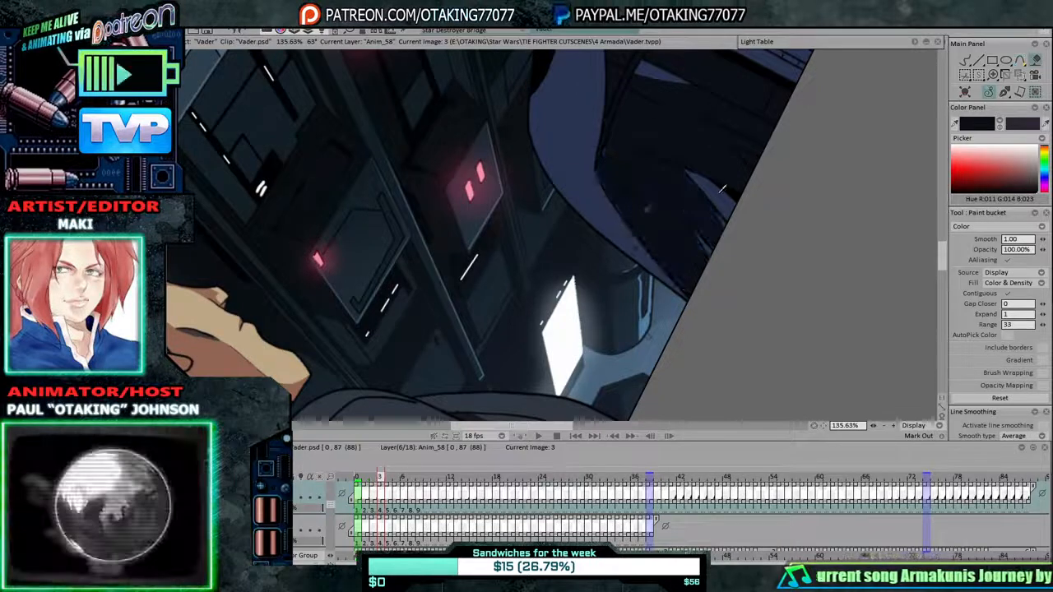
# Continue filling the sleeve around its fold highlights with the dark shadow colour on frames 4 to 6.
pyautogui.press('Right')
pyautogui.click(697, 203)
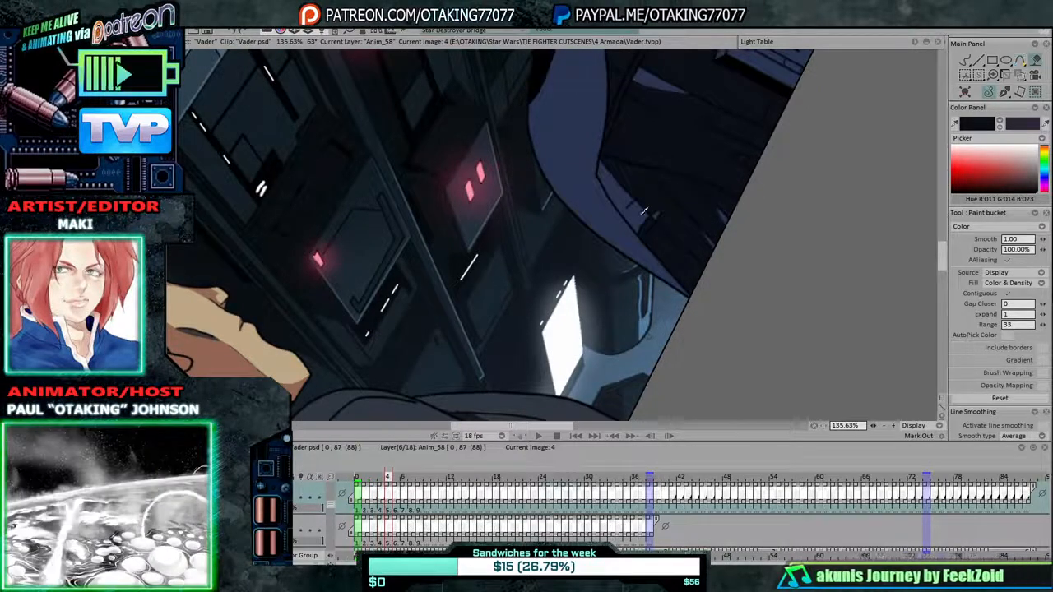
pyautogui.click(669, 218)
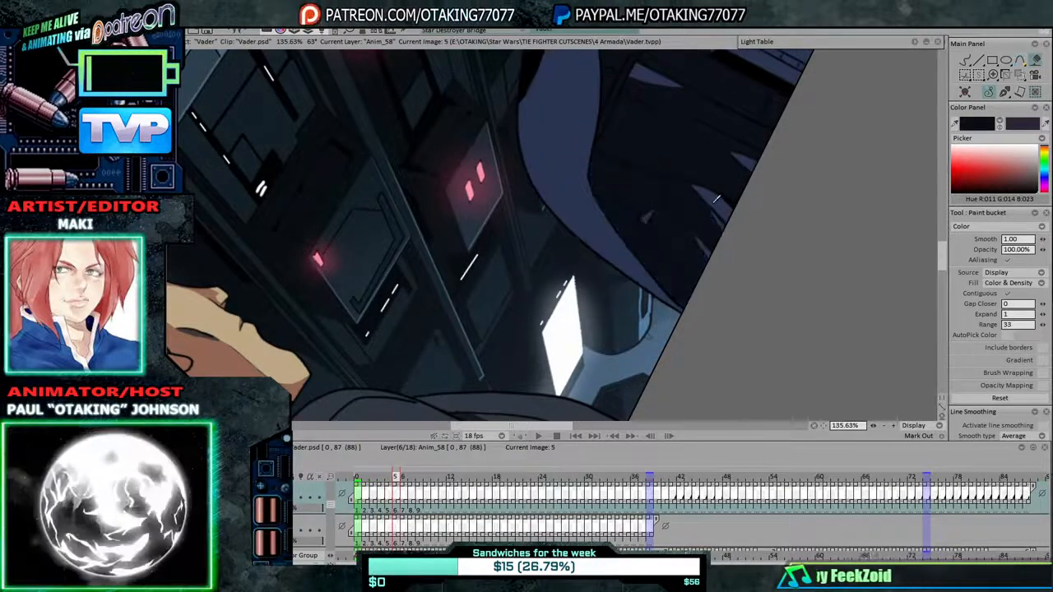
pyautogui.press('Right')
pyautogui.click(655, 247)
pyautogui.click(700, 206)
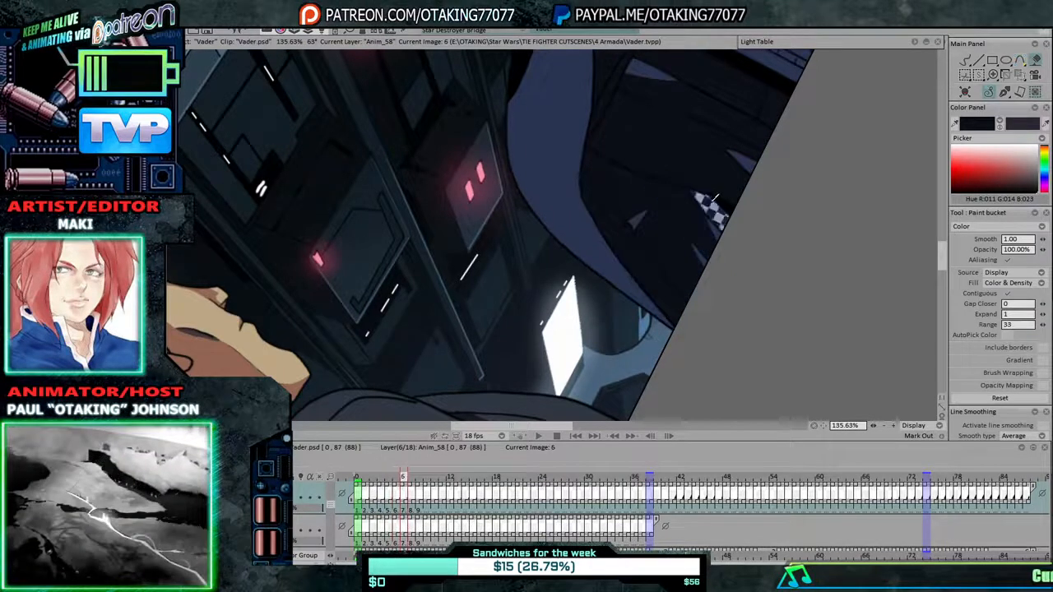
# Fill the sleeve's lower and upper shadow areas on frames 7 and 8 with the dark colour.
pyautogui.press('Right')
pyautogui.click(640, 259)
pyautogui.click(707, 203)
pyautogui.press('Right')
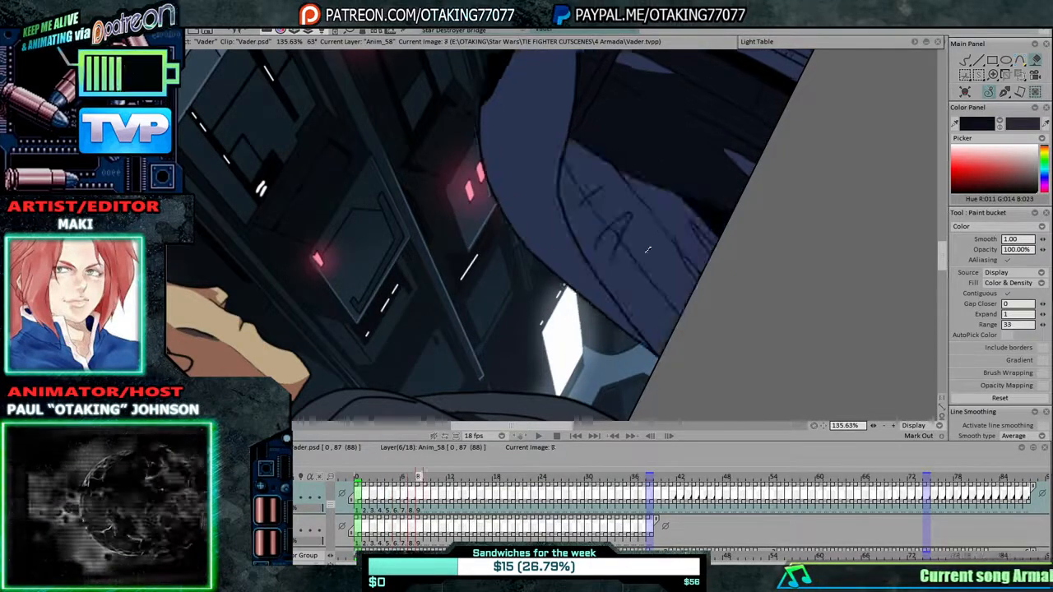
pyautogui.click(650, 244)
pyautogui.click(680, 217)
# Fill the sleeve's lower strip, middle and upper areas on frames 9 and 10 with the dark shadow colour.
pyautogui.press('Right')
pyautogui.click(609, 284)
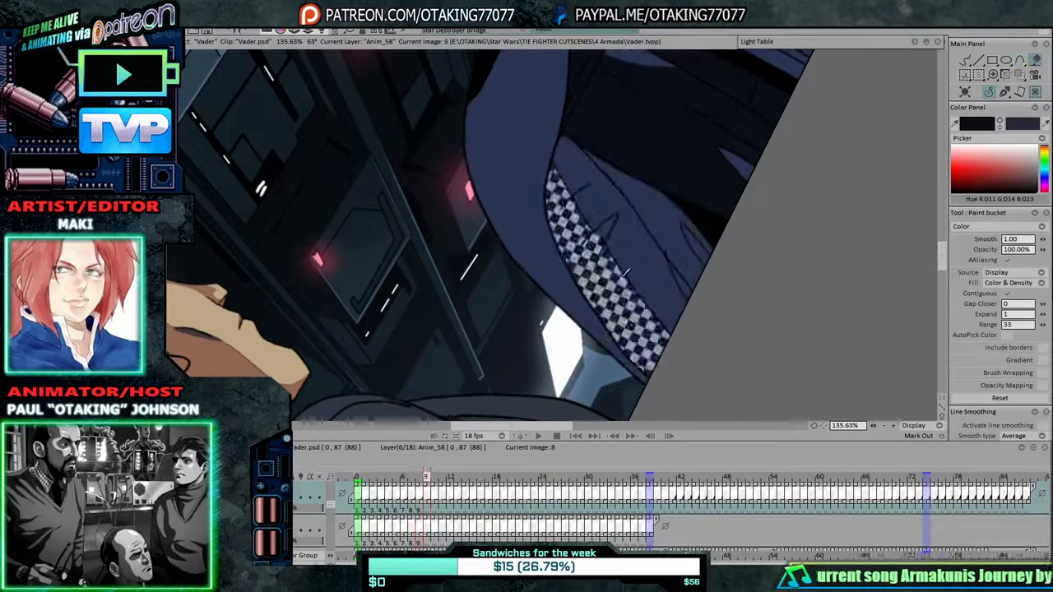
pyautogui.click(630, 244)
pyautogui.click(672, 224)
pyautogui.press('Right')
pyautogui.click(605, 301)
pyautogui.click(632, 247)
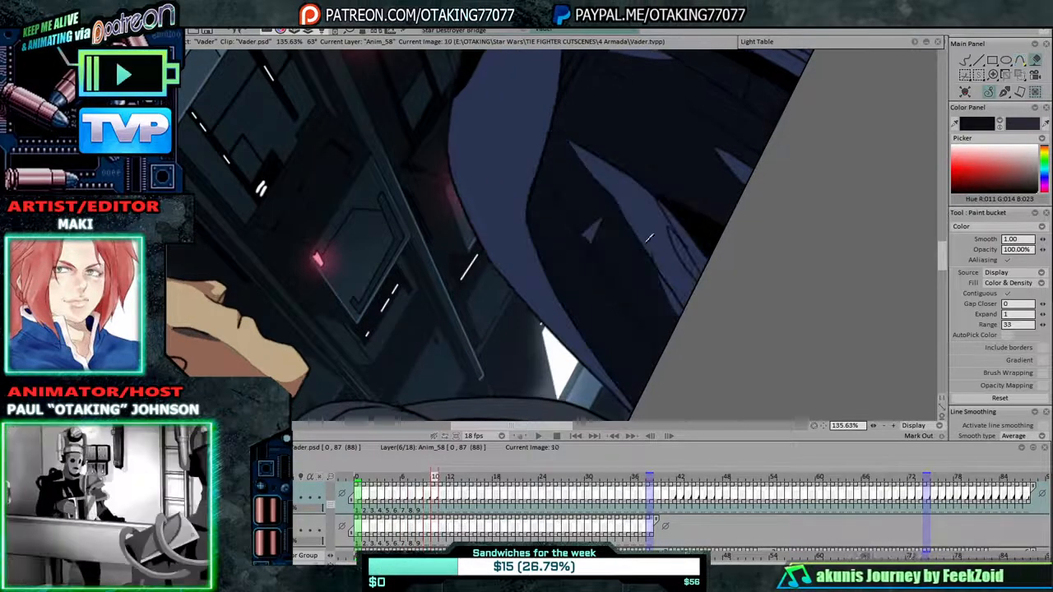
pyautogui.click(667, 221)
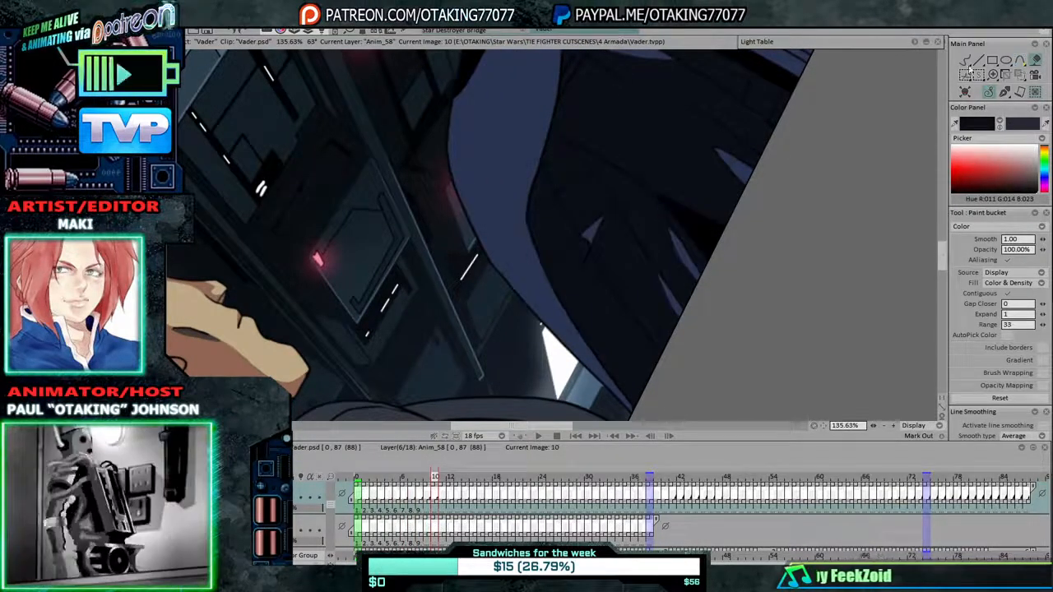
pyautogui.click(977, 61)
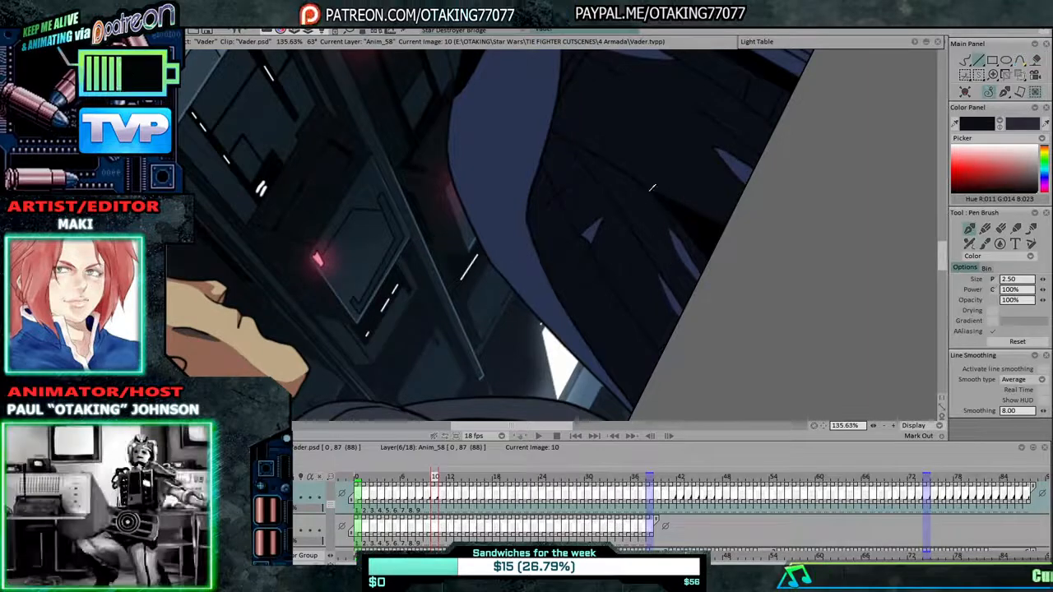
# Fill all the sleeve's shadow areas around the highlights on frame 11 using the Paint bucket.
pyautogui.click(1036, 62)
pyautogui.press('Right')
pyautogui.click(620, 256)
pyautogui.click(646, 232)
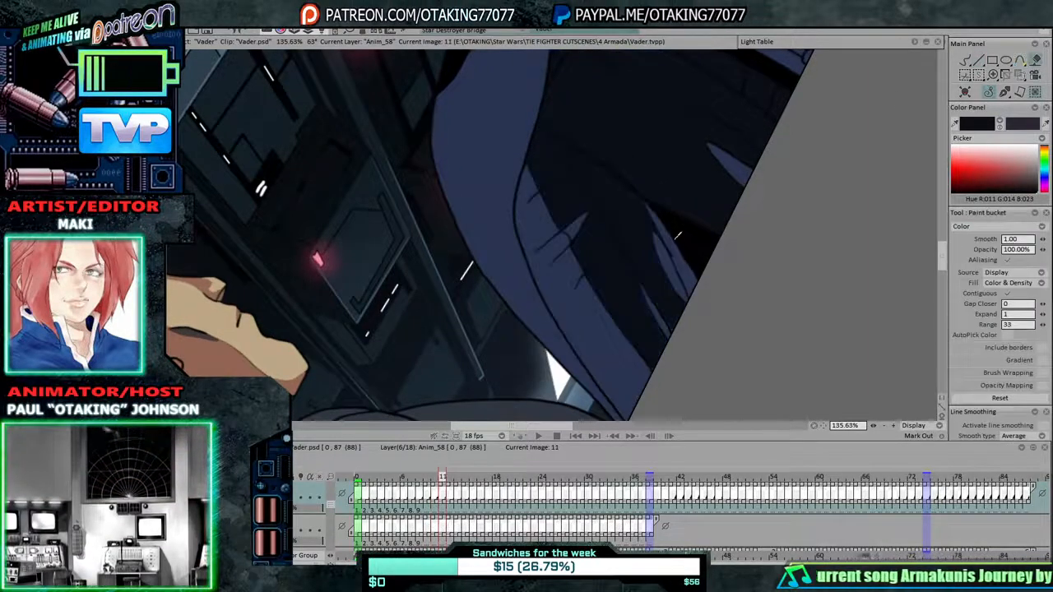
pyautogui.click(604, 315)
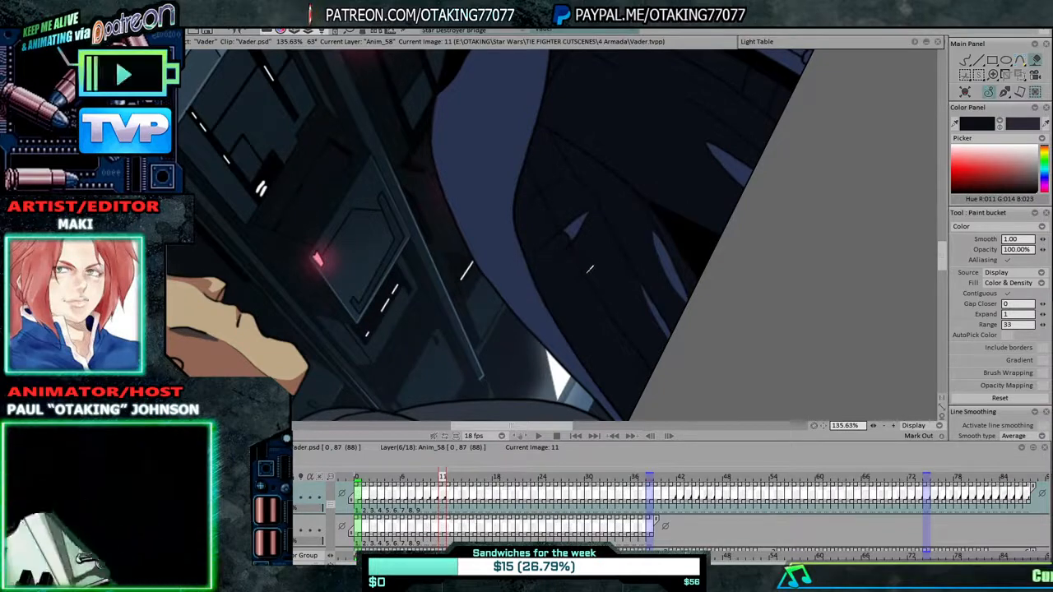
# Fill the sleeve's shadow areas around the fold highlights on frames 12 and 13 with the dark colour.
pyautogui.press('Right')
pyautogui.click(605, 288)
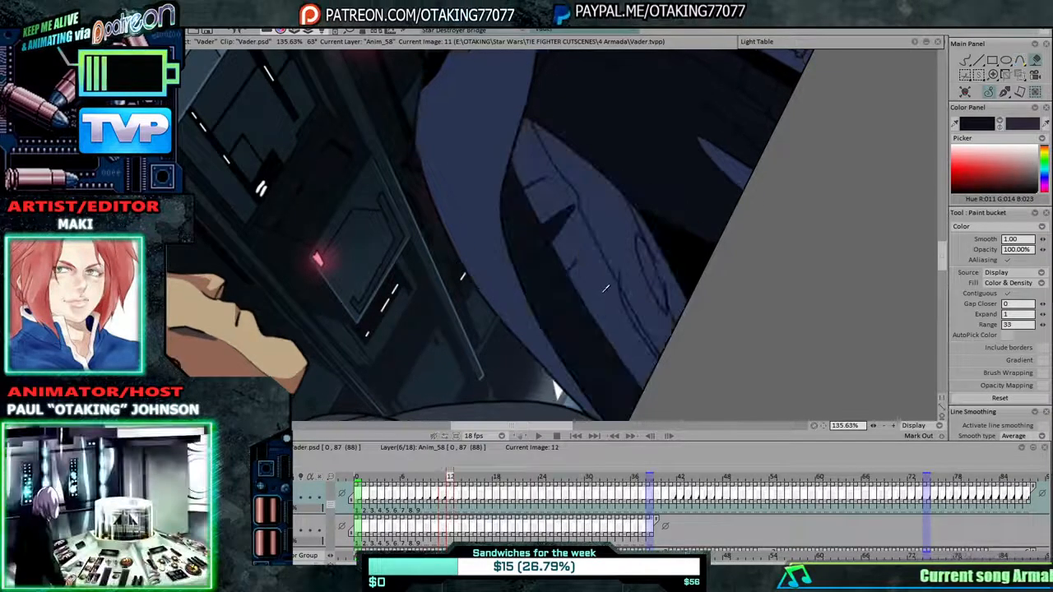
pyautogui.click(605, 288)
pyautogui.click(662, 260)
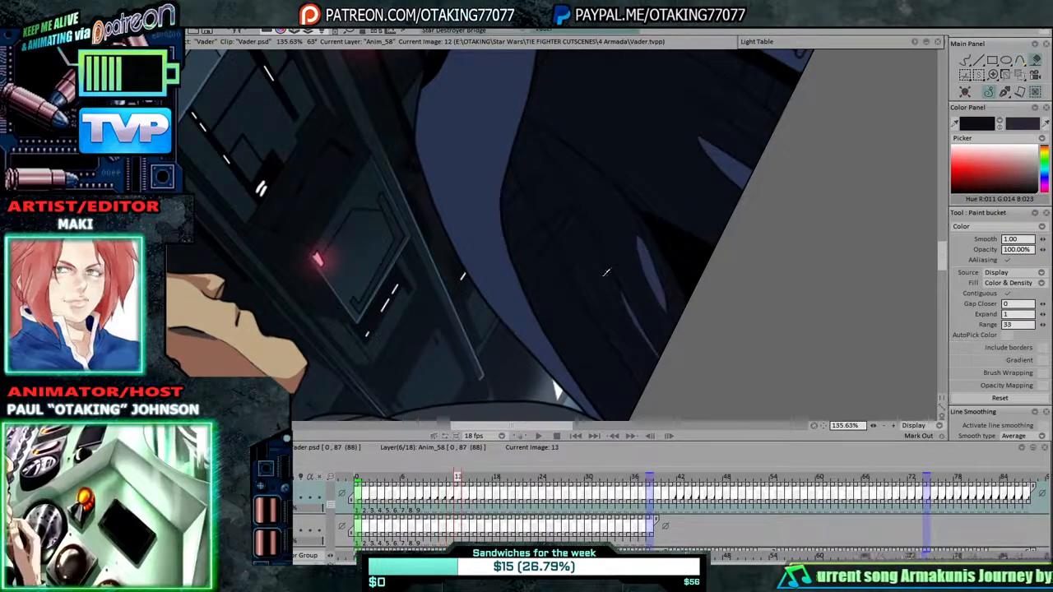
pyautogui.press('Right')
pyautogui.click(580, 308)
pyautogui.click(611, 284)
pyautogui.click(656, 272)
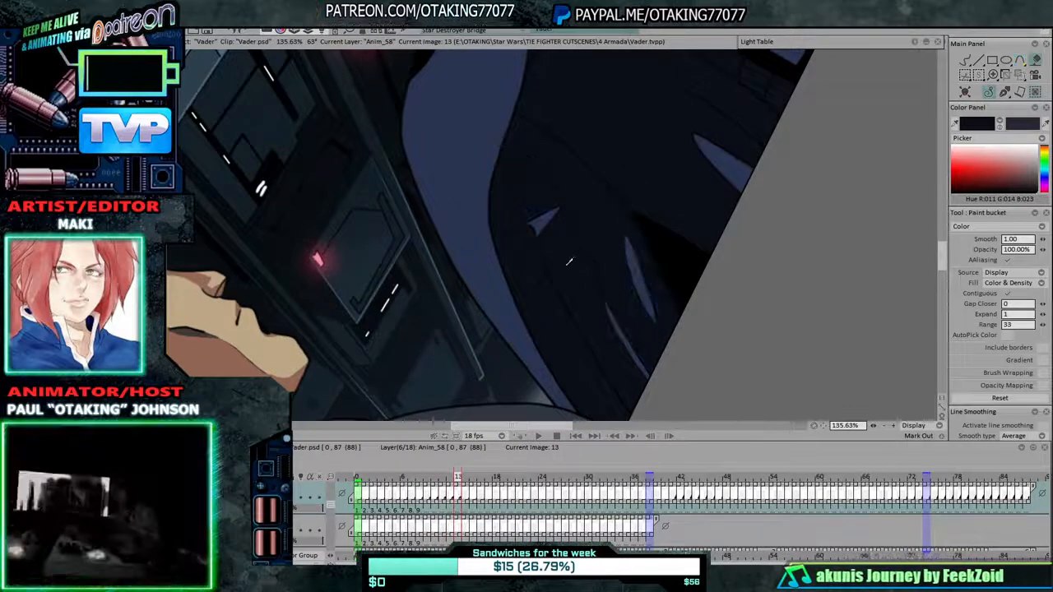
# Fill each outlined shadow area of the sleeve on frames 14 and 15 with the dark colour.
pyautogui.press('Right')
pyautogui.click(552, 324)
pyautogui.click(593, 294)
pyautogui.click(645, 276)
pyautogui.press('Right')
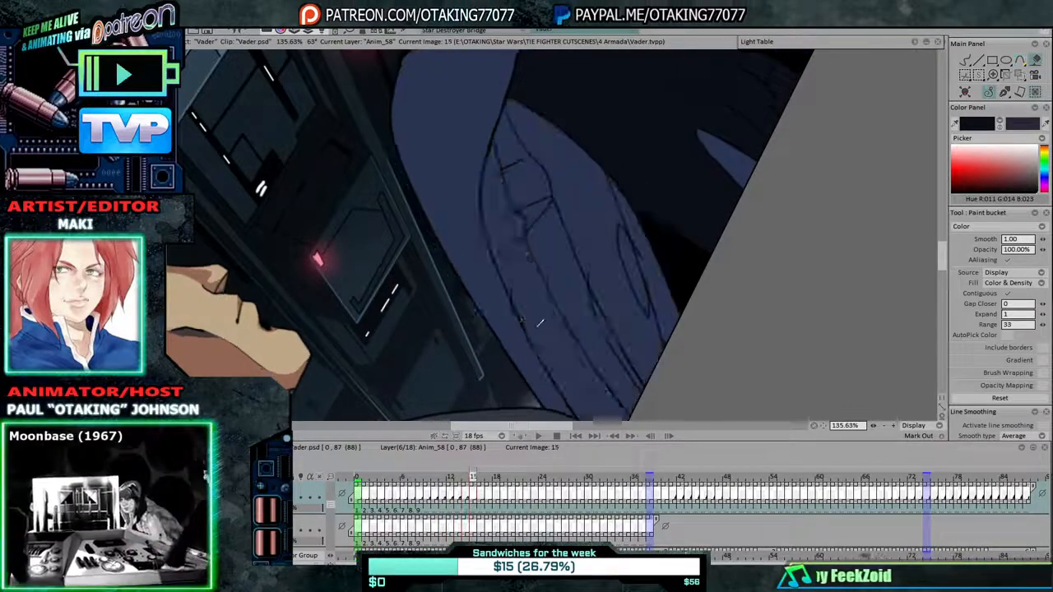
pyautogui.click(541, 322)
pyautogui.click(564, 290)
pyautogui.click(594, 270)
pyautogui.click(645, 256)
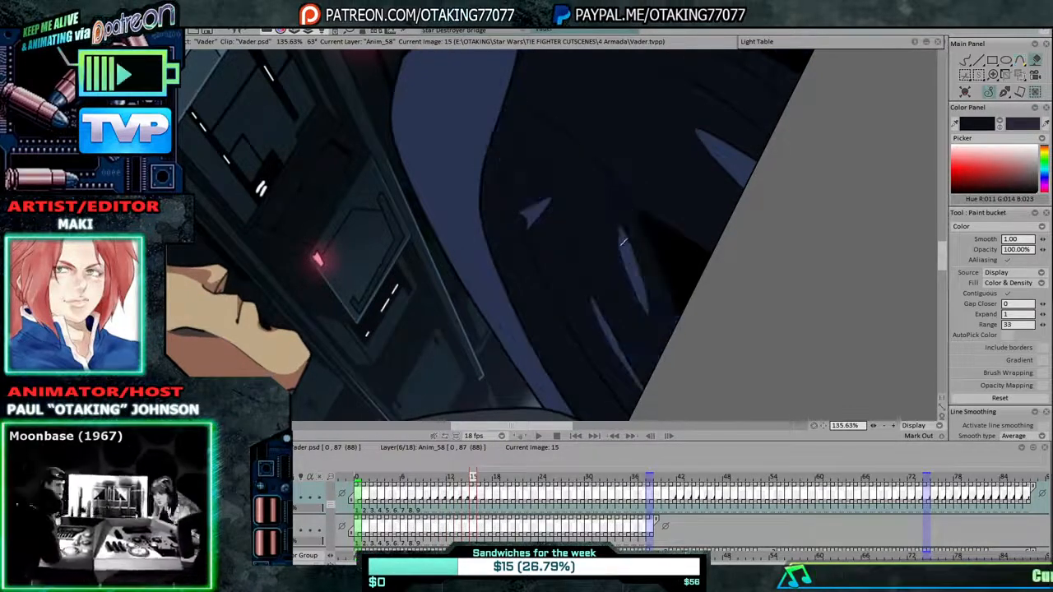
# Undo the last fill, set the Paint bucket's range to 6 and fill the strip along the sleeve's outer edge on frame 15.
pyautogui.click(657, 267)
pyautogui.hotkey('ctrl', 'z')
pyautogui.moveTo(1042, 325); pyautogui.dragTo(964, 329)
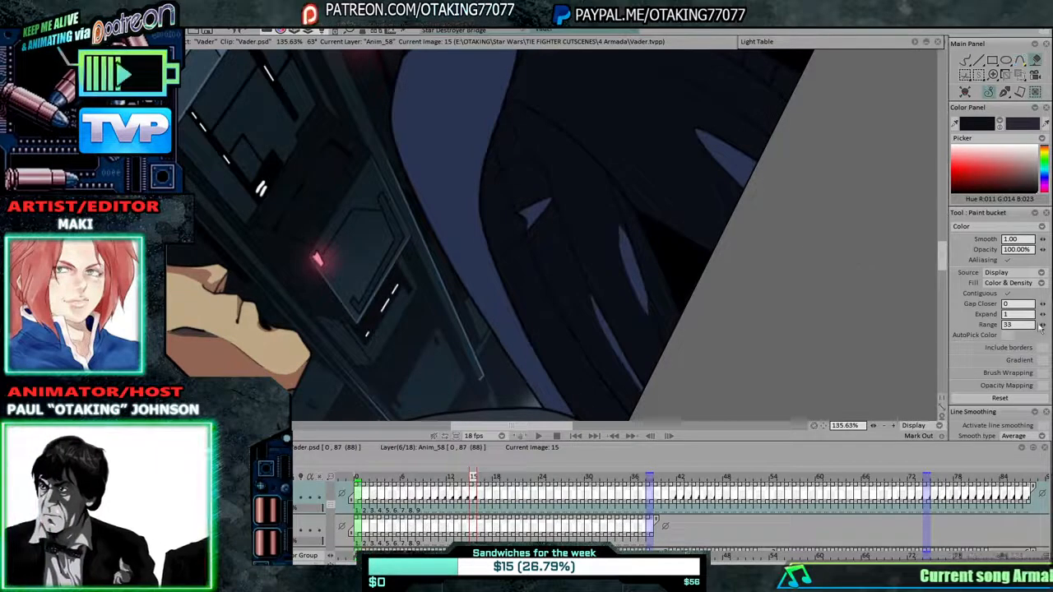
pyautogui.write('6')
pyautogui.press('Return')
pyautogui.click(661, 270)
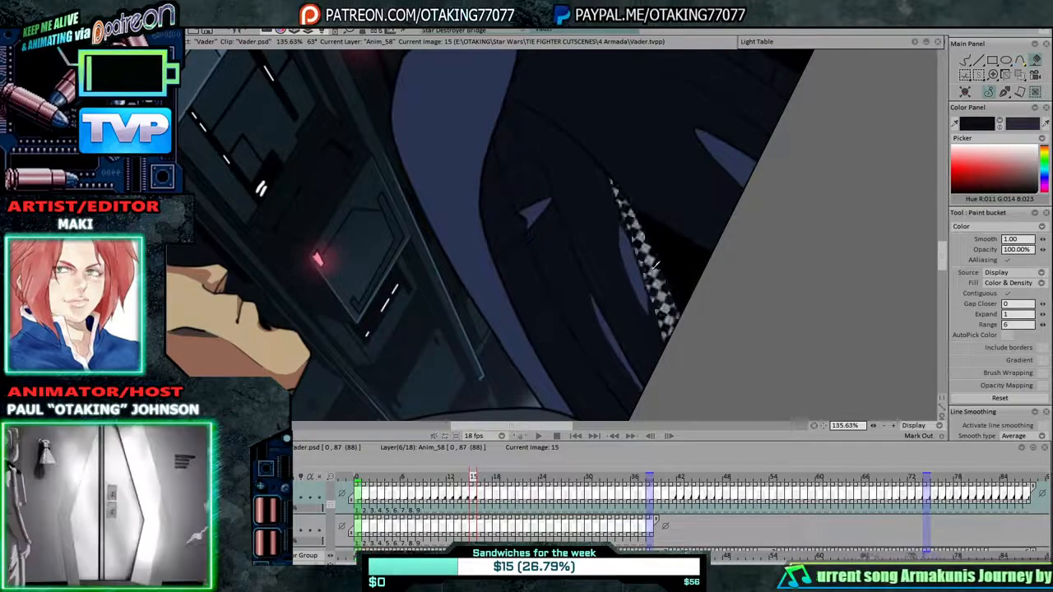
# Fill the strip along the sleeve's outer edge on frames 13 and 12 with the same dark colour.
pyautogui.press('Left')
pyautogui.press('Left')
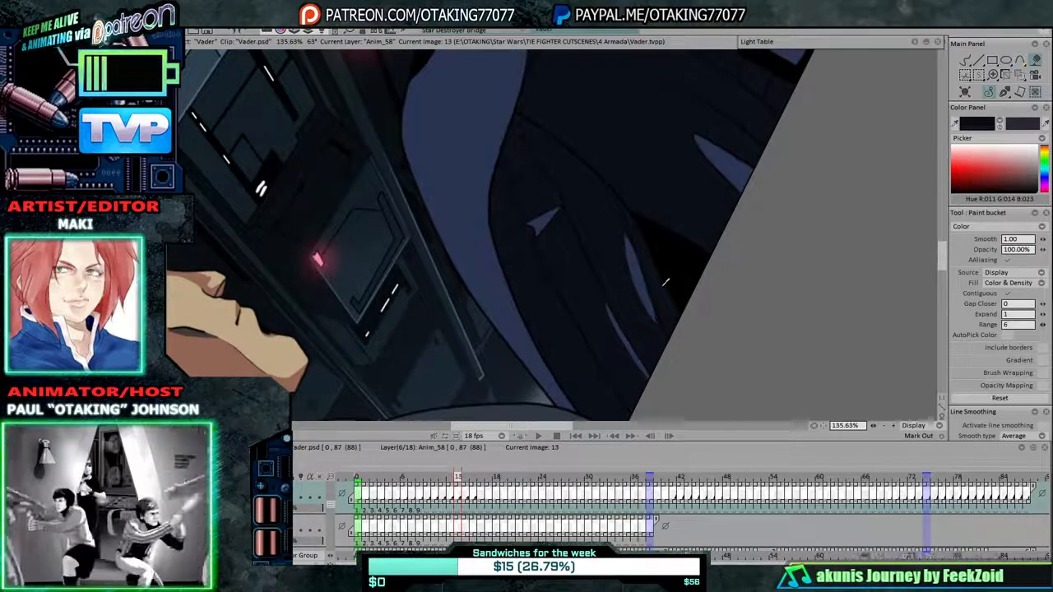
pyautogui.click(659, 266)
pyautogui.press('Left')
pyautogui.click(661, 265)
pyautogui.press('Left')
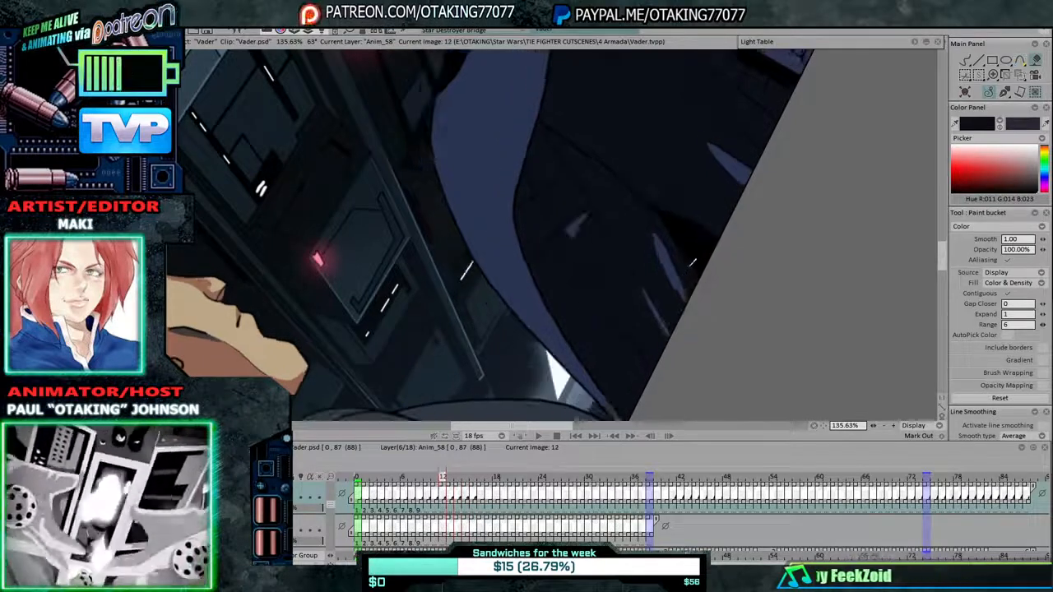
# Flip back and forth between frames 10 and 16 to examine the sleeve's shadow fills.
pyautogui.press('Left')
pyautogui.press('Left')
pyautogui.press('Left')
pyautogui.press('Right')
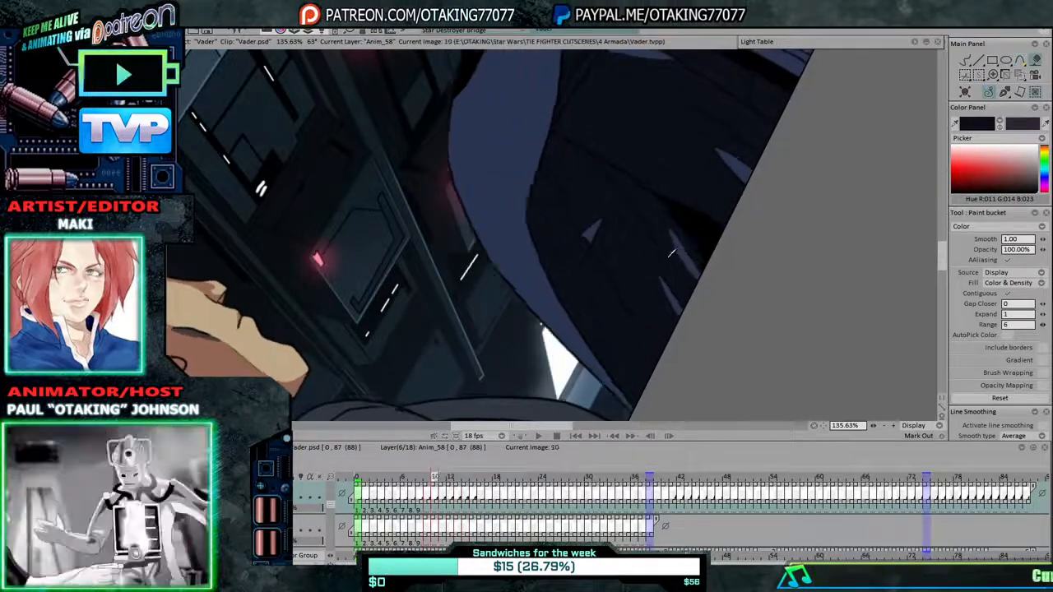
pyautogui.press('Right')
pyautogui.press('Right')
pyautogui.press('Right')
pyautogui.press('Right')
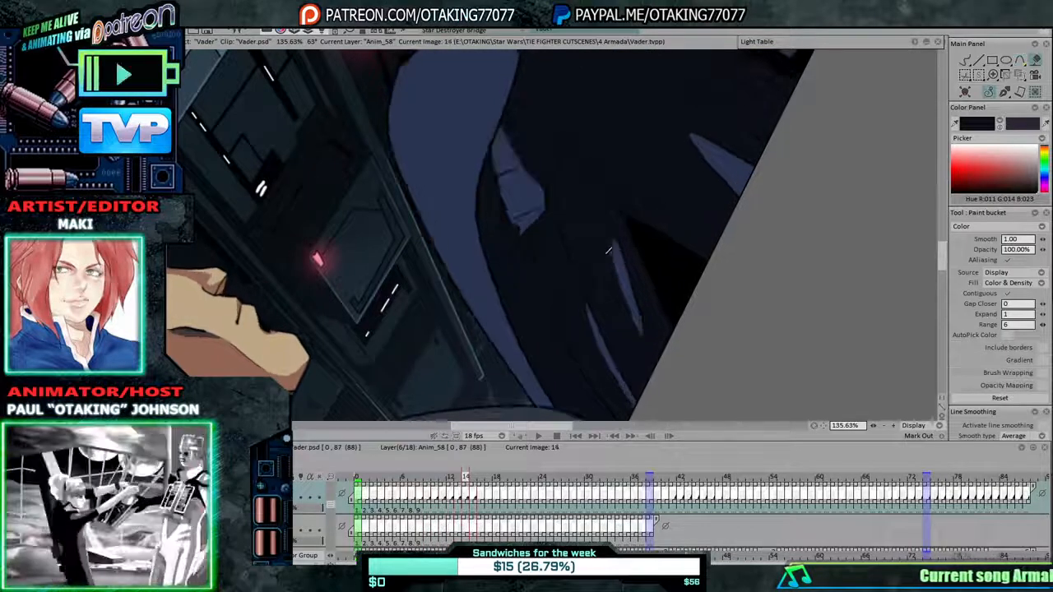
pyautogui.press('Right')
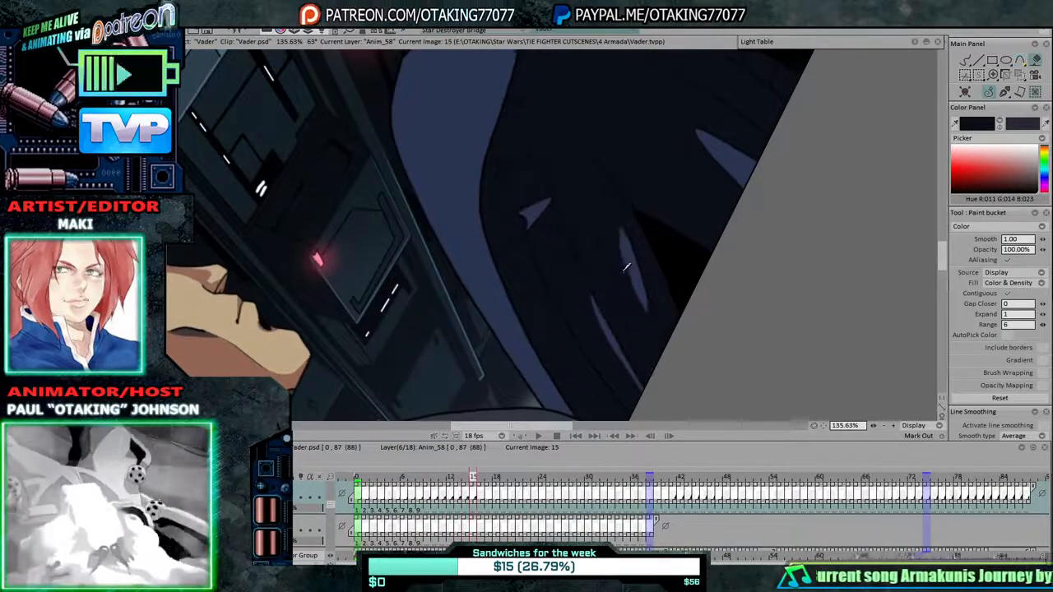
pyautogui.press('Right')
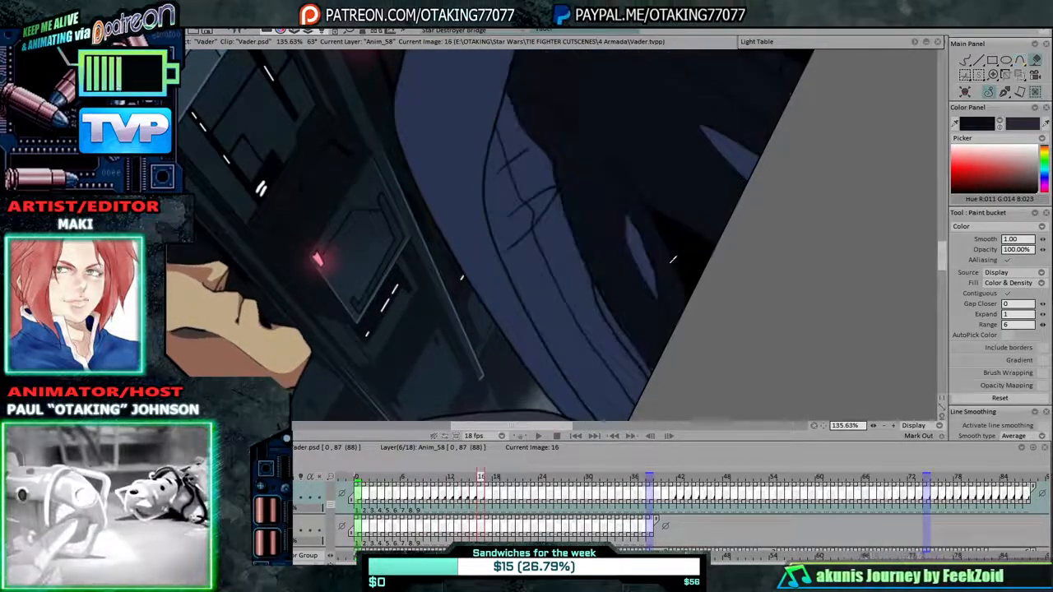
pyautogui.press('Left')
pyautogui.press('Right')
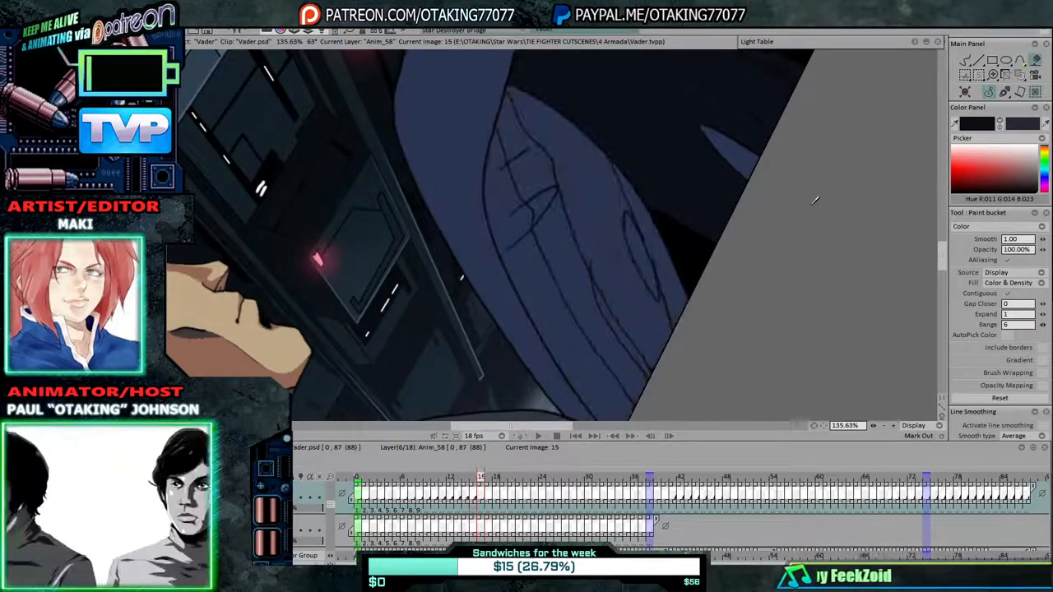
pyautogui.press('Left')
pyautogui.press('Right')
# Set the Paint bucket's range to 27 and fill the sleeve's upper and outer-edge areas on frame 16 with the shadow colour.
pyautogui.moveTo(1042, 325); pyautogui.dragTo(1051, 327)
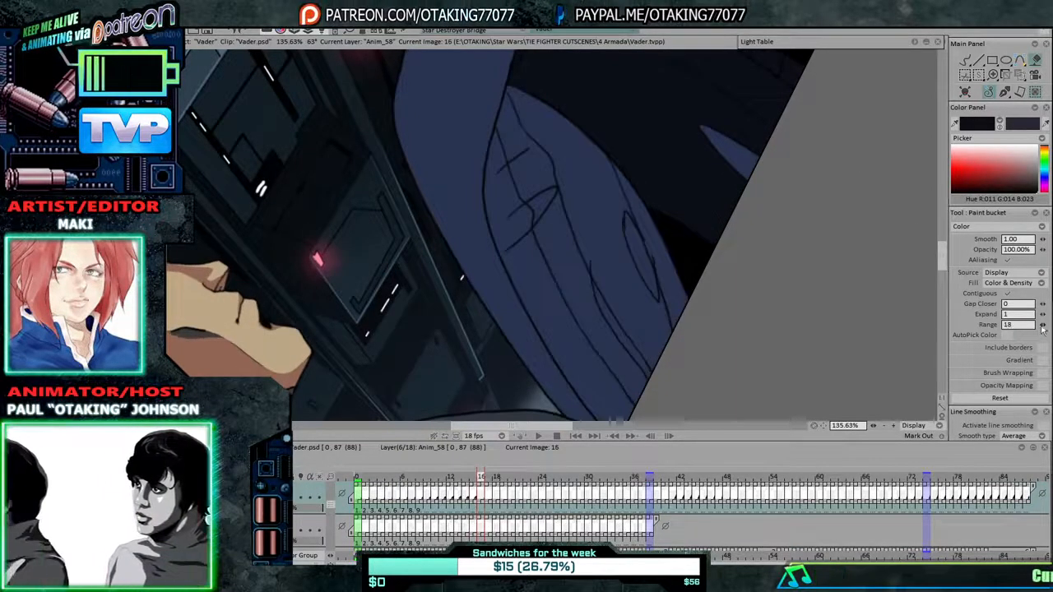
pyautogui.click(617, 247)
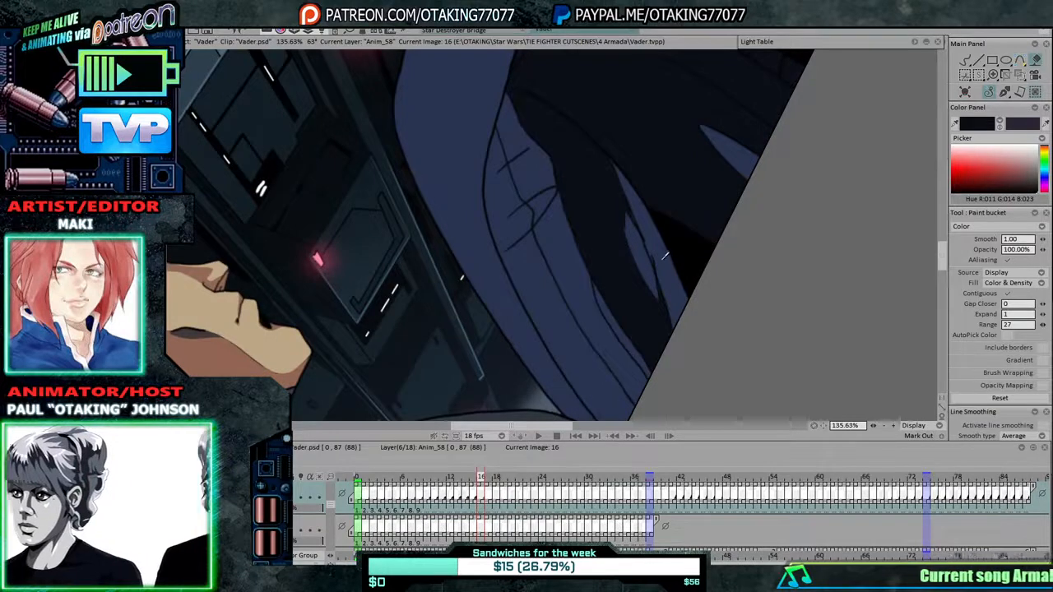
pyautogui.click(665, 256)
pyautogui.click(968, 61)
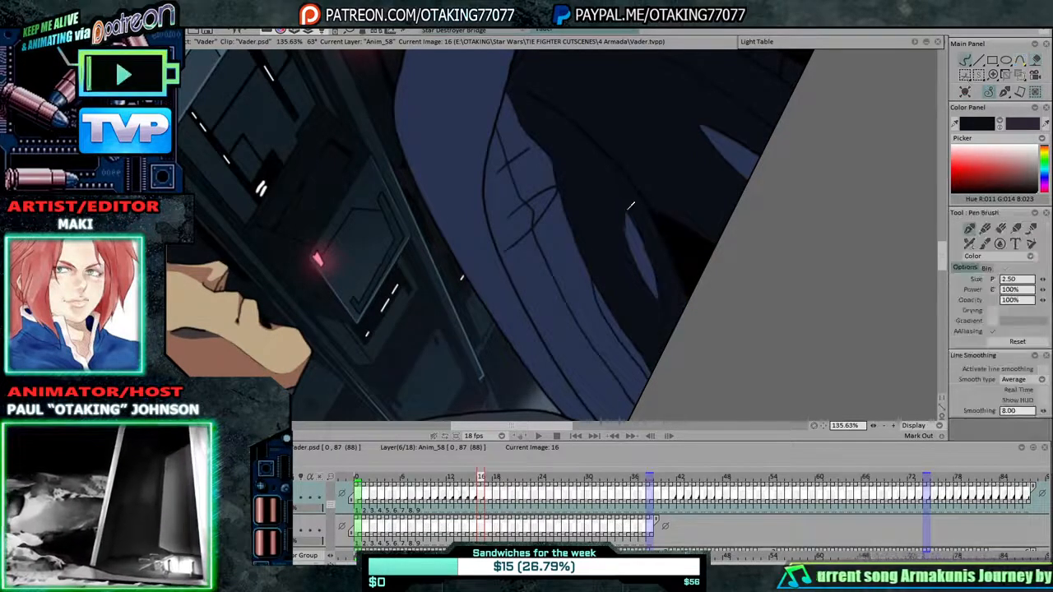
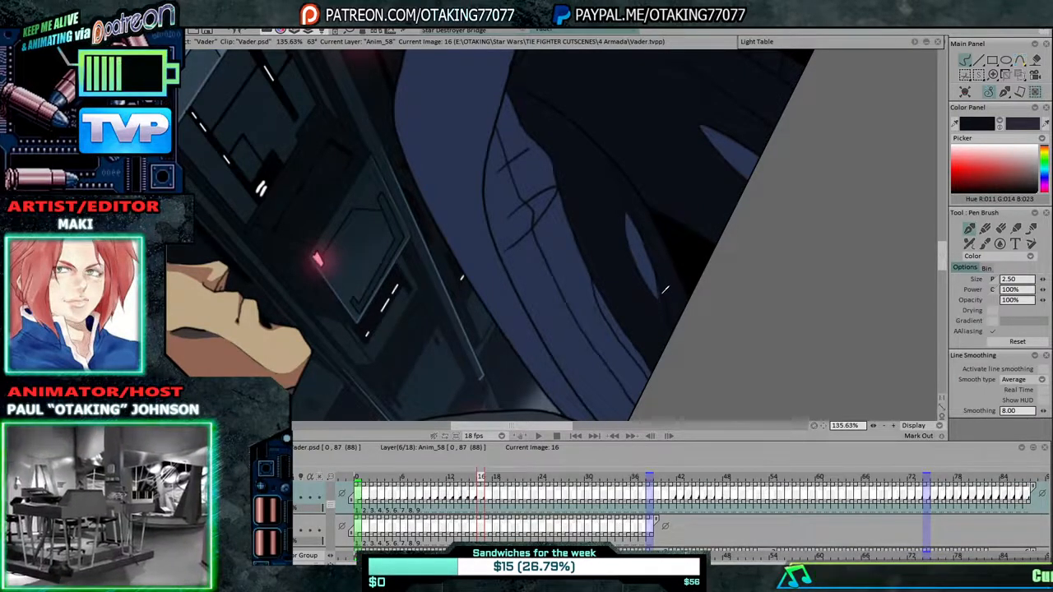
# Fill the sleeve's upper and outer-edge shadow areas on frames 17 and 18 around the narrow fold highlight, switching to the Pen Brush line between fills.
pyautogui.press('Right')
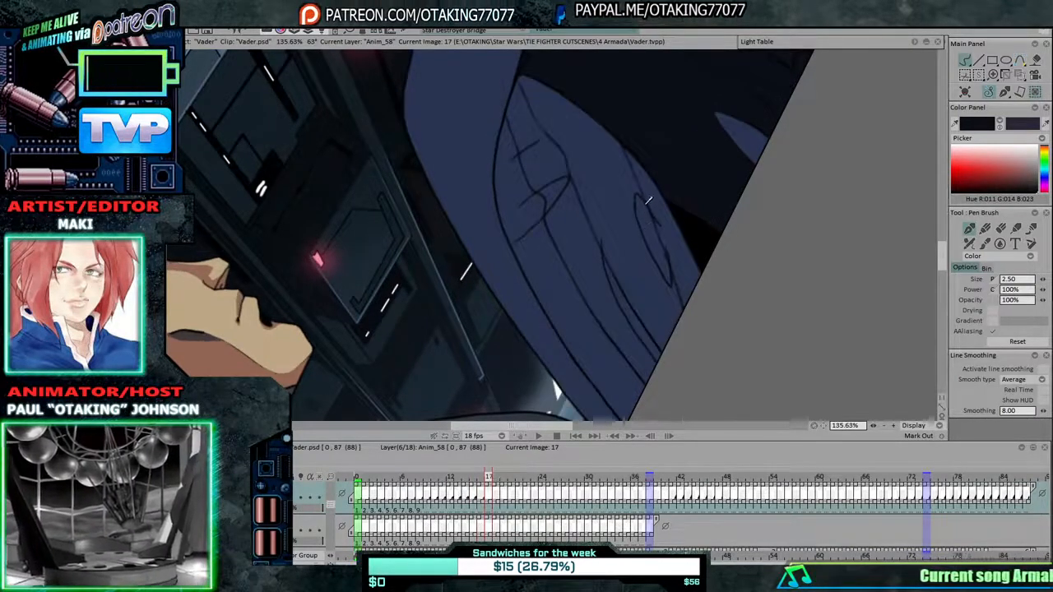
pyautogui.click(1036, 73)
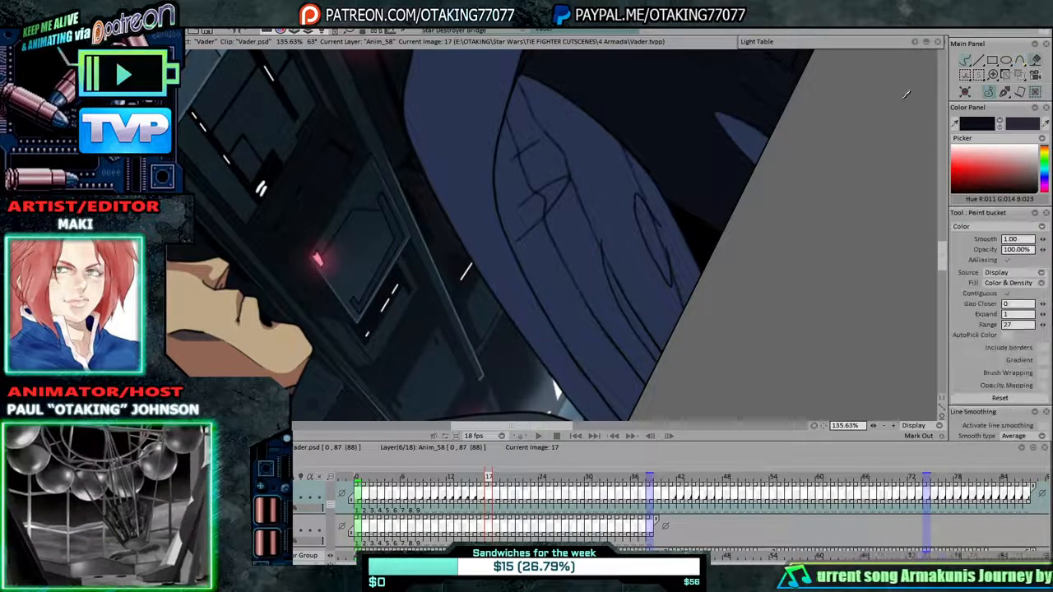
pyautogui.click(614, 207)
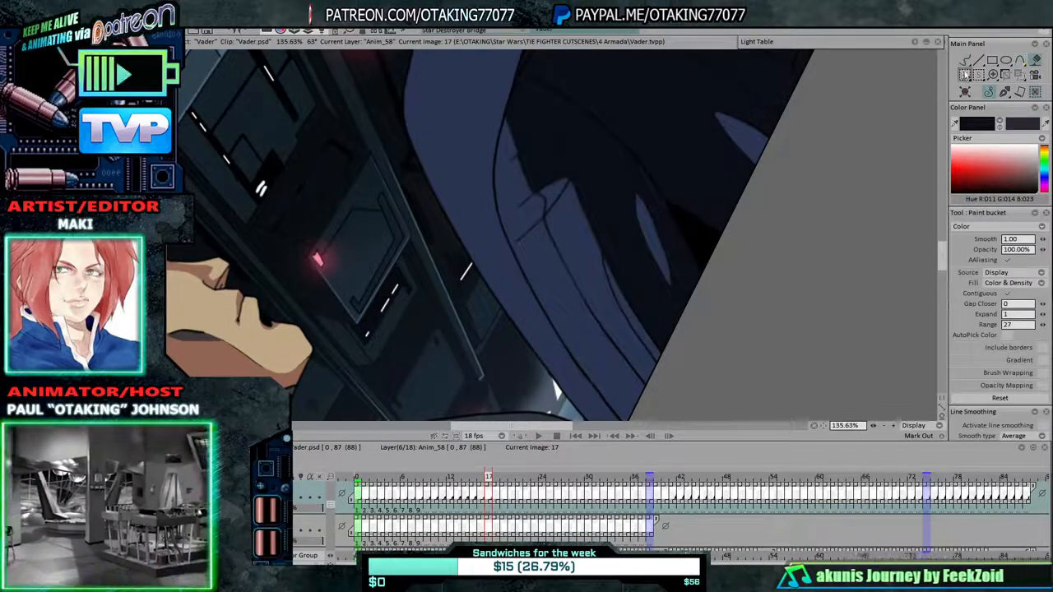
pyautogui.click(978, 61)
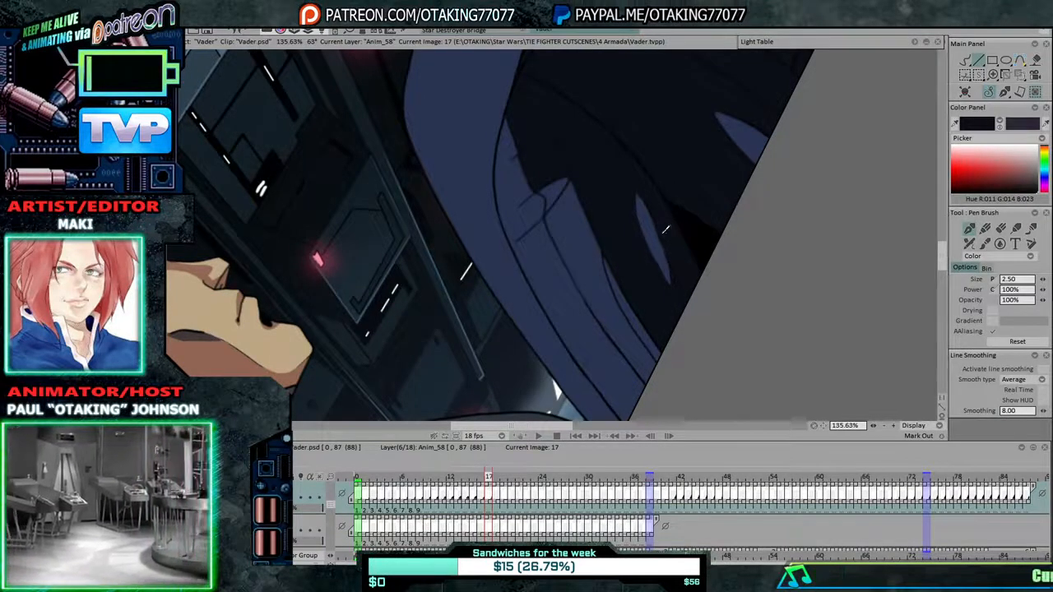
pyautogui.press('Right')
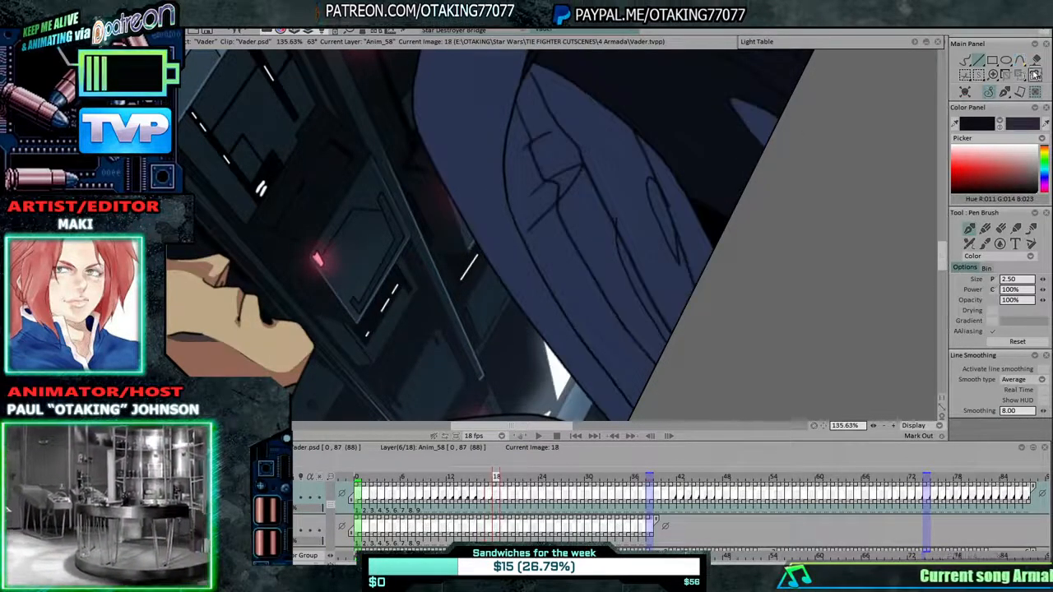
pyautogui.press('f')
pyautogui.click(633, 174)
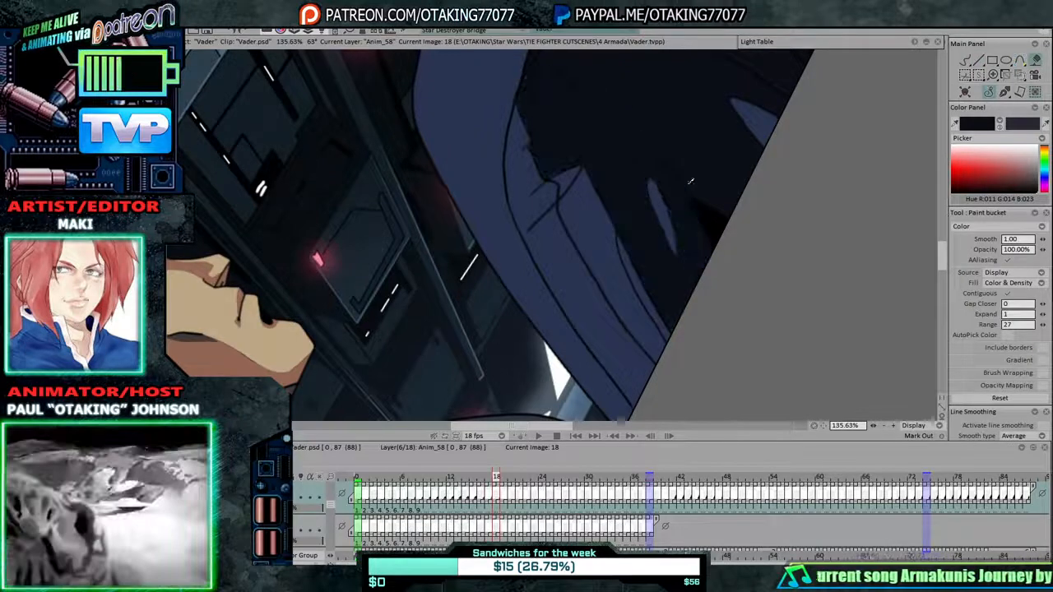
pyautogui.click(977, 61)
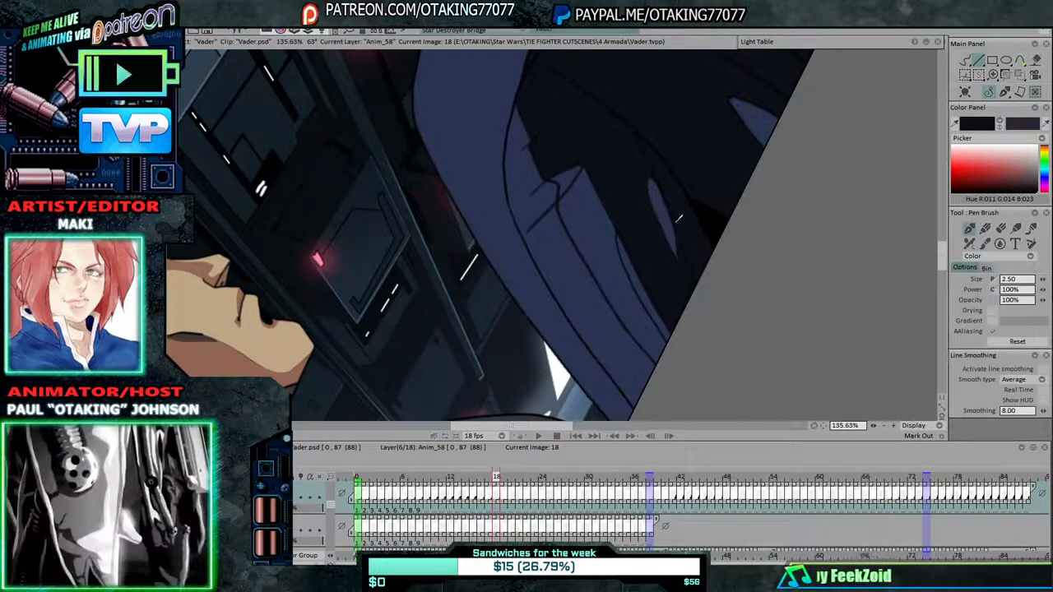
# Fill the sleeve's upper and outer-edge shadow area on frame 19, then switch back to the Pen Brush line tool.
pyautogui.press('Right')
pyautogui.press('Left')
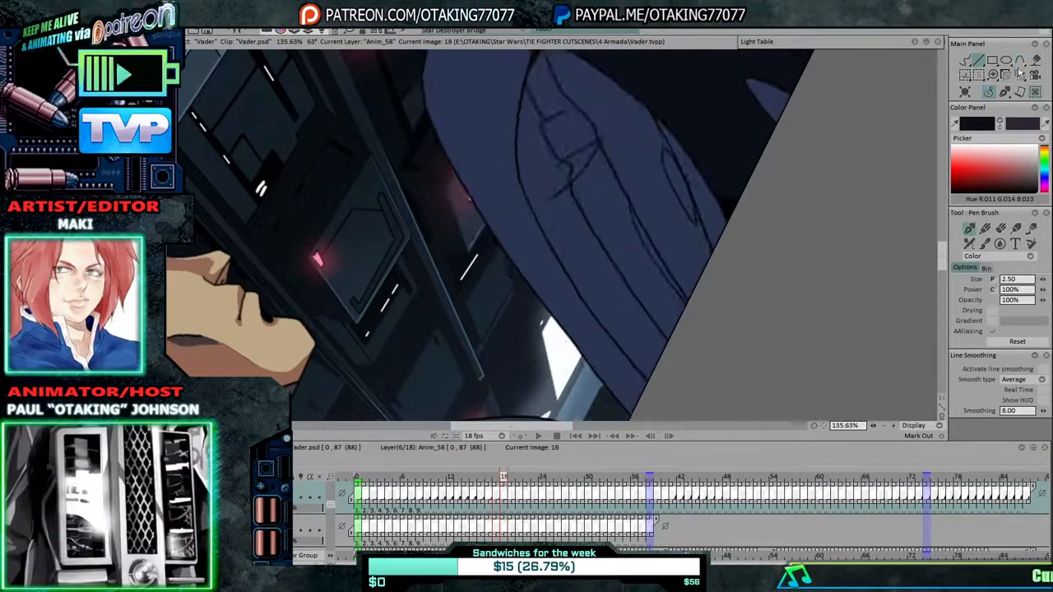
pyautogui.click(1019, 60)
pyautogui.click(642, 152)
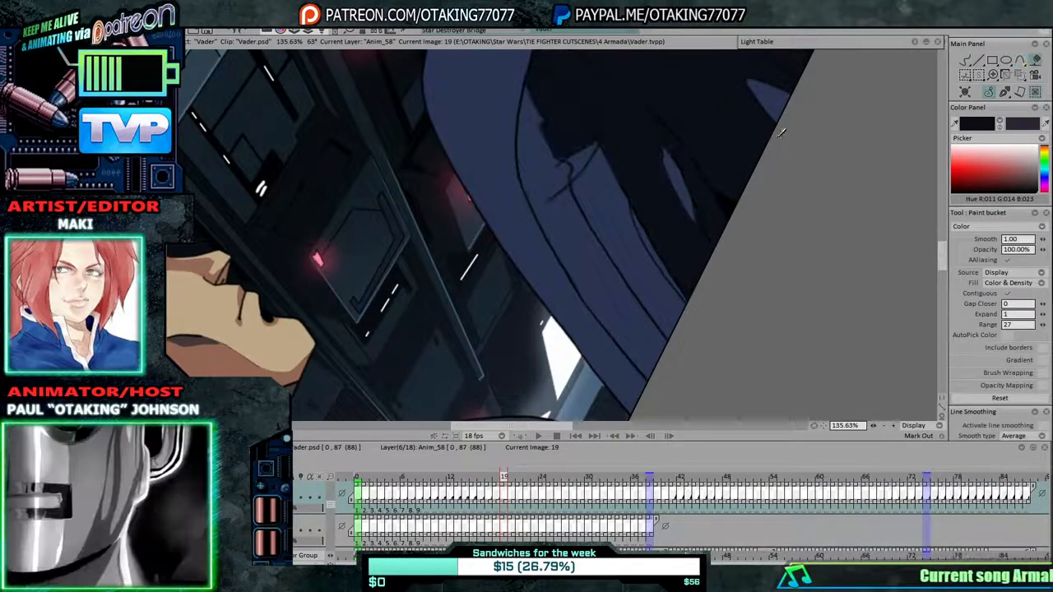
pyautogui.click(976, 62)
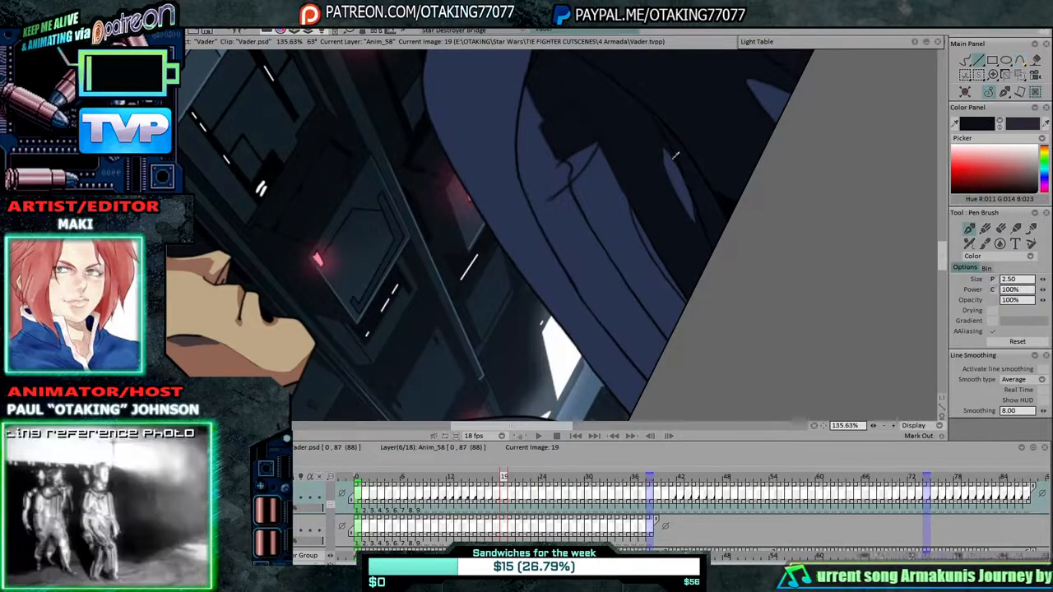
# Fill the shadow area around the narrow fold highlight on frame 20 and switch back to the Pen Brush line tool.
pyautogui.press('Right')
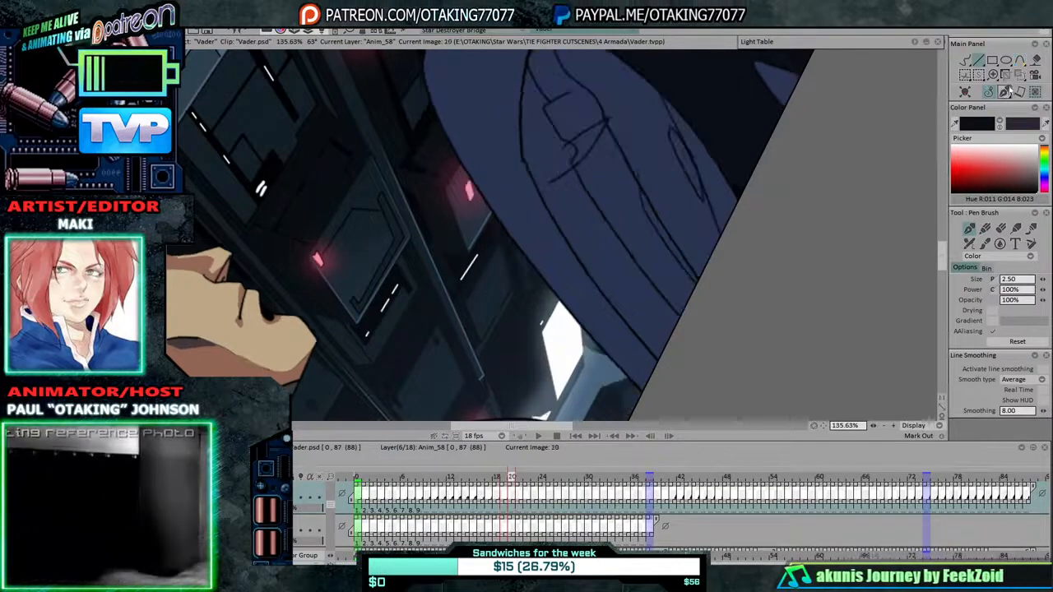
pyautogui.click(1036, 66)
pyautogui.scroll(-3, 718, 130)
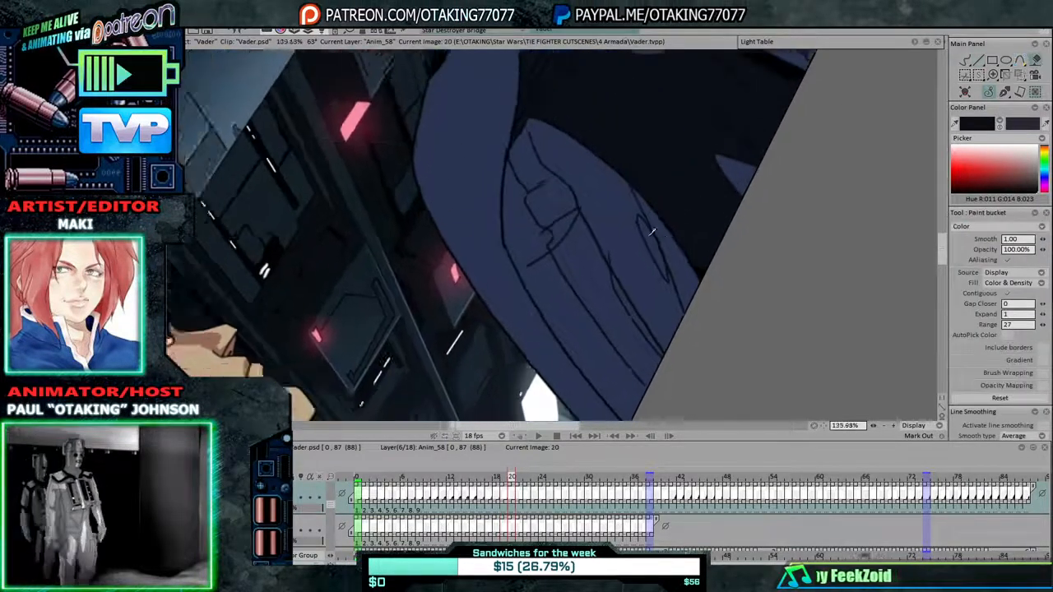
pyautogui.click(650, 240)
pyautogui.click(650, 241)
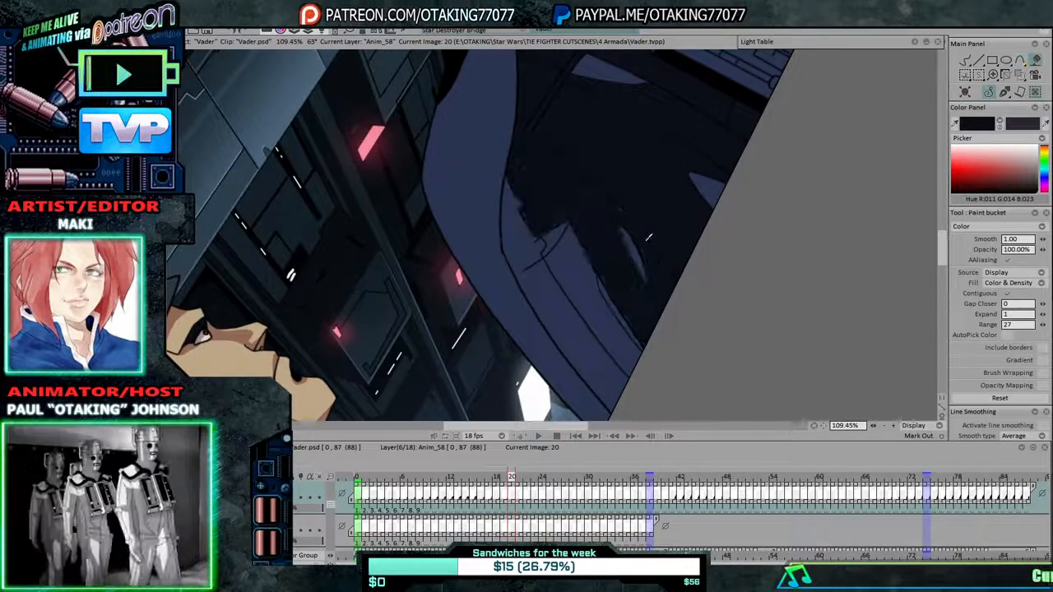
pyautogui.click(978, 62)
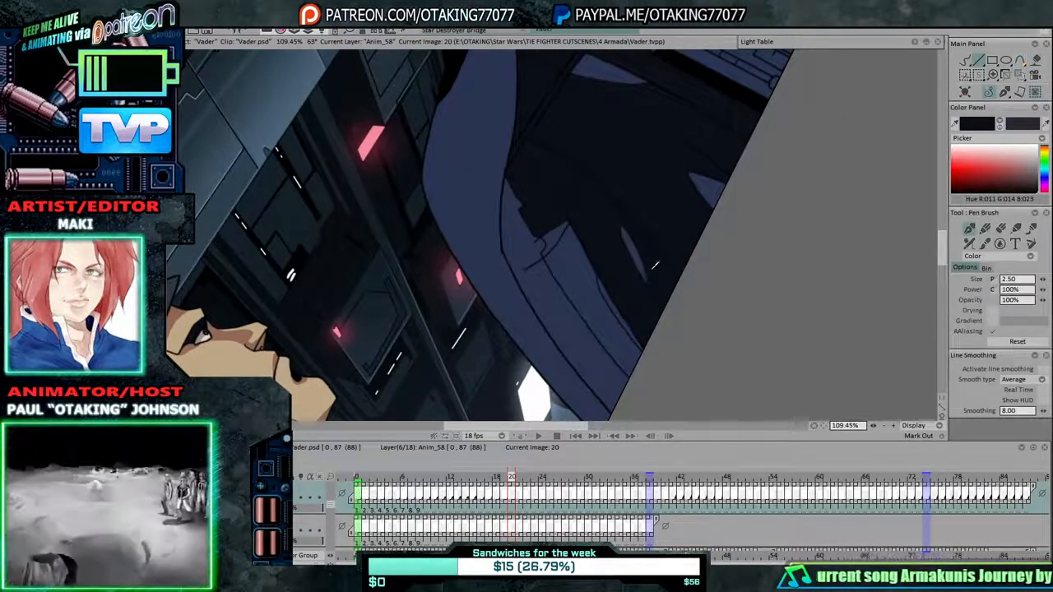
# Fill the shadow strip along the sleeve's outer edge on frame 21 and return to the Pen Brush.
pyautogui.press('Right')
pyautogui.click(1035, 62)
pyautogui.click(623, 206)
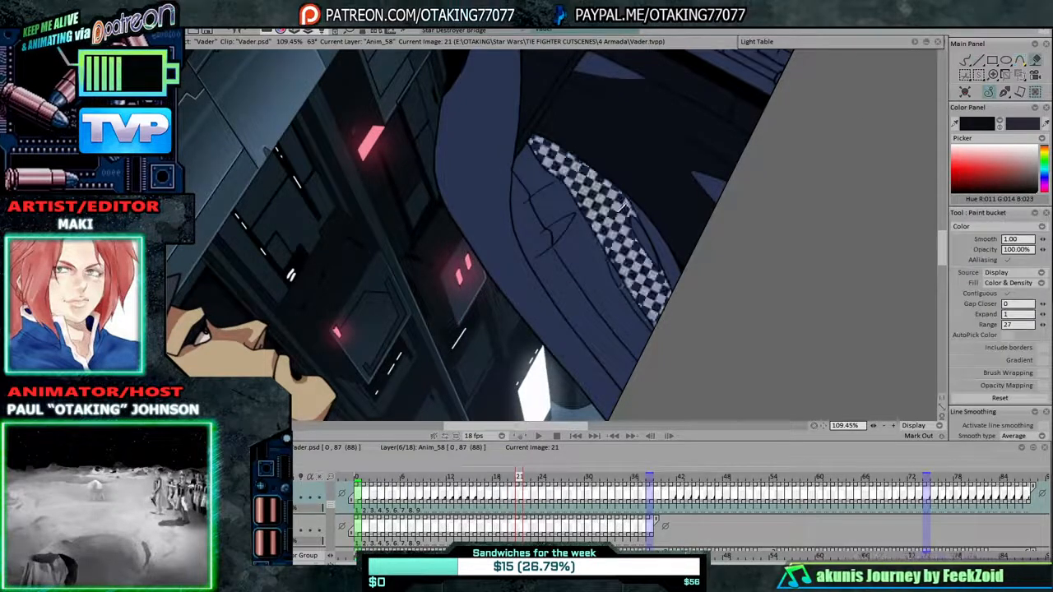
pyautogui.click(978, 62)
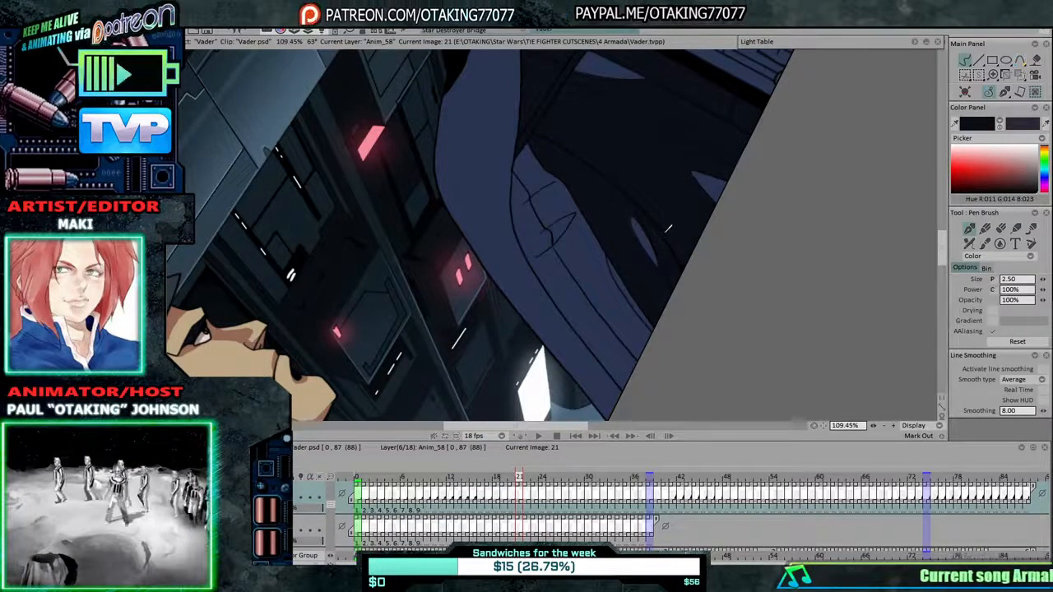
# Fill the shadow strip along the sleeve's outer edge on frame 22 and return to the Pen Brush line tool.
pyautogui.press('Right')
pyautogui.press('Left')
pyautogui.click(1037, 60)
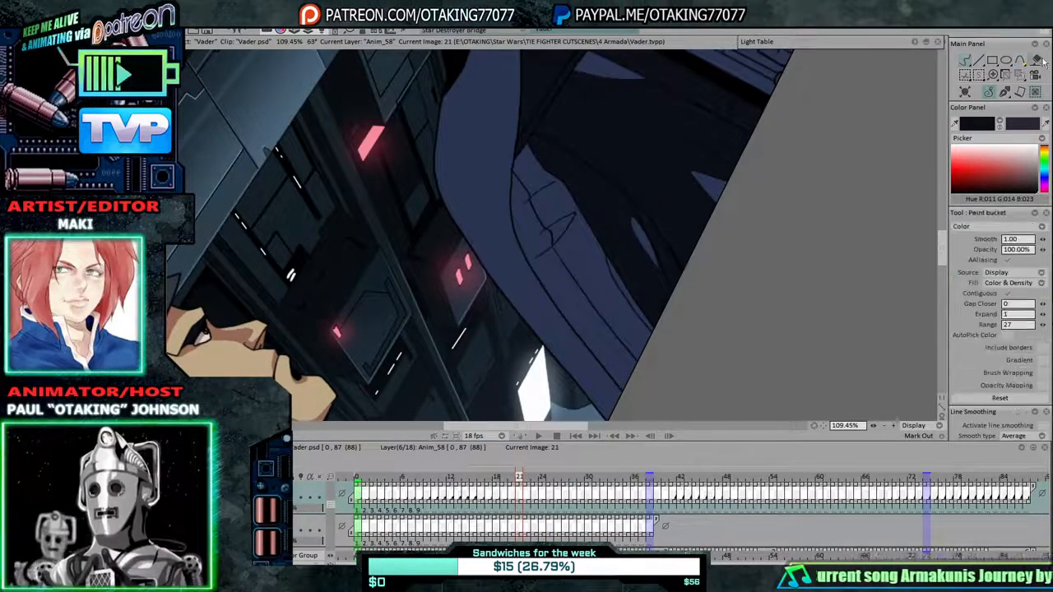
pyautogui.press('Right')
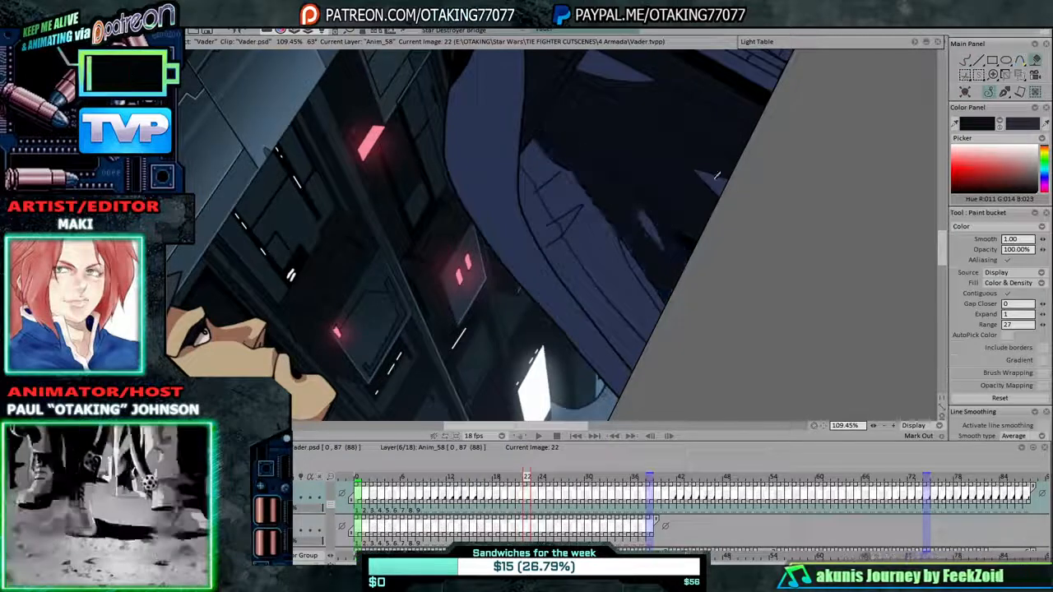
pyautogui.click(978, 60)
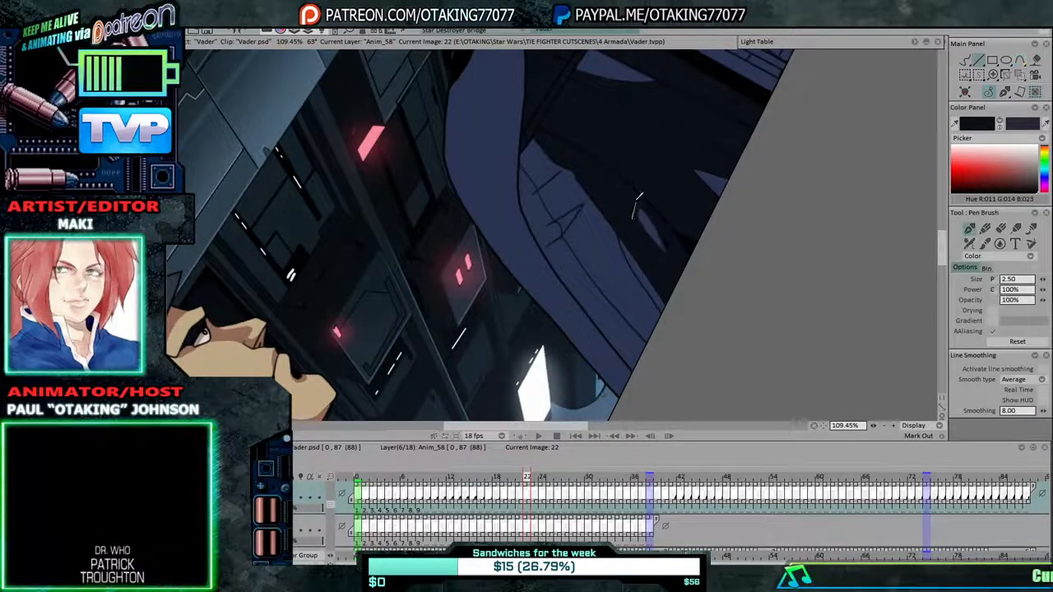
# Fill the sleeve's shadow areas with the Paint bucket on frames 23 and 24, leaving the thin fold highlights light.
pyautogui.press('Right')
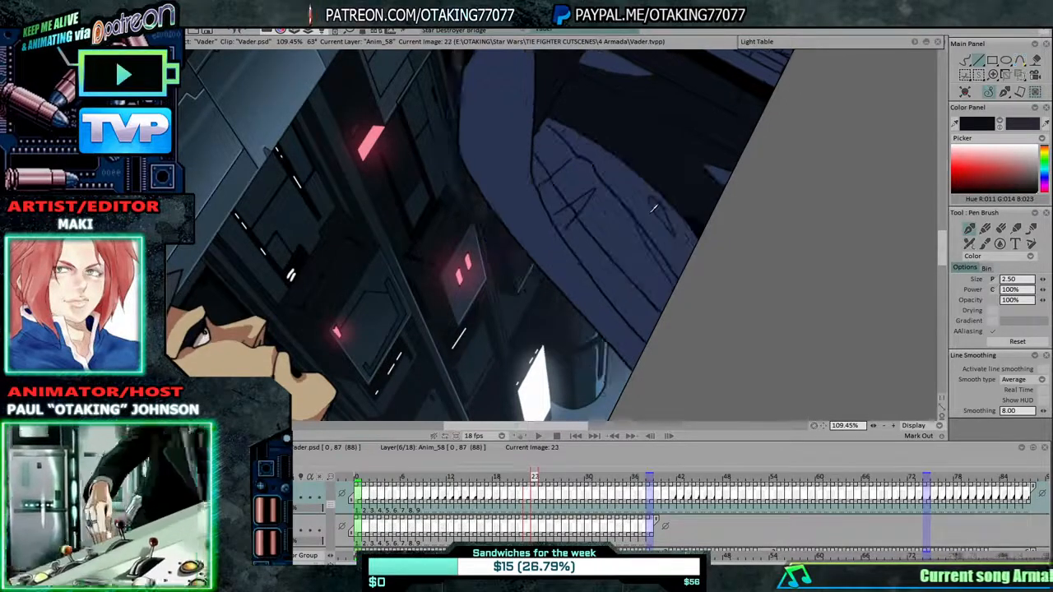
pyautogui.press('Left')
pyautogui.click(1037, 61)
pyautogui.press('Right')
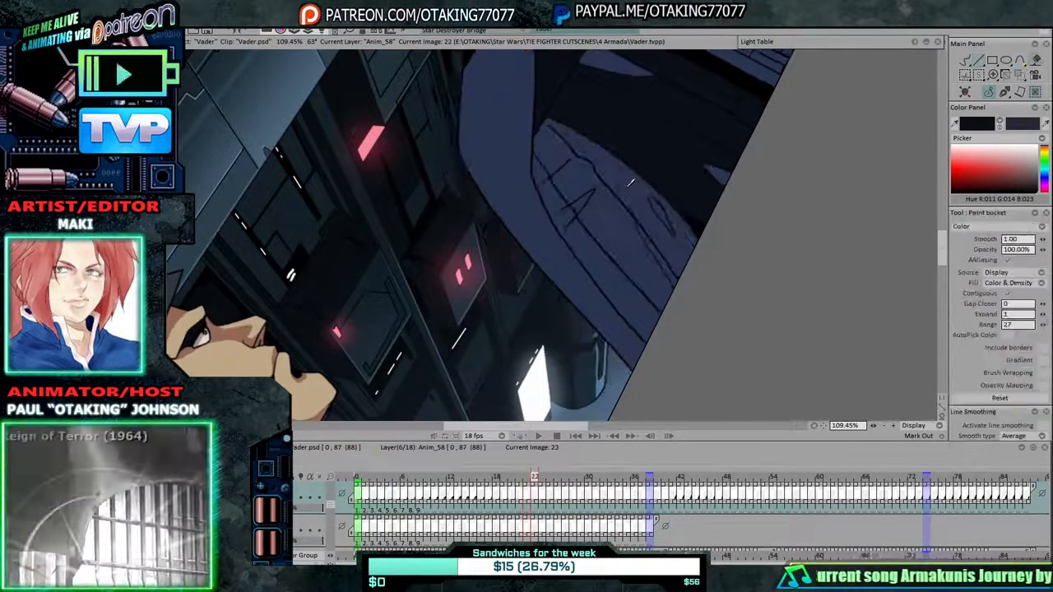
pyautogui.click(630, 181)
pyautogui.press('Right')
pyautogui.click(648, 184)
pyautogui.click(633, 205)
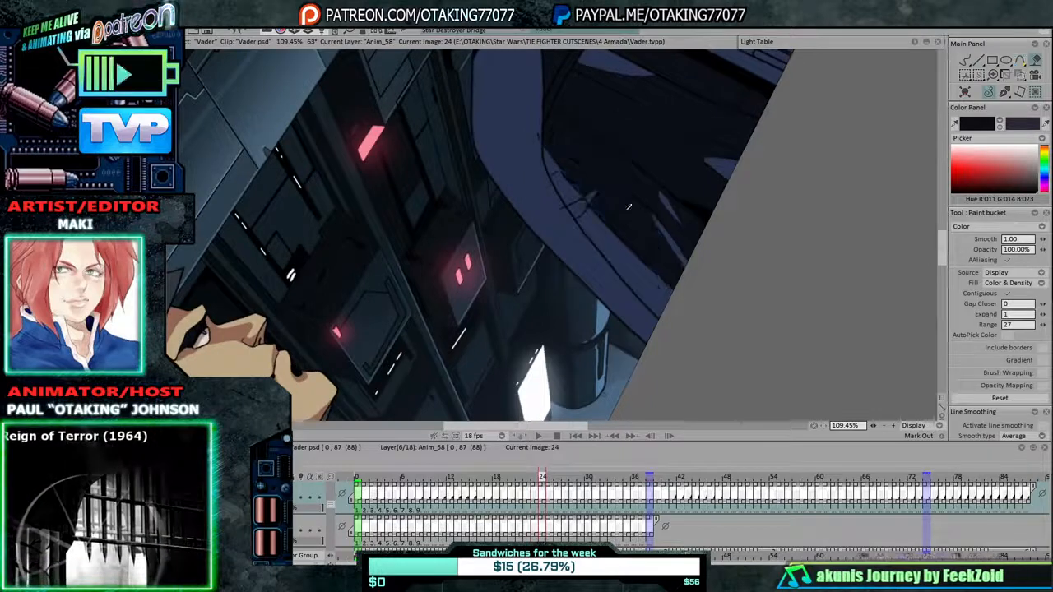
# Fill the sleeve's outer and inner shadow areas around the fold highlights on frames 25 and 26, then return to the Pen Brush.
pyautogui.press('Right')
pyautogui.click(646, 188)
pyautogui.click(634, 209)
pyautogui.press('Right')
pyautogui.click(647, 189)
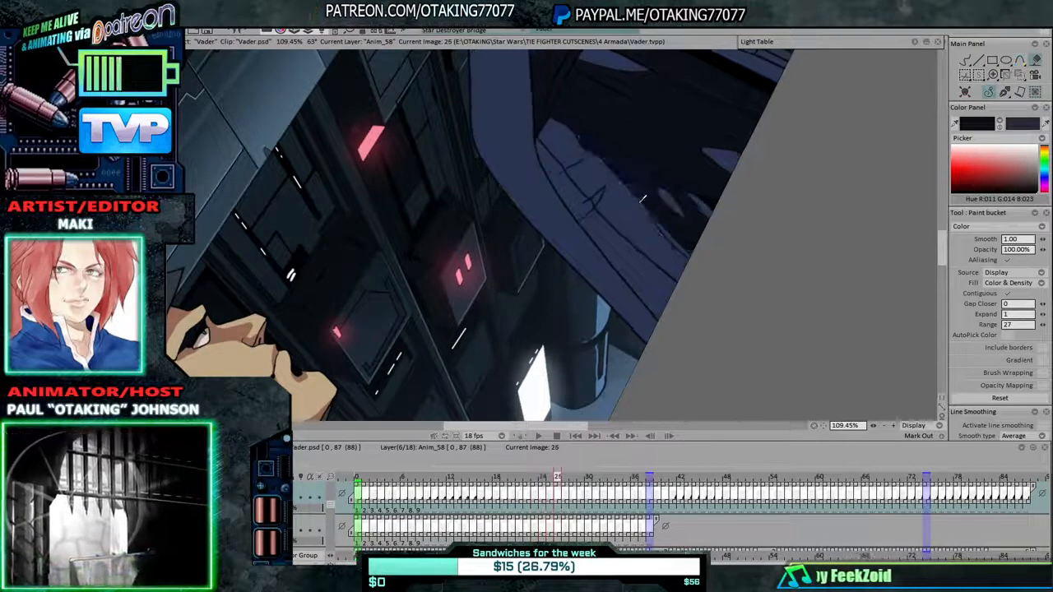
pyautogui.click(631, 210)
pyautogui.click(701, 203)
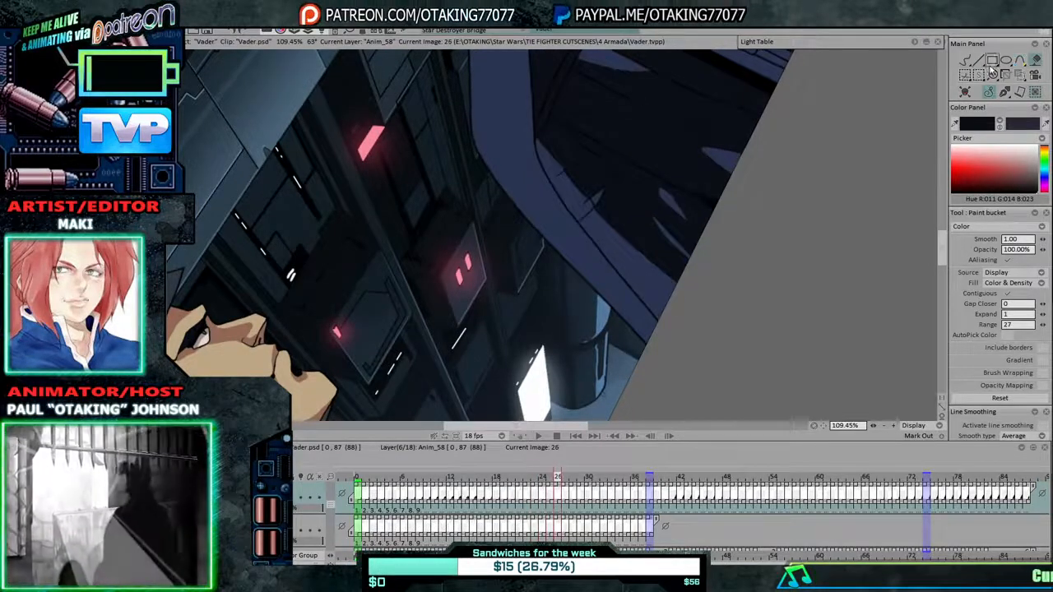
pyautogui.press('b')
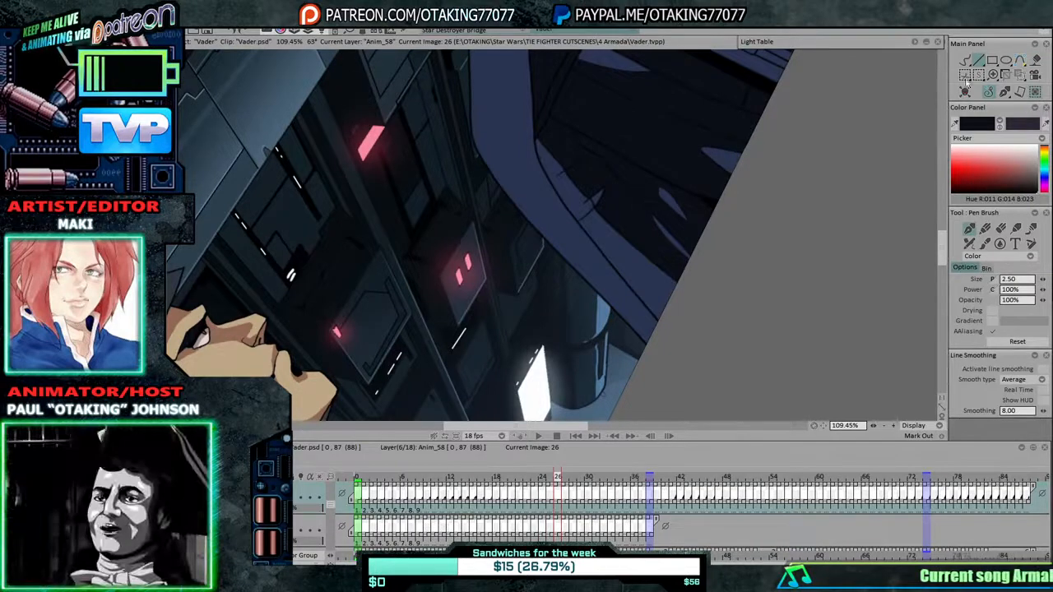
# Fill the shadow areas between the sleeve's folds on frames 27 and 28 with the Paint bucket.
pyautogui.click(1034, 60)
pyautogui.press('Right')
pyautogui.click(633, 214)
pyautogui.click(646, 188)
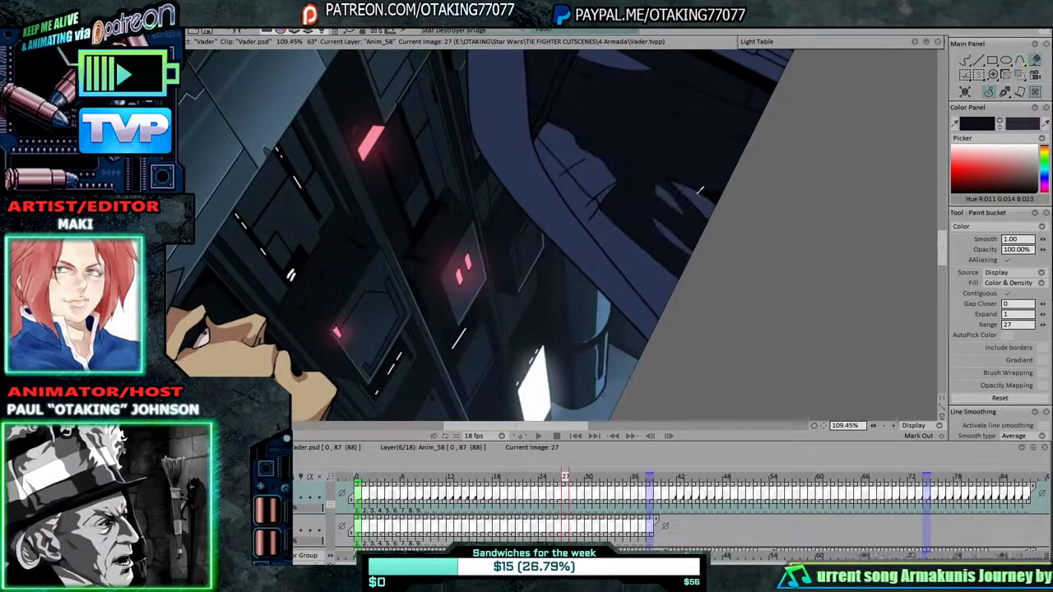
pyautogui.click(697, 199)
pyautogui.press('Right')
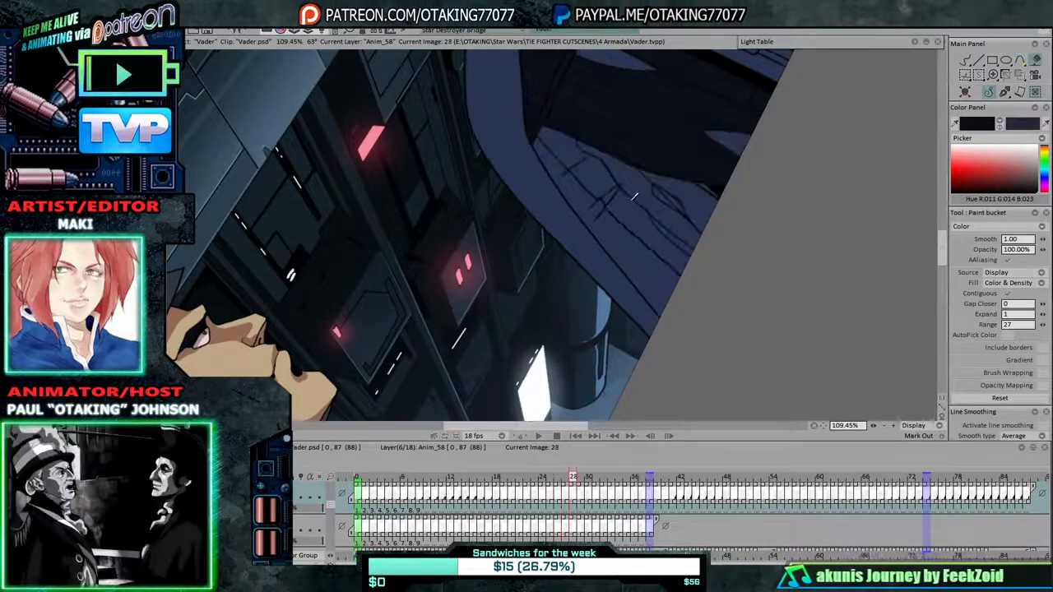
pyautogui.click(658, 178)
pyautogui.click(601, 175)
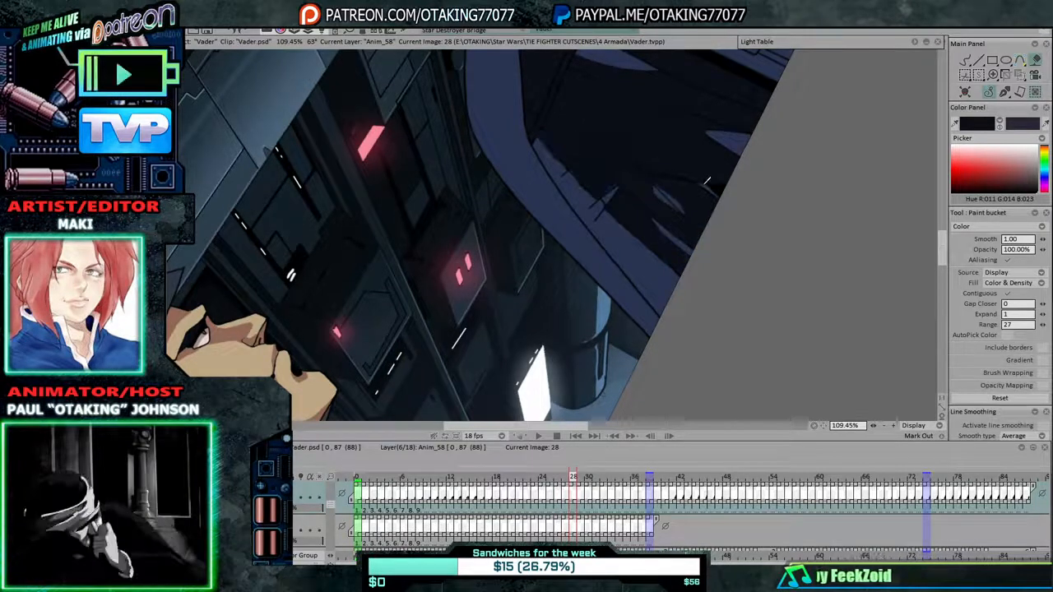
# Fill the sleeve's lower, upper and middle shadow areas on frame 29, then return to the freehand Pen Brush.
pyautogui.press('Right')
pyautogui.click(630, 217)
pyautogui.click(609, 187)
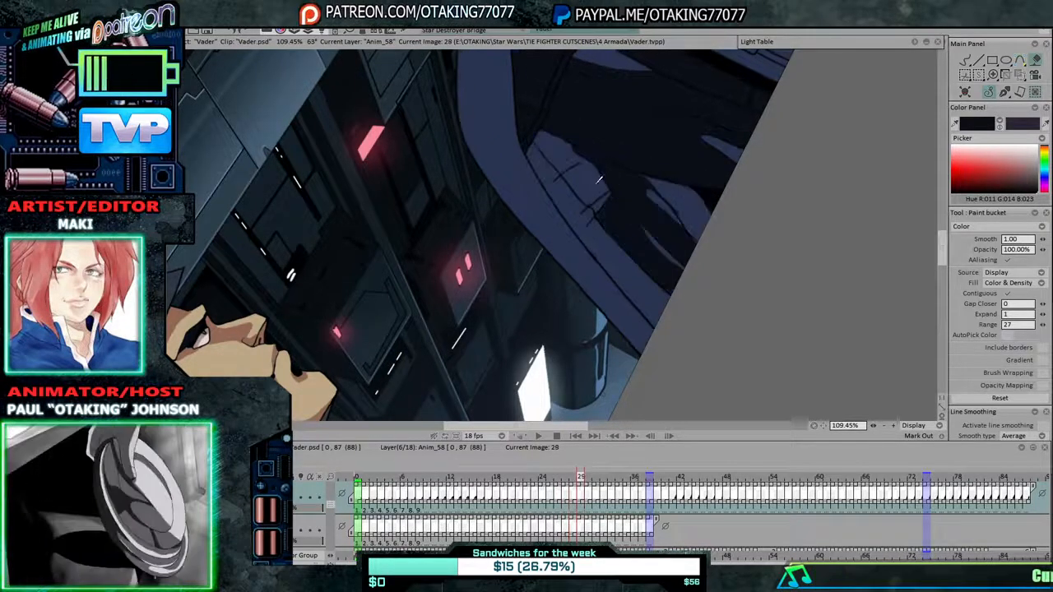
pyautogui.click(571, 165)
pyautogui.click(598, 200)
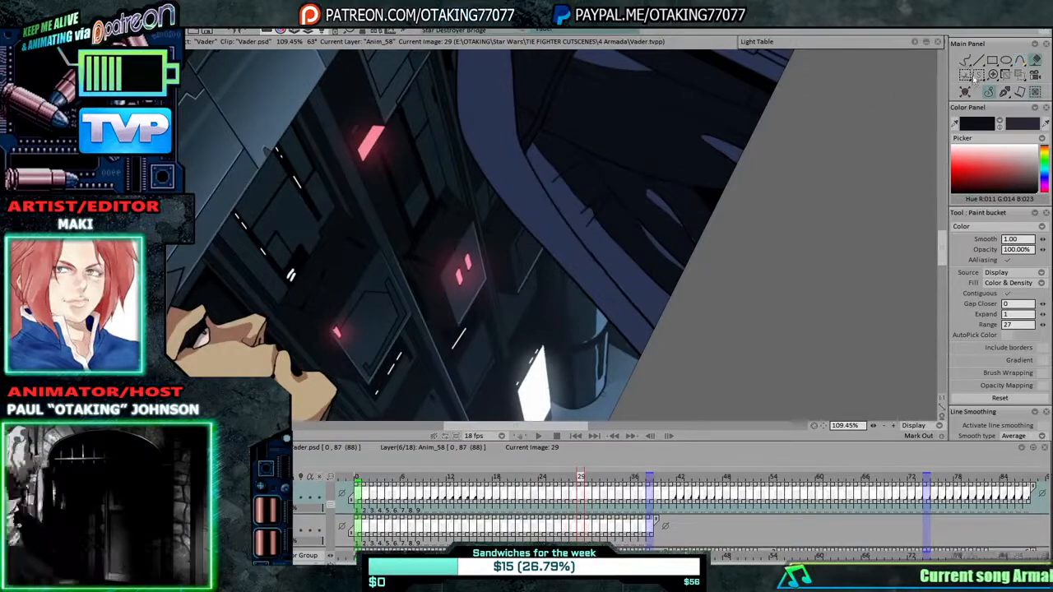
pyautogui.click(967, 62)
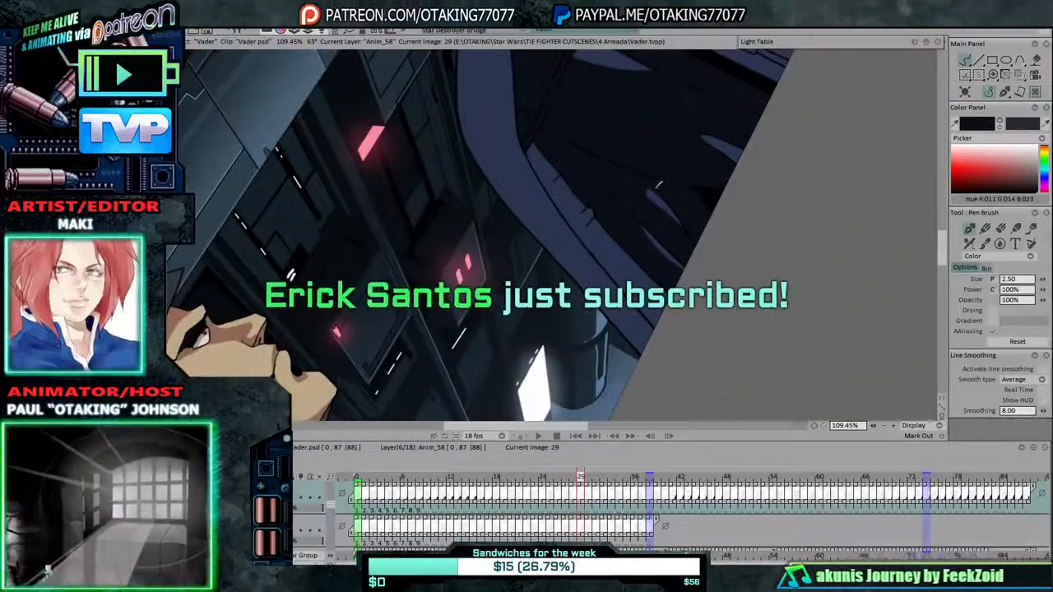
# Fill the shadow areas around the sleeve's fold highlights on frame 30, then return to the freehand Pen Brush.
pyautogui.press('f')
pyautogui.press('Right')
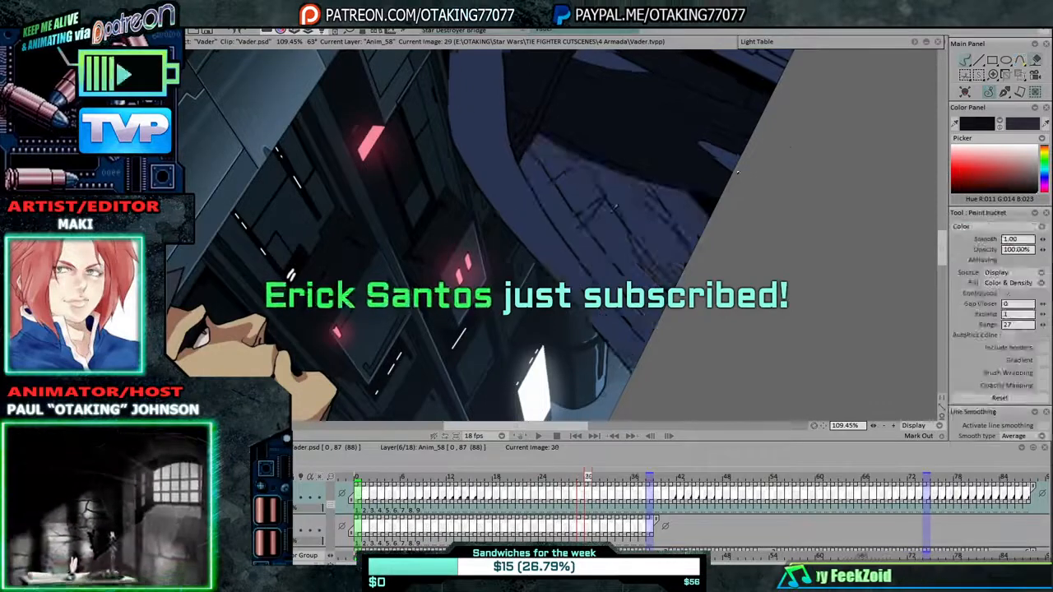
pyautogui.click(620, 198)
pyautogui.click(629, 251)
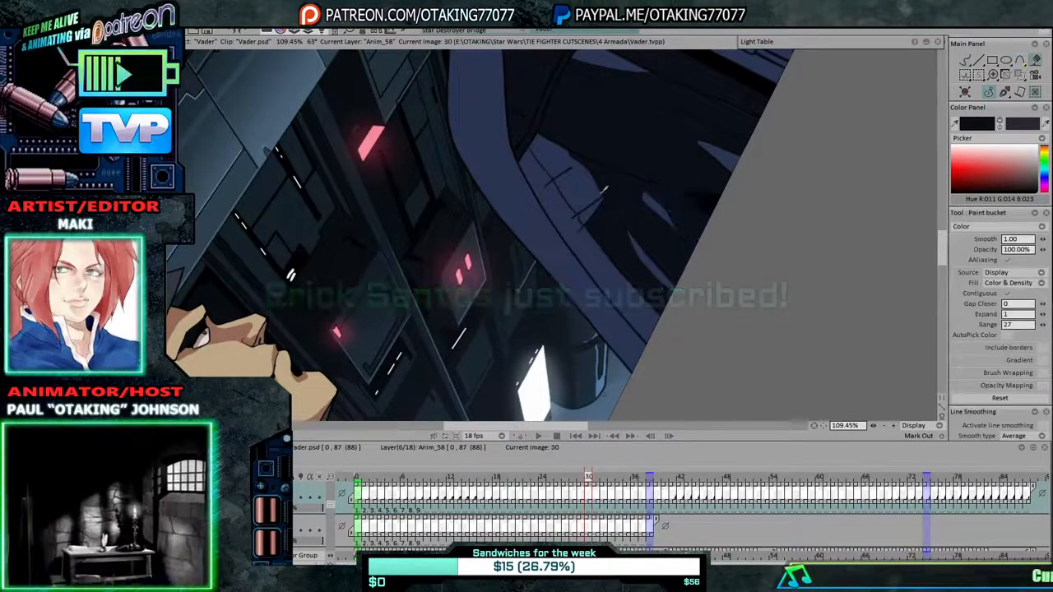
pyautogui.click(581, 191)
pyautogui.click(964, 60)
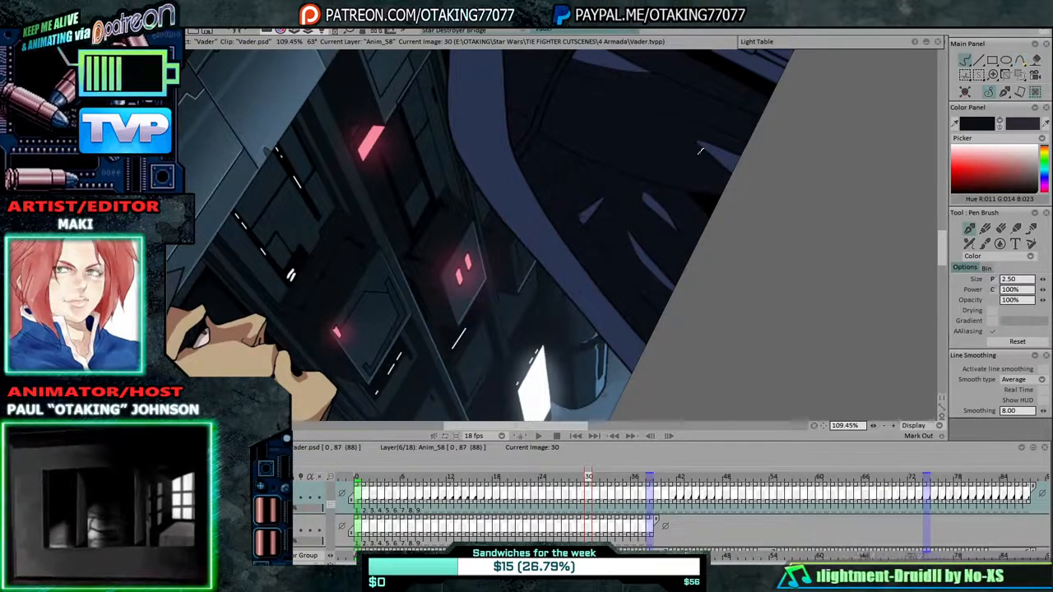
# Fill the sleeve's shadow areas around the fold highlights on frame 31 with the Paint bucket, then return to the Pen Brush.
pyautogui.click(1036, 60)
pyautogui.press('Right')
pyautogui.click(598, 179)
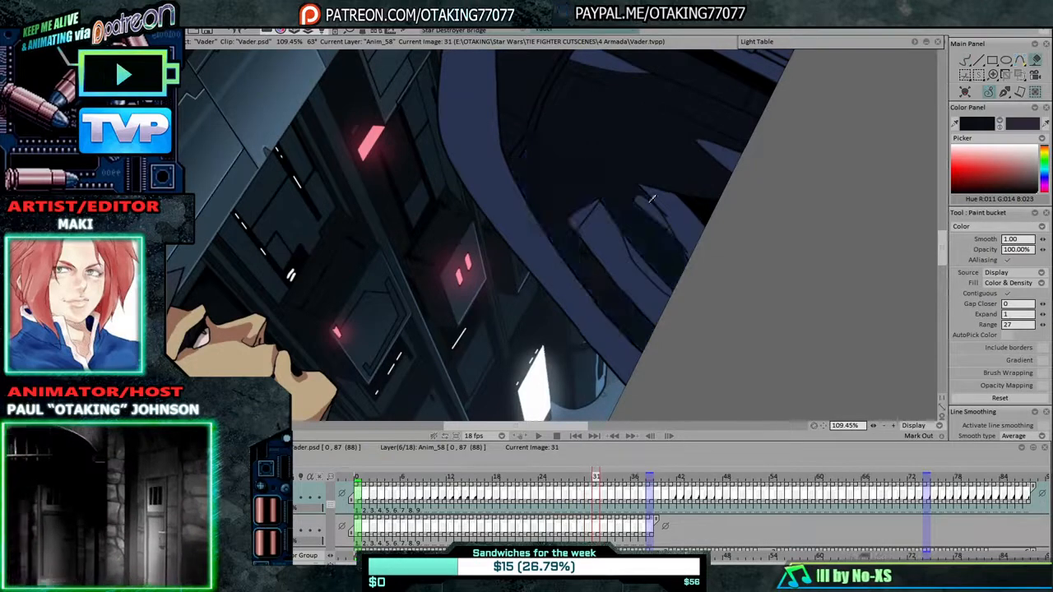
pyautogui.click(666, 214)
pyautogui.click(613, 253)
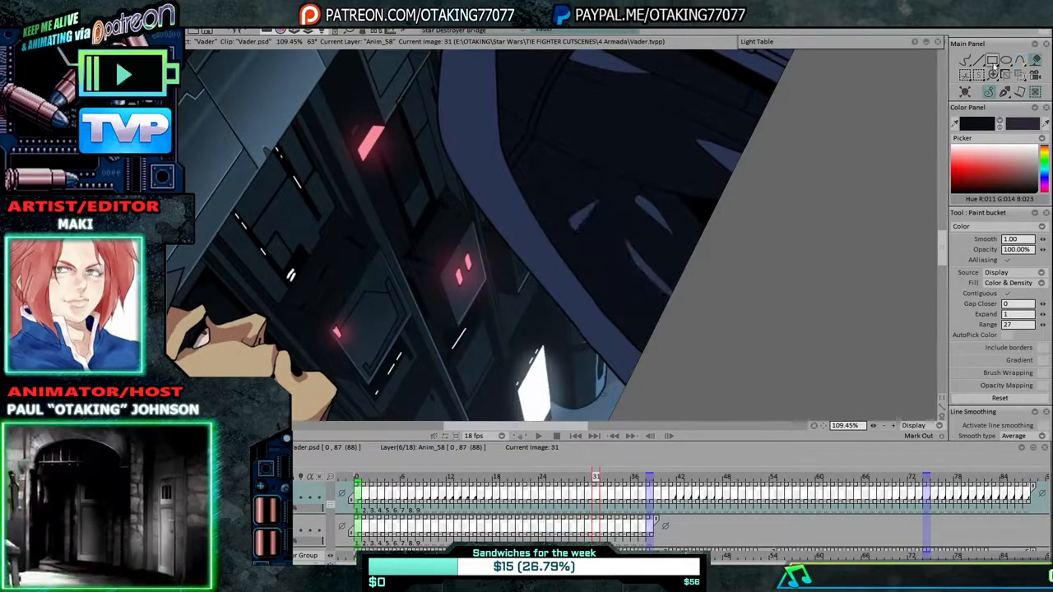
pyautogui.click(979, 60)
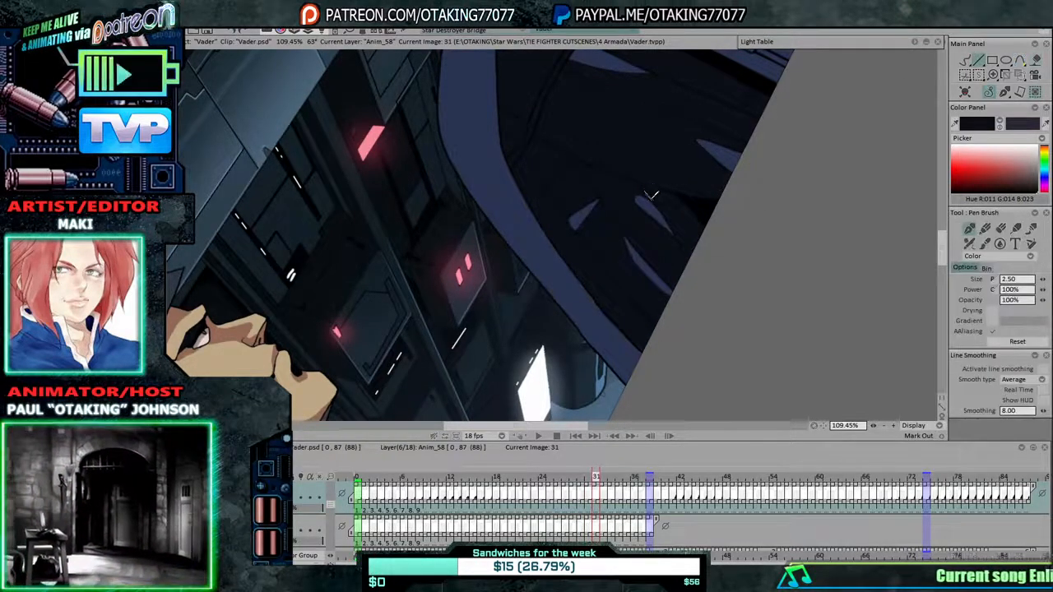
# Fill the shadow areas between the sleeve's folds on frame 32, then switch back to the straight-line Pen Brush.
pyautogui.click(1020, 61)
pyautogui.press('Right')
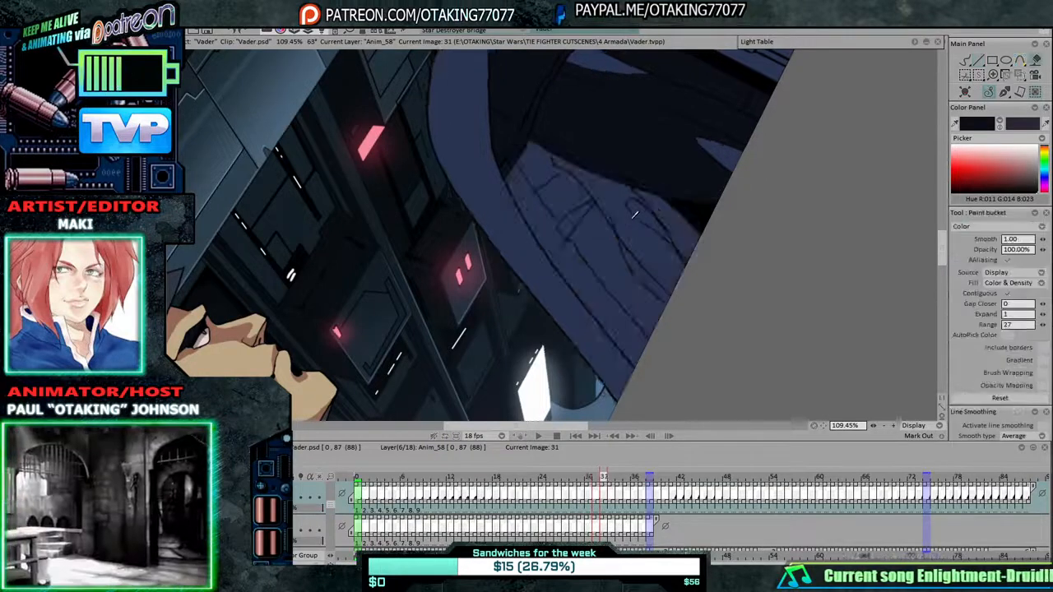
pyautogui.click(679, 215)
pyautogui.click(621, 261)
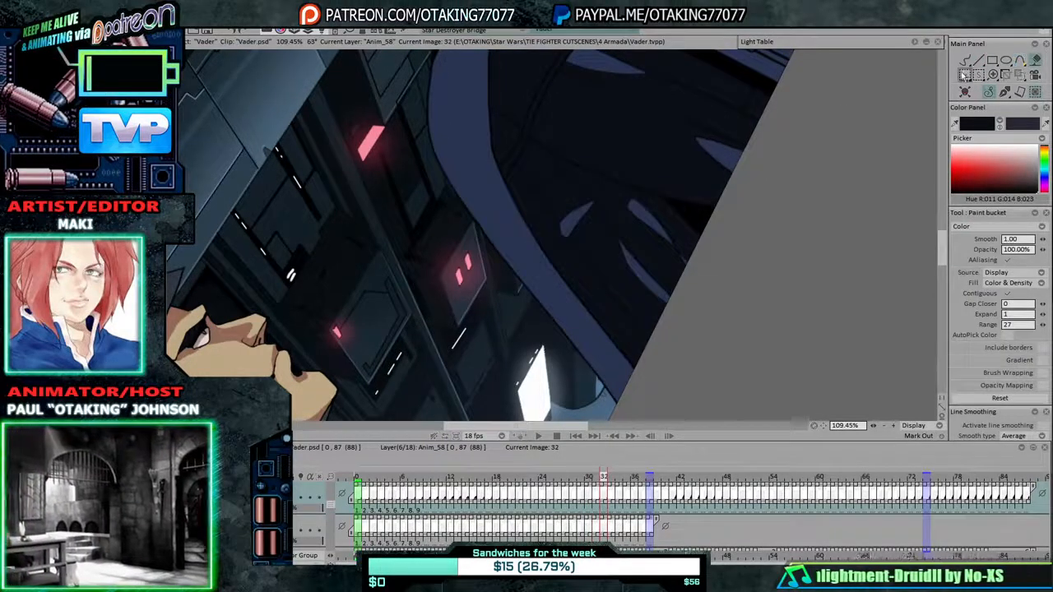
pyautogui.click(976, 61)
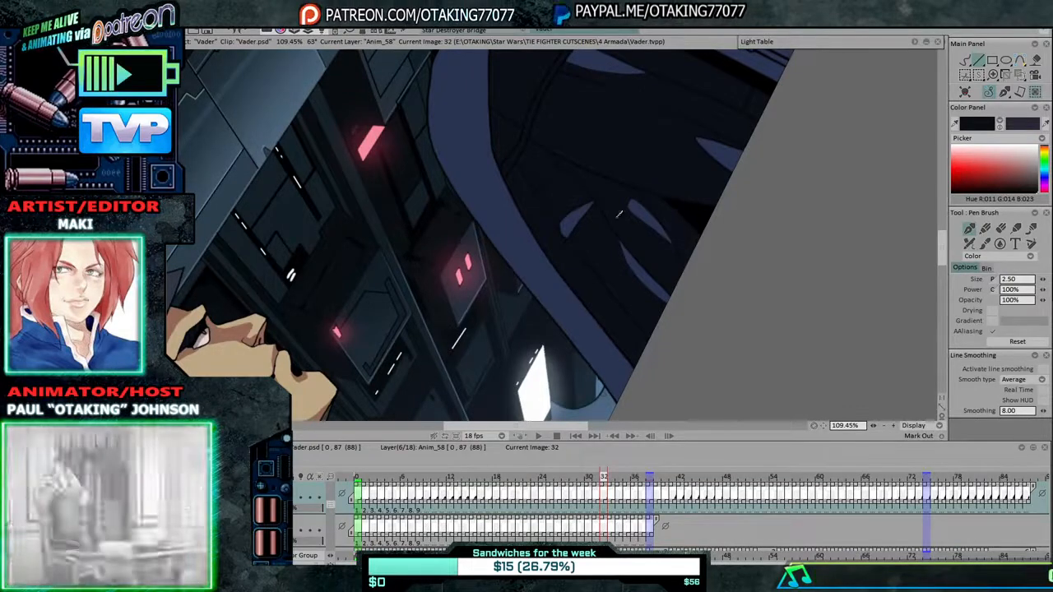
# Fill the sleeve's middle, lower and upper shadow areas on frame 33, then return to the freehand Pen Brush.
pyautogui.click(1036, 61)
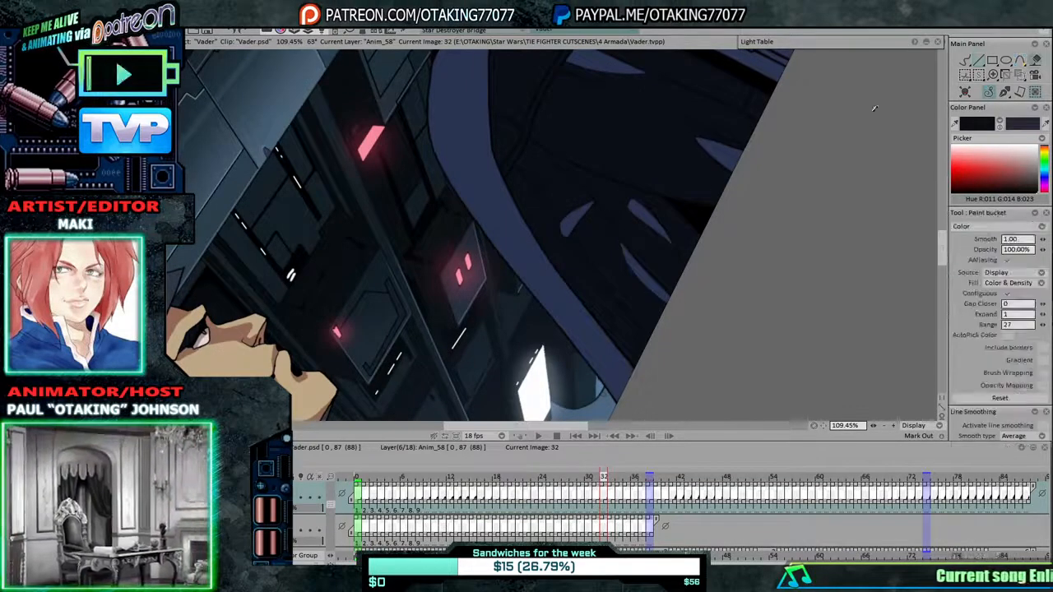
pyautogui.press('Right')
pyautogui.click(622, 241)
pyautogui.click(661, 237)
pyautogui.click(587, 277)
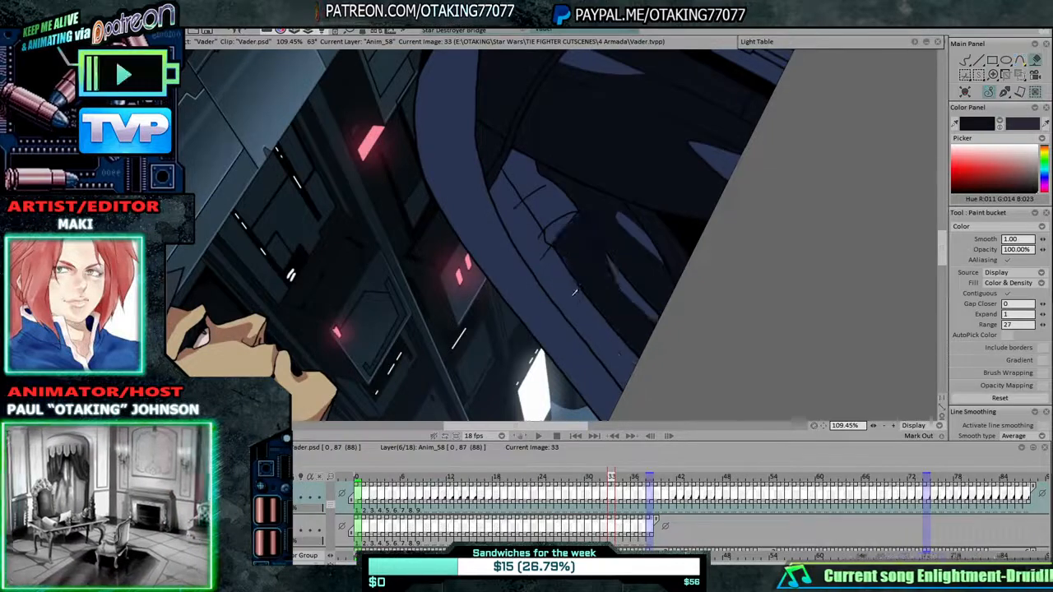
pyautogui.click(553, 265)
pyautogui.click(545, 198)
pyautogui.click(964, 62)
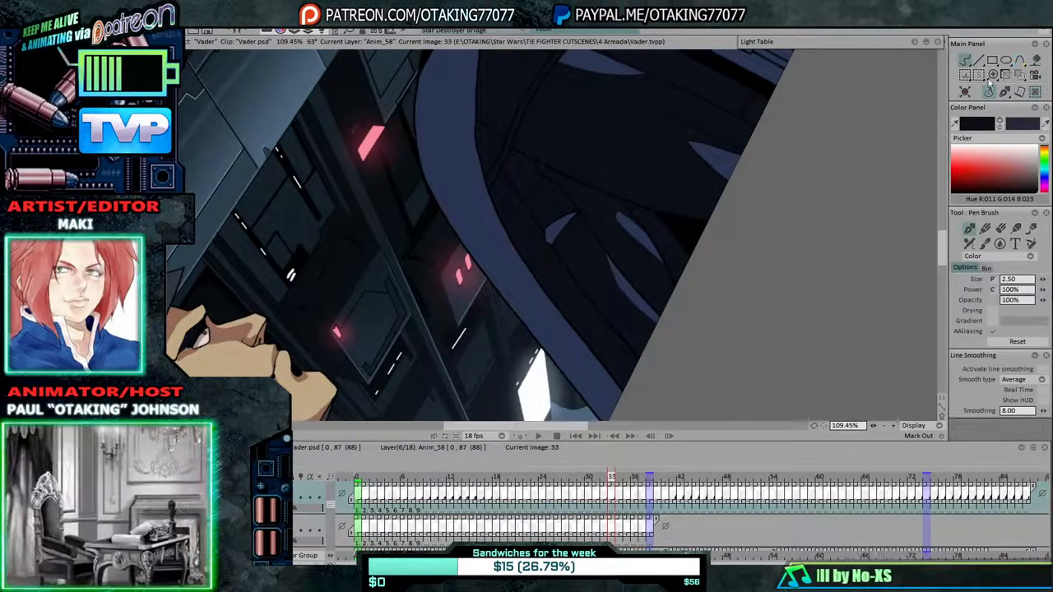
# Fill the sleeve's shadow areas around the fold highlights on frame 34 with the Paint bucket.
pyautogui.click(1036, 61)
pyautogui.press('Right')
pyautogui.click(607, 248)
pyautogui.click(585, 274)
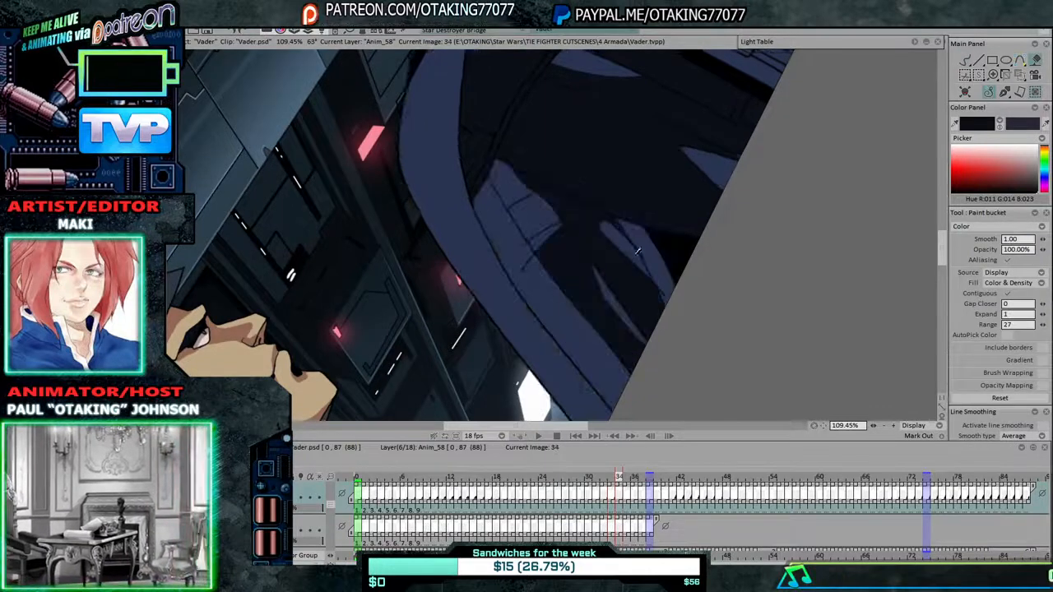
pyautogui.click(641, 245)
pyautogui.click(552, 287)
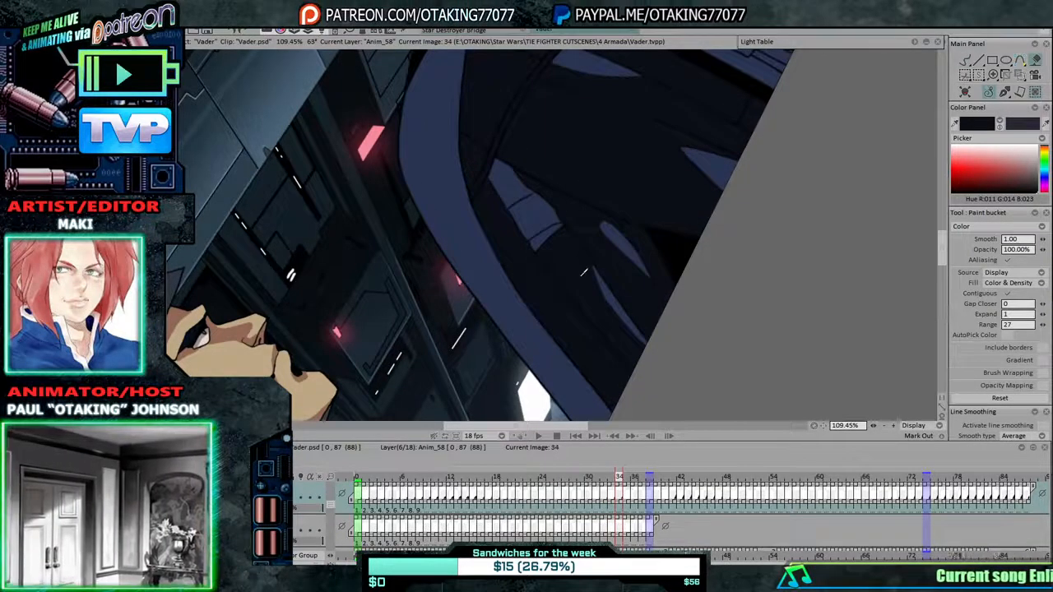
# Undo the last fill on frame 34 and lower the Paint bucket's range to 8.
pyautogui.click(601, 254)
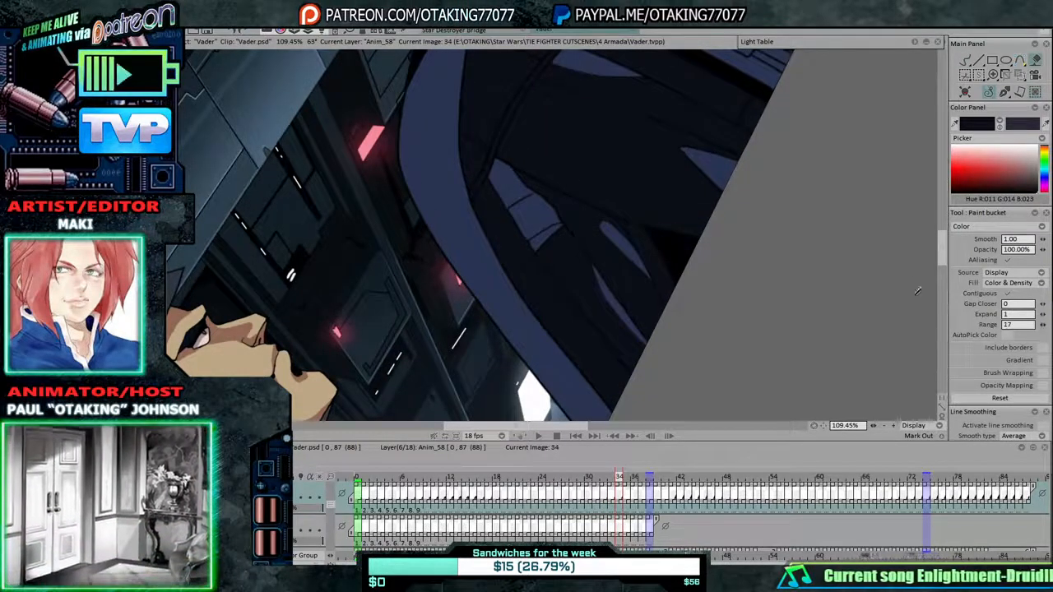
pyautogui.hotkey('ctrl', 'z')
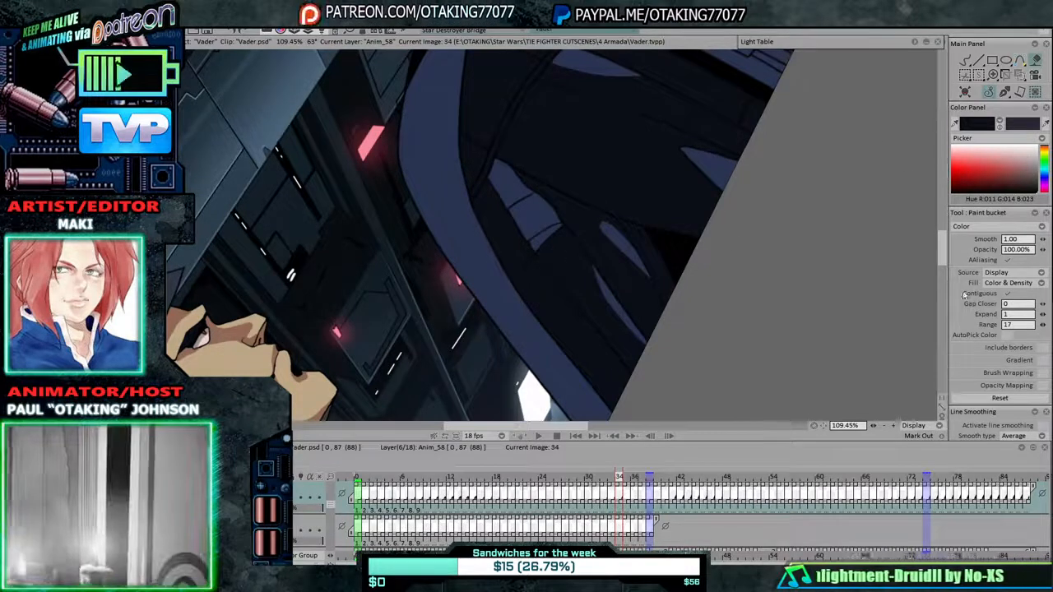
pyautogui.moveTo(1042, 325); pyautogui.dragTo(1032, 326)
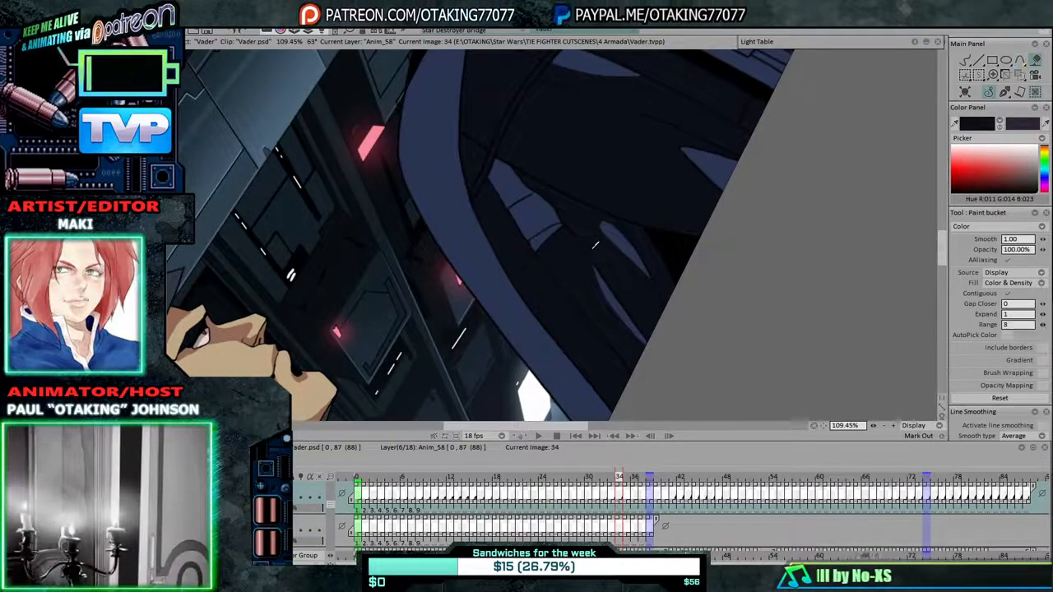
# Fill the sleeve's middle, outer and inner shadow areas on frame 35 using the Paint bucket at range 8.
pyautogui.press('Right')
pyautogui.click(576, 272)
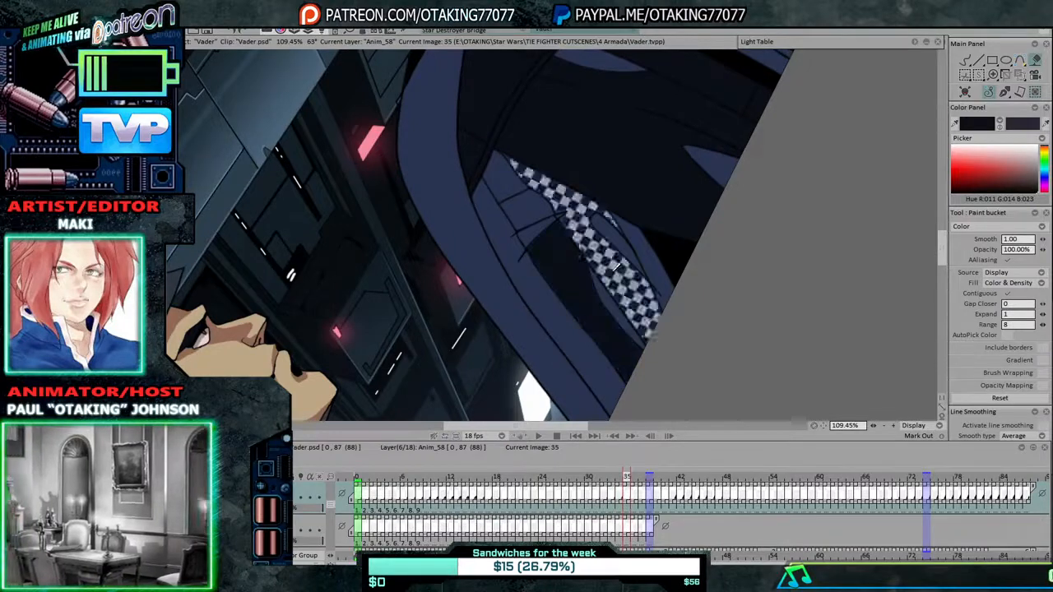
pyautogui.click(649, 260)
pyautogui.click(546, 309)
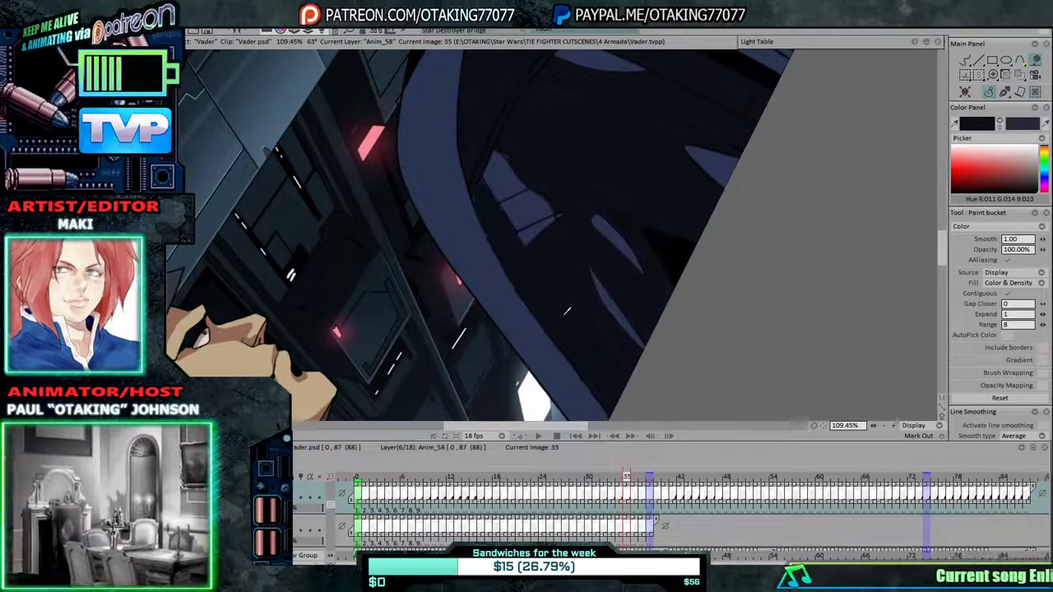
# Fill the shadow areas around the sleeve's fold highlights on frame 36, then return to the freehand Pen Brush.
pyautogui.press('Right')
pyautogui.click(578, 310)
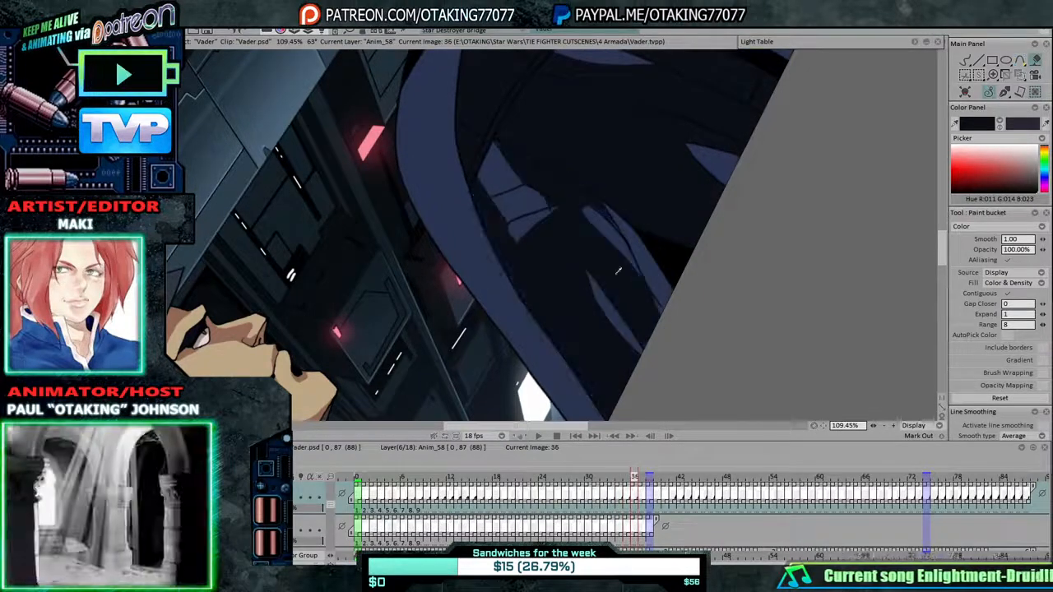
pyautogui.click(647, 263)
pyautogui.click(632, 262)
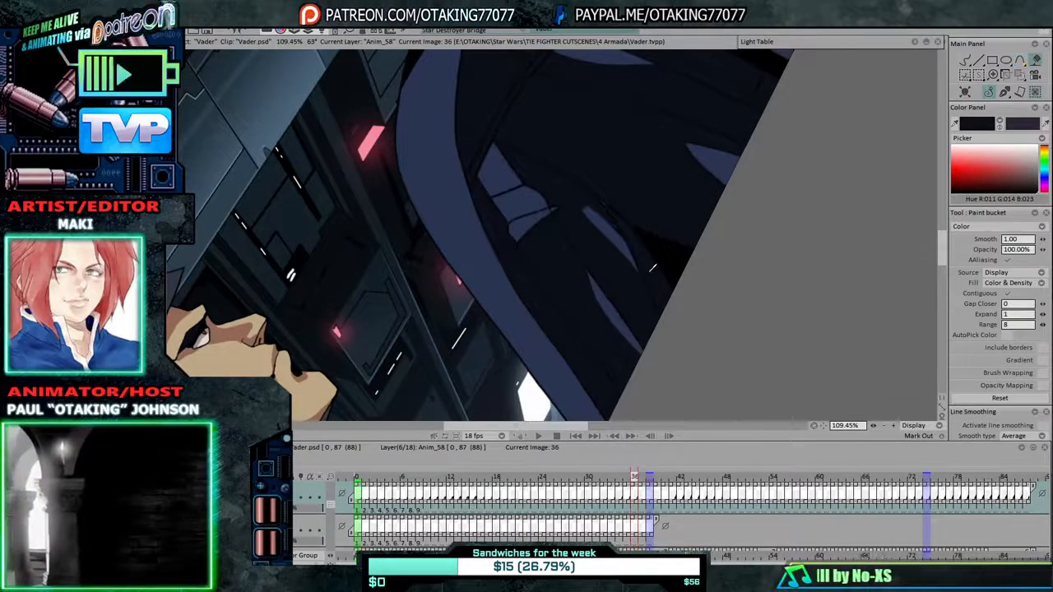
pyautogui.click(601, 204)
pyautogui.click(965, 61)
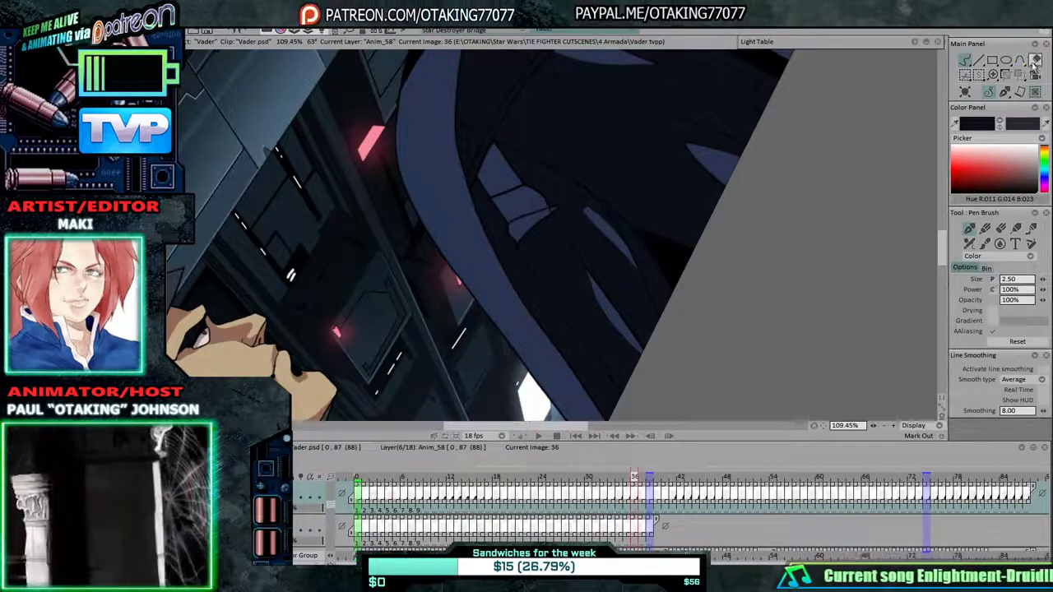
# Fill the sleeve's shadow areas between the folds on frame 37, then switch to the straight-line Pen Brush.
pyautogui.click(1035, 62)
pyautogui.press('Right')
pyautogui.click(606, 238)
pyautogui.click(586, 271)
pyautogui.click(566, 301)
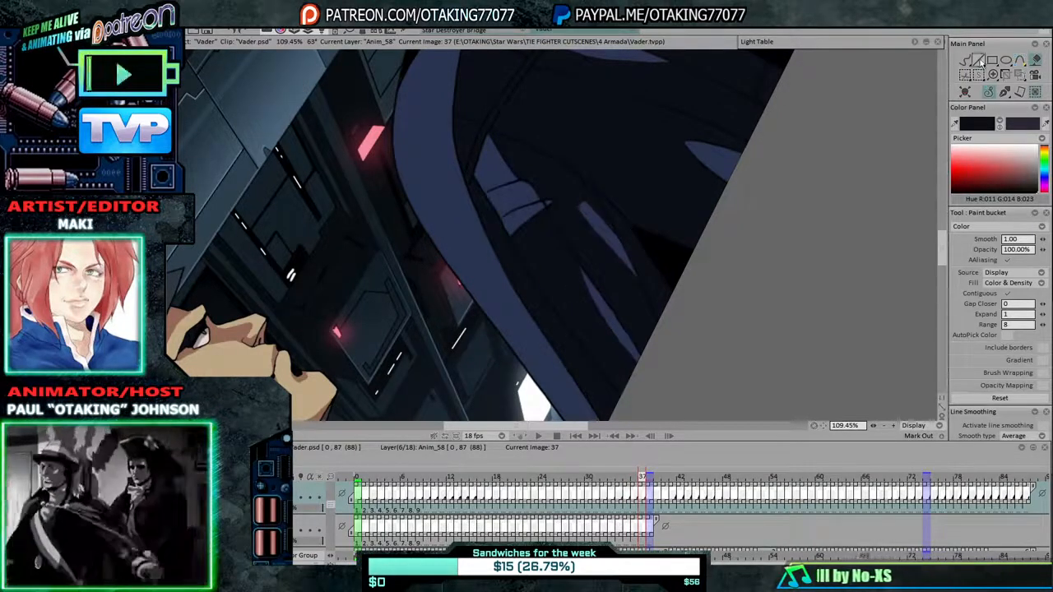
pyautogui.click(977, 61)
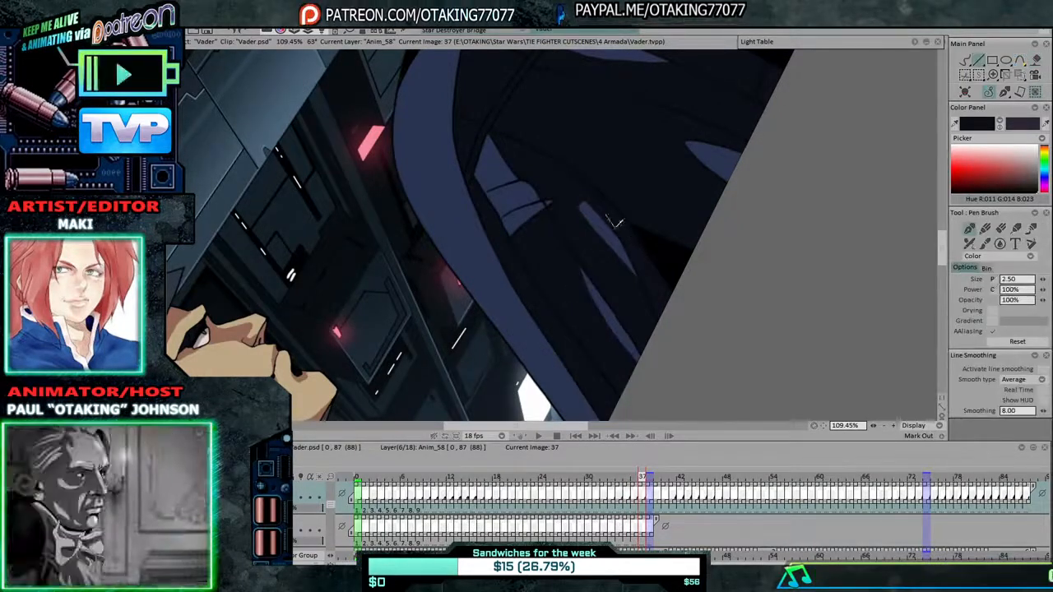
# Compare frame 37 with frame 38, darken the light patch in the sleeve's inner fold on frame 37, and set the Pen Brush size to 27.50.
pyautogui.click(1038, 60)
pyautogui.press('Right')
pyautogui.press('Left')
pyautogui.press('Right')
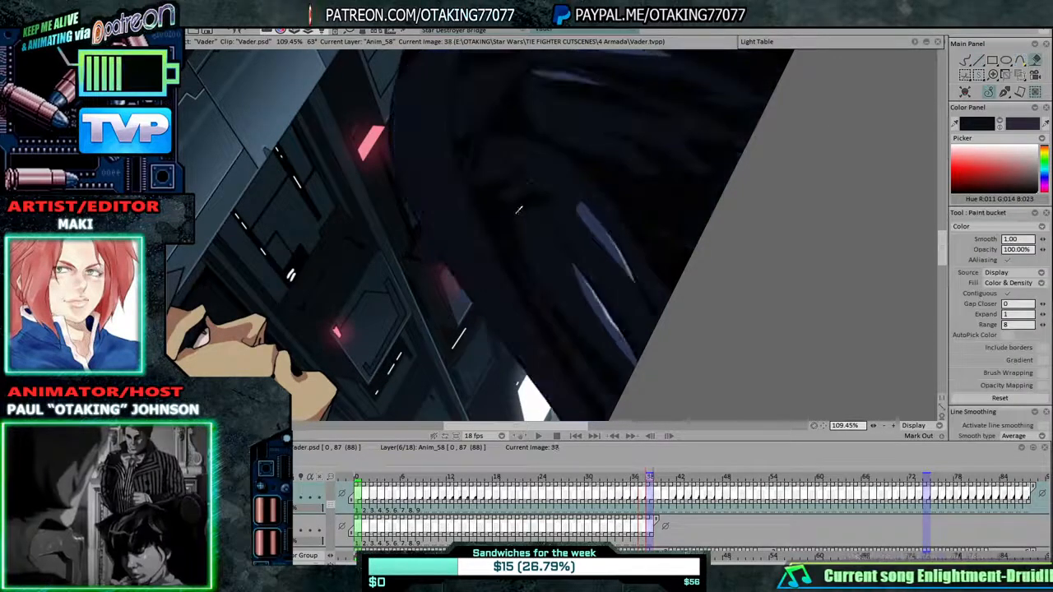
pyautogui.press('Left')
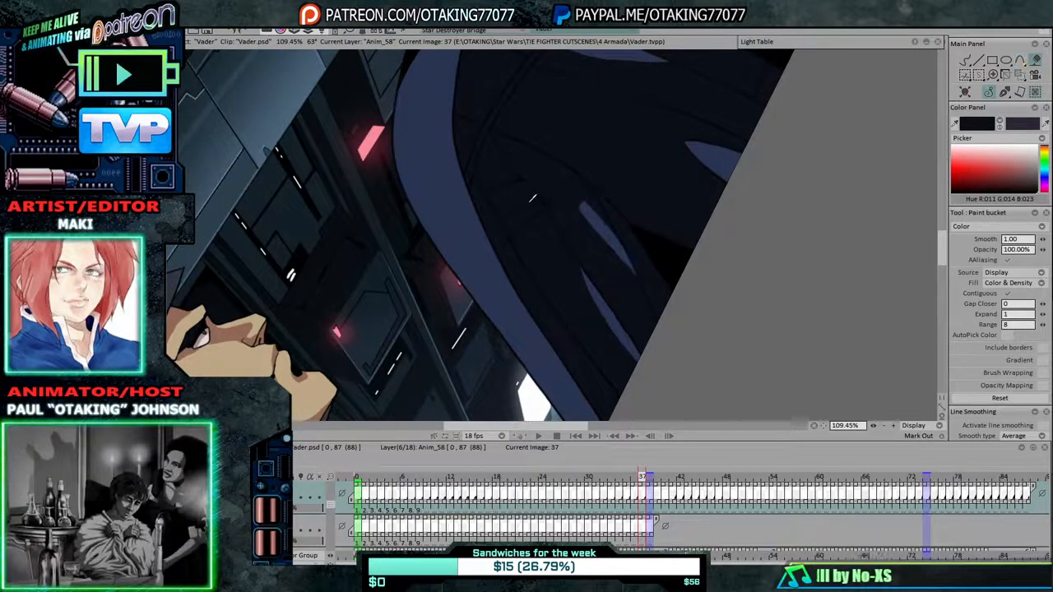
pyautogui.click(965, 60)
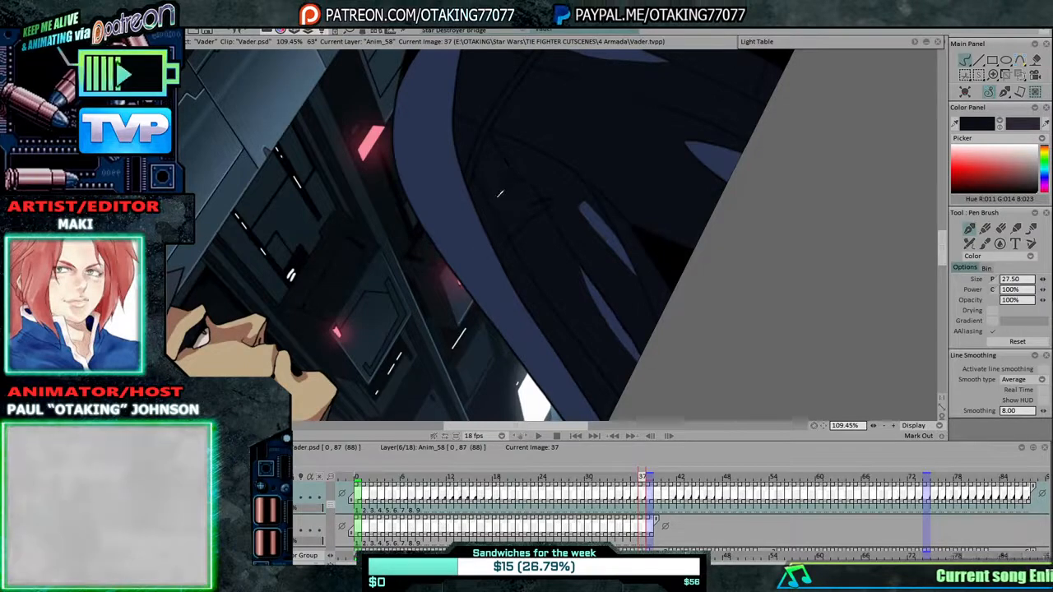
# Paint over the light patch in the sleeve's inner fold with the freehand Pen Brush, working back from frame 36 to frame 30.
pyautogui.press('Left')
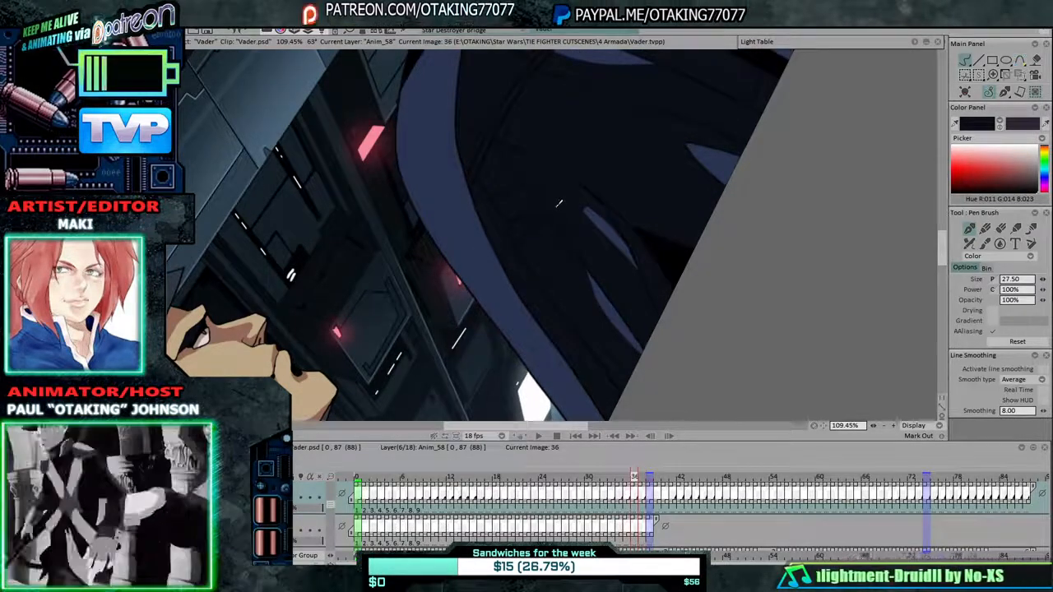
pyautogui.press('Left')
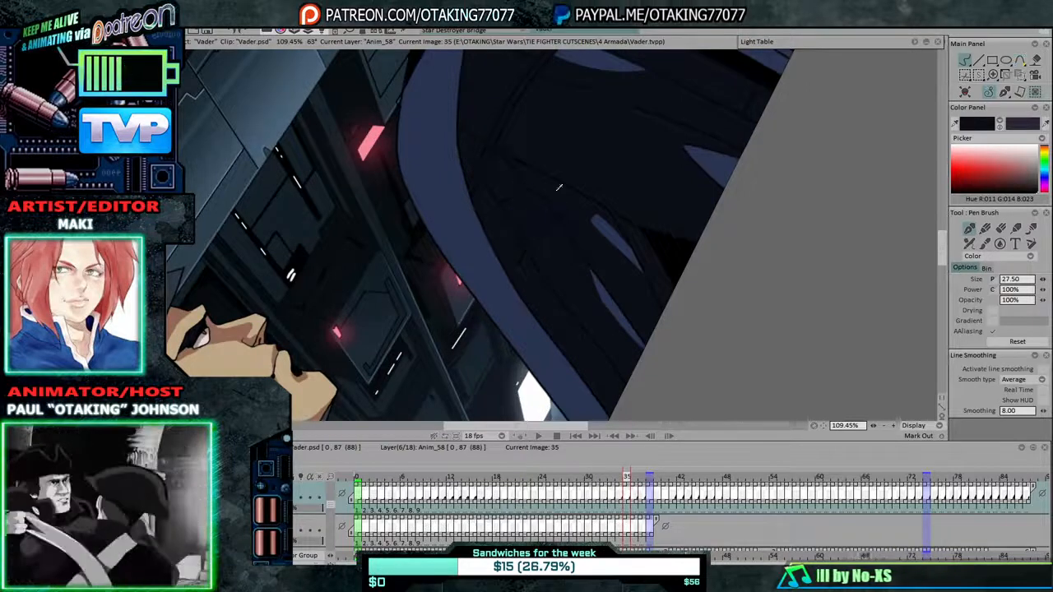
pyautogui.press('Left')
pyautogui.press('Left')
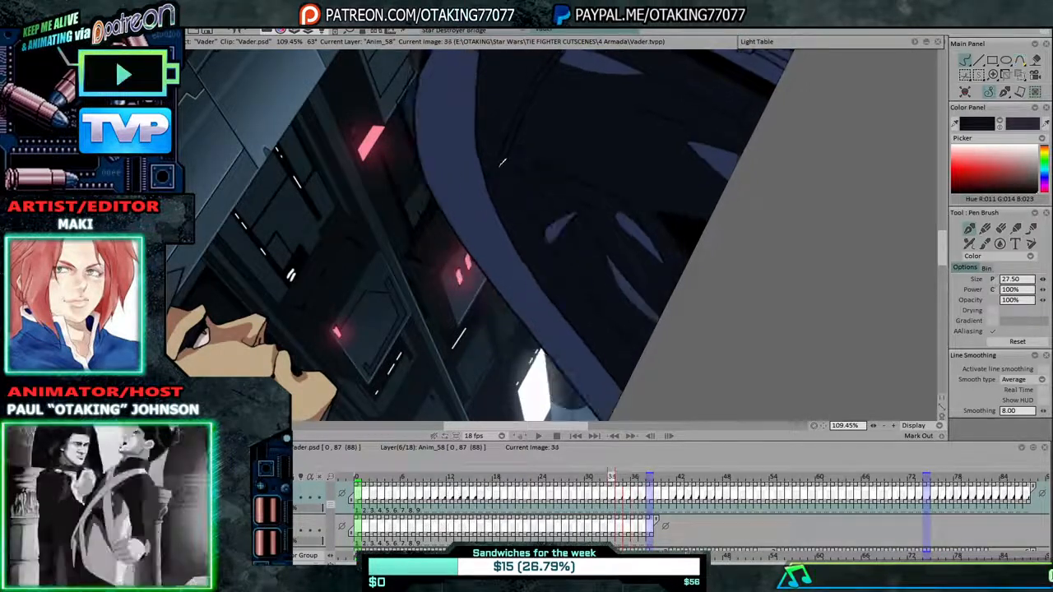
pyautogui.press('Left')
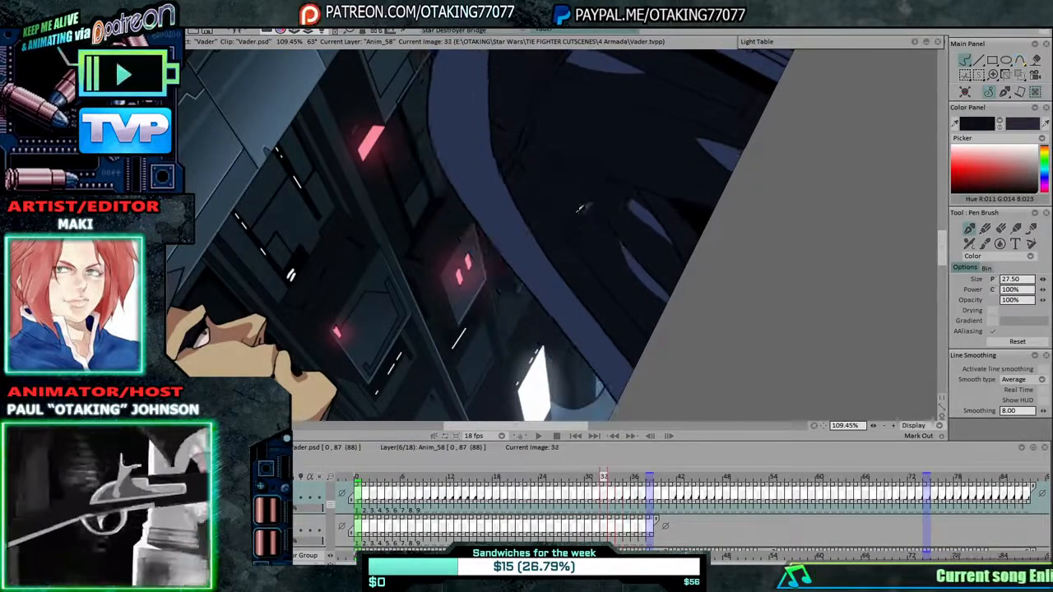
pyautogui.press('Left')
pyautogui.press('Left')
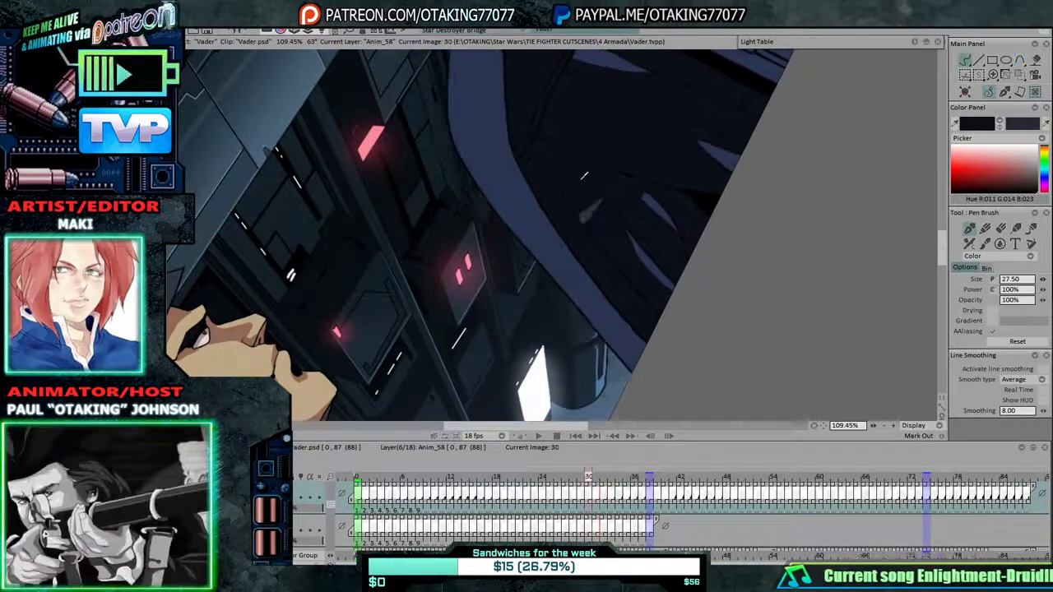
# Fill the remaining light areas along the sleeve's inner edge on frames 29 and 27 with the Paint bucket.
pyautogui.press('Left')
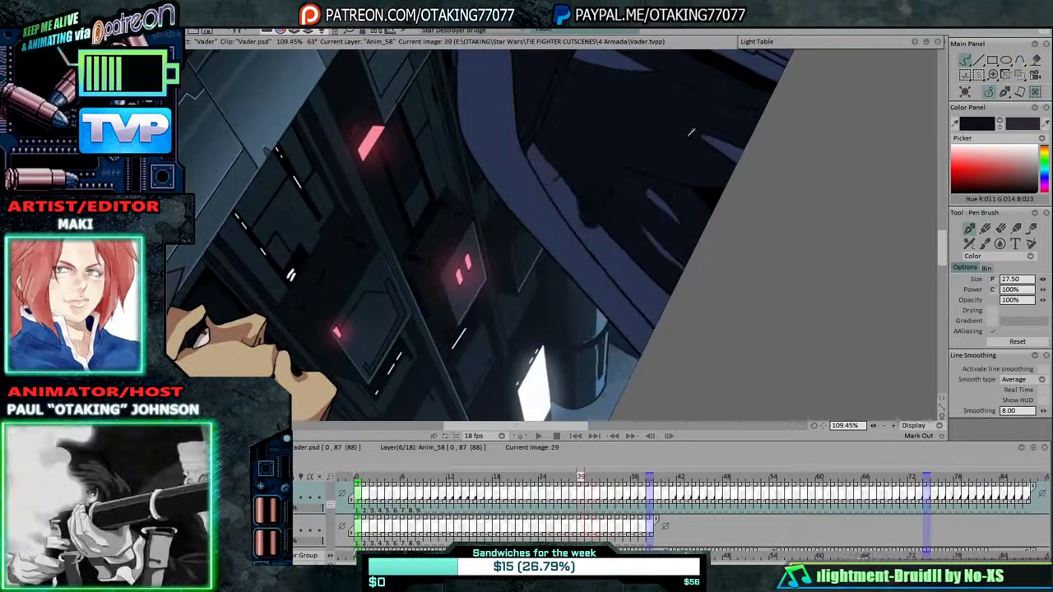
pyautogui.click(1035, 60)
pyautogui.click(608, 238)
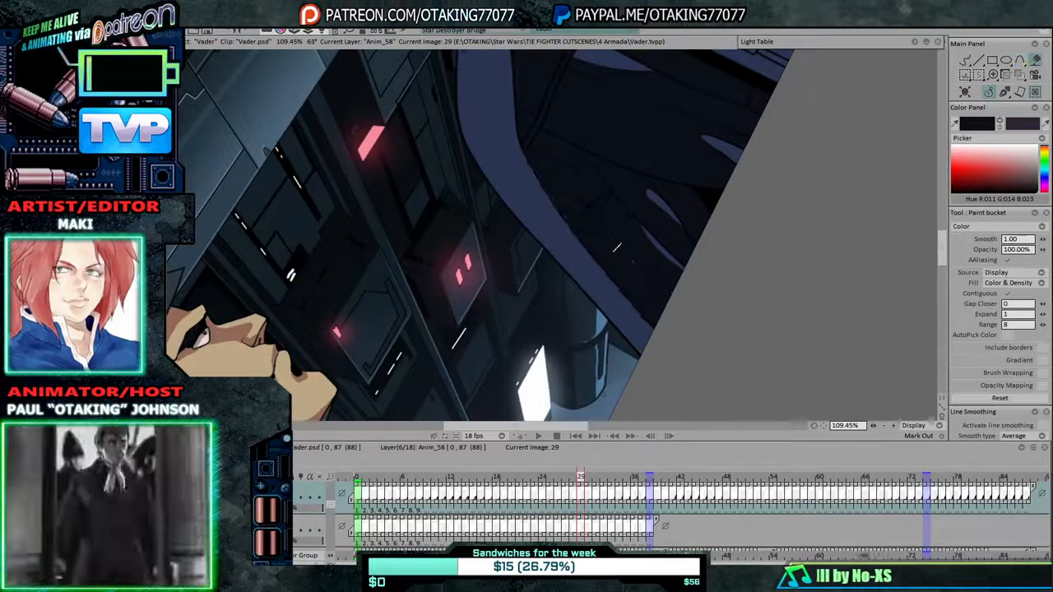
pyautogui.press('Left')
pyautogui.press('Left')
pyautogui.press('Left')
pyautogui.press('Left')
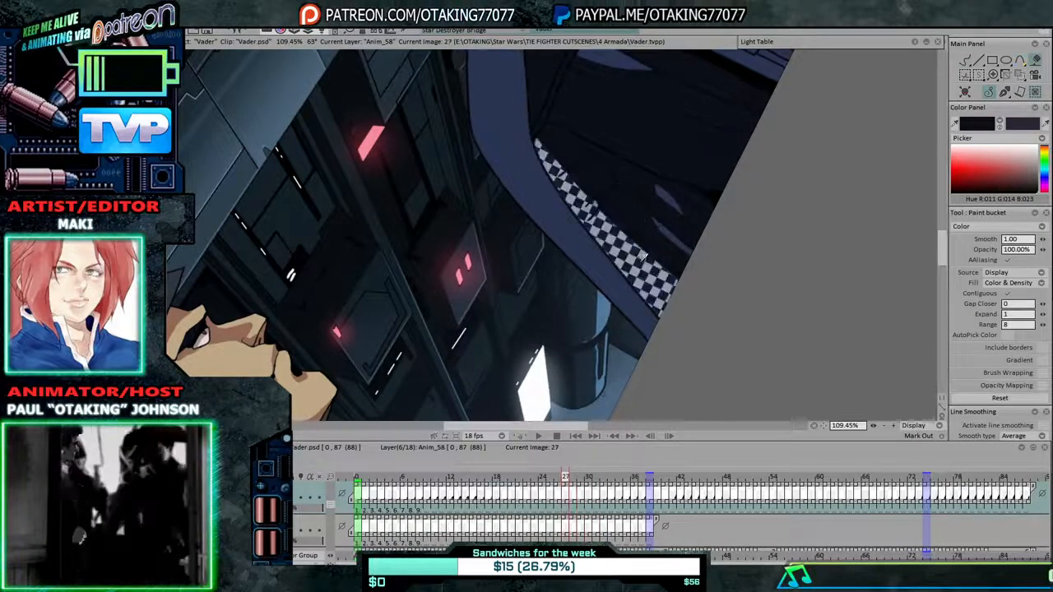
pyautogui.click(641, 262)
# Fill the remaining light areas beside the sleeve's small fold highlight on frames 26 and 25.
pyautogui.press('Left')
pyautogui.click(611, 232)
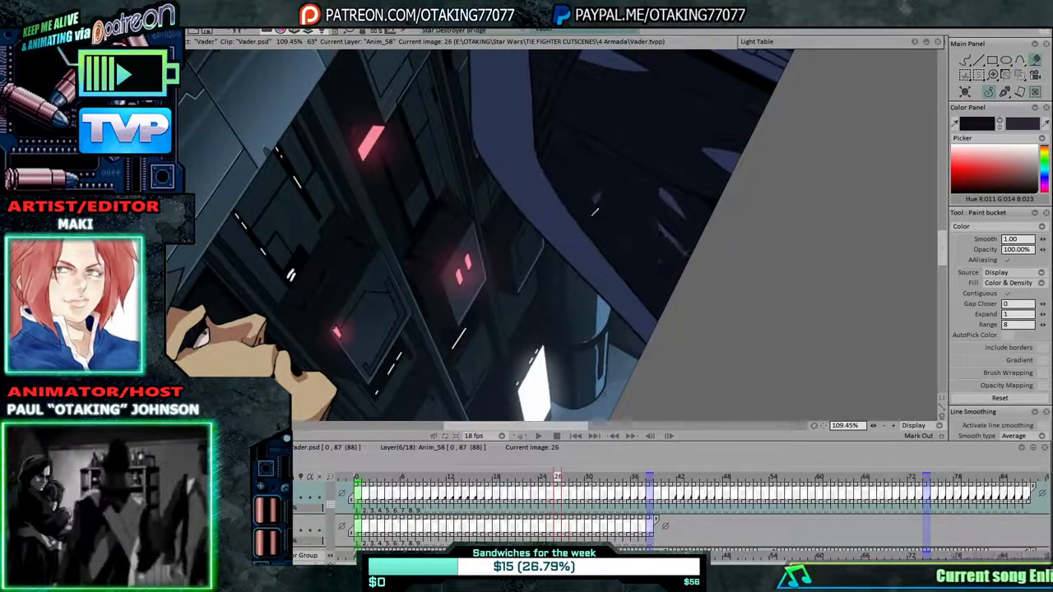
pyautogui.press('Left')
pyautogui.press('Right')
pyautogui.press('Left')
pyautogui.click(587, 205)
pyautogui.click(601, 223)
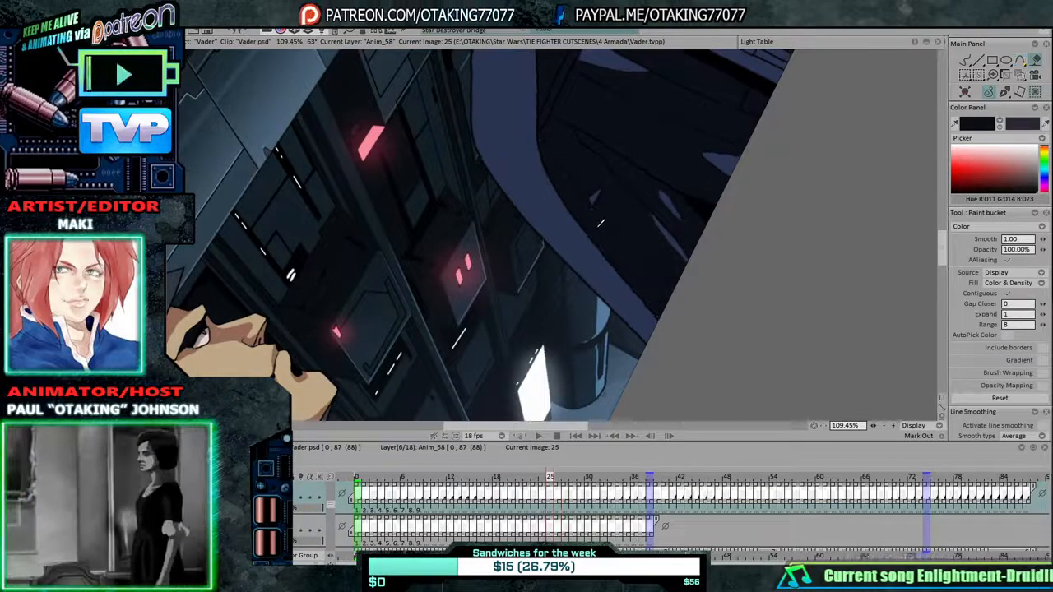
# Darken the remaining light areas along the sleeve's inner edge and the small fold highlight on frames 24 and 23.
pyautogui.press('Left')
pyautogui.click(579, 207)
pyautogui.click(589, 202)
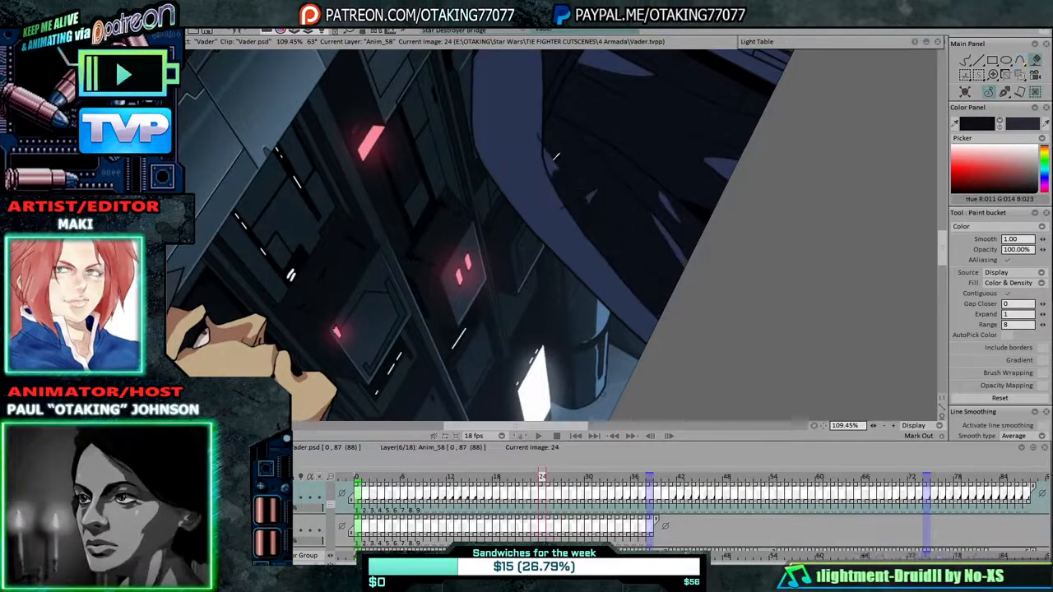
pyautogui.click(965, 60)
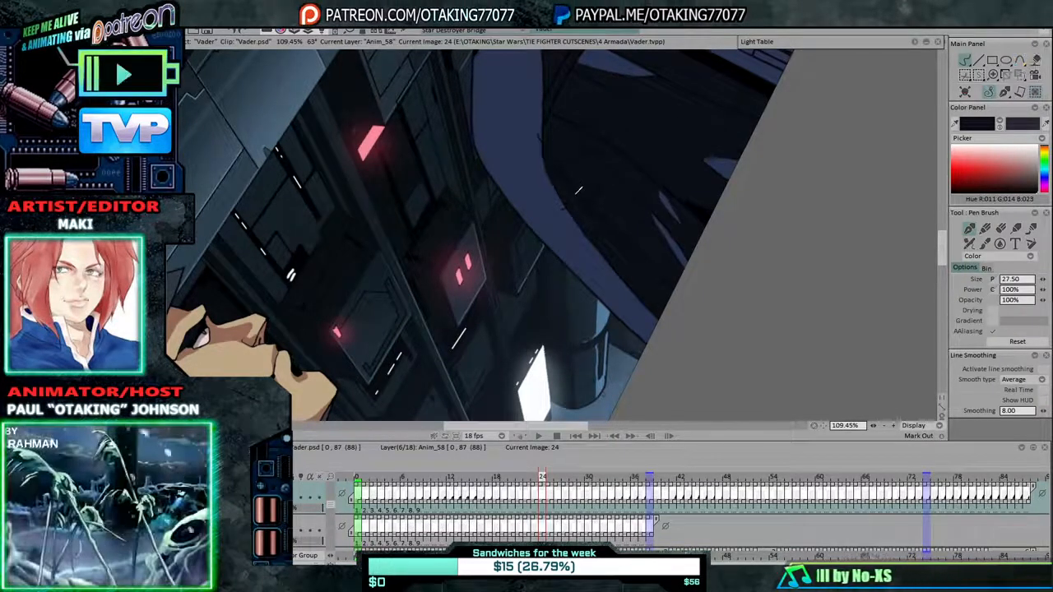
pyautogui.click(1036, 62)
pyautogui.press('Left')
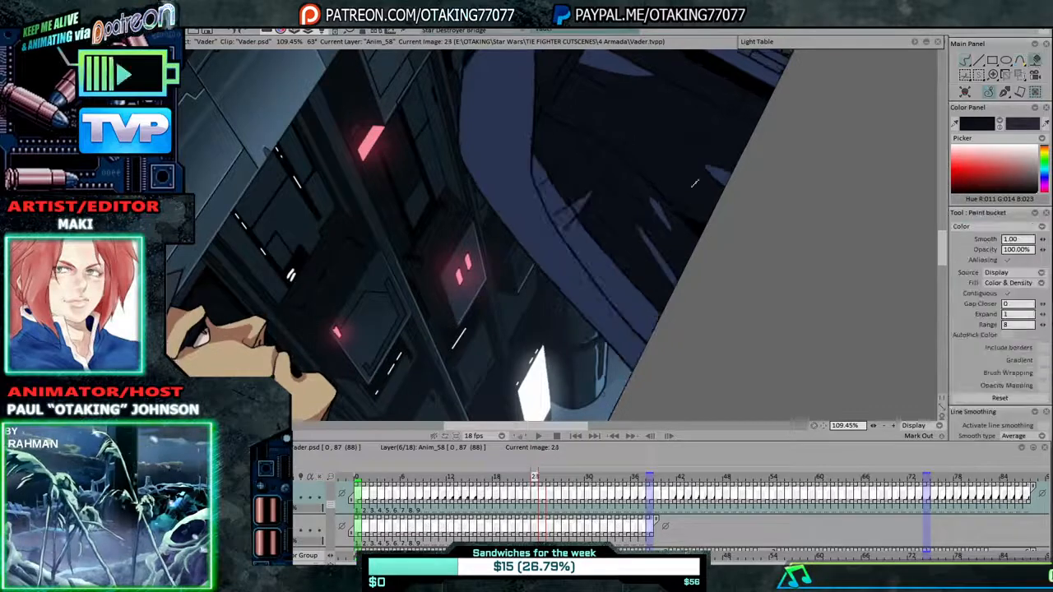
pyautogui.click(544, 173)
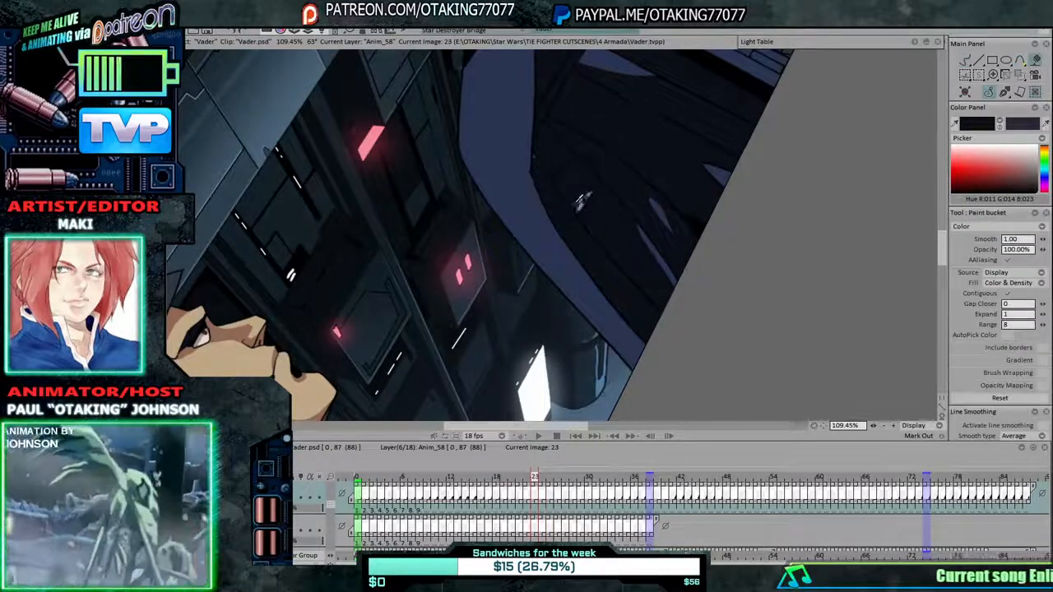
pyautogui.click(581, 202)
# Fill the light areas inside the sleeve on frame 22, touch up leftovers with the Pen Brush, and compare with frame 23.
pyautogui.press('Left')
pyautogui.click(567, 246)
pyautogui.click(573, 225)
pyautogui.press('Left')
pyautogui.click(570, 213)
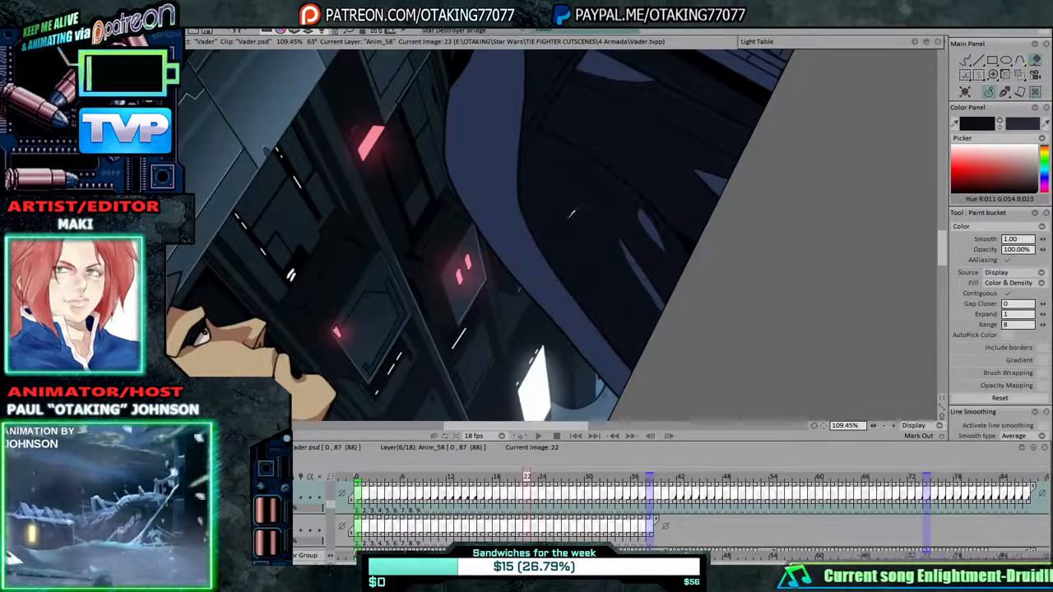
pyautogui.click(966, 61)
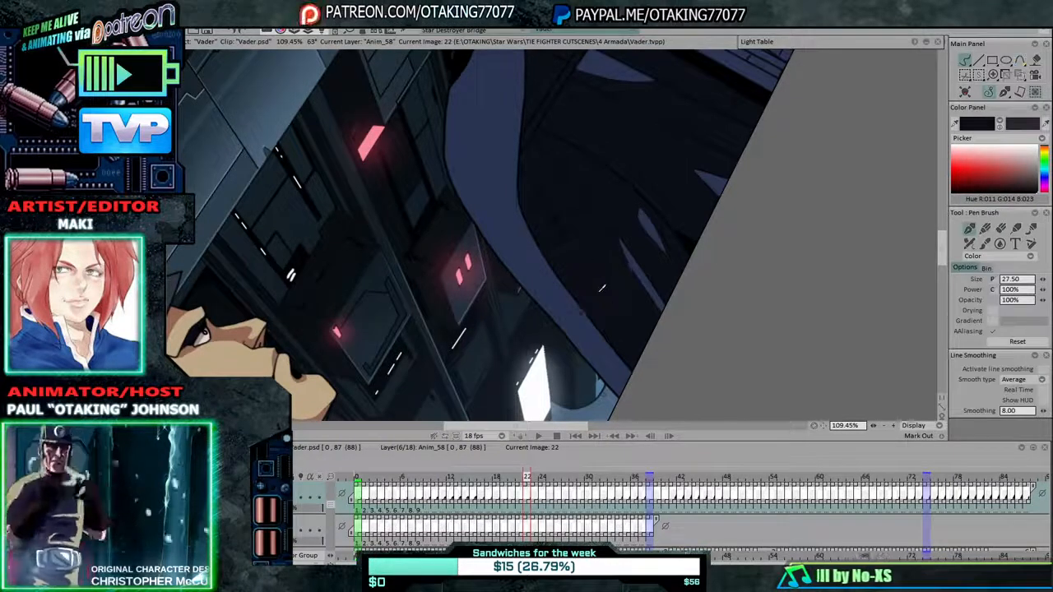
pyautogui.press('Right')
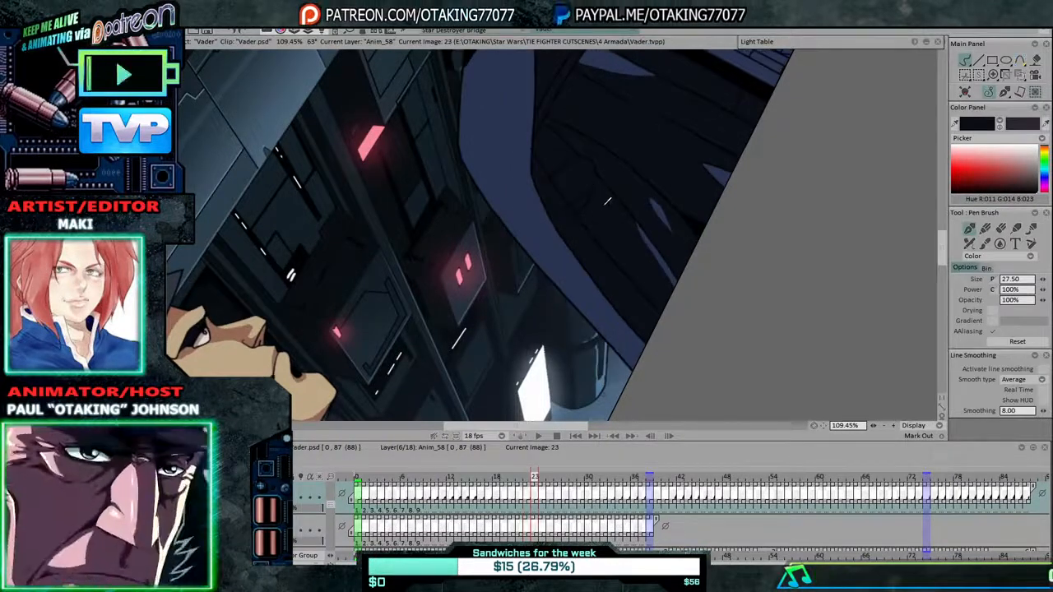
pyautogui.press('Left')
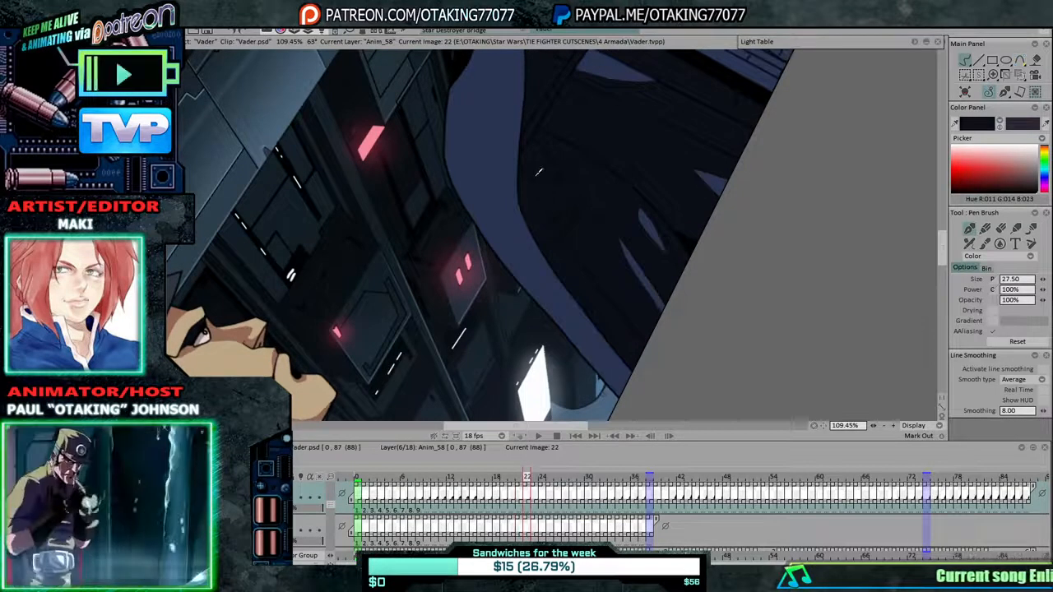
# Fill the light areas in the sleeve's inner fold on frames 21 and 20 and cover the leftover specks with the Pen Brush.
pyautogui.press('Left')
pyautogui.press('f')
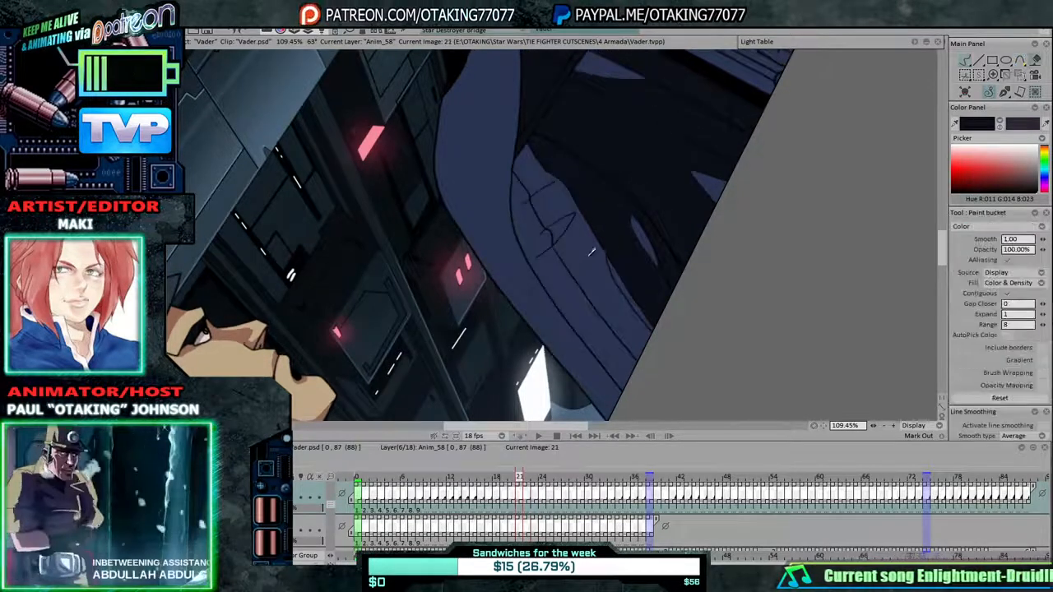
pyautogui.click(566, 277)
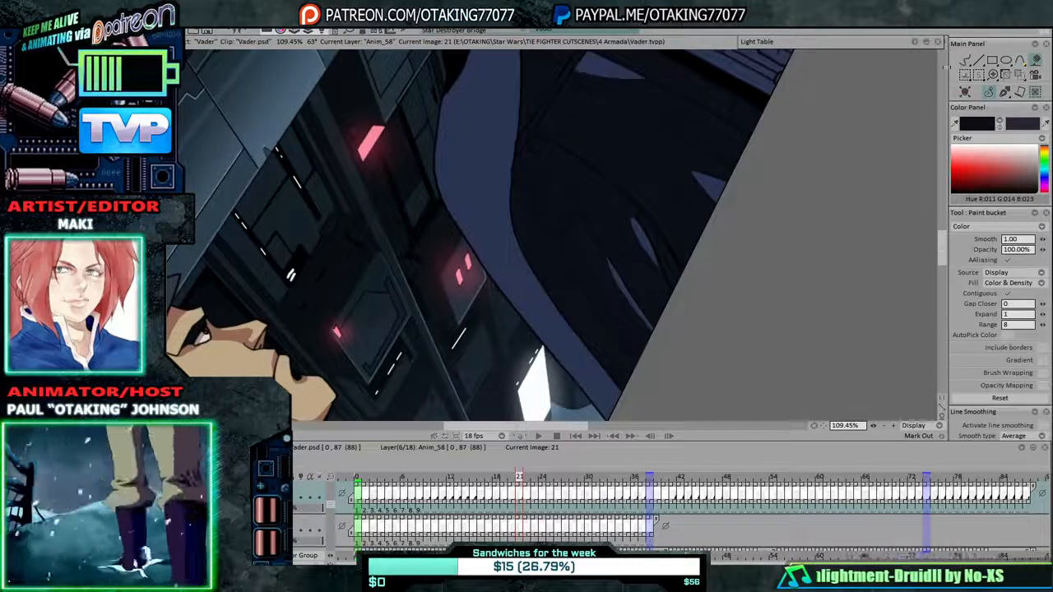
pyautogui.click(962, 60)
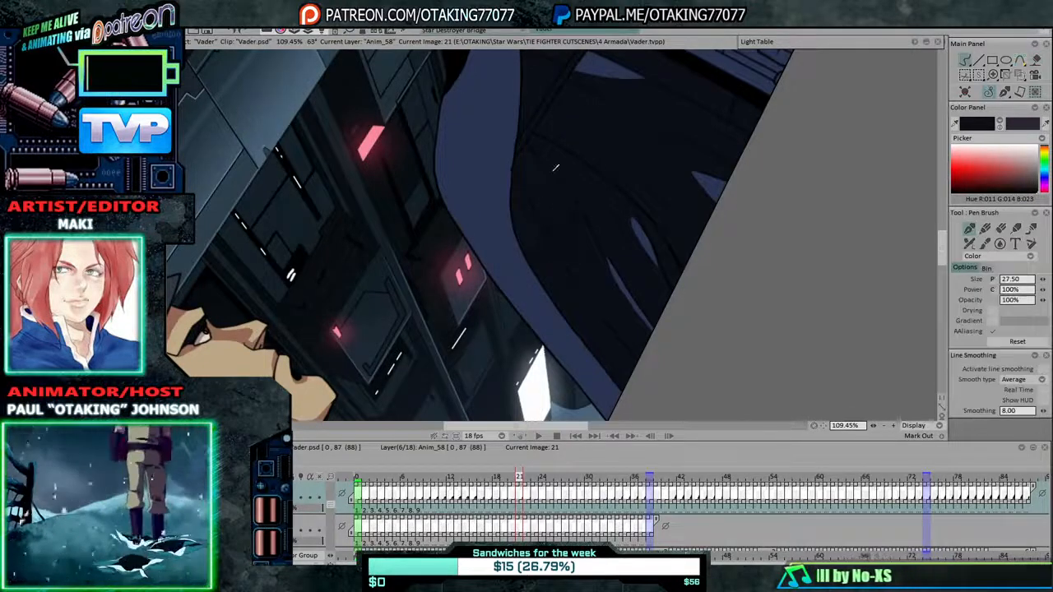
pyautogui.press('Left')
pyautogui.press('Right')
pyautogui.click(1021, 61)
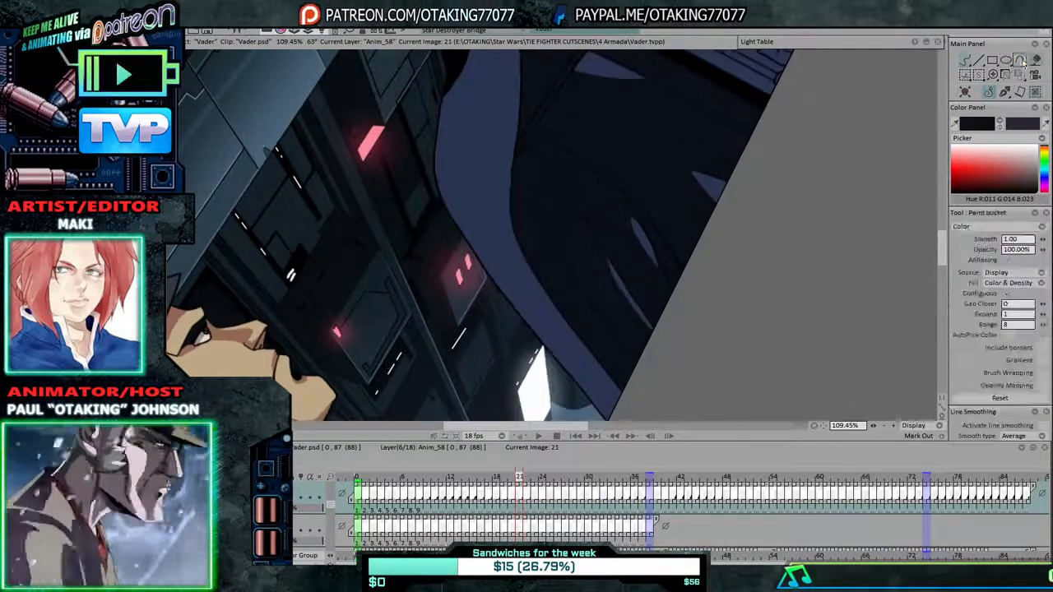
pyautogui.press('Left')
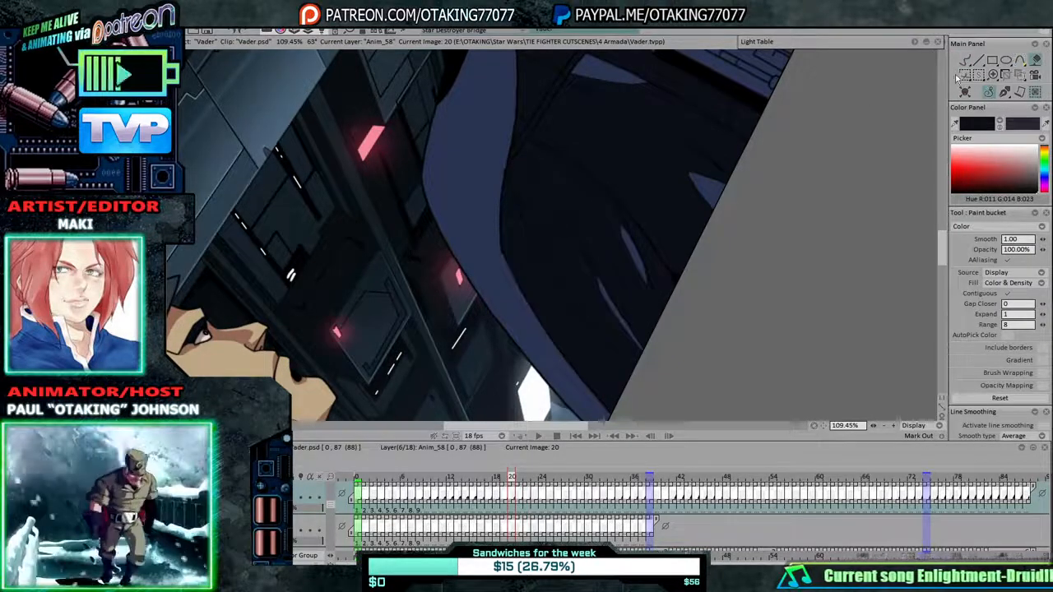
pyautogui.click(964, 61)
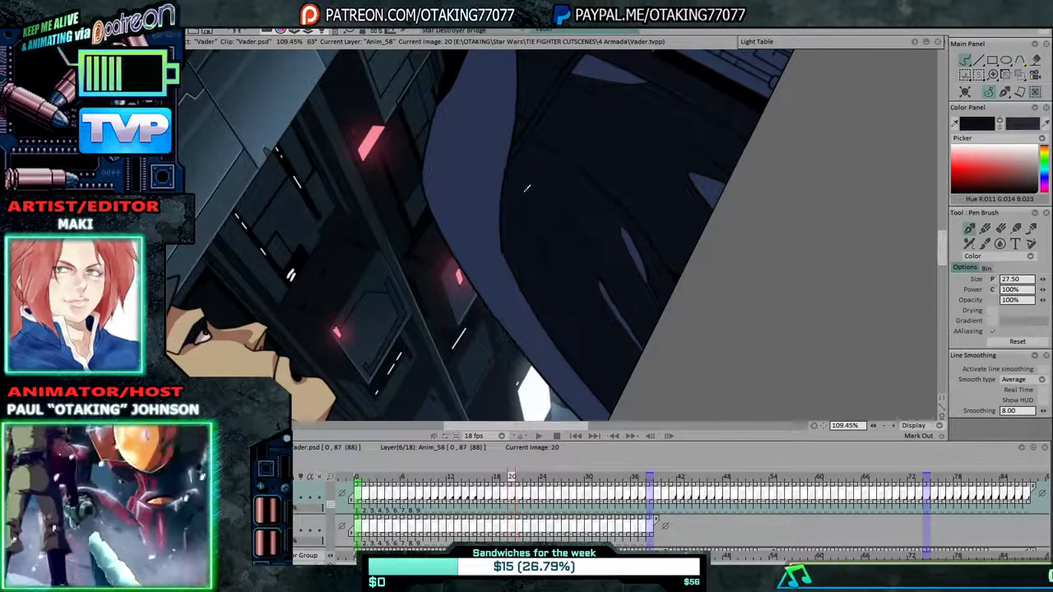
# Darken the sleeve's inner fold on frame 19 by combining Paint bucket fills with Pen Brush touch-ups over the small highlight.
pyautogui.press('Left')
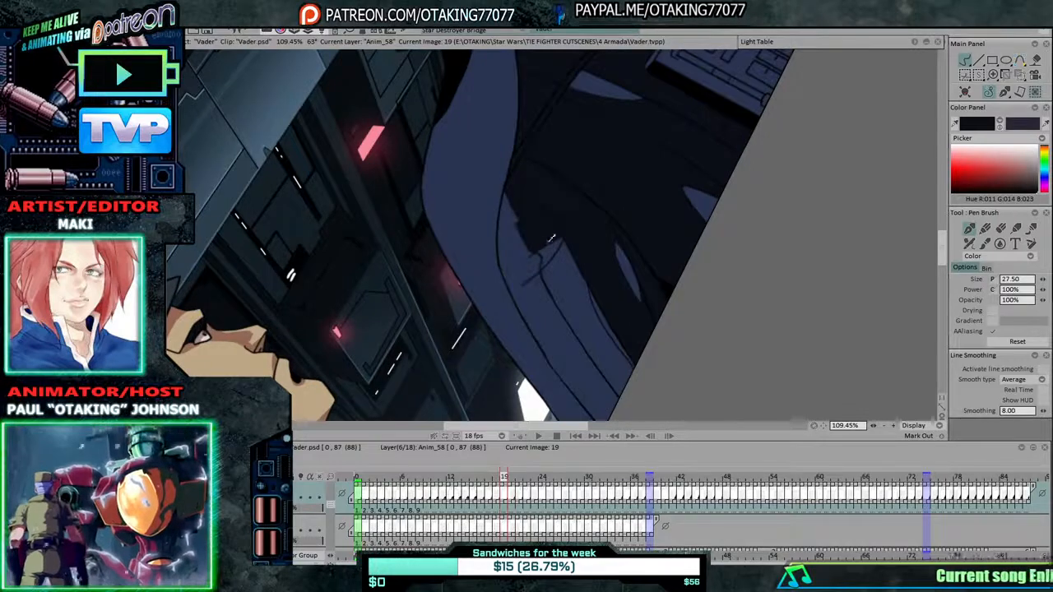
pyautogui.moveTo(666, 277); pyautogui.dragTo(677, 225)
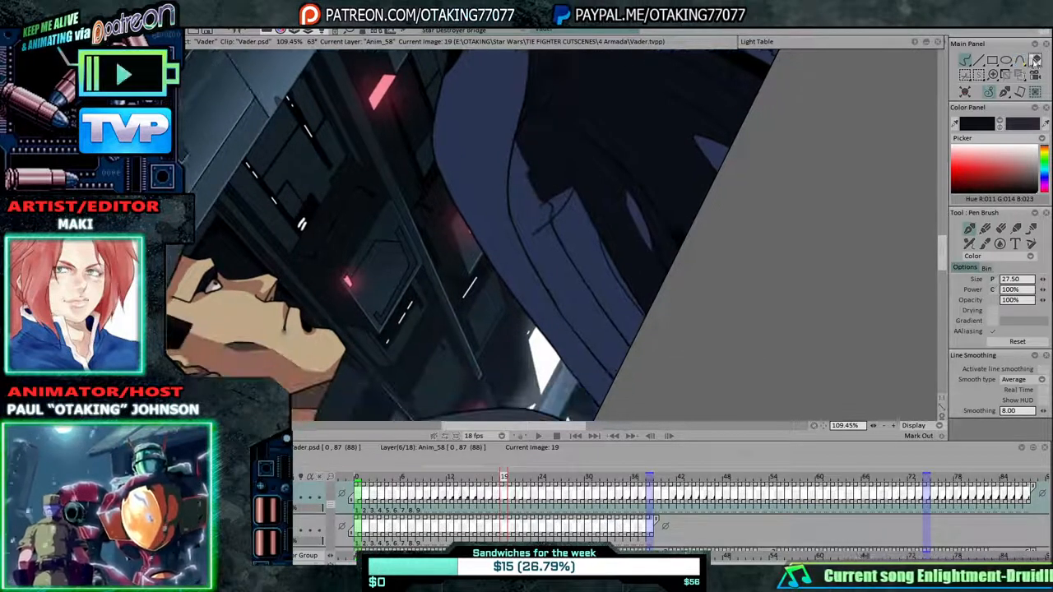
pyautogui.click(1035, 62)
pyautogui.click(584, 246)
pyautogui.click(562, 197)
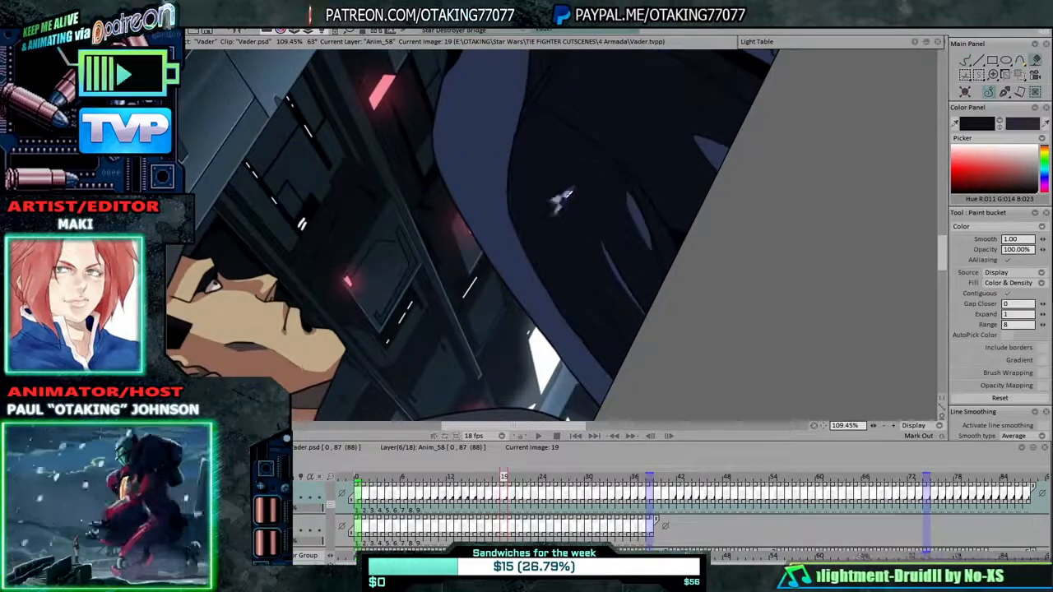
pyautogui.click(965, 61)
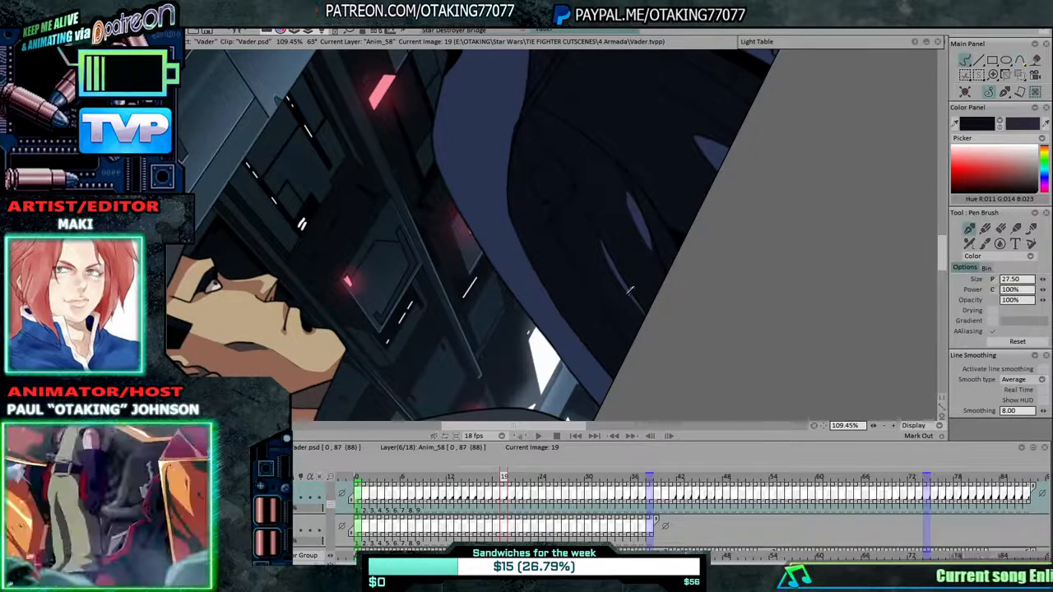
# Fill the light areas in the sleeve's inner fold on frame 18, touch them up with the Pen Brush, and go to frame 17.
pyautogui.click(1035, 62)
pyautogui.press('Left')
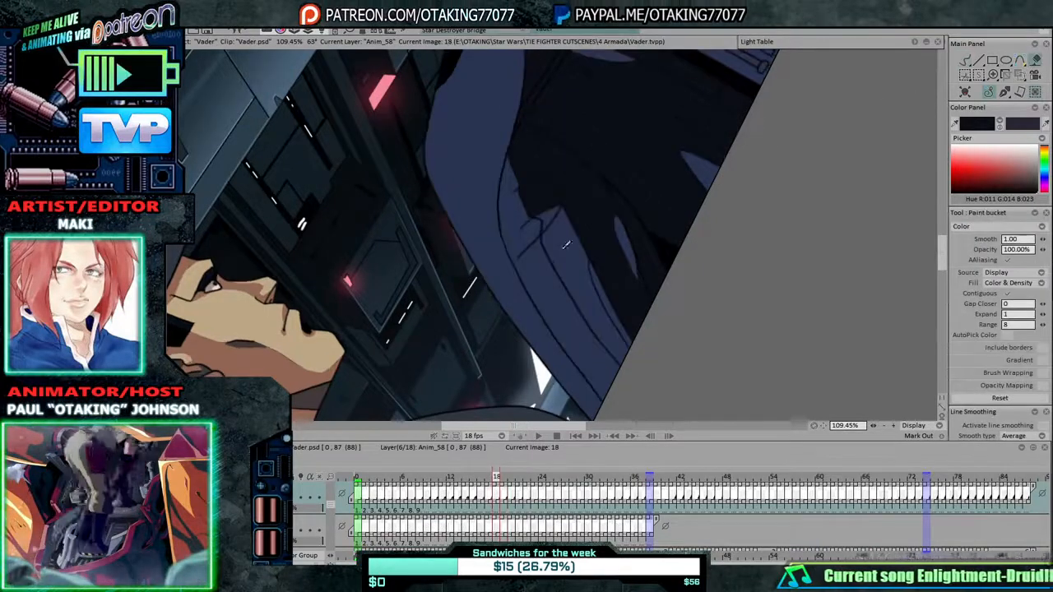
pyautogui.click(532, 233)
pyautogui.click(965, 60)
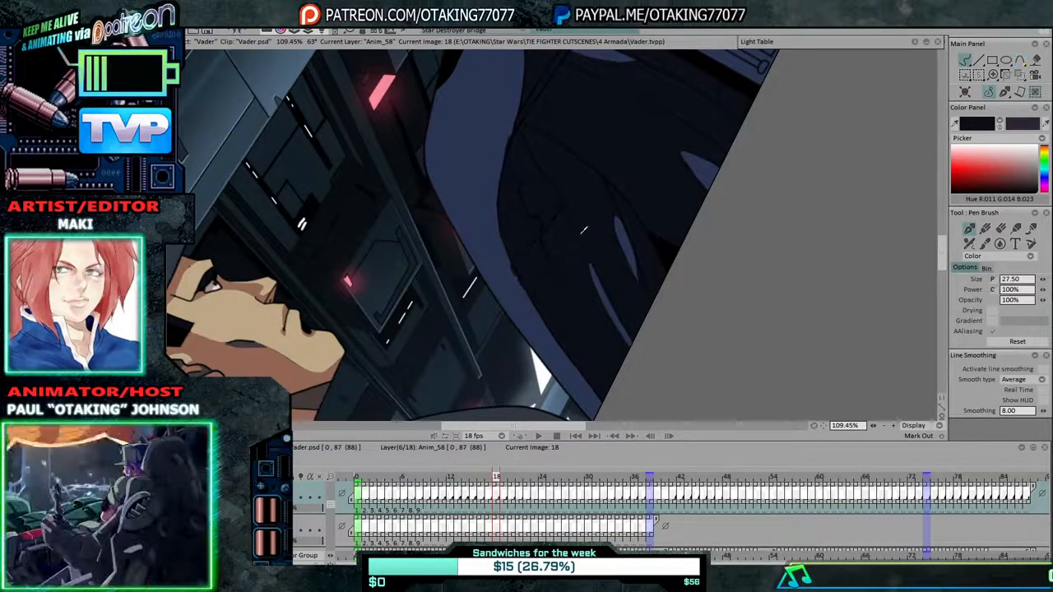
pyautogui.press('Left')
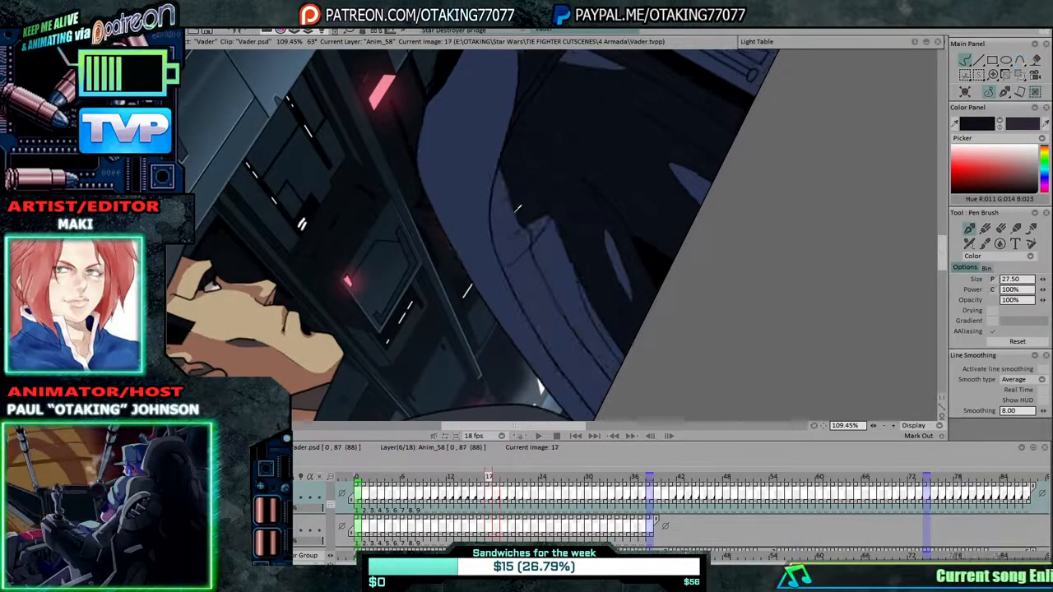
pyautogui.moveTo(516, 198)
pyautogui.mouseDown()
pyautogui.moveTo(503, 185)
pyautogui.moveTo(503, 265)
pyautogui.moveTo(533, 268)
pyautogui.mouseUp()
pyautogui.moveTo(529, 221)
pyautogui.mouseDown()
pyautogui.moveTo(561, 230)
pyautogui.moveTo(568, 274)
pyautogui.mouseUp()
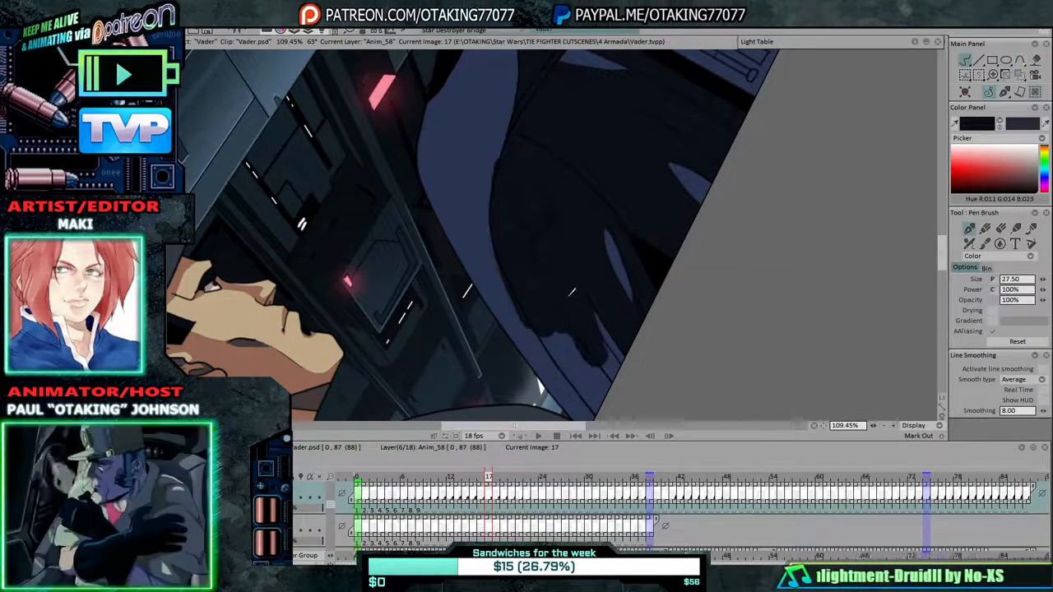
pyautogui.hotkey('ctrl', 'z')
# Fill the light strip in the sleeve's fold on frame 17, brush over the inner edge, and fill the remaining enclosed area.
pyautogui.press('f')
pyautogui.click(568, 256)
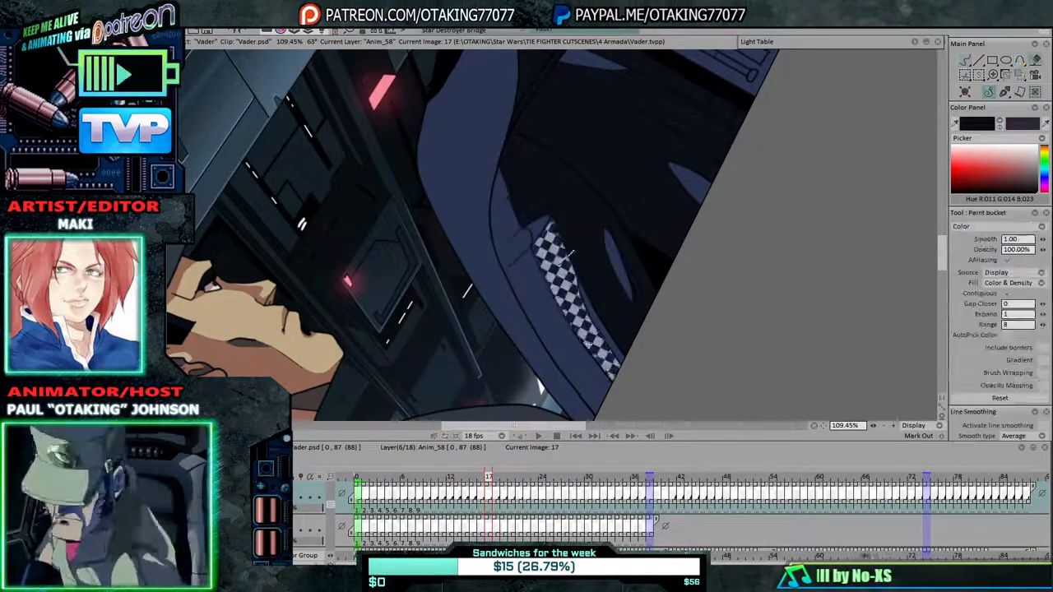
pyautogui.press('b')
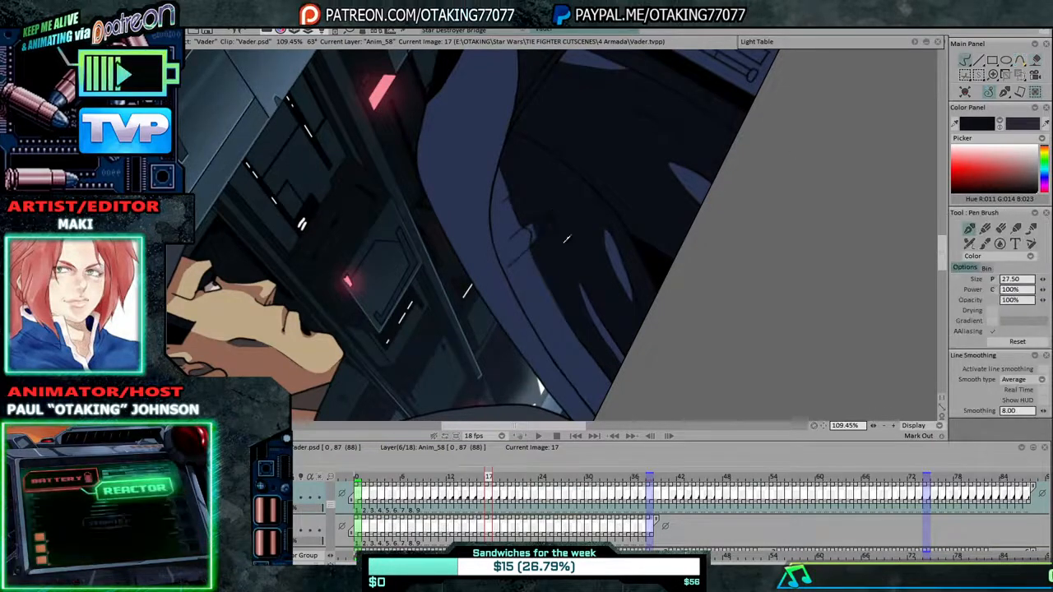
pyautogui.moveTo(539, 263)
pyautogui.mouseDown()
pyautogui.moveTo(519, 230)
pyautogui.moveTo(501, 249)
pyautogui.mouseUp()
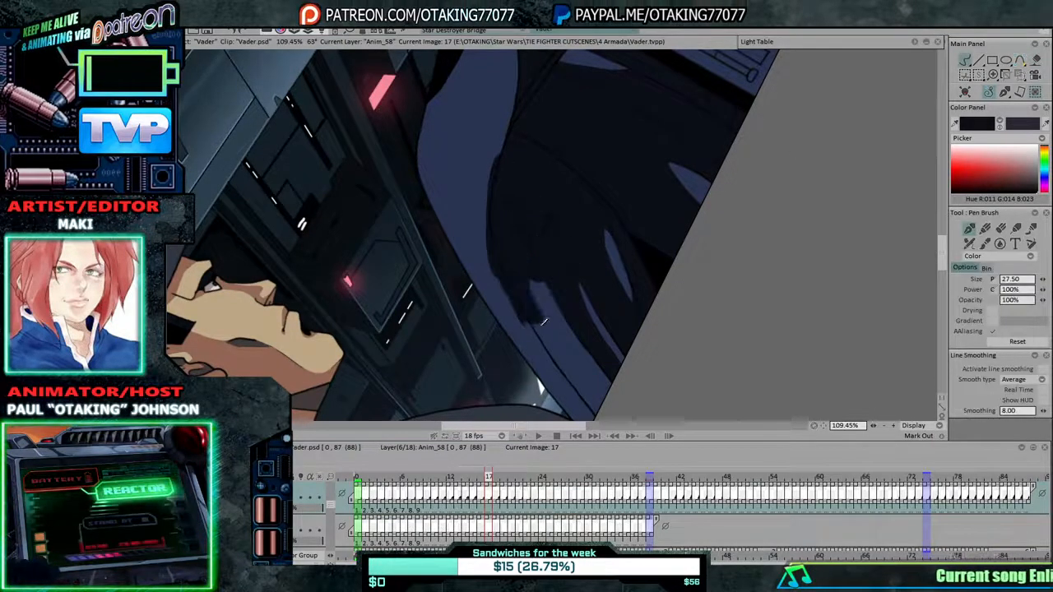
pyautogui.moveTo(543, 320); pyautogui.dragTo(576, 356)
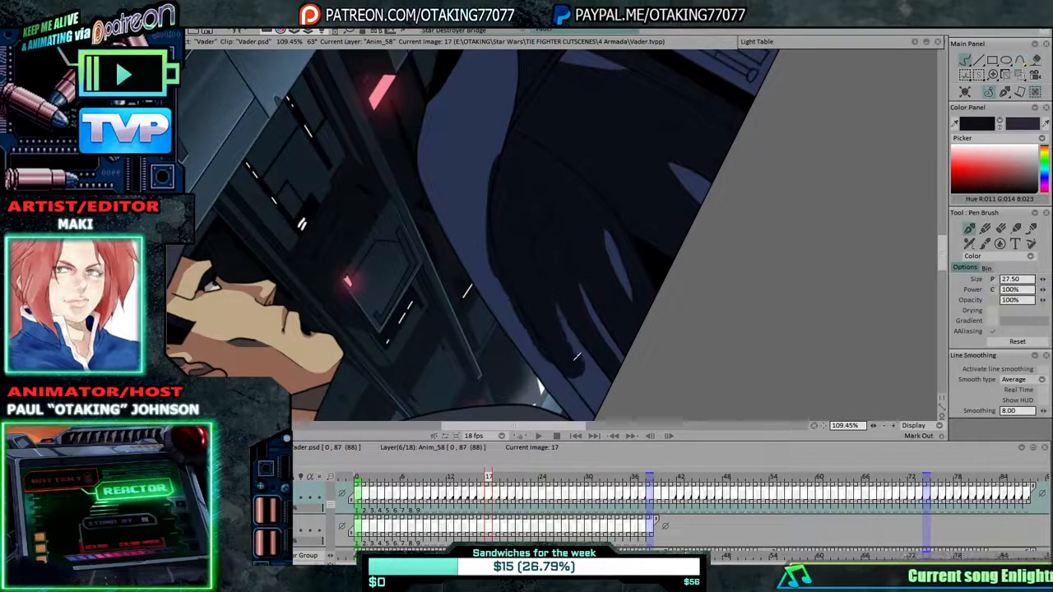
pyautogui.press('f')
pyautogui.click(554, 287)
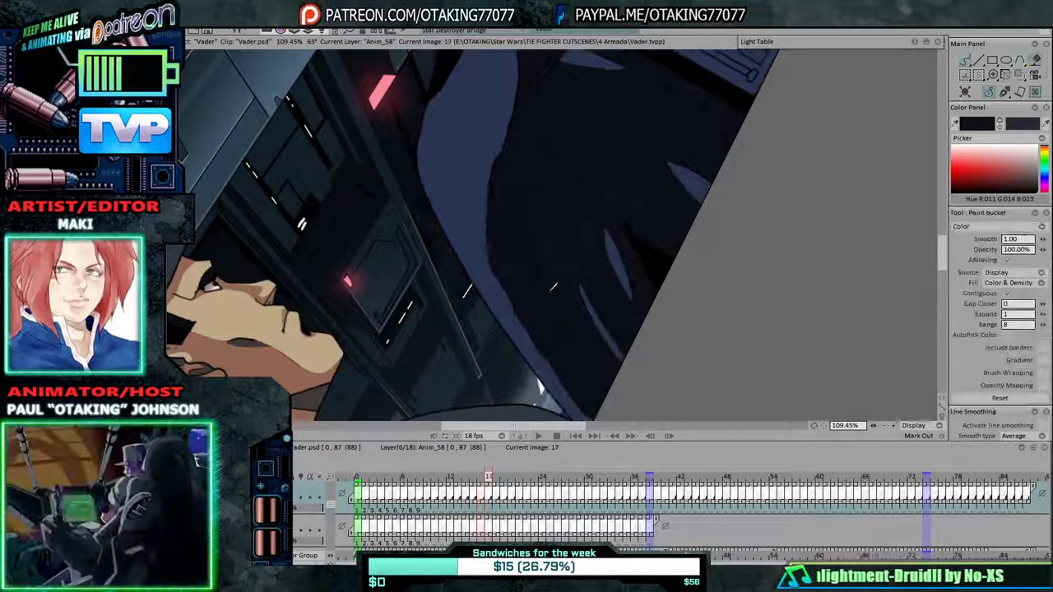
# Fill the light areas inside the sleeve on frame 16 and darken along the inner edge with the Pen Brush.
pyautogui.press('Left')
pyautogui.click(528, 256)
pyautogui.click(527, 232)
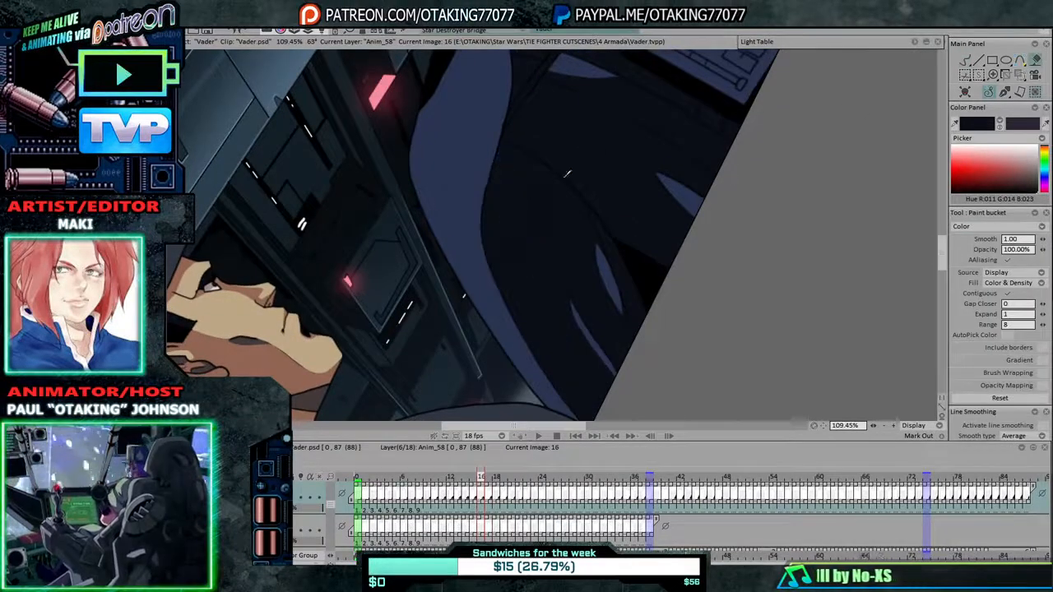
pyautogui.press('b')
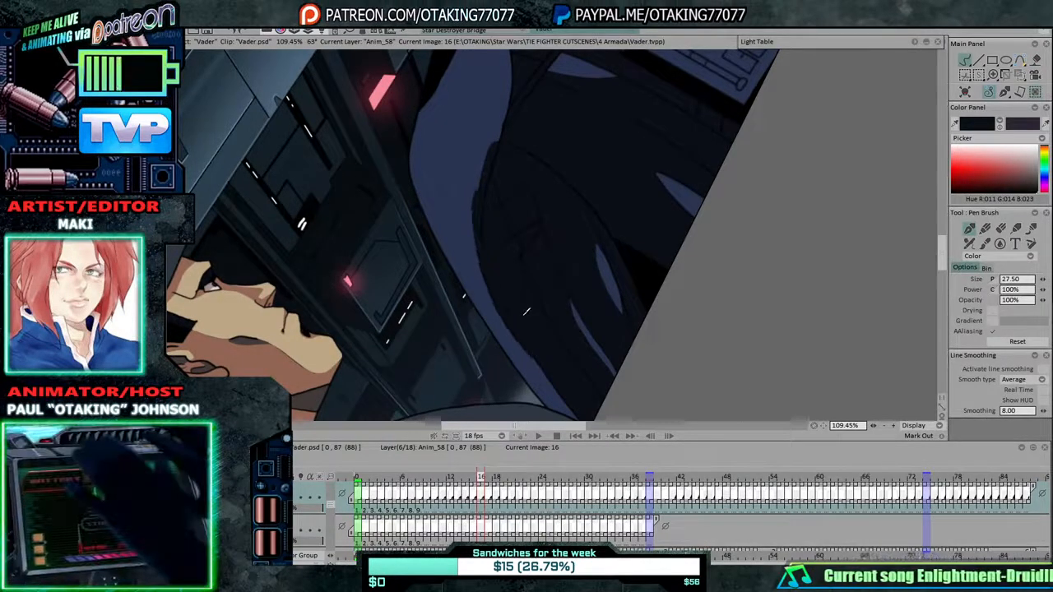
# Work back frame by frame from frame 15 to frame 2, painting over the small leftover fold highlight inside the sleeve.
pyautogui.press('Left')
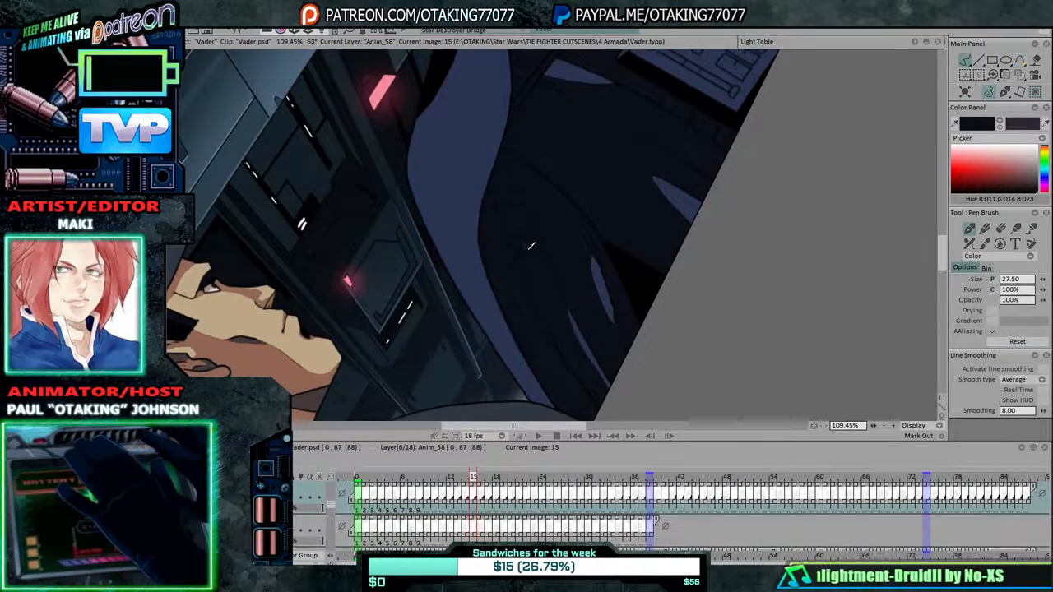
pyautogui.press('Left')
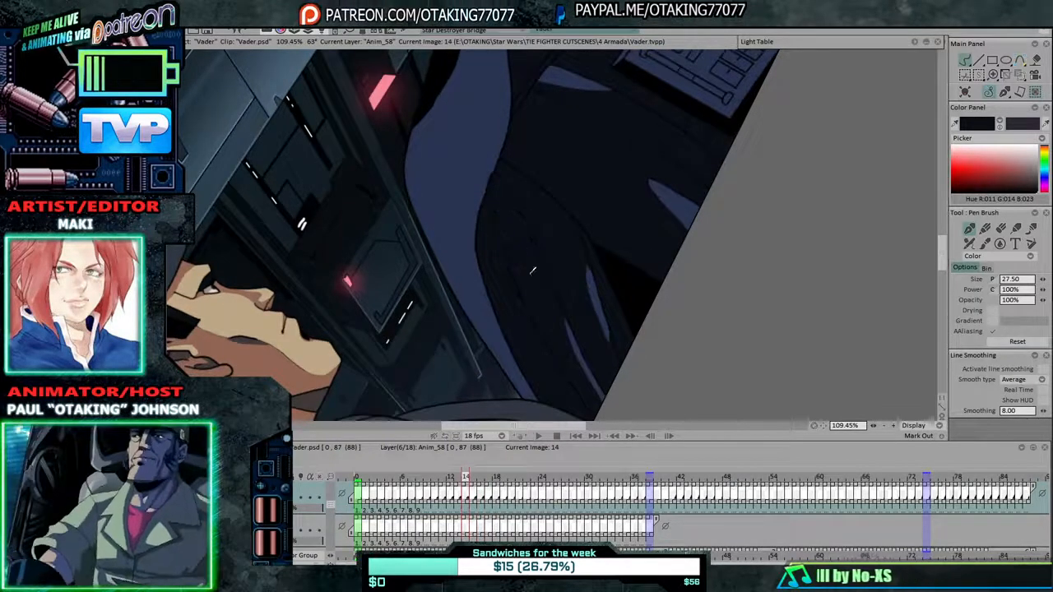
pyautogui.press('Left')
pyautogui.press('Left')
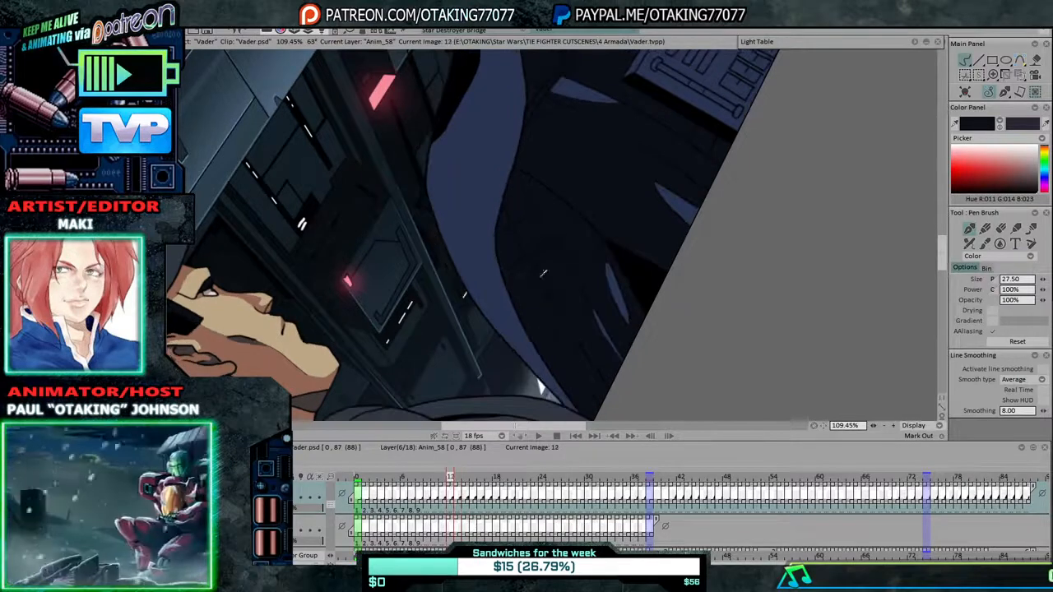
pyautogui.press('Left')
pyautogui.press('Left')
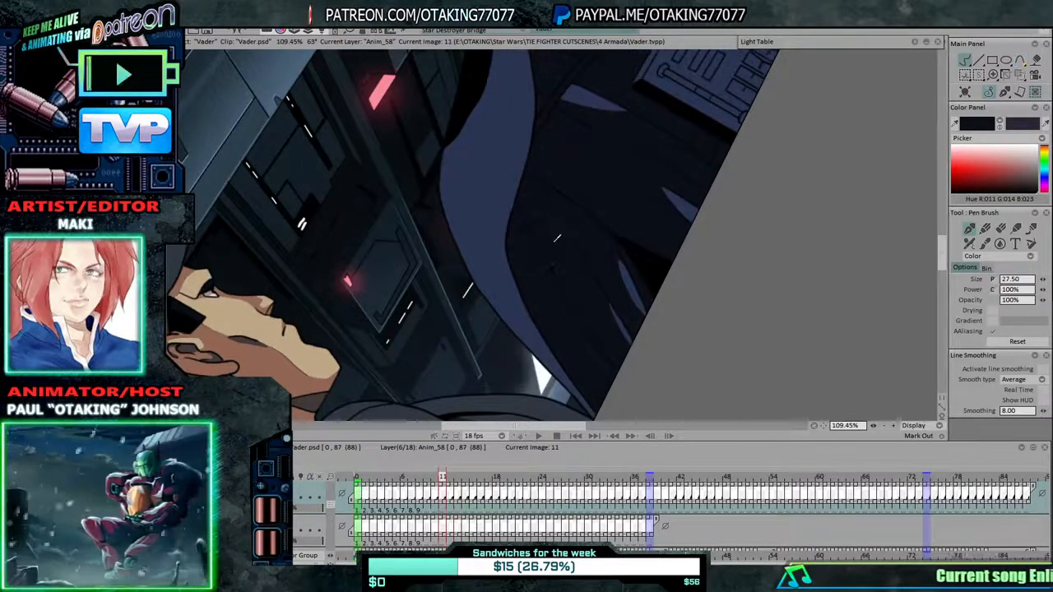
pyautogui.press('Left')
pyautogui.press('Left')
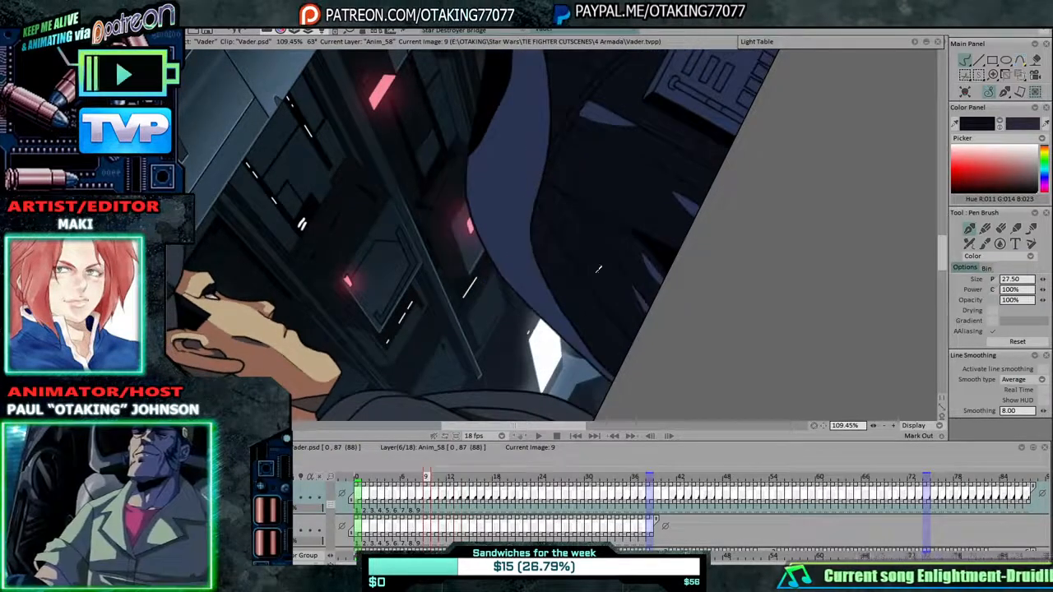
pyautogui.press('Left')
pyautogui.press('Left')
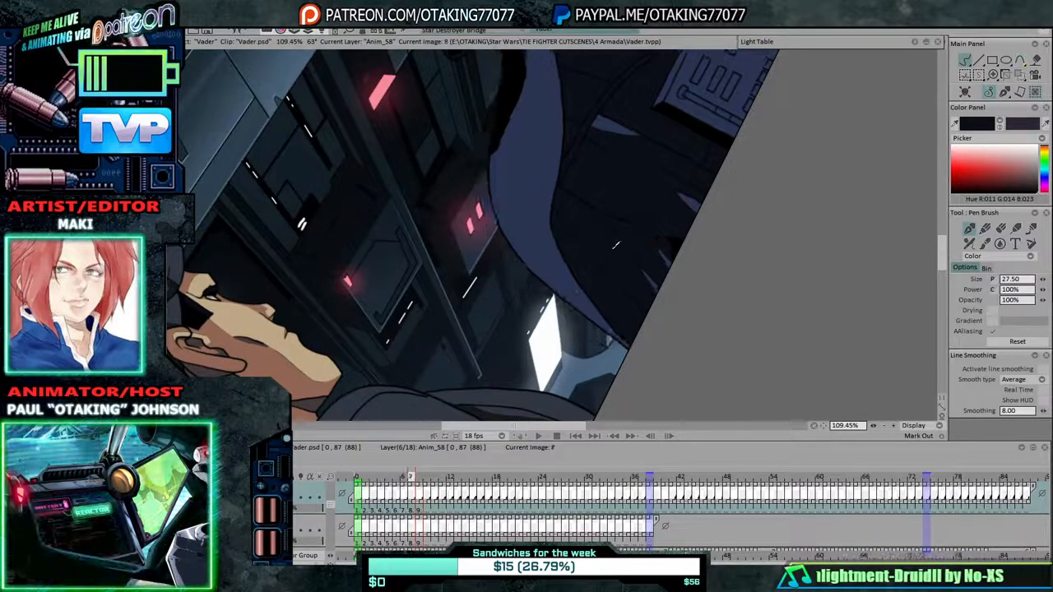
pyautogui.press('Left')
pyautogui.press('Left')
pyautogui.press('Left')
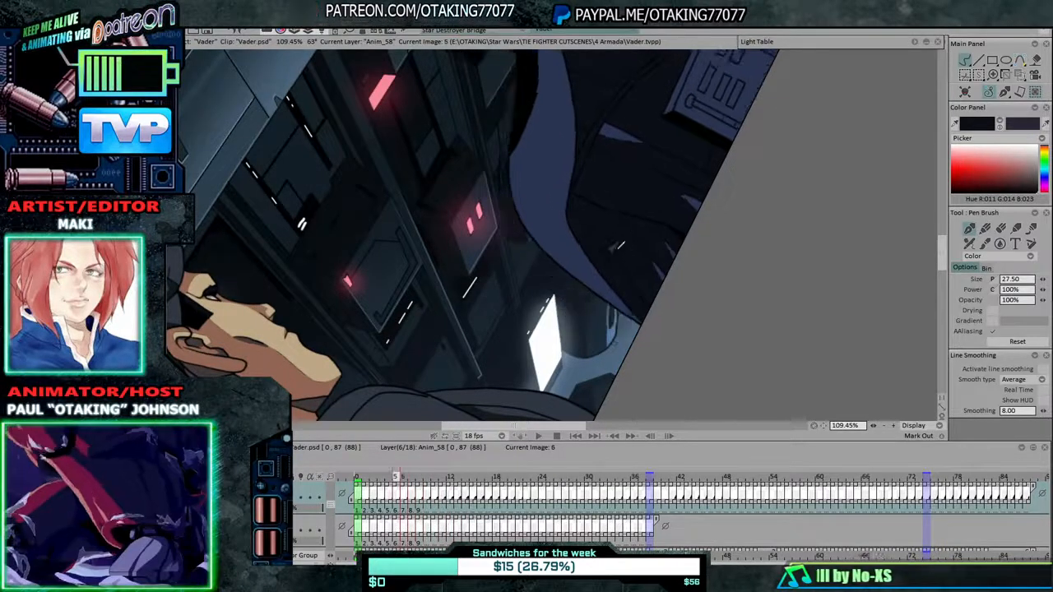
pyautogui.press('Left')
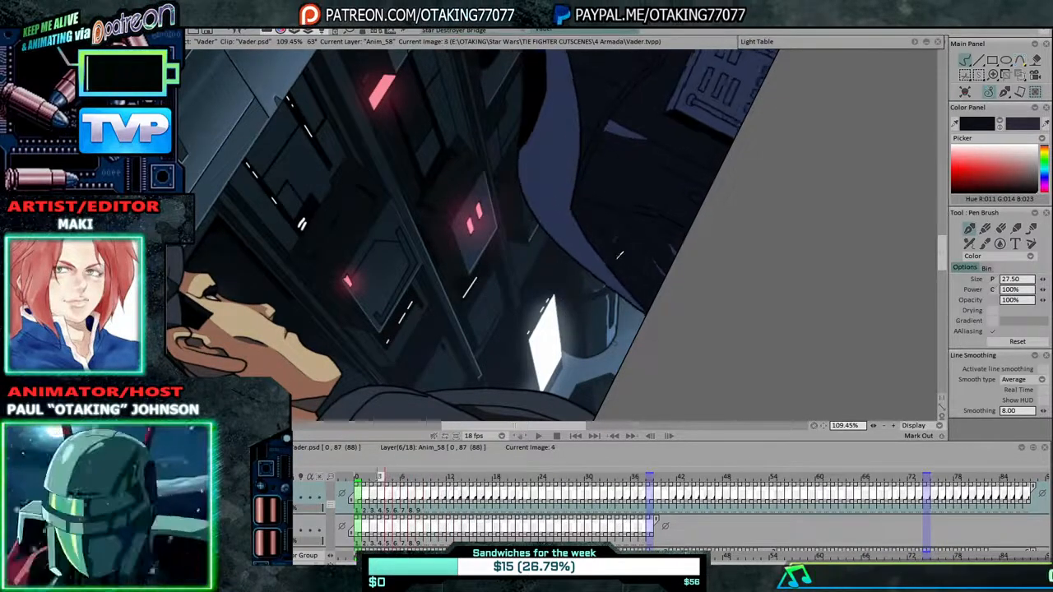
pyautogui.press('Left')
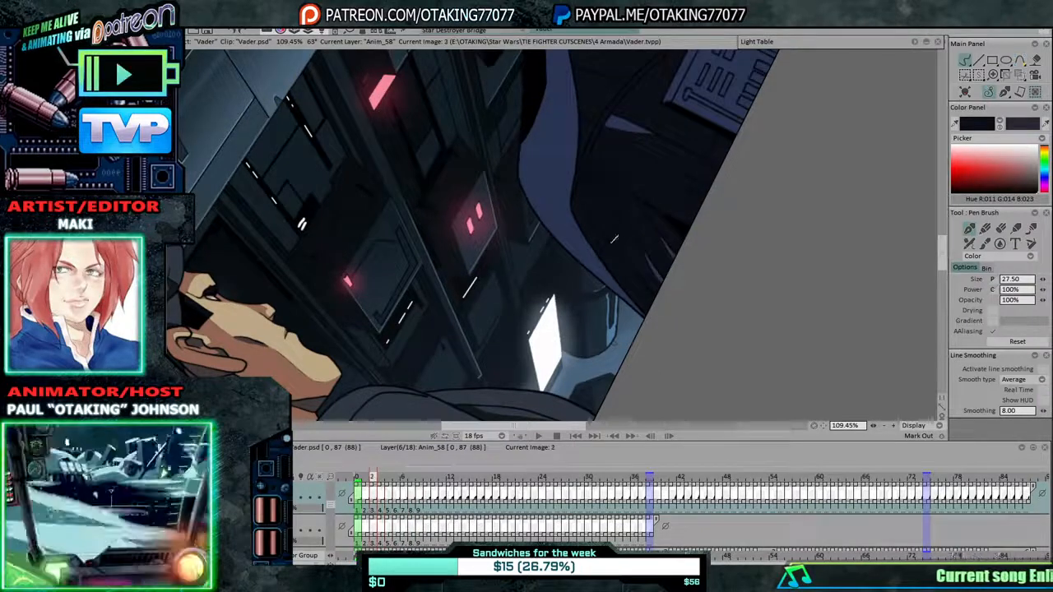
# Reset the canvas rotation and fill the light shoulder area of Vader's cape with the dark colour on image 0.
pyautogui.press('Left')
pyautogui.press('Left')
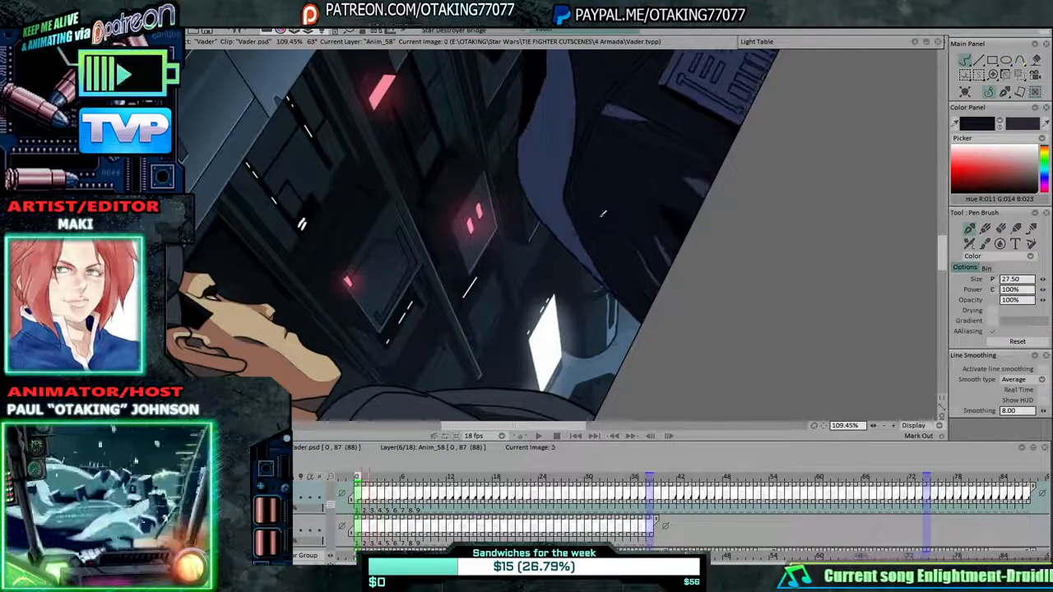
pyautogui.press('Right')
pyautogui.press('Right')
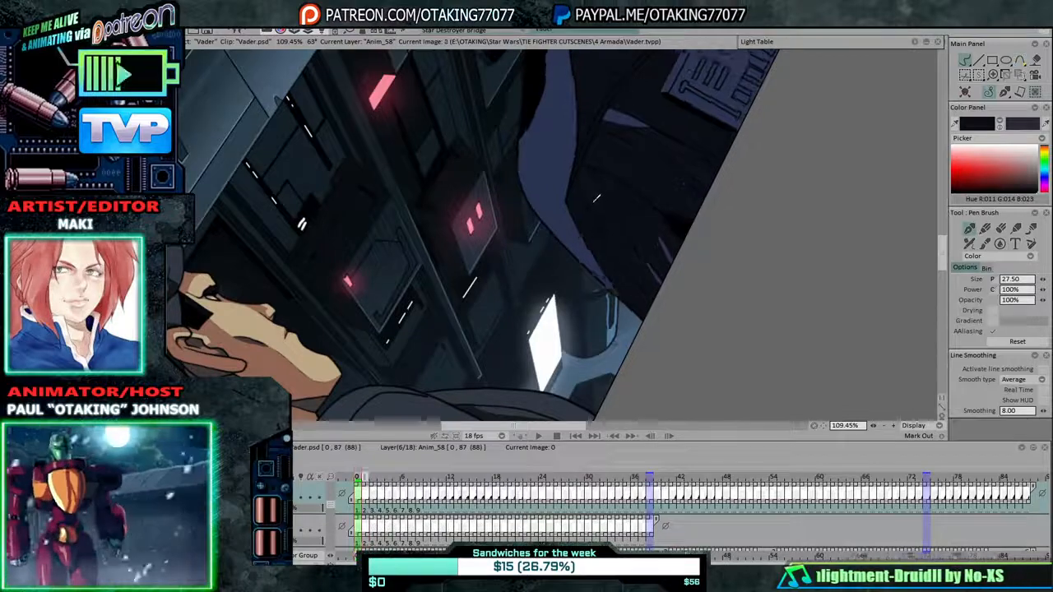
pyautogui.press('Left')
pyautogui.press('Left')
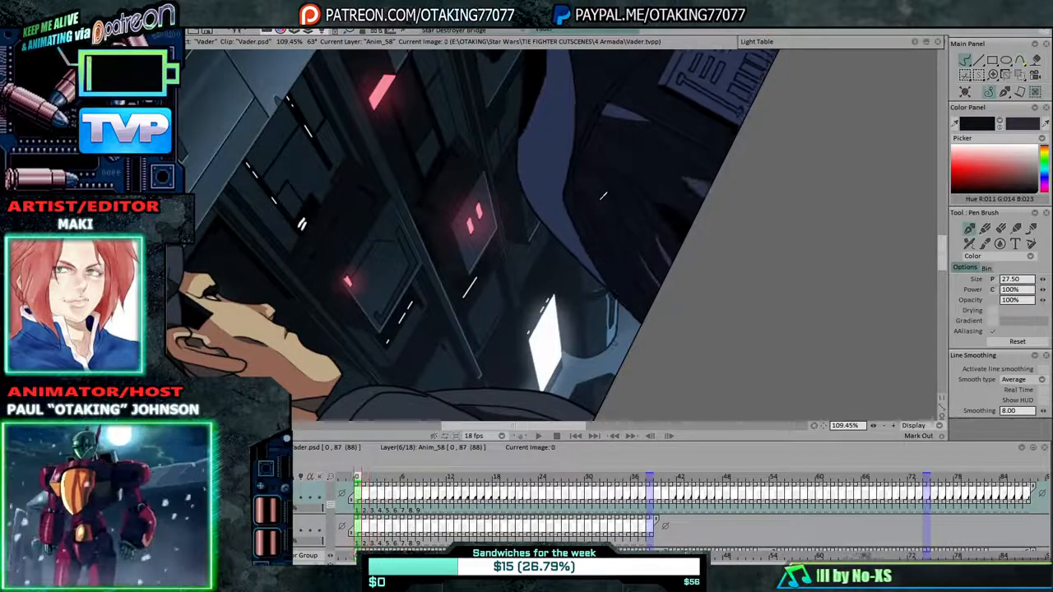
pyautogui.press('n')
pyautogui.press('n')
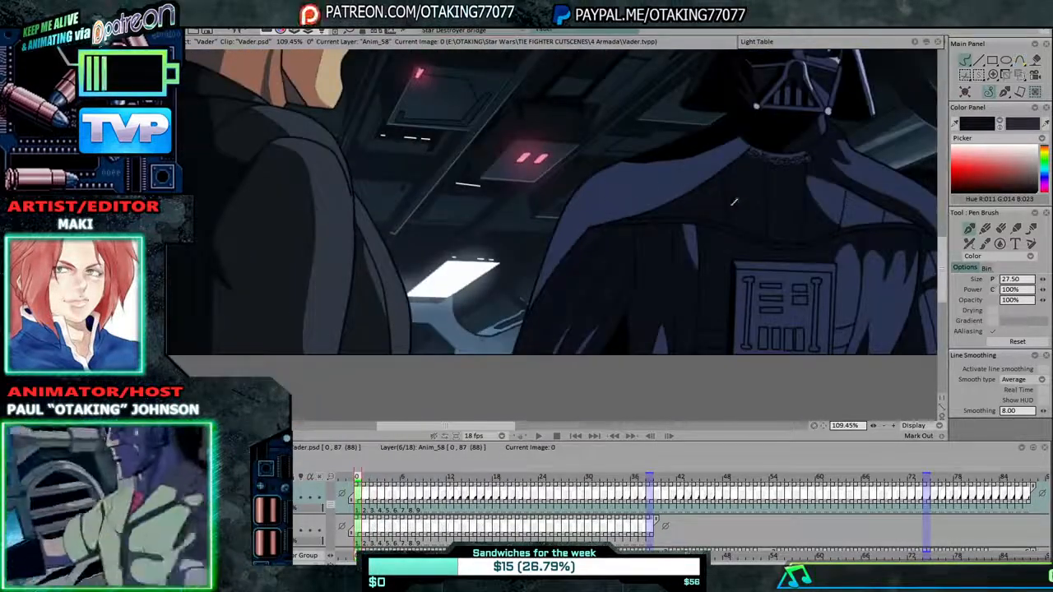
pyautogui.moveTo(604, 194); pyautogui.dragTo(537, 222)
pyautogui.click(1034, 61)
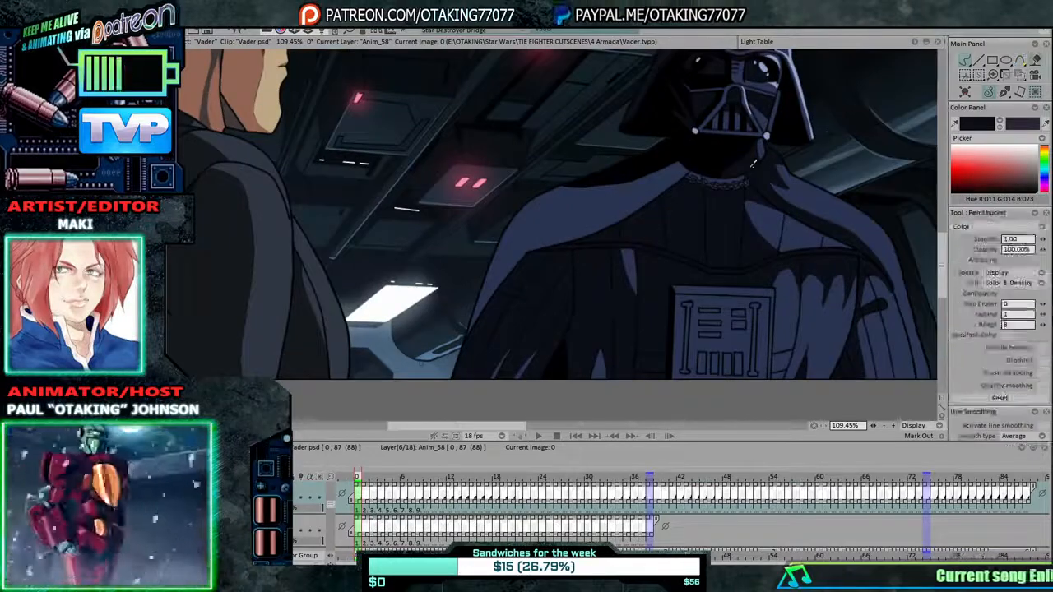
pyautogui.click(573, 212)
pyautogui.click(964, 61)
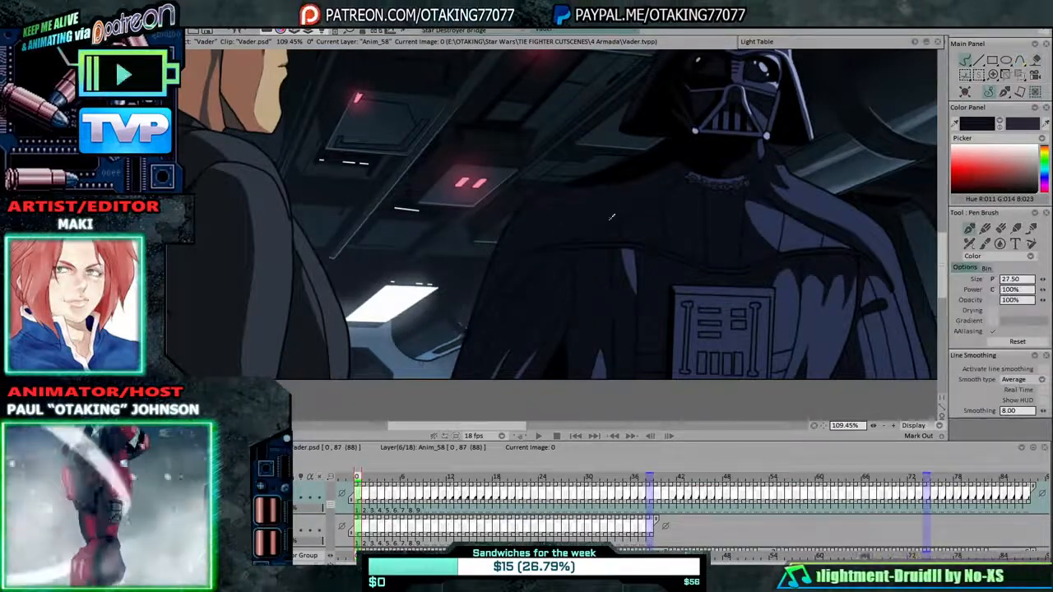
# Fill the same light shoulder area of Vader's cape with the dark colour on images 1 to 4.
pyautogui.click(1035, 61)
pyautogui.press('Right')
pyautogui.click(553, 230)
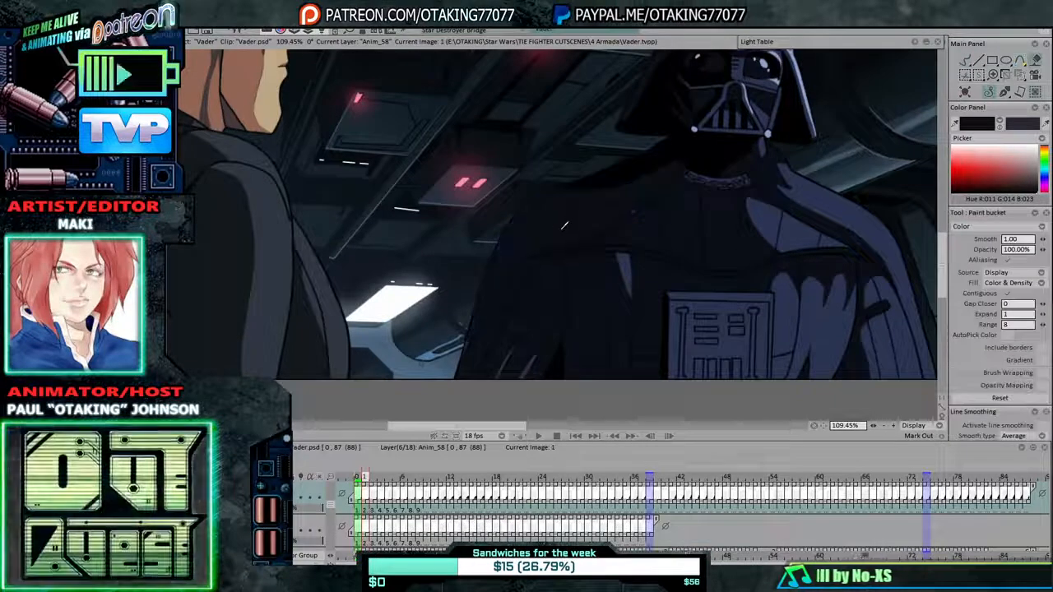
pyautogui.press('Right')
pyautogui.click(551, 230)
pyautogui.press('Right')
pyautogui.click(552, 230)
pyautogui.press('Right')
pyautogui.click(551, 223)
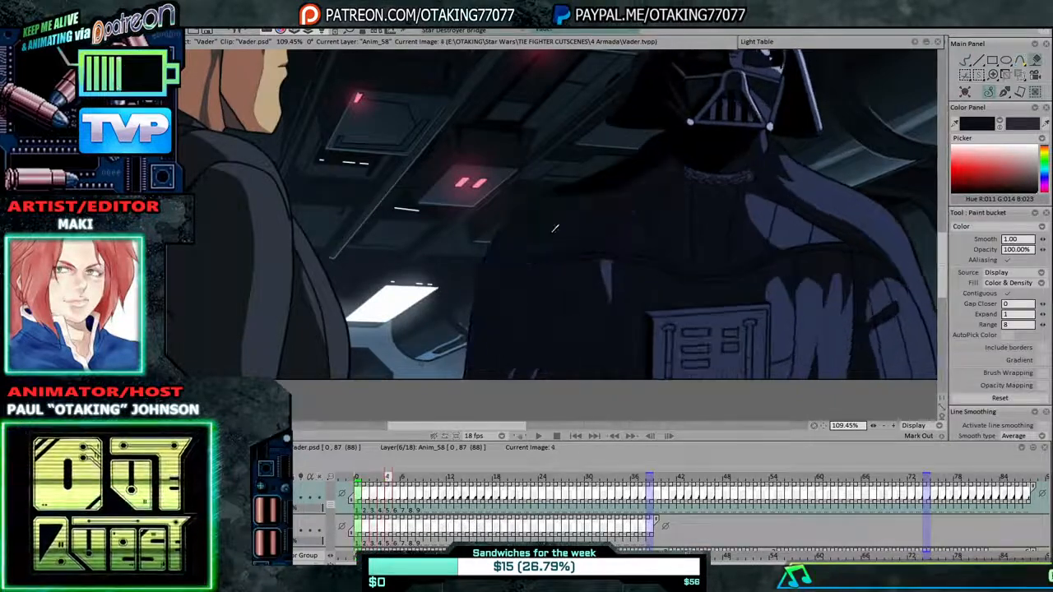
# Fill the light shoulder area of Vader's cape with the dark colour on images 5 to 10.
pyautogui.press('Right')
pyautogui.click(550, 218)
pyautogui.press('Right')
pyautogui.click(550, 213)
pyautogui.press('Right')
pyautogui.click(546, 207)
pyautogui.press('Right')
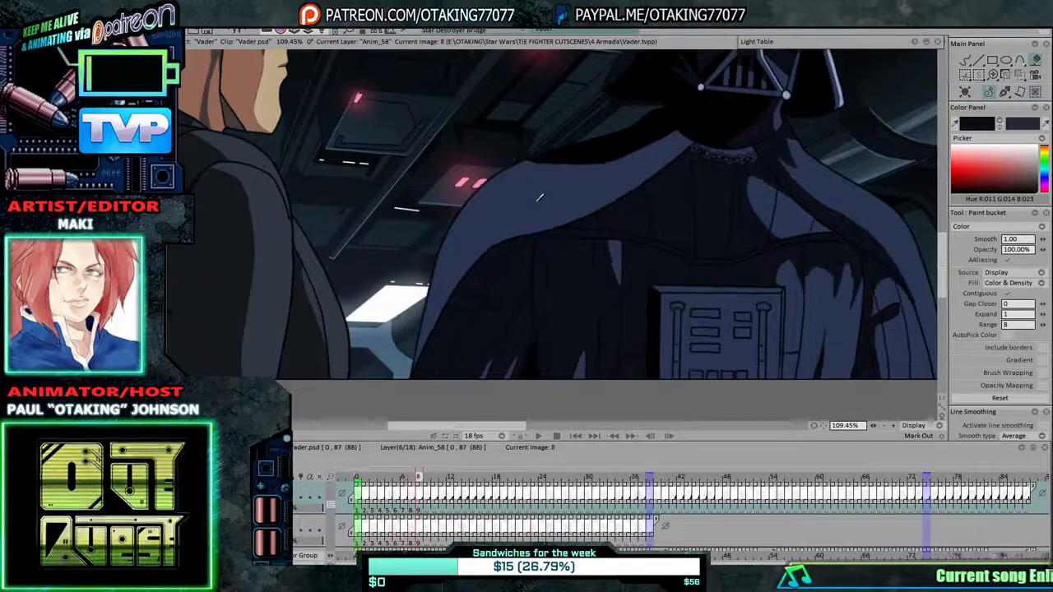
pyautogui.click(540, 200)
pyautogui.press('Right')
pyautogui.click(533, 189)
pyautogui.press('Right')
pyautogui.click(527, 178)
# Fill the light shoulder area of Vader's cape with the dark colour on images 11 to 16.
pyautogui.press('Right')
pyautogui.click(520, 171)
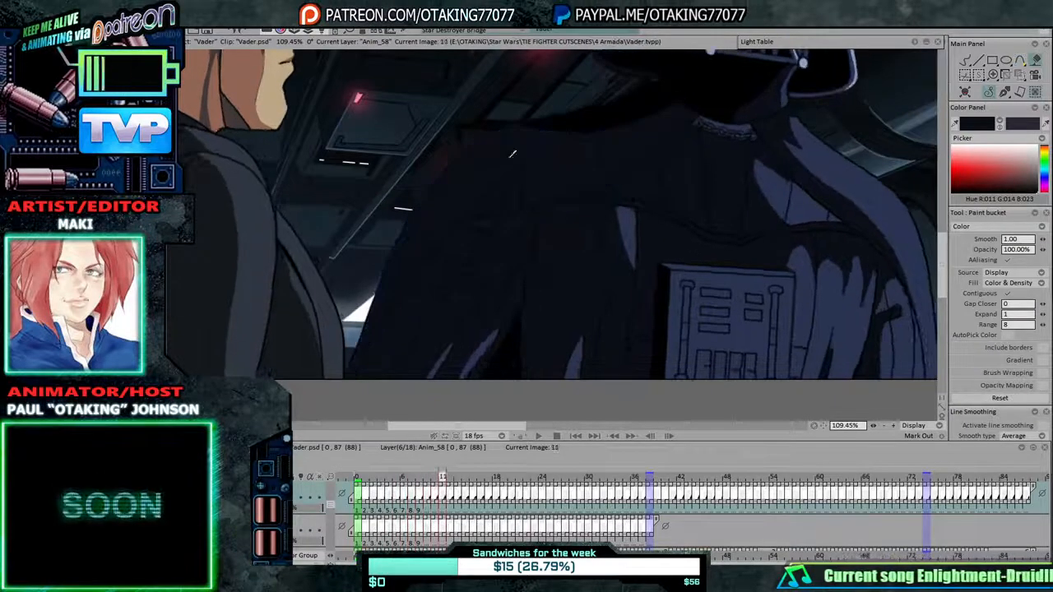
pyautogui.press('Right')
pyautogui.click(512, 162)
pyautogui.press('Right')
pyautogui.click(506, 157)
pyautogui.press('Right')
pyautogui.click(514, 145)
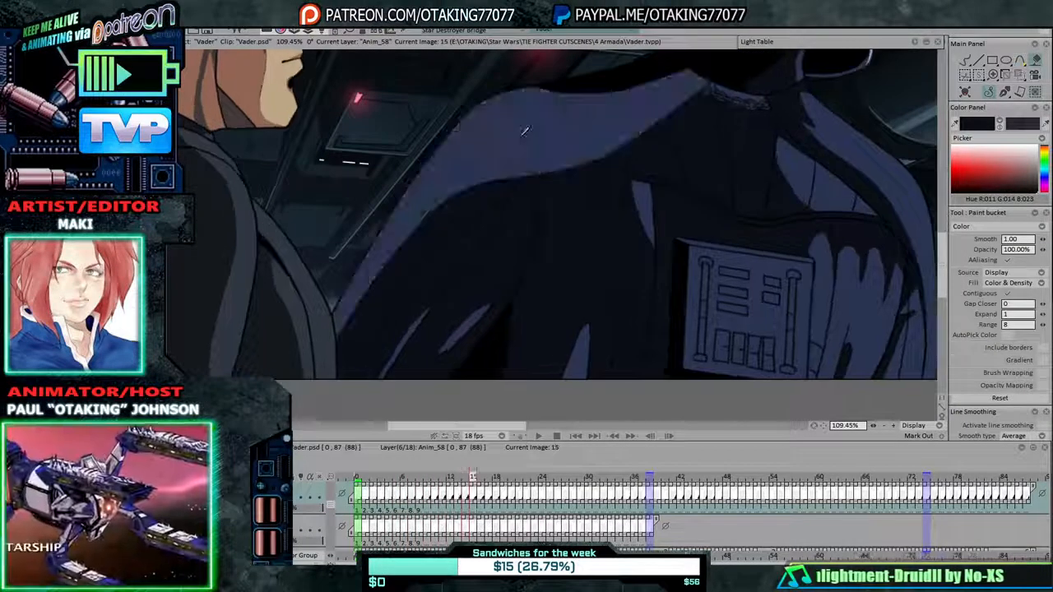
pyautogui.press('Right')
pyautogui.click(527, 130)
pyautogui.press('Right')
pyautogui.click(559, 132)
# Fill the light shoulder area of Vader's cape with the dark colour on images 17 to 22.
pyautogui.press('Right')
pyautogui.click(569, 134)
pyautogui.press('Right')
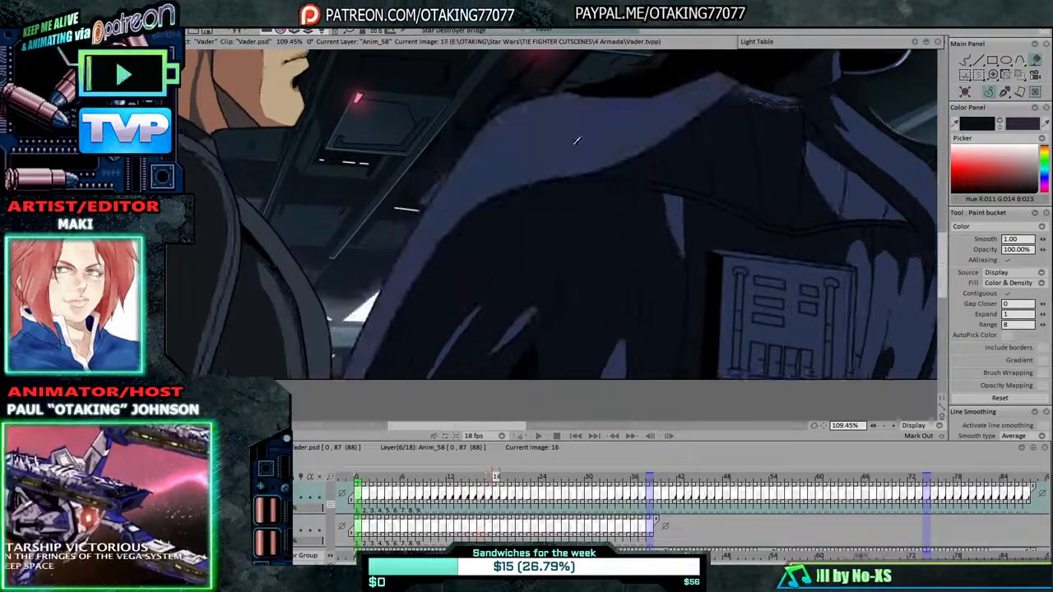
pyautogui.click(586, 137)
pyautogui.press('Right')
pyautogui.click(602, 139)
pyautogui.press('Right')
pyautogui.click(629, 128)
pyautogui.press('Right')
pyautogui.click(653, 123)
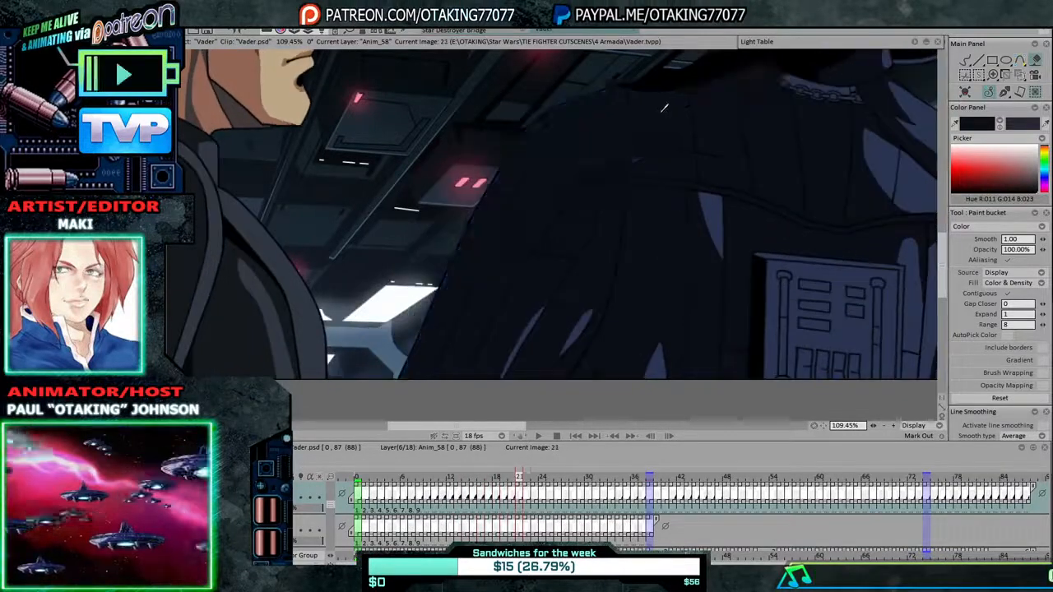
pyautogui.press('Right')
pyautogui.click(682, 118)
# Fill the light shoulder area of Vader's cape with the dark colour on images 23 to 25.
pyautogui.scroll(-5, 732, 153)
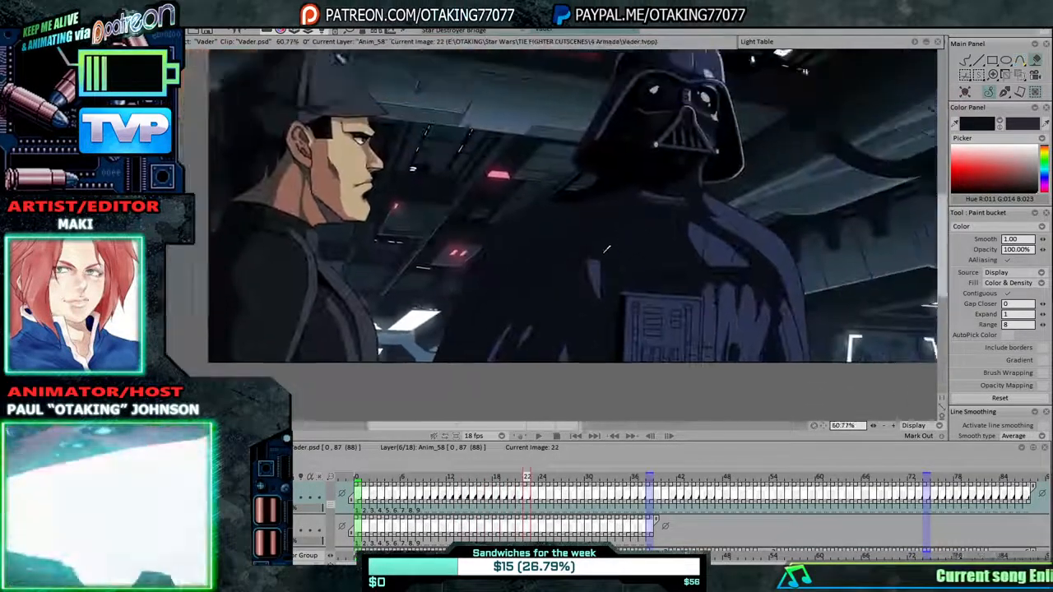
pyautogui.press('Right')
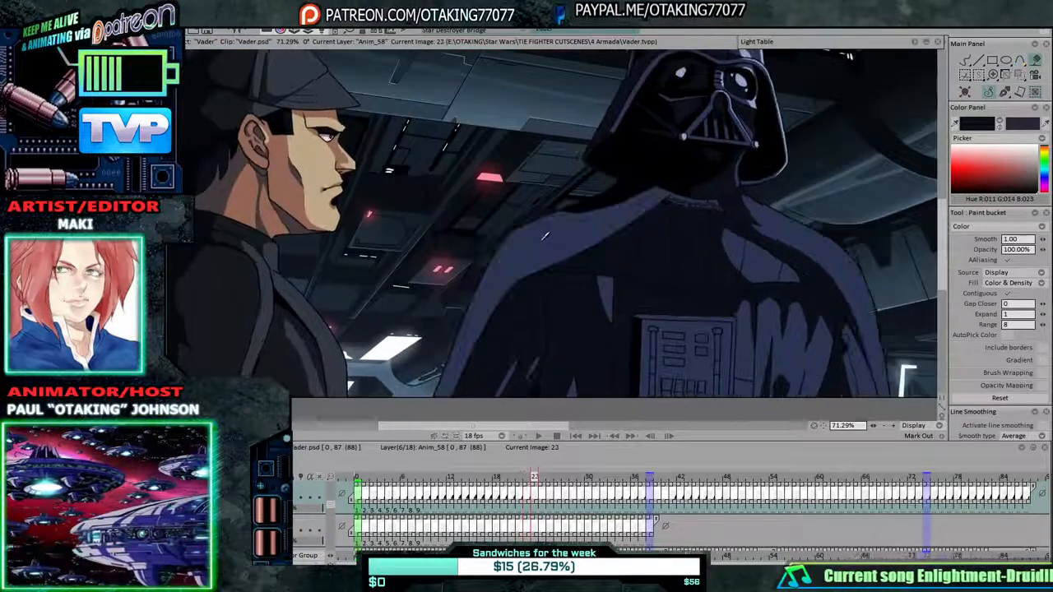
pyautogui.click(583, 237)
pyautogui.press('Right')
pyautogui.click(581, 236)
pyautogui.press('Right')
pyautogui.click(676, 176)
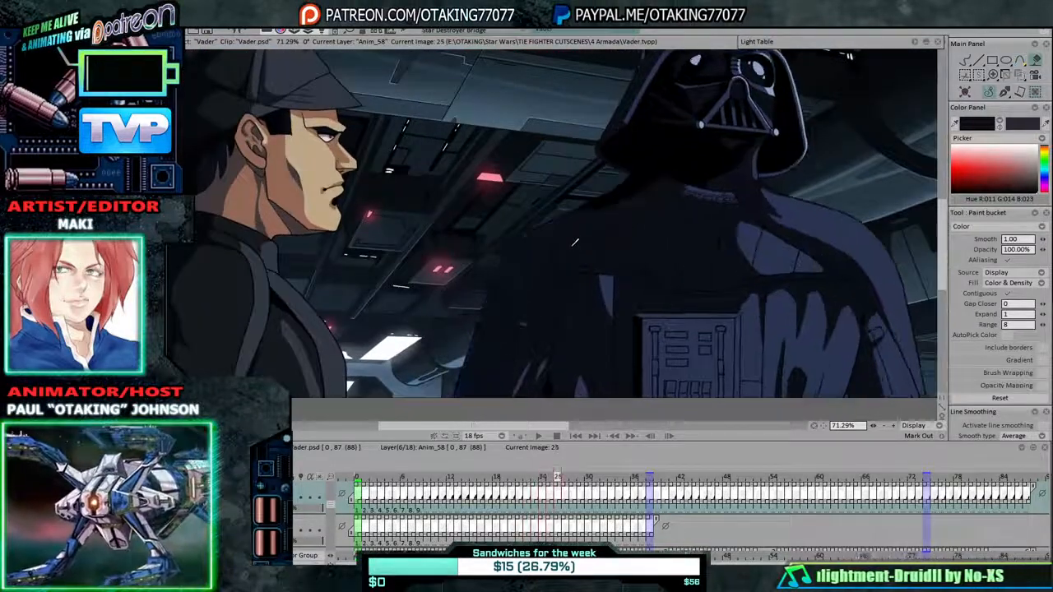
# Fill the light shoulder area of Vader's cape on images 26 to 28, checking the neighbouring images.
pyautogui.click(964, 61)
pyautogui.press('Left')
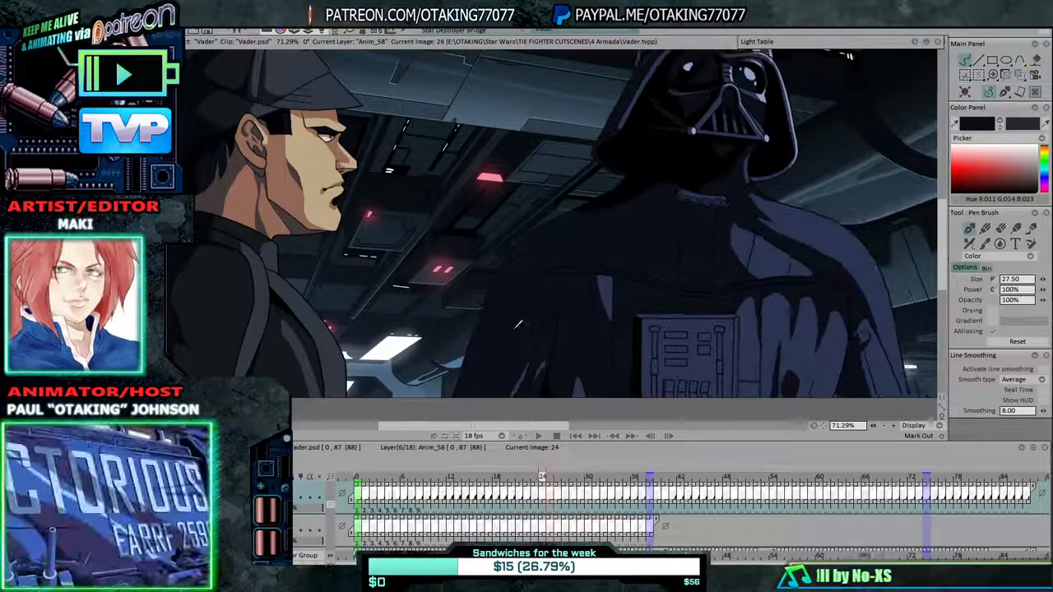
pyautogui.press('Right')
pyautogui.press('Right')
pyautogui.press('Right')
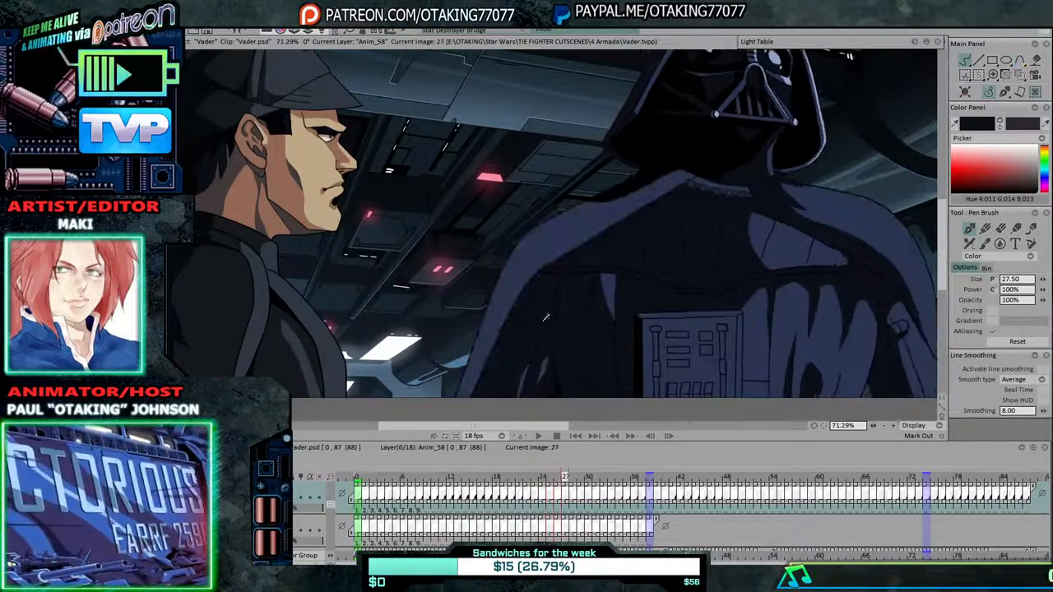
pyautogui.press('Left')
pyautogui.click(1037, 63)
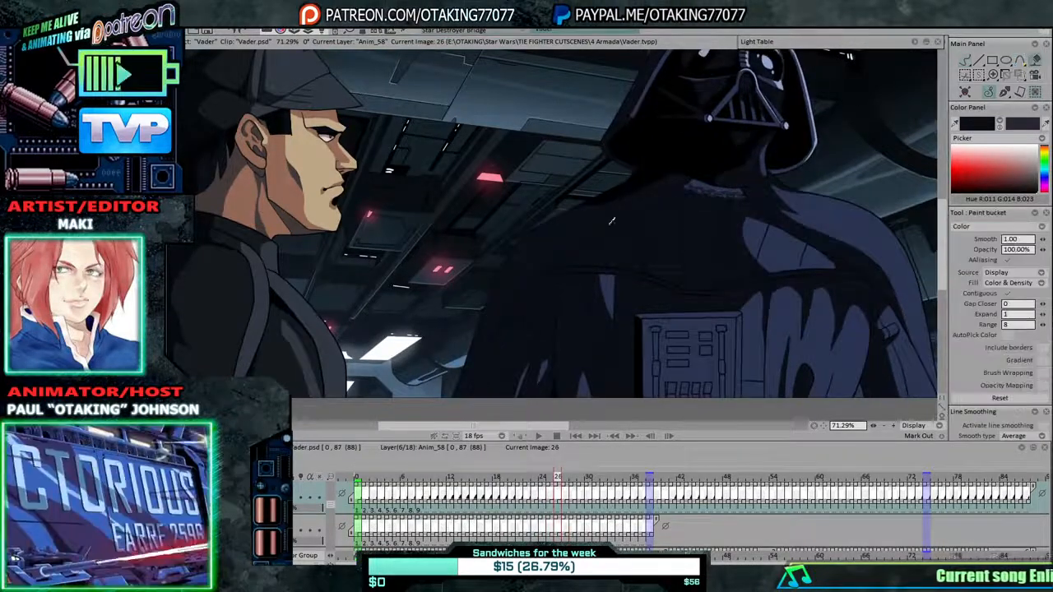
pyautogui.press('Right')
pyautogui.click(556, 261)
pyautogui.press('Right')
pyautogui.click(555, 260)
pyautogui.press('Left')
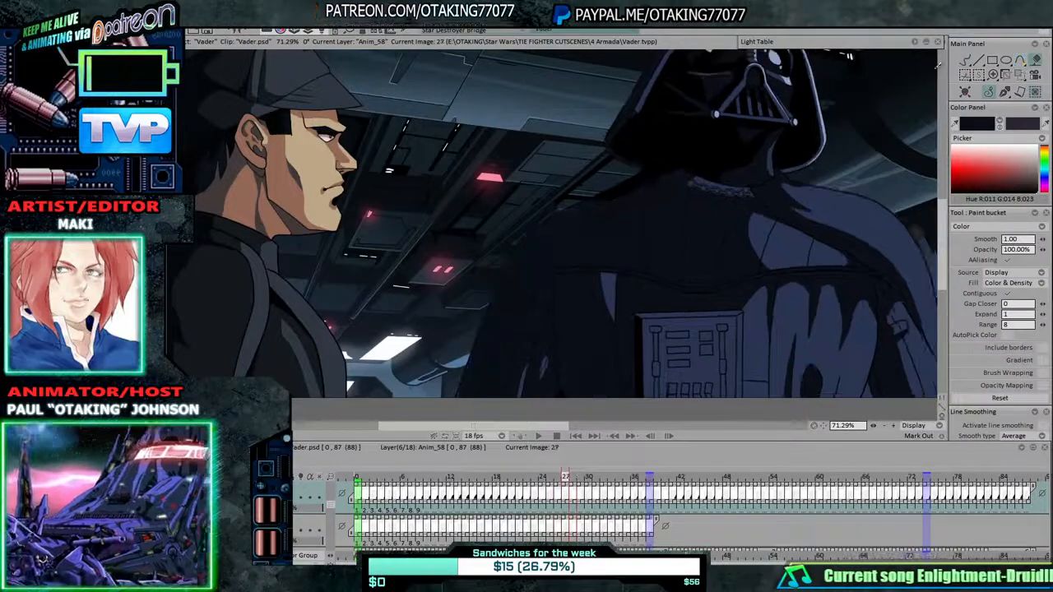
pyautogui.press('Right')
pyautogui.click(964, 62)
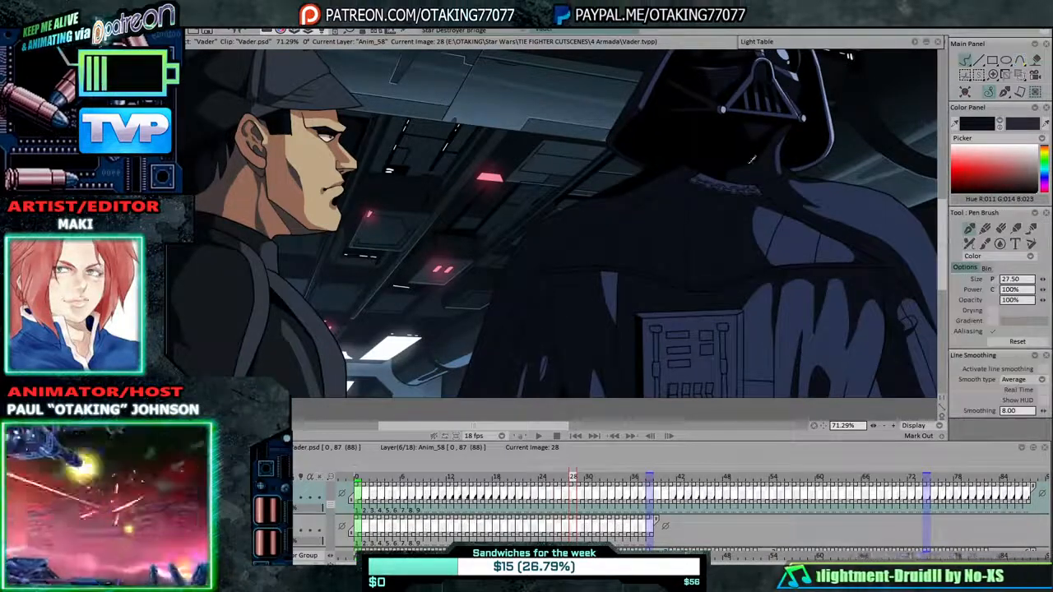
# Fill the light shoulder area of Vader's cape with the dark colour on images 29 to 33.
pyautogui.click(1036, 63)
pyautogui.press('Right')
pyautogui.click(522, 239)
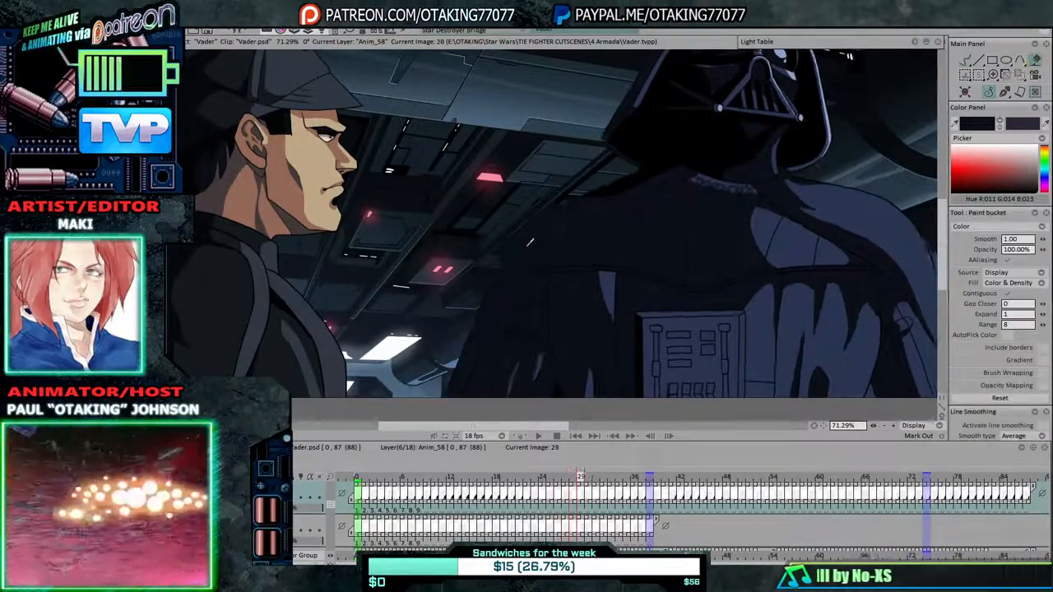
pyautogui.press('Right')
pyautogui.click(522, 239)
pyautogui.press('Right')
pyautogui.click(518, 236)
pyautogui.press('Right')
pyautogui.click(511, 230)
pyautogui.press('Right')
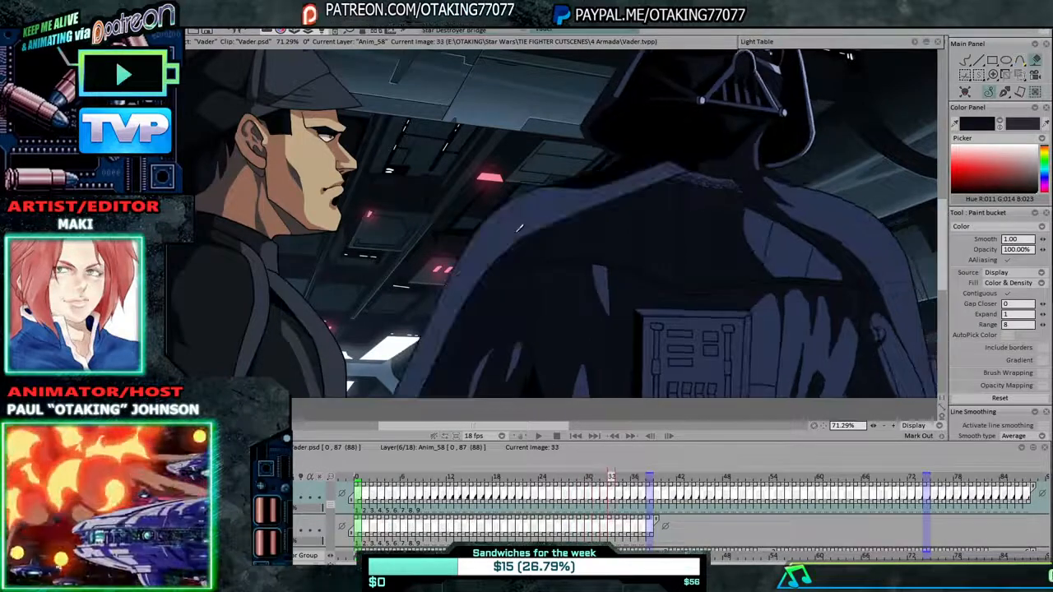
pyautogui.click(503, 224)
# Fill the light shoulder area of Vader's cape with the dark colour on images 34 to 37.
pyautogui.press('Right')
pyautogui.click(502, 222)
pyautogui.press('Right')
pyautogui.click(499, 217)
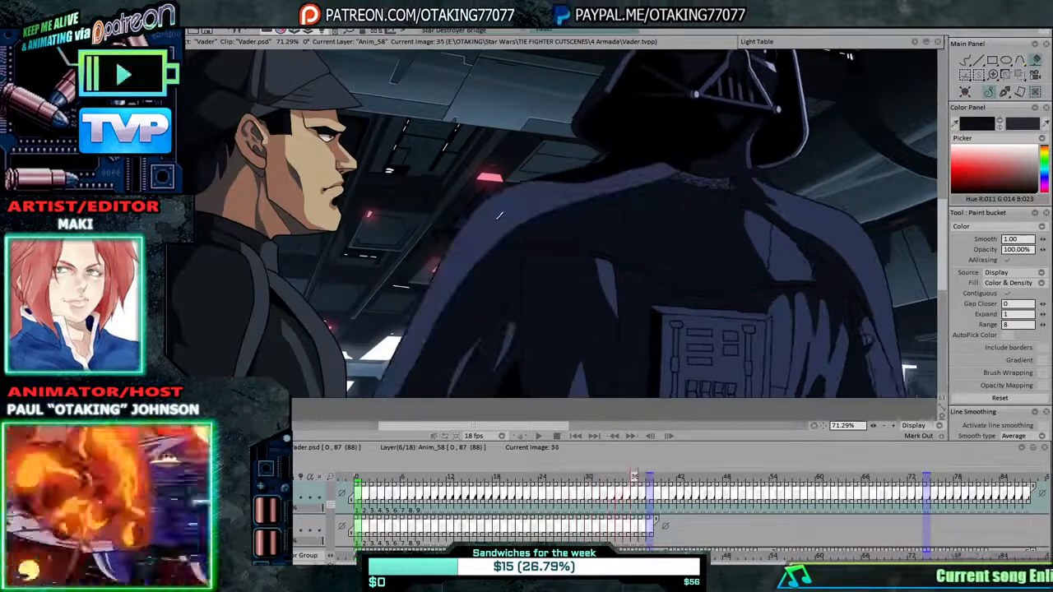
pyautogui.press('Right')
pyautogui.click(507, 214)
pyautogui.press('Right')
pyautogui.click(510, 212)
pyautogui.press('Right')
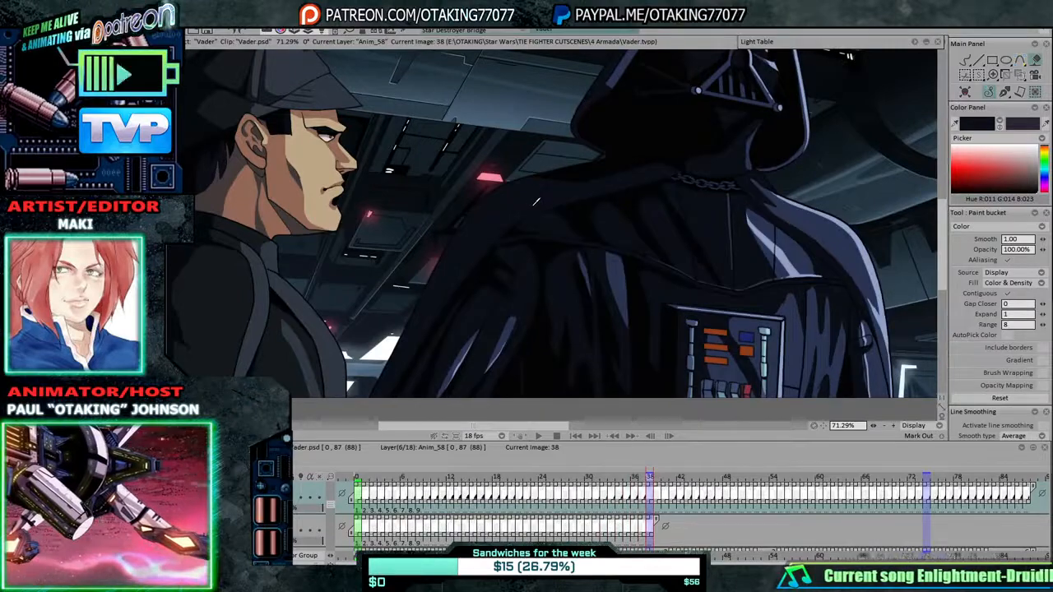
pyautogui.click(533, 199)
# Flip between images 37 and 38 to compare the filled cape with the fully coloured drawing.
pyautogui.press('Right')
pyautogui.press('Left')
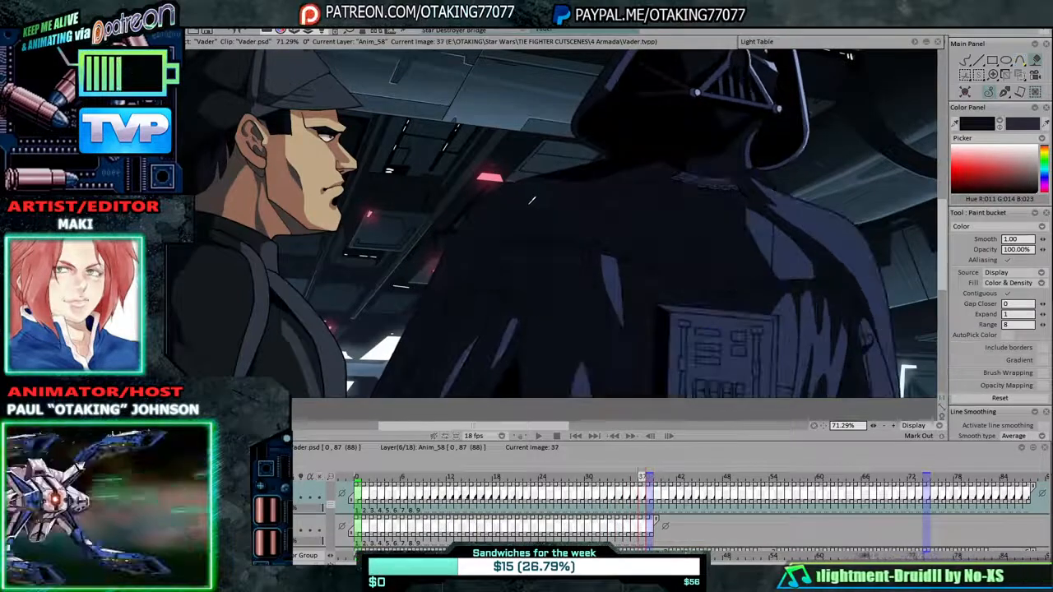
pyautogui.press('Right')
pyautogui.press('Right')
pyautogui.press('Right')
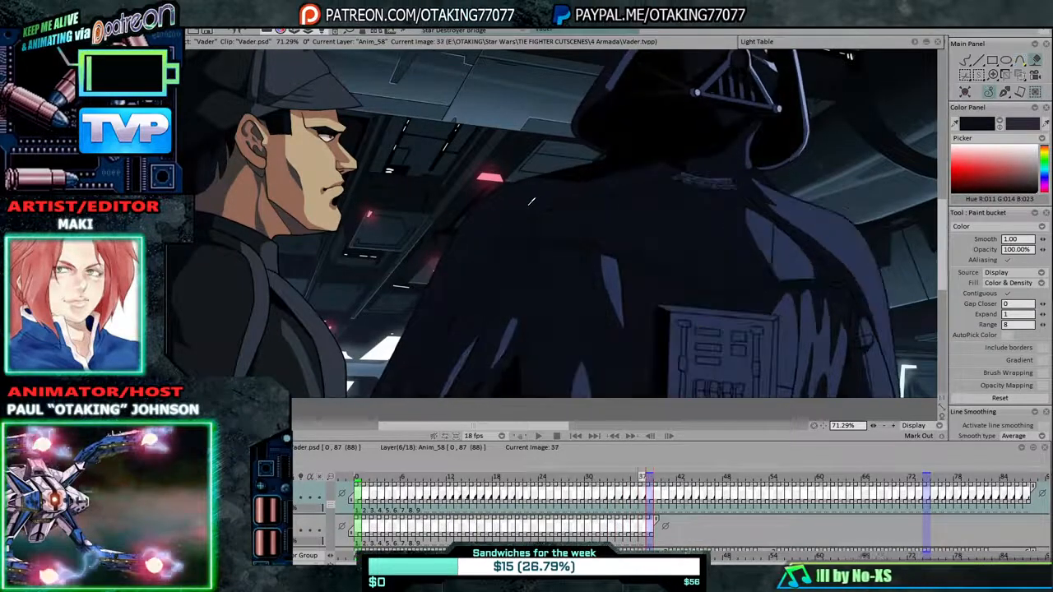
pyautogui.press('Left')
pyautogui.press('Left')
pyautogui.press('Left')
pyautogui.press('Right')
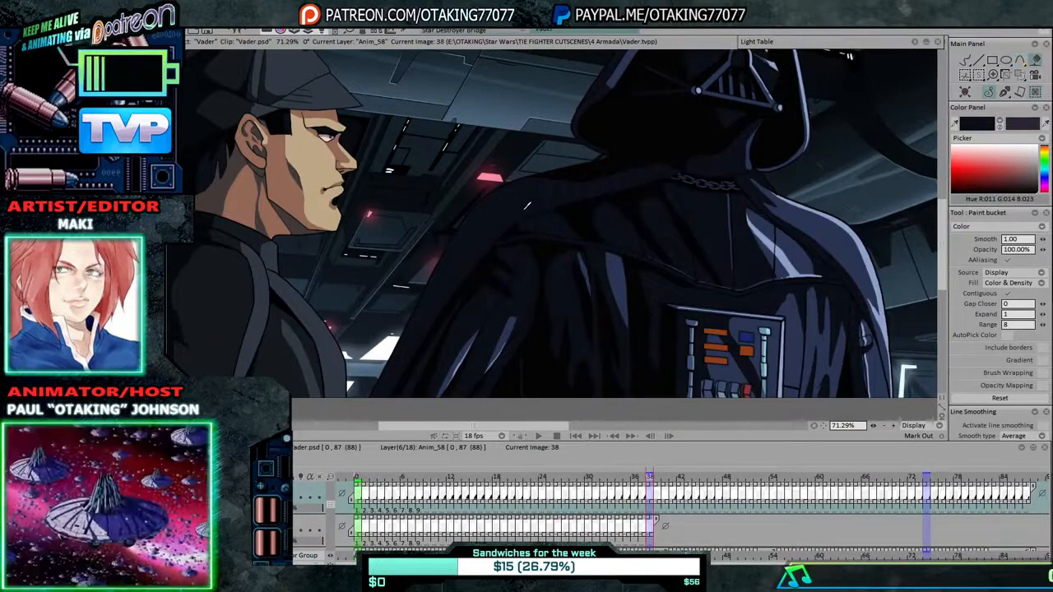
pyautogui.press('Left')
pyautogui.press('Right')
pyautogui.press('Left')
pyautogui.press('Right')
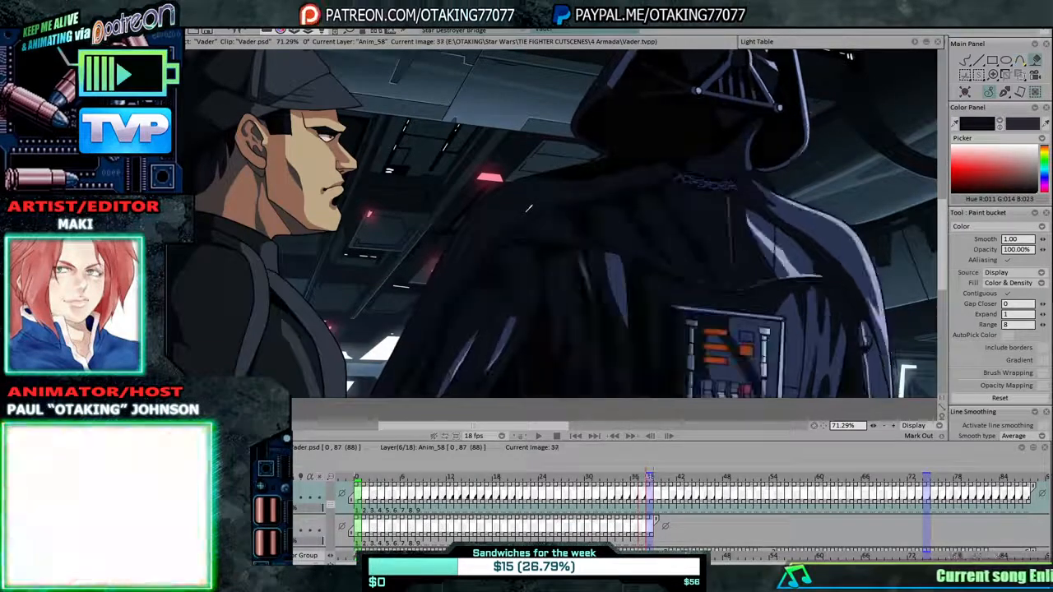
pyautogui.press('Left')
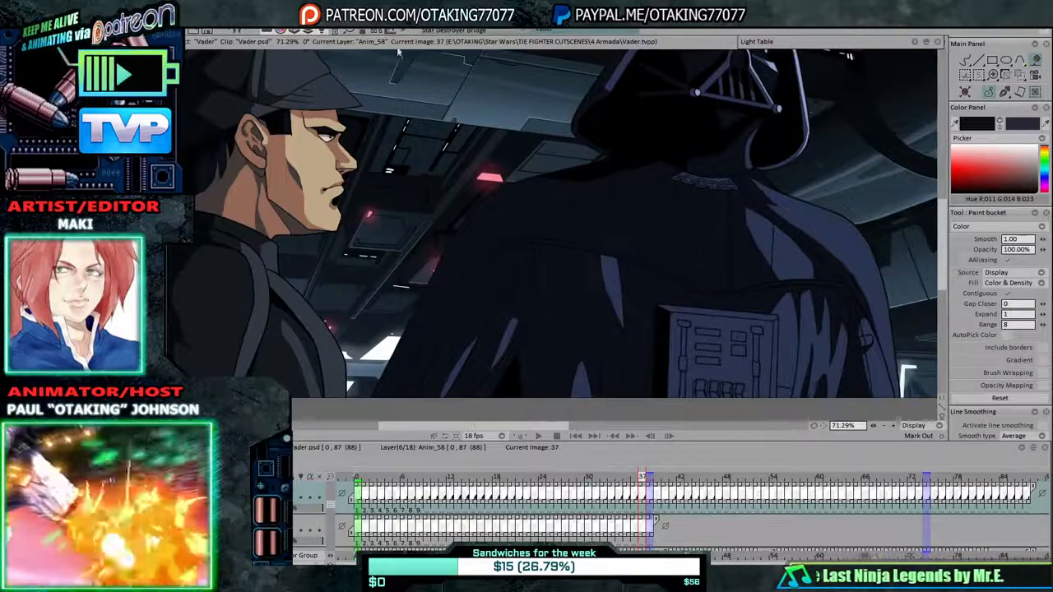
pyautogui.moveTo(642, 477); pyautogui.dragTo(646, 468)
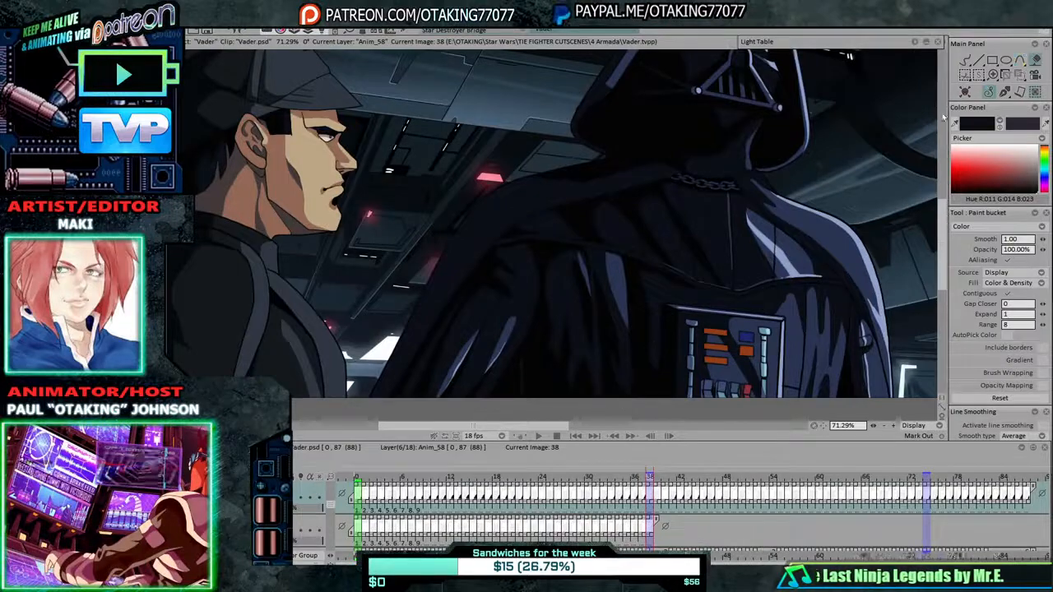
pyautogui.click(966, 60)
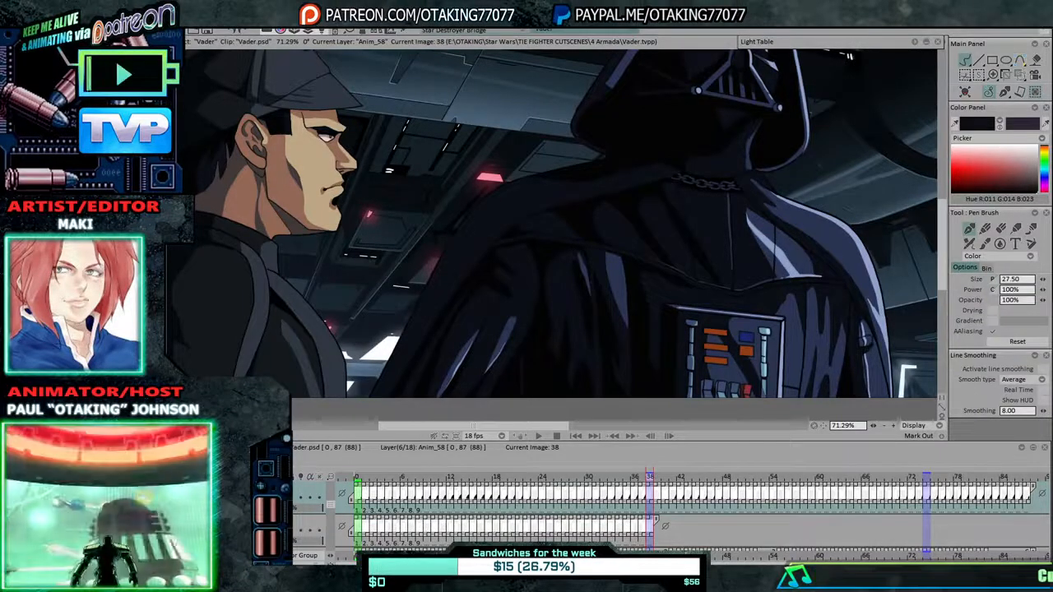
# Switch to the video player and jump to the shot of Star Destroyers approaching Coruscant.
pyautogui.hotkey('alt', 'Tab')
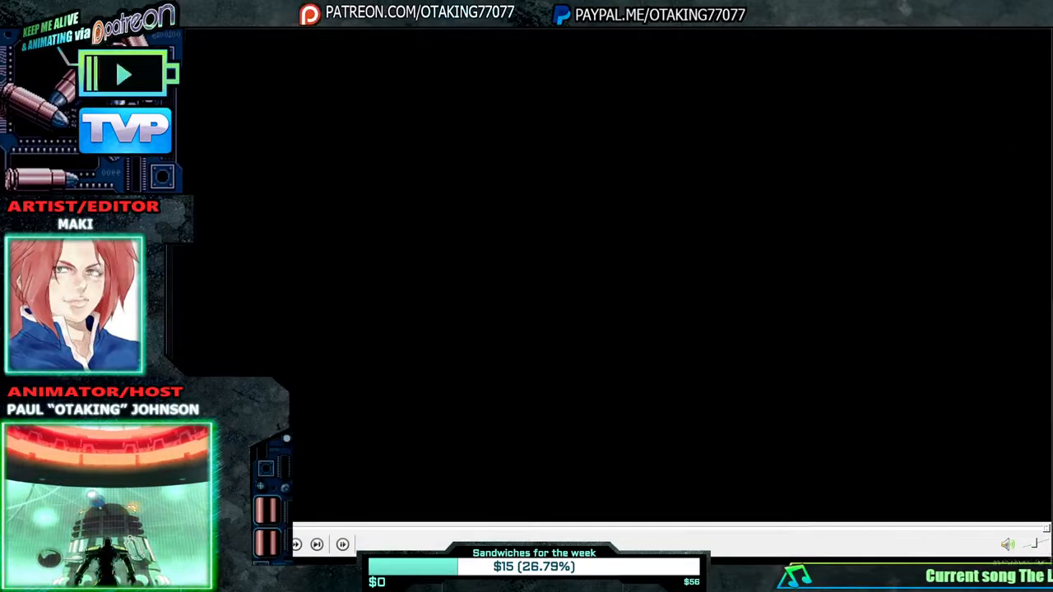
pyautogui.click(486, 532)
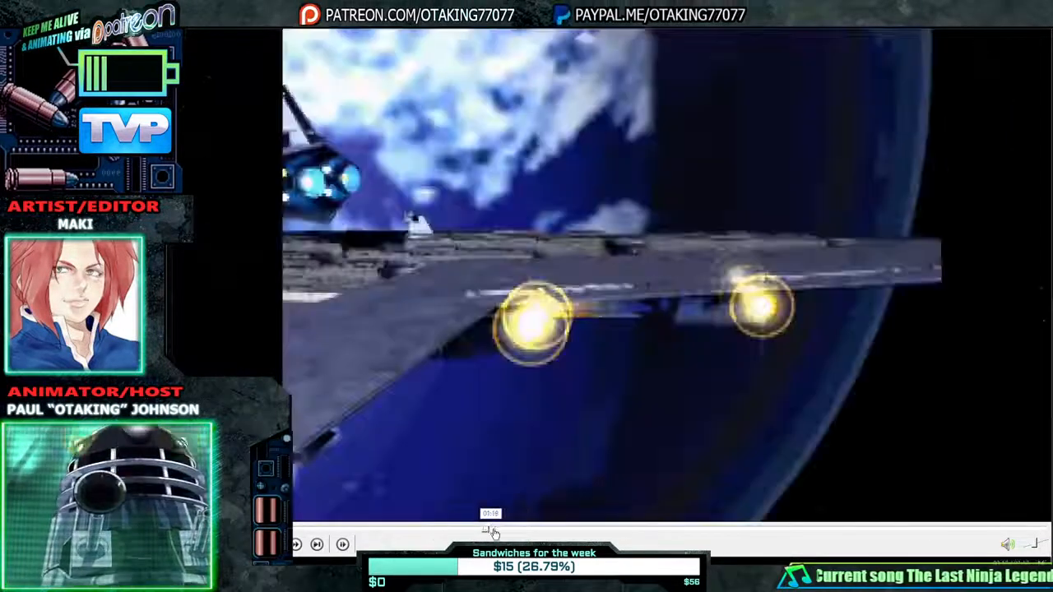
pyautogui.click(476, 531)
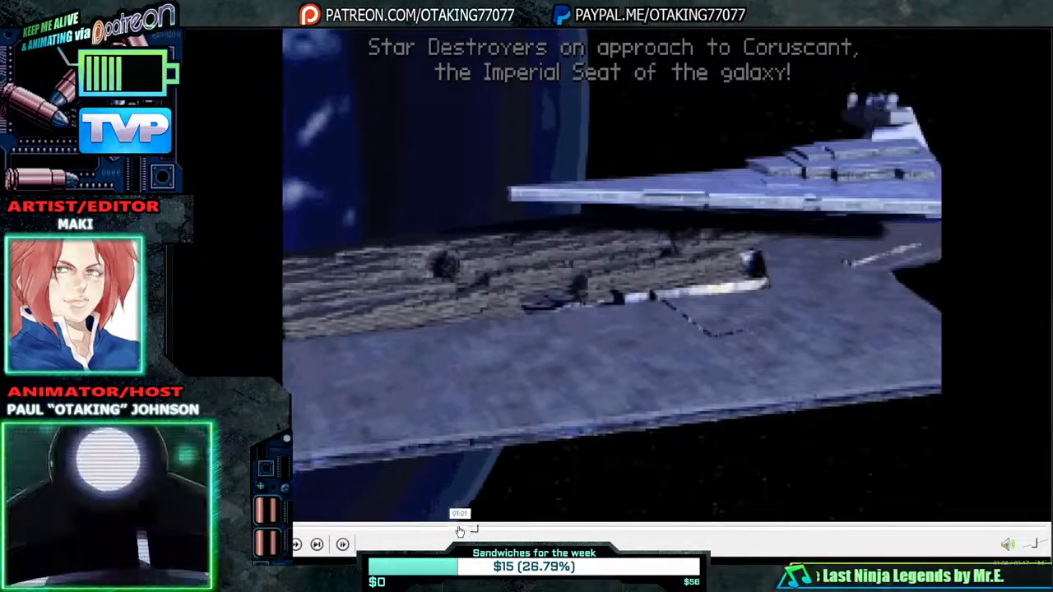
# Jump through the cutscene video to the Imperial Armada shot, then return to the Vader animation in TVPaint.
pyautogui.click(458, 531)
pyautogui.click(444, 530)
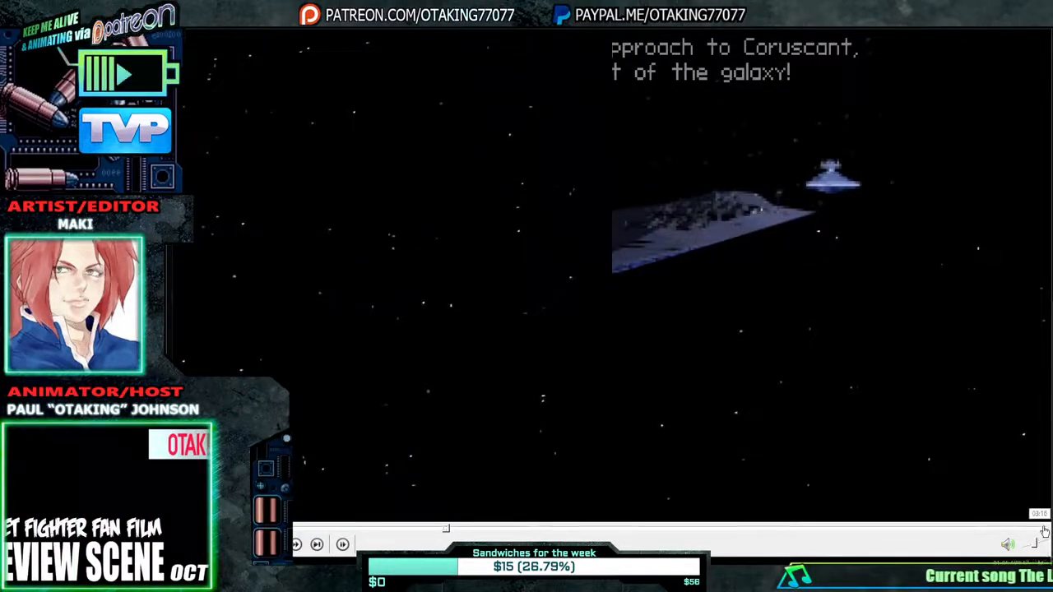
pyautogui.click(536, 529)
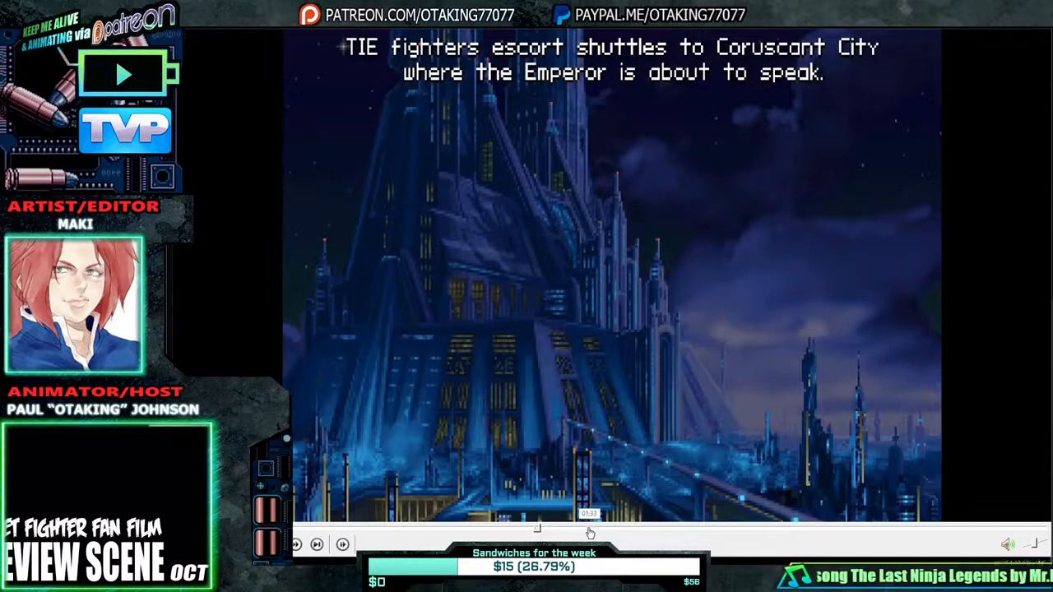
pyautogui.click(589, 529)
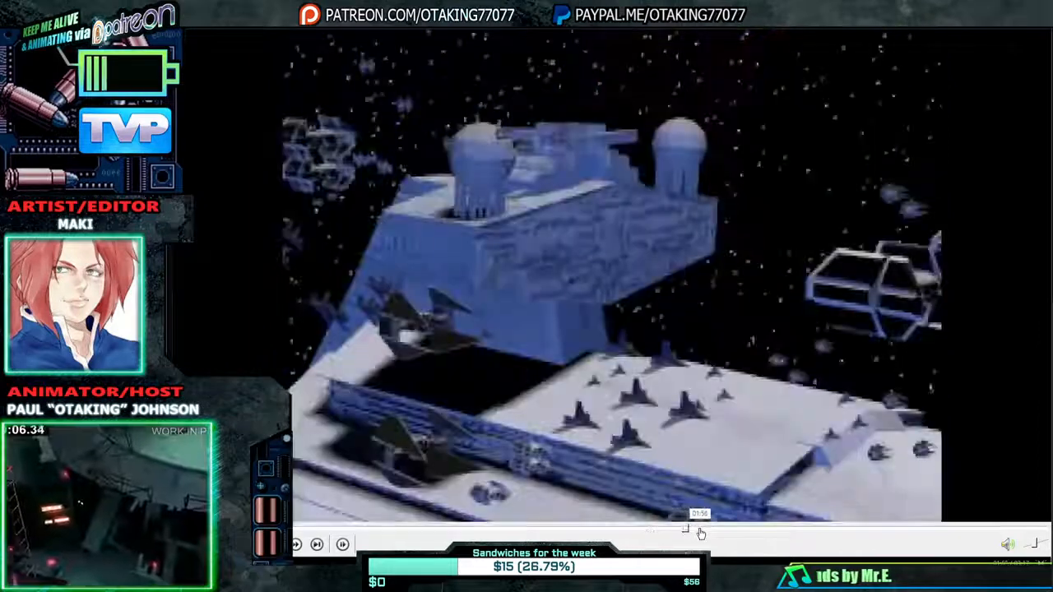
pyautogui.click(684, 530)
pyautogui.click(677, 531)
pyautogui.click(671, 531)
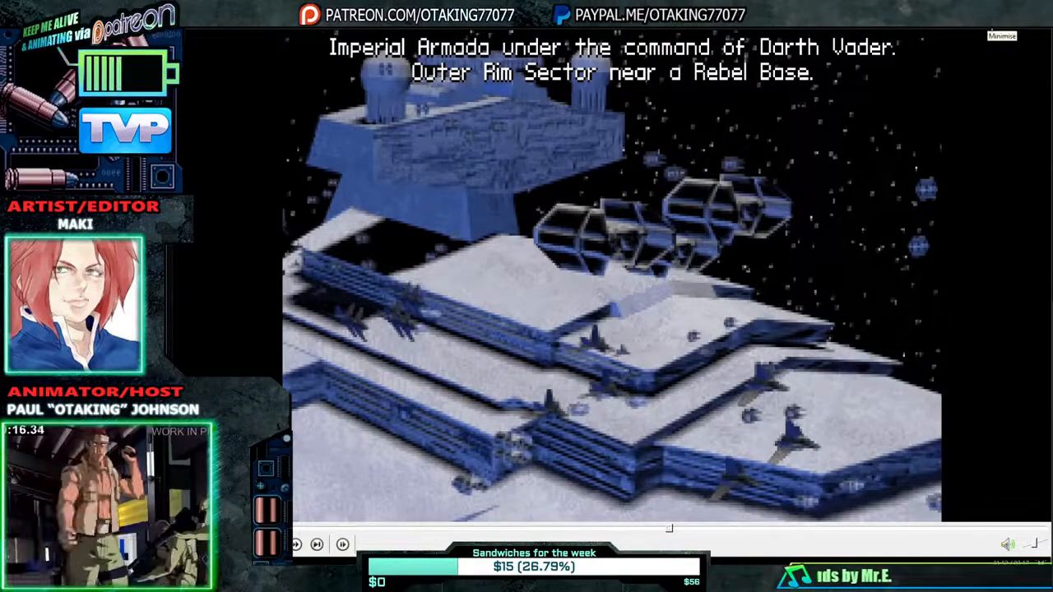
pyautogui.click(1000, 26)
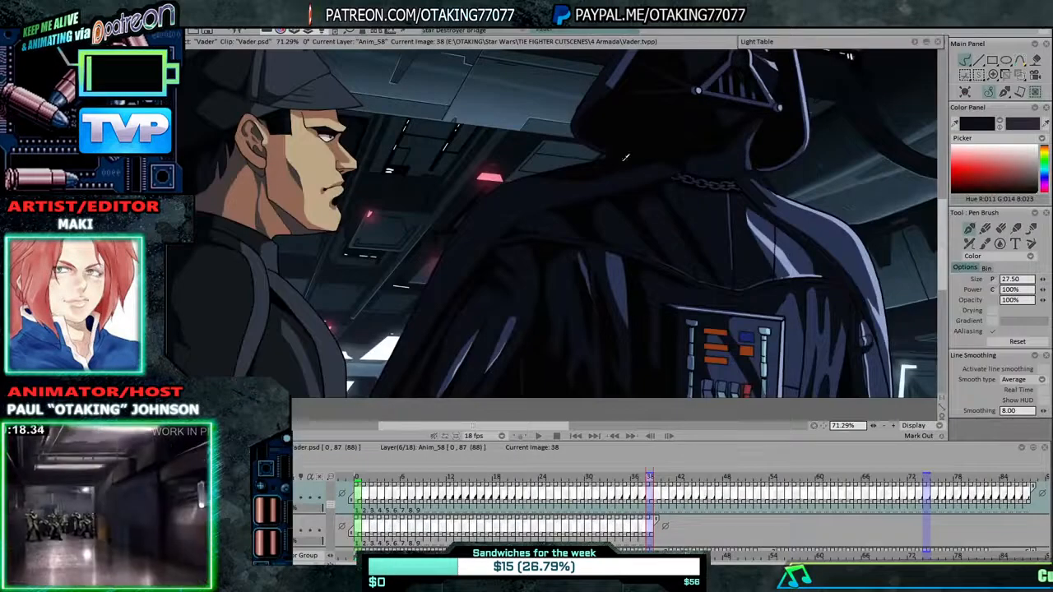
# Flip between images 37 and 38 to check the flat cape shading against the fully coloured drawing.
pyautogui.press('Left')
pyautogui.press('Left')
pyautogui.press('Right')
pyautogui.press('Right')
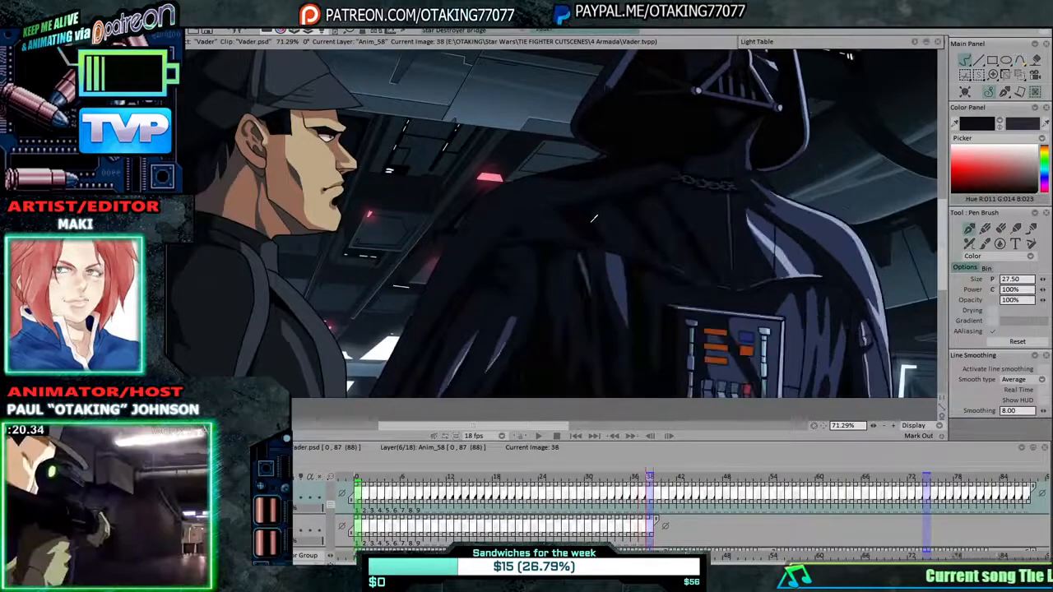
pyautogui.press('Left')
pyautogui.press('Right')
pyautogui.press('Left')
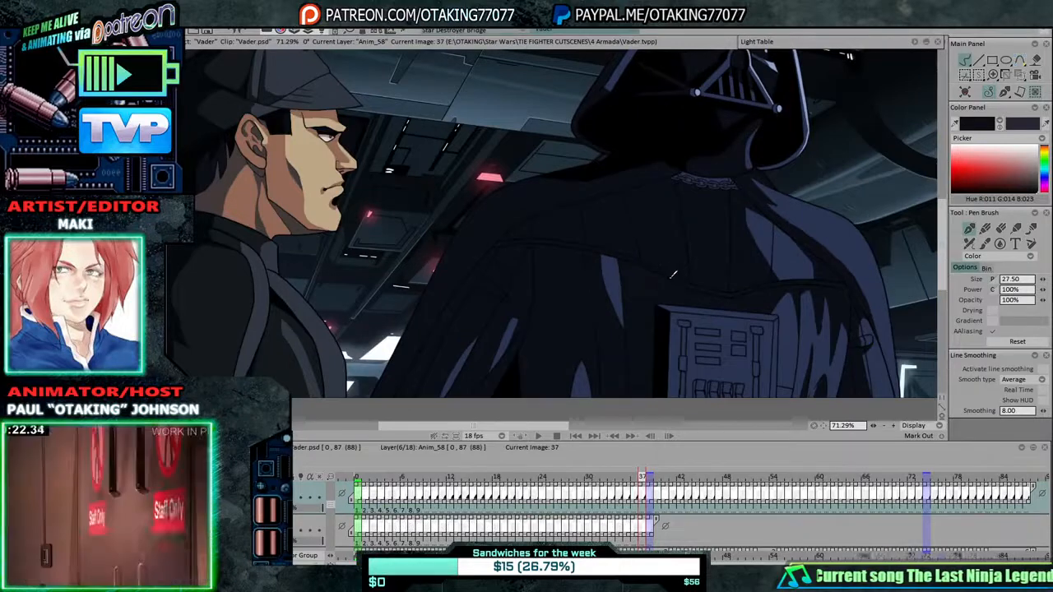
pyautogui.press('Right')
pyautogui.press('Left')
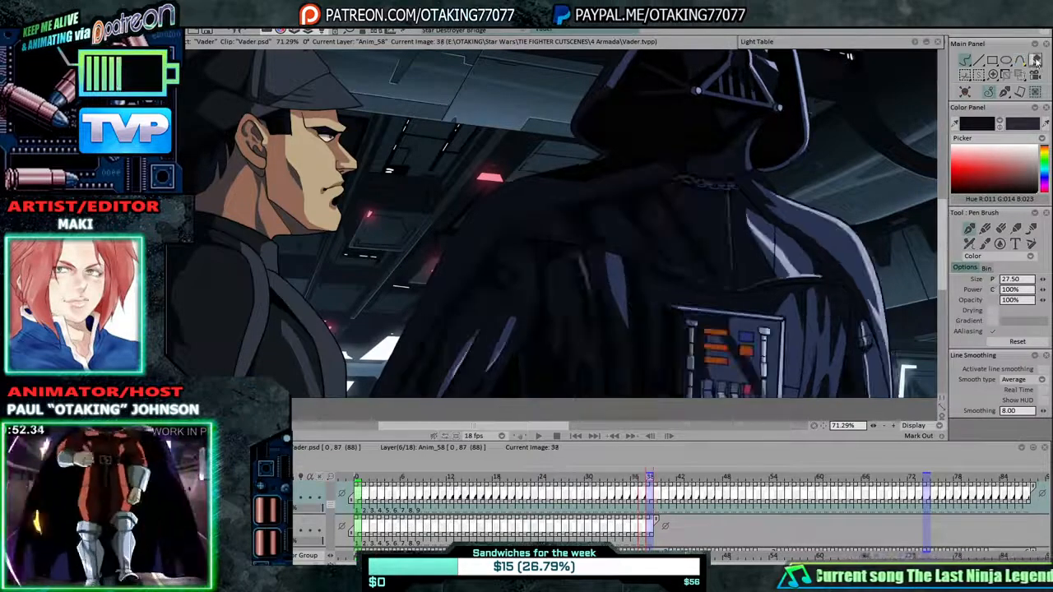
pyautogui.click(1035, 60)
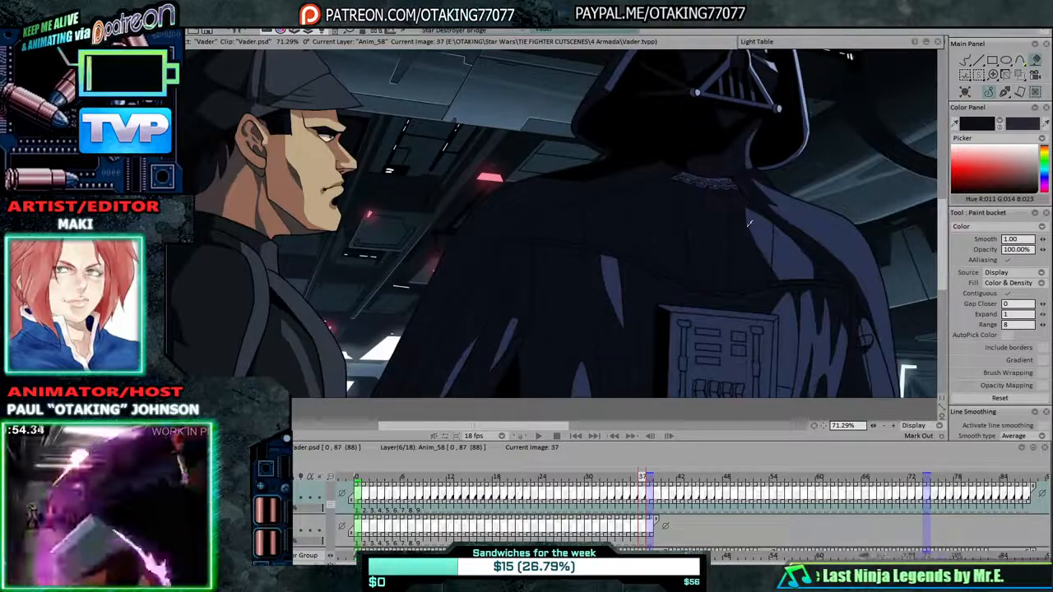
pyautogui.scroll(2, 706, 172)
pyautogui.scroll(2, 704, 245)
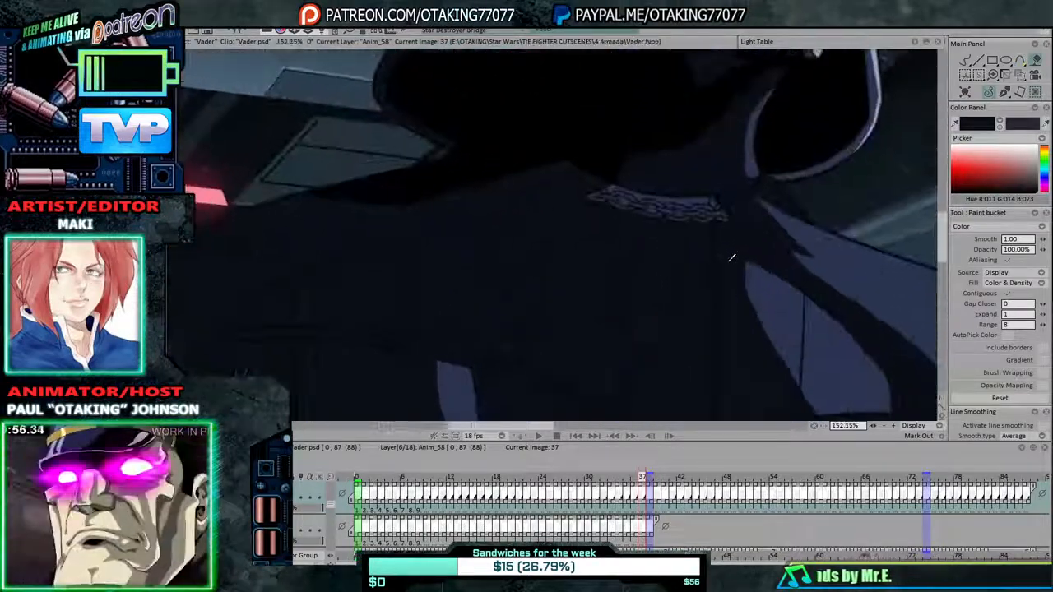
pyautogui.scroll(-3, 724, 254)
pyautogui.moveTo(727, 258); pyautogui.dragTo(672, 242)
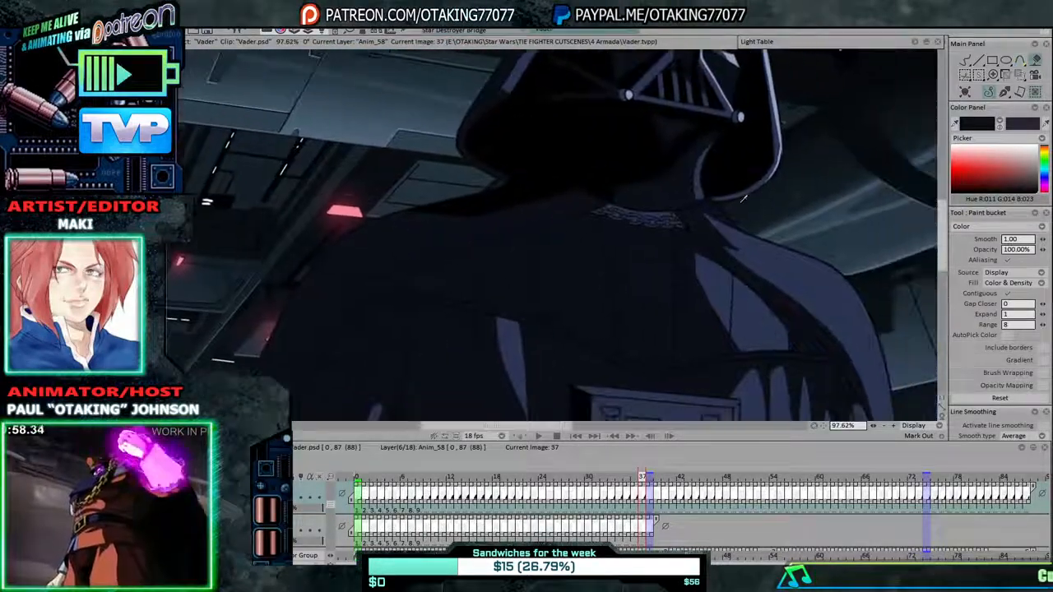
pyautogui.click(965, 60)
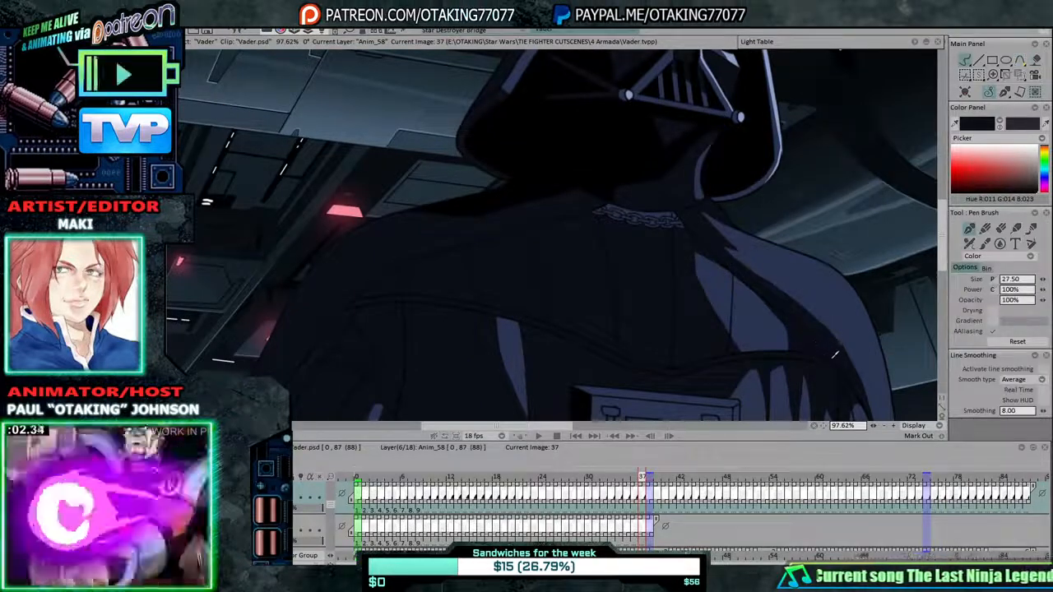
# Examine Vader's shoulders and collar on images 36 to 38, up close and in the wider shot.
pyautogui.press('Left')
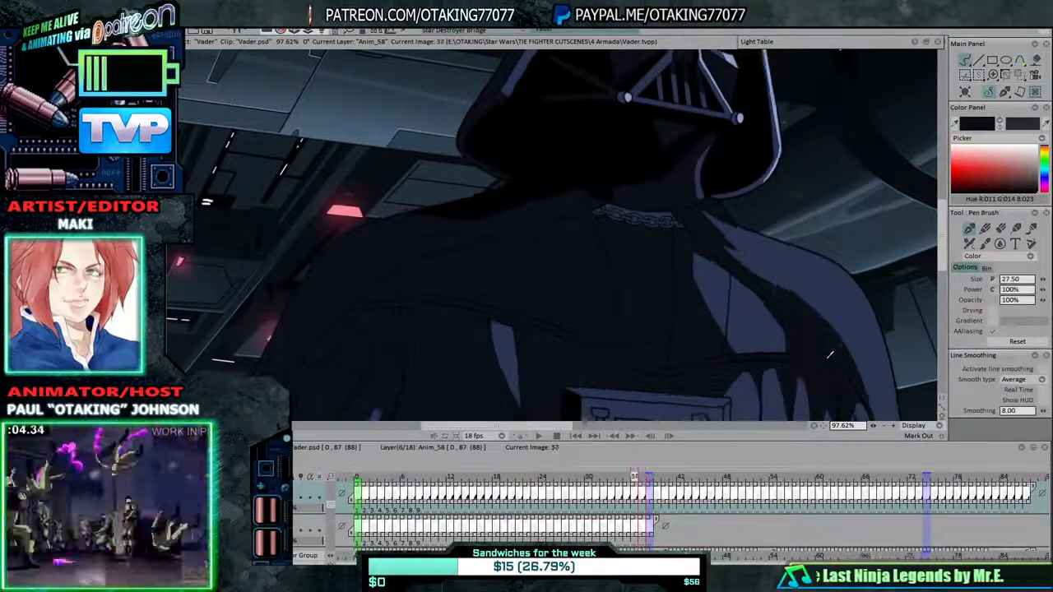
pyautogui.press('Right')
pyautogui.press('Left')
pyautogui.press('Right')
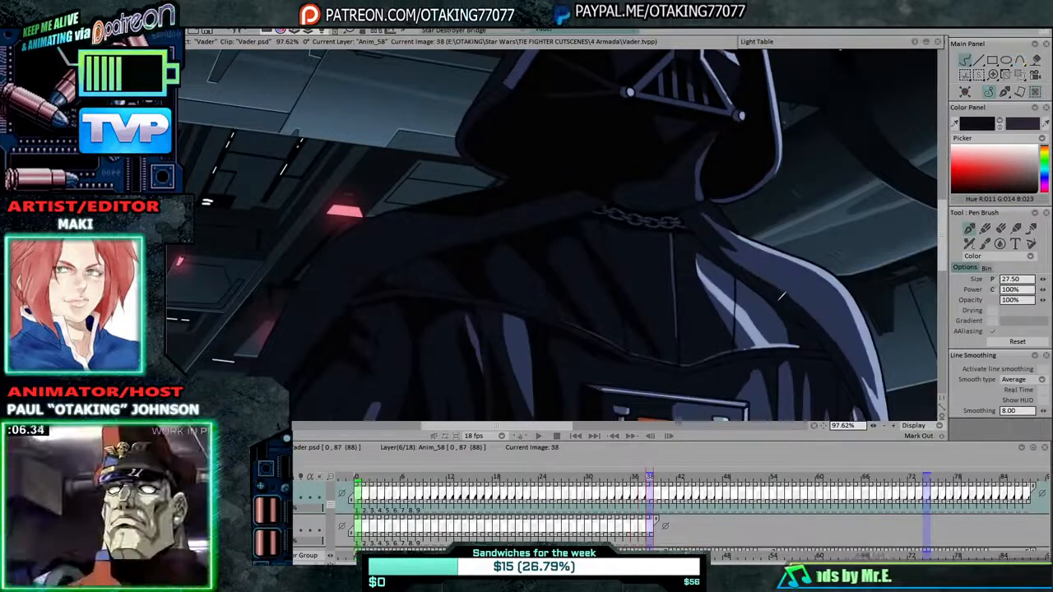
pyautogui.press('Left')
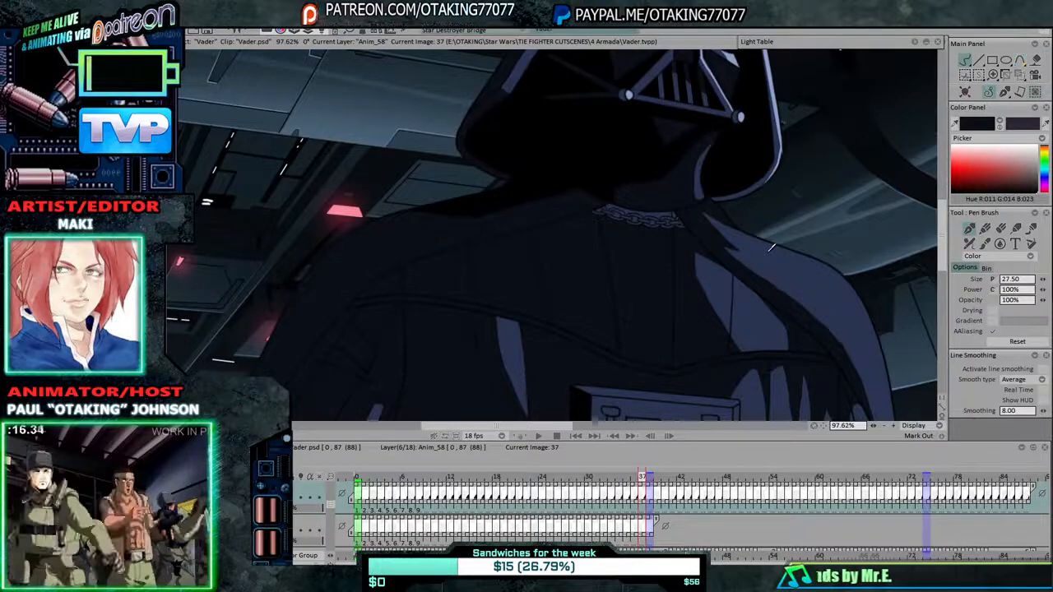
pyautogui.scroll(-4, 772, 295)
pyautogui.moveTo(740, 291); pyautogui.dragTo(697, 258)
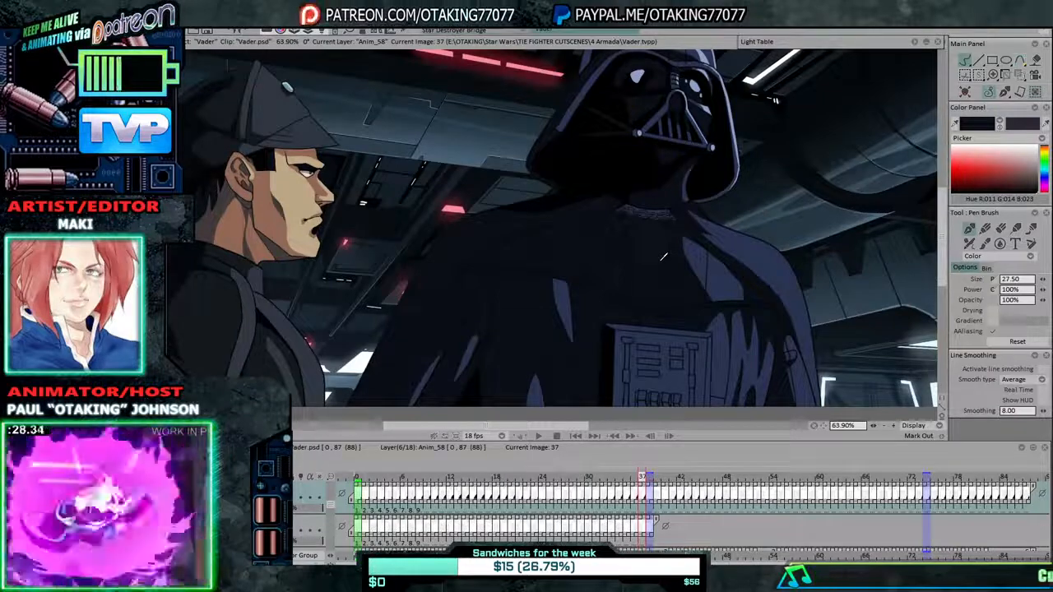
pyautogui.scroll(2, 663, 257)
pyautogui.scroll(-2, 669, 277)
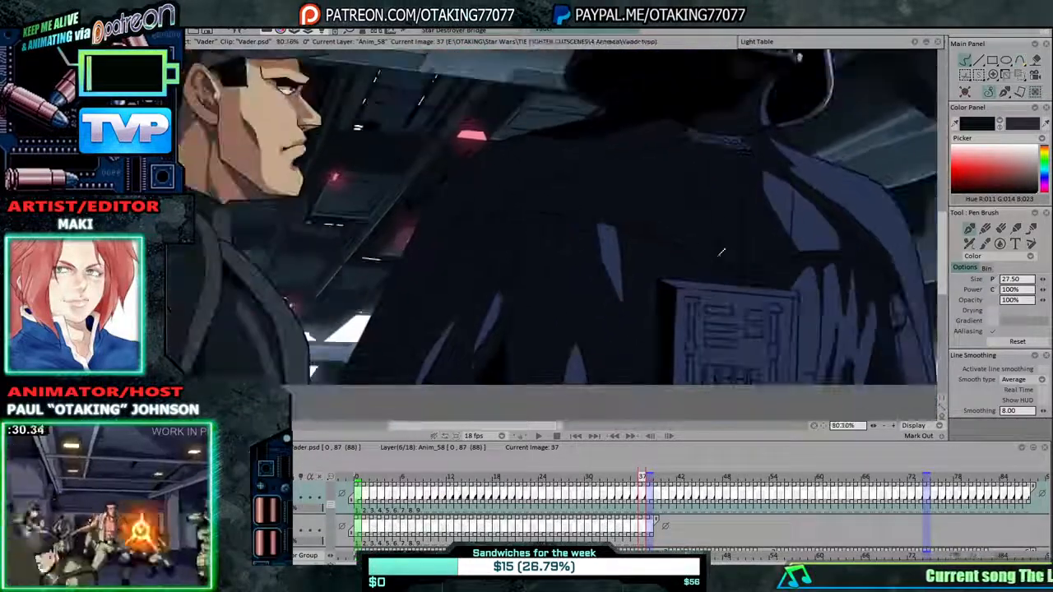
pyautogui.moveTo(712, 261); pyautogui.dragTo(708, 269)
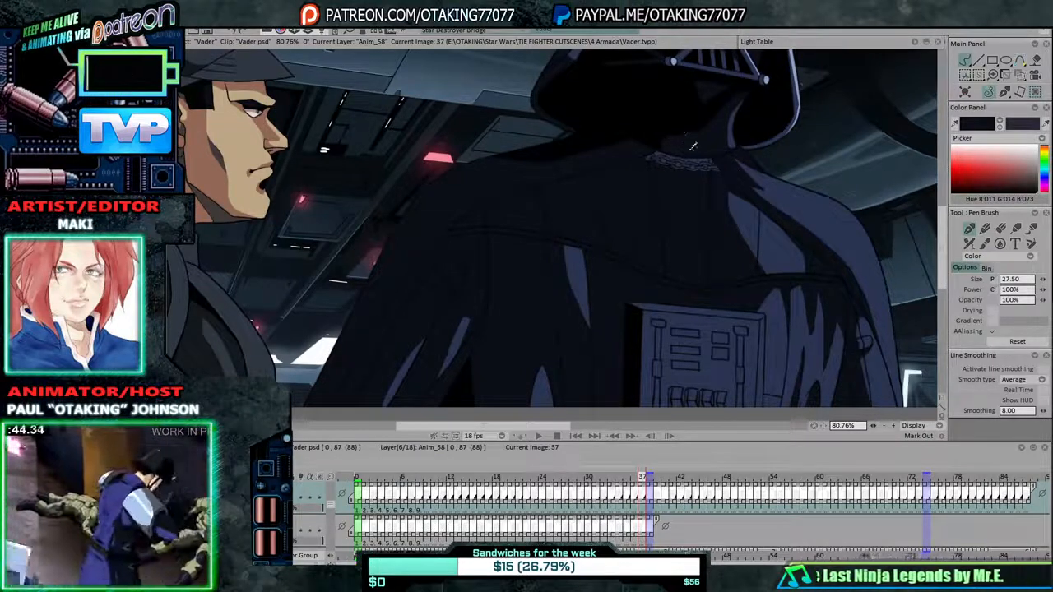
# Flip through images 36 to 38 to compare the area around Vader's neck chain and chest.
pyautogui.press('Right')
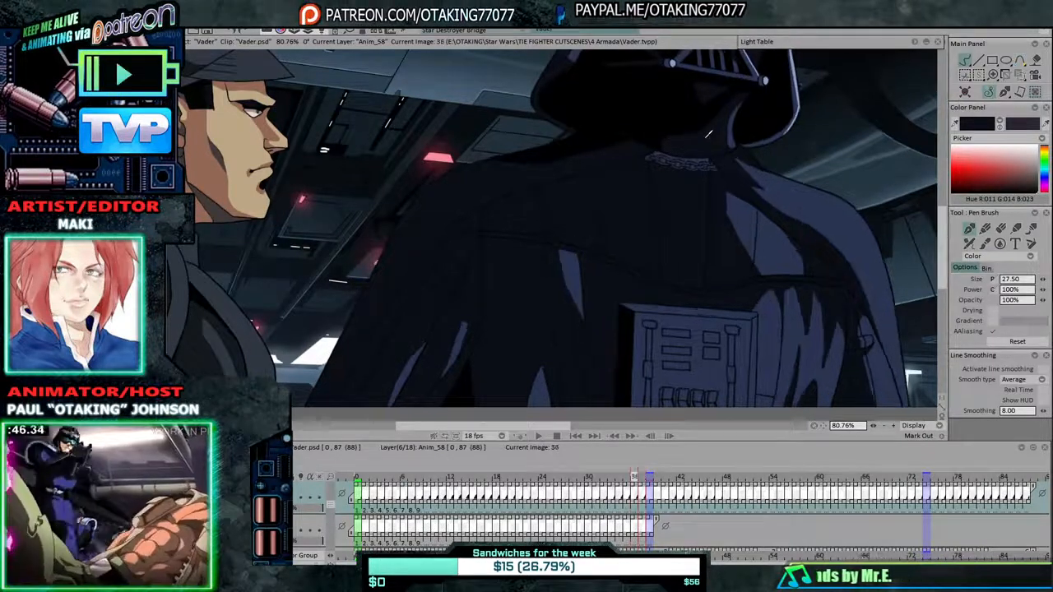
pyautogui.press('Right')
pyautogui.press('Right')
pyautogui.press('Left')
pyautogui.press('Right')
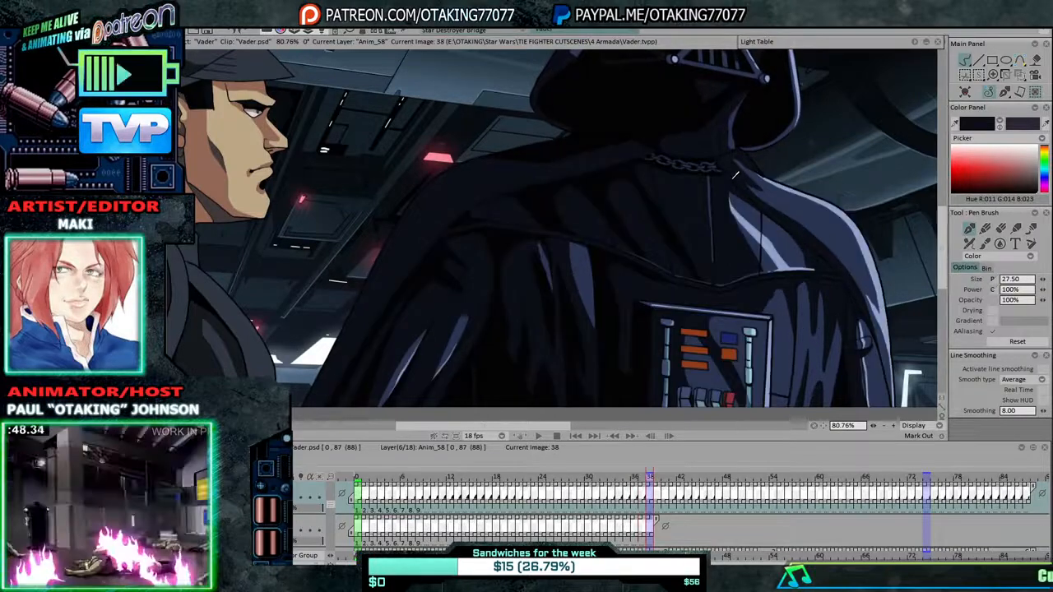
pyautogui.press('Left')
pyautogui.press('Right')
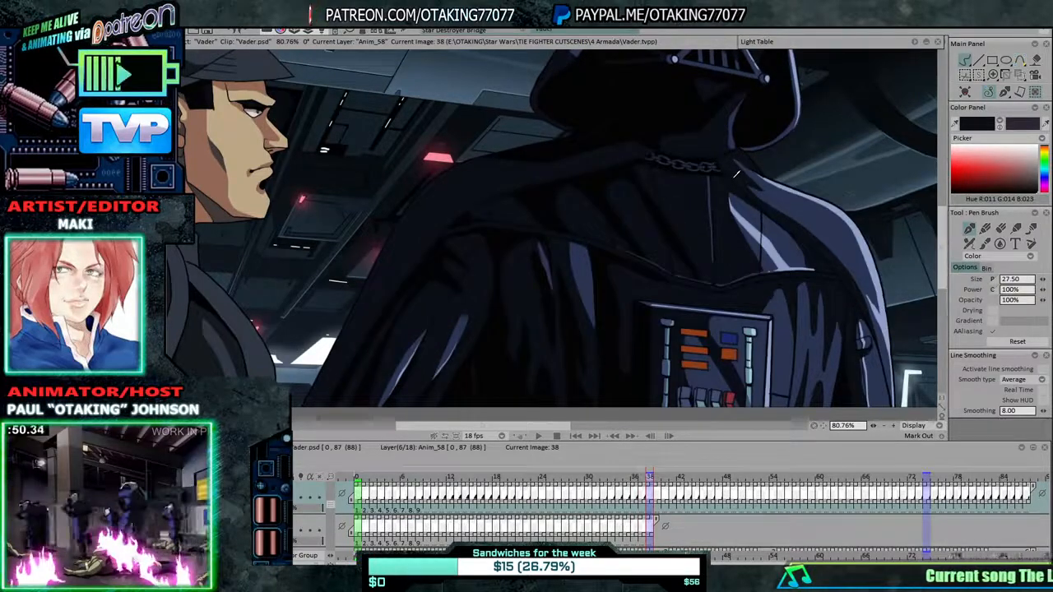
pyautogui.press('Left')
pyautogui.press('Right')
pyautogui.press('Left')
pyautogui.press('Right')
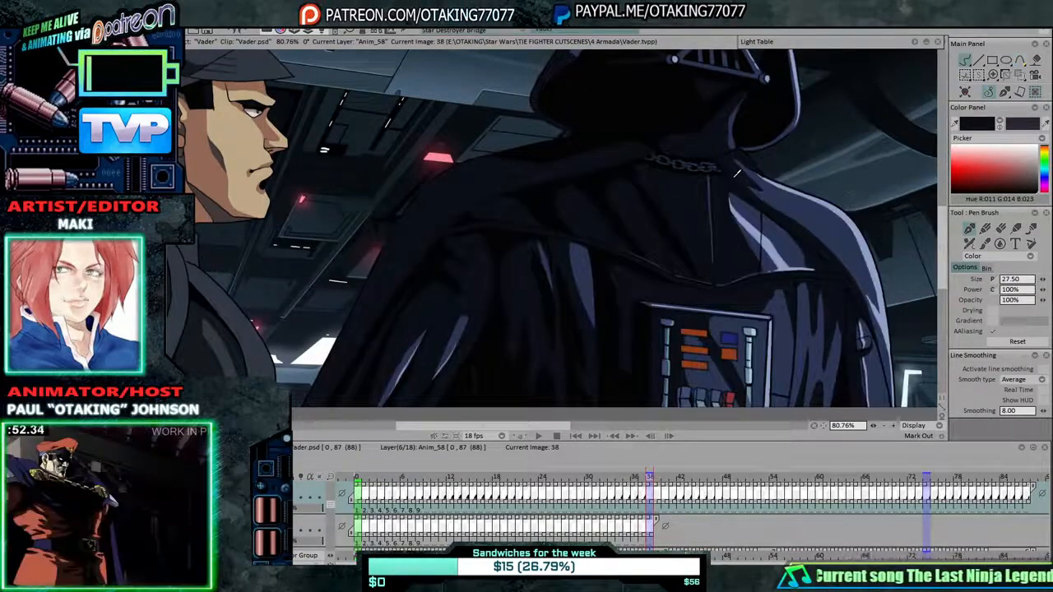
# Step through the neighbouring layers and compare image 37 without its dark shading against image 38.
pyautogui.press('Down')
pyautogui.press('Down')
pyautogui.press('Up')
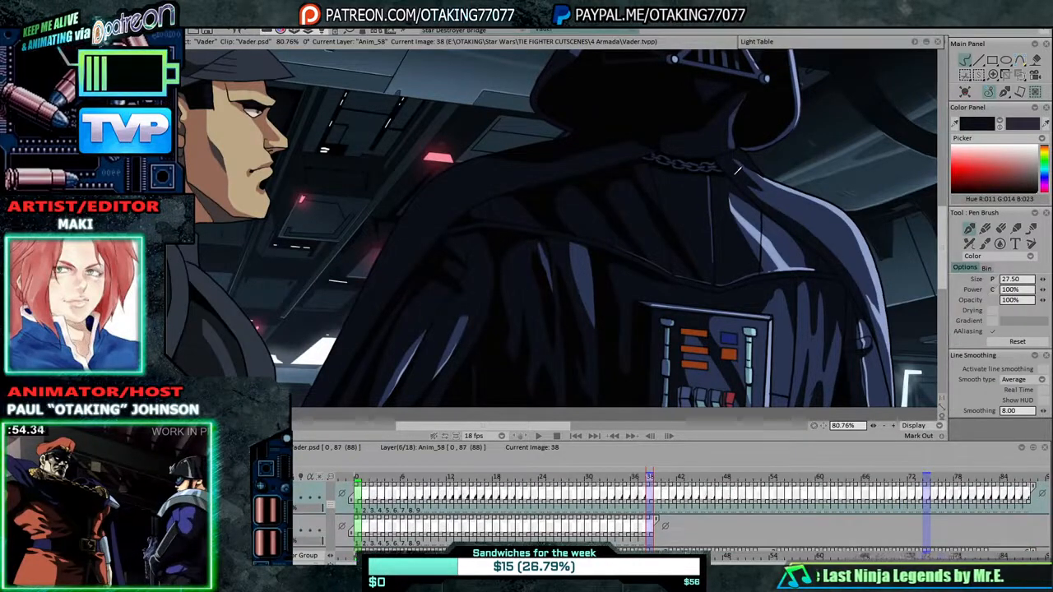
pyautogui.press('Left')
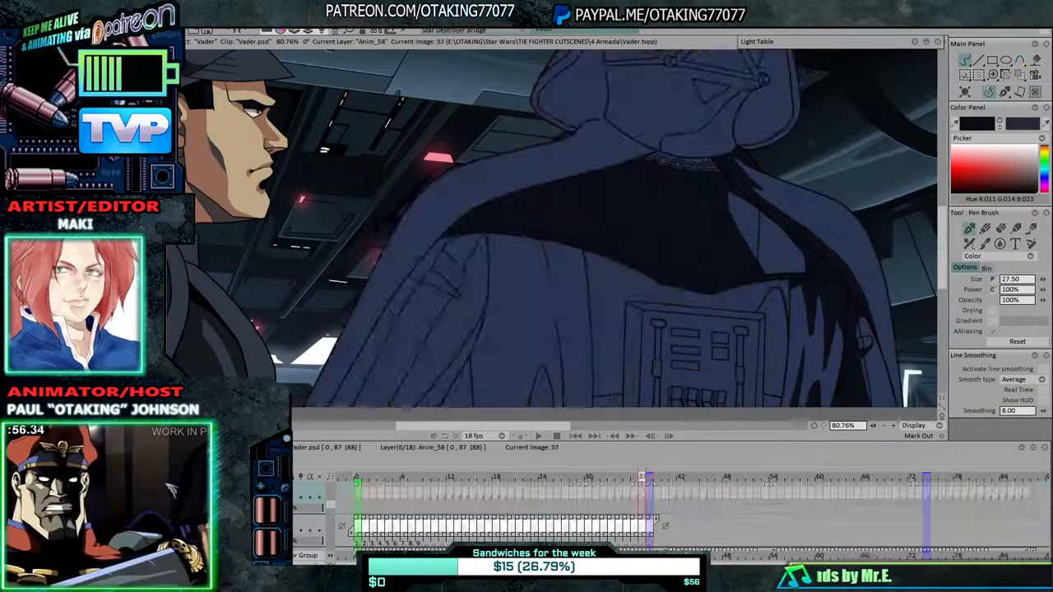
pyautogui.press('Right')
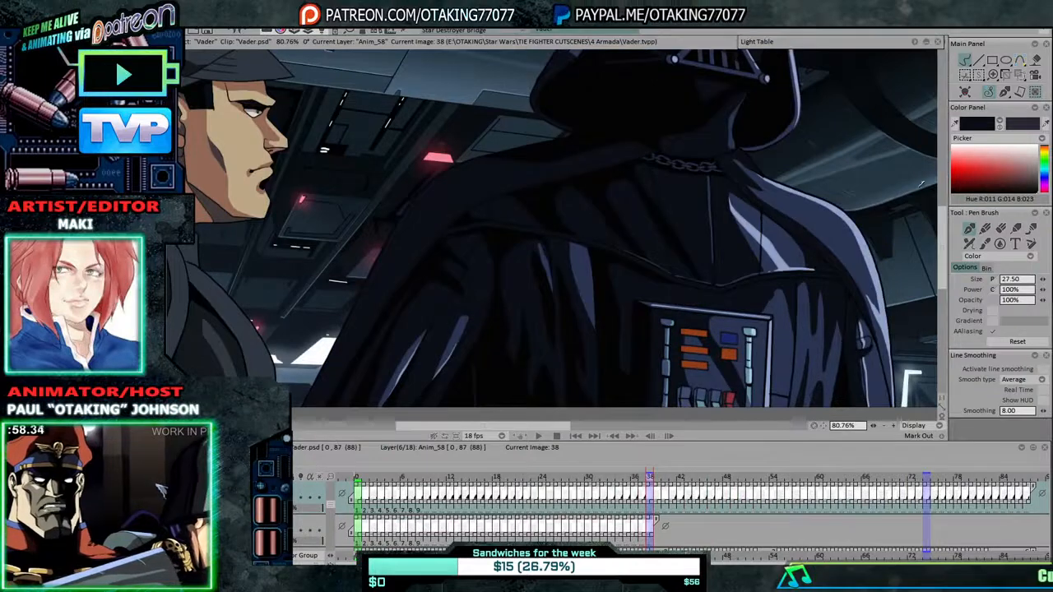
# Draw a black line beneath Vader's neck chain on image 37 with a size 3.00 pen brush, using image 38 as reference.
pyautogui.press('Left')
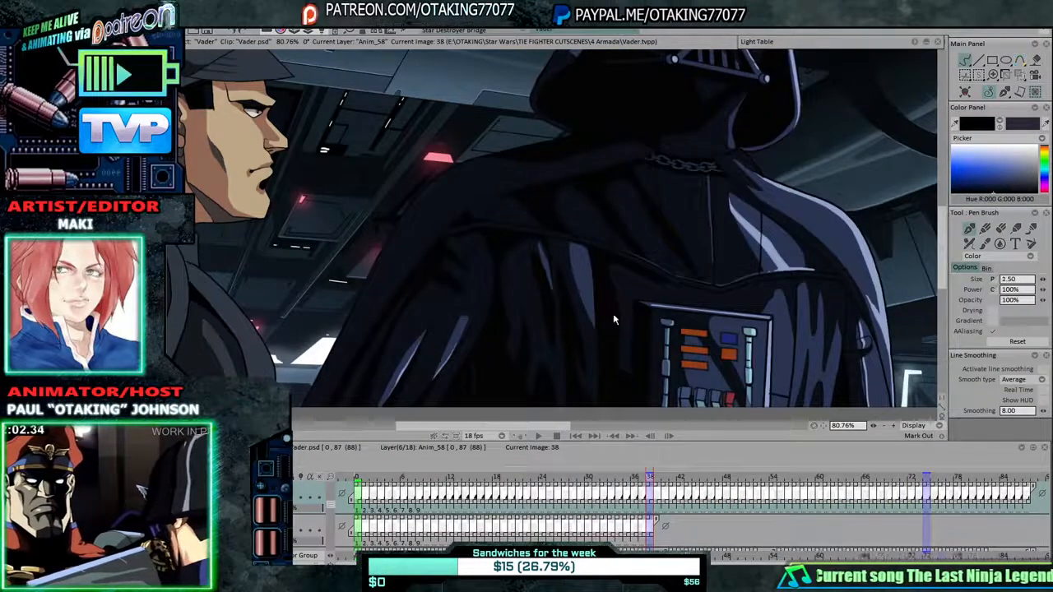
pyautogui.scroll(5, 620, 306)
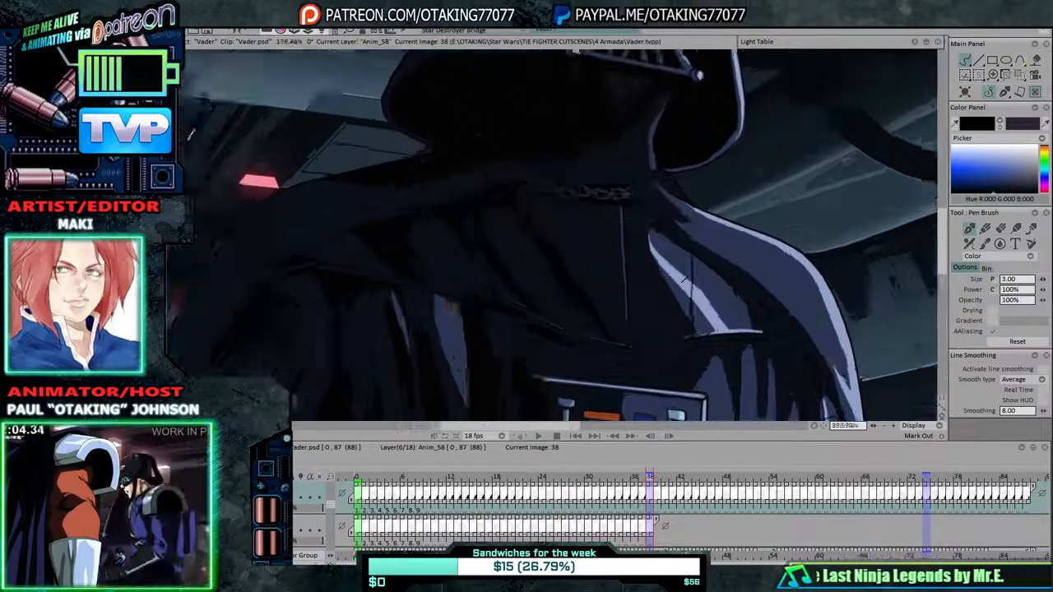
pyautogui.press('Left')
pyautogui.press('Right')
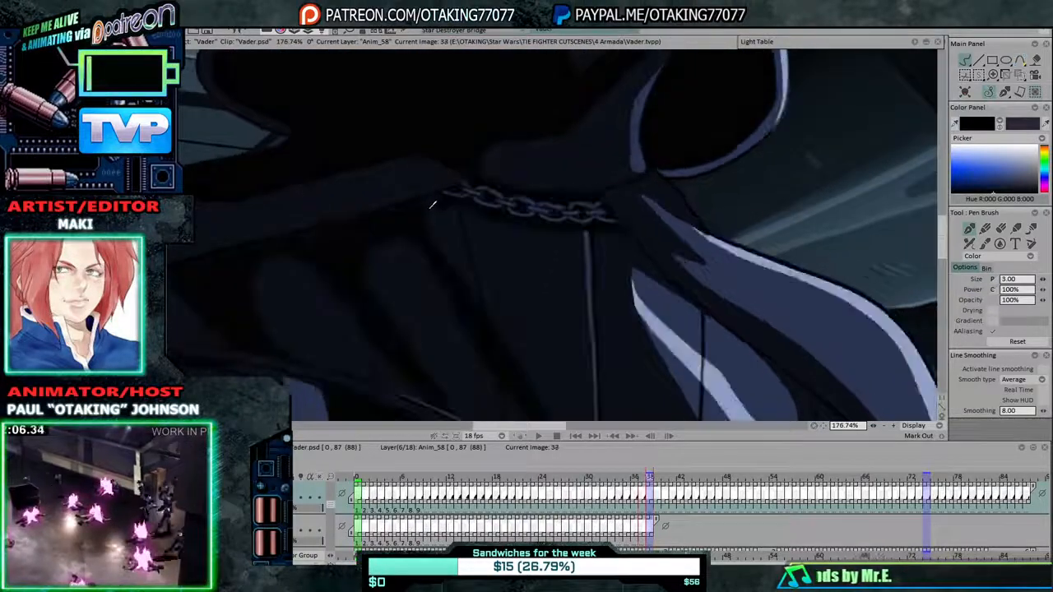
pyautogui.press('Left')
pyautogui.press('Right')
pyautogui.press('Left')
pyautogui.press('Right')
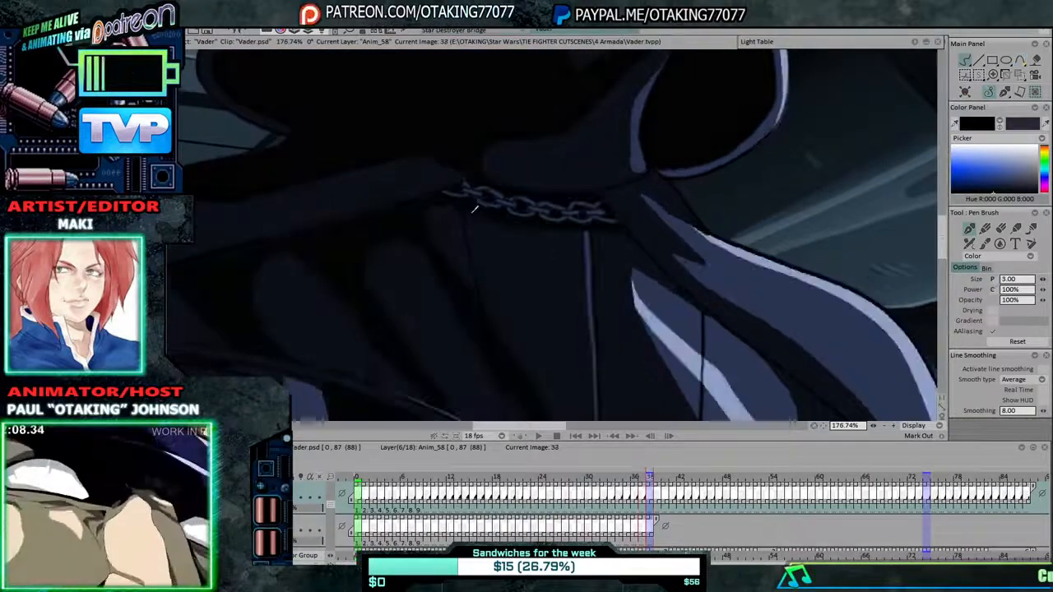
pyautogui.press('Left')
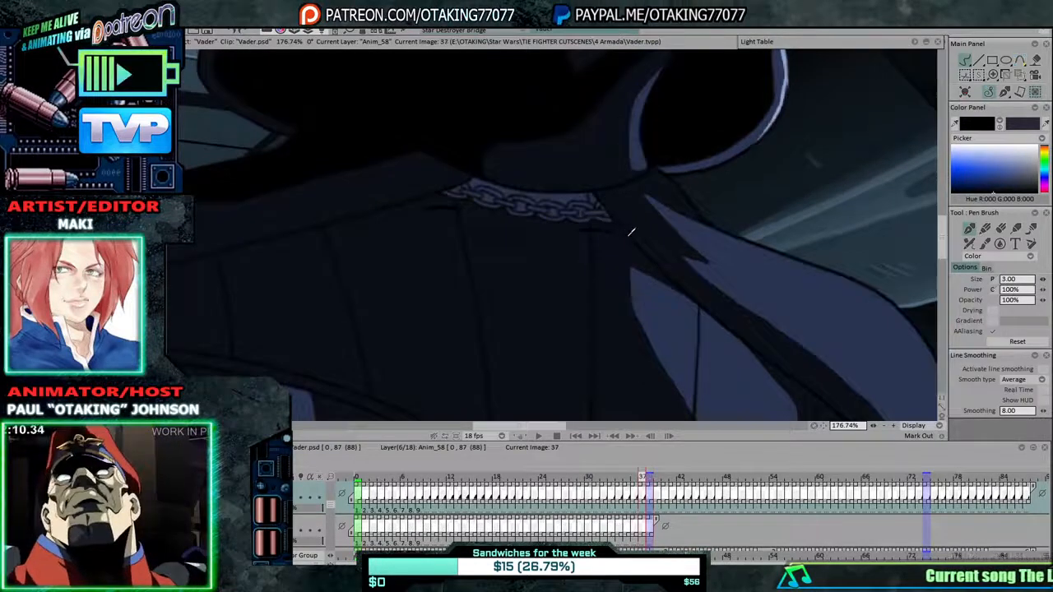
pyautogui.press('Right')
pyautogui.press('Left')
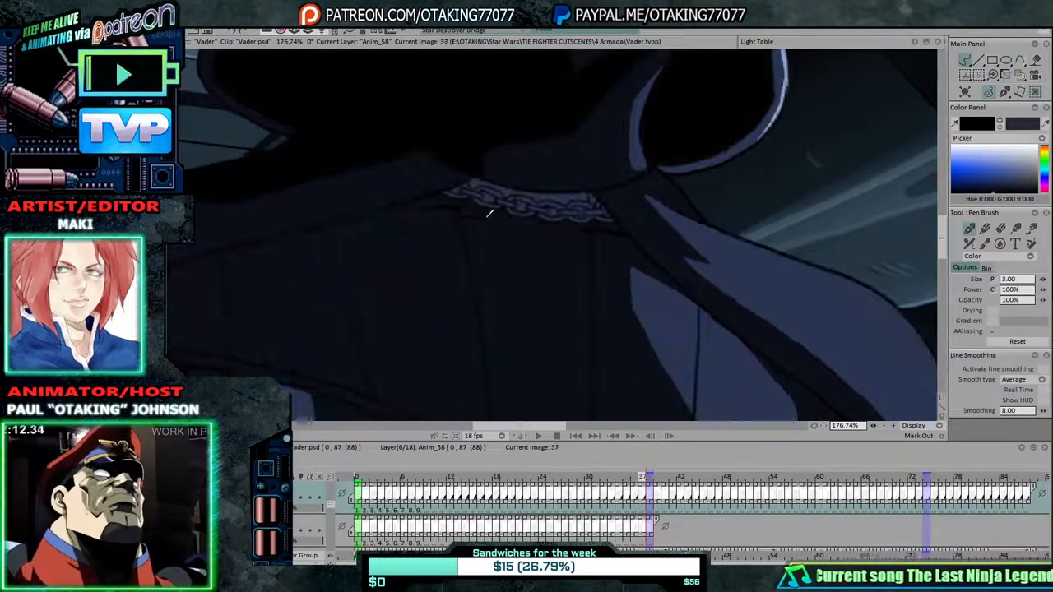
# Draw the black line beneath Vader's neck chain on image 36, matching the neighbouring image.
pyautogui.press('Left')
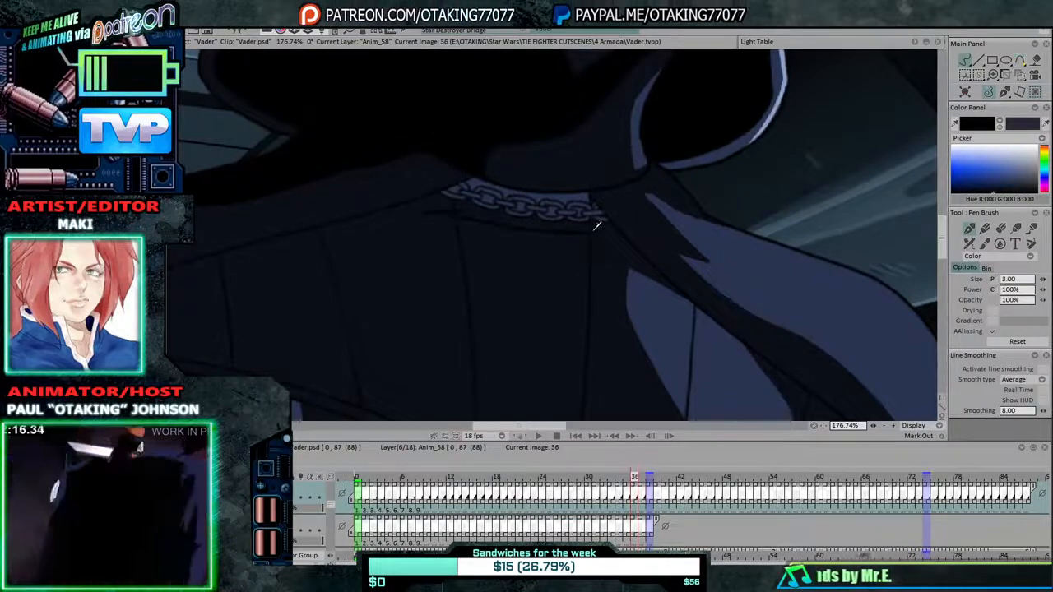
pyautogui.press('Right')
pyautogui.press('Right')
# Draw the black line beneath Vader's neck chain on image 35, checking its position against image 36.
pyautogui.press('Left')
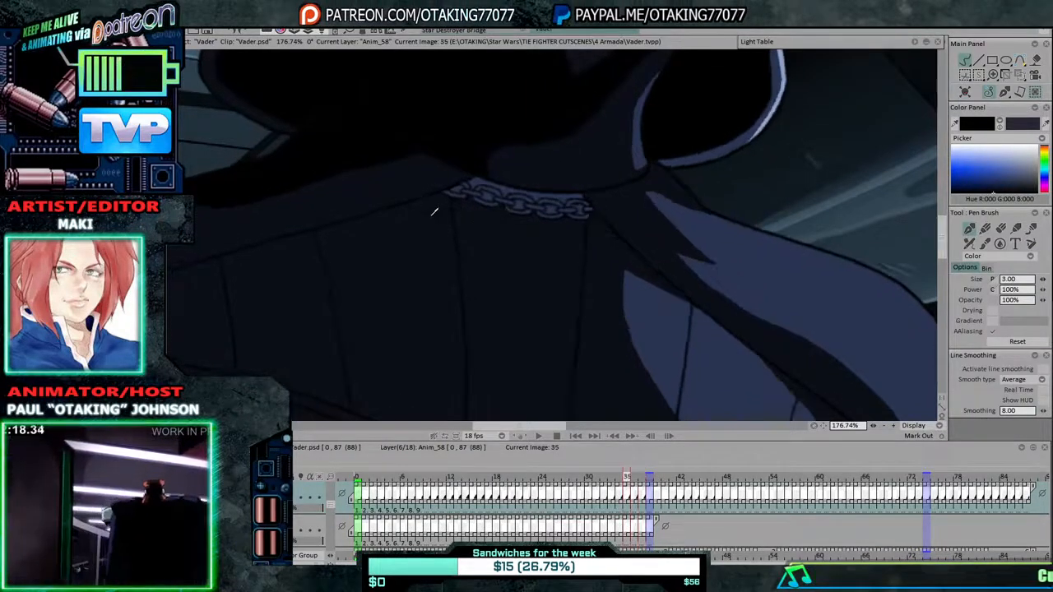
pyautogui.press('Right')
pyautogui.press('Left')
pyautogui.moveTo(459, 217); pyautogui.dragTo(588, 229)
pyautogui.press('Right')
pyautogui.press('Left')
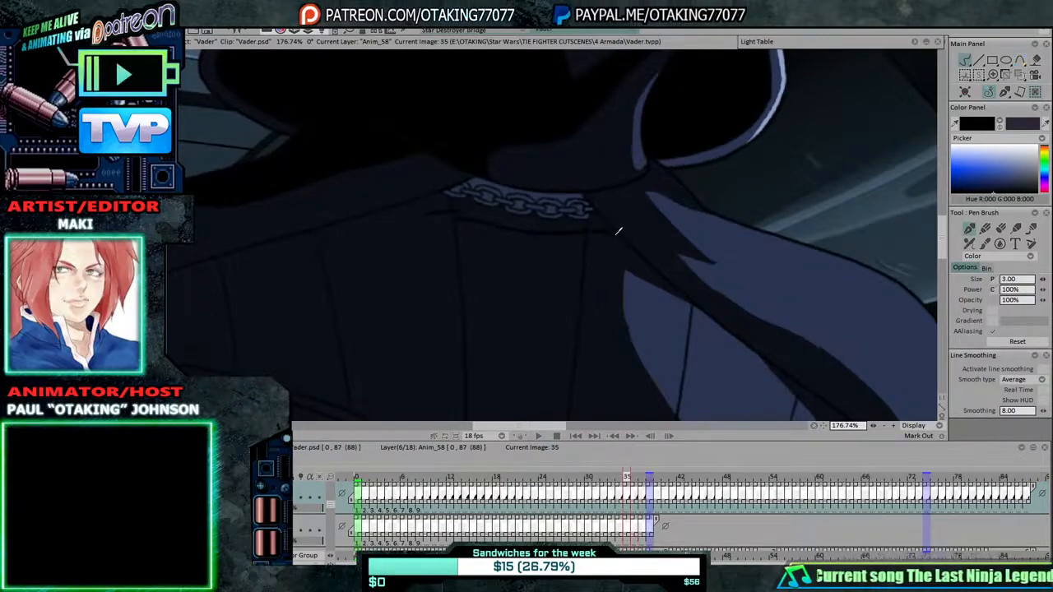
# Add the black line beneath the neck chain on images 34, 33 and 32, working backwards through the animation.
pyautogui.press('Left')
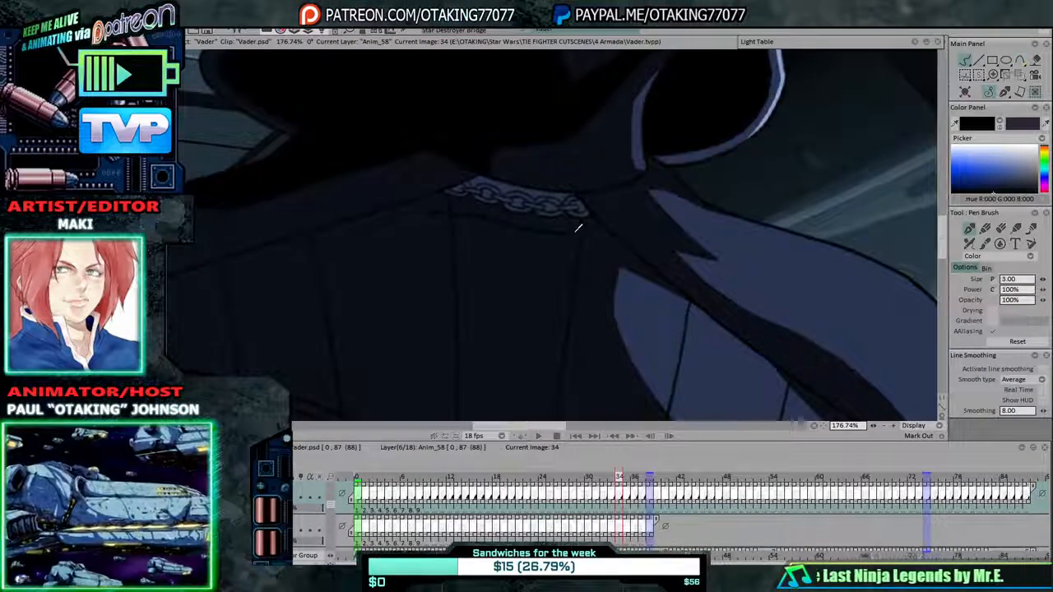
pyautogui.press('Left')
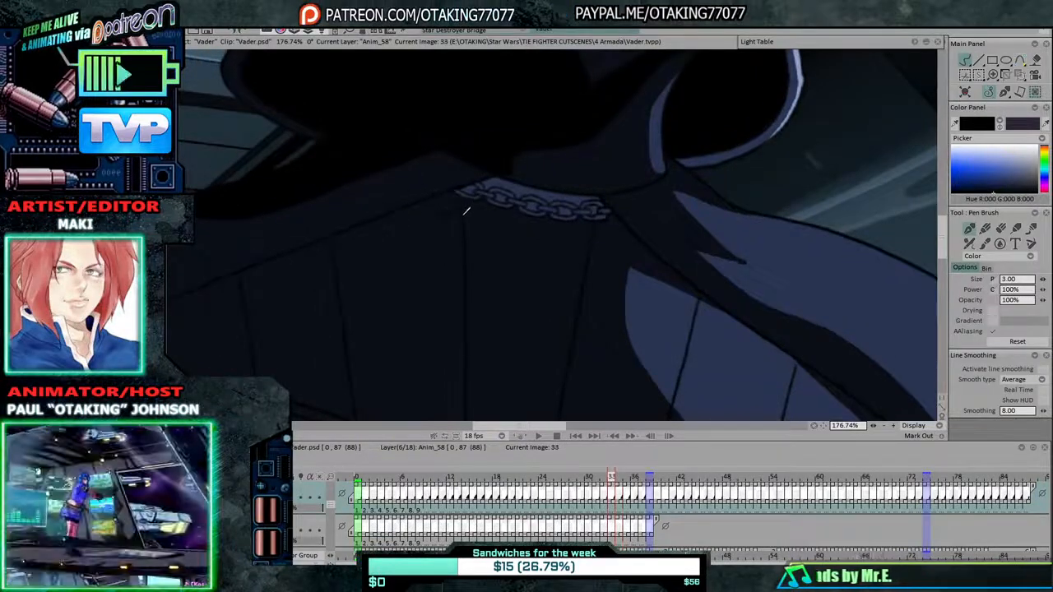
pyautogui.press('Left')
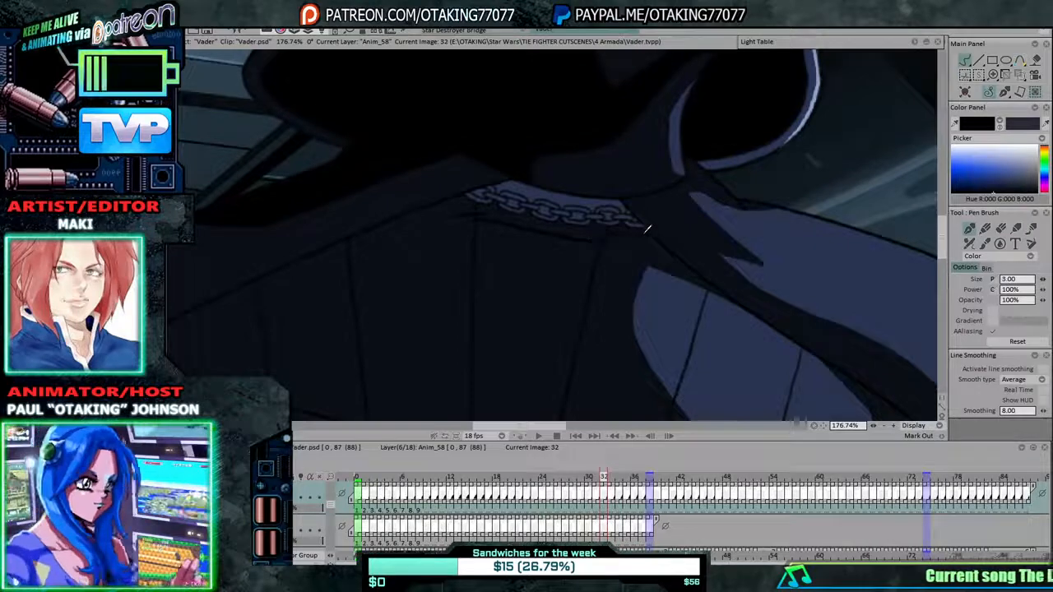
pyautogui.press('Right')
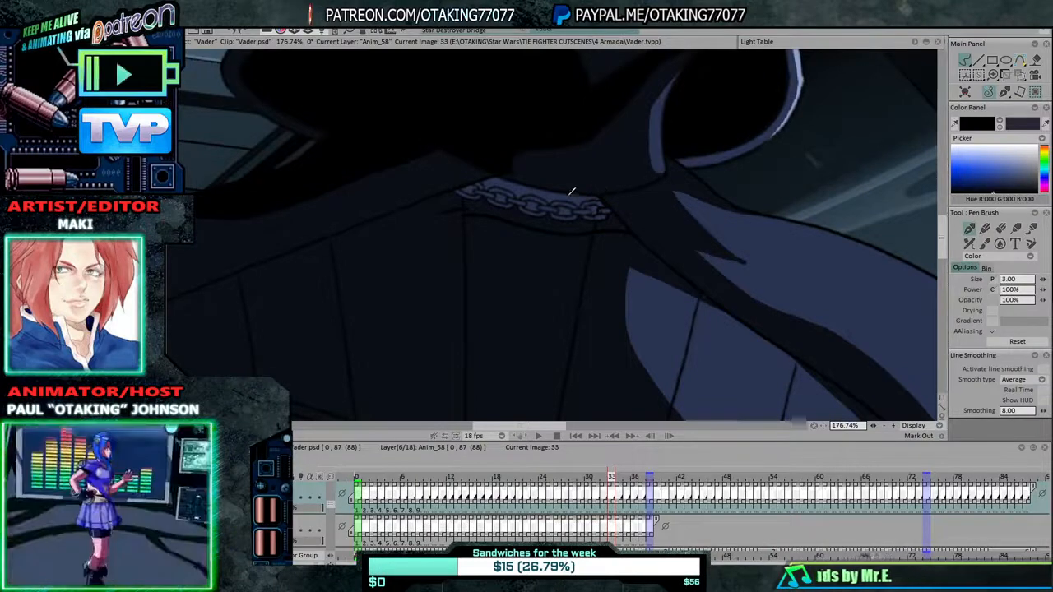
# Draw and refine the black line beneath the neck chain on image 31, flipping against image 32 to match it.
pyautogui.press('Left')
pyautogui.press('Left')
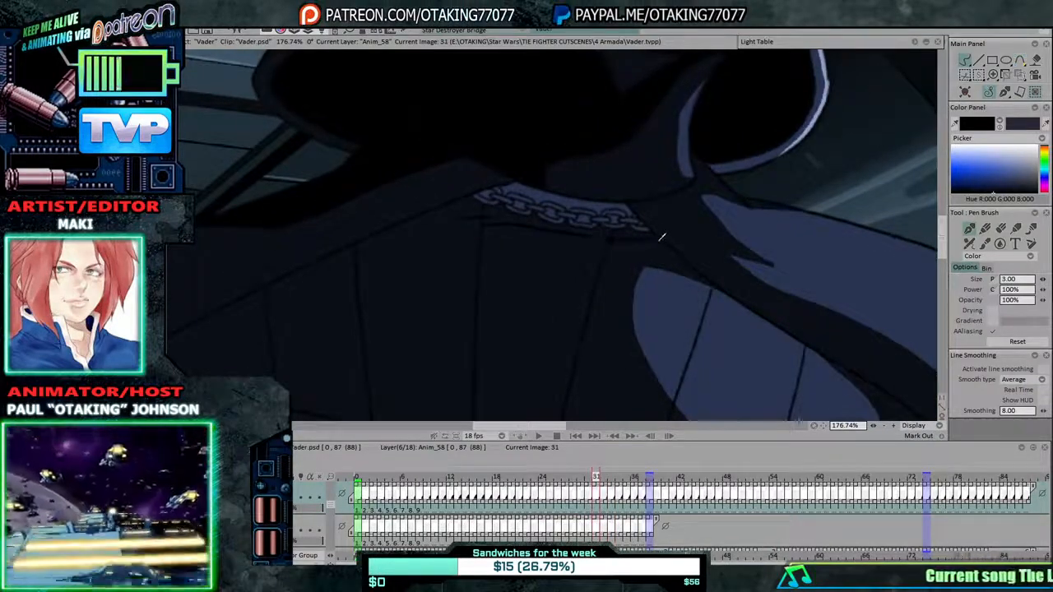
pyautogui.press('Right')
pyautogui.press('Left')
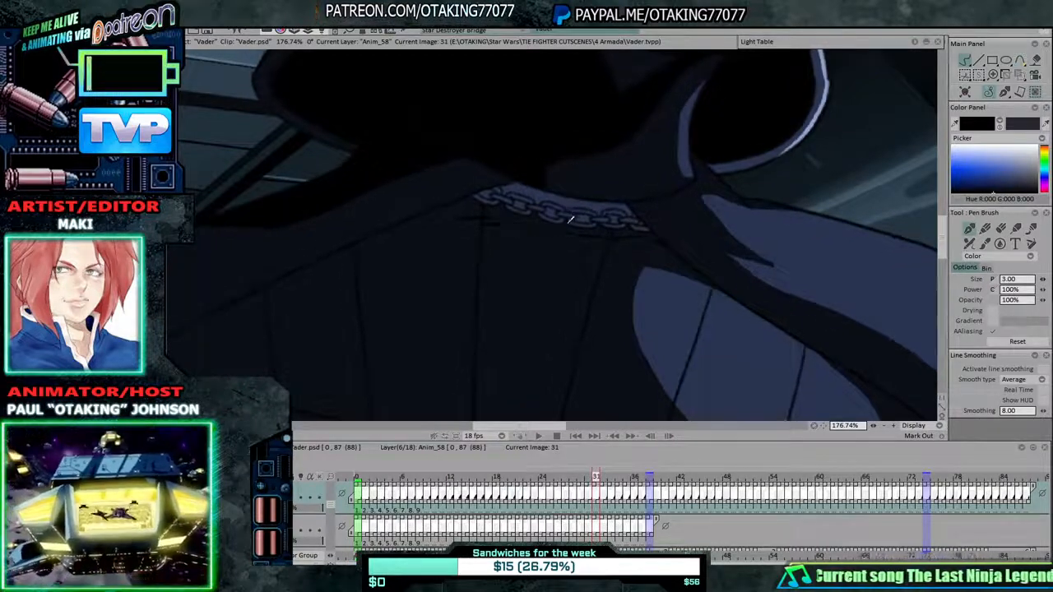
pyautogui.press('Right')
pyautogui.press('Right')
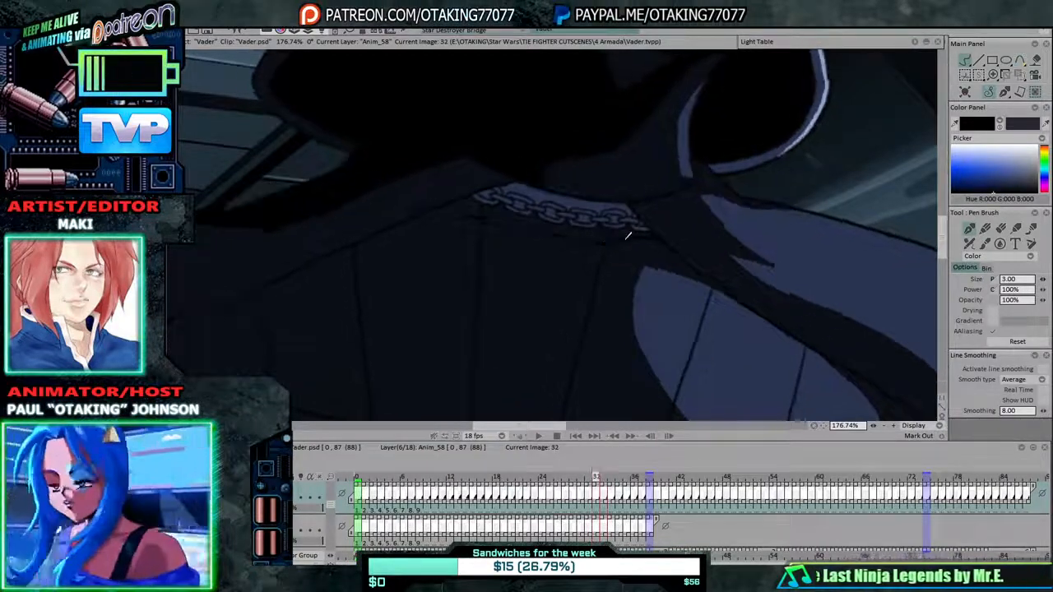
pyautogui.press('Right')
pyautogui.press('Left')
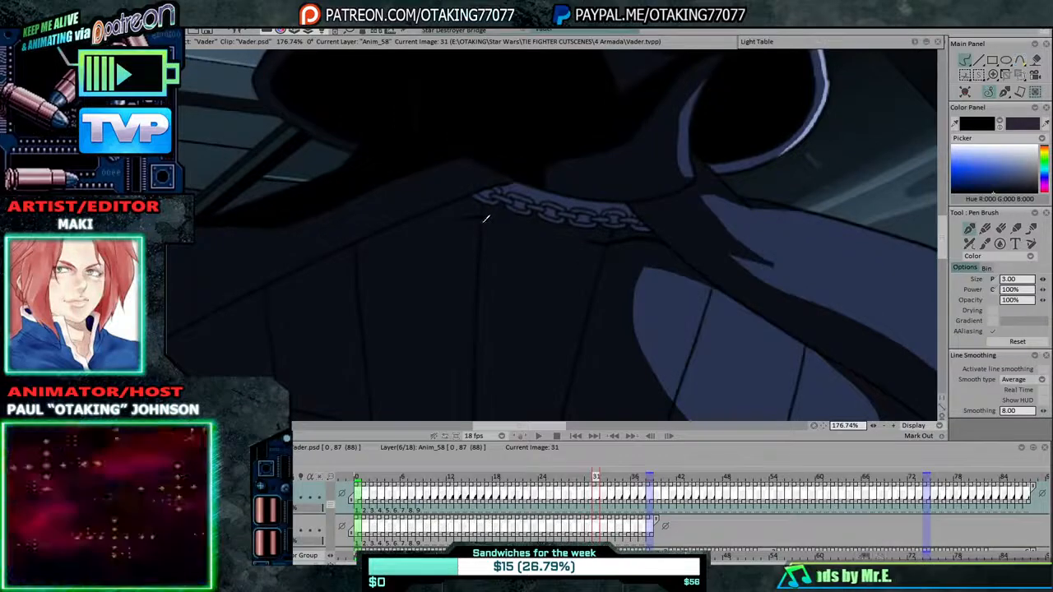
pyautogui.press('Right')
pyautogui.press('Left')
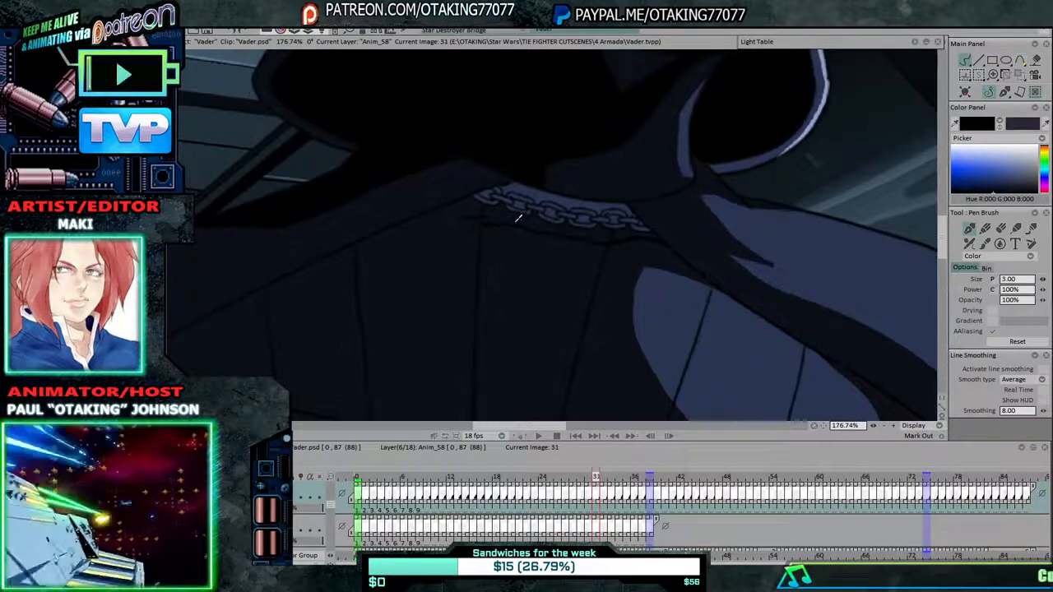
pyautogui.press('Right')
pyautogui.press('Left')
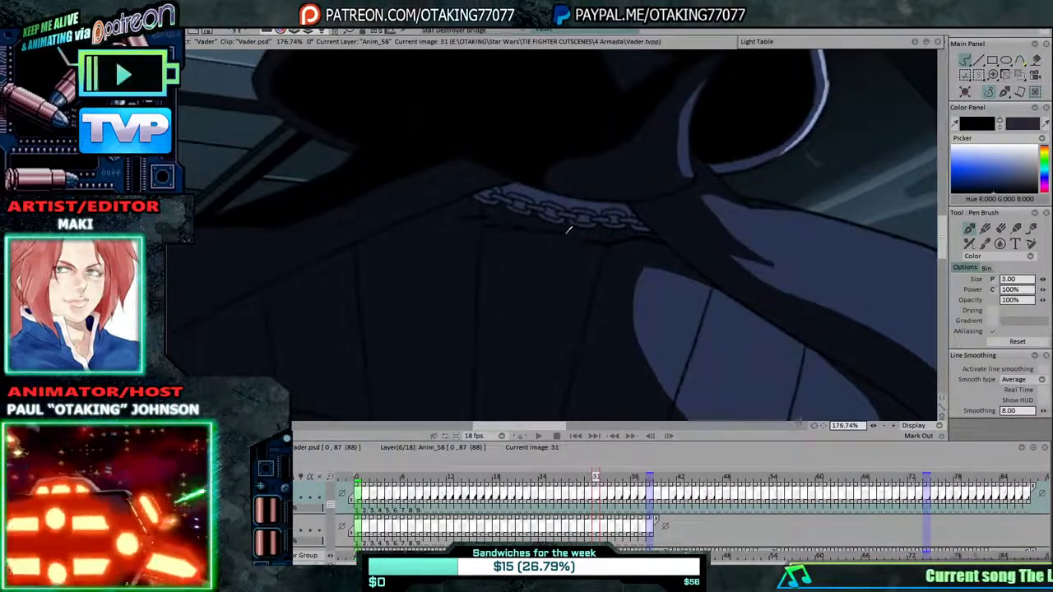
# Draw the black line beneath the neck chain on images 30 and 29, using image 31 as reference.
pyautogui.press('Left')
pyautogui.press('Right')
pyautogui.press('Left')
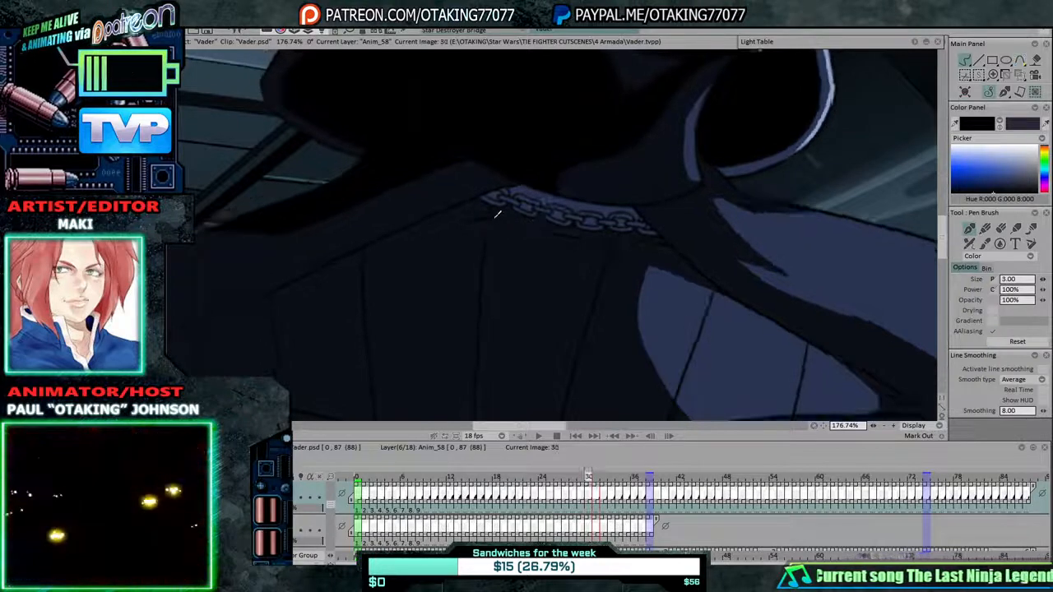
pyautogui.press('Right')
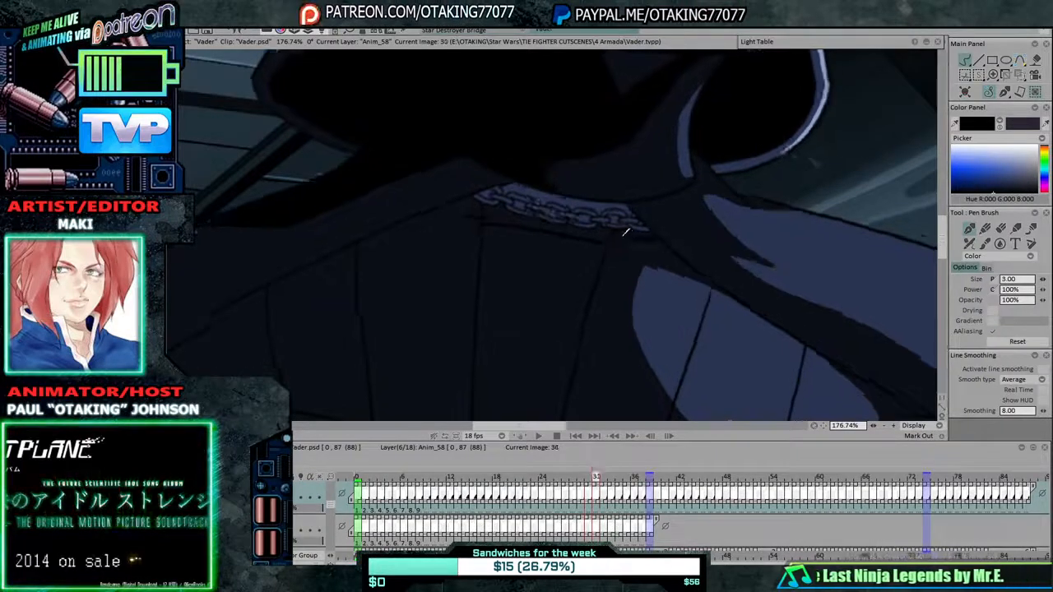
pyautogui.press('Left')
pyautogui.press('Left')
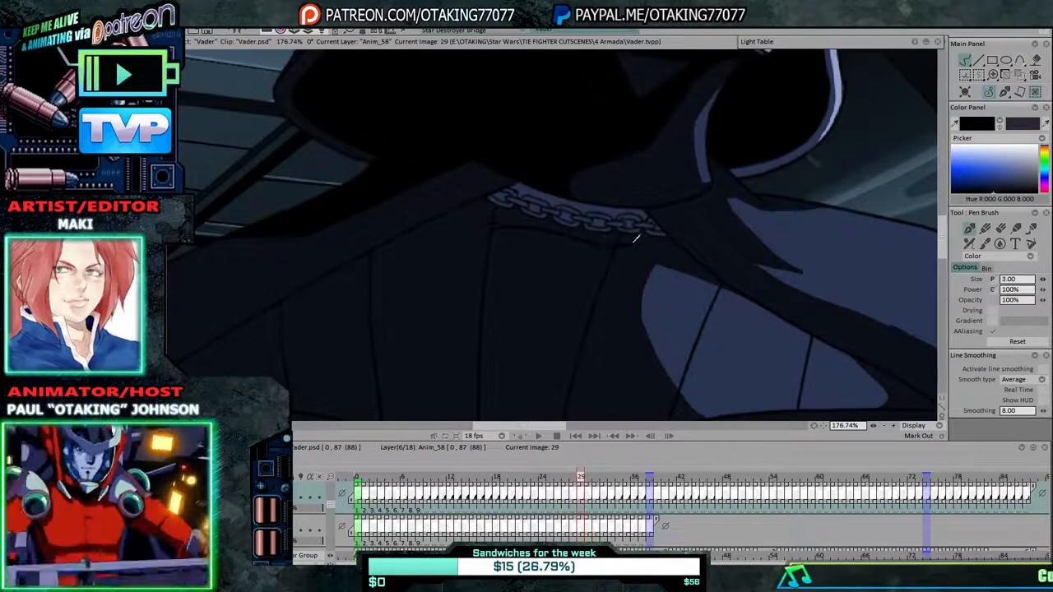
# Draw the black line beneath the neck chain on image 28, comparing its placement with image 29.
pyautogui.press('Left')
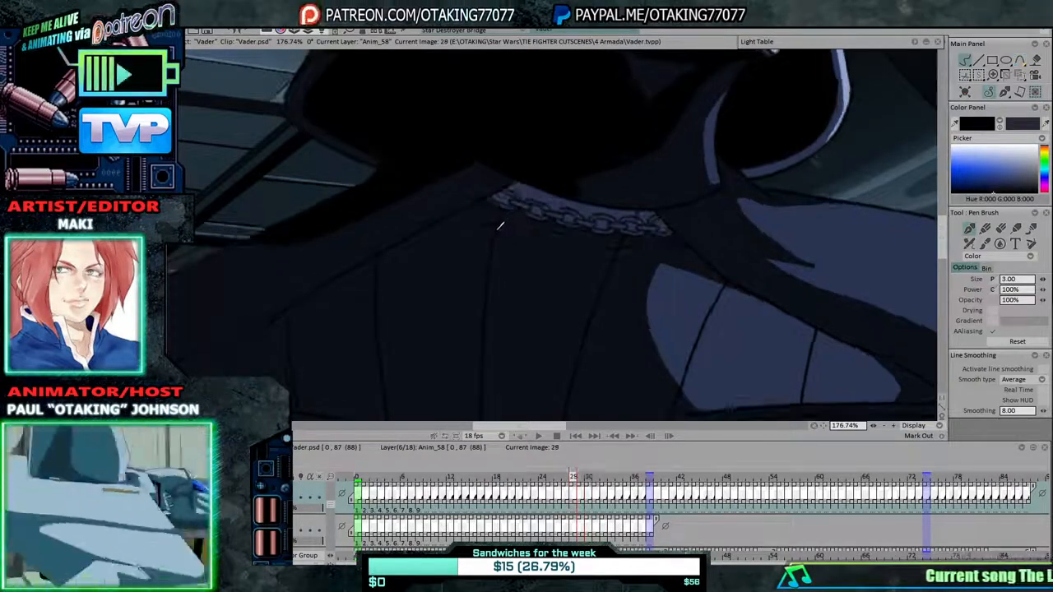
pyautogui.moveTo(598, 243); pyautogui.dragTo(695, 241)
pyautogui.press('Right')
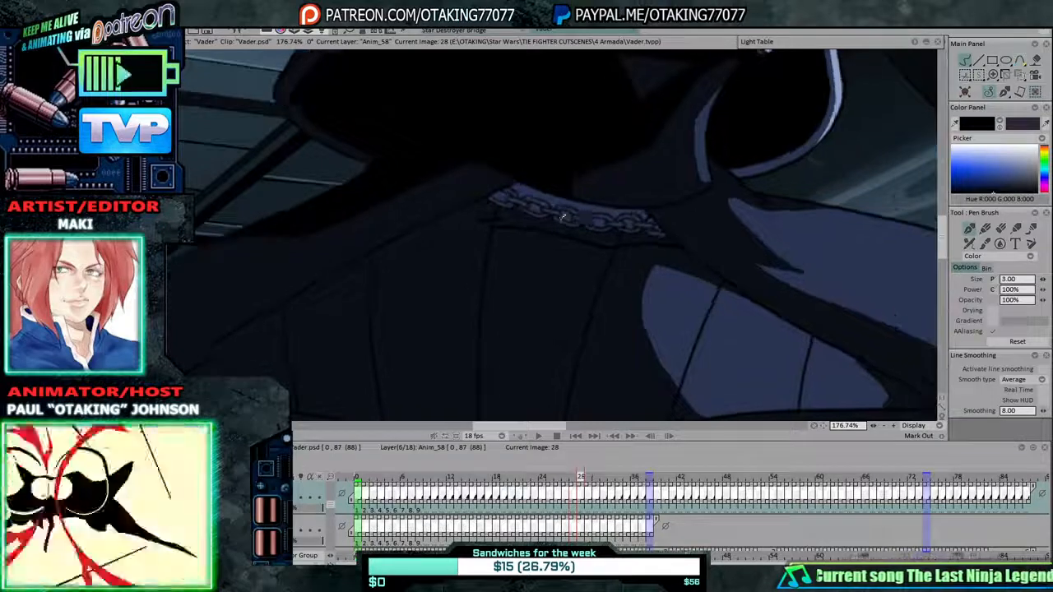
pyautogui.press('Left')
pyautogui.press('Right')
pyautogui.press('Left')
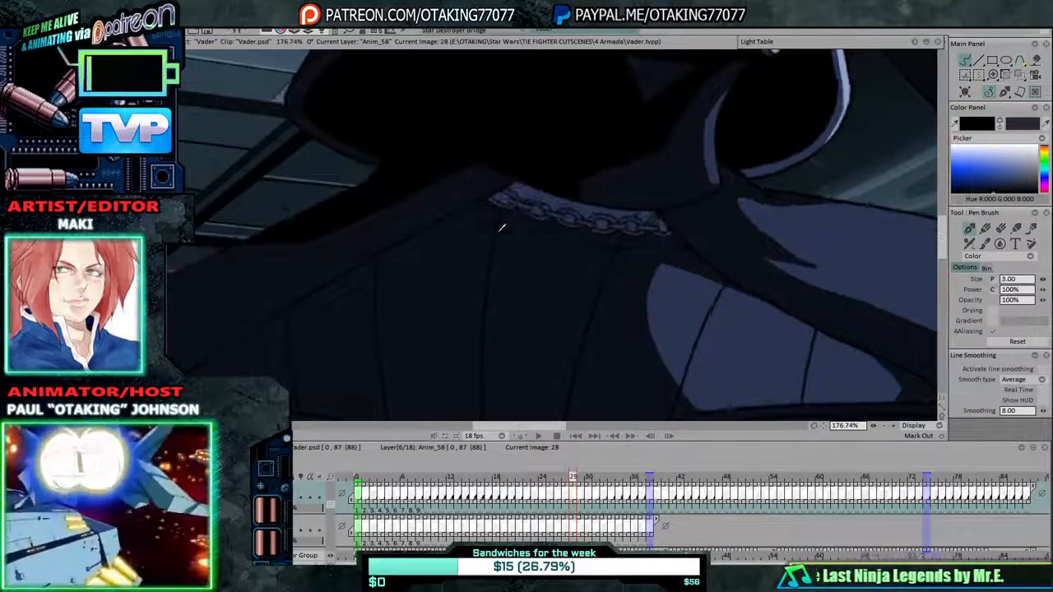
pyautogui.moveTo(546, 231); pyautogui.dragTo(673, 243)
pyautogui.press('Right')
pyautogui.press('Left')
pyautogui.press('Left')
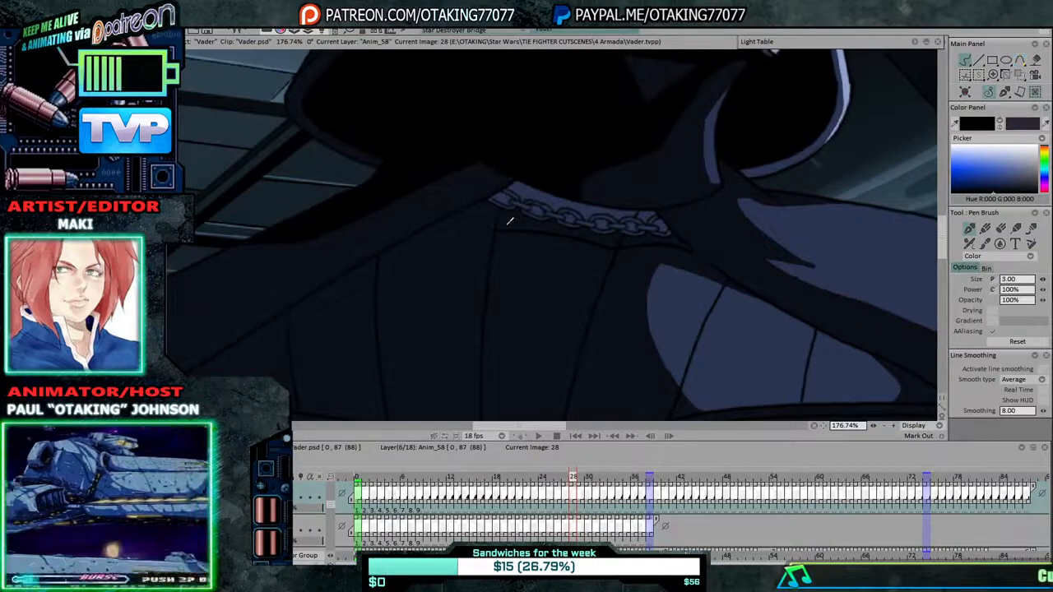
# Add the black line beneath Vader's neck chain on images 27, 26, 25 and 24 in turn.
pyautogui.press('Left')
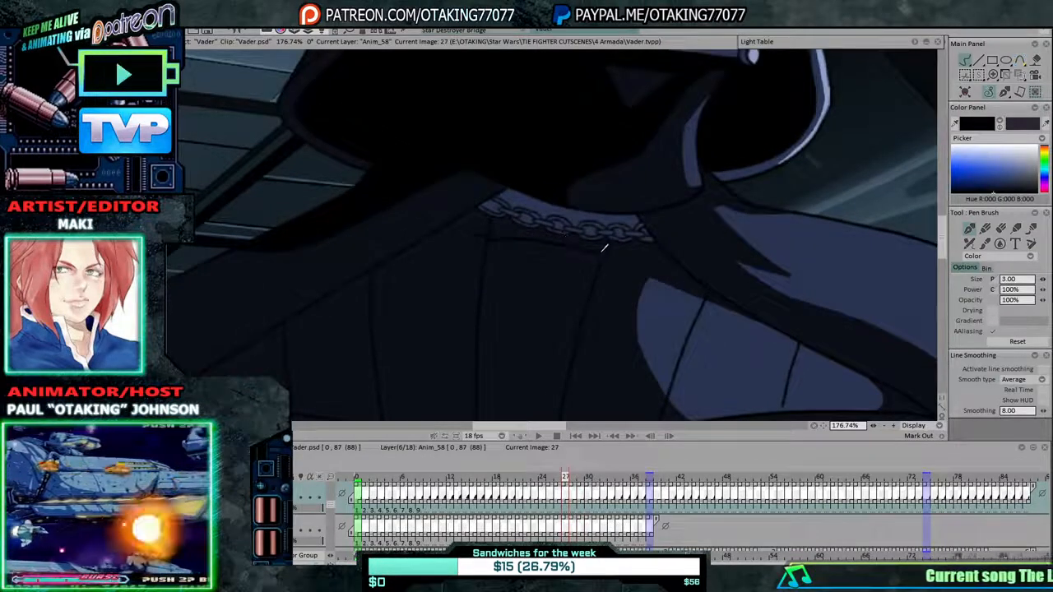
pyautogui.press('Left')
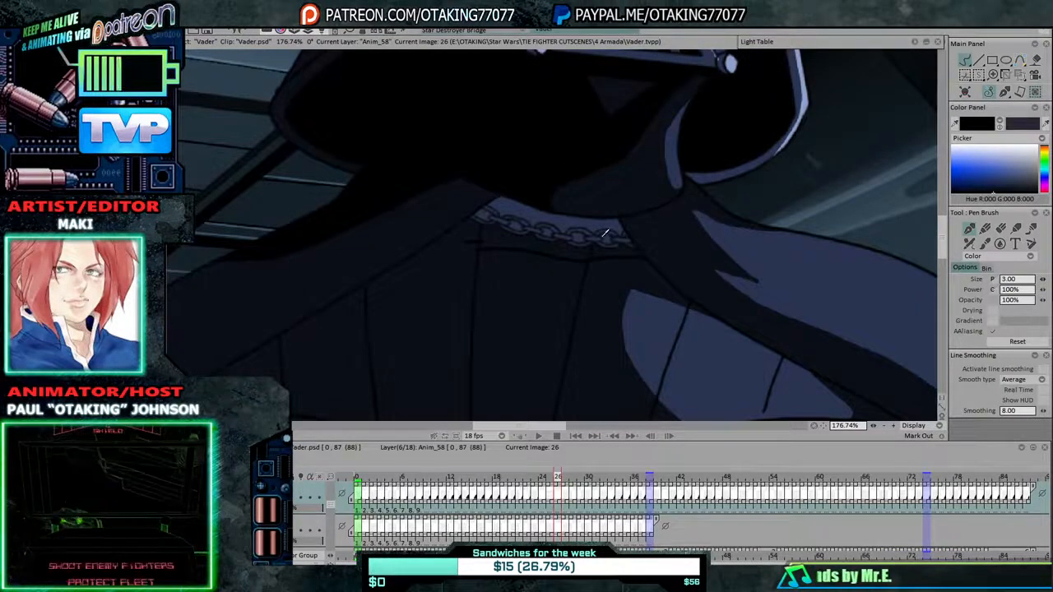
pyautogui.press('Left')
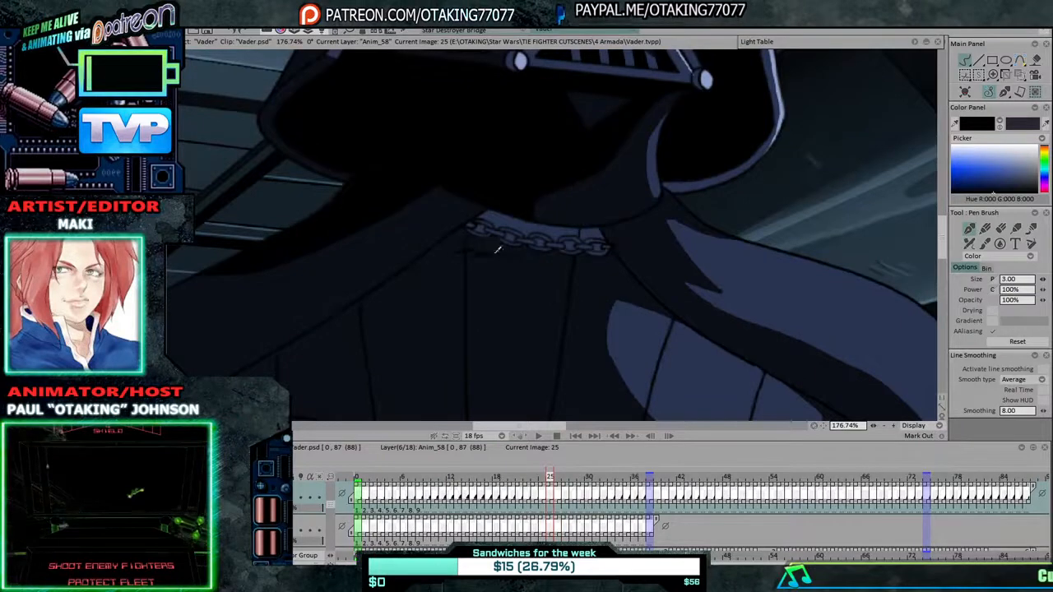
pyautogui.press('Left')
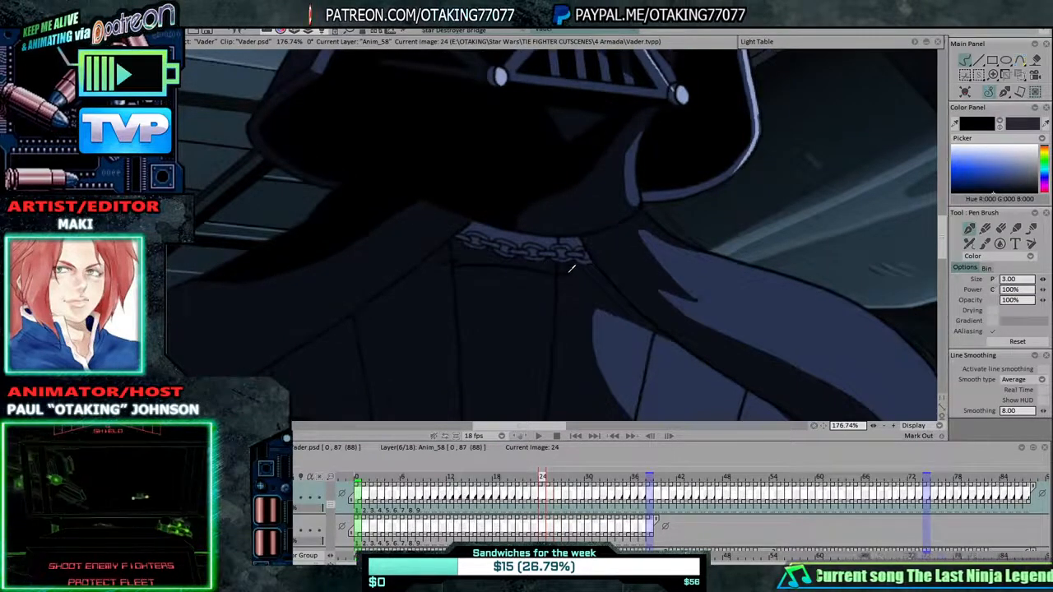
# Draw the line beneath the neck chain on images 23 and 22, comparing the two frames for consistency.
pyautogui.press('Left')
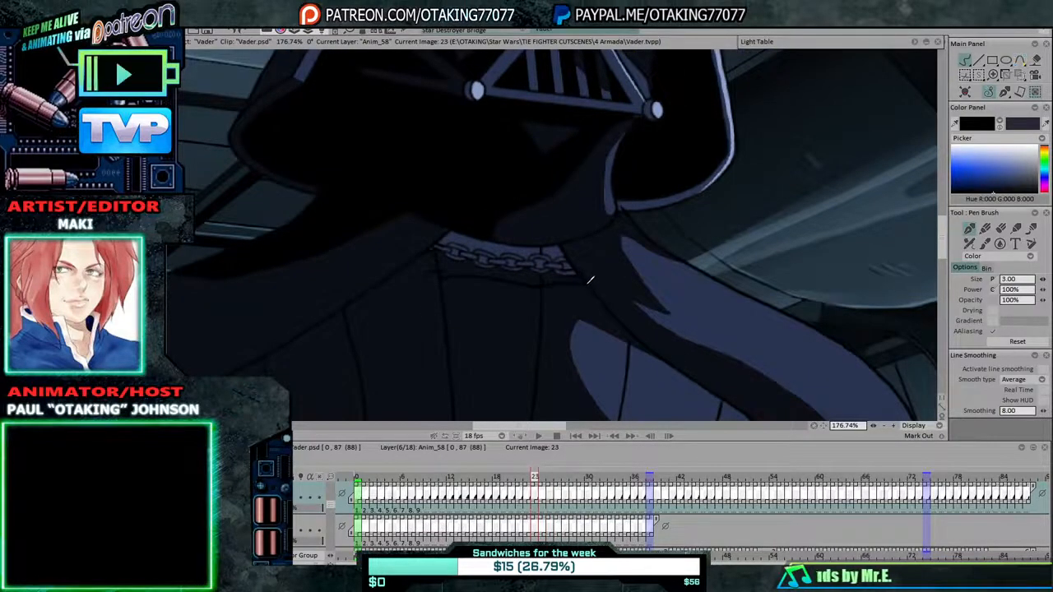
pyautogui.press('Left')
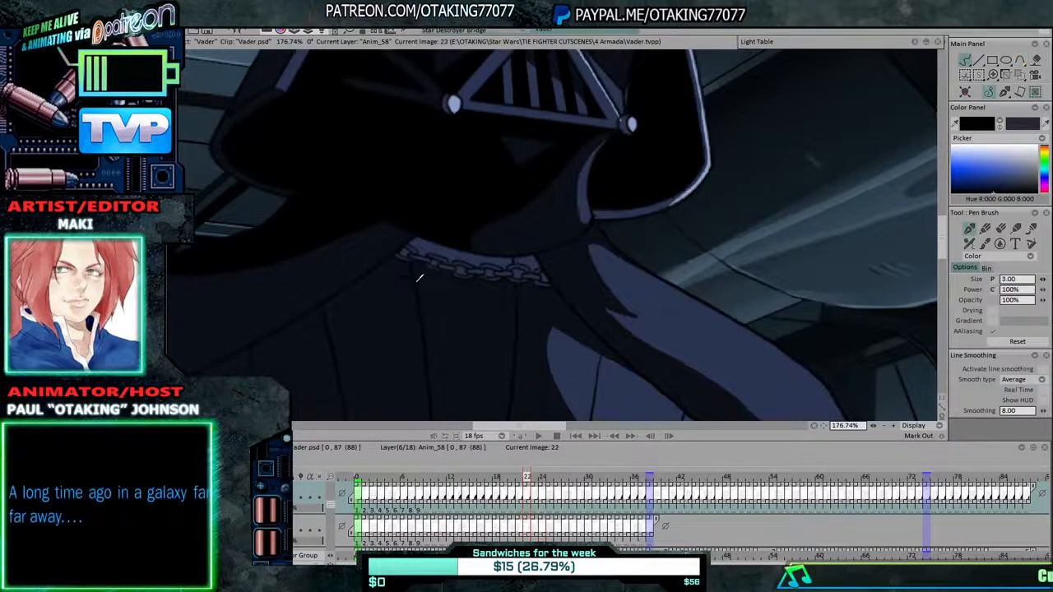
pyautogui.press('Right')
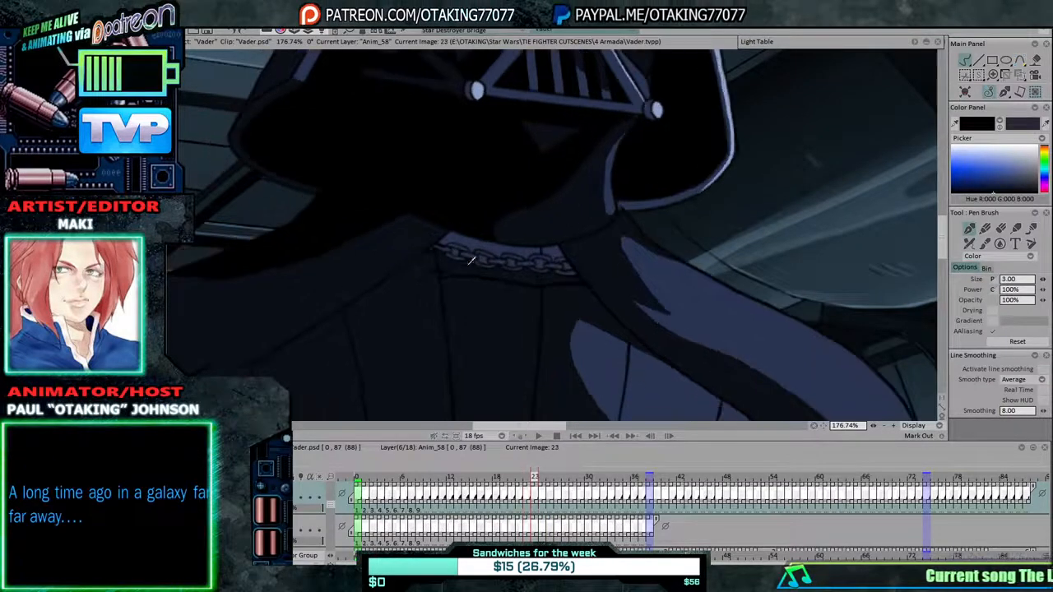
pyautogui.press('Left')
# Continue the black line beneath the neck chain on images 21, 20, 19 and 18.
pyautogui.press('Left')
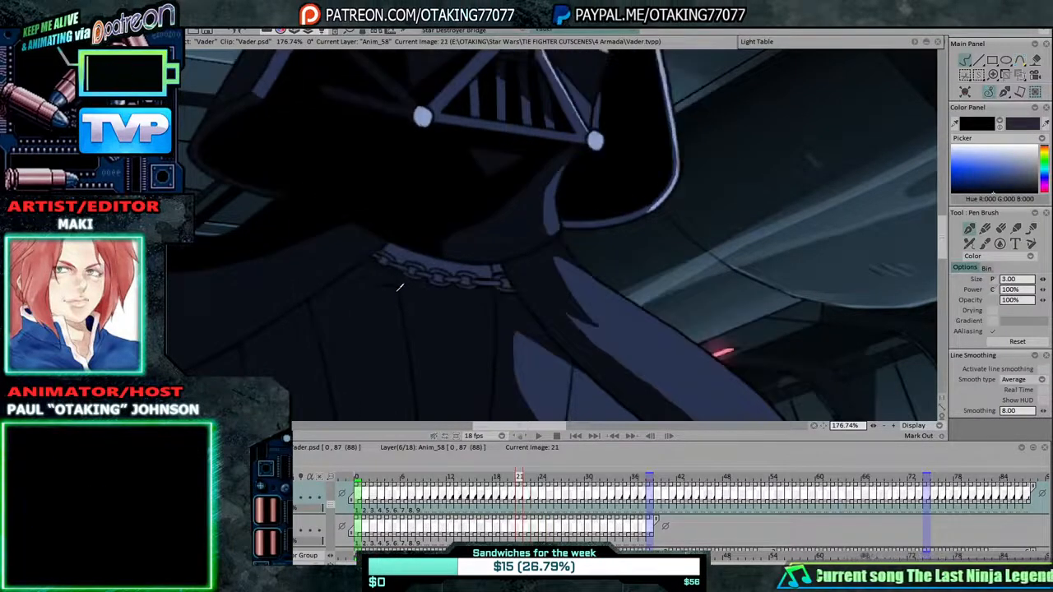
pyautogui.press('Left')
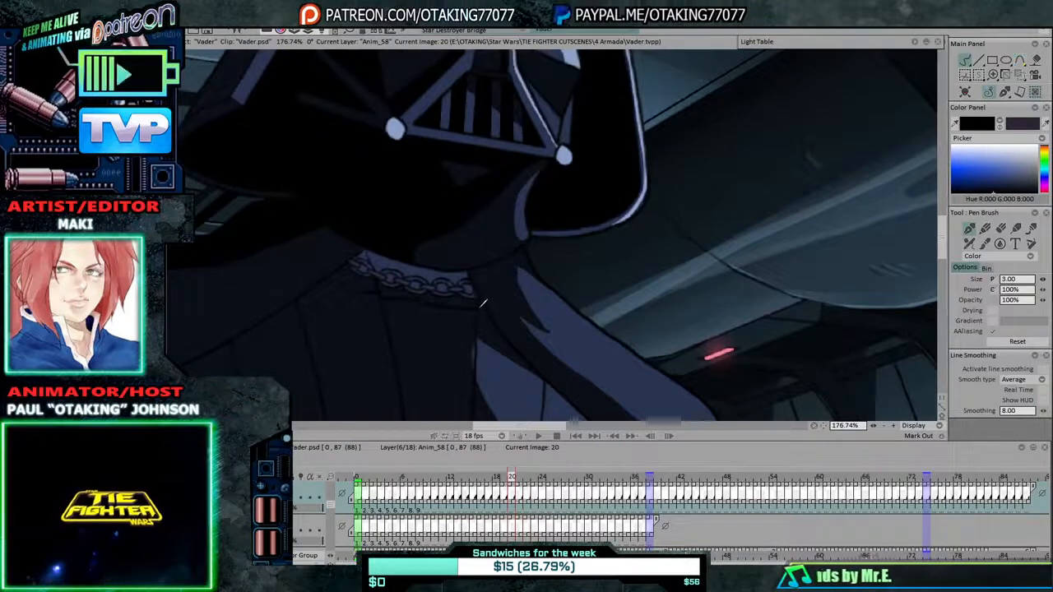
pyautogui.press('Left')
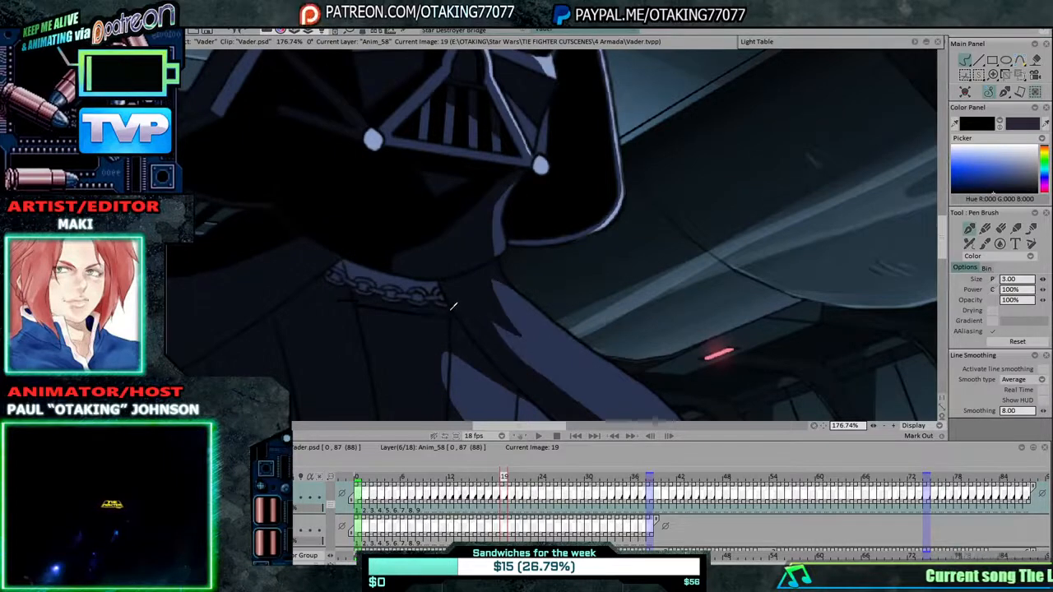
pyautogui.press('Left')
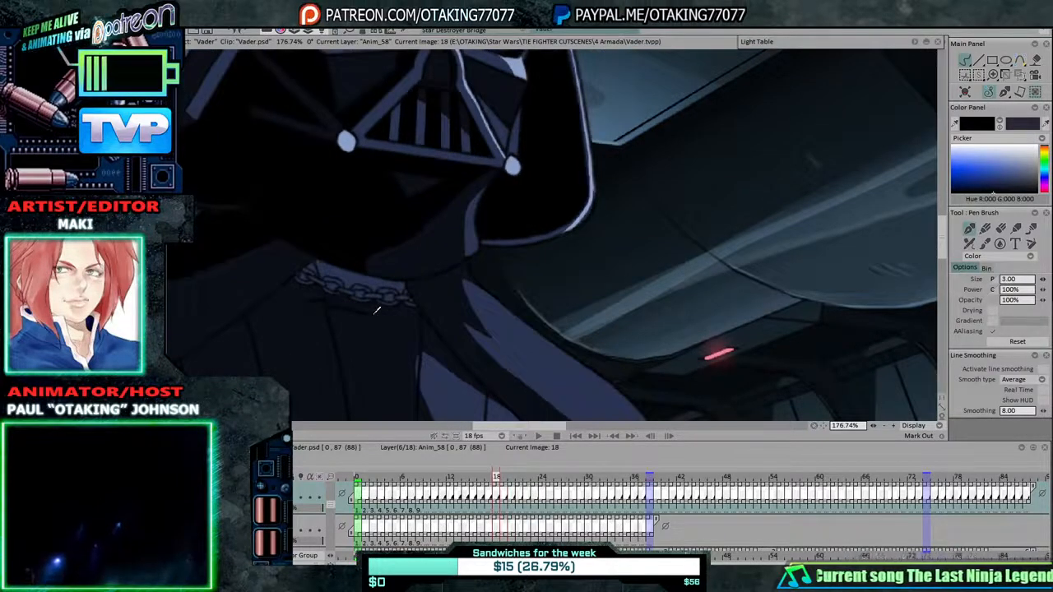
# Add the black line beneath Vader's neck chain on images 17, 16, 15 and 14.
pyautogui.press('Left')
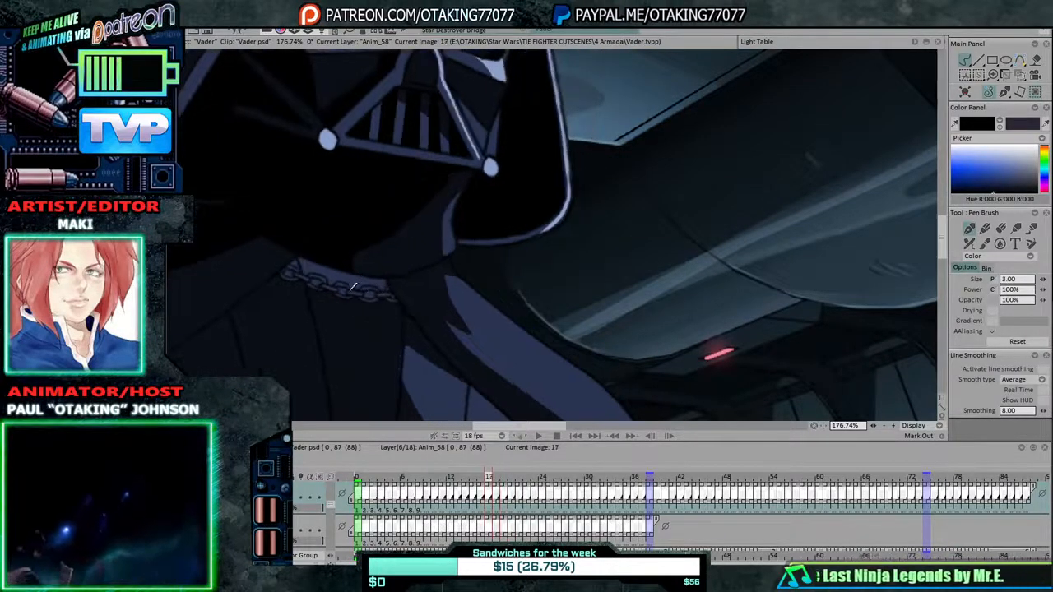
pyautogui.moveTo(395, 294)
pyautogui.mouseDown()
pyautogui.moveTo(472, 290)
pyautogui.moveTo(530, 259)
pyautogui.mouseUp()
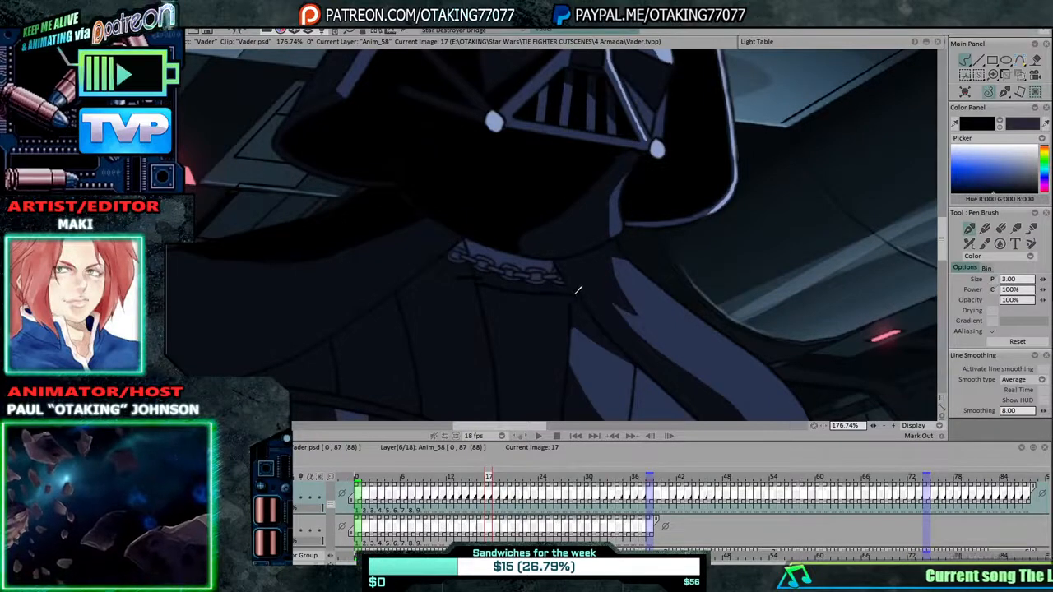
pyautogui.press('Left')
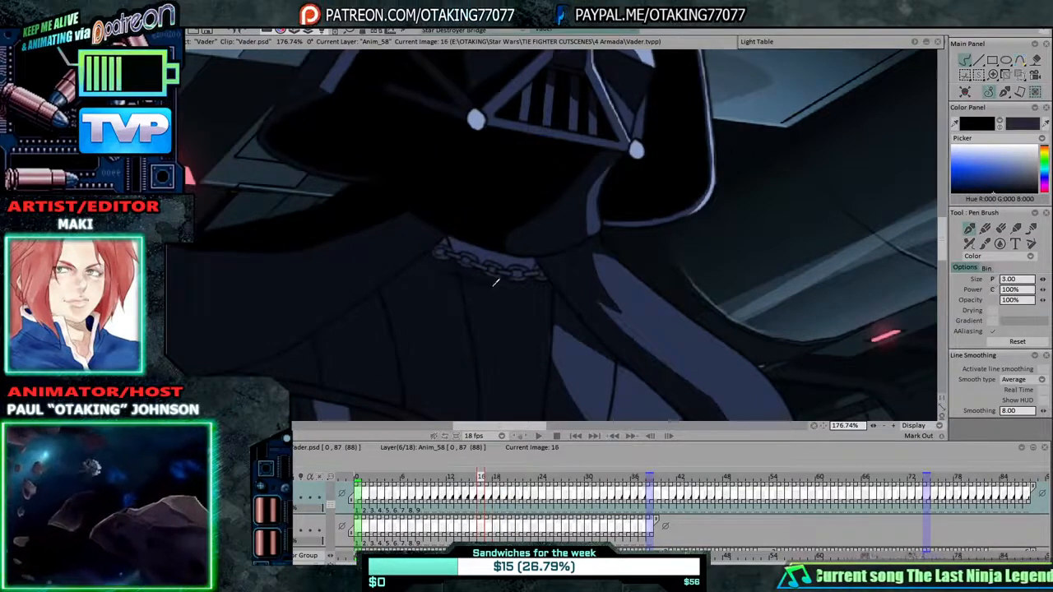
pyautogui.press('Left')
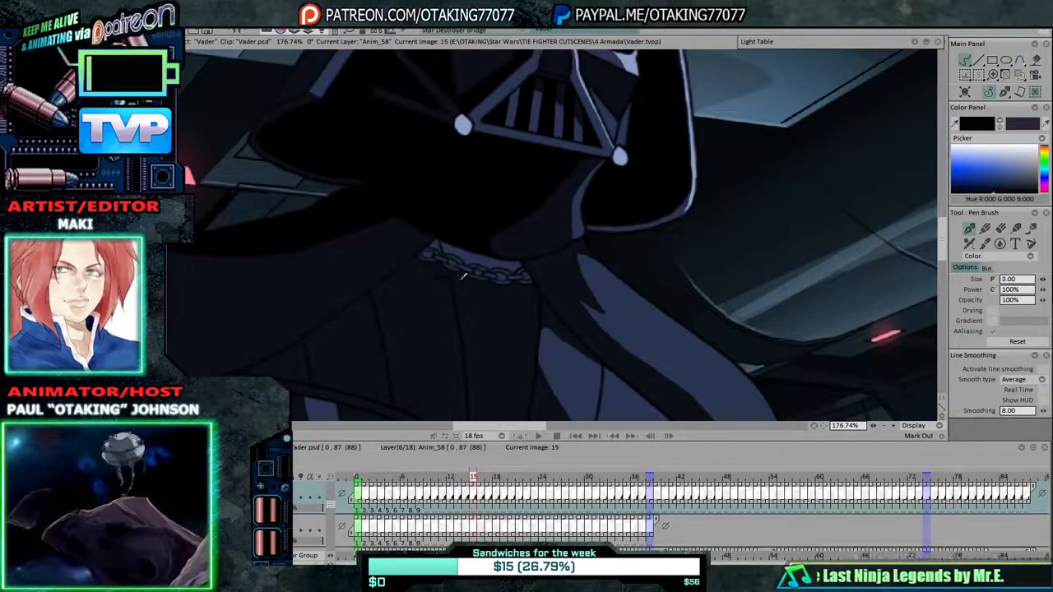
pyautogui.press('Left')
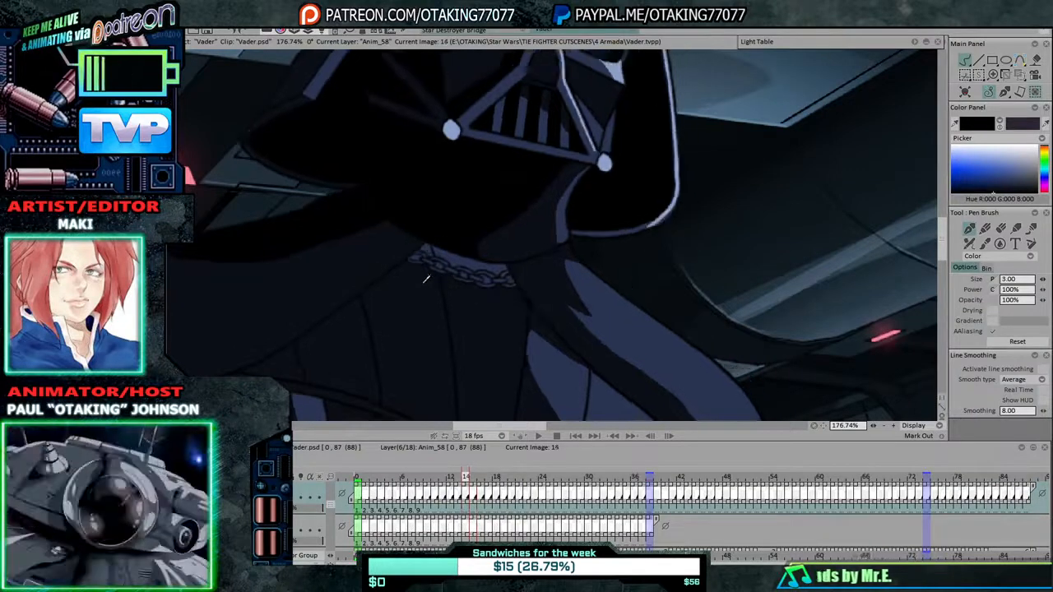
# Draw the black line beneath the neck chain on images 13, 12, 11 and 10 in turn.
pyautogui.press('Left')
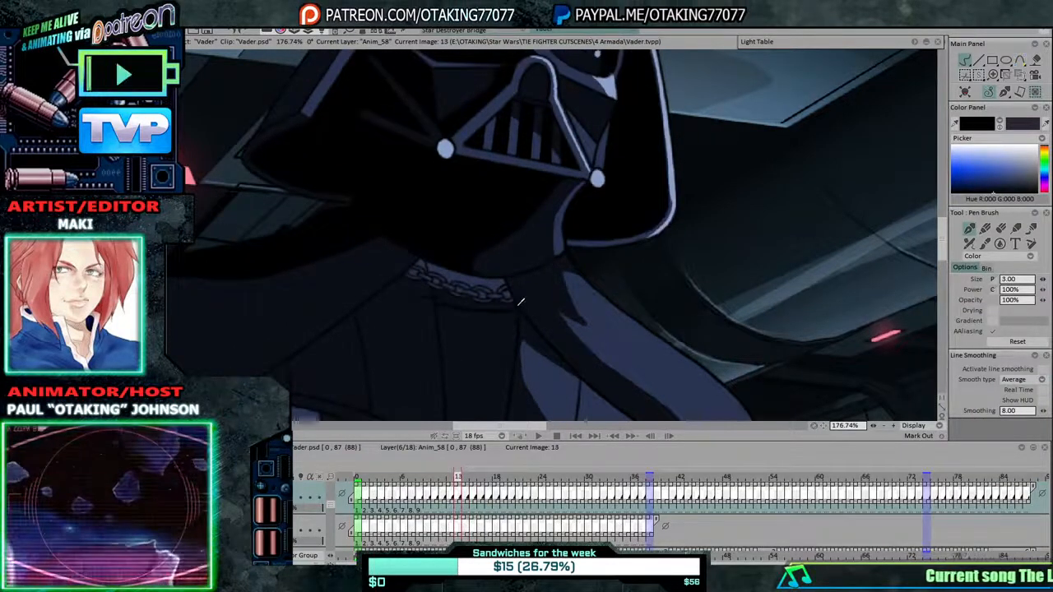
pyautogui.press('Left')
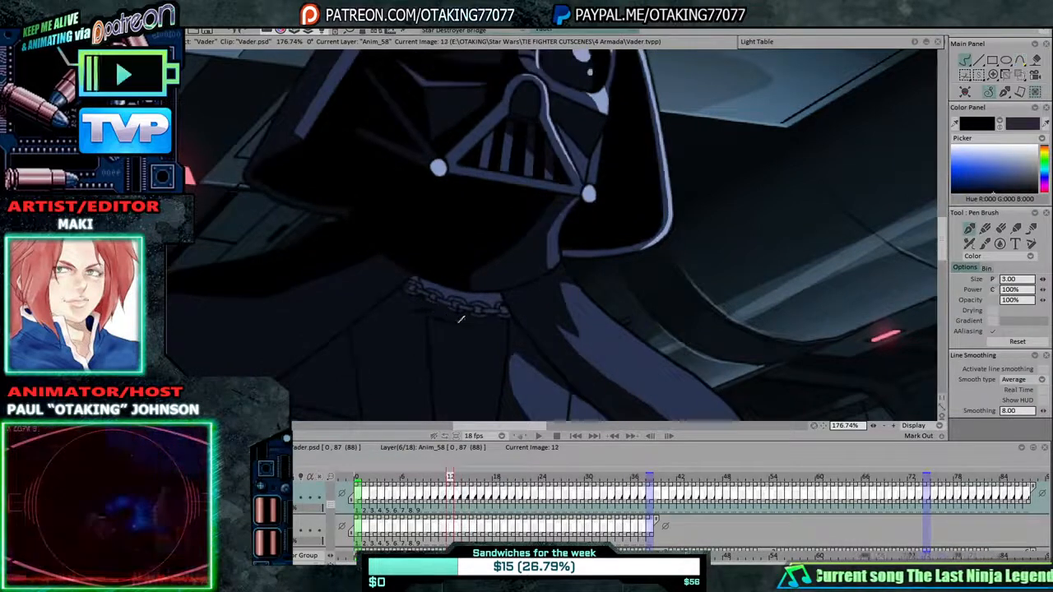
pyautogui.press('Left')
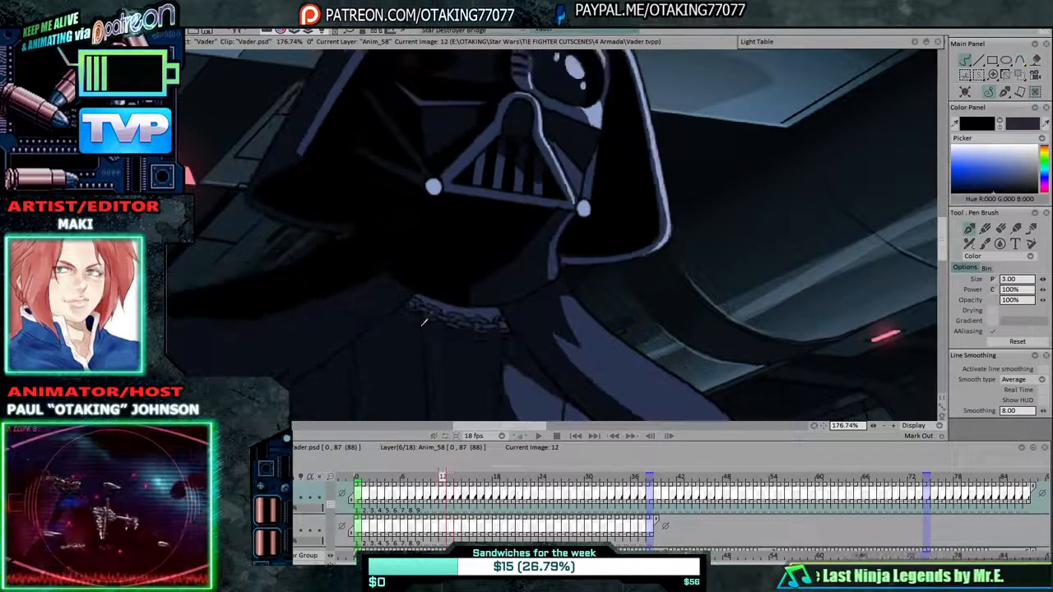
pyautogui.press('Left')
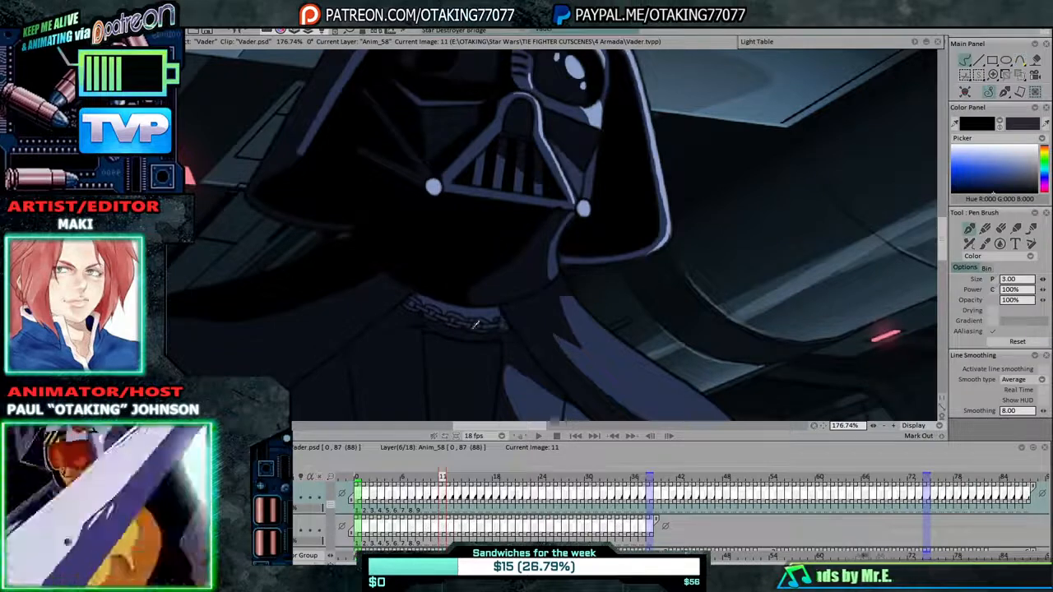
pyautogui.press('Left')
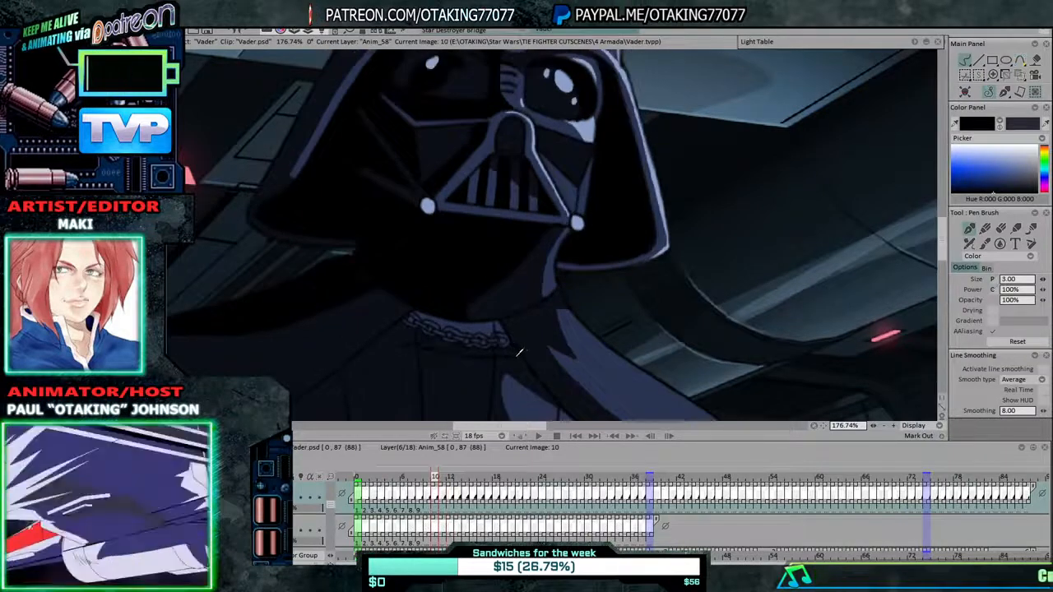
# Continue the black line beneath the neck chain on images 9, 8, 7, 6 and 5.
pyautogui.press('Left')
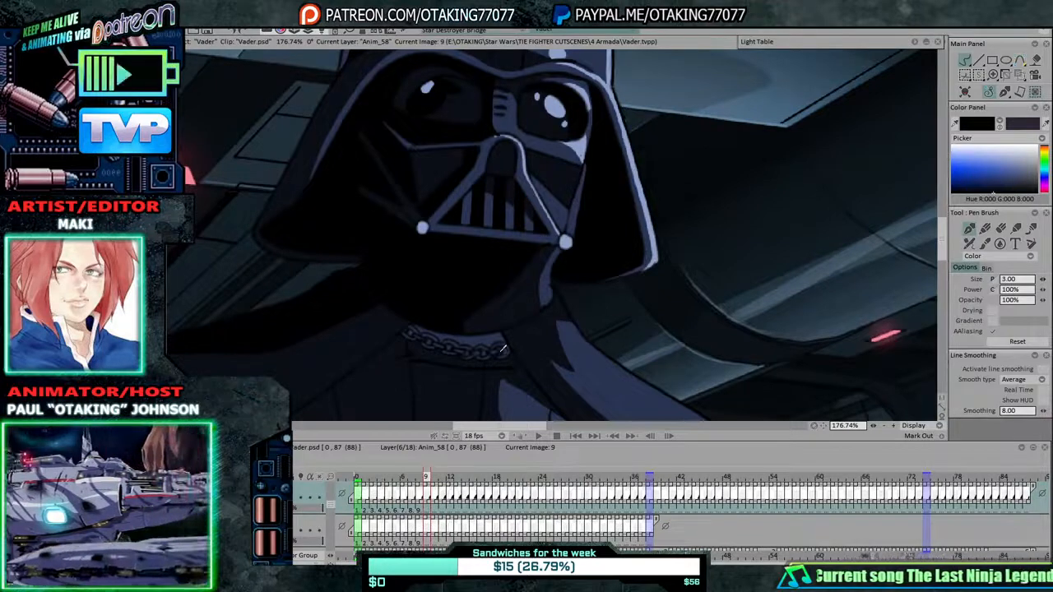
pyautogui.moveTo(525, 359); pyautogui.dragTo(467, 243)
pyautogui.press('Left')
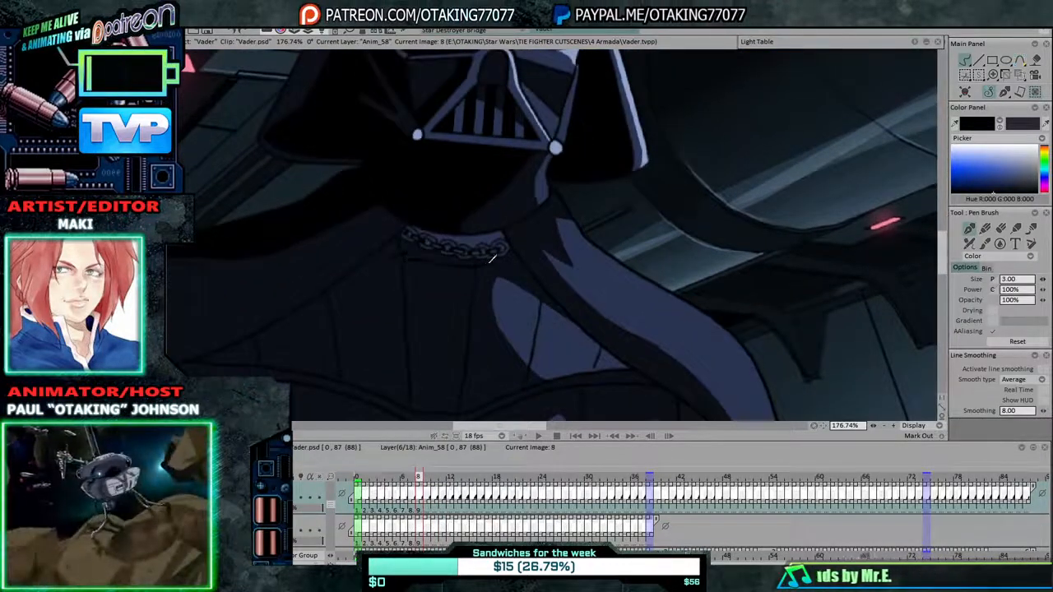
pyautogui.press('Left')
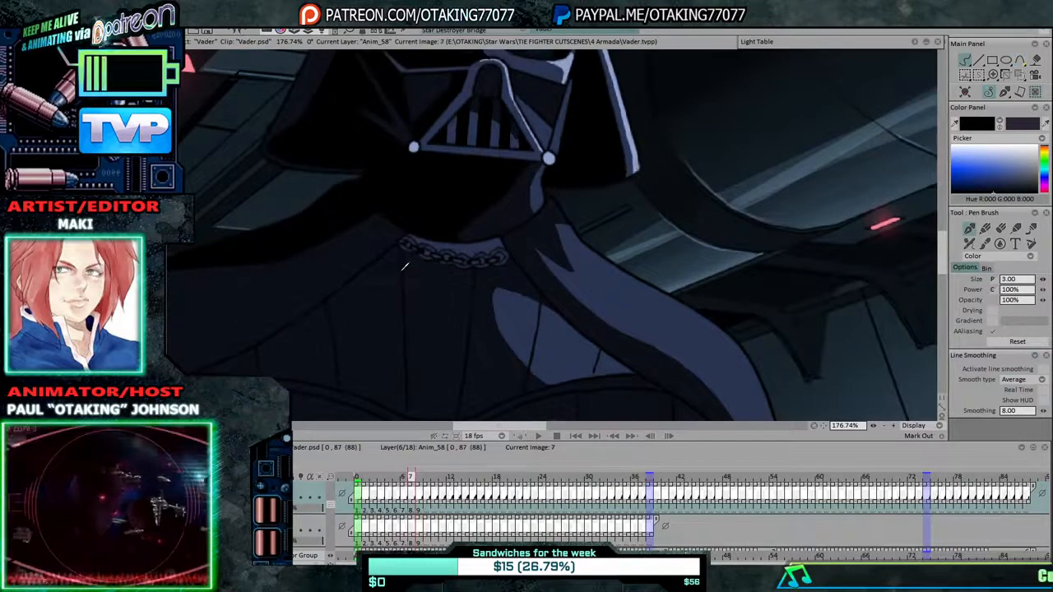
pyautogui.press('Left')
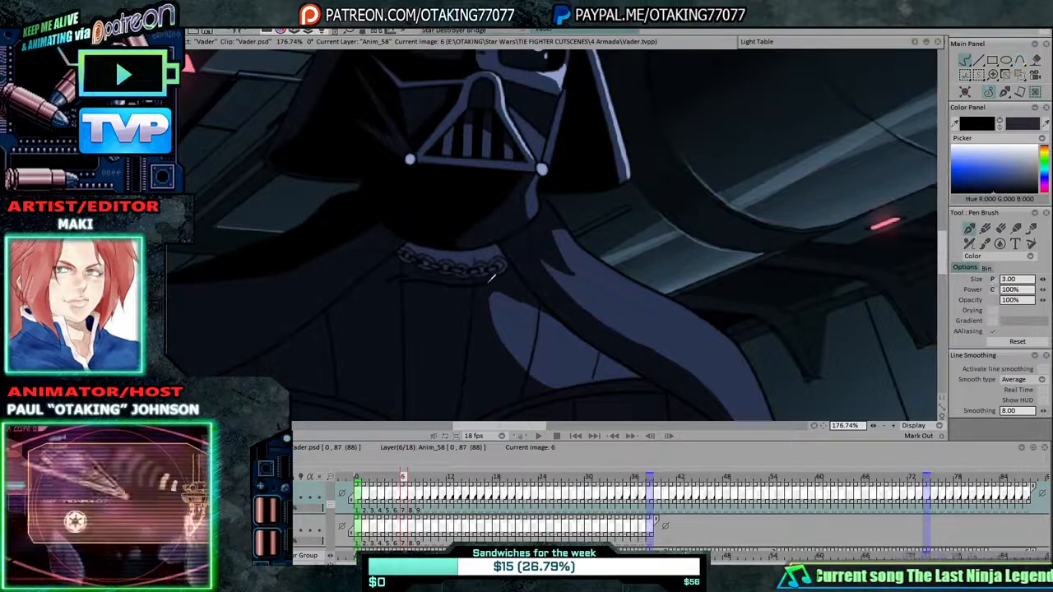
pyautogui.press('Left')
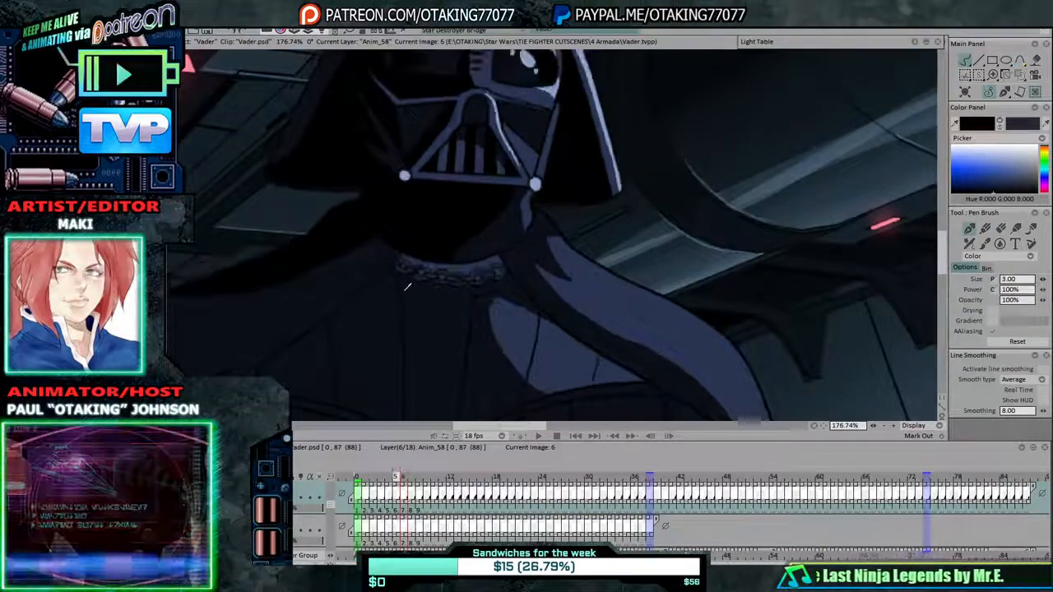
# Complete the black line beneath the neck chain on images 4, 3, 2, 1 and 0.
pyautogui.press('Left')
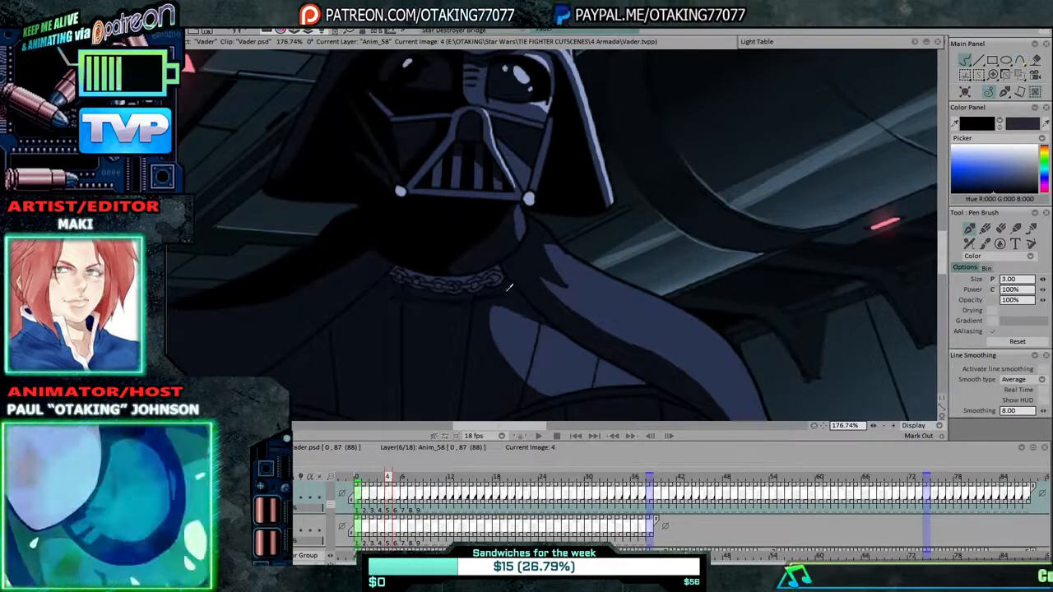
pyautogui.press('Left')
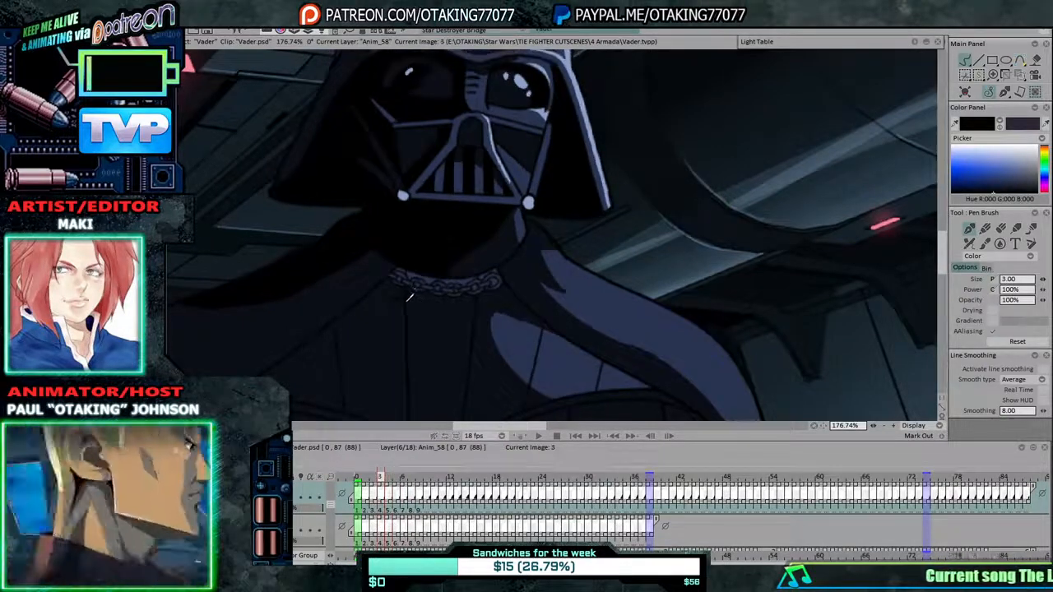
pyautogui.press('Left')
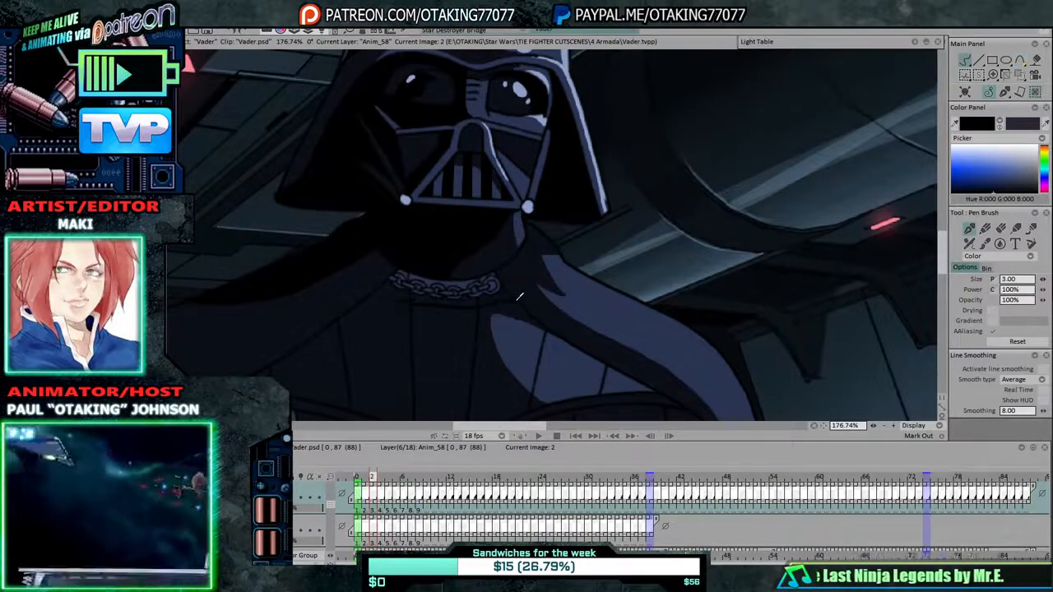
pyautogui.press('Left')
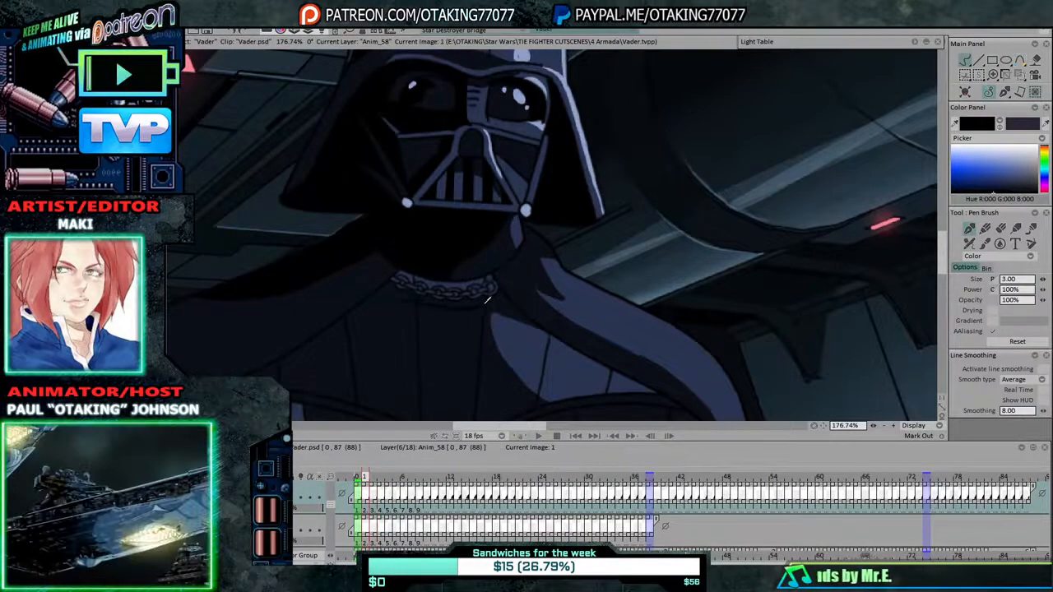
pyautogui.press('Left')
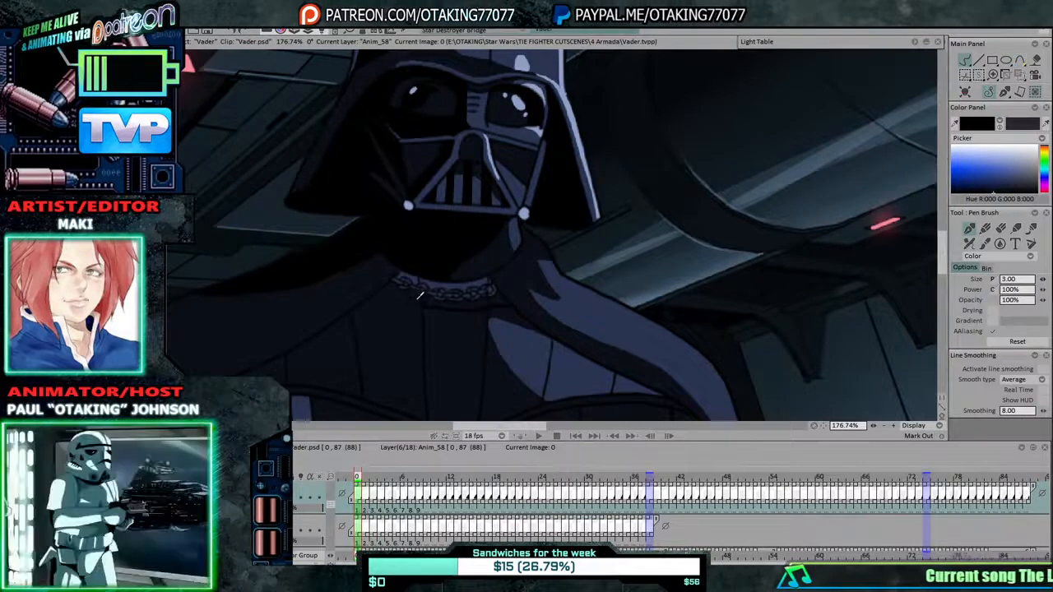
# Step forward through images 0 to 39 to review the line beneath the neck chain in motion.
pyautogui.press('Right')
pyautogui.press('Right')
pyautogui.press('Right')
pyautogui.press('Right')
pyautogui.press('Right')
pyautogui.press('Right')
pyautogui.press('Right')
pyautogui.press('Right')
pyautogui.press('Right')
pyautogui.press('Right')
pyautogui.press('Right')
pyautogui.press('Right')
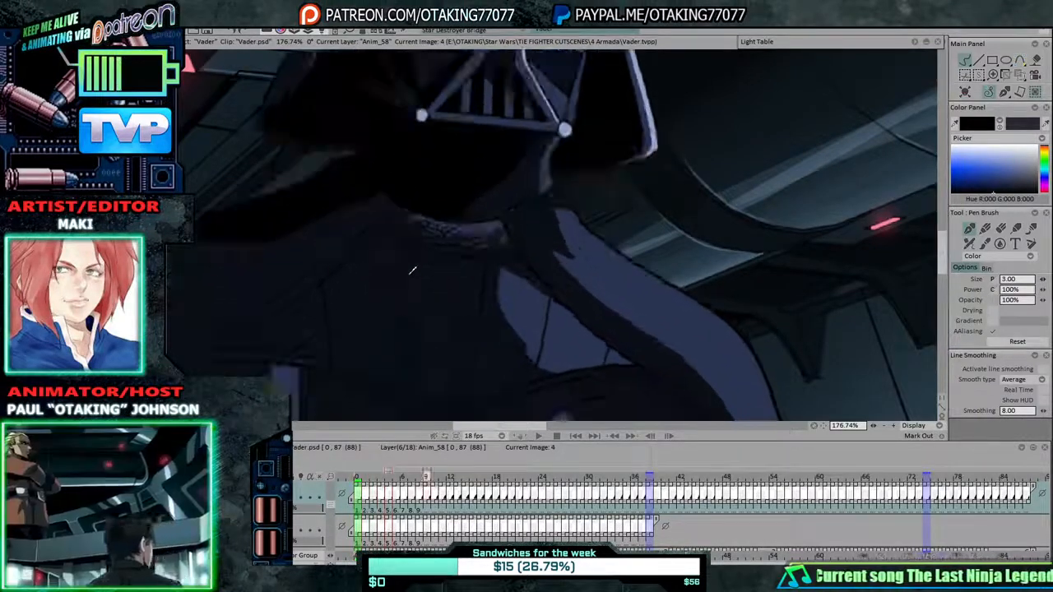
pyautogui.press('Right')
pyautogui.press('Right')
pyautogui.press('Right')
pyautogui.press('Right')
pyautogui.press('Right')
pyautogui.press('Right')
pyautogui.press('Right')
pyautogui.press('Right')
pyautogui.press('Right')
pyautogui.press('Right')
pyautogui.press('Right')
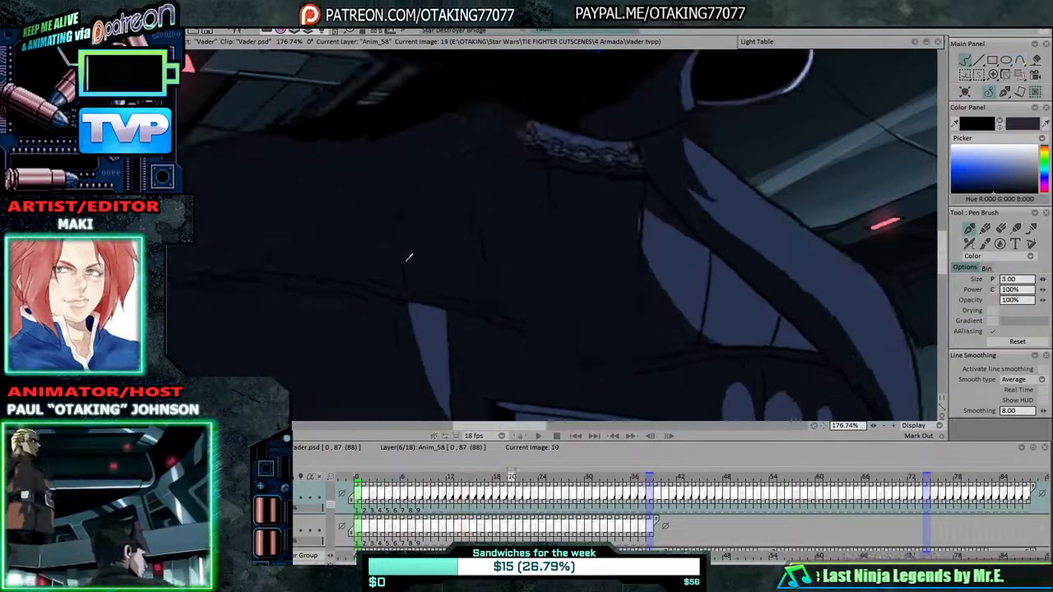
pyautogui.press('Right')
pyautogui.press('Right')
pyautogui.press('Right')
pyautogui.press('Right')
pyautogui.press('Right')
pyautogui.press('Right')
pyautogui.press('Right')
pyautogui.press('Right')
pyautogui.press('Right')
pyautogui.press('Right')
pyautogui.press('Right')
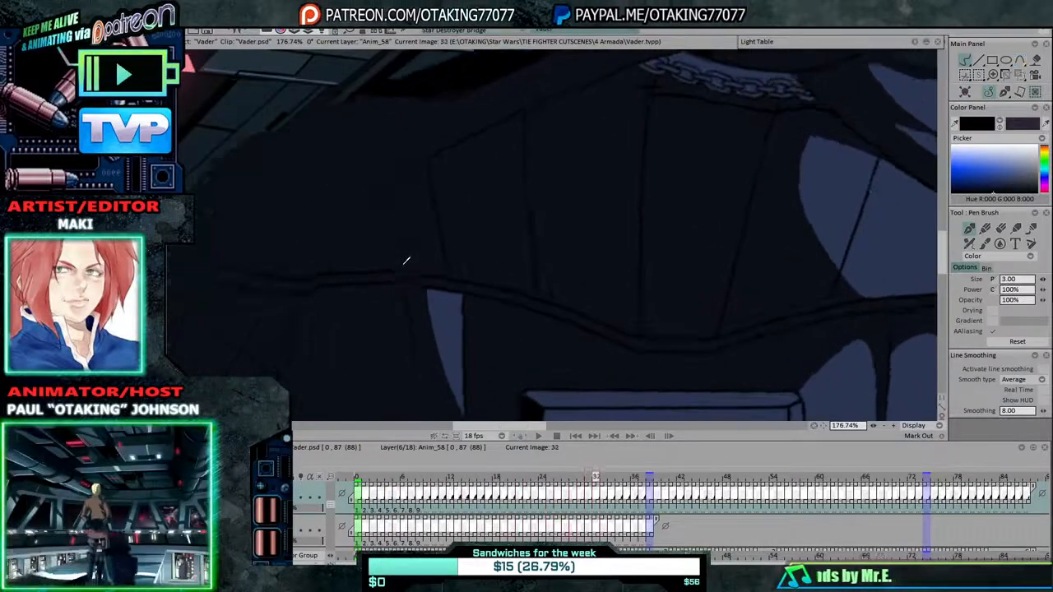
pyautogui.press('Right')
pyautogui.press('Right')
pyautogui.press('Right')
pyautogui.press('Right')
pyautogui.press('Right')
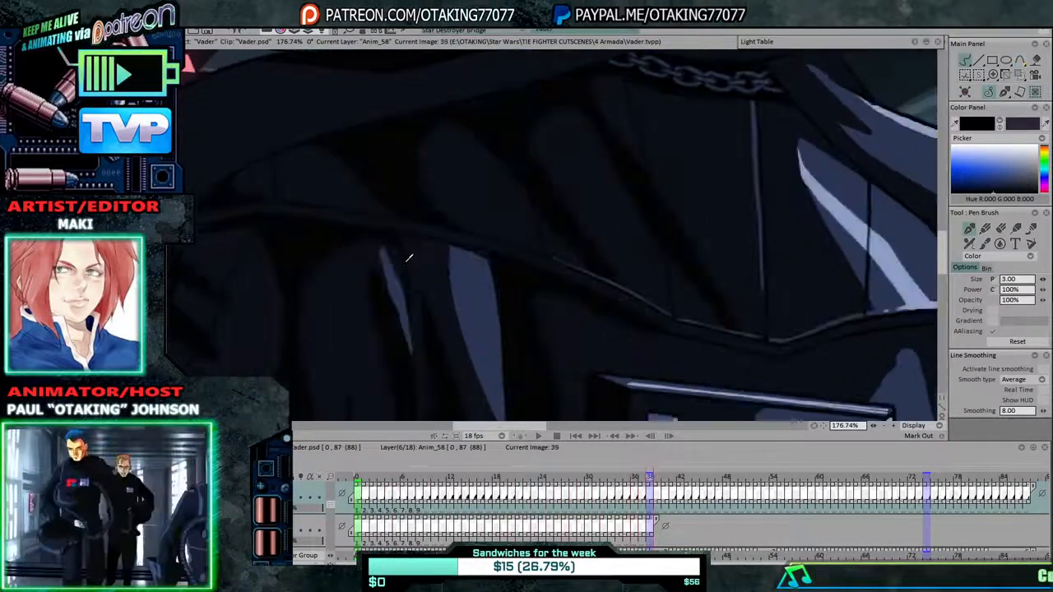
# Draw a short black fold line on the cape just below the chain's near end on image 37, comparing its placement with image 38.
pyautogui.press('Left')
pyautogui.press('Left')
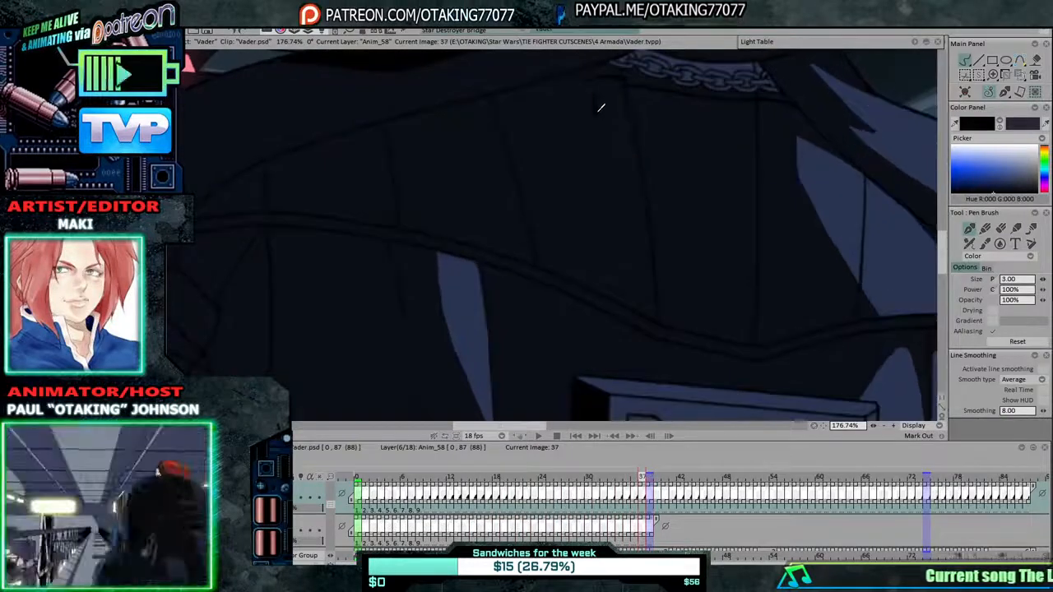
pyautogui.press('Right')
pyautogui.press('Left')
pyautogui.press('Right')
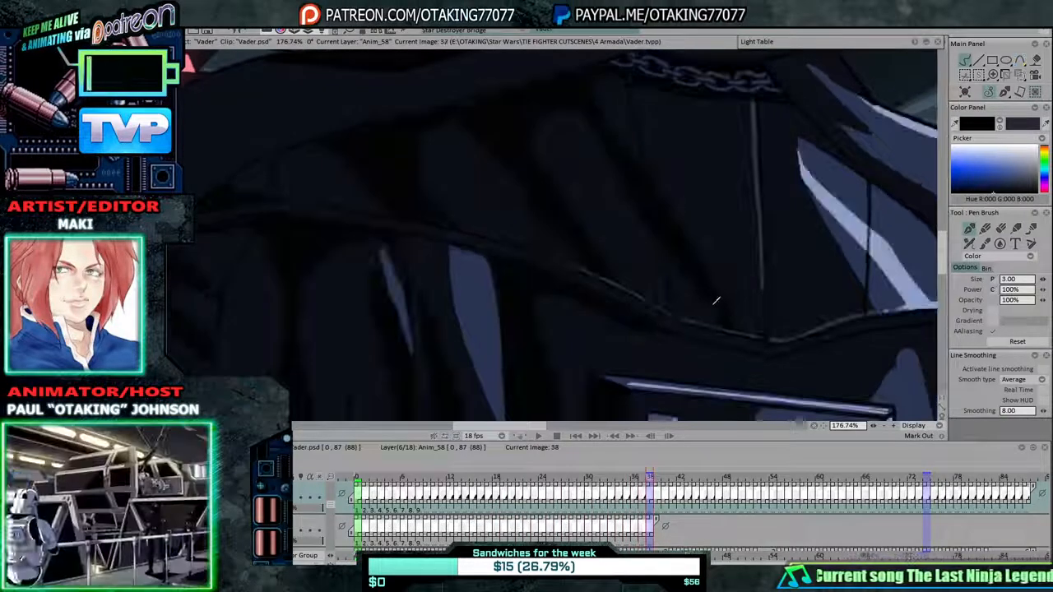
pyautogui.press('Left')
pyautogui.press('Right')
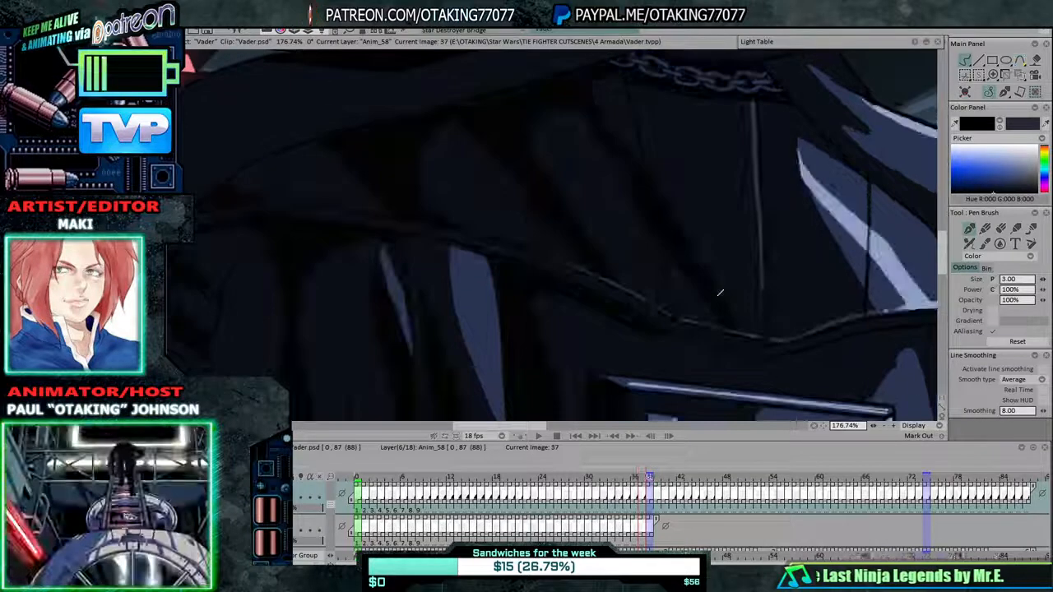
pyautogui.press('Left')
pyautogui.press('Right')
pyautogui.press('Left')
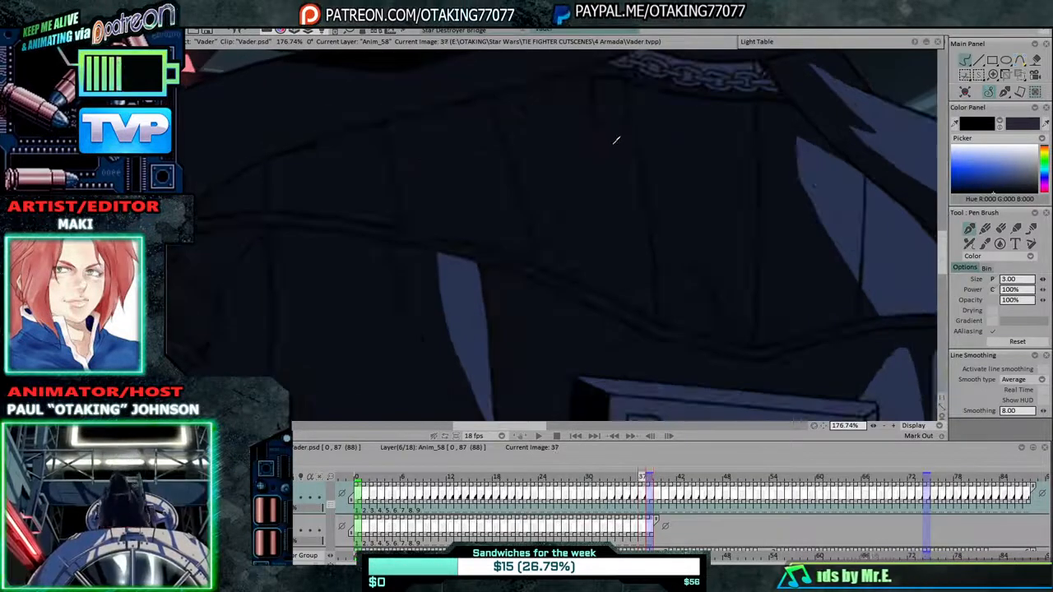
pyautogui.press('Right')
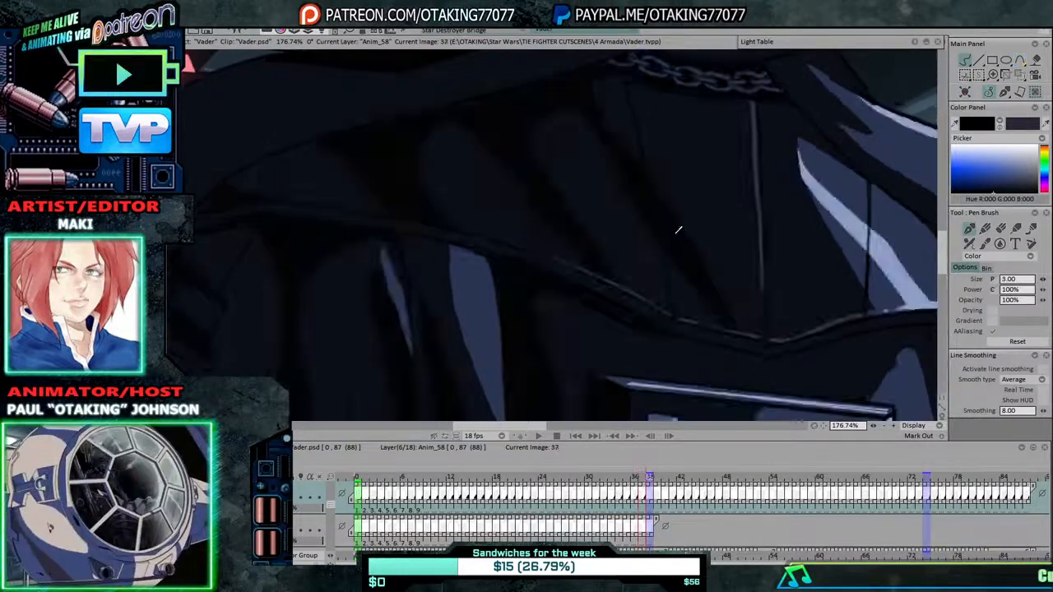
# Carry the short cape fold line below the chain back through images 36, 35 and 34, checking it against image 37.
pyautogui.press('Left')
pyautogui.press('Left')
pyautogui.press('Right')
pyautogui.press('Left')
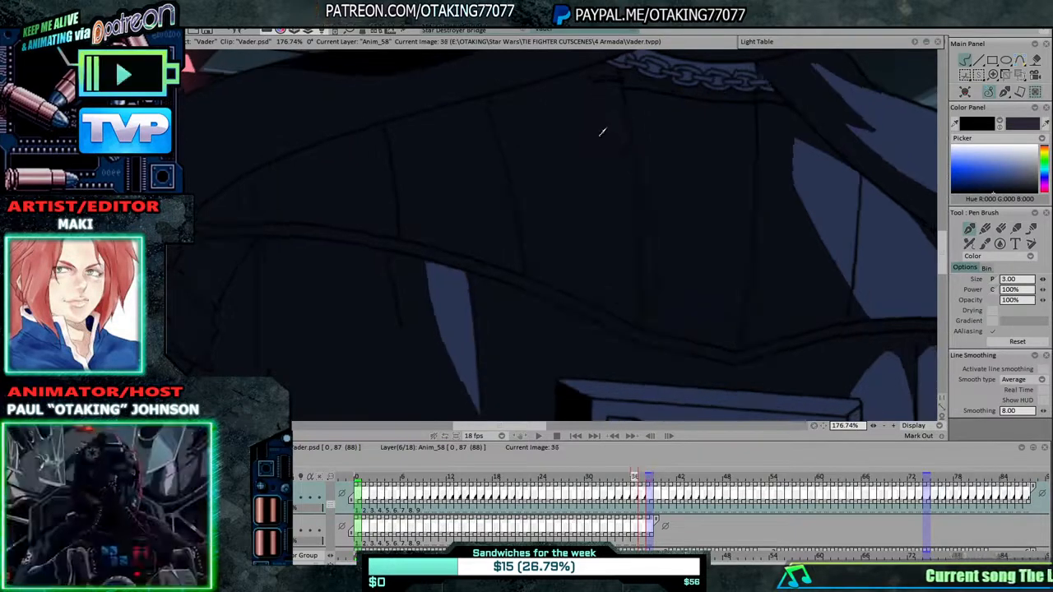
pyautogui.press('Left')
pyautogui.press('Left')
pyautogui.press('Left')
pyautogui.press('Left')
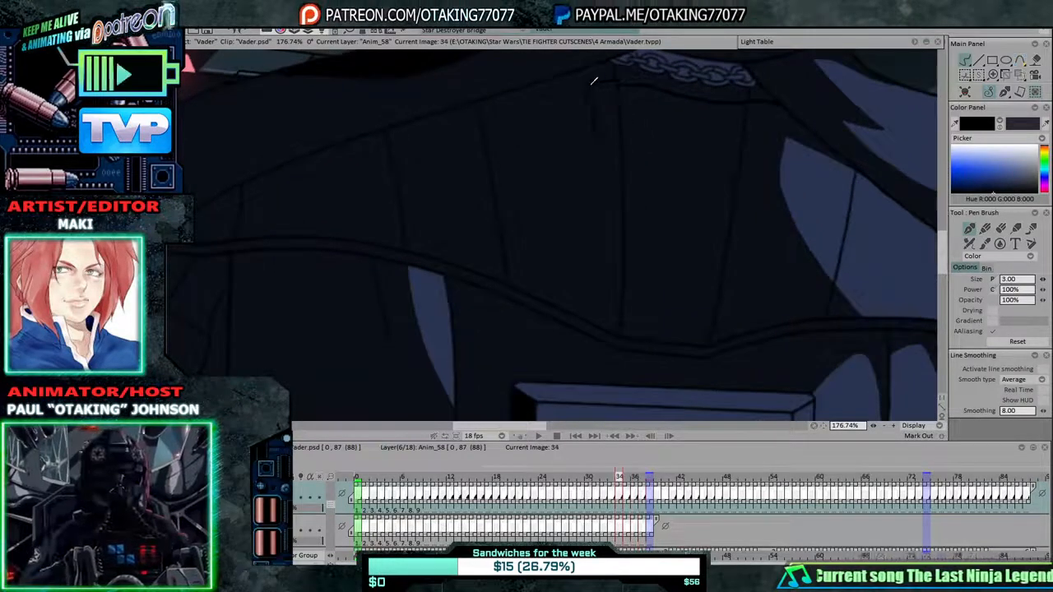
# Carry the short cape fold line beneath the chain's near end back through images 33, 32, 31 and 30, comparing neighbouring images.
pyautogui.press('Left')
pyautogui.press('Left')
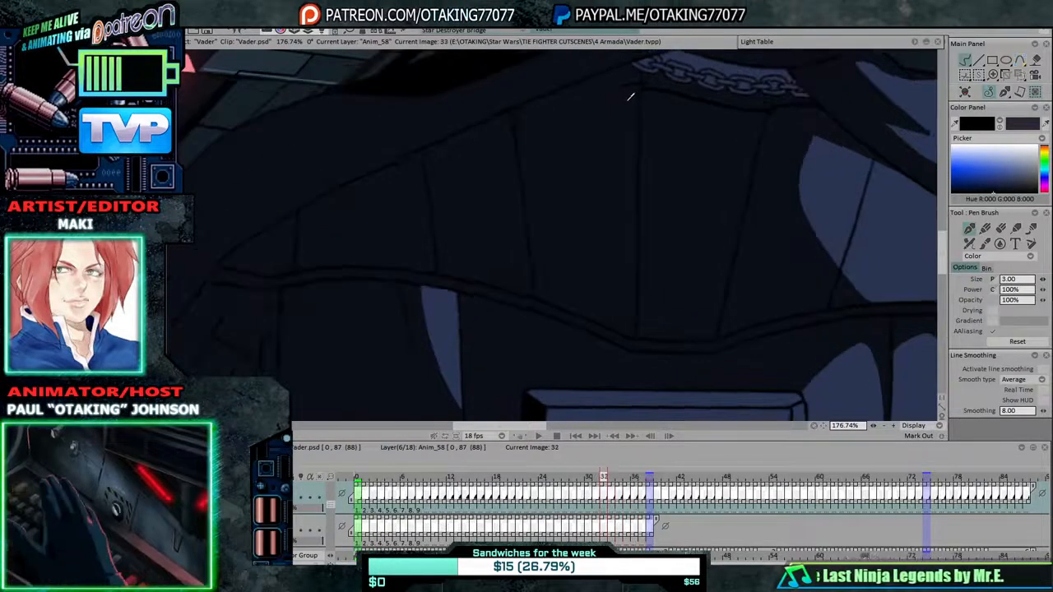
pyautogui.press('Right')
pyautogui.press('Right')
pyautogui.press('Right')
pyautogui.press('Left')
pyautogui.press('Left')
pyautogui.press('Left')
pyautogui.press('Left')
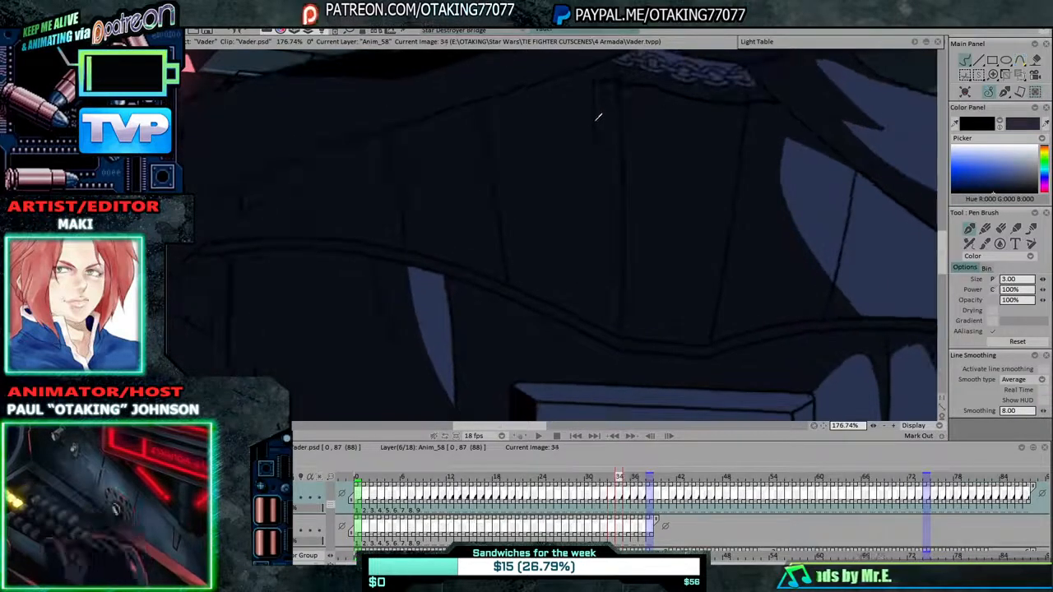
pyautogui.press('Left')
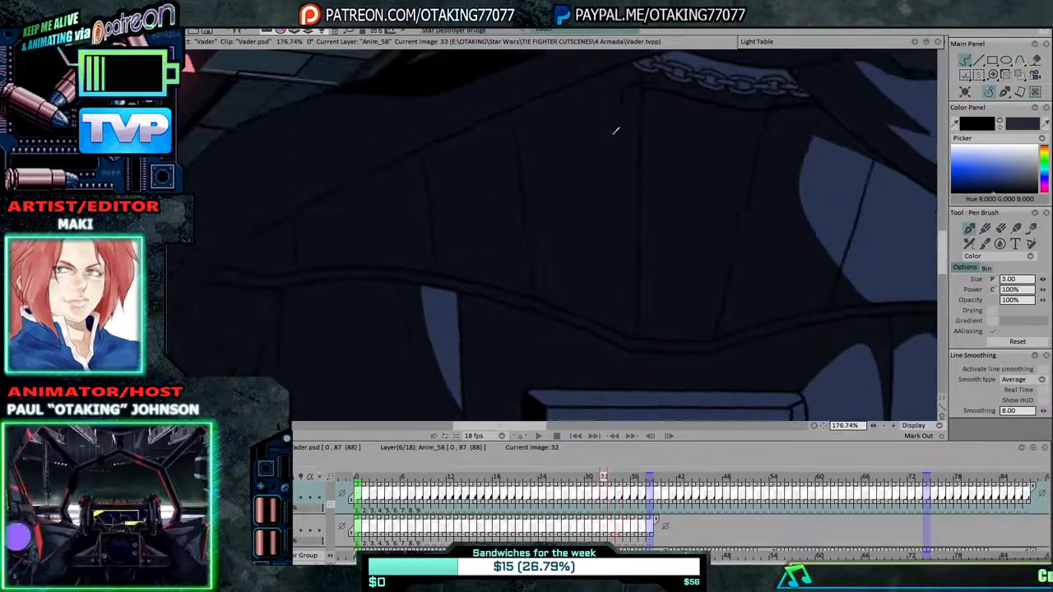
pyautogui.press('Left')
pyautogui.press('Left')
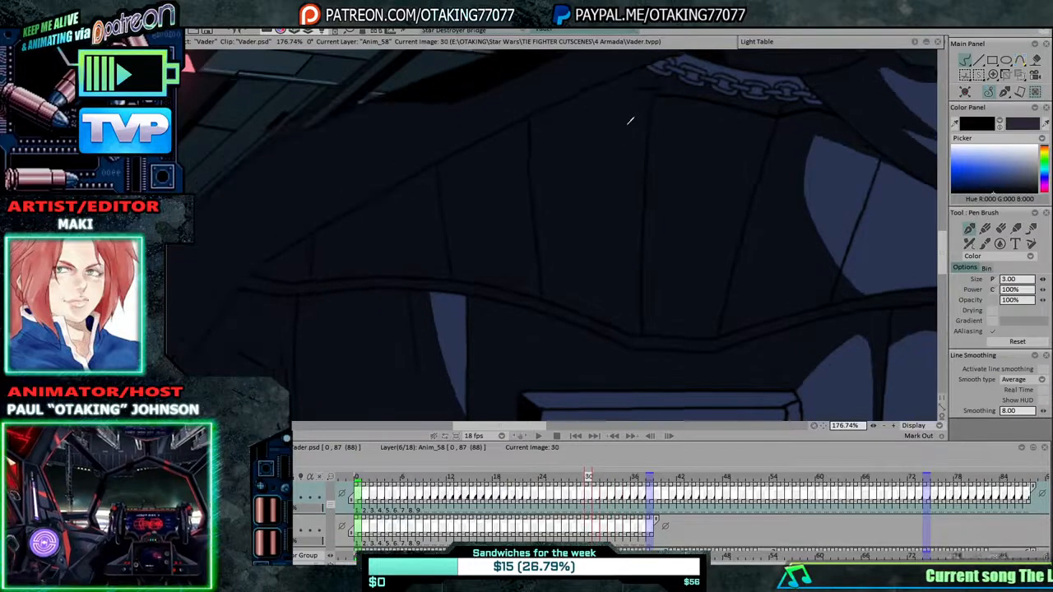
# Draw the short hooked fold line below the chain's near end on images 29 back through 22.
pyautogui.press('Left')
pyautogui.press('Left')
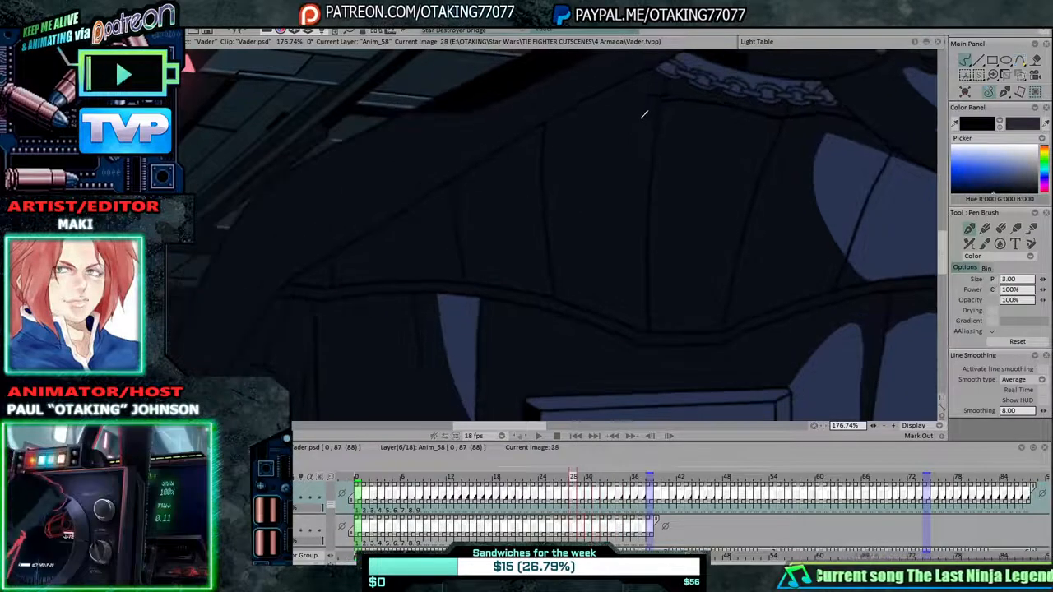
pyautogui.press('Left')
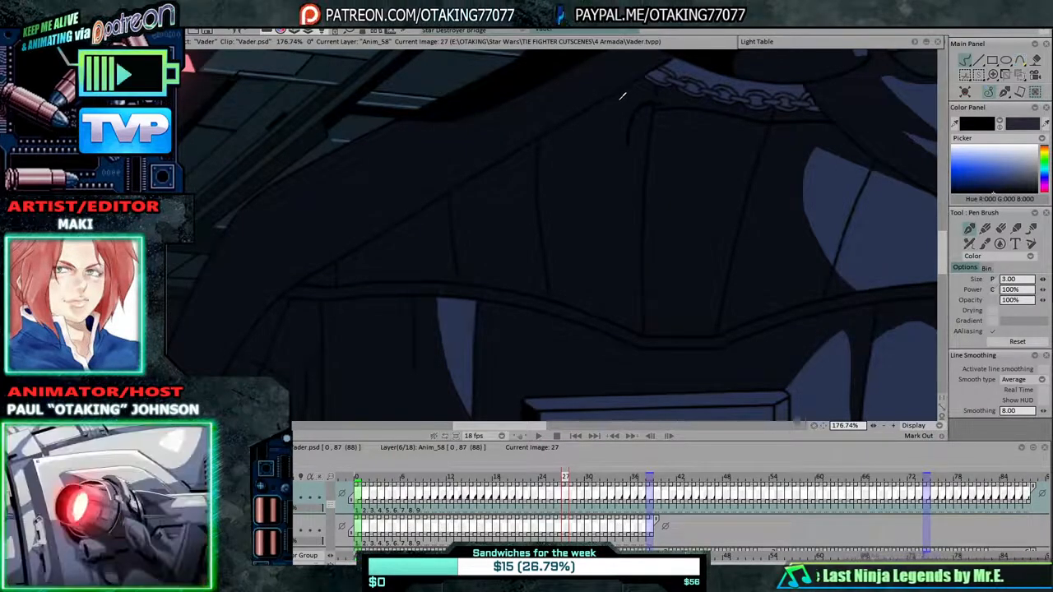
pyautogui.press('Left')
pyautogui.press('Right')
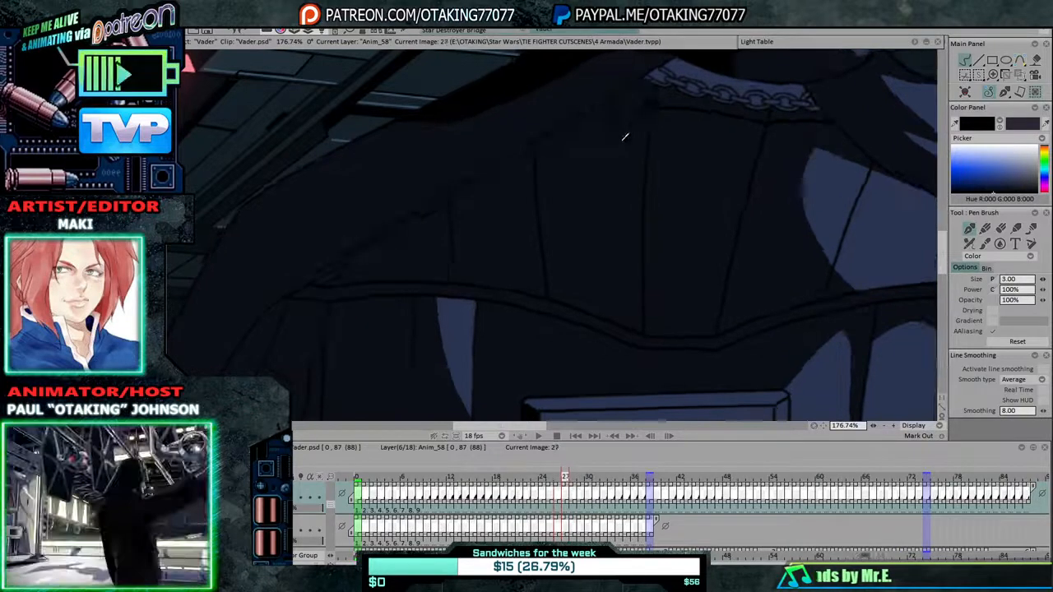
pyautogui.press('Left')
pyautogui.press('Left')
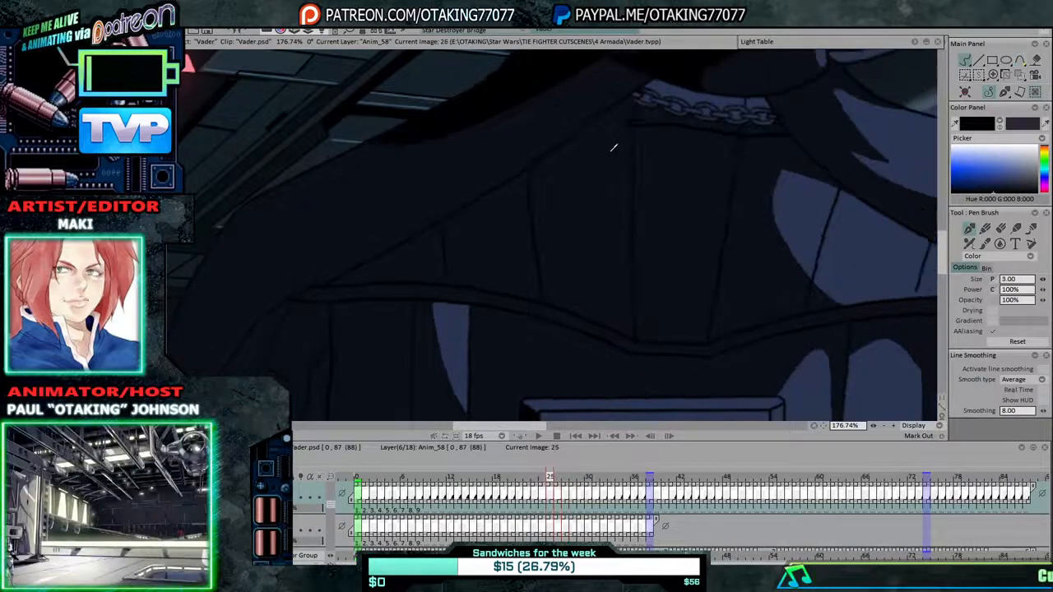
pyautogui.press('Left')
pyautogui.press('Left')
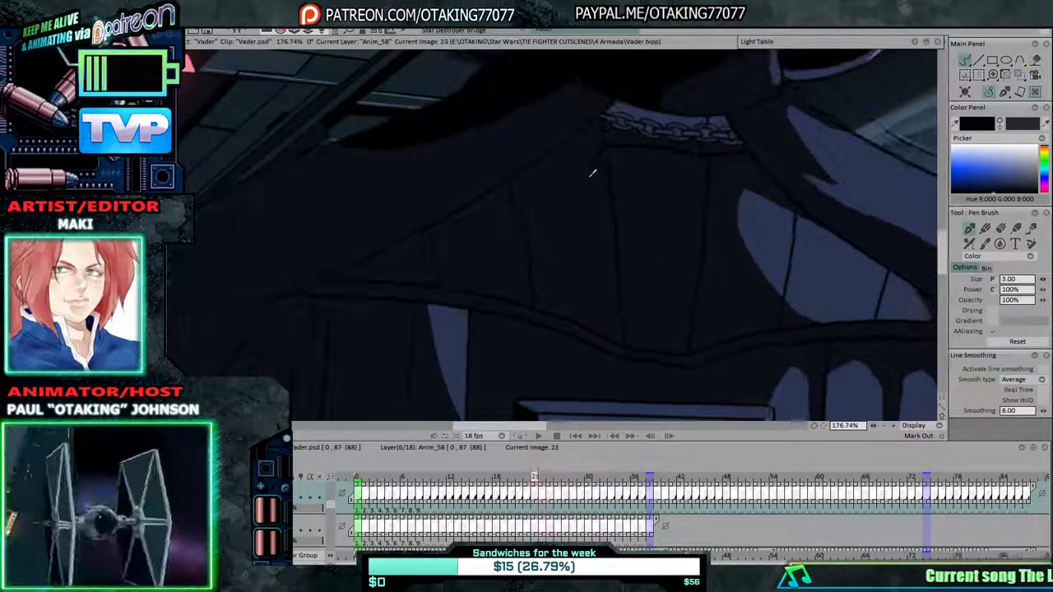
pyautogui.press('Left')
# Step forward from image 22 through the late 30s to review the short cape fold line in motion.
pyautogui.press('Right')
pyautogui.press('Right')
pyautogui.press('Right')
pyautogui.press('Right')
pyautogui.press('Right')
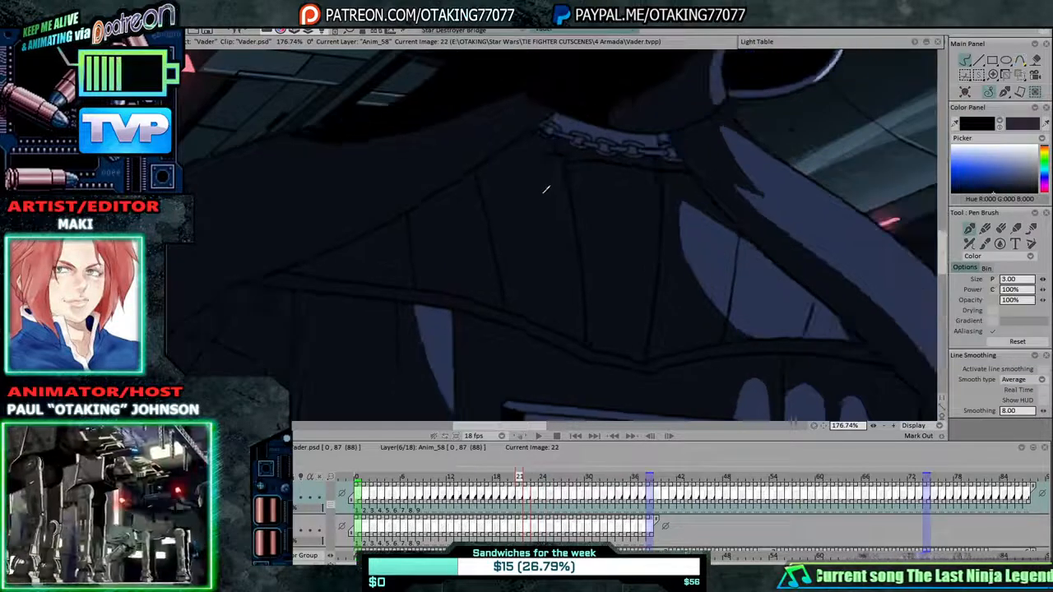
pyautogui.press('Right')
pyautogui.press('Right')
pyautogui.press('Right')
pyautogui.press('Right')
pyautogui.press('Right')
pyautogui.press('Right')
pyautogui.press('Right')
pyautogui.press('Right')
pyautogui.press('Right')
pyautogui.press('Right')
pyautogui.press('Right')
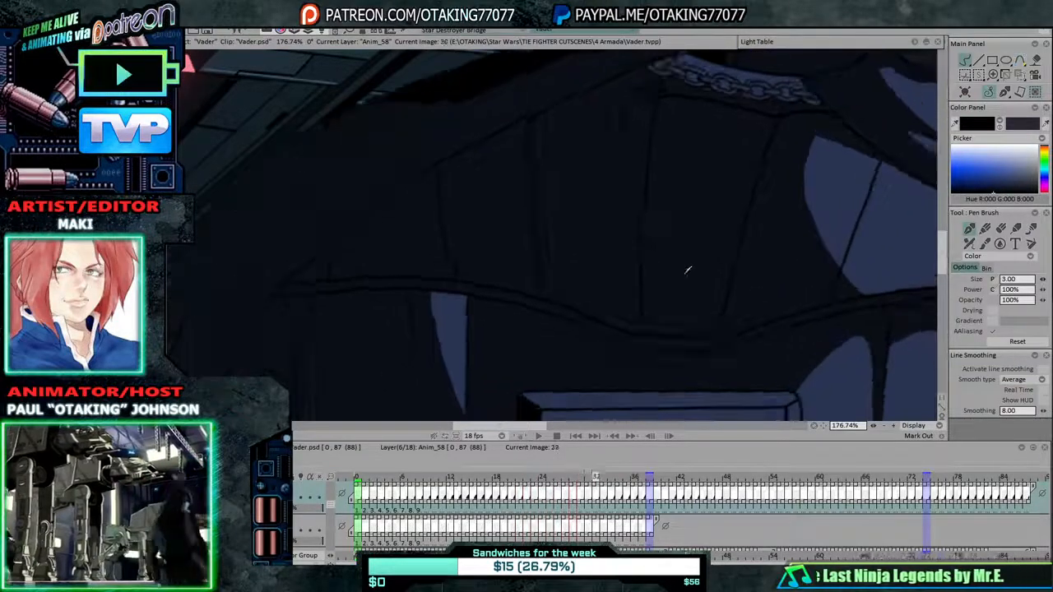
# Extend the short fold line diagonally down to the cape's lower trim on images 37 and 36, comparing the two images.
pyautogui.press('Left')
pyautogui.press('Left')
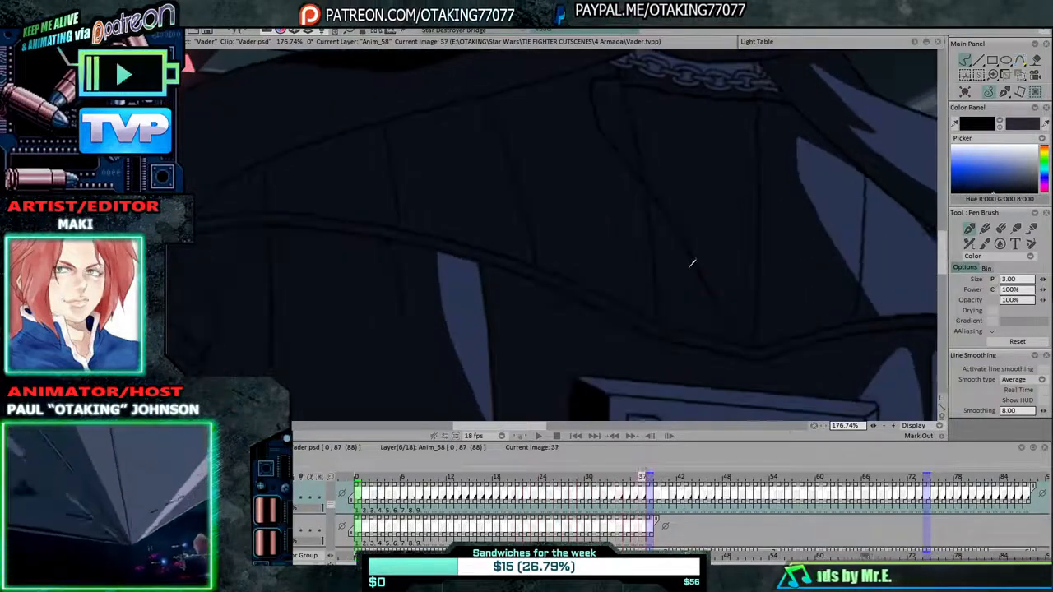
pyautogui.moveTo(706, 296); pyautogui.dragTo(734, 343)
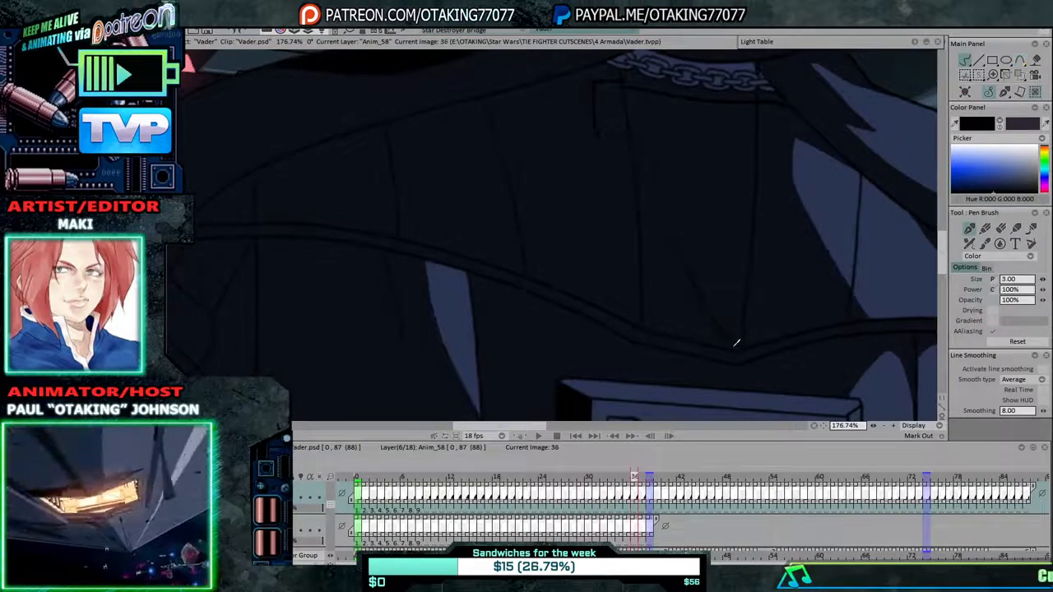
pyautogui.press('Right')
pyautogui.press('Left')
pyautogui.press('Right')
pyautogui.press('Left')
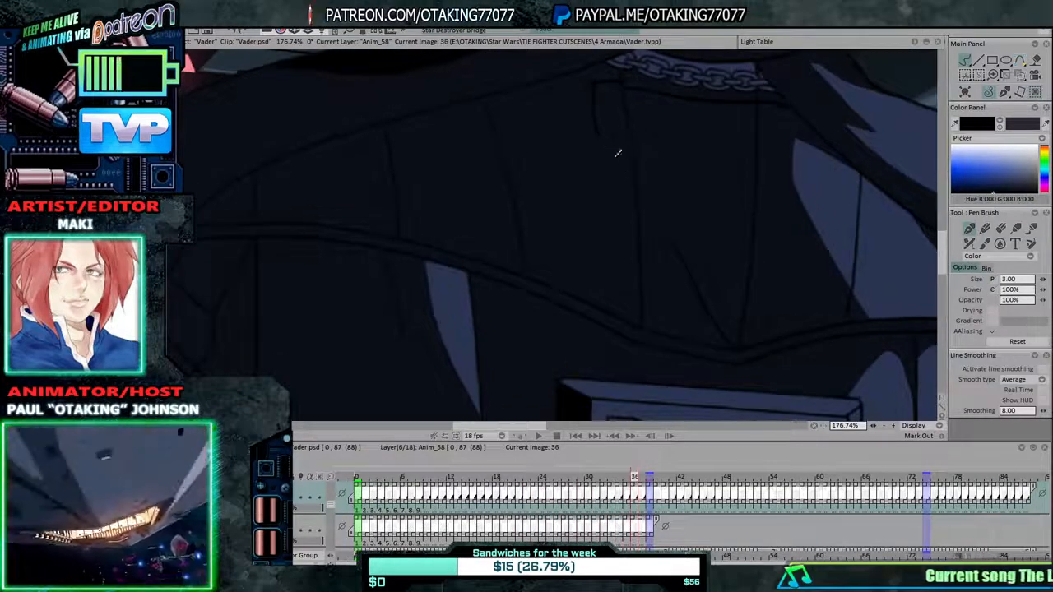
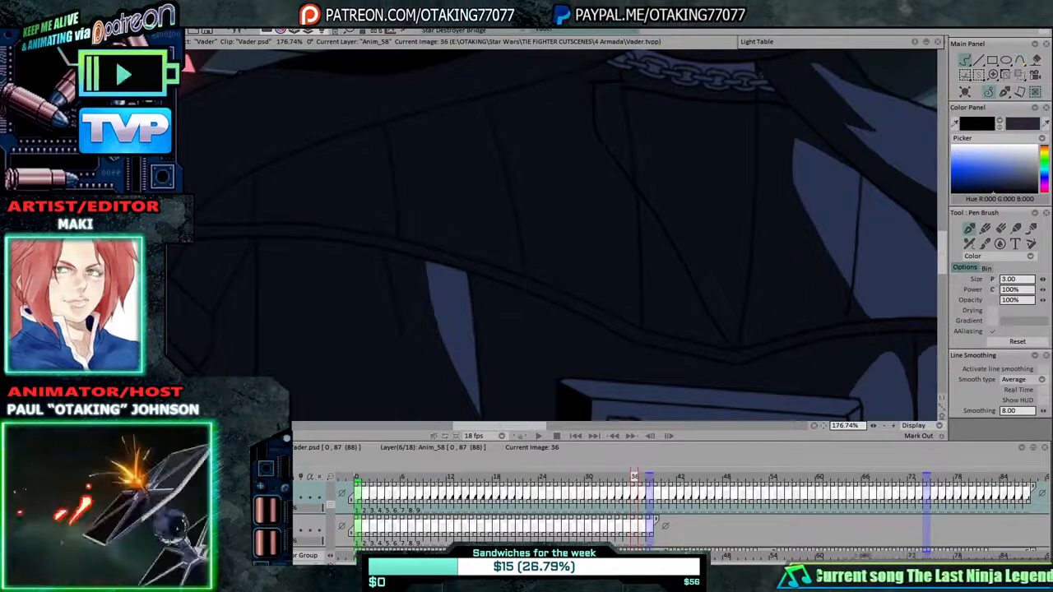
pyautogui.press('Right')
pyautogui.press('Left')
# Extend the fold line diagonally down the cape on image 35, matching its placement to image 36.
pyautogui.press('Left')
pyautogui.press('Right')
pyautogui.press('Left')
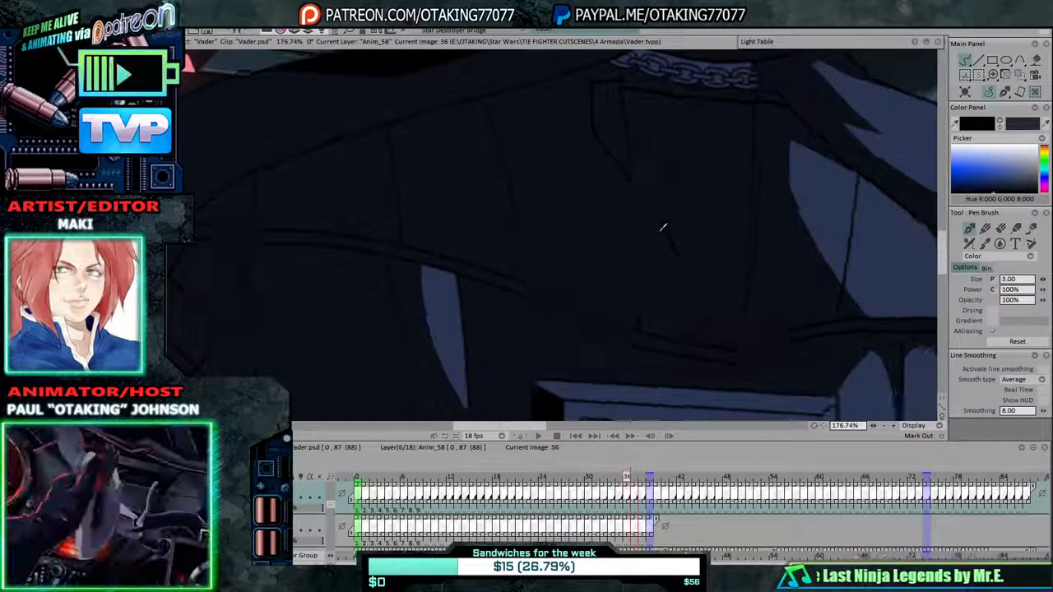
pyautogui.press('Right')
pyautogui.press('Left')
pyautogui.press('Right')
pyautogui.press('Left')
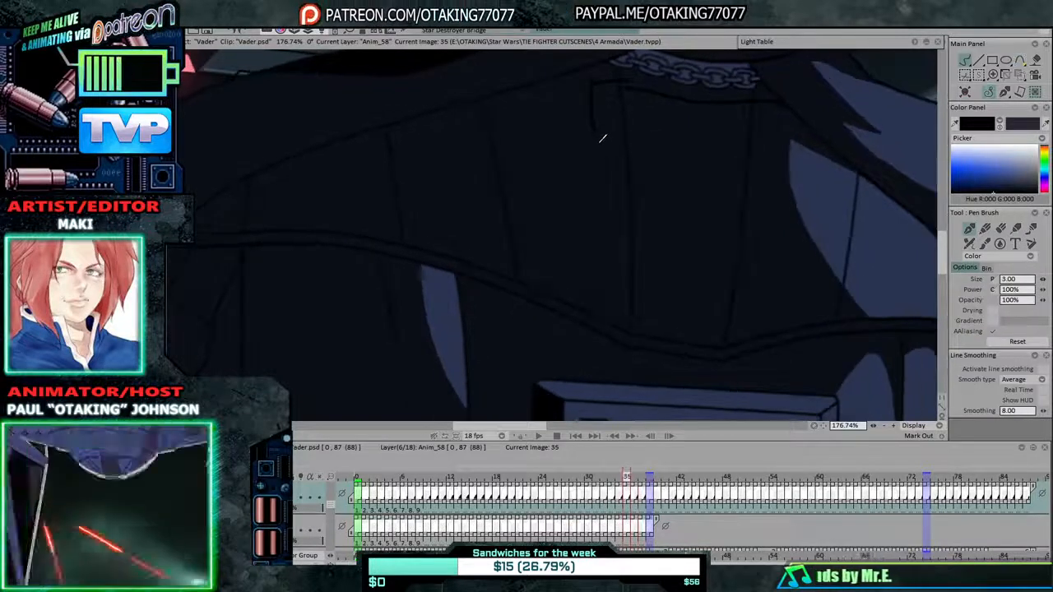
pyautogui.moveTo(603, 138); pyautogui.dragTo(651, 209)
pyautogui.press('Right')
pyautogui.press('Left')
pyautogui.press('Right')
pyautogui.press('Left')
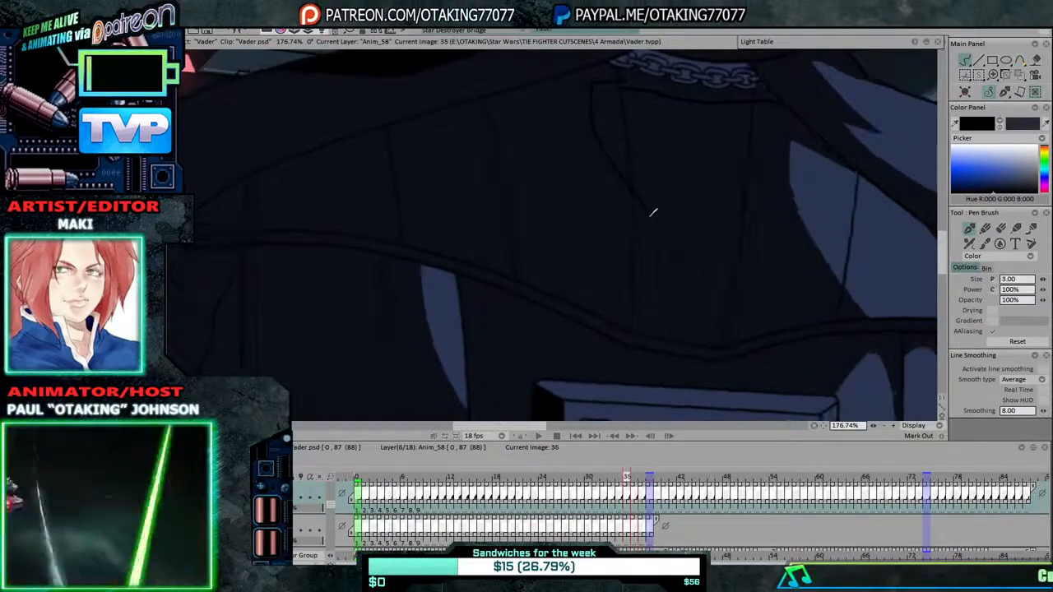
pyautogui.press('Right')
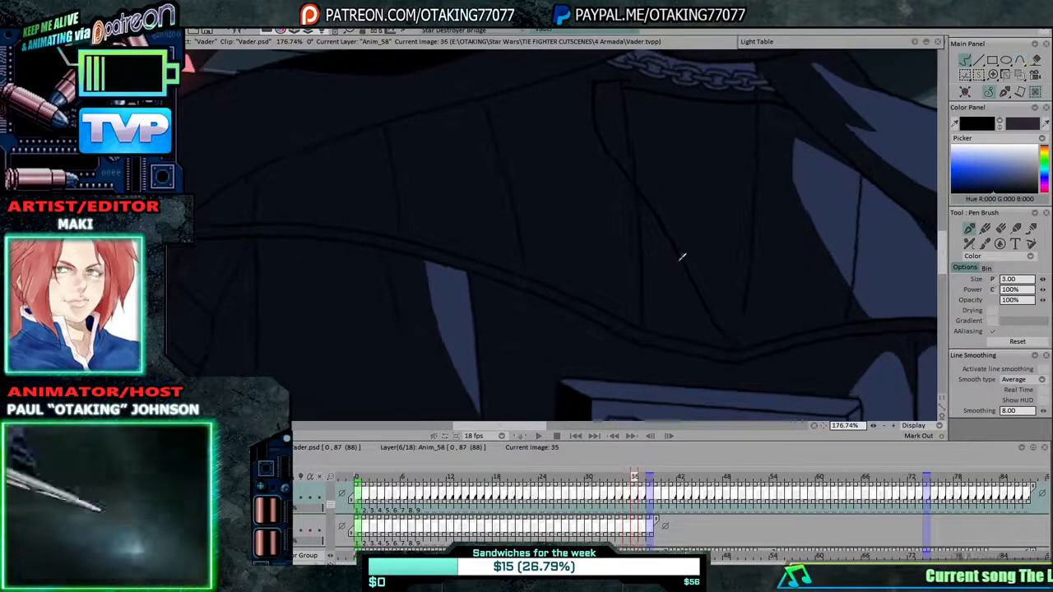
pyautogui.press('Left')
# Draw the long diagonal fold line down to the lower trim on image 34, checking it against image 35.
pyautogui.press('Left')
pyautogui.press('Right')
pyautogui.press('Left')
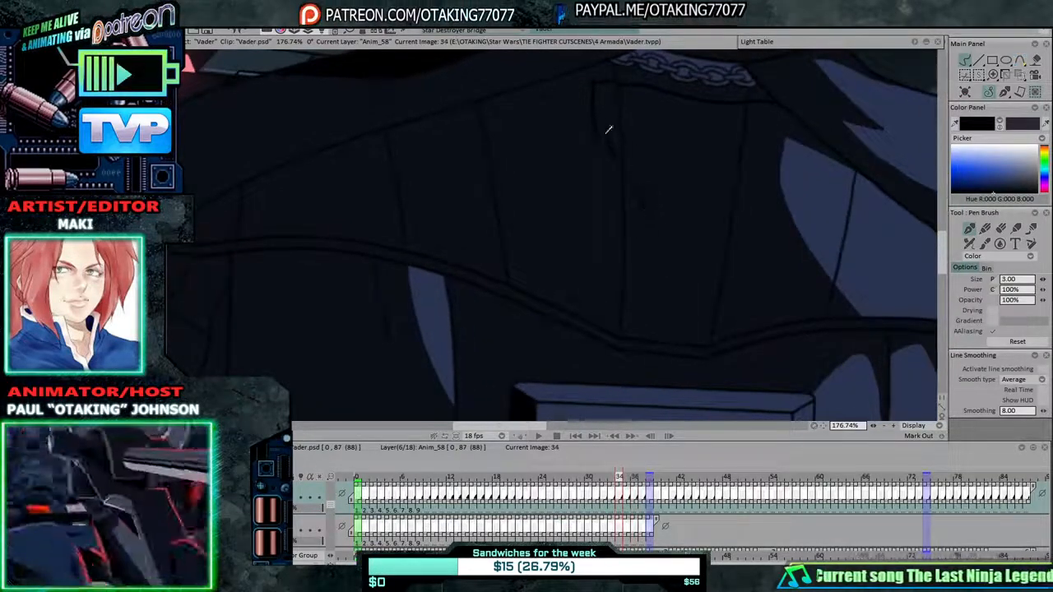
pyautogui.moveTo(605, 130); pyautogui.dragTo(648, 205)
pyautogui.press('Right')
pyautogui.press('Left')
pyautogui.press('Right')
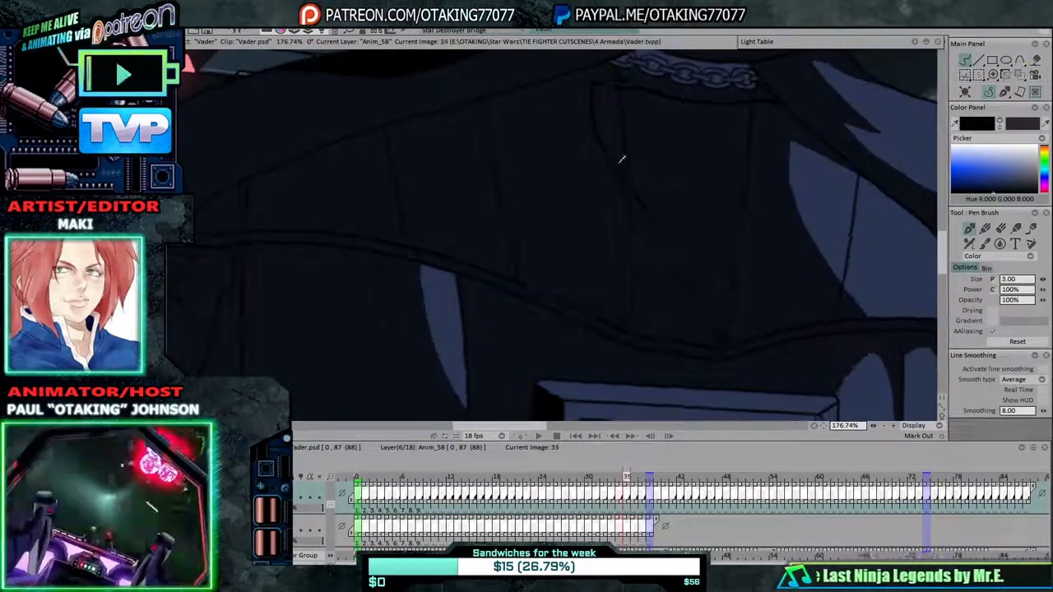
pyautogui.press('Left')
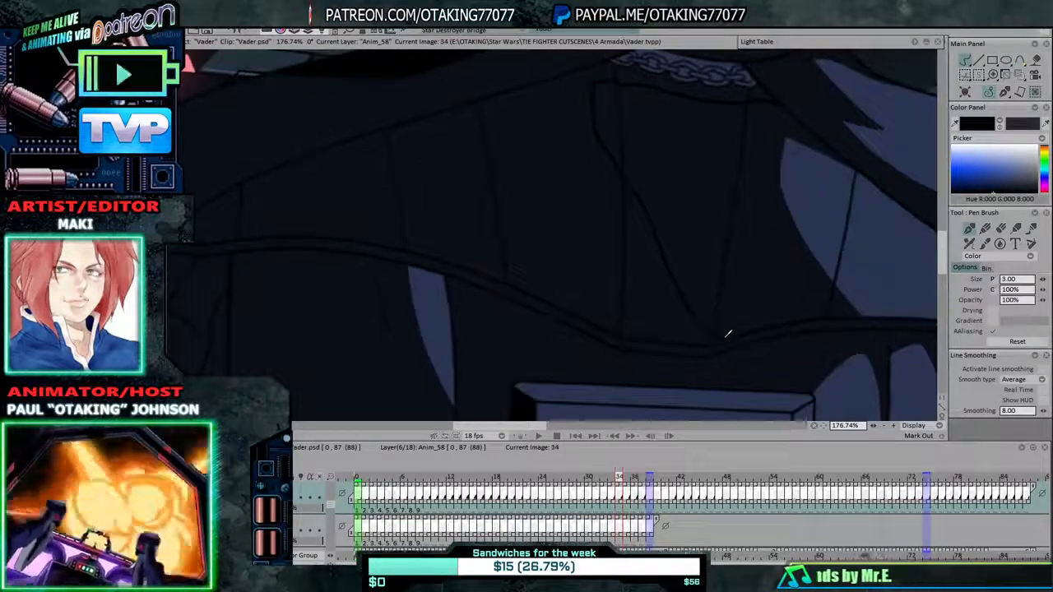
# Continue the diagonal cape fold line down to the lower trim on images 33, 32 and 31.
pyautogui.press('Left')
pyautogui.press('Right')
pyautogui.press('Left')
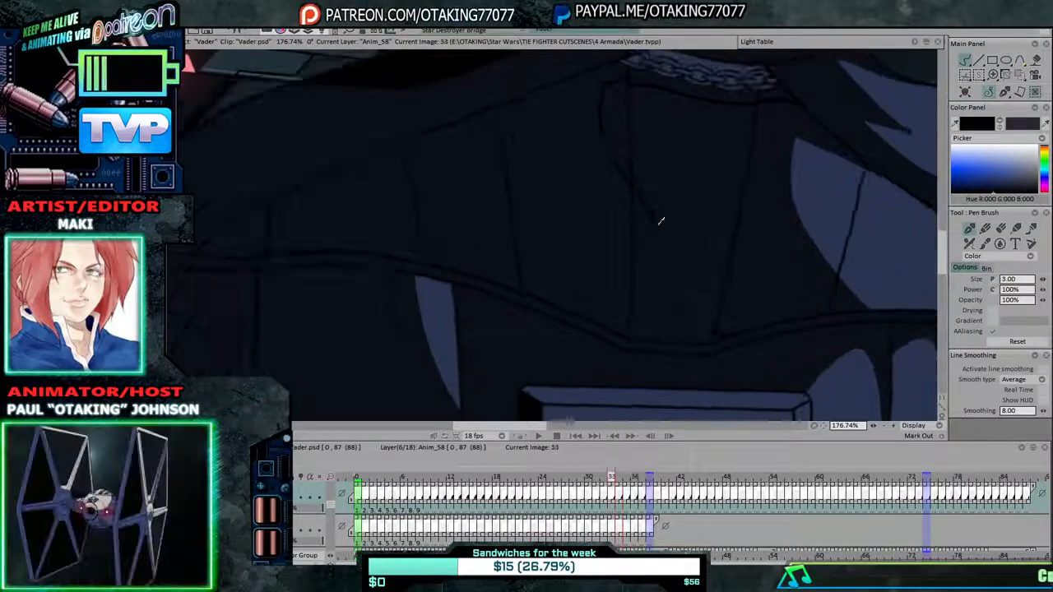
pyautogui.press('Left')
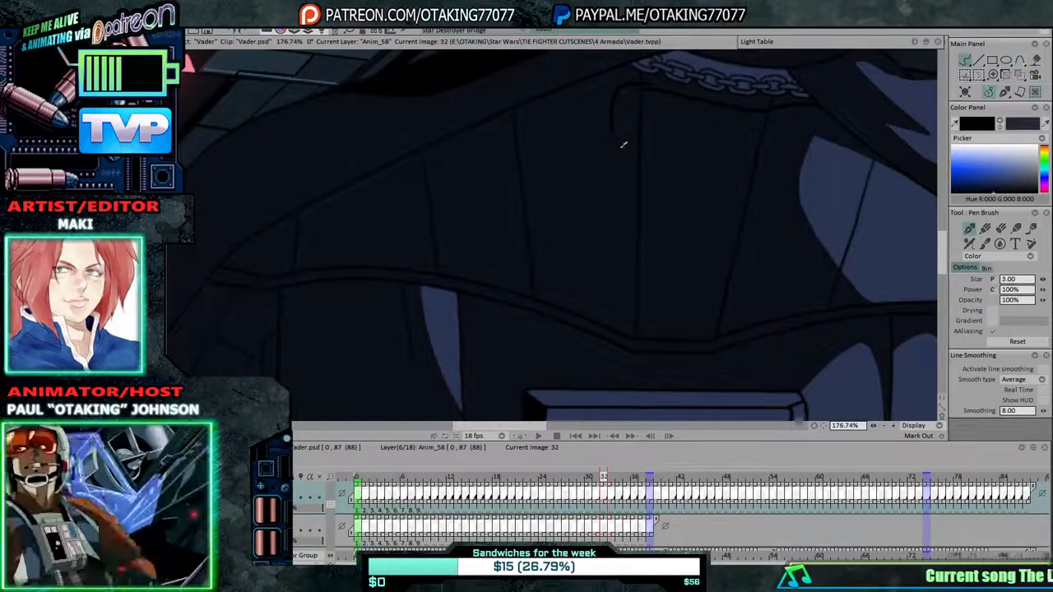
pyautogui.press('Left')
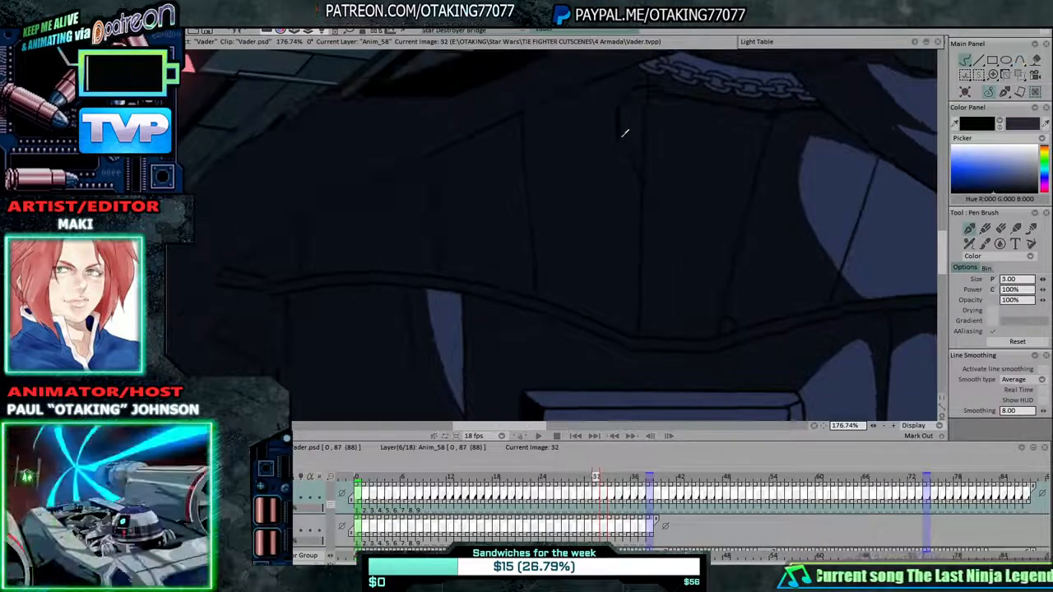
# Draw the diagonal fold line from the hook to the lower trim on images 30 and 29, comparing it between them.
pyautogui.press('Left')
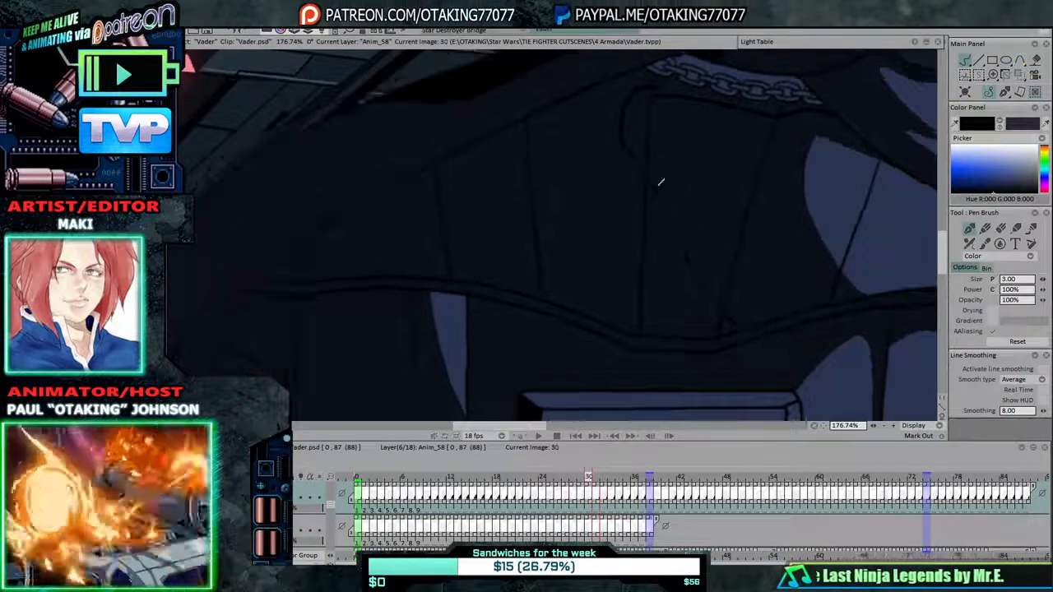
pyautogui.moveTo(625, 129); pyautogui.dragTo(651, 182)
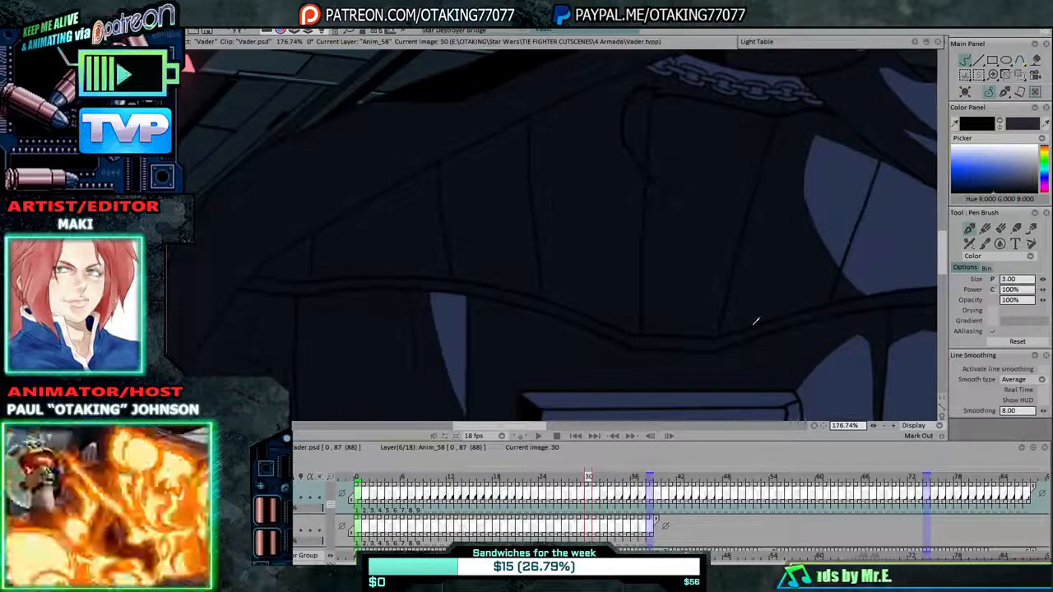
pyautogui.press('Left')
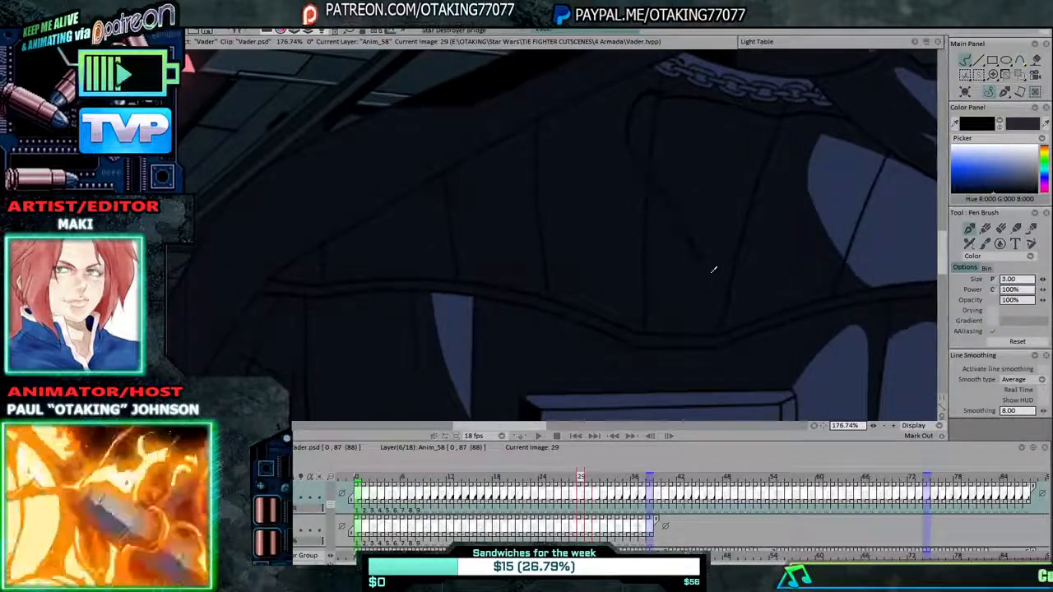
pyautogui.press('Left')
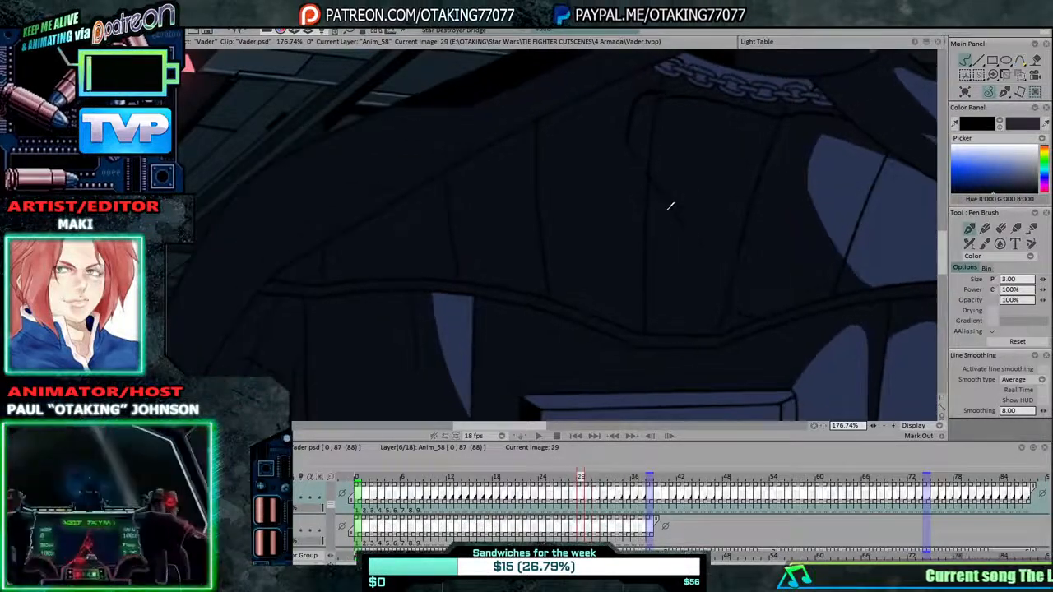
pyautogui.press('Right')
pyautogui.press('Left')
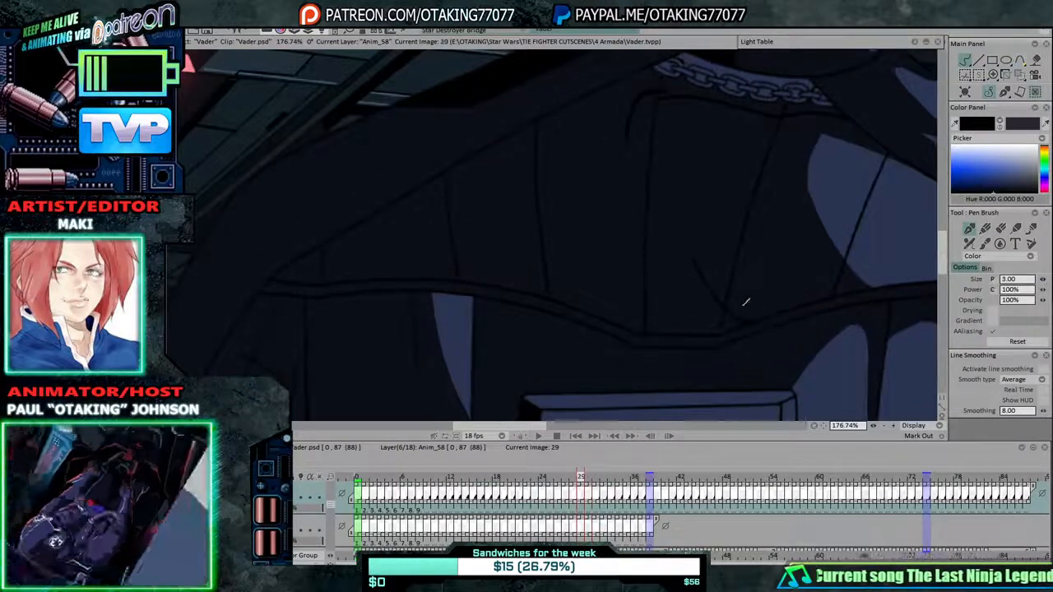
pyautogui.press('Right')
pyautogui.press('Left')
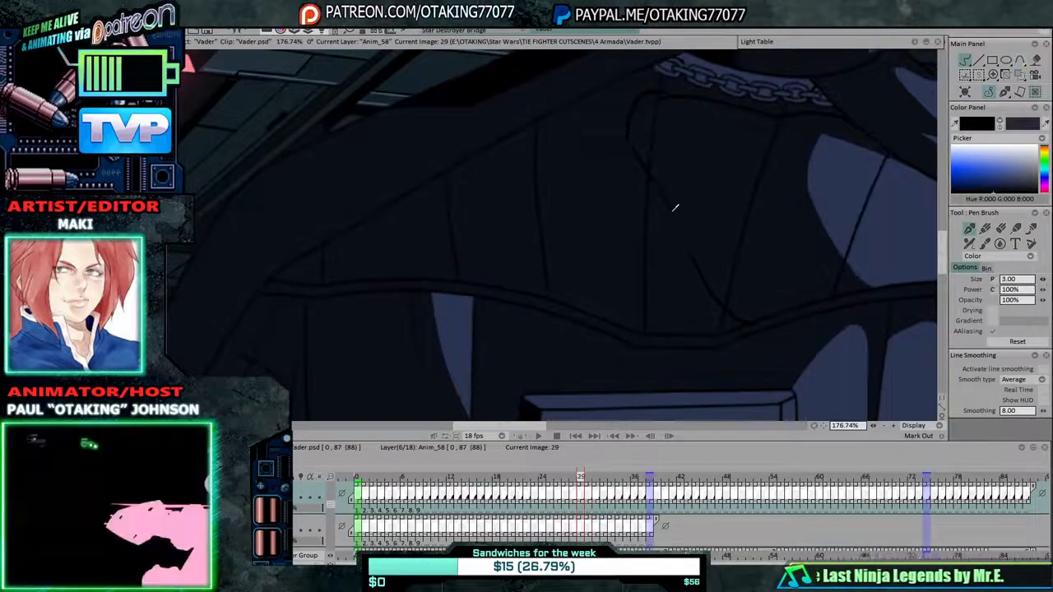
# Extend the hooked fold line diagonally down to the lower trim on images 28, 27 and 26.
pyautogui.press('Left')
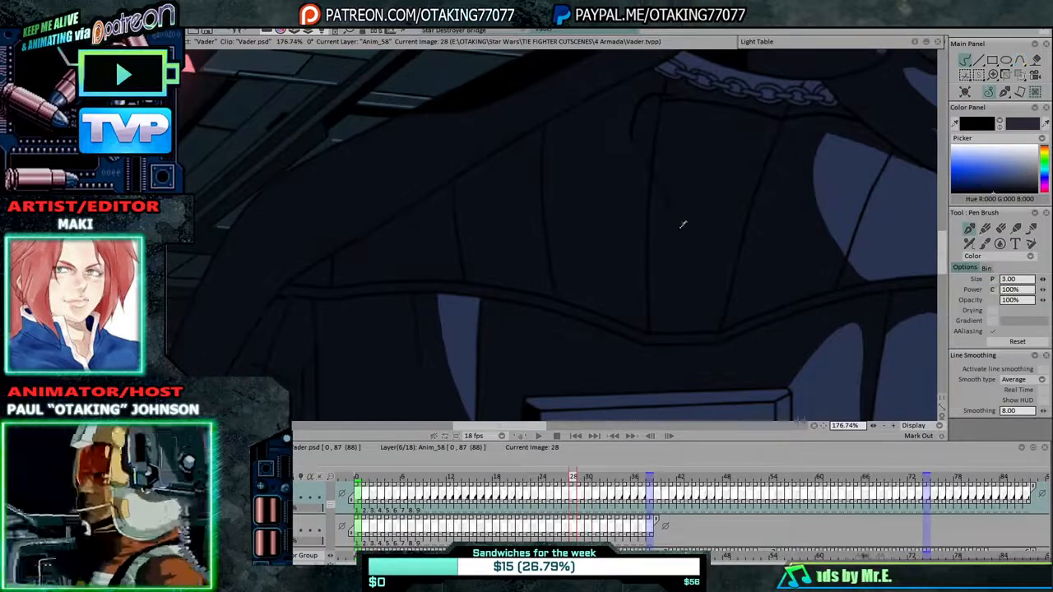
pyautogui.press('Right')
pyautogui.press('Left')
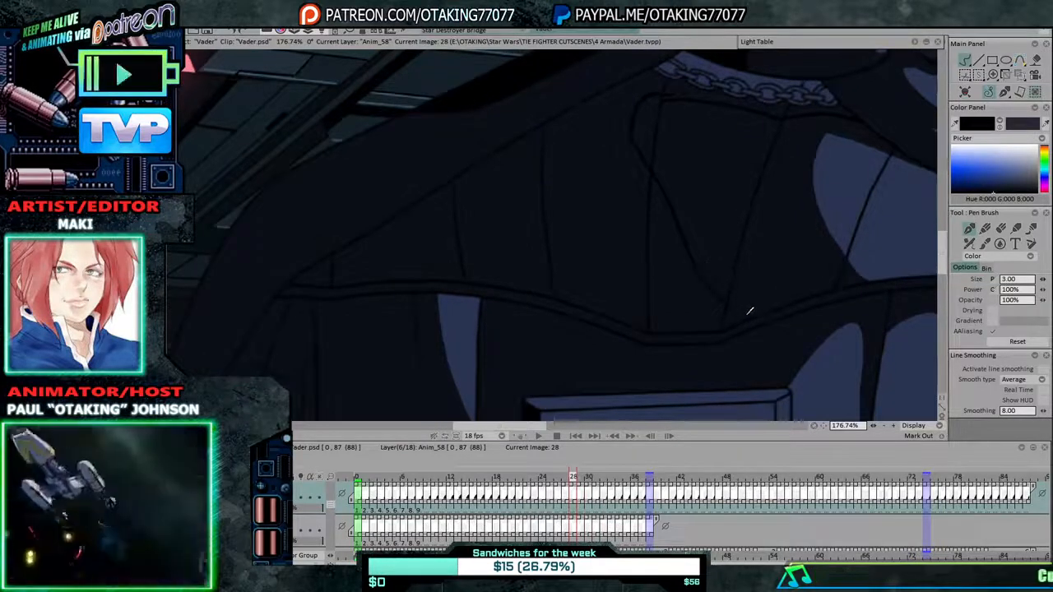
pyautogui.press('Left')
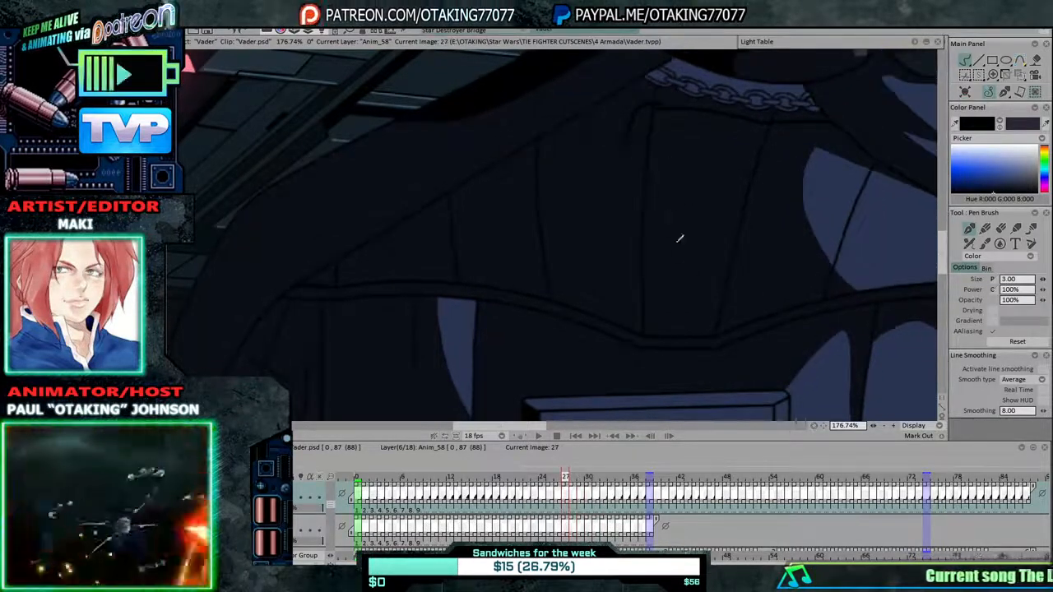
pyautogui.press('Right')
pyautogui.press('Left')
pyautogui.press('Left')
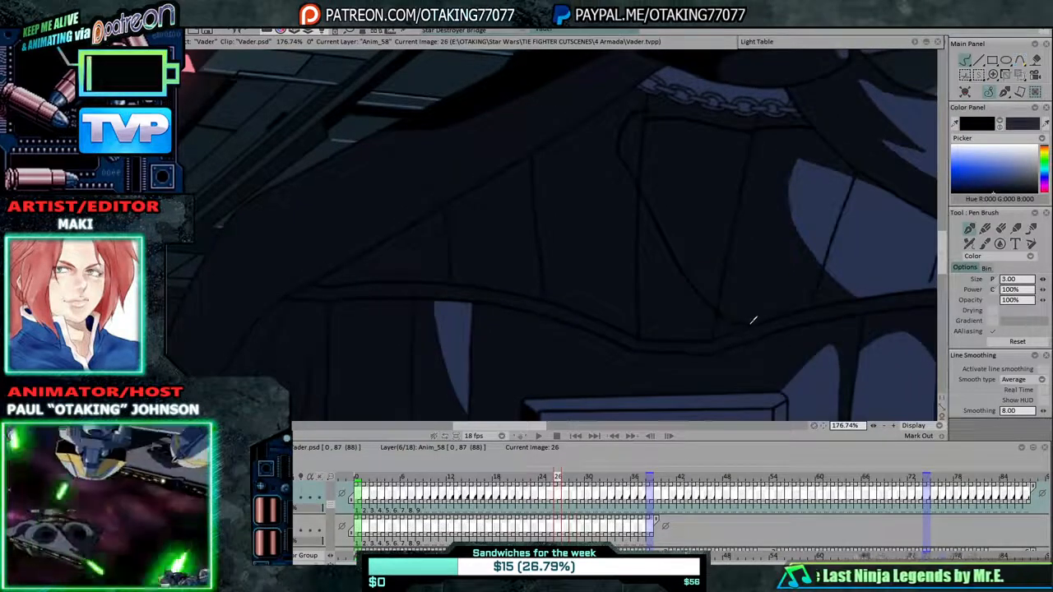
# Draw the hooked diagonal fold line down to the lower trim on images 25, 24 and 23, comparing image 23 with 24.
pyautogui.press('Left')
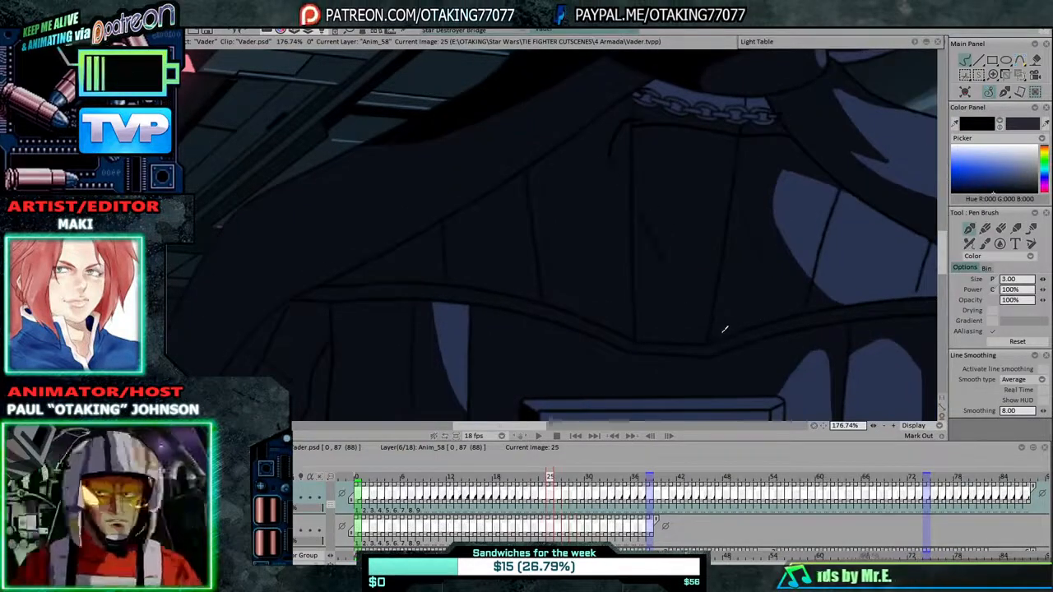
pyautogui.press('Left')
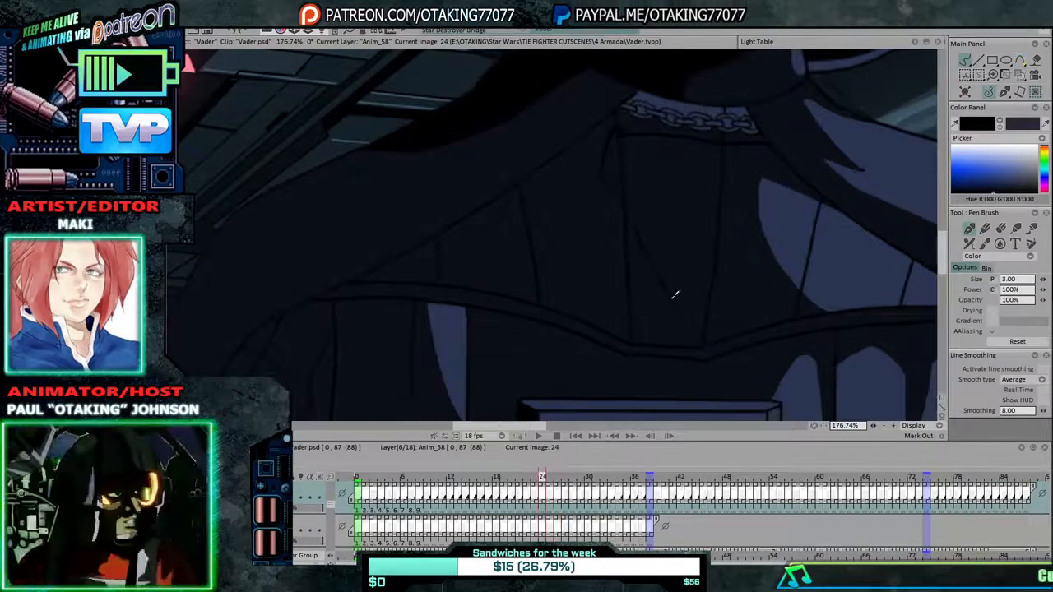
pyautogui.press('Left')
pyautogui.press('Right')
pyautogui.press('Left')
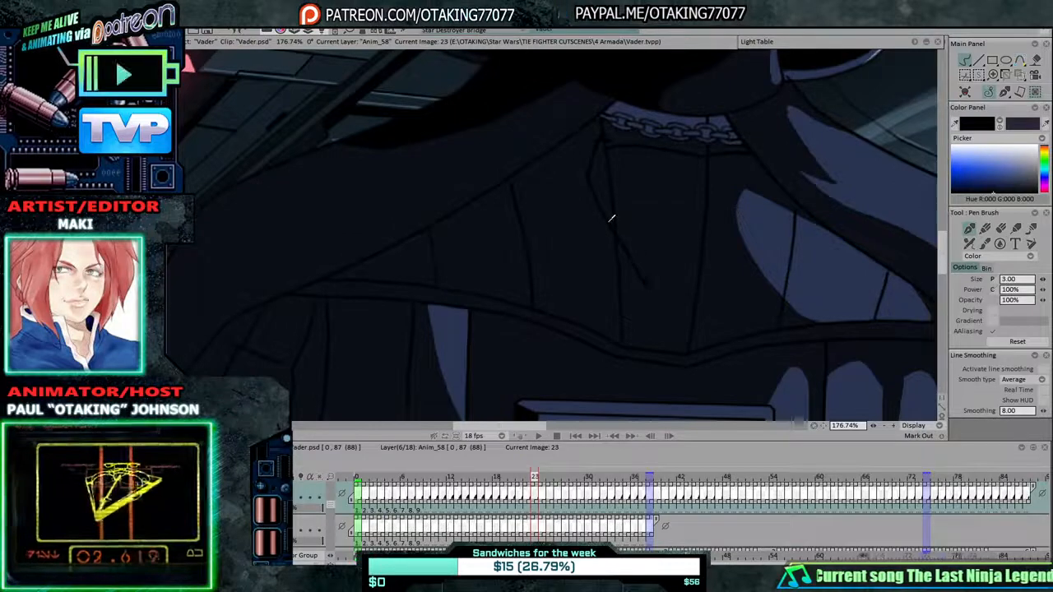
pyautogui.press('Right')
pyautogui.press('Left')
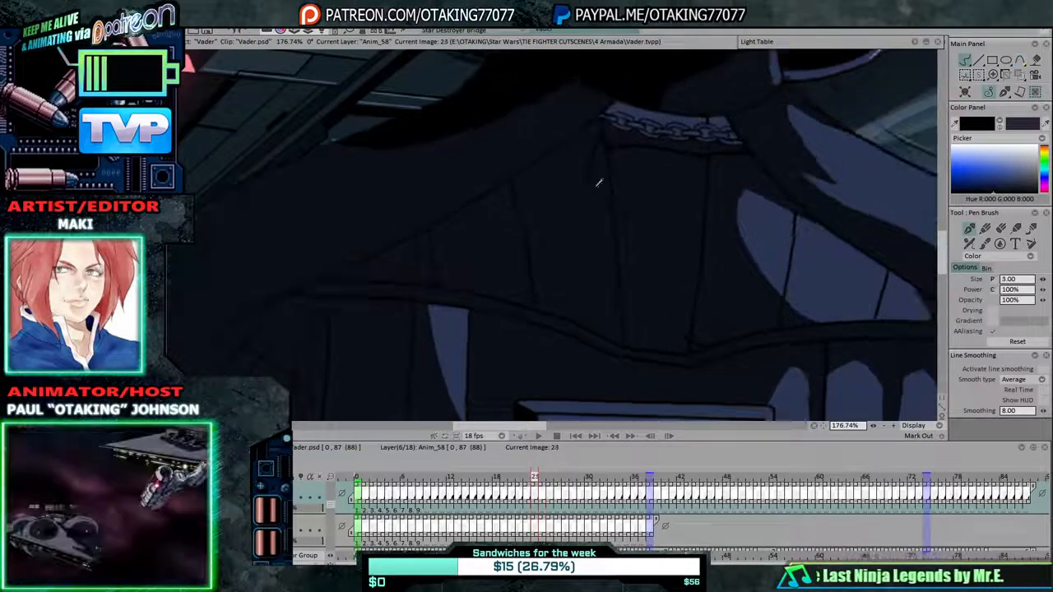
pyautogui.press('Right')
pyautogui.press('Left')
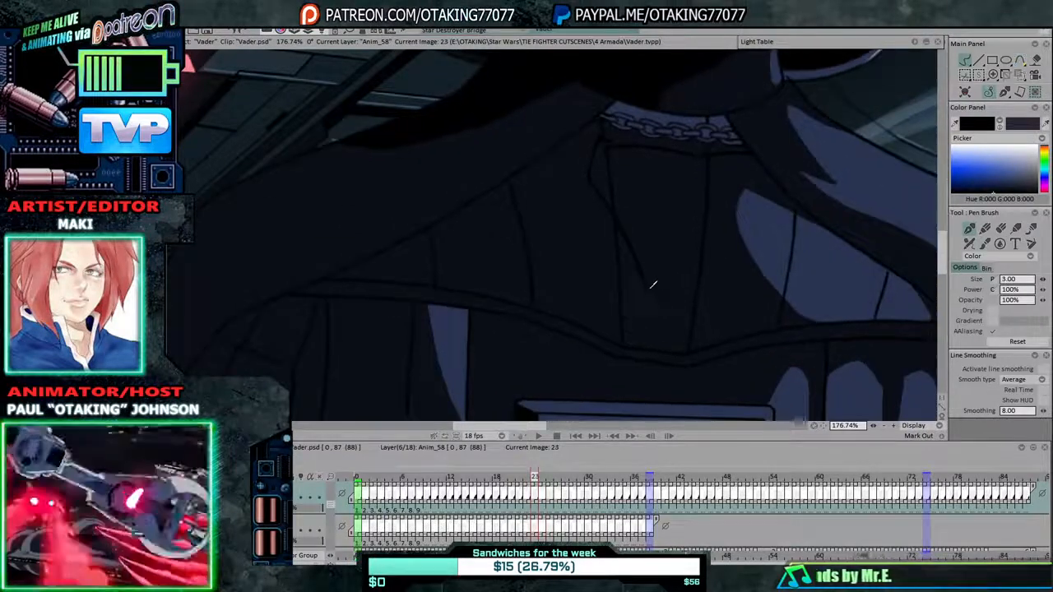
pyautogui.press('Right')
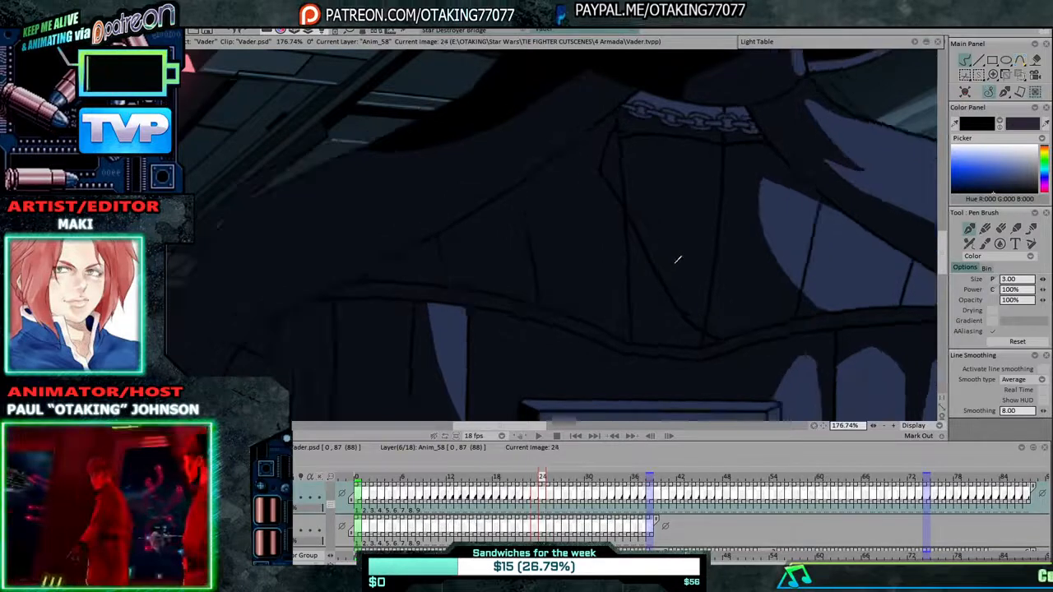
pyautogui.press('Left')
# Draw the diagonal cape fold line from the hook to the lower trim on images 22 and 21.
pyautogui.press('Left')
pyautogui.press('Right')
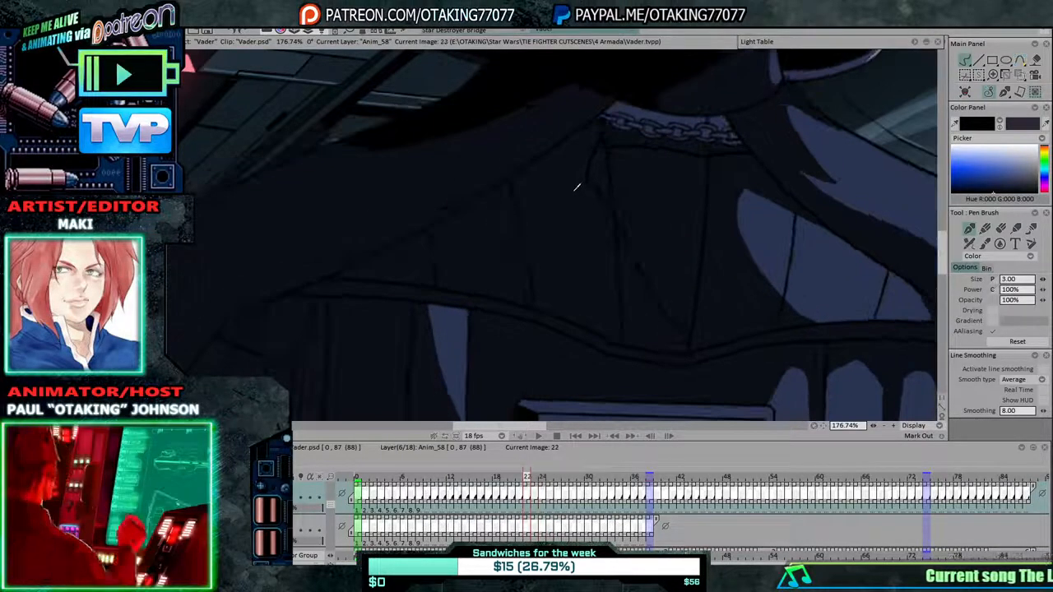
pyautogui.press('Left')
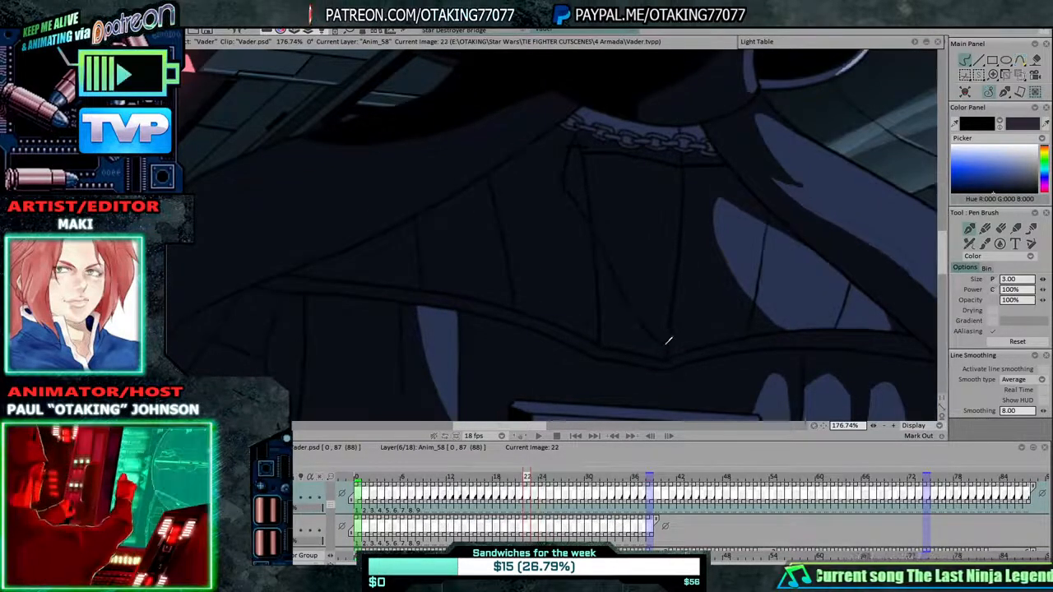
pyautogui.press('Right')
pyautogui.press('Left')
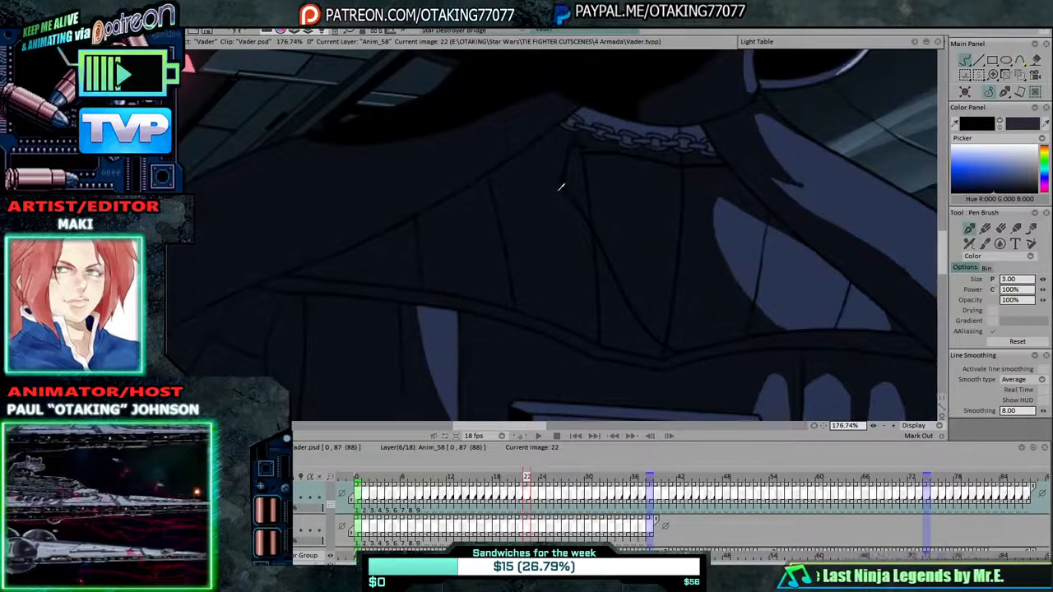
pyautogui.press('Left')
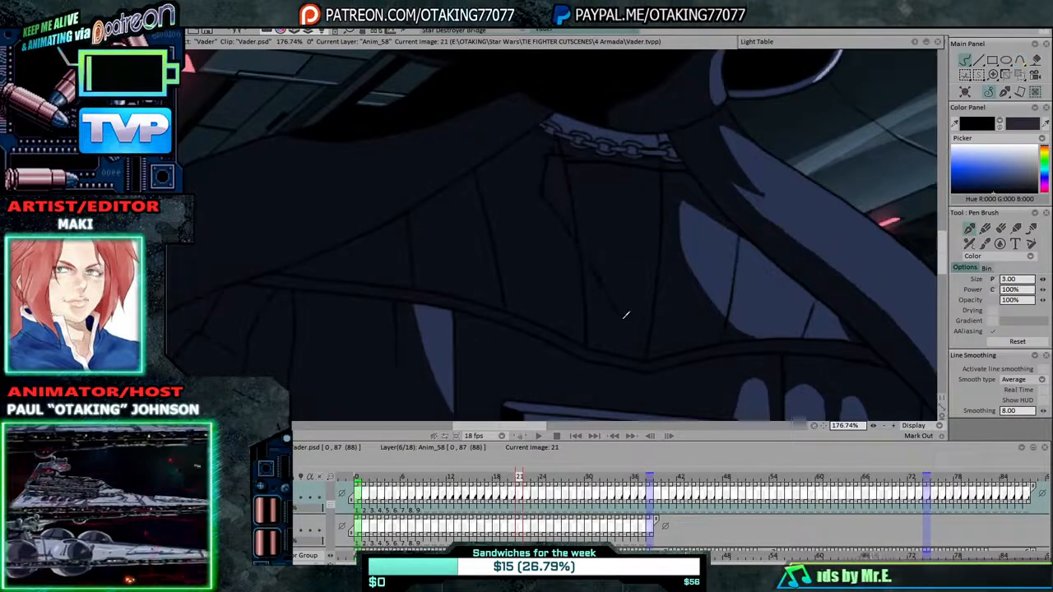
# Draw the hook below the chain and its diagonal fold line on image 20, checking the position against image 21.
pyautogui.press('Left')
pyautogui.press('Right')
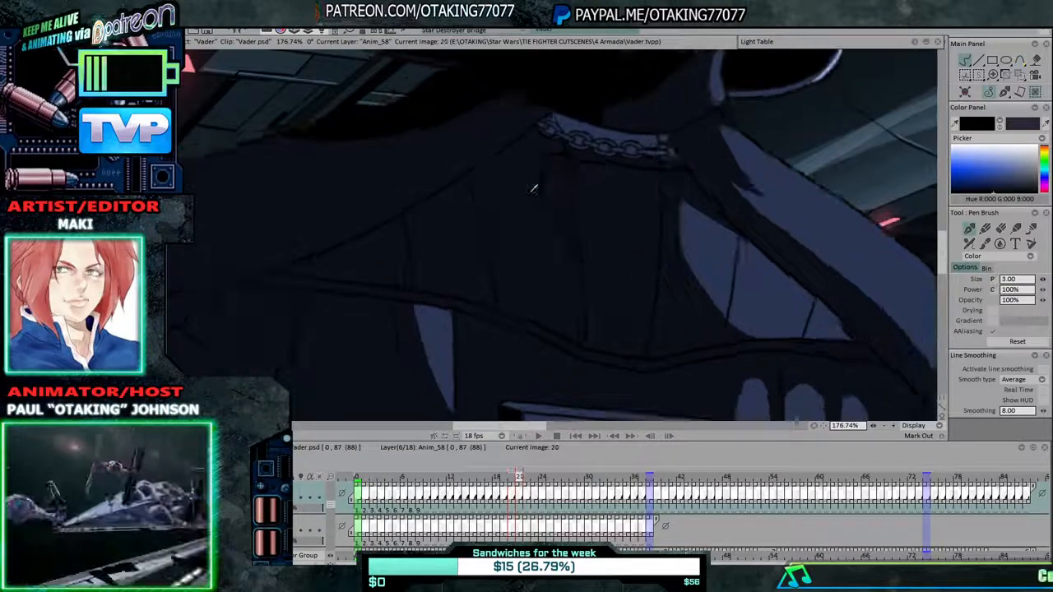
pyautogui.press('Left')
pyautogui.moveTo(520, 196); pyautogui.dragTo(538, 163)
pyautogui.press('Right')
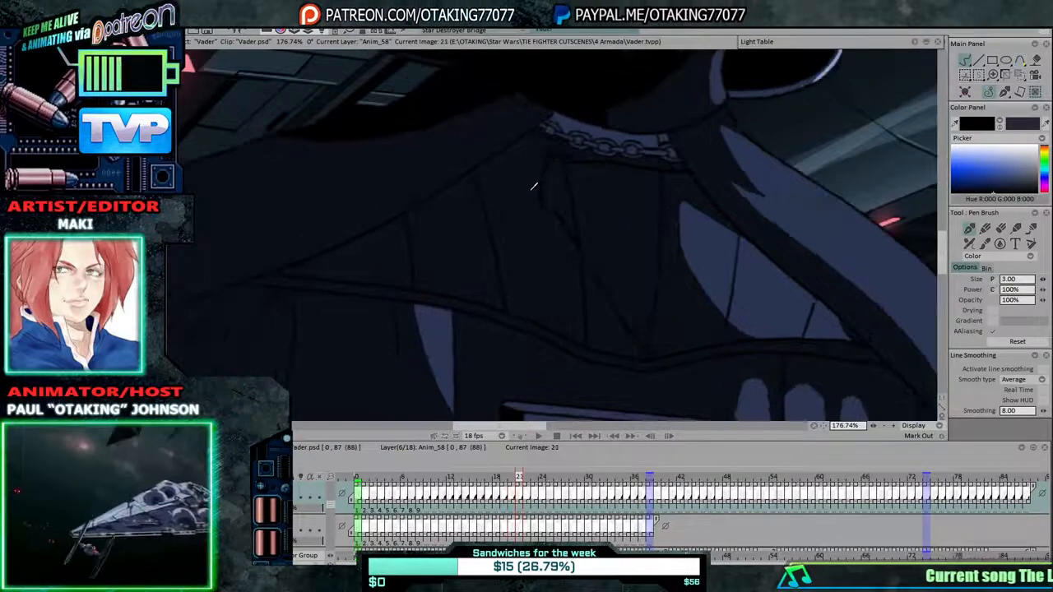
pyautogui.press('Left')
pyautogui.press('Right')
pyautogui.press('Left')
pyautogui.press('Right')
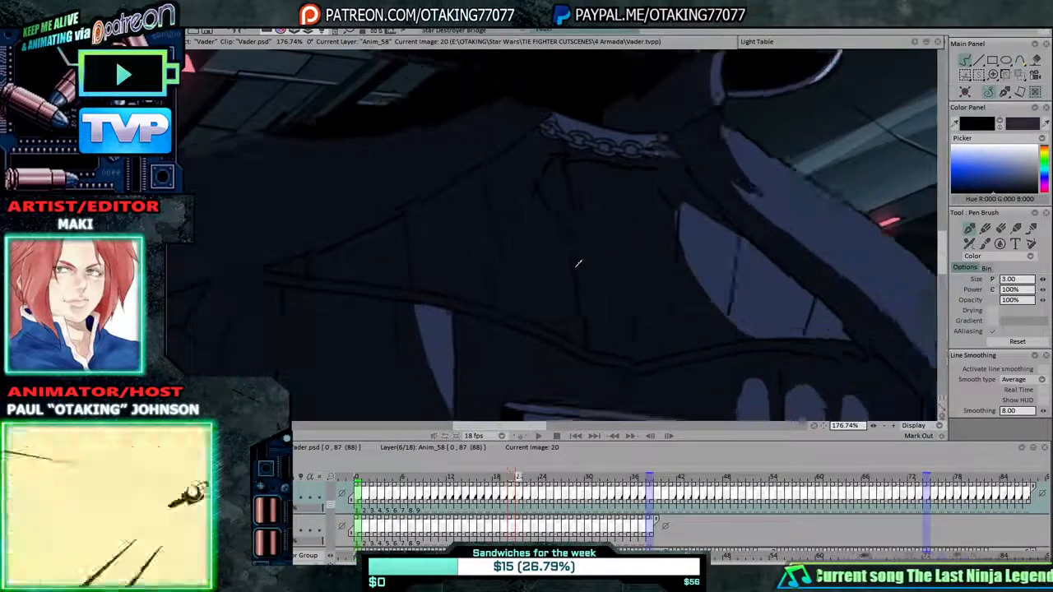
pyautogui.press('Left')
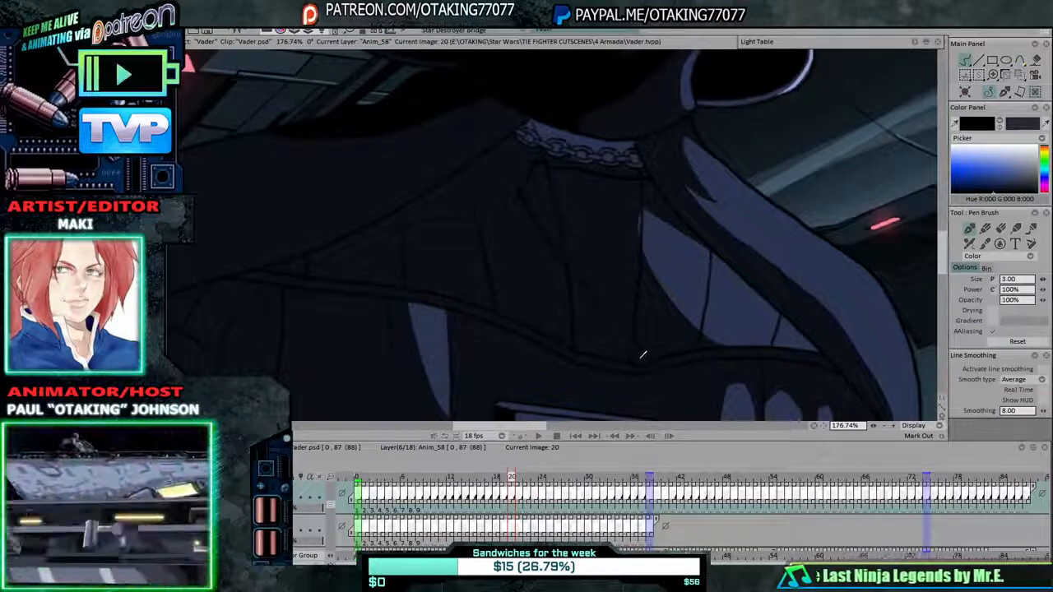
# Draw the hooked diagonal fold line down to the lower trim on image 19, comparing it with image 20.
pyautogui.press('Left')
pyautogui.press('Right')
pyautogui.press('Left')
pyautogui.press('Right')
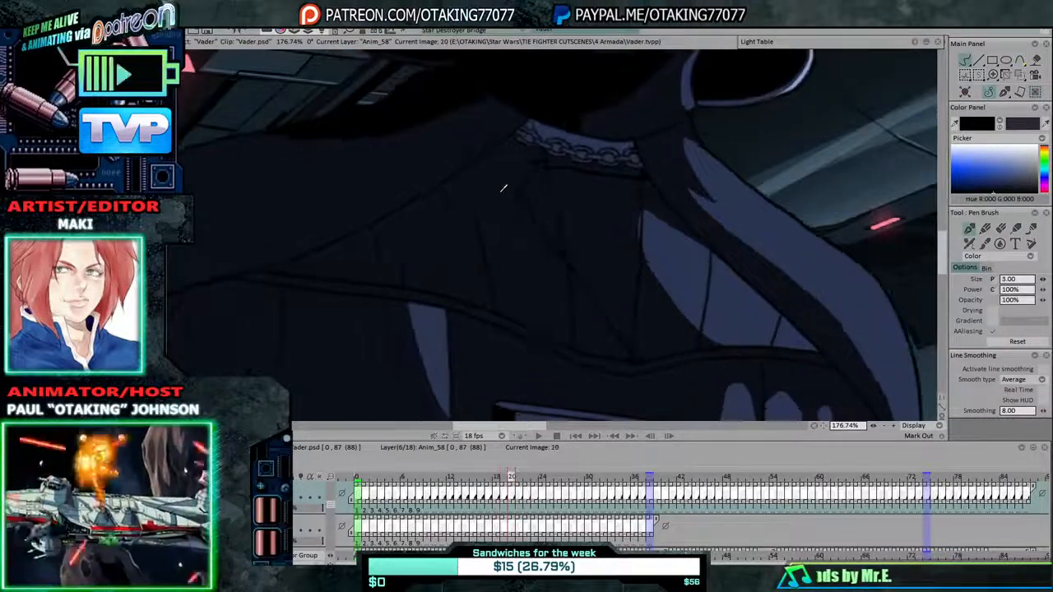
pyautogui.press('Left')
pyautogui.press('Right')
pyautogui.press('Left')
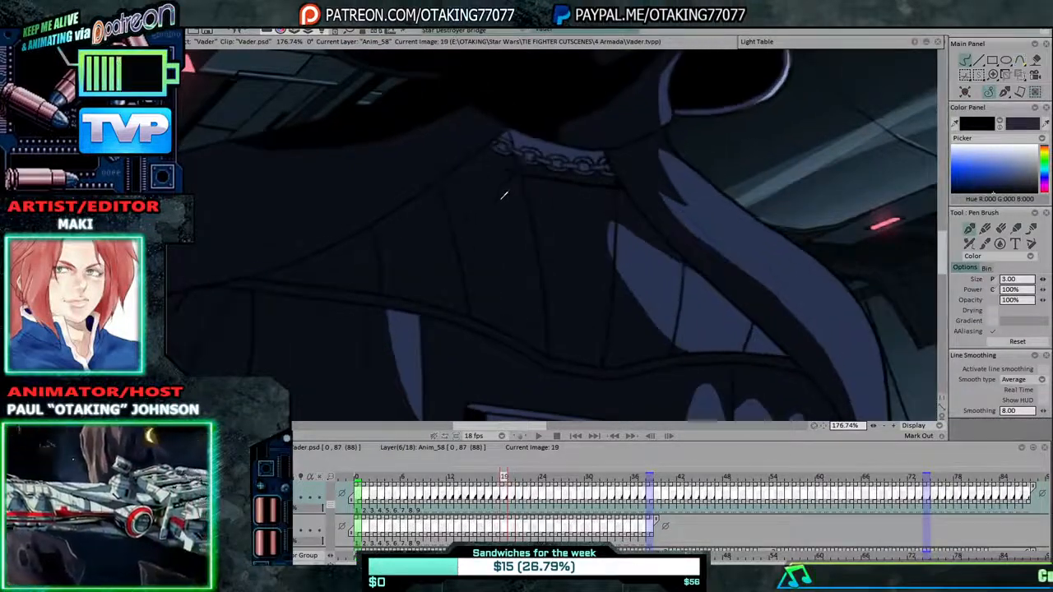
pyautogui.press('Right')
pyautogui.press('Left')
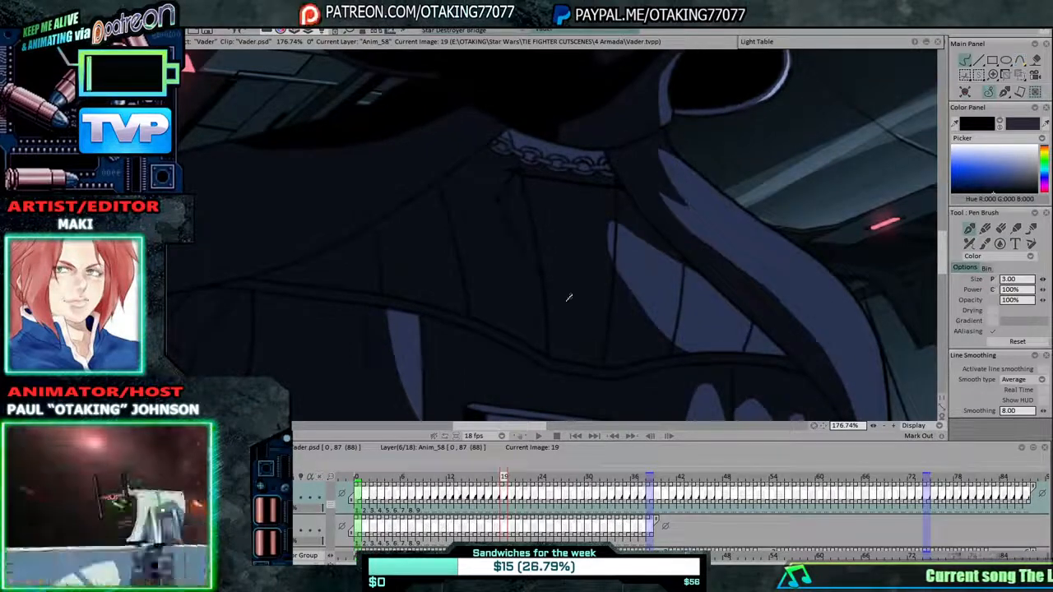
pyautogui.press('Right')
pyautogui.press('Left')
# Continue the hooked diagonal fold line down to the lower trim on images 18 and 17, checking each against the following image.
pyautogui.press('Left')
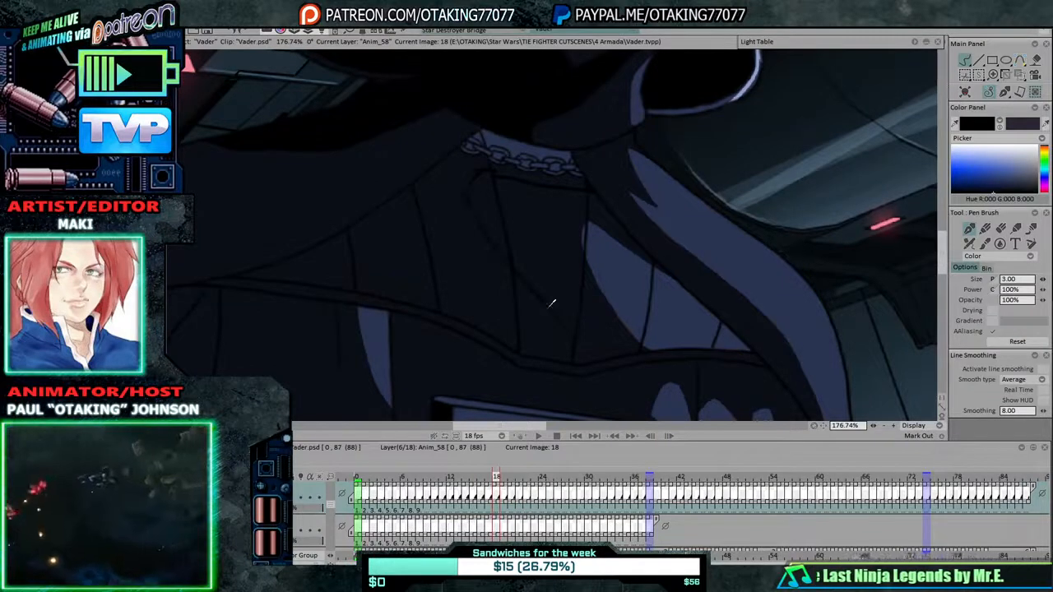
pyautogui.press('Right')
pyautogui.press('Left')
pyautogui.press('Left')
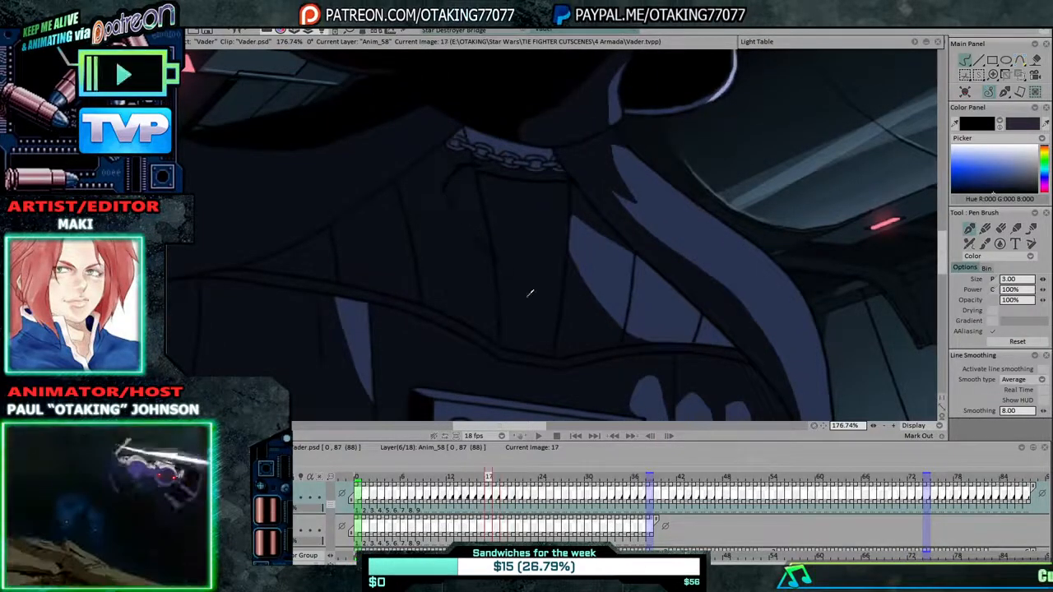
pyautogui.press('Right')
pyautogui.press('Left')
# Draw the hook and diagonal fold line down to the lower trim on images 16 and 15.
pyautogui.press('Left')
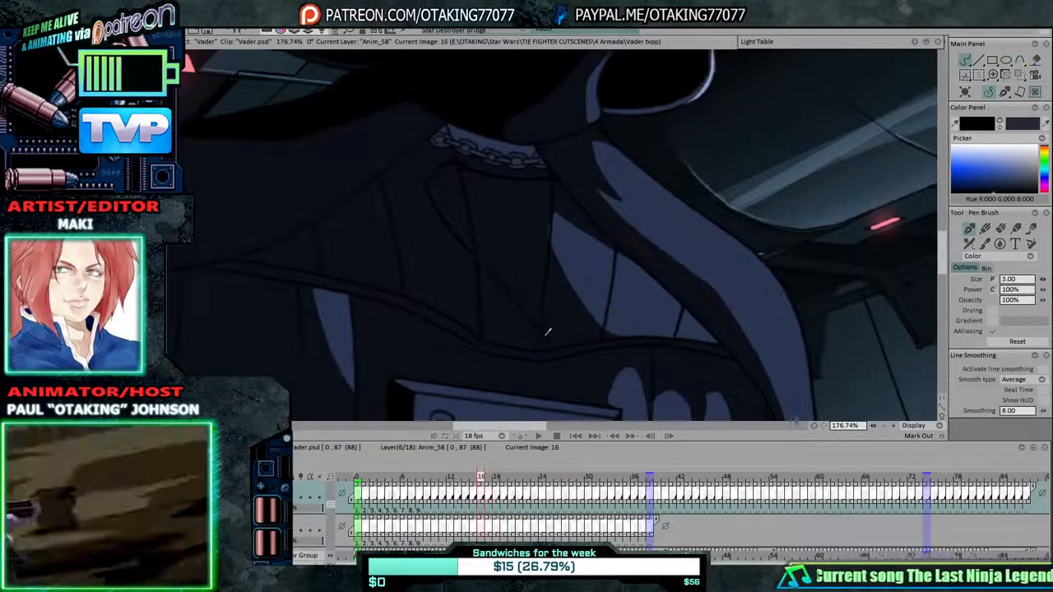
pyautogui.press('Right')
pyautogui.press('Left')
pyautogui.press('Left')
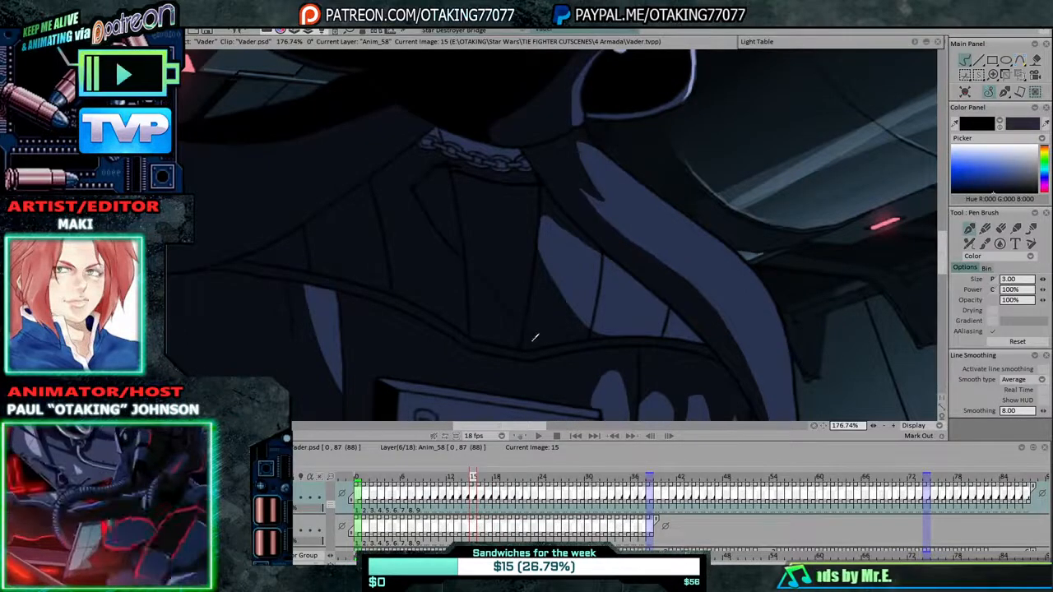
# Draw the hook beneath the chain and the diagonal fold line on image 14, matching it to image 15.
pyautogui.press('Left')
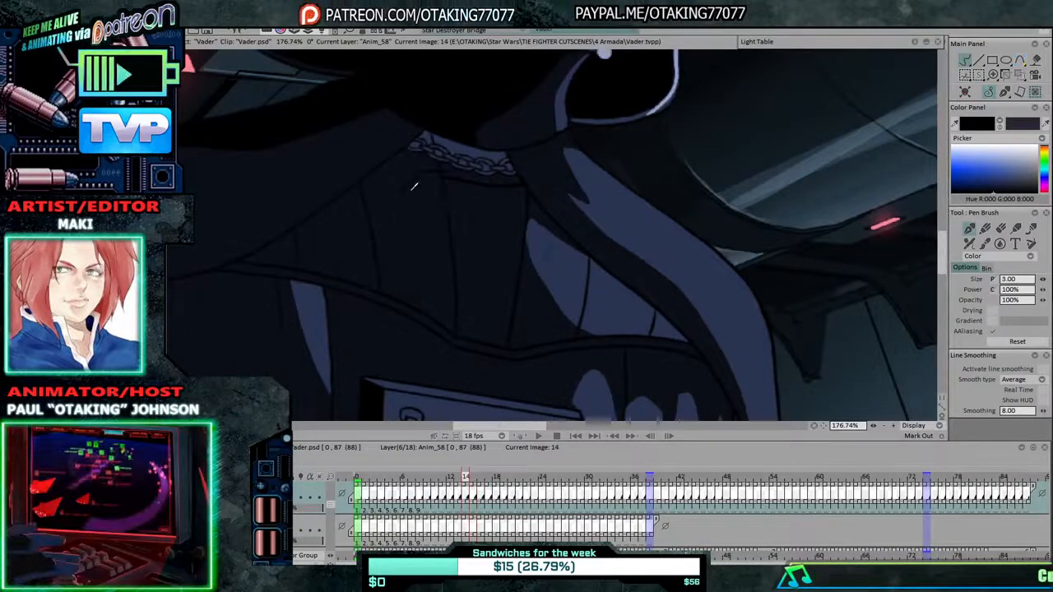
pyautogui.press('Right')
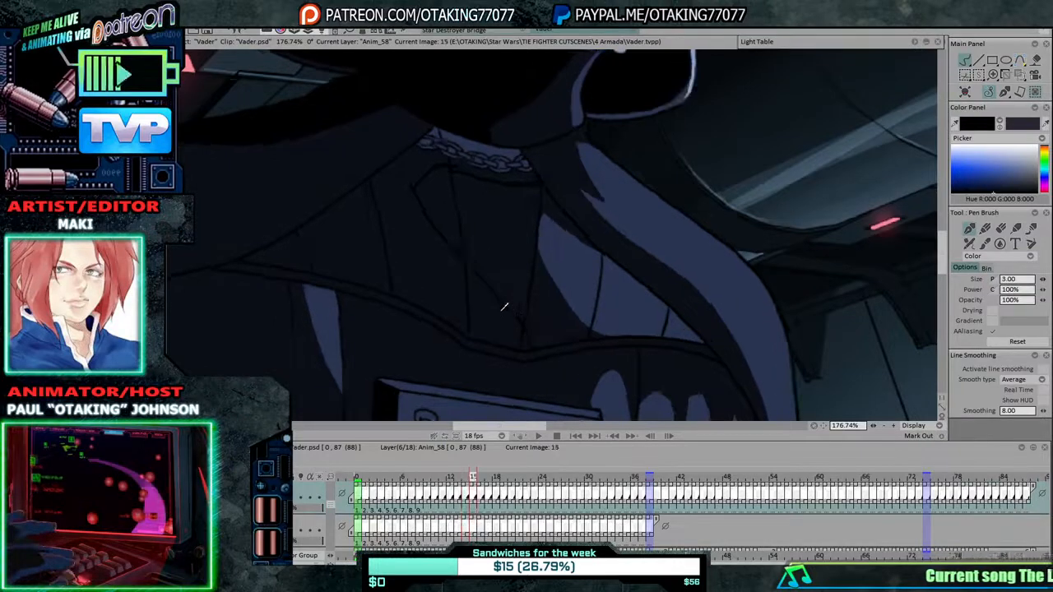
pyautogui.press('Left')
pyautogui.press('Right')
pyautogui.press('Left')
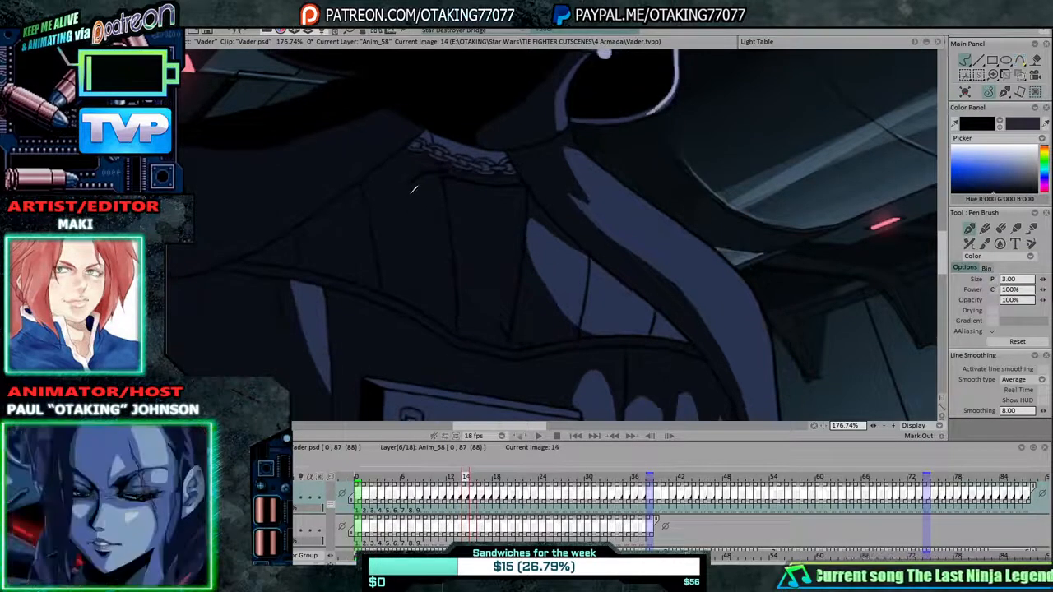
pyautogui.press('Right')
pyautogui.press('Left')
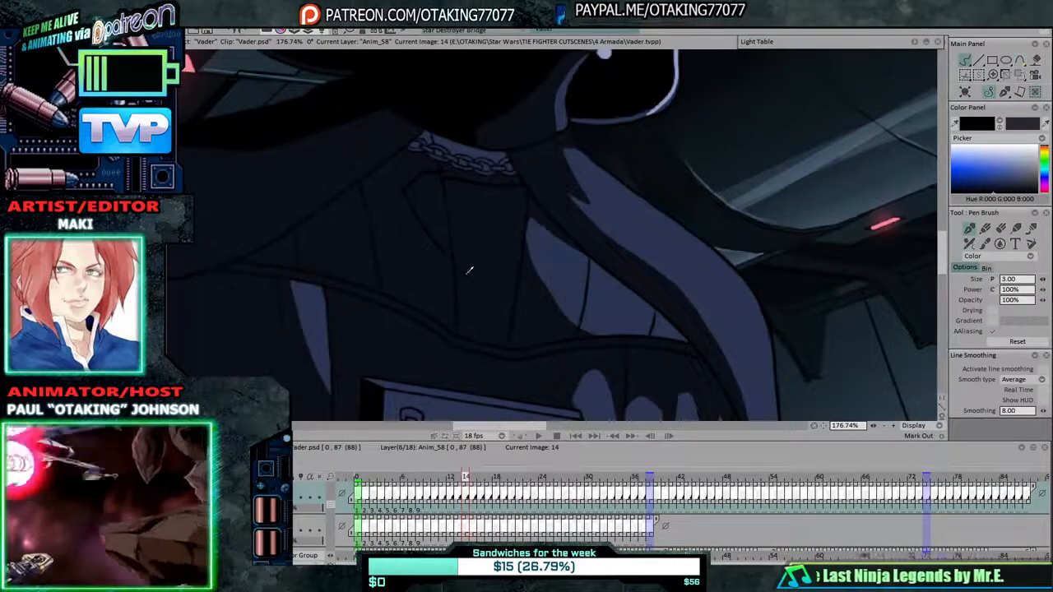
# Draw the hooked diagonal fold line on image 13, comparing its placement with image 14.
pyautogui.press('Left')
pyautogui.press('Right')
pyautogui.press('Left')
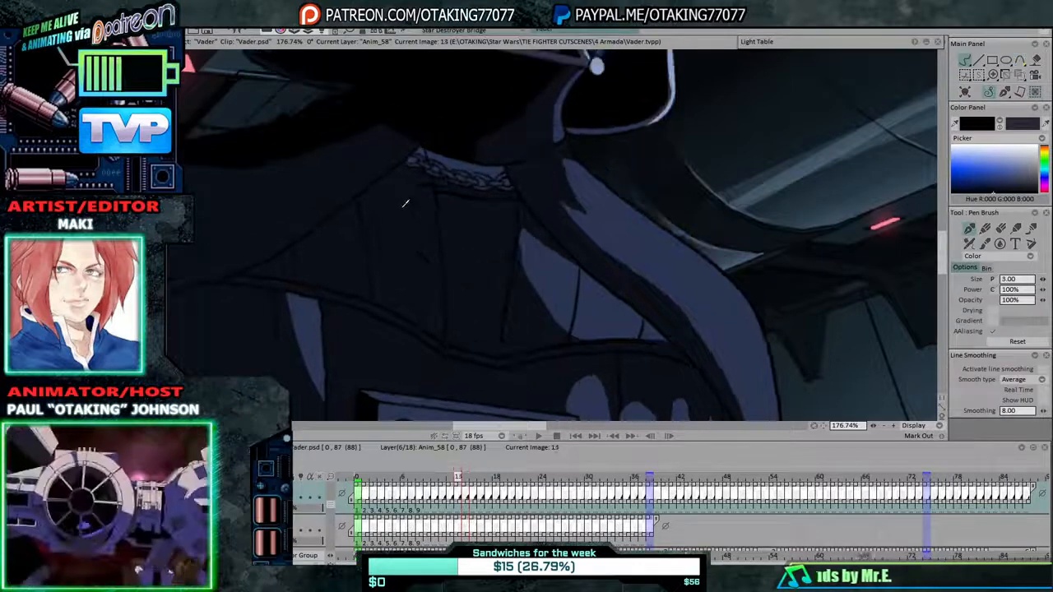
pyautogui.press('Right')
pyautogui.press('Left')
pyautogui.press('Right')
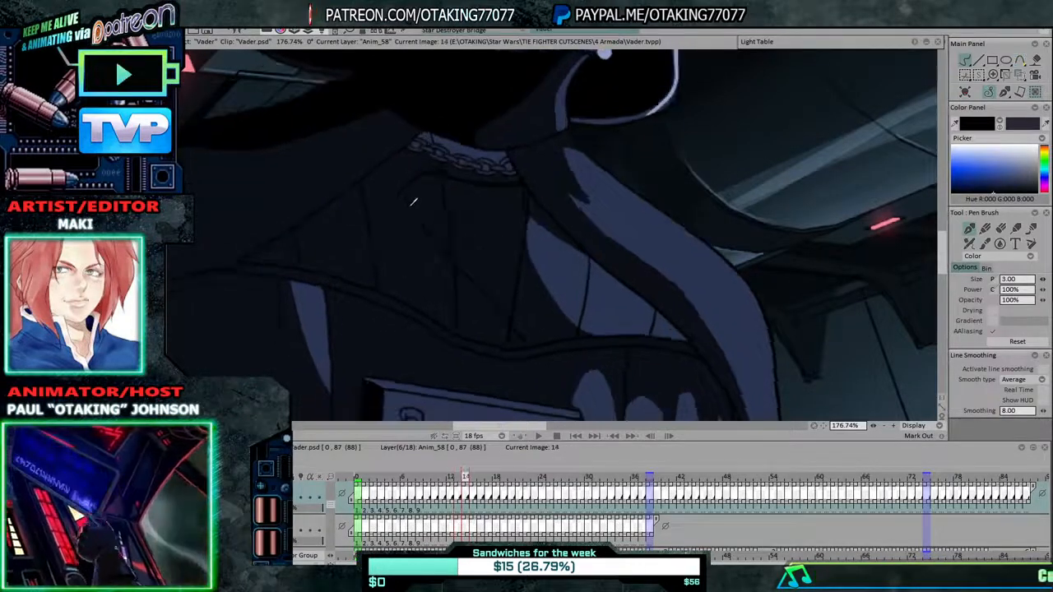
pyautogui.press('Left')
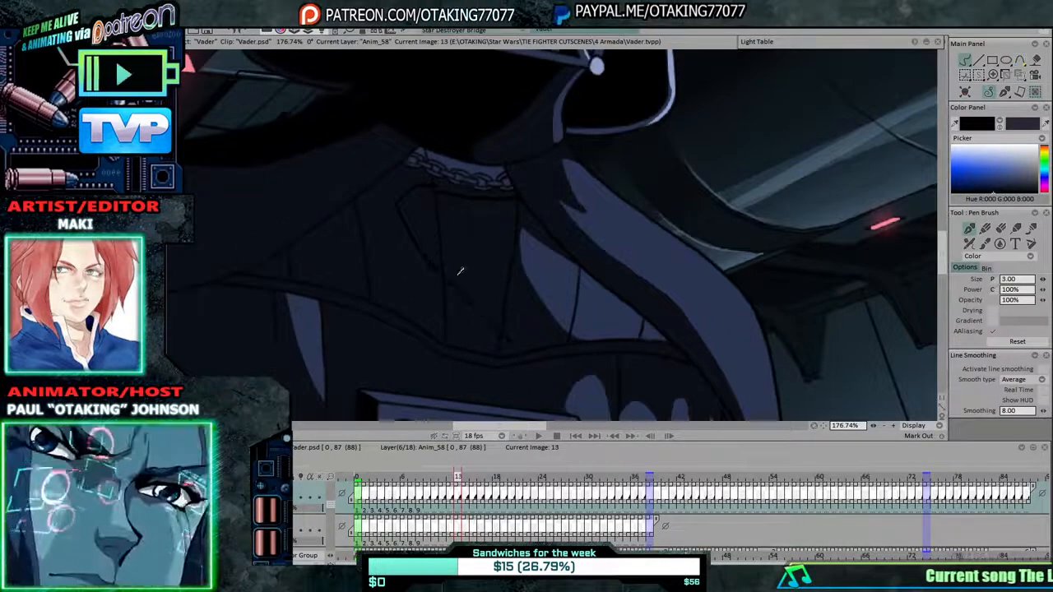
# Draw the hooked diagonal fold line on images 12 and 11, comparing the line between the two images.
pyautogui.press('Left')
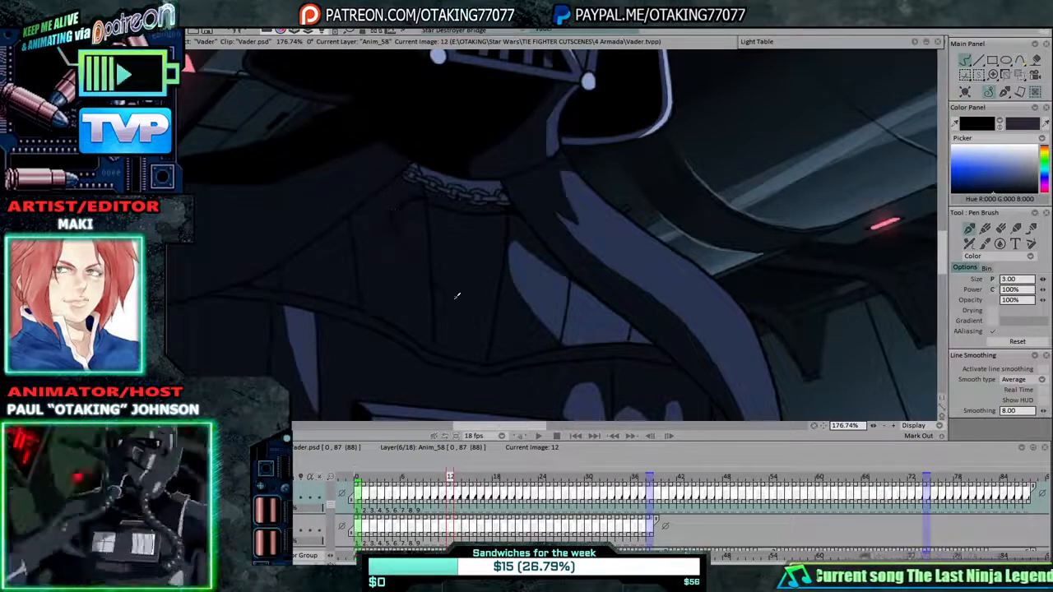
pyautogui.press('Left')
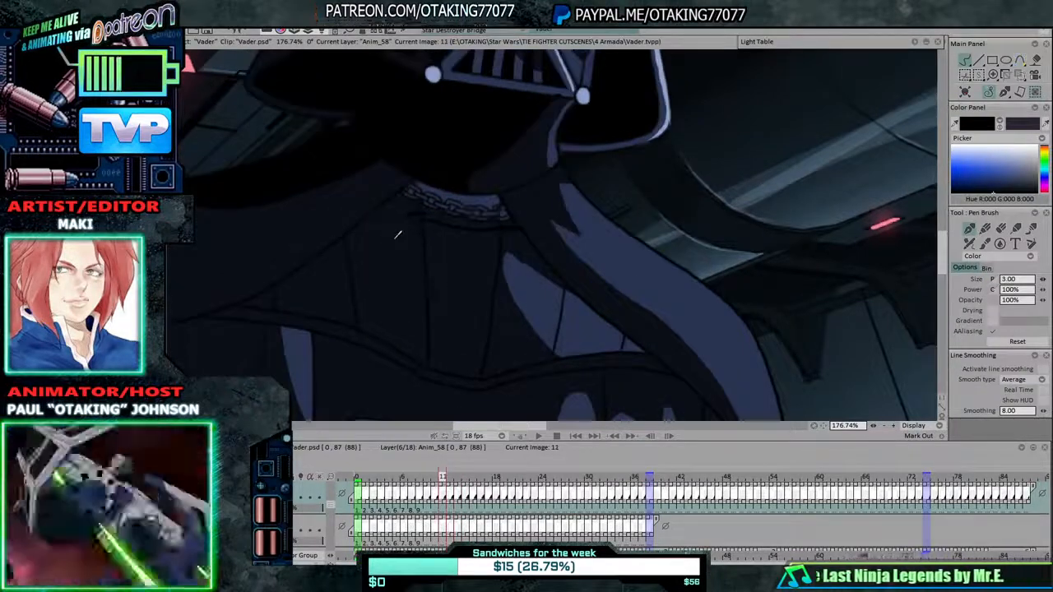
pyautogui.press('Right')
pyautogui.press('Left')
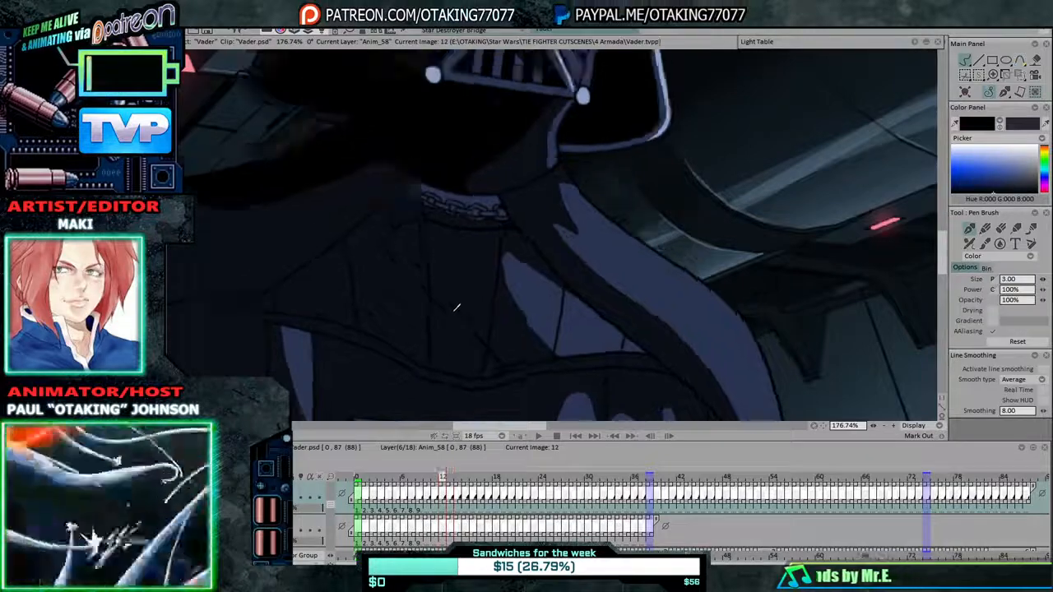
pyautogui.press('Right')
pyautogui.press('Left')
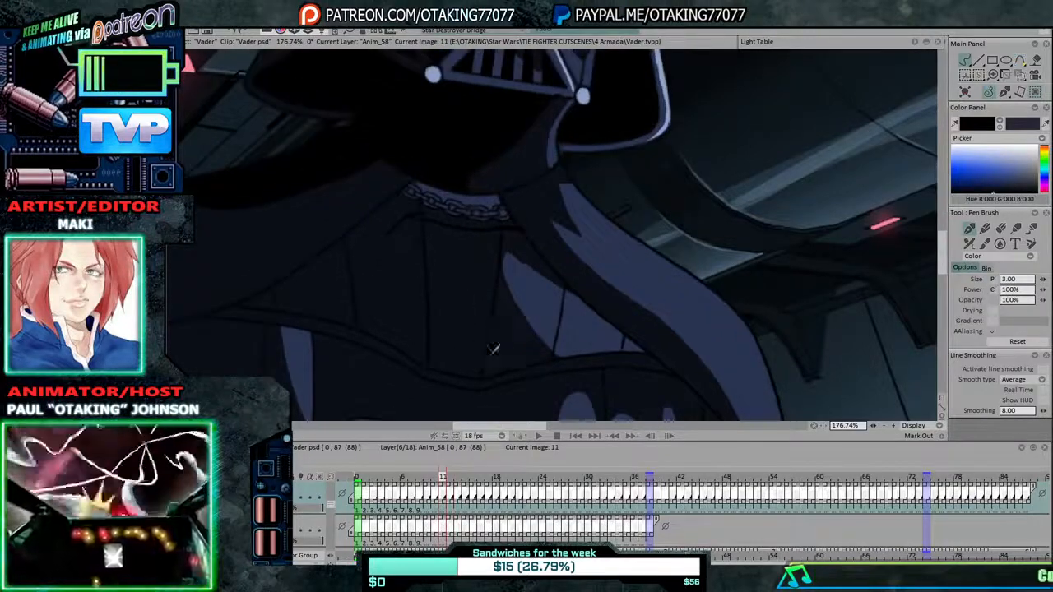
pyautogui.press('Right')
pyautogui.press('Left')
# Draw the hooked diagonal fold line on images 10, 9 and 8, comparing the line's placement with image 11.
pyautogui.press('Left')
pyautogui.press('Right')
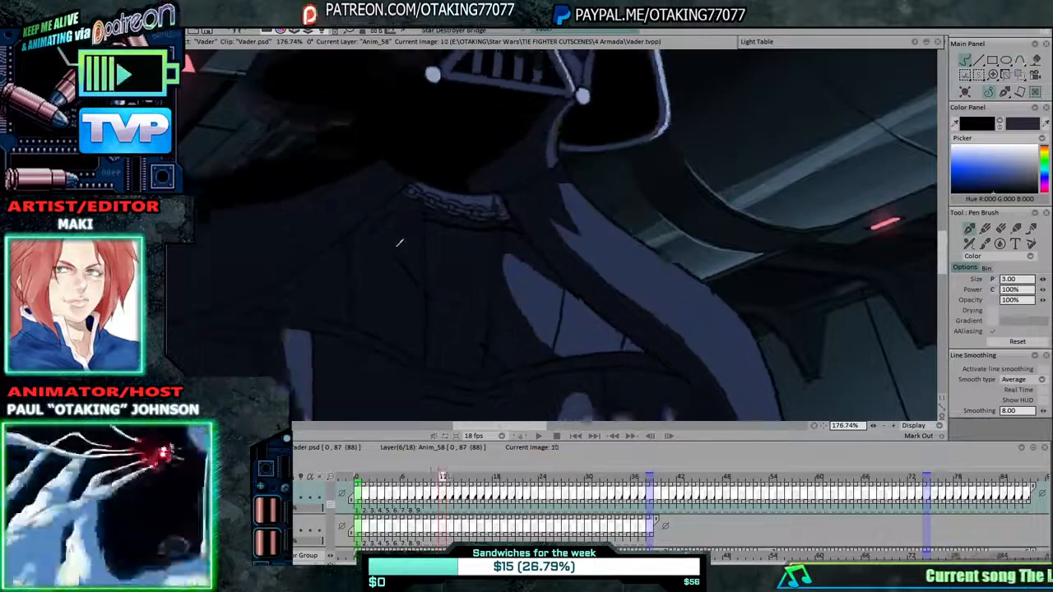
pyautogui.press('Left')
pyautogui.press('Right')
pyautogui.press('Left')
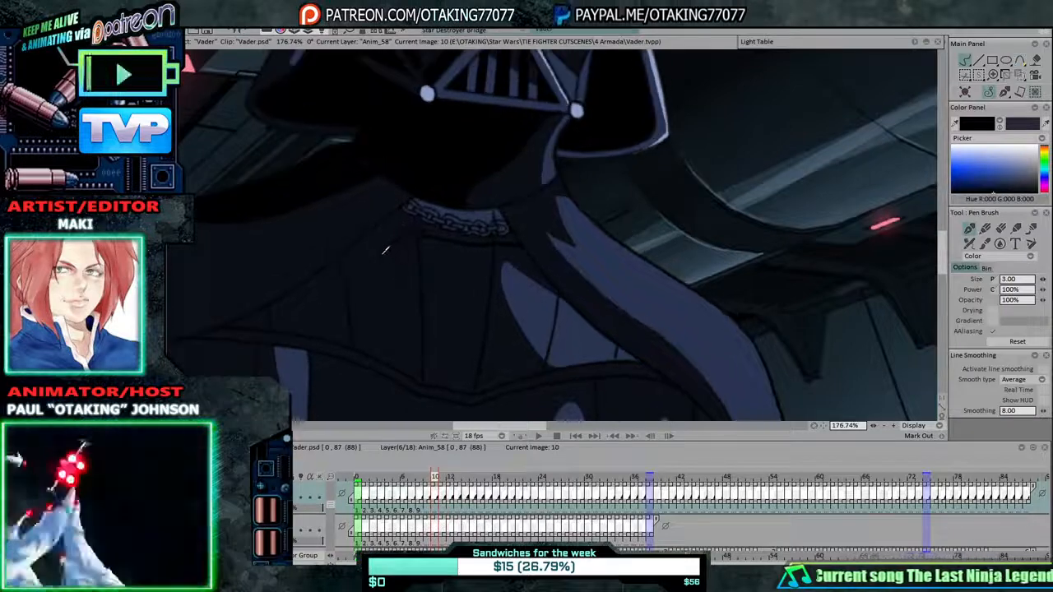
pyautogui.press('Left')
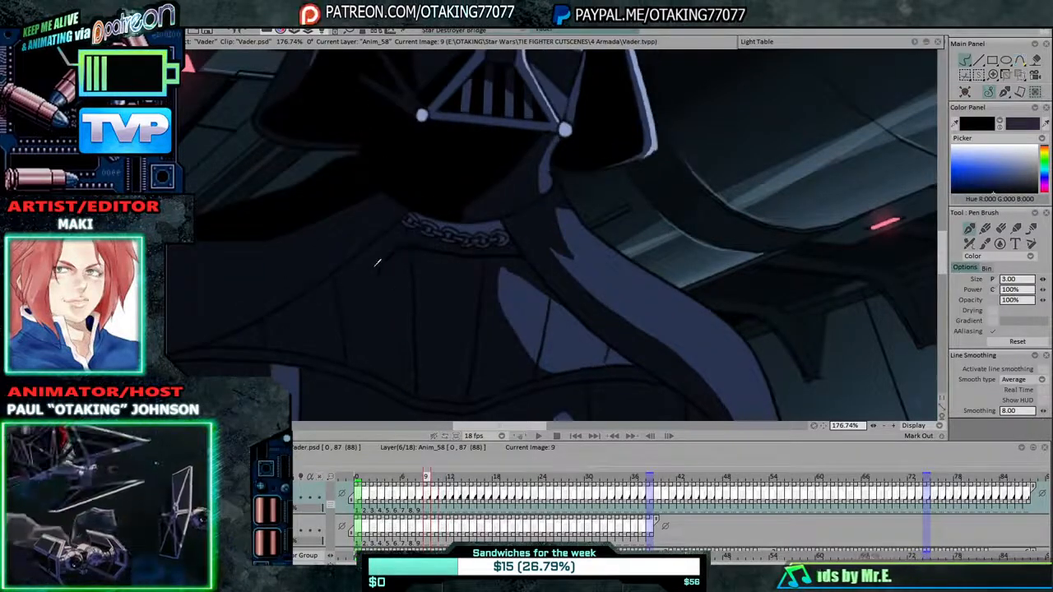
pyautogui.press('Left')
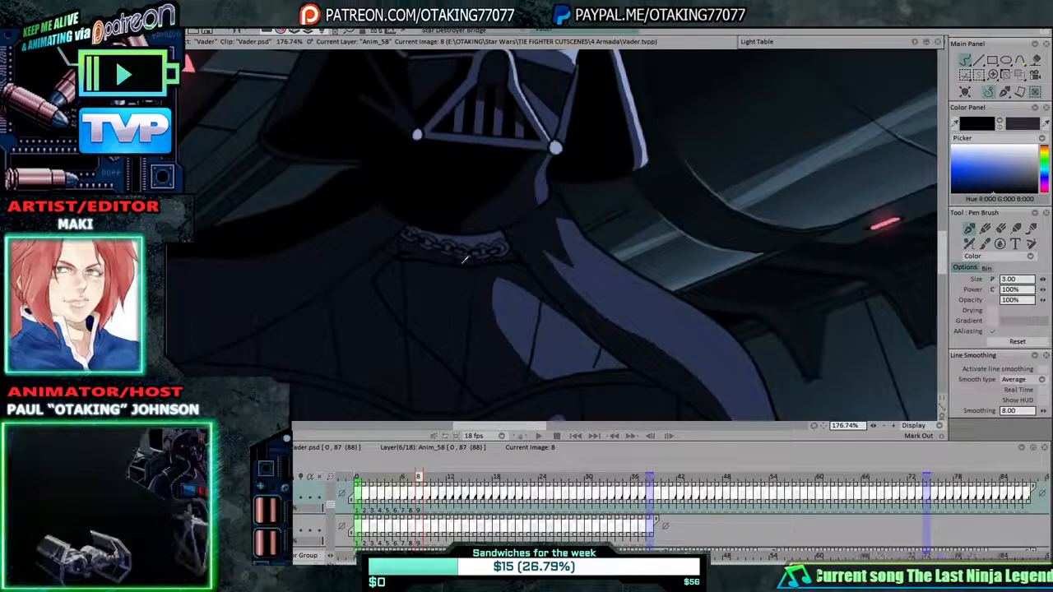
# Draw the short hook beneath the neck chain on images 7 to 4.
pyautogui.moveTo(478, 285); pyautogui.dragTo(530, 199)
pyautogui.press('Left')
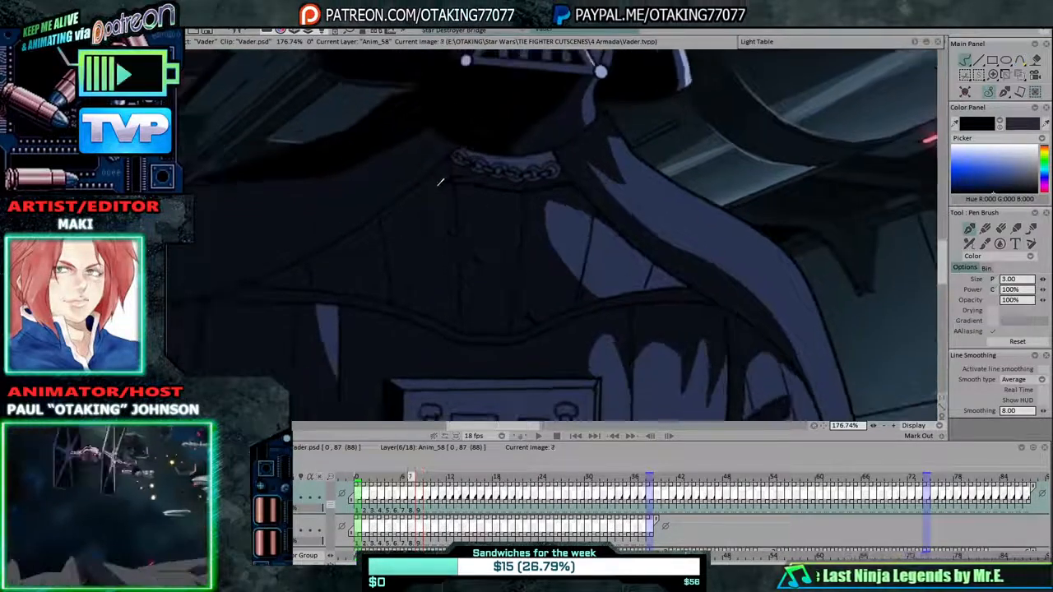
pyautogui.press('Left')
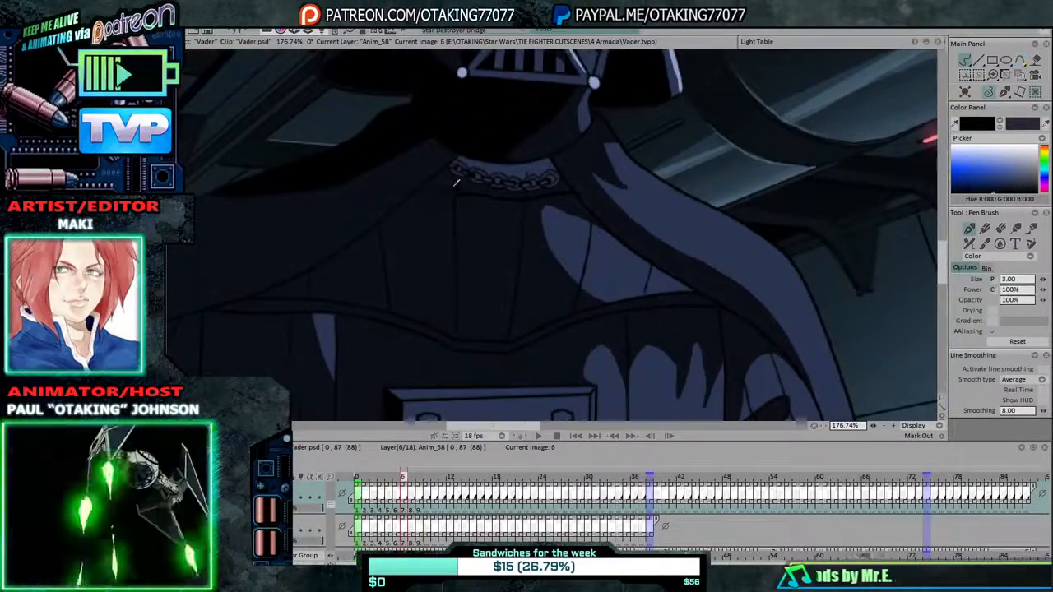
pyautogui.press('Left')
pyautogui.press('Left')
pyautogui.press('Left')
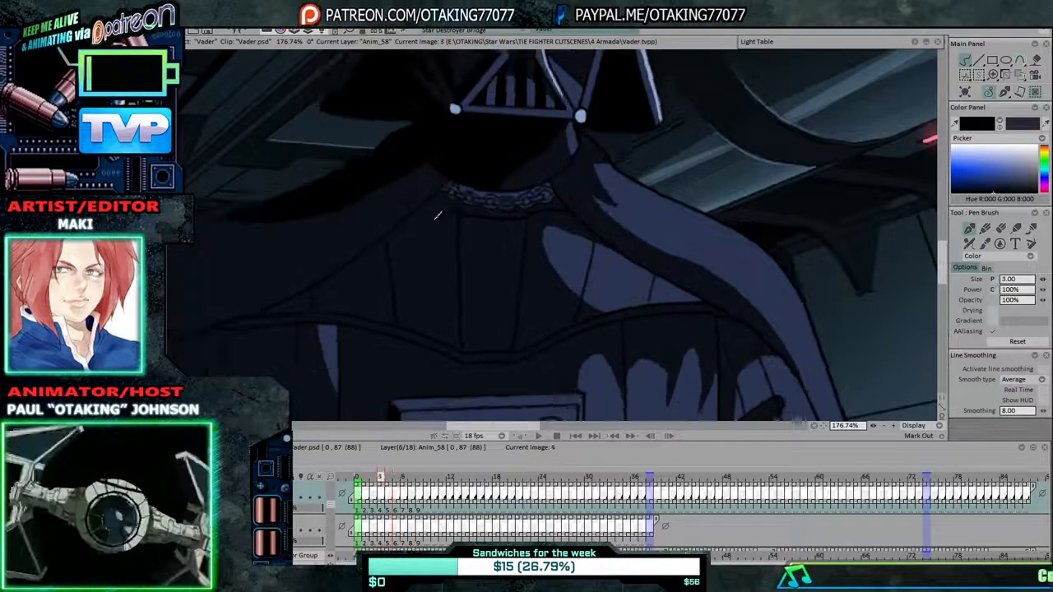
# Draw the short hook beneath the neck chain on images 3 to 0, comparing neighbouring images.
pyautogui.press('Left')
pyautogui.press('Left')
pyautogui.press('Left')
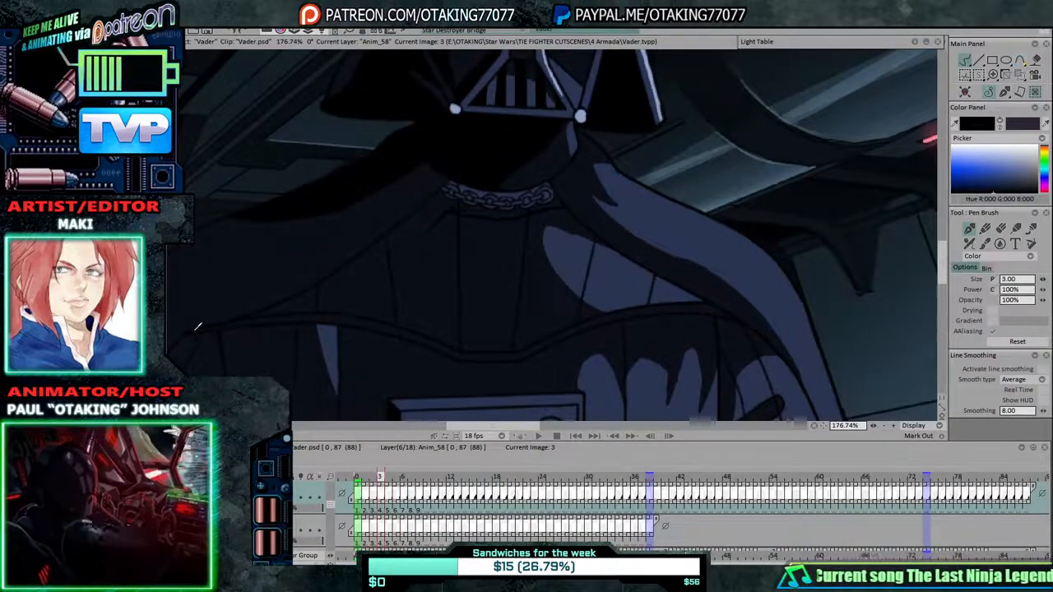
pyautogui.press('Left')
pyautogui.press('Right')
pyautogui.press('Left')
pyautogui.press('Left')
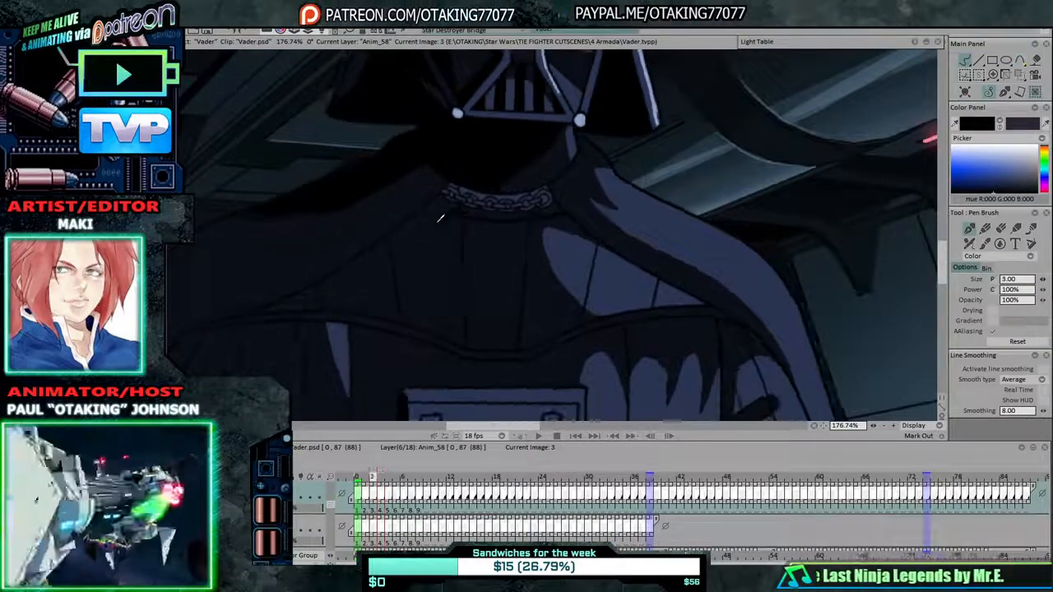
pyautogui.press('Left')
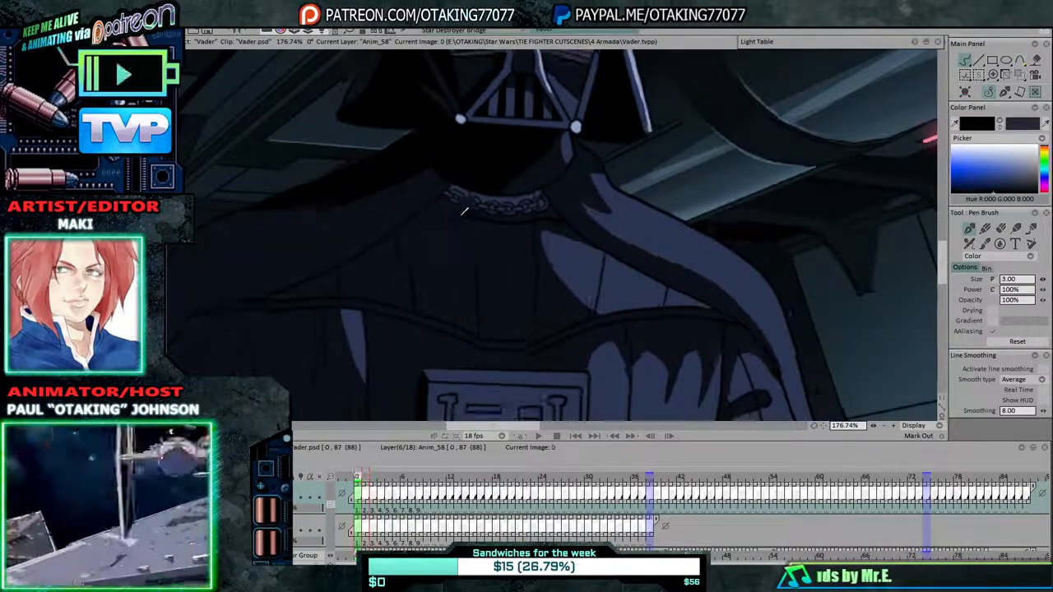
# Return to image 7 and mark the lower end of the diagonal fold line, comparing it with image 8.
pyautogui.press('Right')
pyautogui.press('Right')
pyautogui.press('Right')
pyautogui.press('Right')
pyautogui.press('Right')
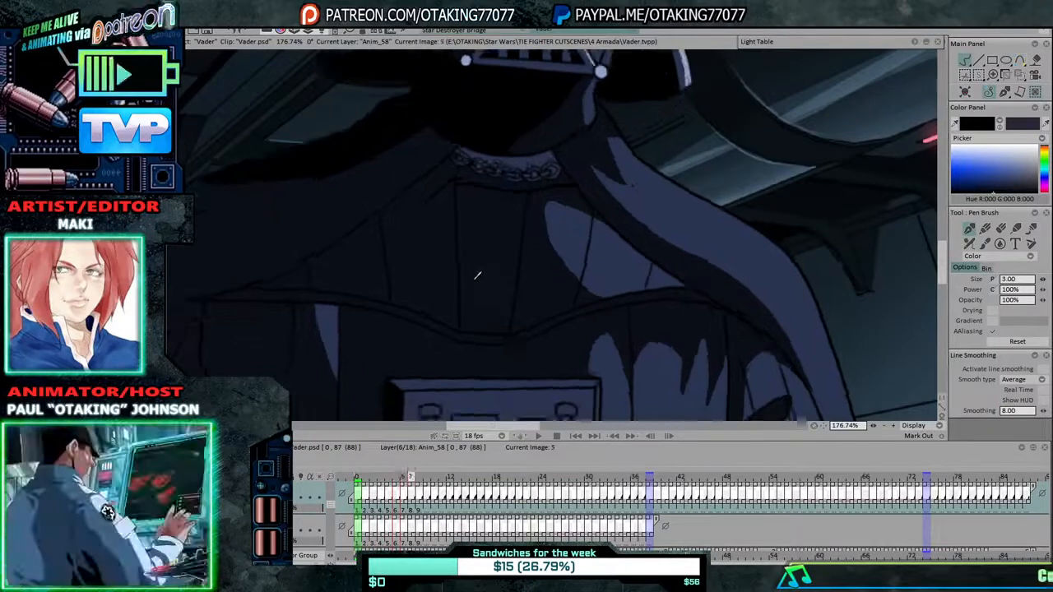
pyautogui.press('Right')
pyautogui.press('Left')
pyautogui.press('Left')
pyautogui.press('Right')
pyautogui.press('Left')
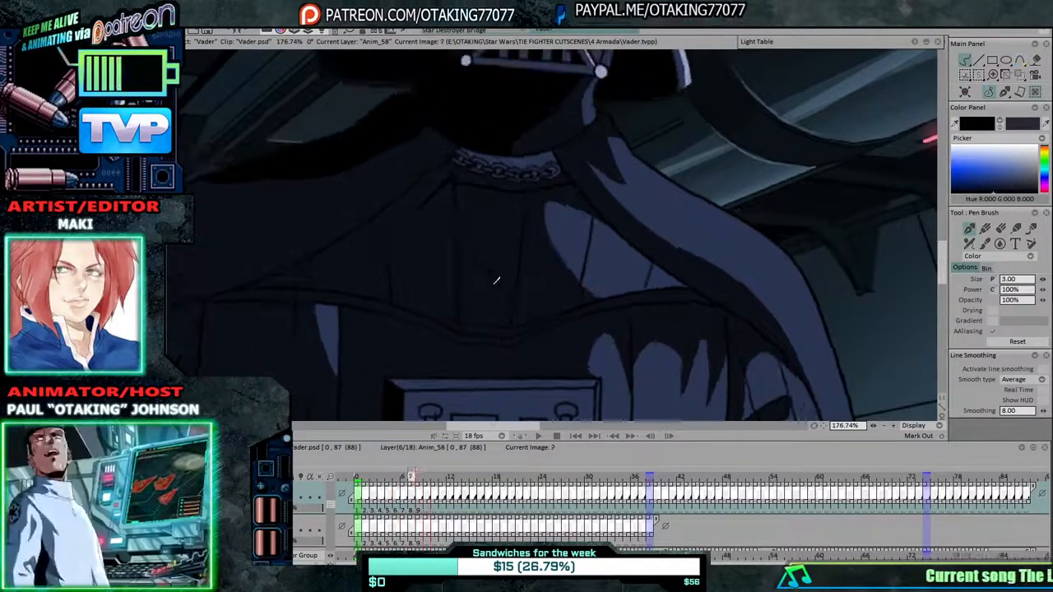
pyautogui.press('Right')
pyautogui.press('Left')
# Draw the lower end of the diagonal fold line at the cape trim on images 6, 5 and 4.
pyautogui.press('Left')
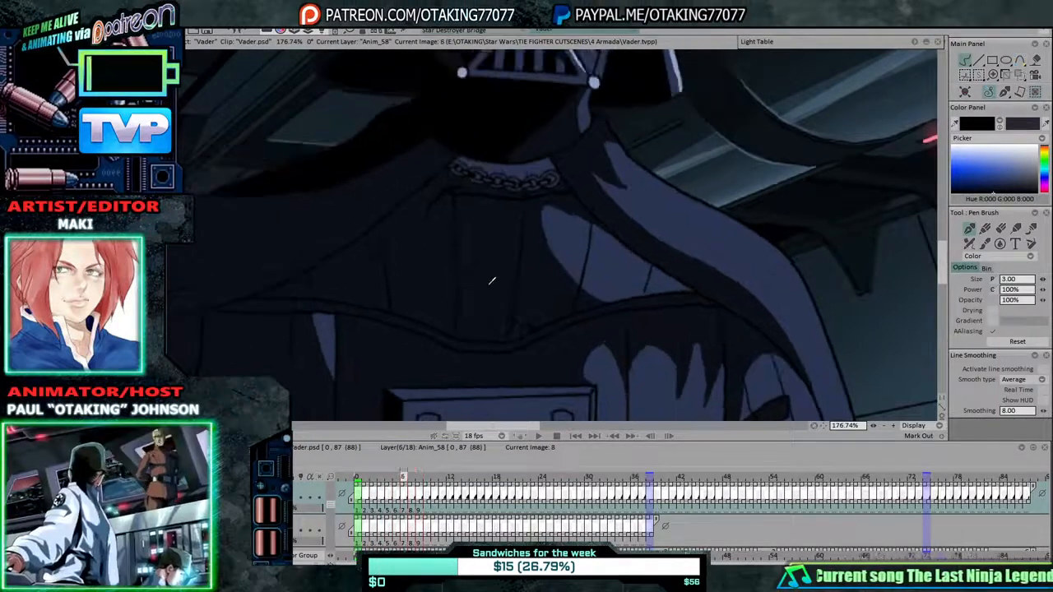
pyautogui.press('Right')
pyautogui.press('Right')
pyautogui.press('Left')
pyautogui.press('Left')
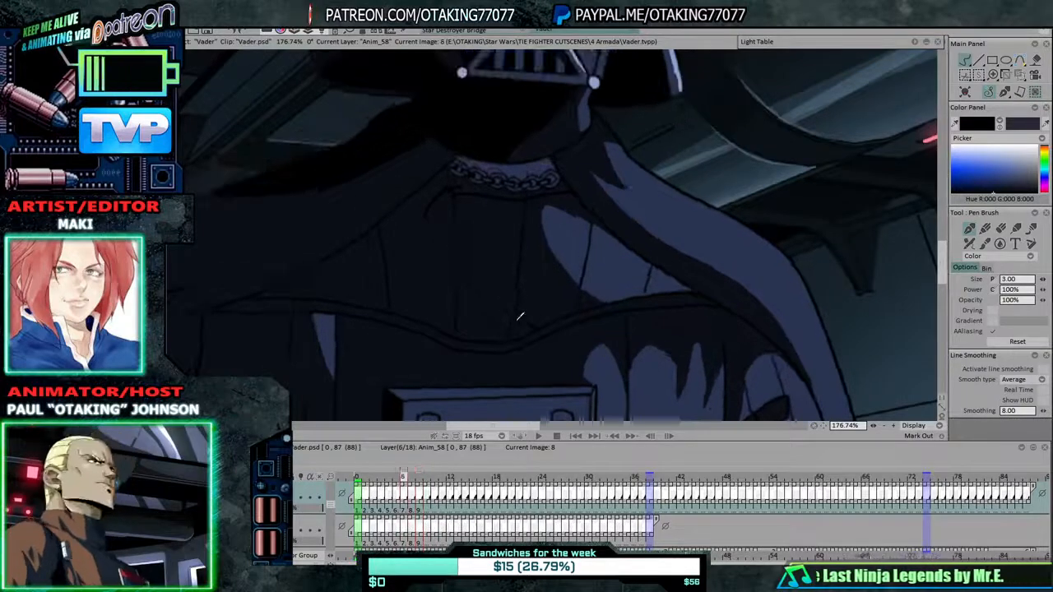
pyautogui.press('Left')
pyautogui.press('Left')
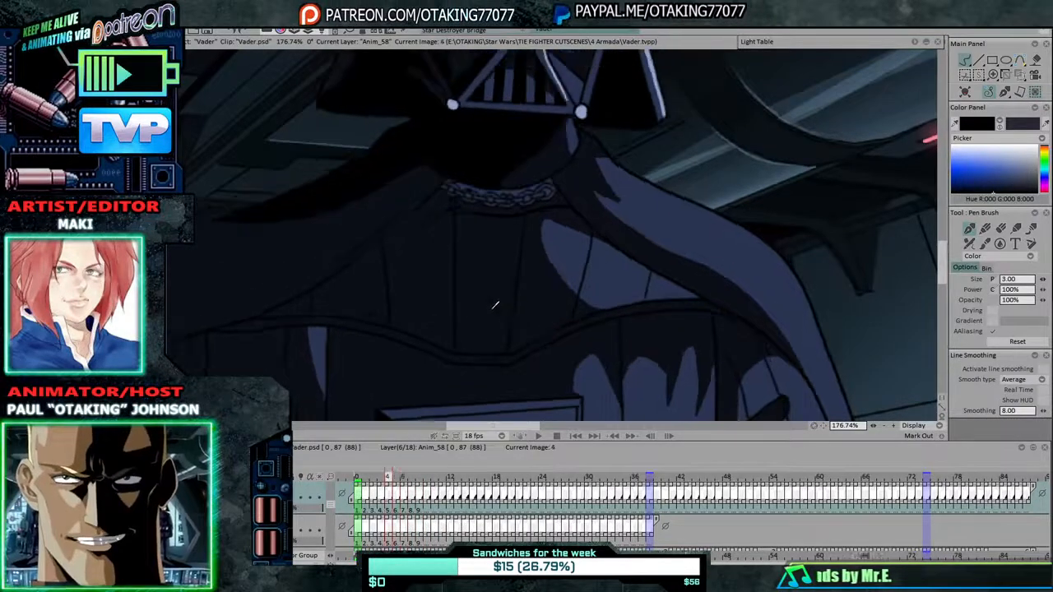
# Draw the lower end of the diagonal fold line at the cape trim on images 3 to 0.
pyautogui.press('Left')
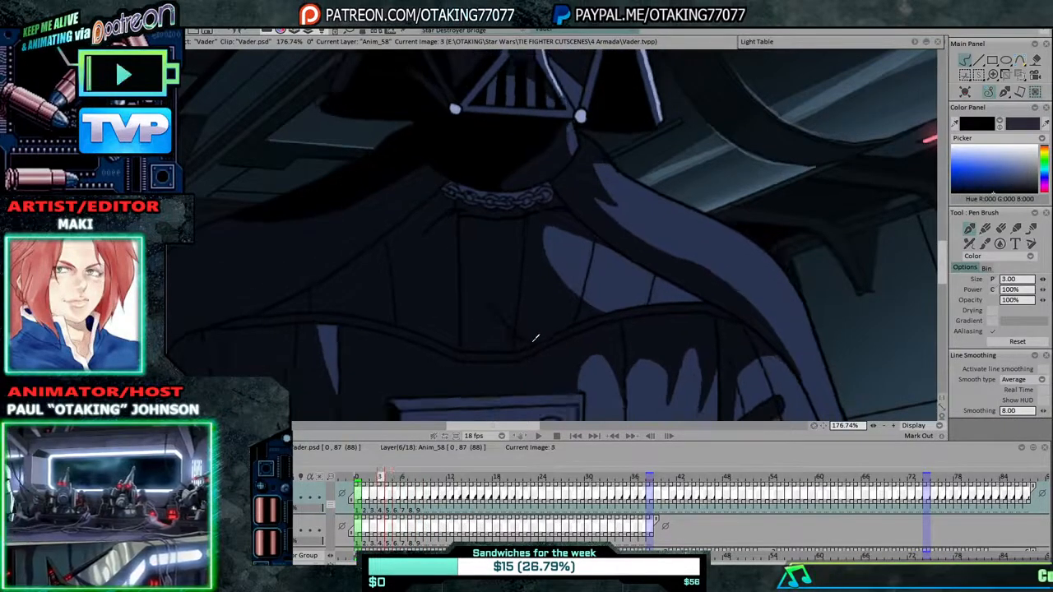
pyautogui.press('Right')
pyautogui.press('Left')
pyautogui.press('Left')
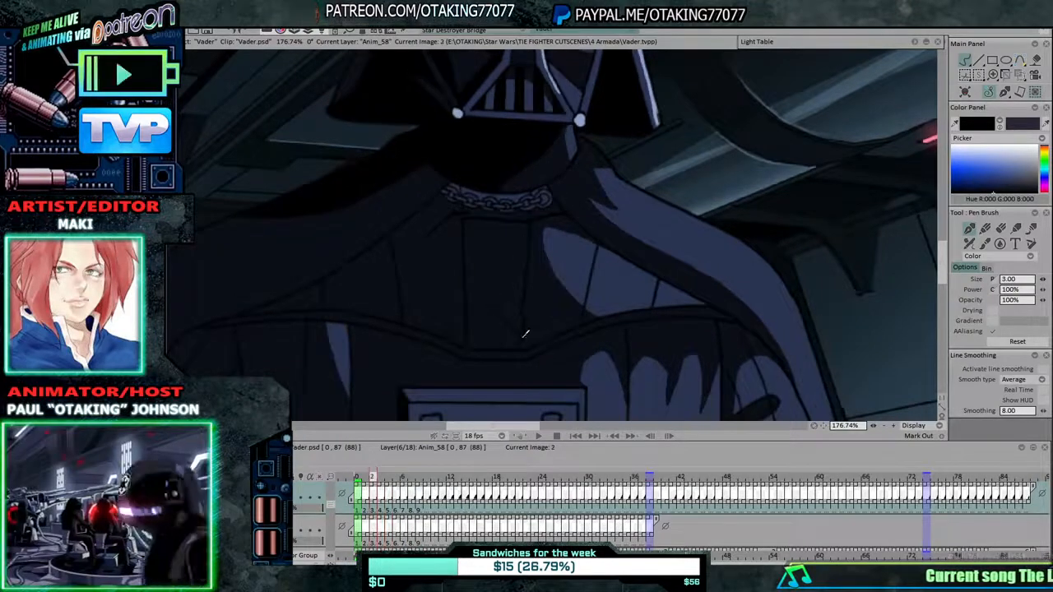
pyautogui.moveTo(523, 332); pyautogui.dragTo(511, 315)
pyautogui.press('Left')
pyautogui.press('Left')
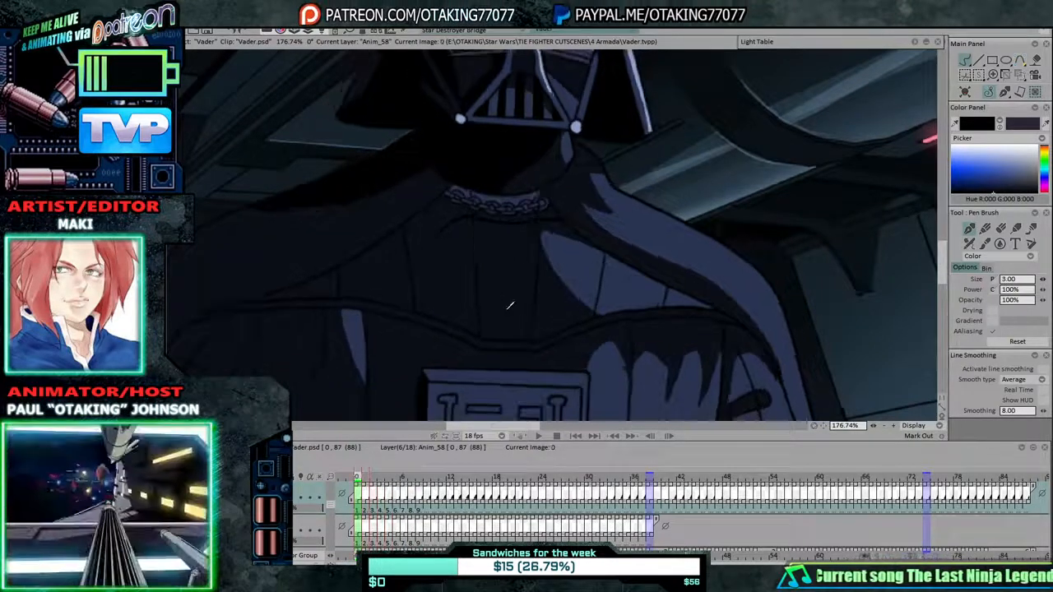
# Return to image 7 and join the hook beneath the chain to the lower end of the diagonal fold line.
pyautogui.press('Right')
pyautogui.press('Right')
pyautogui.press('Right')
pyautogui.press('Right')
pyautogui.press('Right')
pyautogui.press('Right')
pyautogui.press('Right')
pyautogui.press('Right')
pyautogui.press('Right')
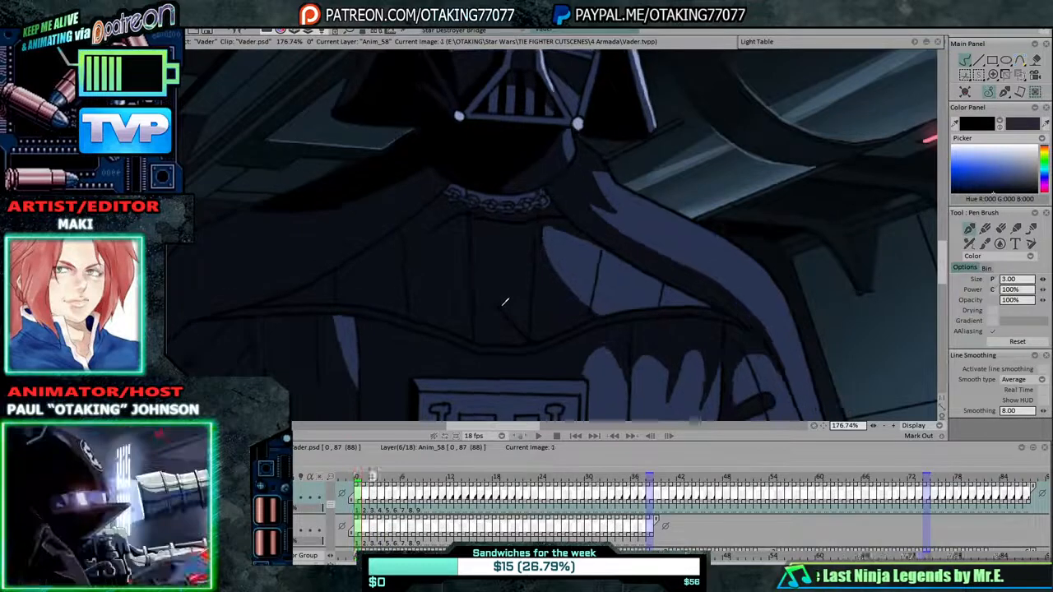
pyautogui.press('Left')
pyautogui.press('Left')
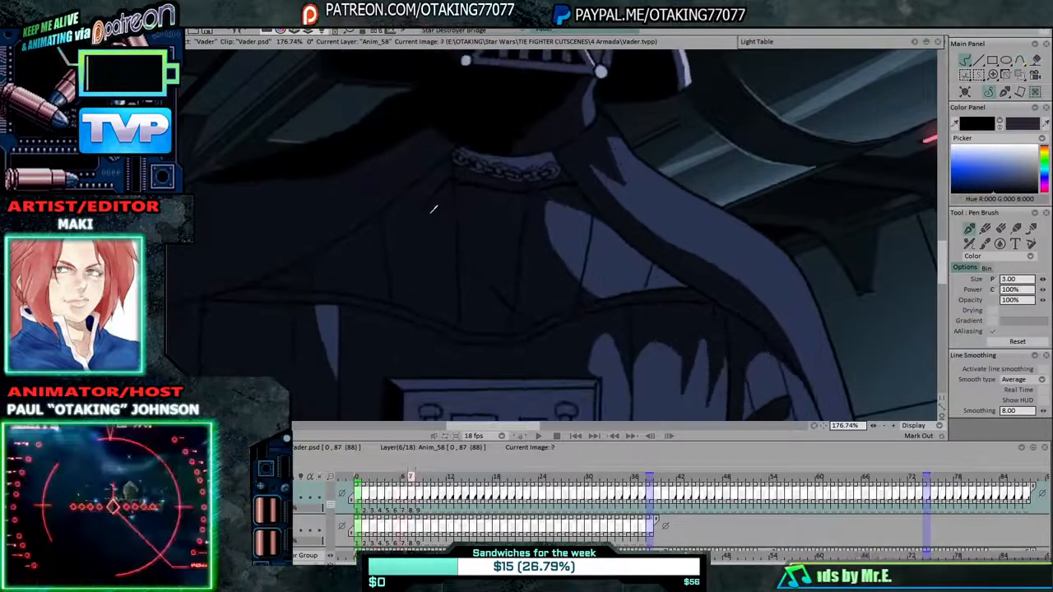
pyautogui.press('Right')
pyautogui.press('Left')
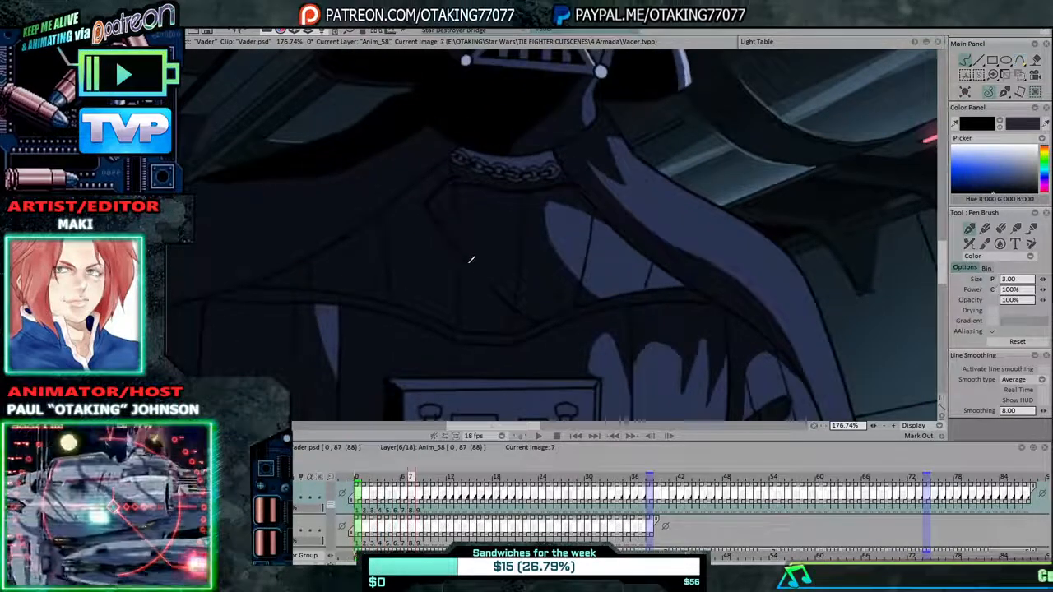
pyautogui.press('Right')
pyautogui.press('Left')
# Join the hook to the lower end of the diagonal fold line on images 6, 5 and 4.
pyautogui.press('Left')
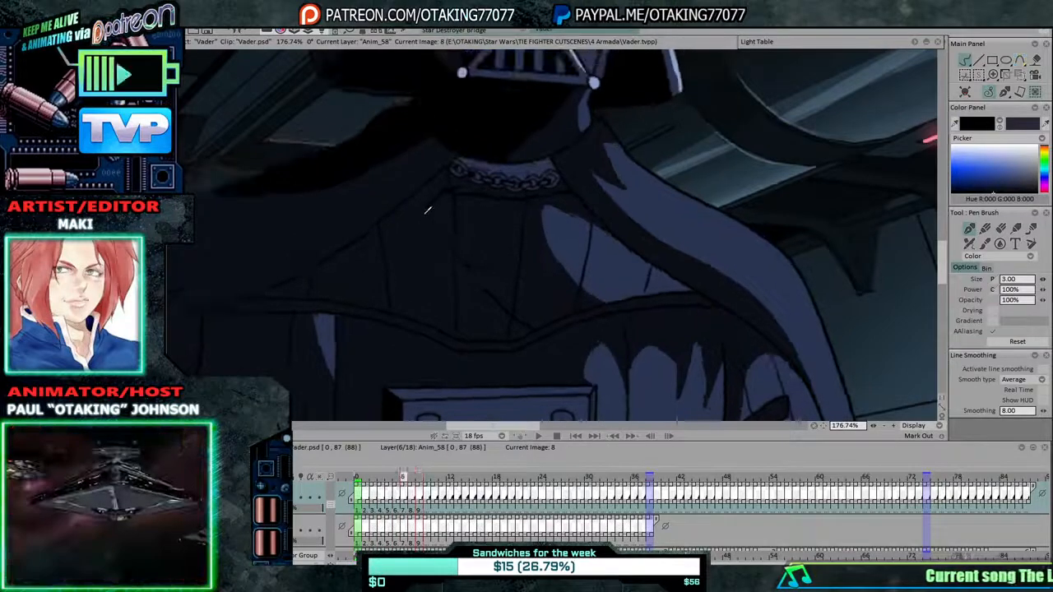
pyautogui.press('Left')
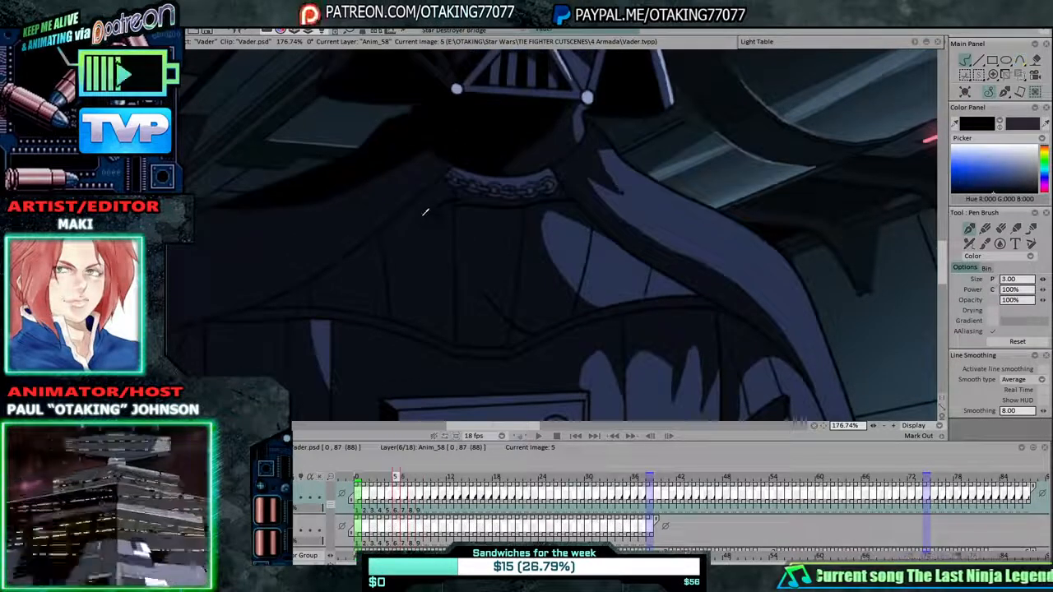
pyautogui.press('Left')
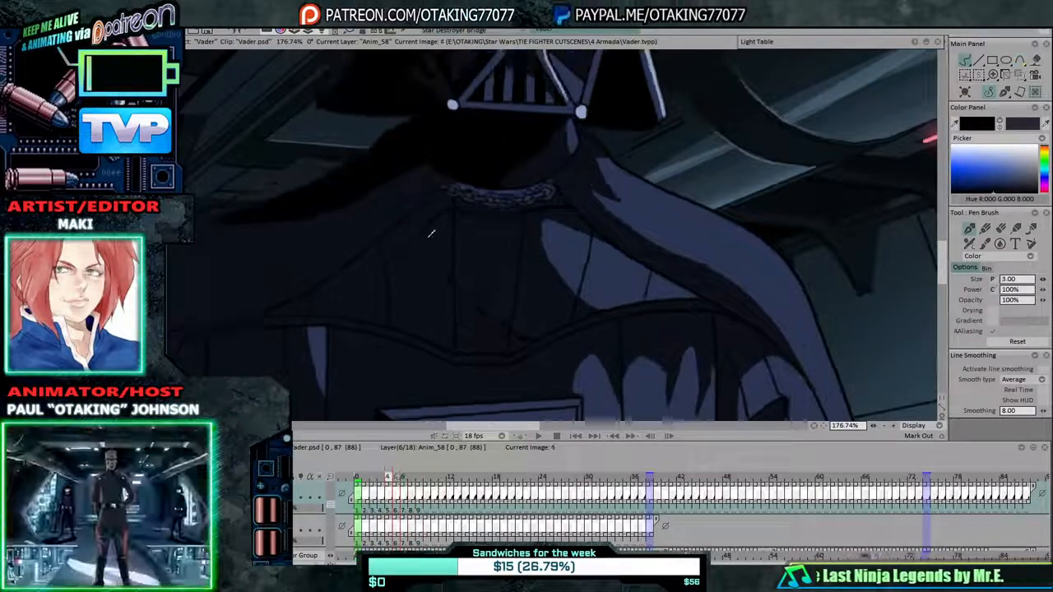
# Connect the hook and the lower end of the diagonal fold line on images 3, 2, 1 and 0.
pyautogui.press('Left')
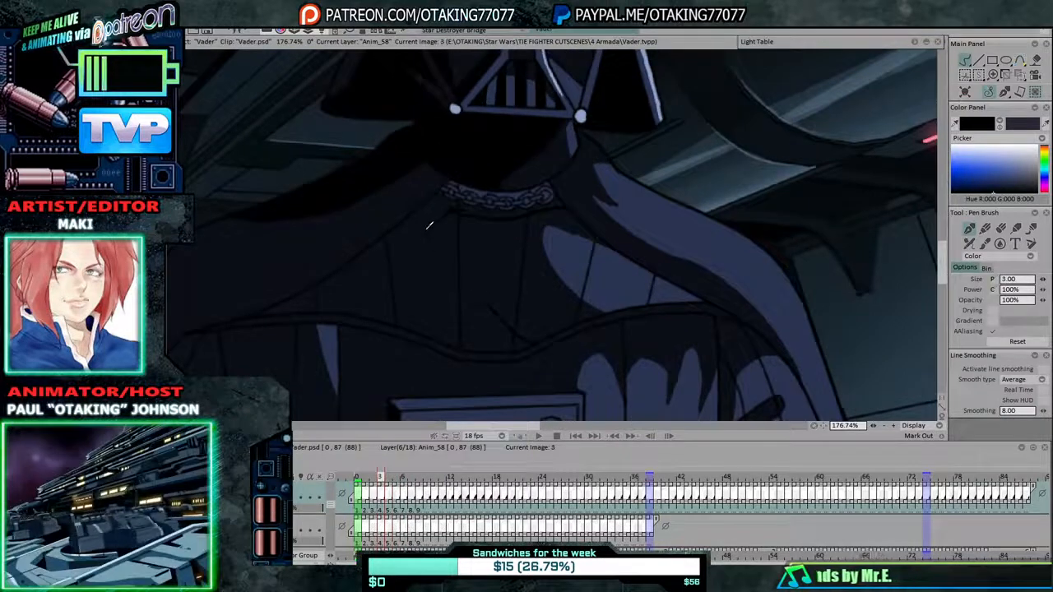
pyautogui.press('Left')
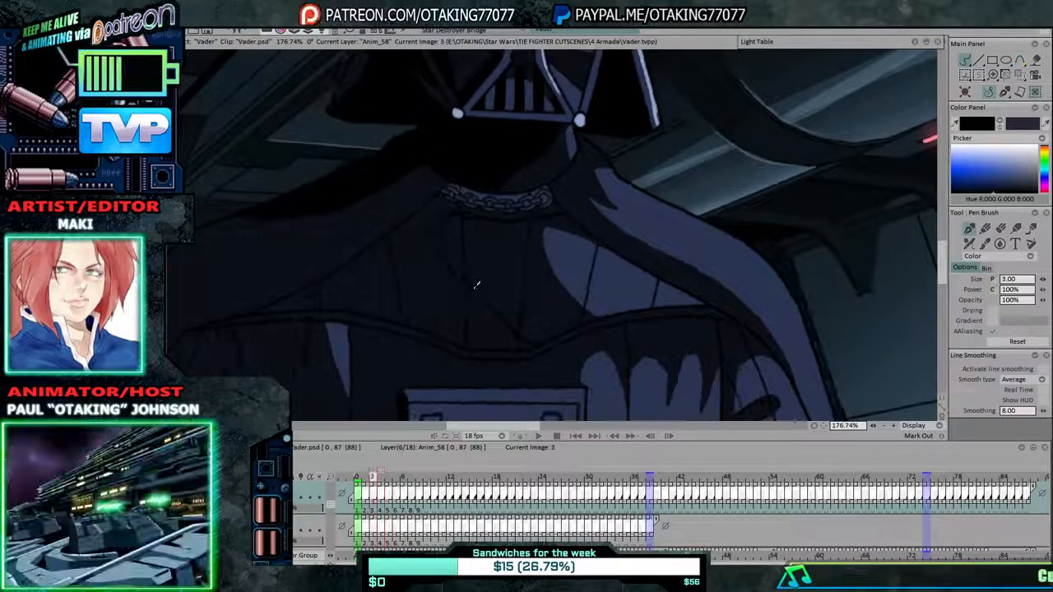
pyautogui.press('Left')
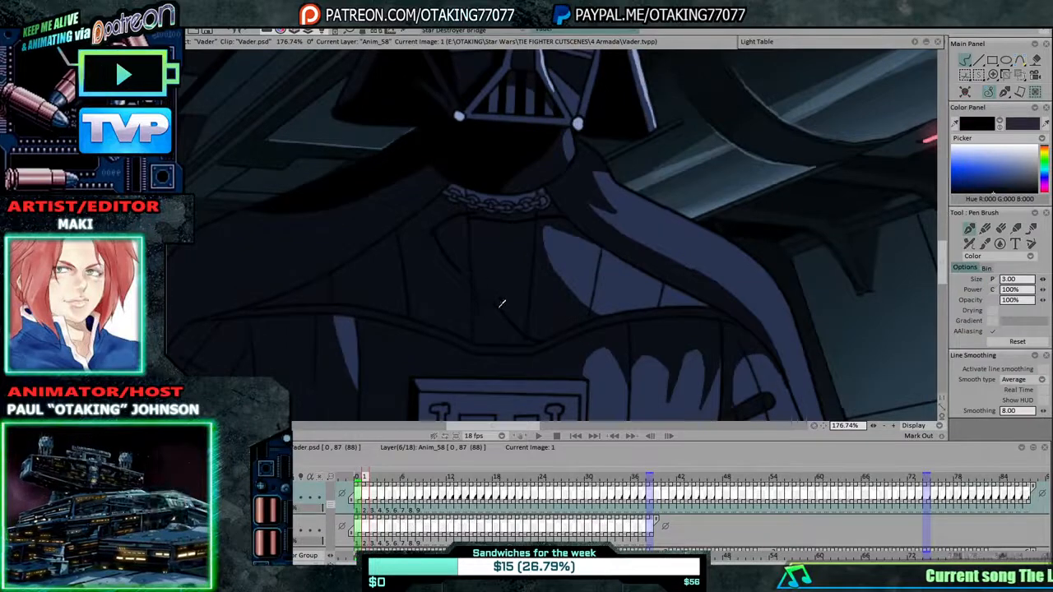
pyautogui.press('Left')
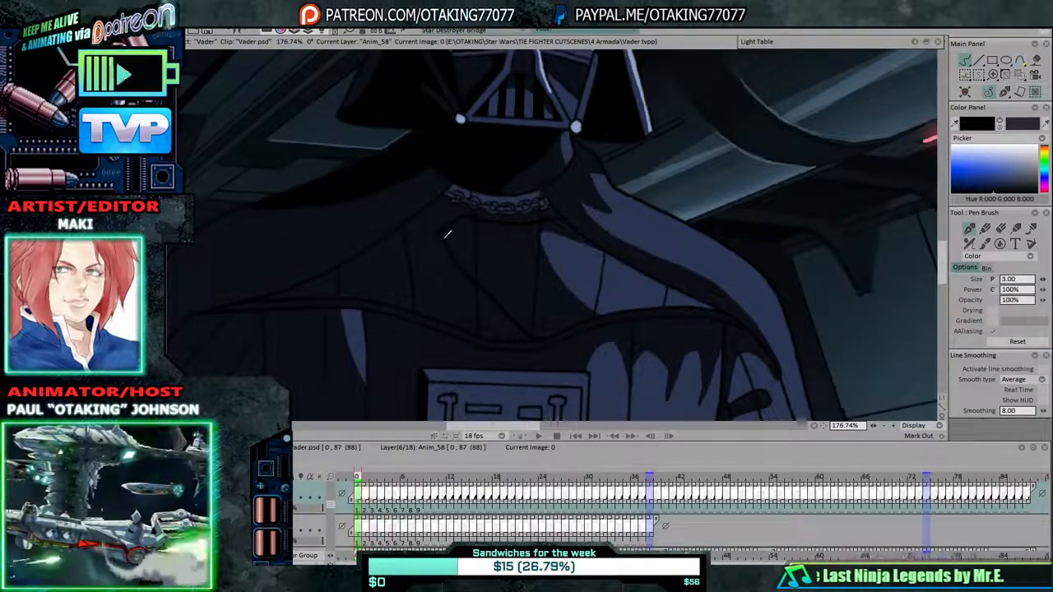
# Flip through images 0 to 23 to check the motion of the diagonal fold line.
pyautogui.press('Right')
pyautogui.press('Right')
pyautogui.press('Right')
pyautogui.press('Left')
pyautogui.press('Left')
pyautogui.press('Left')
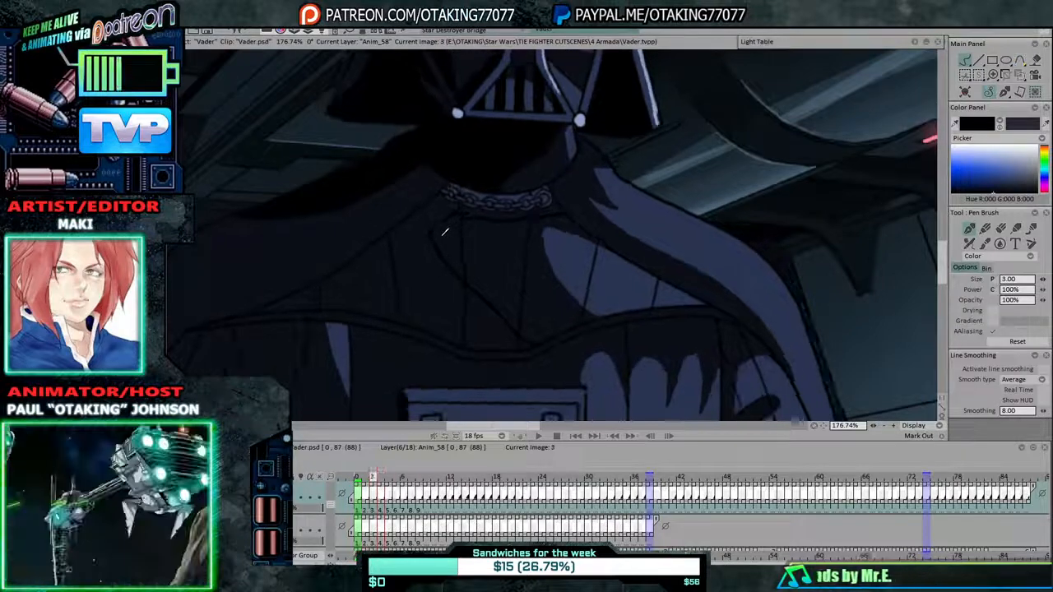
pyautogui.press('Right')
pyautogui.press('Right')
pyautogui.press('Right')
pyautogui.press('Right')
pyautogui.press('Right')
pyautogui.press('Right')
pyautogui.press('Right')
pyautogui.press('Right')
pyautogui.press('Right')
pyautogui.press('Right')
pyautogui.press('Right')
pyautogui.press('Right')
pyautogui.press('Right')
pyautogui.press('Right')
pyautogui.press('Right')
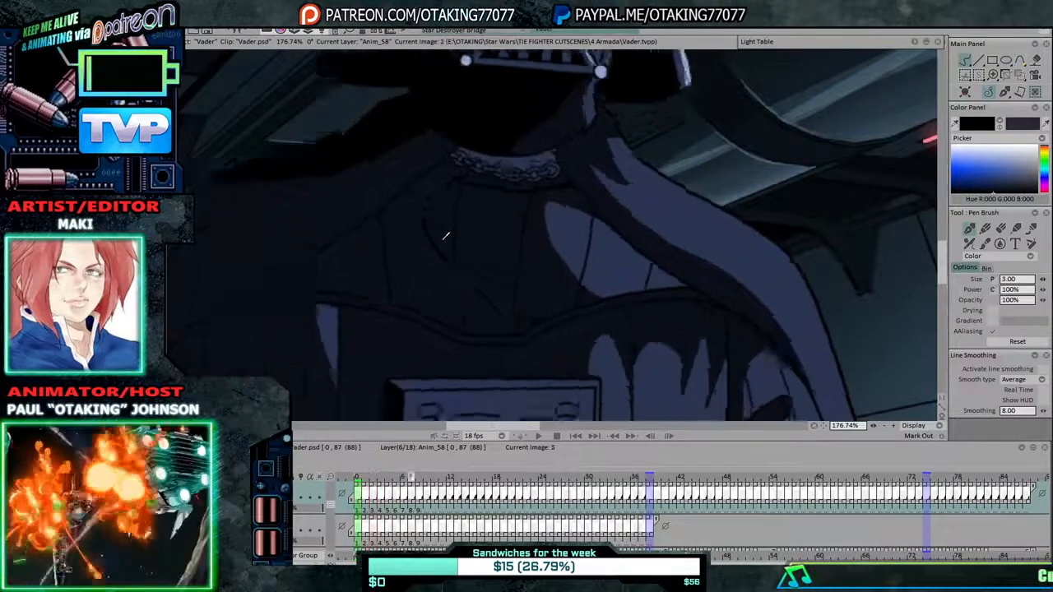
pyautogui.press('Right')
pyautogui.press('Right')
pyautogui.press('Right')
pyautogui.press('Right')
pyautogui.press('Right')
pyautogui.press('Right')
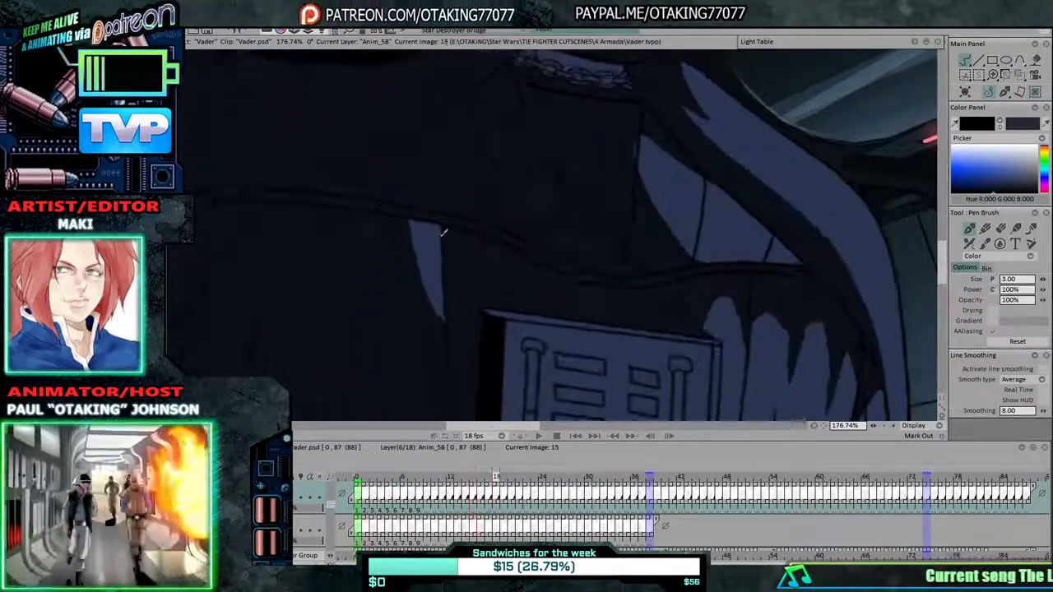
pyautogui.press('Right')
pyautogui.press('Right')
pyautogui.press('Right')
pyautogui.press('Right')
pyautogui.press('Right')
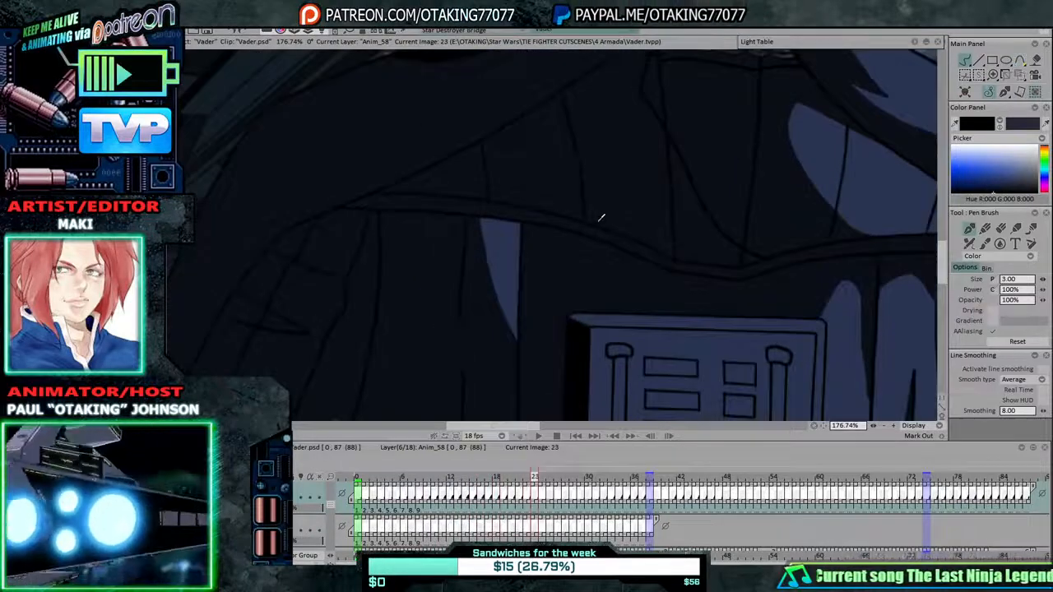
# Examine the cape lines on images 23 to 38 in a wider view.
pyautogui.scroll(-3, 601, 218)
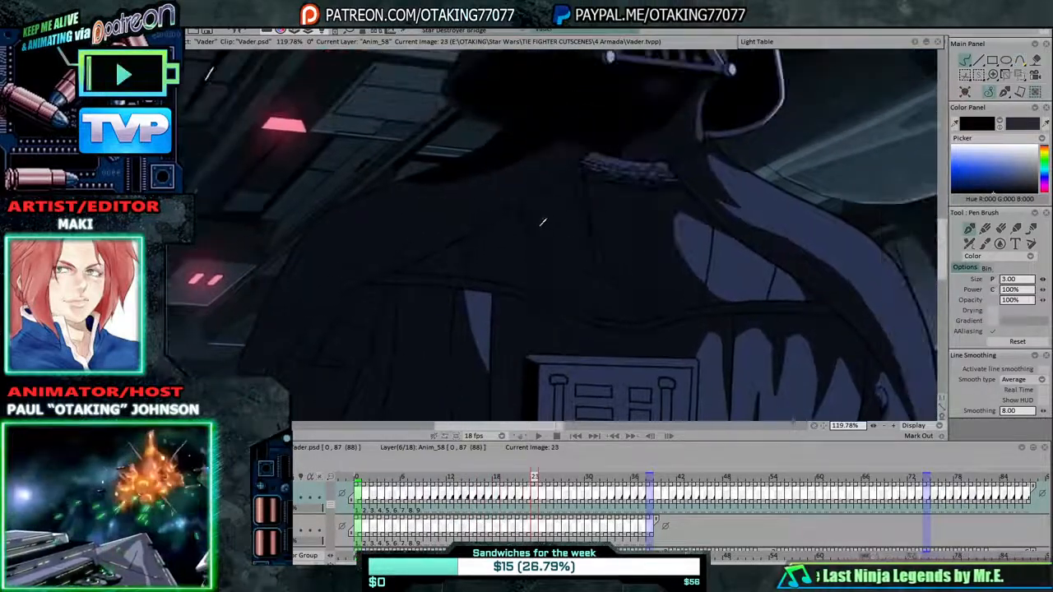
pyautogui.press('Right')
pyautogui.press('Right')
pyautogui.press('Right')
pyautogui.press('Right')
pyautogui.press('Right')
pyautogui.press('Right')
pyautogui.press('Right')
pyautogui.press('Right')
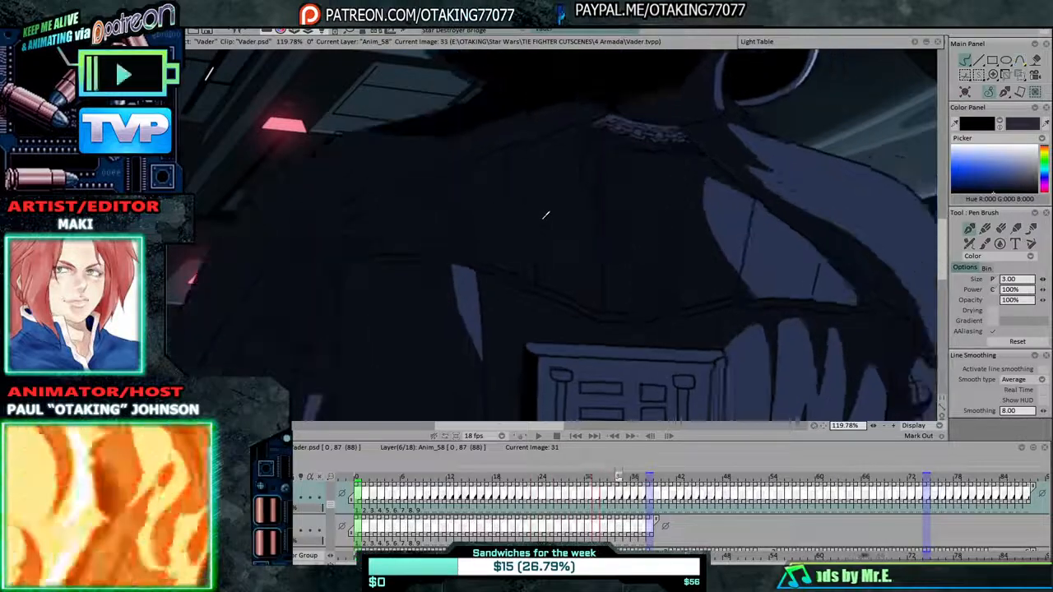
pyautogui.press('Right')
pyautogui.press('Right')
pyautogui.press('Right')
pyautogui.press('Right')
pyautogui.press('Right')
pyautogui.press('Right')
pyautogui.press('Right')
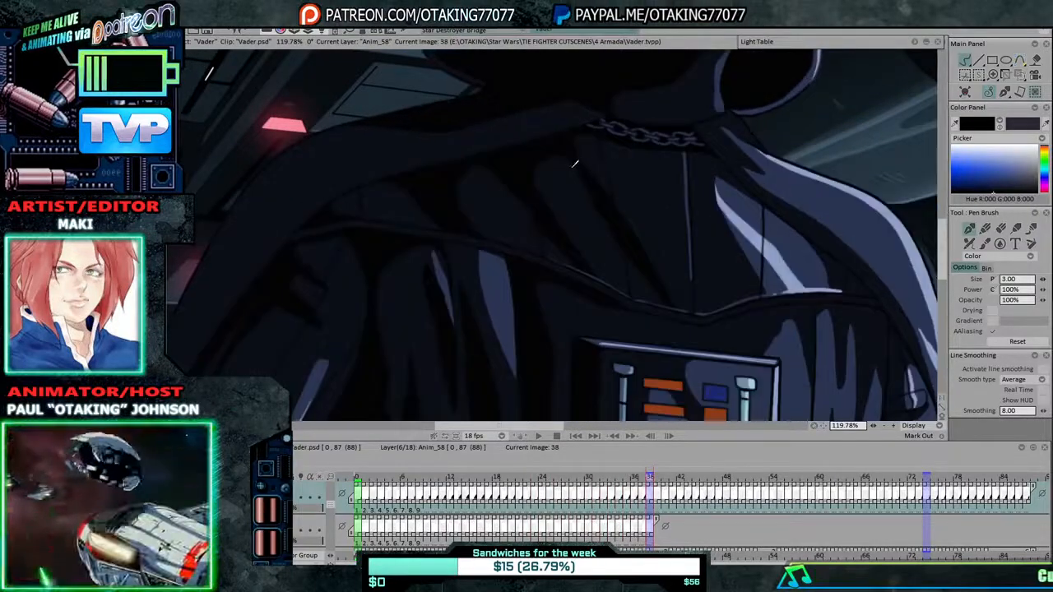
# Compare the cape folds beneath Vader's neck chain on images 38 and 37 by flipping between them.
pyautogui.press('Left')
pyautogui.press('Right')
pyautogui.press('Left')
pyautogui.press('Right')
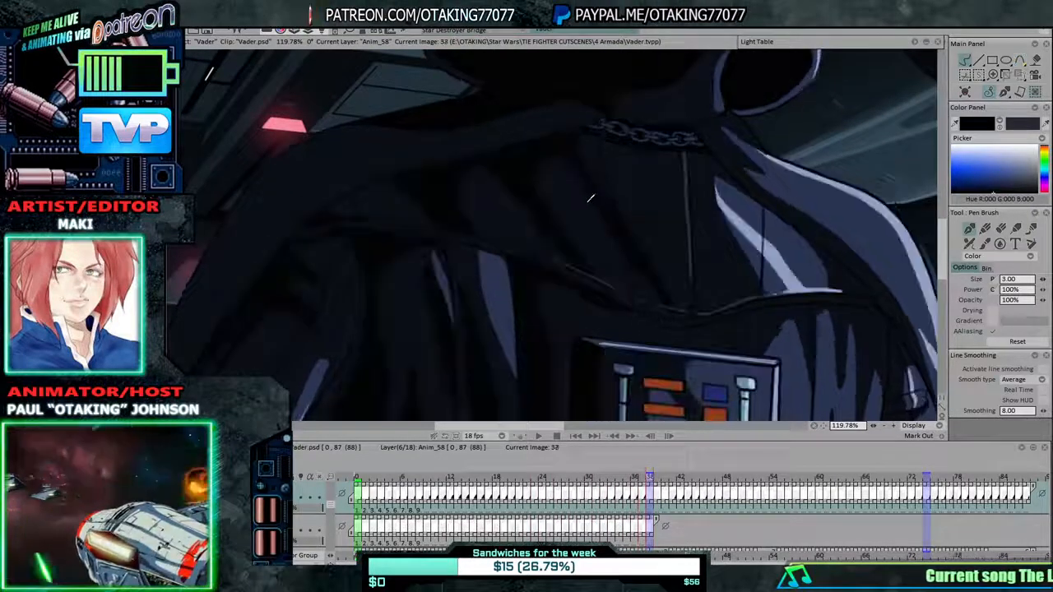
pyautogui.press('Left')
pyautogui.press('Right')
pyautogui.press('Left')
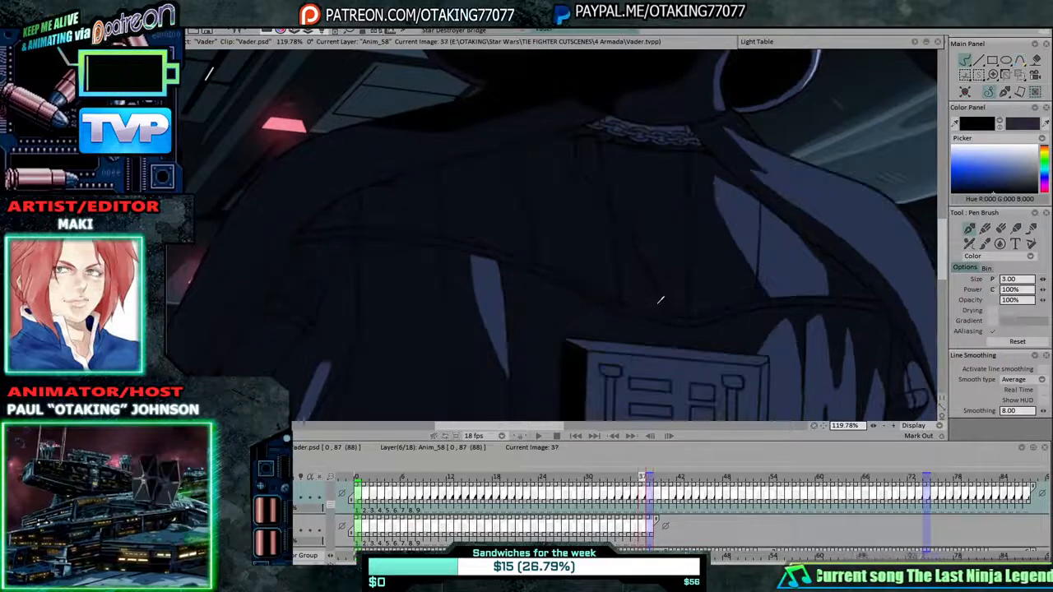
pyautogui.press('Right')
pyautogui.press('Left')
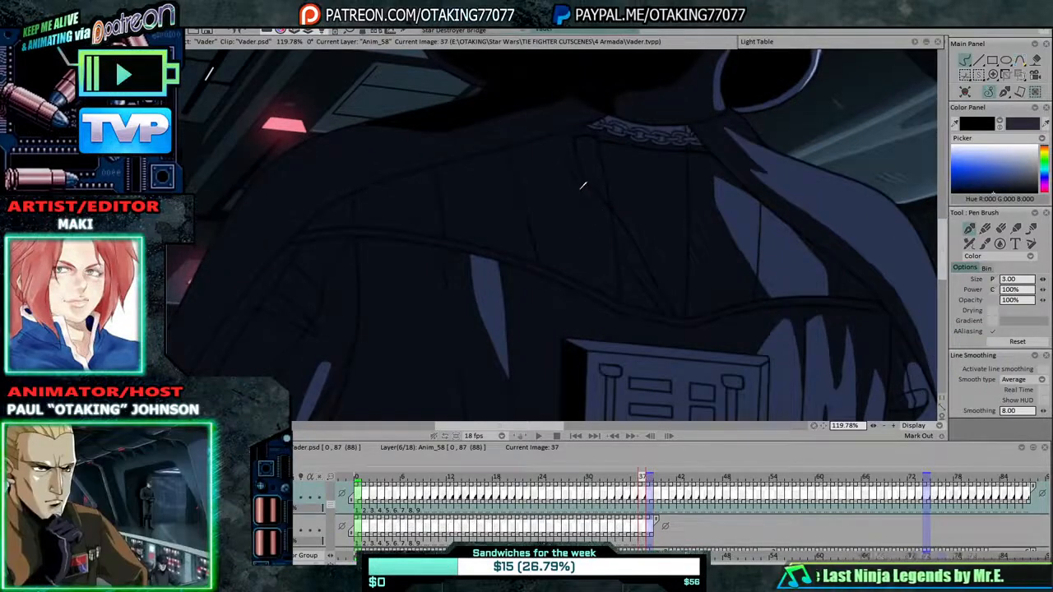
# Examine the hook and diagonal fold line on images 36 and 35, comparing the two drawings repeatedly.
pyautogui.press('Left')
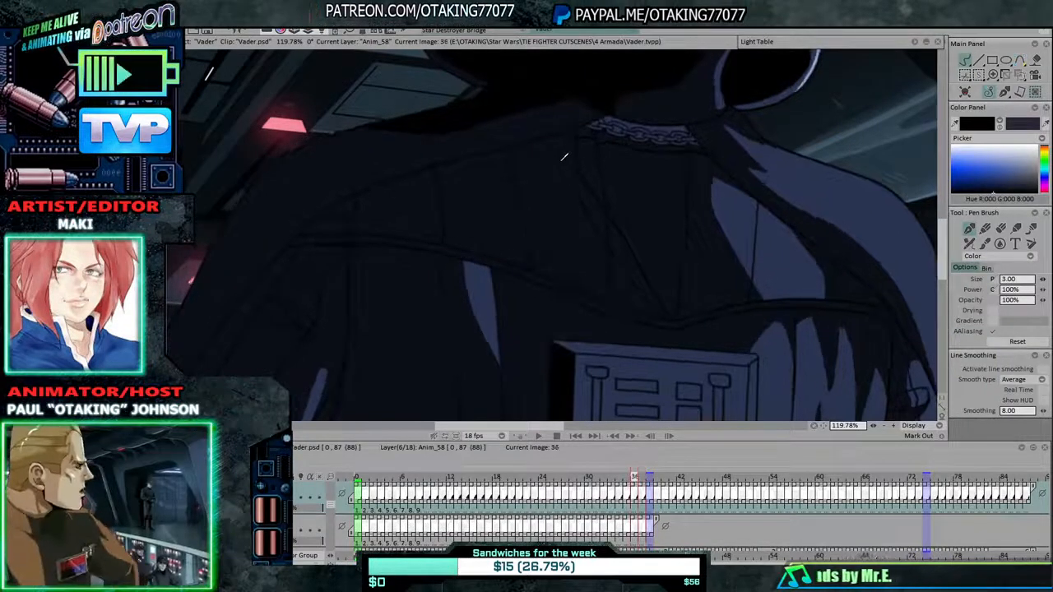
pyautogui.press('Left')
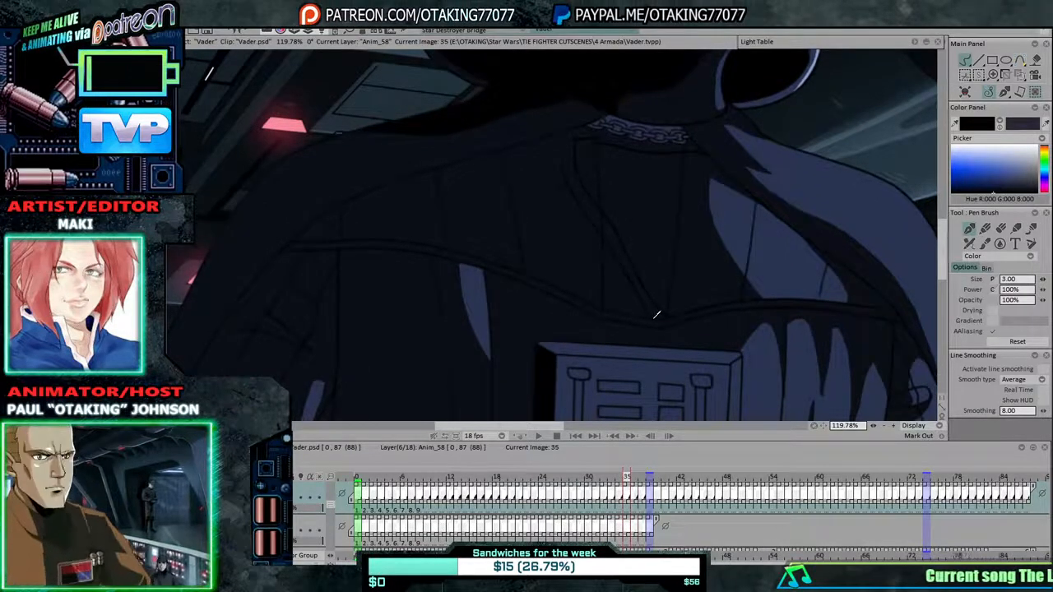
pyautogui.press('Right')
pyautogui.press('Left')
pyautogui.press('Right')
pyautogui.press('Left')
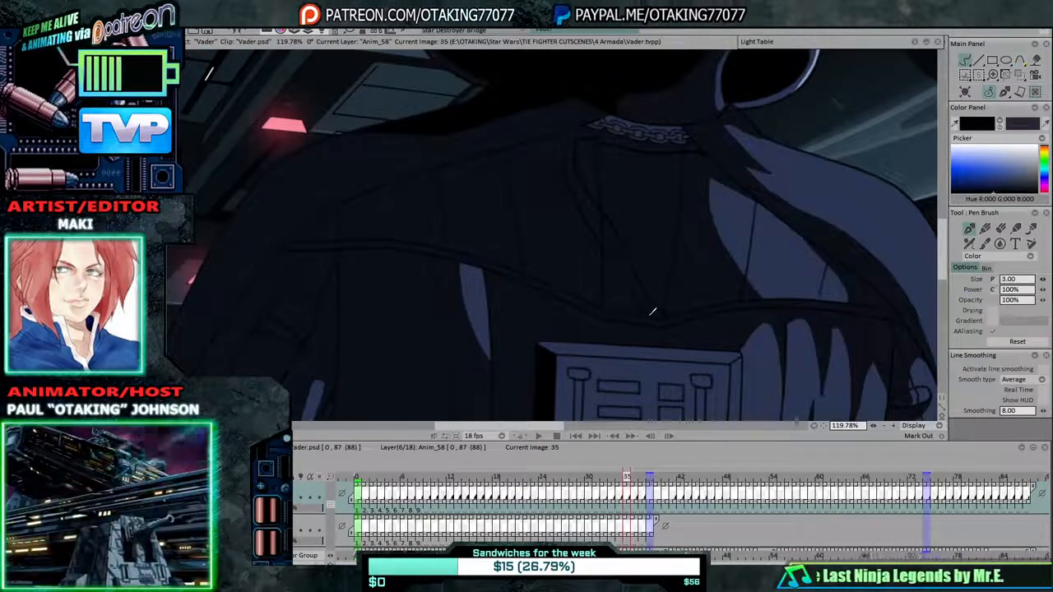
pyautogui.press('Right')
pyautogui.press('Left')
# Check the diagonal fold line backwards from image 34 to image 27, comparing images 28 and 29 again.
pyautogui.press('Left')
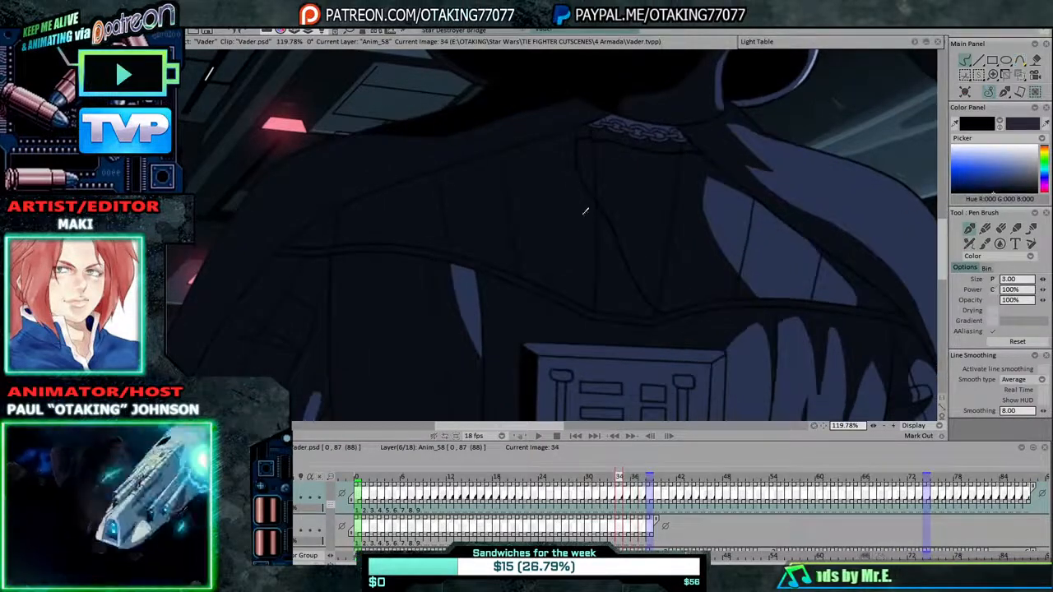
pyautogui.press('Left')
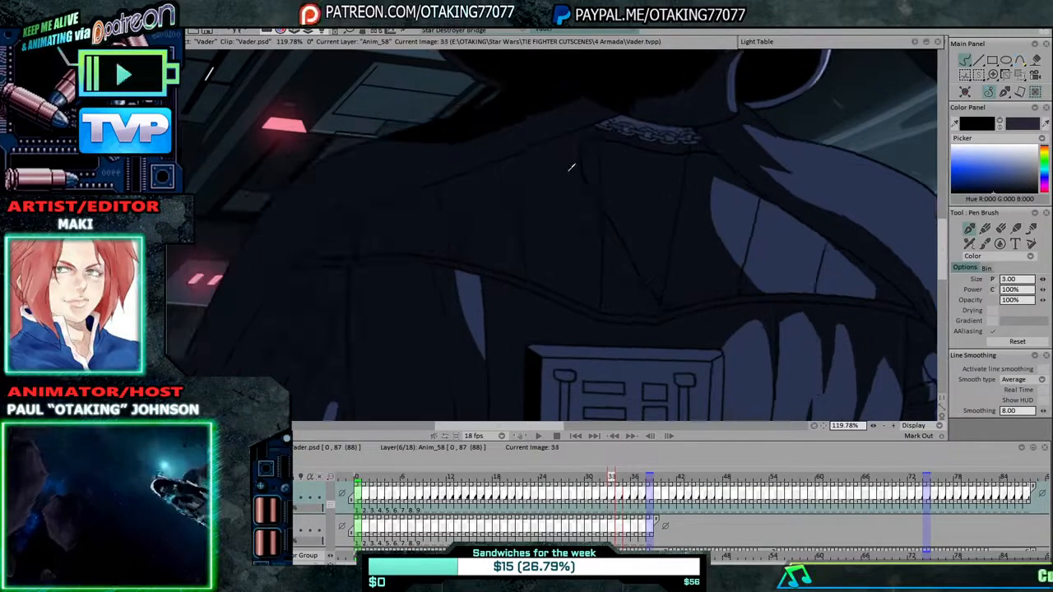
pyautogui.press('Left')
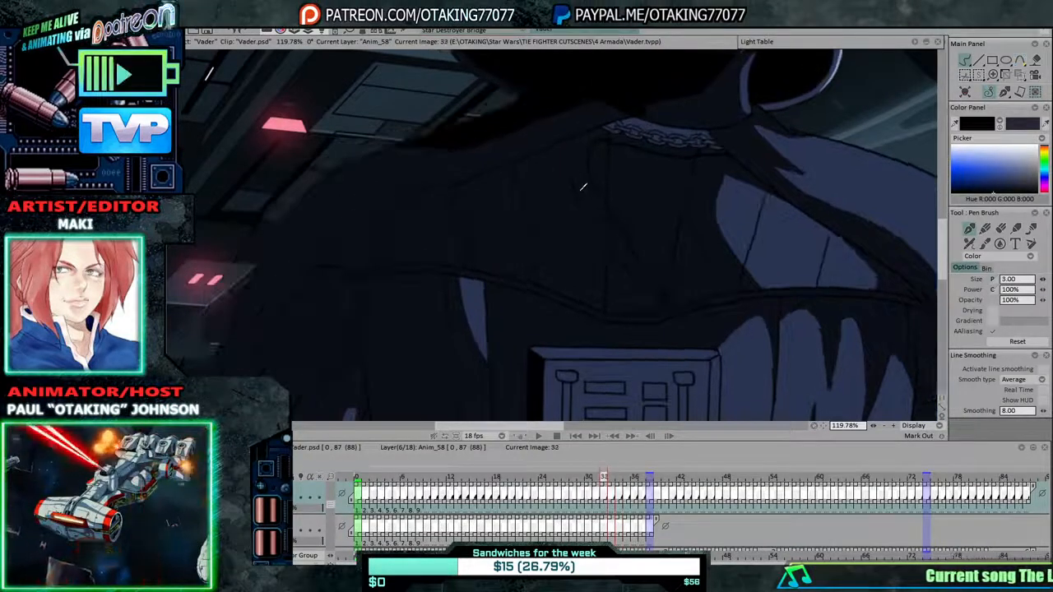
pyautogui.press('Left')
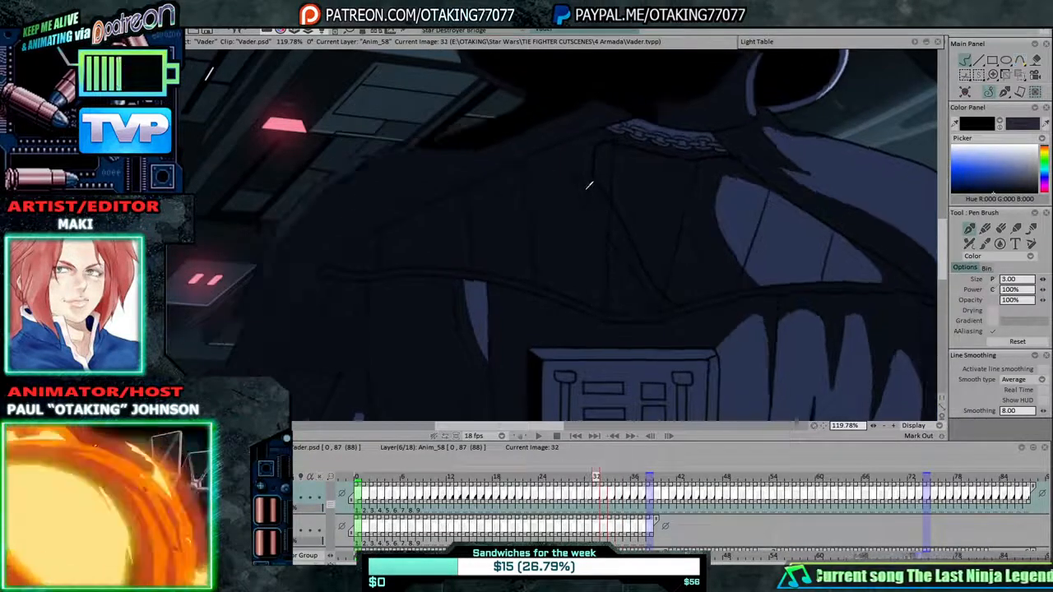
pyautogui.press('Left')
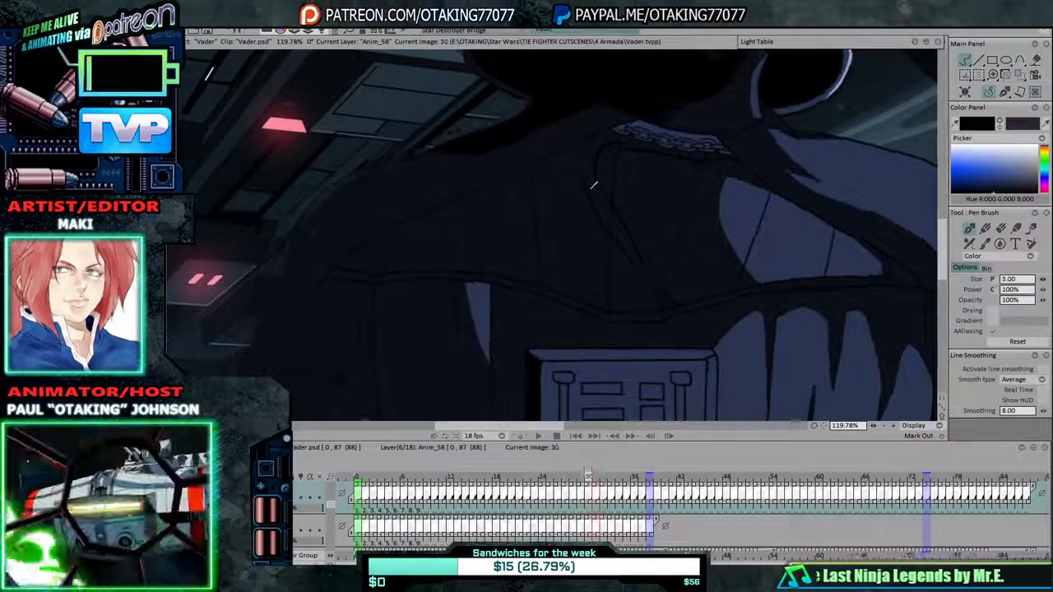
pyautogui.press('Left')
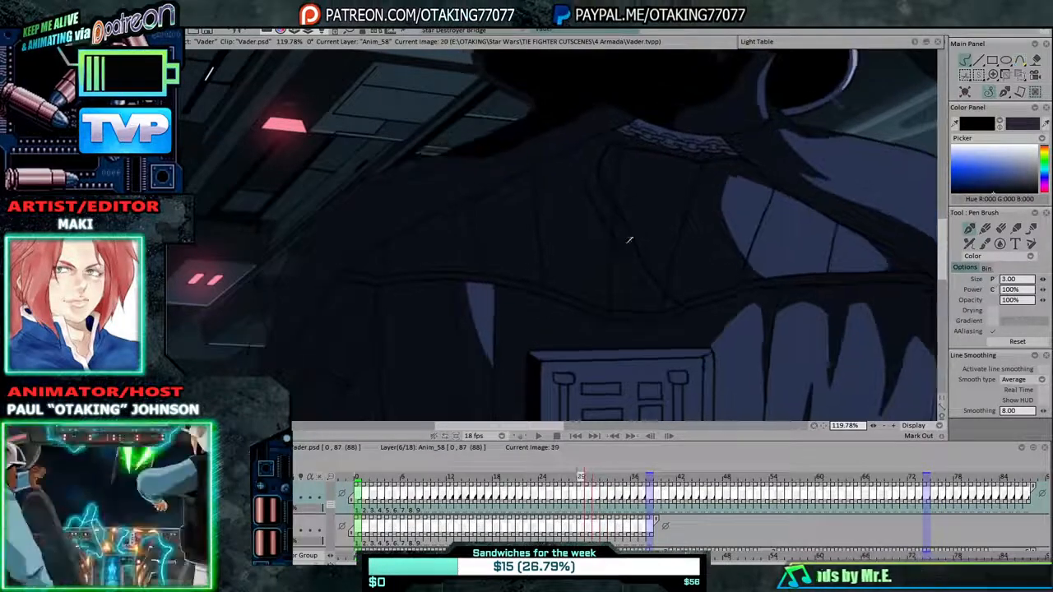
pyautogui.press('Left')
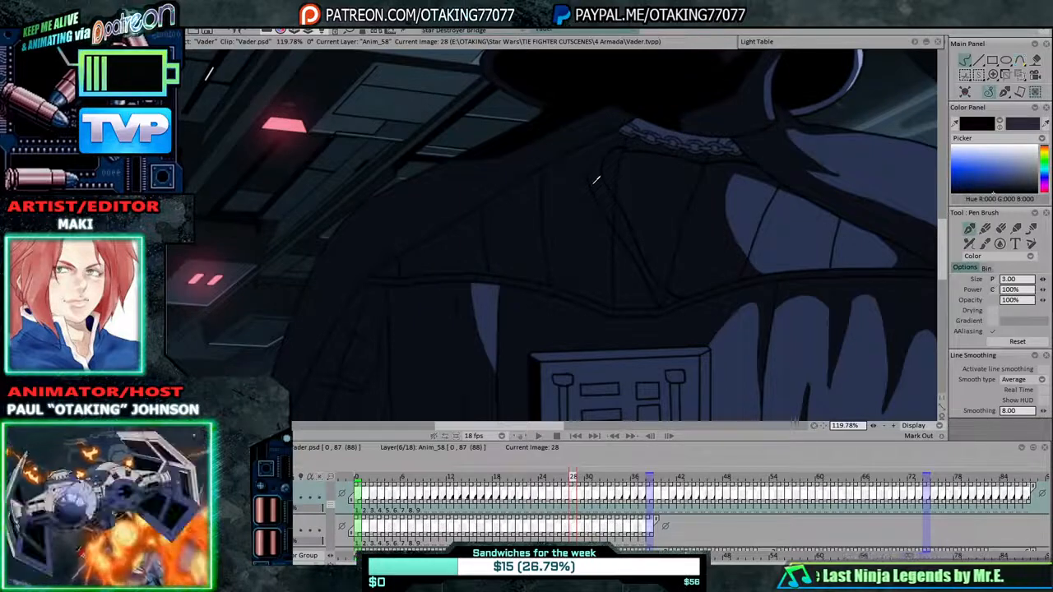
pyautogui.press('Right')
pyautogui.press('Left')
pyautogui.press('Left')
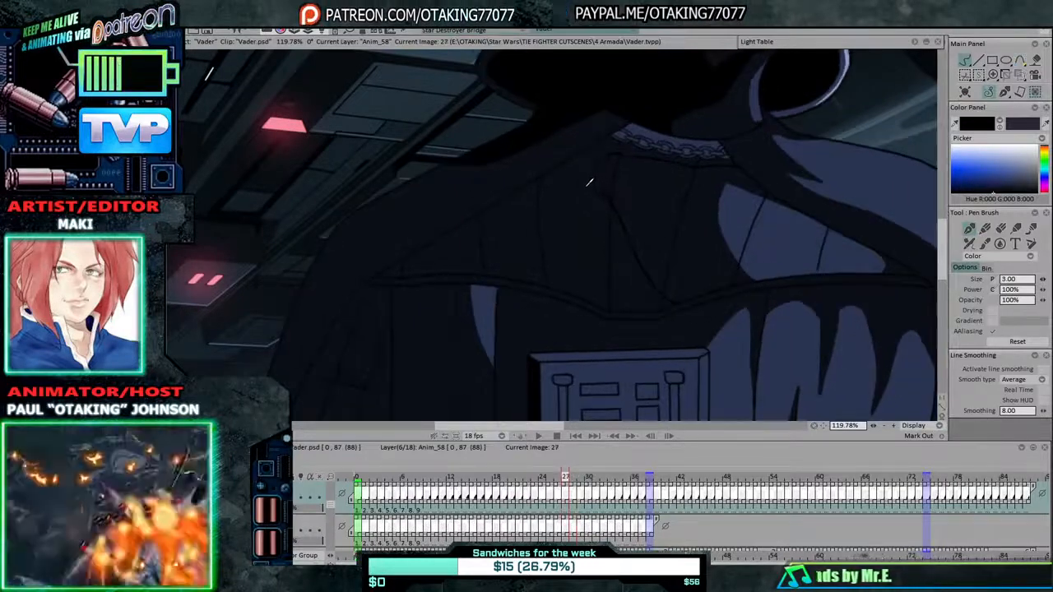
# Check the hook and diagonal fold line backwards from image 26 to image 18, comparing image 18 with its neighbours.
pyautogui.press('Right')
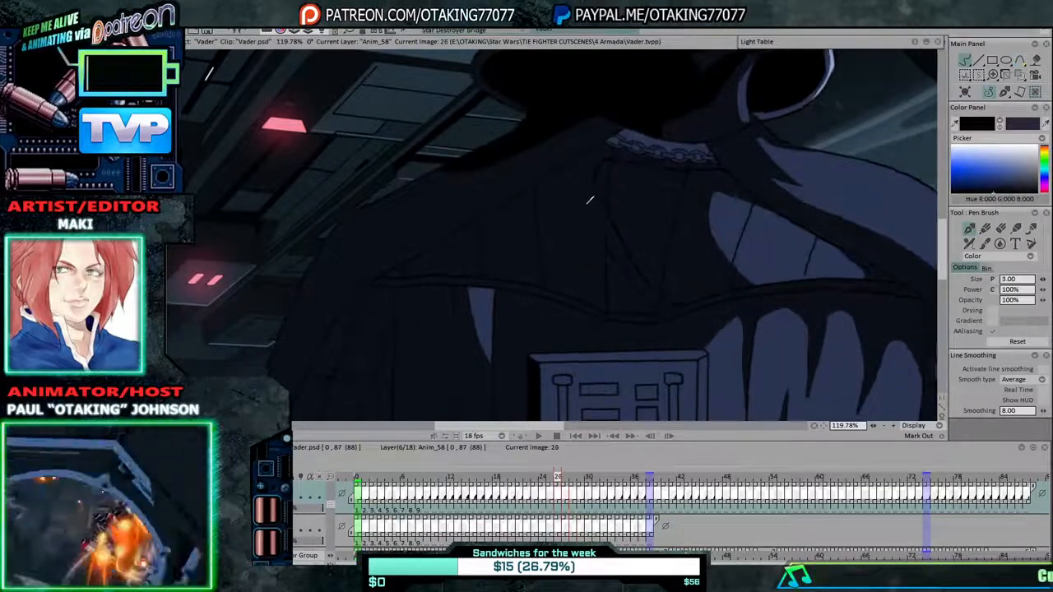
pyautogui.press('Left')
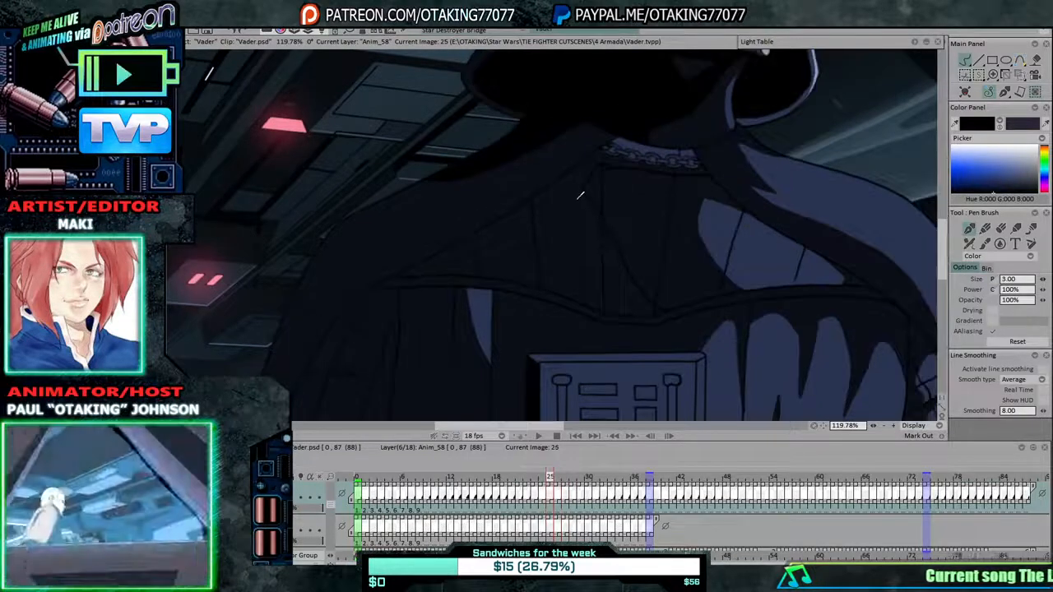
pyautogui.press('Left')
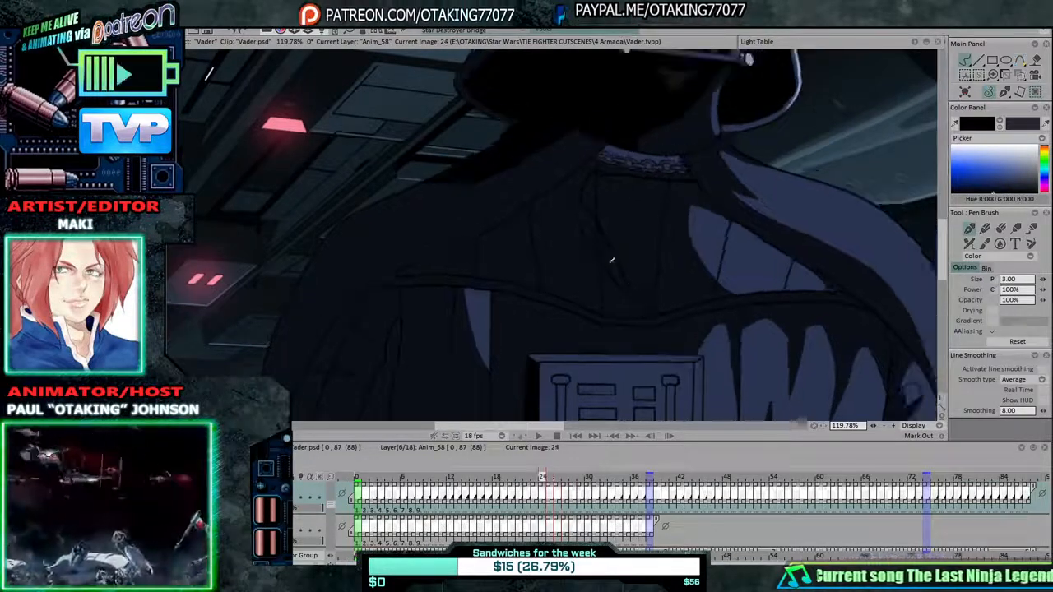
pyautogui.press('Left')
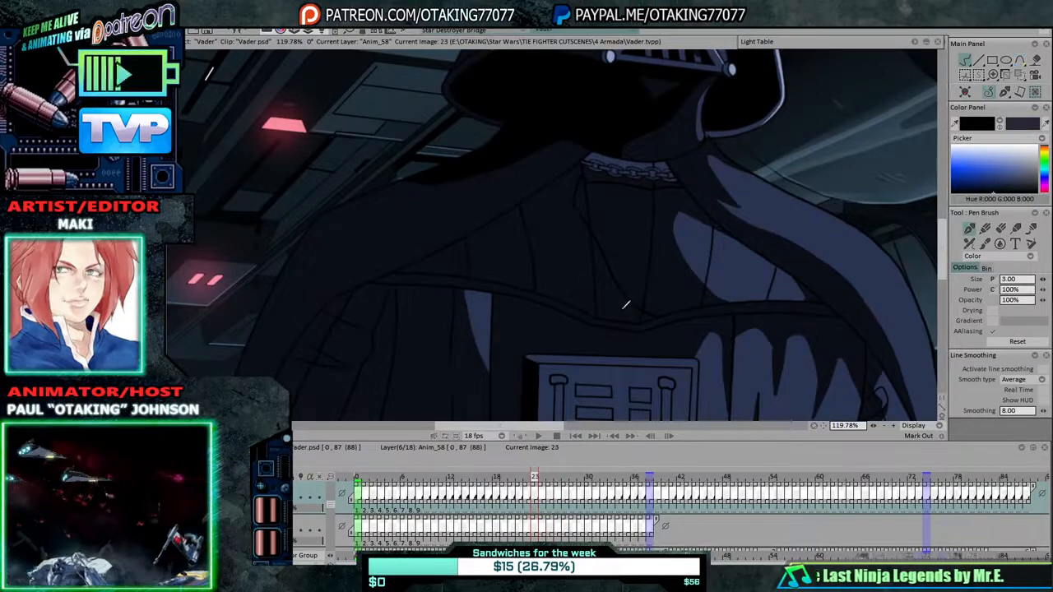
pyautogui.press('Left')
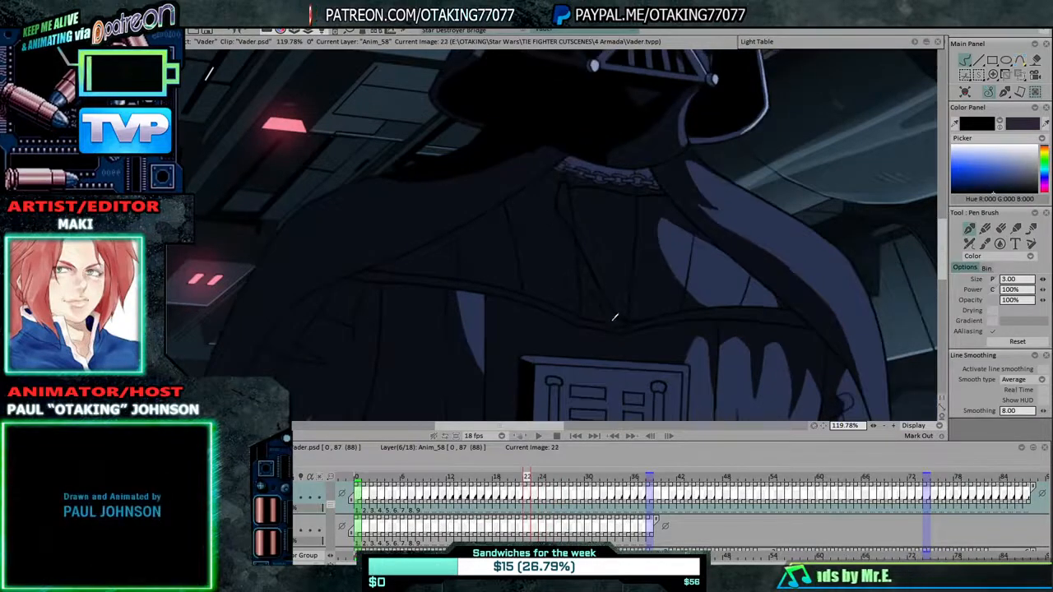
pyautogui.press('Left')
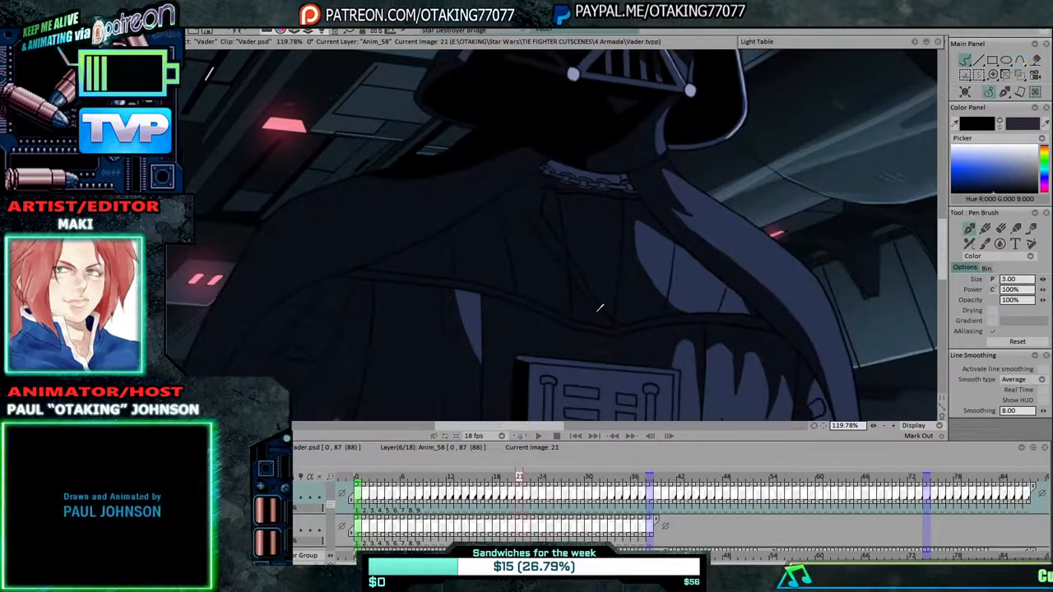
pyautogui.press('Left')
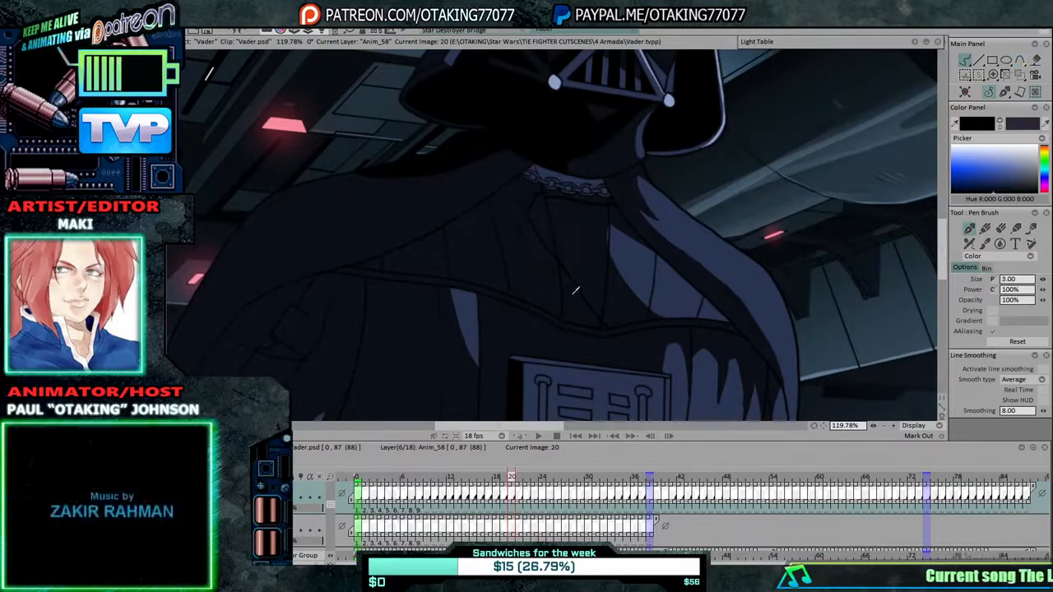
pyautogui.press('Left')
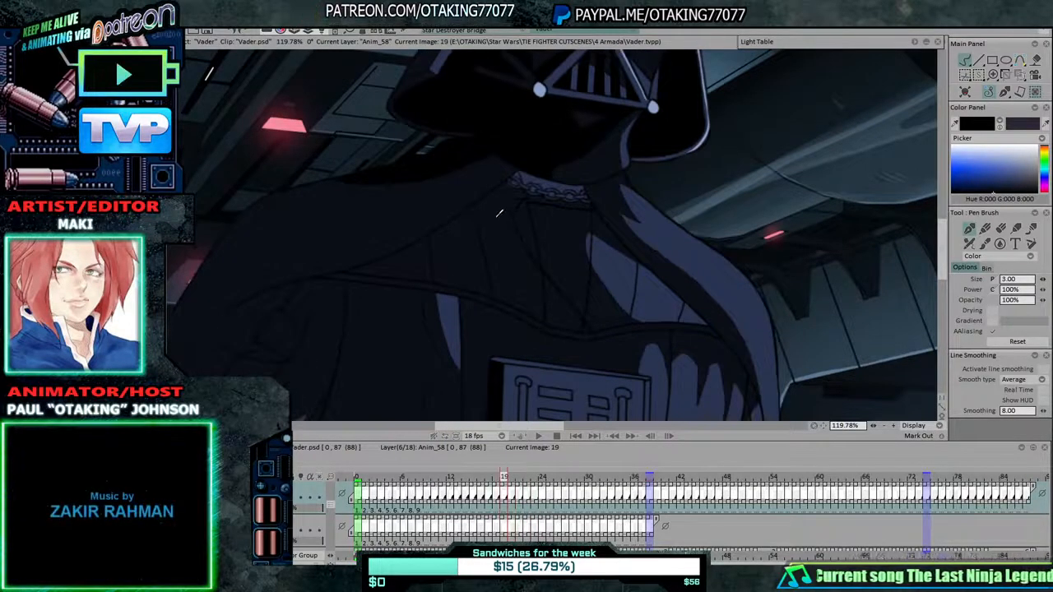
pyautogui.press('Left')
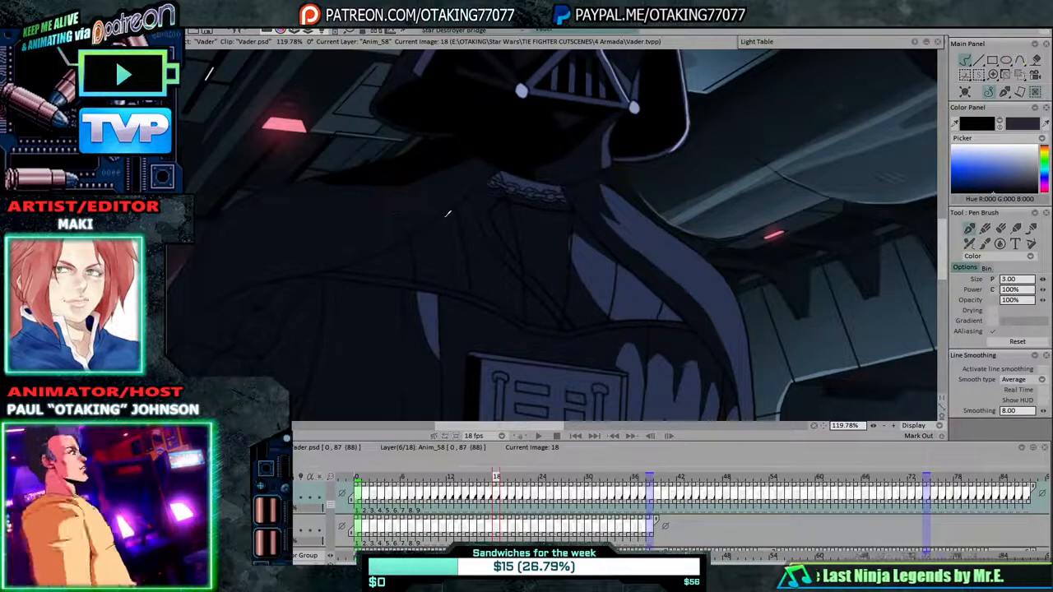
pyautogui.press('Right')
pyautogui.press('Left')
pyautogui.press('Left')
pyautogui.press('Right')
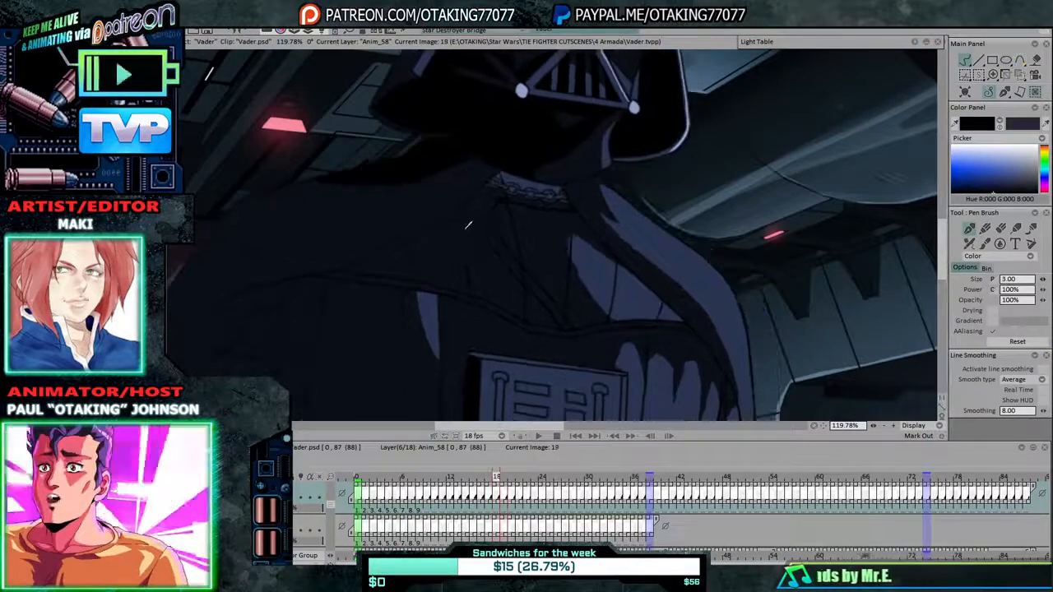
# Check the lower end of the diagonal fold line frame by frame backwards from image 17 to image 7.
pyautogui.press('Left')
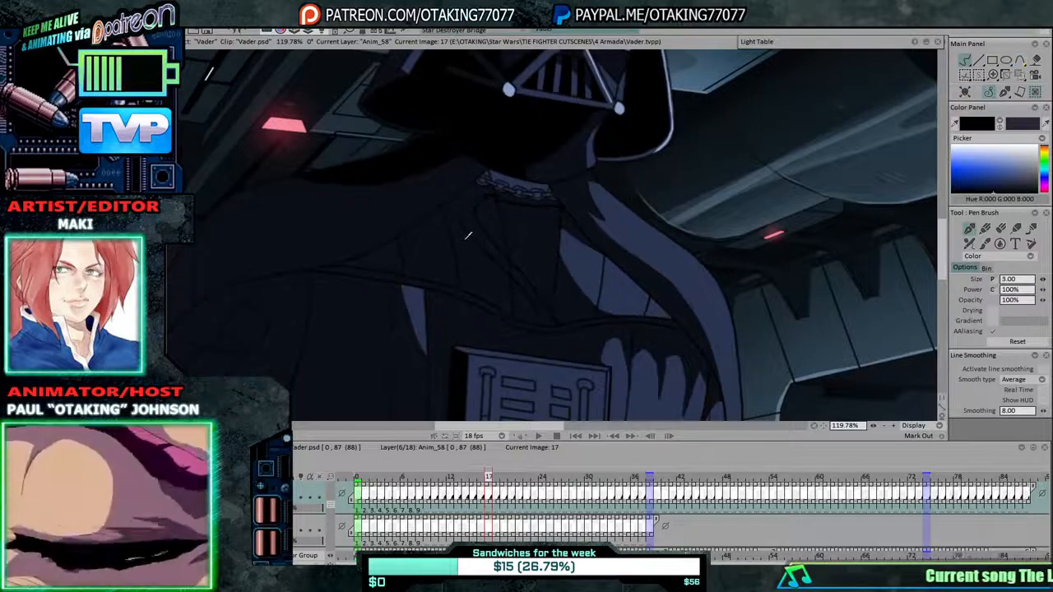
pyautogui.press('Left')
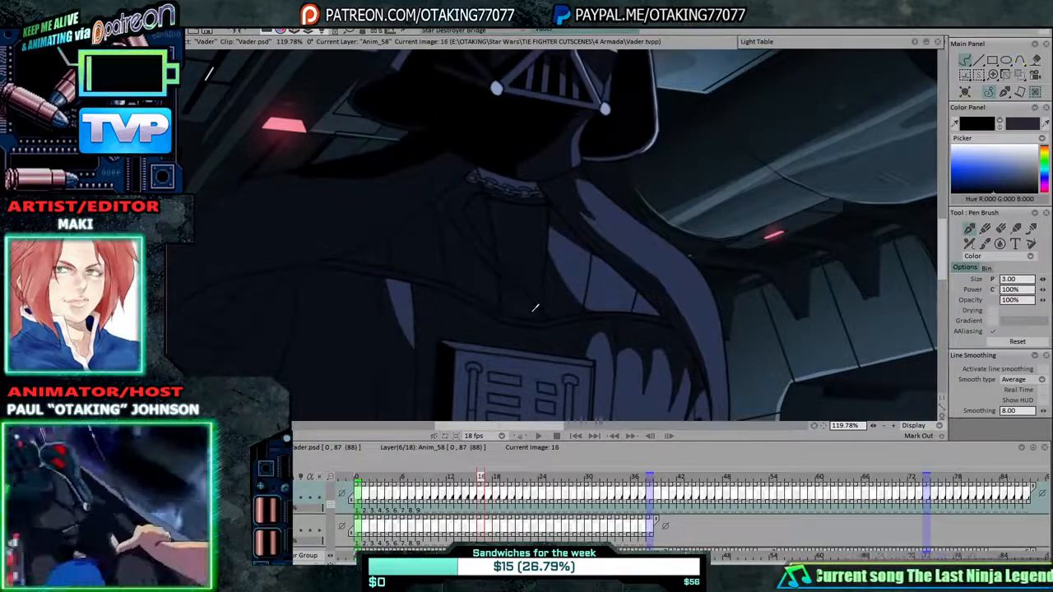
pyautogui.press('Left')
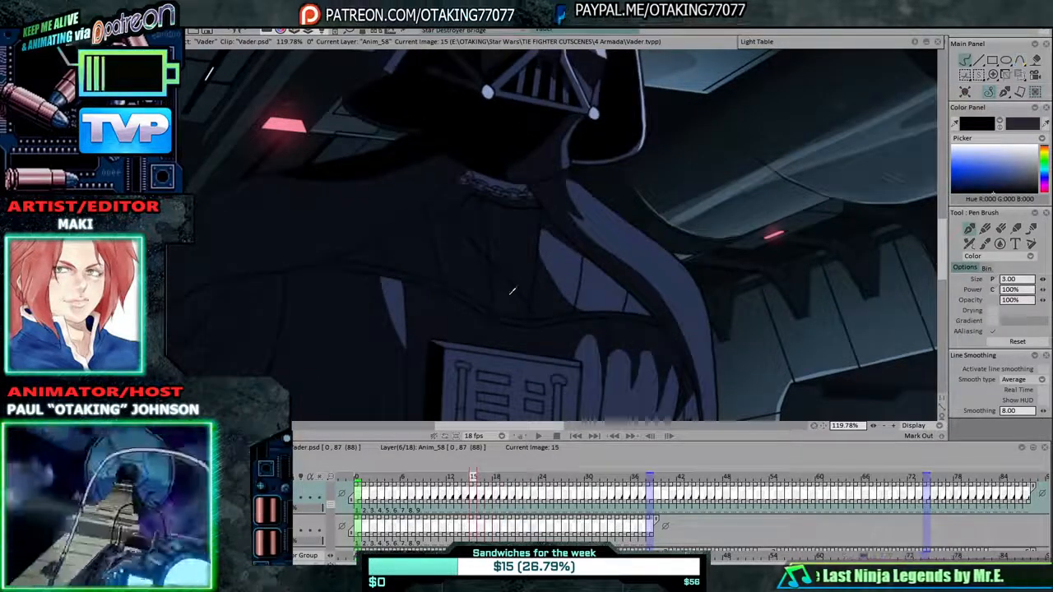
pyautogui.press('Left')
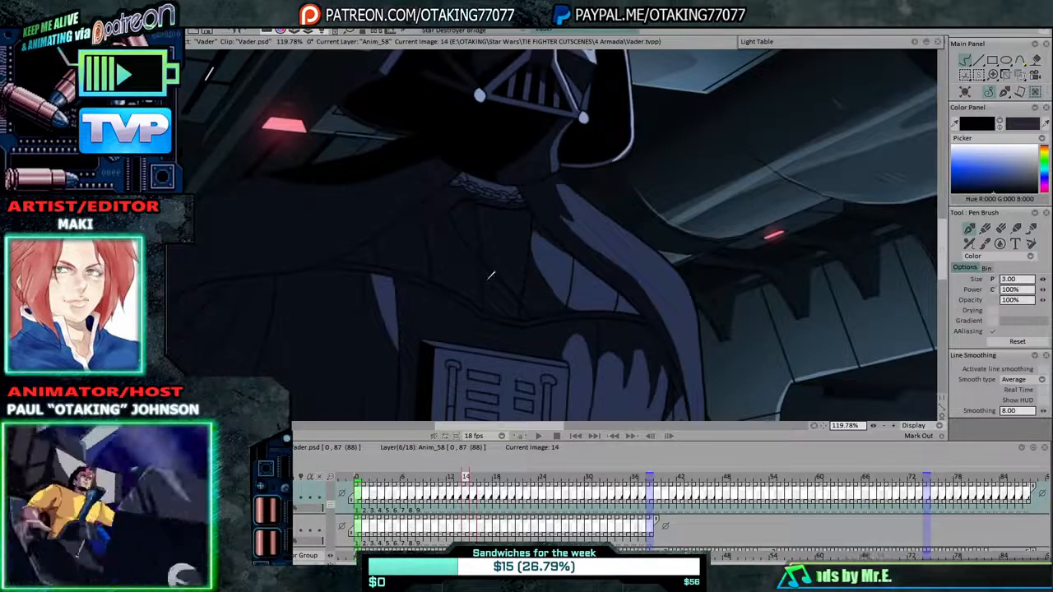
pyautogui.press('Left')
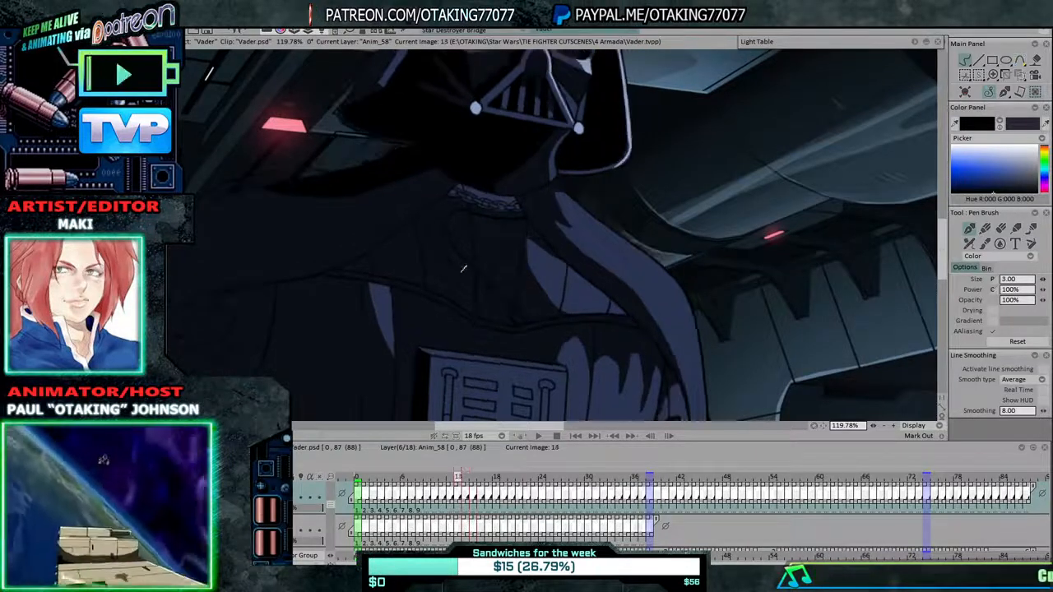
pyautogui.press('Left')
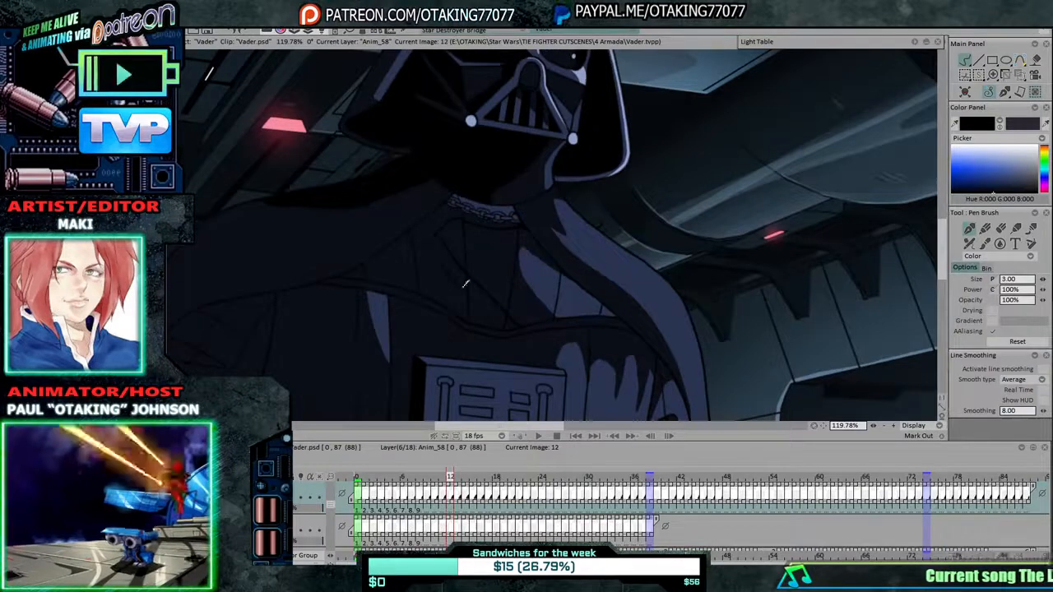
pyautogui.press('Left')
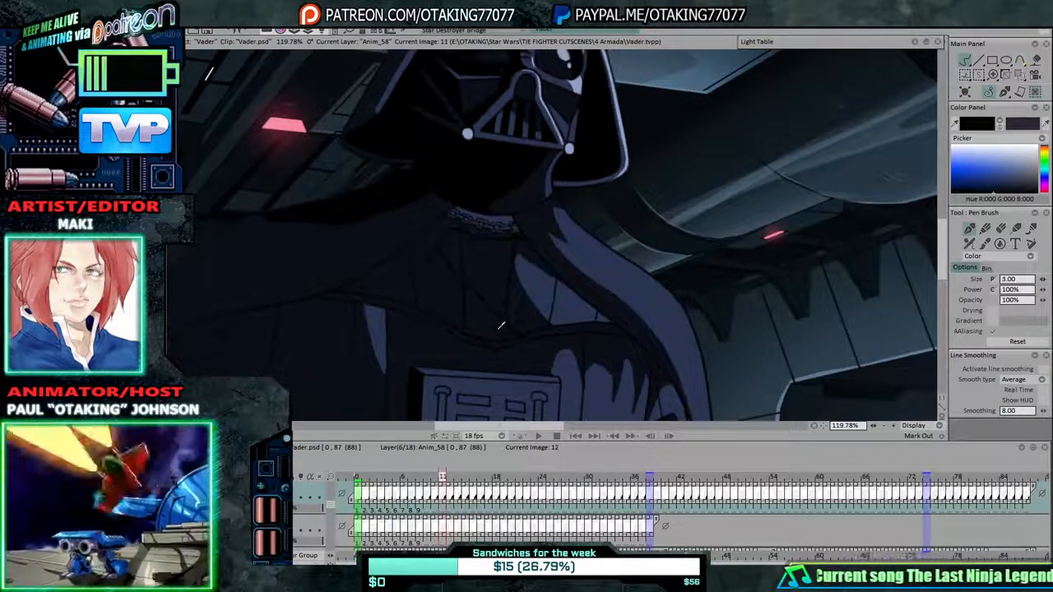
pyautogui.press('Left')
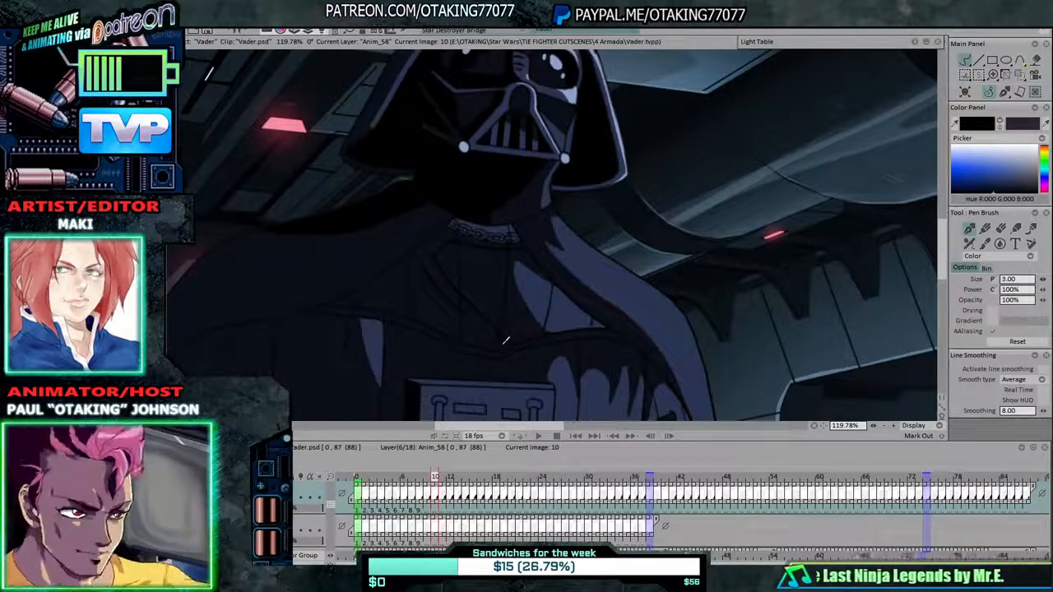
pyautogui.press('Left')
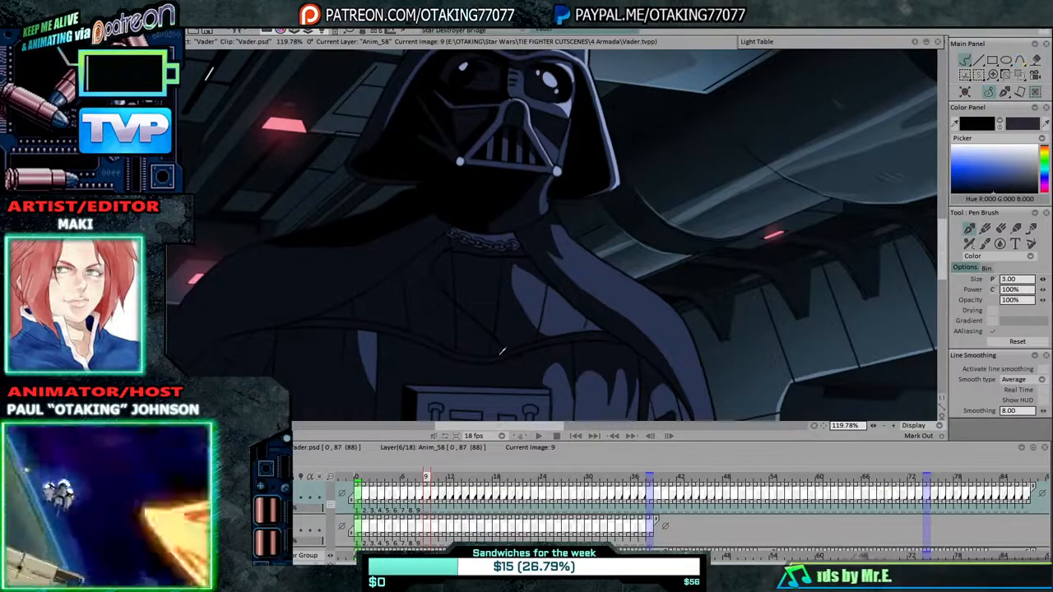
pyautogui.press('Left')
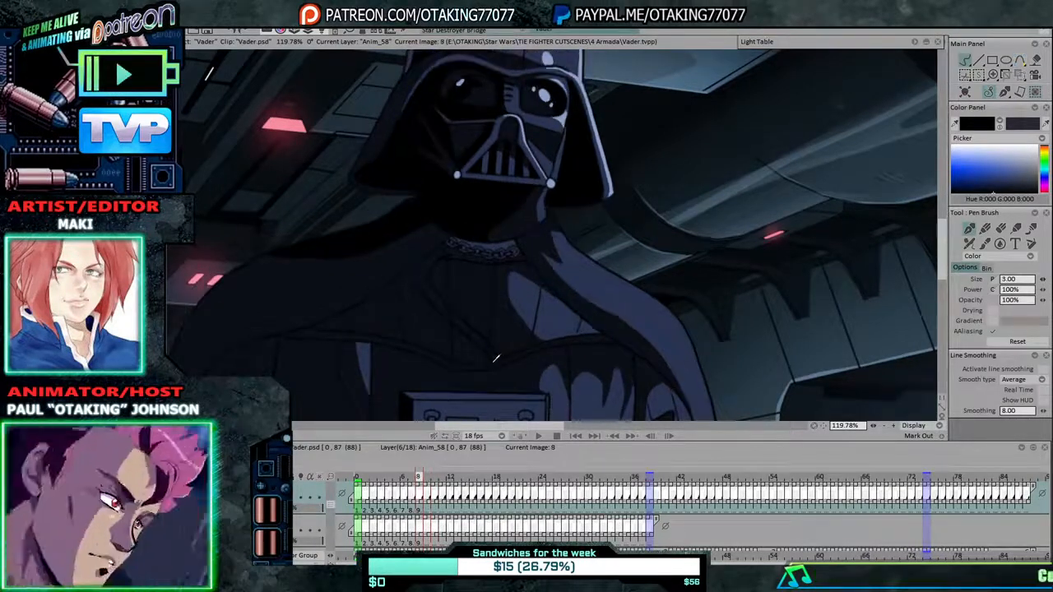
pyautogui.press('Left')
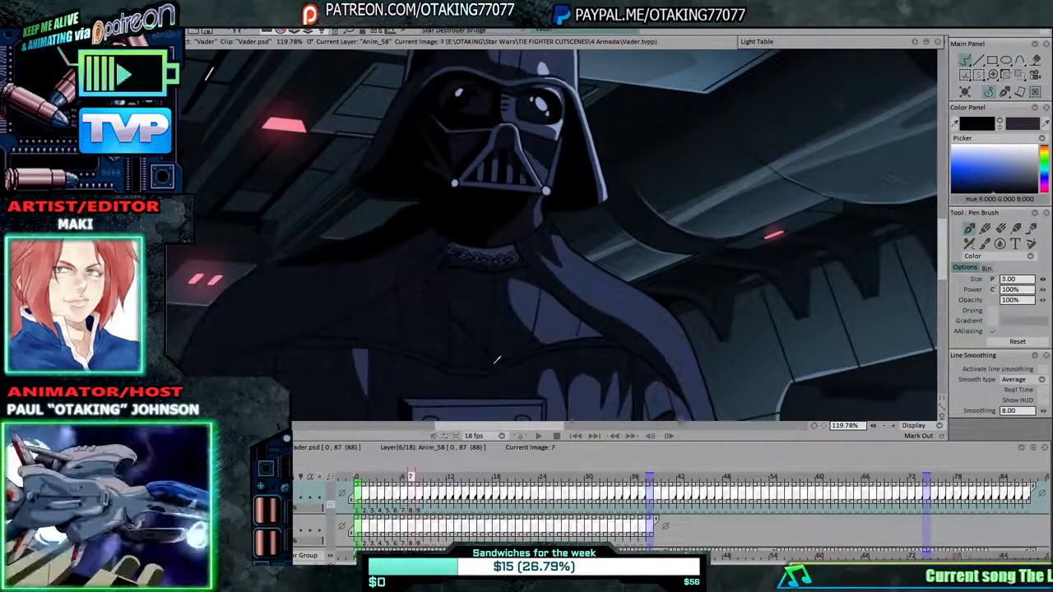
# Continue the diagonal fold line on Vader's chest frame by frame backwards from image 6 to image 0.
pyautogui.press('Left')
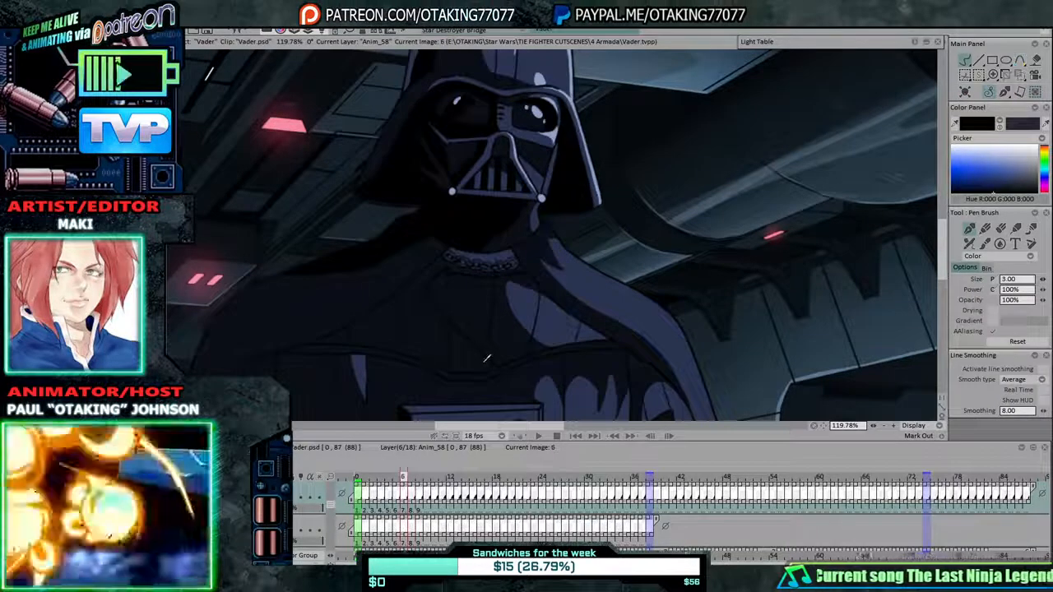
pyautogui.press('Left')
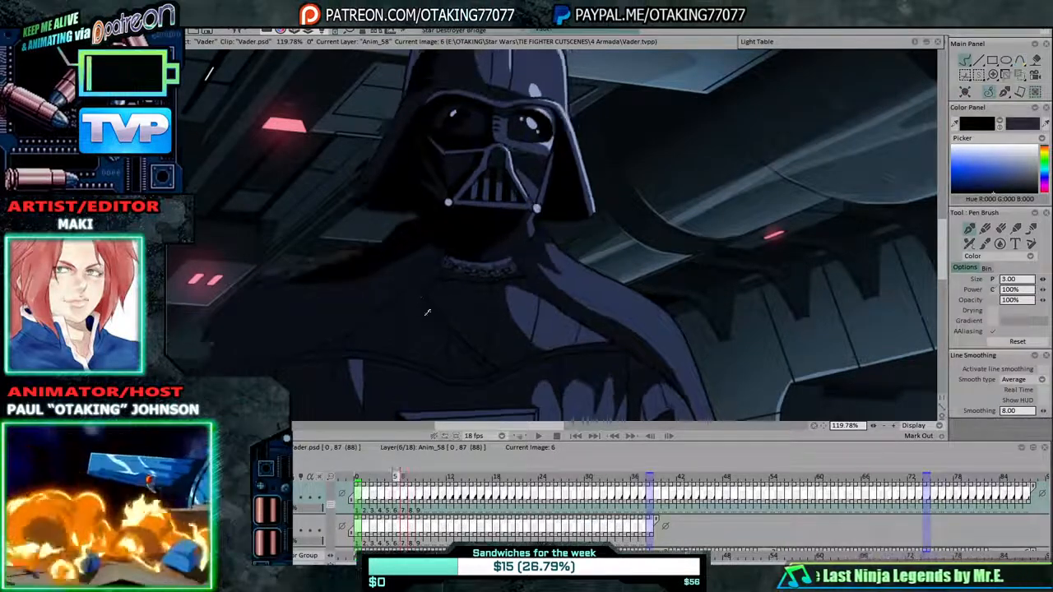
pyautogui.press('Left')
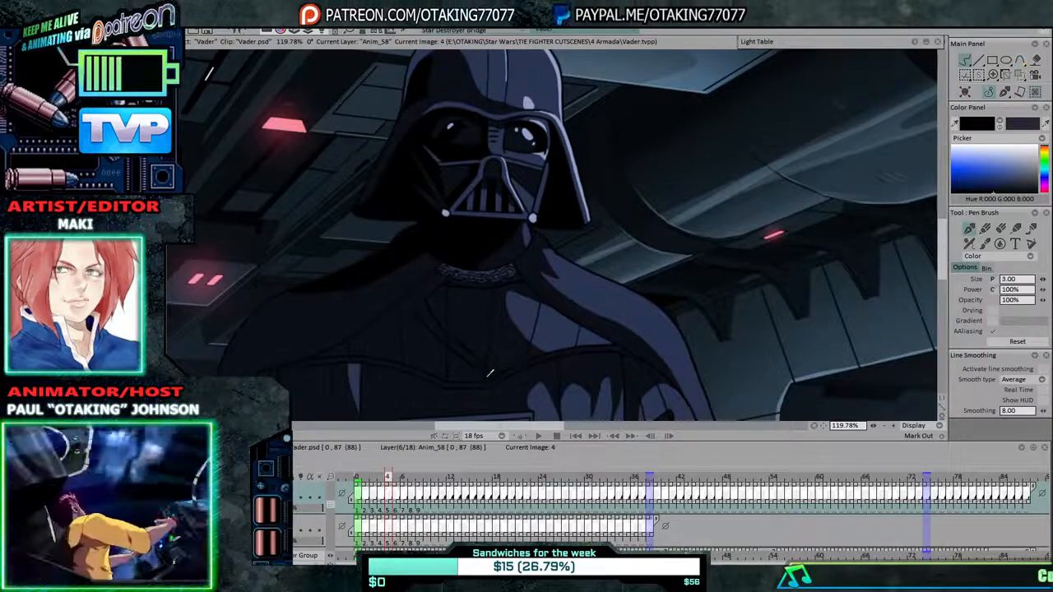
pyautogui.press('Left')
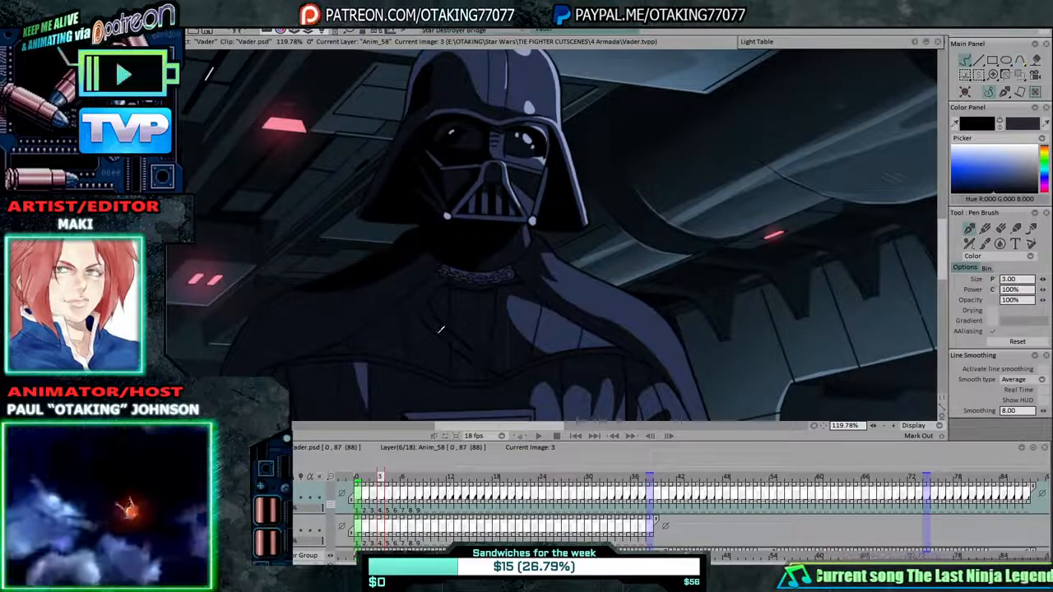
pyautogui.press('Left')
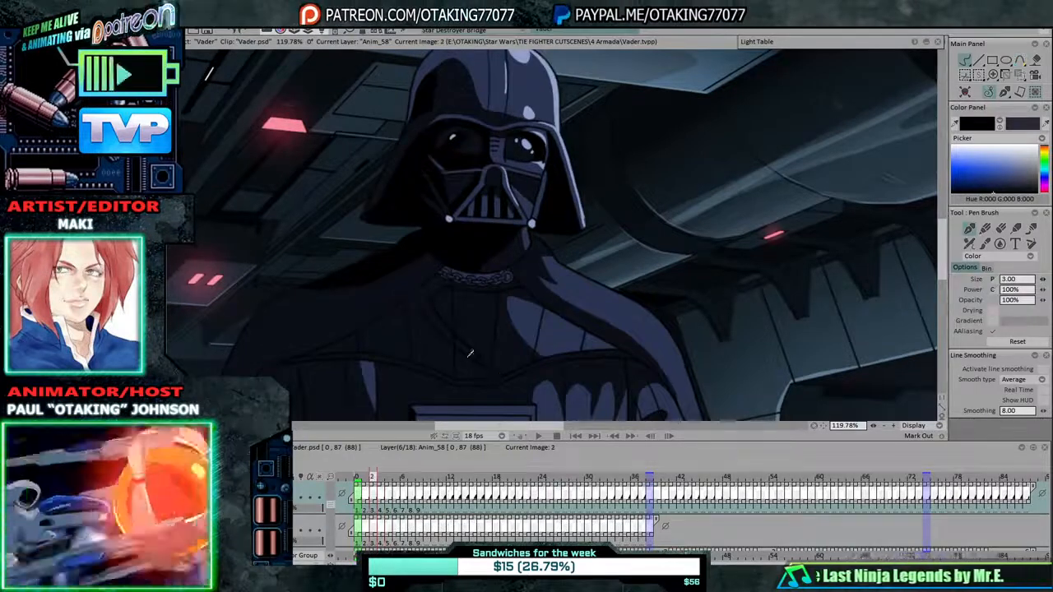
pyautogui.press('Left')
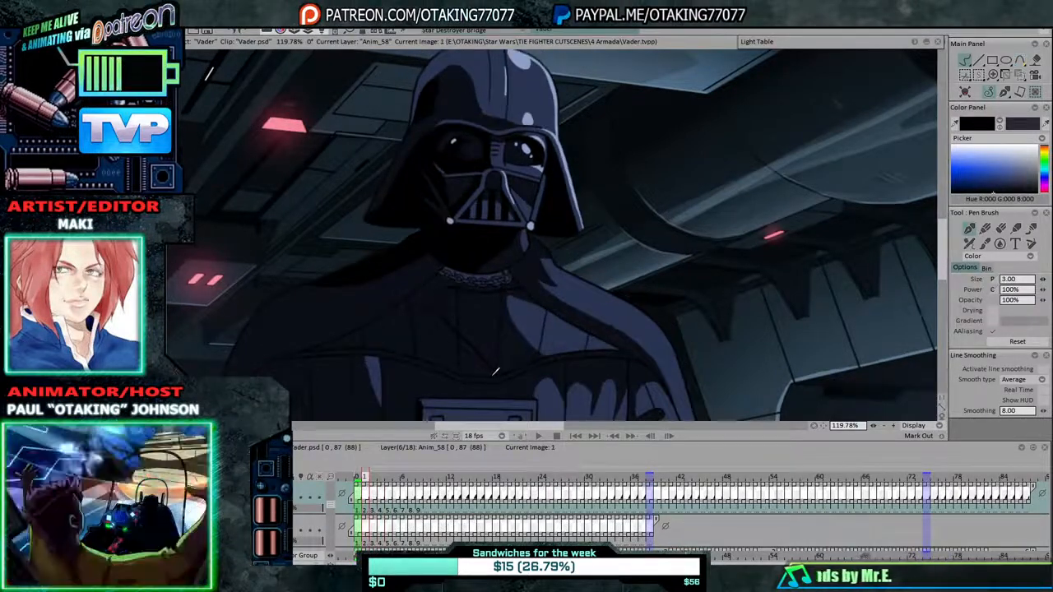
pyautogui.press('Left')
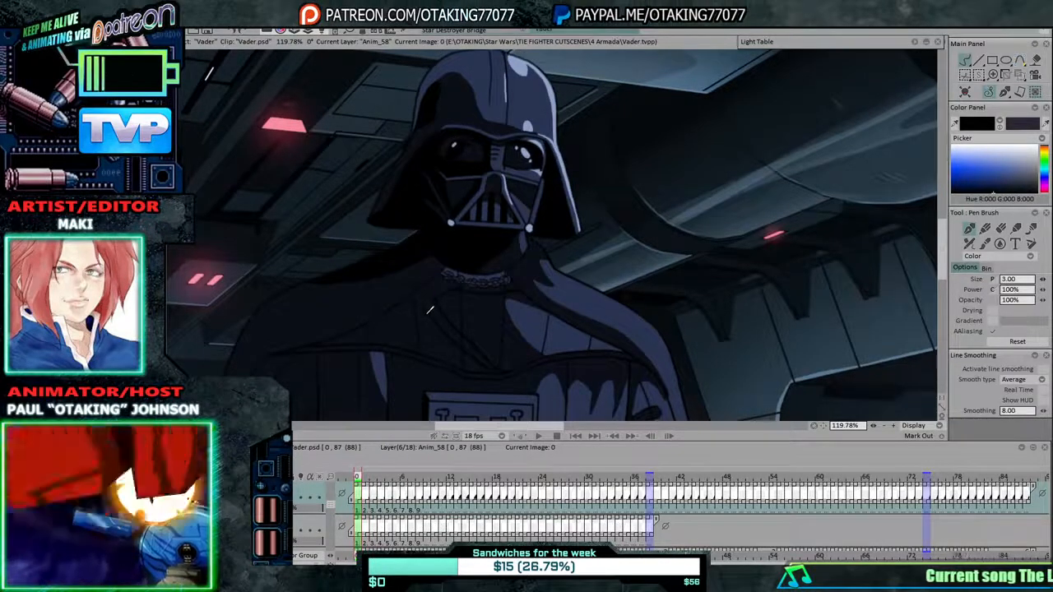
# Check the motion of the hook and diagonal fold line forwards from image 0 to image 39.
pyautogui.press('Right')
pyautogui.press('Right')
pyautogui.press('Right')
pyautogui.press('Right')
pyautogui.press('Right')
pyautogui.press('Right')
pyautogui.press('Right')
pyautogui.press('Right')
pyautogui.press('Right')
pyautogui.press('Right')
pyautogui.press('Right')
pyautogui.press('Right')
pyautogui.press('Right')
pyautogui.press('Right')
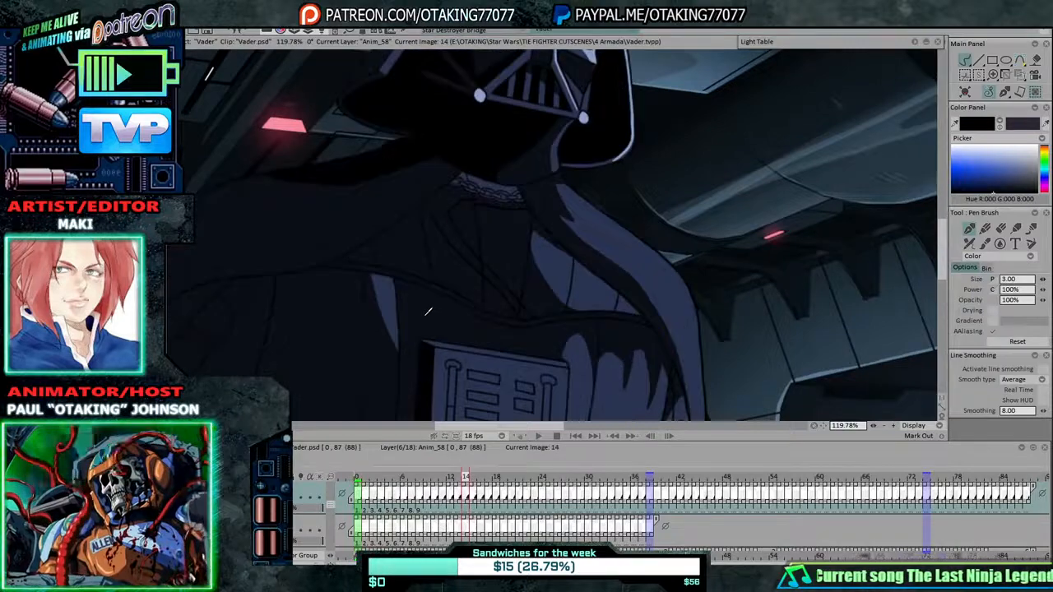
pyautogui.press('Right')
pyautogui.press('Right')
pyautogui.press('Right')
pyautogui.press('Right')
pyautogui.press('Right')
pyautogui.press('Right')
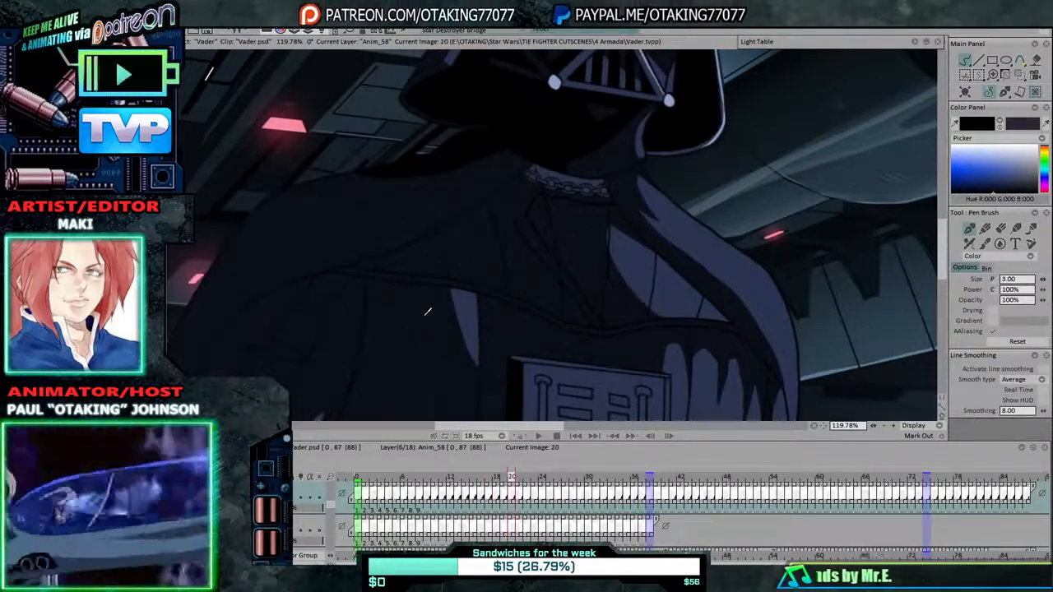
pyautogui.press('Right')
pyautogui.press('Right')
pyautogui.press('Right')
pyautogui.press('Right')
pyautogui.press('Right')
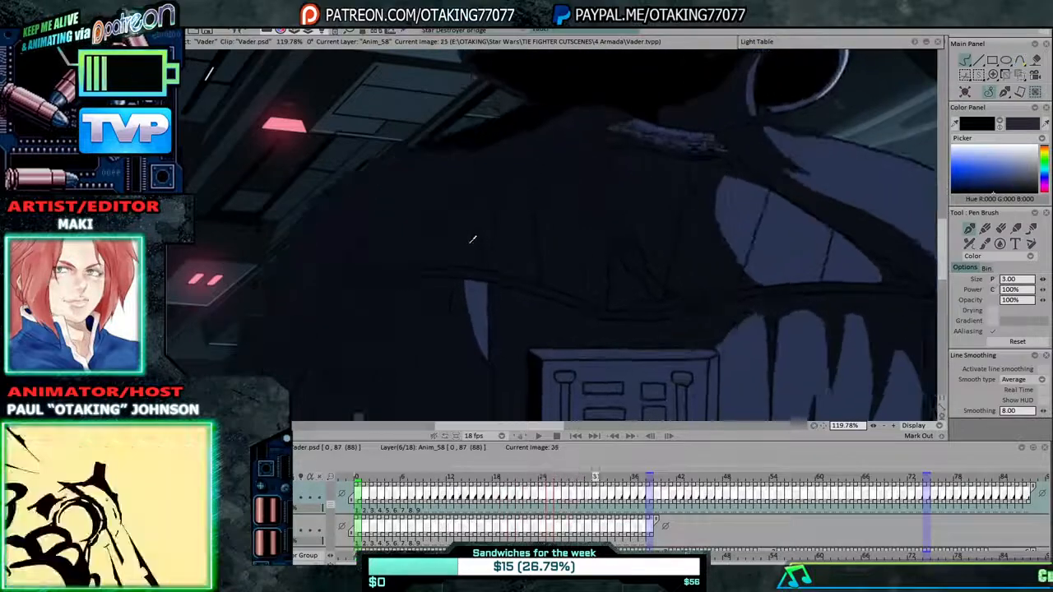
pyautogui.press('Right')
pyautogui.press('Right')
pyautogui.press('Right')
pyautogui.press('Right')
pyautogui.press('Right')
pyautogui.press('Right')
pyautogui.press('Right')
pyautogui.press('Right')
pyautogui.press('Right')
pyautogui.press('Right')
pyautogui.press('Right')
pyautogui.press('Right')
pyautogui.press('Right')
pyautogui.press('Right')
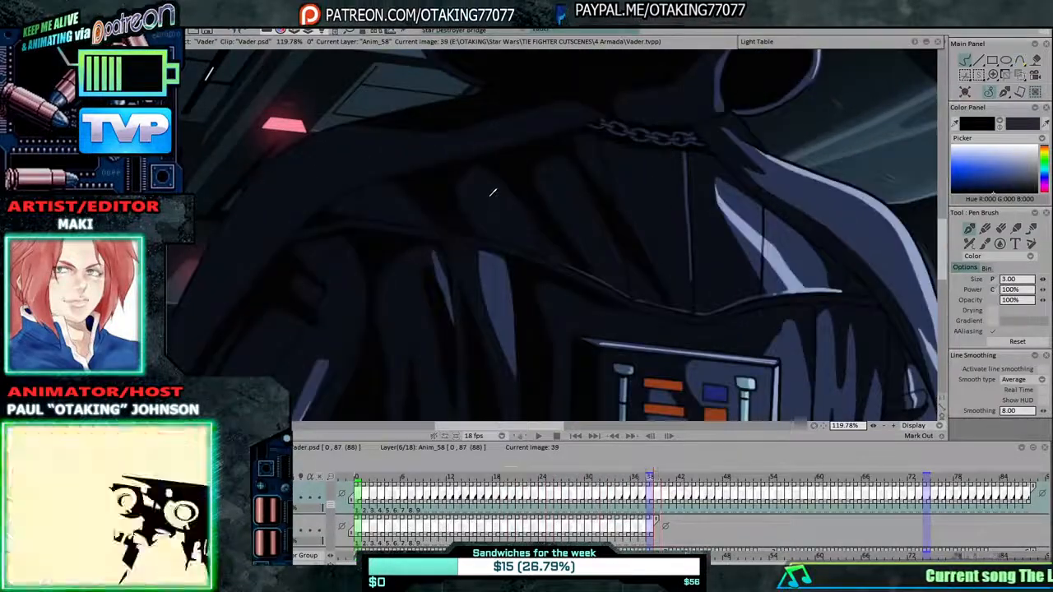
# Compare the chest folds on images 33 to 37 with the finished drawing on image 38.
pyautogui.press('Left')
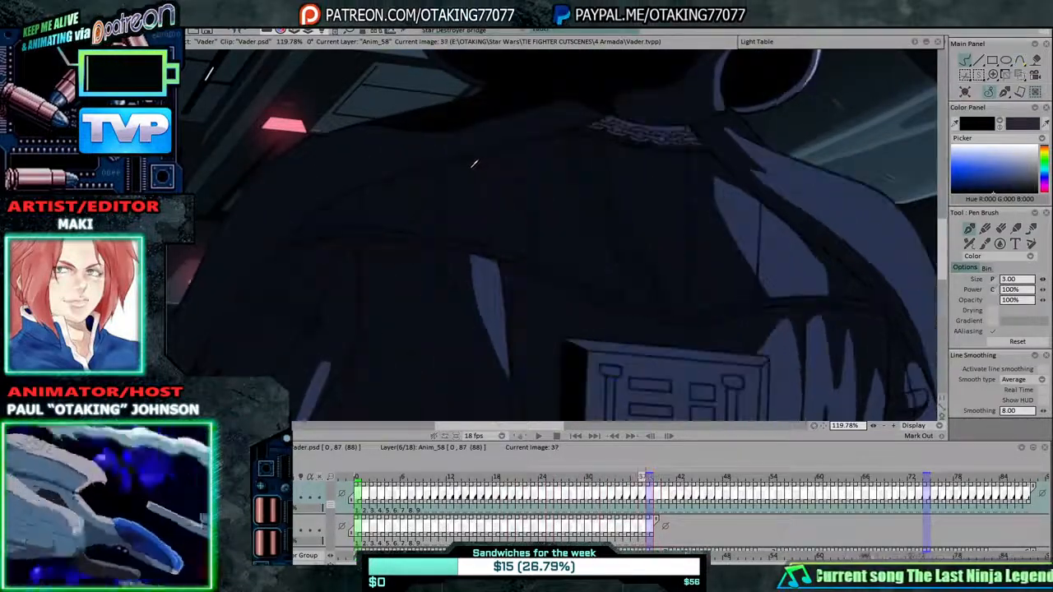
pyautogui.press('Right')
pyautogui.press('Left')
pyautogui.press('Left')
pyautogui.press('Right')
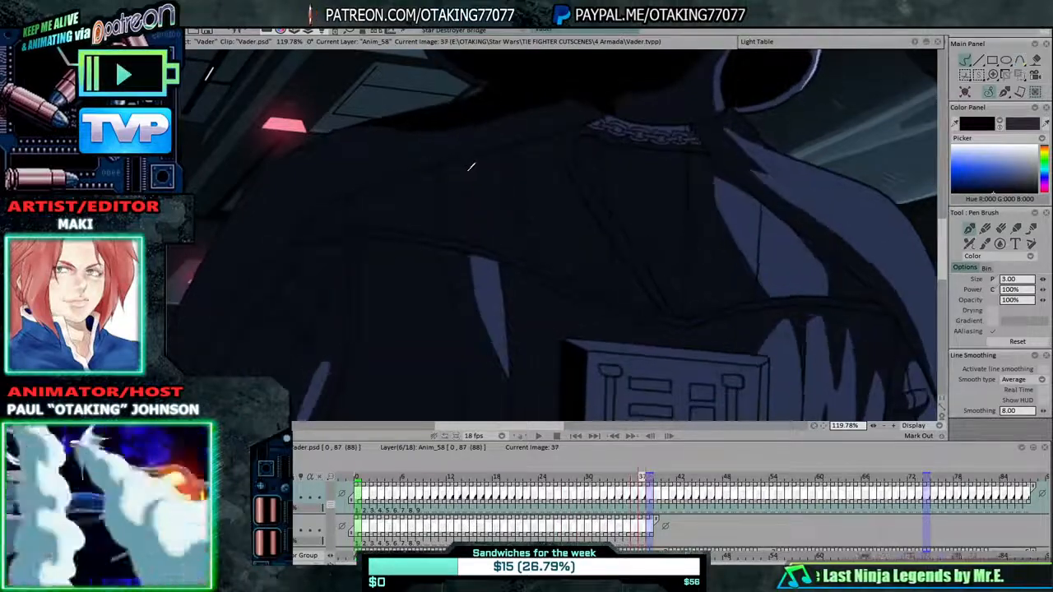
pyautogui.press('Left')
pyautogui.press('Left')
pyautogui.press('Left')
pyautogui.press('Left')
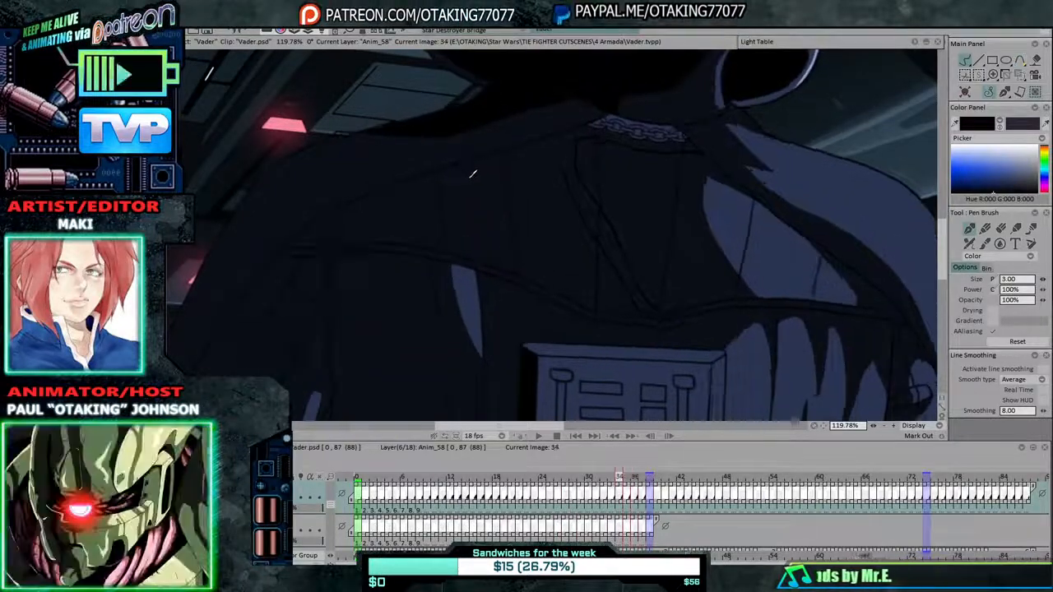
pyautogui.press('Left')
pyautogui.press('Right')
pyautogui.press('Right')
pyautogui.press('Right')
pyautogui.press('Right')
pyautogui.press('Right')
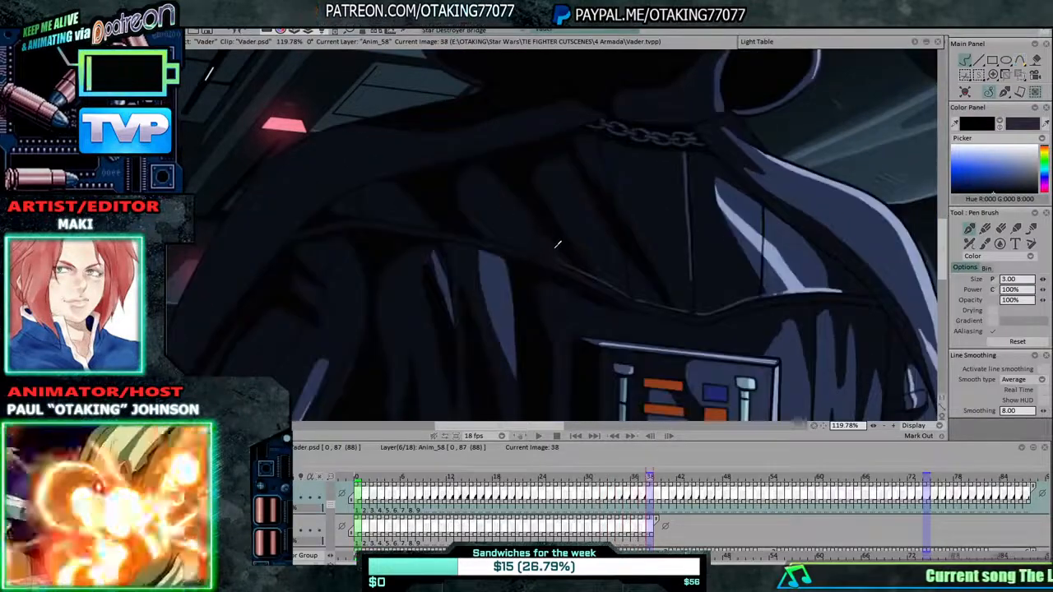
# Draw another diagonal cape fold beside the existing one on image 37, repeatedly matching it against image 38.
pyautogui.press('Left')
pyautogui.press('Right')
pyautogui.press('Left')
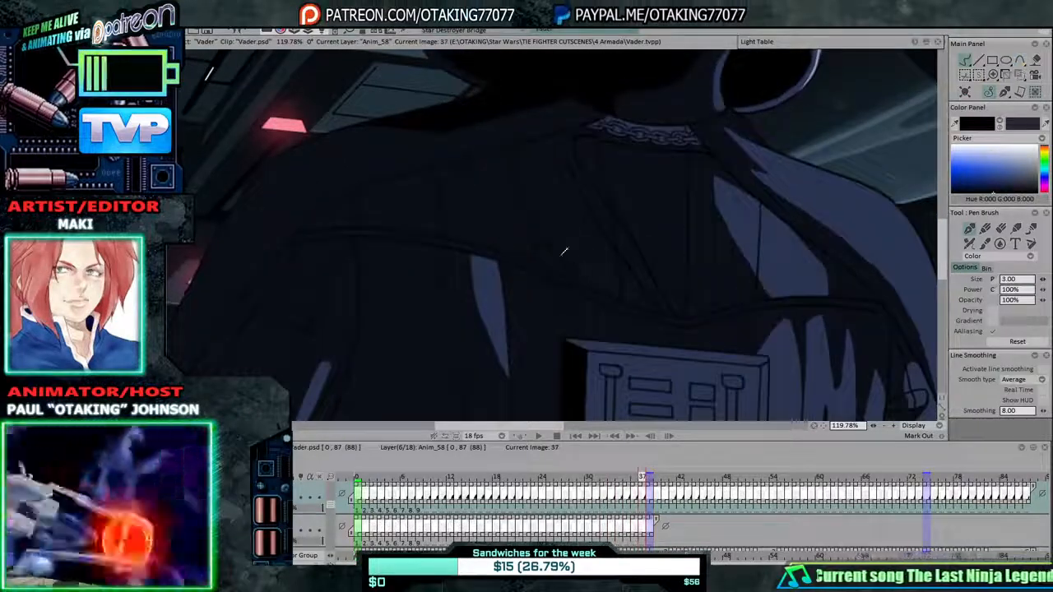
pyautogui.press('Right')
pyautogui.press('Left')
pyautogui.press('Right')
pyautogui.press('Left')
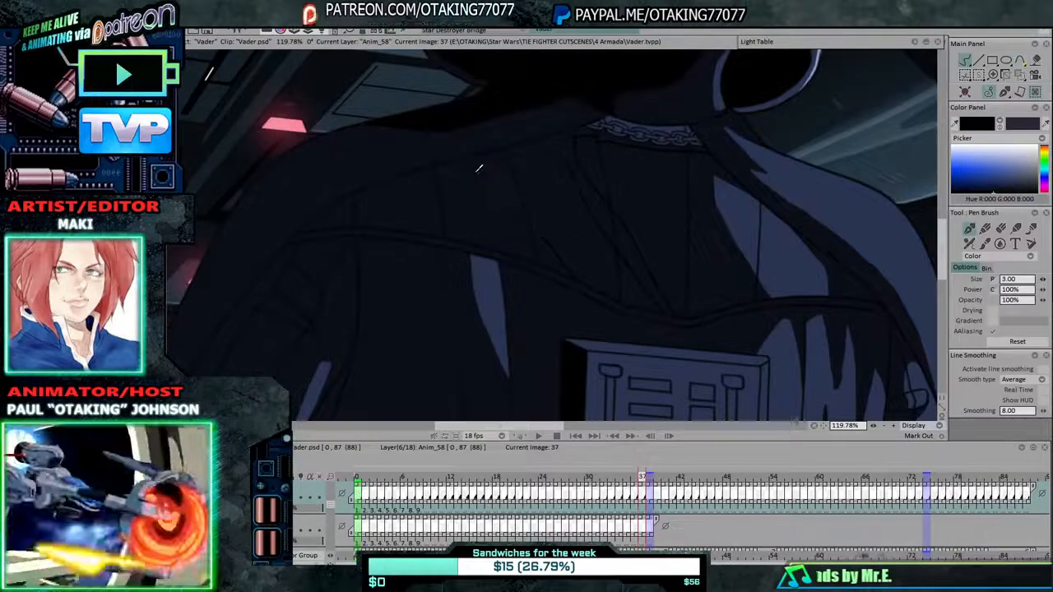
pyautogui.press('Right')
pyautogui.press('Left')
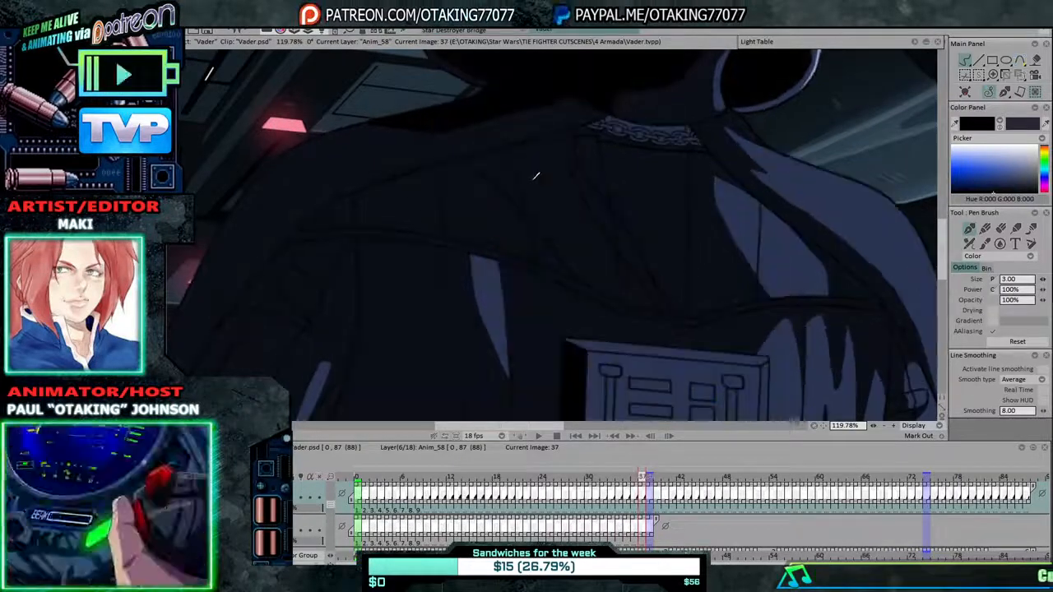
pyautogui.press('Right')
pyautogui.press('Left')
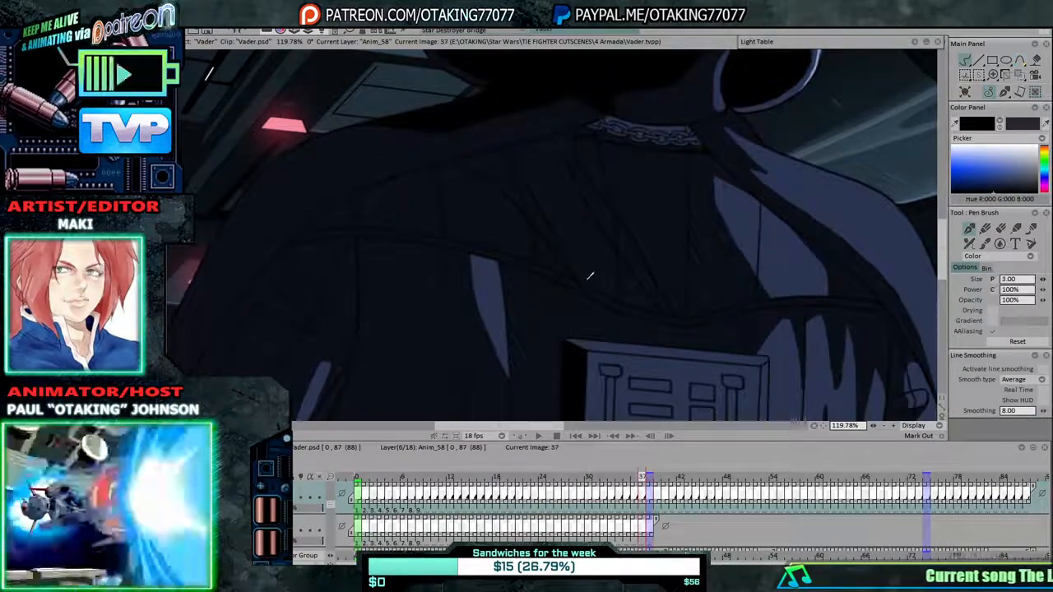
# Draw the additional diagonal cape fold on images 36, 35 and 34, comparing image 34 with image 35.
pyautogui.press('Left')
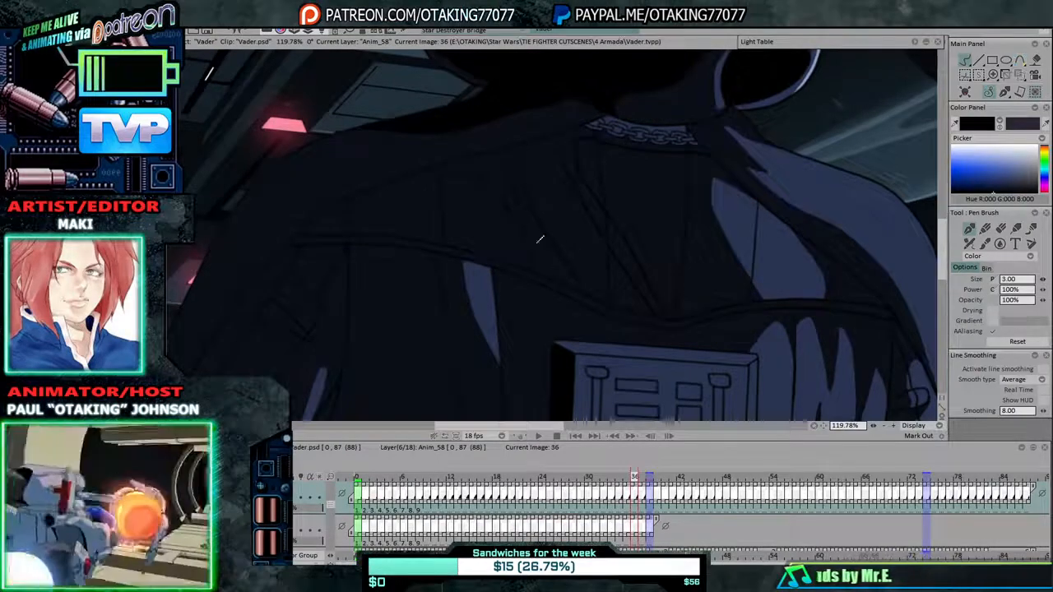
pyautogui.press('Left')
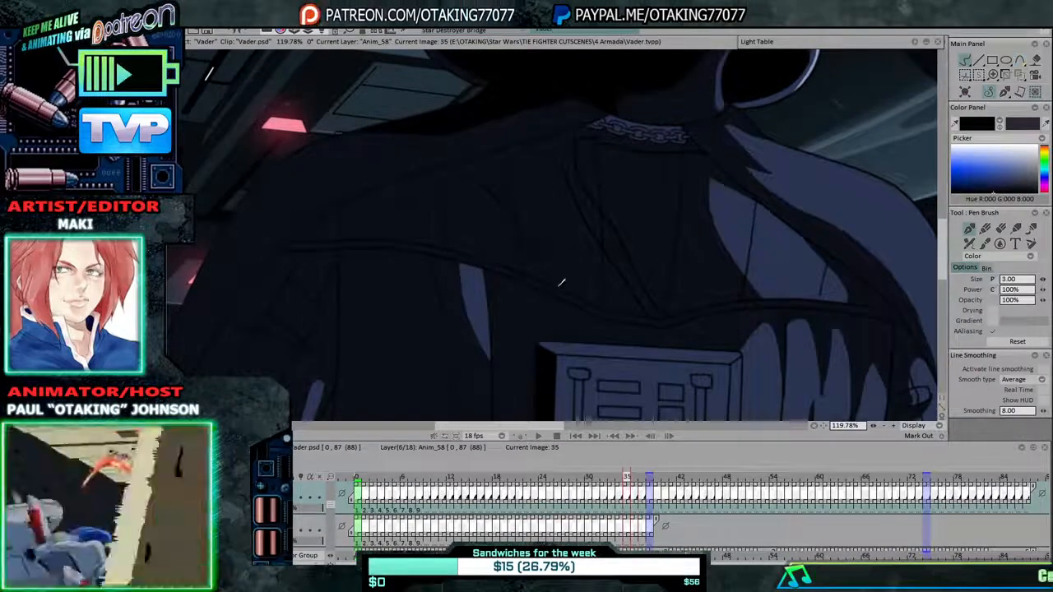
pyautogui.press('Left')
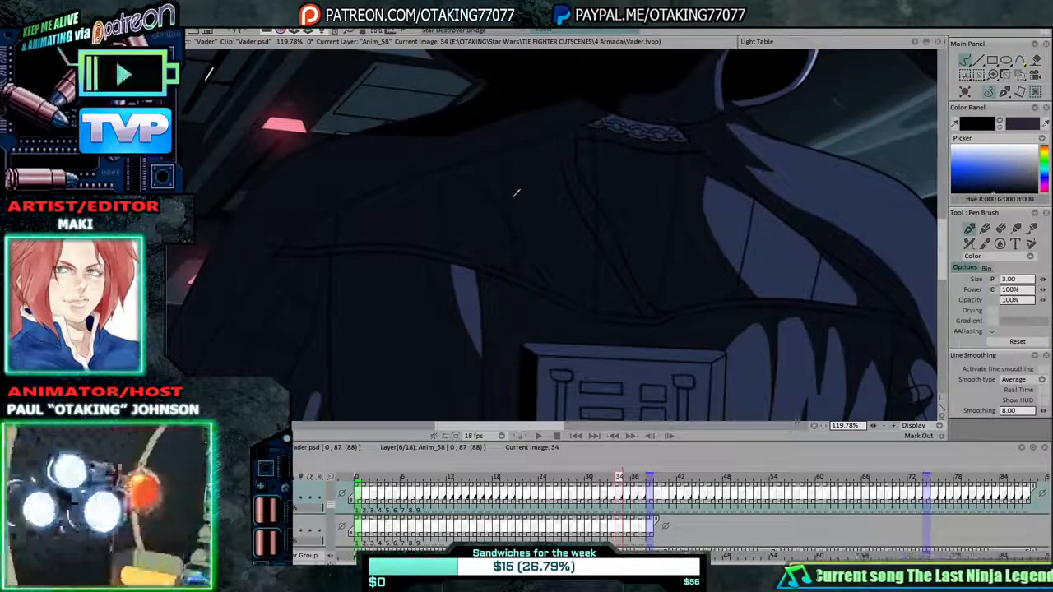
pyautogui.press('Right')
pyautogui.press('Left')
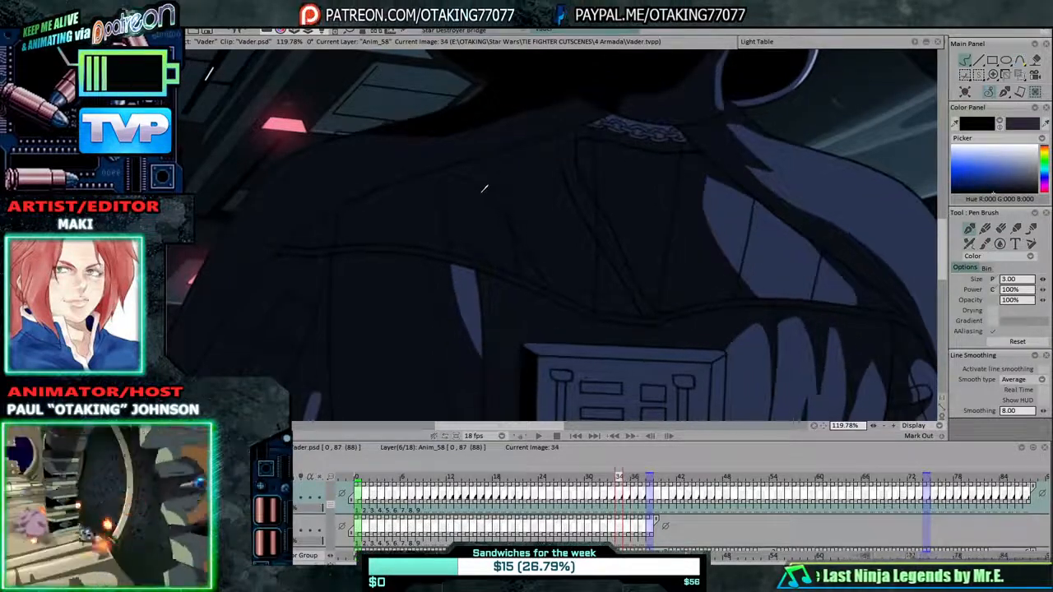
# Carry the additional cape fold back through images 33, 32 and 31, comparing neighbouring drawings.
pyautogui.press('Left')
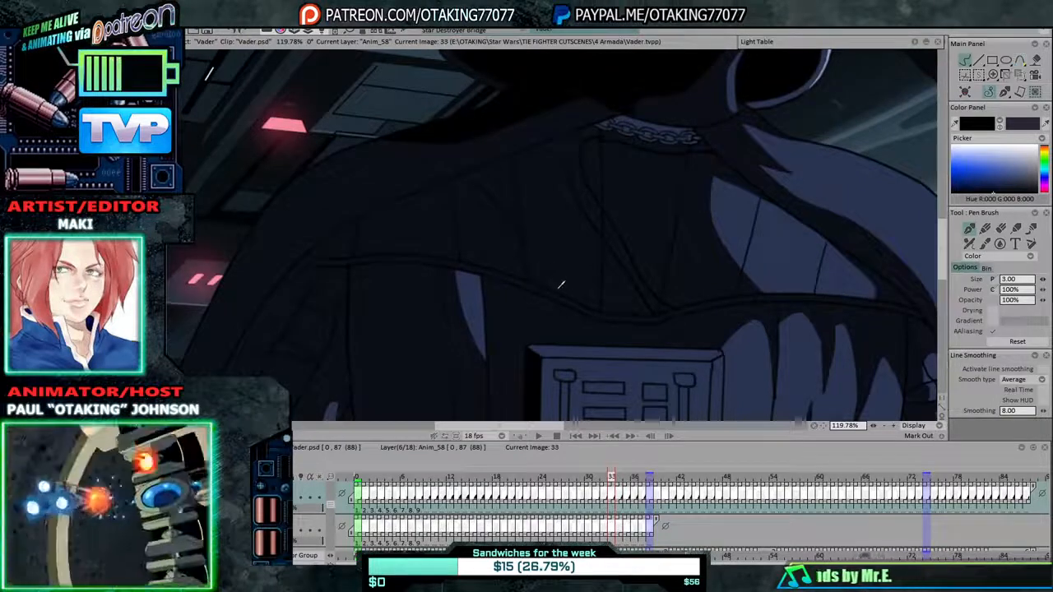
pyautogui.press('Left')
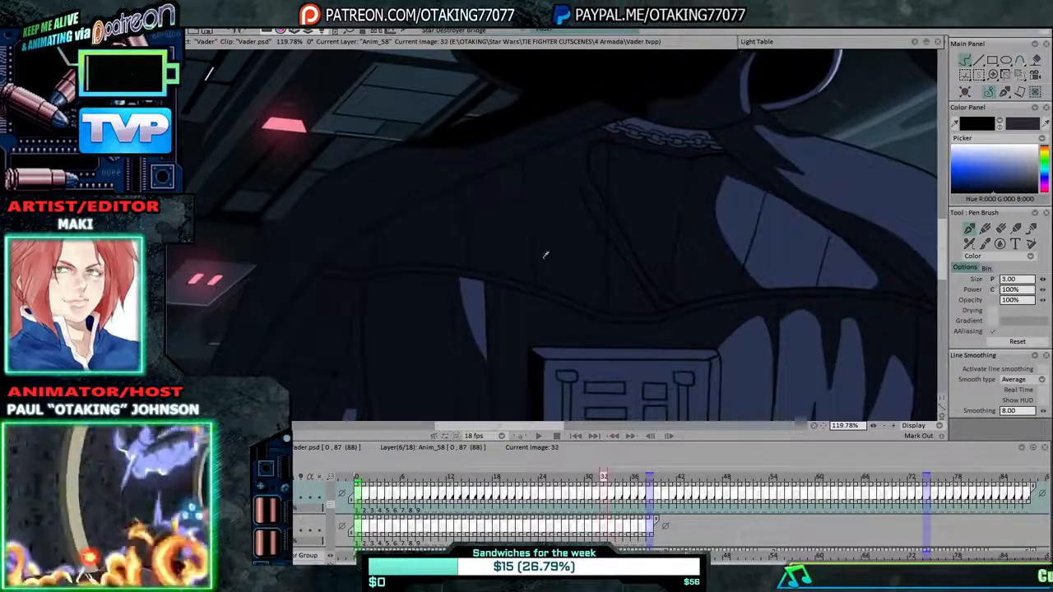
pyautogui.press('Right')
pyautogui.press('Left')
pyautogui.press('Left')
pyautogui.press('Right')
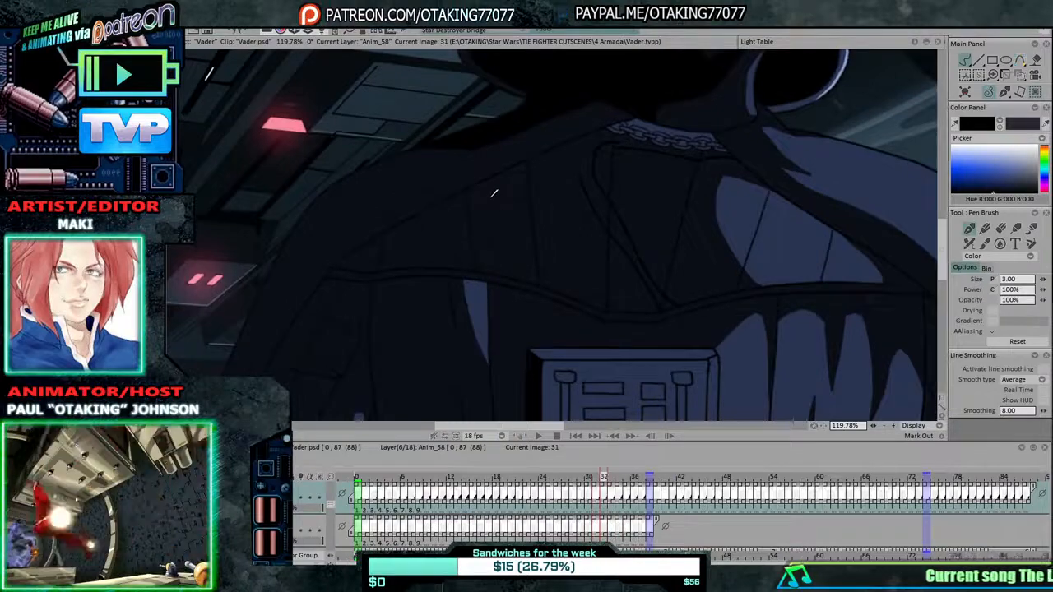
pyautogui.press('Left')
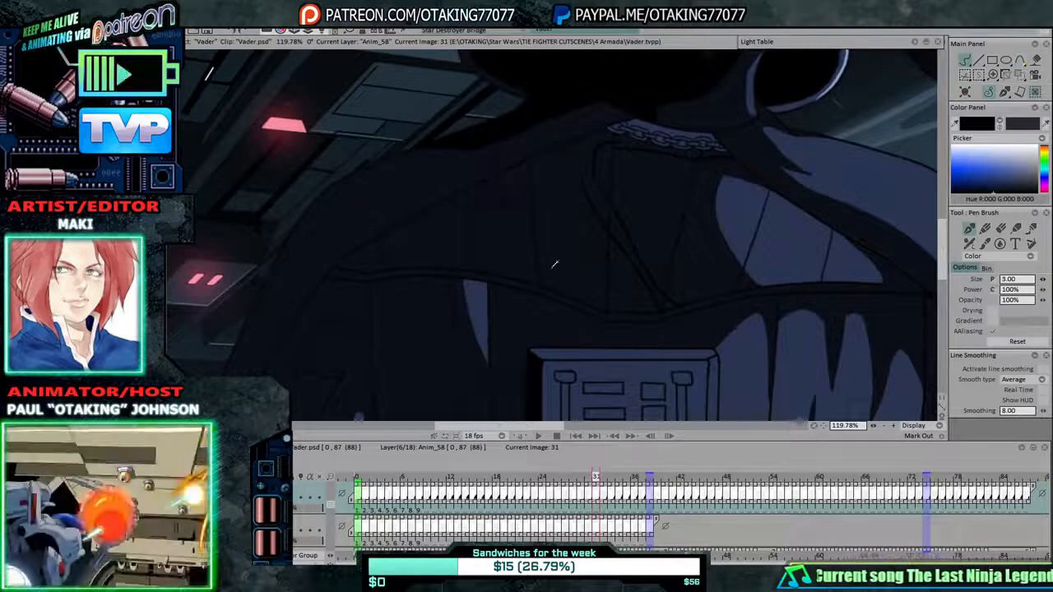
# Carry the additional cape fold back from image 30 to image 27, comparing images 27 and 28 repeatedly.
pyautogui.press('Left')
pyautogui.press('Left')
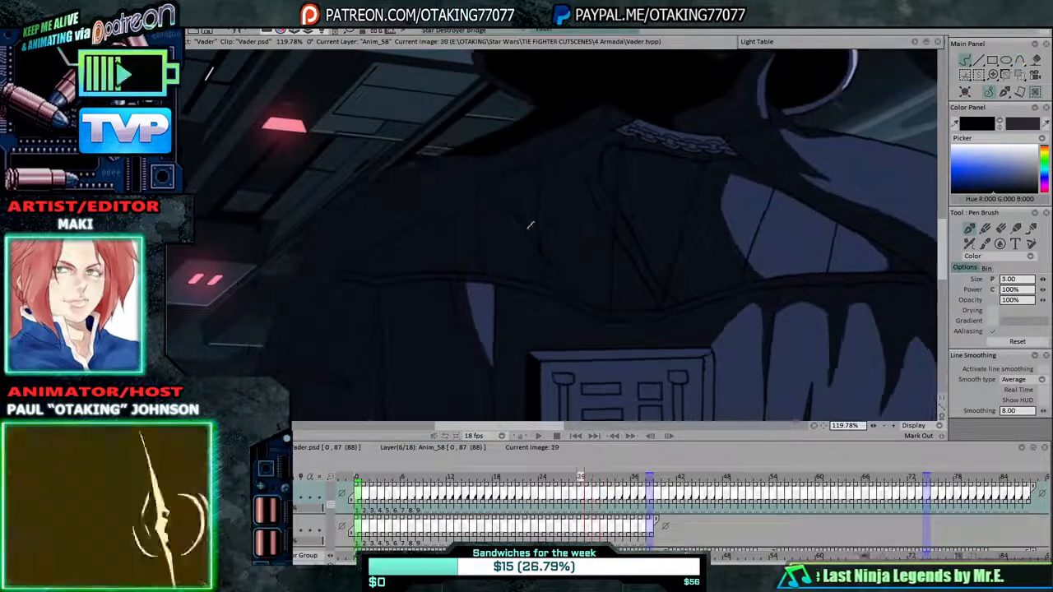
pyautogui.press('Left')
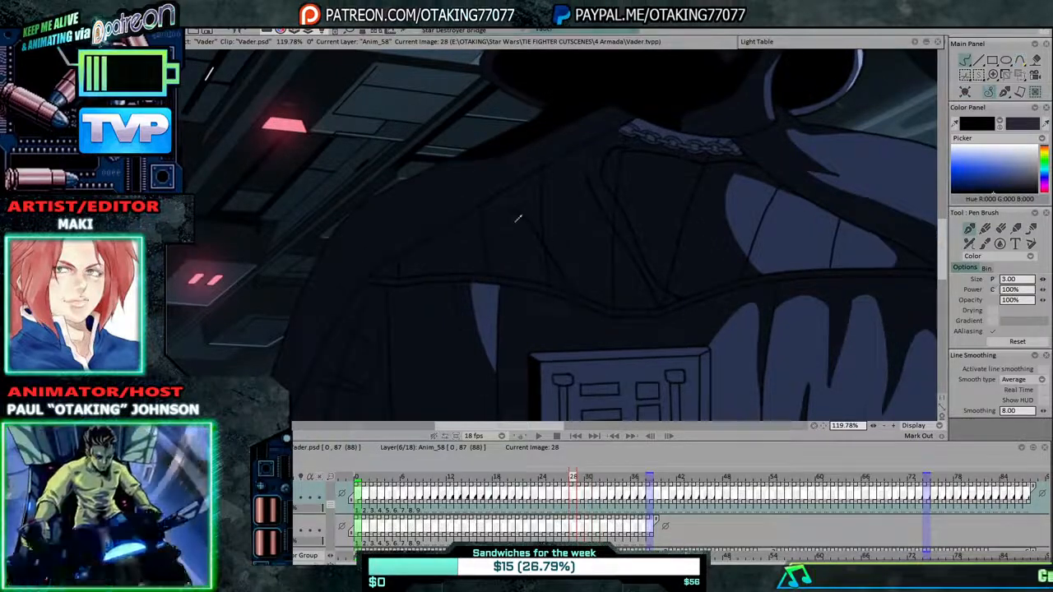
pyautogui.press('Left')
pyautogui.press('Right')
pyautogui.press('Left')
pyautogui.press('Right')
pyautogui.press('Left')
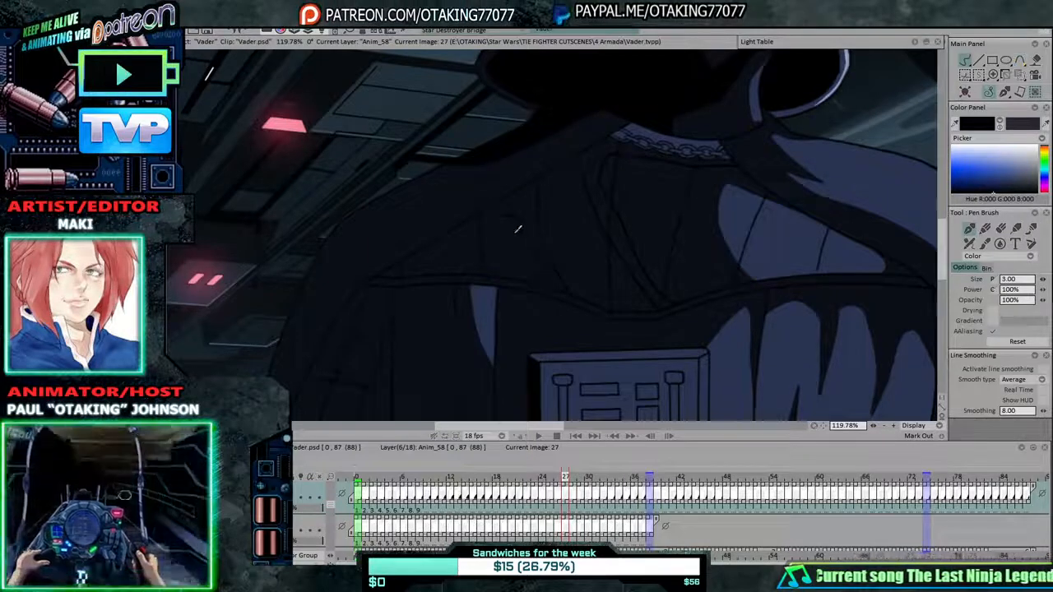
# Carry the additional diagonal cape fold back through images 26 to 22, comparing it with image 27.
pyautogui.press('Left')
pyautogui.press('Left')
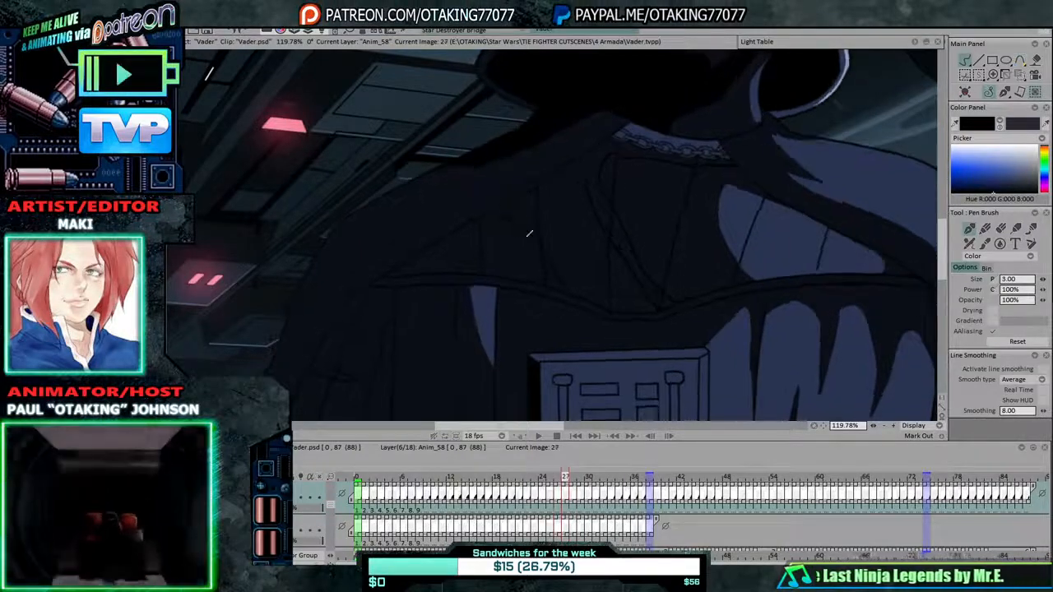
pyautogui.press('Right')
pyautogui.press('Left')
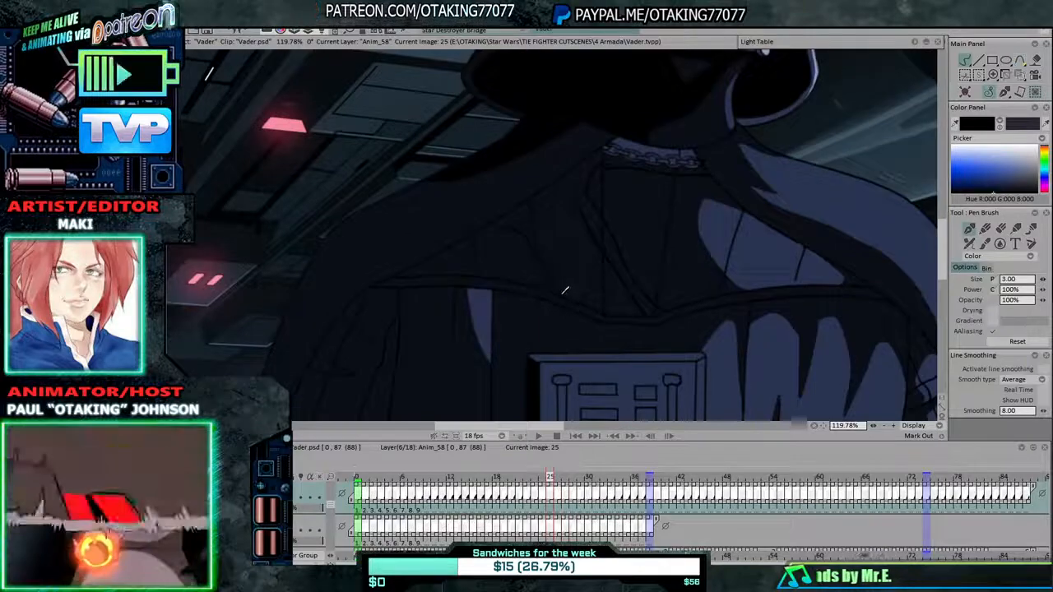
pyautogui.press('Left')
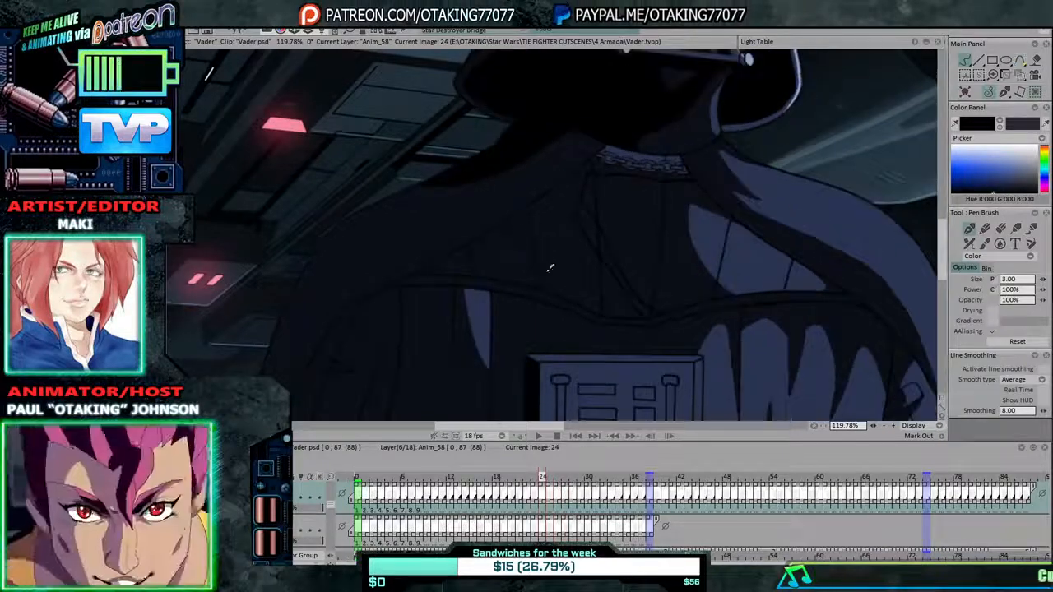
pyautogui.press('Left')
pyautogui.press('Left')
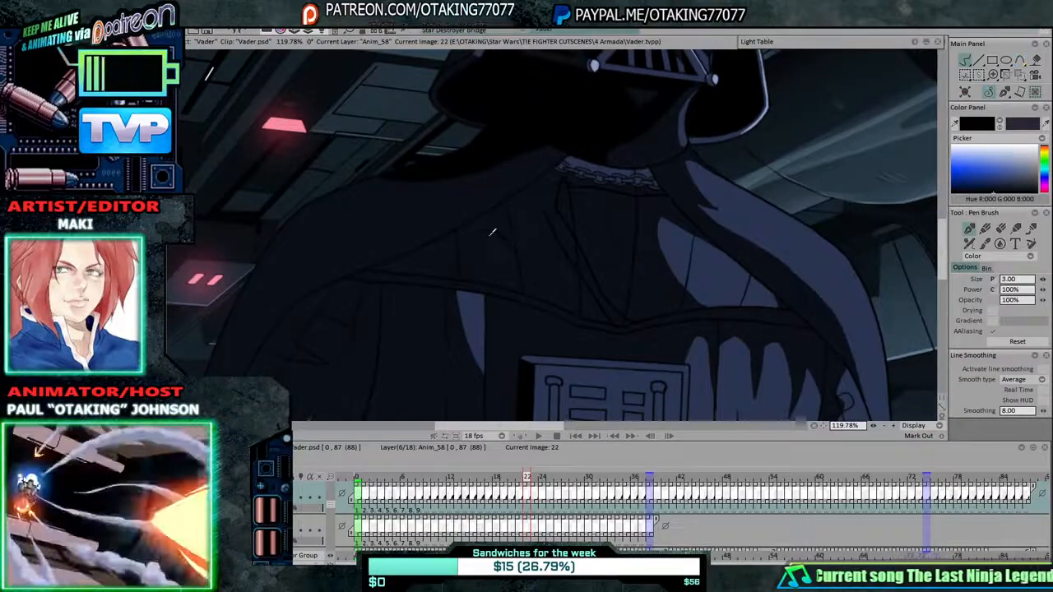
# Carry the additional cape fold back frame by frame from image 21 to image 16.
pyautogui.press('Left')
pyautogui.press('Left')
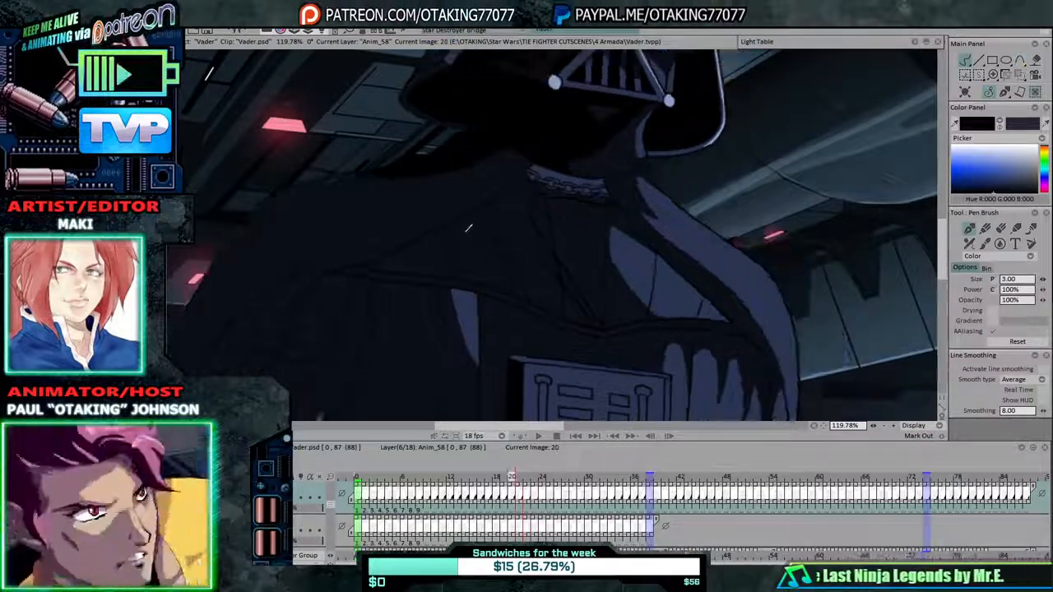
pyautogui.press('Left')
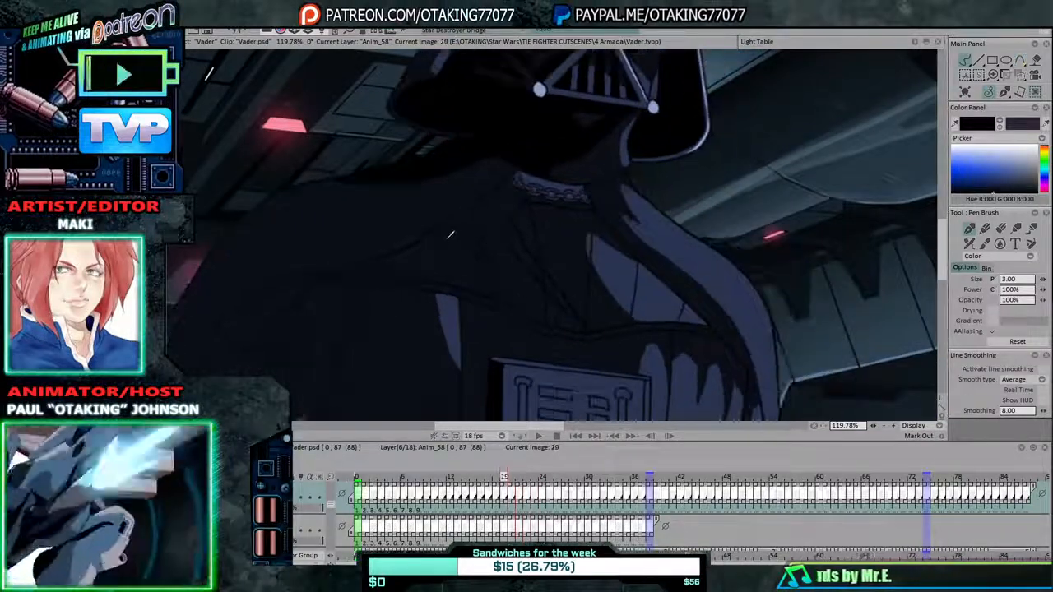
pyautogui.press('Left')
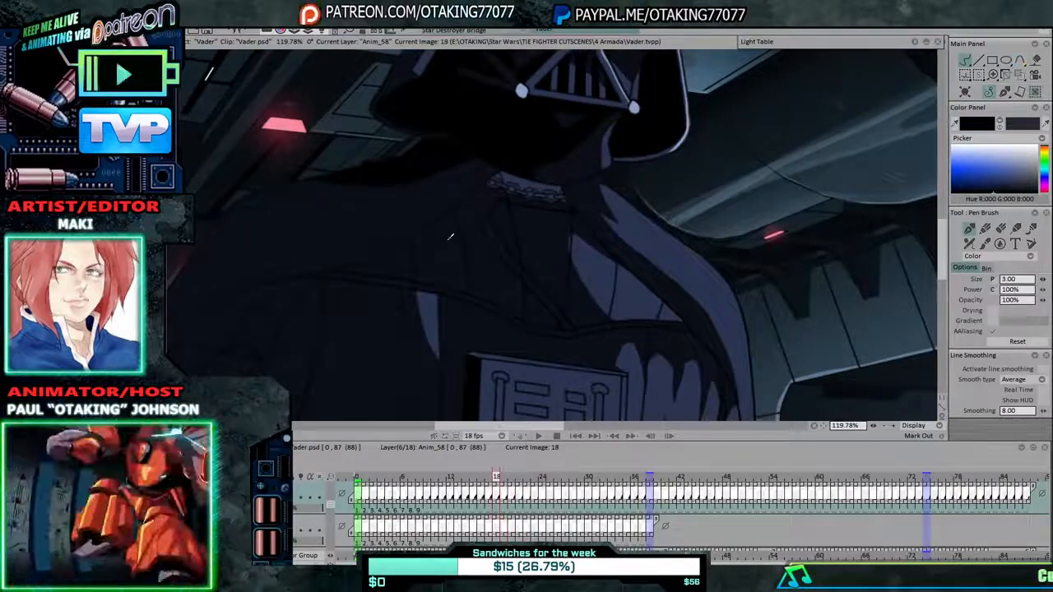
pyautogui.press('Left')
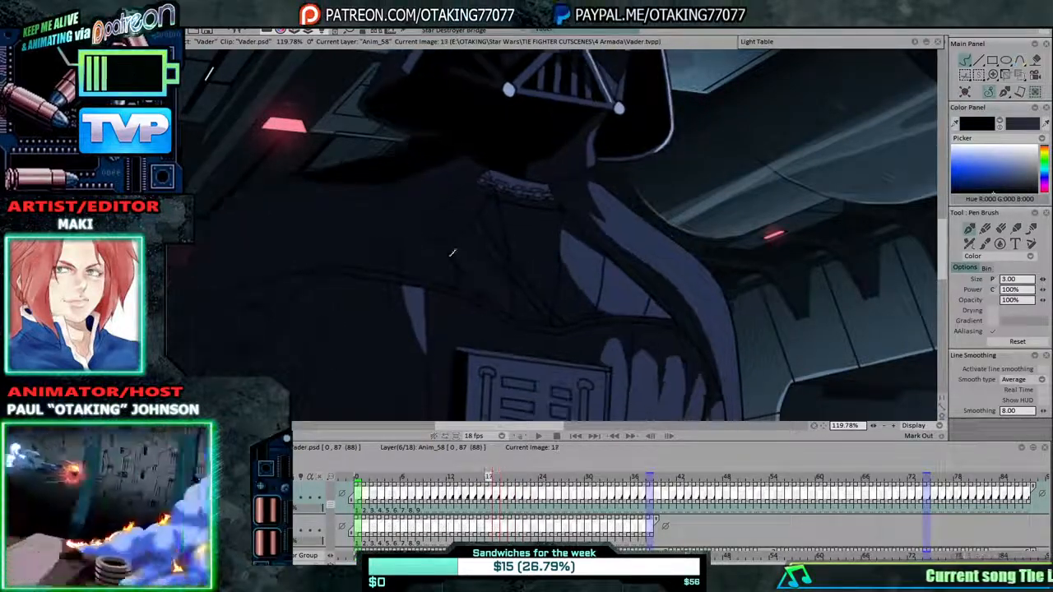
pyautogui.press('Left')
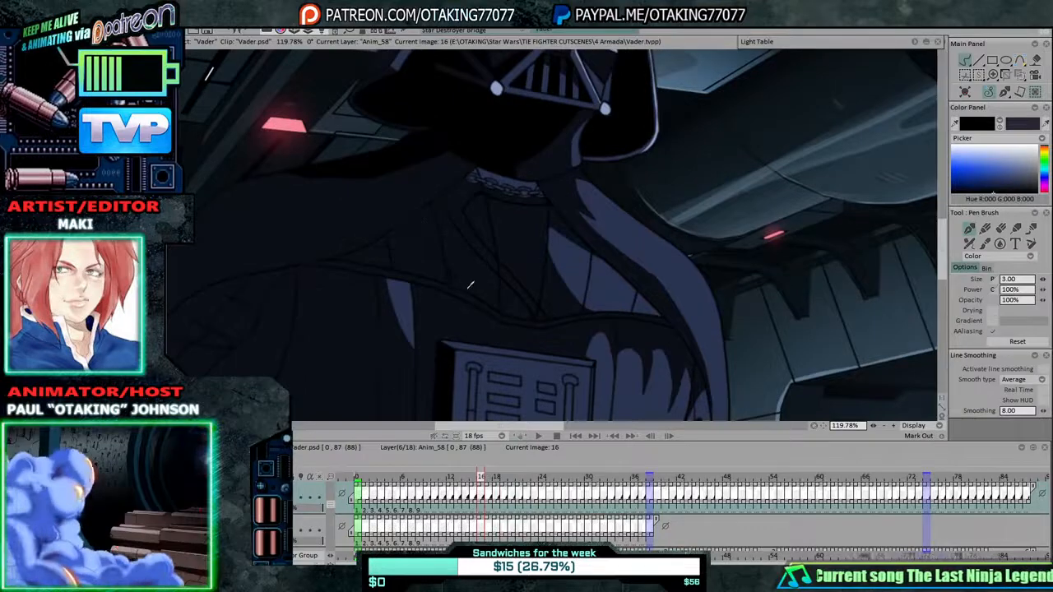
# Carry the additional cape fold back frame by frame from image 15 to image 10.
pyautogui.press('Left')
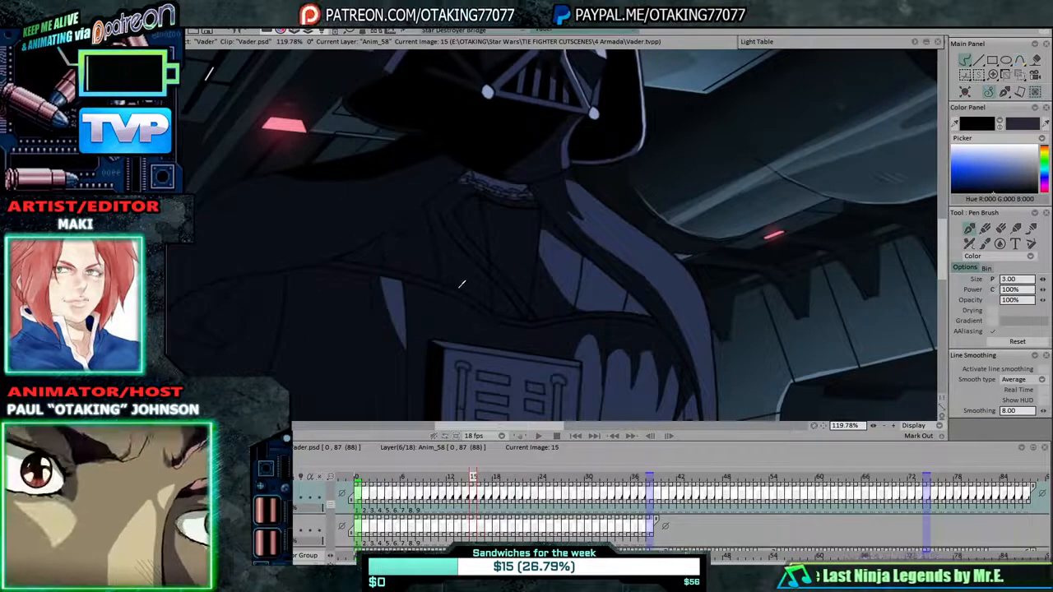
pyautogui.press('Left')
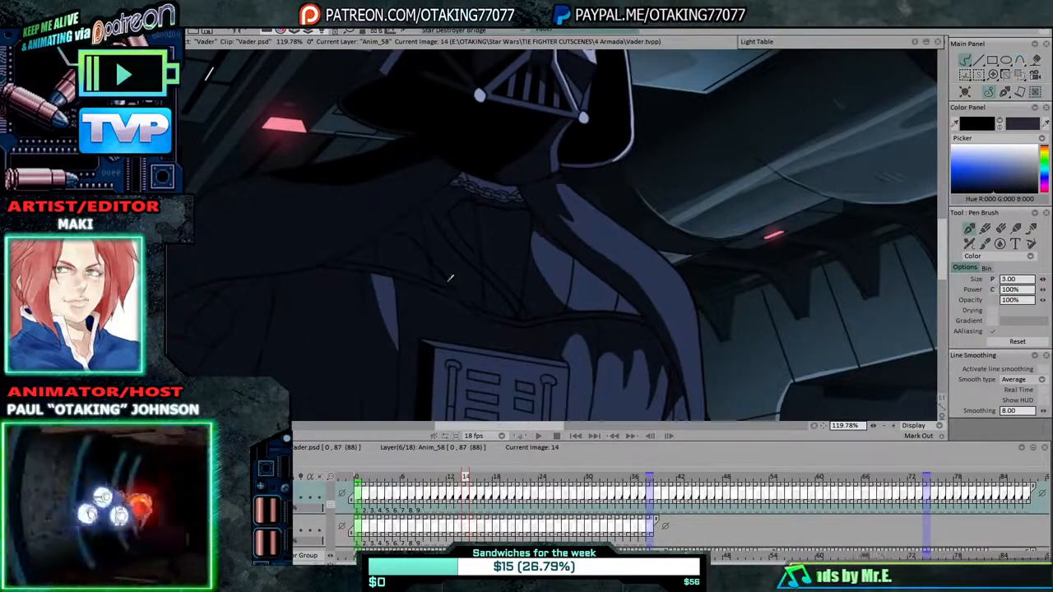
pyautogui.press('Left')
pyautogui.press('Left')
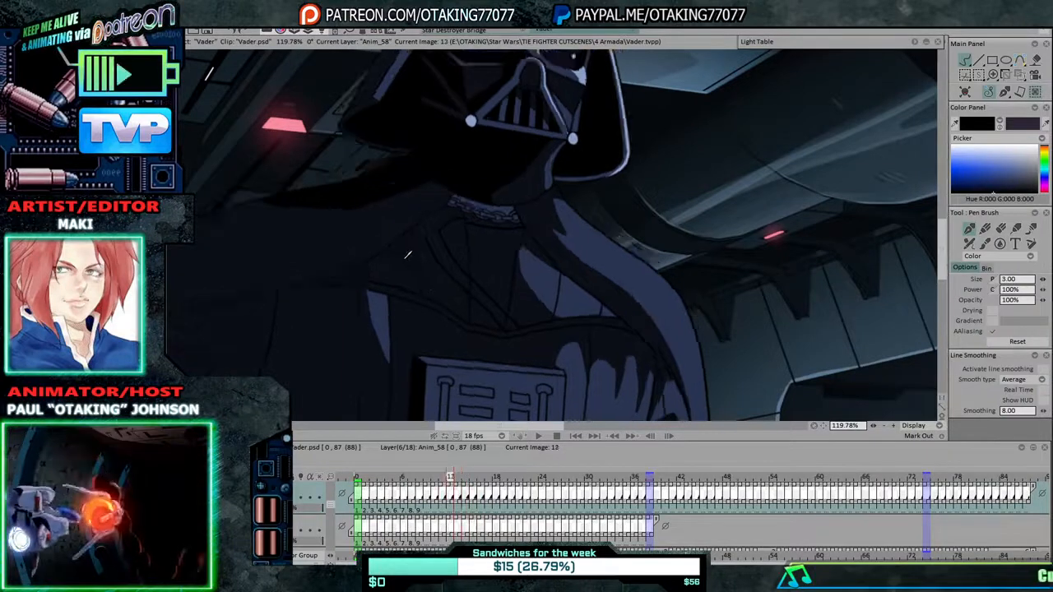
pyautogui.press('Left')
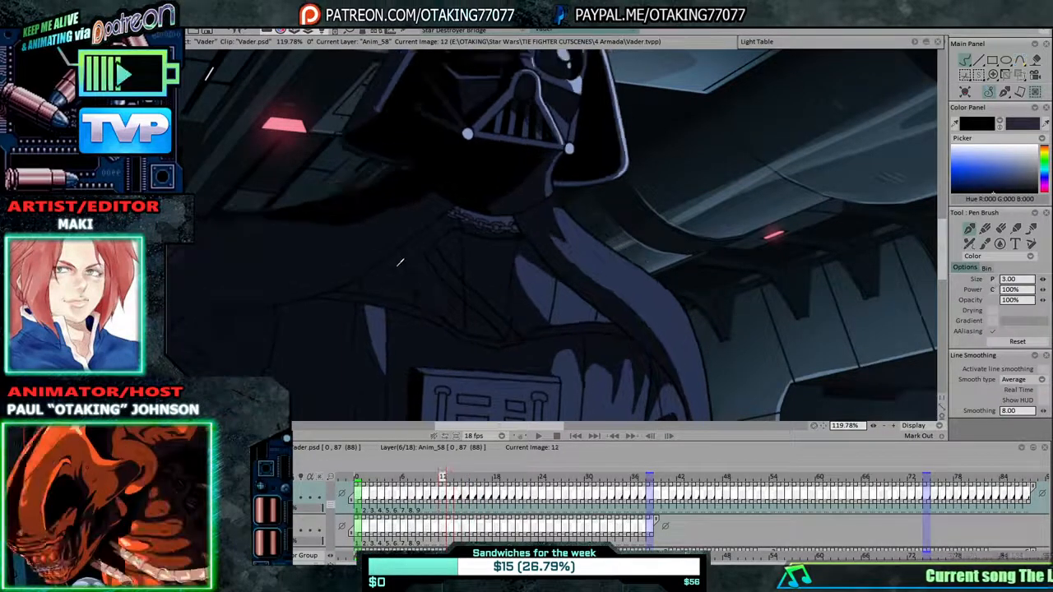
pyautogui.press('Left')
pyautogui.press('Left')
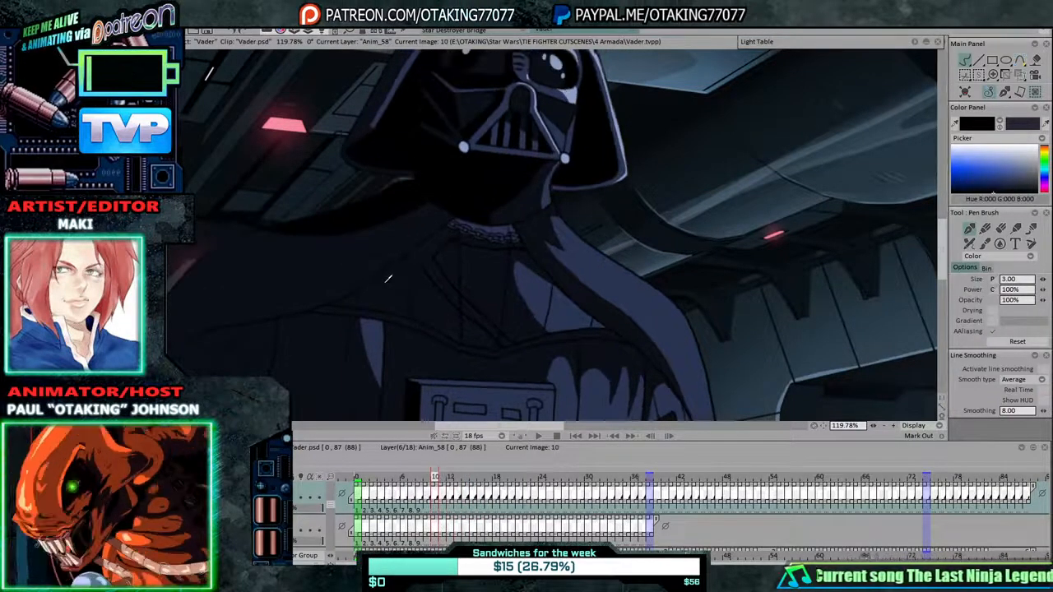
# Carry the additional cape fold back through images 9 to 5, comparing images 5 and 6.
pyautogui.press('Left')
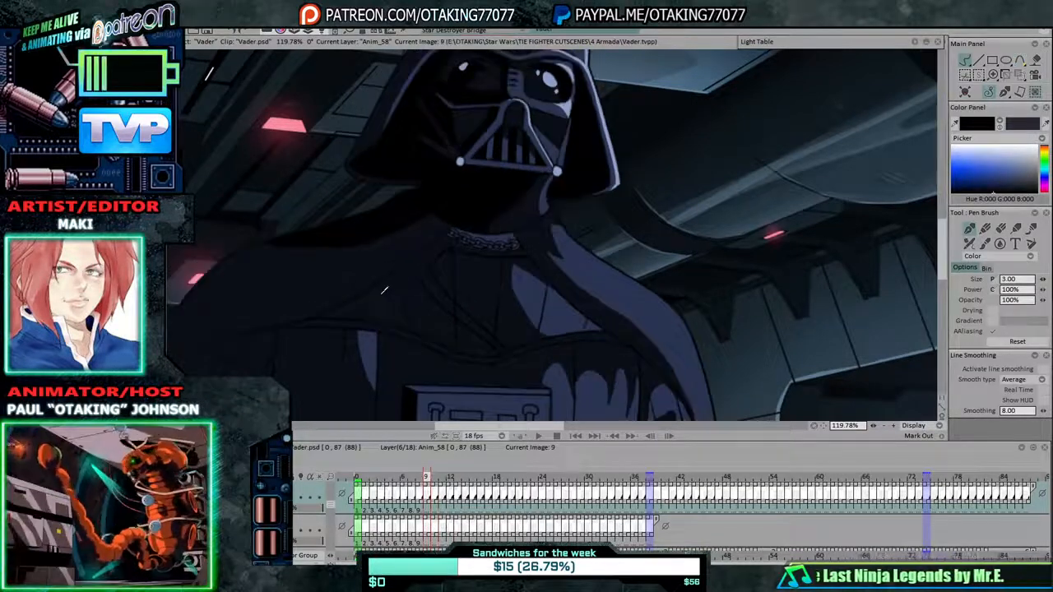
pyautogui.press('Left')
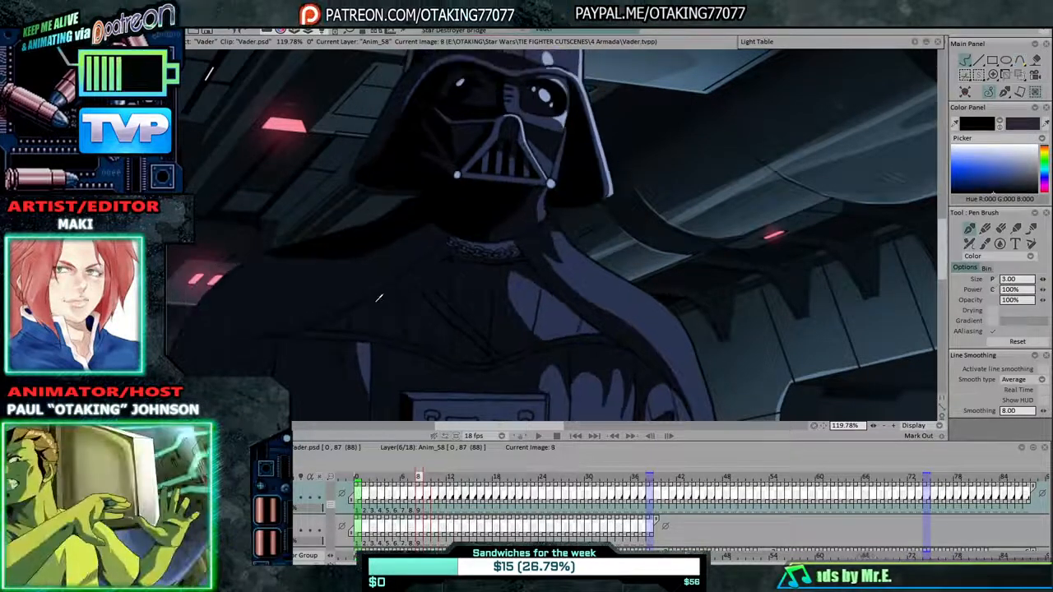
pyautogui.press('Left')
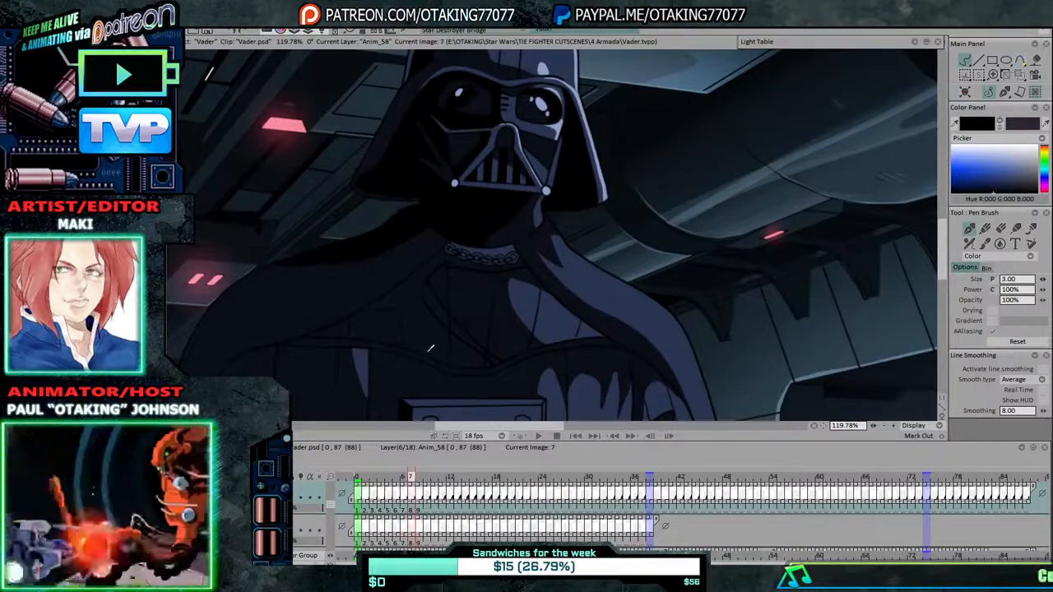
pyautogui.press('Left')
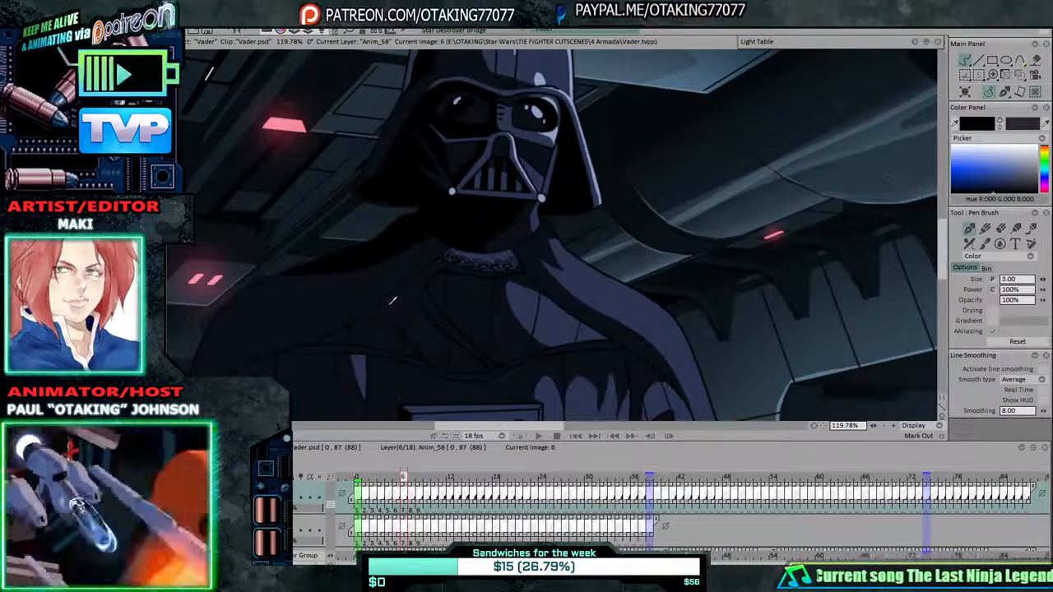
pyautogui.press('Left')
pyautogui.press('Right')
pyautogui.press('Left')
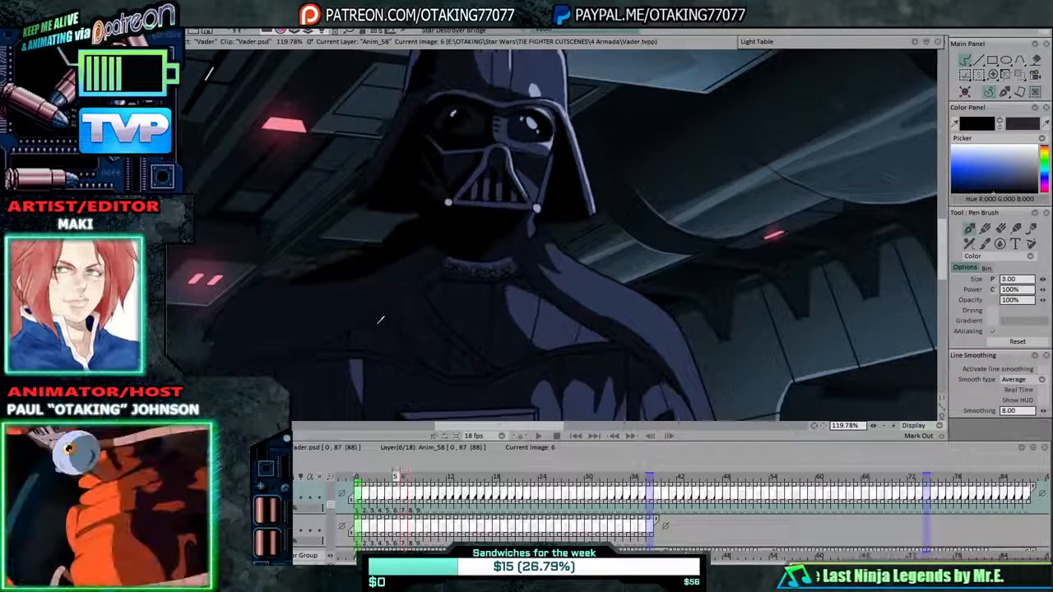
# Carry the additional cape fold back from image 4 to the first drawing, image 0.
pyautogui.press('Left')
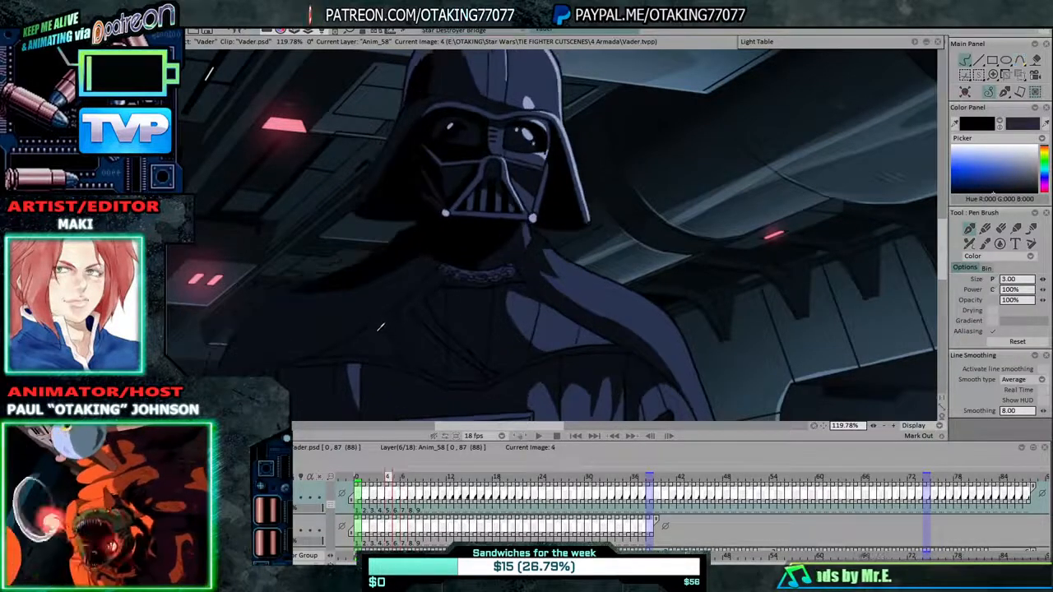
pyautogui.press('Left')
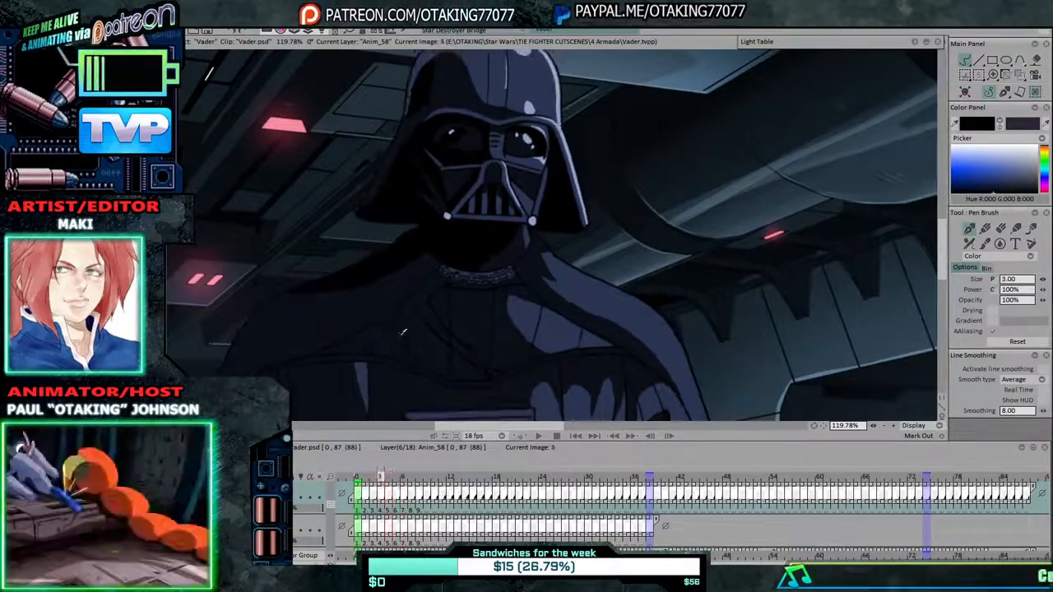
pyautogui.press('Left')
pyautogui.press('Left')
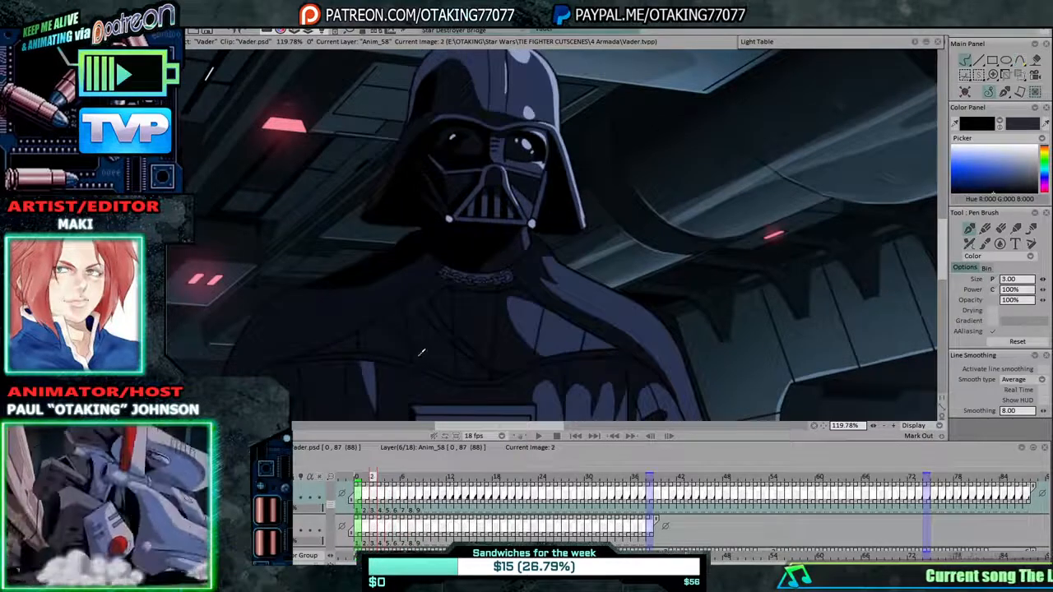
pyautogui.press('Left')
pyautogui.press('Left')
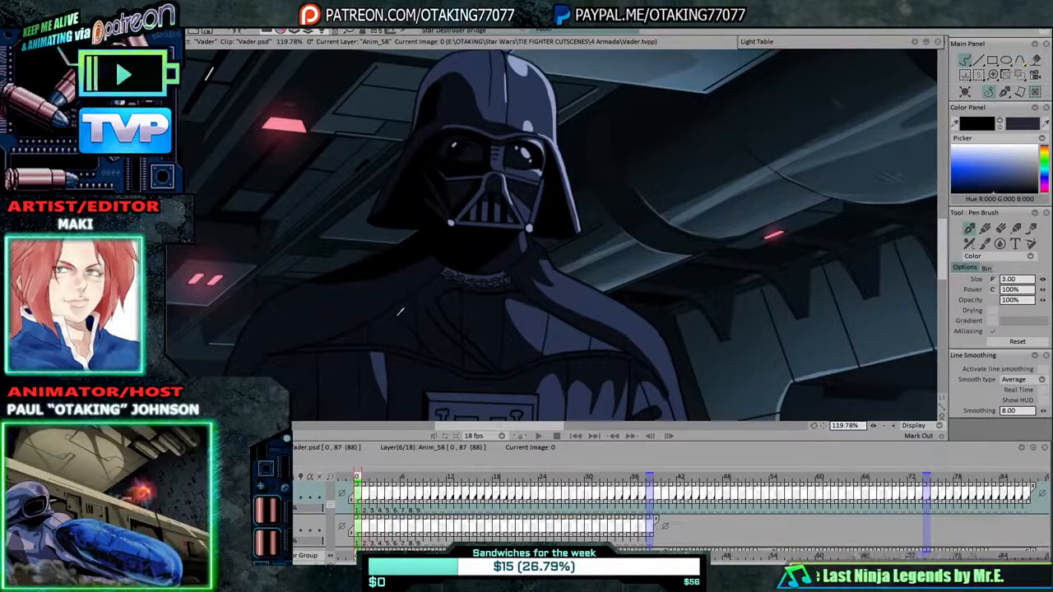
# Step quickly forward from image 0 to image 38 to check the motion of the cape folds.
pyautogui.press('Right')
pyautogui.press('Right')
pyautogui.press('Right')
pyautogui.press('Right')
pyautogui.press('Right')
pyautogui.press('Right')
pyautogui.press('Right')
pyautogui.press('Right')
pyautogui.press('Right')
pyautogui.press('Right')
pyautogui.press('Right')
pyautogui.press('Right')
pyautogui.press('Right')
pyautogui.press('Right')
pyautogui.press('Right')
pyautogui.press('Right')
pyautogui.press('Right')
pyautogui.press('Right')
pyautogui.press('Right')
pyautogui.press('Right')
pyautogui.press('Right')
pyautogui.press('Right')
pyautogui.press('Right')
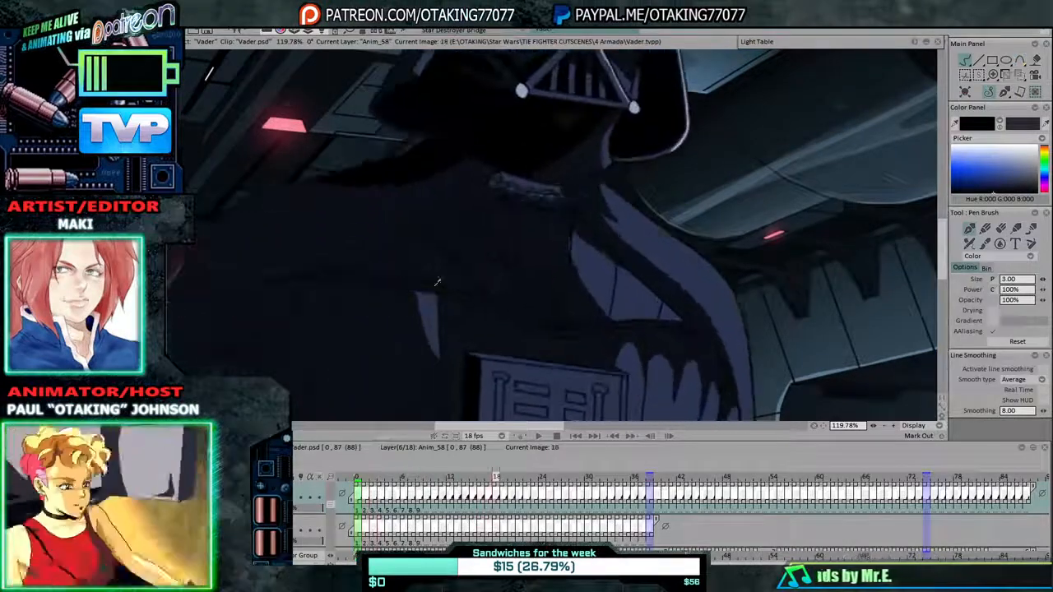
pyautogui.press('Right')
pyautogui.press('Right')
pyautogui.press('Right')
pyautogui.press('Right')
pyautogui.press('Right')
pyautogui.press('Right')
pyautogui.press('Right')
pyautogui.press('Right')
pyautogui.press('Right')
pyautogui.press('Right')
pyautogui.press('Right')
pyautogui.press('Right')
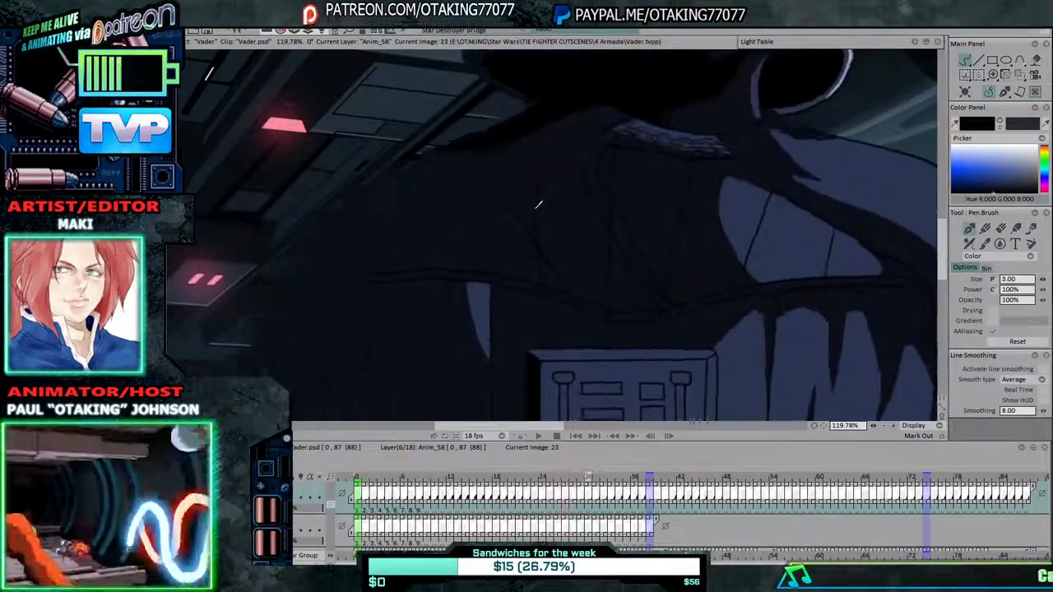
# Touch up the diagonal cape folds near the chest seam on images 36 and 35, repeatedly comparing neighbouring drawings.
pyautogui.press('Left')
pyautogui.press('Left')
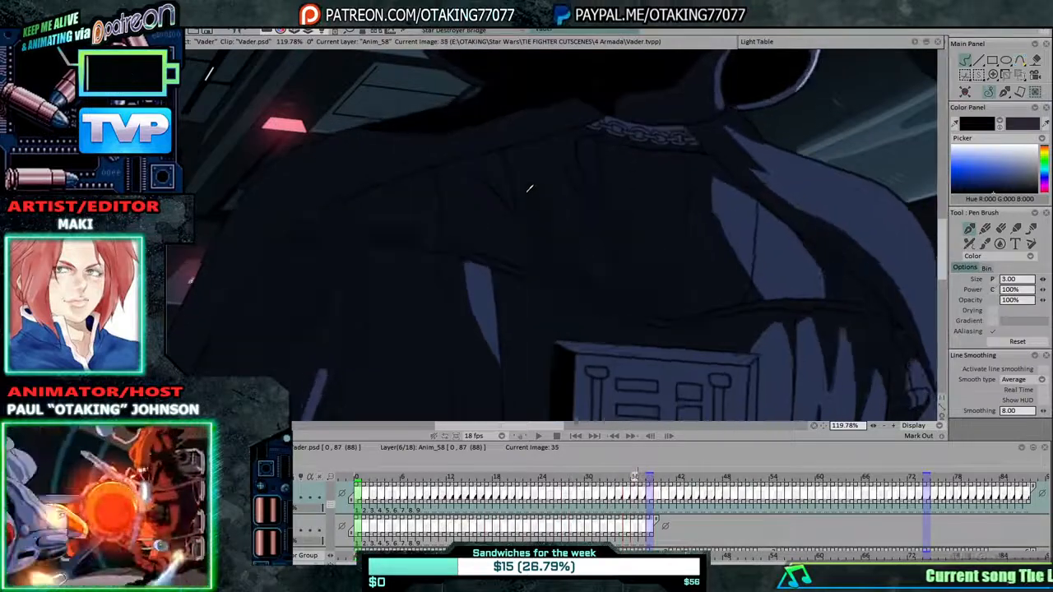
pyautogui.press('Right')
pyautogui.press('Left')
pyautogui.press('Left')
pyautogui.press('Right')
pyautogui.press('Left')
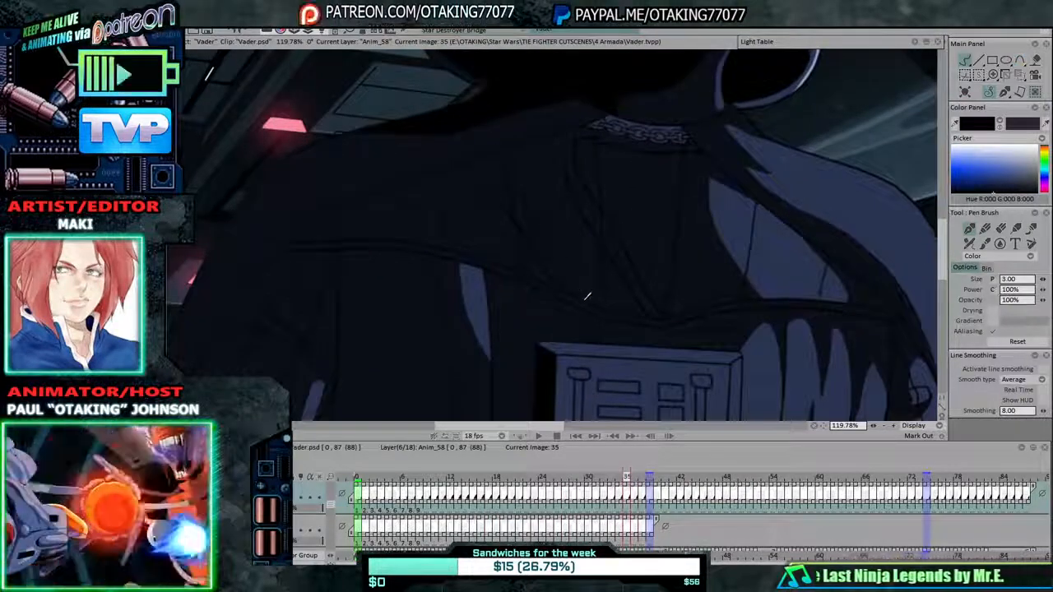
pyautogui.press('Right')
pyautogui.press('Left')
pyautogui.press('Left')
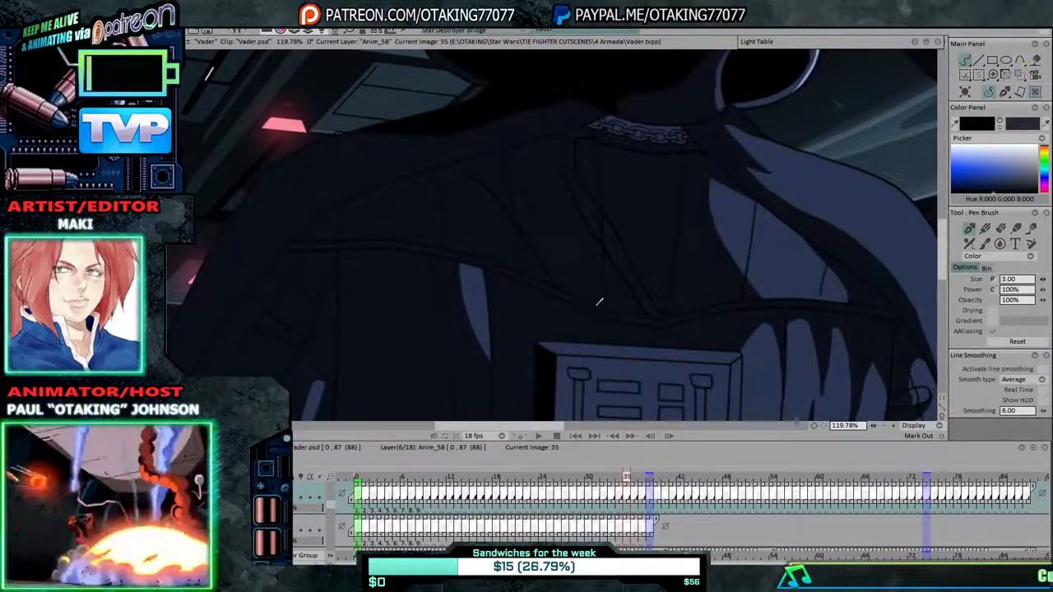
# Continue the cape fold touch-up back through images 34 to 27, one drawing at a time.
pyautogui.press('Left')
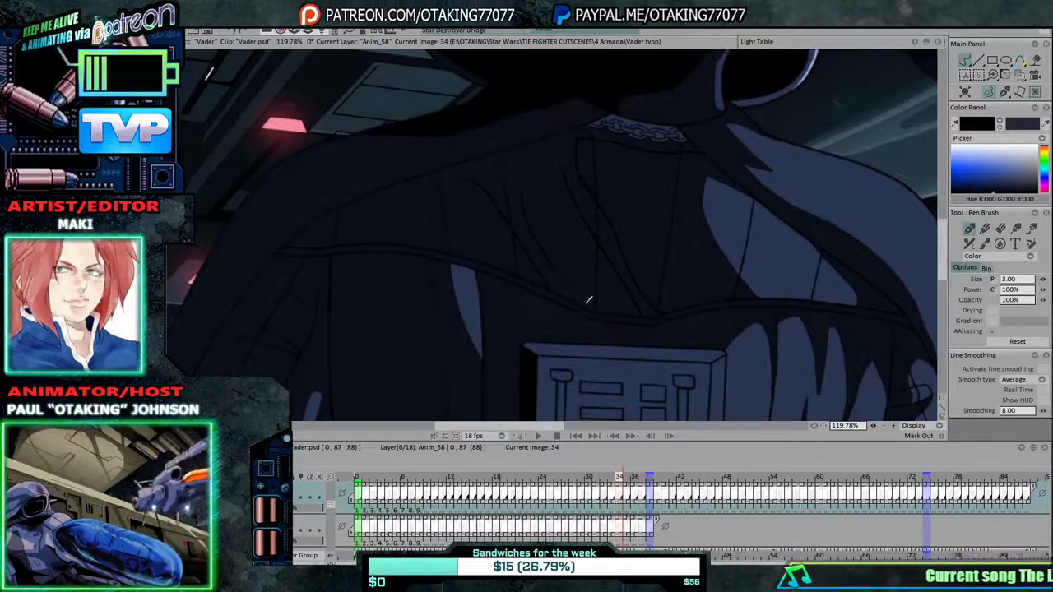
pyautogui.press('Left')
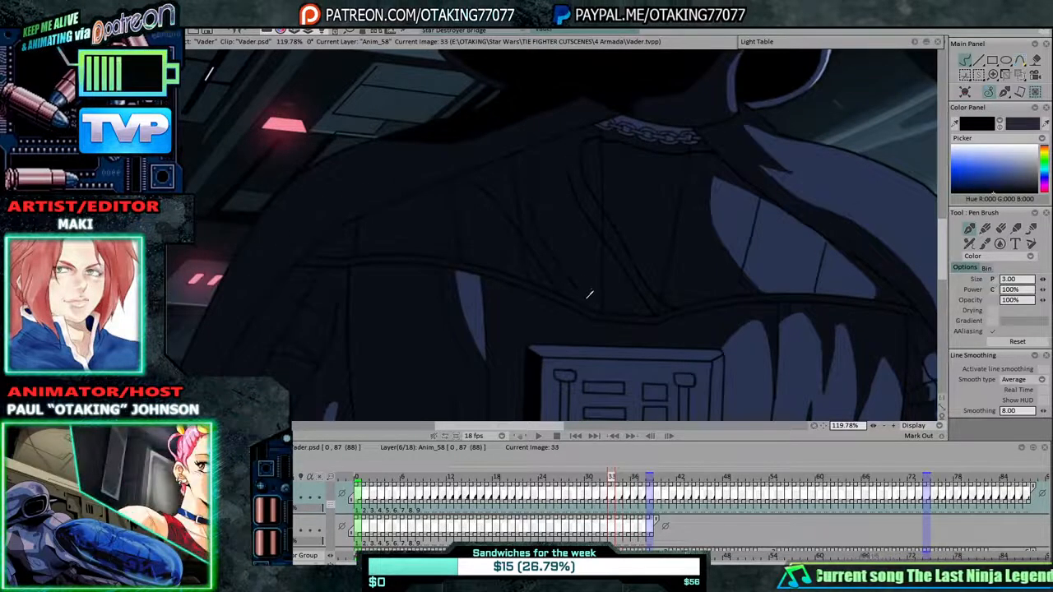
pyautogui.press('Left')
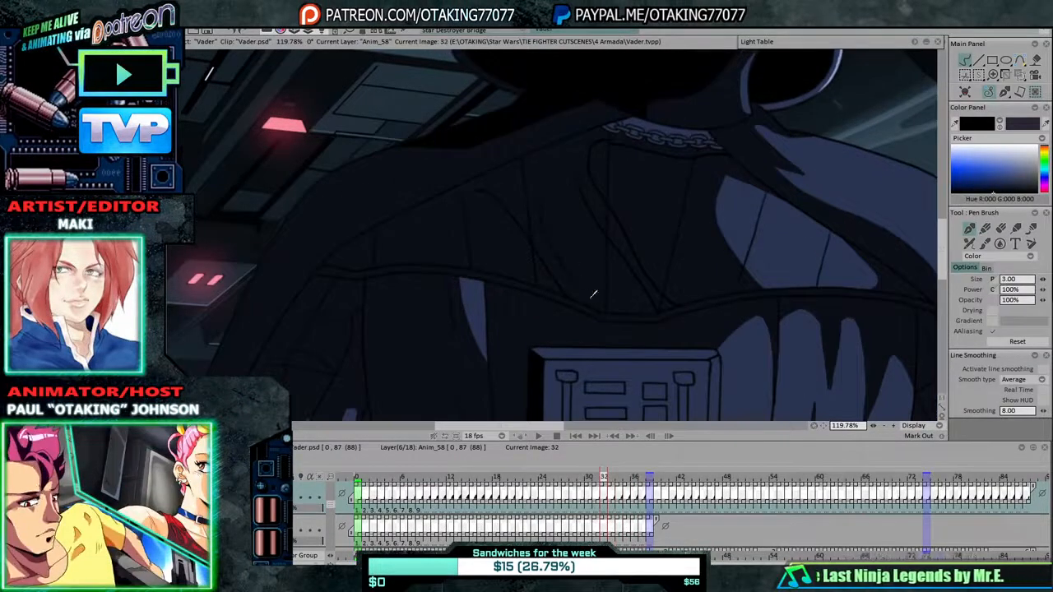
pyautogui.press('Left')
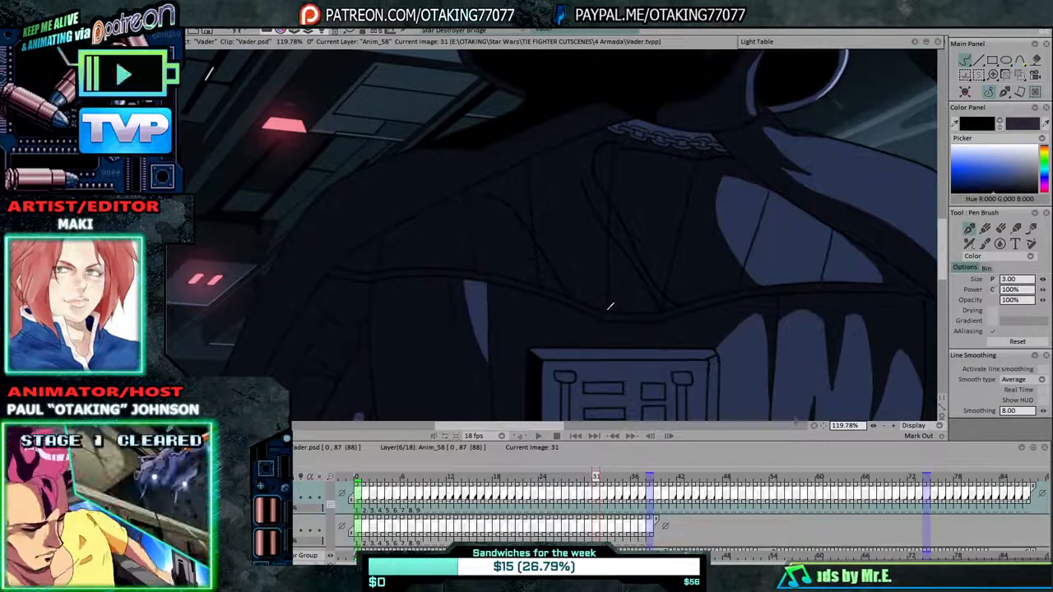
pyautogui.press('Left')
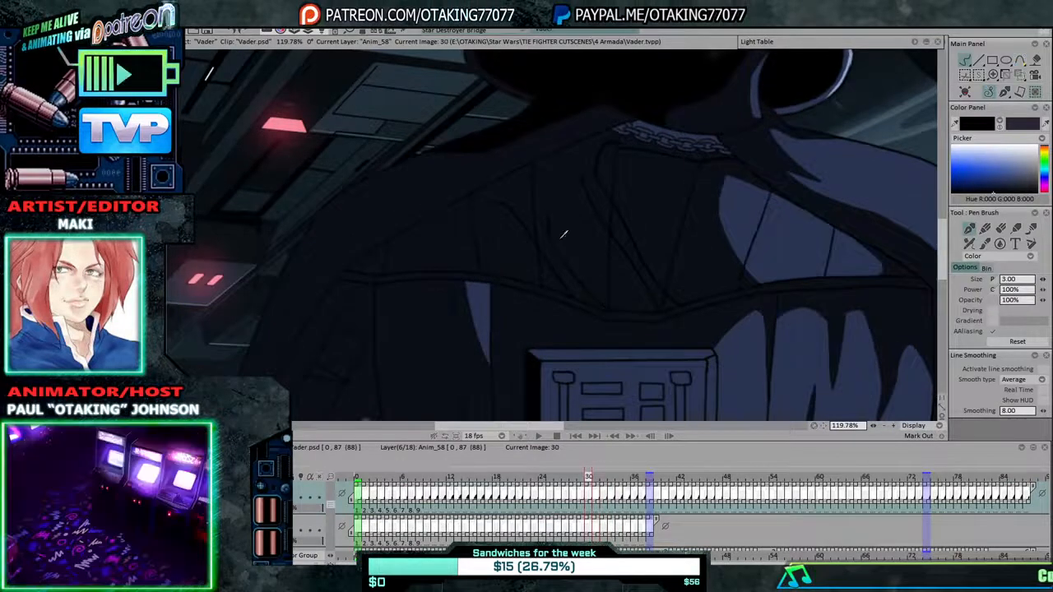
pyautogui.press('Left')
pyautogui.press('Left')
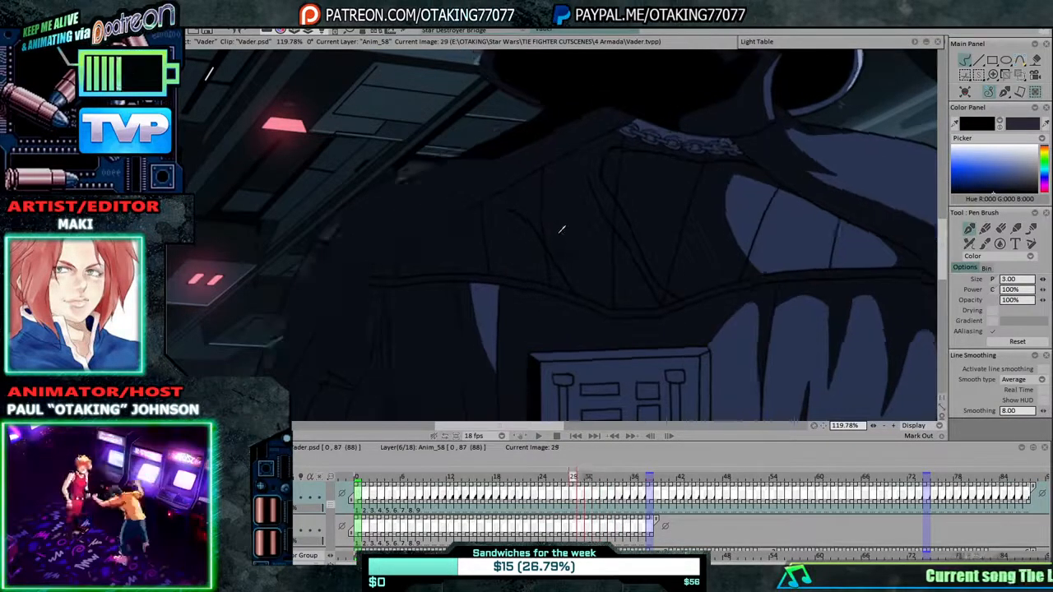
pyautogui.press('Left')
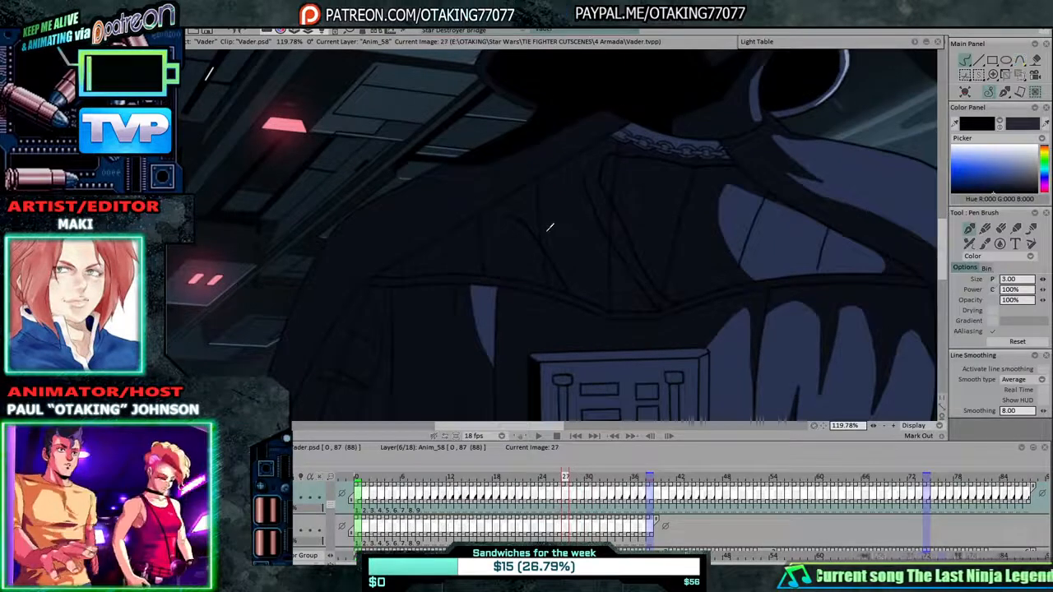
# Continue the diagonal cape fold touch-up near the chest seam back through images 26 to 22, one drawing at a time.
pyautogui.press('Left')
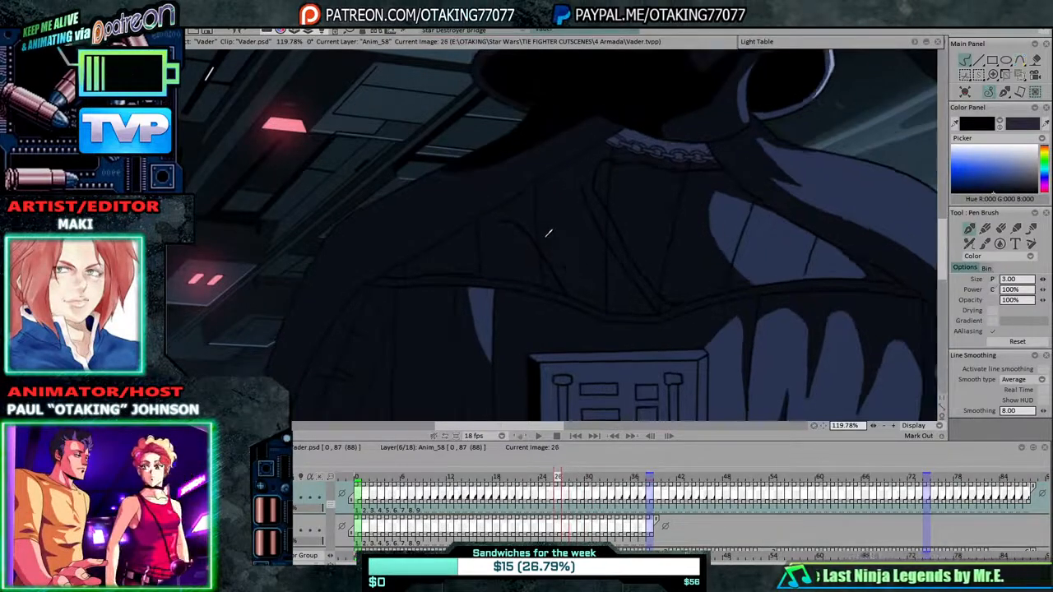
pyautogui.press('Left')
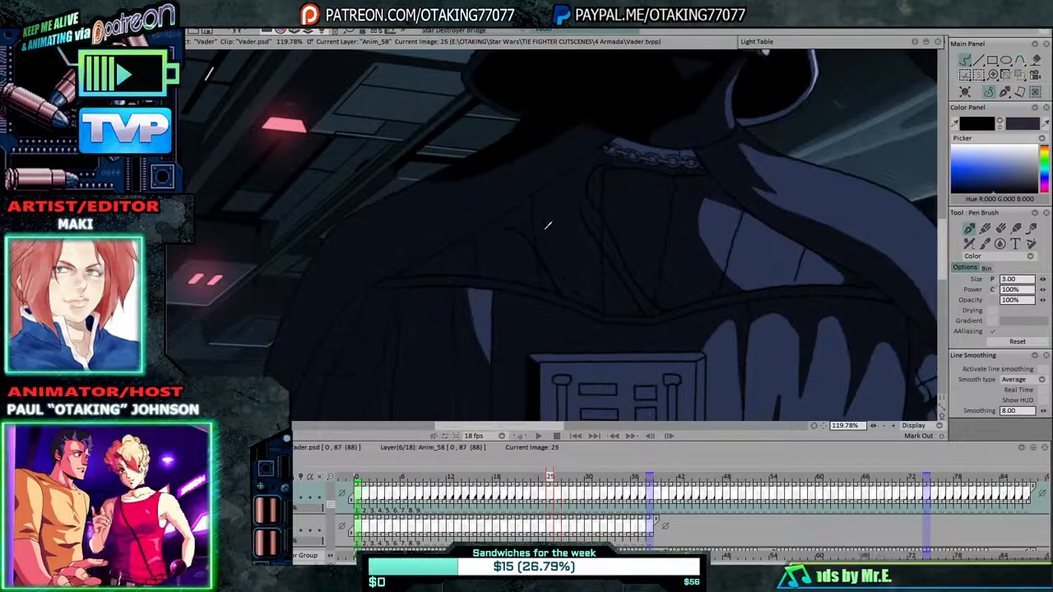
pyautogui.press('Left')
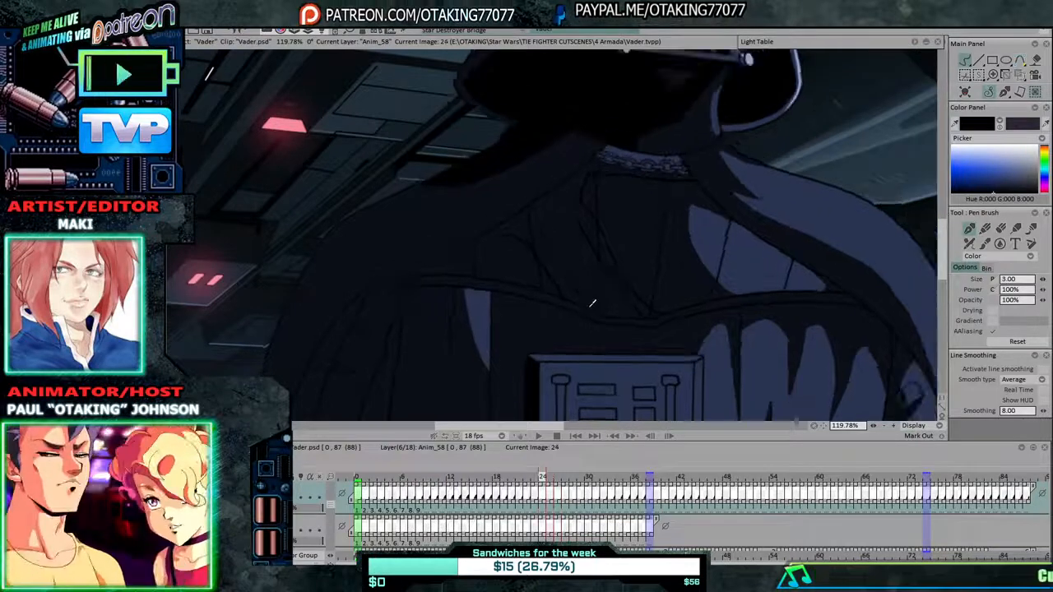
pyautogui.press('Left')
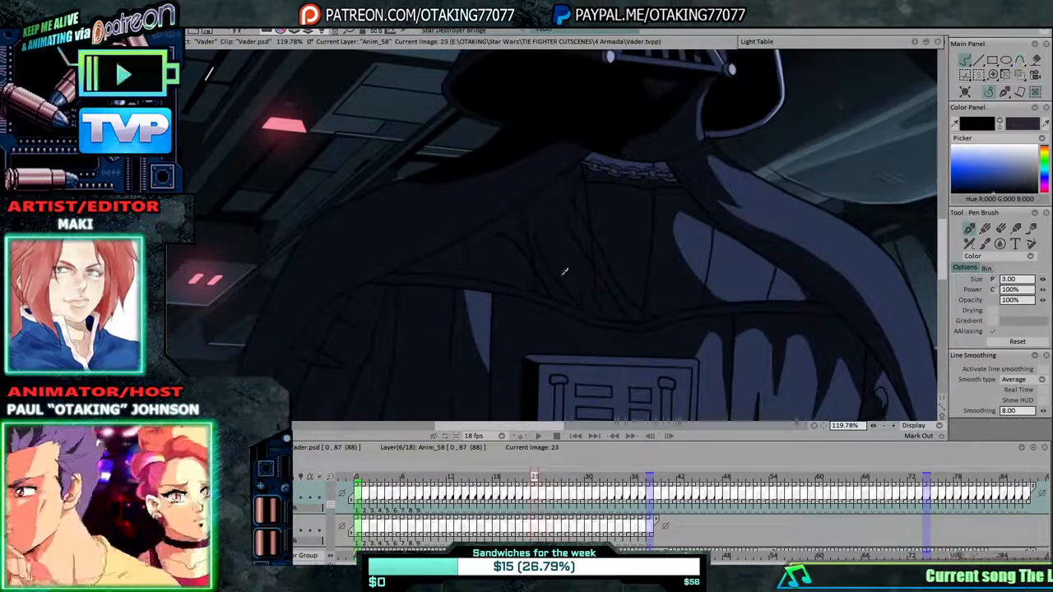
pyautogui.press('Left')
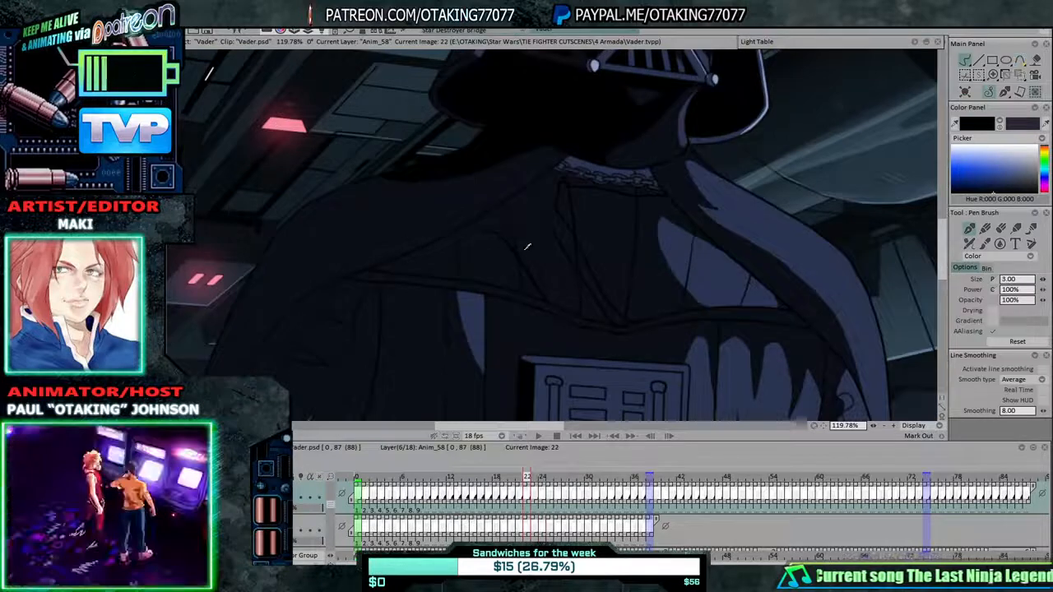
pyautogui.press('Left')
pyautogui.press('Right')
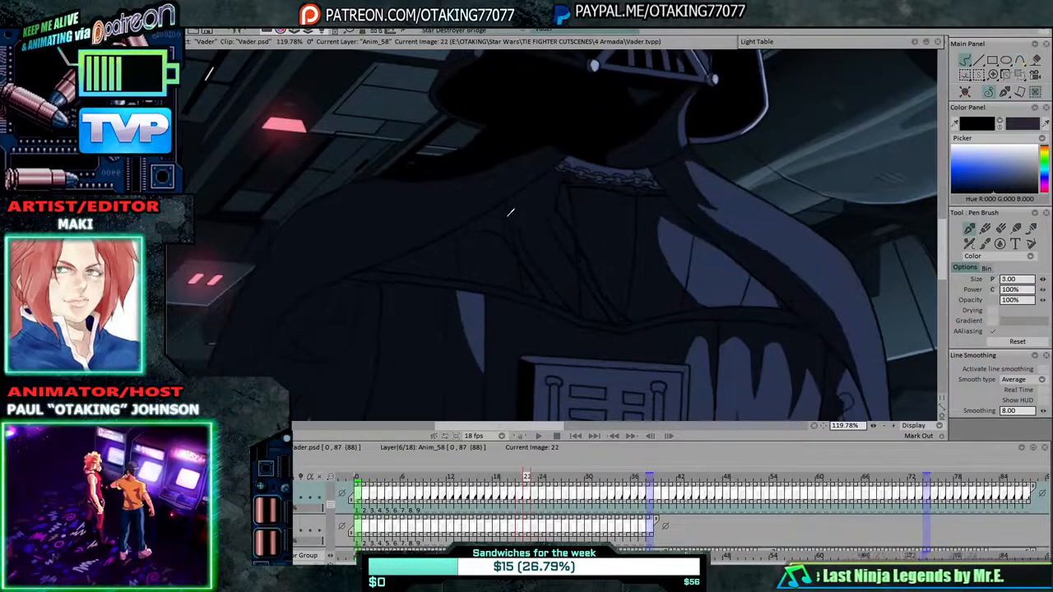
# Step quickly forward from image 22 to image 38 to check the motion of the touched-up cape folds.
pyautogui.press('Right')
pyautogui.press('Right')
pyautogui.press('Right')
pyautogui.press('Right')
pyautogui.press('Right')
pyautogui.press('Right')
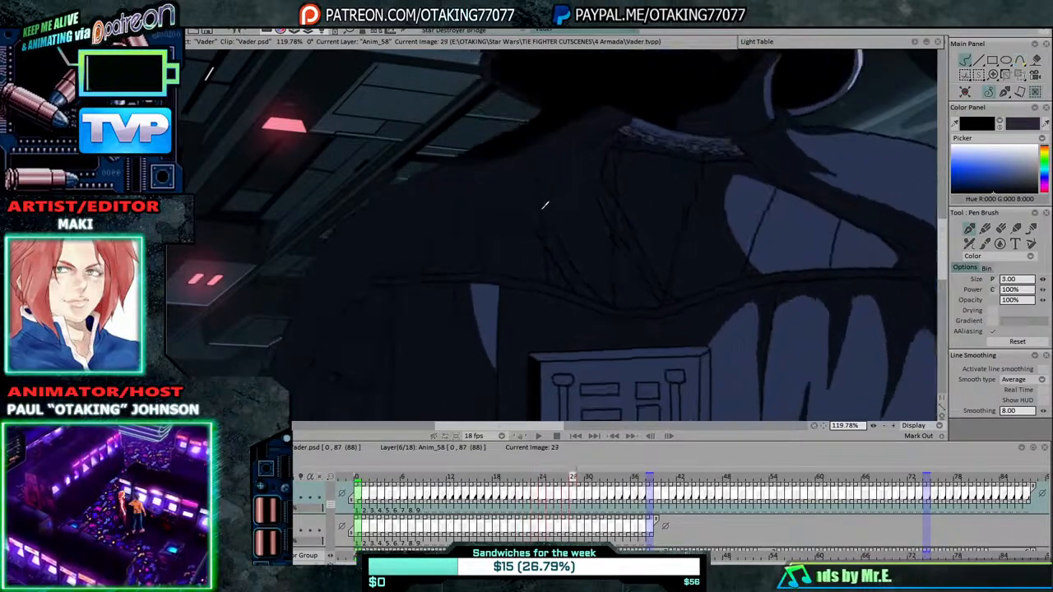
pyautogui.press('Right')
pyautogui.press('Right')
pyautogui.press('Right')
pyautogui.press('Right')
pyautogui.press('Right')
pyautogui.press('Right')
pyautogui.press('Right')
pyautogui.press('Right')
pyautogui.press('Right')
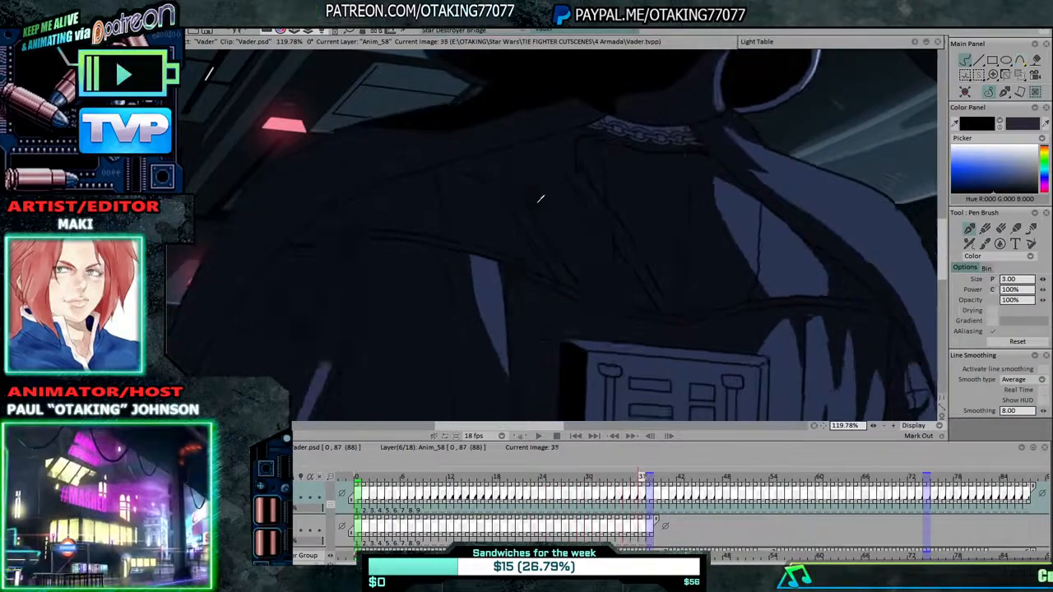
# Draw a curved hook line at the upper end of the diagonal chest fold on image 37, comparing it repeatedly with image 38.
pyautogui.press('Left')
pyautogui.press('Right')
pyautogui.press('Left')
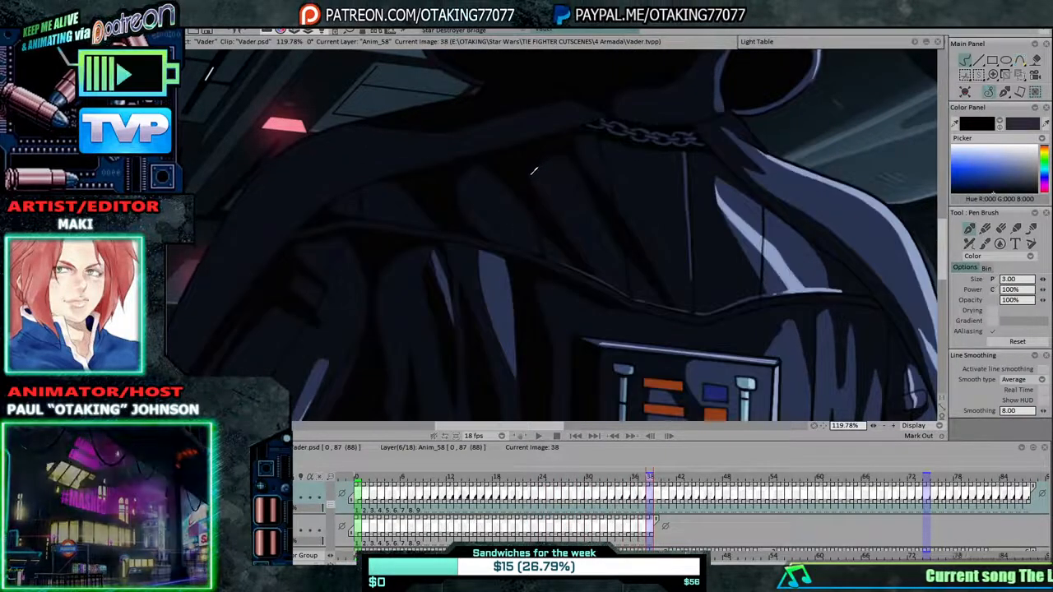
pyautogui.press('Left')
pyautogui.press('Right')
pyautogui.press('Left')
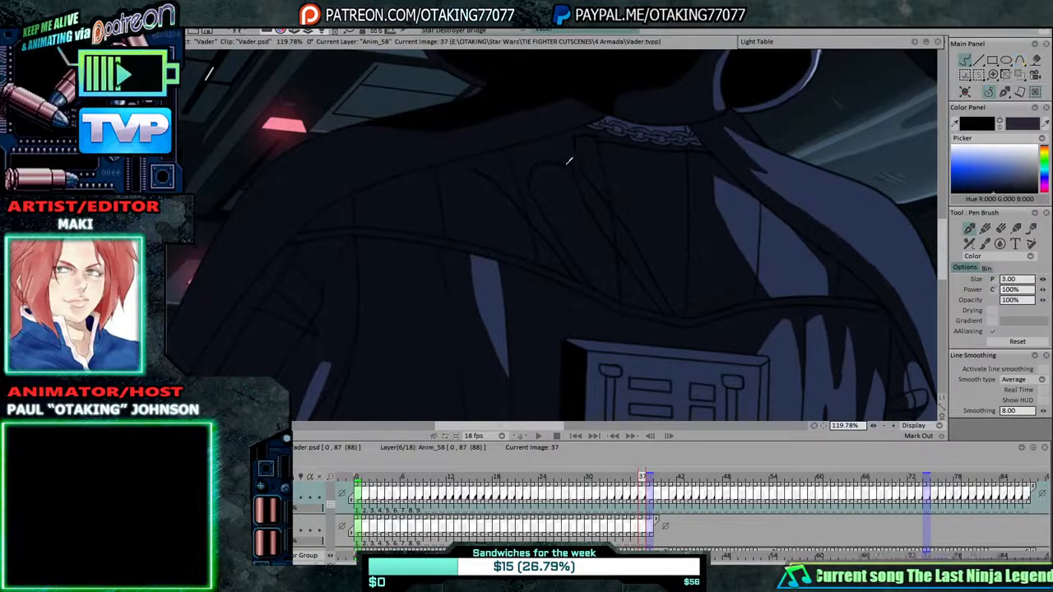
pyautogui.press('Right')
pyautogui.press('Left')
pyautogui.press('Right')
pyautogui.press('Left')
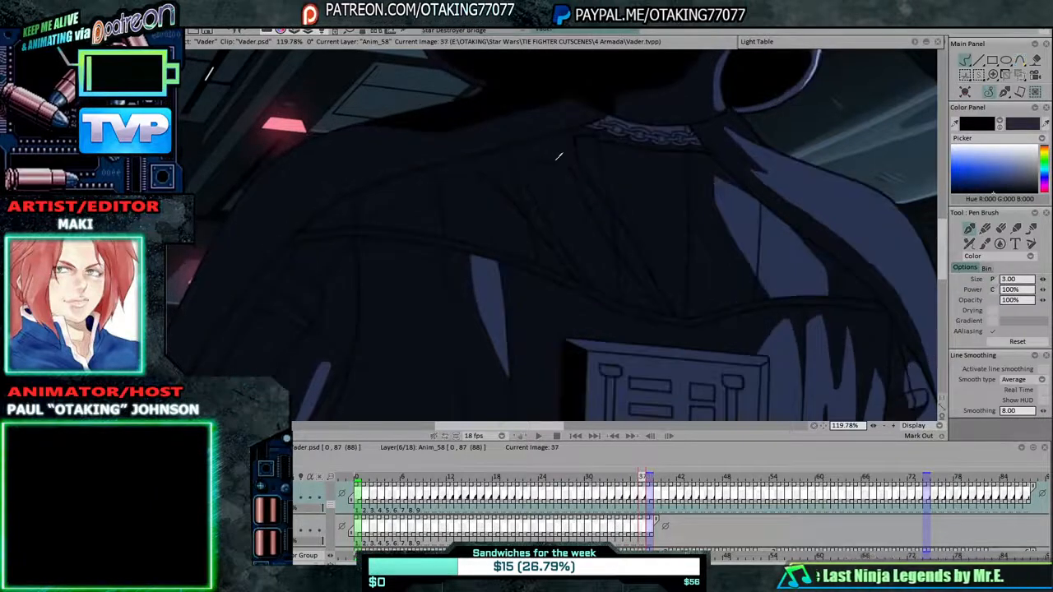
pyautogui.press('Right')
pyautogui.press('Left')
# Carry the curved hook line at the top of the diagonal chest fold back through images 36 to 30.
pyautogui.press('Right')
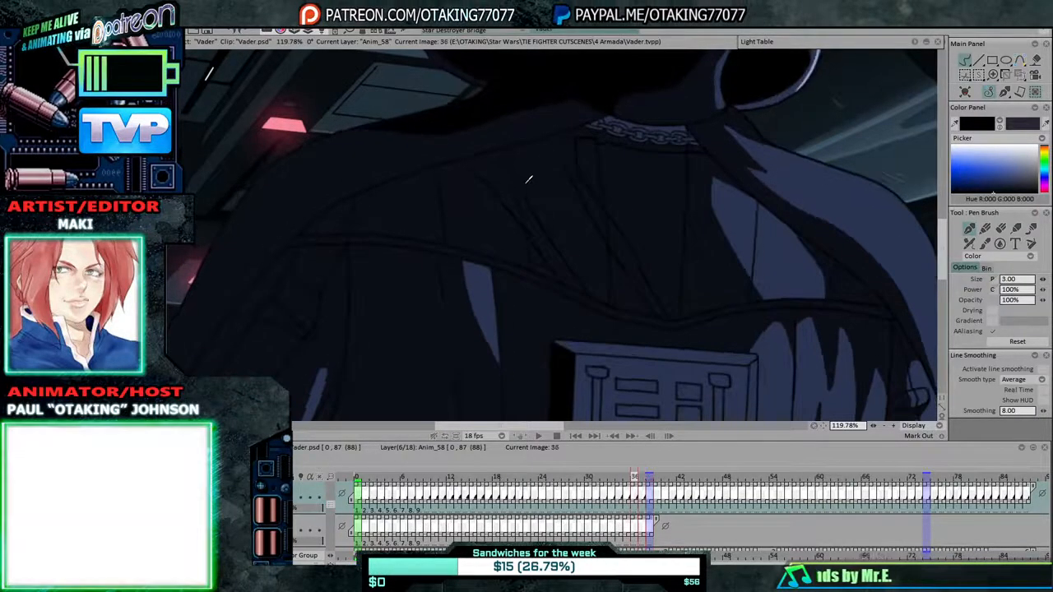
pyautogui.press('Left')
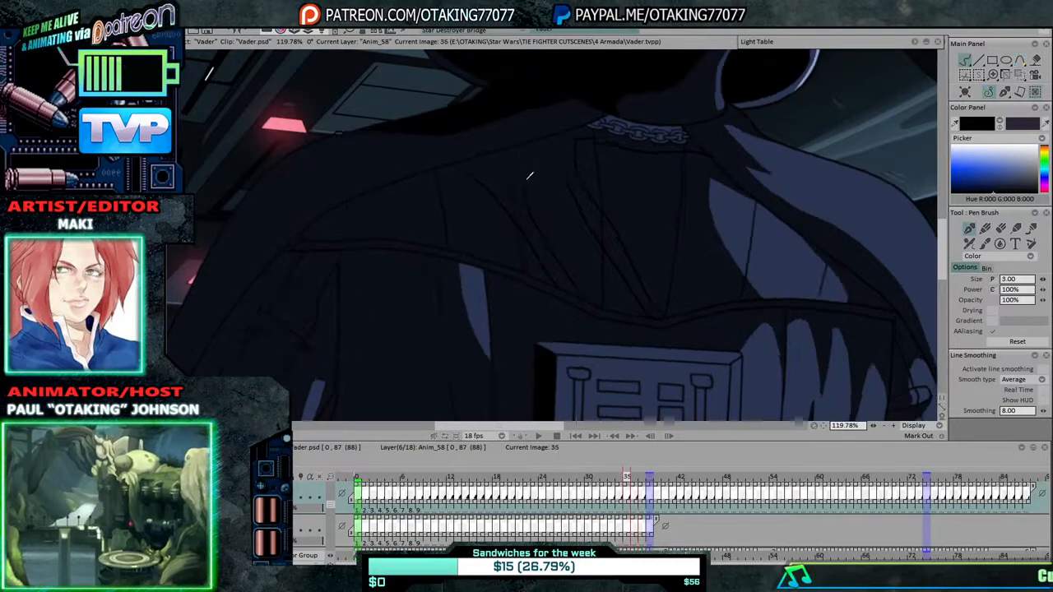
pyautogui.press('Left')
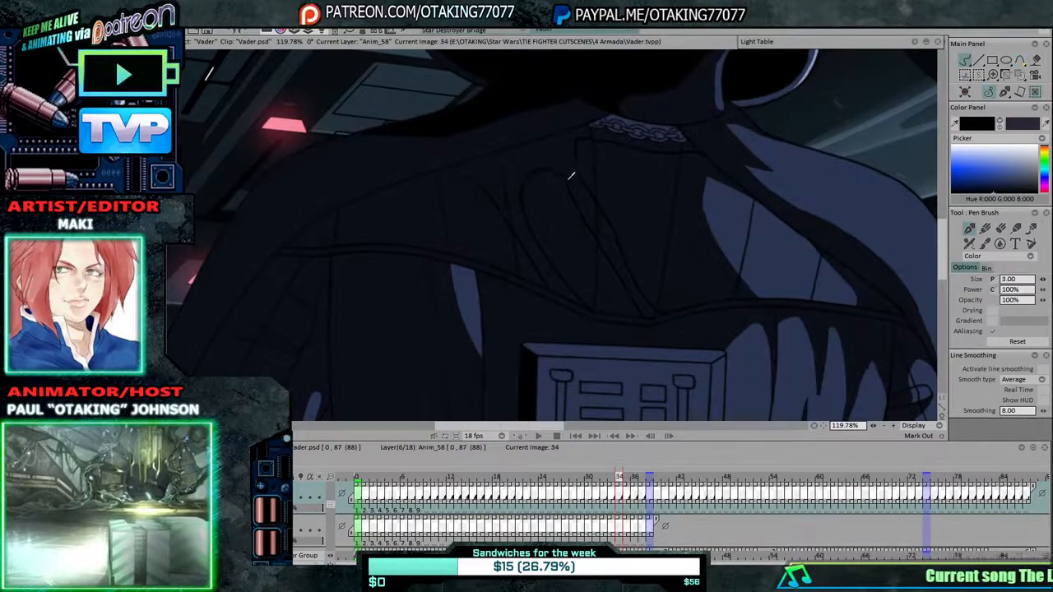
pyautogui.press('Left')
pyautogui.press('Left')
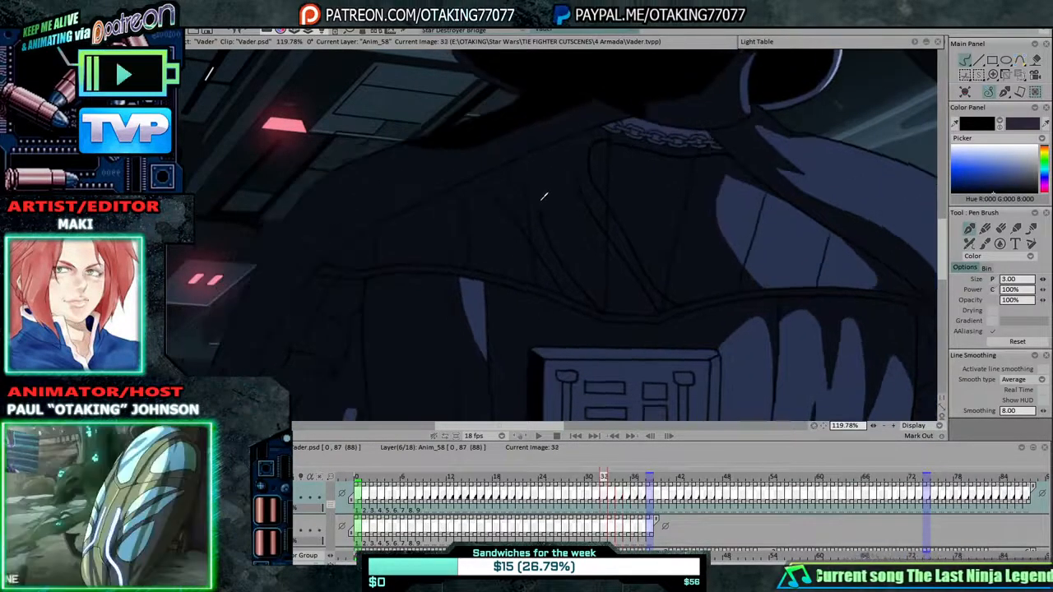
pyautogui.press('Left')
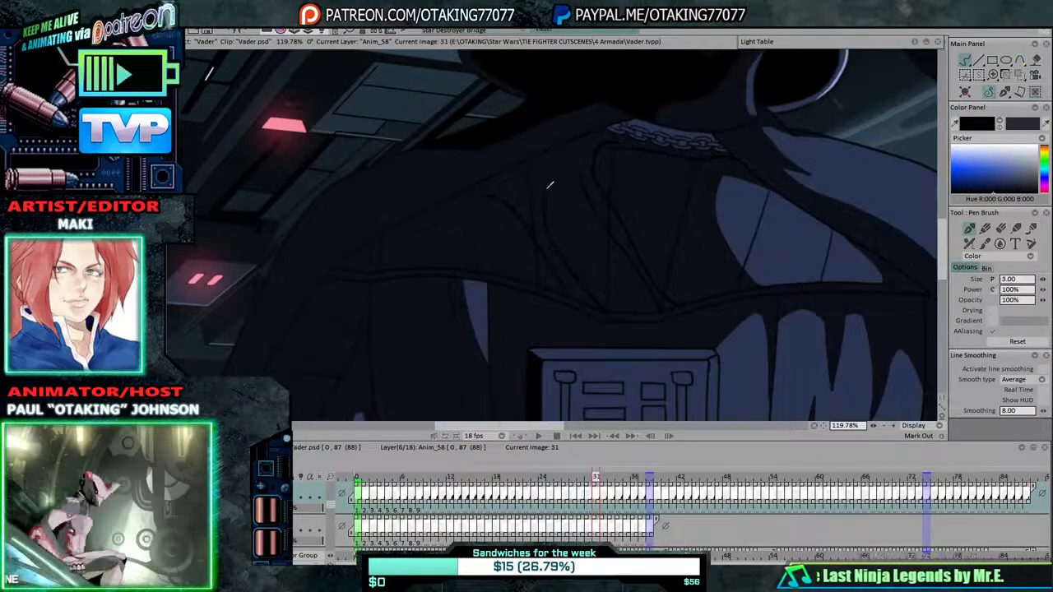
pyautogui.press('Left')
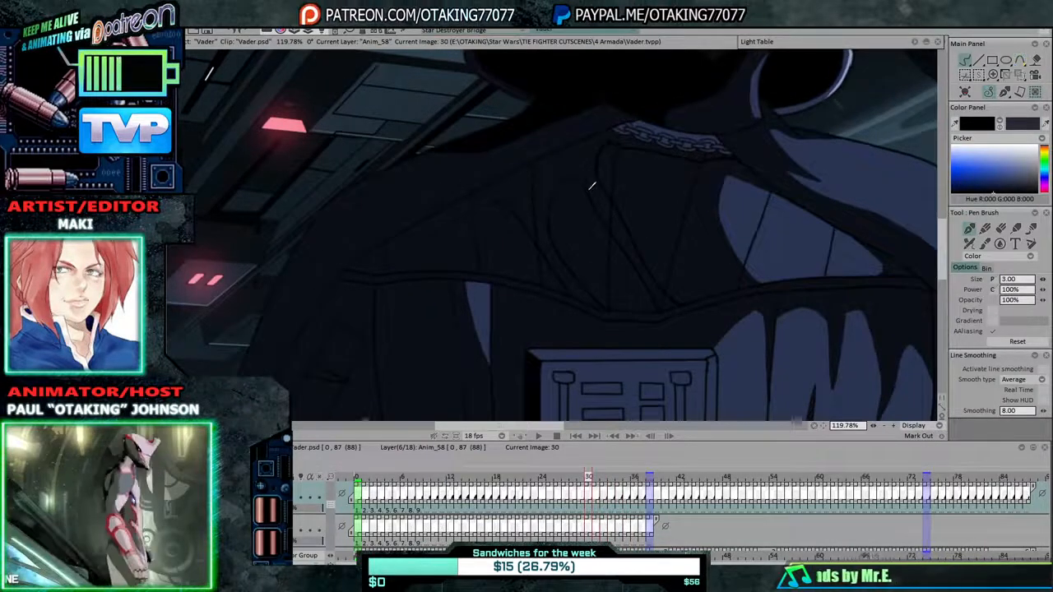
# Continue adding the curved upper end of the diagonal chest fold on images 29 to 22, one drawing at a time.
pyautogui.press('Left')
pyautogui.press('Left')
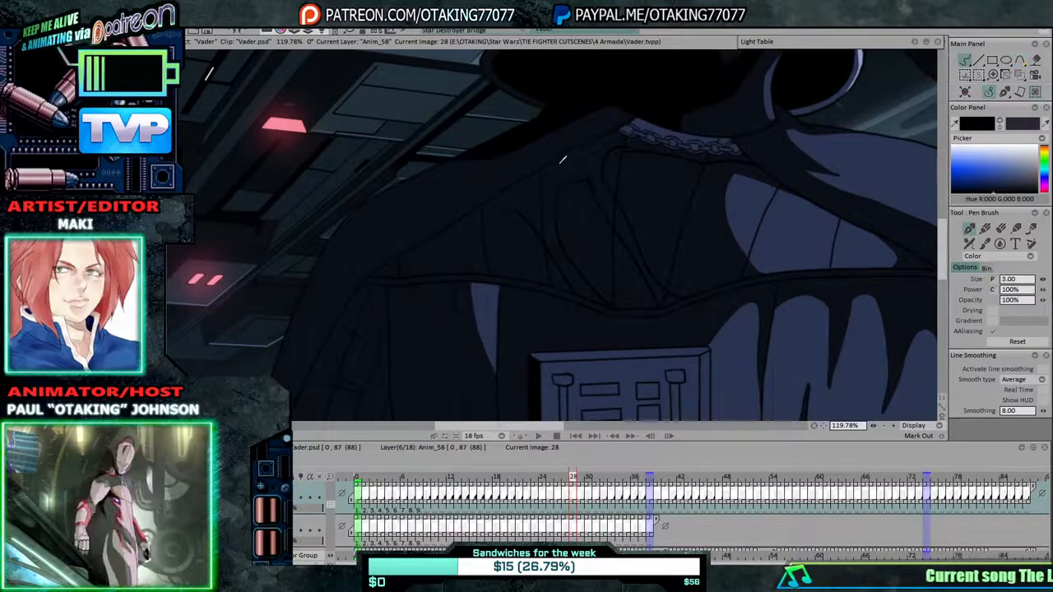
pyautogui.press('Left')
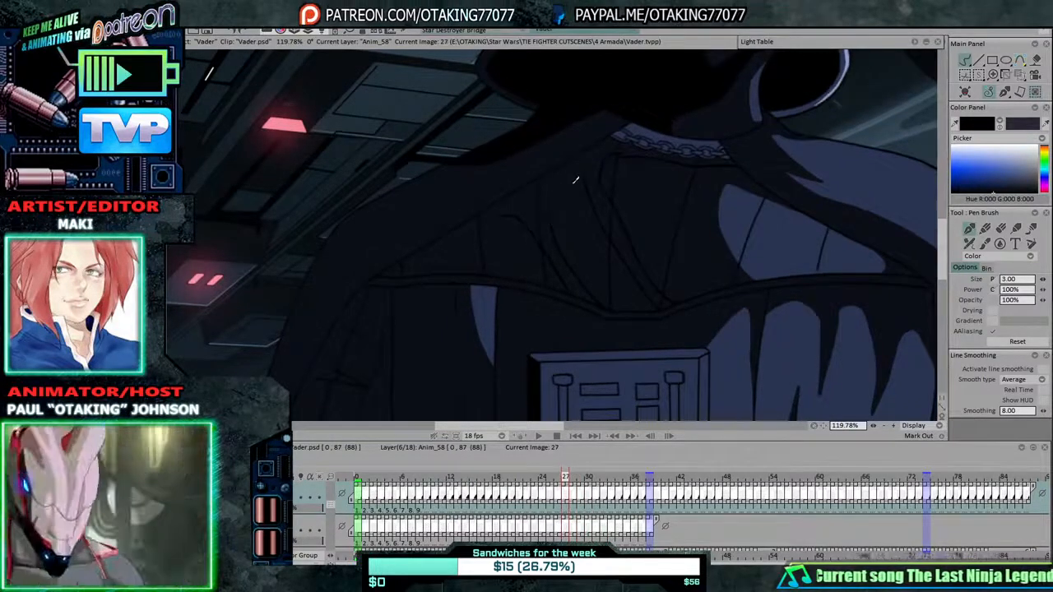
pyautogui.press('Left')
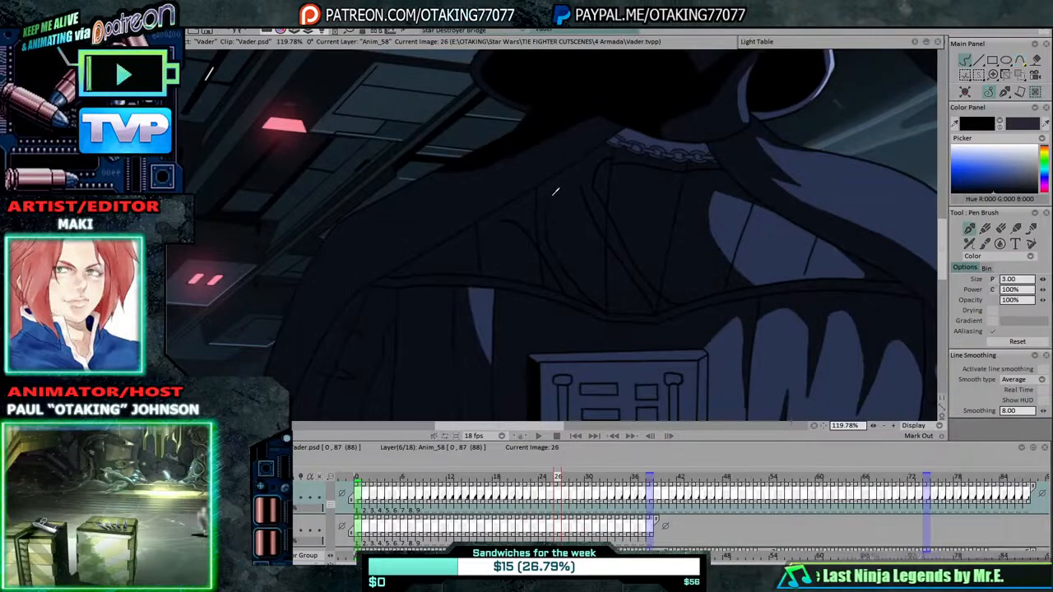
pyautogui.press('Left')
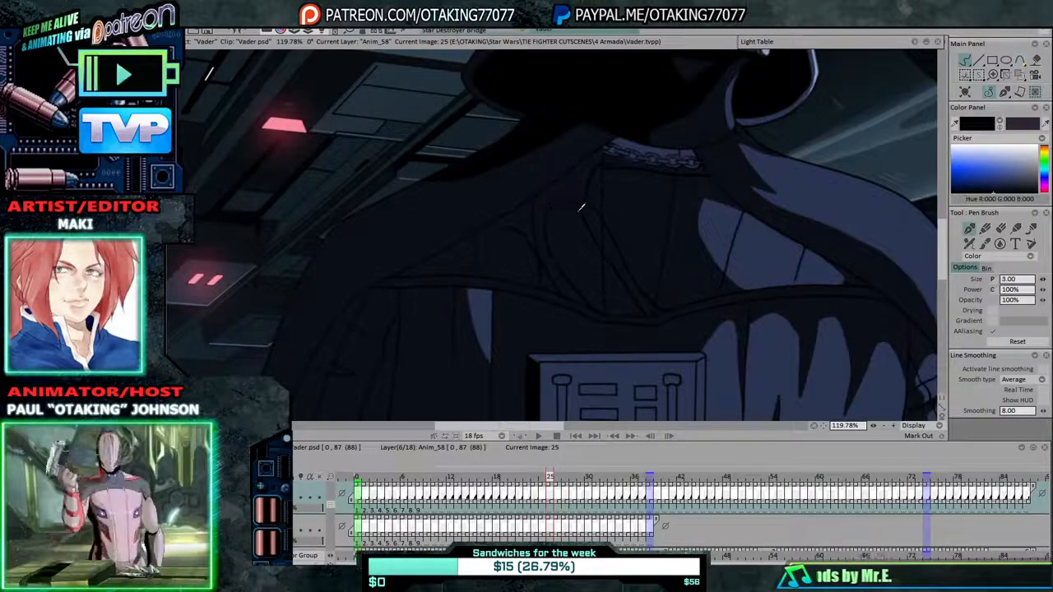
pyautogui.press('Left')
pyautogui.press('Left')
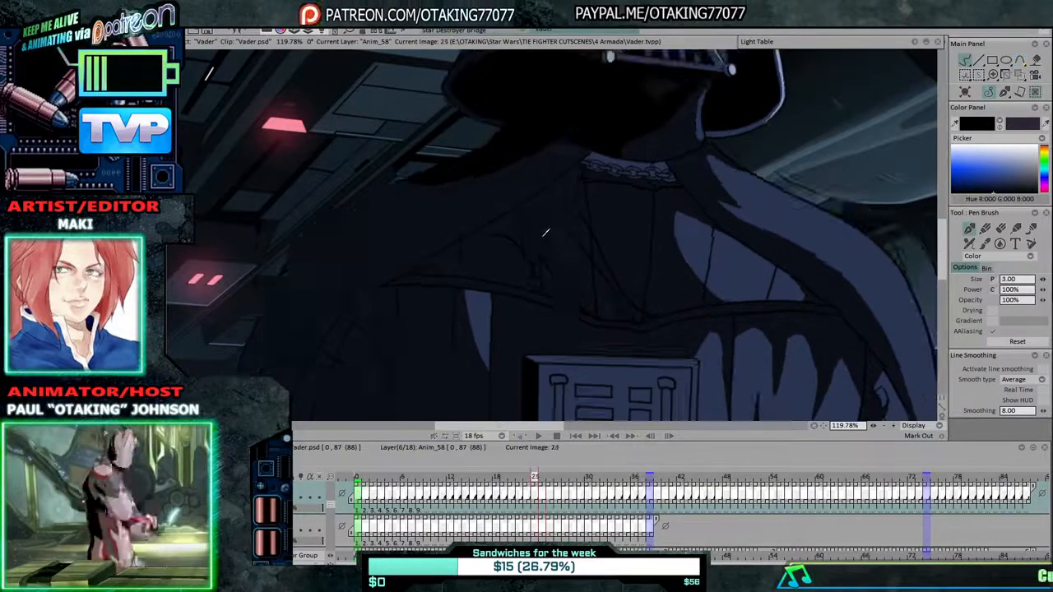
pyautogui.press('Left')
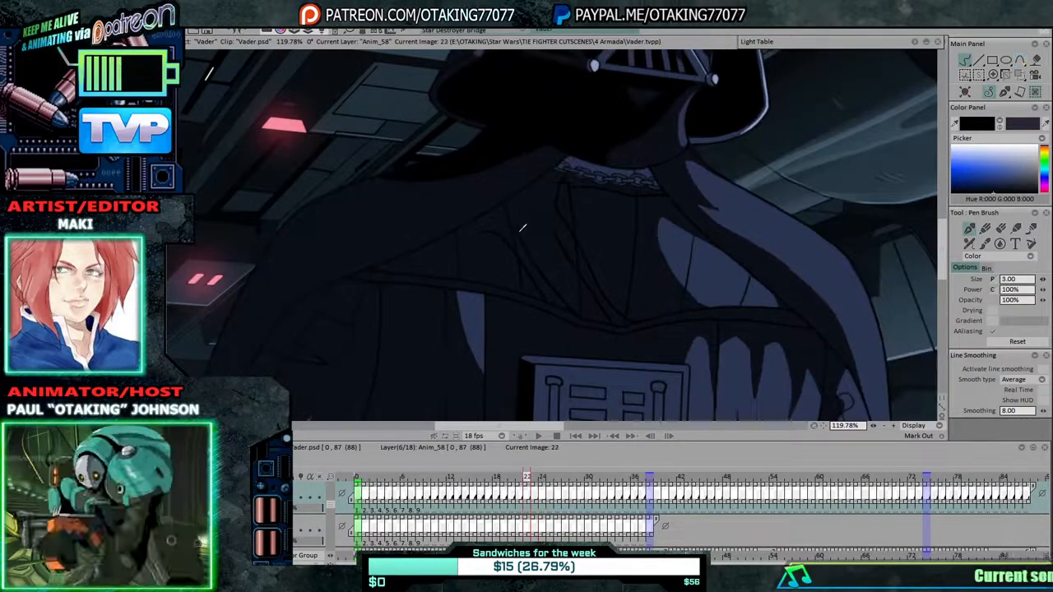
# Add the curved upper fold line on image 21, flipping to image 22 to match its position.
pyautogui.press('Left')
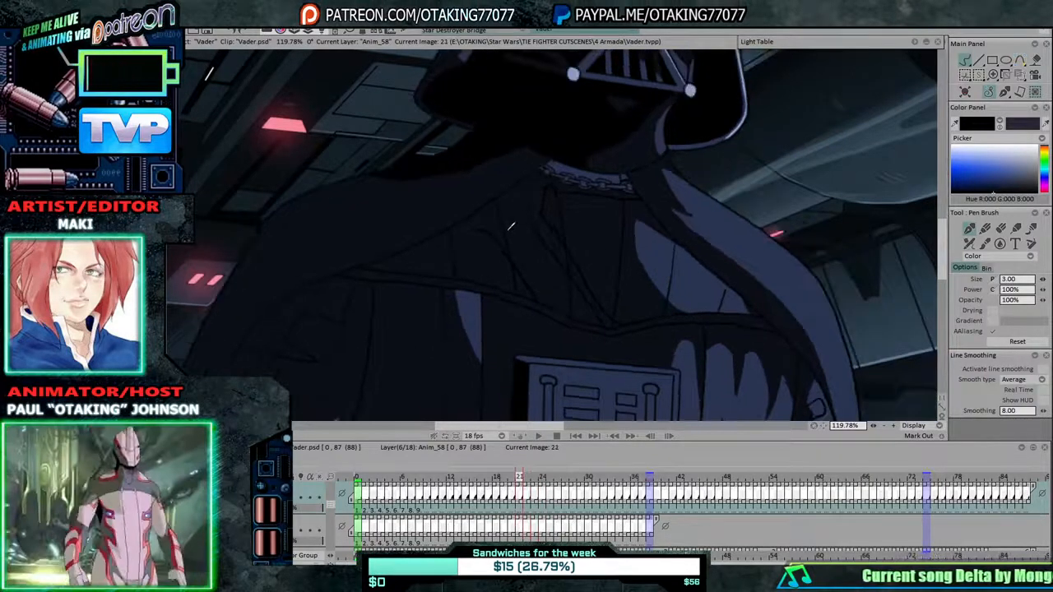
pyautogui.press('Right')
pyautogui.press('Left')
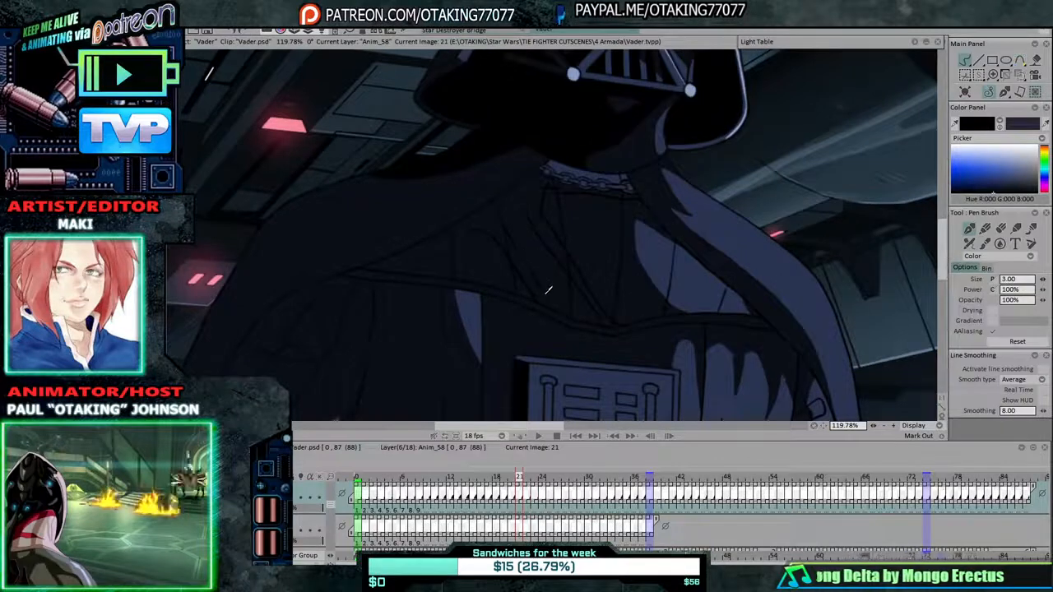
pyautogui.press('Right')
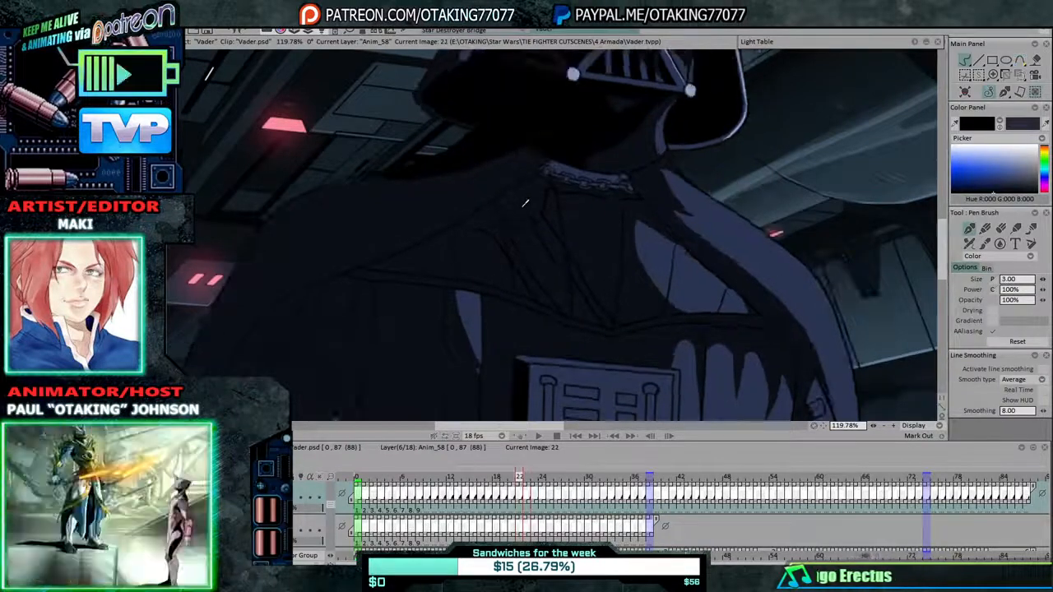
pyautogui.press('Left')
# Draw the curved upper end of the chest fold on each drawing from image 20 back to image 15.
pyautogui.press('Left')
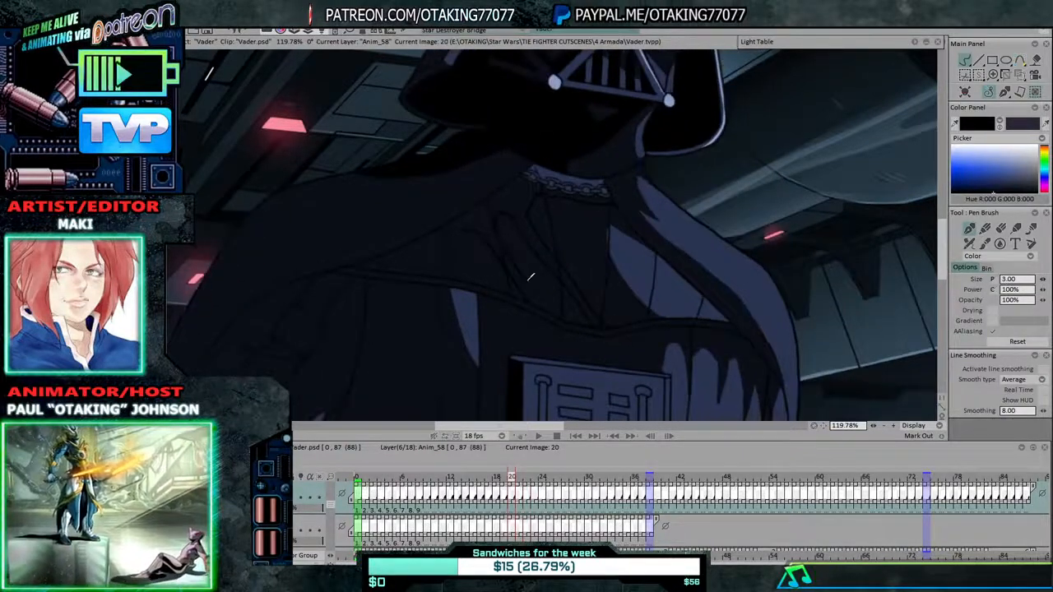
pyautogui.press('Left')
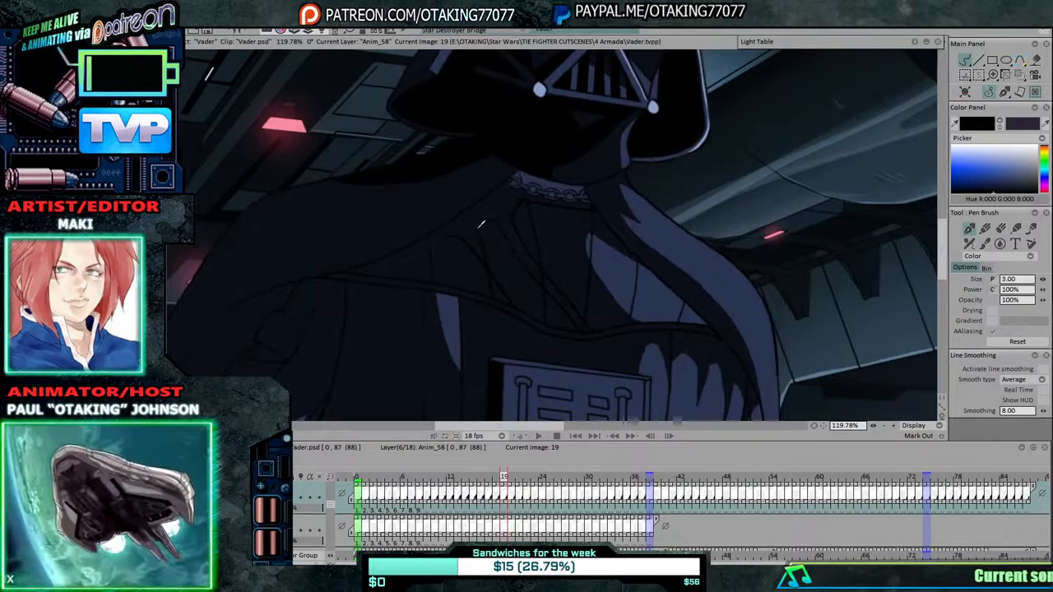
pyautogui.press('Left')
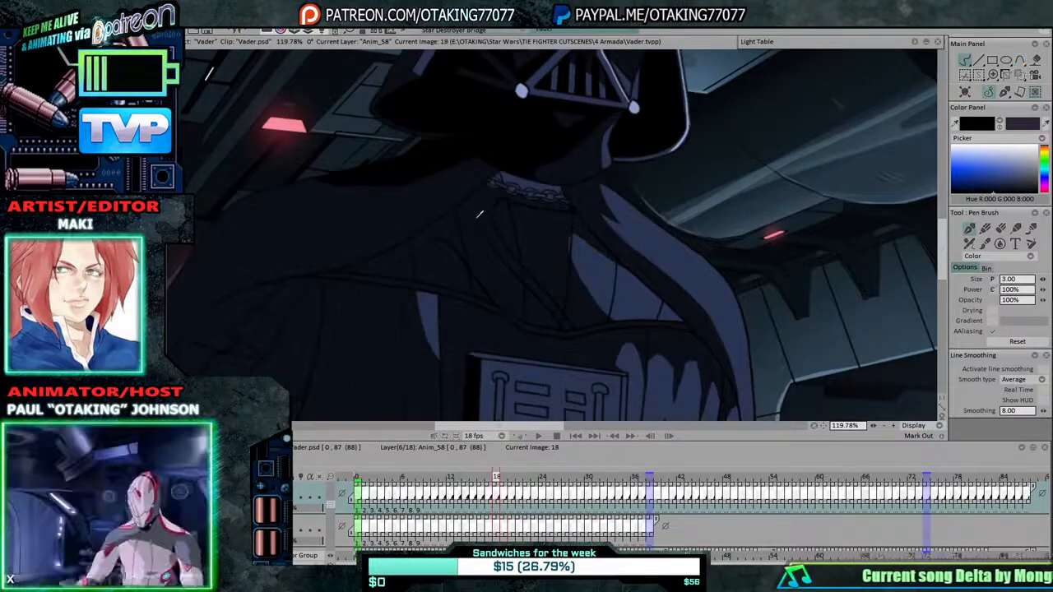
pyautogui.press('Left')
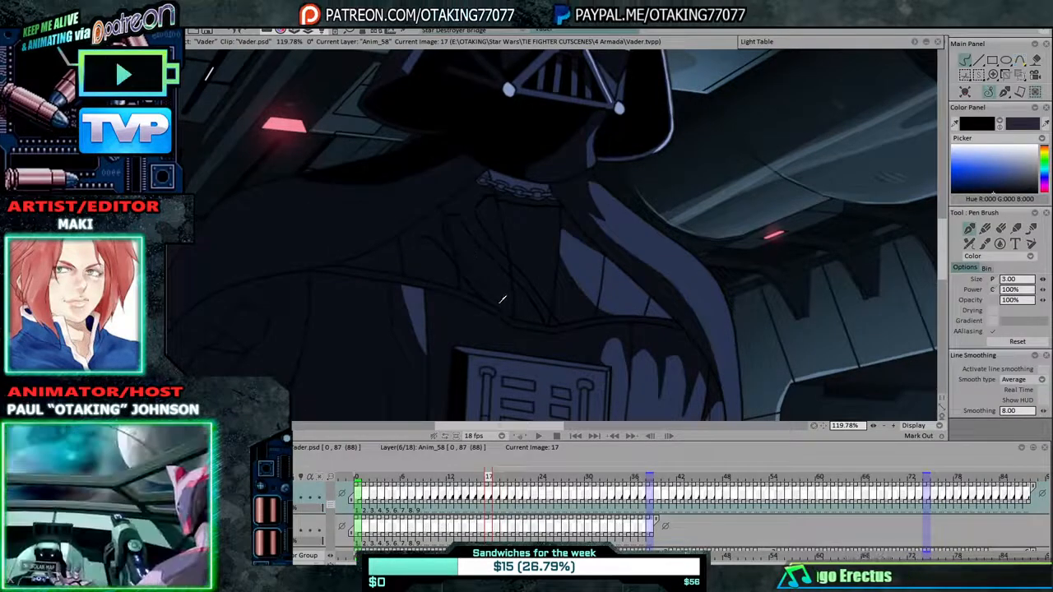
pyautogui.press('Left')
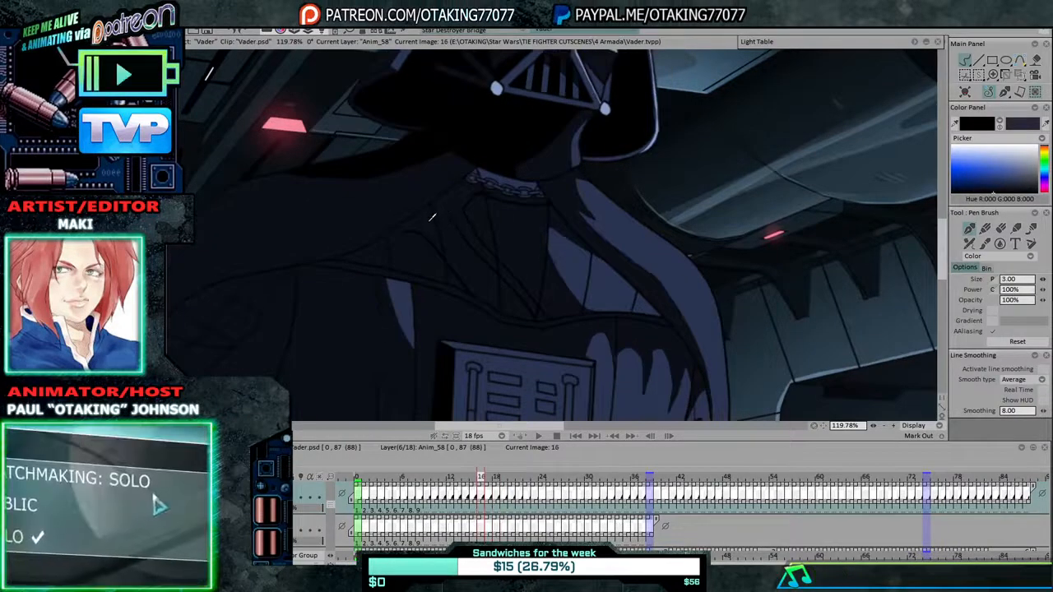
pyautogui.press('Left')
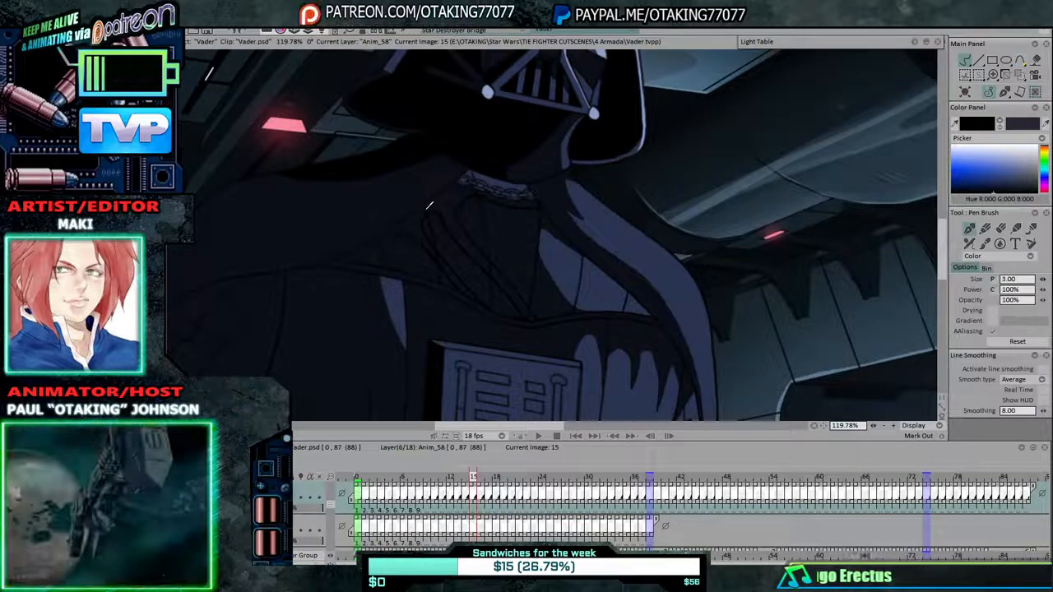
# Carry the curved upper fold line back through images 14 to 12, comparing each drawing with the one after it.
pyautogui.press('Left')
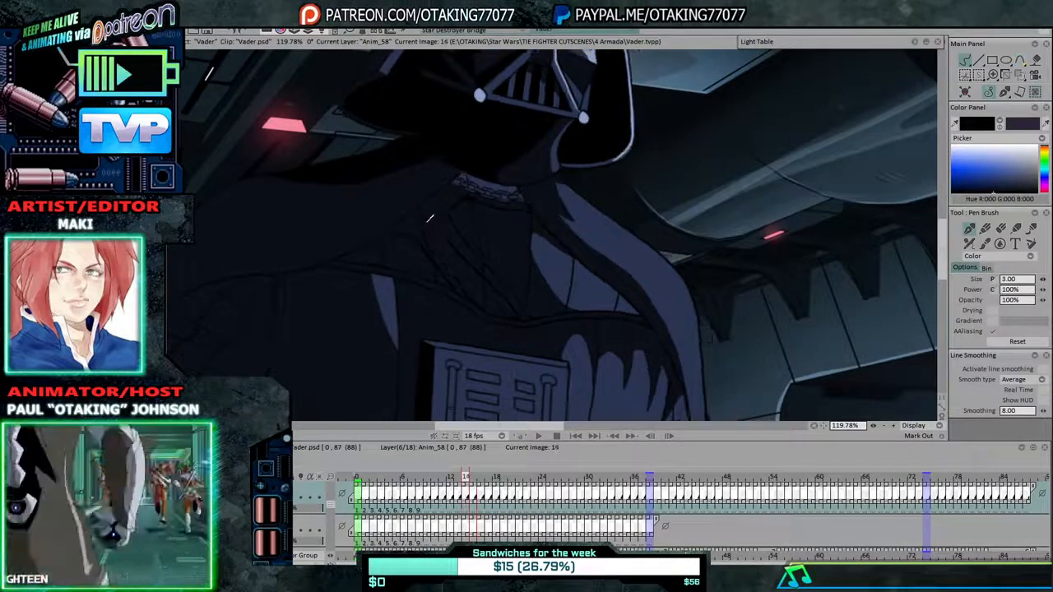
pyautogui.press('Right')
pyautogui.press('Left')
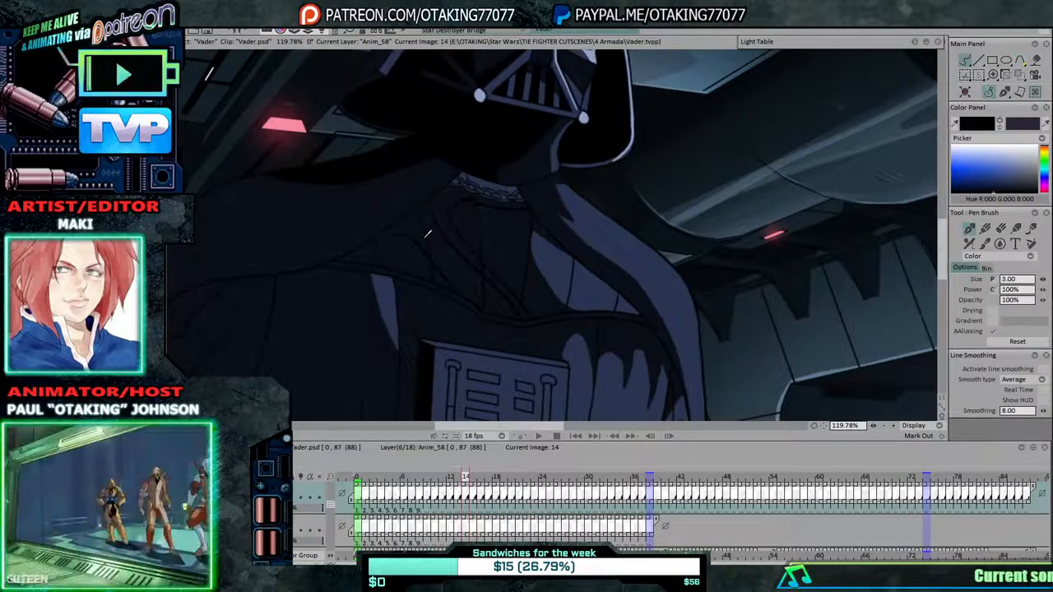
pyautogui.press('Left')
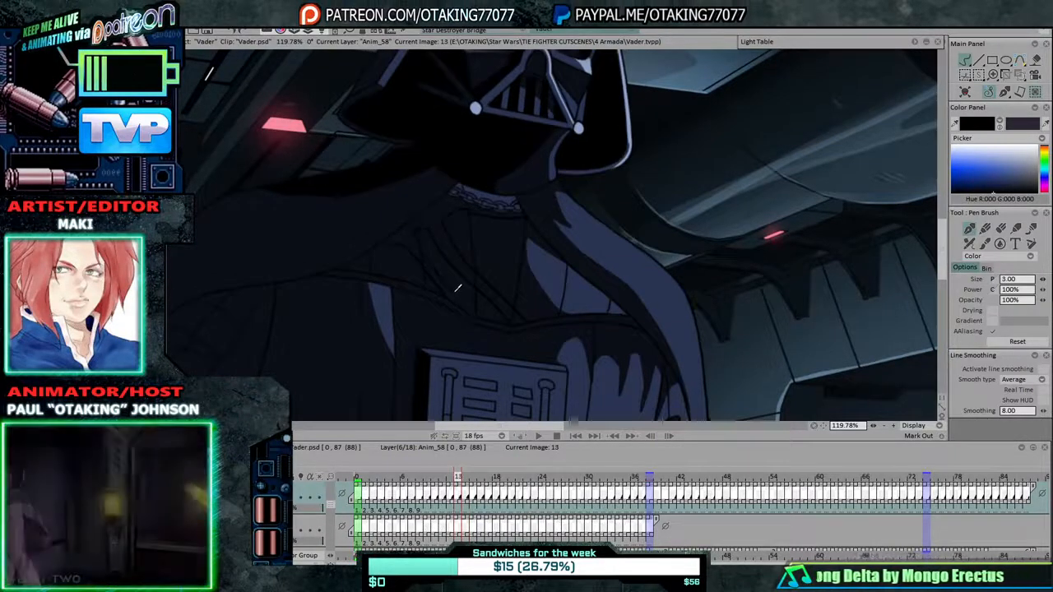
pyautogui.press('Left')
pyautogui.press('Right')
pyautogui.press('Left')
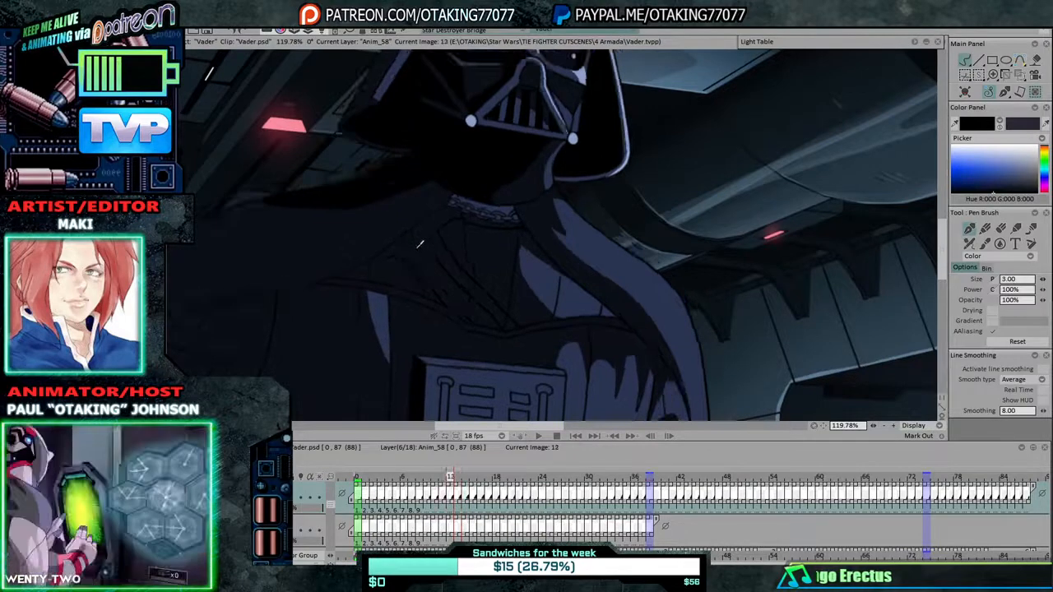
# Examine the chest and cape folds frame by frame on layer Anim_58, from image 12 back to image 0.
pyautogui.press('Right')
pyautogui.press('Left')
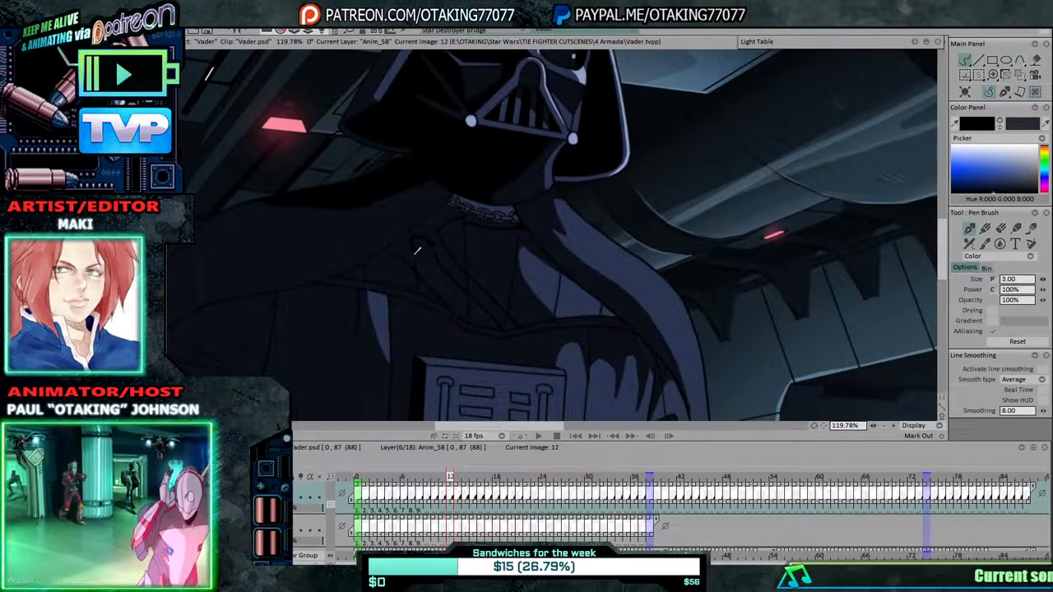
pyautogui.press('Left')
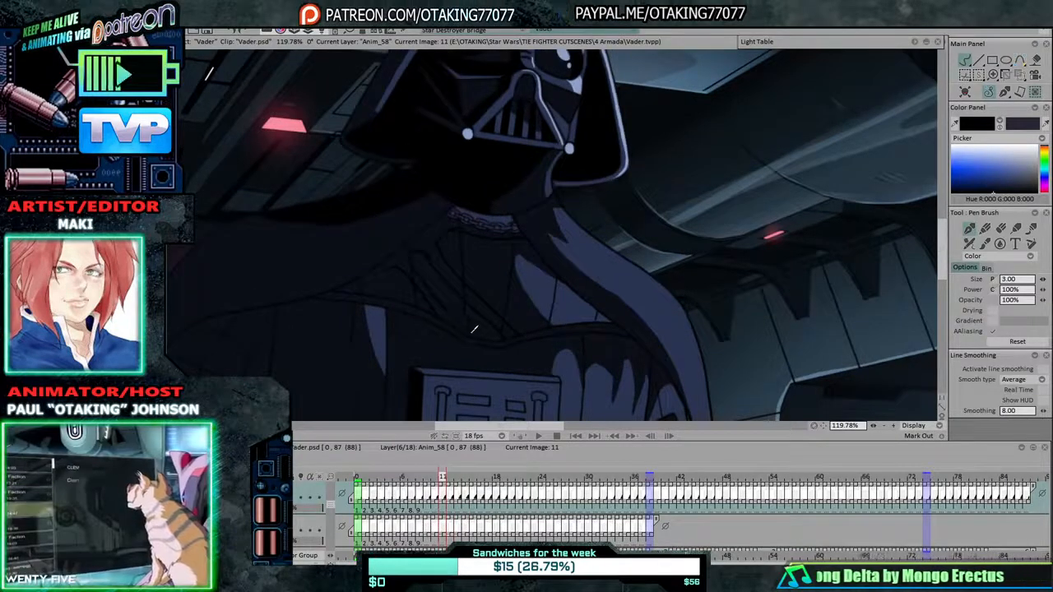
pyautogui.press('Left')
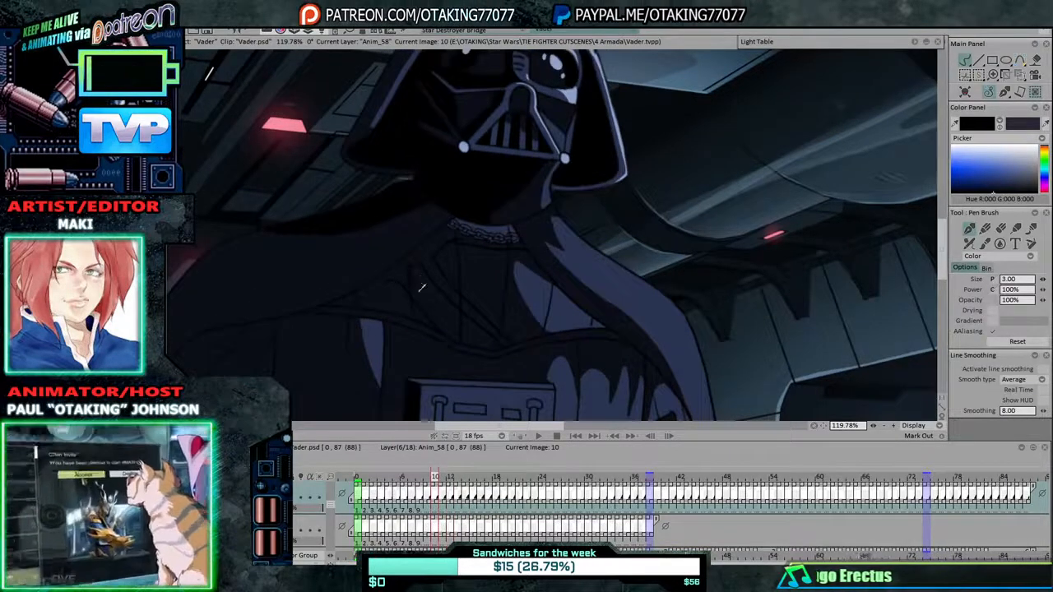
pyautogui.press('Left')
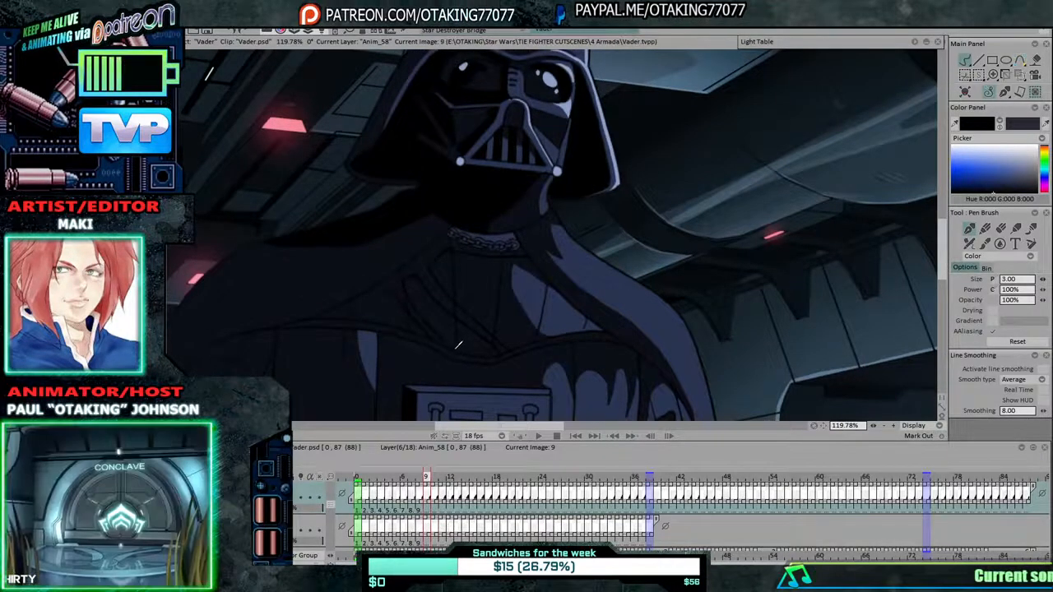
pyautogui.press('Left')
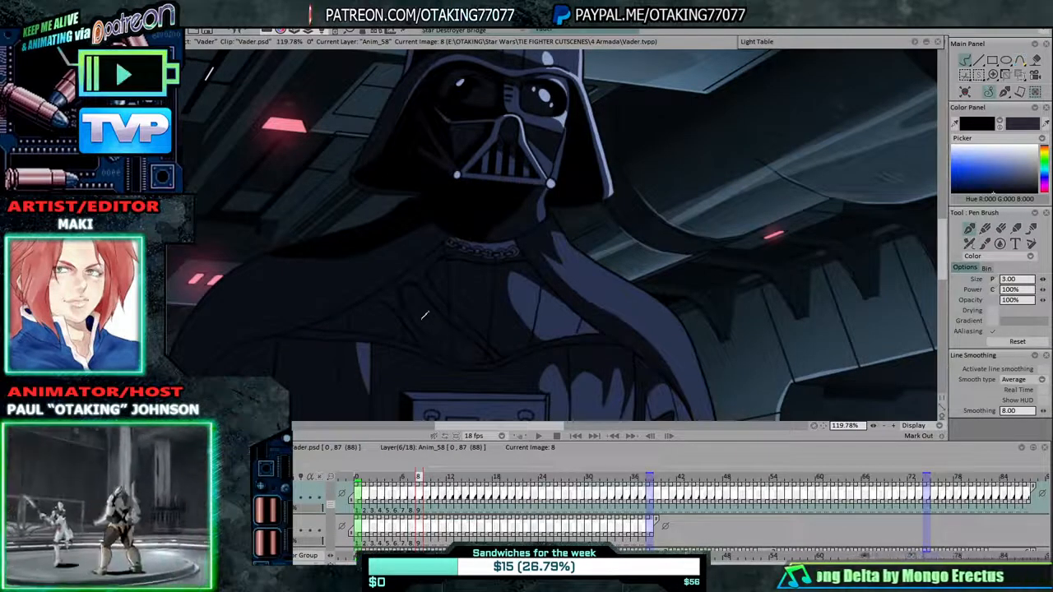
pyautogui.press('Left')
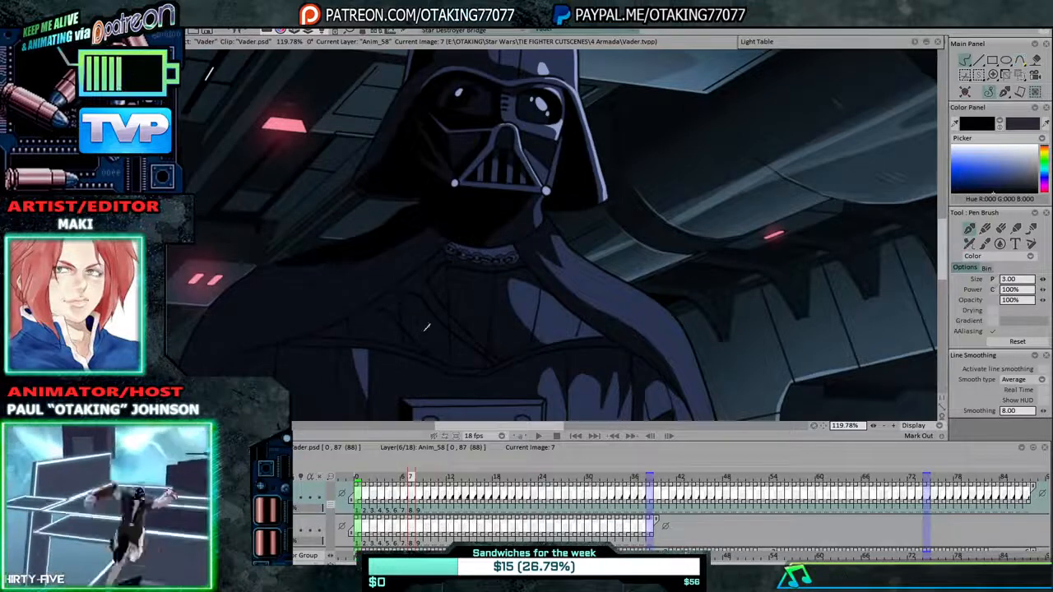
pyautogui.press('Left')
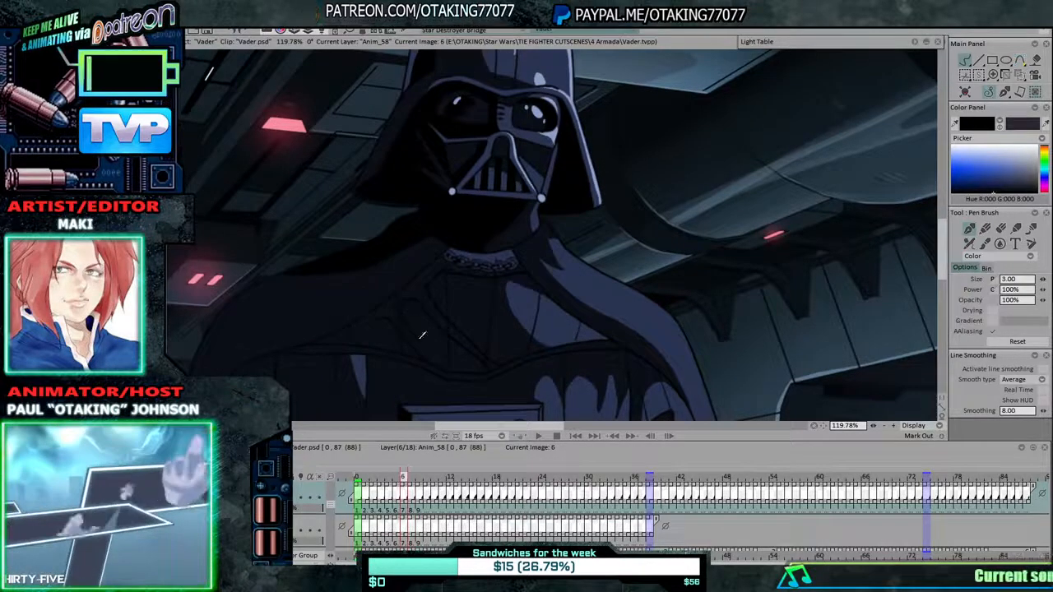
pyautogui.press('Left')
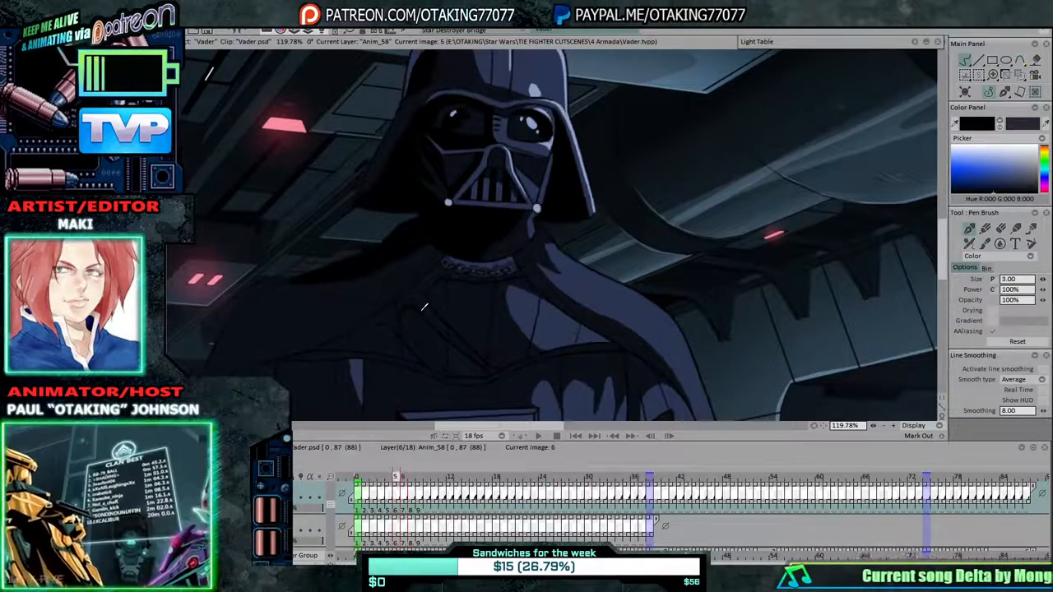
pyautogui.press('Left')
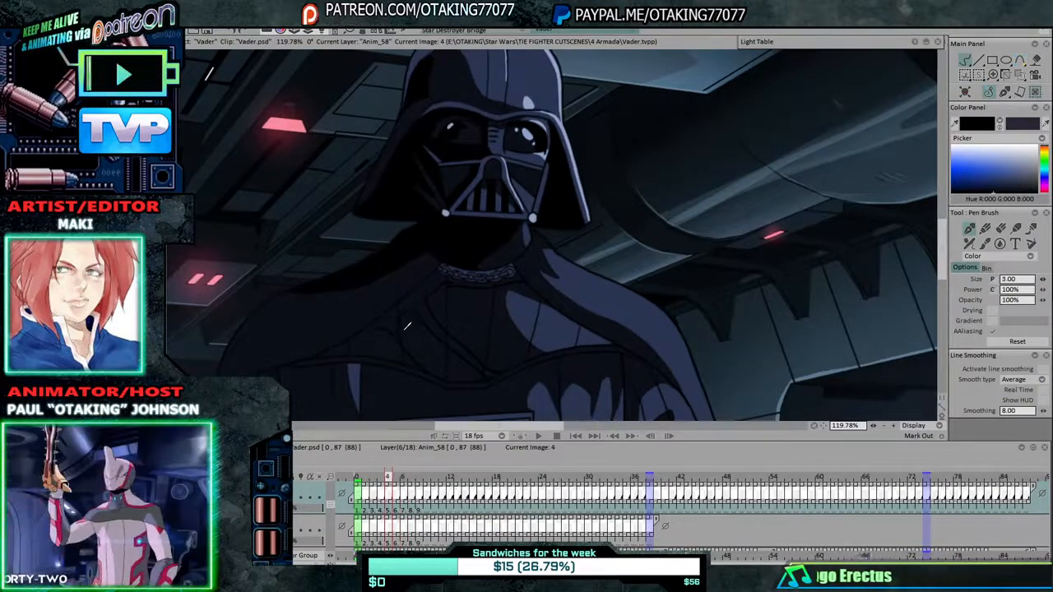
pyautogui.press('Left')
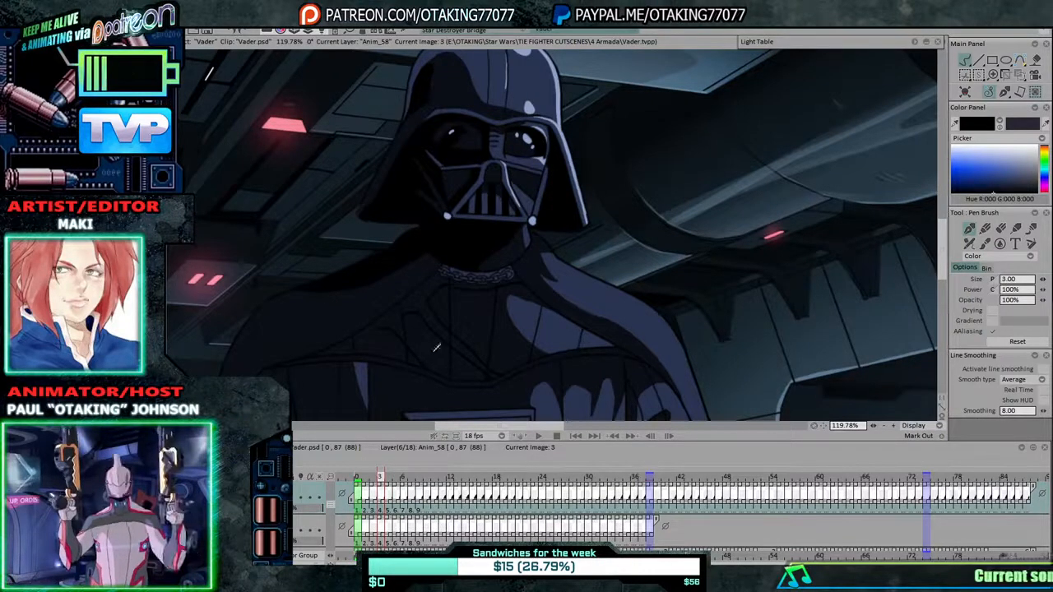
pyautogui.press('Left')
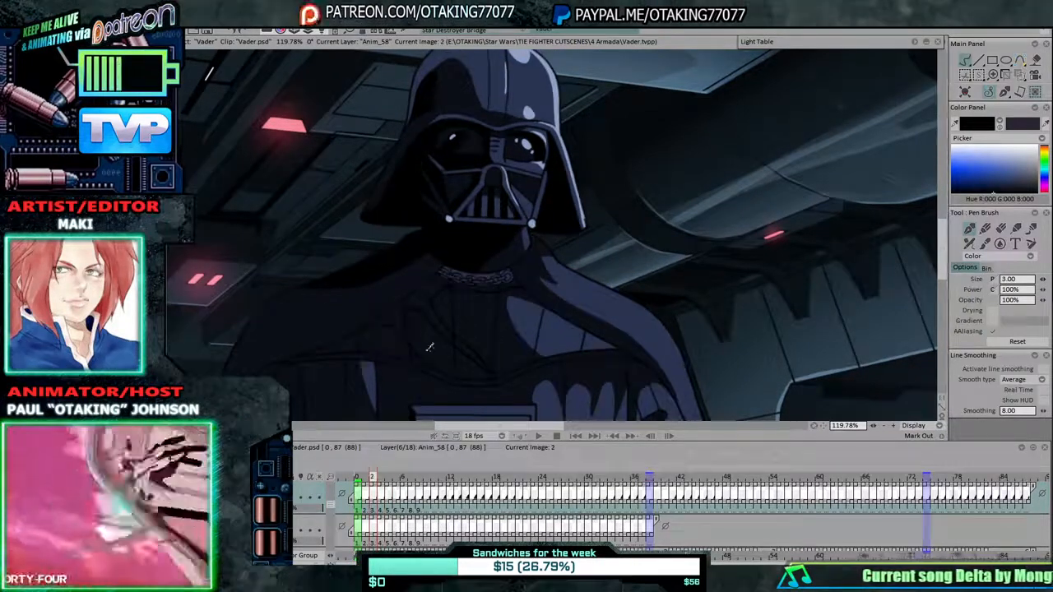
pyautogui.press('Left')
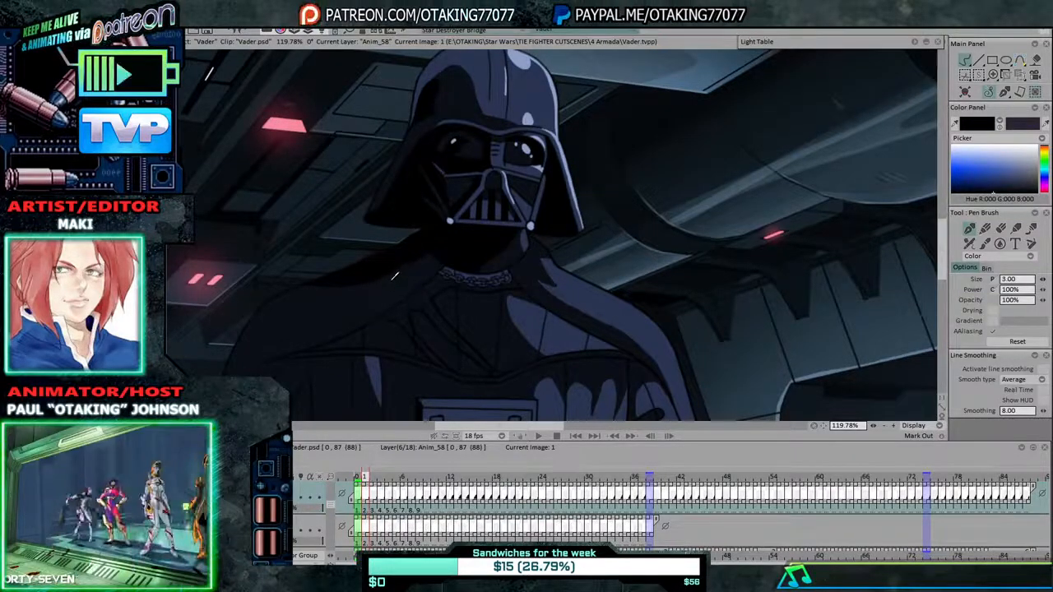
pyautogui.press('Left')
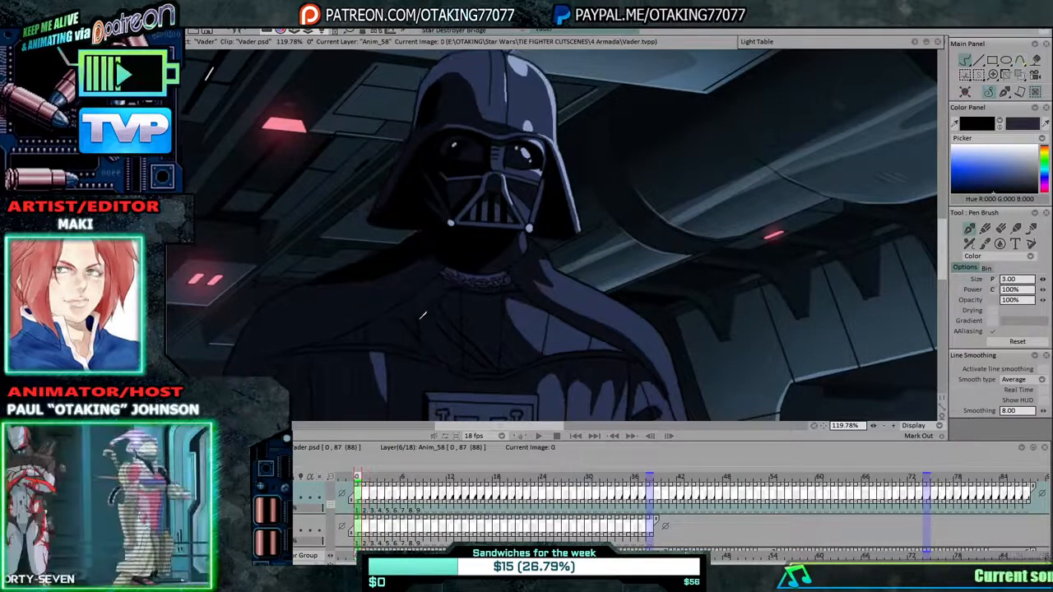
pyautogui.press('Right')
pyautogui.press('Left')
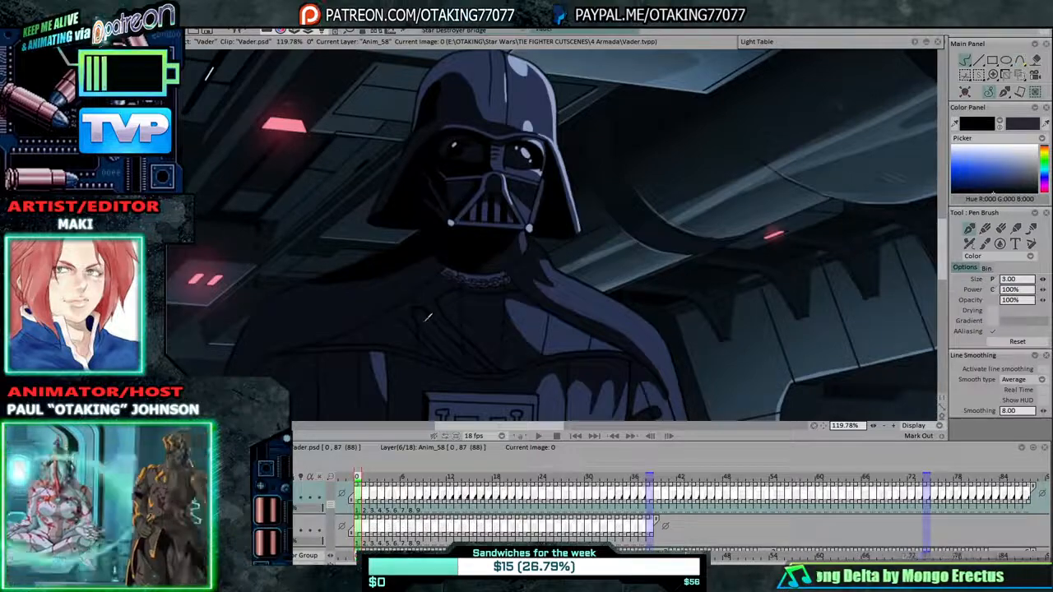
# Play the Vader animation through to image 38, and check its frames in reverse back to image 14.
pyautogui.press('Return')
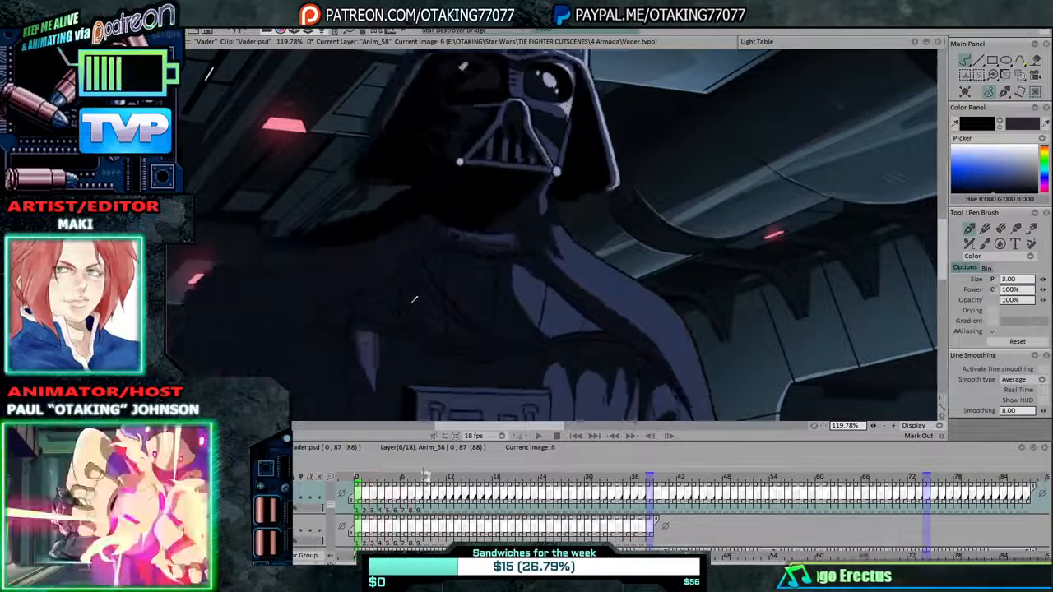
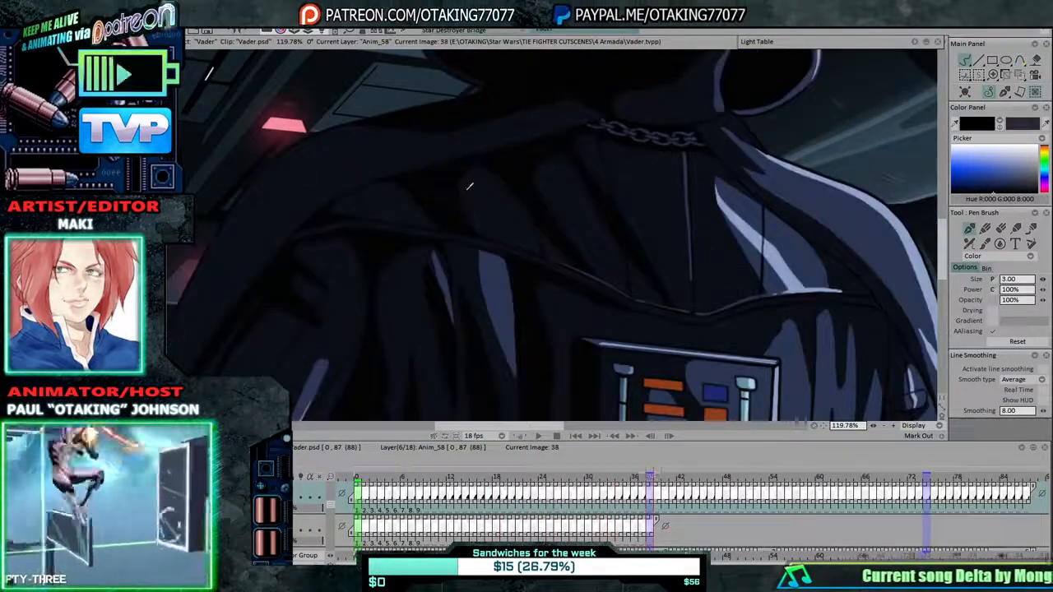
pyautogui.press('Left')
pyautogui.press('Left')
pyautogui.press('Left')
pyautogui.press('Left')
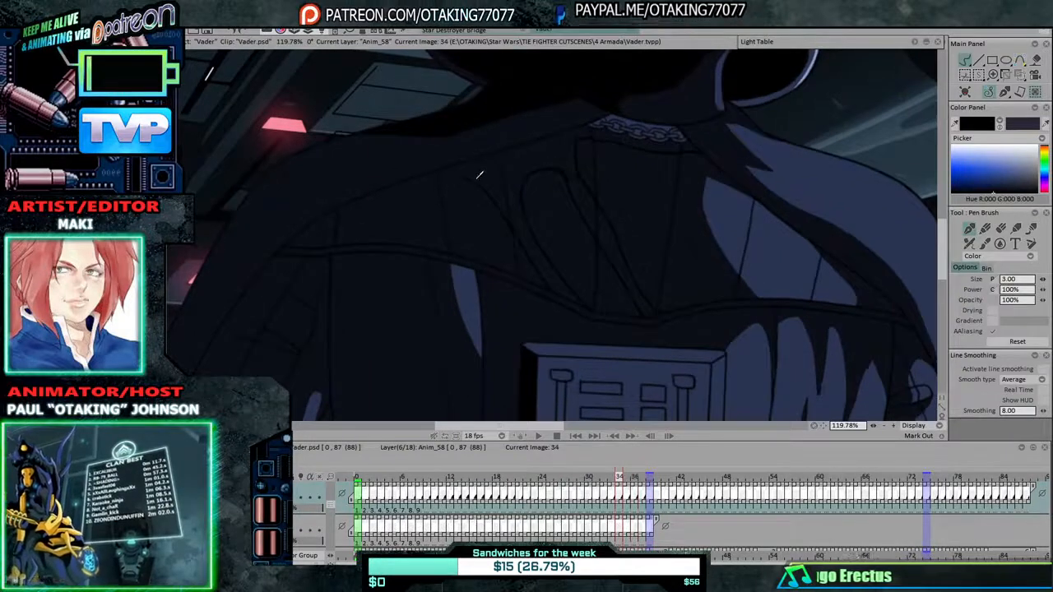
pyautogui.press('Left')
pyautogui.press('Left')
pyautogui.press('Left')
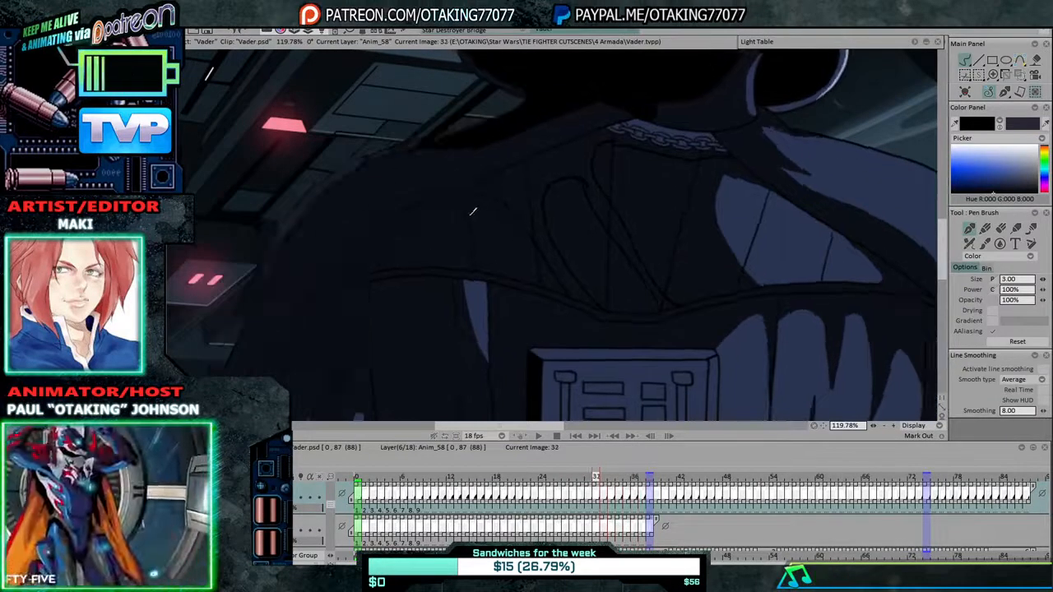
pyautogui.press('Left')
pyautogui.press('Left')
pyautogui.press('Left')
pyautogui.press('Left')
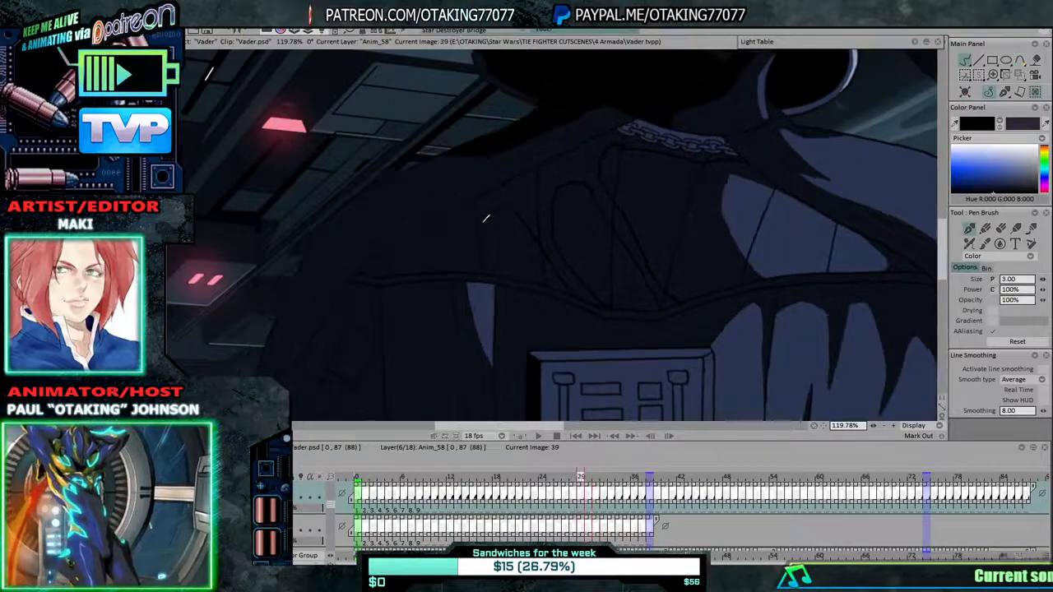
pyautogui.press('Left')
pyautogui.press('Left')
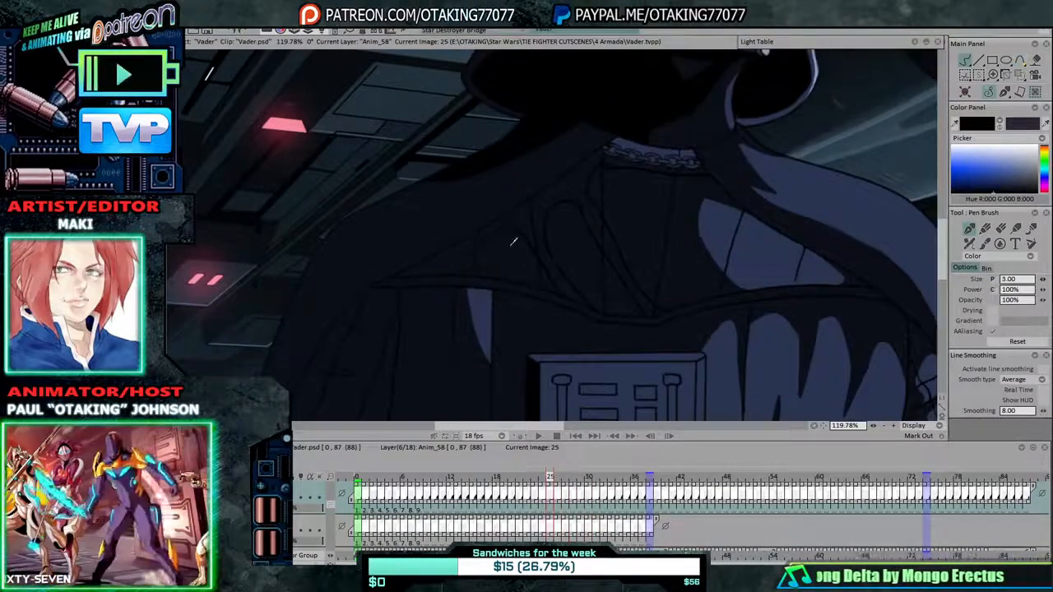
pyautogui.press('Left')
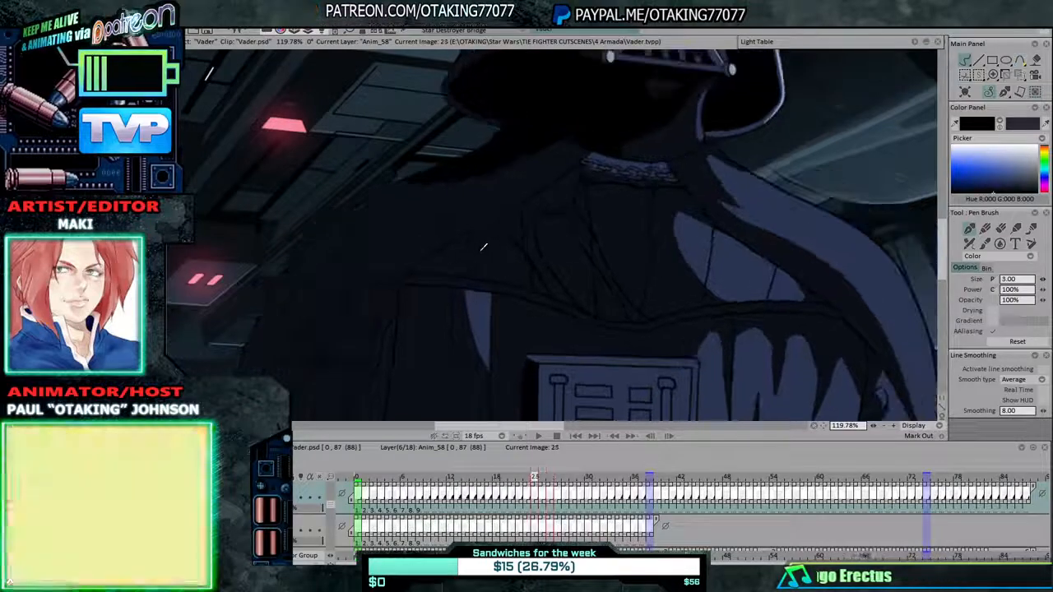
pyautogui.press('Left')
pyautogui.press('Left')
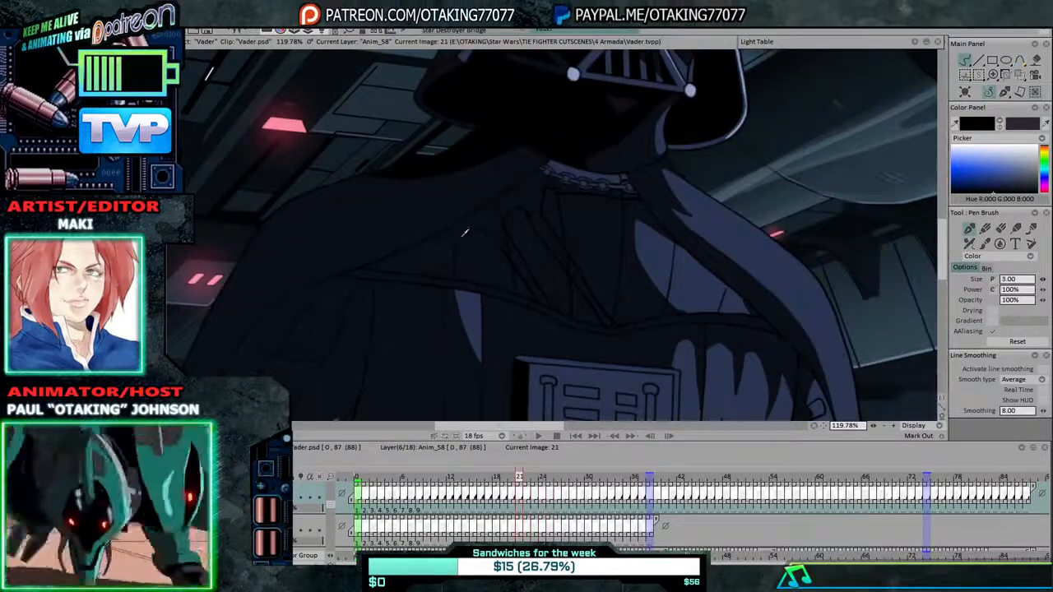
pyautogui.press('Left')
pyautogui.press('Left')
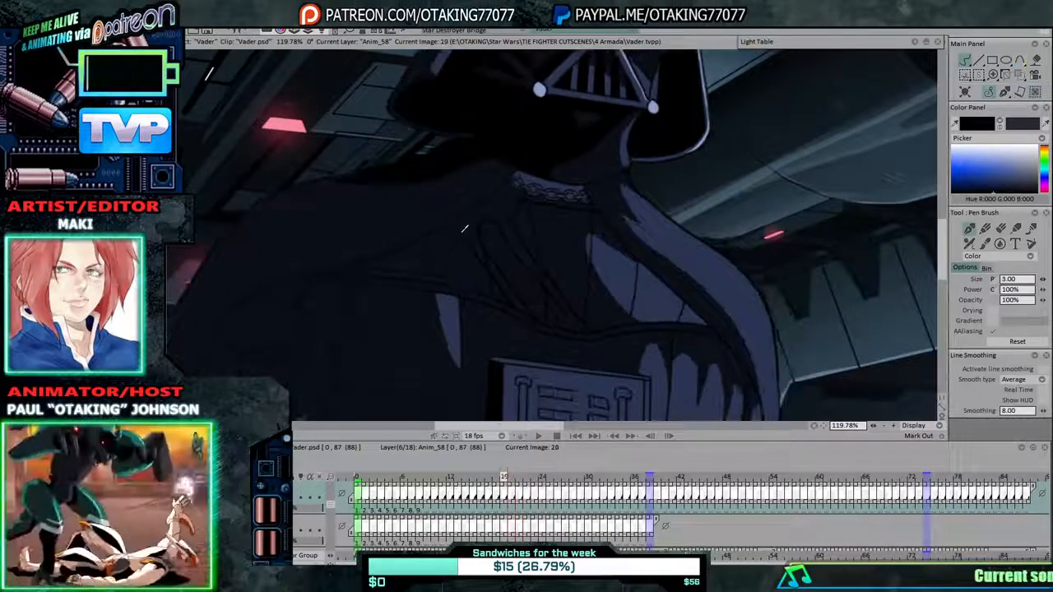
pyautogui.press('Left')
pyautogui.press('Left')
pyautogui.press('Left')
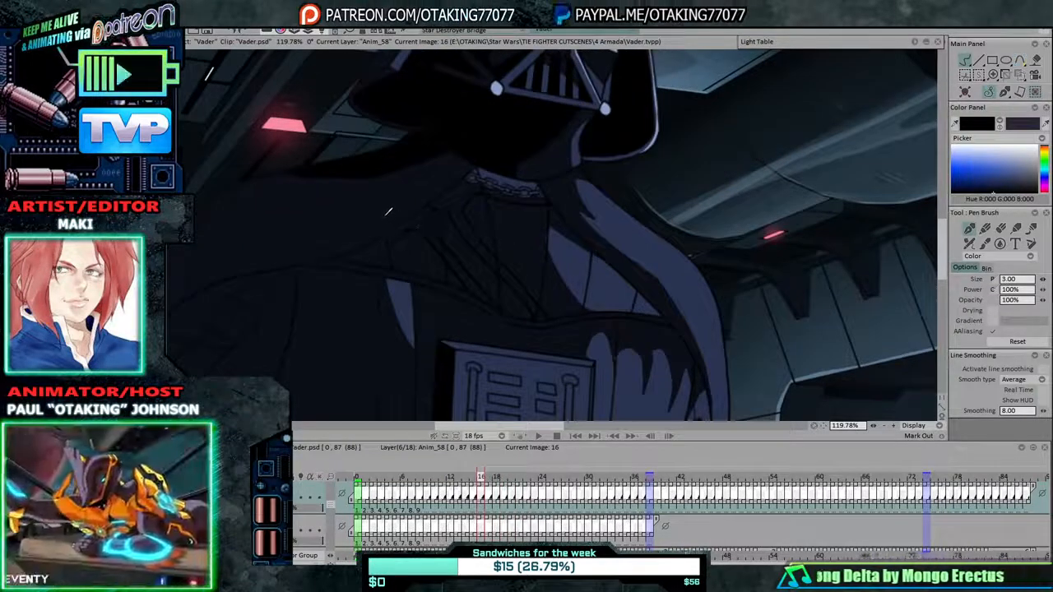
pyautogui.press('Left')
pyautogui.press('Left')
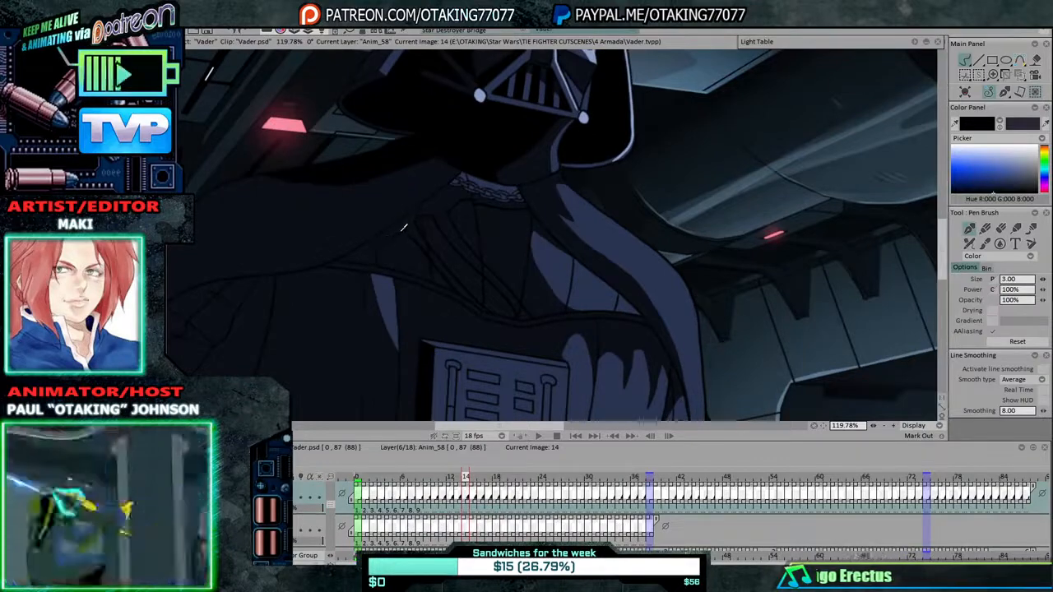
# Run forward through the frames from image 14 to the fully shaded key drawing at image 38.
pyautogui.press('Right')
pyautogui.press('Right')
pyautogui.press('Right')
pyautogui.press('Right')
pyautogui.press('Right')
pyautogui.press('Right')
pyautogui.press('Right')
pyautogui.press('Right')
pyautogui.press('Right')
pyautogui.press('Right')
pyautogui.press('Right')
pyautogui.press('Right')
pyautogui.press('Right')
pyautogui.press('Right')
pyautogui.press('Right')
pyautogui.press('Right')
pyautogui.press('Right')
pyautogui.press('Right')
pyautogui.press('Right')
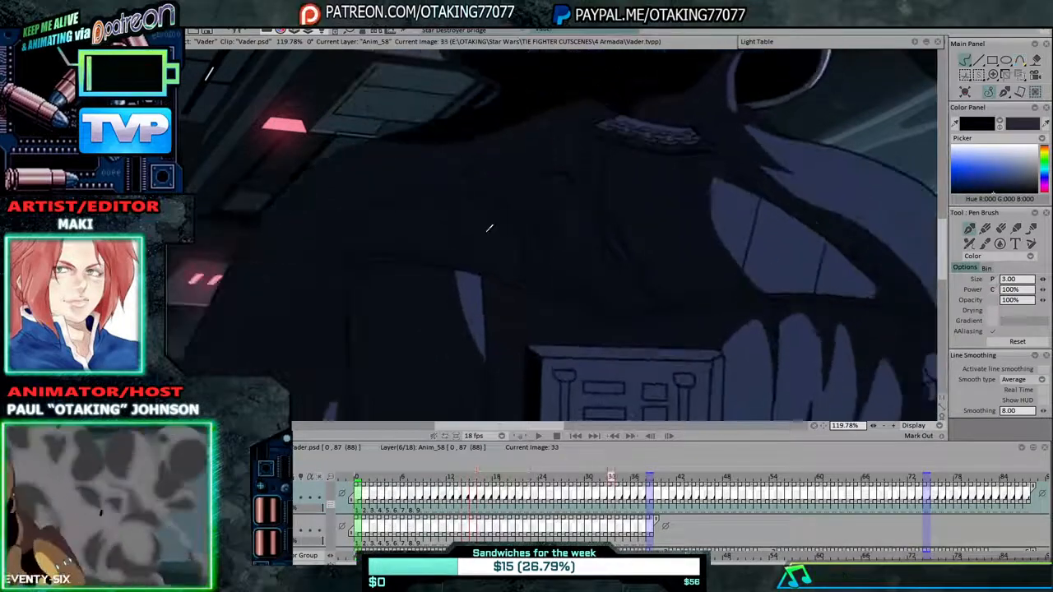
pyautogui.press('Right')
pyautogui.press('Right')
pyautogui.press('Right')
pyautogui.press('Right')
pyautogui.press('Right')
pyautogui.press('Right')
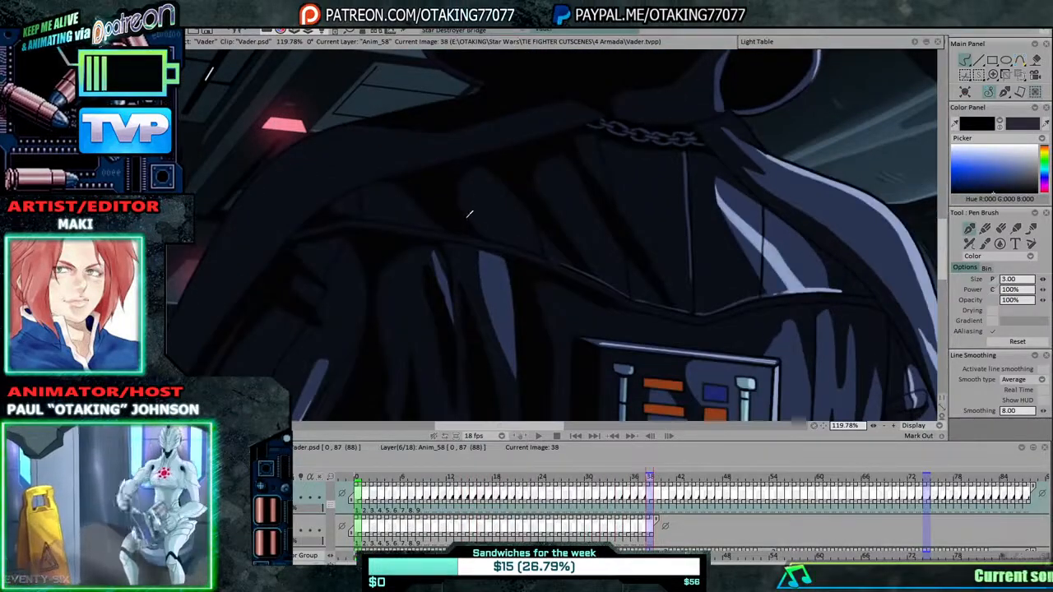
# Examine the robe and chest folds frame by frame on layer Anim_58, from image 38 back to image 24.
pyautogui.press('Left')
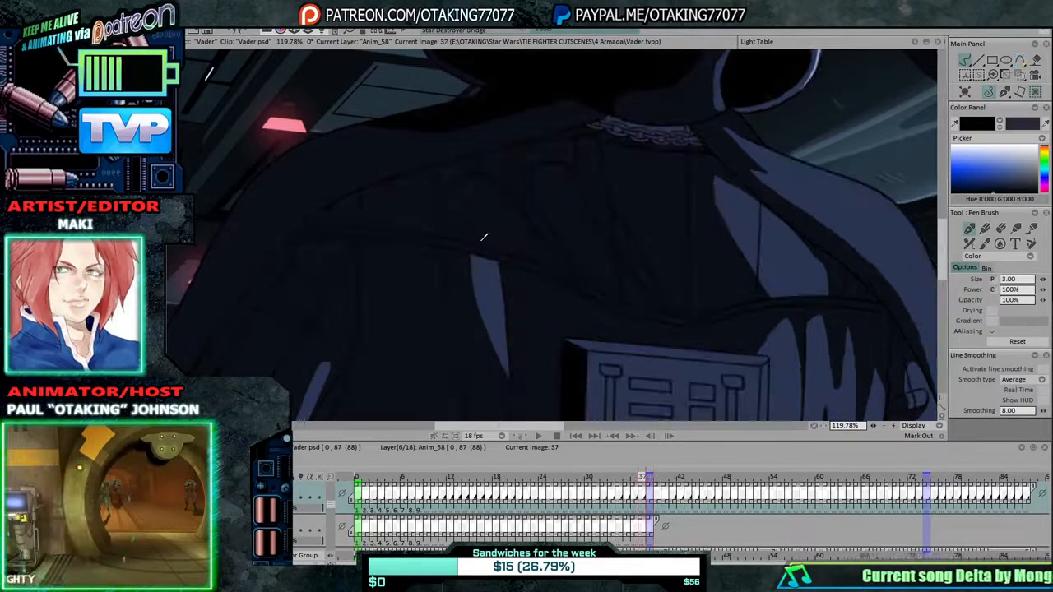
pyautogui.press('Left')
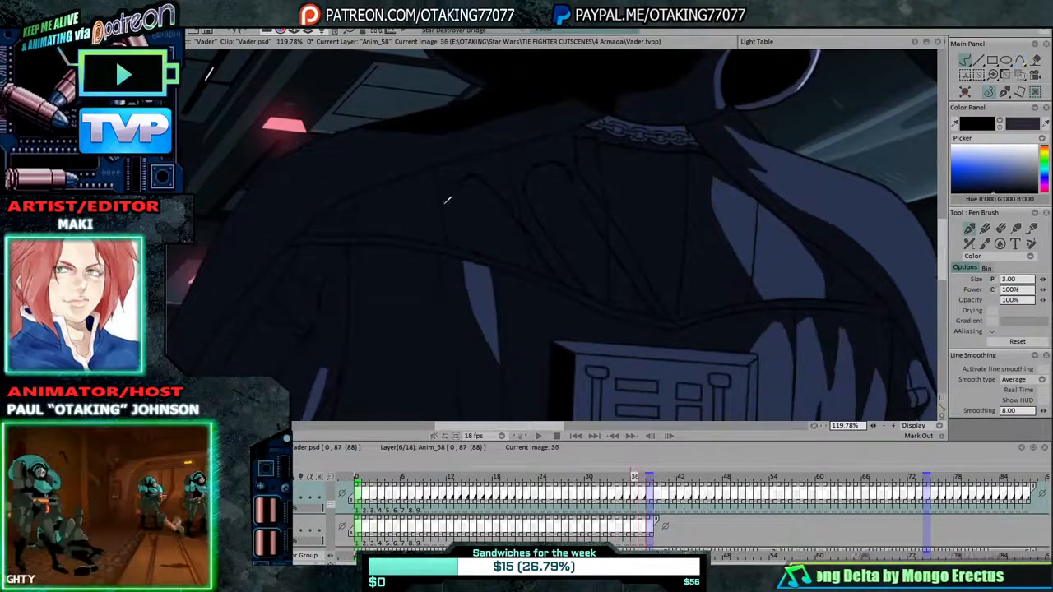
pyautogui.press('Left')
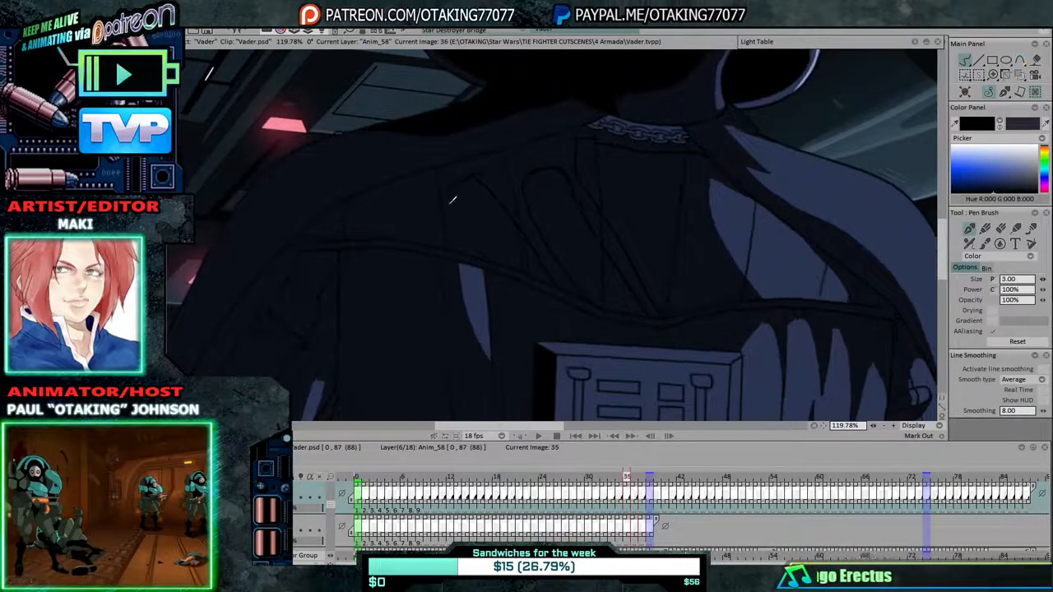
pyautogui.press('Left')
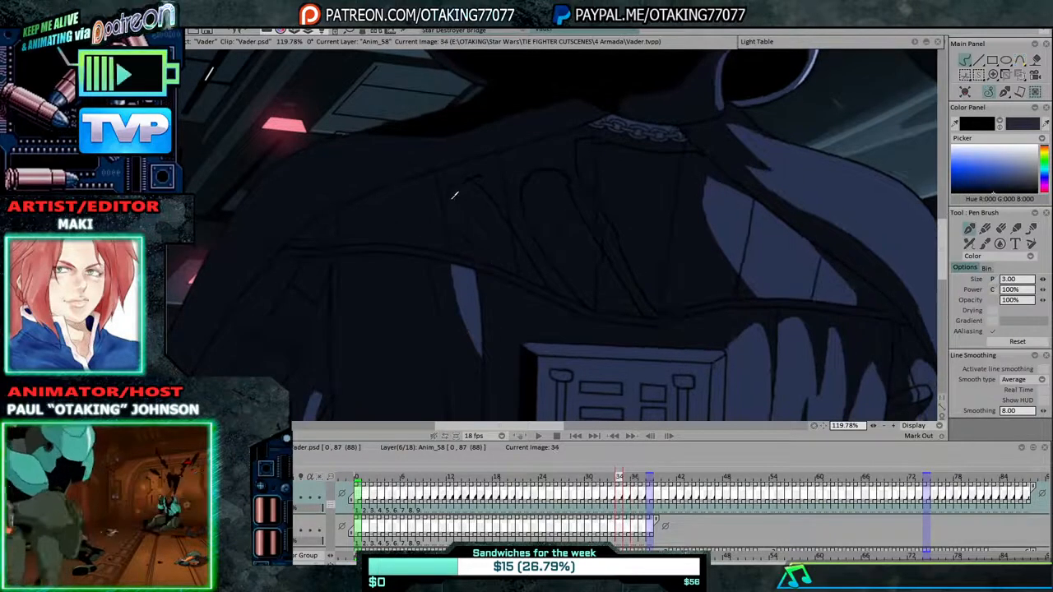
pyautogui.press('Left')
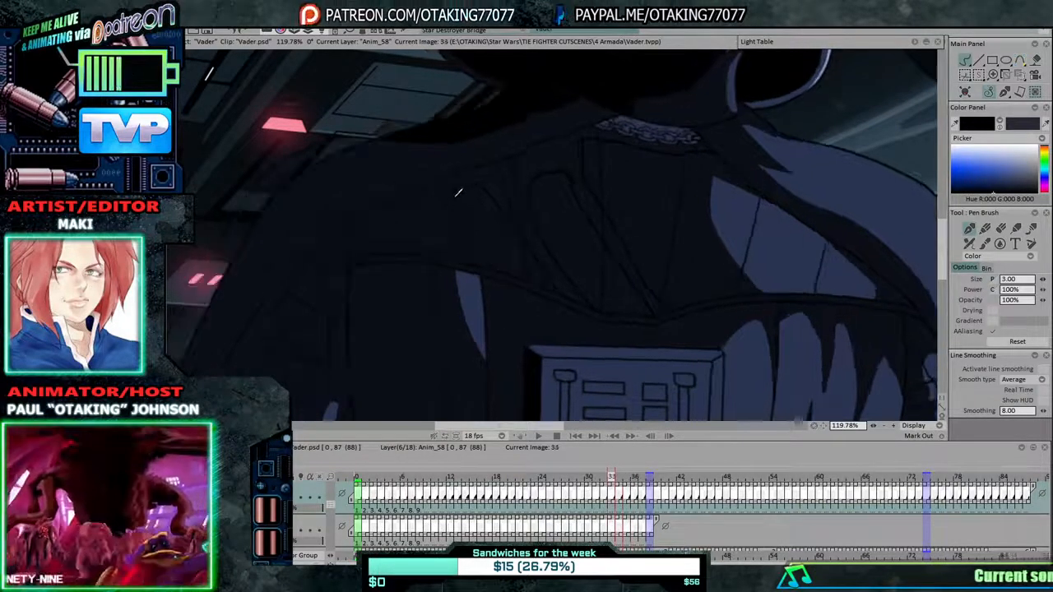
pyautogui.press('Left')
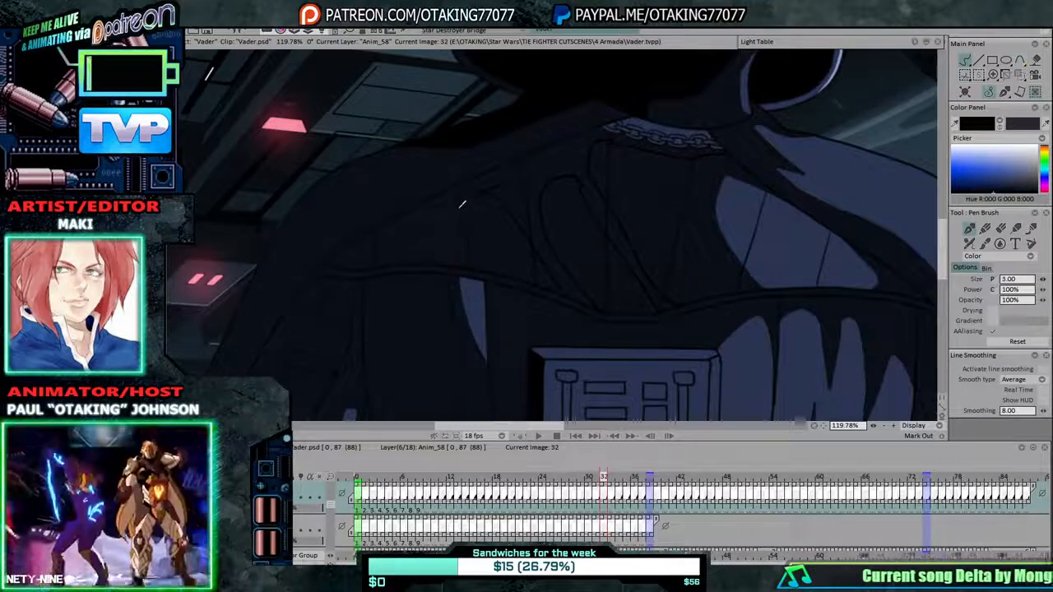
pyautogui.press('Left')
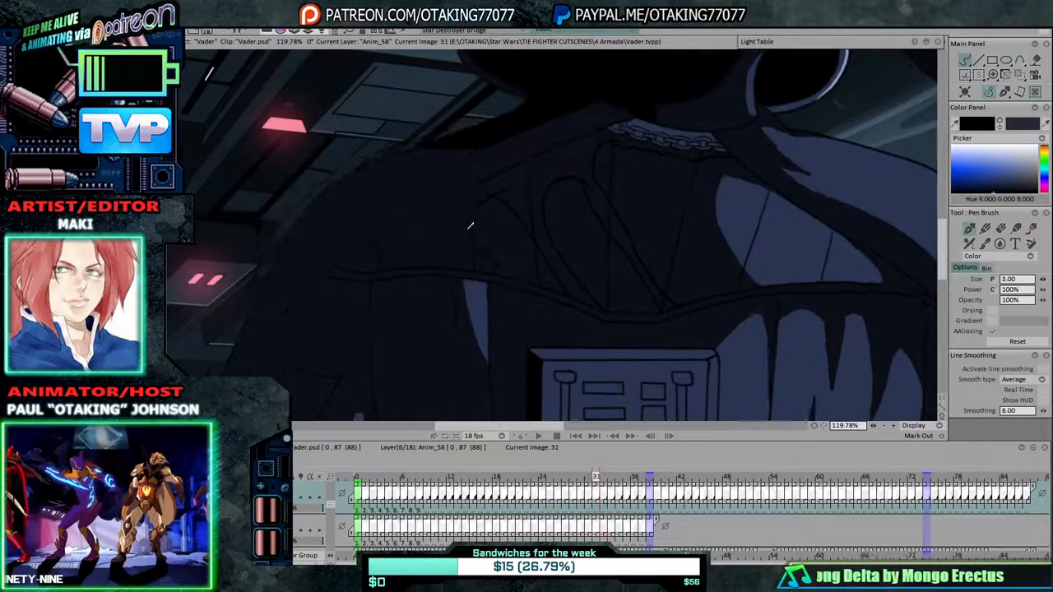
pyautogui.press('Left')
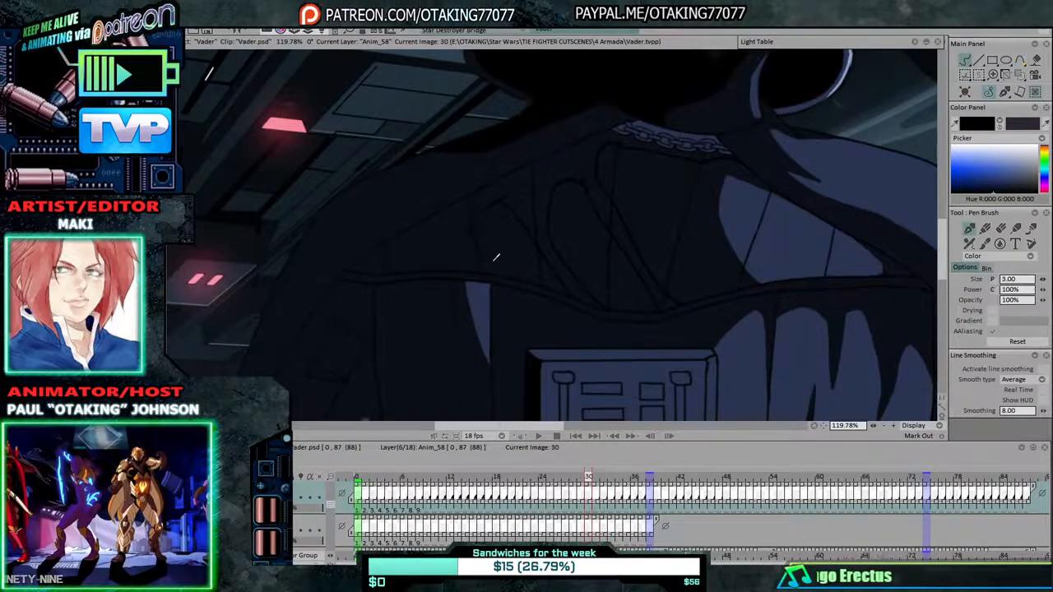
pyautogui.press('Left')
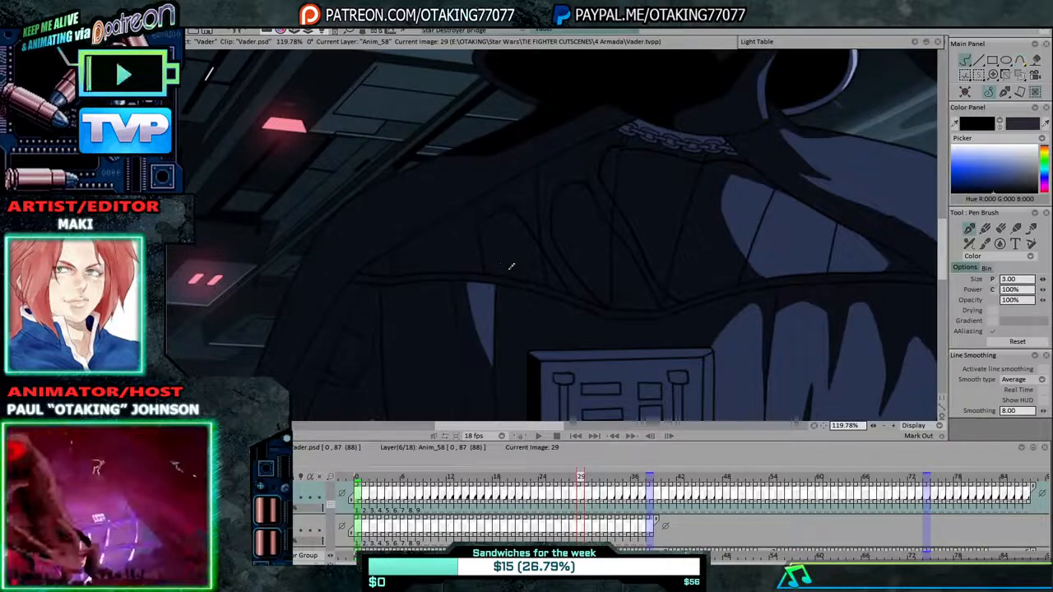
pyautogui.press('Left')
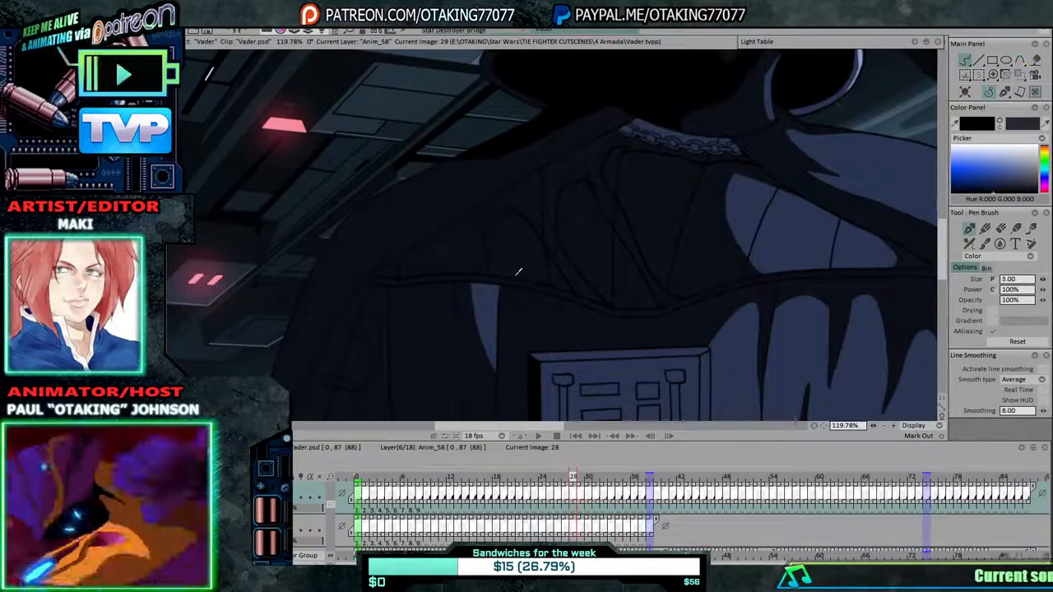
pyautogui.press('Left')
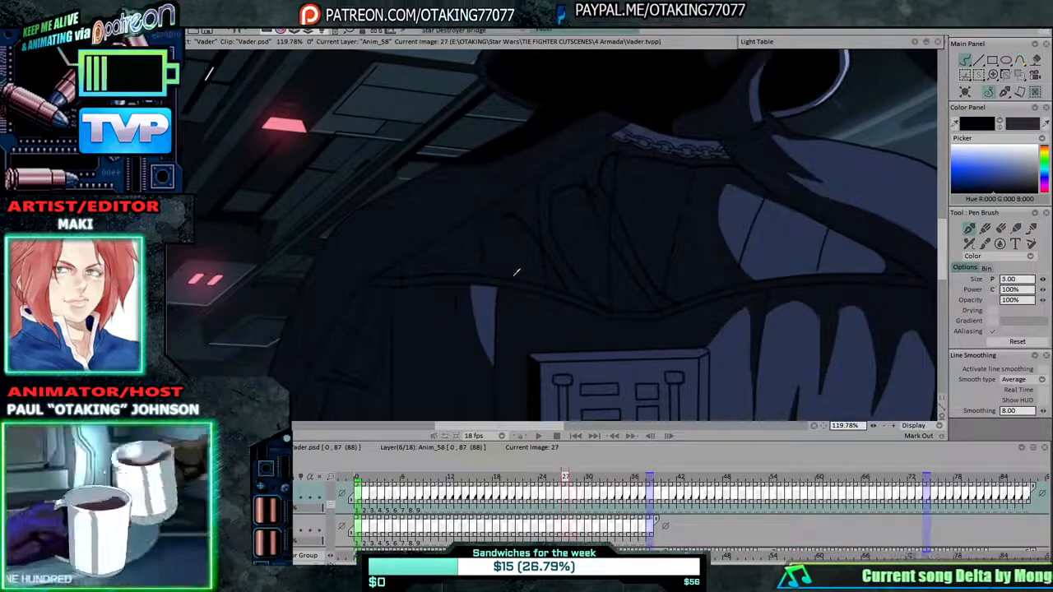
pyautogui.press('Left')
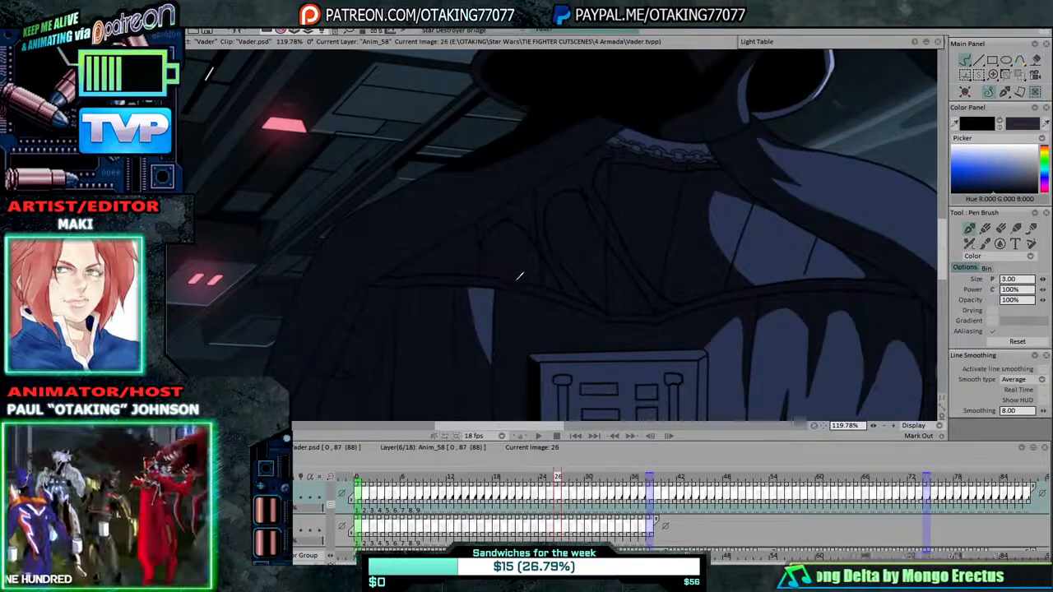
pyautogui.press('Left')
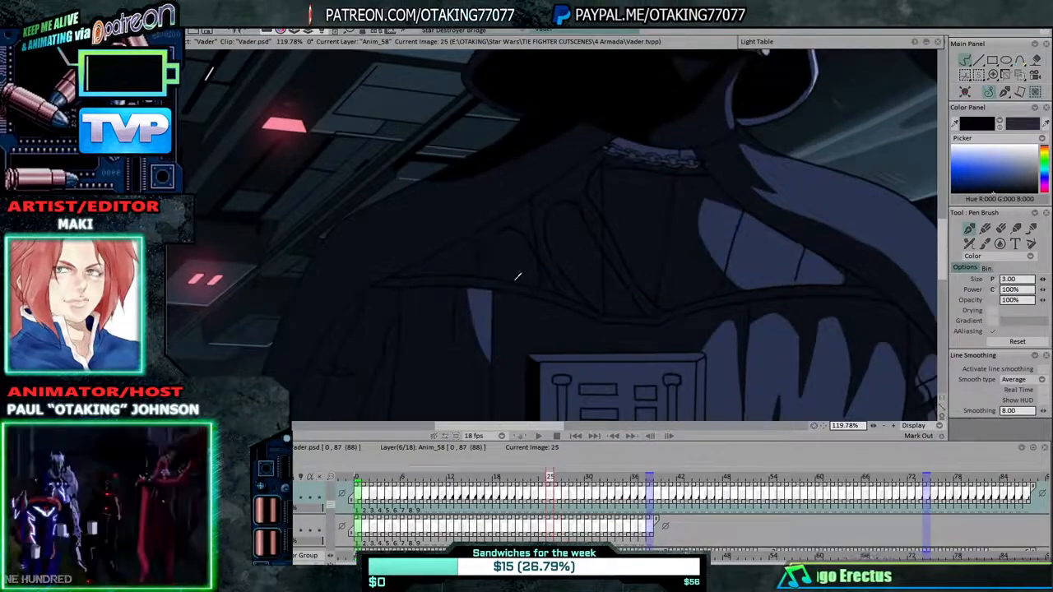
pyautogui.press('Left')
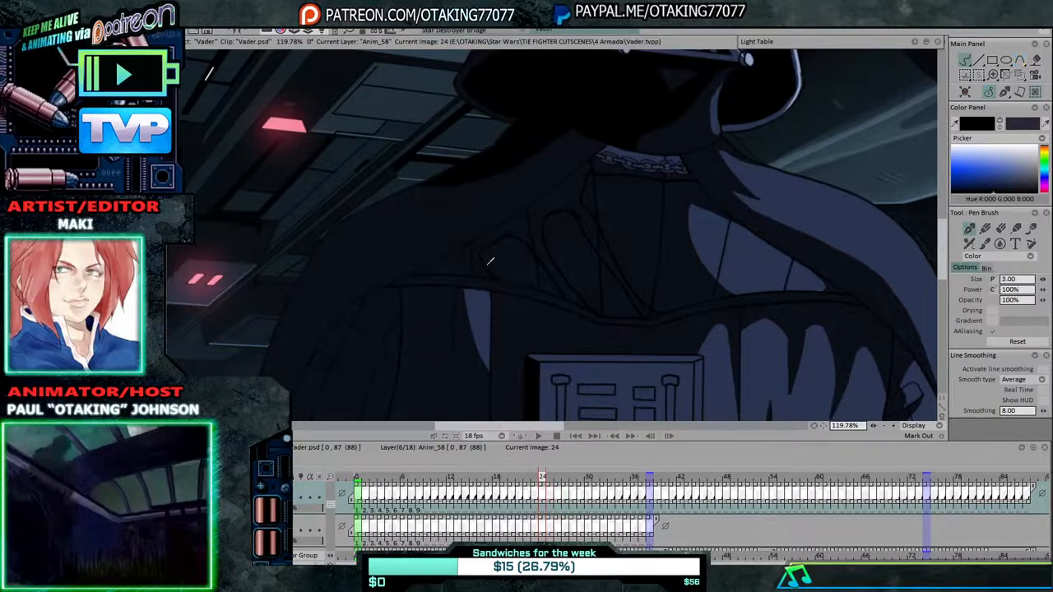
# Check the chest folds backward from image 24 to image 18, and compare image 18 with its neighbouring frames.
pyautogui.press('Left')
pyautogui.press('Left')
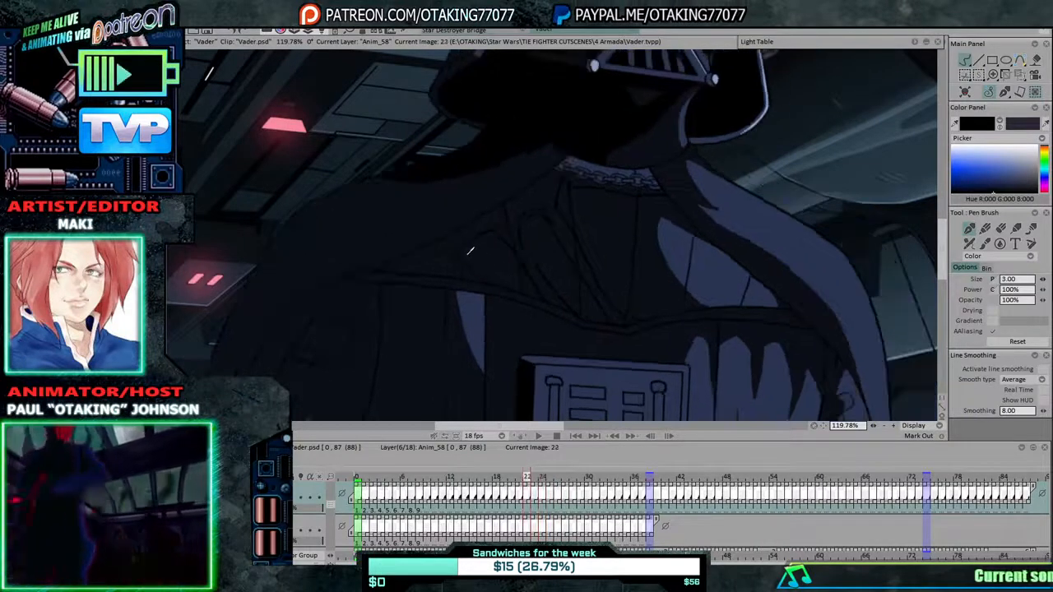
pyautogui.press('Left')
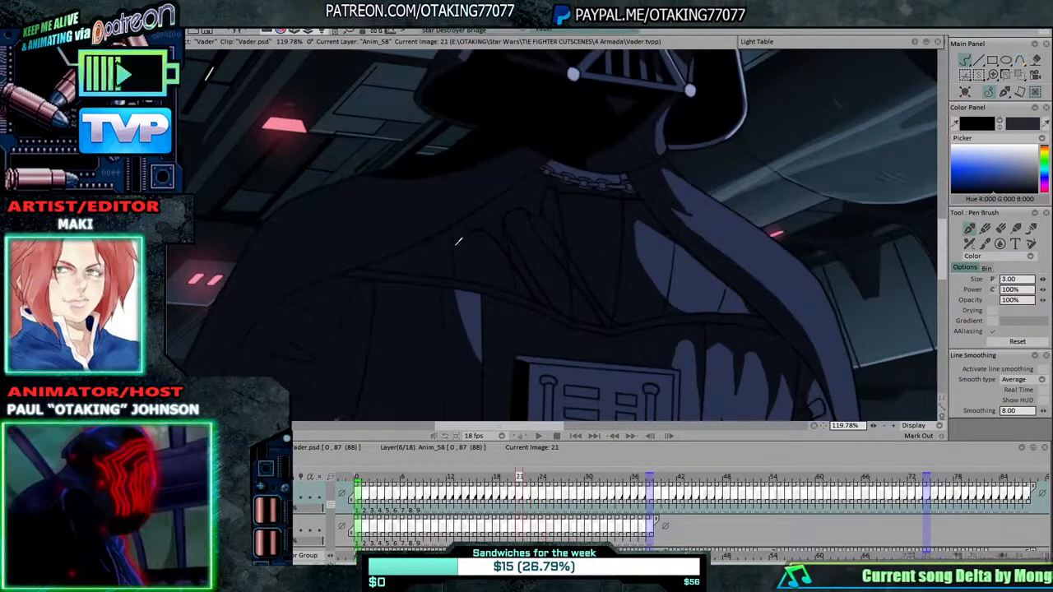
pyautogui.press('Left')
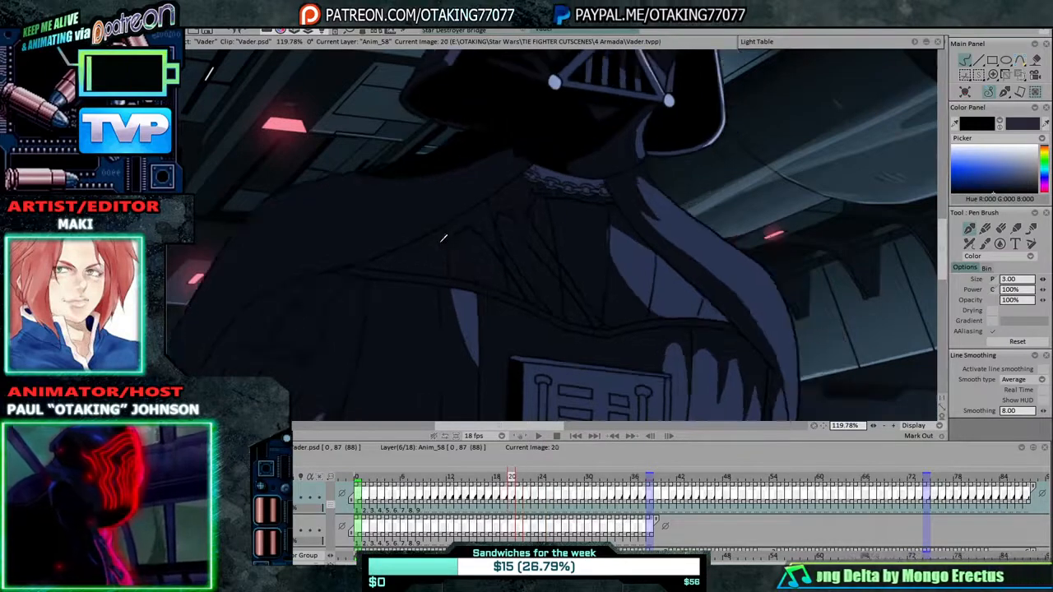
pyautogui.press('Left')
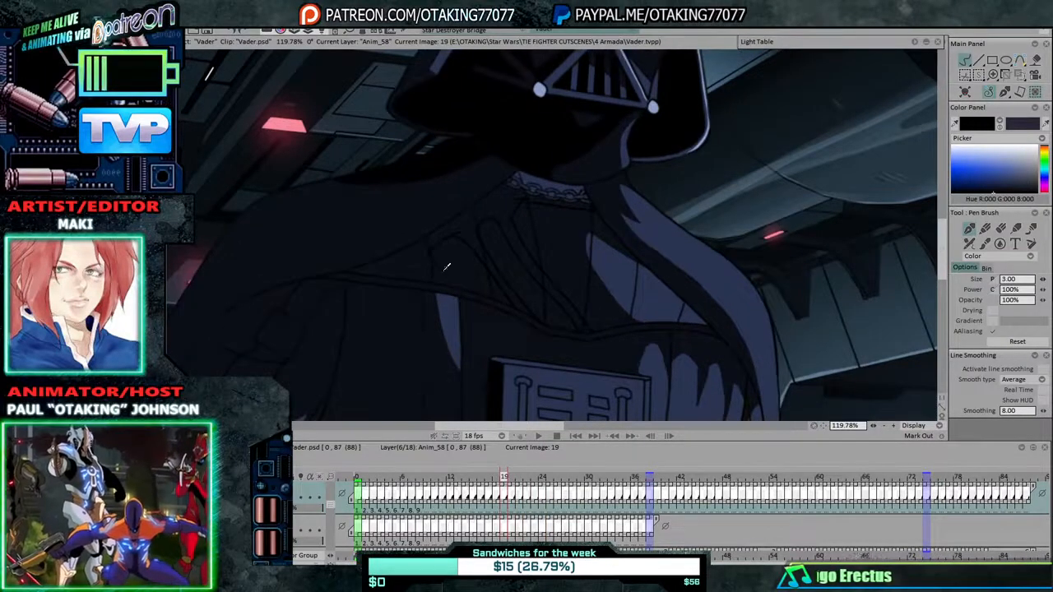
pyautogui.press('Left')
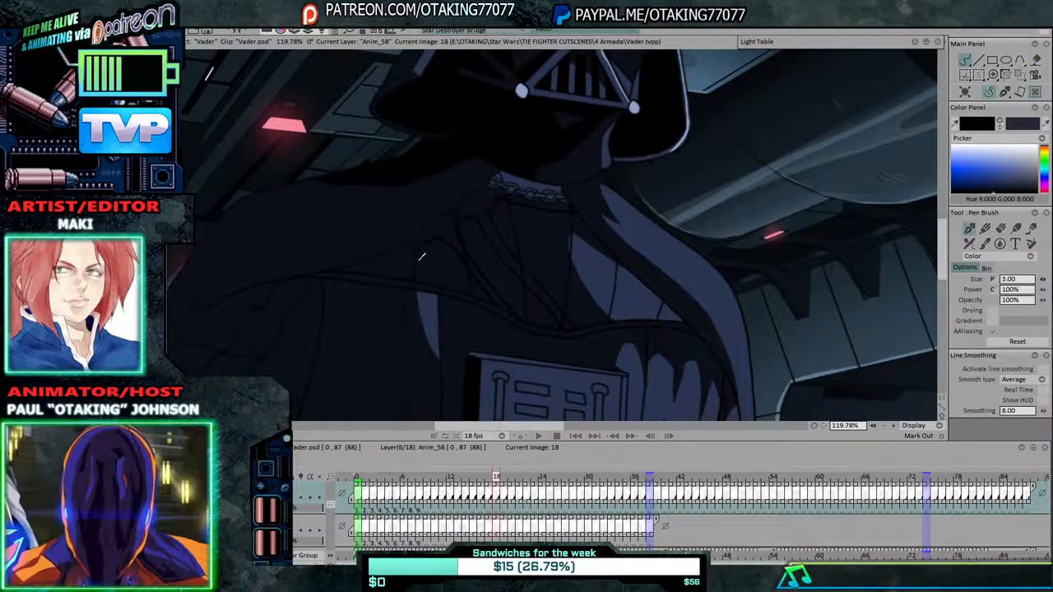
pyautogui.press('Left')
pyautogui.press('Right')
pyautogui.press('Right')
pyautogui.press('Left')
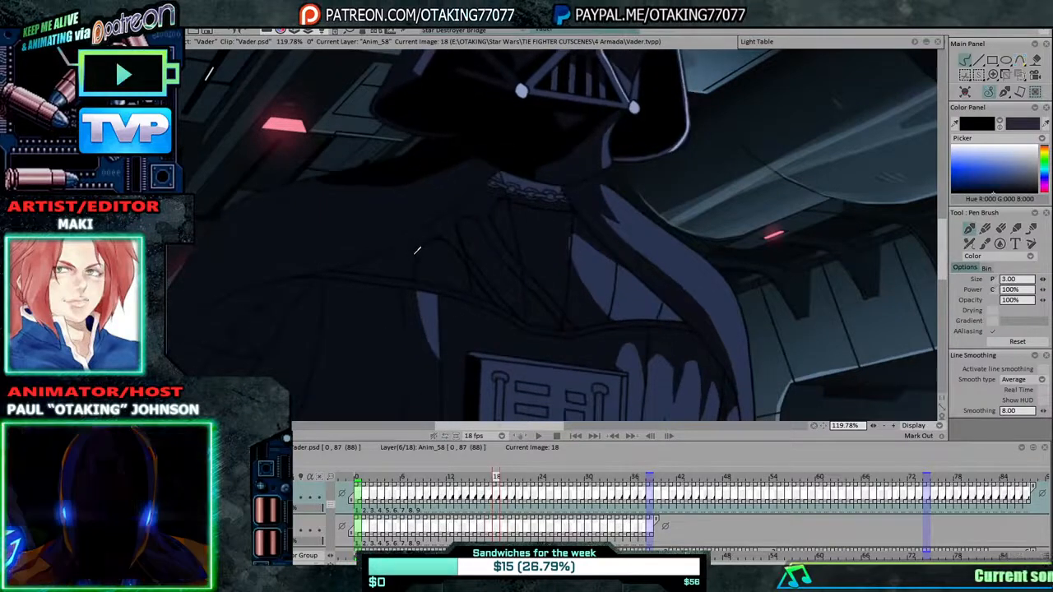
# Inspect the shoulder and chest fold lines in reverse from image 18 to image 9.
pyautogui.press('Left')
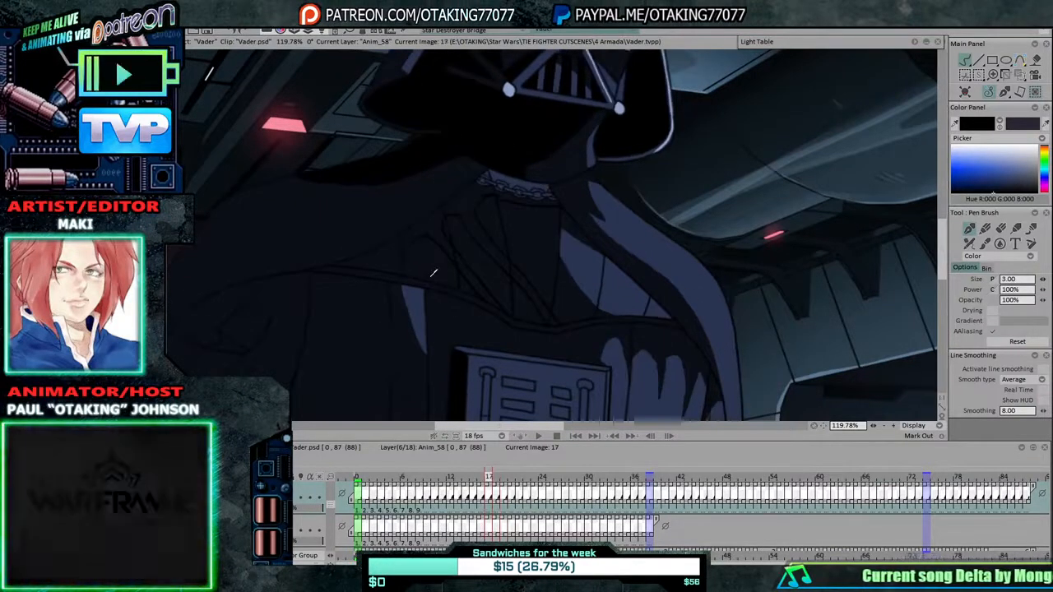
pyautogui.press('Left')
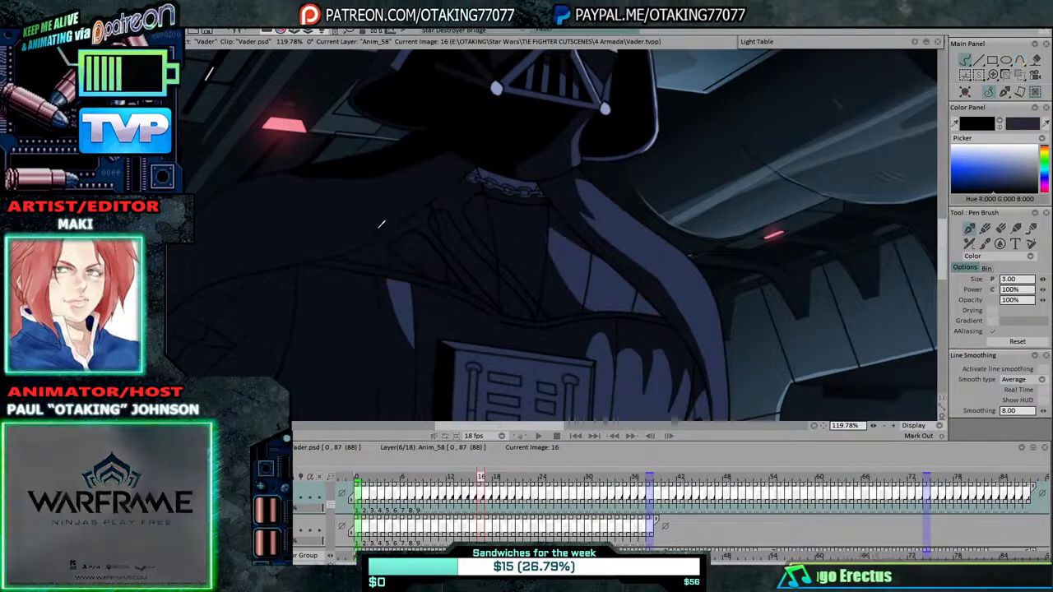
pyautogui.press('Left')
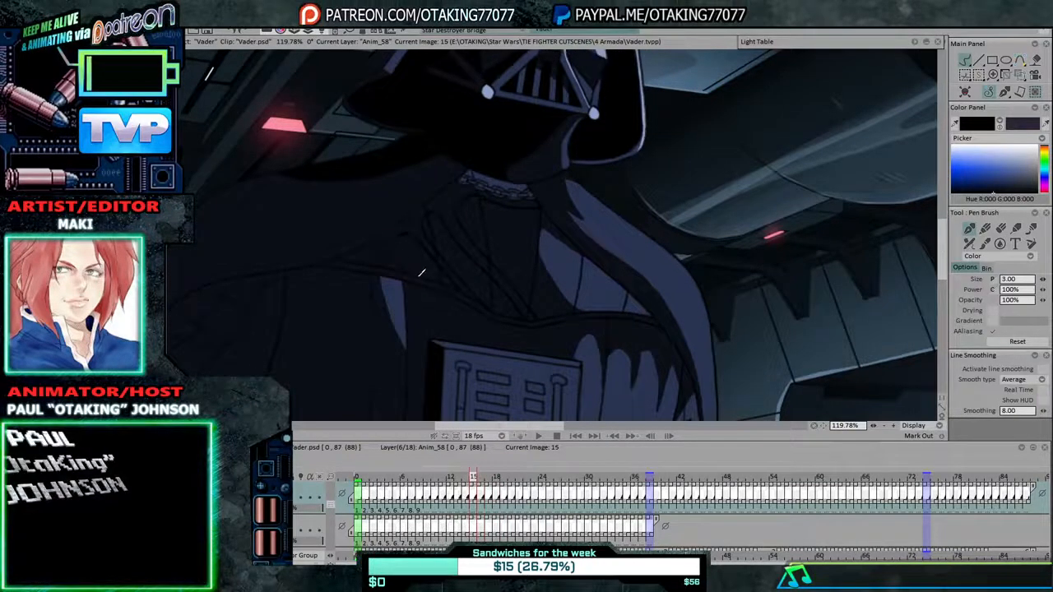
pyautogui.press('Left')
pyautogui.press('Left')
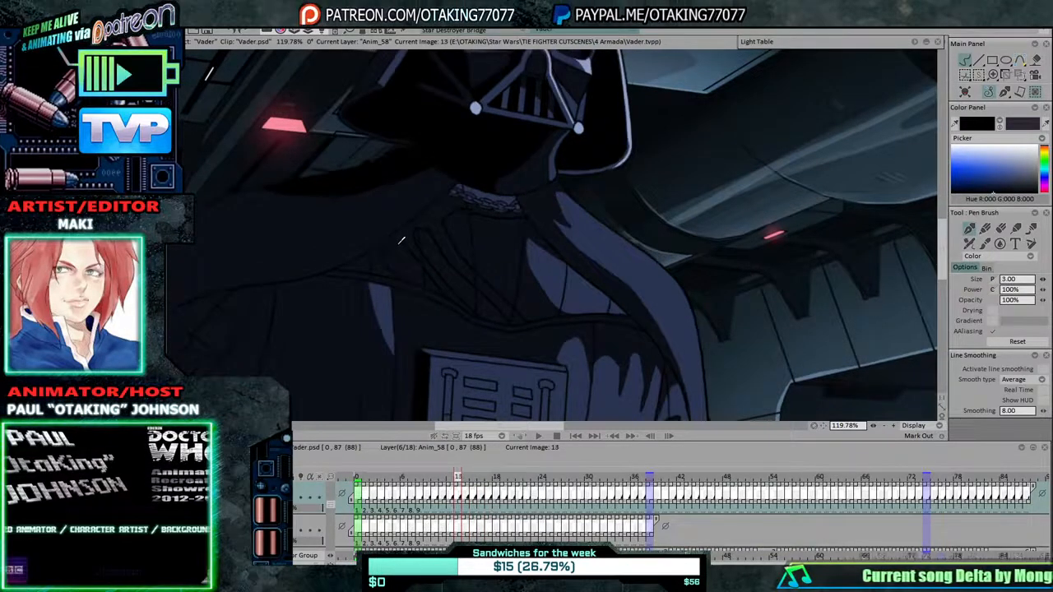
pyautogui.press('Left')
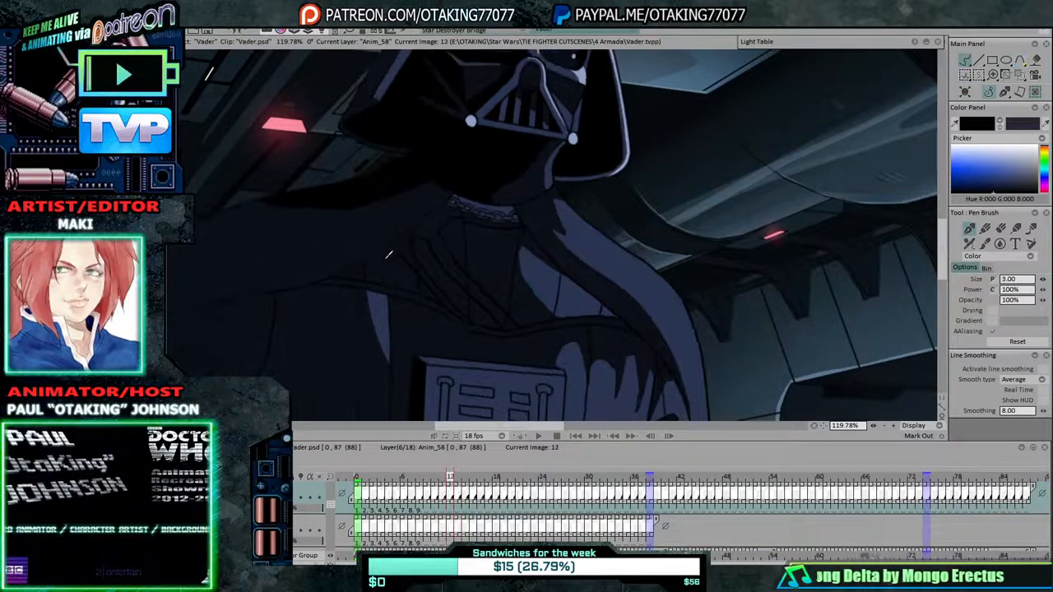
pyautogui.press('Left')
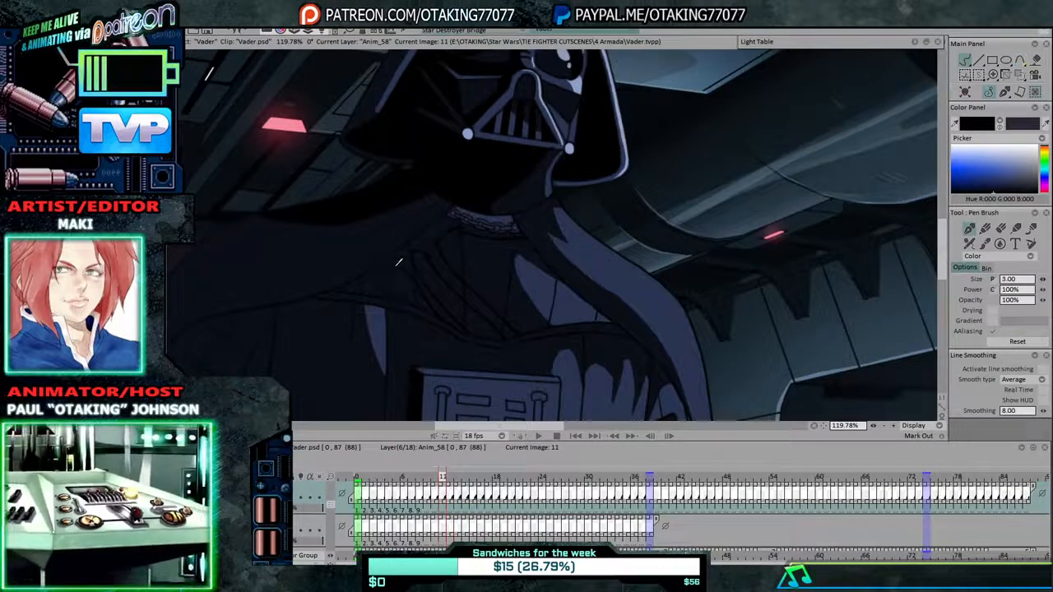
pyautogui.press('Left')
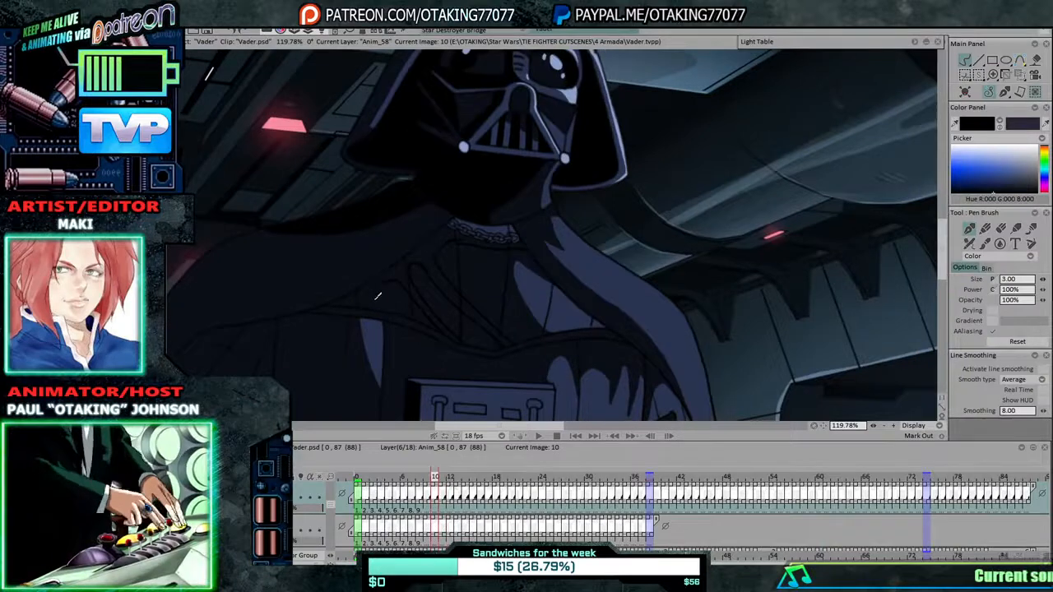
pyautogui.press('Left')
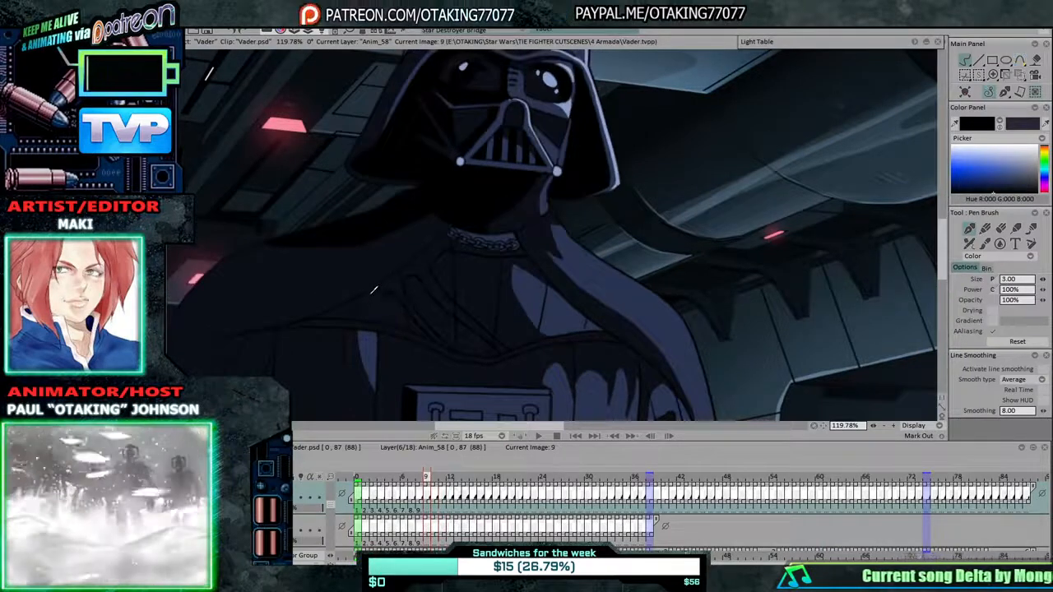
# Review the remaining fold lines on Vader's chest frame by frame, from image 9 back to image 0.
pyautogui.press('Left')
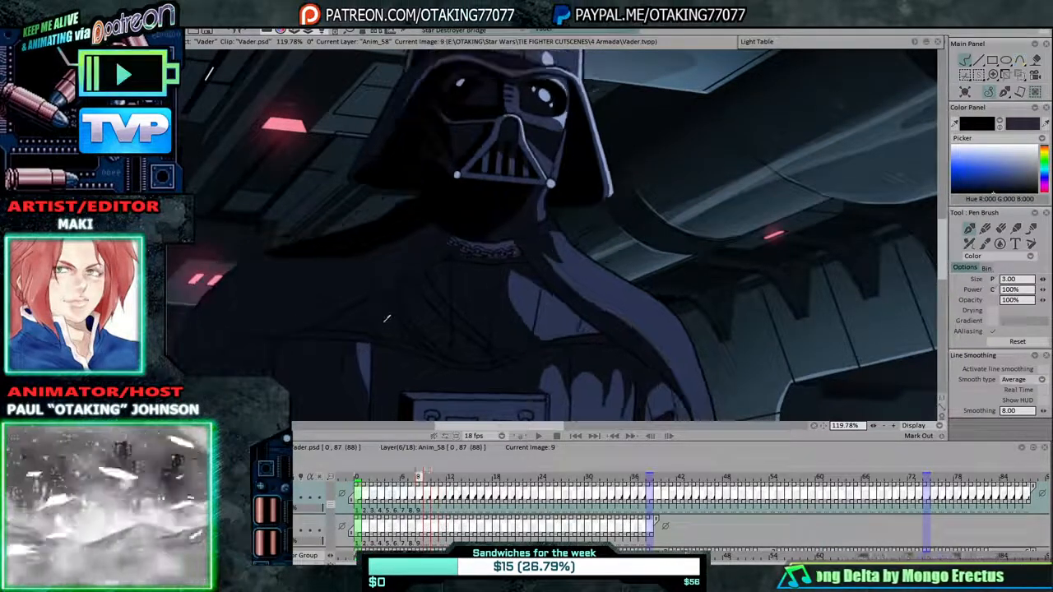
pyautogui.press('Left')
pyautogui.press('Left')
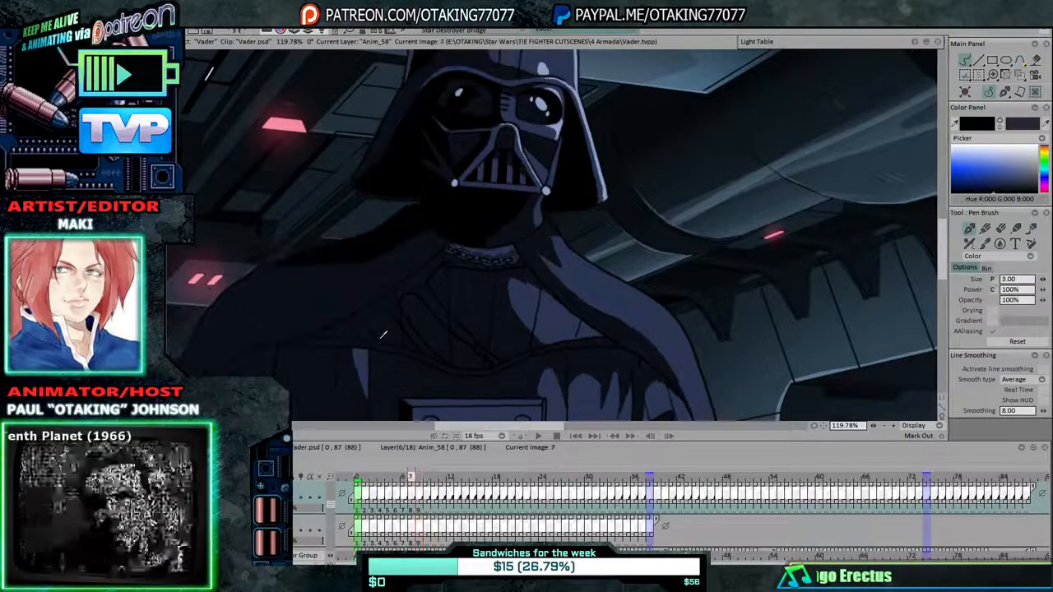
pyautogui.press('Left')
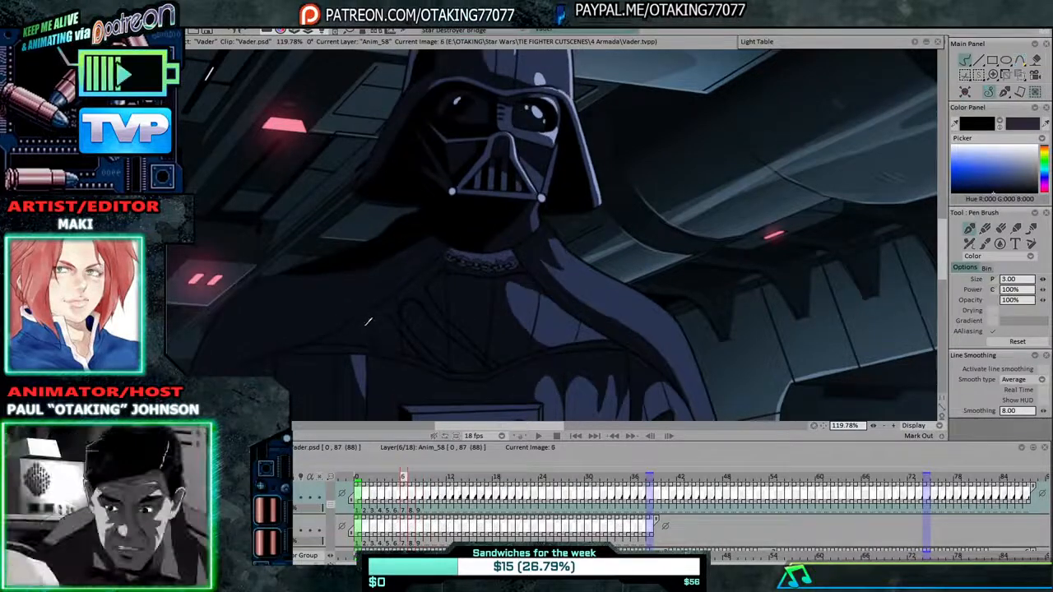
pyautogui.press('Left')
pyautogui.press('Right')
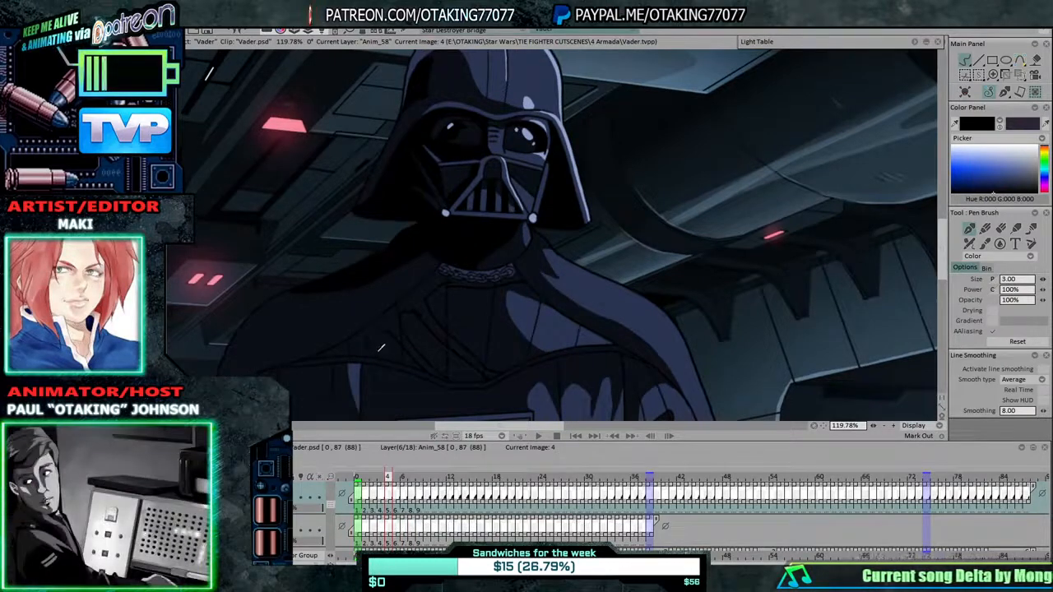
pyautogui.press('Left')
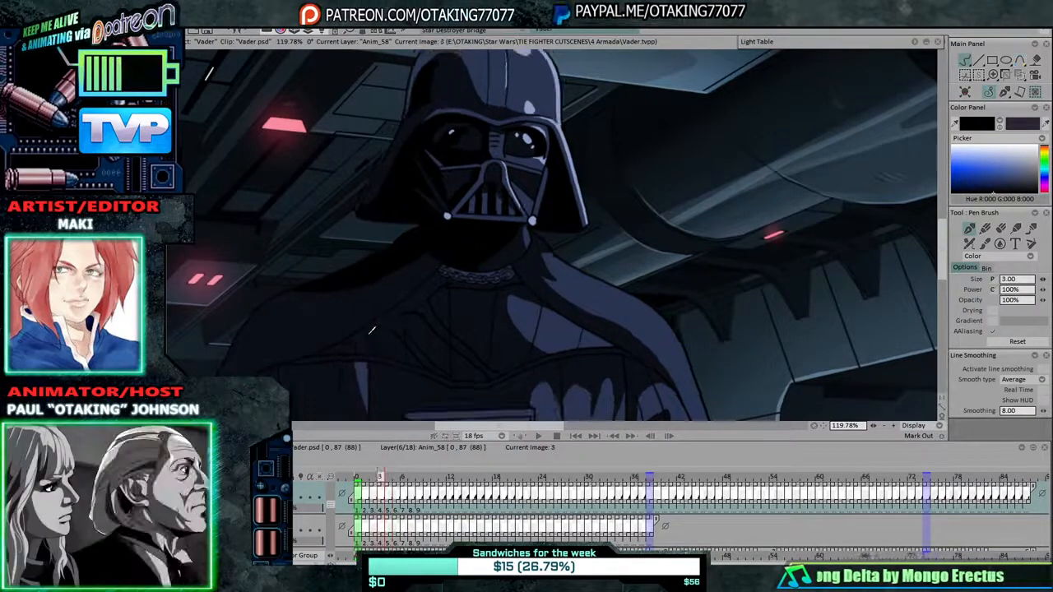
pyautogui.press('Left')
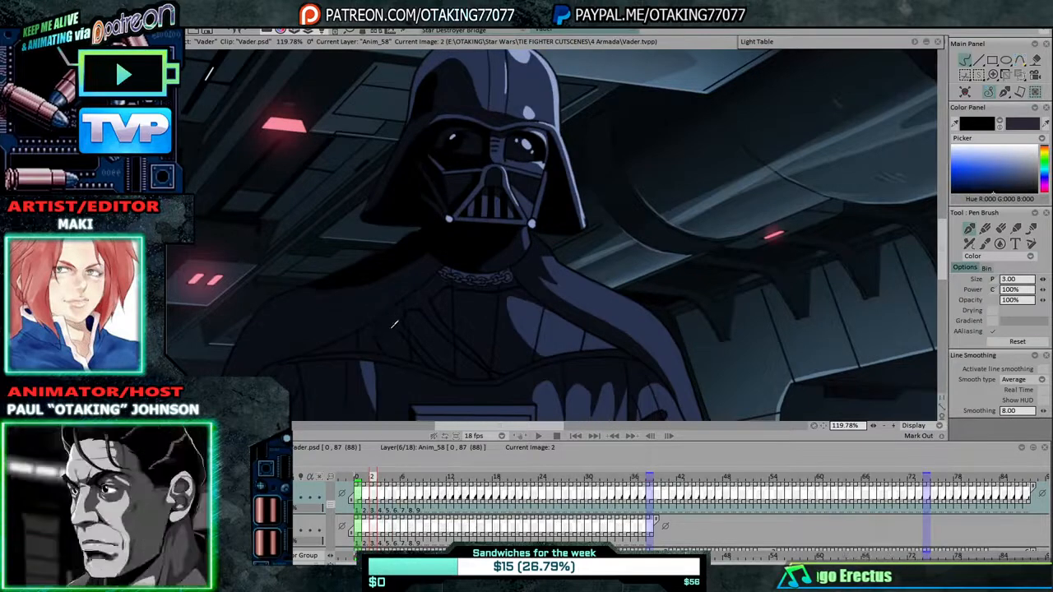
pyautogui.press('Left')
pyautogui.press('Left')
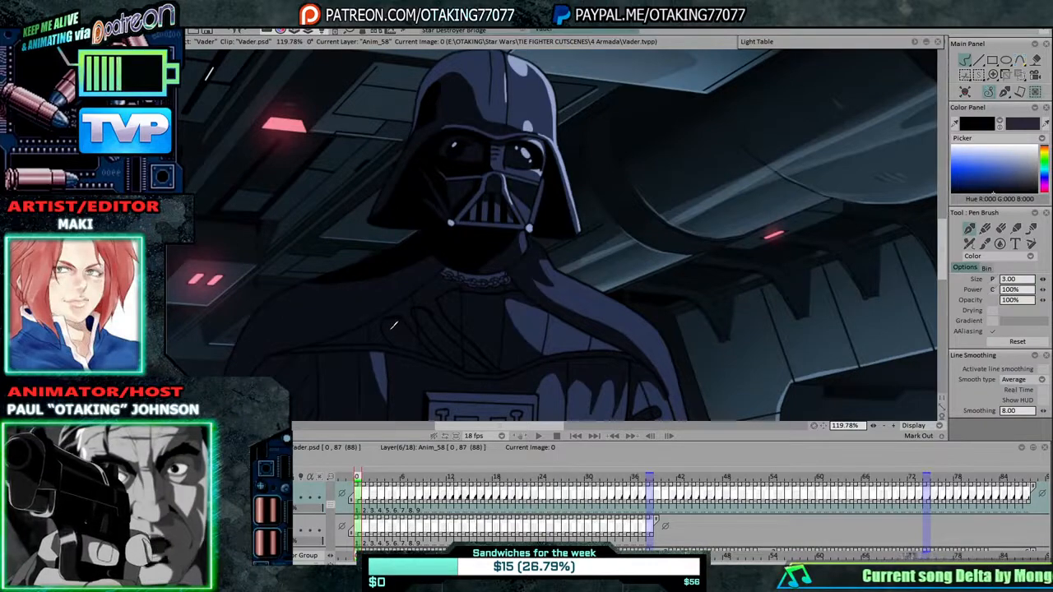
# Compare the chest folds on image 0 with the neighbouring frame, and return to image 38 with the freehand Pen Brush selected.
pyautogui.press('Right')
pyautogui.press('Left')
pyautogui.click(1035, 60)
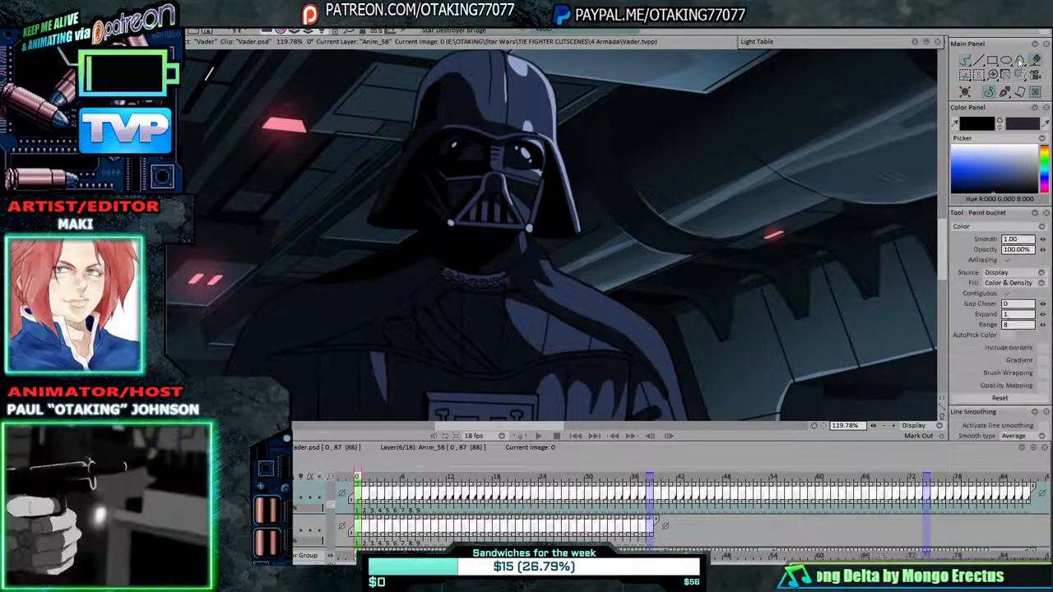
pyautogui.press('Right')
pyautogui.press('Return')
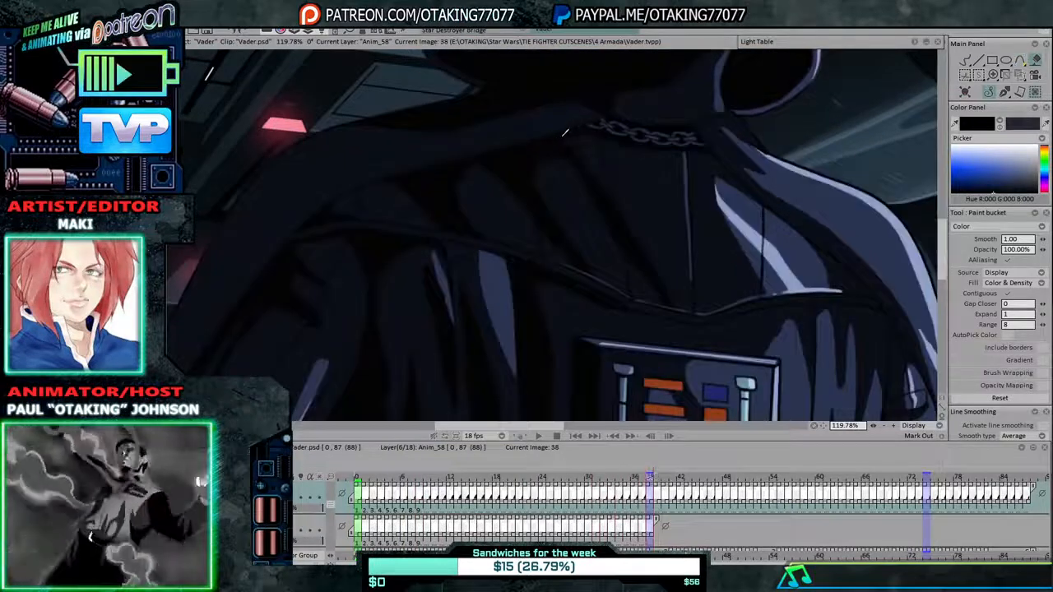
pyautogui.click(965, 60)
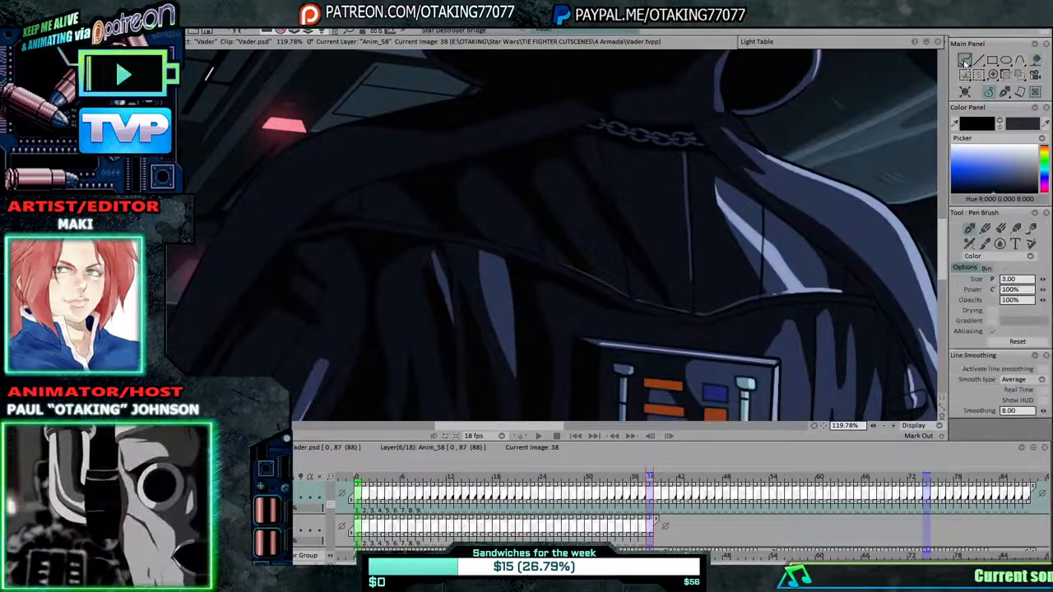
# Draw the outer chest fold line on image 37 of layer Anim_58, matching it against the shaded drawing on image 38.
pyautogui.press('Left')
pyautogui.press('Right')
pyautogui.press('Left')
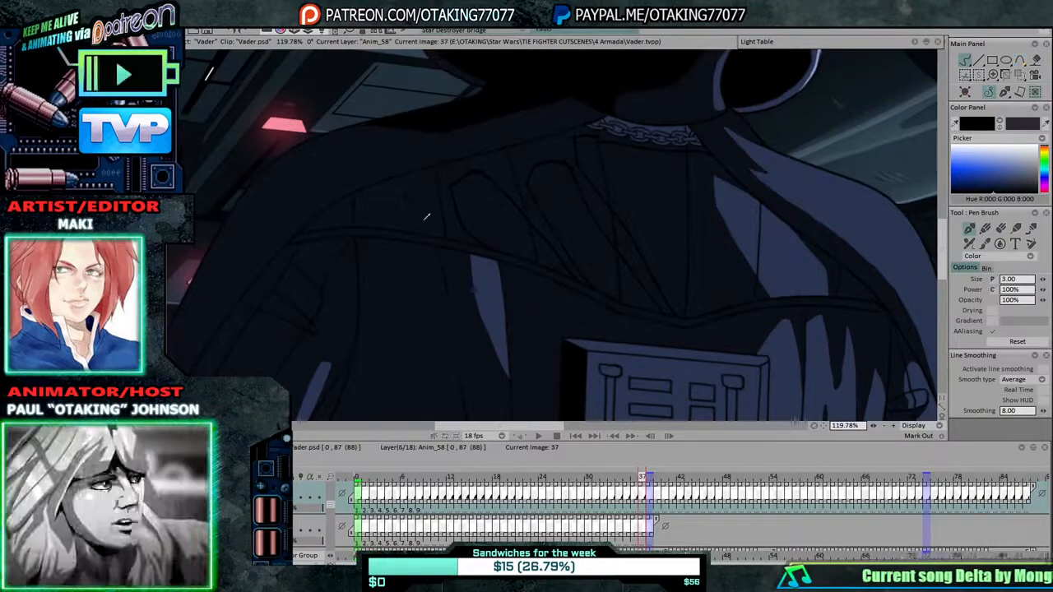
pyautogui.press('Right')
pyautogui.press('Left')
pyautogui.press('Right')
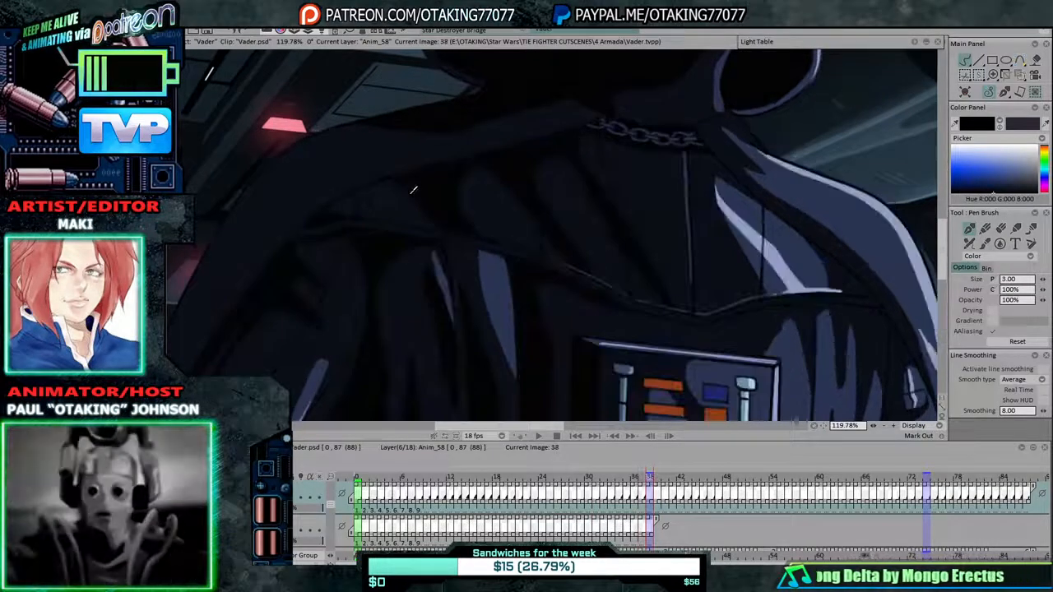
pyautogui.press('Left')
# Continue the outer chest fold line backward frame by frame from image 36 to image 33.
pyautogui.press('Left')
pyautogui.press('Left')
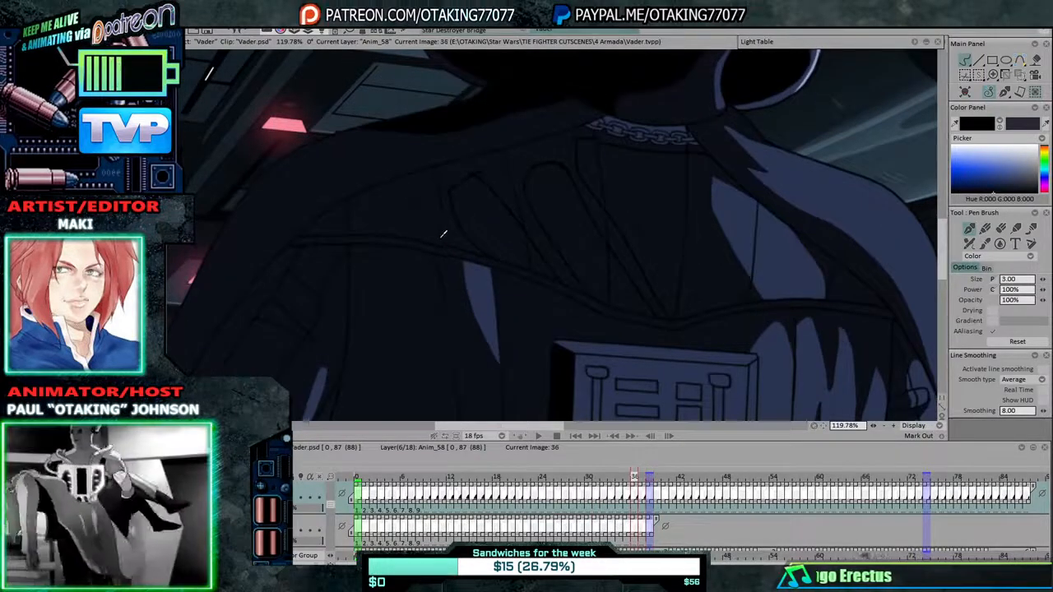
pyautogui.press('Left')
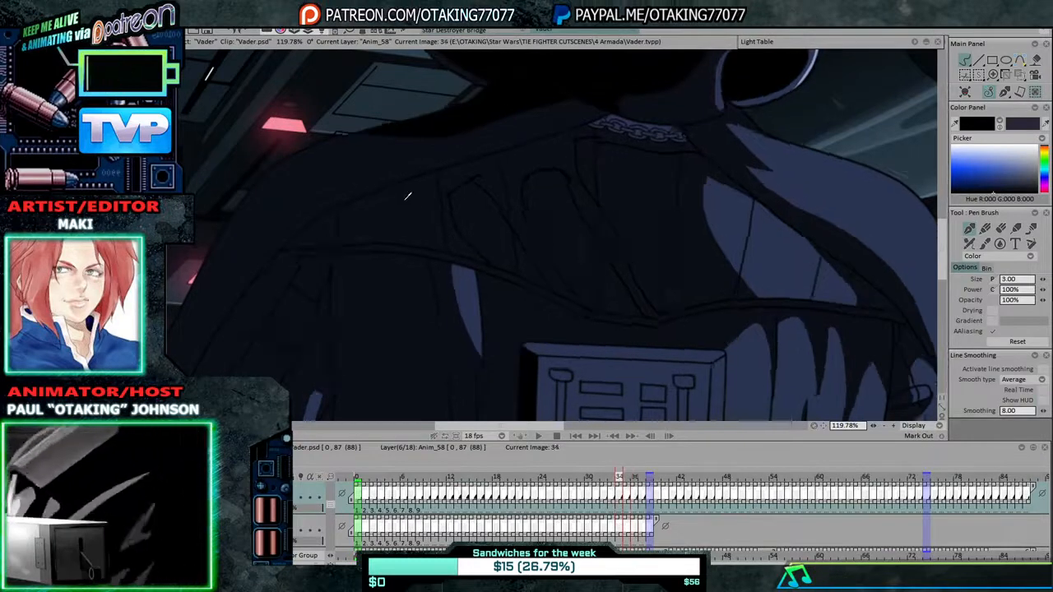
pyautogui.press('Left')
pyautogui.press('Left')
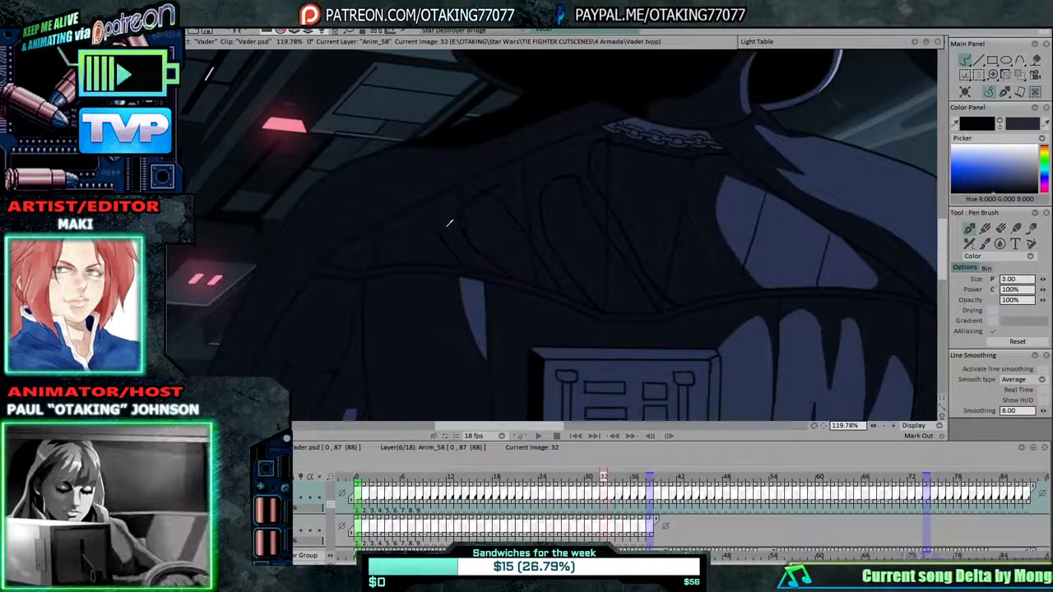
# Compare images 32 and 33, and draw the outer chest fold line on images 32 and 31.
pyautogui.press('Right')
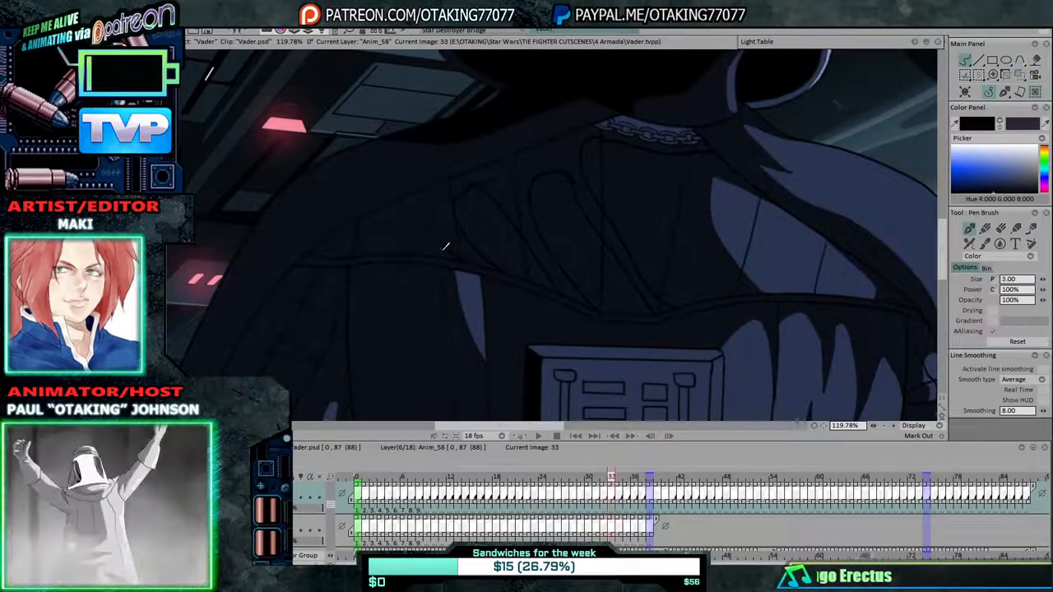
pyautogui.press('Left')
pyautogui.press('Right')
pyautogui.press('Left')
pyautogui.press('Left')
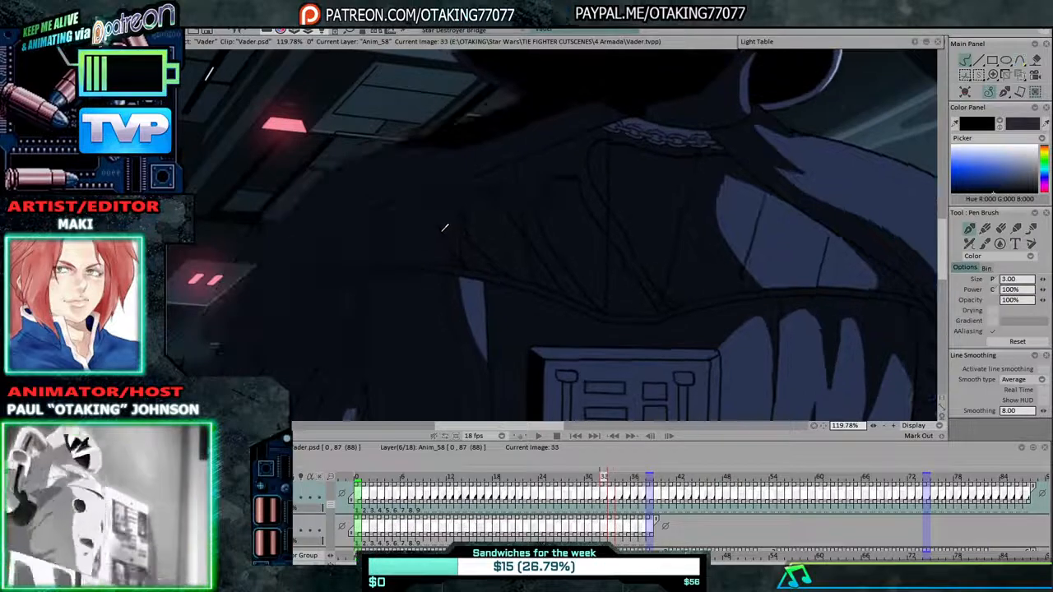
pyautogui.press('Left')
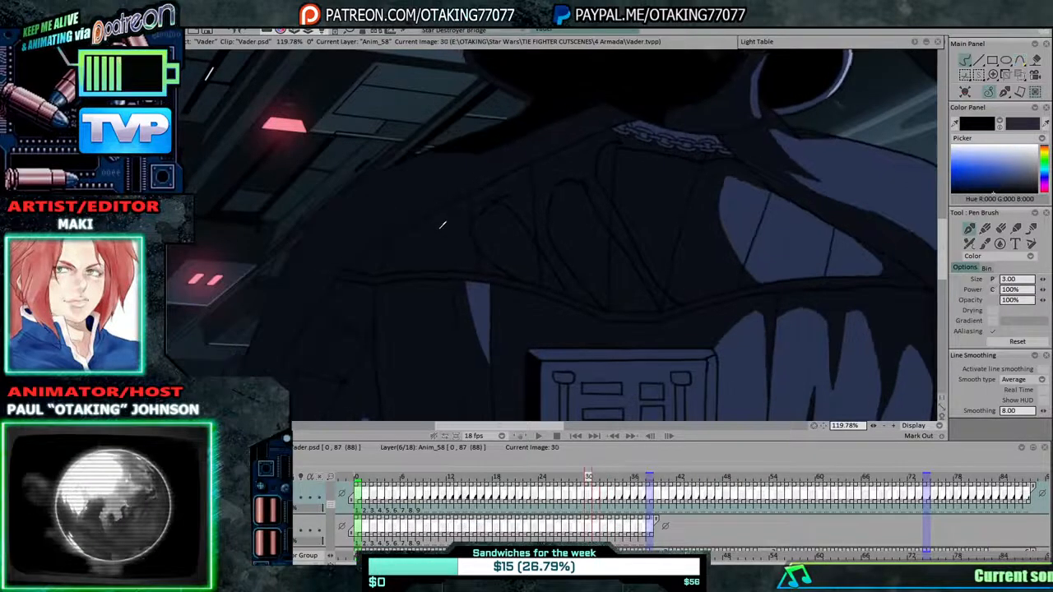
# Draw the outer chest fold line on images 30 and 29, flipping between the two frames to match its position.
pyautogui.press('Left')
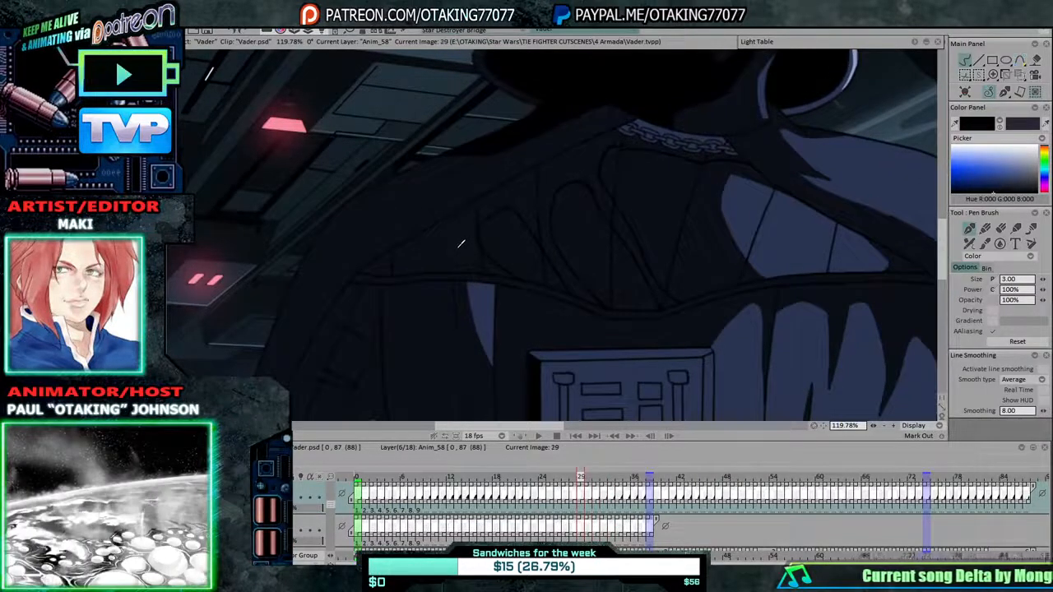
pyautogui.press('Right')
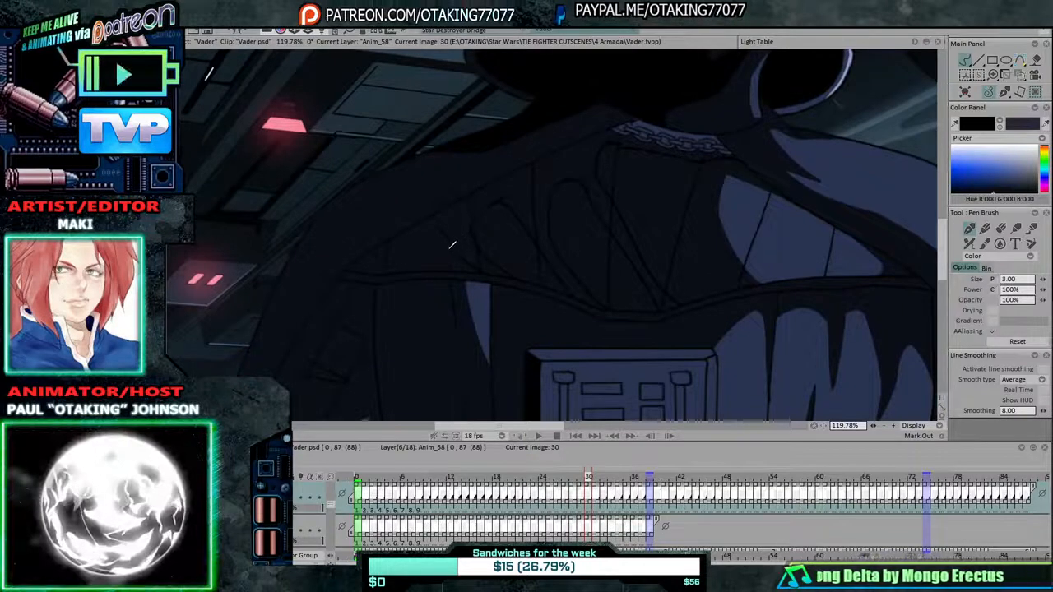
pyautogui.press('Left')
pyautogui.press('Right')
pyautogui.press('Left')
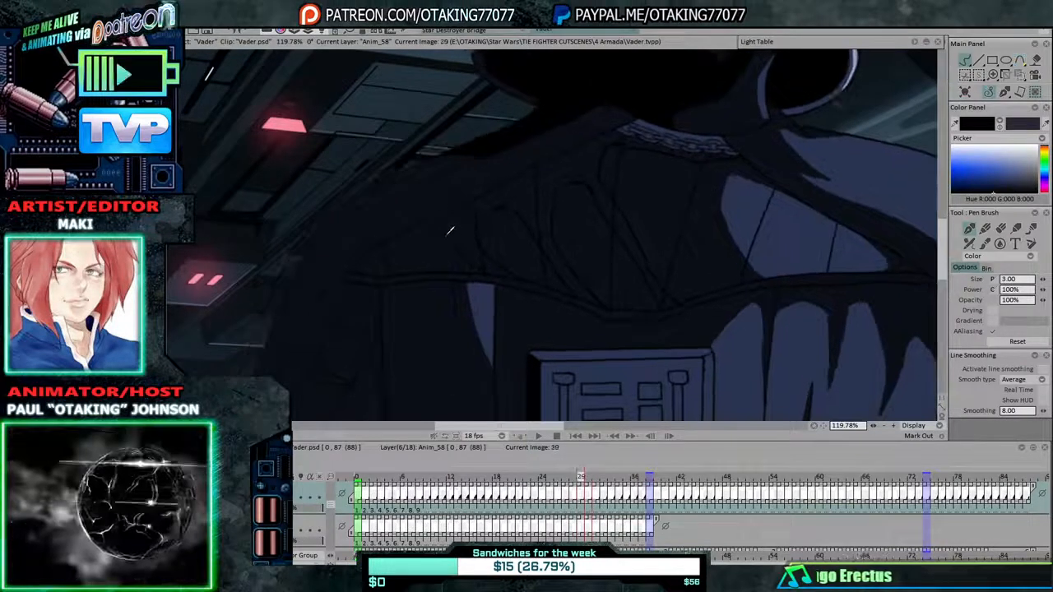
pyautogui.press('Left')
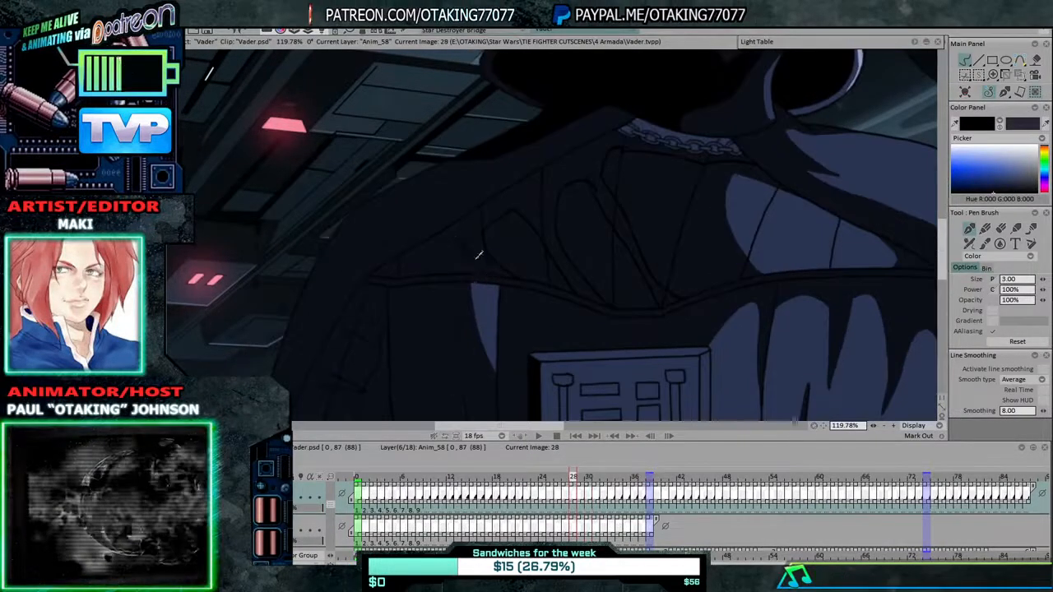
# Carry the outer chest fold line from image 28 back to image 25, checking it against the adjacent frames.
pyautogui.press('Left')
pyautogui.press('Left')
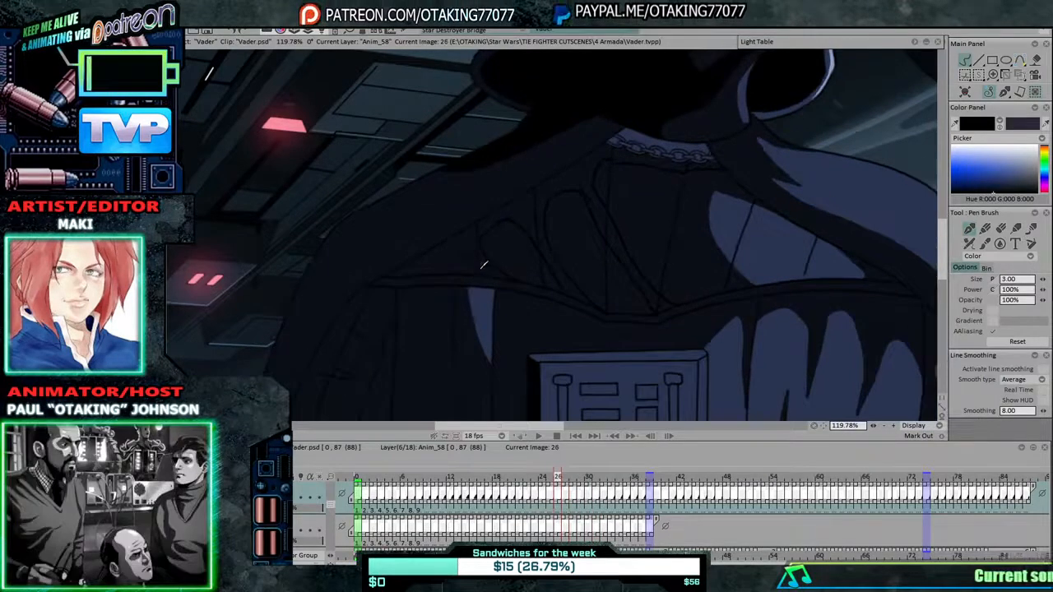
pyautogui.press('Right')
pyautogui.press('Left')
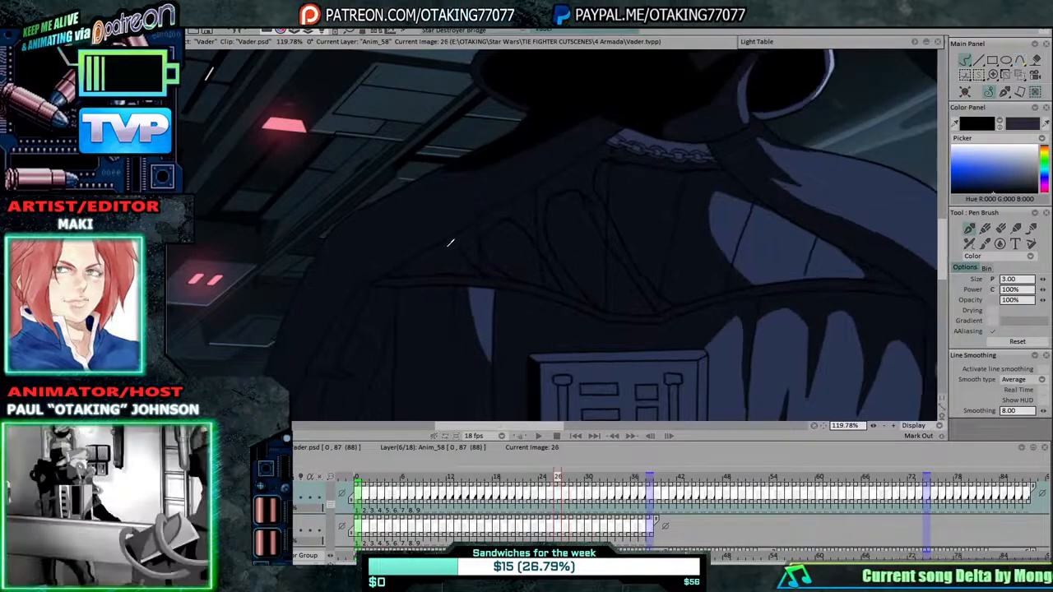
pyautogui.press('Left')
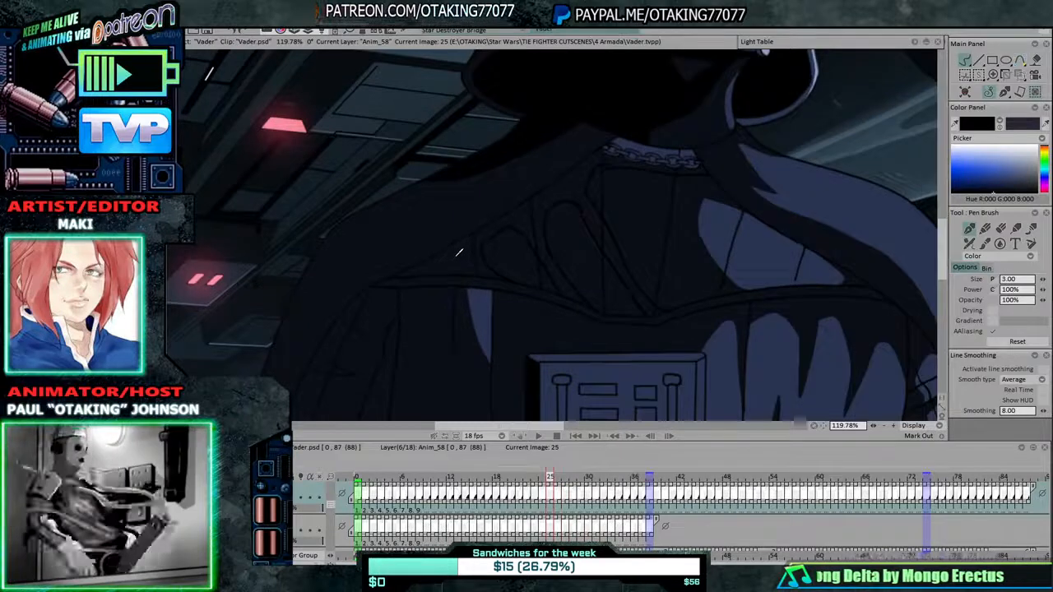
pyautogui.press('Left')
pyautogui.press('Right')
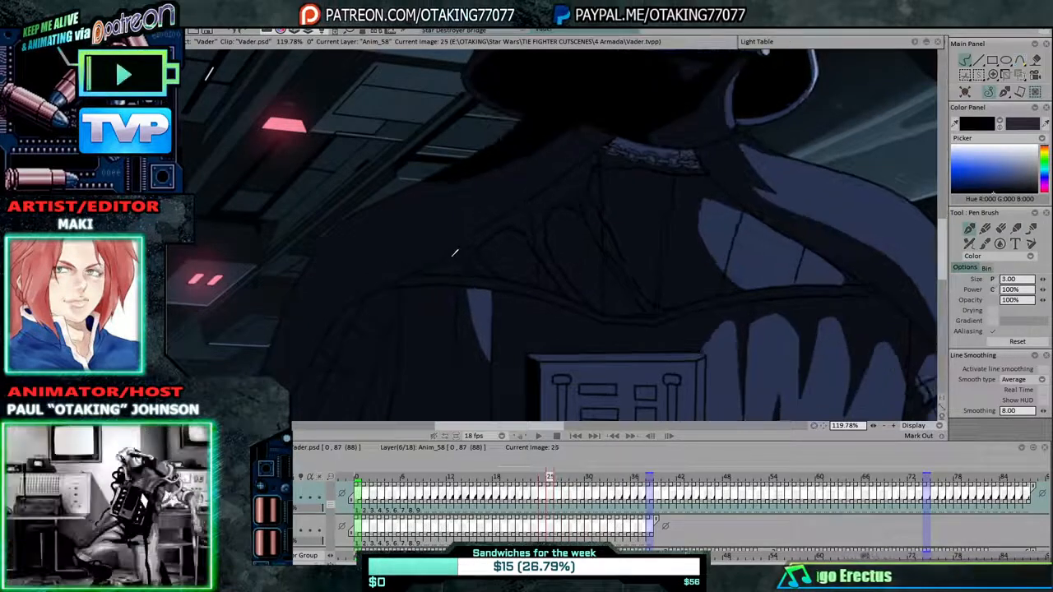
# Return to image 38 and refine the outer chest fold near the cape edge on image 37, using image 38 as reference.
pyautogui.press('Right')
pyautogui.press('Right')
pyautogui.press('Right')
pyautogui.press('Right')
pyautogui.press('Right')
pyautogui.press('Right')
pyautogui.press('Right')
pyautogui.press('Right')
pyautogui.press('Right')
pyautogui.press('Right')
pyautogui.press('Right')
pyautogui.press('Right')
pyautogui.press('Right')
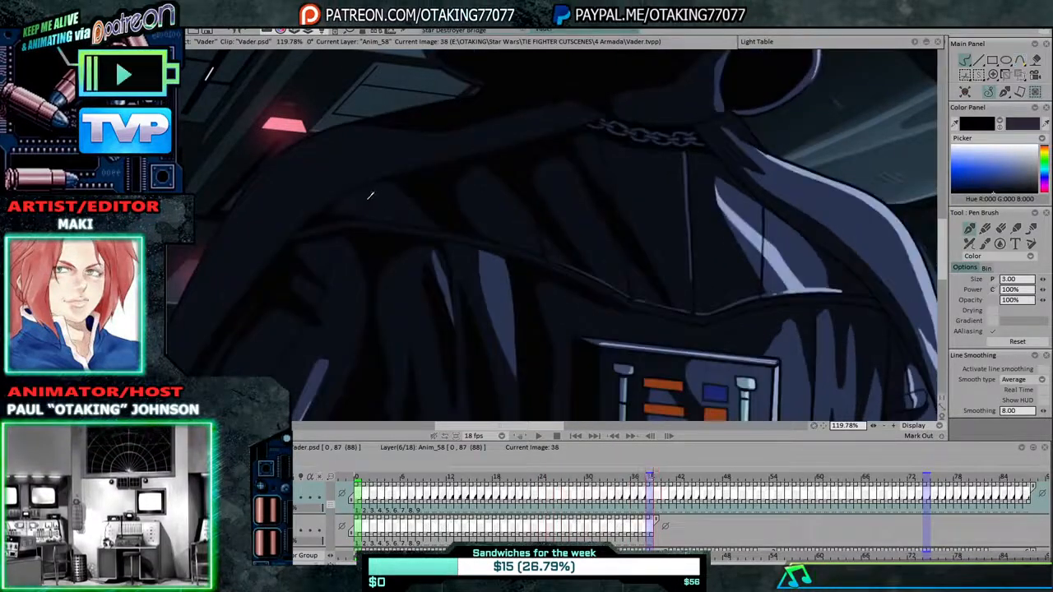
pyautogui.press('Left')
pyautogui.press('Right')
pyautogui.press('Left')
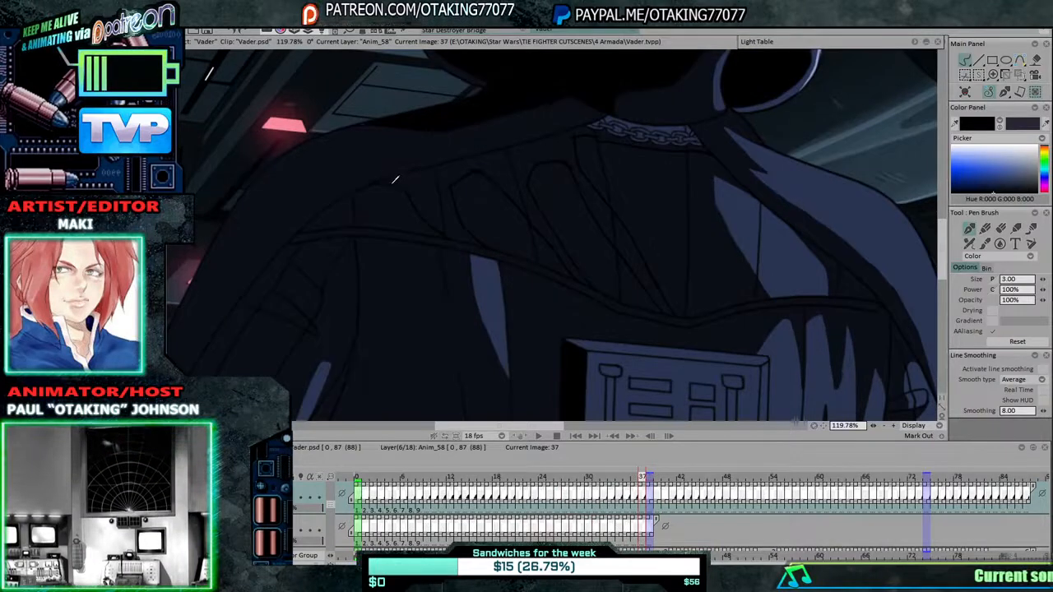
pyautogui.press('Right')
pyautogui.press('Left')
pyautogui.press('Right')
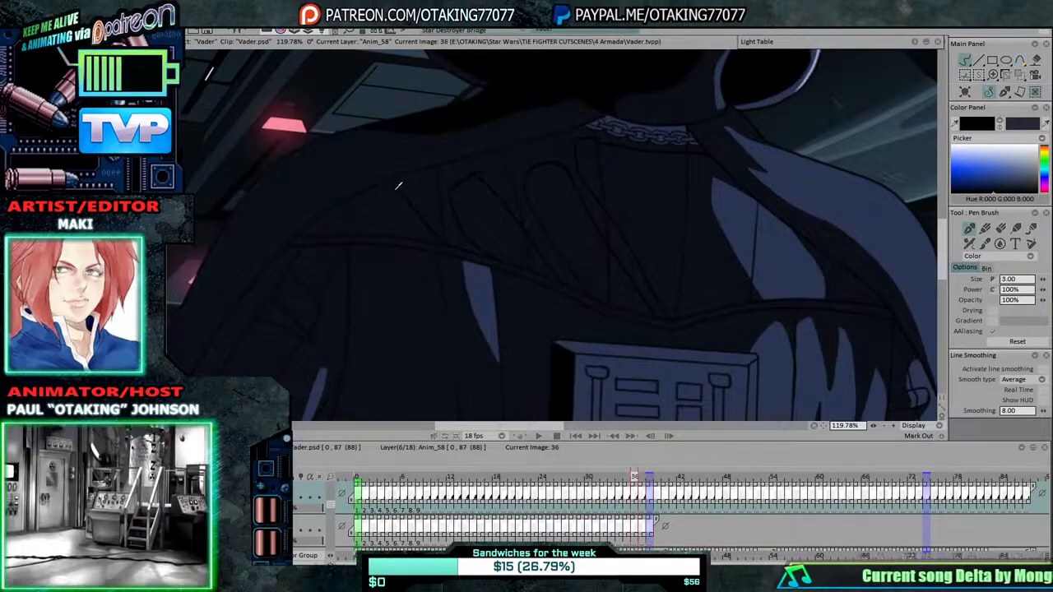
# Refine the outer chest fold near the cape edge frame by frame from image 36 back to image 32.
pyautogui.press('Left')
pyautogui.press('Left')
pyautogui.press('Left')
pyautogui.press('Left')
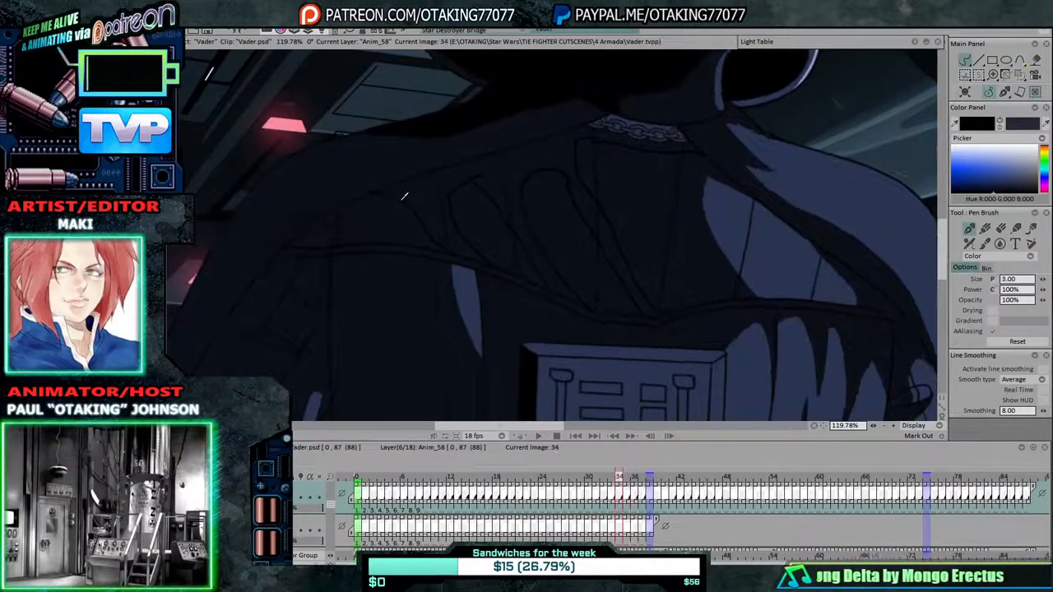
pyautogui.press('Left')
pyautogui.press('Left')
pyautogui.press('Left')
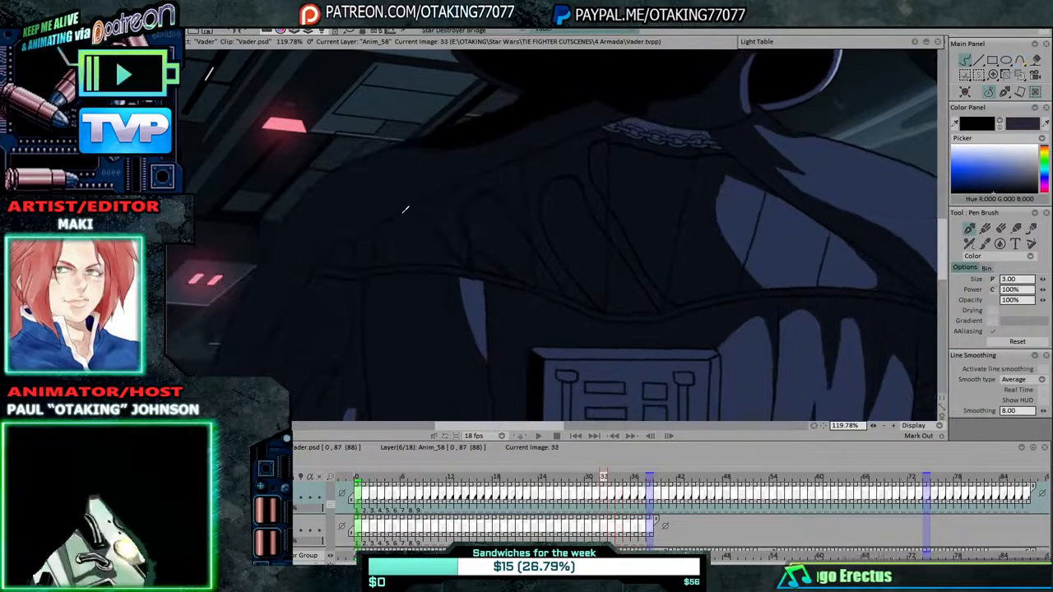
# Continue refining the fold line beside the cape edge from image 31 back to image 26.
pyautogui.press('Left')
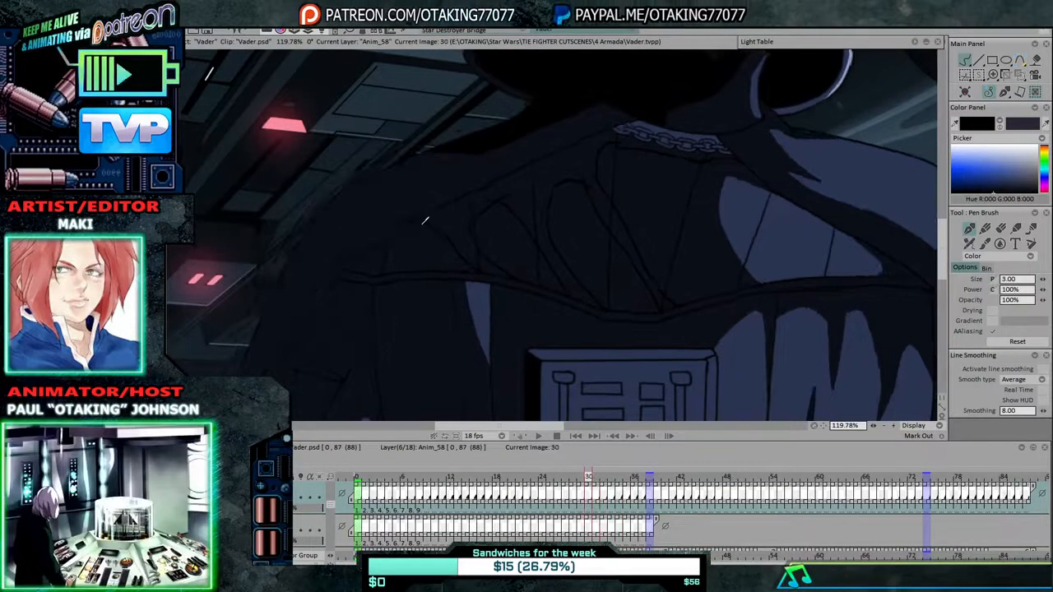
pyautogui.press('Left')
pyautogui.press('Left')
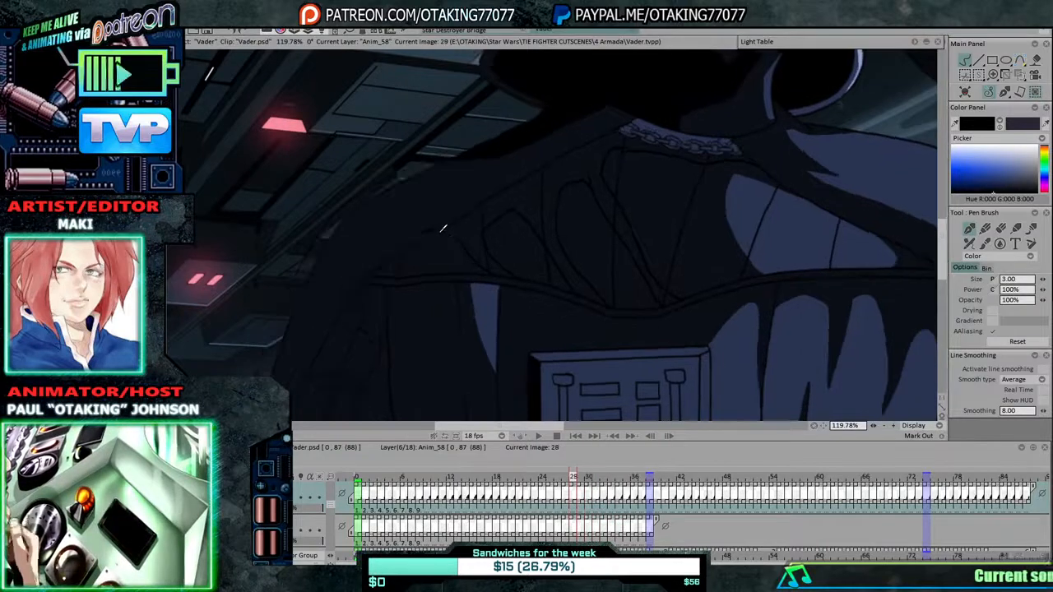
pyautogui.press('Left')
pyautogui.press('Left')
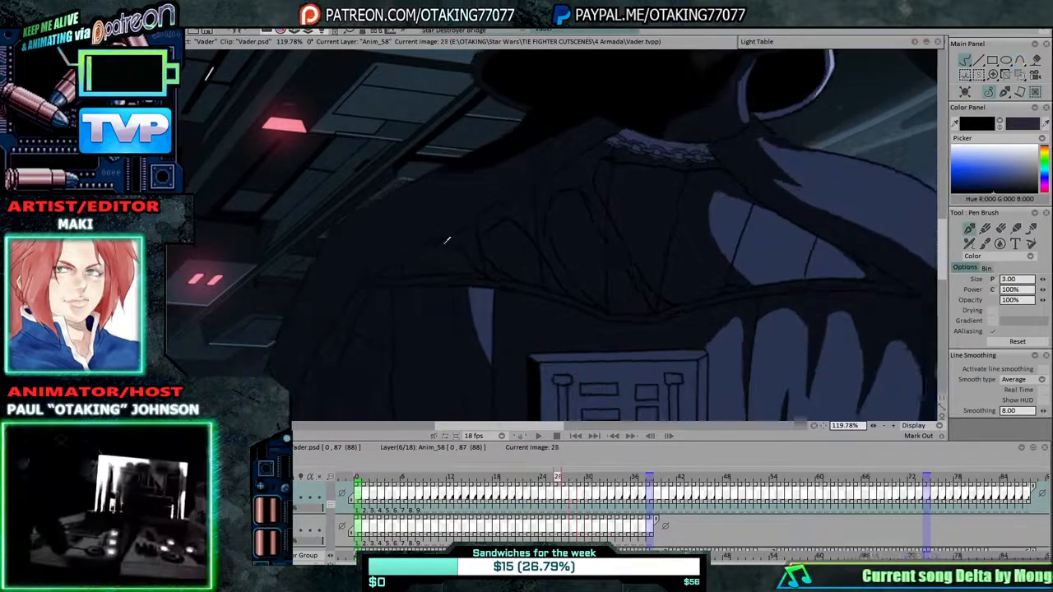
# Work the outer chest fold line backward through the in-betweens from image 25 to image 19.
pyautogui.press('Left')
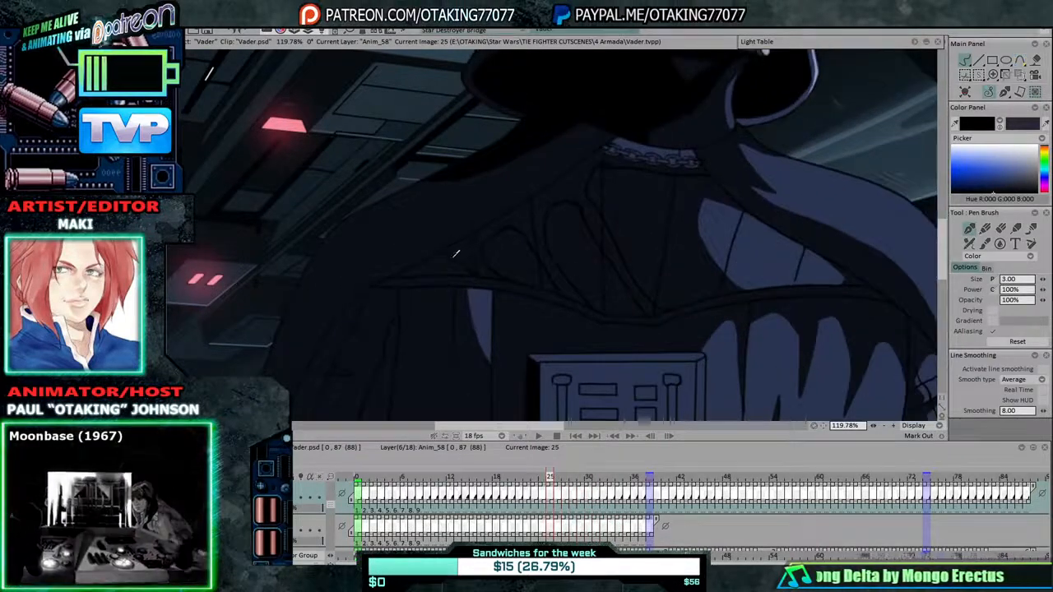
pyautogui.press('Left')
pyautogui.press('Left')
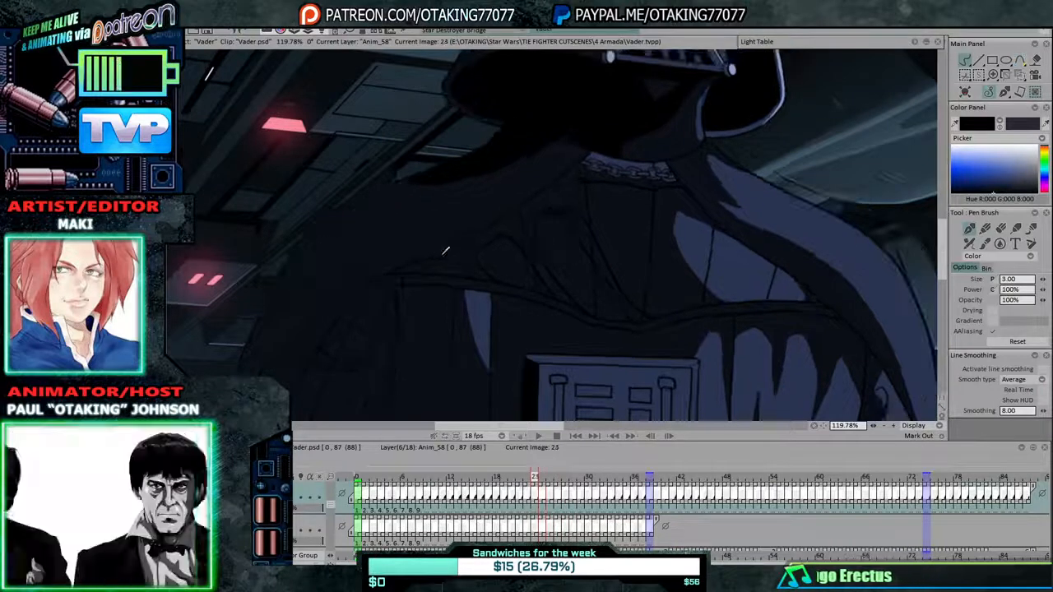
pyautogui.press('Left')
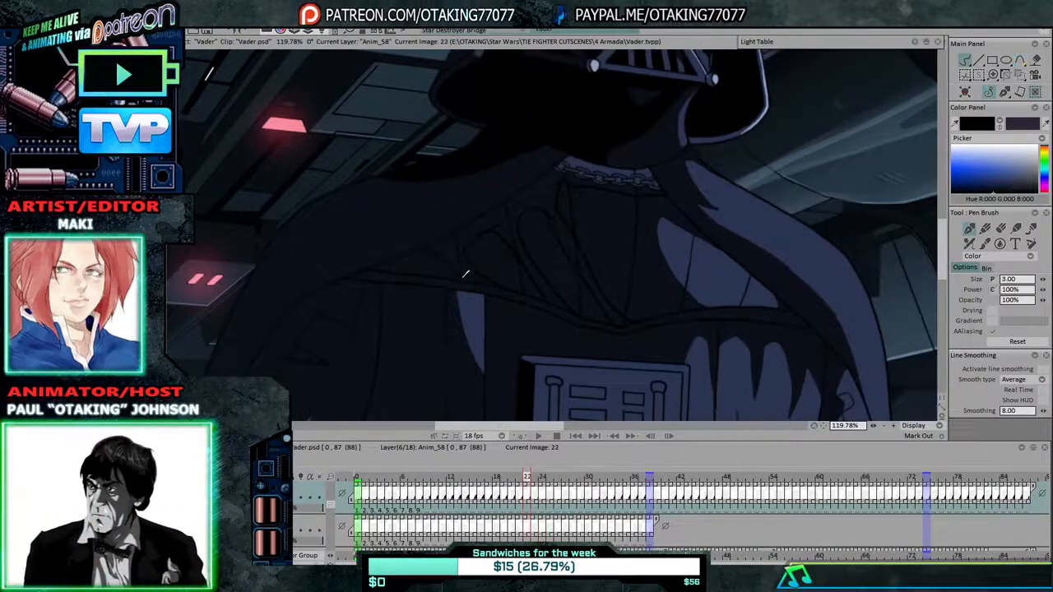
pyautogui.press('Left')
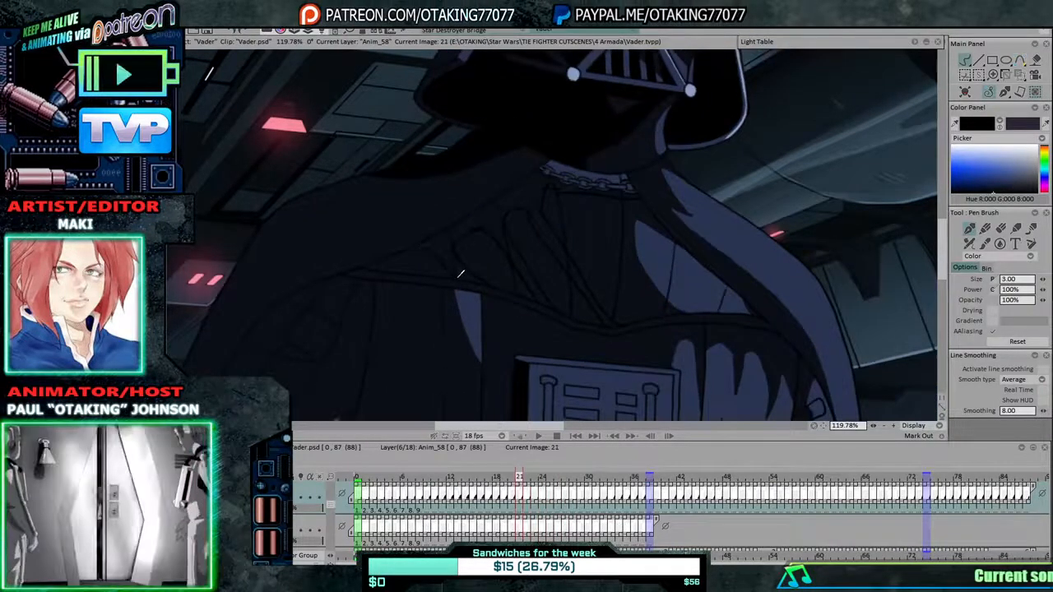
pyautogui.press('Left')
pyautogui.press('Left')
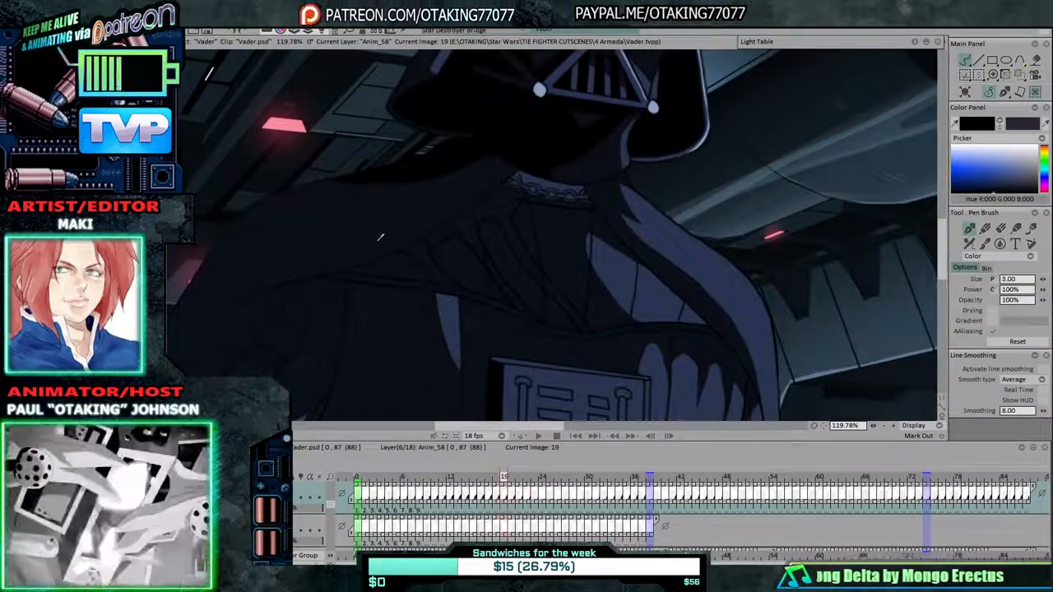
# Refine the outer fold lines on Vader's chest from image 18 back to image 14.
pyautogui.press('Left')
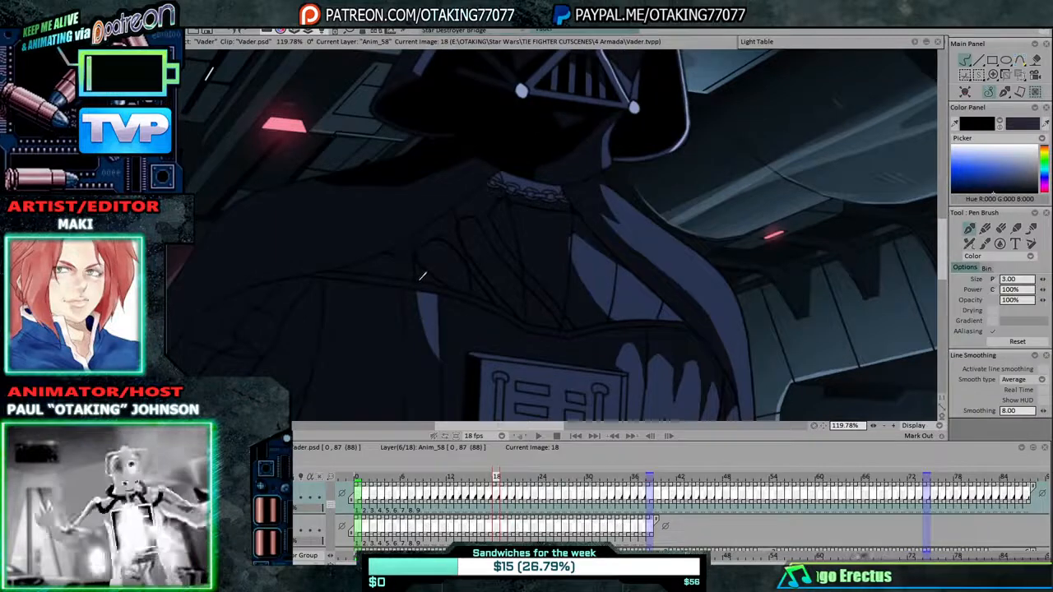
pyautogui.press('Left')
pyautogui.press('Left')
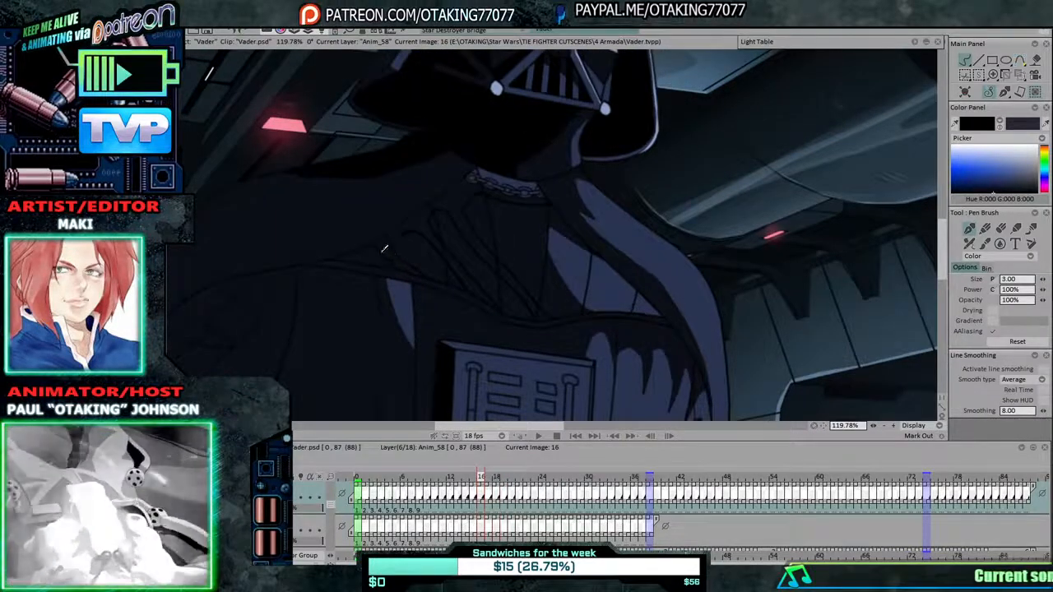
pyautogui.press('Left')
pyautogui.press('Left')
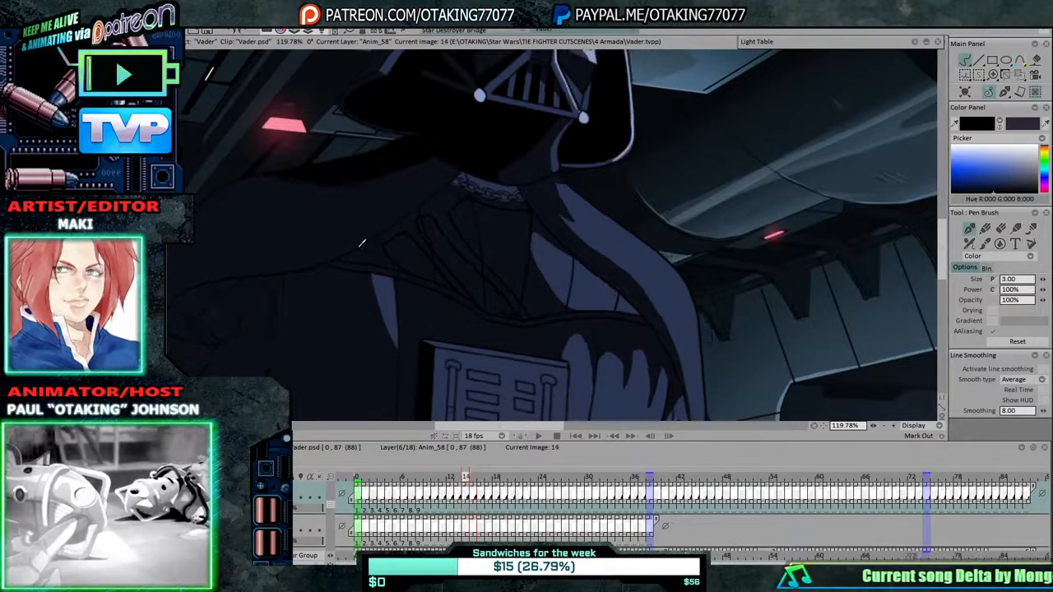
# Continue refining the outer chest fold line with the pen brush from image 13 back to image 8.
pyautogui.press('Left')
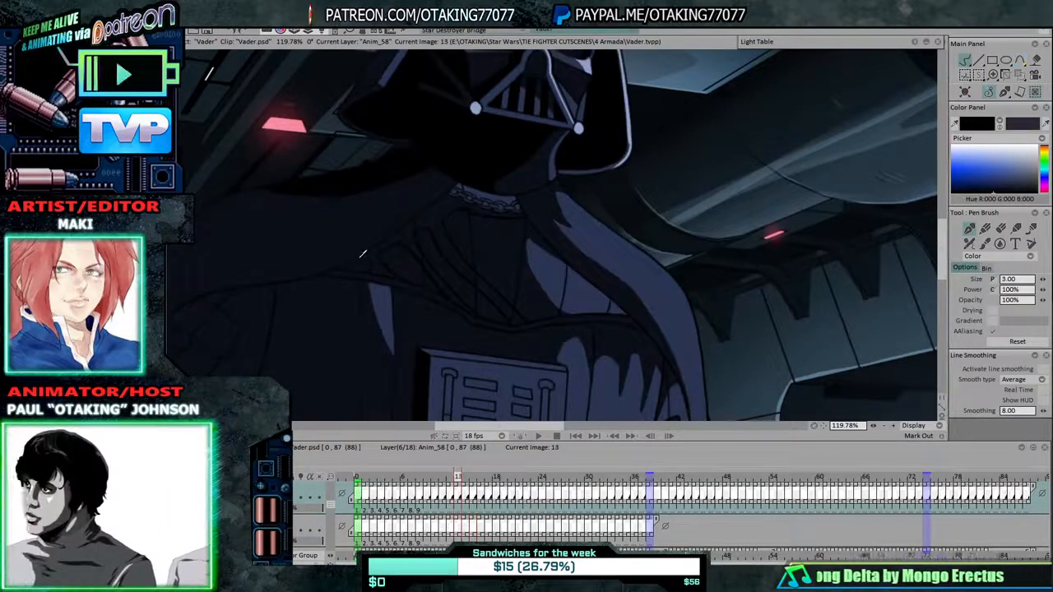
pyautogui.press('Left')
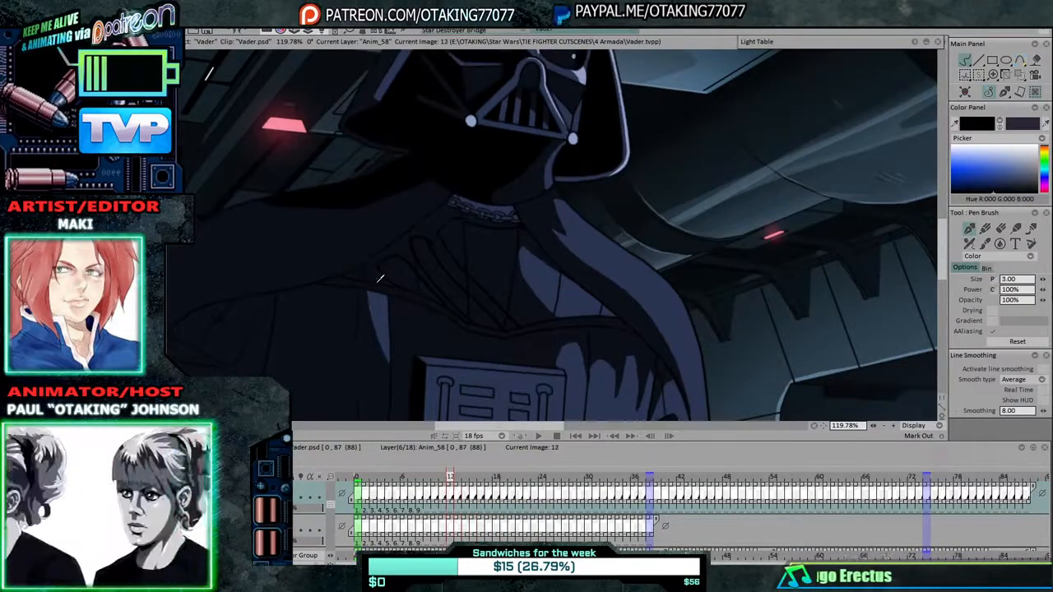
pyautogui.press('Left')
pyautogui.press('Left')
pyautogui.press('Left')
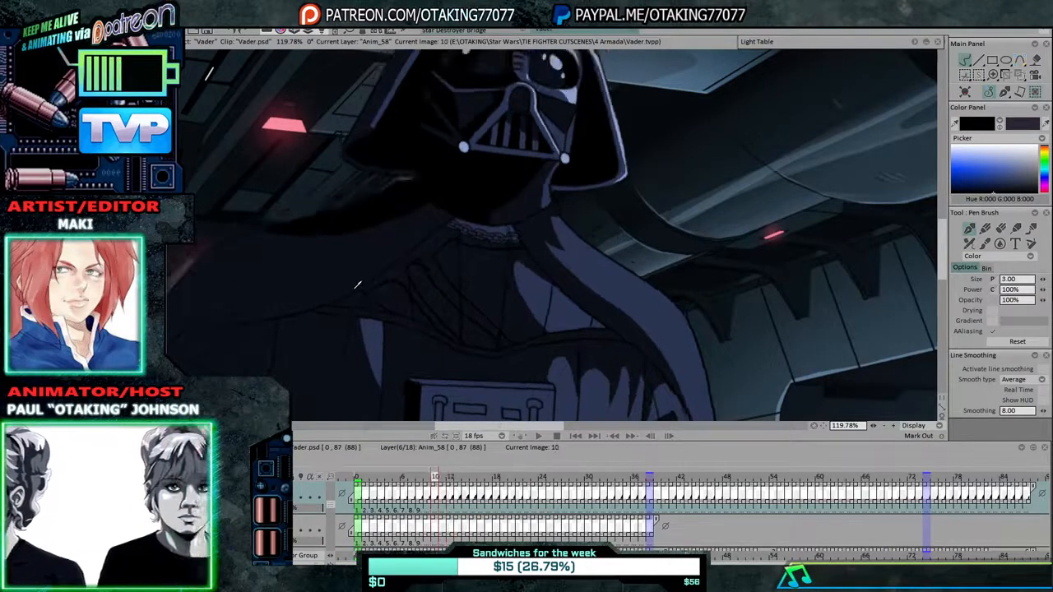
pyautogui.press('Left')
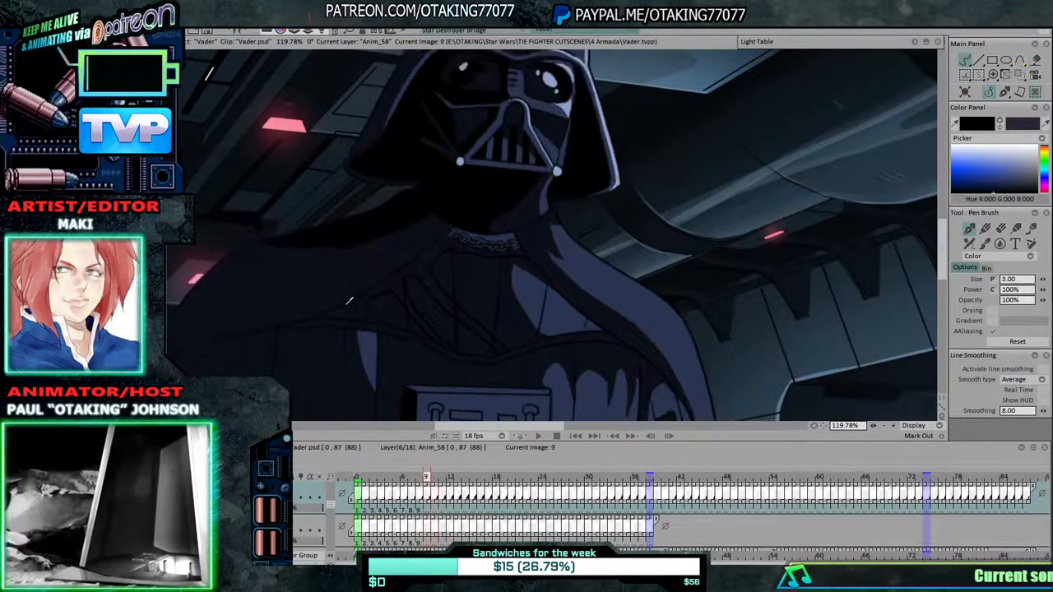
pyautogui.press('Left')
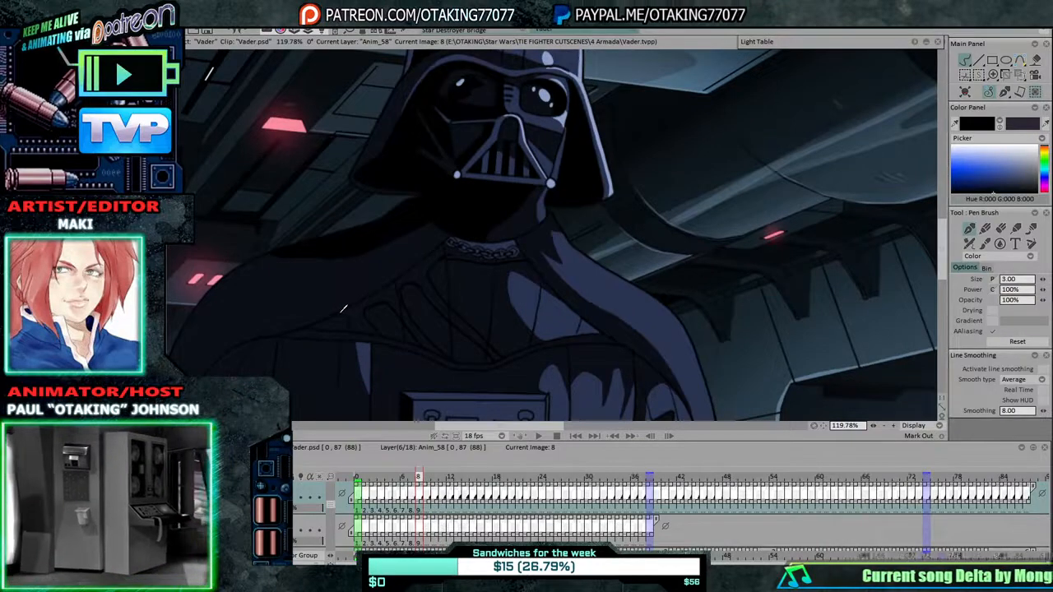
# Finish the outer chest fold line on the opening in-betweens from image 7 back to image 0.
pyautogui.press('Left')
pyautogui.press('Left')
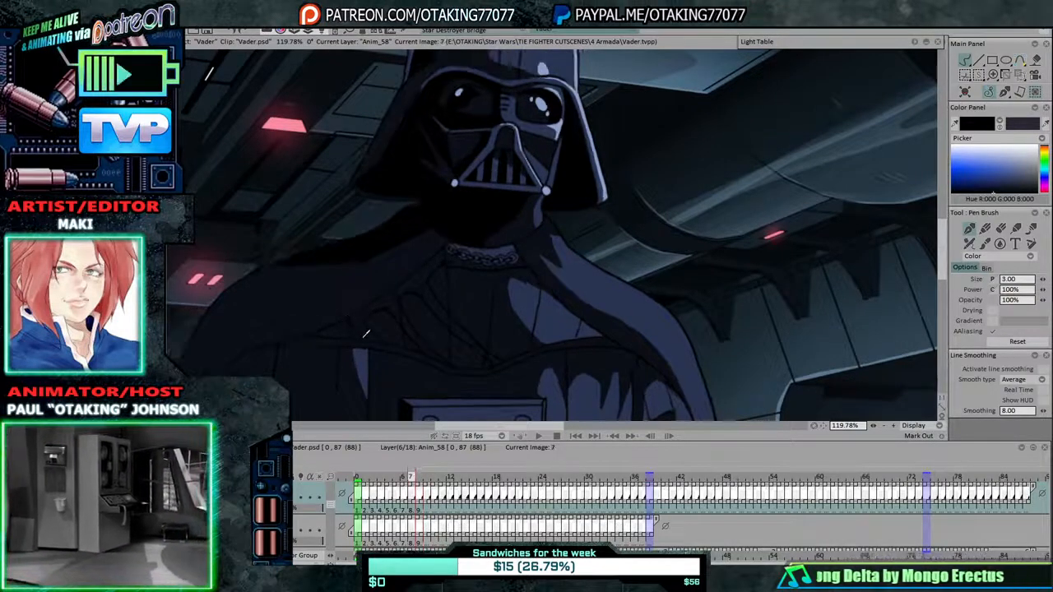
pyautogui.press('Left')
pyautogui.press('Left')
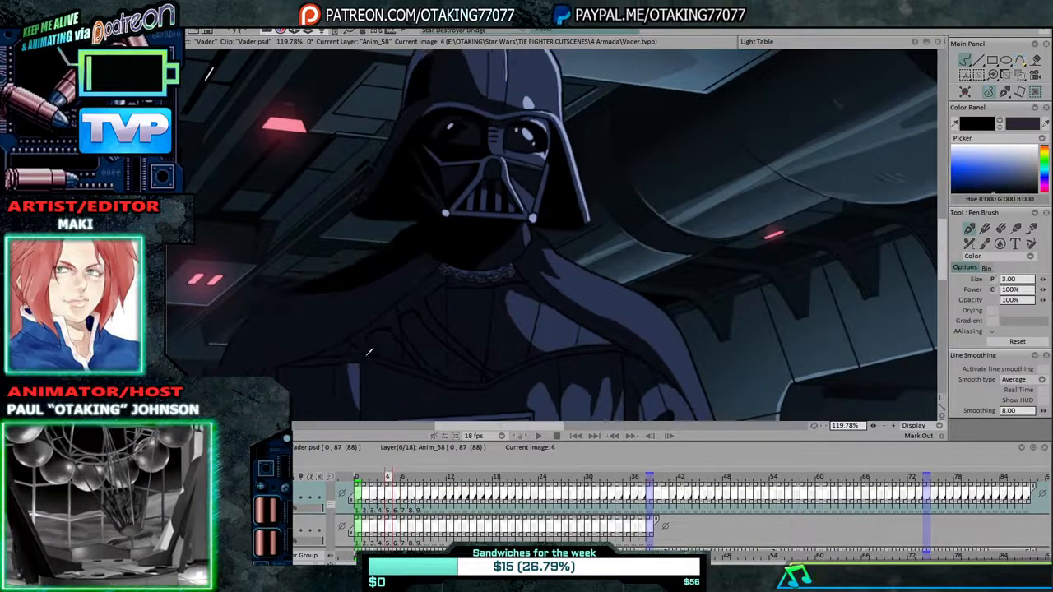
pyautogui.press('Left')
pyautogui.press('Left')
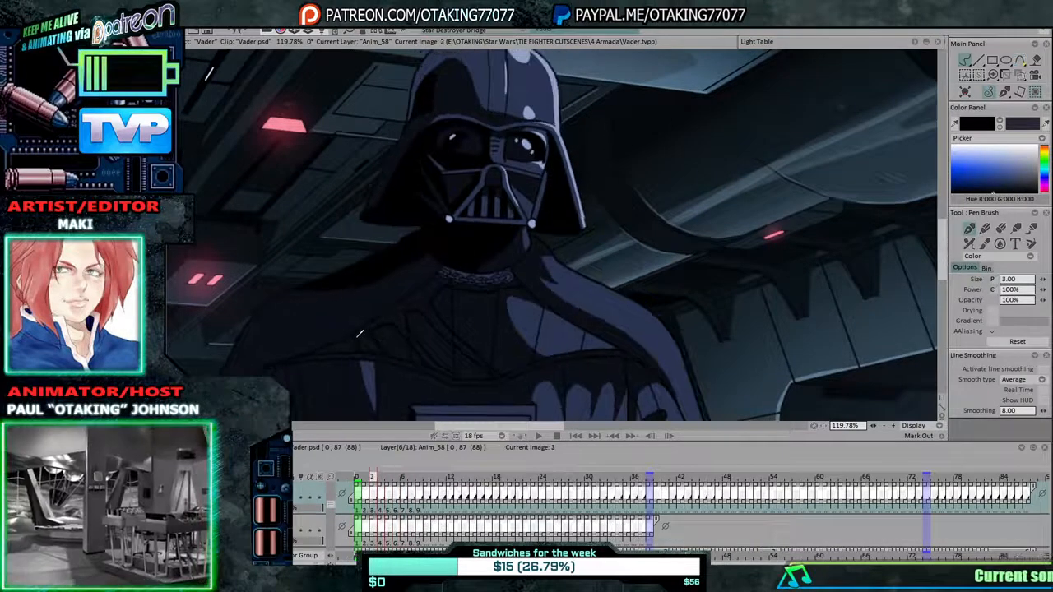
pyautogui.press('Left')
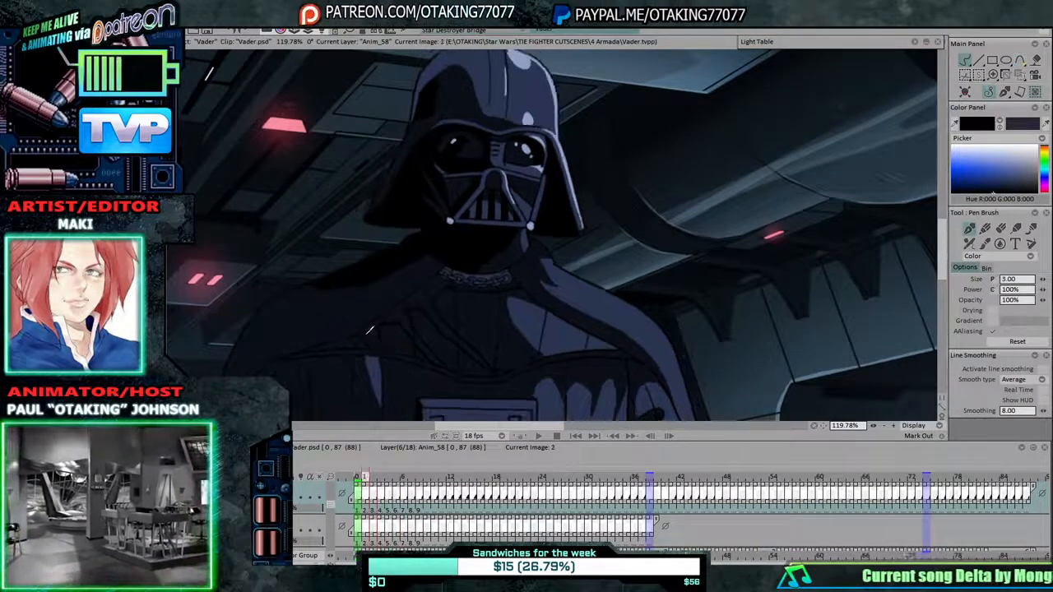
pyautogui.press('Left')
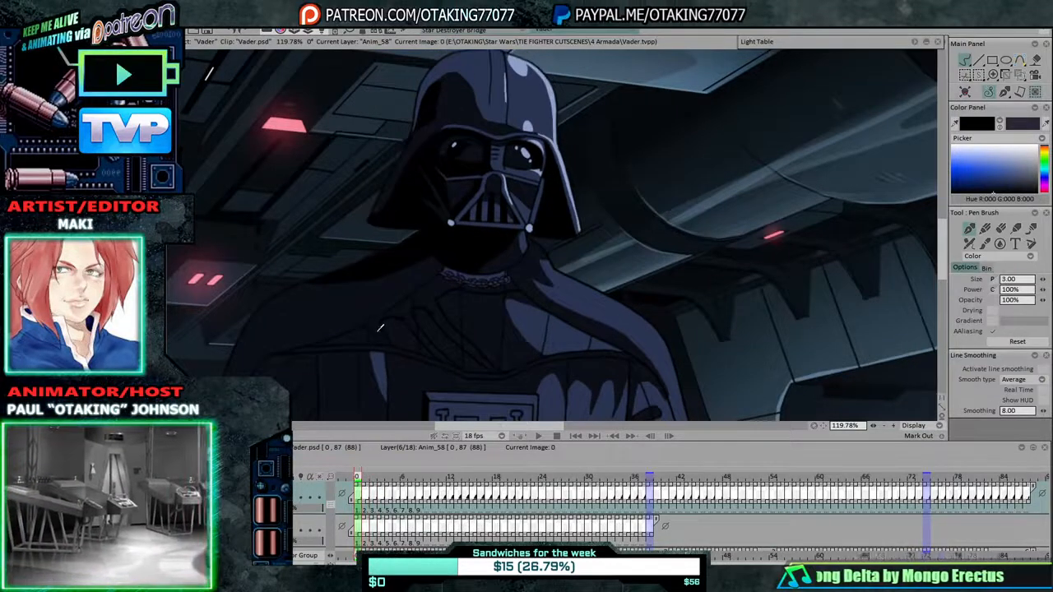
# Fill the shadow bands between the chest folds and below the neck chain with black on images 0 to 5, using the Paint bucket.
pyautogui.click(1034, 62)
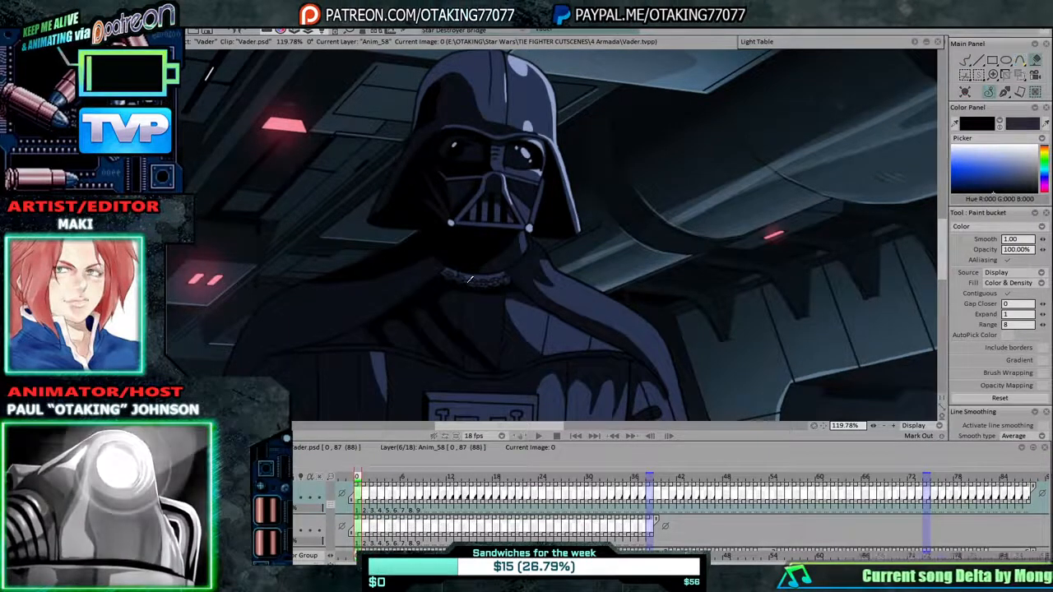
pyautogui.press('Right')
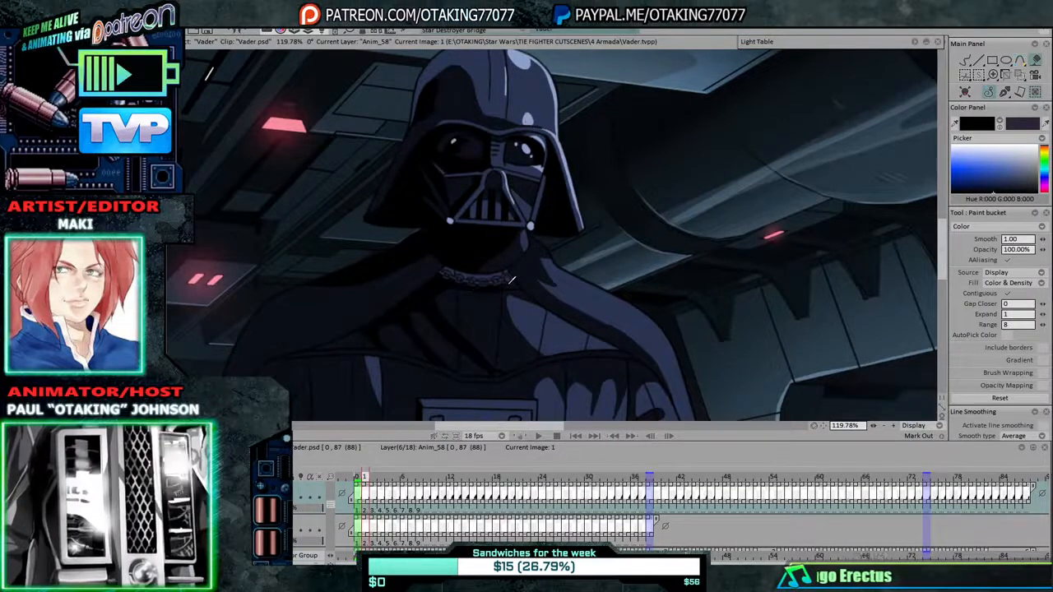
pyautogui.press('Right')
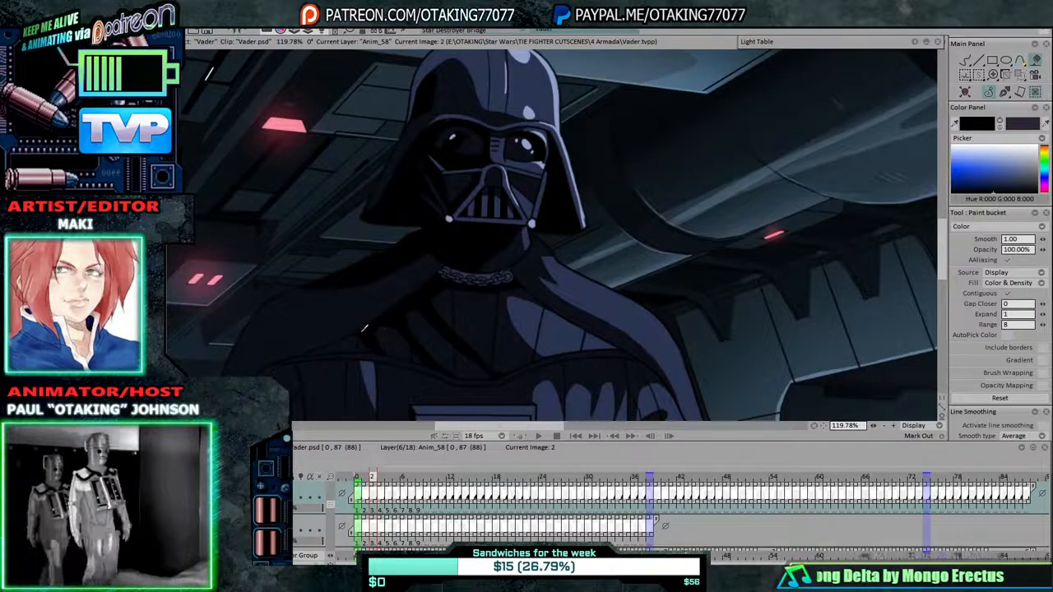
pyautogui.press('Right')
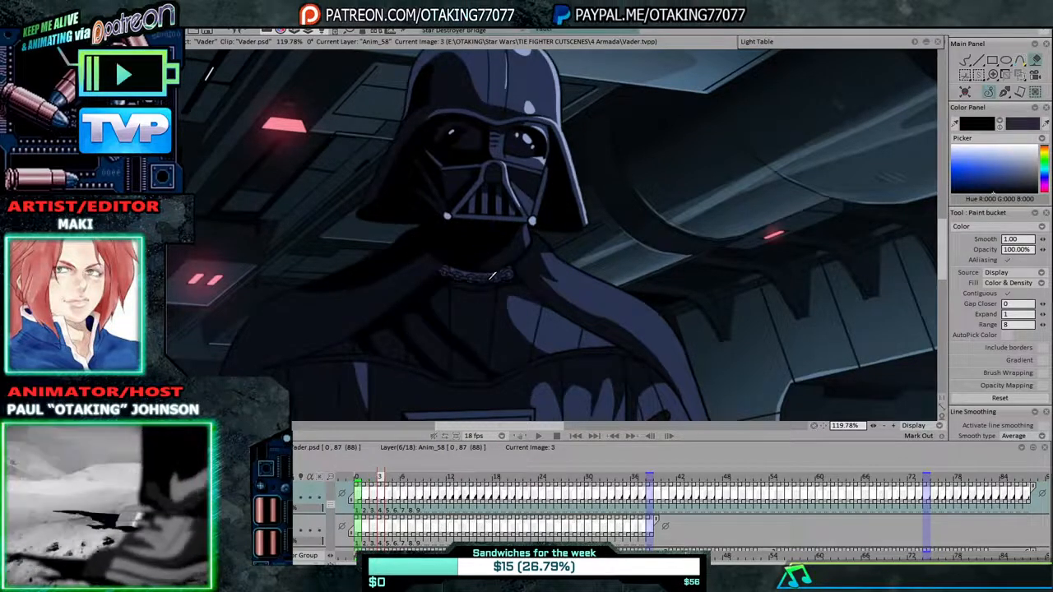
pyautogui.press('Right')
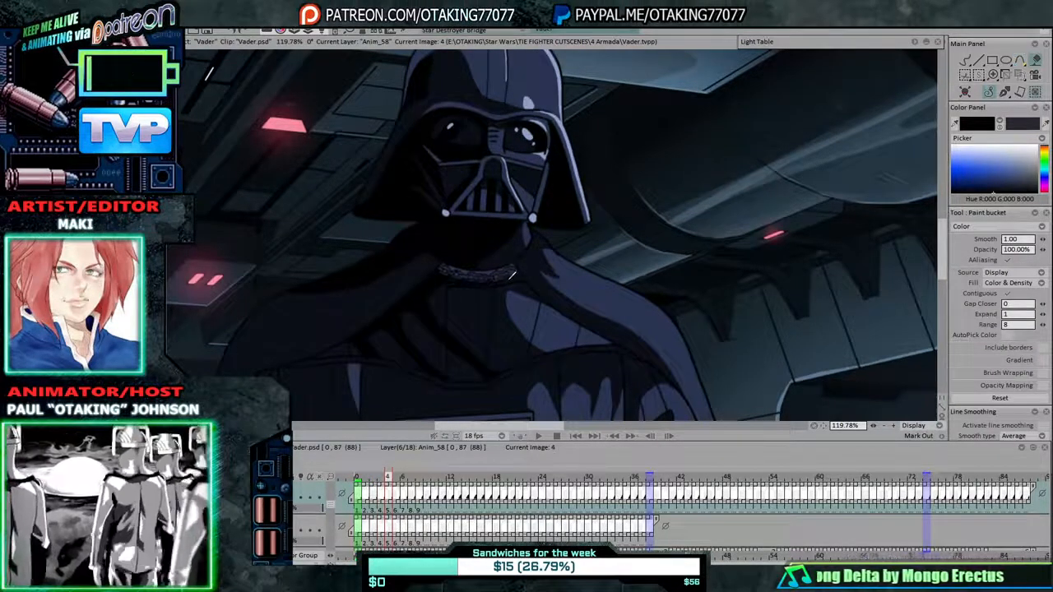
pyautogui.press('Right')
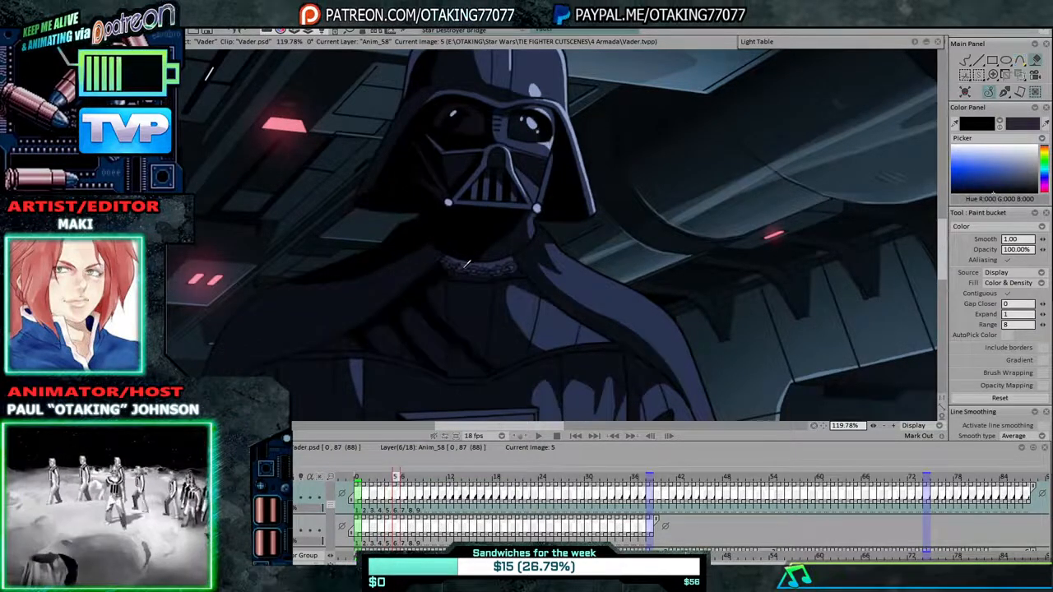
# Fill the chest fold shadows and the gaps around the neck chain with black on images 6 to 9.
pyautogui.press('Right')
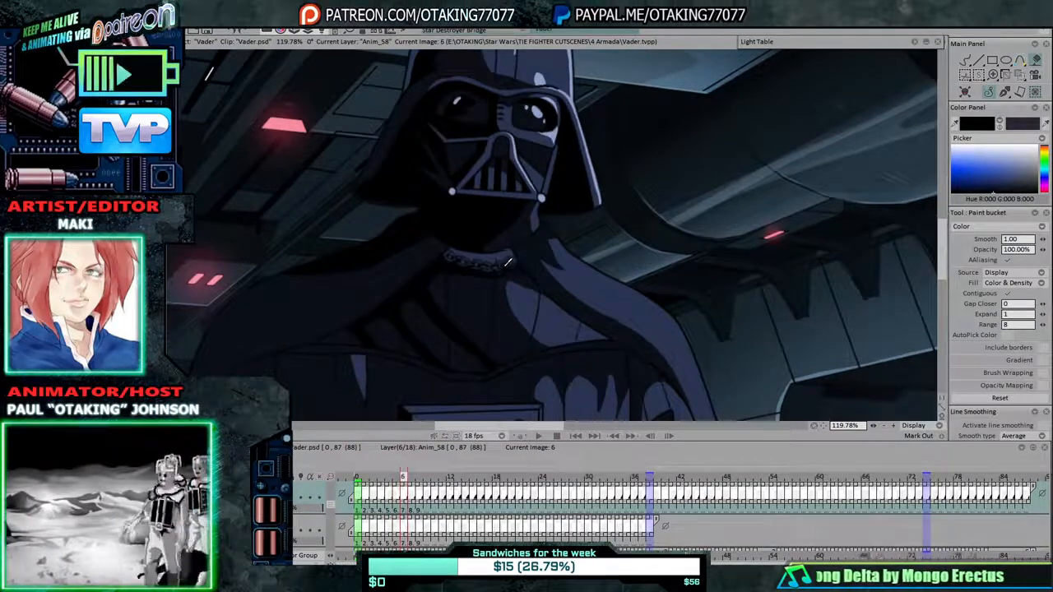
pyautogui.press('Right')
pyautogui.press('Left')
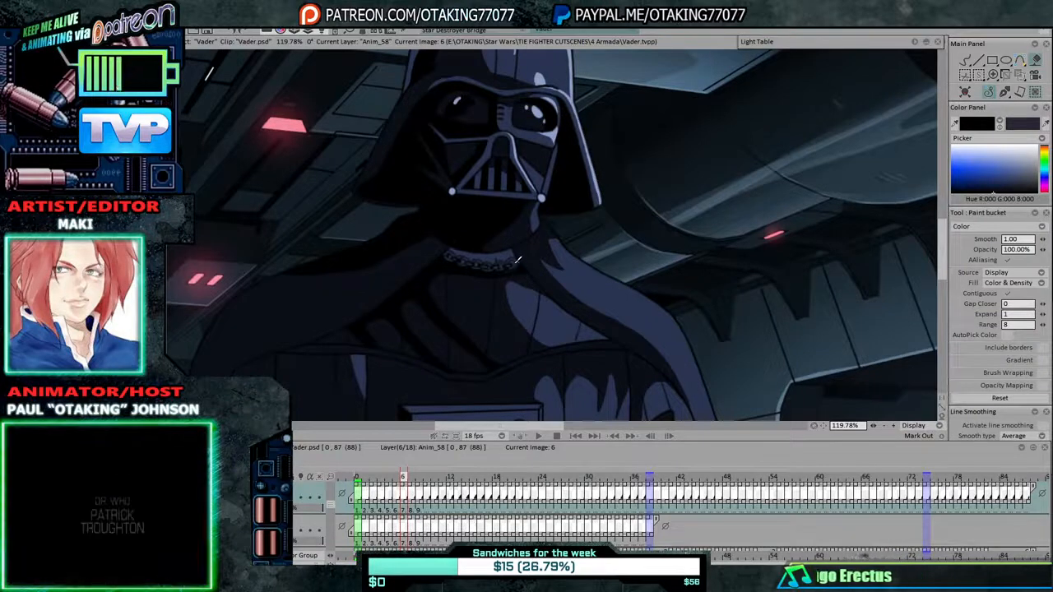
pyautogui.press('Right')
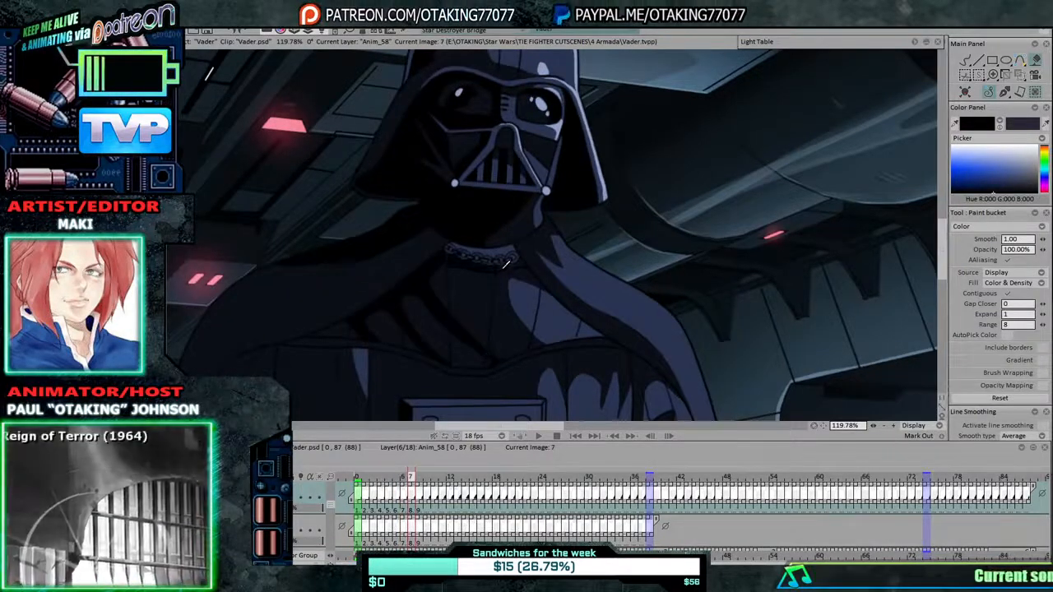
pyautogui.press('Right')
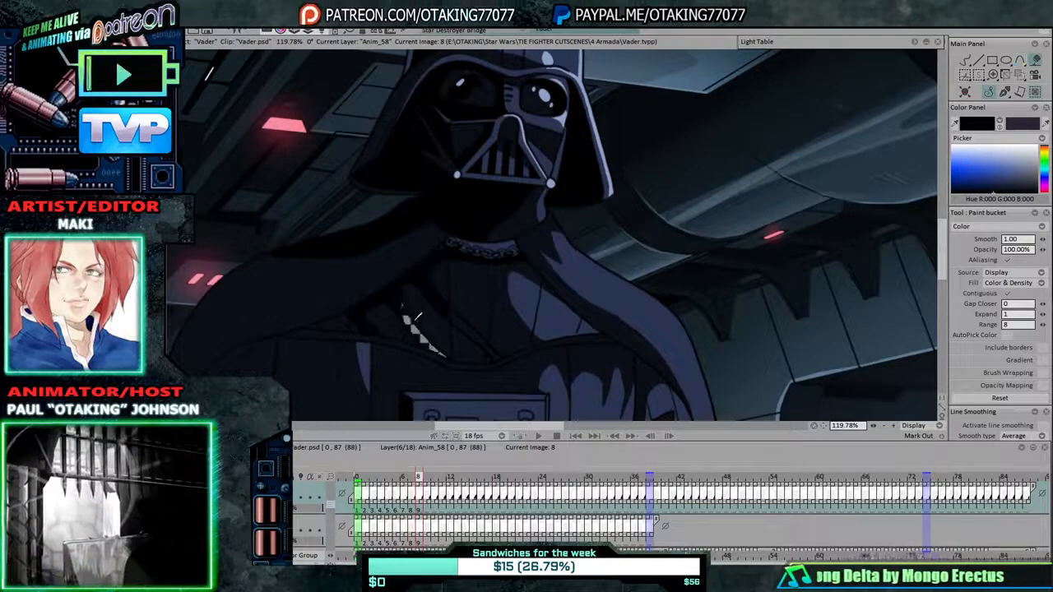
pyautogui.press('Right')
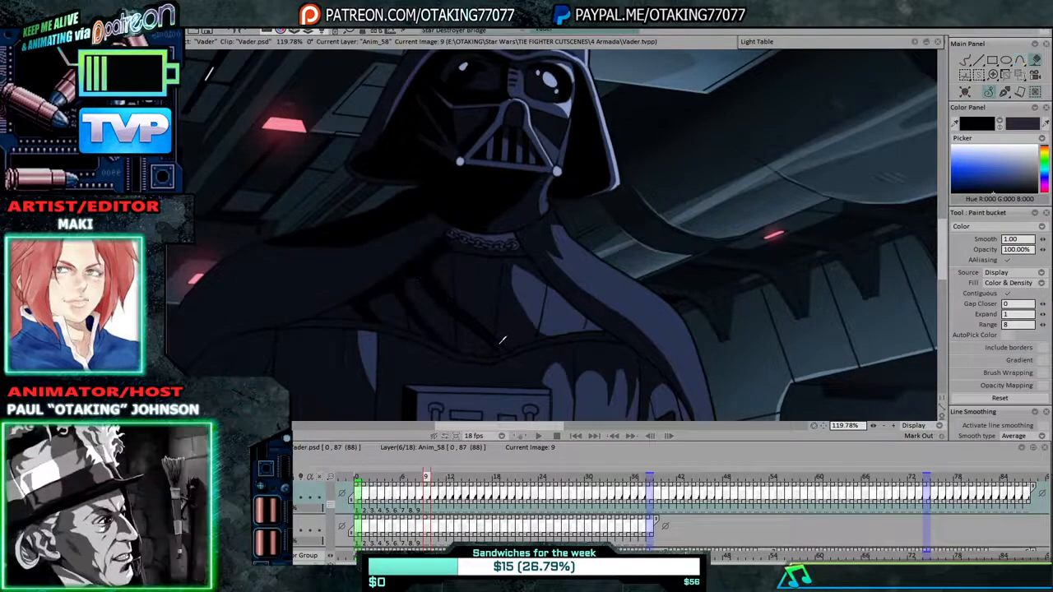
# Continue the black fills in the chest fold shadows and under the neck chain on images 10 to 14.
pyautogui.press('Right')
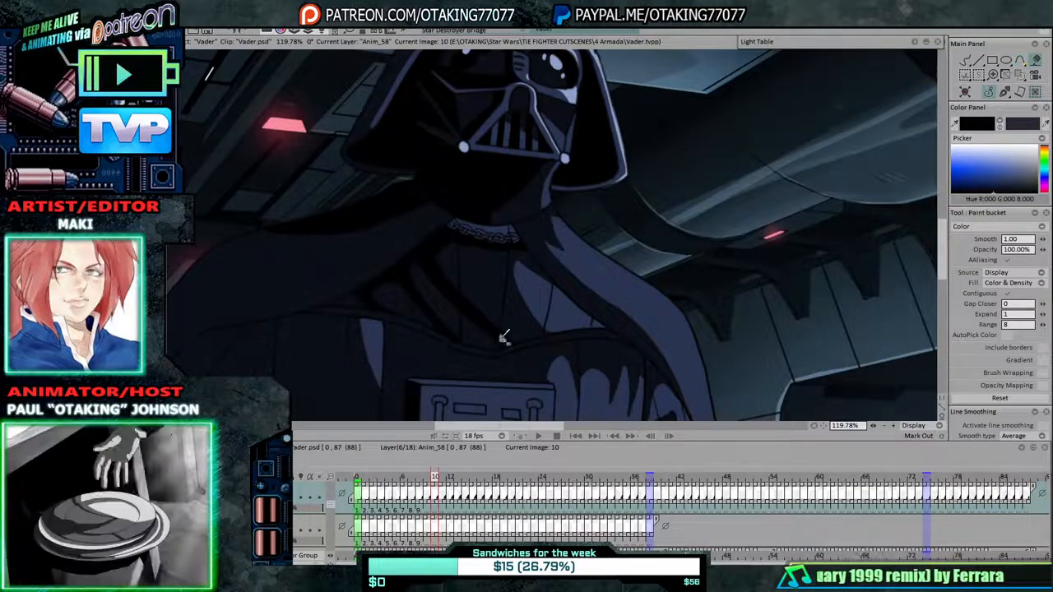
pyautogui.press('Right')
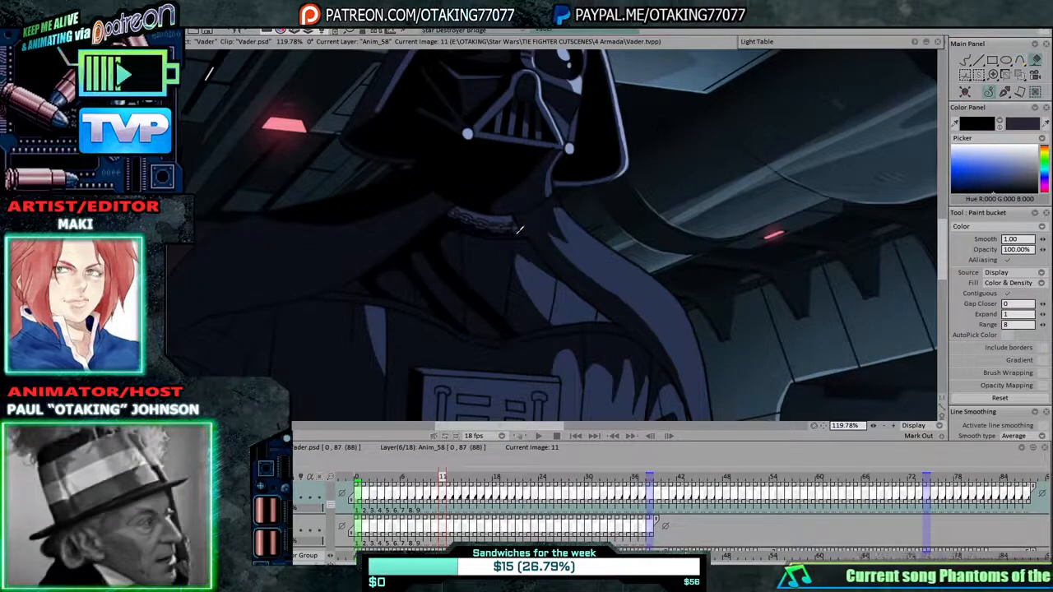
pyautogui.press('Right')
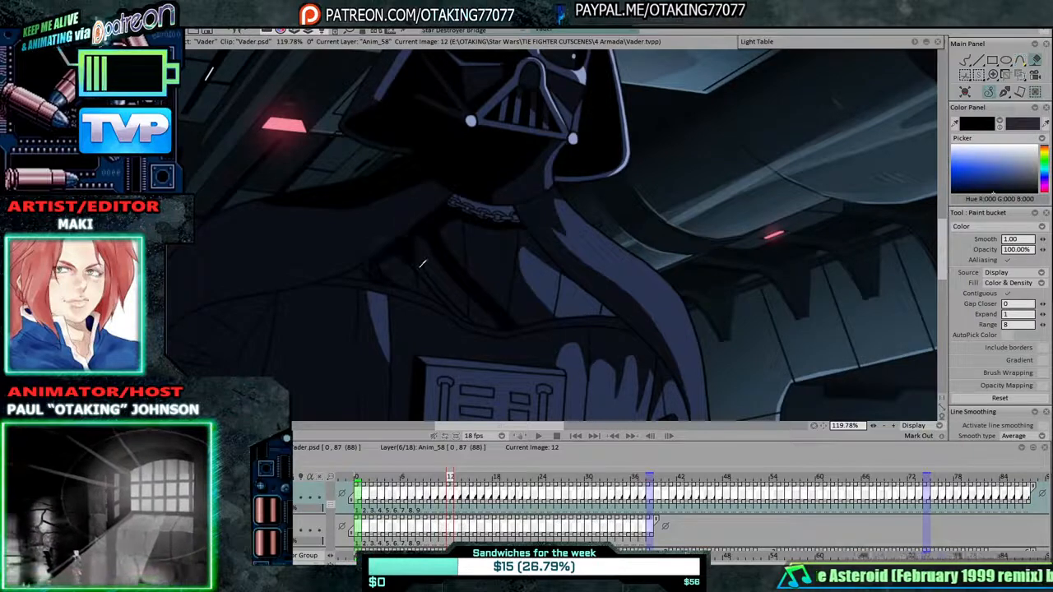
pyautogui.press('Right')
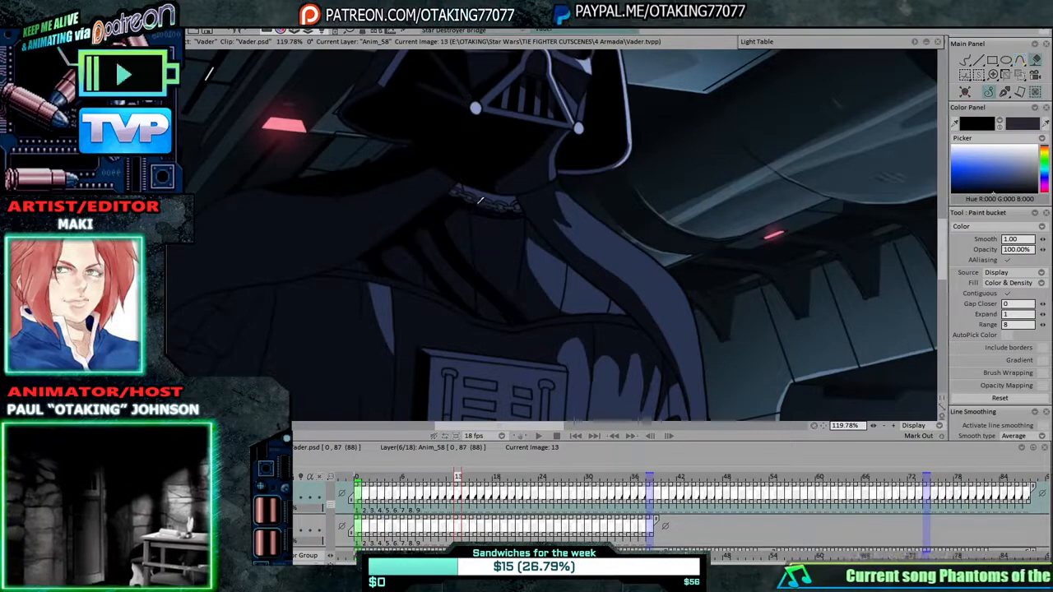
pyautogui.press('Right')
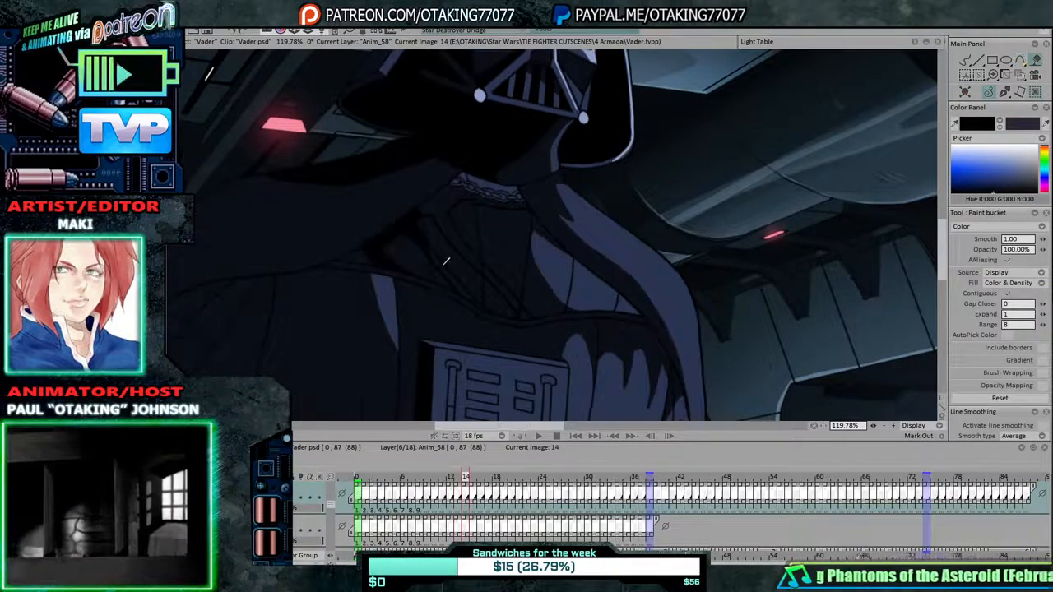
pyautogui.click(439, 206)
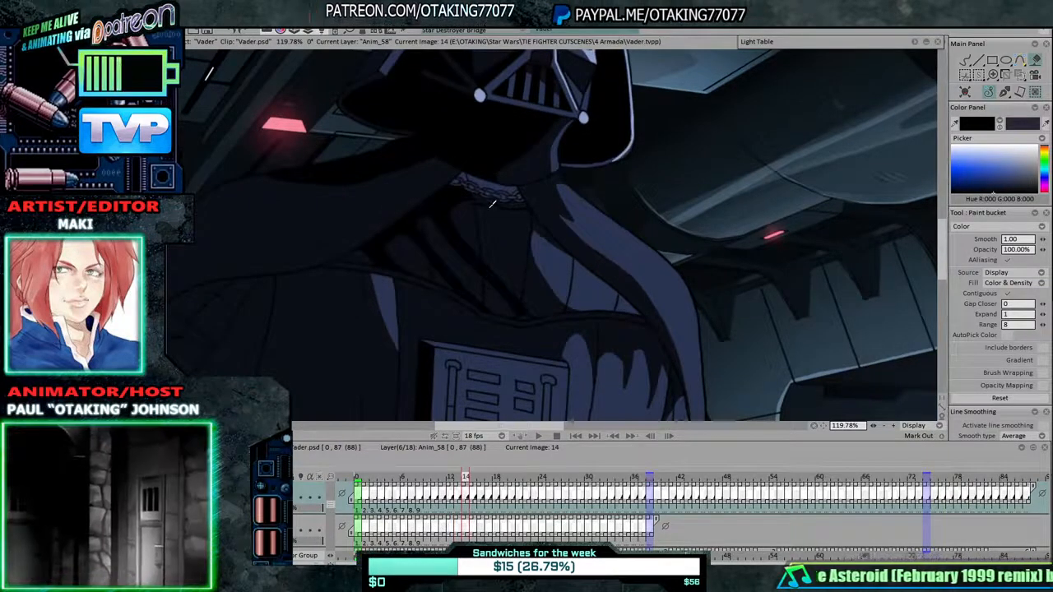
# Fill the diagonal chest fold bands and the shadow under the collar chain with black on images 15 to 17.
pyautogui.press('Right')
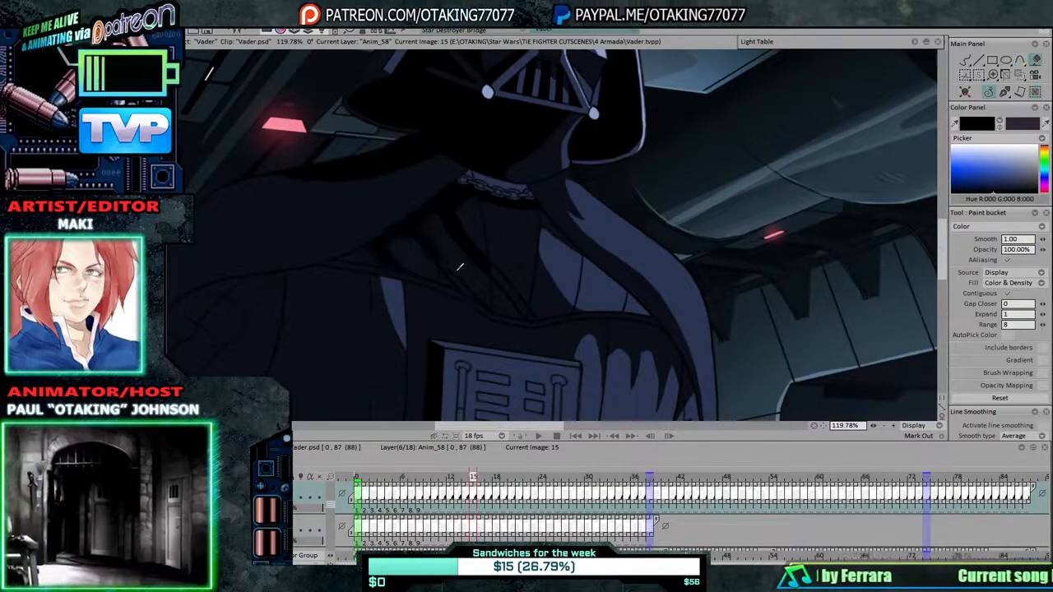
pyautogui.press('Right')
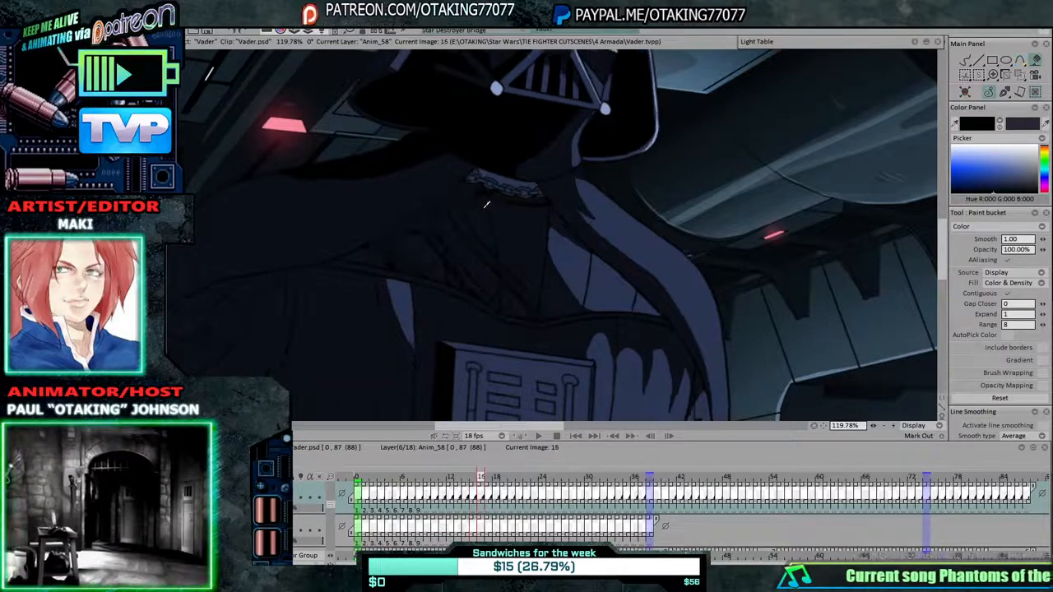
pyautogui.click(477, 190)
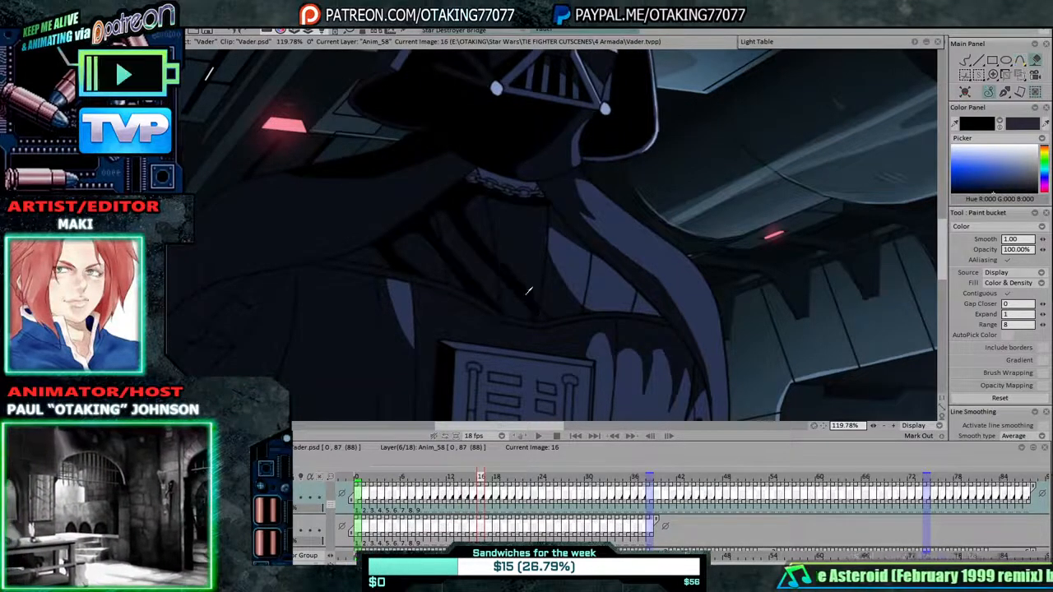
pyautogui.press('Right')
pyautogui.click(508, 271)
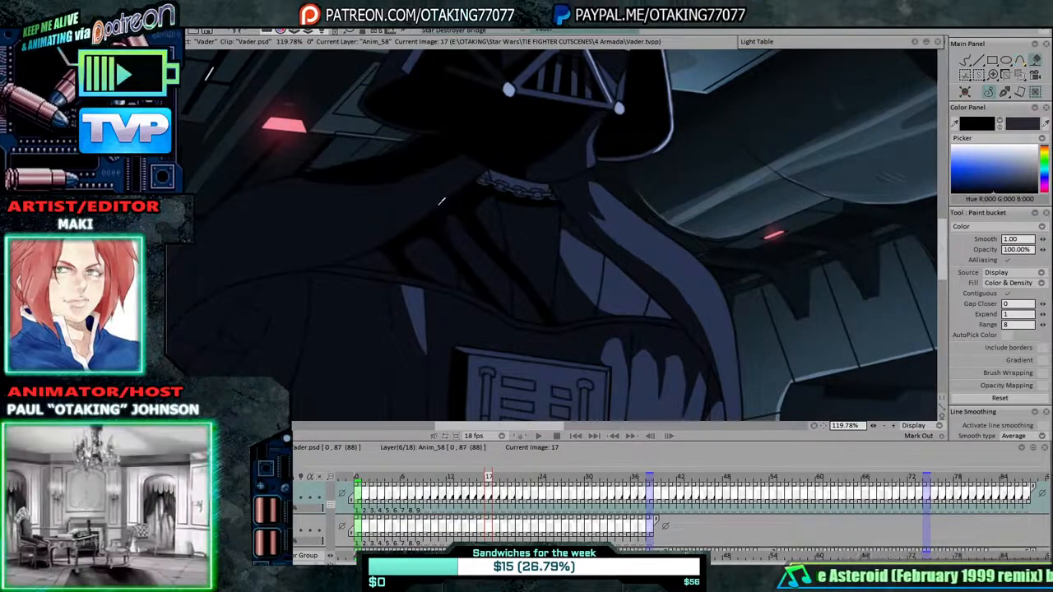
# Fill the diagonal chest fold shadows and the gap below the neck chain with black on images 18 to 21, using the Paint bucket.
pyautogui.press('Right')
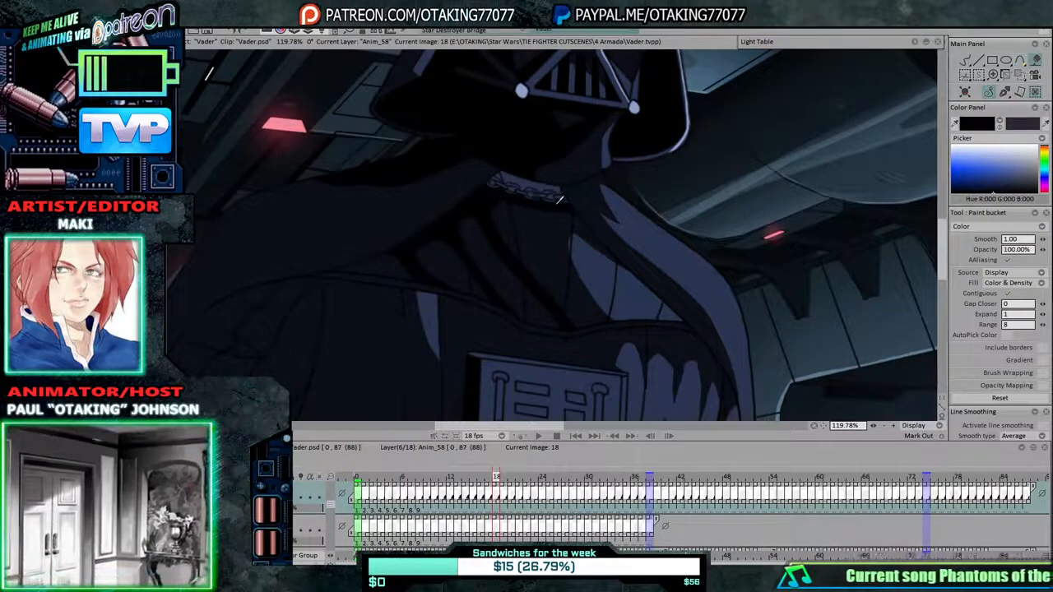
pyautogui.press('Right')
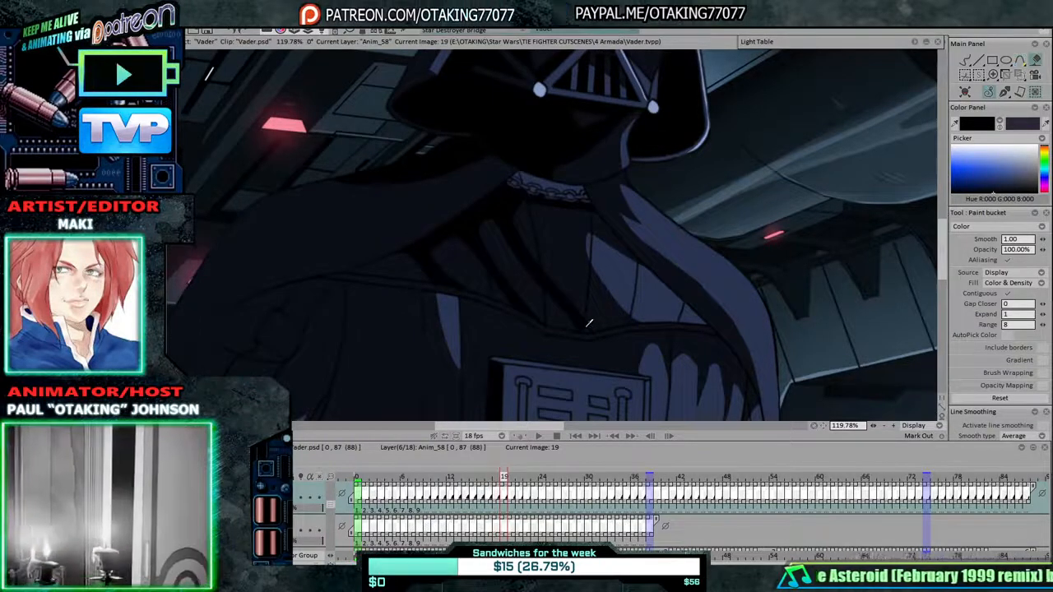
pyautogui.press('Right')
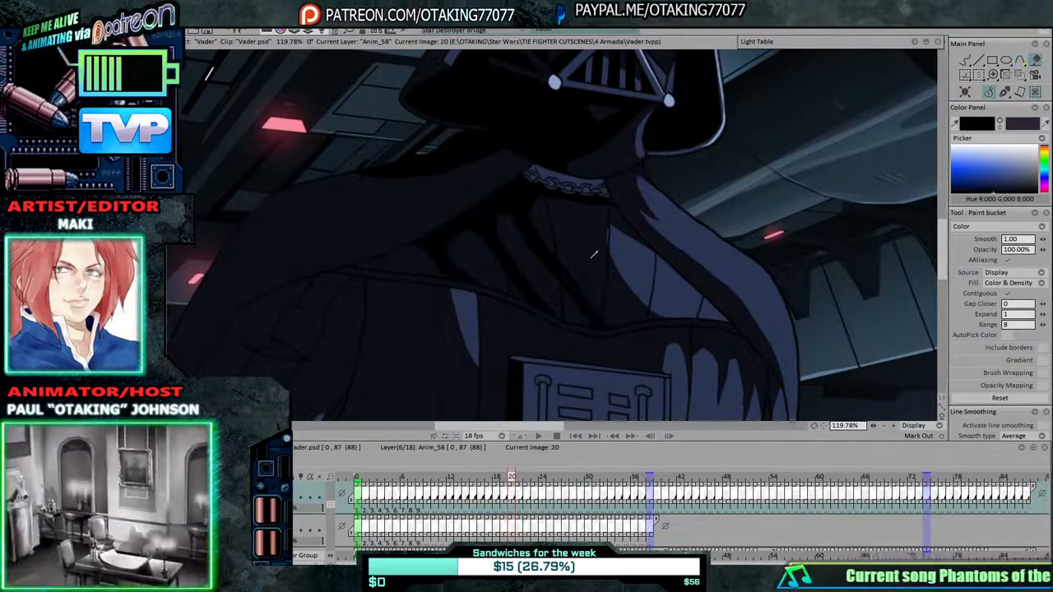
pyautogui.press('Right')
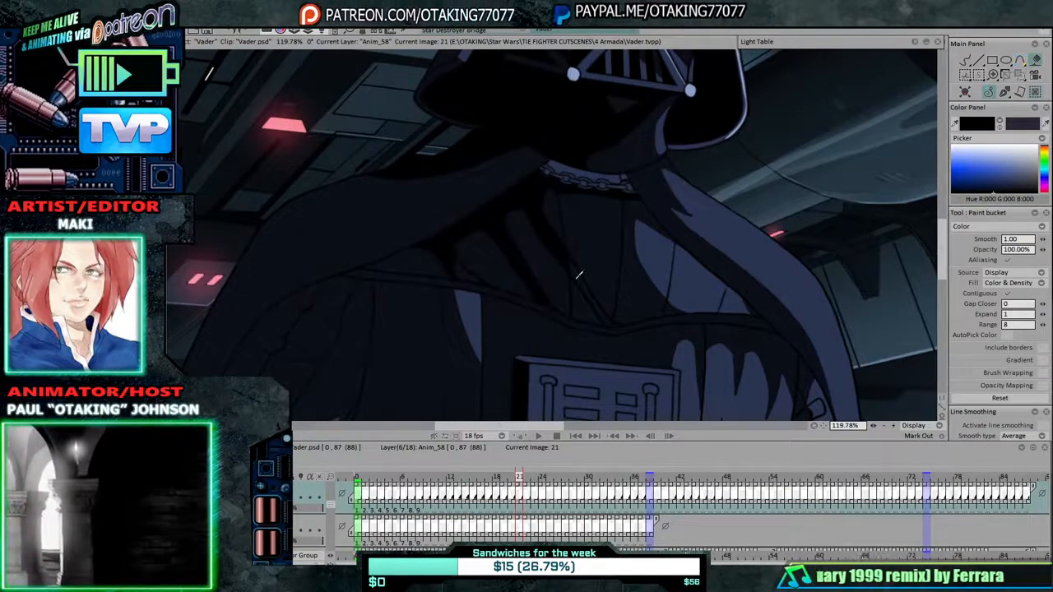
pyautogui.click(614, 323)
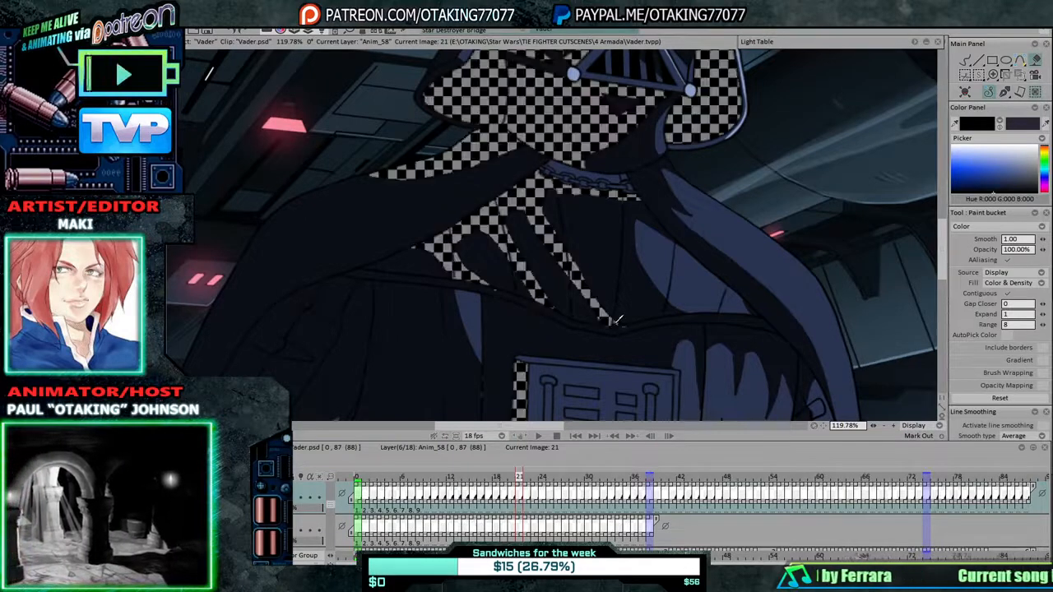
pyautogui.click(614, 322)
pyautogui.click(614, 323)
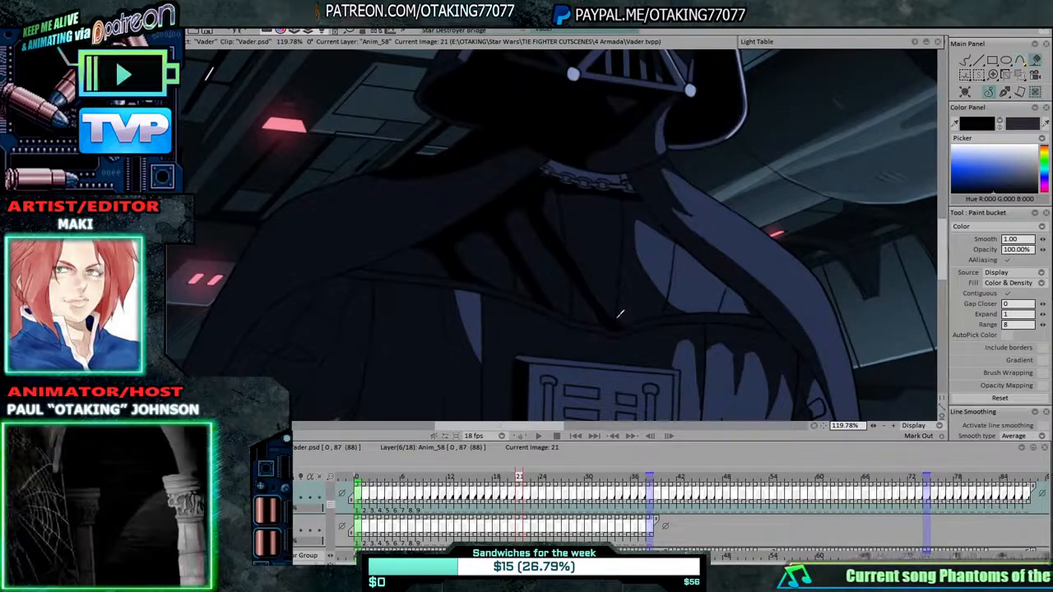
pyautogui.click(612, 313)
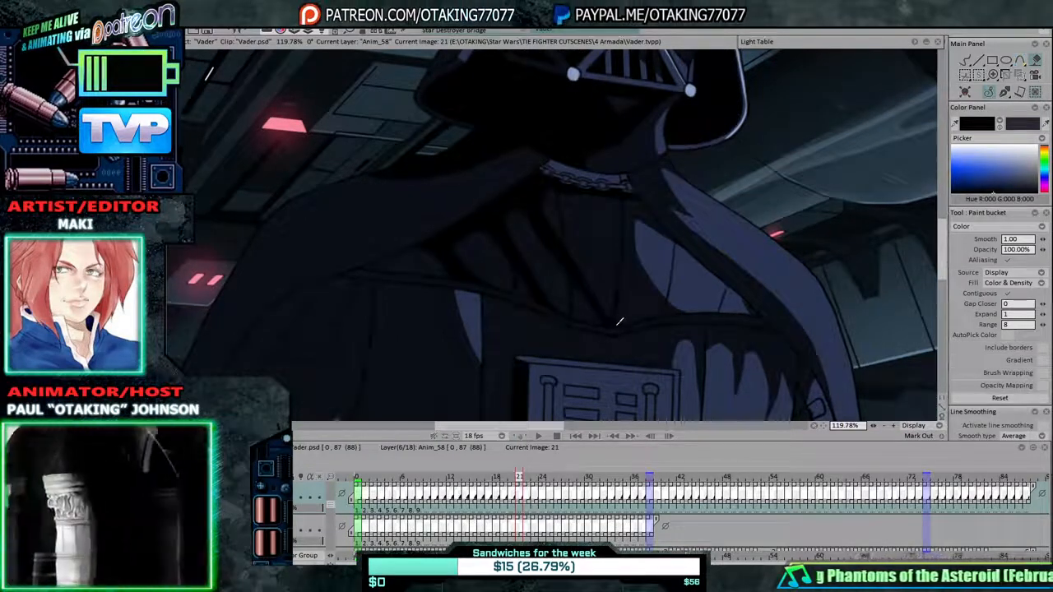
# Fill the chest fold bands and the shadow under the collar chain with black on images 22 to 24.
pyautogui.press('Right')
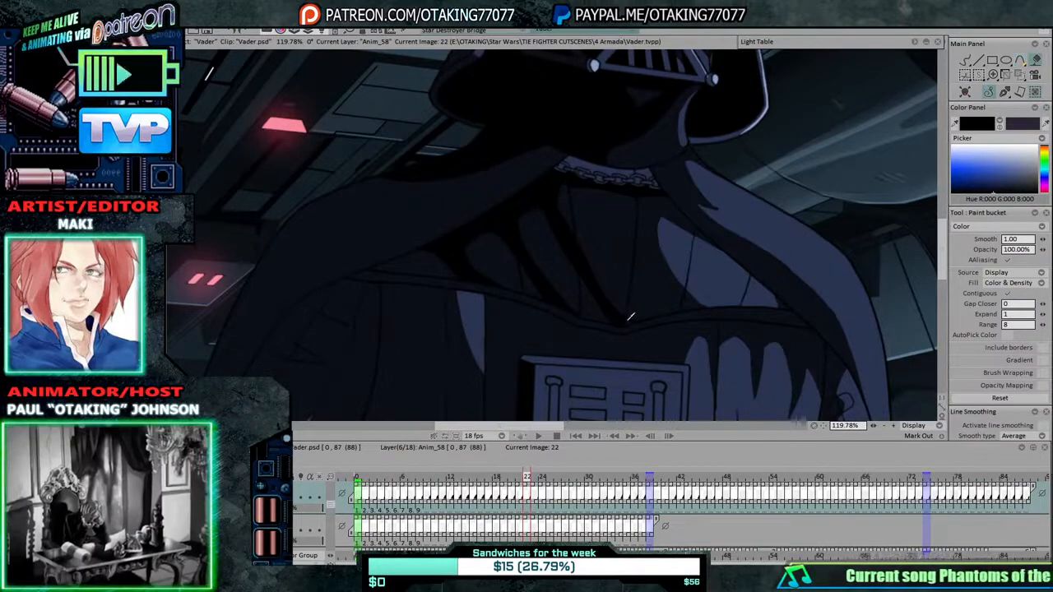
pyautogui.press('Right')
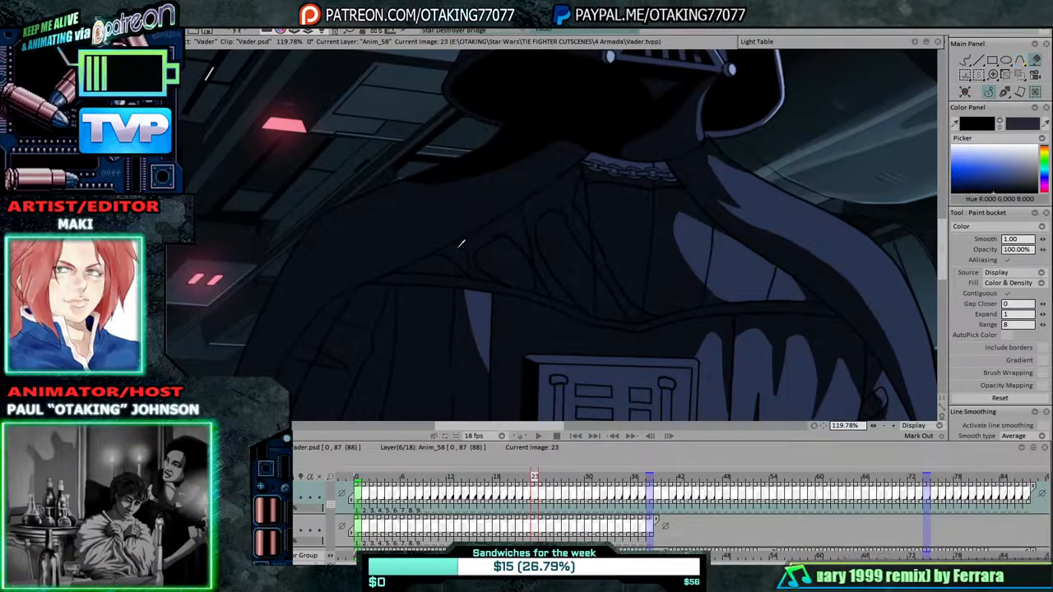
pyautogui.click(477, 241)
pyautogui.click(621, 289)
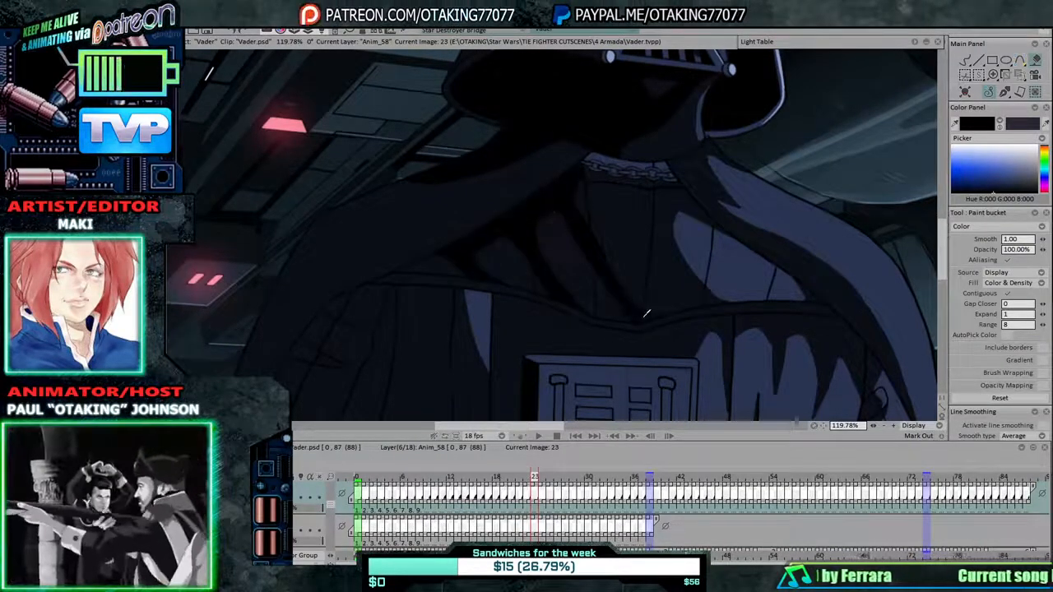
pyautogui.press('Right')
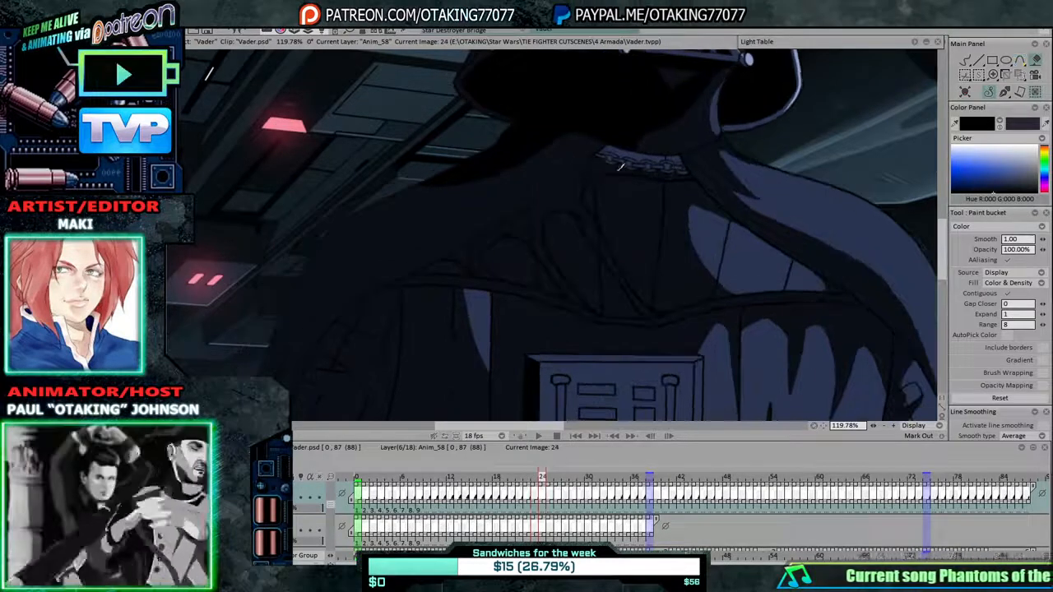
pyautogui.click(584, 164)
pyautogui.click(612, 165)
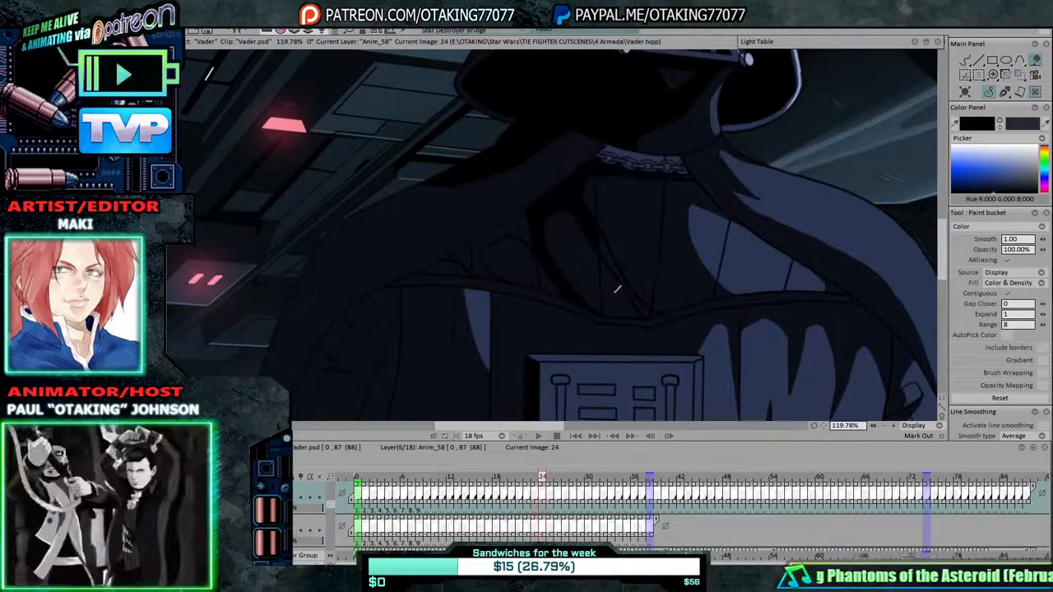
pyautogui.click(608, 251)
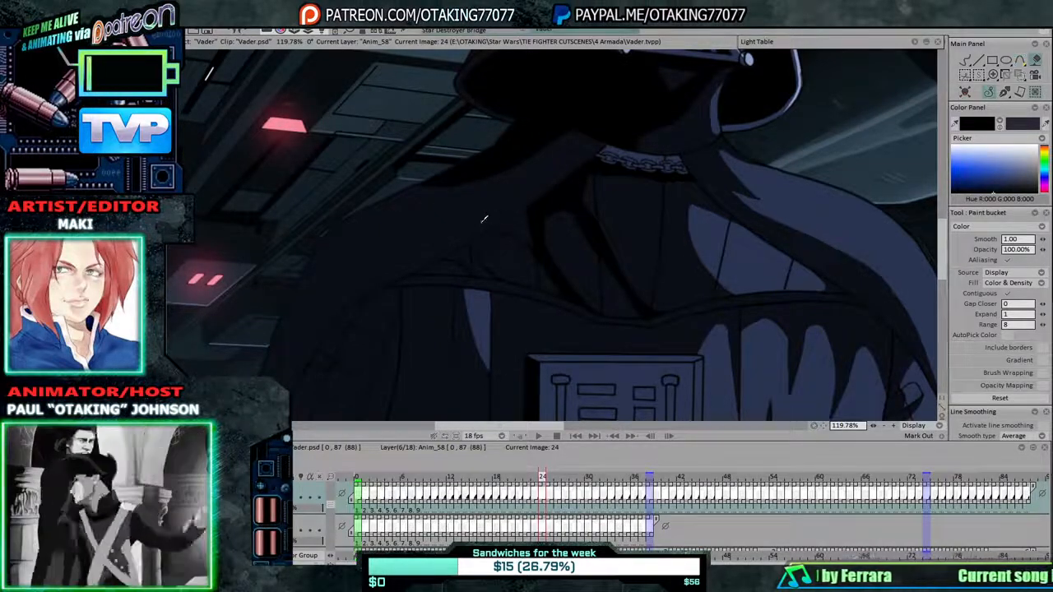
pyautogui.moveTo(467, 252)
pyautogui.mouseDown()
pyautogui.moveTo(518, 227)
pyautogui.moveTo(520, 237)
pyautogui.mouseUp()
# Fill the shadow bands between the chest folds with black on images 25 and 26.
pyautogui.press('Right')
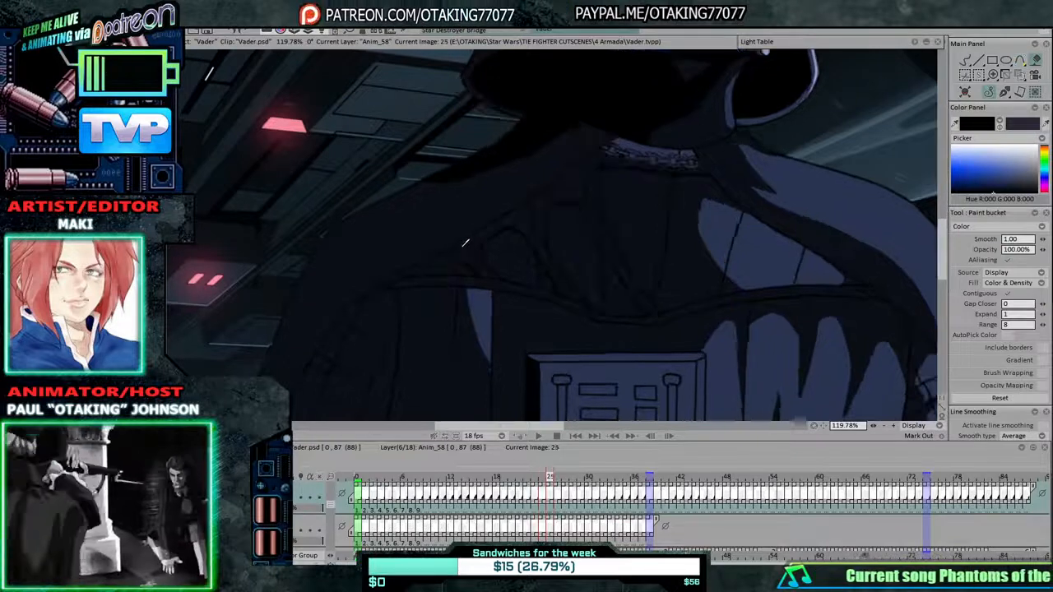
pyautogui.click(485, 254)
pyautogui.click(593, 221)
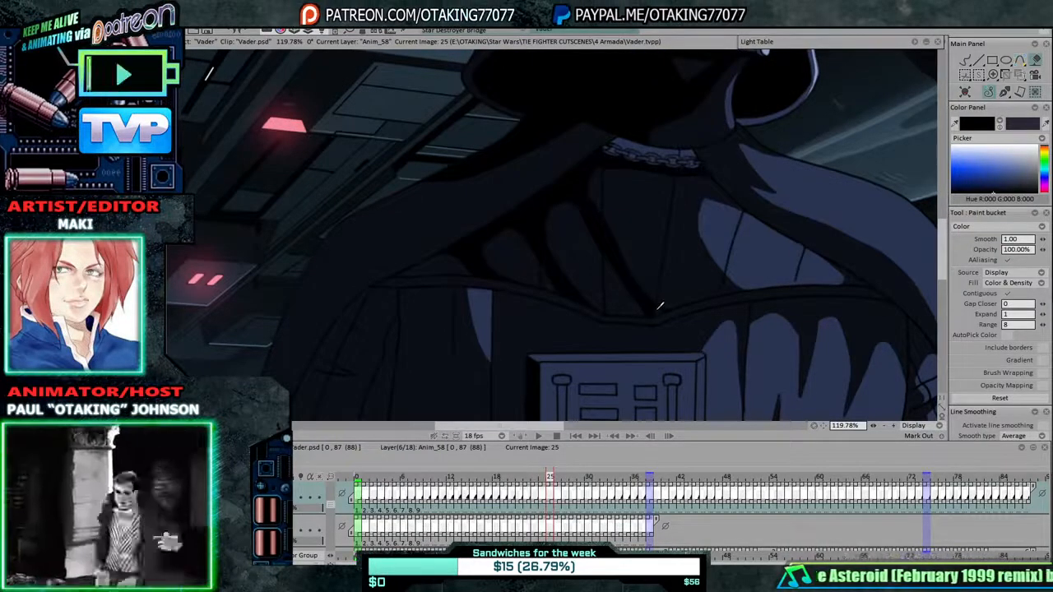
pyautogui.press('Right')
pyautogui.click(485, 261)
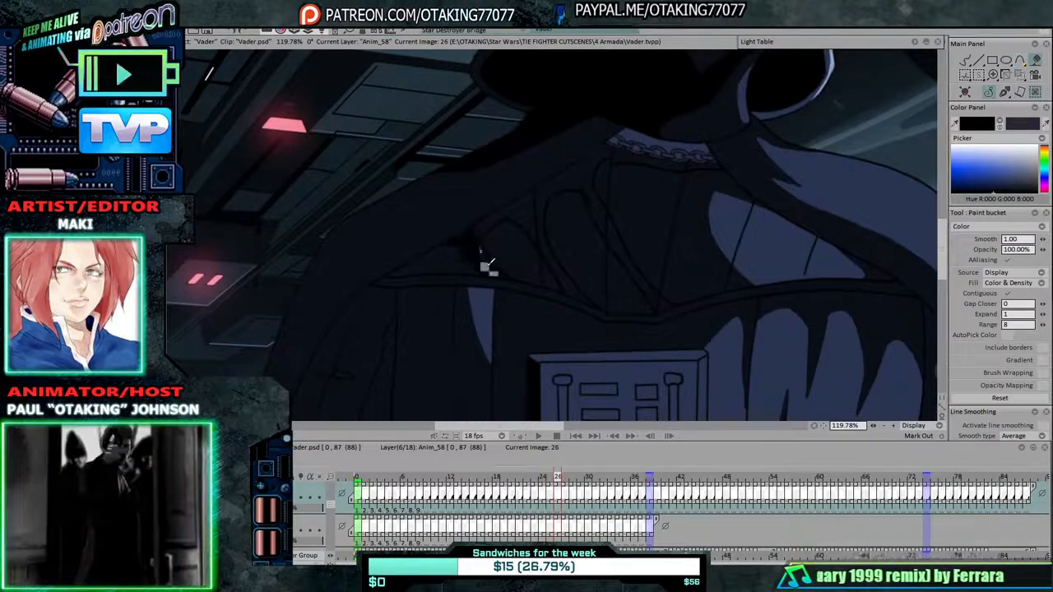
pyautogui.moveTo(479, 228); pyautogui.dragTo(523, 206)
pyautogui.click(547, 245)
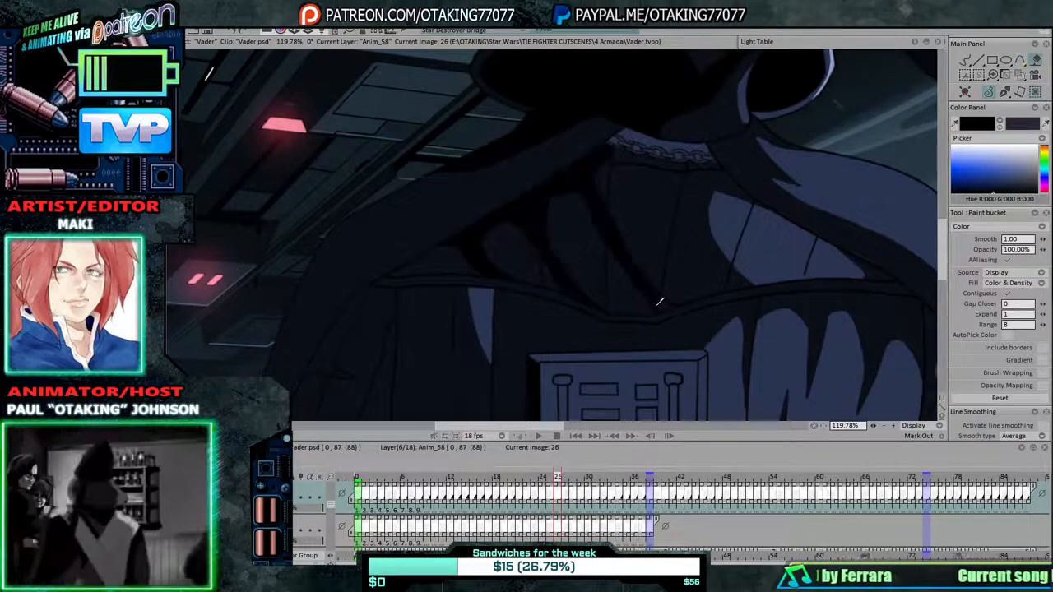
# Fill the diagonal chest fold shadows beneath the cloak edge with black on images 27 and 28.
pyautogui.press('Right')
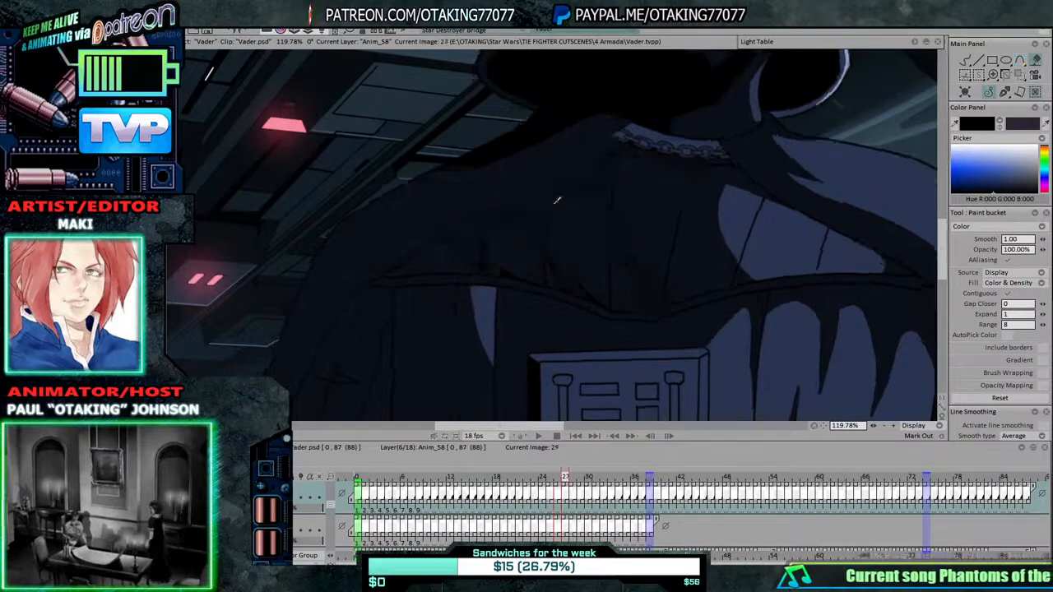
pyautogui.moveTo(487, 261); pyautogui.dragTo(509, 250)
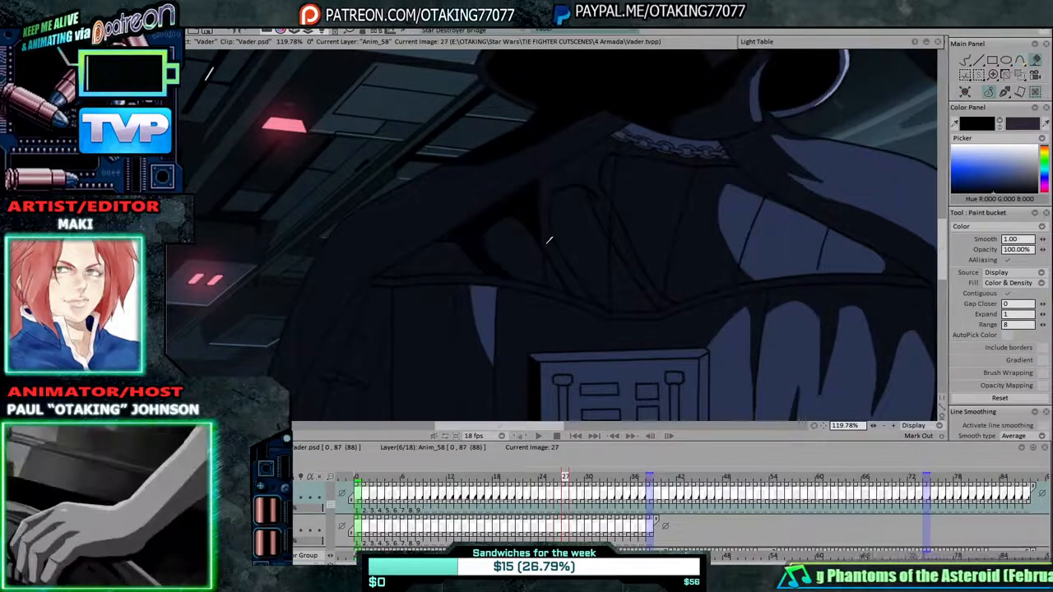
pyautogui.click(593, 228)
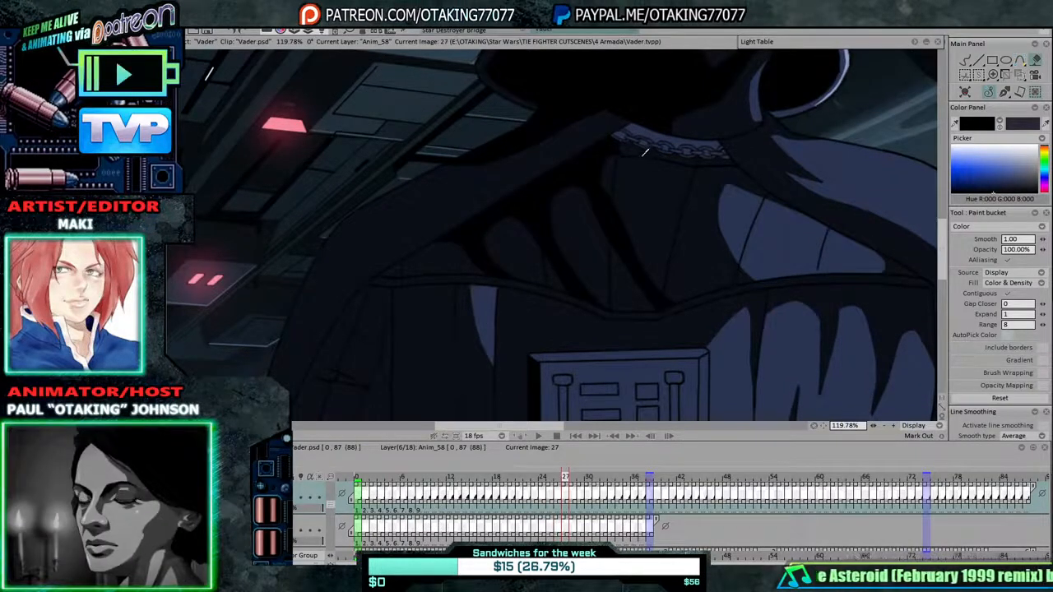
pyautogui.press('Right')
pyautogui.click(611, 219)
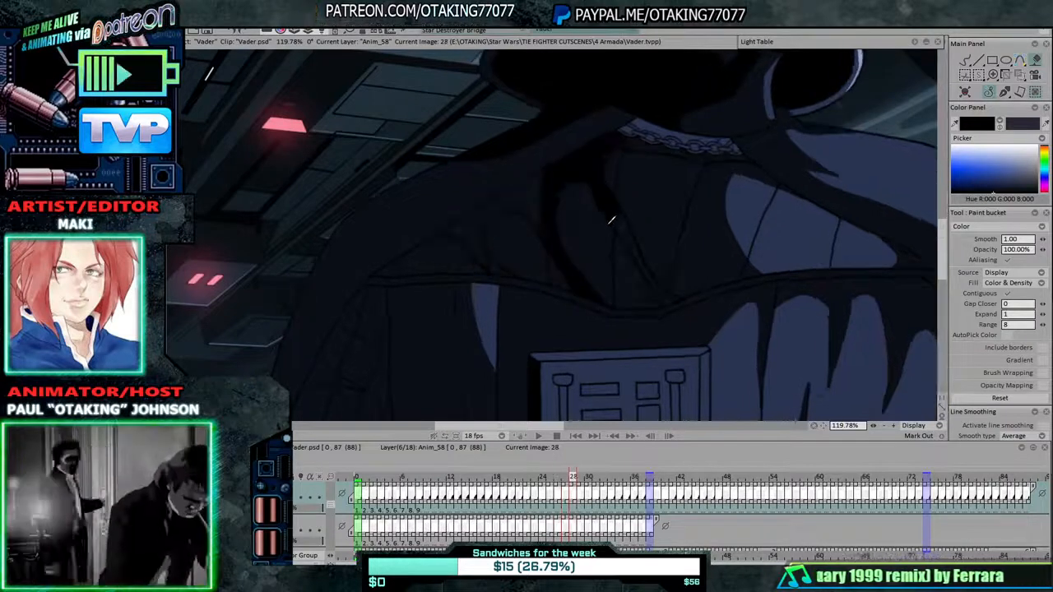
pyautogui.click(668, 294)
pyautogui.click(523, 203)
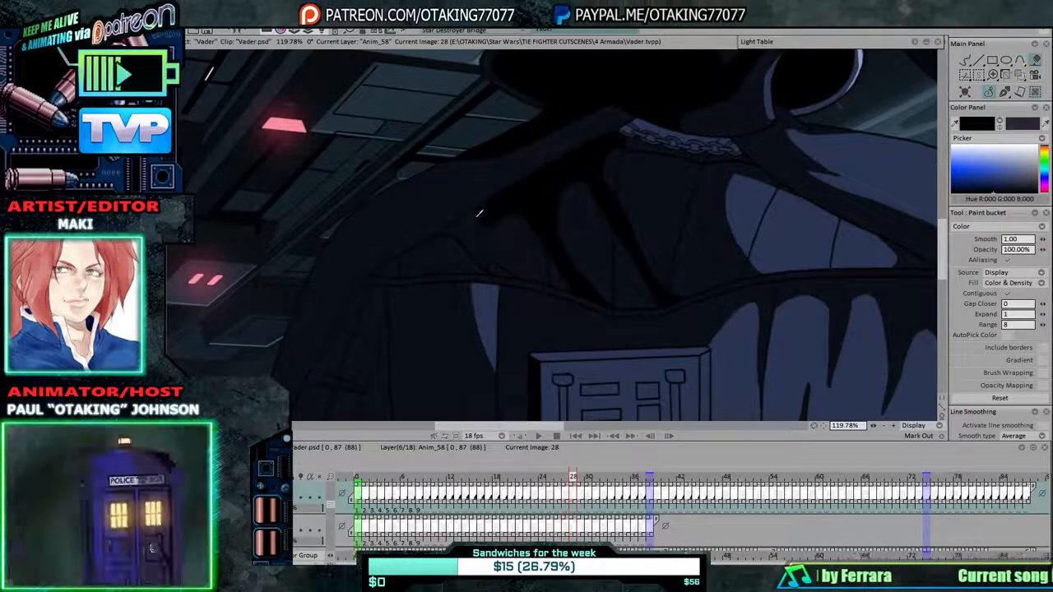
pyautogui.click(475, 247)
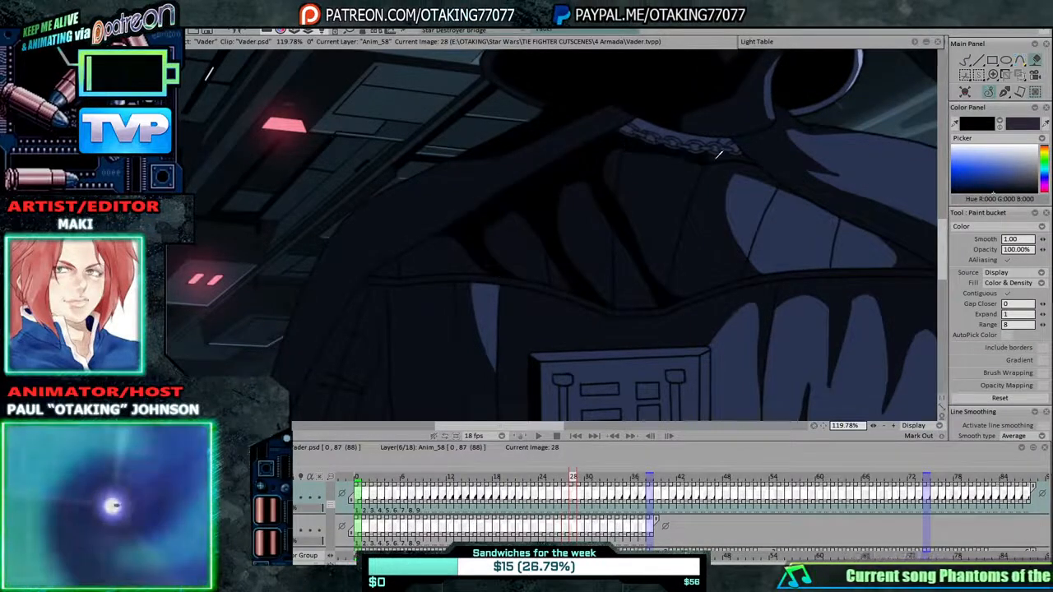
# Continue the black fills in the chest fold shadows on images 29 and 30.
pyautogui.press('Right')
pyautogui.click(526, 189)
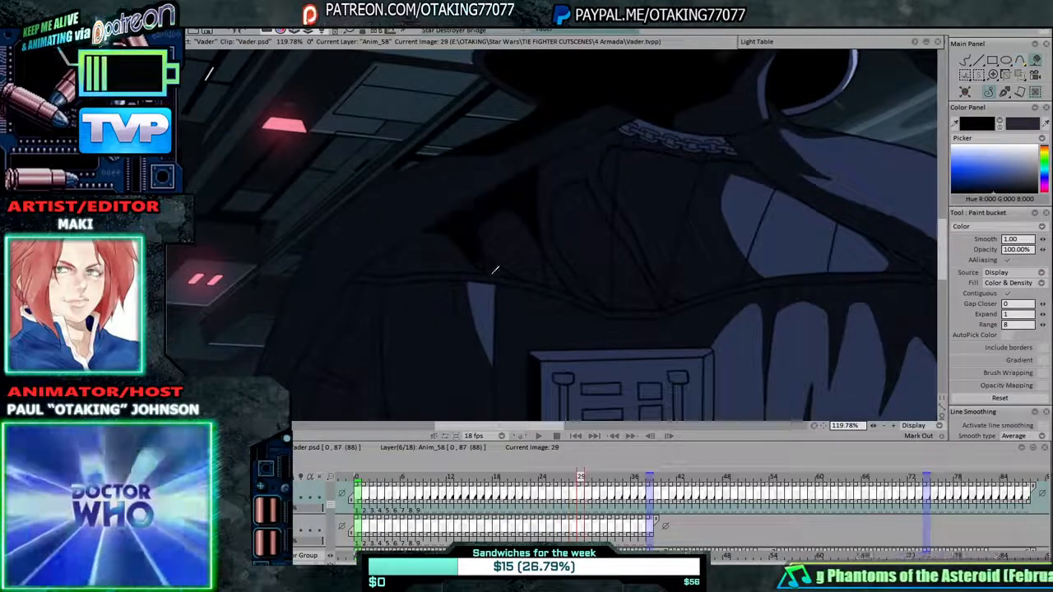
pyautogui.click(556, 230)
pyautogui.click(627, 240)
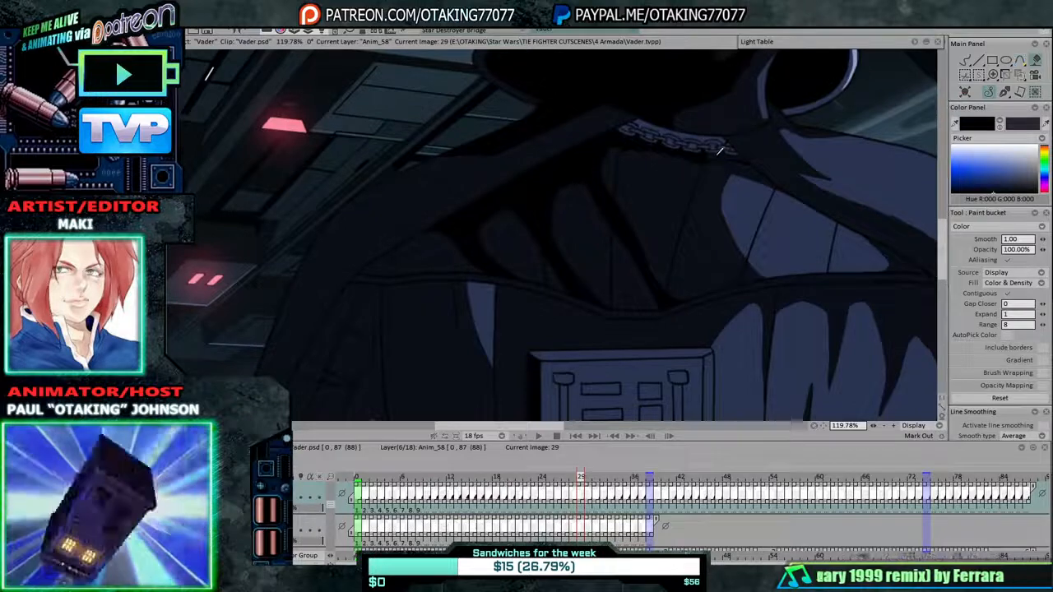
pyautogui.press('Right')
pyautogui.click(571, 162)
pyautogui.click(527, 176)
pyautogui.click(488, 254)
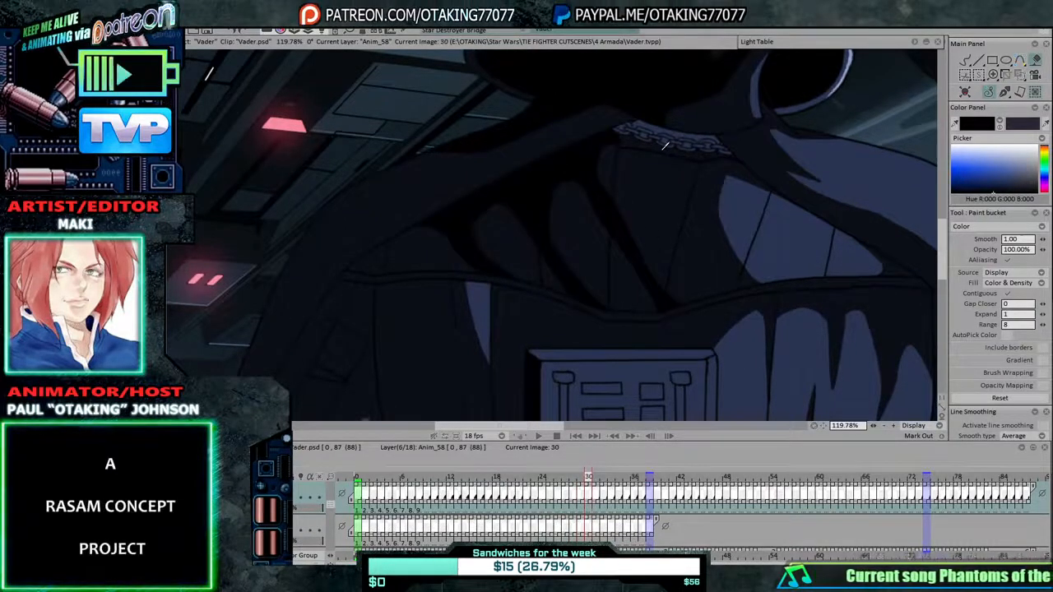
# Fill the chest fold bands and the gap below the neck chain with black on image 31.
pyautogui.press('Right')
pyautogui.click(485, 188)
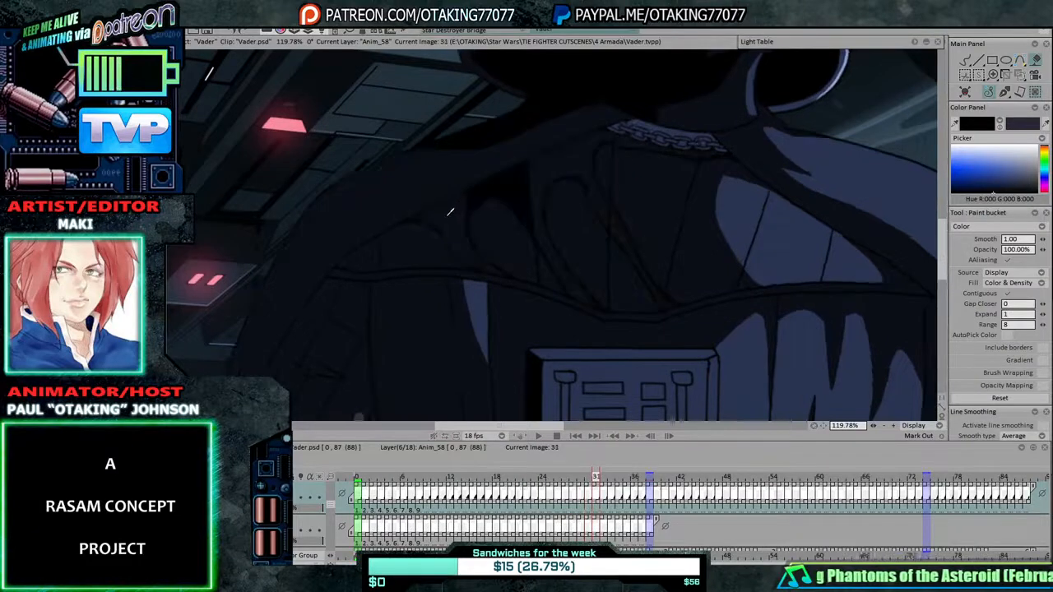
pyautogui.click(484, 260)
pyautogui.click(566, 169)
pyautogui.click(622, 239)
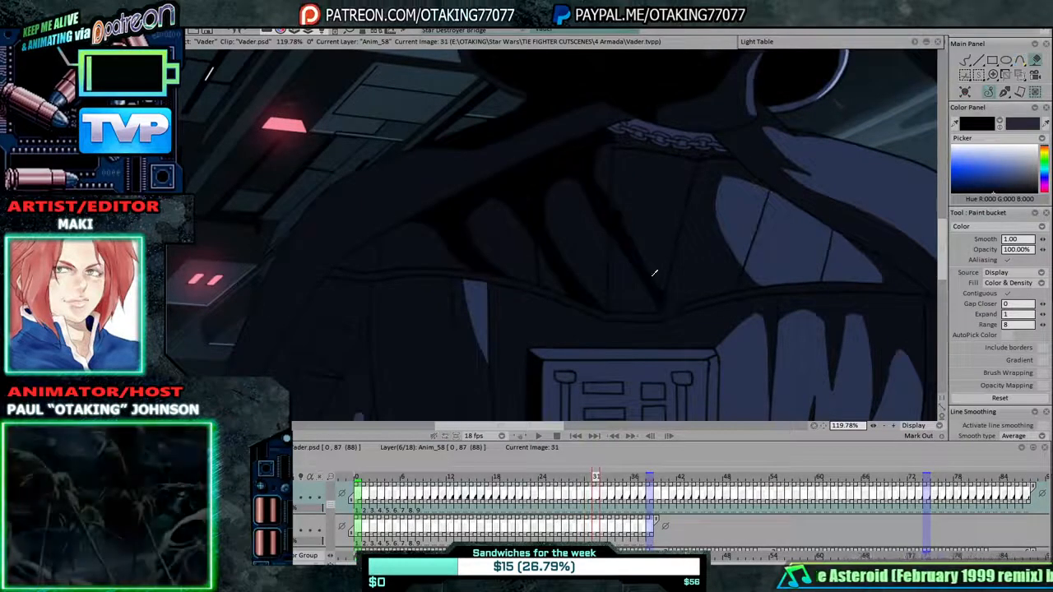
pyautogui.click(648, 142)
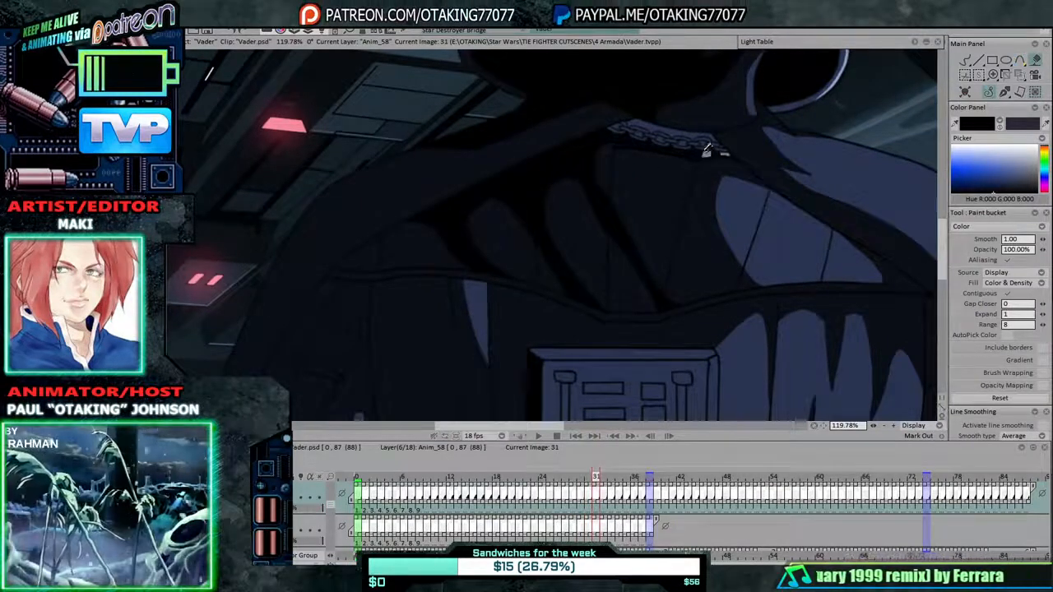
# Fill the chest fold shadows and the area under the neck chain with black on images 32 to 34.
pyautogui.press('Right')
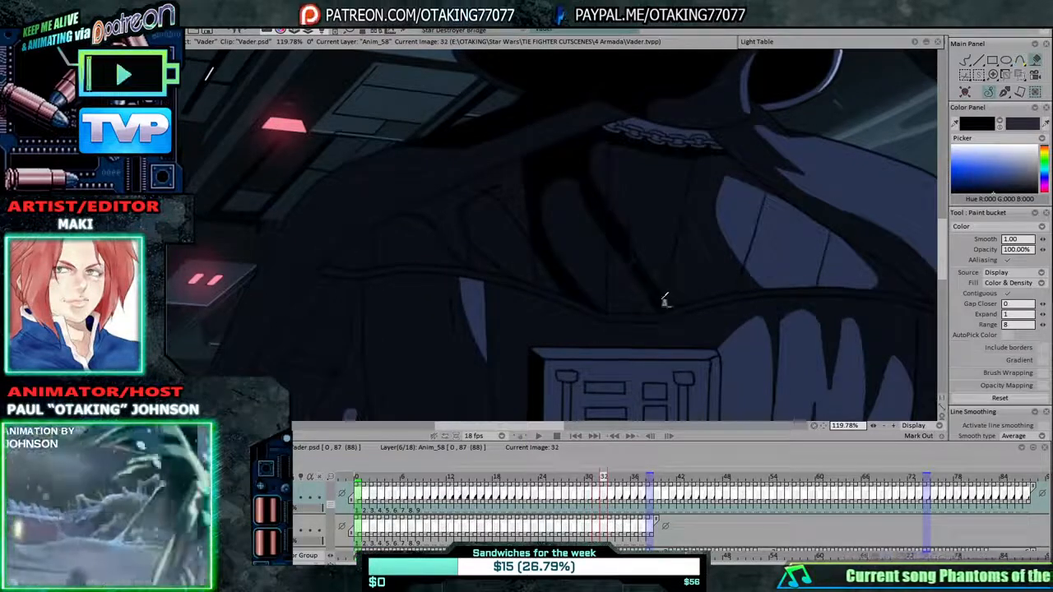
pyautogui.press('Right')
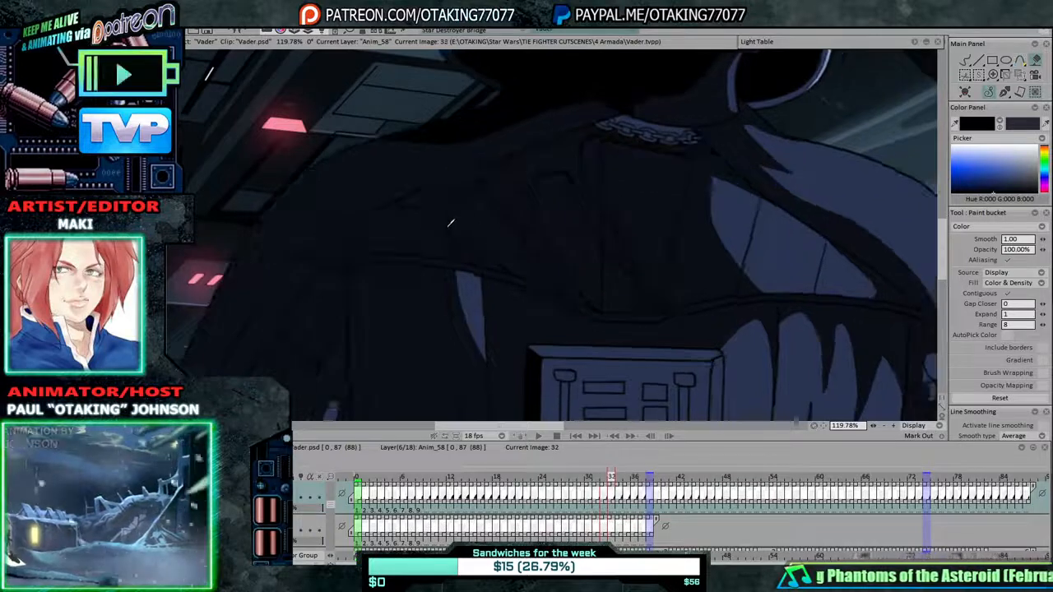
pyautogui.click(503, 174)
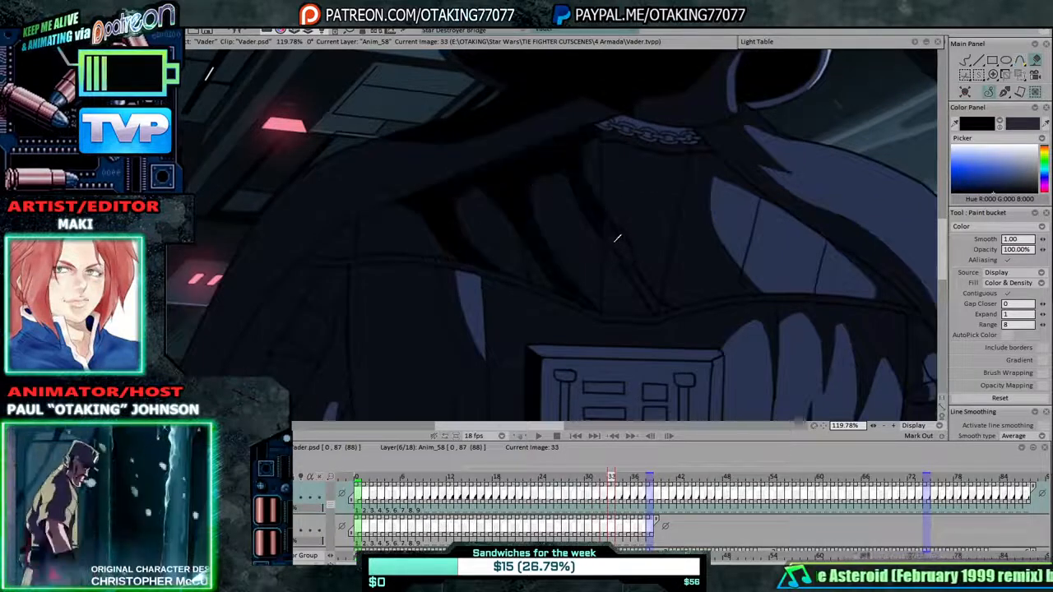
pyautogui.click(640, 150)
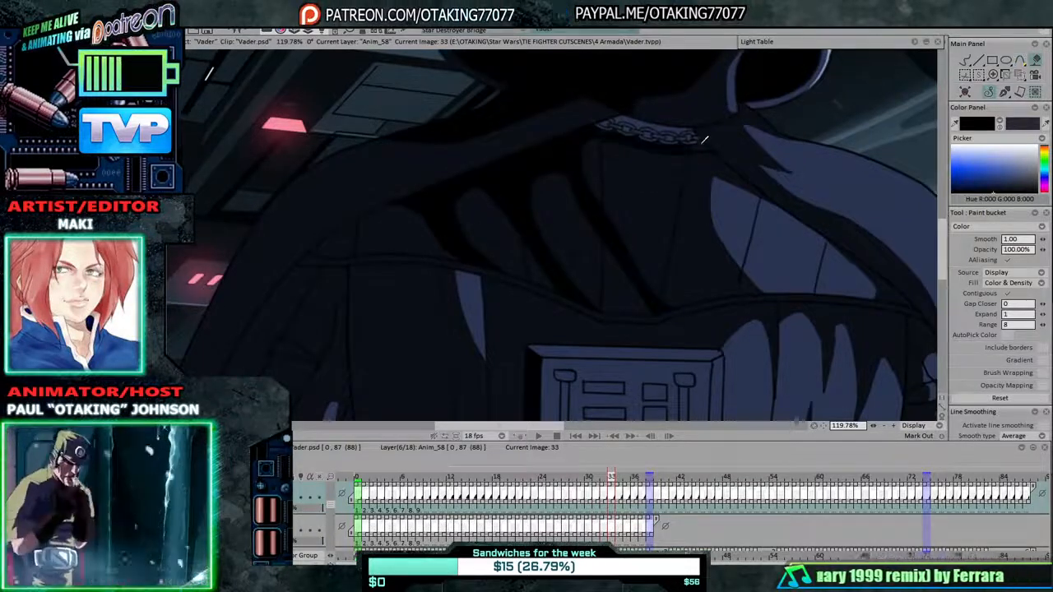
pyautogui.press('Right')
pyautogui.click(442, 196)
pyautogui.click(454, 231)
pyautogui.click(490, 185)
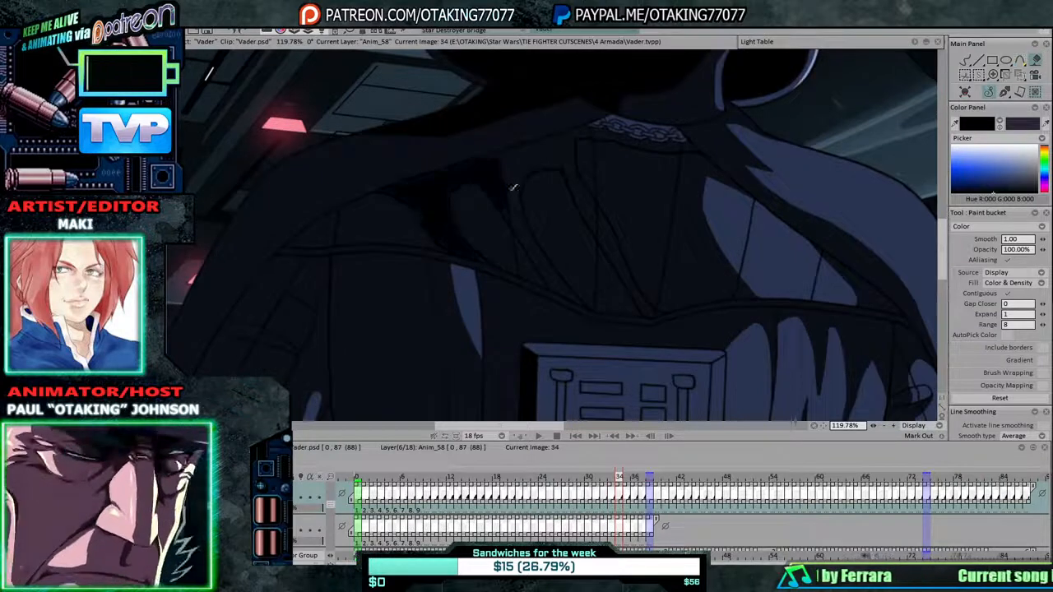
pyautogui.click(521, 188)
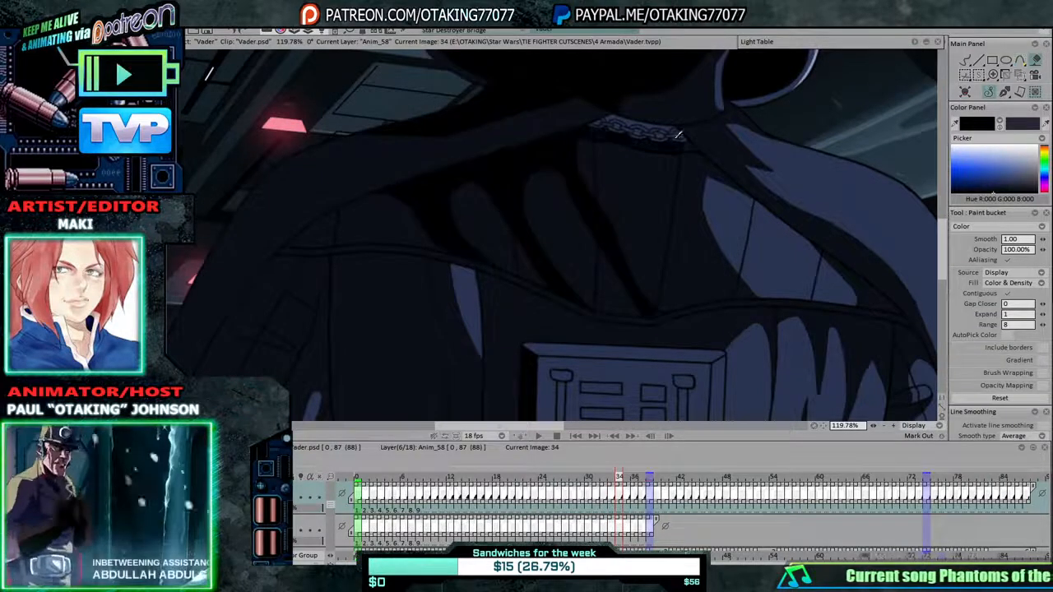
# Fill the chest fold shadows and the area under the neck chain with black on images 35 to 37.
pyautogui.press('Right')
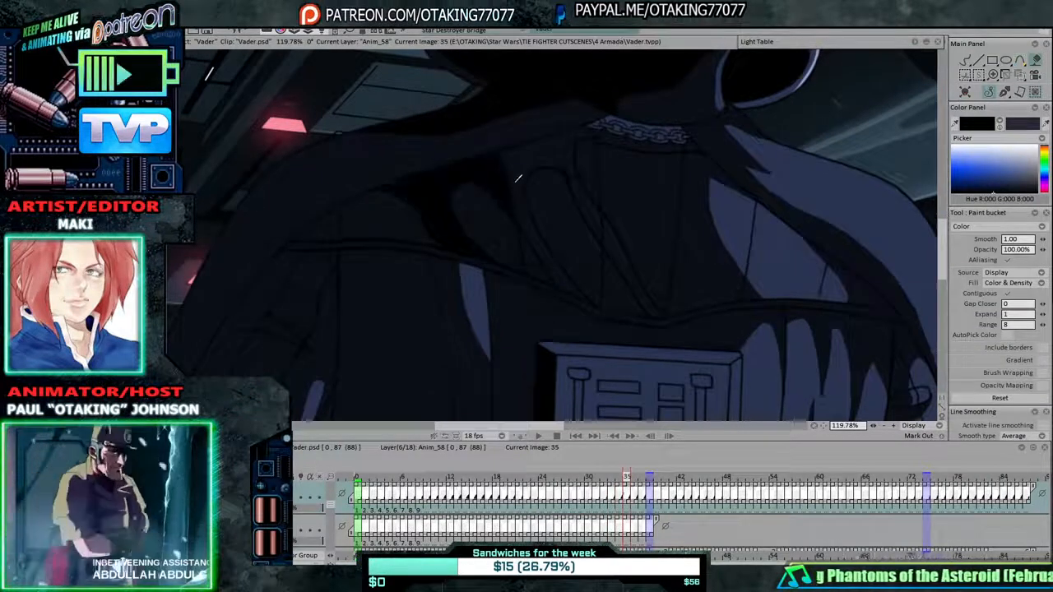
pyautogui.click(599, 255)
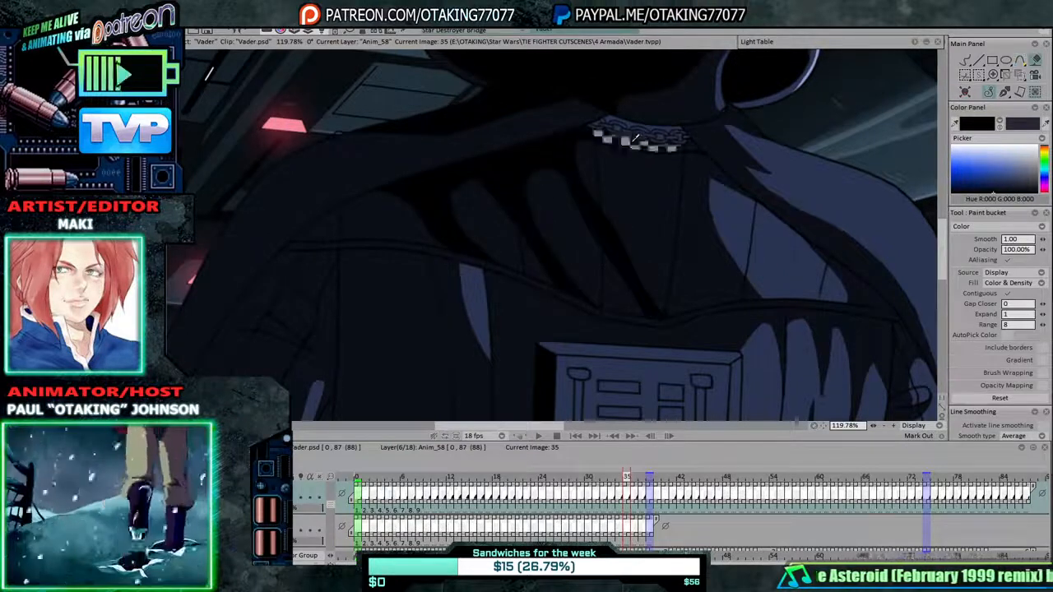
pyautogui.press('Right')
pyautogui.click(484, 163)
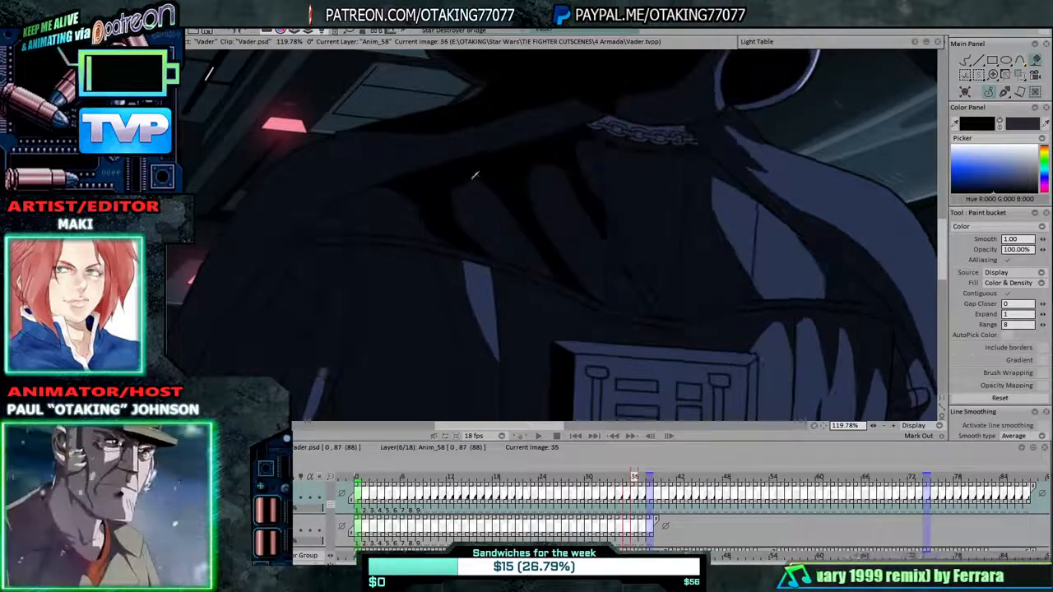
pyautogui.click(623, 238)
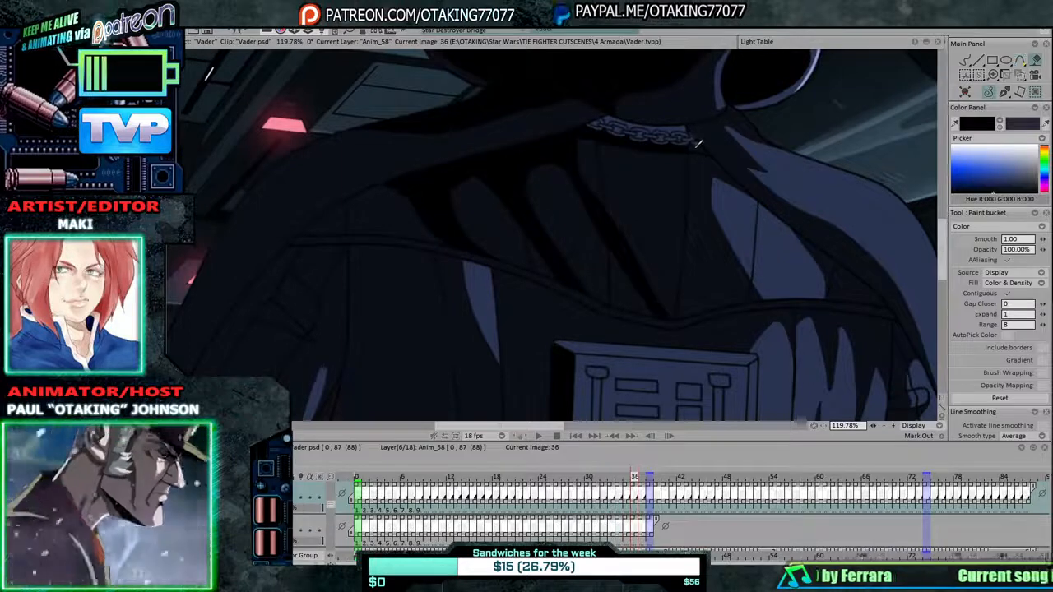
pyautogui.press('Right')
pyautogui.click(435, 176)
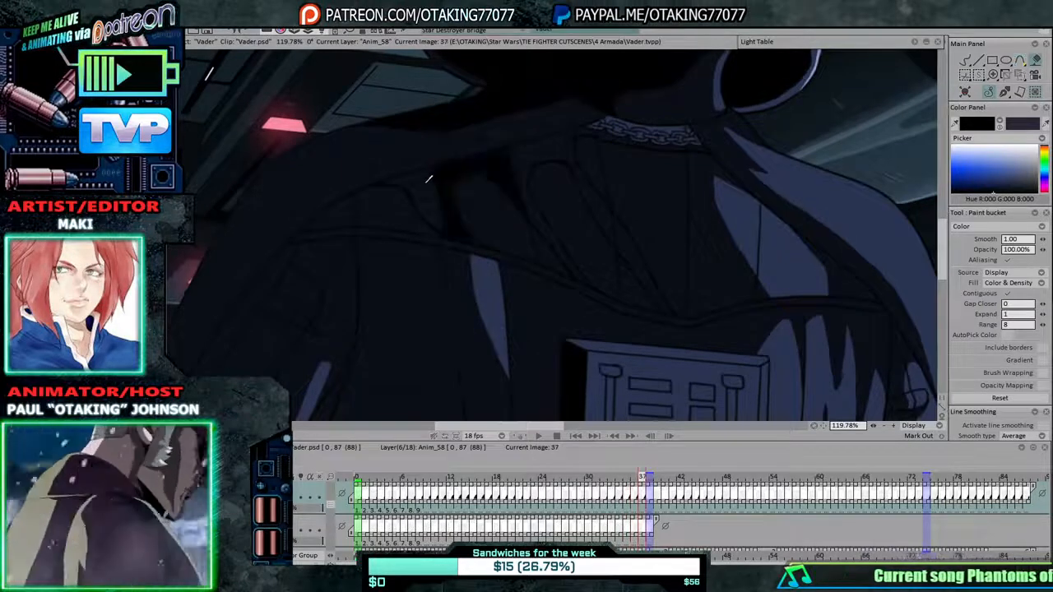
pyautogui.click(542, 153)
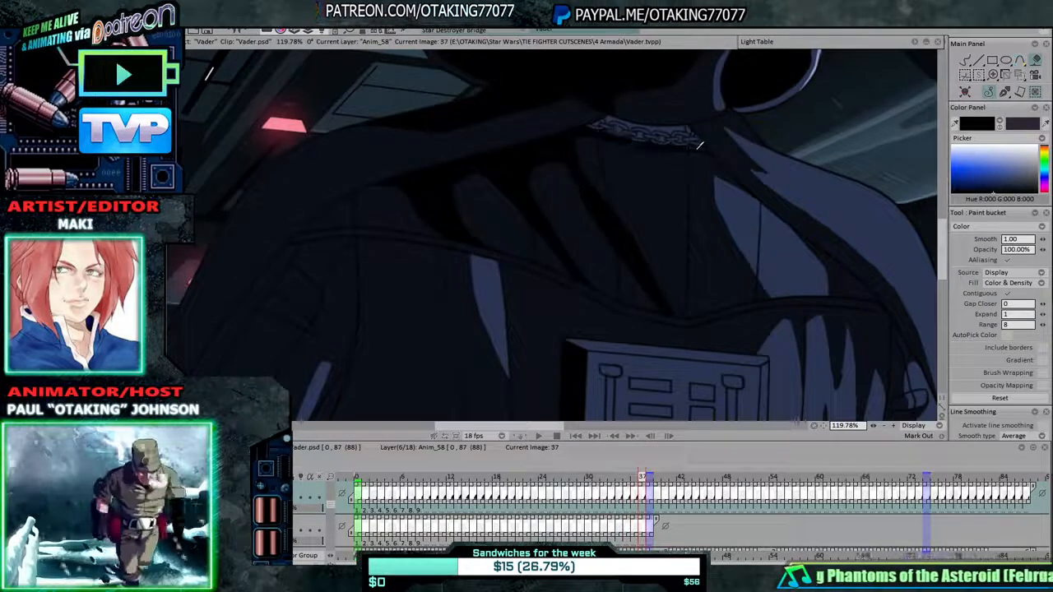
# Fill the gaps in the neck chain with black on image 37, comparing it with the finished image 38.
pyautogui.press('Right')
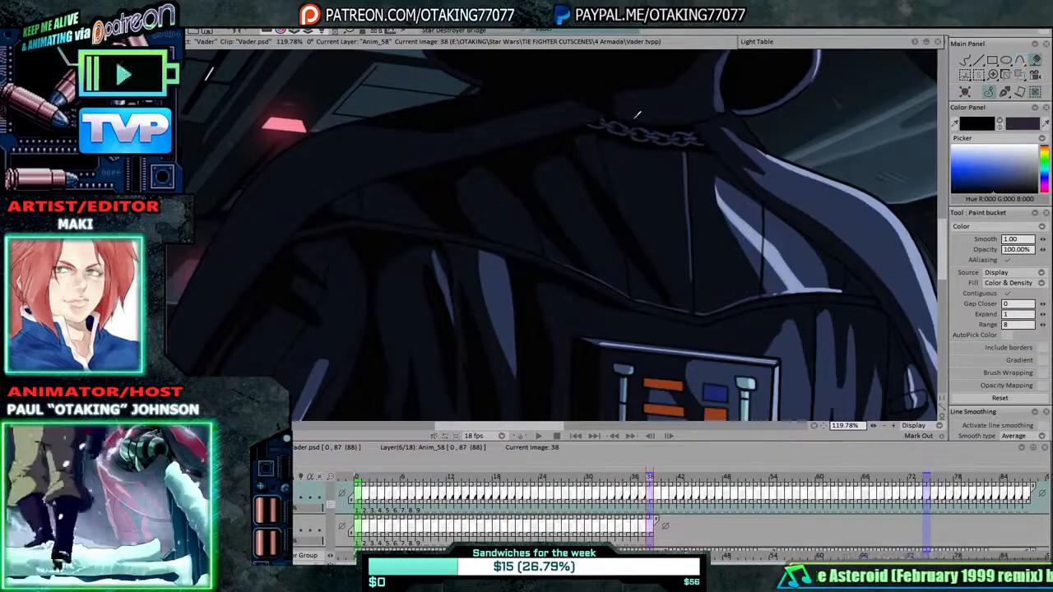
pyautogui.press('Right')
pyautogui.press('Left')
pyautogui.press('Left')
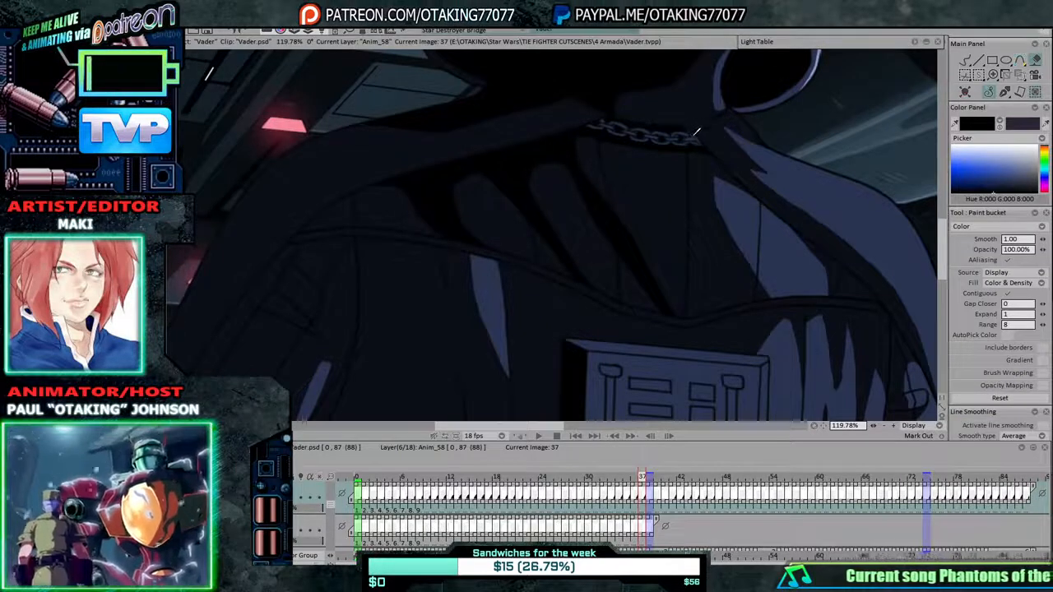
pyautogui.press('Right')
pyautogui.press('Right')
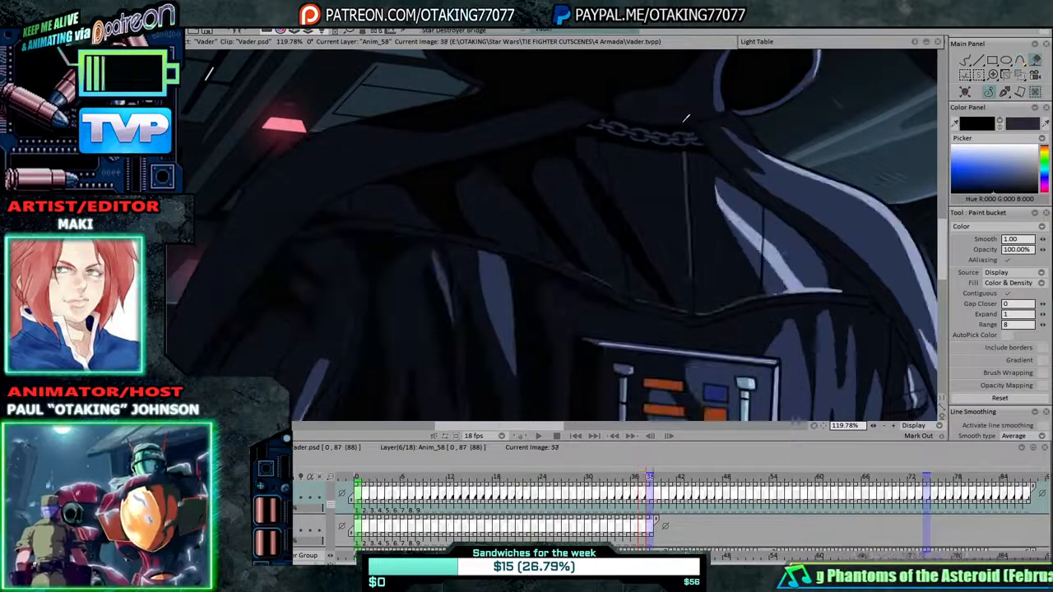
# Fill the gaps between and around the neck chain links with black on images 36, 35 and 34.
pyautogui.press('Left')
pyautogui.press('Left')
pyautogui.press('Left')
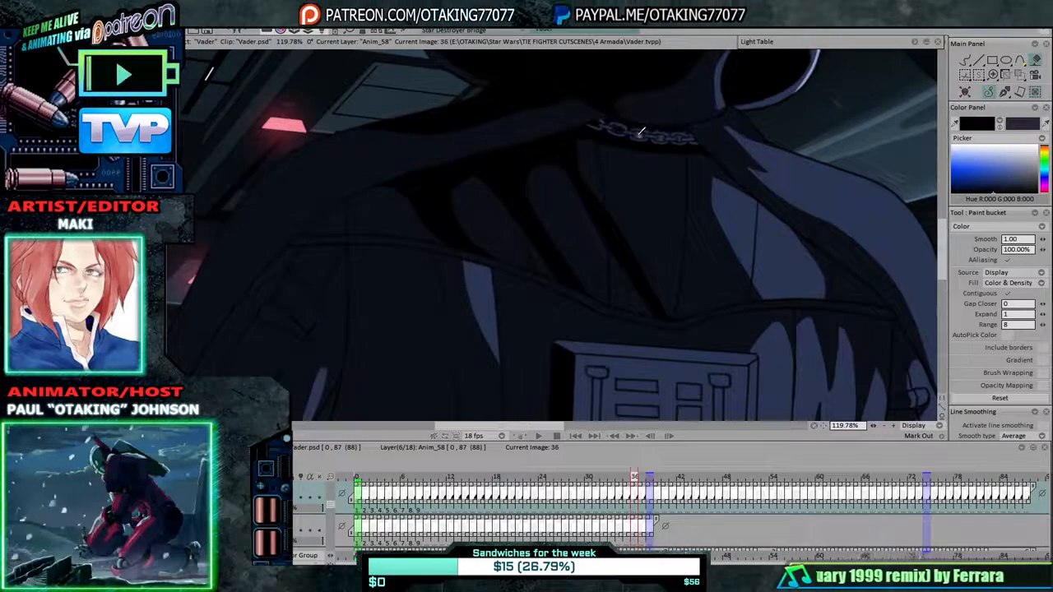
pyautogui.press('Left')
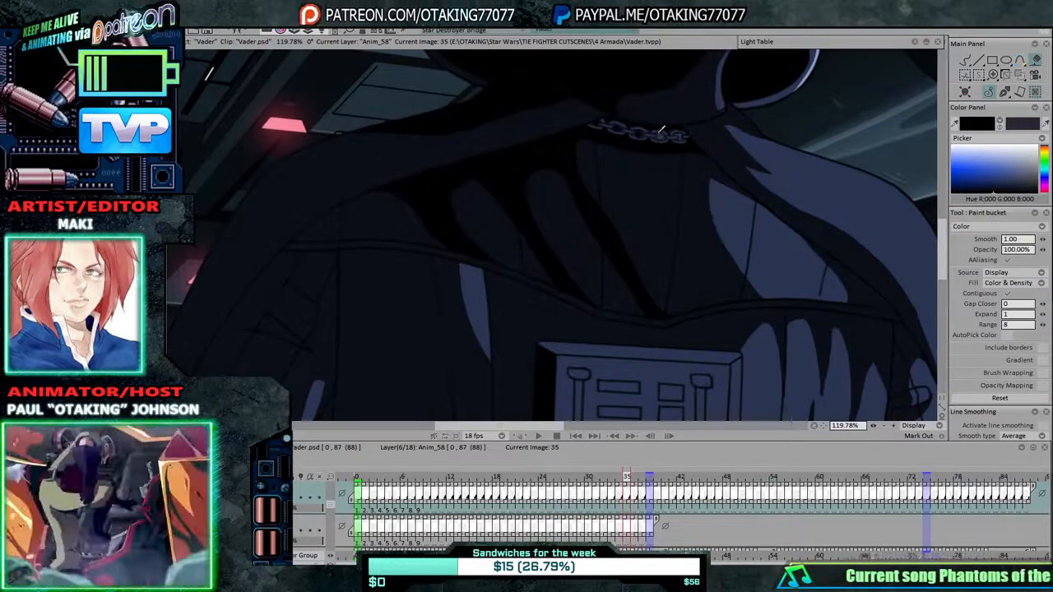
pyautogui.press('Left')
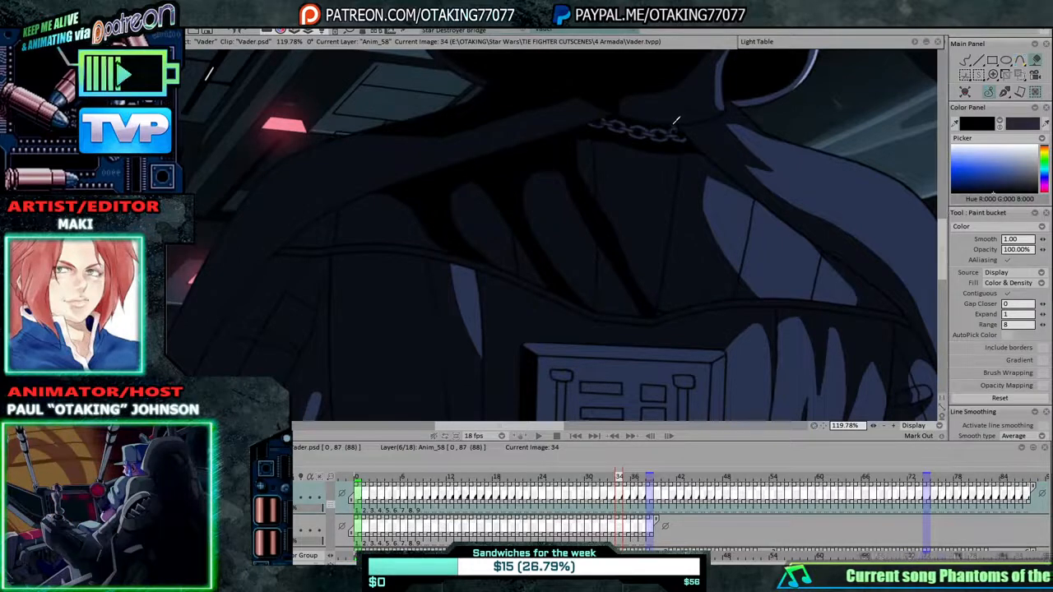
# Continue working backwards, filling the neck chain gaps with black on images 33, 32 and 31.
pyautogui.press('Left')
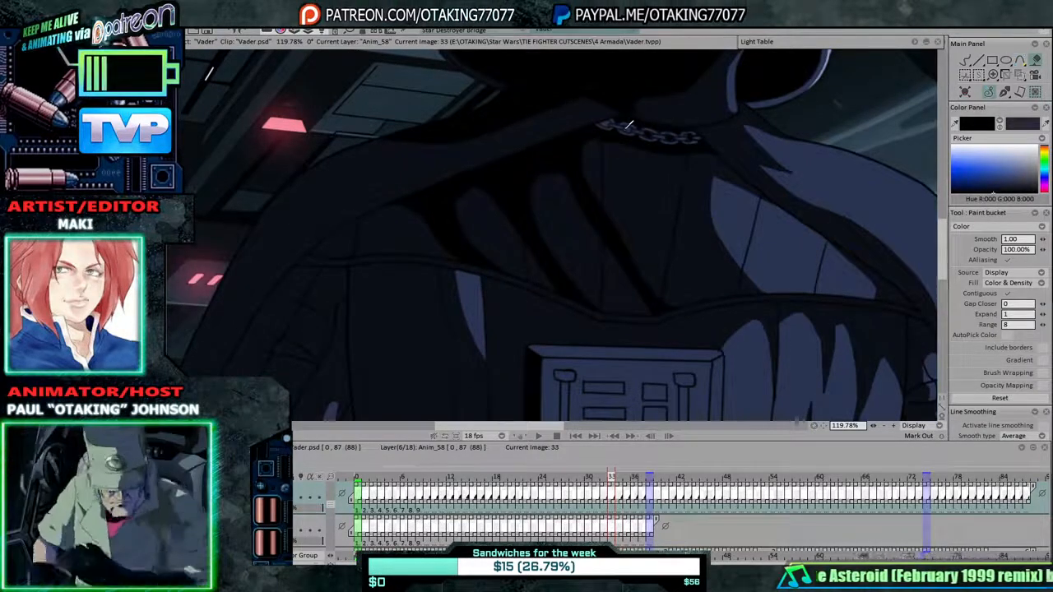
pyautogui.press('Left')
pyautogui.press('Left')
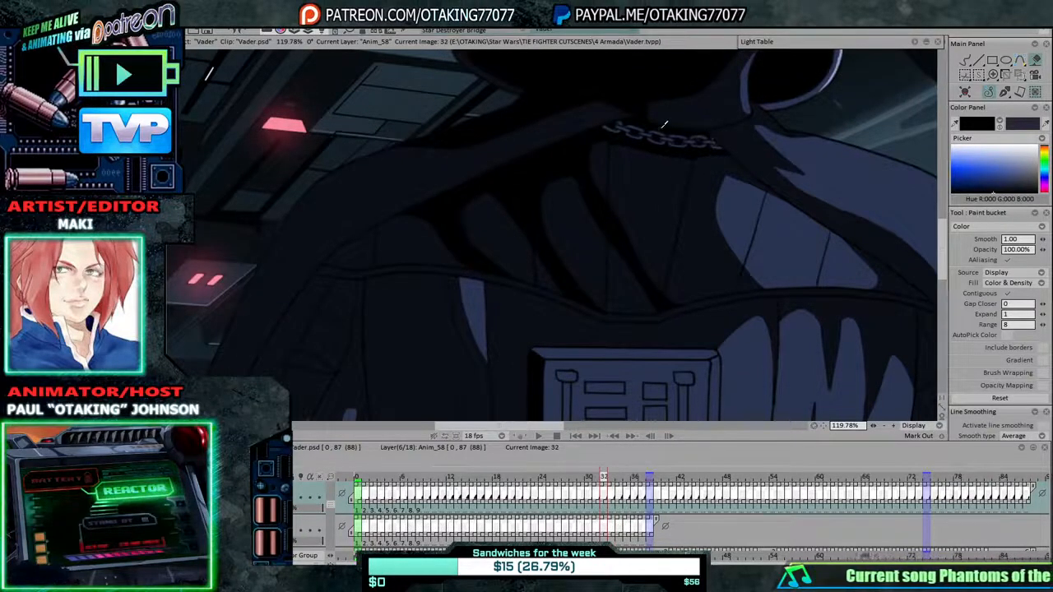
pyautogui.press('Left')
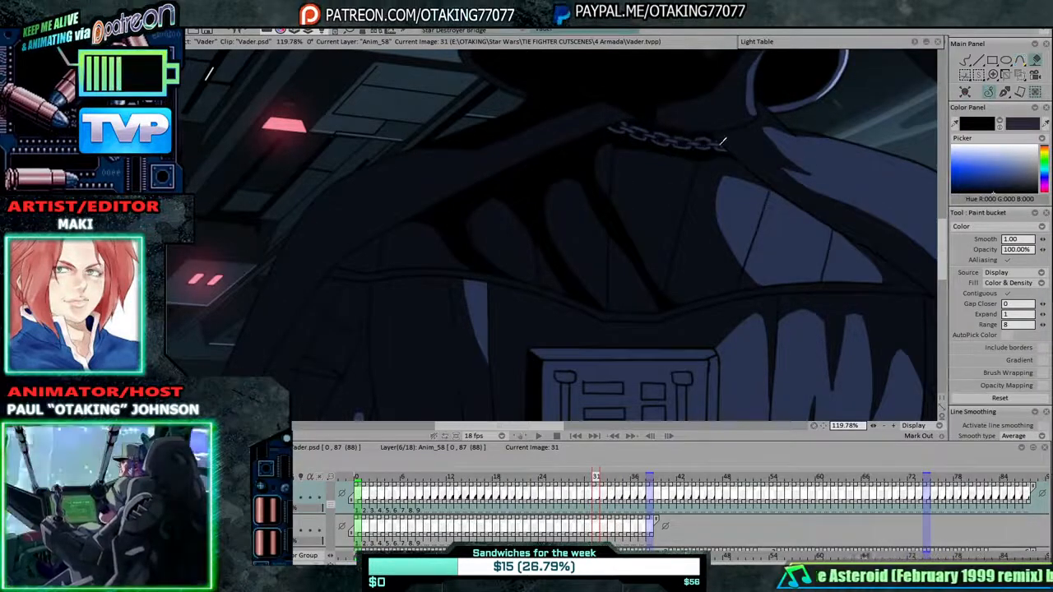
# Raise the paint bucket range to 21 and fill the dark area around the neck chain with black on image 30.
pyautogui.press('Left')
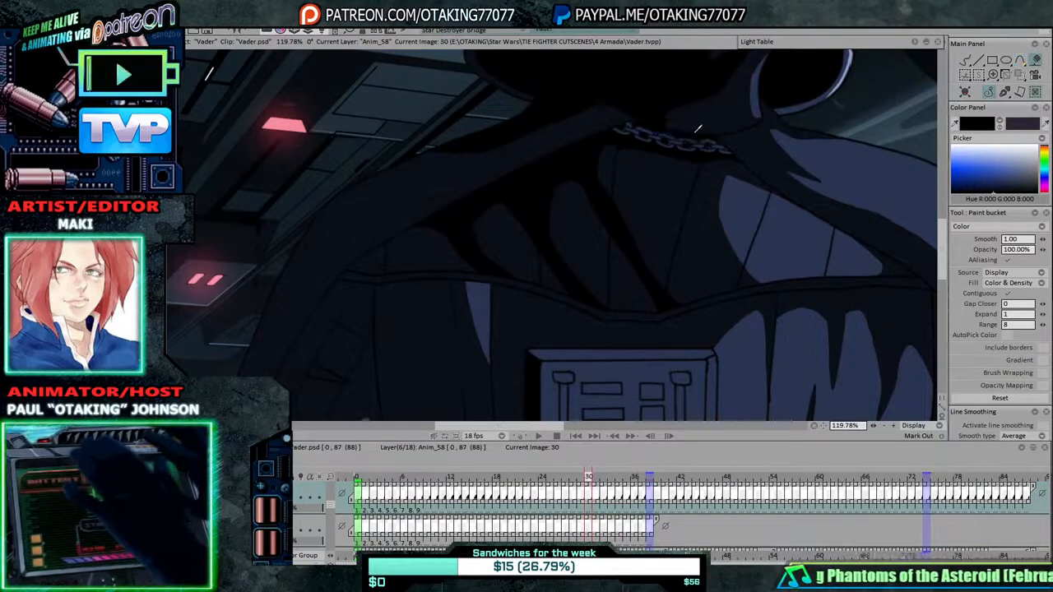
pyautogui.moveTo(1043, 327); pyautogui.dragTo(1052, 326)
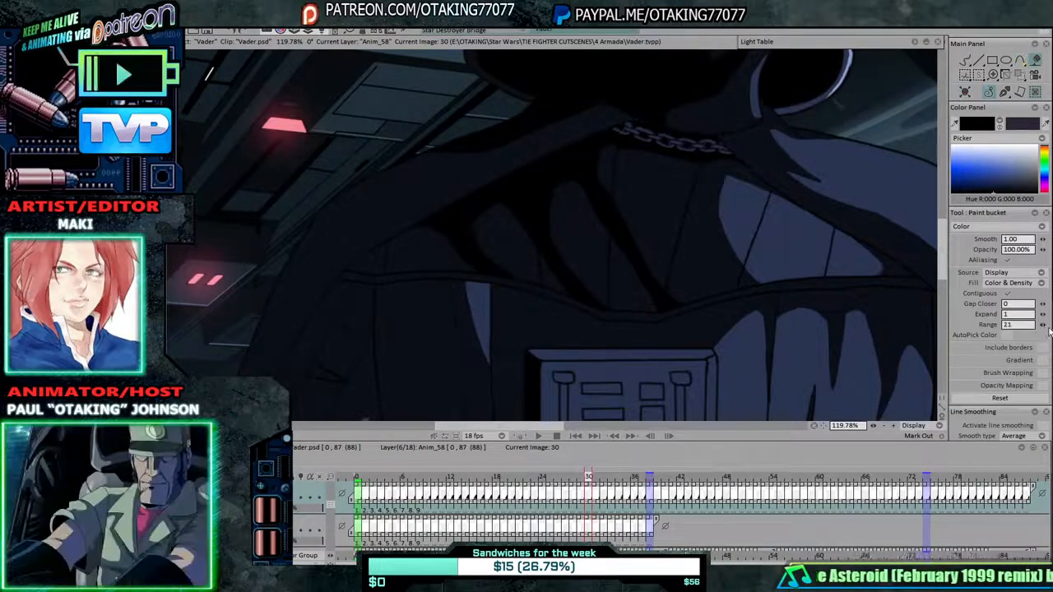
pyautogui.click(646, 122)
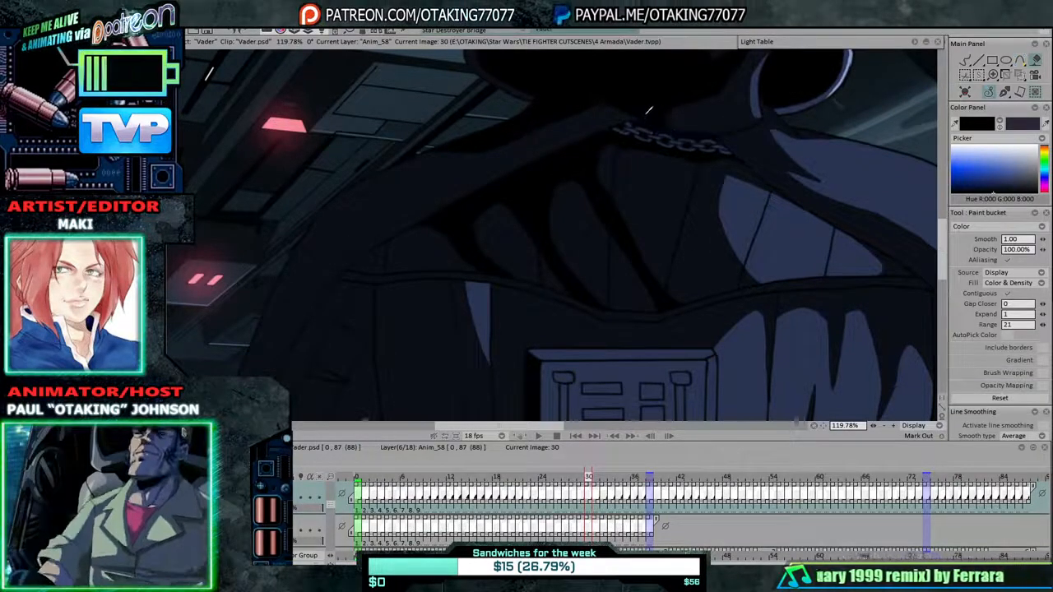
# Fill the gaps in and around the neck chain with black on images 29 to 25.
pyautogui.press('Left')
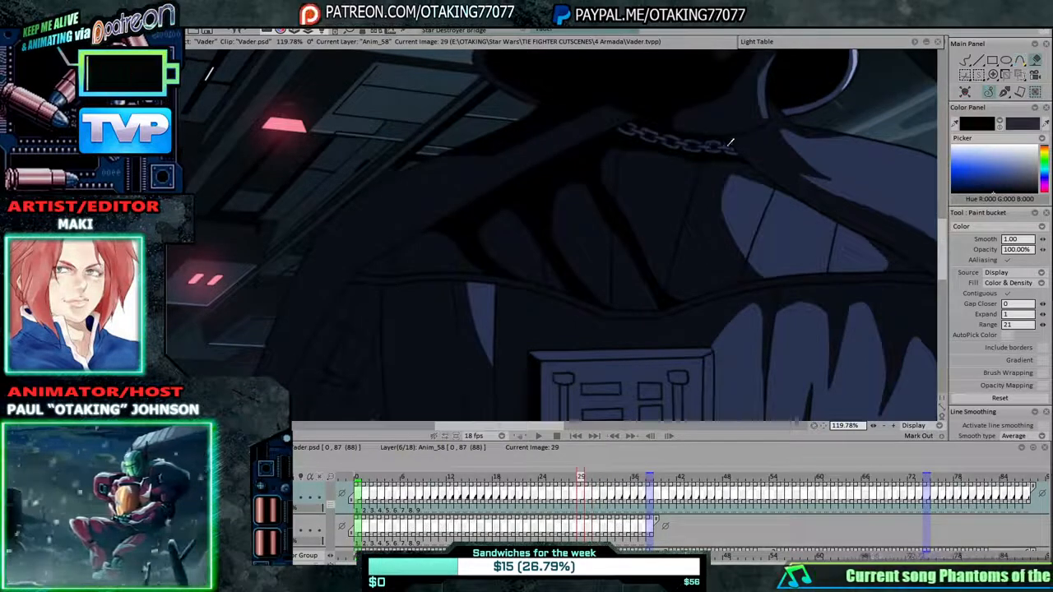
pyautogui.press('Left')
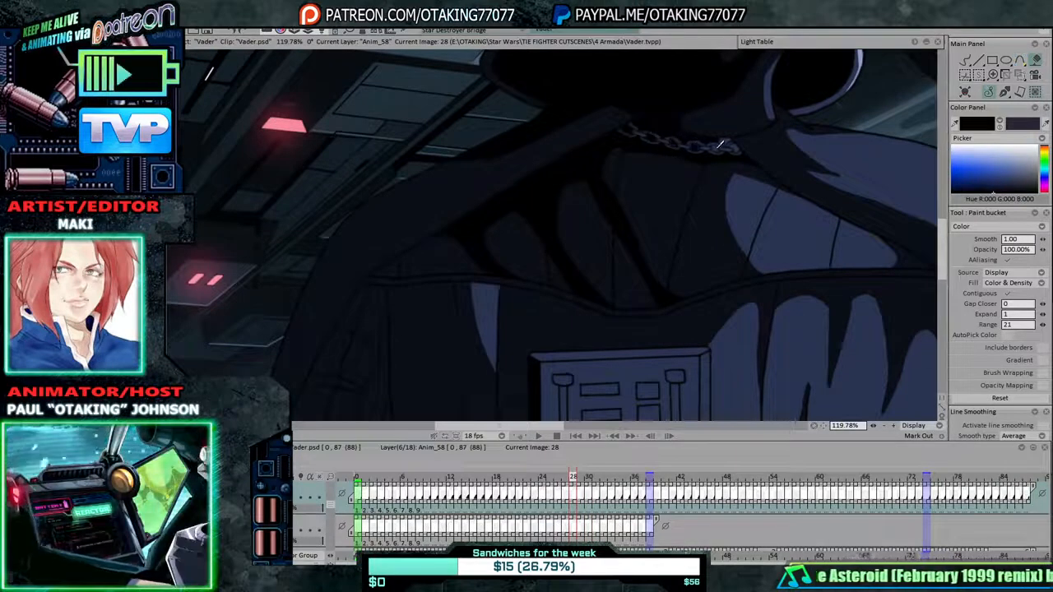
pyautogui.press('Left')
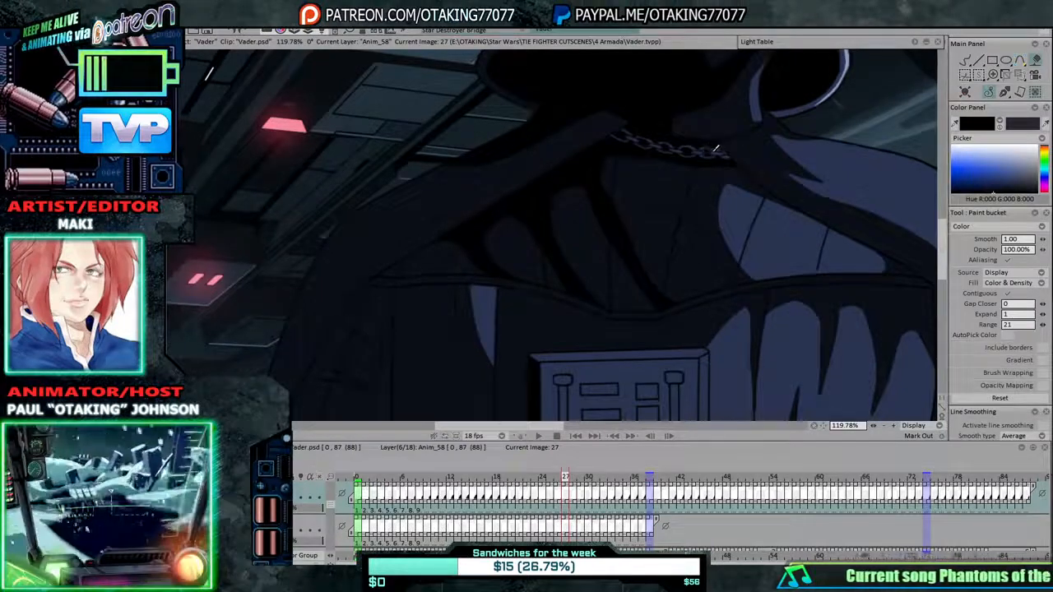
pyautogui.press('Left')
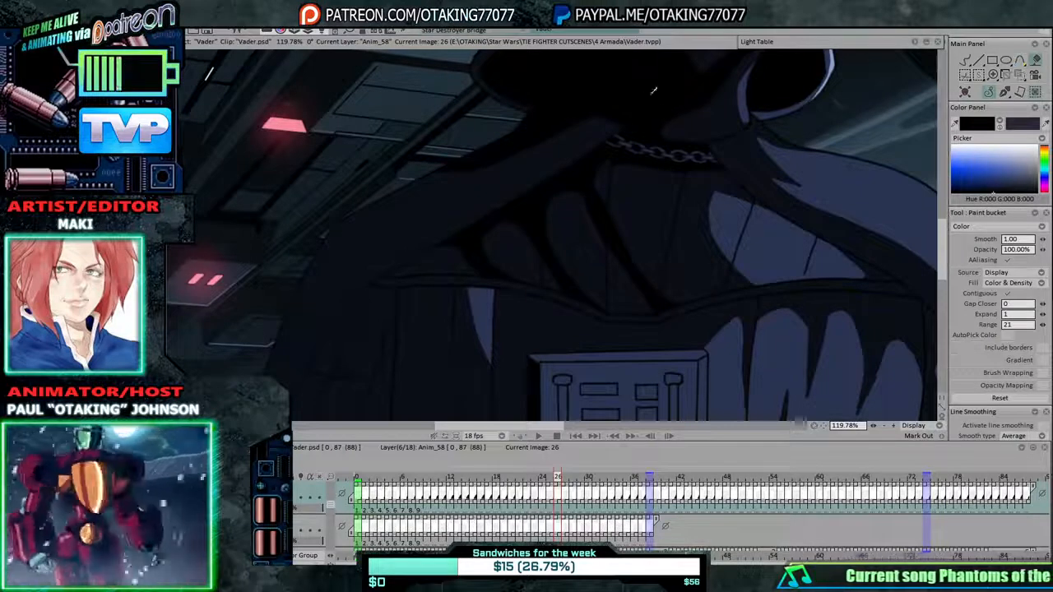
pyautogui.press('Left')
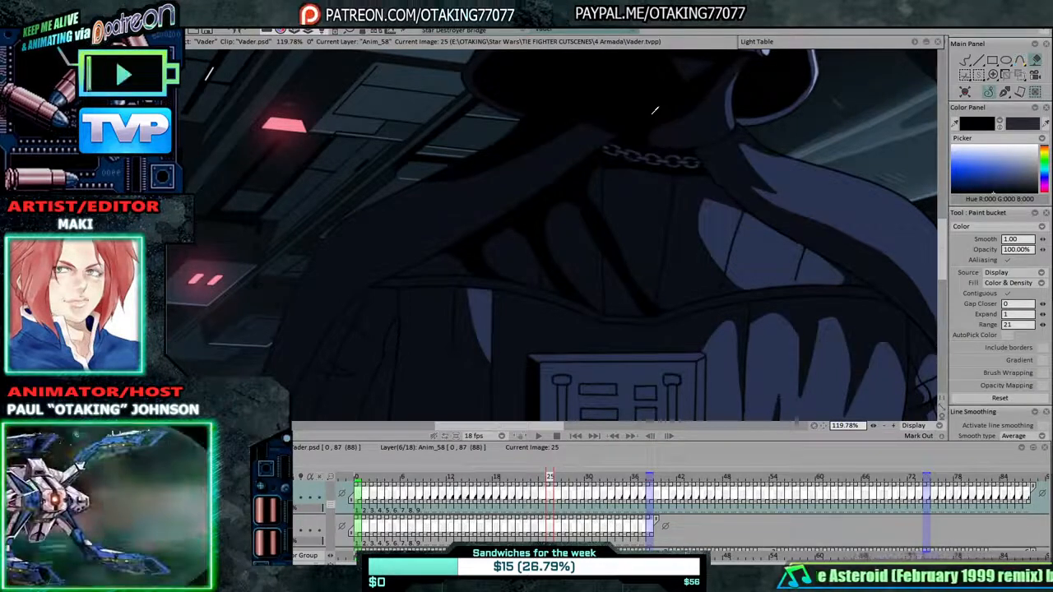
# Continue the black fills between the neck chain links on images 24 to 20.
pyautogui.press('Left')
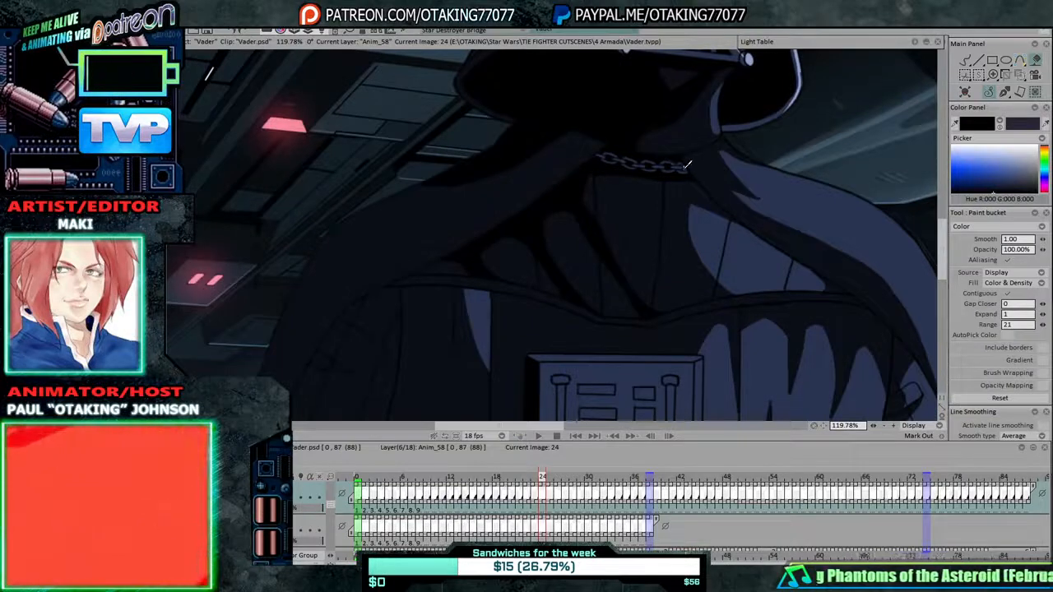
pyautogui.press('Left')
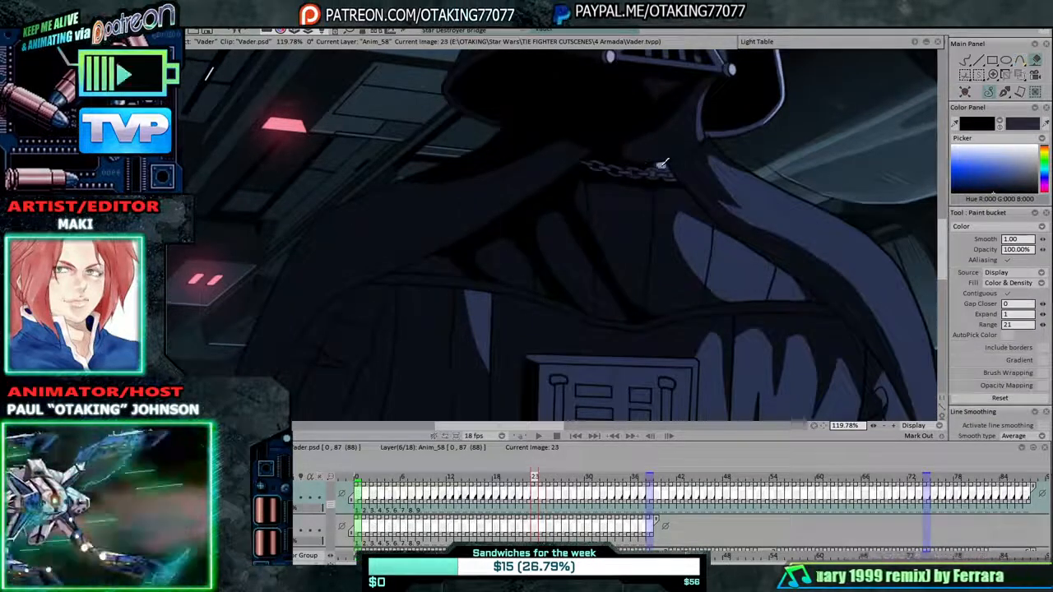
pyautogui.press('Left')
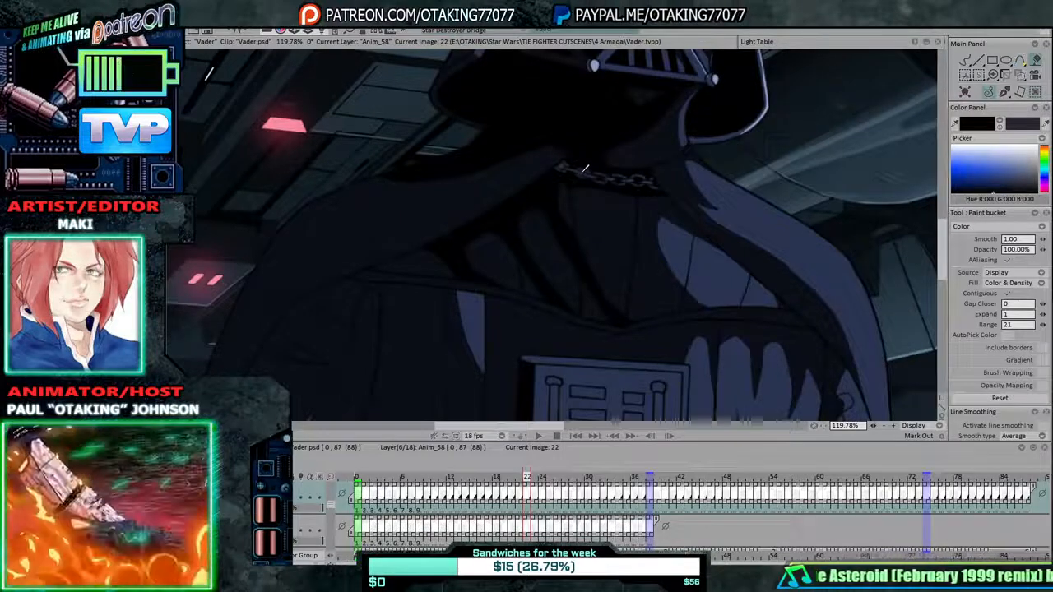
pyautogui.press('Left')
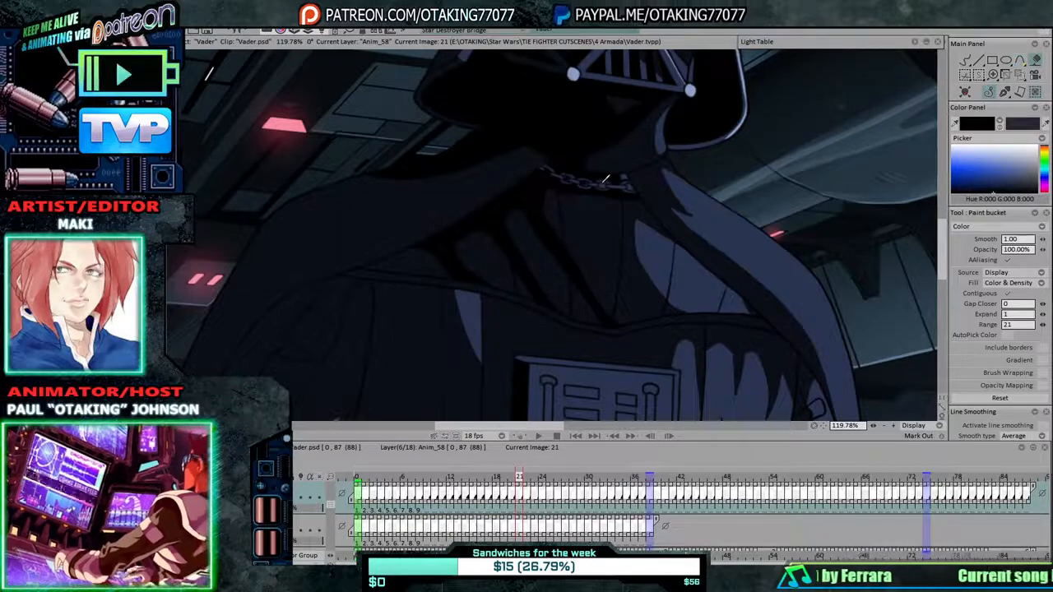
pyautogui.press('Left')
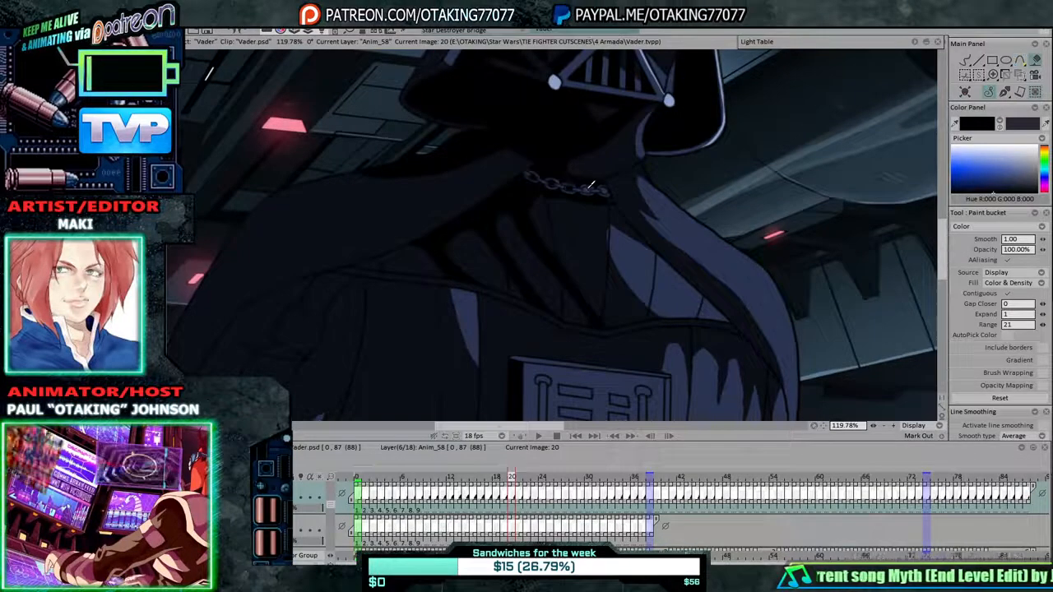
# Fill the gaps around the neck chain links with black on image 19.
pyautogui.press('Left')
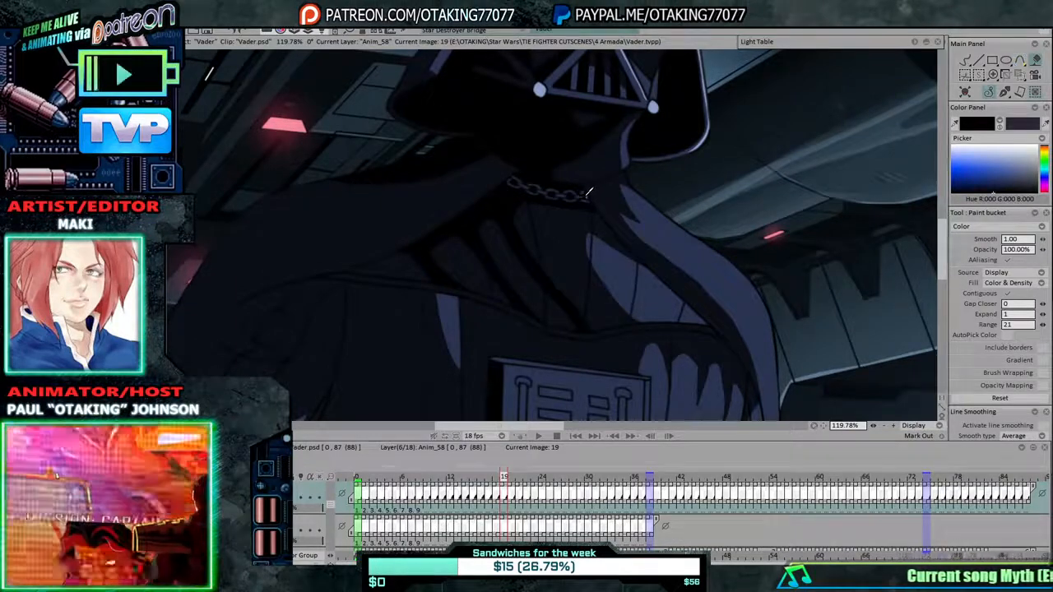
pyautogui.click(588, 195)
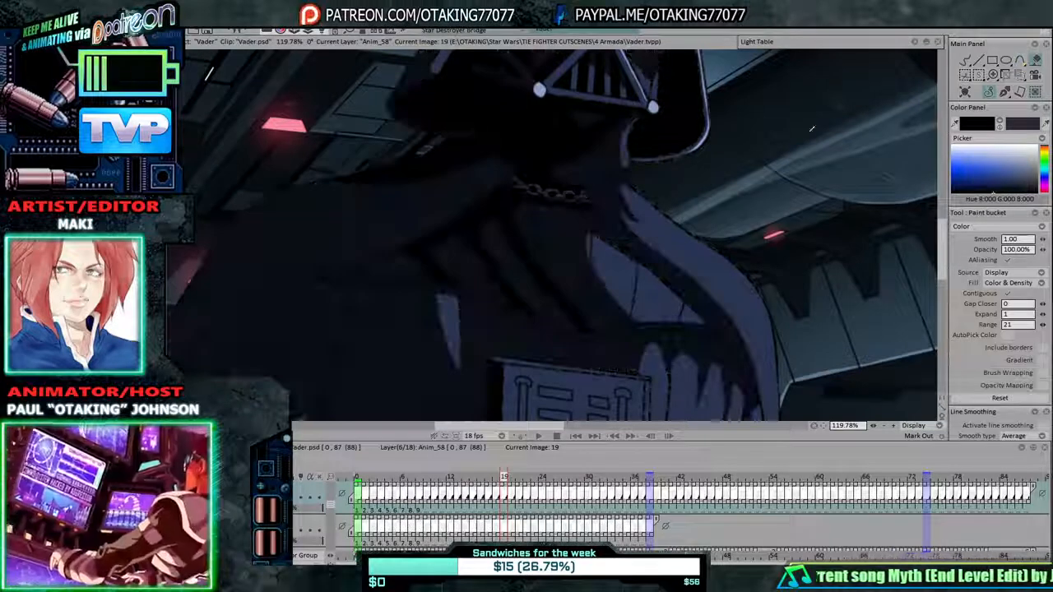
pyautogui.click(964, 61)
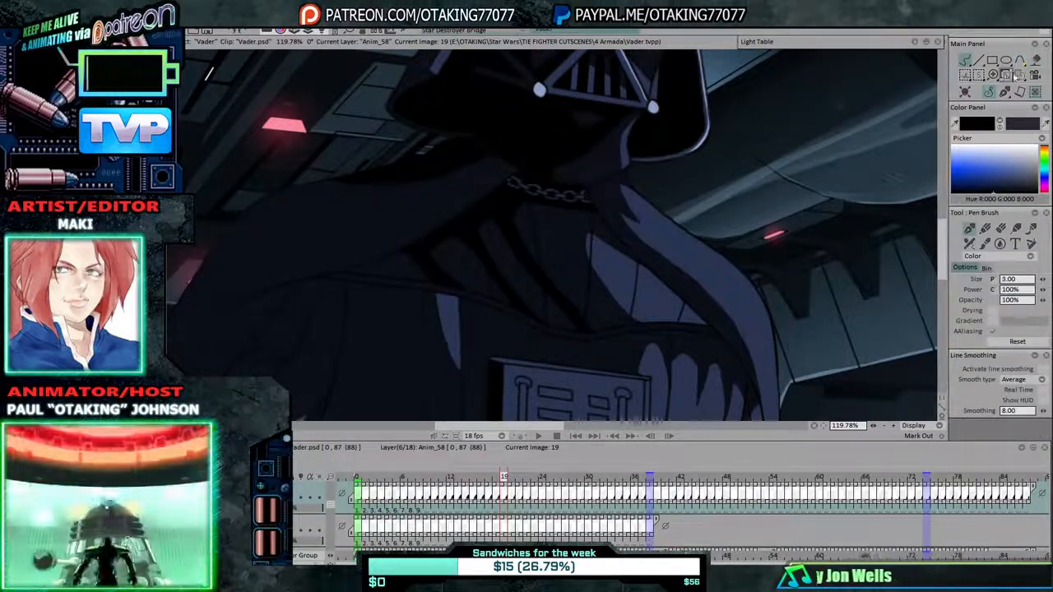
pyautogui.click(1036, 61)
# Fill the gaps between the neck chain links with black on images 18 to 15.
pyautogui.press('Left')
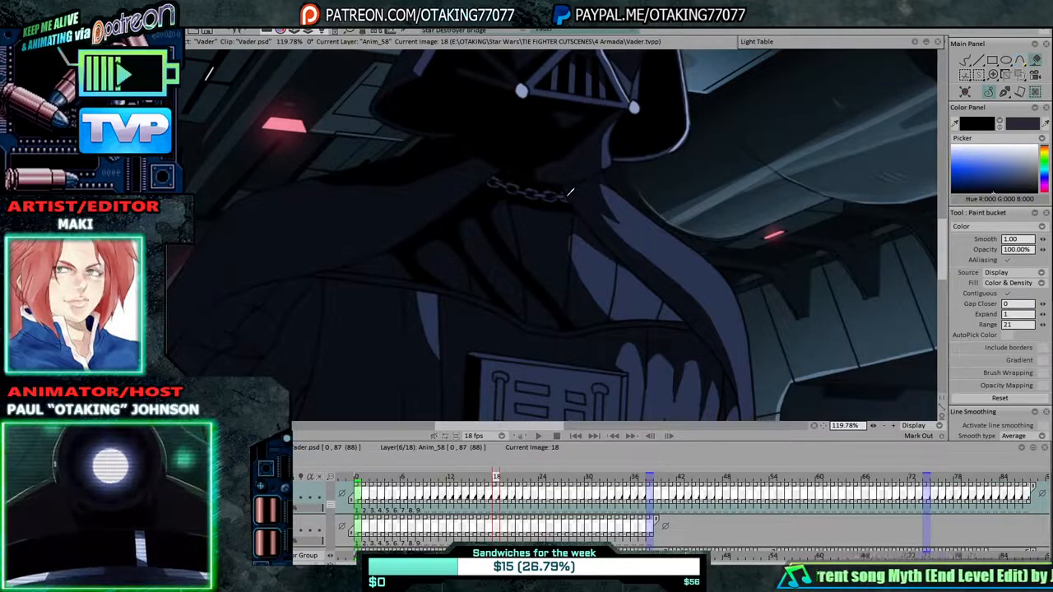
pyautogui.press('Left')
pyautogui.press('Left')
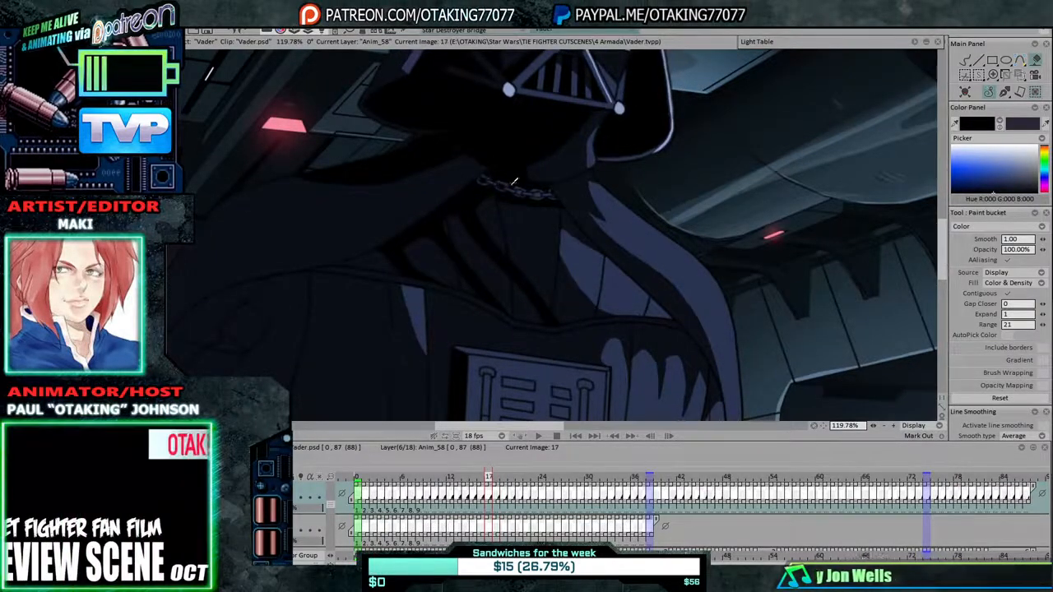
pyautogui.press('Left')
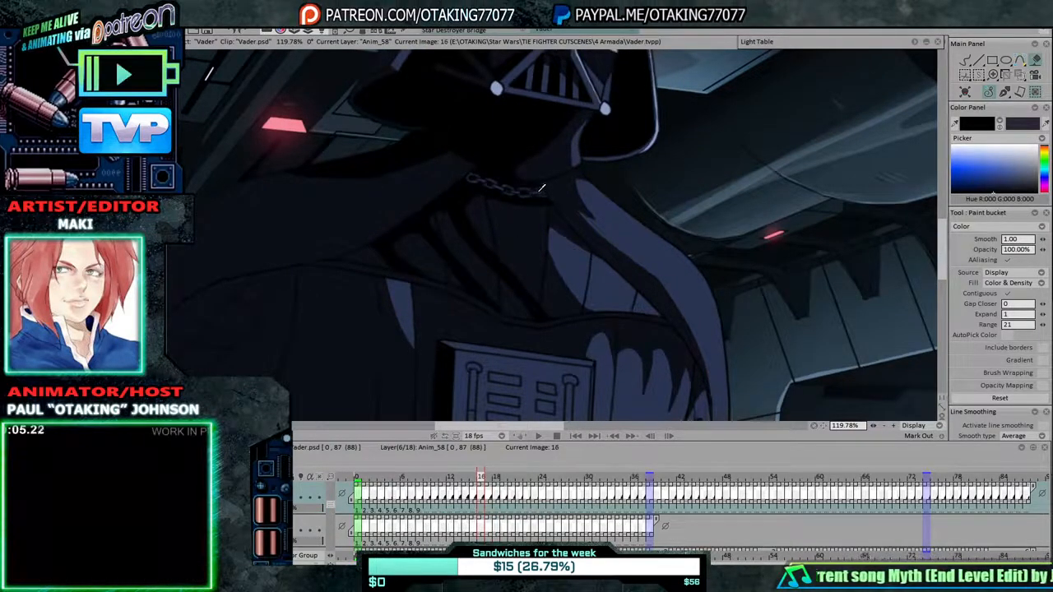
pyautogui.press('Left')
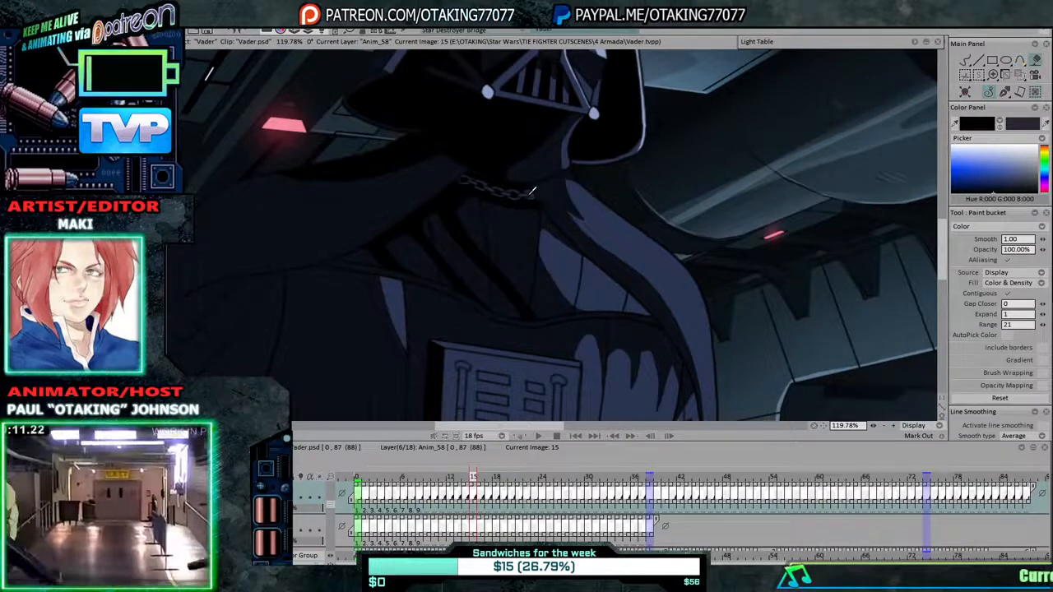
# Fill the gaps between the neck chain links with black on images 14 to 10.
pyautogui.press('Left')
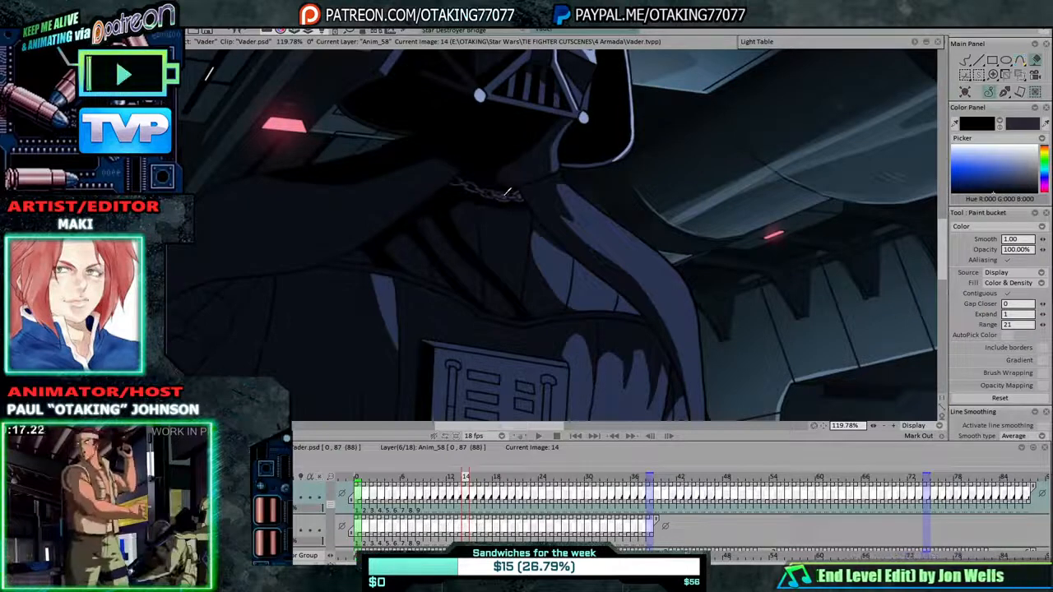
pyautogui.press('Left')
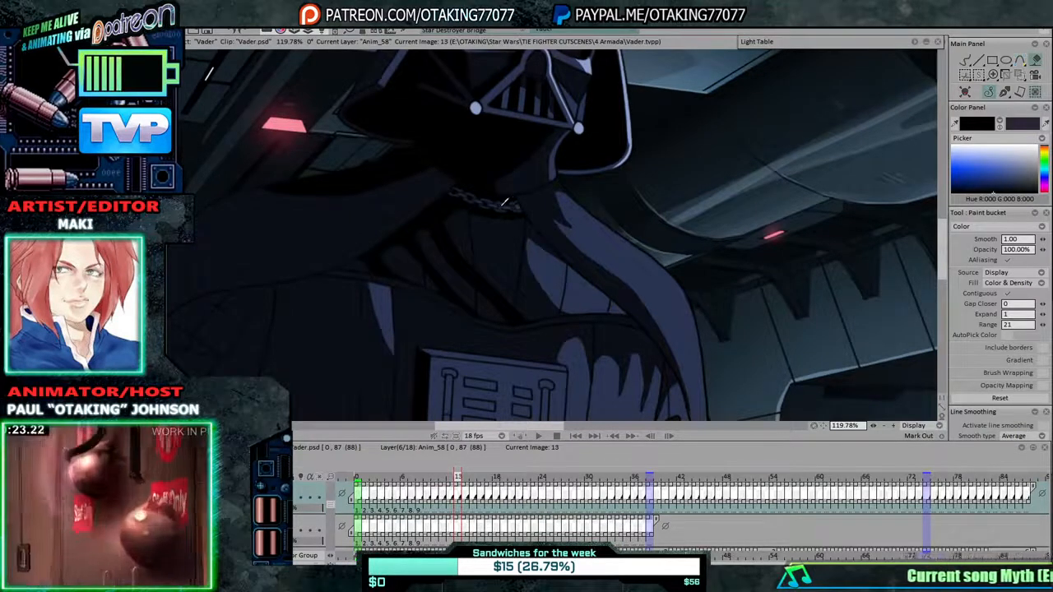
pyautogui.press('Left')
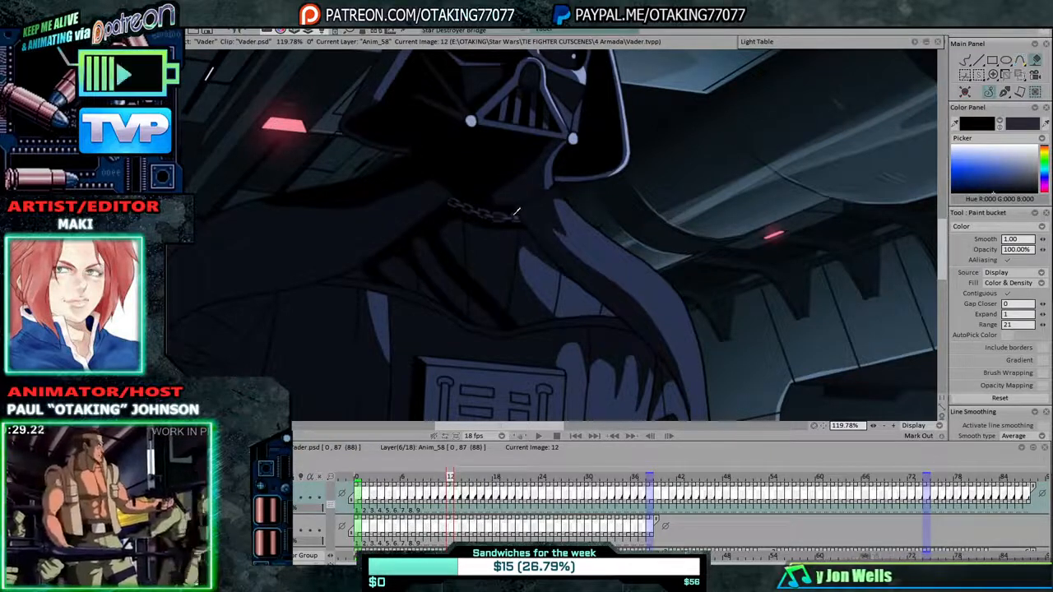
pyautogui.press('Left')
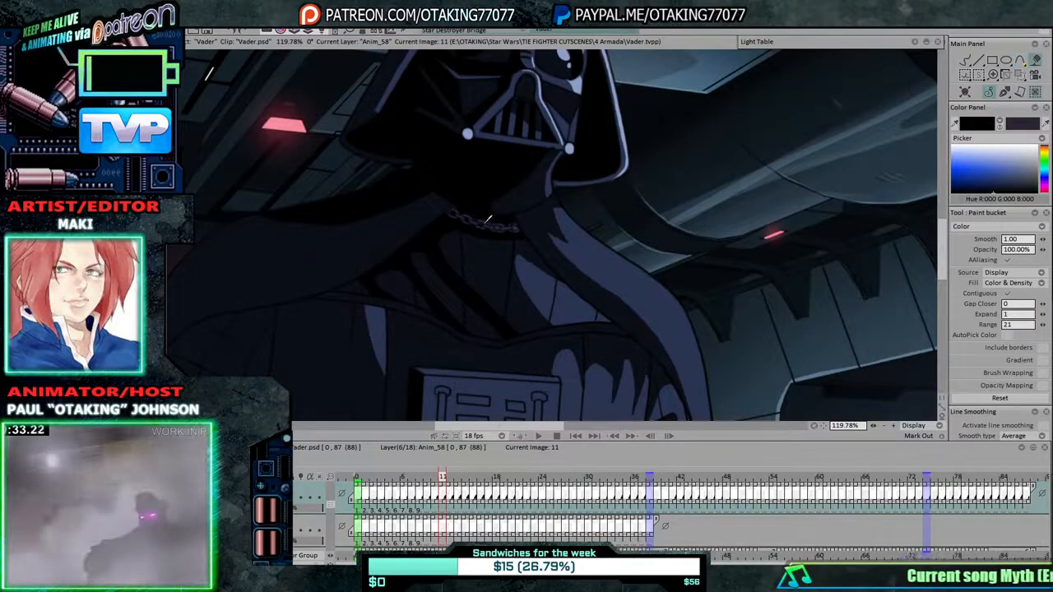
pyautogui.press('Left')
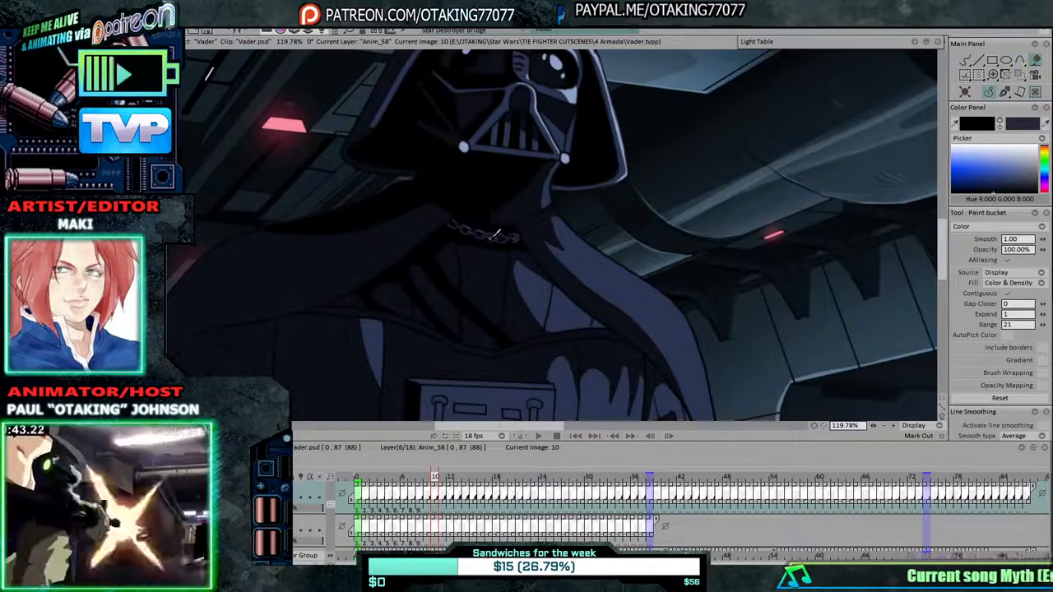
# Fill the gaps in and around the neck chain with black on images 9 and 8.
pyautogui.press('Left')
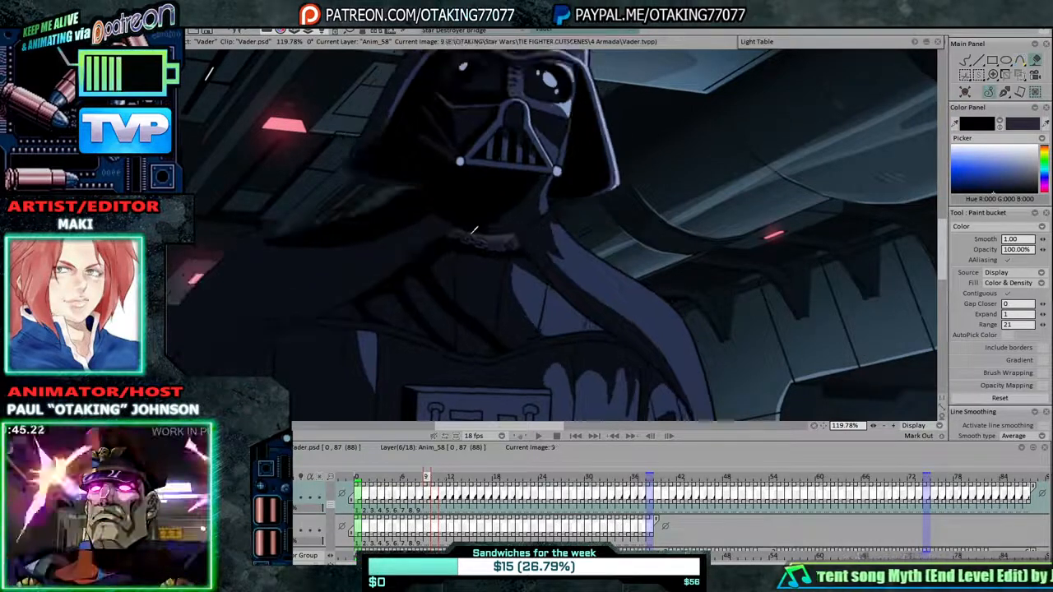
pyautogui.click(474, 231)
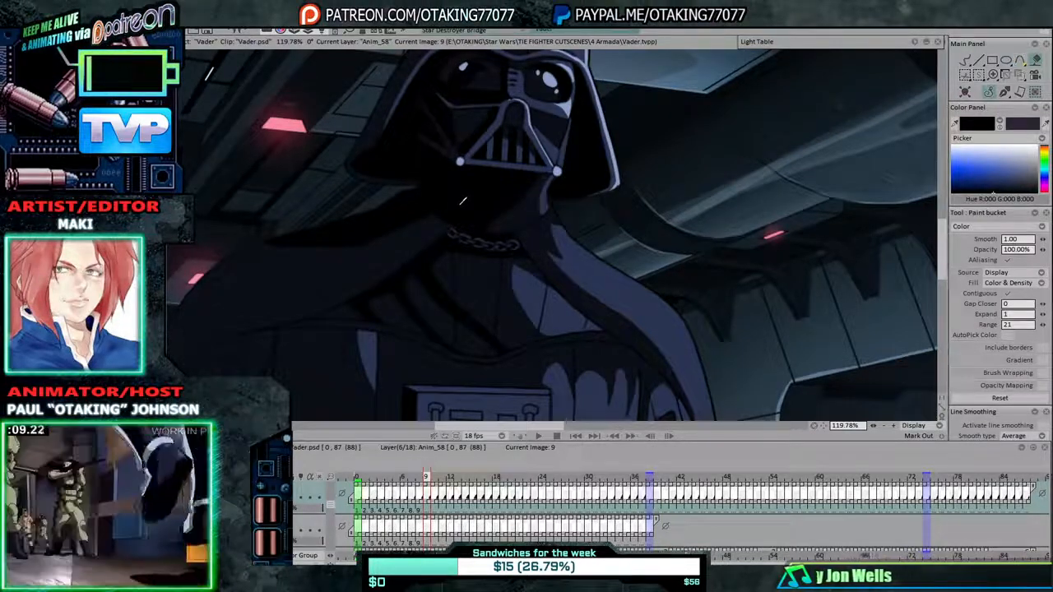
pyautogui.press('Left')
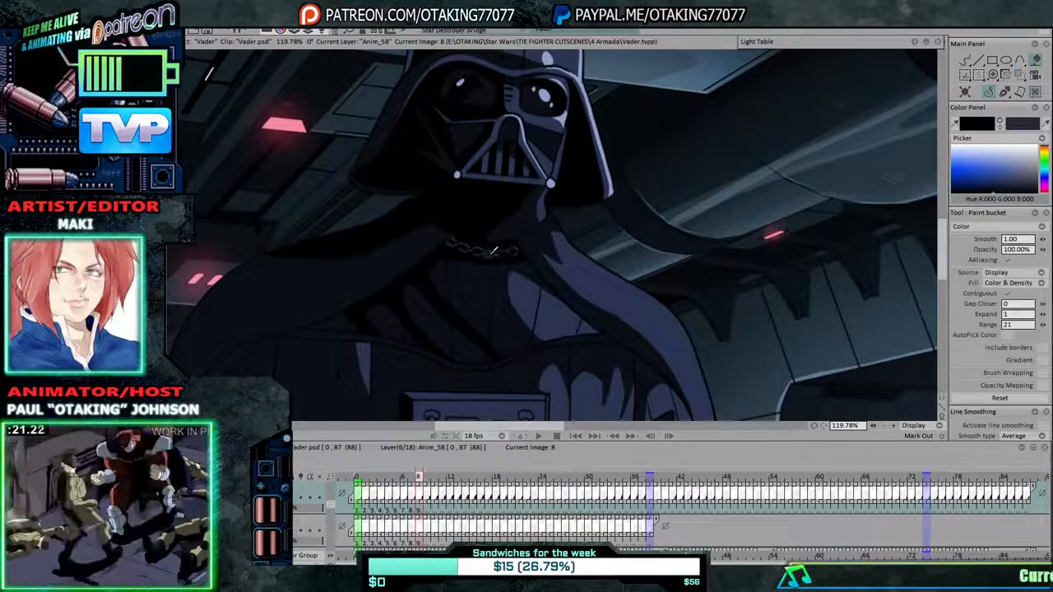
pyautogui.click(493, 250)
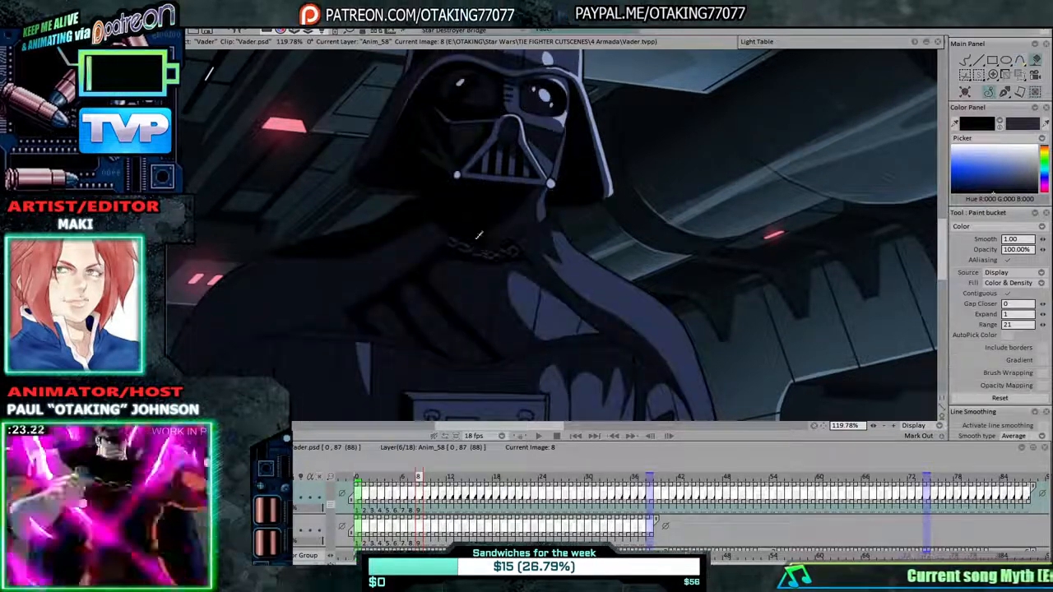
# Continue the black fills around the neck chain links on images 7 to 5.
pyautogui.press('Left')
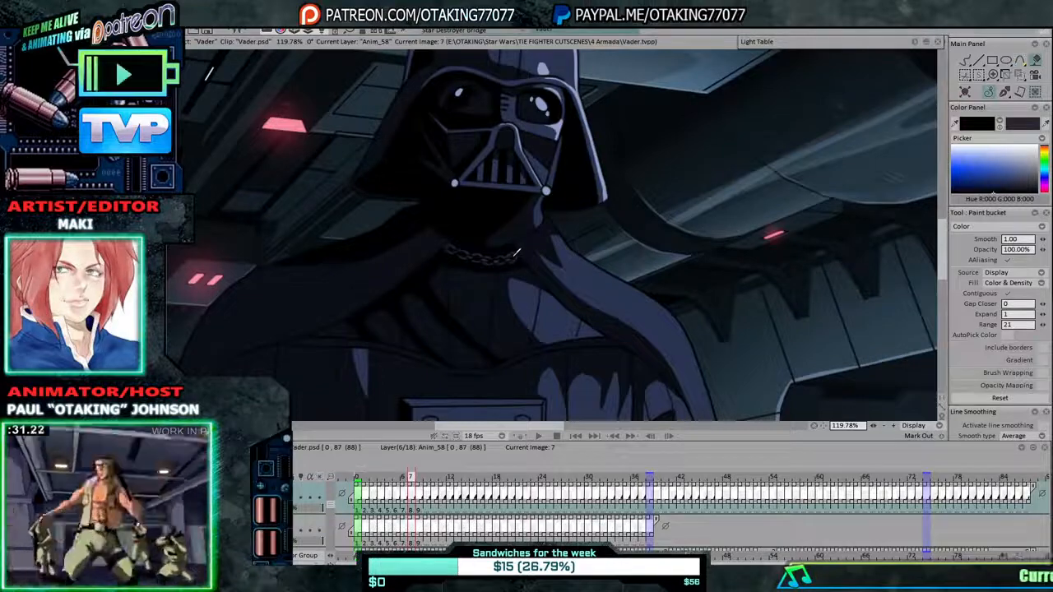
pyautogui.press('Left')
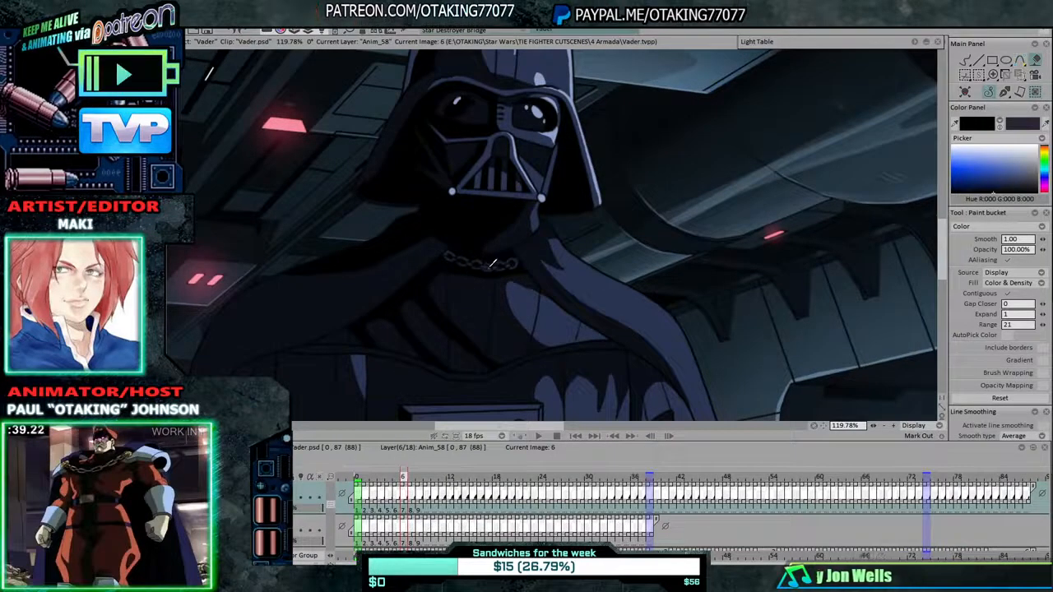
pyautogui.press('Left')
pyautogui.press('Left')
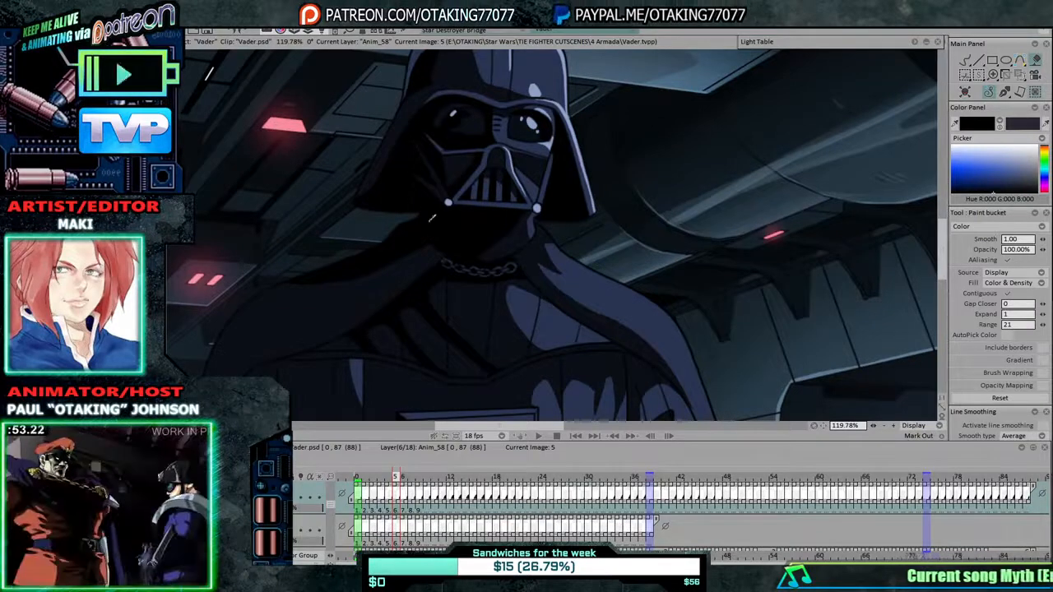
# Fill the neck chain gaps with black on image 4 and touch up the chain's edge with the Pen Brush.
pyautogui.press('Left')
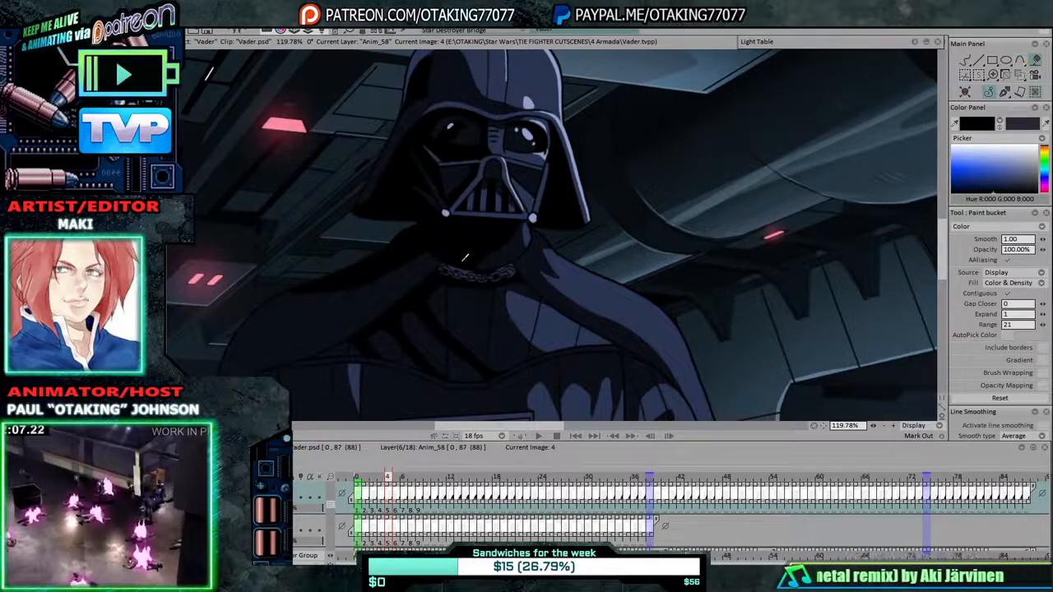
pyautogui.scroll(3, 465, 257)
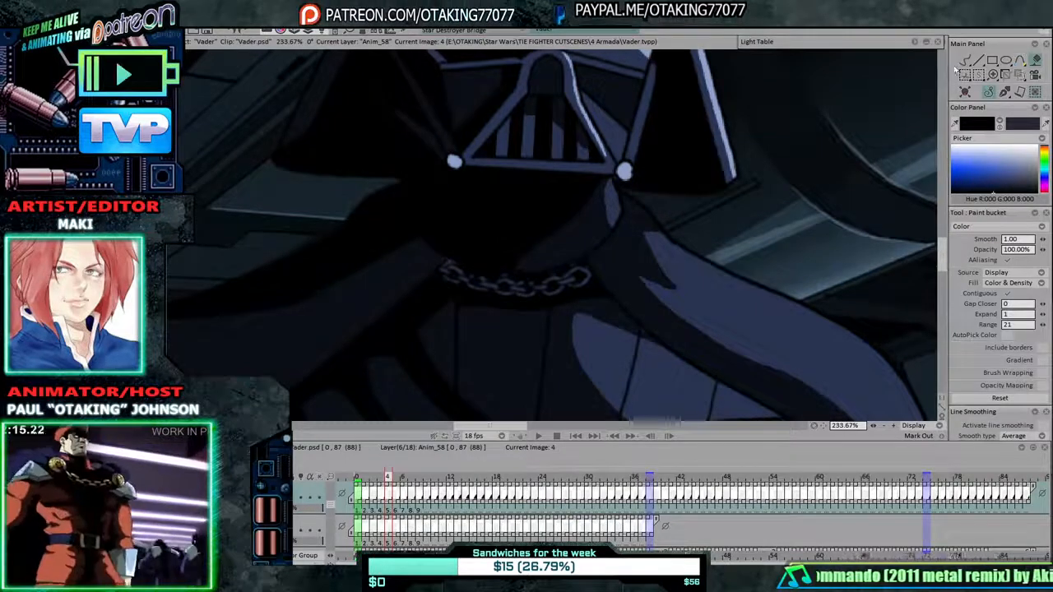
pyautogui.click(966, 61)
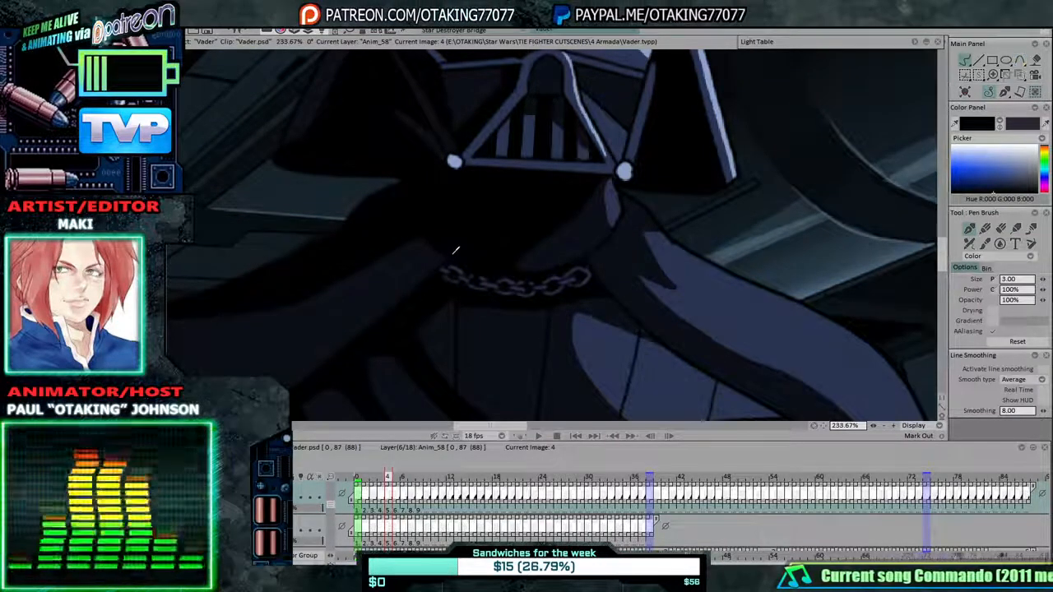
# Blacken the gaps around the neck chain on image 3, combining Paint bucket fills with Pen Brush touch-ups.
pyautogui.press('Left')
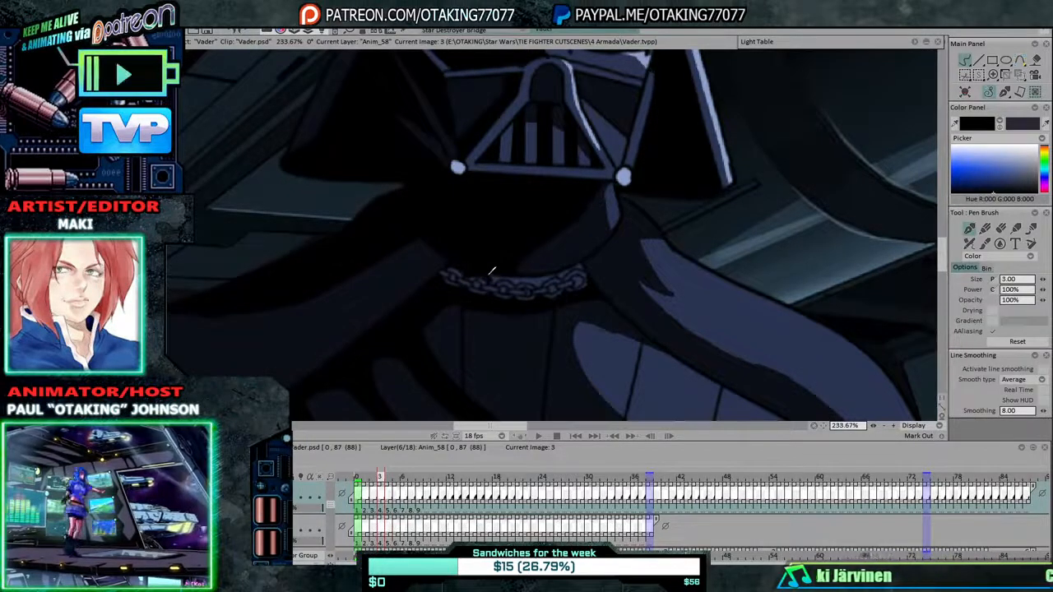
pyautogui.click(1035, 61)
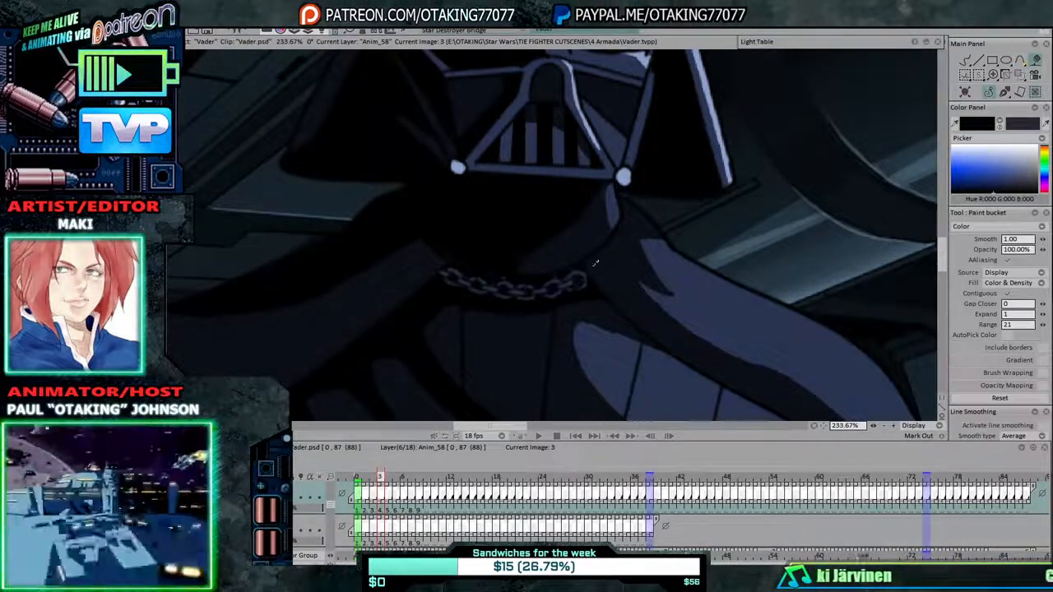
pyautogui.click(967, 60)
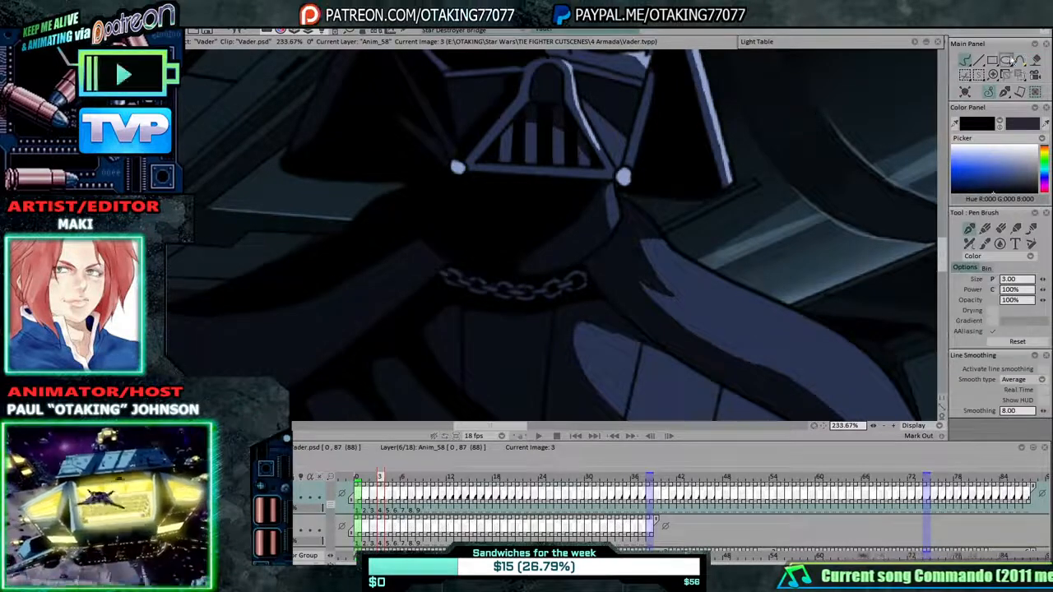
pyautogui.click(1035, 61)
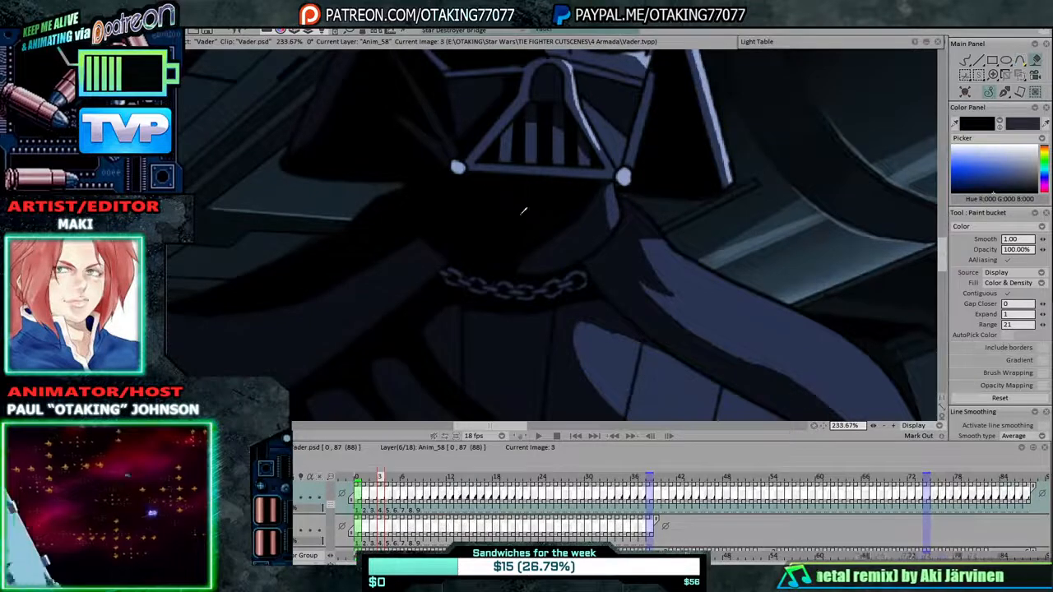
# Fill the remaining gaps between the neck chain links with black on images 2 to 0.
pyautogui.press('Left')
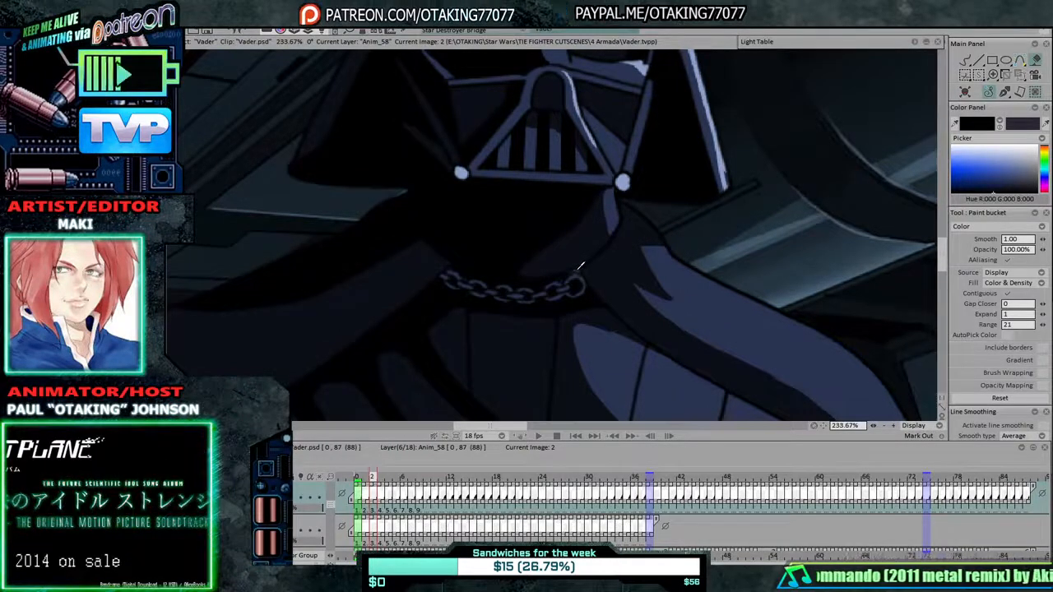
pyautogui.press('Left')
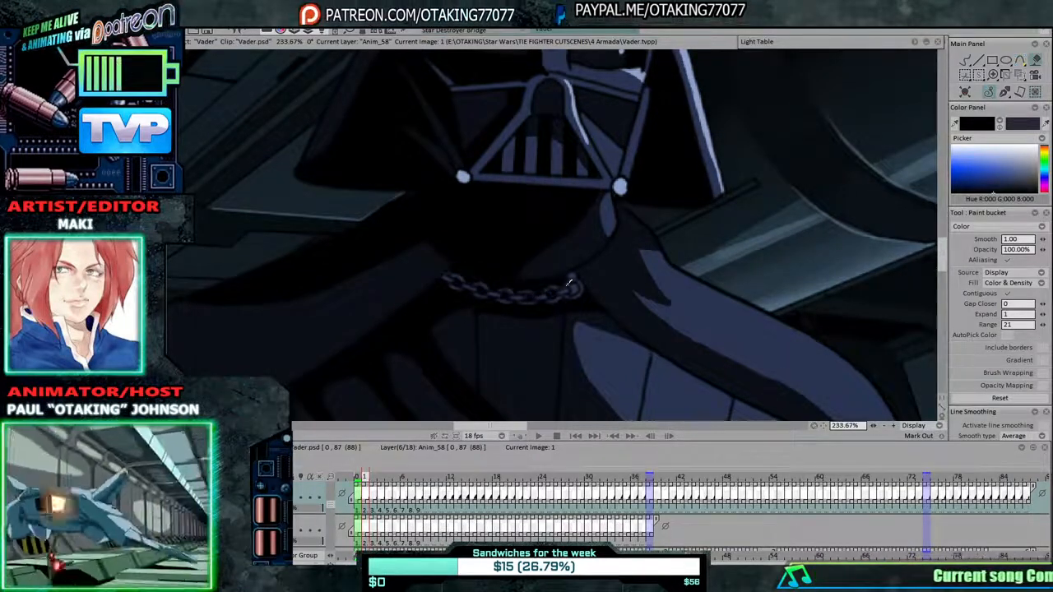
pyautogui.press('Left')
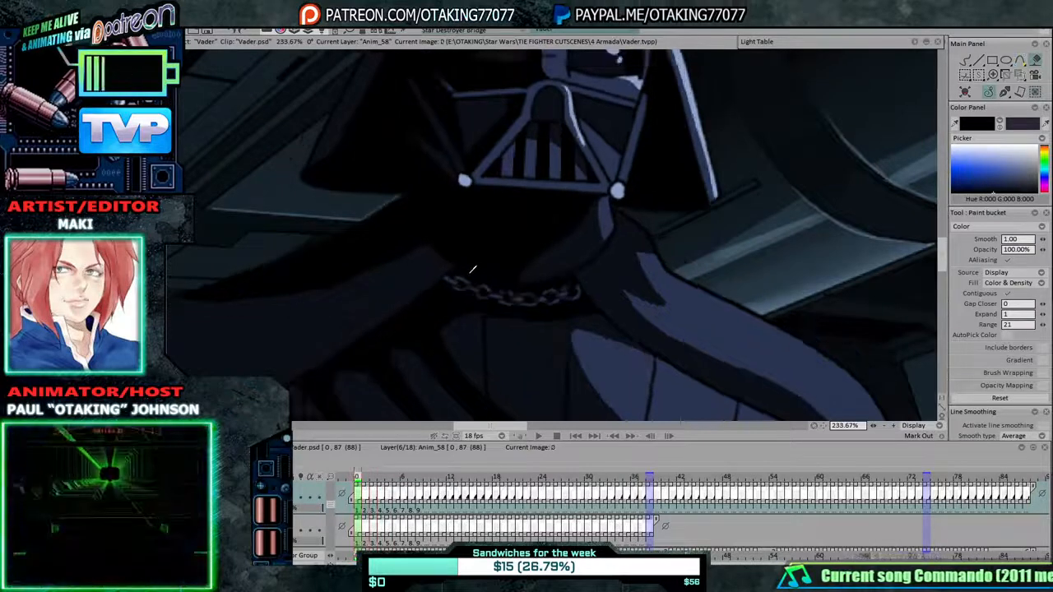
# Flip back and forth through the first images to check the neck chain fills in motion.
pyautogui.press('Right')
pyautogui.press('Right')
pyautogui.press('Right')
pyautogui.press('Right')
pyautogui.press('Right')
pyautogui.press('Right')
pyautogui.press('Right')
pyautogui.press('Right')
pyautogui.press('Right')
pyautogui.press('Right')
pyautogui.press('Right')
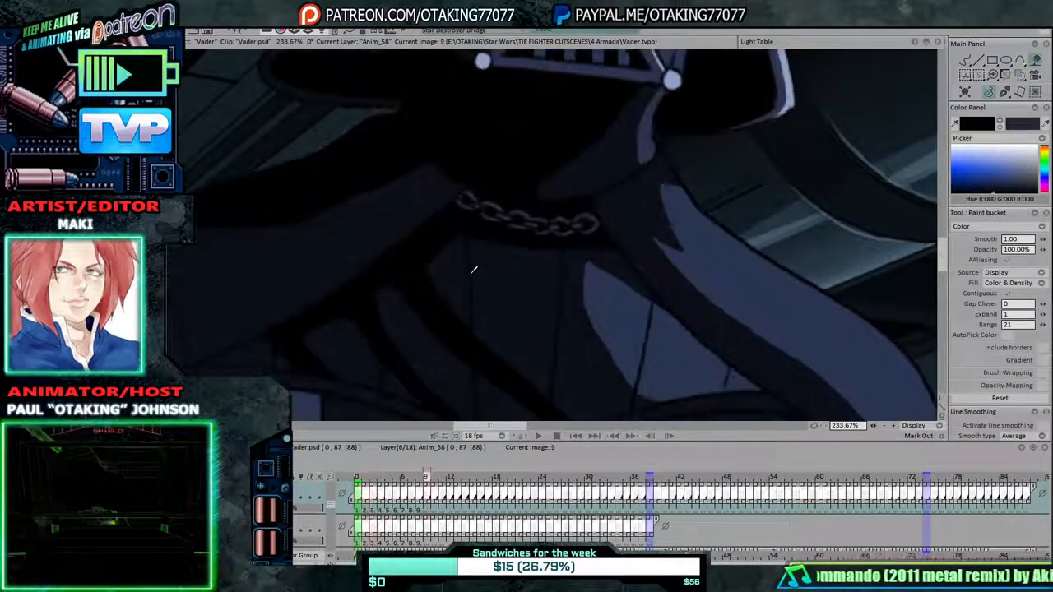
pyautogui.press('Left')
pyautogui.press('Left')
pyautogui.press('Left')
pyautogui.press('Left')
pyautogui.press('Left')
pyautogui.press('Left')
pyautogui.press('Left')
pyautogui.press('Left')
pyautogui.press('Left')
pyautogui.press('Left')
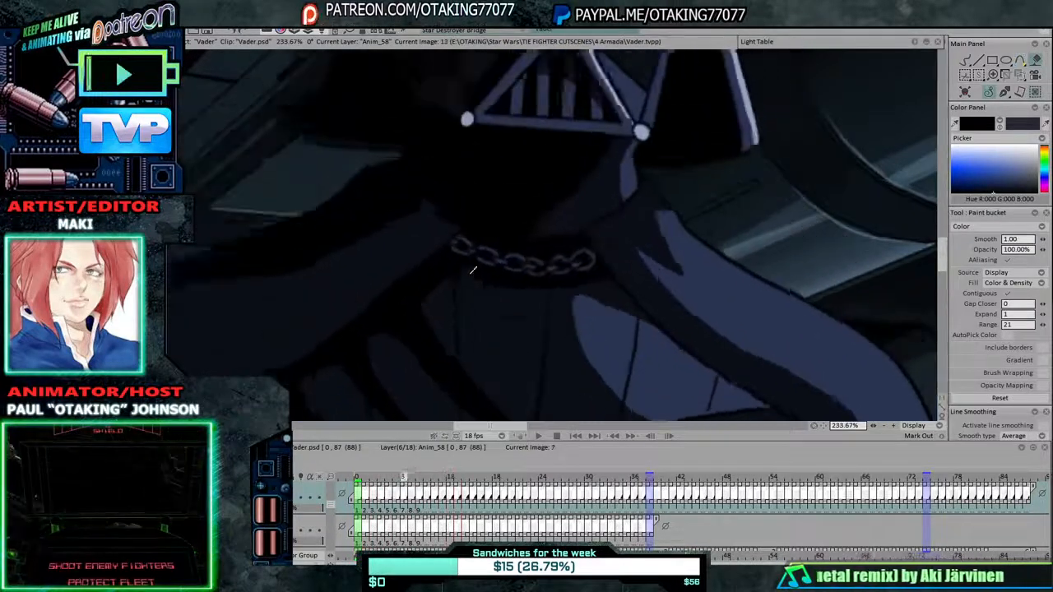
pyautogui.press('Right')
pyautogui.press('Right')
pyautogui.press('Right')
pyautogui.press('Right')
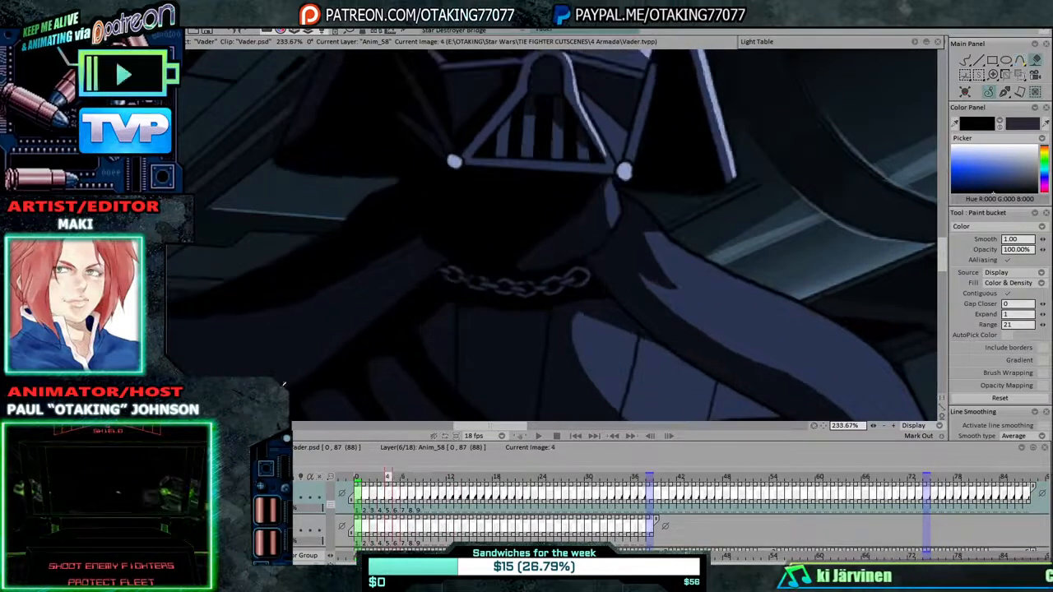
pyautogui.press('Left')
pyautogui.press('Left')
pyautogui.press('Left')
pyautogui.press('Left')
pyautogui.press('Left')
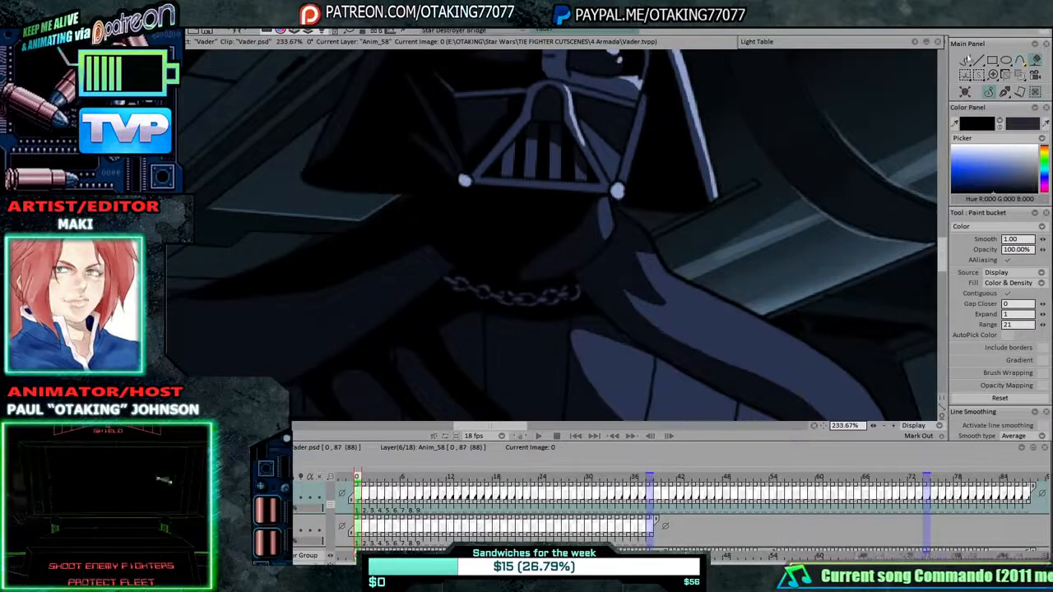
# Touch up the chest fold shadows where they meet the cape with the black Pen Brush on images 0 to 7.
pyautogui.click(965, 61)
pyautogui.moveTo(533, 257); pyautogui.dragTo(639, 210)
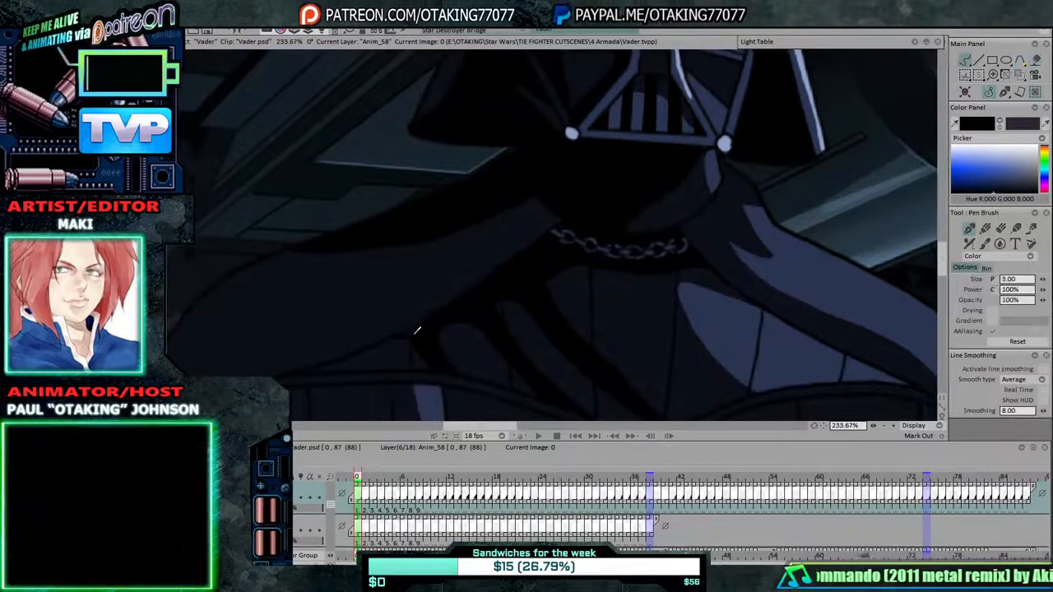
pyautogui.press('Right')
pyautogui.press('Right')
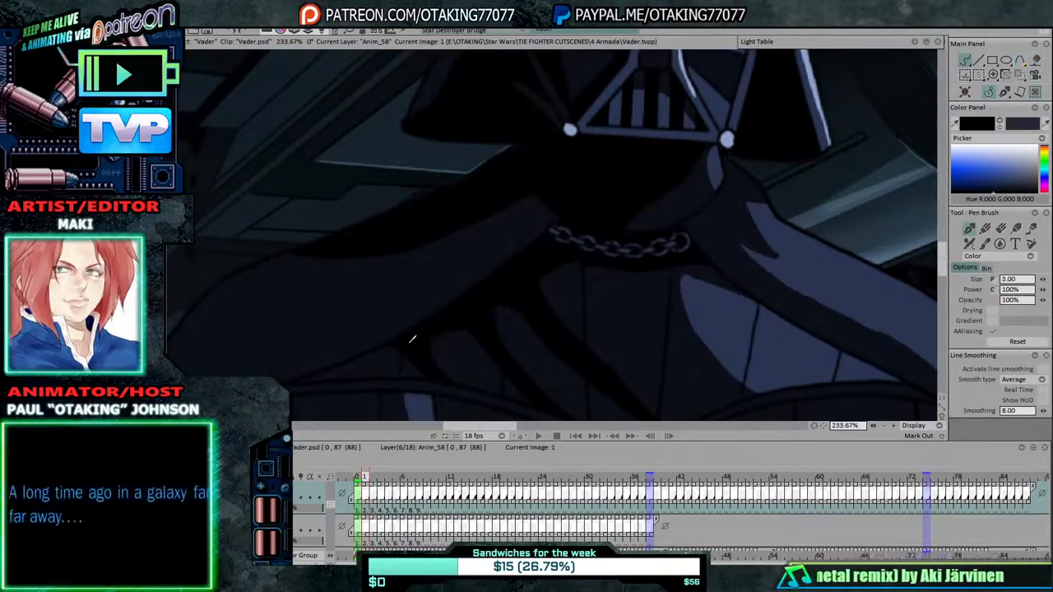
pyautogui.press('Right')
pyautogui.press('Right')
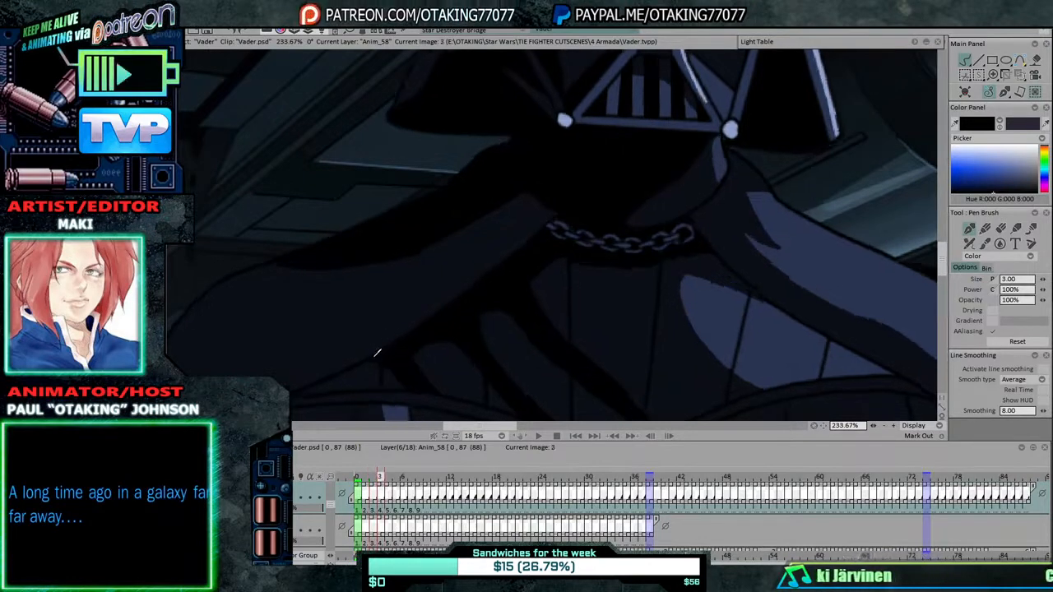
pyautogui.press('Right')
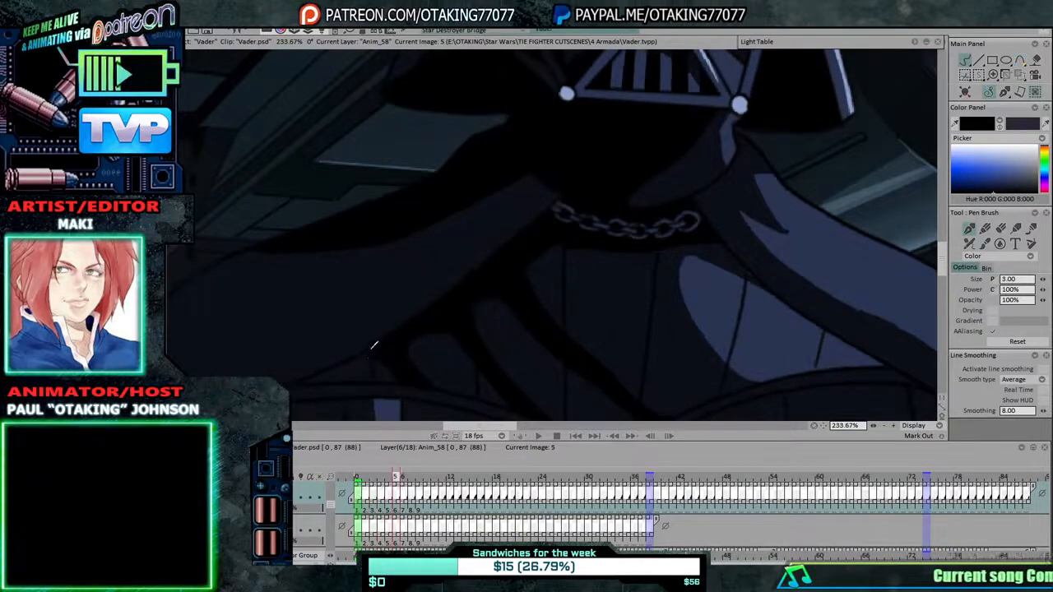
pyautogui.press('Right')
pyautogui.press('Right')
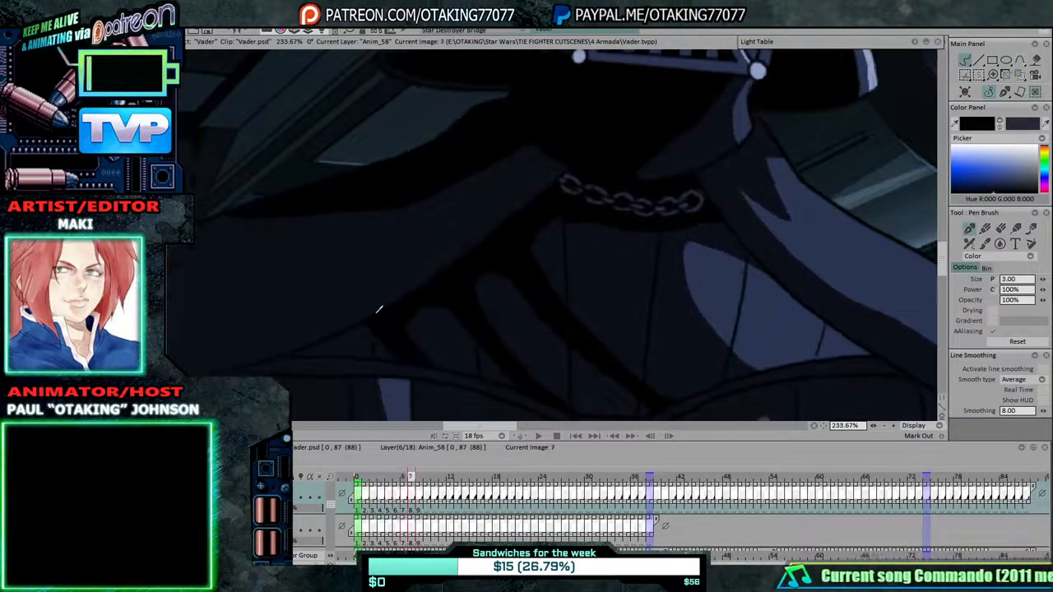
# Touch up the black chest fold shadows where they meet the cape with the Pen Brush on images 8 to 15.
pyautogui.press('Right')
pyautogui.press('Right')
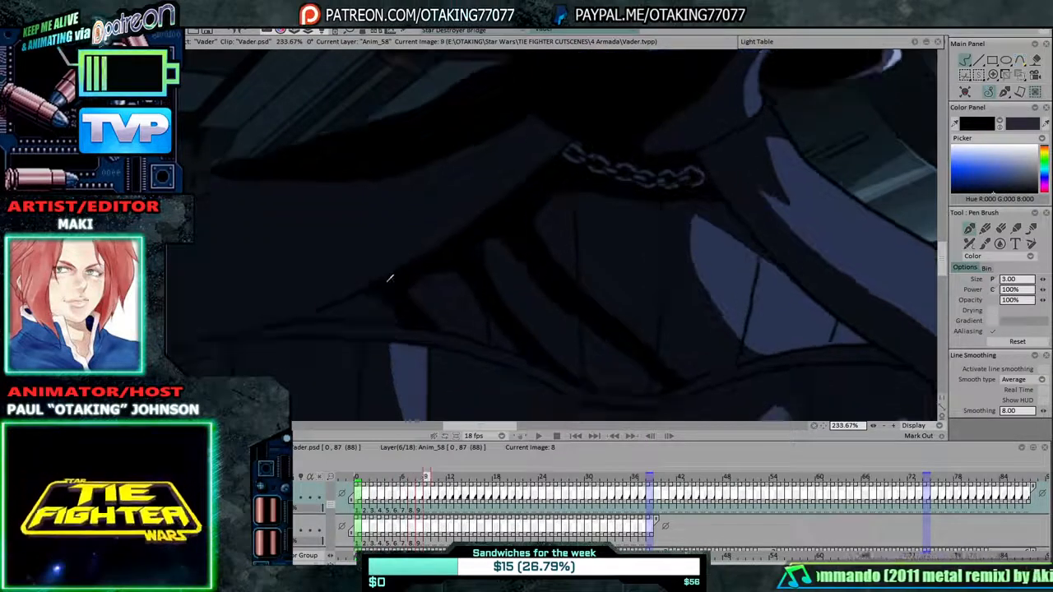
pyautogui.press('Right')
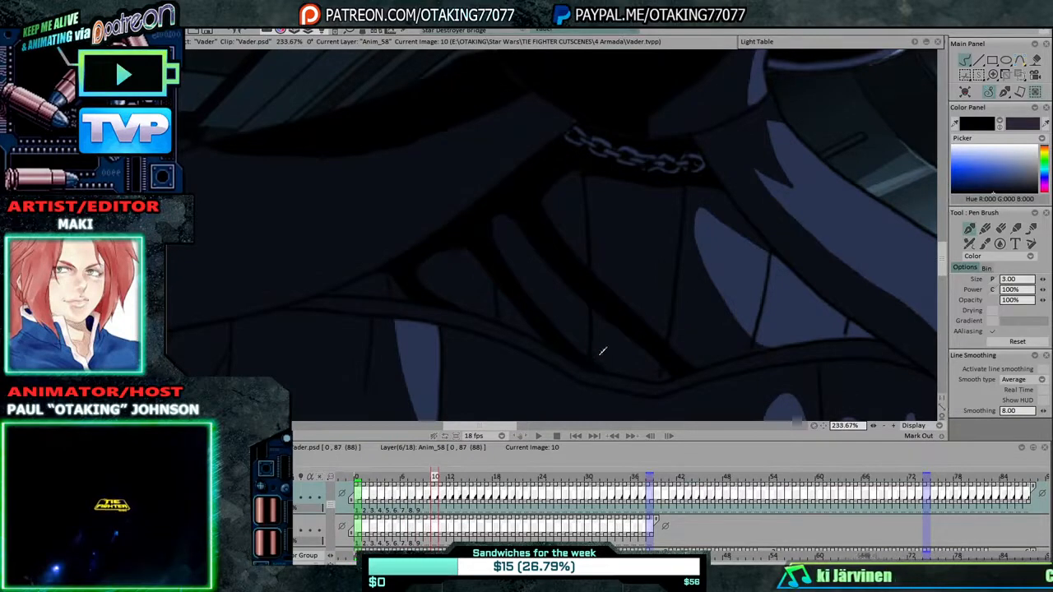
pyautogui.press('Right')
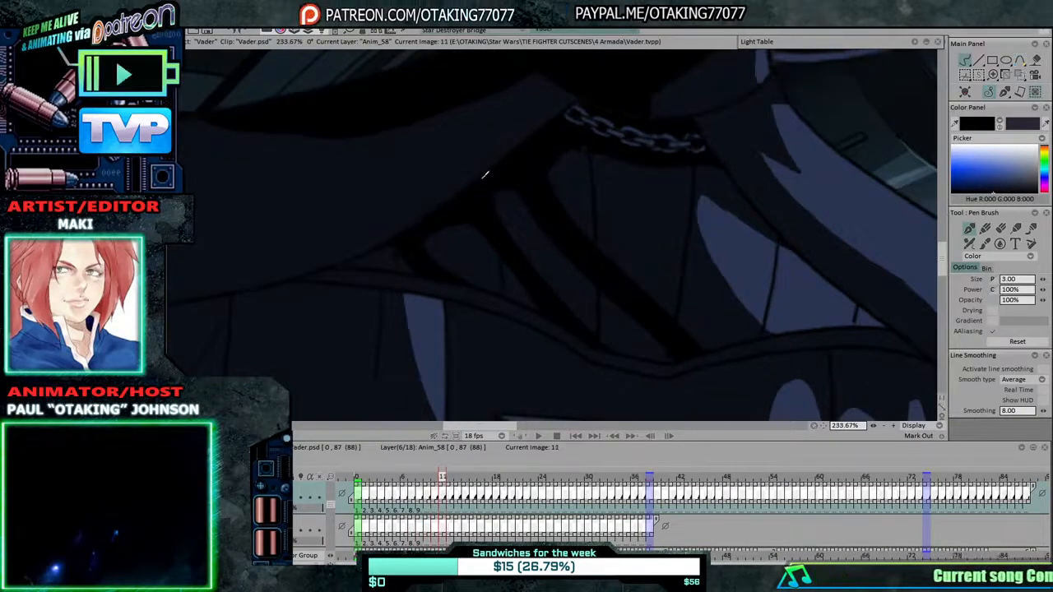
pyautogui.press('Right')
pyautogui.press('Right')
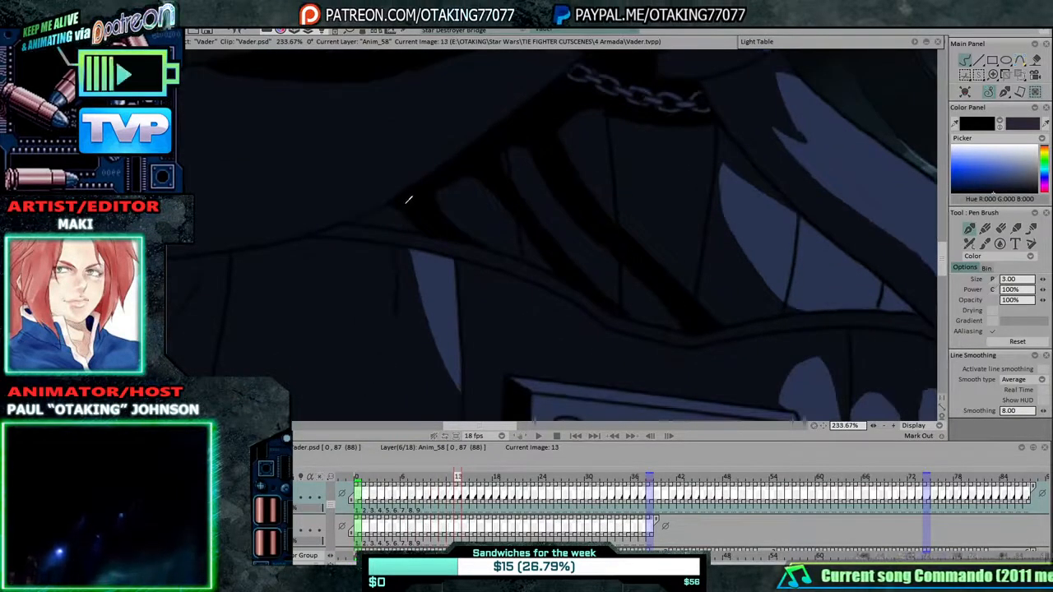
pyautogui.press('Right')
pyautogui.press('Right')
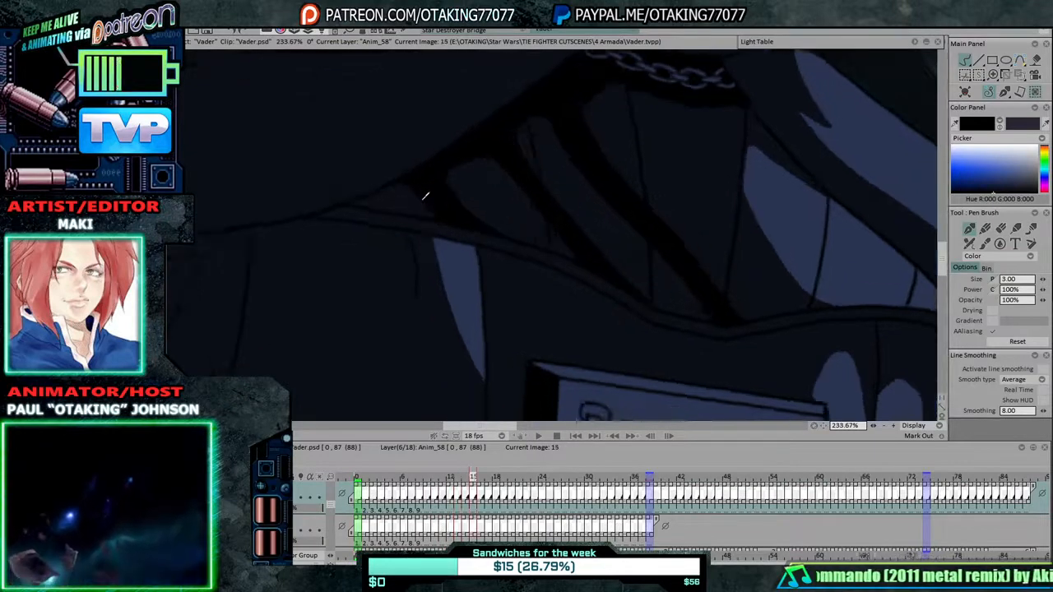
# Play back the full shot and flip between images 37 to 40 to compare Vader's shading around the end of the in-betweens.
pyautogui.press('Left')
pyautogui.press('Left')
pyautogui.scroll(-7, 733, 235)
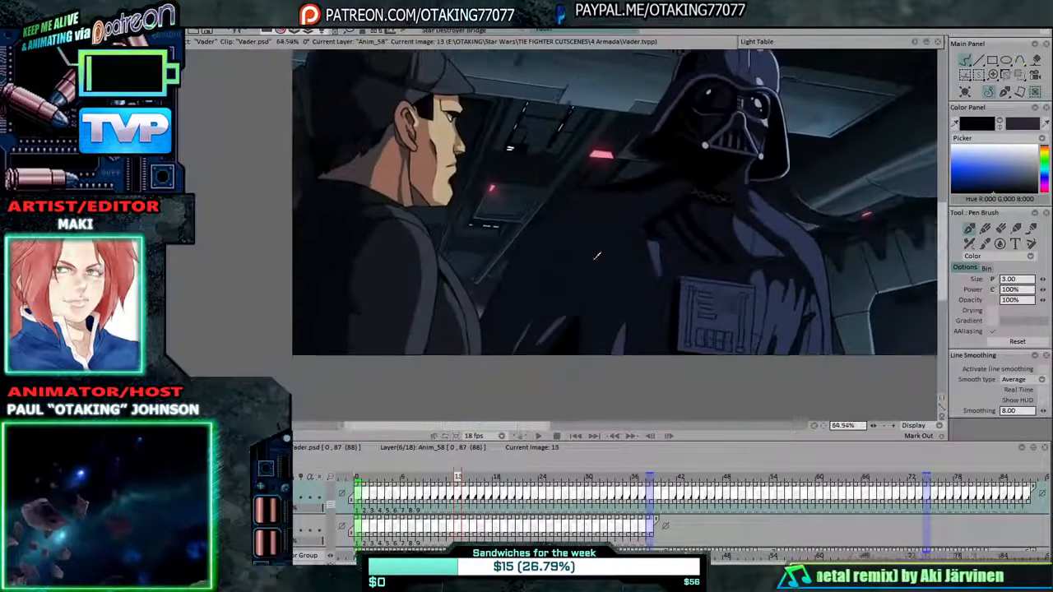
pyautogui.moveTo(709, 232); pyautogui.dragTo(595, 289)
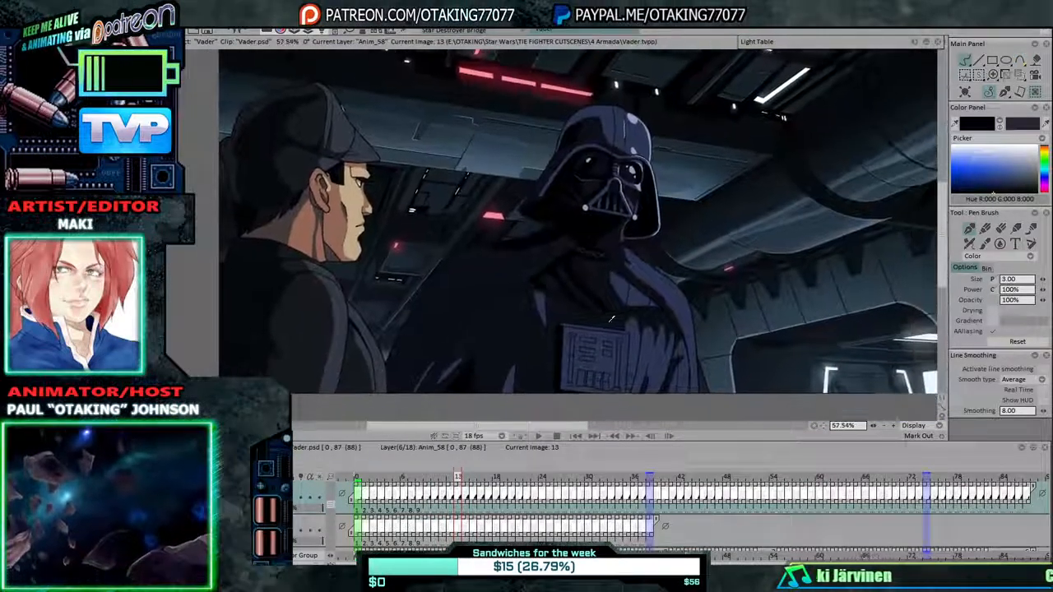
pyautogui.click(649, 477)
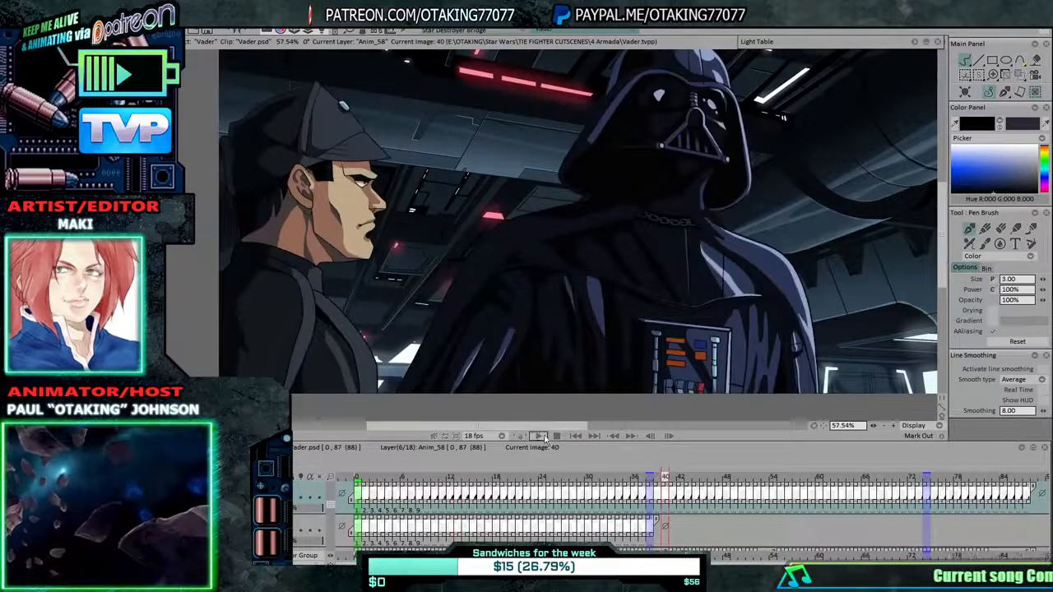
pyautogui.press('space')
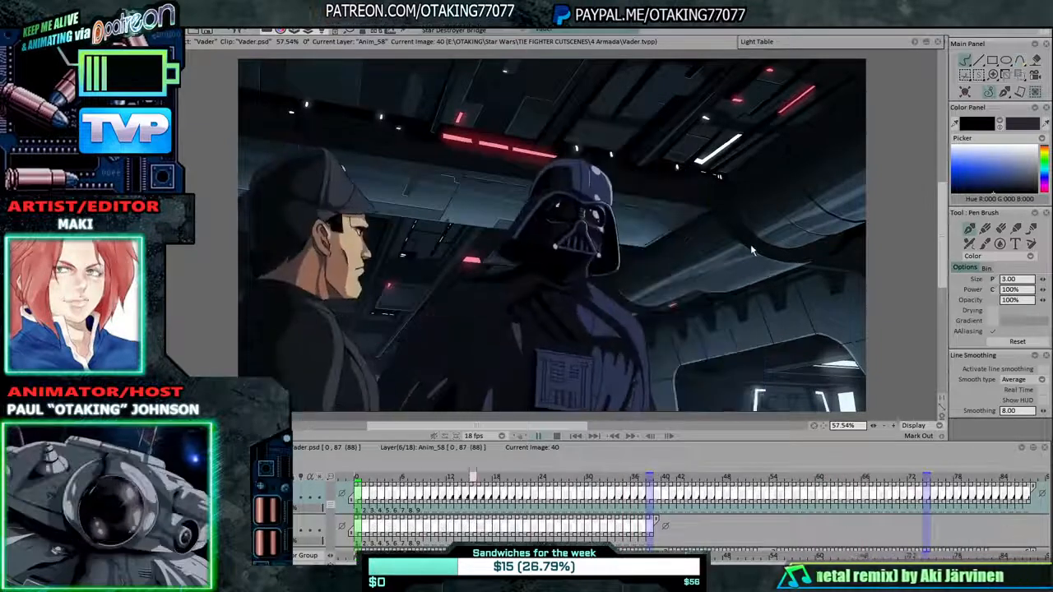
pyautogui.press('Return')
pyautogui.press('Left')
pyautogui.press('Left')
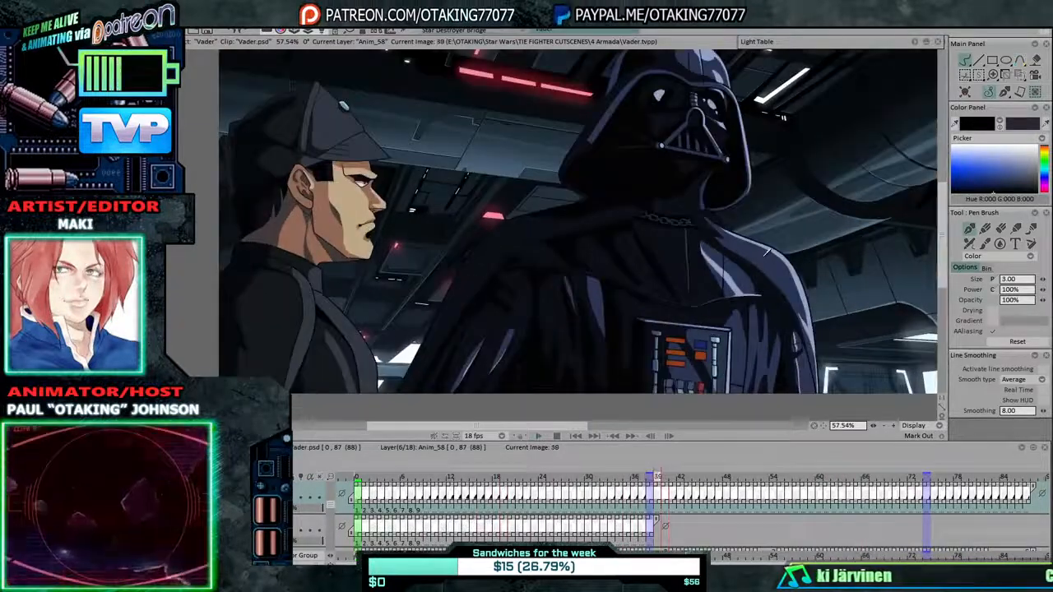
pyautogui.press('Right')
pyautogui.press('Left')
pyautogui.press('Left')
pyautogui.press('Right')
pyautogui.press('Right')
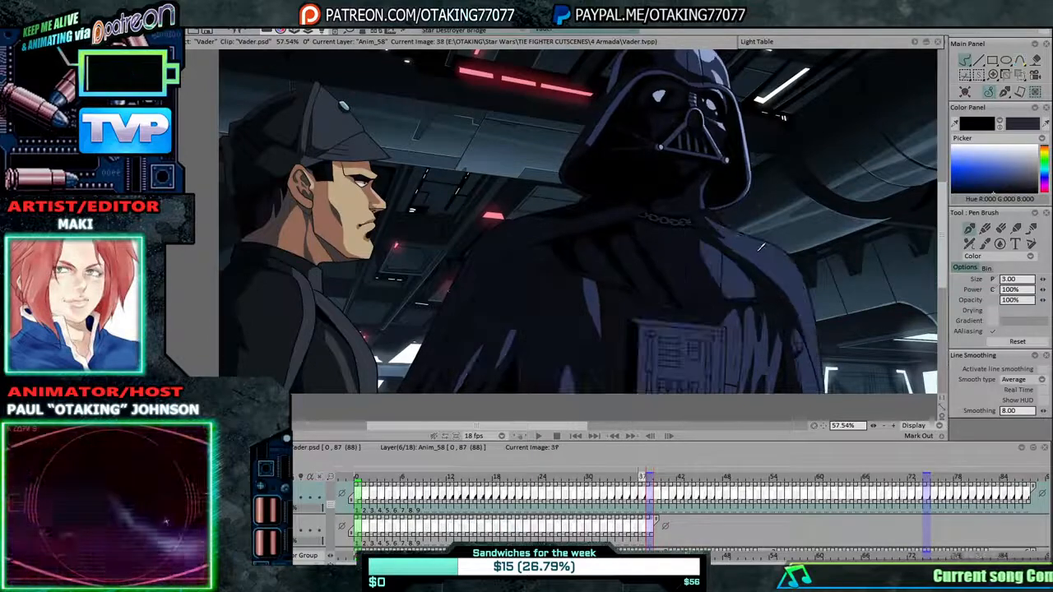
pyautogui.press('Left')
pyautogui.press('Left')
# Fill the shadow between the chest folds and the cape edge on image 37 with black, using the Paint bucket at Range 3.
pyautogui.click(990, 192)
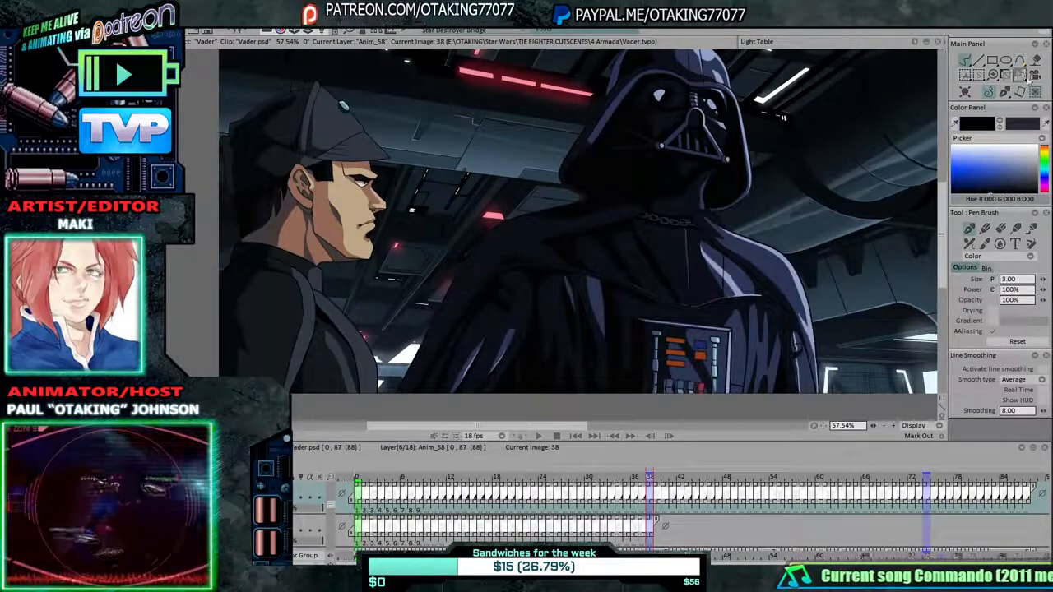
pyautogui.press('f')
pyautogui.press('Left')
pyautogui.click(784, 381)
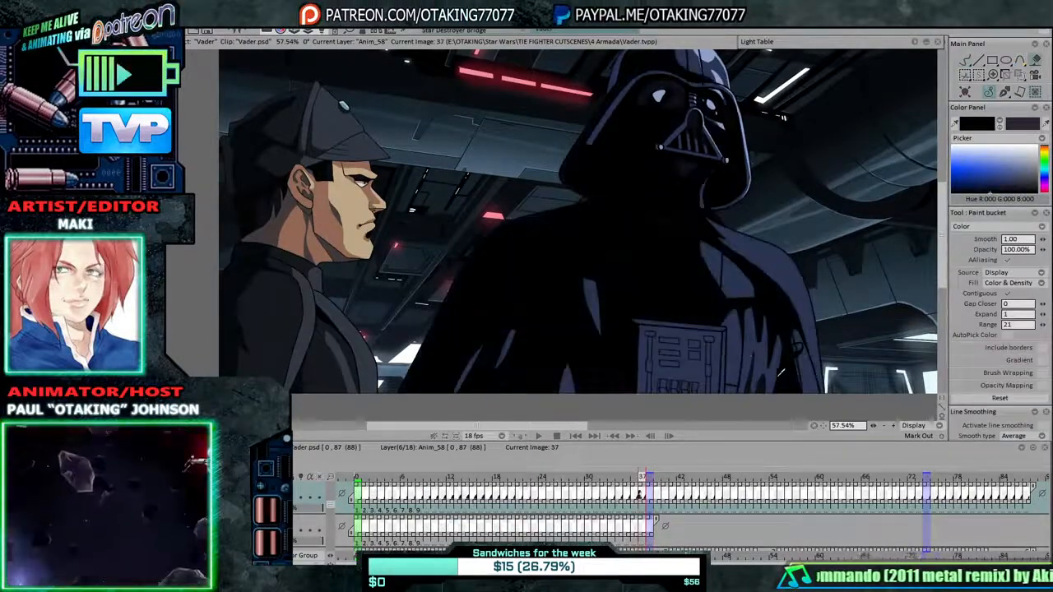
pyautogui.hotkey('ctrl', 'z')
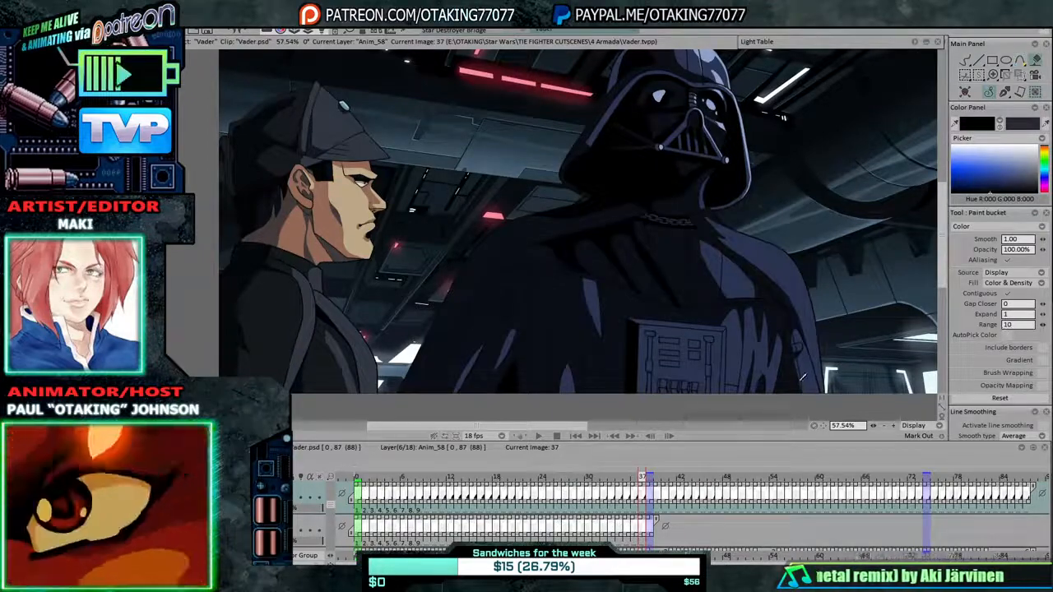
pyautogui.click(784, 383)
pyautogui.hotkey('ctrl', 'z')
pyautogui.moveTo(1041, 325); pyautogui.dragTo(1036, 324)
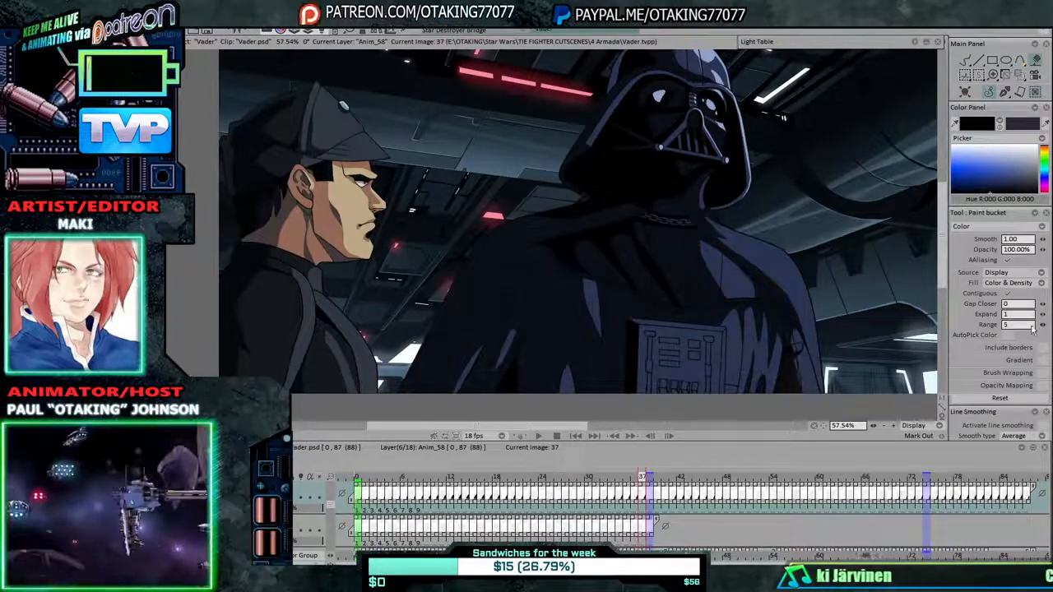
pyautogui.click(783, 384)
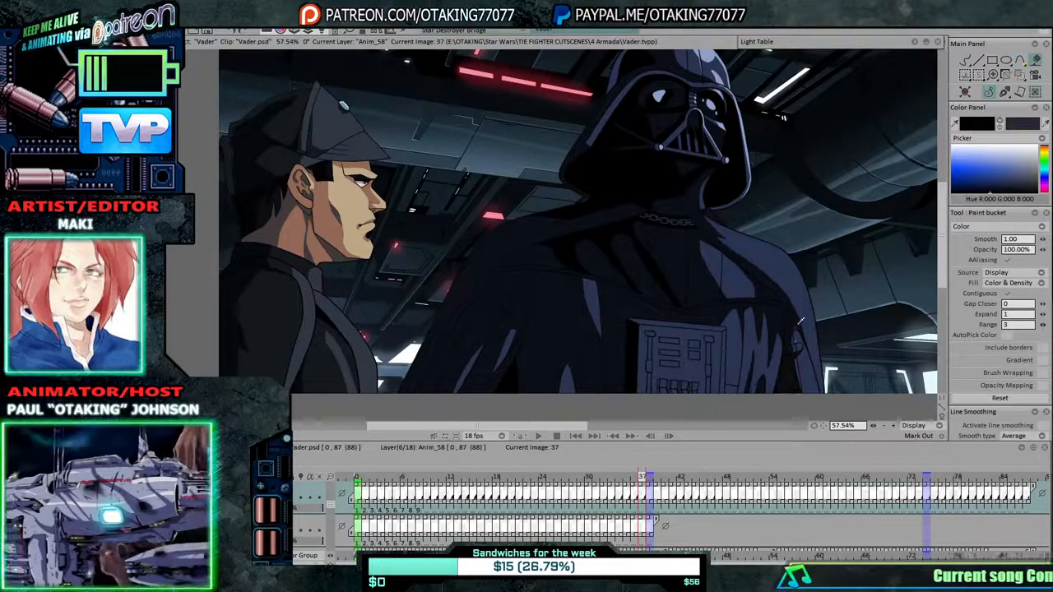
# Touch up the black shadow beside the cape edge on images 37 and 36 with the Pen Brush and Paint bucket.
pyautogui.moveTo(760, 370); pyautogui.dragTo(684, 290)
pyautogui.scroll(3, 684, 291)
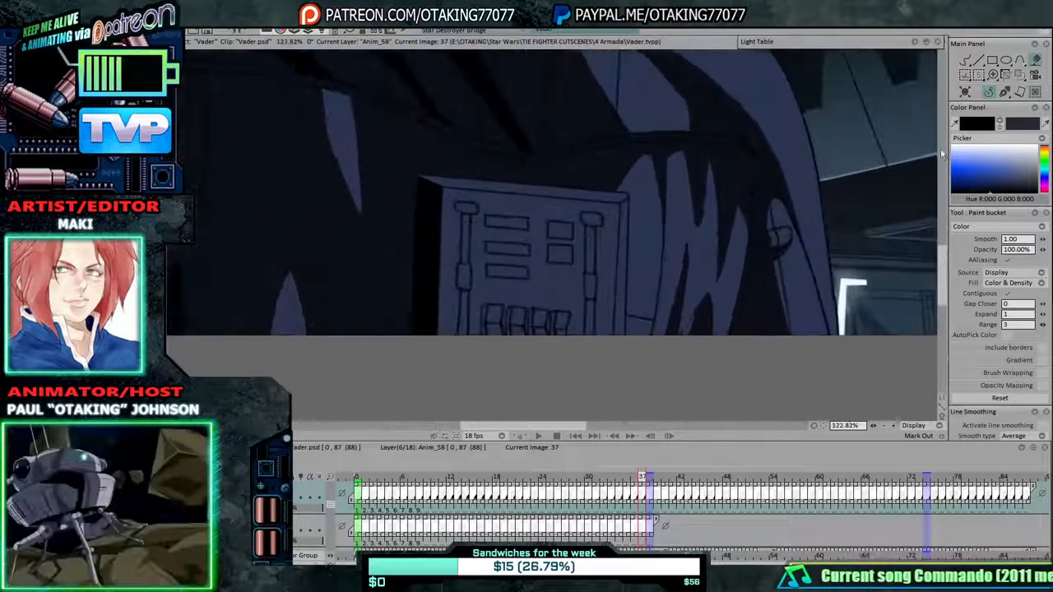
pyautogui.click(966, 61)
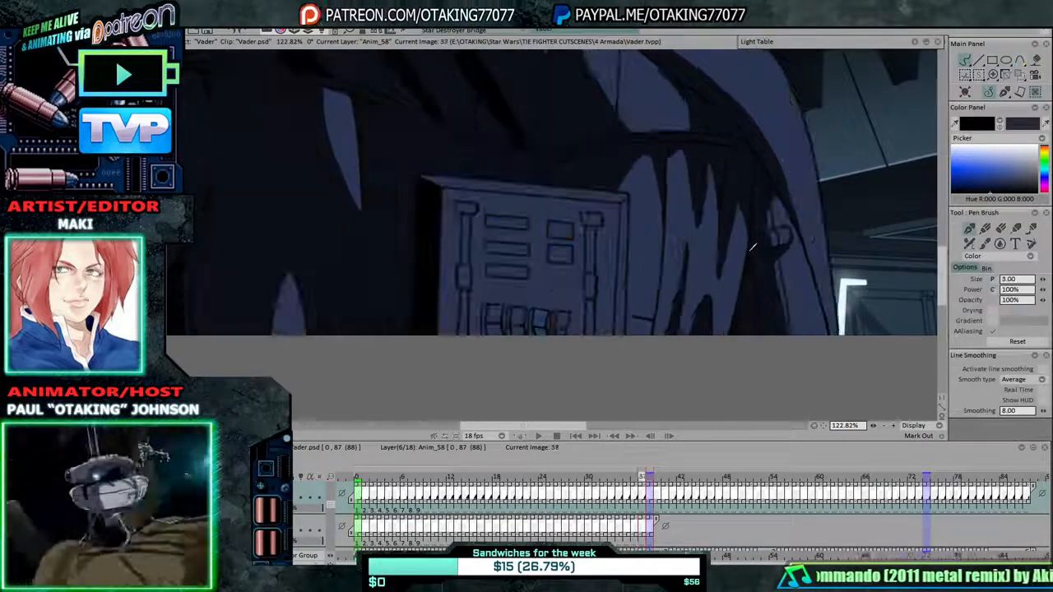
pyautogui.press('Left')
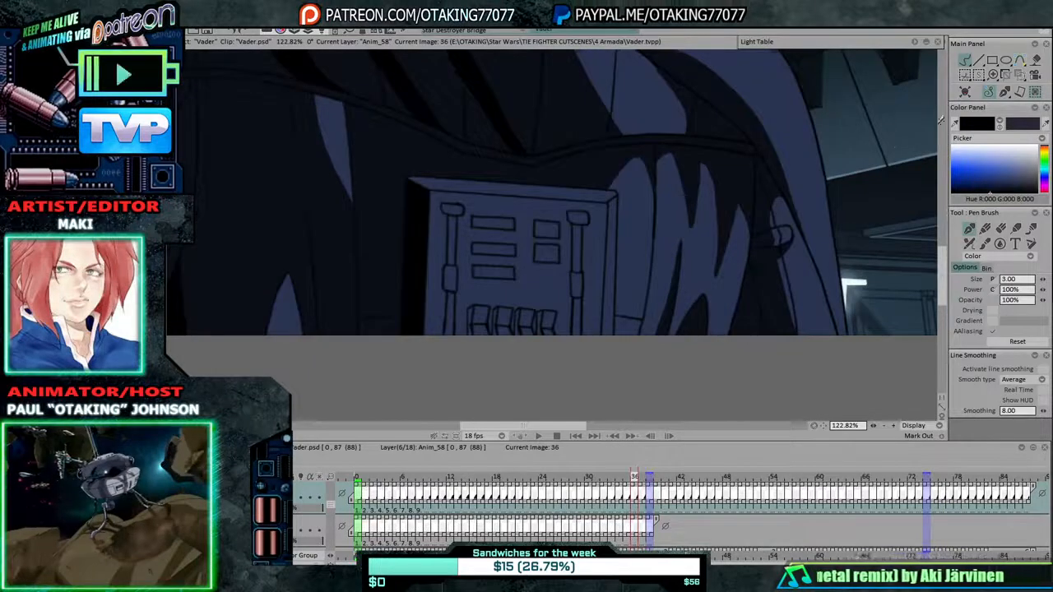
pyautogui.press('Left')
pyautogui.click(1036, 61)
pyautogui.press('Right')
pyautogui.press('Right')
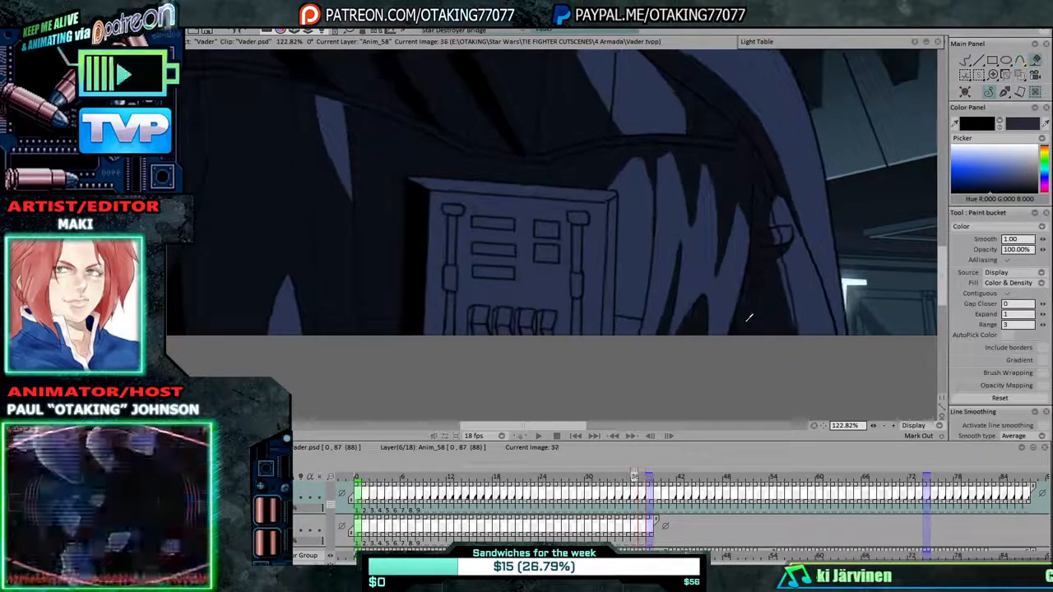
# Blacken the shadow between the lower chest folds and the cape edge with the Paint bucket on images 36 to 33.
pyautogui.press('Left')
pyautogui.press('Left')
pyautogui.press('Left')
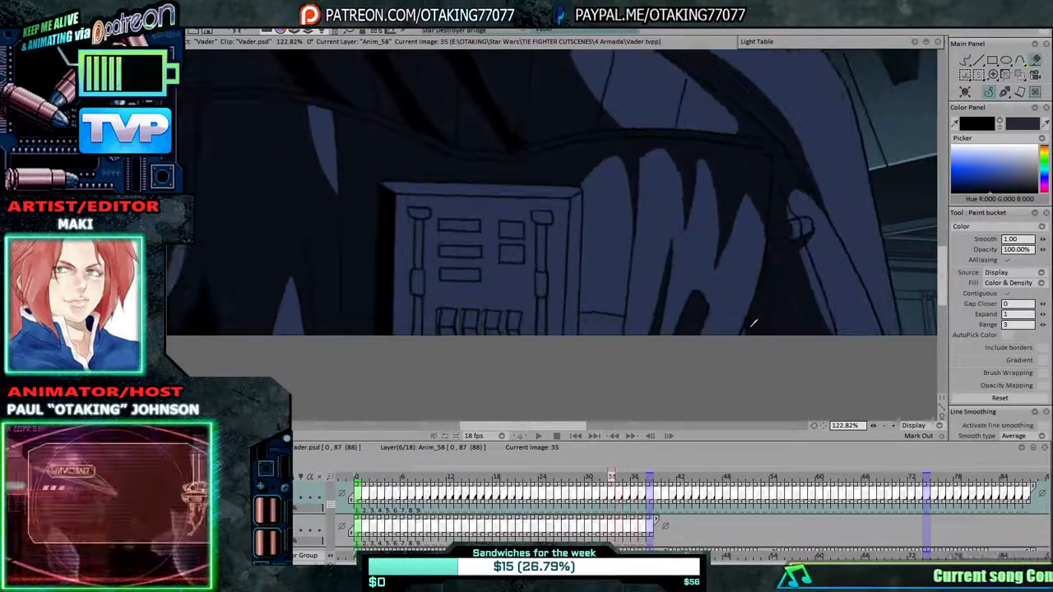
pyautogui.press('Left')
pyautogui.press('Left')
pyautogui.press('Left')
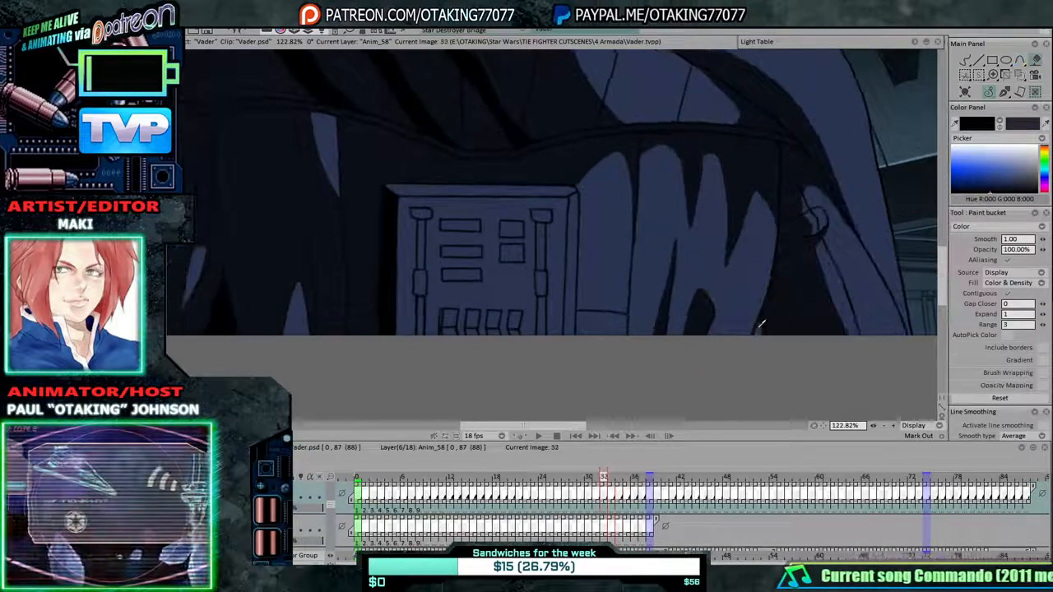
pyautogui.press('Right')
# Draw the shadow shape between the lower chest folds and the cape edge in black with the Pen Brush on images 32 to 24.
pyautogui.click(965, 61)
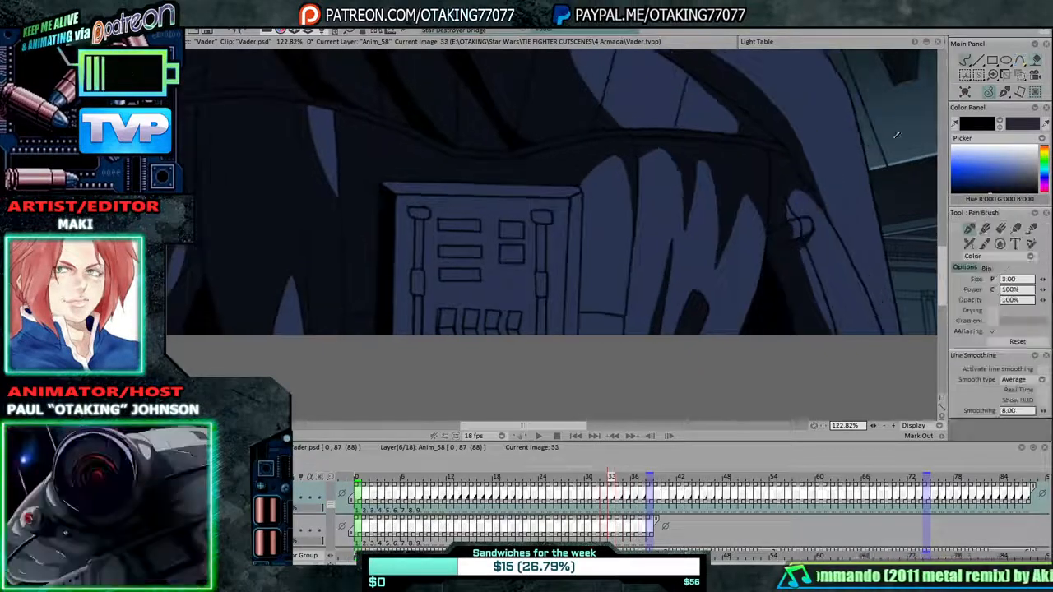
pyautogui.press('Left')
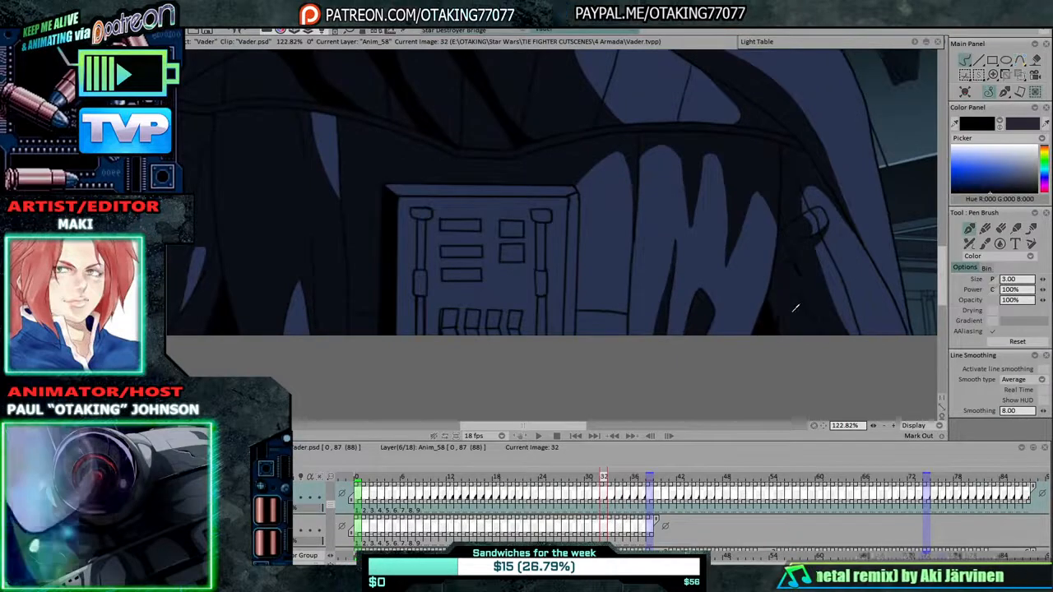
pyautogui.press('Left')
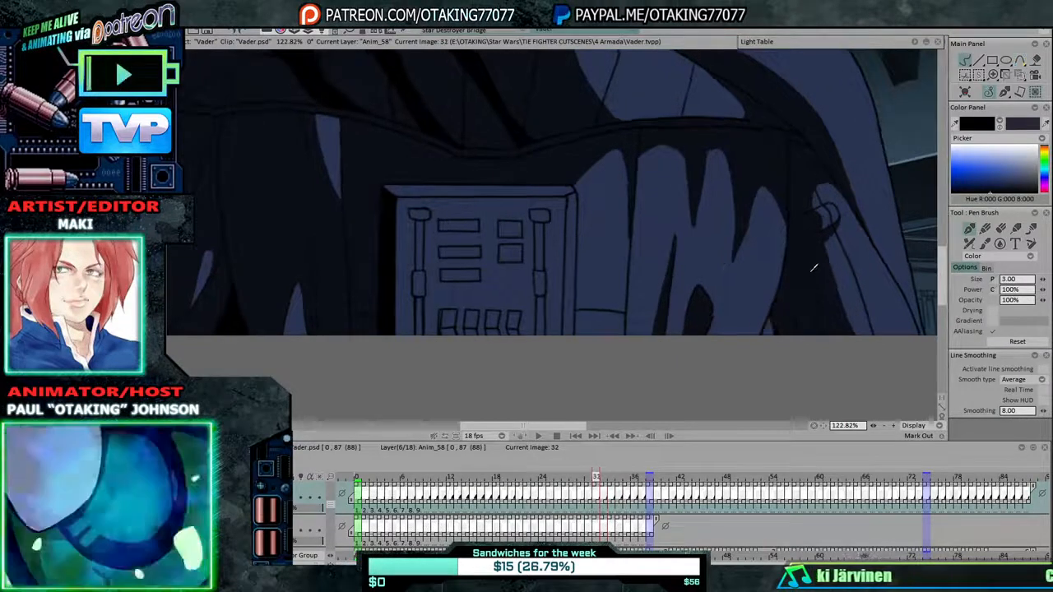
pyautogui.press('Left')
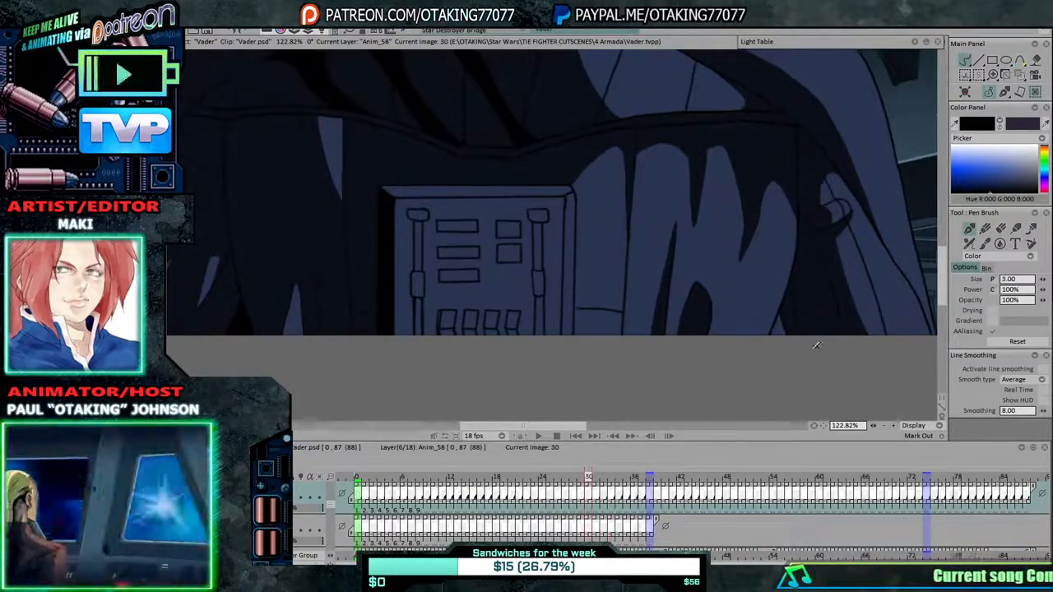
pyautogui.press('Left')
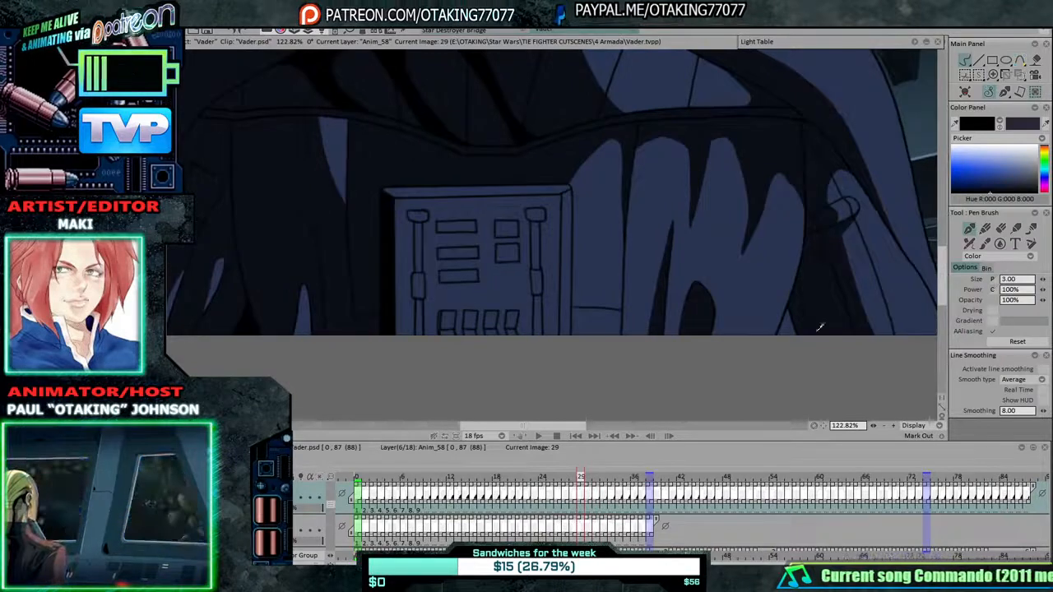
pyautogui.press('Left')
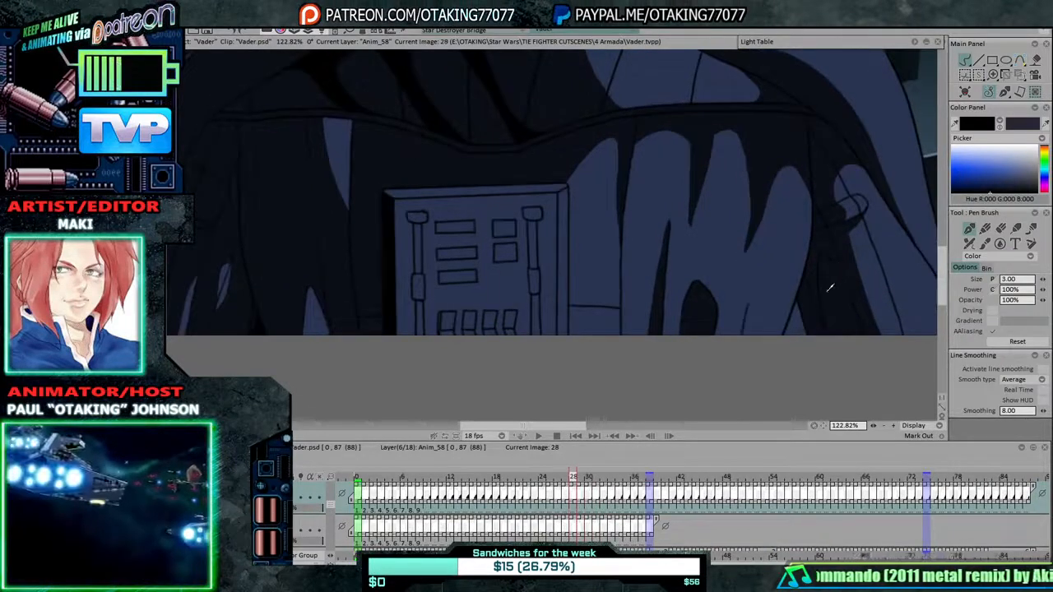
pyautogui.press('Left')
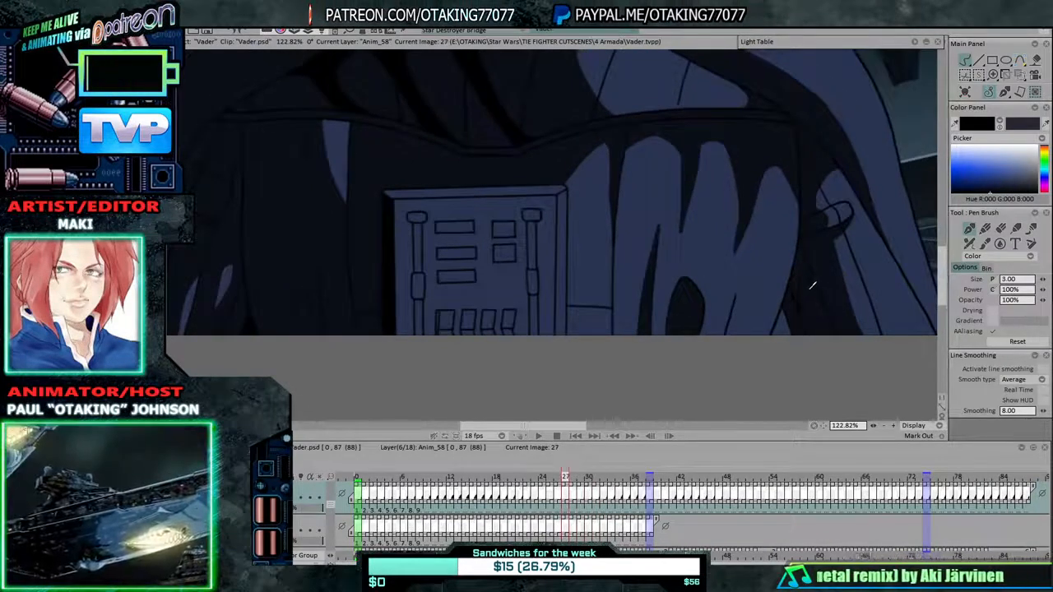
pyautogui.press('Left')
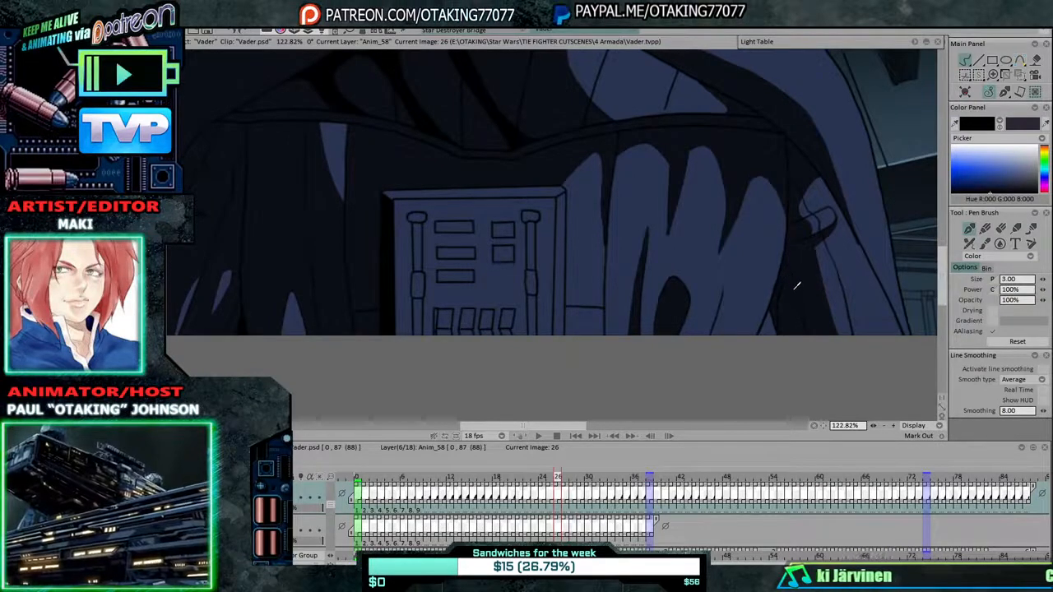
pyautogui.press('Left')
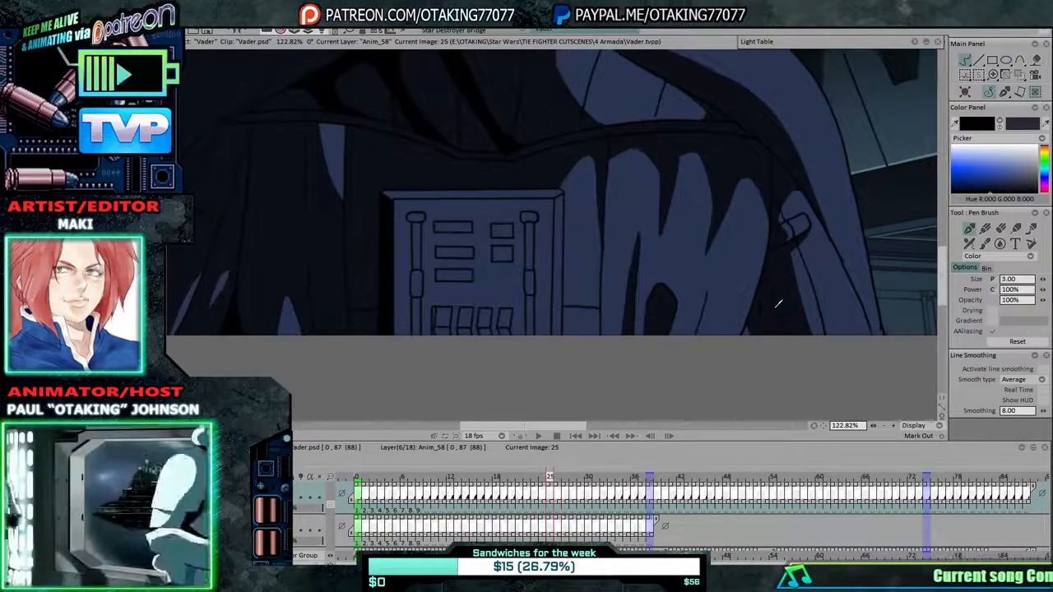
pyautogui.press('Left')
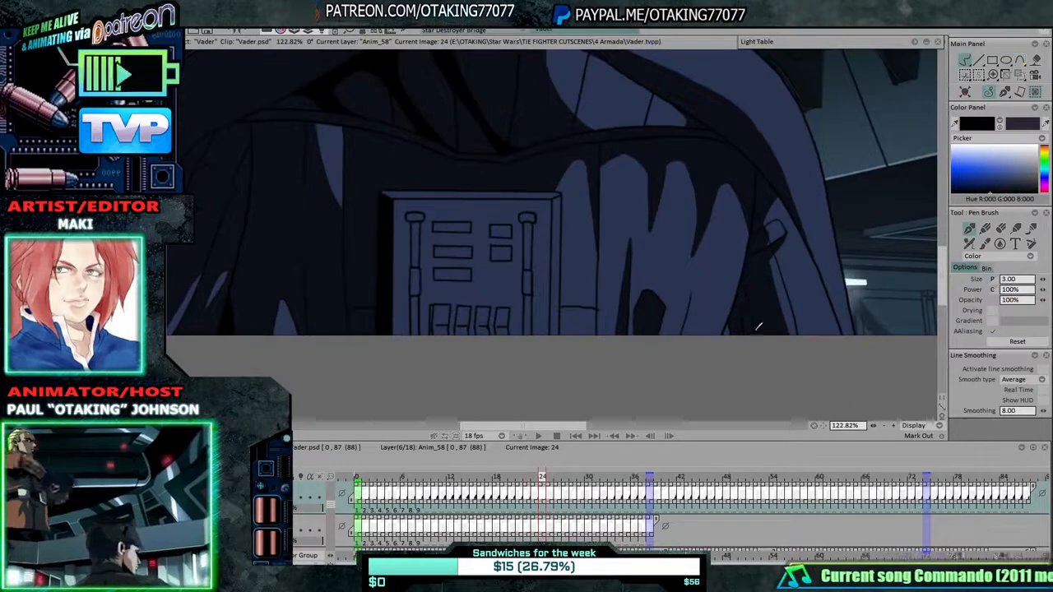
# Blacken the shadow between the lower chest folds and the cape edge on images 24 and 25 with the Paint bucket and straight Pen Brush lines.
pyautogui.press('f')
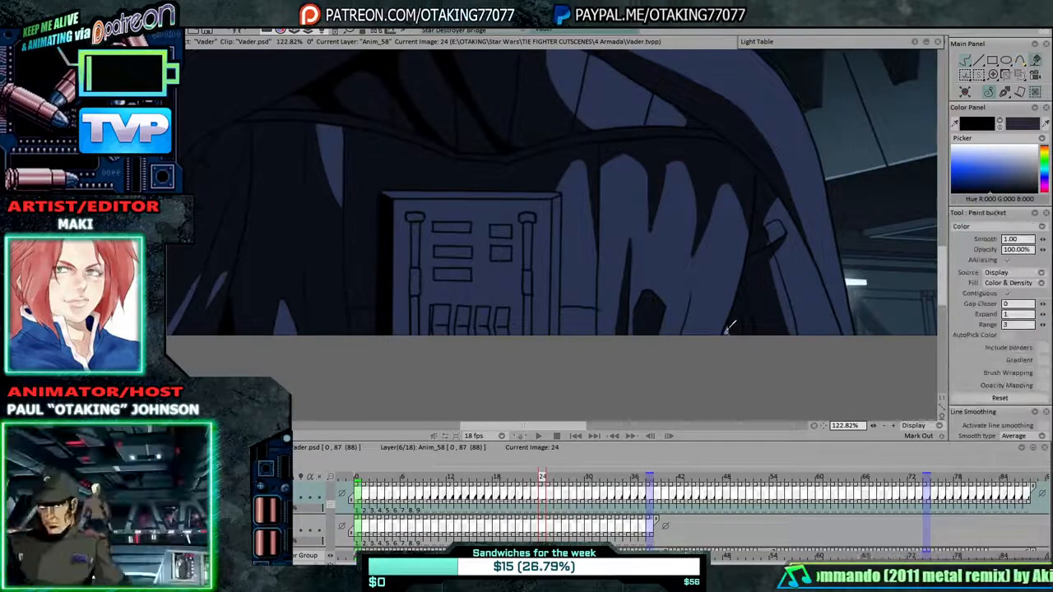
pyautogui.click(978, 61)
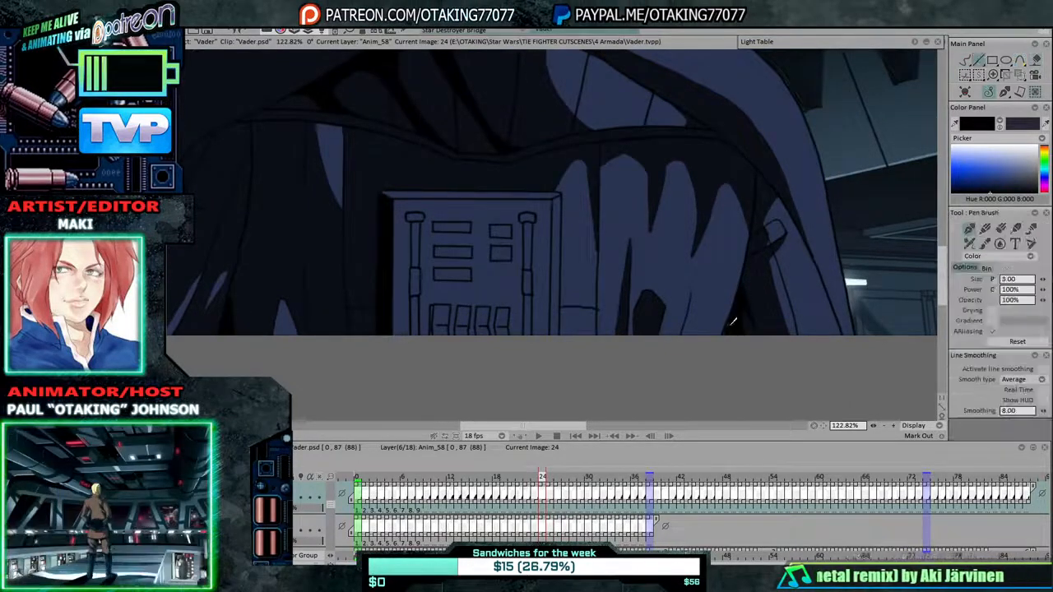
pyautogui.press('Right')
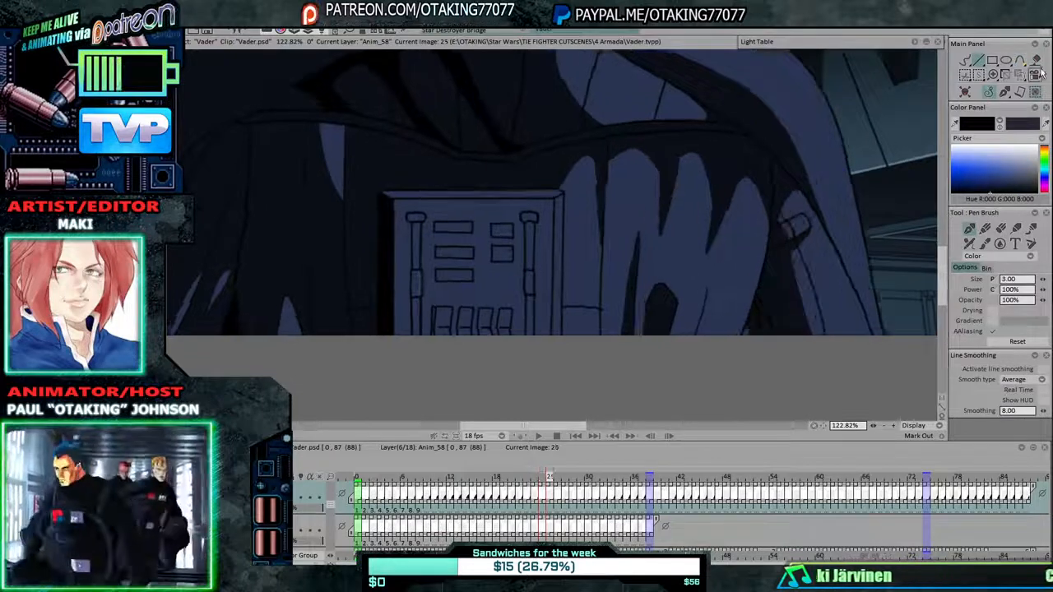
pyautogui.press('f')
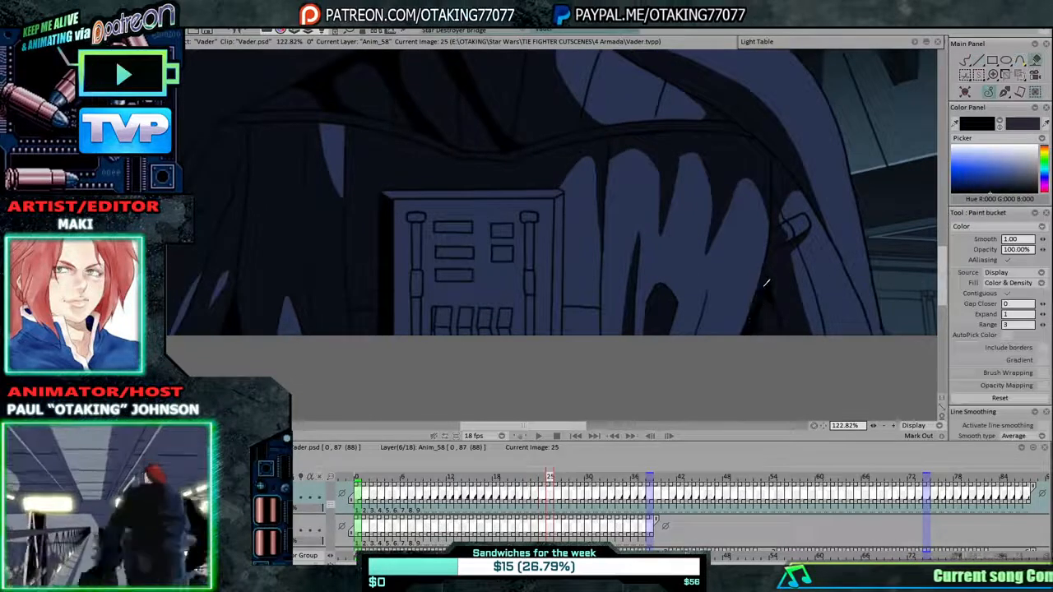
# Fill the lower chest-fold shadow beside the cape on images 26 and 27 with black and tidy its edge with straight lines.
pyautogui.press('Right')
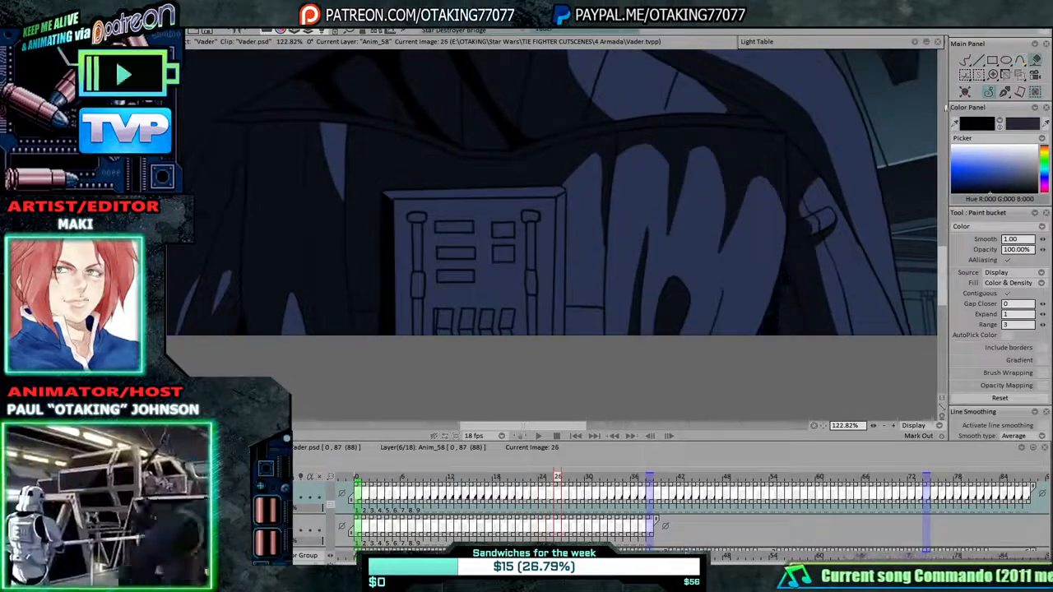
pyautogui.click(978, 60)
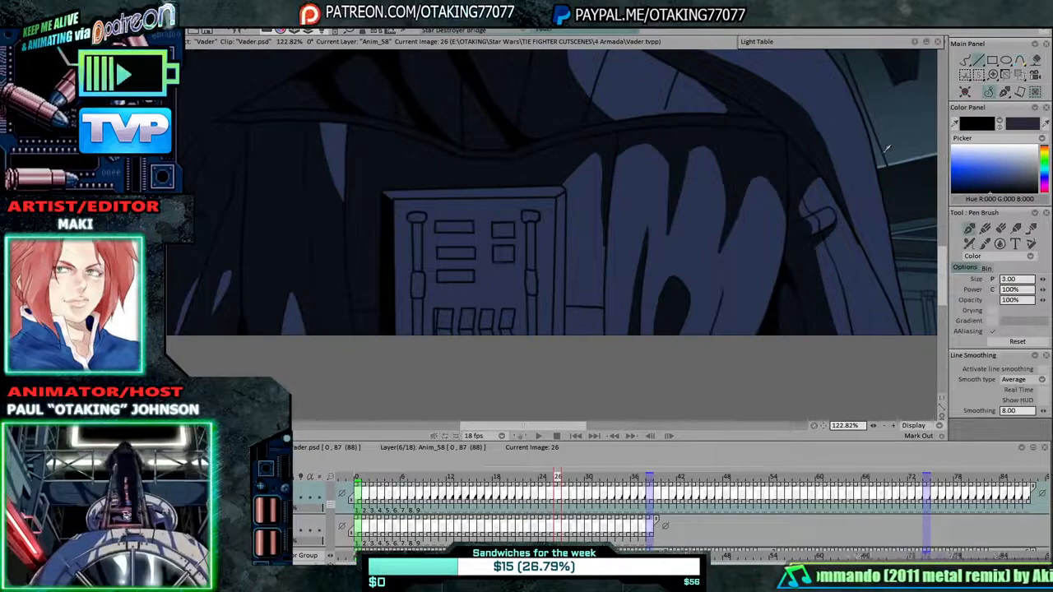
pyautogui.click(1036, 61)
pyautogui.press('Right')
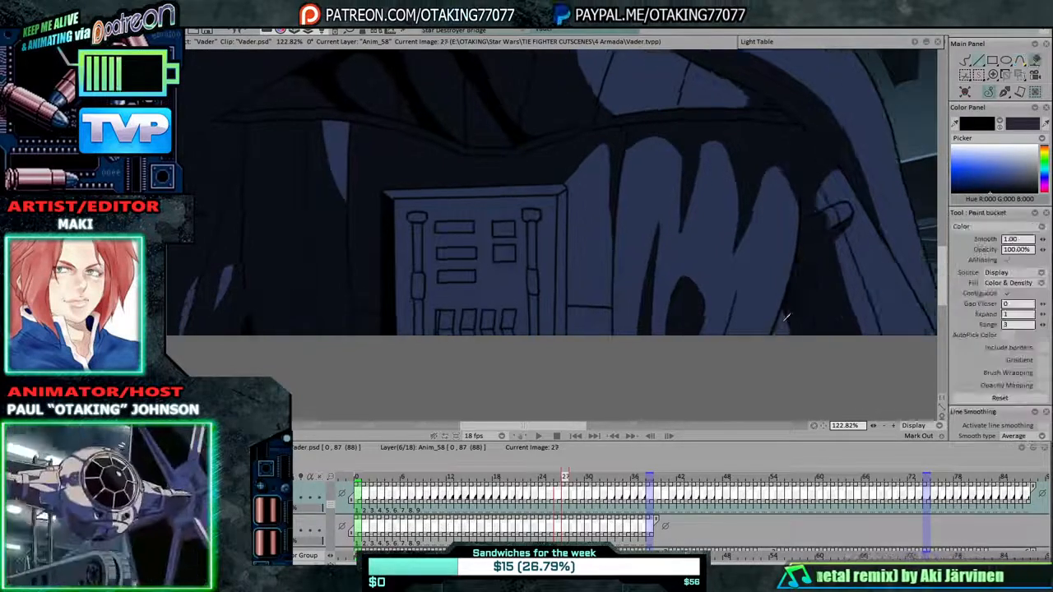
pyautogui.click(976, 62)
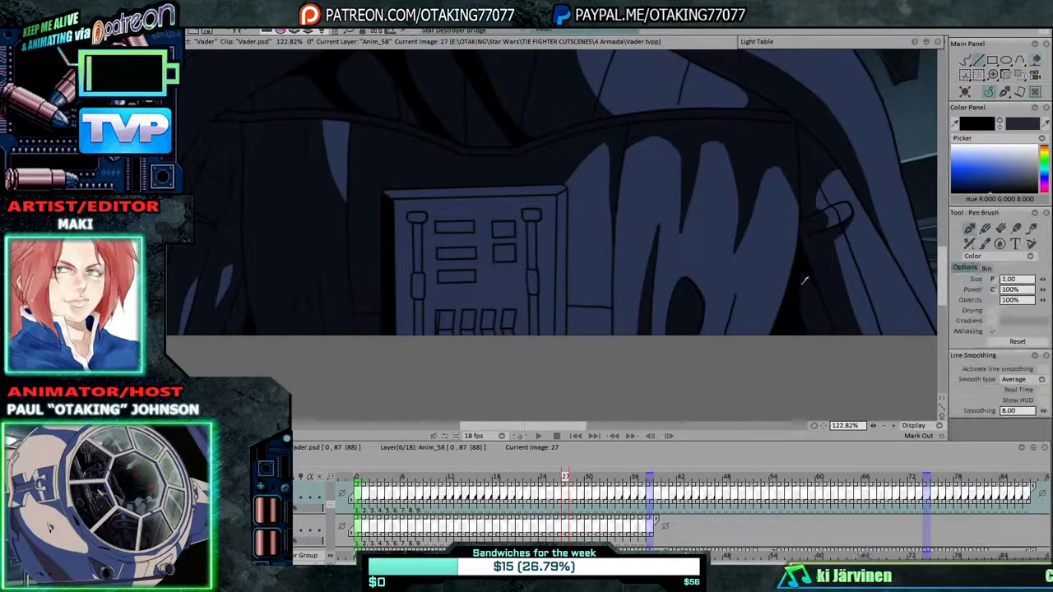
# Fill the shadow between the lower chest folds and cape edge on image 28 with black, refining its outline with the Pen Brush.
pyautogui.press('Right')
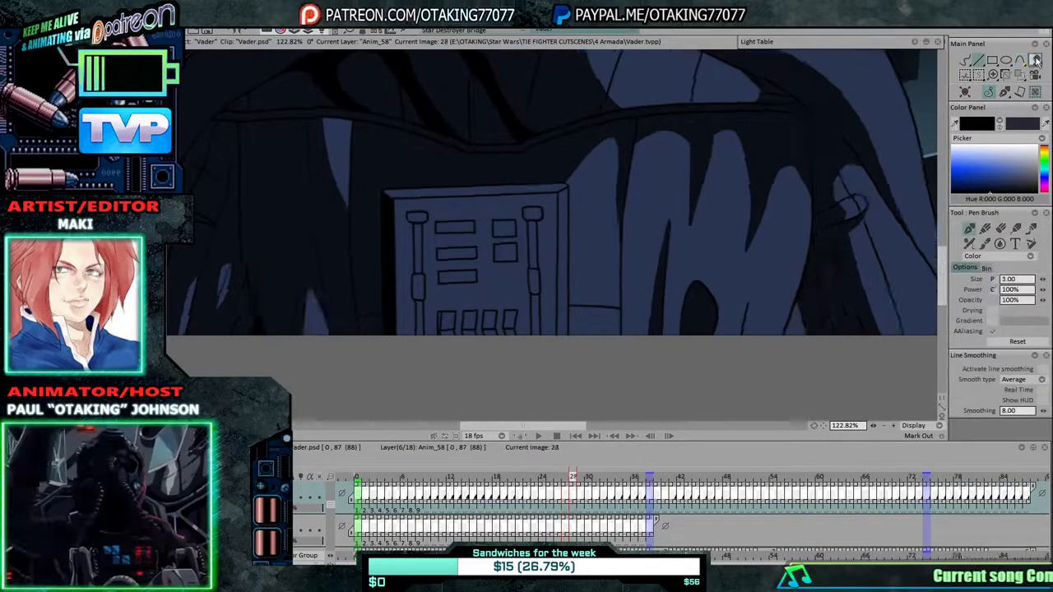
pyautogui.click(1035, 62)
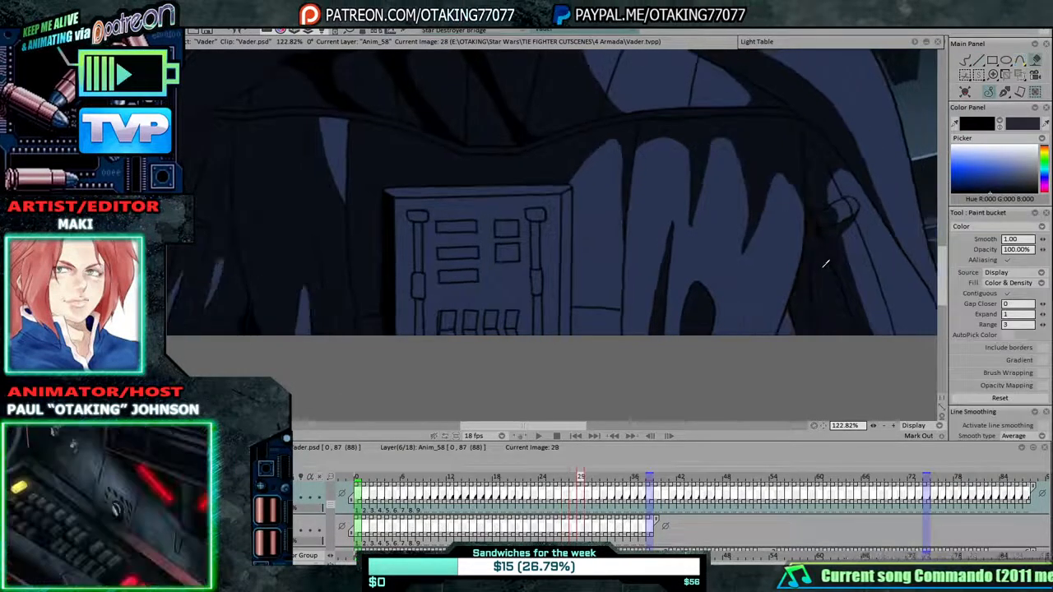
pyautogui.click(976, 62)
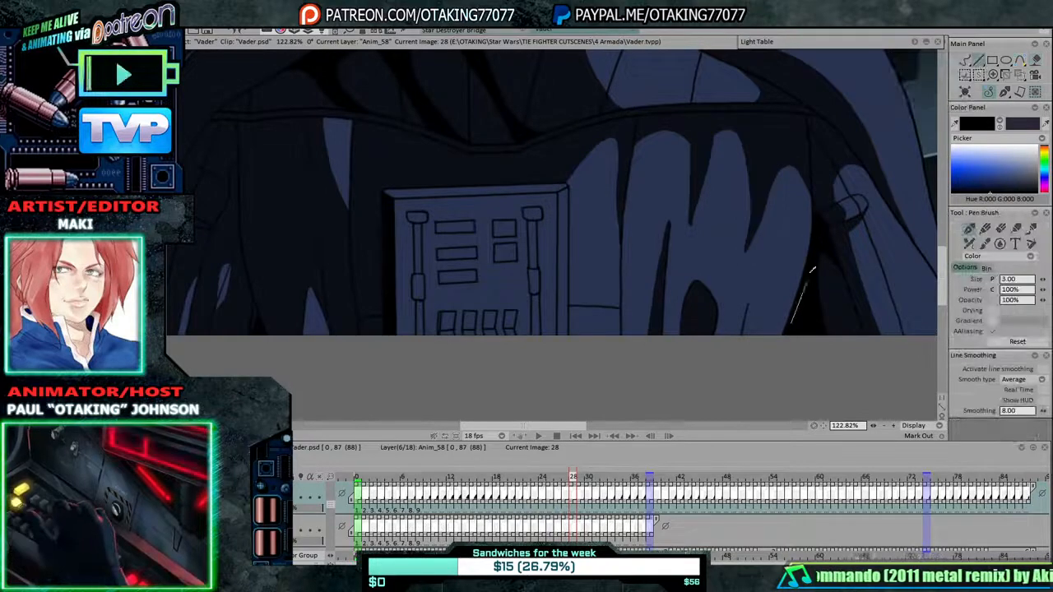
pyautogui.click(1035, 62)
pyautogui.press('Right')
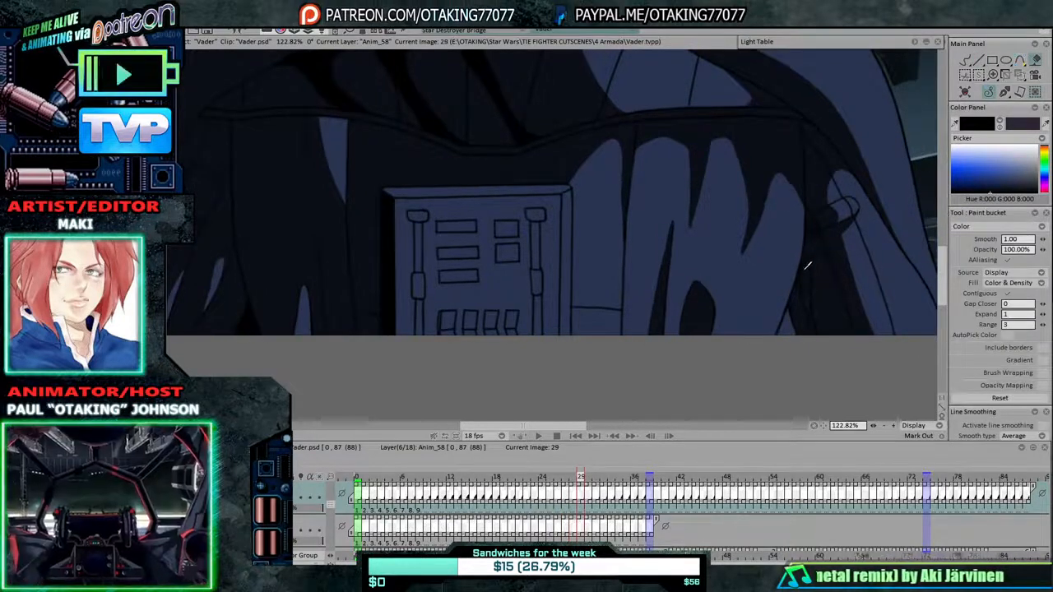
pyautogui.press('Left')
pyautogui.press('Left')
pyautogui.press('Right')
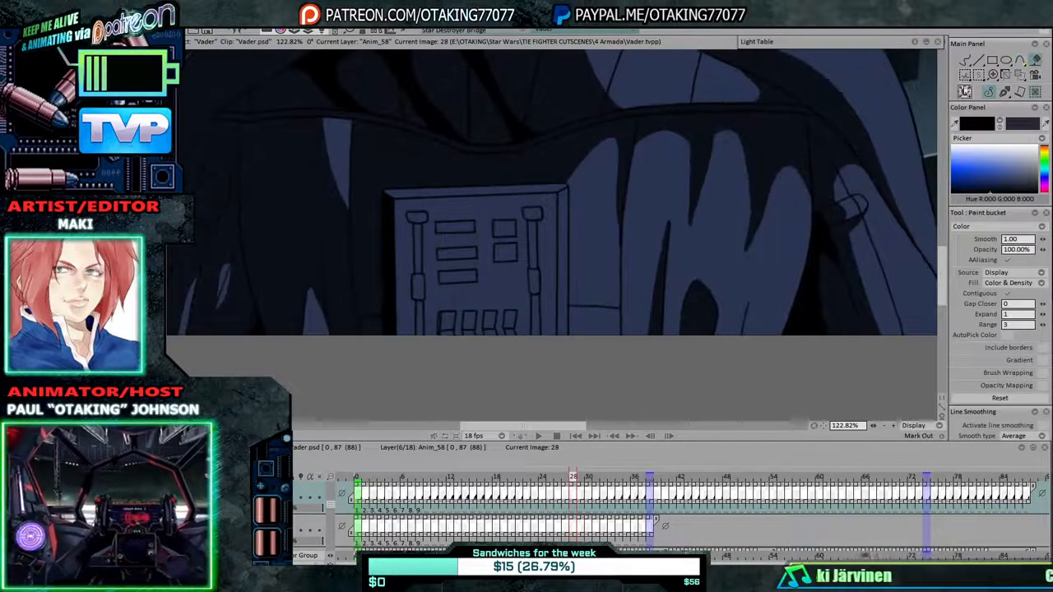
pyautogui.click(965, 61)
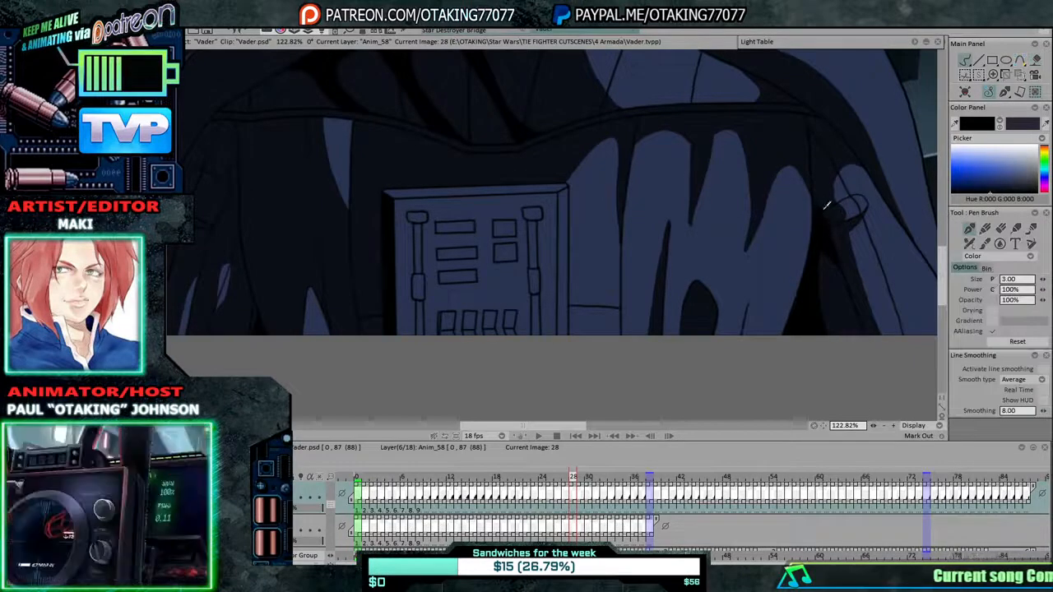
# Fill the shadow areas between the lower chest folds and the cape edge with black on images 29 to 31, using the Paint bucket.
pyautogui.press('Right')
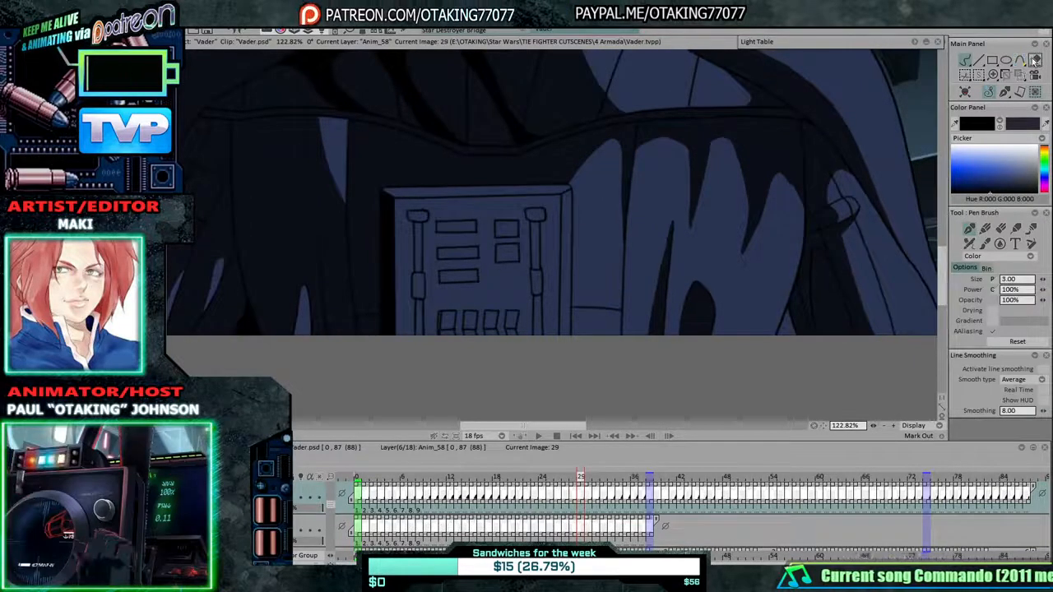
pyautogui.press('f')
pyautogui.click(810, 253)
pyautogui.click(791, 309)
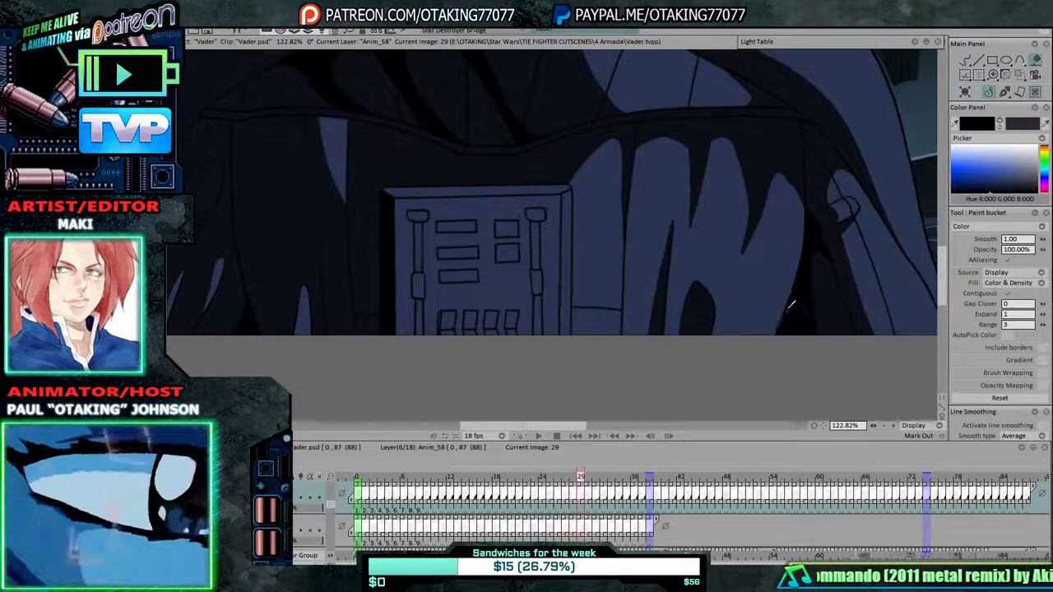
pyautogui.press('Right')
pyautogui.click(785, 319)
pyautogui.click(799, 268)
pyautogui.press('Right')
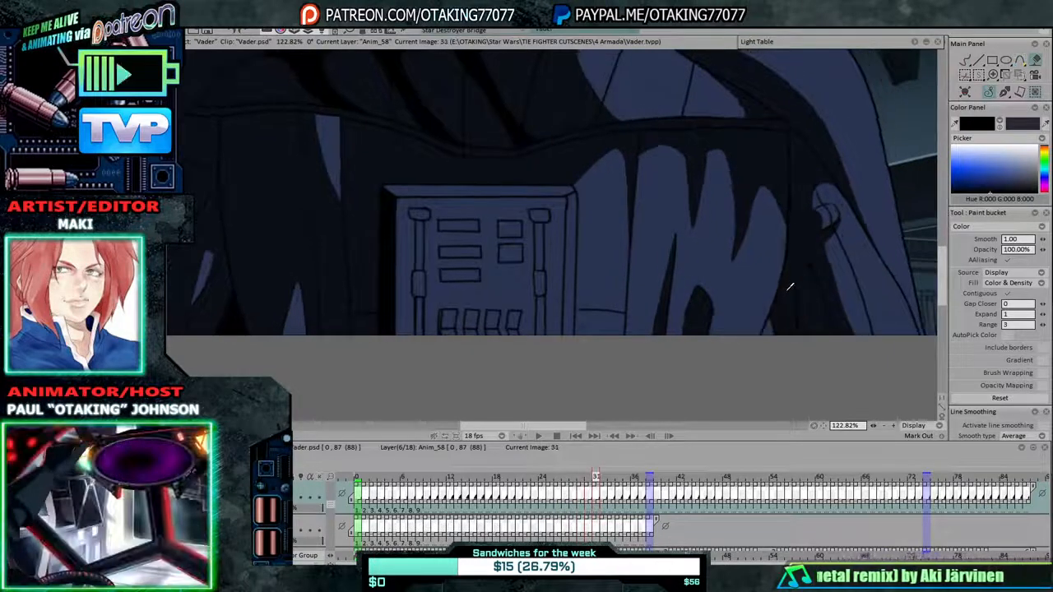
pyautogui.click(793, 267)
pyautogui.click(777, 320)
# Undo the overflowing shadow fill on image 32, close the outline with the Pen Brush, and refill the area with the Paint bucket.
pyautogui.press('Right')
pyautogui.click(777, 296)
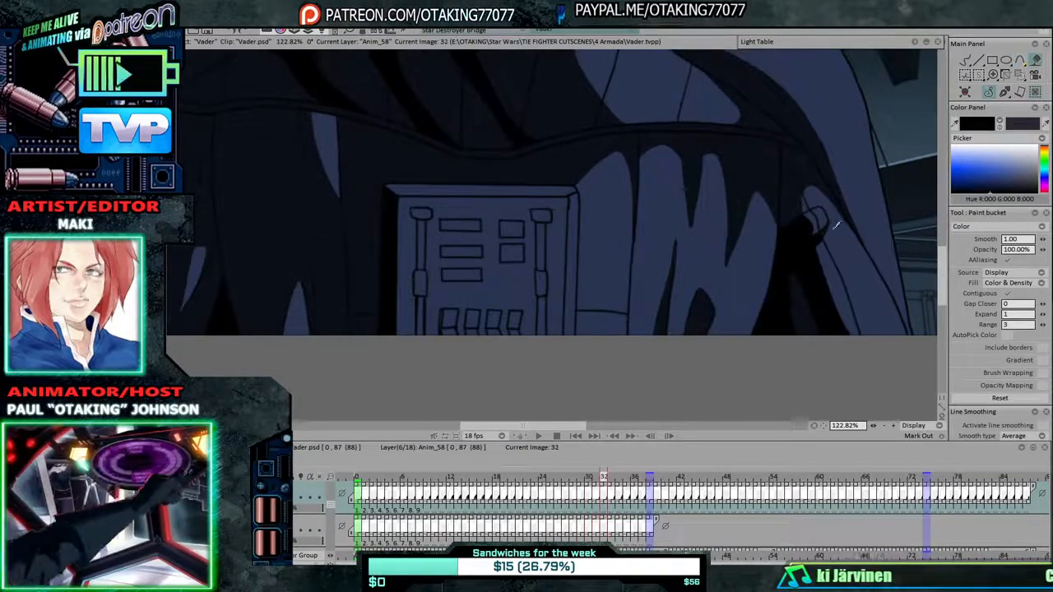
pyautogui.hotkey('ctrl', 'z')
pyautogui.click(966, 62)
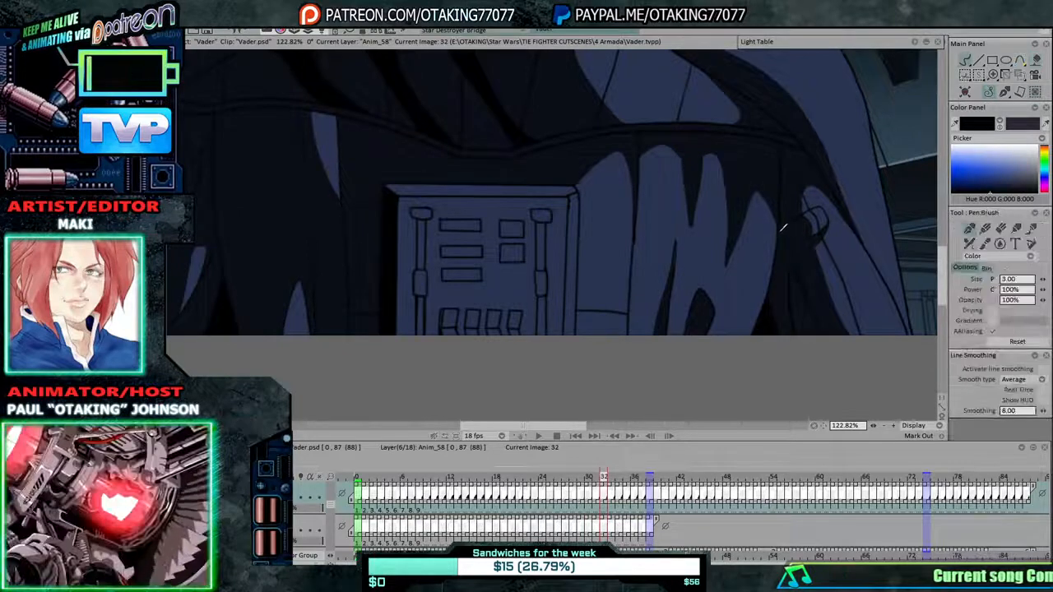
pyautogui.click(1036, 62)
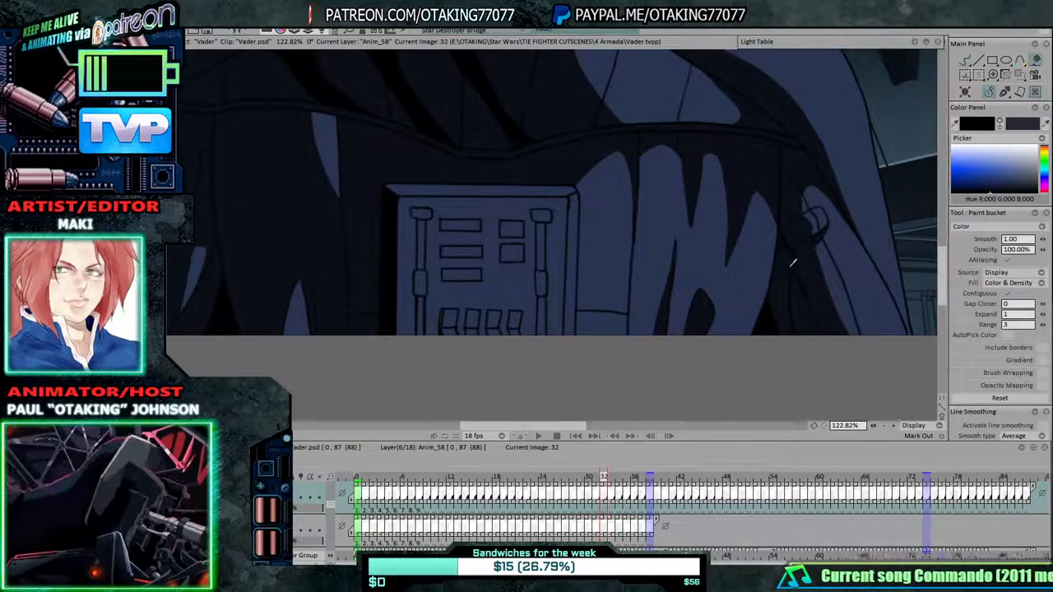
# Touch up the black shadow beside the lower chest folds on image 33 with the Pen Brush, comparing it with image 32.
pyautogui.press('Right')
pyautogui.press('Left')
pyautogui.press('Right')
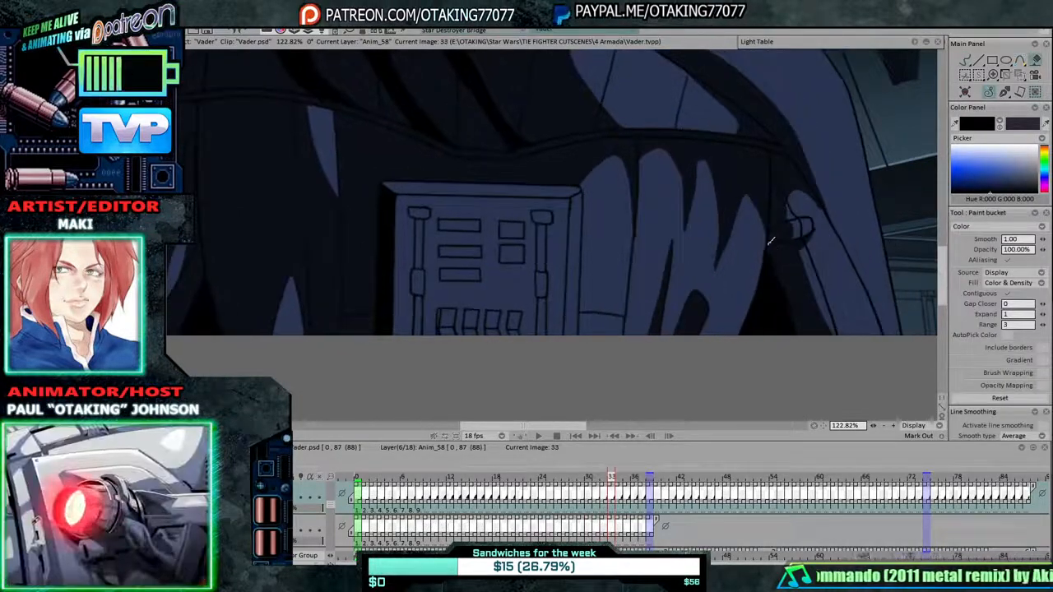
pyautogui.press('Left')
pyautogui.press('Right')
pyautogui.click(965, 61)
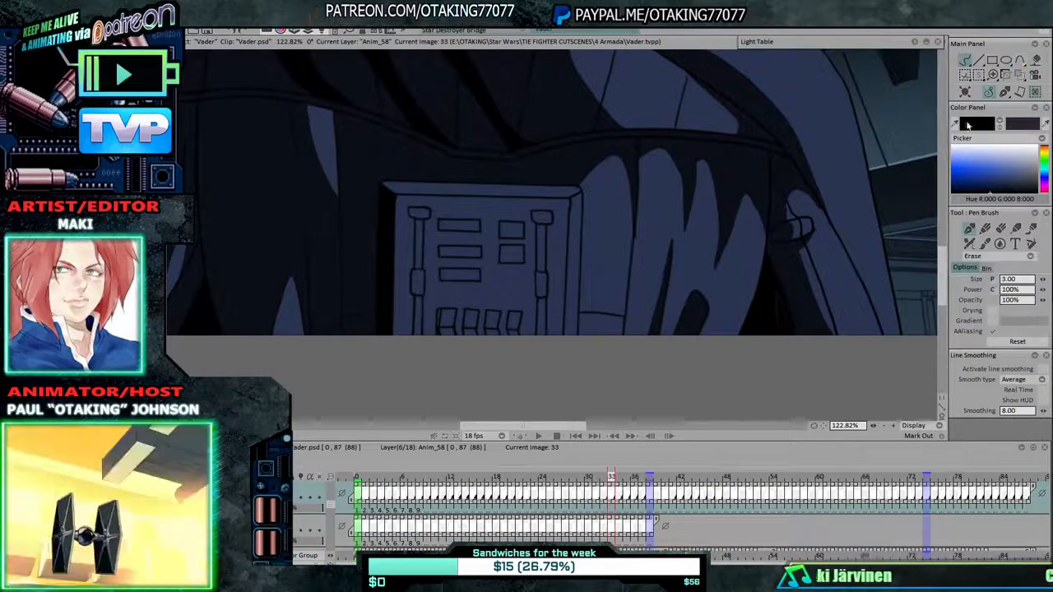
pyautogui.click(1035, 61)
pyautogui.click(787, 317)
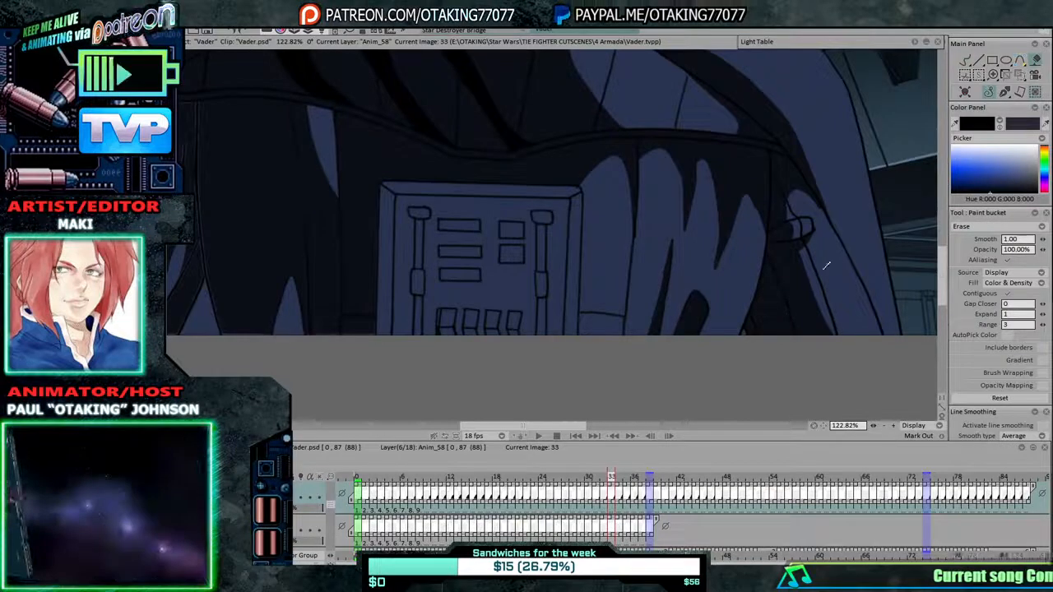
pyautogui.click(966, 61)
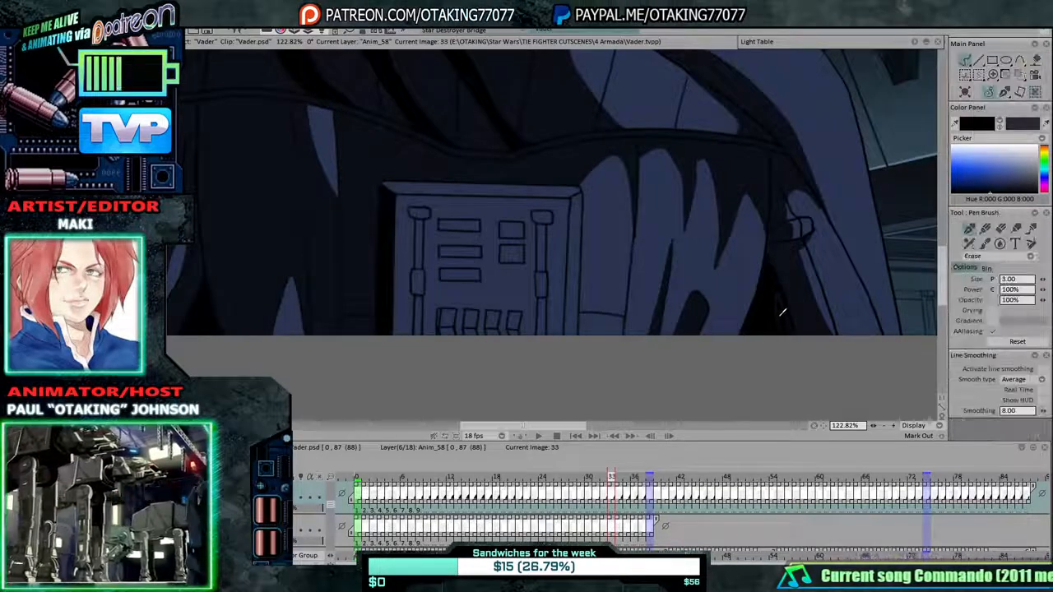
pyautogui.press('e')
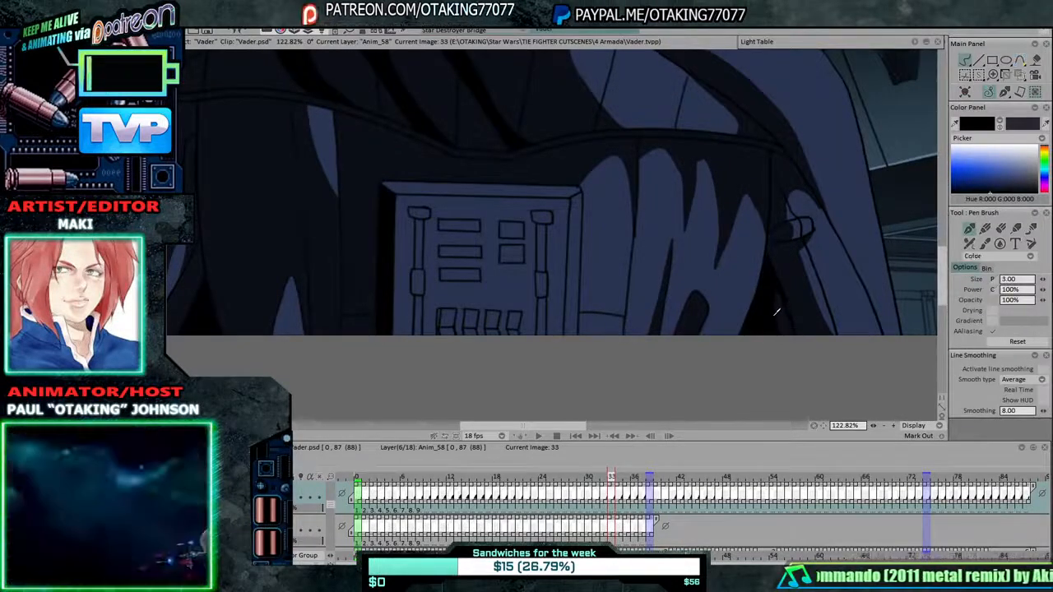
# Flip back and forth through images 33 to 24 to examine the shadow between the chest folds and the cape edge.
pyautogui.press('Left')
pyautogui.press('Left')
pyautogui.press('Left')
pyautogui.press('Left')
pyautogui.press('Left')
pyautogui.press('Left')
pyautogui.press('Right')
pyautogui.press('Right')
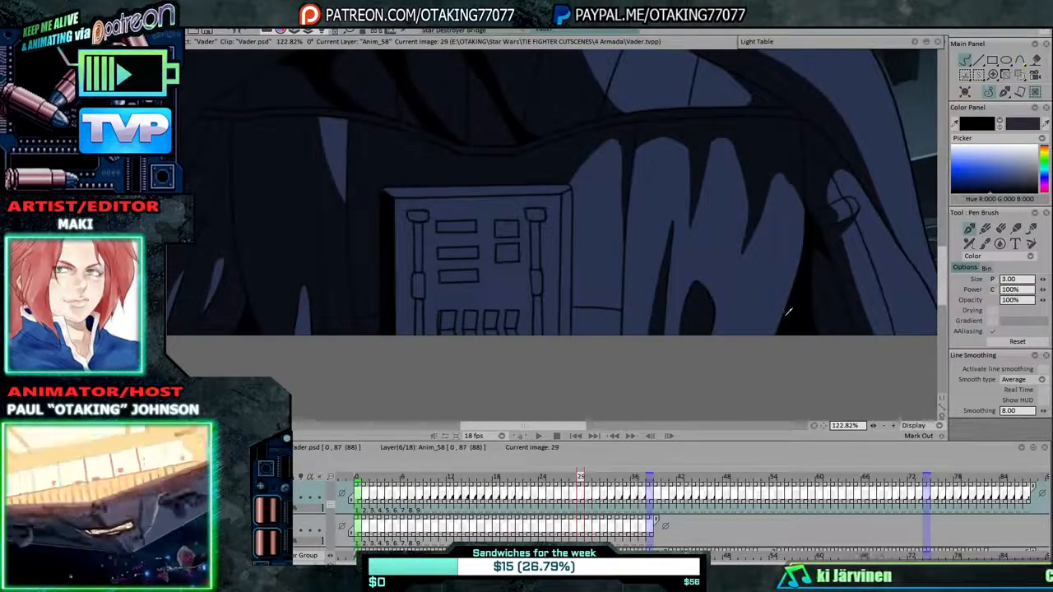
pyautogui.press('Left')
pyautogui.press('Left')
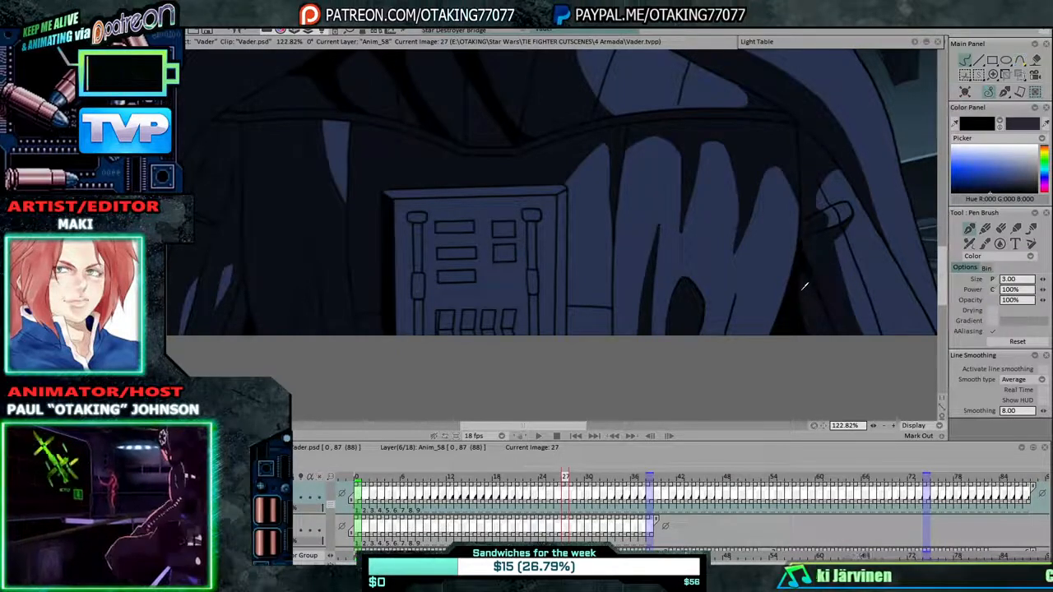
pyautogui.press('Left')
pyautogui.press('Left')
pyautogui.press('Left')
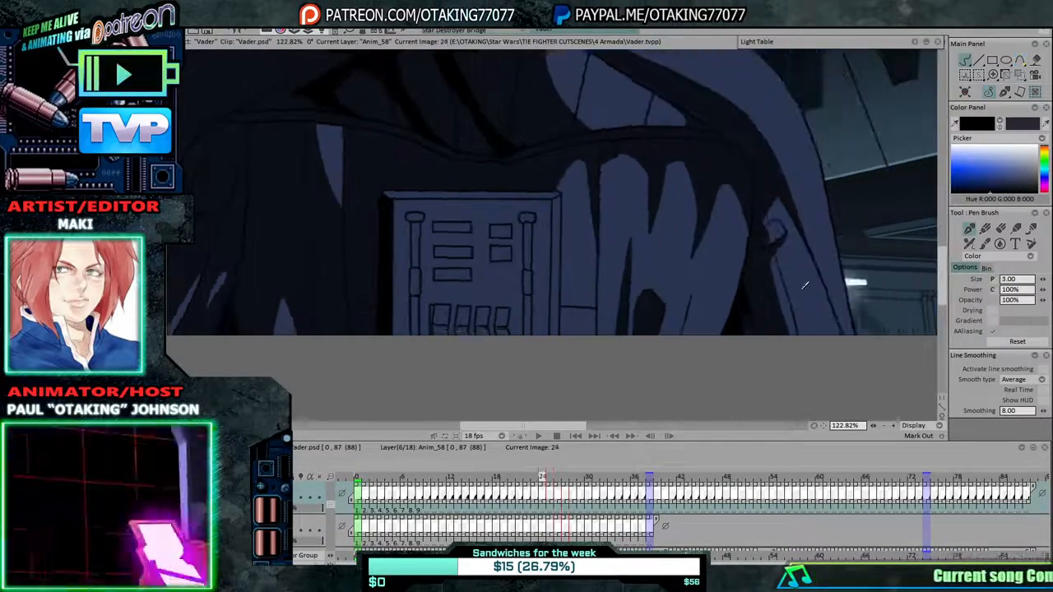
pyautogui.press('Right')
pyautogui.press('Right')
pyautogui.press('Right')
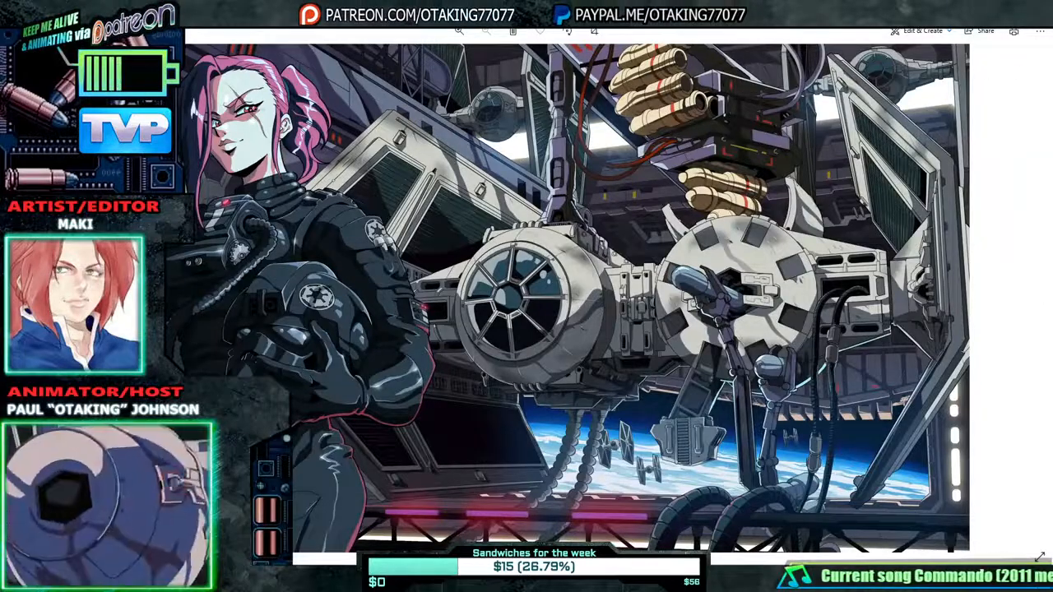
# View the TIE Bomber poster enlarged in the image viewer, then return to the Vader animation at image 26.
pyautogui.click(1039, 10)
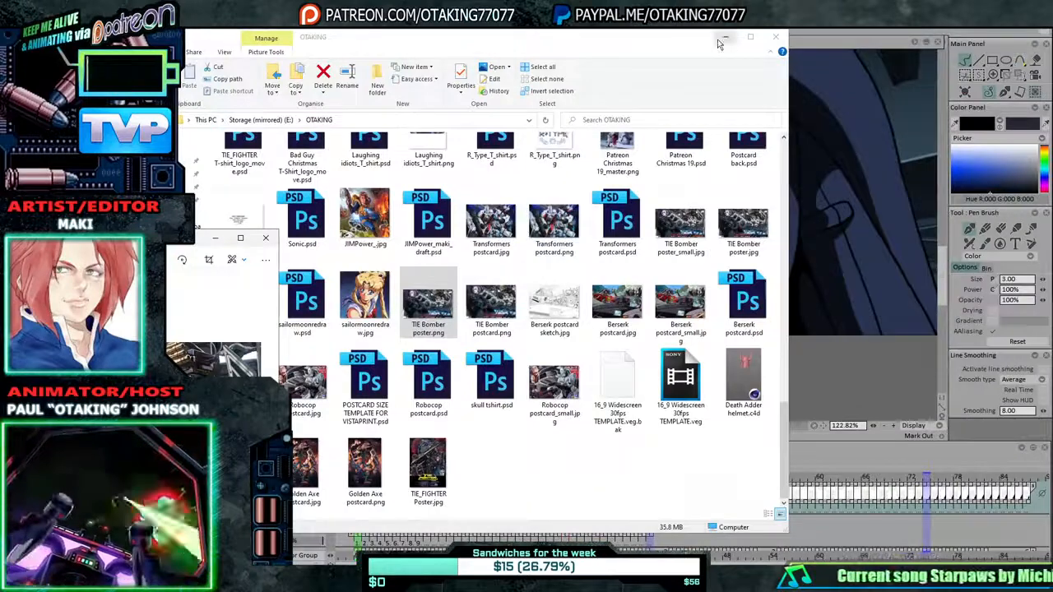
pyautogui.click(775, 37)
pyautogui.moveTo(157, 237); pyautogui.dragTo(928, 1)
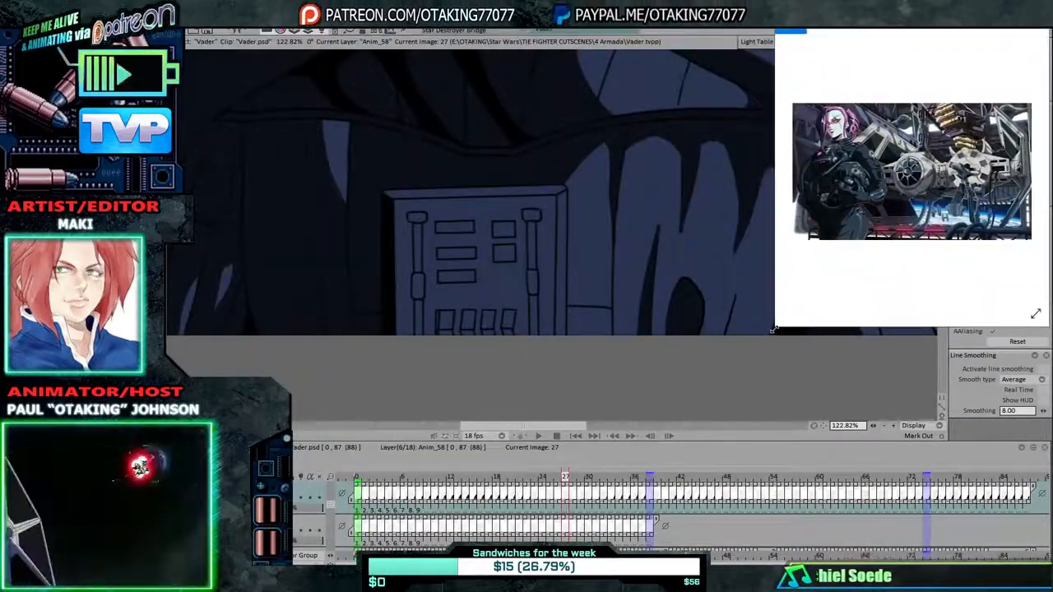
pyautogui.click(1010, 8)
pyautogui.moveTo(113, 572); pyautogui.dragTo(175, 570)
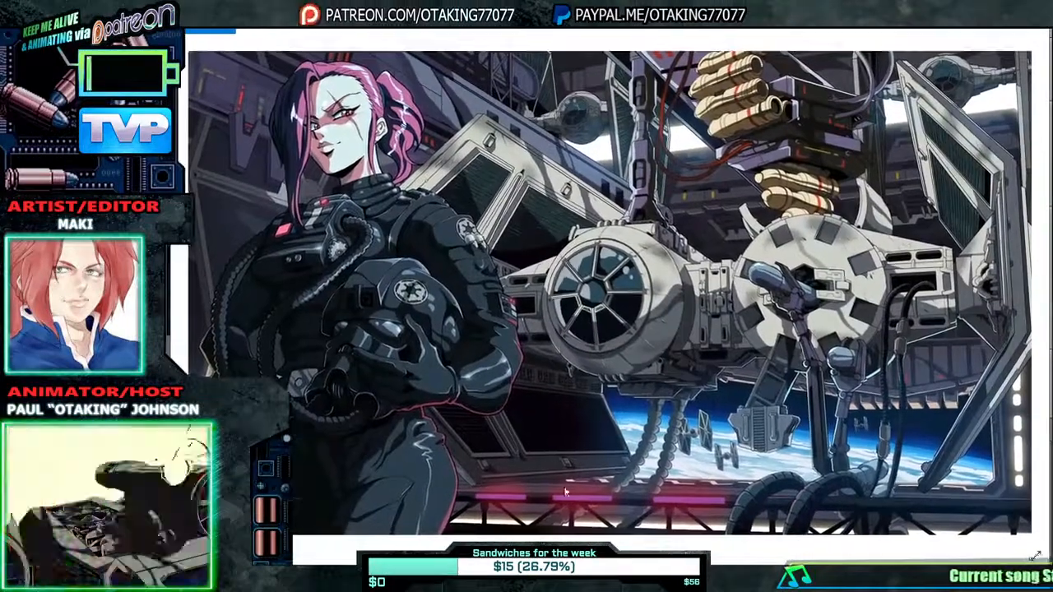
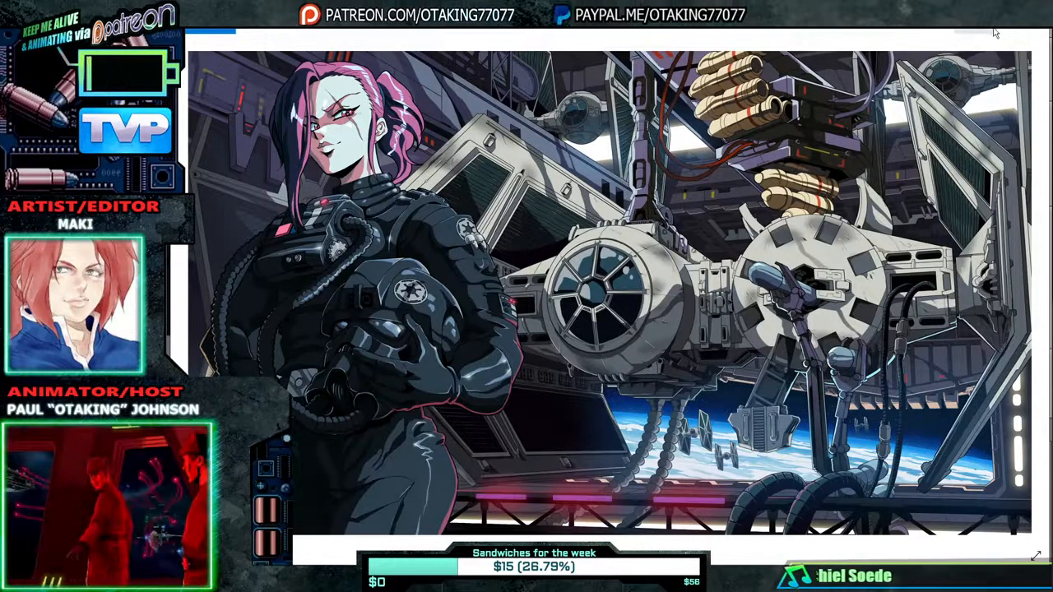
pyautogui.click(1039, 13)
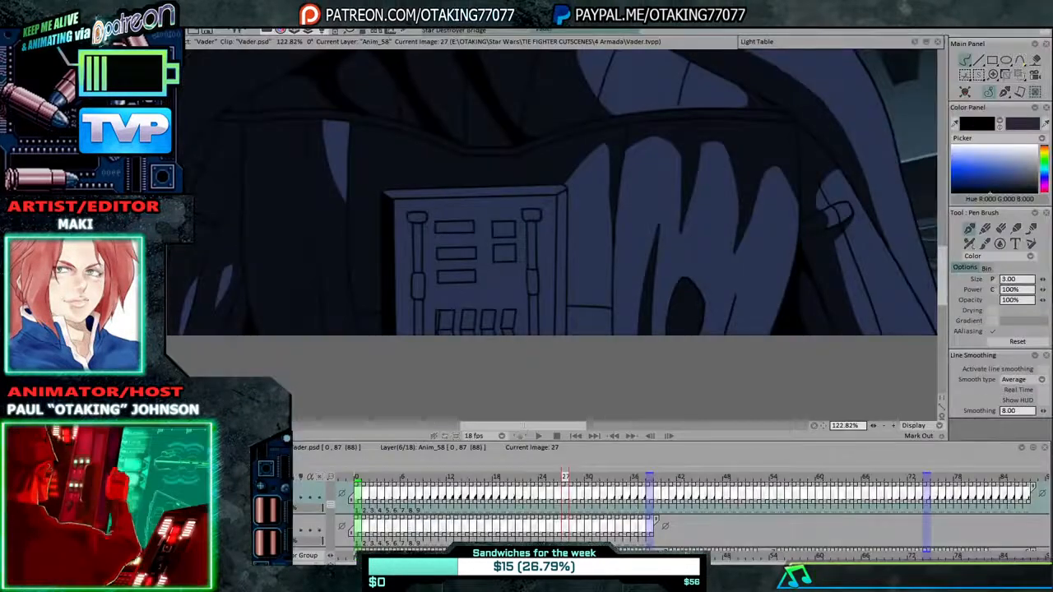
pyautogui.press('Left')
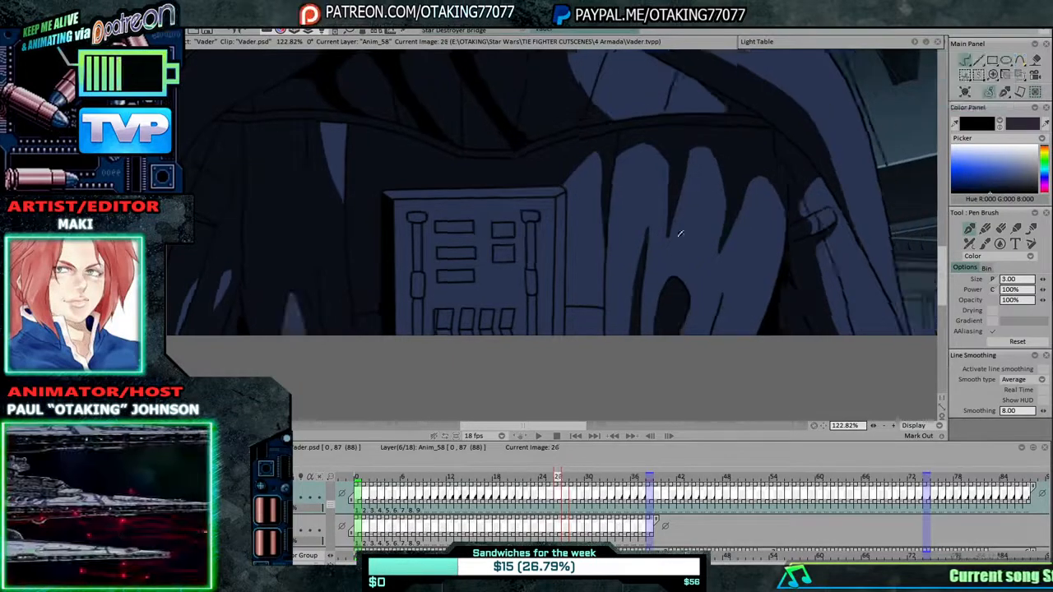
# Compare neighbouring images around 26, 25 and 24 to examine the shadow between the lower chest folds and the cape edge.
pyautogui.press('Right')
pyautogui.press('Left')
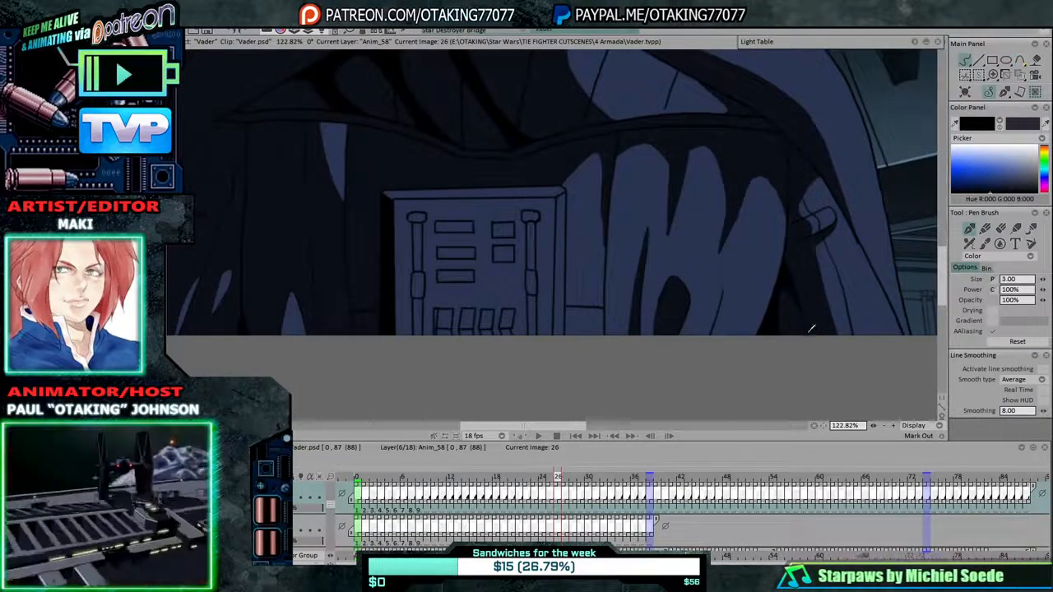
pyautogui.press('Left')
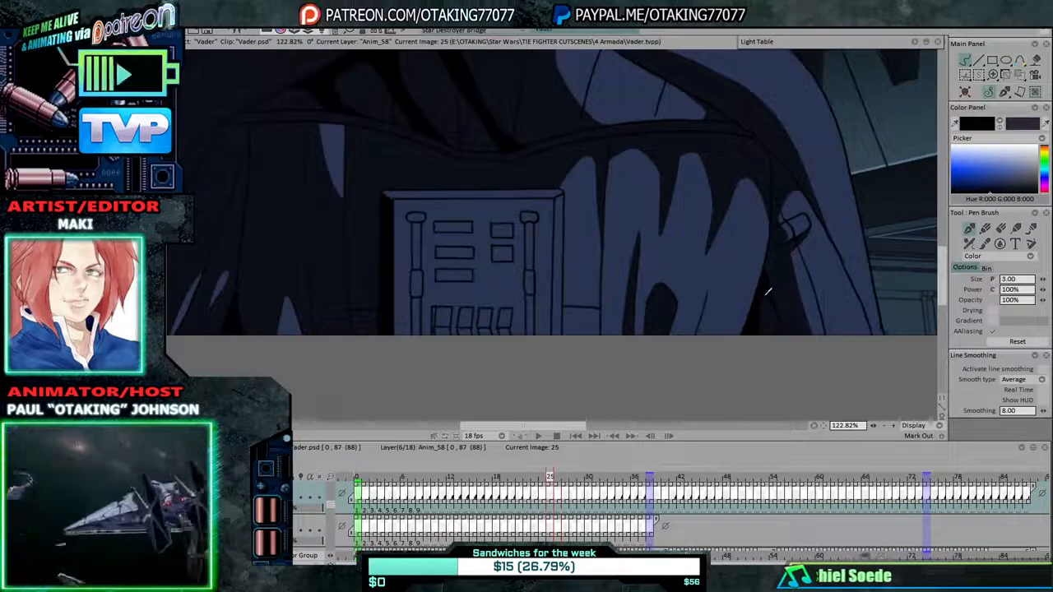
pyautogui.press('Left')
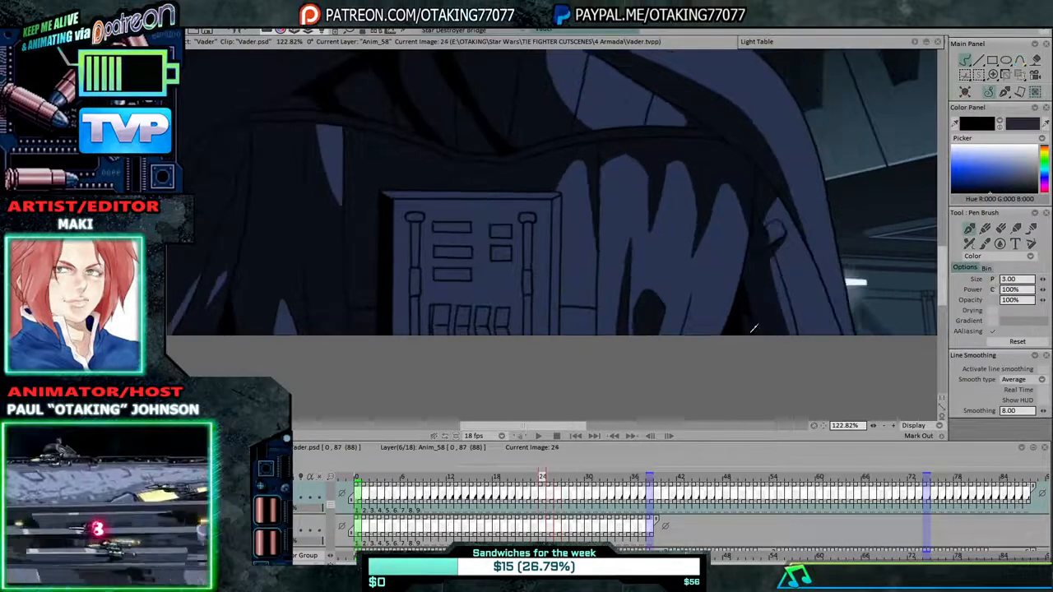
pyautogui.press('Right')
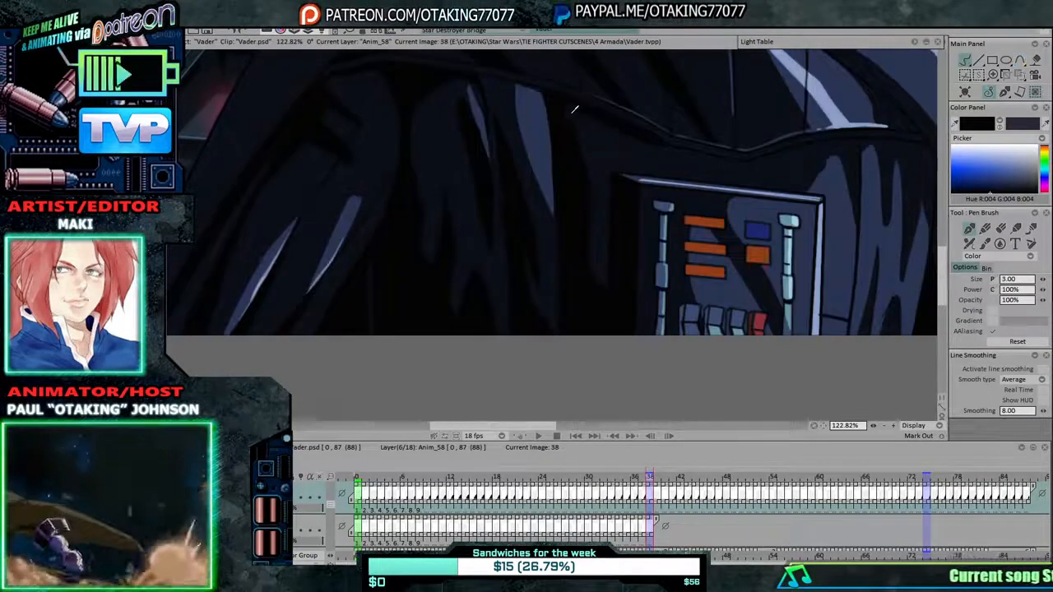
# Step back frame by frame from image 38 to image 24 to examine the neckline contour above the chest panel.
pyautogui.press('Left')
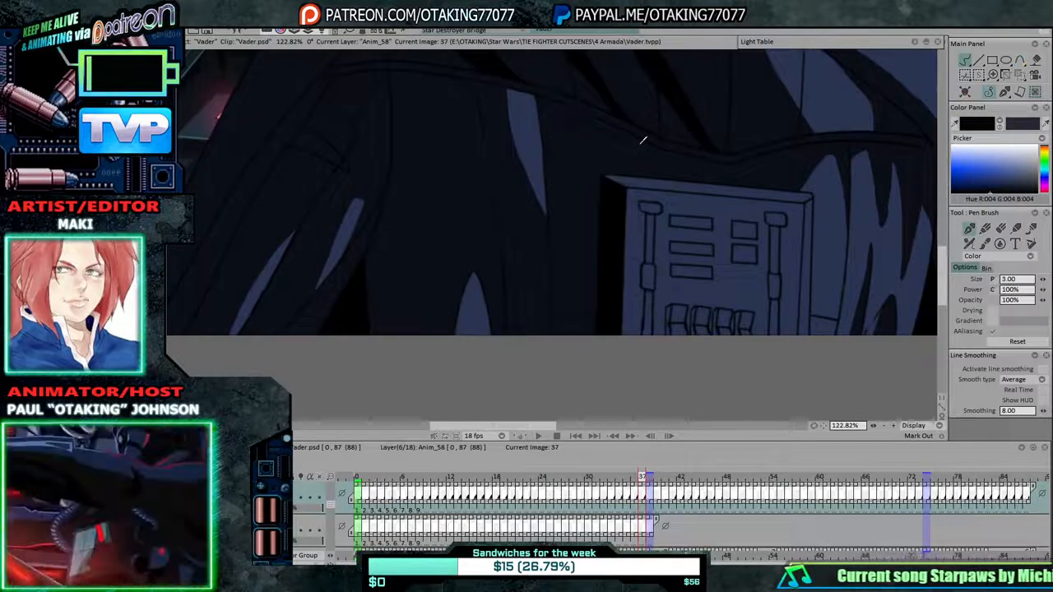
pyautogui.press('Right')
pyautogui.press('Left')
pyautogui.press('Left')
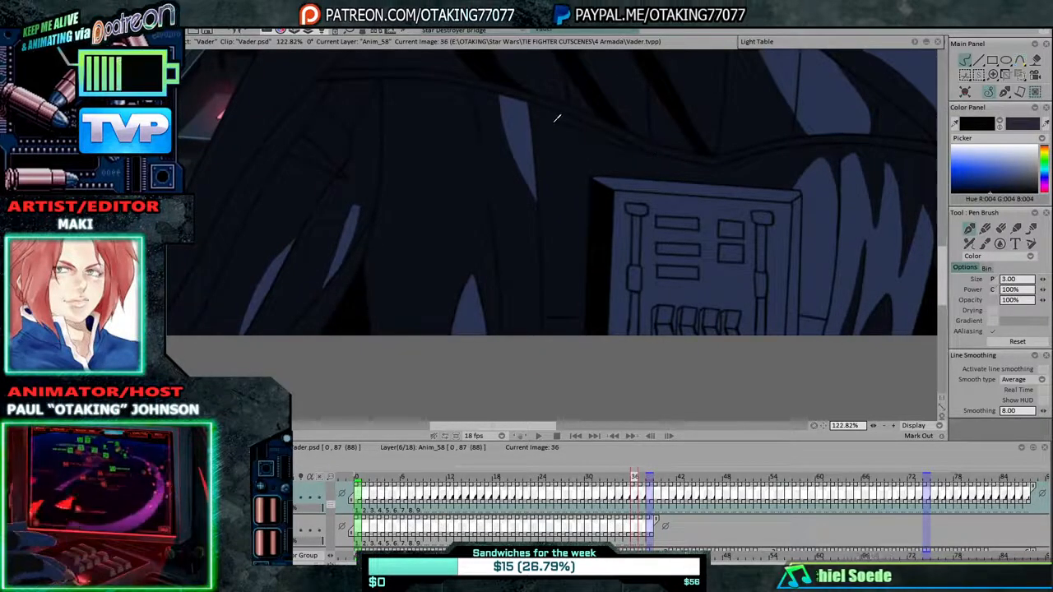
pyautogui.press('Left')
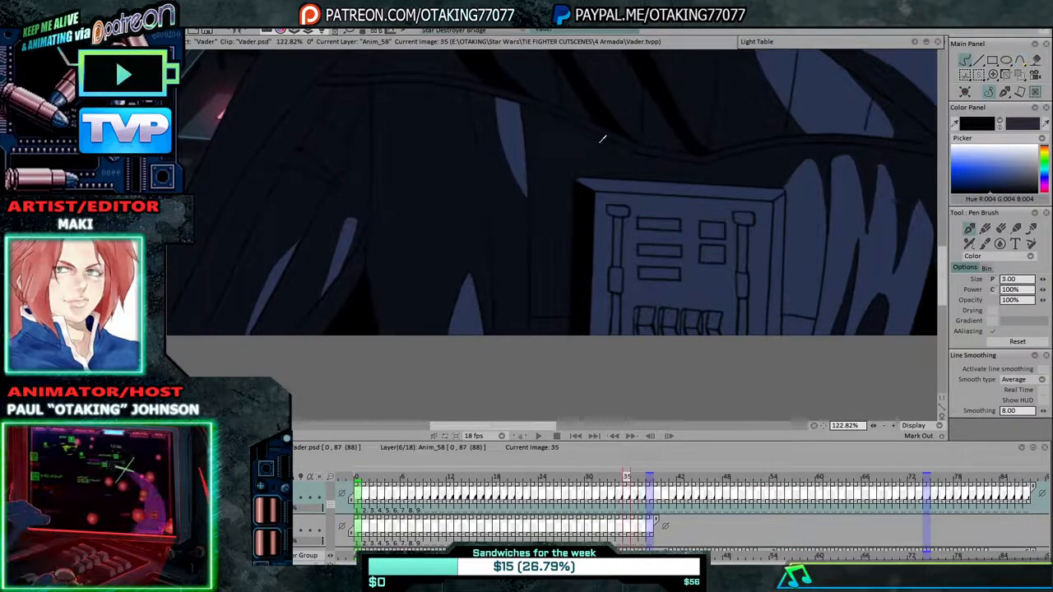
pyautogui.press('Left')
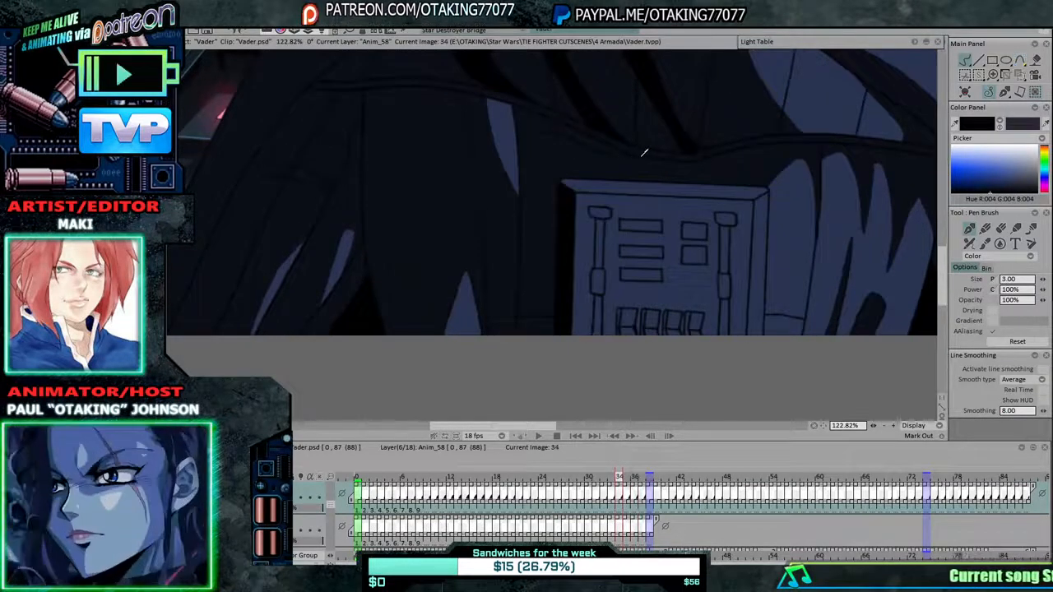
pyautogui.press('Left')
pyautogui.press('Left')
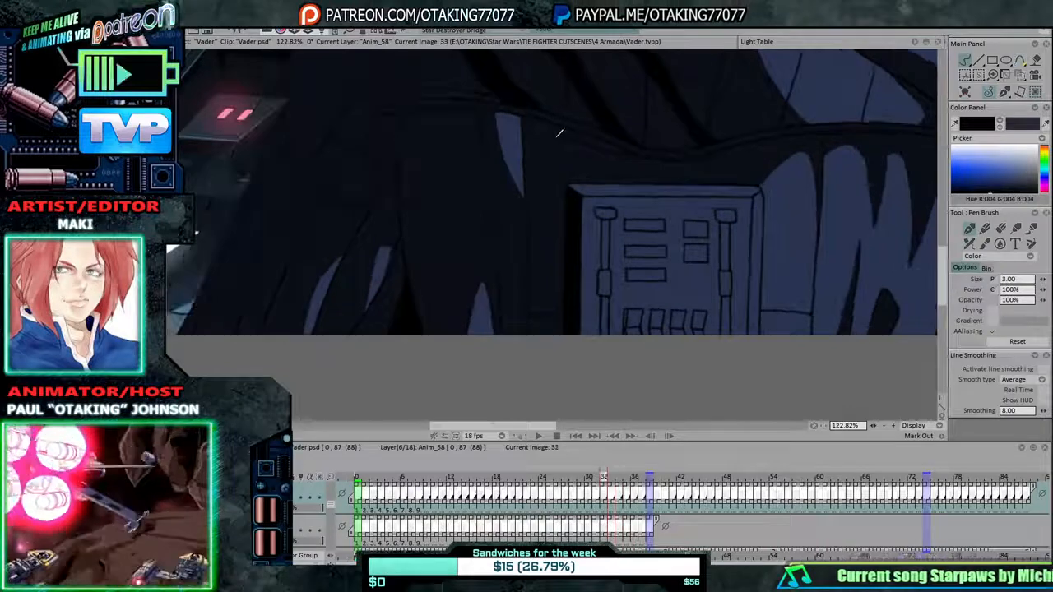
pyautogui.press('Left')
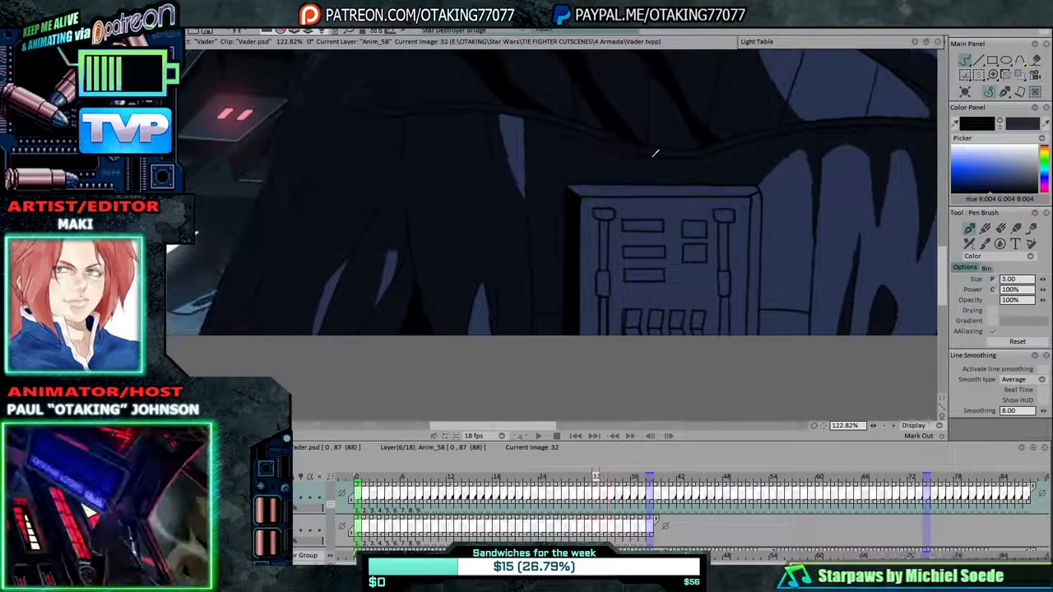
pyautogui.press('Left')
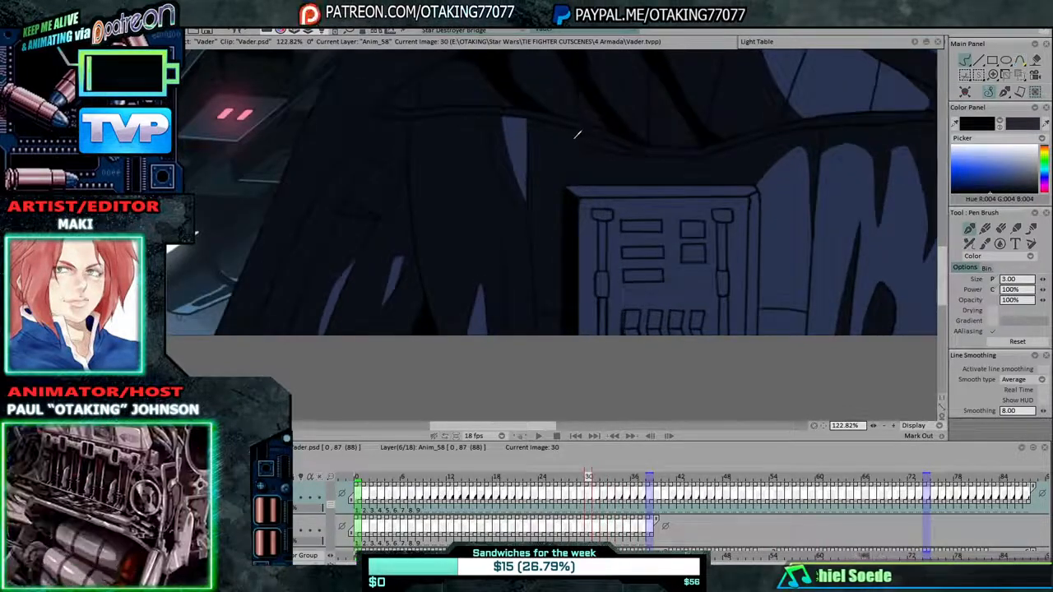
pyautogui.press('Left')
pyautogui.press('Left')
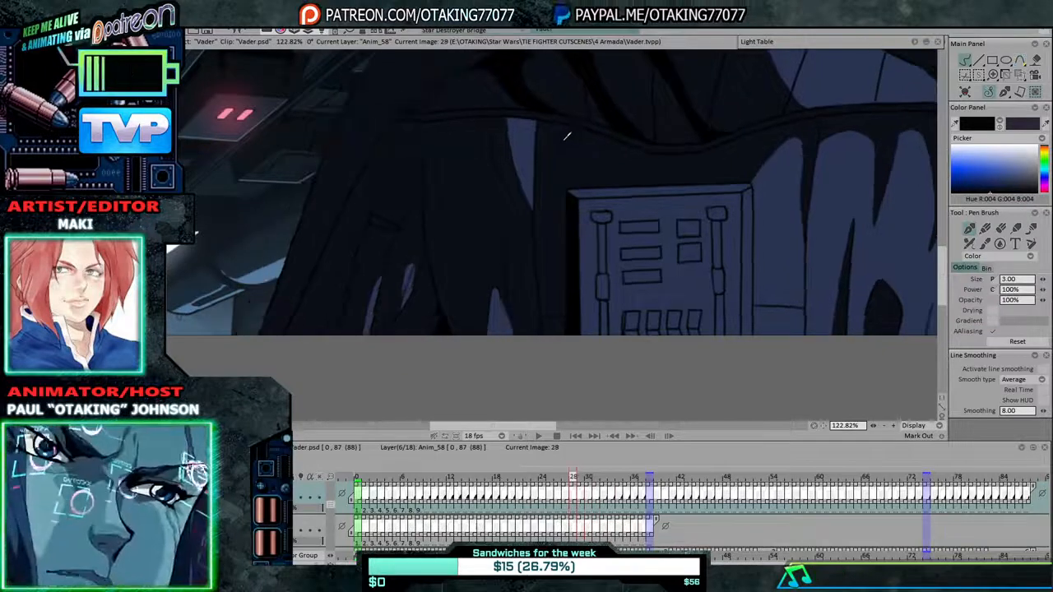
pyautogui.press('Left')
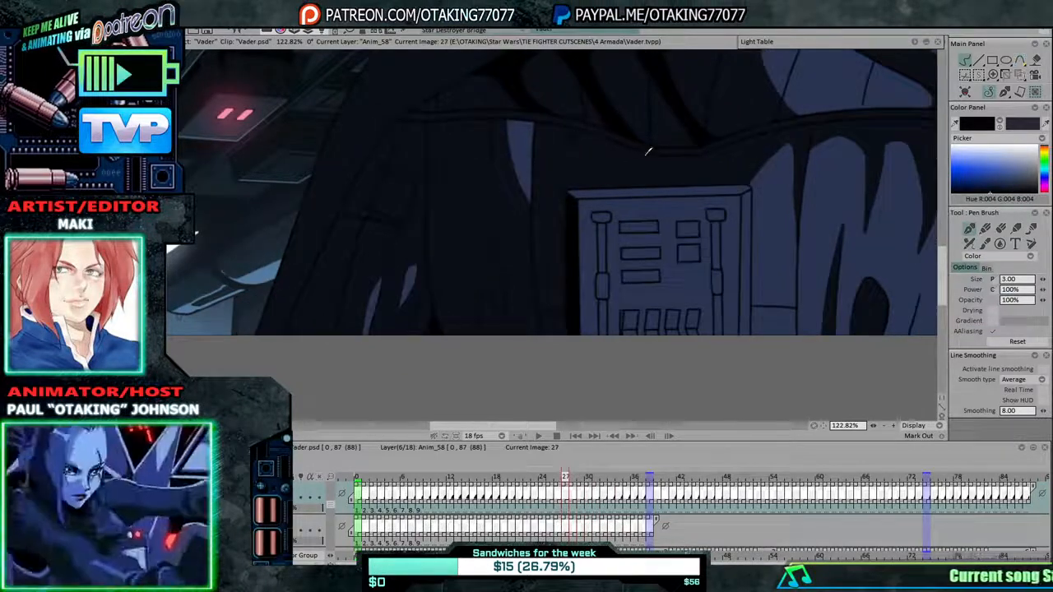
pyautogui.press('Left')
pyautogui.press('Left')
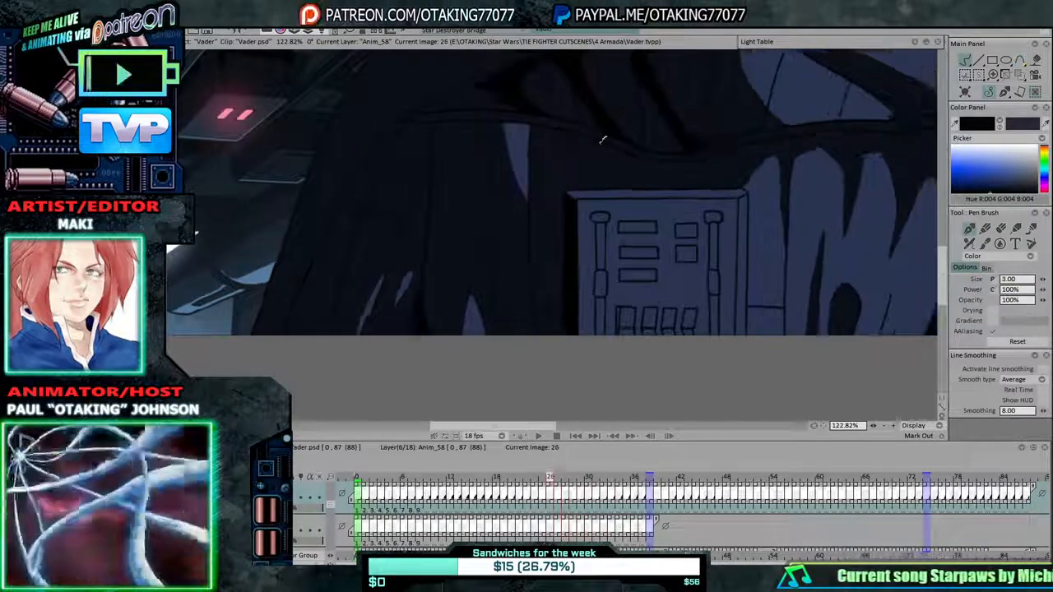
pyautogui.press('Left')
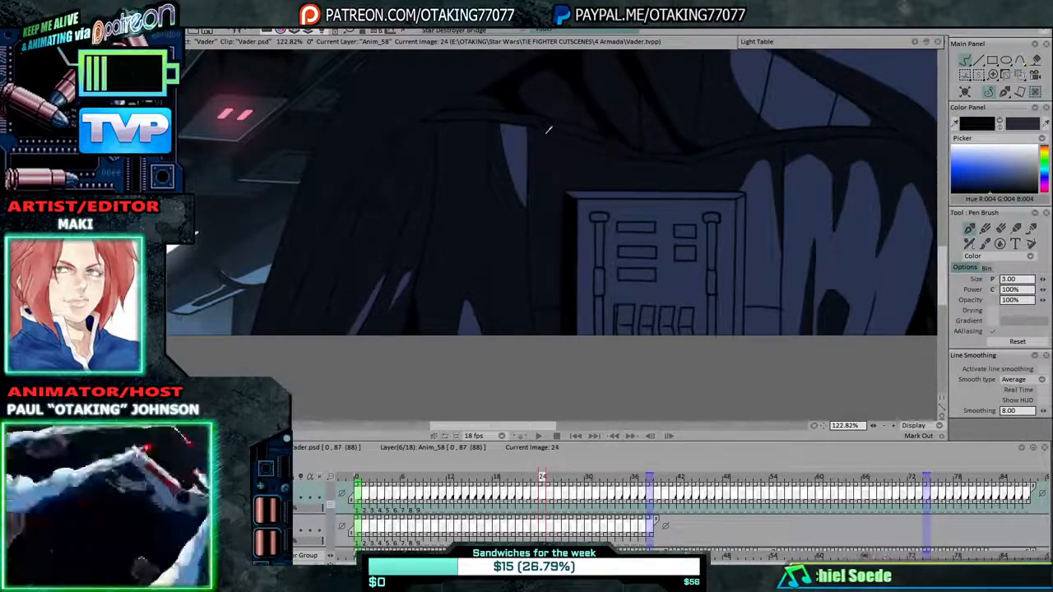
# Flip back and forth between images 23, 24 and 25 to compare the neckline above the chest panel.
pyautogui.press('Right')
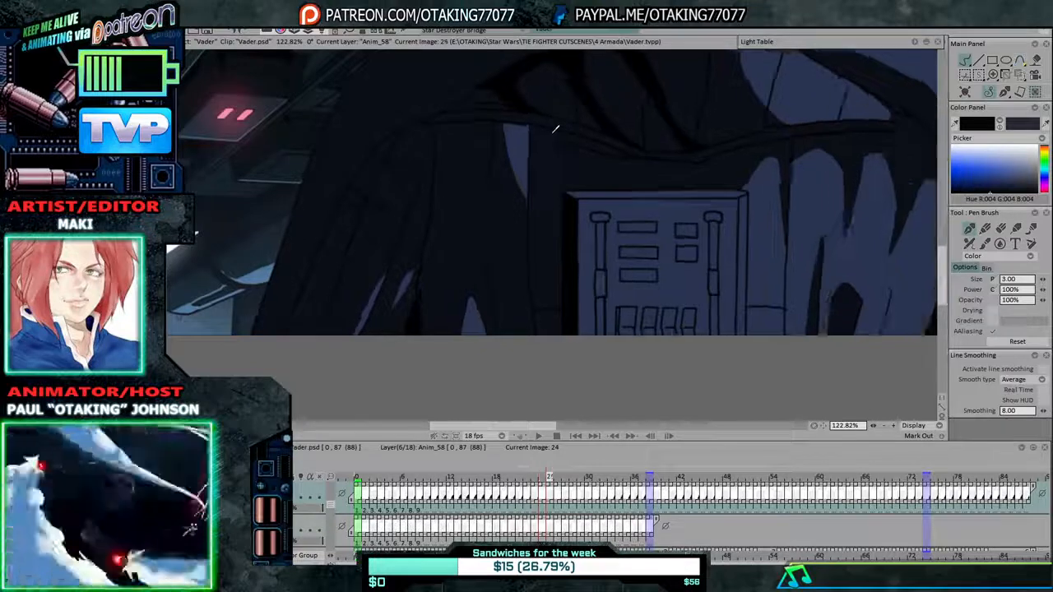
pyautogui.press('Left')
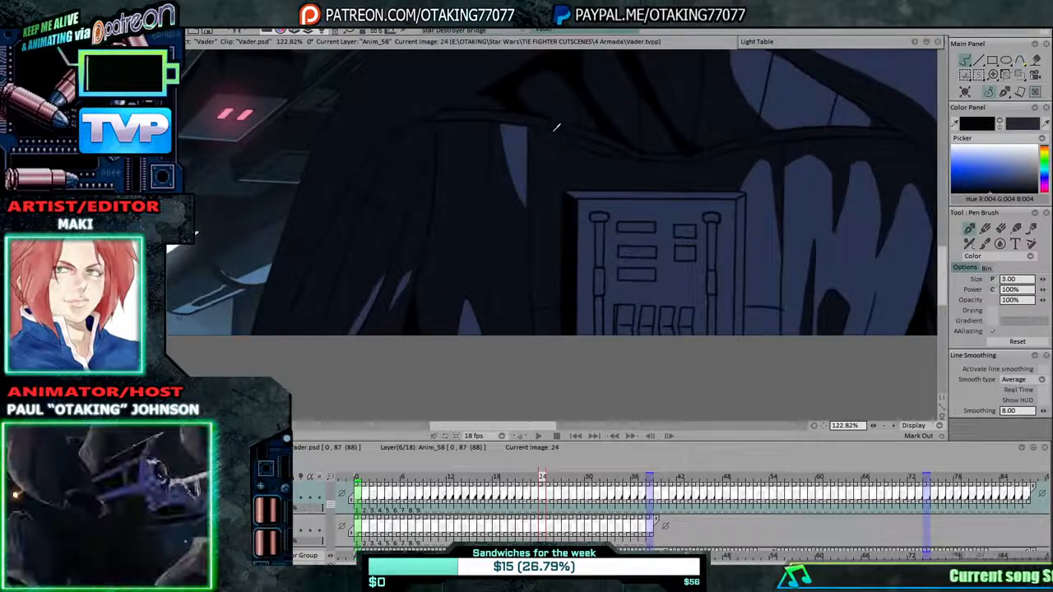
pyautogui.press('Right')
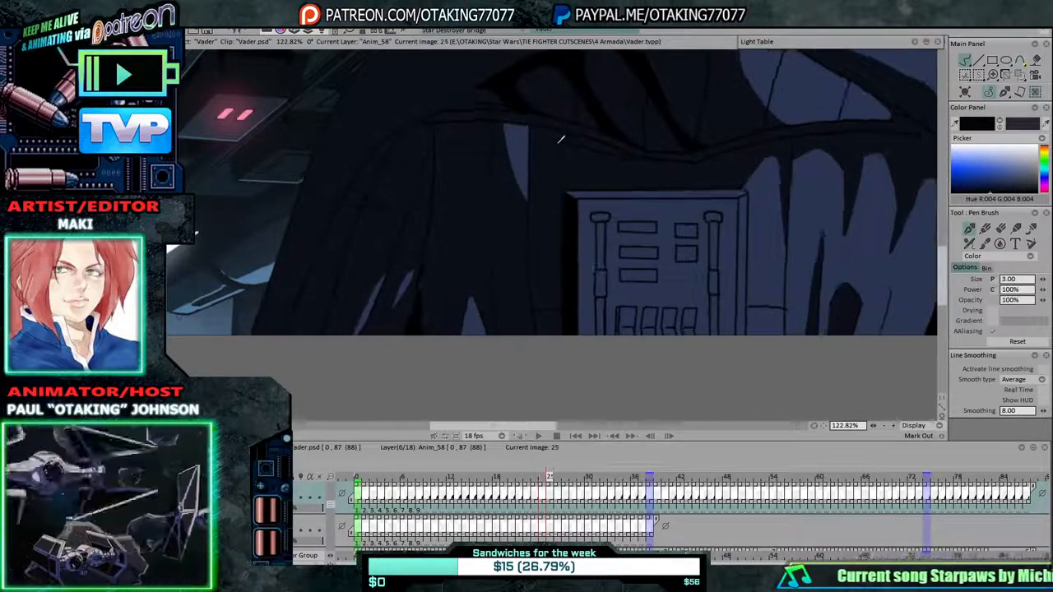
pyautogui.press('Left')
pyautogui.press('Left')
pyautogui.press('Right')
pyautogui.press('Left')
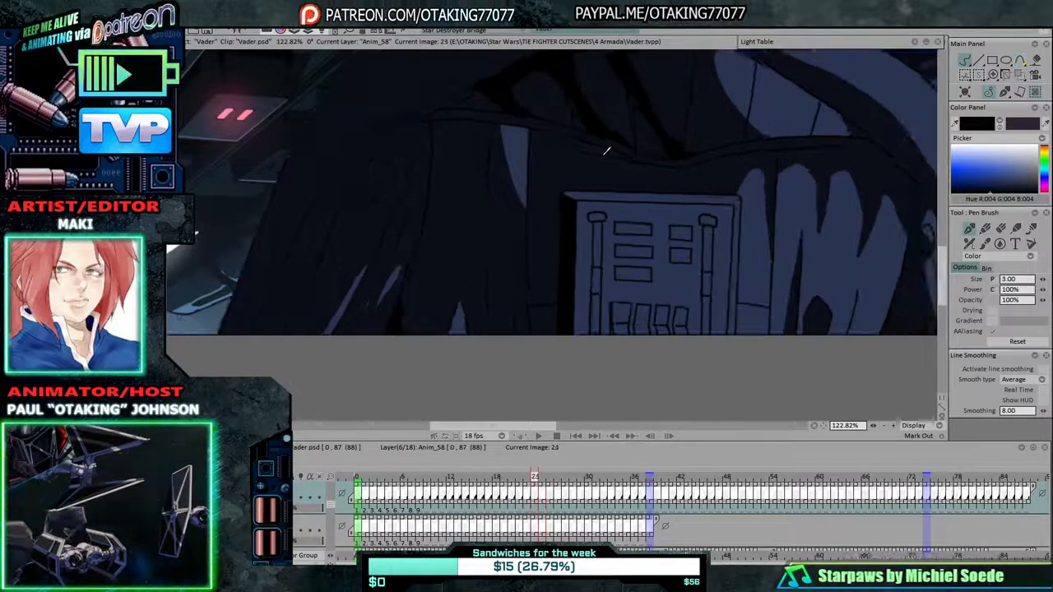
pyautogui.press('Right')
pyautogui.press('Right')
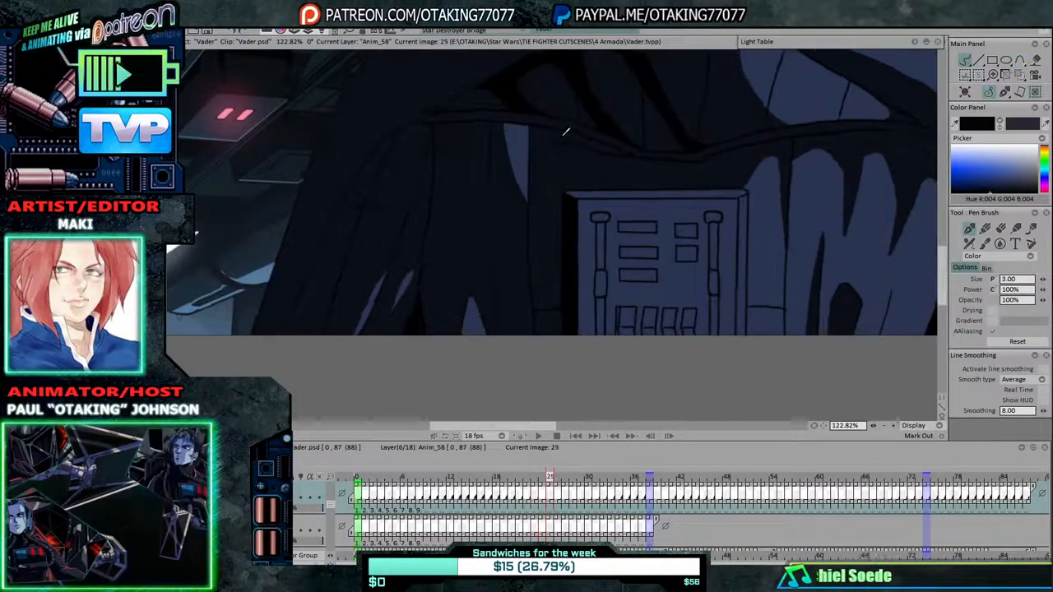
pyautogui.press('Left')
pyautogui.press('Left')
pyautogui.press('Right')
pyautogui.press('Left')
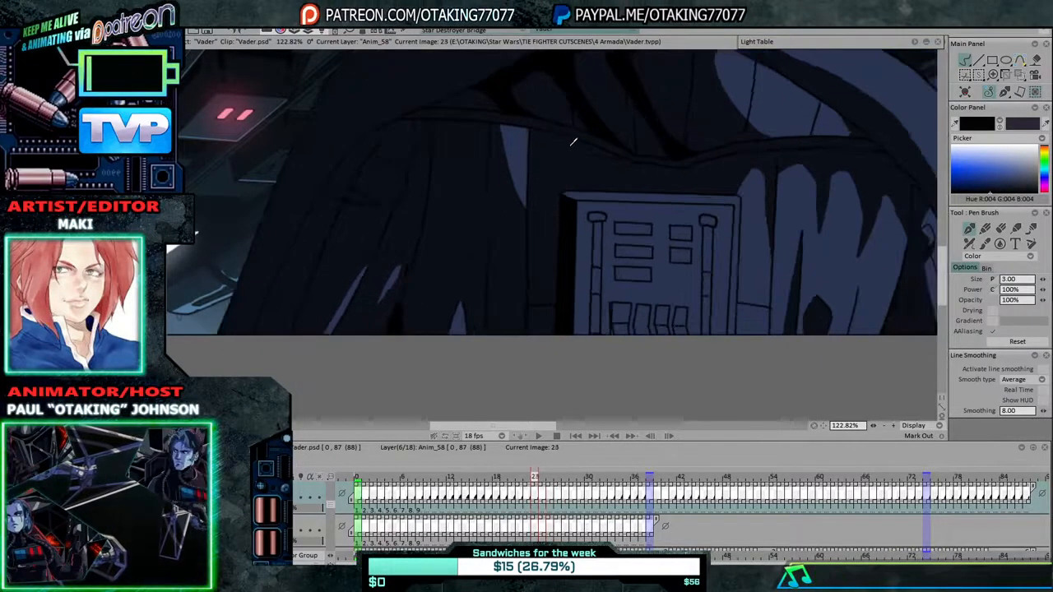
# Step back frame by frame from image 23 to image 0 to examine the neckline contour above the chest panel.
pyautogui.press('Left')
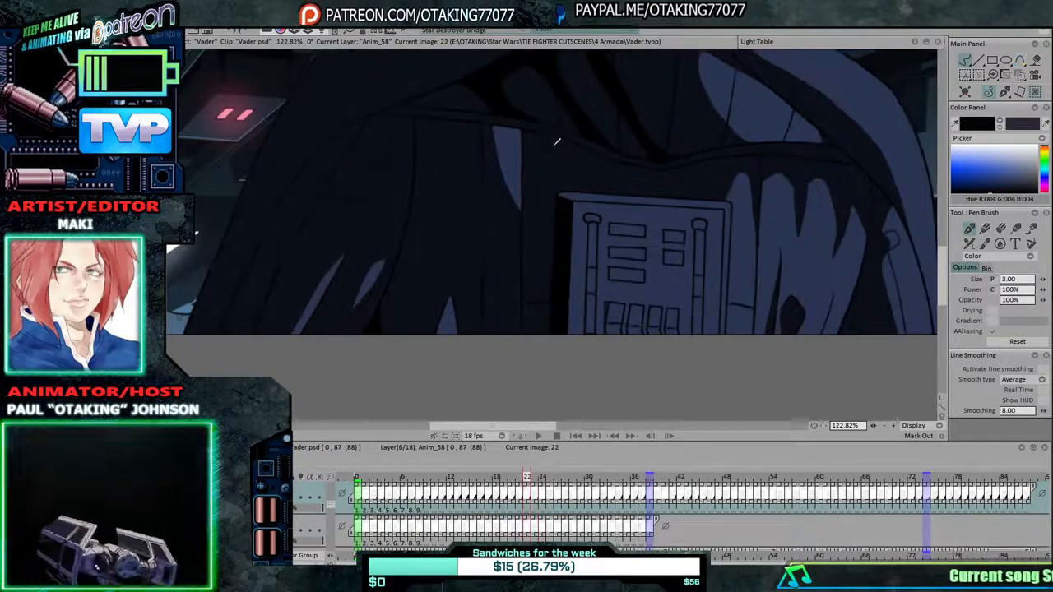
pyautogui.press('Left')
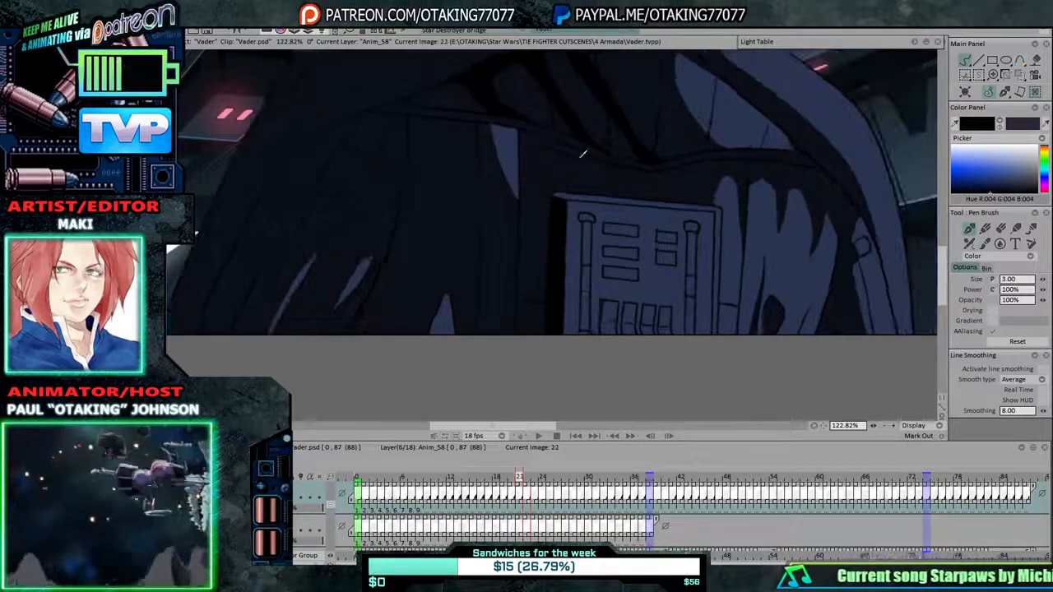
pyautogui.press('Left')
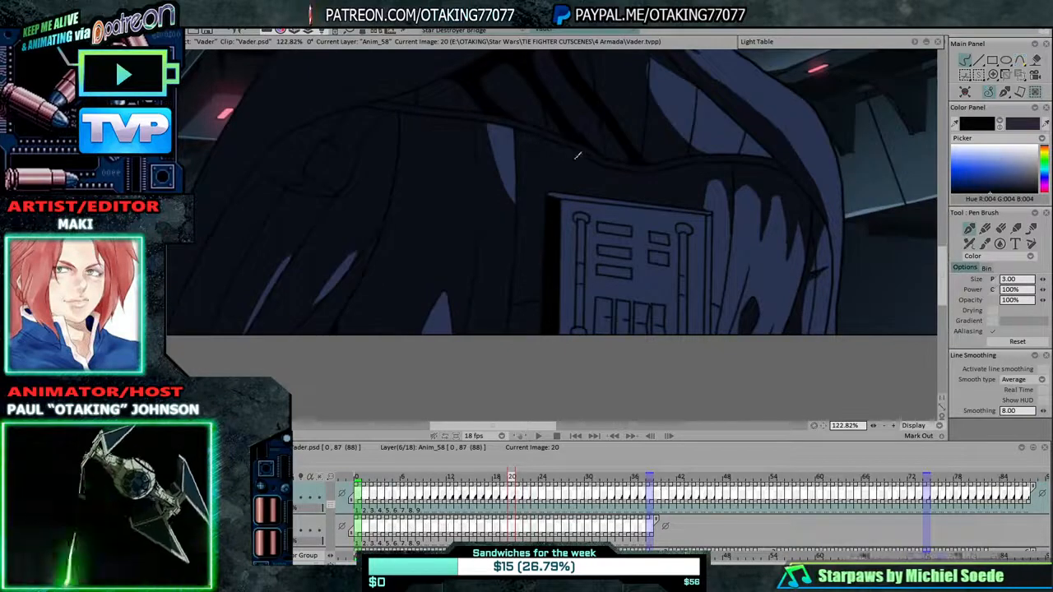
pyautogui.press('Left')
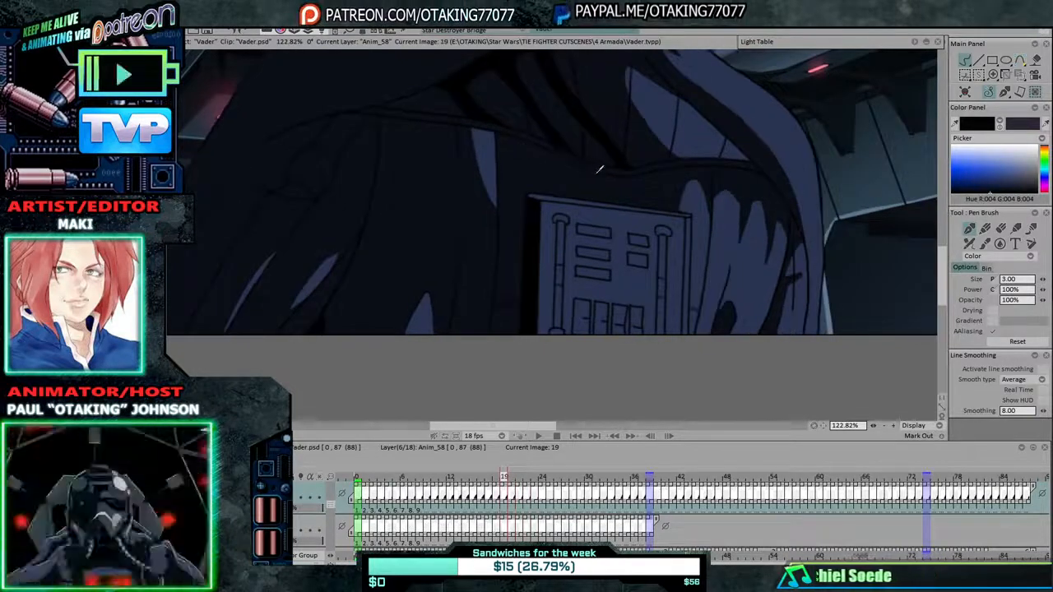
pyautogui.press('Left')
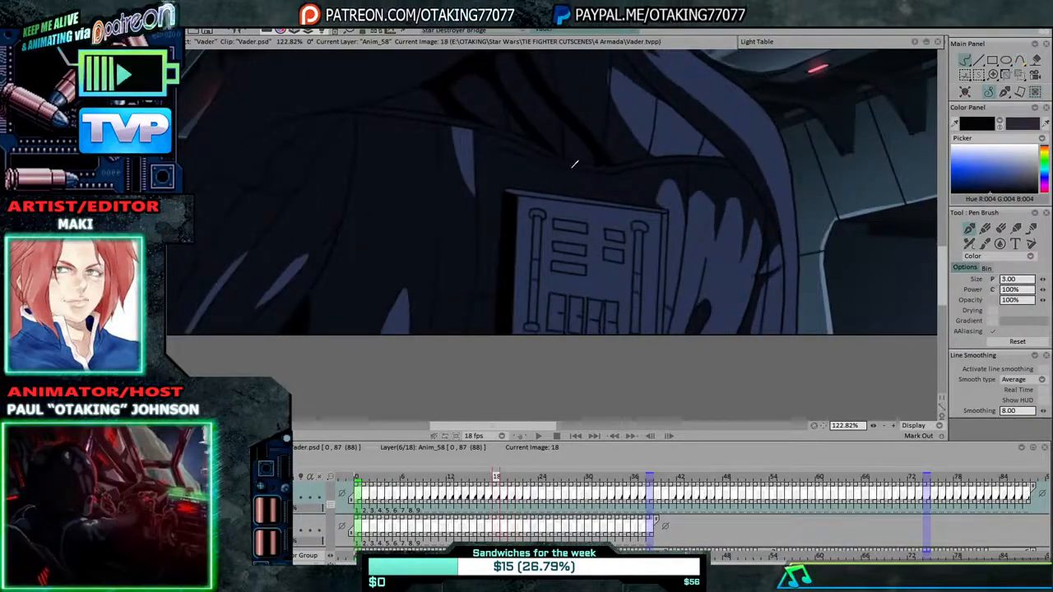
pyautogui.press('Left')
pyautogui.press('Left')
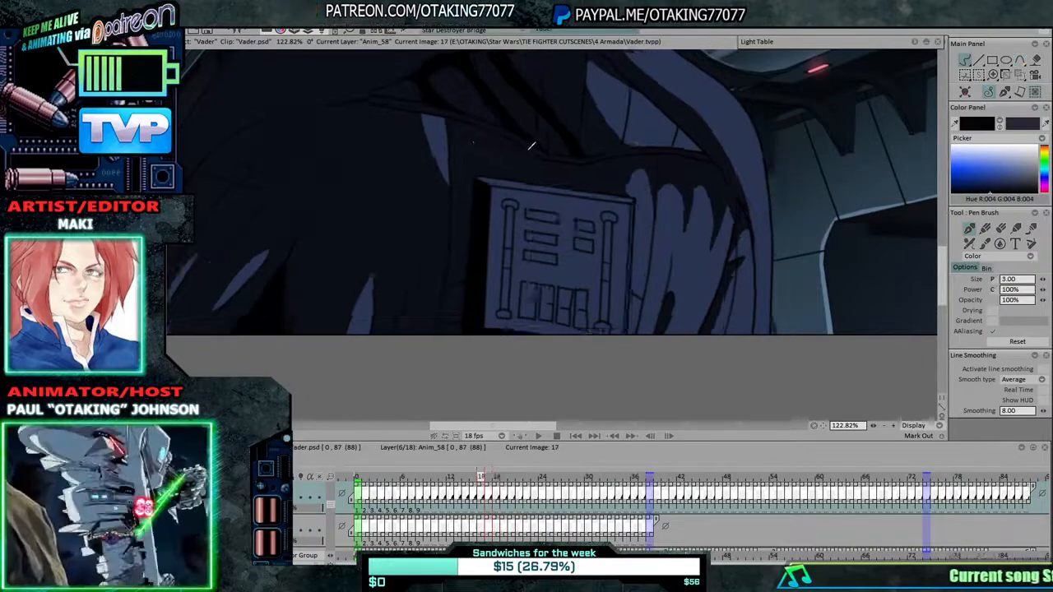
pyautogui.press('Left')
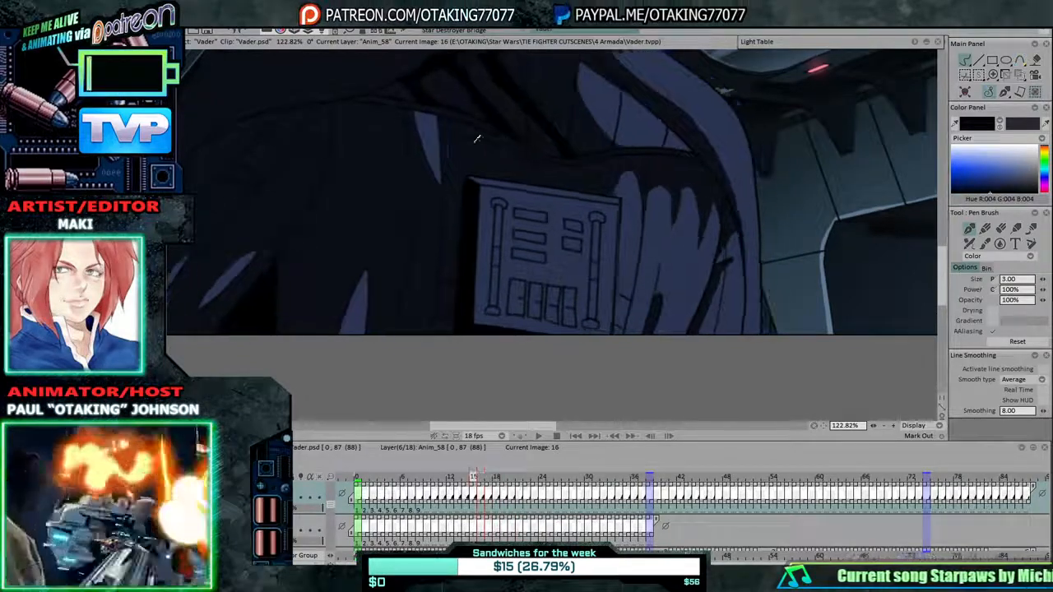
pyautogui.press('Left')
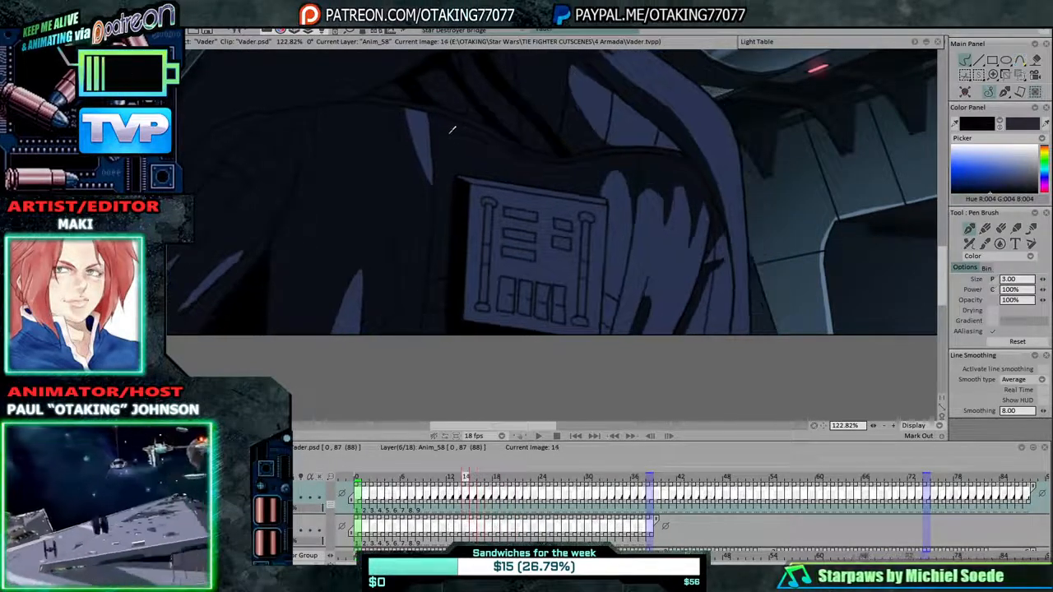
pyautogui.press('Left')
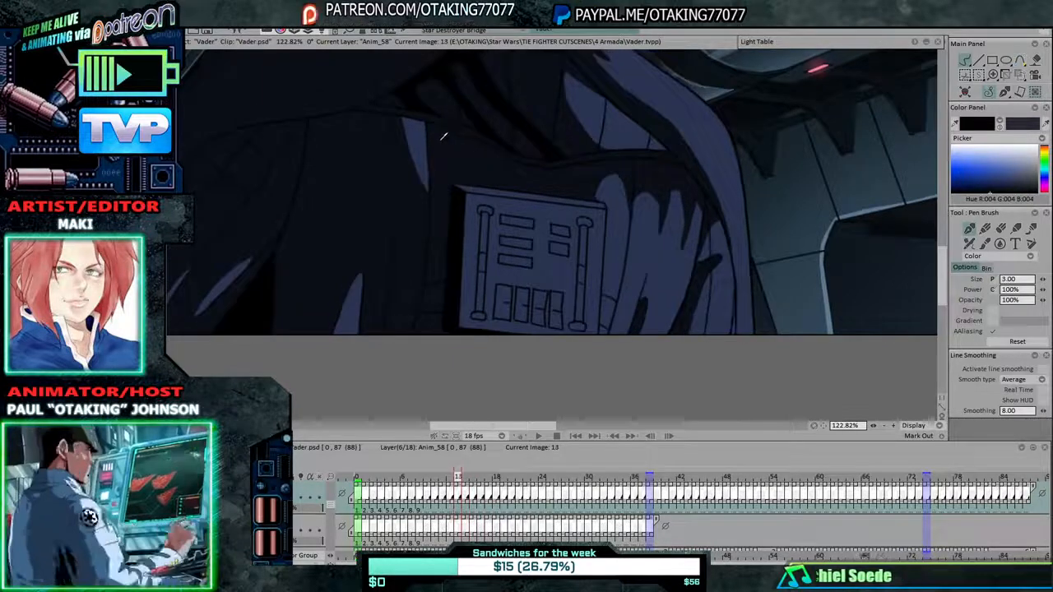
pyautogui.press('Left')
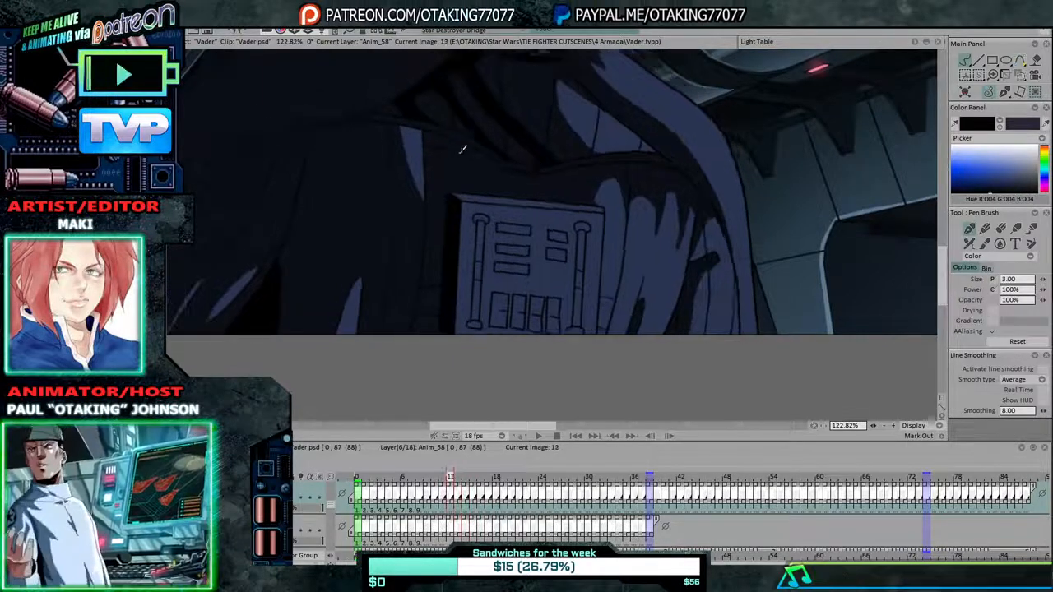
pyautogui.press('Left')
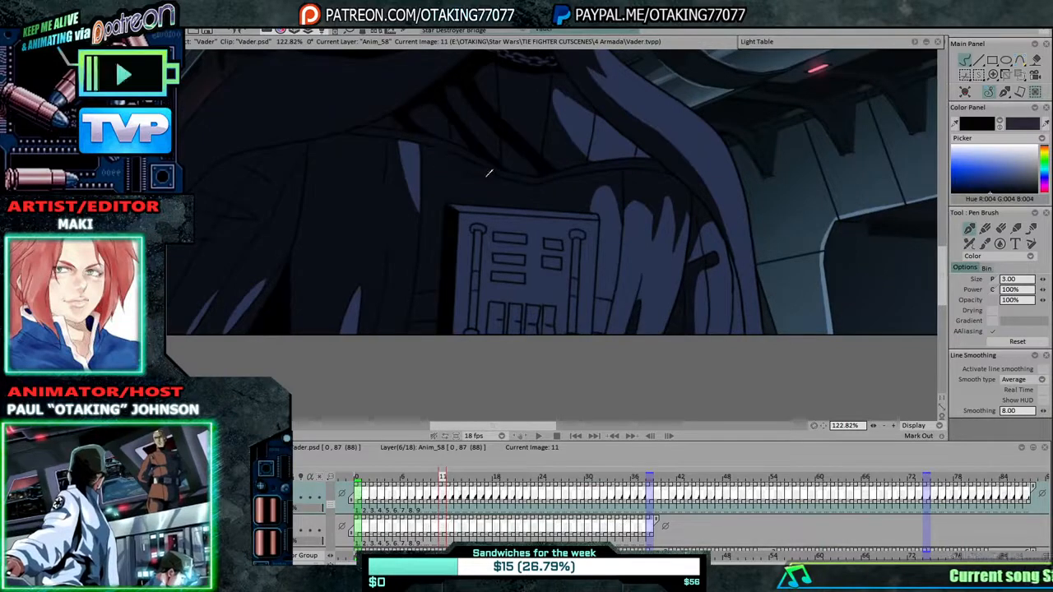
pyautogui.press('Left')
pyautogui.press('Left')
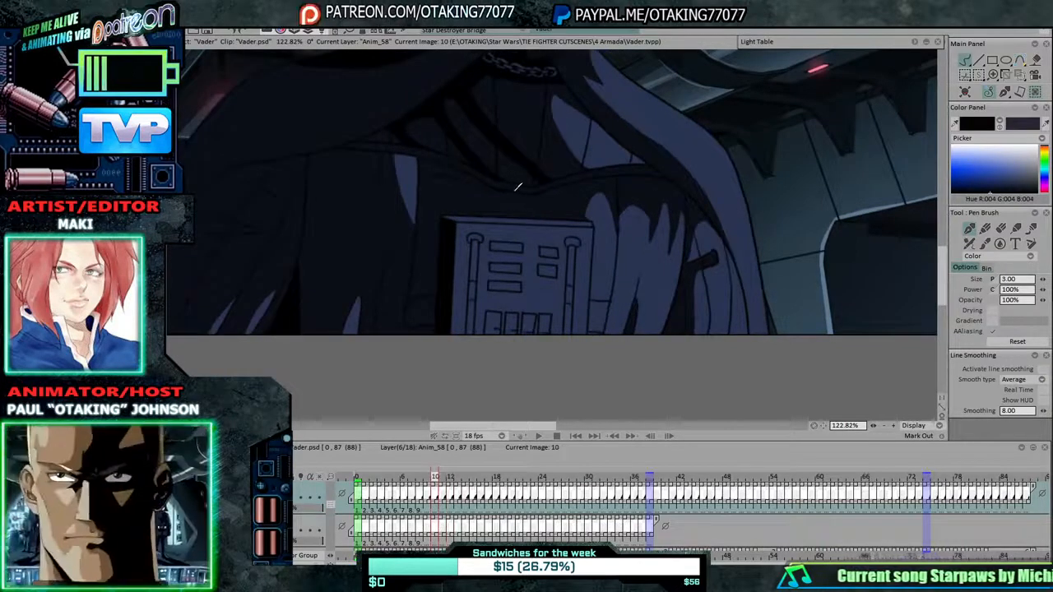
pyautogui.press('Left')
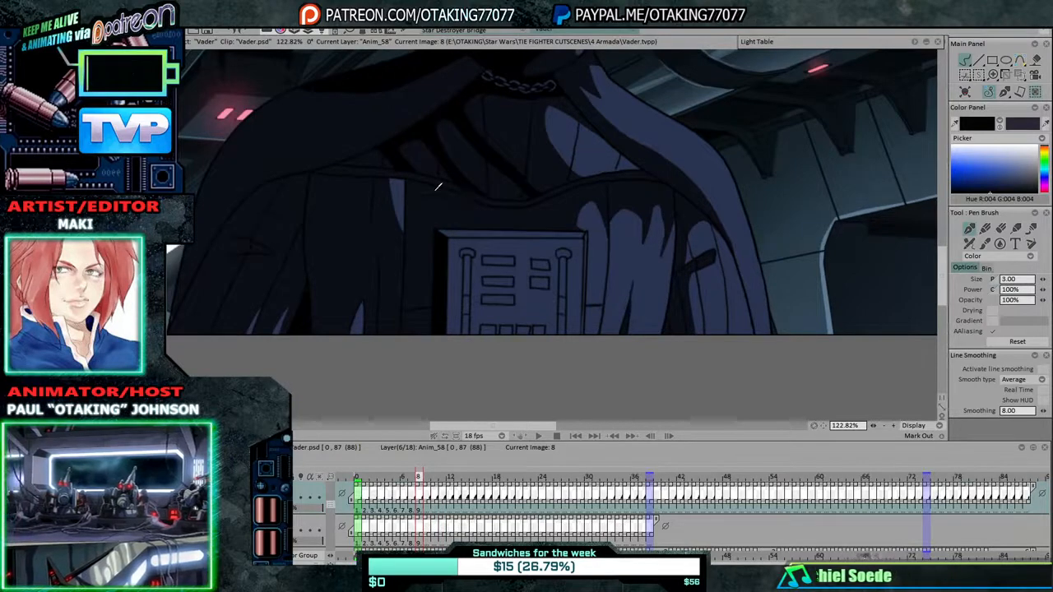
pyautogui.press('Left')
pyautogui.press('Left')
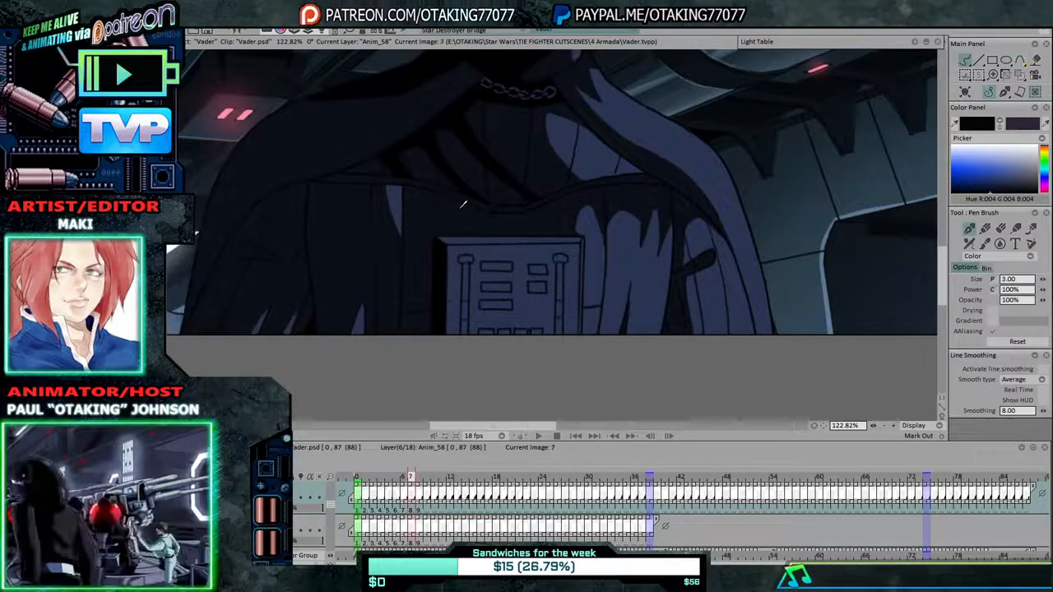
pyautogui.press('Left')
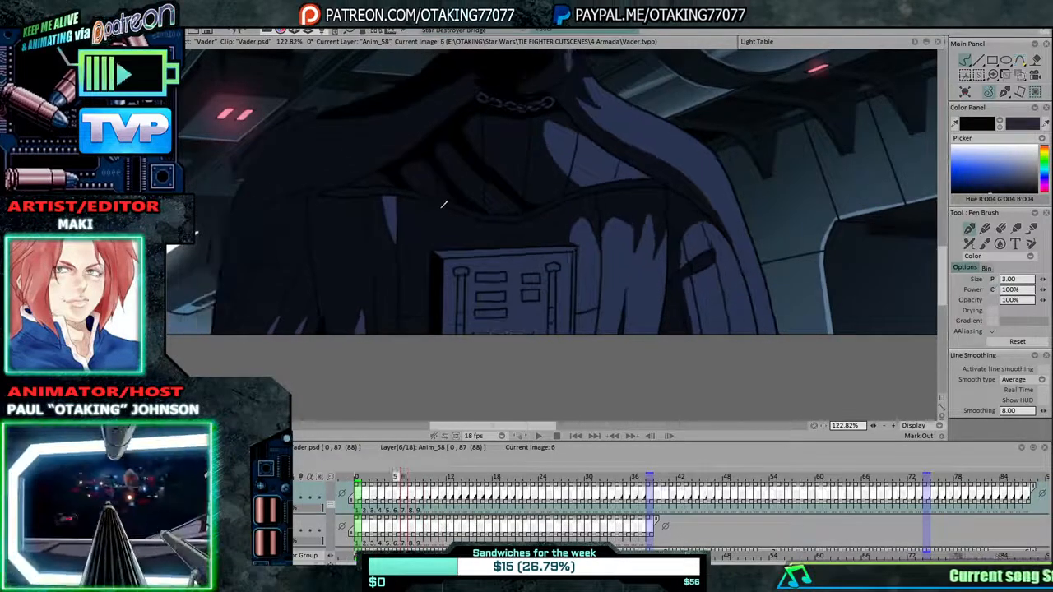
pyautogui.press('Left')
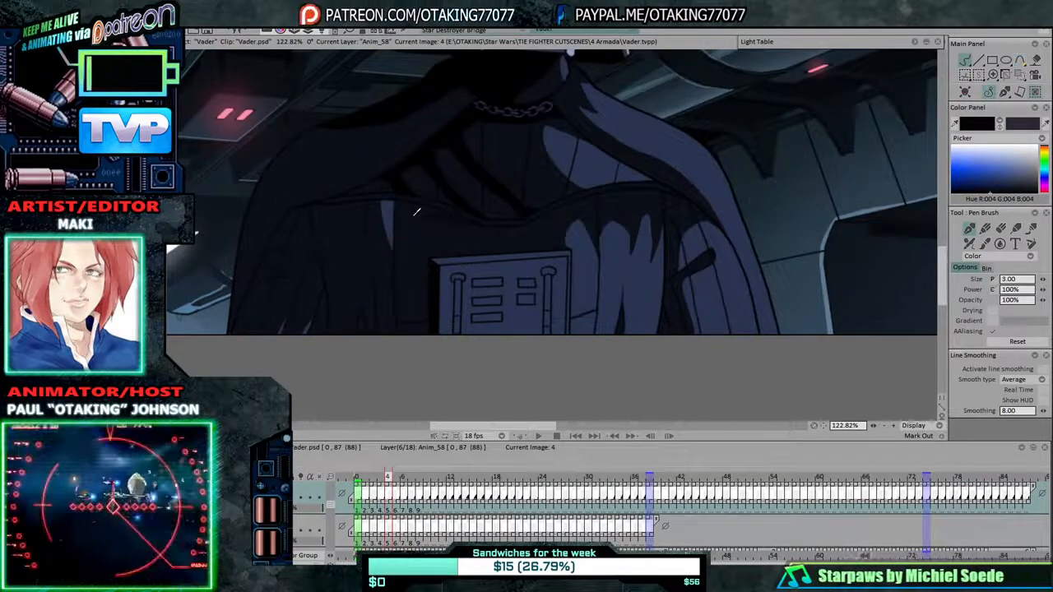
pyautogui.press('Left')
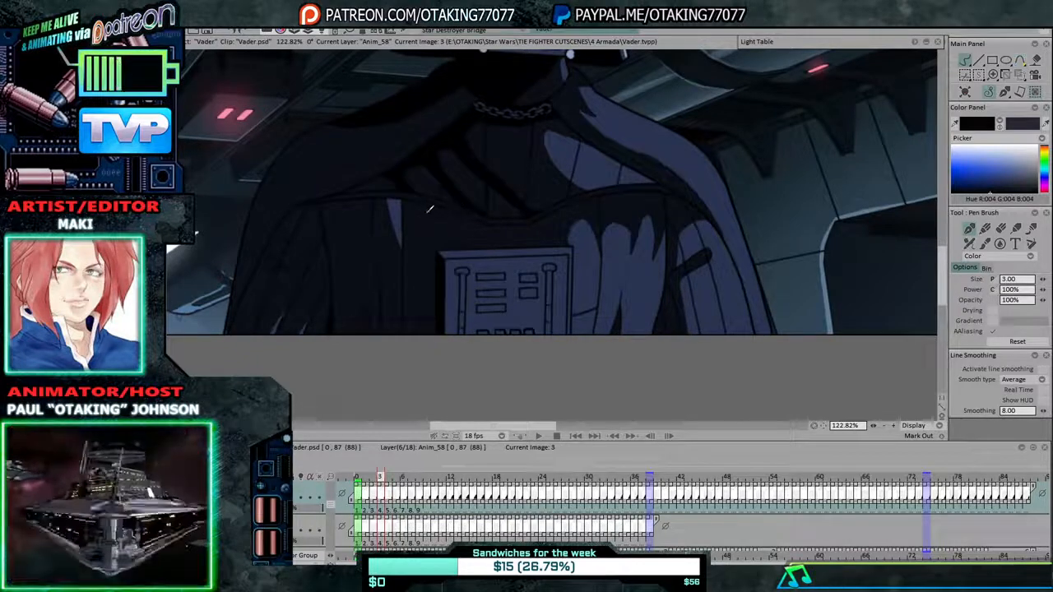
pyautogui.press('Left')
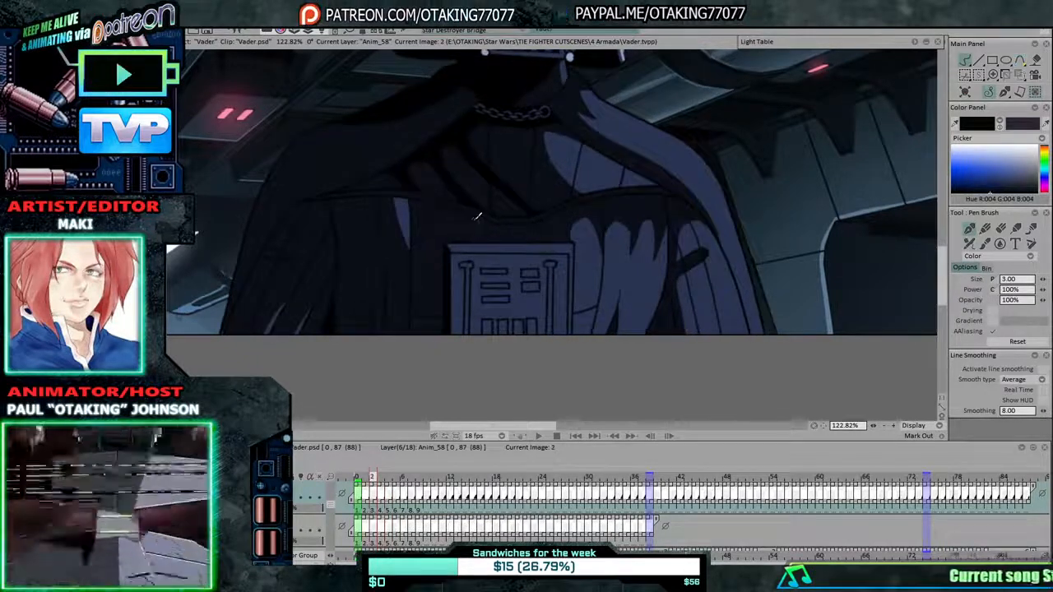
pyautogui.press('Left')
pyautogui.press('Left')
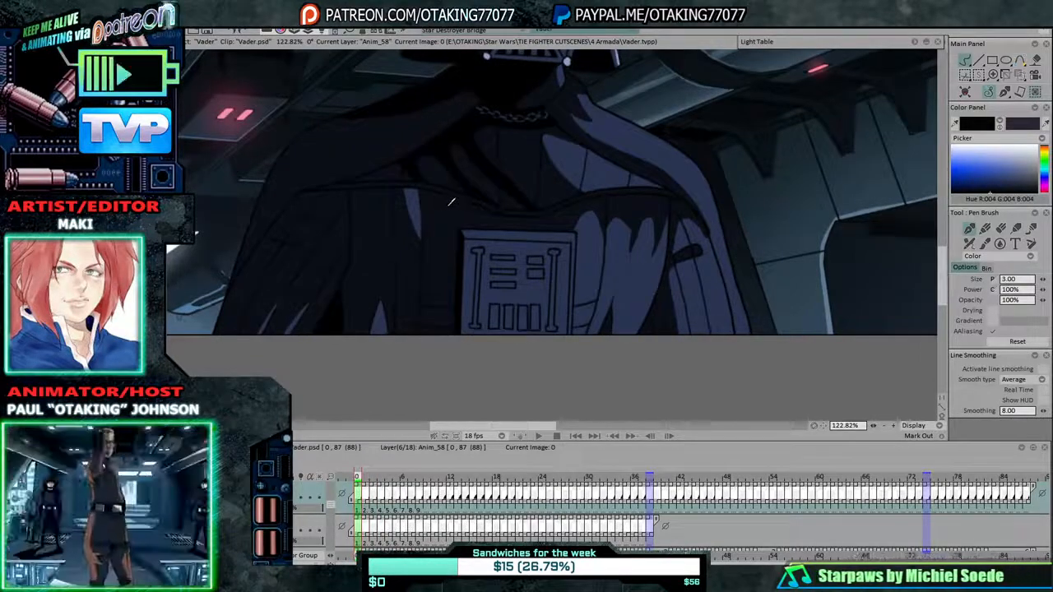
# Run forward through the in-betweens from image 0 to the last ones before image 39 to examine the chest in motion.
pyautogui.press('Right')
pyautogui.press('Right')
pyautogui.press('Right')
pyautogui.press('Right')
pyautogui.press('Right')
pyautogui.press('Right')
pyautogui.press('Right')
pyautogui.press('Right')
pyautogui.press('Right')
pyautogui.press('Right')
pyautogui.press('Right')
pyautogui.press('Right')
pyautogui.press('Right')
pyautogui.press('Right')
pyautogui.press('Right')
pyautogui.press('Right')
pyautogui.press('Right')
pyautogui.press('Right')
pyautogui.press('Right')
pyautogui.press('Right')
pyautogui.press('Right')
pyautogui.press('Right')
pyautogui.press('Right')
pyautogui.press('Right')
pyautogui.press('Right')
pyautogui.press('Right')
pyautogui.press('Right')
pyautogui.press('Right')
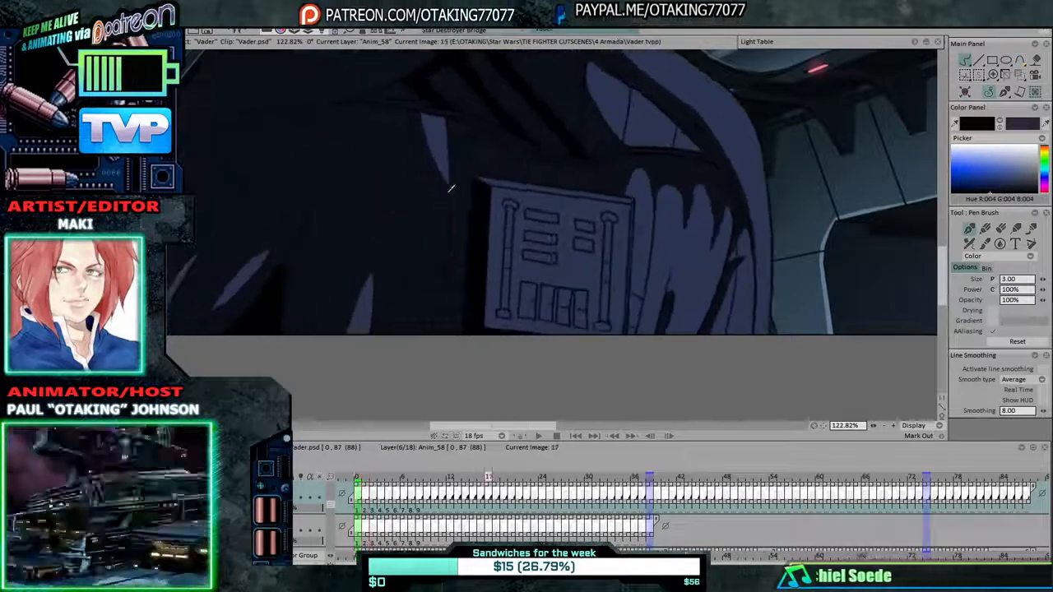
pyautogui.press('Right')
pyautogui.press('Right')
pyautogui.press('Right')
pyautogui.press('Right')
pyautogui.press('Right')
pyautogui.press('Right')
pyautogui.press('Right')
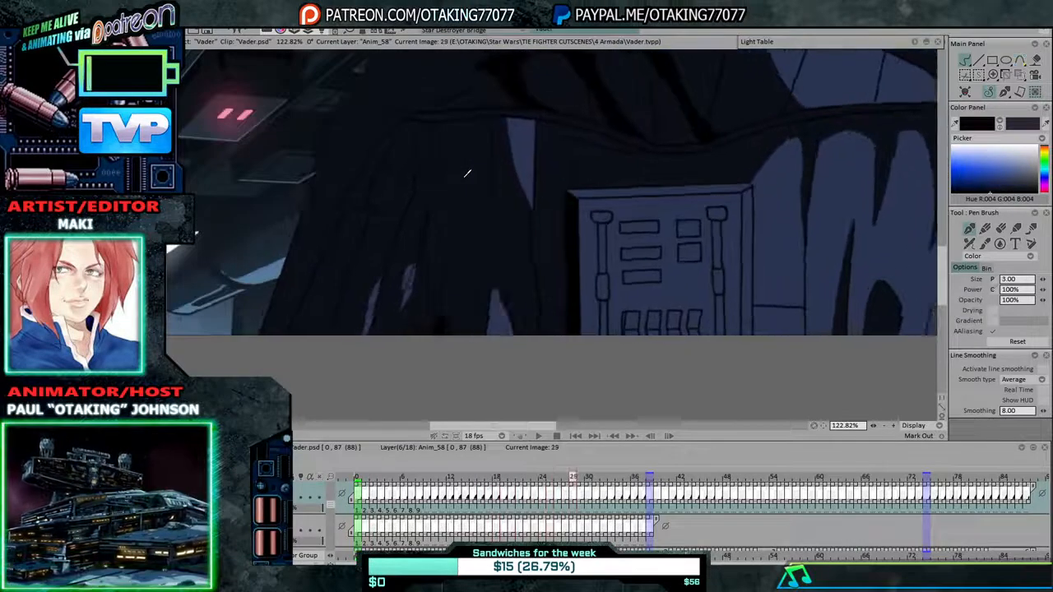
pyautogui.press('Right')
pyautogui.press('Right')
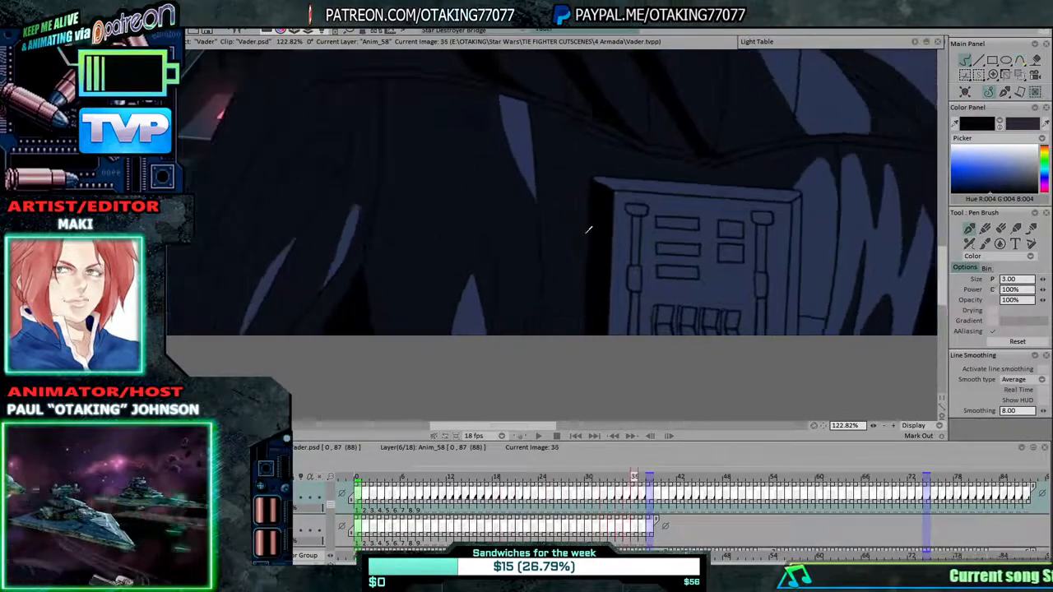
pyautogui.press('Right')
pyautogui.press('Right')
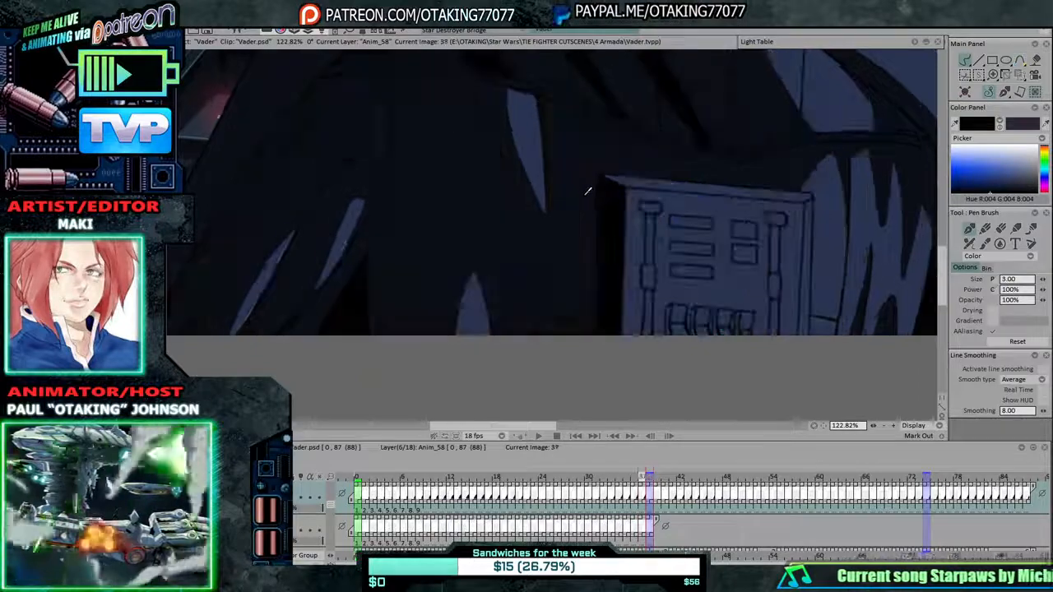
# Step back from the images just before 39 to image 23, examining the neckline and the area beside the chest panel.
pyautogui.press('Left')
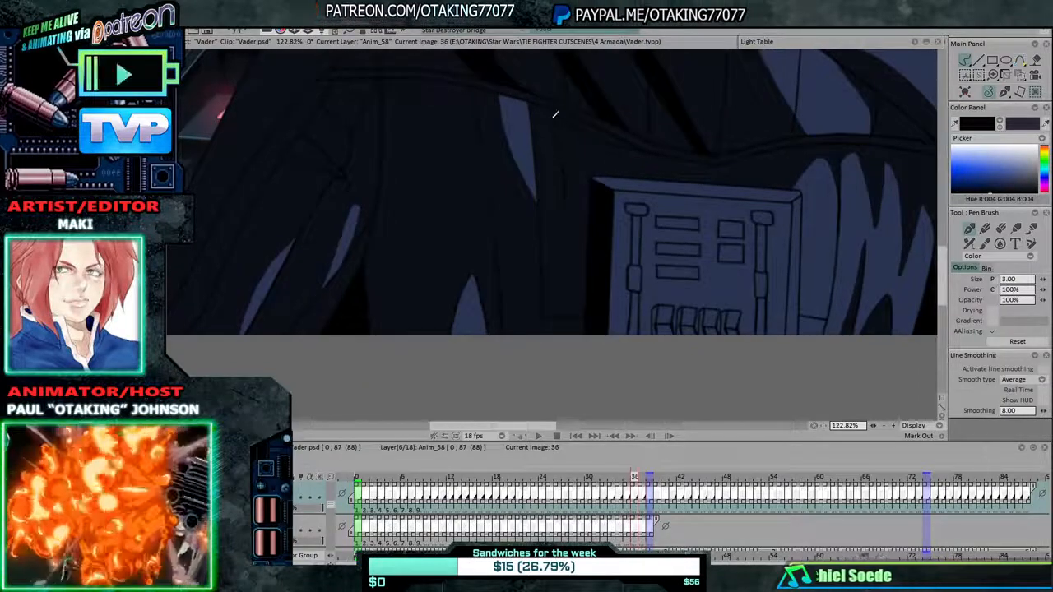
pyautogui.press('Left')
pyautogui.press('Left')
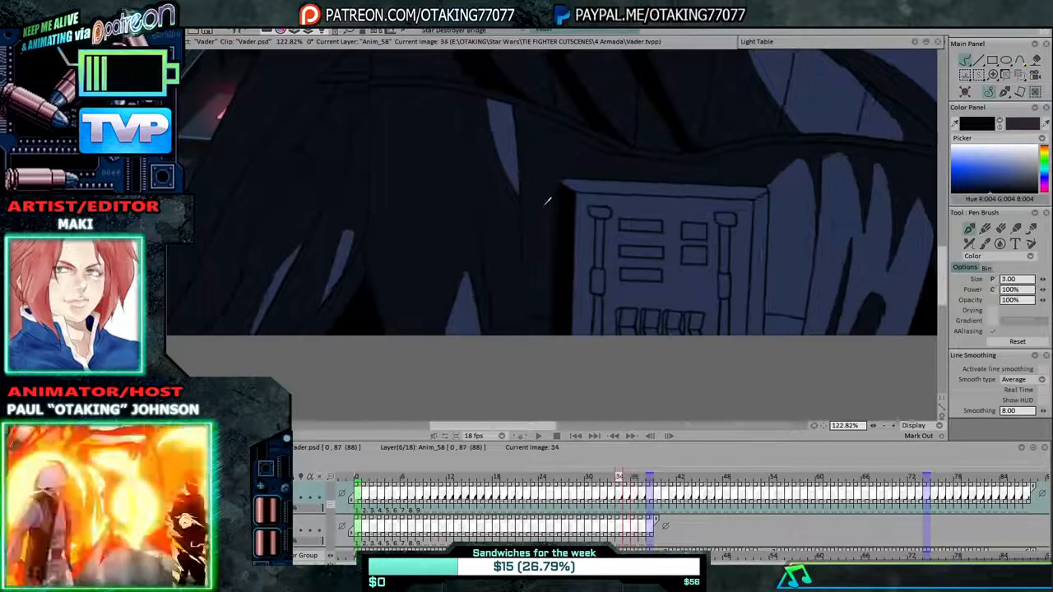
pyautogui.press('Left')
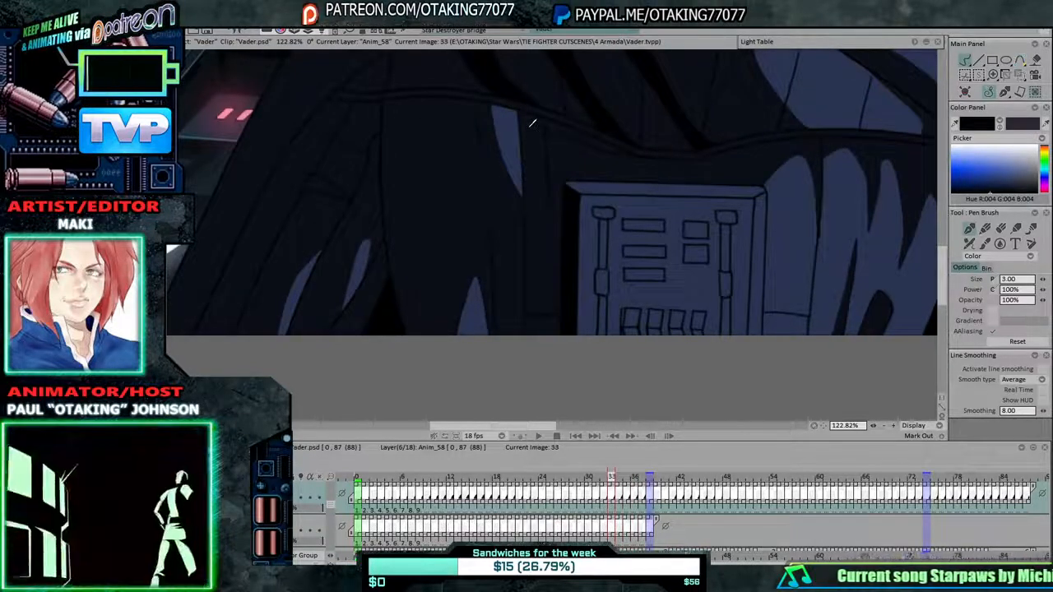
pyautogui.press('Left')
pyautogui.press('Right')
pyautogui.press('Left')
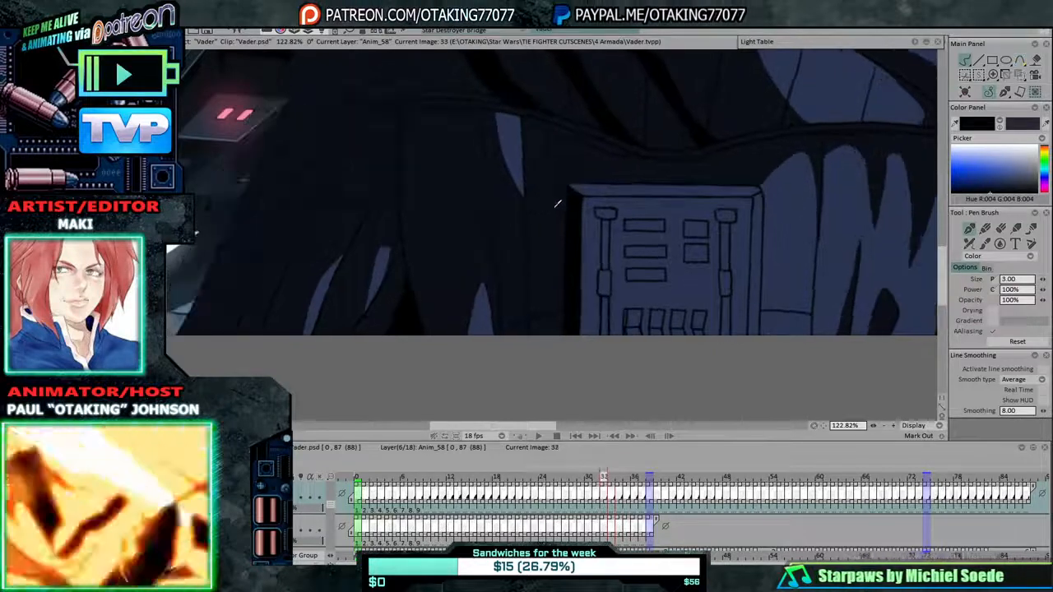
pyautogui.press('Left')
pyautogui.press('Left')
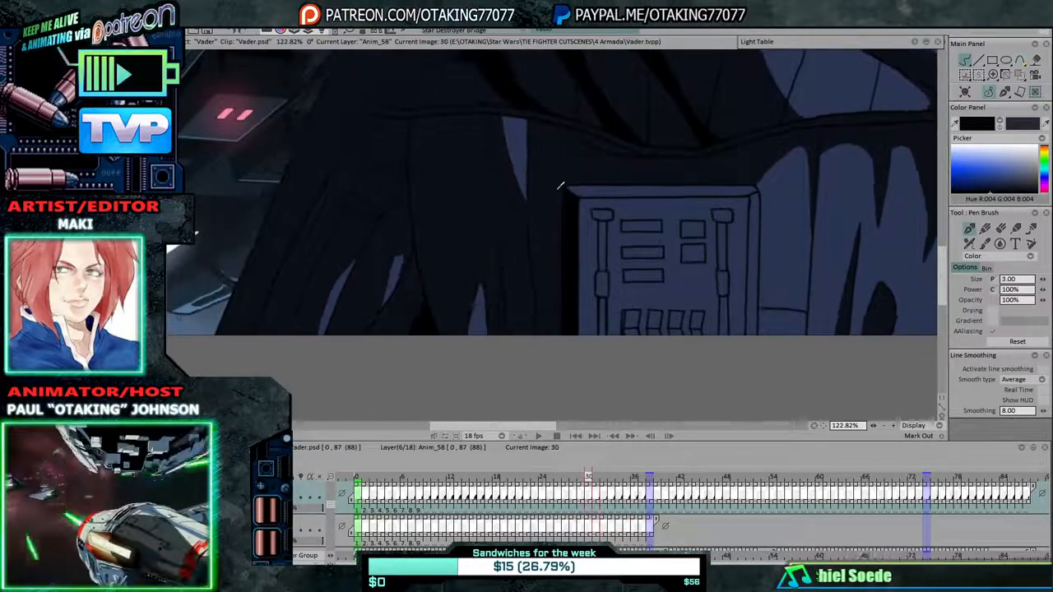
pyautogui.press('Left')
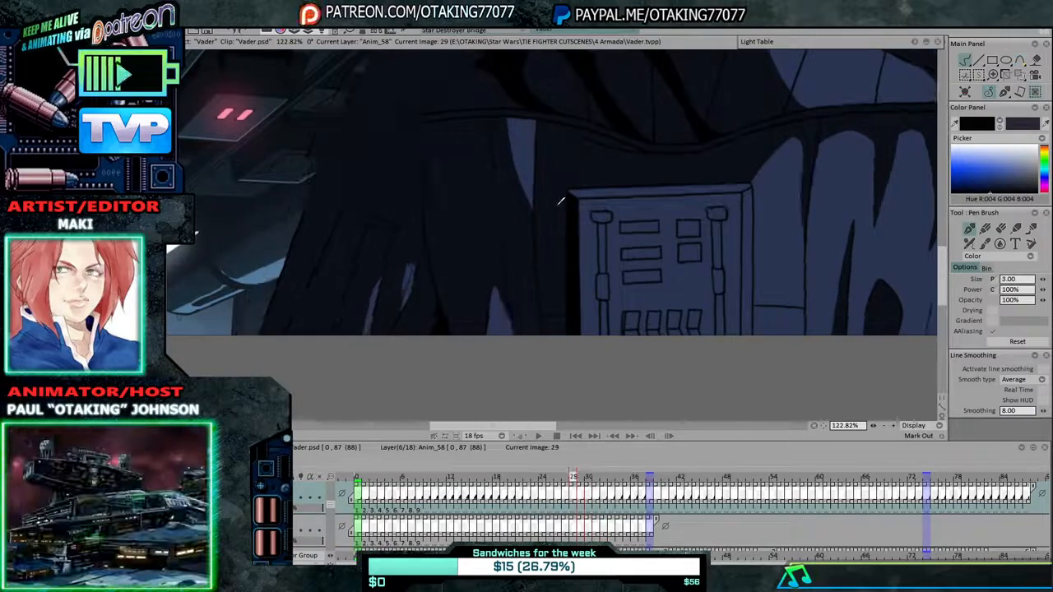
pyautogui.press('Left')
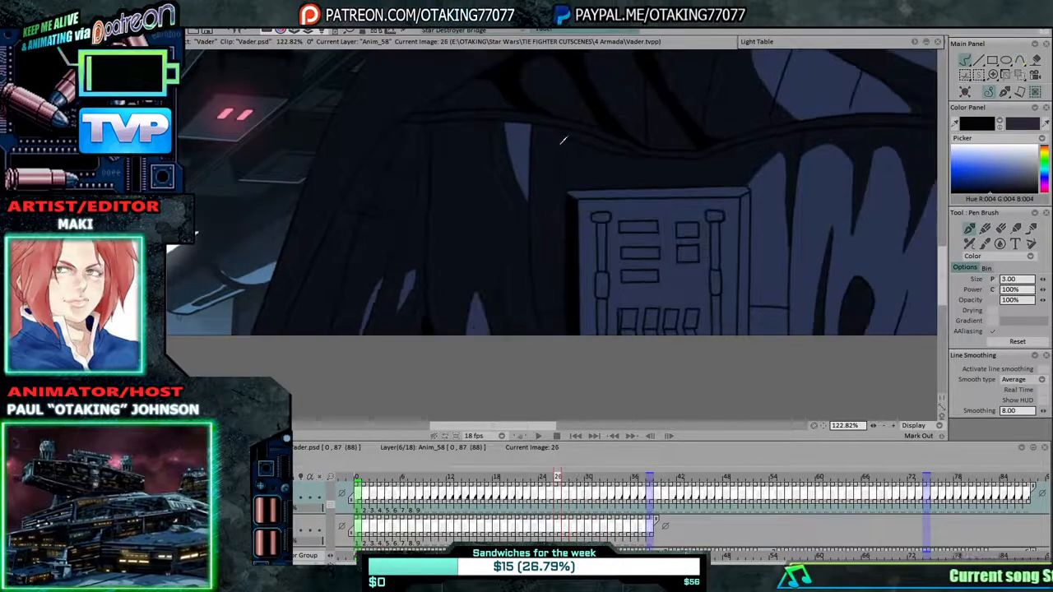
pyautogui.press('Left')
pyautogui.press('Left')
pyautogui.press('Left')
pyautogui.press('Left')
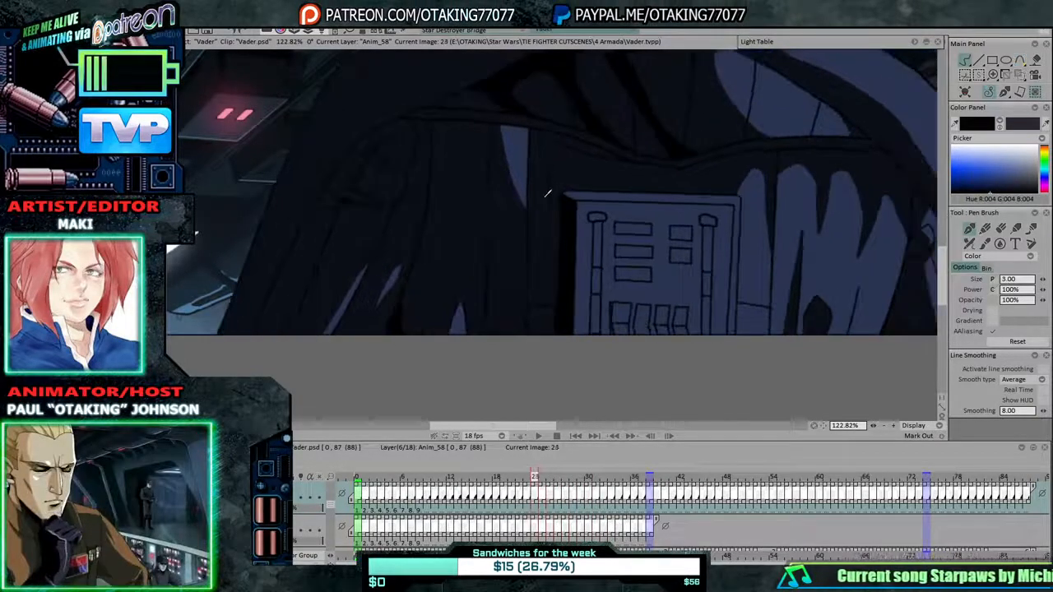
# Run forward through the in-betweens from the low twenties to the fully coloured image 40 to examine the chest movement.
pyautogui.press('Right')
pyautogui.press('Right')
pyautogui.press('Right')
pyautogui.press('Right')
pyautogui.press('Right')
pyautogui.press('Right')
pyautogui.press('Right')
pyautogui.press('Right')
pyautogui.press('Right')
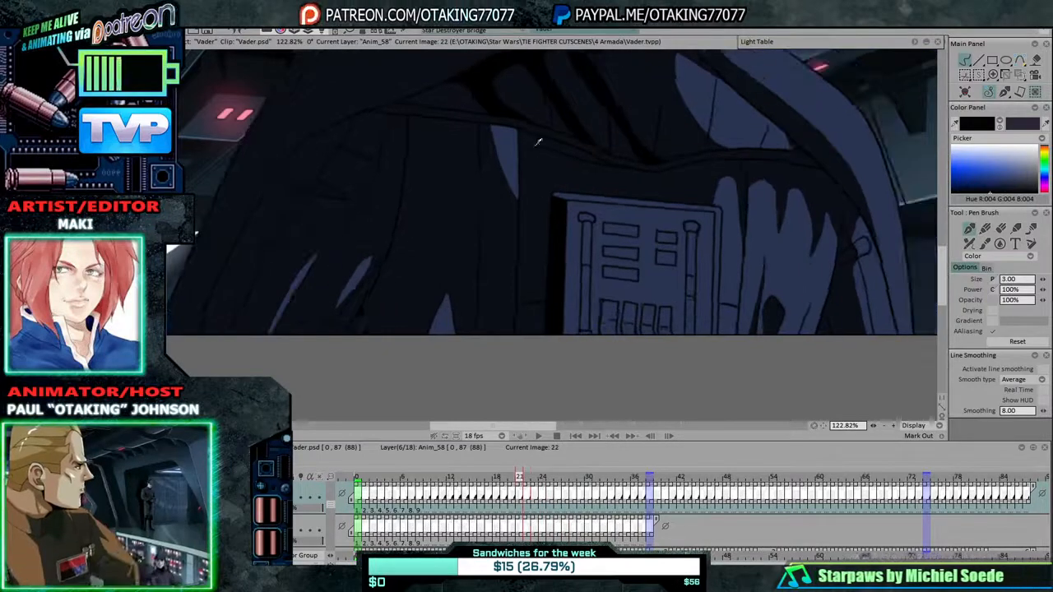
pyautogui.press('Right')
pyautogui.press('Right')
pyautogui.press('Right')
pyautogui.press('Right')
pyautogui.press('Right')
pyautogui.press('Right')
pyautogui.press('Right')
pyautogui.press('Right')
pyautogui.press('Right')
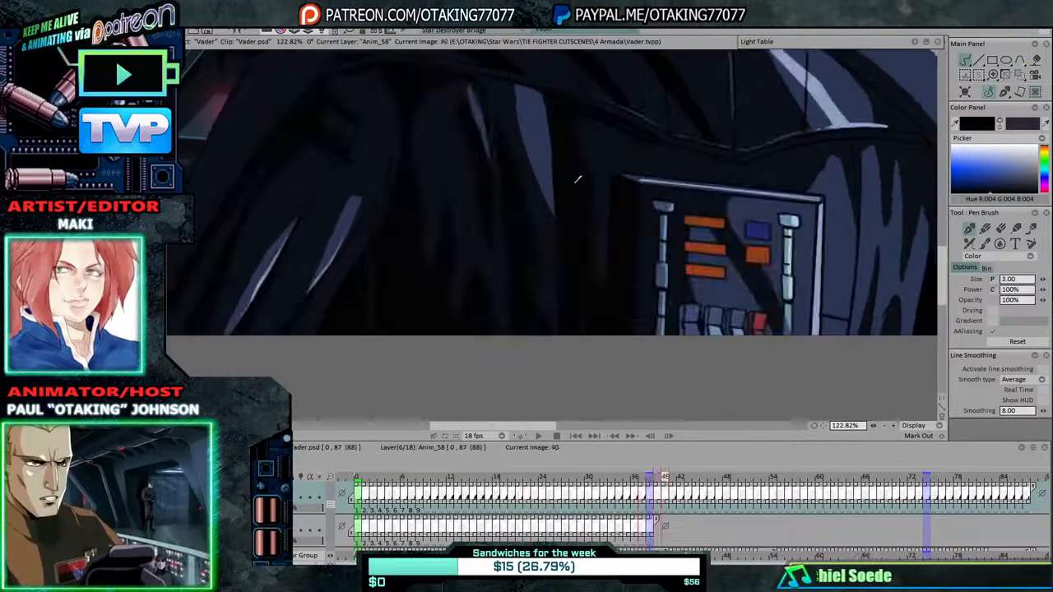
# Flip between the images around 36 to 40 to compare the chest panel's dark side with the fully coloured drawing.
pyautogui.press('Left')
pyautogui.press('Right')
pyautogui.press('Left')
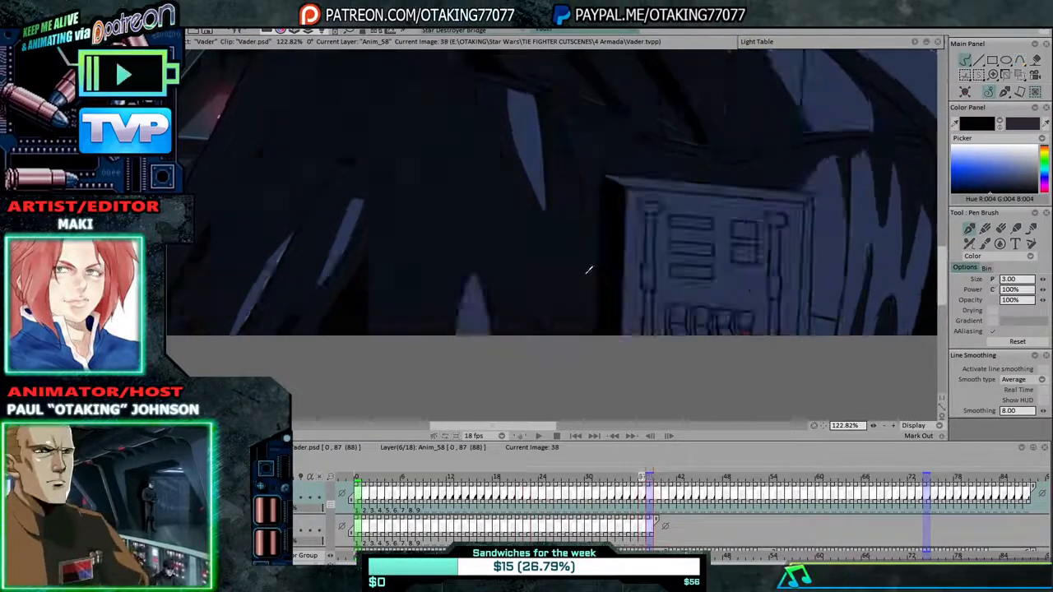
pyautogui.press('Right')
pyautogui.press('Left')
pyautogui.press('Left')
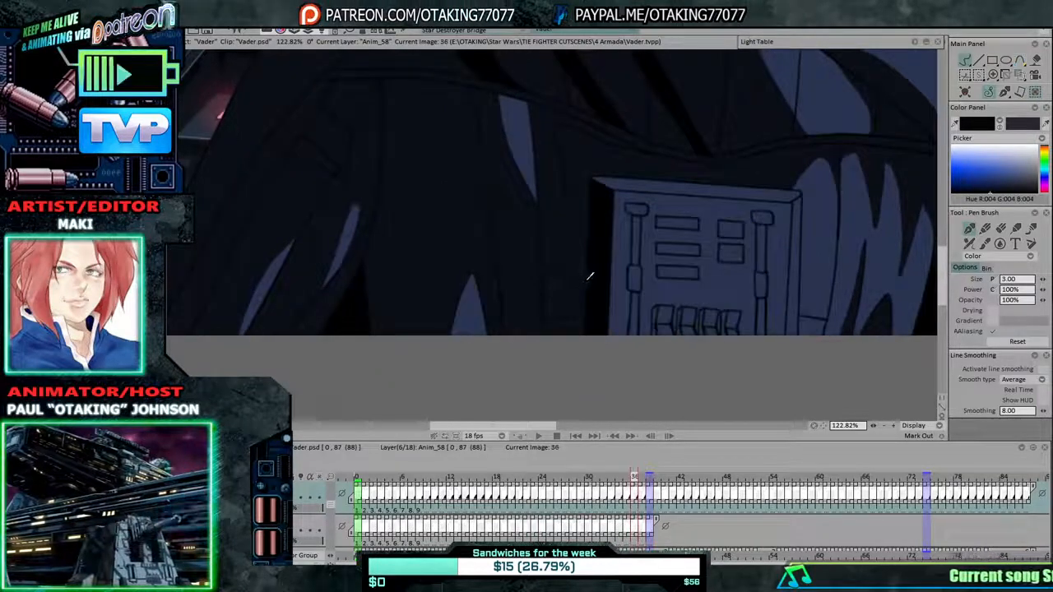
# Flip between images 32 and 37 to compare the cloak folds and the area beside the chest panel's dark side.
pyautogui.press('Left')
pyautogui.press('Left')
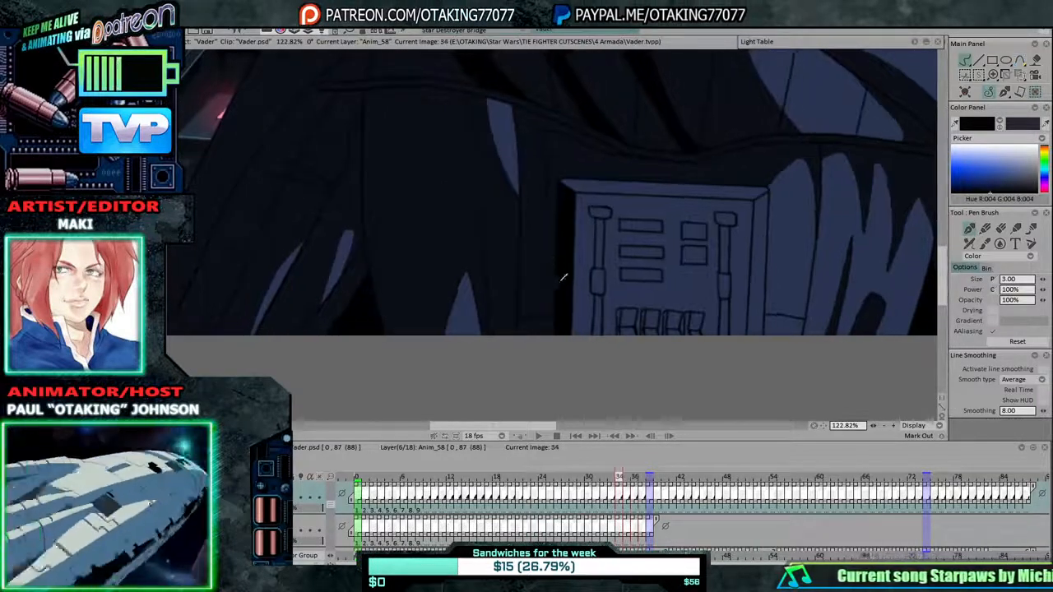
pyautogui.press('Left')
pyautogui.press('Left')
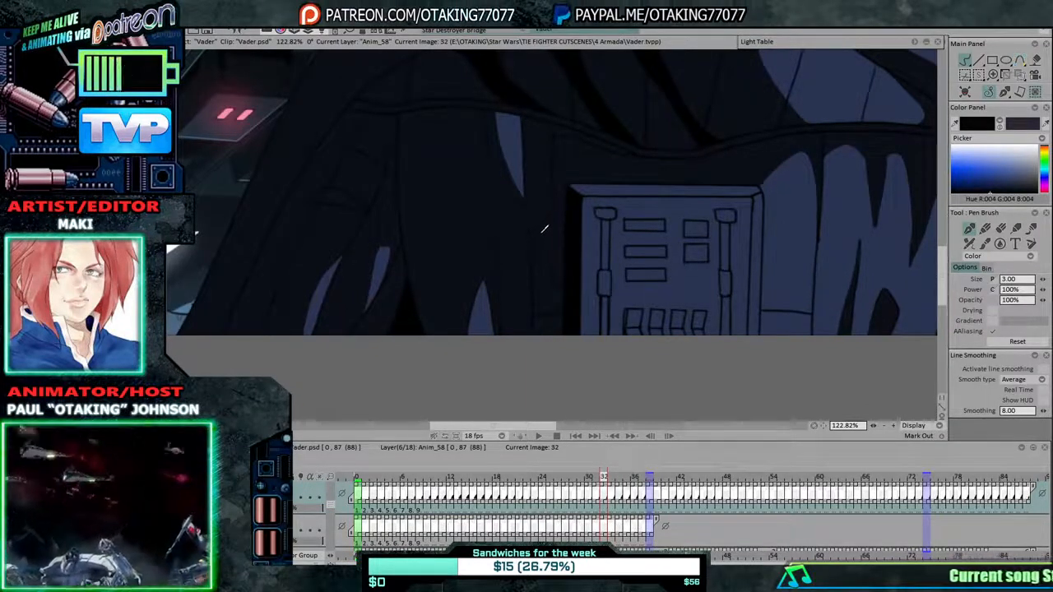
pyautogui.press('Right')
pyautogui.press('Right')
pyautogui.press('Right')
pyautogui.press('Right')
pyautogui.press('Right')
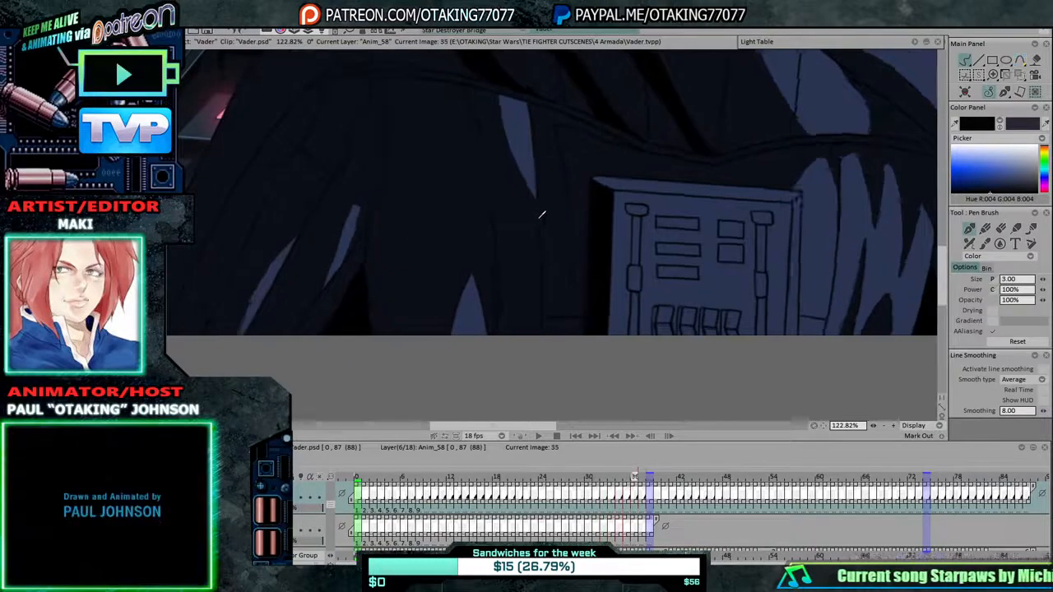
pyautogui.press('Right')
pyautogui.press('Left')
pyautogui.press('Right')
pyautogui.press('Left')
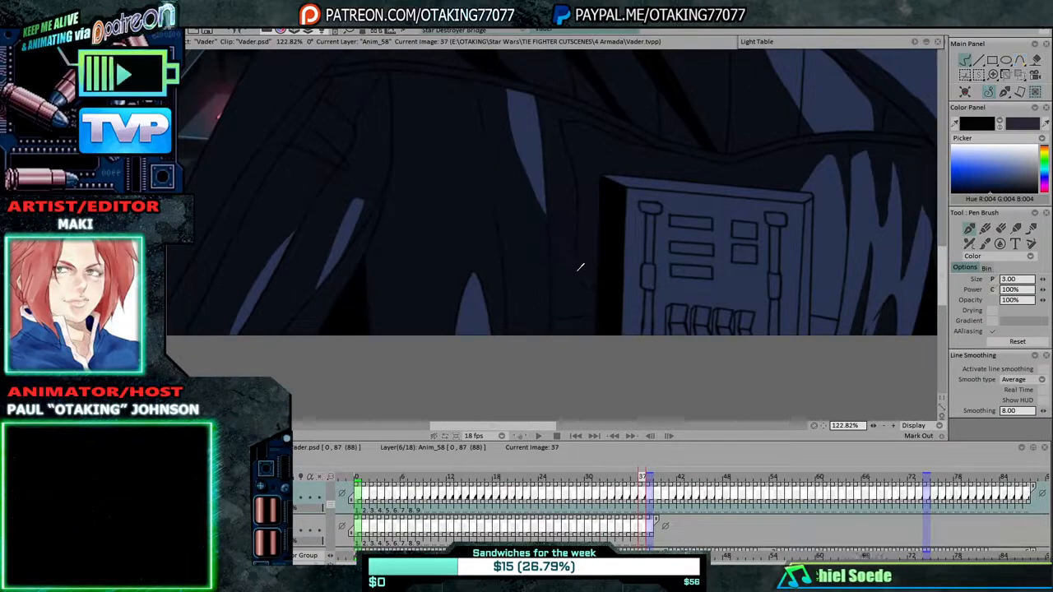
pyautogui.press('Right')
pyautogui.press('Left')
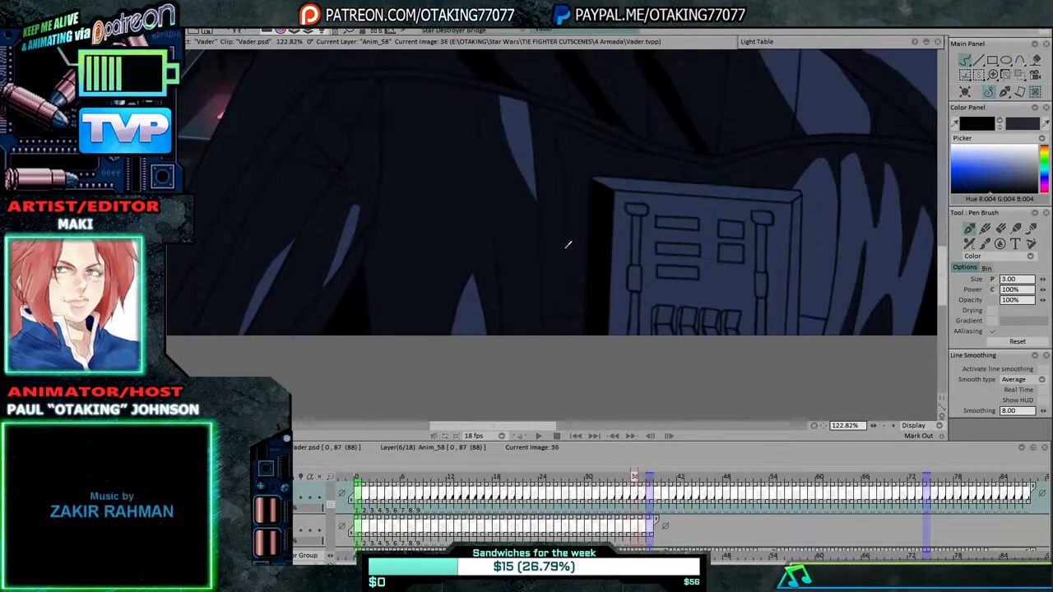
# Step back through the in-betweens from image 36 to 28, examining the fold lines and dark edge beside the chest panel.
pyautogui.press('Left')
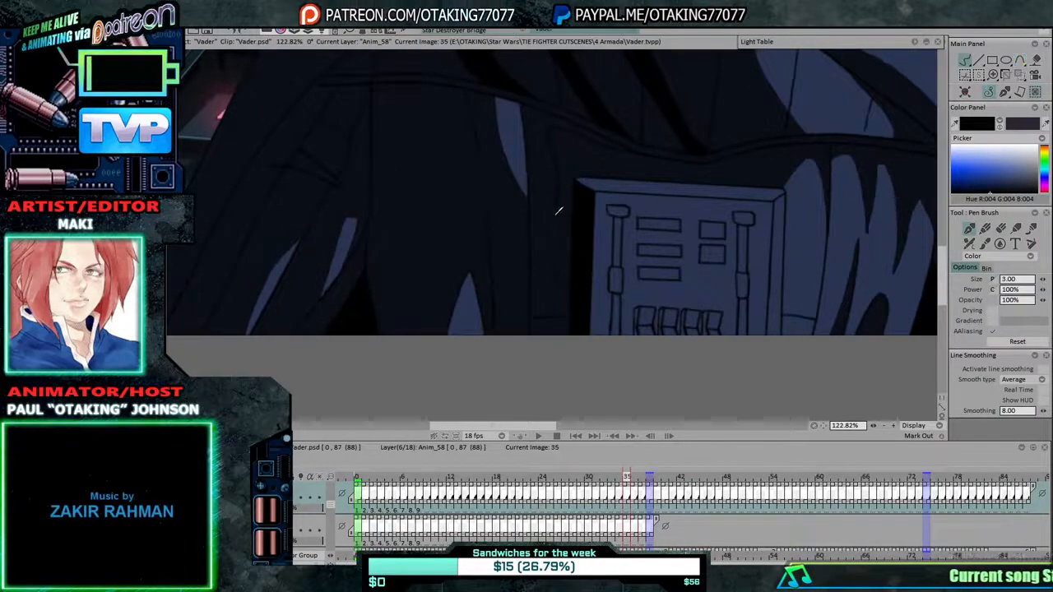
pyautogui.press('Left')
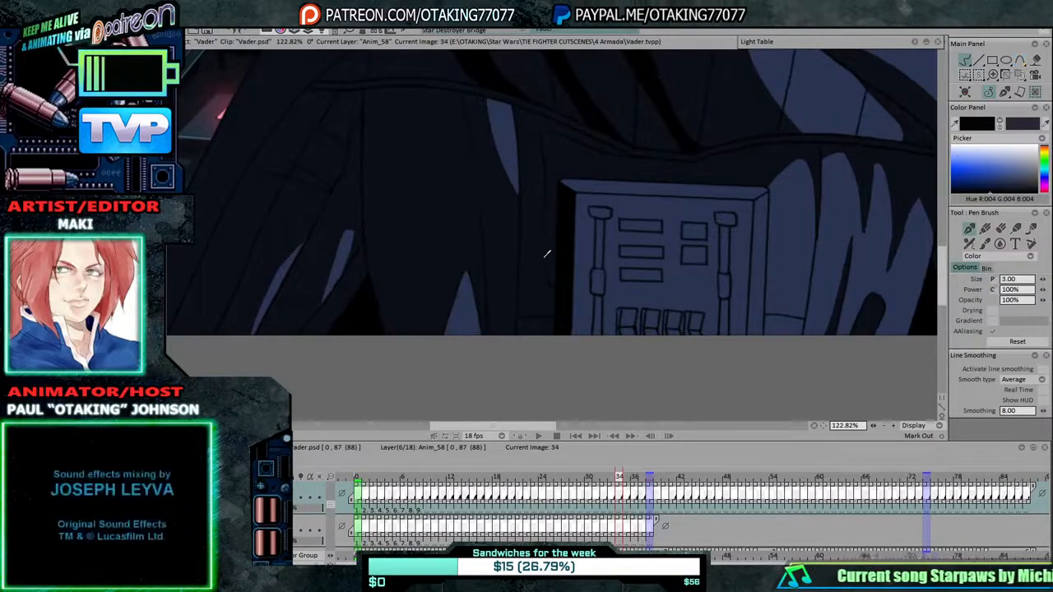
pyautogui.press('Left')
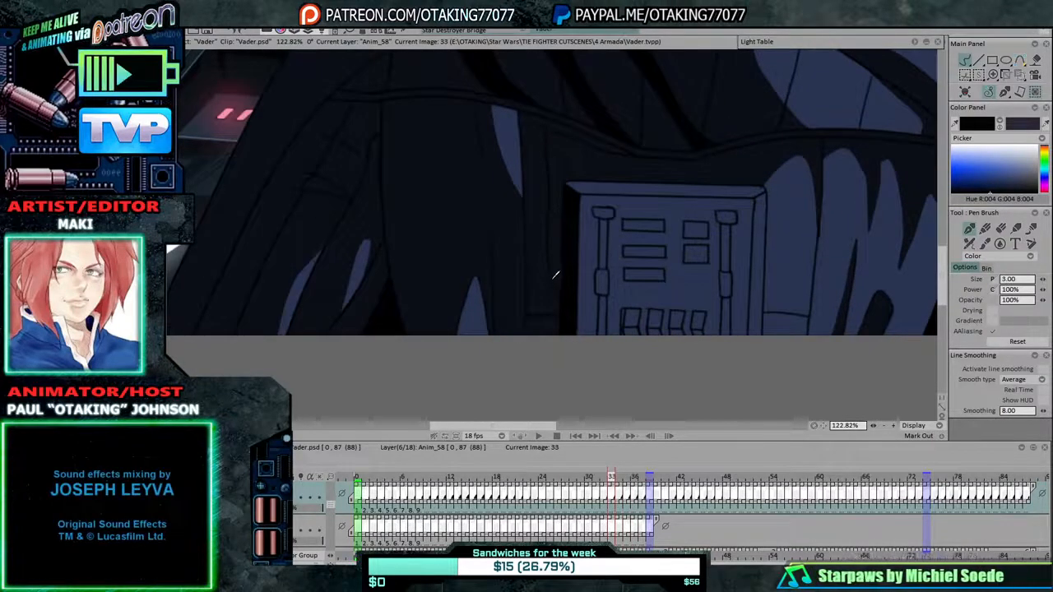
pyautogui.press('Left')
pyautogui.press('Left')
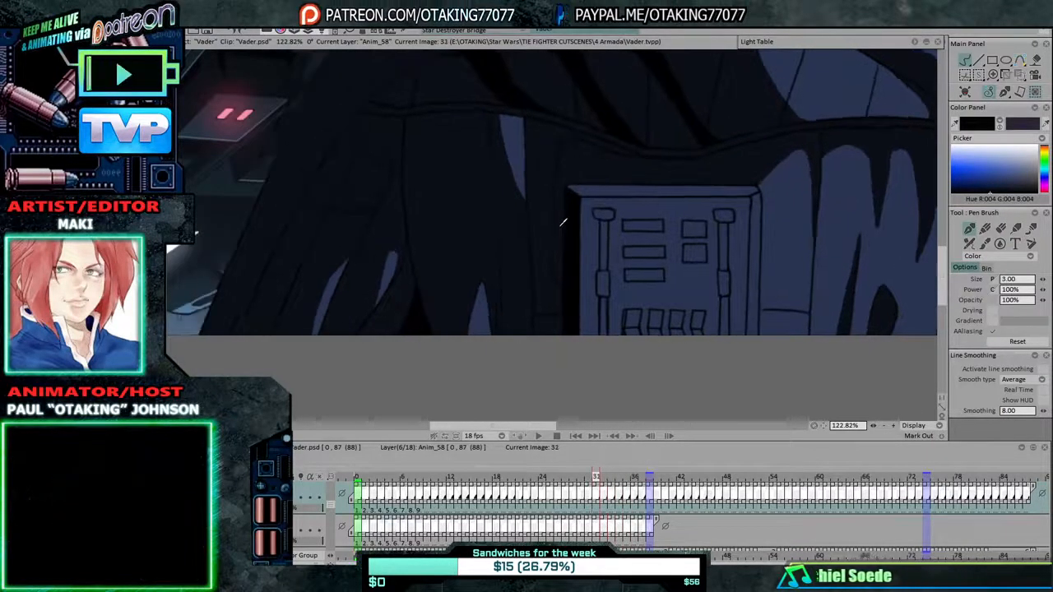
pyautogui.press('Right')
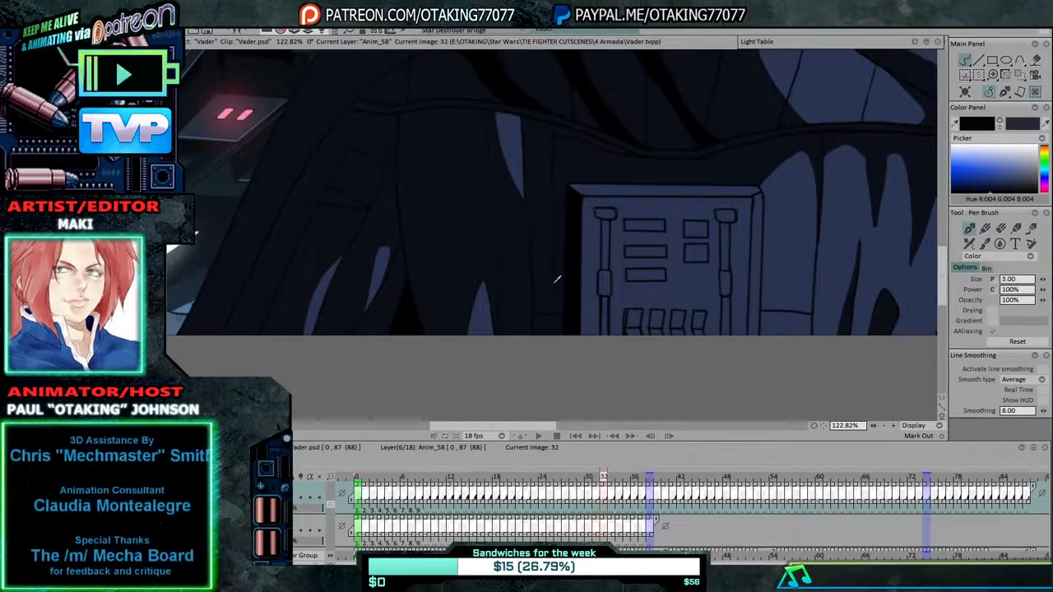
pyautogui.press('Right')
pyautogui.press('Left')
pyautogui.press('Left')
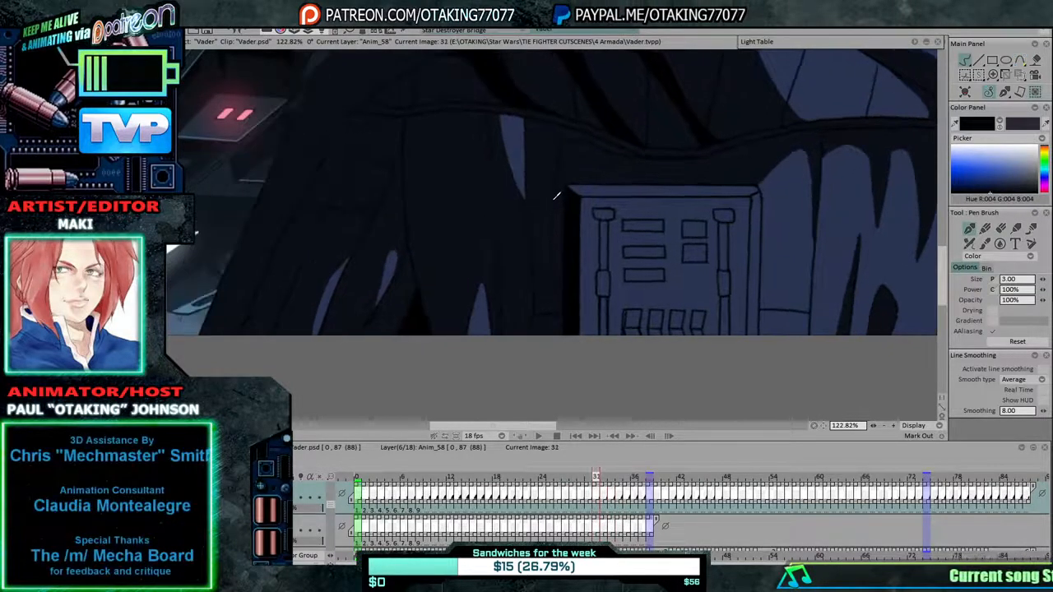
pyautogui.press('Left')
pyautogui.press('Left')
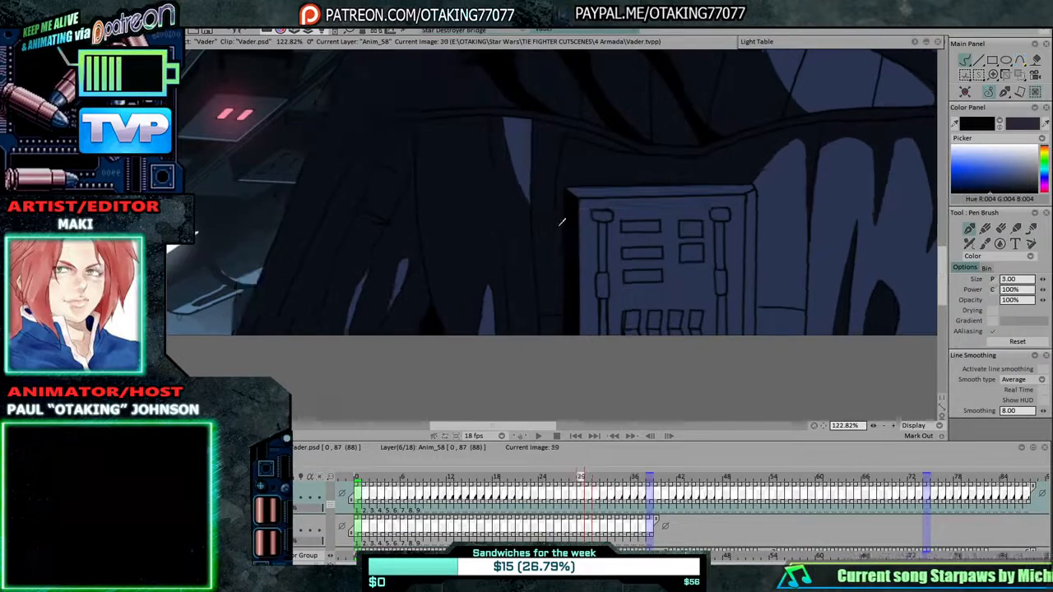
pyautogui.press('Left')
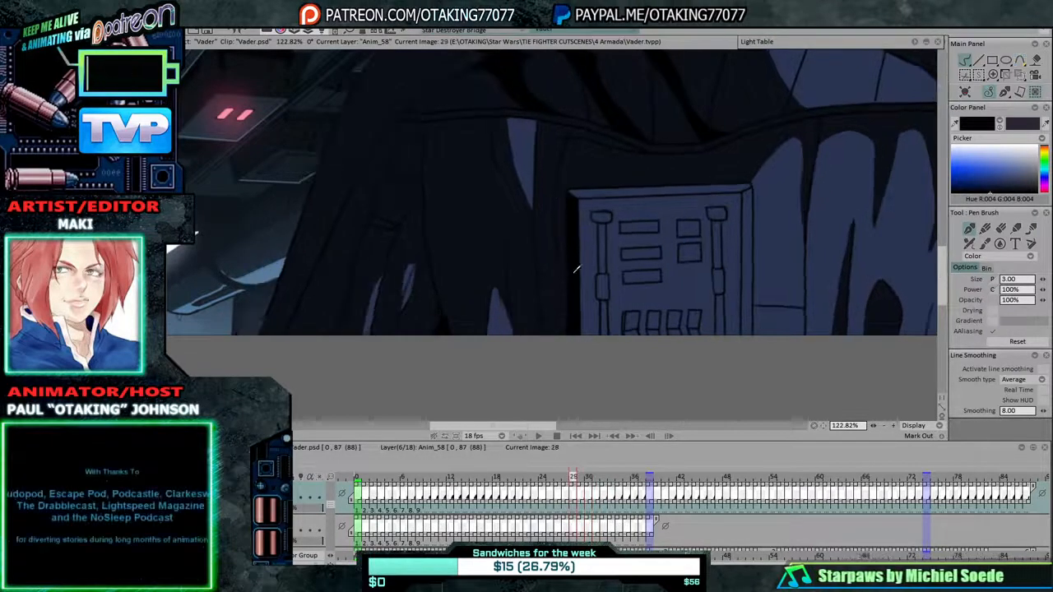
# Pen the shadow outline between the chest highlight and the control box on frames 28 back to 22, and save the project.
pyautogui.press('Left')
pyautogui.press('Left')
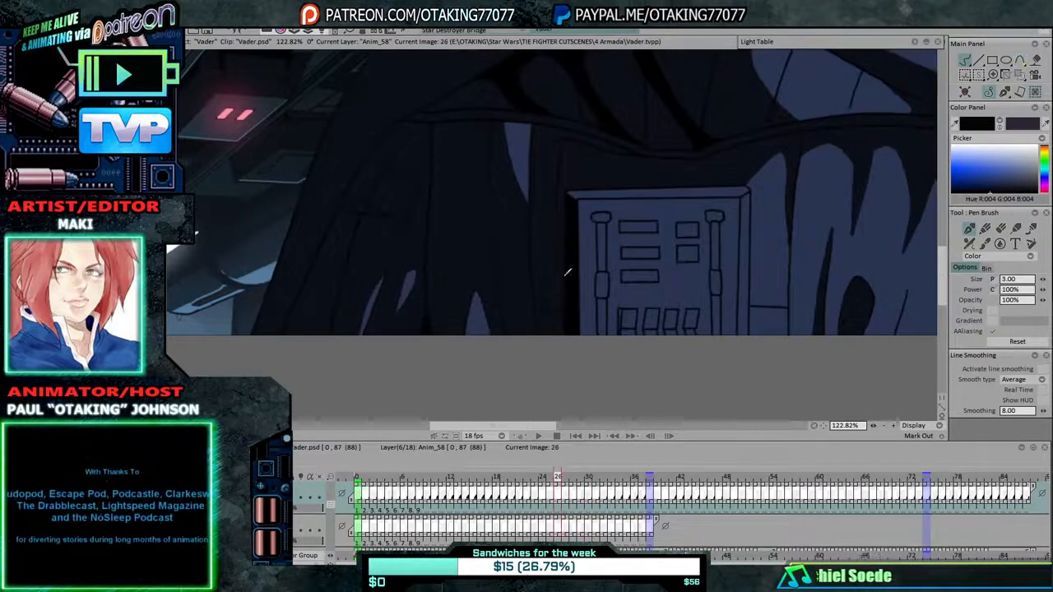
pyautogui.press('Left')
pyautogui.press('Left')
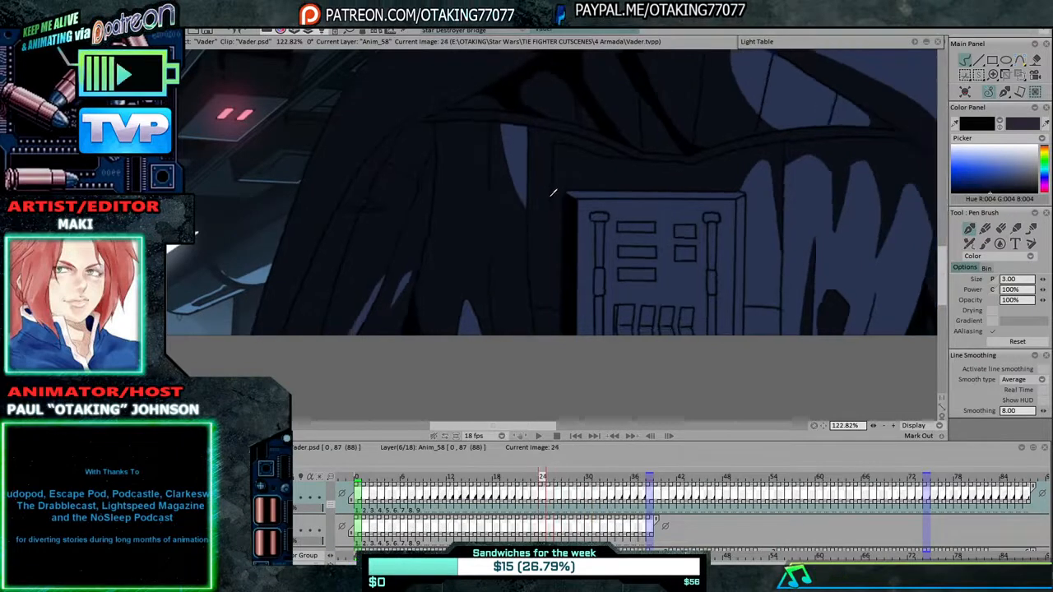
pyautogui.press('Left')
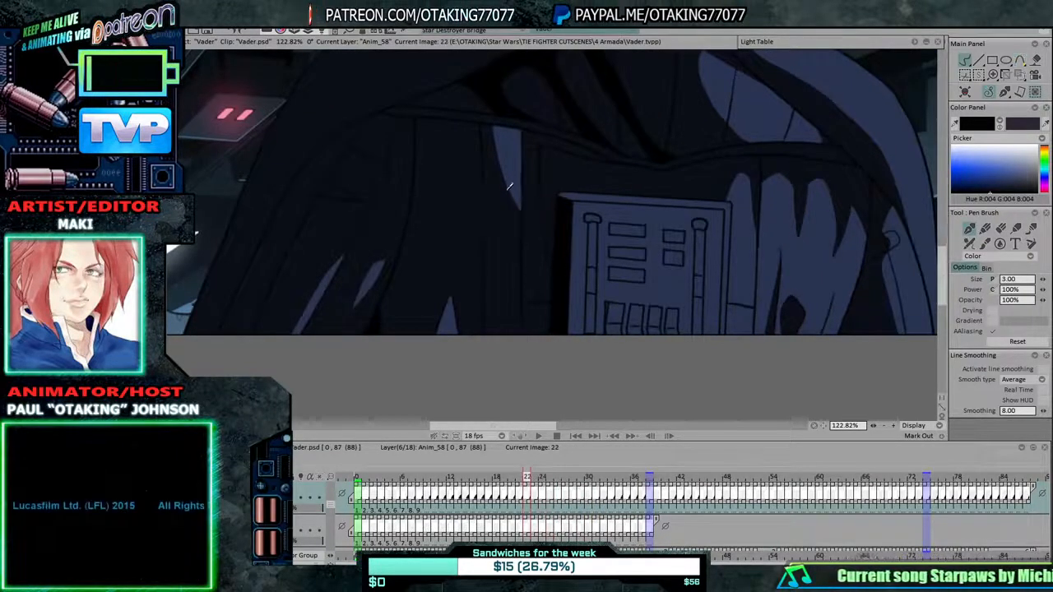
pyautogui.hotkey('ctrl', 's')
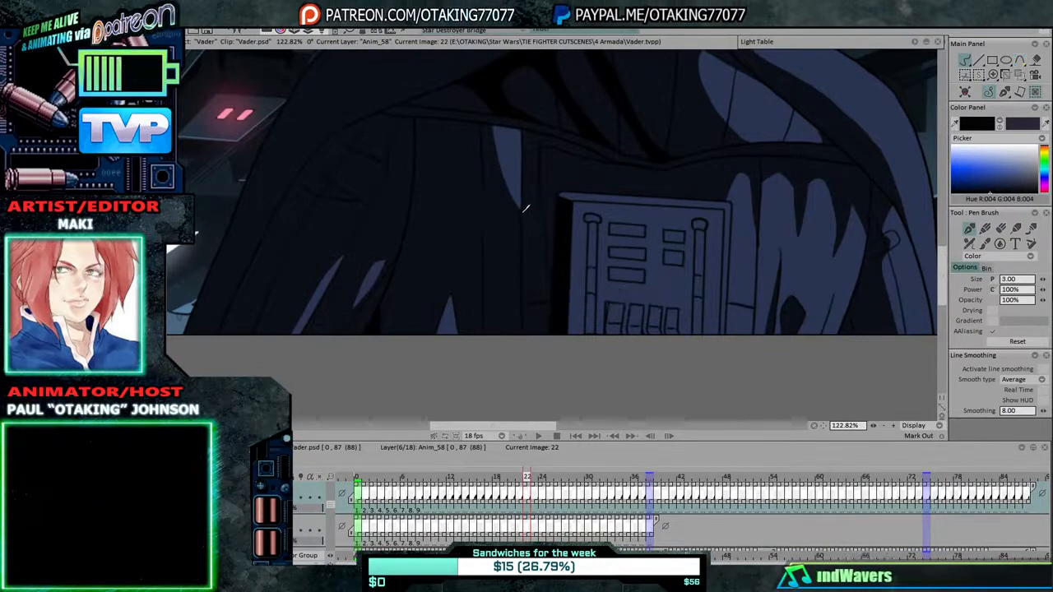
# Continue the shadow outline beside the control box on frames 21 back to 17, checking it against neighbouring frames.
pyautogui.press('Right')
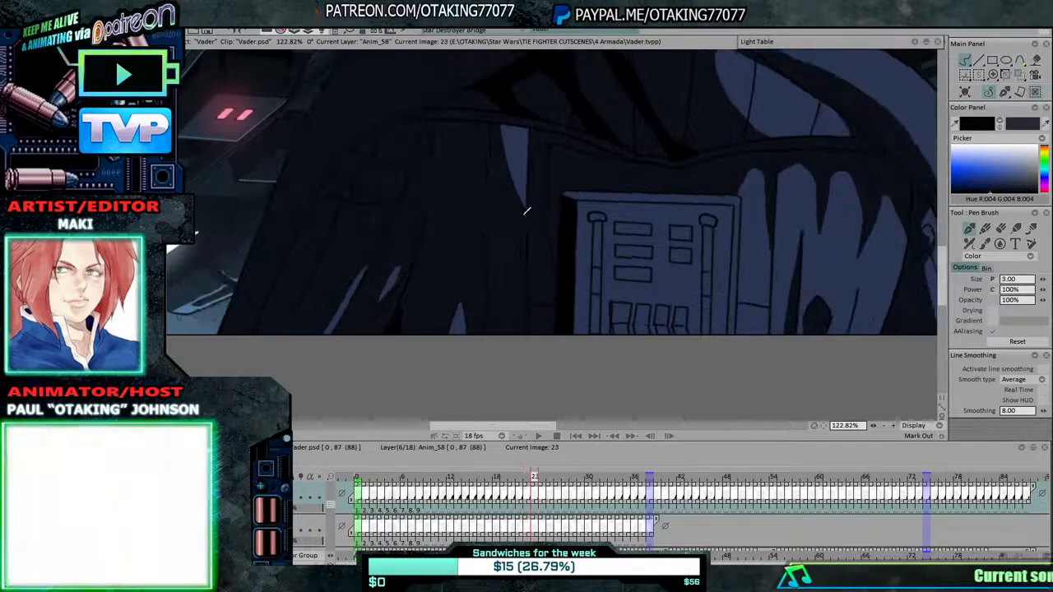
pyautogui.press('Left')
pyautogui.press('Left')
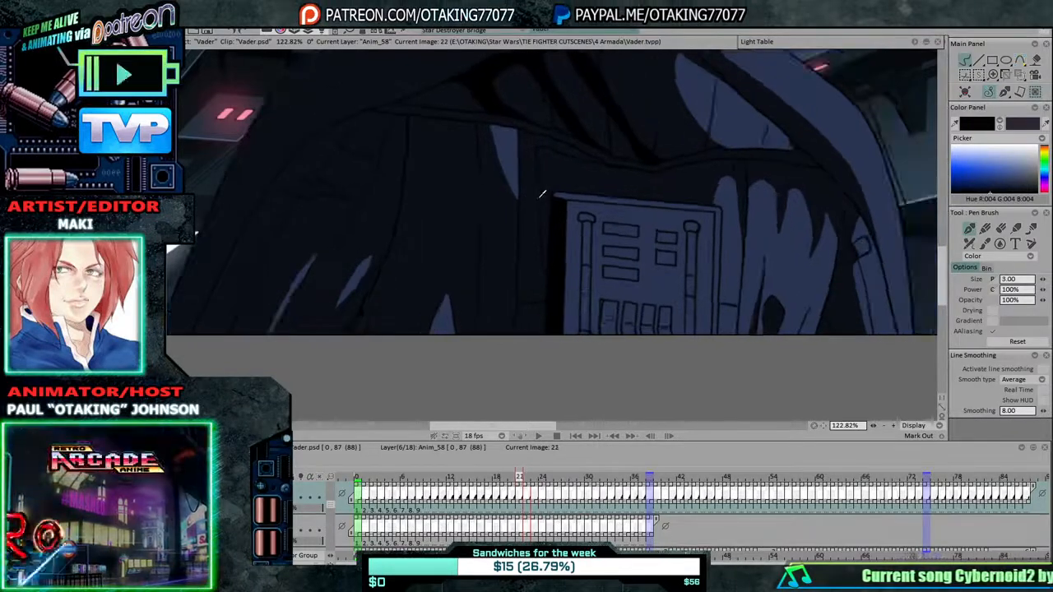
pyautogui.press('Left')
pyautogui.press('Right')
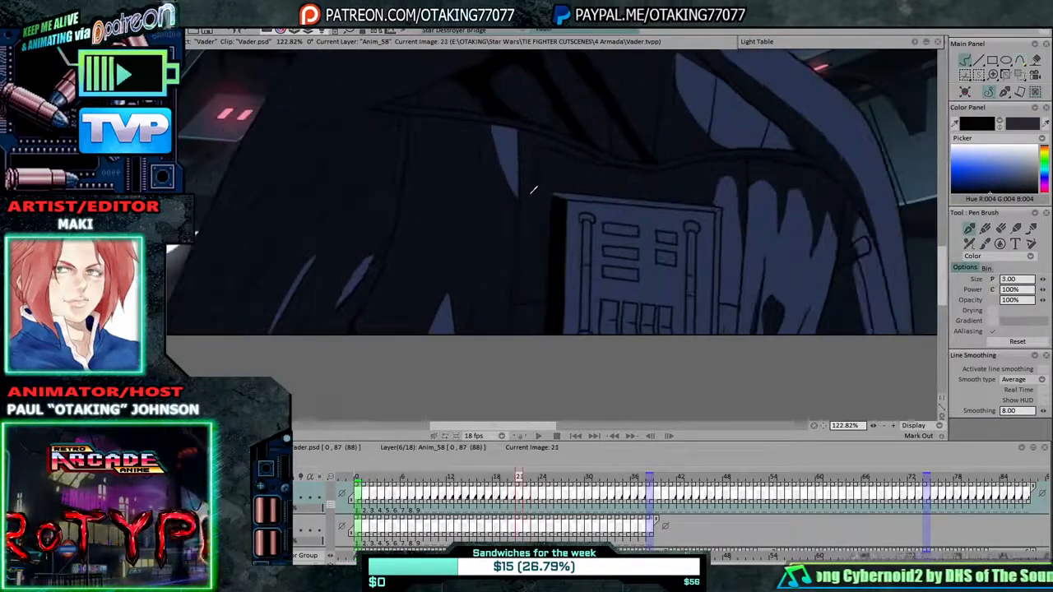
pyautogui.press('Left')
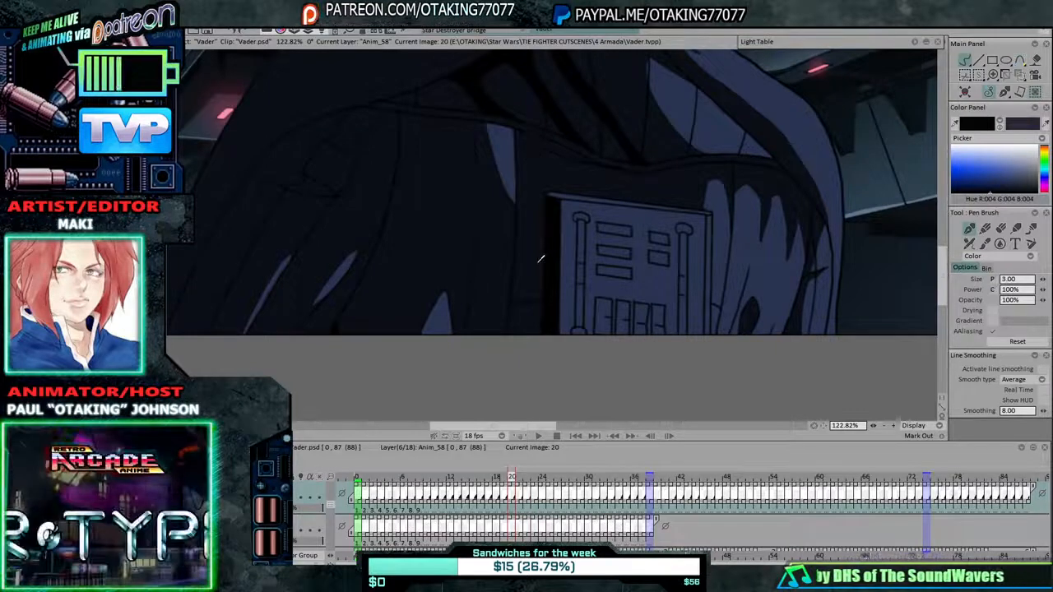
pyautogui.press('Left')
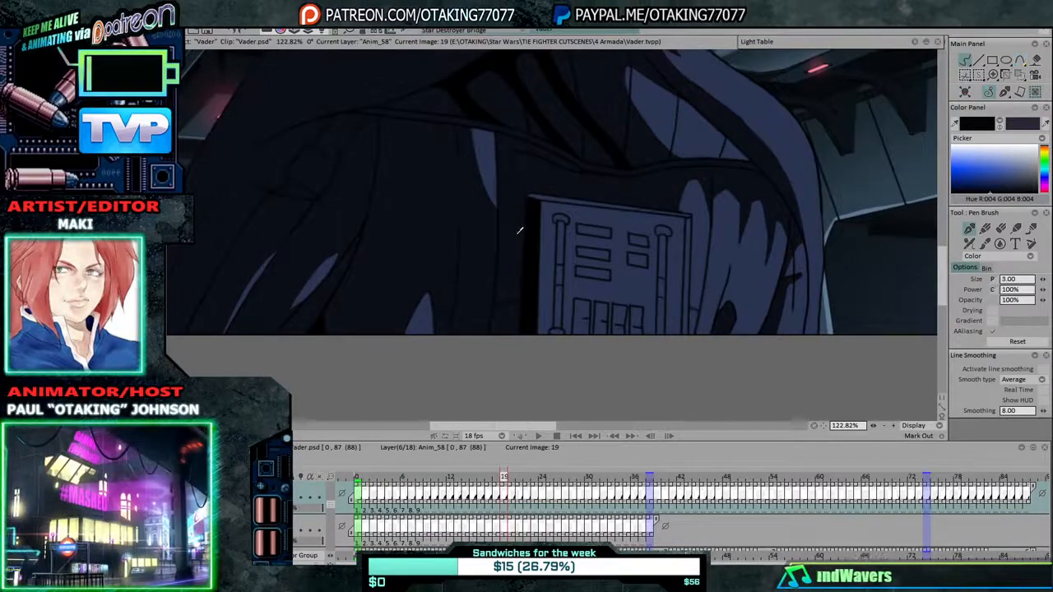
pyautogui.press('Left')
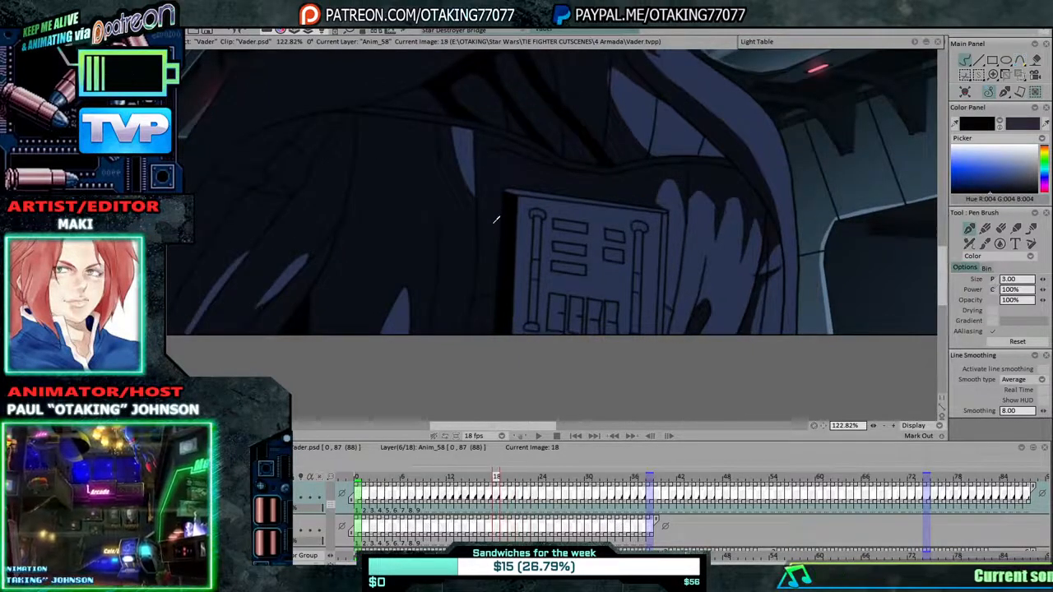
pyautogui.press('Left')
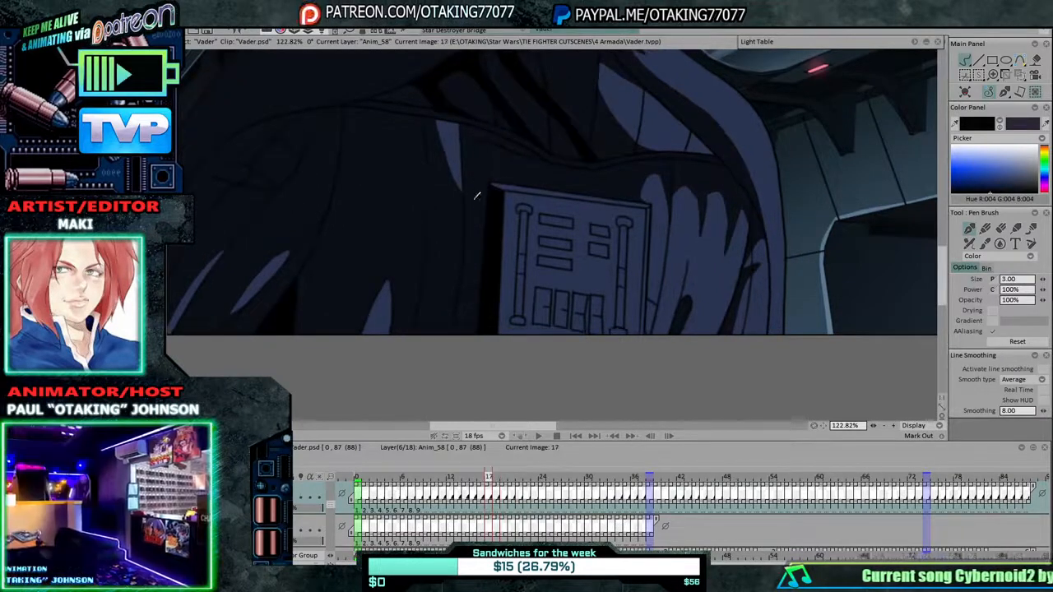
# Draw the same shadow outline beside the control box on frames 16 back to 9.
pyautogui.press('Left')
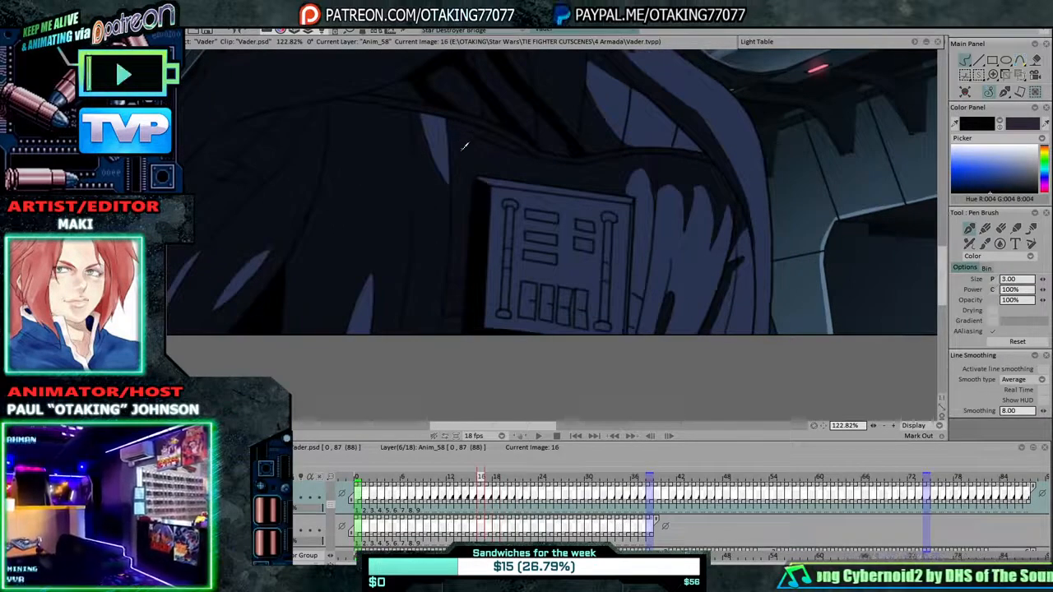
pyautogui.press('Left')
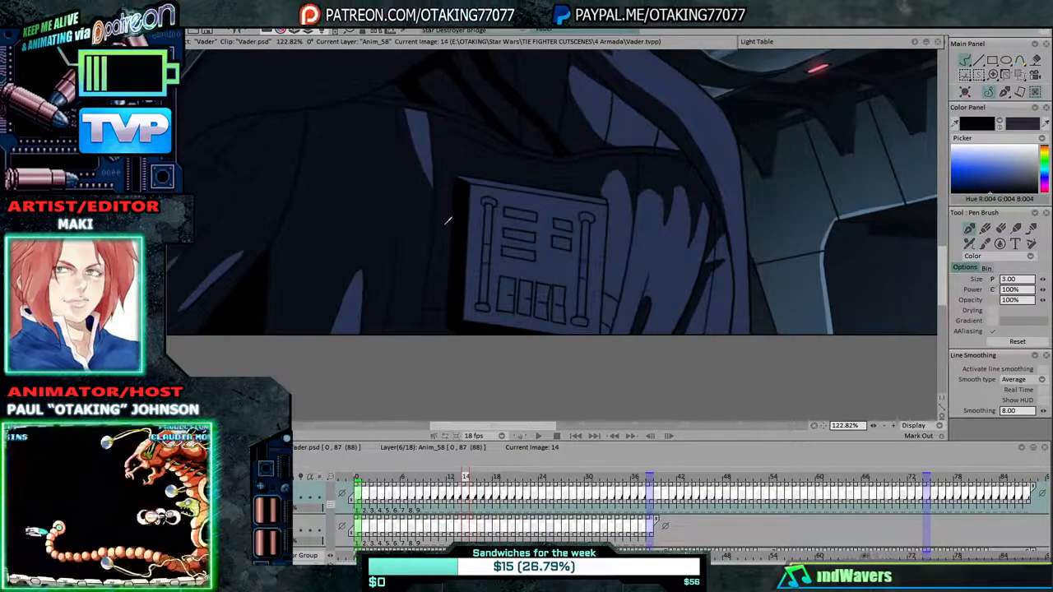
pyautogui.press('Left')
pyautogui.press('Left')
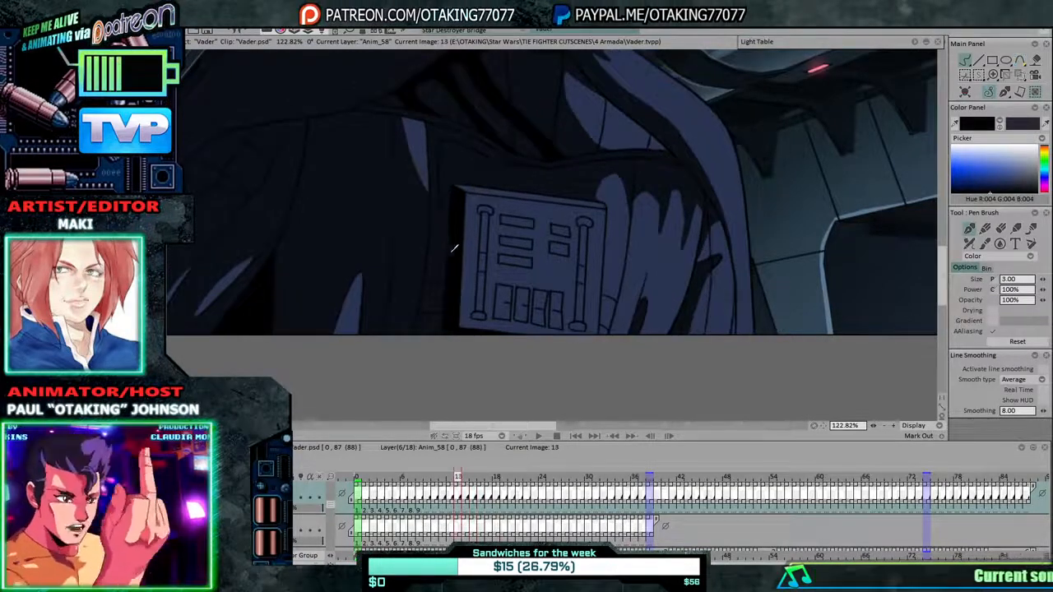
pyautogui.press('Left')
pyautogui.press('Left')
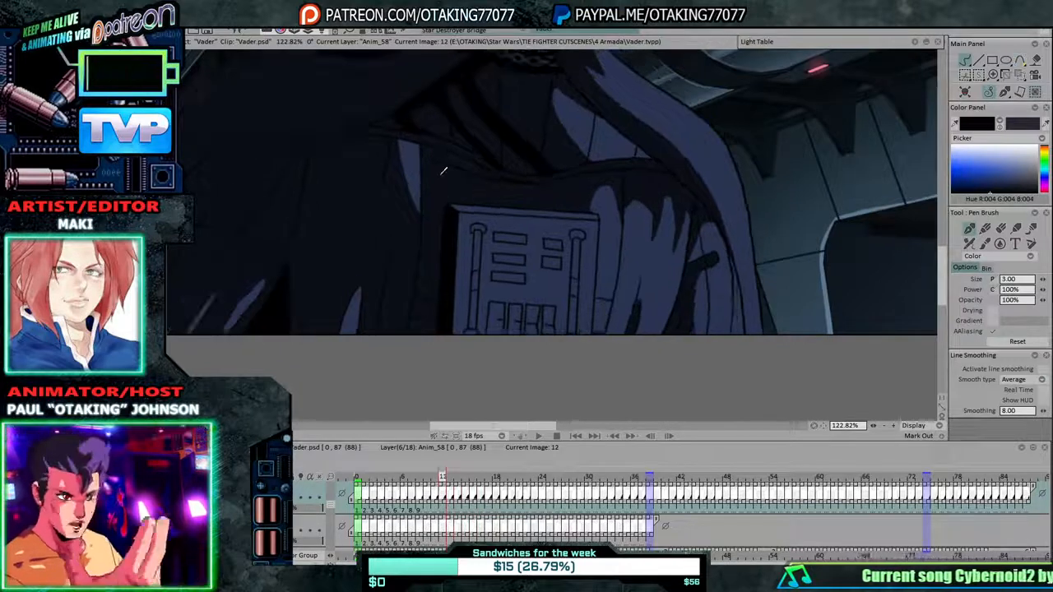
pyautogui.press('Left')
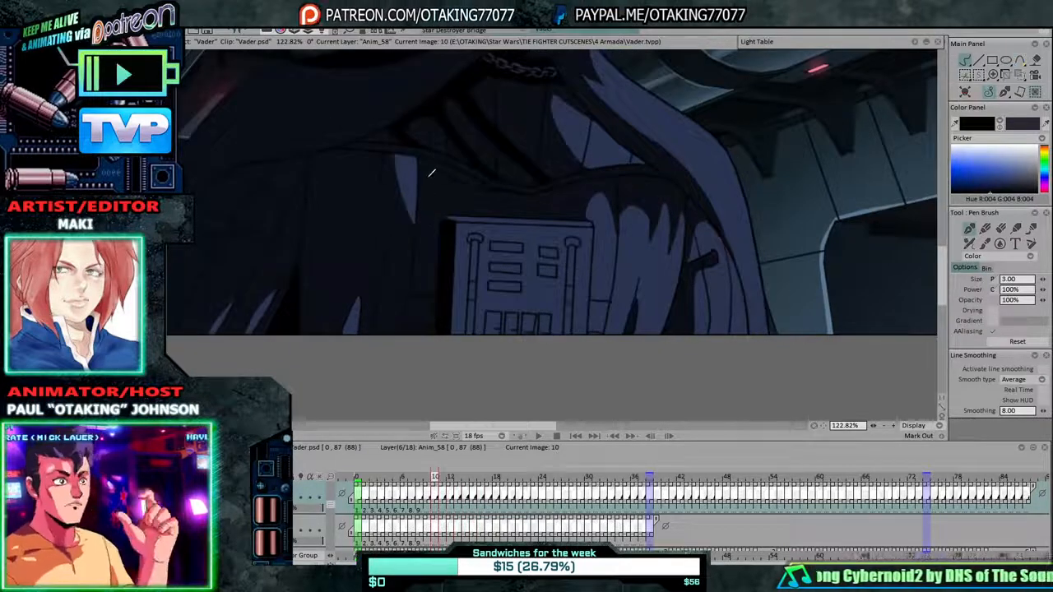
pyautogui.press('Left')
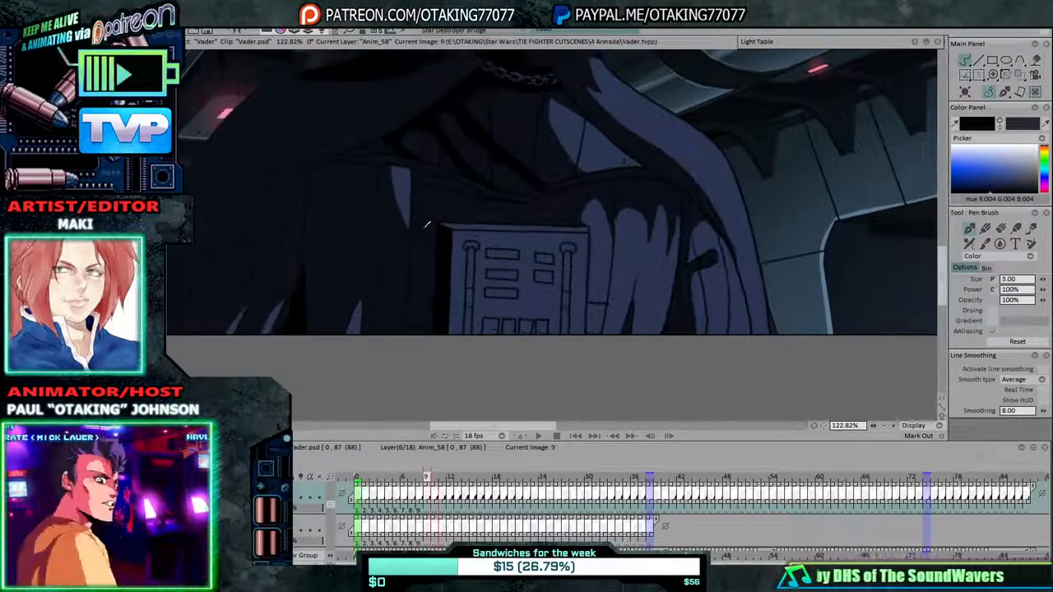
# Finish the shadow outline beside the control box on frames 8 back to 0, comparing the first frames with each other.
pyautogui.press('Left')
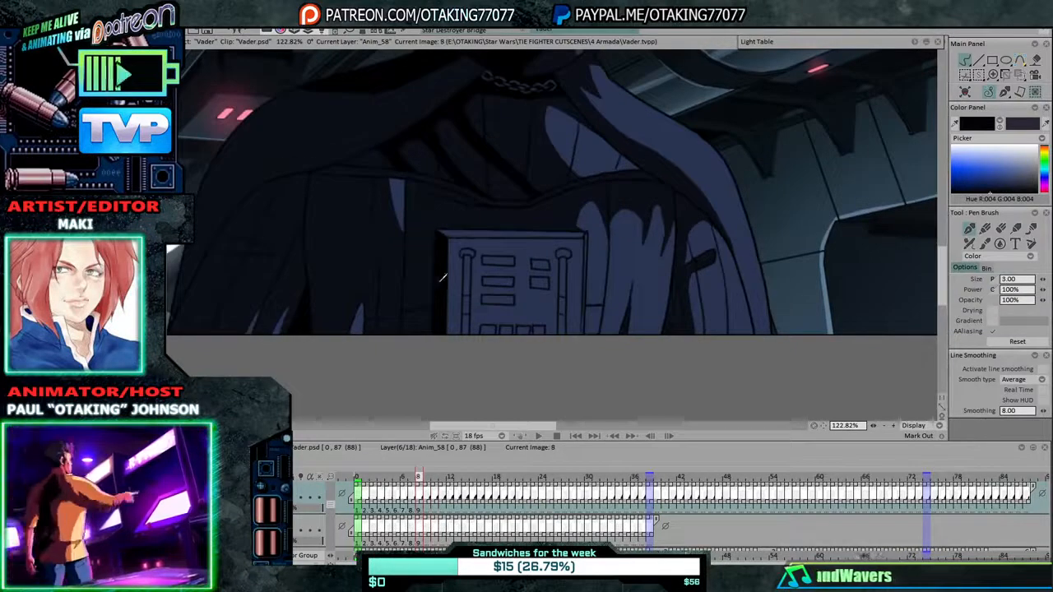
pyautogui.press('Left')
pyautogui.press('Left')
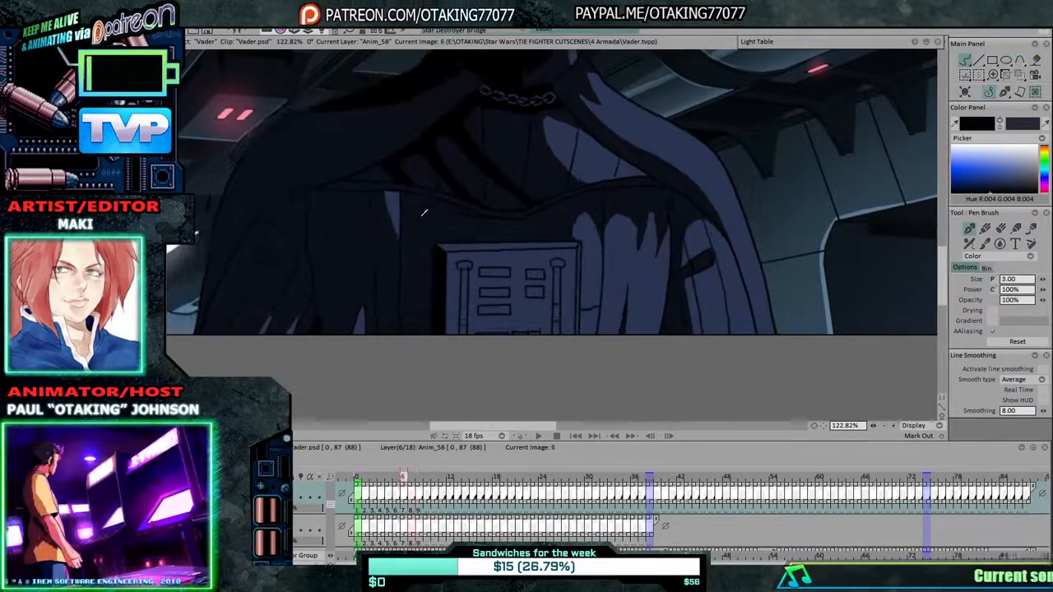
pyautogui.press('Left')
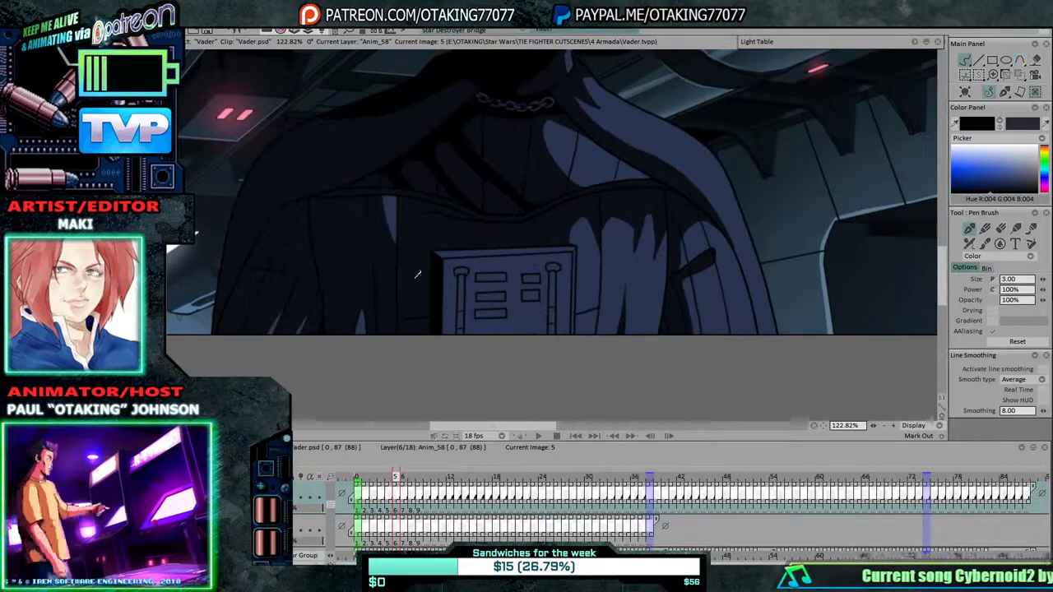
pyautogui.press('Left')
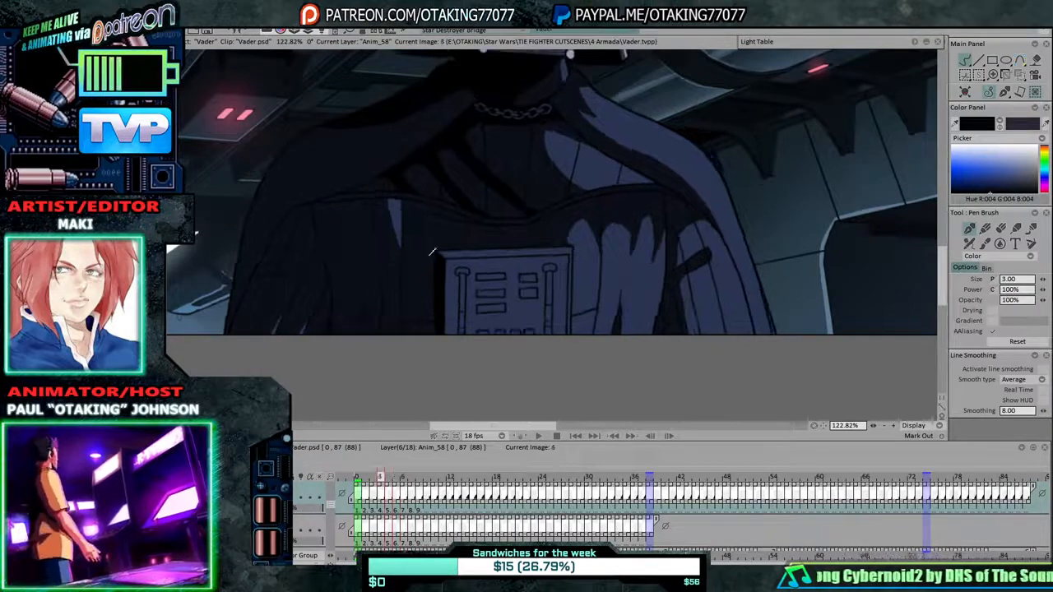
pyautogui.press('Left')
pyautogui.press('Left')
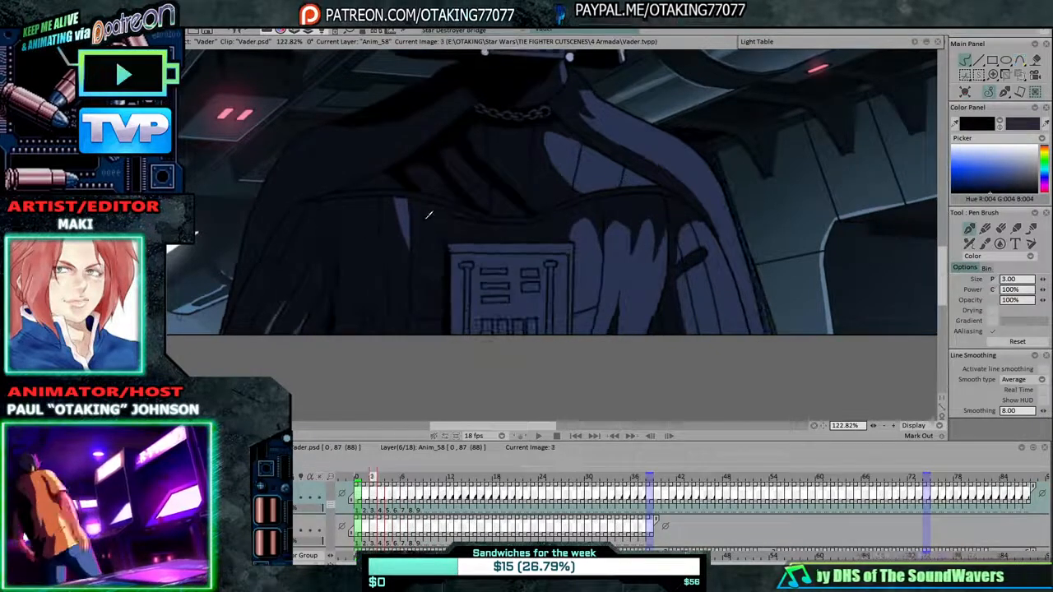
pyautogui.press('Left')
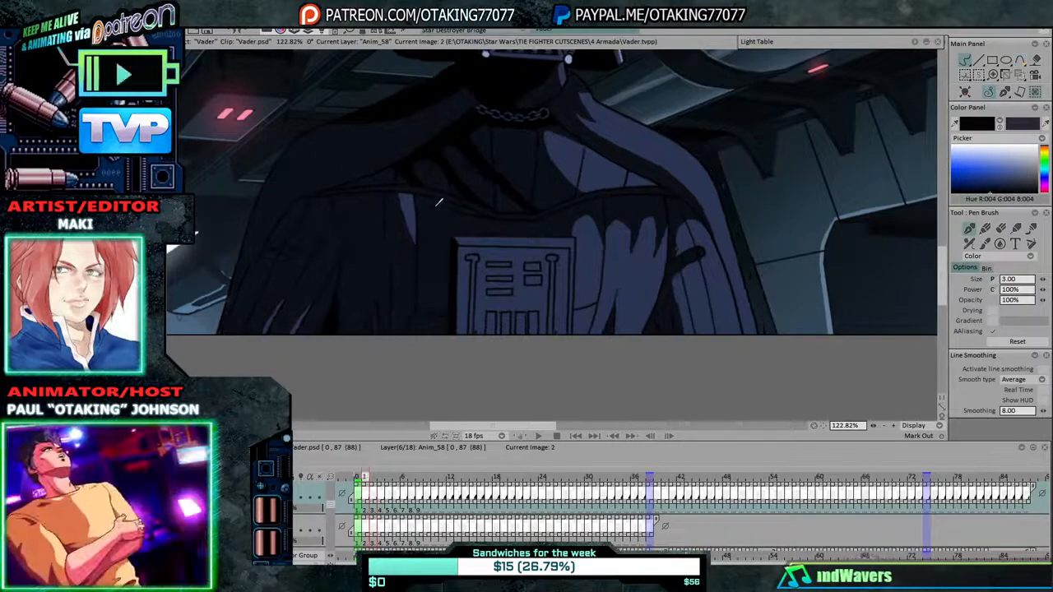
pyautogui.press('Left')
pyautogui.press('Right')
pyautogui.press('Right')
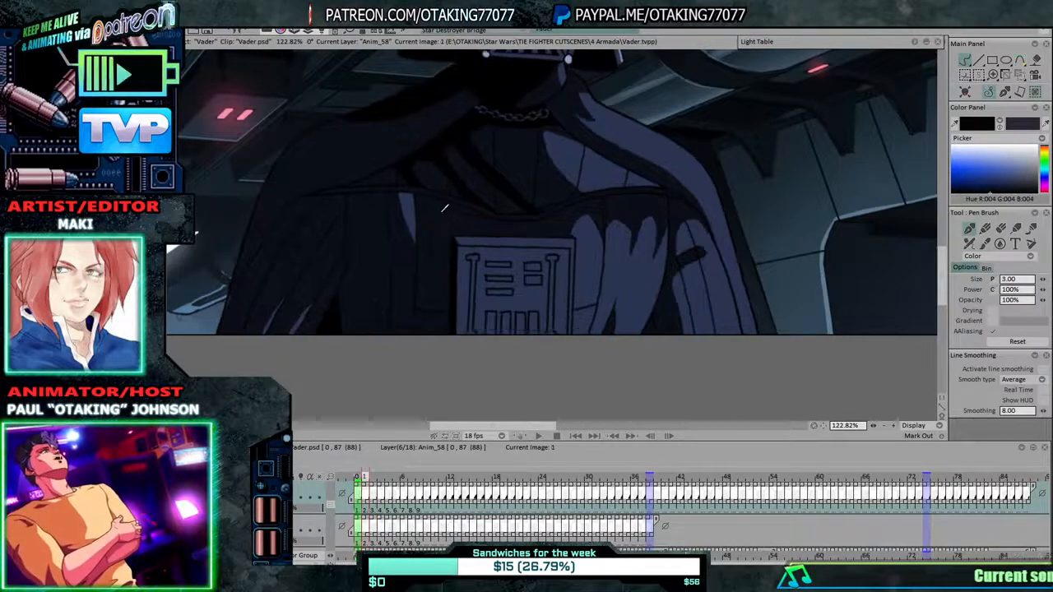
pyautogui.press('Left')
pyautogui.press('Left')
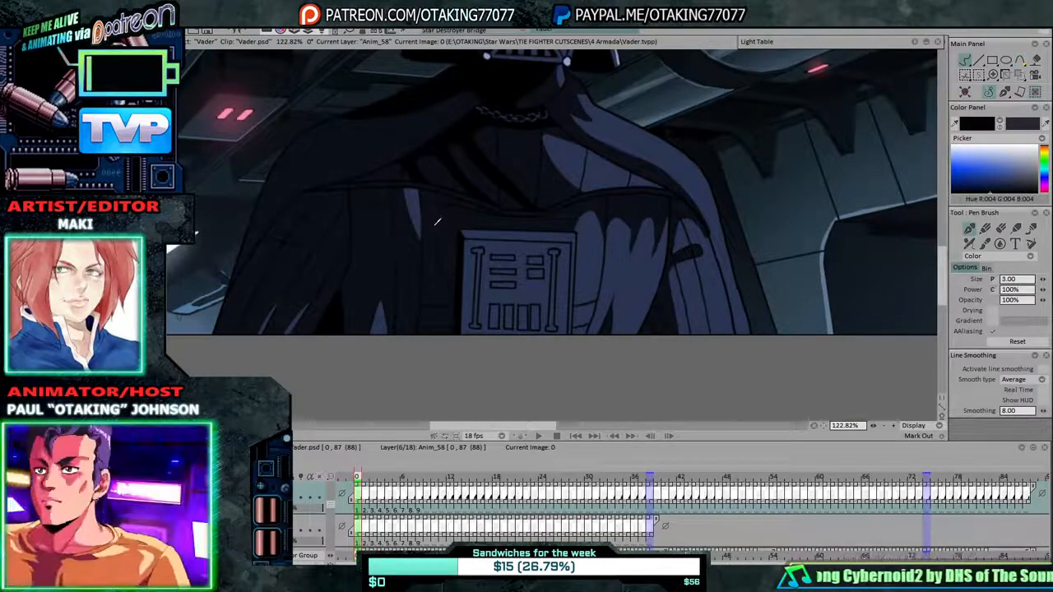
# Step forward through the animation from frame 0 towards frame 38 to examine the drawn shadow outlines in motion.
pyautogui.press('Right')
pyautogui.press('Right')
pyautogui.press('Right')
pyautogui.press('Right')
pyautogui.press('Right')
pyautogui.press('Right')
pyautogui.press('Right')
pyautogui.press('Right')
pyautogui.press('Right')
pyautogui.press('Right')
pyautogui.press('Right')
pyautogui.press('Right')
pyautogui.press('Right')
pyautogui.press('Right')
pyautogui.press('Right')
pyautogui.press('Right')
pyautogui.press('Right')
pyautogui.press('Right')
pyautogui.press('Right')
pyautogui.press('Right')
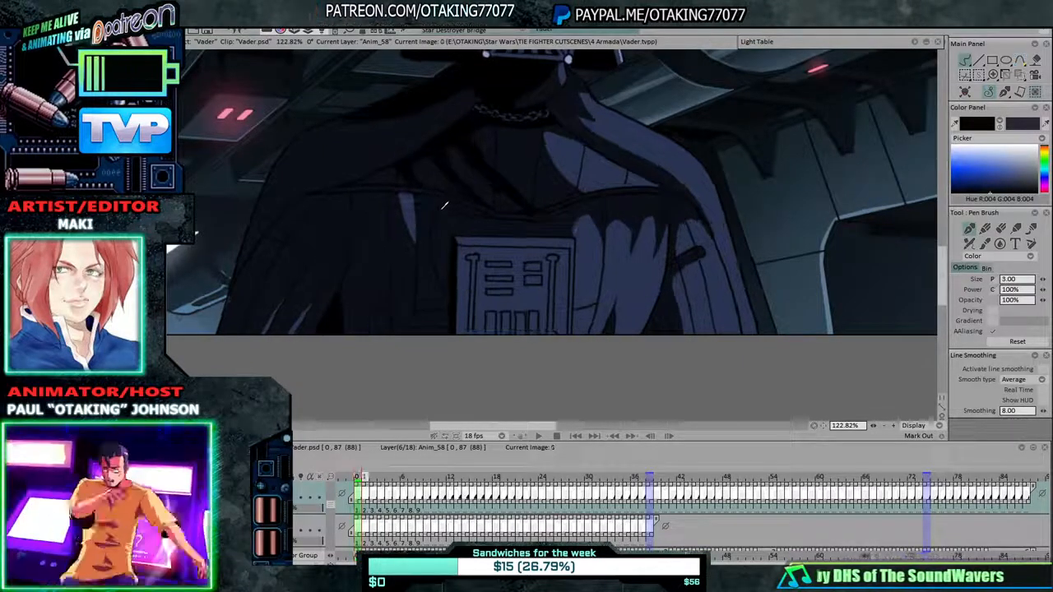
pyautogui.press('Right')
pyautogui.press('Right')
pyautogui.press('Right')
pyautogui.press('Right')
pyautogui.press('Right')
pyautogui.press('Right')
pyautogui.press('Right')
pyautogui.press('Right')
pyautogui.press('Right')
pyautogui.press('Right')
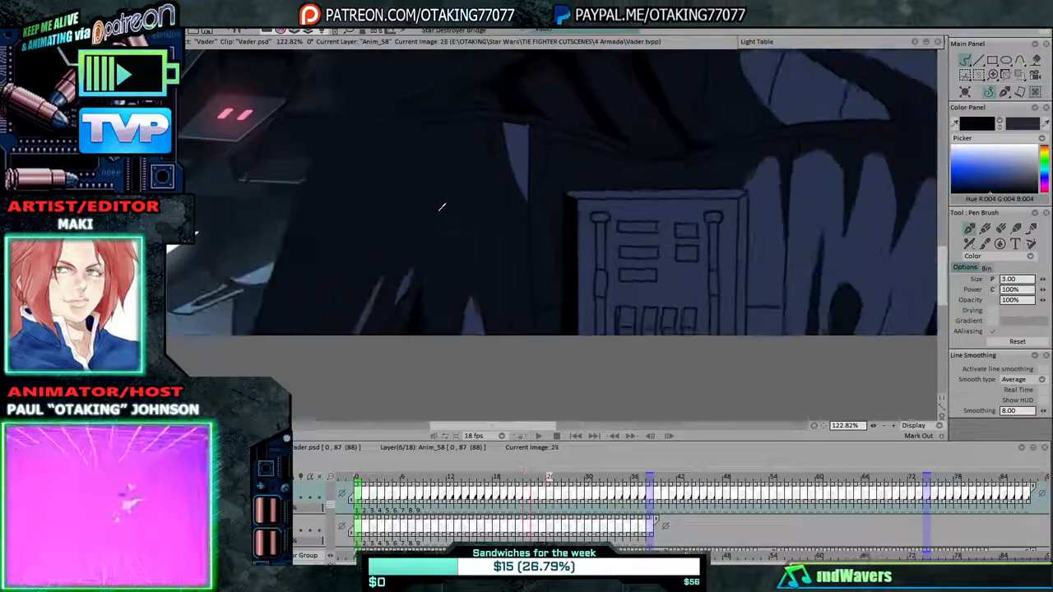
pyautogui.press('Right')
pyautogui.press('Right')
pyautogui.press('Right')
pyautogui.press('Right')
pyautogui.press('Right')
pyautogui.press('Right')
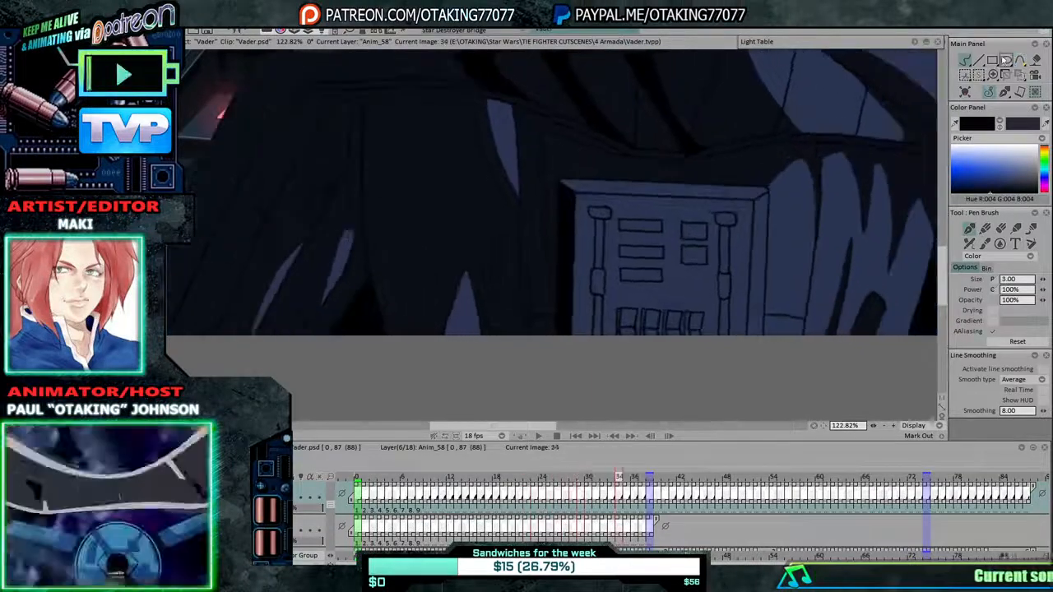
# Choose the Paint bucket for filling and go to frame 37, comparing it with the fully painted frame 38.
pyautogui.click(1028, 63)
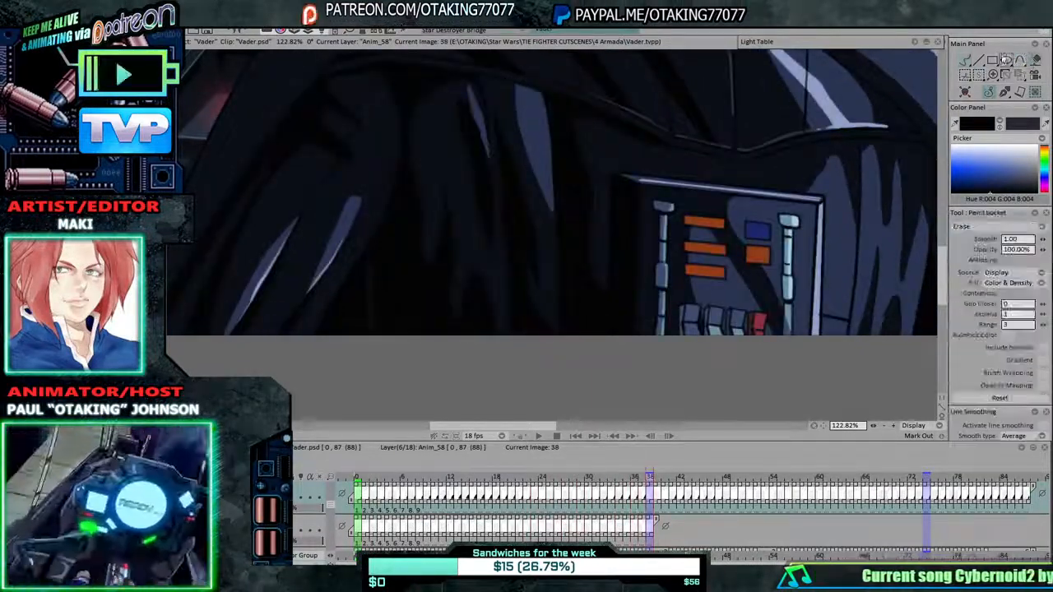
pyautogui.press('Left')
pyautogui.press('Right')
pyautogui.press('Left')
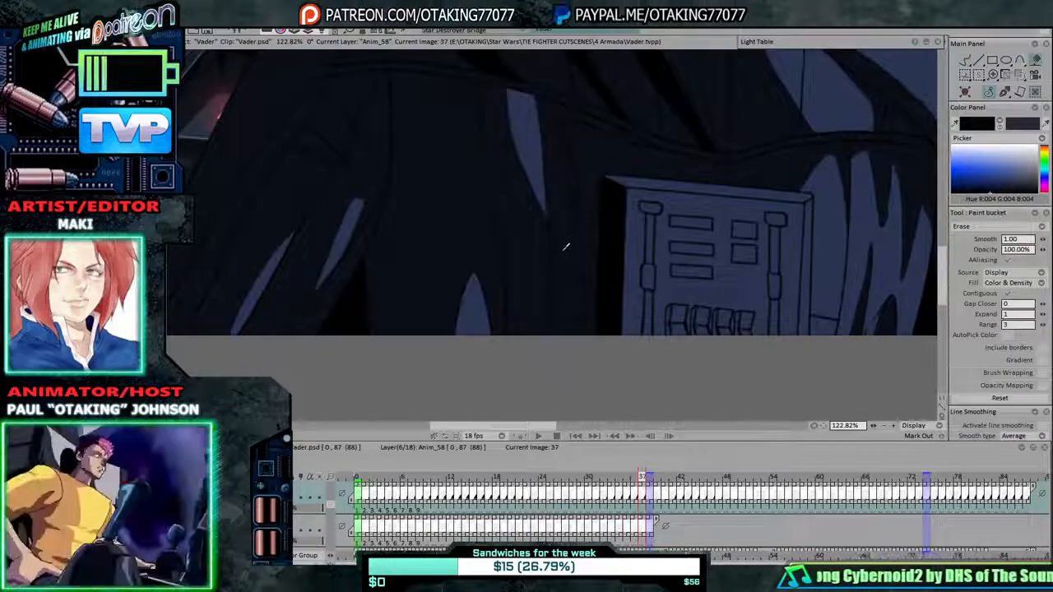
# Try the Paint bucket in Erase mode on the shadow area beside the control box in frame 37, and undo it.
pyautogui.click(561, 245)
pyautogui.press('Right')
pyautogui.press('Left')
pyautogui.hotkey('ctrl', 'z')
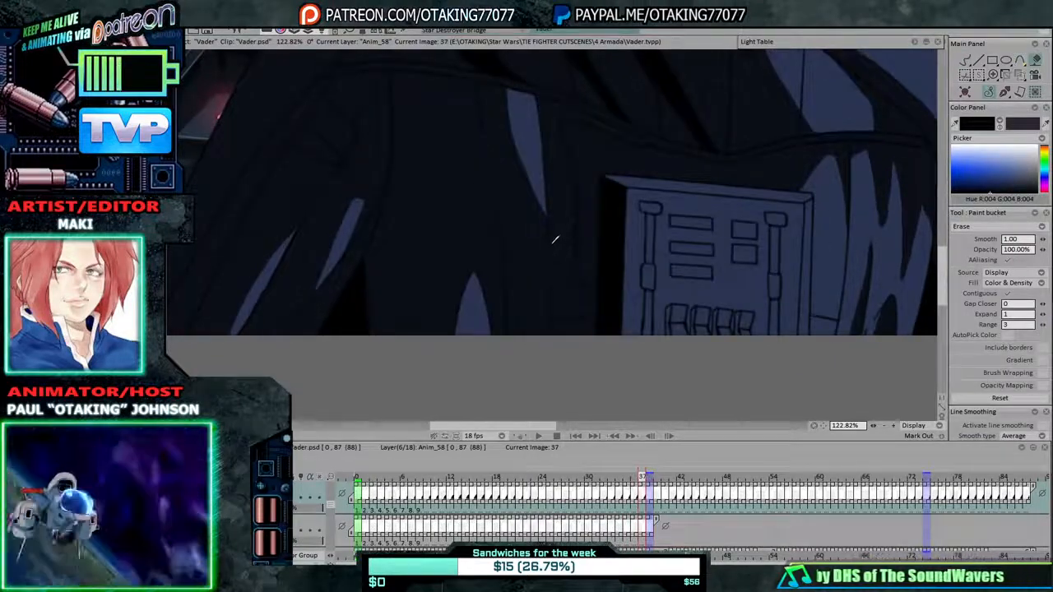
# With the Paint bucket in Color mode, fill the outlined shadow beside the control box with black on frames 37 back to 30.
pyautogui.press('Right')
pyautogui.press('Left')
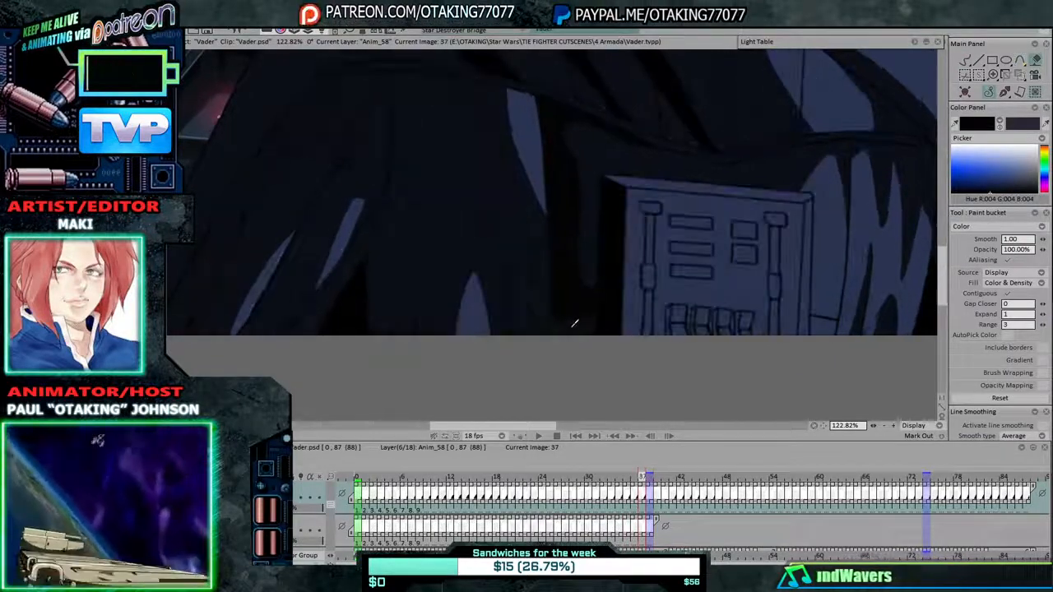
pyautogui.press('Left')
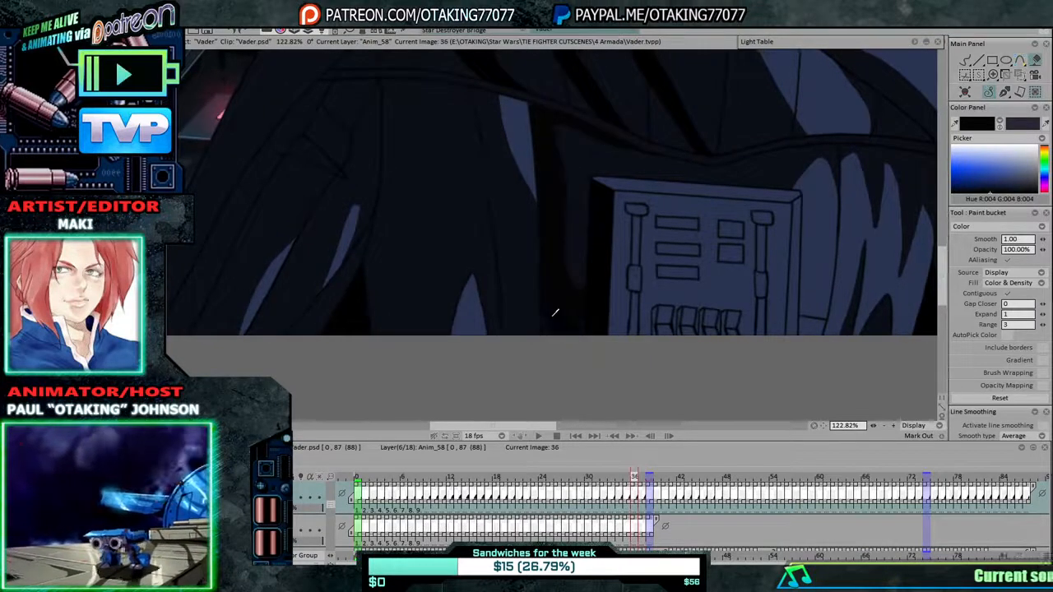
pyautogui.press('Left')
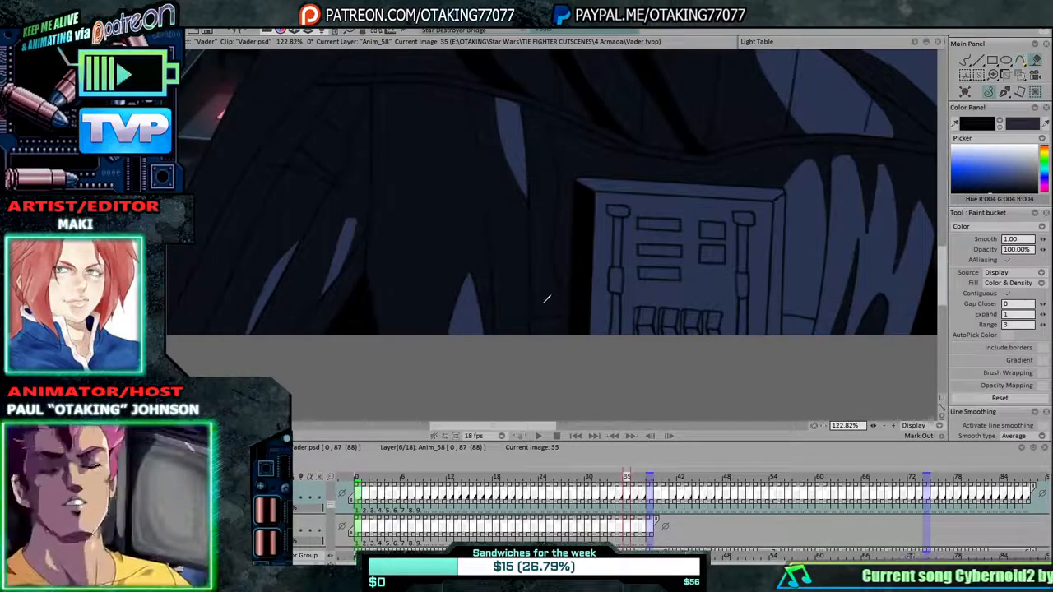
pyautogui.press('Left')
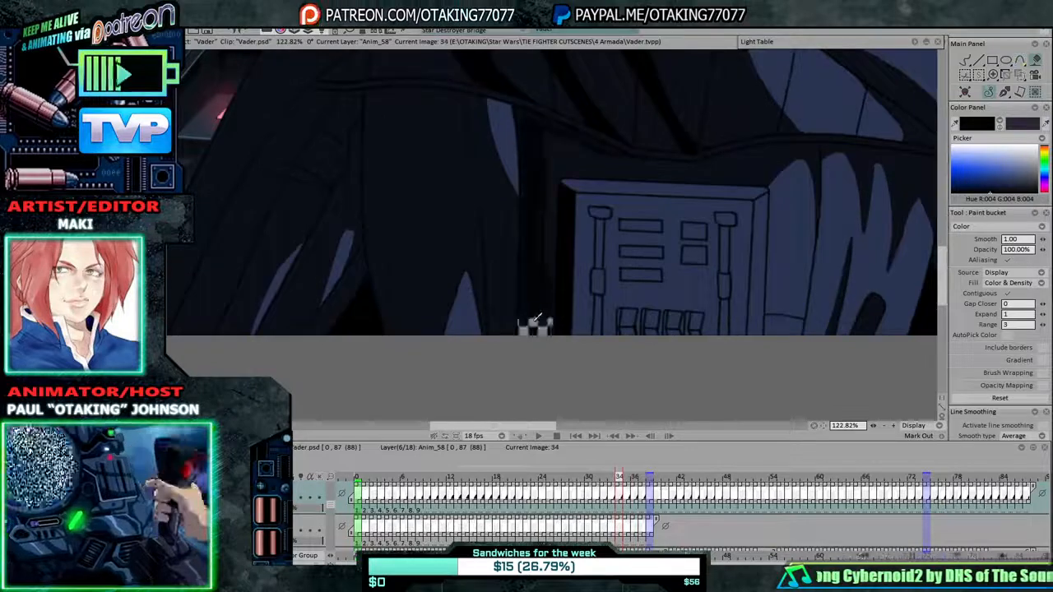
pyautogui.press('Left')
pyautogui.press('Left')
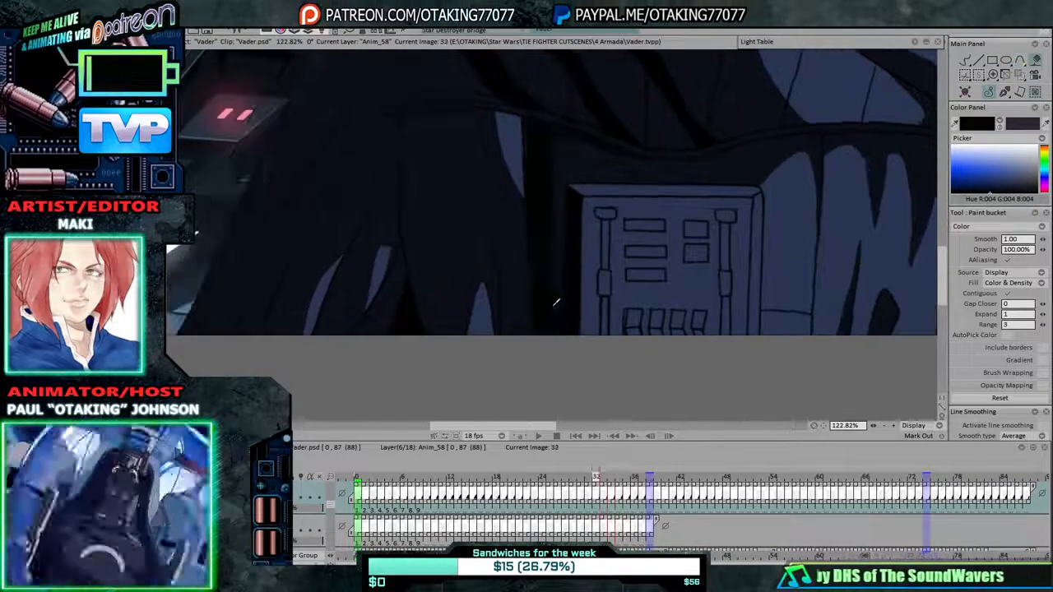
pyautogui.press('Left')
pyautogui.press('Left')
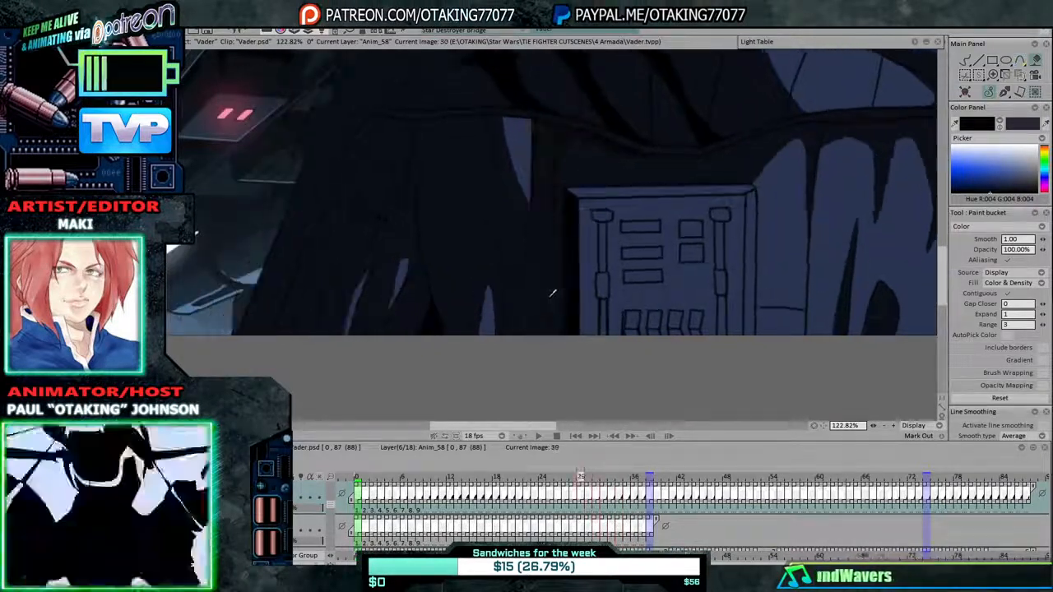
# Fill the outlined cloth shadow beside the control box with black on frames 29 back to 23.
pyautogui.press('Left')
pyautogui.press('Left')
pyautogui.press('Left')
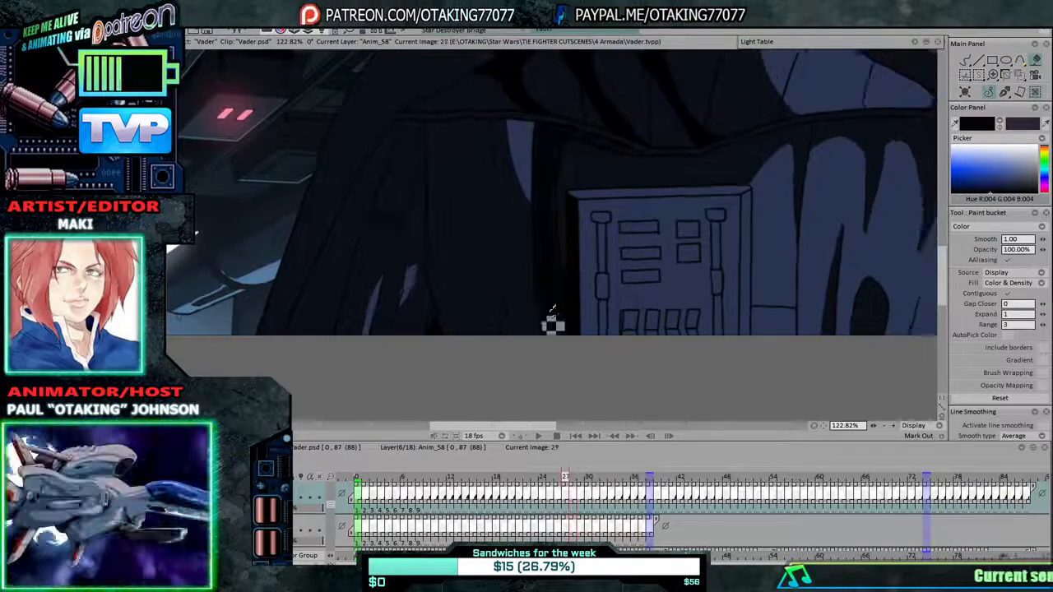
pyautogui.press('Left')
pyautogui.press('Left')
pyautogui.press('Left')
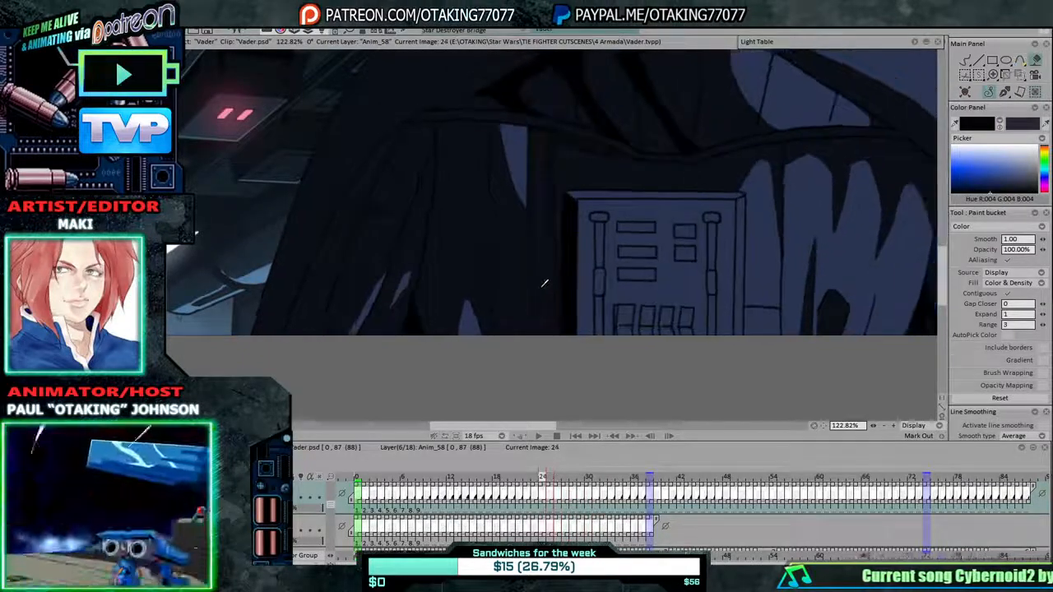
pyautogui.press('Left')
pyautogui.press('Left')
pyautogui.press('Left')
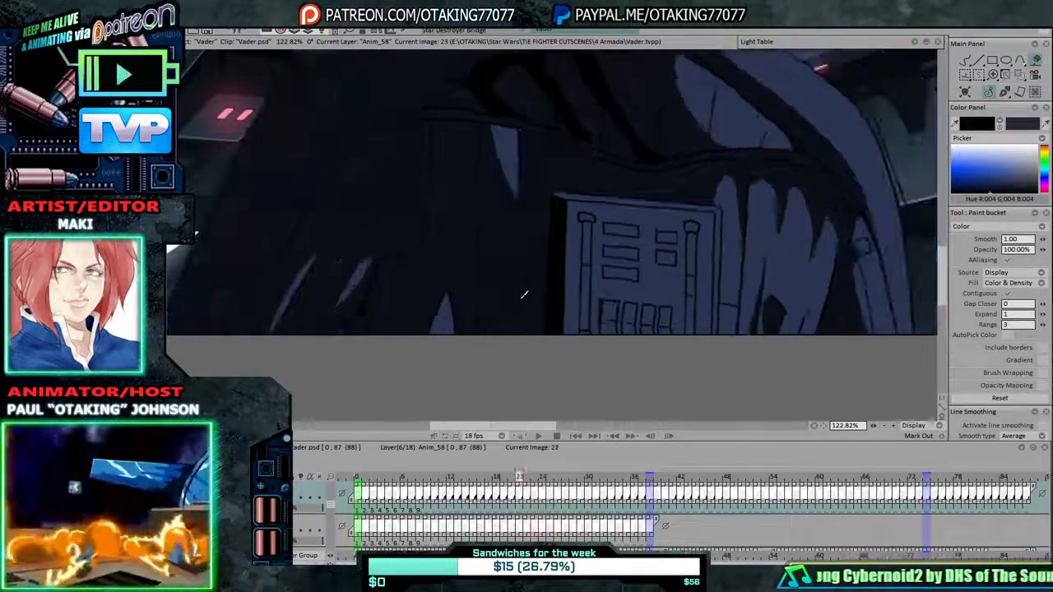
# Fill the shadow beside the control box on frames 22 back to 17, checking frames 17 to 19 against each other.
pyautogui.press('Left')
pyautogui.press('Left')
pyautogui.press('Left')
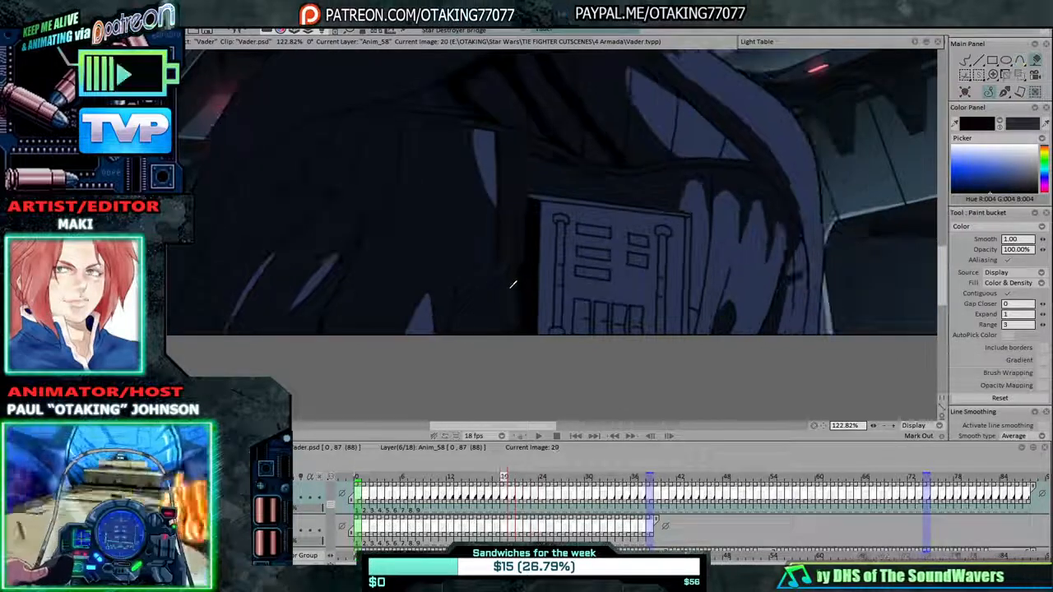
pyautogui.press('Left')
pyautogui.press('Left')
pyautogui.press('Left')
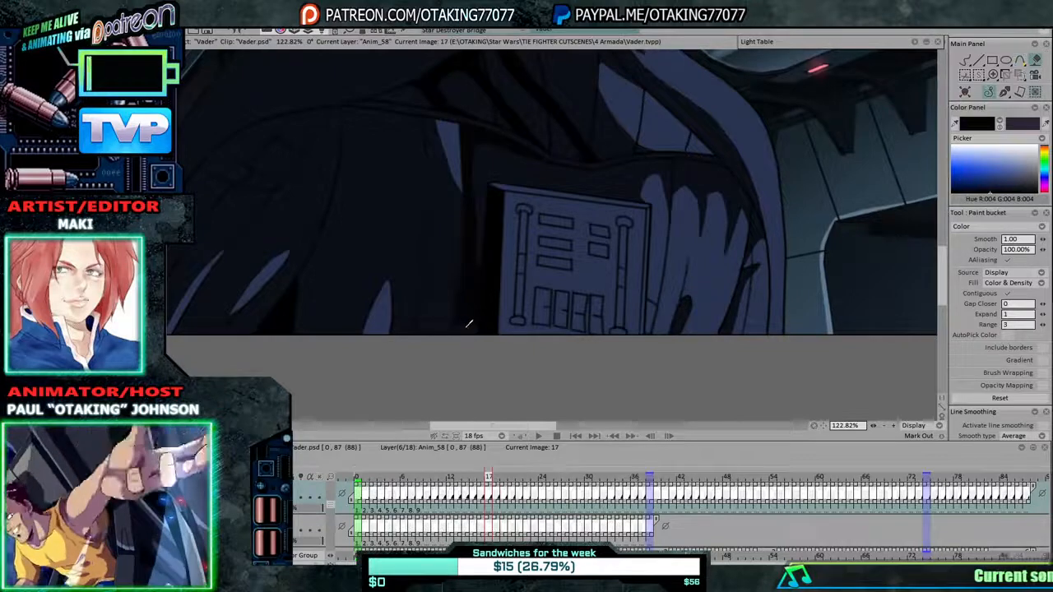
pyautogui.press('Right')
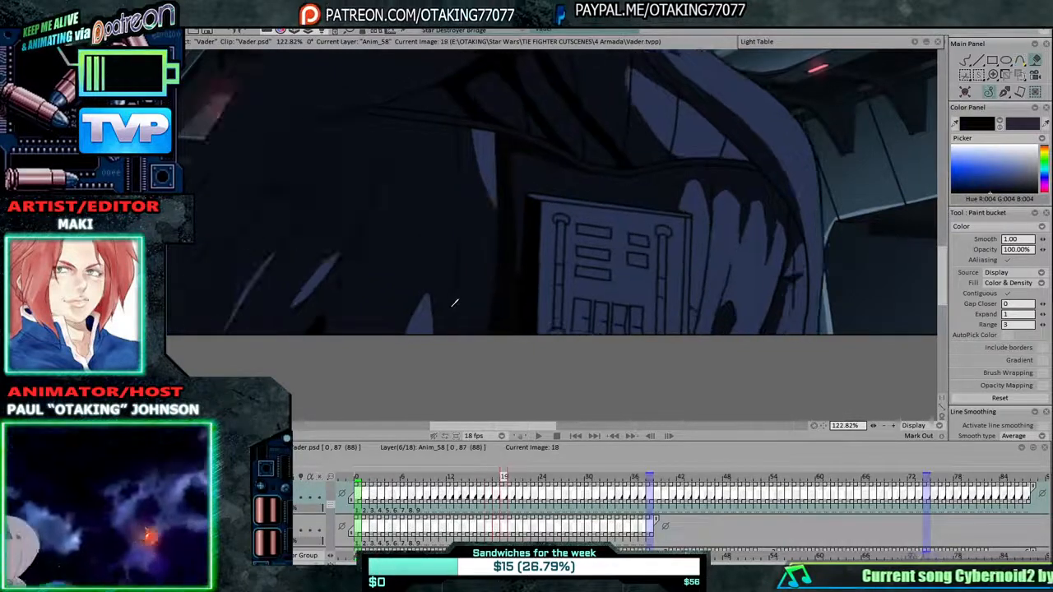
pyautogui.press('Right')
pyautogui.press('Left')
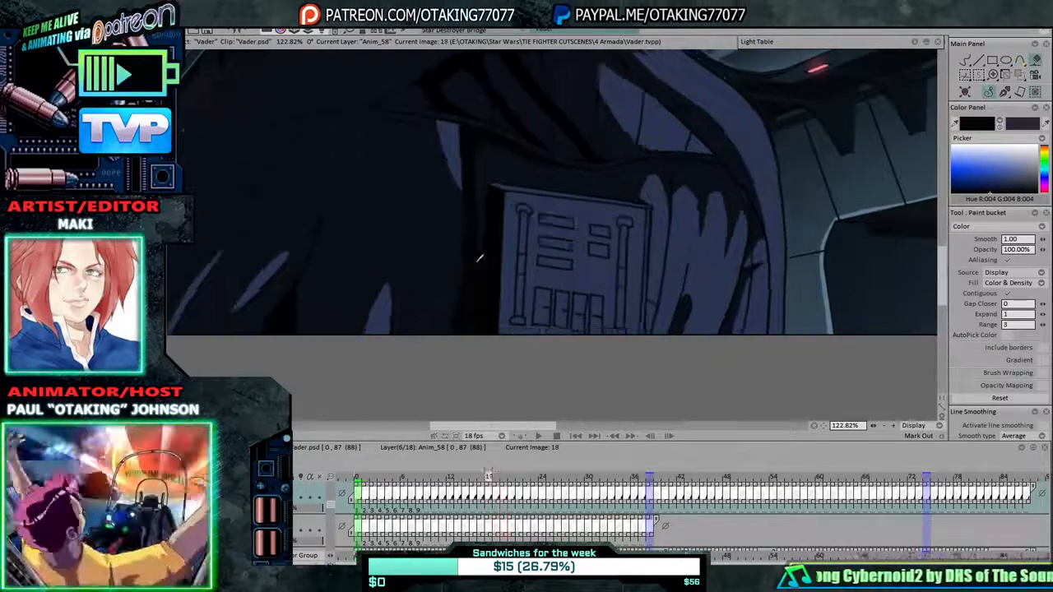
# Continue the black shadow fill beside the control box on frames 16 back to 10.
pyautogui.press('Left')
pyautogui.press('Left')
pyautogui.press('Left')
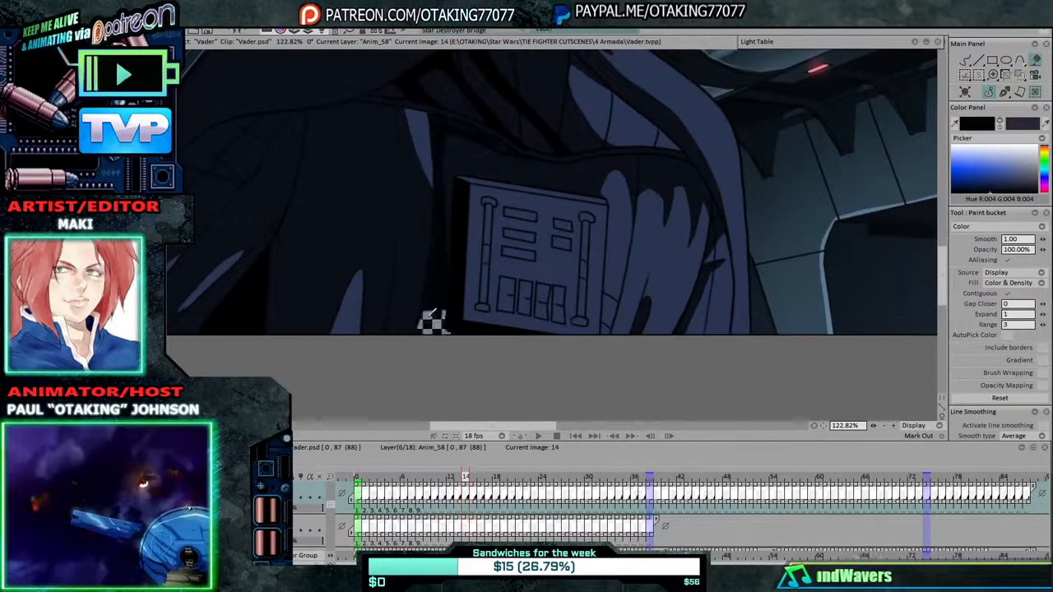
pyautogui.press('Left')
pyautogui.press('Left')
pyautogui.press('Left')
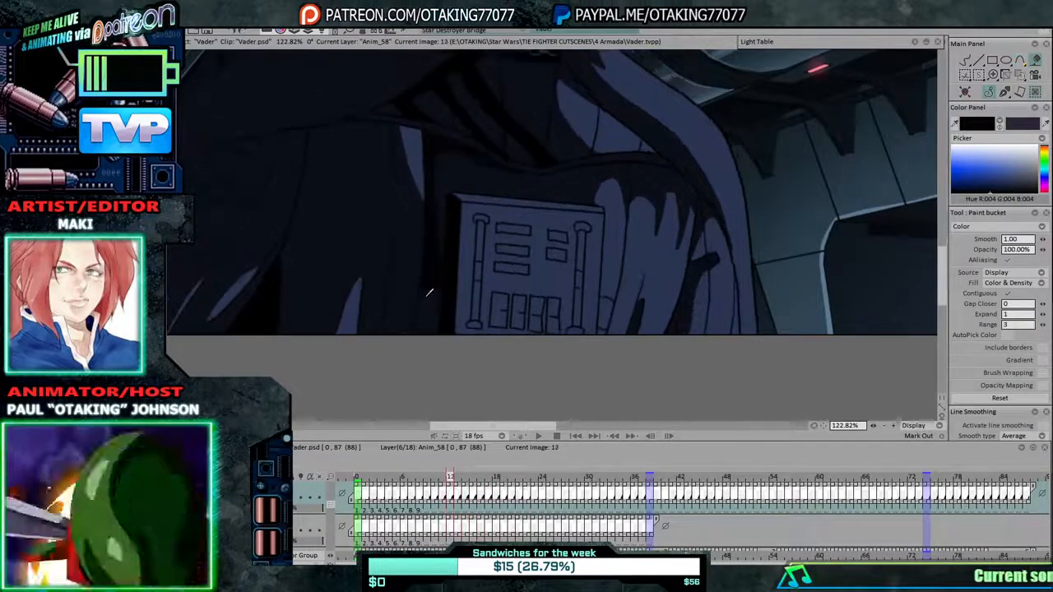
pyautogui.press('Left')
pyautogui.press('Left')
pyautogui.press('Left')
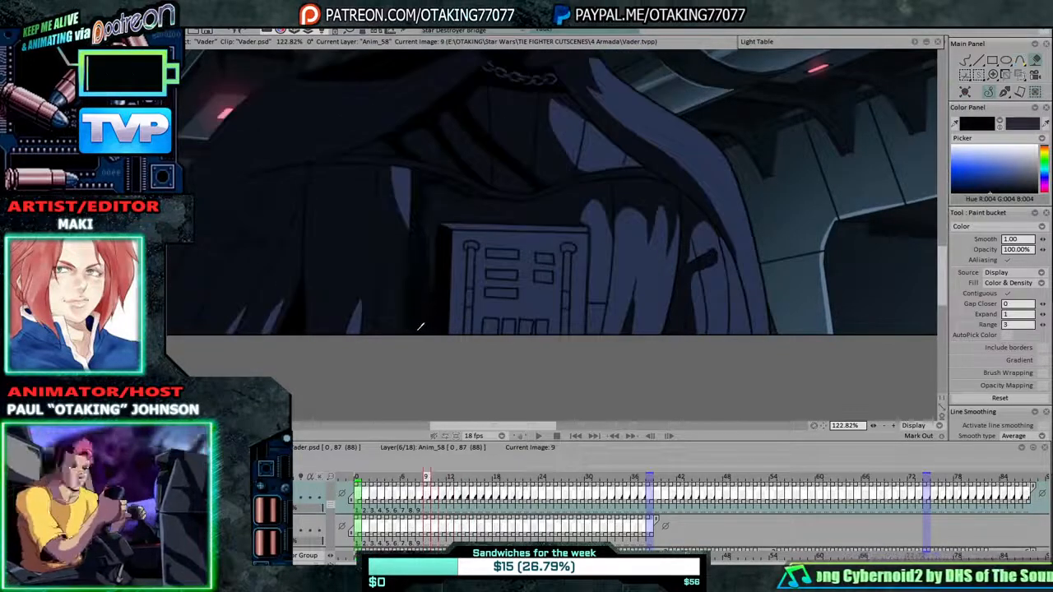
# Finish the black shadow fill beside the control box on frames 9 back to 0.
pyautogui.press('Left')
pyautogui.press('Left')
pyautogui.press('Left')
pyautogui.press('Left')
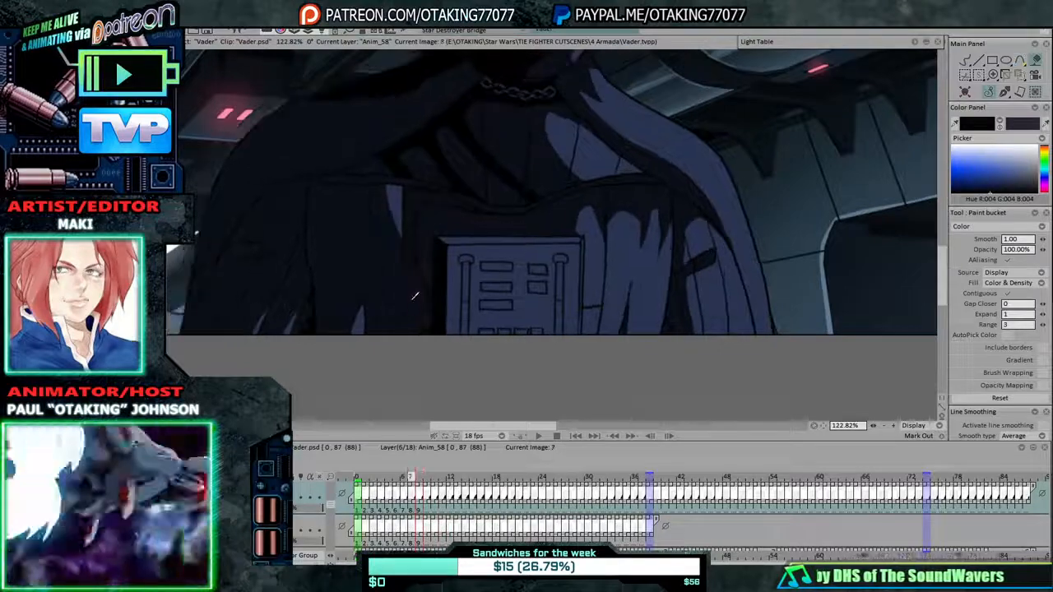
pyautogui.press('Left')
pyautogui.press('Left')
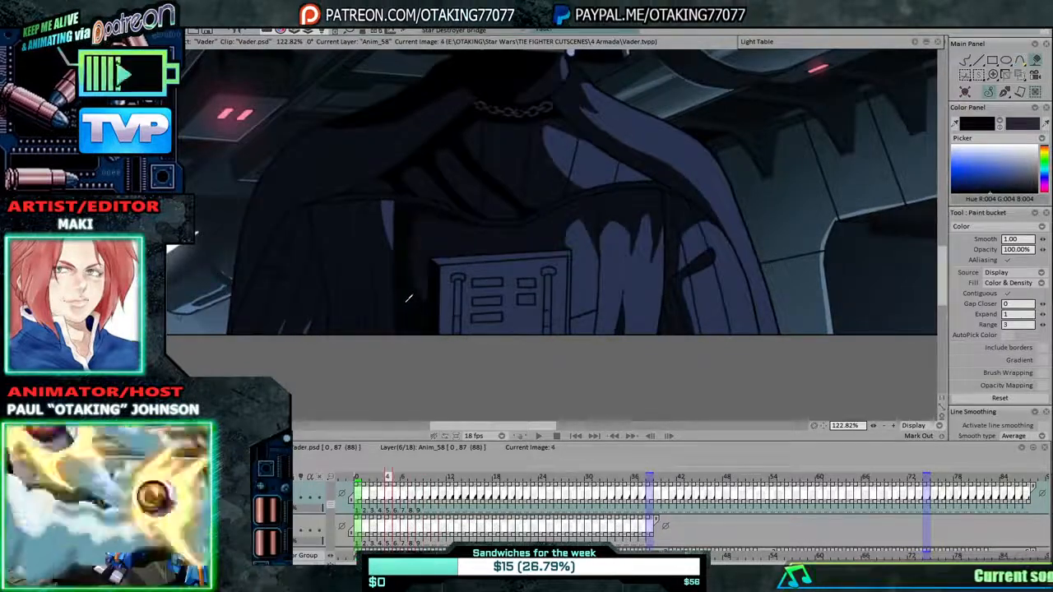
pyautogui.press('Left')
pyautogui.press('Left')
pyautogui.press('Left')
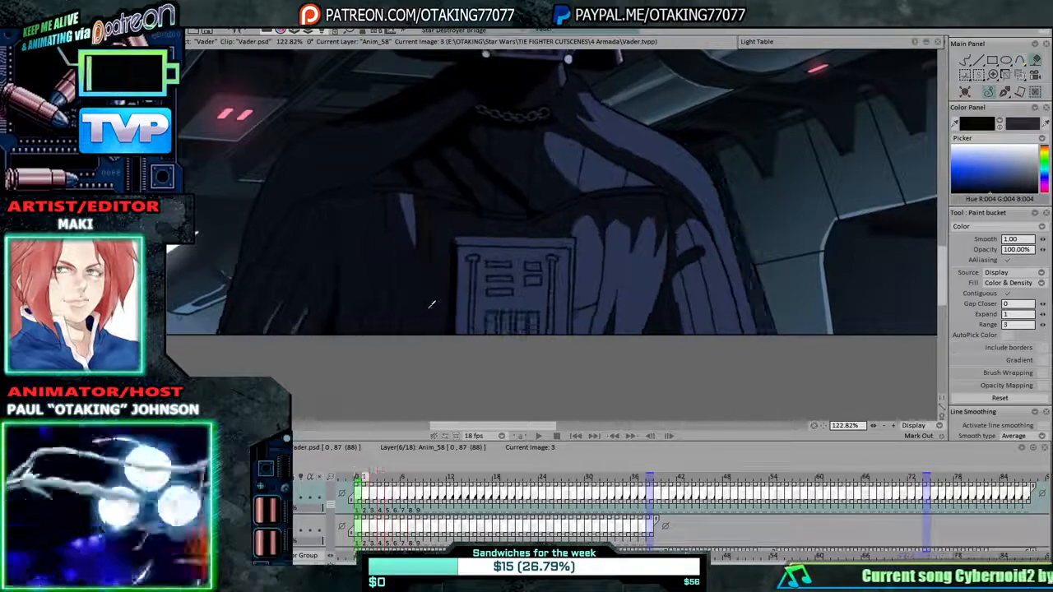
pyautogui.press('Left')
pyautogui.press('Right')
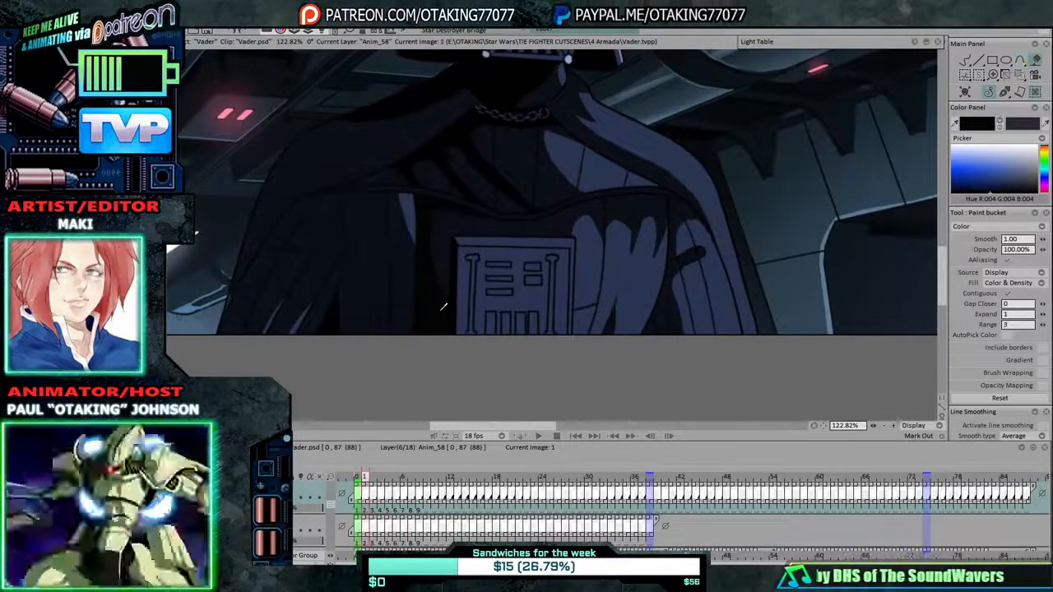
pyautogui.press('Left')
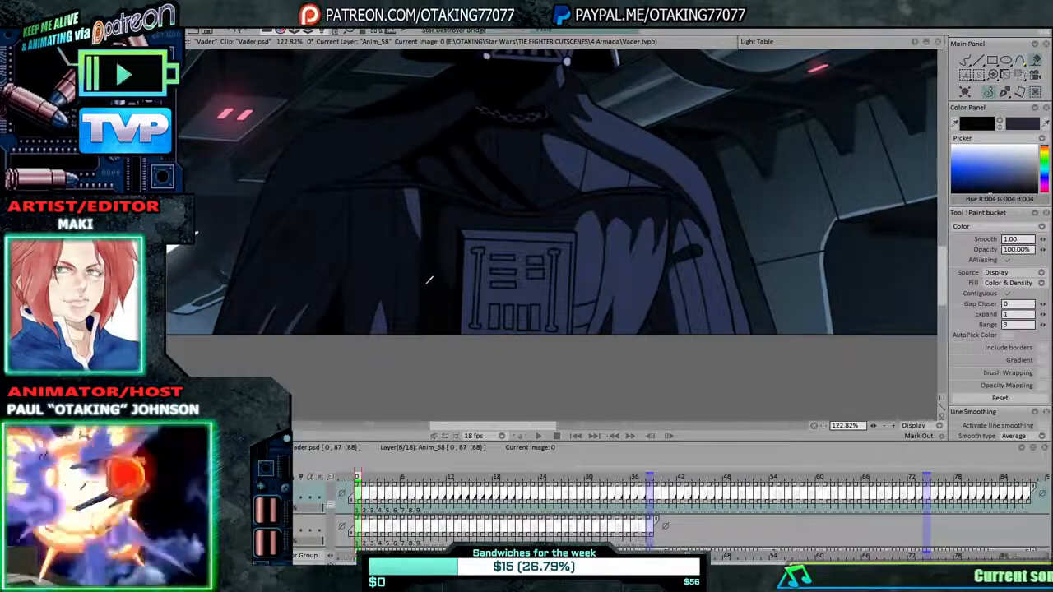
# Step forward through the animation from frame 0 to frame 38 to examine the filled shadow in motion.
pyautogui.press('Right')
pyautogui.press('Left')
pyautogui.press('Right')
pyautogui.press('Right')
pyautogui.press('Right')
pyautogui.press('Right')
pyautogui.press('Right')
pyautogui.press('Right')
pyautogui.press('Right')
pyautogui.press('Right')
pyautogui.press('Right')
pyautogui.press('Right')
pyautogui.press('Right')
pyautogui.press('Right')
pyautogui.press('Right')
pyautogui.press('Right')
pyautogui.press('Right')
pyautogui.press('Right')
pyautogui.press('Right')
pyautogui.press('Right')
pyautogui.press('Right')
pyautogui.press('Right')
pyautogui.press('Right')
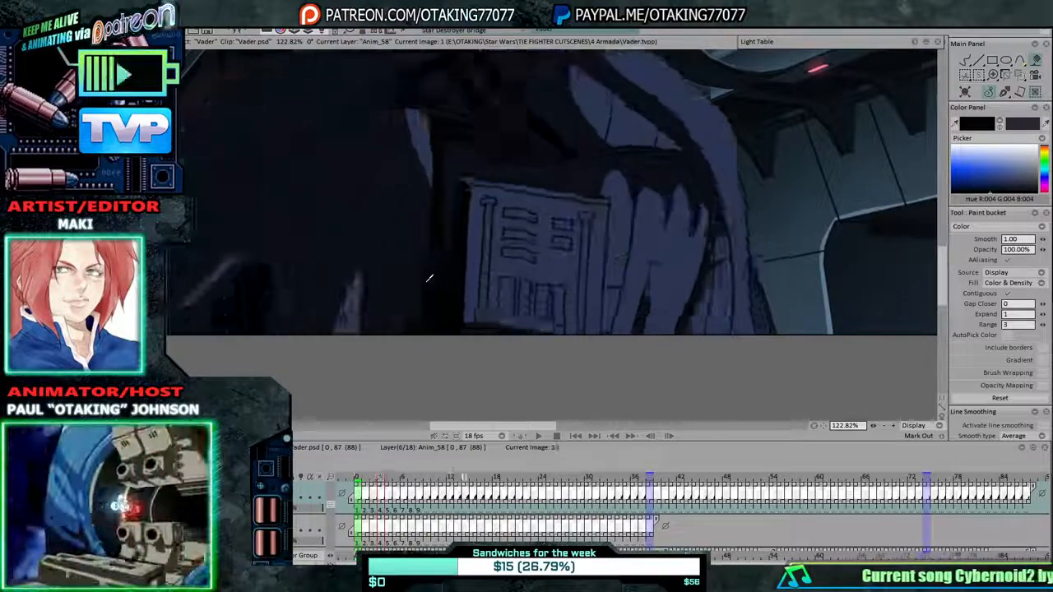
pyautogui.press('Right')
pyautogui.press('Right')
pyautogui.press('Right')
pyautogui.press('Right')
pyautogui.press('Right')
pyautogui.press('Right')
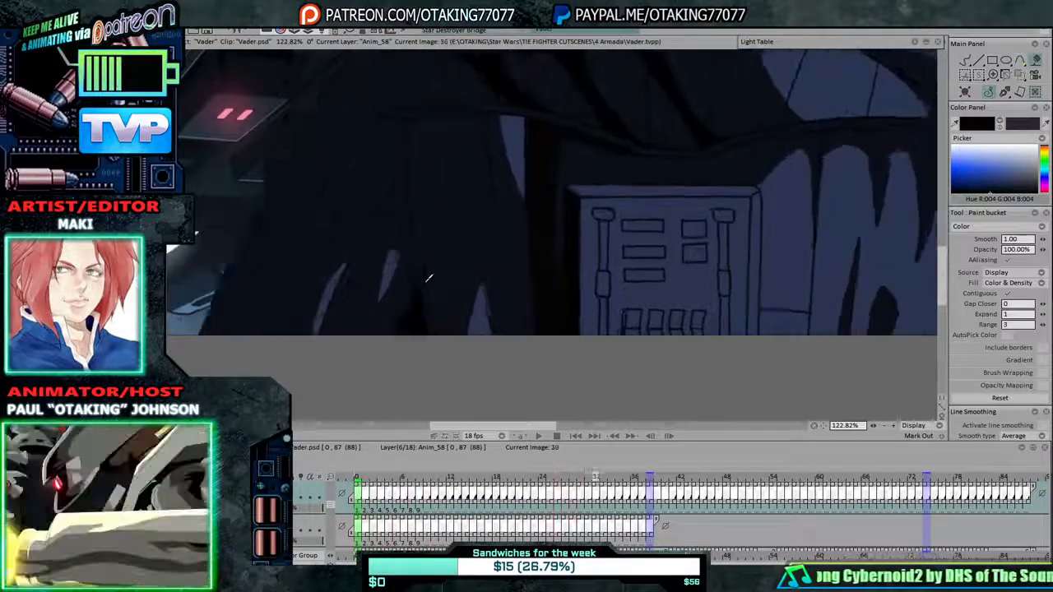
pyautogui.press('Right')
pyautogui.press('Right')
pyautogui.press('Right')
pyautogui.press('Right')
pyautogui.press('Right')
pyautogui.press('Right')
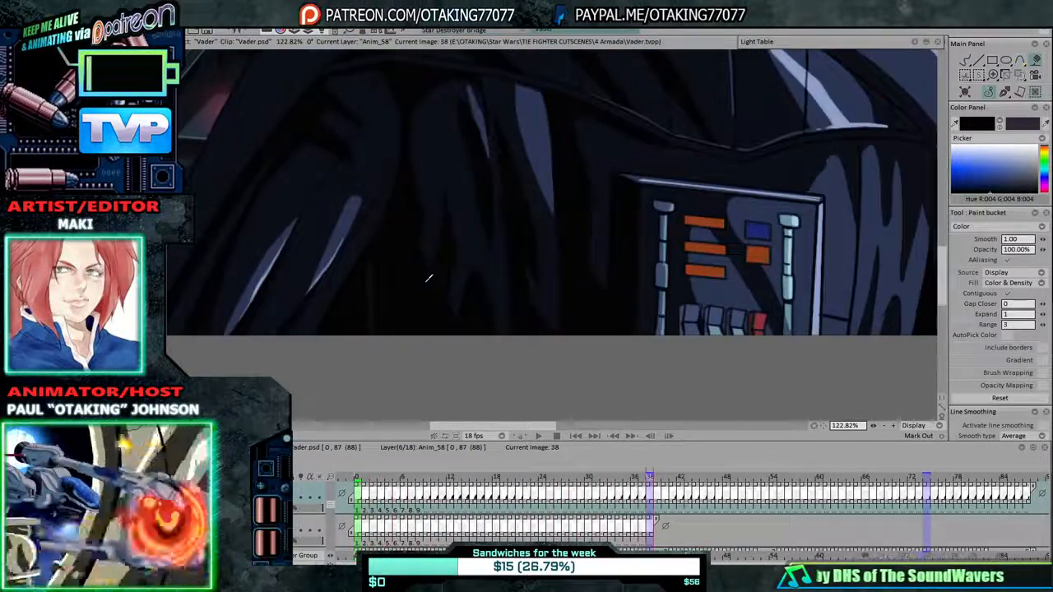
pyautogui.press('Right')
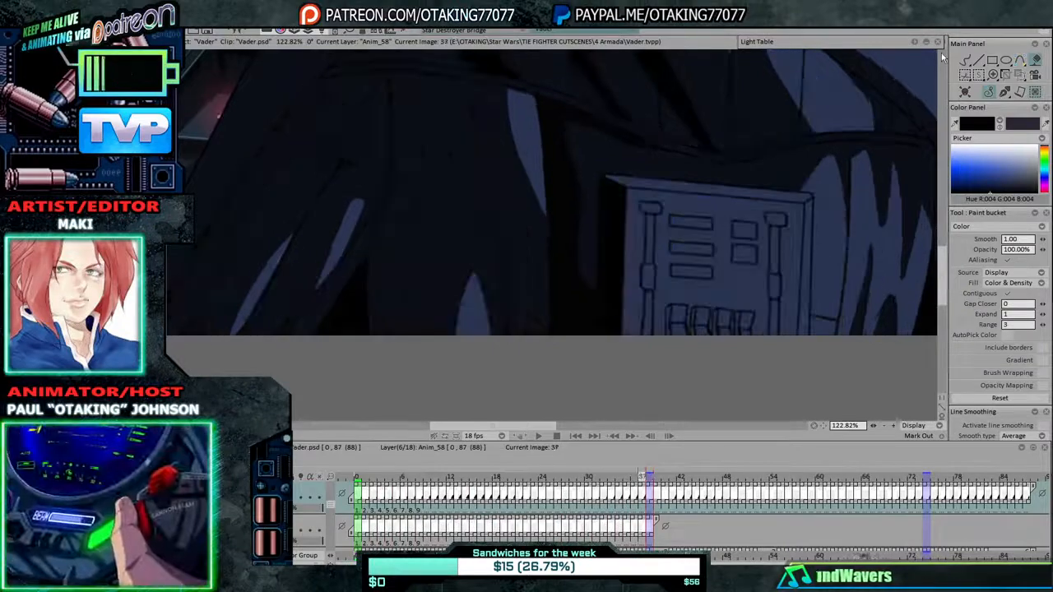
# Choose freehand drawing with the Pen Brush and check frame 37 against the fully painted frame 38.
pyautogui.press('Left')
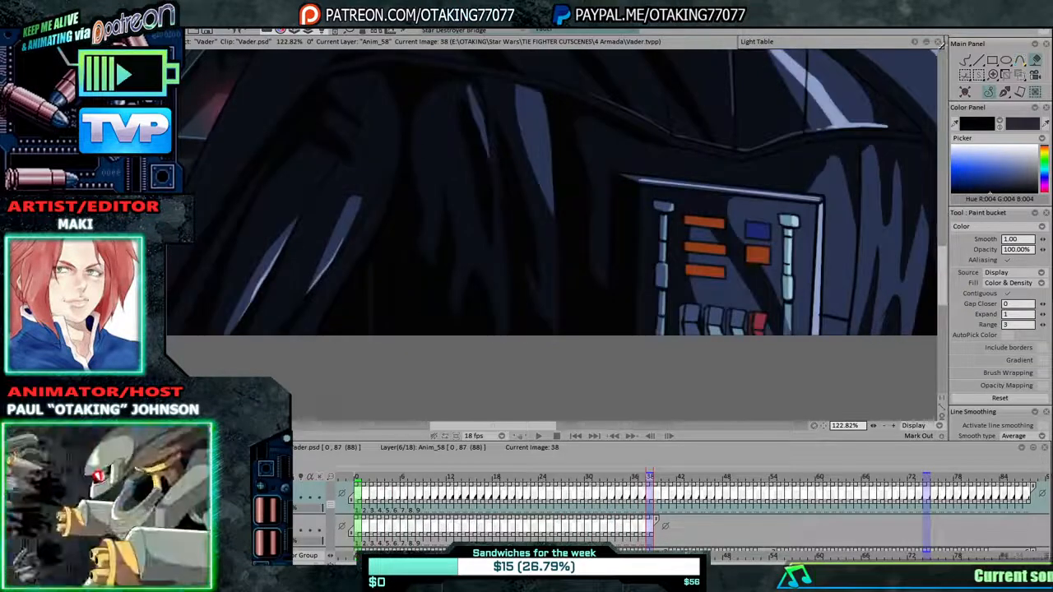
pyautogui.click(964, 60)
pyautogui.press('Left')
pyautogui.press('Right')
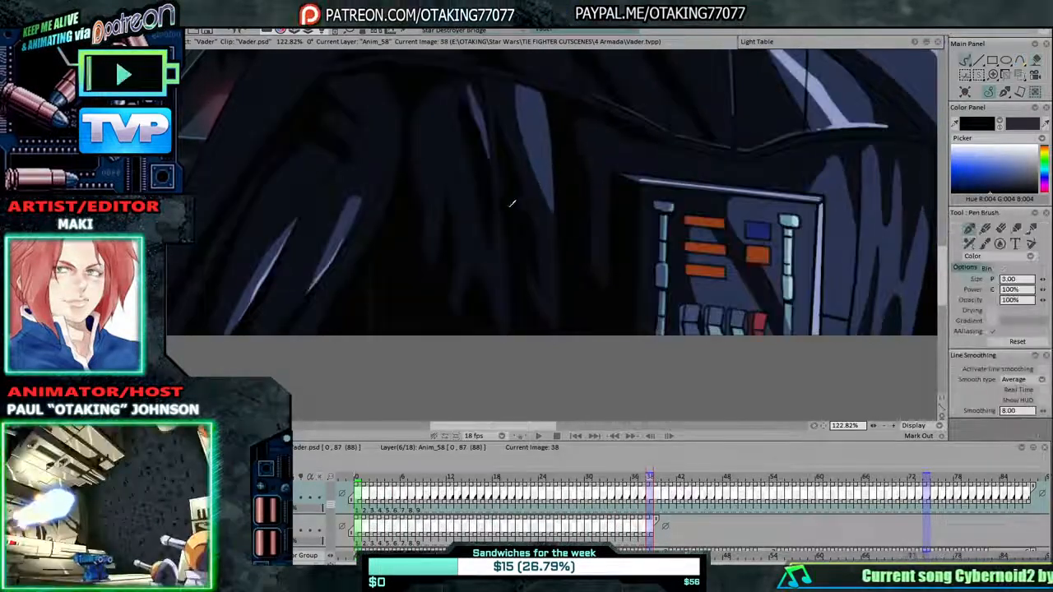
# Flip repeatedly between frames 37 and 38 to examine which cape fold shadows of the painted frame are missing beside the chest highlight.
pyautogui.press('Left')
pyautogui.press('Left')
pyautogui.press('Right')
pyautogui.press('Left')
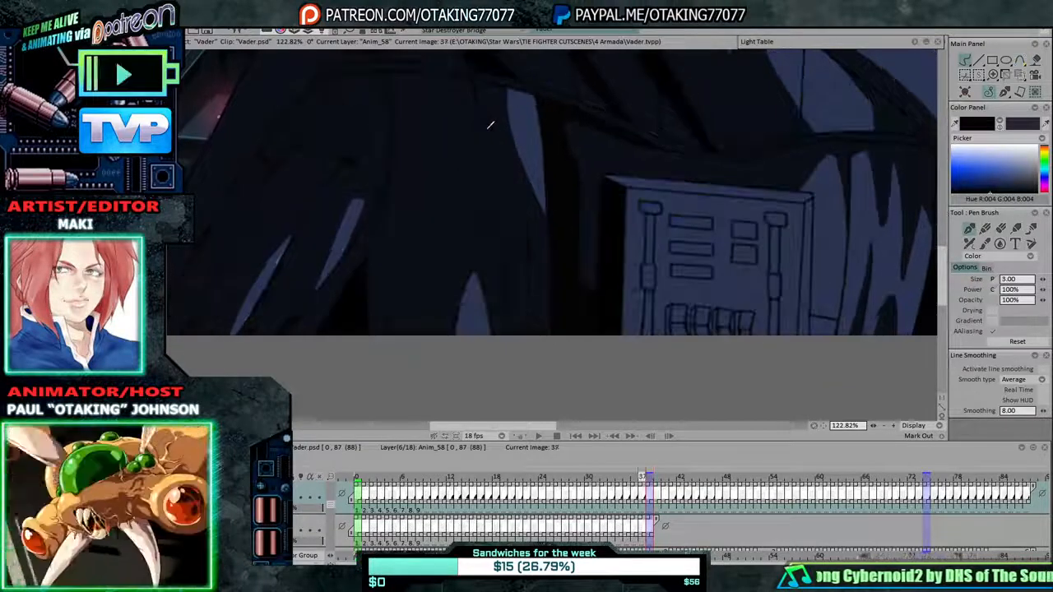
pyautogui.press('Right')
pyautogui.press('Left')
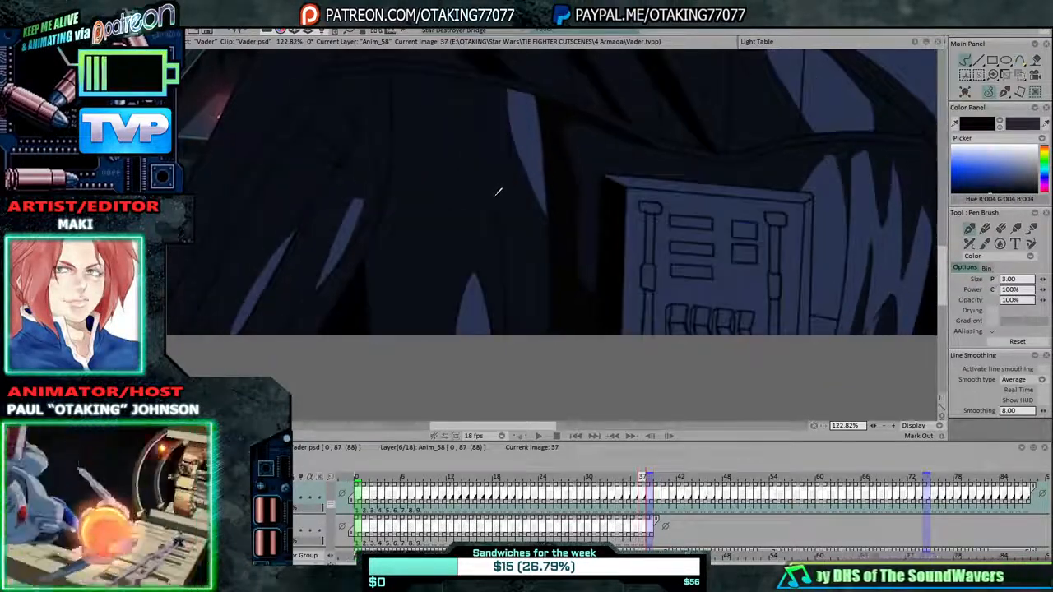
pyautogui.press('Right')
pyautogui.press('Left')
pyautogui.press('Right')
pyautogui.press('Left')
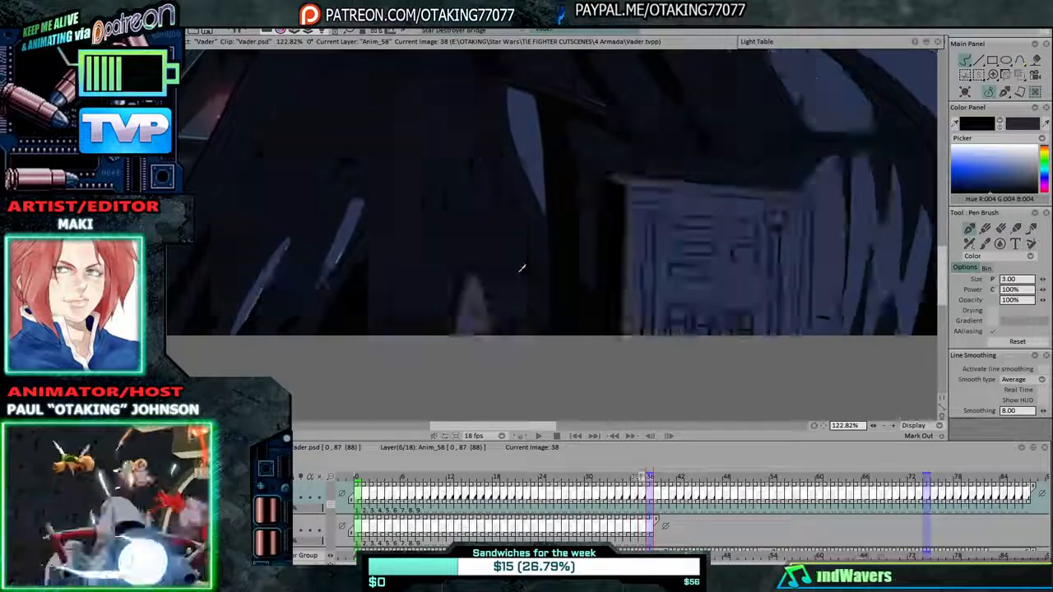
pyautogui.press('Right')
pyautogui.press('Left')
pyautogui.press('Right')
pyautogui.press('Left')
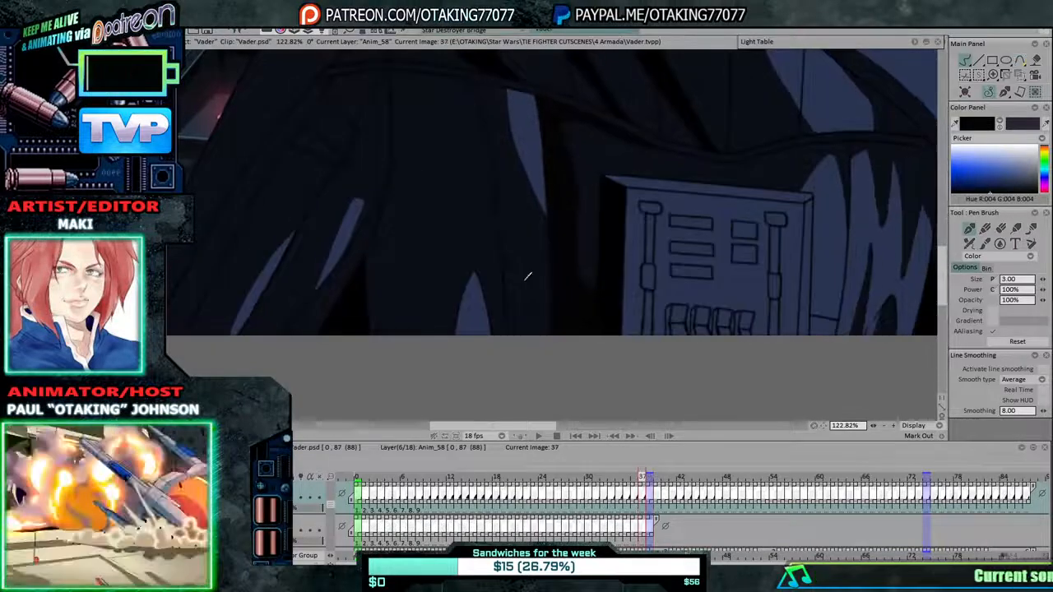
pyautogui.press('Right')
pyautogui.press('Left')
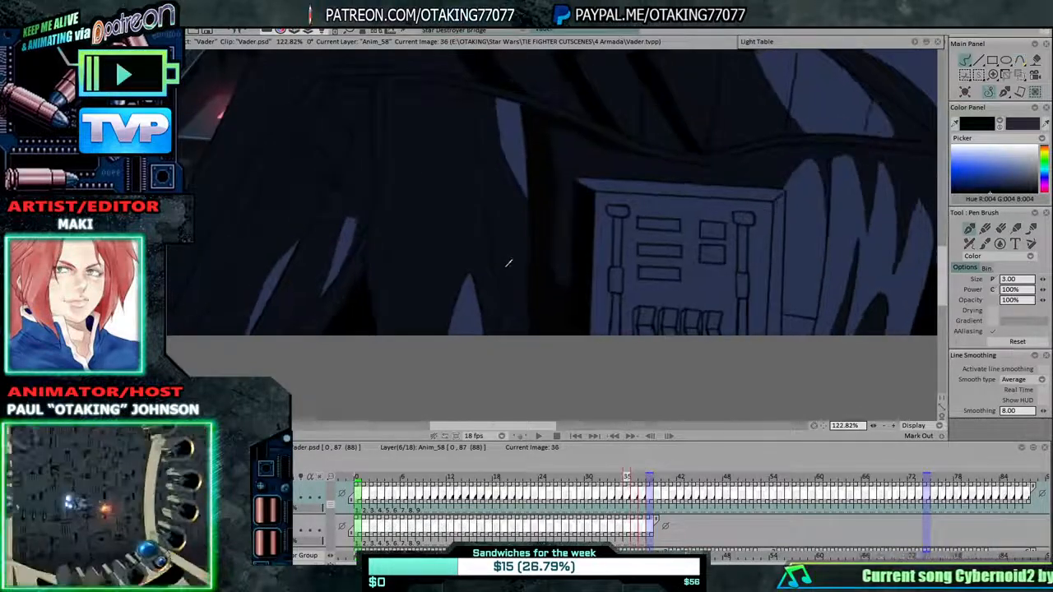
pyautogui.press('Right')
pyautogui.press('Right')
pyautogui.press('Right')
pyautogui.press('Left')
pyautogui.press('Right')
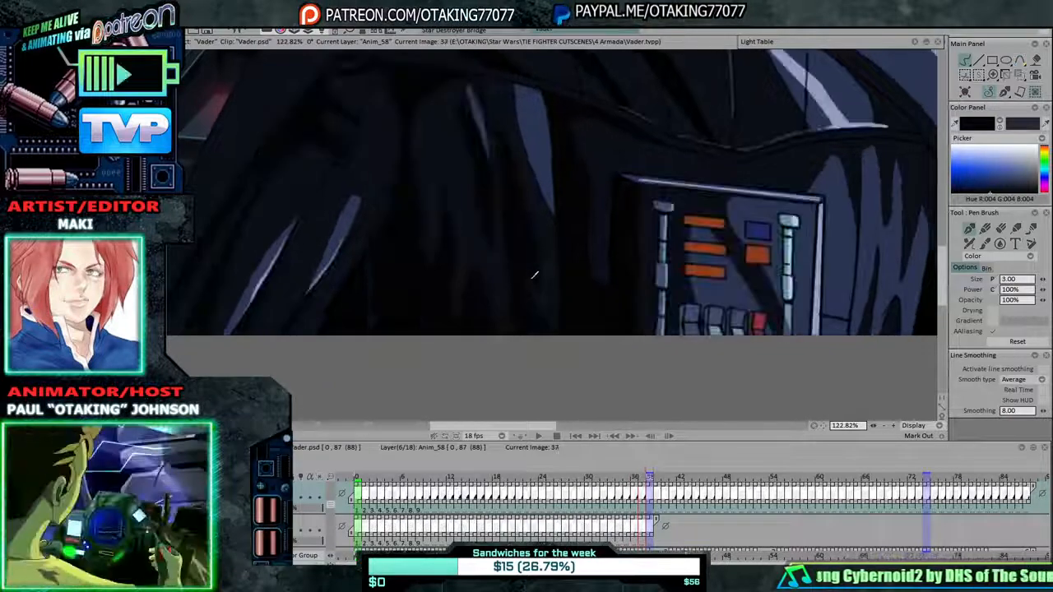
pyautogui.press('Left')
pyautogui.press('Right')
pyautogui.press('Left')
pyautogui.press('Right')
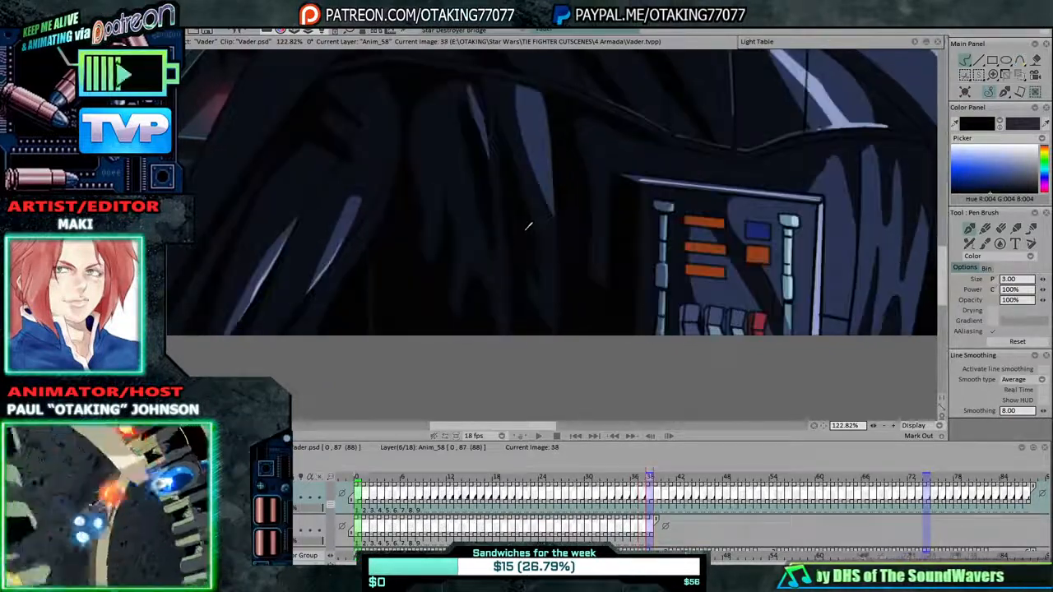
pyautogui.press('Right')
pyautogui.press('Right')
pyautogui.press('Left')
pyautogui.press('Right')
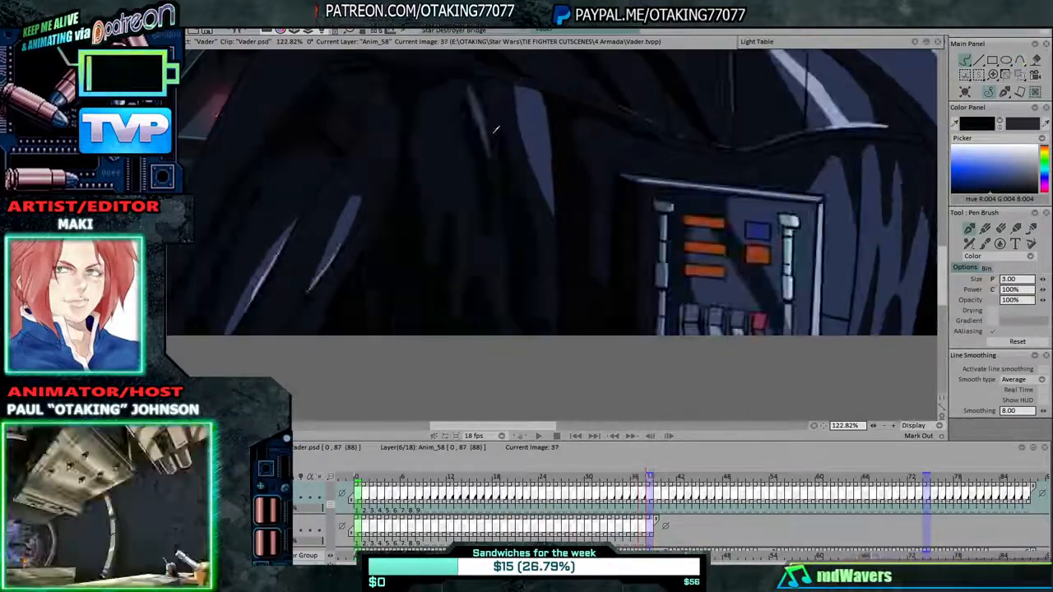
# Flip between frames 38, 37 and 36 to compare the cape folds beside the chest highlight, ending on frame 36.
pyautogui.press('Left')
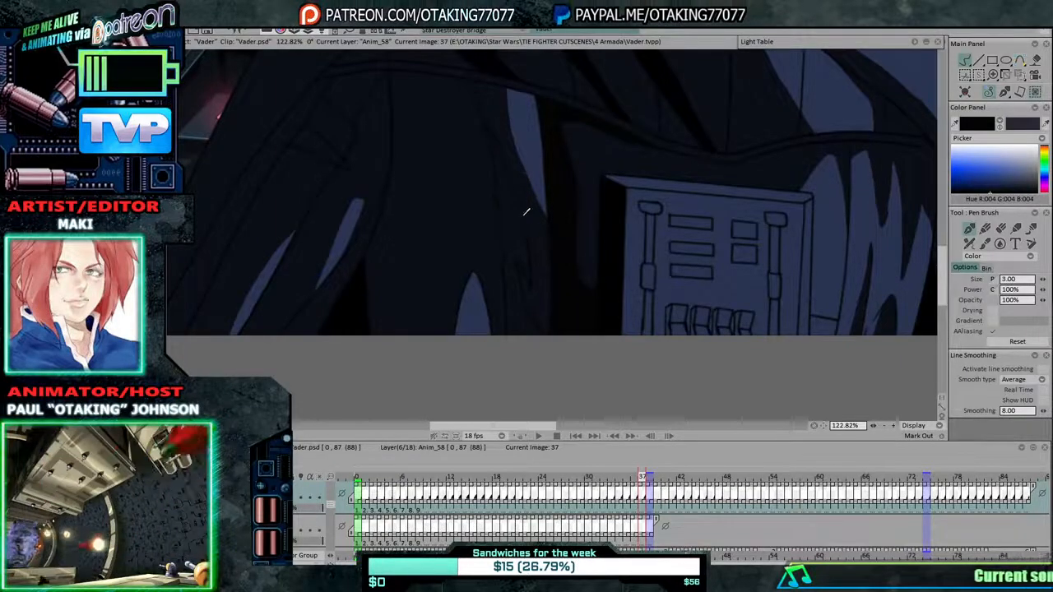
pyautogui.press('Right')
pyautogui.press('Right')
pyautogui.press('Left')
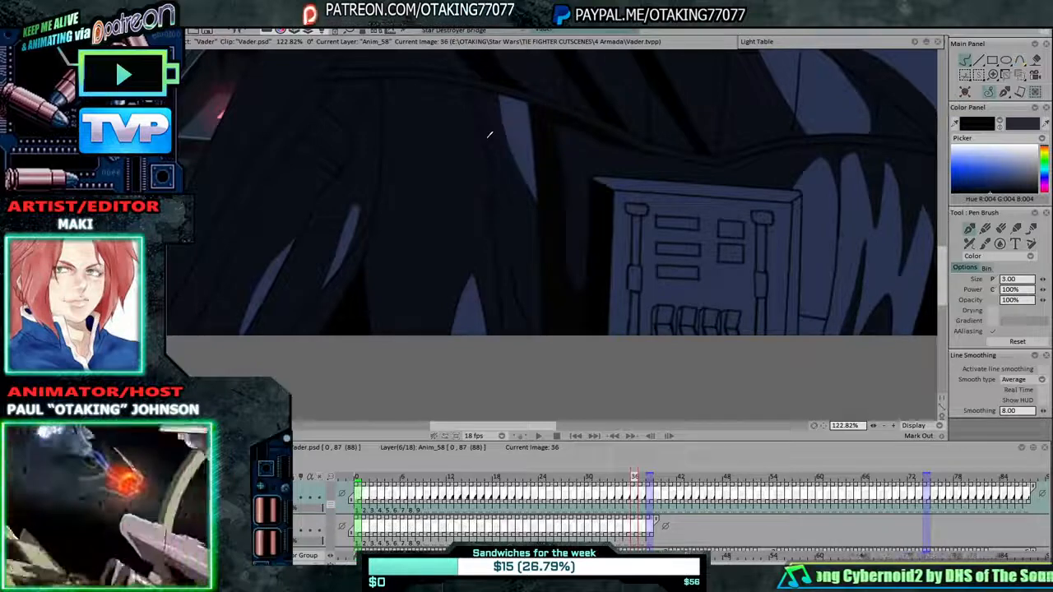
pyautogui.press('Right')
pyautogui.press('Left')
pyautogui.press('Right')
pyautogui.press('Left')
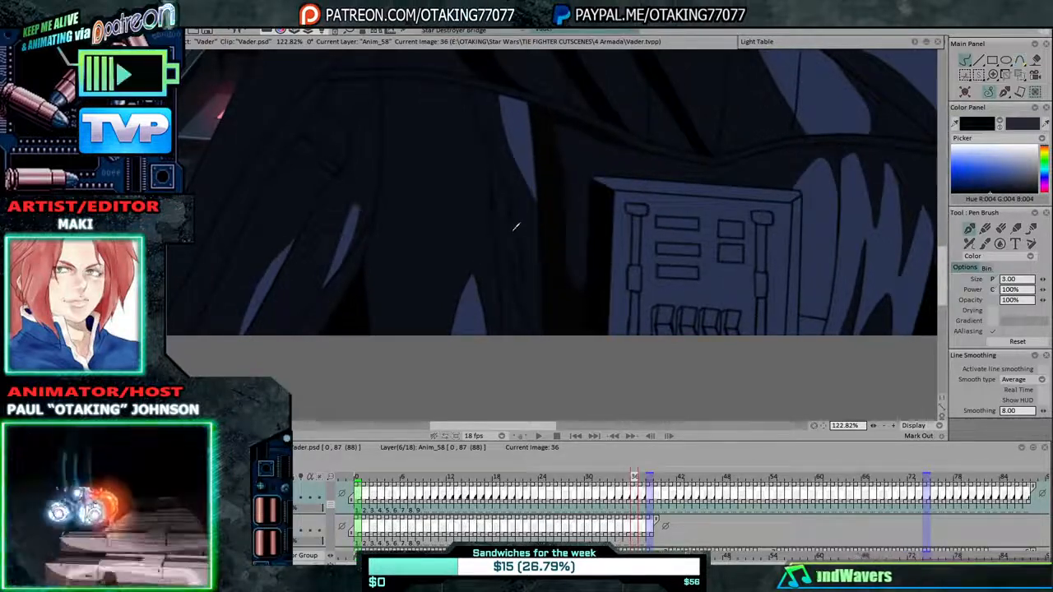
# Step back to frame 34 and flip repeatedly against frame 35 to compare the cape fold running below the chest highlight.
pyautogui.press('Left')
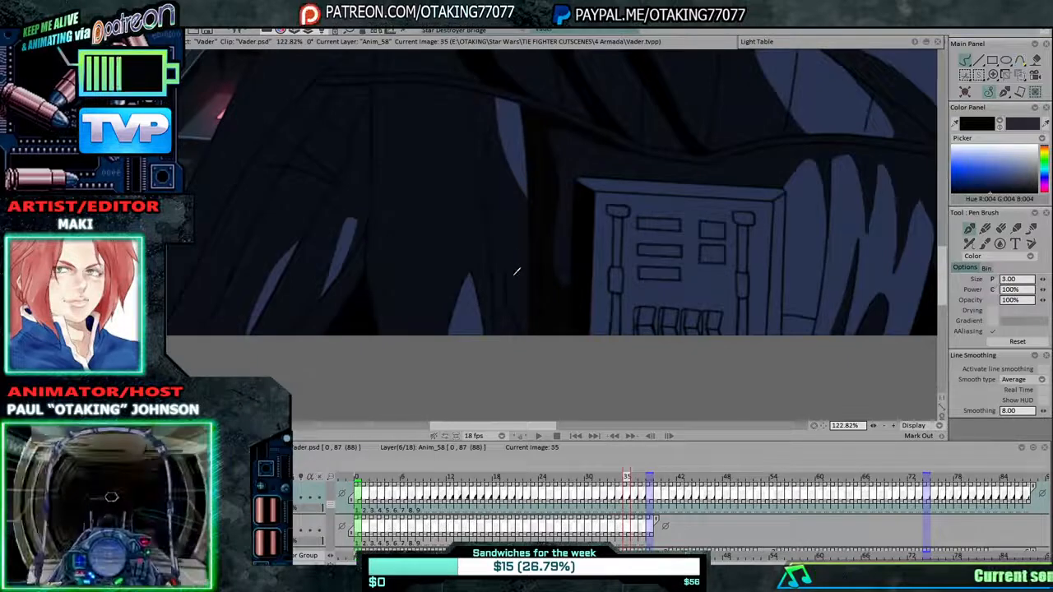
pyautogui.press('Left')
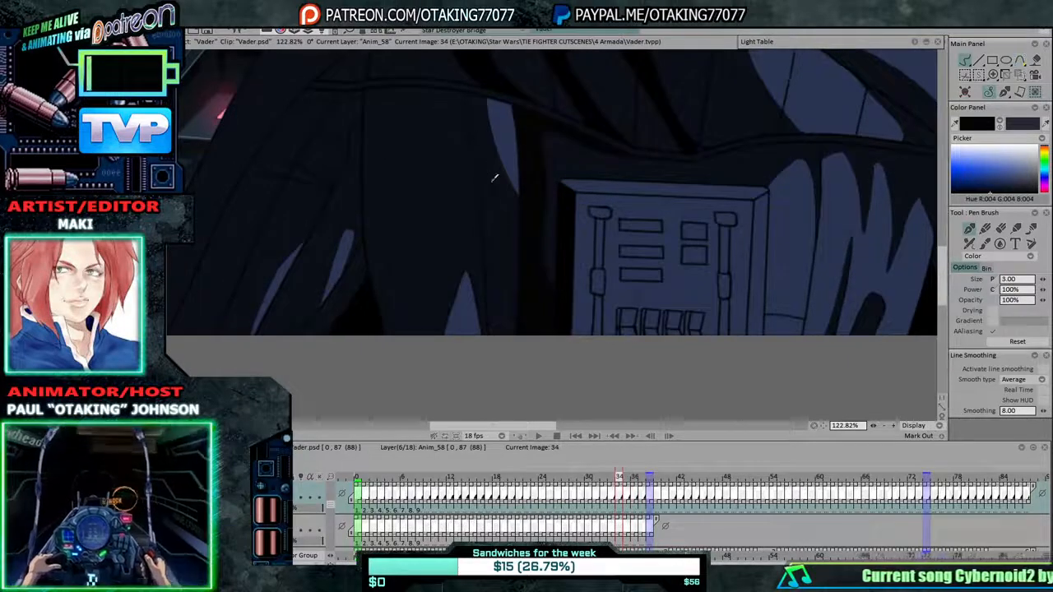
pyautogui.press('Right')
pyautogui.press('Left')
pyautogui.press('Right')
pyautogui.press('Left')
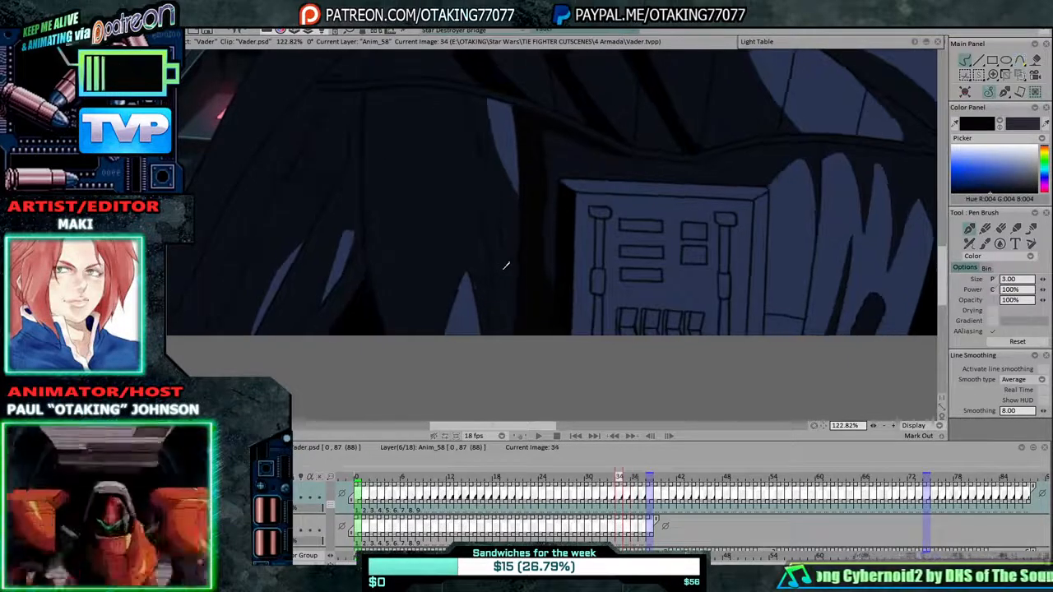
pyautogui.press('Right')
pyautogui.press('Left')
pyautogui.press('Right')
pyautogui.press('Left')
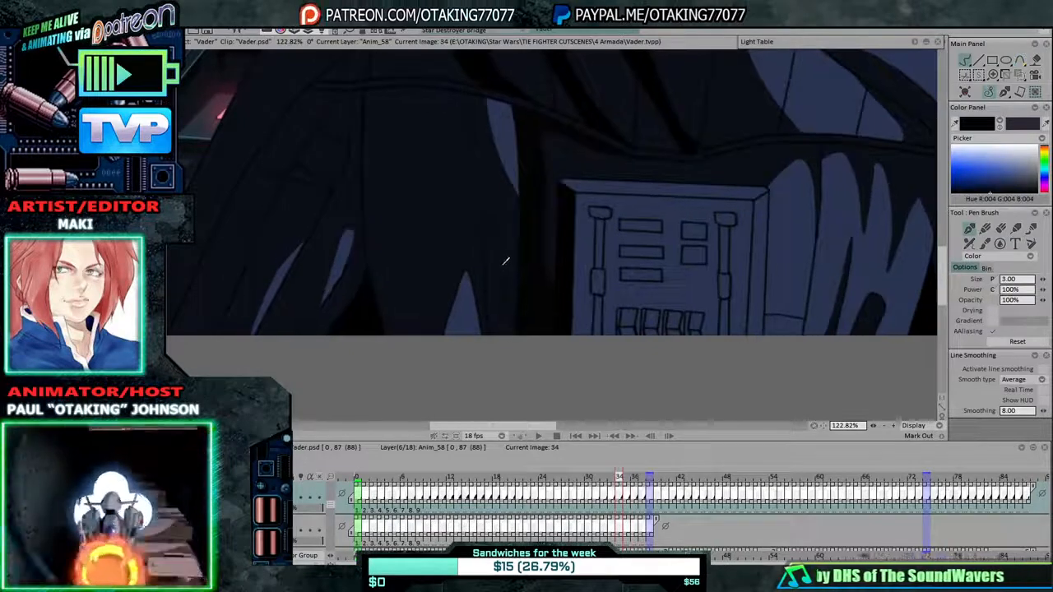
pyautogui.press('Right')
pyautogui.press('Left')
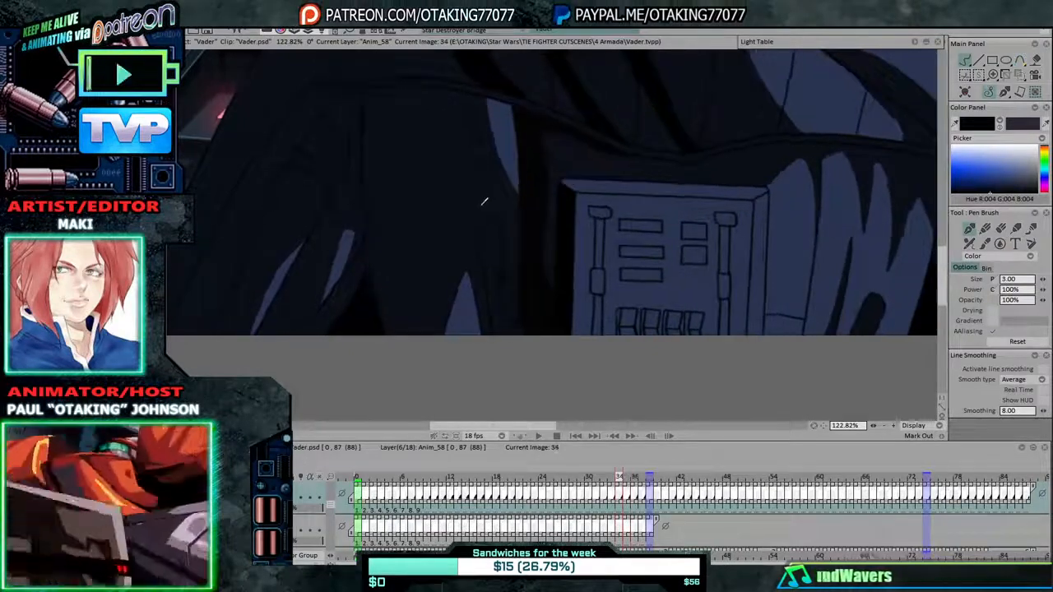
# Go back to frame 33 and flip against frame 34 to check that the cape fold lines follow through.
pyautogui.press('Left')
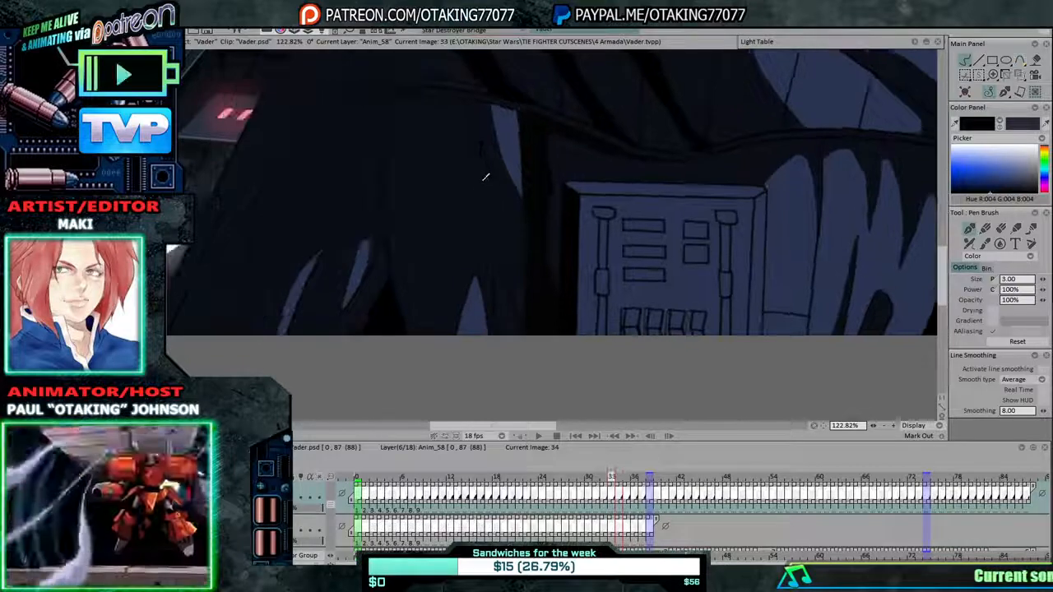
pyautogui.press('Left')
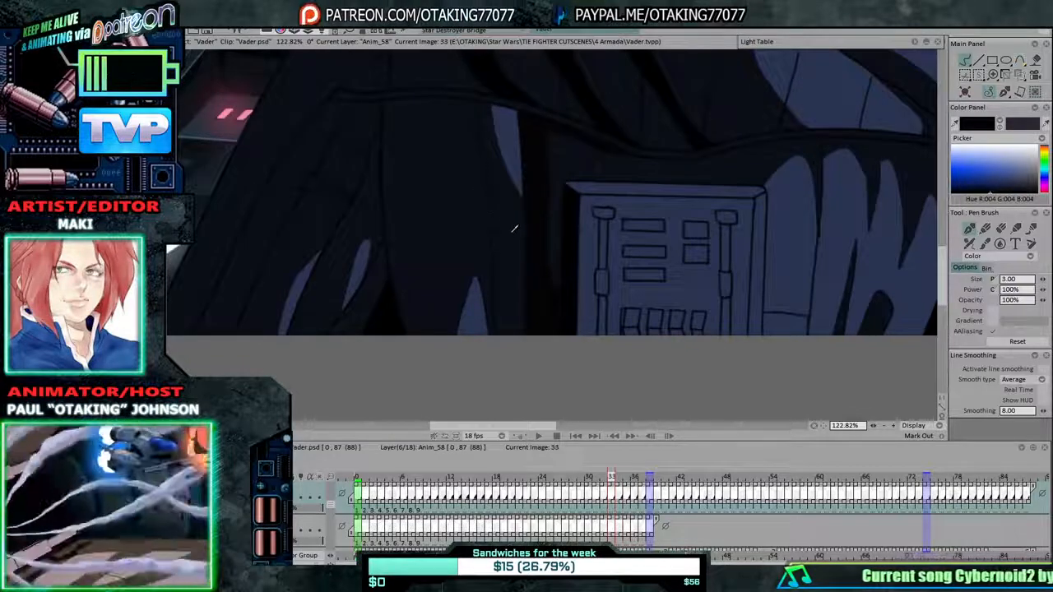
pyautogui.press('Right')
pyautogui.press('Left')
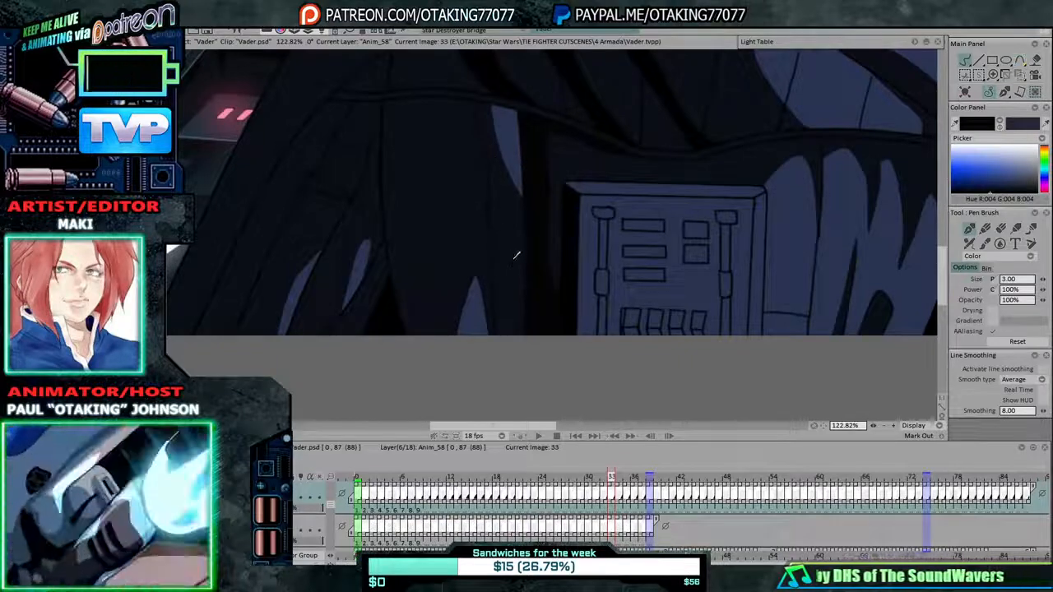
pyautogui.press('Right')
pyautogui.press('Left')
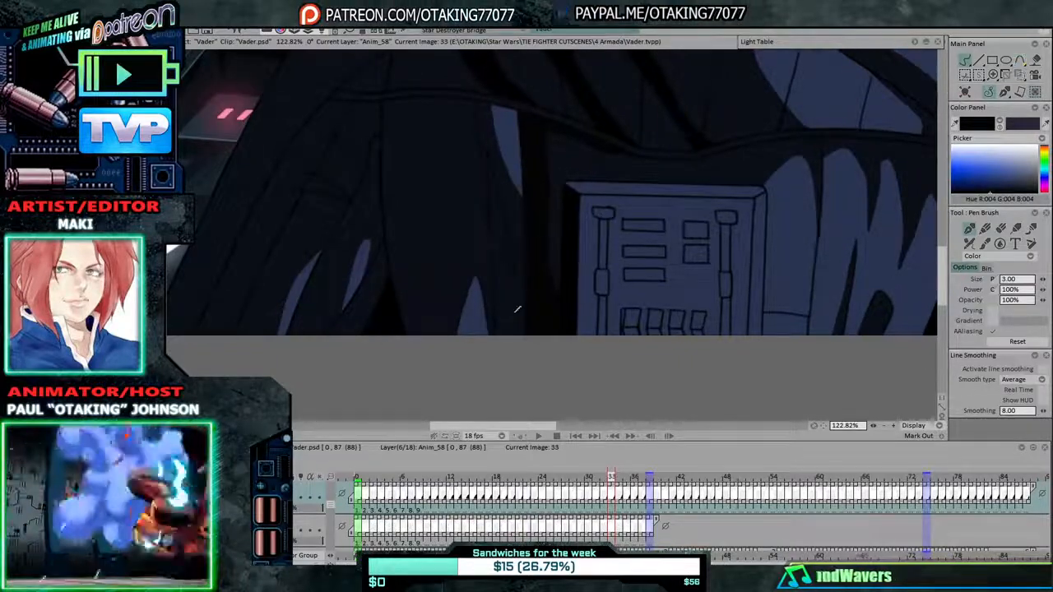
# Step back from frame 33 to frame 20, examining the cape fold between the chest highlight and the control box shadow.
pyautogui.press('Left')
pyautogui.press('Left')
pyautogui.press('Left')
pyautogui.press('Left')
pyautogui.press('Left')
pyautogui.press('Left')
pyautogui.press('Left')
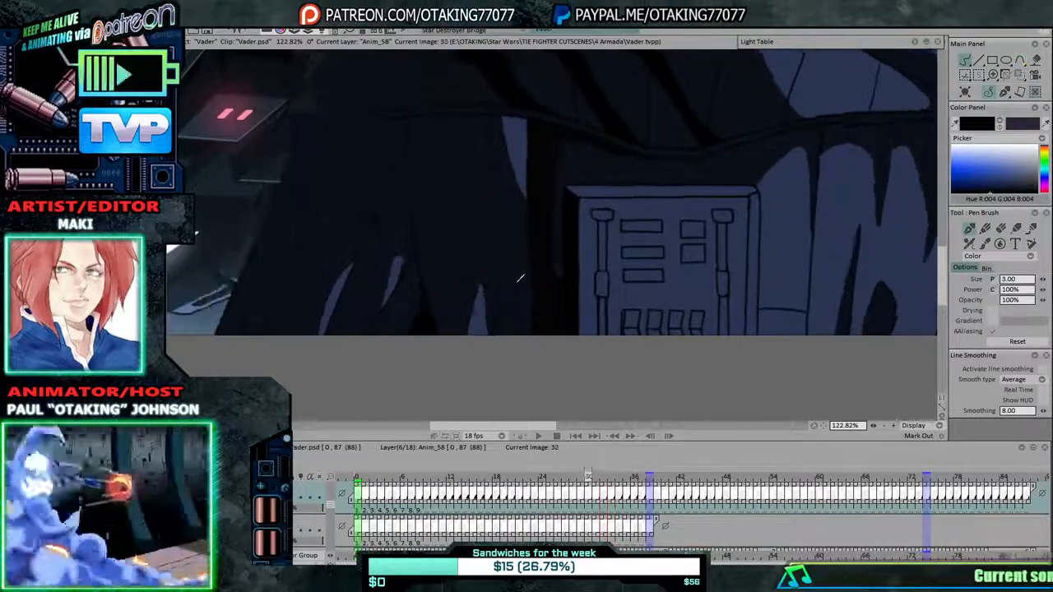
pyautogui.press('Right')
pyautogui.press('Right')
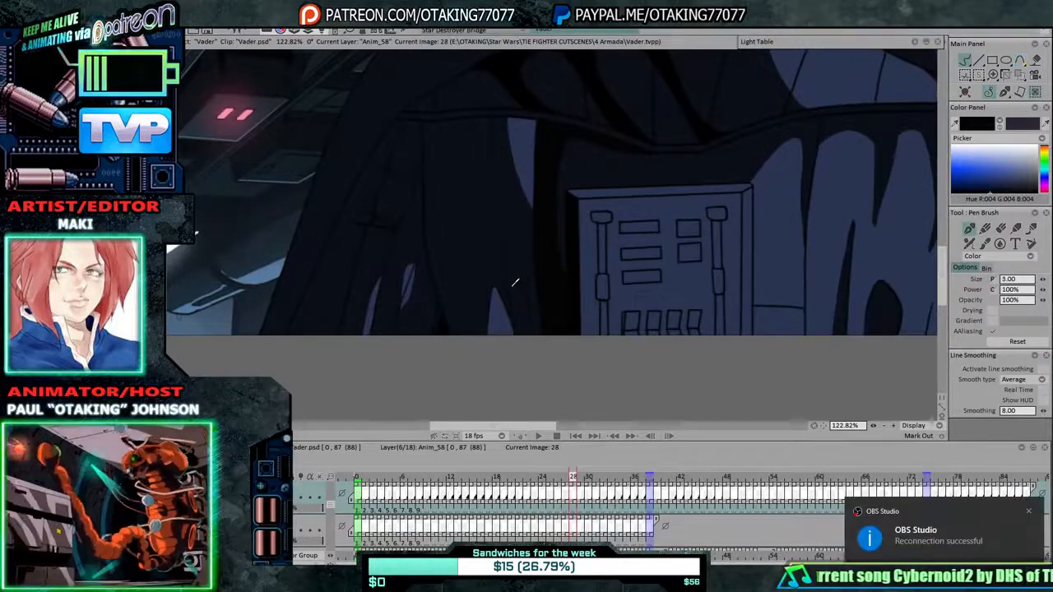
pyautogui.press('Left')
pyautogui.press('Left')
pyautogui.press('Left')
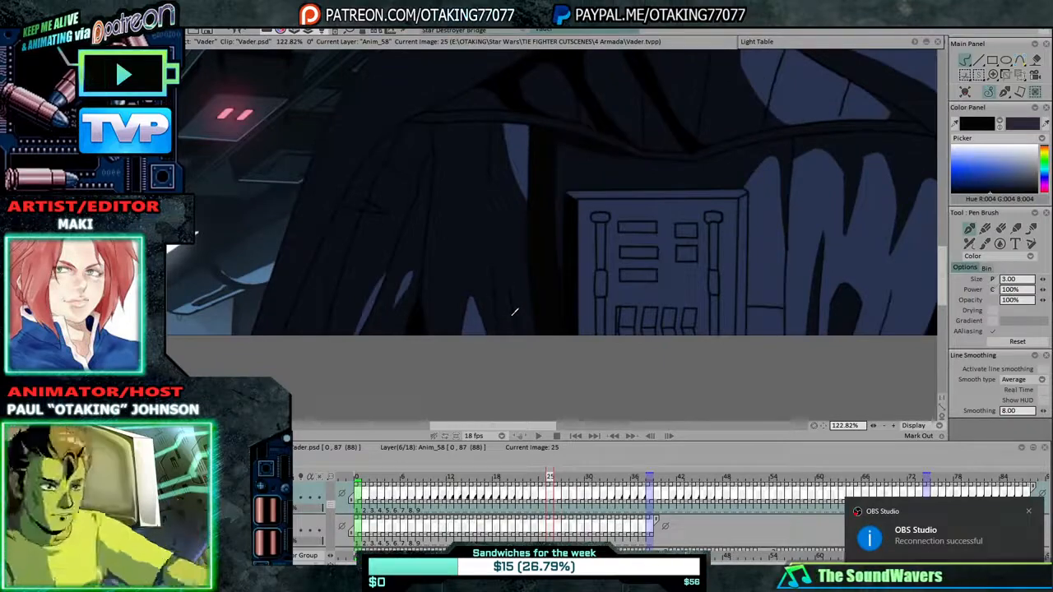
pyautogui.press('Left')
pyautogui.press('Left')
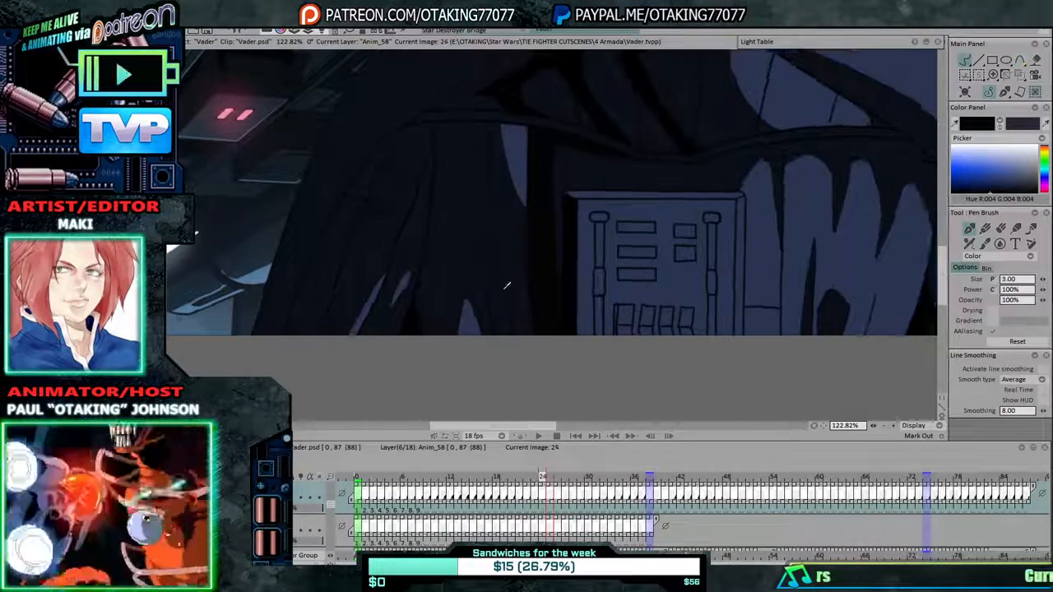
pyautogui.press('Left')
pyautogui.press('Left')
pyautogui.press('Left')
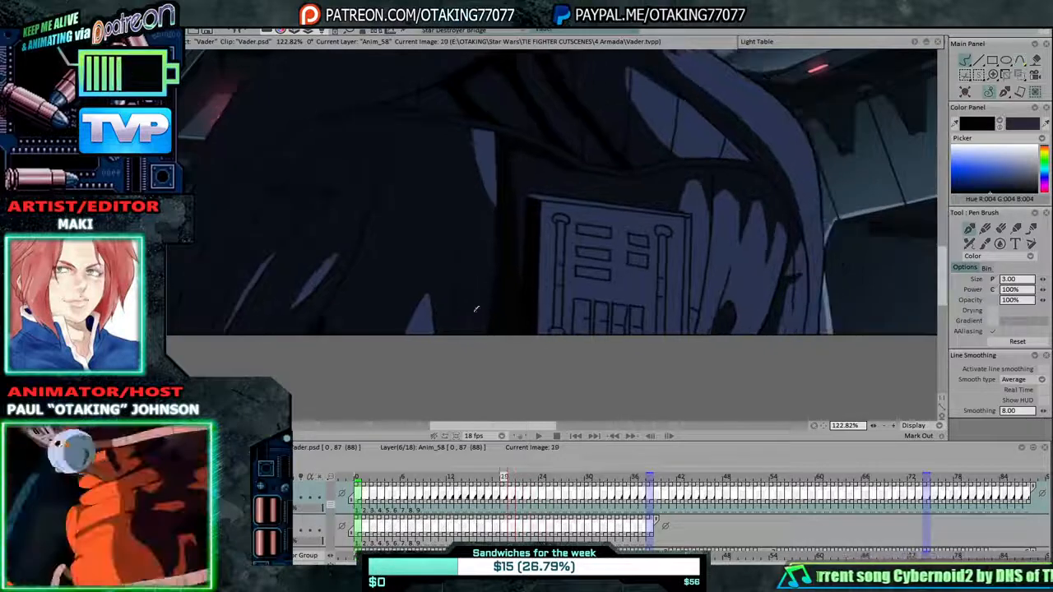
# Continue back from frame 20 to frame 0, flipping neighbouring frames around 19 to compare the cape fold beside the shadow.
pyautogui.press('Left')
pyautogui.press('Right')
pyautogui.press('Left')
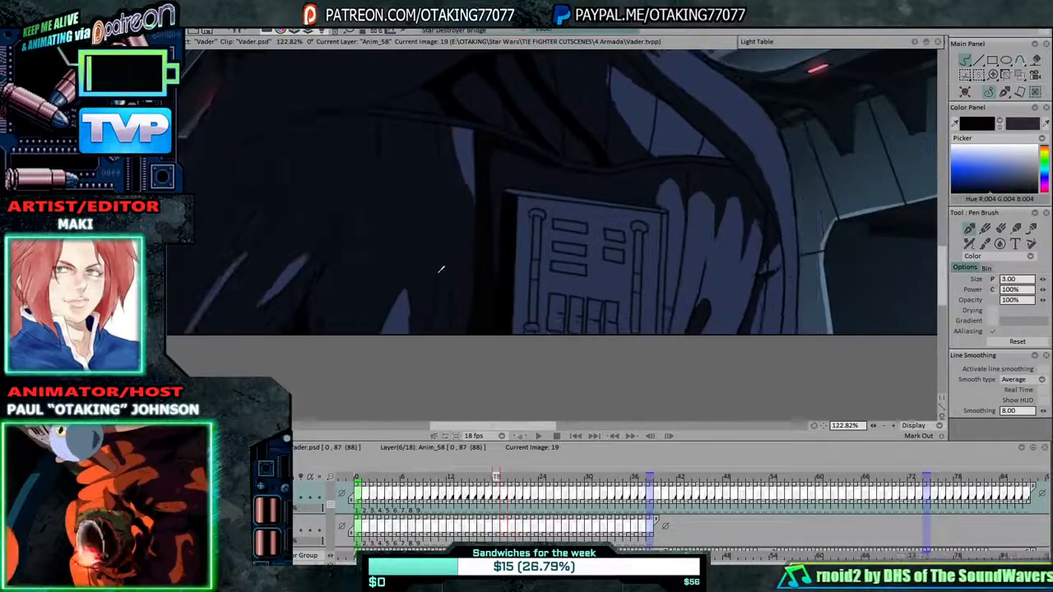
pyautogui.press('Right')
pyautogui.press('Left')
pyautogui.press('Left')
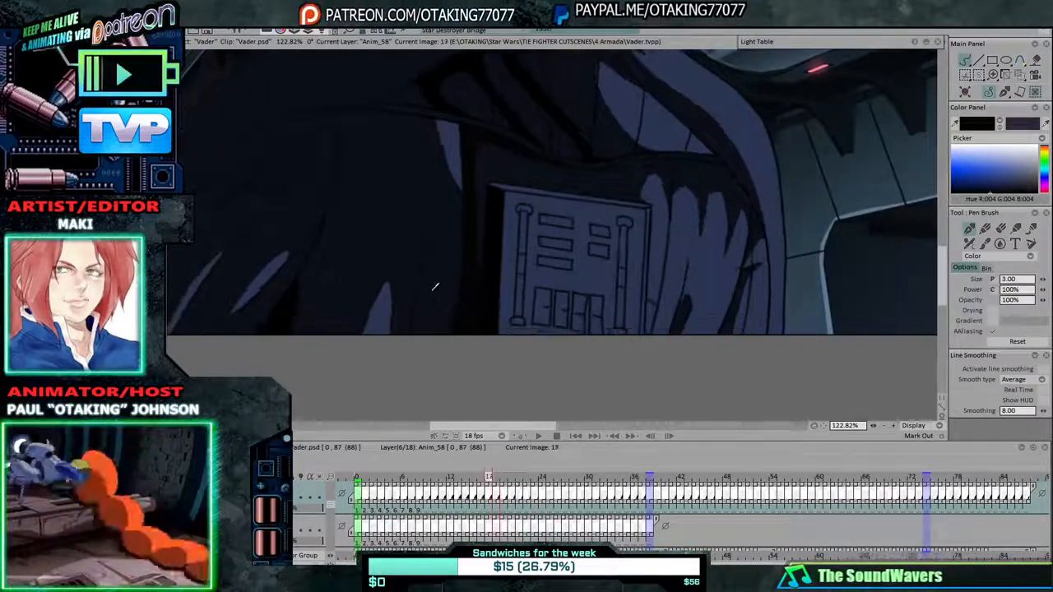
pyautogui.press('Left')
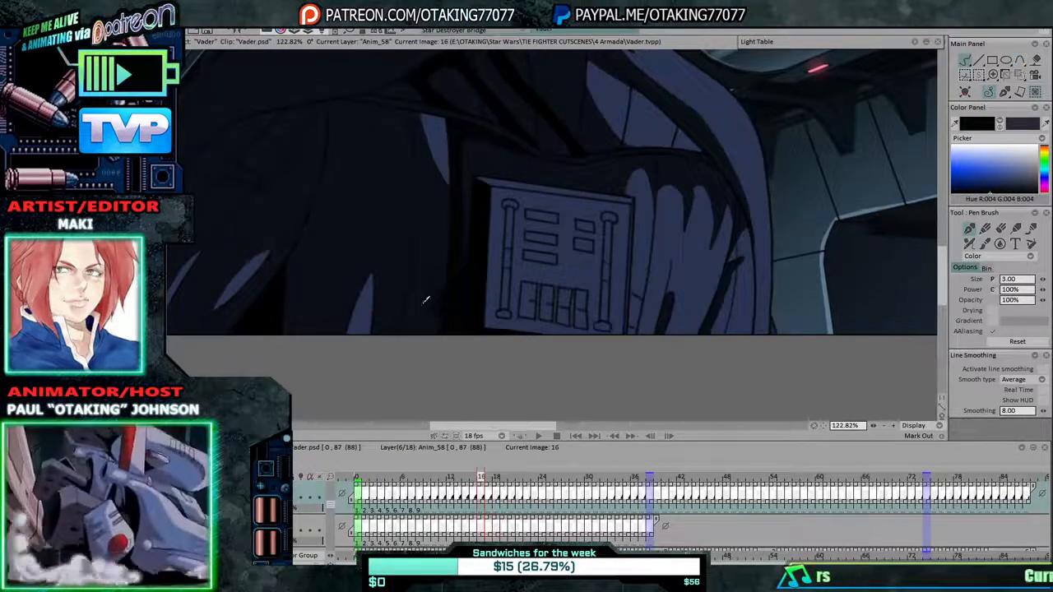
pyautogui.press('Left')
pyautogui.press('Left')
pyautogui.press('Left')
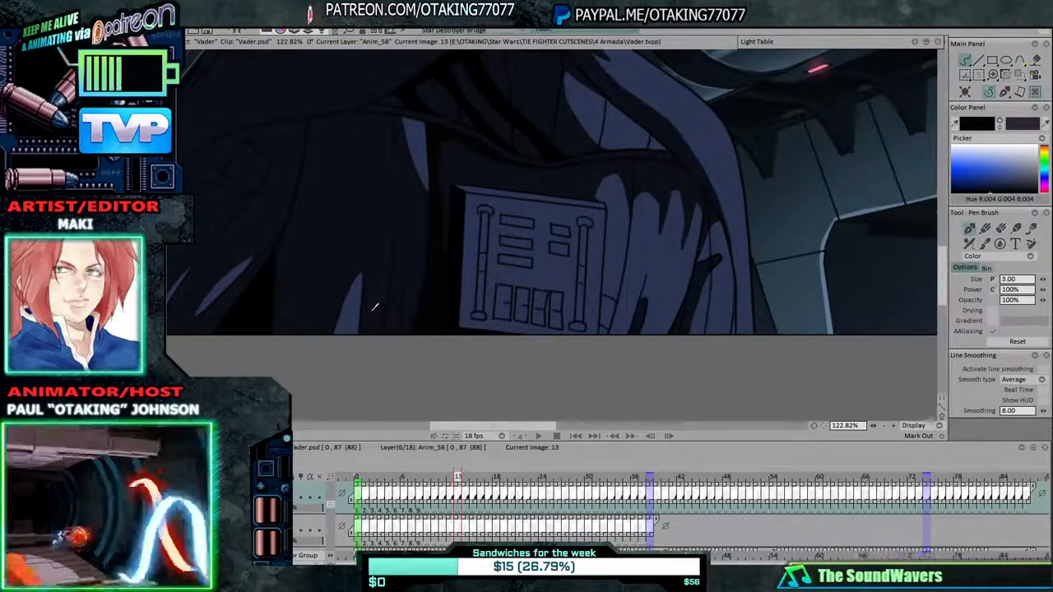
pyautogui.press('Left')
pyautogui.press('Left')
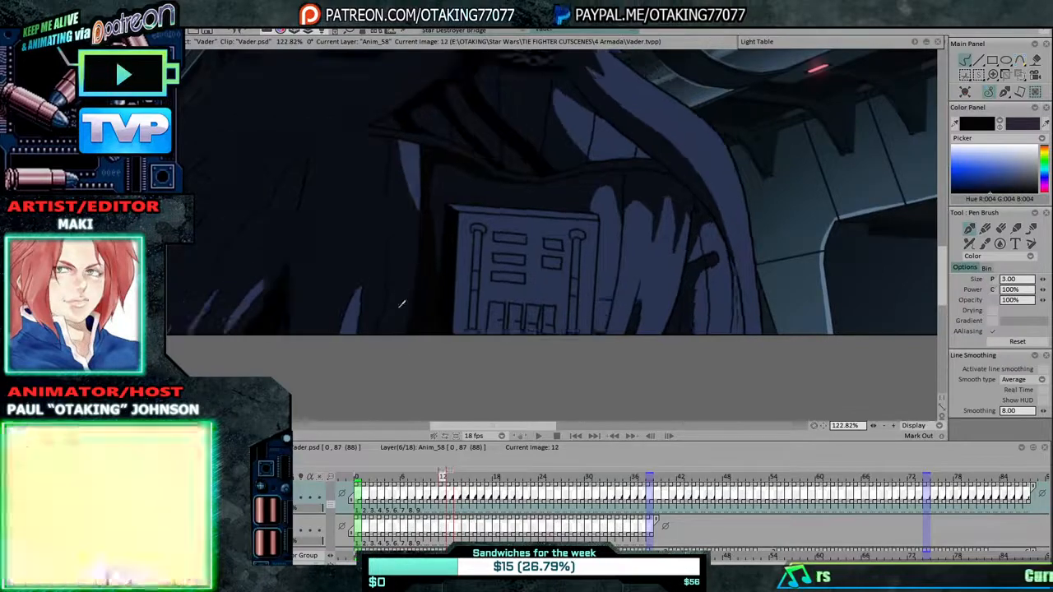
pyautogui.press('Left')
pyautogui.press('Left')
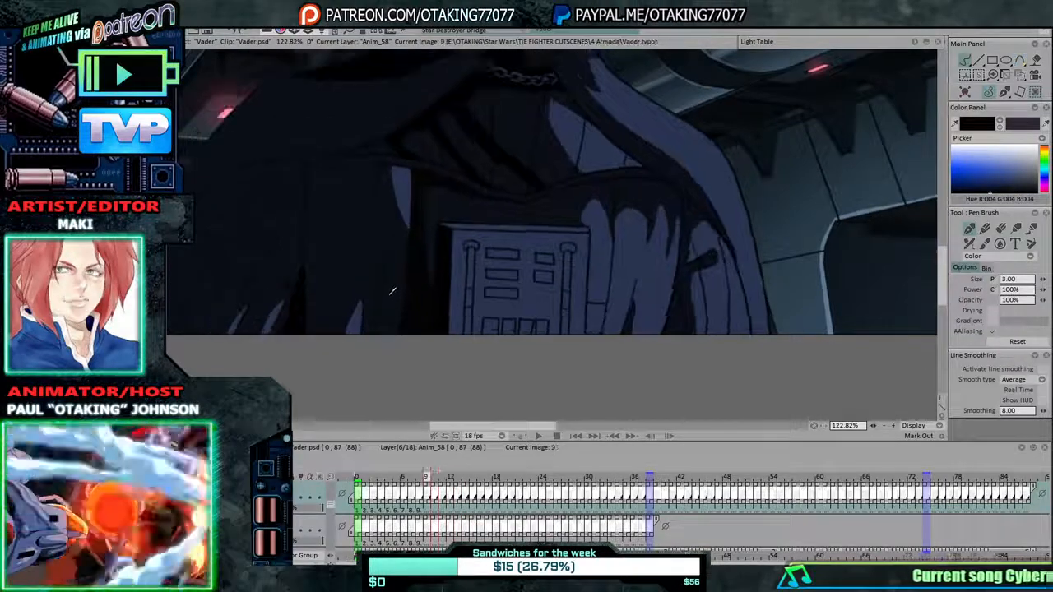
pyautogui.press('Left')
pyautogui.press('Left')
pyautogui.press('Left')
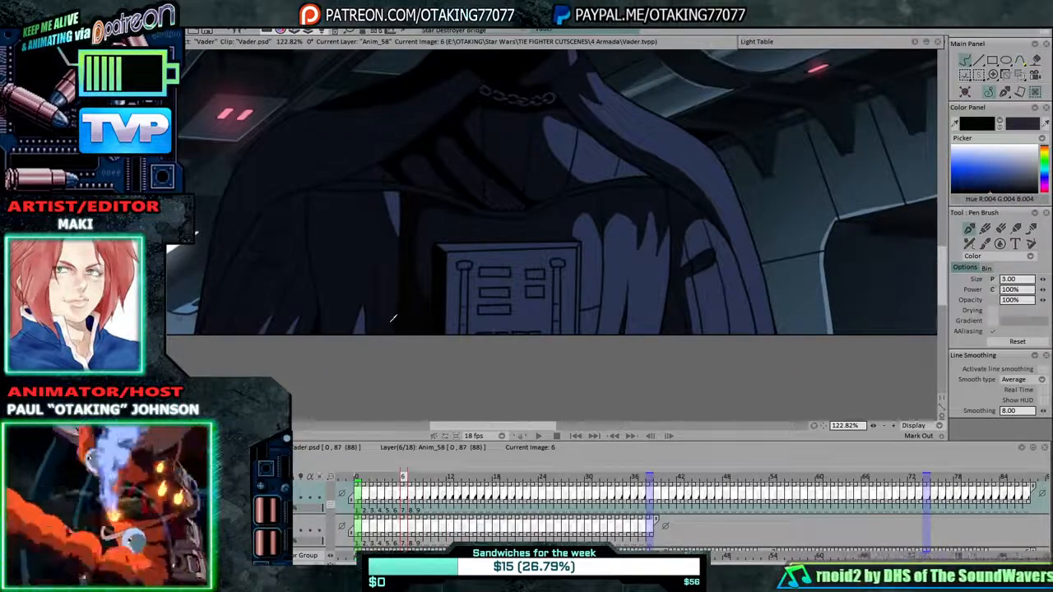
pyautogui.press('Left')
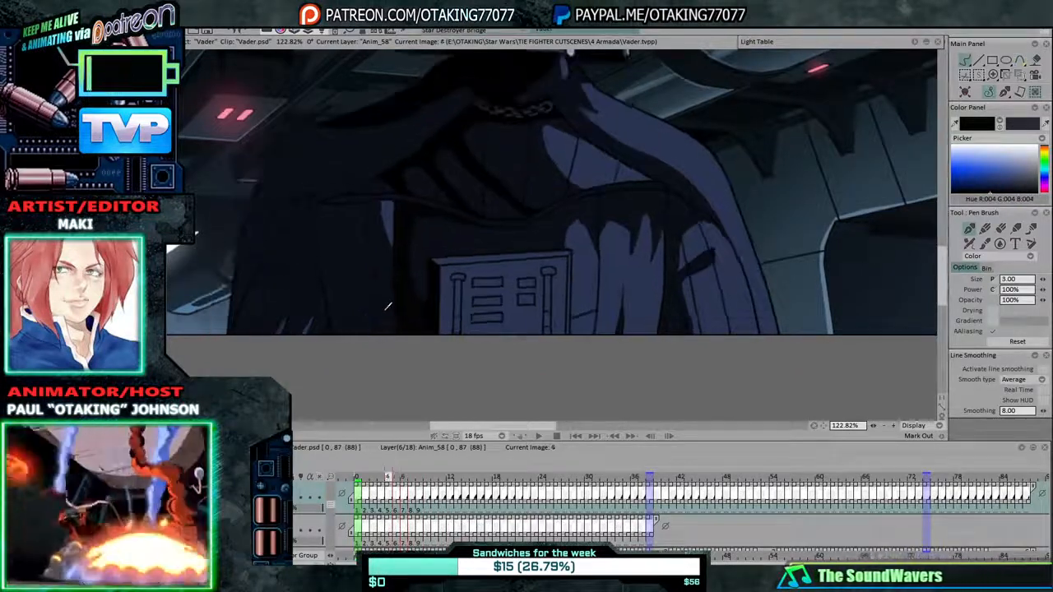
pyautogui.press('Left')
pyautogui.press('Left')
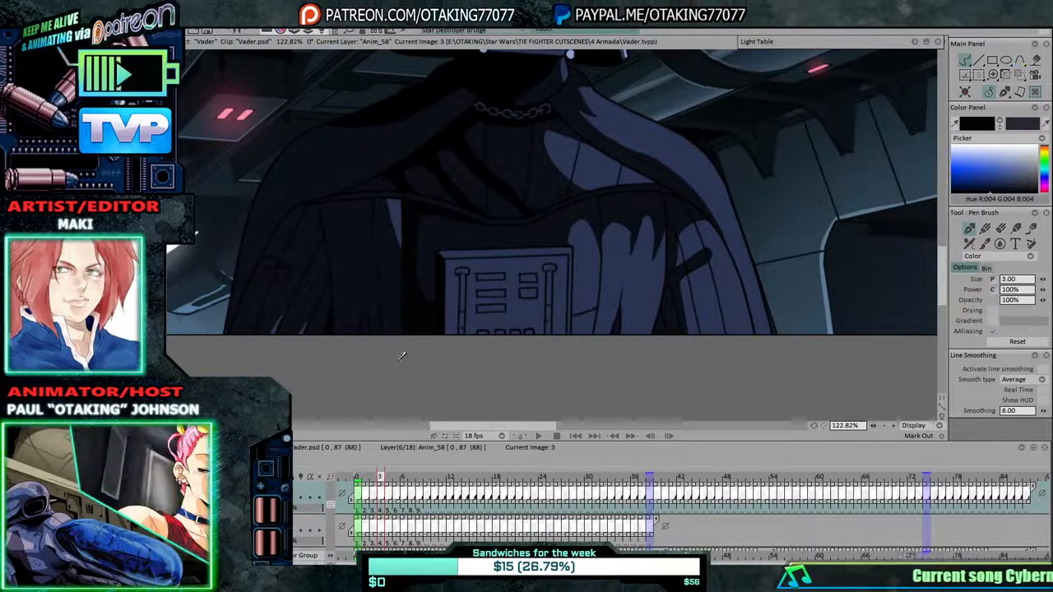
pyautogui.press('Left')
pyautogui.press('Left')
pyautogui.press('Left')
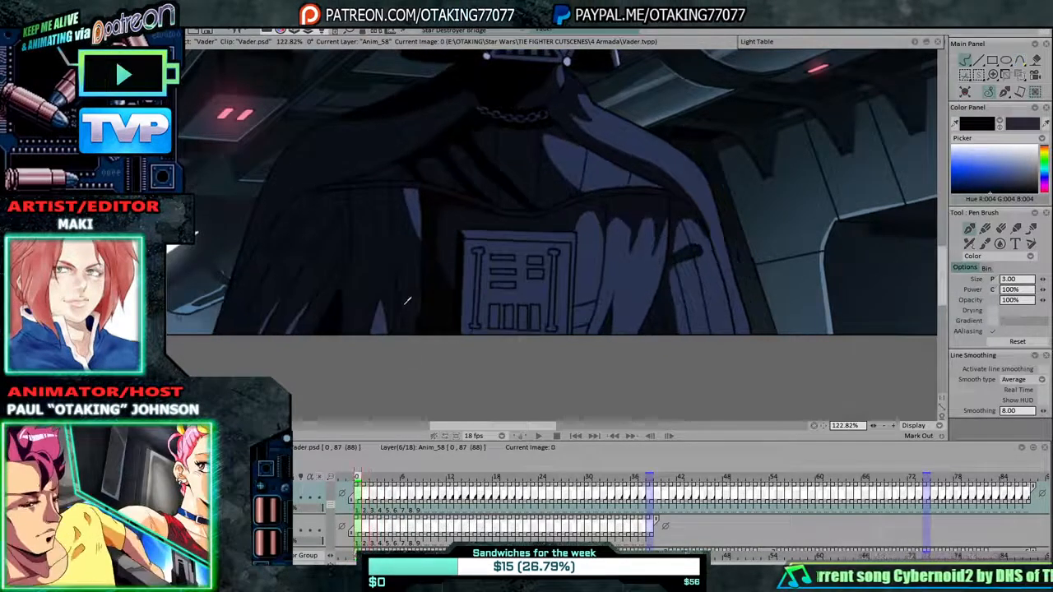
# Step forward from frame 0 to frame 33 to examine the cape folds and the control box shadow in motion.
pyautogui.press('Right')
pyautogui.press('Right')
pyautogui.press('Right')
pyautogui.press('Right')
pyautogui.press('Right')
pyautogui.press('Right')
pyautogui.press('Right')
pyautogui.press('Right')
pyautogui.press('Right')
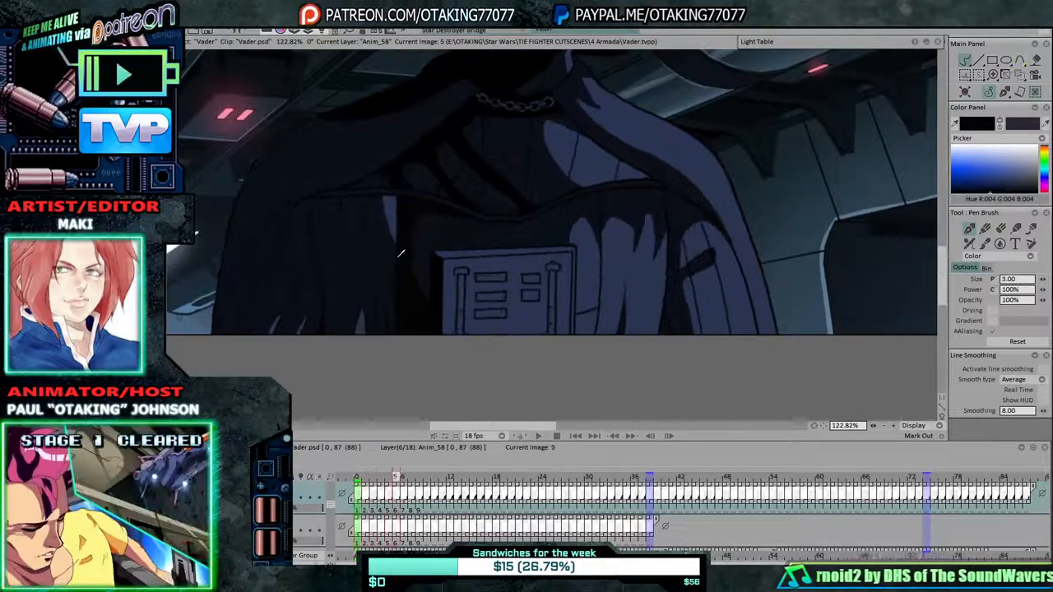
pyautogui.press('Right')
pyautogui.press('Right')
pyautogui.press('Right')
pyautogui.press('Right')
pyautogui.press('Right')
pyautogui.press('Right')
pyautogui.press('Right')
pyautogui.press('Right')
pyautogui.press('Right')
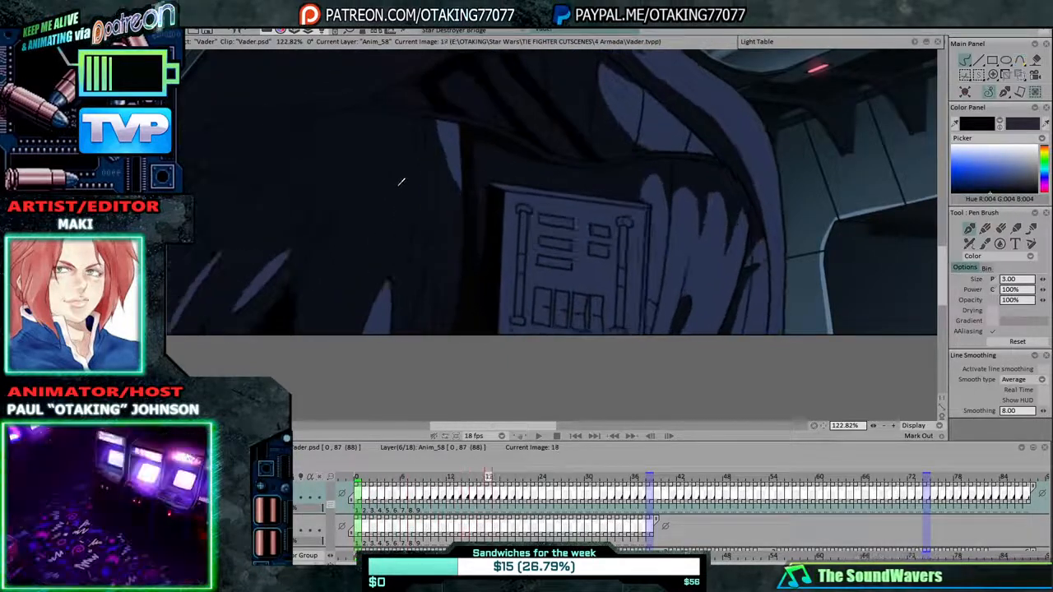
pyautogui.press('Right')
pyautogui.press('Right')
pyautogui.press('Right')
pyautogui.press('Right')
pyautogui.press('Right')
pyautogui.press('Right')
pyautogui.press('Right')
pyautogui.press('Right')
pyautogui.press('Right')
pyautogui.press('Right')
pyautogui.press('Right')
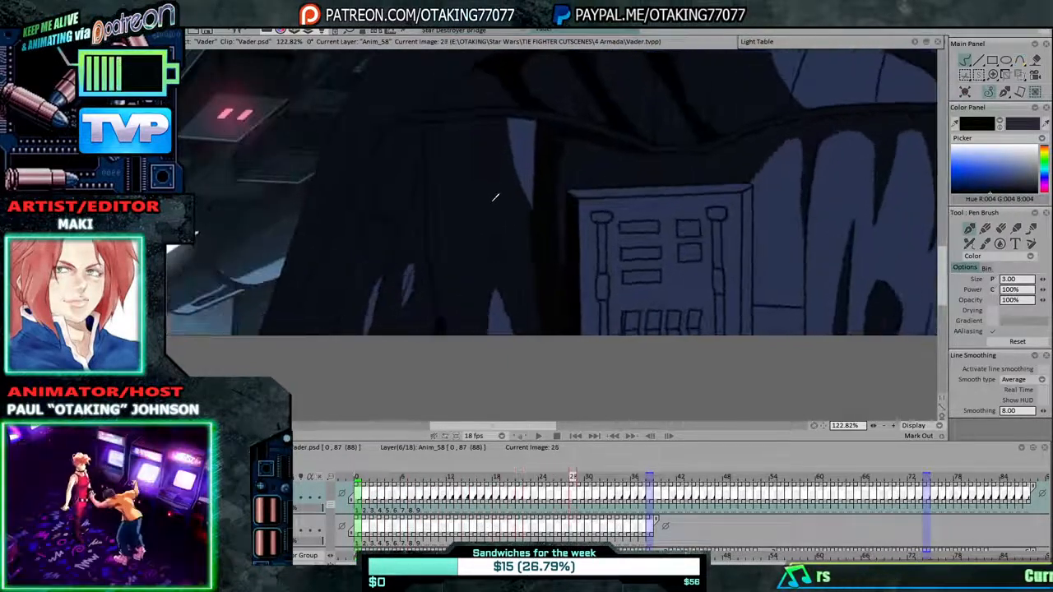
pyautogui.press('Right')
pyautogui.press('Right')
pyautogui.press('Right')
pyautogui.press('Right')
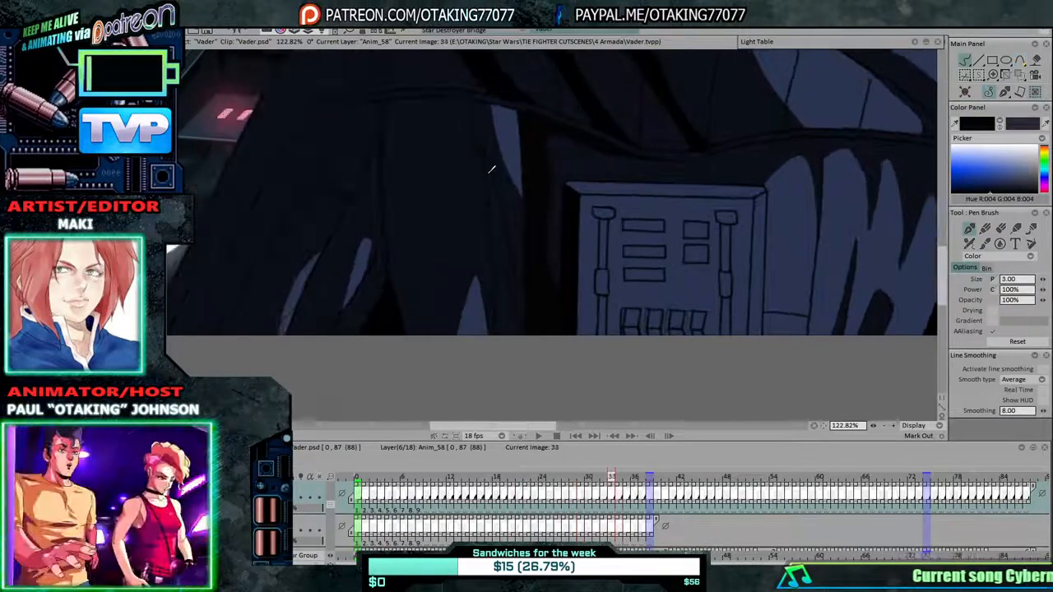
# Step back from frame 33 to frame 23, comparing the cape fold beneath the narrow chest highlight from frame to frame.
pyautogui.press('Left')
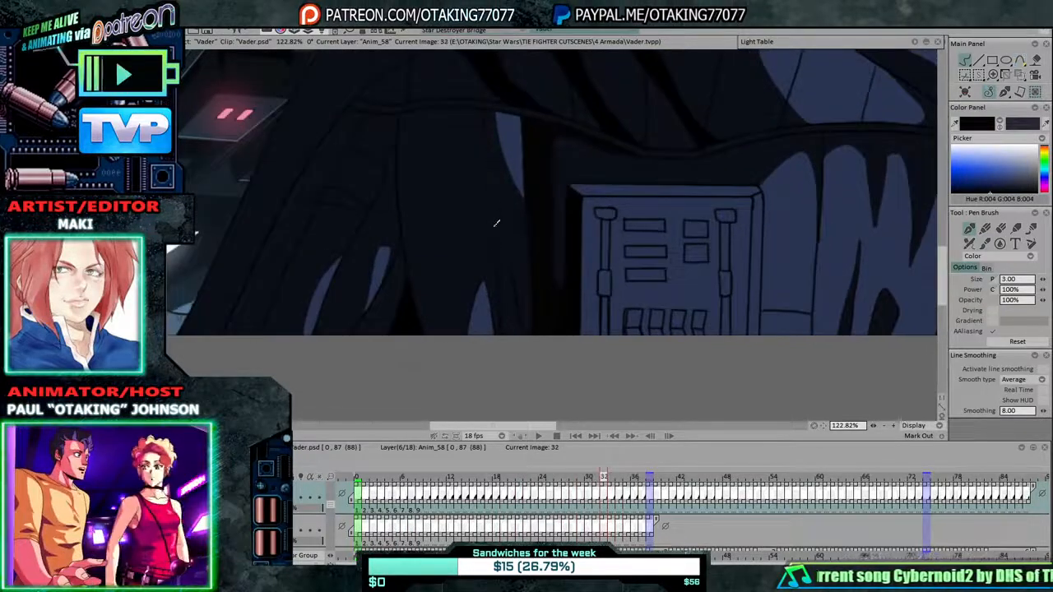
pyautogui.press('Right')
pyautogui.press('Left')
pyautogui.press('Left')
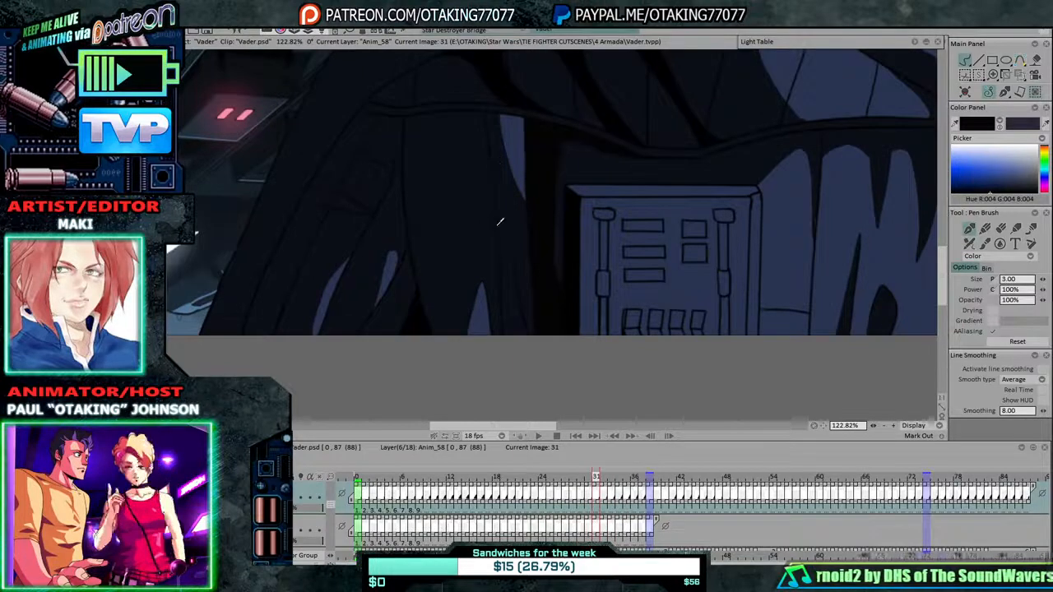
pyautogui.press('Left')
pyautogui.press('Left')
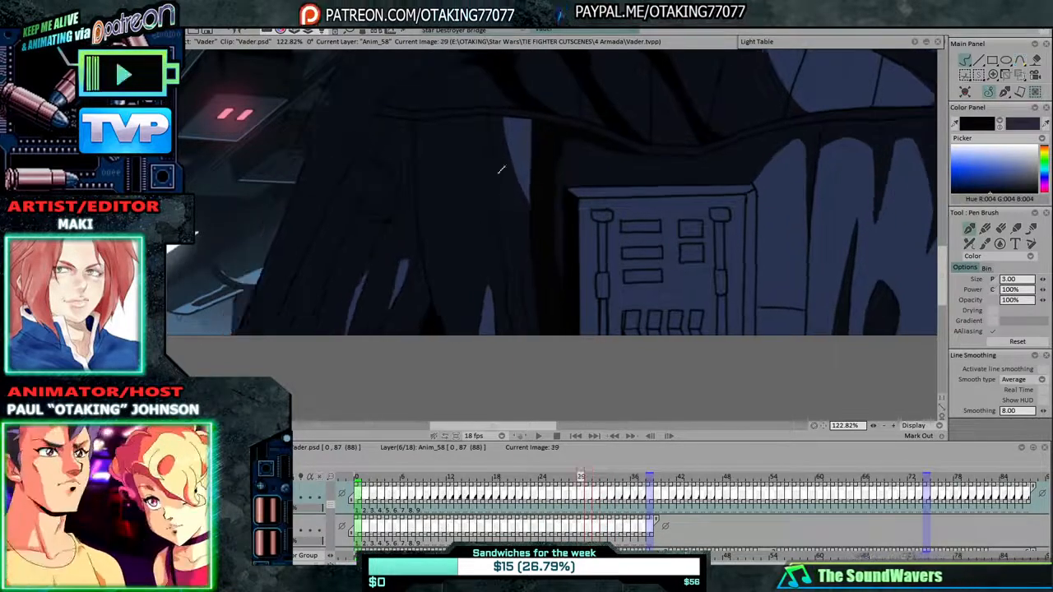
pyautogui.press('Left')
pyautogui.press('Left')
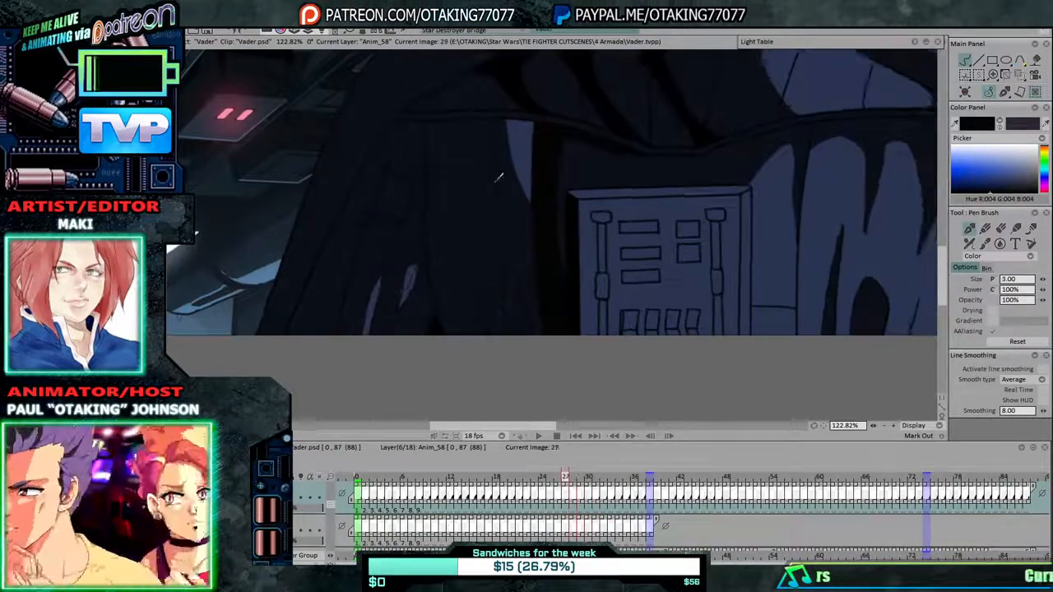
pyautogui.press('Left')
pyautogui.press('Left')
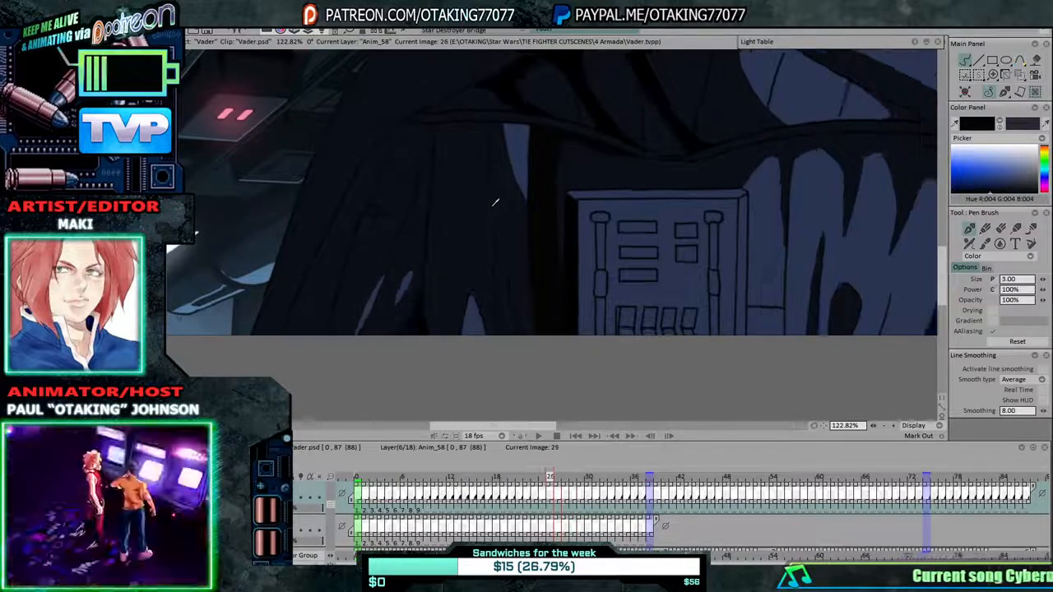
pyautogui.press('Left')
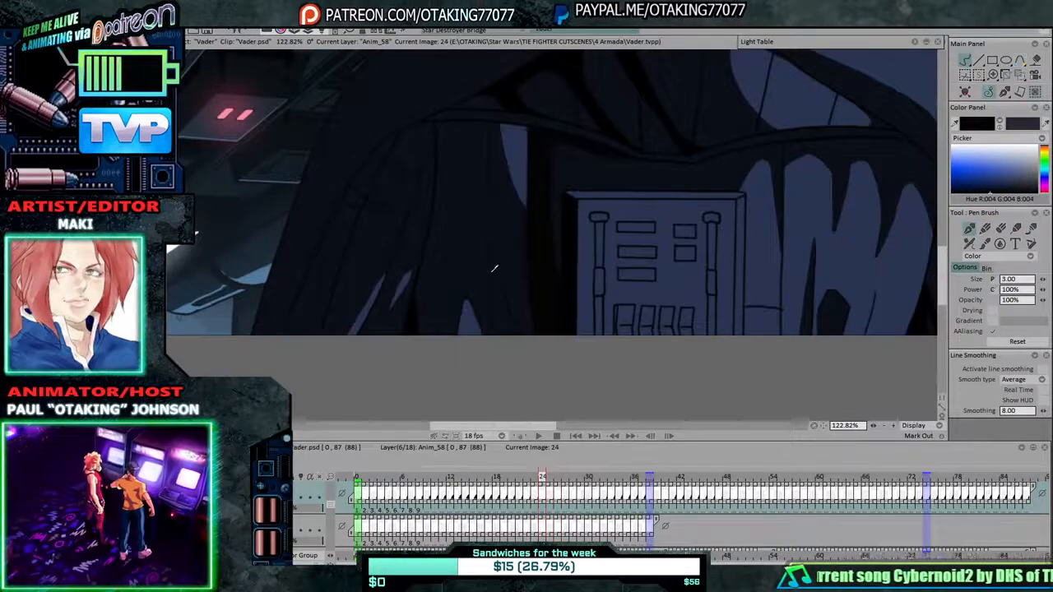
pyautogui.press('Left')
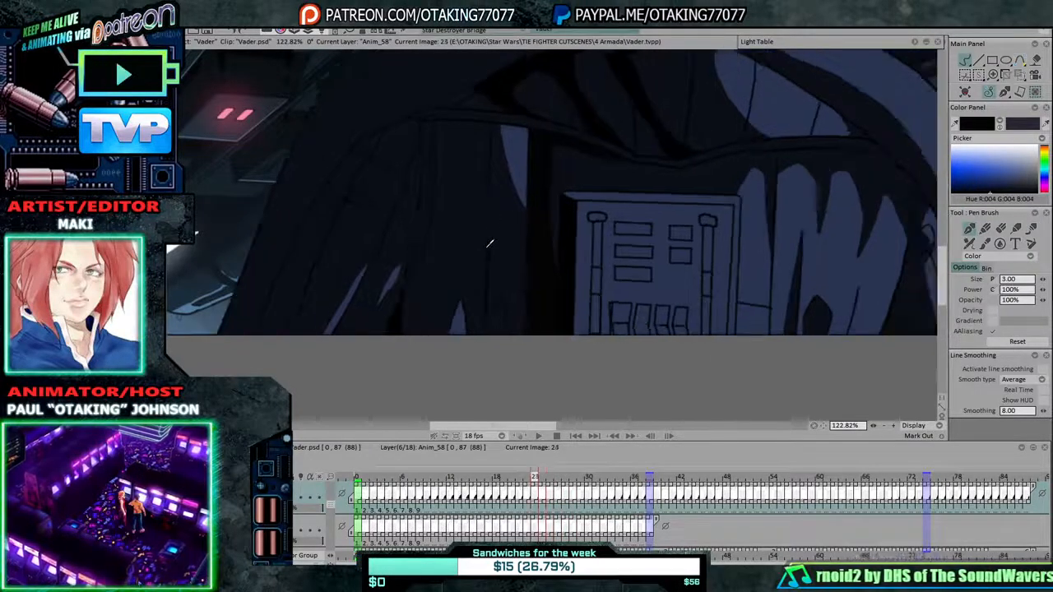
# Return to frame 33 and flip repeatedly against its neighbouring frames to compare the cape fold beside the control box shadow.
pyautogui.press('Right')
pyautogui.press('Right')
pyautogui.press('Right')
pyautogui.press('Right')
pyautogui.press('Right')
pyautogui.press('Right')
pyautogui.press('Right')
pyautogui.press('Right')
pyautogui.press('Right')
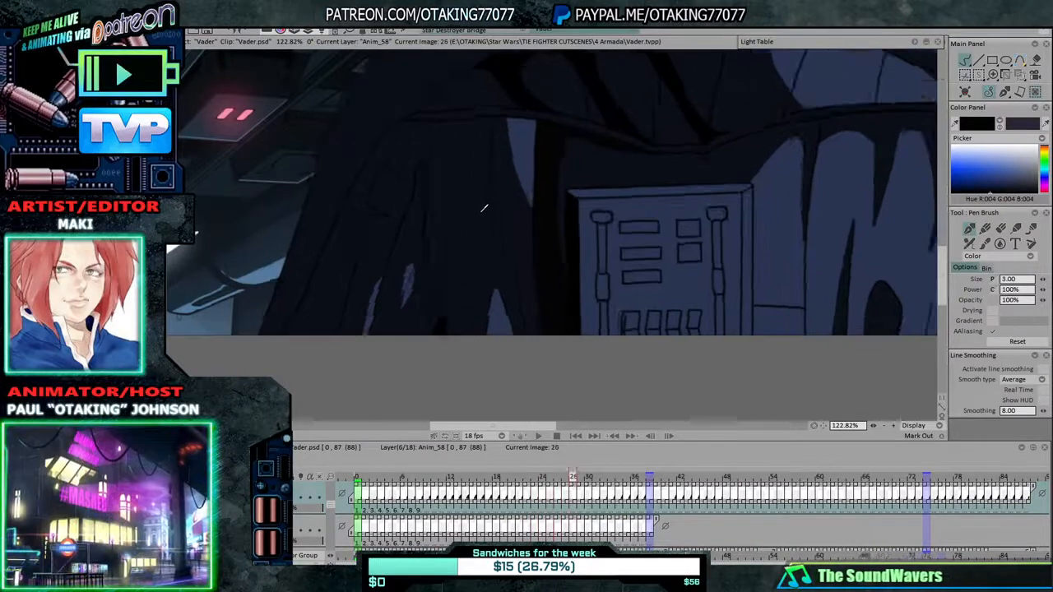
pyautogui.press('Right')
pyautogui.press('Left')
pyautogui.press('Left')
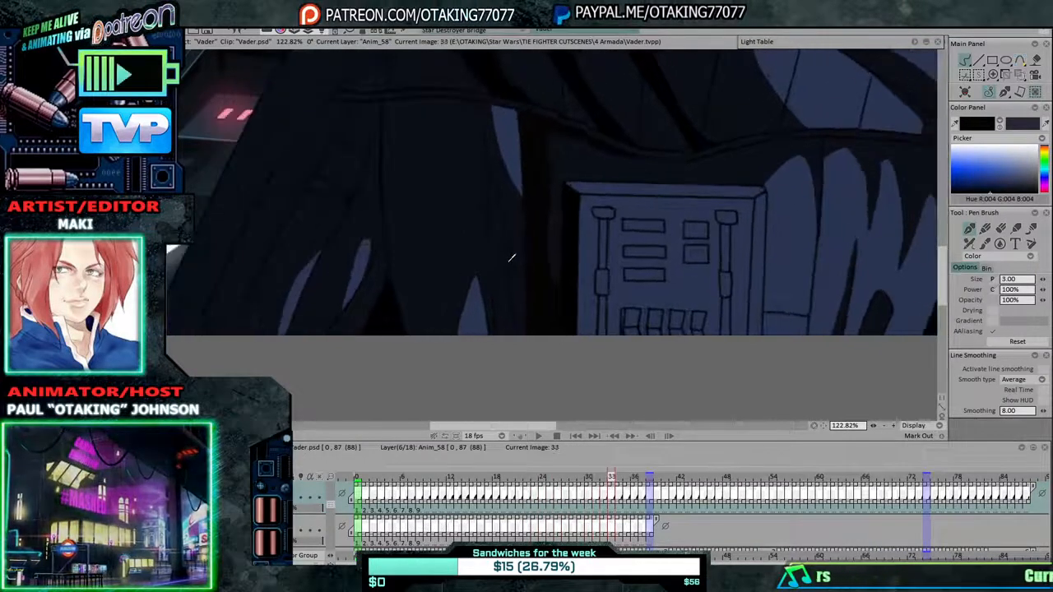
pyautogui.press('Right')
pyautogui.press('Left')
pyautogui.press('Right')
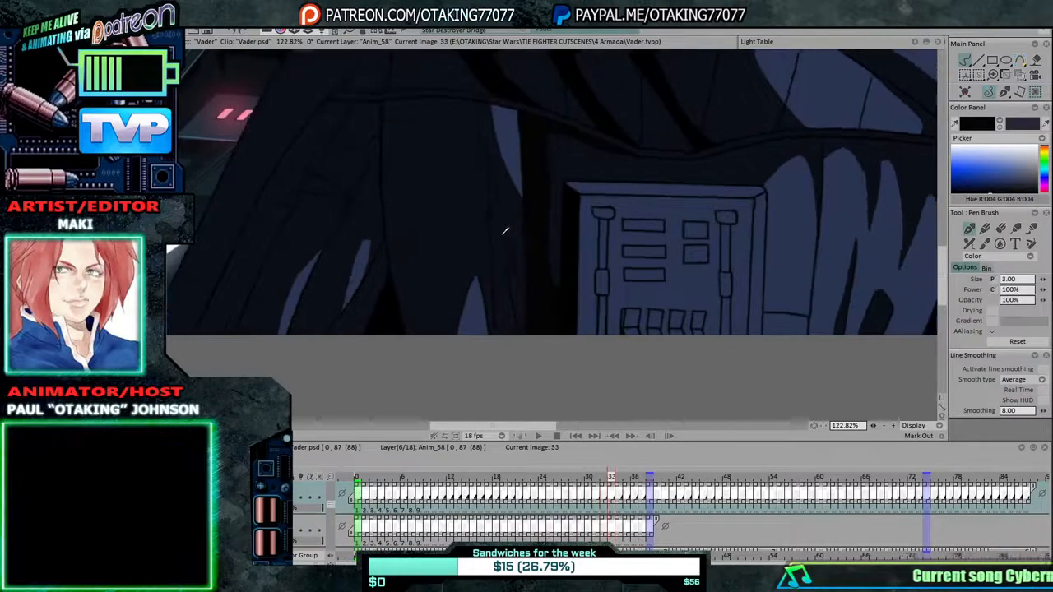
pyautogui.press('Left')
pyautogui.press('Right')
pyautogui.press('Left')
pyautogui.press('Right')
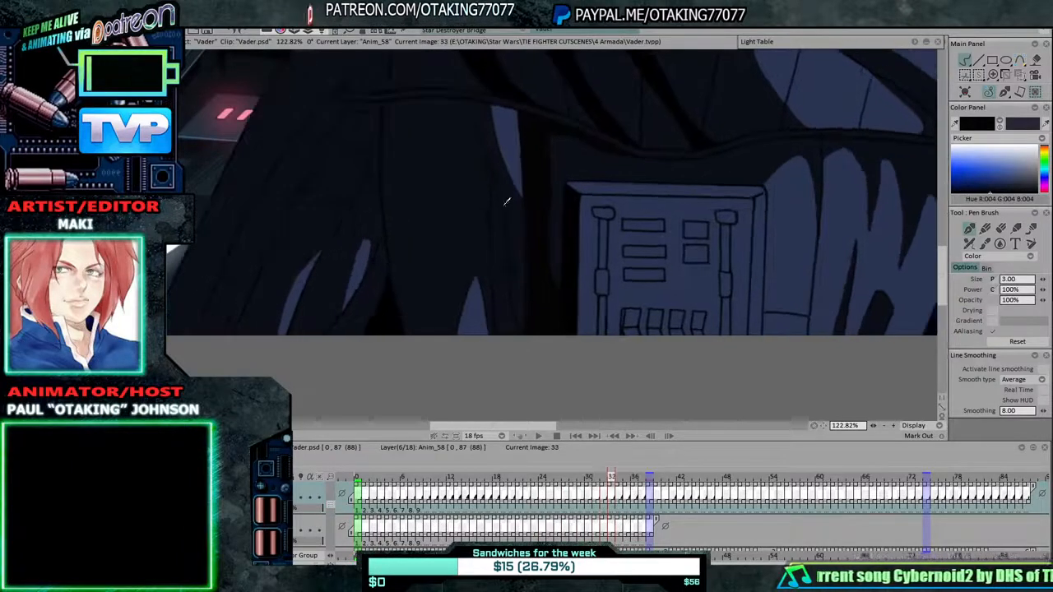
# Step back from frame 33 to frame 23, examining the fold line between the chest highlight and the control box shadow.
pyautogui.press('Left')
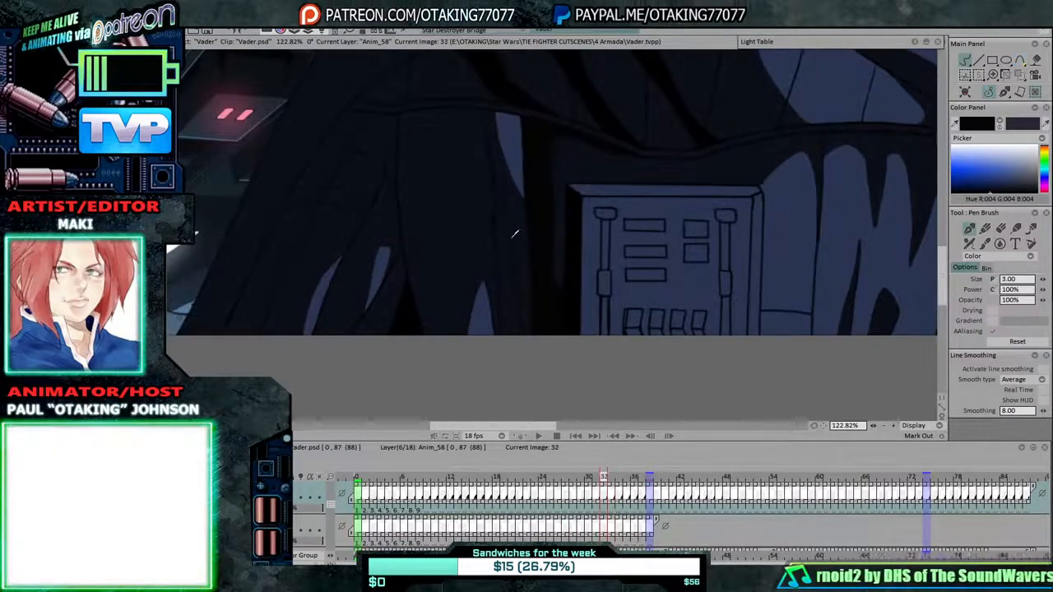
pyautogui.press('Left')
pyautogui.press('Left')
pyautogui.press('Left')
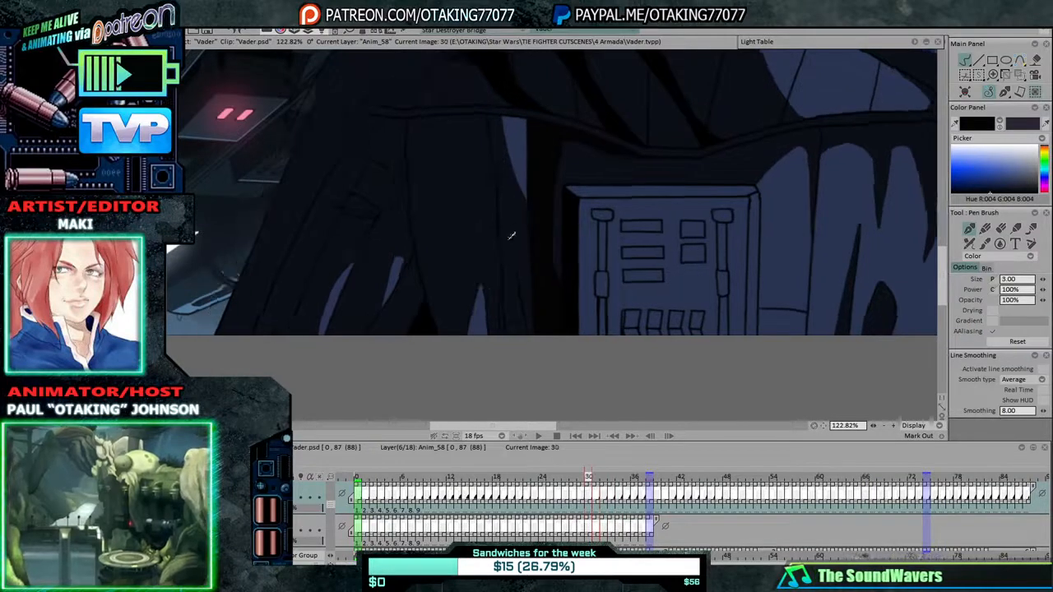
pyautogui.press('Left')
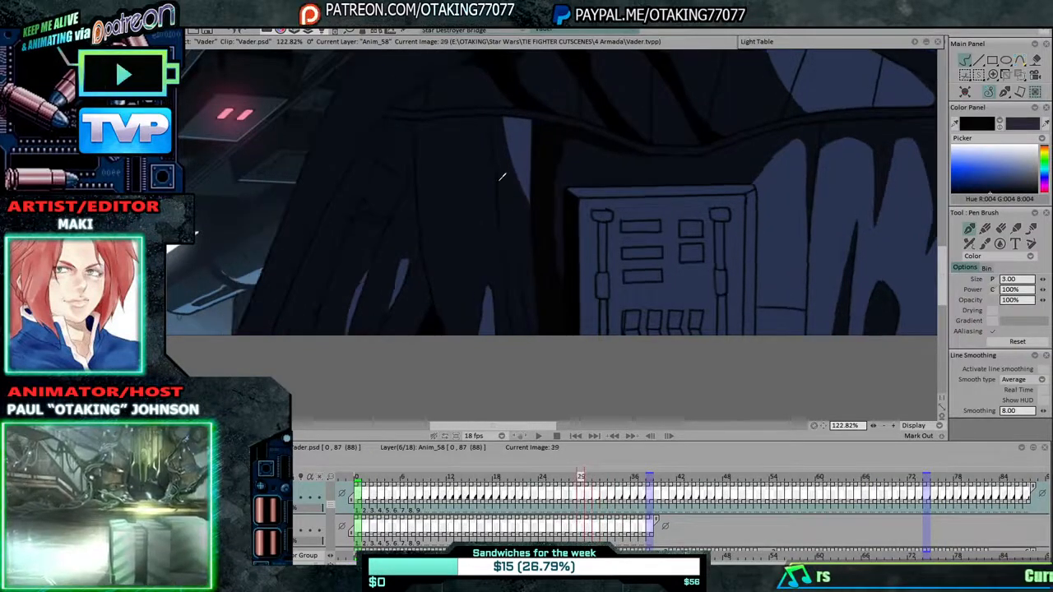
pyautogui.press('Left')
pyautogui.press('Left')
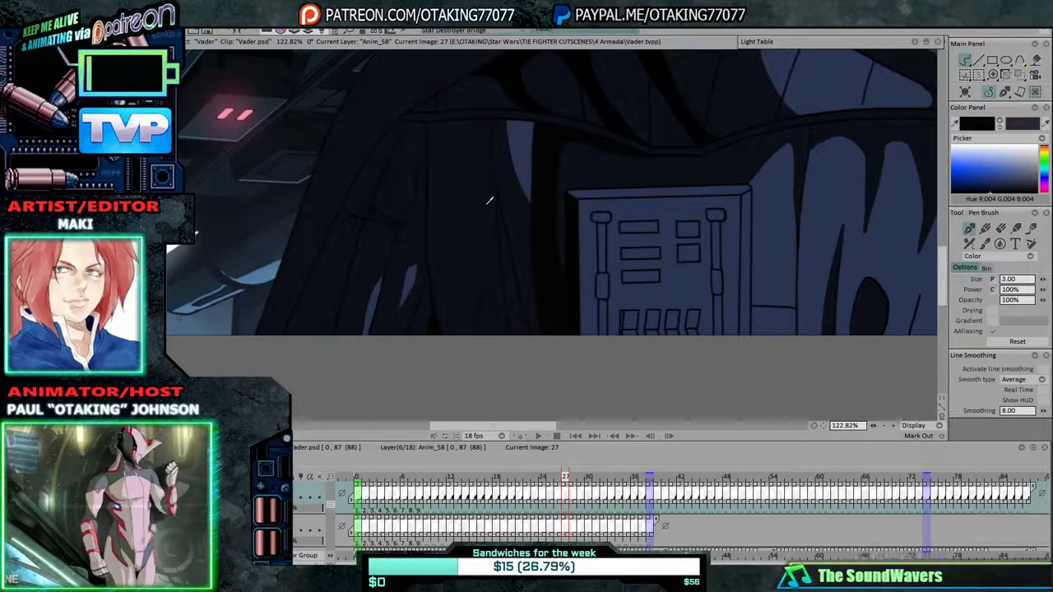
pyautogui.press('Right')
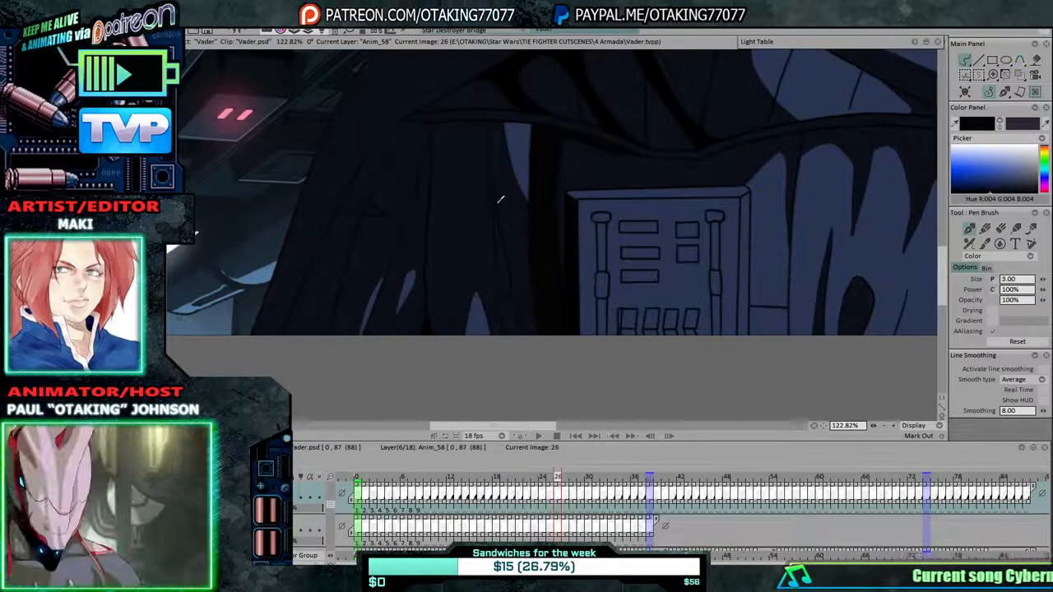
pyautogui.press('Left')
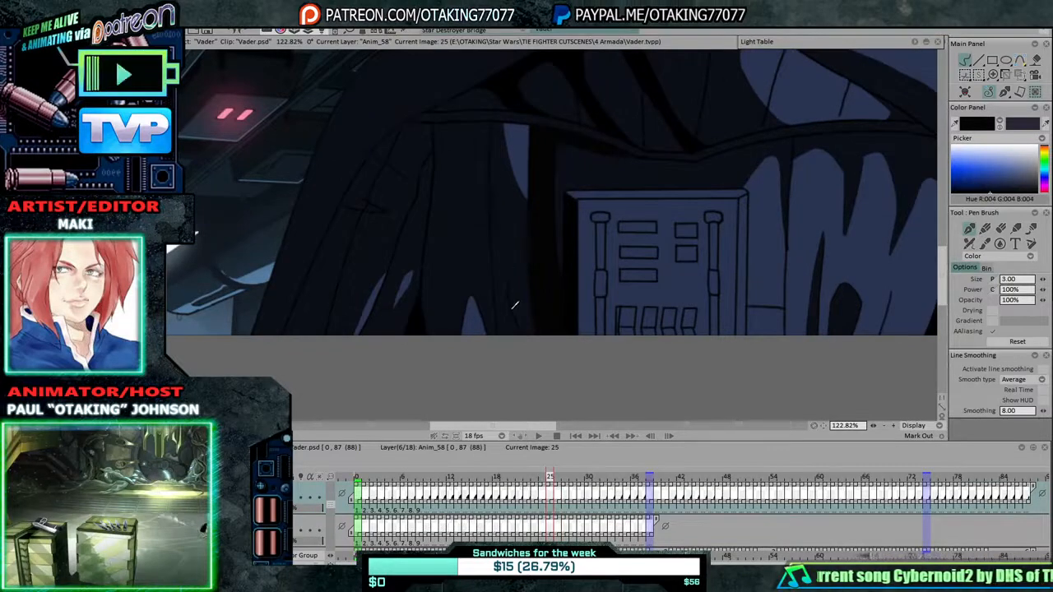
pyautogui.press('Left')
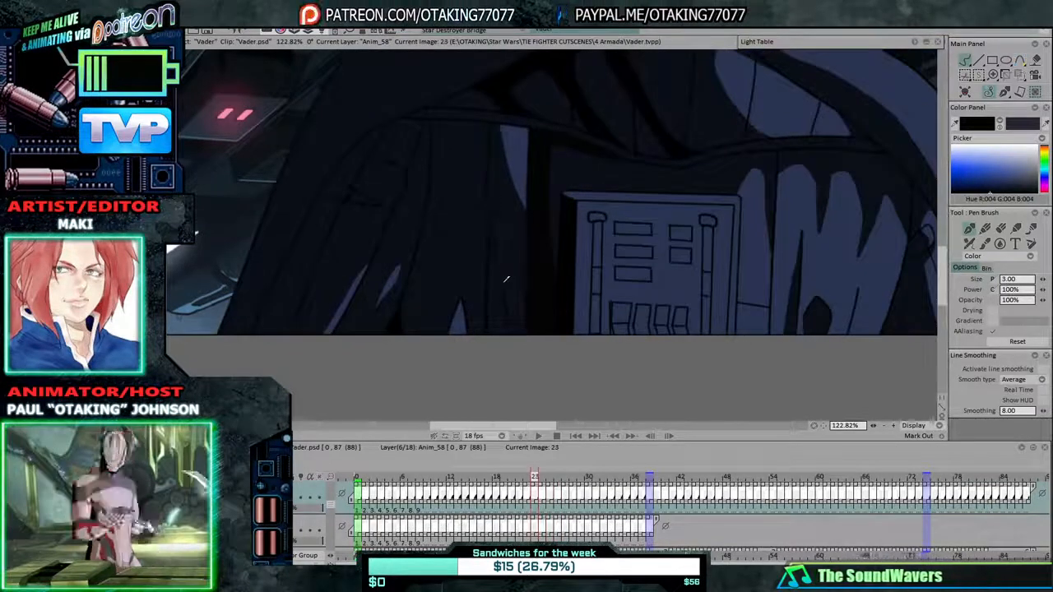
# Continue back from frame 23 to frame 16, flipping frames 18 and 19 to compare the cape fold beside the shadow.
pyautogui.press('Left')
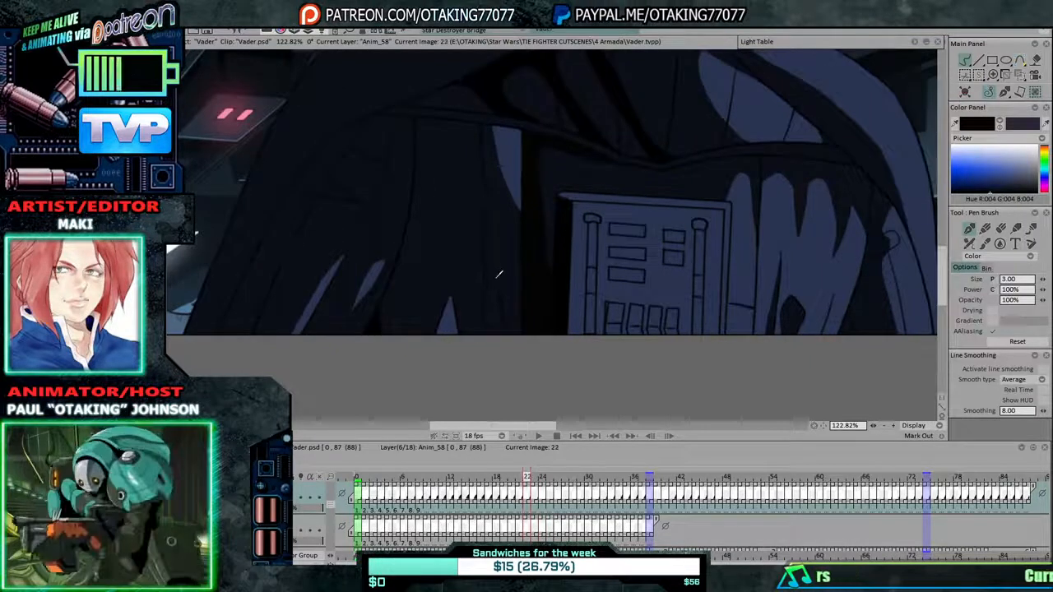
pyautogui.press('Left')
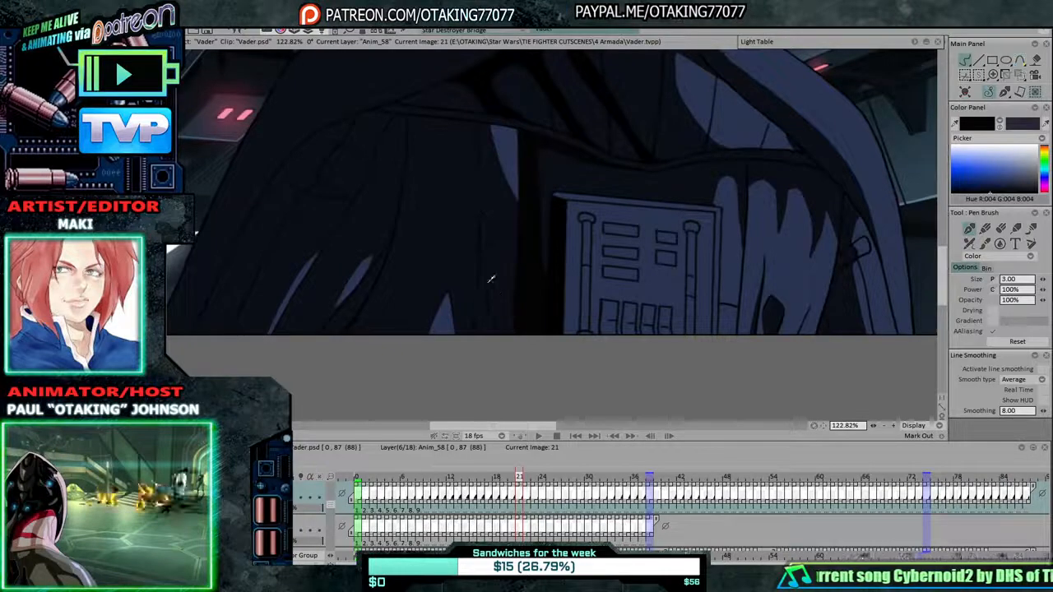
pyautogui.press('Left')
pyautogui.press('Left')
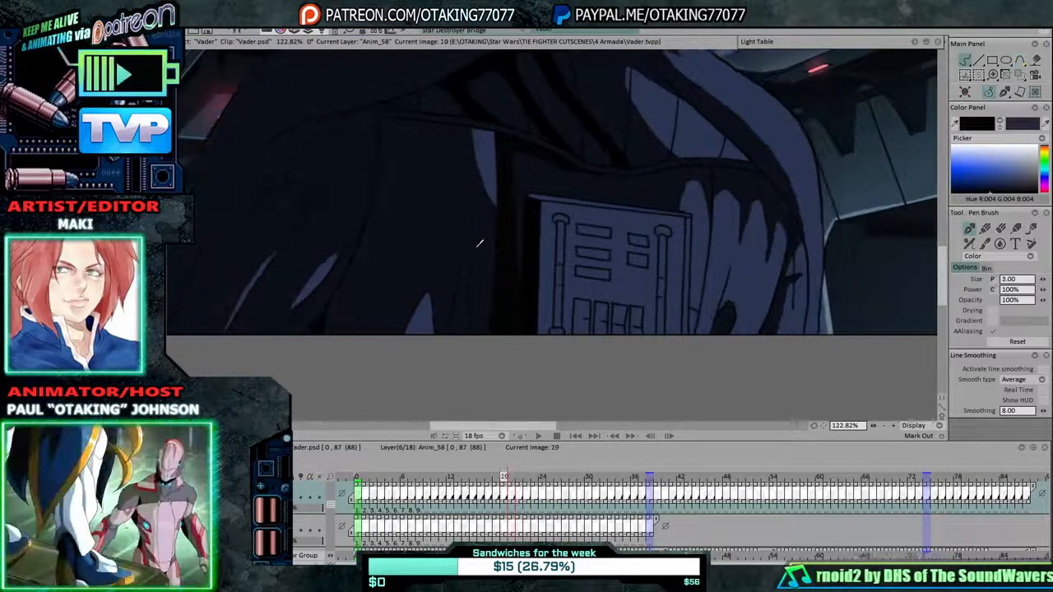
pyautogui.press('Left')
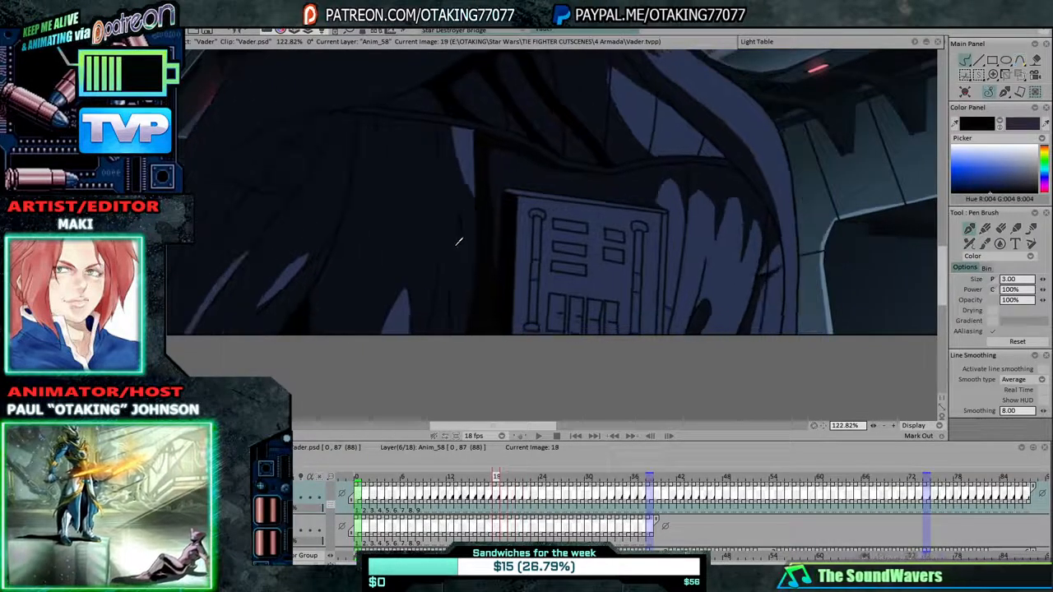
pyautogui.press('Right')
pyautogui.press('Left')
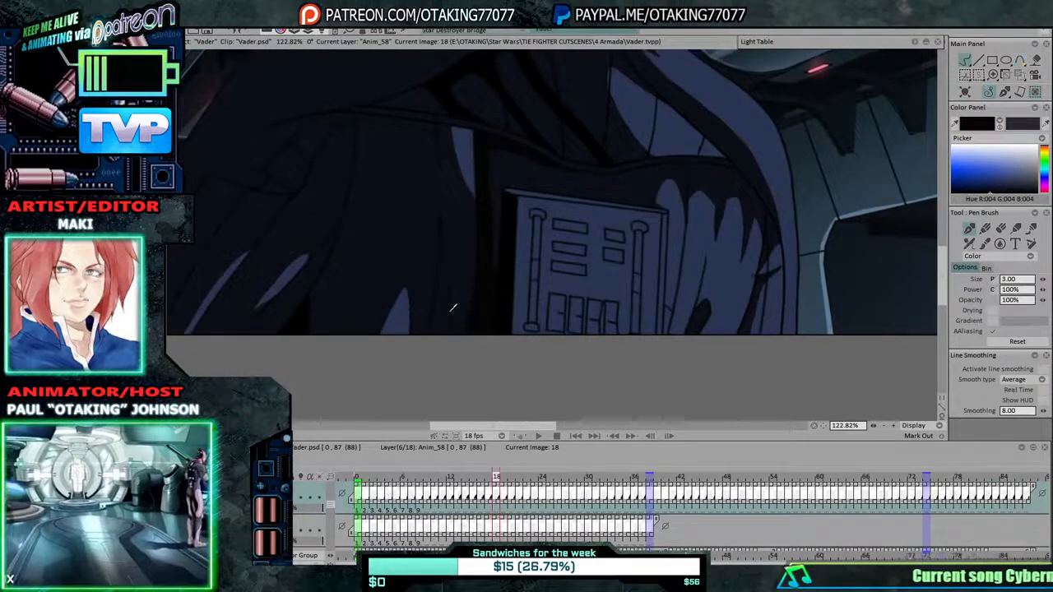
pyautogui.press('Left')
pyautogui.press('Left')
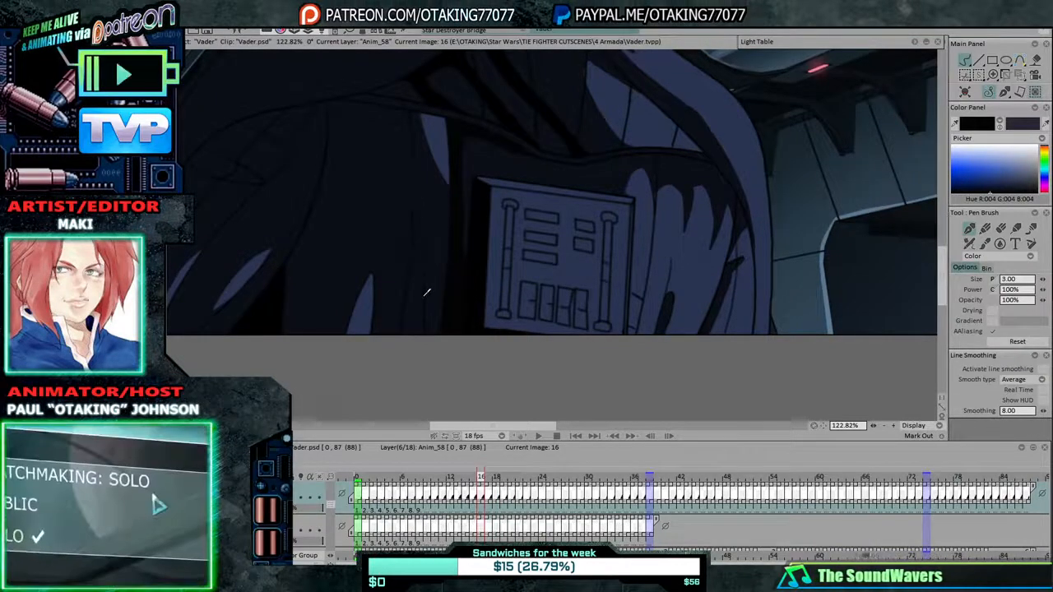
# Continue back from frame 16 to frame 3, examining the cape fold below the chest highlight on each frame.
pyautogui.press('Left')
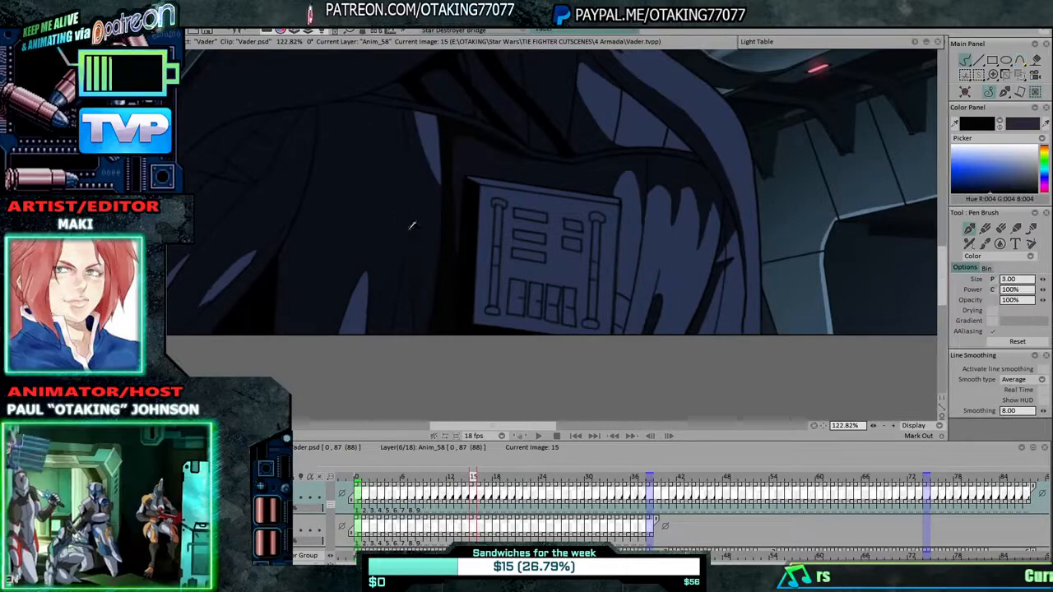
pyautogui.press('Left')
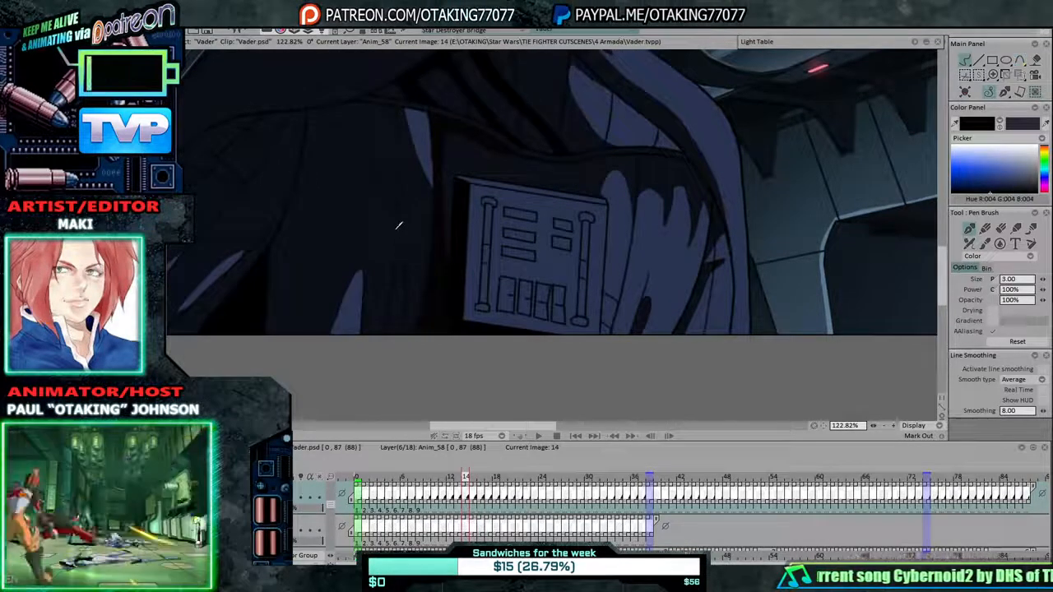
pyautogui.press('Left')
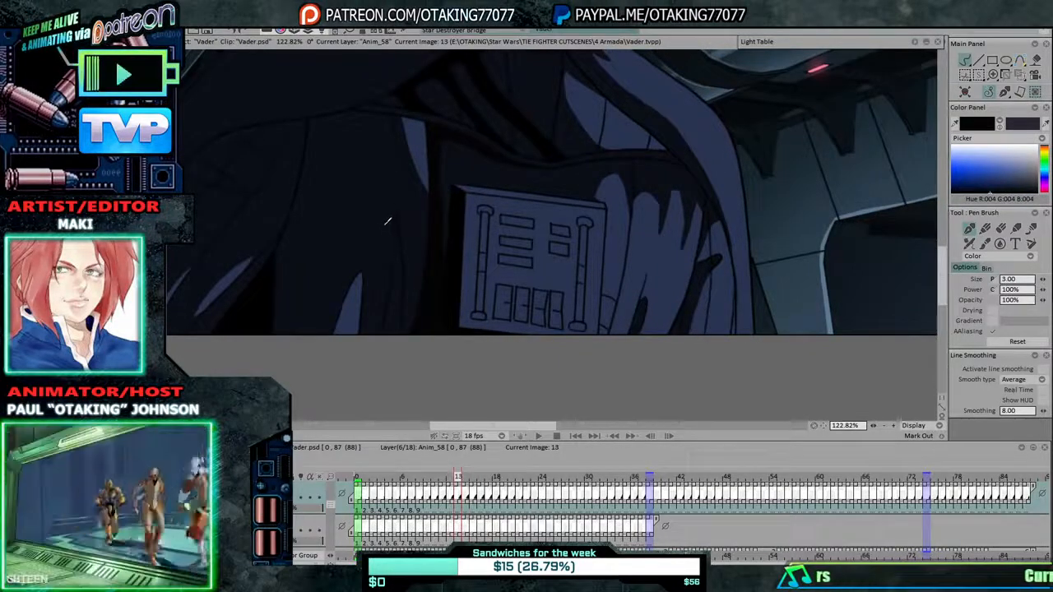
pyautogui.press('Left')
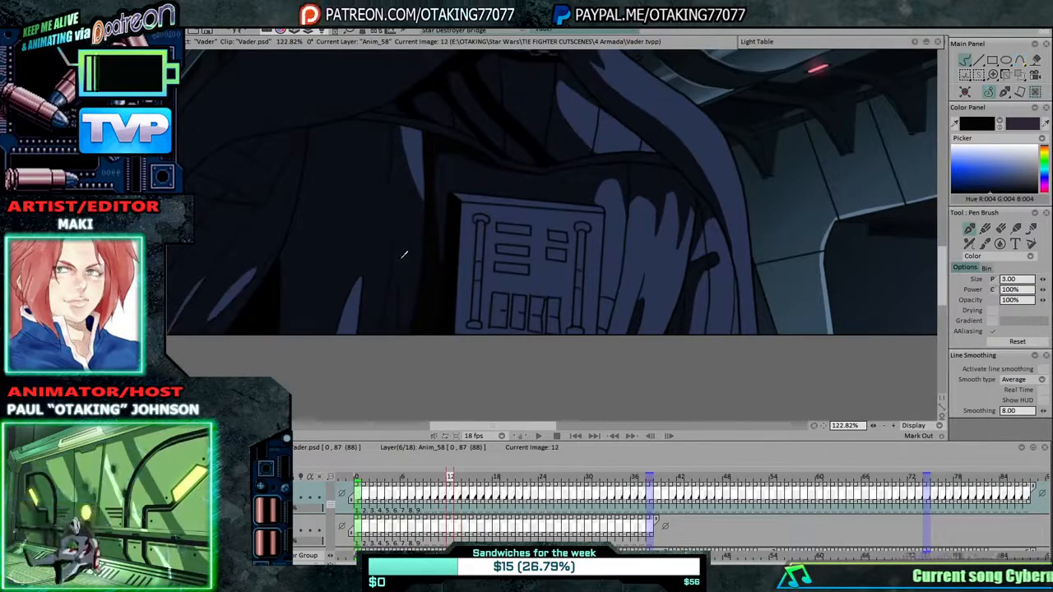
pyautogui.press('Left')
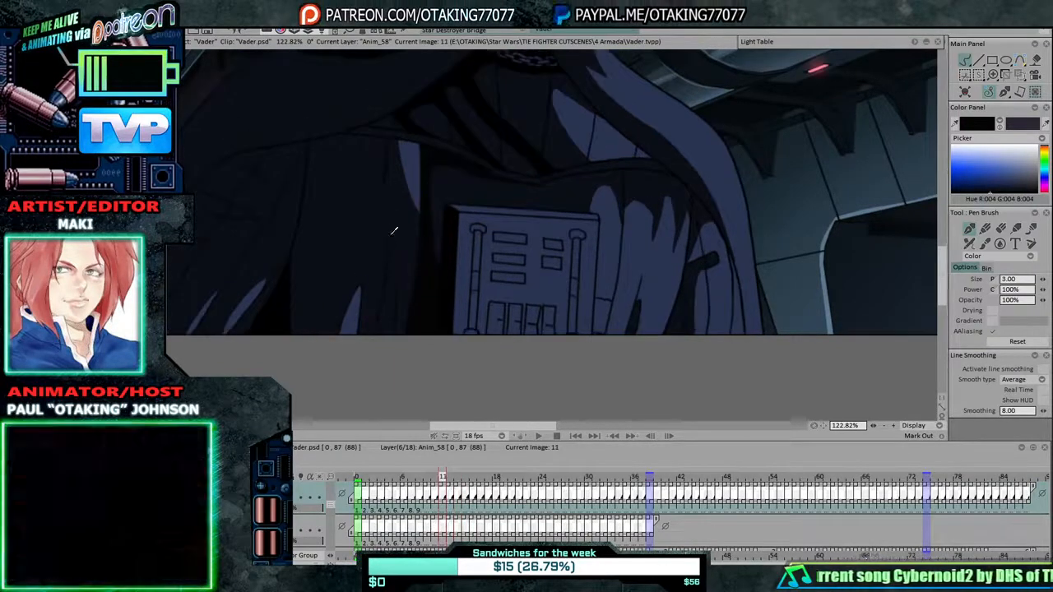
pyautogui.press('Left')
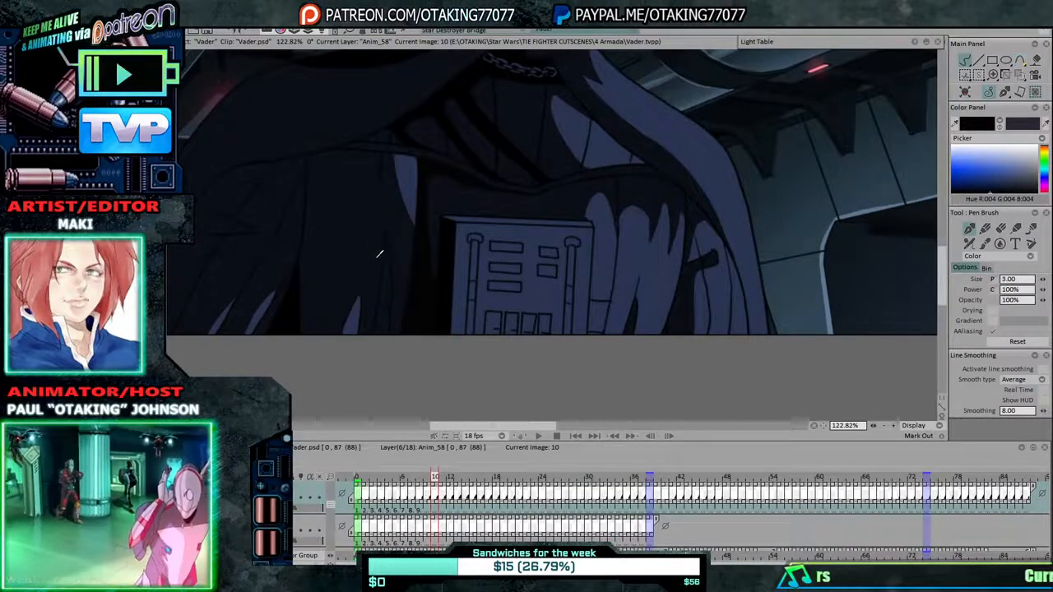
pyautogui.press('Left')
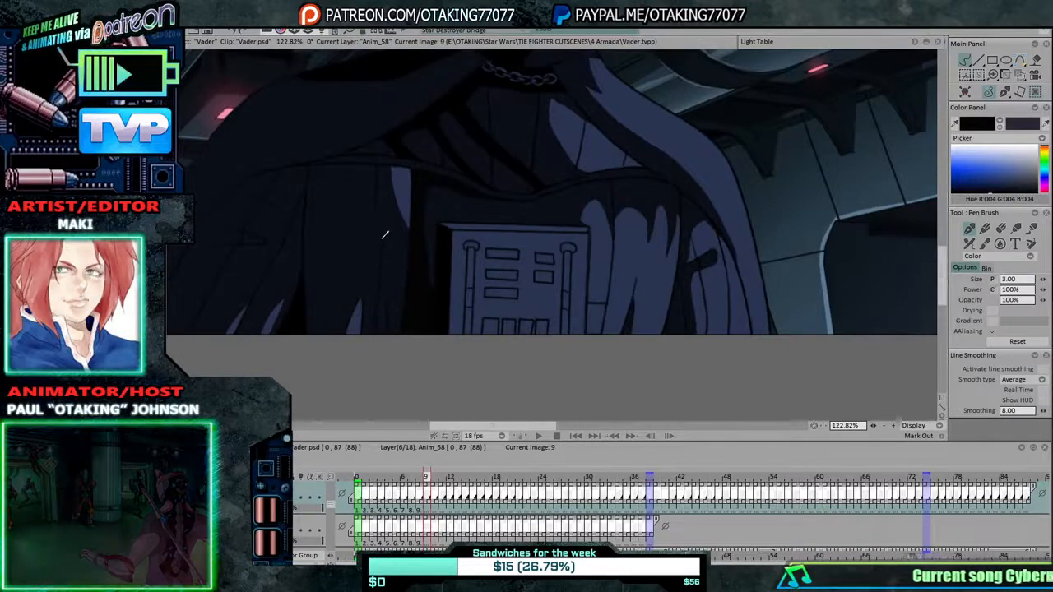
pyautogui.press('Left')
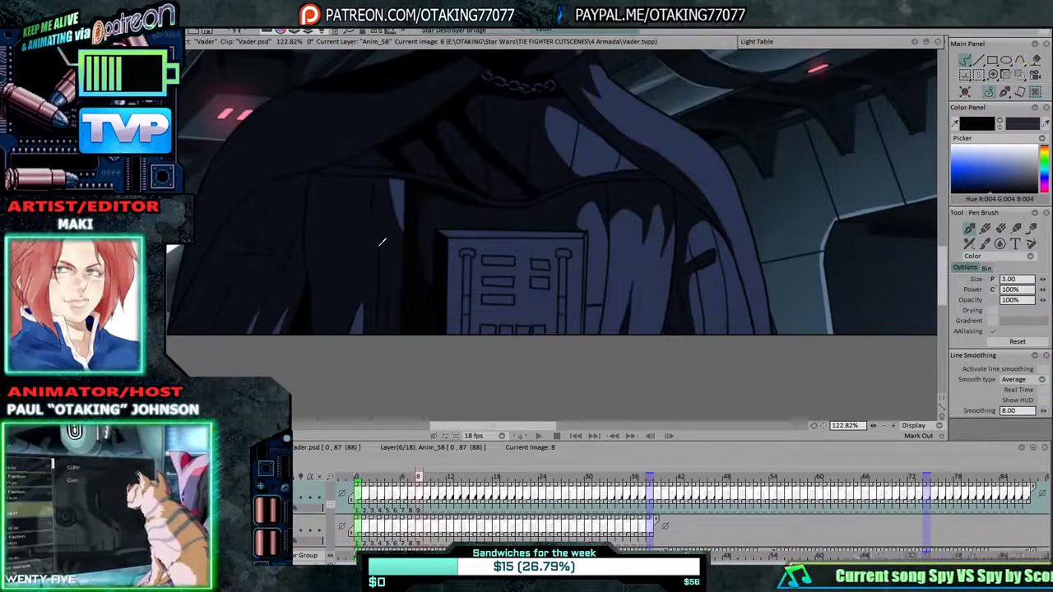
pyautogui.press('Left')
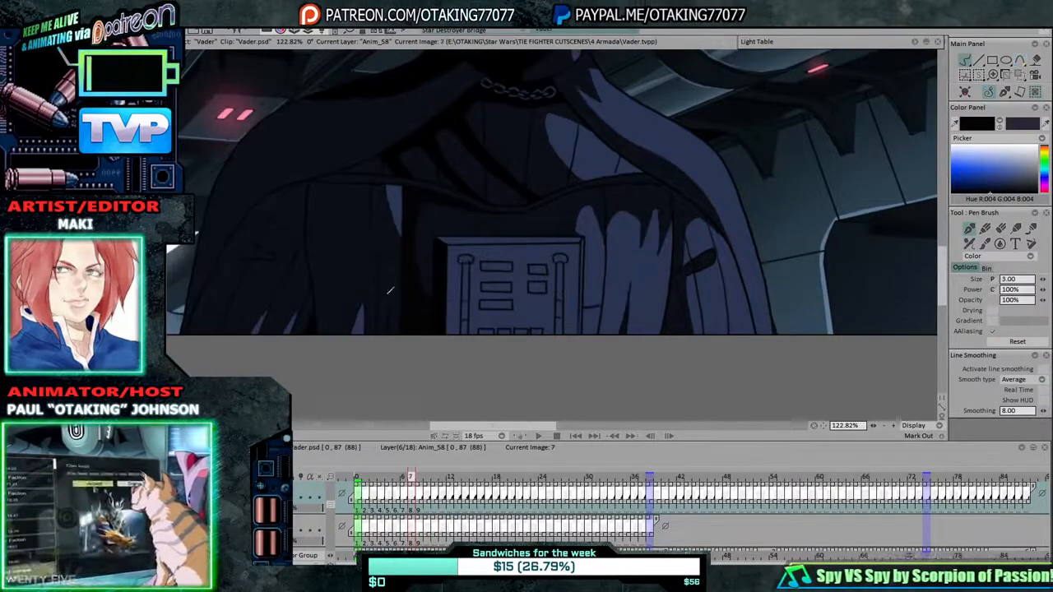
pyautogui.press('Left')
pyautogui.press('Left')
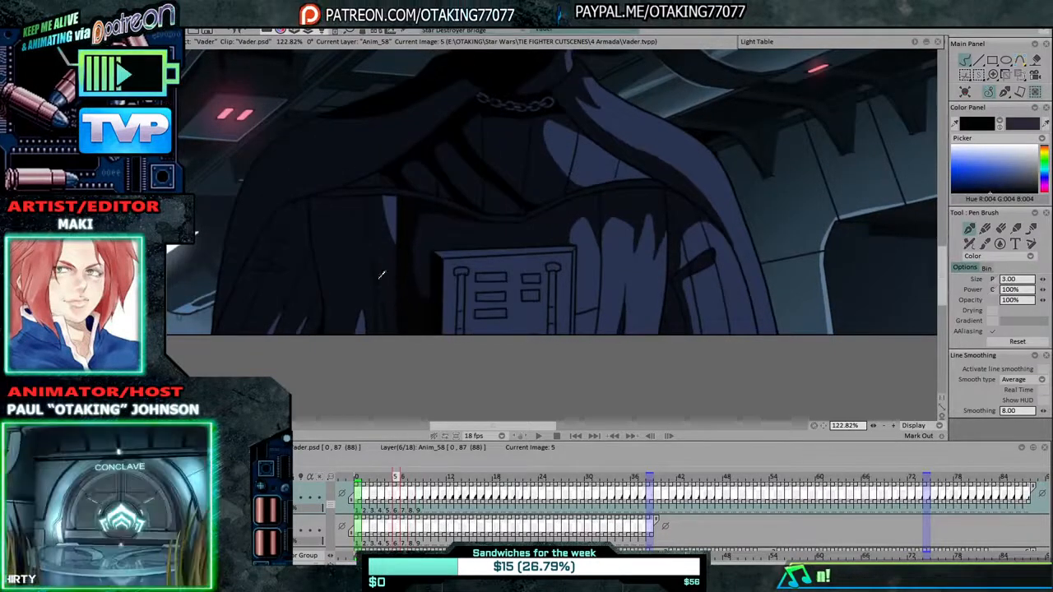
pyautogui.press('Left')
pyautogui.press('Left')
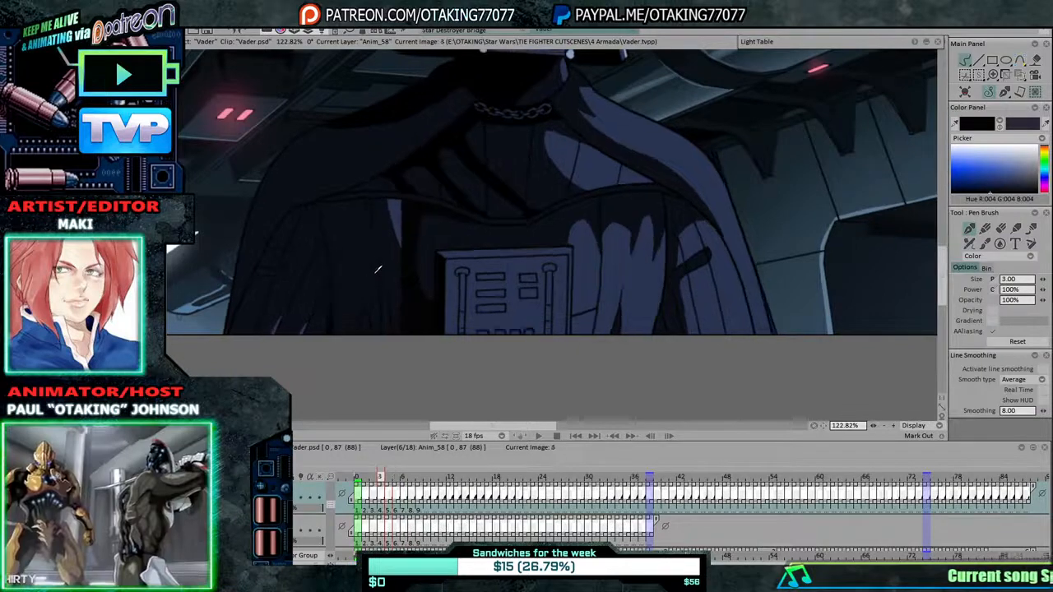
# Return to frame 0 and fill the cape fold beside the control box shadow with black on frames 0 to 3.
pyautogui.press('Left')
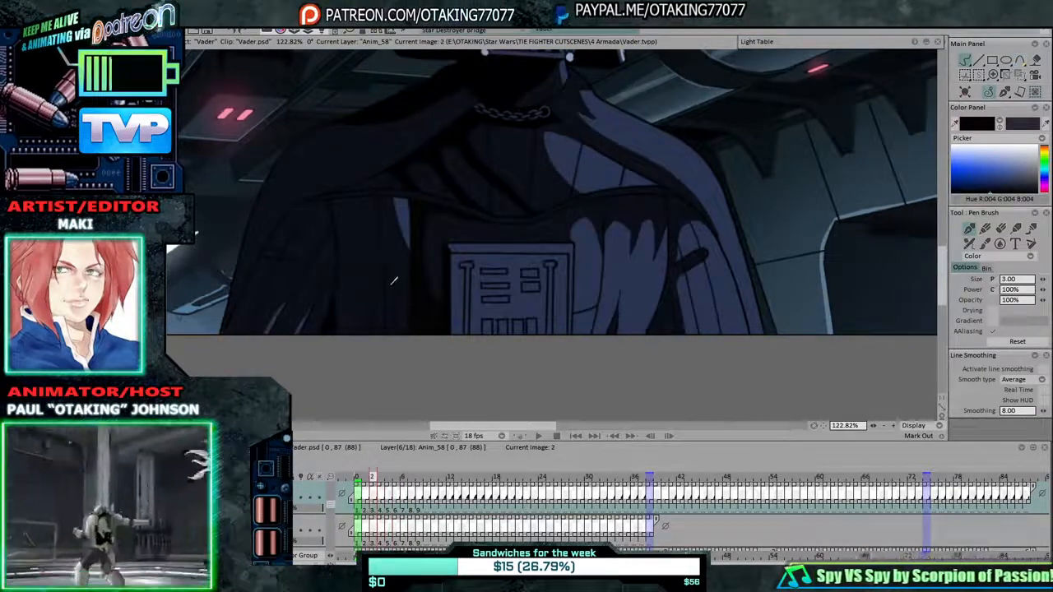
pyautogui.press('Left')
pyautogui.press('Left')
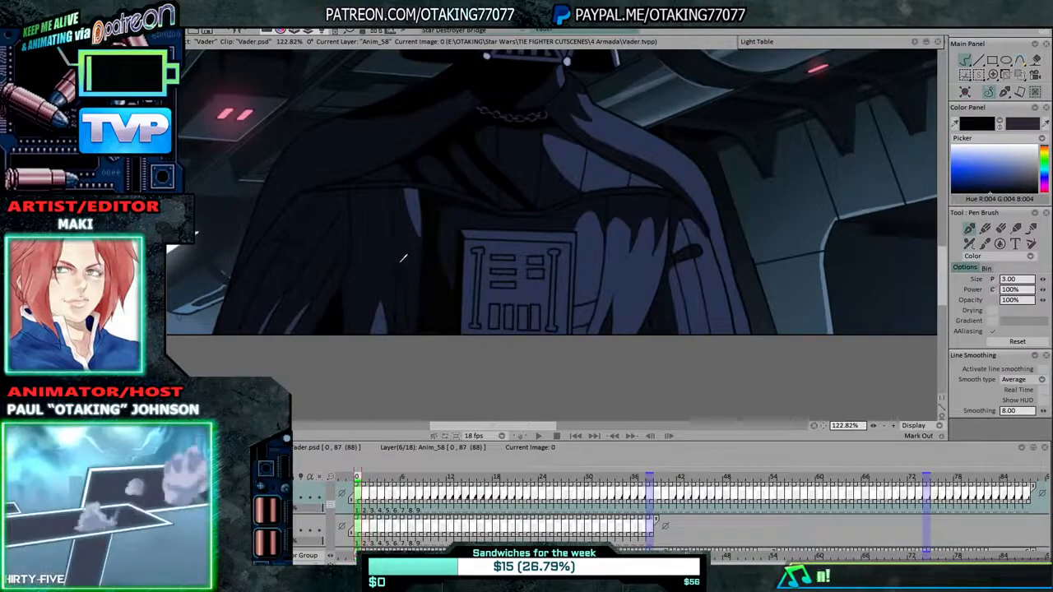
pyautogui.click(968, 75)
pyautogui.press('Right')
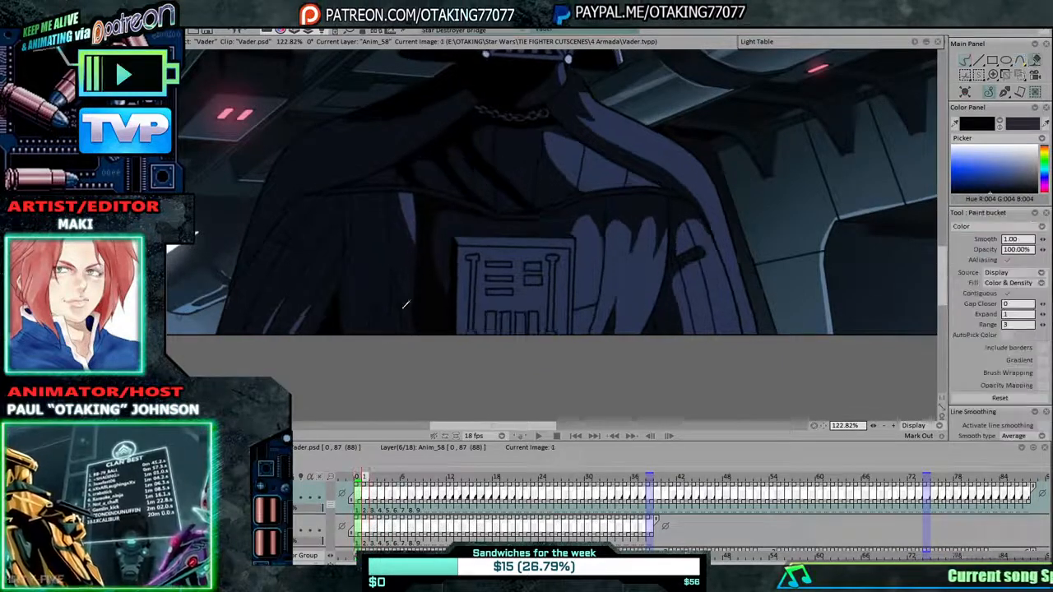
pyautogui.press('Left')
pyautogui.click(396, 315)
pyautogui.press('Right')
pyautogui.click(395, 322)
pyautogui.press('Right')
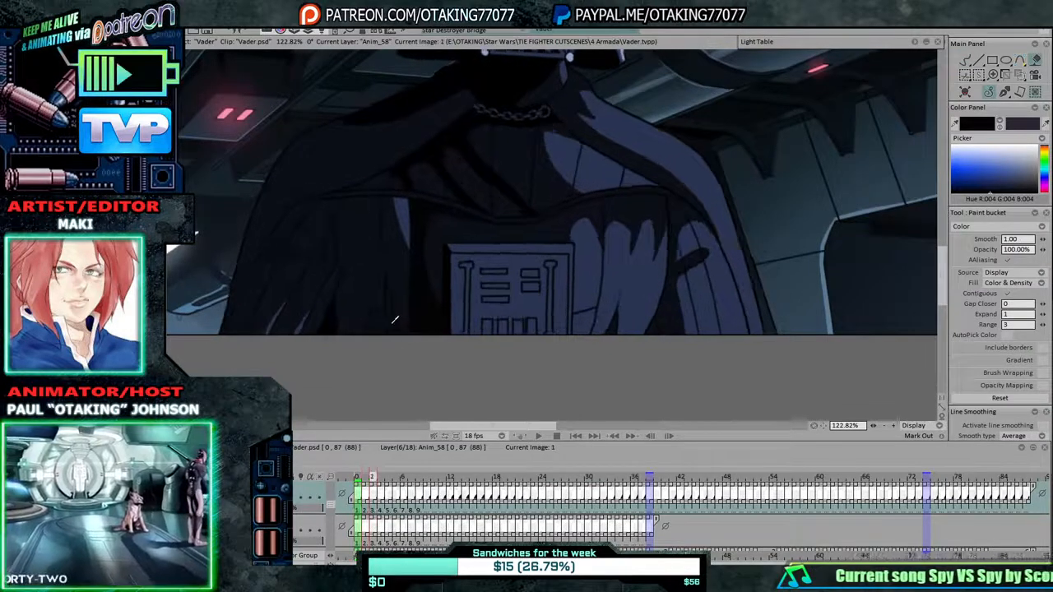
pyautogui.press('Right')
pyautogui.click(387, 317)
# Fill the fold between the chest highlight and the control box shadow with black on frames 4 to 12.
pyautogui.press('Right')
pyautogui.press('Right')
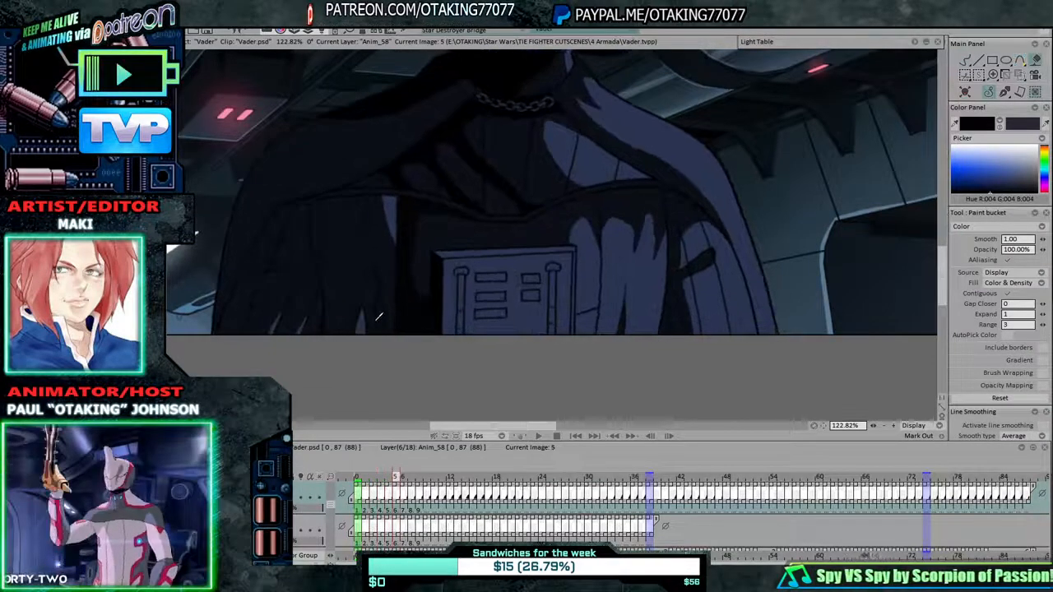
pyautogui.press('Right')
pyautogui.press('Right')
pyautogui.click(386, 313)
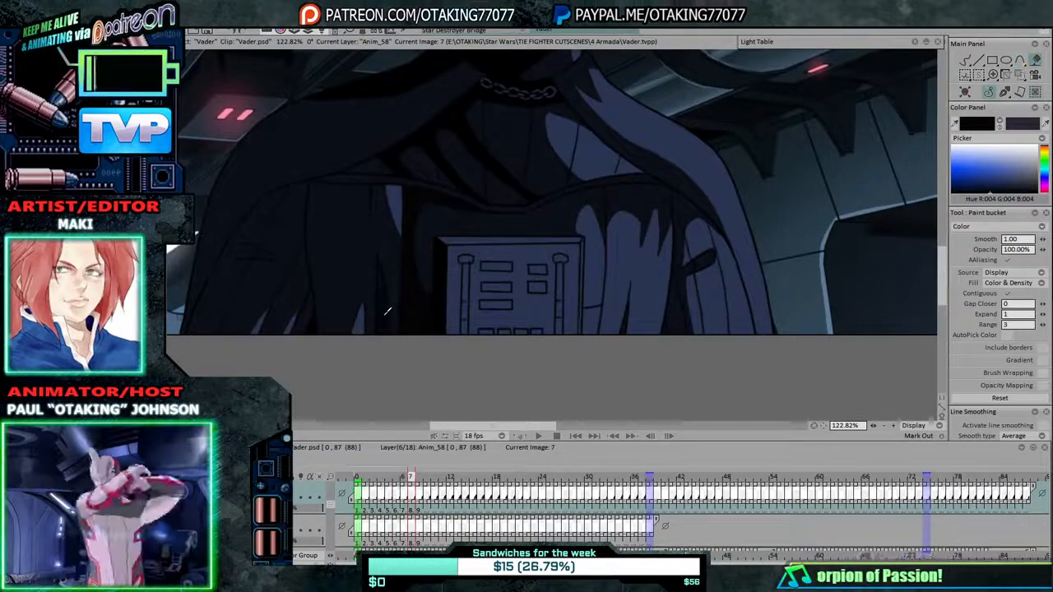
pyautogui.press('Right')
pyautogui.press('Right')
pyautogui.press('Right')
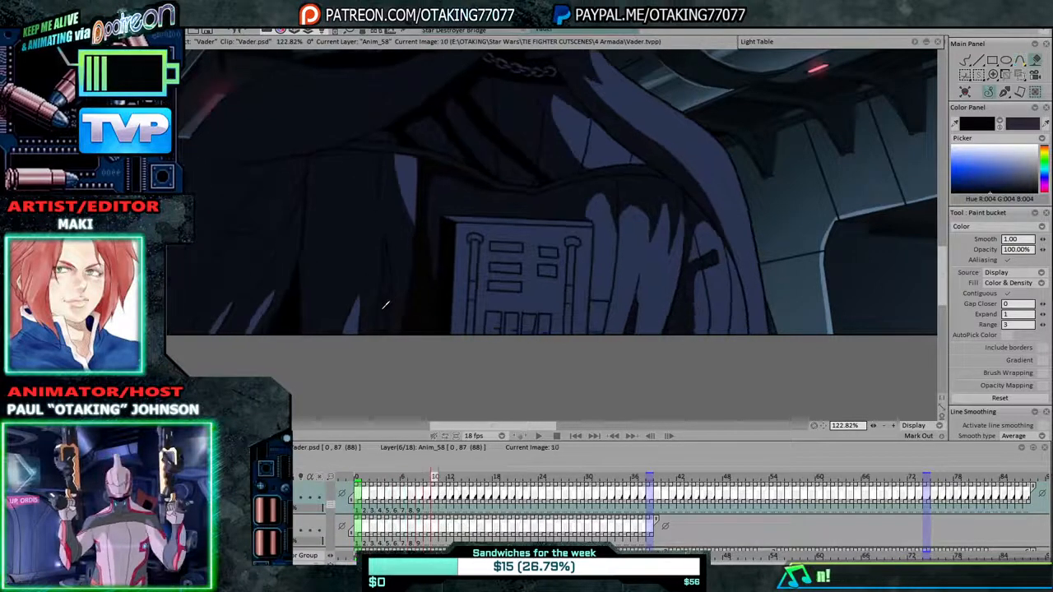
pyautogui.press('Right')
pyautogui.press('Right')
pyautogui.press('Right')
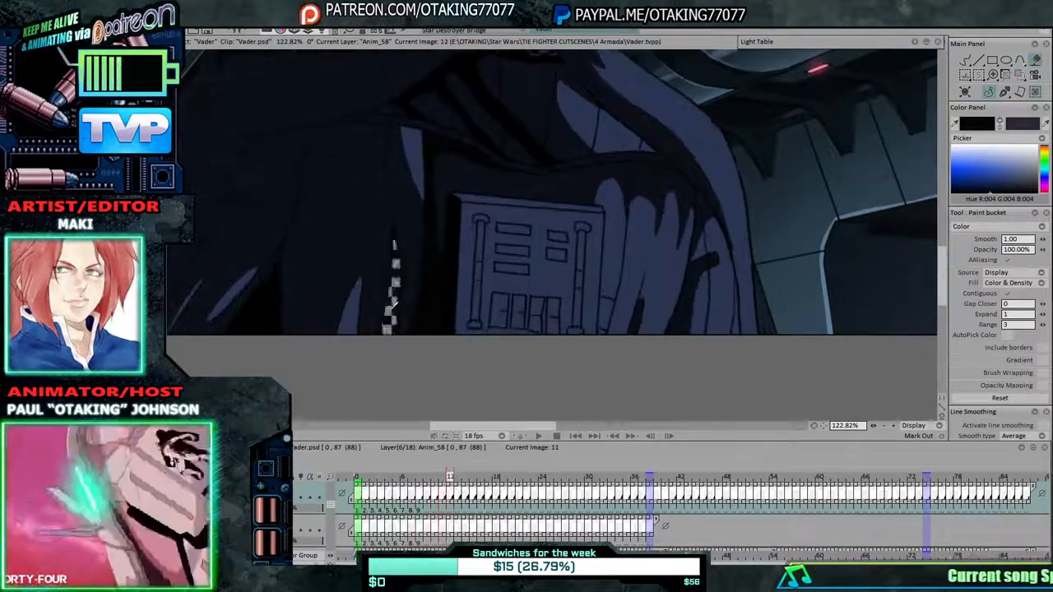
# Continue the black paint bucket fill of the cape fold beside the control box shadow on frames 13 to 25.
pyautogui.press('Right')
pyautogui.press('Right')
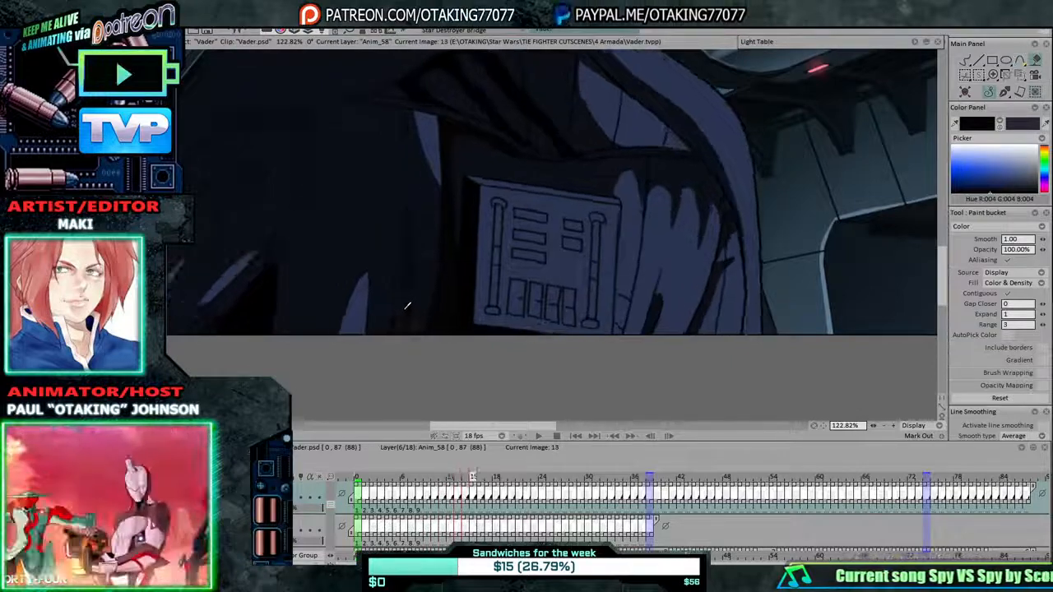
pyautogui.press('Left')
pyautogui.press('Left')
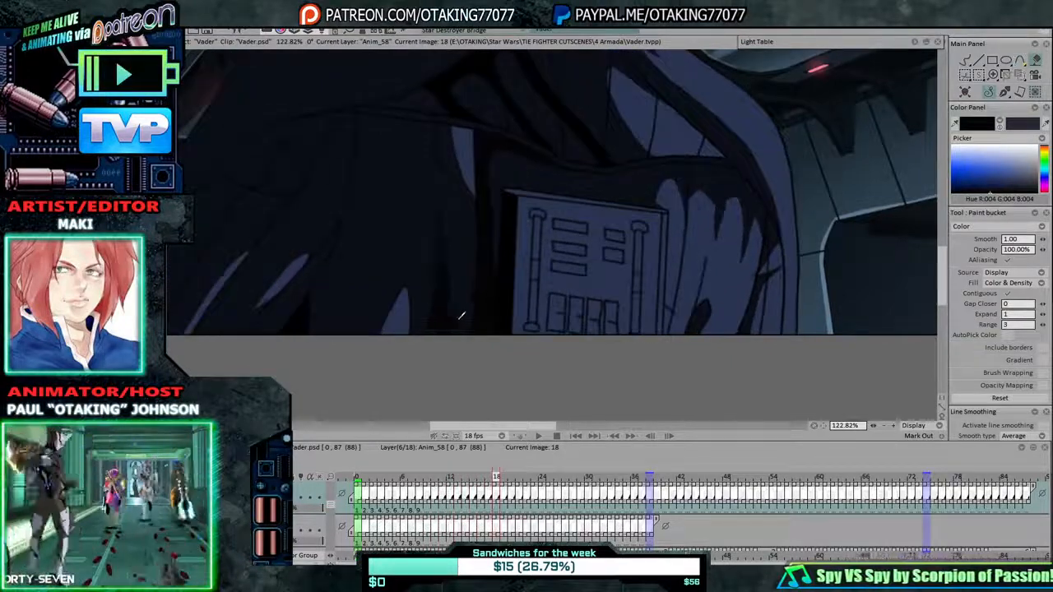
pyautogui.press('Right')
pyautogui.press('Right')
pyautogui.press('Right')
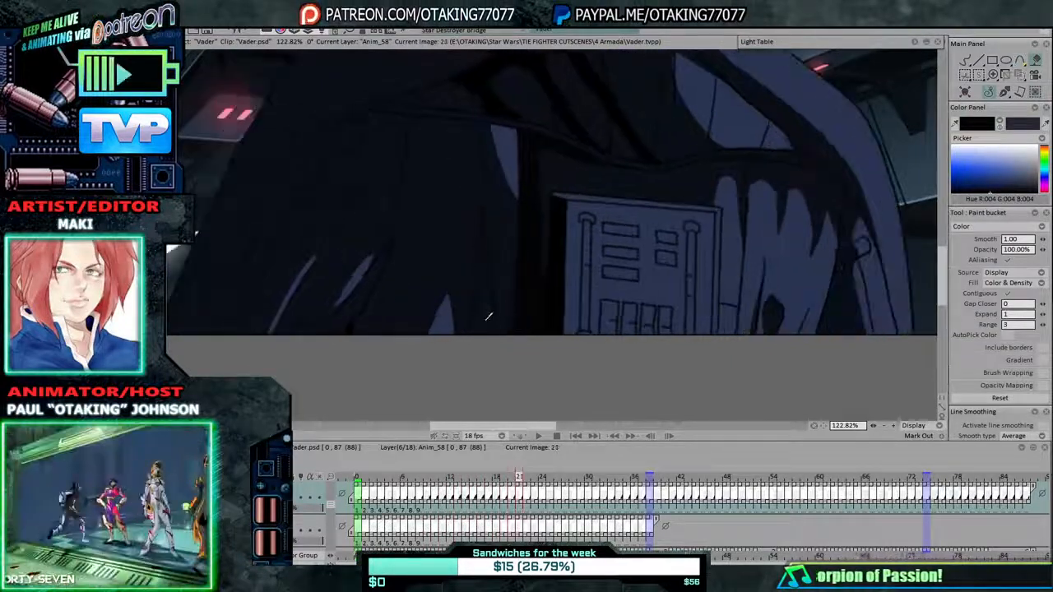
pyautogui.press('Right')
pyautogui.press('Right')
pyautogui.press('Right')
pyautogui.press('Right')
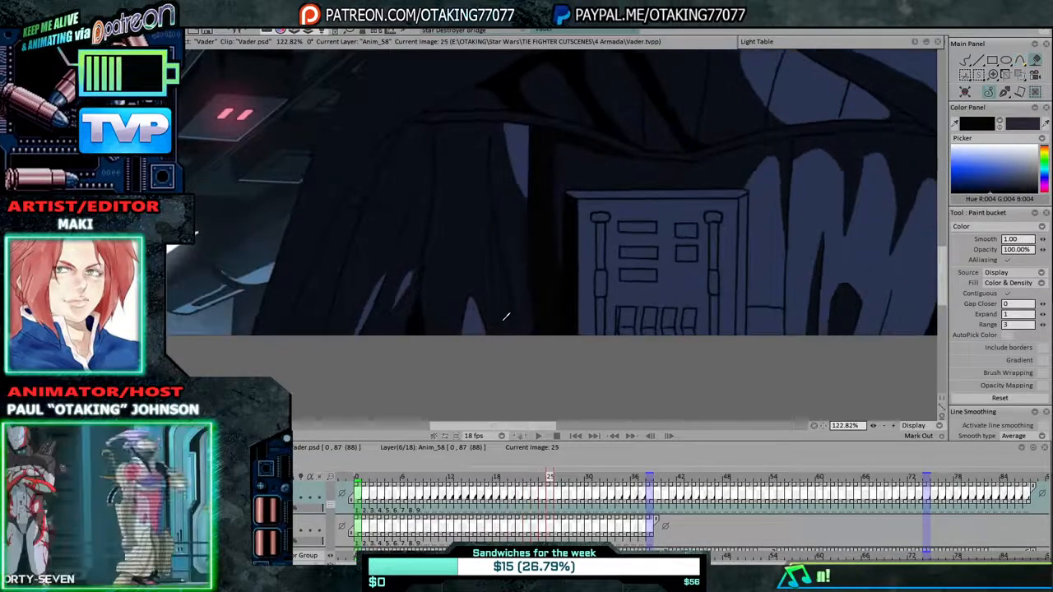
# Fill the narrow cape fold below the chest highlight with black on frames 26 to 31.
pyautogui.press('Right')
pyautogui.press('Right')
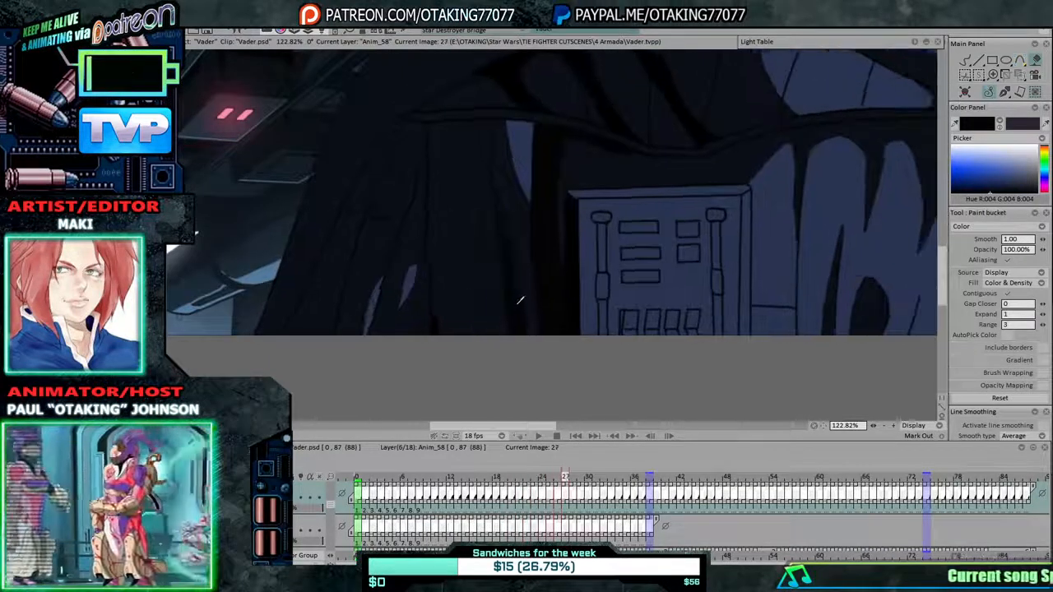
pyautogui.press('Right')
pyautogui.press('Right')
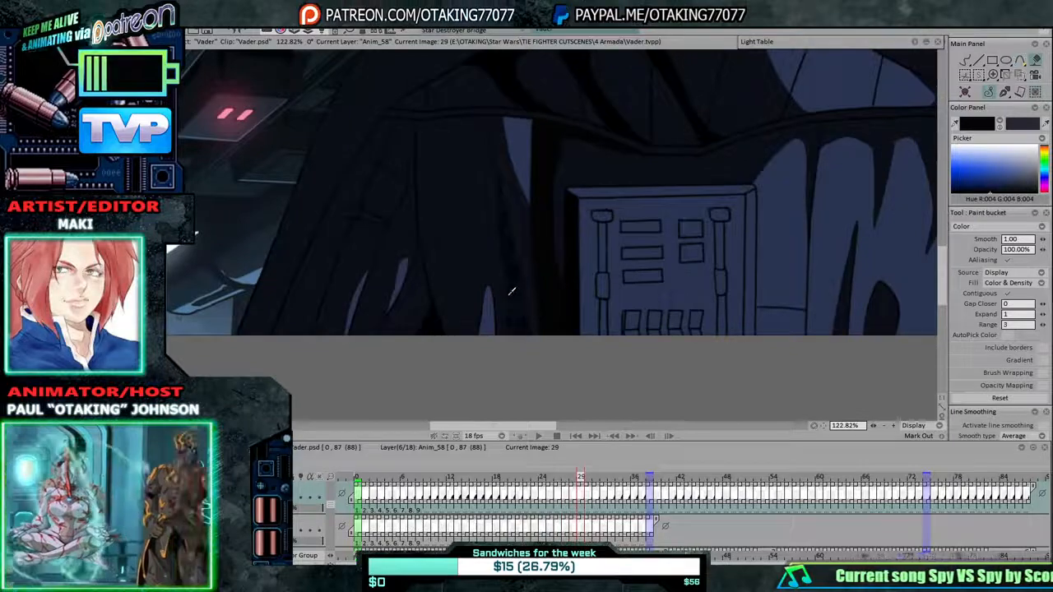
pyautogui.press('Right')
pyautogui.press('Right')
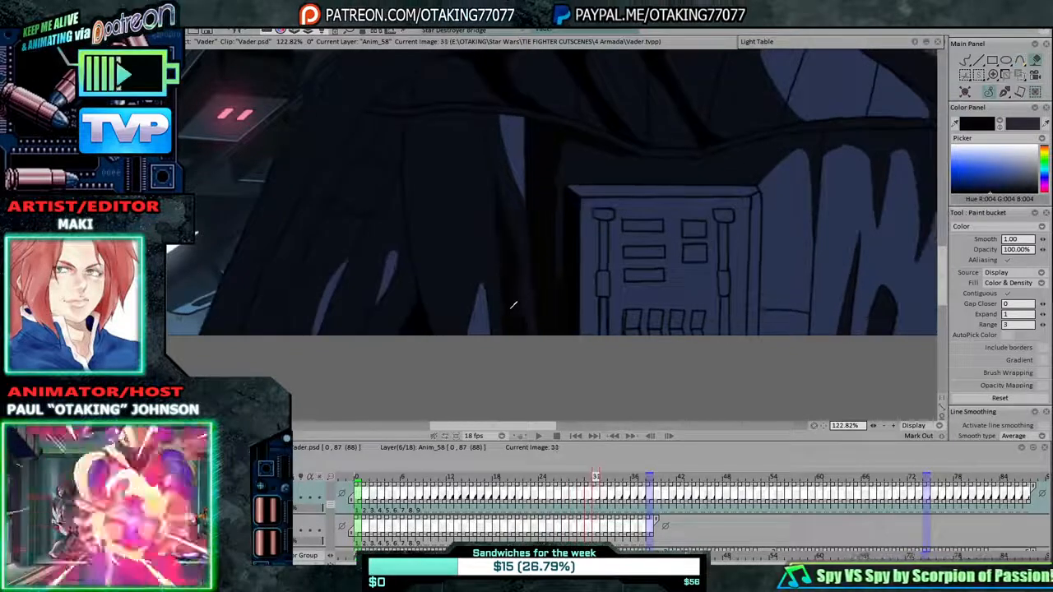
# Finish filling the cape fold beside the control box shadow with black on the frames from 32 up to frame 38.
pyautogui.press('Right')
pyautogui.press('Right')
pyautogui.press('Right')
pyautogui.press('Right')
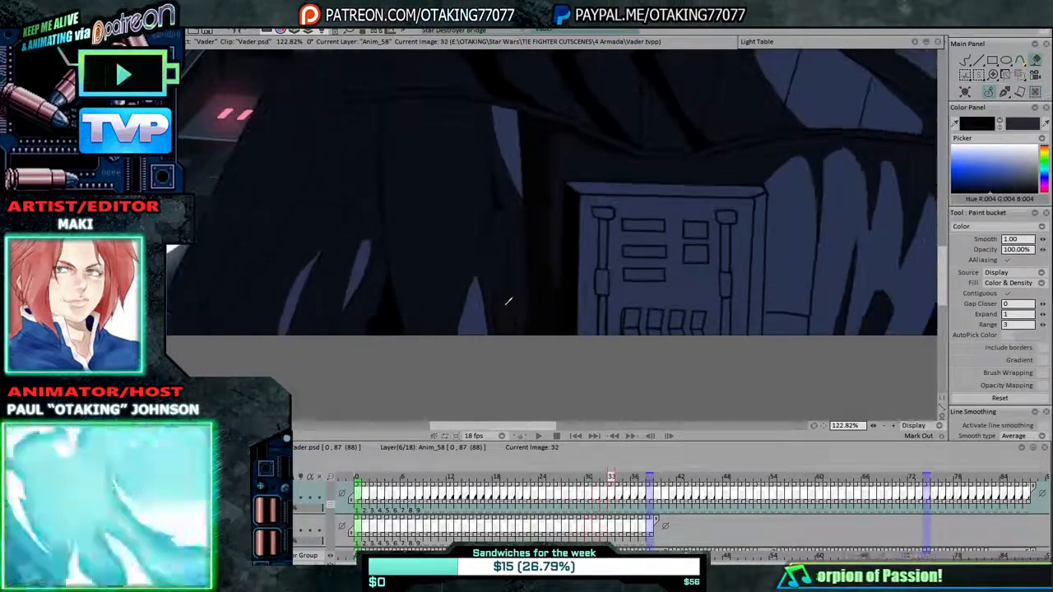
pyautogui.press('Right')
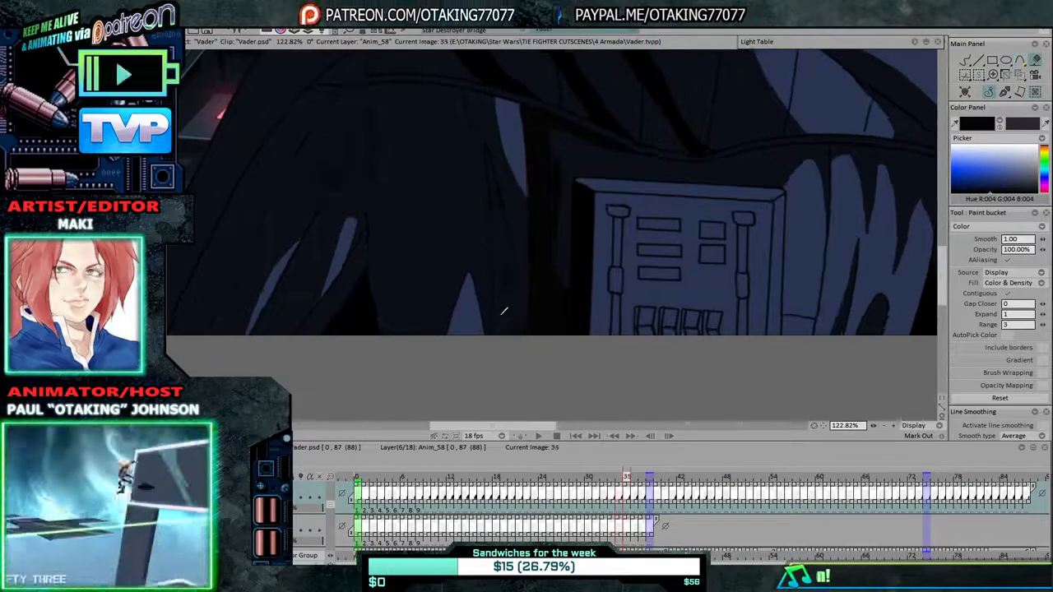
pyautogui.press('Right')
pyautogui.press('Right')
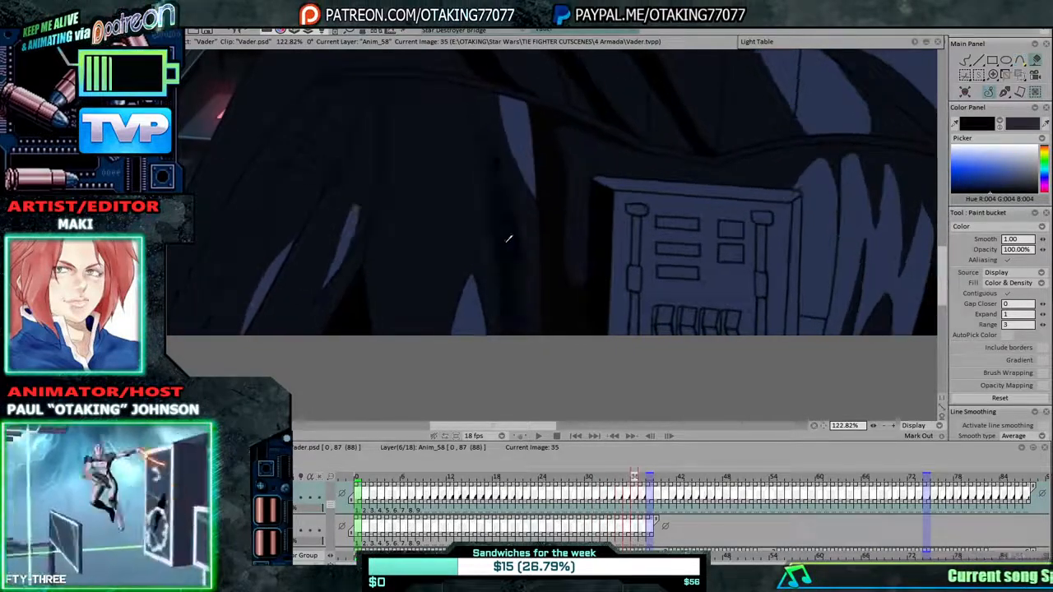
pyautogui.press('Left')
pyautogui.press('Right')
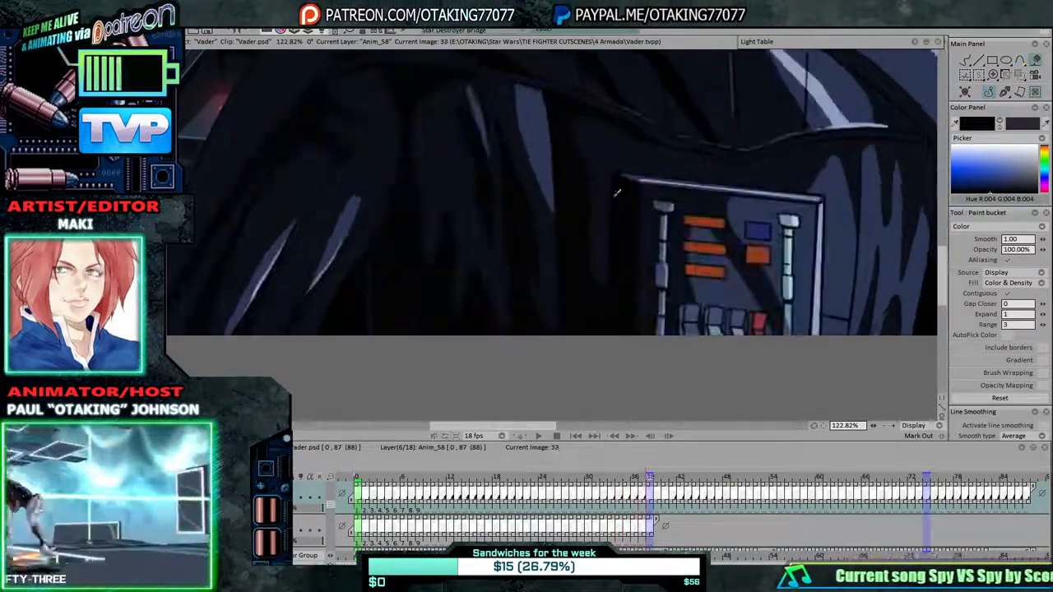
# Flip frame 38 against the preceding frames to compare the cape's fold shadows with the finished coloured drawing.
pyautogui.press('b')
pyautogui.press('Right')
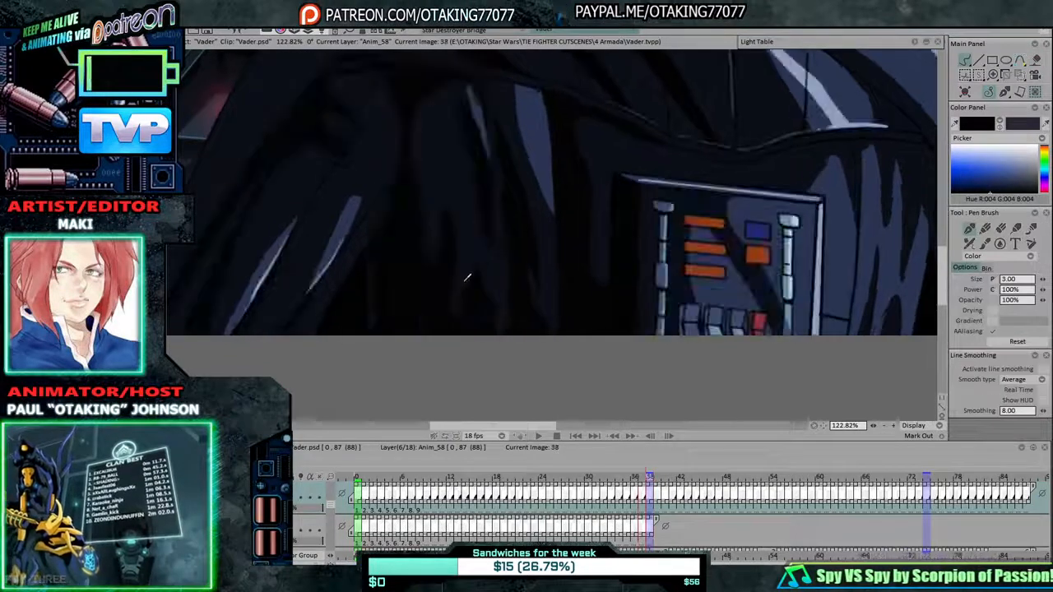
pyautogui.press('f')
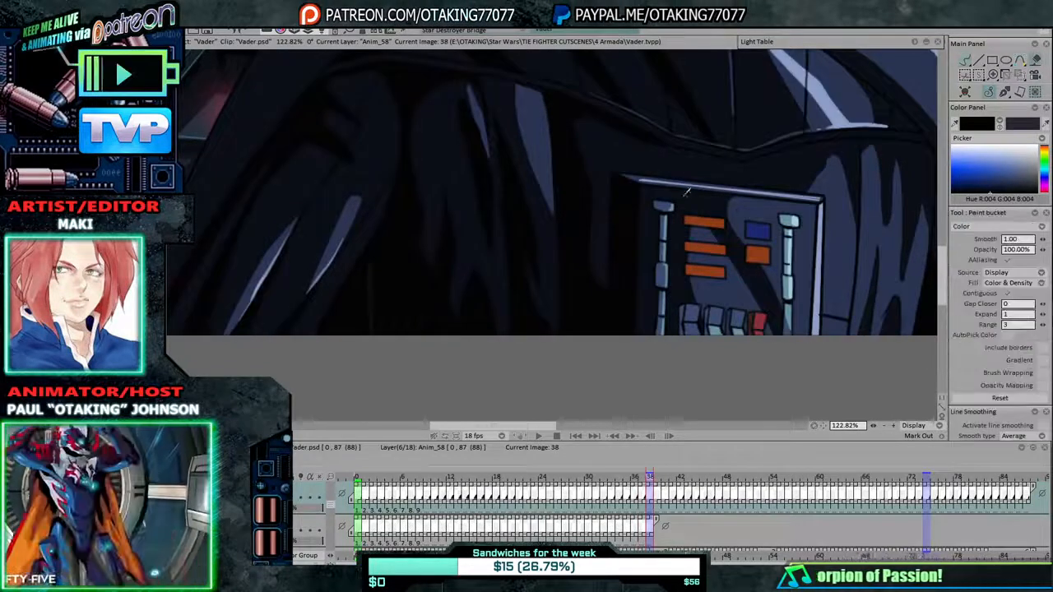
pyautogui.press('Left')
pyautogui.press('Right')
pyautogui.press('Left')
pyautogui.press('Right')
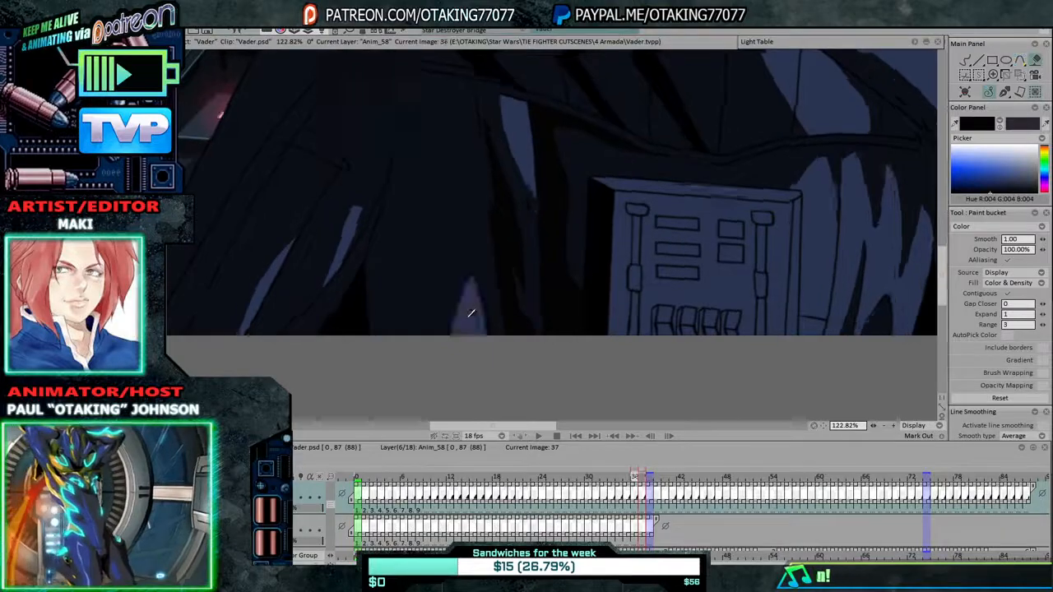
# Set the paint bucket's range to 21 and fill the small lower cape highlight with black, working back from frame 37 to 35.
pyautogui.press('Left')
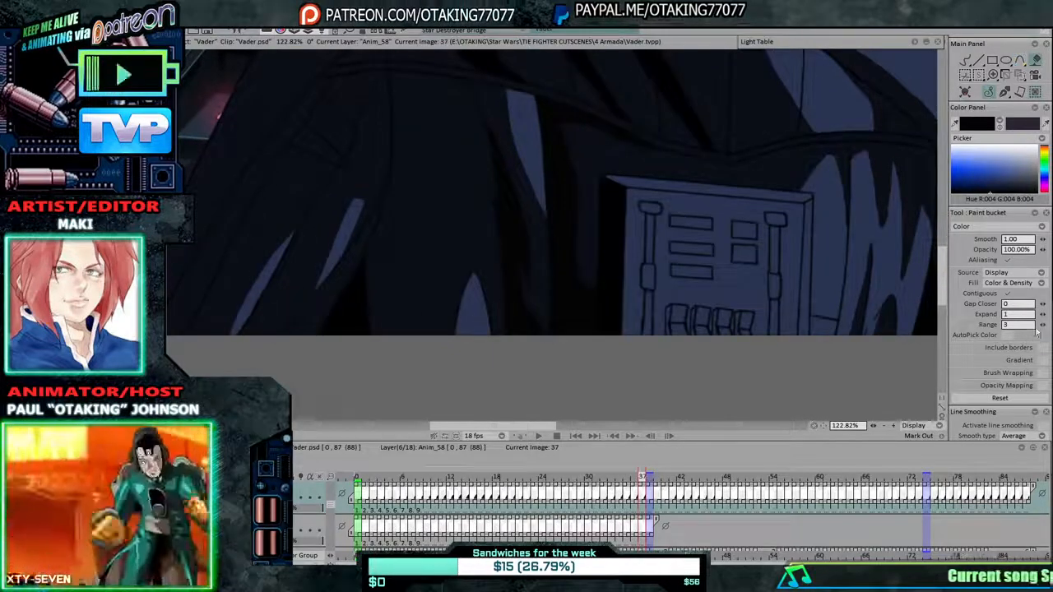
pyautogui.moveTo(1040, 325); pyautogui.dragTo(1042, 331)
pyautogui.press('Right')
pyautogui.press('Left')
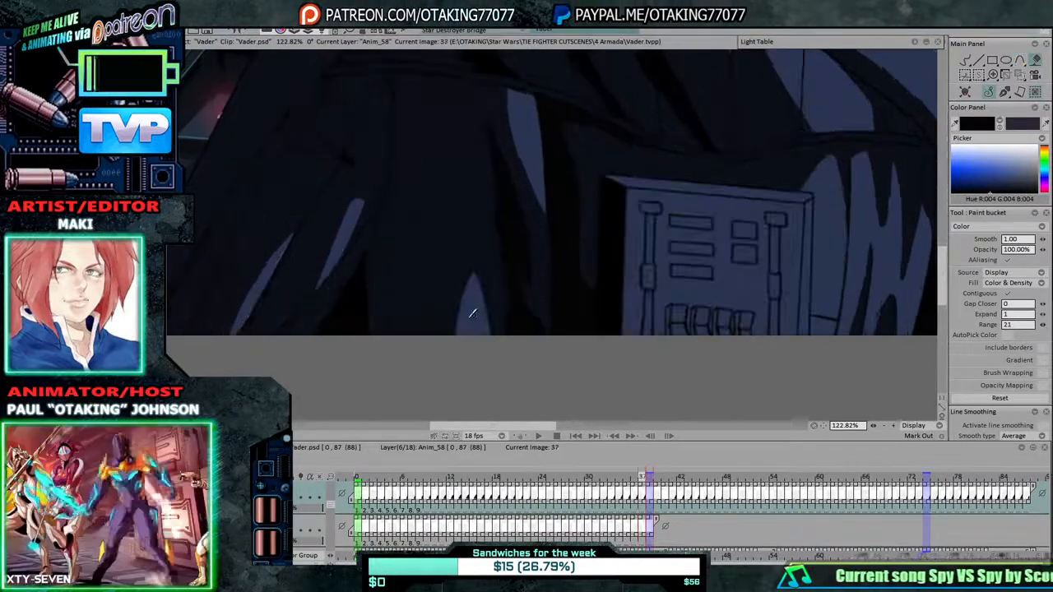
pyautogui.press('Left')
pyautogui.press('Left')
pyautogui.click(462, 321)
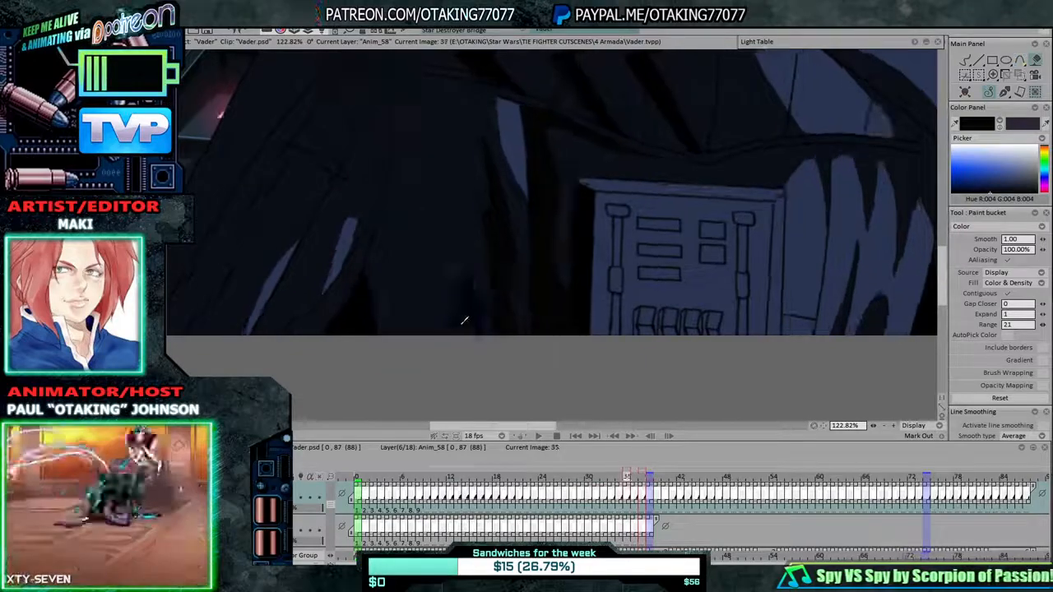
# Continue filling the small lower cape highlight with black, working back from frame 34 to frame 28.
pyautogui.press('Left')
pyautogui.click(461, 322)
pyautogui.press('Left')
pyautogui.click(460, 319)
pyautogui.press('Left')
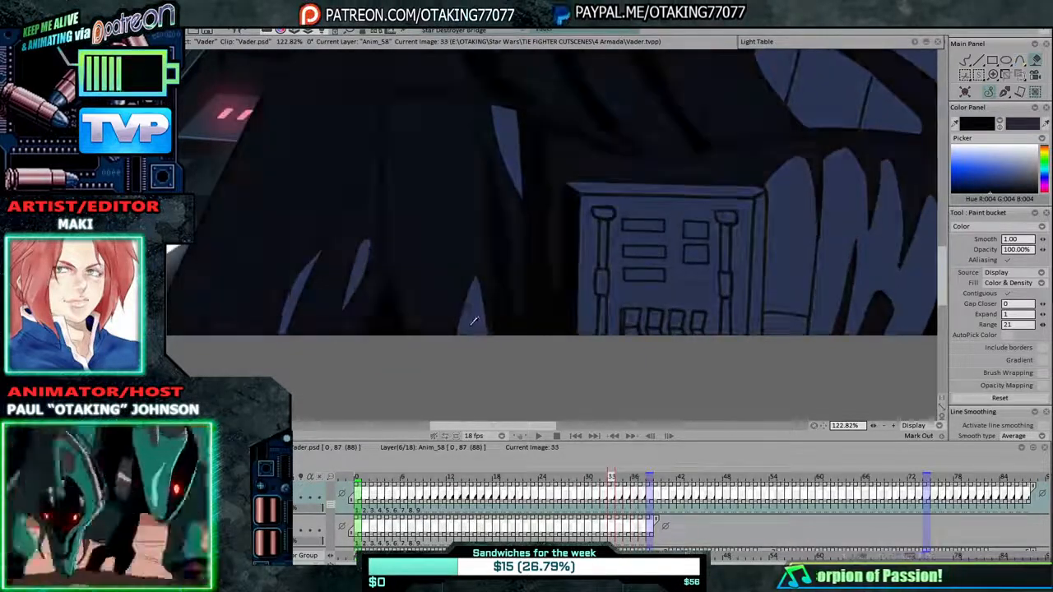
pyautogui.click(484, 317)
pyautogui.press('Left')
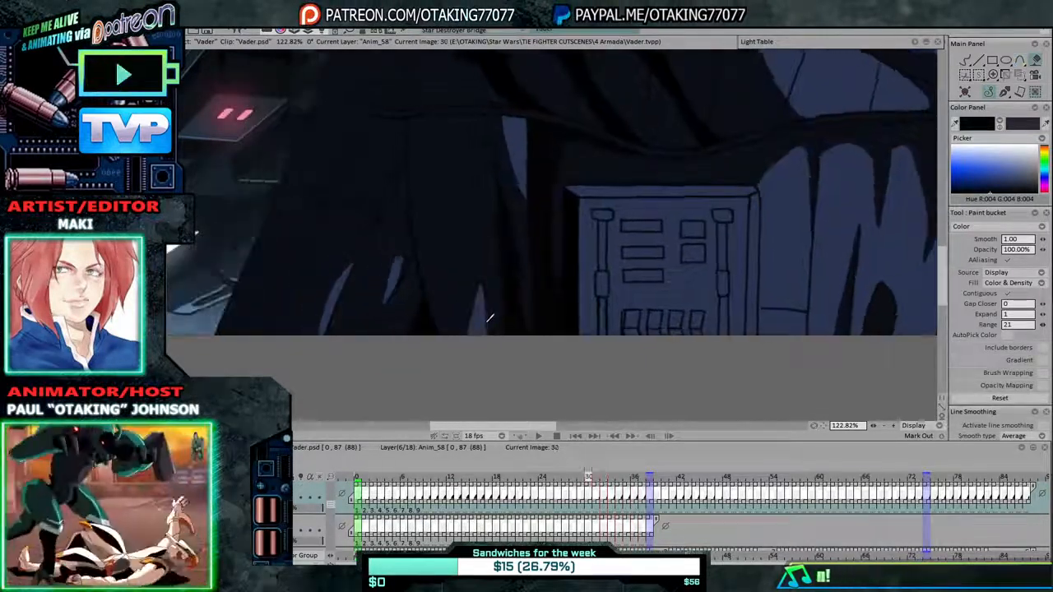
pyautogui.click(485, 317)
pyautogui.press('Left')
pyautogui.press('Left')
pyautogui.press('Left')
pyautogui.press('Left')
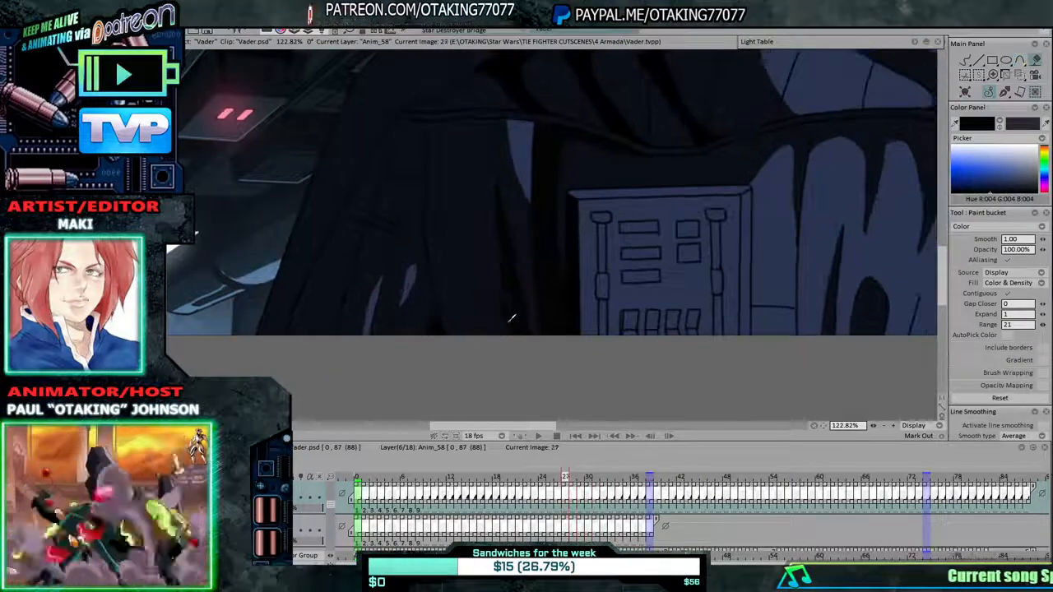
# Switch to the pen brush and flip frames 26, 27 and 28 to compare the lower cape beside the fold shadow.
pyautogui.click(756, 158)
pyautogui.press('Right')
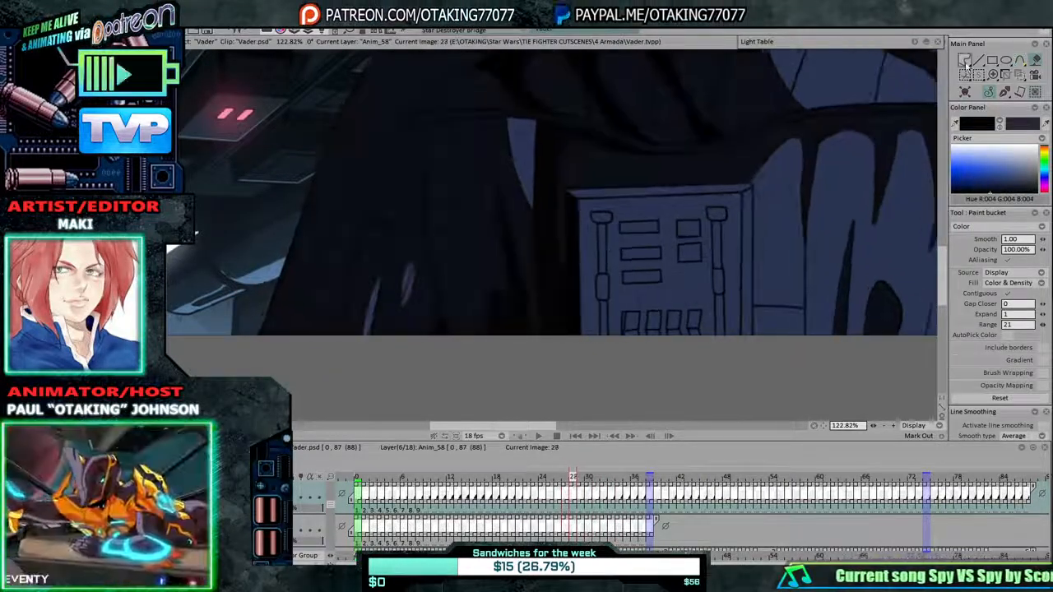
pyautogui.press('b')
pyautogui.press('Left')
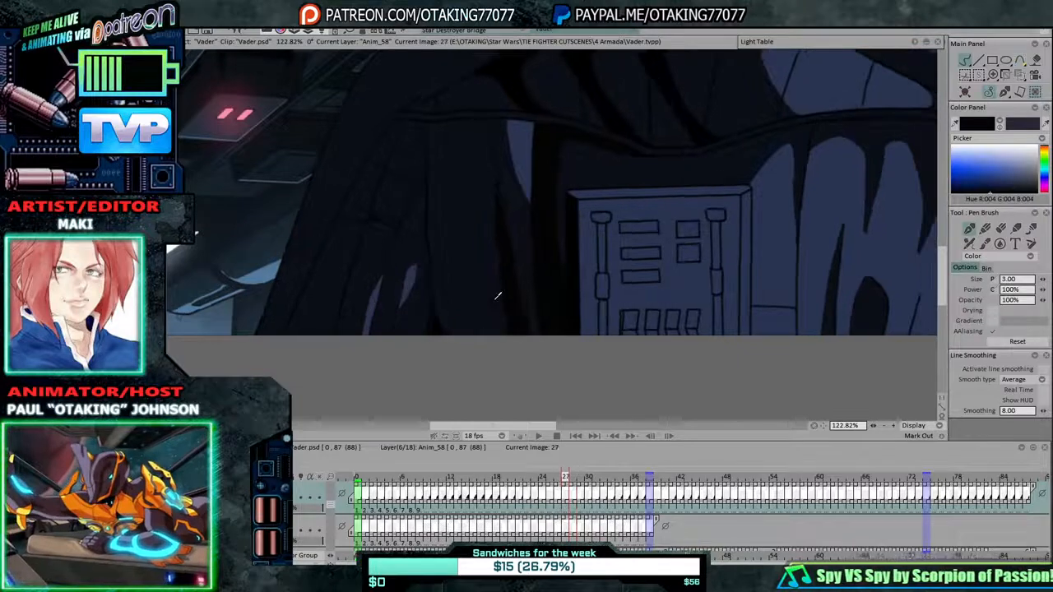
pyautogui.press('Left')
pyautogui.press('Right')
pyautogui.press('Right')
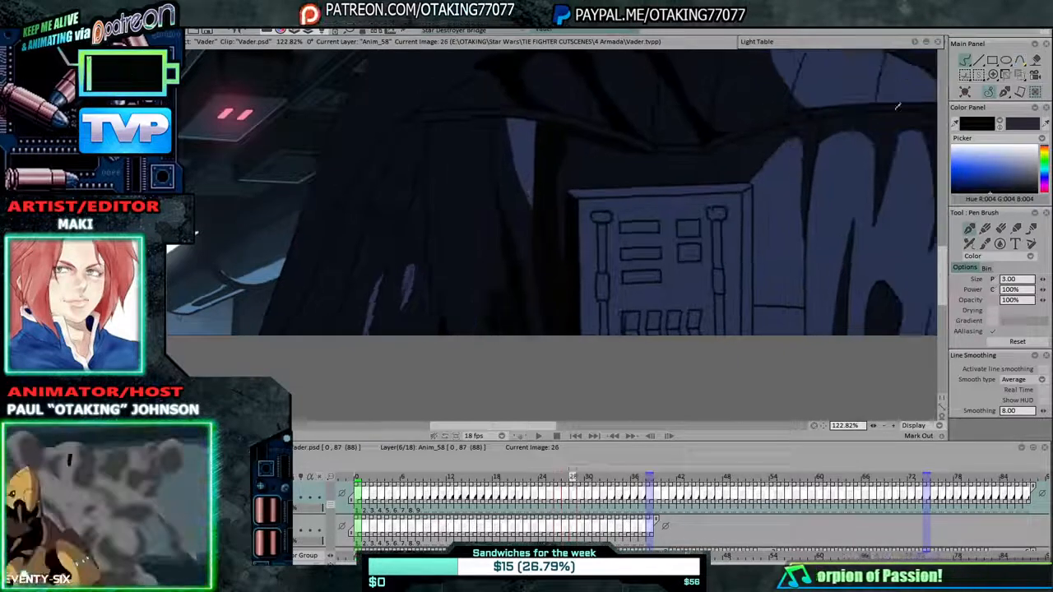
pyautogui.press('Left')
# Lower the paint bucket's range to 4 and fill the small lower cape highlight area on frame 27 with black.
pyautogui.click(1033, 63)
pyautogui.press('Left')
pyautogui.press('Right')
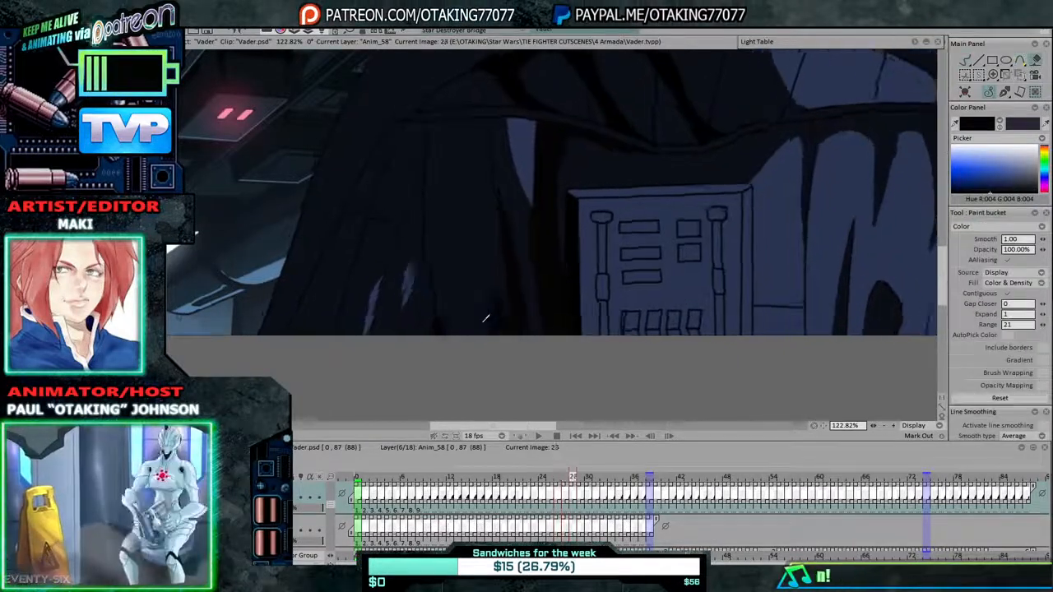
pyautogui.press('Left')
pyautogui.click(488, 320)
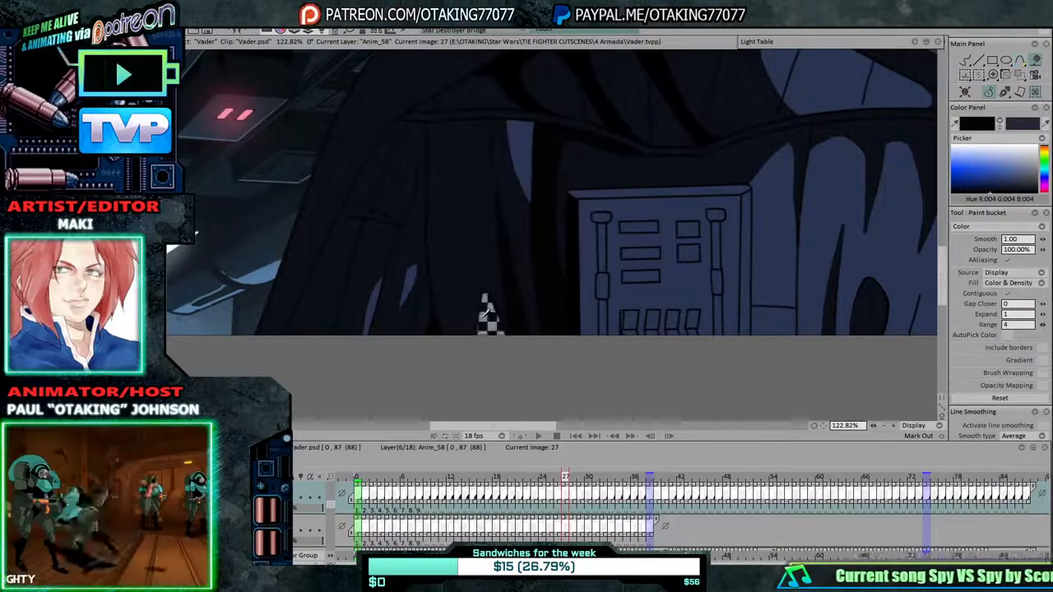
# Continue filling the small lower cape highlight with black, working back from frame 26 to frame 19.
pyautogui.press('Left')
pyautogui.press('Left')
pyautogui.press('Left')
pyautogui.press('Left')
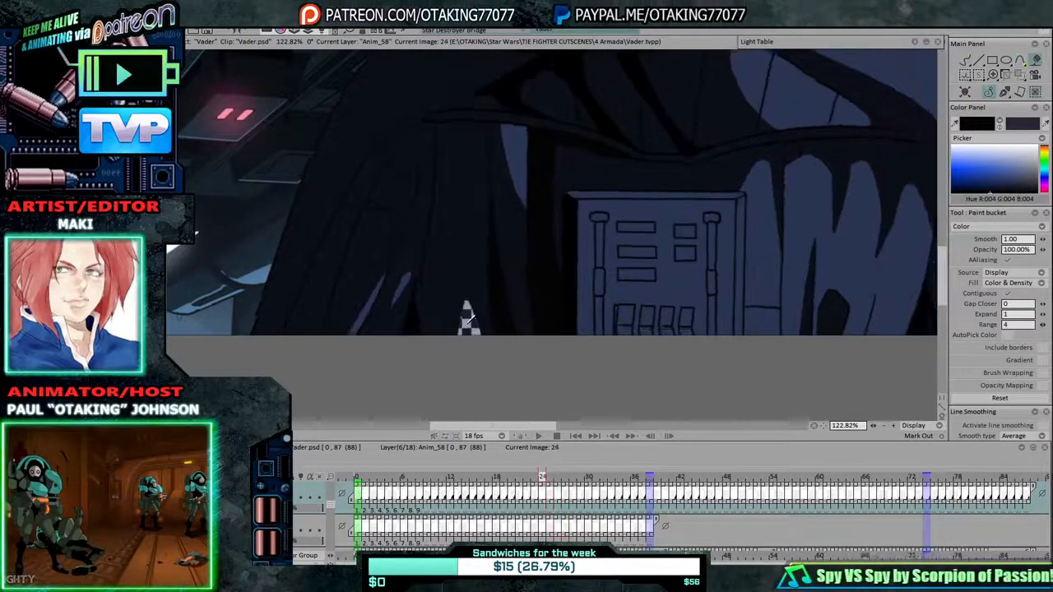
pyautogui.press('Left')
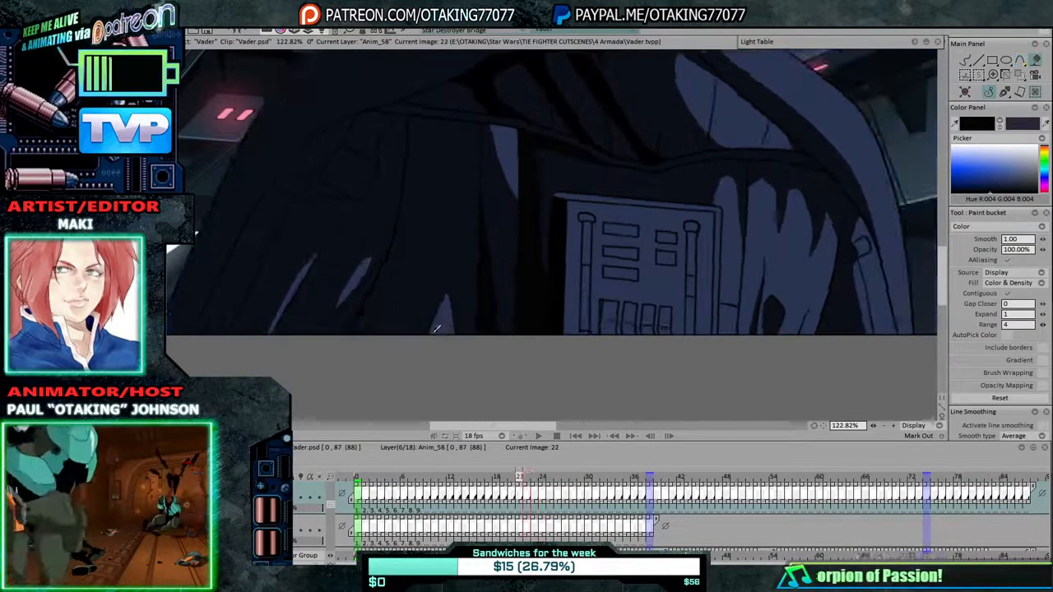
pyautogui.press('Left')
pyautogui.press('Left')
pyautogui.press('Left')
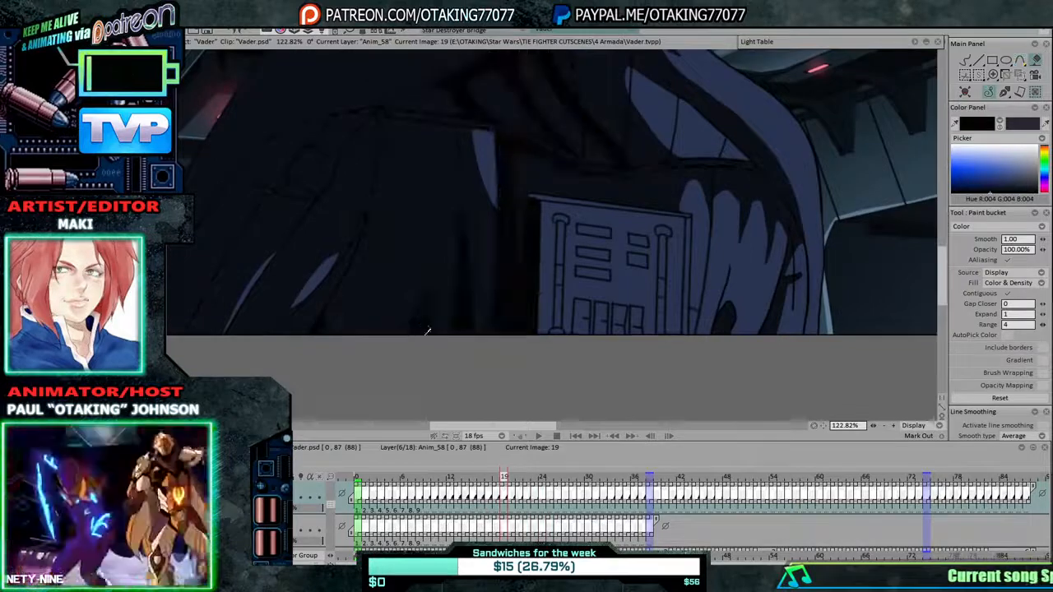
# Touch up the lower cape shadow on frame 19 with the pen brush in black, comparing it against frame 18.
pyautogui.click(966, 61)
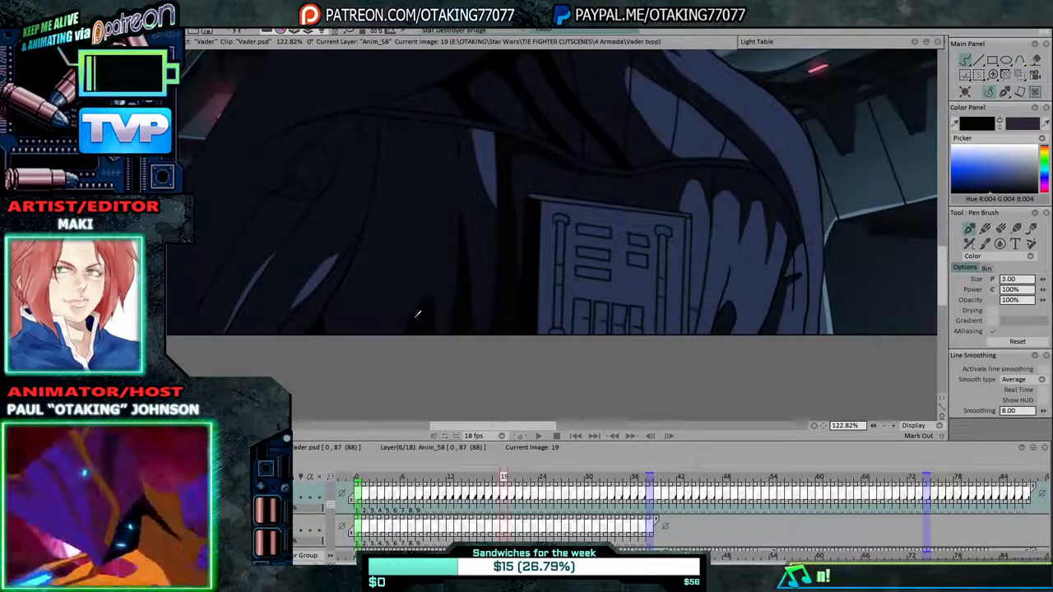
pyautogui.press('Left')
pyautogui.press('Right')
pyautogui.press('Left')
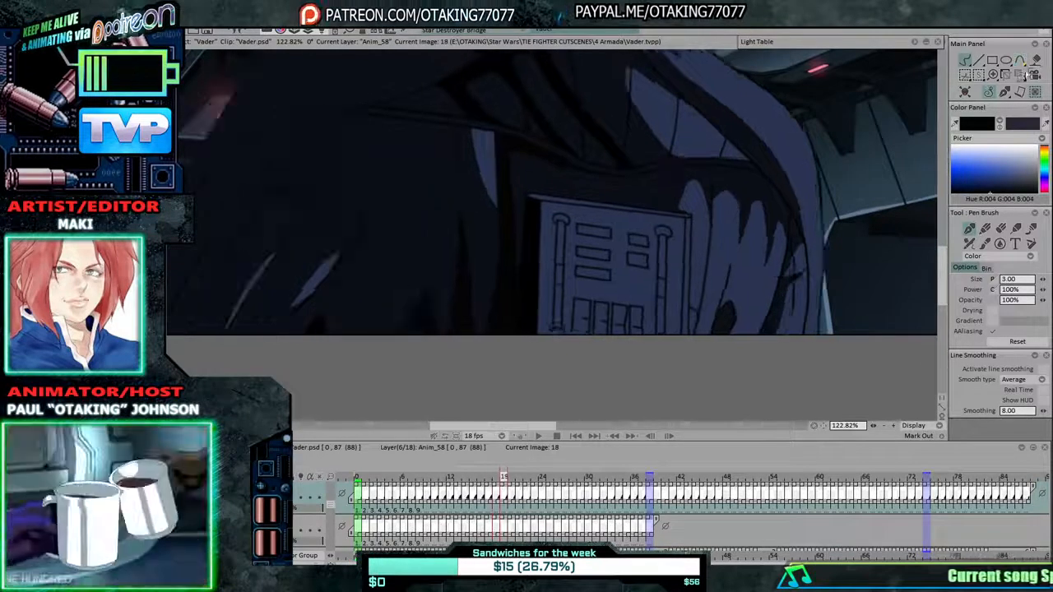
pyautogui.press('Right')
# Raise the paint bucket's range to 16 and fill the small lower cape highlight on frame 18 with black.
pyautogui.click(1034, 61)
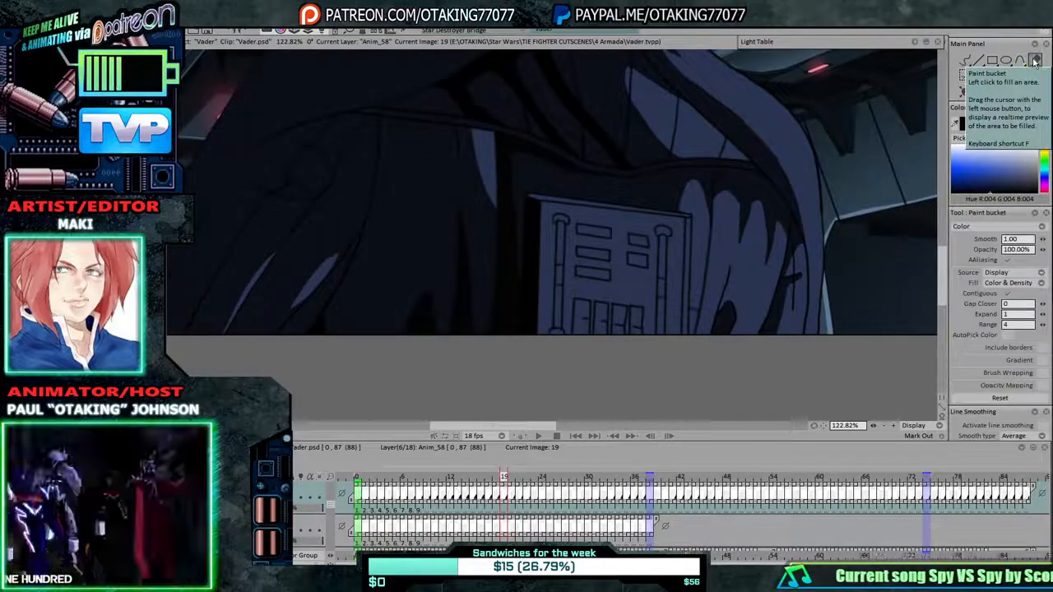
pyautogui.press('Left')
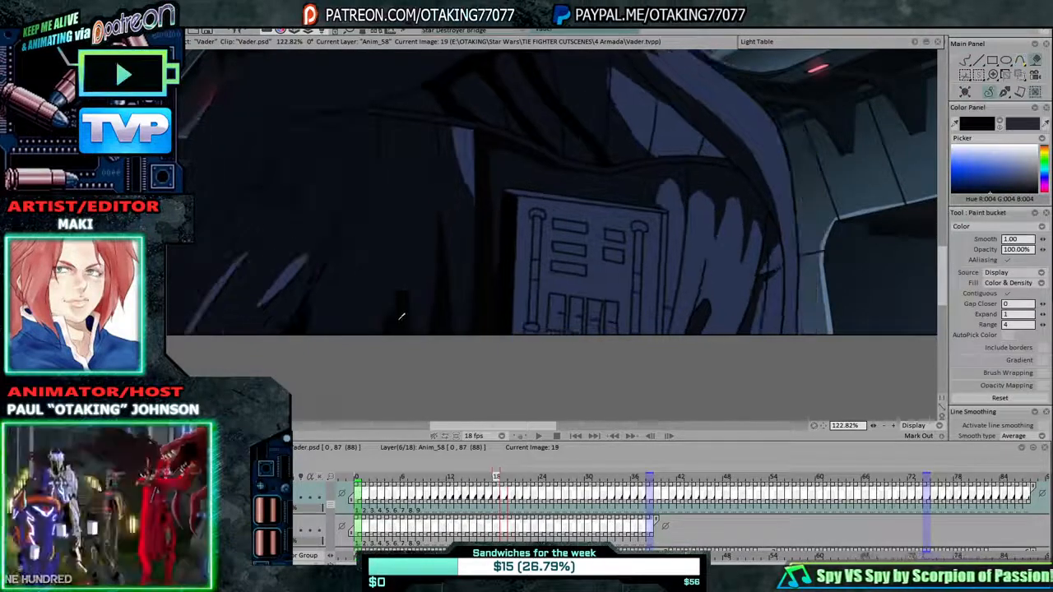
pyautogui.press('Left')
pyautogui.moveTo(1042, 324); pyautogui.dragTo(1050, 331)
pyautogui.click(397, 322)
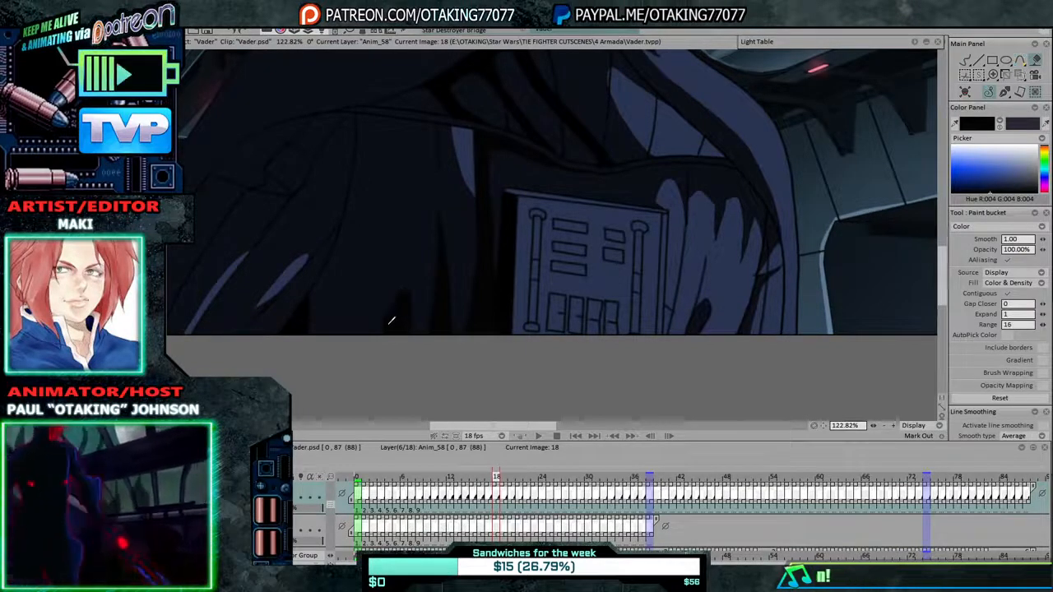
# Fill the small lower cape highlight on frames 17 and 16 with black, flipping between them to compare.
pyautogui.press('Left')
pyautogui.click(381, 318)
pyautogui.press('Left')
pyautogui.press('Right')
pyautogui.press('Left')
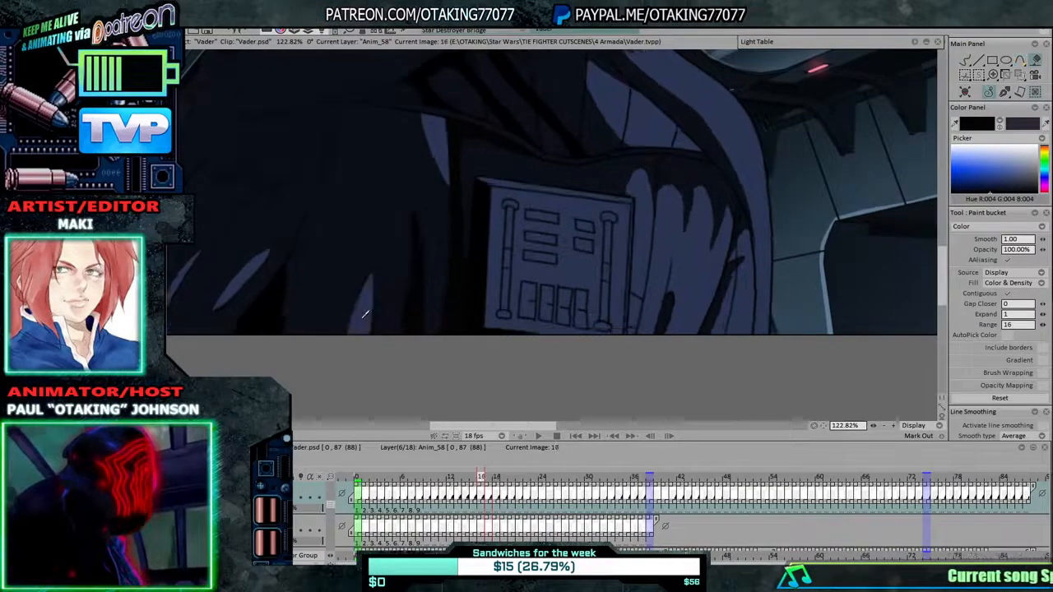
pyautogui.press('Right')
pyautogui.click(378, 319)
pyautogui.press('Left')
pyautogui.click(359, 313)
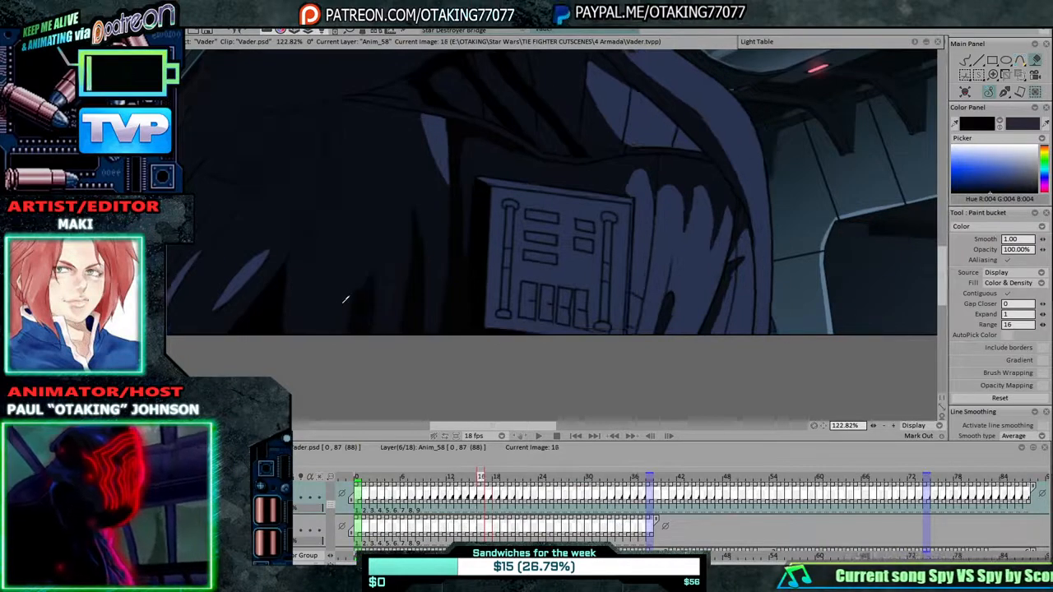
# Continue filling the small lower cape highlight with black, working back from frame 15 to frame 11.
pyautogui.press('Left')
pyautogui.press('Left')
pyautogui.click(352, 317)
pyautogui.press('Left')
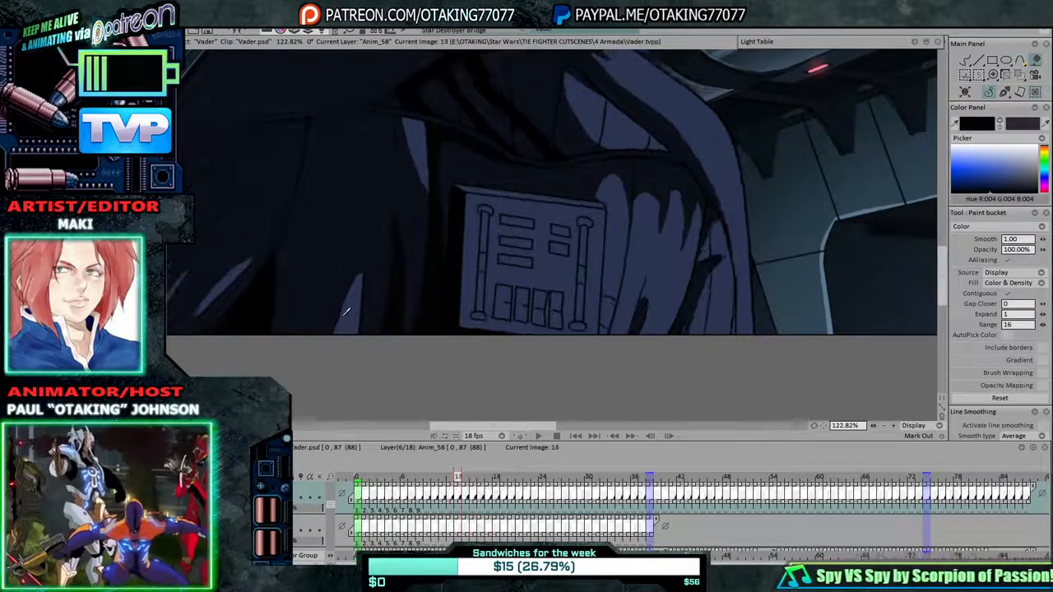
pyautogui.click(352, 317)
pyautogui.press('Left')
pyautogui.click(353, 316)
pyautogui.press('Left')
pyautogui.click(354, 318)
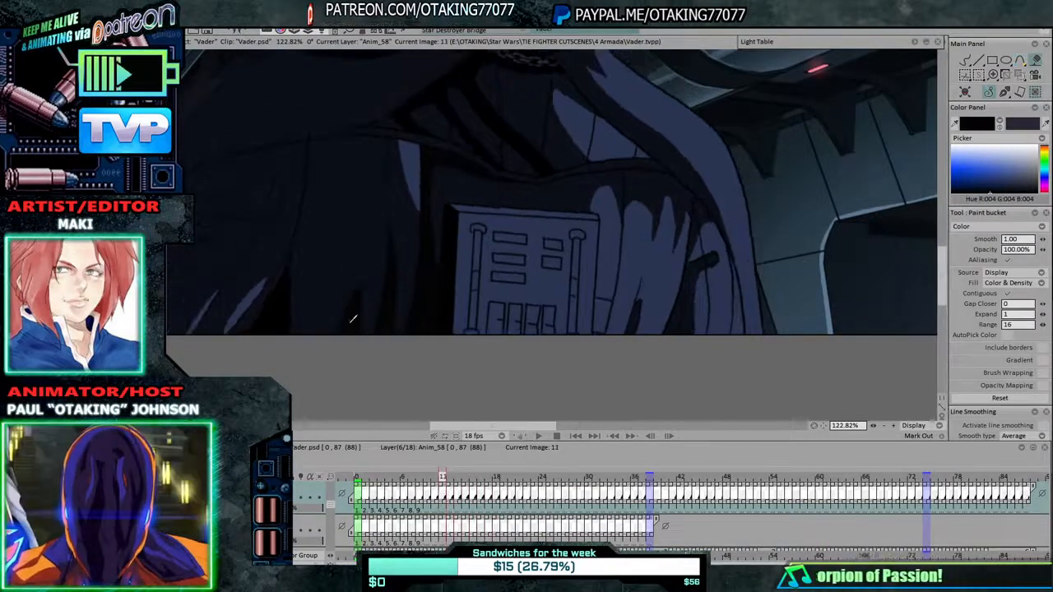
# Fill the small lower cape highlight with black on frames 10, 9 and 8.
pyautogui.press('Left')
pyautogui.click(355, 322)
pyautogui.press('Left')
pyautogui.click(356, 323)
pyautogui.press('Left')
pyautogui.click(358, 325)
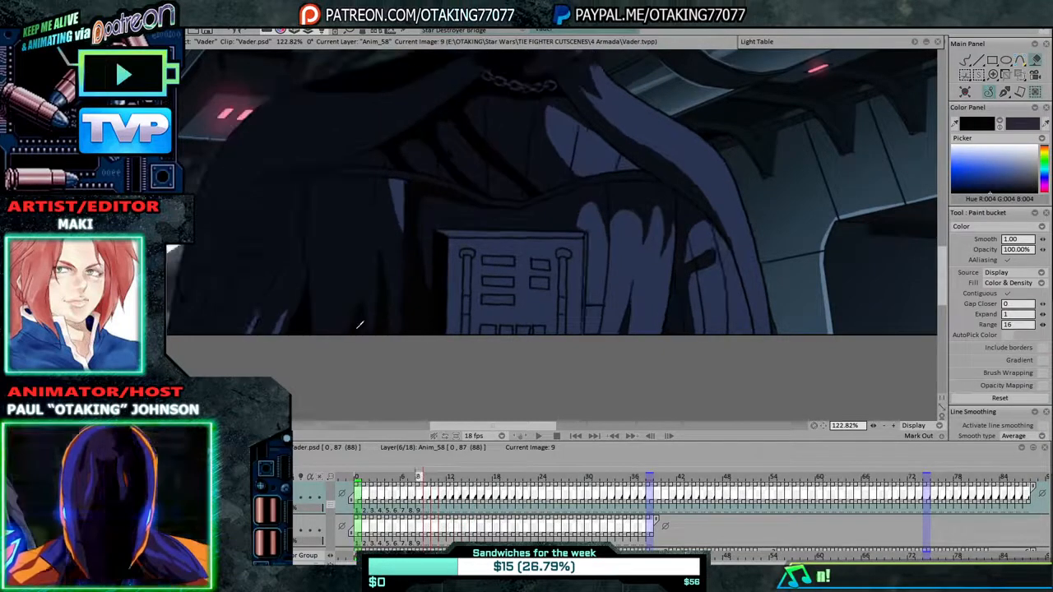
# Compare the lower cape on frames 8 and 9 and touch up the frame 8 shadow with the pen brush.
pyautogui.press('Left')
pyautogui.press('Right')
pyautogui.press('Right')
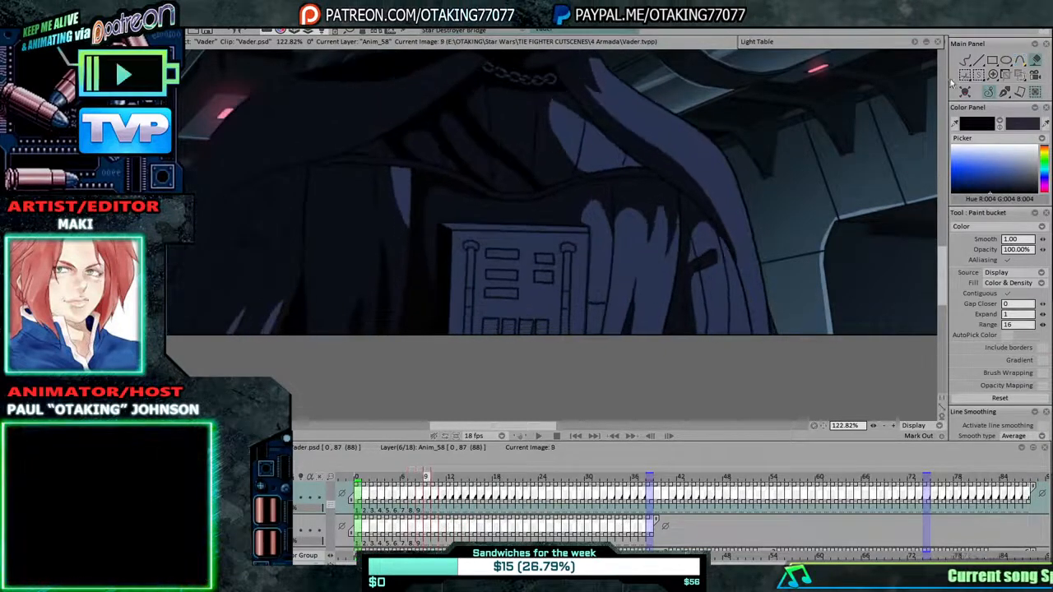
pyautogui.press('Left')
pyautogui.press('d')
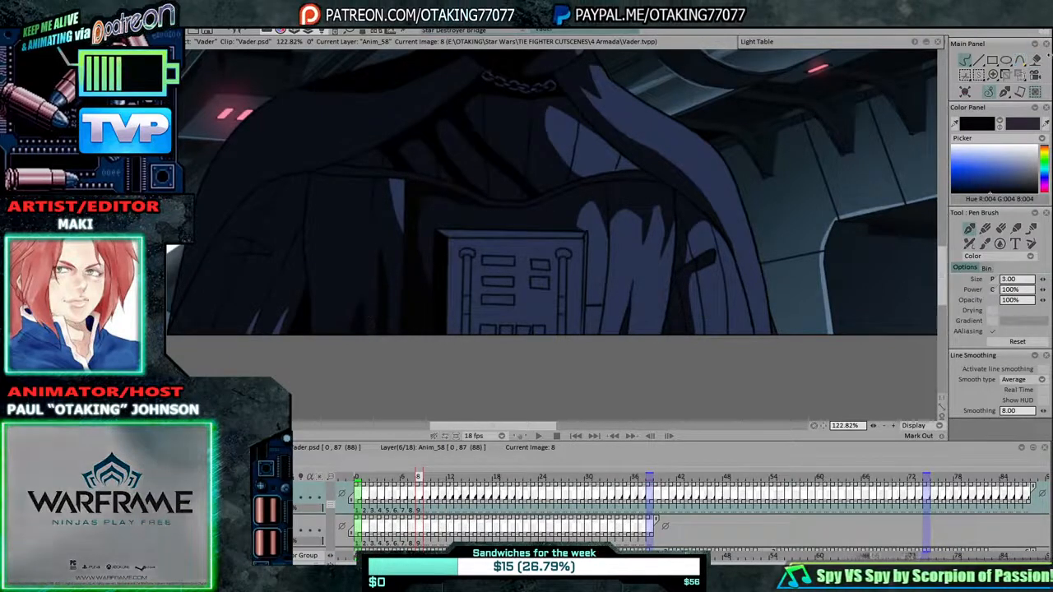
# Return to the paint bucket and fill the small lower cape highlight with black, working back from frame 7 towards frame 4.
pyautogui.press('f')
pyautogui.press('Left')
pyautogui.press('Left')
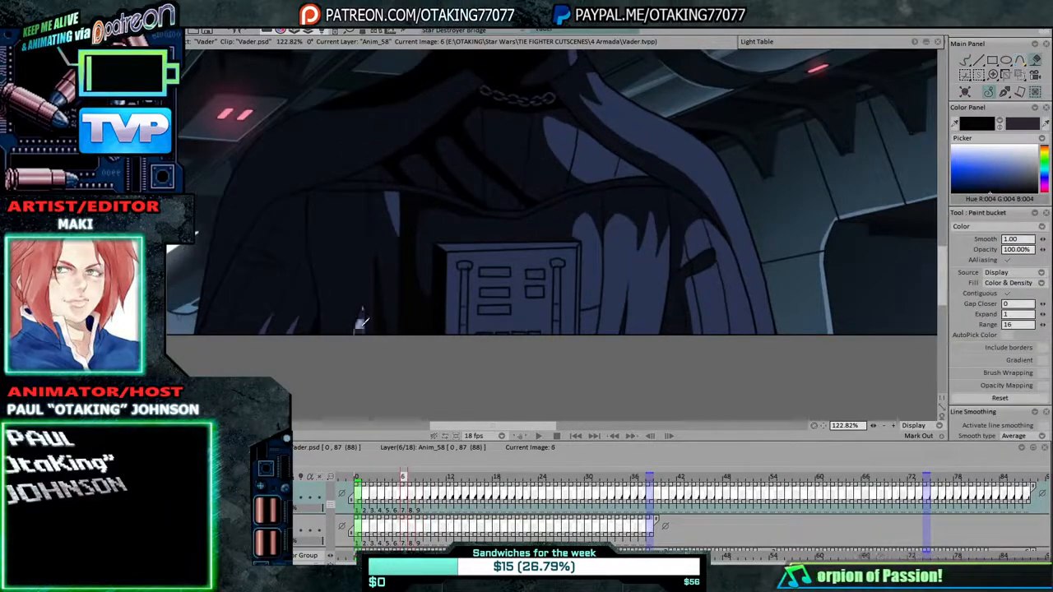
pyautogui.press('Left')
pyautogui.press('Left')
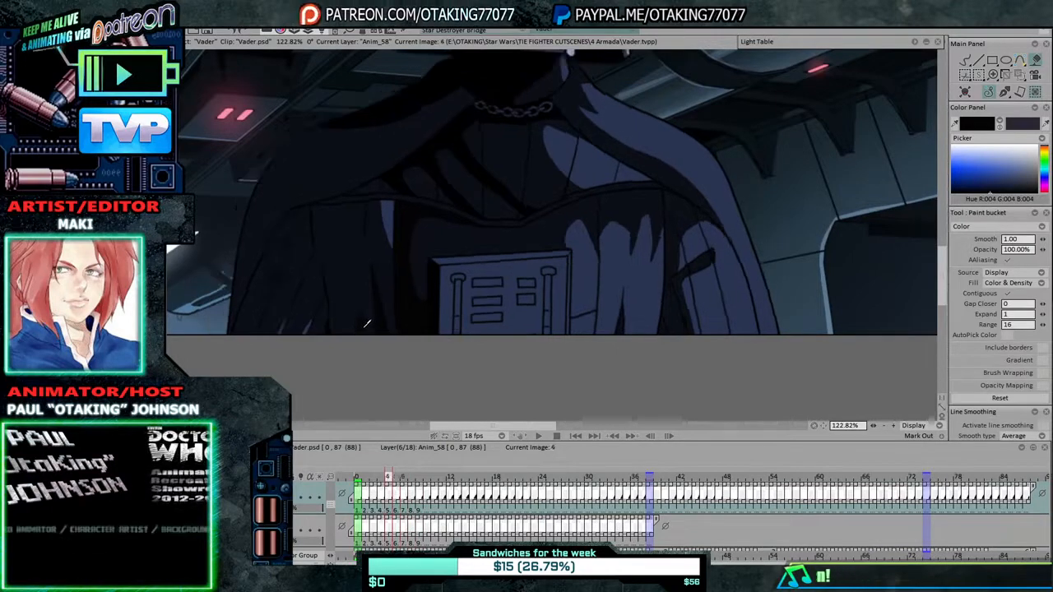
# Paint over the lower cape highlight in black with the size 3 pen brush, working back from frame 4 to frame 1.
pyautogui.press('b')
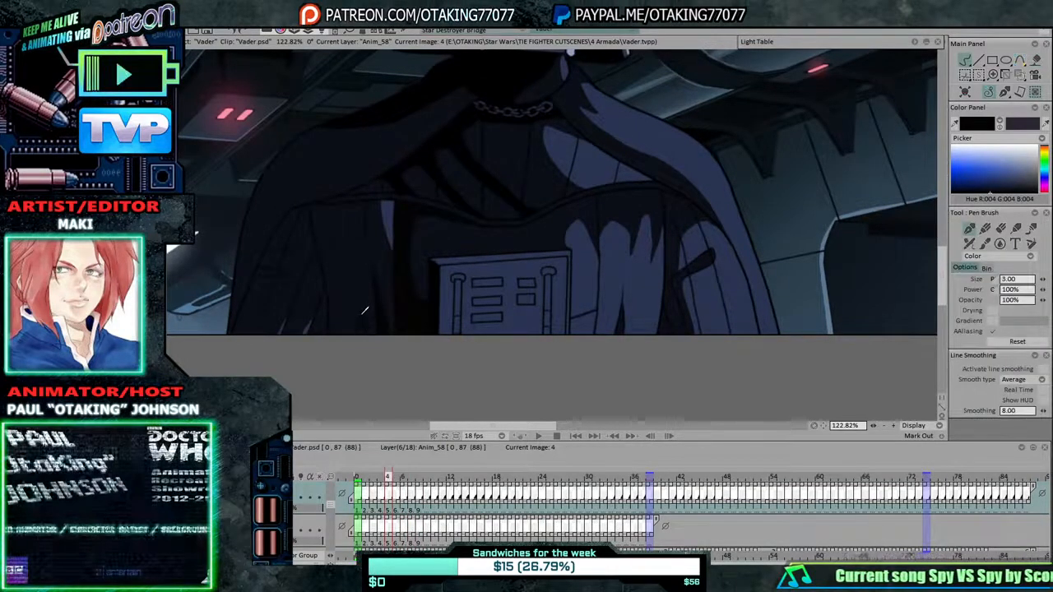
pyautogui.press('Left')
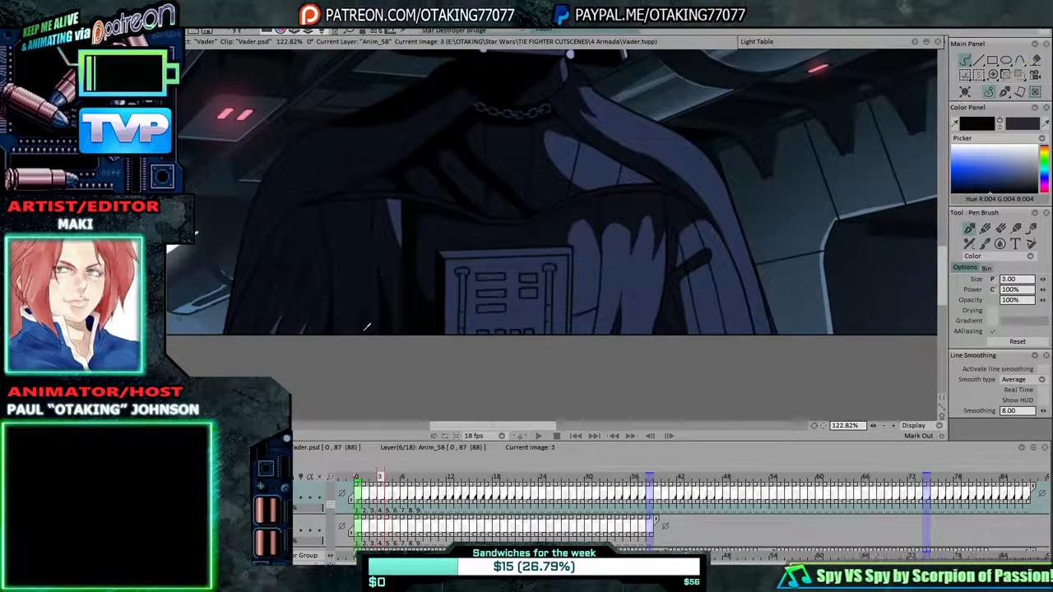
pyautogui.press('Left')
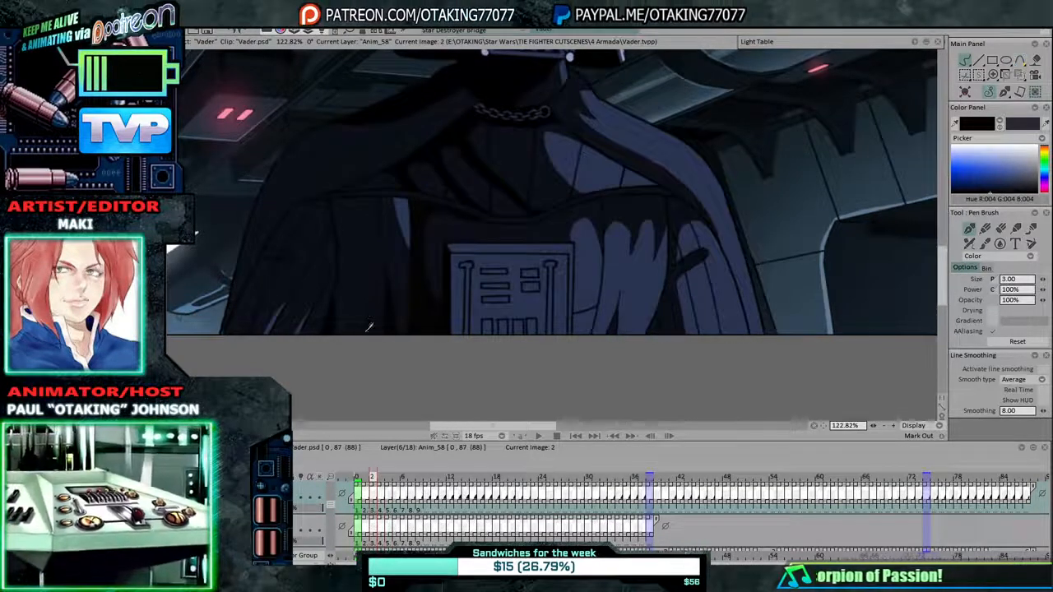
pyautogui.press('Left')
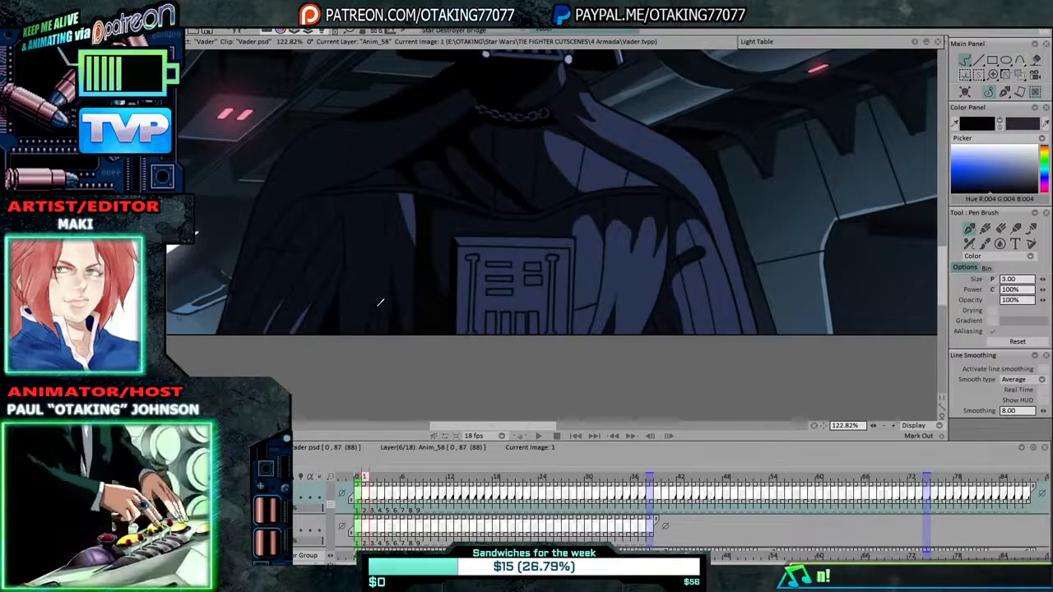
# Fill the small lower cape highlight on frame 0 with black and switch back to the pen brush.
pyautogui.press('Left')
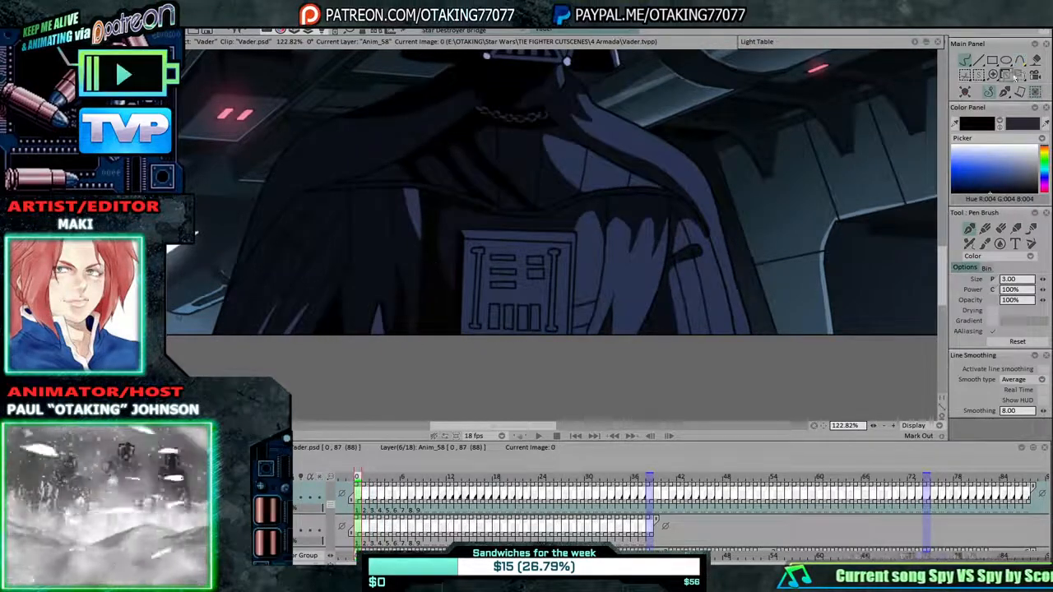
pyautogui.click(1036, 61)
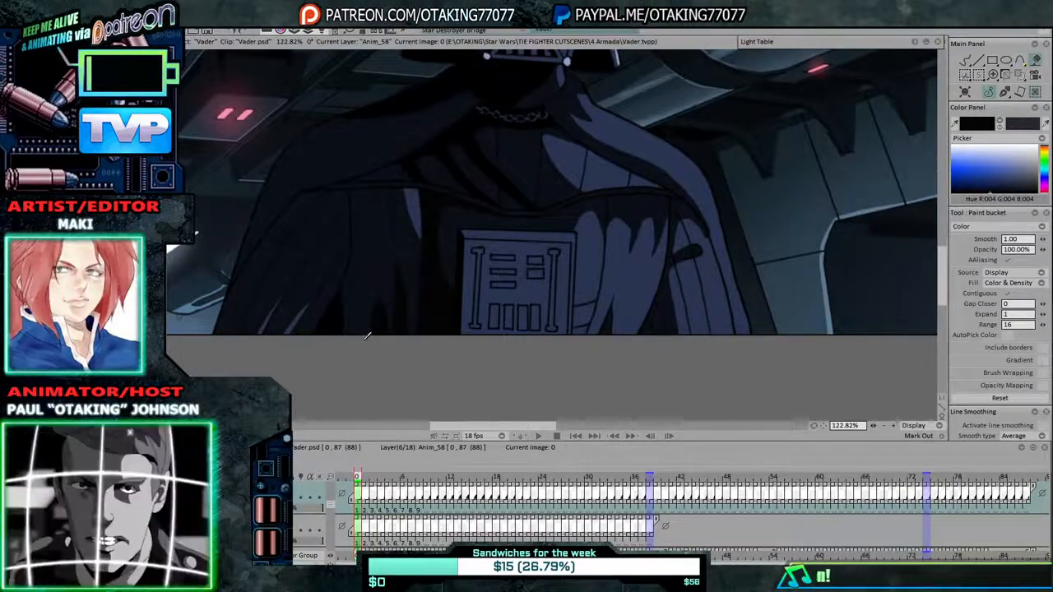
pyautogui.click(961, 63)
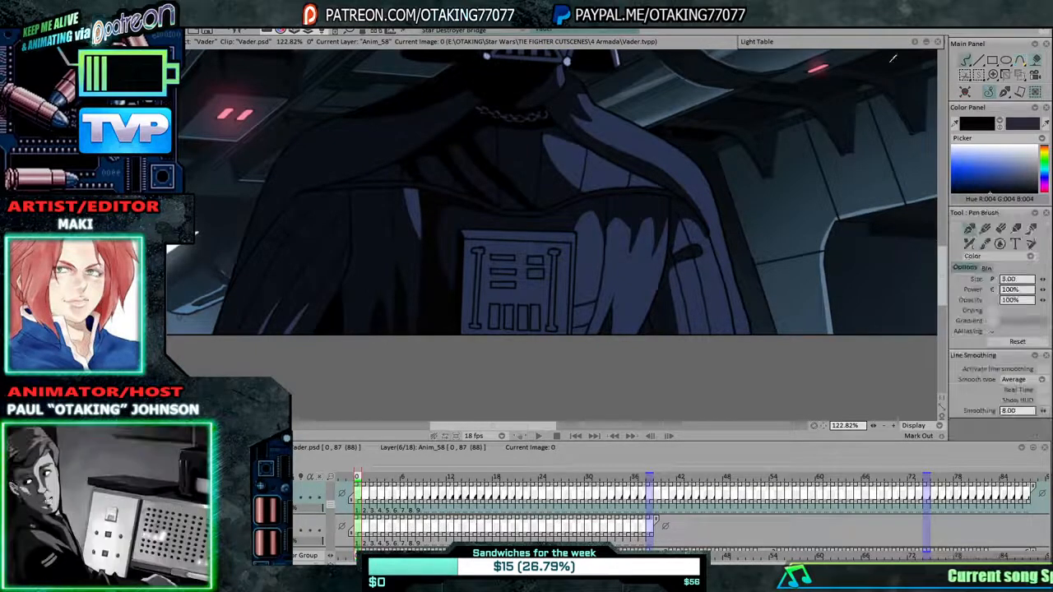
# Flip back and forth through frames 0 to 4 to check the lower cape shadow's continuity.
pyautogui.press('Right')
pyautogui.press('Right')
pyautogui.press('Right')
pyautogui.press('Left')
pyautogui.press('Left')
pyautogui.press('Left')
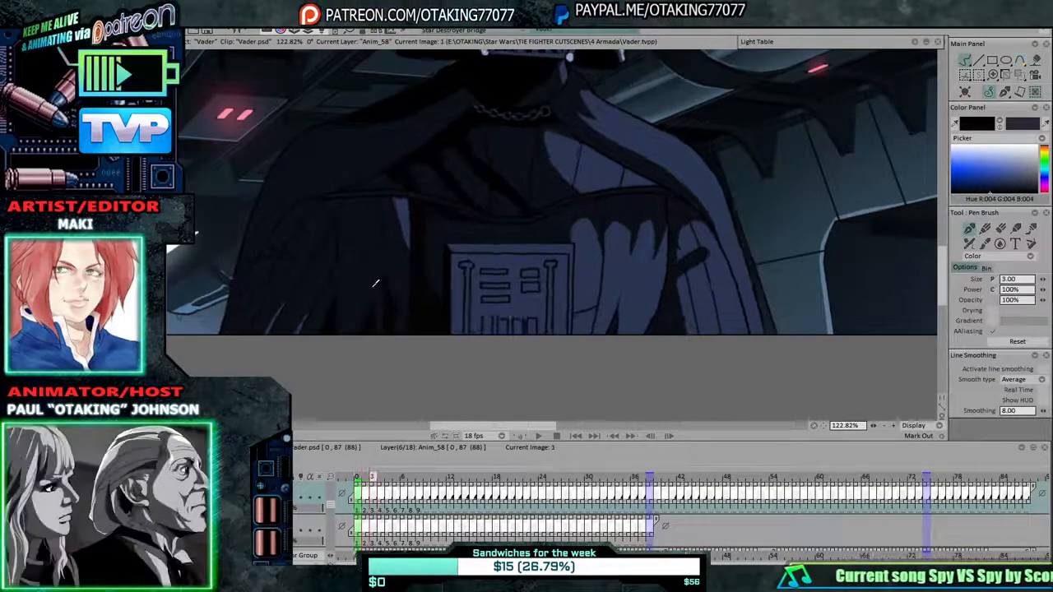
pyautogui.press('Right')
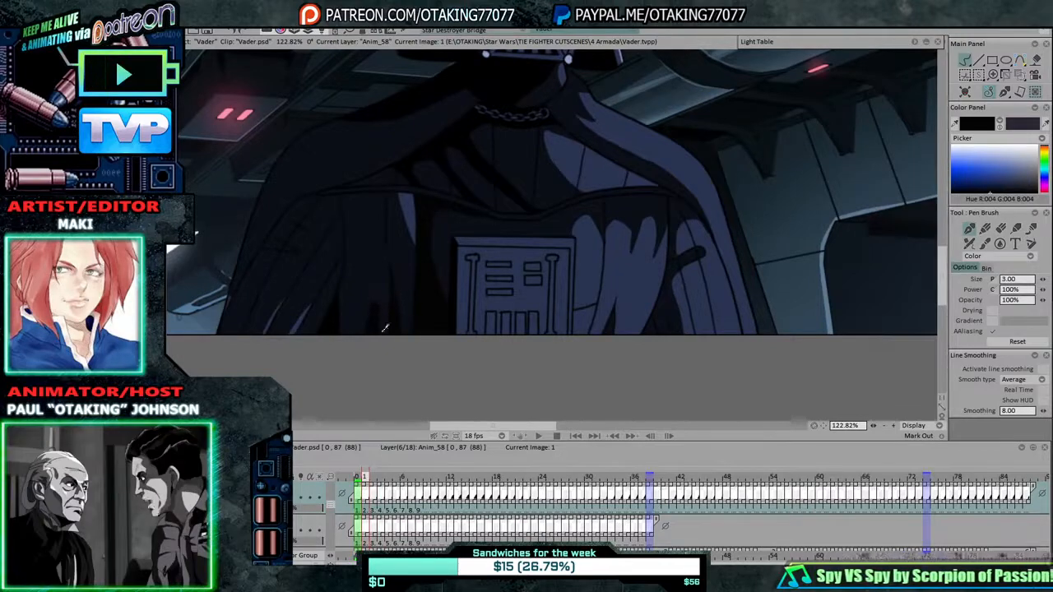
pyautogui.press('Right')
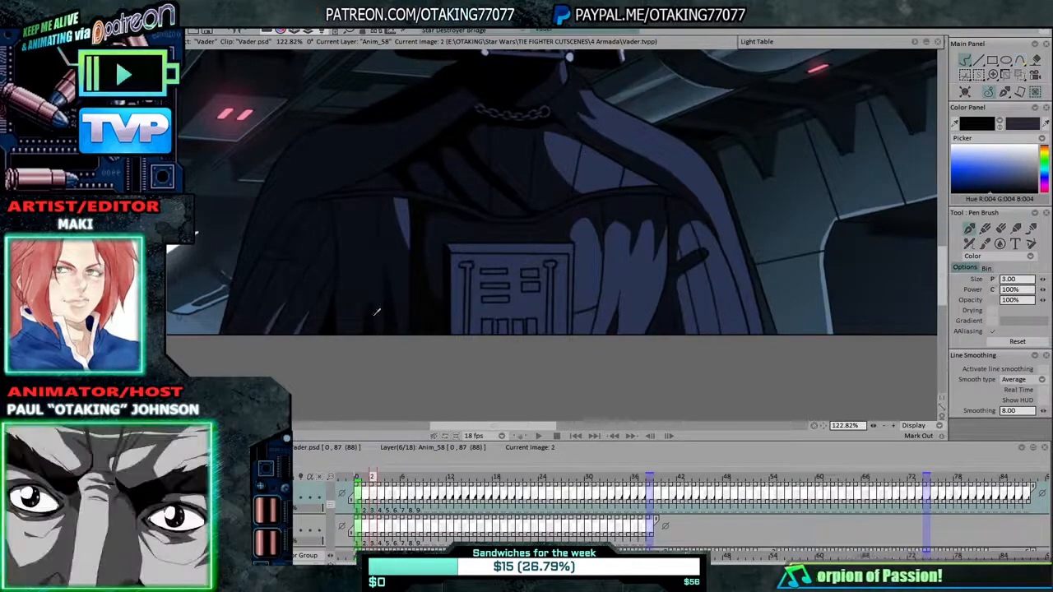
pyautogui.press('Right')
pyautogui.press('Right')
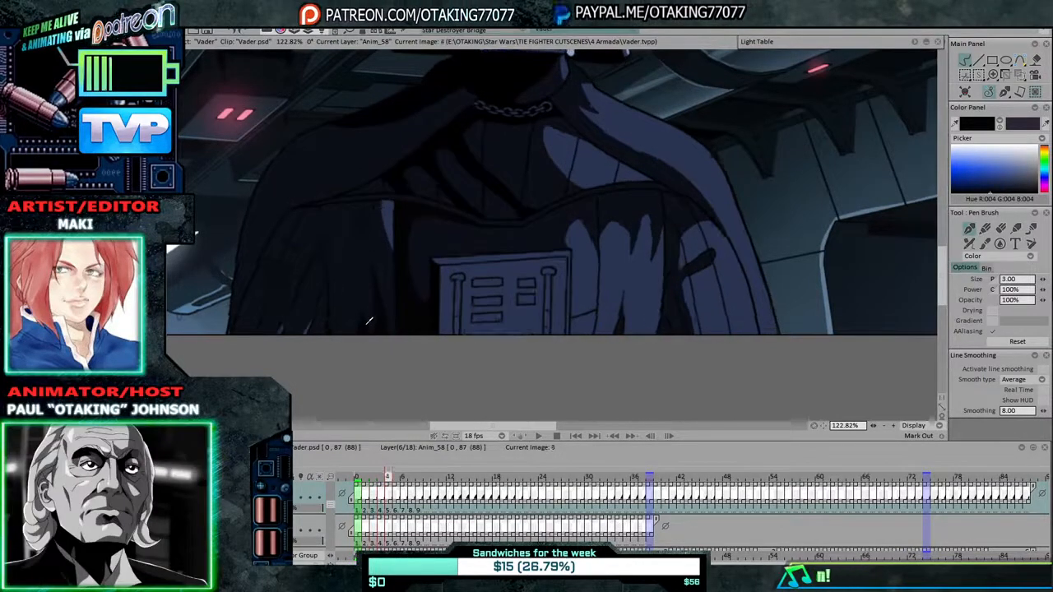
pyautogui.press('Left')
pyautogui.press('Left')
pyautogui.press('Left')
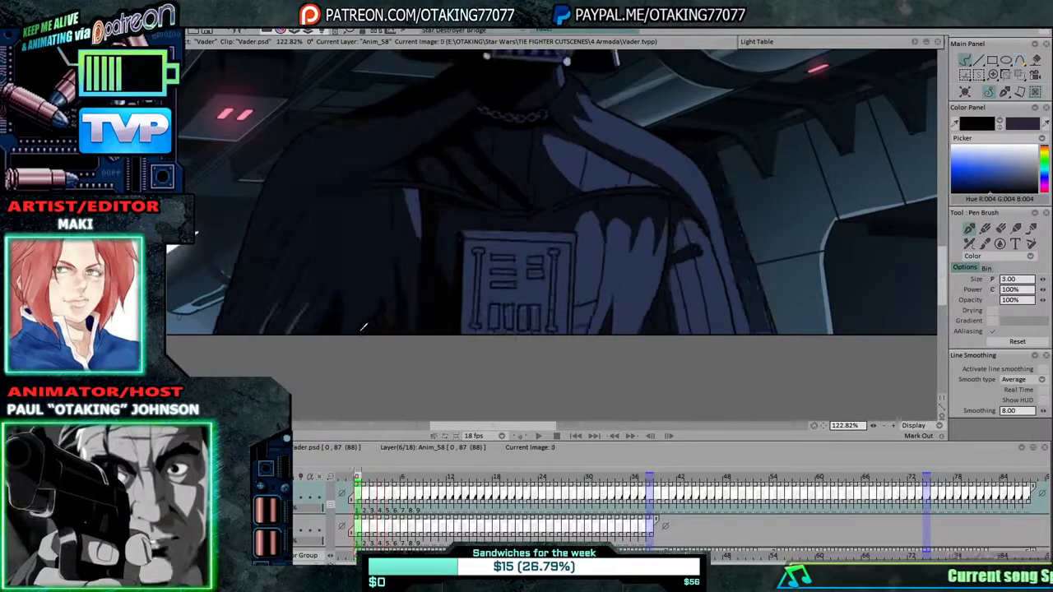
pyautogui.press('Right')
pyautogui.press('Left')
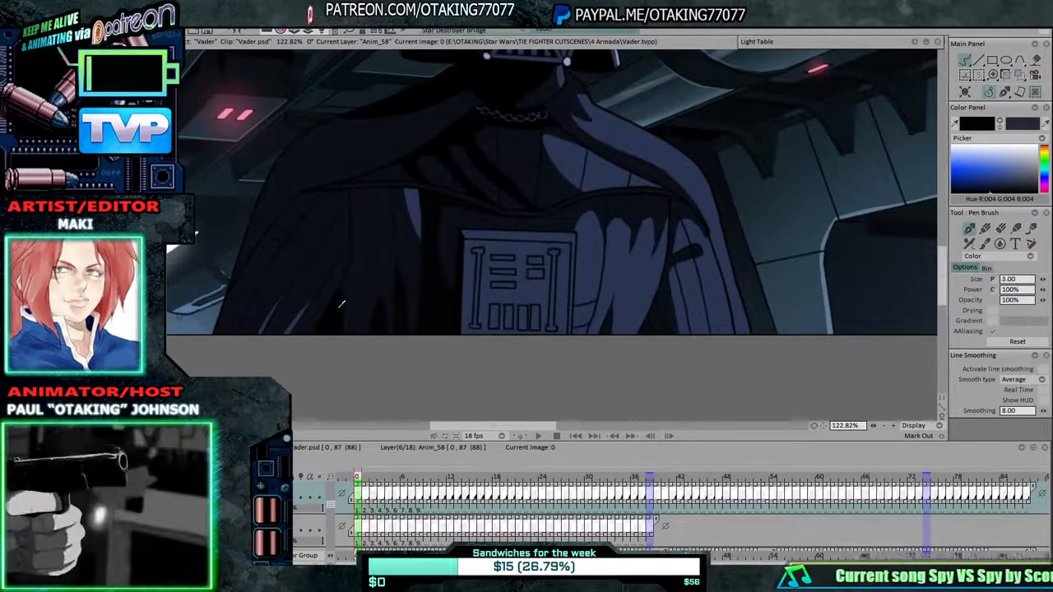
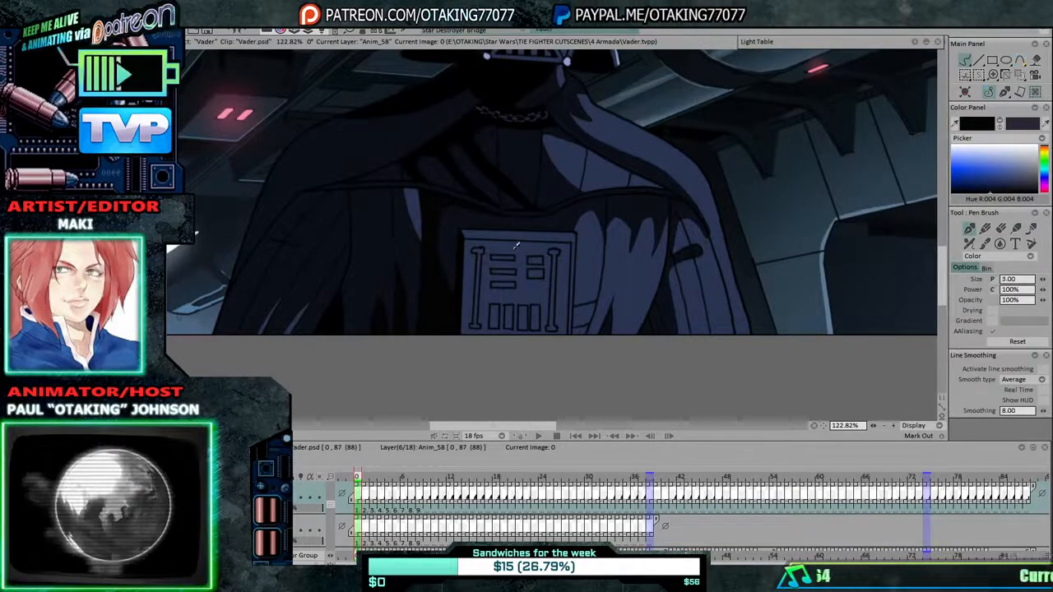
# Flip repeatedly between frames 0 and 1 to compare Vader's cape folds and shadows.
pyautogui.press('Right')
pyautogui.press('Left')
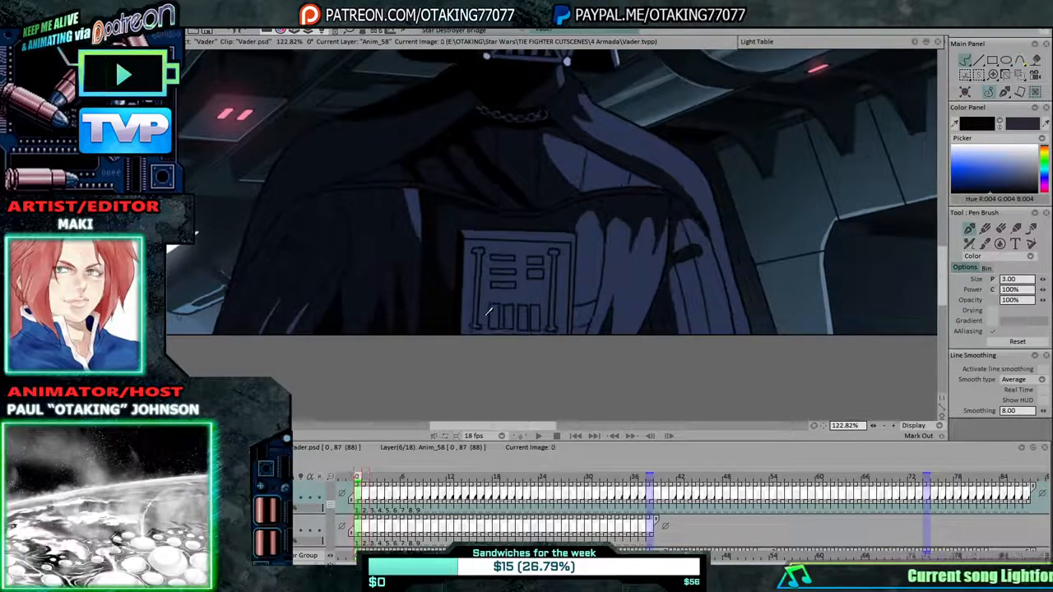
pyautogui.press('Right')
pyautogui.press('Left')
pyautogui.press('Right')
pyautogui.press('Left')
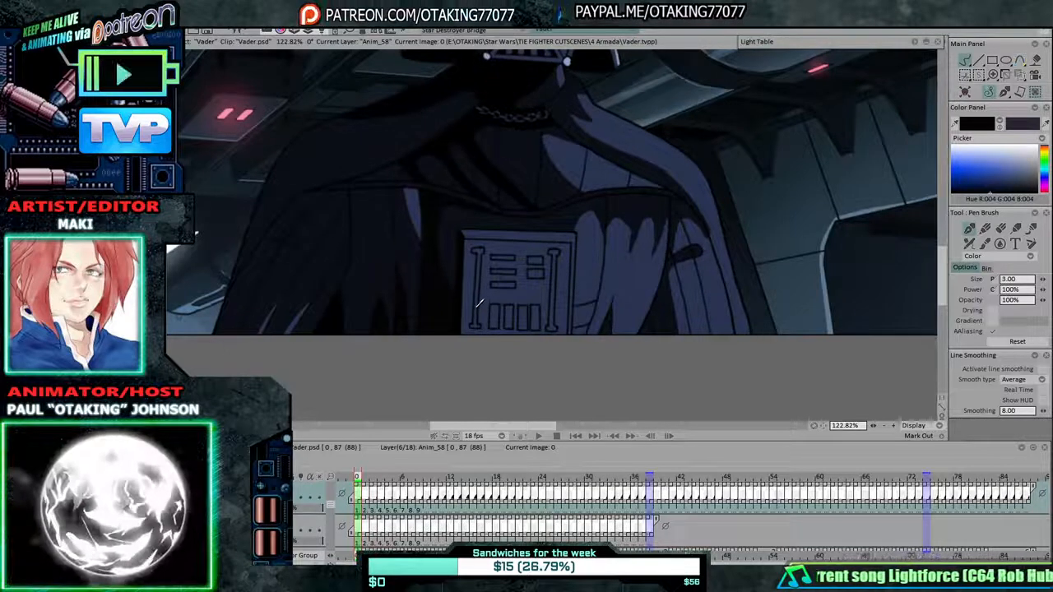
pyautogui.press('Right')
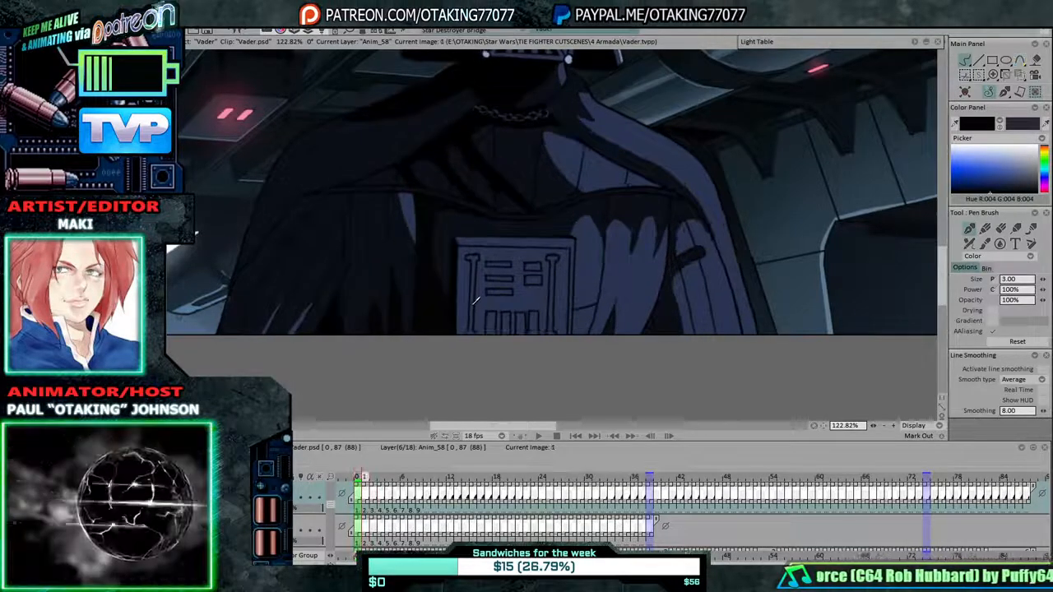
pyautogui.press('Left')
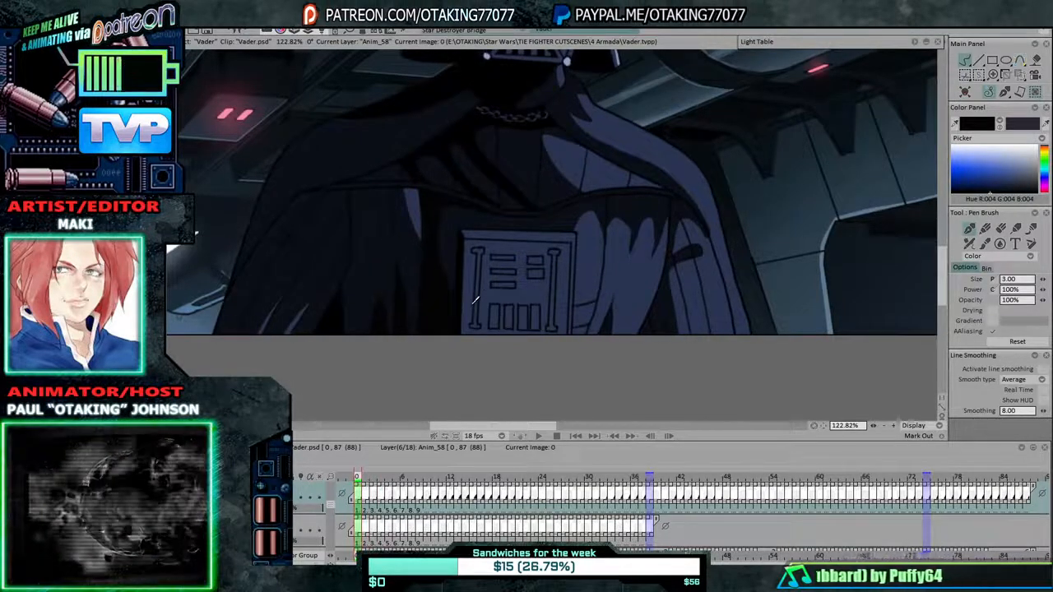
# Step forward from frame 0 to frame 16 to check the continuity of Vader's cape shadows.
pyautogui.press('Right')
pyautogui.press('Right')
pyautogui.press('Right')
pyautogui.press('Right')
pyautogui.press('Right')
pyautogui.press('Right')
pyautogui.press('Right')
pyautogui.press('Right')
pyautogui.press('Right')
pyautogui.press('Right')
pyautogui.press('Right')
pyautogui.press('Right')
pyautogui.press('Right')
pyautogui.press('Right')
pyautogui.press('Right')
pyautogui.press('Right')
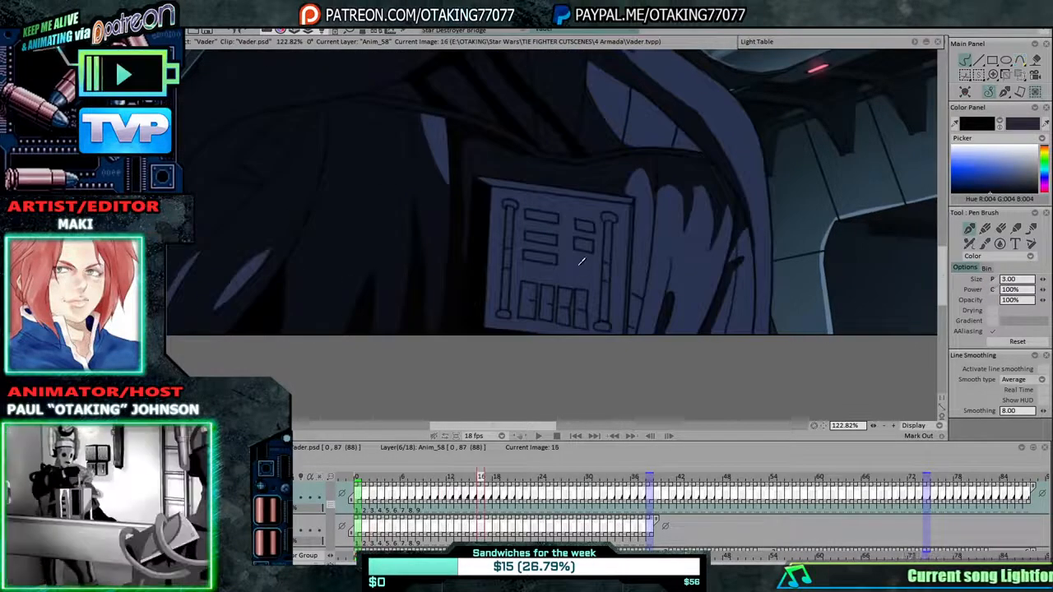
# Review Vader's cape folds and highlights frame by frame from frame 16 to frame 38.
pyautogui.scroll(-5, 581, 262)
pyautogui.moveTo(526, 254); pyautogui.dragTo(598, 317)
pyautogui.scroll(3, 600, 316)
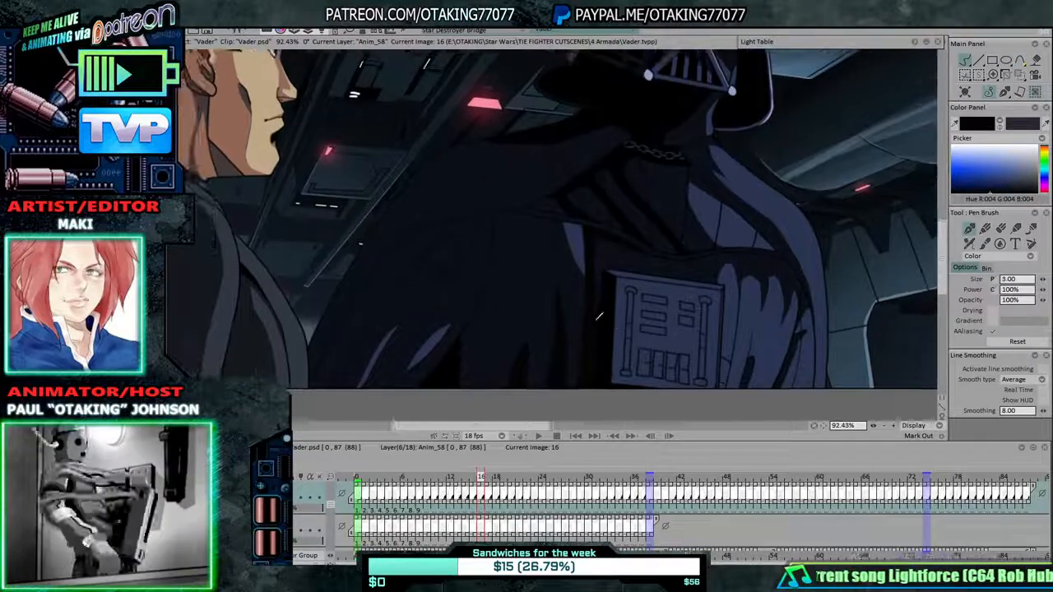
pyautogui.press('Right')
pyautogui.press('Right')
pyautogui.press('Right')
pyautogui.press('Right')
pyautogui.press('Right')
pyautogui.press('Right')
pyautogui.press('Right')
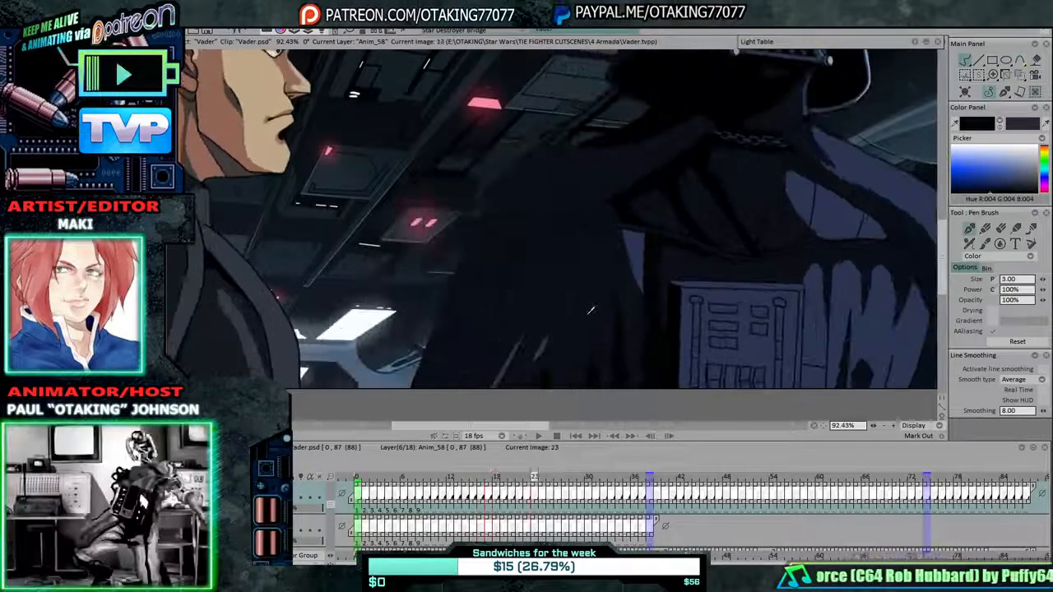
pyautogui.press('Right')
pyautogui.press('Right')
pyautogui.press('Right')
pyautogui.press('Right')
pyautogui.press('Right')
pyautogui.press('Right')
pyautogui.press('Right')
pyautogui.press('Right')
pyautogui.press('Right')
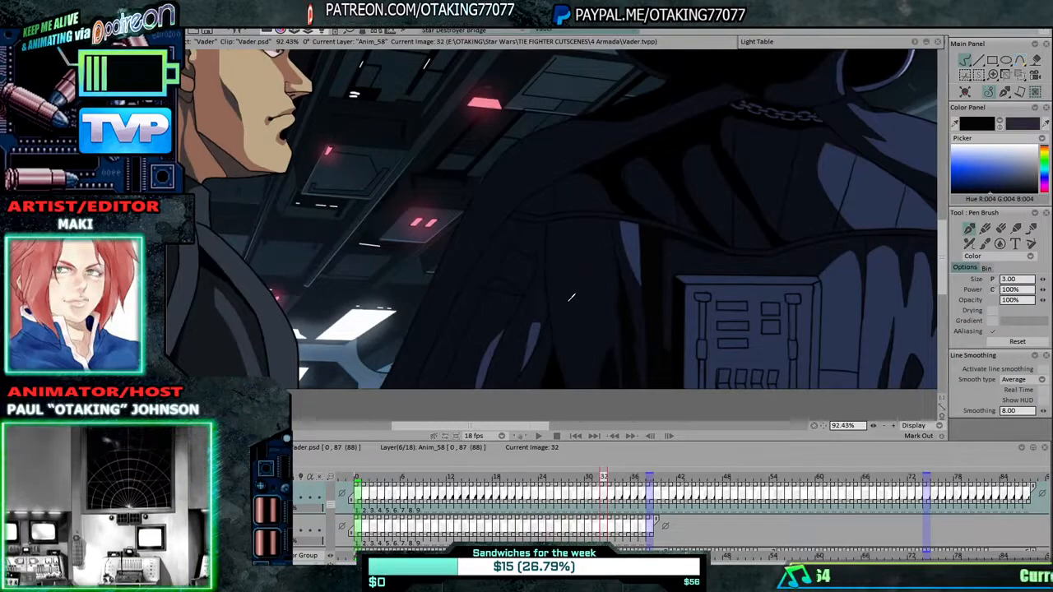
pyautogui.press('Right')
pyautogui.press('Right')
pyautogui.press('Right')
pyautogui.press('Right')
pyautogui.press('Right')
pyautogui.press('Right')
pyautogui.press('Right')
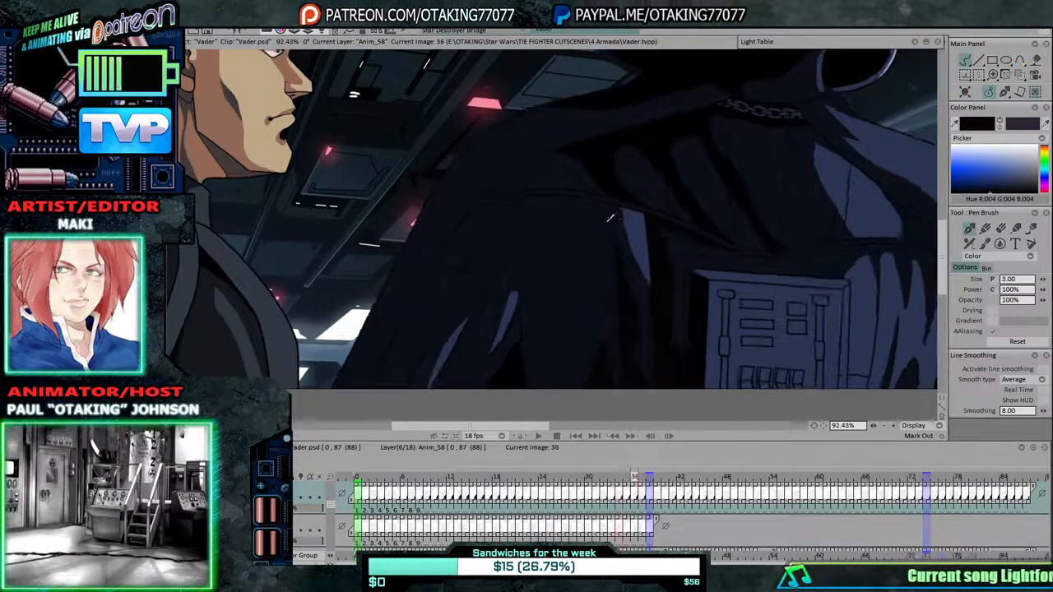
# Compare the cape shading on frames 37 and 38, and step back through the frames to frame 16.
pyautogui.press('Left')
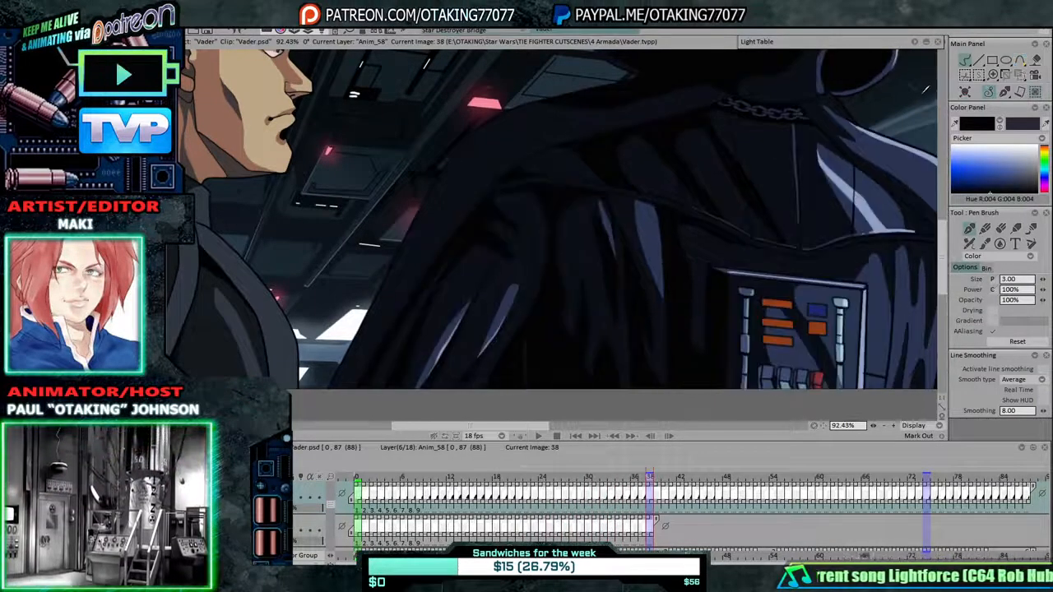
pyautogui.press('Left')
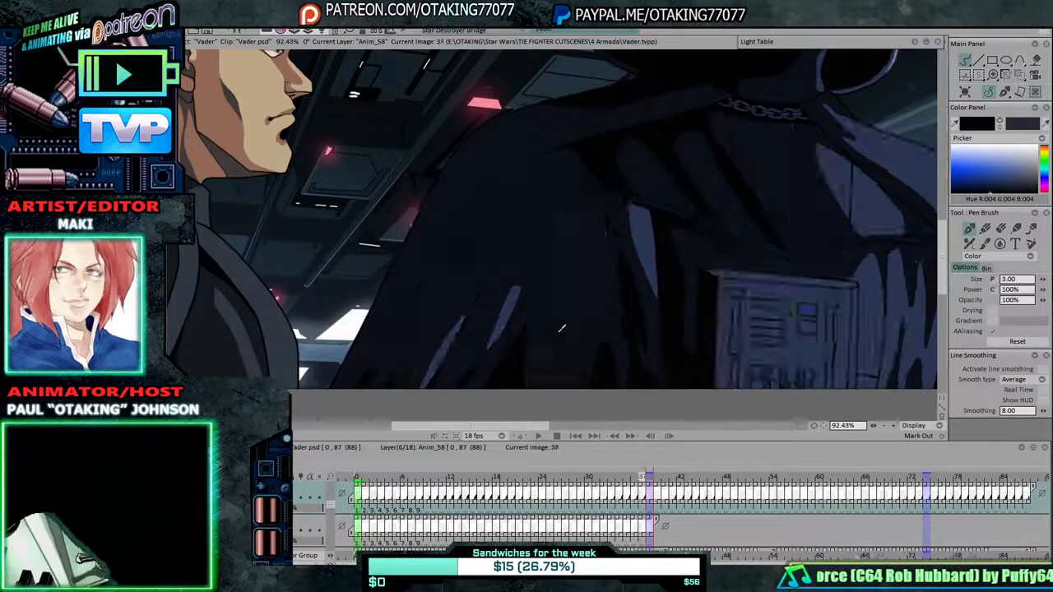
pyautogui.press('Right')
pyautogui.press('Left')
pyautogui.press('Left')
pyautogui.press('Left')
pyautogui.press('Left')
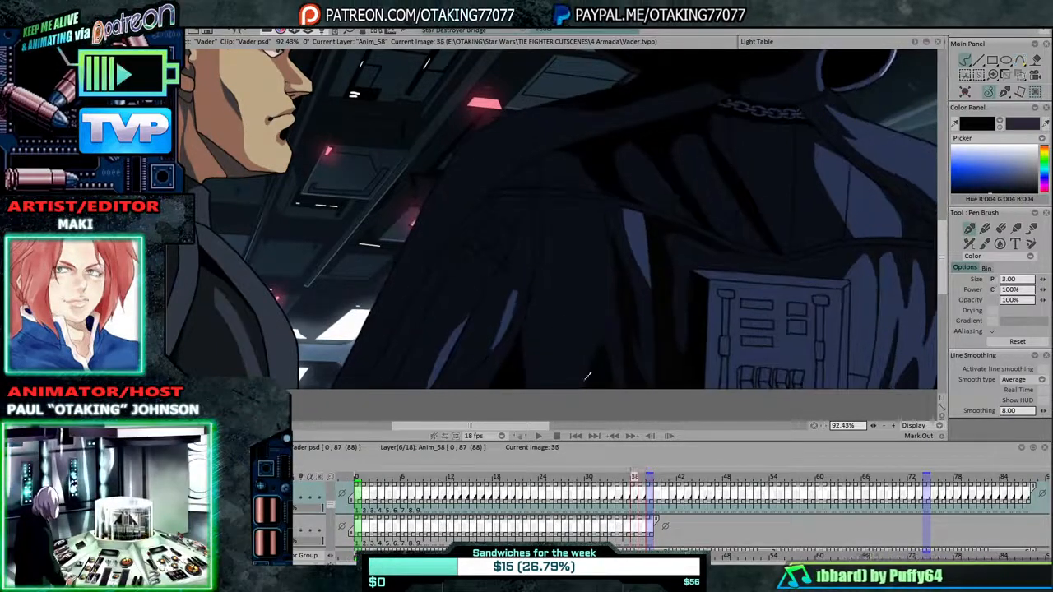
pyautogui.press('Left')
pyautogui.press('Left')
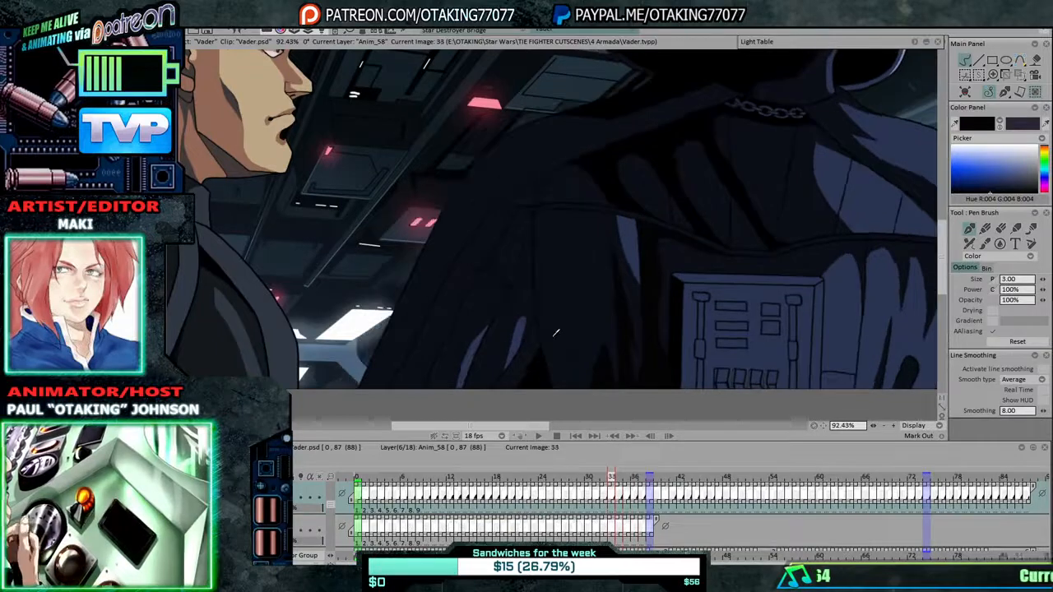
pyautogui.press('Left')
pyautogui.press('Left')
pyautogui.press('Left')
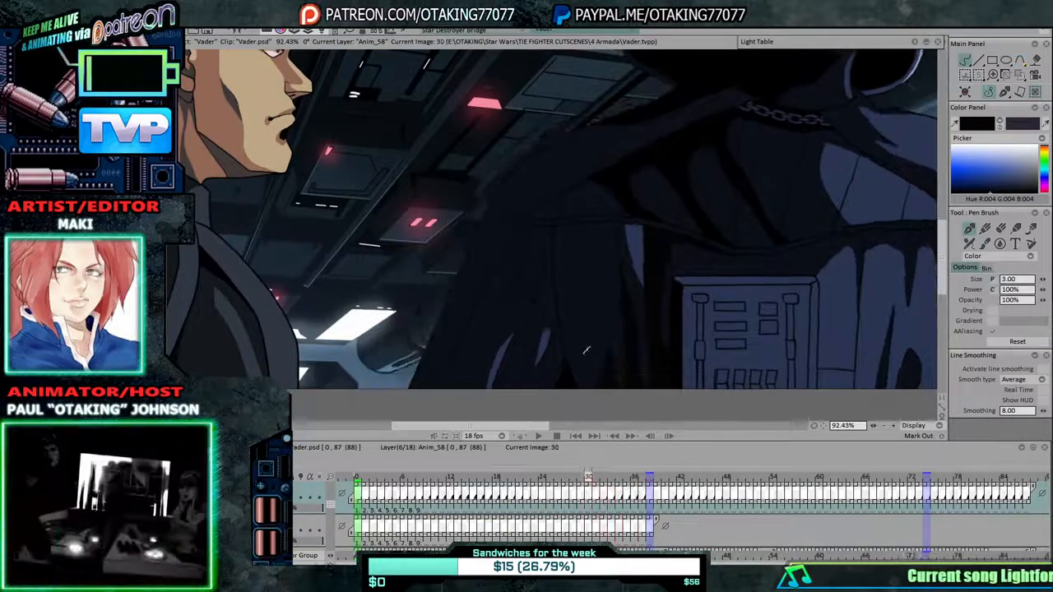
pyautogui.press('Left')
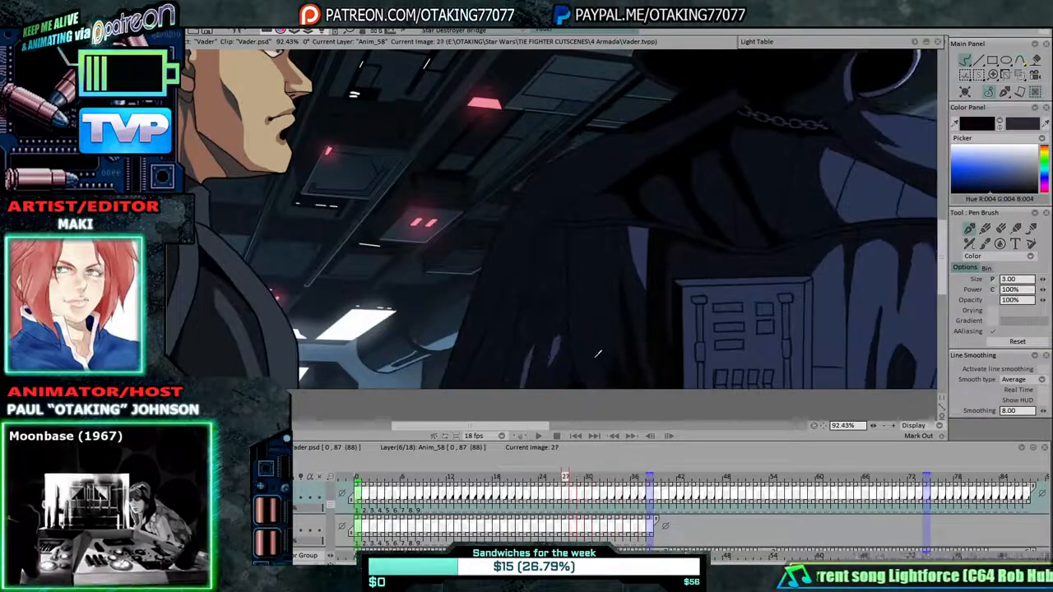
pyautogui.press('Left')
pyautogui.press('Left')
pyautogui.press('Left')
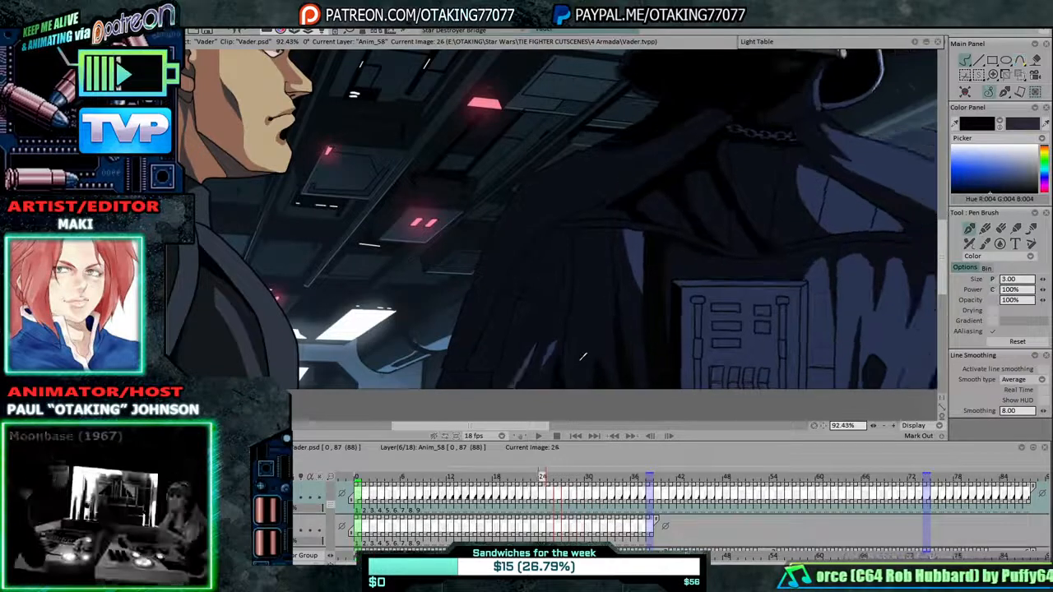
pyautogui.press('Left')
pyautogui.press('Left')
pyautogui.press('Left')
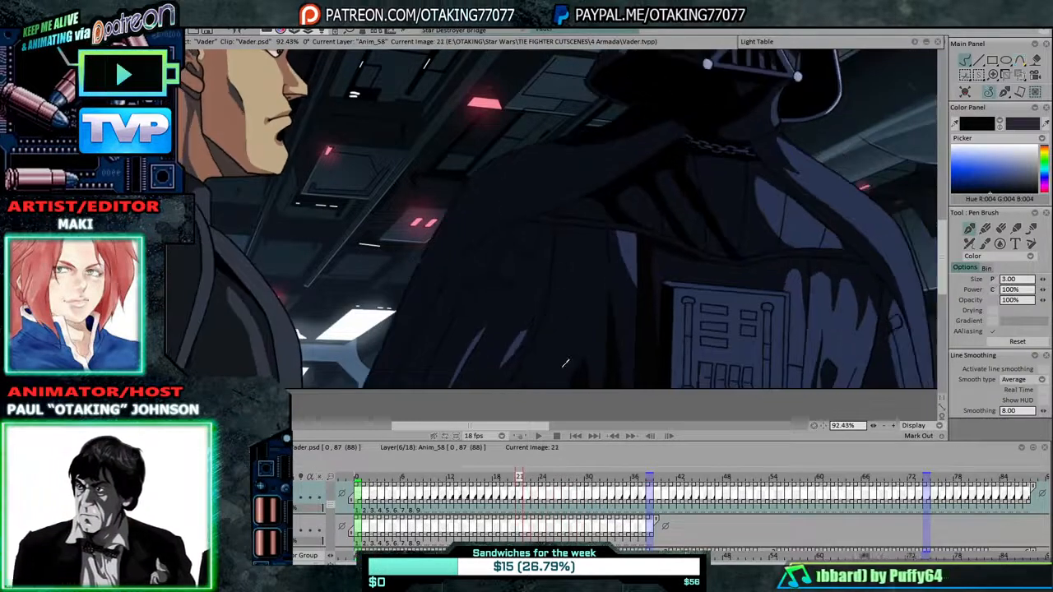
pyautogui.press('Left')
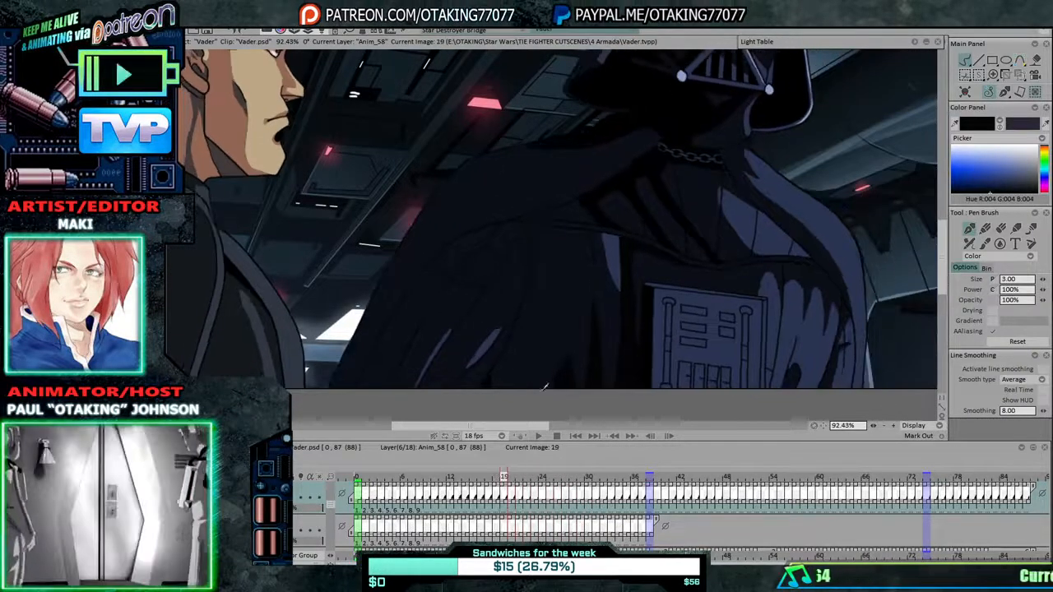
pyautogui.press('Left')
pyautogui.press('Left')
pyautogui.press('Left')
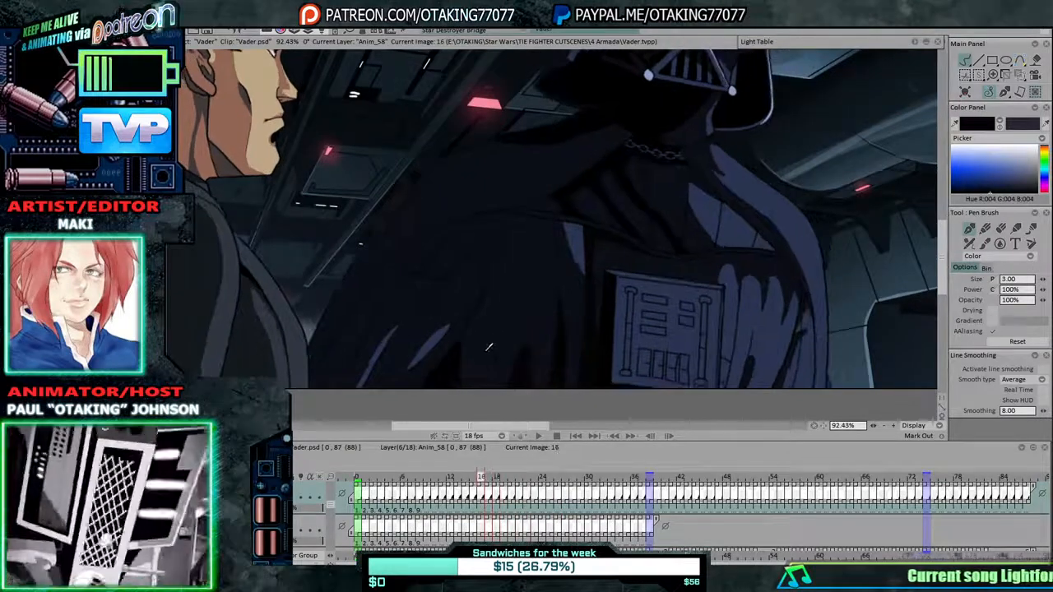
# Recheck the cape around frames 16 to 18, and follow its lower highlights back to frame 4.
pyautogui.press('Right')
pyautogui.press('Right')
pyautogui.press('Left')
pyautogui.press('Left')
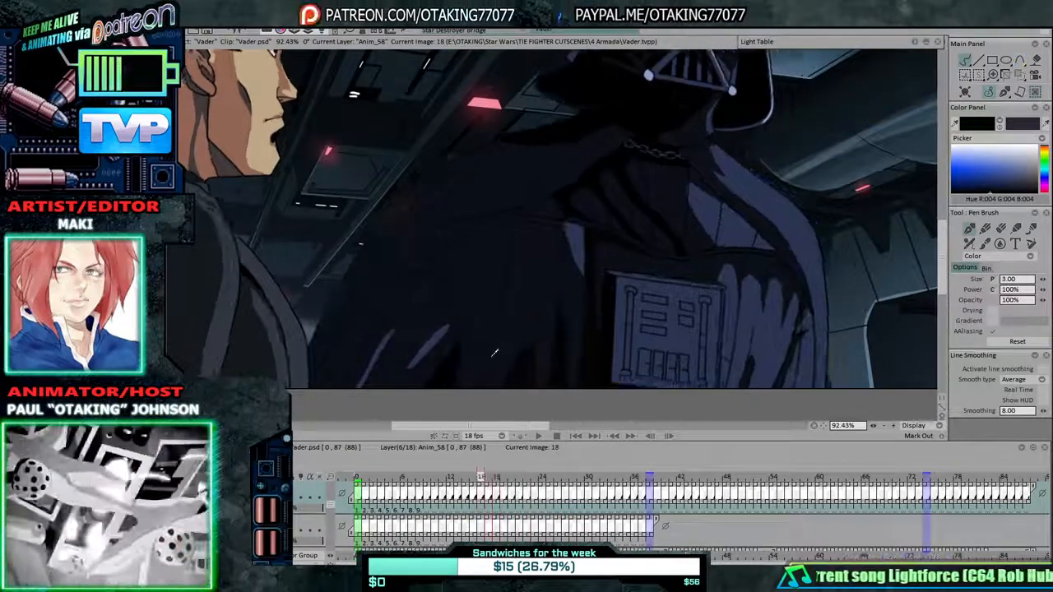
pyautogui.press('Left')
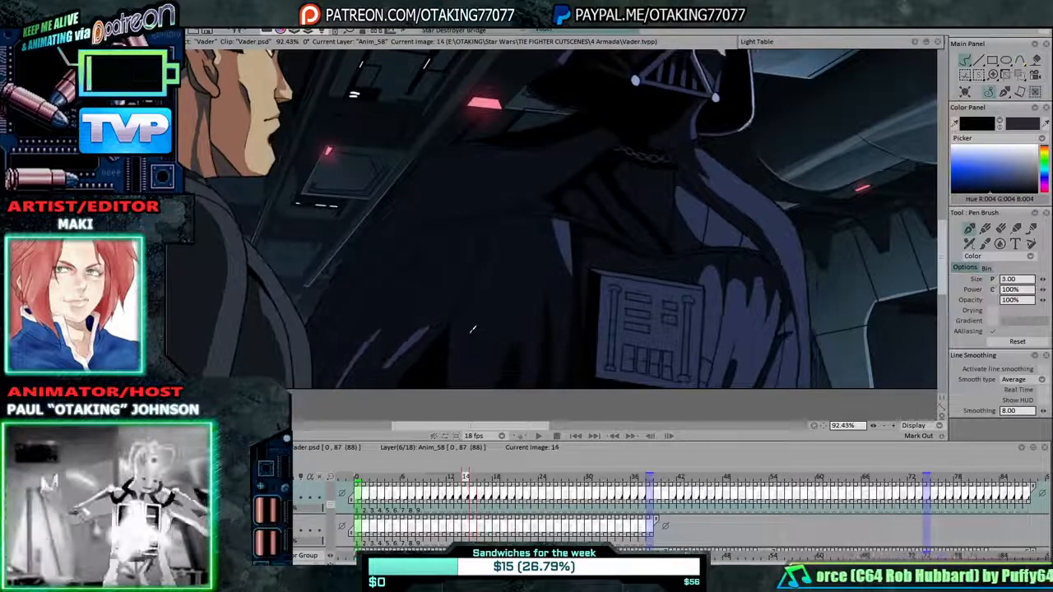
pyautogui.press('Left')
pyautogui.press('Left')
pyautogui.press('Left')
pyautogui.press('Left')
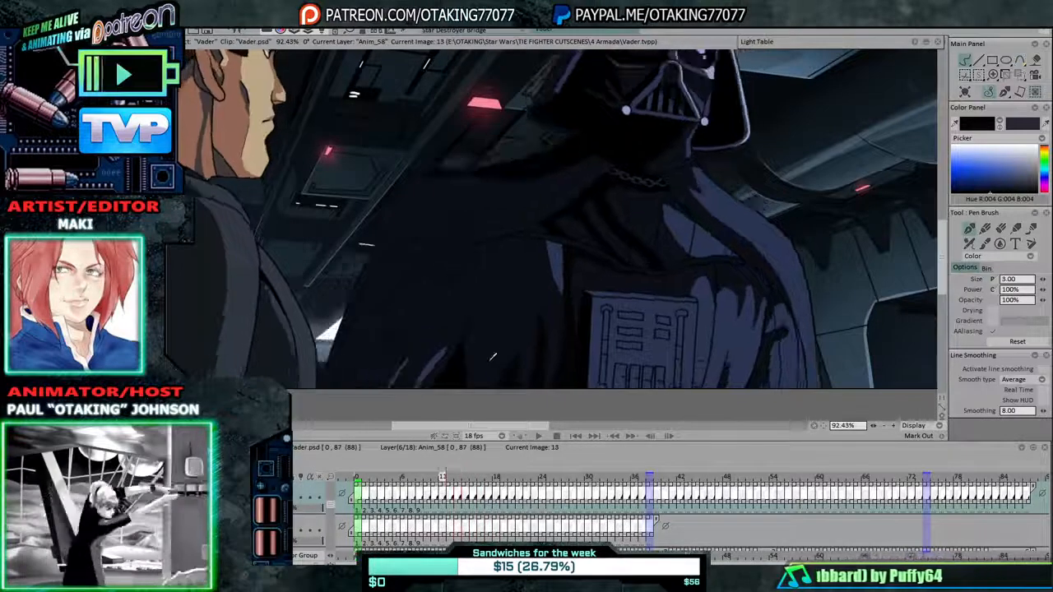
pyautogui.press('Left')
pyautogui.press('Left')
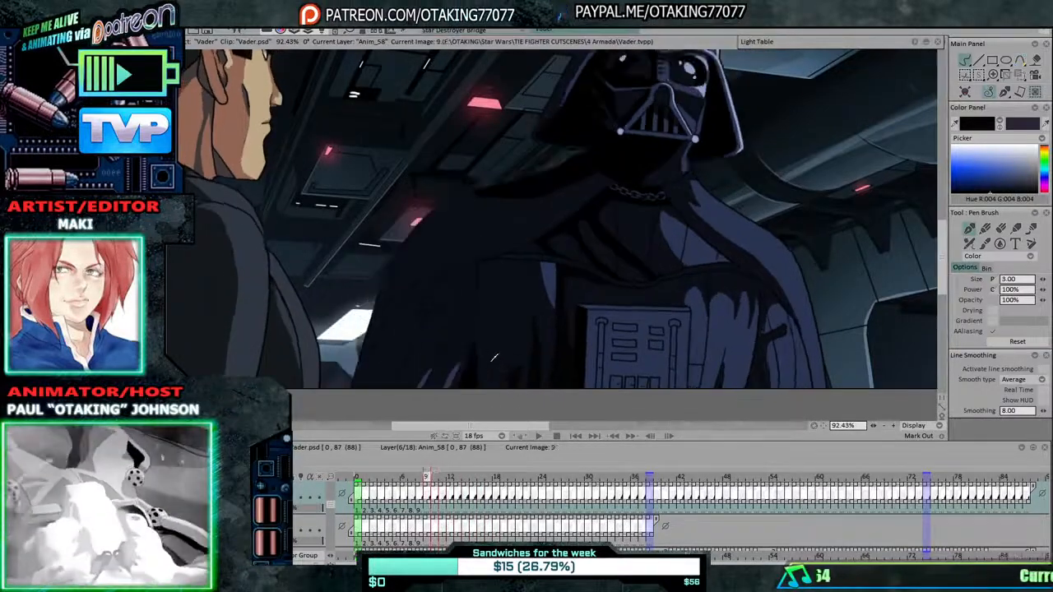
pyautogui.press('Left')
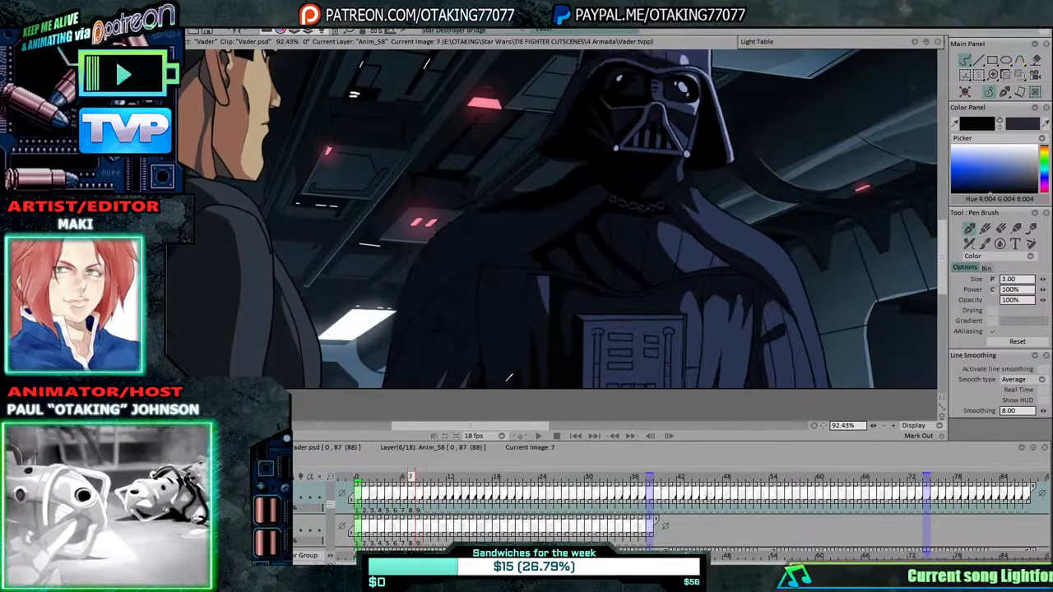
pyautogui.press('Left')
pyautogui.press('Left')
pyautogui.press('Left')
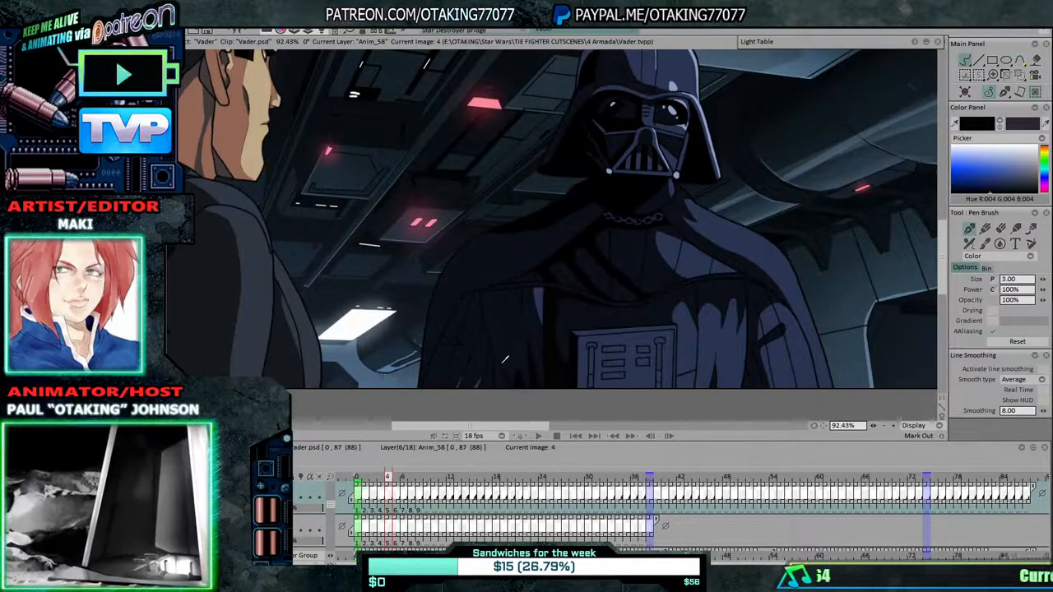
# Compare the lower cape area across frames 4 to 6, and return to frame 0.
pyautogui.press('Right')
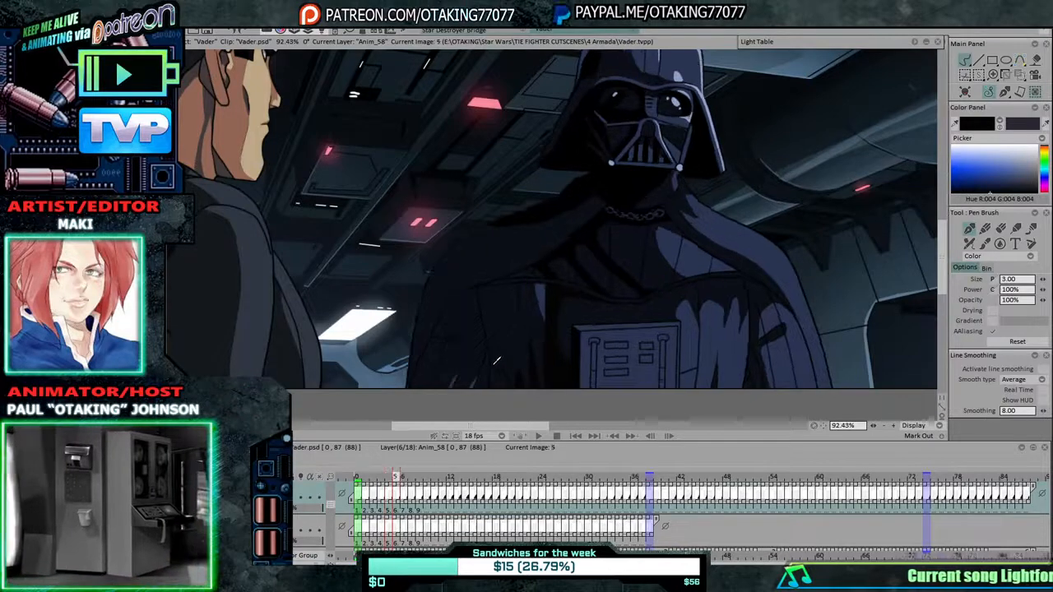
pyautogui.press('Right')
pyautogui.press('Left')
pyautogui.press('Left')
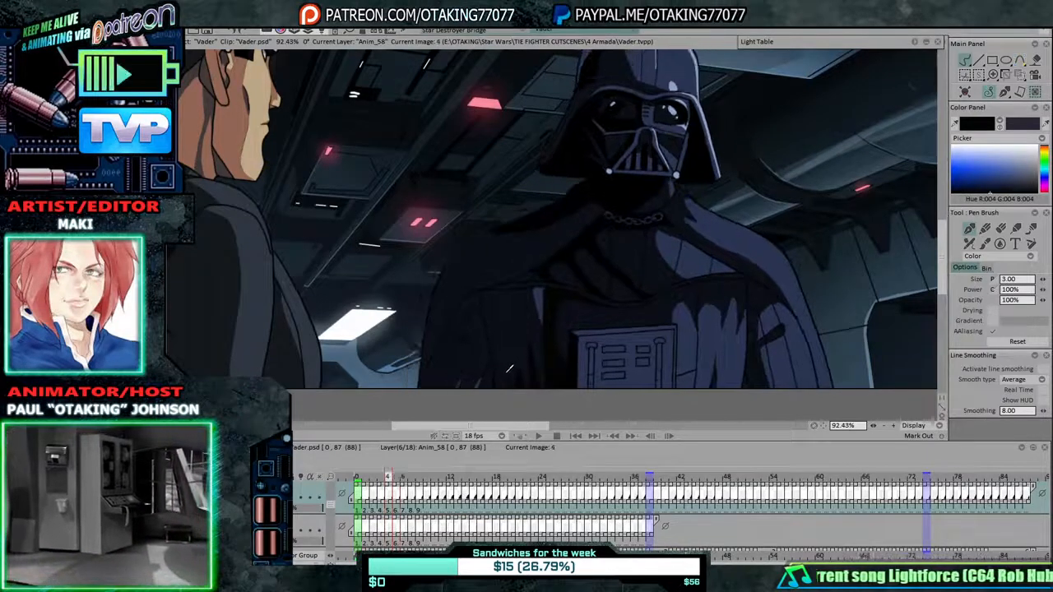
pyautogui.press('Left')
pyautogui.press('Left')
pyautogui.press('Left')
pyautogui.press('Left')
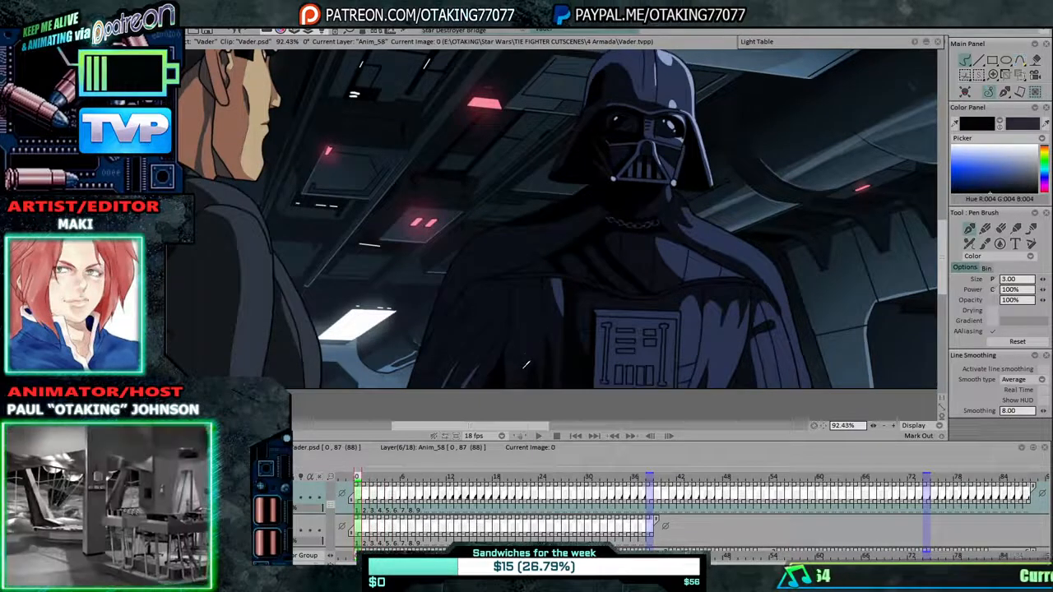
# Run through the frames from 0 to 39 to check how the cape shading moves across the whole turn.
pyautogui.press('Right')
pyautogui.press('Right')
pyautogui.press('Right')
pyautogui.press('Right')
pyautogui.press('Right')
pyautogui.press('Right')
pyautogui.press('Right')
pyautogui.press('Right')
pyautogui.press('Right')
pyautogui.press('Right')
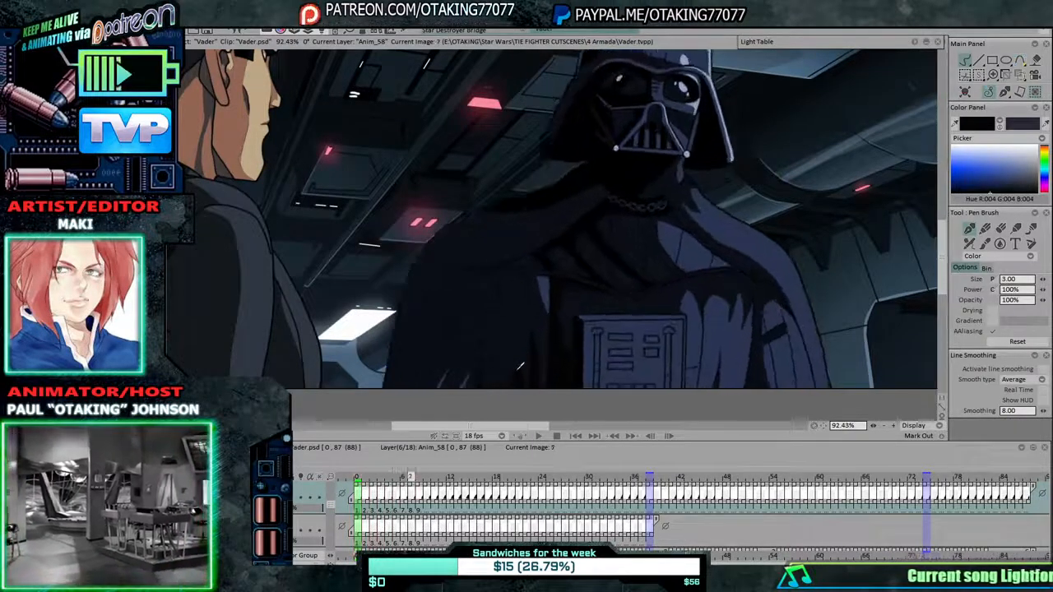
pyautogui.press('Right')
pyautogui.press('Right')
pyautogui.press('Right')
pyautogui.press('Right')
pyautogui.press('Right')
pyautogui.press('Right')
pyautogui.press('Right')
pyautogui.press('Right')
pyautogui.press('Right')
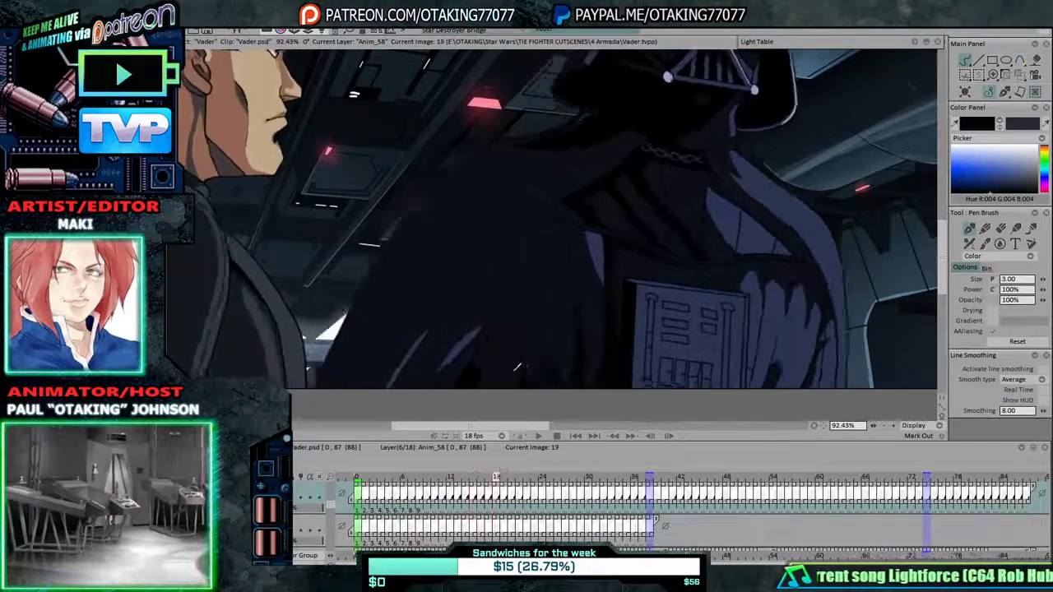
pyautogui.press('Right')
pyautogui.press('Right')
pyautogui.press('Right')
pyautogui.press('Right')
pyautogui.press('Right')
pyautogui.press('Right')
pyautogui.press('Right')
pyautogui.press('Right')
pyautogui.press('Right')
pyautogui.press('Right')
pyautogui.press('Right')
pyautogui.press('Right')
pyautogui.press('Right')
pyautogui.press('Right')
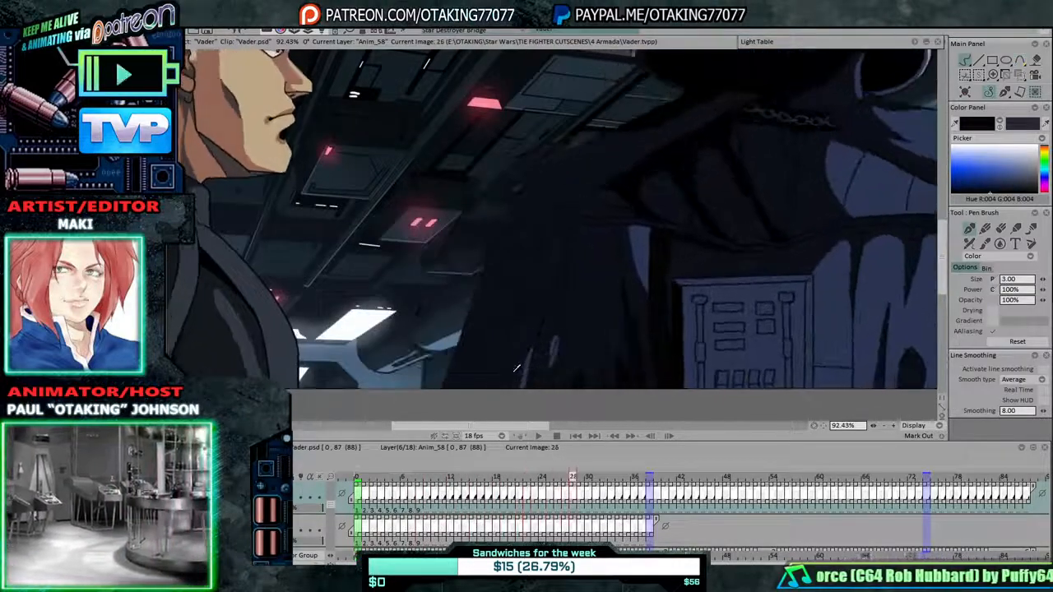
pyautogui.press('Right')
pyautogui.press('Right')
pyautogui.press('Right')
pyautogui.press('Right')
pyautogui.press('Right')
pyautogui.press('Right')
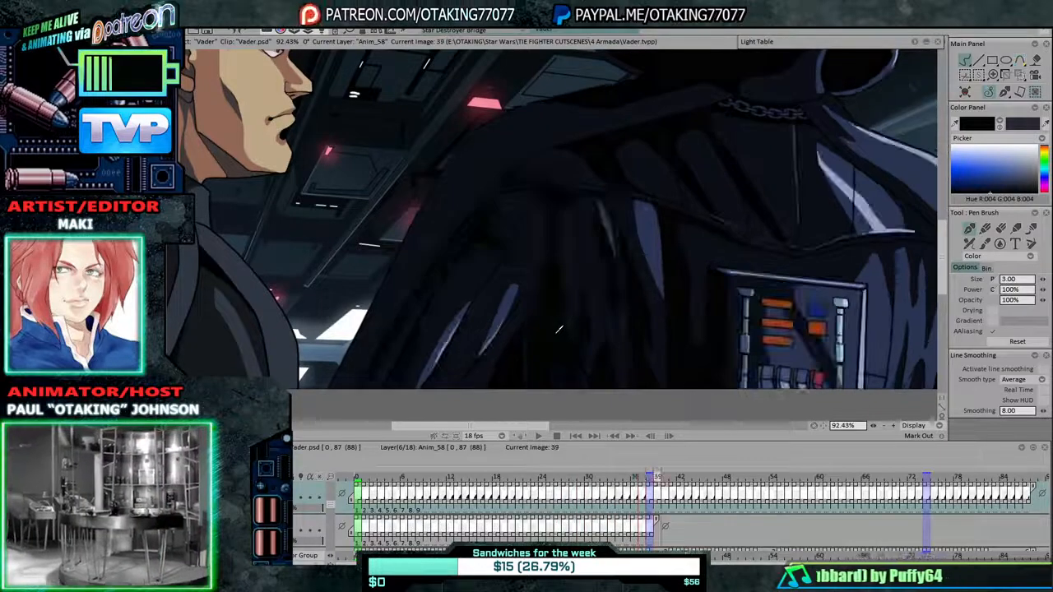
# Flip repeatedly between frames 37 and 38 to compare the cape folds with the fully detailed frame.
pyautogui.press('Left')
pyautogui.press('Left')
pyautogui.press('Right')
pyautogui.press('Left')
pyautogui.press('Right')
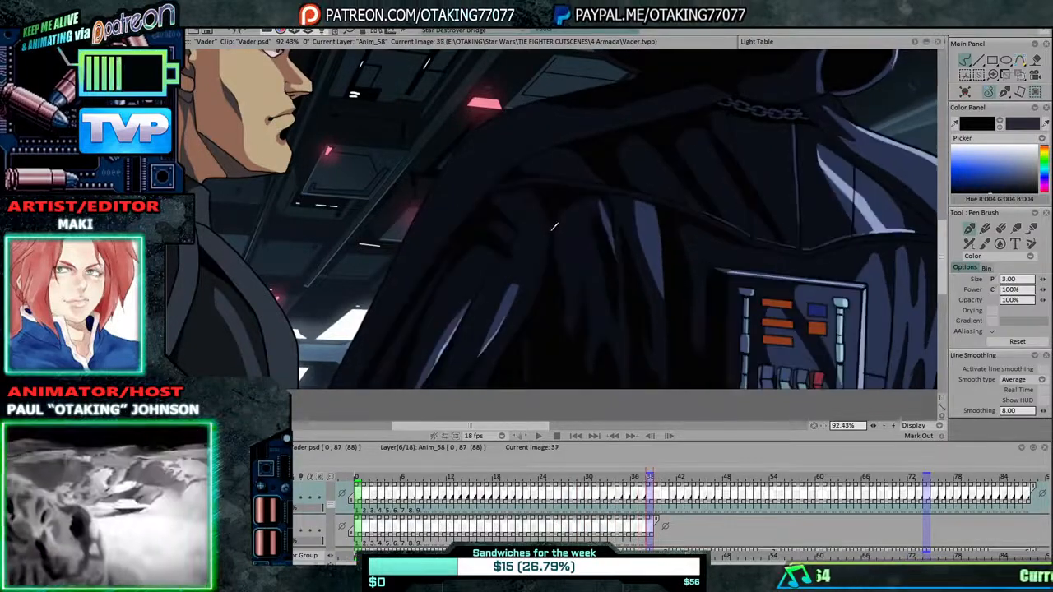
pyautogui.press('Left')
pyautogui.press('Right')
pyautogui.press('Left')
pyautogui.press('Right')
pyautogui.press('Left')
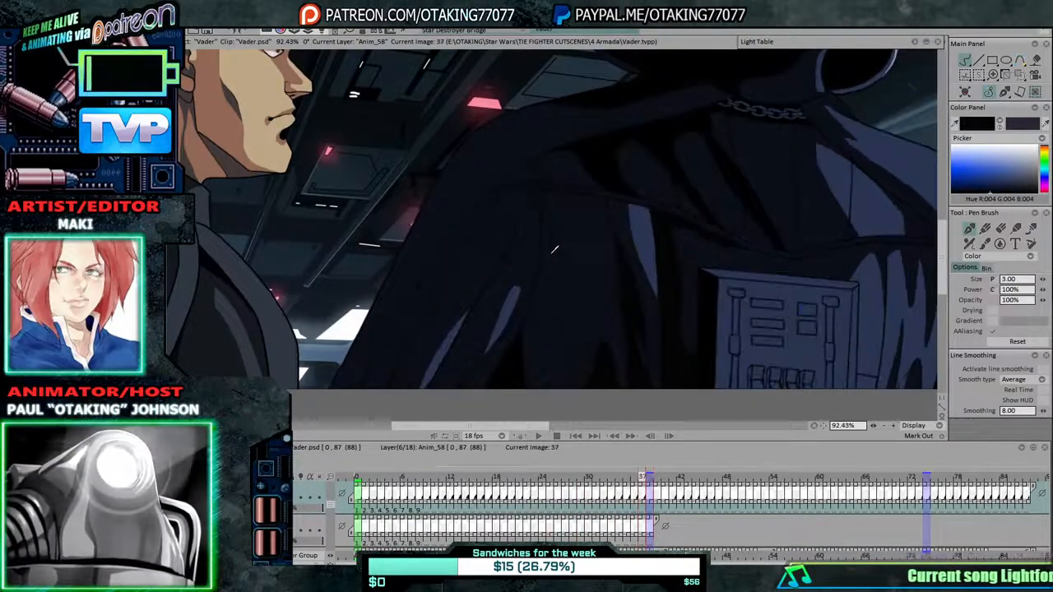
pyautogui.press('Left')
pyautogui.press('Right')
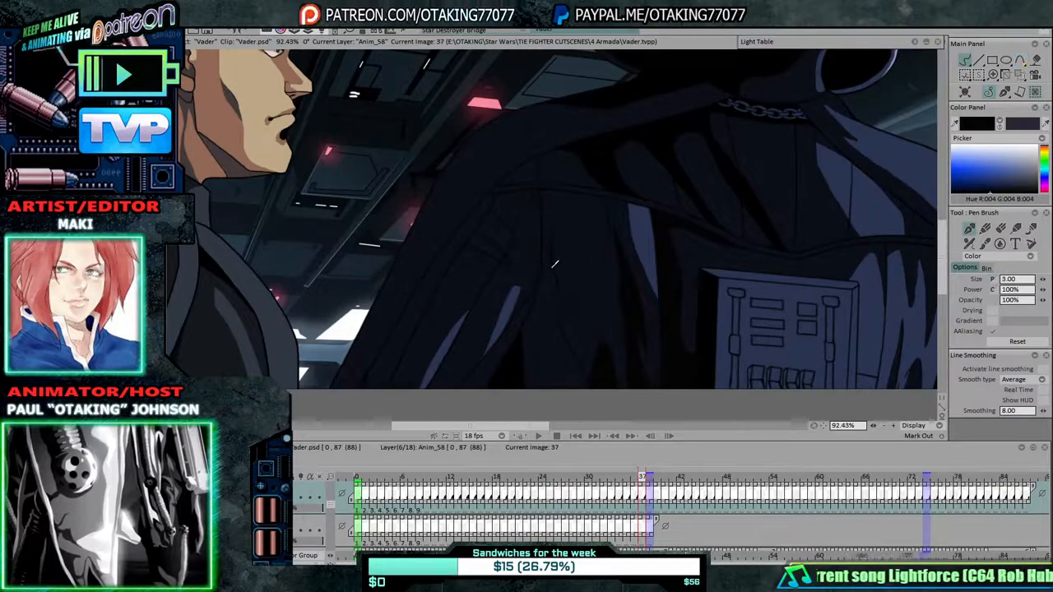
# Step back from frame 37 to frame 29 to examine the shoulder and sleeve folds of the cape.
pyautogui.press('Left')
pyautogui.press('Left')
pyautogui.press('Right')
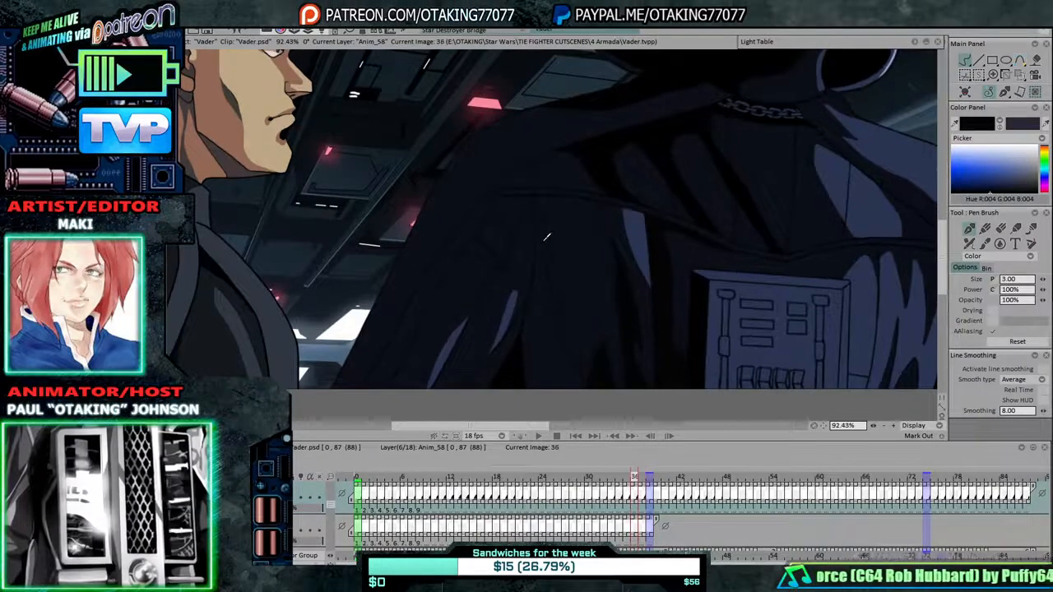
pyautogui.press('Left')
pyautogui.press('Left')
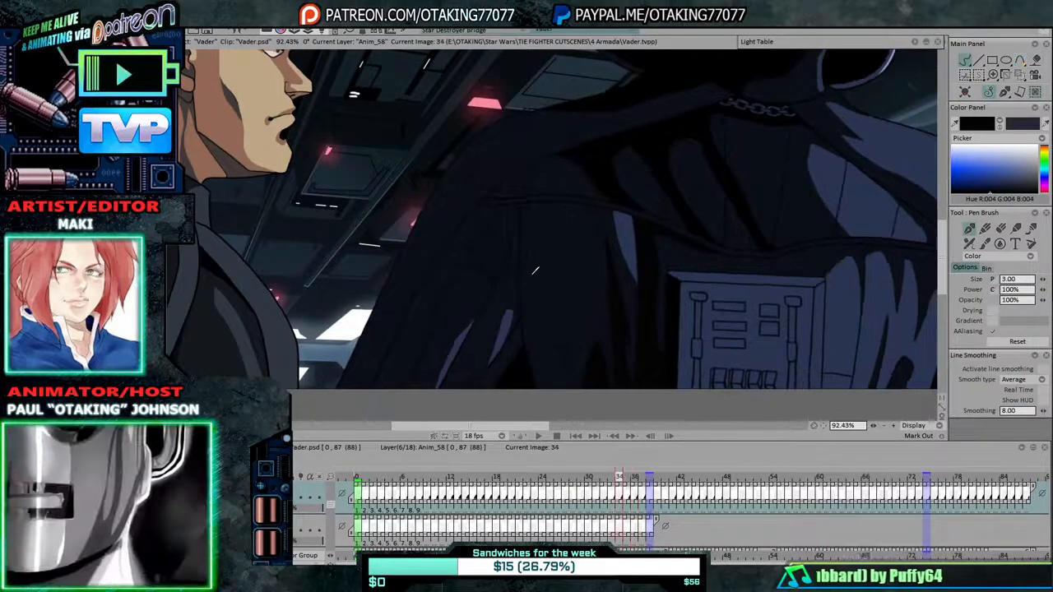
pyautogui.press('Left')
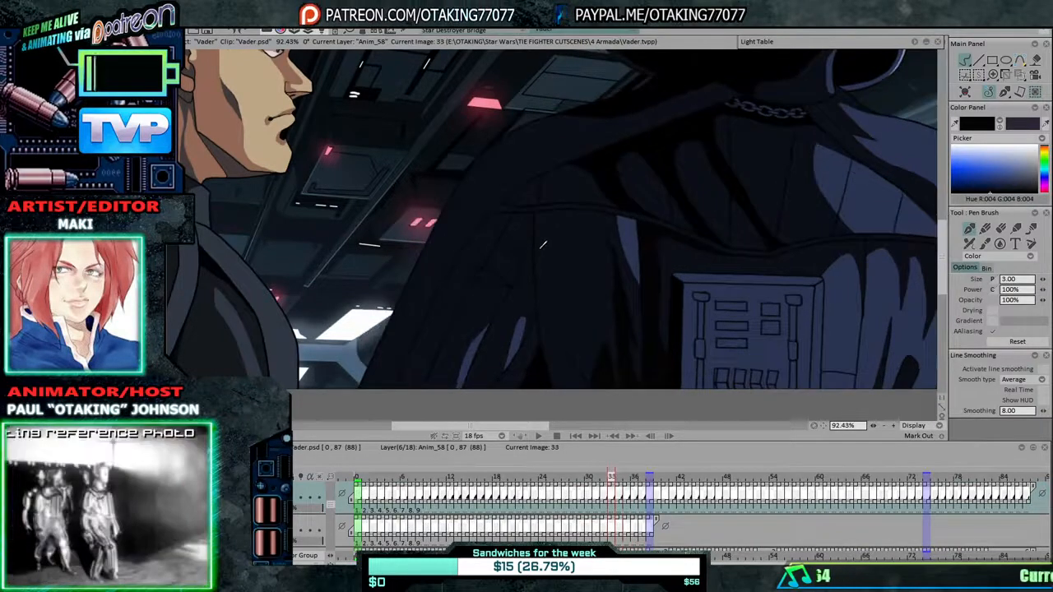
pyautogui.press('Left')
pyautogui.press('Left')
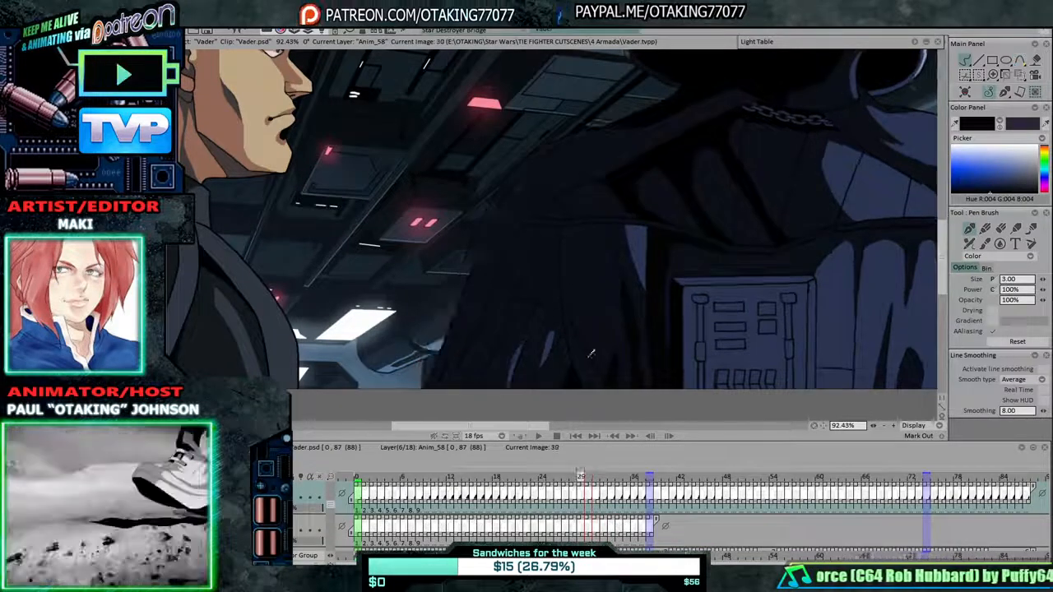
# Step back from frame 30 to frame 20 to examine how the sleeve and chest folds of the cape shift.
pyautogui.press('Left')
pyautogui.press('Left')
pyautogui.press('Left')
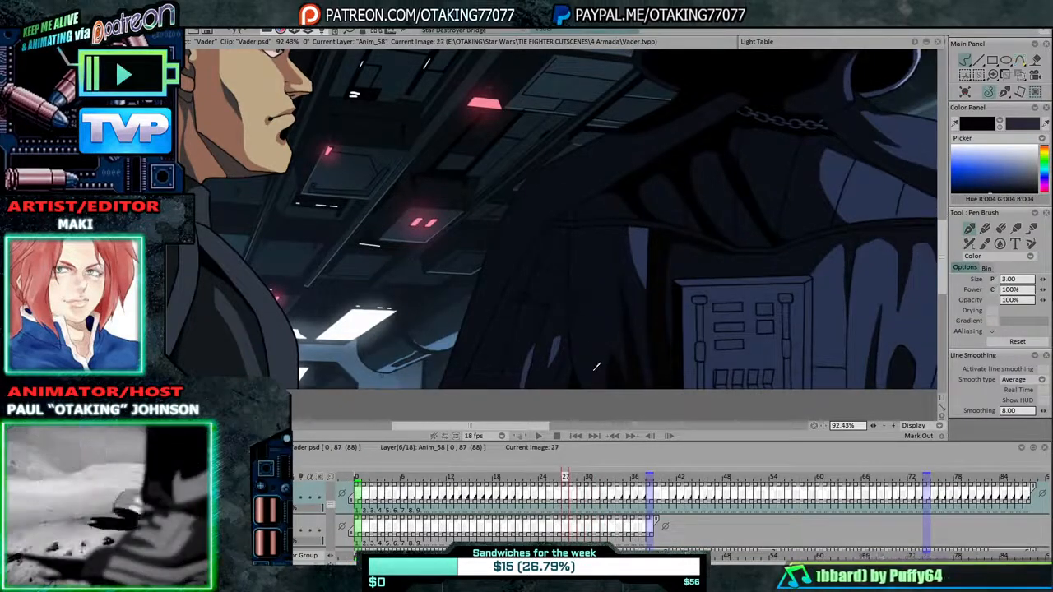
pyautogui.press('Left')
pyautogui.press('Left')
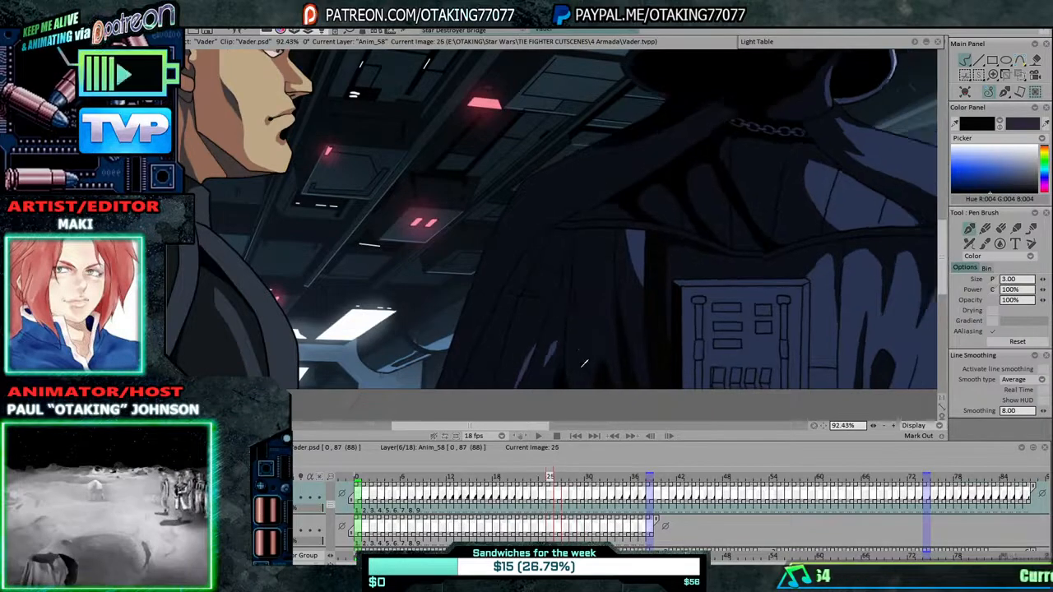
pyautogui.press('Left')
pyautogui.press('Left')
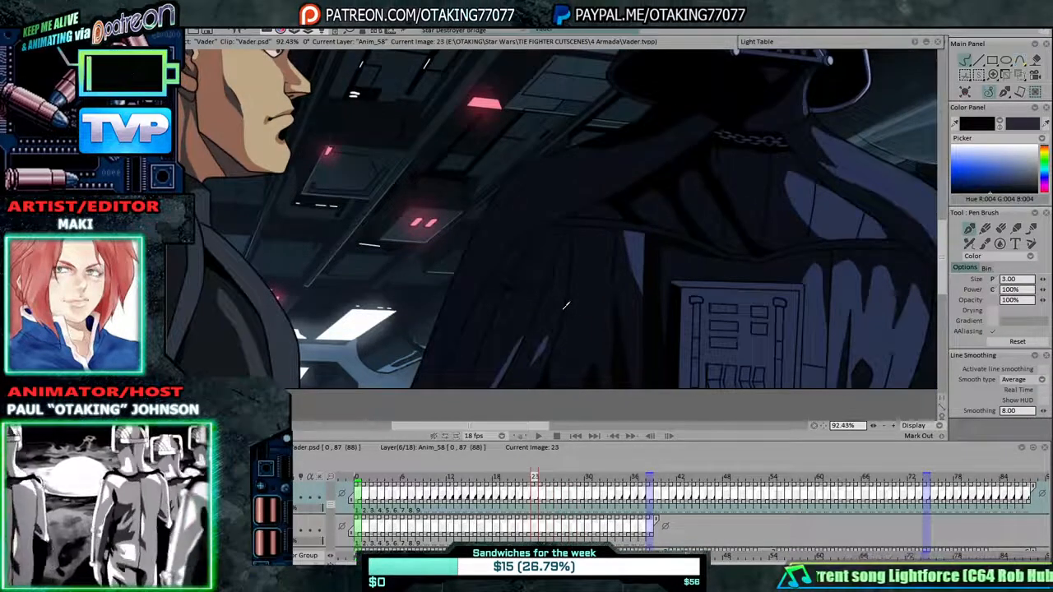
pyautogui.press('Right')
pyautogui.press('Left')
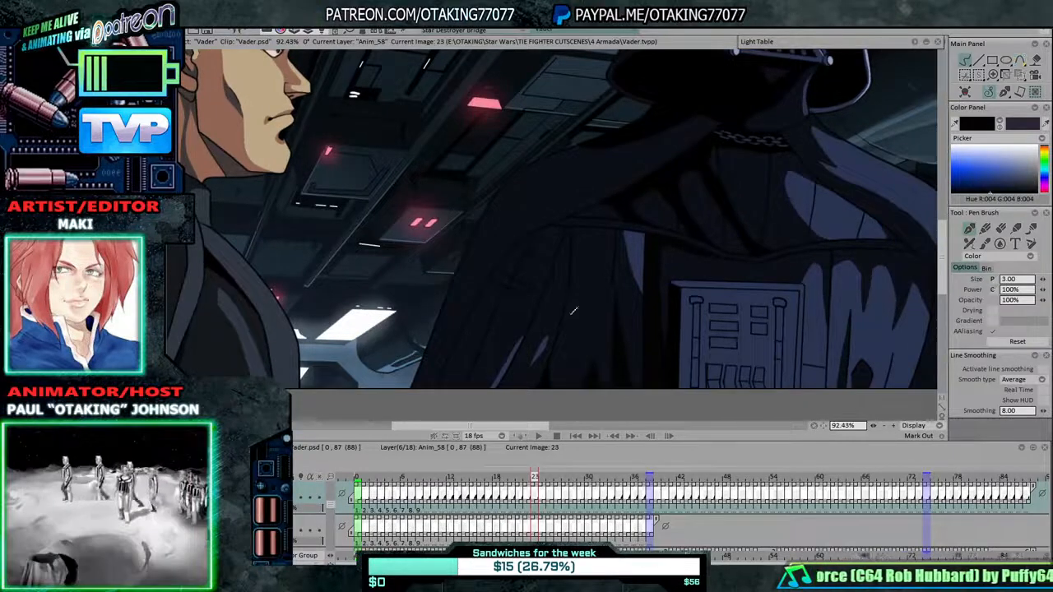
pyautogui.press('Left')
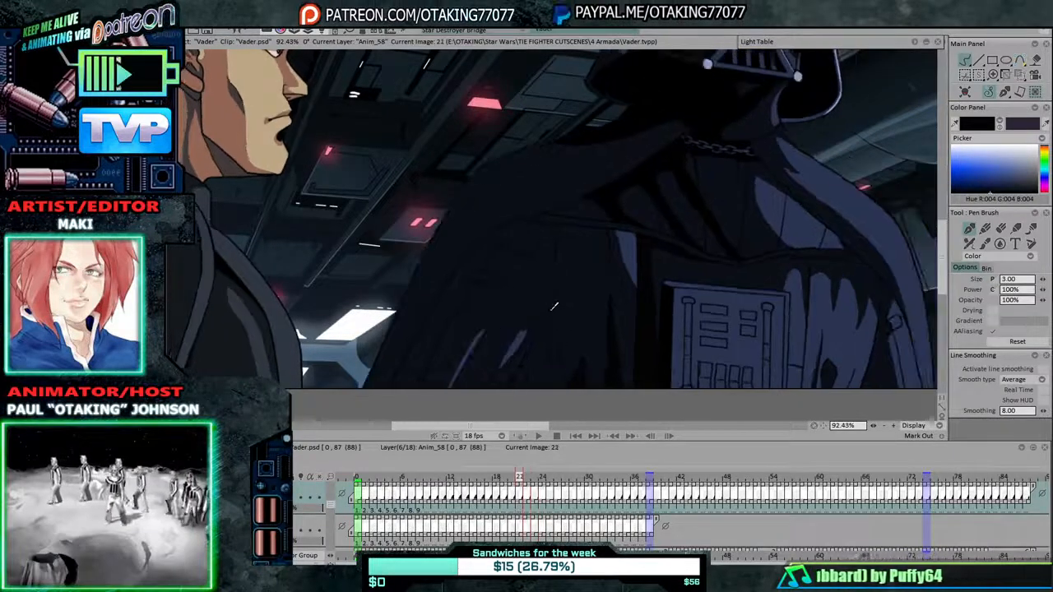
pyautogui.press('Left')
pyautogui.press('Left')
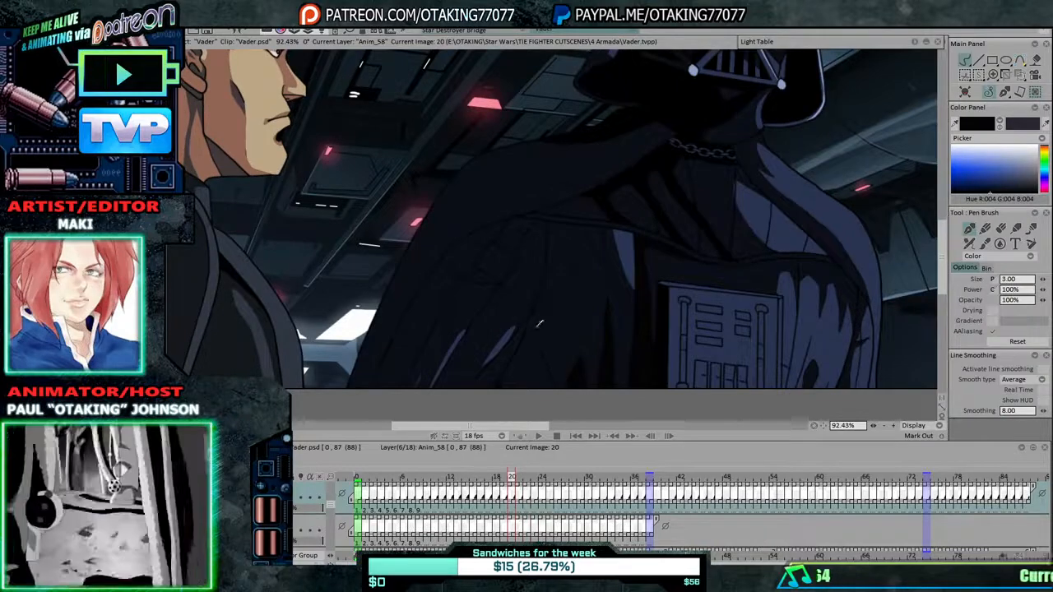
# Step back from frame 20 to frame 0 to examine the cape's shoulder line and lower folds through the turn.
pyautogui.press('Left')
pyautogui.press('Left')
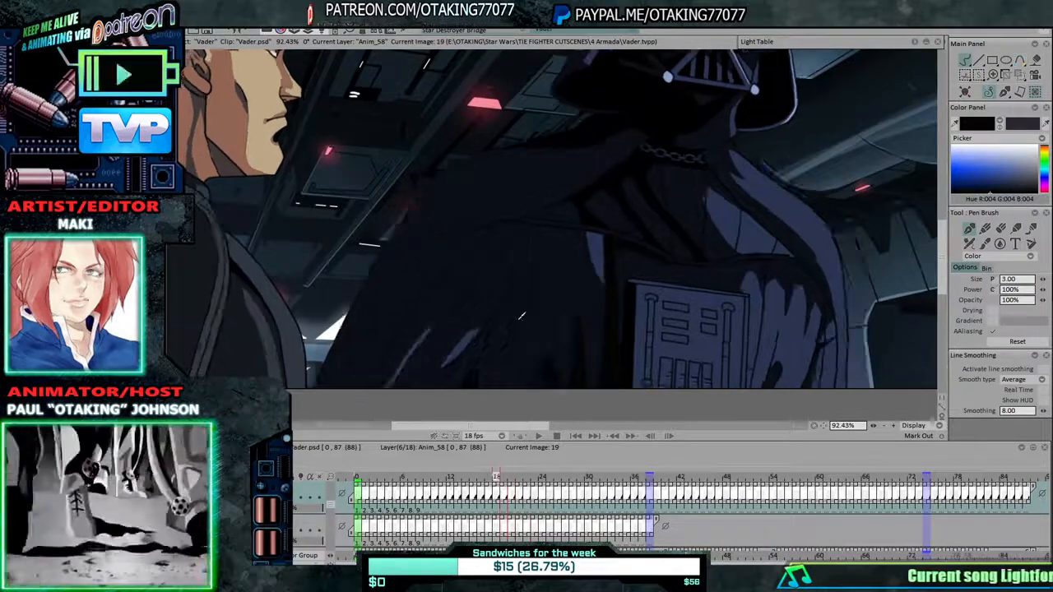
pyautogui.press('Left')
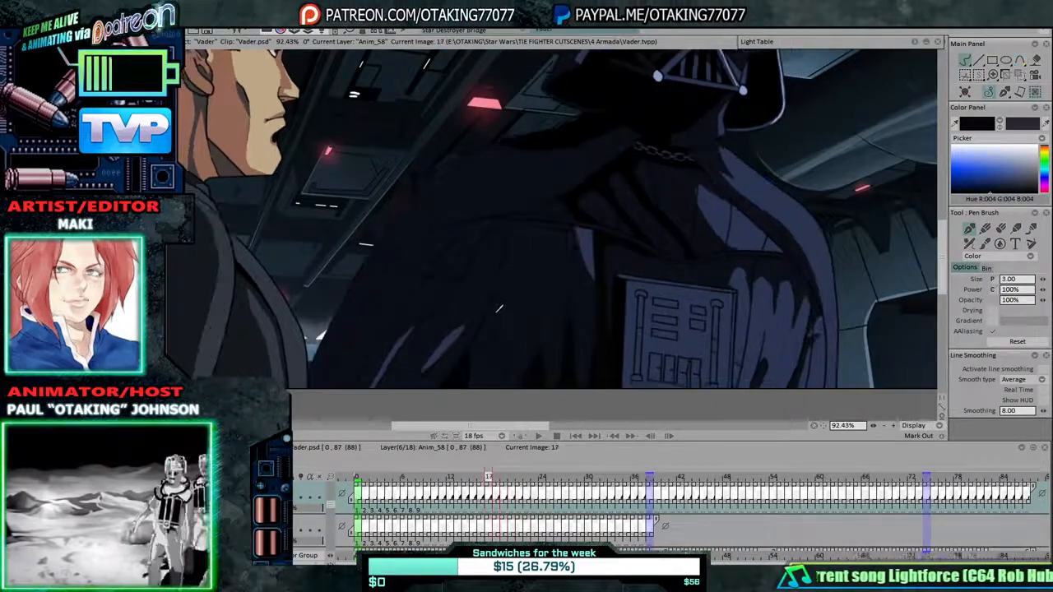
pyautogui.press('Left')
pyautogui.press('Left')
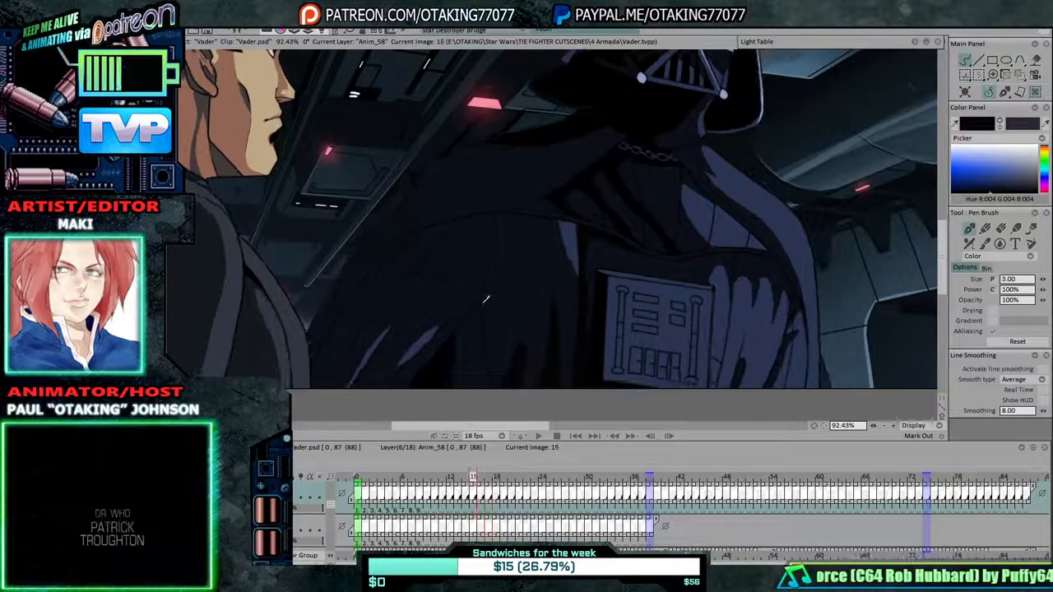
pyautogui.press('Left')
pyautogui.press('Left')
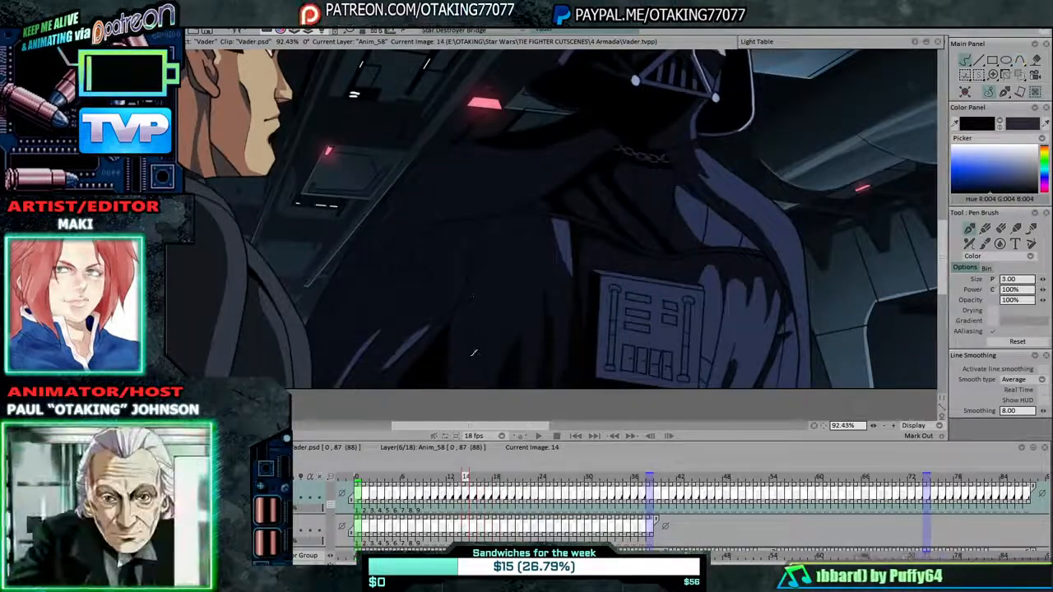
pyautogui.press('Left')
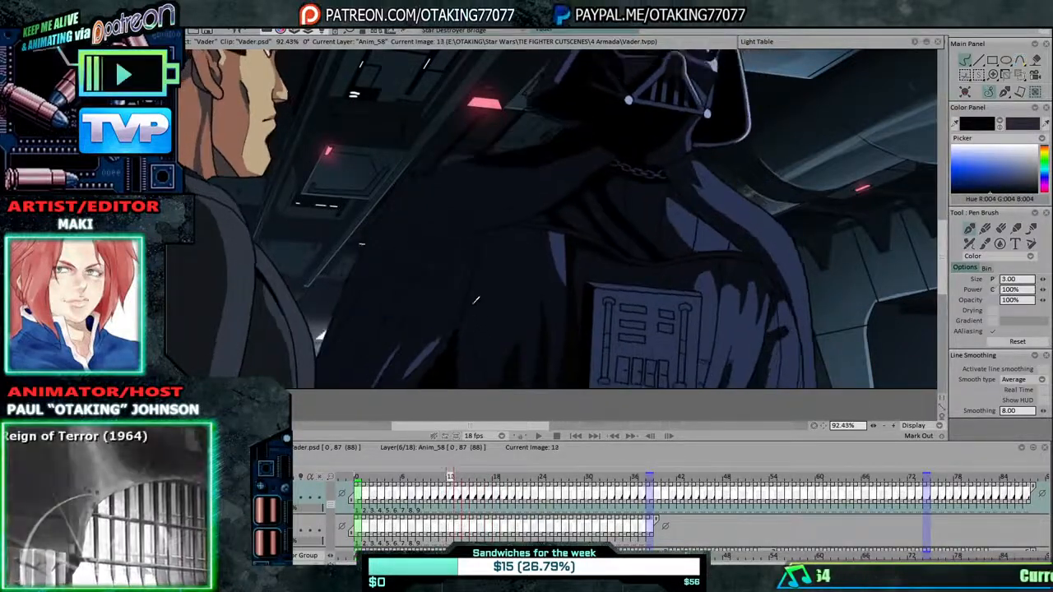
pyautogui.press('Left')
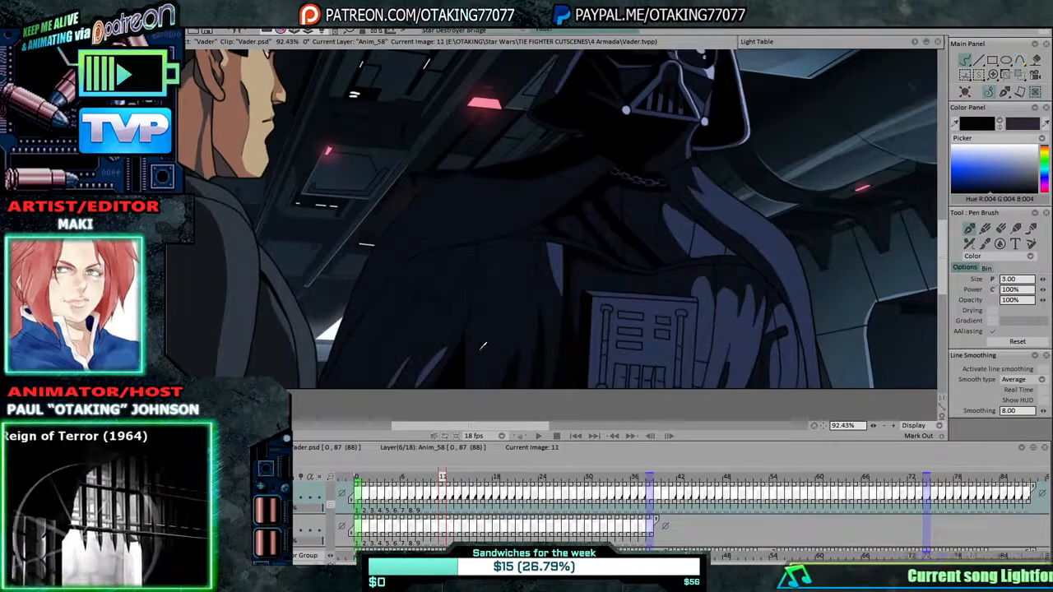
pyautogui.press('Left')
pyautogui.press('Left')
pyautogui.press('Left')
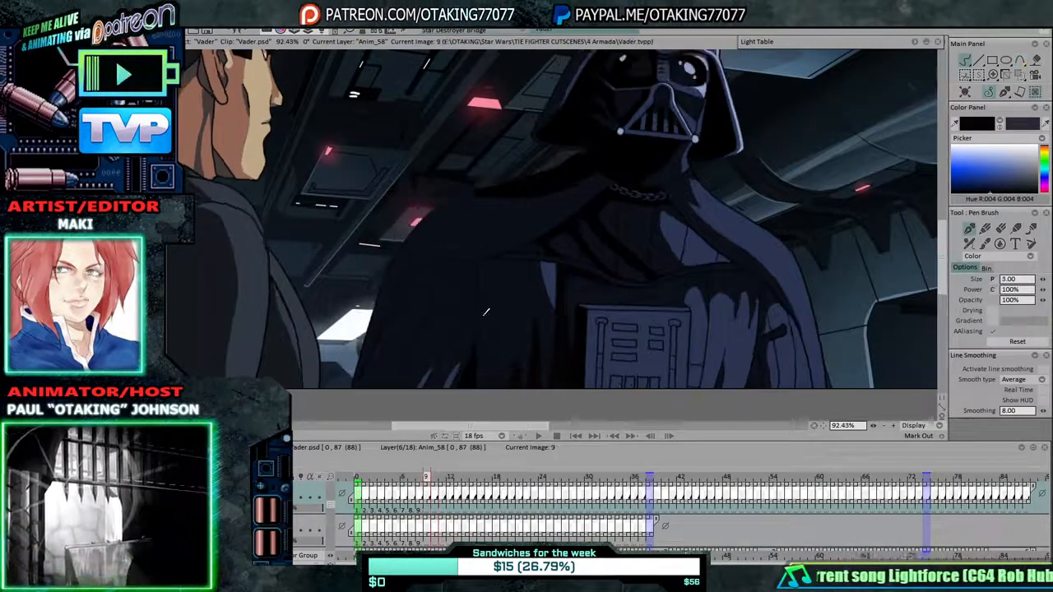
pyautogui.press('Left')
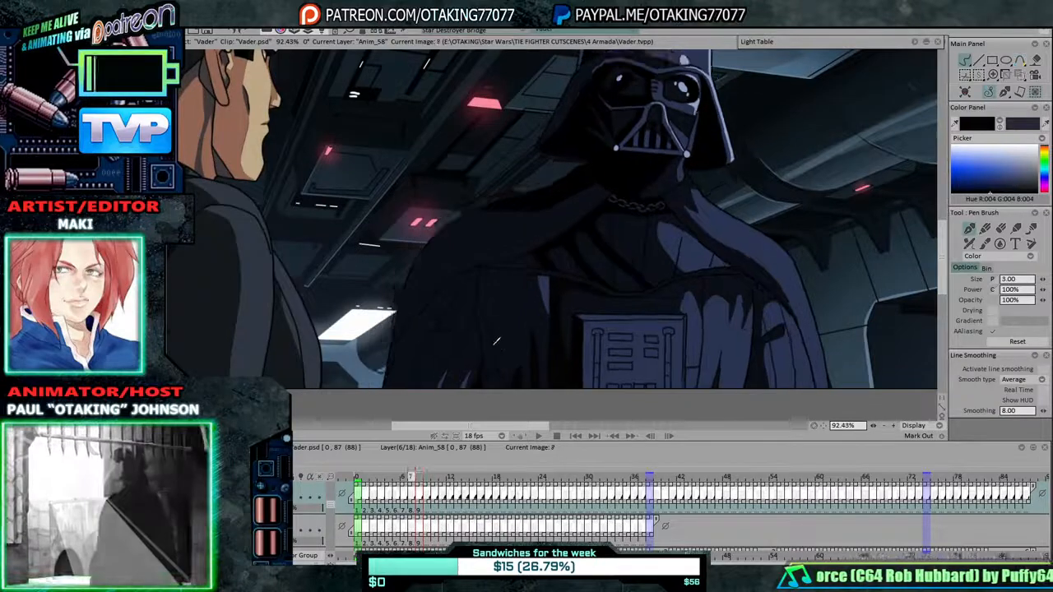
pyautogui.press('Left')
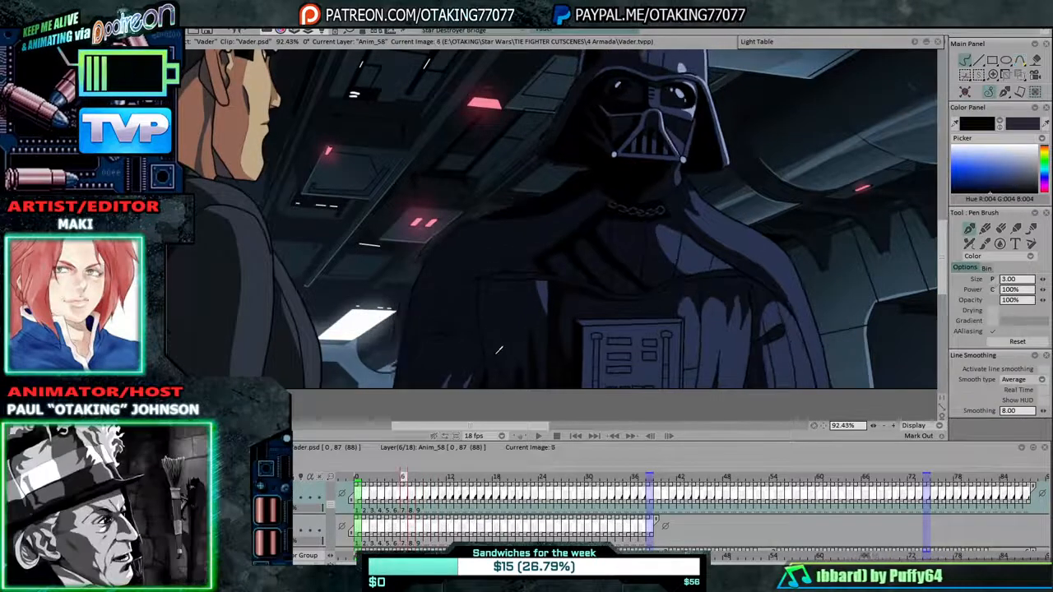
pyautogui.press('Left')
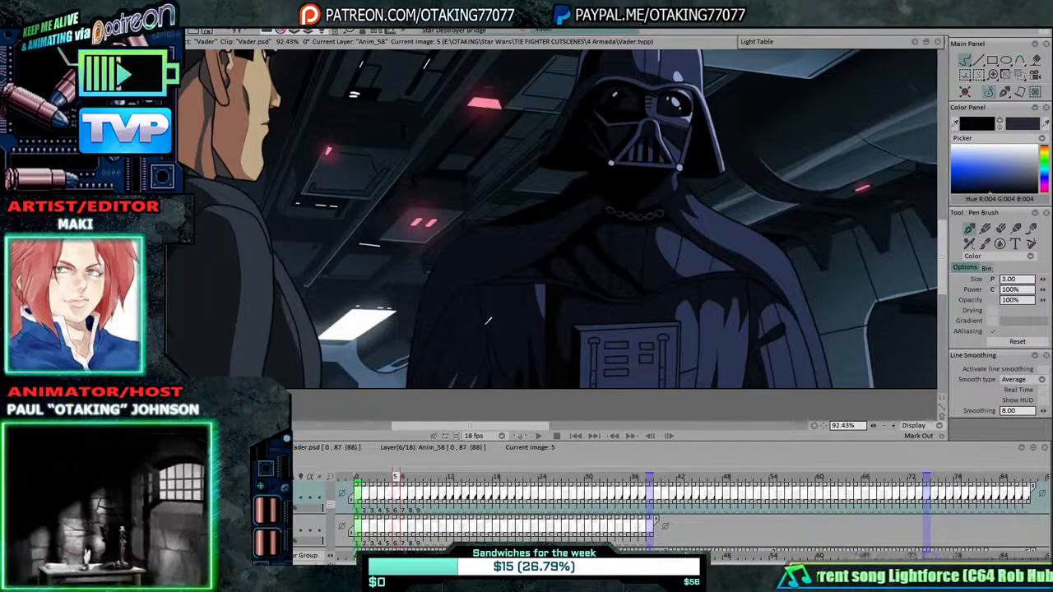
pyautogui.press('Left')
pyautogui.press('Right')
pyautogui.press('Left')
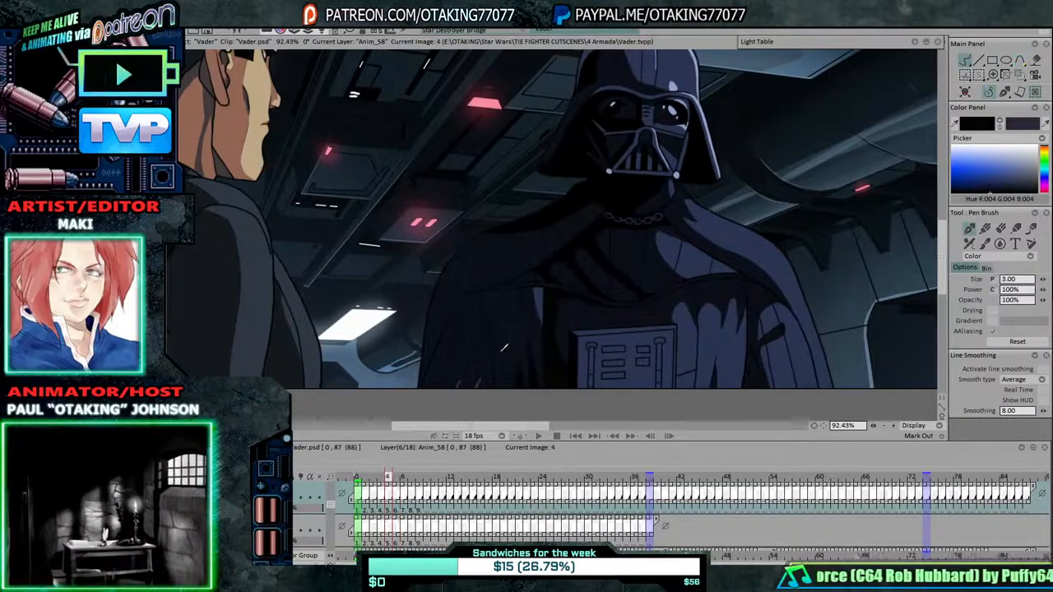
pyautogui.press('Left')
pyautogui.press('Left')
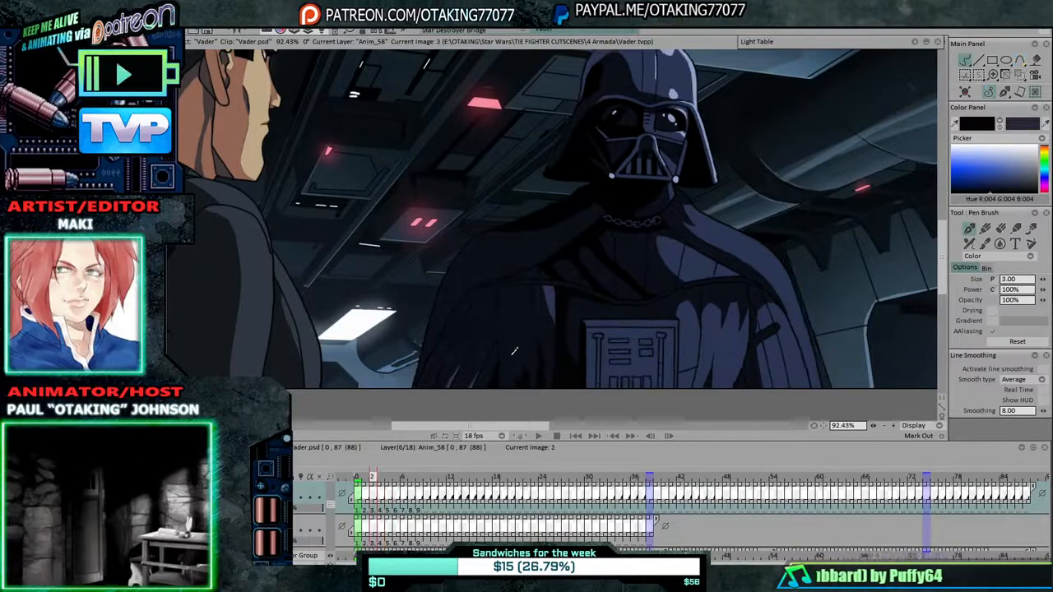
pyautogui.press('Left')
pyautogui.press('Left')
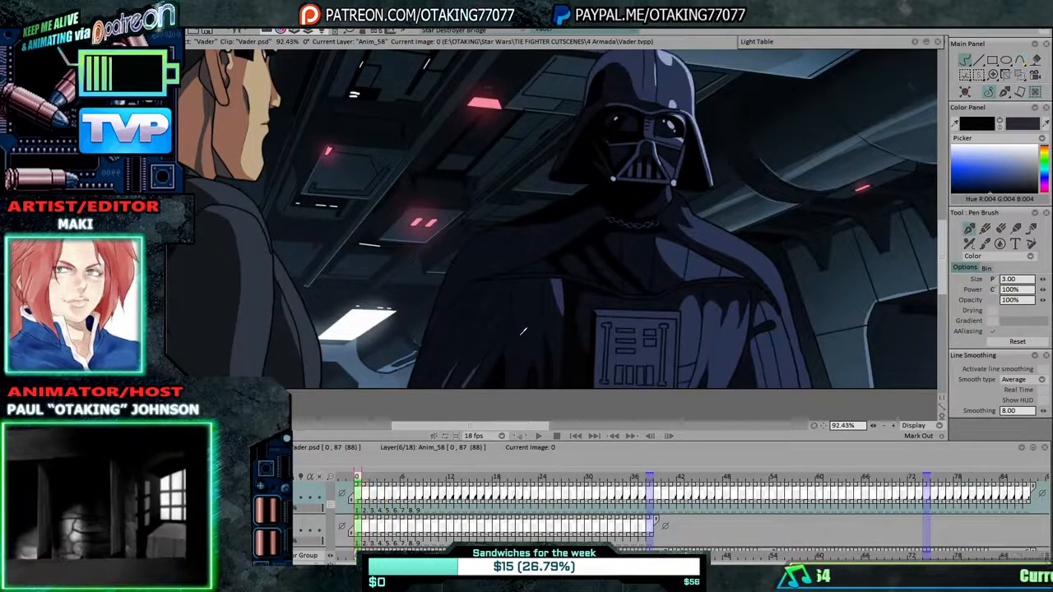
# Run forward from frame 0 to frame 38 to review the cape's motion up to the fully detailed frame.
pyautogui.press('Right')
pyautogui.press('Right')
pyautogui.press('Right')
pyautogui.press('Right')
pyautogui.press('Right')
pyautogui.press('Right')
pyautogui.press('Right')
pyautogui.press('Right')
pyautogui.press('Right')
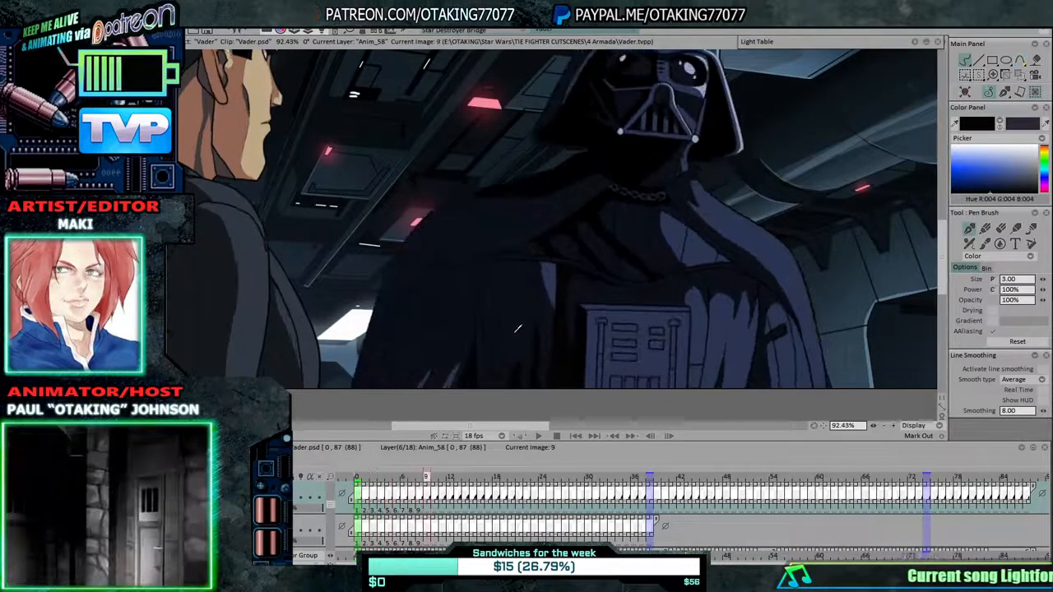
pyautogui.press('Right')
pyautogui.press('Right')
pyautogui.press('Right')
pyautogui.press('Right')
pyautogui.press('Right')
pyautogui.press('Right')
pyautogui.press('Right')
pyautogui.press('Right')
pyautogui.press('Right')
pyautogui.press('Right')
pyautogui.press('Right')
pyautogui.press('Right')
pyautogui.press('Right')
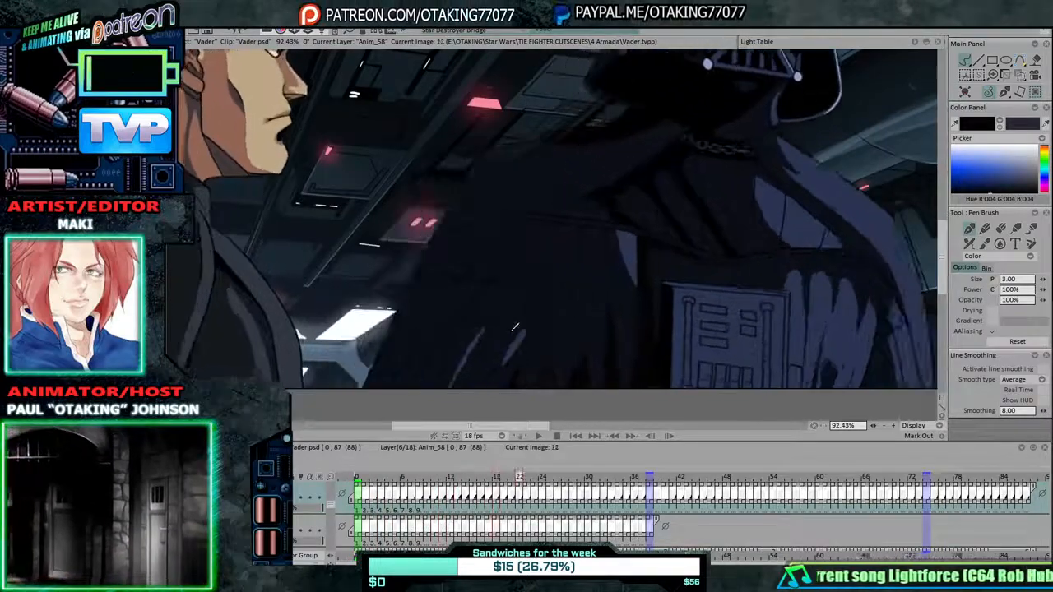
pyautogui.press('Right')
pyautogui.press('Right')
pyautogui.press('Right')
pyautogui.press('Right')
pyautogui.press('Right')
pyautogui.press('Right')
pyautogui.press('Right')
pyautogui.press('Right')
pyautogui.press('Right')
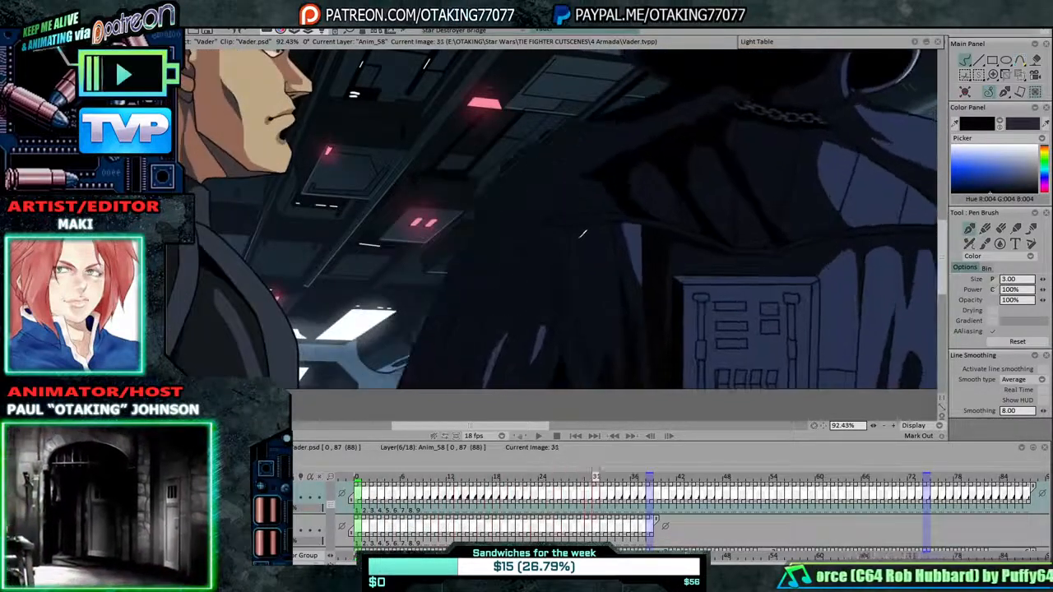
pyautogui.press('Right')
pyautogui.press('Right')
pyautogui.press('Right')
pyautogui.press('Right')
pyautogui.press('Right')
pyautogui.press('Right')
pyautogui.press('Right')
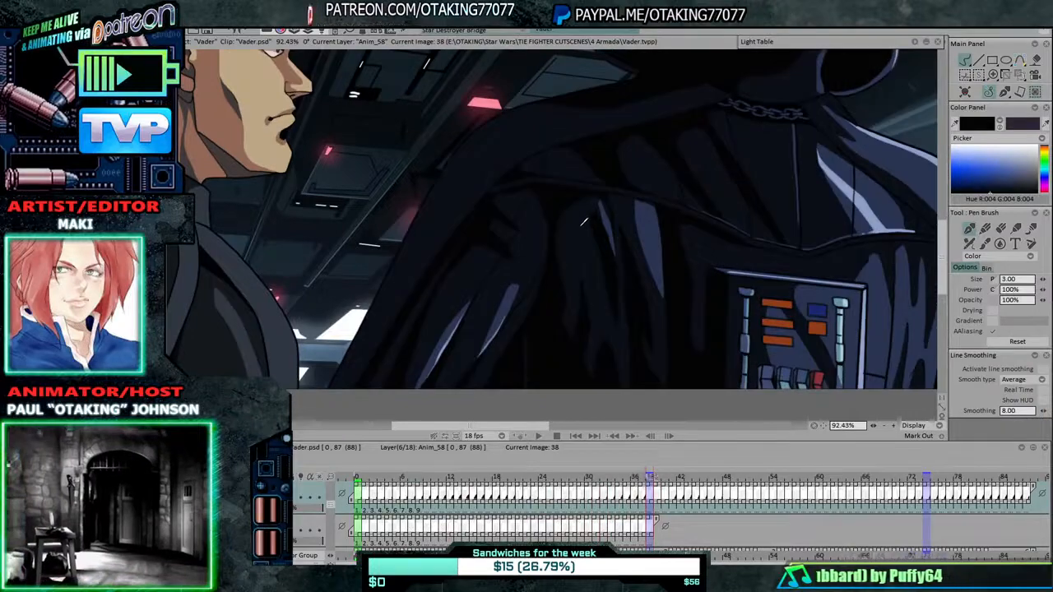
# Compare the shoulder and upper sleeve folds up close between frames 37 and 38.
pyautogui.moveTo(575, 216); pyautogui.dragTo(555, 232)
pyautogui.scroll(2, 578, 241)
pyautogui.press('Left')
pyautogui.press('Right')
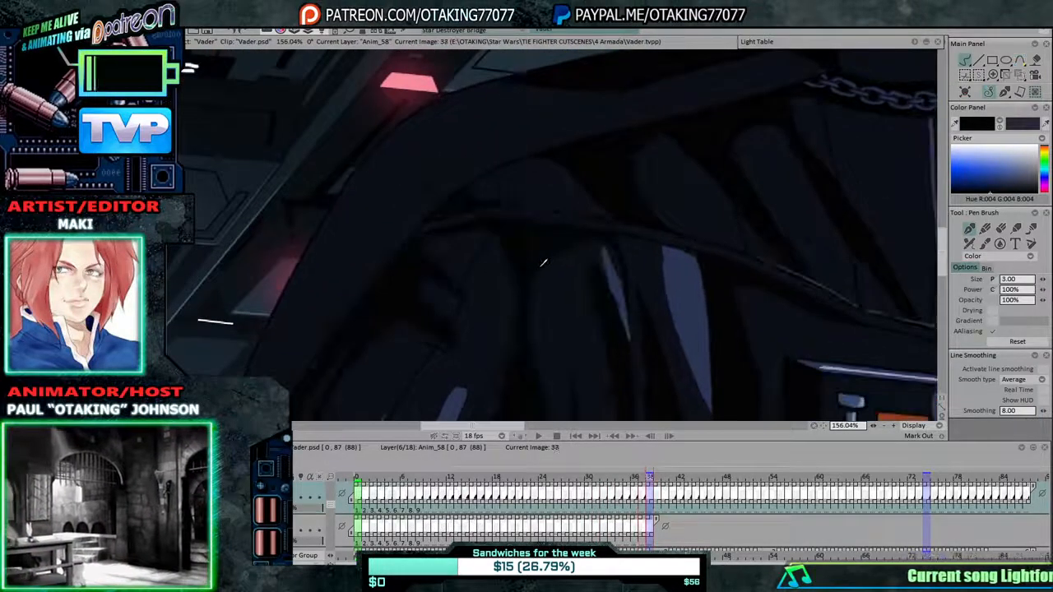
pyautogui.press('Left')
pyautogui.press('Right')
pyautogui.press('Left')
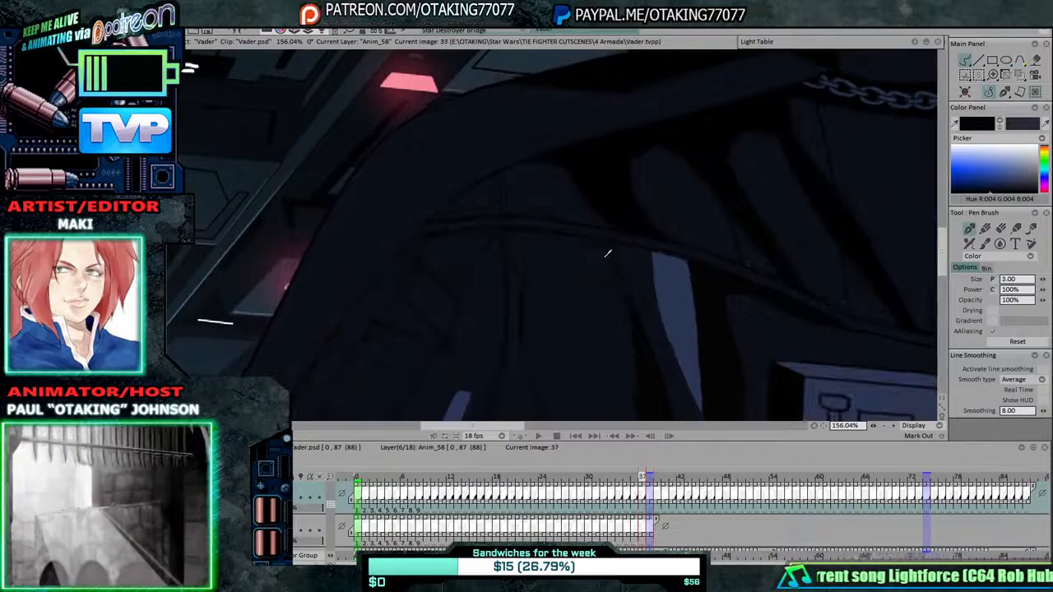
pyautogui.press('Right')
pyautogui.press('Left')
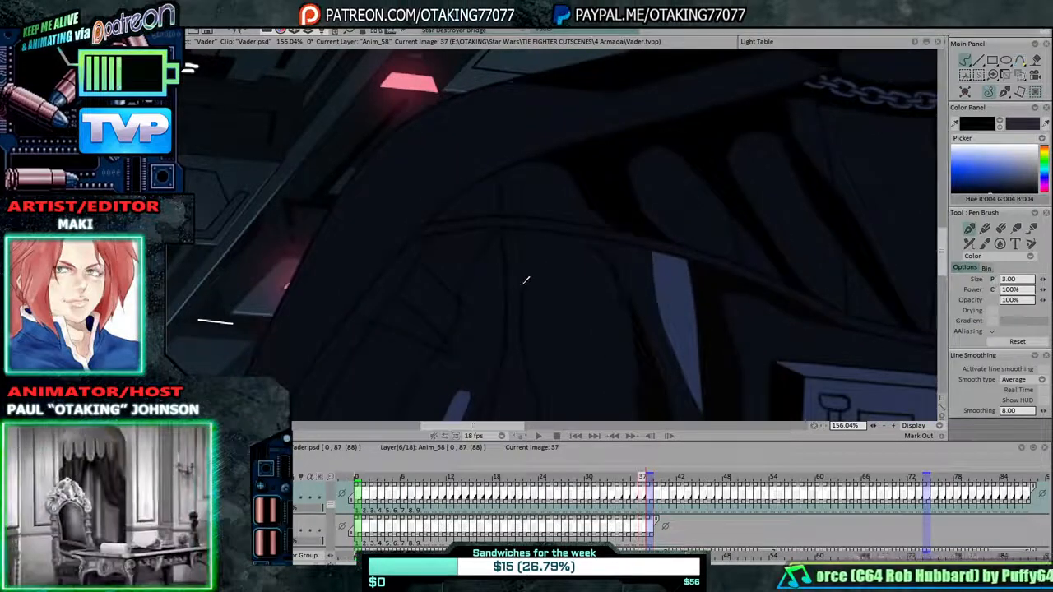
pyautogui.press('Right')
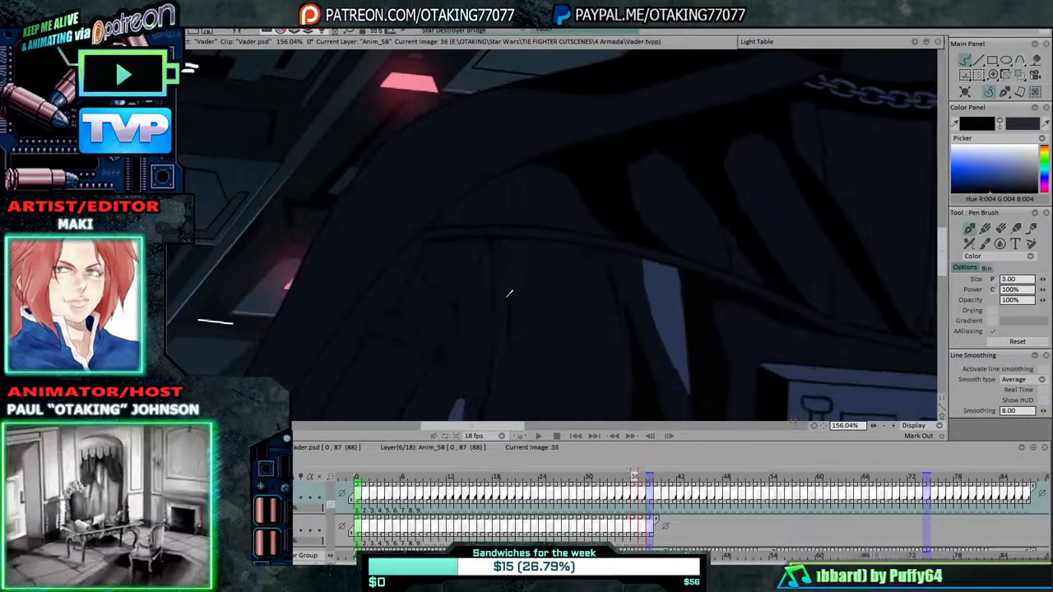
# Step back from frame 37 to frame 28 to examine the shoulder seam and upper sleeve folds up close.
pyautogui.press('Left')
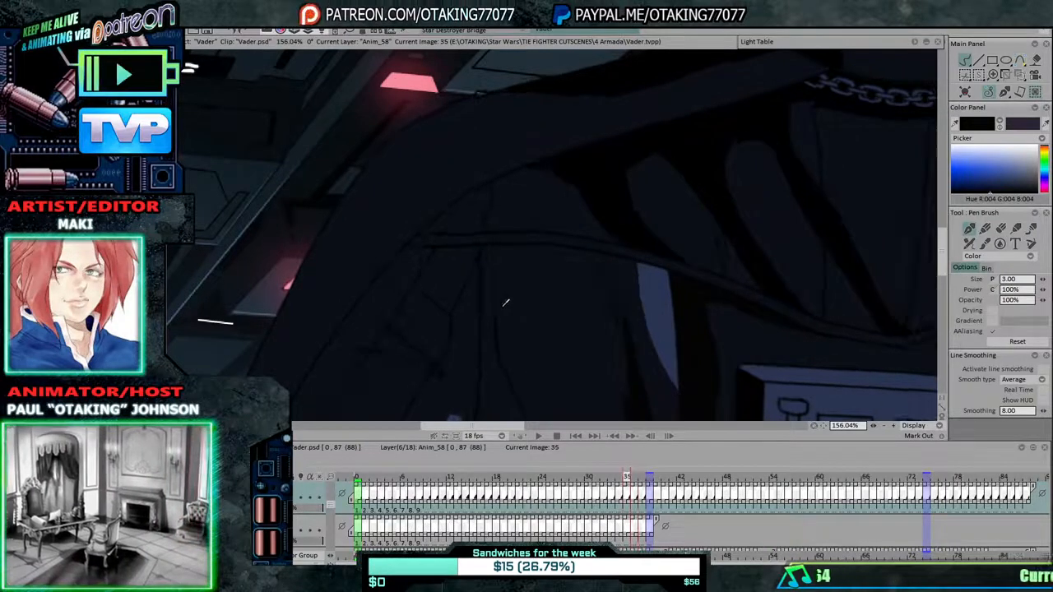
pyautogui.press('Left')
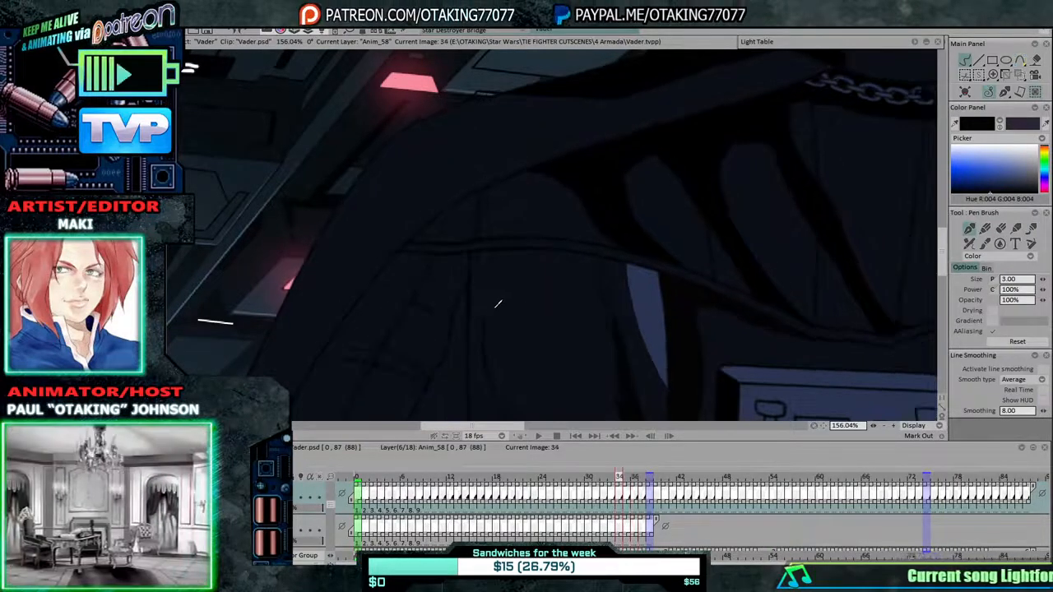
pyautogui.press('Left')
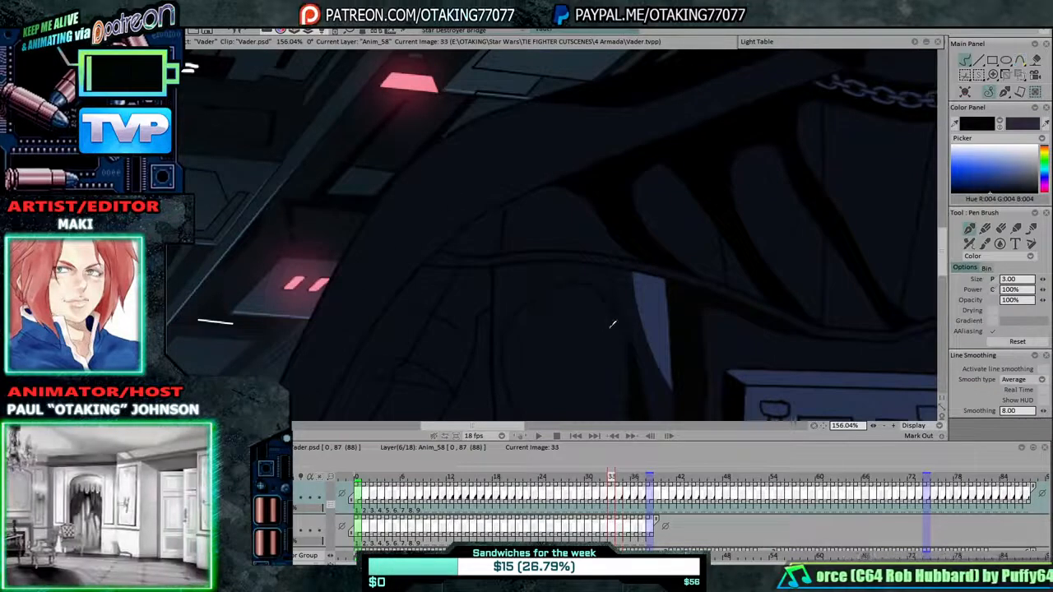
pyautogui.press('Left')
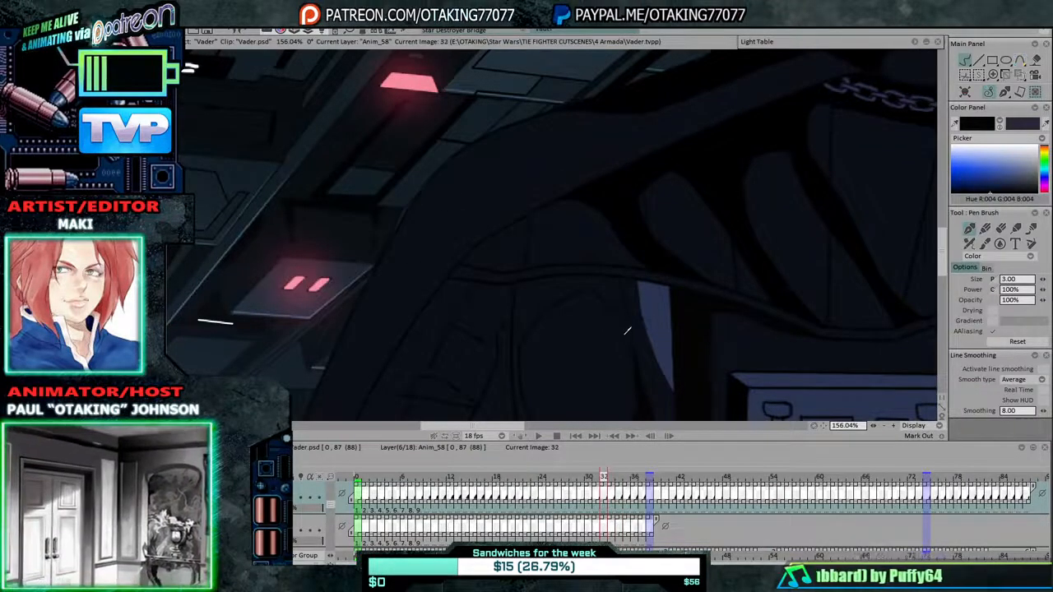
pyautogui.press('Left')
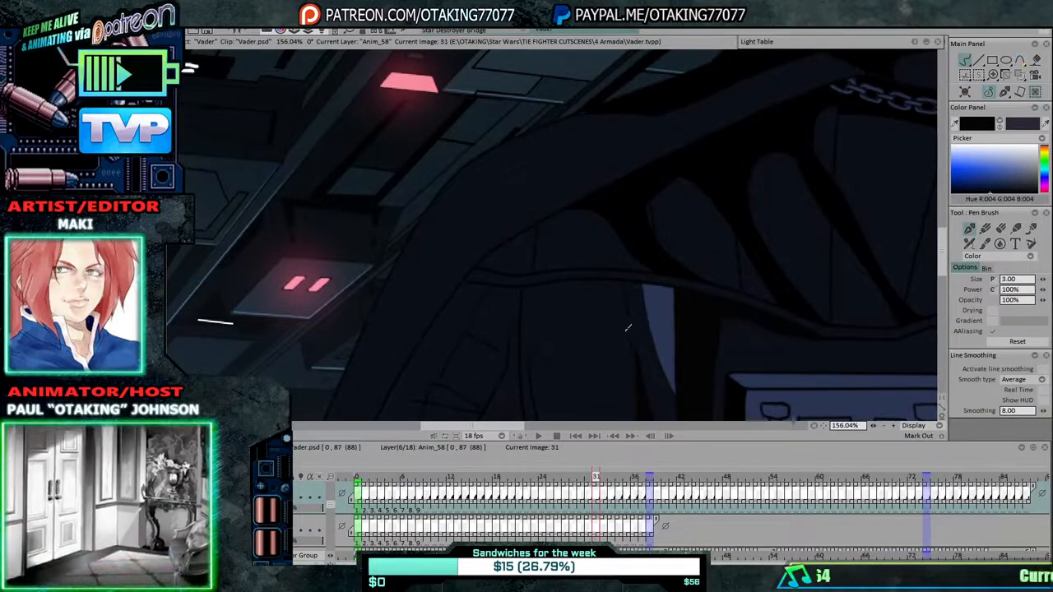
pyautogui.press('Left')
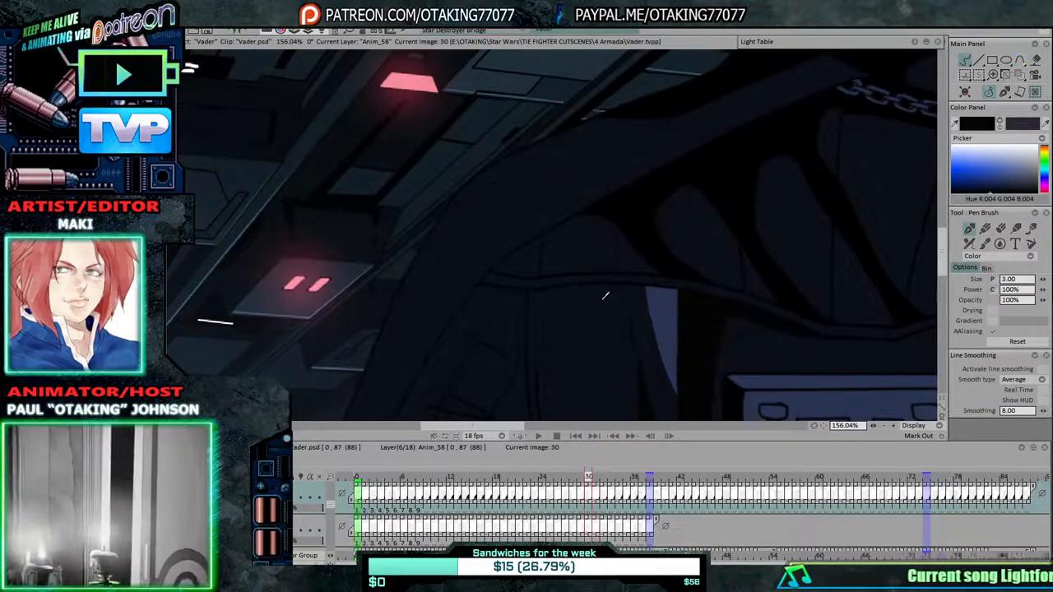
pyautogui.press('Left')
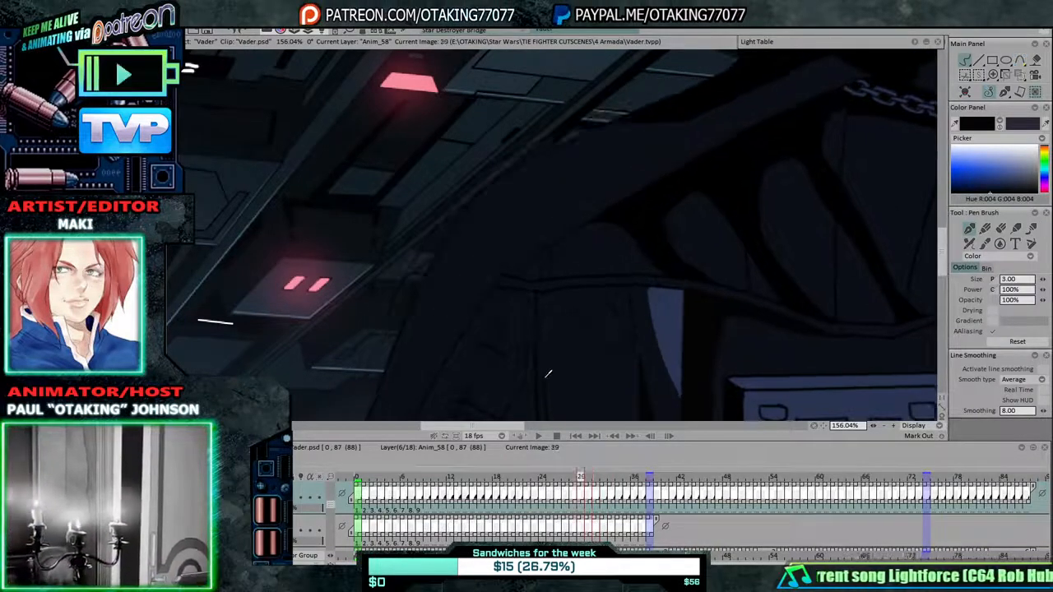
pyautogui.press('Left')
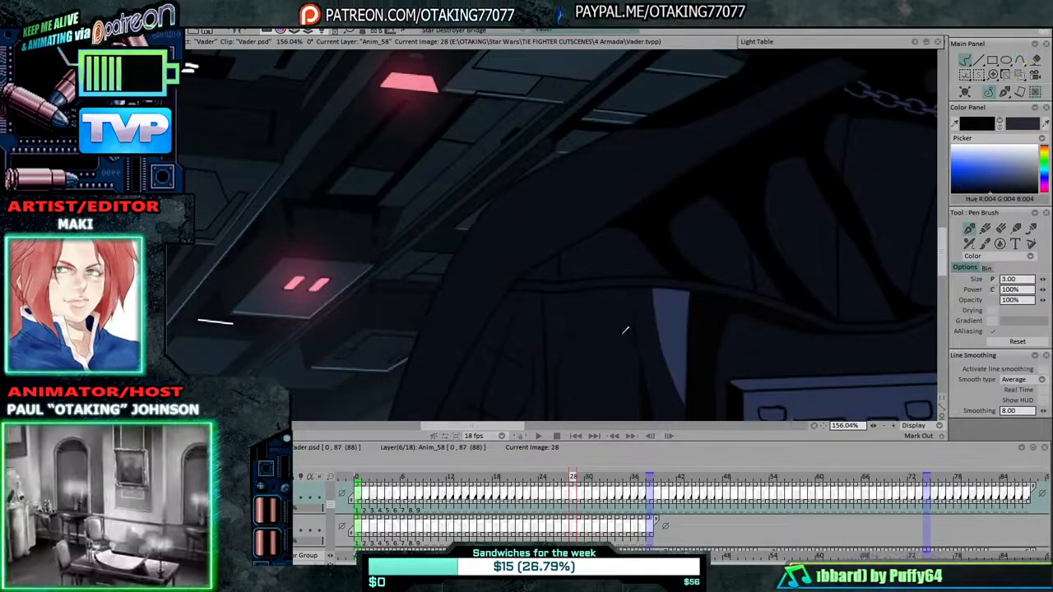
# Draw the curved sleeve fold below the shoulder seam on frames 27 to 25, checking each line against its neighbouring frame.
pyautogui.press('Left')
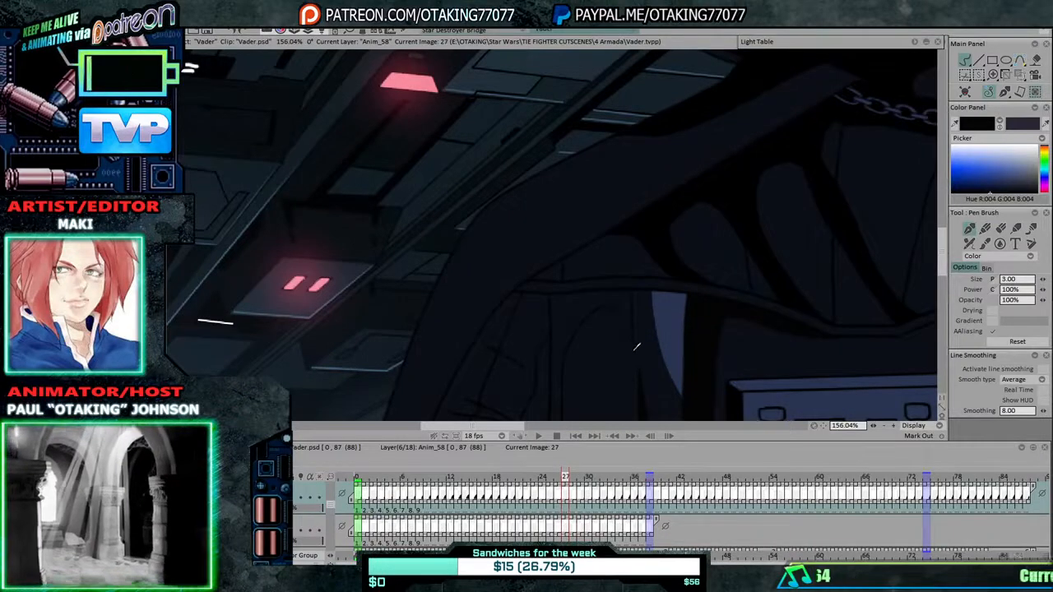
pyautogui.press('Right')
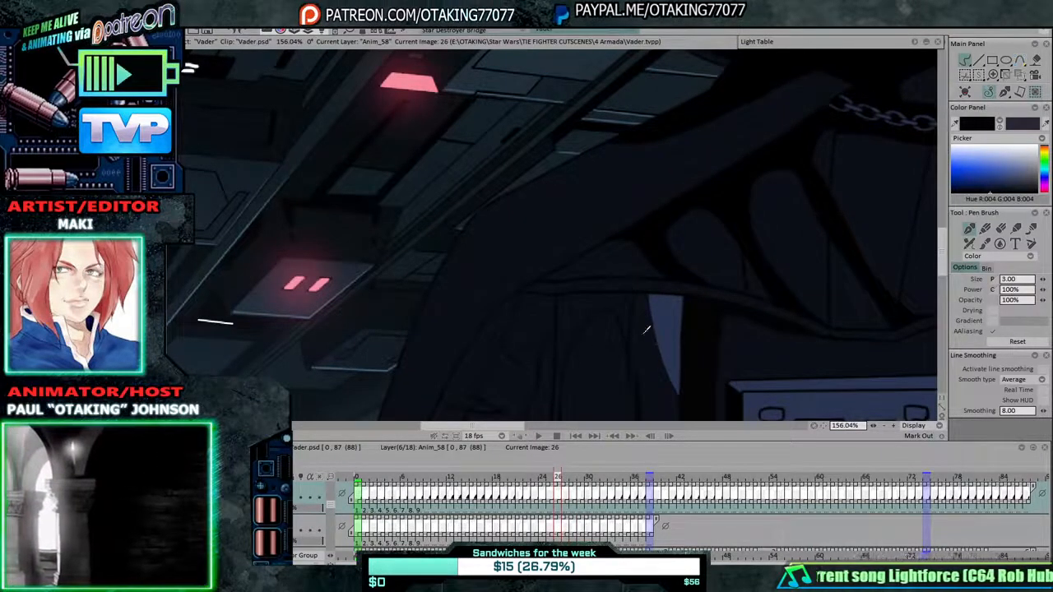
pyautogui.moveTo(645, 329); pyautogui.dragTo(623, 222)
pyautogui.press('Left')
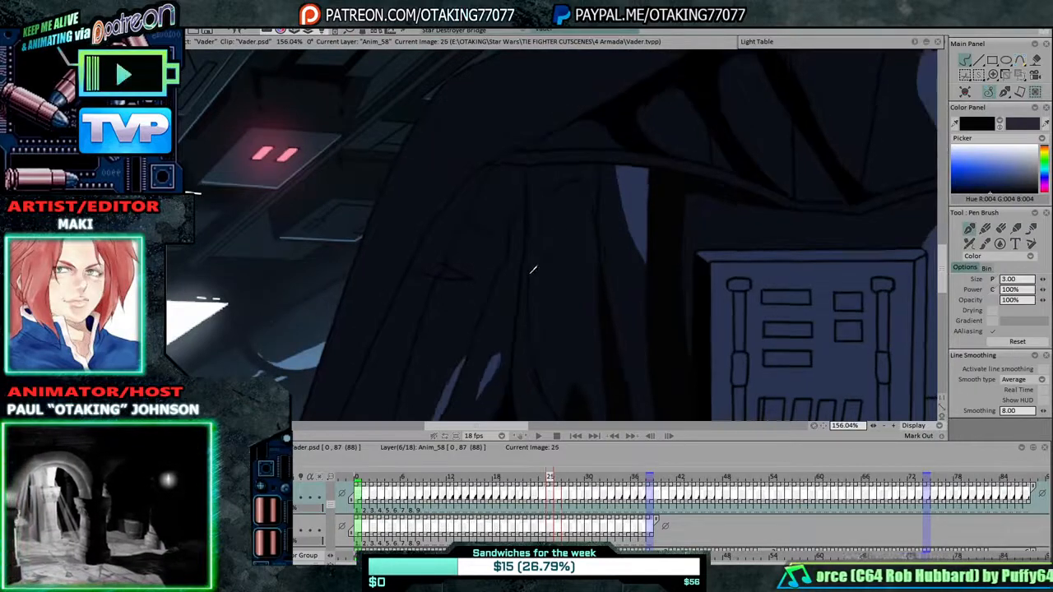
pyautogui.press('Right')
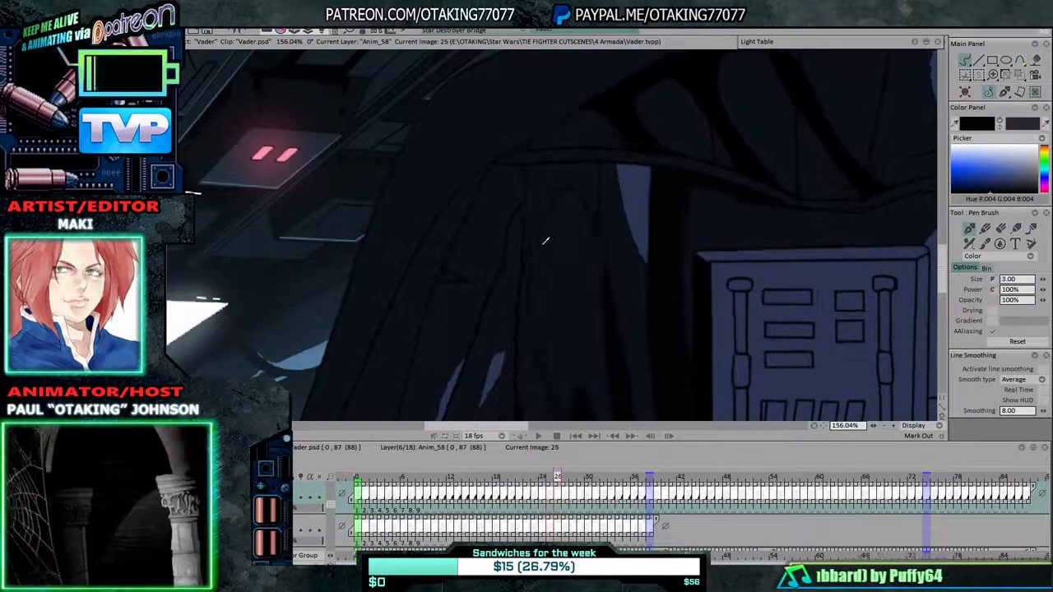
pyautogui.press('Left')
pyautogui.press('Right')
pyautogui.press('Left')
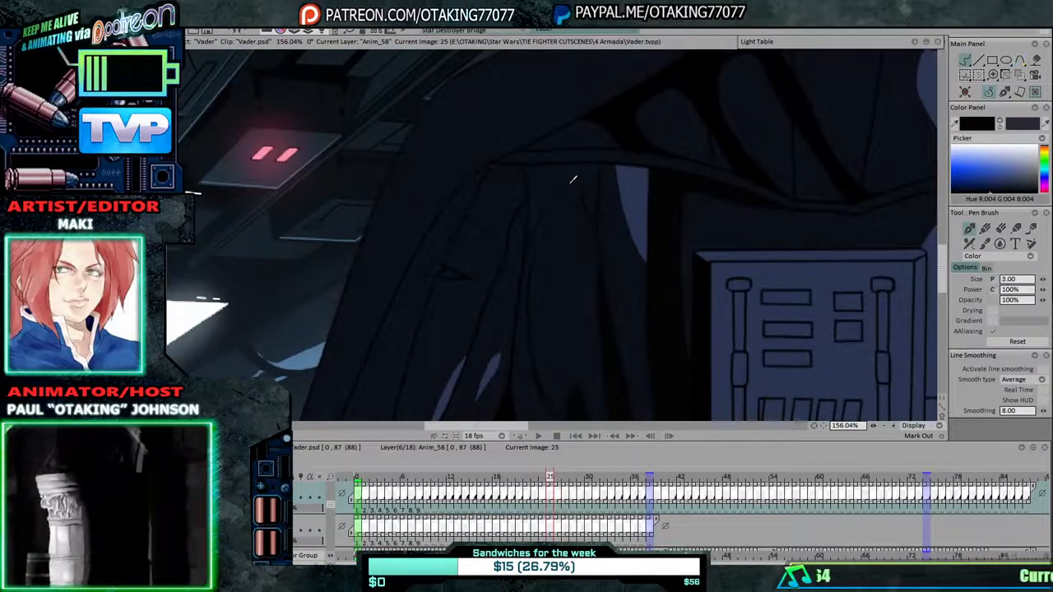
pyautogui.press('Right')
pyautogui.press('Left')
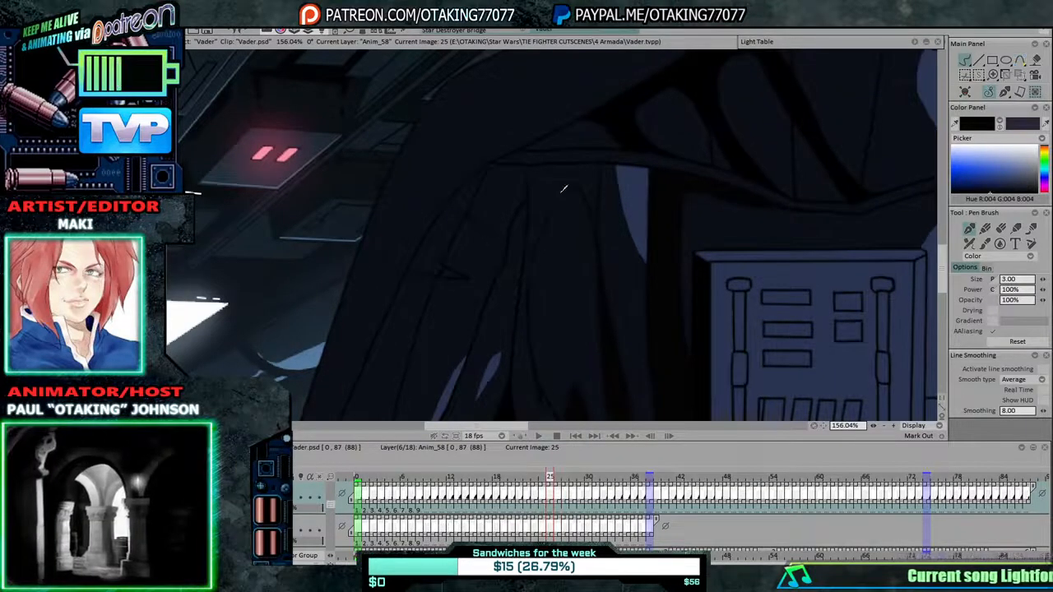
# Continue the arched sleeve fold beneath the shoulder seam on frames 24 and 23, matching it to the adjacent frames.
pyautogui.press('Left')
pyautogui.press('Right')
pyautogui.press('Left')
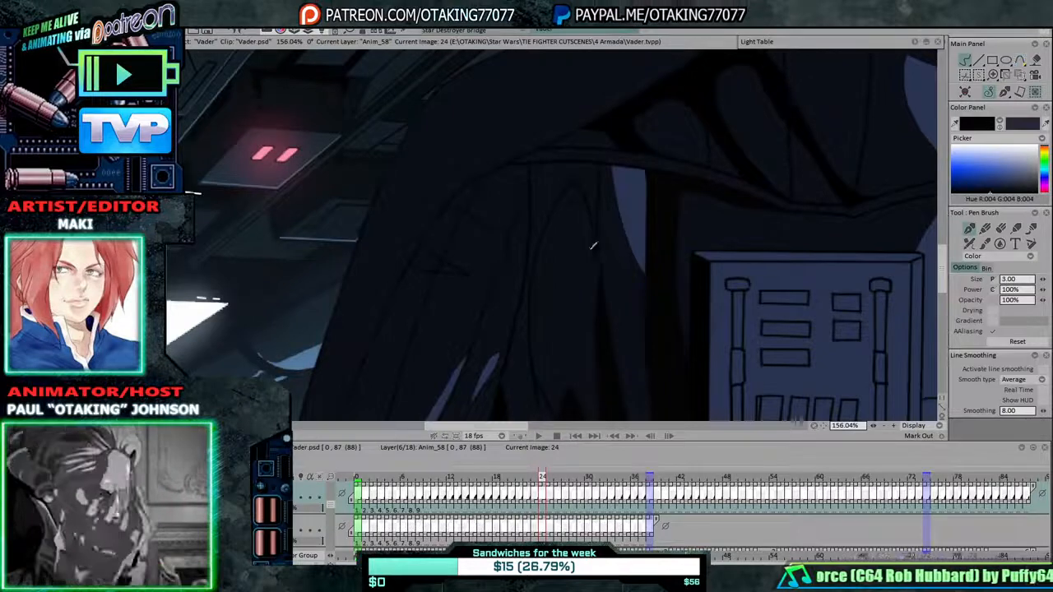
pyautogui.press('Left')
pyautogui.press('Right')
pyautogui.press('Left')
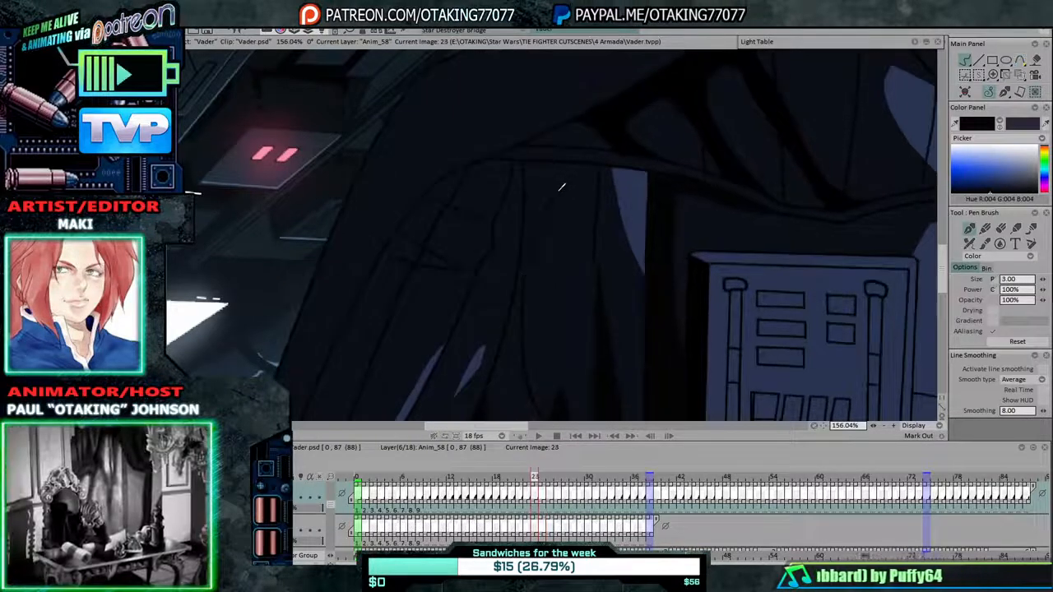
# Draw the arched fold line in the upper sleeve on each frame from 22 back to 16.
pyautogui.press('Left')
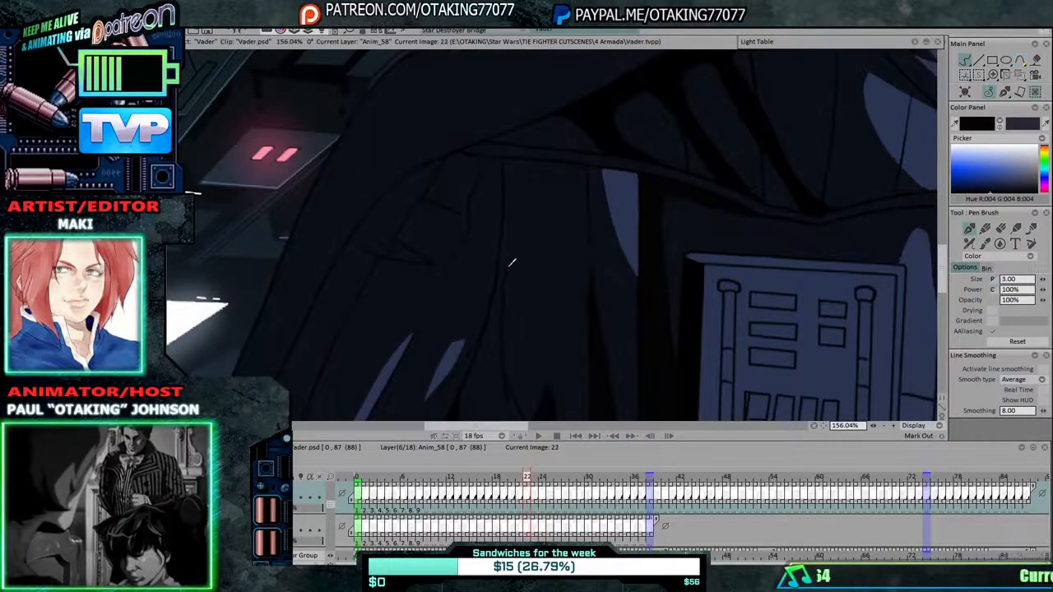
pyautogui.press('Left')
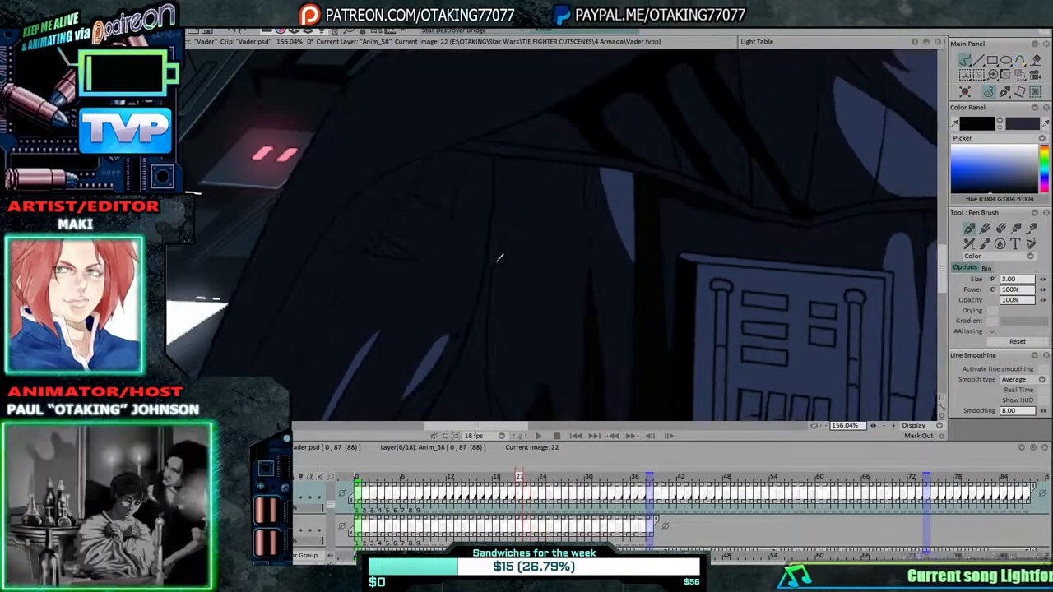
pyautogui.press('Left')
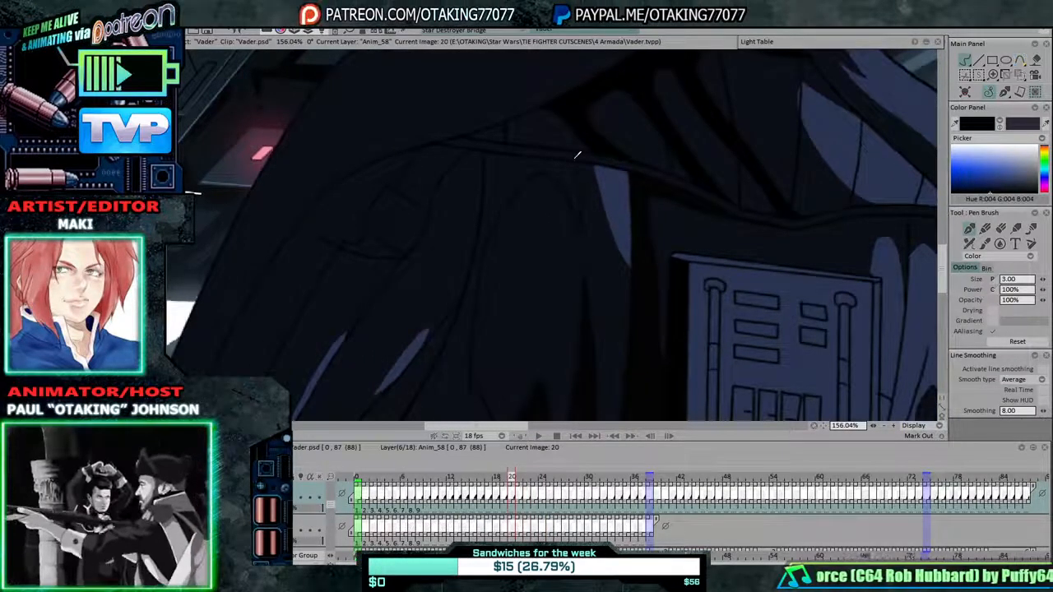
pyautogui.press('Left')
pyautogui.press('Left')
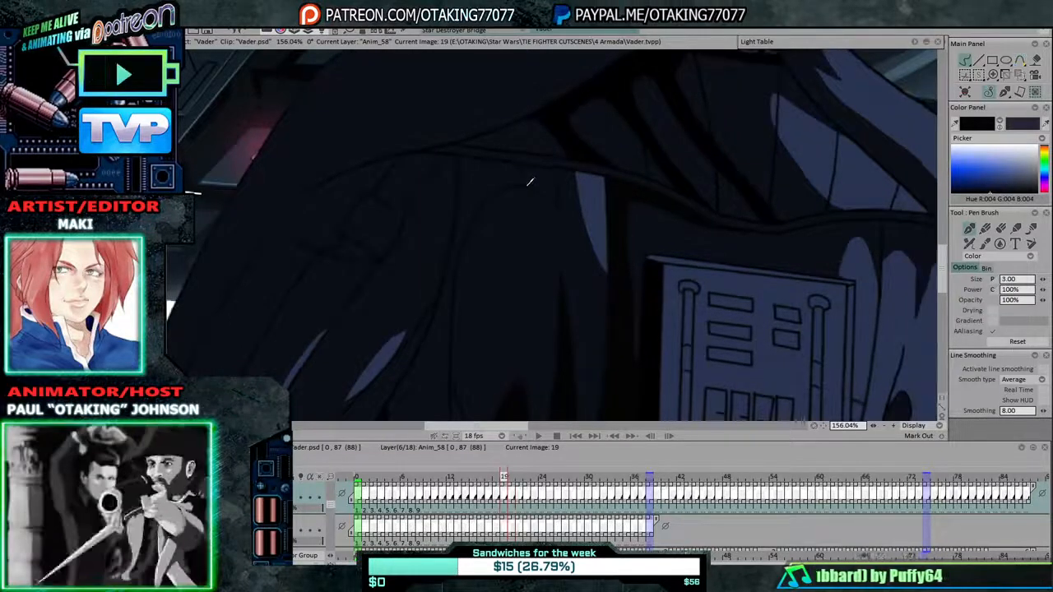
pyautogui.press('Left')
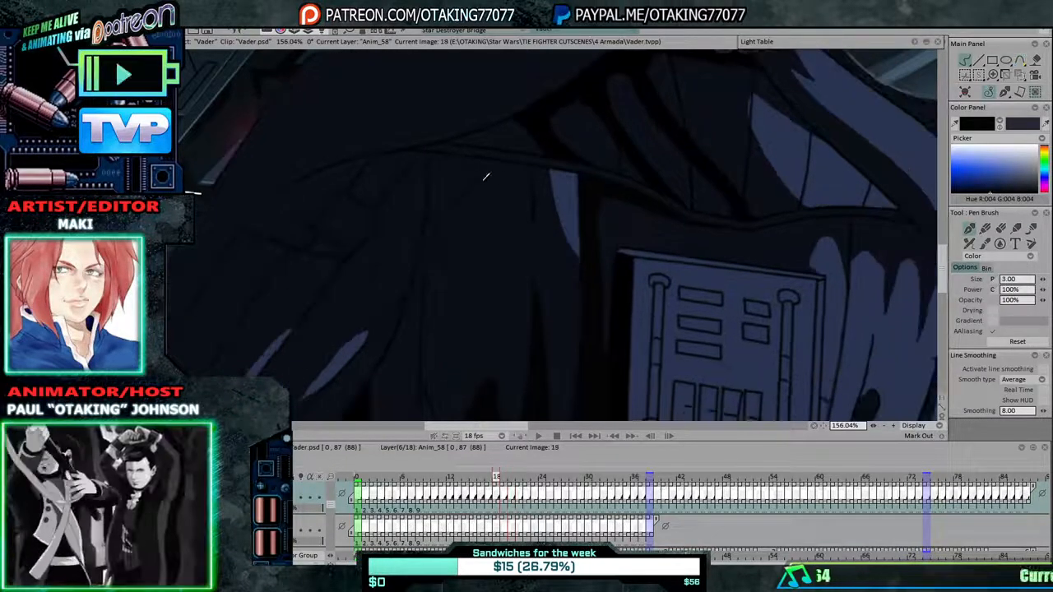
pyautogui.press('Left')
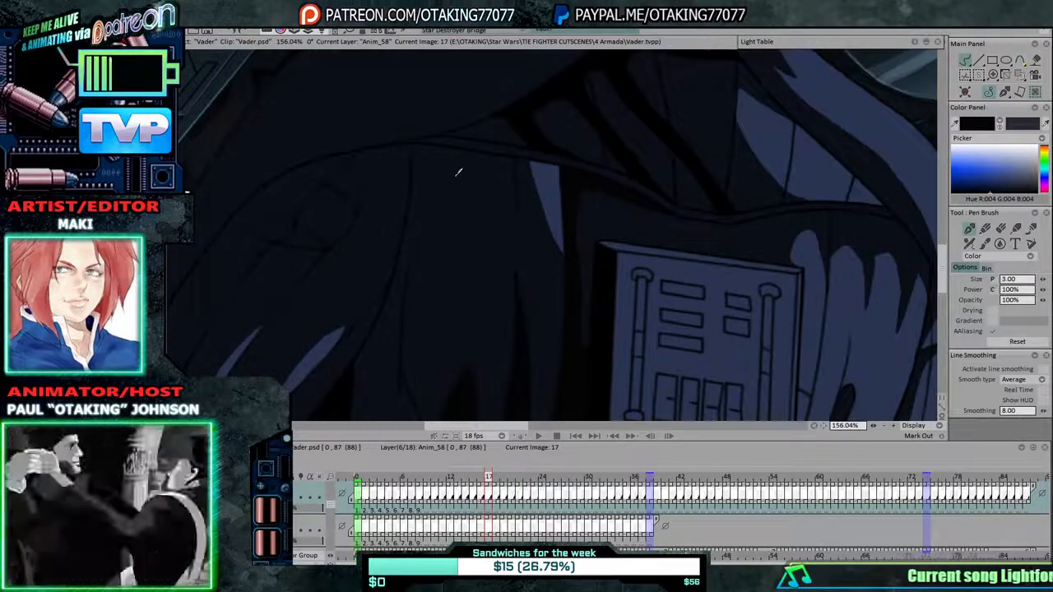
pyautogui.press('Left')
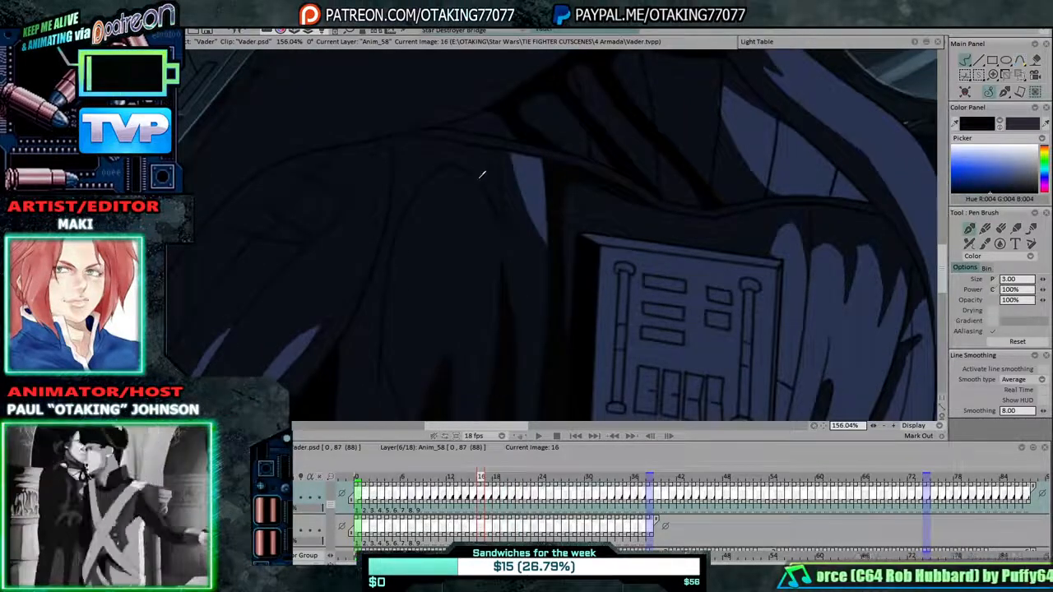
# Add the arched sleeve fold beside the chest highlight on frames 15 and 14, comparing the two frames for continuity.
pyautogui.press('Left')
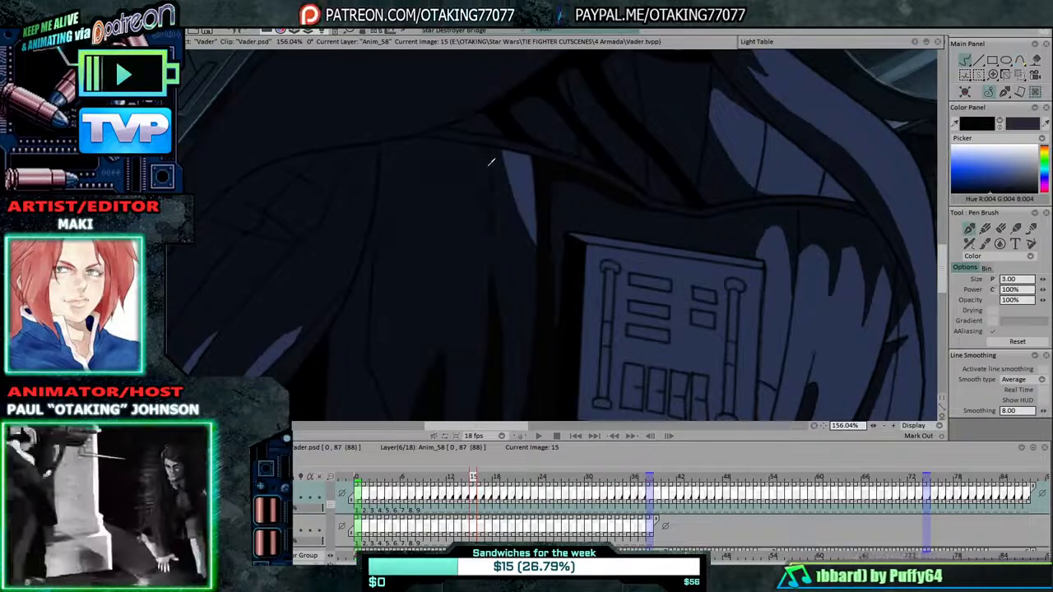
pyautogui.press('Left')
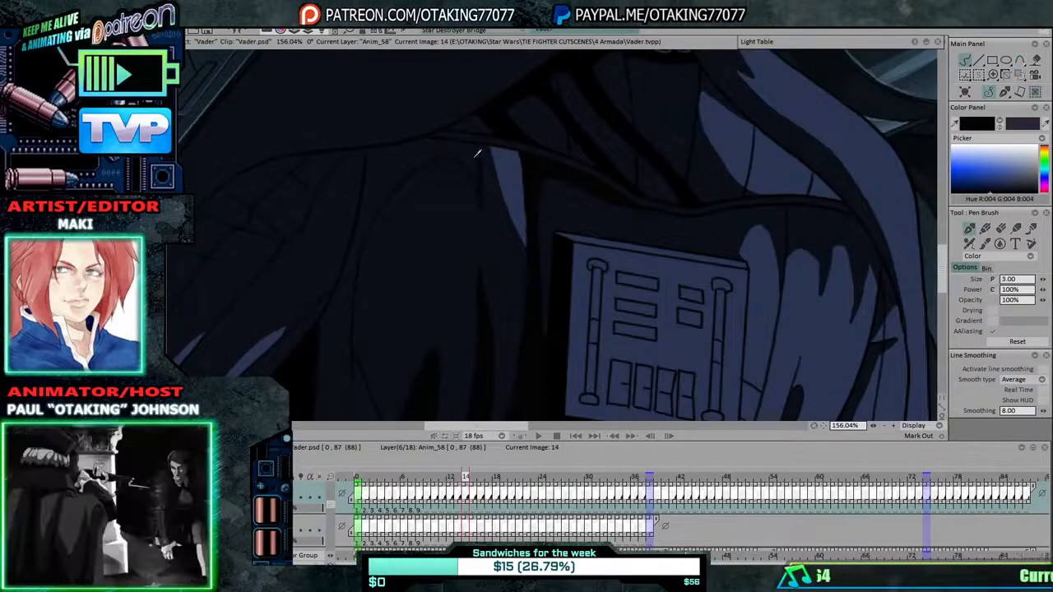
pyautogui.press('Right')
pyautogui.press('Left')
pyautogui.press('Right')
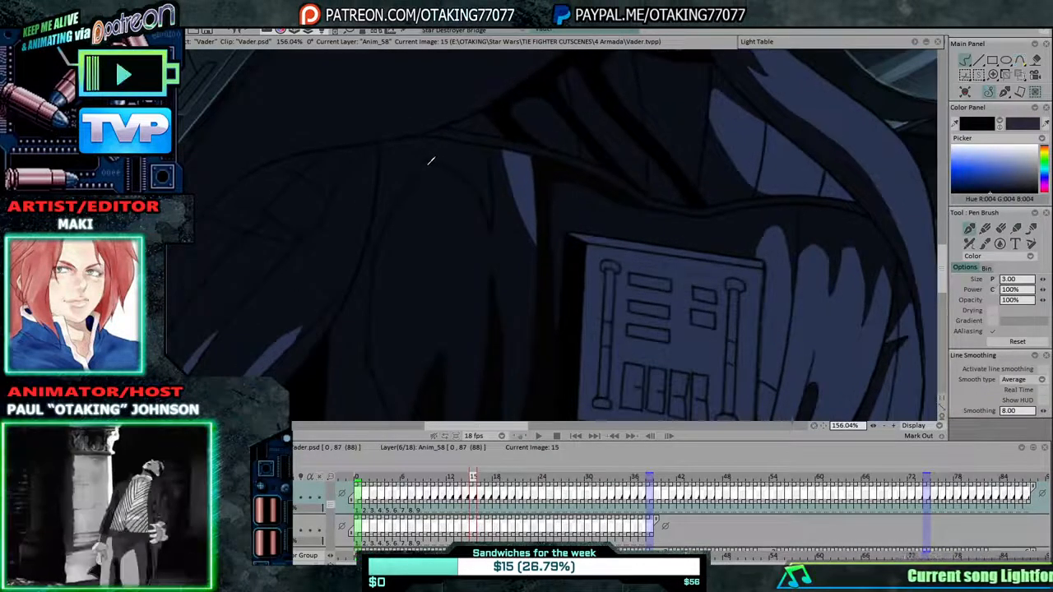
pyautogui.press('Left')
pyautogui.press('Right')
pyautogui.press('Left')
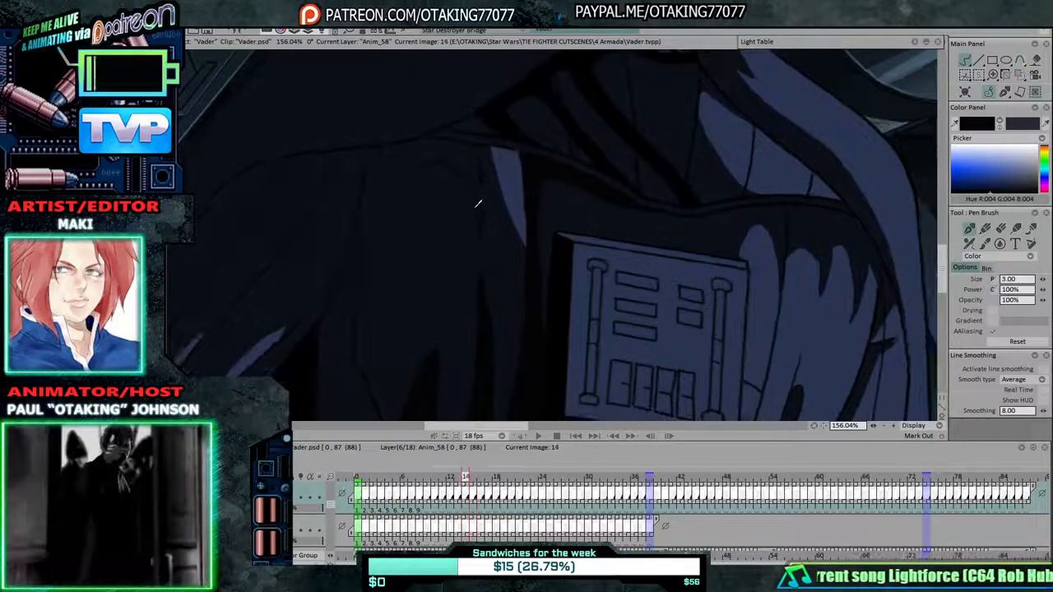
pyautogui.press('Right')
pyautogui.press('Left')
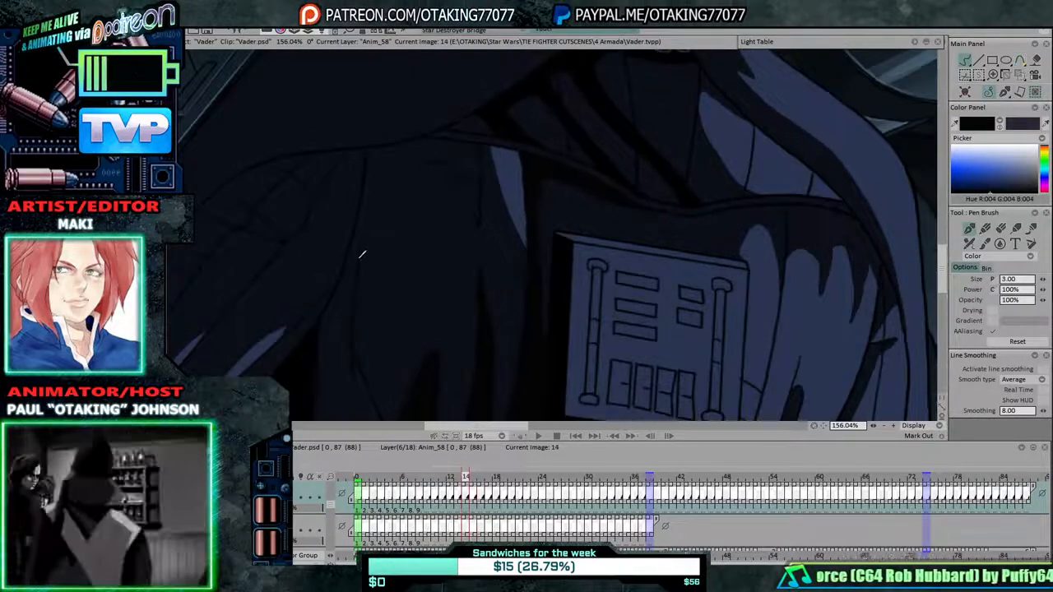
# Carry the curved upper sleeve fold through frames 13, 12 and 11, following its position in the adjacent frames.
pyautogui.press('Left')
pyautogui.press('Right')
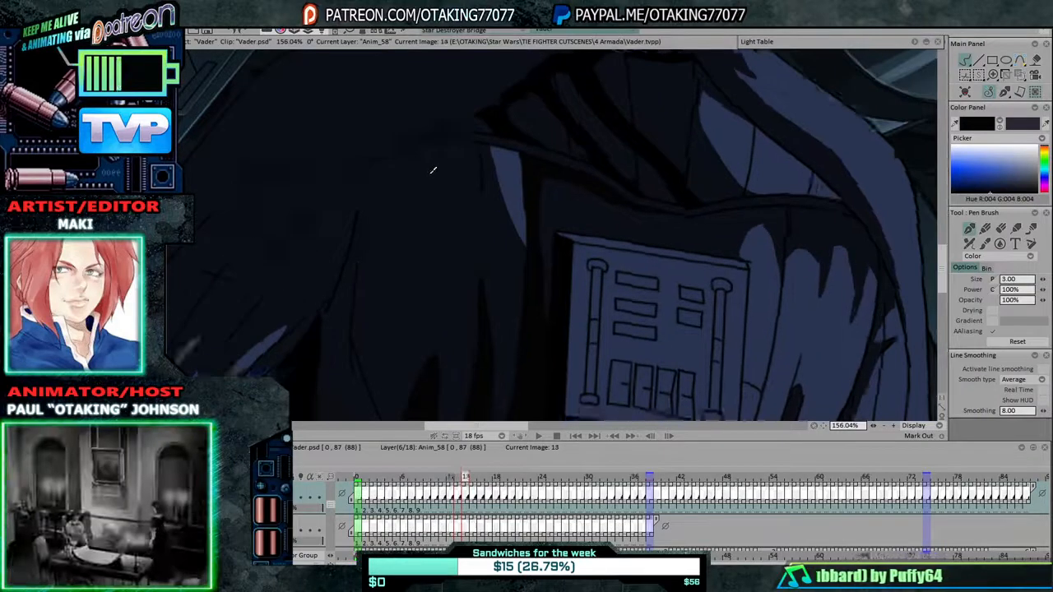
pyautogui.press('Left')
pyautogui.press('Left')
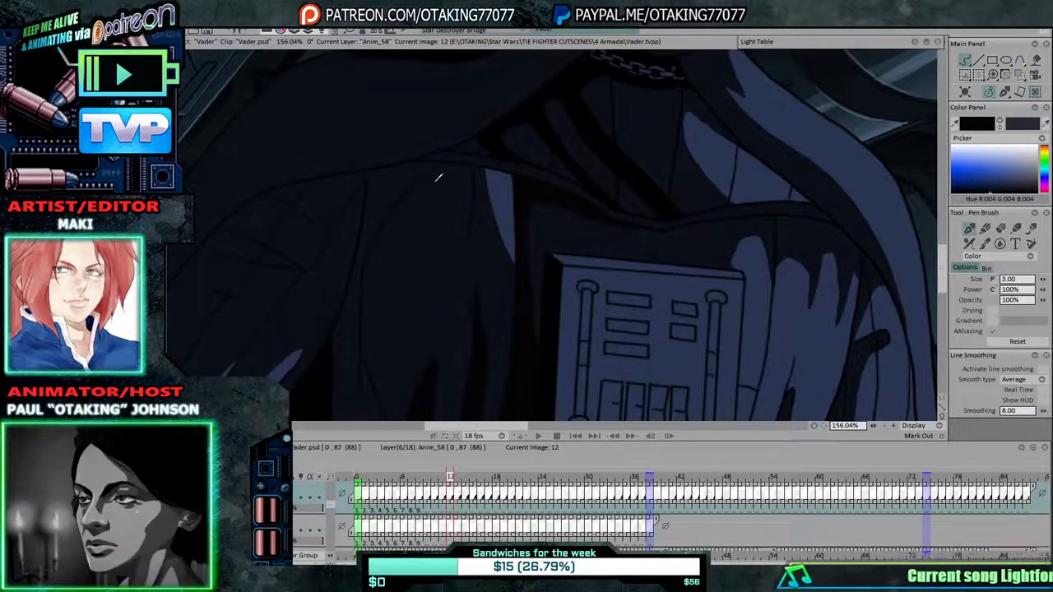
pyautogui.press('Left')
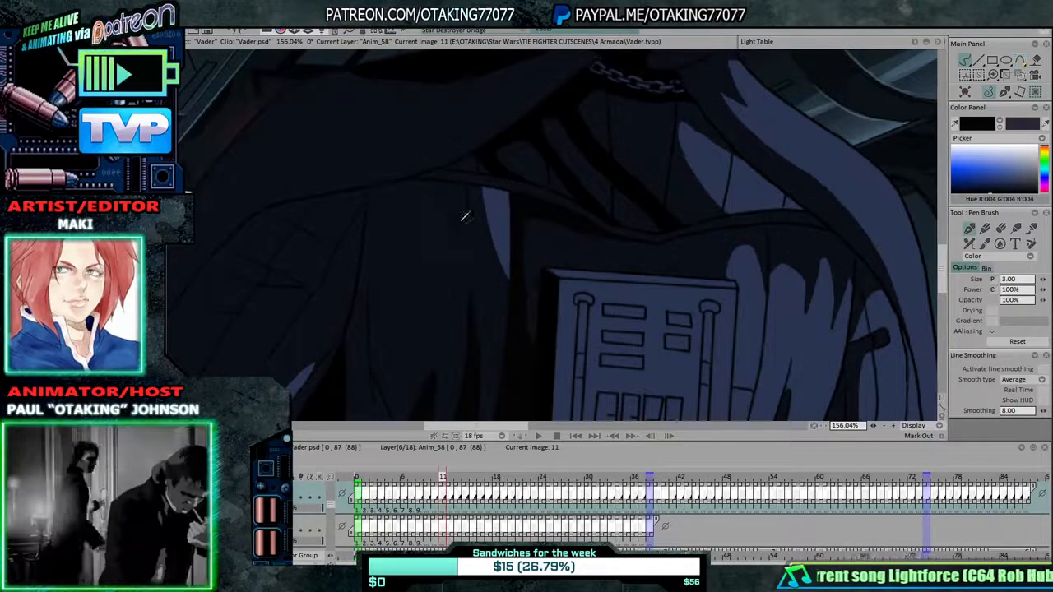
pyautogui.press('Right')
pyautogui.press('Left')
# Draw the arched sleeve fold under the shoulder seam on frames 10 and 9.
pyautogui.press('Left')
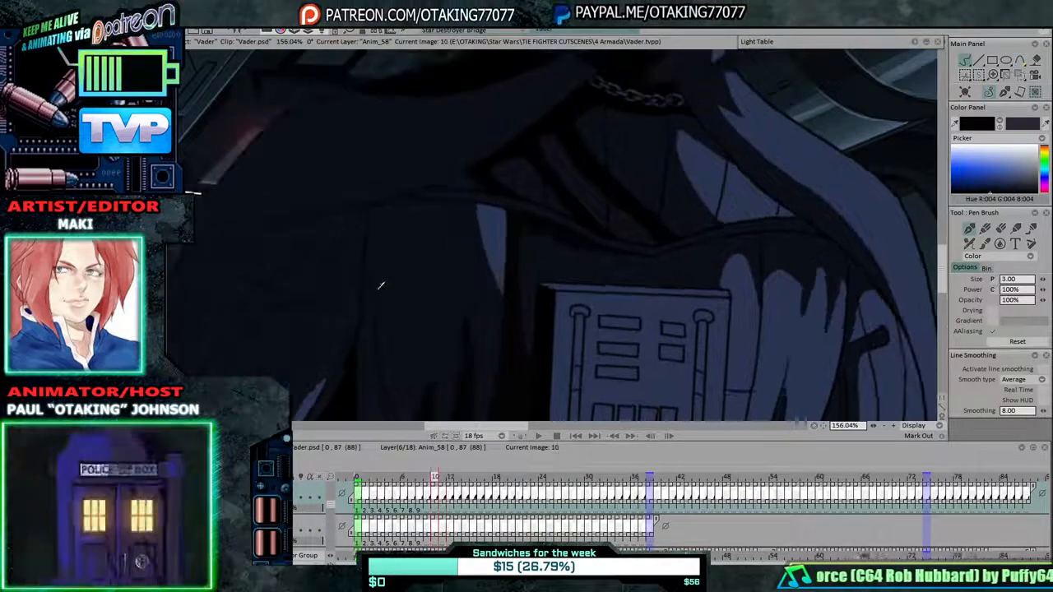
pyautogui.press('Right')
pyautogui.press('Left')
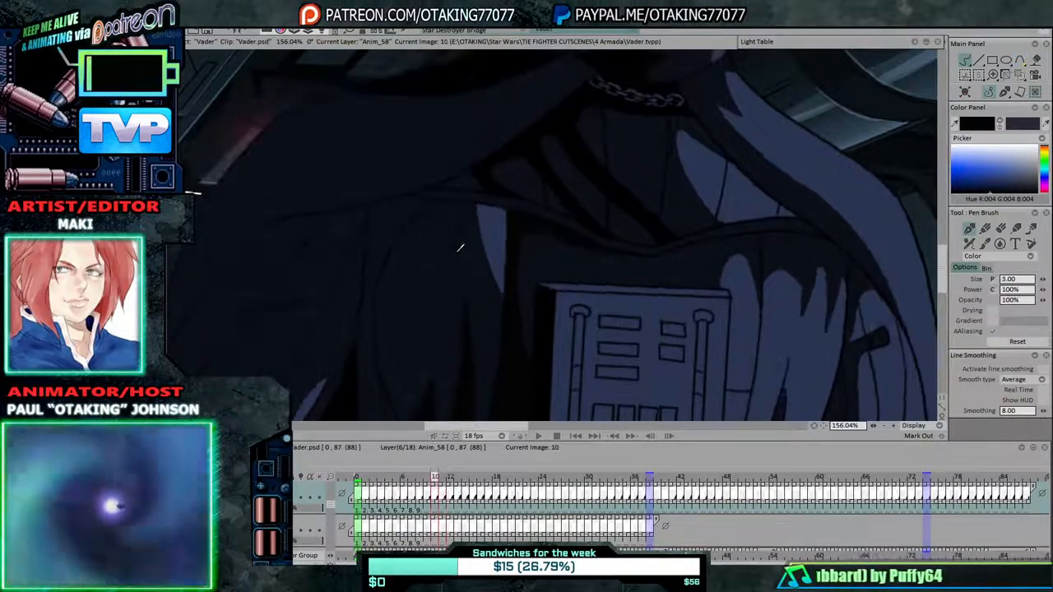
pyautogui.press('Left')
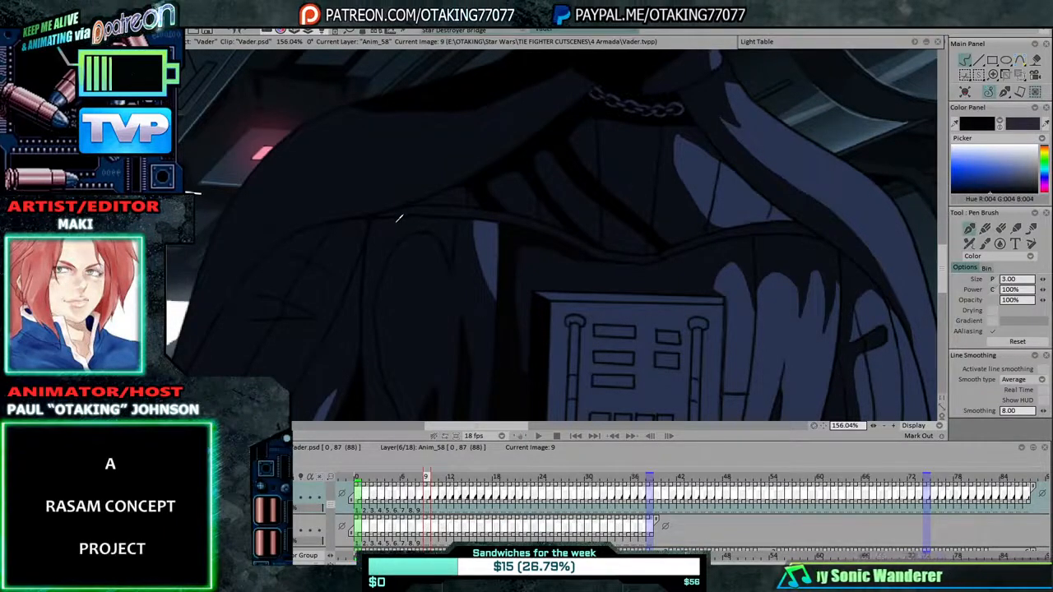
# Add the arched sleeve fold on frame 8, lining it up with the fold on frame 9.
pyautogui.press('Left')
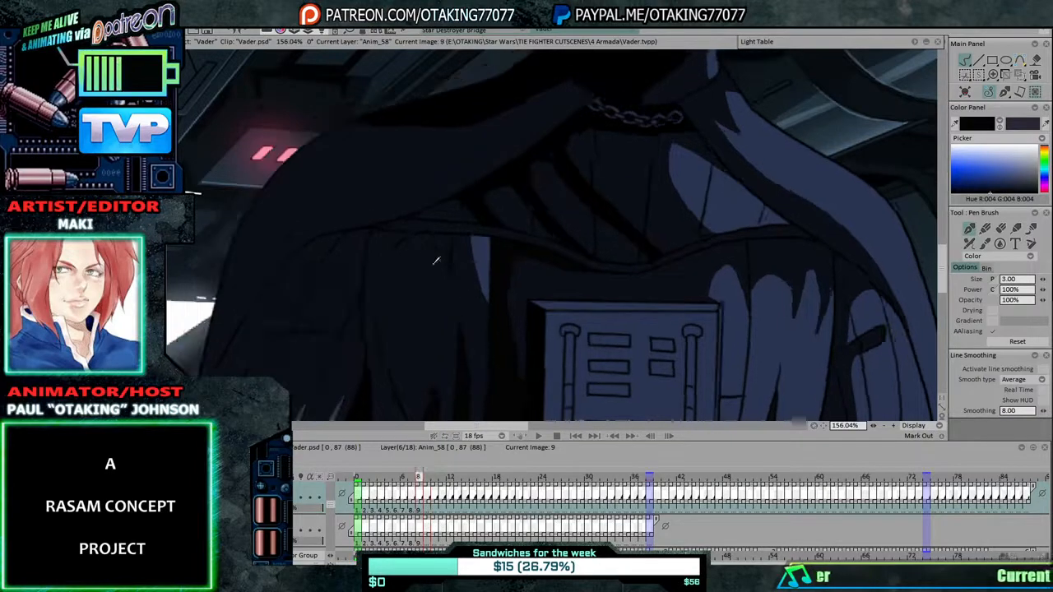
pyautogui.press('Right')
pyautogui.press('Left')
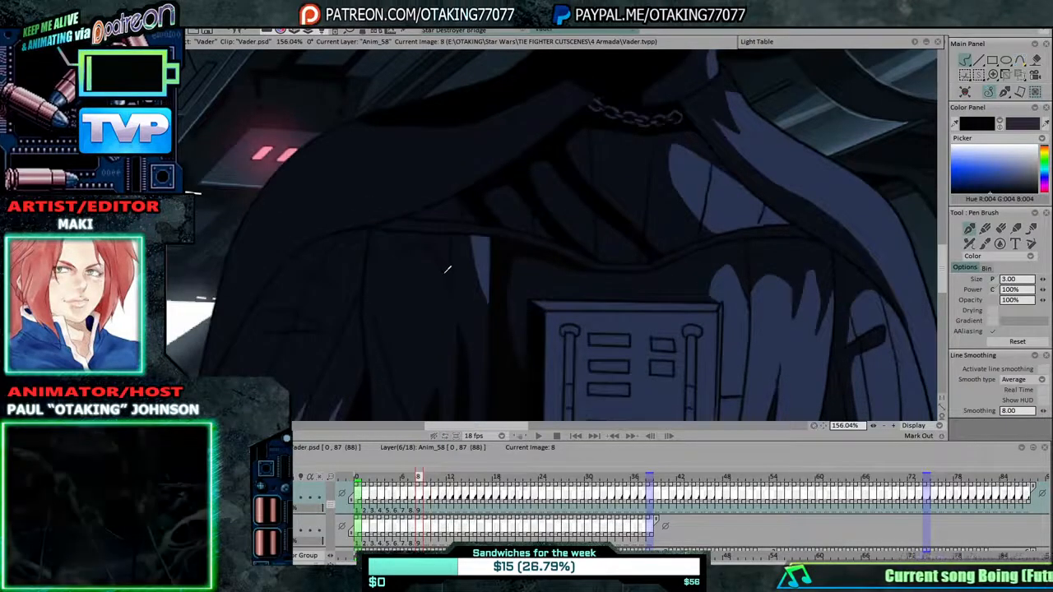
pyautogui.press('Right')
pyautogui.press('Left')
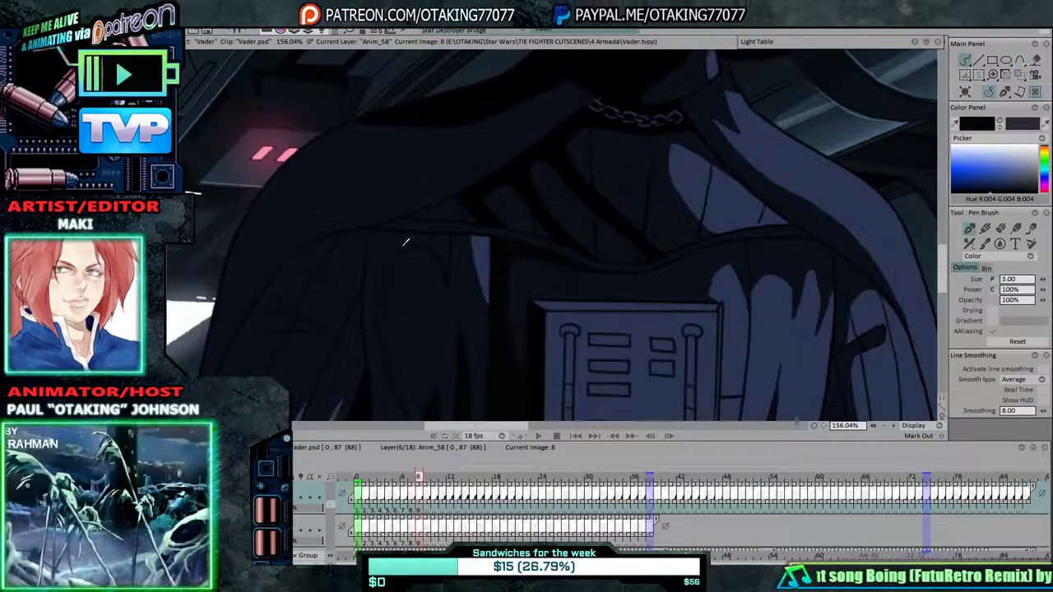
# Draw the curved sleeve fold below the shoulder seam on frames 7, 6 and 5.
pyautogui.press('Left')
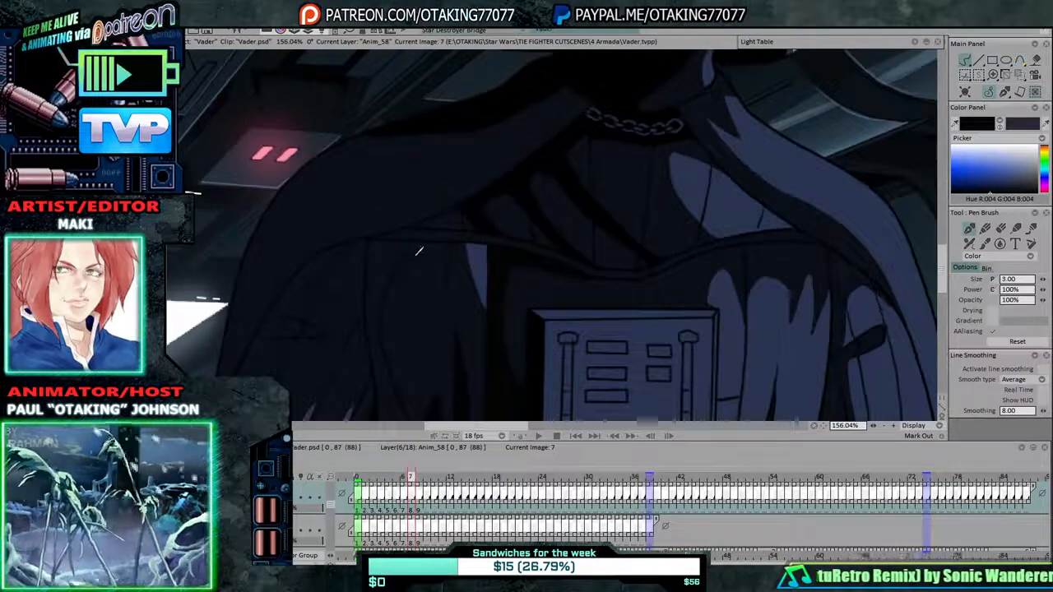
pyautogui.press('Right')
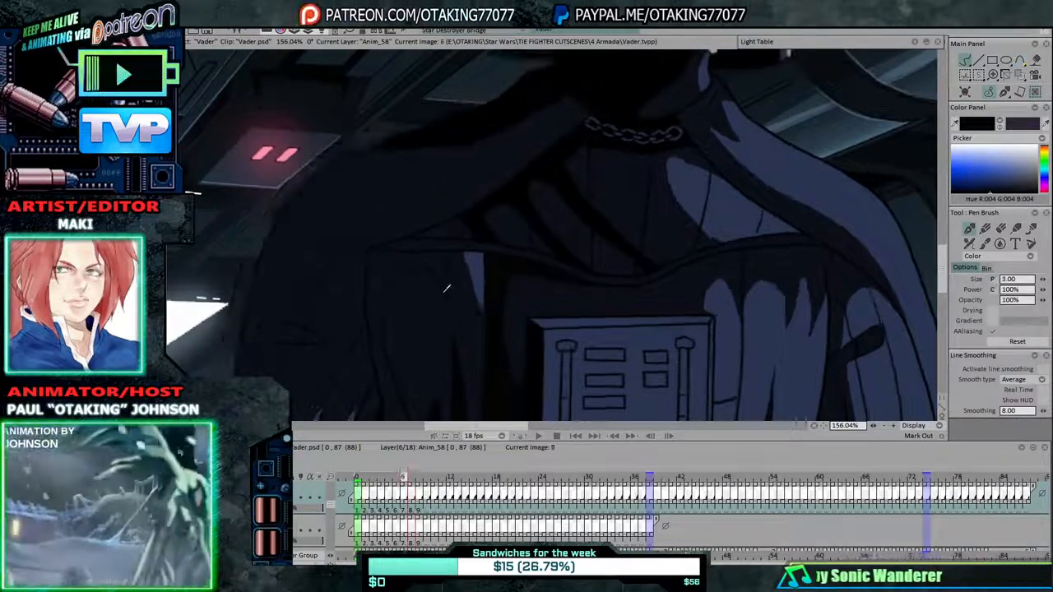
pyautogui.press('Left')
pyautogui.press('Left')
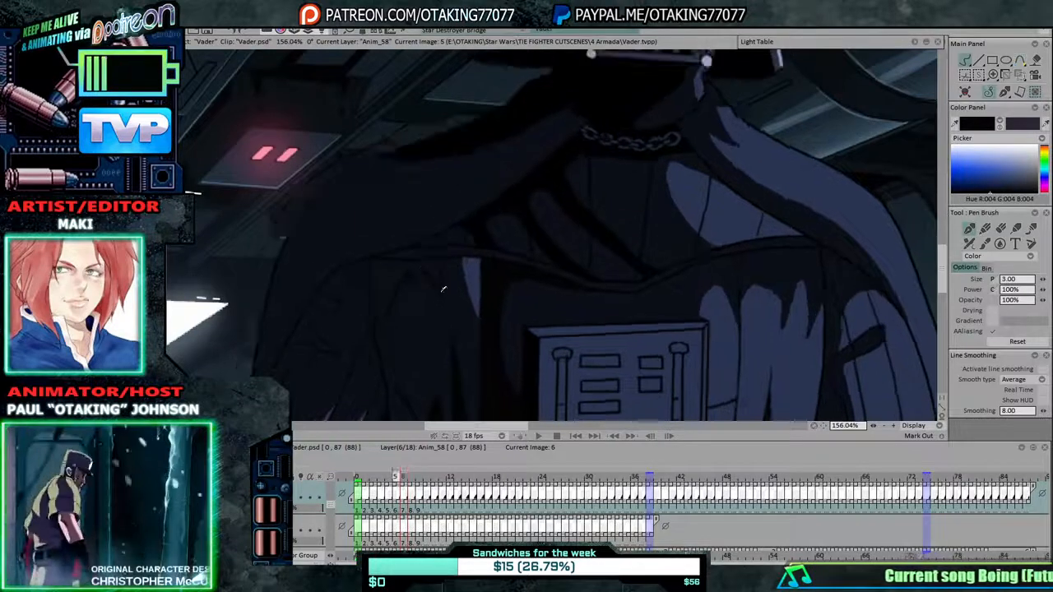
pyautogui.press('Left')
pyautogui.press('Right')
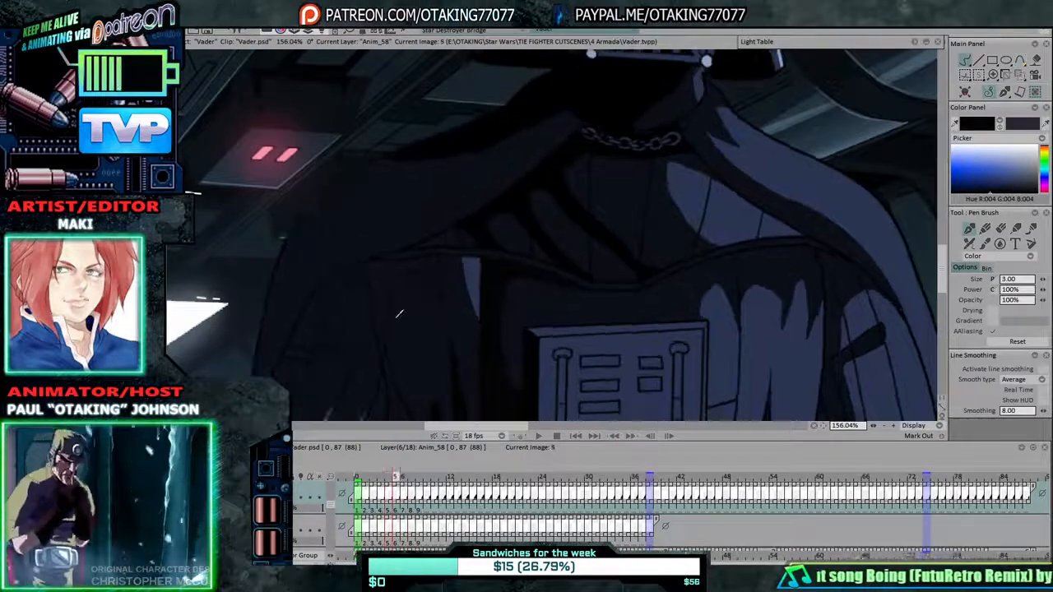
# Draw the arched sleeve fold below the shoulder seam on frames 4 through 0, following its position in the neighbouring frames.
pyautogui.press('Left')
pyautogui.press('Left')
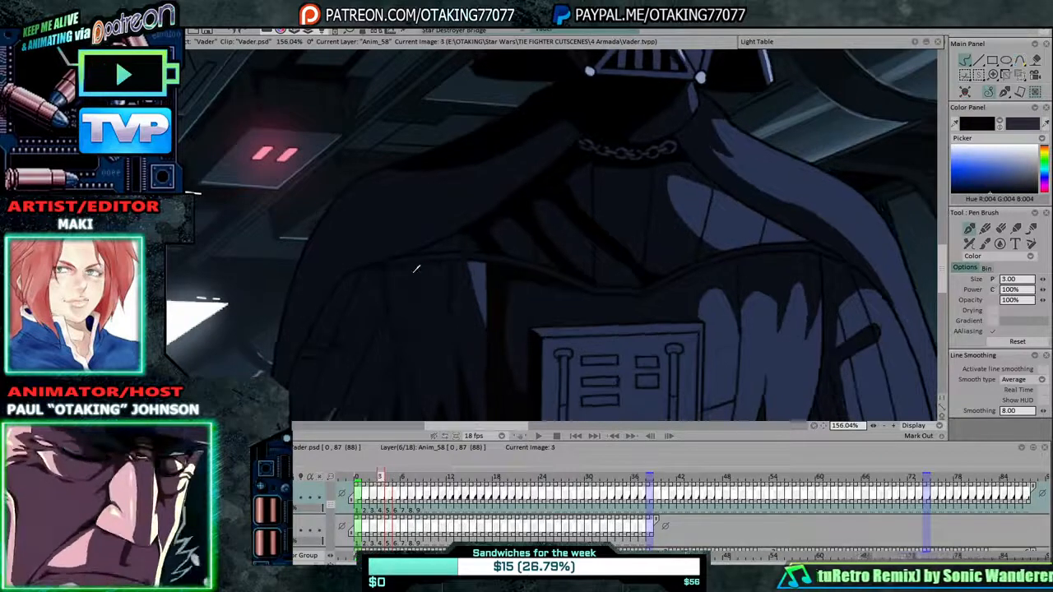
pyautogui.press('Right')
pyautogui.press('Left')
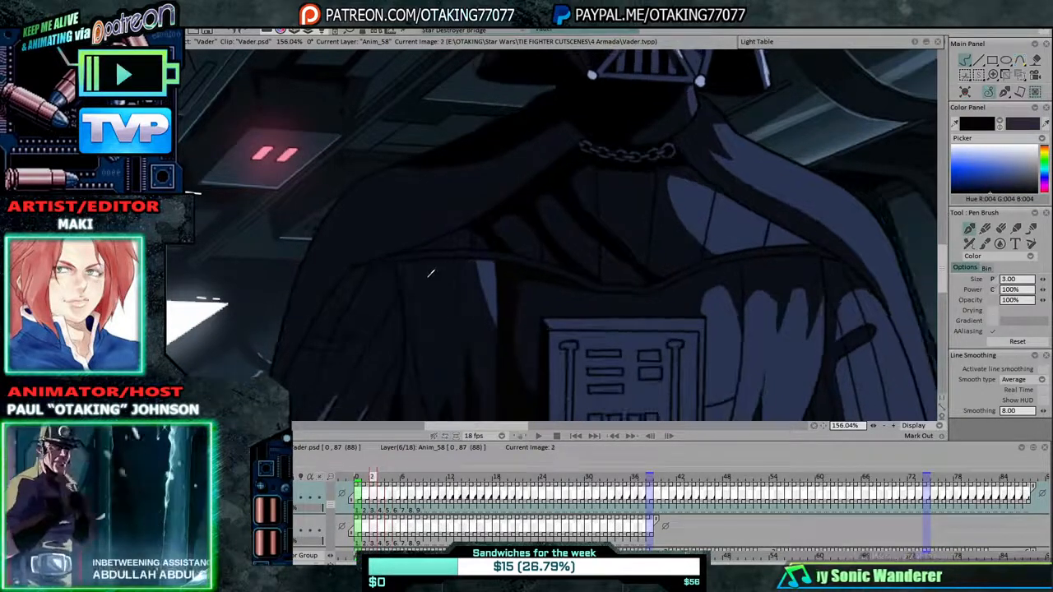
pyautogui.press('Left')
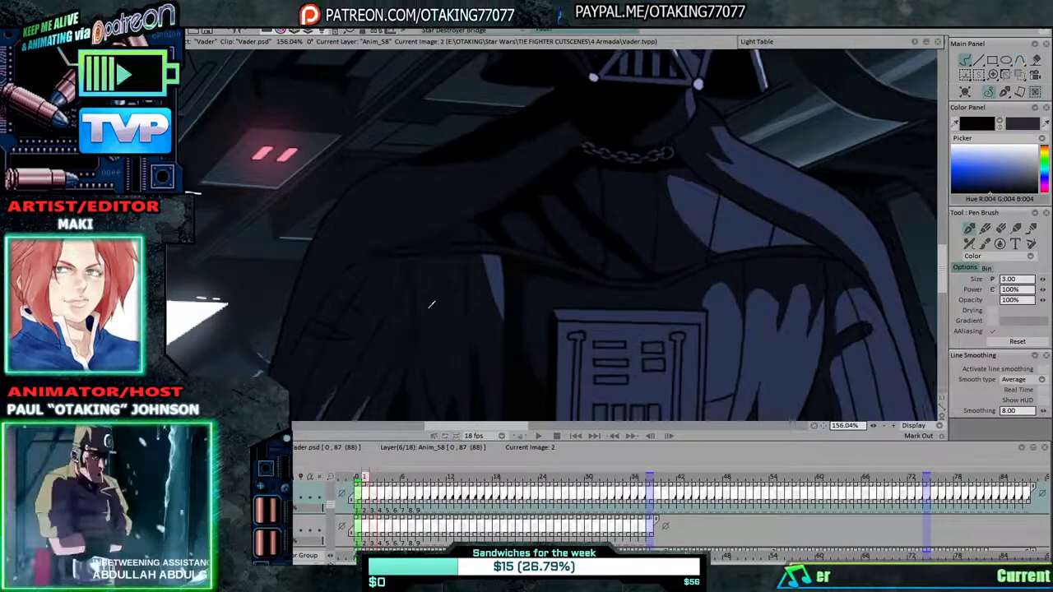
pyautogui.press('Left')
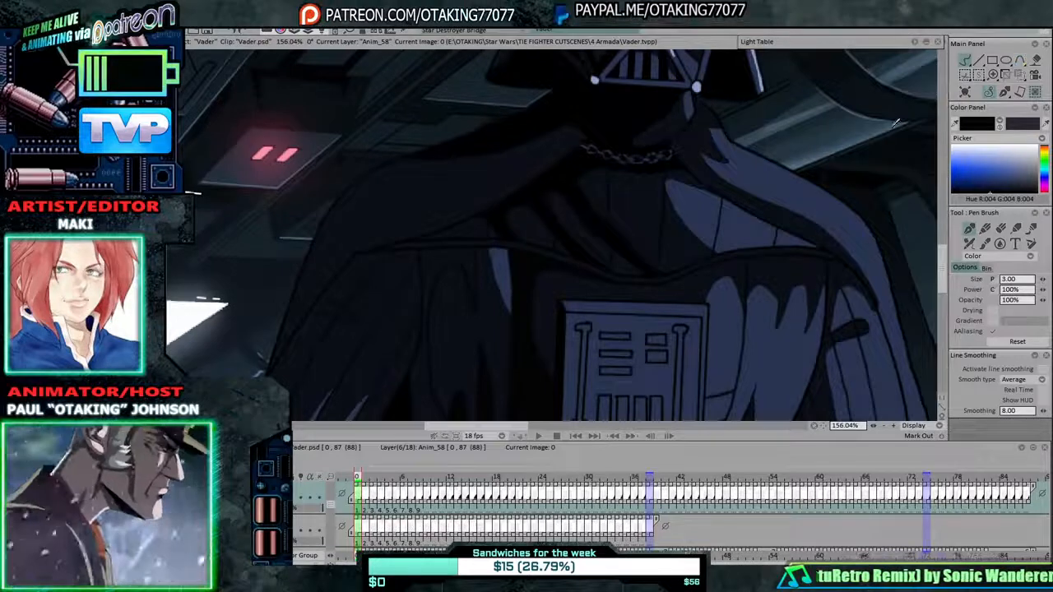
# Fill the outlined sleeve fold shadow with black on frames 0 through 8 using the Paint bucket.
pyautogui.click(1034, 60)
pyautogui.scroll(-2, 537, 281)
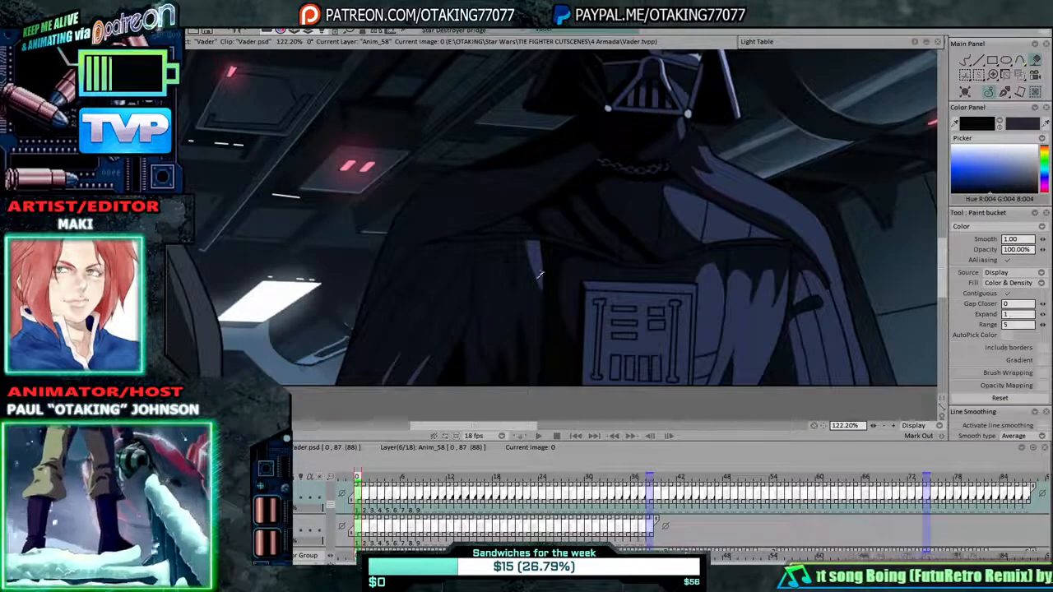
pyautogui.press('Right')
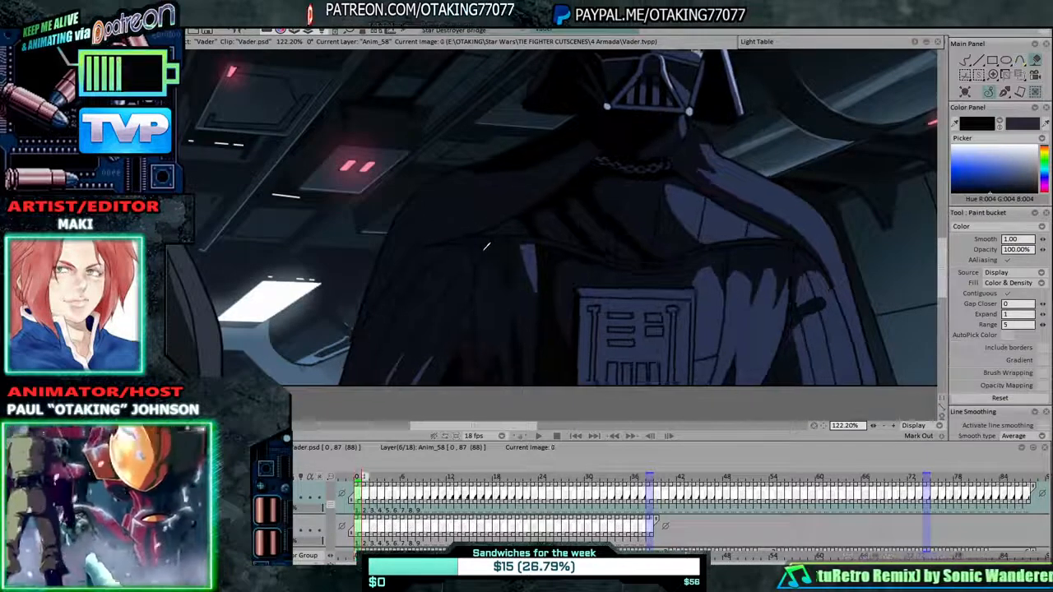
pyautogui.press('Right')
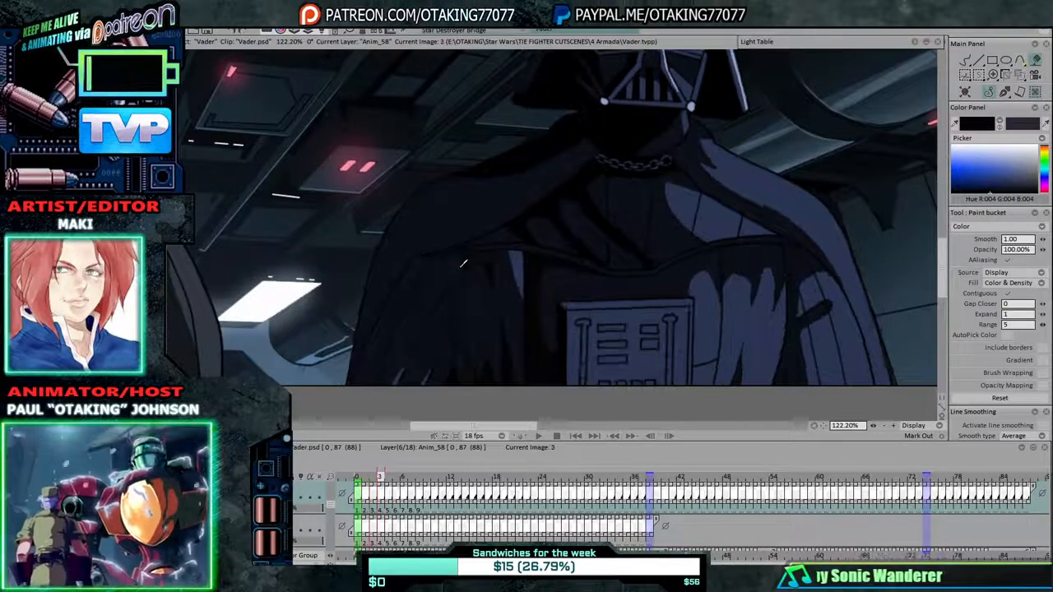
pyautogui.press('Right')
pyautogui.press('Right')
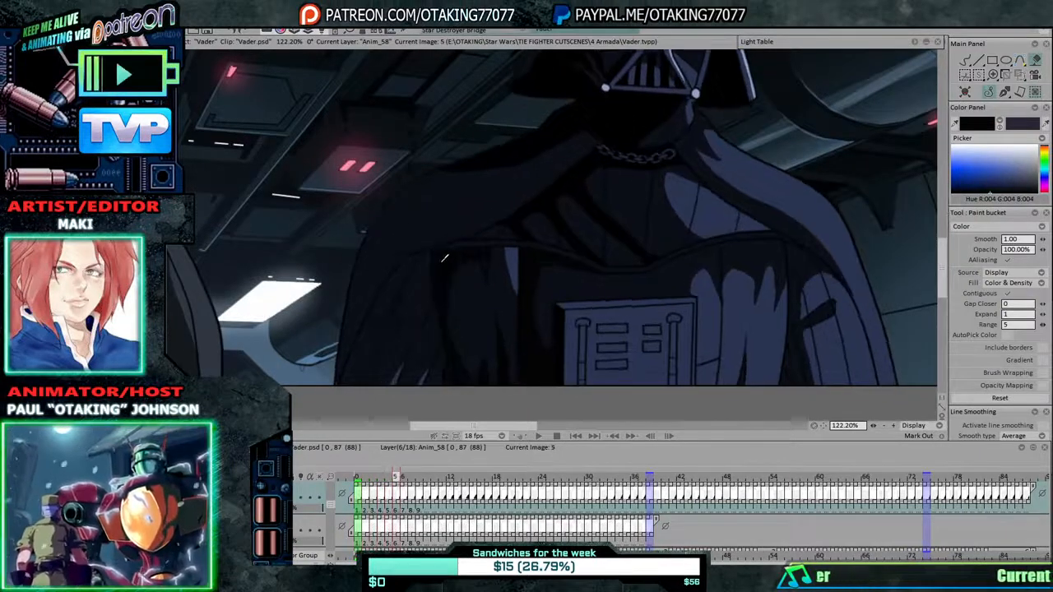
pyautogui.press('Right')
pyautogui.press('Right')
pyautogui.press('Right')
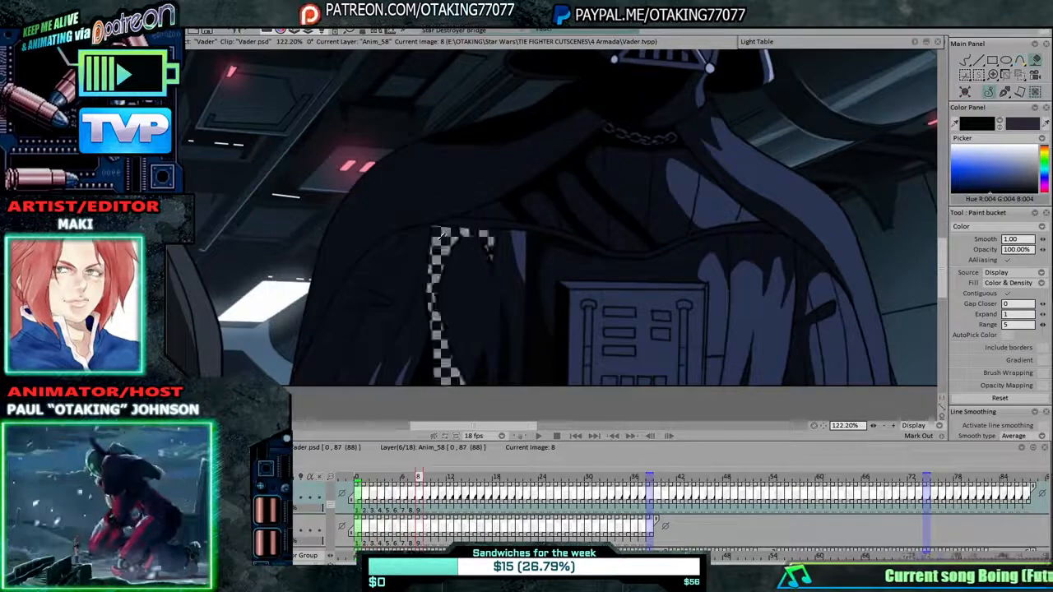
# Fill the sleeve fold shadow with black on frames 9 through 15 and try the same fill on frame 16.
pyautogui.press('Right')
pyautogui.press('Right')
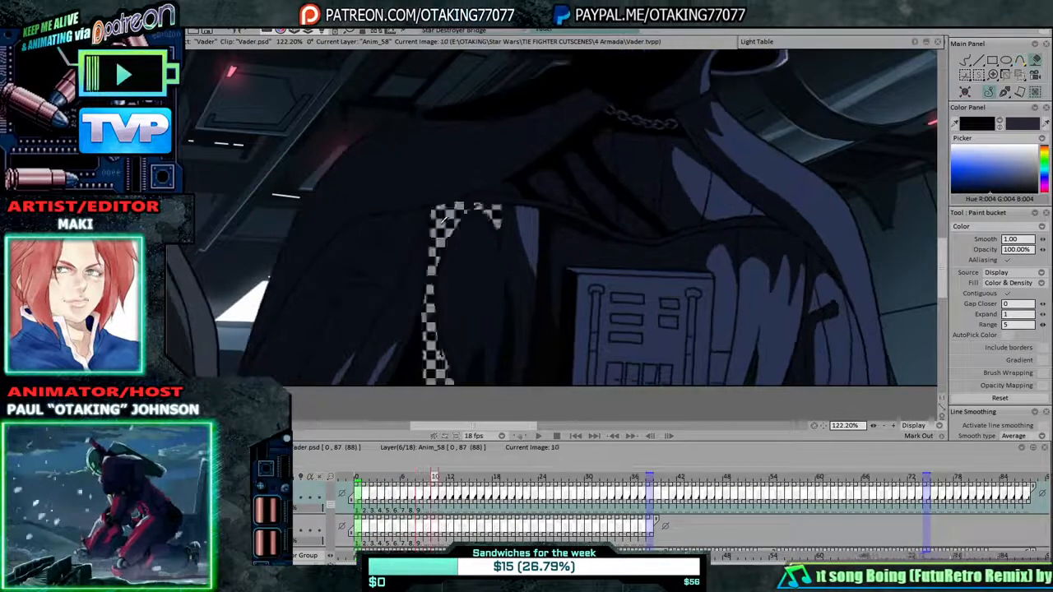
pyautogui.press('Right')
pyautogui.press('Right')
pyautogui.press('Right')
pyautogui.press('Right')
pyautogui.press('Right')
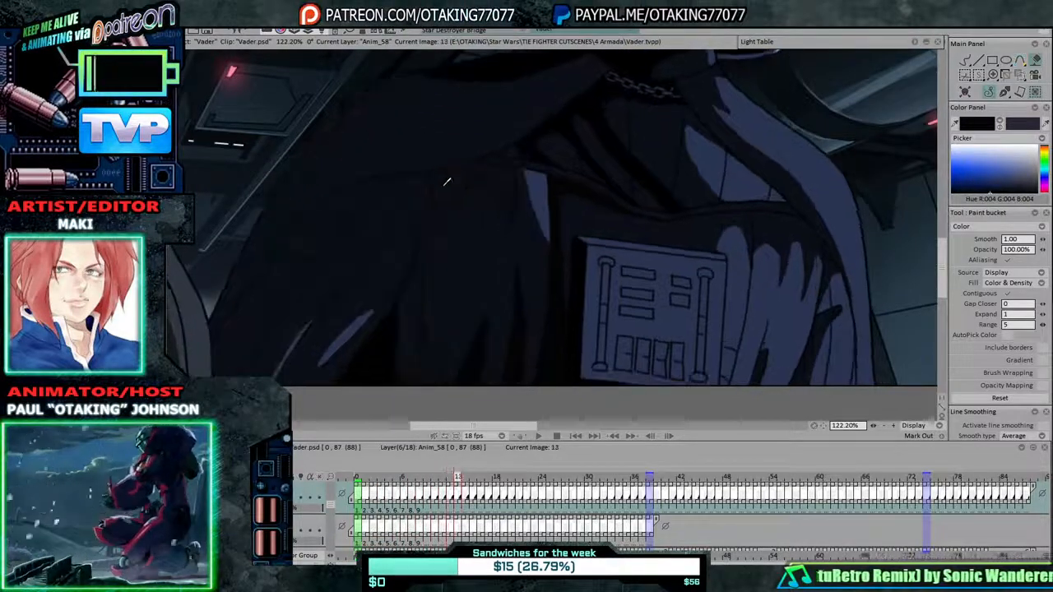
pyautogui.press('Right')
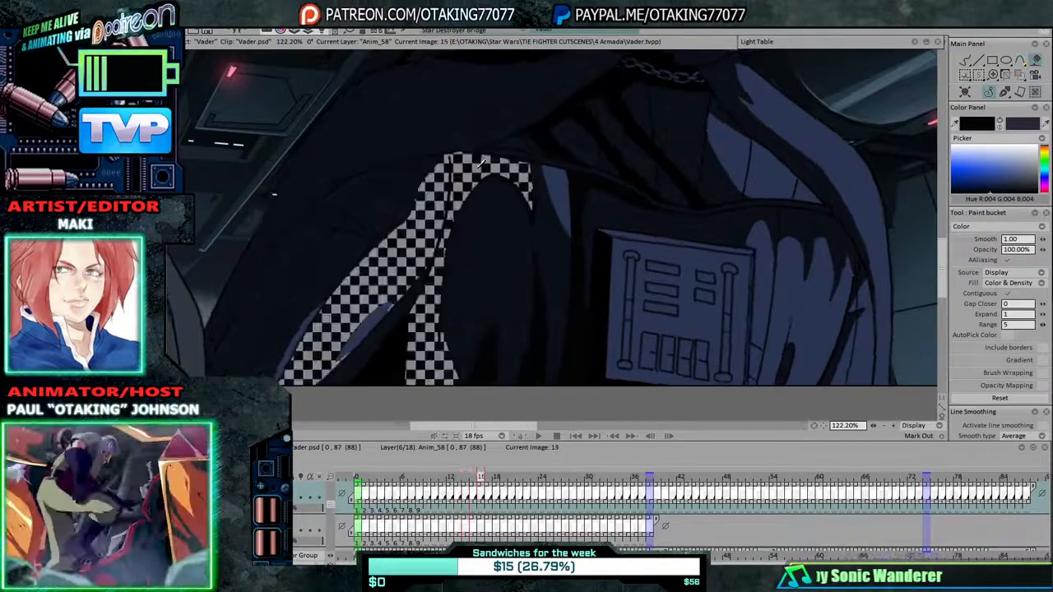
pyautogui.press('Left')
pyautogui.press('Right')
# Close the gaps in the sleeve fold outline just under the shoulder seam on frames 16 through 20 with the Pen Brush.
pyautogui.press('b')
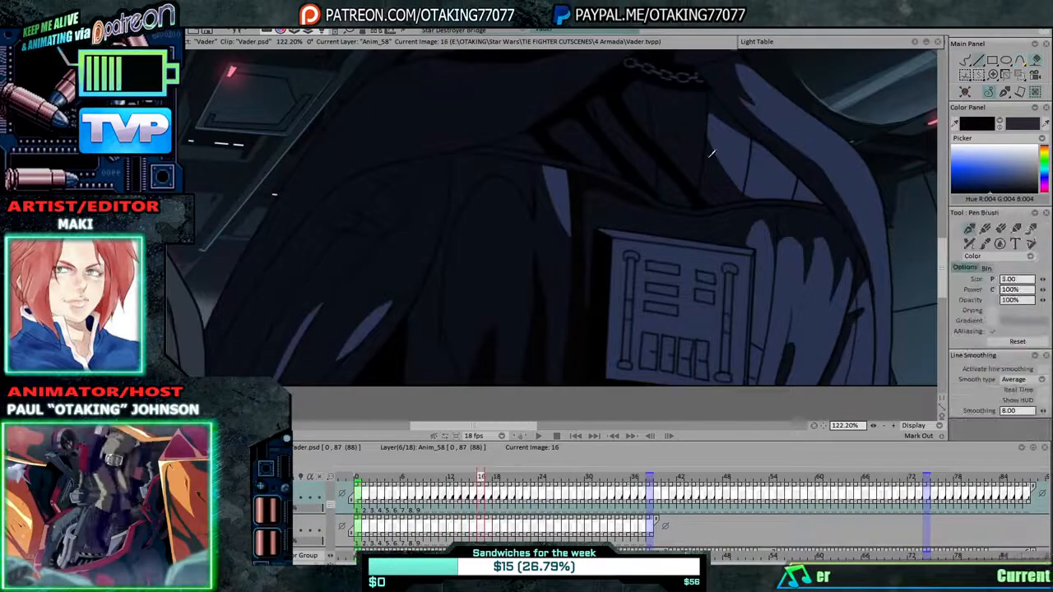
pyautogui.press('Right')
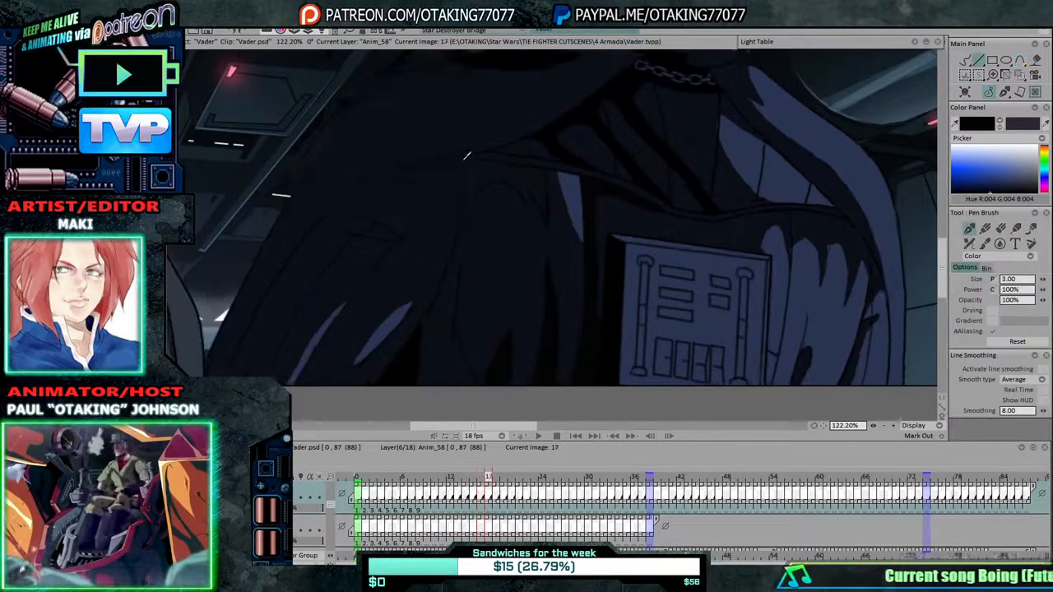
pyautogui.press('Right')
pyautogui.press('Right')
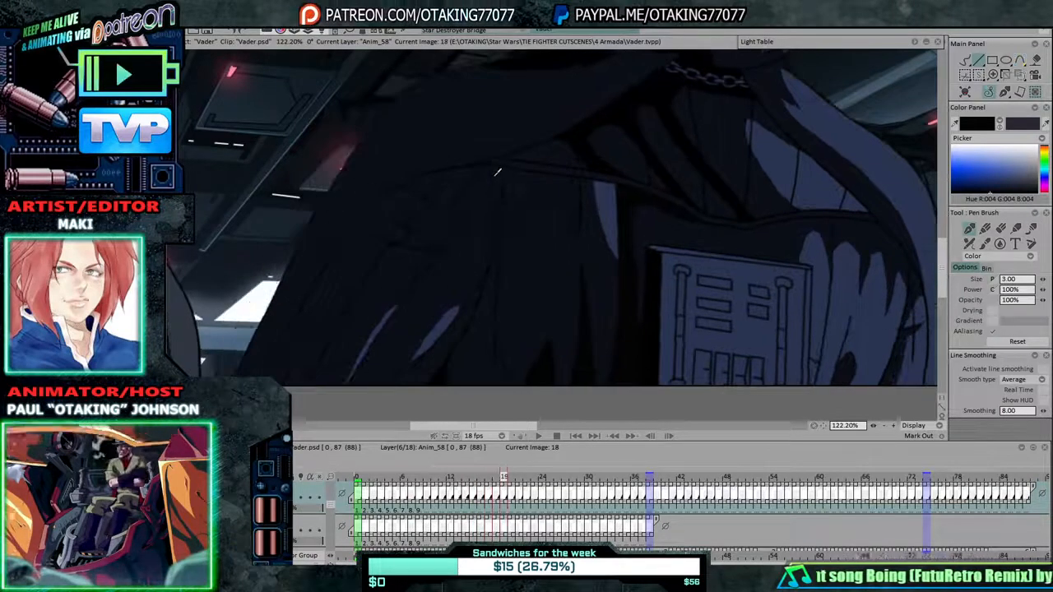
pyautogui.press('Right')
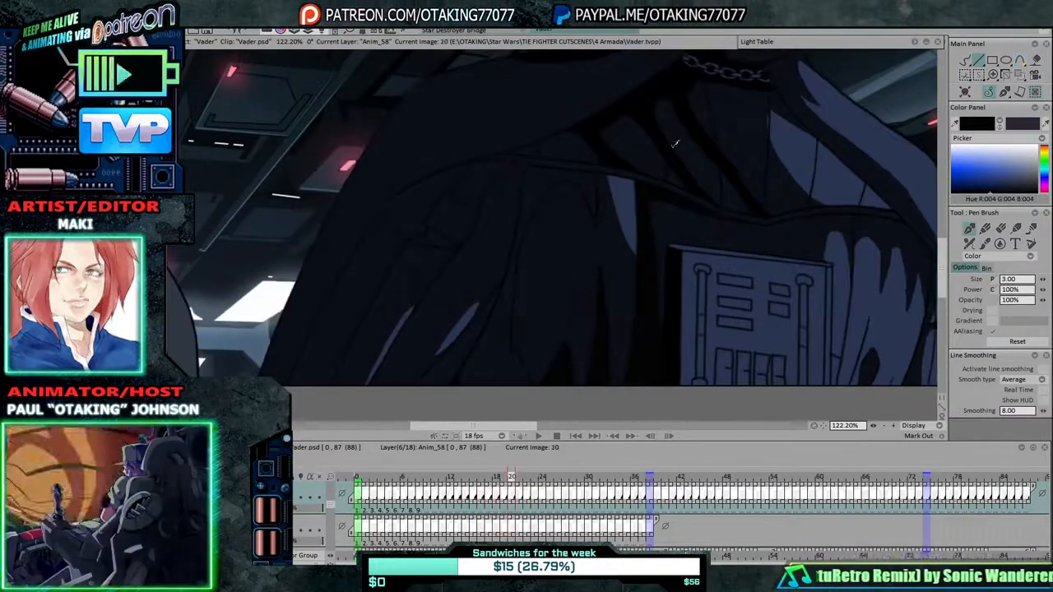
# Fill the closed sleeve fold shadow with black on frames 16, 17 and 18.
pyautogui.press('Left')
pyautogui.press('Left')
pyautogui.press('Left')
pyautogui.press('Left')
pyautogui.press('Left')
pyautogui.click(1020, 60)
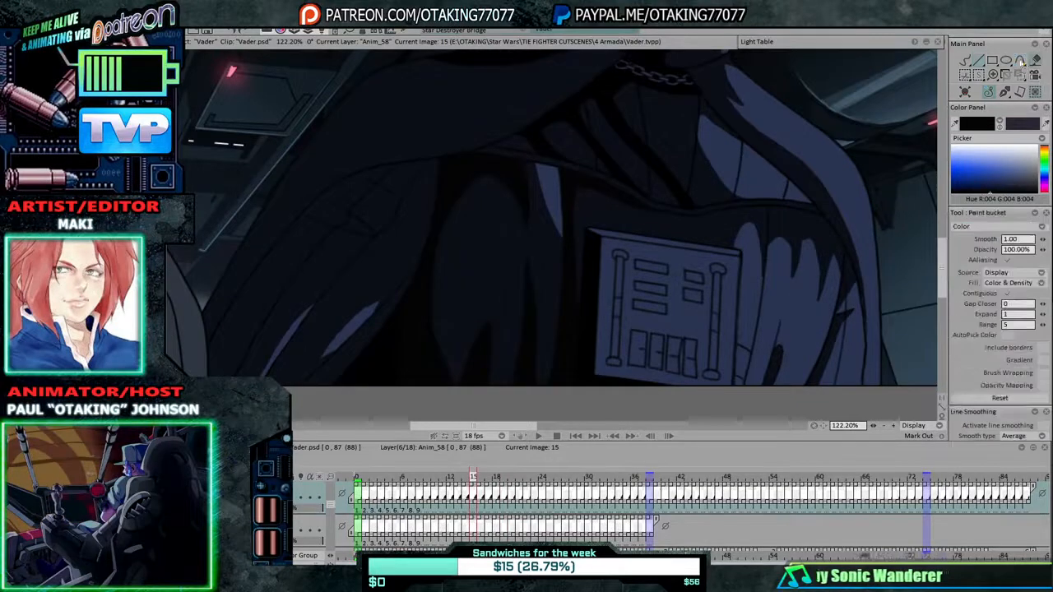
pyautogui.press('Right')
pyautogui.click(501, 167)
pyautogui.press('Right')
pyautogui.click(498, 171)
pyautogui.press('Right')
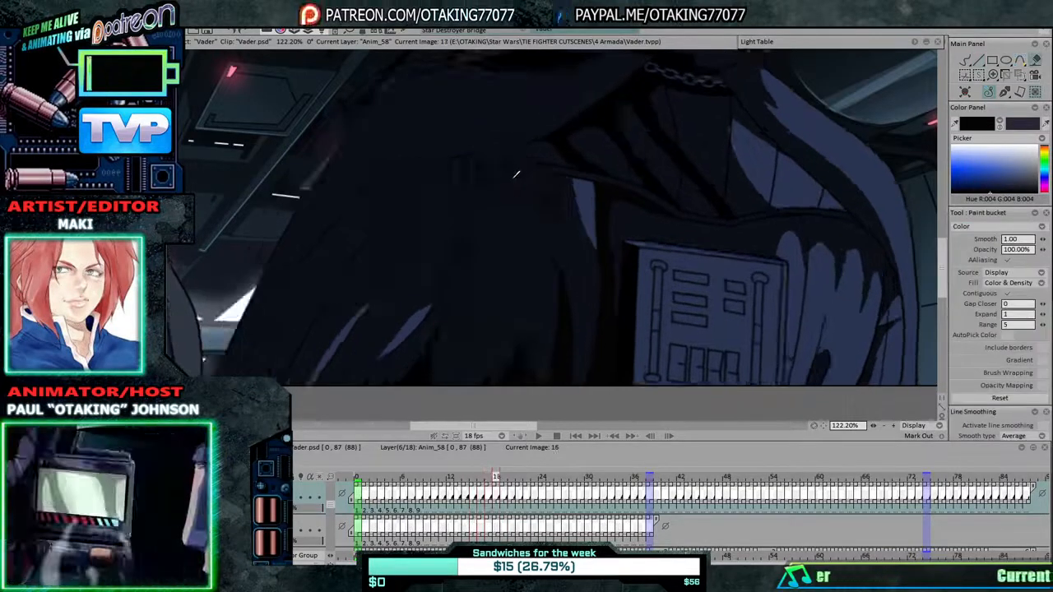
pyautogui.click(524, 175)
pyautogui.press('Right')
# Fill the sleeve shadow under the shoulder seam with black on frames 19 through 23.
pyautogui.click(529, 178)
pyautogui.press('Right')
pyautogui.click(550, 179)
pyautogui.press('Right')
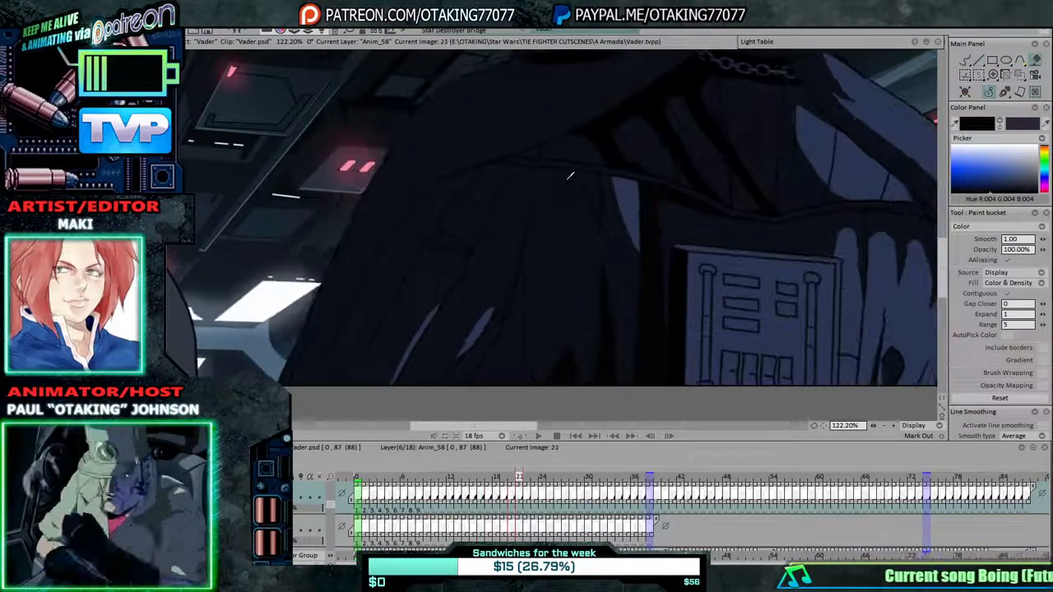
pyautogui.click(570, 175)
pyautogui.press('Right')
pyautogui.click(578, 176)
pyautogui.press('Right')
pyautogui.click(583, 178)
pyautogui.press('Right')
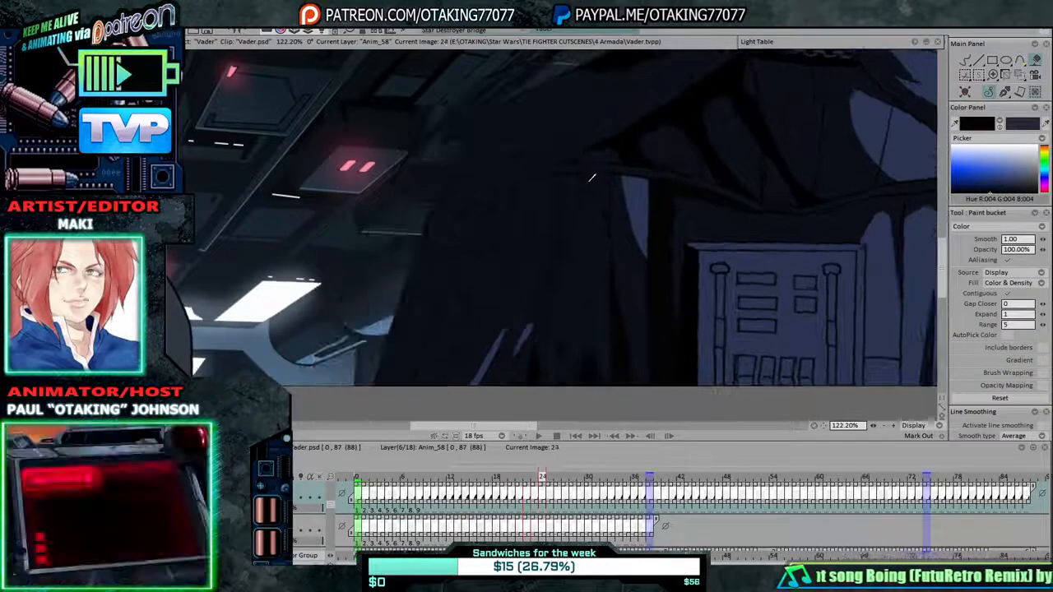
# Fill the sleeve fold shadow with black on frames 24 through 28.
pyautogui.click(591, 177)
pyautogui.press('Right')
pyautogui.click(575, 181)
pyautogui.press('Right')
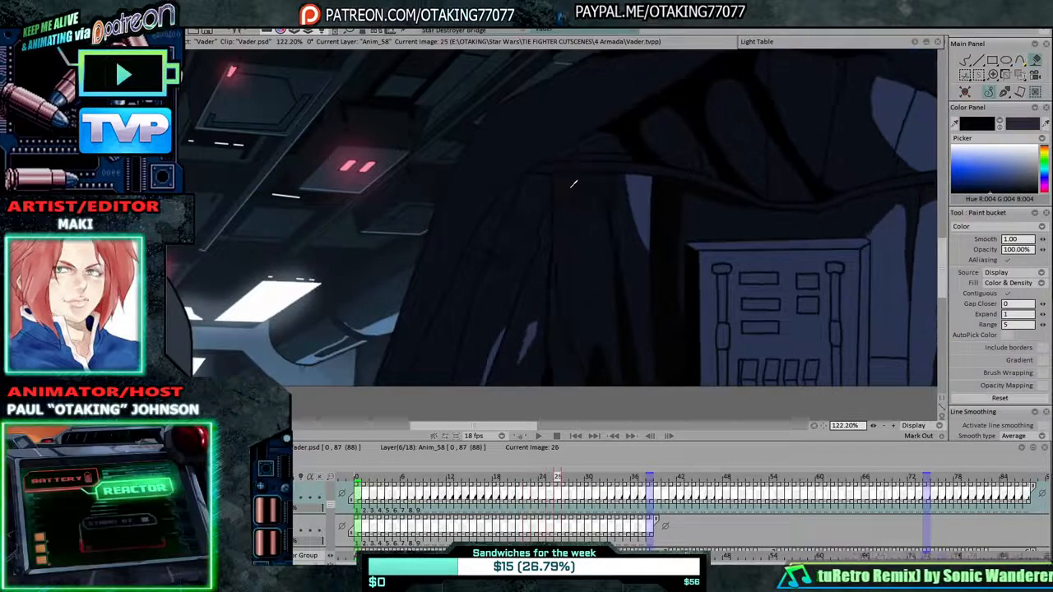
pyautogui.click(573, 183)
pyautogui.press('Right')
pyautogui.click(567, 182)
pyautogui.press('Right')
pyautogui.click(560, 183)
pyautogui.press('Right')
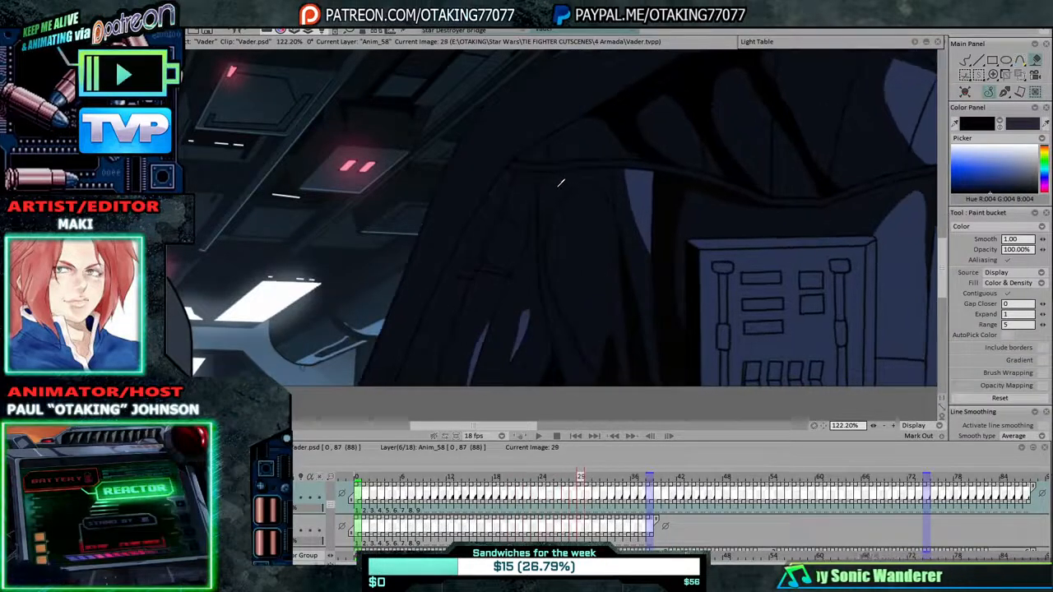
# Continue the black sleeve shadow fill on frames 29 through 33.
pyautogui.click(550, 180)
pyautogui.press('Right')
pyautogui.click(543, 177)
pyautogui.press('Right')
pyautogui.click(539, 175)
pyautogui.press('Right')
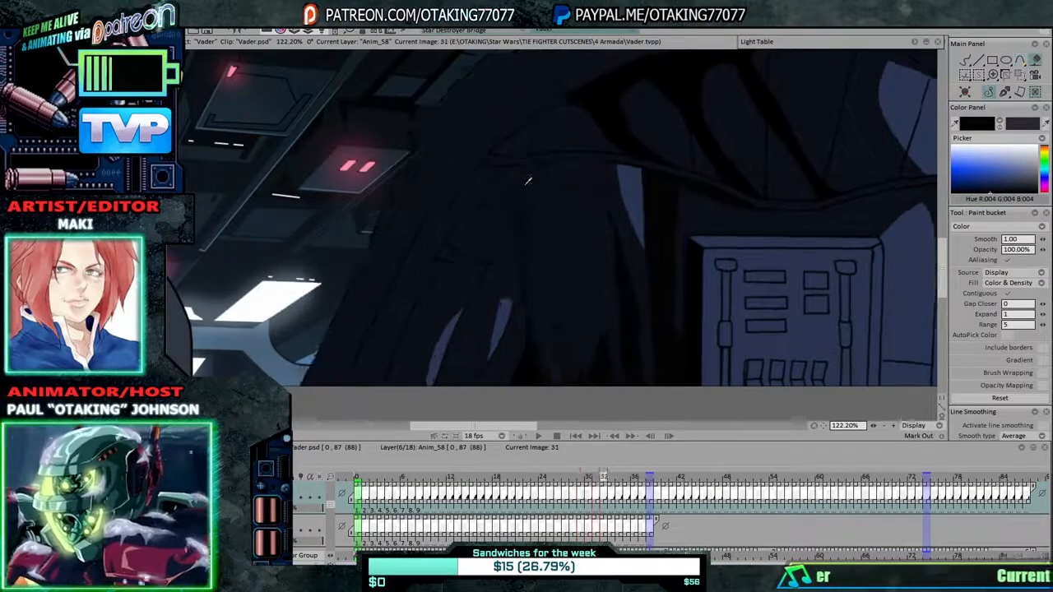
pyautogui.click(533, 173)
pyautogui.press('Right')
pyautogui.click(529, 171)
pyautogui.press('Right')
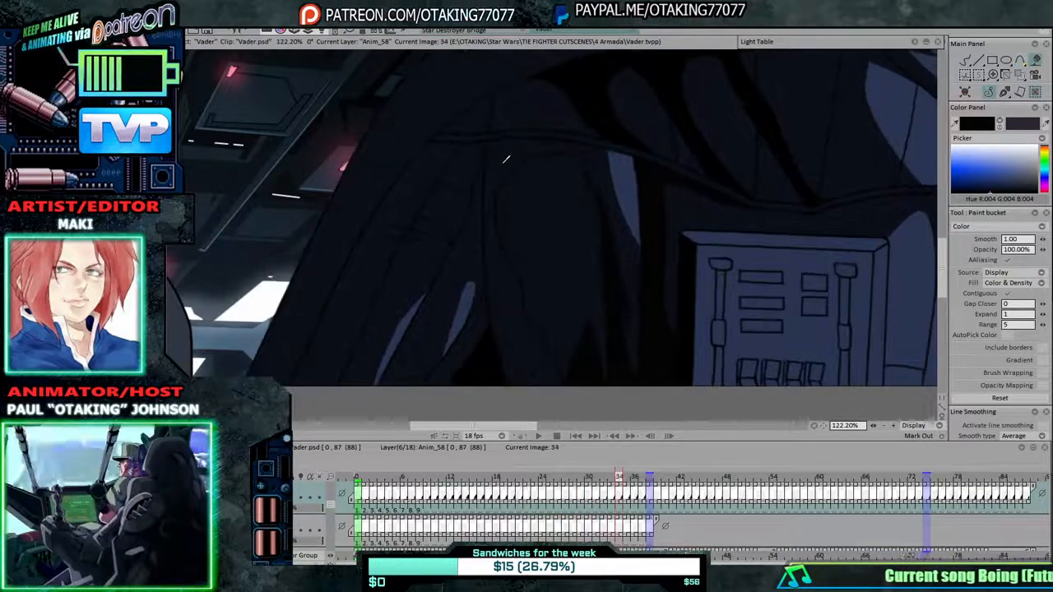
# Fill the black sleeve shadow beneath the shoulder seam on frames 34 through 37.
pyautogui.click(506, 155)
pyautogui.press('Right')
pyautogui.click(512, 150)
pyautogui.press('Right')
pyautogui.click(527, 141)
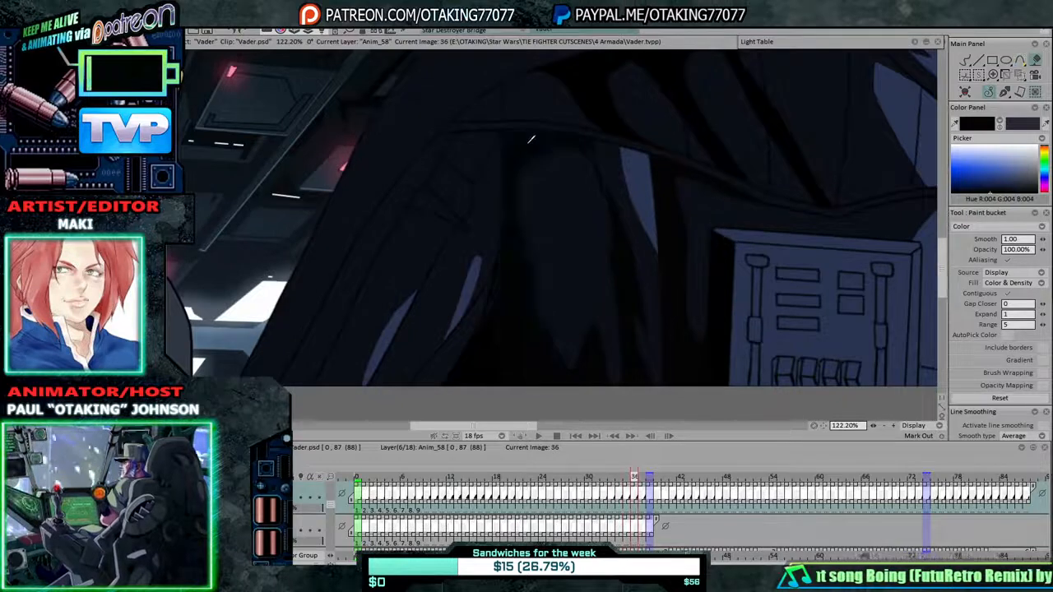
pyautogui.press('Right')
pyautogui.click(537, 137)
pyautogui.press('Right')
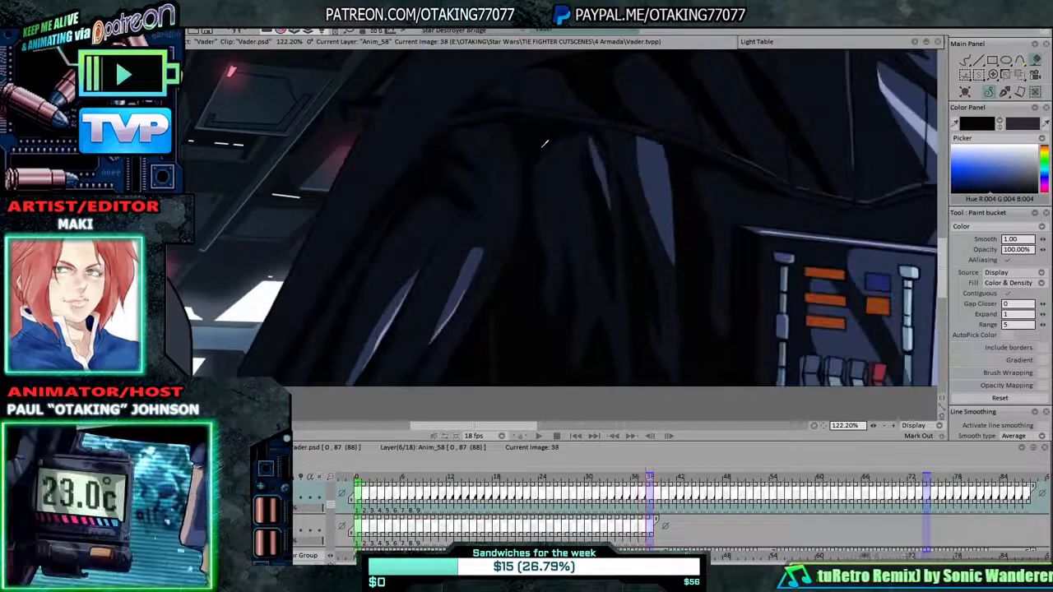
# Fill the remaining parts of the sleeve shadow on frame 37 with black, comparing it with frame 38.
pyautogui.press('Left')
pyautogui.click(580, 144)
pyautogui.press('Right')
pyautogui.press('Left')
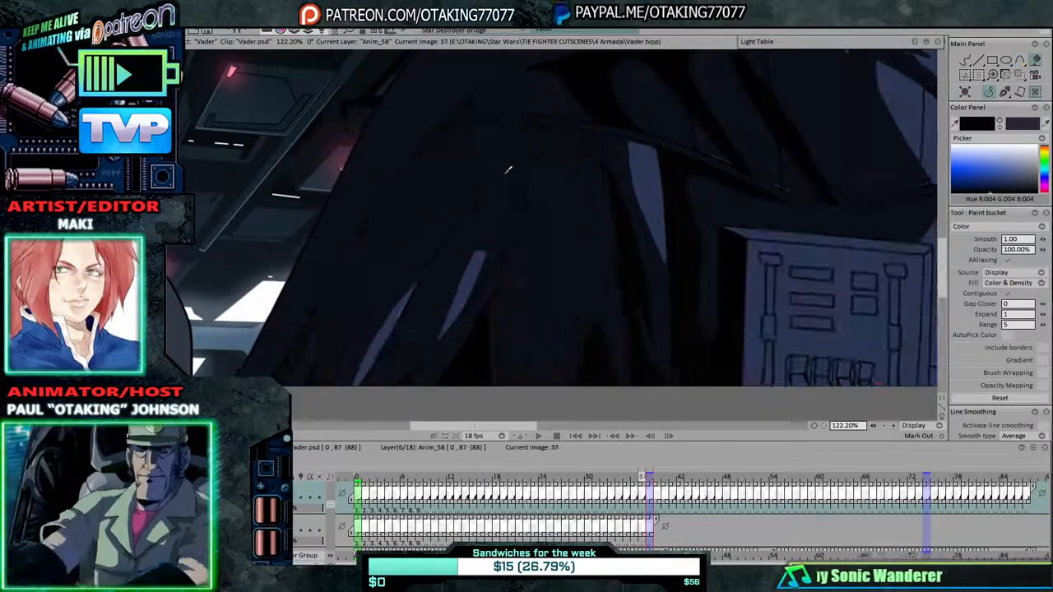
pyautogui.click(507, 169)
pyautogui.press('Right')
# Draw the black seam shadow line at the top of the sleeve on frame 37 with the pen brush, using frame 38 as reference.
pyautogui.click(966, 62)
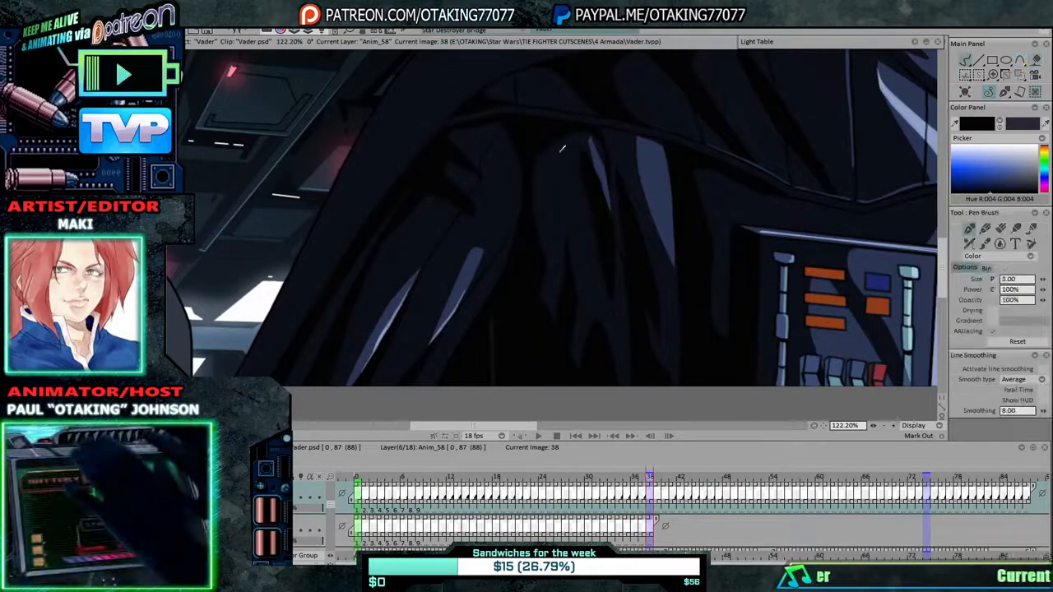
pyautogui.press('Left')
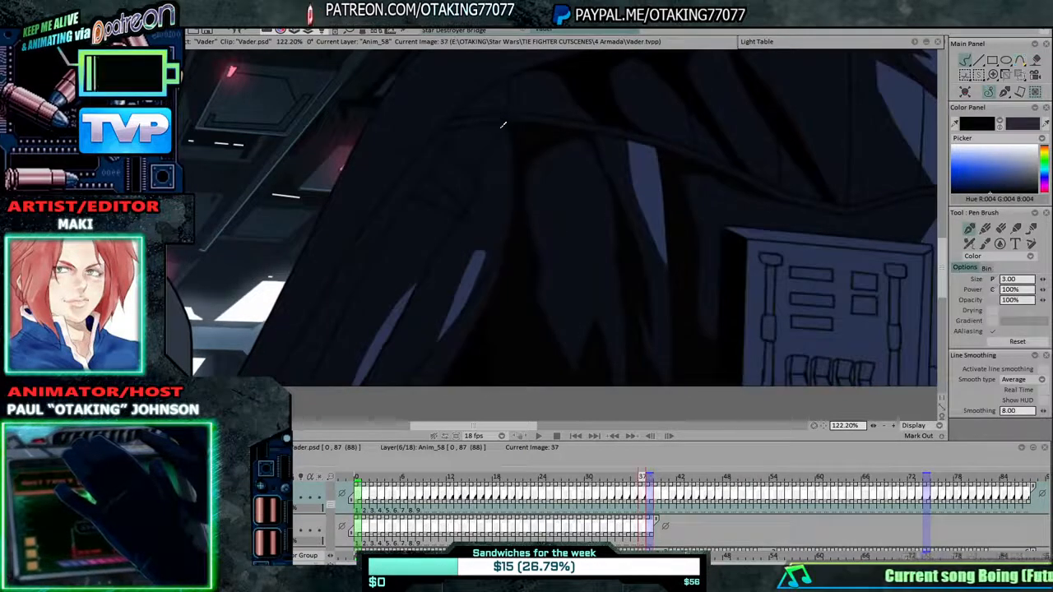
pyautogui.press('Right')
pyautogui.press('Left')
pyautogui.press('Right')
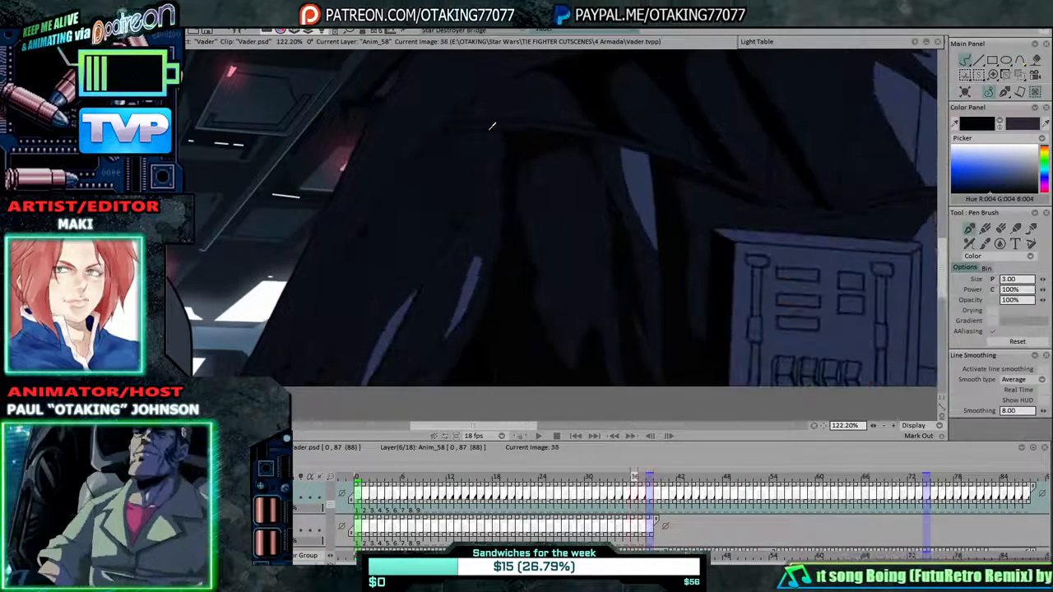
pyautogui.press('Right')
pyautogui.press('Right')
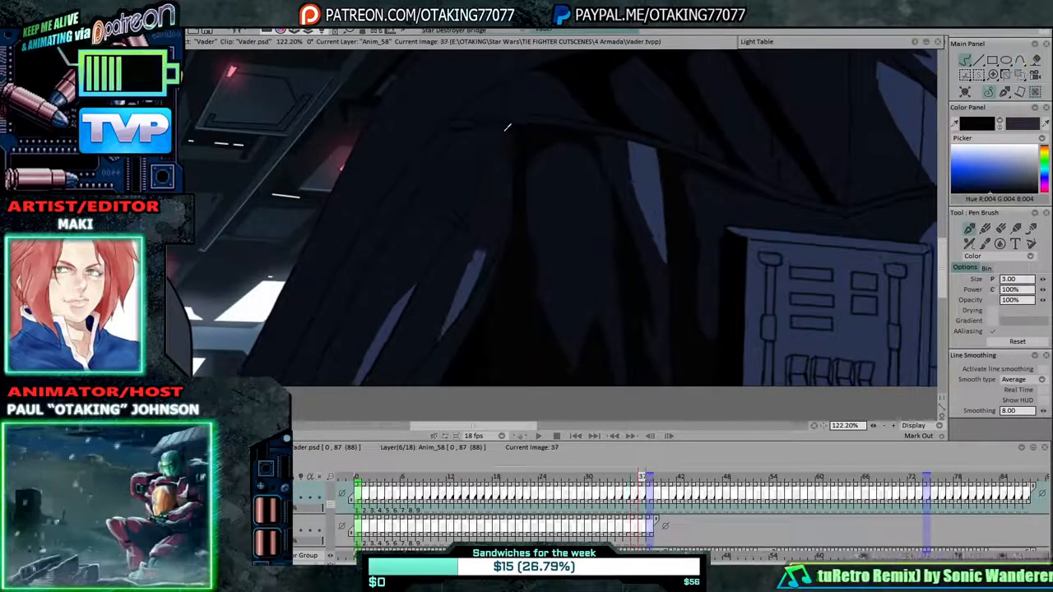
pyautogui.press('Left')
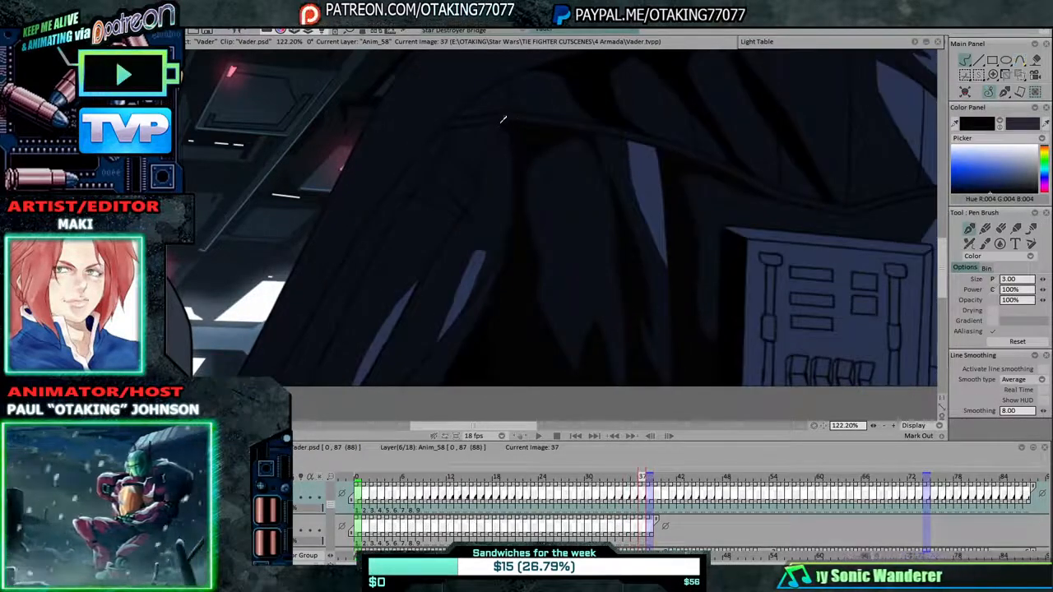
pyautogui.press('Left')
pyautogui.press('Right')
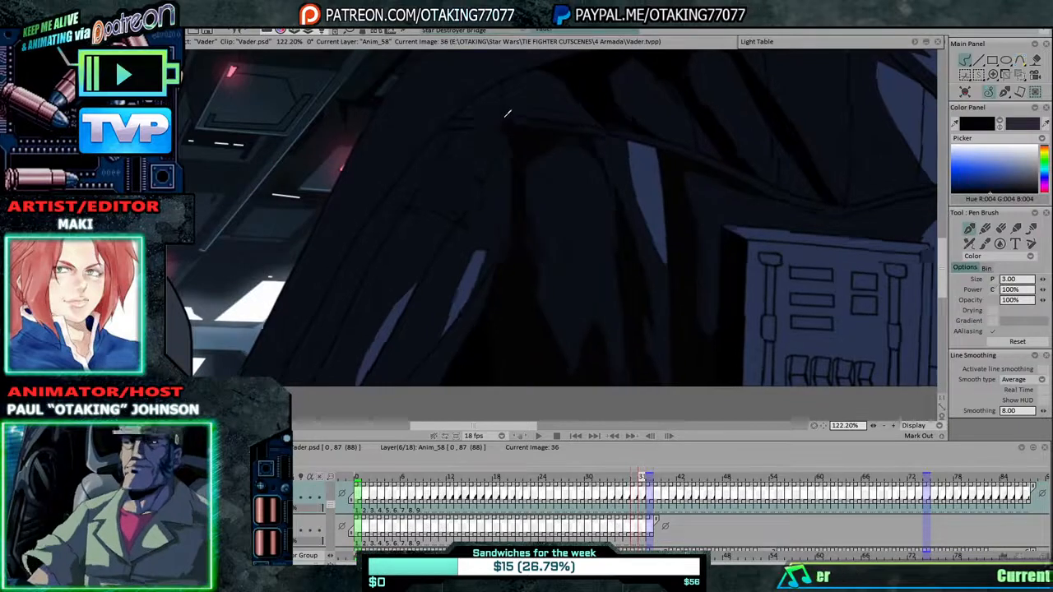
pyautogui.press('Right')
pyautogui.press('Left')
pyautogui.press('Right')
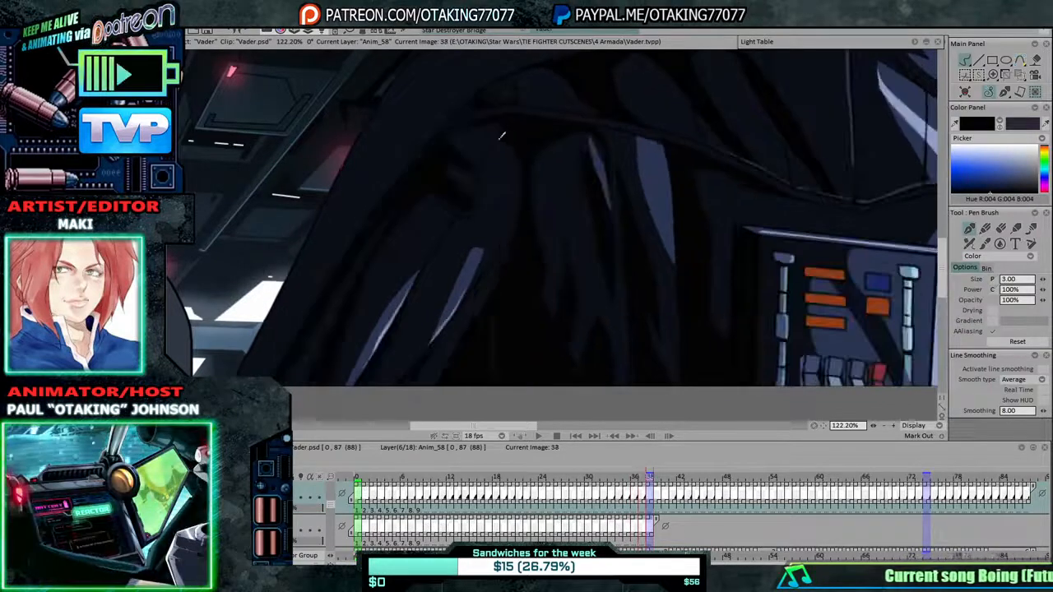
# Refine and extend the black seam line outward across the upper sleeve on frame 37, checking it against the adjacent frames.
pyautogui.press('Left')
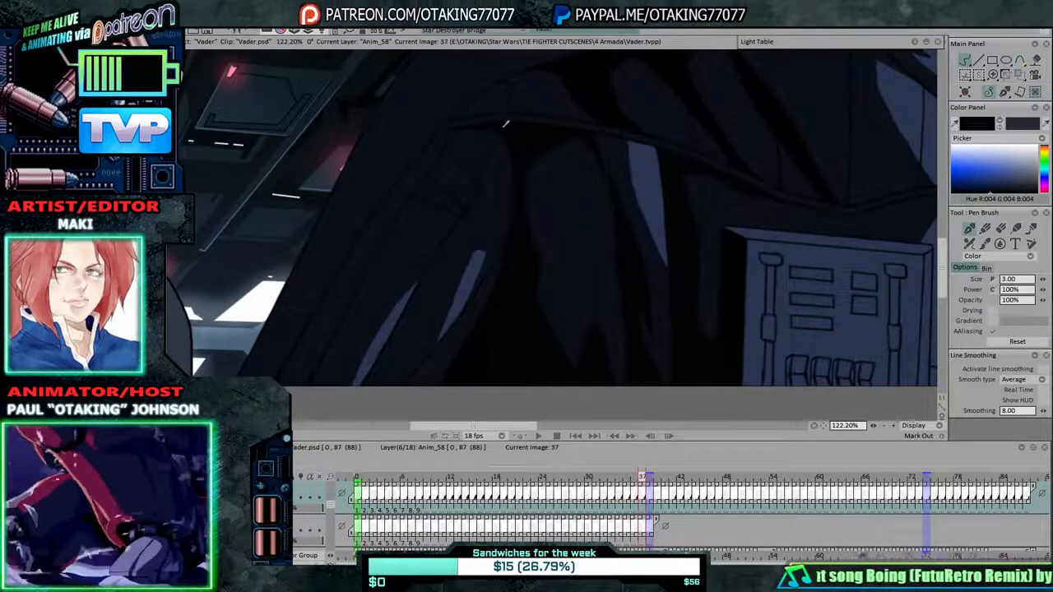
pyautogui.press('Right')
pyautogui.press('Left')
pyautogui.press('Right')
pyautogui.press('Left')
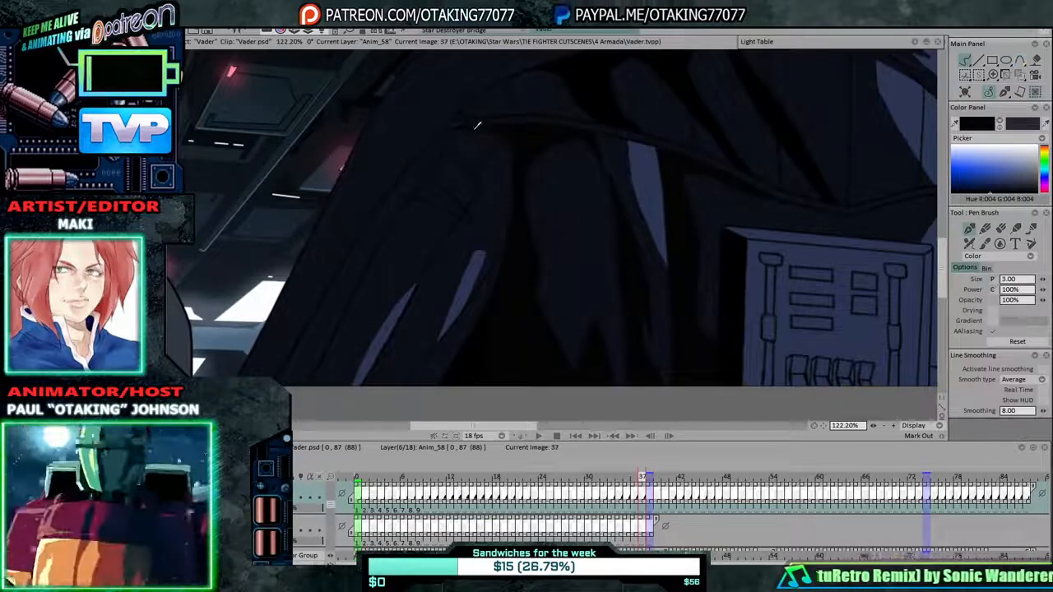
pyautogui.press('Right')
pyautogui.press('Left')
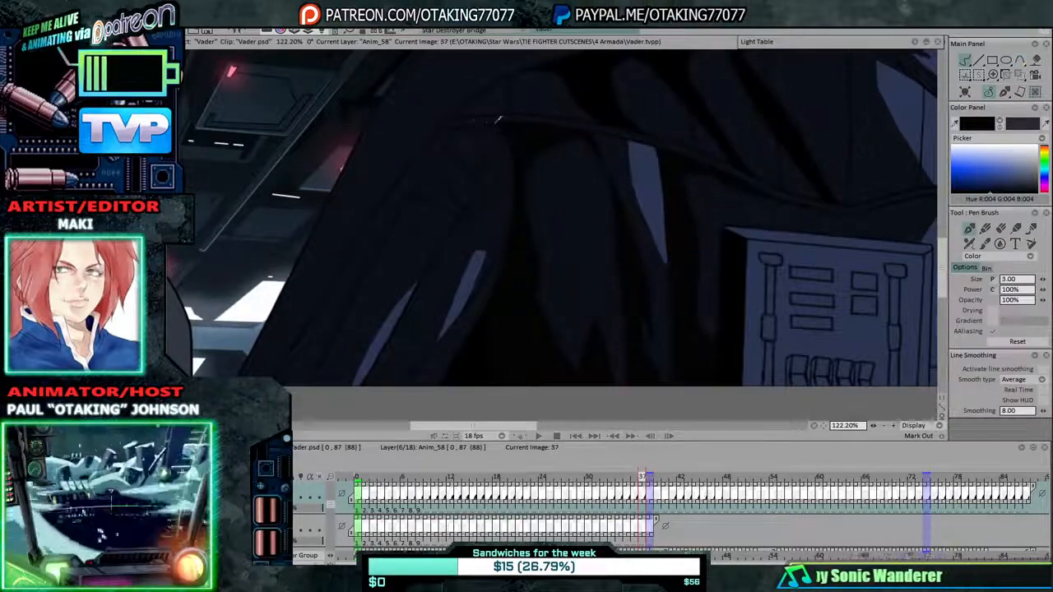
pyautogui.press('Left')
pyautogui.press('Right')
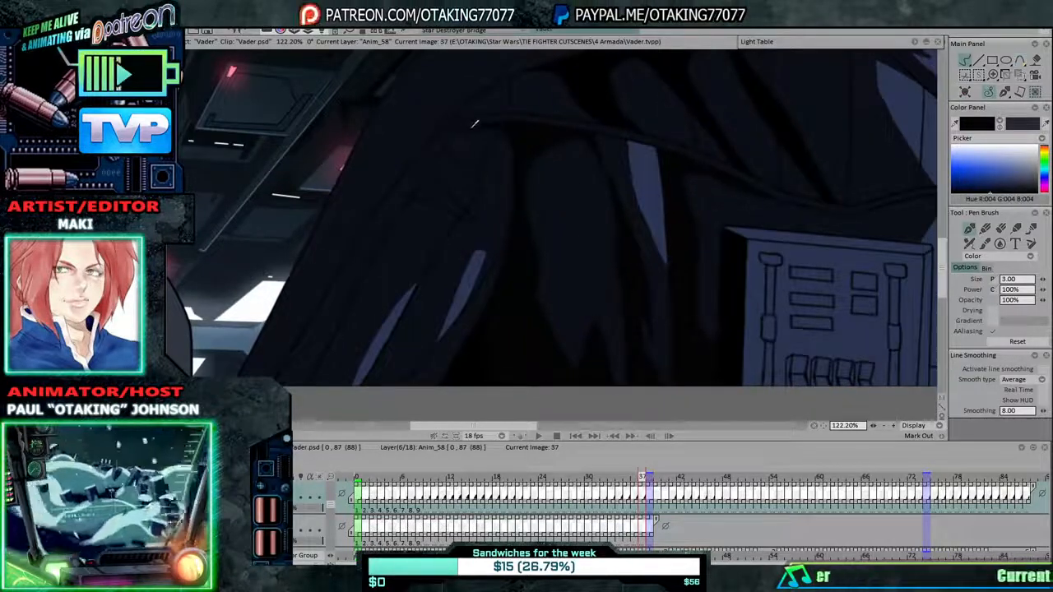
# Carry the black shoulder seam line back through frames 36 to 33.
pyautogui.press('Left')
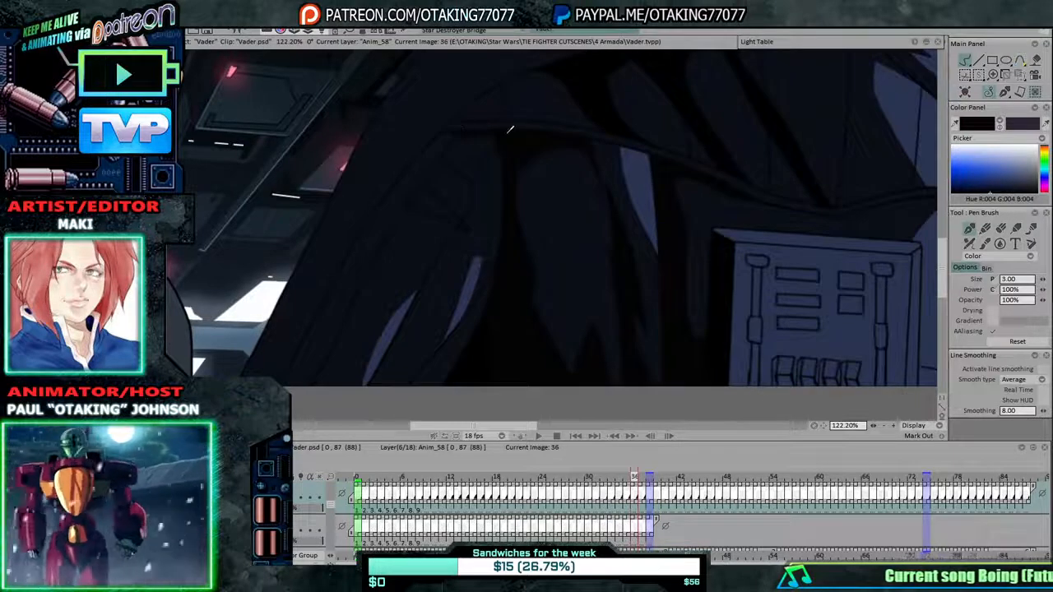
pyautogui.press('Left')
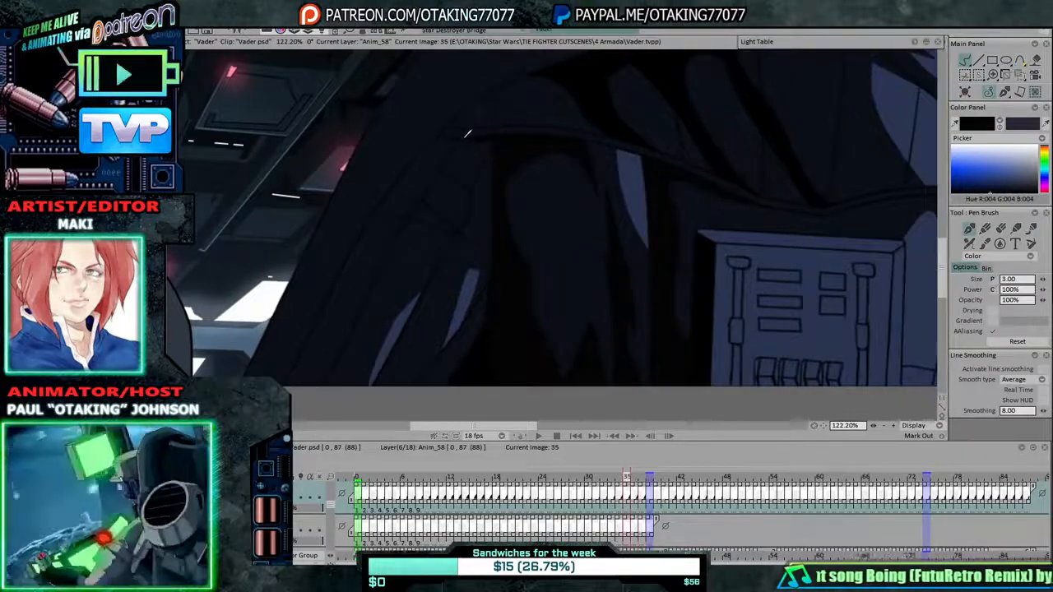
pyautogui.press('Left')
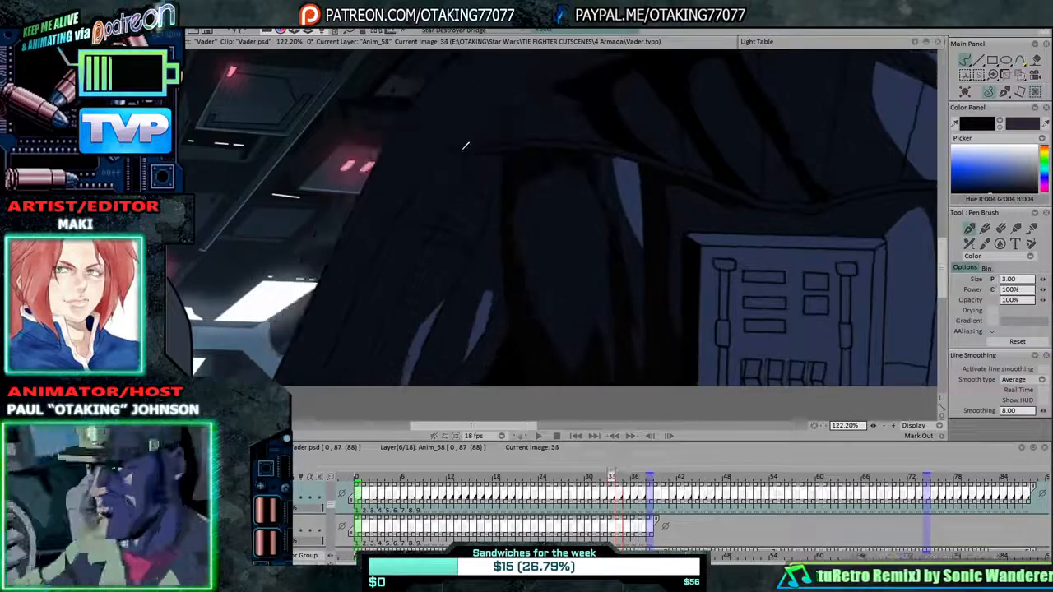
pyautogui.press('Left')
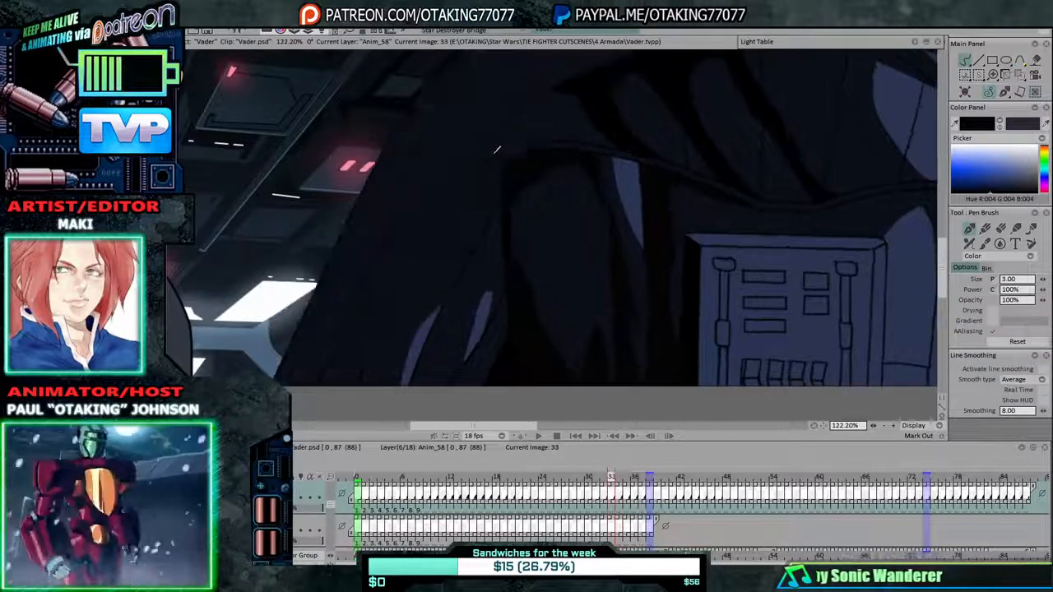
# Outline the lower shadow edge of the hanging fold beneath the shoulder seam on frames 37 through 34, using frame 38 as reference.
pyautogui.press('Right')
pyautogui.press('Right')
pyautogui.press('Right')
pyautogui.press('Right')
pyautogui.press('Right')
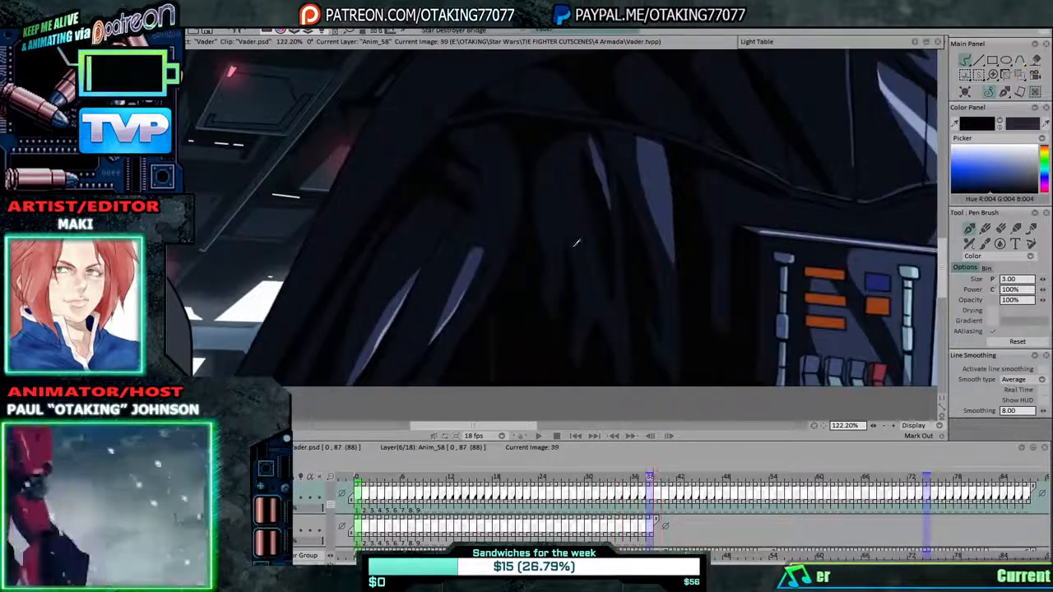
pyautogui.press('Left')
pyautogui.press('Right')
pyautogui.press('Left')
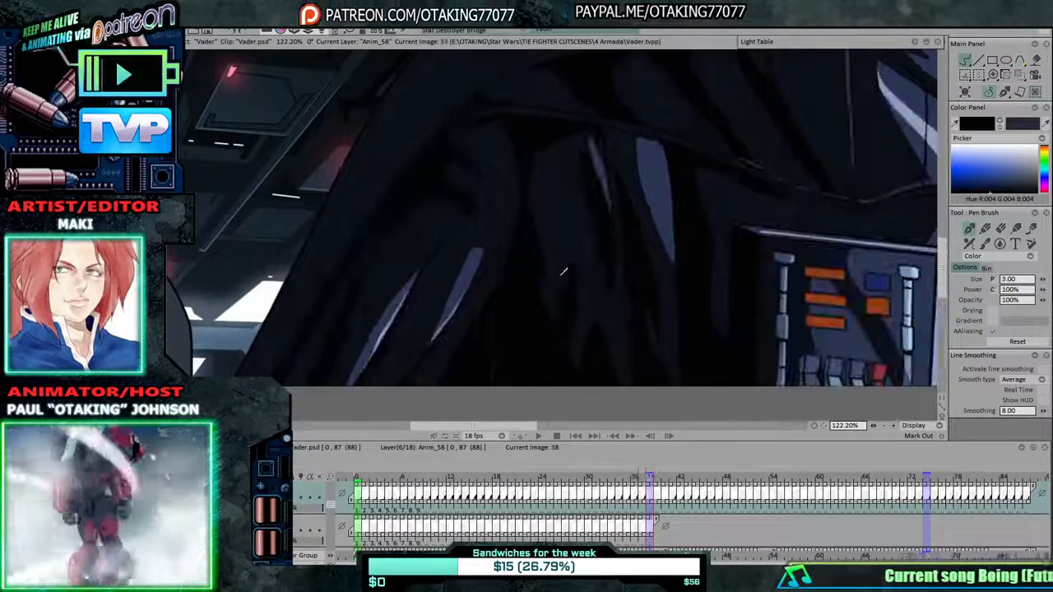
pyautogui.press('Left')
pyautogui.press('Right')
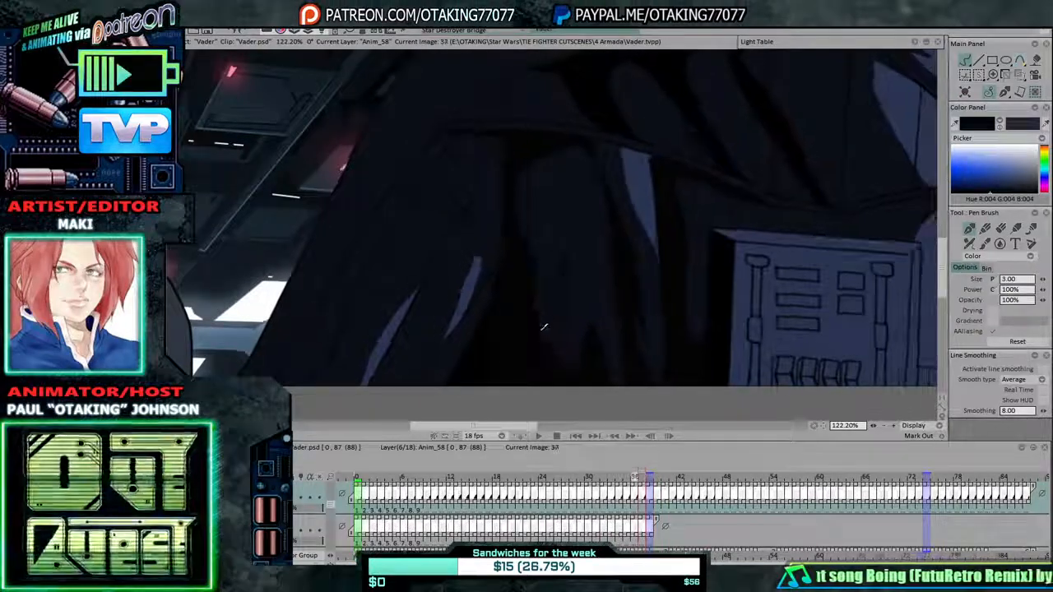
pyautogui.press('Left')
pyautogui.press('Left')
pyautogui.press('Left')
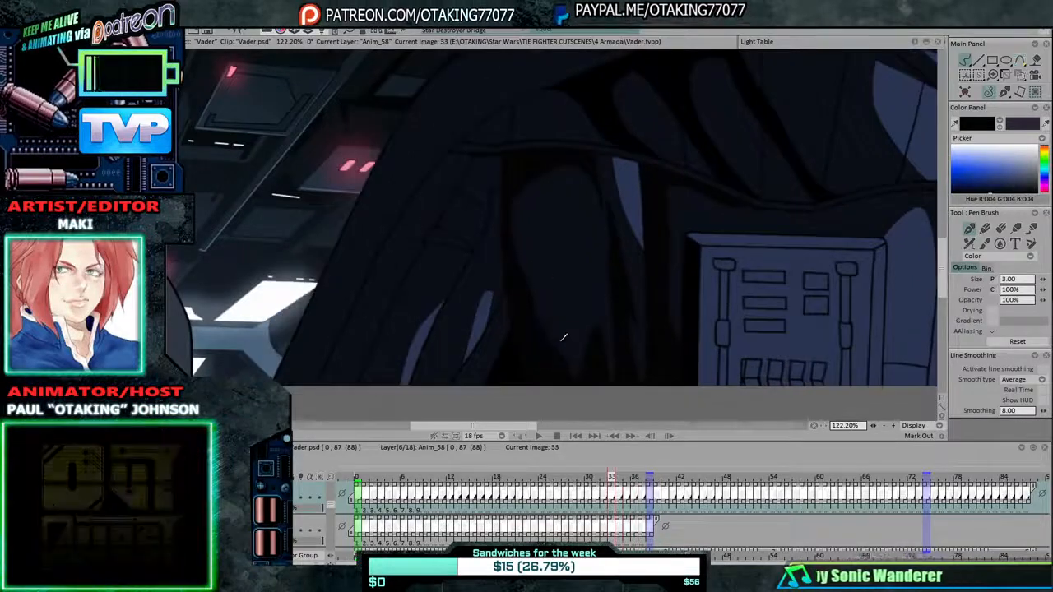
# Continue outlining the hanging fold's lower shadow edge backward on frames 33 through 24.
pyautogui.press('Left')
pyautogui.press('Left')
pyautogui.press('Left')
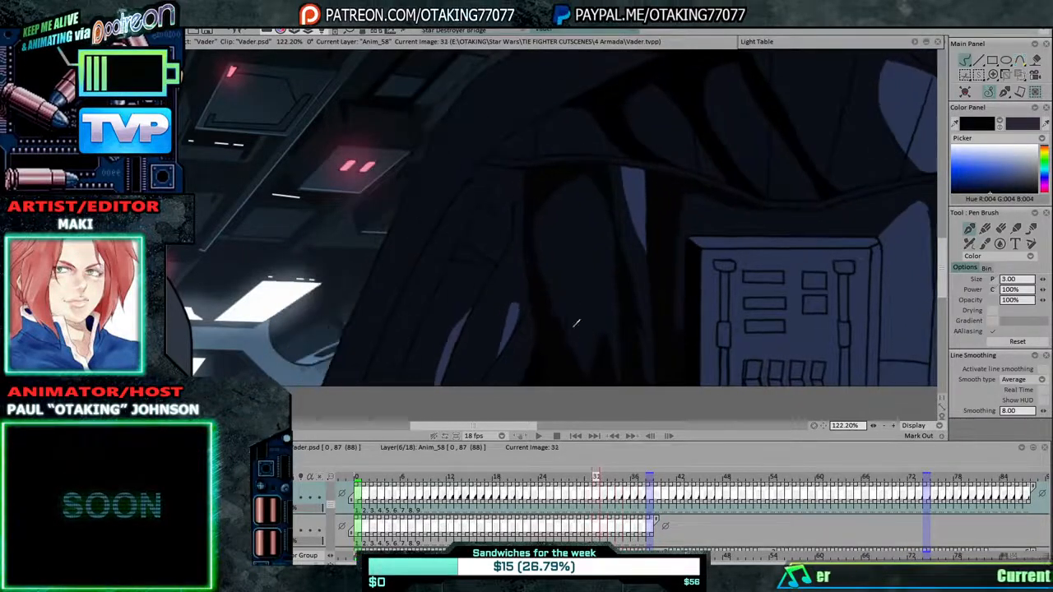
pyautogui.press('Left')
pyautogui.press('Left')
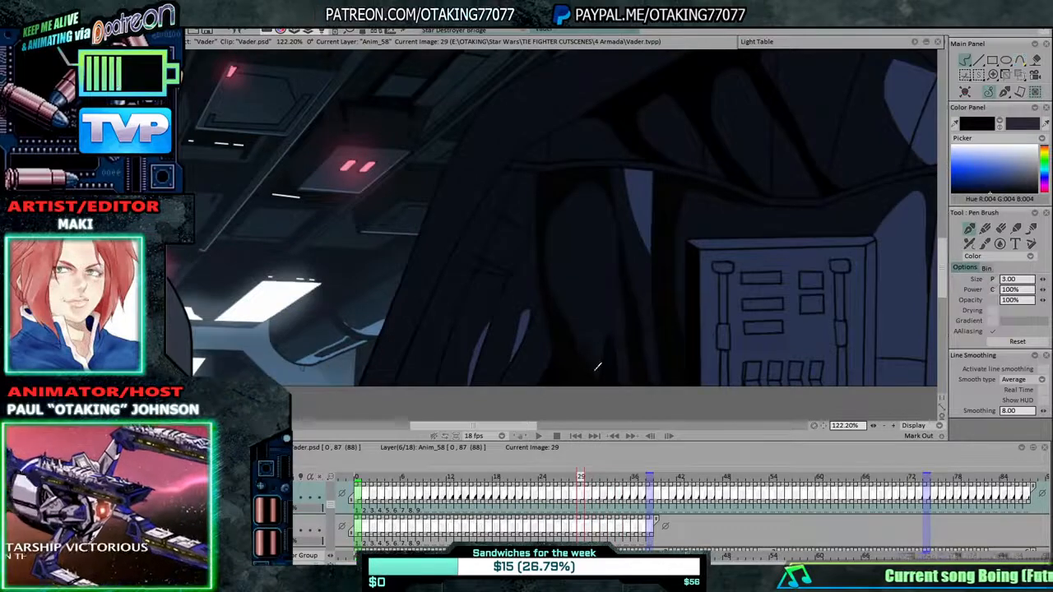
pyautogui.press('Left')
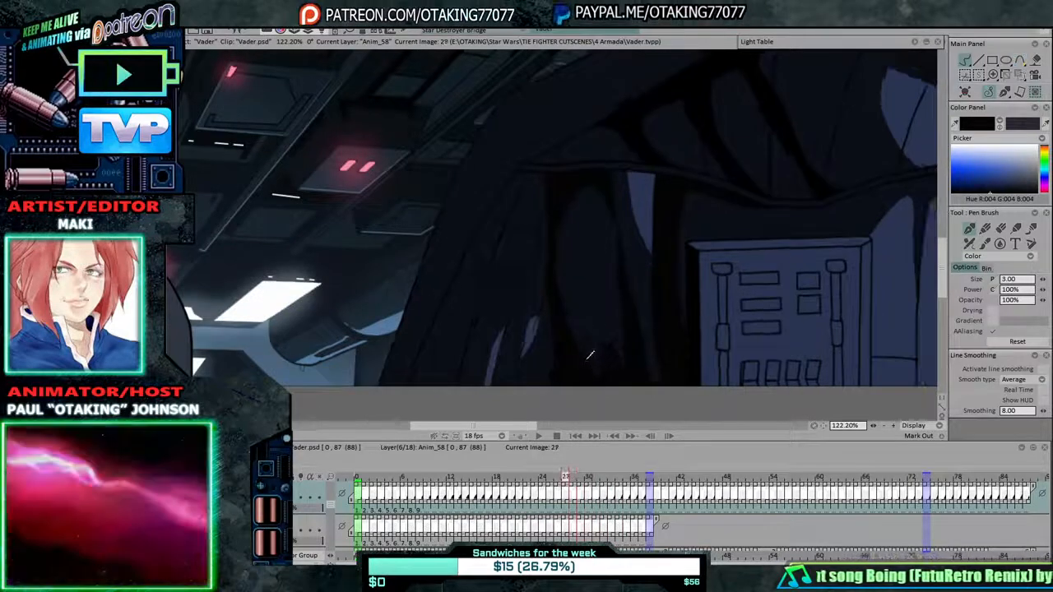
pyautogui.press('Left')
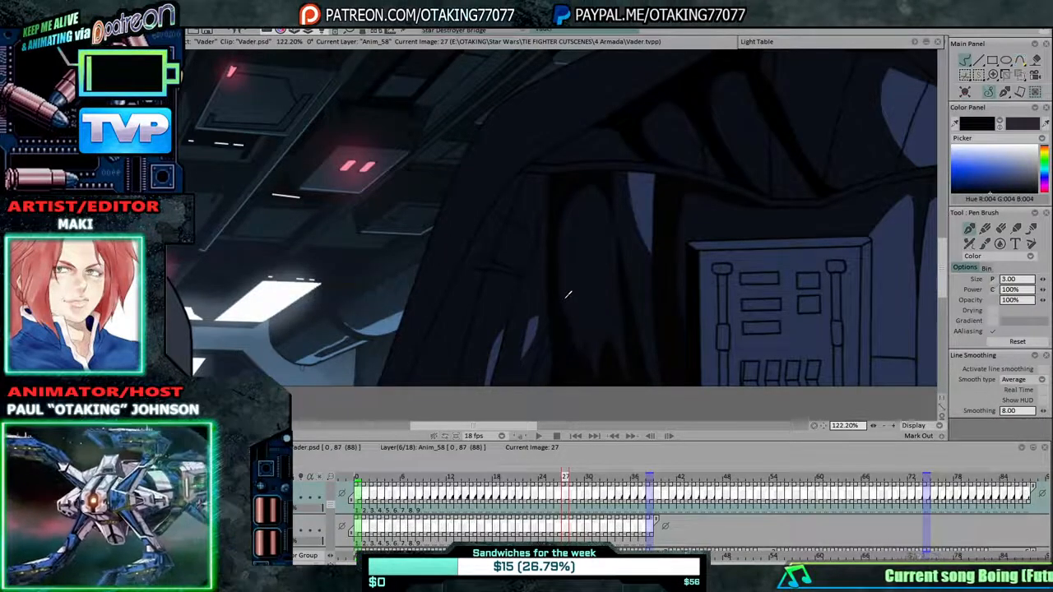
pyautogui.press('Left')
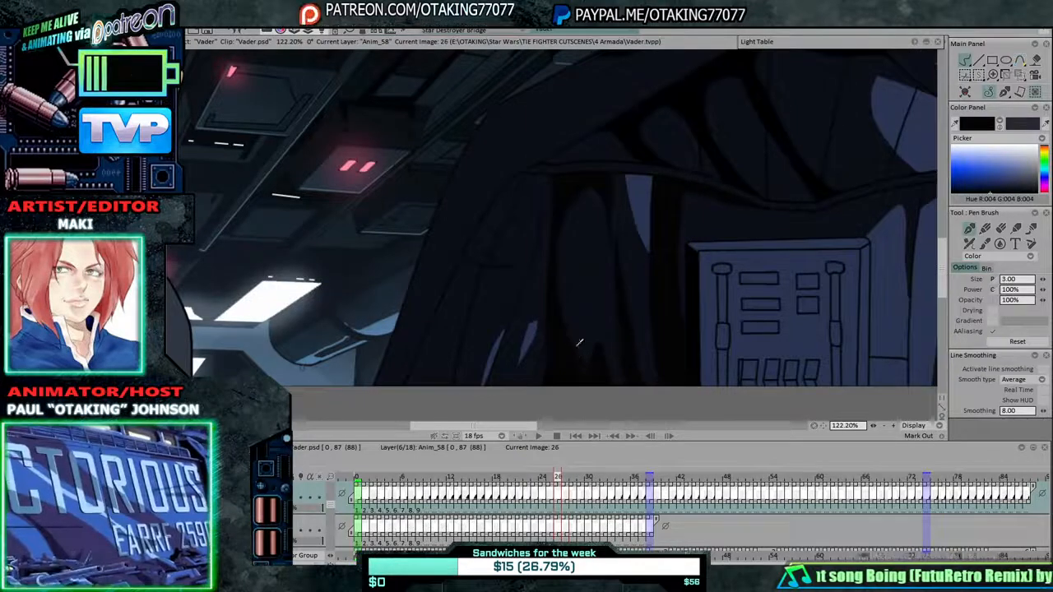
pyautogui.press('Left')
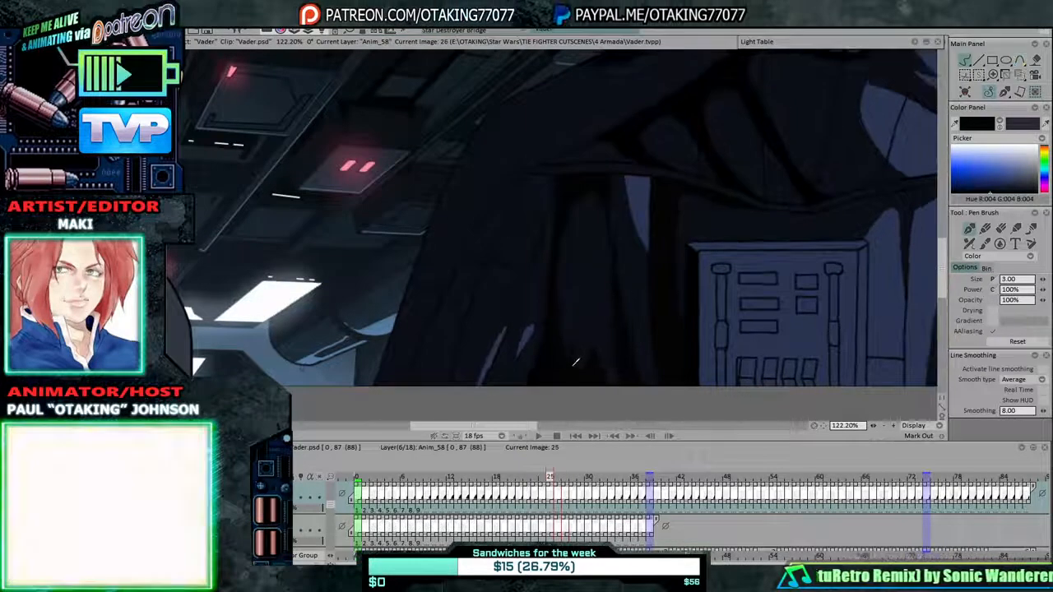
pyautogui.press('Left')
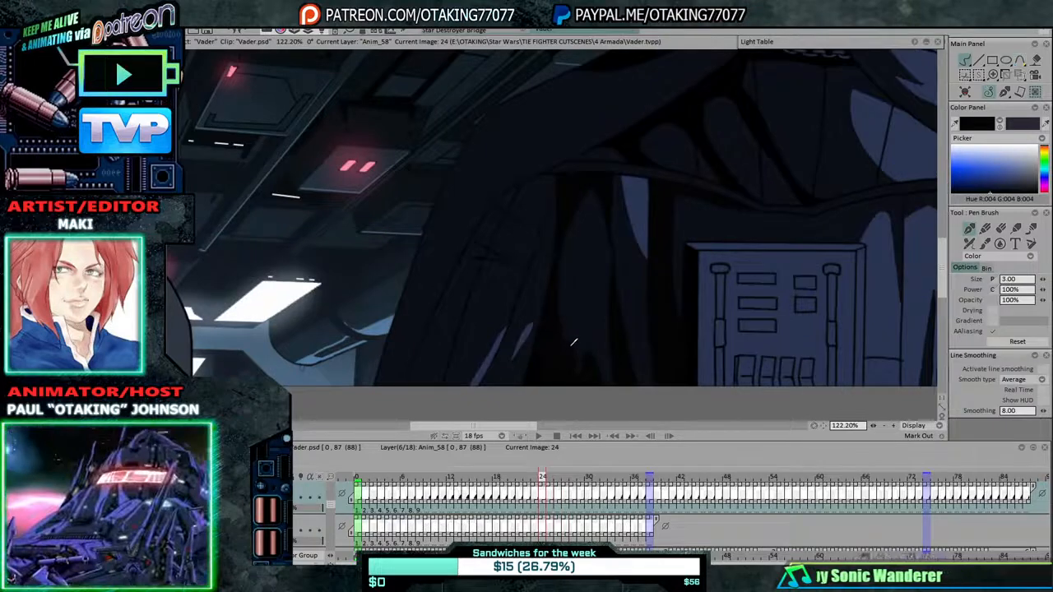
# Fill the newly outlined shadow on the lower hanging fold with black on frames 24 through 31.
pyautogui.click(1036, 60)
pyautogui.press('Right')
pyautogui.press('Right')
pyautogui.press('Right')
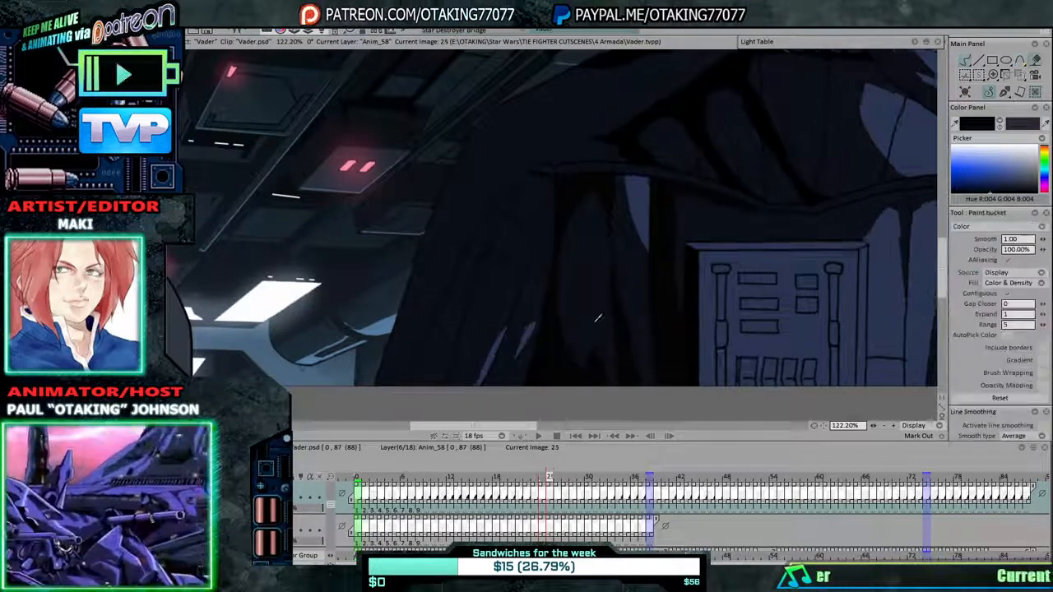
pyautogui.press('Right')
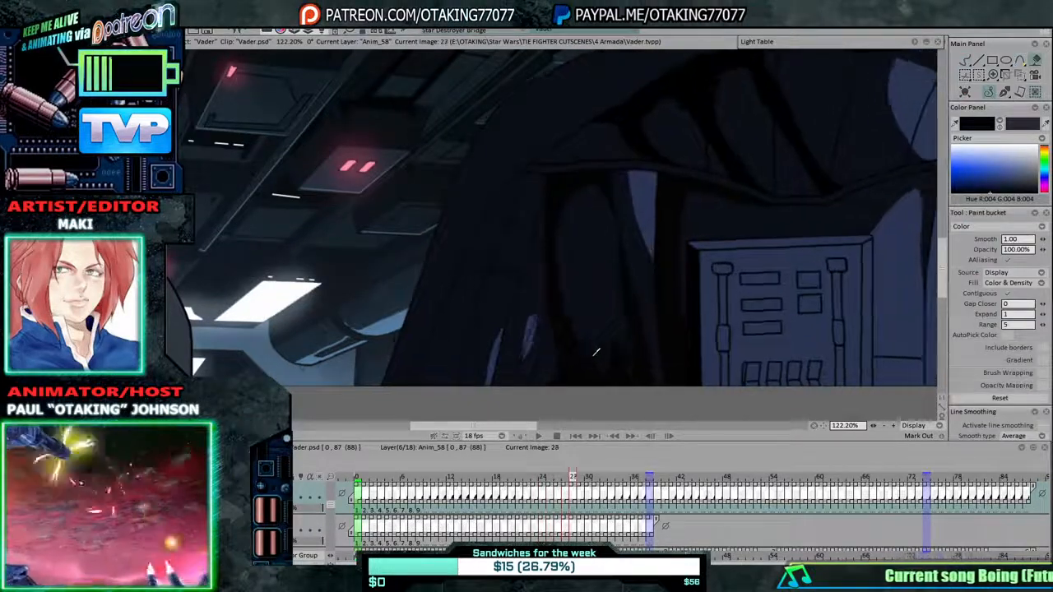
pyautogui.press('Right')
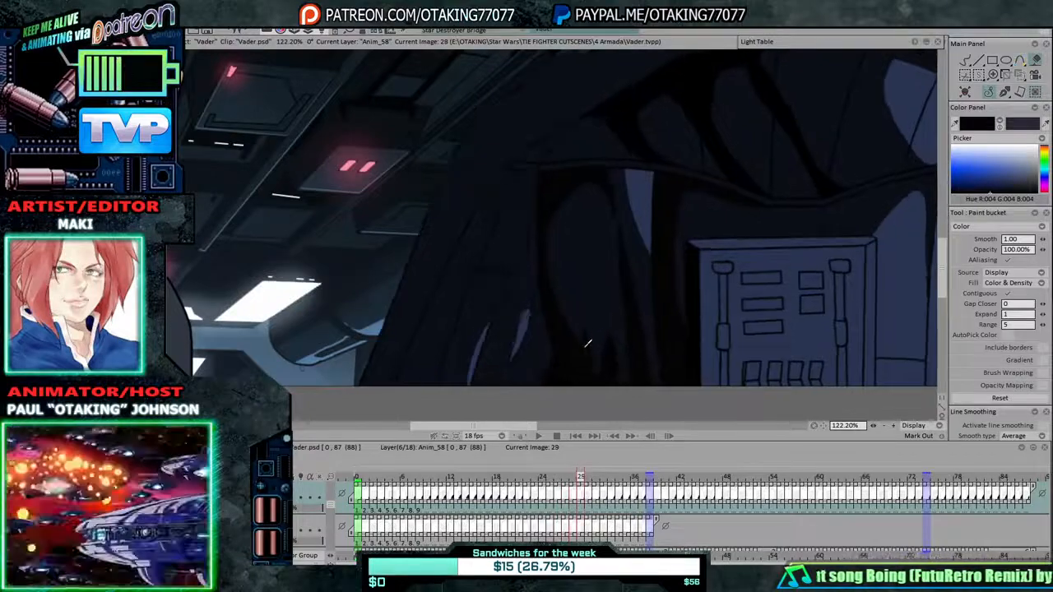
pyautogui.press('Right')
pyautogui.press('Right')
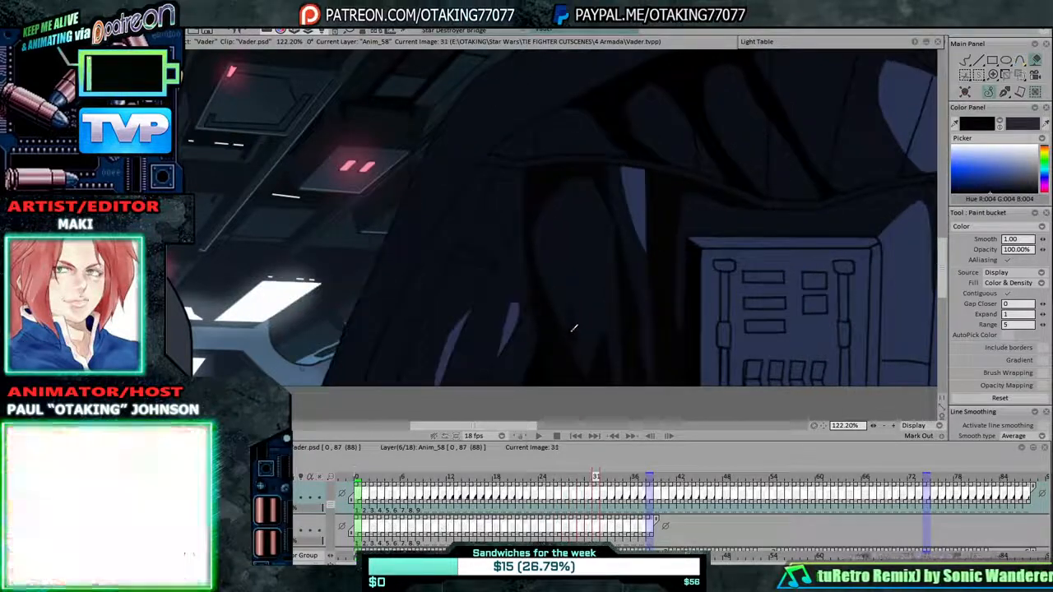
# Fill the lower fold's outlined shadow with black on frames 32 through 37, comparing the result with frame 38.
pyautogui.press('Right')
pyautogui.press('Right')
pyautogui.press('Right')
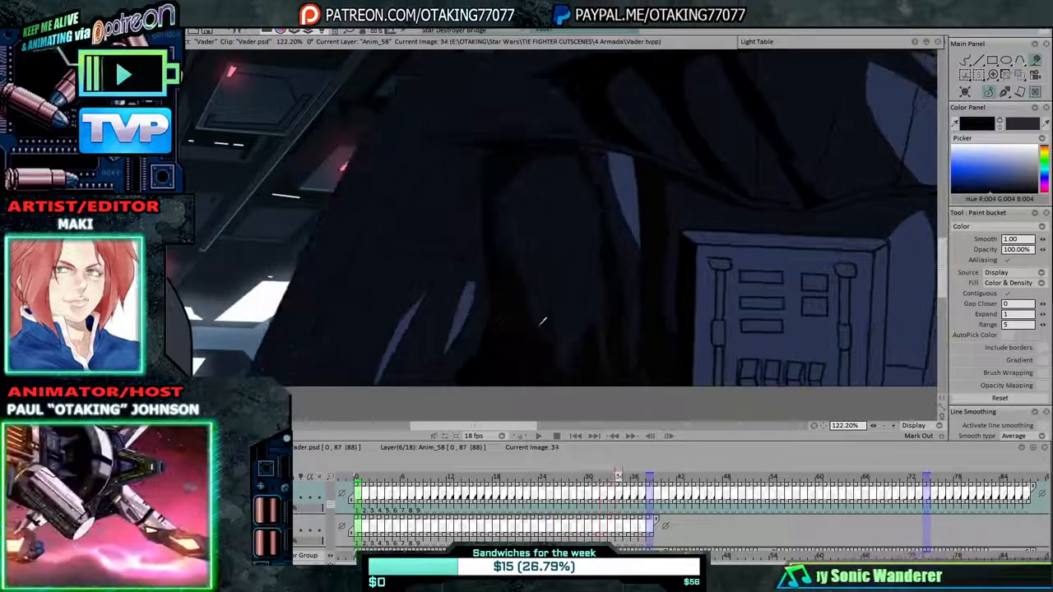
pyautogui.press('Right')
pyautogui.press('Left')
pyautogui.press('Left')
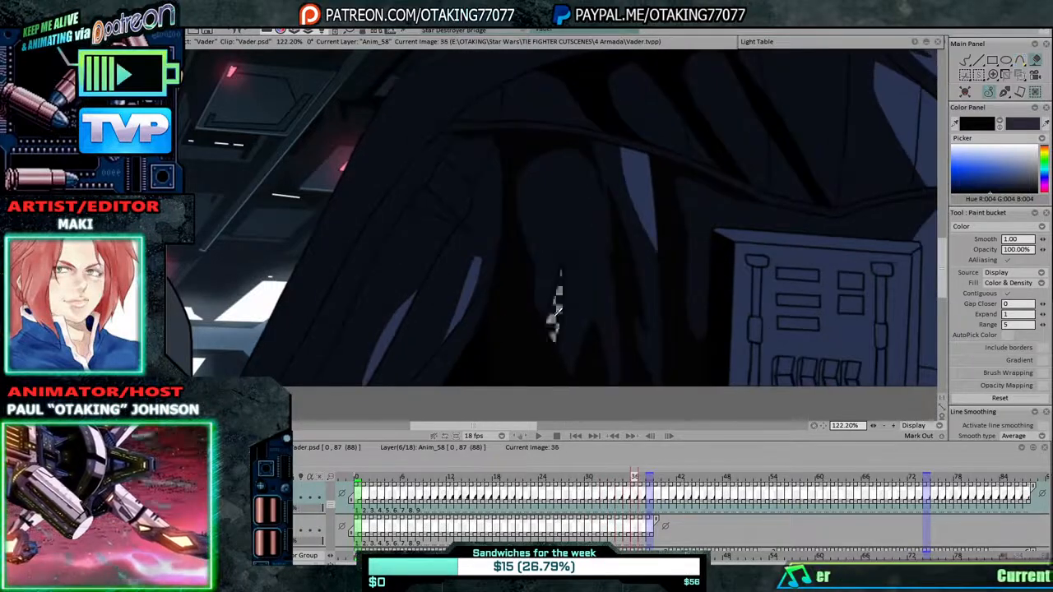
pyautogui.press('Right')
pyautogui.press('Right')
pyautogui.press('Right')
pyautogui.press('Right')
pyautogui.press('Right')
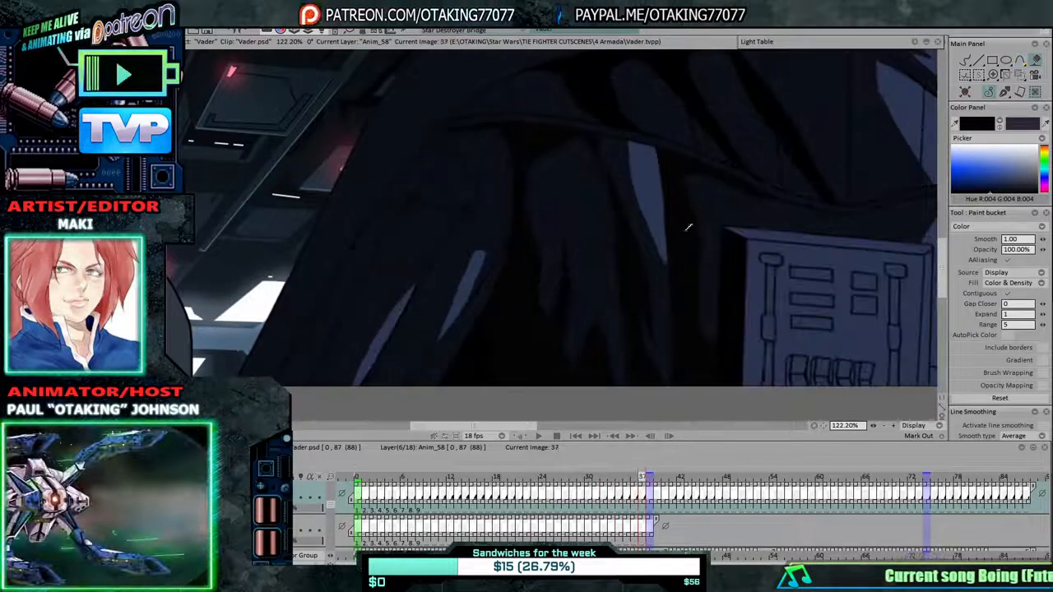
# Begin drawing the upper sleeve's crease shadow on frame 37 with the pen brush, matching the folds on frame 38.
pyautogui.click(965, 61)
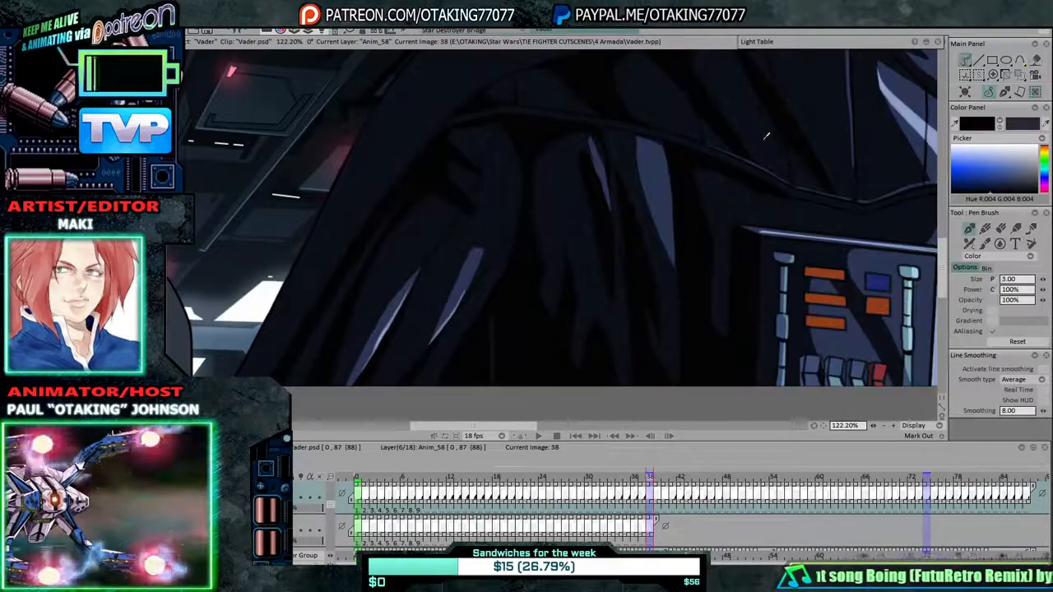
pyautogui.press('Left')
pyautogui.press('Right')
pyautogui.press('Right')
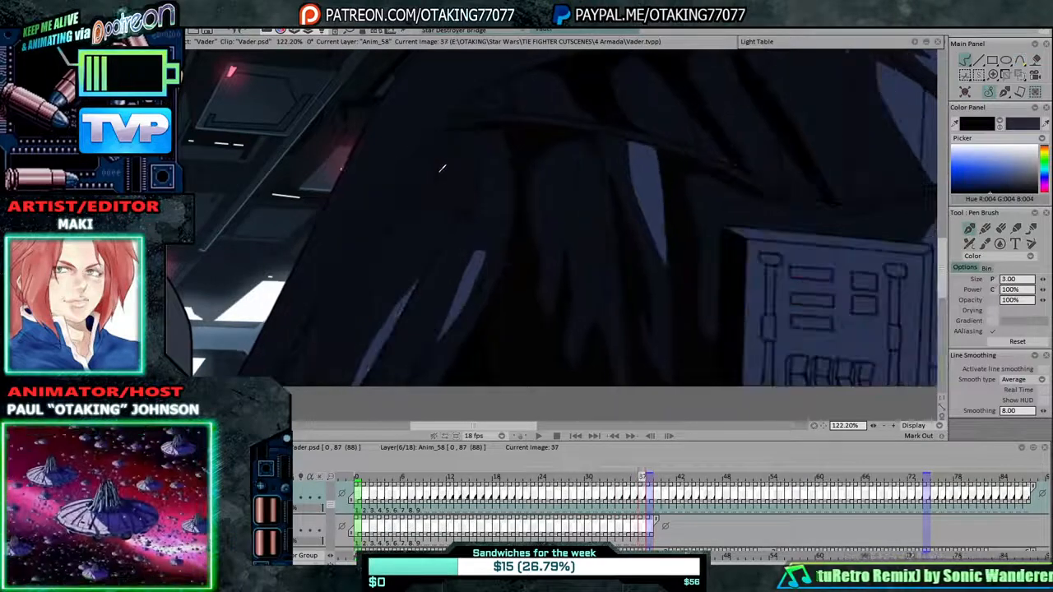
pyautogui.press('Left')
pyautogui.press('Left')
pyautogui.press('Right')
pyautogui.press('Left')
pyautogui.press('Left')
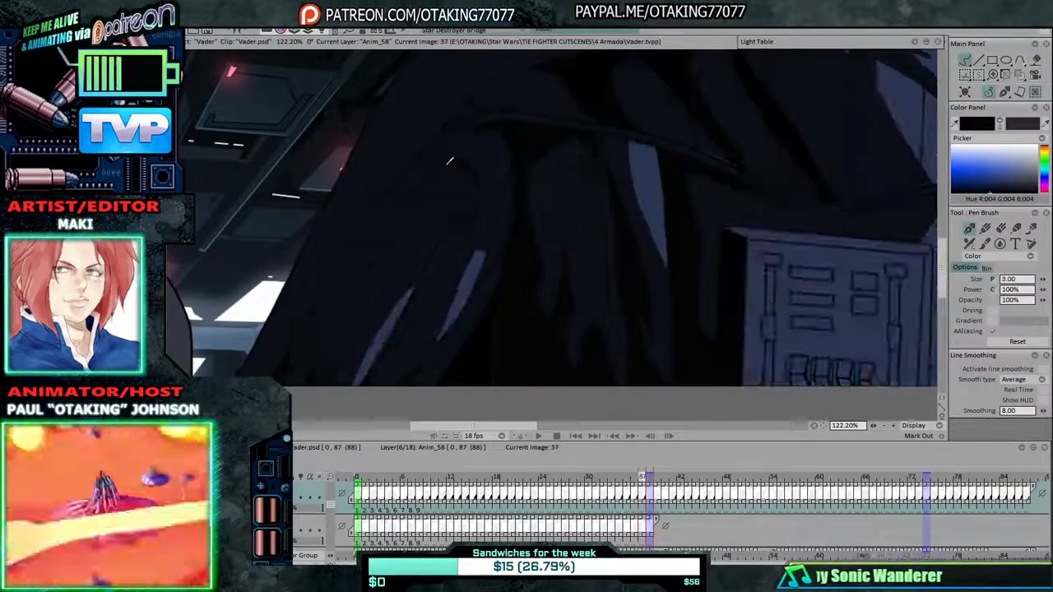
# Examine the cloak and sleeve drawing on the Anim_58 layer frame by frame, going backward from frame 37 to frame 0.
pyautogui.press('Right')
pyautogui.press('Left')
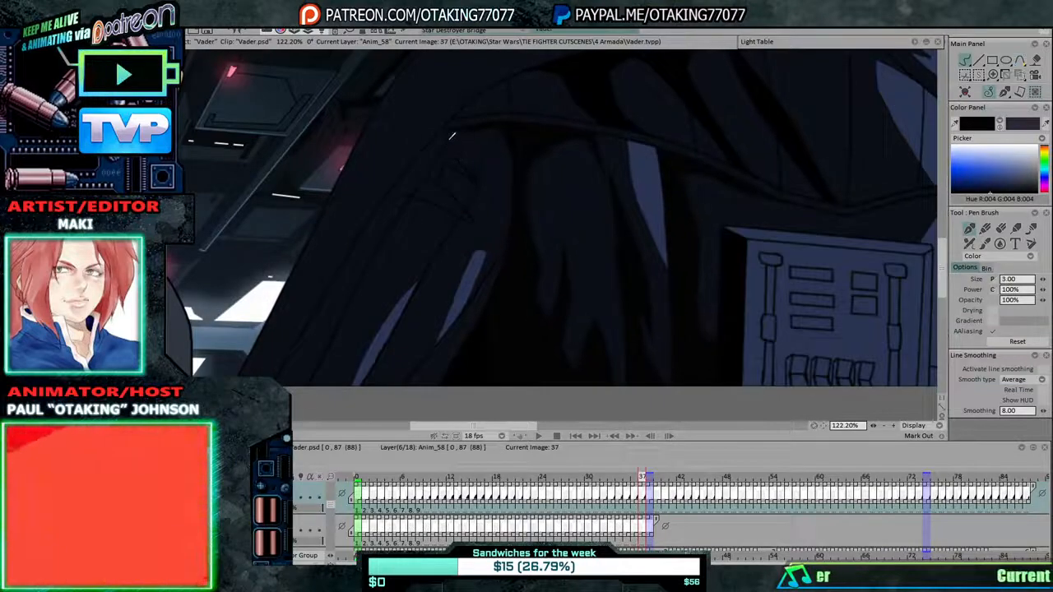
pyautogui.press('Right')
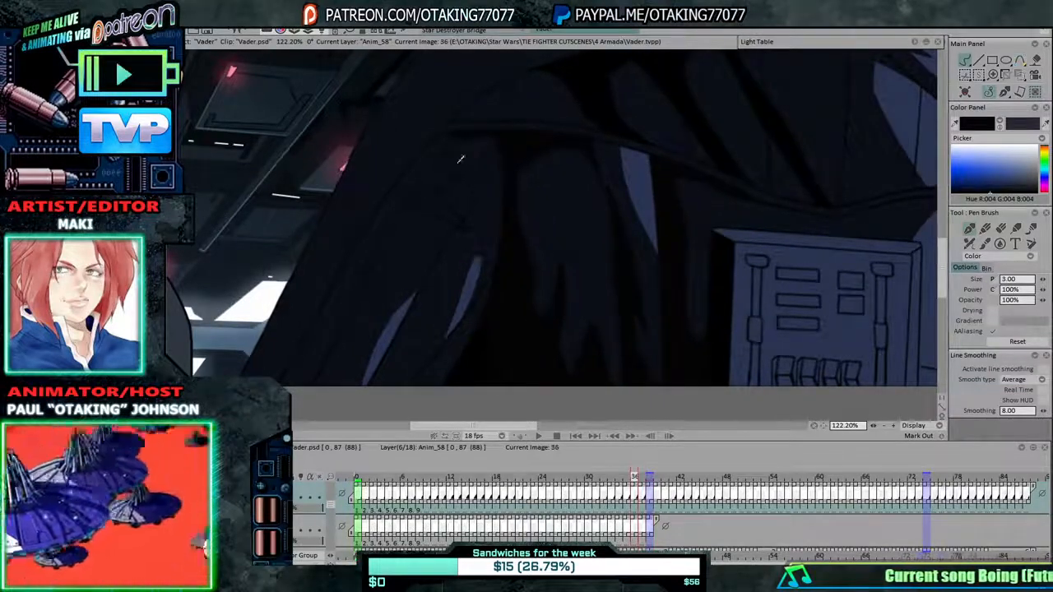
pyautogui.press('Right')
pyautogui.press('Left')
pyautogui.press('Left')
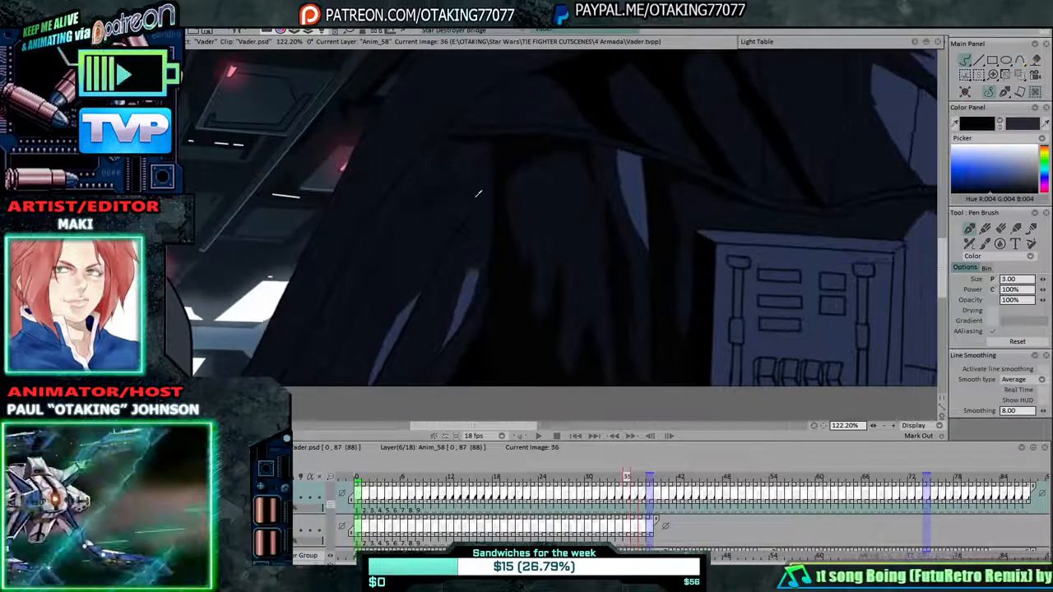
pyautogui.press('Left')
pyautogui.press('Left')
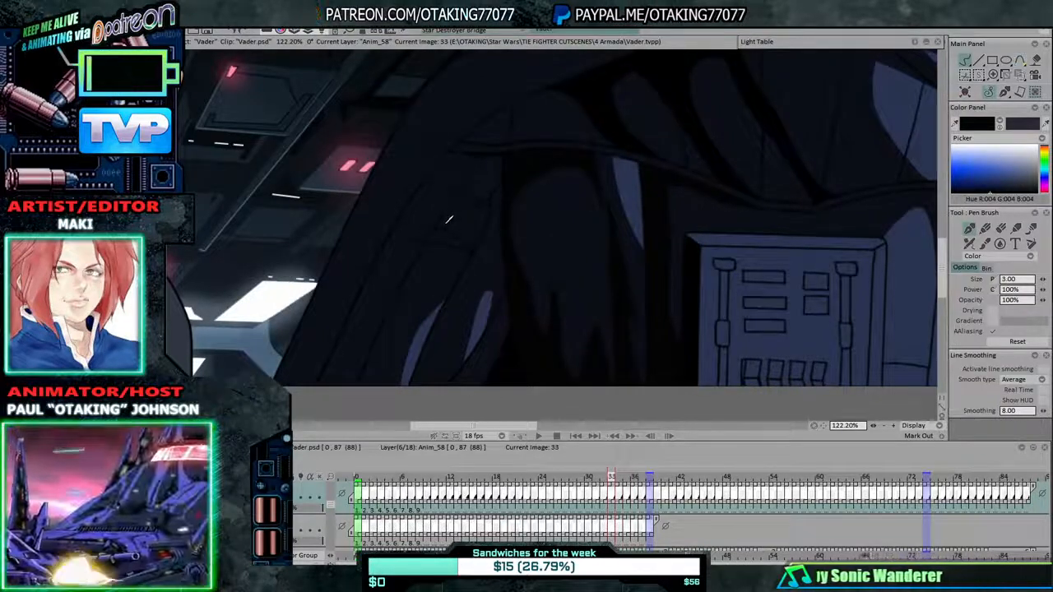
pyautogui.press('Left')
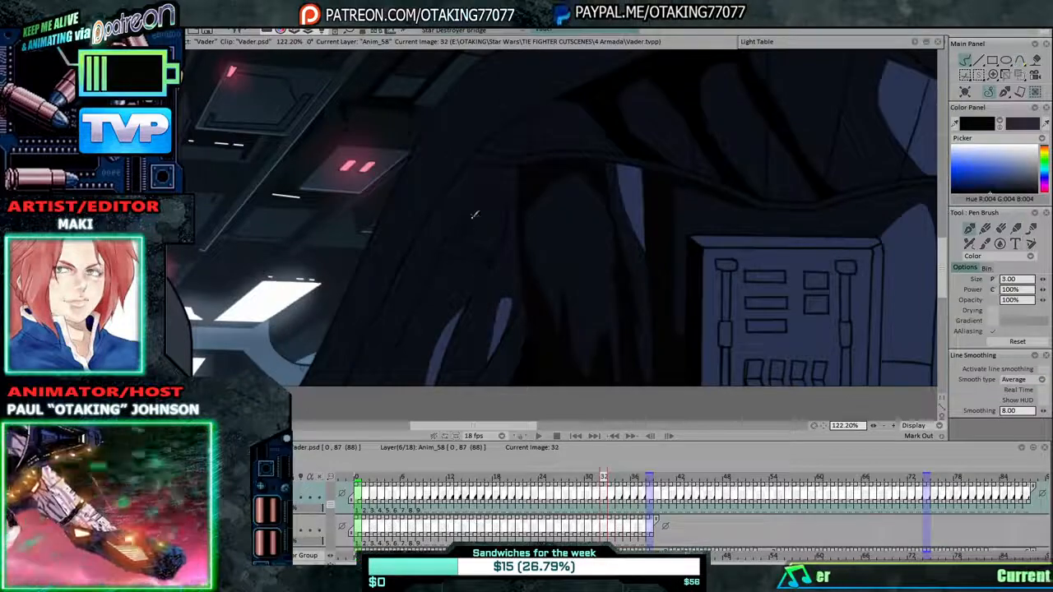
pyautogui.press('Left')
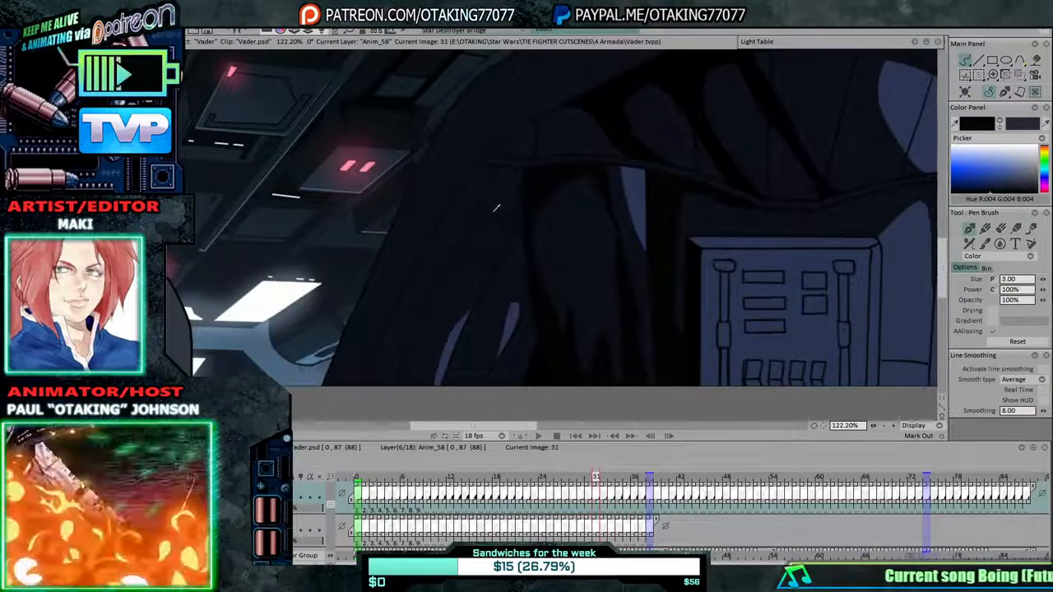
pyautogui.press('Left')
pyautogui.press('Left')
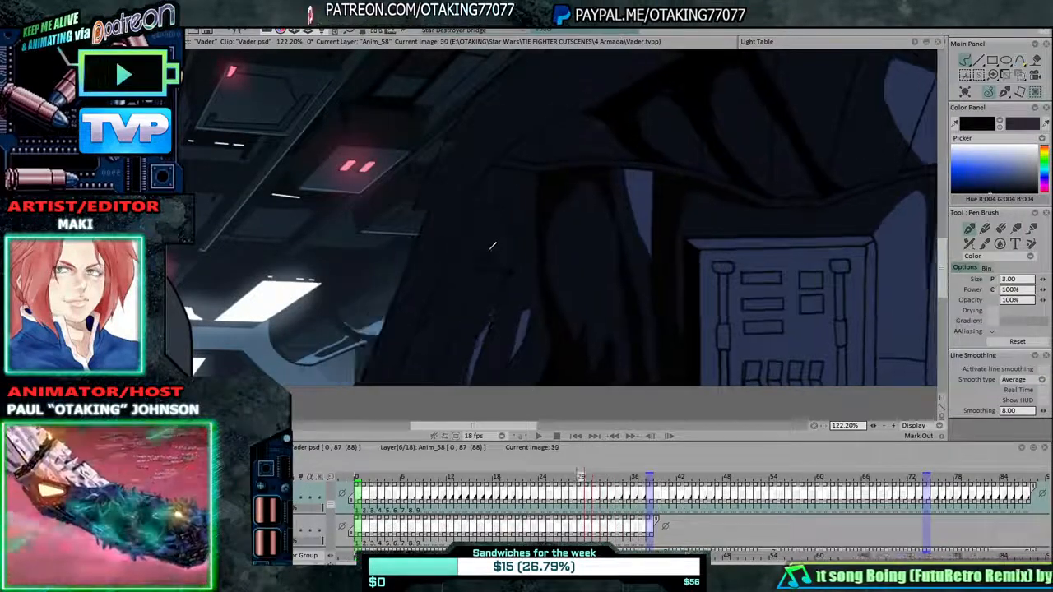
pyautogui.press('Left')
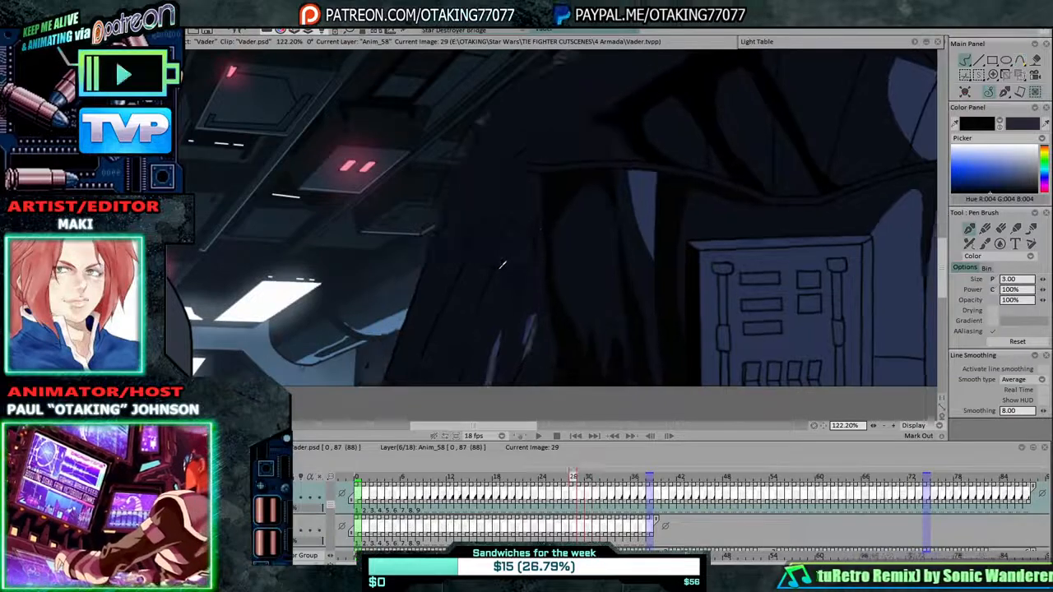
pyautogui.press('Left')
pyautogui.press('Right')
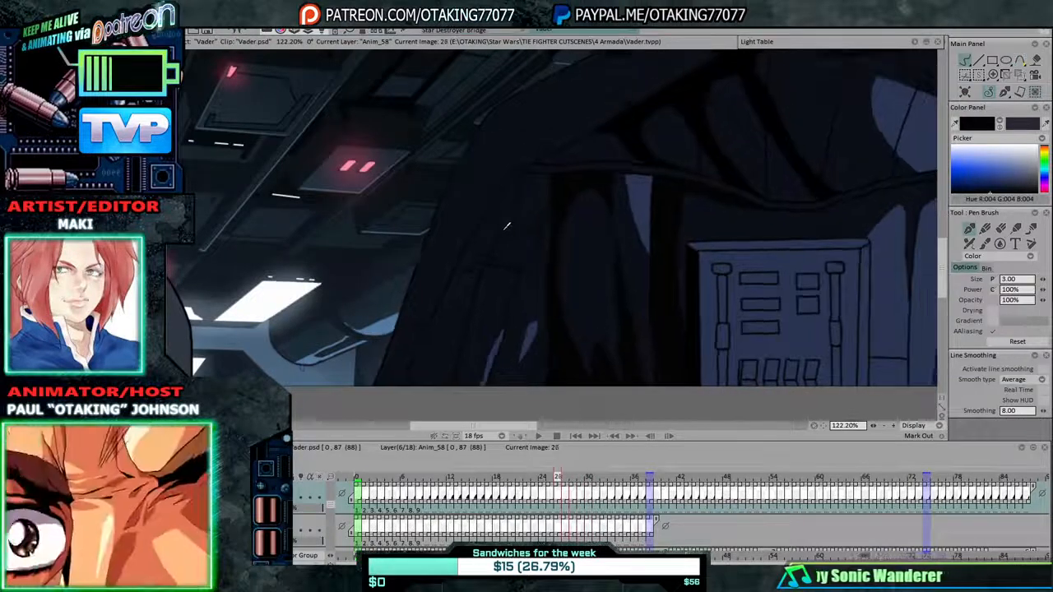
pyautogui.press('Left')
pyautogui.press('Left')
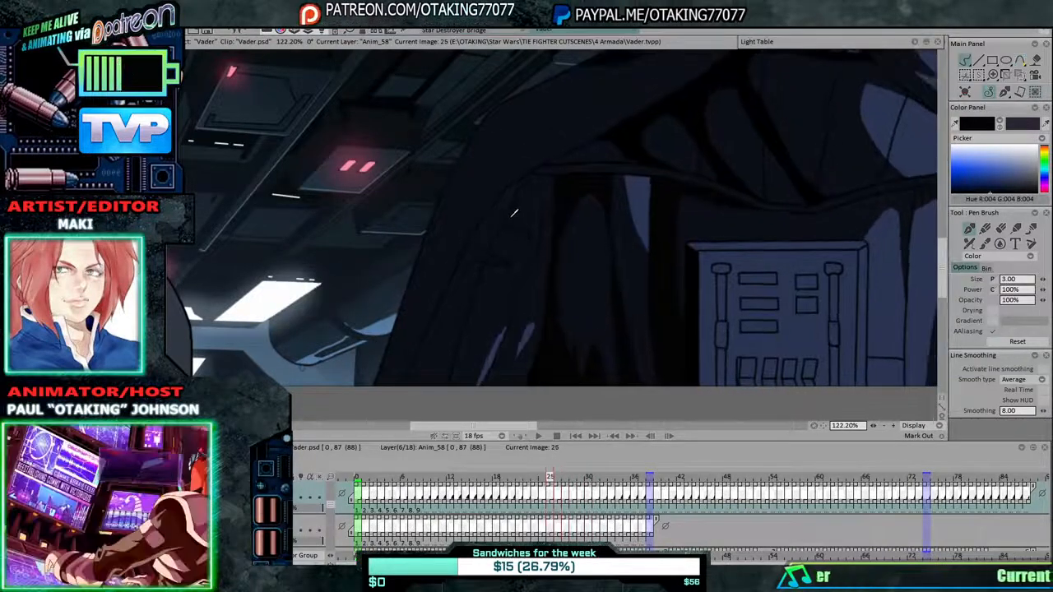
pyautogui.press('Left')
pyautogui.press('Left')
pyautogui.press('Left')
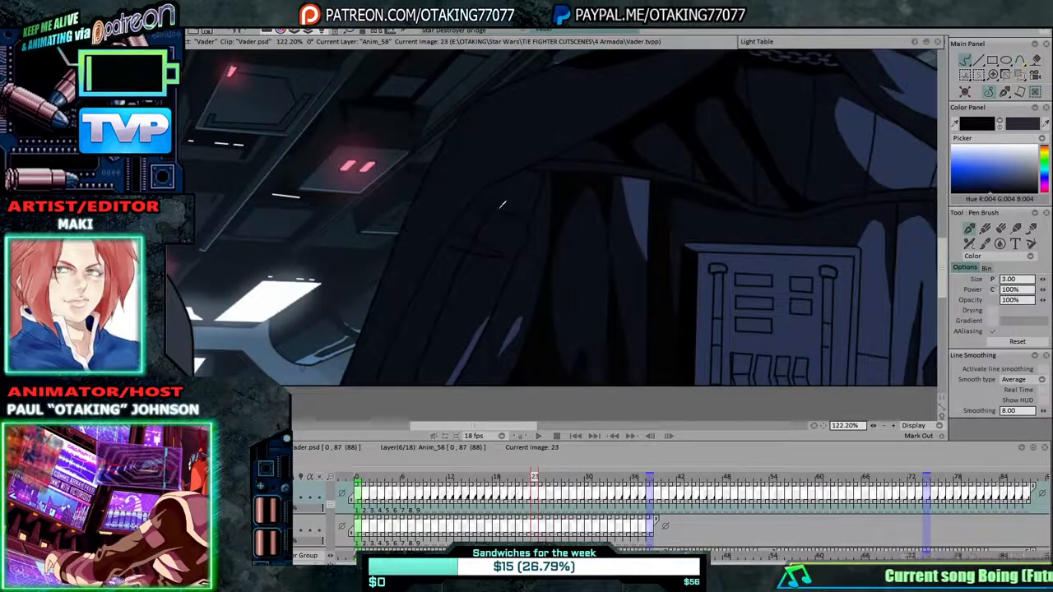
pyautogui.press('Left')
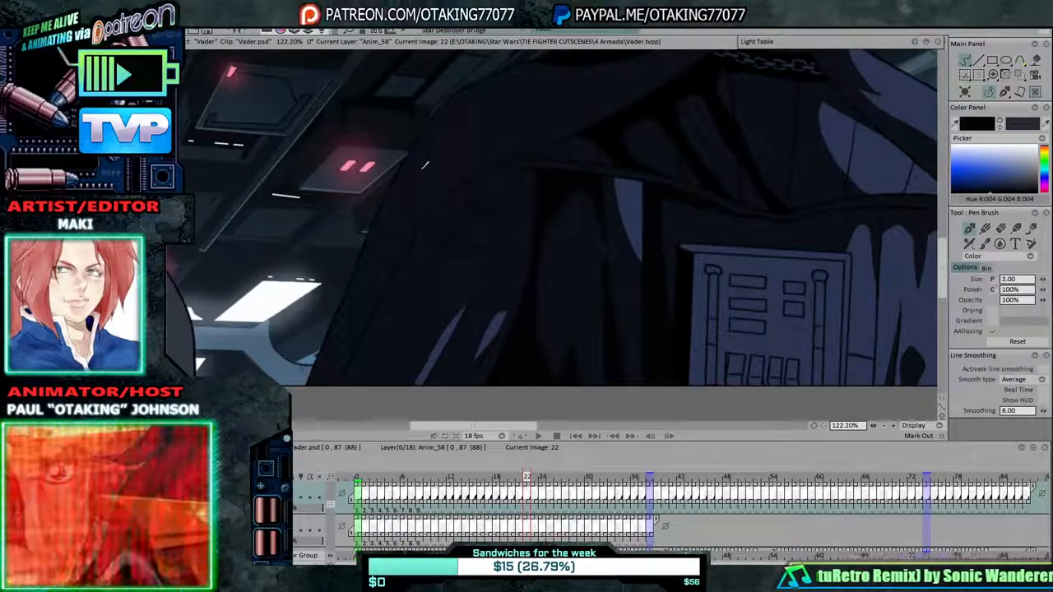
pyautogui.press('Left')
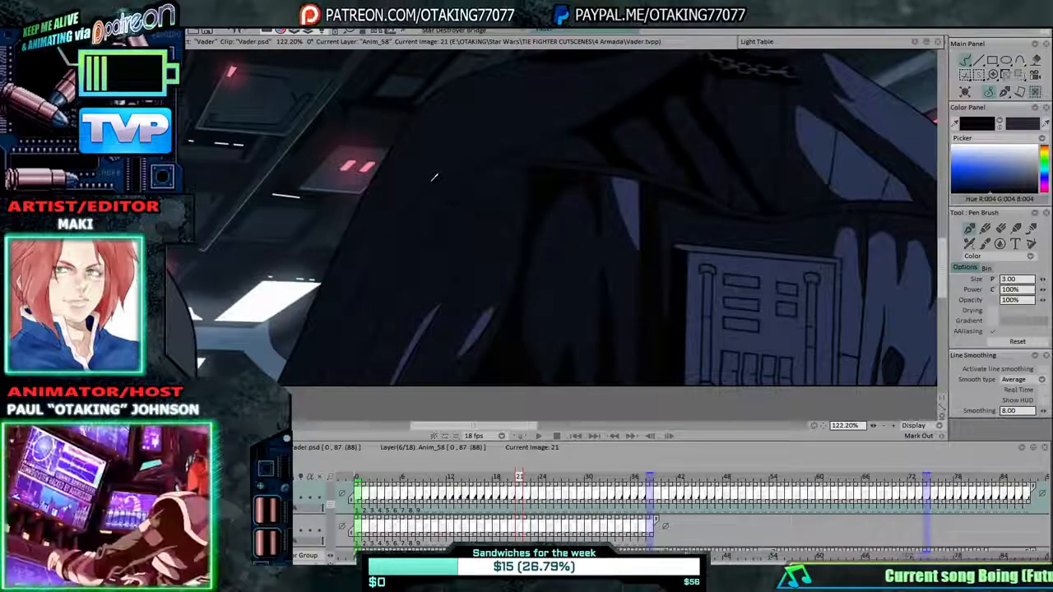
pyautogui.press('Left')
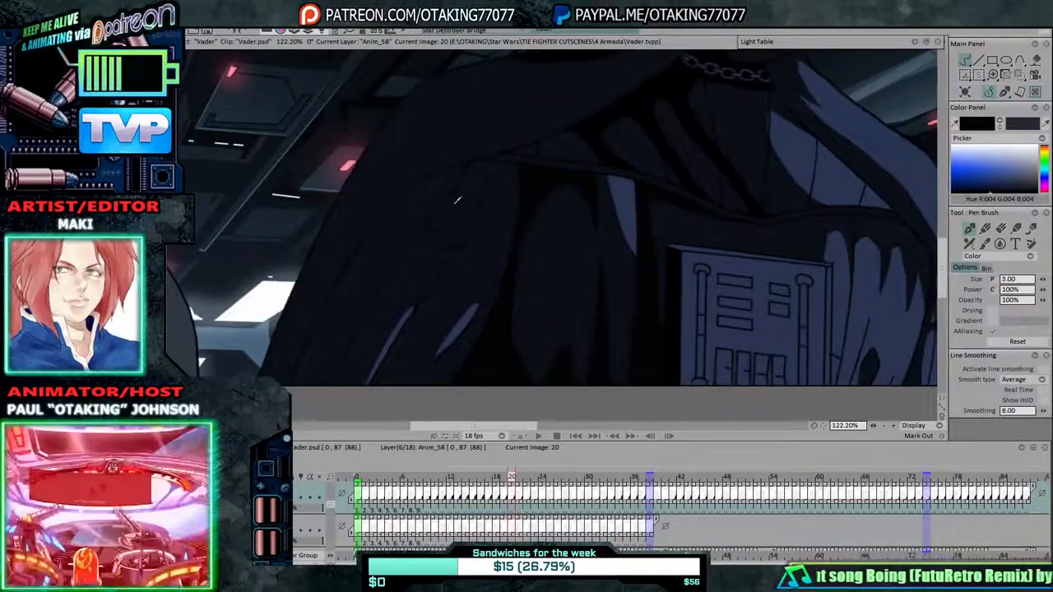
pyautogui.press('Left')
pyautogui.press('Left')
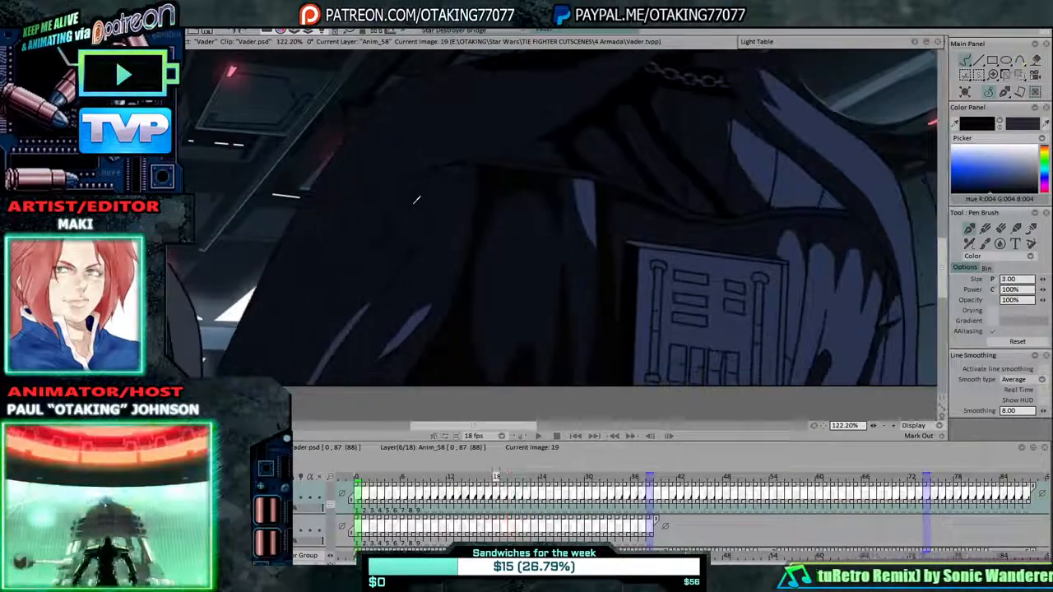
pyautogui.press('Left')
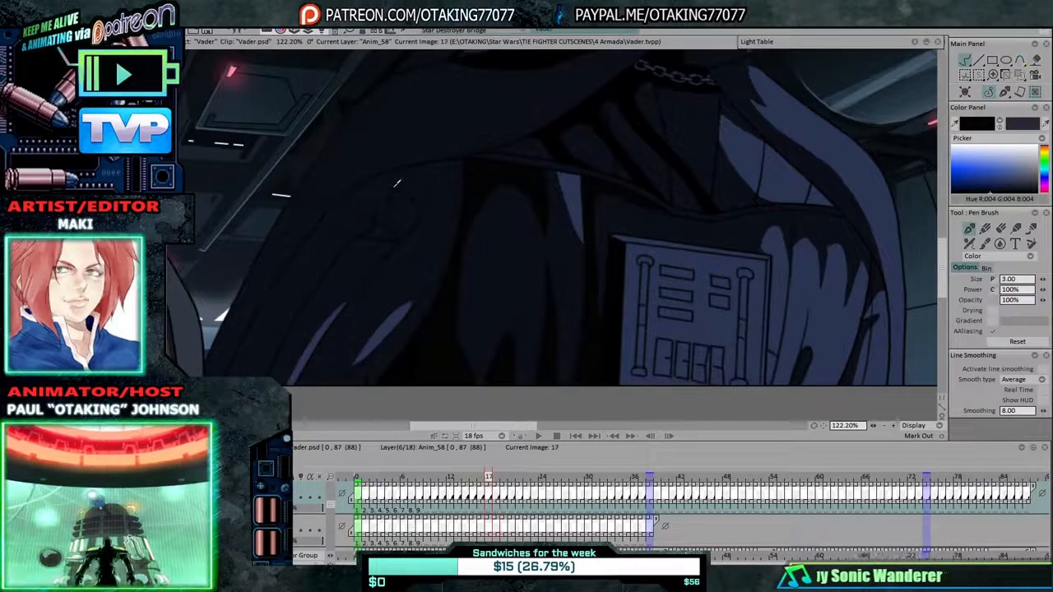
pyautogui.press('Left')
pyautogui.press('Left')
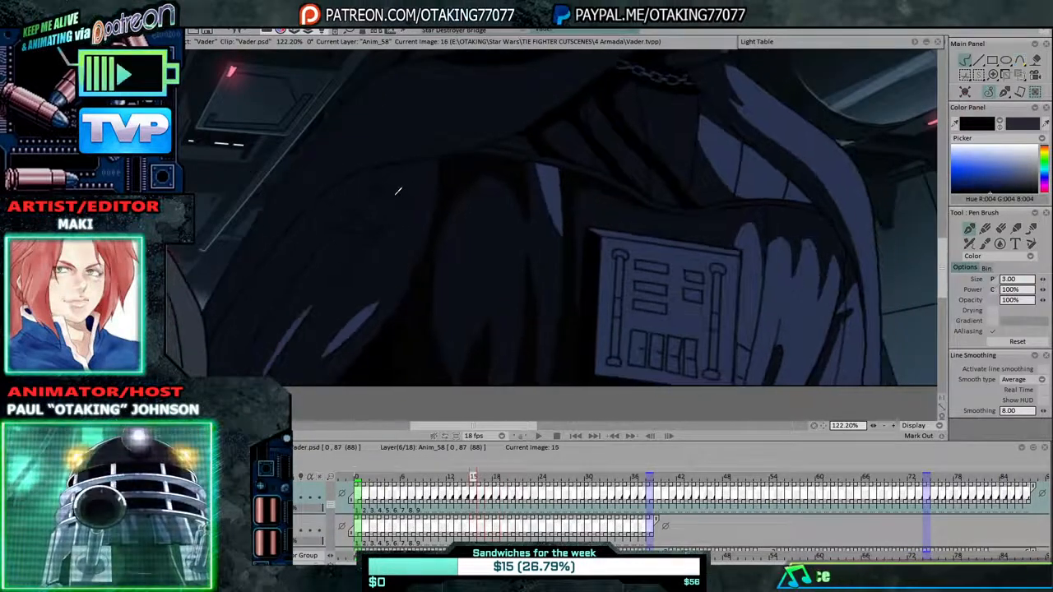
pyautogui.press('Left')
pyautogui.press('Left')
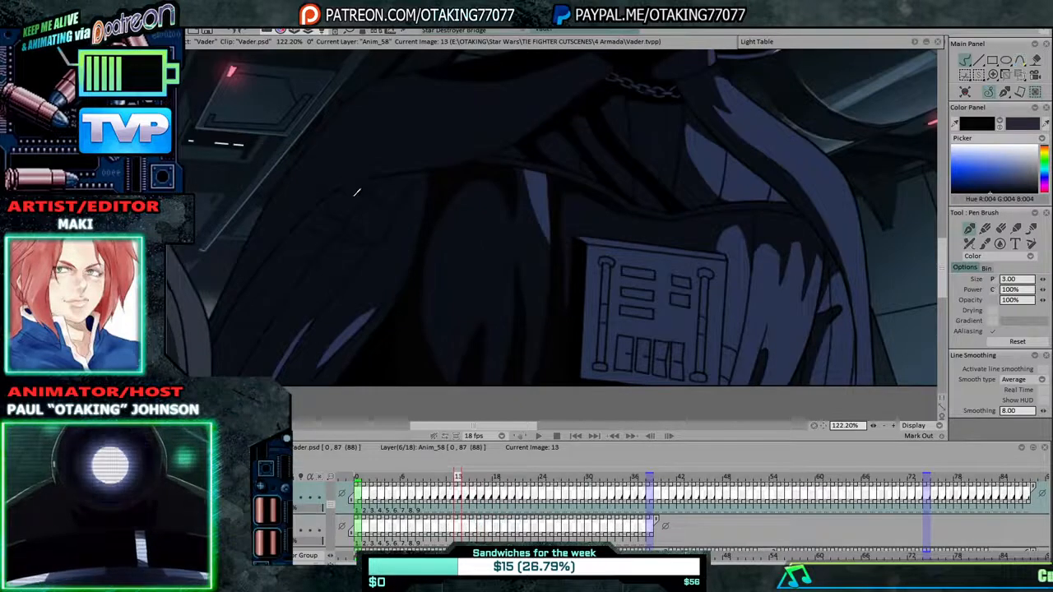
pyautogui.press('Left')
pyautogui.press('Left')
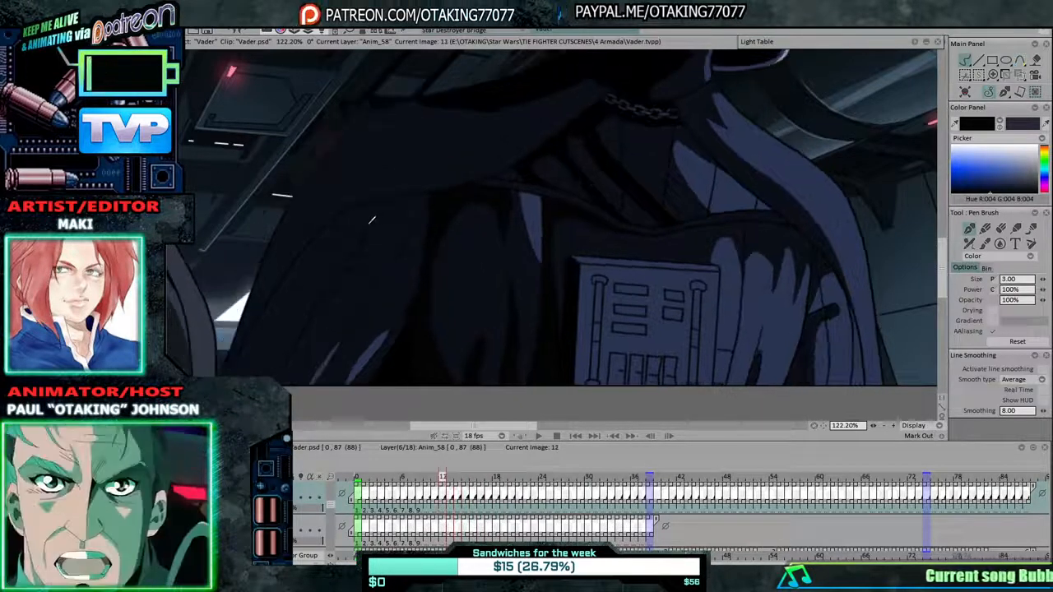
pyautogui.press('Left')
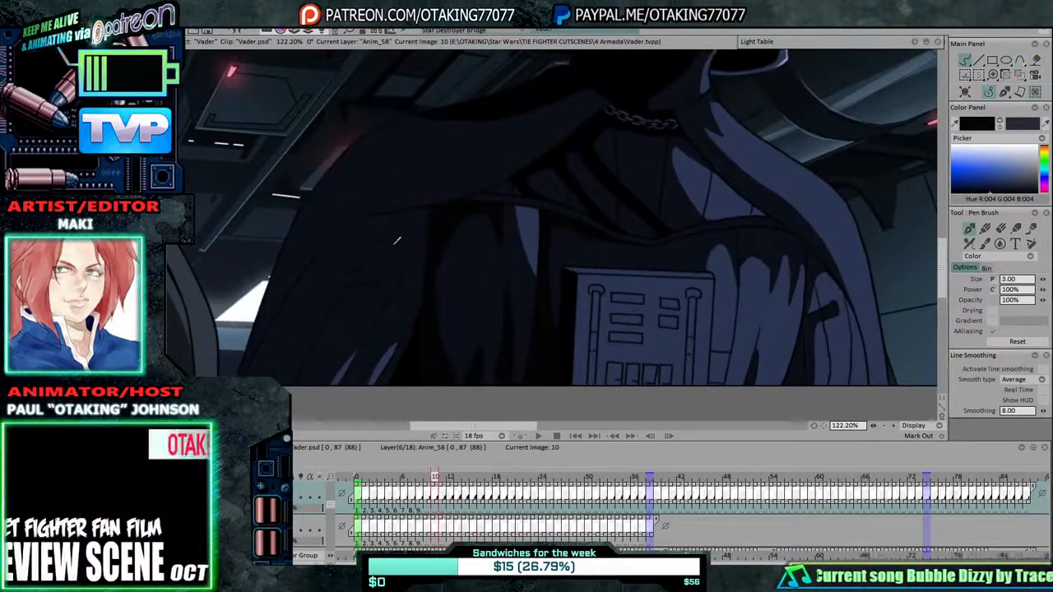
pyautogui.press('Left')
pyautogui.press('Left')
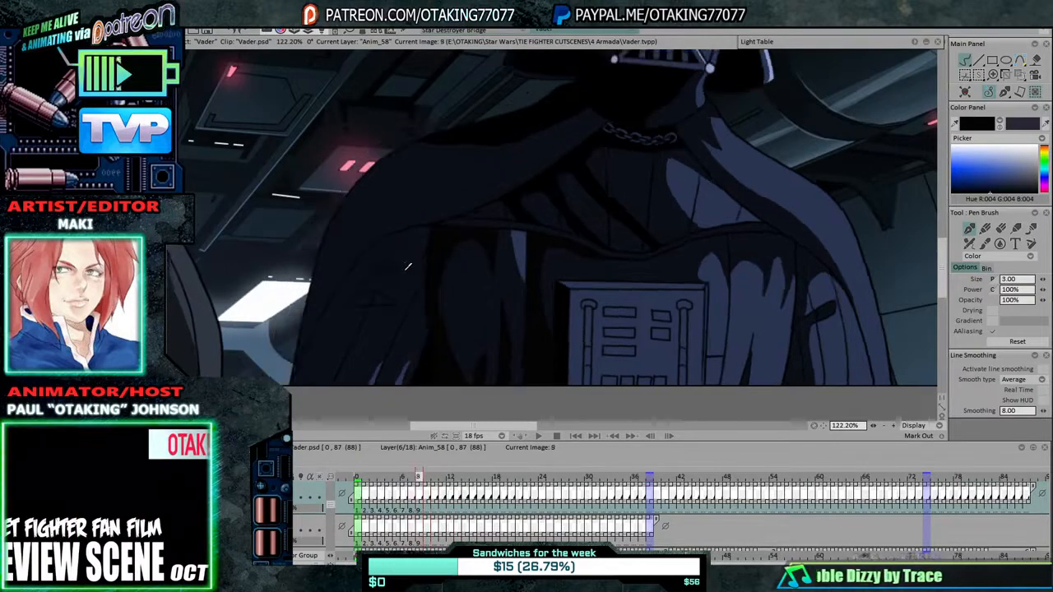
pyautogui.press('Left')
pyautogui.press('Left')
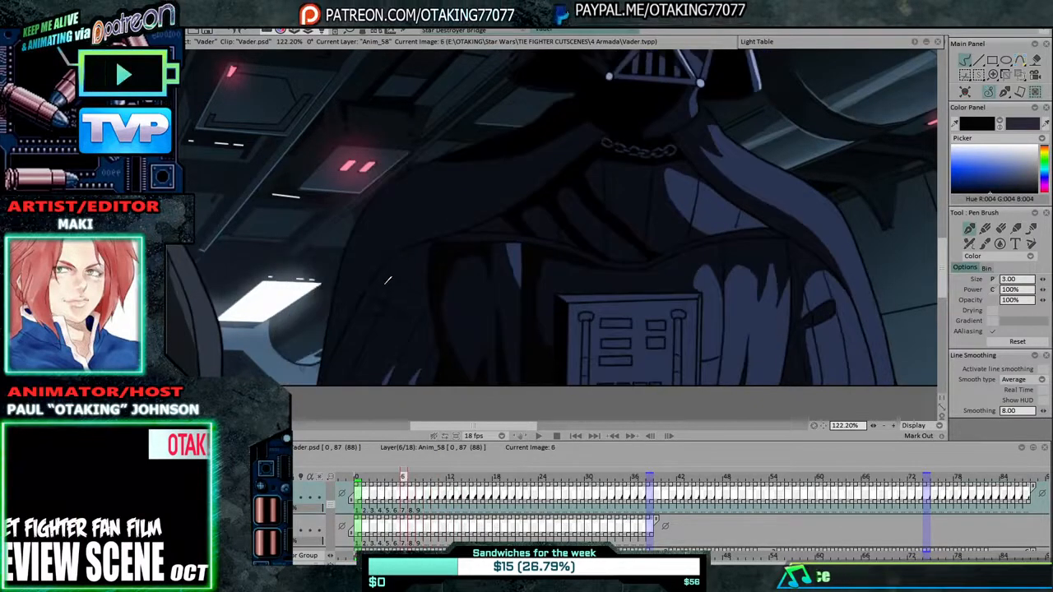
pyautogui.press('Left')
pyautogui.press('Right')
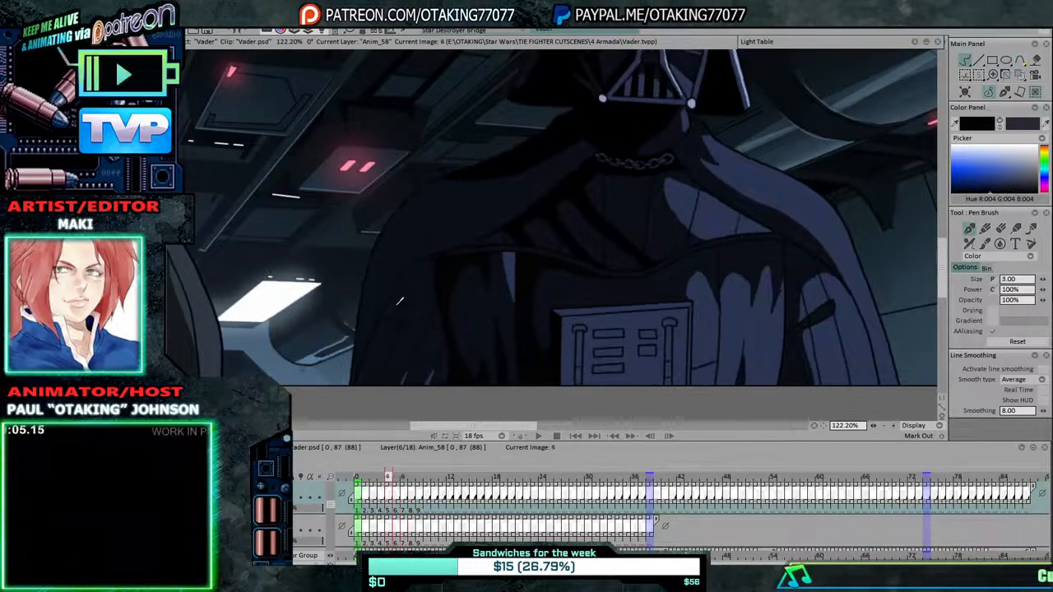
pyautogui.press('Left')
pyautogui.press('Left')
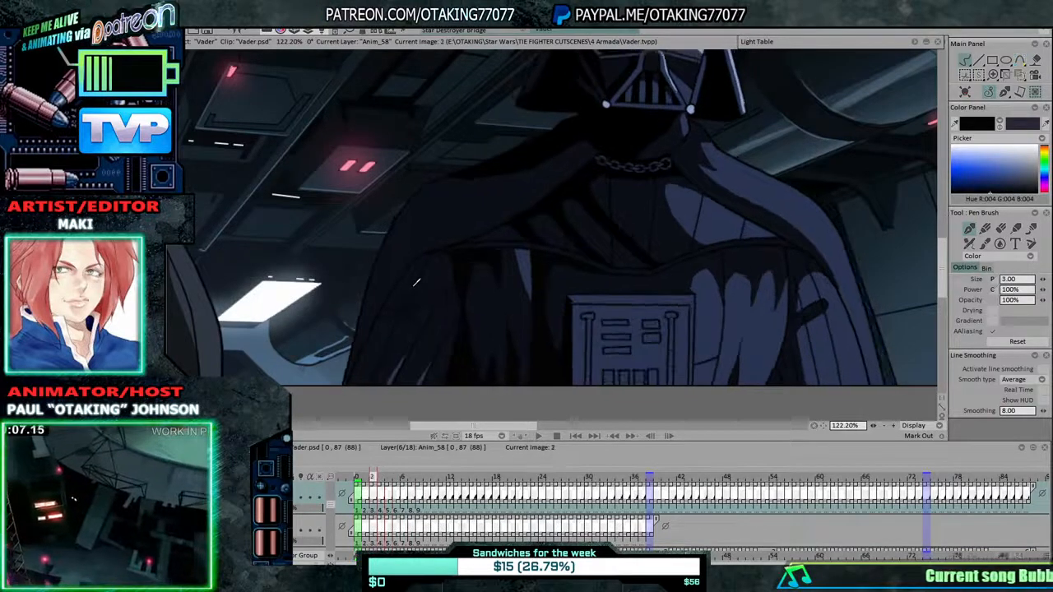
pyautogui.press('Left')
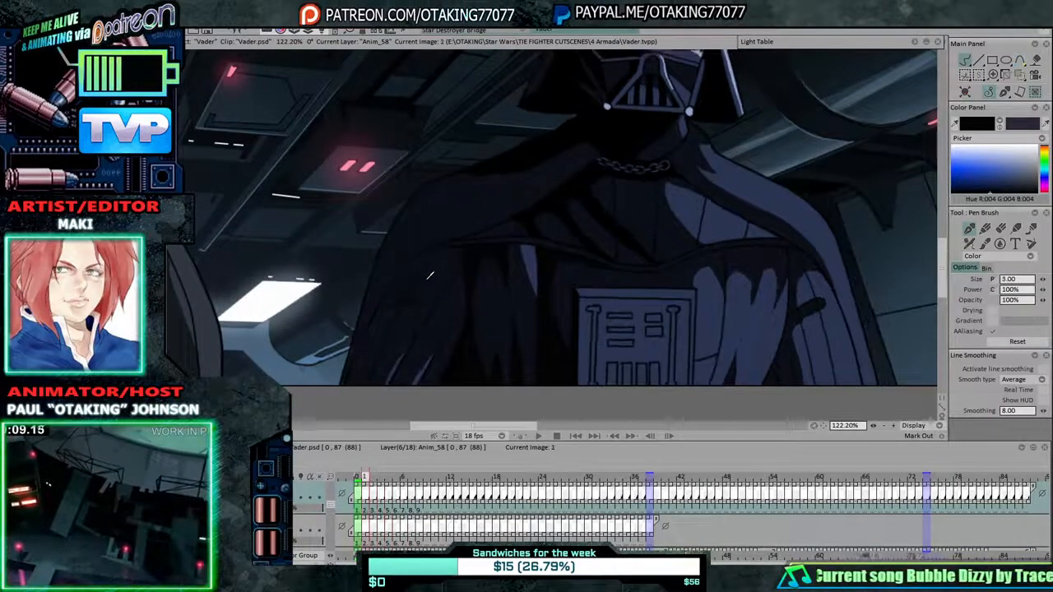
pyautogui.press('Left')
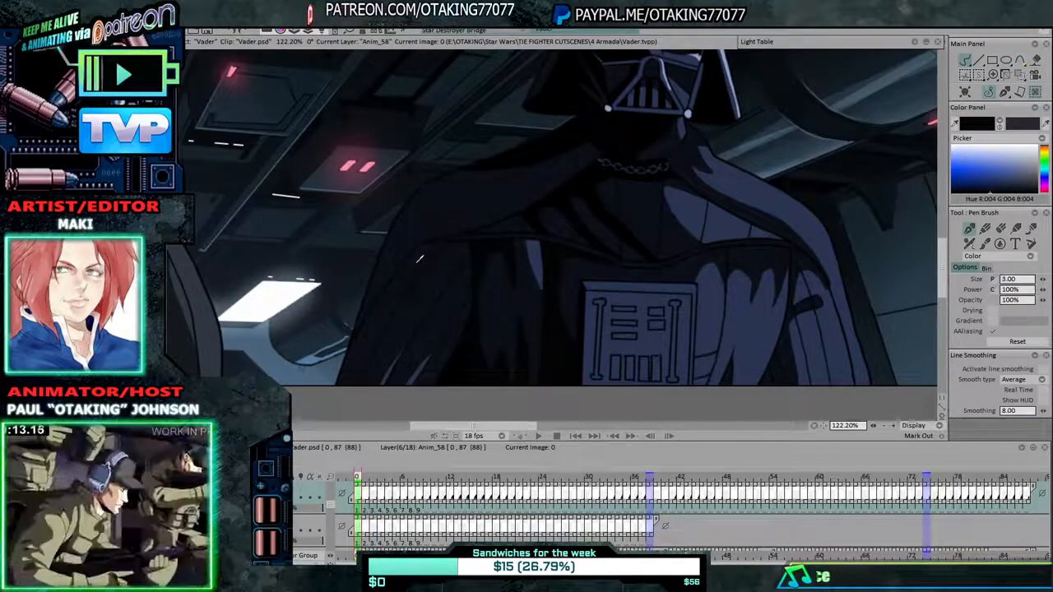
# Flip forward through the Vader animation from frame 0 to frame 38 to check the cloak's motion.
pyautogui.press('Right')
pyautogui.press('Right')
pyautogui.press('Right')
pyautogui.press('Right')
pyautogui.press('Right')
pyautogui.press('Right')
pyautogui.press('Right')
pyautogui.press('Right')
pyautogui.press('Right')
pyautogui.press('Right')
pyautogui.press('Right')
pyautogui.press('Right')
pyautogui.press('Right')
pyautogui.press('Right')
pyautogui.press('Right')
pyautogui.press('Right')
pyautogui.press('Right')
pyautogui.press('Right')
pyautogui.press('Right')
pyautogui.press('Right')
pyautogui.press('Right')
pyautogui.press('Right')
pyautogui.press('Right')
pyautogui.press('Right')
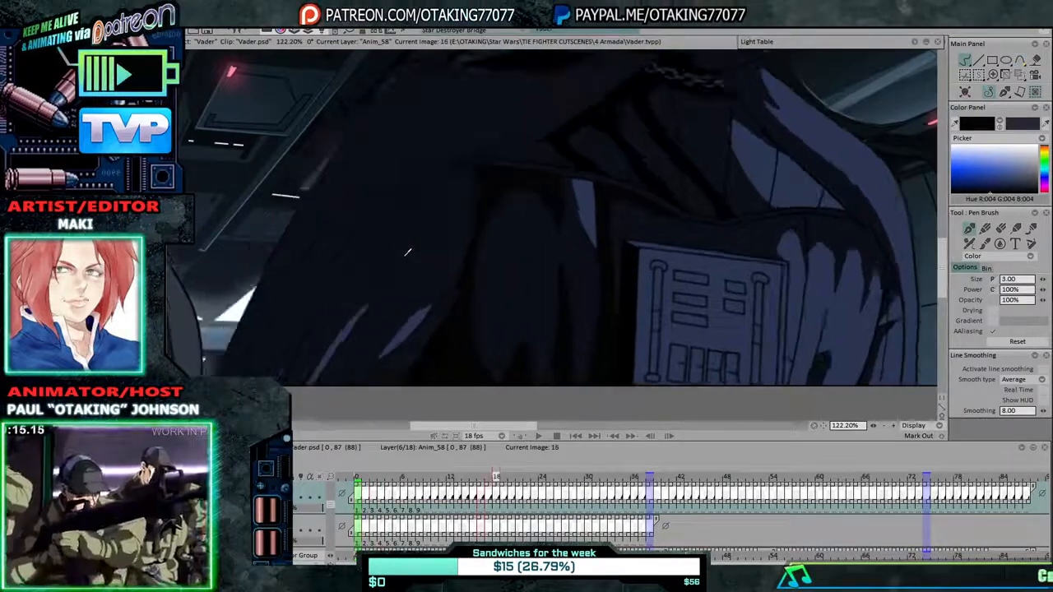
pyautogui.press('Right')
pyautogui.press('Right')
pyautogui.press('Right')
pyautogui.press('Right')
pyautogui.press('Right')
pyautogui.press('Right')
pyautogui.press('Right')
pyautogui.press('Right')
pyautogui.press('Right')
pyautogui.press('Right')
pyautogui.press('Right')
pyautogui.press('Right')
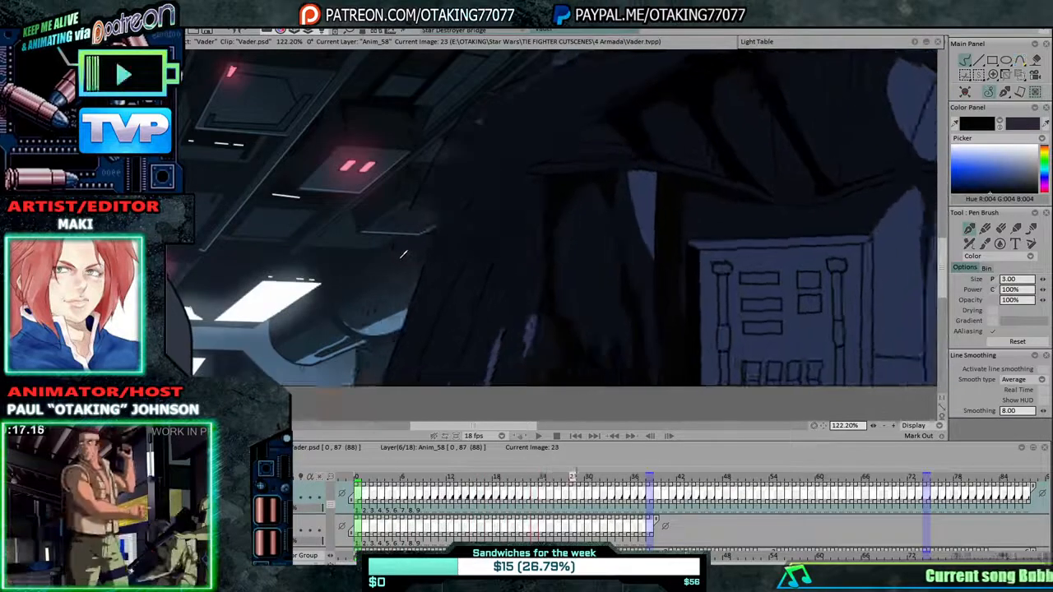
pyautogui.press('Right')
pyautogui.press('Right')
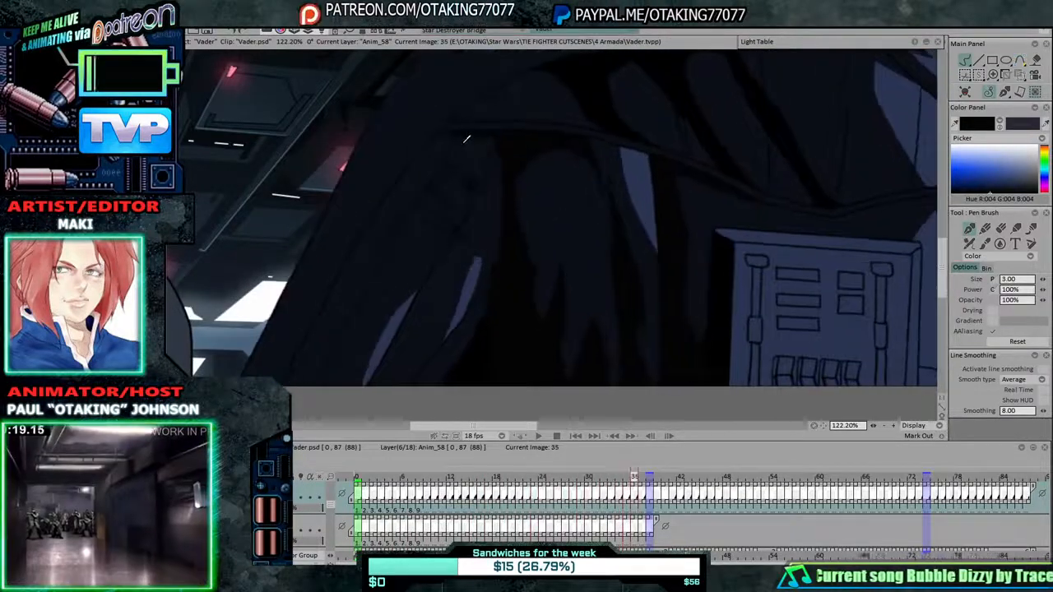
pyautogui.press('Right')
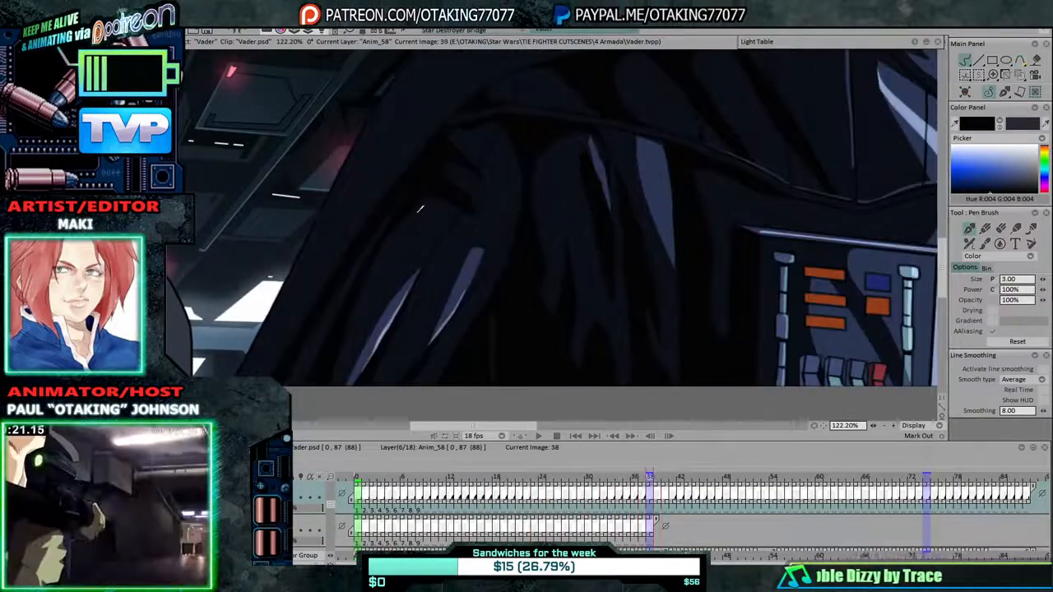
# Examine the sleeve folds and highlights on the Anim_58 layer frame by frame, going backward from frame 38 to frame 30.
pyautogui.moveTo(444, 243); pyautogui.dragTo(584, 161)
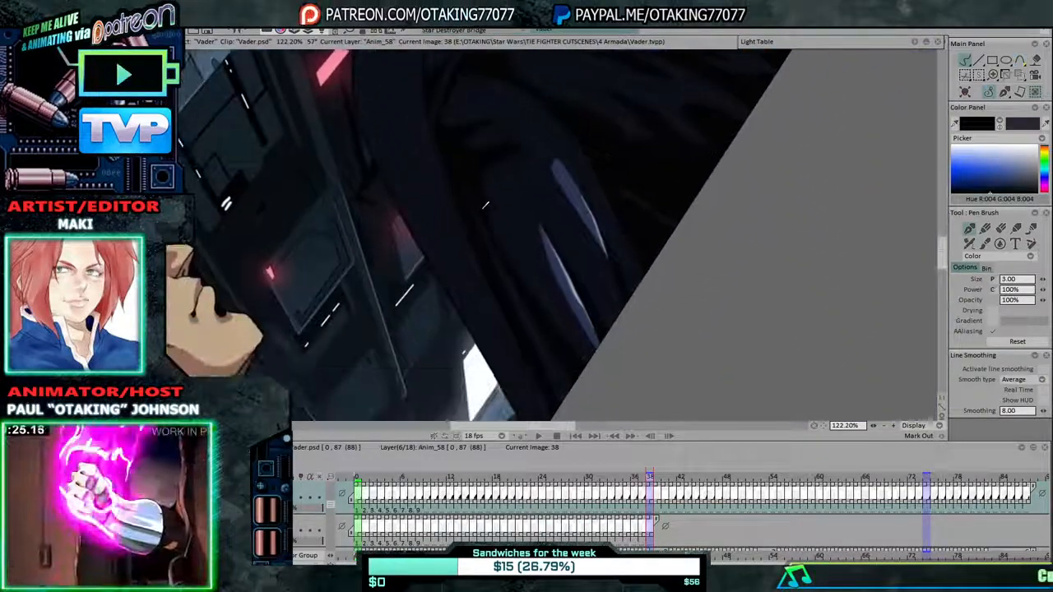
pyautogui.press('Left')
pyautogui.press('Left')
pyautogui.press('Left')
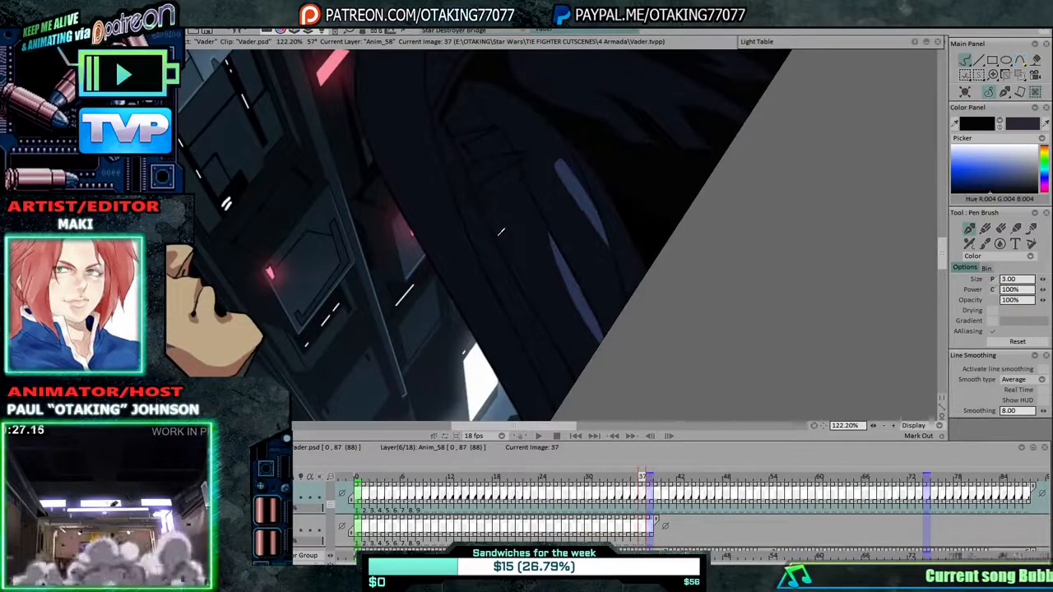
pyautogui.press('Left')
pyautogui.press('Left')
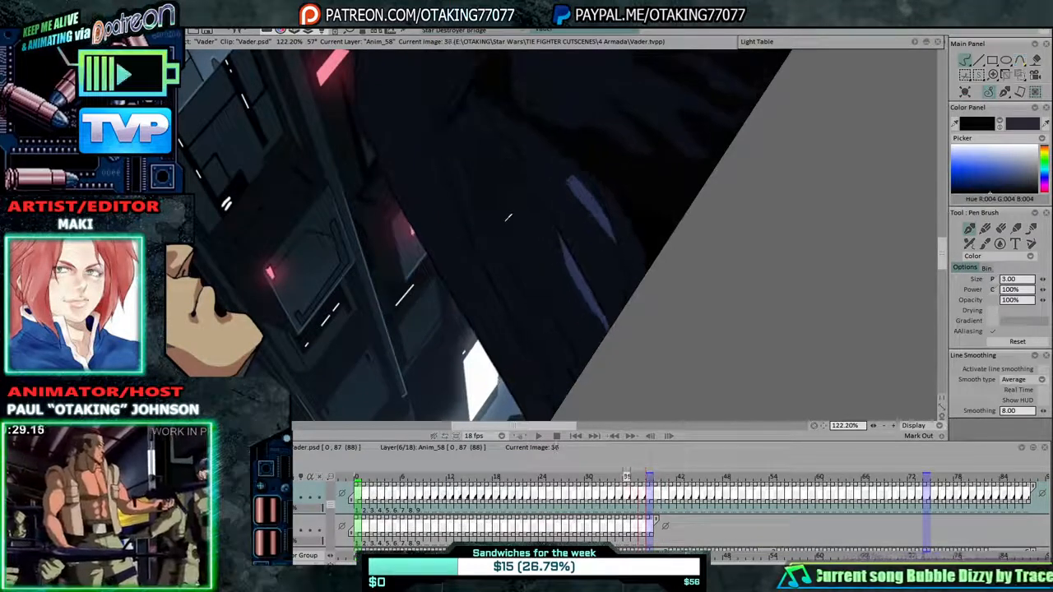
pyautogui.press('Left')
pyautogui.press('Left')
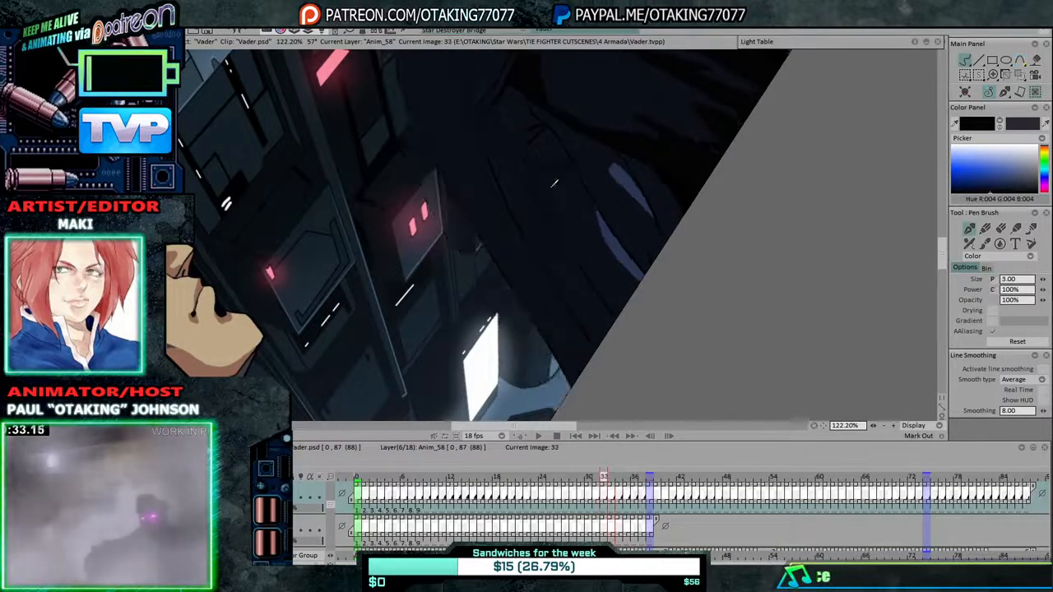
pyautogui.press('Left')
pyautogui.press('Left')
pyautogui.press('Left')
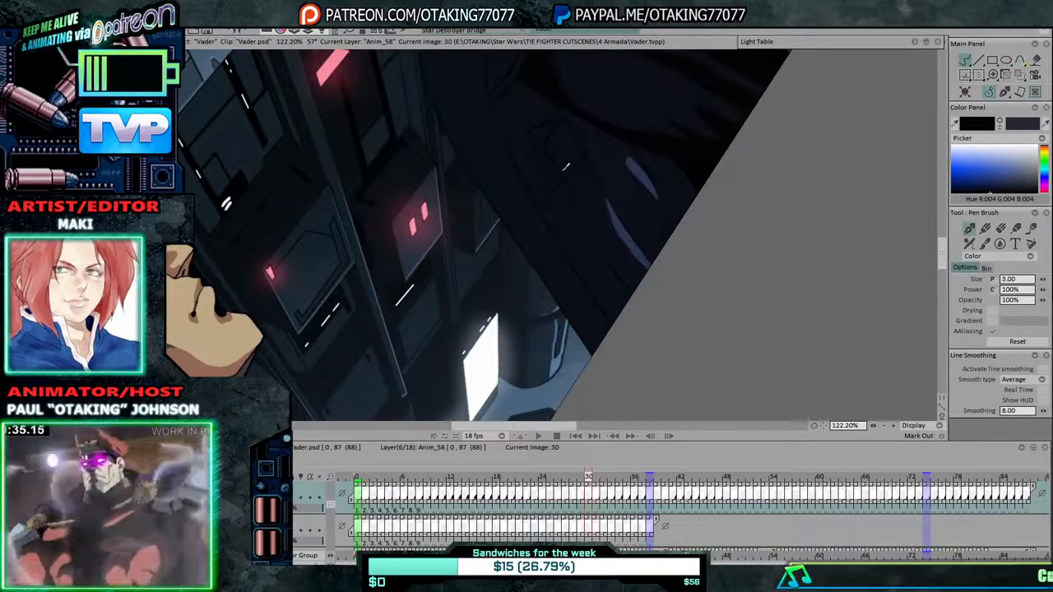
# Flip forward from frame 30 to frame 38 to check how the sleeve folds move.
pyautogui.press('Right')
pyautogui.press('Right')
pyautogui.press('Right')
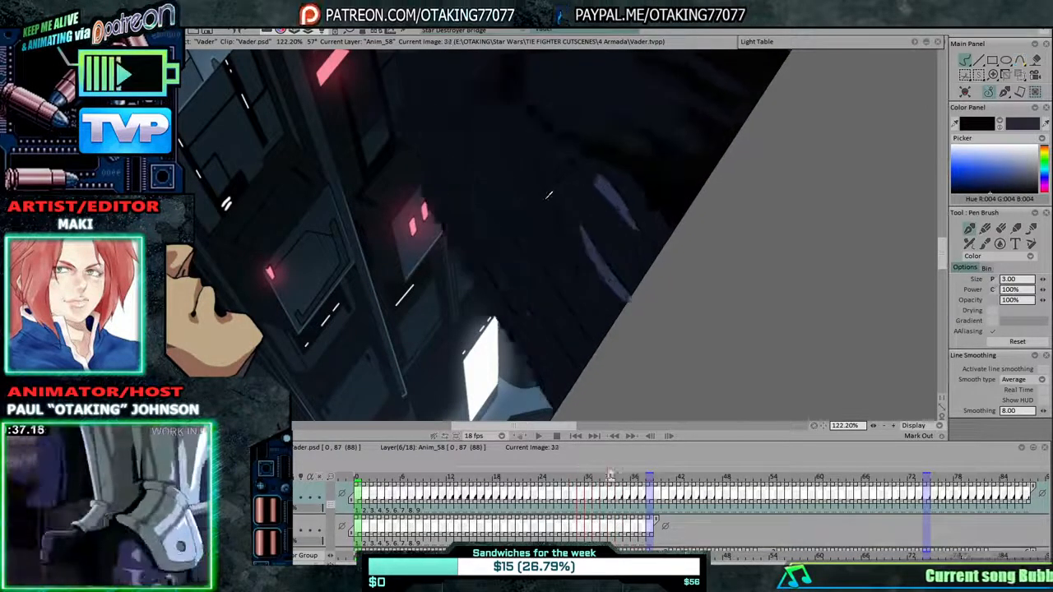
pyautogui.press('Right')
pyautogui.press('Right')
pyautogui.press('Right')
pyautogui.press('Right')
pyautogui.press('Right')
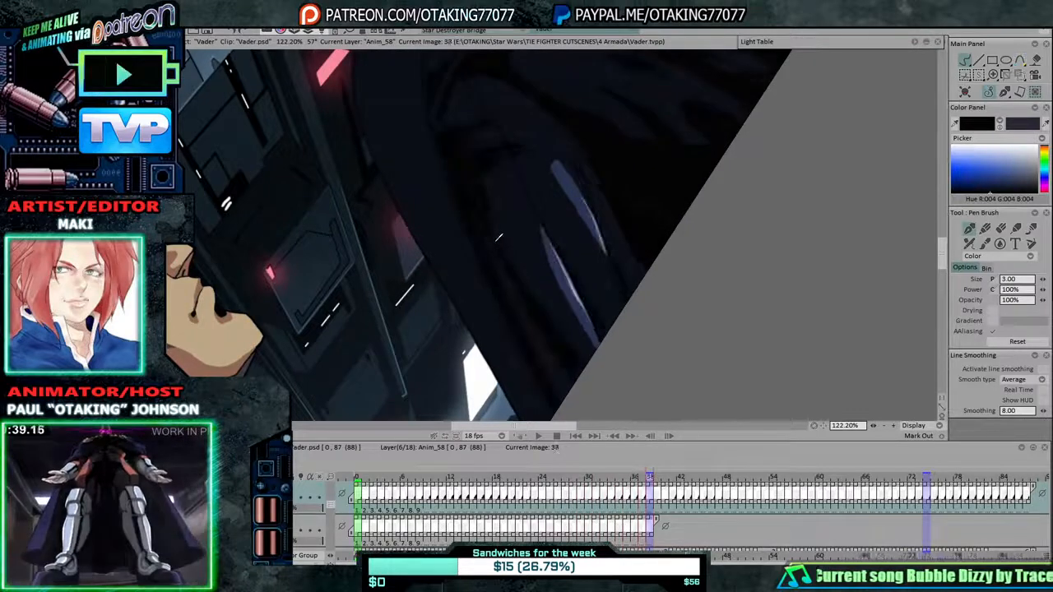
# Inspect the cloak edge and sleeve folds on each Anim_58 frame, going slowly backward from frame 38 to frame 3.
pyautogui.press('Left')
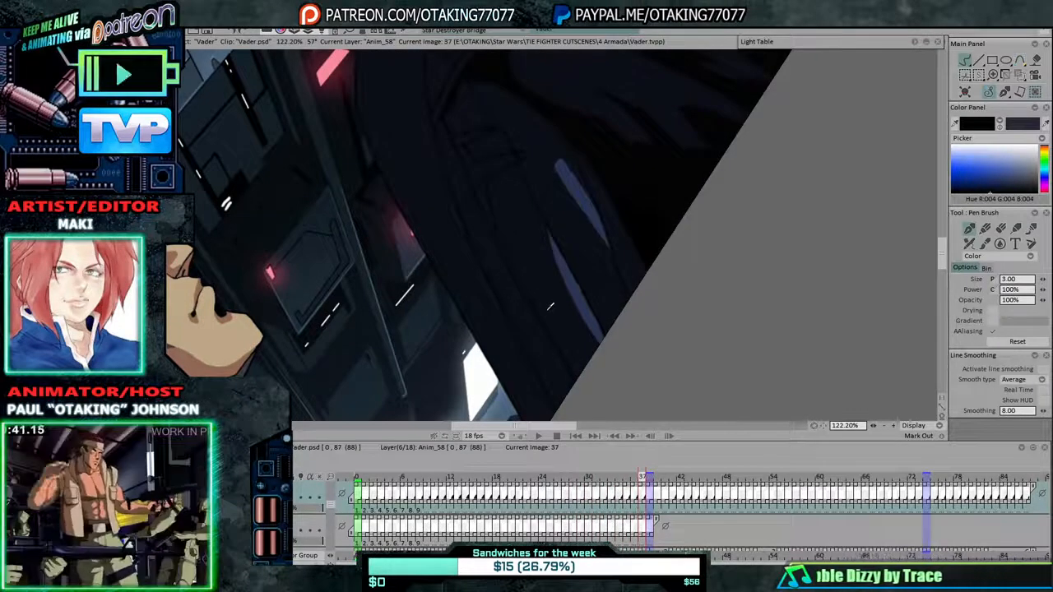
pyautogui.press('Left')
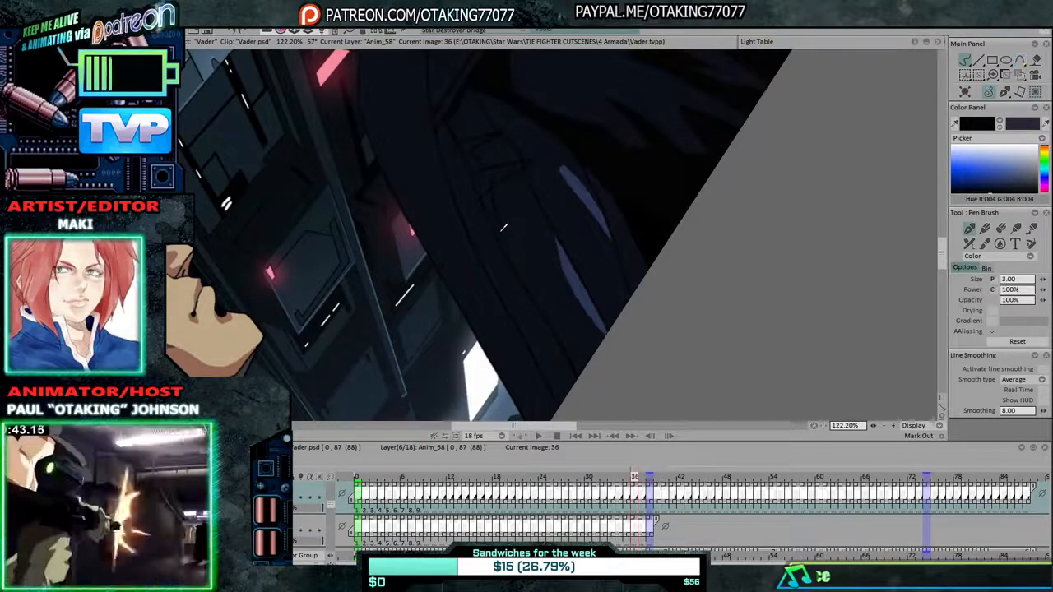
pyautogui.press('Left')
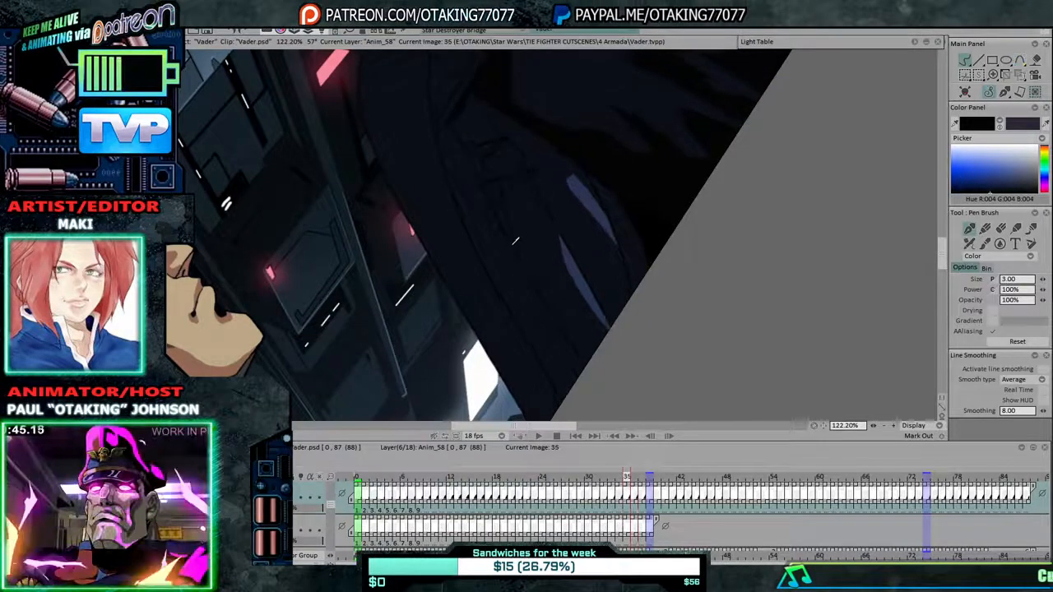
pyautogui.press('Left')
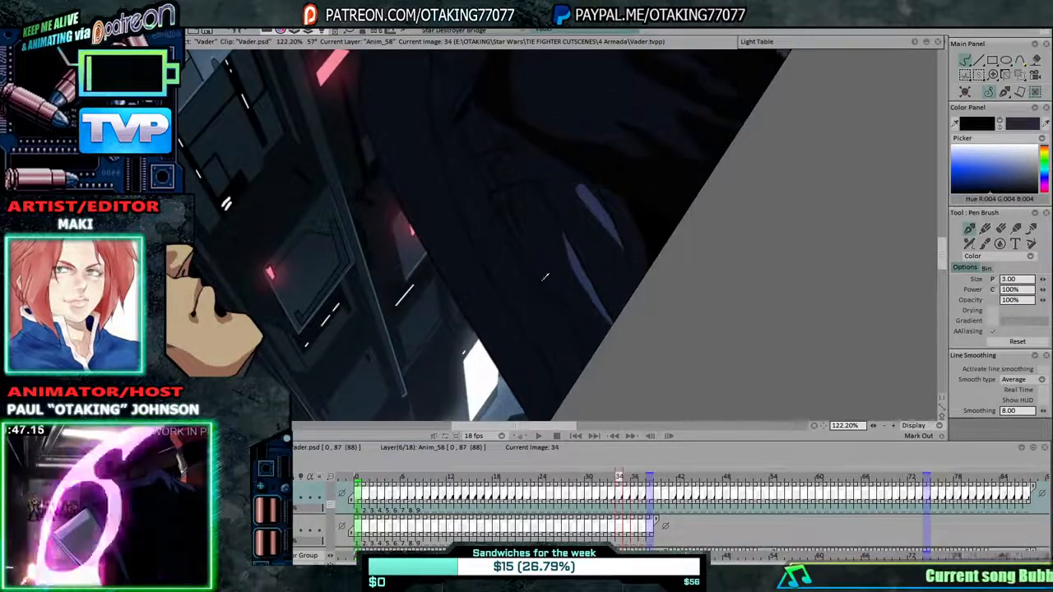
pyautogui.press('Left')
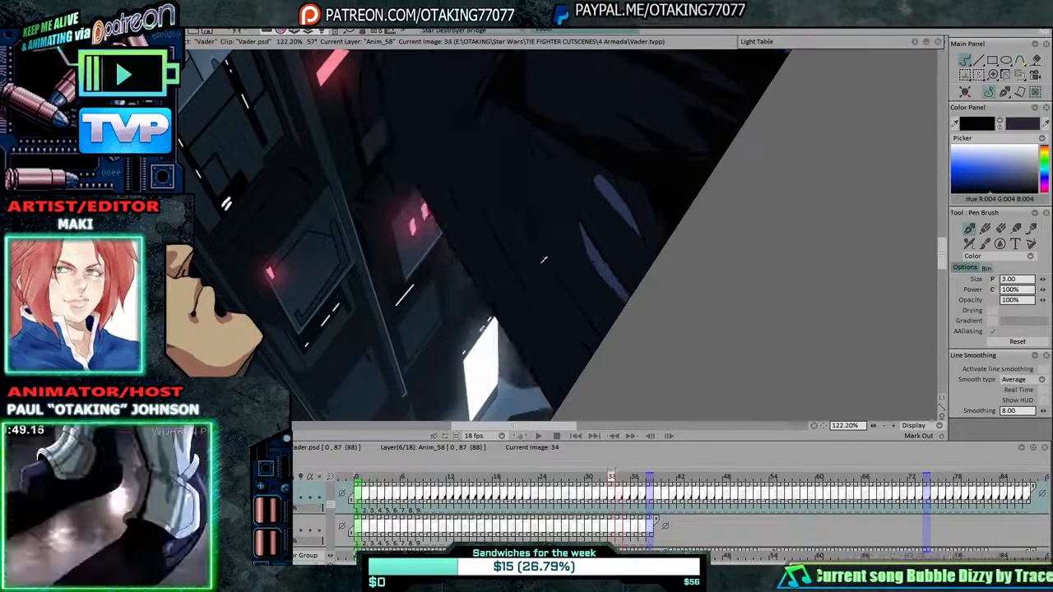
pyautogui.press('Left')
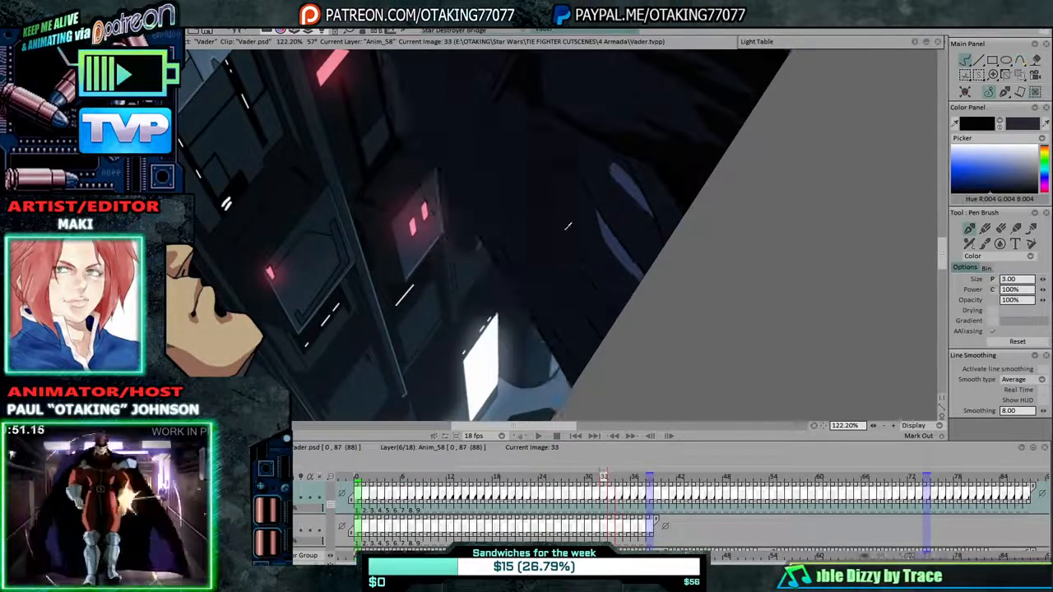
pyautogui.press('Left')
pyautogui.press('Left')
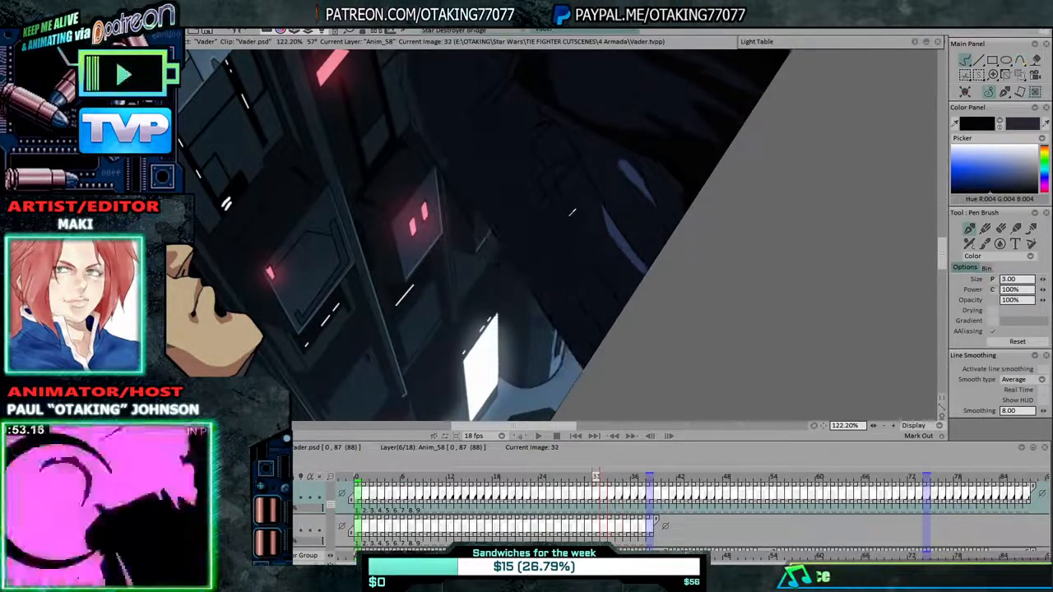
pyautogui.press('Left')
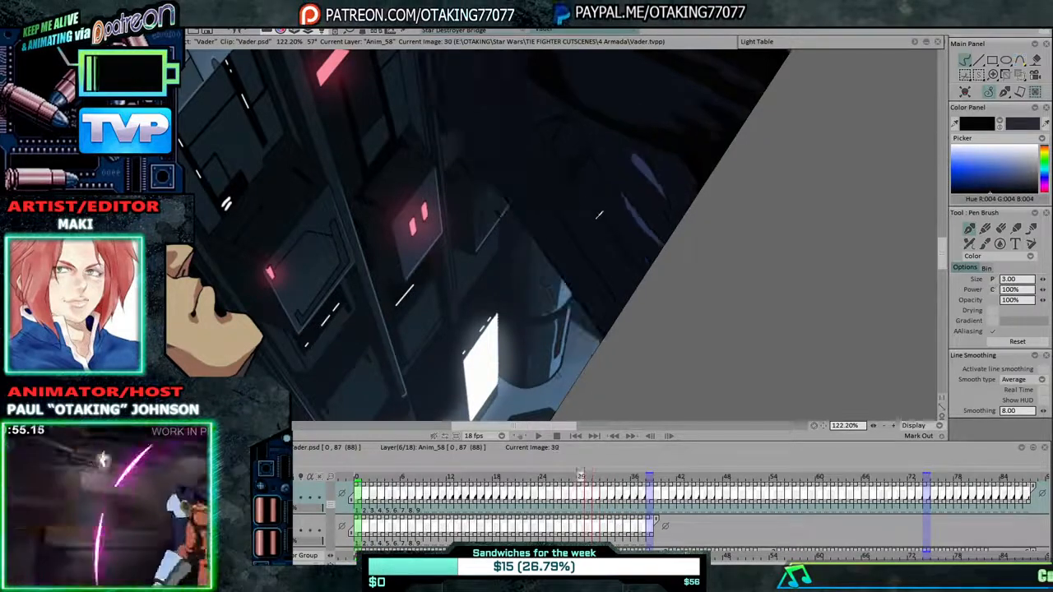
pyautogui.press('Left')
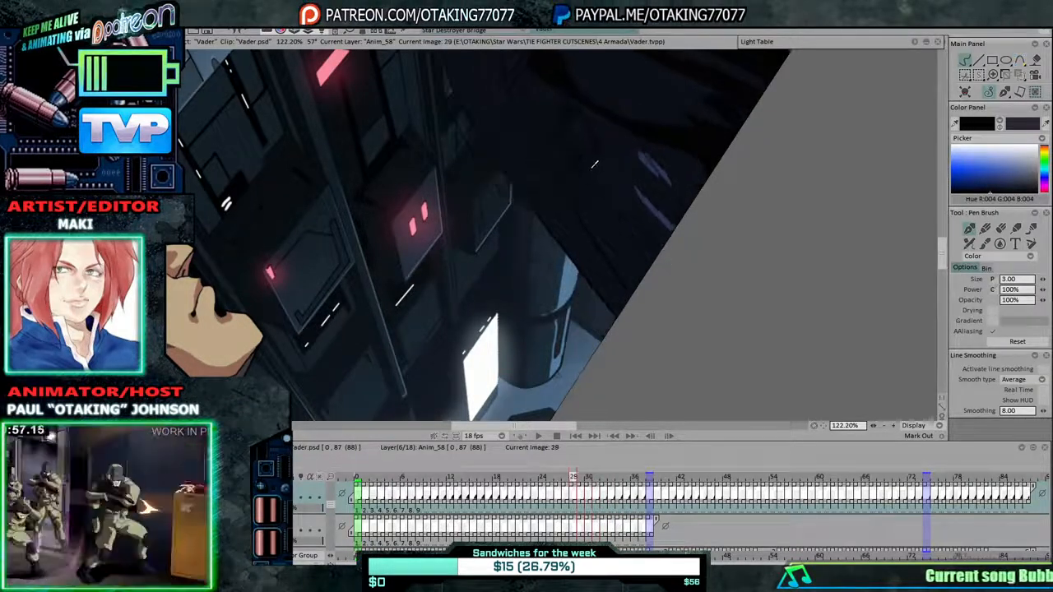
pyautogui.press('Left')
pyautogui.press('Left')
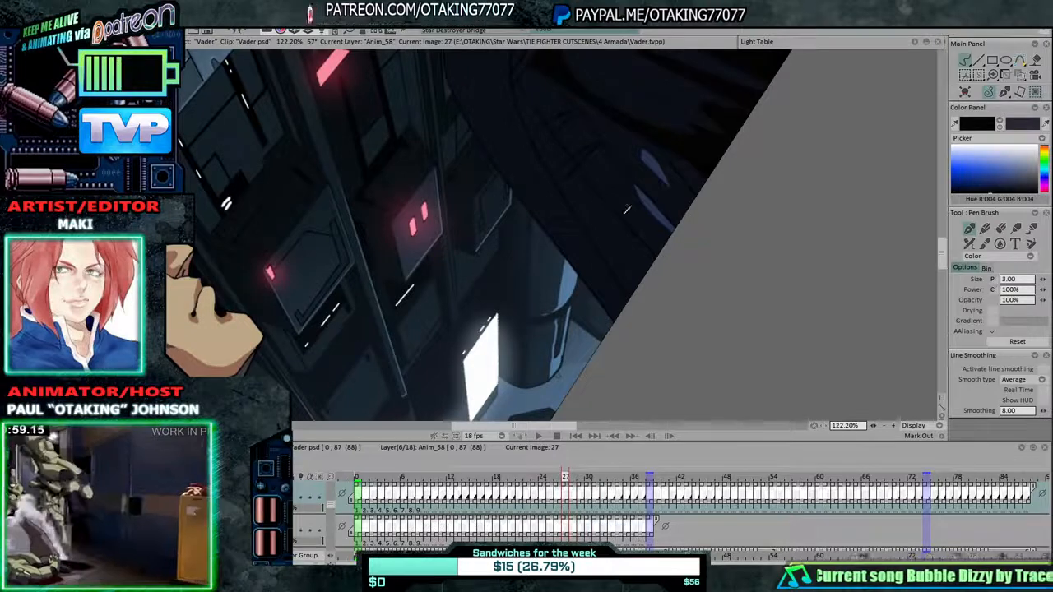
pyautogui.press('Left')
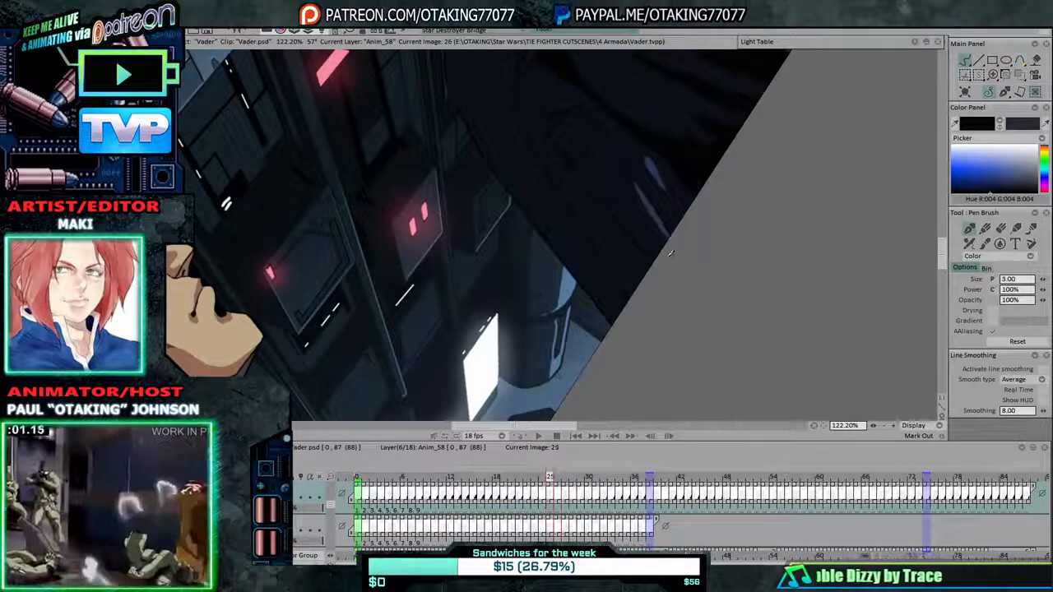
pyautogui.press('Left')
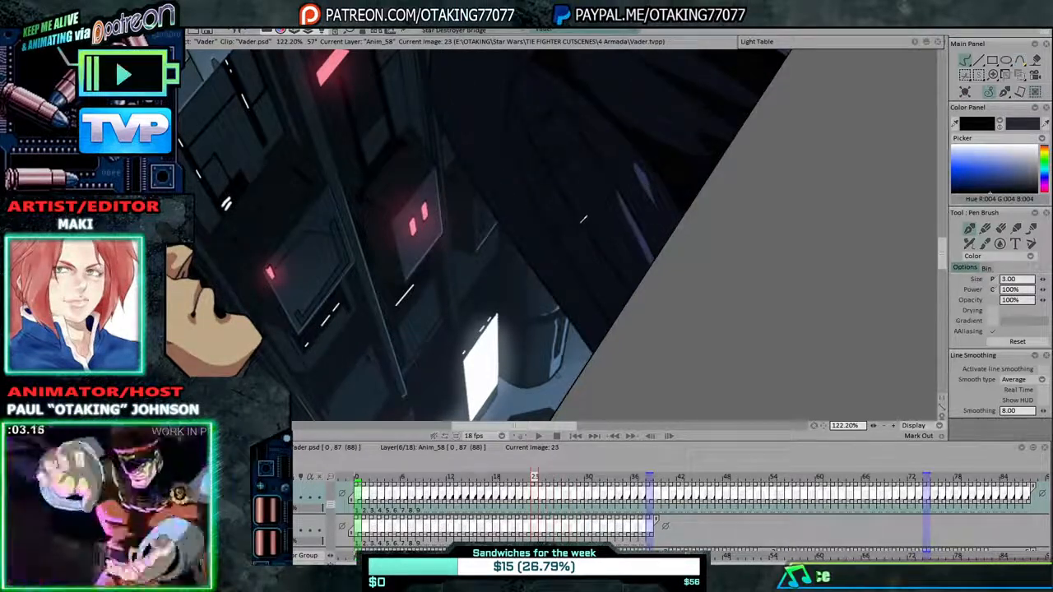
pyautogui.press('Left')
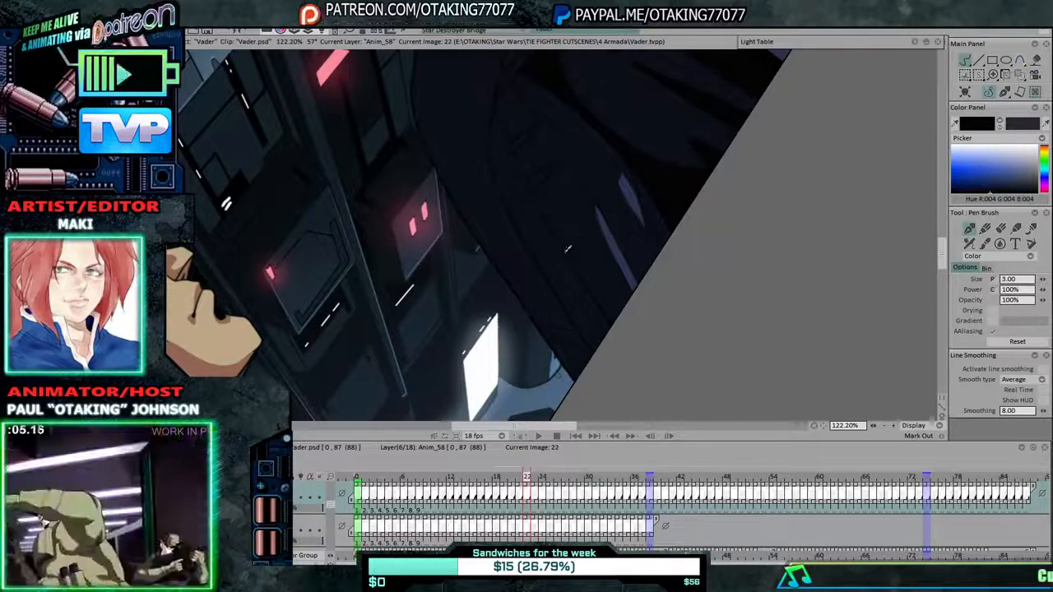
pyautogui.press('Left')
pyautogui.press('Left')
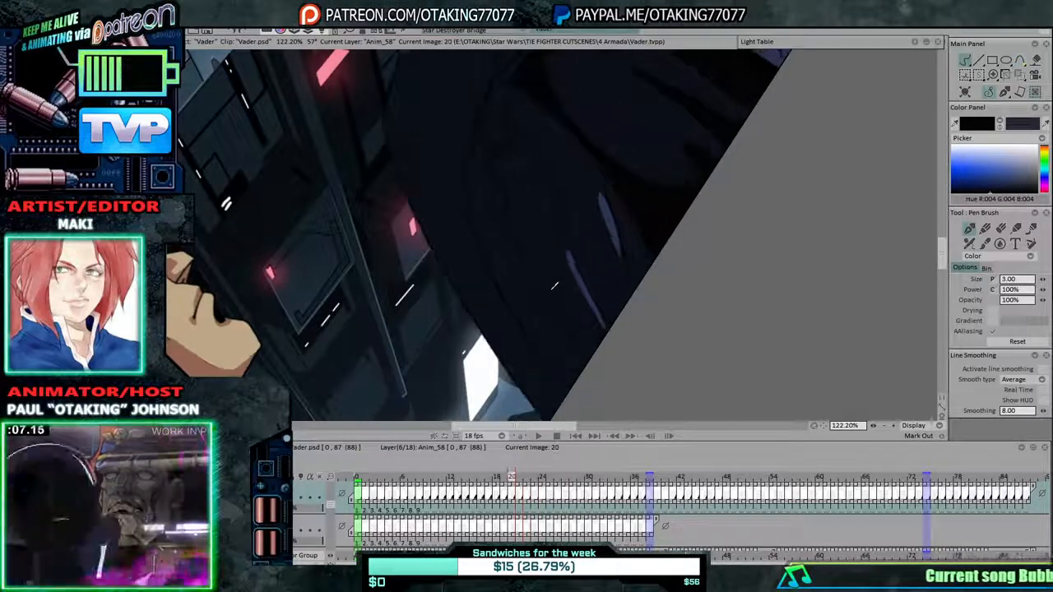
pyautogui.press('Left')
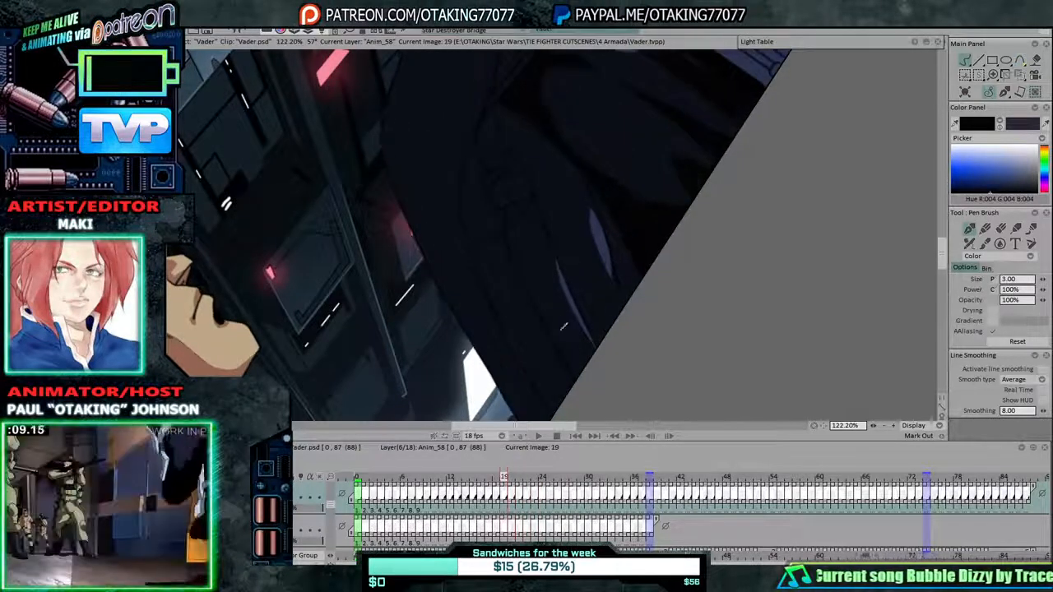
pyautogui.moveTo(539, 319)
pyautogui.mouseDown()
pyautogui.moveTo(577, 274)
pyautogui.moveTo(564, 288)
pyautogui.mouseUp()
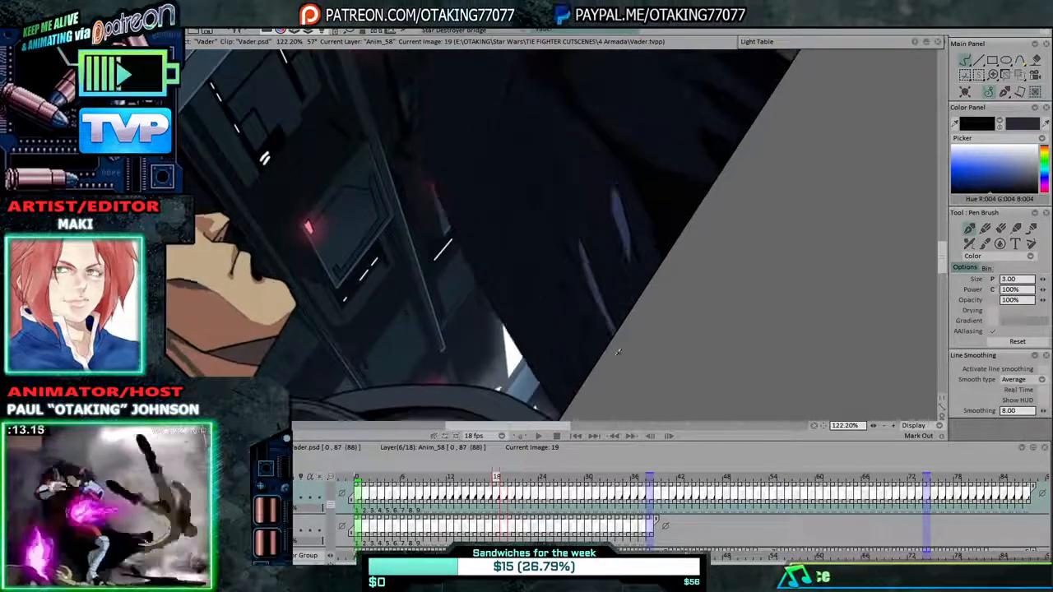
pyautogui.press('Left')
pyautogui.press('Left')
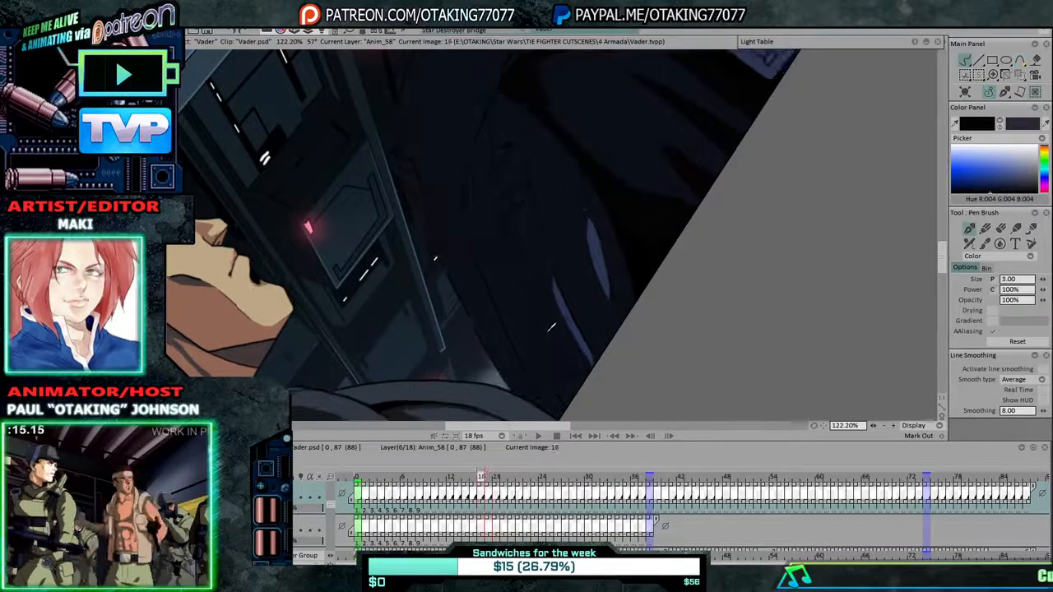
pyautogui.press('Left')
pyautogui.press('Left')
pyautogui.press('Left')
pyautogui.press('Left')
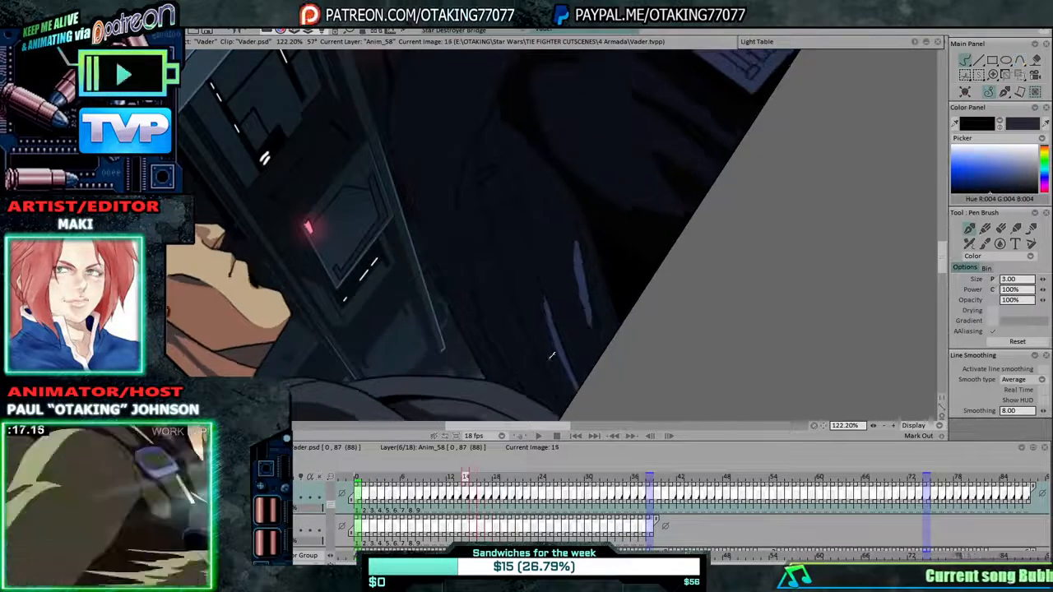
pyautogui.press('Left')
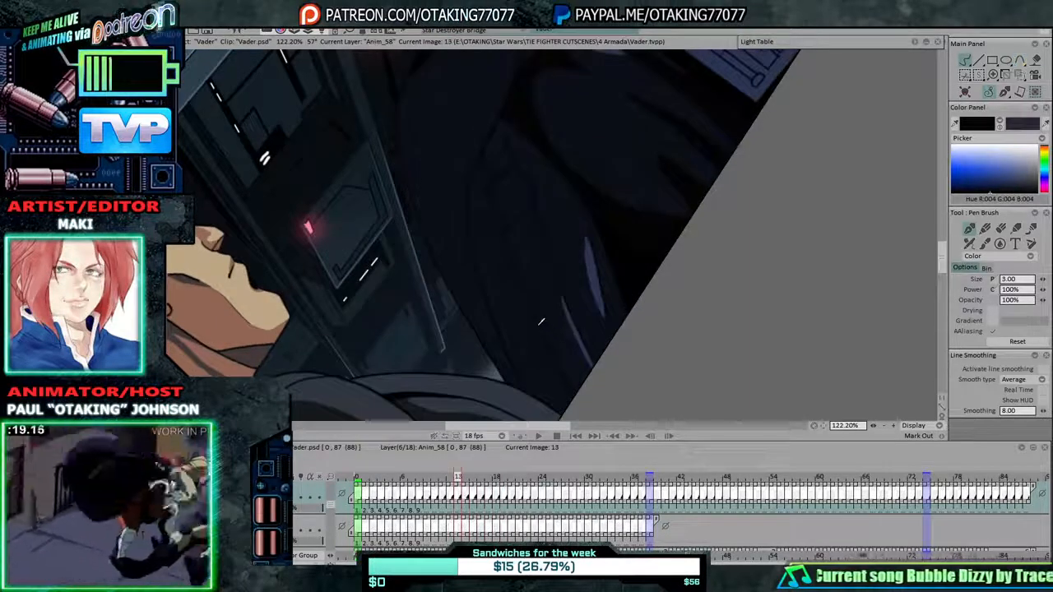
pyautogui.press('Left')
pyautogui.press('Left')
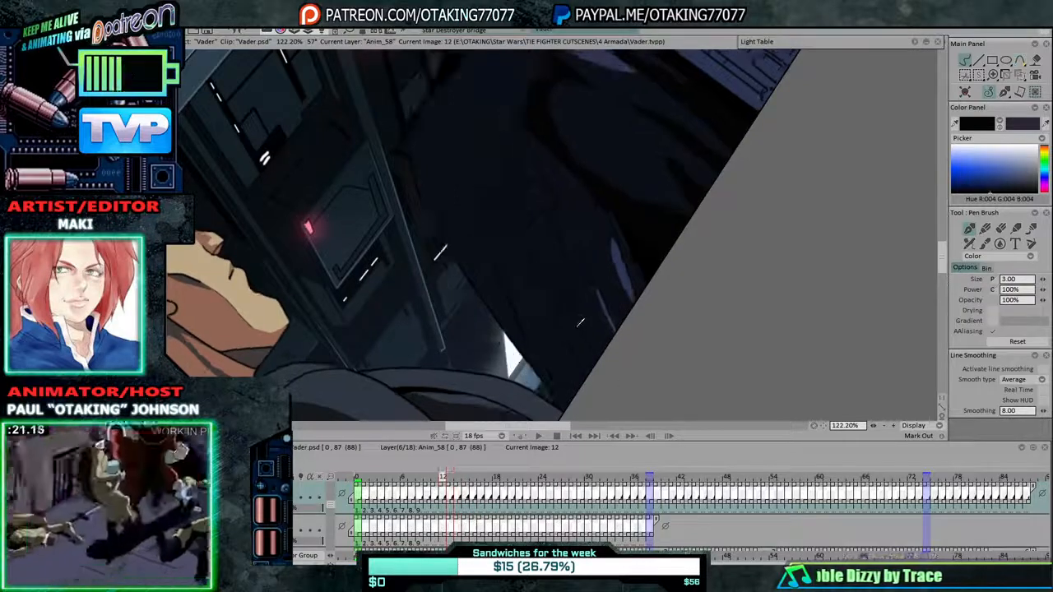
pyautogui.press('Left')
pyautogui.press('Left')
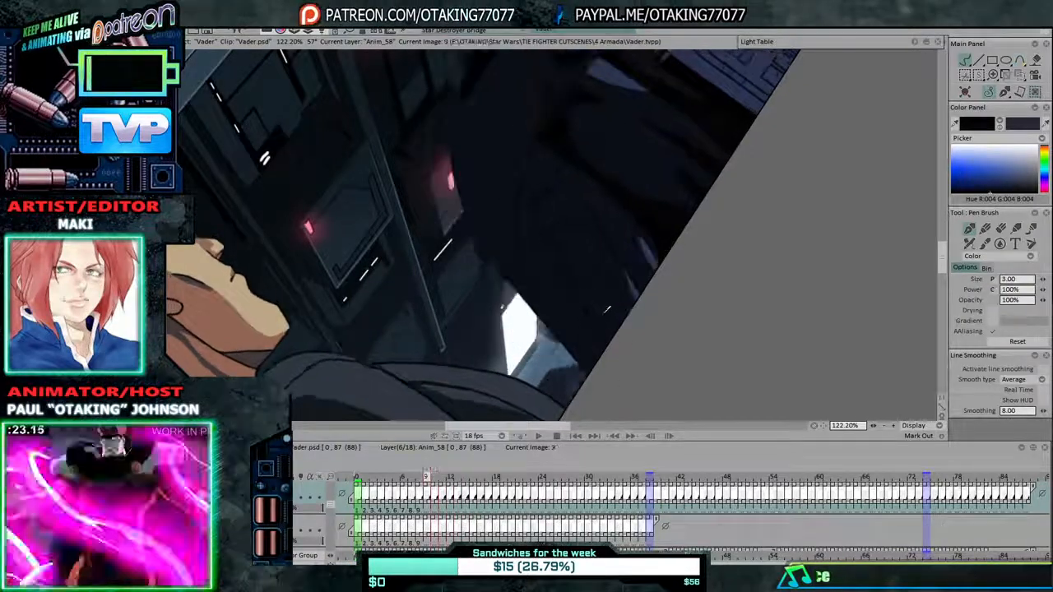
pyautogui.press('Right')
pyautogui.press('Left')
pyautogui.press('Left')
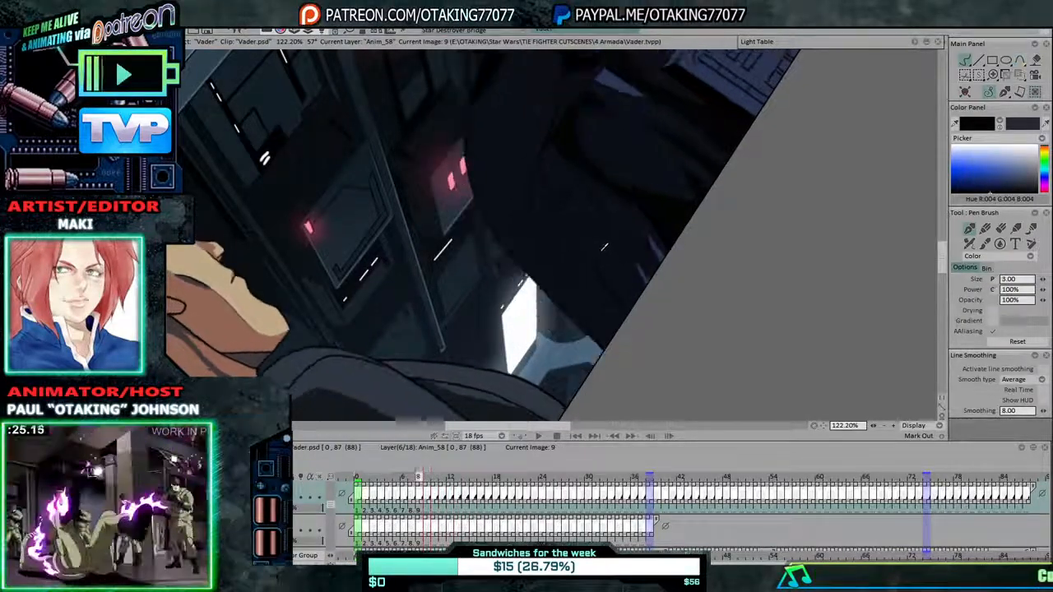
pyautogui.press('Left')
pyautogui.press('Left')
pyautogui.press('Left')
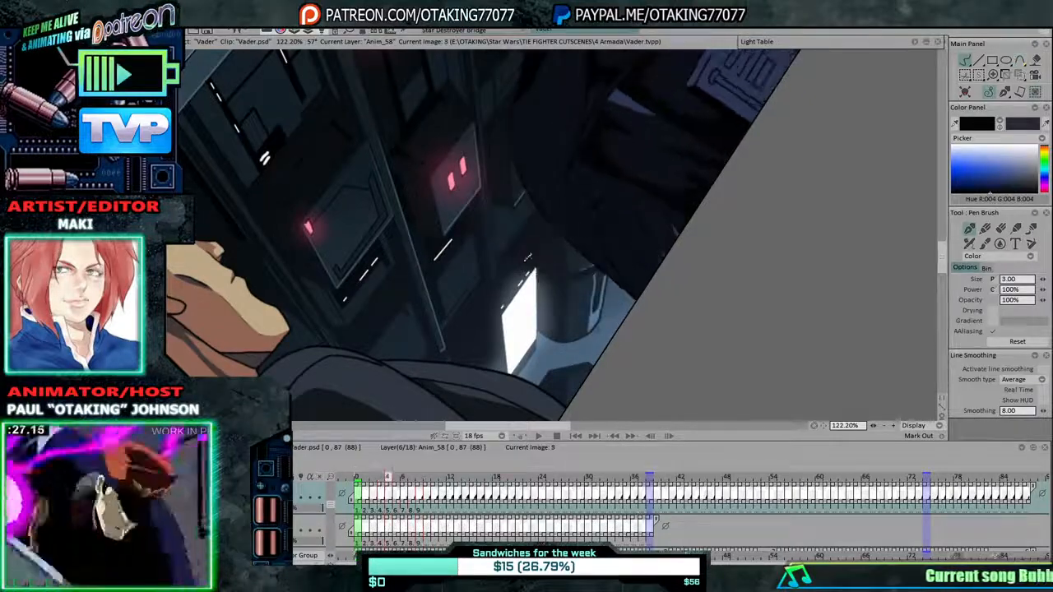
# Play through the cloak and sleeve motion frame by frame, going forward from frame 3 to frame 38.
pyautogui.press('Right')
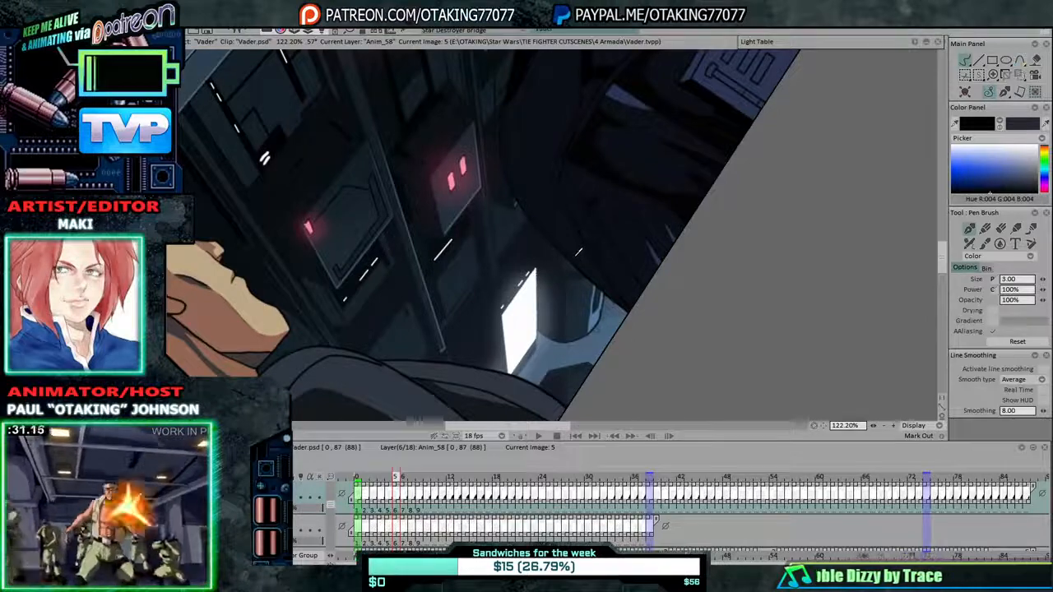
pyautogui.press('Right')
pyautogui.press('Right')
pyautogui.press('Right')
pyautogui.press('Right')
pyautogui.press('Right')
pyautogui.press('Right')
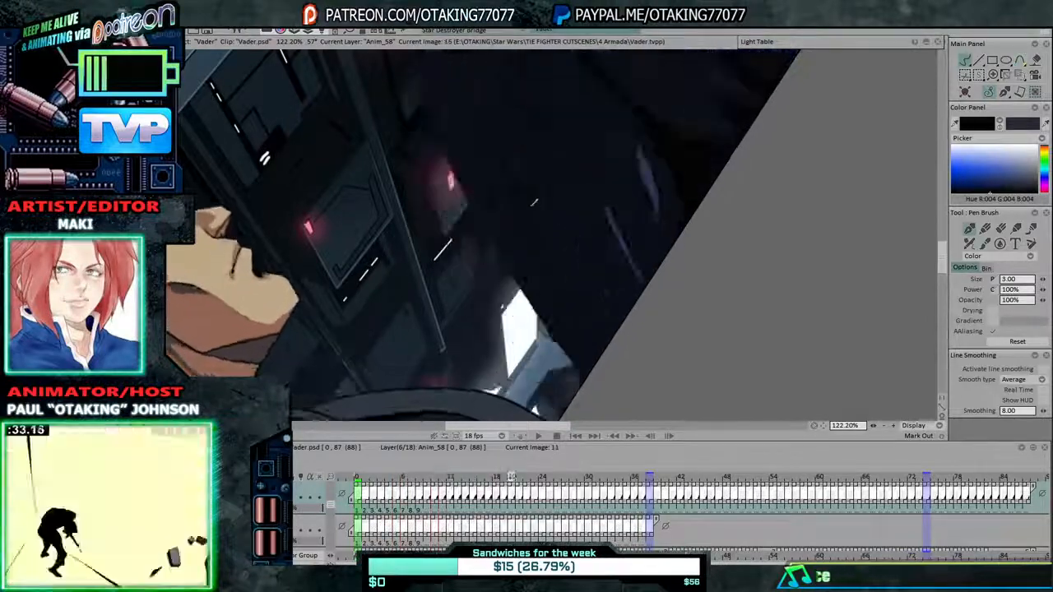
pyautogui.press('Right')
pyautogui.press('Right')
pyautogui.press('Right')
pyautogui.press('Right')
pyautogui.press('Right')
pyautogui.press('Right')
pyautogui.press('Right')
pyautogui.press('Right')
pyautogui.press('Right')
pyautogui.press('Right')
pyautogui.press('Right')
pyautogui.press('Right')
pyautogui.press('Right')
pyautogui.press('Right')
pyautogui.press('Right')
pyautogui.press('Right')
pyautogui.press('Right')
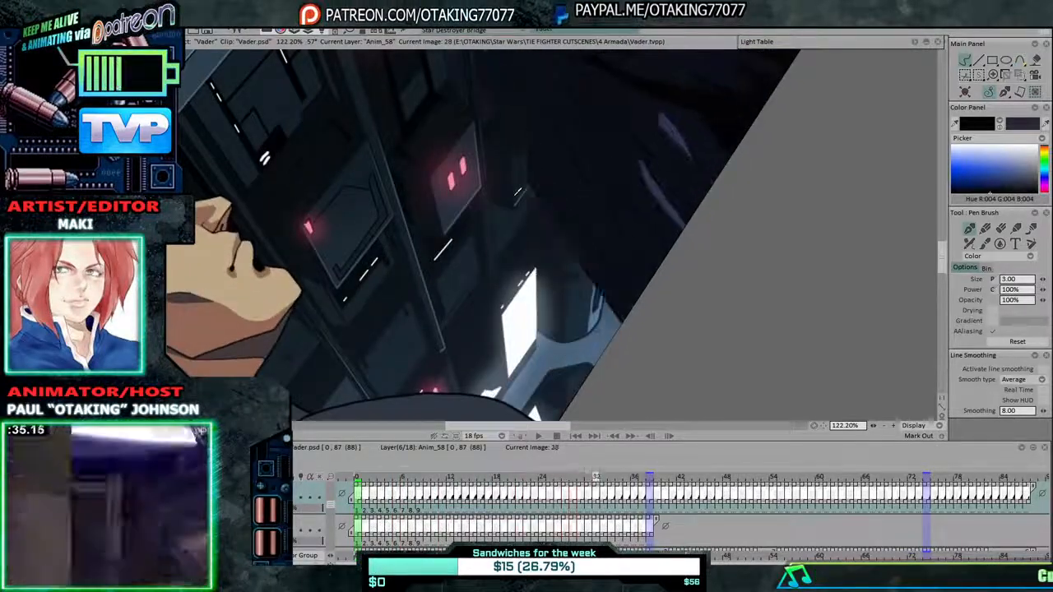
pyautogui.press('Right')
pyautogui.press('Right')
pyautogui.press('Right')
pyautogui.press('Right')
pyautogui.press('Right')
pyautogui.press('Right')
pyautogui.press('Right')
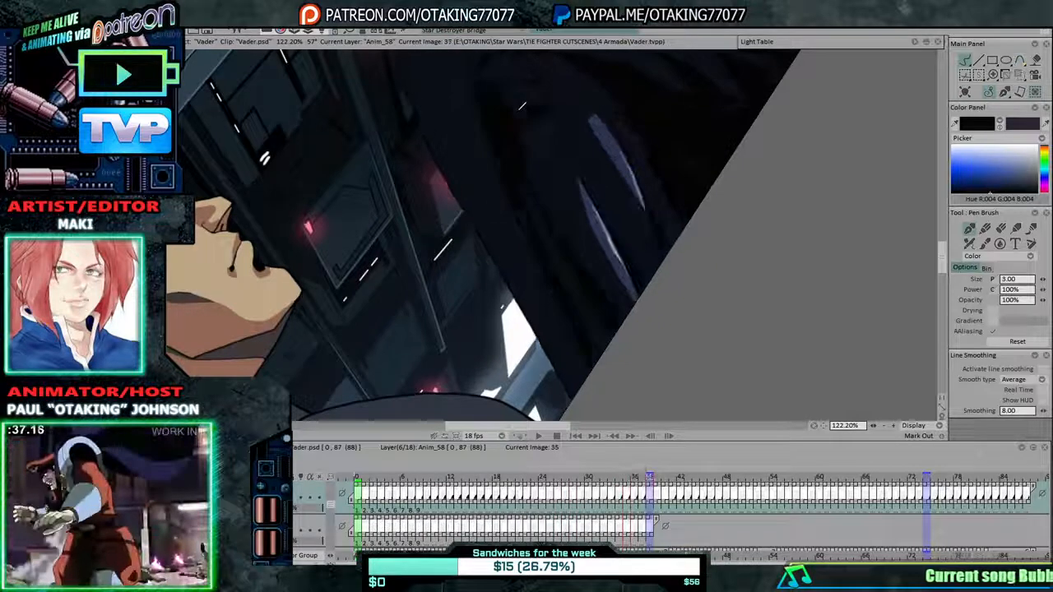
# Examine the sleeve folds and highlights on the Anim_58 layer frame by frame, going backward from frame 37 to frame 23.
pyautogui.press('Left')
pyautogui.press('Left')
pyautogui.press('Left')
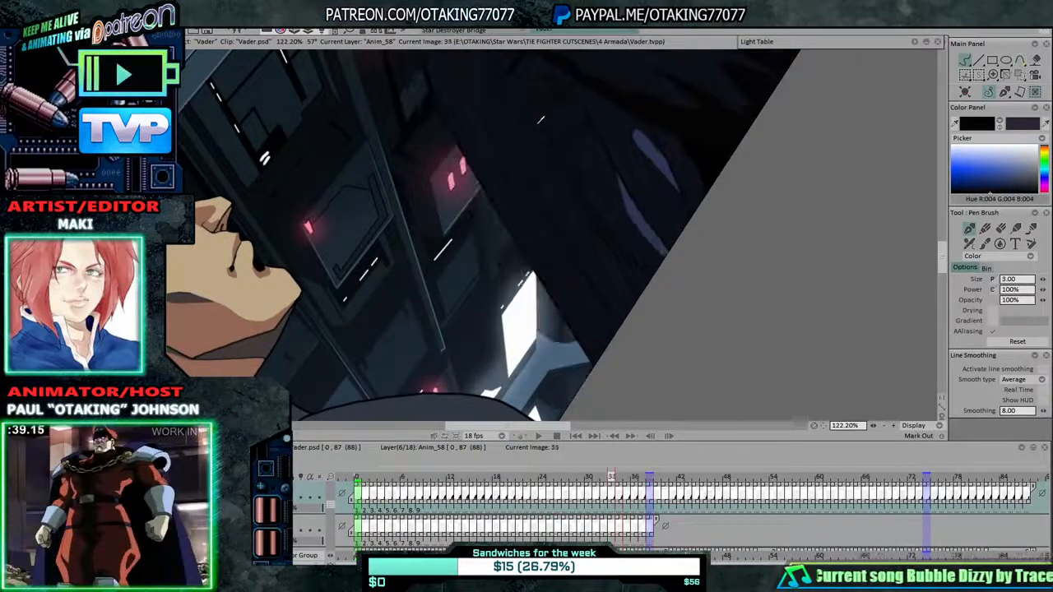
pyautogui.press('Left')
pyautogui.press('Left')
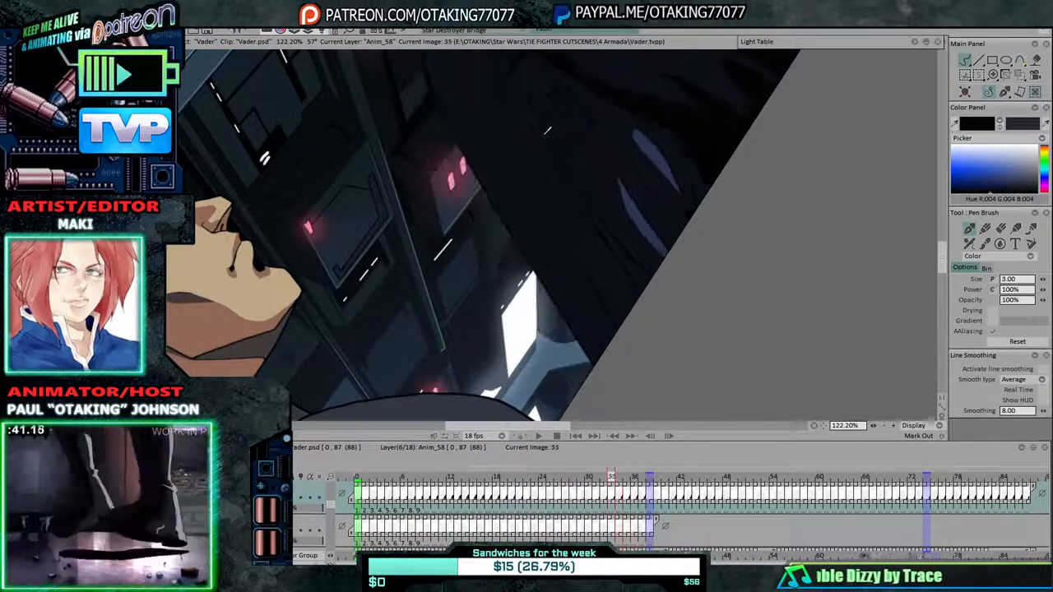
pyautogui.press('Left')
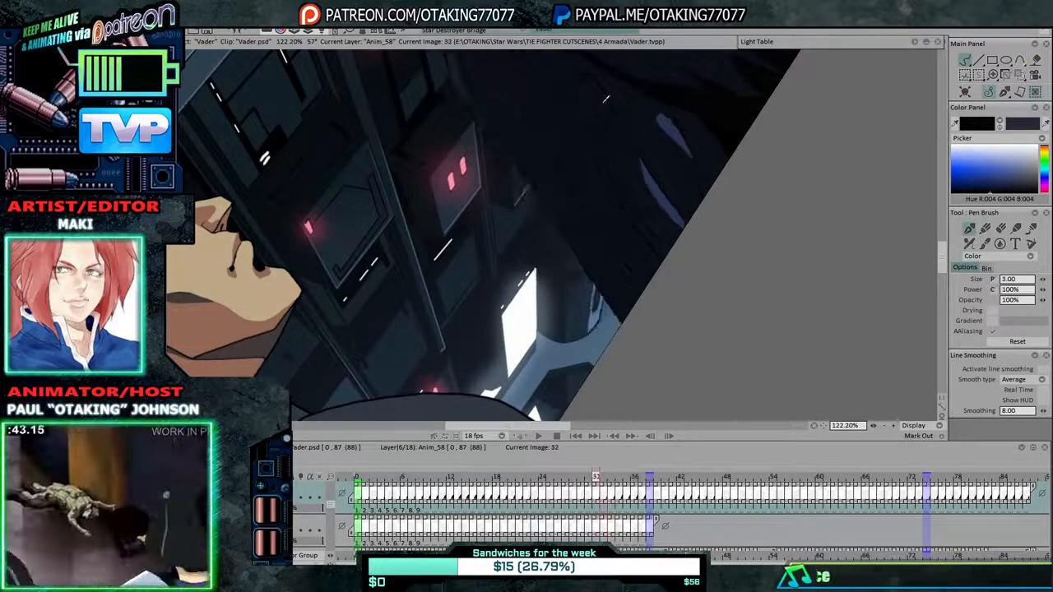
pyautogui.press('Left')
pyautogui.press('Left')
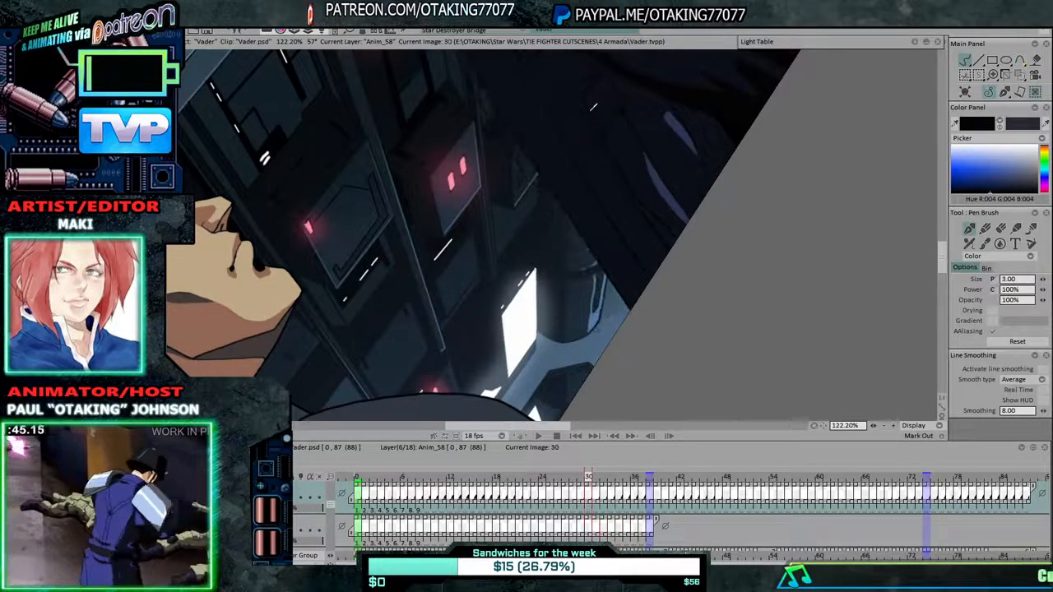
pyautogui.press('Left')
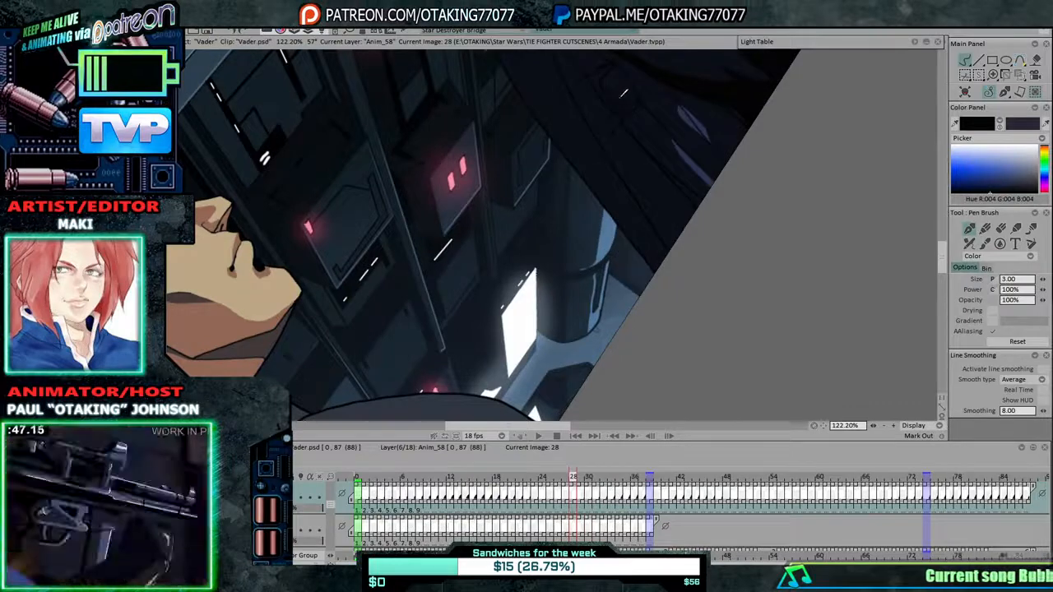
pyautogui.press('Left')
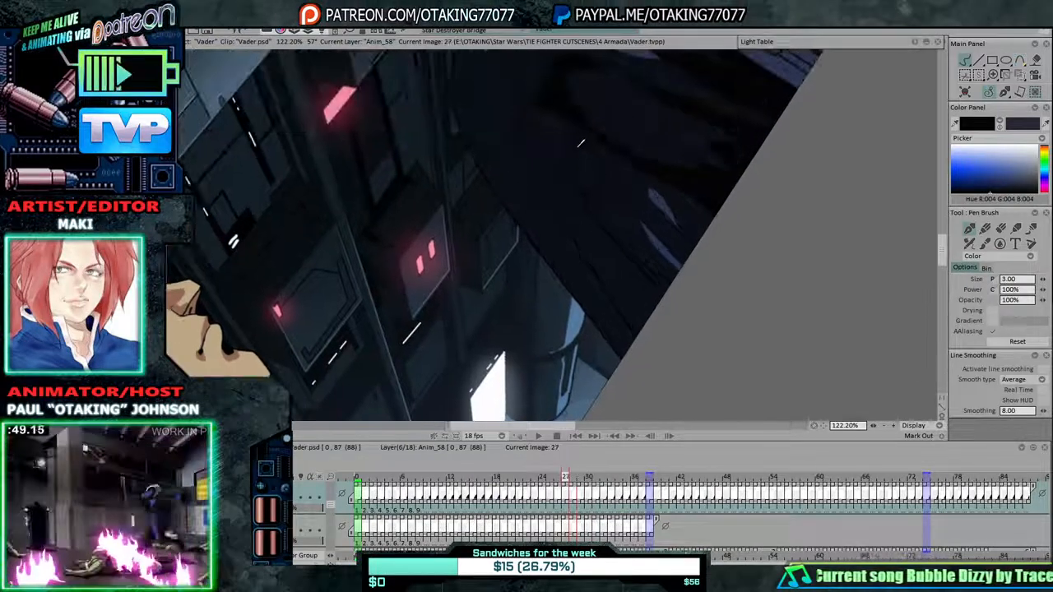
pyautogui.press('Left')
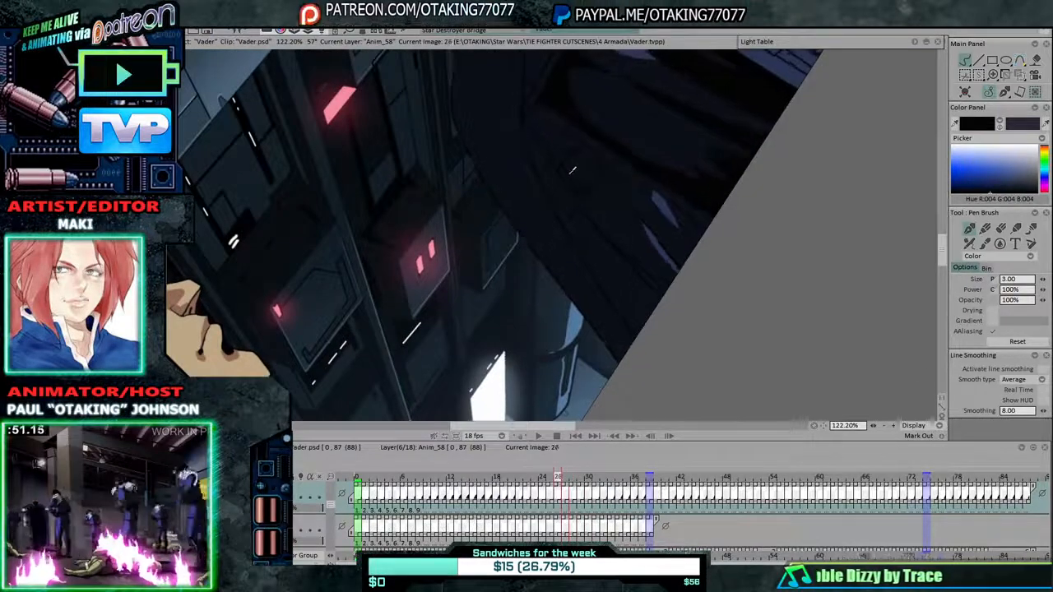
pyautogui.press('Left')
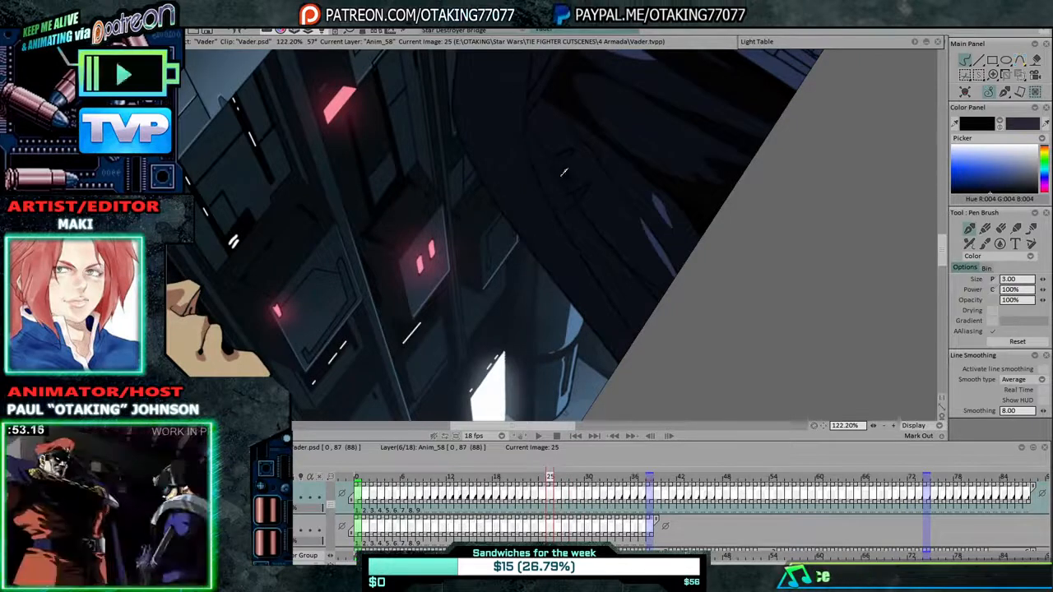
pyautogui.press('Left')
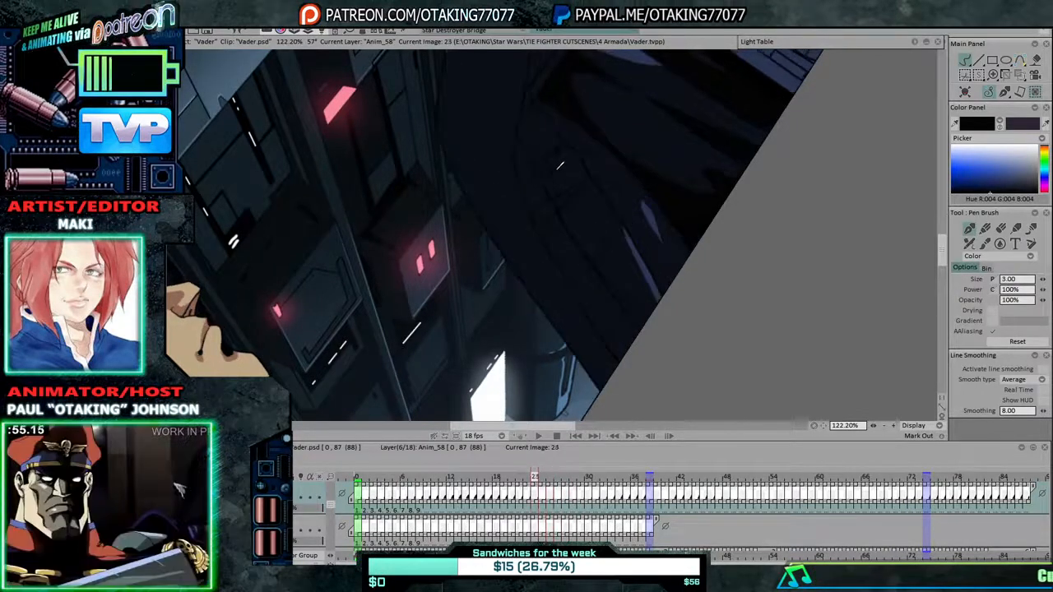
# Flip forward from frame 23 towards frame 38 to check the motion of the sleeve folds.
pyautogui.press('Right')
pyautogui.press('Right')
pyautogui.press('Right')
pyautogui.press('Right')
pyautogui.press('Right')
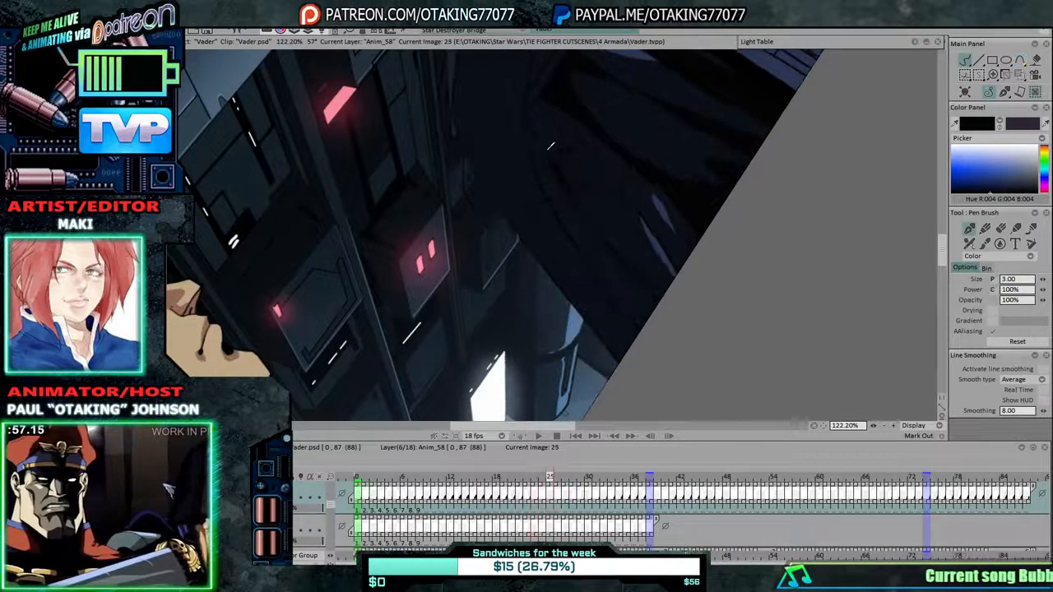
pyautogui.press('Right')
pyautogui.press('Right')
pyautogui.press('Right')
pyautogui.press('Right')
pyautogui.press('Right')
pyautogui.press('Right')
pyautogui.press('Right')
pyautogui.press('Right')
pyautogui.press('Right')
pyautogui.press('Right')
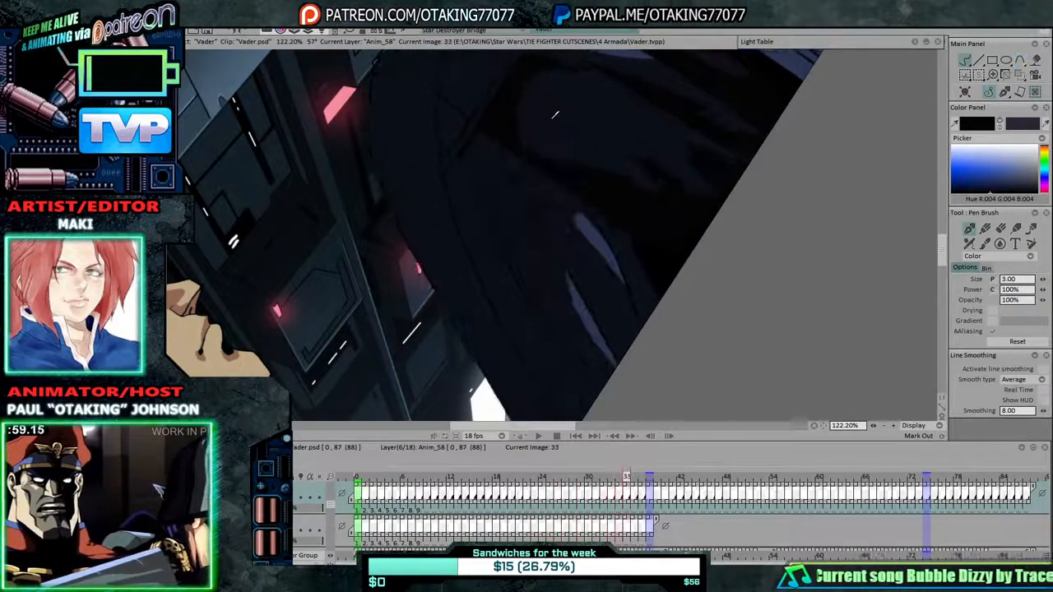
# Flip between frames 37 and 38 to compare the sleeve folds and the cloak edge.
pyautogui.press('Left')
pyautogui.press('Left')
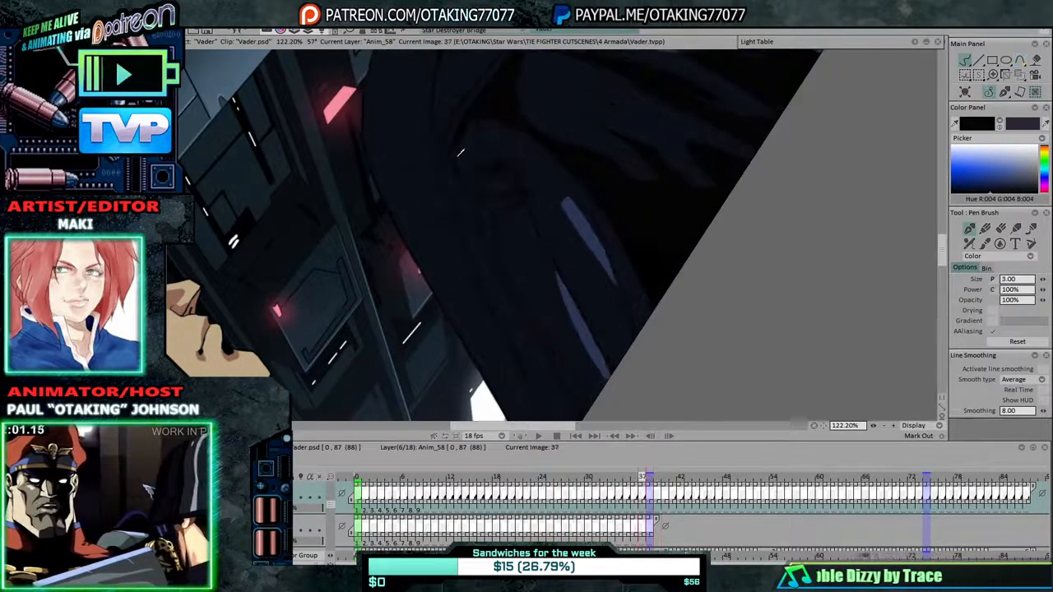
pyautogui.press('Right')
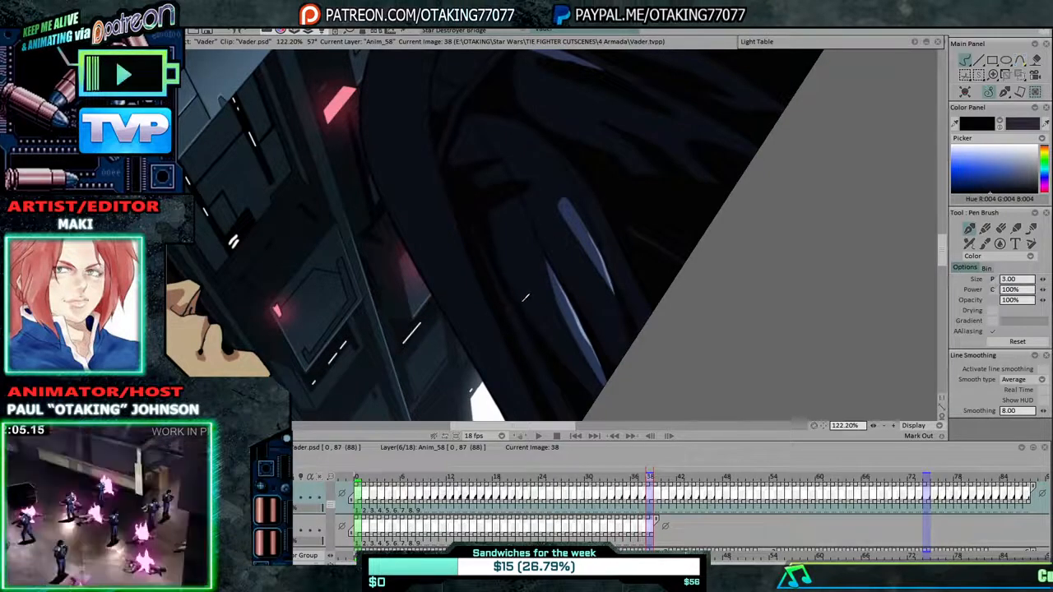
pyautogui.moveTo(526, 297); pyautogui.dragTo(551, 252)
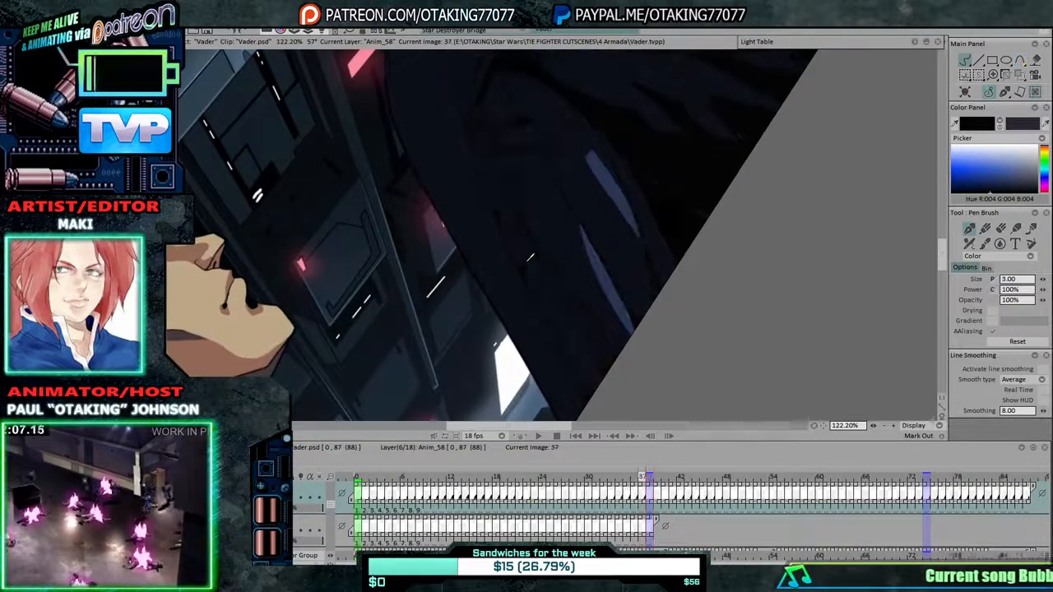
pyautogui.press('Left')
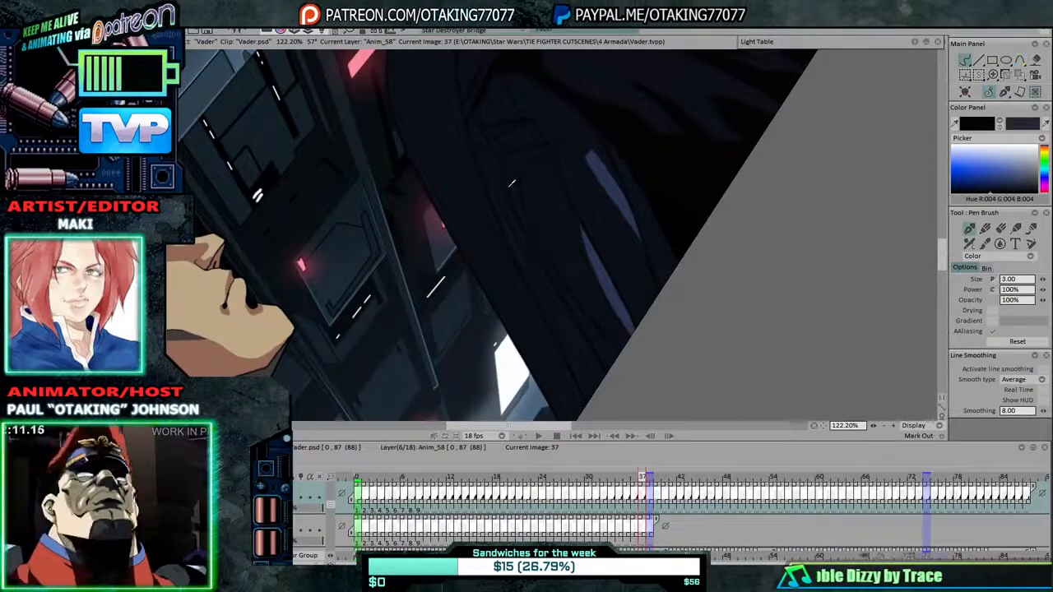
pyautogui.press('Right')
pyautogui.press('Left')
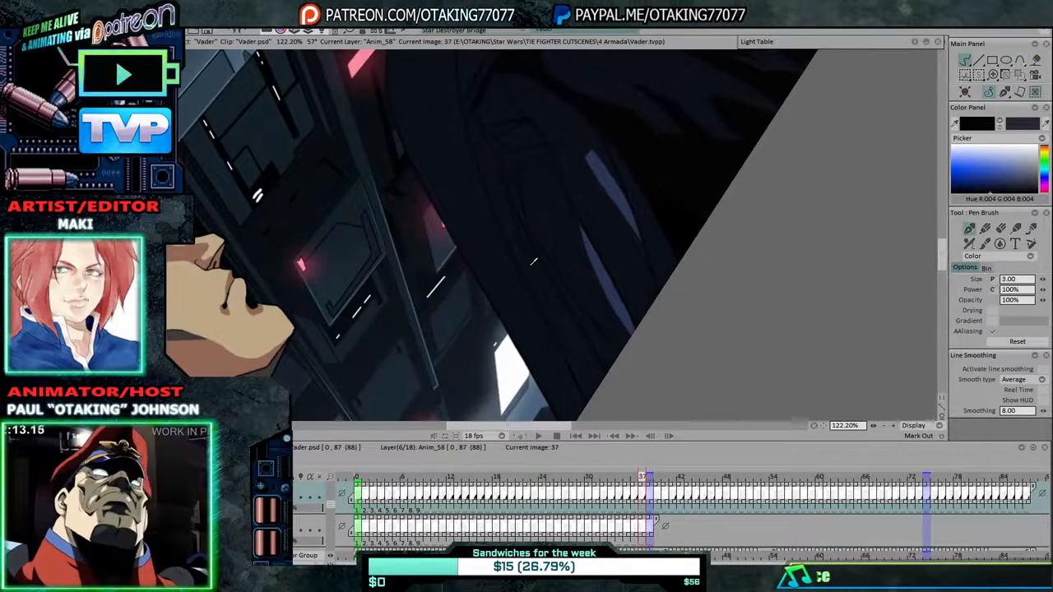
pyautogui.press('Right')
pyautogui.press('Left')
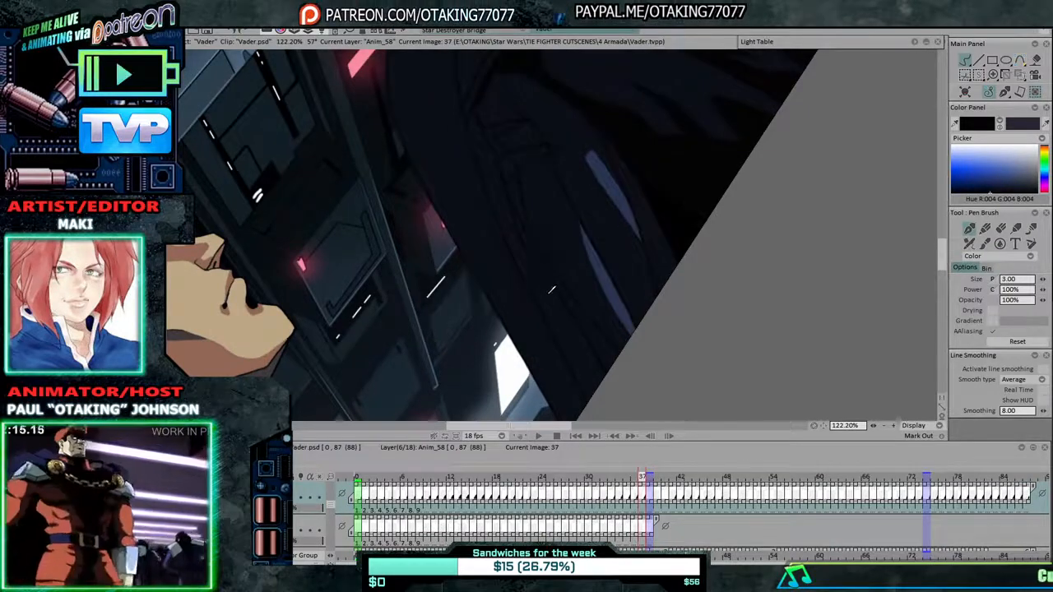
# Flip between frames 36 and 37 to compare the fold lines around the sleeve highlights.
pyautogui.press('Left')
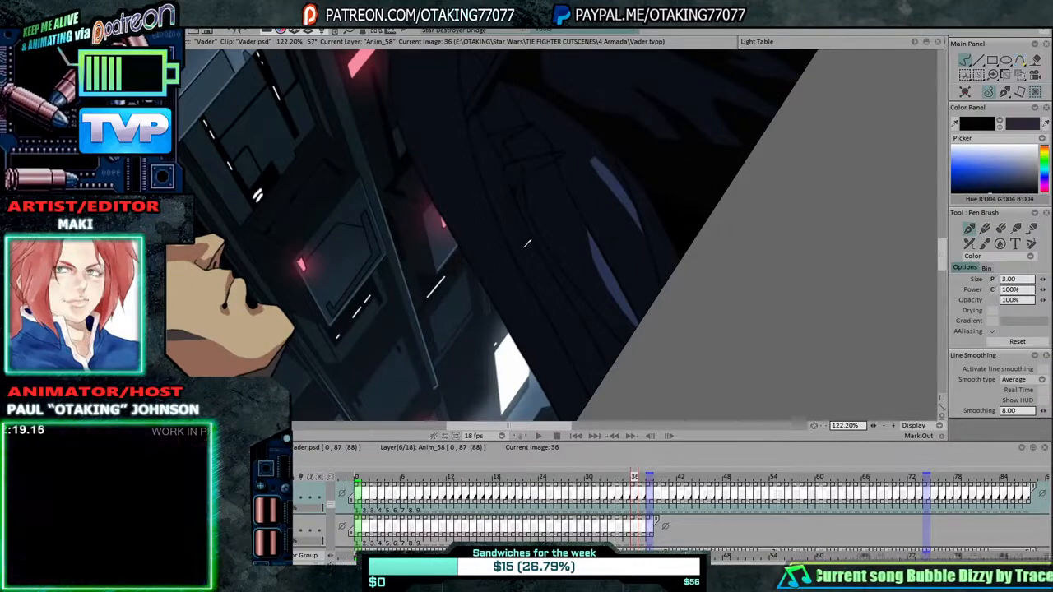
pyautogui.press('Right')
pyautogui.press('Left')
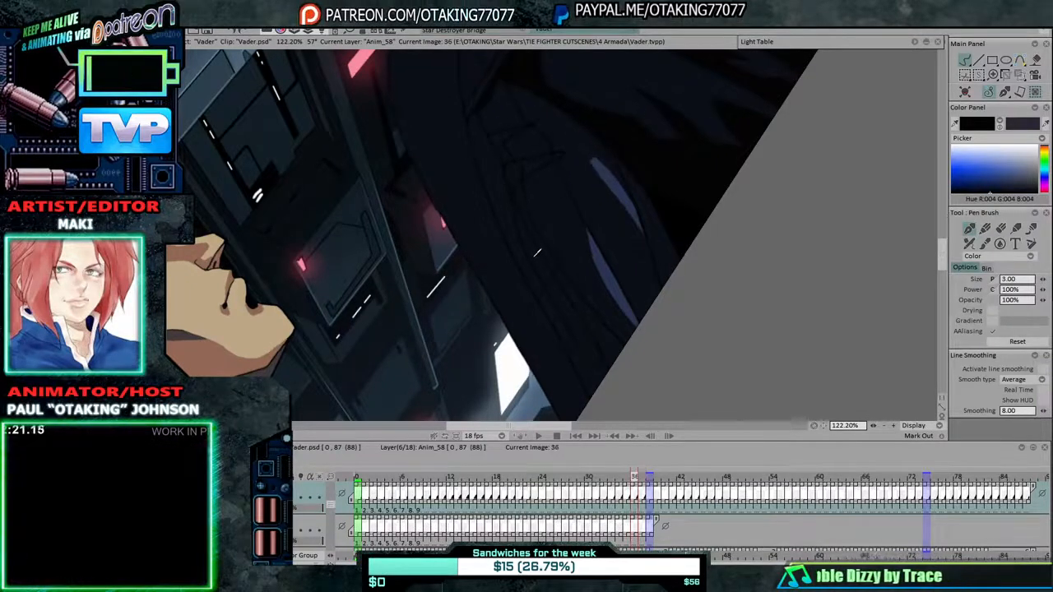
pyautogui.press('Right')
pyautogui.press('Left')
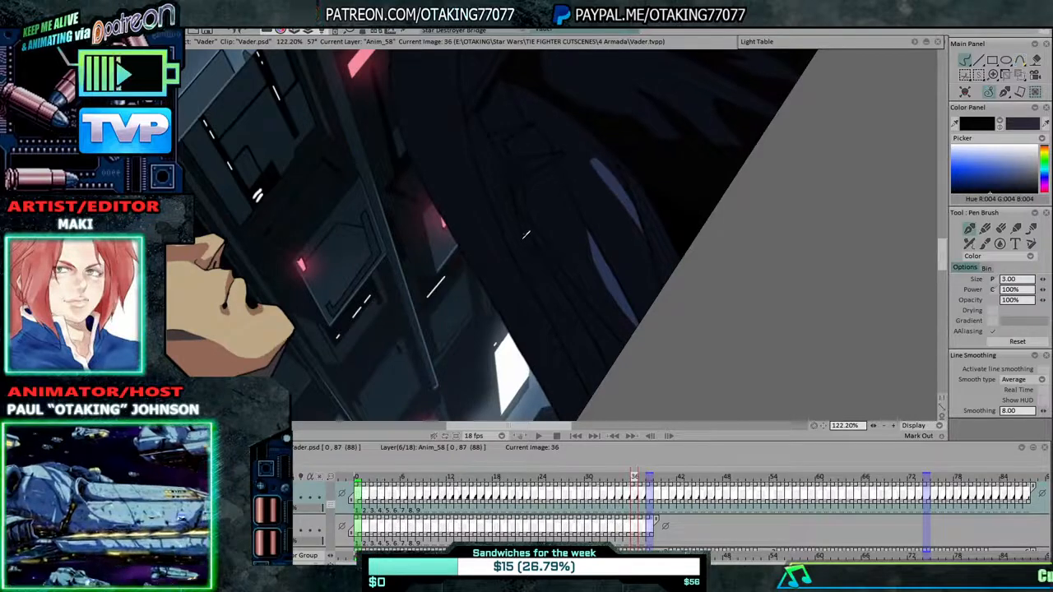
# Inspect the sleeve folds and cloak edge on each Anim_58 frame, going backward from frame 36 to frame 27.
pyautogui.press('Left')
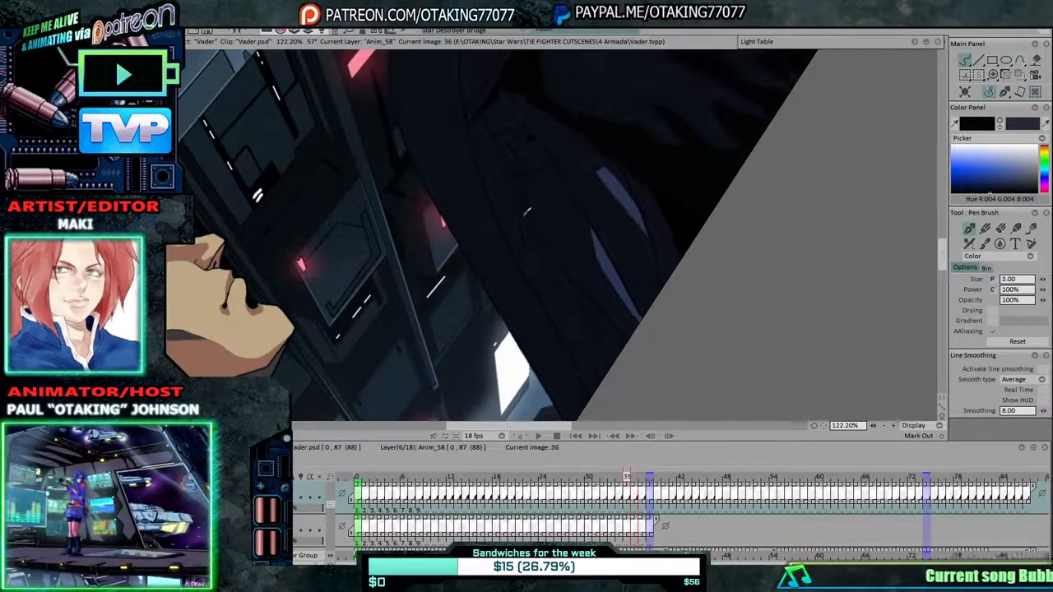
pyautogui.press('Left')
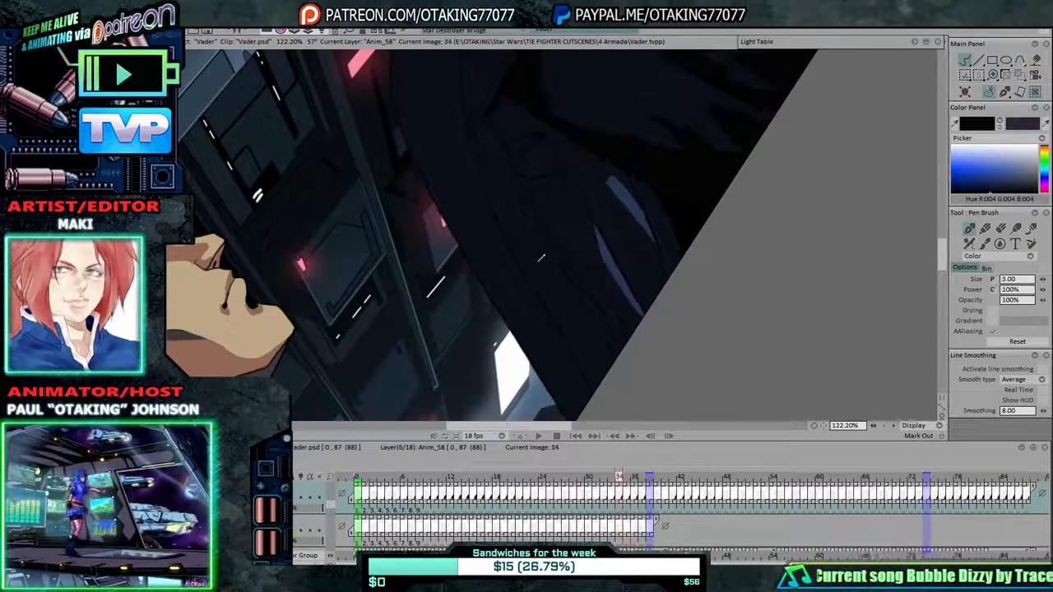
pyautogui.press('Left')
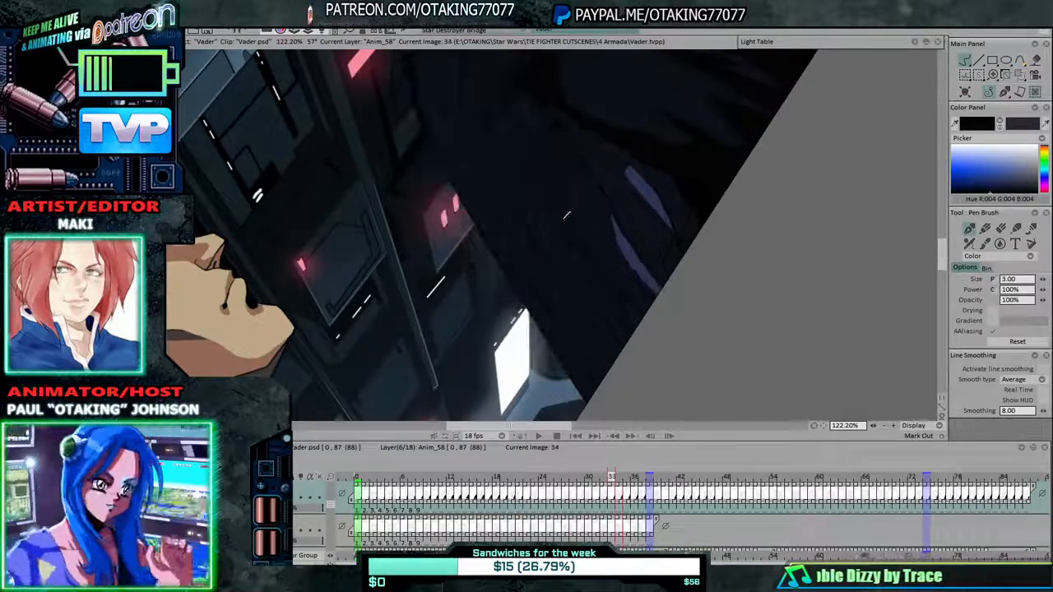
pyautogui.press('Left')
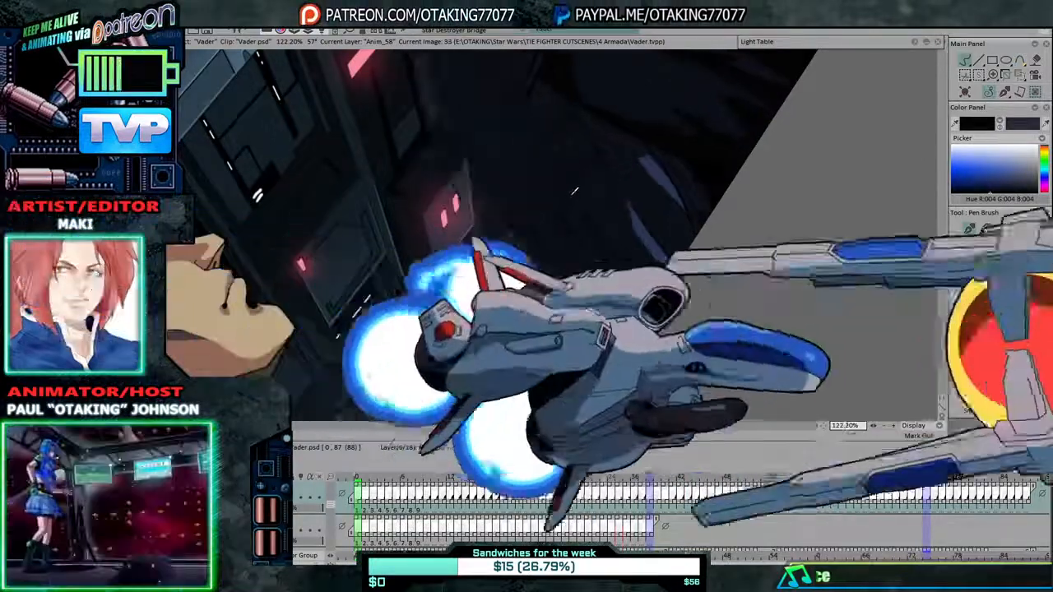
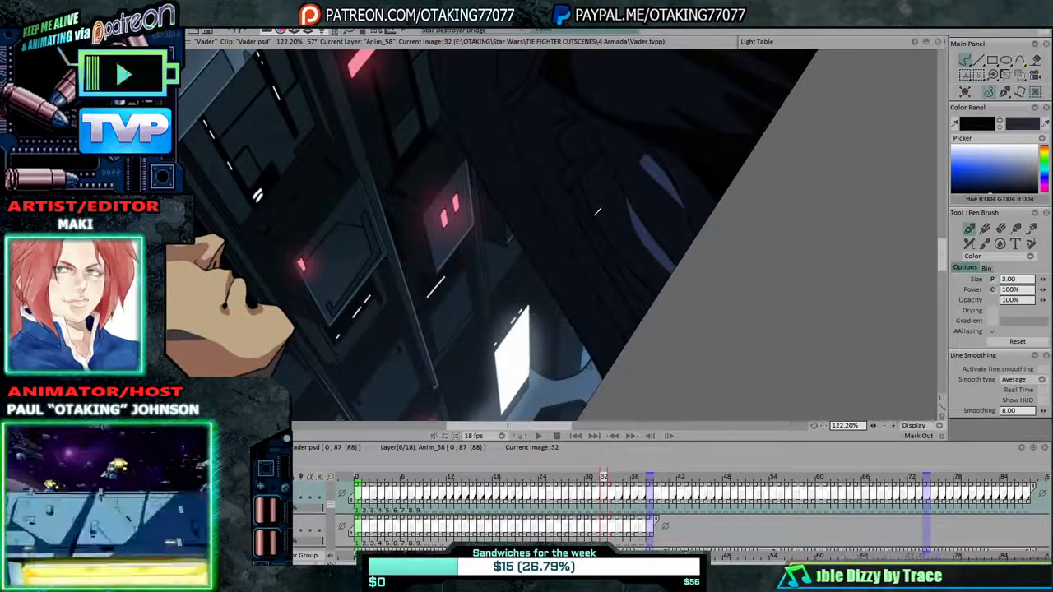
pyautogui.press('Left')
pyautogui.press('Right')
pyautogui.press('Left')
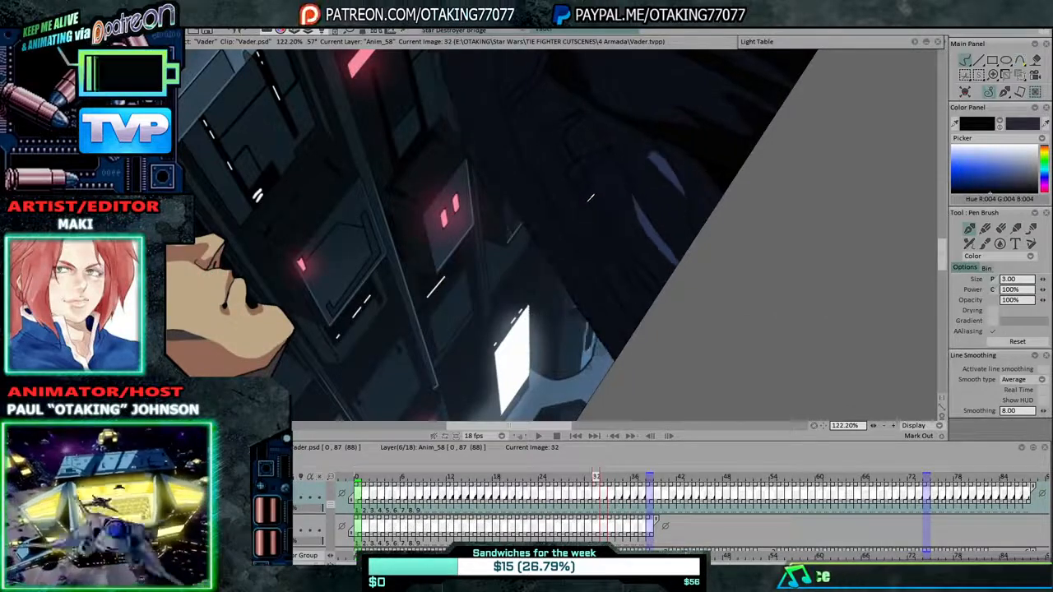
pyautogui.press('Left')
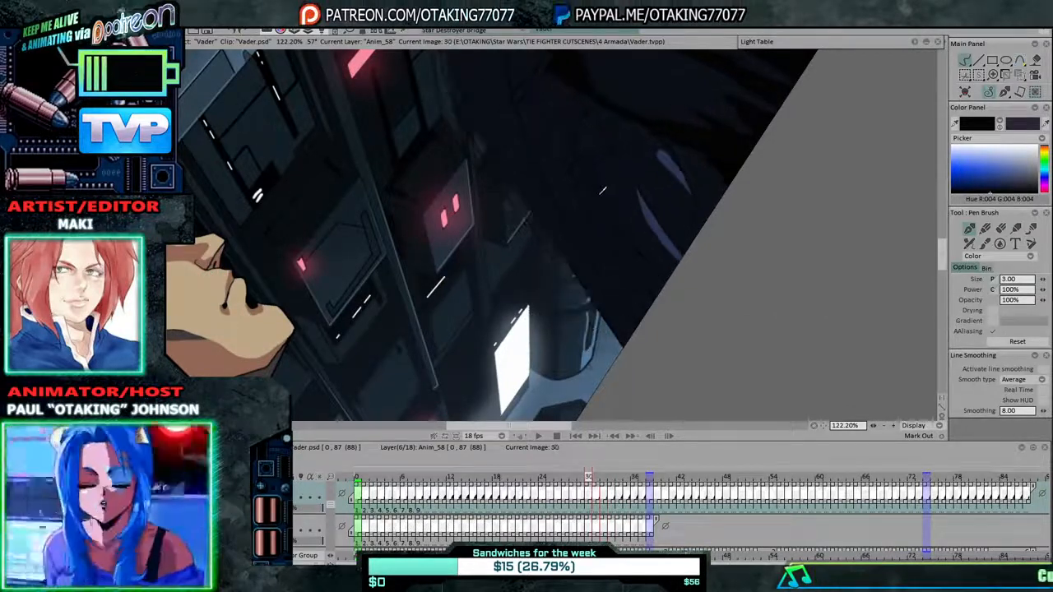
pyautogui.press('Left')
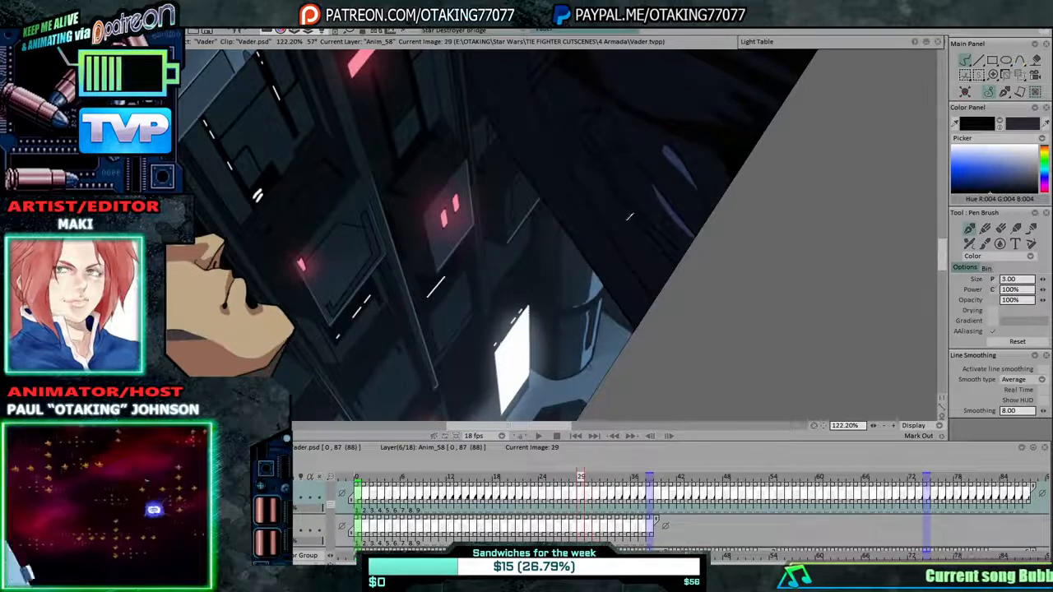
pyautogui.press('Left')
pyautogui.press('Left')
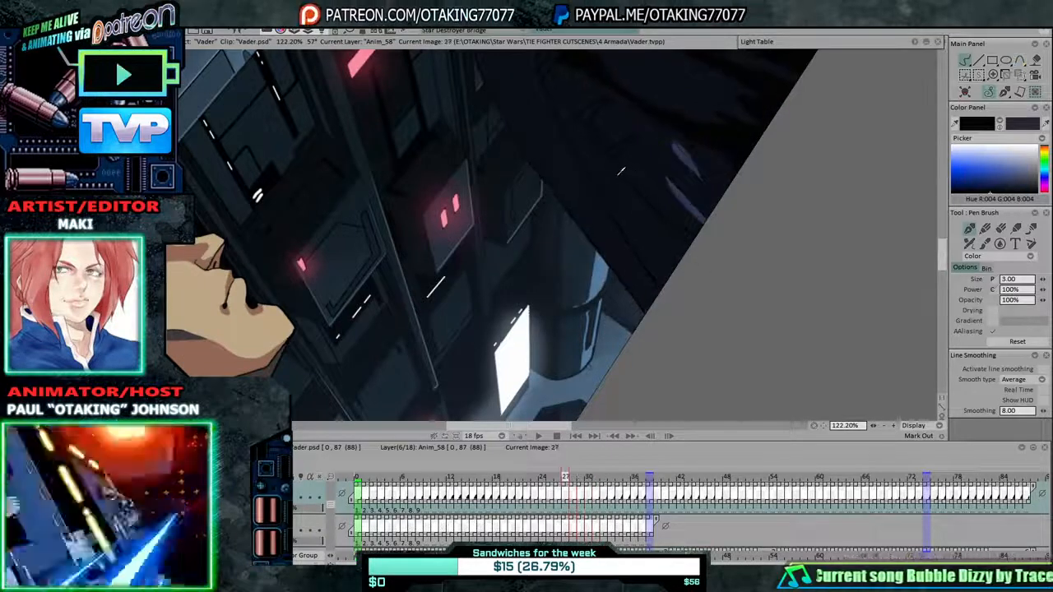
# Draw the fold shadow outlines on the sleeve with the Pen Brush on each Anim_58 frame, going backward from frame 27 to frame 18.
pyautogui.press('Left')
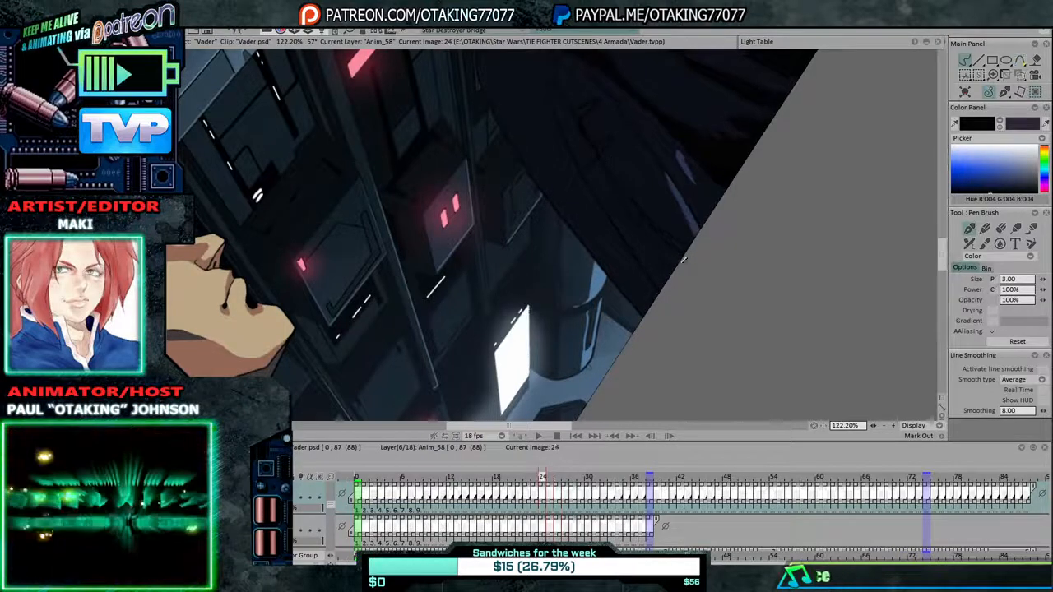
pyautogui.press('Left')
pyautogui.press('Left')
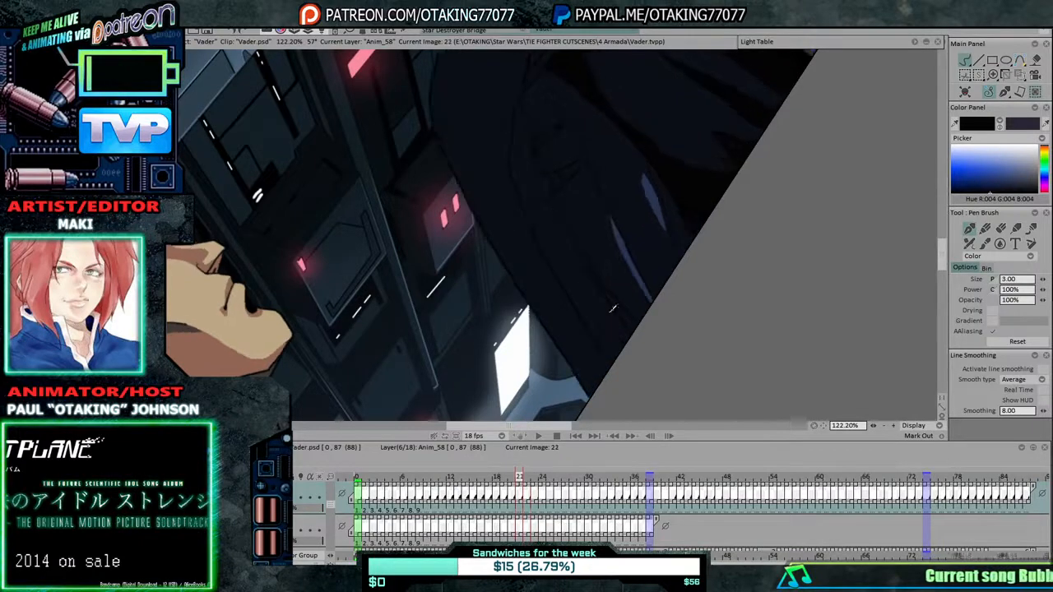
pyautogui.press('Left')
pyautogui.press('Left')
pyautogui.press('Left')
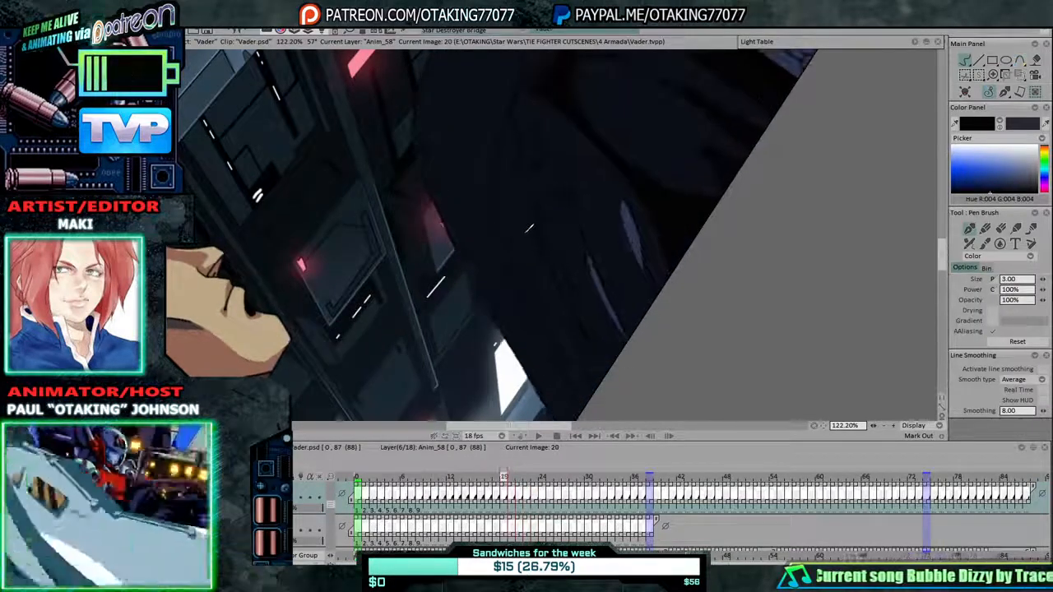
pyautogui.press('Left')
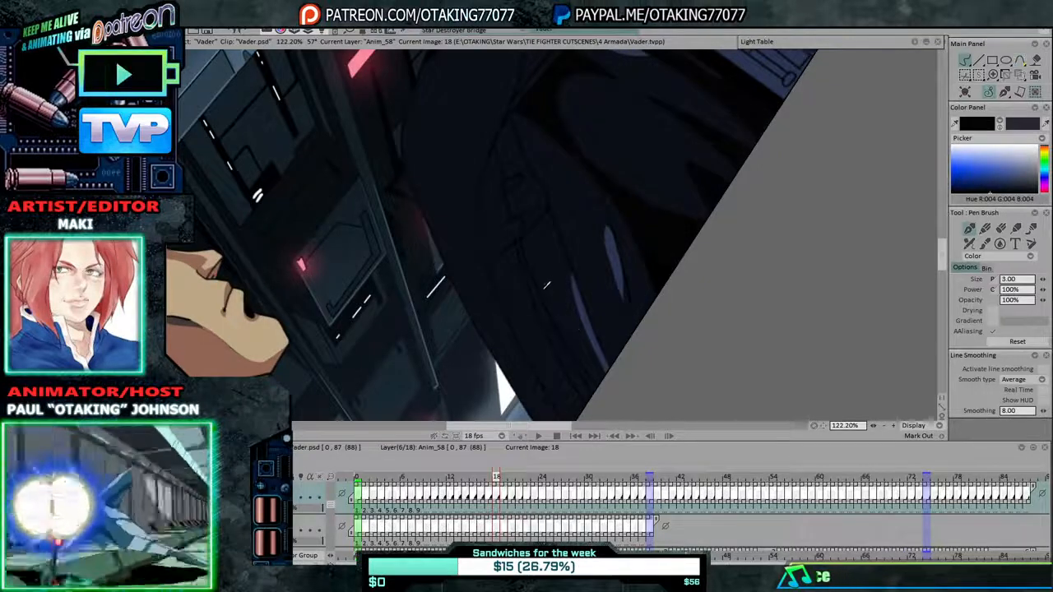
# Continue the pen outlines of the sleeve folds backward from frame 18 to frame 13, comparing frames 17 and 18.
pyautogui.moveTo(559, 311); pyautogui.dragTo(604, 231)
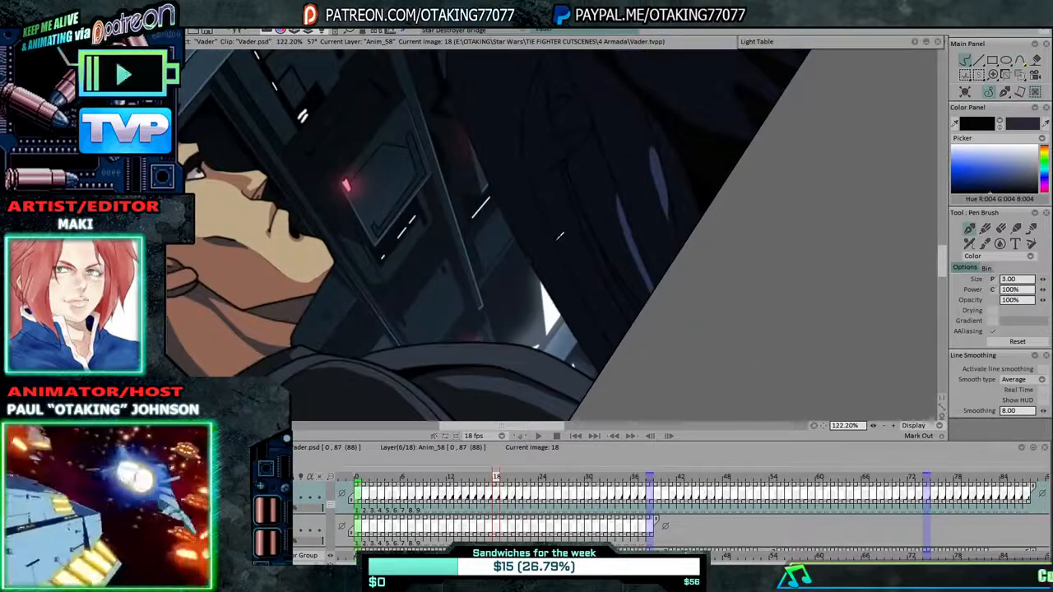
pyautogui.press('Left')
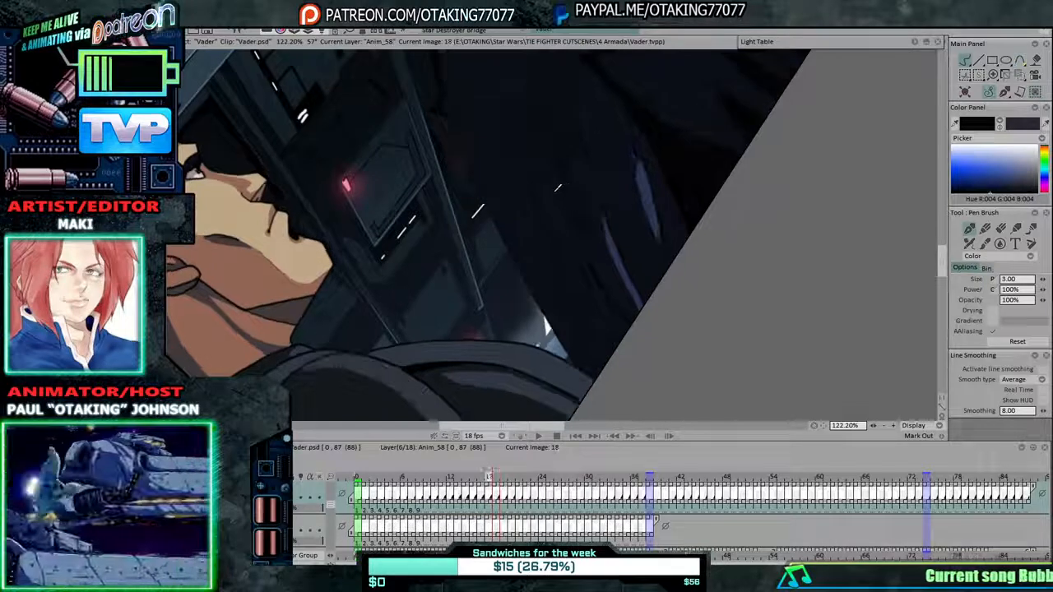
pyautogui.press('Right')
pyautogui.press('Left')
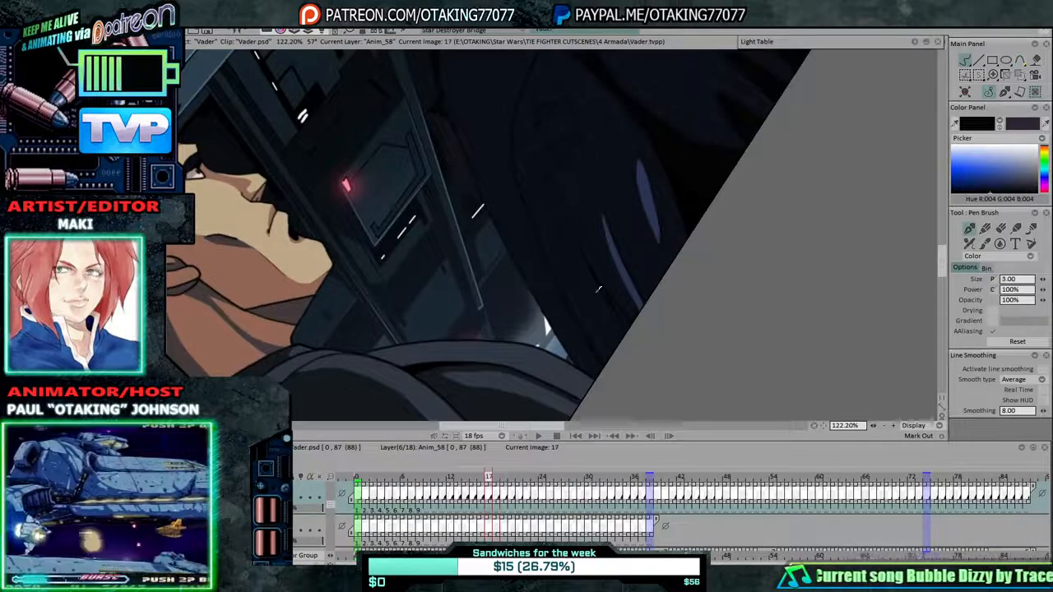
pyautogui.press('Left')
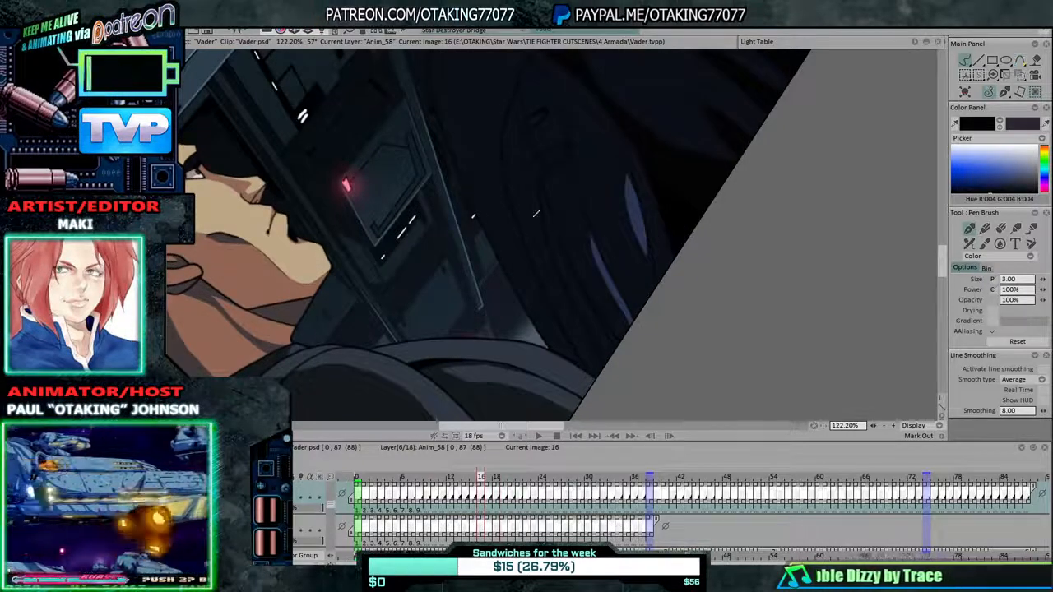
pyautogui.press('Left')
pyautogui.press('Left')
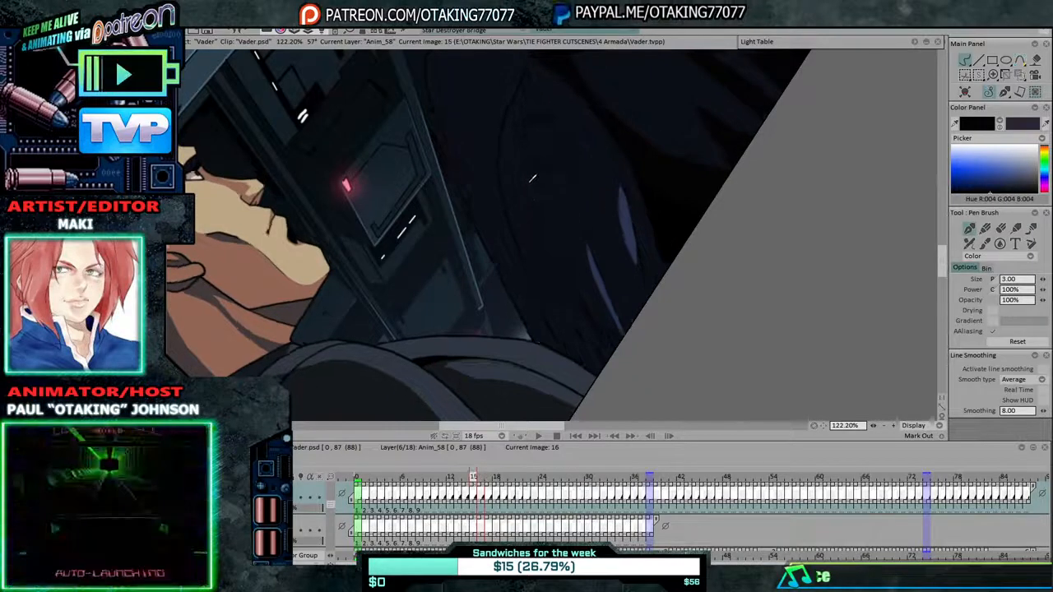
pyautogui.press('Left')
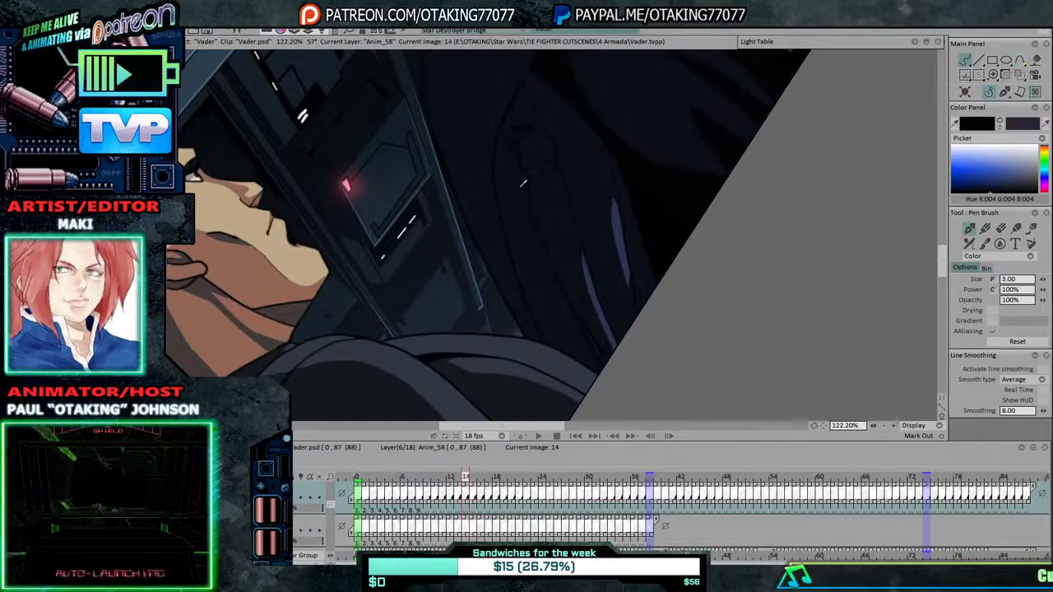
pyautogui.press('Left')
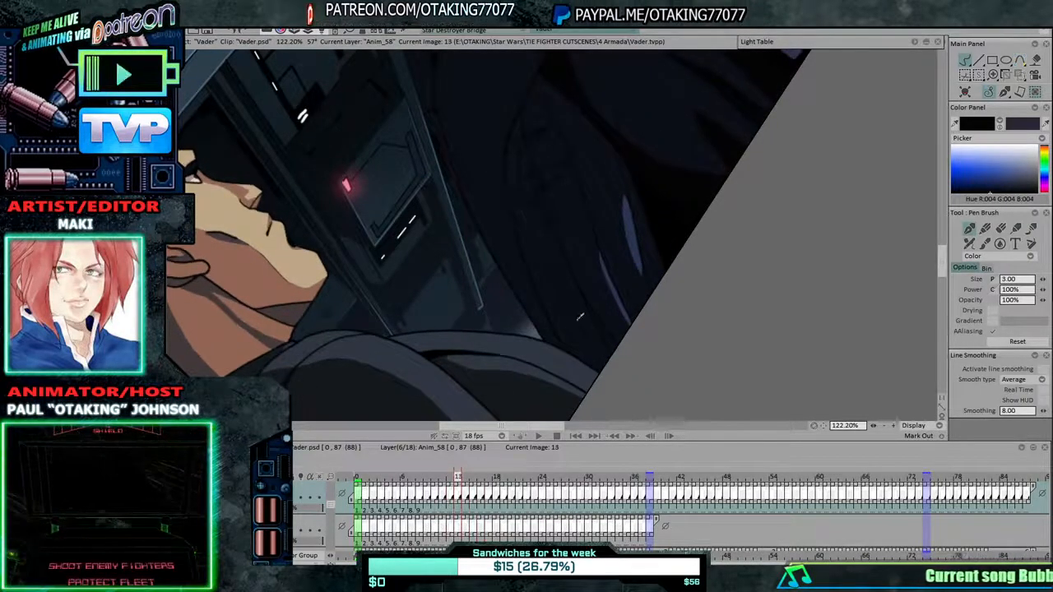
# Outline the sleeve's fold shadows on the remaining early frames, going backward from frame 12 to frame 0.
pyautogui.press('Left')
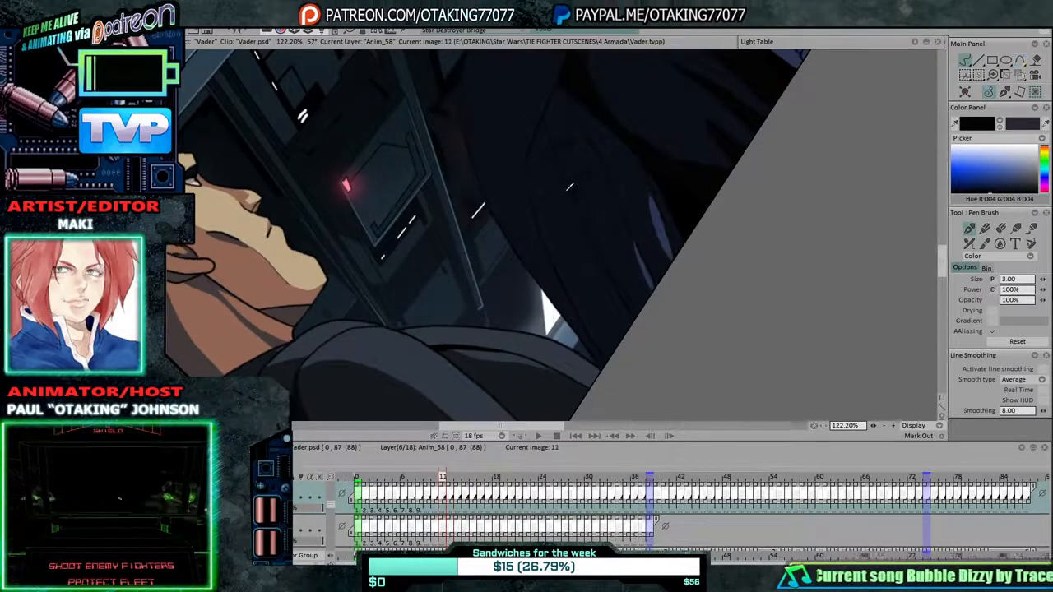
pyautogui.press('Left')
pyautogui.press('Left')
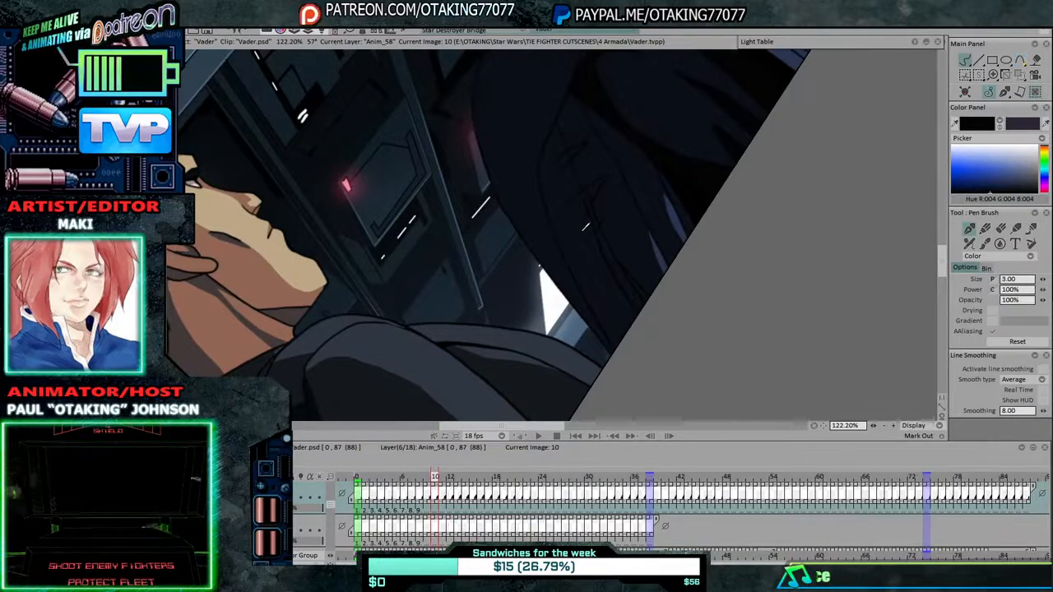
pyautogui.press('Left')
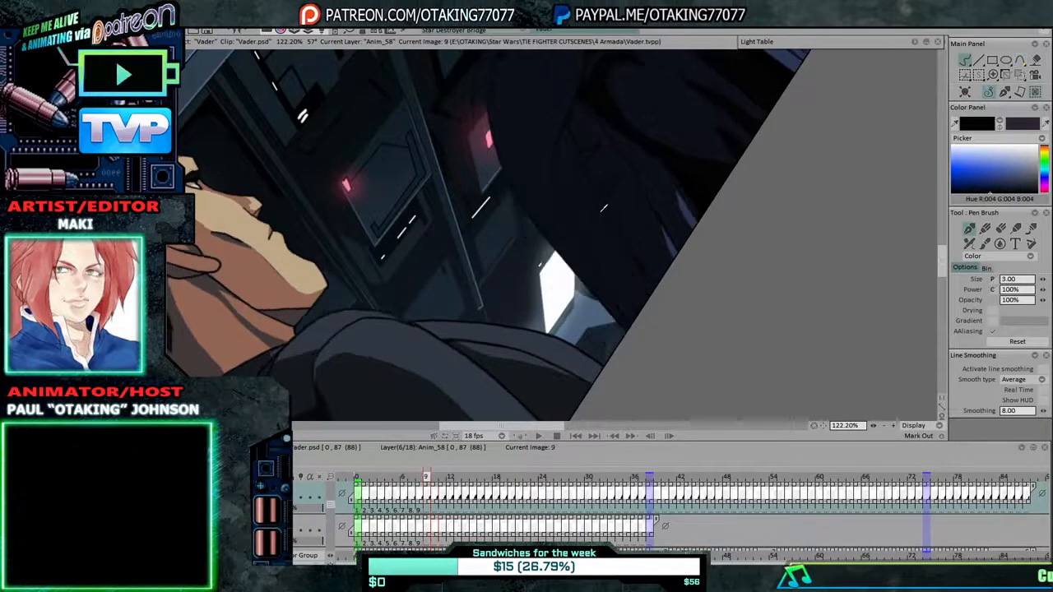
pyautogui.press('Left')
pyautogui.press('Left')
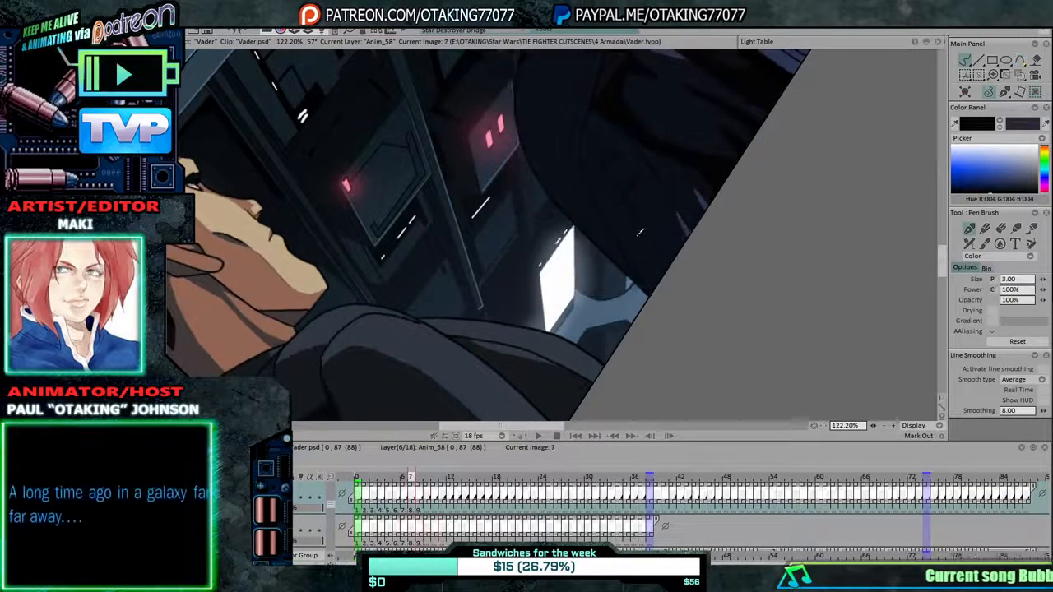
pyautogui.press('Left')
pyautogui.press('Left')
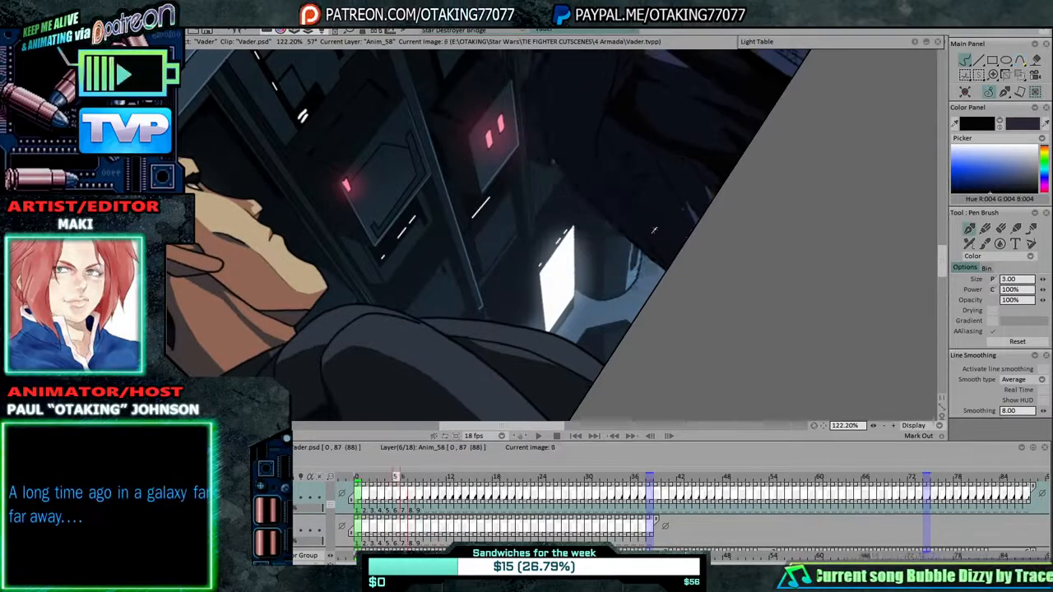
pyautogui.press('Left')
pyautogui.press('Left')
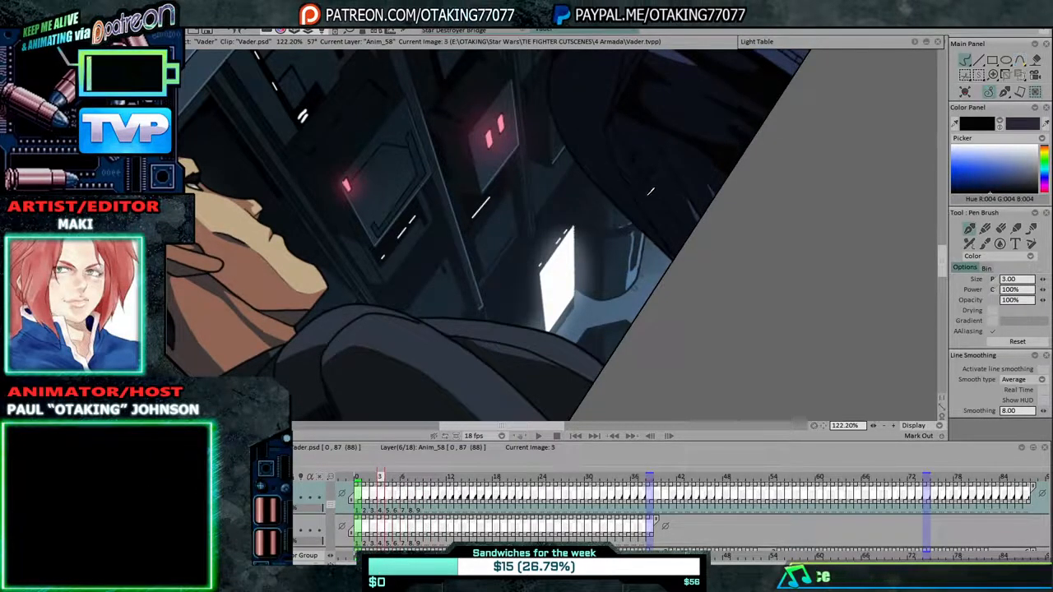
pyautogui.press('Left')
pyautogui.press('Left')
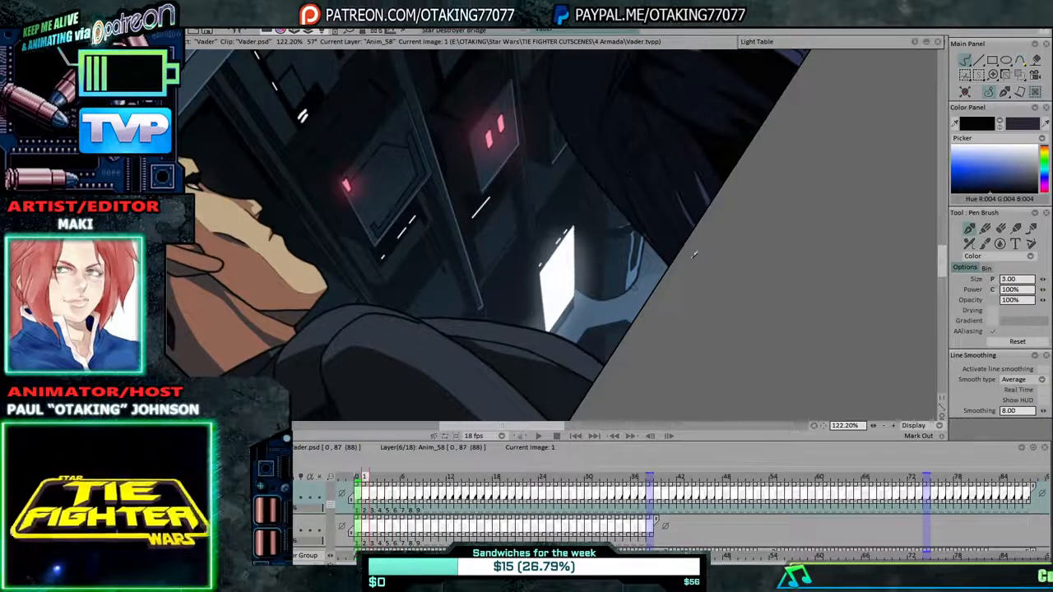
pyautogui.press('Left')
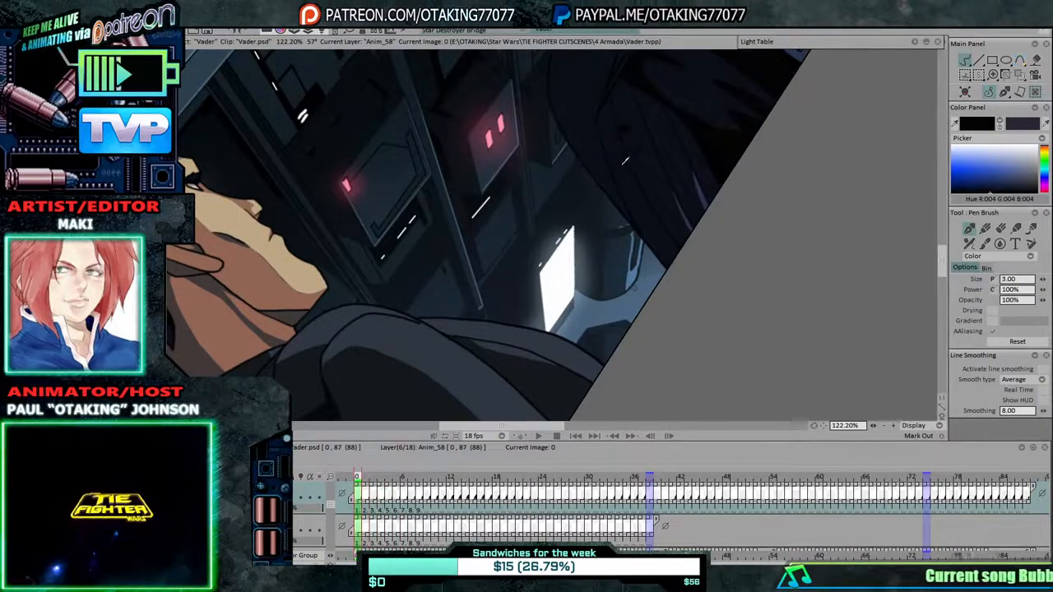
# Flip forward from frame 0 to frame 22 to check the motion of the sleeve's fold lines.
pyautogui.press('Right')
pyautogui.press('Right')
pyautogui.press('Right')
pyautogui.press('Right')
pyautogui.press('Right')
pyautogui.press('Right')
pyautogui.press('Right')
pyautogui.press('Right')
pyautogui.press('Right')
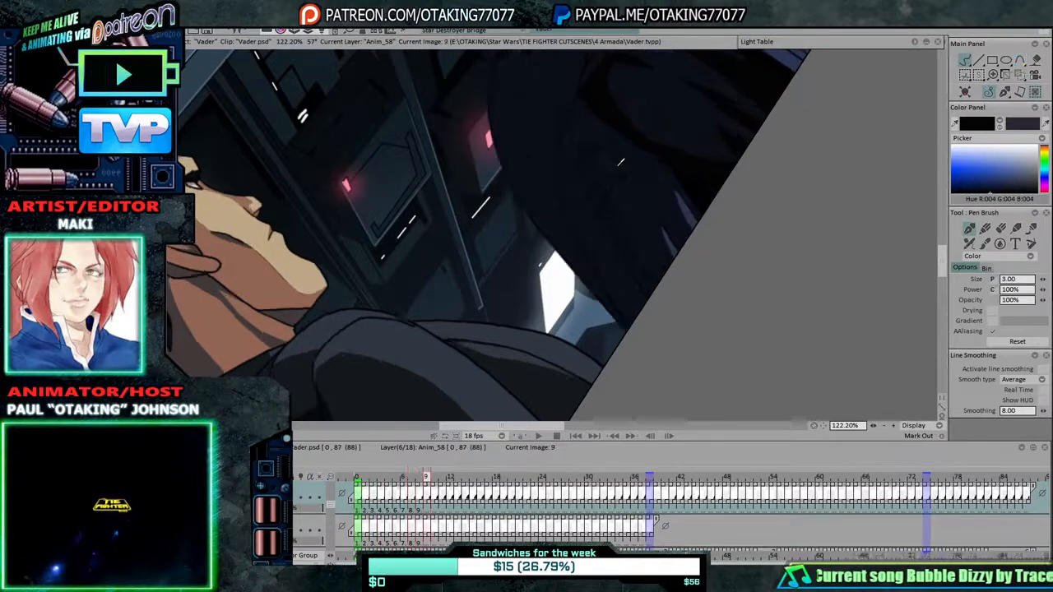
pyautogui.press('Right')
pyautogui.press('Right')
pyautogui.press('Right')
pyautogui.press('Right')
pyautogui.press('Right')
pyautogui.press('Right')
pyautogui.press('Right')
pyautogui.press('Right')
pyautogui.press('Right')
pyautogui.press('Right')
pyautogui.press('Right')
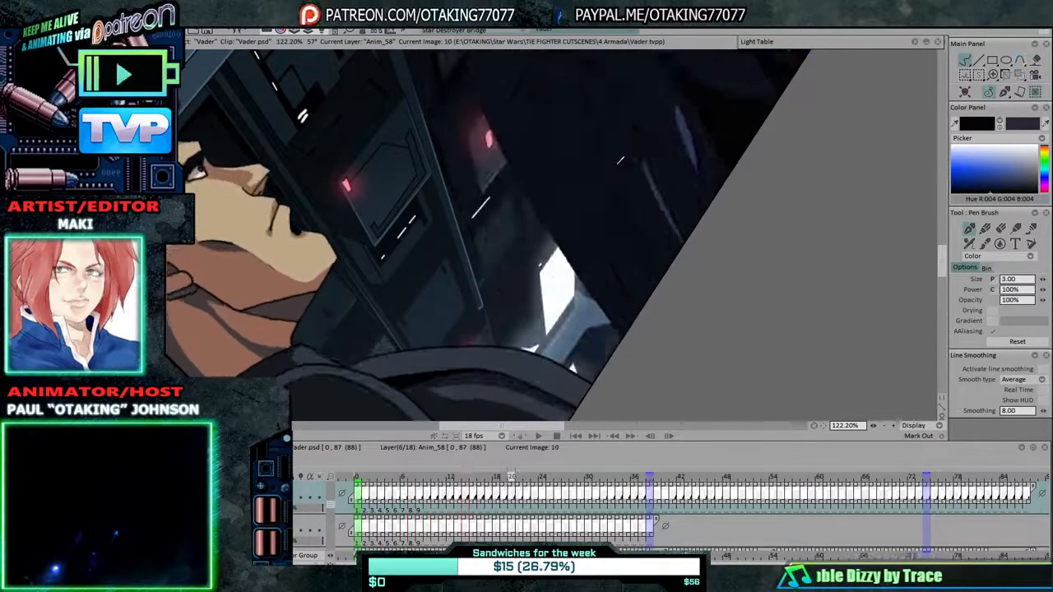
pyautogui.press('Right')
pyautogui.press('Right')
# Straighten the canvas, switch to the Paint bucket and fill the sleeve's fold shadows near-black on frame 37, comparing it with frame 38.
pyautogui.hotkey('shift', 'space')
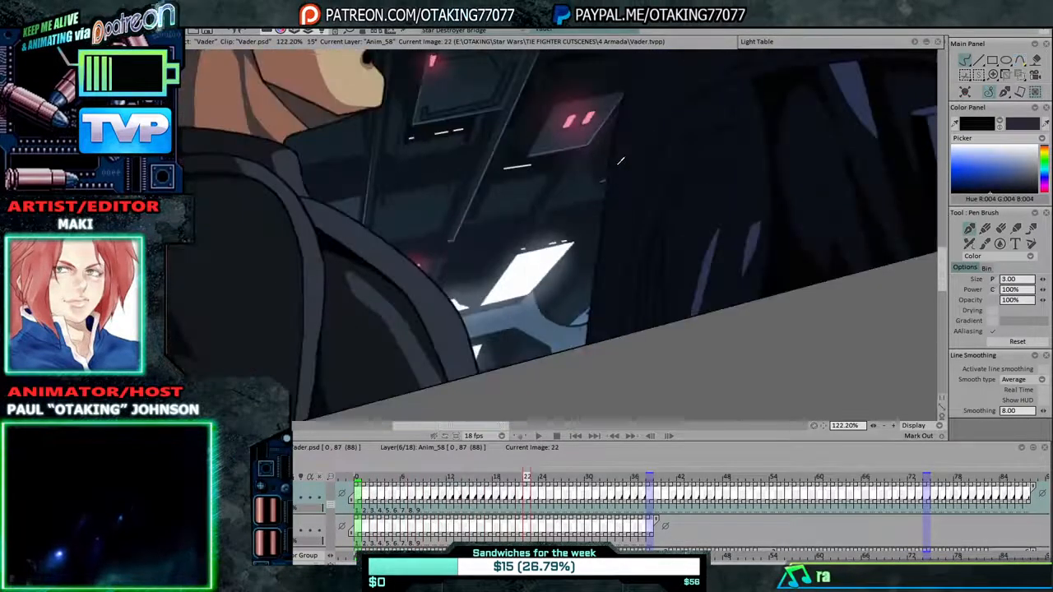
pyautogui.moveTo(815, 258); pyautogui.dragTo(650, 295)
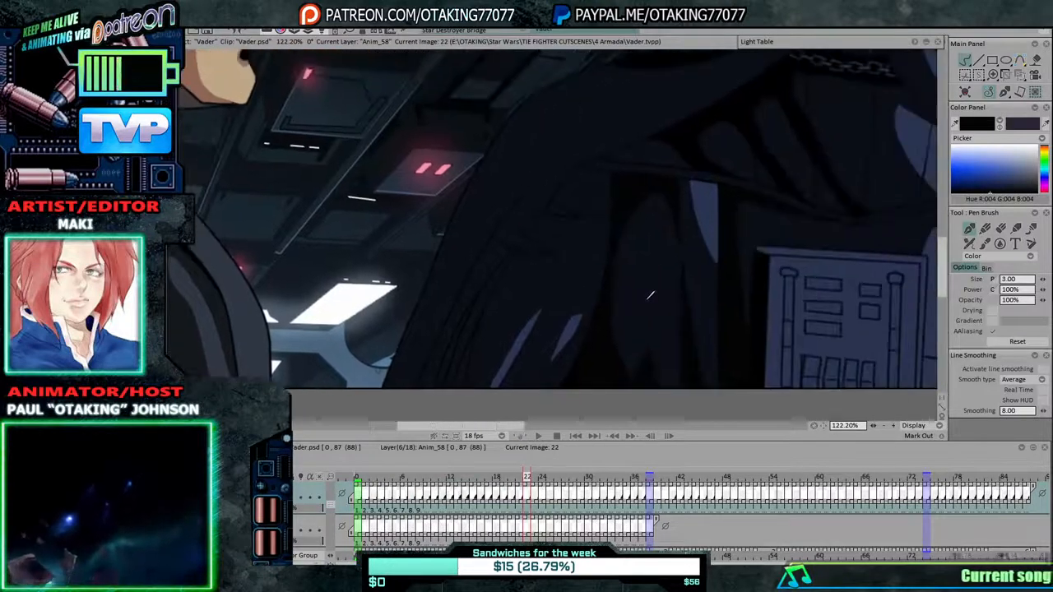
pyautogui.scroll(-3, 641, 296)
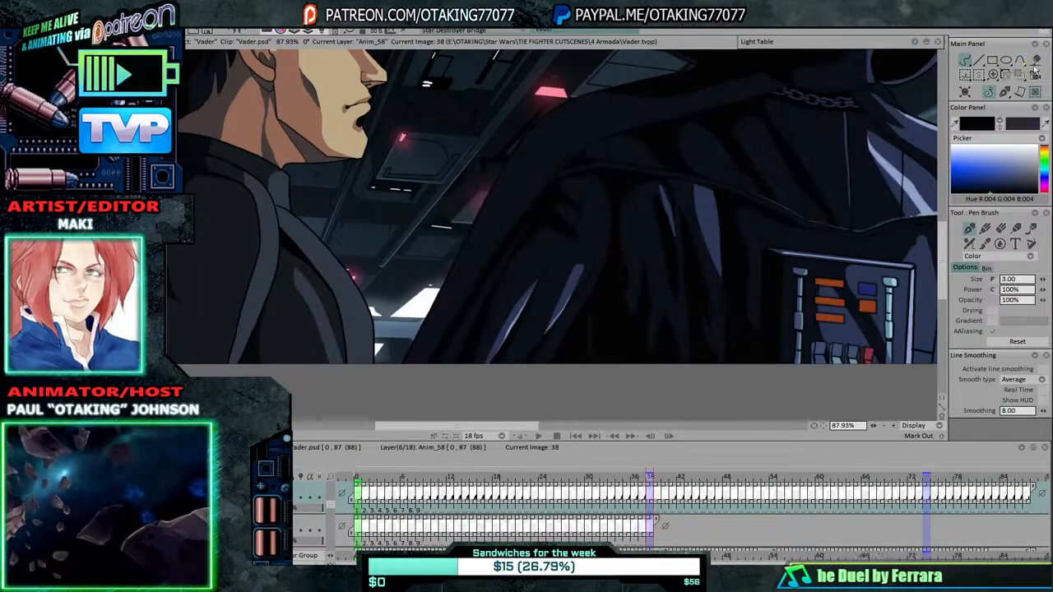
pyautogui.click(1036, 61)
pyautogui.press('Left')
pyautogui.press('Right')
pyautogui.press('Left')
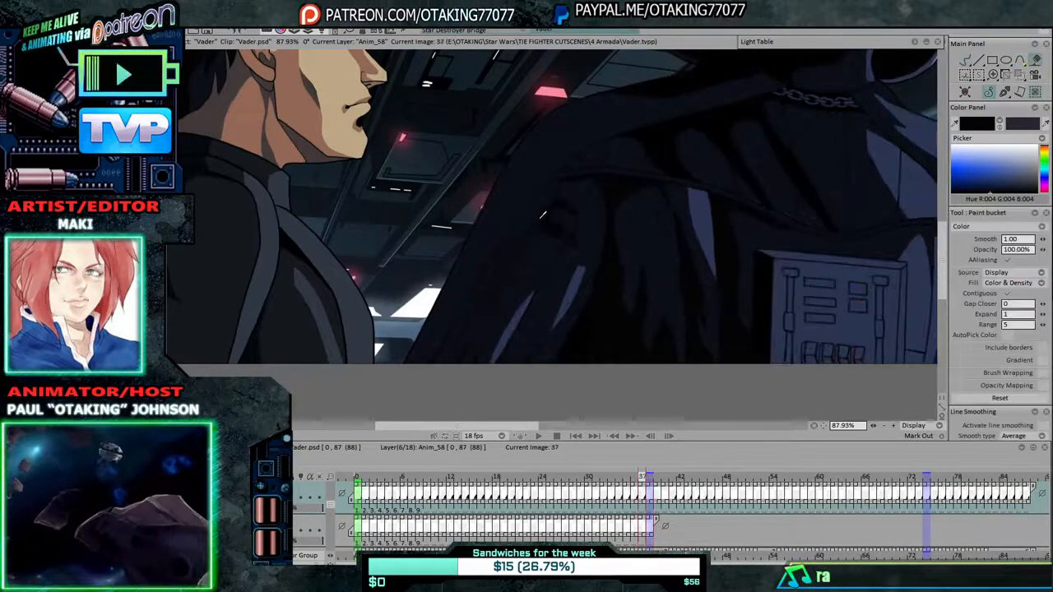
pyautogui.press('Right')
pyautogui.press('Right')
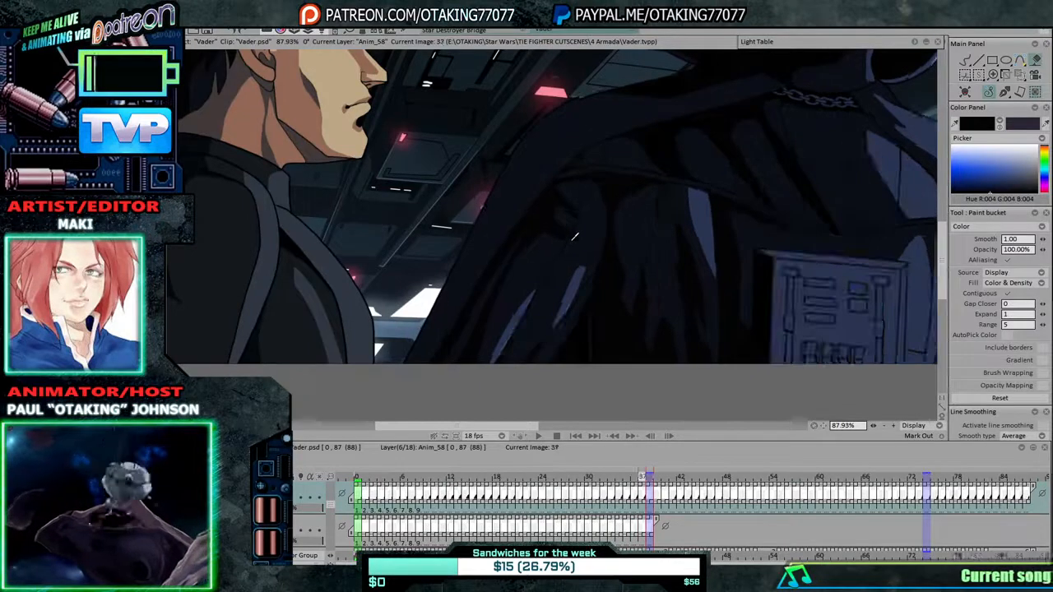
pyautogui.press('Left')
pyautogui.press('Left')
# Fill the sleeve's fold shadows near-black with the Paint bucket on each frame, going backward from frame 36 to frame 30.
pyautogui.press('Left')
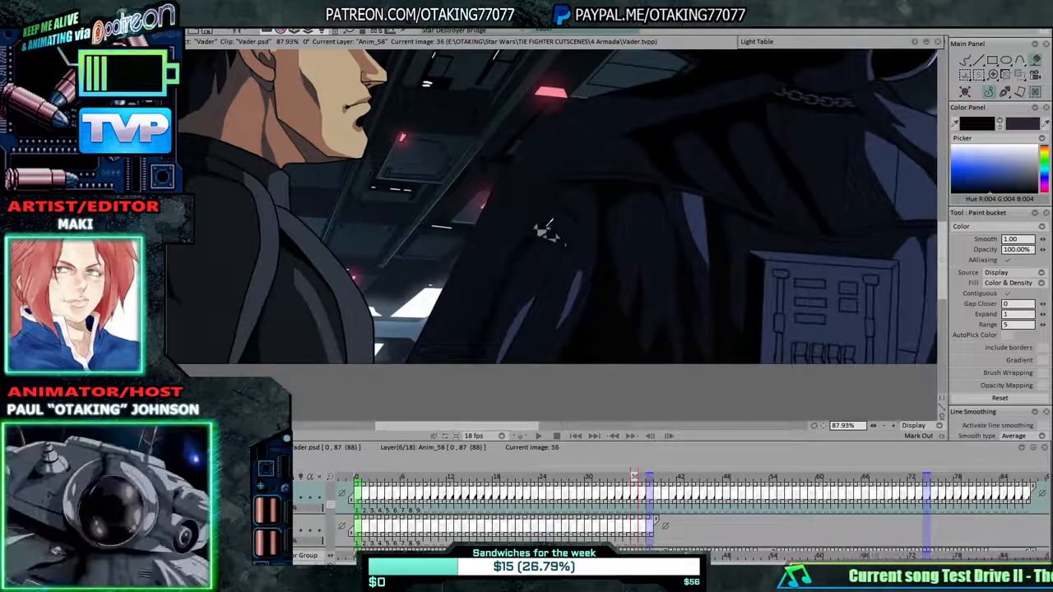
pyautogui.press('Left')
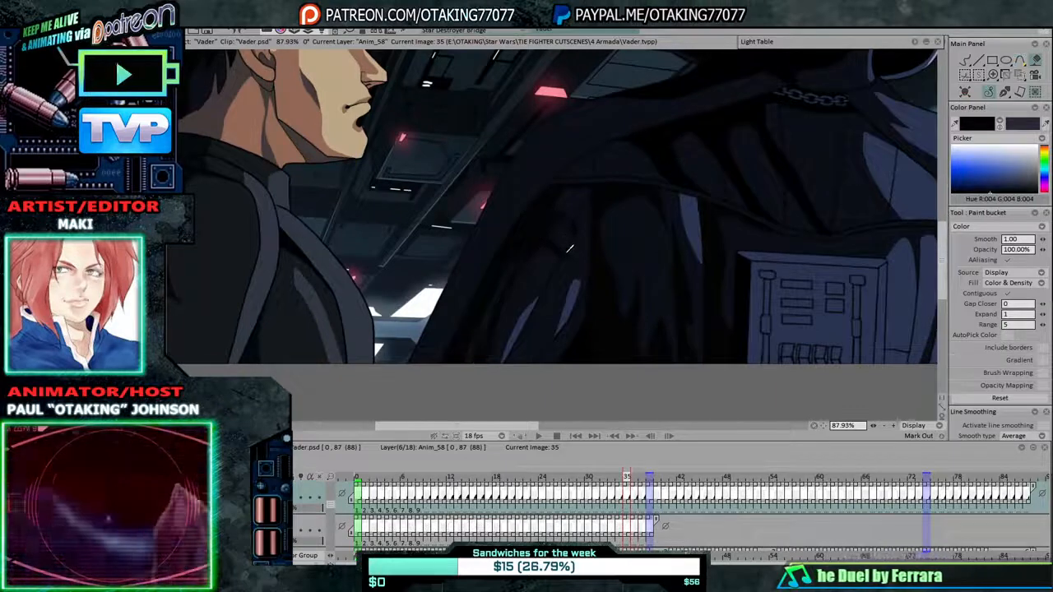
pyautogui.press('Left')
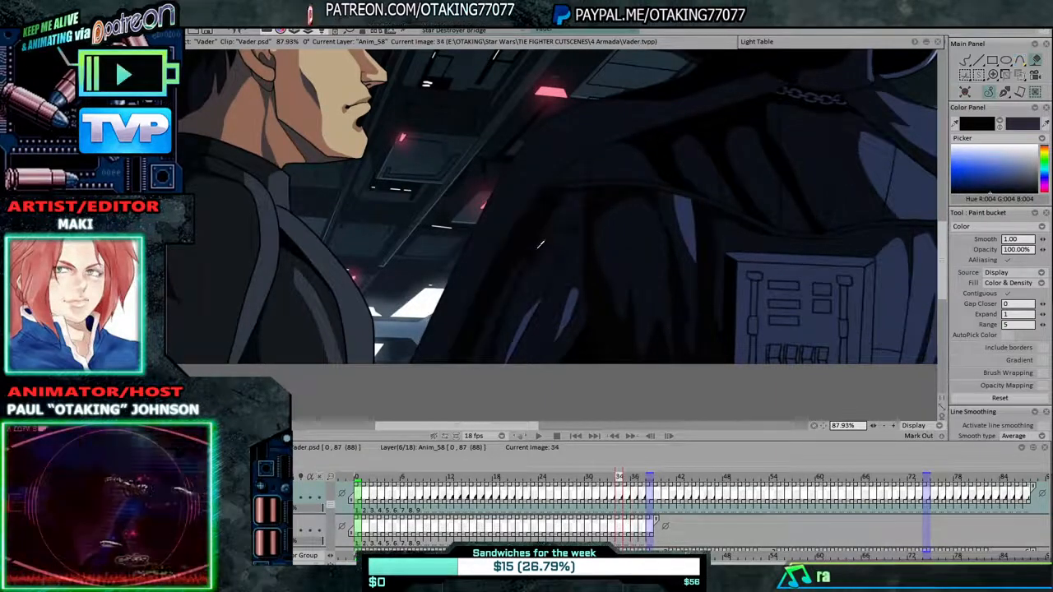
pyautogui.press('Left')
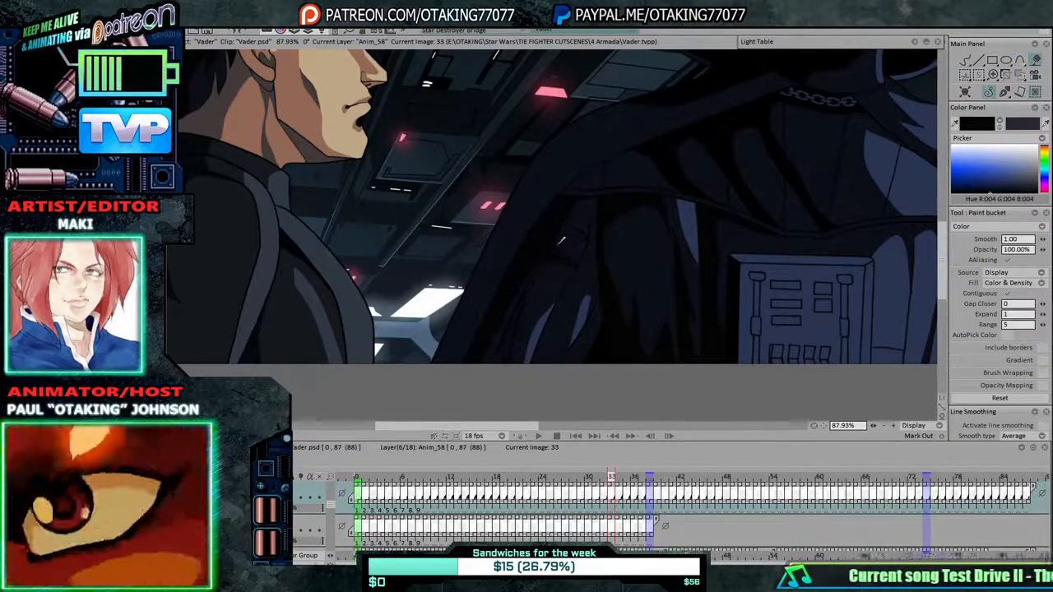
pyautogui.press('Left')
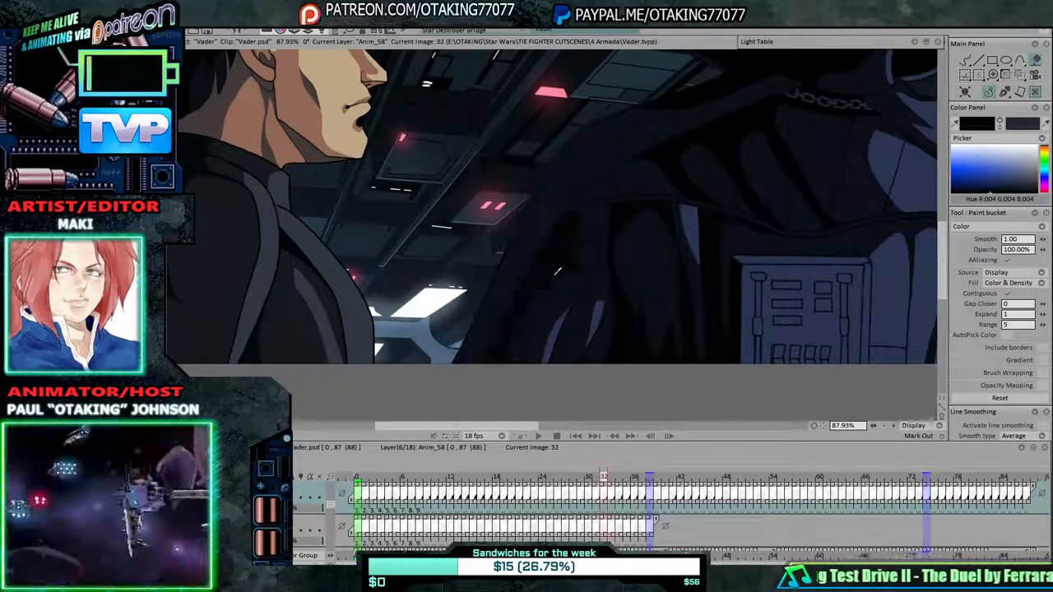
pyautogui.press('Left')
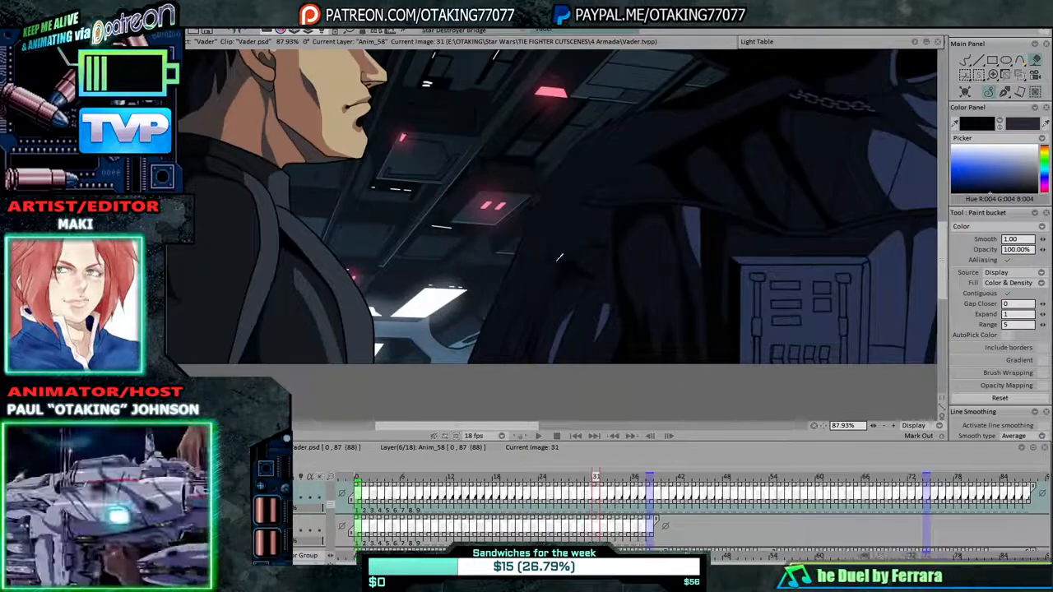
pyautogui.press('Left')
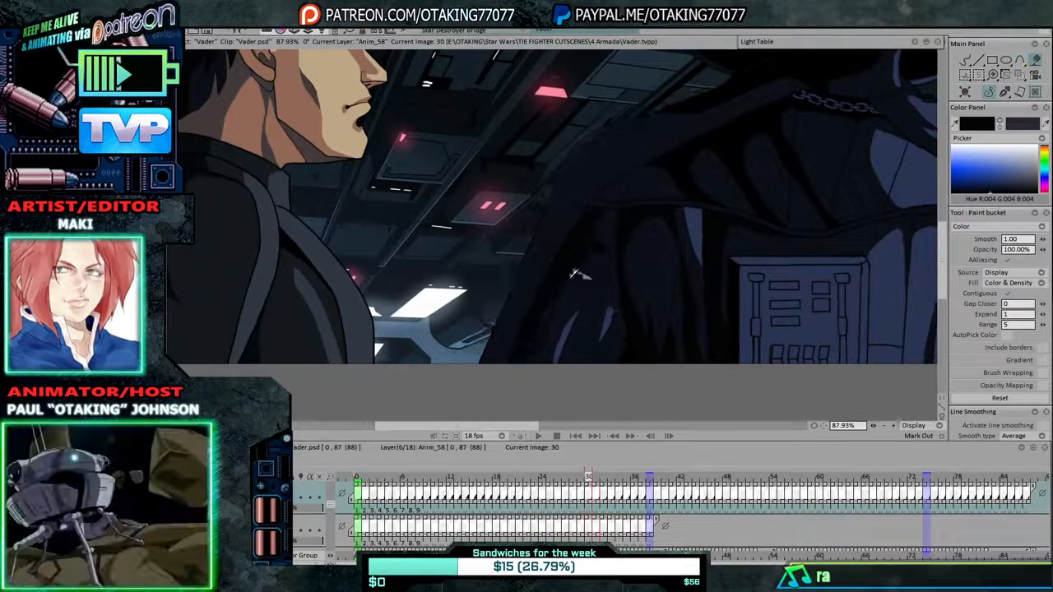
# Continue filling the sleeve's fold shadows near-black frame by frame, going backward from frame 29 to frame 23.
pyautogui.press('Left')
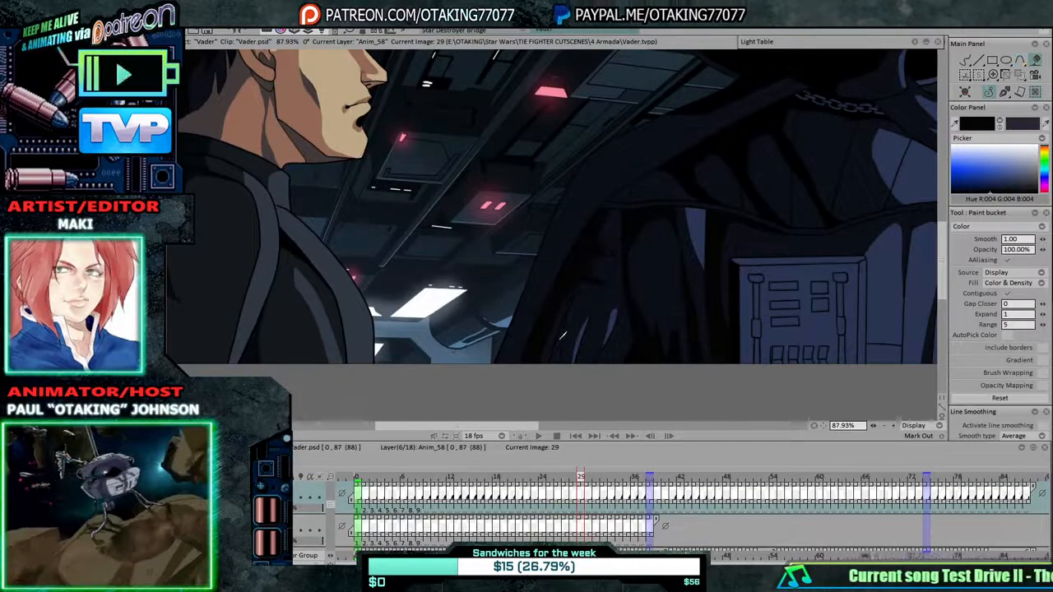
pyautogui.press('Left')
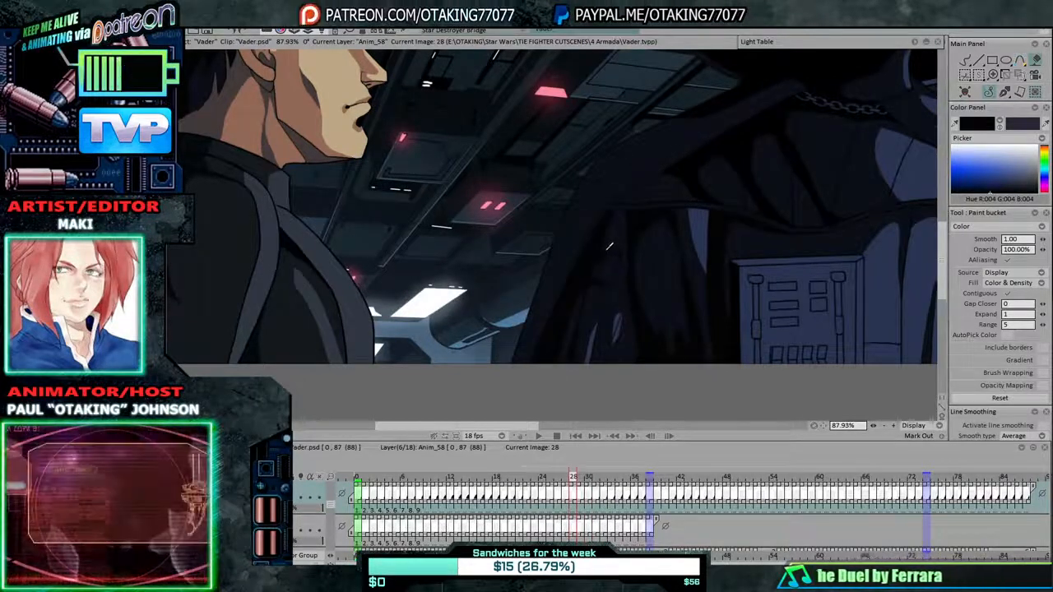
pyautogui.press('Left')
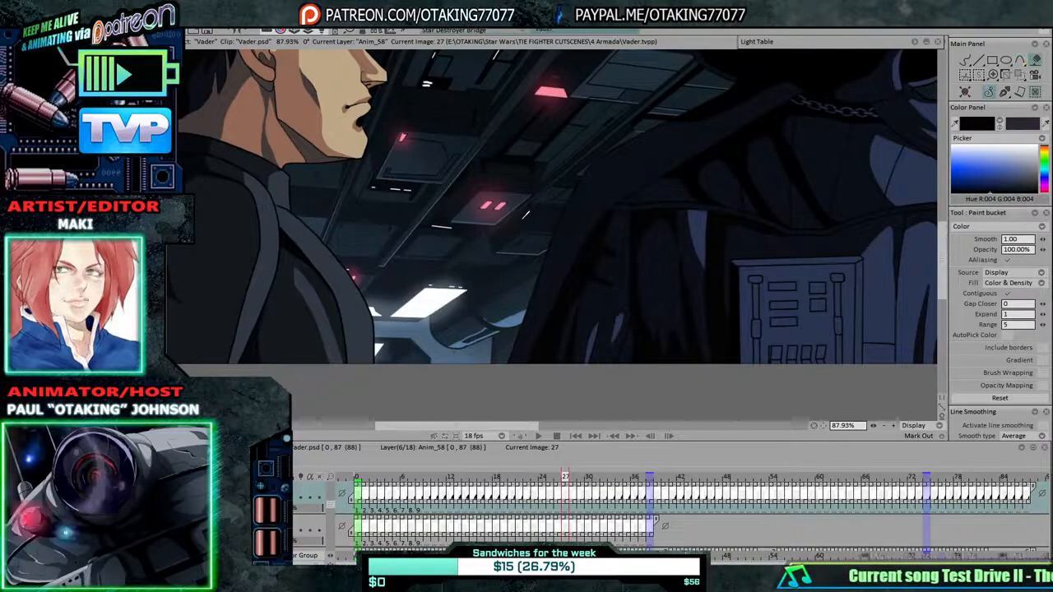
pyautogui.press('Left')
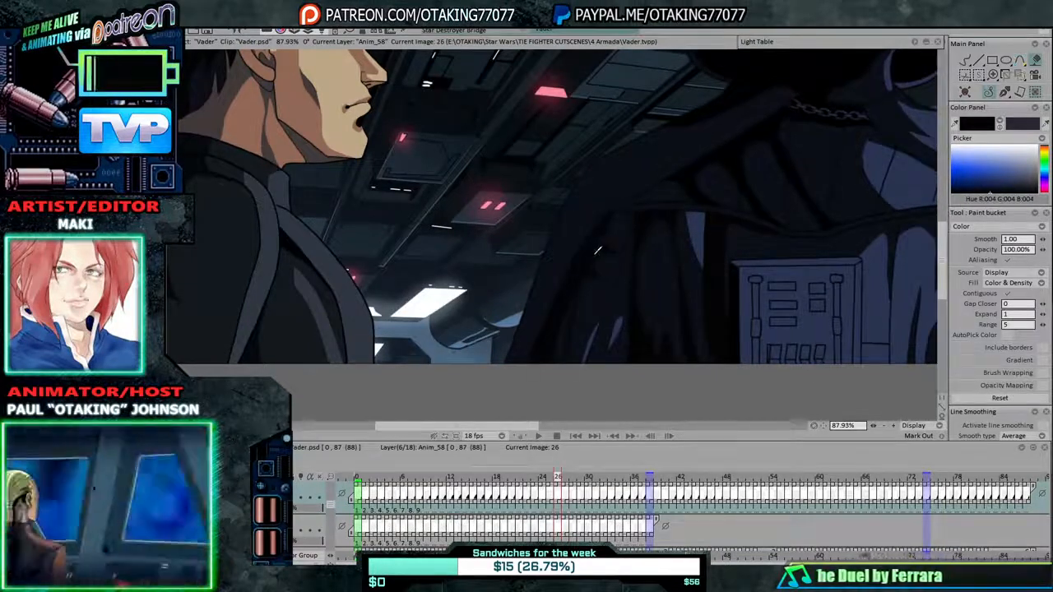
pyautogui.press('Left')
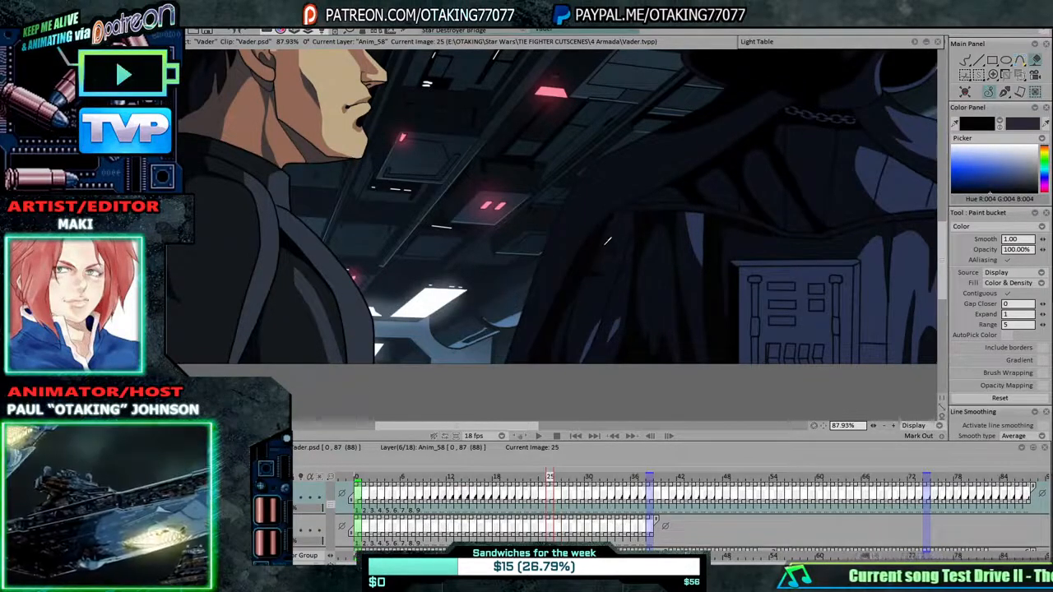
pyautogui.press('Left')
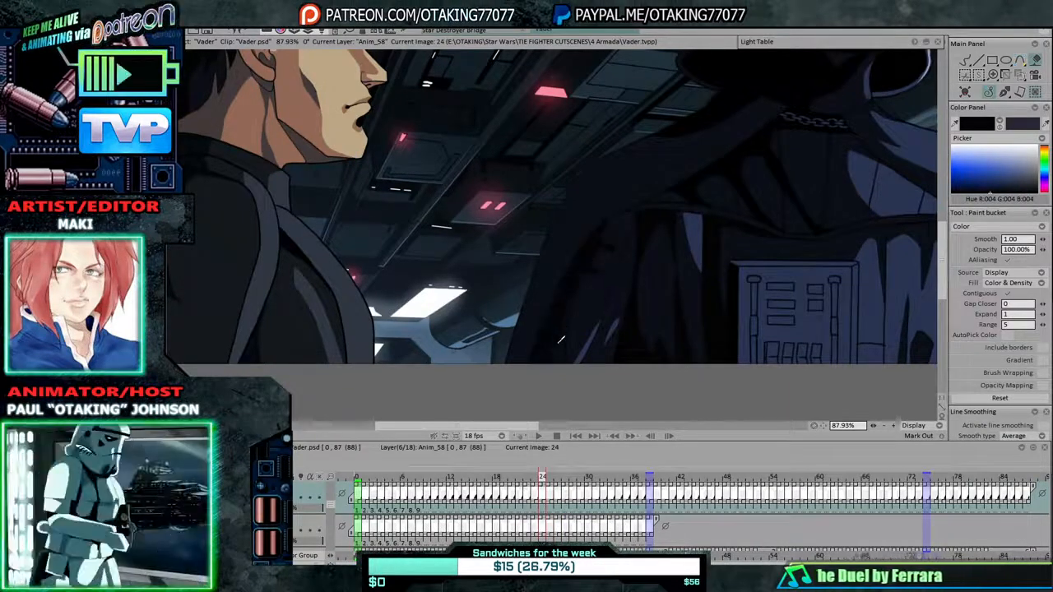
pyautogui.press('Left')
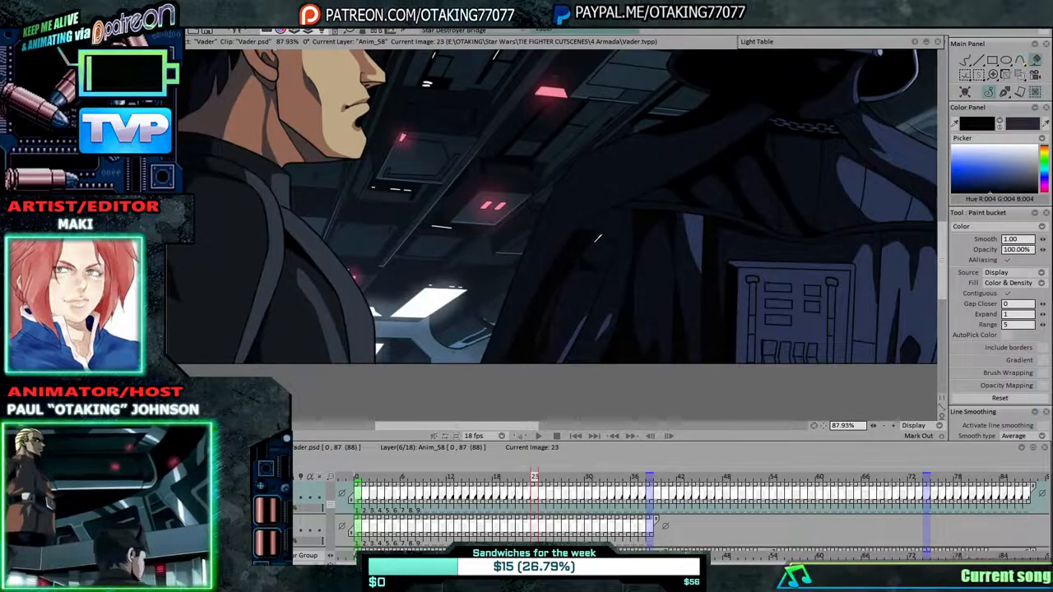
# Fill the sleeve's fold shadows on frames 22 and 21, flipping between the neighbouring frames to compare the shading.
pyautogui.press('Left')
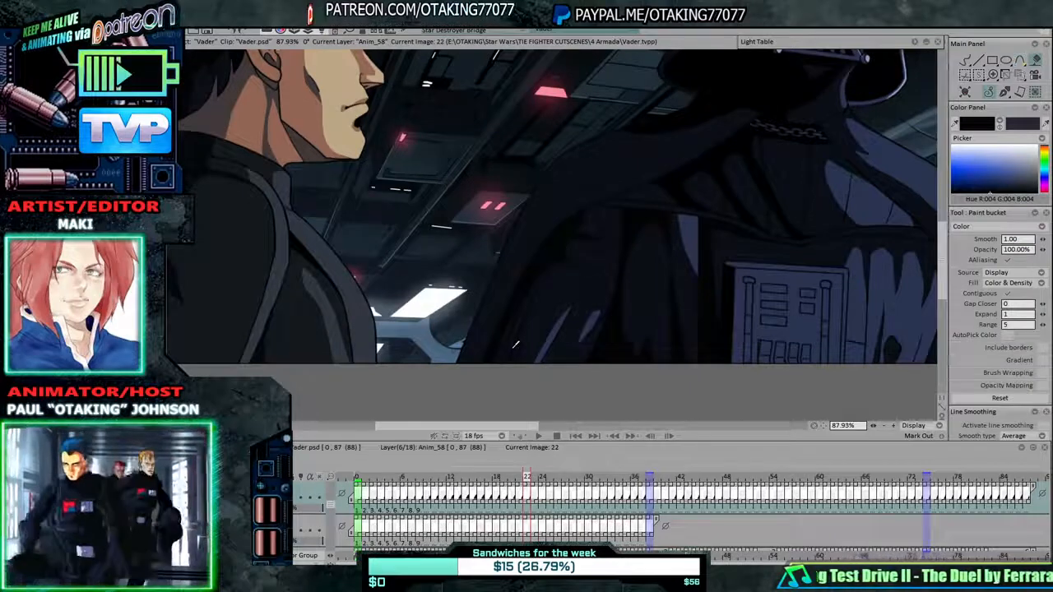
pyautogui.press('Right')
pyautogui.press('Left')
pyautogui.press('Left')
pyautogui.press('Right')
pyautogui.press('Right')
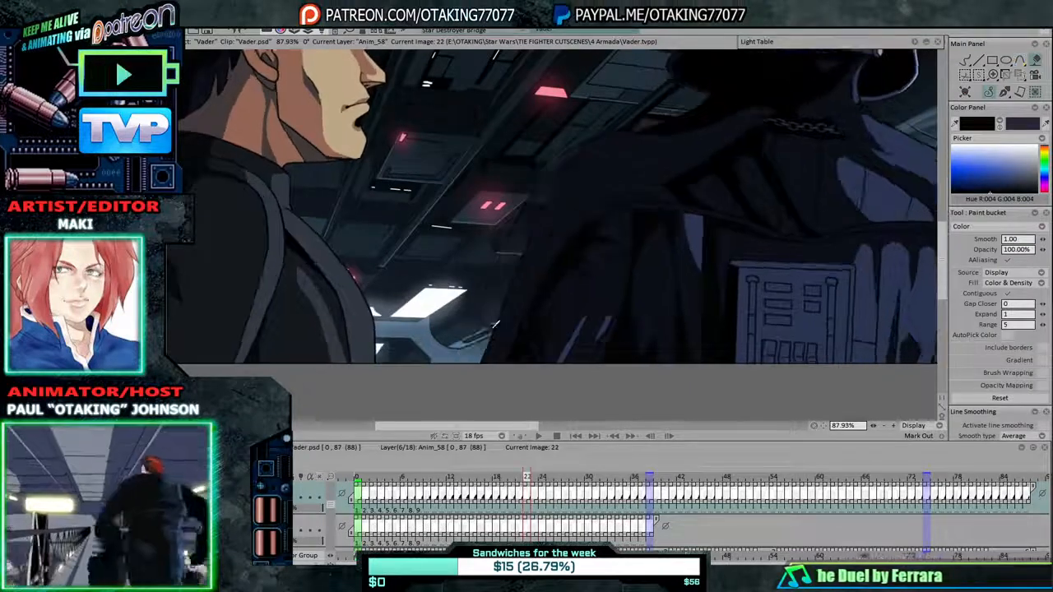
pyautogui.press('Left')
pyautogui.press('Left')
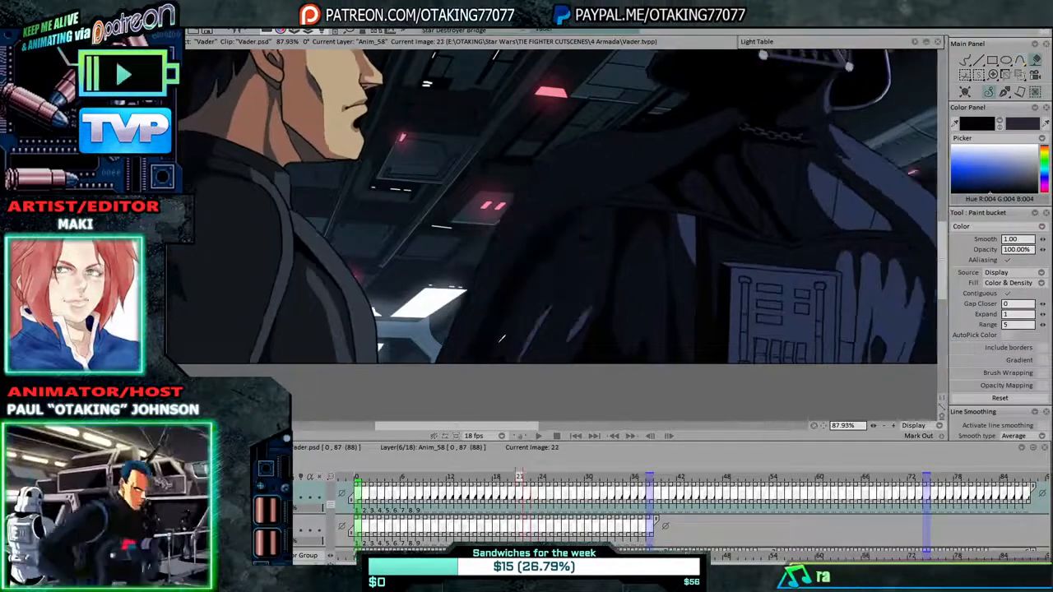
# Fill the sleeve's fold shadows near-black on each frame, going backward from frame 20 to frame 13.
pyautogui.press('Left')
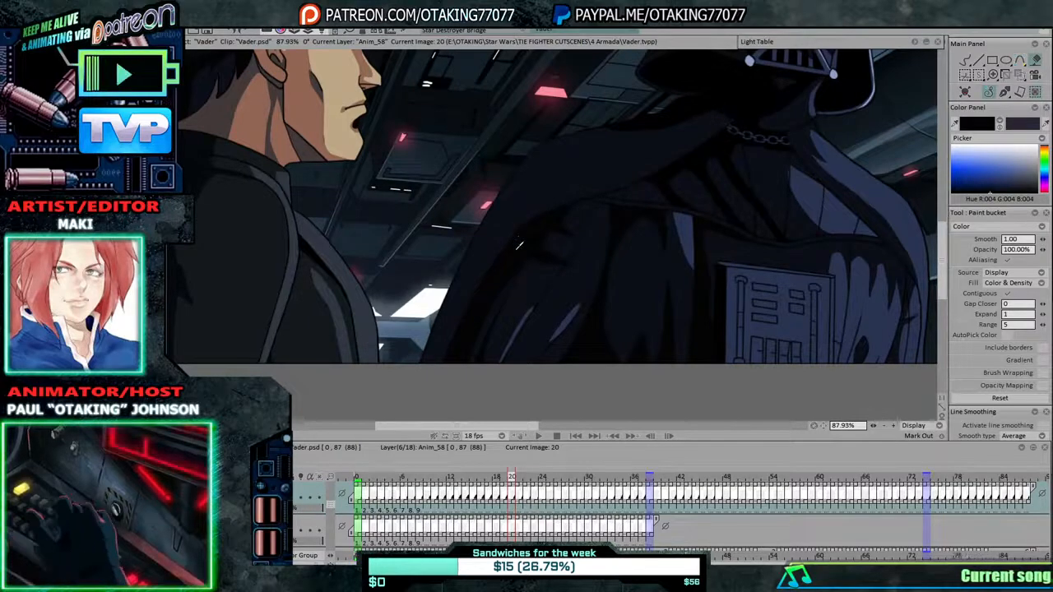
pyautogui.press('Left')
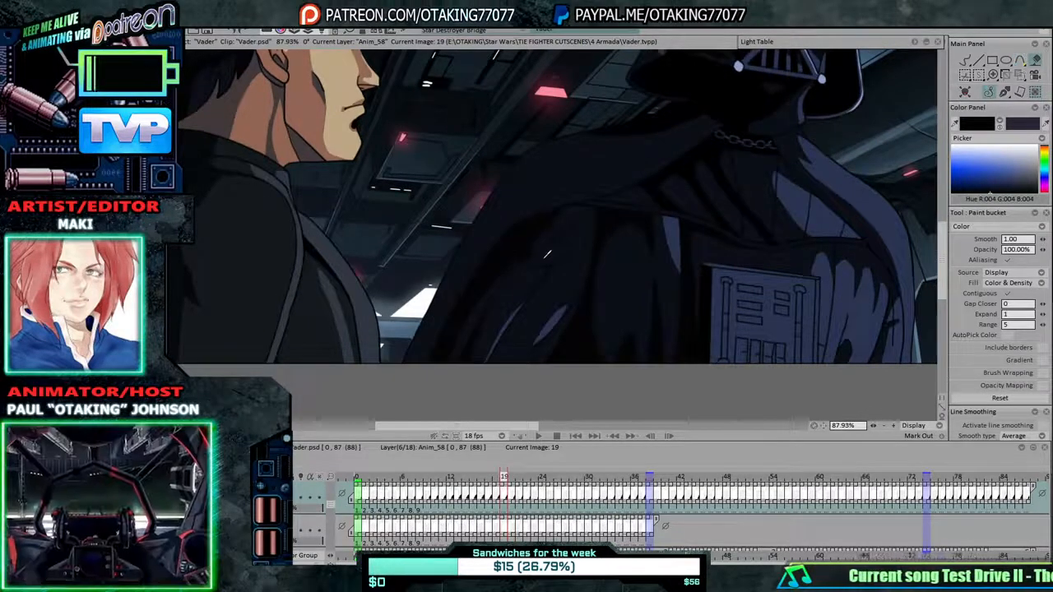
pyautogui.press('Left')
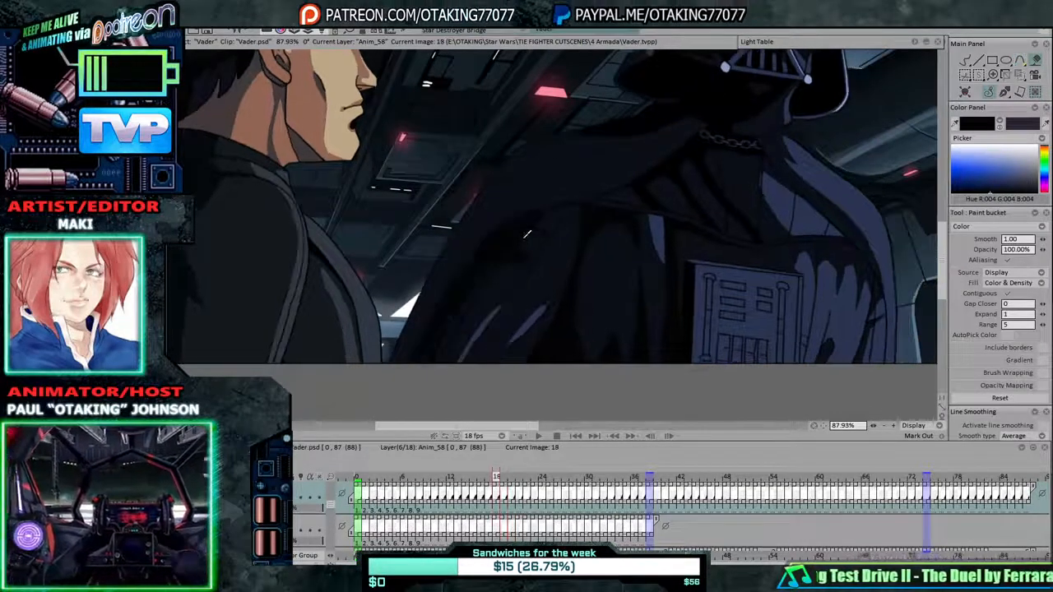
pyautogui.press('Left')
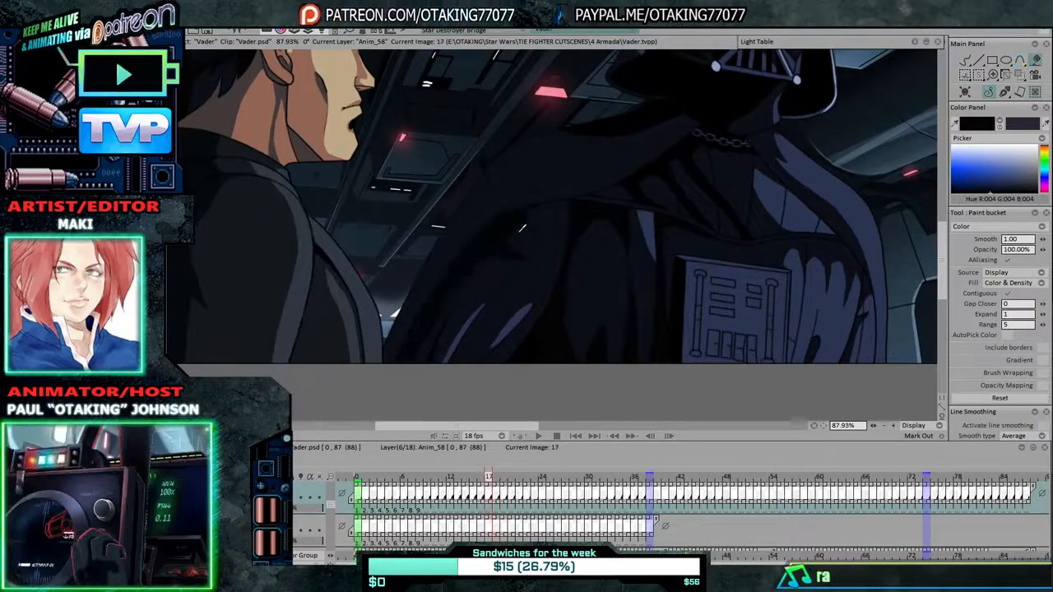
pyautogui.press('Left')
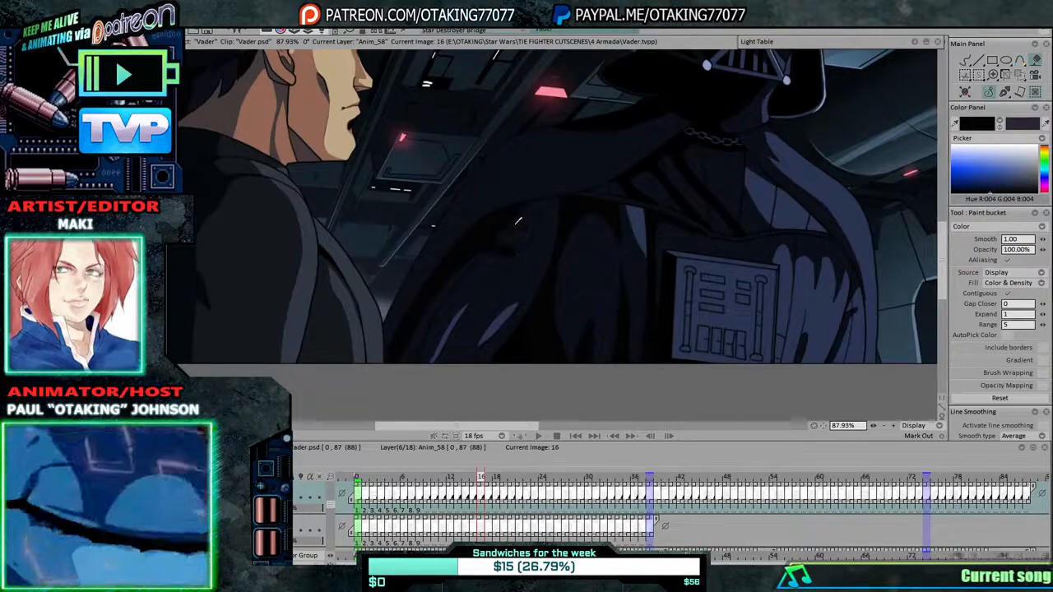
pyautogui.press('Left')
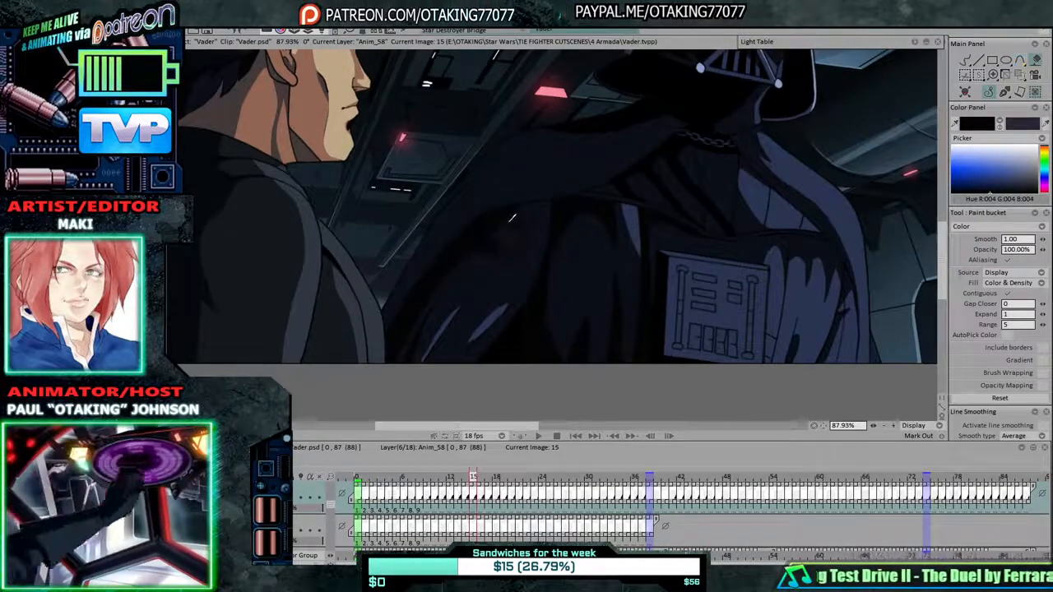
pyautogui.press('Left')
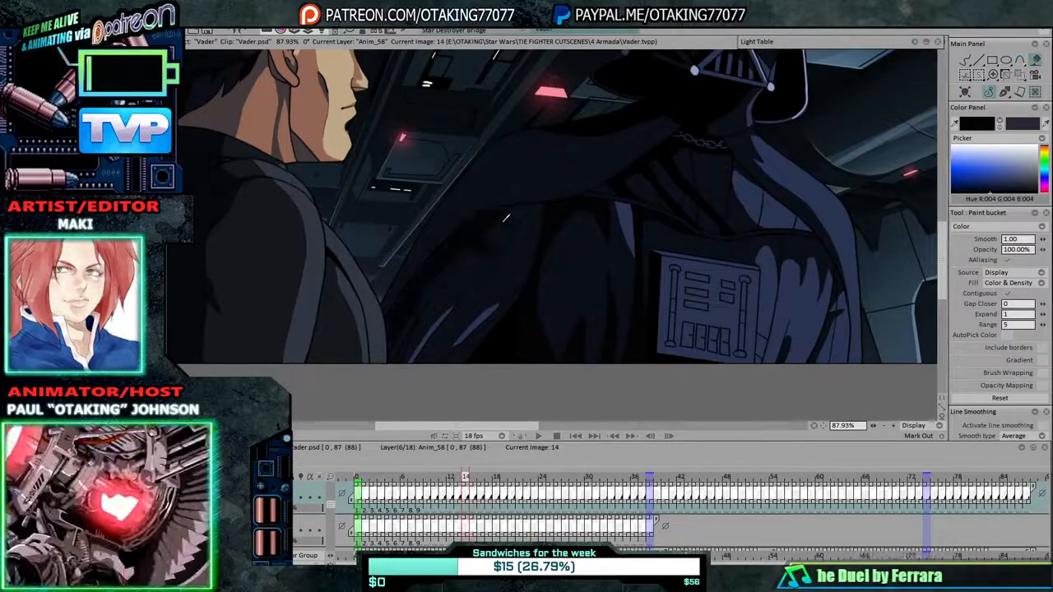
pyautogui.press('Left')
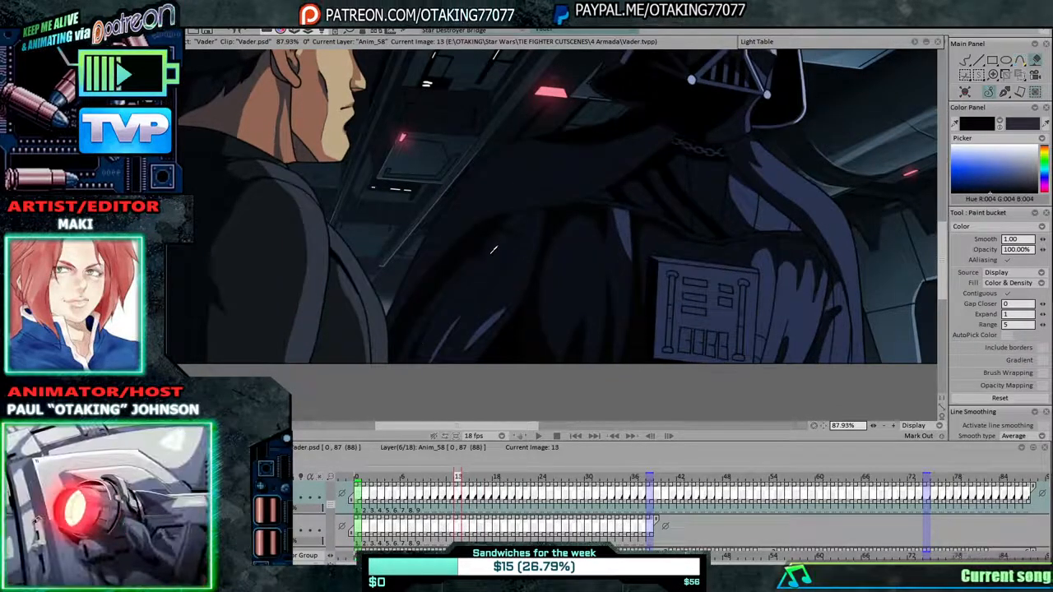
# Fill the sleeve's fold shadows on frames 12 and 11, comparing frame 12 with frame 13.
pyautogui.press('Left')
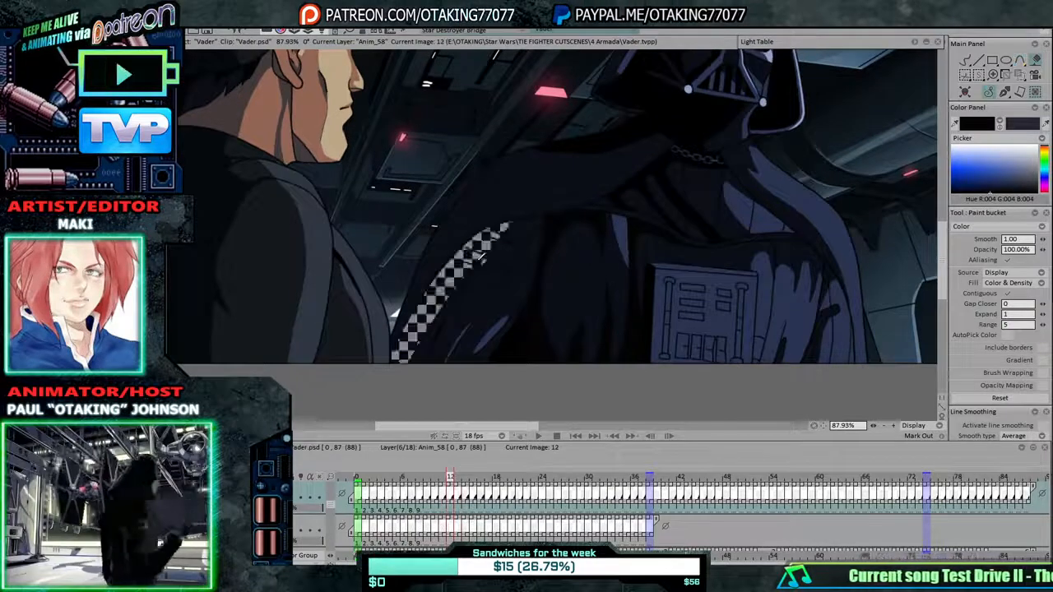
pyautogui.press('Right')
pyautogui.press('Left')
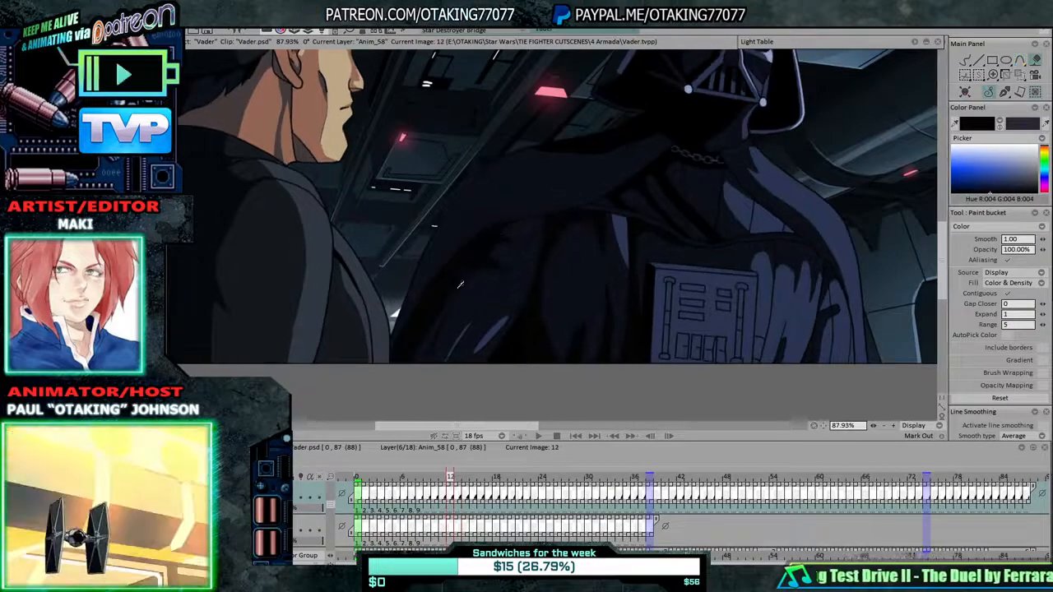
pyautogui.press('Left')
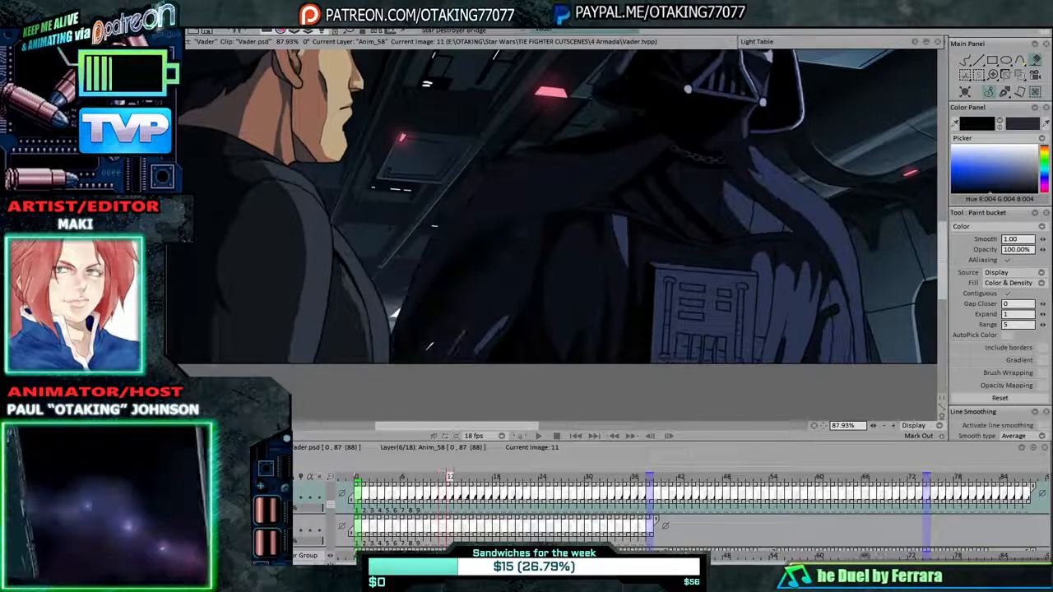
pyautogui.press('Left')
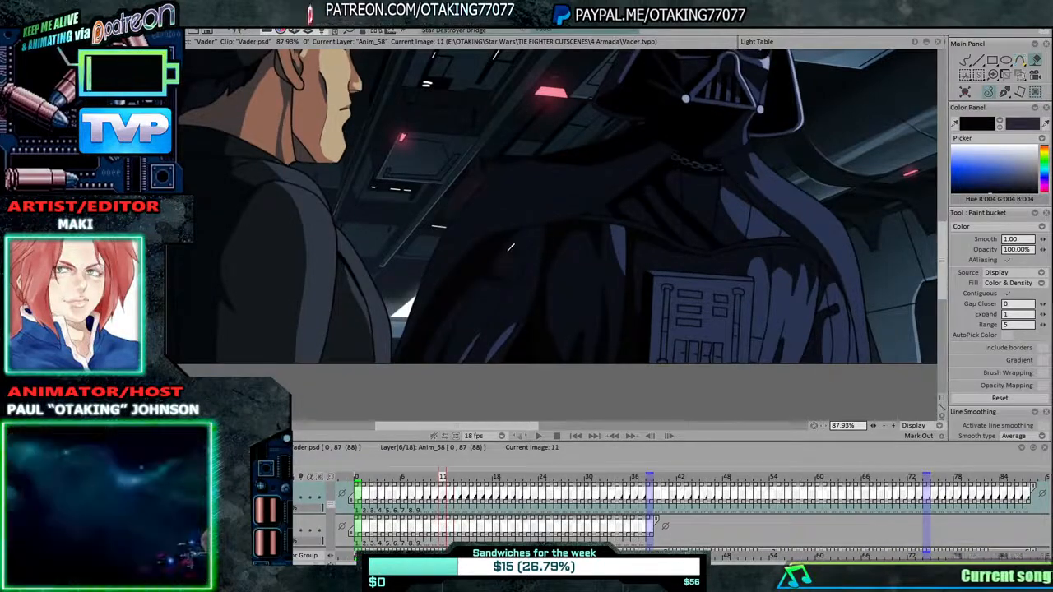
# Fill the sleeve's fold shadows near-black on each remaining frame, going backward from frame 11 to frame 0.
pyautogui.press('Left')
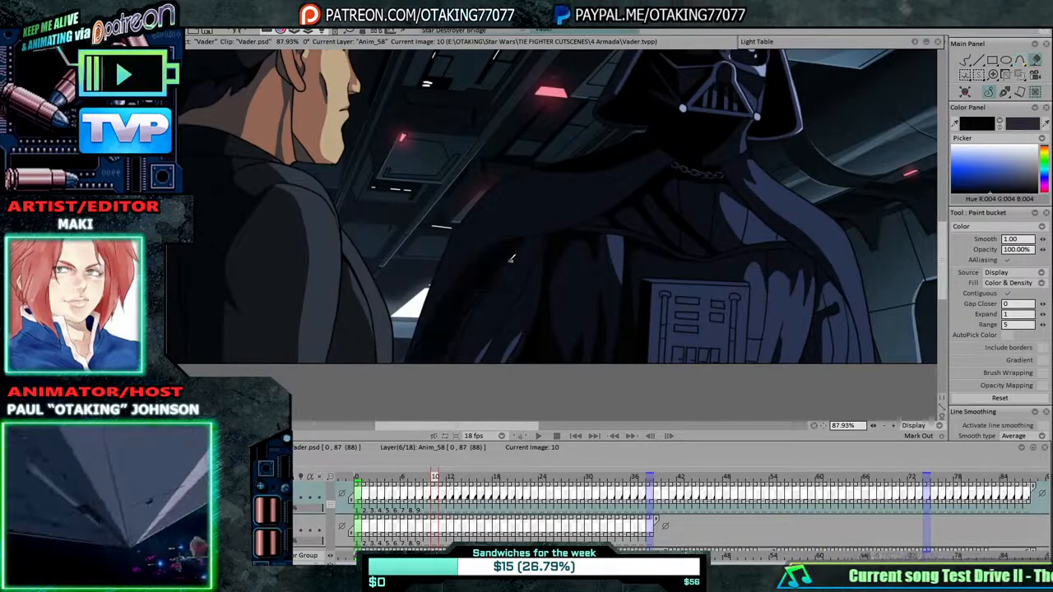
pyautogui.press('Left')
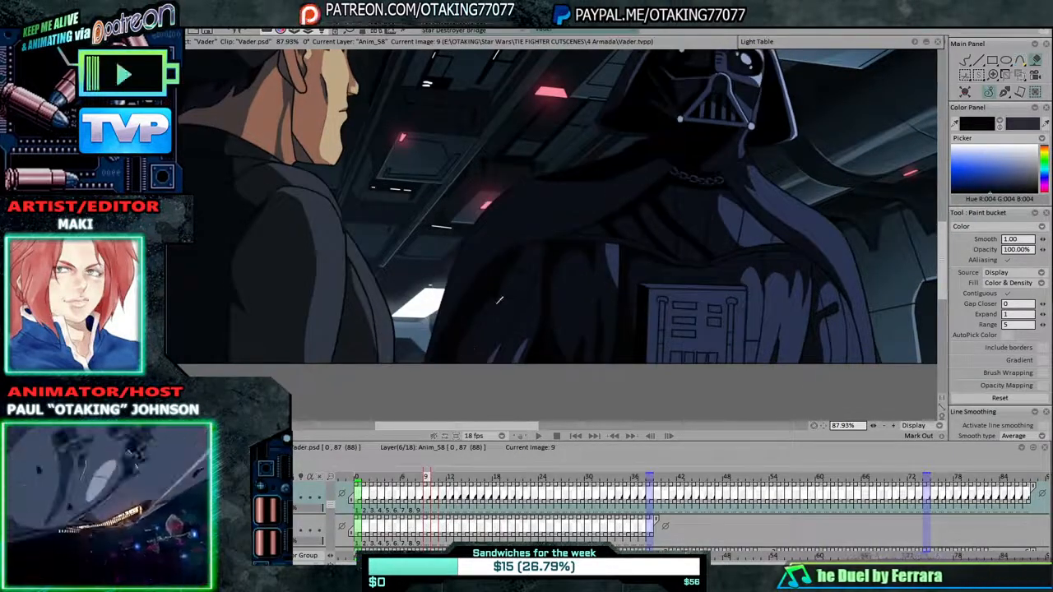
pyautogui.press('Left')
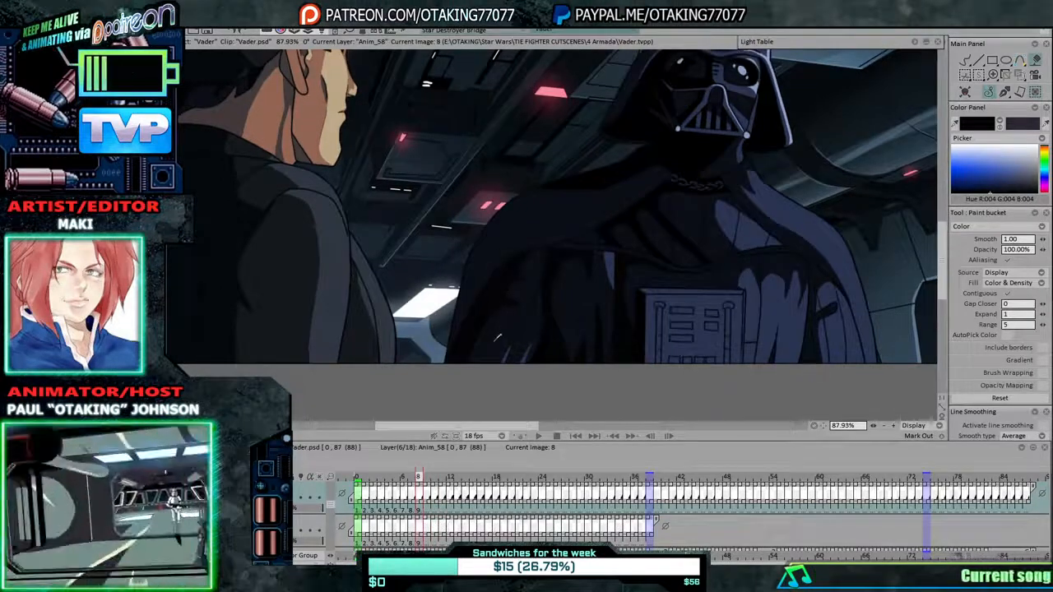
pyautogui.press('Right')
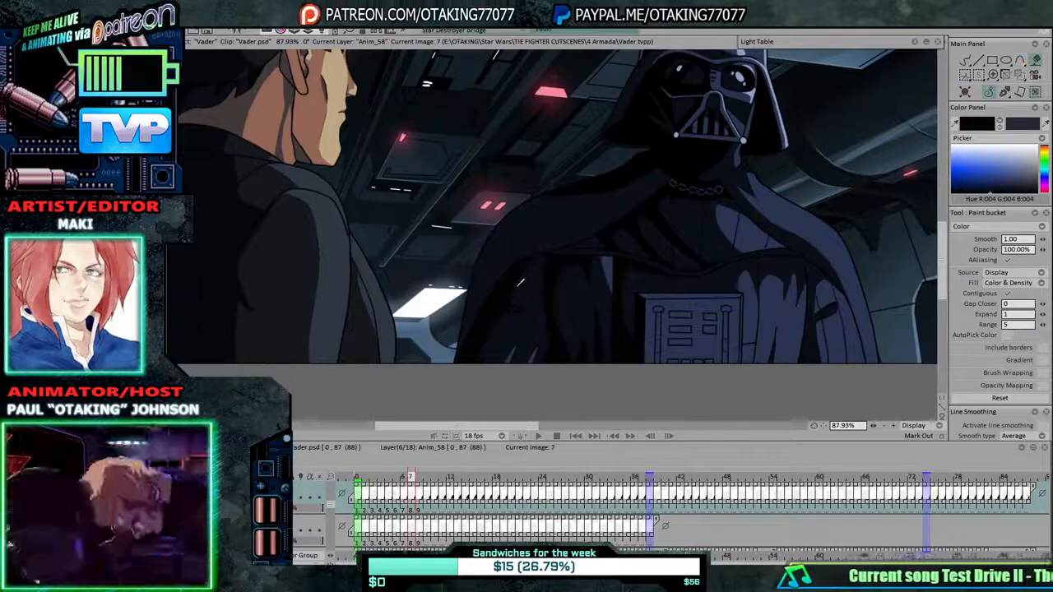
pyautogui.press('Left')
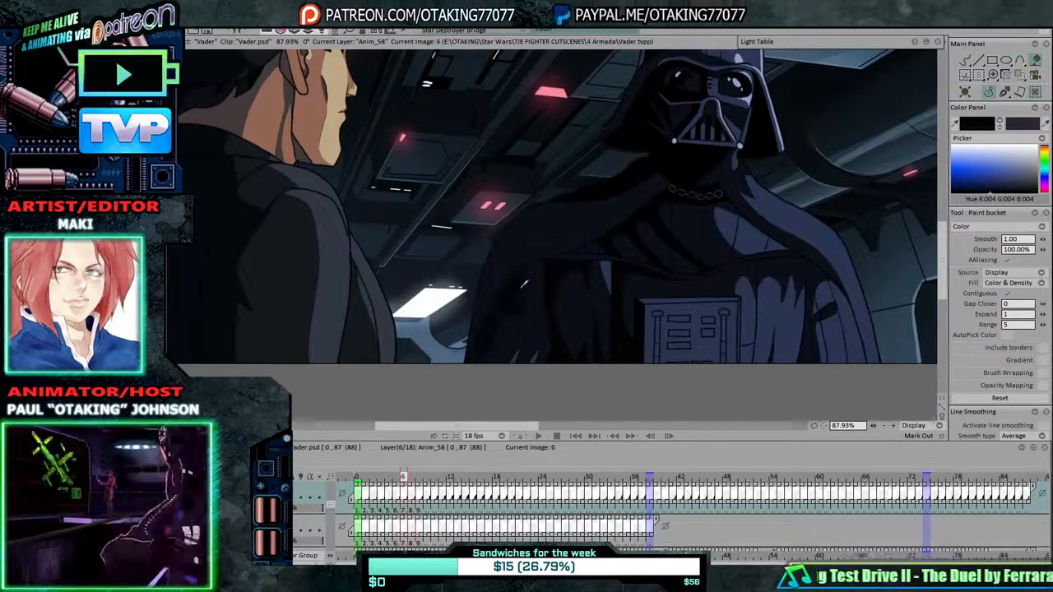
pyautogui.press('Left')
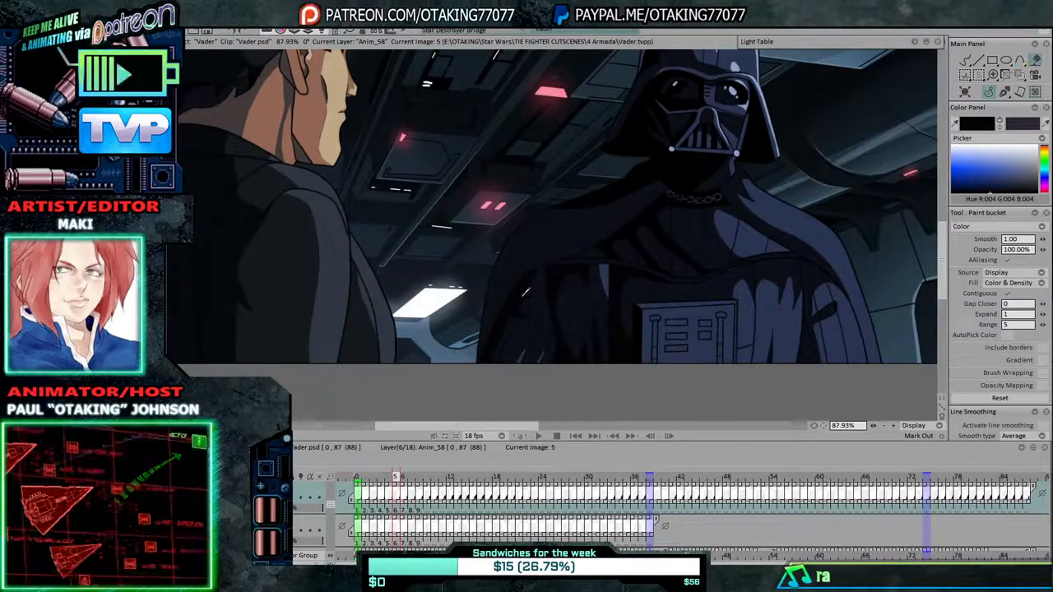
pyautogui.press('Left')
pyautogui.click(521, 301)
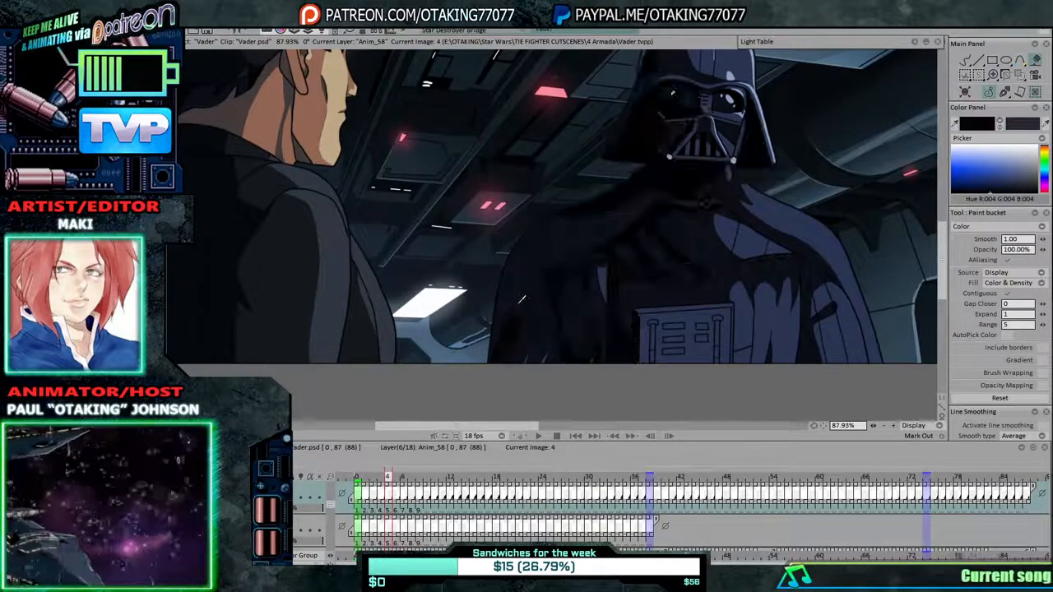
pyautogui.press('Left')
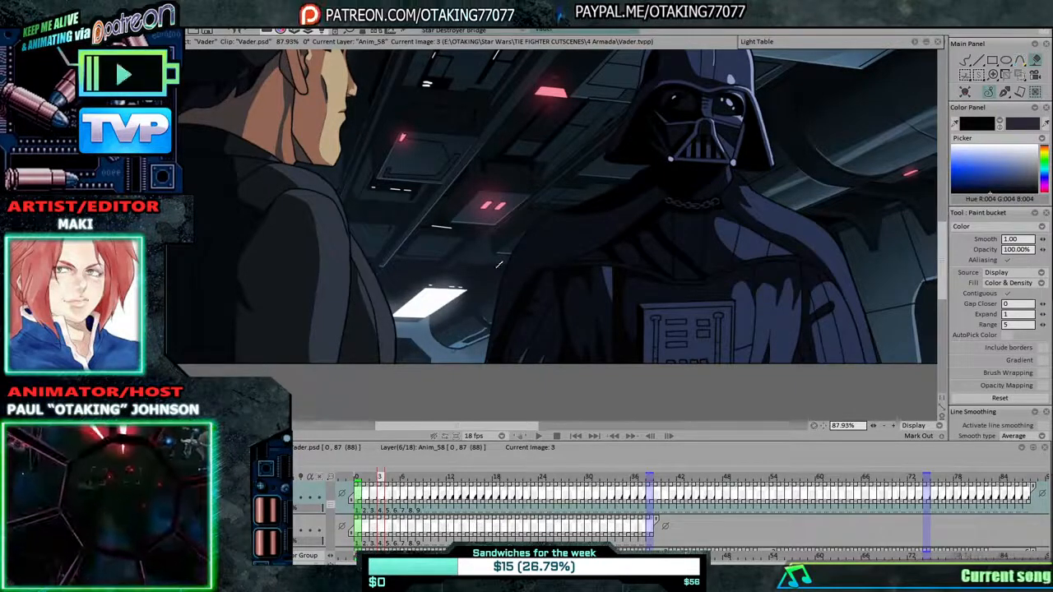
pyautogui.press('Left')
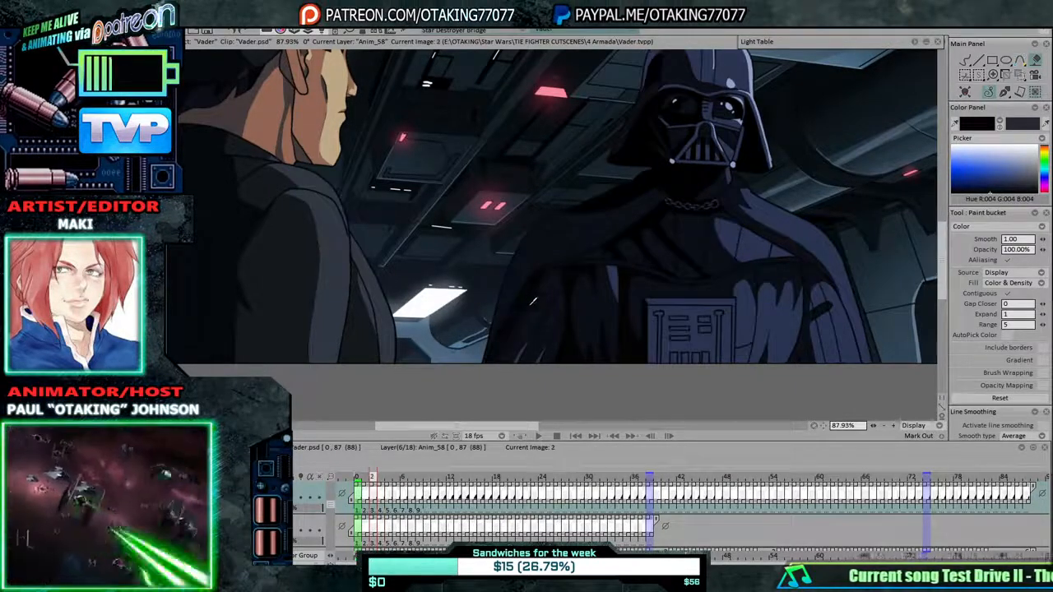
pyautogui.press('Left')
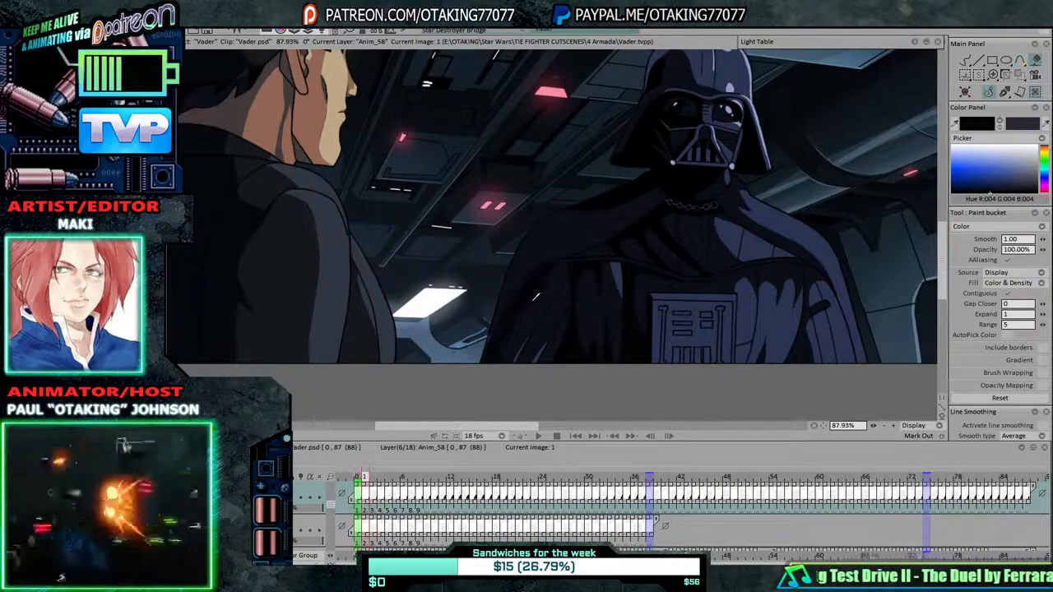
pyautogui.press('Left')
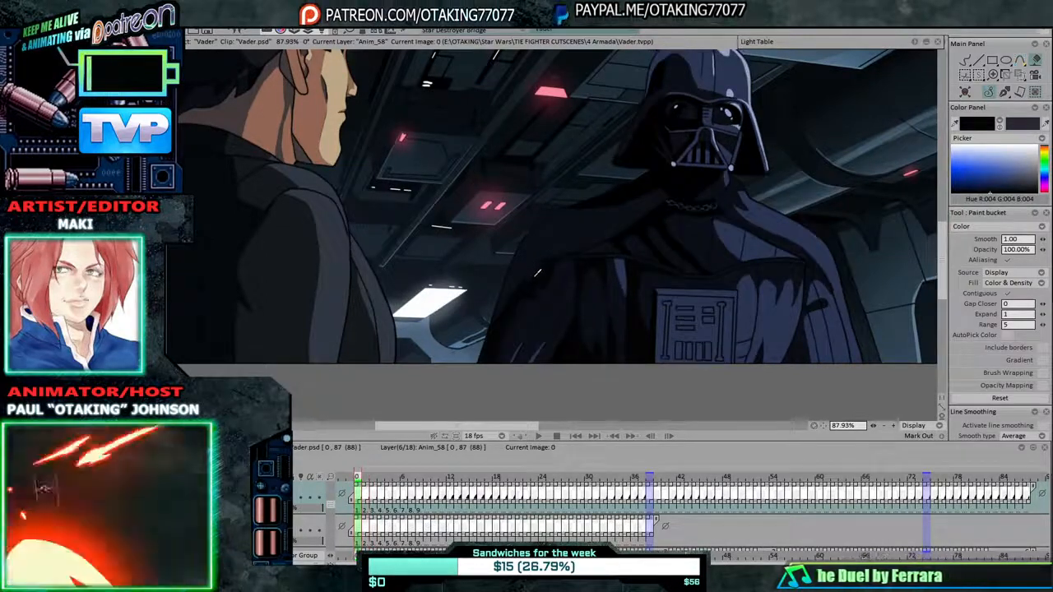
# Outline the shoulder fold's shadow above the cape seam on frames 38 and 37 with the size 3.00 Pen Brush, flipping between neighbouring frames to compare.
pyautogui.press('Right')
pyautogui.press('Right')
pyautogui.press('Right')
pyautogui.press('Right')
pyautogui.press('Right')
pyautogui.press('Right')
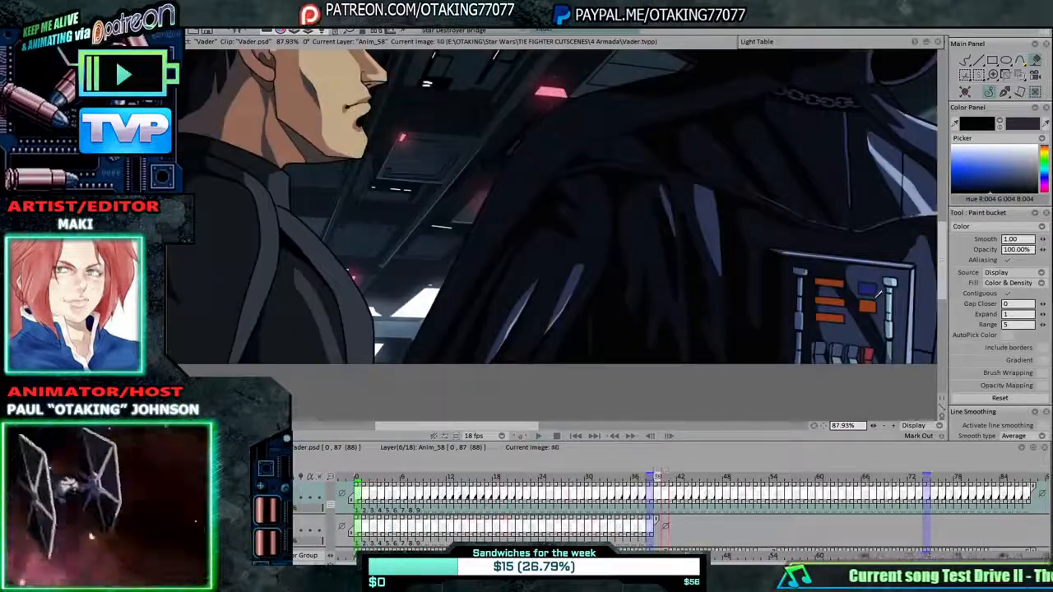
pyautogui.click(966, 61)
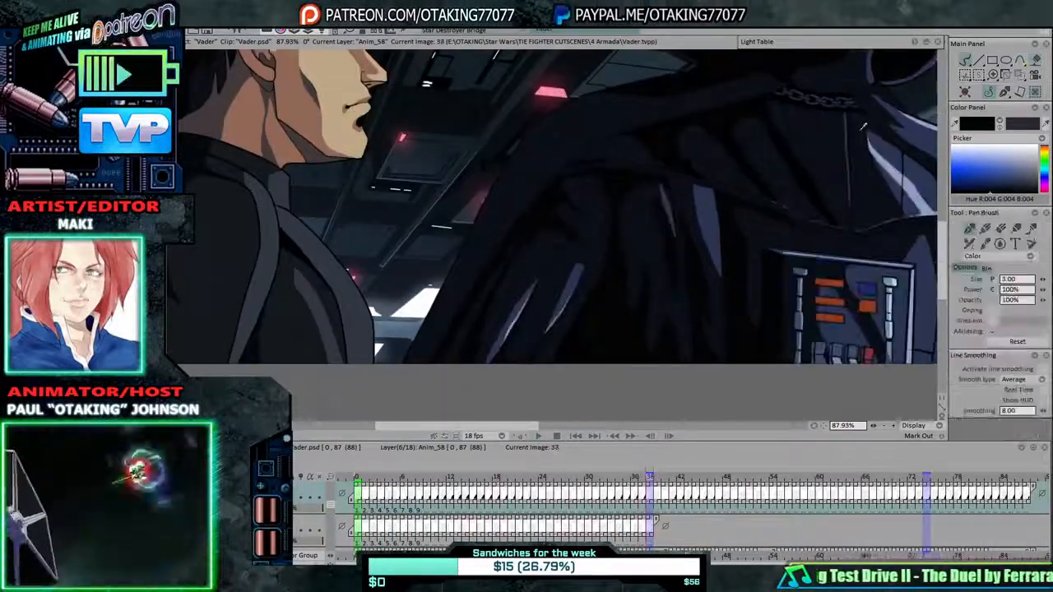
pyautogui.scroll(4, 658, 194)
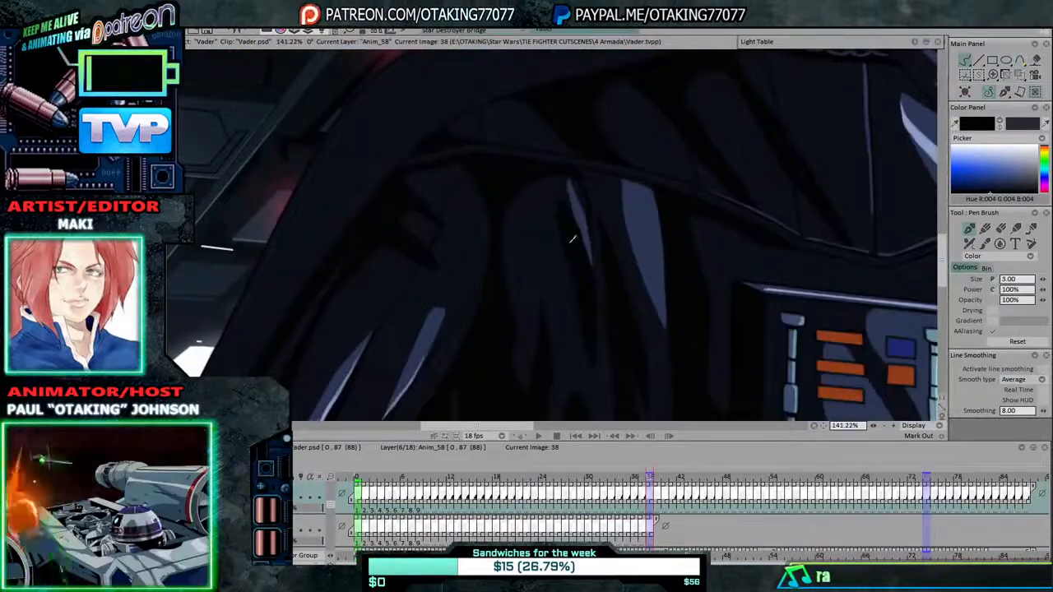
pyautogui.press('Left')
pyautogui.press('Left')
pyautogui.press('Right')
pyautogui.press('Left')
pyautogui.press('Right')
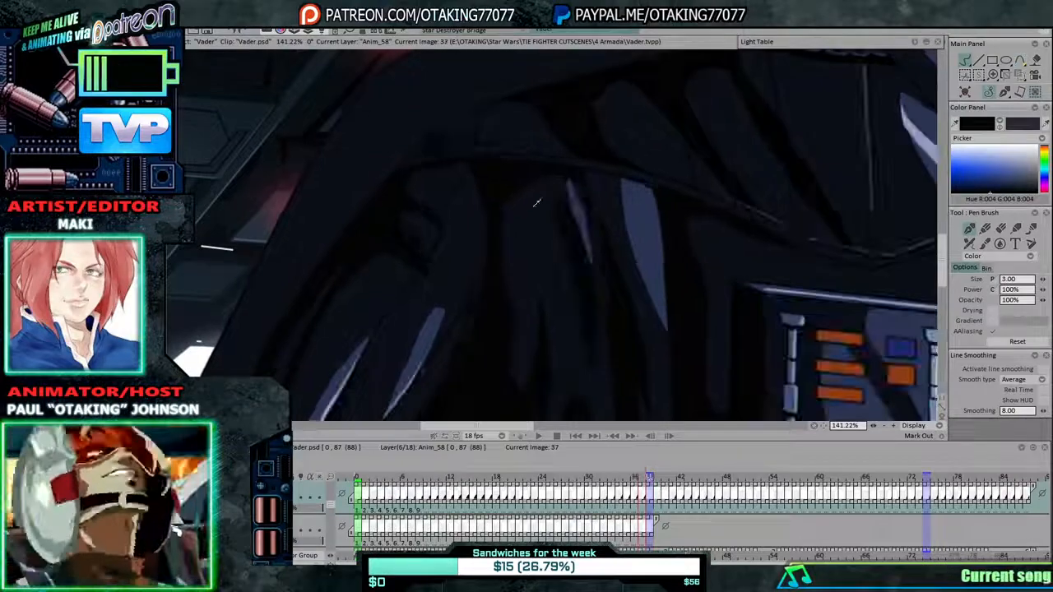
pyautogui.press('Left')
pyautogui.press('Right')
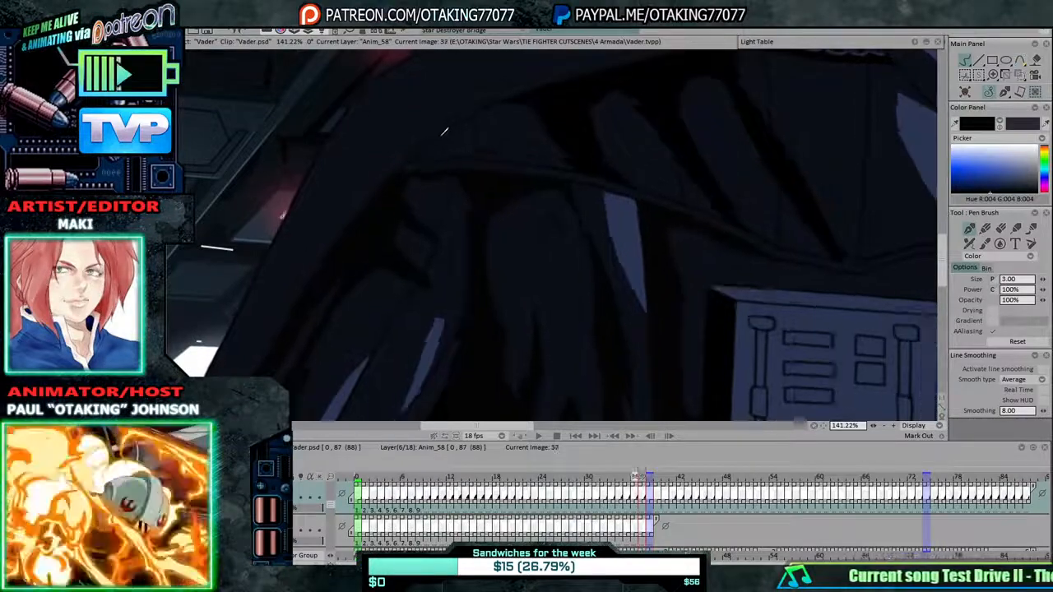
# Continue outlining the shoulder fold's shadow above the cape seam frame by frame, going backward from frame 36 to frame 27.
pyautogui.press('Left')
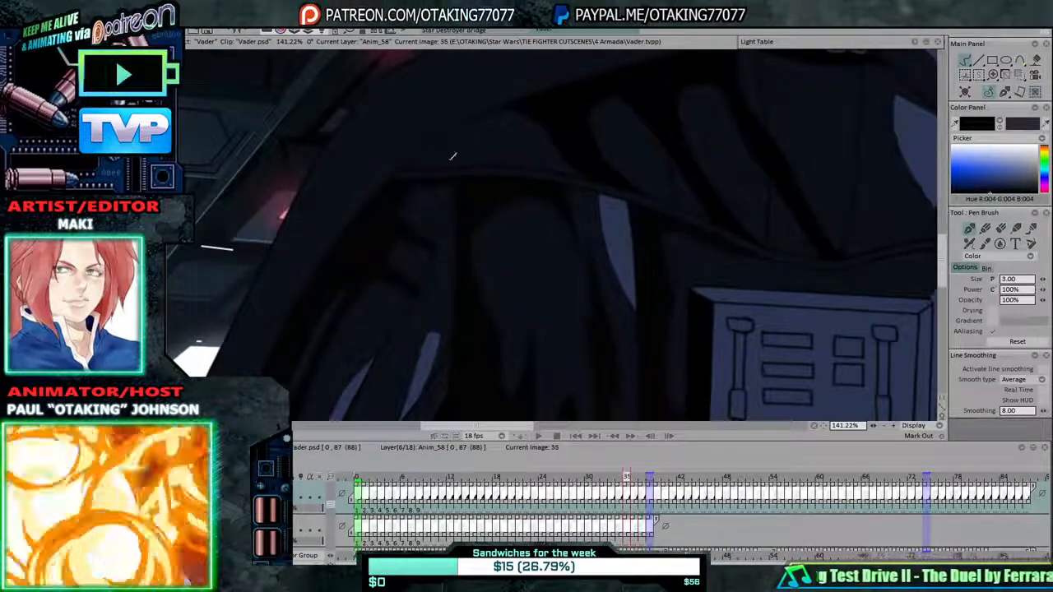
pyautogui.press('Left')
pyautogui.press('Left')
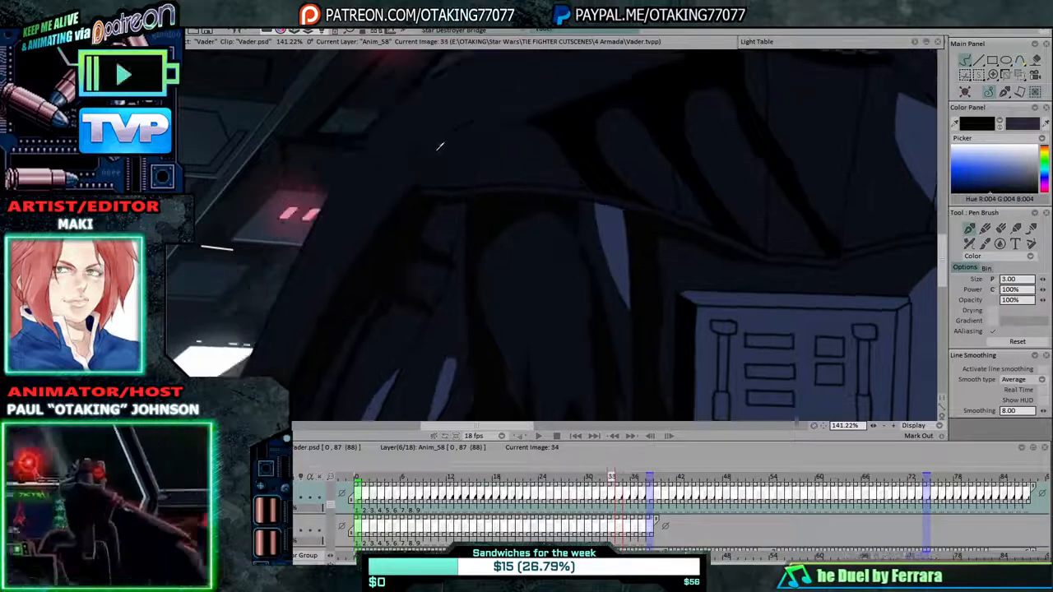
pyautogui.press('Left')
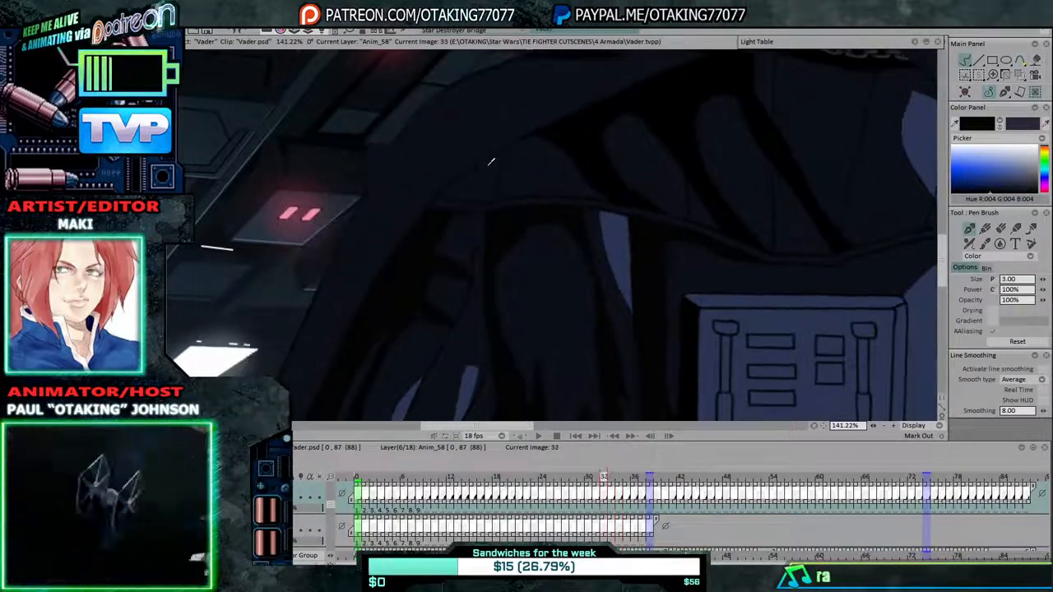
pyautogui.press('Left')
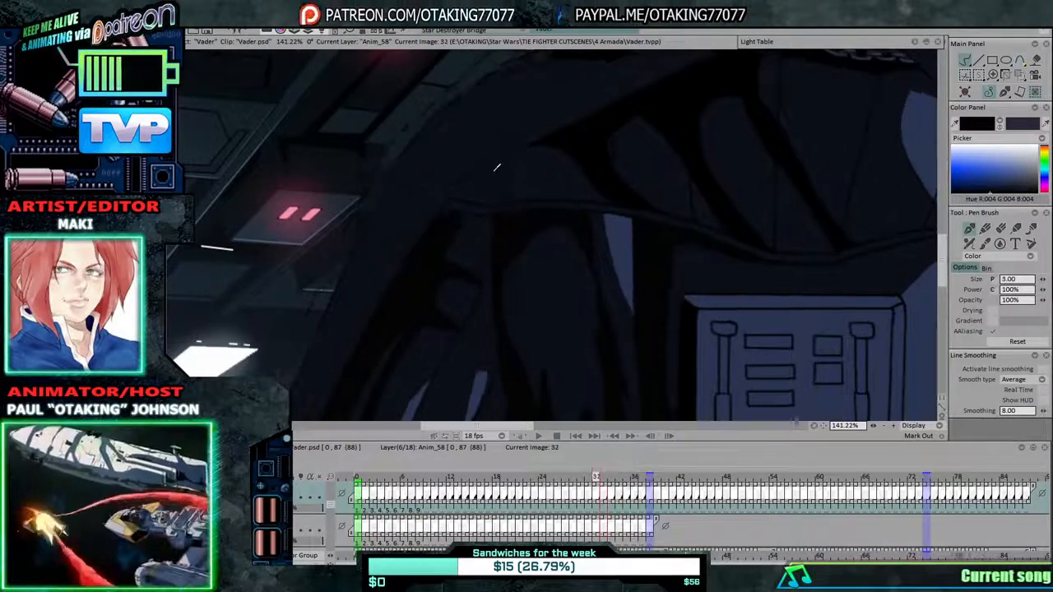
pyautogui.press('Left')
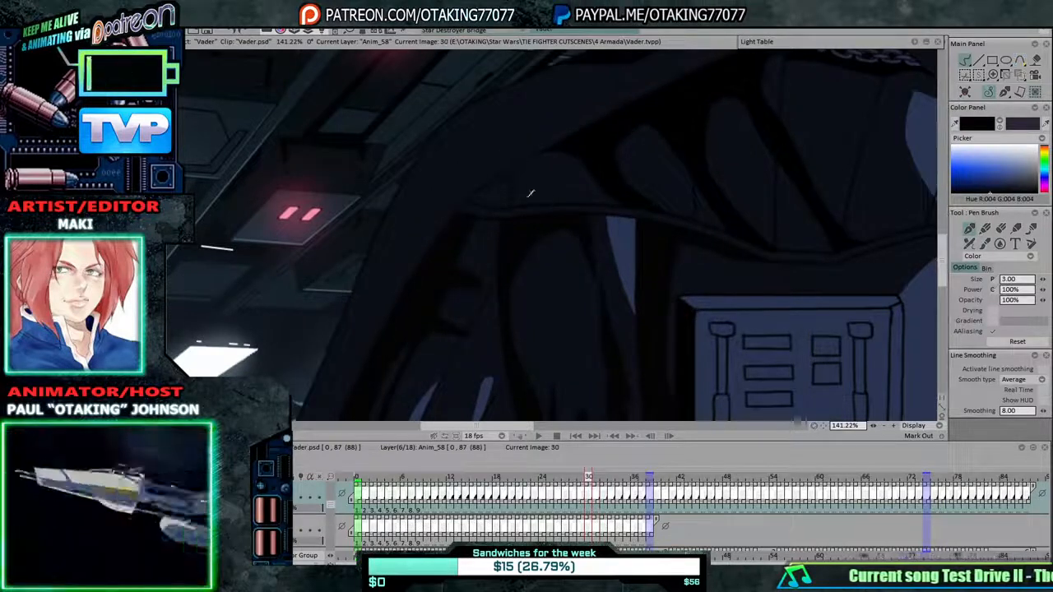
pyautogui.press('Left')
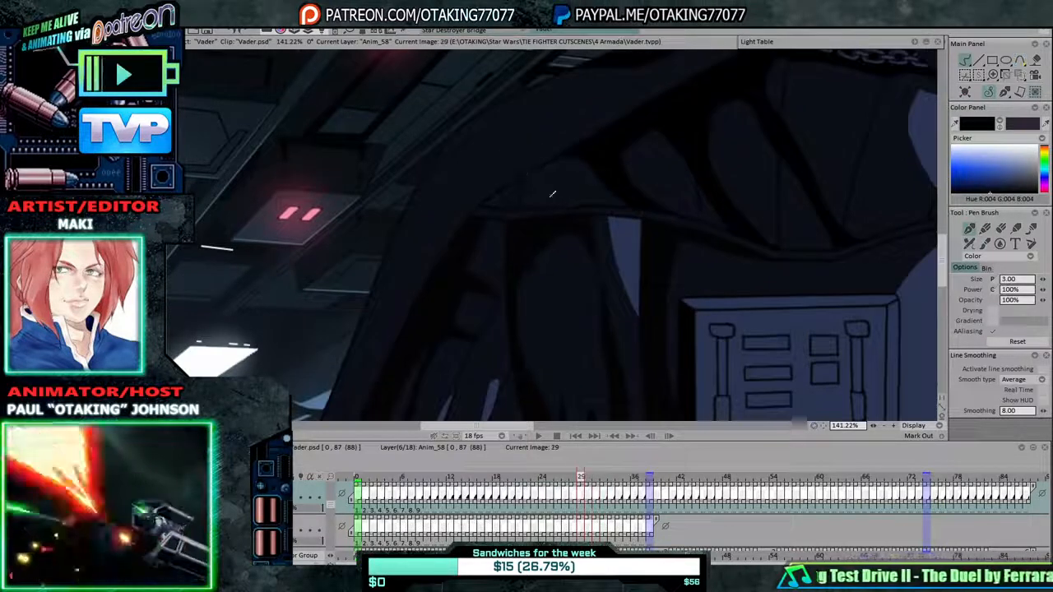
pyautogui.press('Left')
pyautogui.press('Left')
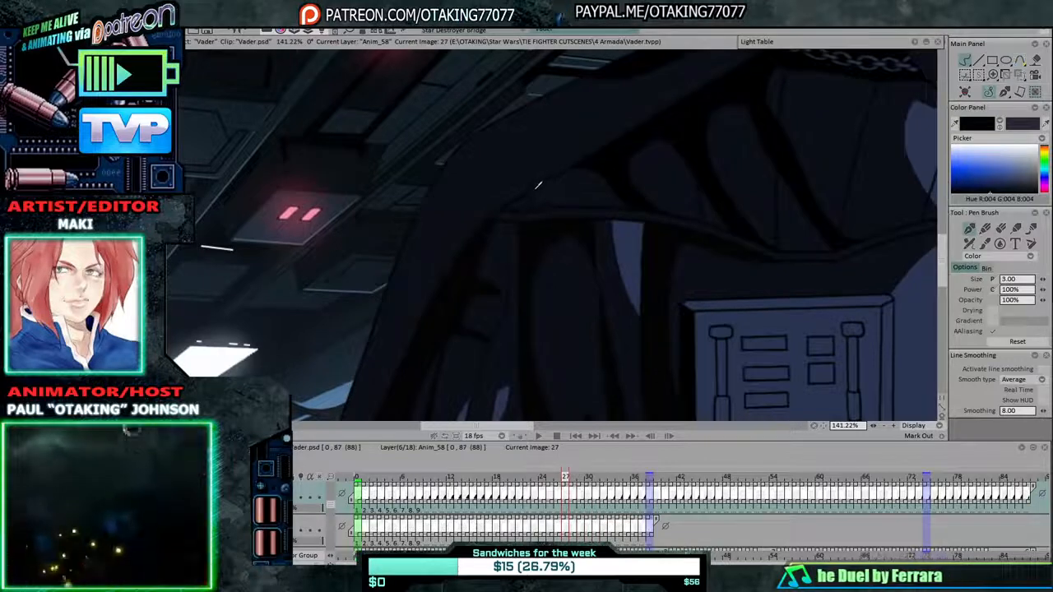
# Outline the same shoulder fold shadow on each frame, going backward from frame 26 to frame 15.
pyautogui.press('Left')
pyautogui.press('Left')
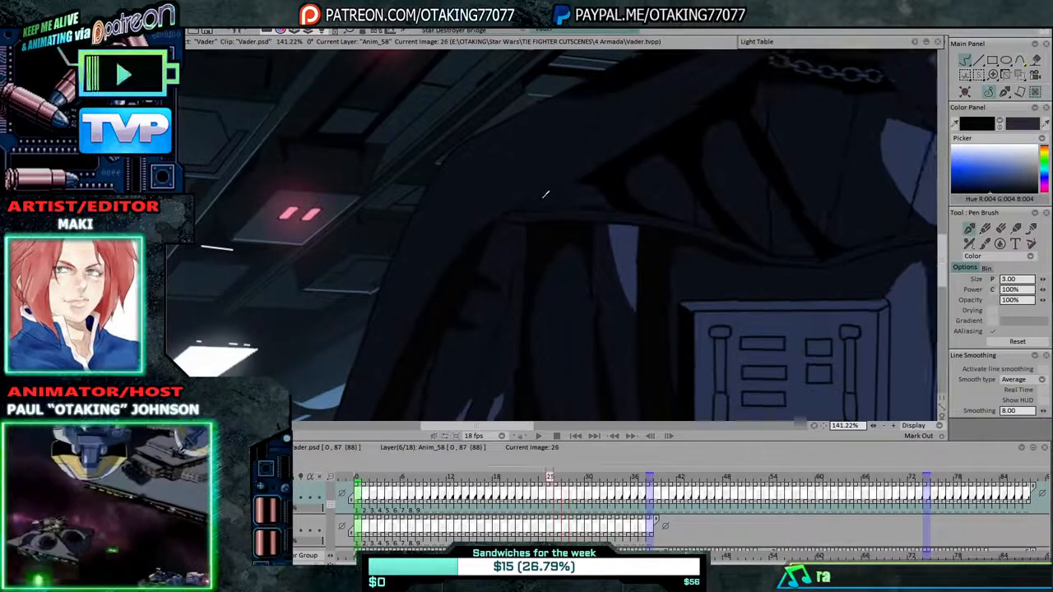
pyautogui.press('Left')
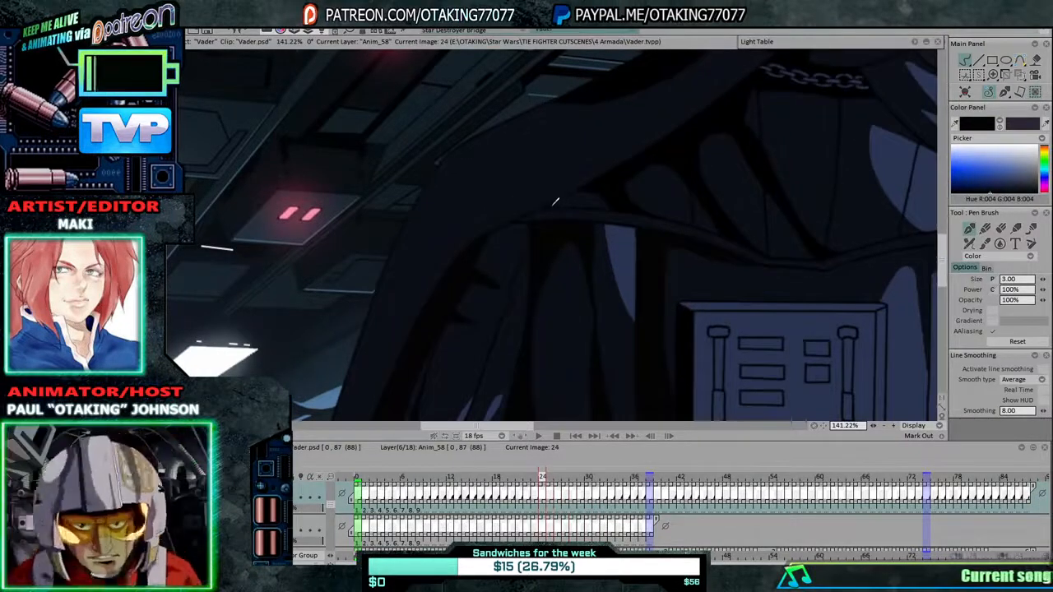
pyautogui.press('Left')
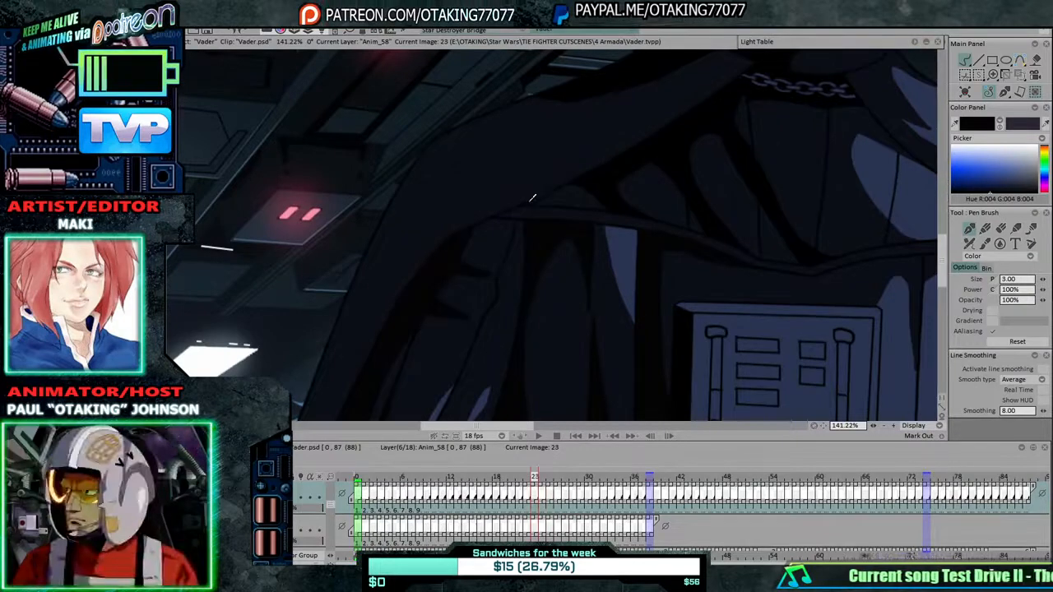
pyautogui.press('Left')
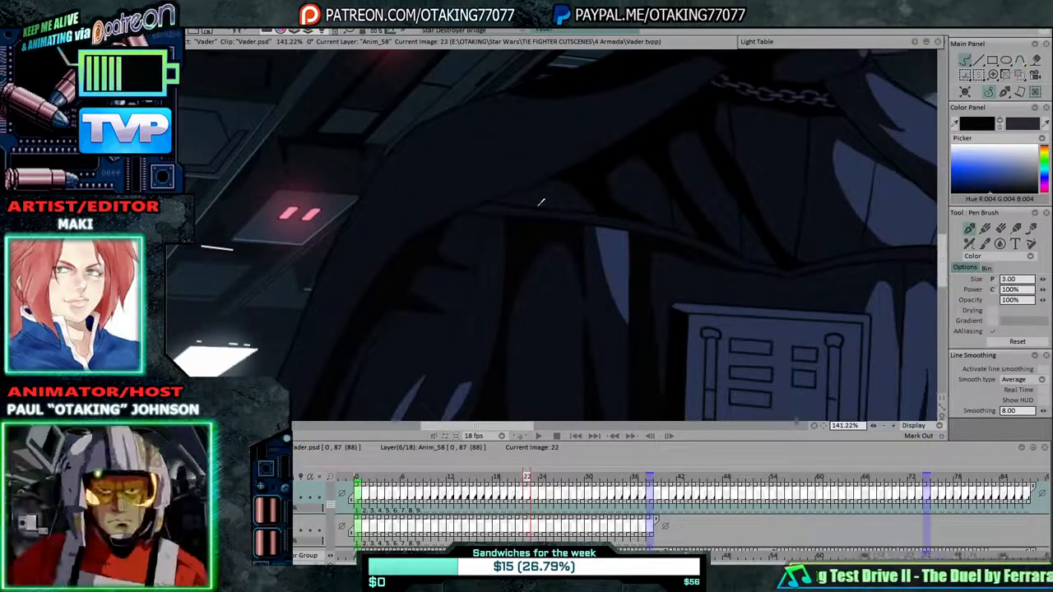
pyautogui.press('Left')
pyautogui.press('Left')
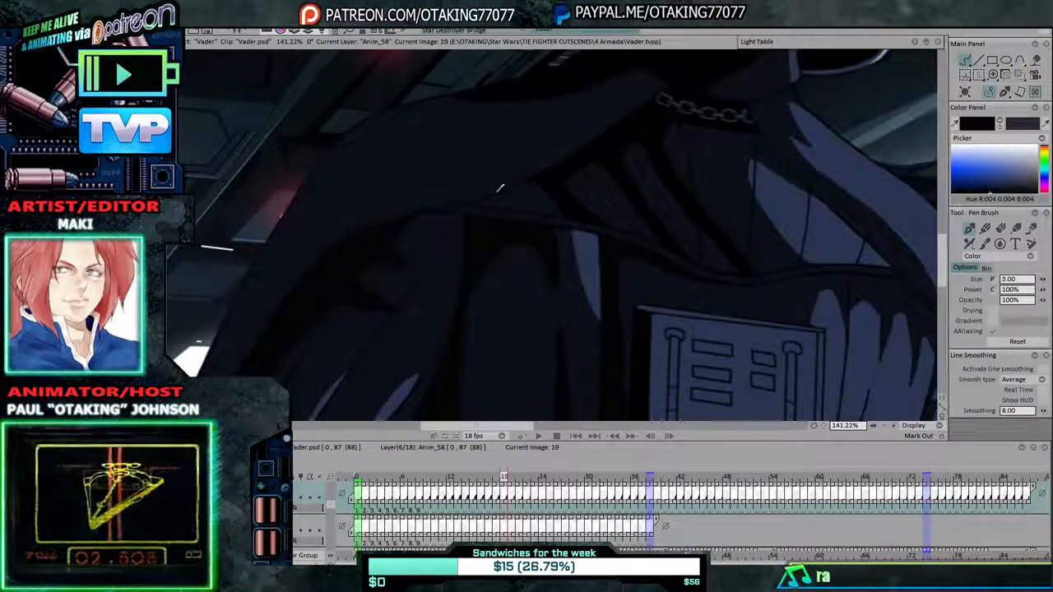
pyautogui.press('Left')
pyautogui.press('Left')
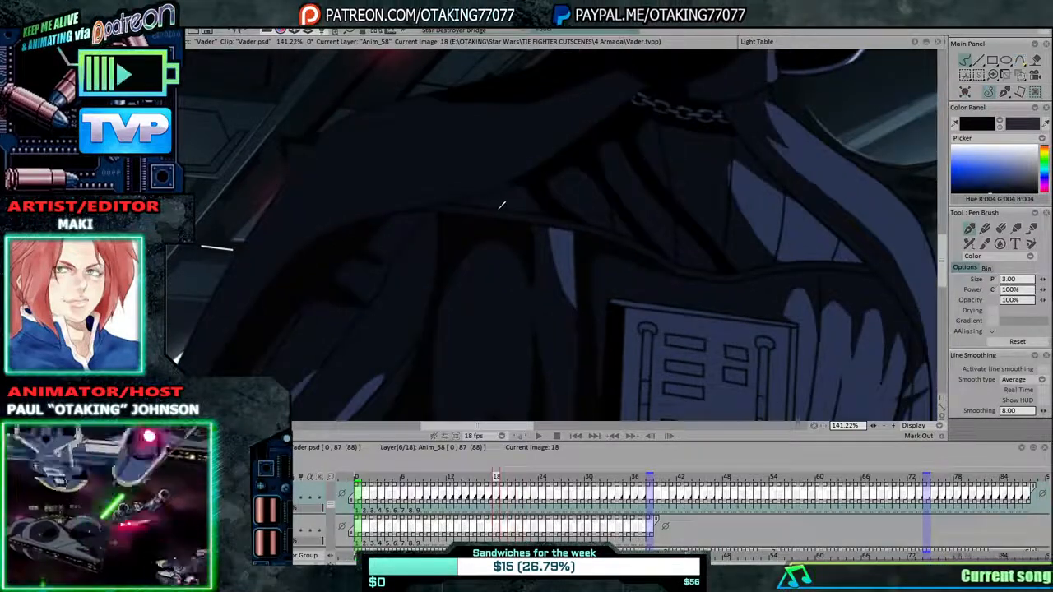
pyautogui.press('Left')
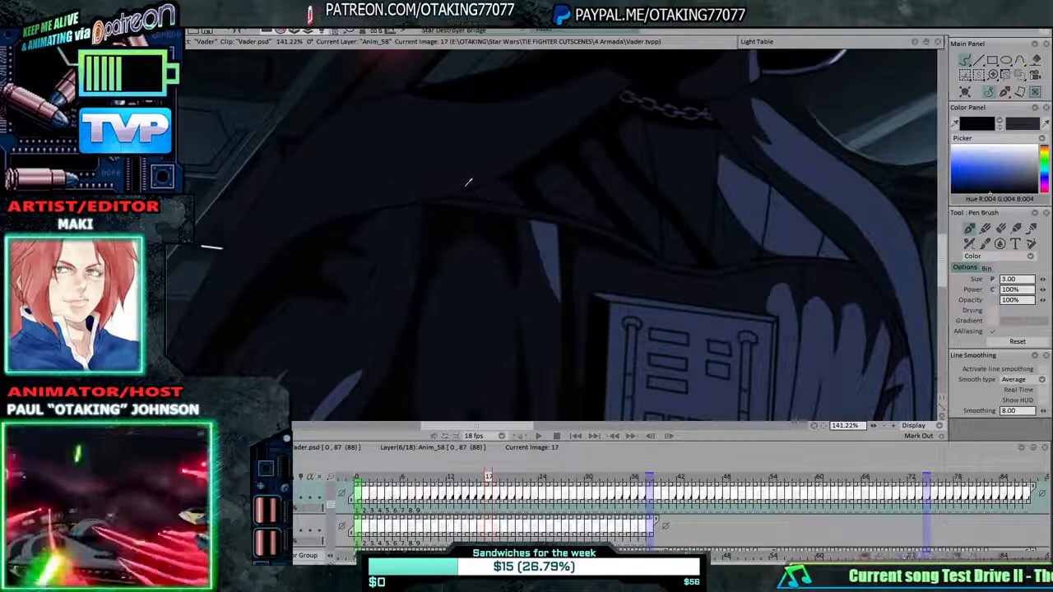
pyautogui.press('Left')
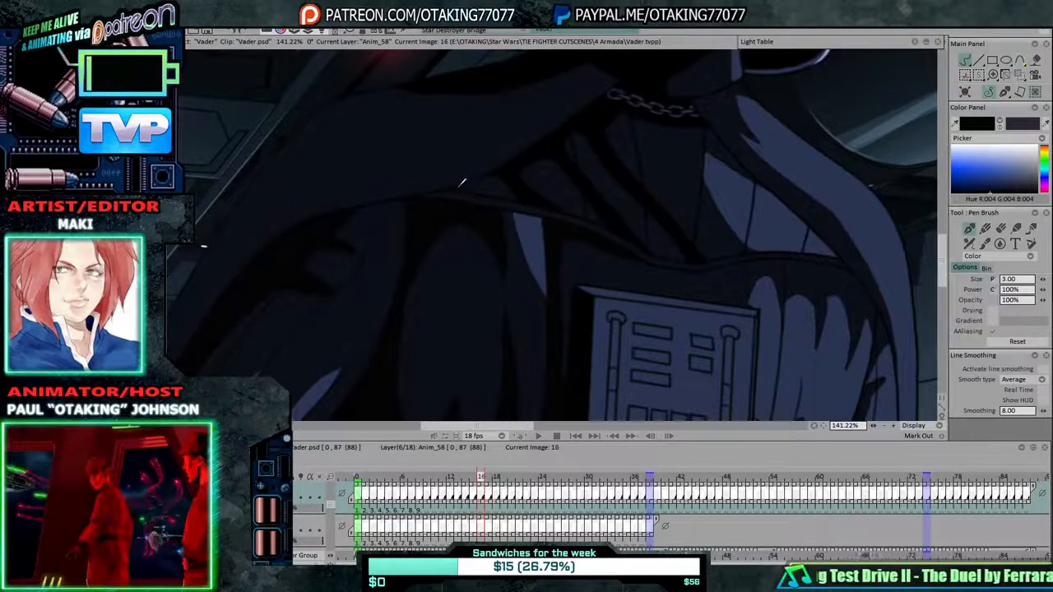
pyautogui.press('Left')
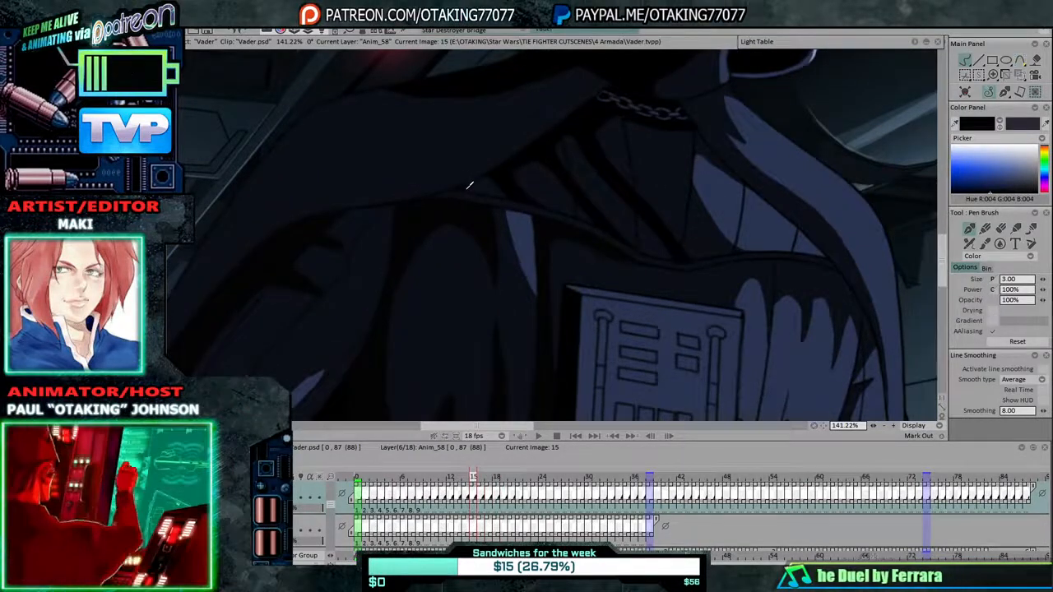
# Flip backward through the frames before frame 15 to check the shoulder's shading in motion.
pyautogui.press('Left')
pyautogui.press('Left')
pyautogui.press('Left')
pyautogui.press('Left')
pyautogui.press('Left')
pyautogui.press('Left')
pyautogui.press('Left')
pyautogui.press('Left')
pyautogui.press('Left')
pyautogui.press('Left')
pyautogui.press('Left')
pyautogui.press('Left')
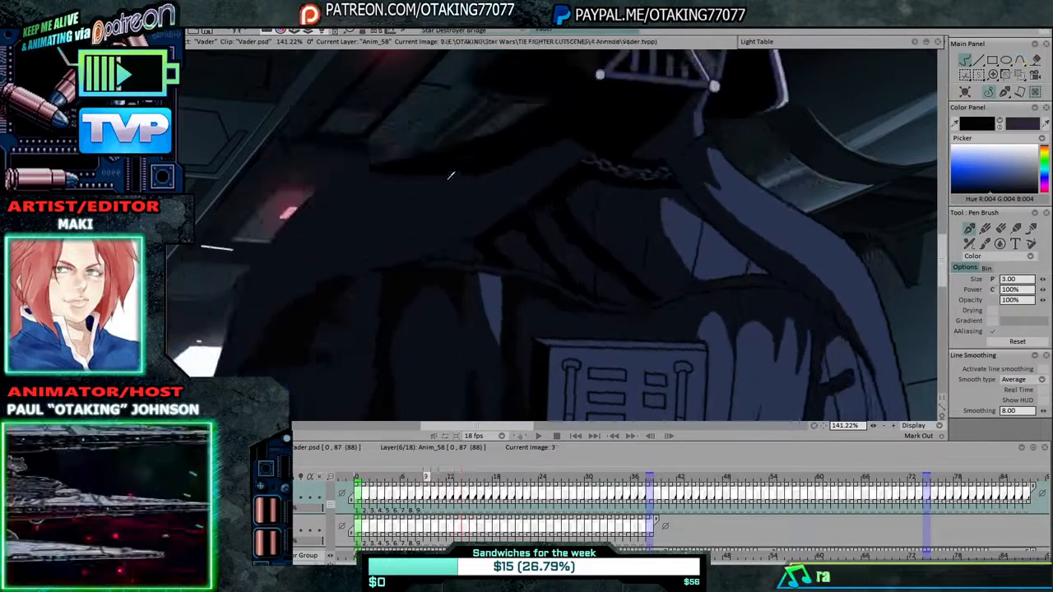
# Fill the outlined shoulder fold shadow above the cape seam with black using the Paint bucket, going backward from frame 38 to frame 33.
pyautogui.press('Right')
pyautogui.press('Right')
pyautogui.press('Right')
pyautogui.press('Right')
pyautogui.press('Right')
pyautogui.press('Right')
pyautogui.press('Right')
pyautogui.press('Right')
pyautogui.press('Right')
pyautogui.press('Right')
pyautogui.press('Right')
pyautogui.press('Right')
pyautogui.press('Right')
pyautogui.press('Right')
pyautogui.press('Right')
pyautogui.press('Right')
pyautogui.press('Right')
pyautogui.press('Right')
pyautogui.press('Right')
pyautogui.press('Right')
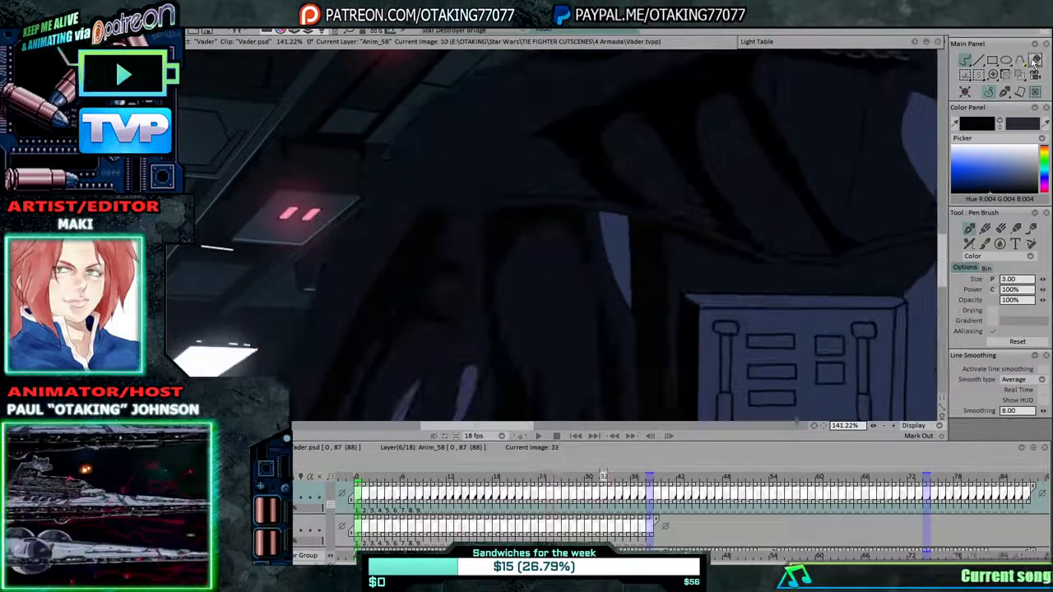
pyautogui.click(1034, 62)
pyautogui.press('Right')
pyautogui.press('Right')
pyautogui.press('Right')
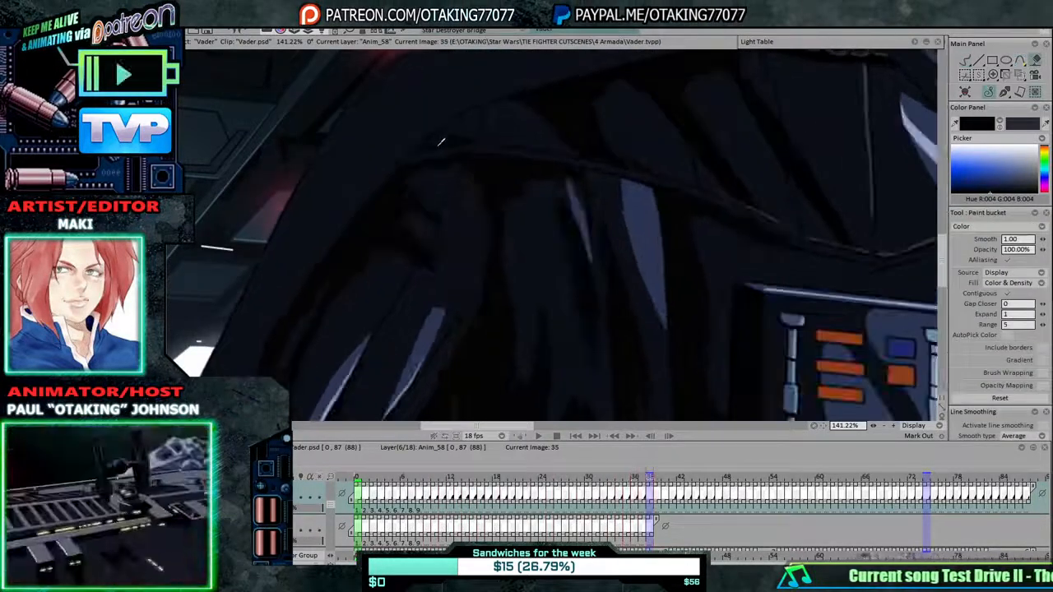
pyautogui.press('Left')
pyautogui.press('Left')
pyautogui.press('Left')
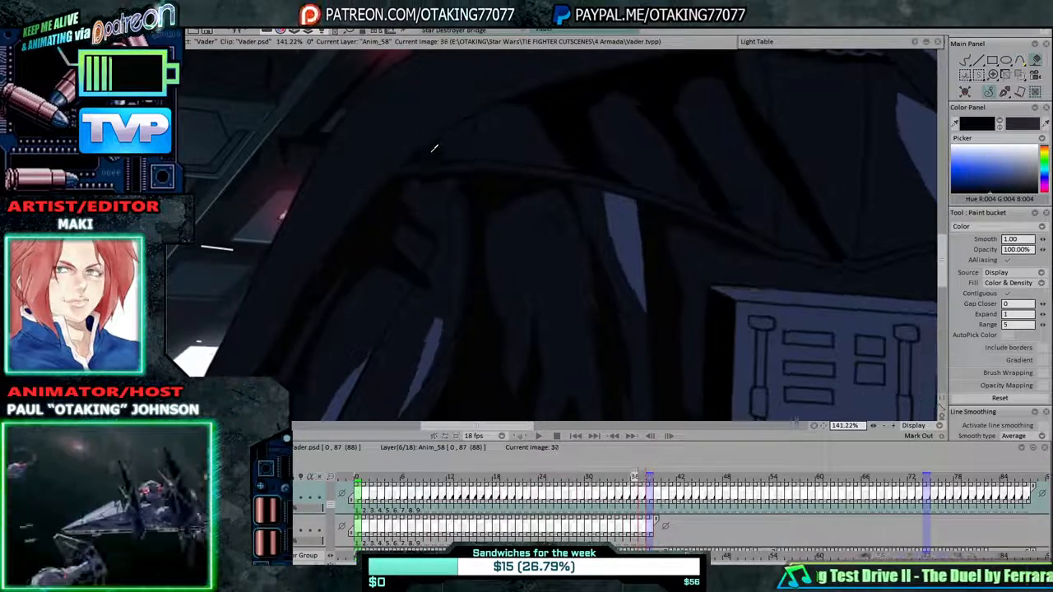
pyautogui.press('Left')
pyautogui.click(427, 161)
pyautogui.press('Left')
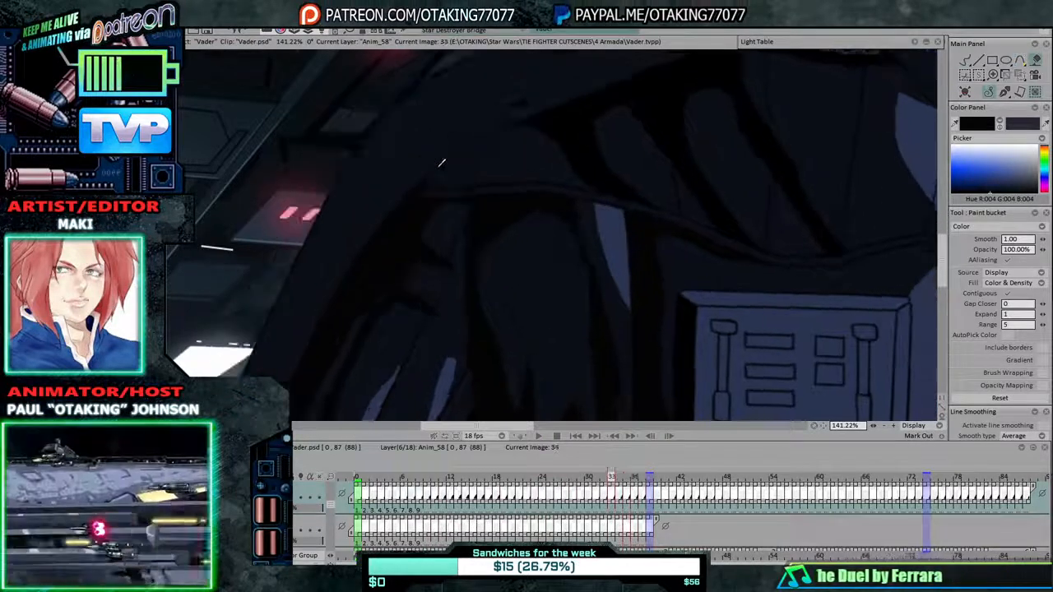
pyautogui.press('Right')
pyautogui.click(458, 166)
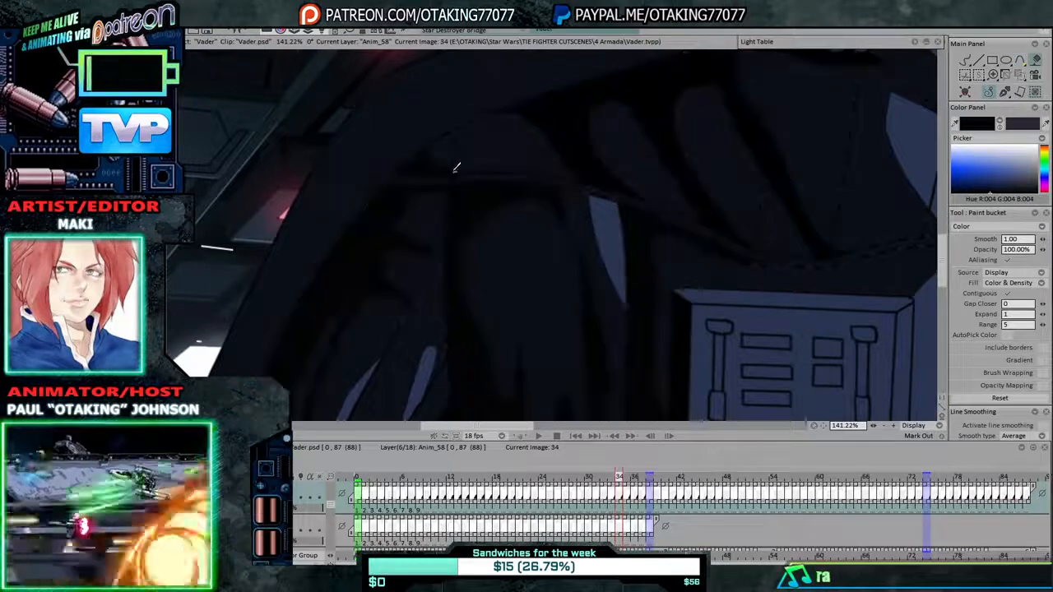
pyautogui.press('Left')
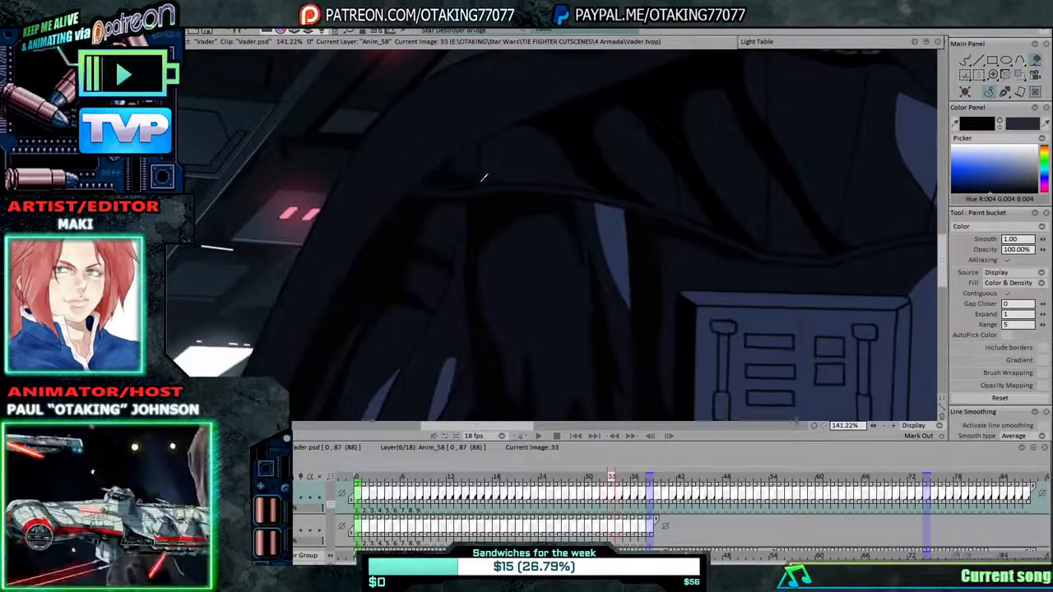
# Continue filling the shoulder fold's shadow with black frame by frame, going backward from frame 32 to frame 24.
pyautogui.press('Left')
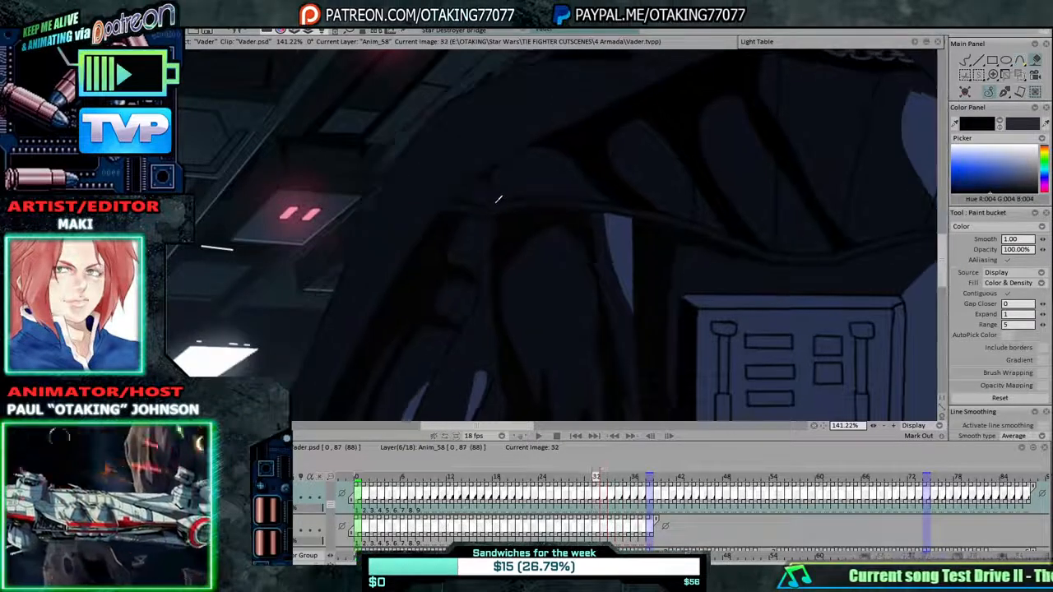
pyautogui.press('Left')
pyautogui.press('Left')
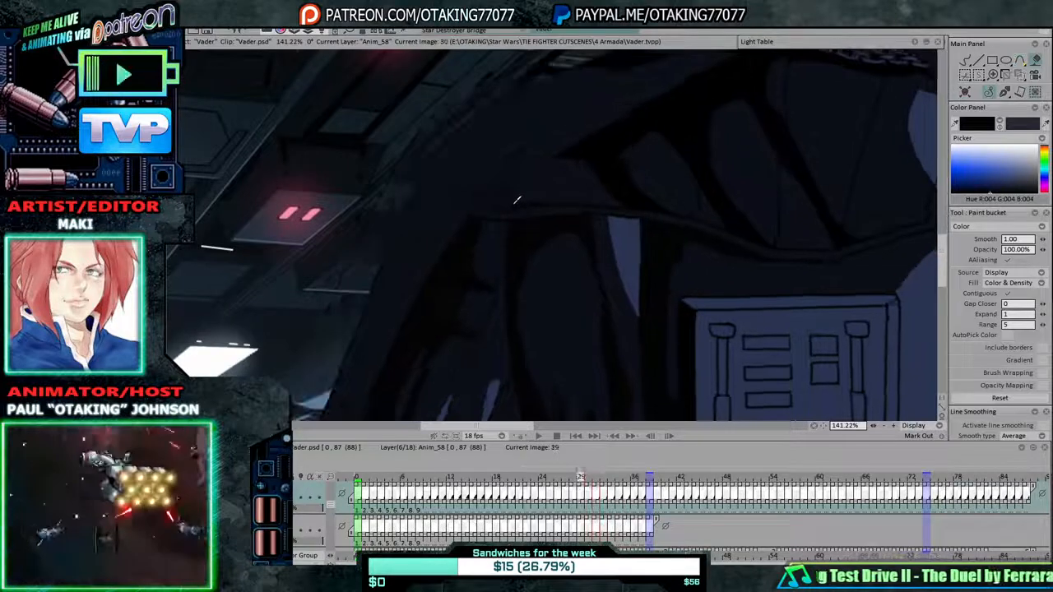
pyautogui.press('Left')
pyautogui.press('Left')
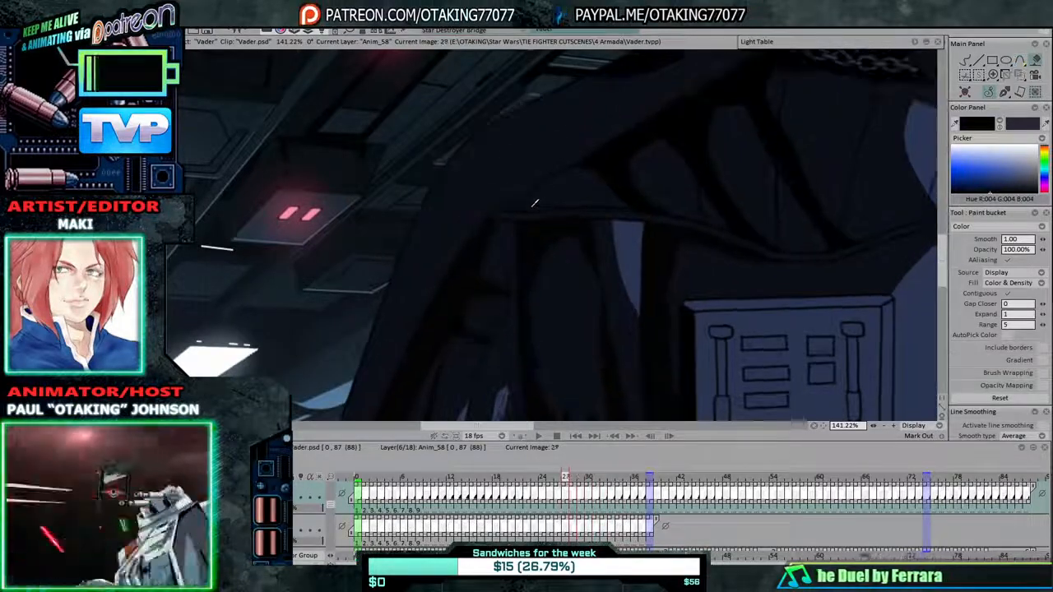
pyautogui.press('Left')
pyautogui.press('Left')
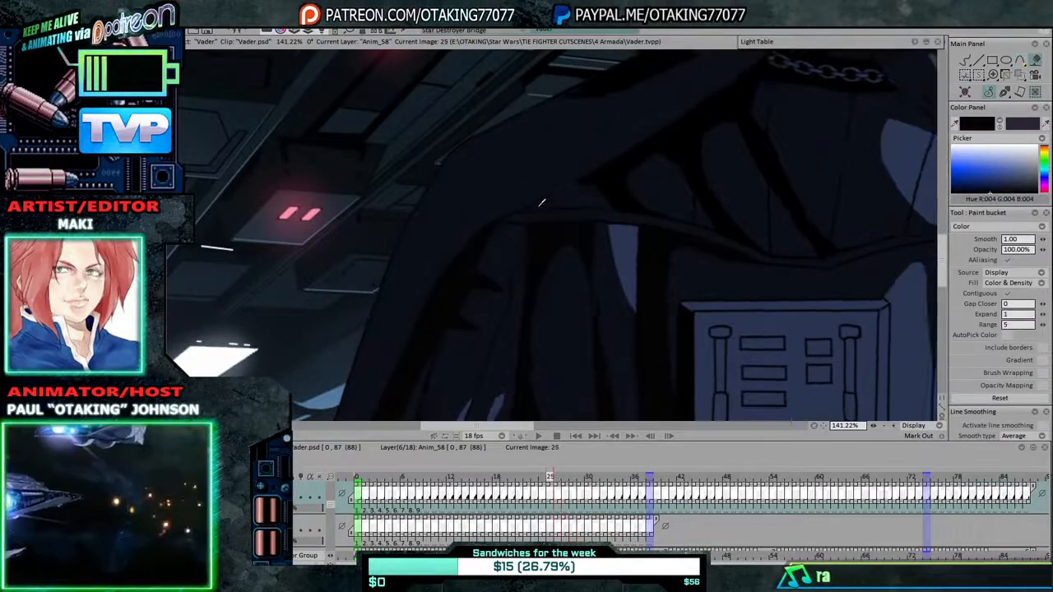
pyautogui.press('Left')
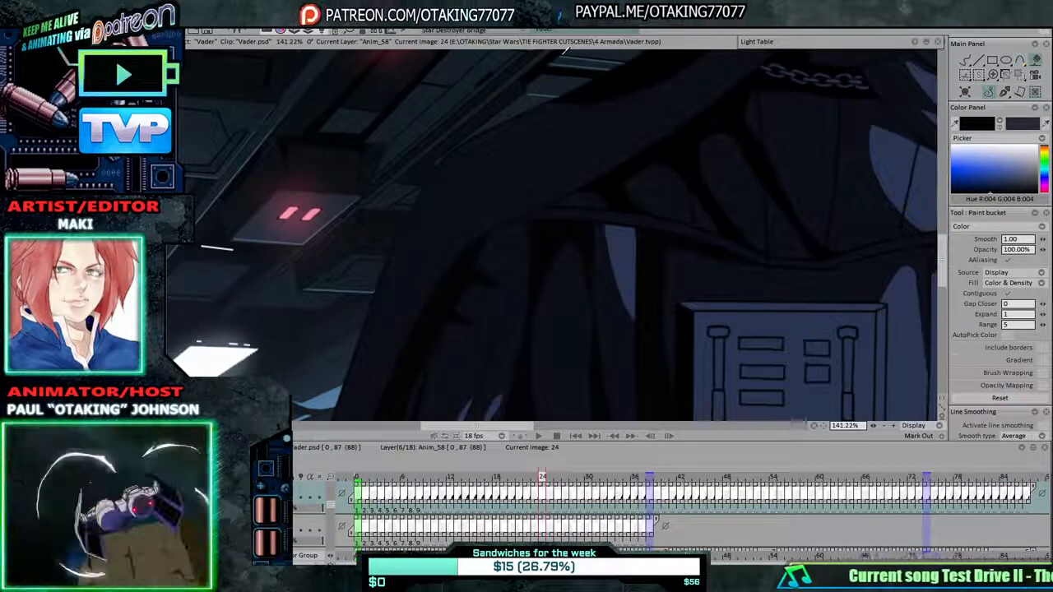
# Fill the remaining outlined shoulder fold shadows with black, going backward from frame 23 to frame 16.
pyautogui.press('Left')
pyautogui.press('Left')
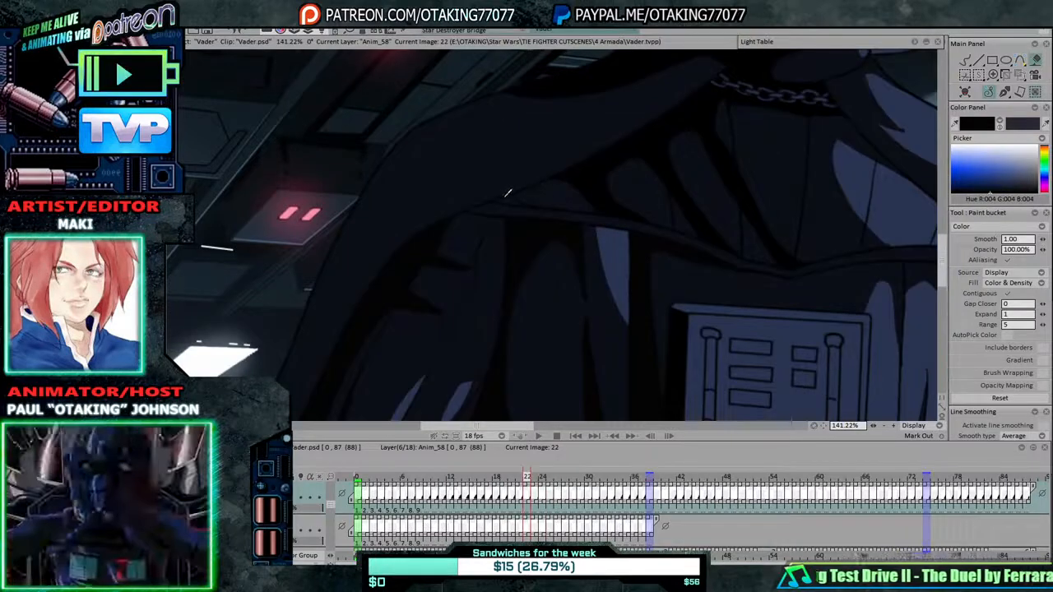
pyautogui.press('Left')
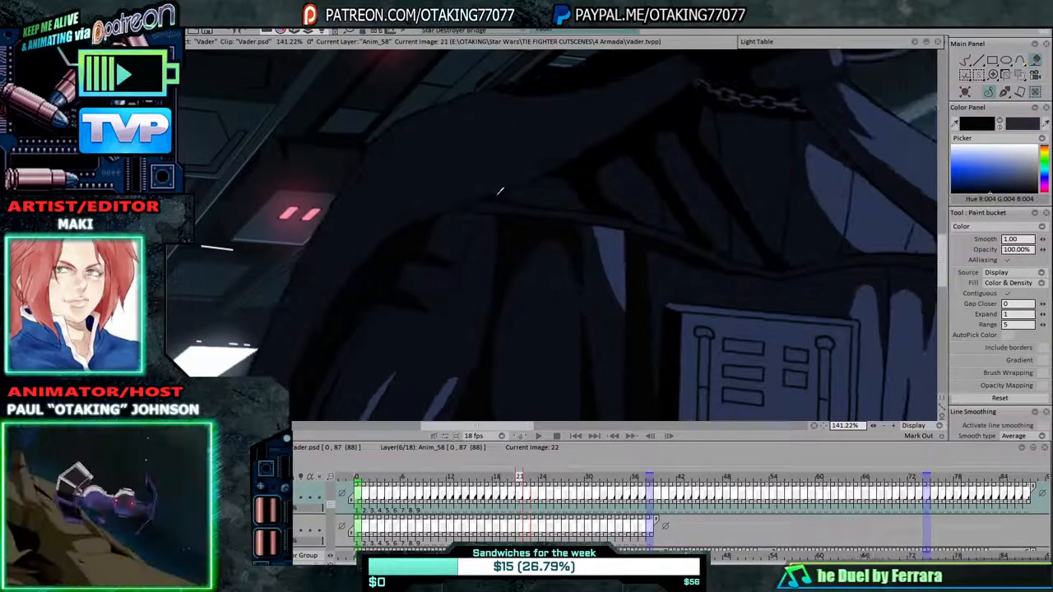
pyautogui.press('Left')
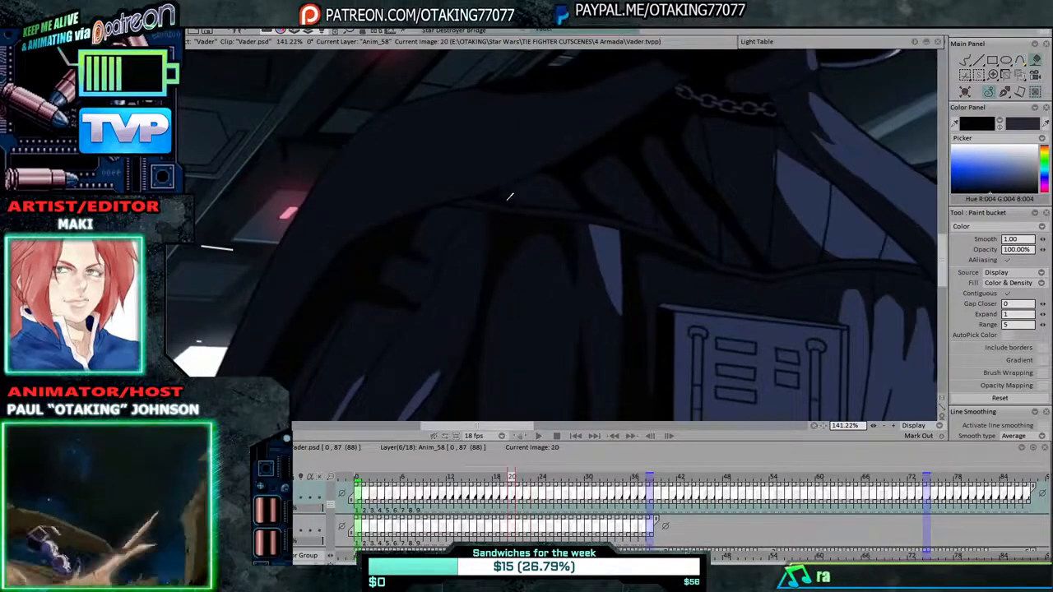
pyautogui.click(512, 199)
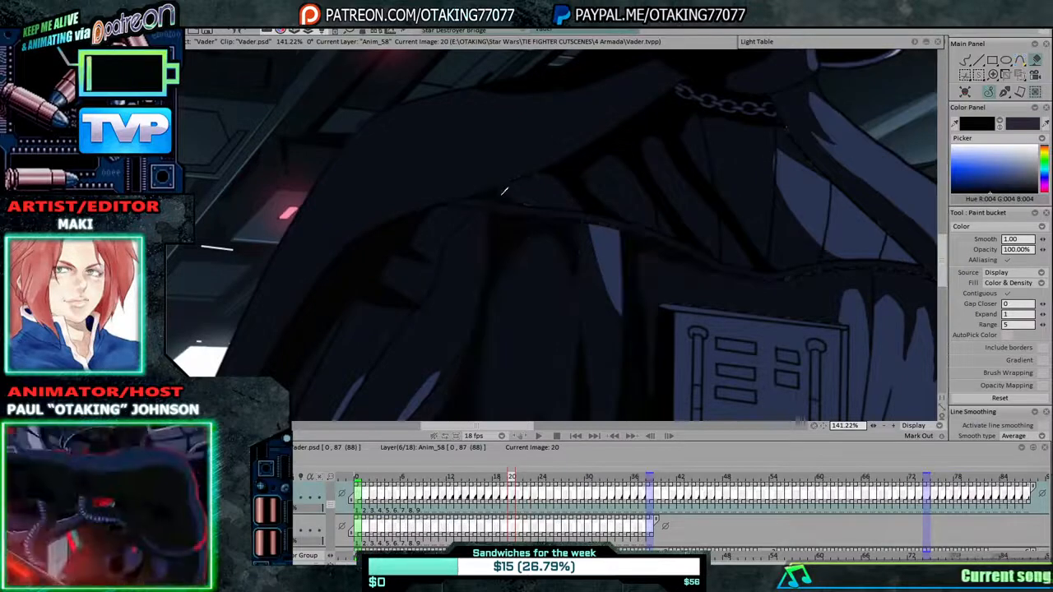
pyautogui.press('Left')
pyautogui.press('Left')
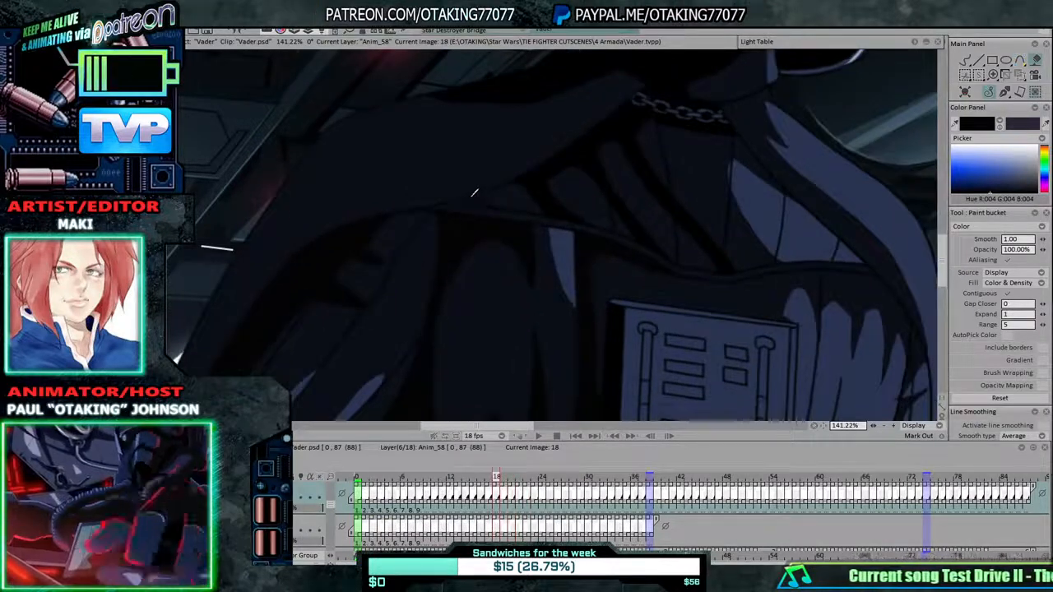
pyautogui.press('Left')
pyautogui.press('Left')
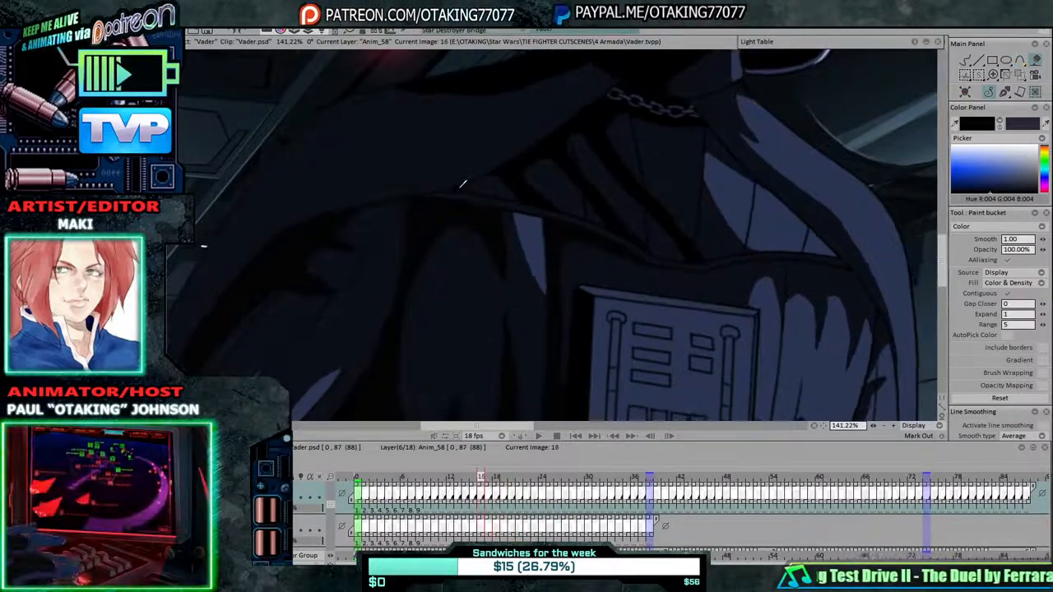
# Flip backward to frame 0 and forward again to frame 19 to check the filled shoulder shadow in motion.
pyautogui.press('Left')
pyautogui.press('Left')
pyautogui.press('Left')
pyautogui.press('Left')
pyautogui.press('Left')
pyautogui.press('Left')
pyautogui.press('Left')
pyautogui.press('Left')
pyautogui.press('Left')
pyautogui.press('Left')
pyautogui.press('Left')
pyautogui.press('Left')
pyautogui.press('Left')
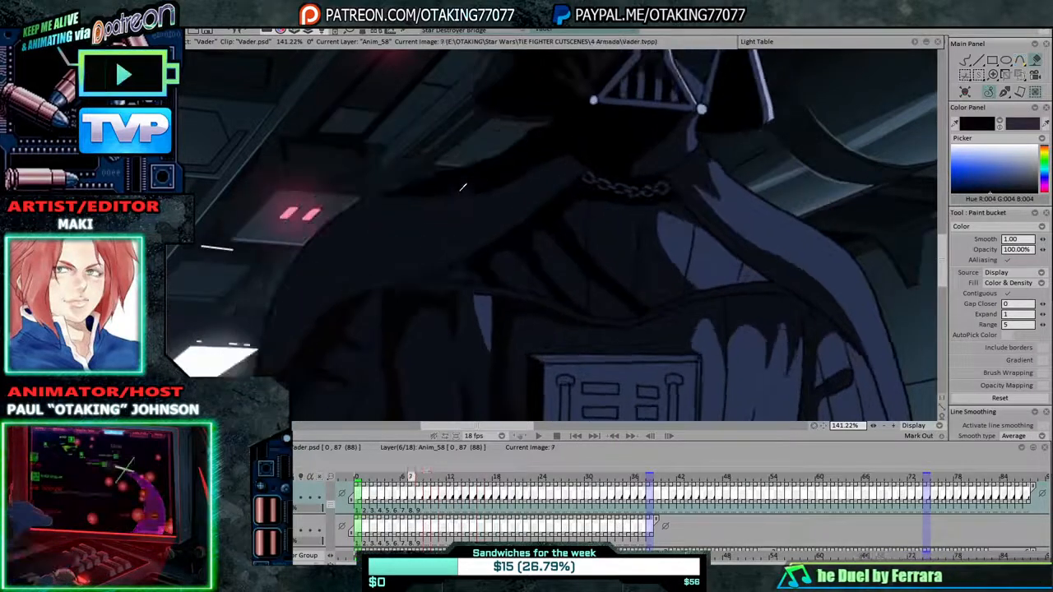
pyautogui.press('Left')
pyautogui.press('Left')
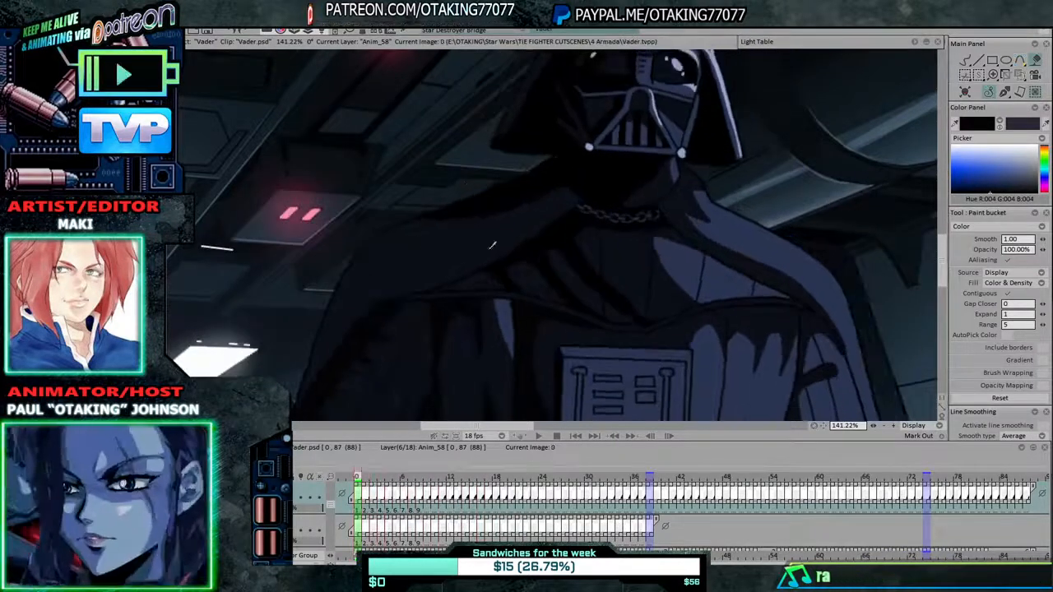
pyautogui.press('Right')
pyautogui.press('Right')
pyautogui.press('Right')
pyautogui.press('Right')
pyautogui.press('Right')
pyautogui.press('Right')
pyautogui.press('Right')
pyautogui.press('Right')
pyautogui.press('Right')
pyautogui.press('Right')
pyautogui.press('Right')
pyautogui.press('Right')
pyautogui.press('Right')
pyautogui.press('Right')
pyautogui.press('Right')
pyautogui.press('Right')
pyautogui.press('Right')
pyautogui.press('Right')
pyautogui.press('Right')
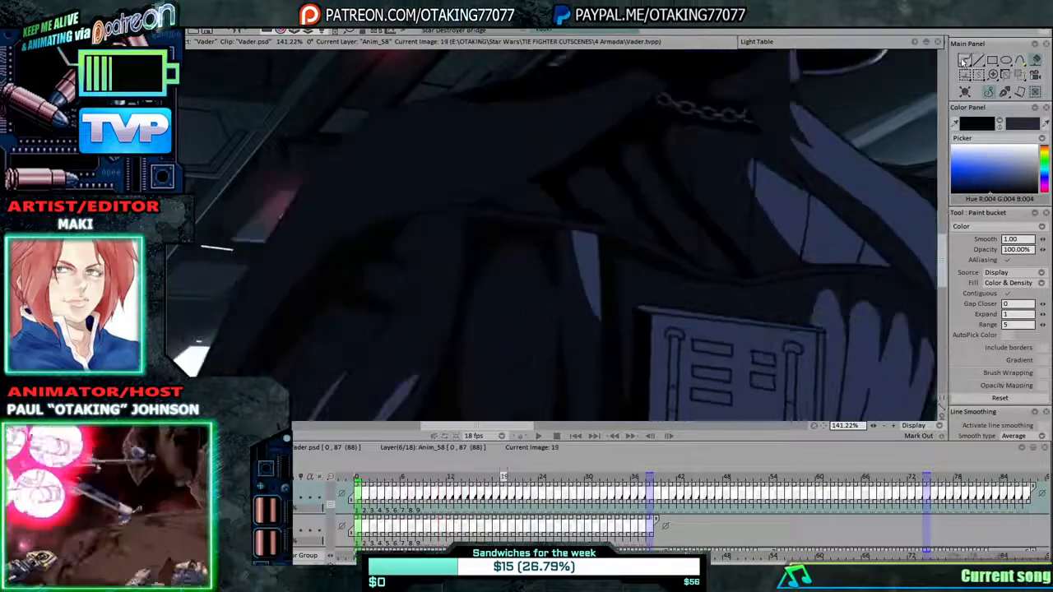
# Draw the thin shadow line along the sleeve's central fold with the size 3.00 Pen Brush, going backward from frame 37 to frame 34.
pyautogui.click(965, 61)
pyautogui.press('Right')
pyautogui.press('Right')
pyautogui.press('Right')
pyautogui.press('Right')
pyautogui.press('Right')
pyautogui.press('Right')
pyautogui.press('Right')
pyautogui.press('Right')
pyautogui.press('Right')
pyautogui.press('Right')
pyautogui.press('Right')
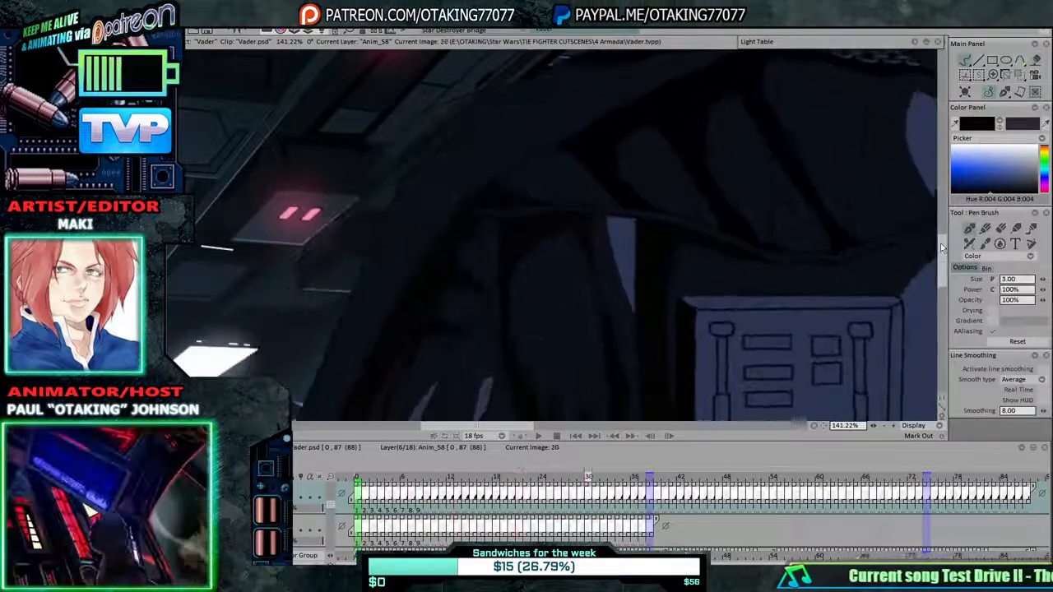
pyautogui.press('Right')
pyautogui.press('Right')
pyautogui.press('Right')
pyautogui.press('Right')
pyautogui.press('Right')
pyautogui.press('Right')
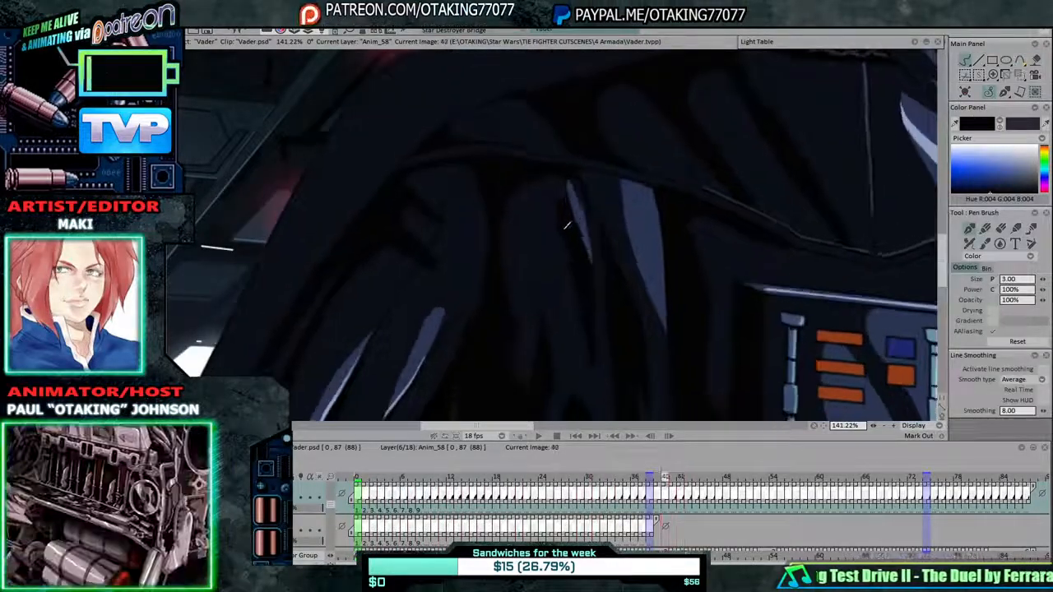
pyautogui.press('Right')
pyautogui.press('Left')
pyautogui.press('Left')
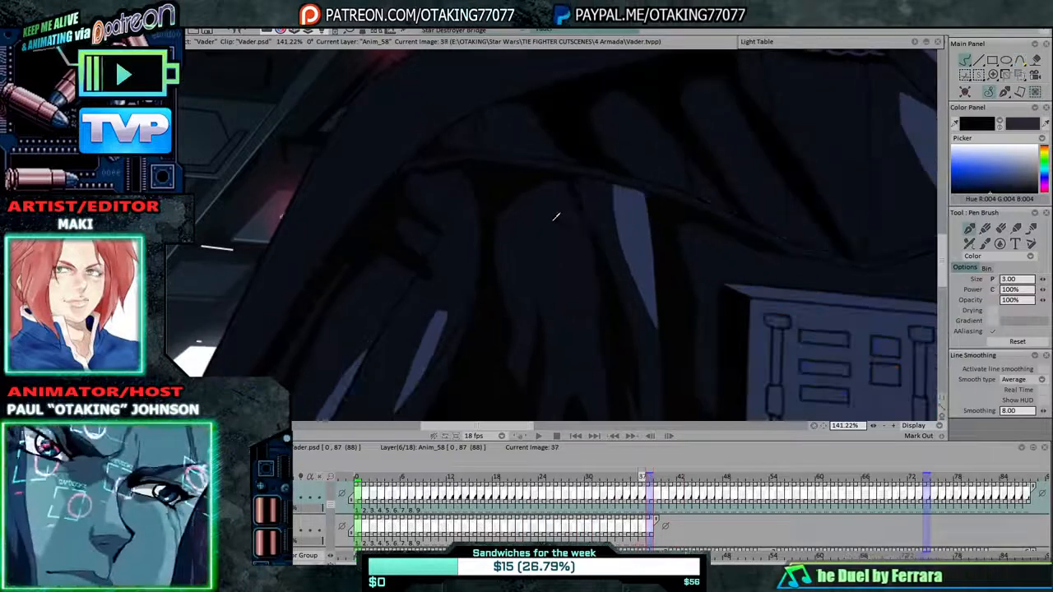
pyautogui.press('Left')
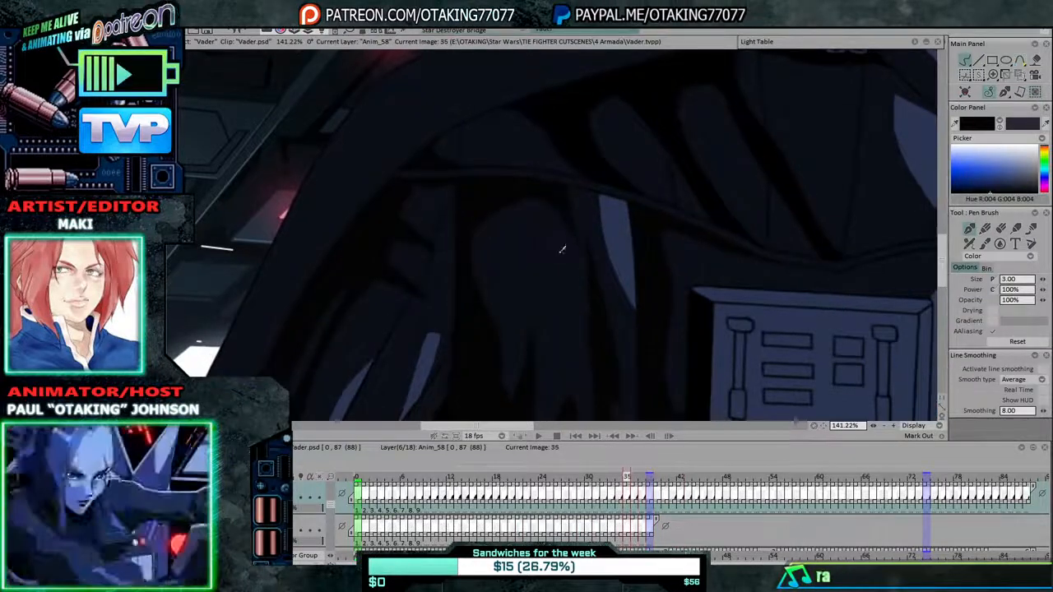
pyautogui.press('Left')
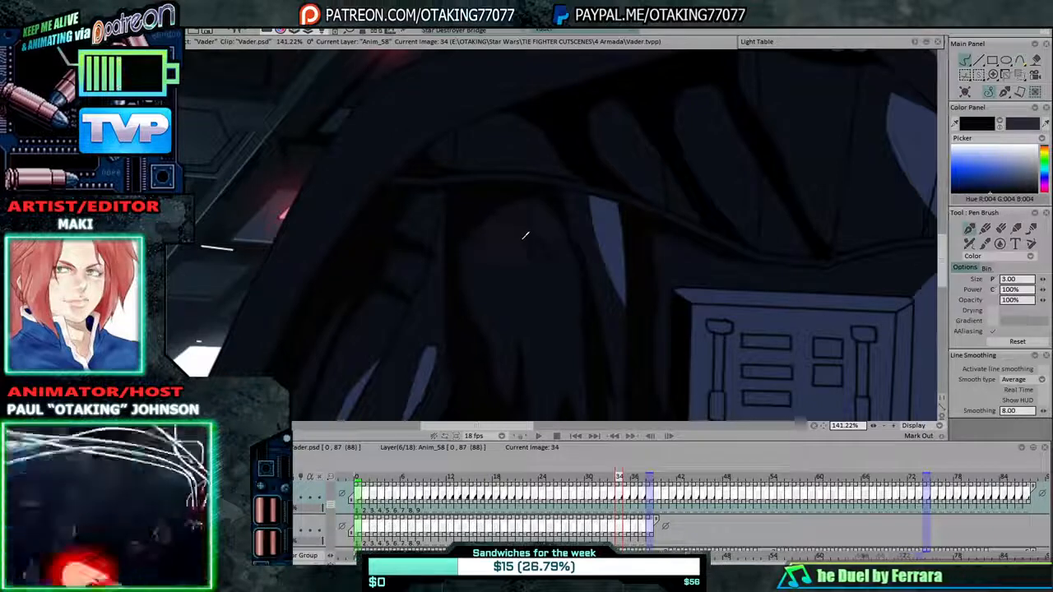
# Continue the central sleeve fold's thin shadow line from frame 33 back to frame 29, flipping between neighbouring frames to compare.
pyautogui.press('Left')
pyautogui.press('Right')
pyautogui.press('Left')
pyautogui.press('Left')
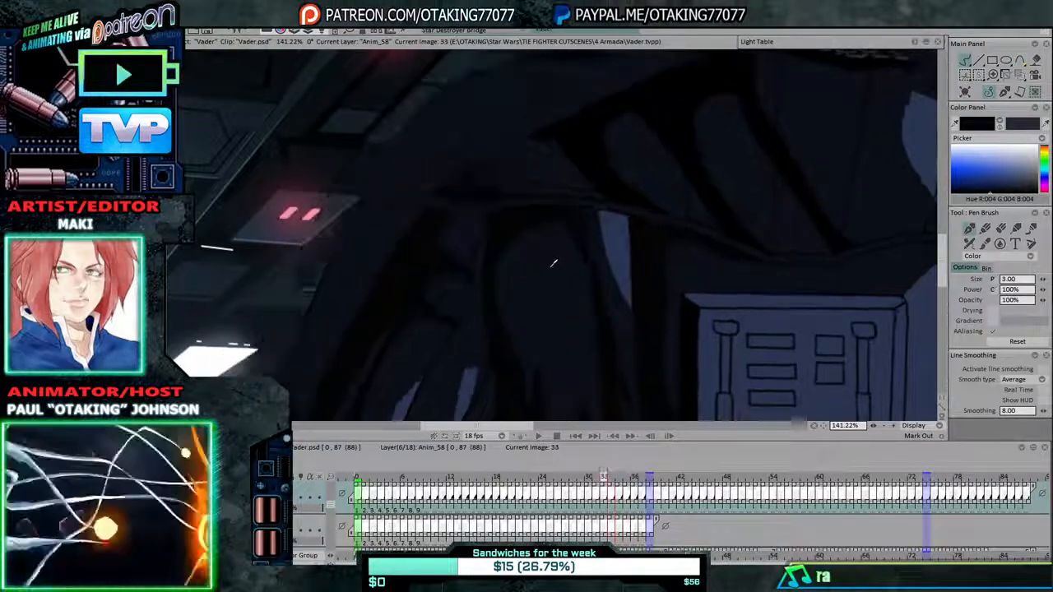
pyautogui.press('Left')
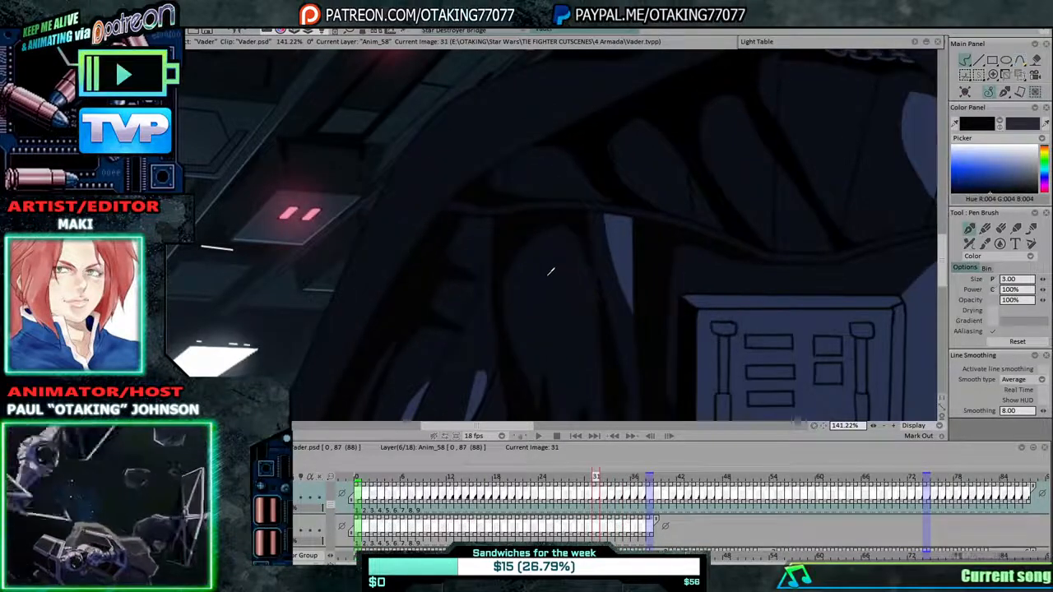
pyautogui.press('Left')
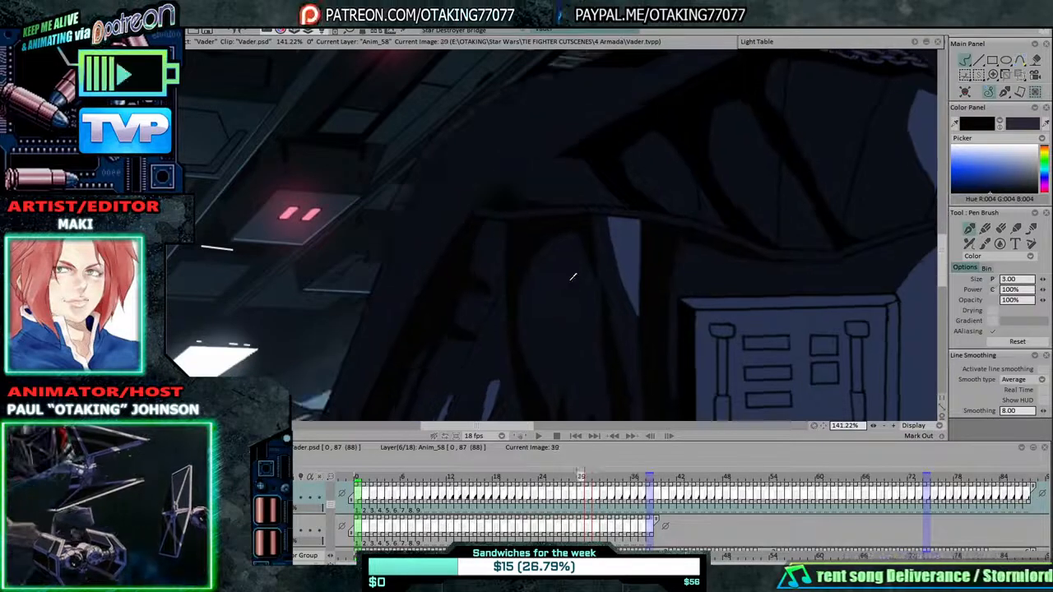
# Add small crease lines inside the central sleeve fold, starting again near frame 38 and going backward to frame 33.
pyautogui.press('Right')
pyautogui.press('Right')
pyautogui.press('Right')
pyautogui.press('Right')
pyautogui.press('Right')
pyautogui.press('Right')
pyautogui.press('Right')
pyautogui.press('Right')
pyautogui.press('Right')
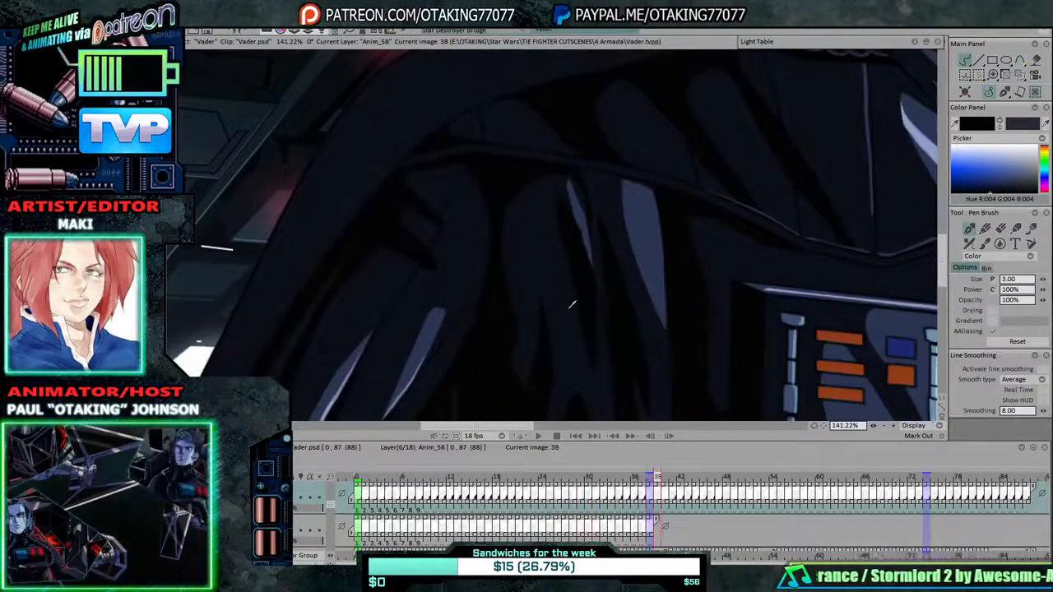
pyautogui.press('Left')
pyautogui.press('Right')
pyautogui.press('Left')
pyautogui.press('Left')
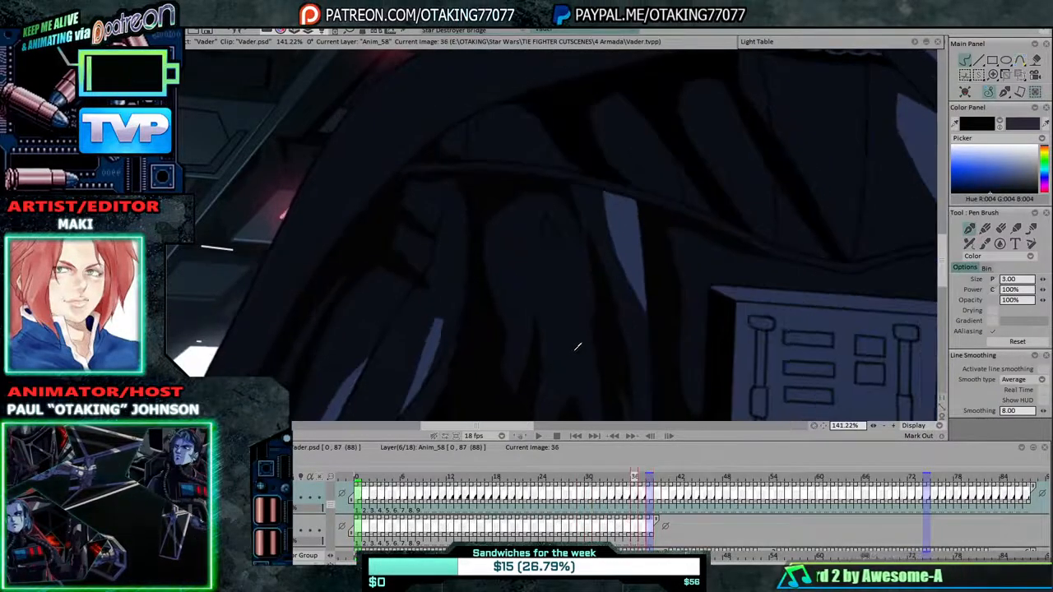
pyautogui.press('Left')
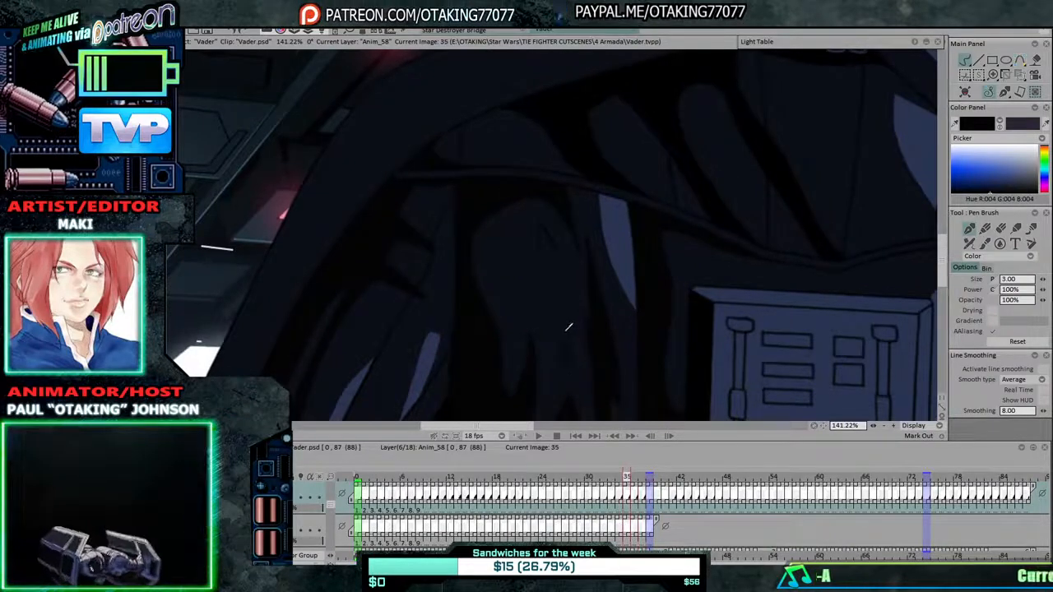
pyautogui.press('Left')
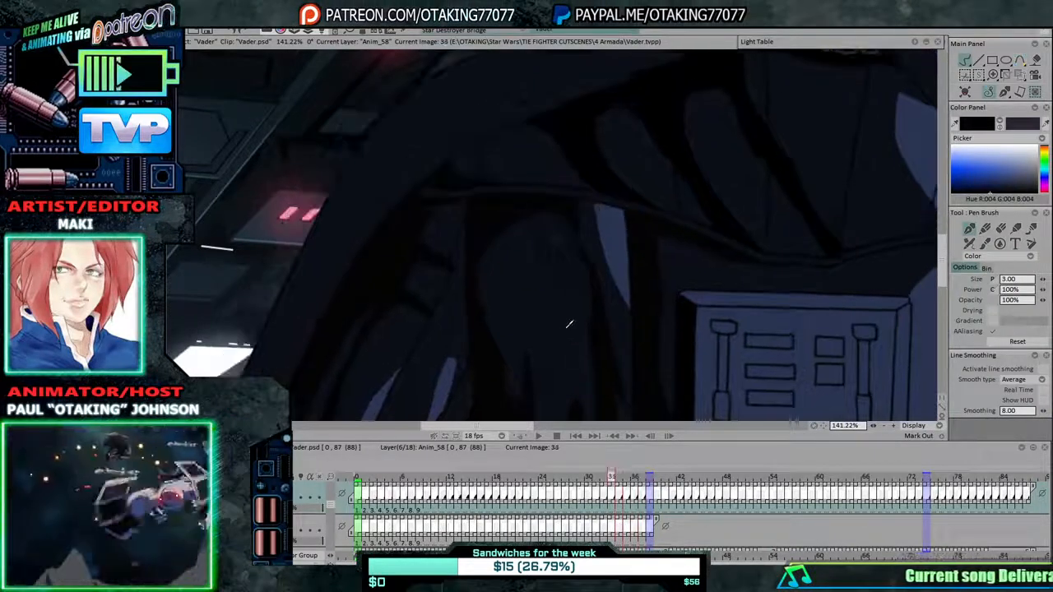
# Continue the small crease lines inside the central sleeve fold from frame 33 back to frame 26.
pyautogui.press('Left')
pyautogui.press('Left')
pyautogui.press('Left')
pyautogui.press('Left')
pyautogui.press('Left')
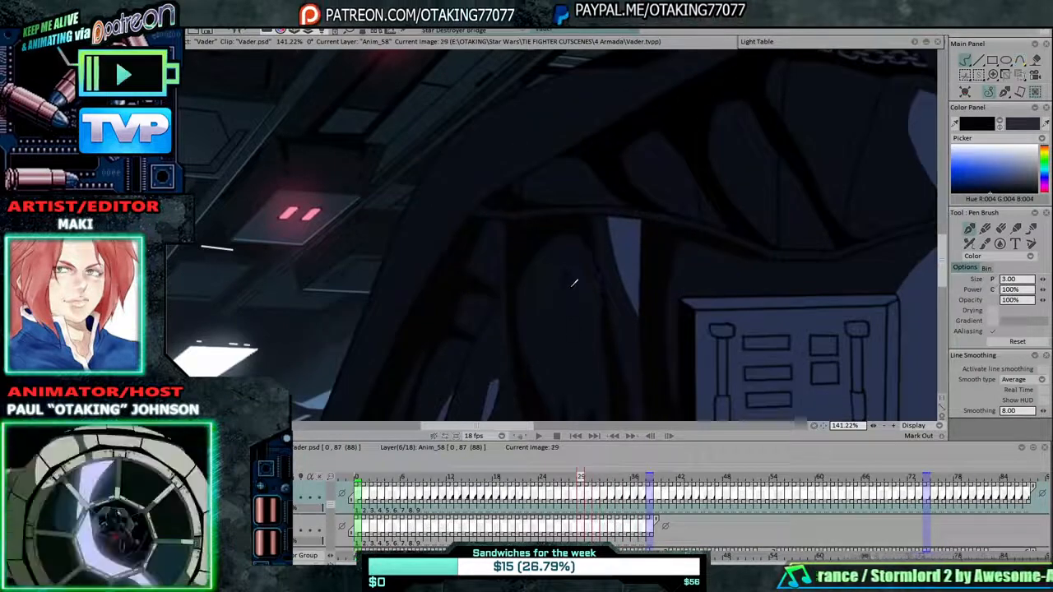
pyautogui.press('Left')
pyautogui.press('Left')
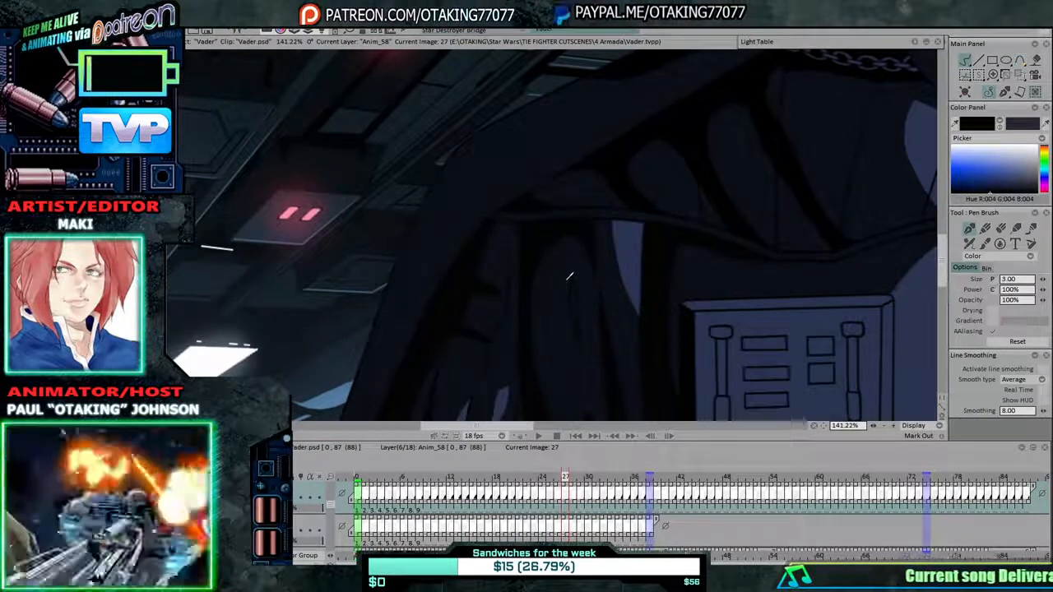
pyautogui.press('Left')
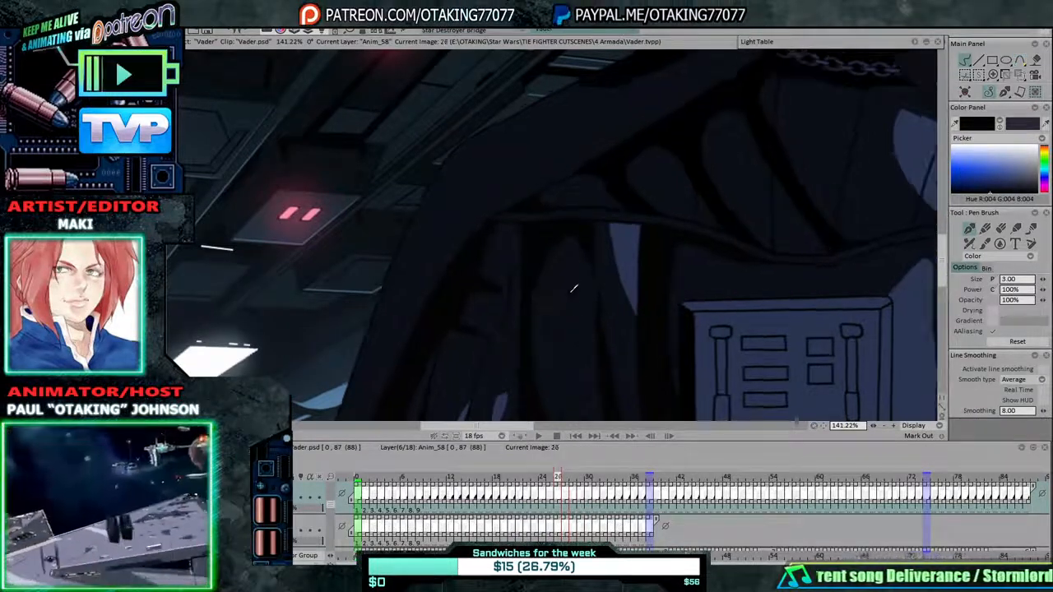
# Flip forward from frame 26 to frame 38 to check the central fold's crease lines in motion.
pyautogui.press('Right')
pyautogui.press('Right')
pyautogui.press('Right')
pyautogui.press('Right')
pyautogui.press('Right')
pyautogui.press('Right')
pyautogui.press('Right')
pyautogui.press('Right')
pyautogui.press('Right')
pyautogui.press('Right')
pyautogui.press('Right')
pyautogui.press('Right')
pyautogui.press('Right')
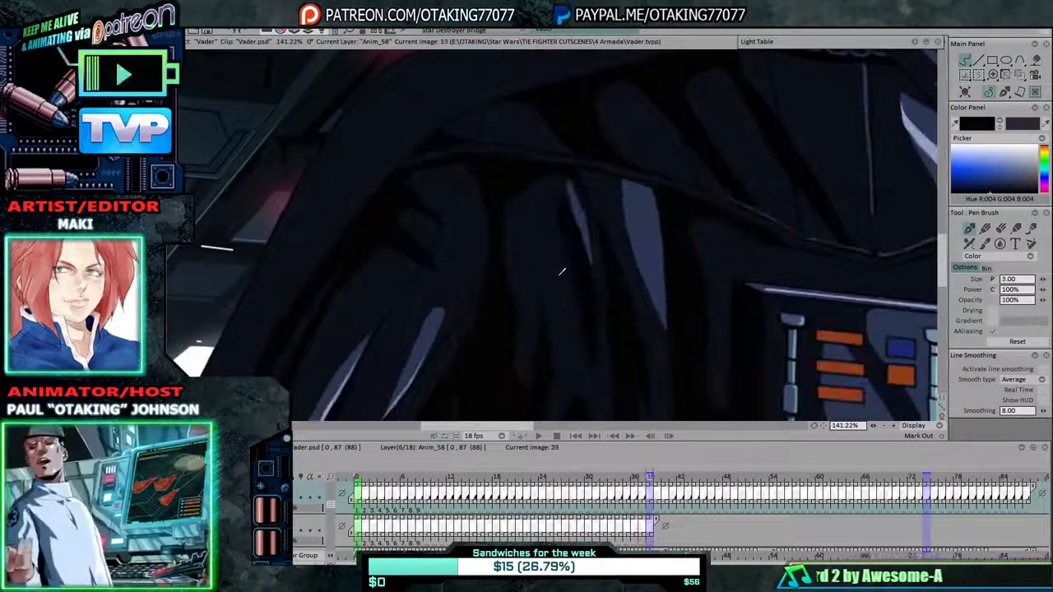
# Extend the crease lines inside the central sleeve fold with the size 3.00 Pen Brush, going backward from frame 37 to frame 30.
pyautogui.press('Left')
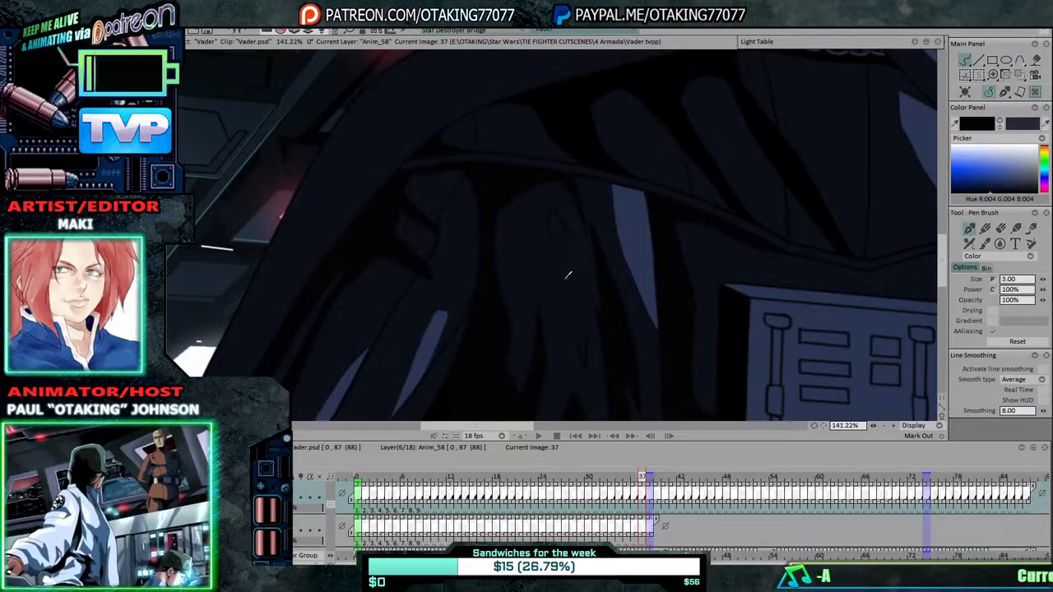
pyautogui.press('Right')
pyautogui.press('Left')
pyautogui.press('Left')
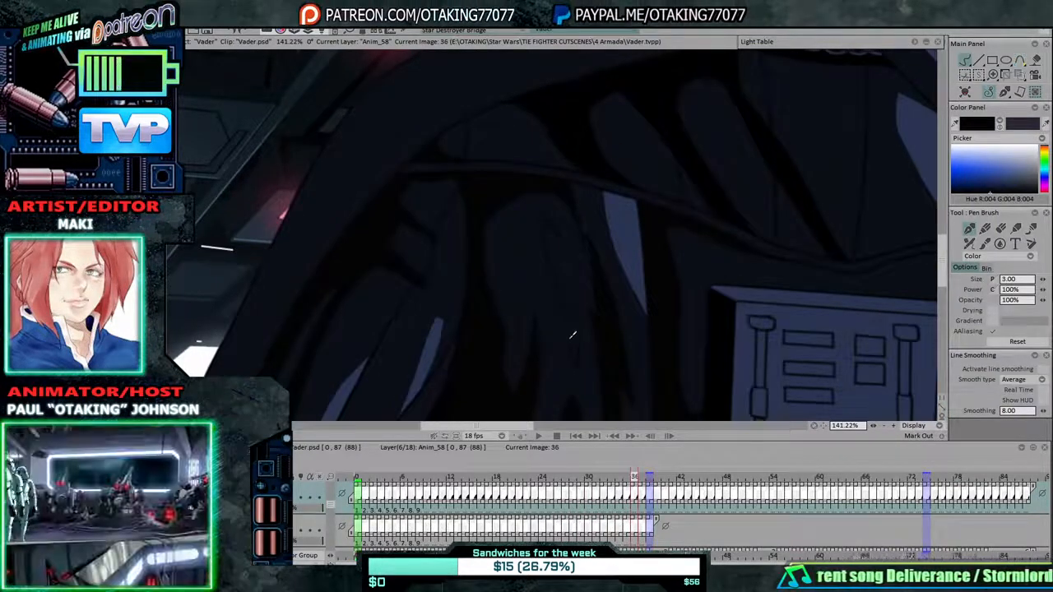
pyautogui.press('Left')
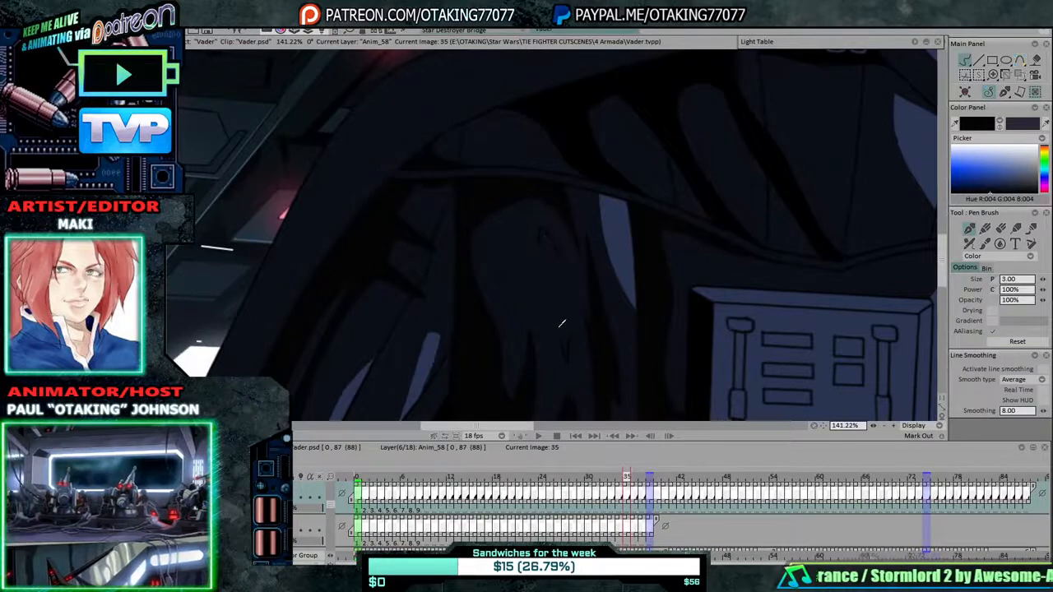
pyautogui.press('Left')
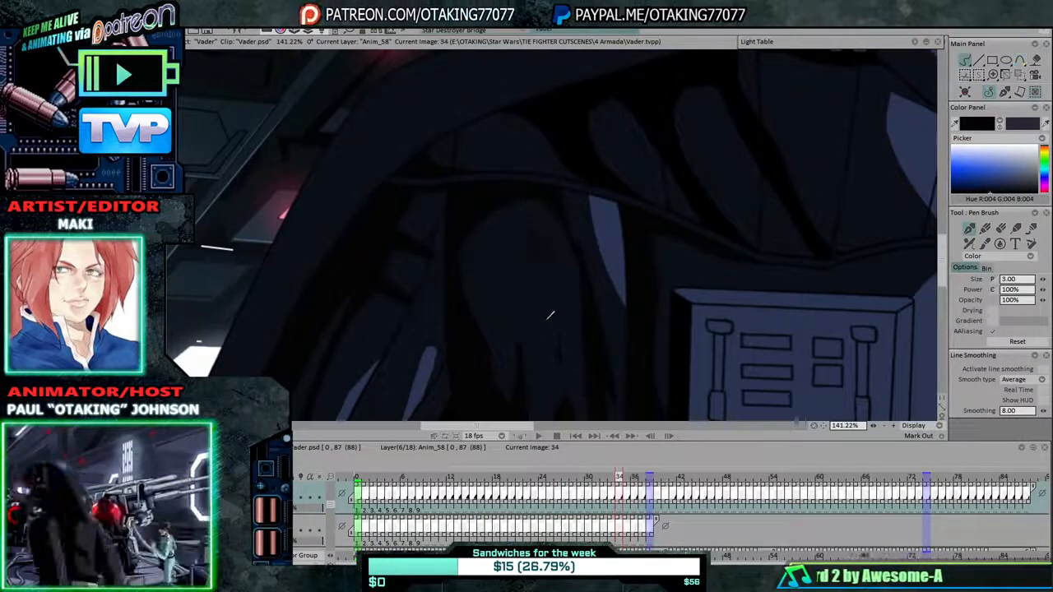
pyautogui.press('Left')
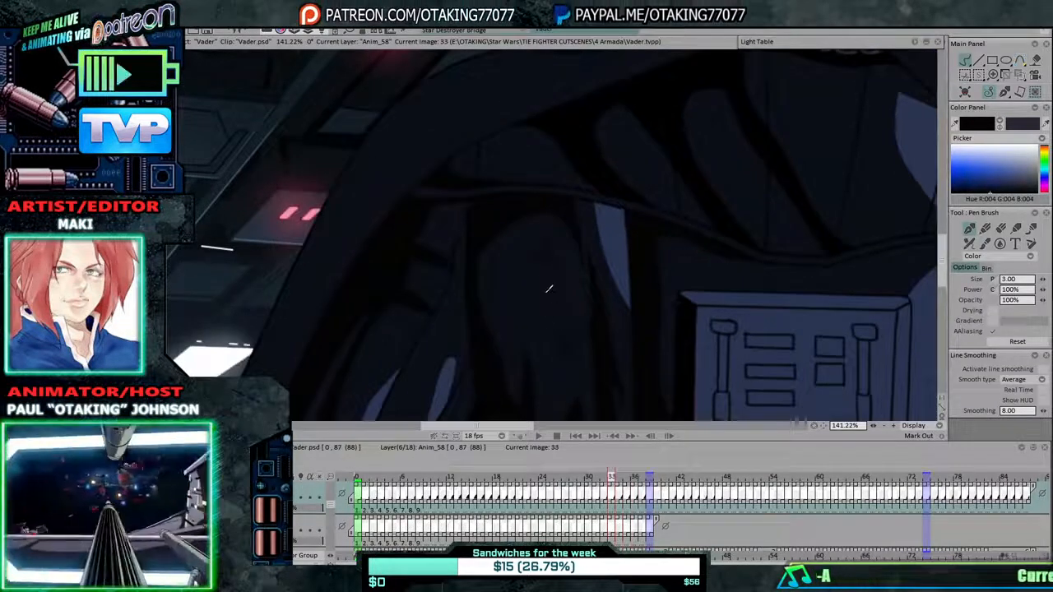
pyautogui.press('Left')
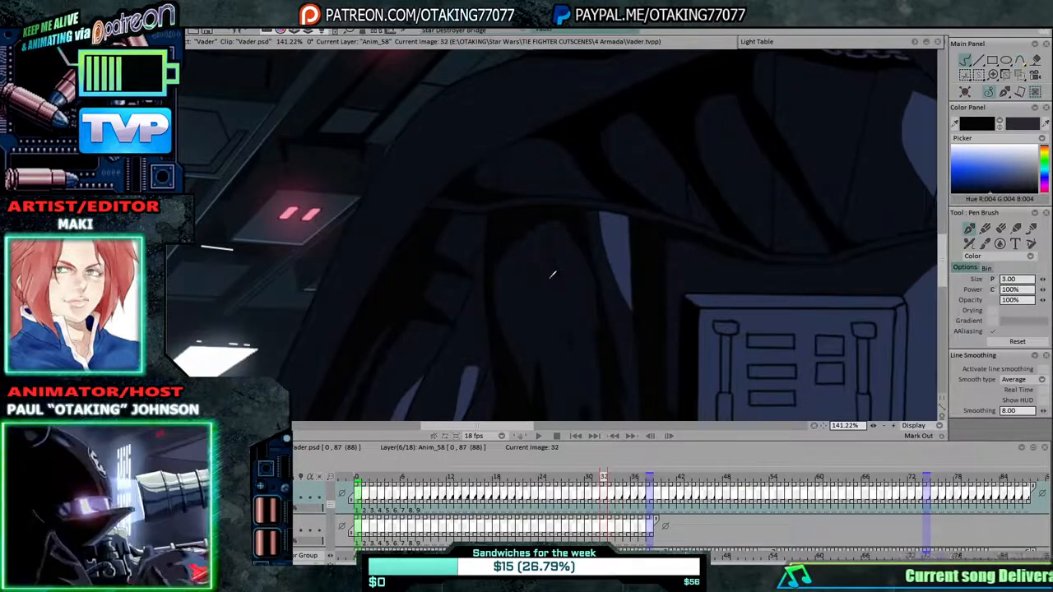
pyautogui.press('Left')
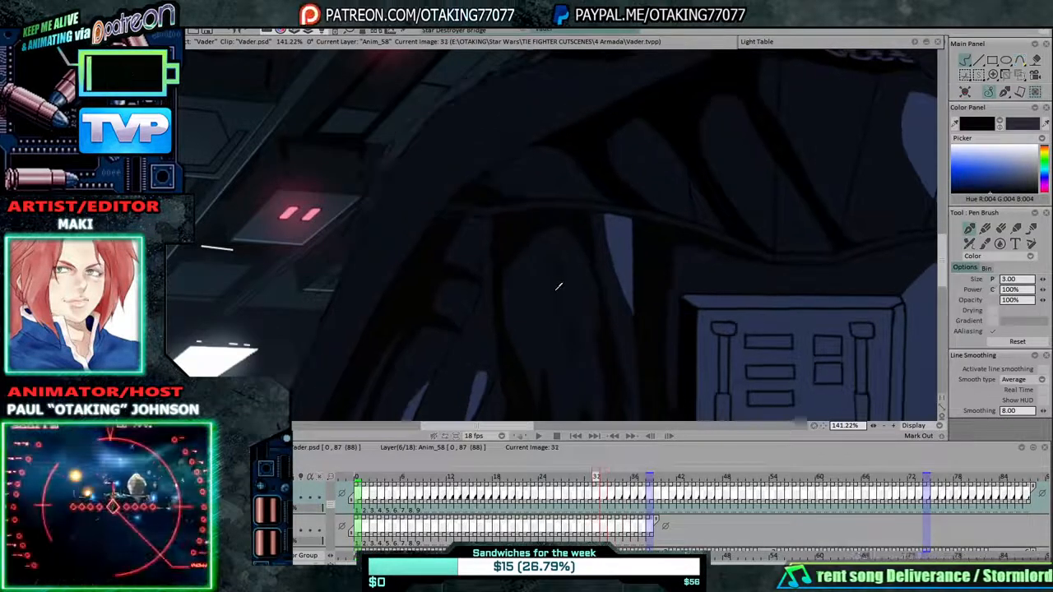
pyautogui.press('Left')
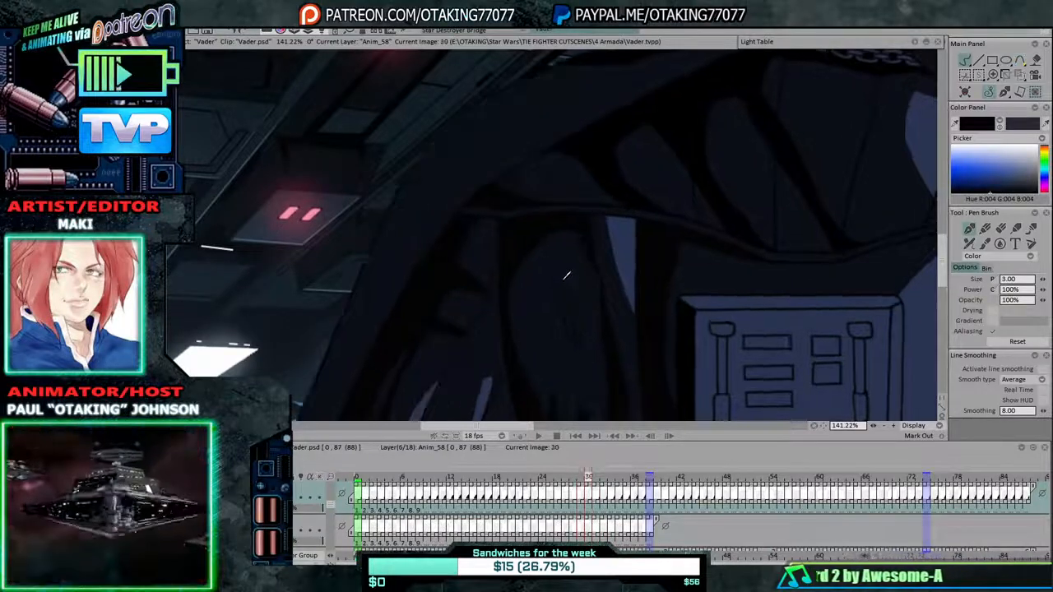
# Flip forward to frame 38 to review the extended crease lines, and save the project.
pyautogui.press('Right')
pyautogui.press('Right')
pyautogui.press('Right')
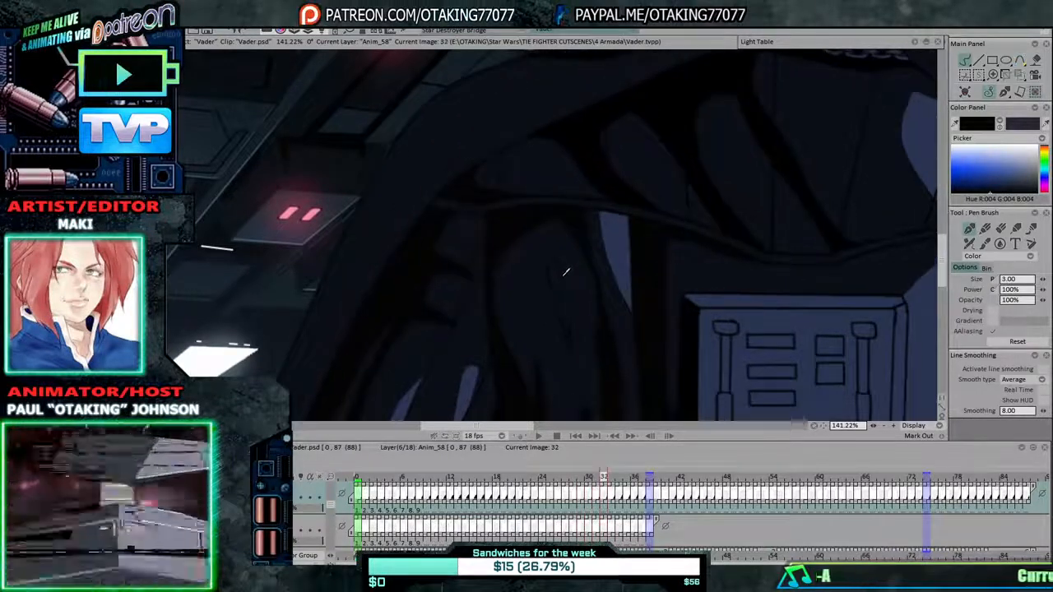
pyautogui.press('Right')
pyautogui.press('Right')
pyautogui.press('Right')
pyautogui.press('Right')
pyautogui.hotkey('ctrl', 's')
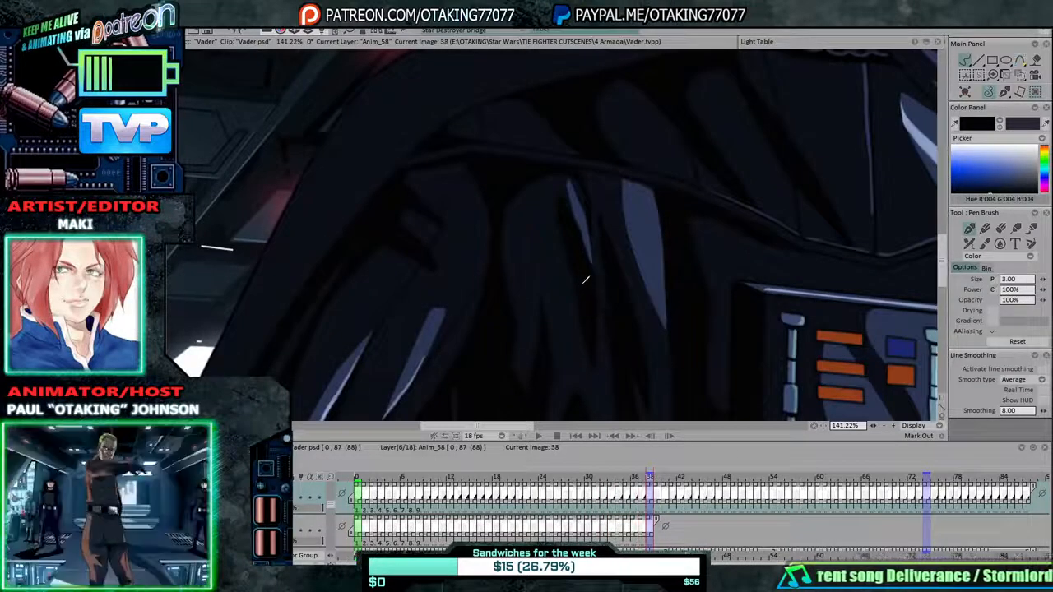
# Draw the remaining outline of the crease shadow inside the central sleeve fold, going backward from frame 37 to frame 26.
pyautogui.press('Left')
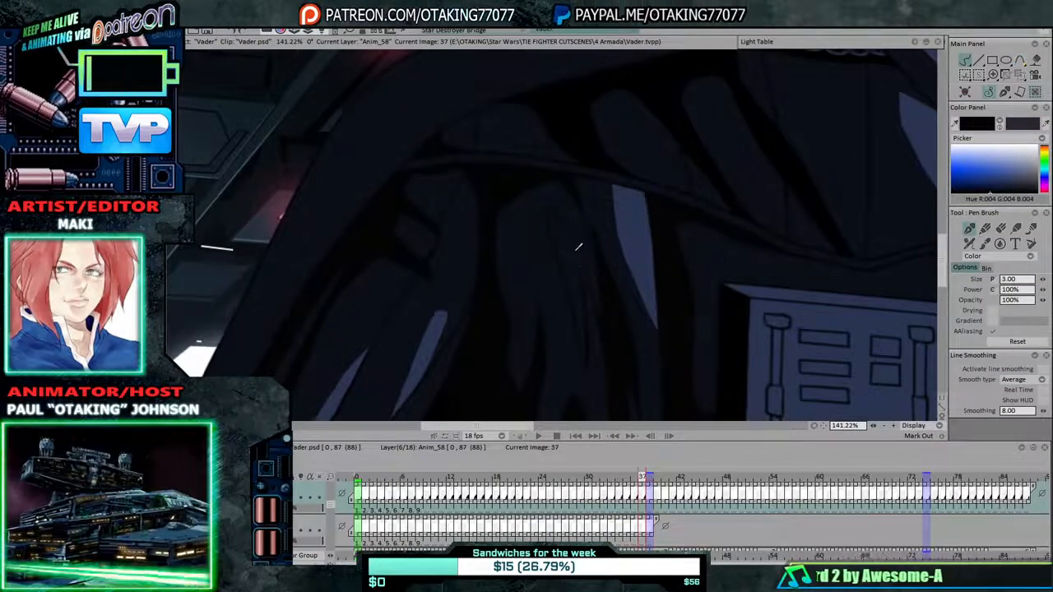
pyautogui.press('Left')
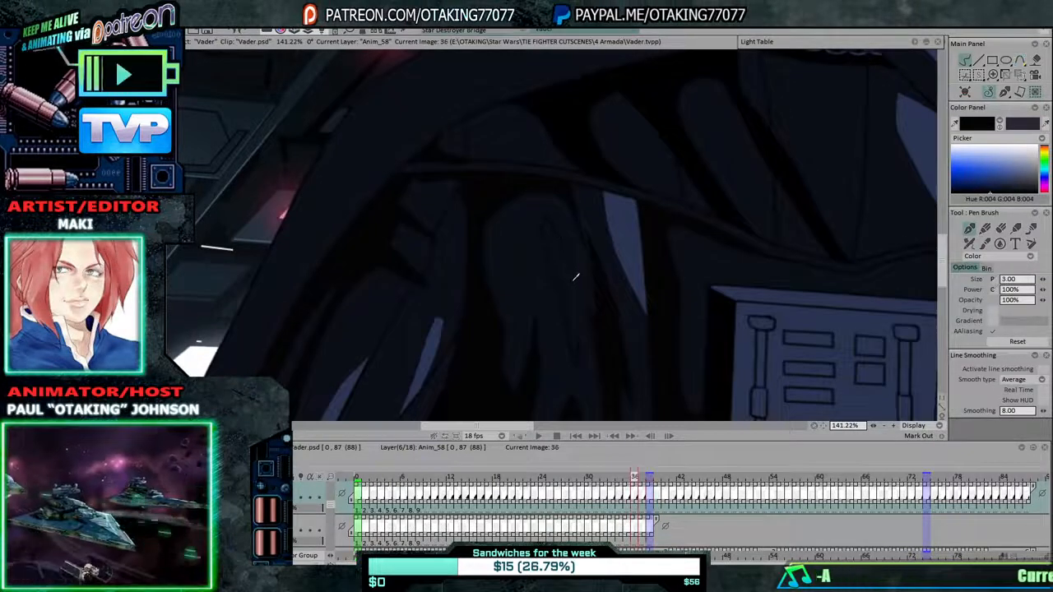
pyautogui.press('Left')
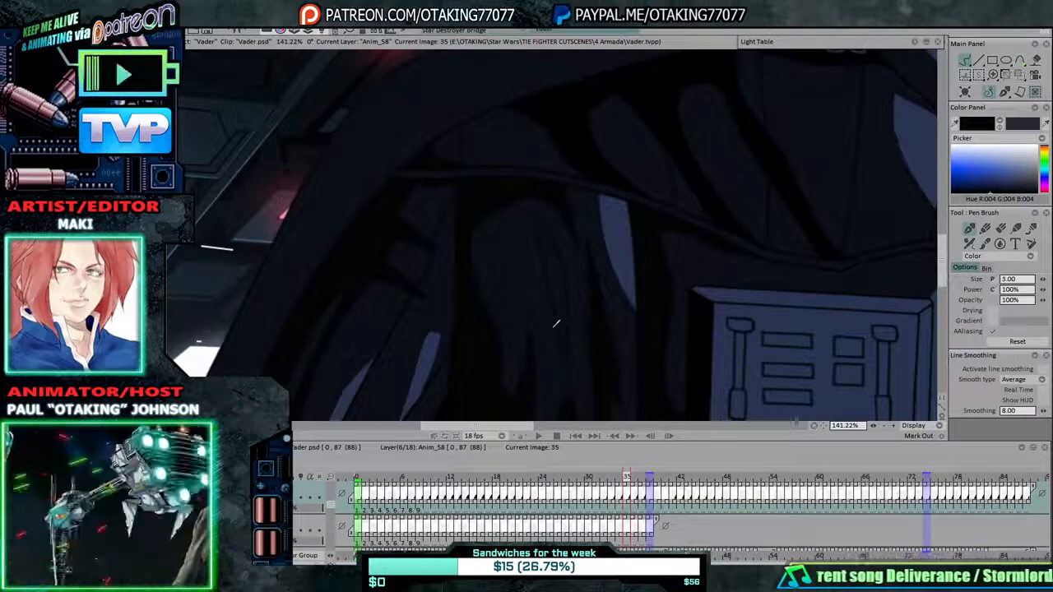
pyautogui.press('Left')
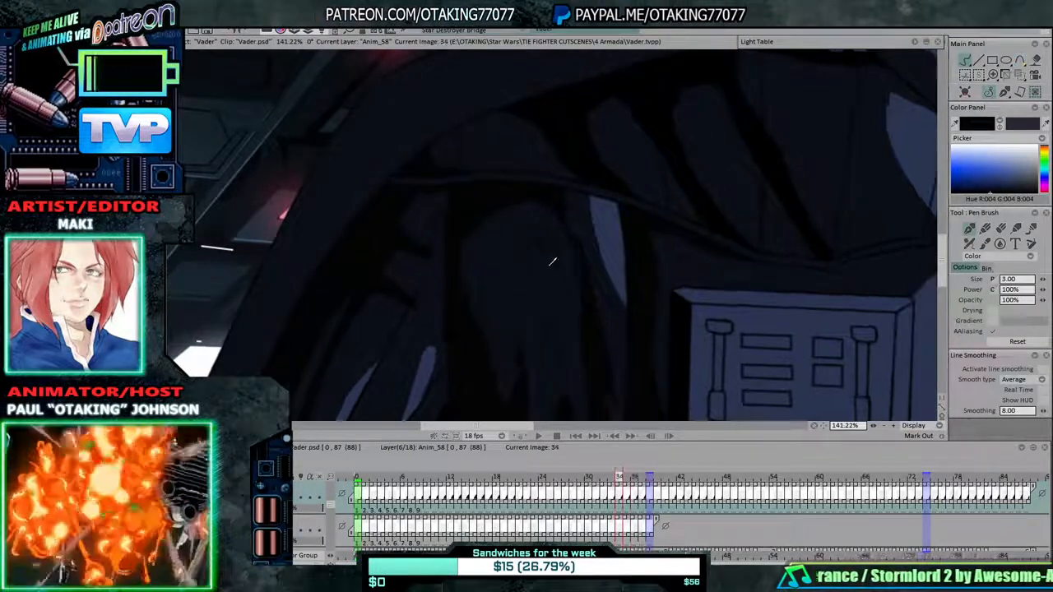
pyautogui.press('Left')
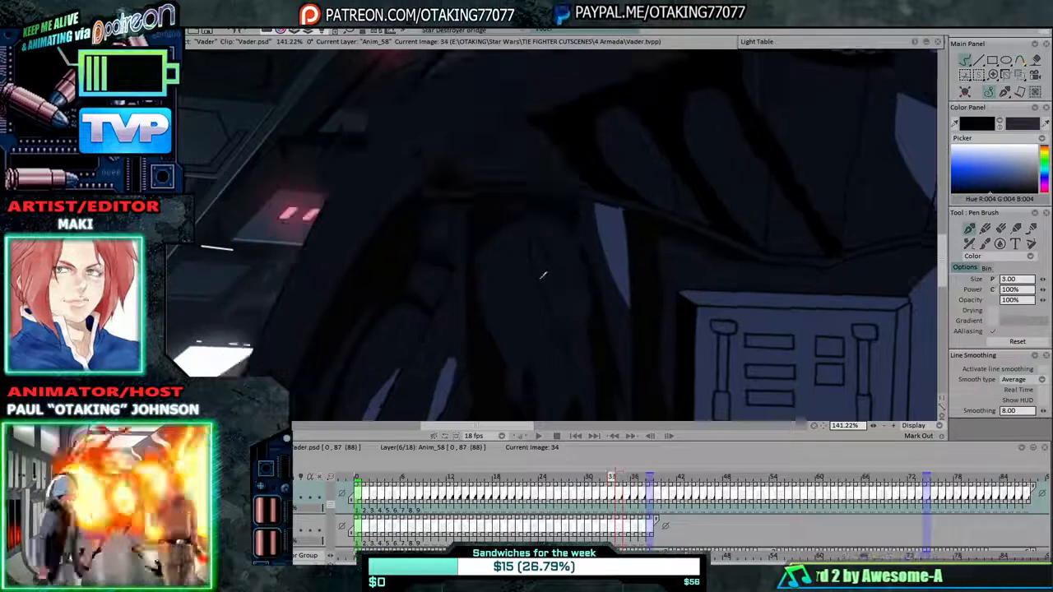
pyautogui.press('Left')
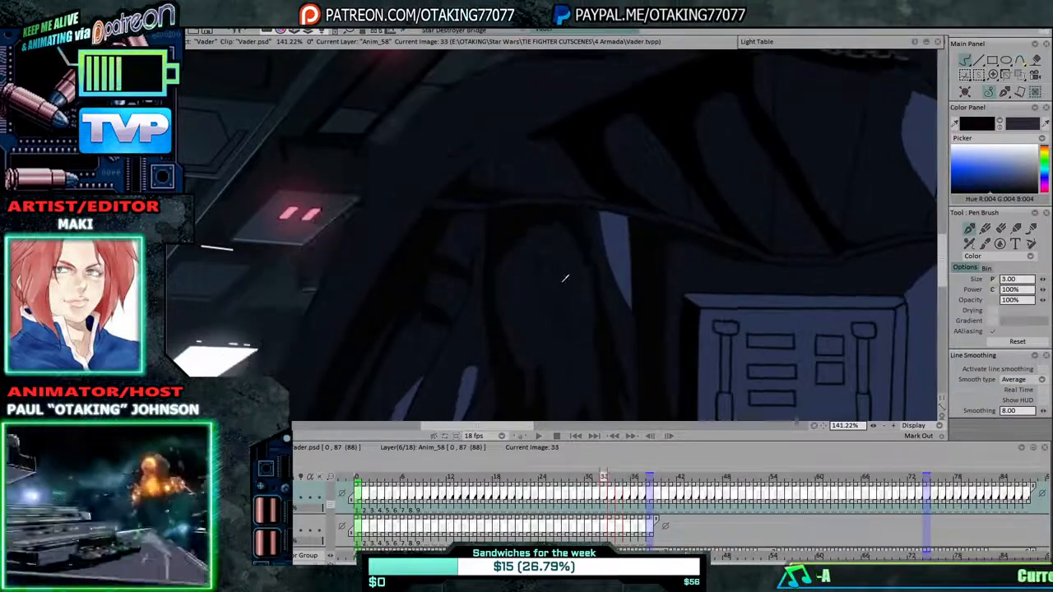
pyautogui.press('Left')
pyautogui.press('Left')
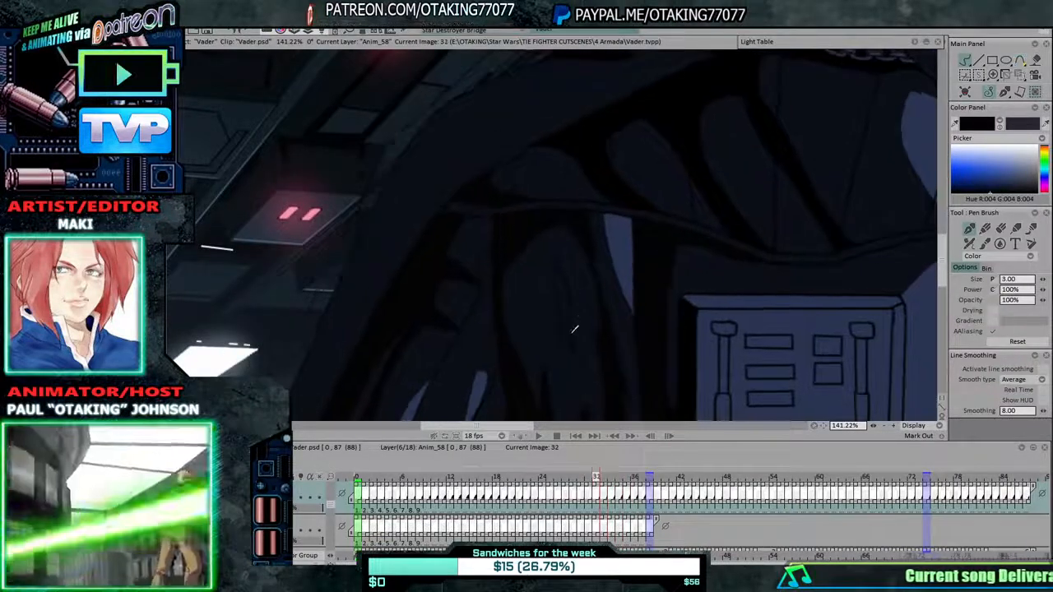
pyautogui.press('Left')
pyautogui.press('Left')
pyautogui.press('Left')
pyautogui.press('Left')
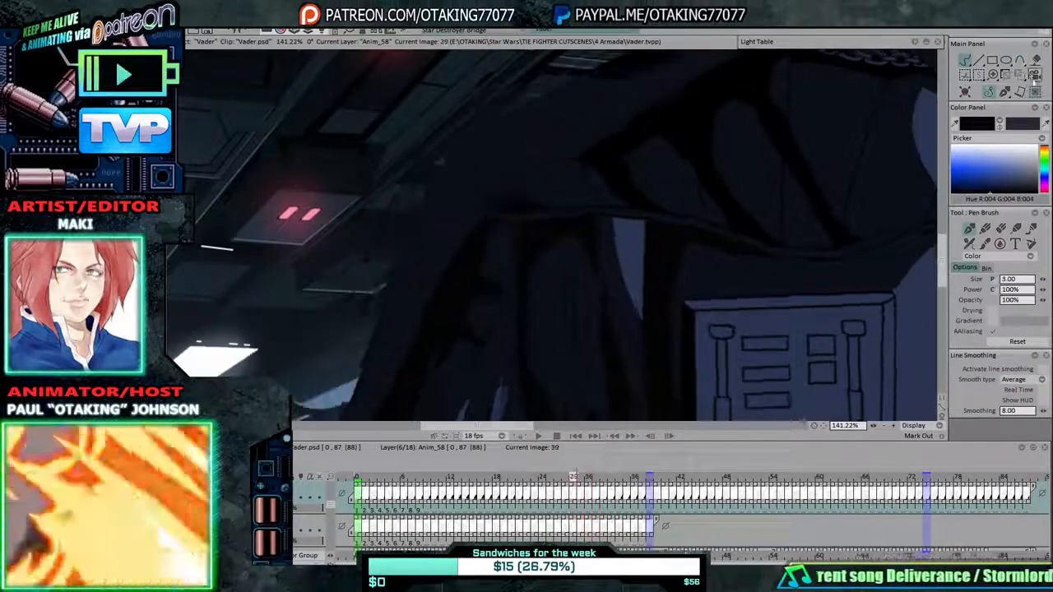
# Fill the outlined crease shadow inside the central sleeve fold with black using the Paint bucket, going forward from frame 26.
pyautogui.click(1035, 61)
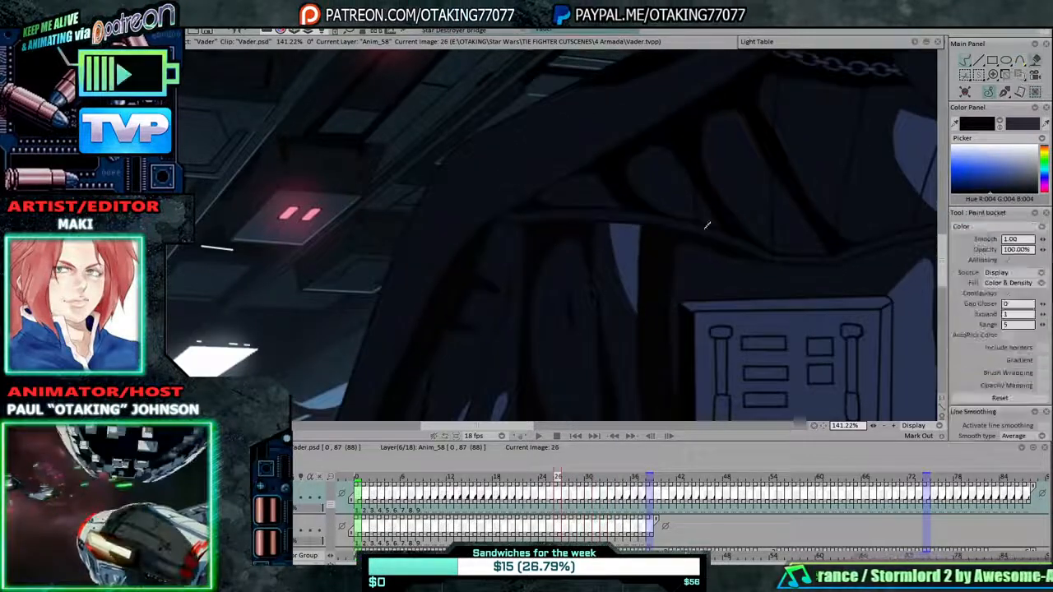
pyautogui.press('Right')
pyautogui.press('Right')
pyautogui.press('Right')
pyautogui.press('Right')
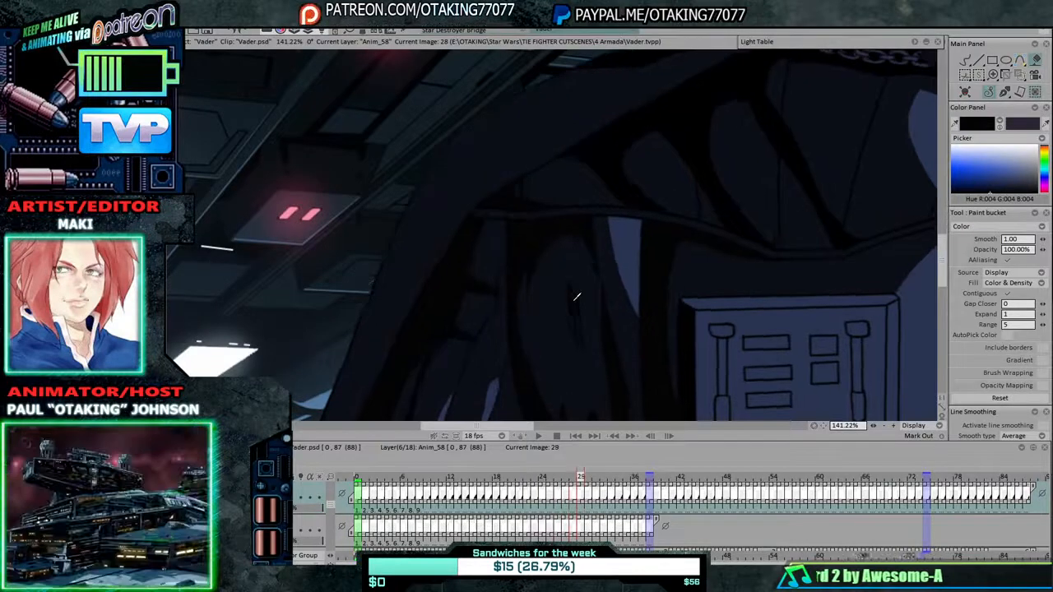
pyautogui.press('Right')
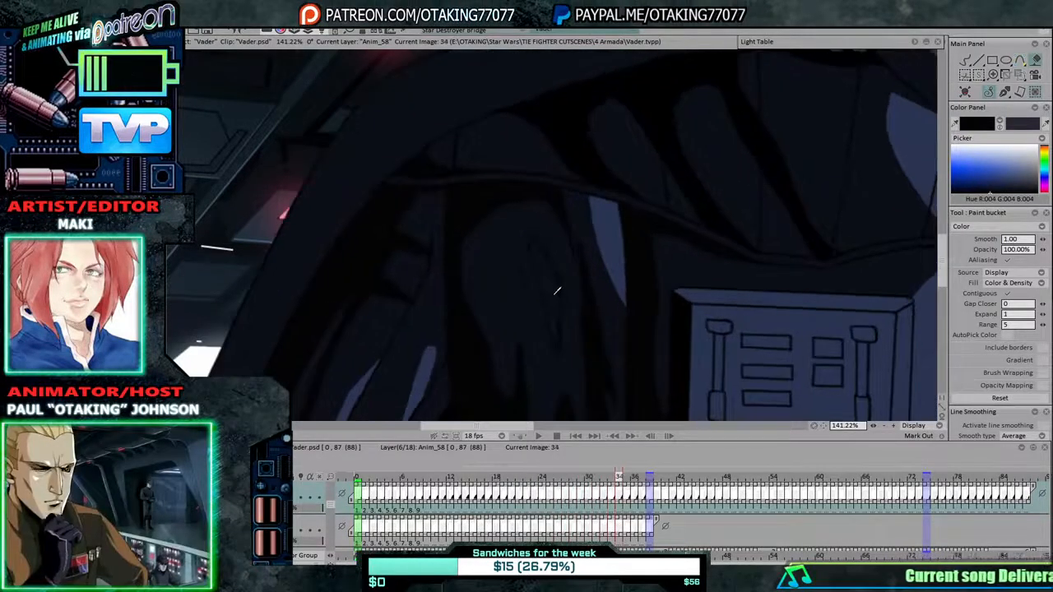
pyautogui.press('Right')
pyautogui.press('Right')
pyautogui.press('Right')
pyautogui.press('Right')
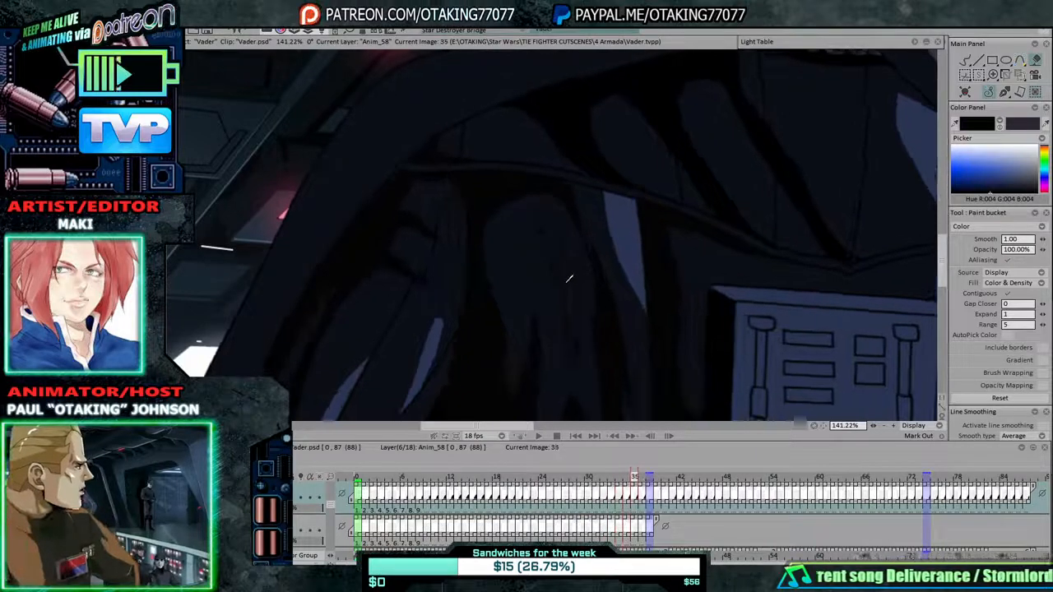
pyautogui.press('Right')
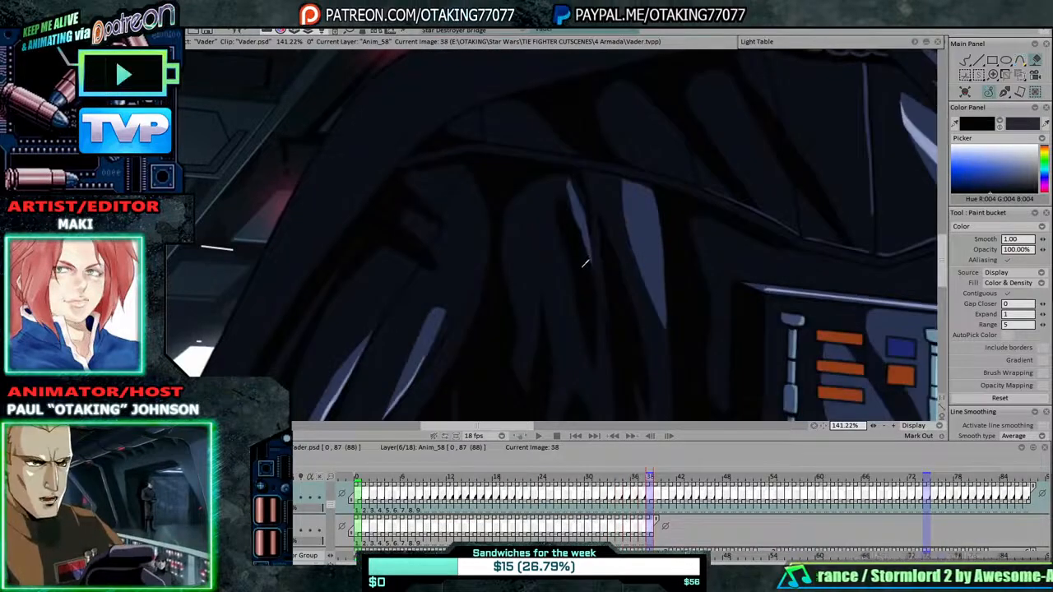
# Compare the filled crease shadow around frames 37 and 38, and sample the blue highlight colour (R 041, G 052, B 082) from frame 38.
pyautogui.press('Left')
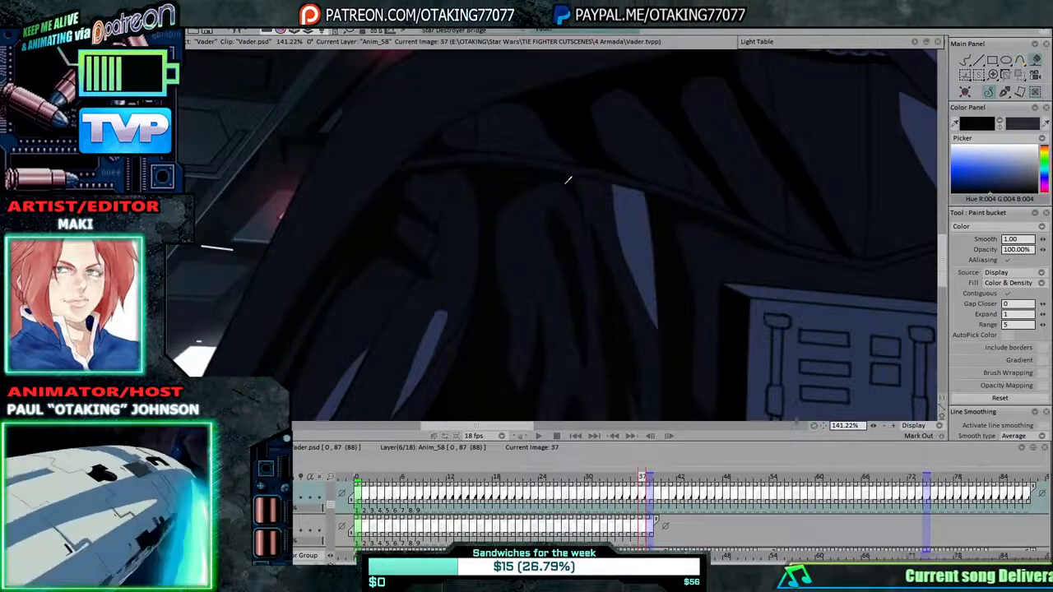
pyautogui.press('Right')
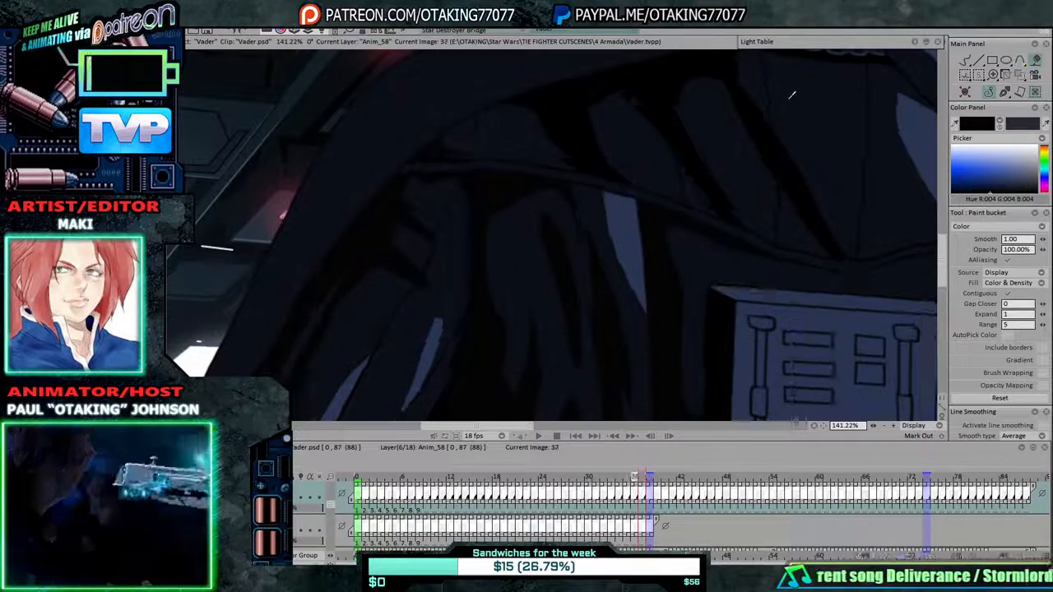
pyautogui.press('Left')
pyautogui.press('Right')
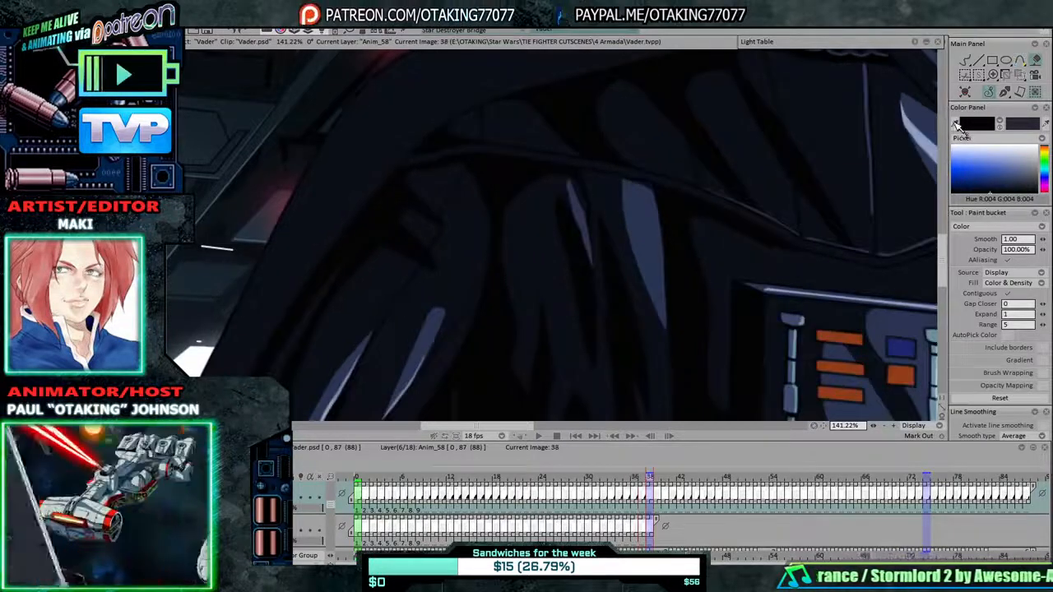
pyautogui.click(956, 124)
pyautogui.click(749, 162)
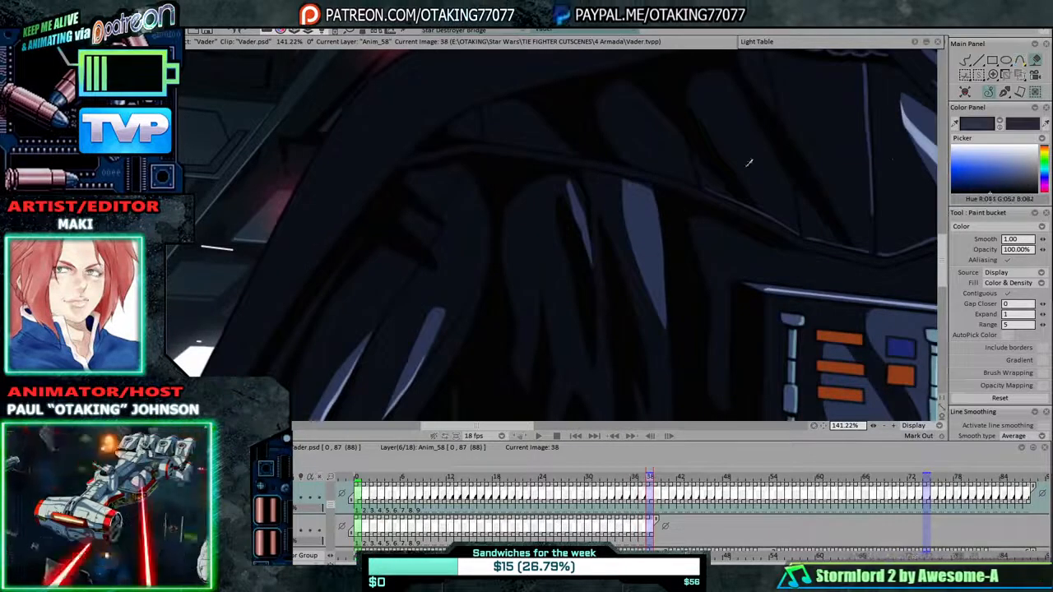
# Draw the thin blue highlight beside the central fold's crease shadow on frame 37 with the size 3.00 Pen Brush, comparing it with neighbouring frames.
pyautogui.click(964, 60)
pyautogui.press('Left')
pyautogui.press('Left')
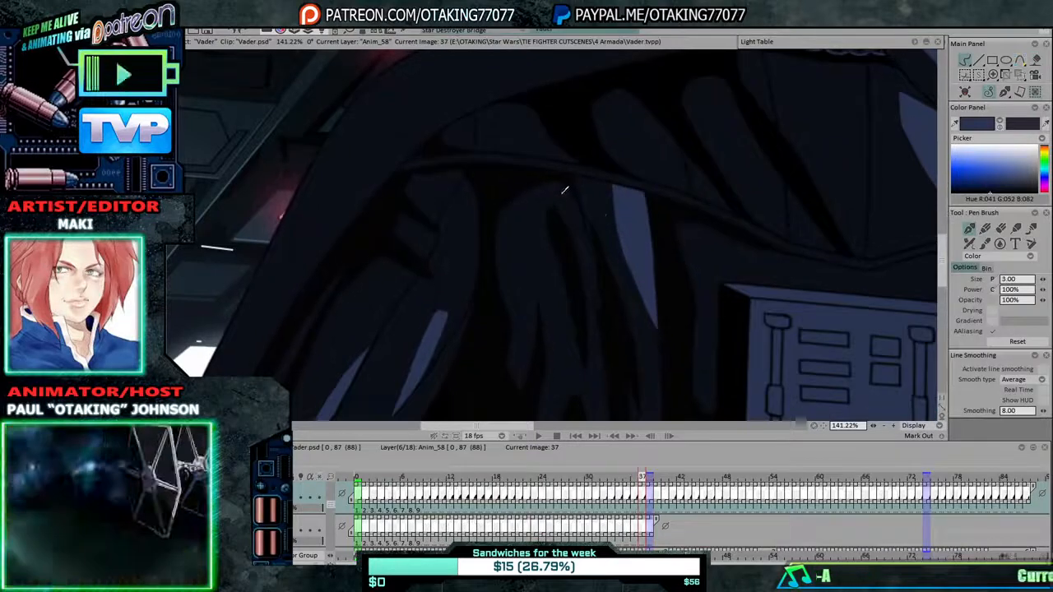
pyautogui.moveTo(564, 194); pyautogui.dragTo(578, 255)
pyautogui.moveTo(578, 255); pyautogui.dragTo(563, 197)
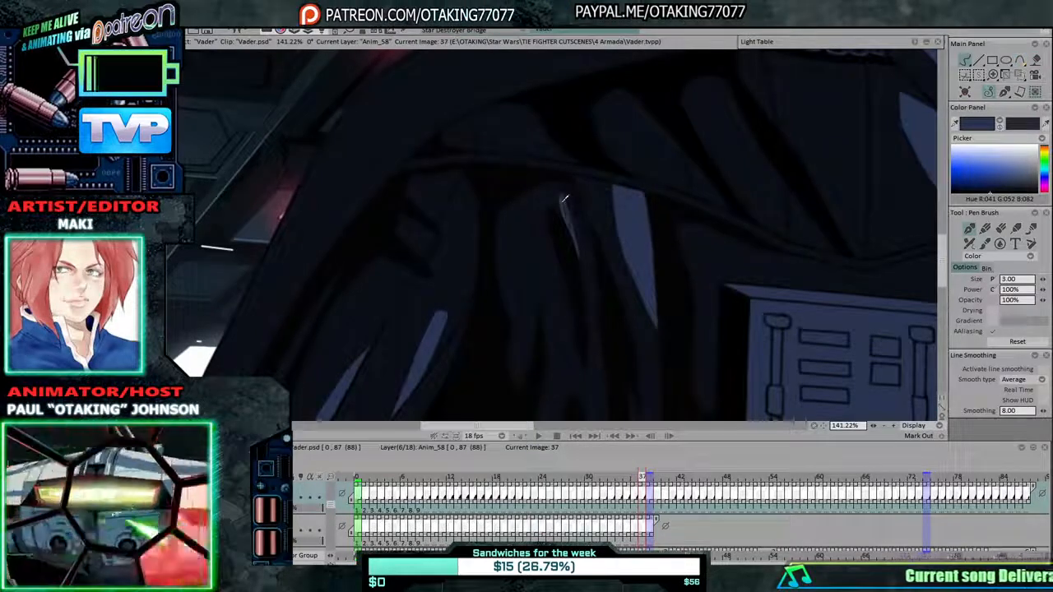
pyautogui.press('Right')
pyautogui.press('Left')
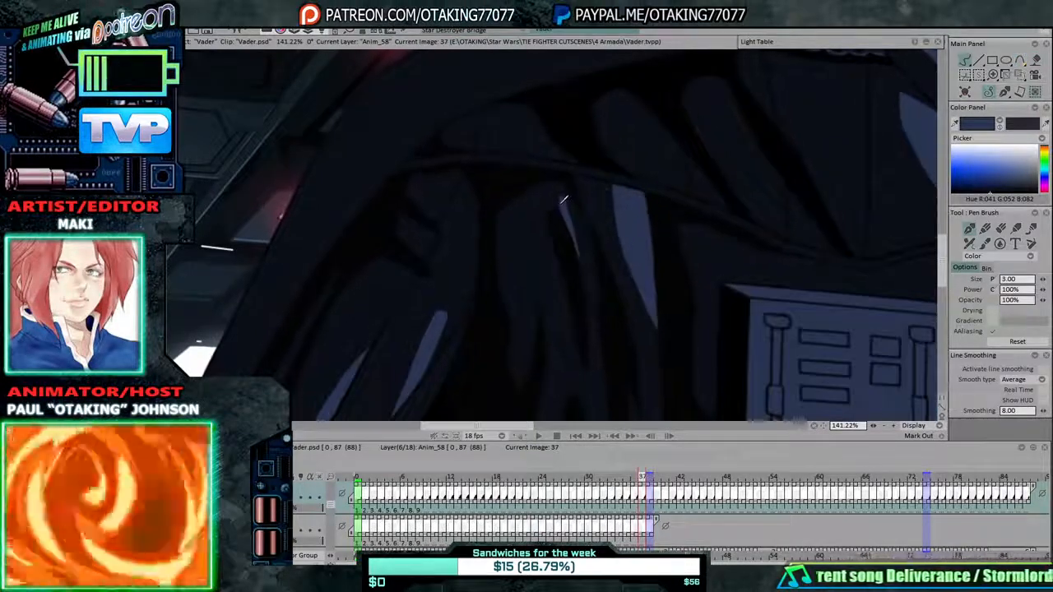
pyautogui.press('Left')
pyautogui.press('Right')
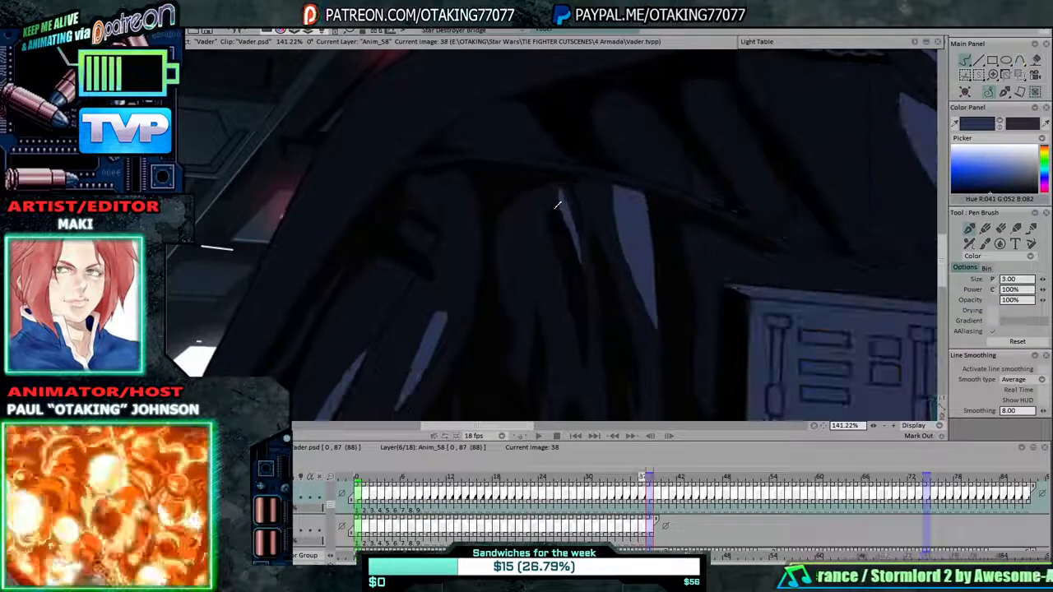
# Draw the thin blue highlight beside the central fold's crease shadow on each frame, going backward from frame 36 to frame 29.
pyautogui.press('Left')
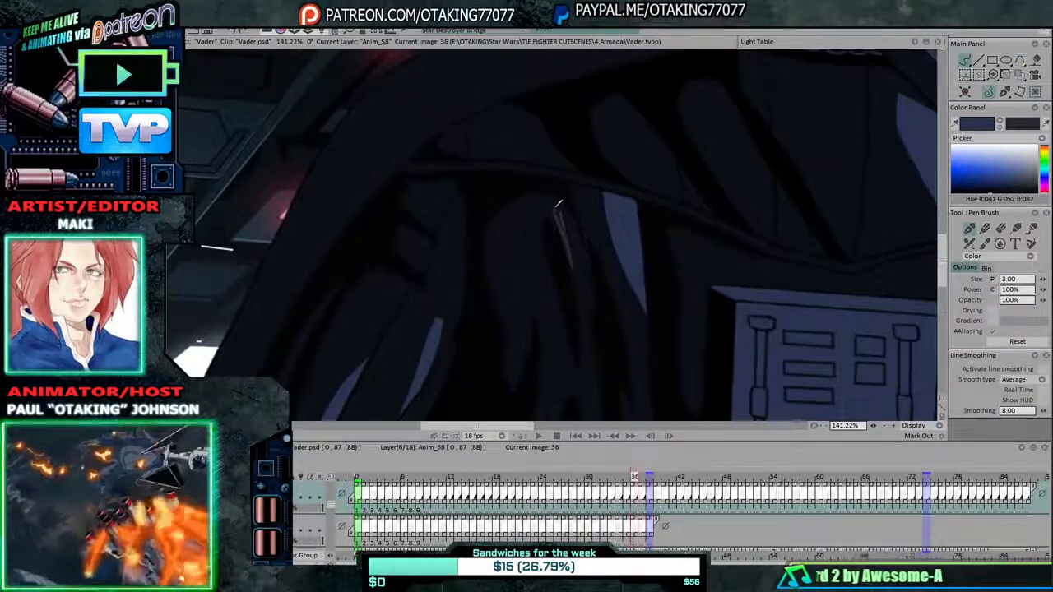
pyautogui.press('Left')
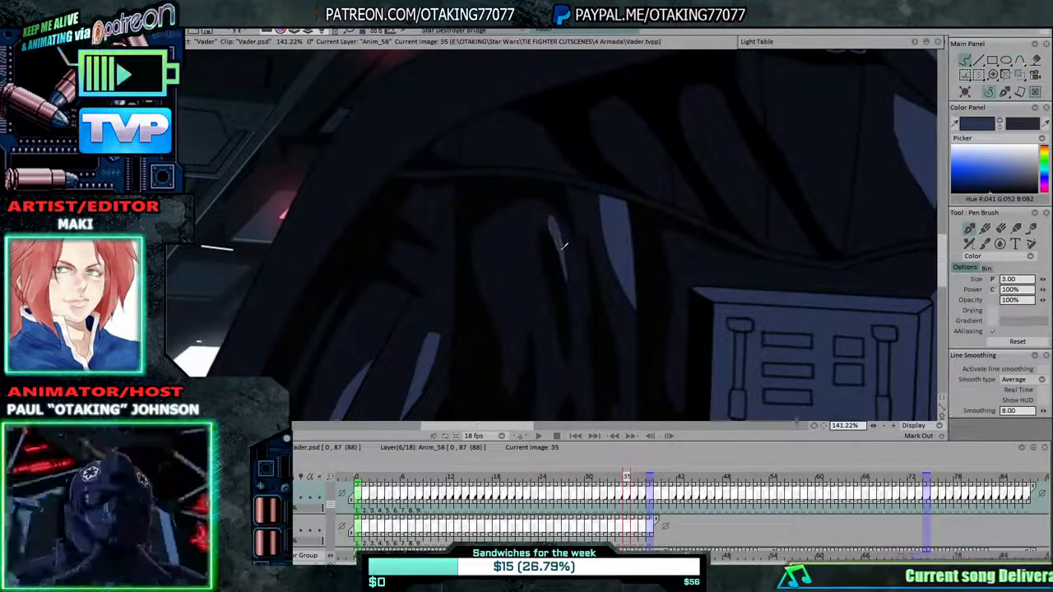
pyautogui.press('Left')
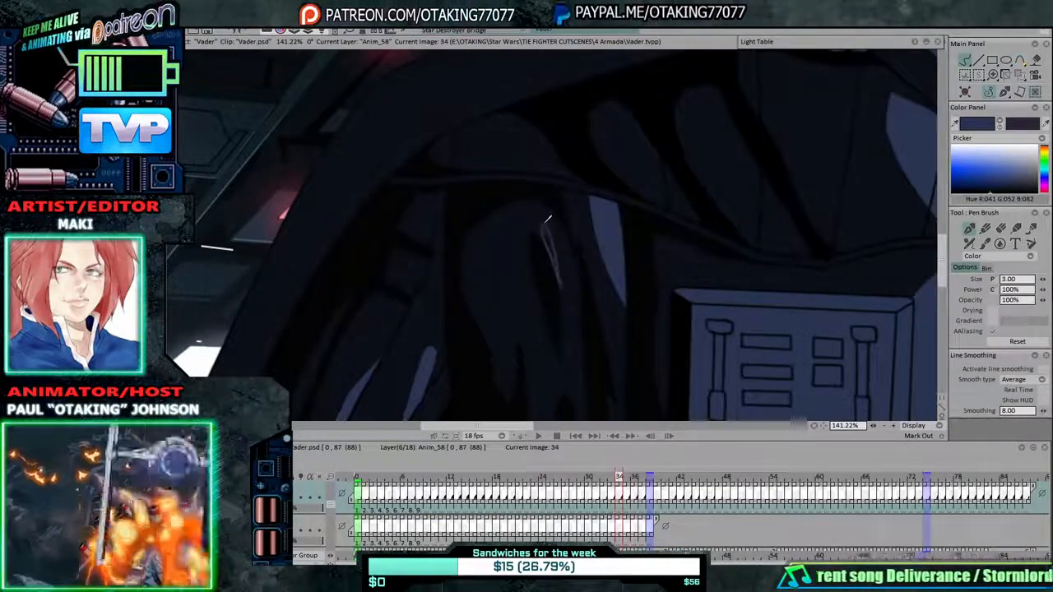
pyautogui.press('Left')
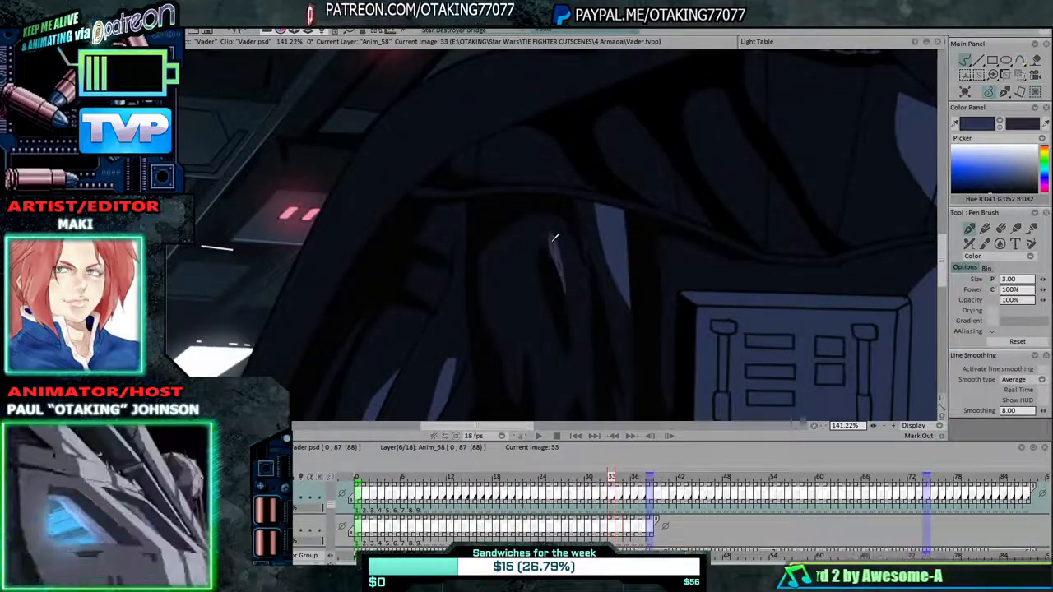
pyautogui.press('Left')
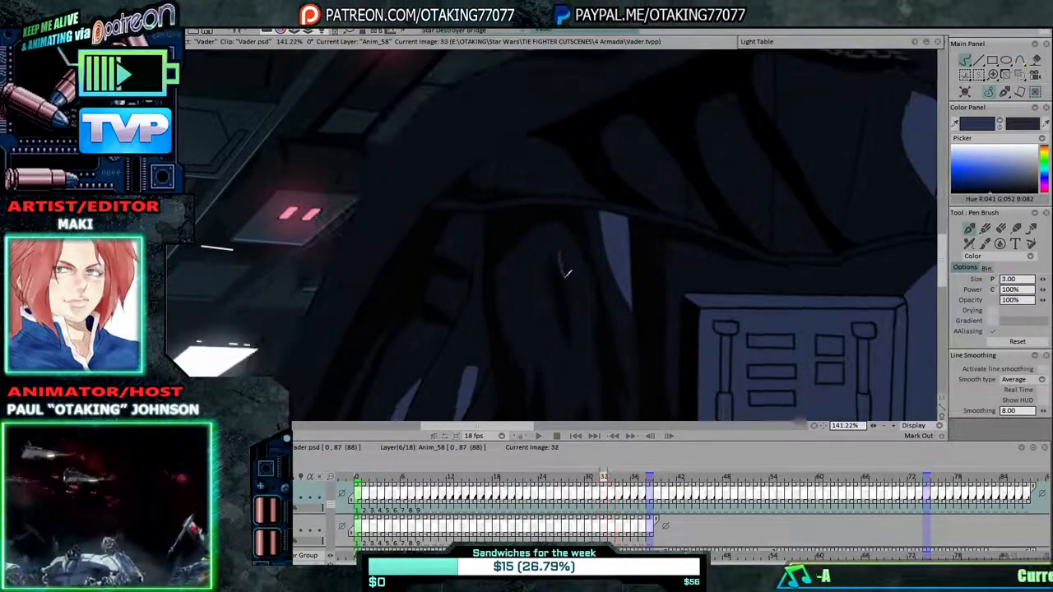
pyautogui.press('Left')
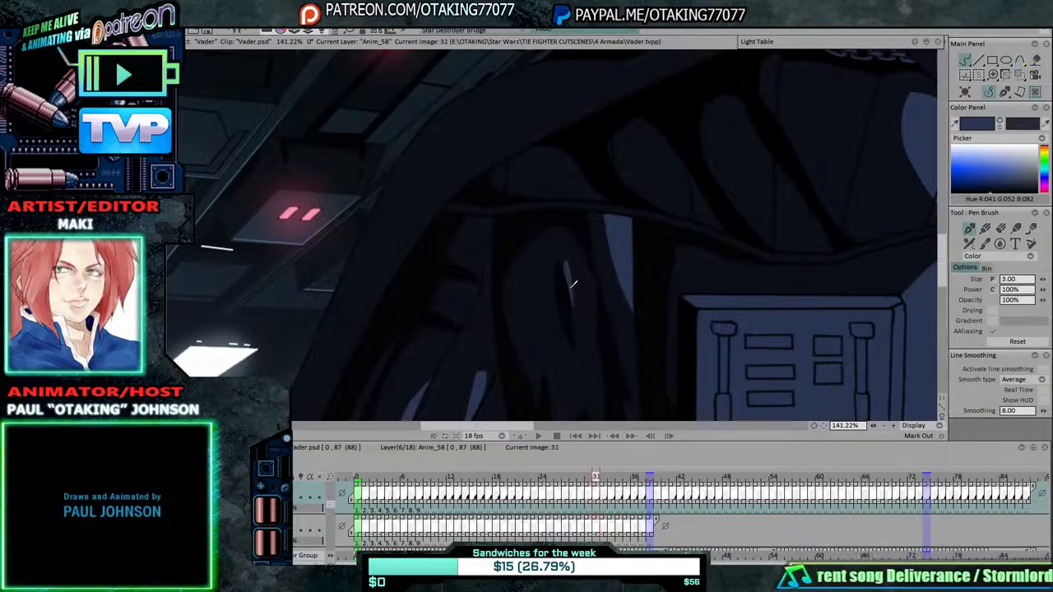
pyautogui.press('Left')
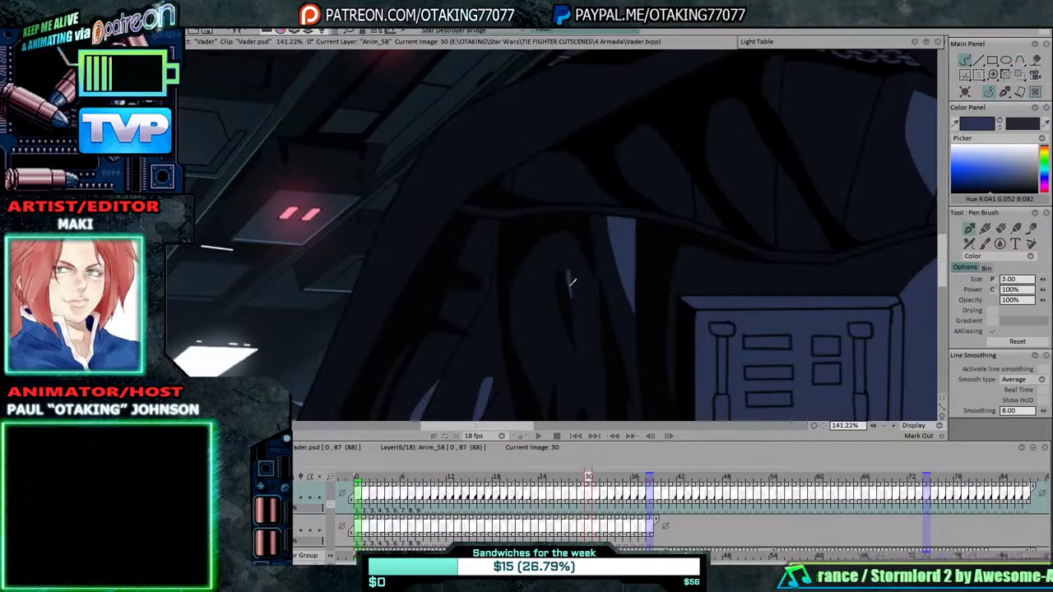
pyautogui.press('Left')
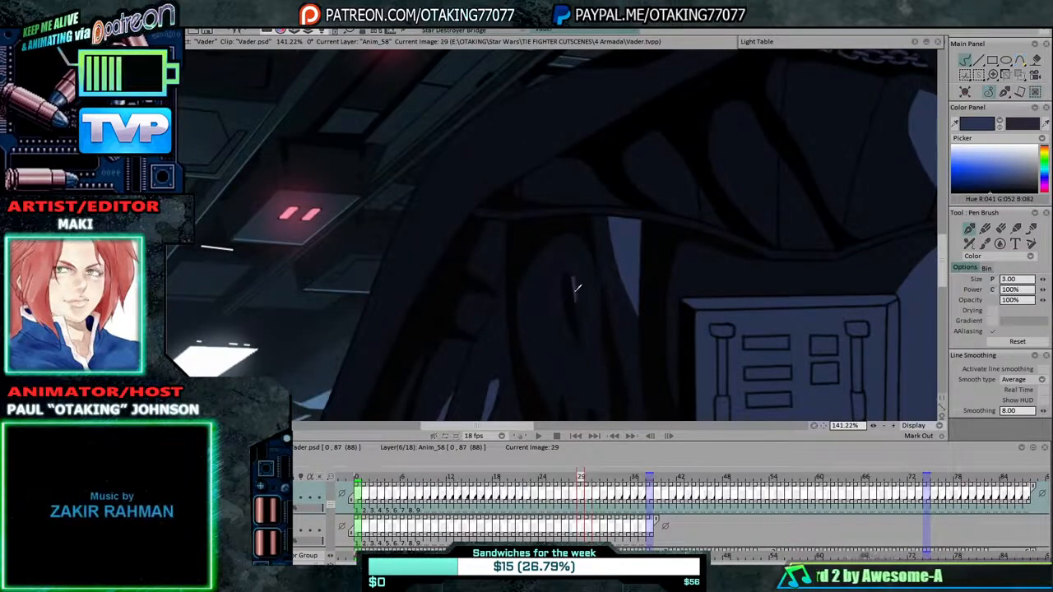
# Review the central fold's new blue highlight frame by frame, going forward to frame 38.
pyautogui.press('Right')
pyautogui.press('Right')
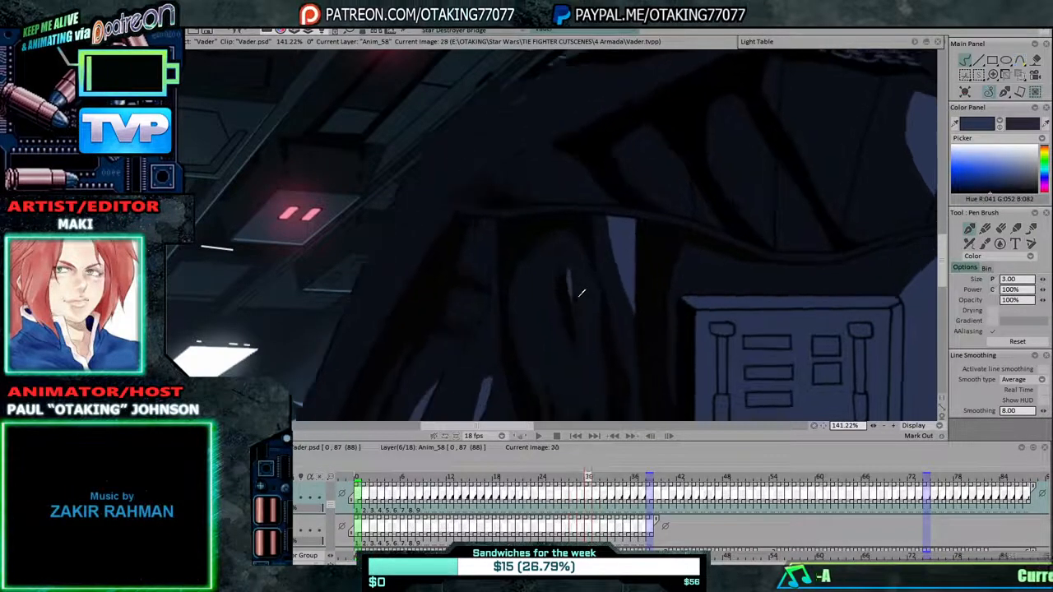
pyautogui.press('Right')
pyautogui.press('Right')
pyautogui.press('Right')
pyautogui.press('Right')
pyautogui.press('Right')
pyautogui.press('Right')
pyautogui.press('Right')
pyautogui.press('Right')
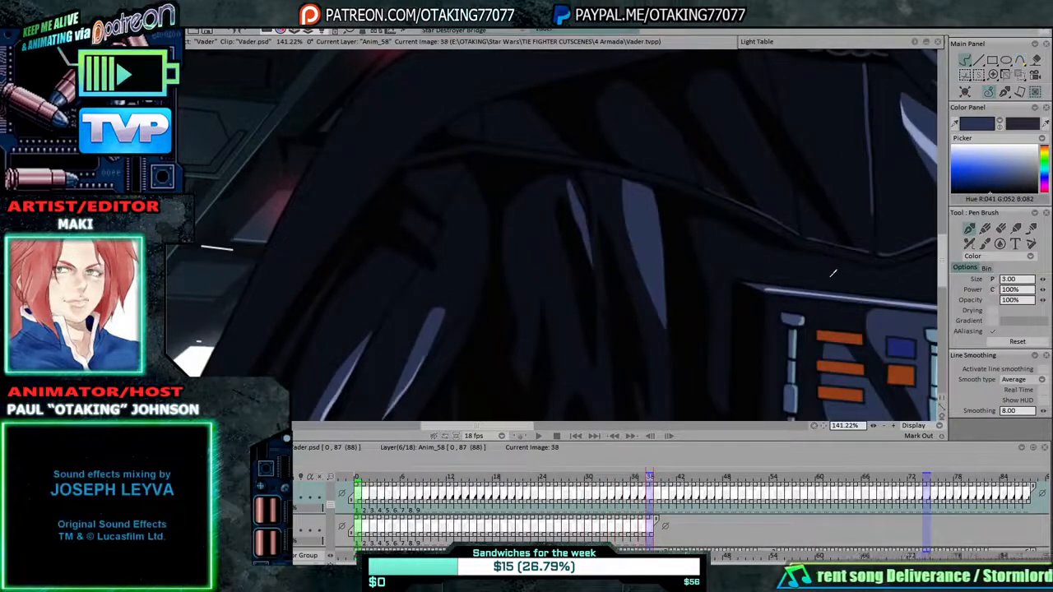
# Compare the thin highlight along the armour edge above the chest panel on frame 38 with its neighbouring frames.
pyautogui.moveTo(833, 273); pyautogui.dragTo(696, 298)
pyautogui.moveTo(755, 257); pyautogui.dragTo(597, 309)
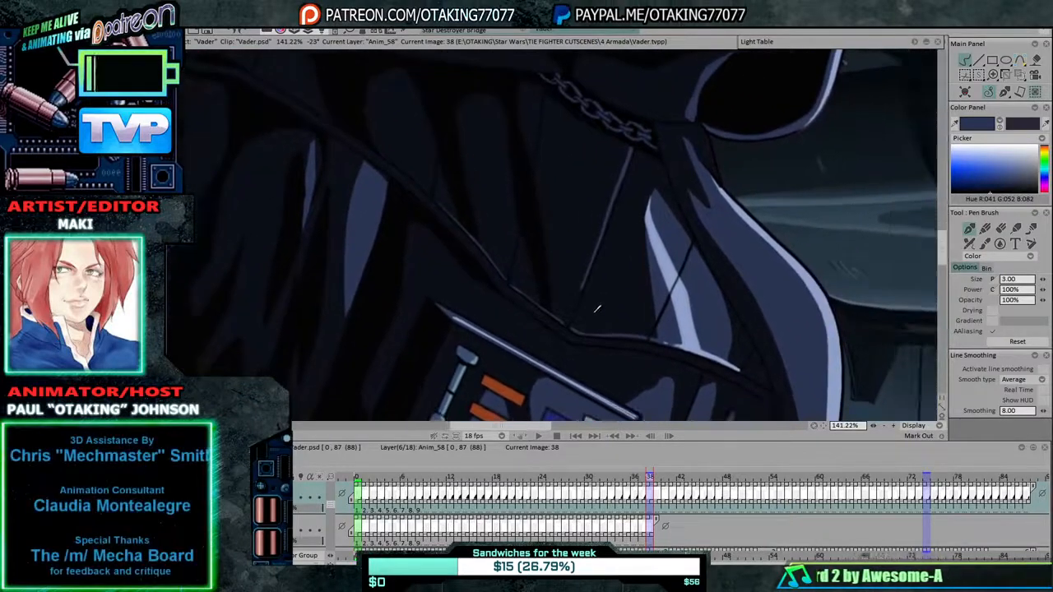
pyautogui.press('Right')
pyautogui.press('Left')
pyautogui.press('Right')
pyautogui.press('Left')
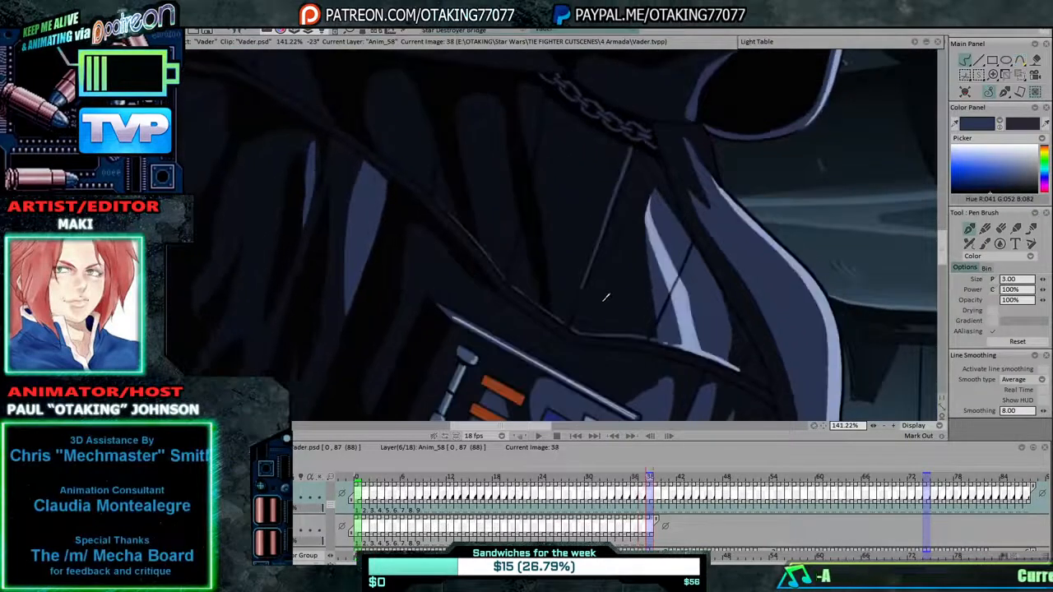
pyautogui.press('Left')
pyautogui.press('Right')
pyautogui.press('Left')
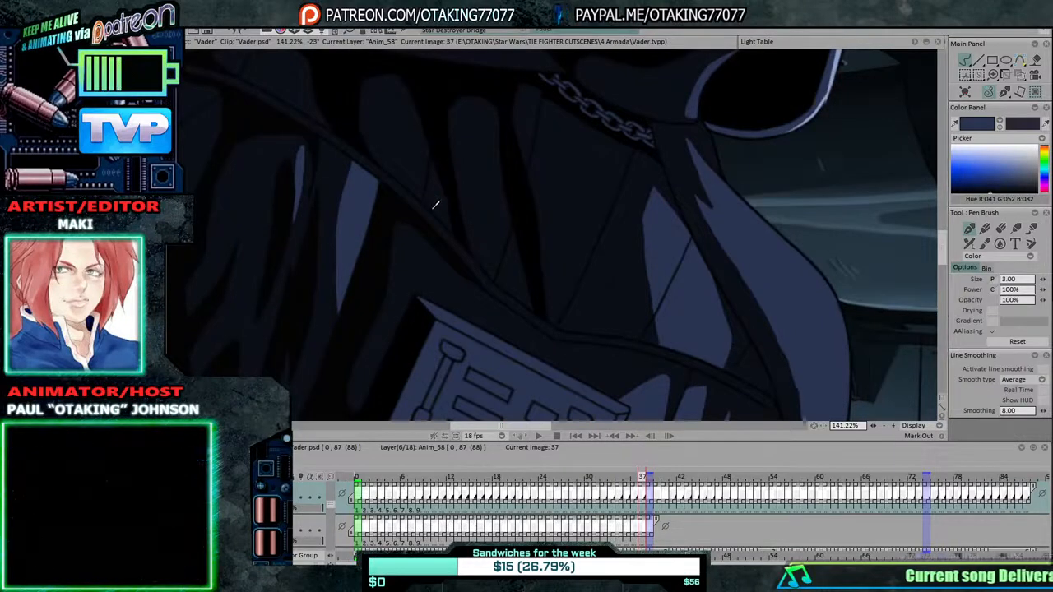
pyautogui.moveTo(456, 228); pyautogui.dragTo(491, 276)
pyautogui.press('Right')
pyautogui.press('Left')
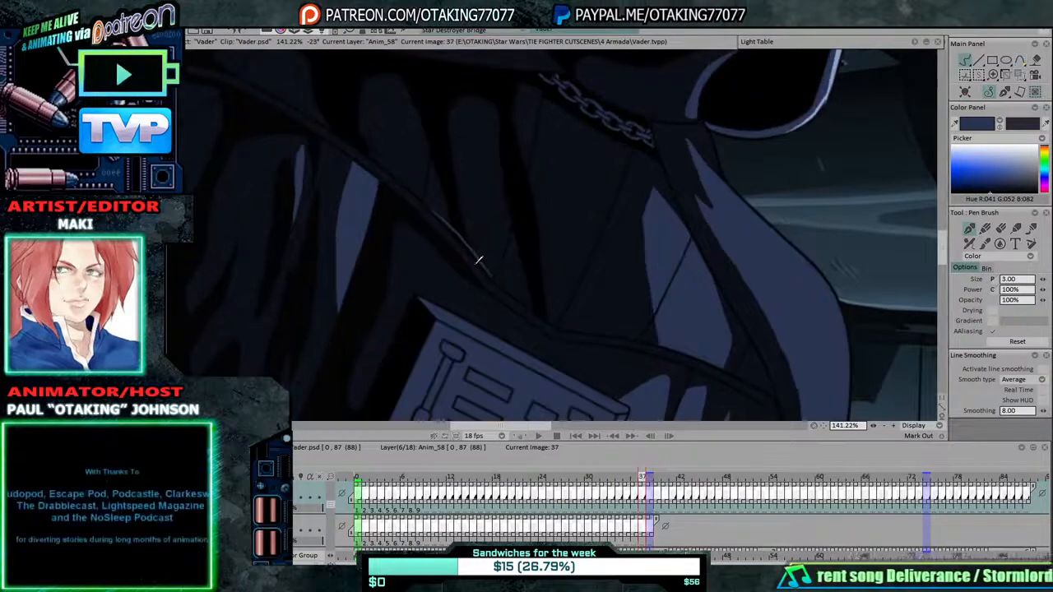
pyautogui.press('Right')
pyautogui.press('Left')
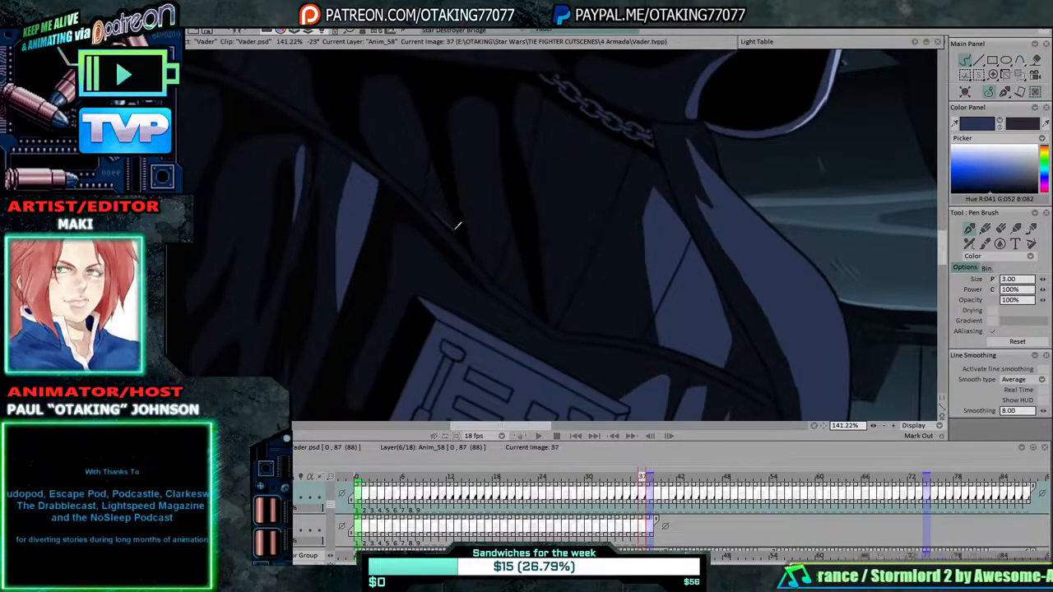
# Draw the thin blue highlight along the armour edge above the chest panel on frame 37, matching frame 38.
pyautogui.moveTo(458, 225); pyautogui.dragTo(498, 275)
pyautogui.press('Right')
pyautogui.press('Left')
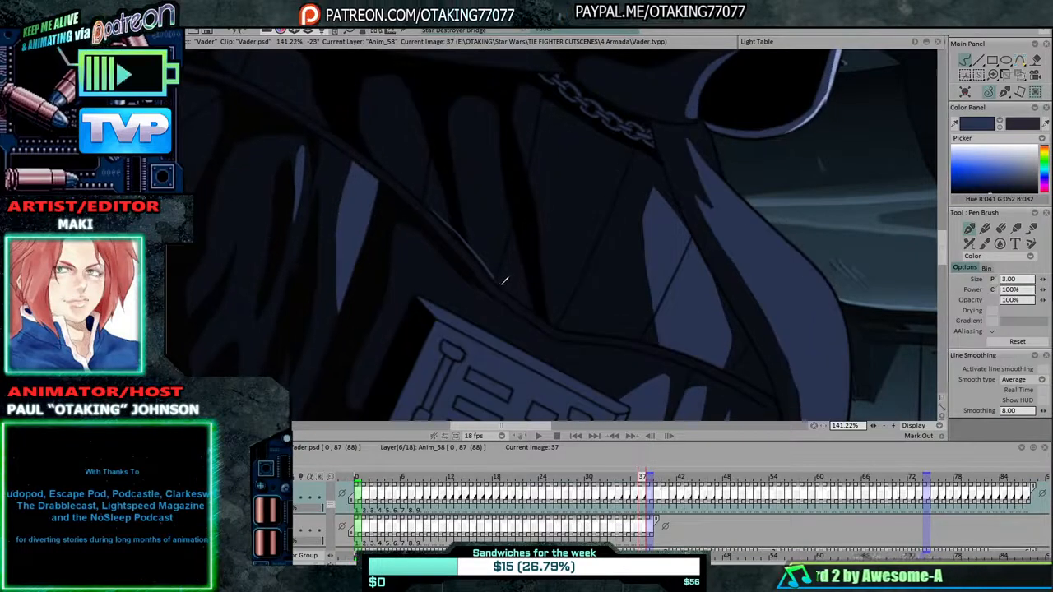
pyautogui.press('Right')
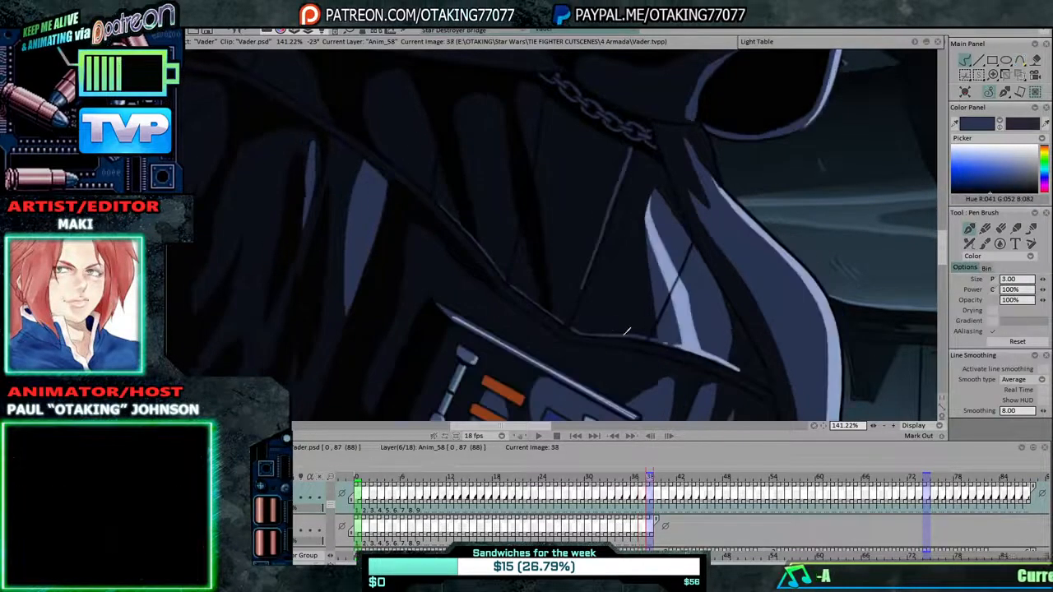
pyautogui.press('Left')
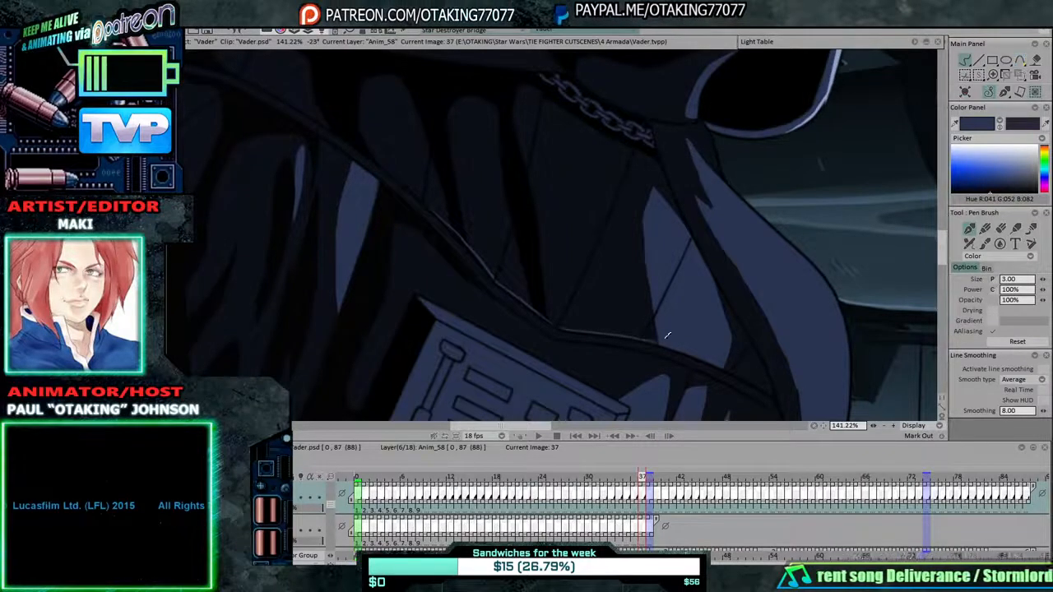
# Draw the thin blue edge highlight above the chest panel on frames 36 and 35, comparing it with the neighbouring frame.
pyautogui.press('Left')
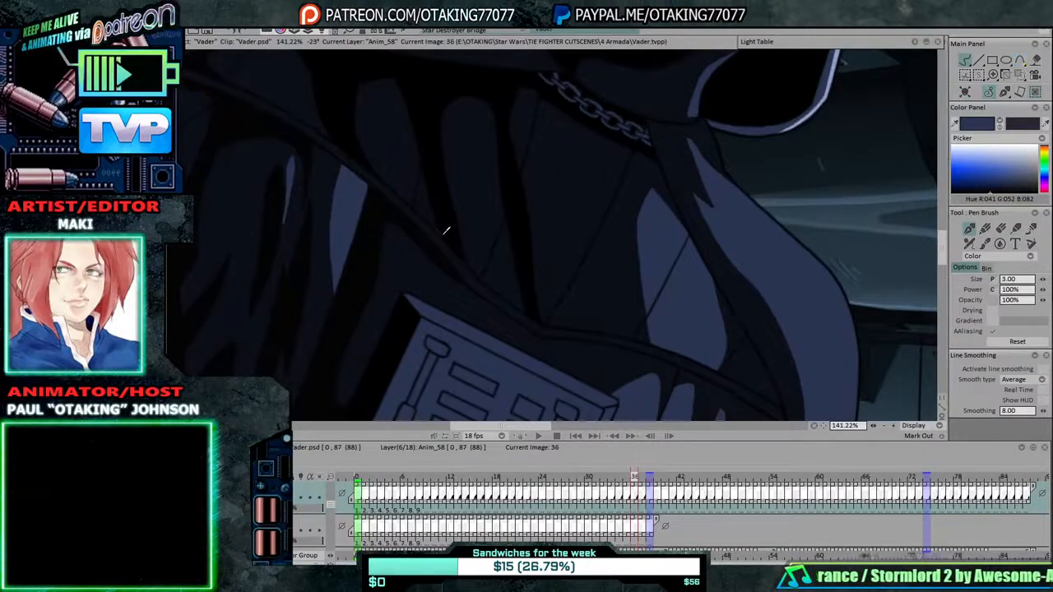
pyautogui.moveTo(465, 249)
pyautogui.mouseDown()
pyautogui.moveTo(549, 323)
pyautogui.moveTo(618, 329)
pyautogui.mouseUp()
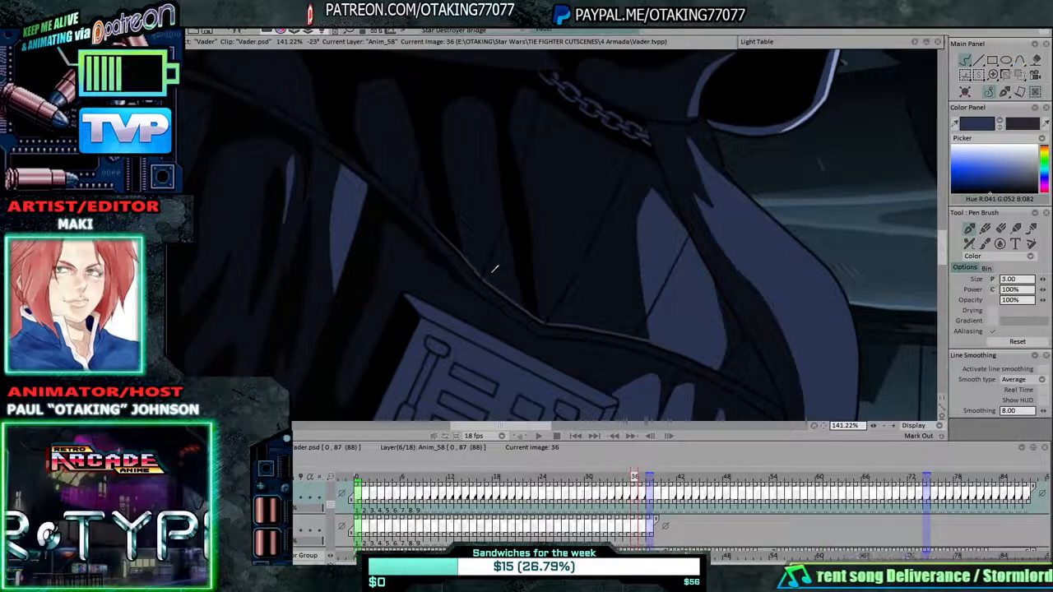
pyautogui.press('Left')
pyautogui.press('Left')
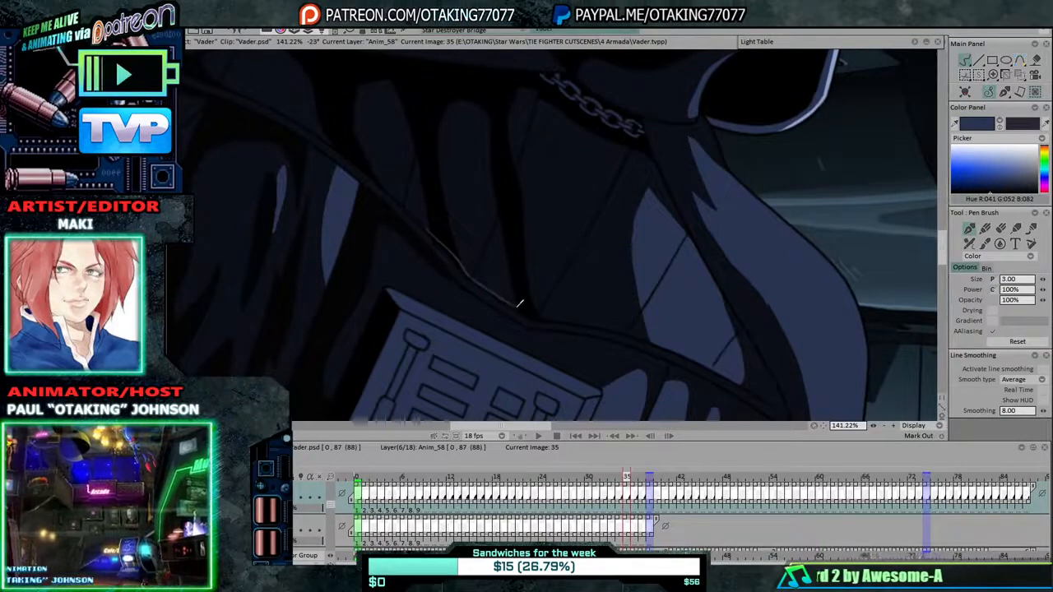
pyautogui.moveTo(535, 313); pyautogui.dragTo(648, 332)
pyautogui.press('Right')
pyautogui.press('Left')
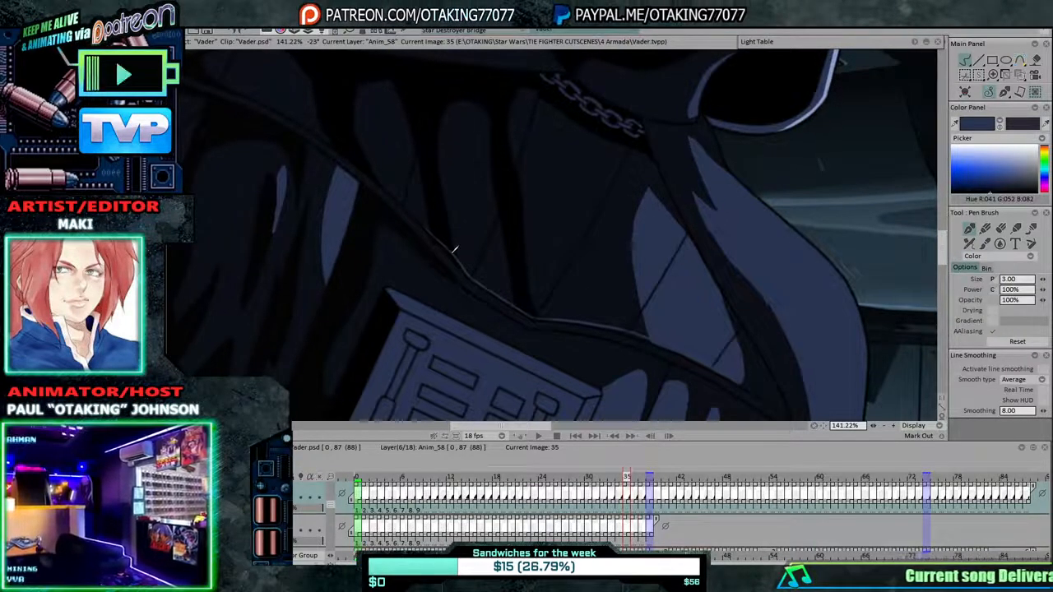
# Continue the thin blue edge highlight above the chest panel on frames 34, 33 and 32.
pyautogui.press('Left')
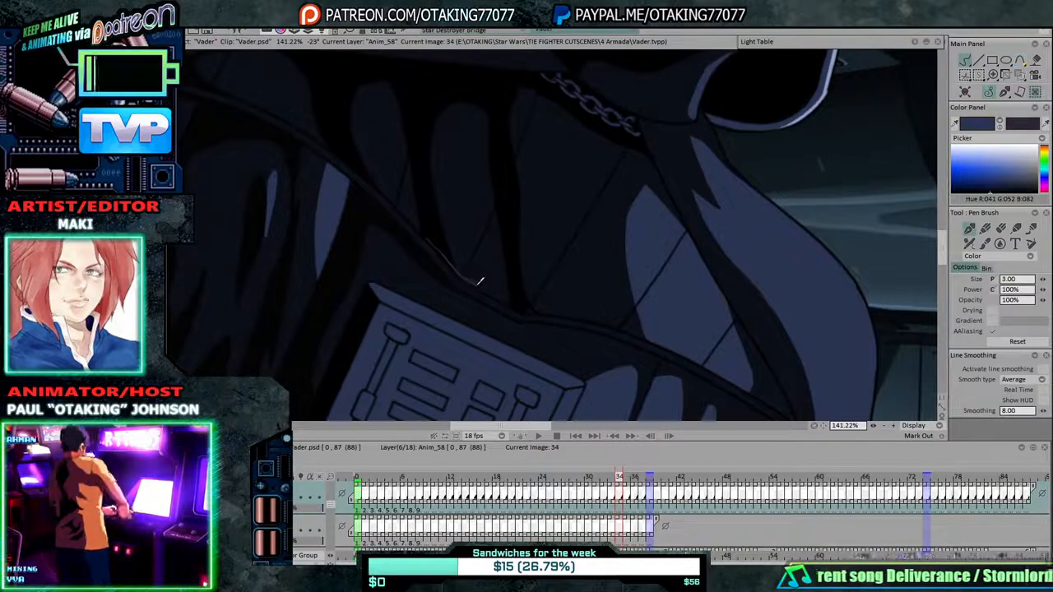
pyautogui.moveTo(523, 306); pyautogui.dragTo(639, 329)
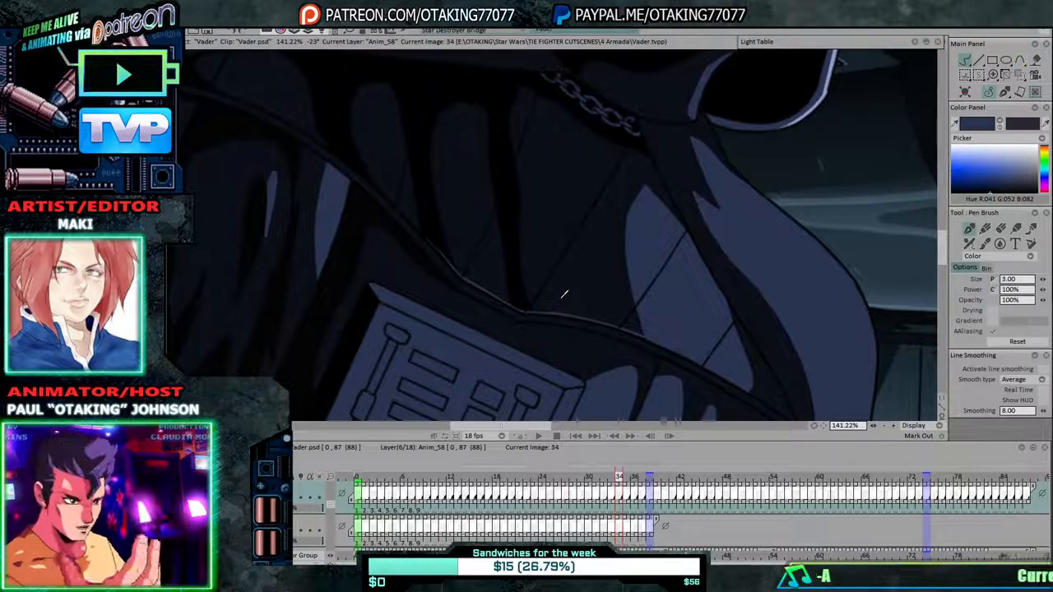
pyautogui.press('Left')
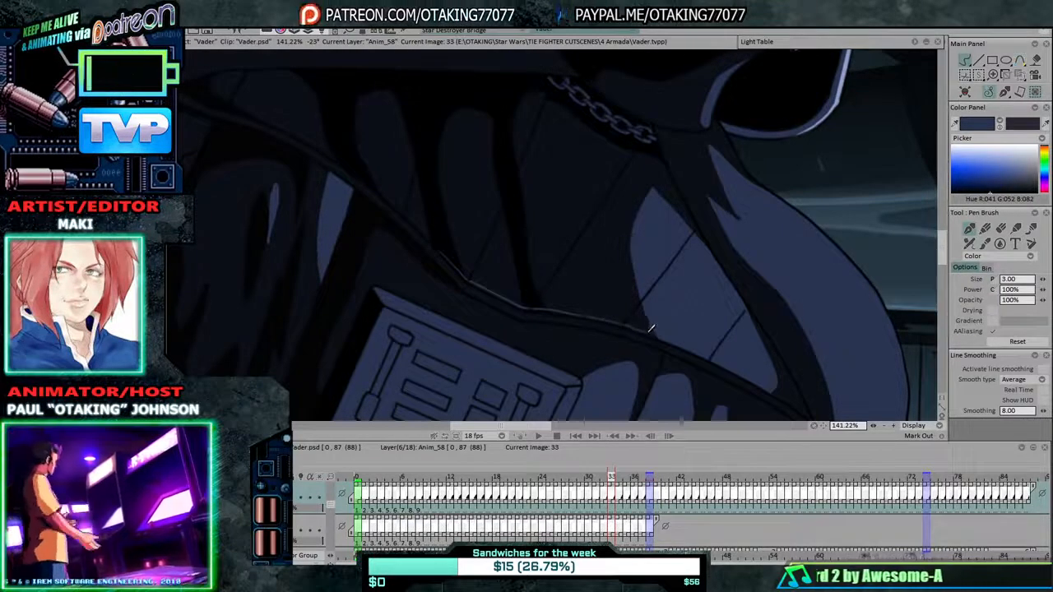
pyautogui.press('Left')
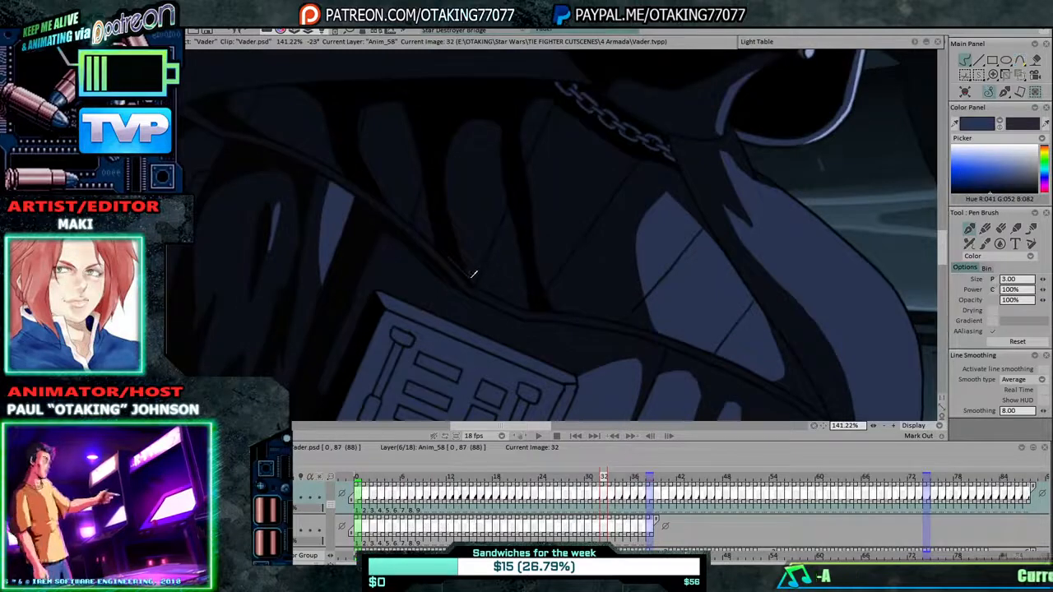
pyautogui.moveTo(497, 287); pyautogui.dragTo(519, 300)
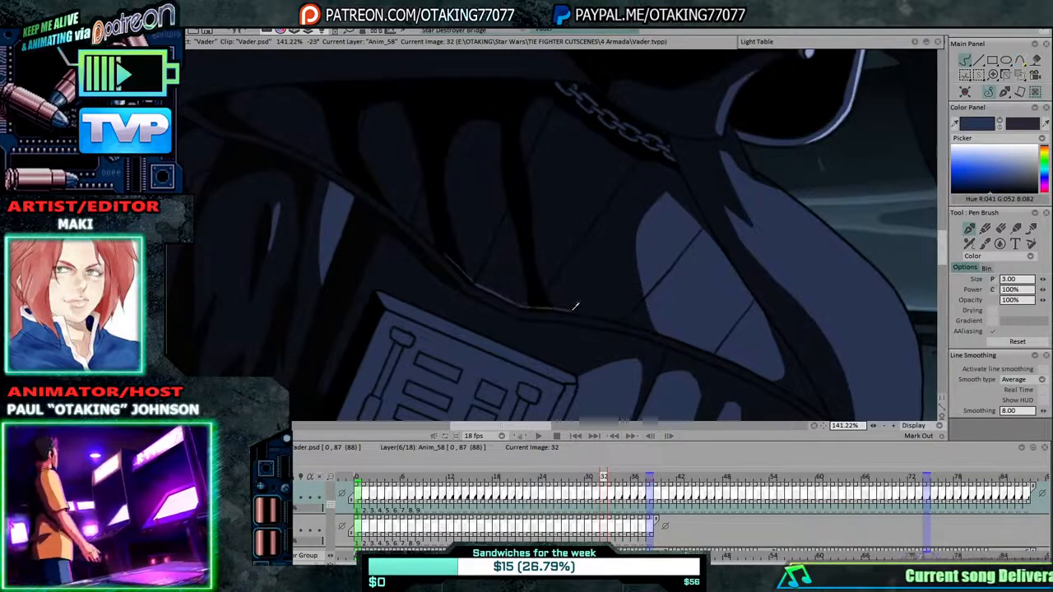
# Draw the thin blue edge highlight above the chest panel on frames 31 and 30.
pyautogui.press('Left')
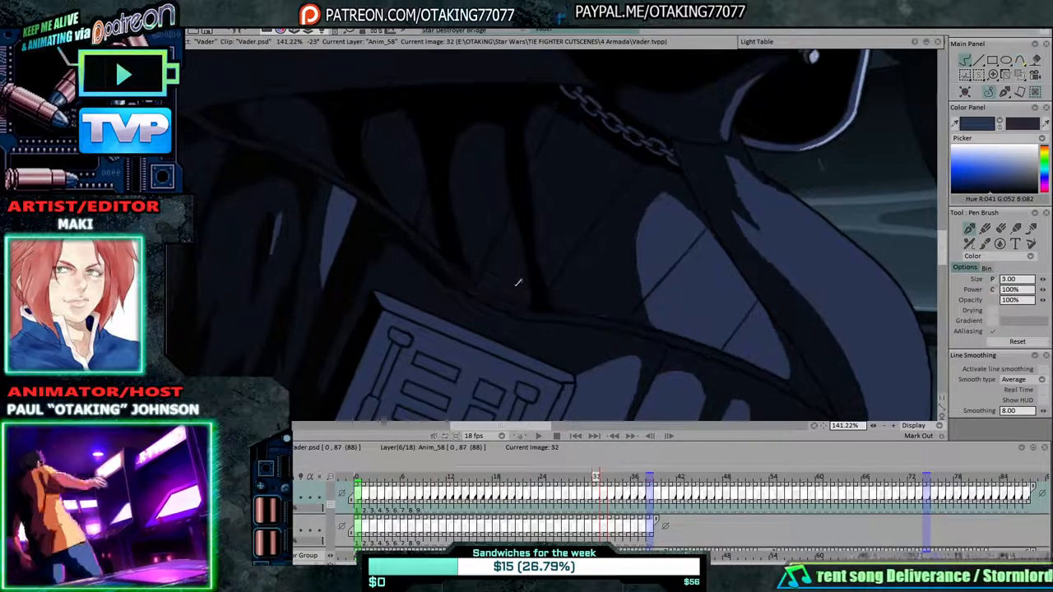
pyautogui.press('Left')
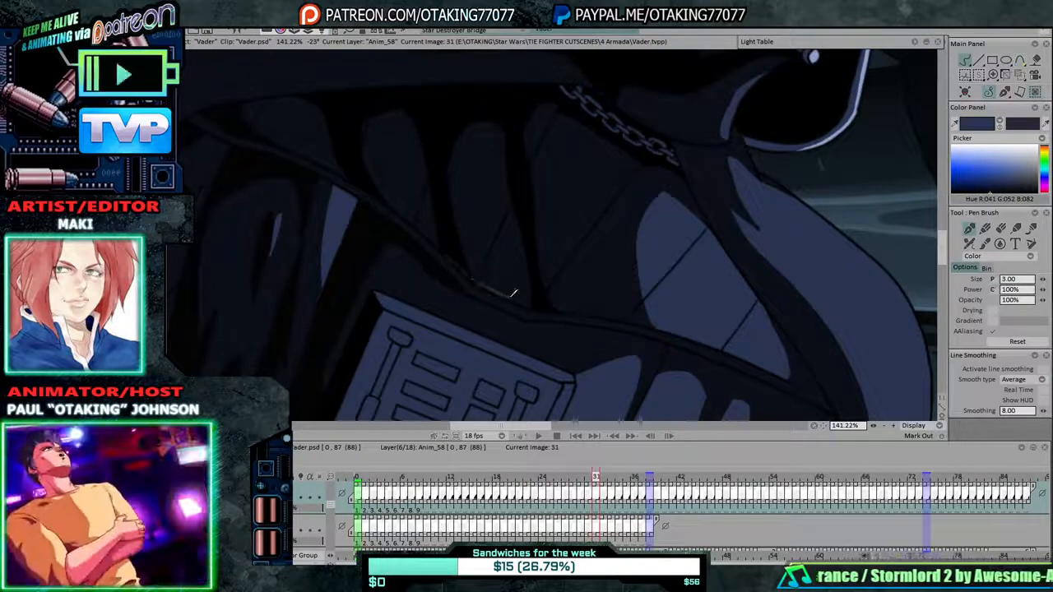
pyautogui.moveTo(552, 304); pyautogui.dragTo(673, 324)
pyautogui.press('Left')
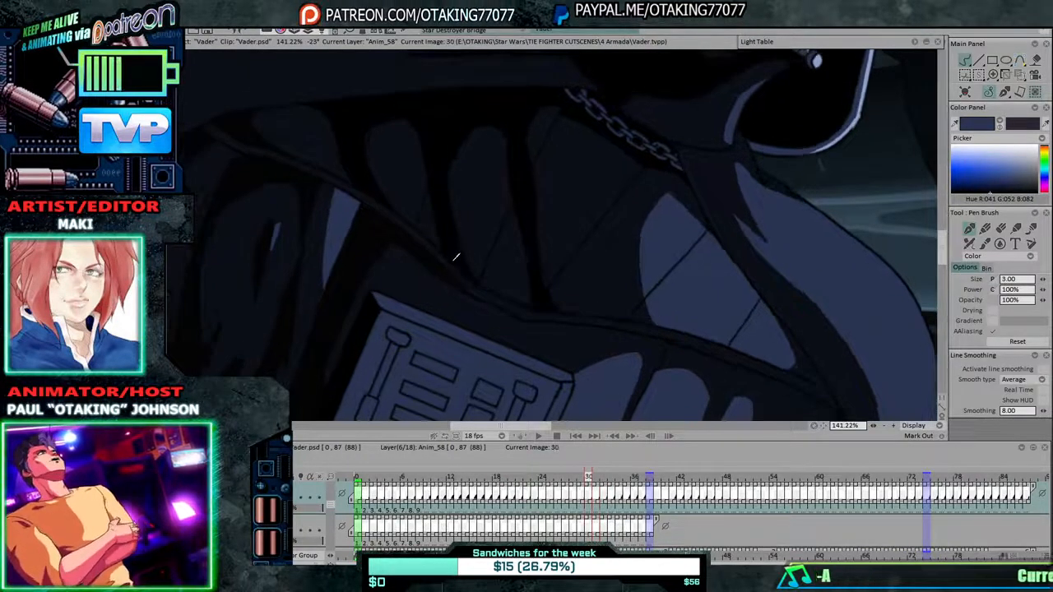
pyautogui.moveTo(450, 260); pyautogui.dragTo(505, 290)
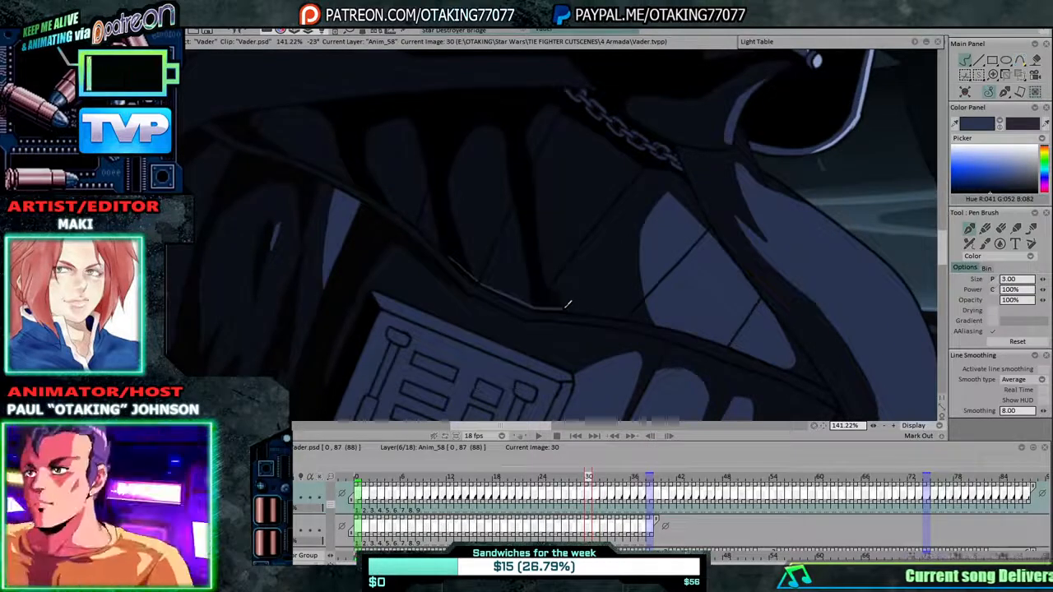
pyautogui.moveTo(600, 309); pyautogui.dragTo(630, 313)
# Draw the thin blue edge highlight above the chest panel on frames 29 and 28.
pyautogui.press('Left')
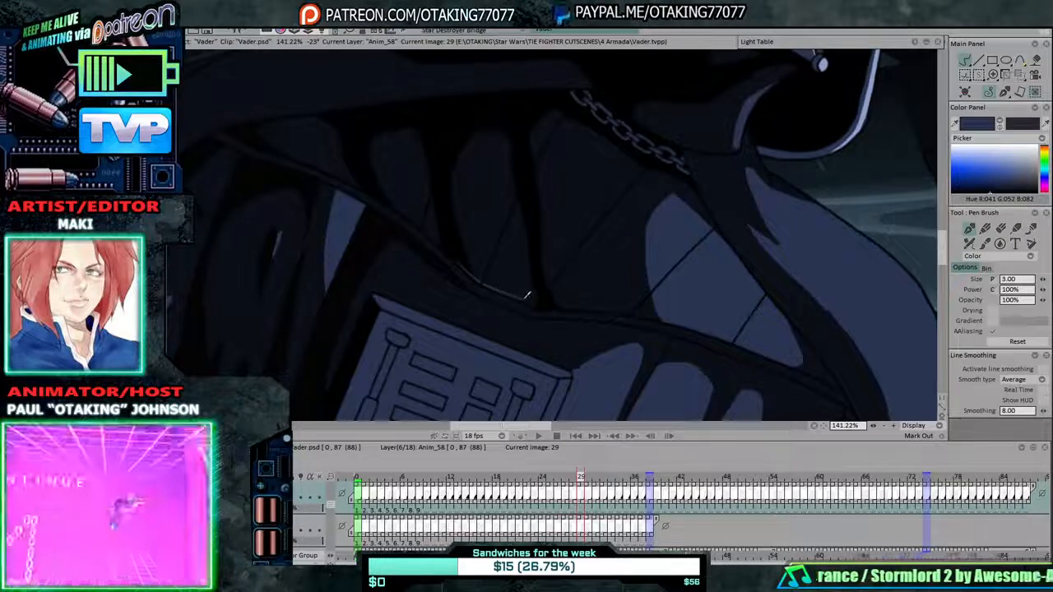
pyautogui.moveTo(514, 292); pyautogui.dragTo(551, 301)
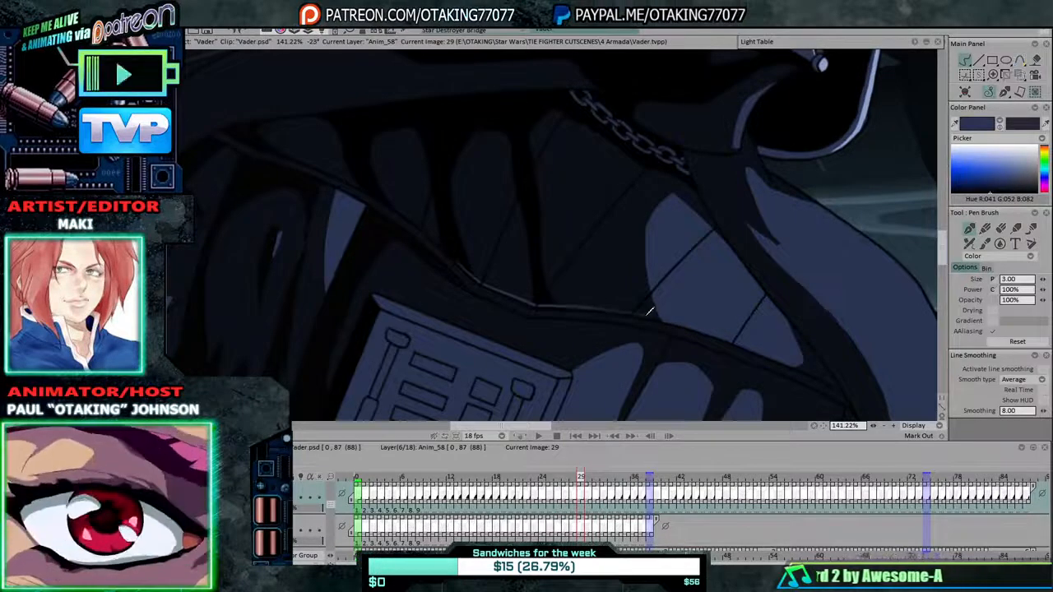
pyautogui.press('Left')
pyautogui.press('Left')
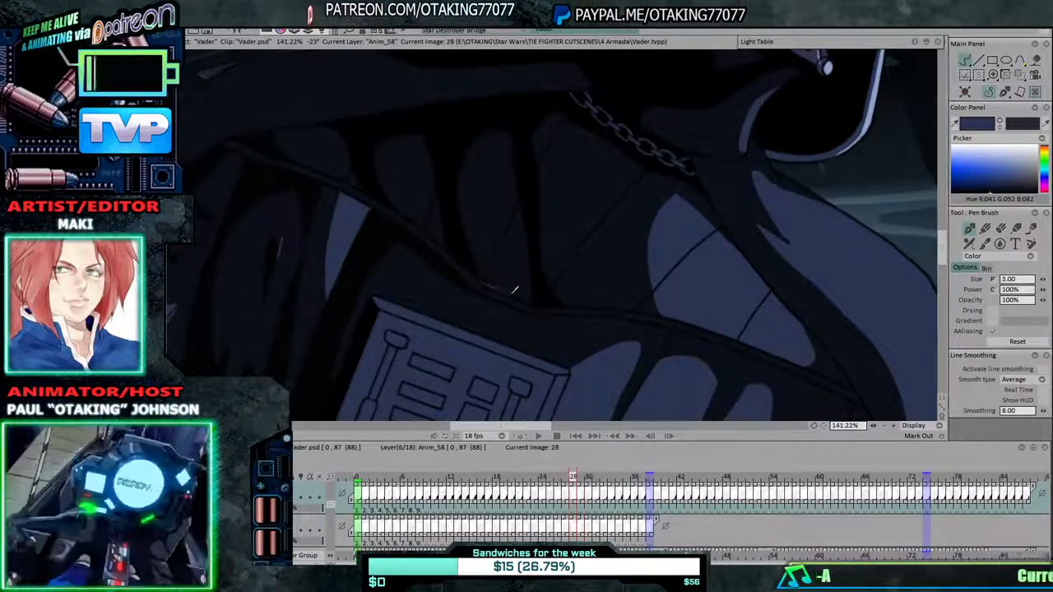
pyautogui.moveTo(476, 279)
pyautogui.mouseDown()
pyautogui.moveTo(541, 299)
pyautogui.moveTo(598, 299)
pyautogui.mouseUp()
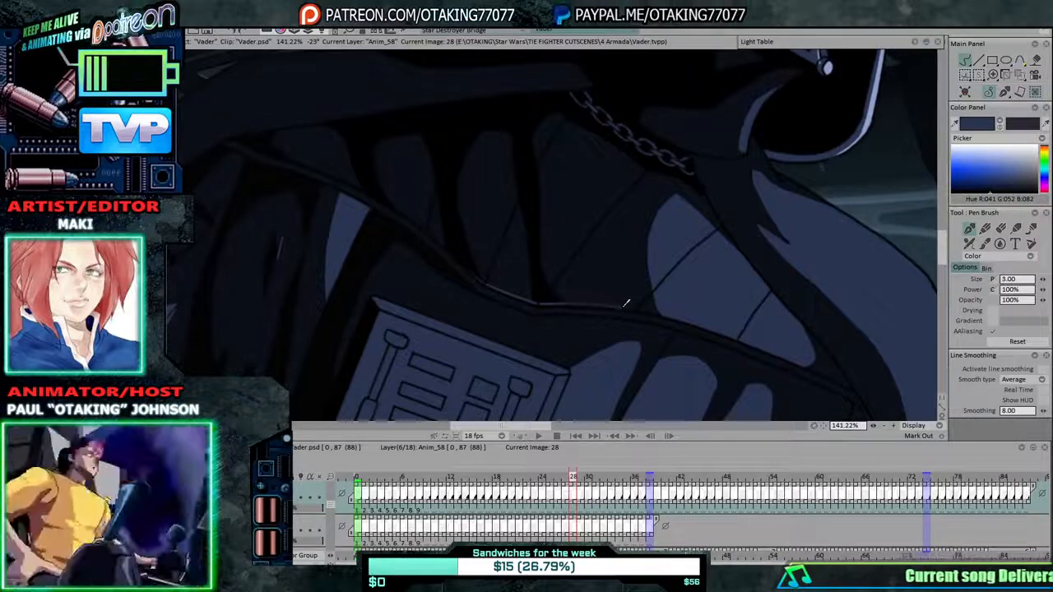
# Draw the thin blue edge highlight above the chest panel on frames 27 and 26.
pyautogui.press('Right')
pyautogui.press('Left')
pyautogui.press('Left')
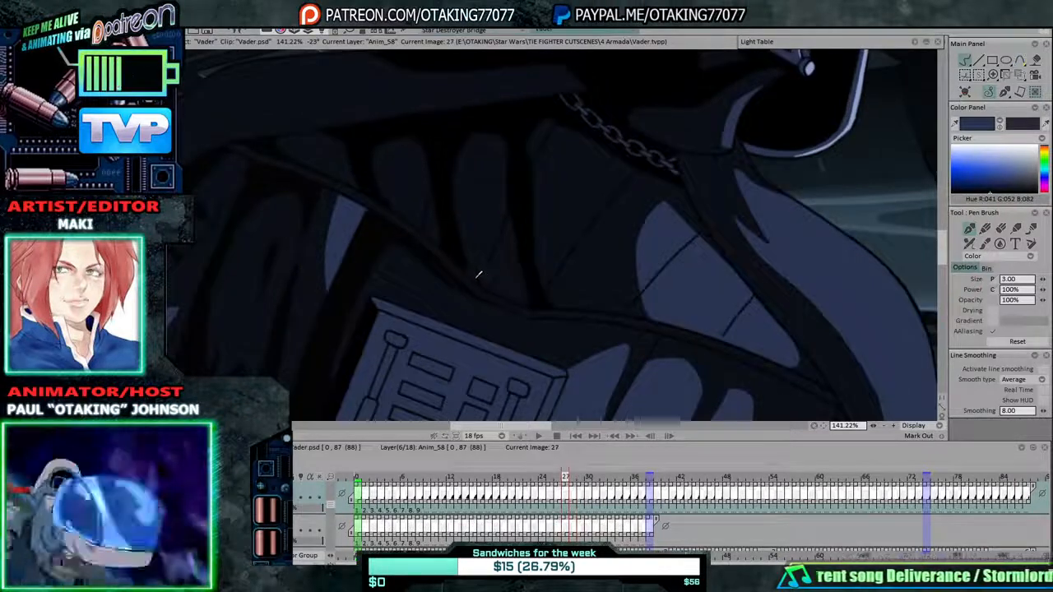
pyautogui.moveTo(500, 289); pyautogui.dragTo(629, 307)
pyautogui.press('Left')
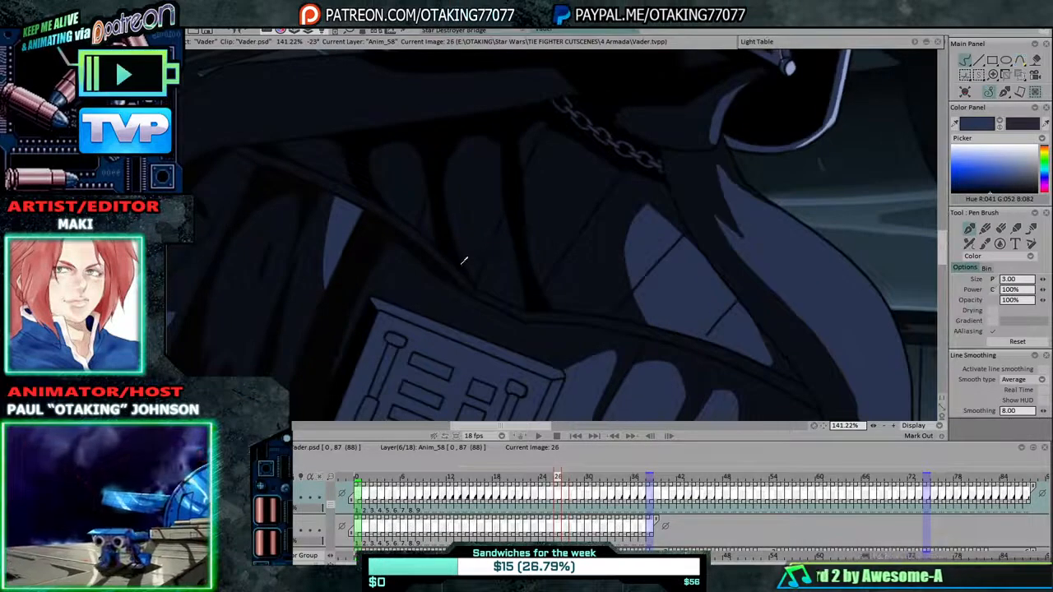
pyautogui.moveTo(482, 281); pyautogui.dragTo(513, 297)
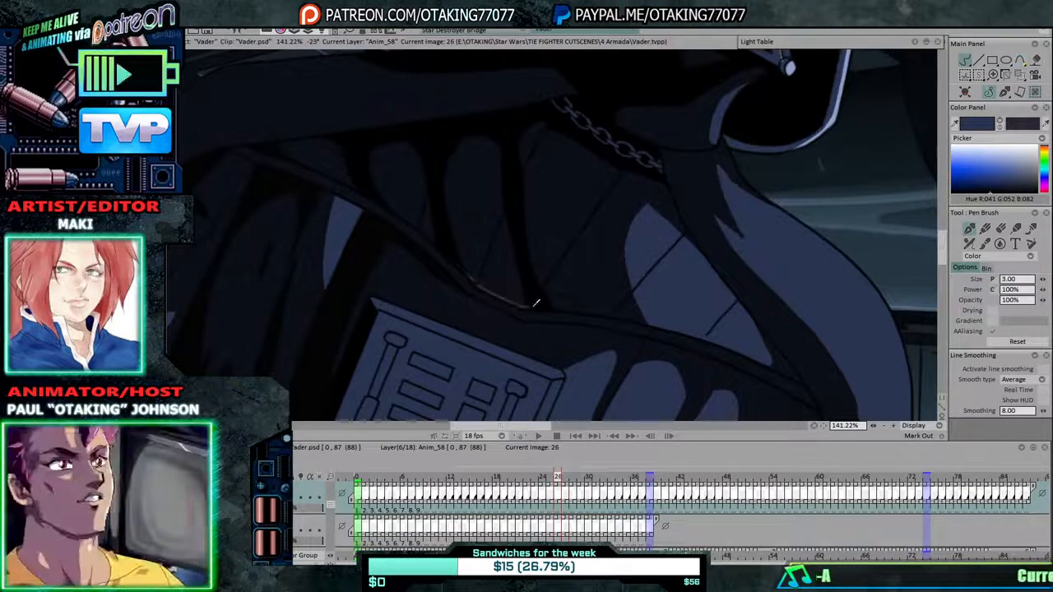
# Draw the thin blue edge highlight above the chest panel on frames 25 and 24, comparing the two frames.
pyautogui.press('Left')
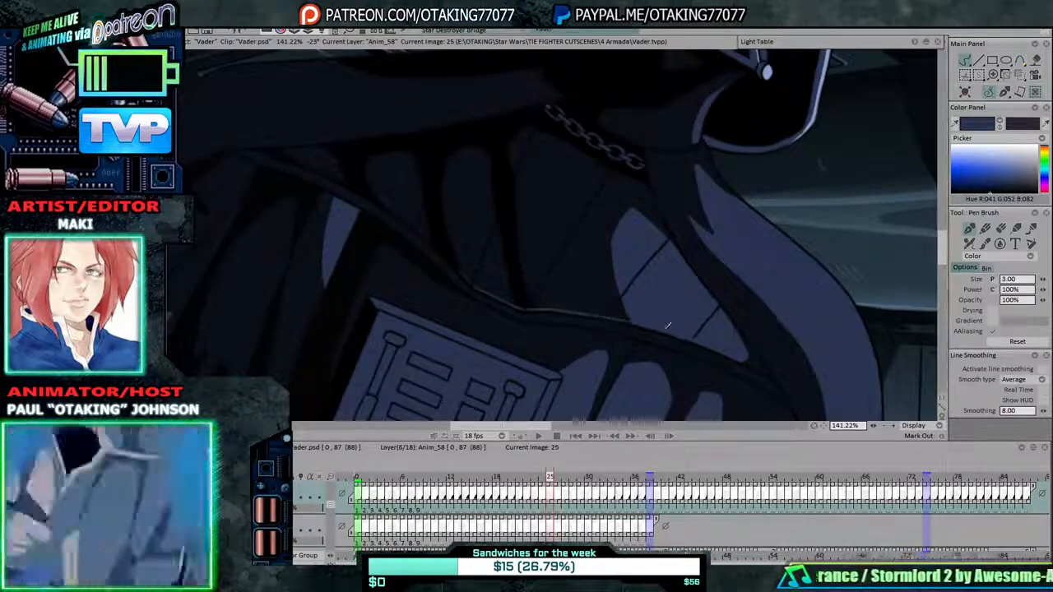
pyautogui.press('Left')
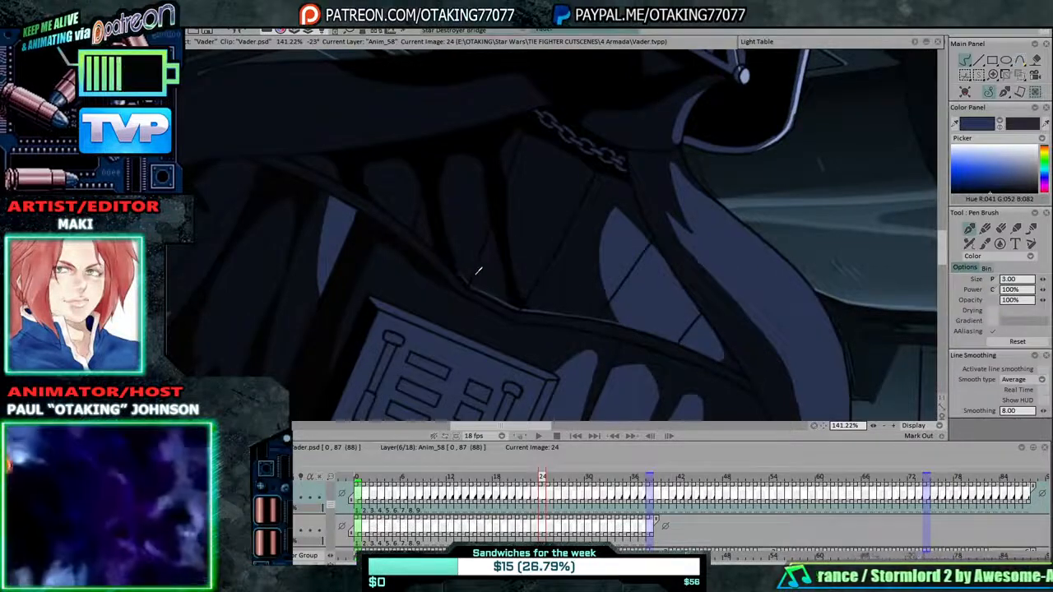
pyautogui.press('Right')
pyautogui.press('Left')
# Draw the thin blue edge highlight above the chest panel on frames 23 and 22.
pyautogui.press('Left')
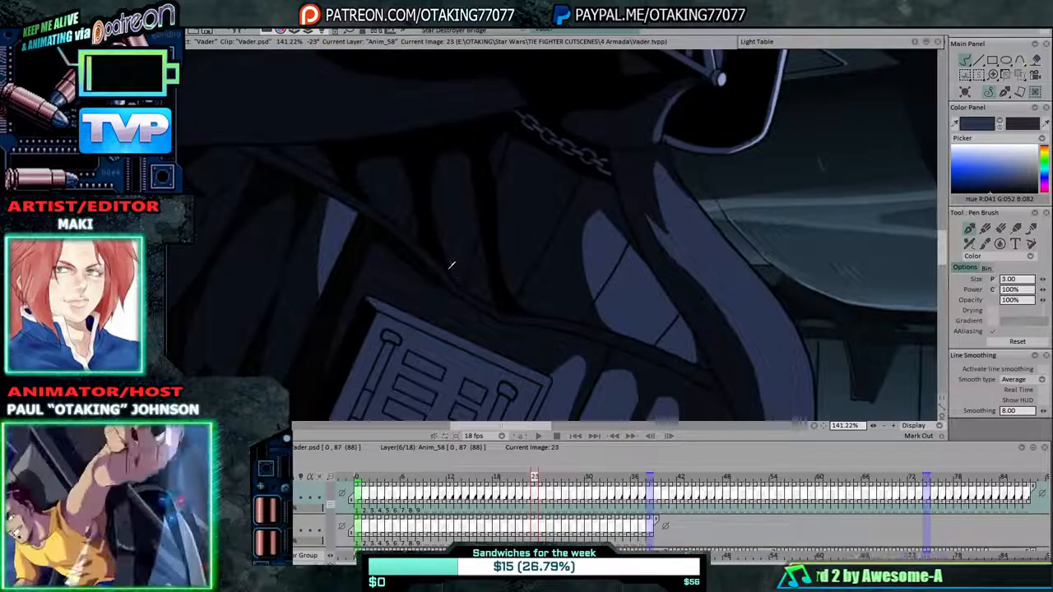
pyautogui.moveTo(449, 271); pyautogui.dragTo(526, 310)
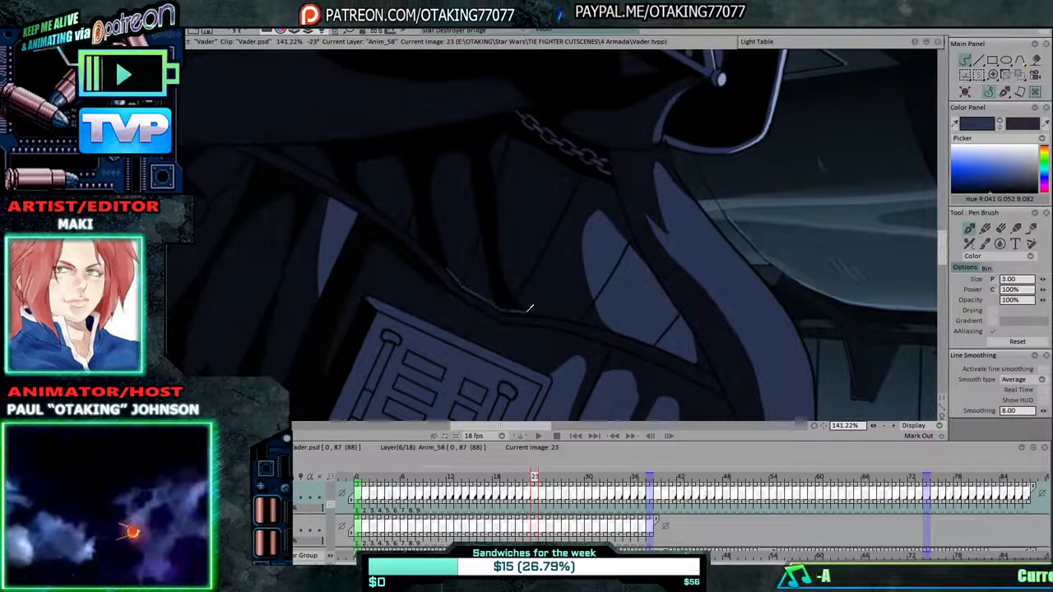
pyautogui.press('Left')
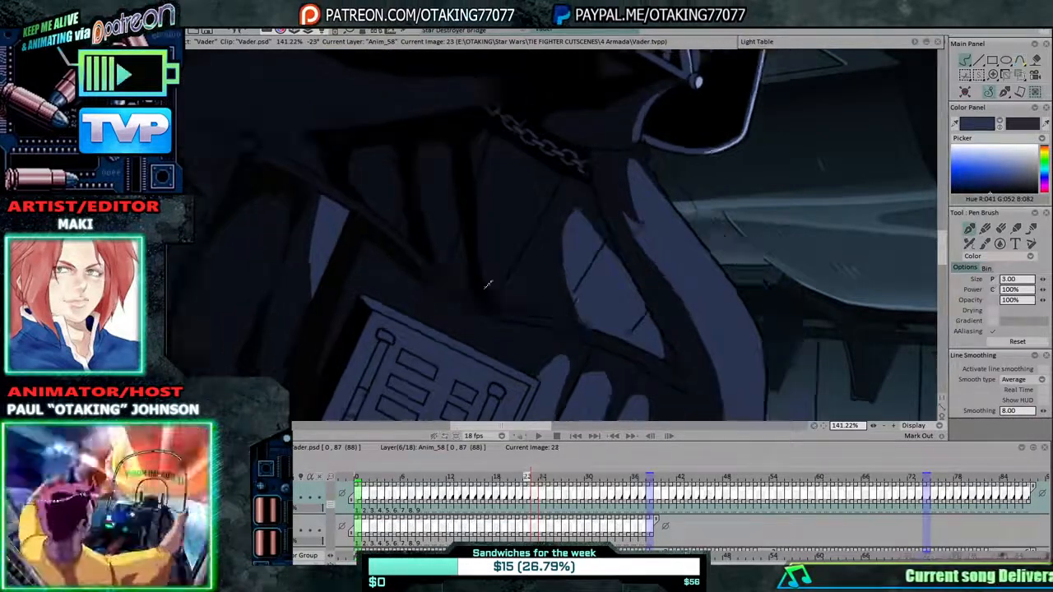
pyautogui.press('Left')
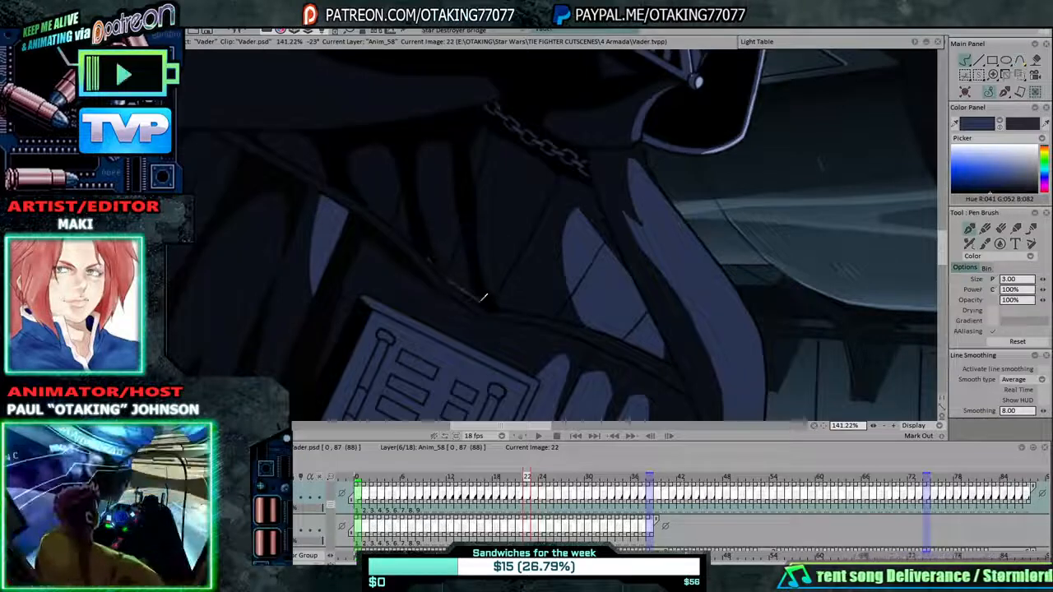
pyautogui.moveTo(484, 297); pyautogui.dragTo(606, 325)
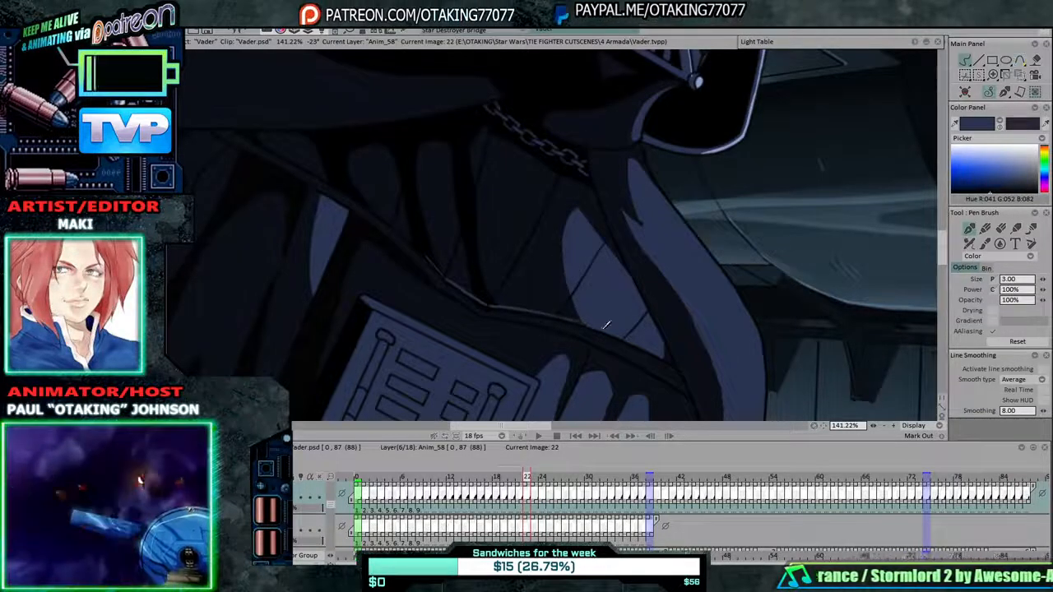
# Continue the thin blue edge highlight above the chest panel on frames 21, 20, 19 and 18.
pyautogui.press('Left')
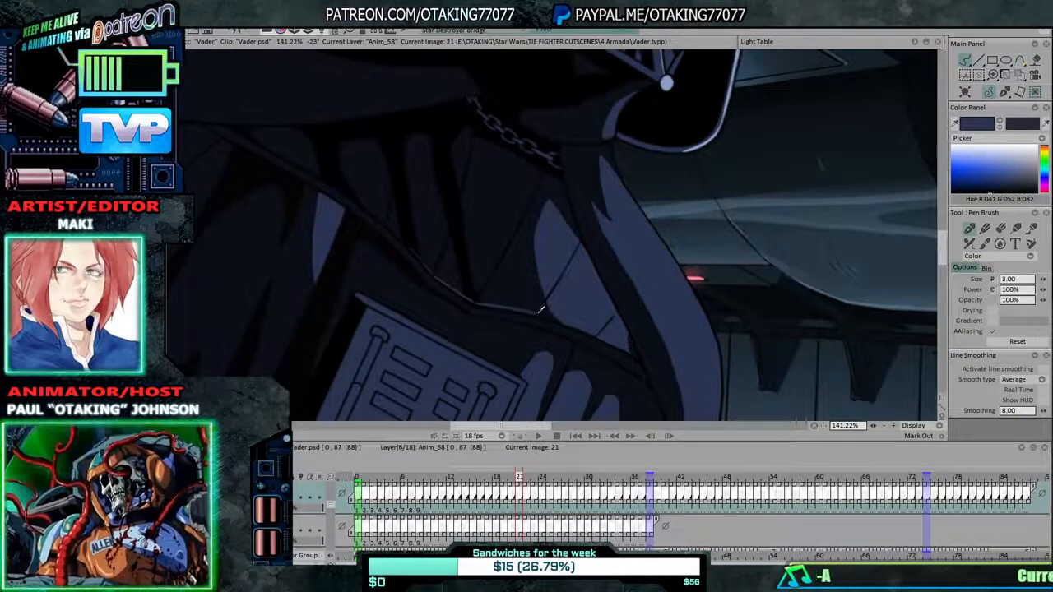
pyautogui.press('Left')
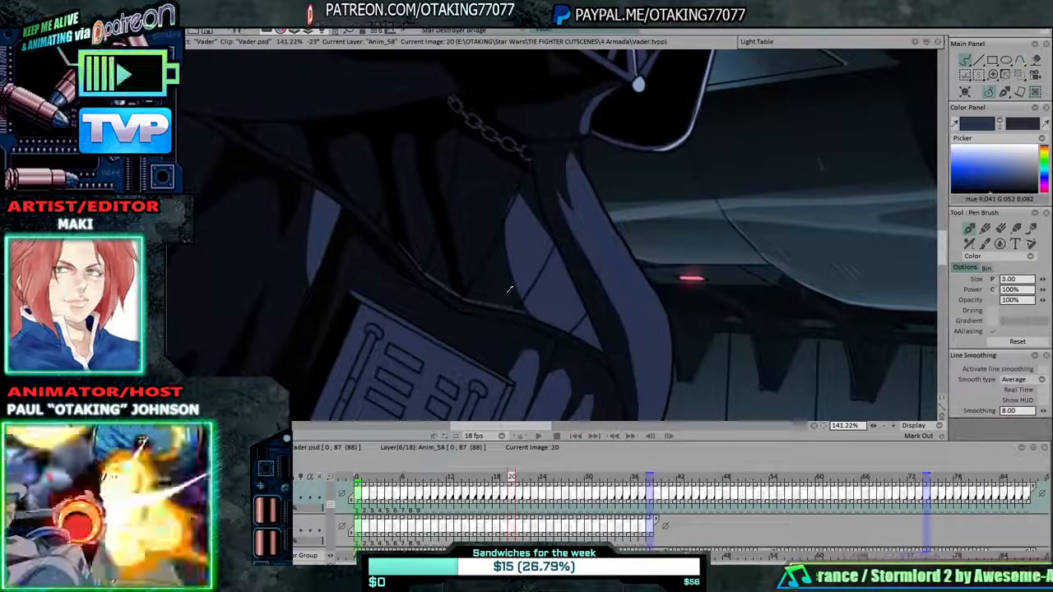
pyautogui.press('Left')
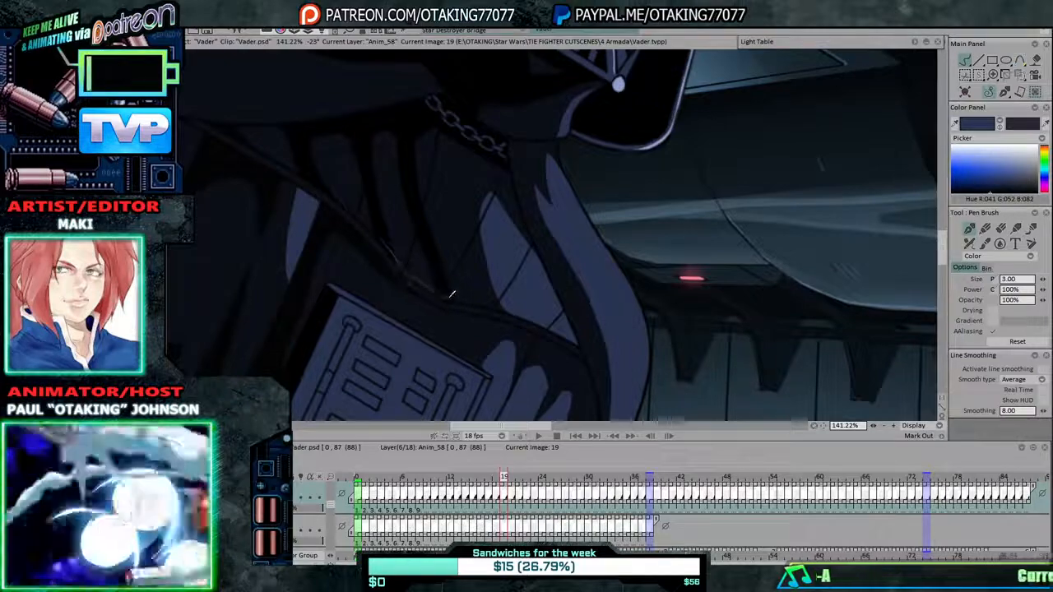
pyautogui.press('Left')
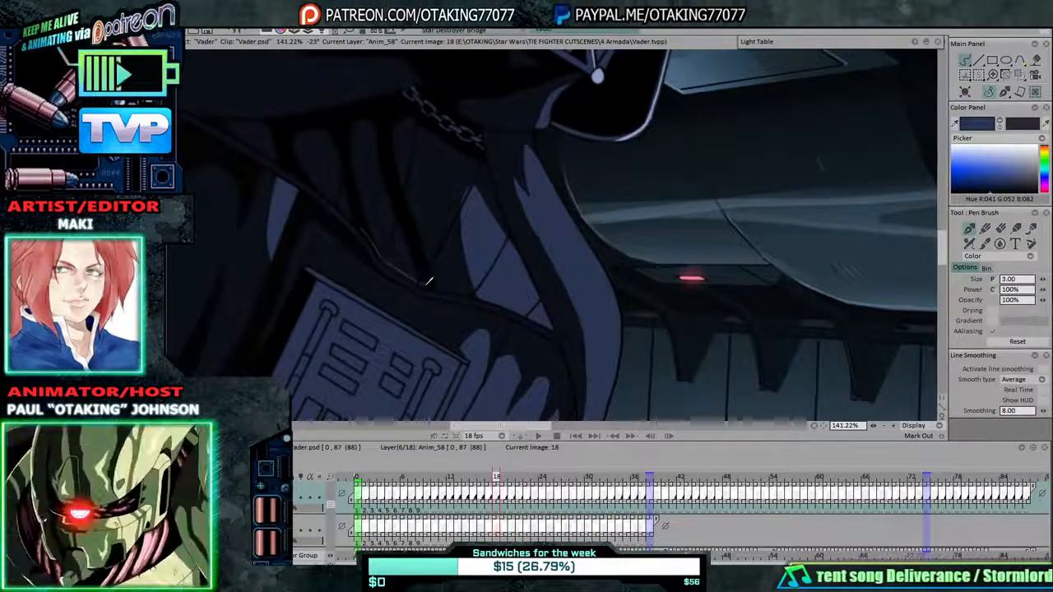
# Continue the thin blue edge highlight above the chest panel on frames 17, 16, 15 and 14.
pyautogui.press('Left')
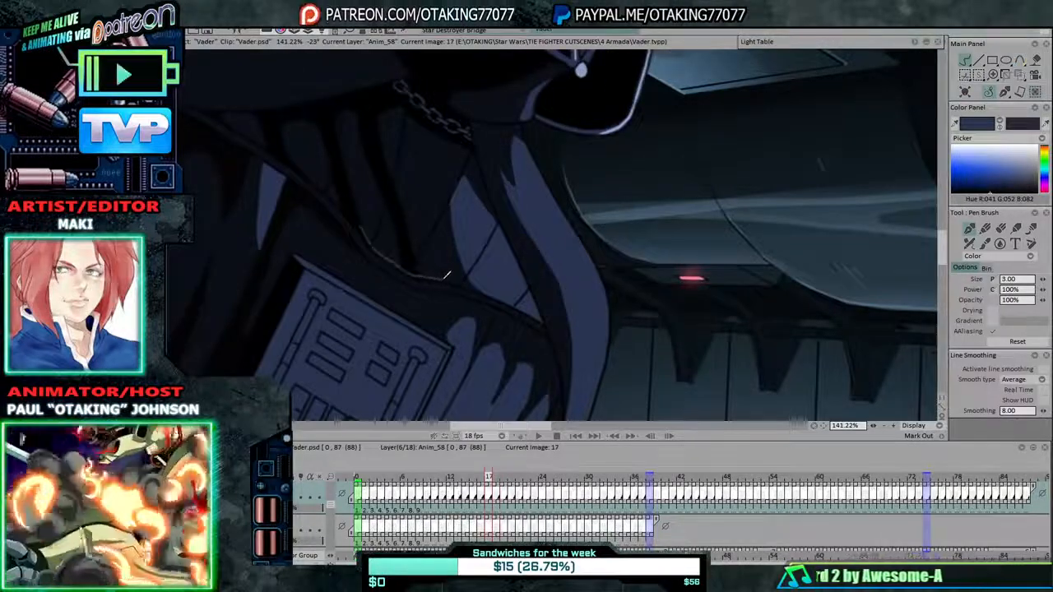
pyautogui.press('Left')
pyautogui.press('Left')
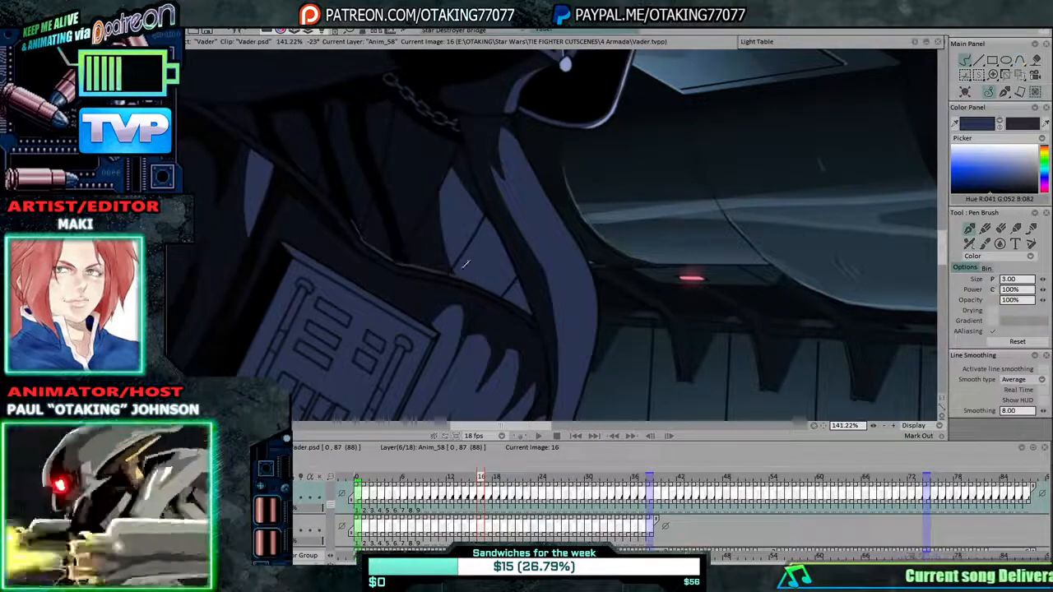
pyautogui.press('Left')
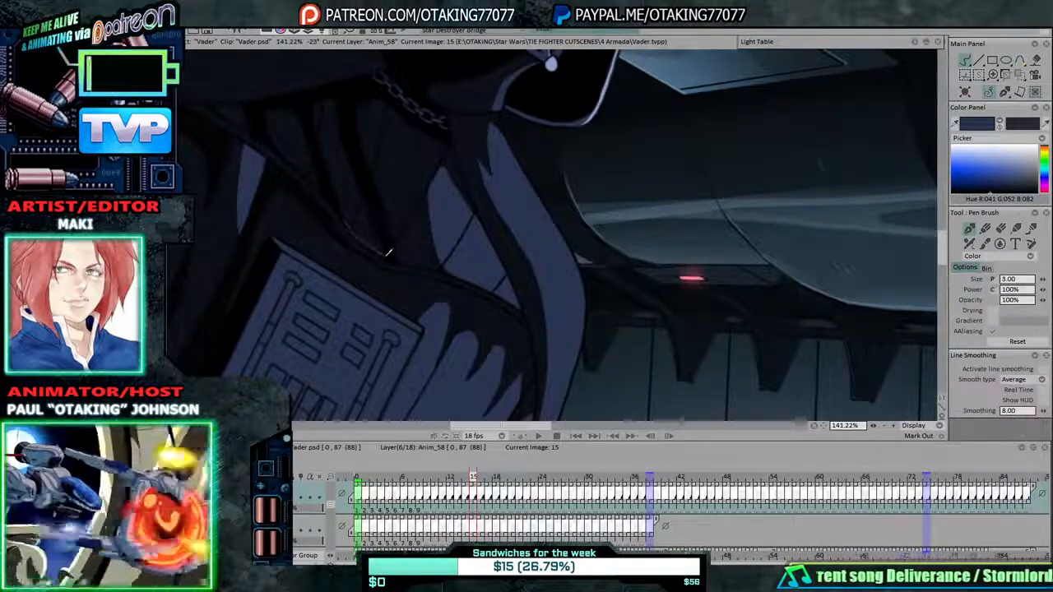
pyautogui.press('Left')
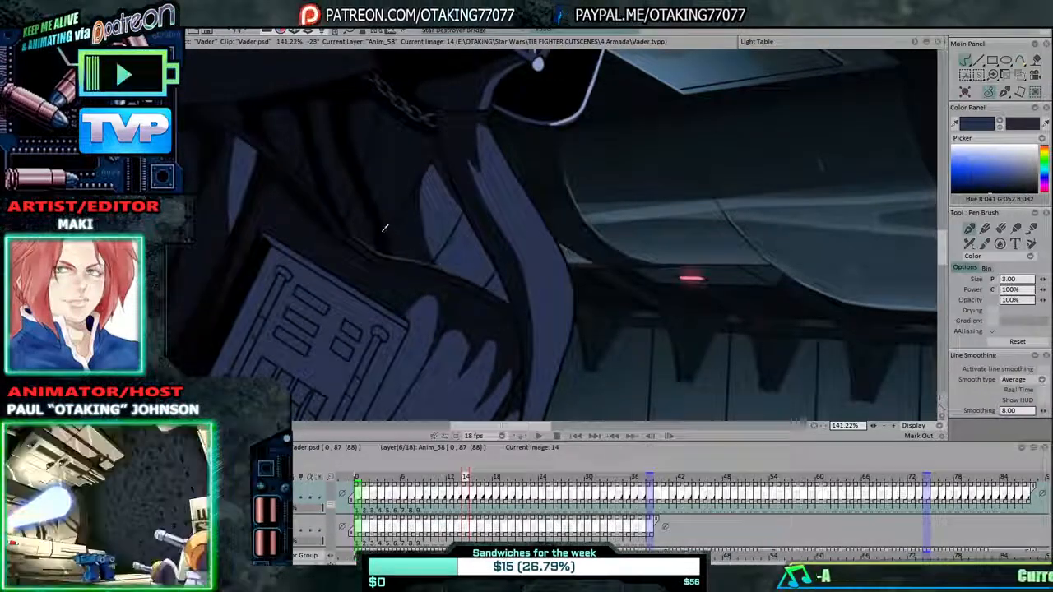
# Draw the thin blue edge highlight above the chest panel on frames 13, 12, 11 and 10.
pyautogui.press('Left')
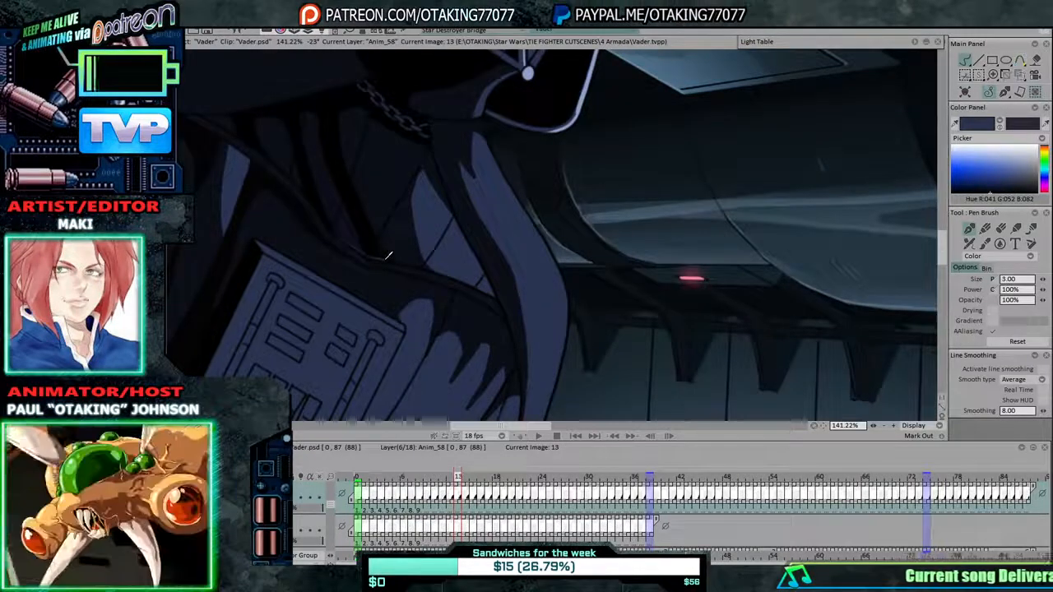
pyautogui.press('Left')
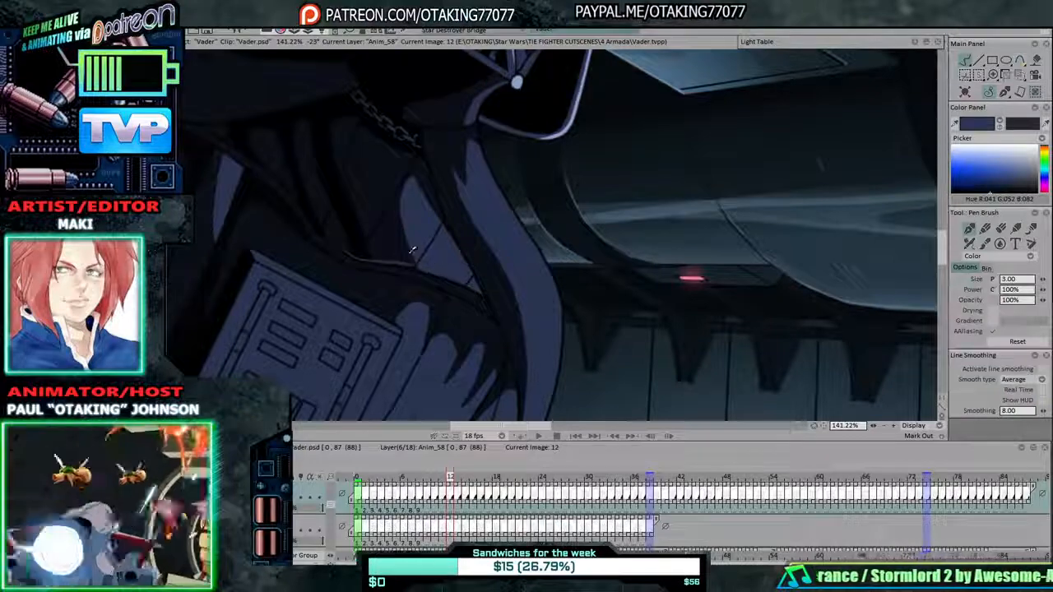
pyautogui.press('Left')
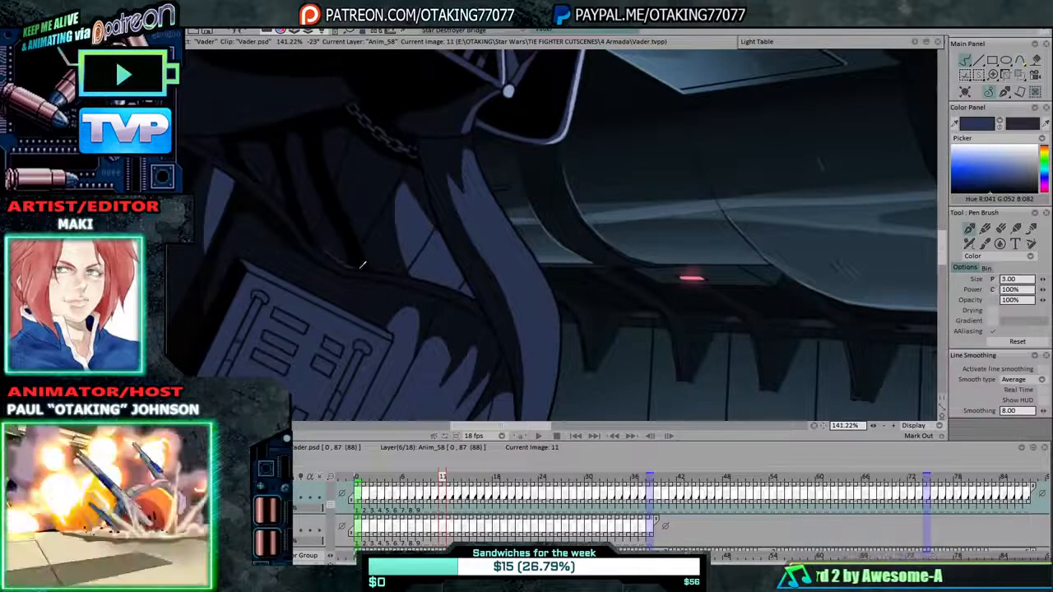
pyautogui.press('Left')
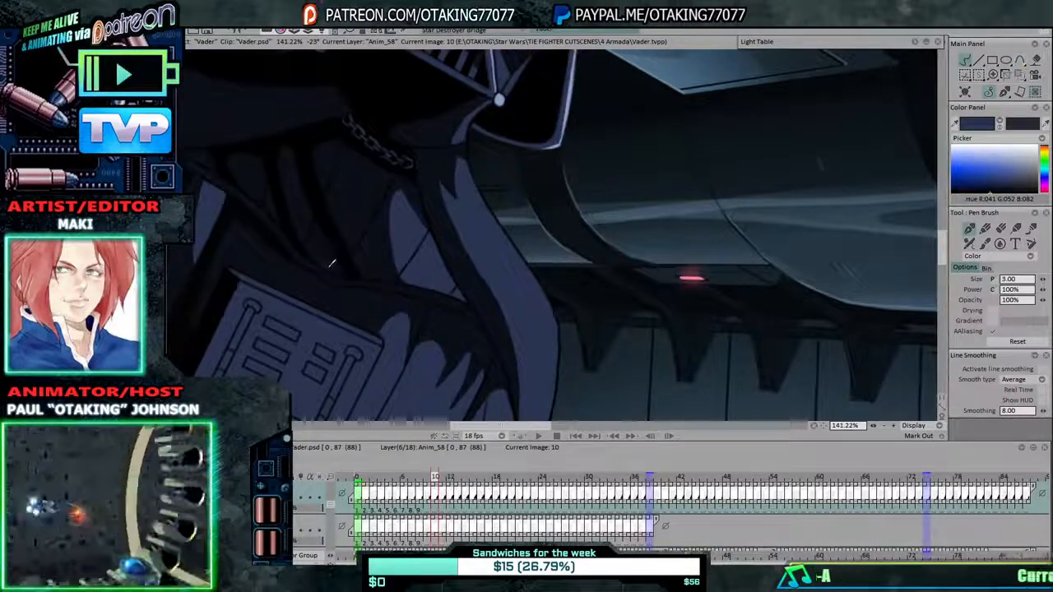
# Draw the thin blue edge highlight above the chest panel on each frame from 9 back to 5.
pyautogui.press('Left')
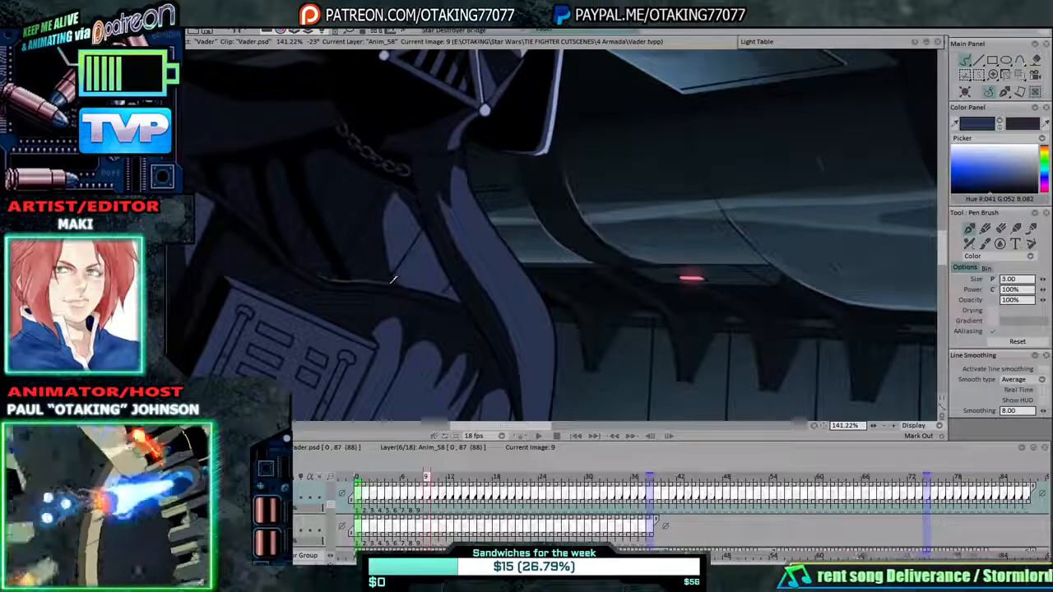
pyautogui.press('Left')
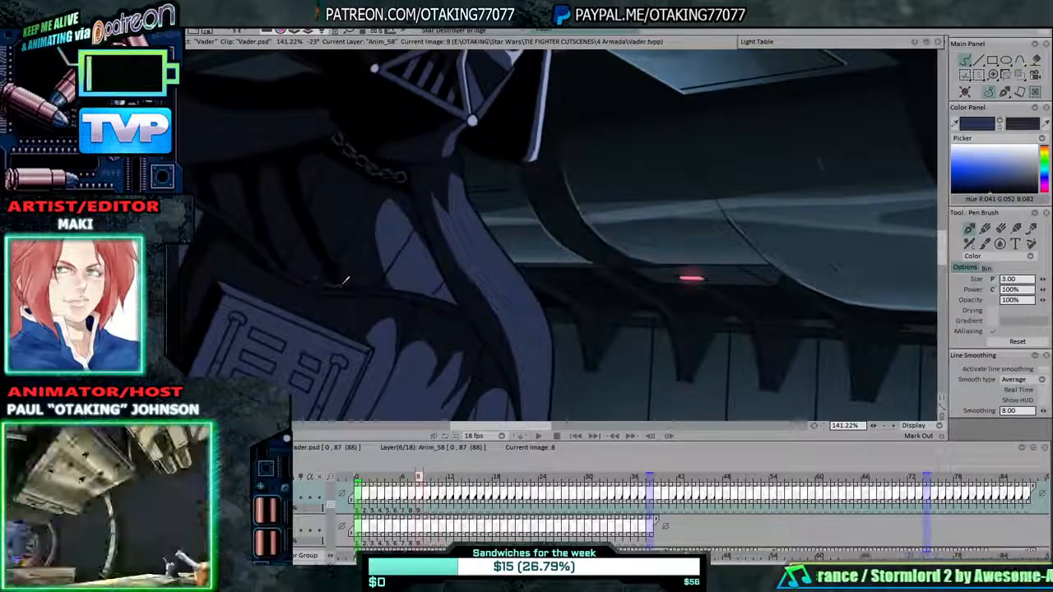
pyautogui.press('Left')
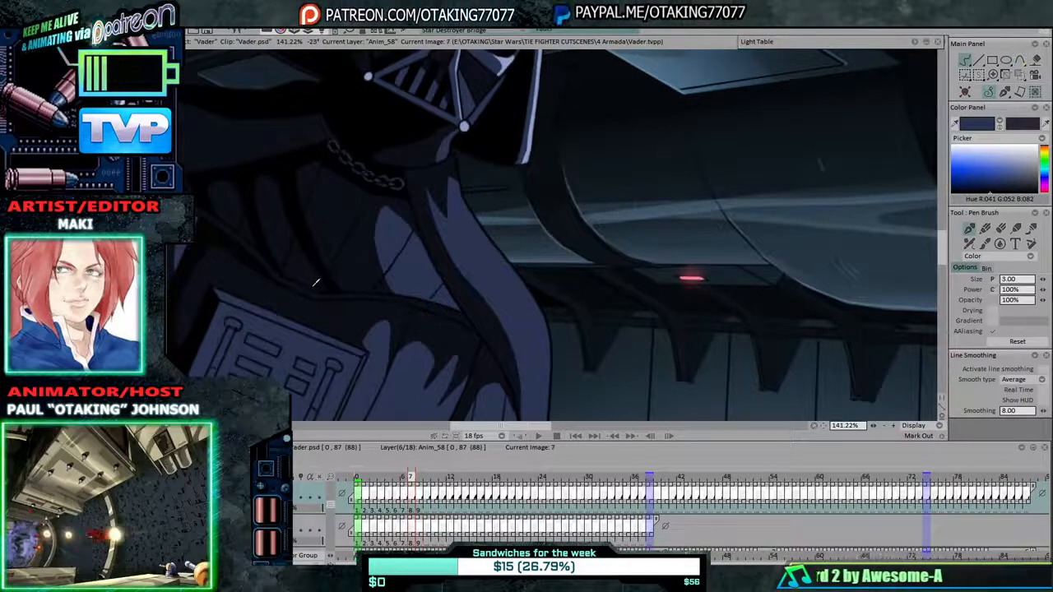
pyautogui.press('Left')
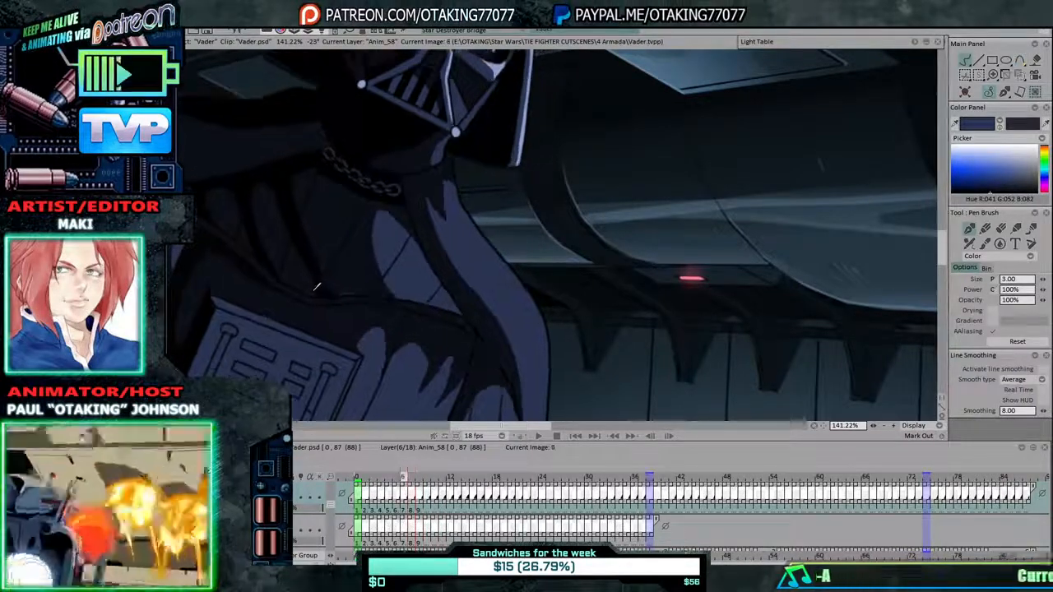
pyautogui.press('Left')
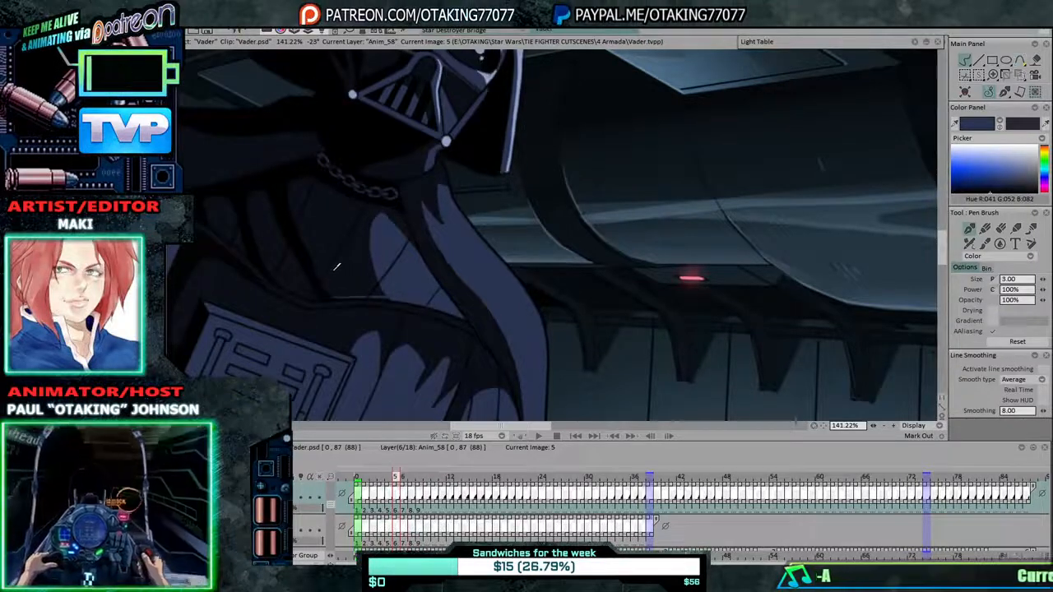
# Finish the thin blue edge highlight above the chest panel on the remaining frames from 4 back to 0.
pyautogui.press('Left')
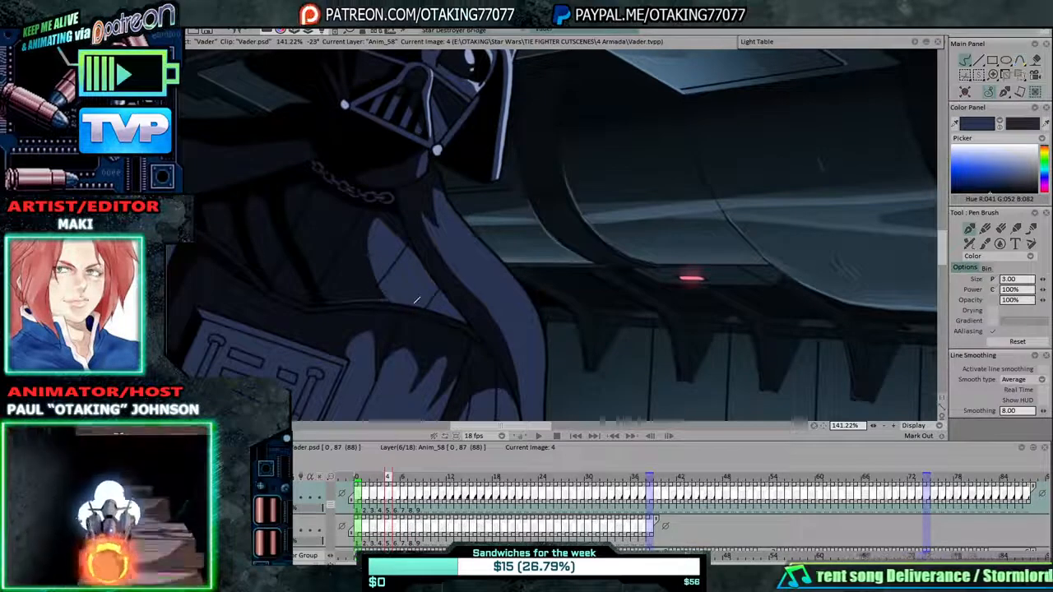
pyautogui.press('Left')
pyautogui.press('Left')
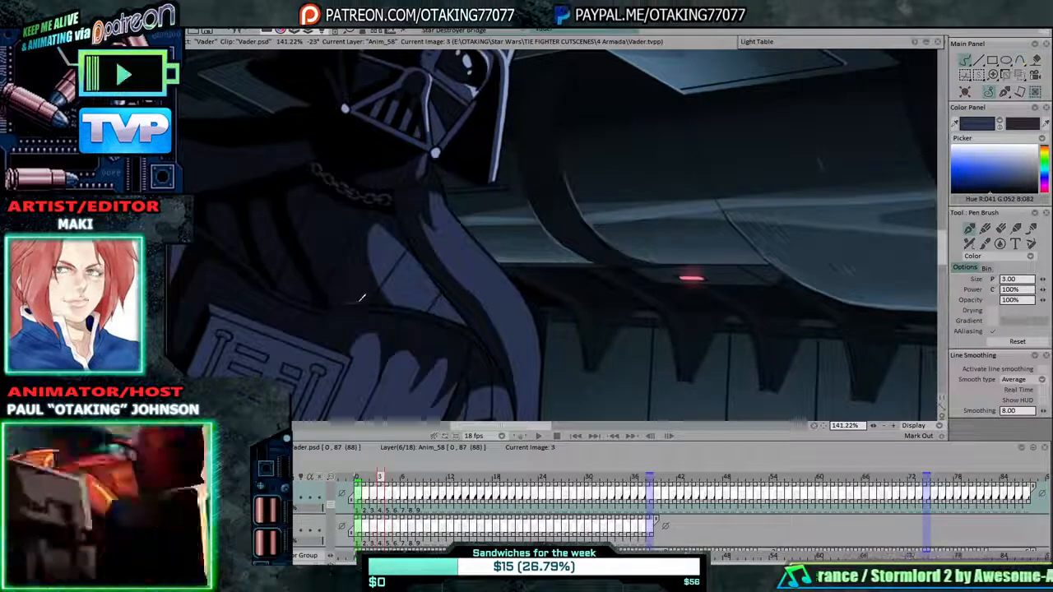
pyautogui.press('Left')
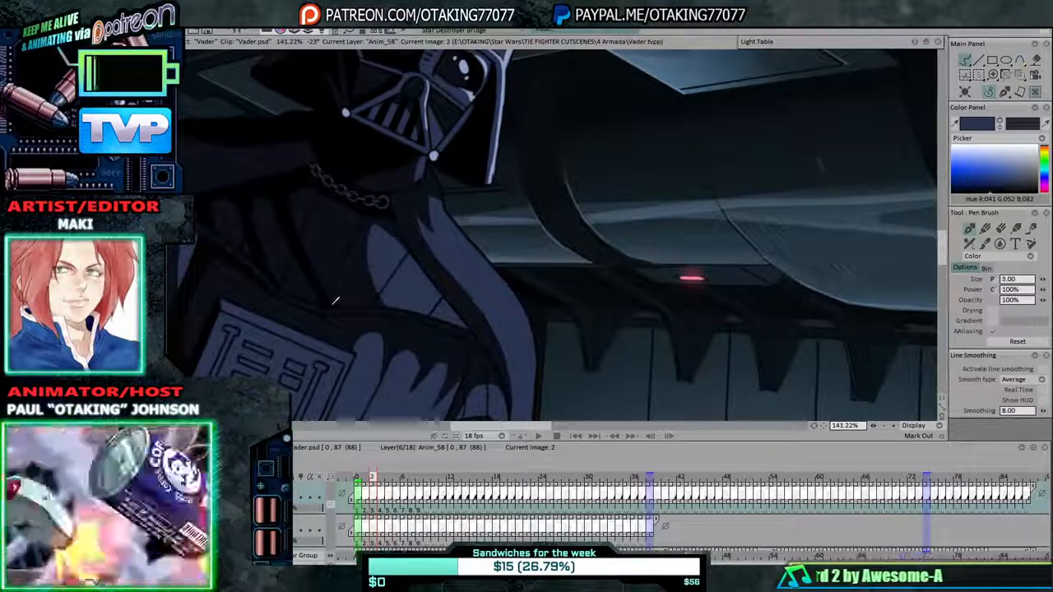
pyautogui.press('Left')
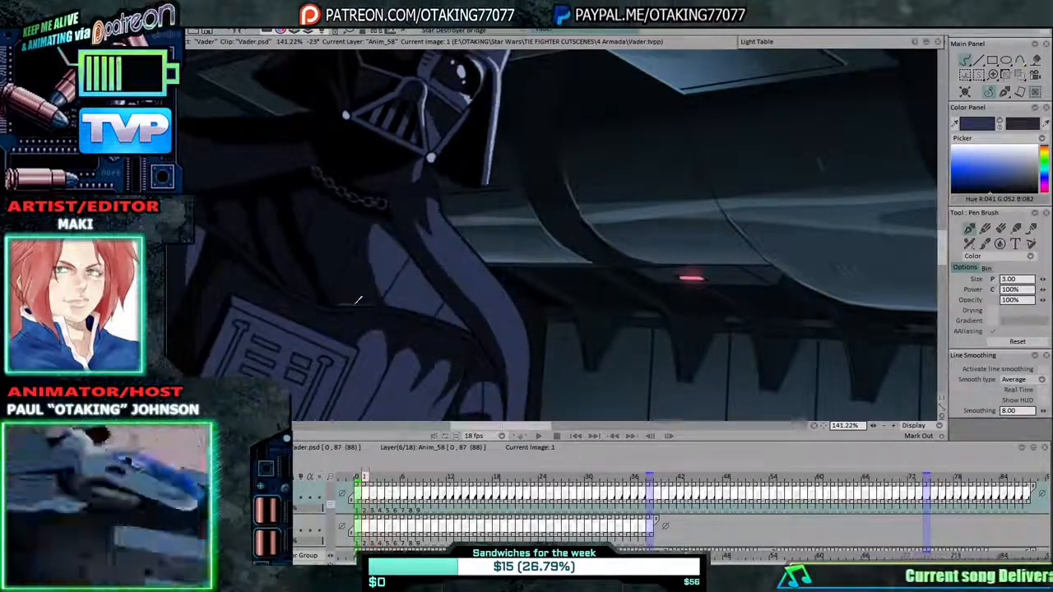
pyautogui.press('Left')
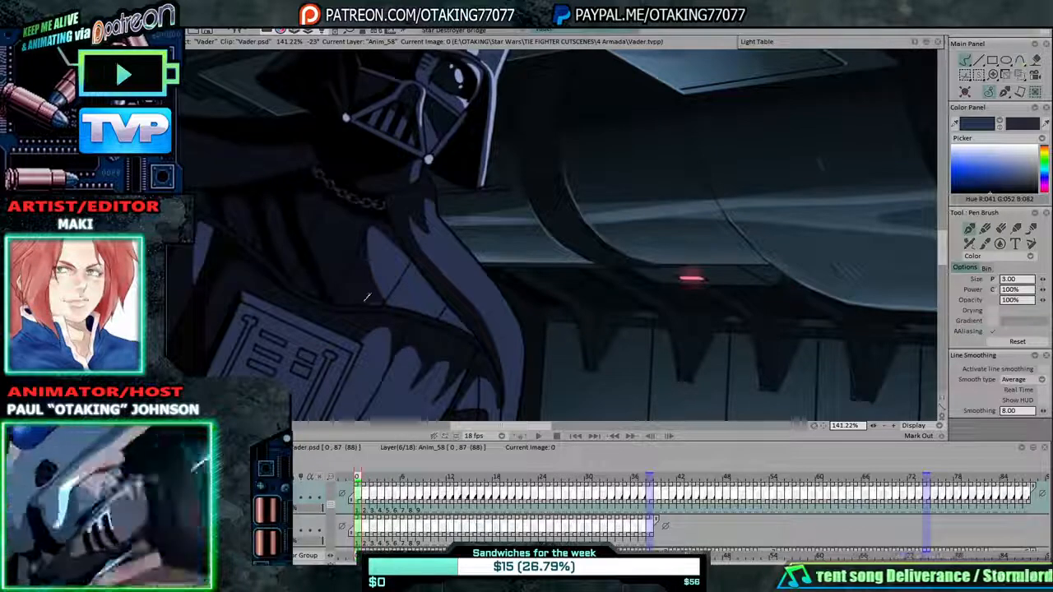
# Straighten the rotated canvas and fit the whole bridge shot in view on frame 1.
pyautogui.press('Right')
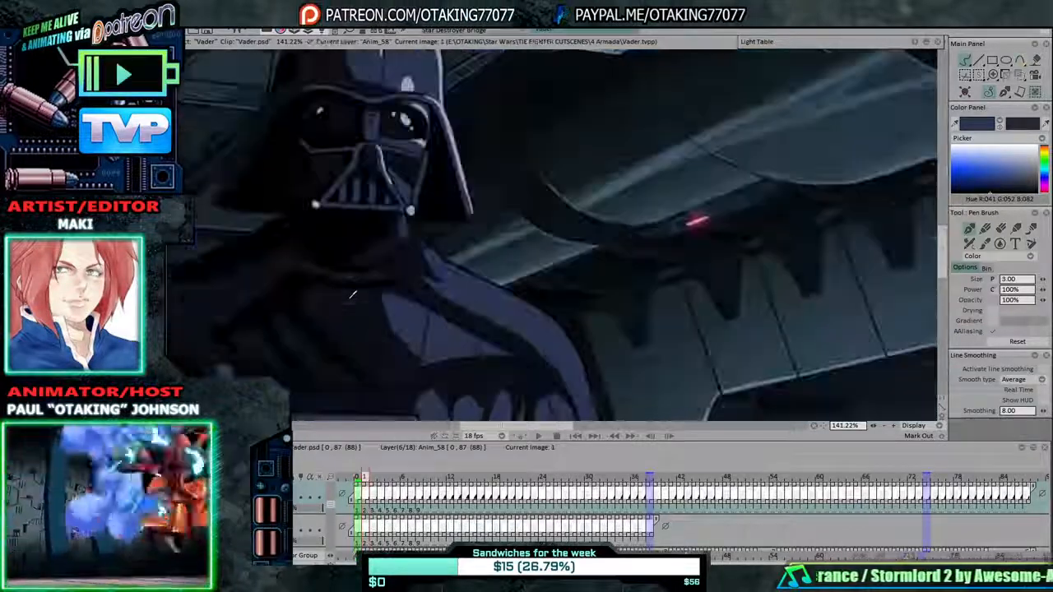
pyautogui.click(347, 23)
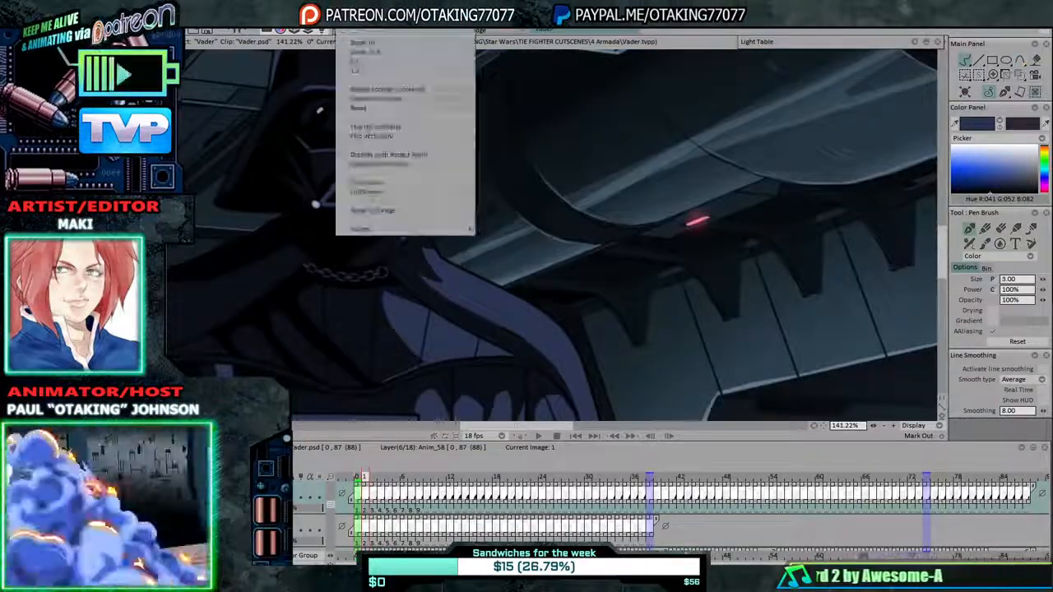
pyautogui.click(367, 63)
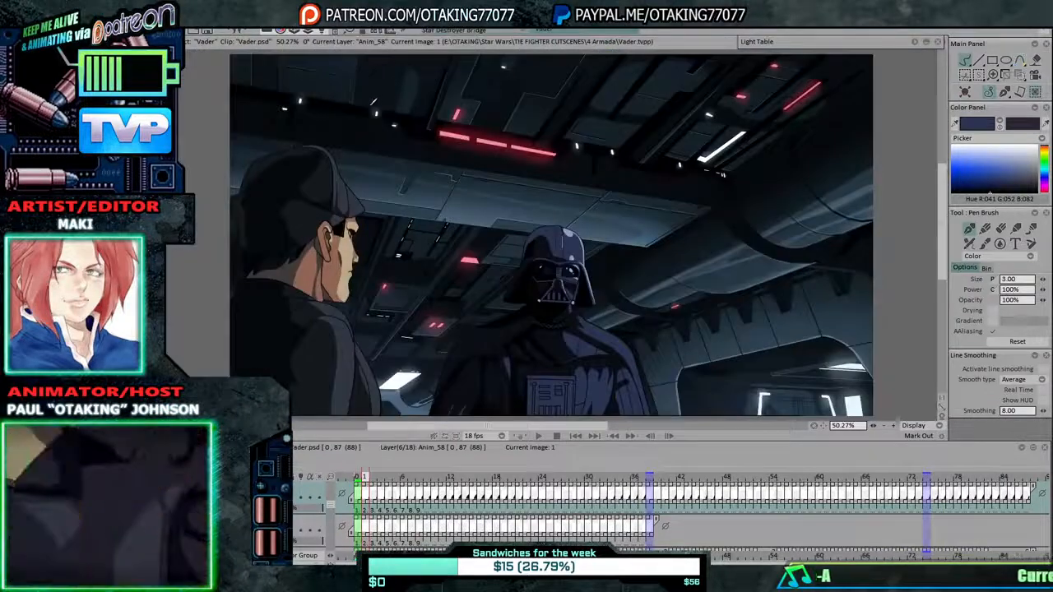
# Step through the shot from frame 1 to frame 38 to examine Vader's chest shading and the finished highlights at the end.
pyautogui.press('Right')
pyautogui.press('Right')
pyautogui.press('Right')
pyautogui.press('Right')
pyautogui.press('Right')
pyautogui.press('Right')
pyautogui.press('Right')
pyautogui.press('Right')
pyautogui.press('Right')
pyautogui.press('Right')
pyautogui.press('Right')
pyautogui.press('Right')
pyautogui.press('Right')
pyautogui.press('Right')
pyautogui.press('Right')
pyautogui.press('Right')
pyautogui.press('Right')
pyautogui.press('Right')
pyautogui.press('Right')
pyautogui.press('Right')
pyautogui.press('Right')
pyautogui.press('Right')
pyautogui.press('Right')
pyautogui.press('Right')
pyautogui.press('Right')
pyautogui.press('Right')
pyautogui.press('Right')
pyautogui.press('Right')
pyautogui.press('Right')
pyautogui.press('Right')
pyautogui.press('Right')
pyautogui.press('Right')
pyautogui.press('Right')
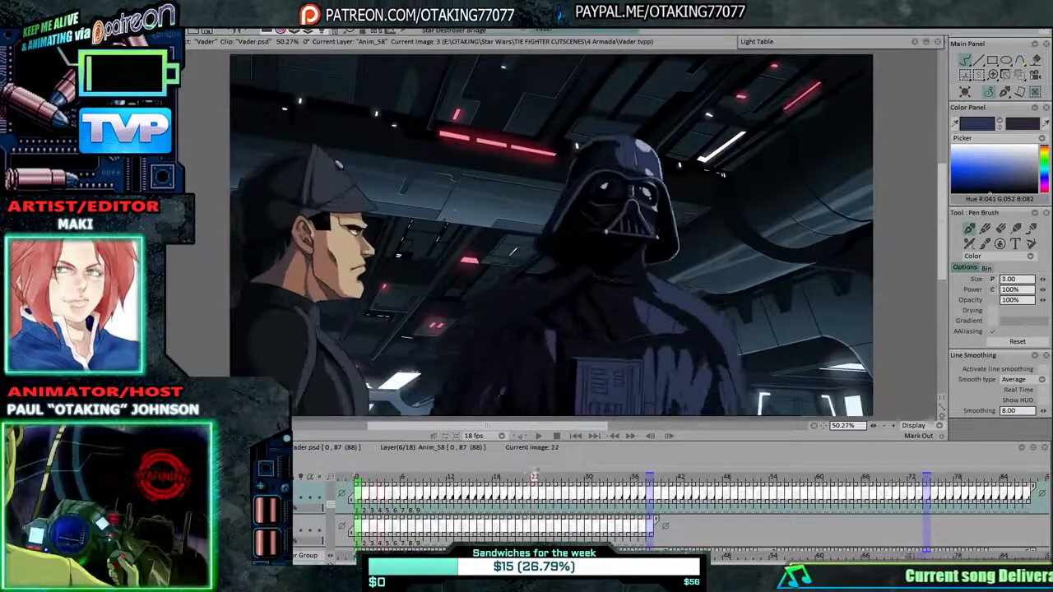
pyautogui.press('Right')
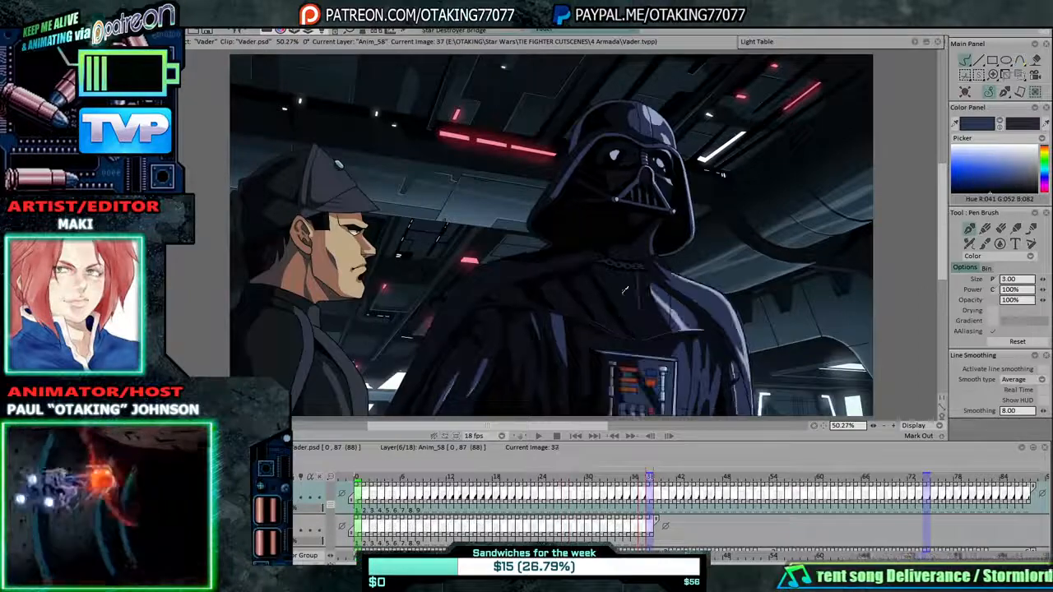
pyautogui.press('Left')
pyautogui.press('Right')
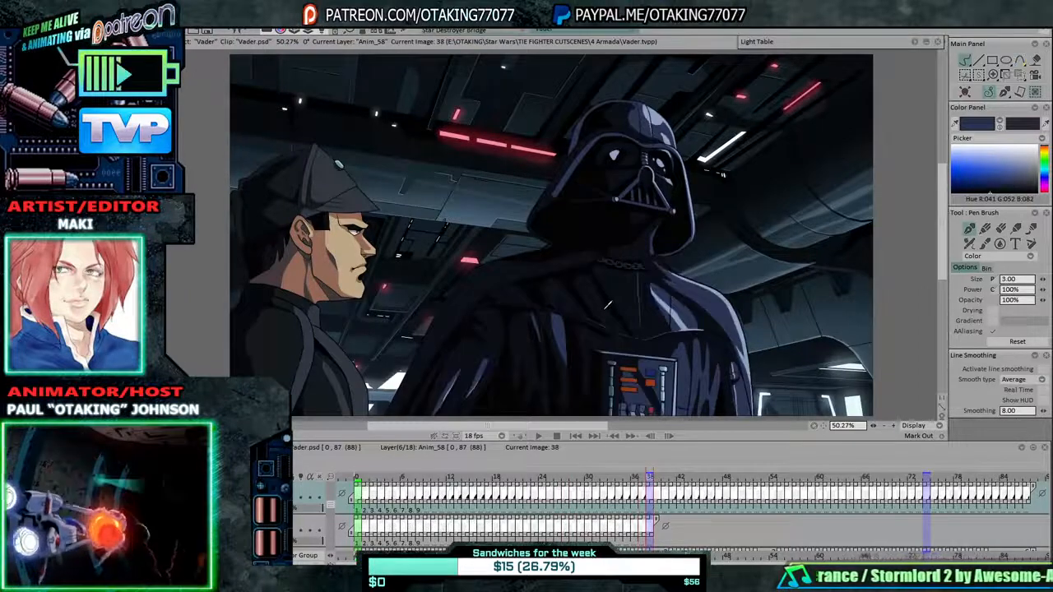
# Draw a thin blue highlight down the chest seam below Vader's neck chain on frame 37, using frame 38 as reference.
pyautogui.scroll(5, 608, 305)
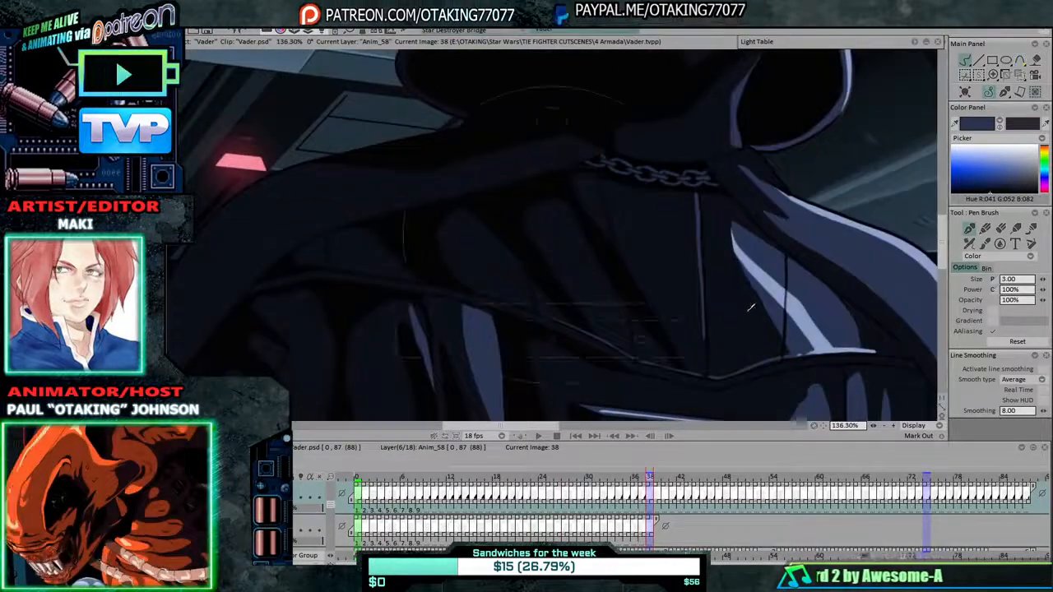
pyautogui.moveTo(750, 307); pyautogui.dragTo(744, 213)
pyautogui.moveTo(674, 186); pyautogui.dragTo(630, 190)
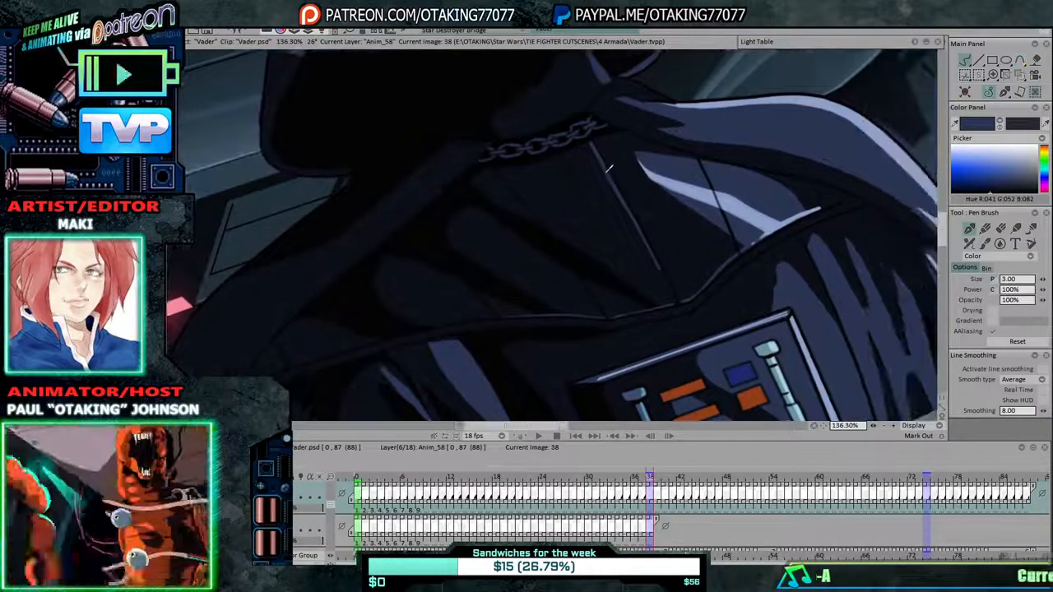
pyautogui.press('Left')
pyautogui.press('Right')
pyautogui.press('Left')
pyautogui.moveTo(592, 139); pyautogui.dragTo(633, 215)
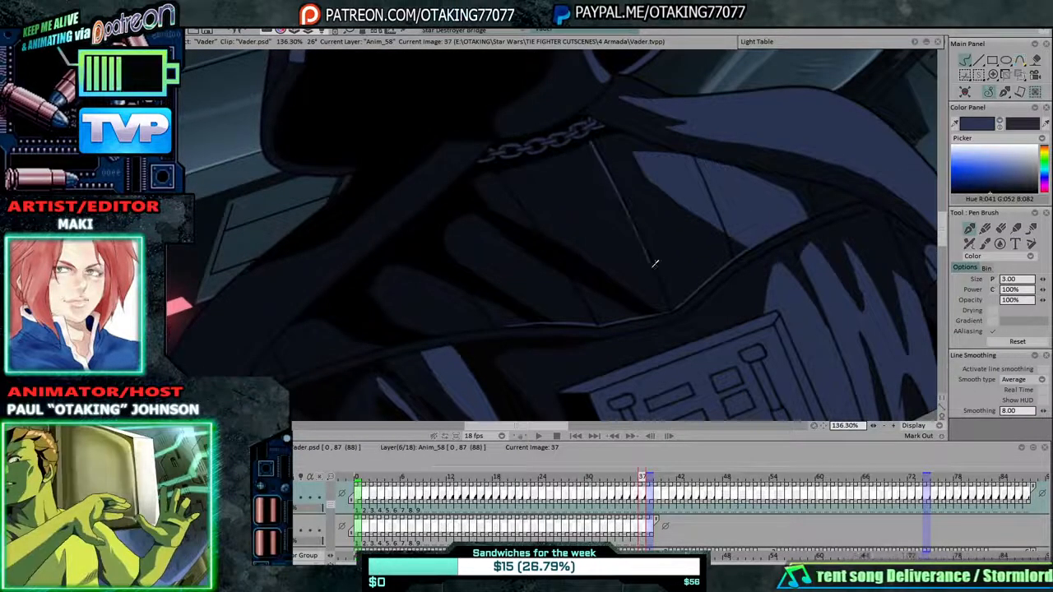
pyautogui.press('Right')
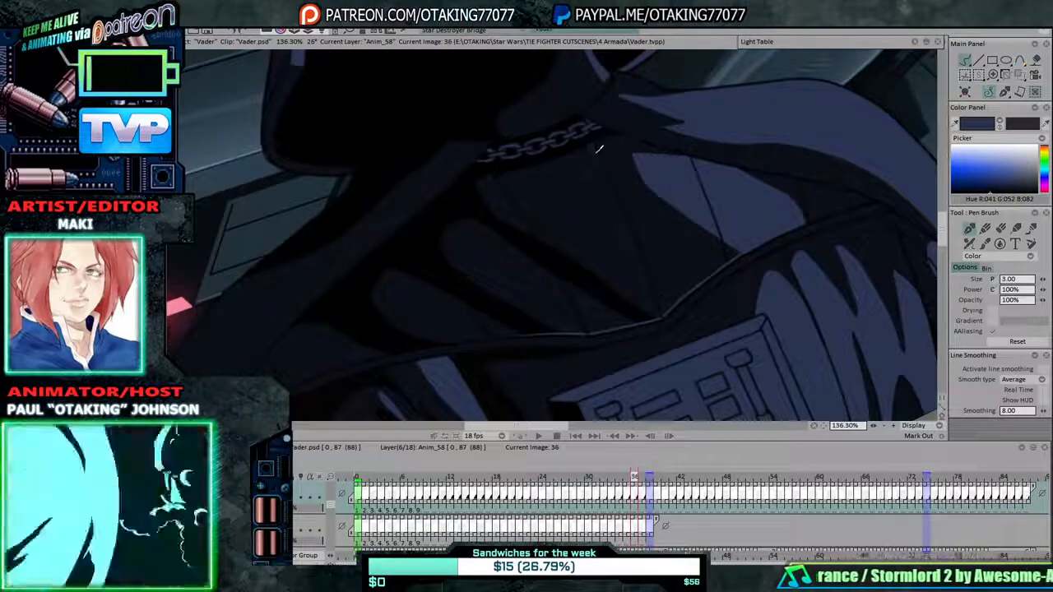
# Draw the thin blue seam highlight below the neck chain on each frame from 36 back to 31.
pyautogui.press('Left')
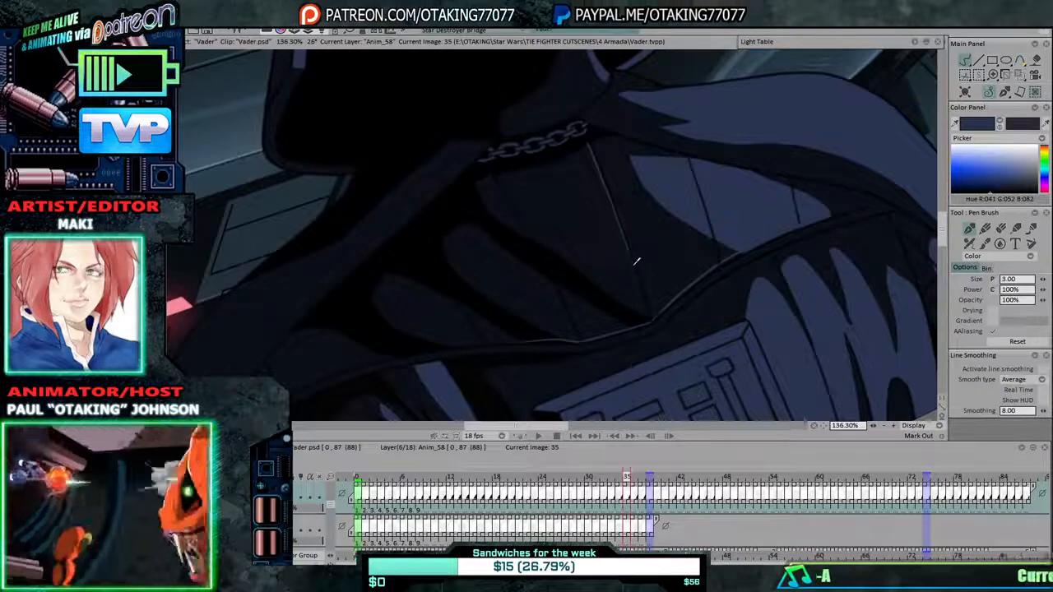
pyautogui.press('Left')
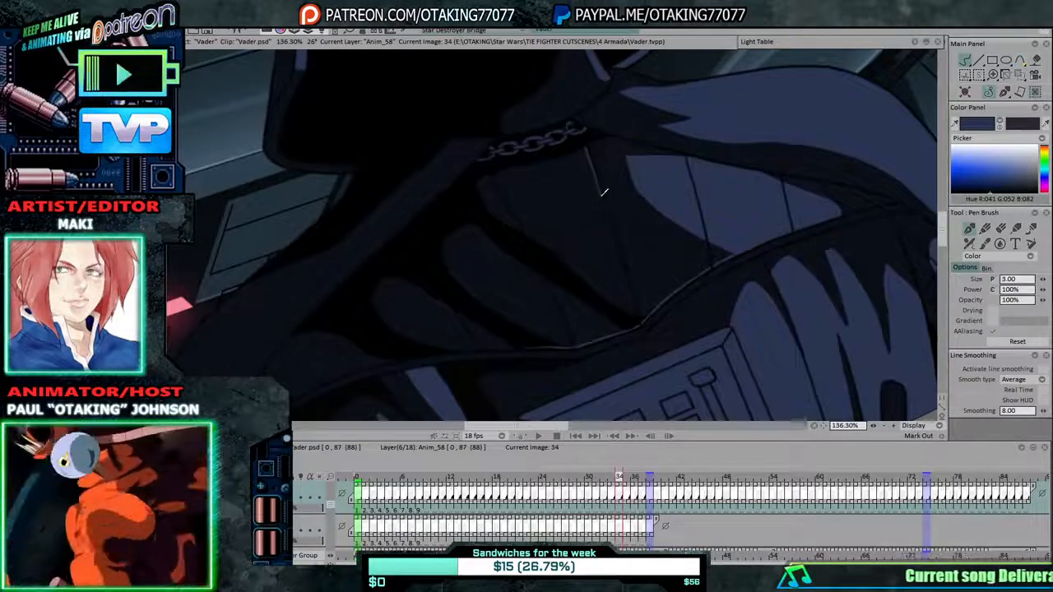
pyautogui.press('Left')
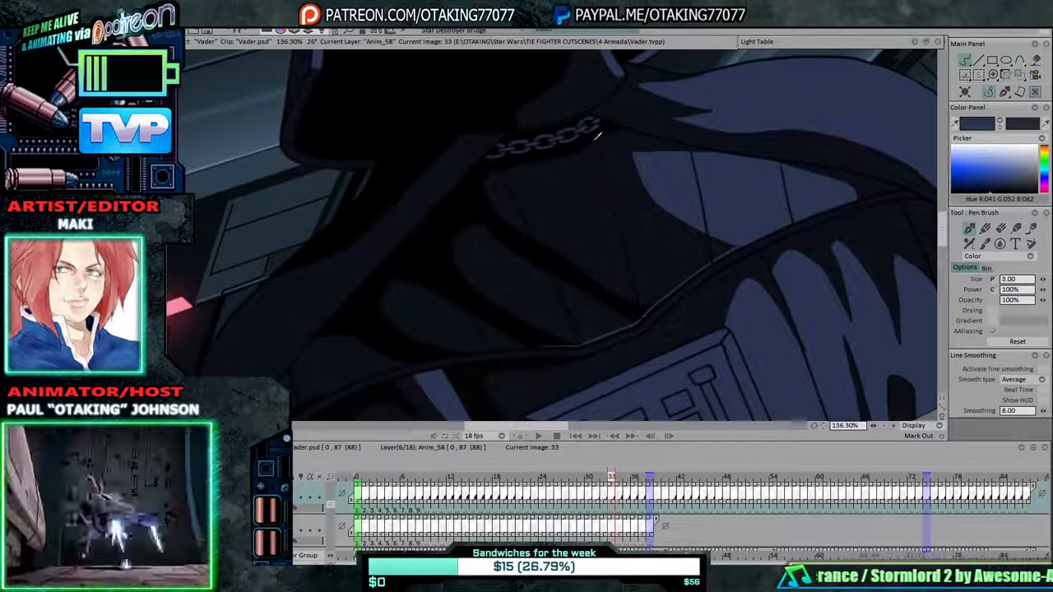
pyautogui.press('Left')
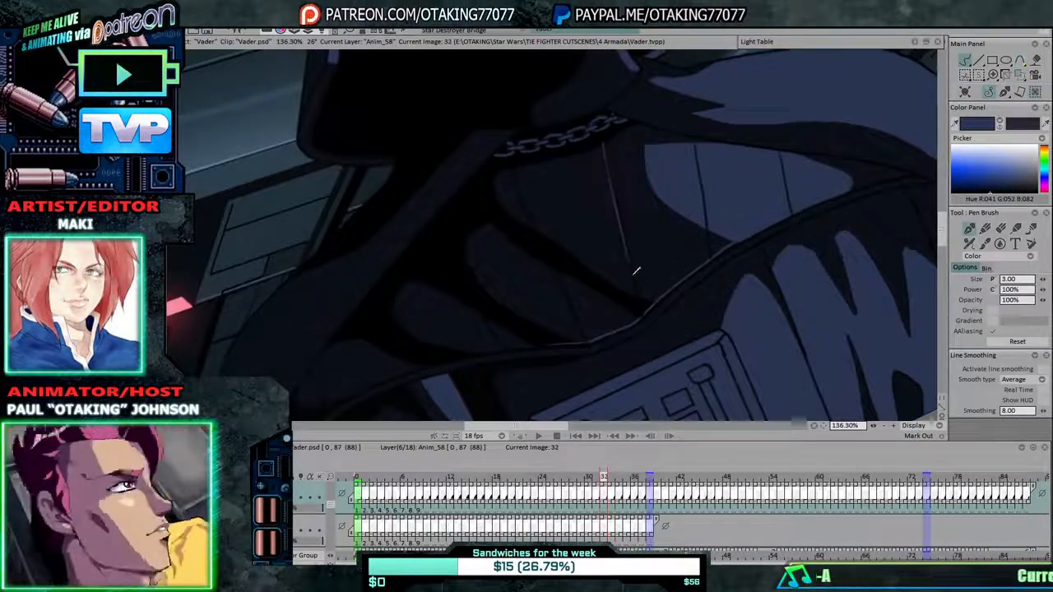
pyautogui.press('Left')
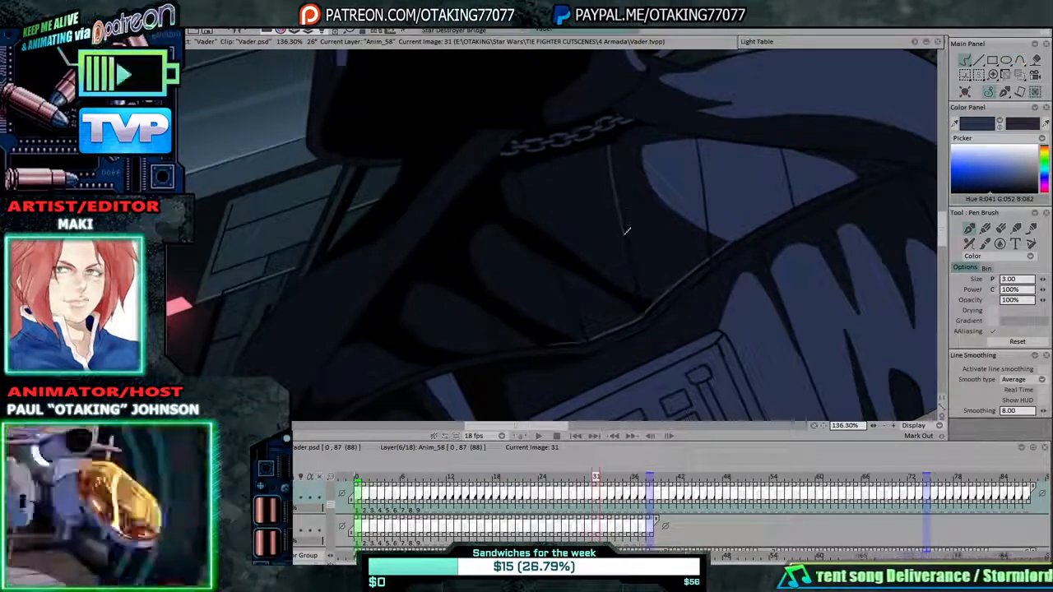
pyautogui.press('Left')
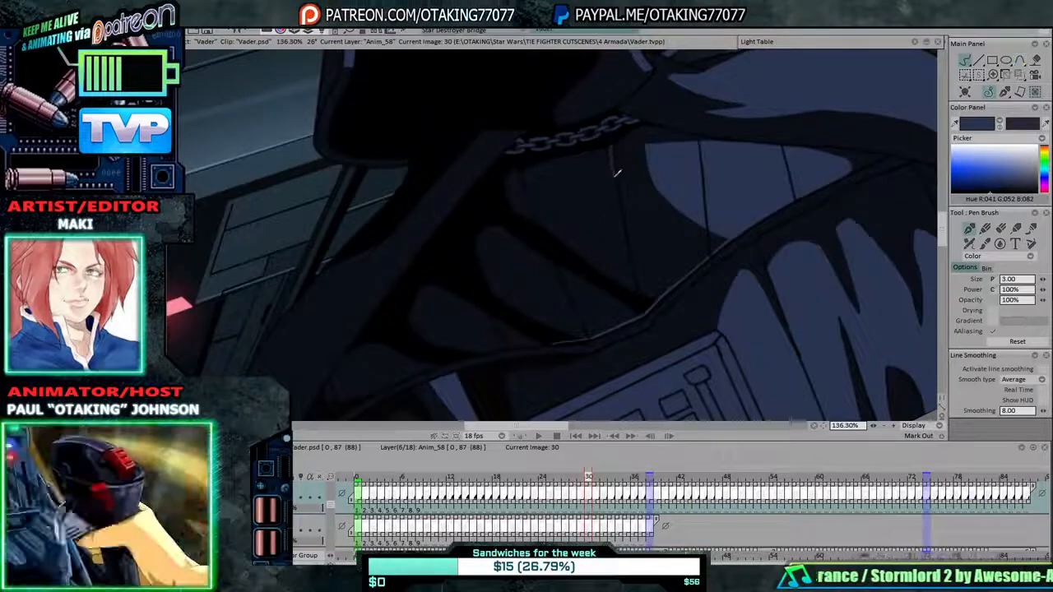
# Draw the thin blue seam highlight below the neck chain on each frame from 30 back to 26.
pyautogui.press('Left')
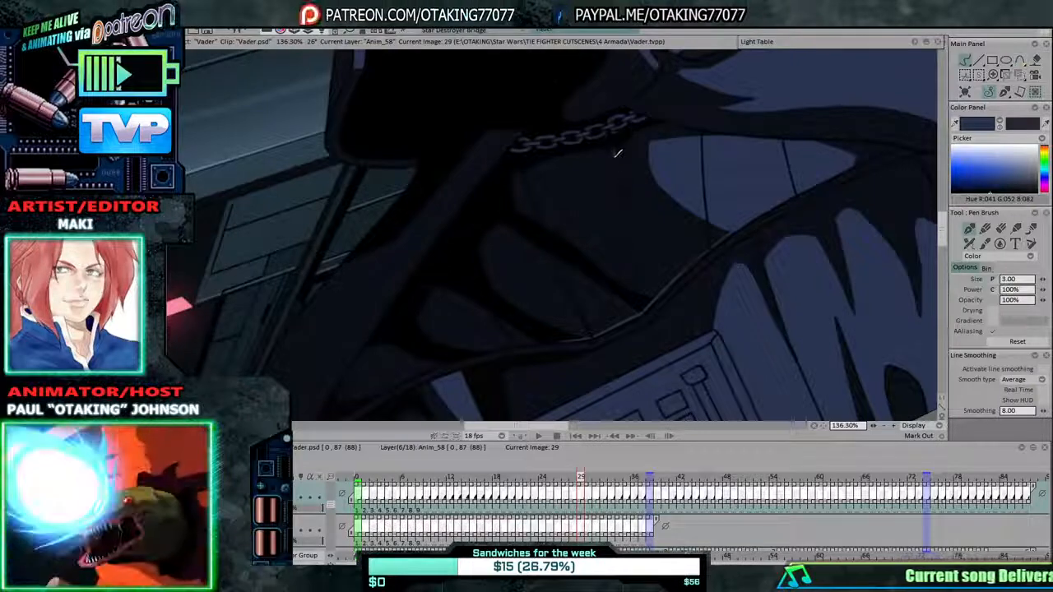
pyautogui.moveTo(615, 148); pyautogui.dragTo(623, 218)
pyautogui.press('Left')
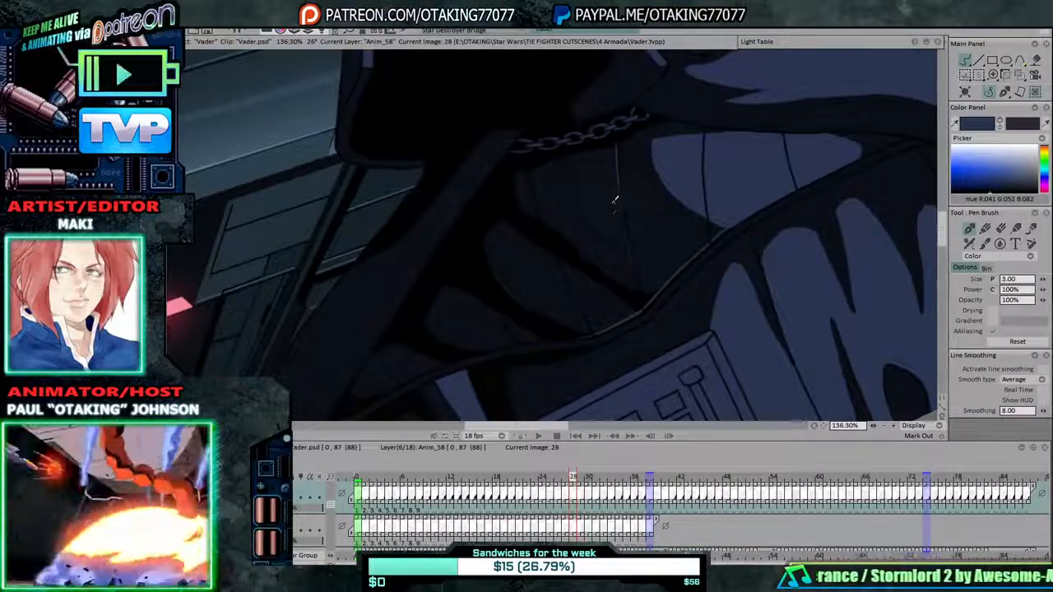
pyautogui.press('Left')
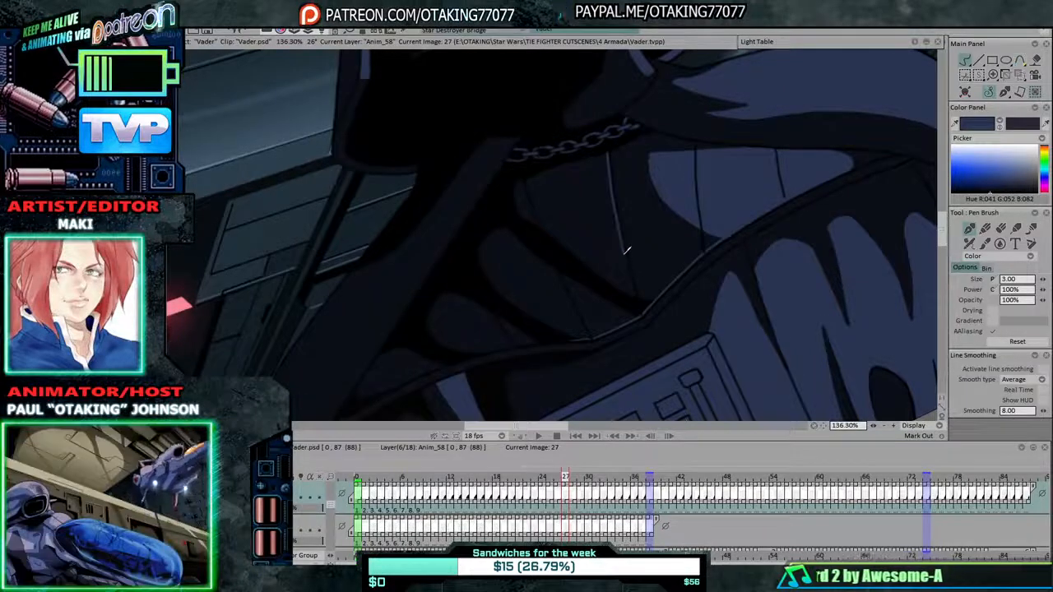
pyautogui.press('Left')
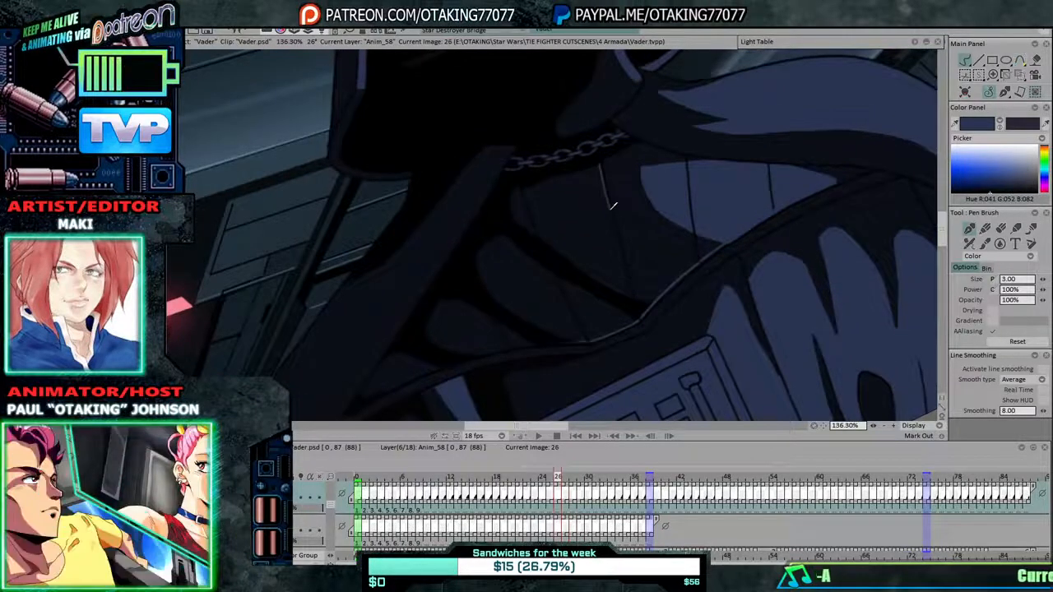
pyautogui.press('Left')
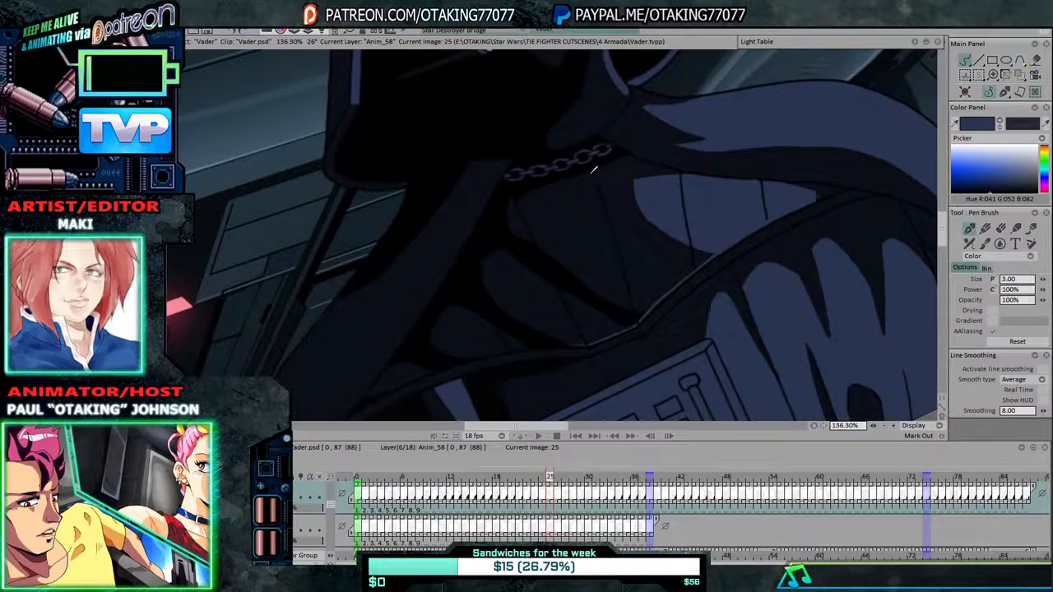
# Draw the thin blue seam highlight below the neck chain on each frame from 25 back to 21.
pyautogui.press('Left')
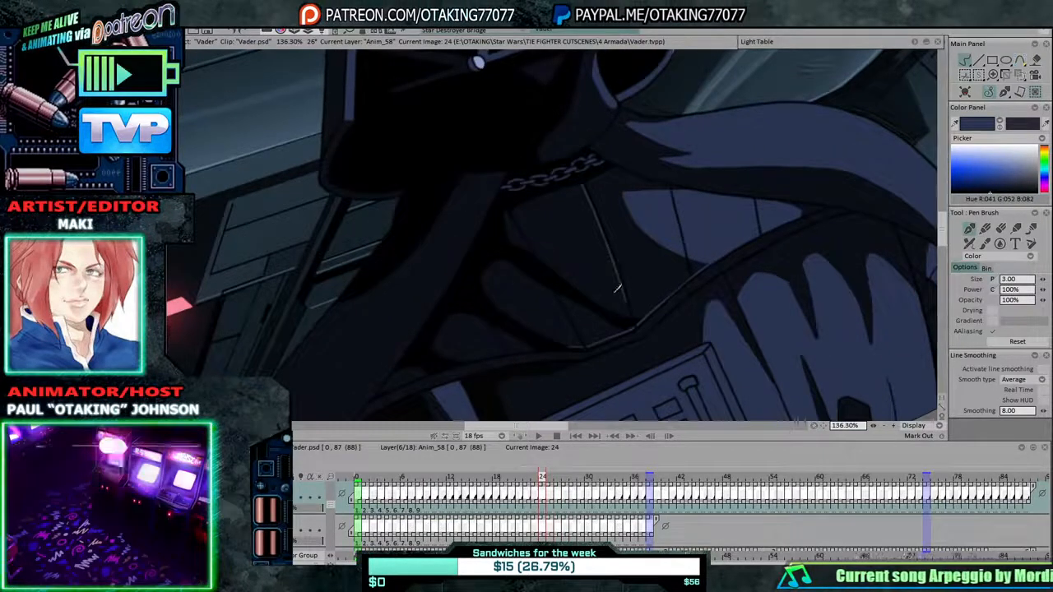
pyautogui.press('Left')
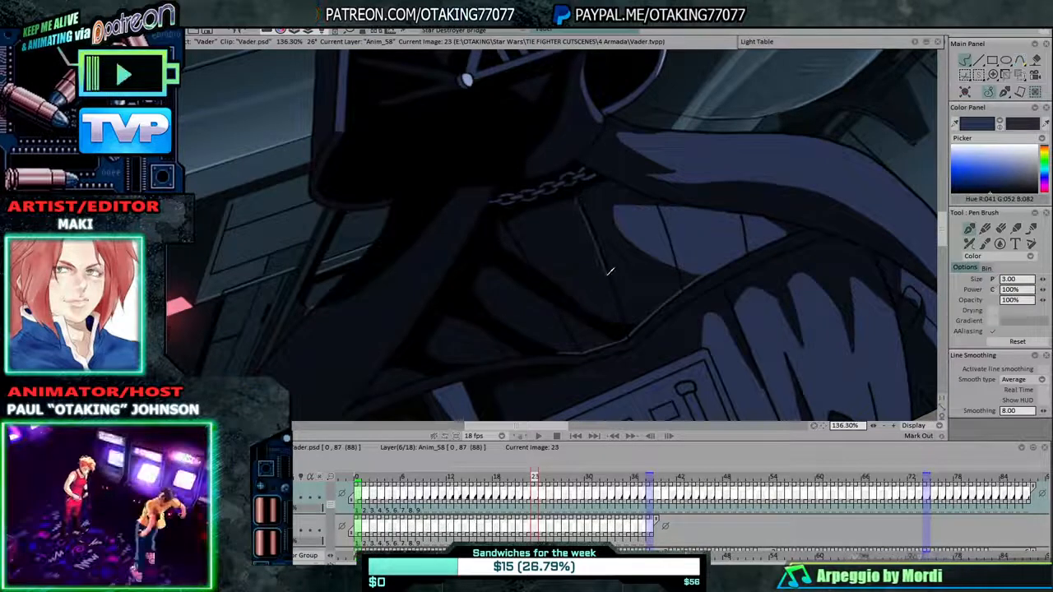
pyautogui.press('Left')
pyautogui.press('Left')
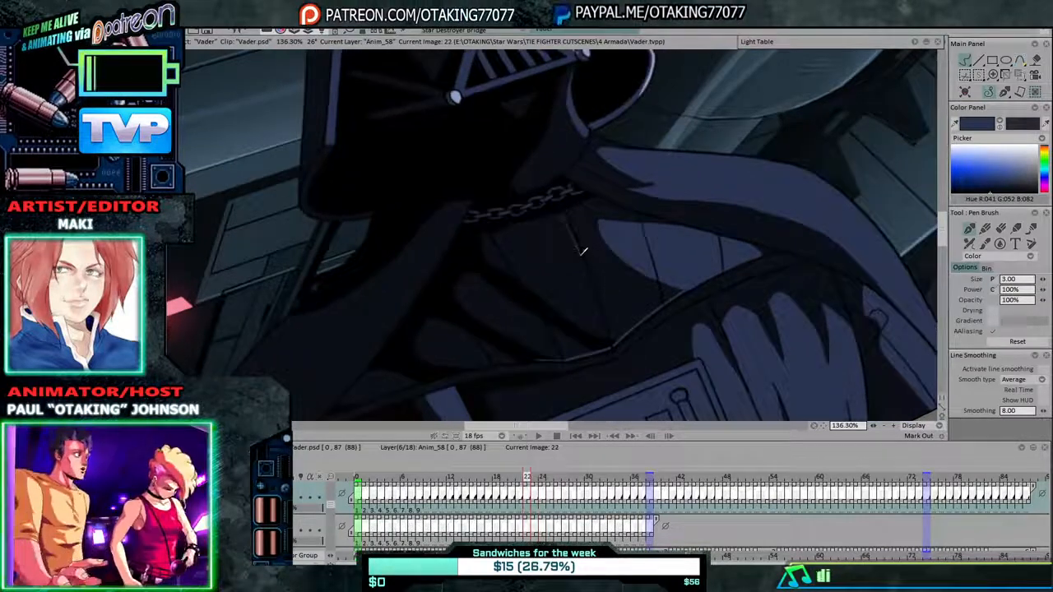
pyautogui.press('Left')
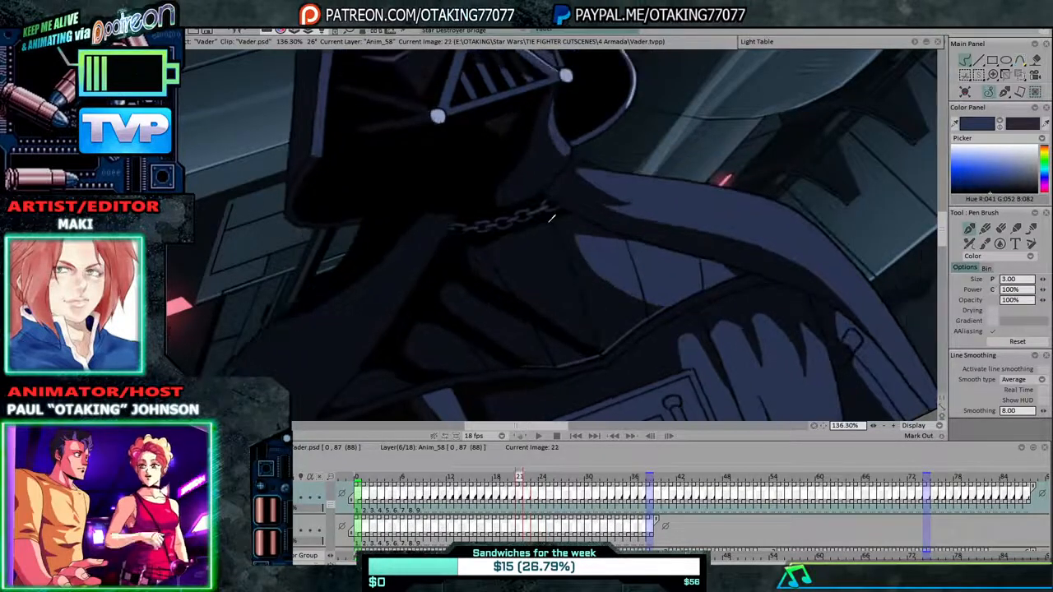
pyautogui.press('Left')
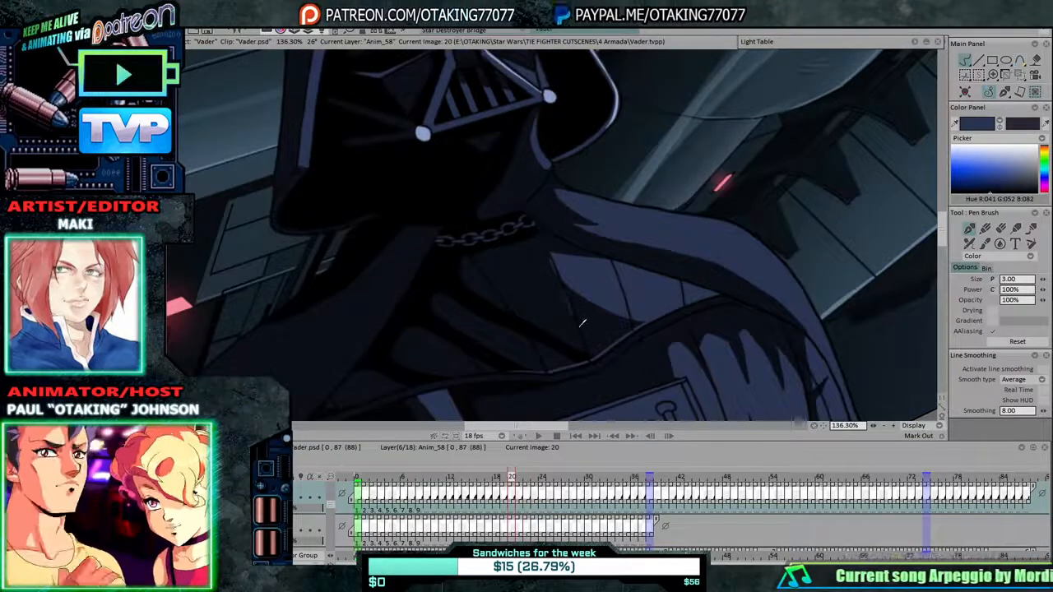
# Draw the thin blue seam highlight below the neck chain on each frame from 20 back to 16.
pyautogui.press('Left')
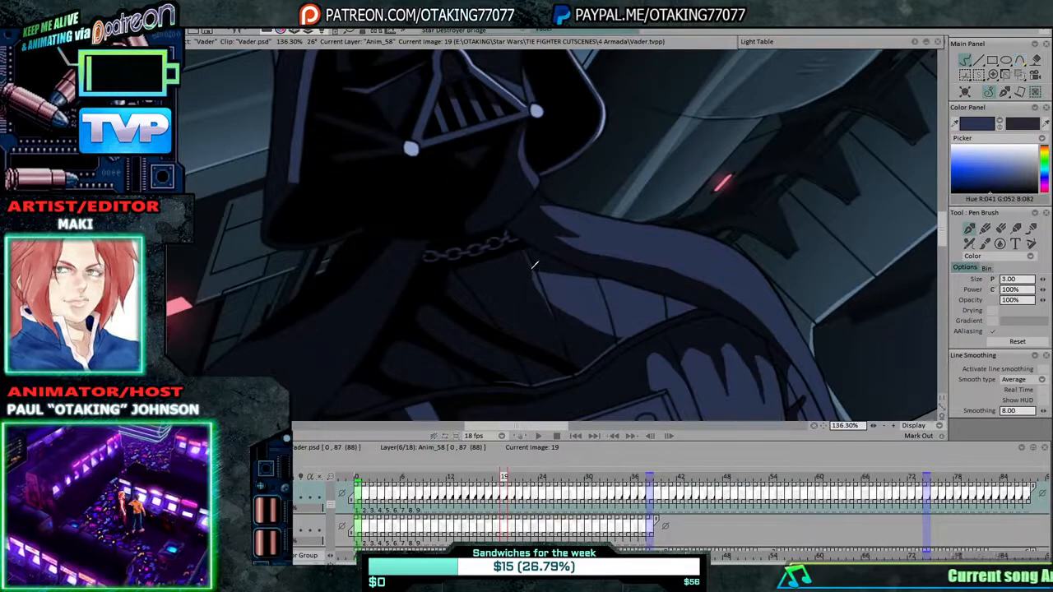
pyautogui.press('Left')
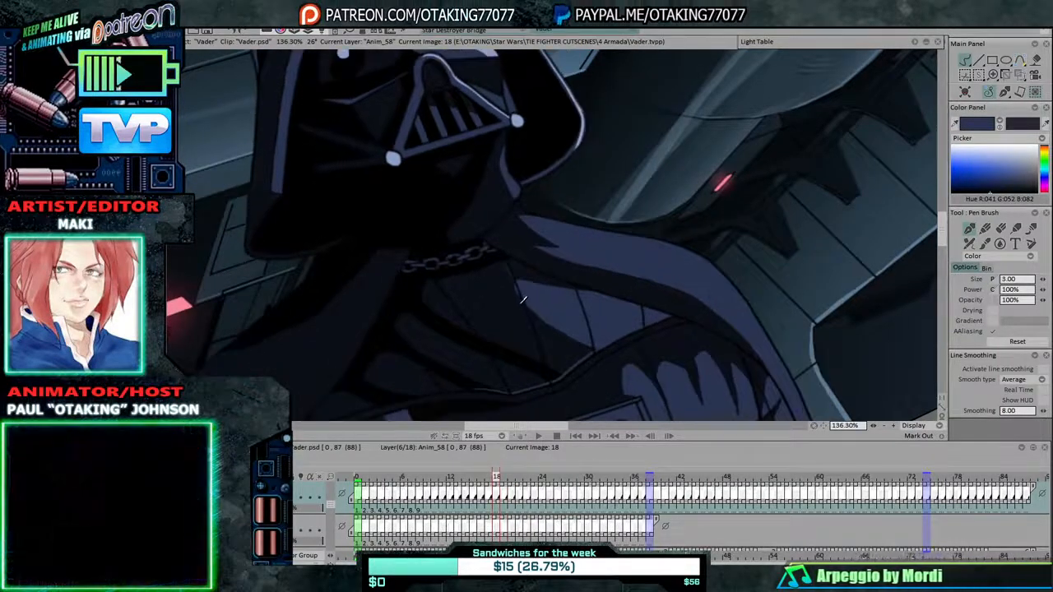
pyautogui.press('Left')
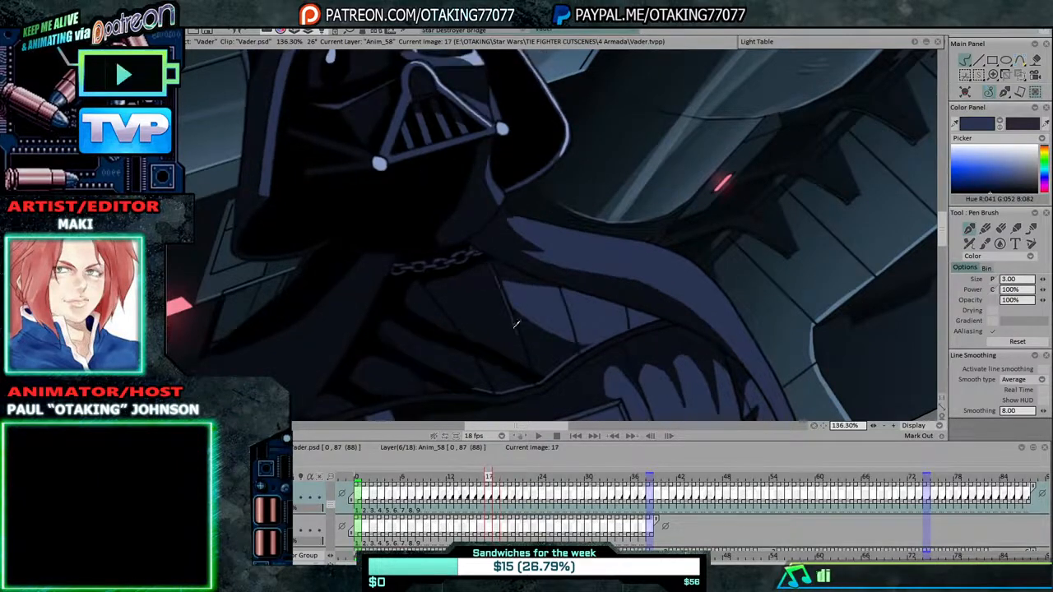
pyautogui.press('Left')
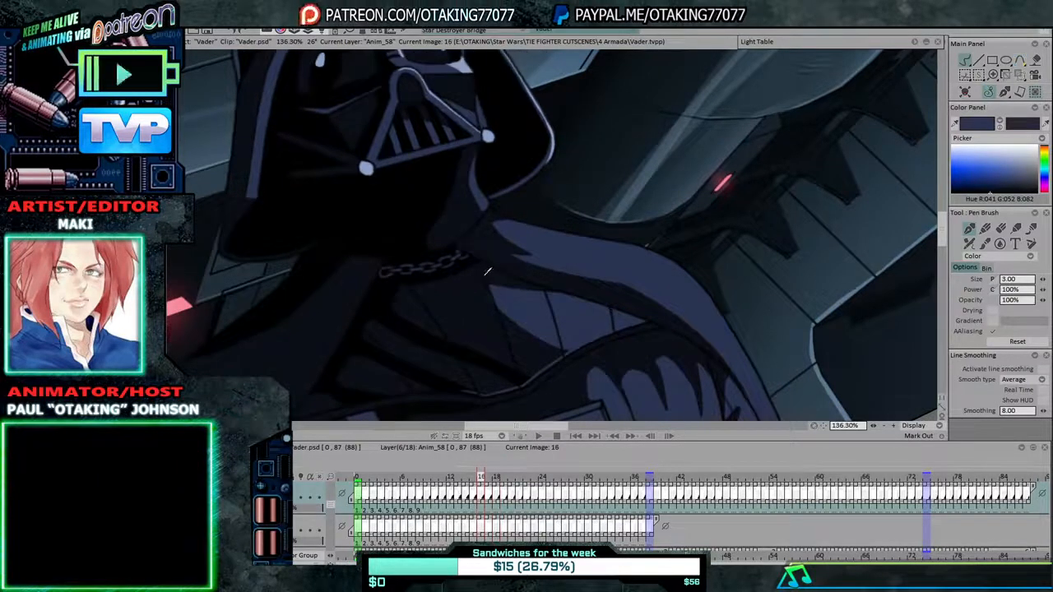
pyautogui.press('Left')
pyautogui.press('Left')
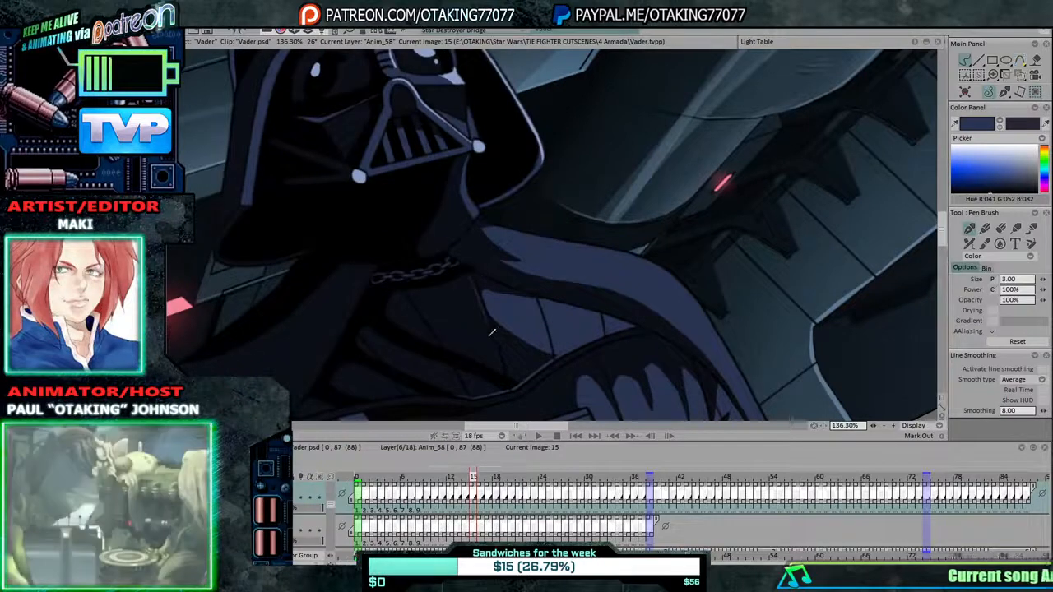
# Draw the thin blue seam highlight below the neck chain on each frame from 15 back to 9.
pyautogui.press('Left')
pyautogui.press('Left')
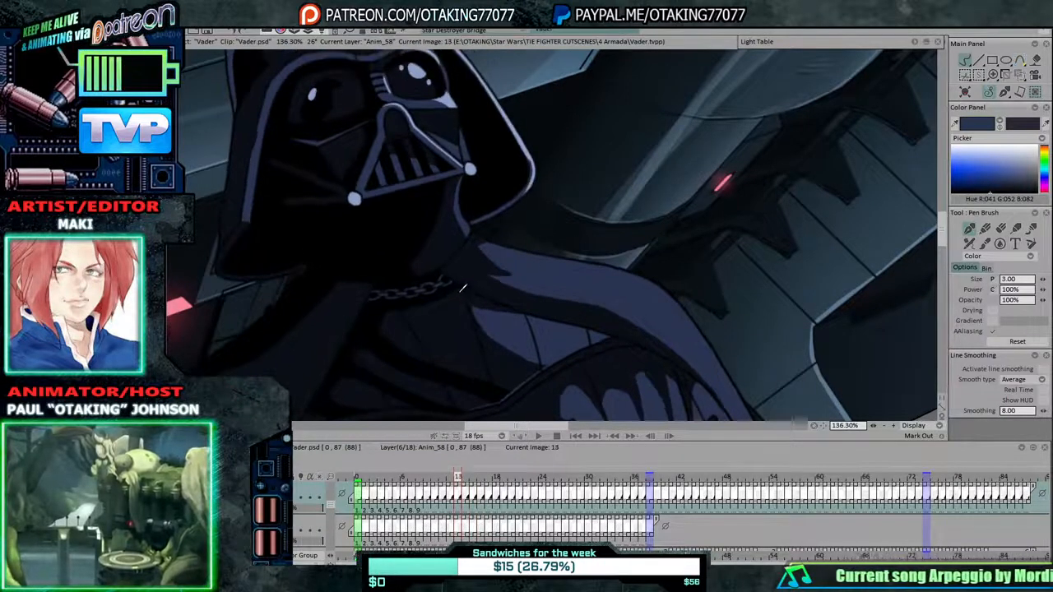
pyautogui.press('Left')
pyautogui.press('Left')
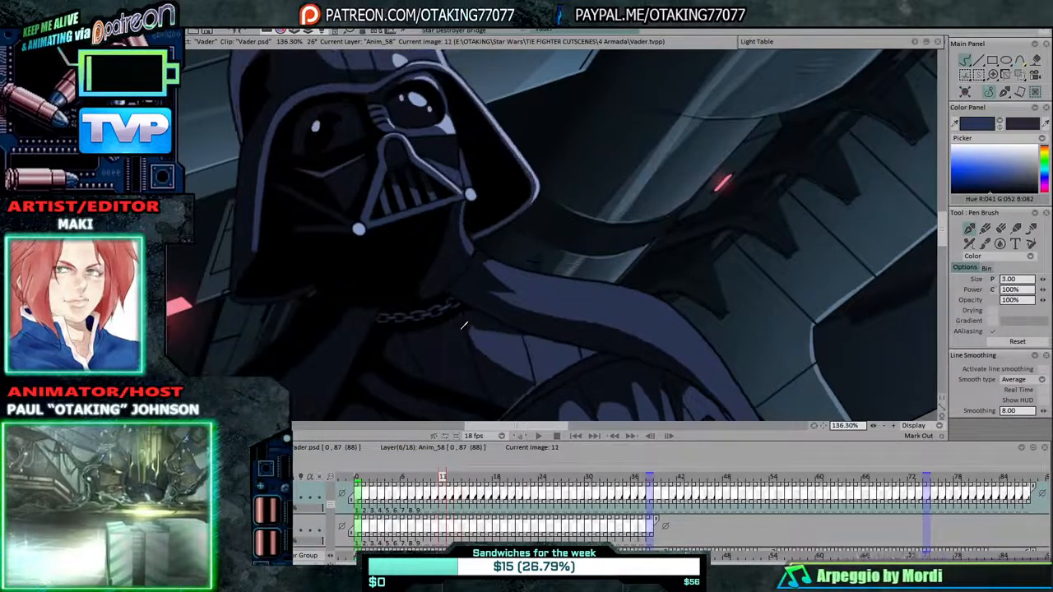
pyautogui.press('Left')
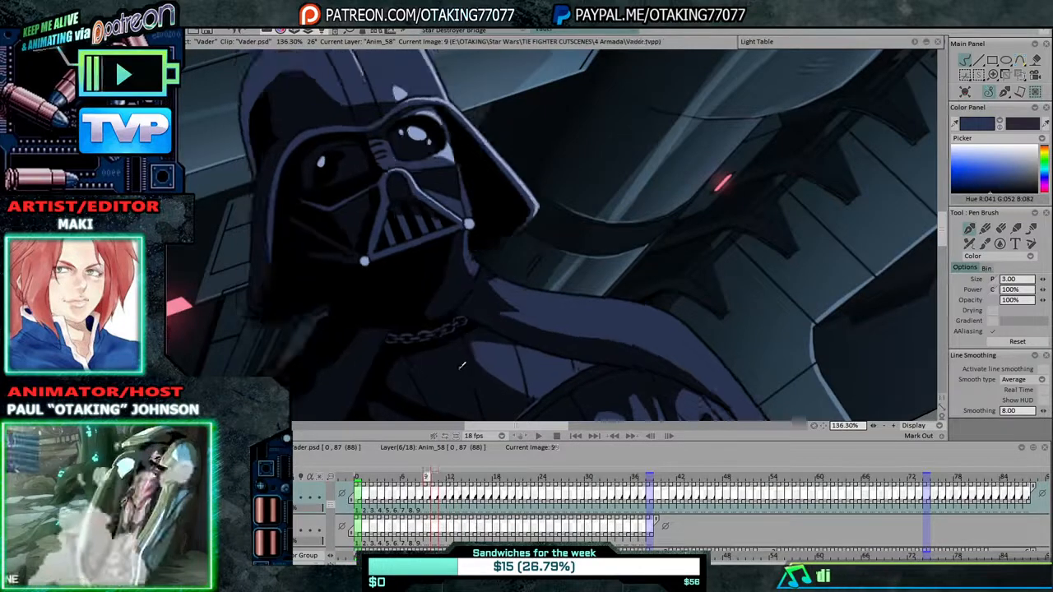
pyautogui.press('Left')
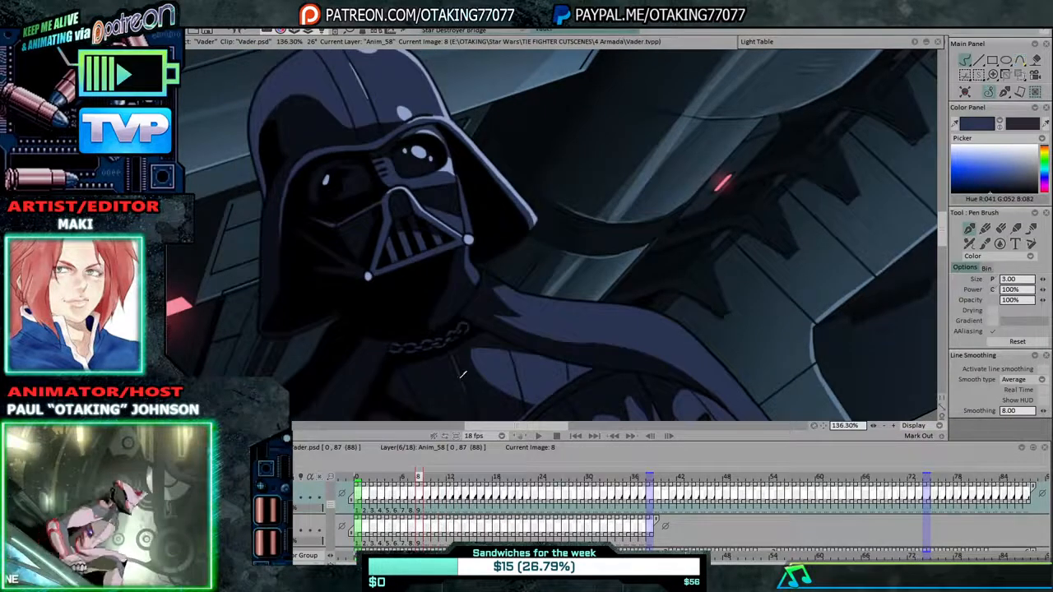
# Draw the thin blue seam highlight below the neck chain on each frame from 8 back to 5.
pyautogui.press('Left')
pyautogui.press('Left')
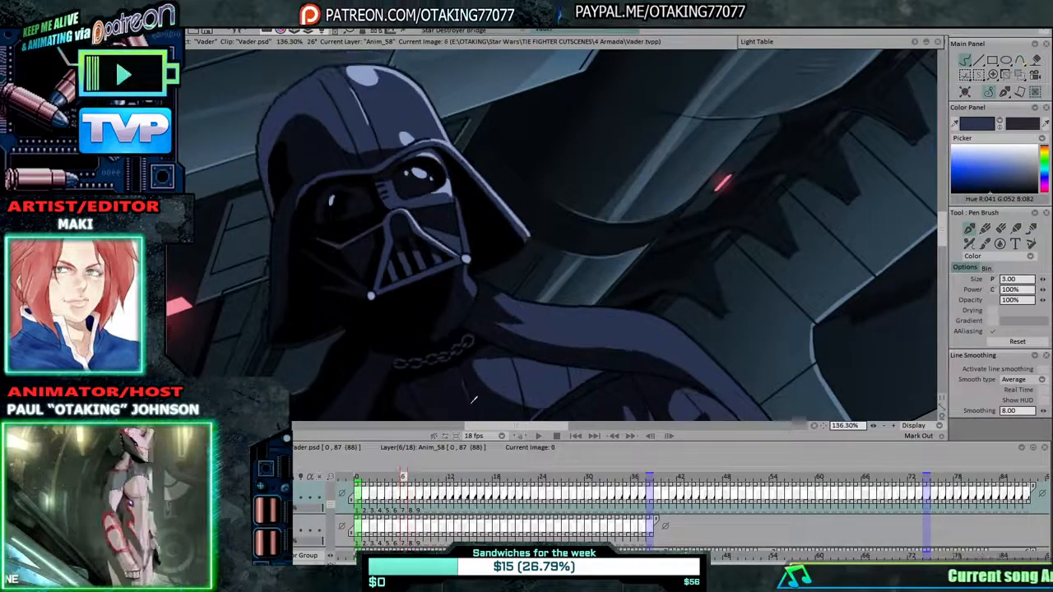
pyautogui.moveTo(503, 356); pyautogui.dragTo(590, 251)
pyautogui.press('Left')
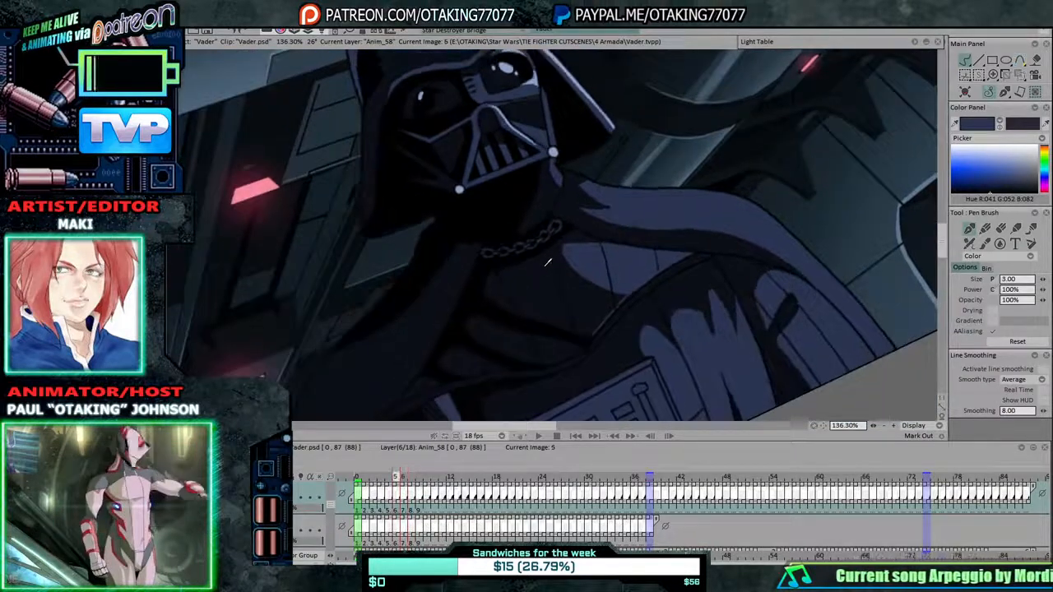
pyautogui.press('Left')
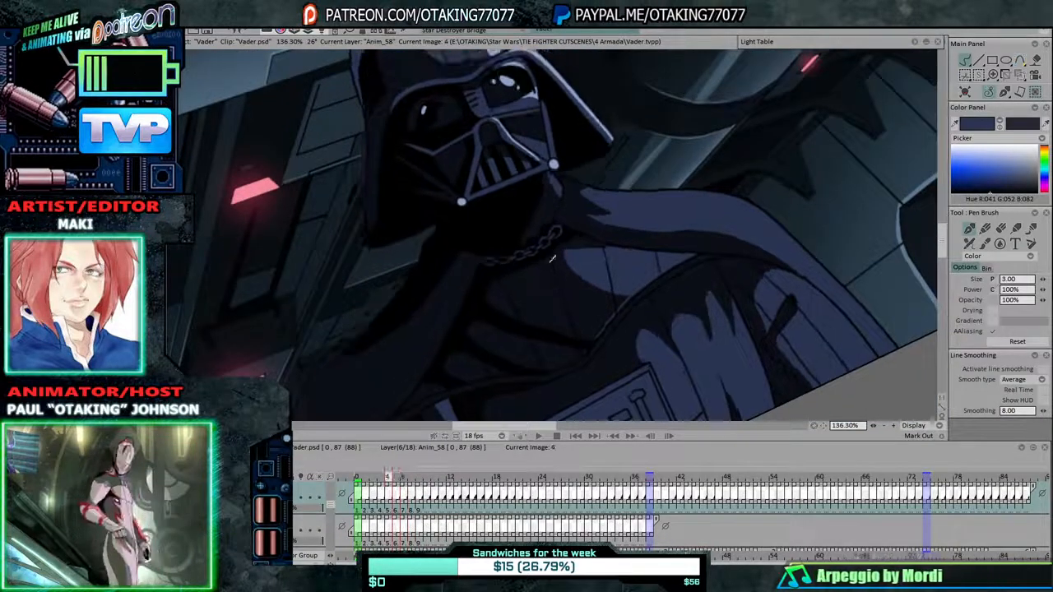
# Draw the thin blue seam highlight below the neck chain on each frame from 4 back to 0.
pyautogui.press('Left')
pyautogui.press('Left')
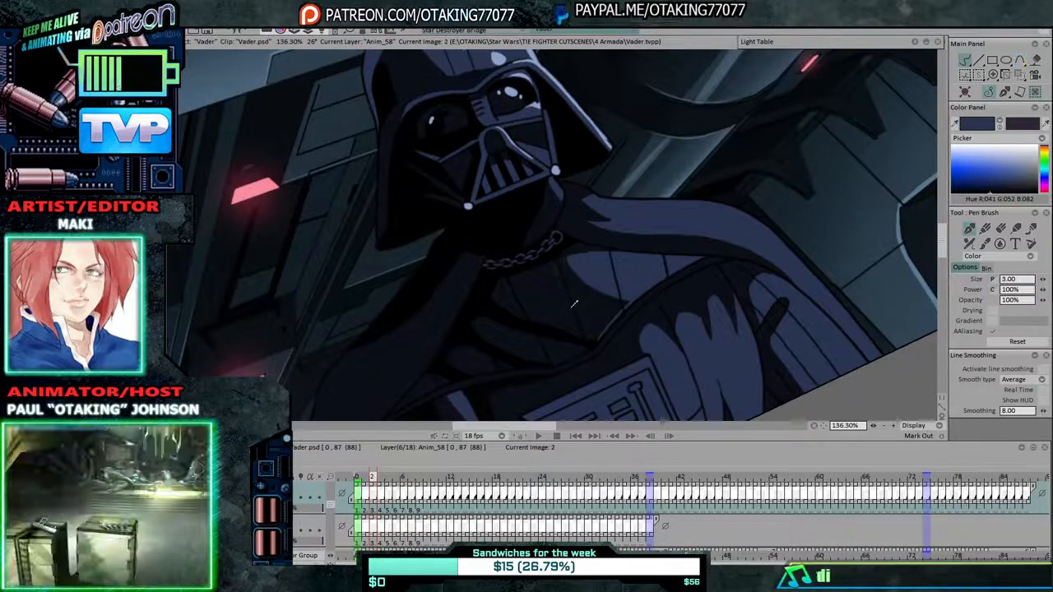
pyautogui.press('Left')
pyautogui.press('Left')
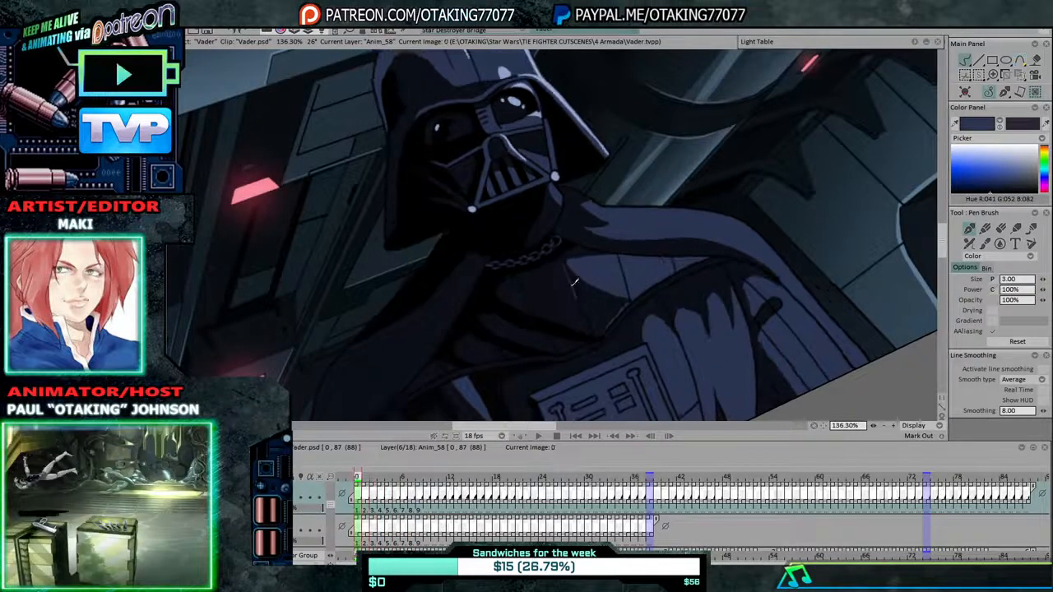
# Step forward from frame 0 to frame 10 to check the seam highlight's movement below the neck chain.
pyautogui.press('Right')
pyautogui.press('Right')
pyautogui.press('Right')
pyautogui.press('Right')
pyautogui.press('Right')
pyautogui.press('Right')
pyautogui.press('Right')
pyautogui.press('Right')
pyautogui.press('Right')
pyautogui.press('Right')
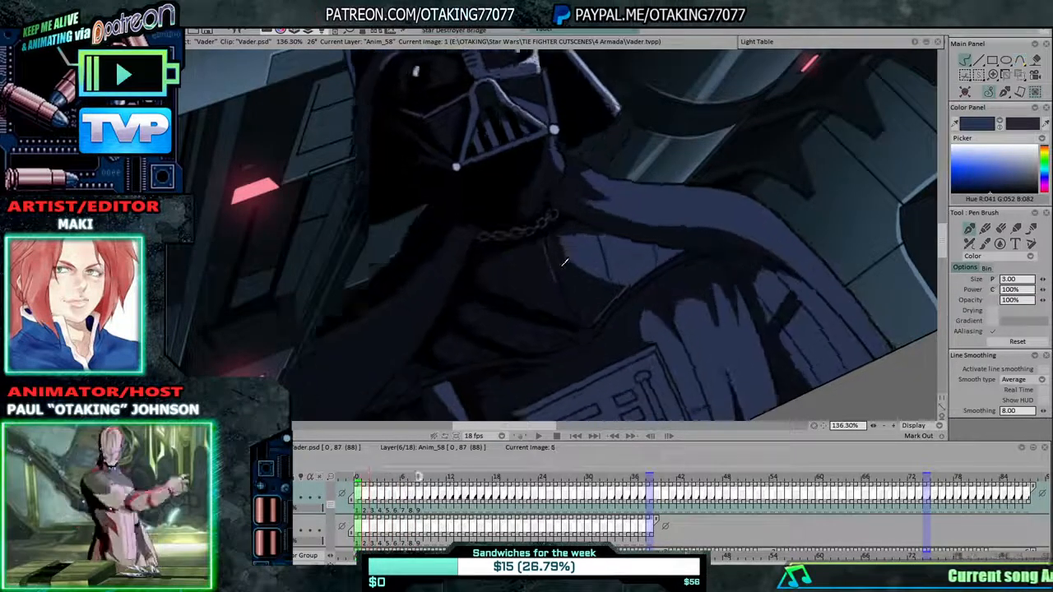
# Compare Vader's shading and highlights between frames 36, 37 and 38 with the whole shot in view.
pyautogui.press('Home')
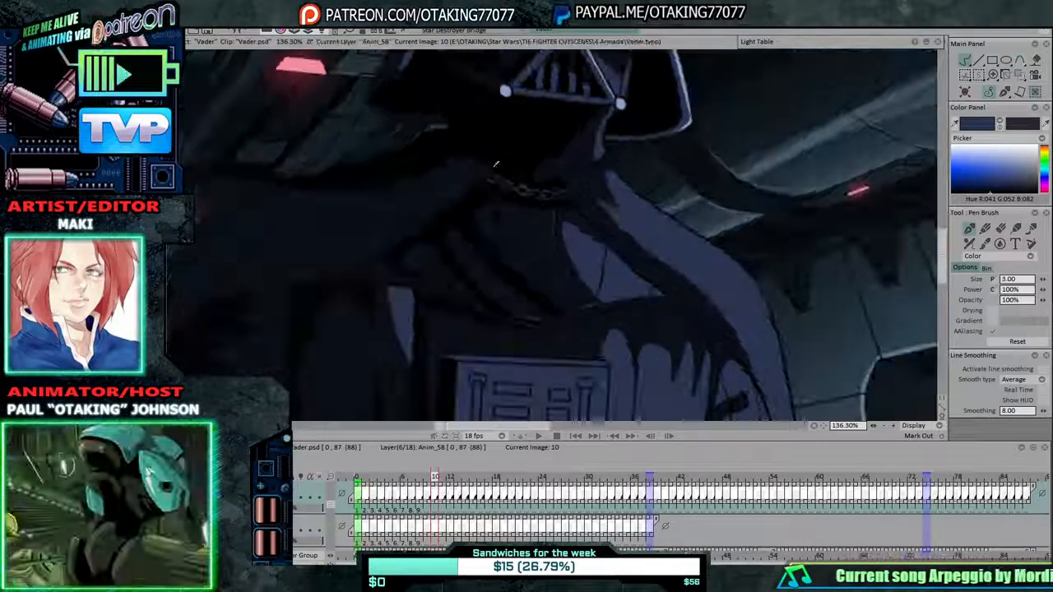
pyautogui.click(355, 23)
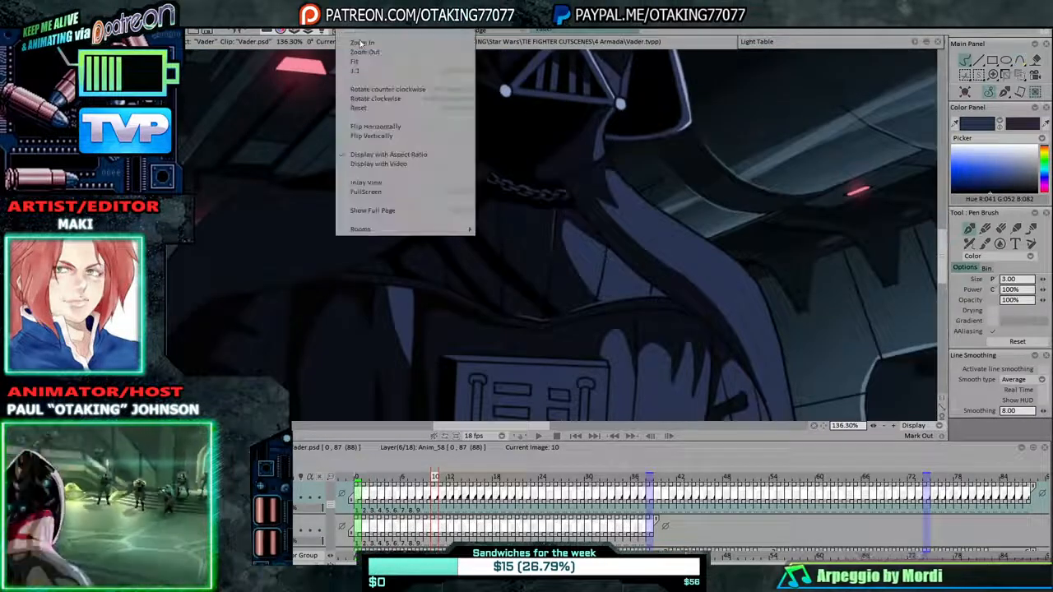
pyautogui.click(368, 62)
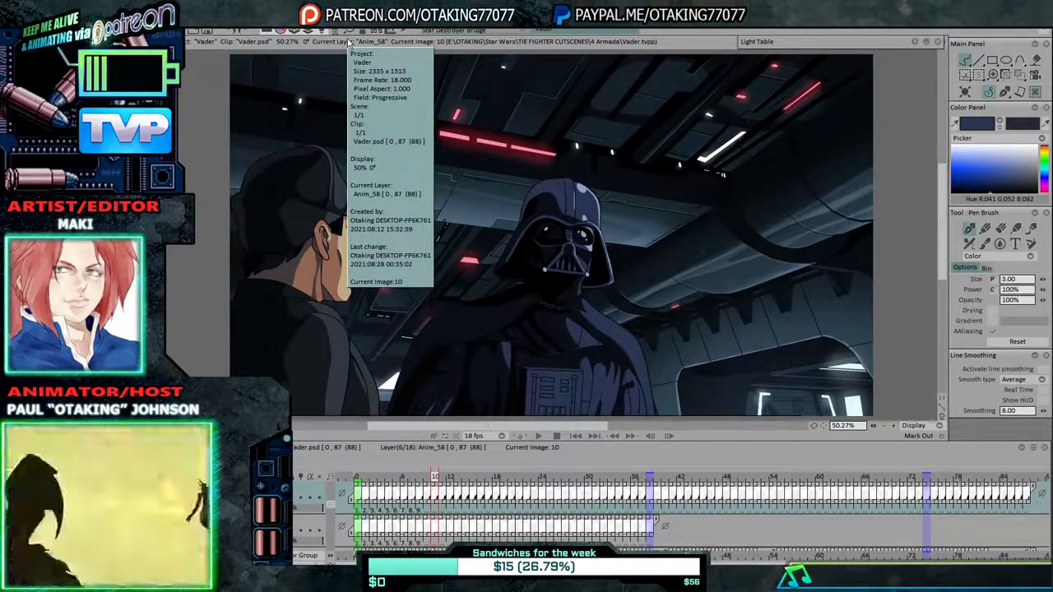
pyautogui.moveTo(440, 475); pyautogui.dragTo(633, 475)
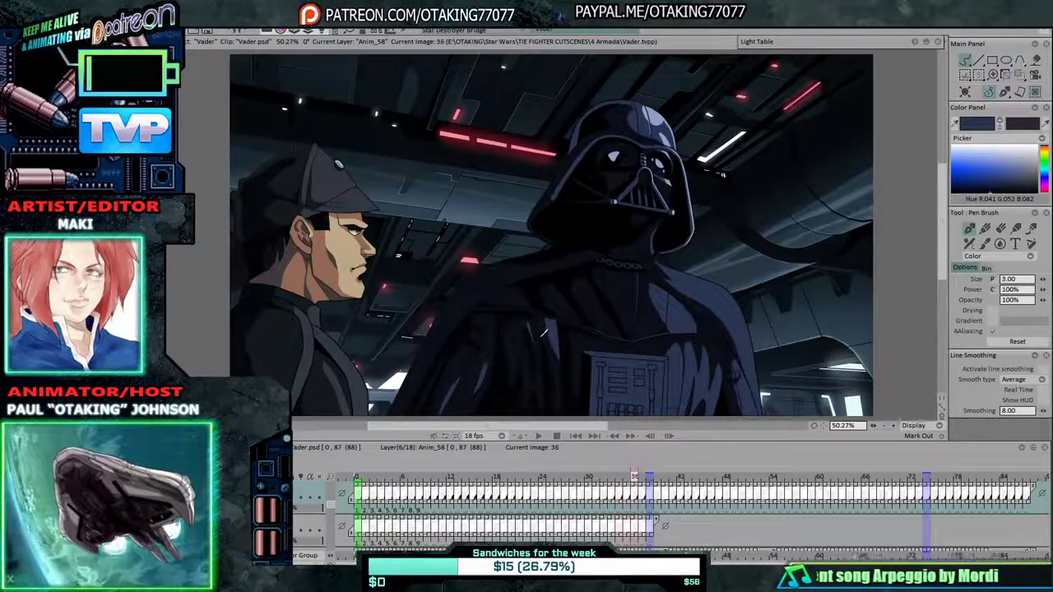
pyautogui.press('Left')
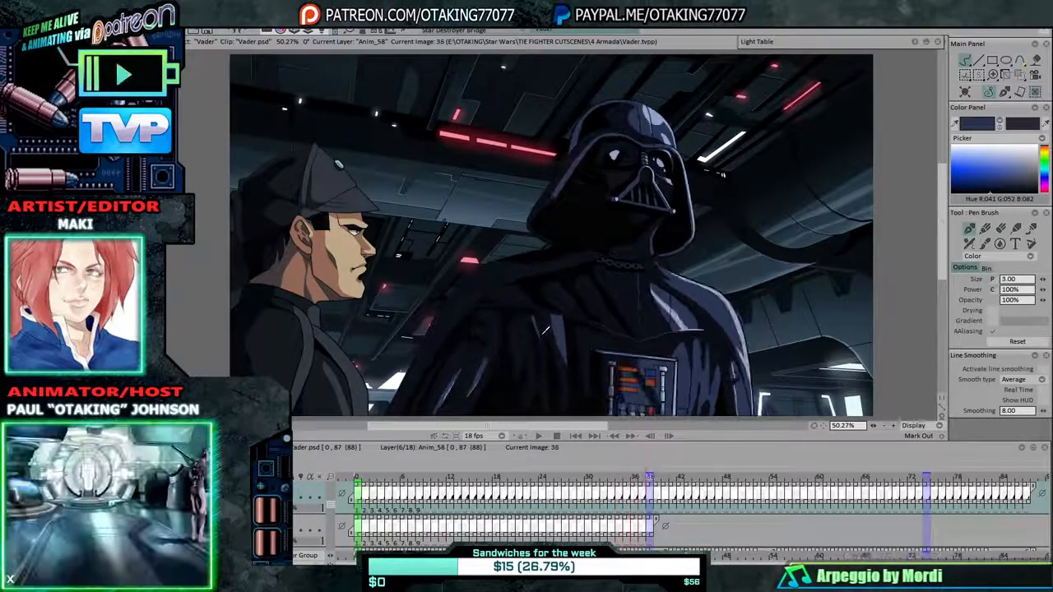
pyautogui.press('Right')
pyautogui.press('Right')
pyautogui.press('Right')
pyautogui.press('Left')
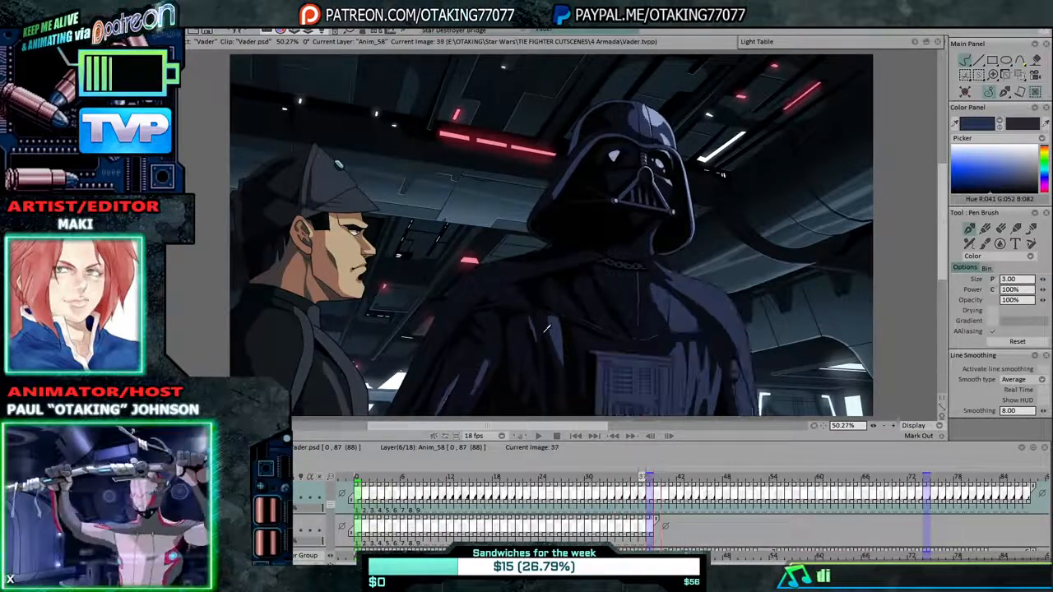
pyautogui.press('Right')
pyautogui.press('Left')
pyautogui.press('Right')
pyautogui.press('Right')
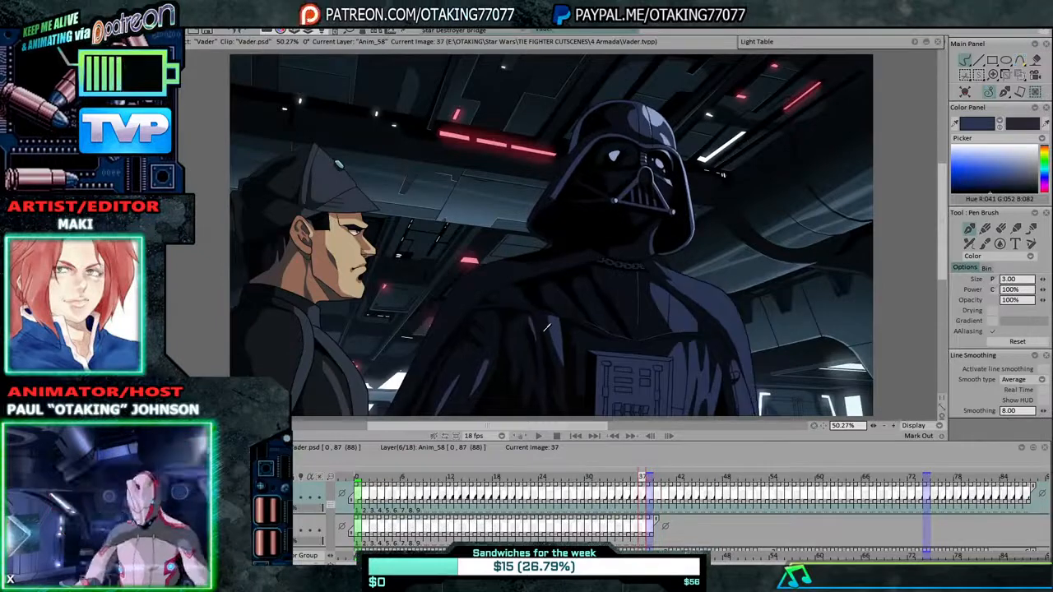
pyautogui.press('Left')
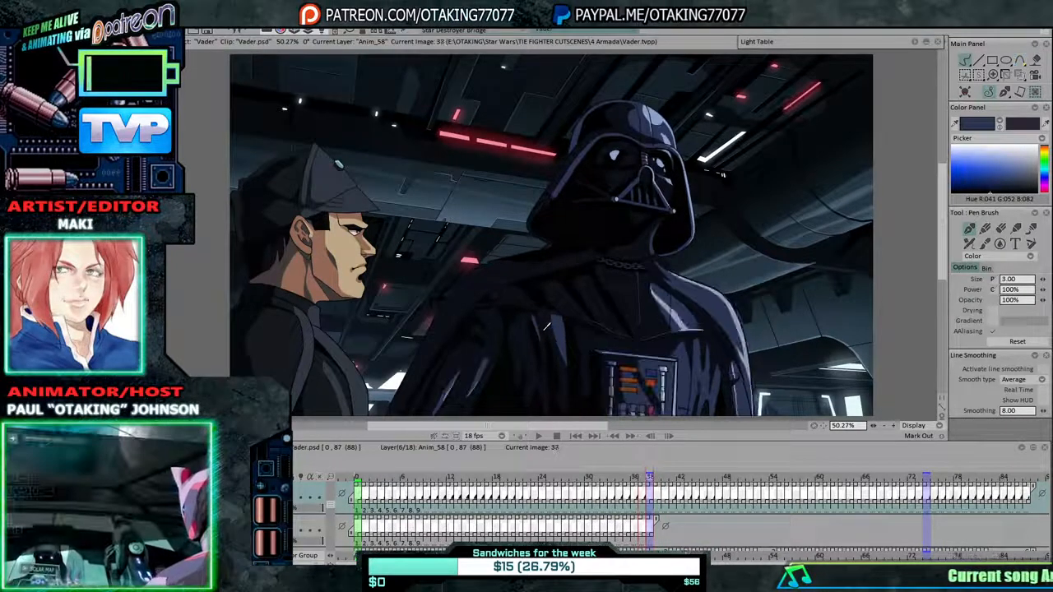
# Play back the clip to review the animated shading in motion, stopping at frame 68.
pyautogui.click(540, 435)
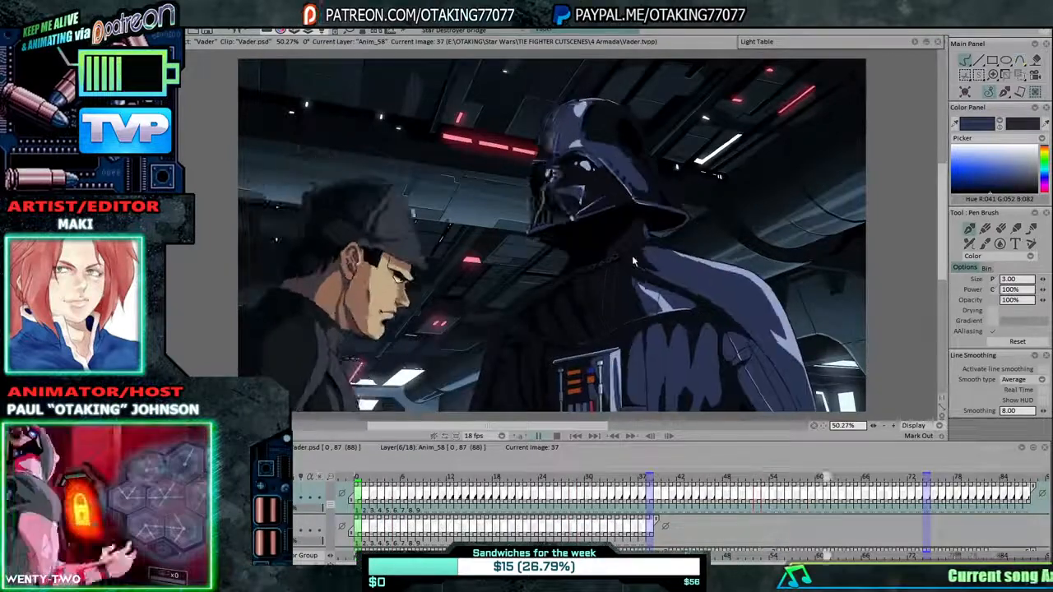
pyautogui.press('Return')
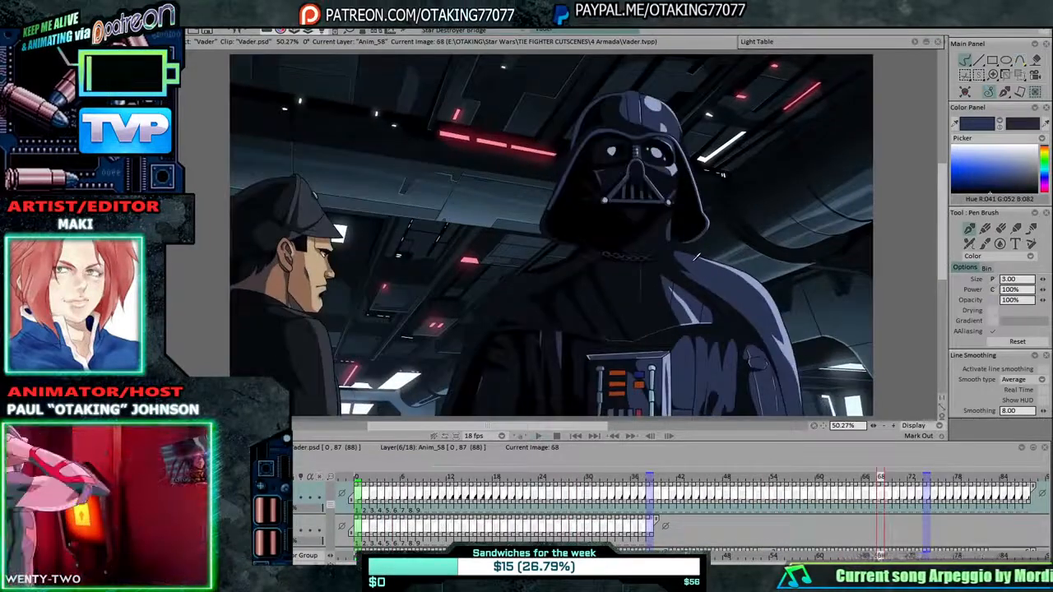